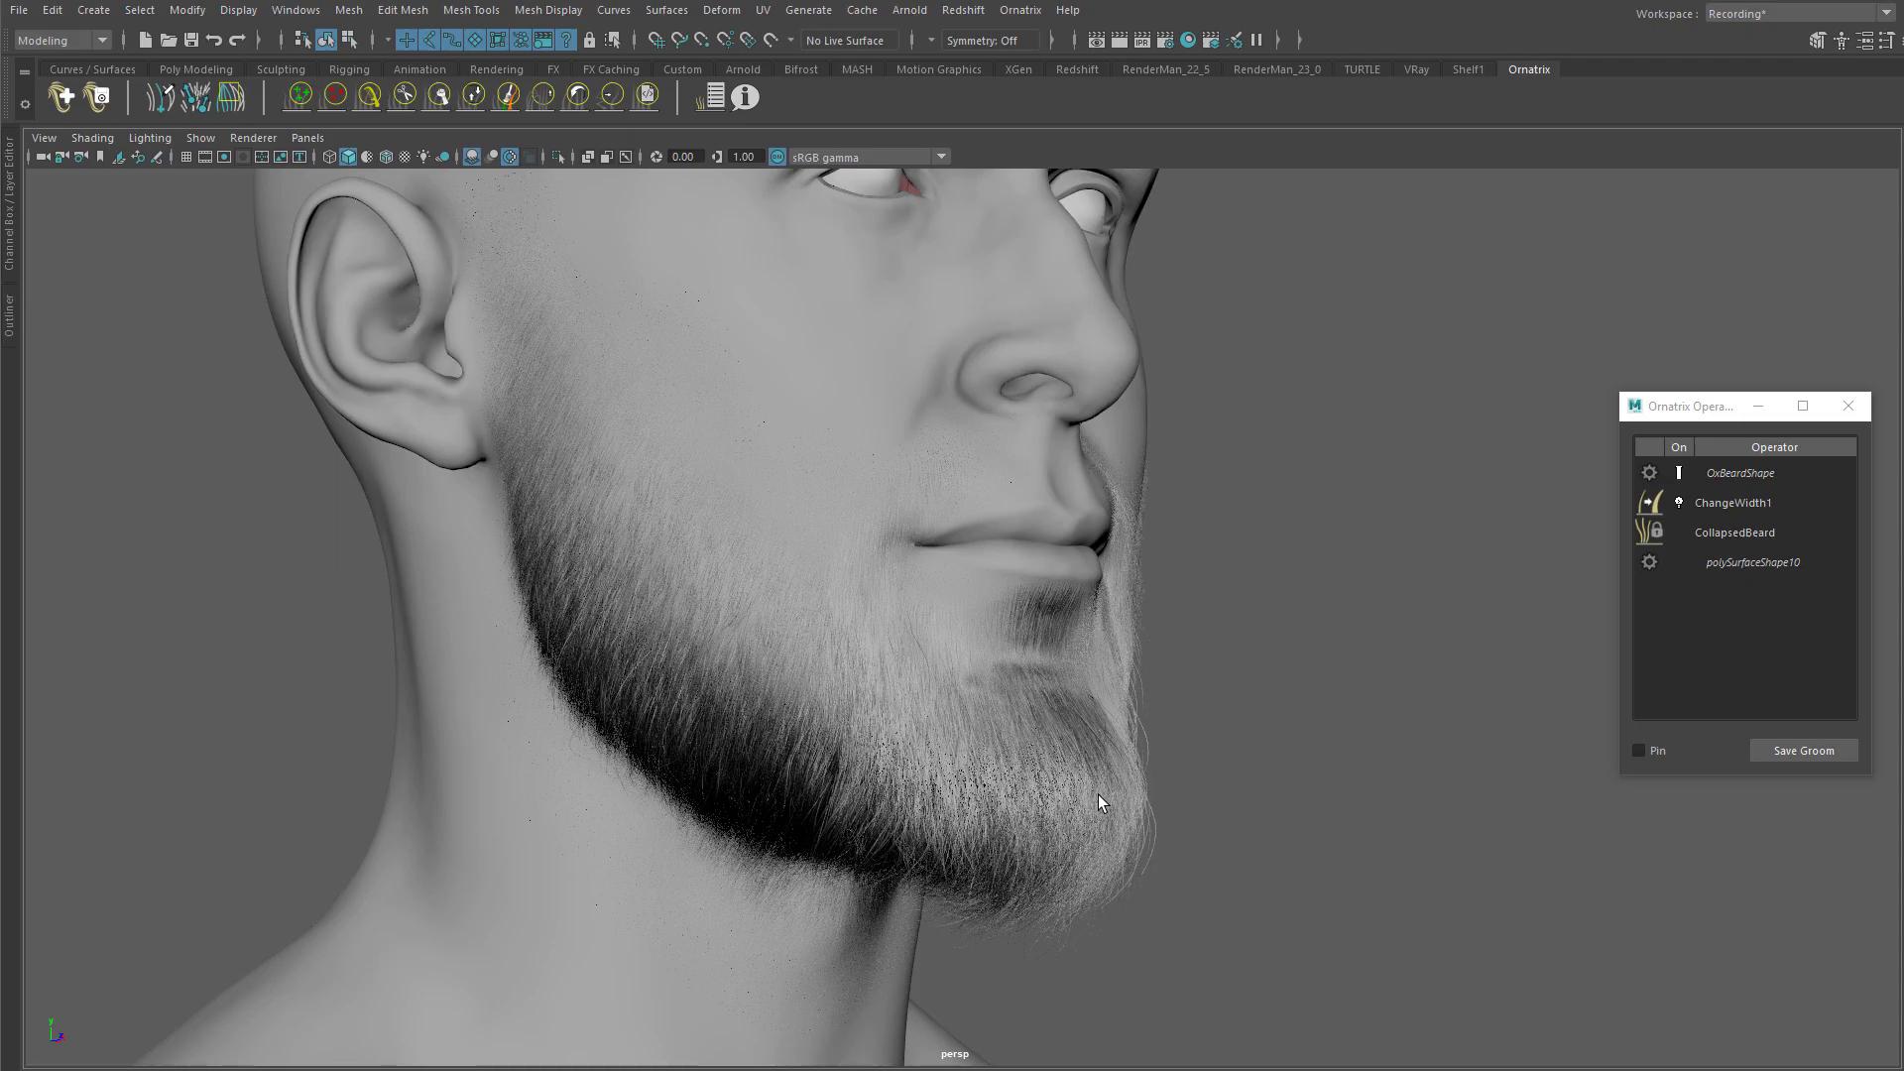
# Step: Check the Ornatrix version and product information, and close the information window
pyautogui.keyDown('alt'); pyautogui.moveTo(1156, 657); pyautogui.dragTo(1374, 562); pyautogui.keyUp('alt')
pyautogui.click(1373, 561)
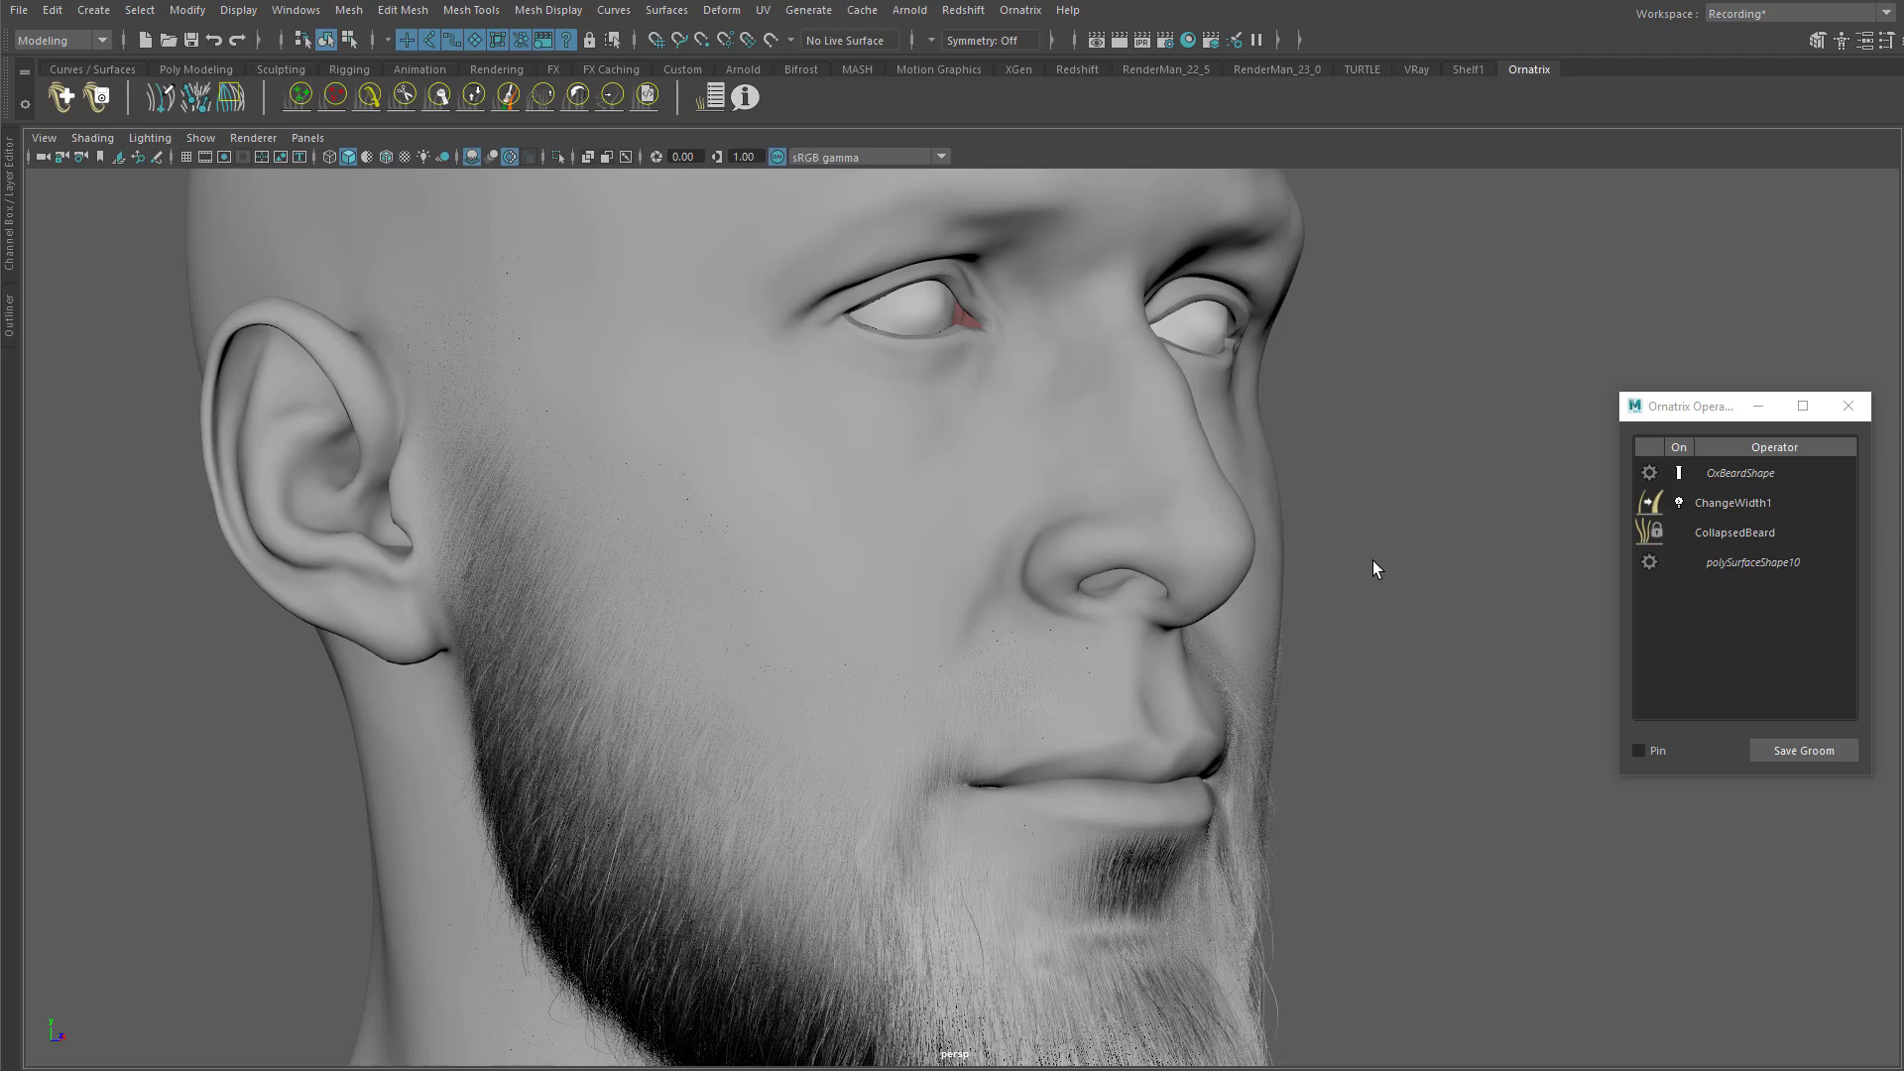
pyautogui.click(746, 100)
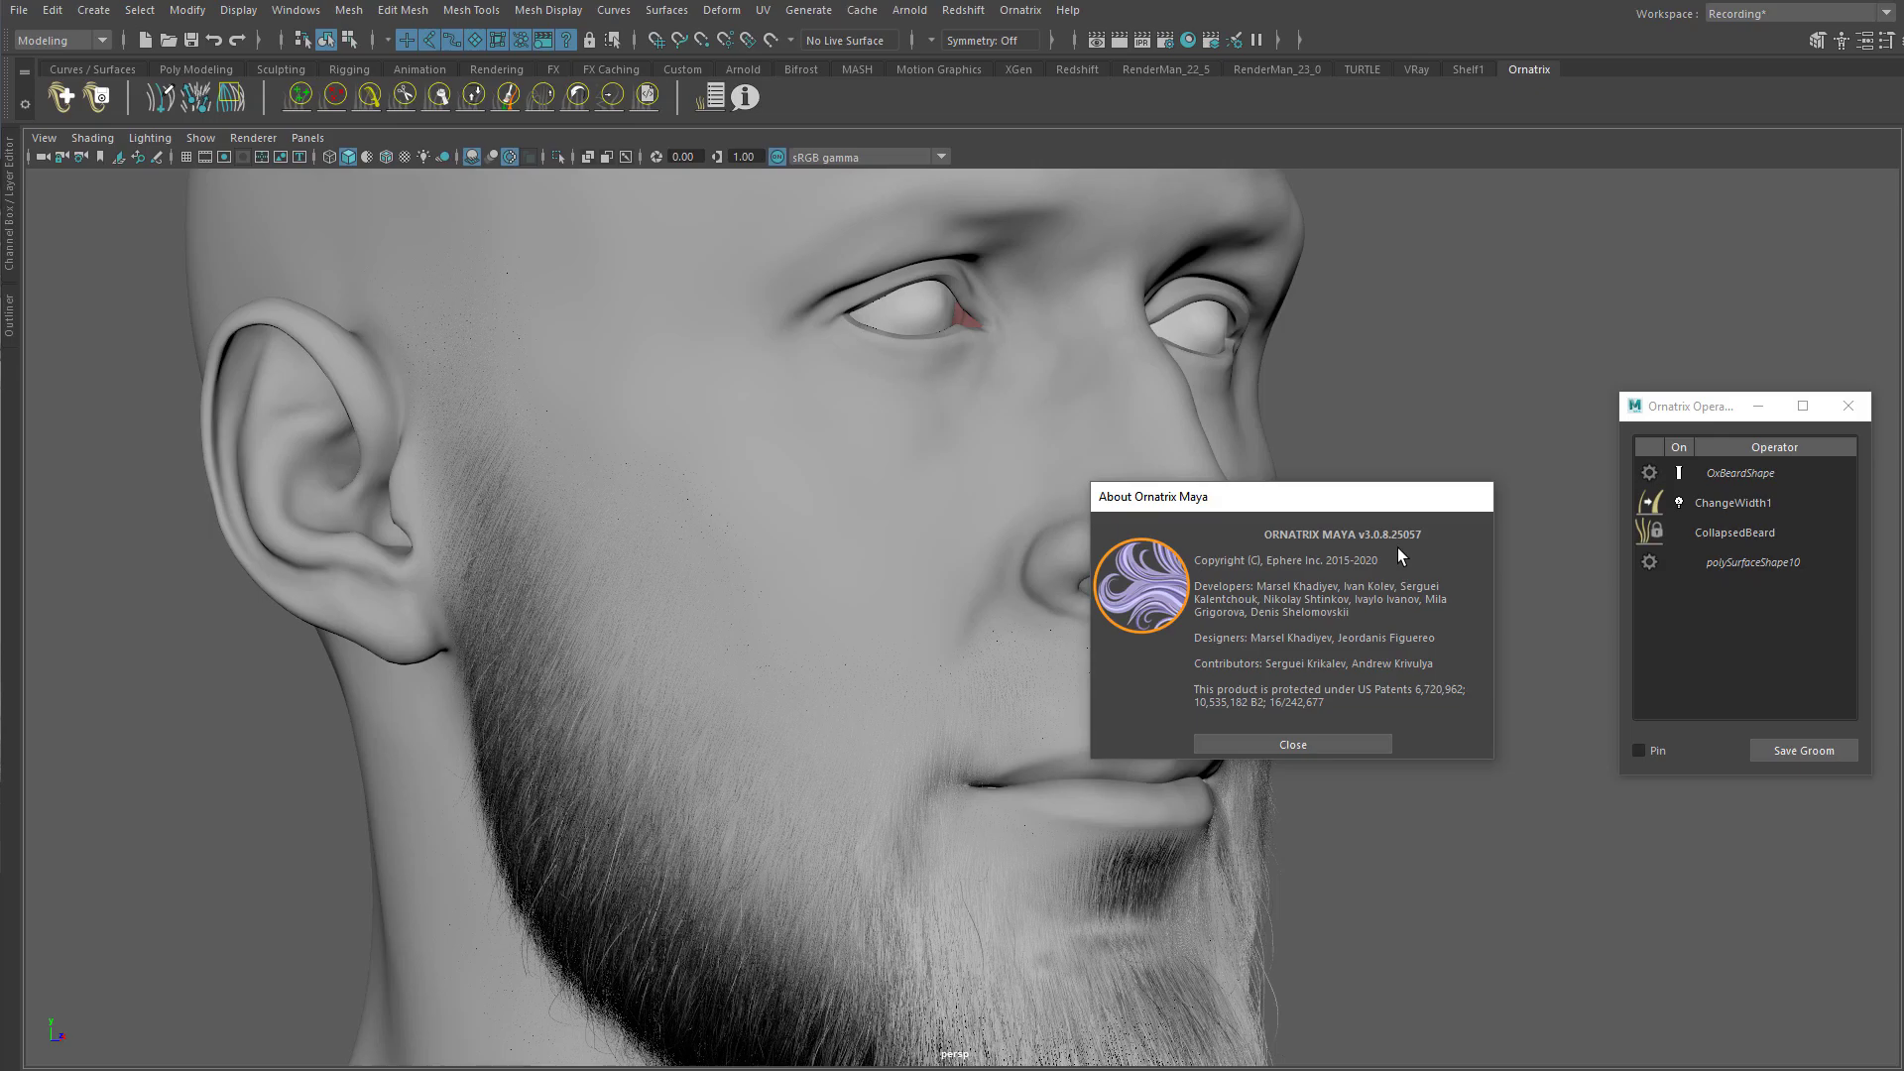
pyautogui.click(1305, 747)
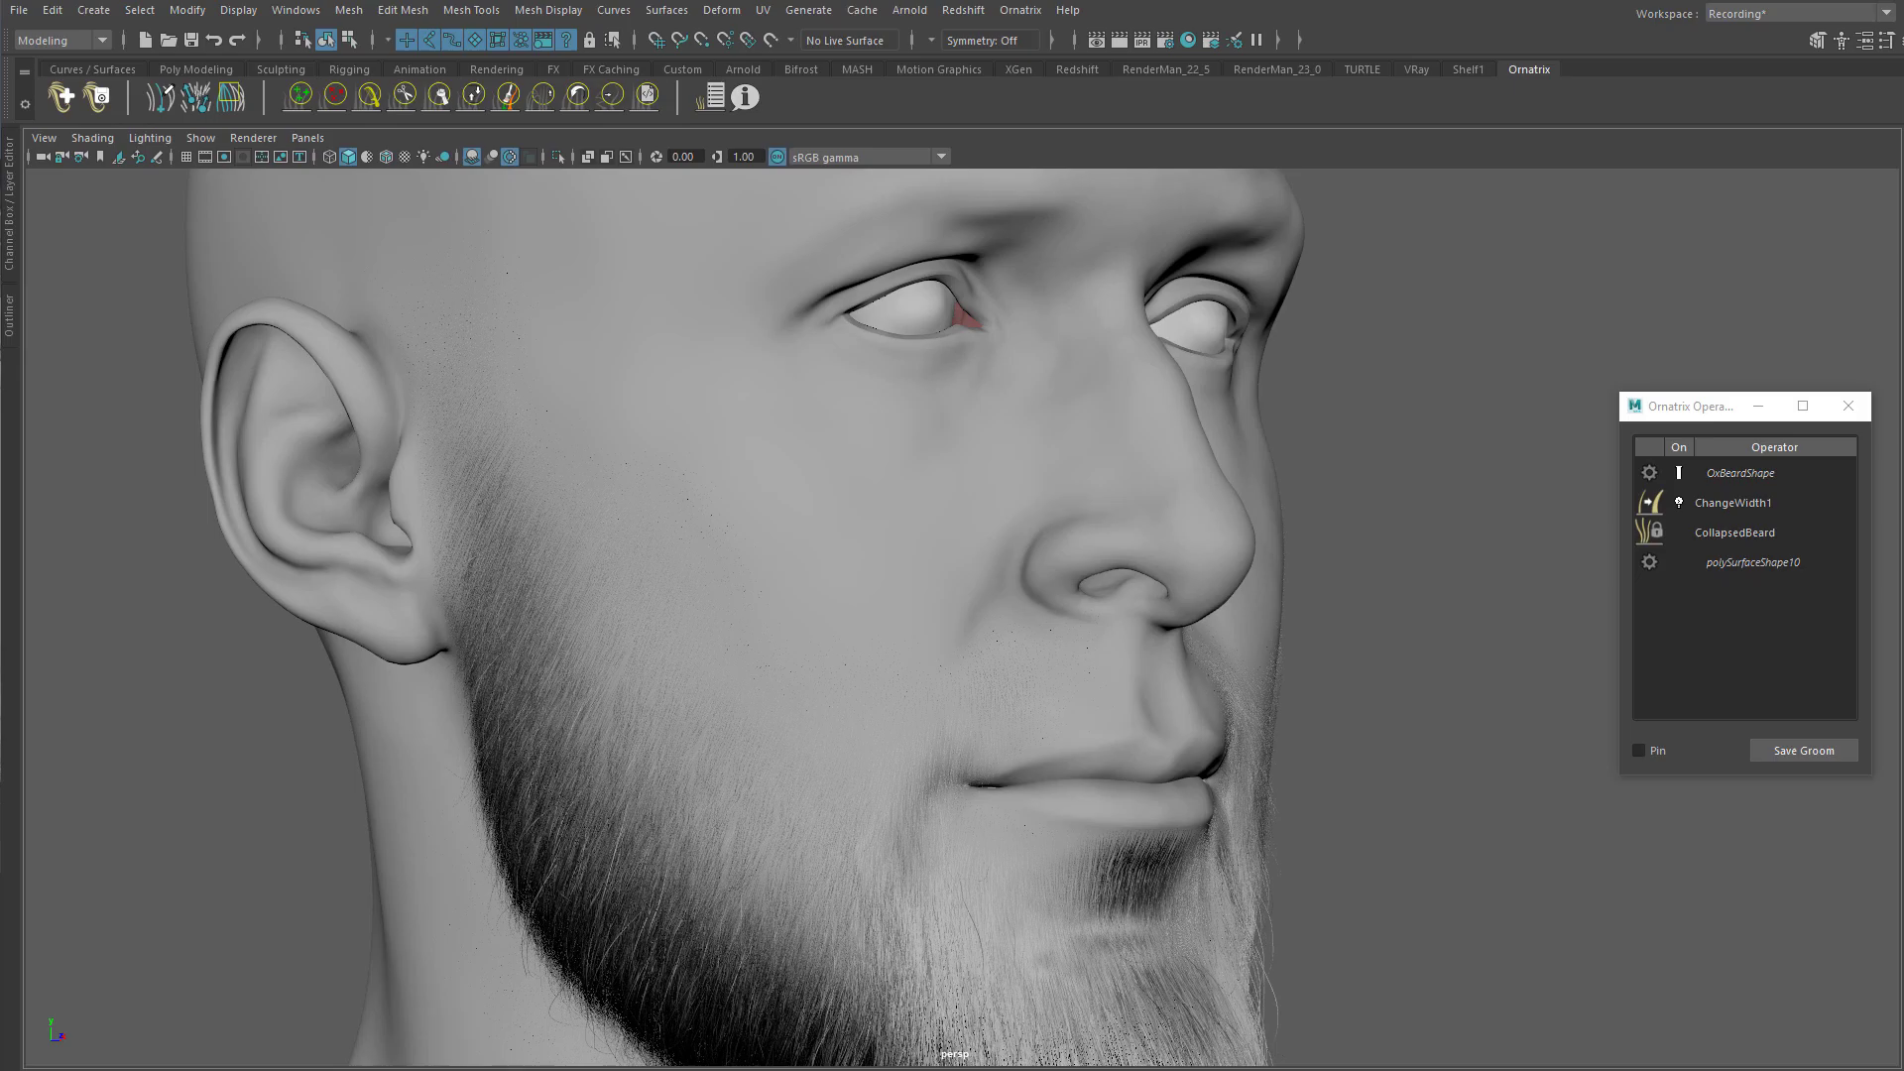
# Step: Examine the beard groom from several angles, and check the Ornatrix product information once more
pyautogui.keyDown('alt'); pyautogui.moveTo(1000, 815); pyautogui.dragTo(977, 575); pyautogui.keyUp('alt')
pyautogui.click(1269, 847)
pyautogui.keyDown('alt'); pyautogui.moveTo(1251, 704); pyautogui.dragTo(1190, 655); pyautogui.keyUp('alt')
pyautogui.click(1426, 734)
pyautogui.keyDown('alt'); pyautogui.moveTo(1220, 803); pyautogui.dragTo(965, 545); pyautogui.keyUp('alt')
pyautogui.keyDown('alt'); pyautogui.moveTo(965, 545); pyautogui.dragTo(967, 729, button='middle'); pyautogui.keyUp('alt')
pyautogui.keyDown('alt'); pyautogui.moveTo(967, 729); pyautogui.dragTo(901, 701); pyautogui.keyUp('alt')
pyautogui.keyDown('alt'); pyautogui.moveTo(833, 649); pyautogui.dragTo(811, 526, button='middle'); pyautogui.keyUp('alt')
pyautogui.keyDown('alt'); pyautogui.moveTo(811, 527); pyautogui.dragTo(897, 592, button='right'); pyautogui.keyUp('alt')
pyautogui.keyDown('alt'); pyautogui.moveTo(896, 591); pyautogui.dragTo(851, 522); pyautogui.keyUp('alt')
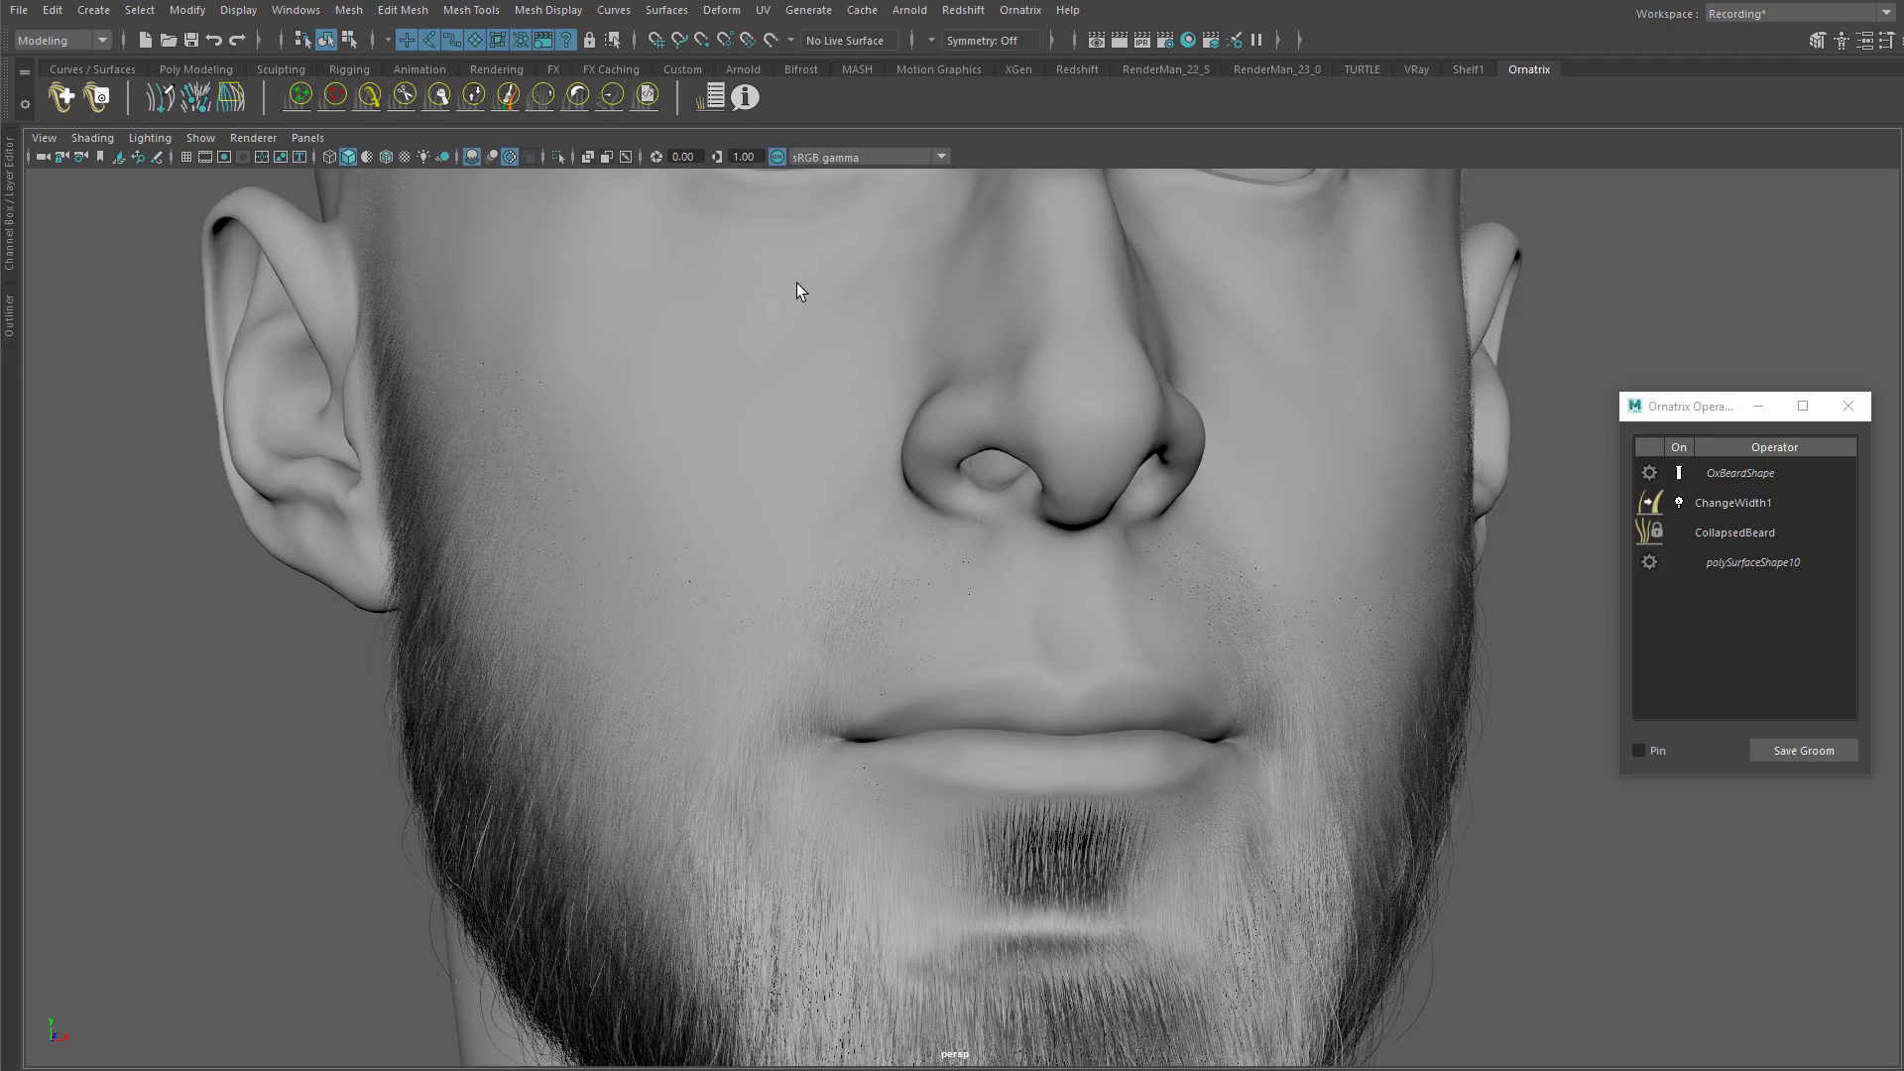
pyautogui.click(742, 99)
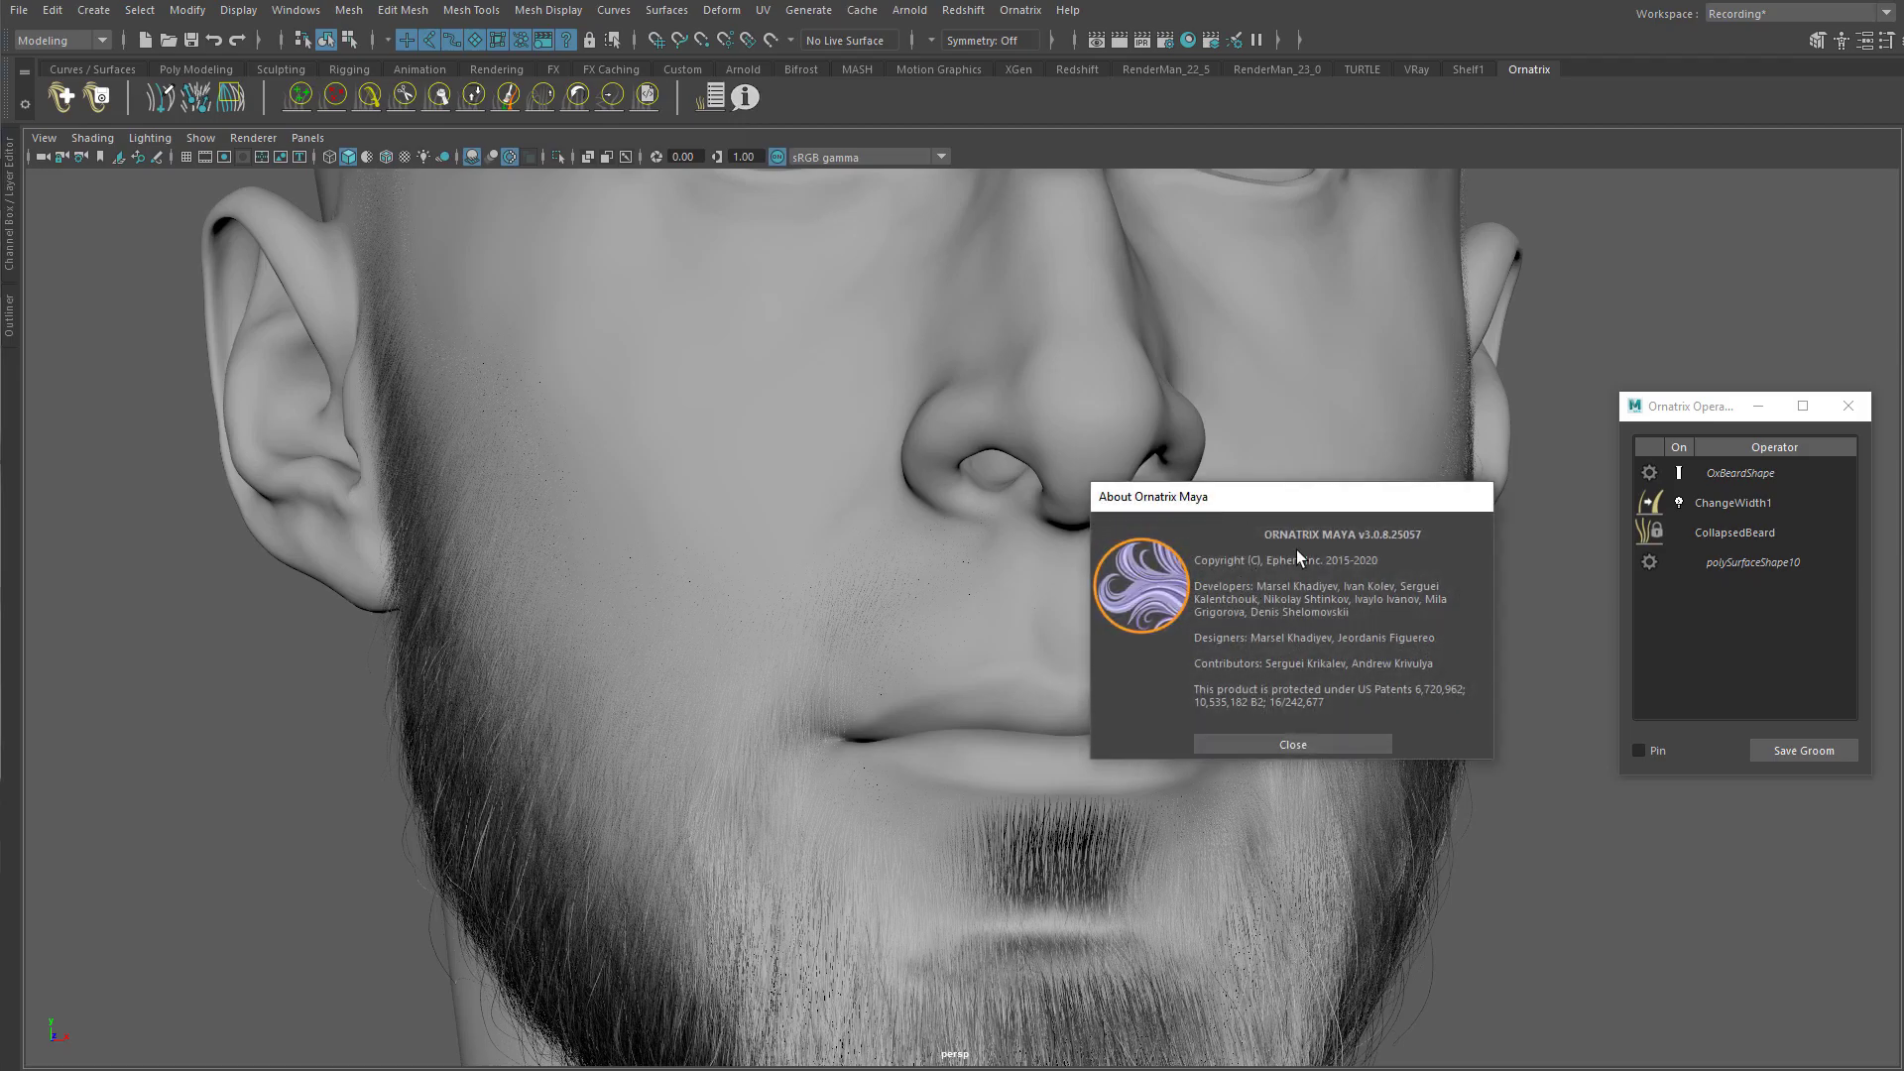
pyautogui.click(1288, 747)
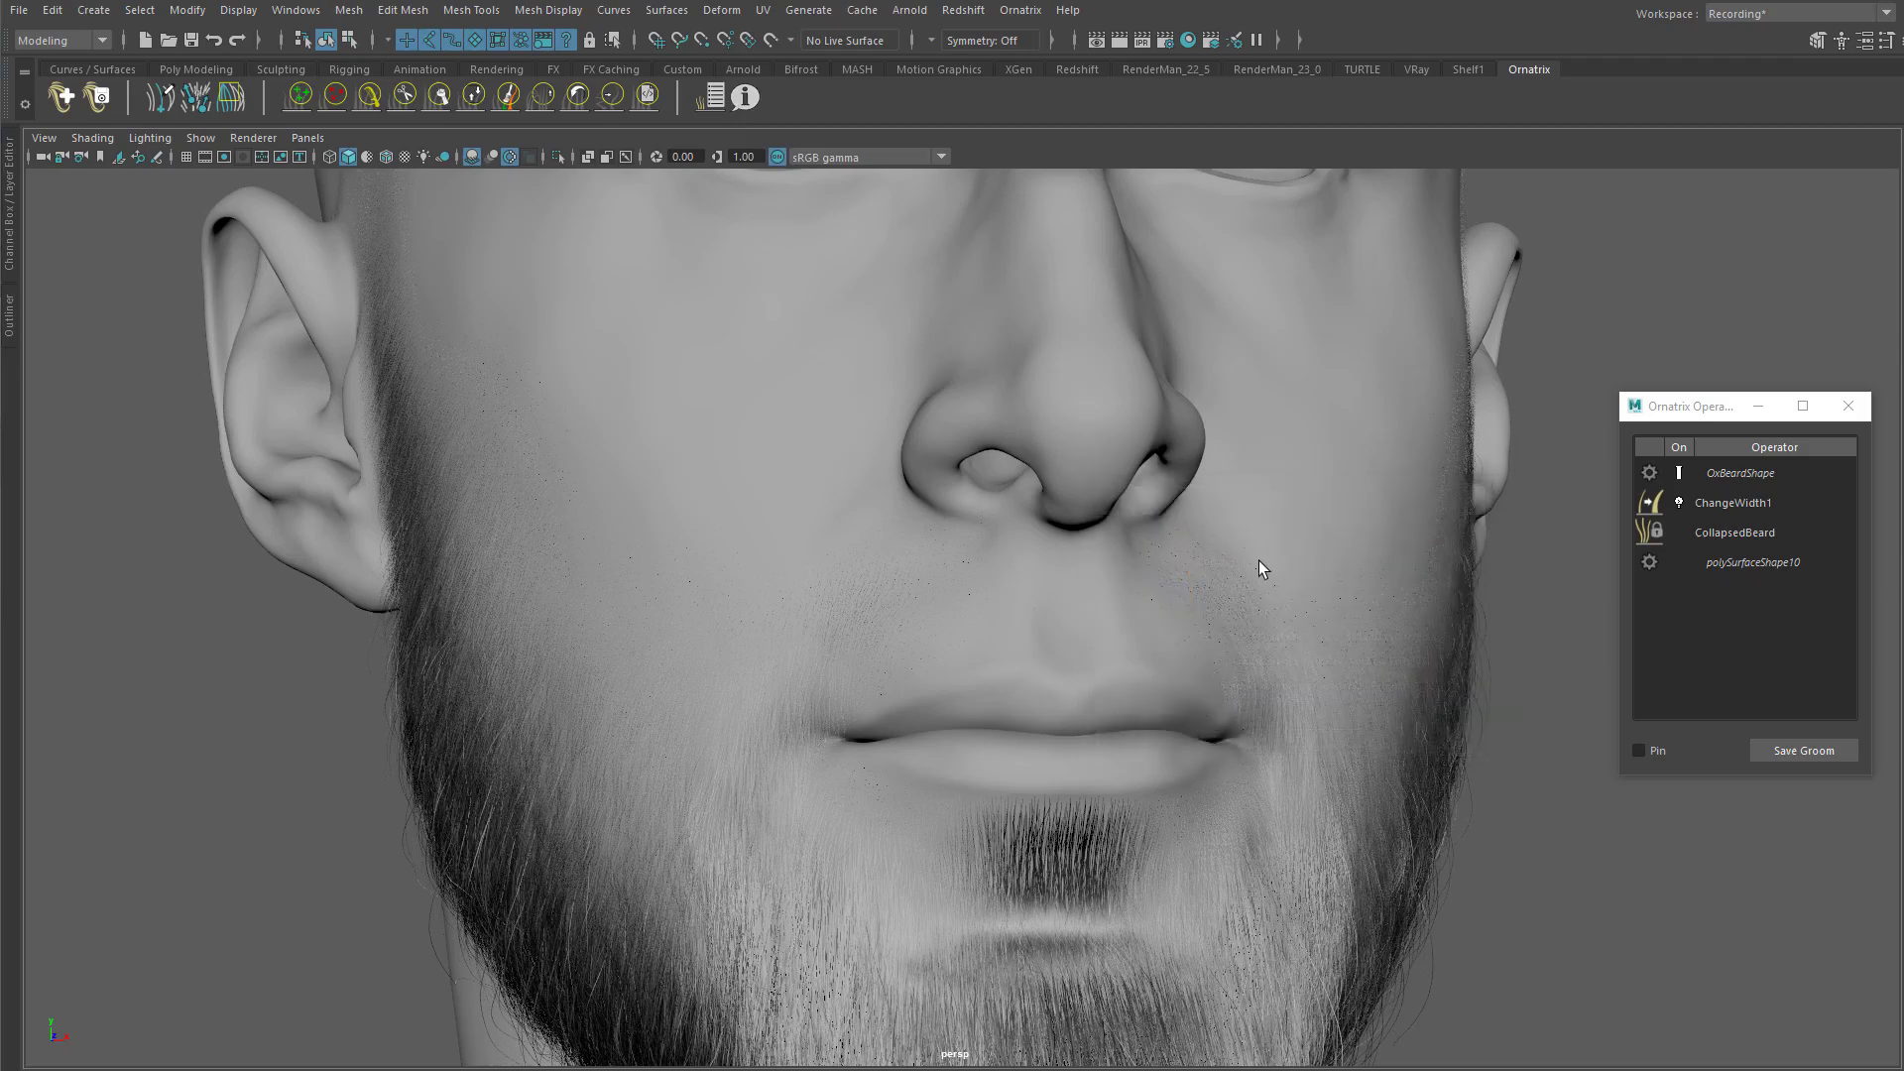
# Step: Select the beard's distribution mesh polySurfaceShape10 through the beard's operator stack
pyautogui.click(1718, 571)
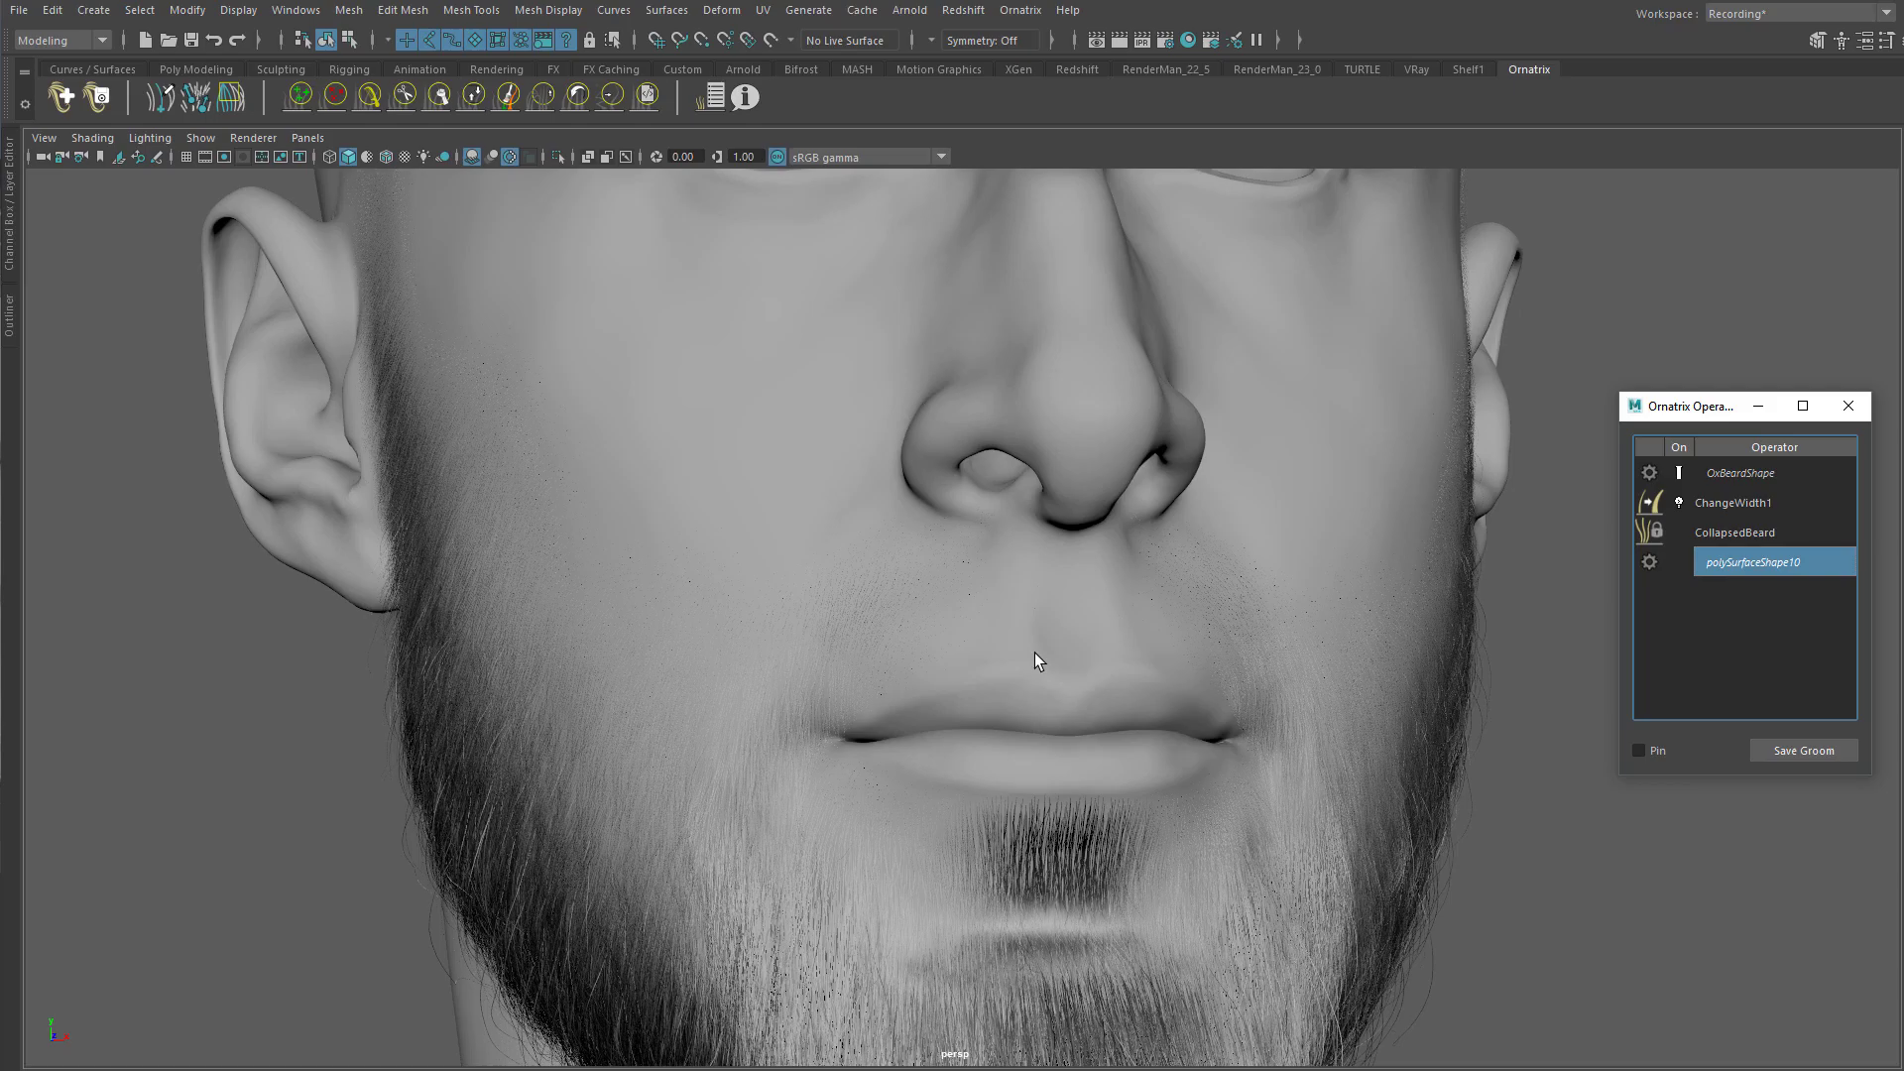
pyautogui.click(461, 830)
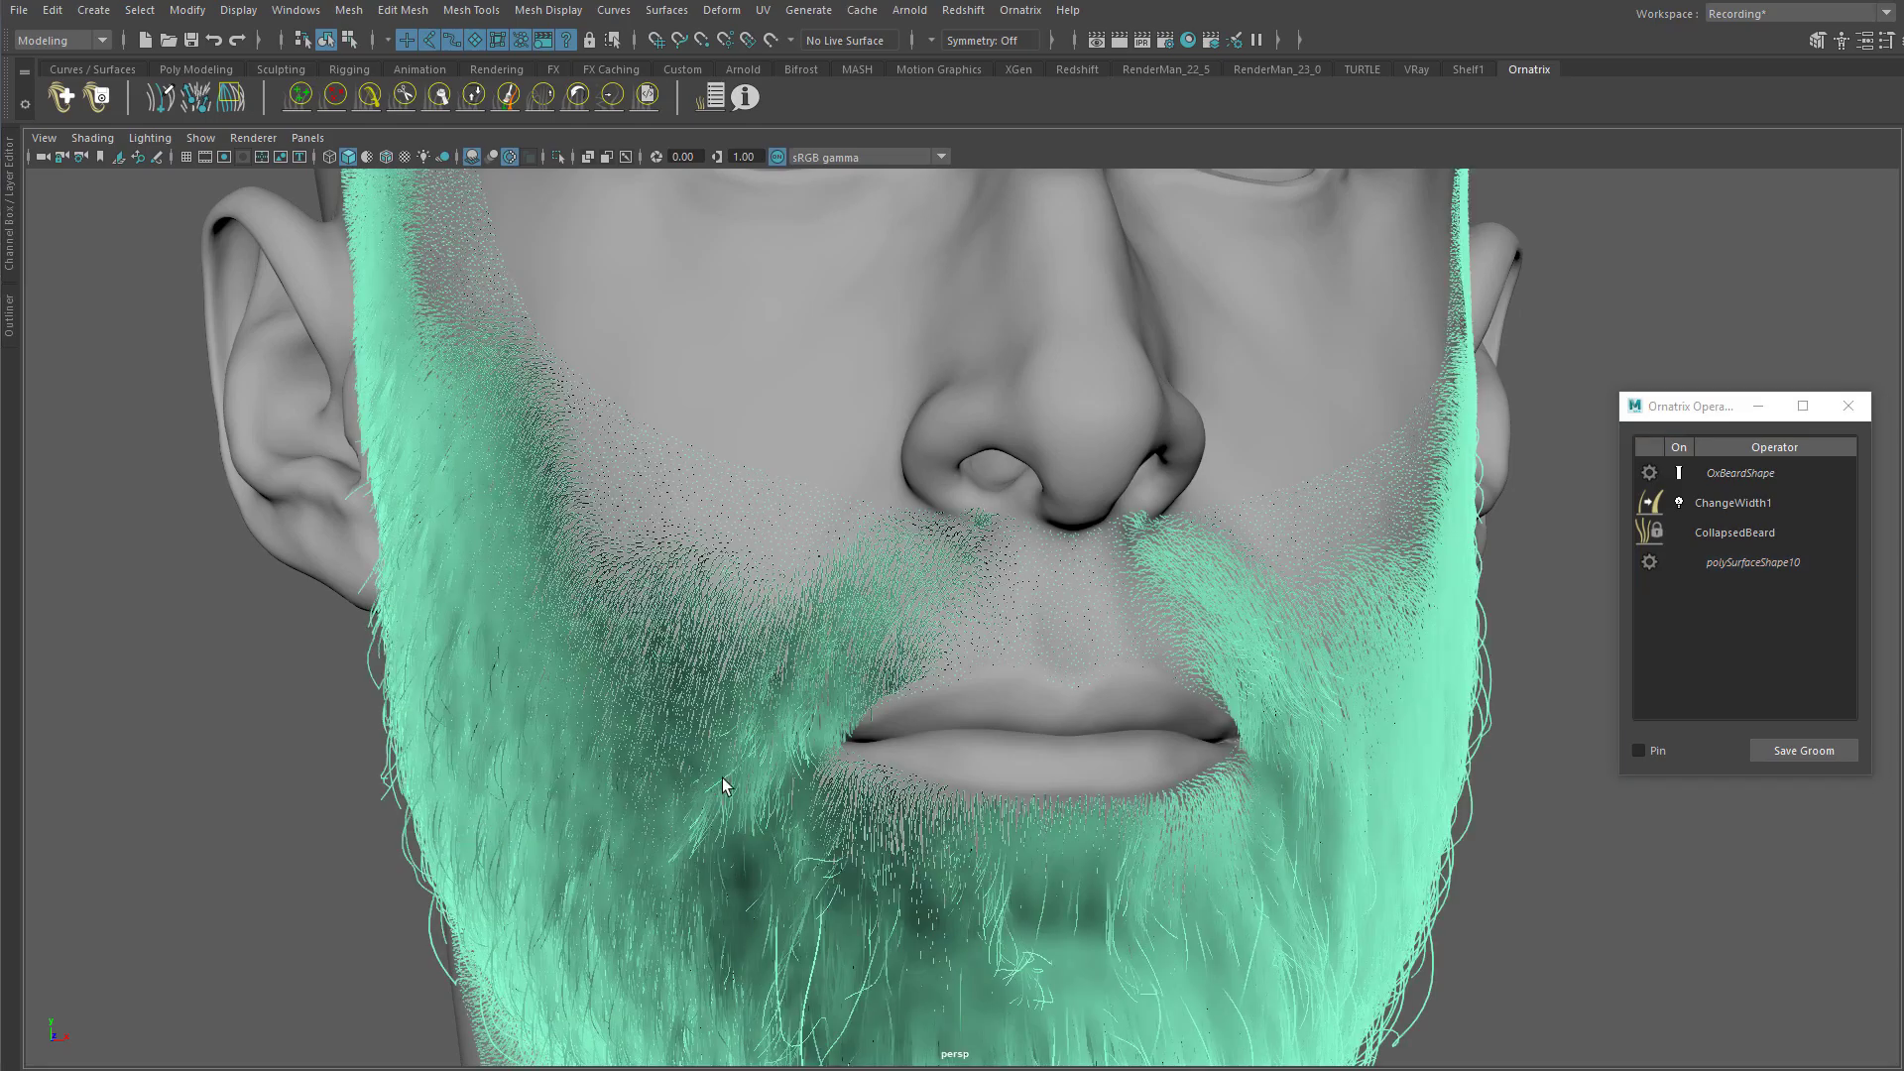
pyautogui.click(1754, 563)
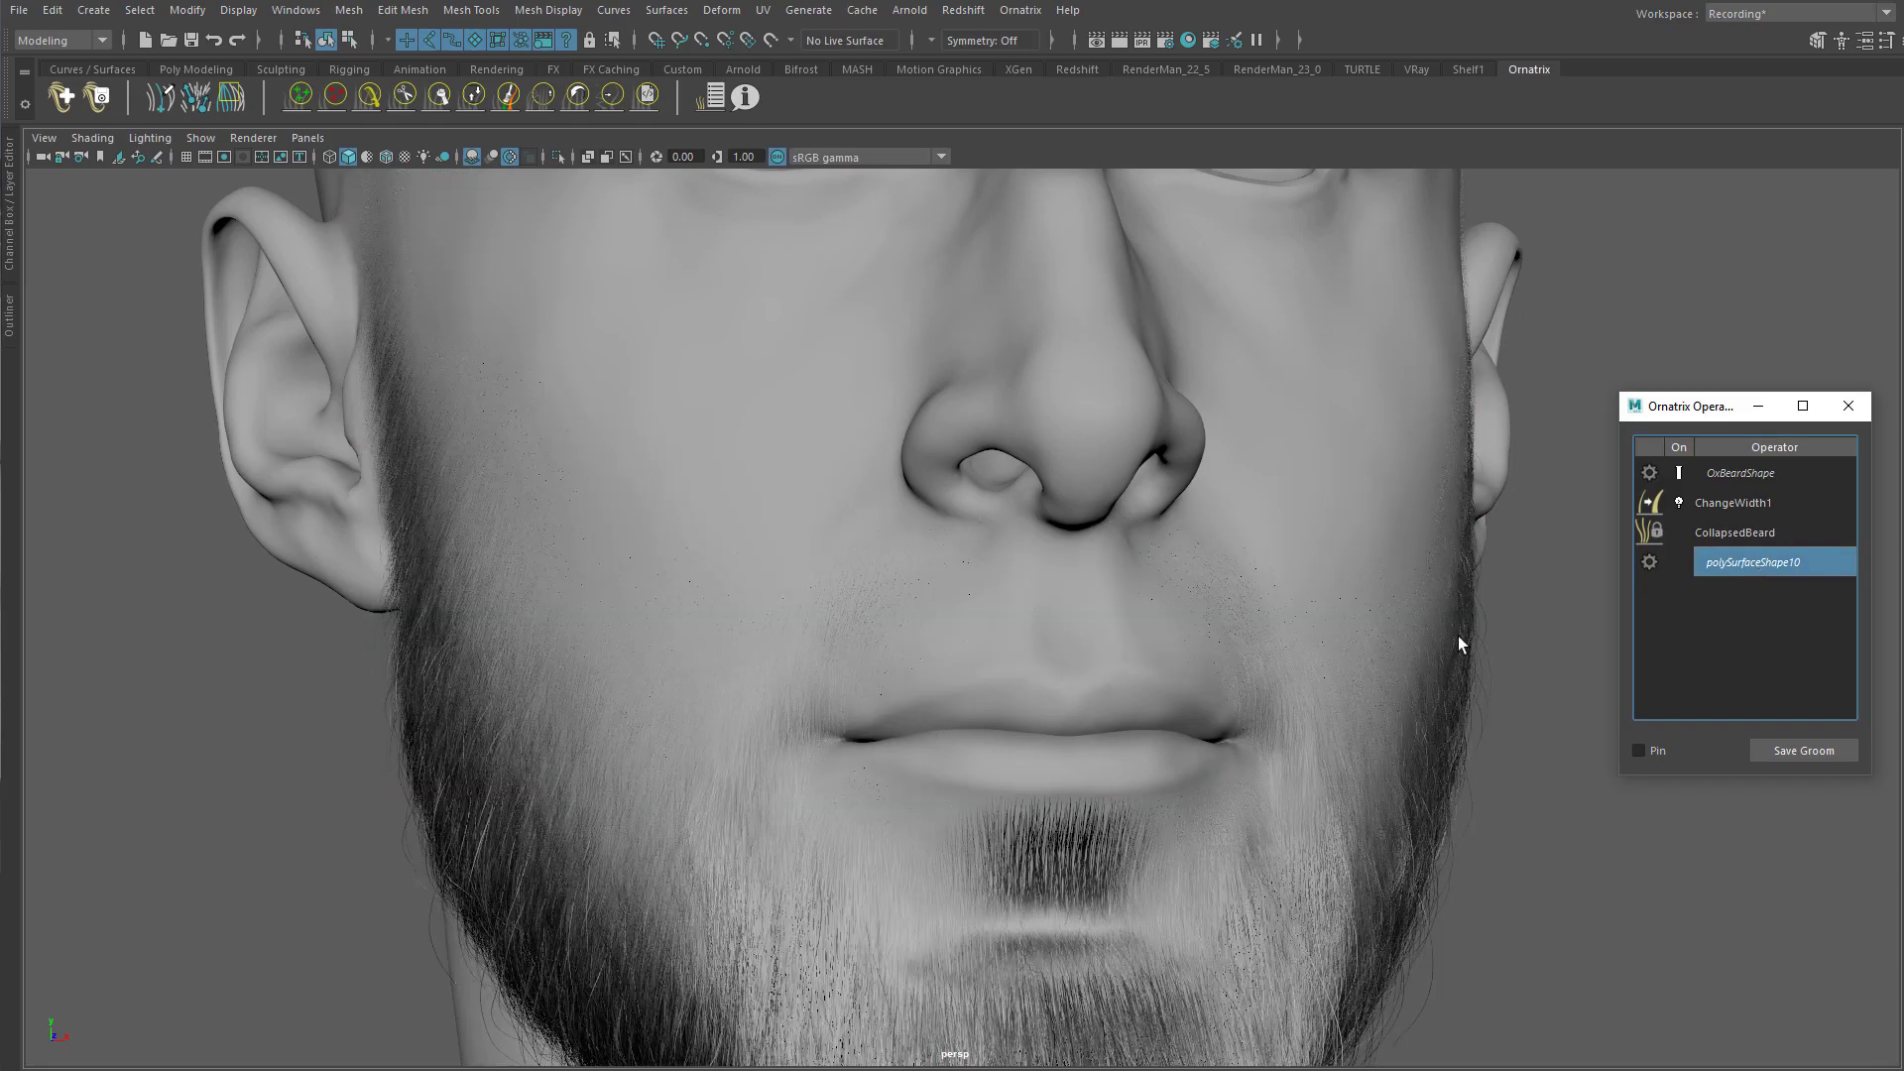
pyautogui.click(1443, 779)
pyautogui.click(1761, 561)
# Step: Save the scene as a new incremented version
pyautogui.click(19, 10)
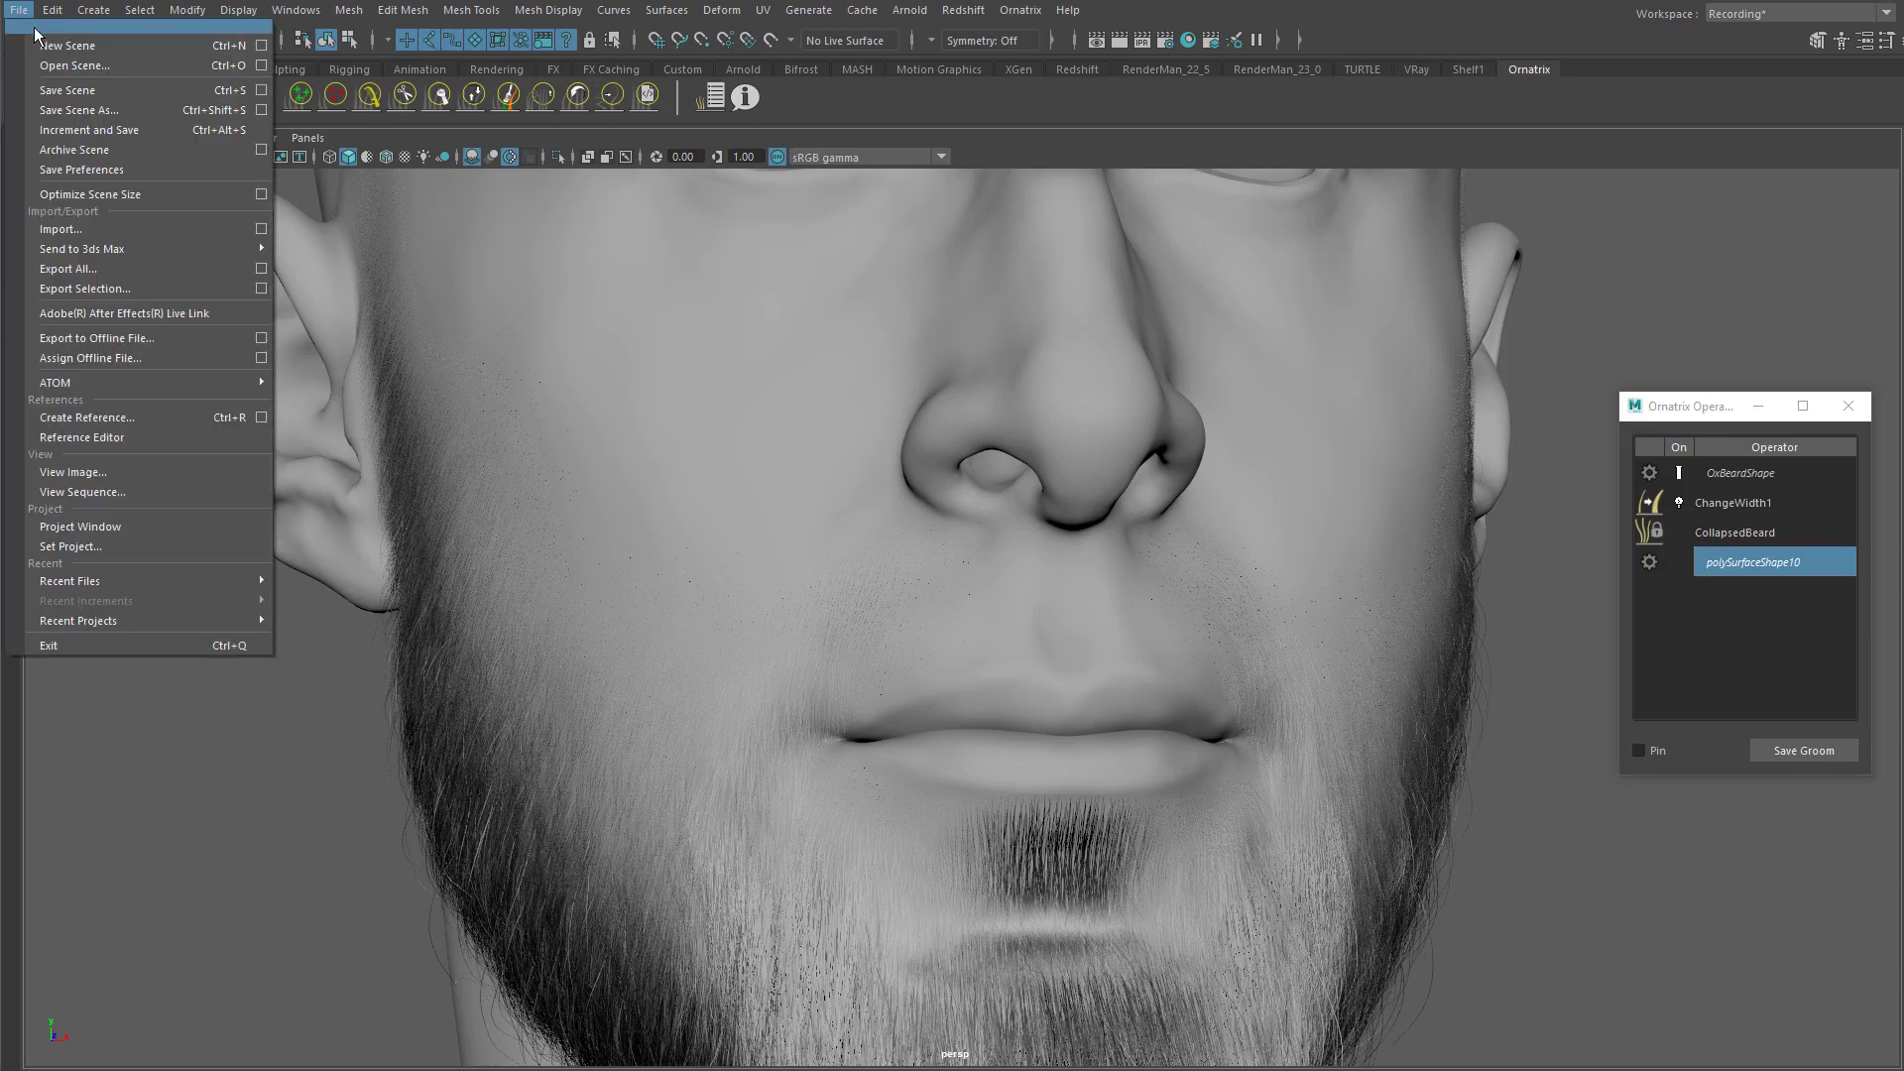
pyautogui.click(71, 130)
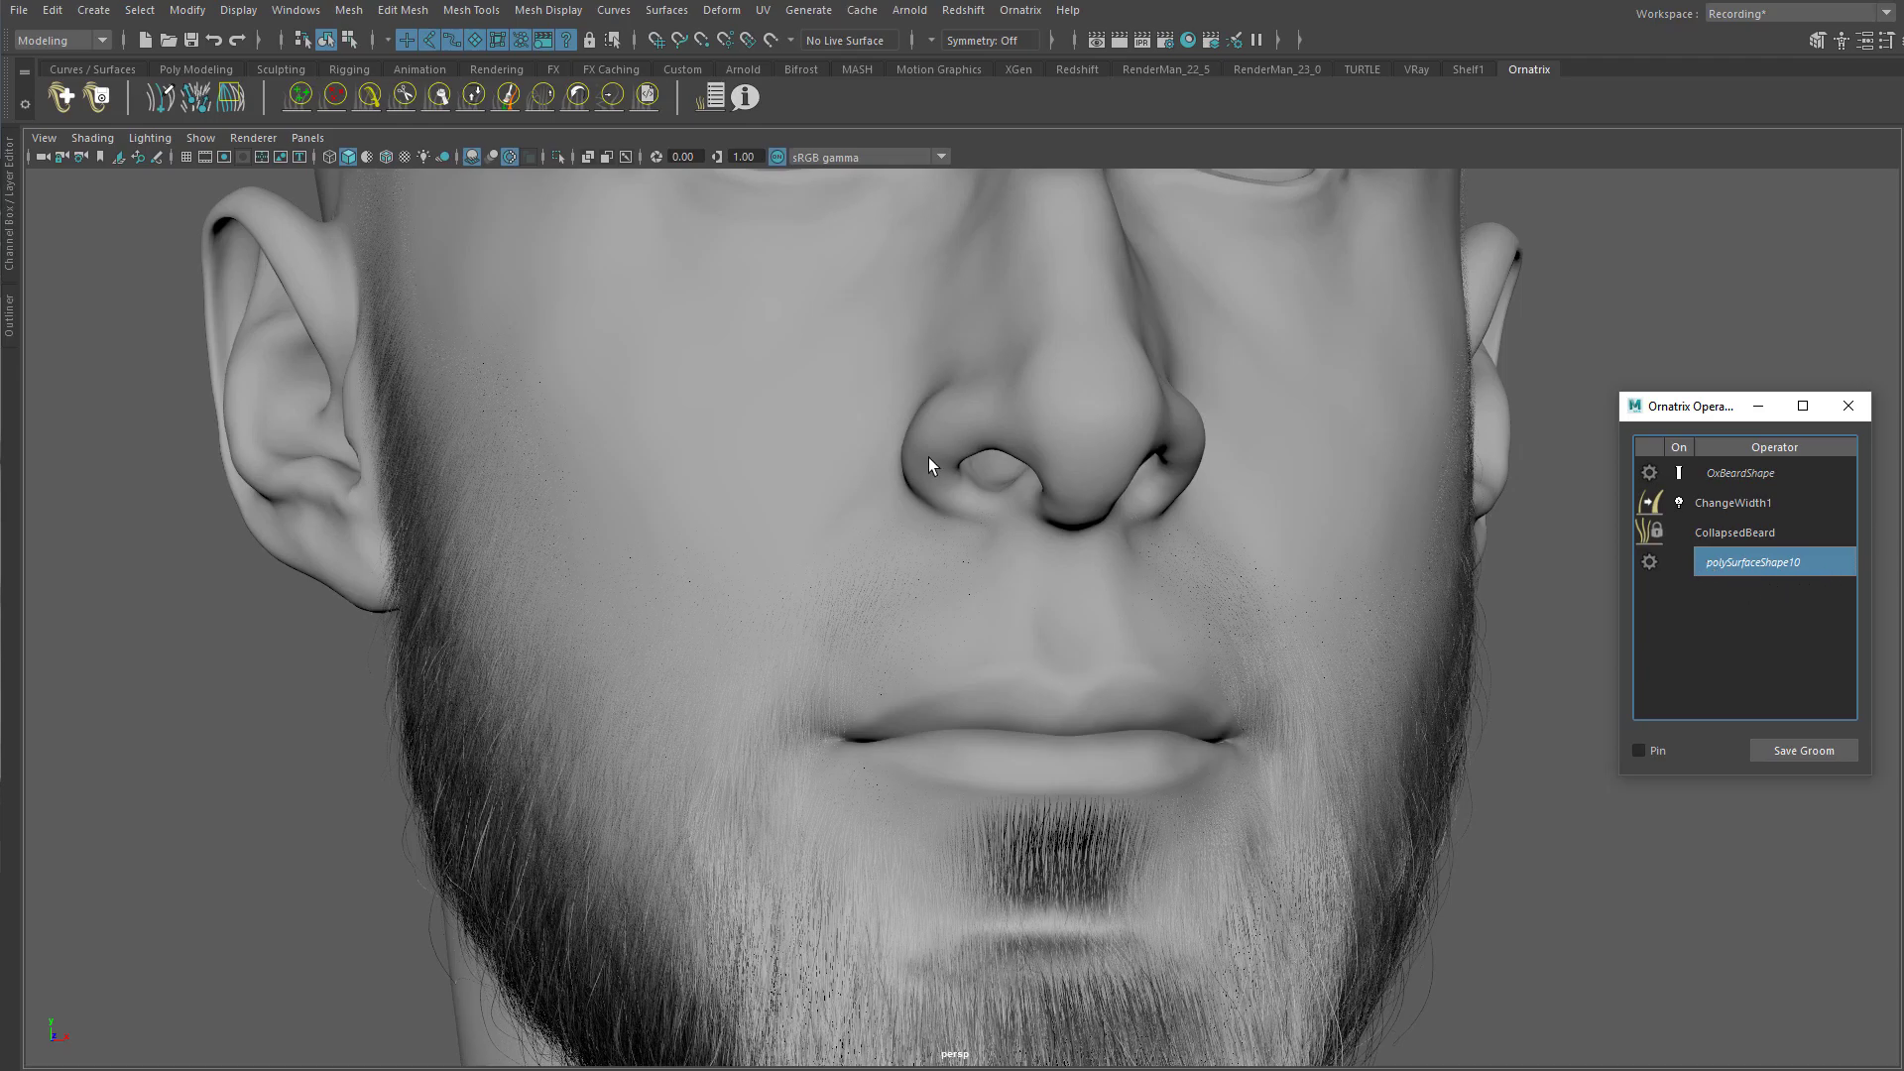
# Step: Reveal the beard's distribution mesh in the scene hierarchy by expanding GEO, DistMesh and polySurface6
pyautogui.keyDown('alt'); pyautogui.moveTo(989, 510); pyautogui.dragTo(956, 563, button='middle'); pyautogui.keyUp('alt')
pyautogui.keyDown('alt'); pyautogui.moveTo(956, 563); pyautogui.dragTo(794, 466, button='right'); pyautogui.keyUp('alt')
pyautogui.keyDown('alt'); pyautogui.moveTo(794, 467); pyautogui.dragTo(855, 484); pyautogui.keyUp('alt')
pyautogui.keyDown('alt'); pyautogui.moveTo(1069, 349); pyautogui.dragTo(759, 373); pyautogui.keyUp('alt')
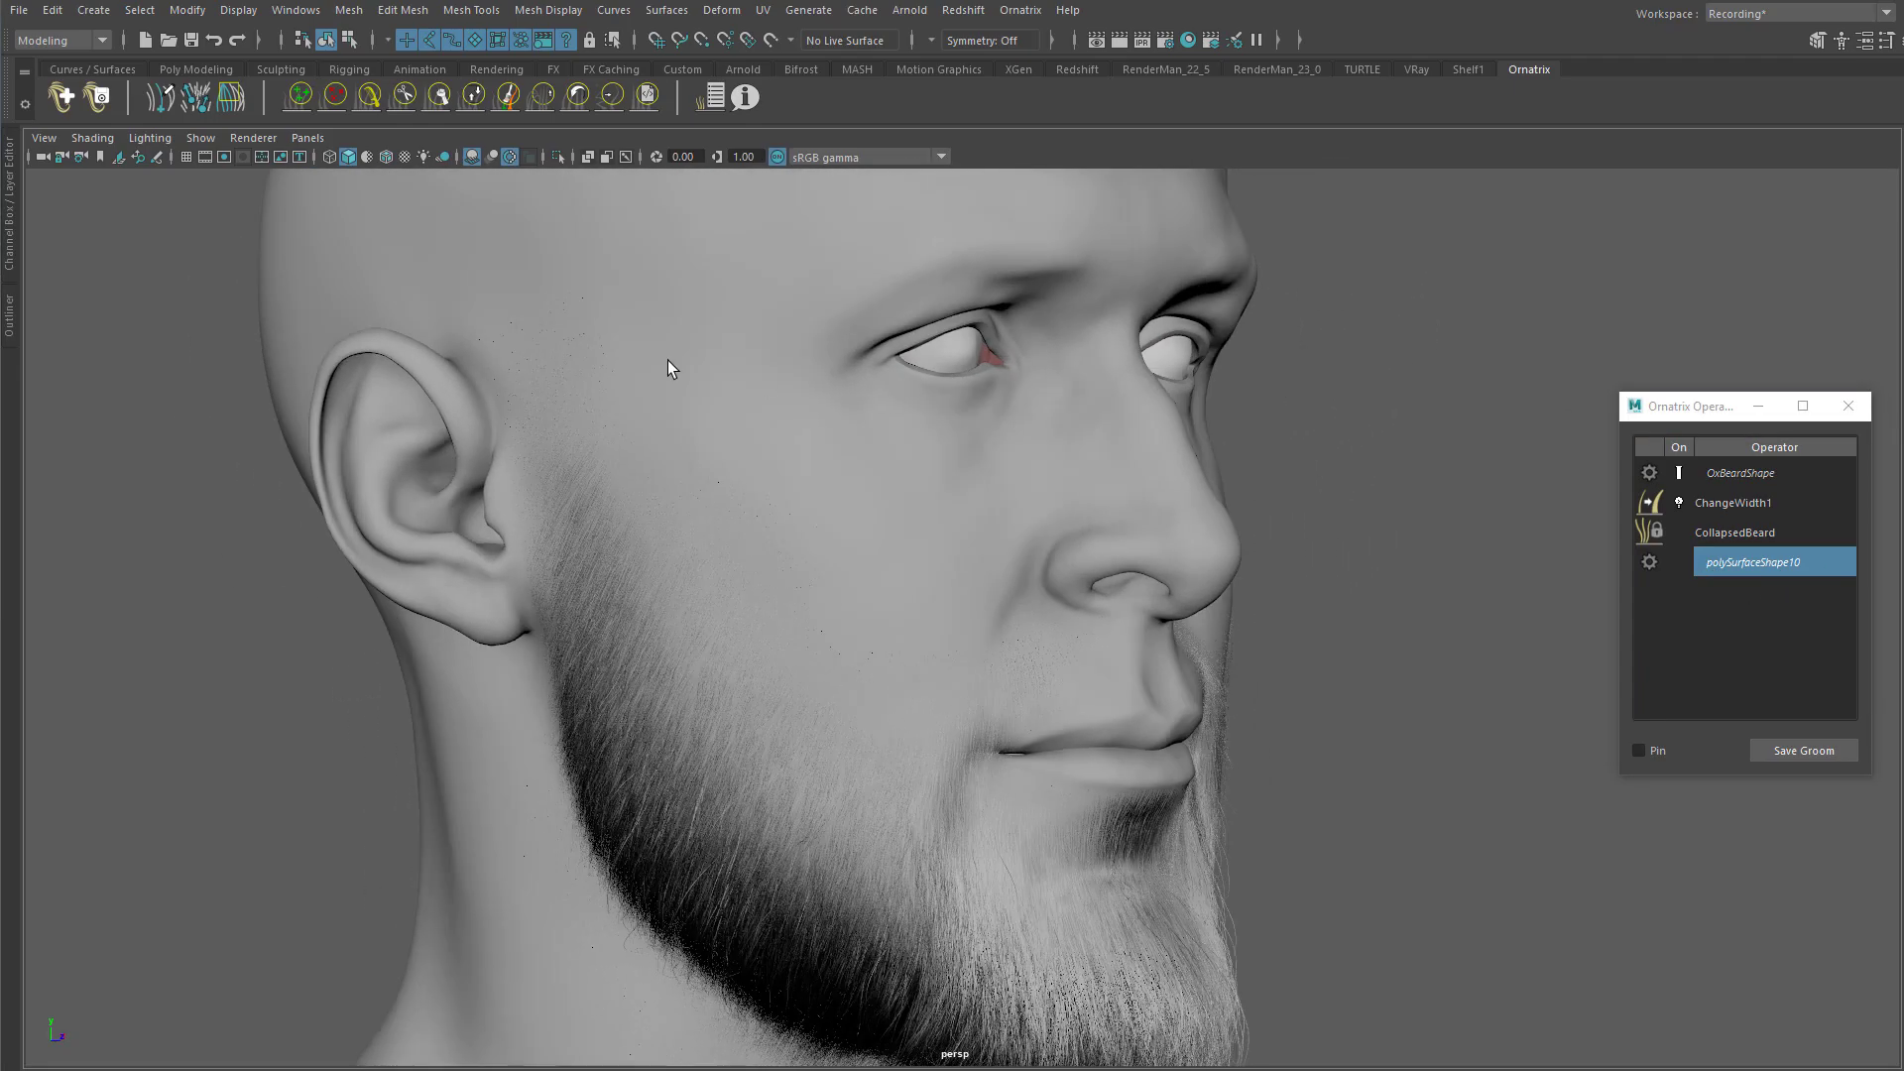
pyautogui.click(8, 319)
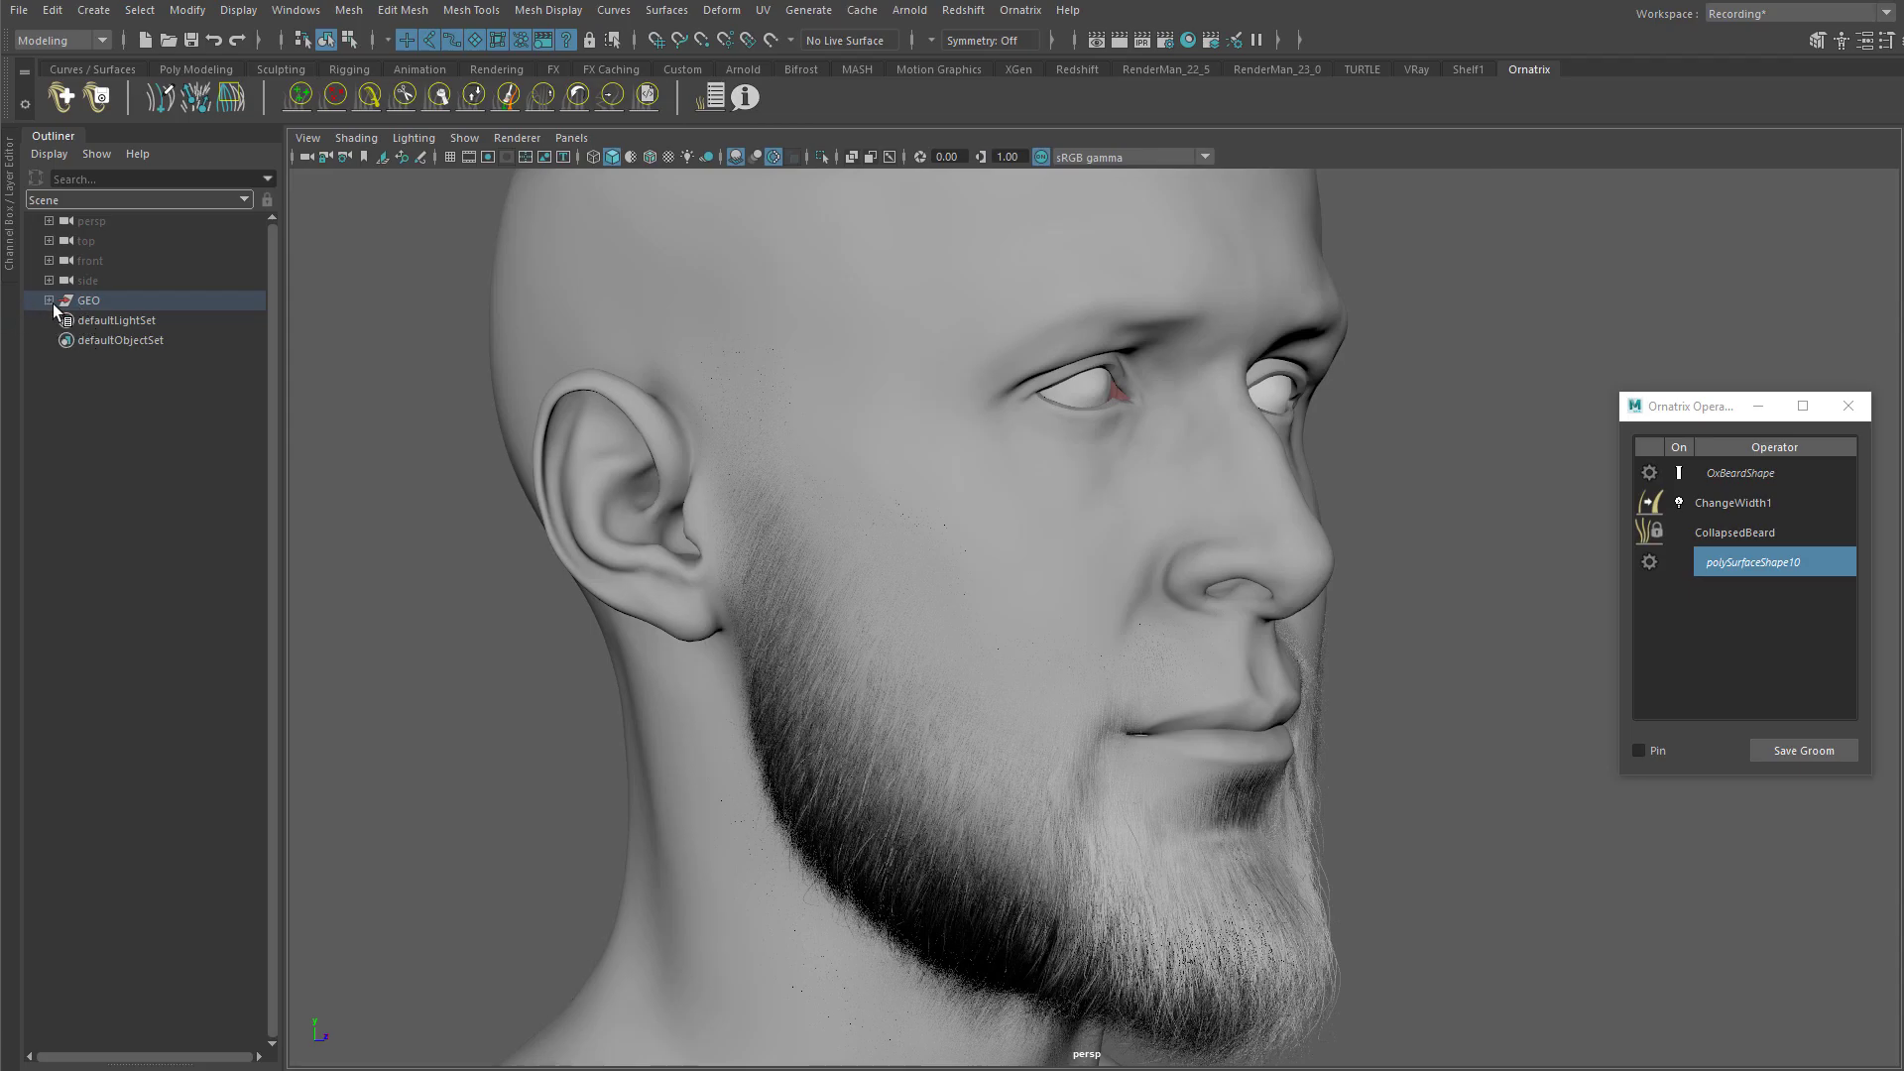
pyautogui.click(50, 300)
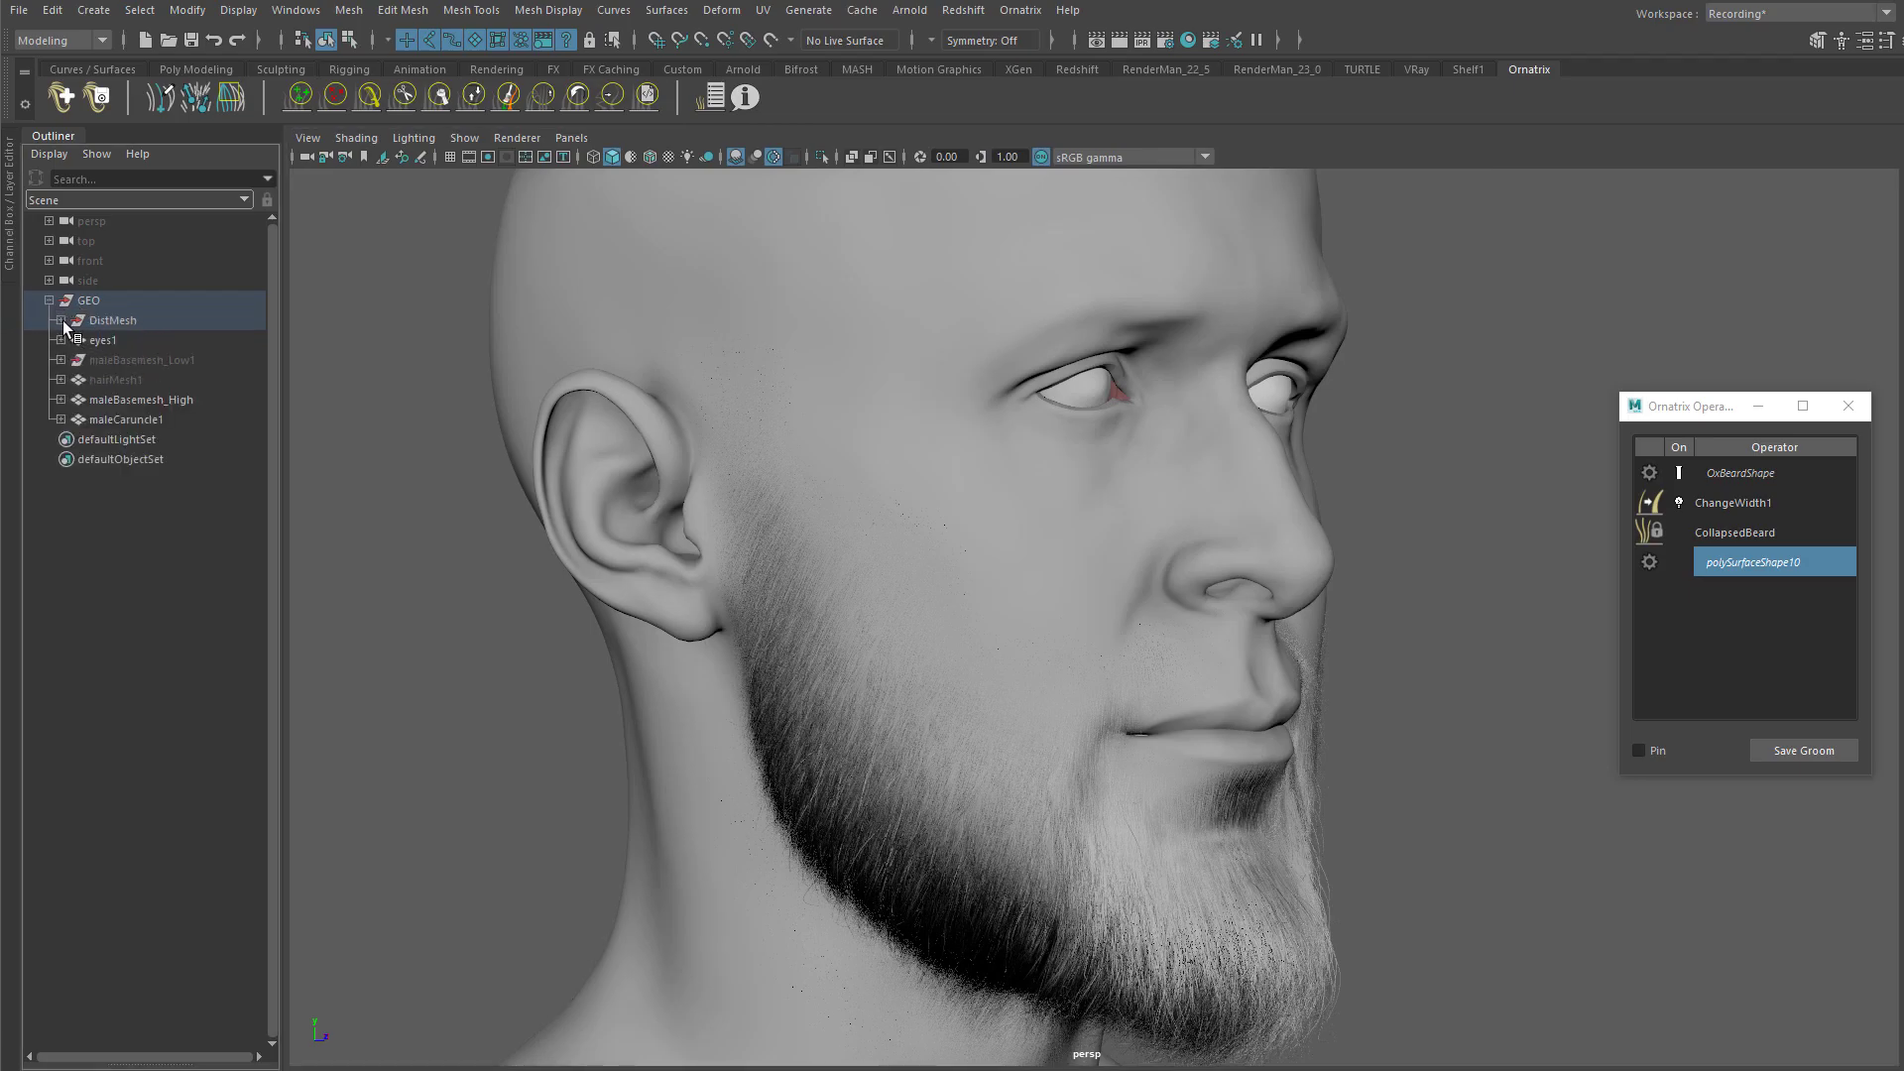
pyautogui.click(60, 320)
pyautogui.click(72, 340)
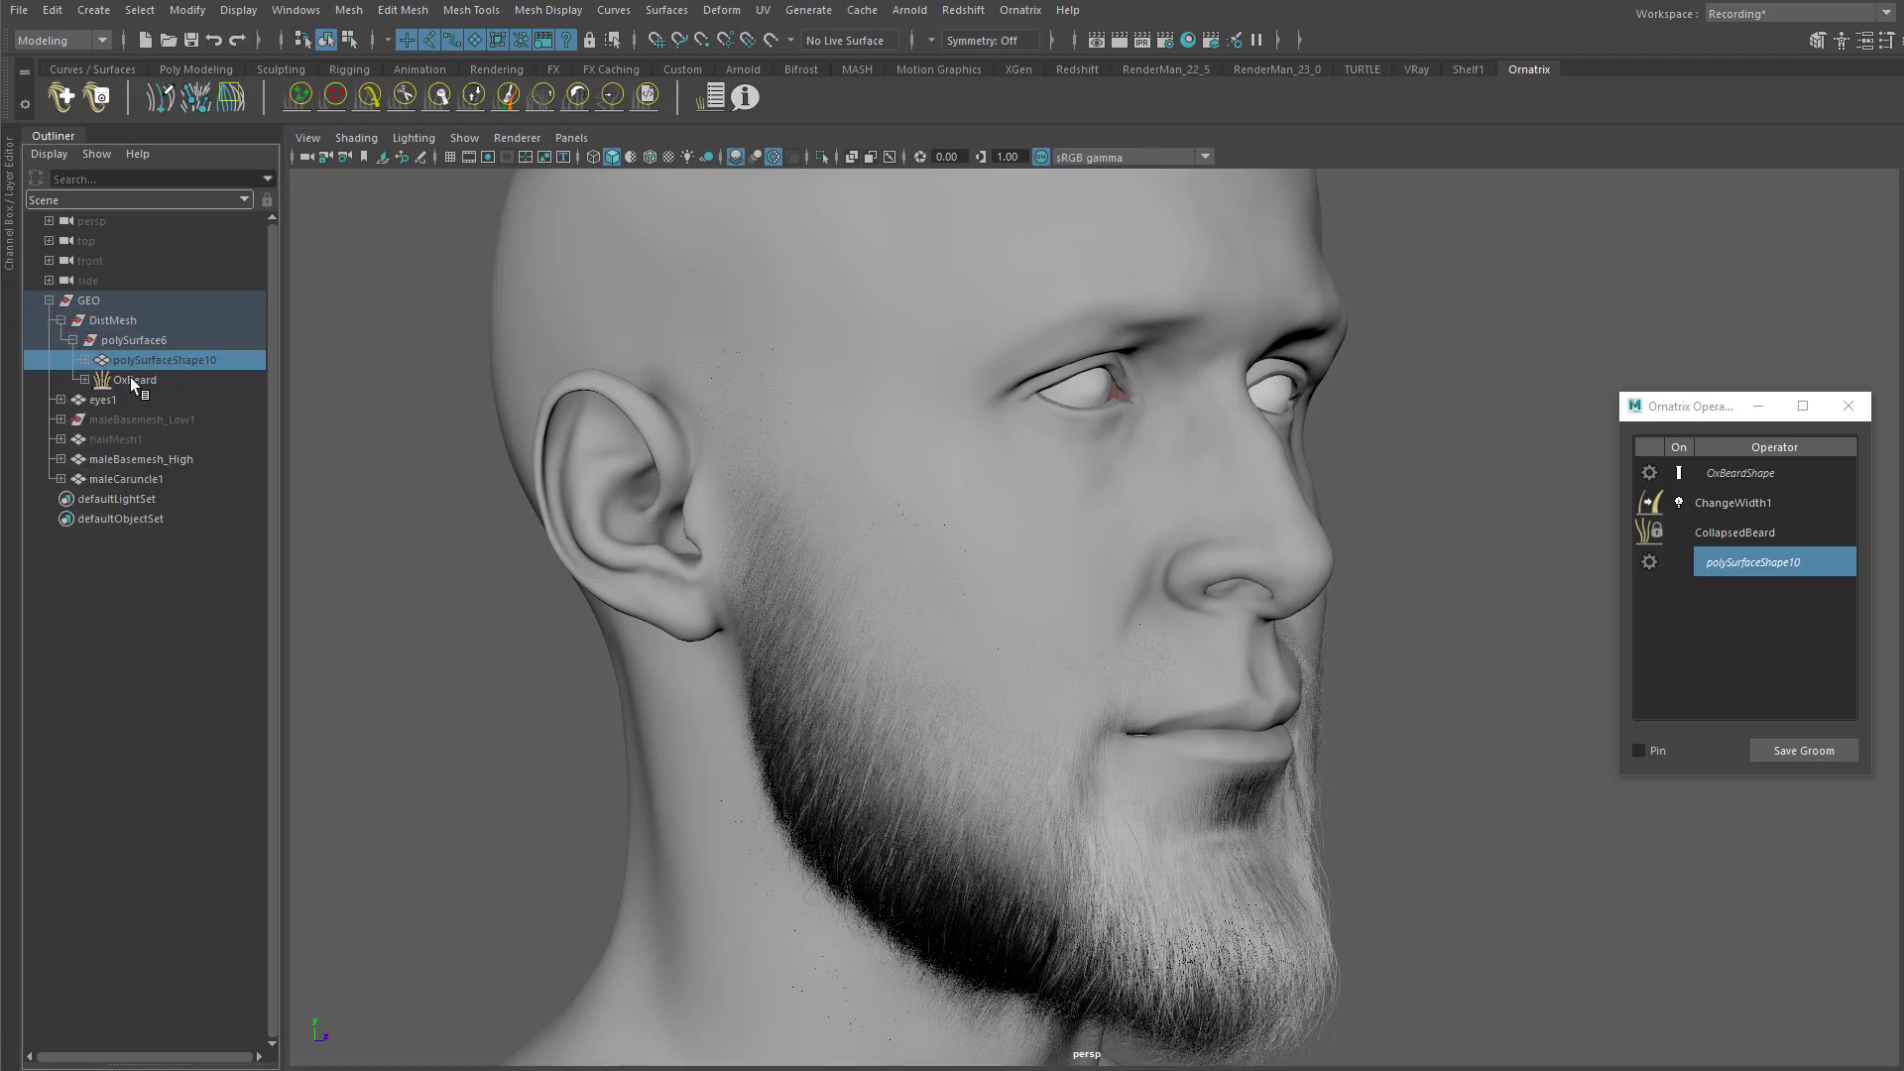
# Step: Select the polySurfaceShape10 mesh under polySurface6 in the scene hierarchy, and hide the hierarchy
pyautogui.click(159, 360)
pyautogui.keyDown('alt'); pyautogui.moveTo(878, 364); pyautogui.dragTo(943, 536); pyautogui.keyUp('alt')
pyautogui.click(139, 378)
pyautogui.click(144, 359)
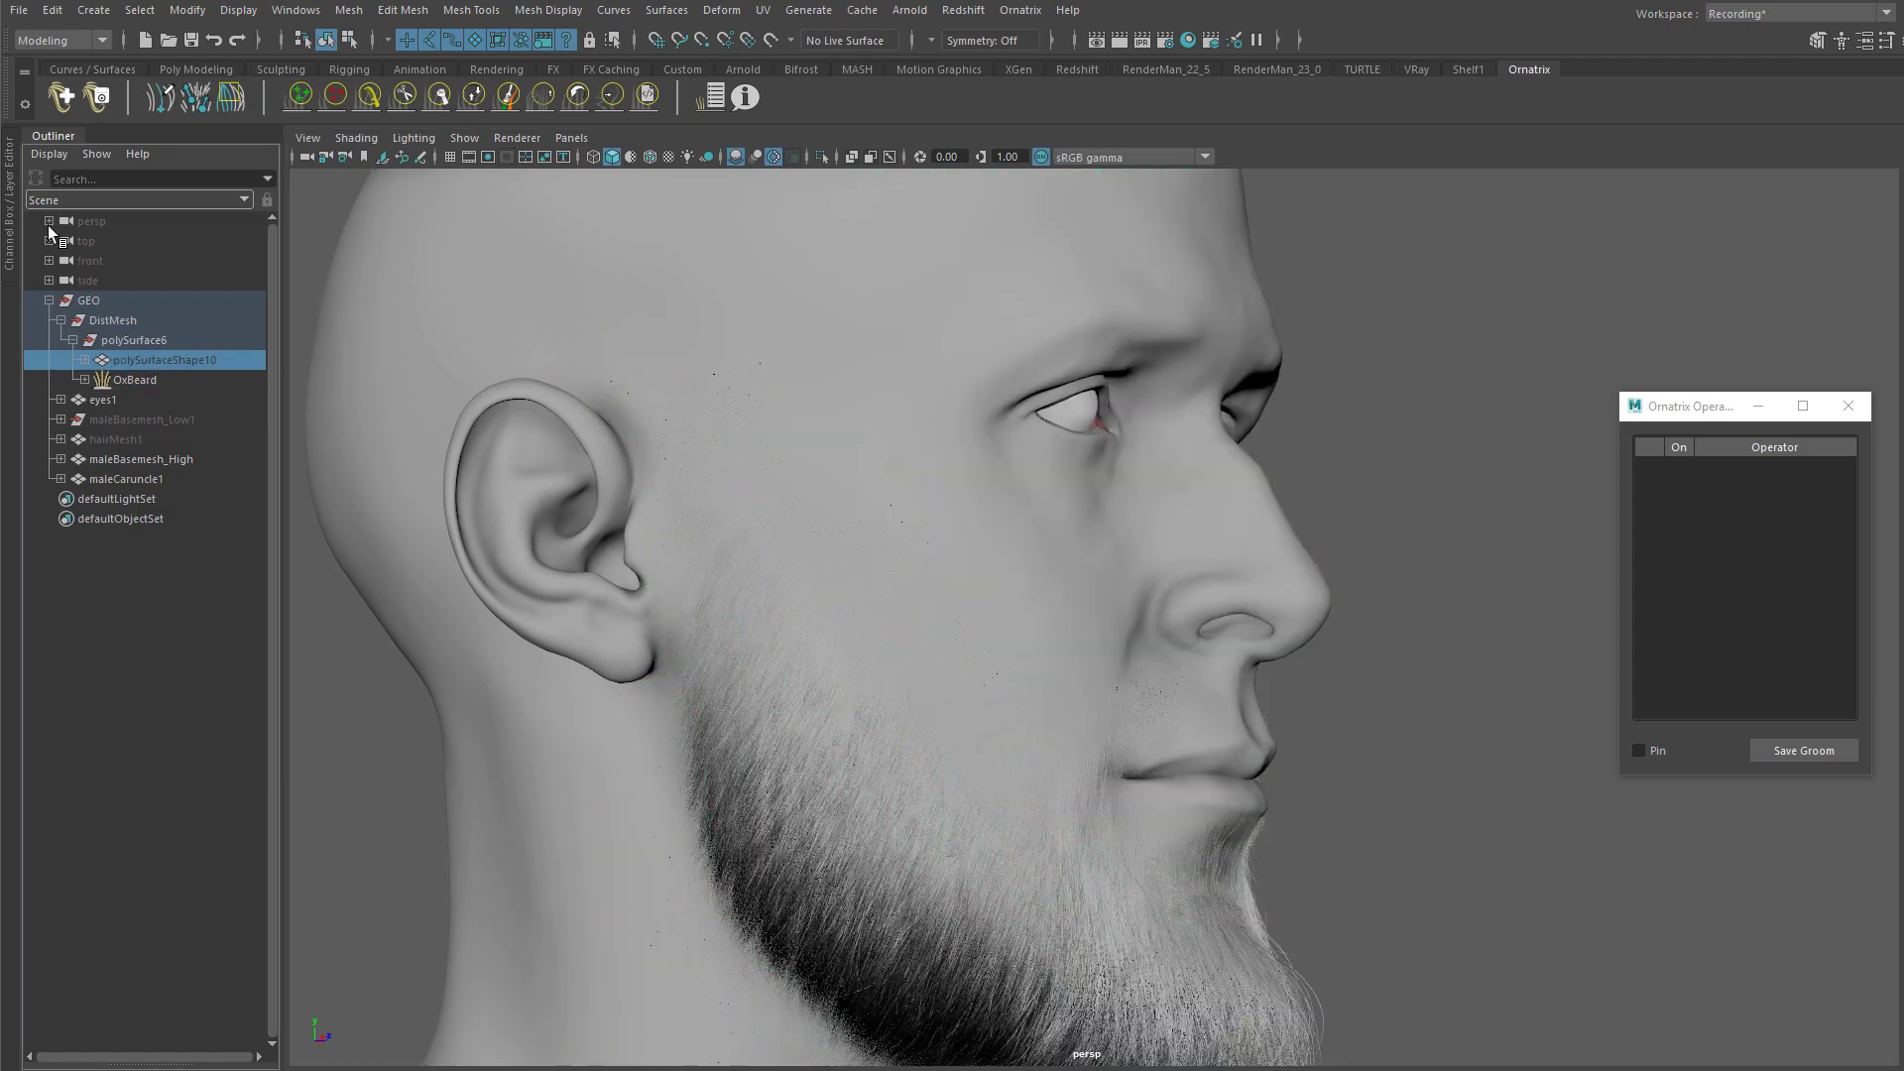
pyautogui.click(51, 136)
pyautogui.scroll(-3, 701, 467)
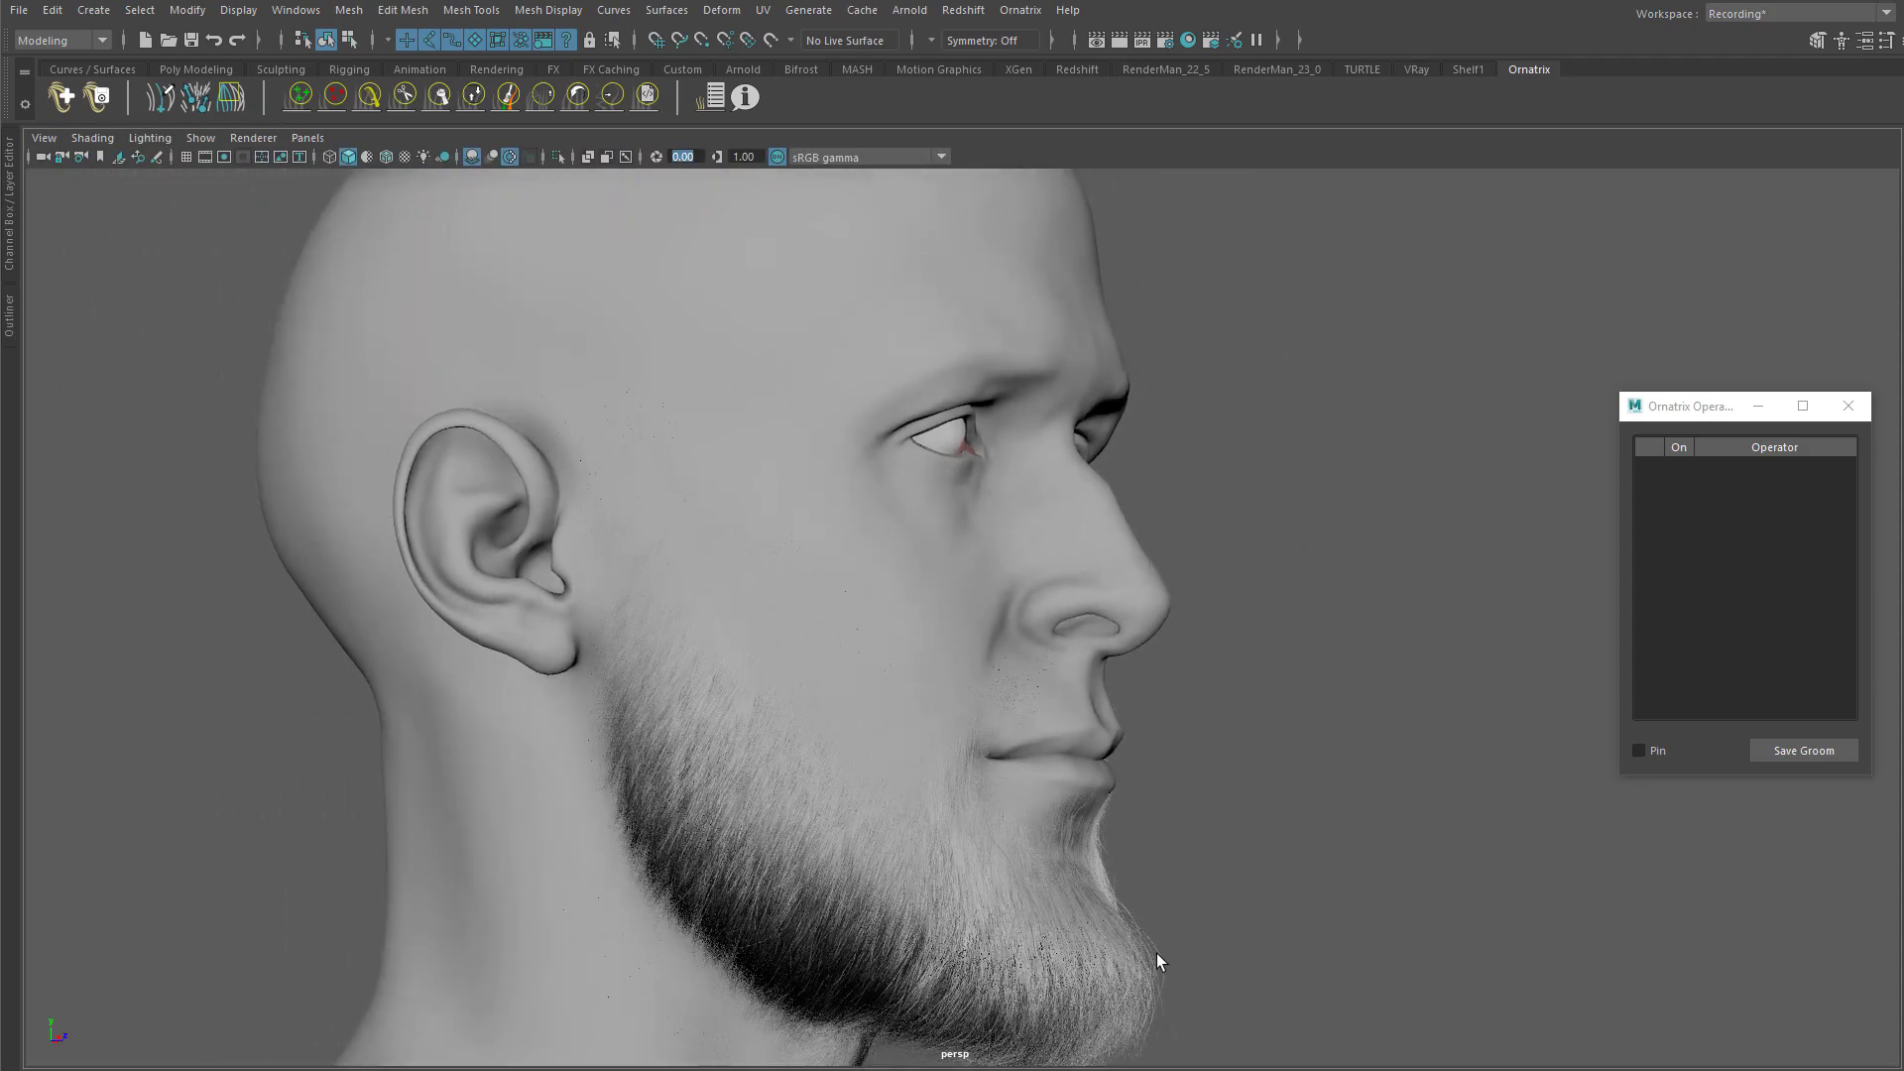
# Step: Select the beard on the head, and pick its base mesh polySurfaceShape10 from its operator stack
pyautogui.click(1156, 954)
pyautogui.keyDown('alt'); pyautogui.moveTo(1577, 540); pyautogui.dragTo(1376, 492); pyautogui.keyUp('alt')
pyautogui.keyDown('alt'); pyautogui.moveTo(1116, 479); pyautogui.dragTo(1746, 569); pyautogui.keyUp('alt')
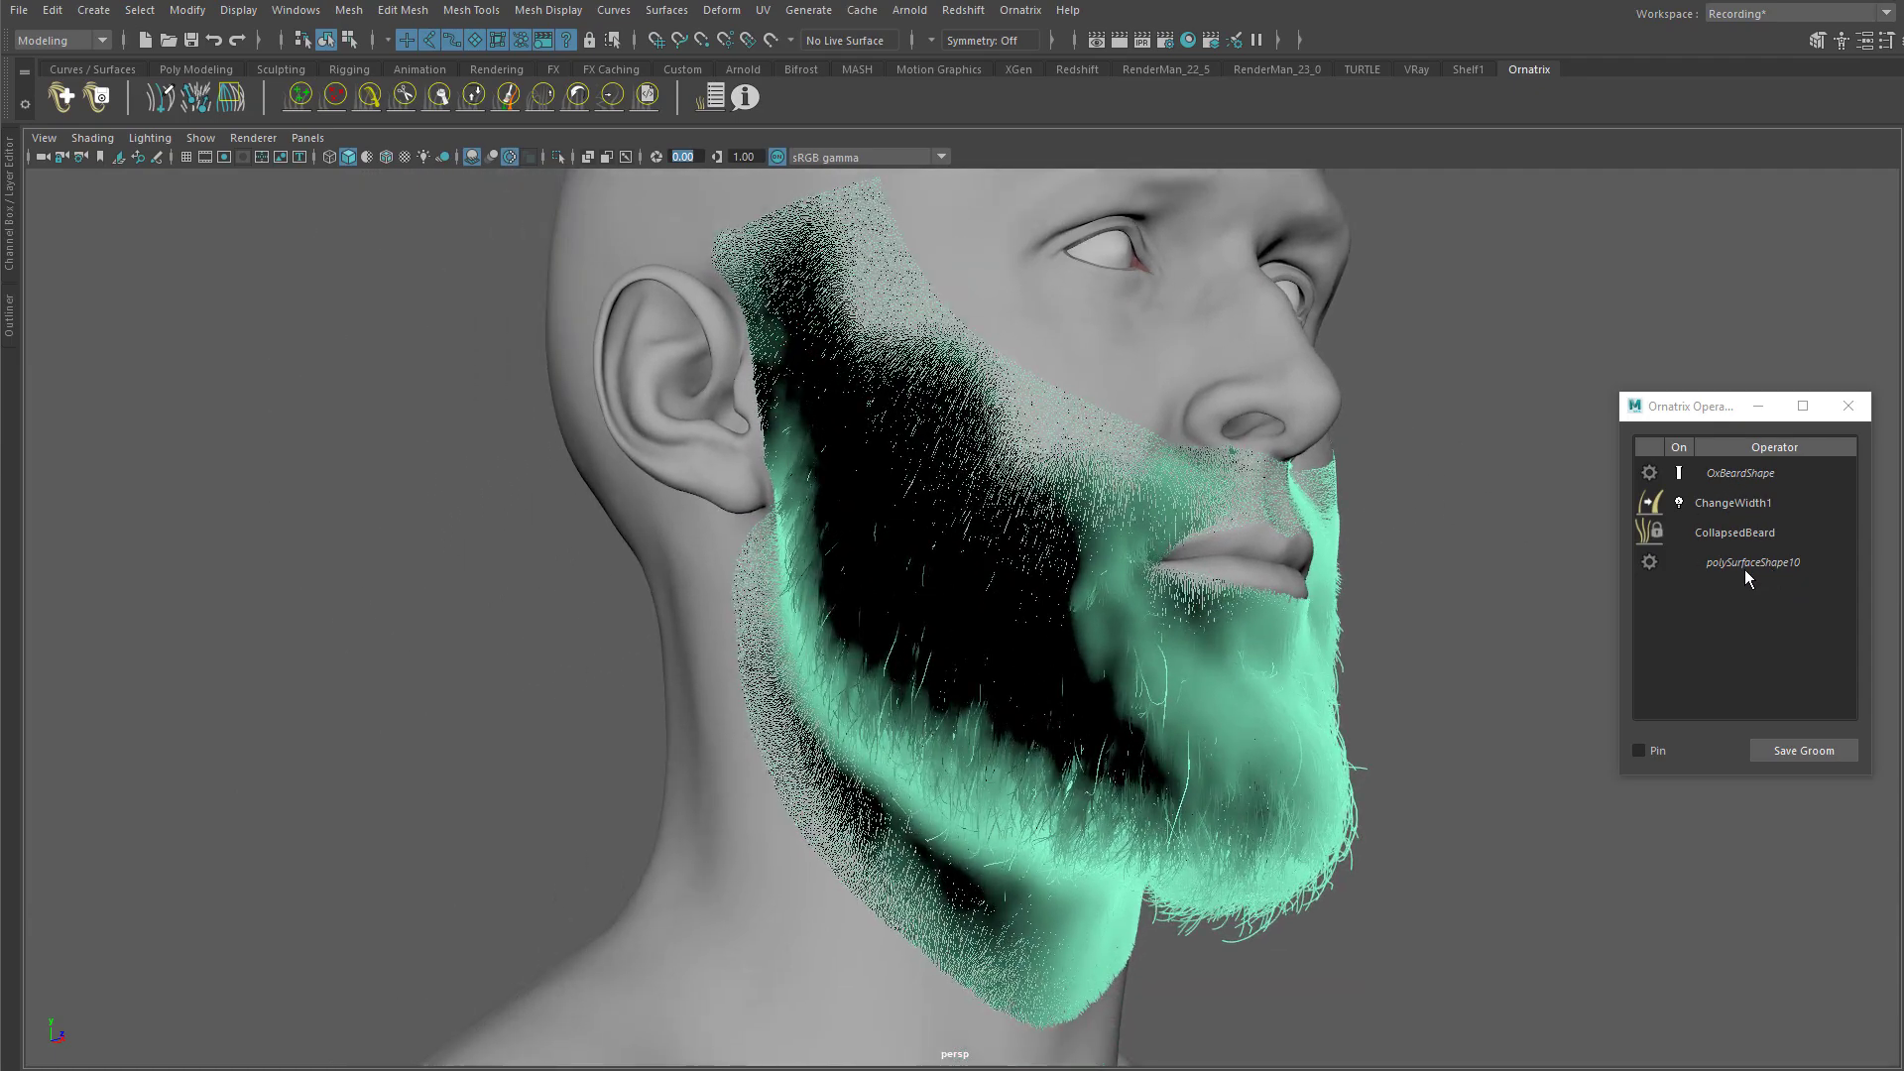
pyautogui.click(1748, 563)
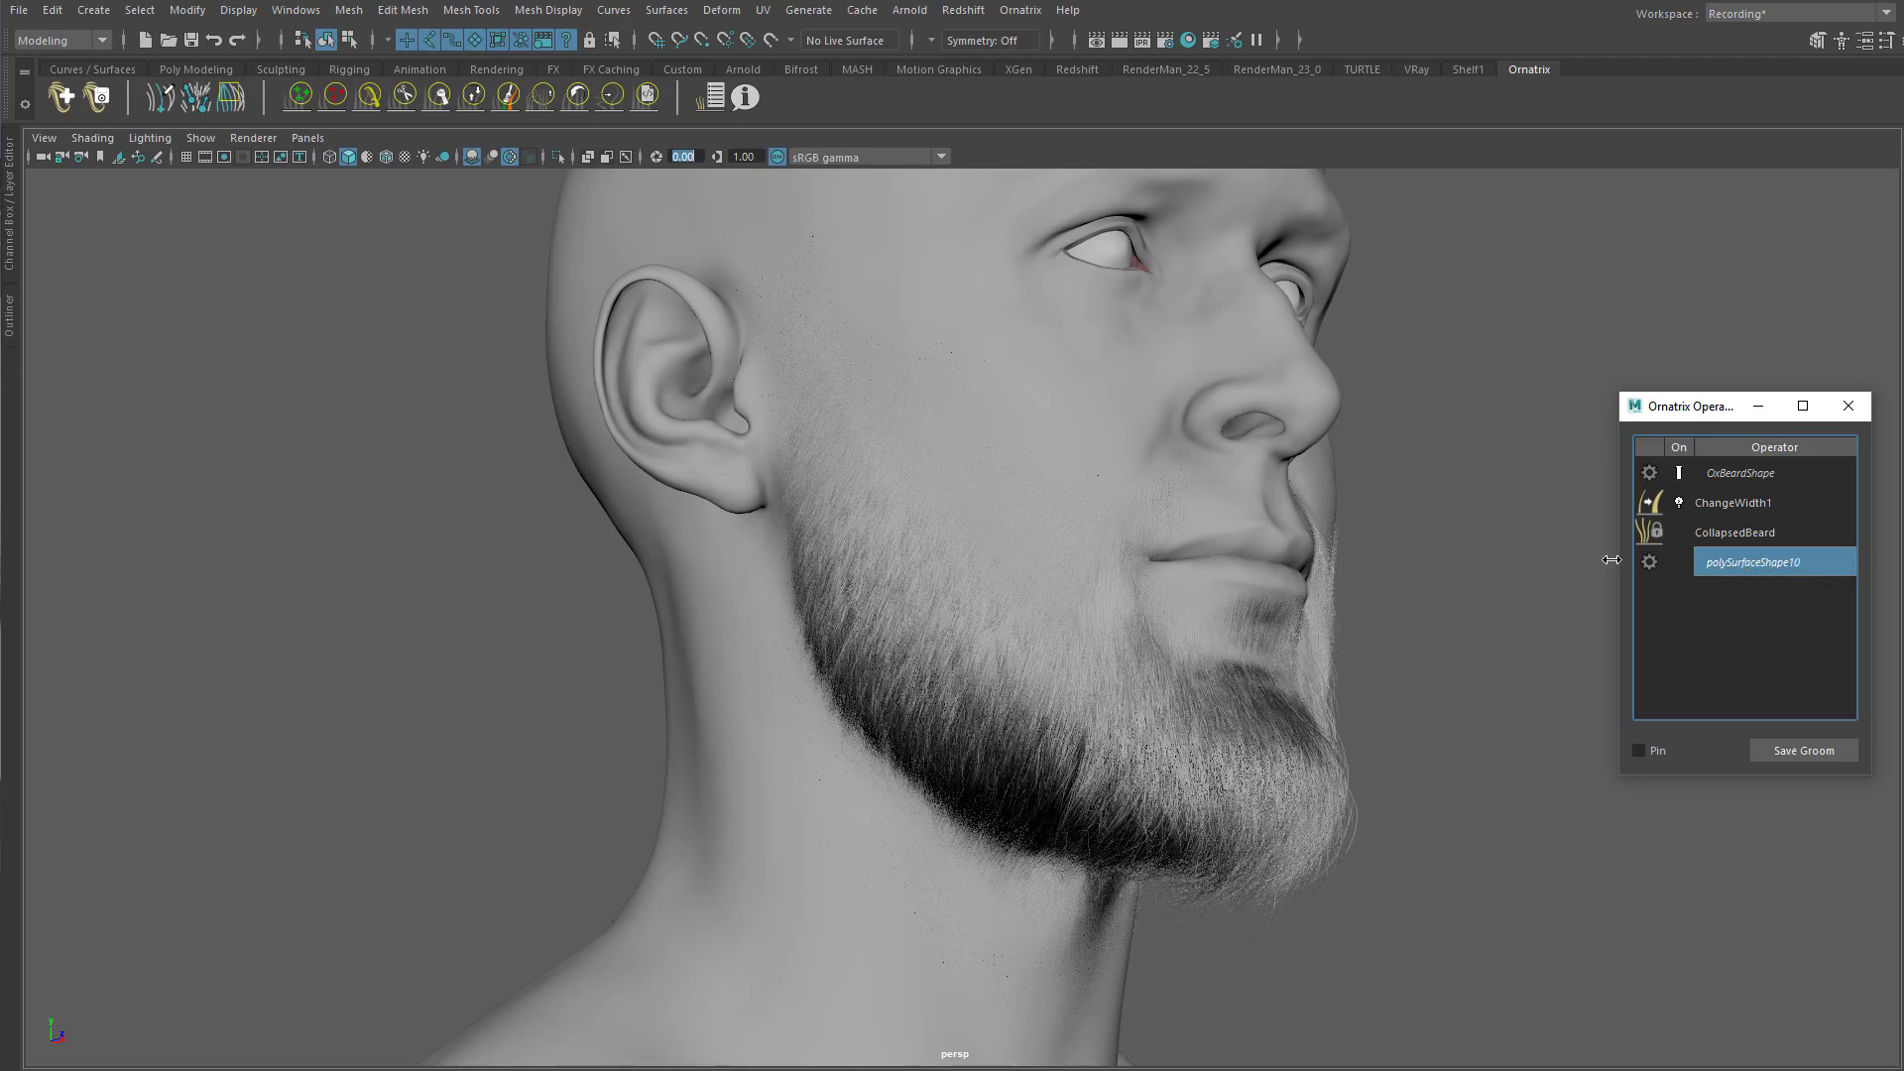
pyautogui.keyDown('alt'); pyautogui.moveTo(1248, 499); pyautogui.dragTo(1170, 496); pyautogui.keyUp('alt')
pyautogui.click(1744, 537)
pyautogui.click(1739, 563)
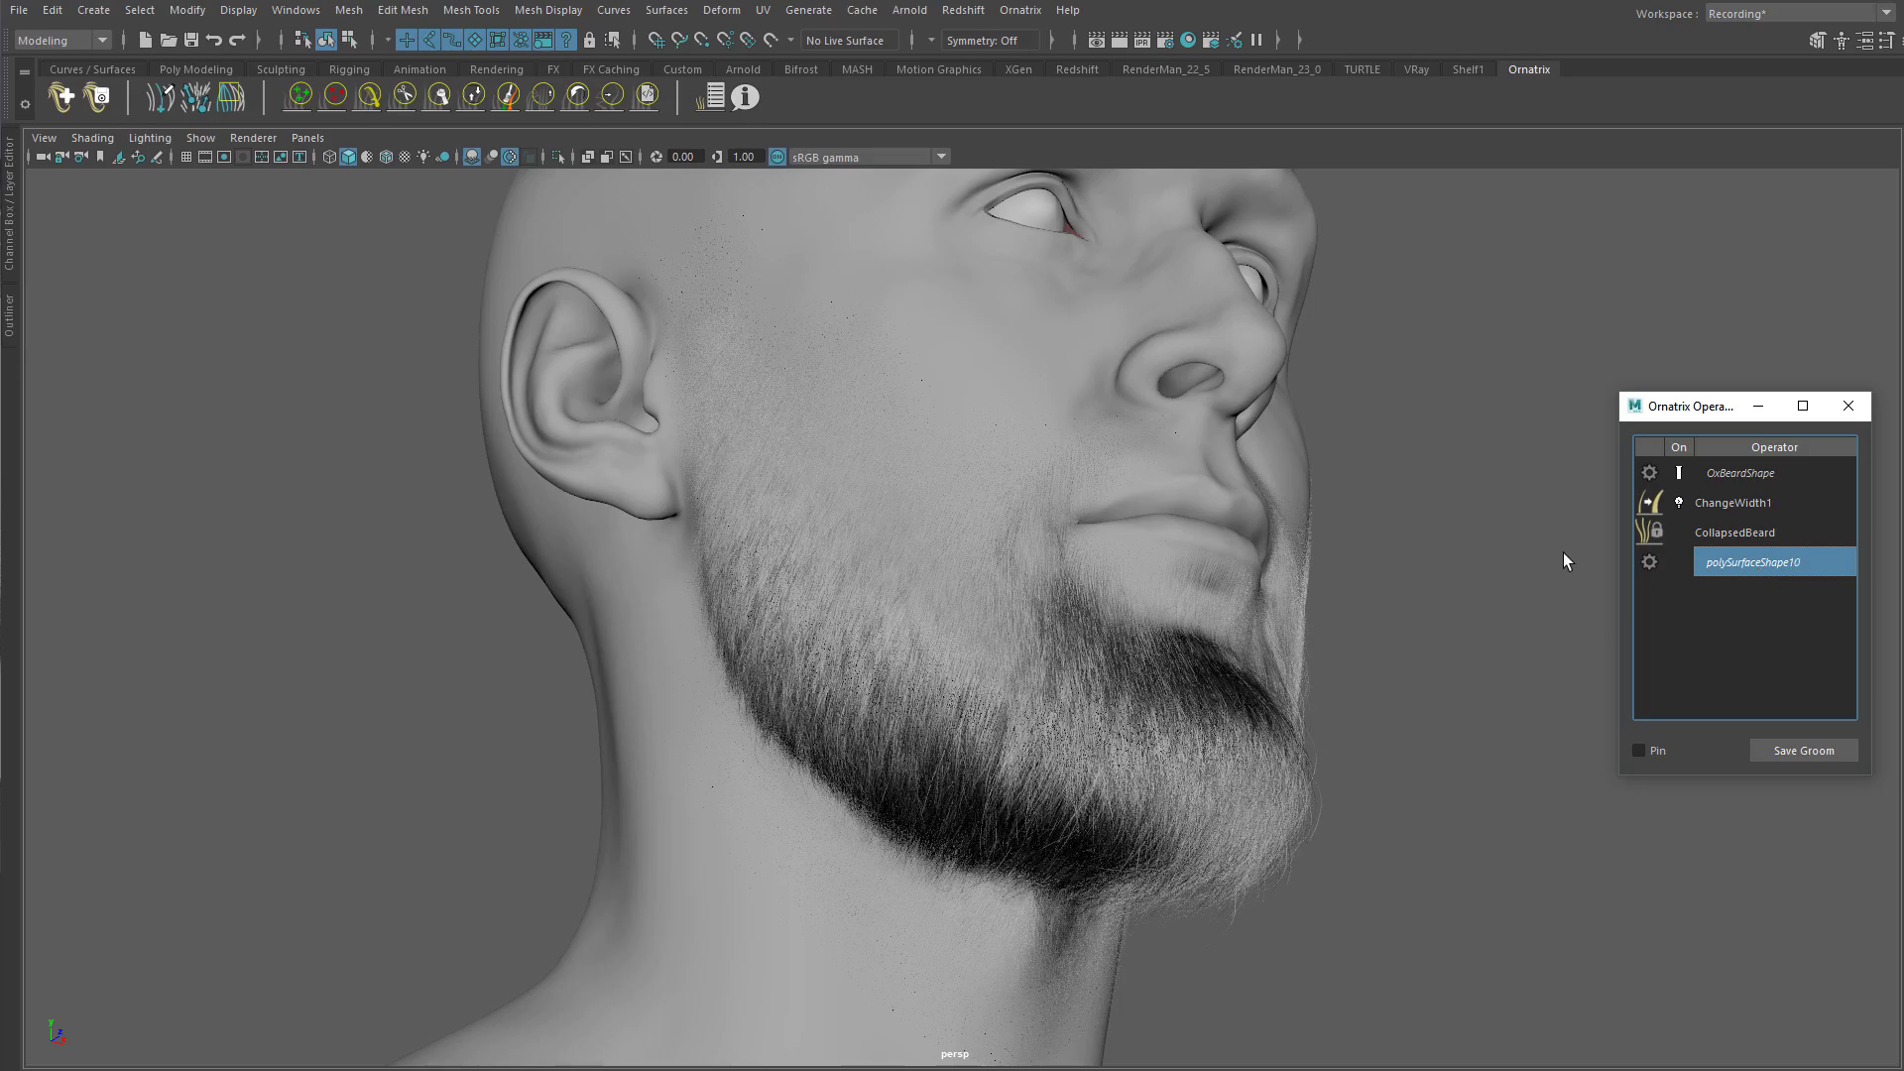
pyautogui.keyDown('alt'); pyautogui.moveTo(1156, 496); pyautogui.dragTo(1170, 490); pyautogui.keyUp('alt')
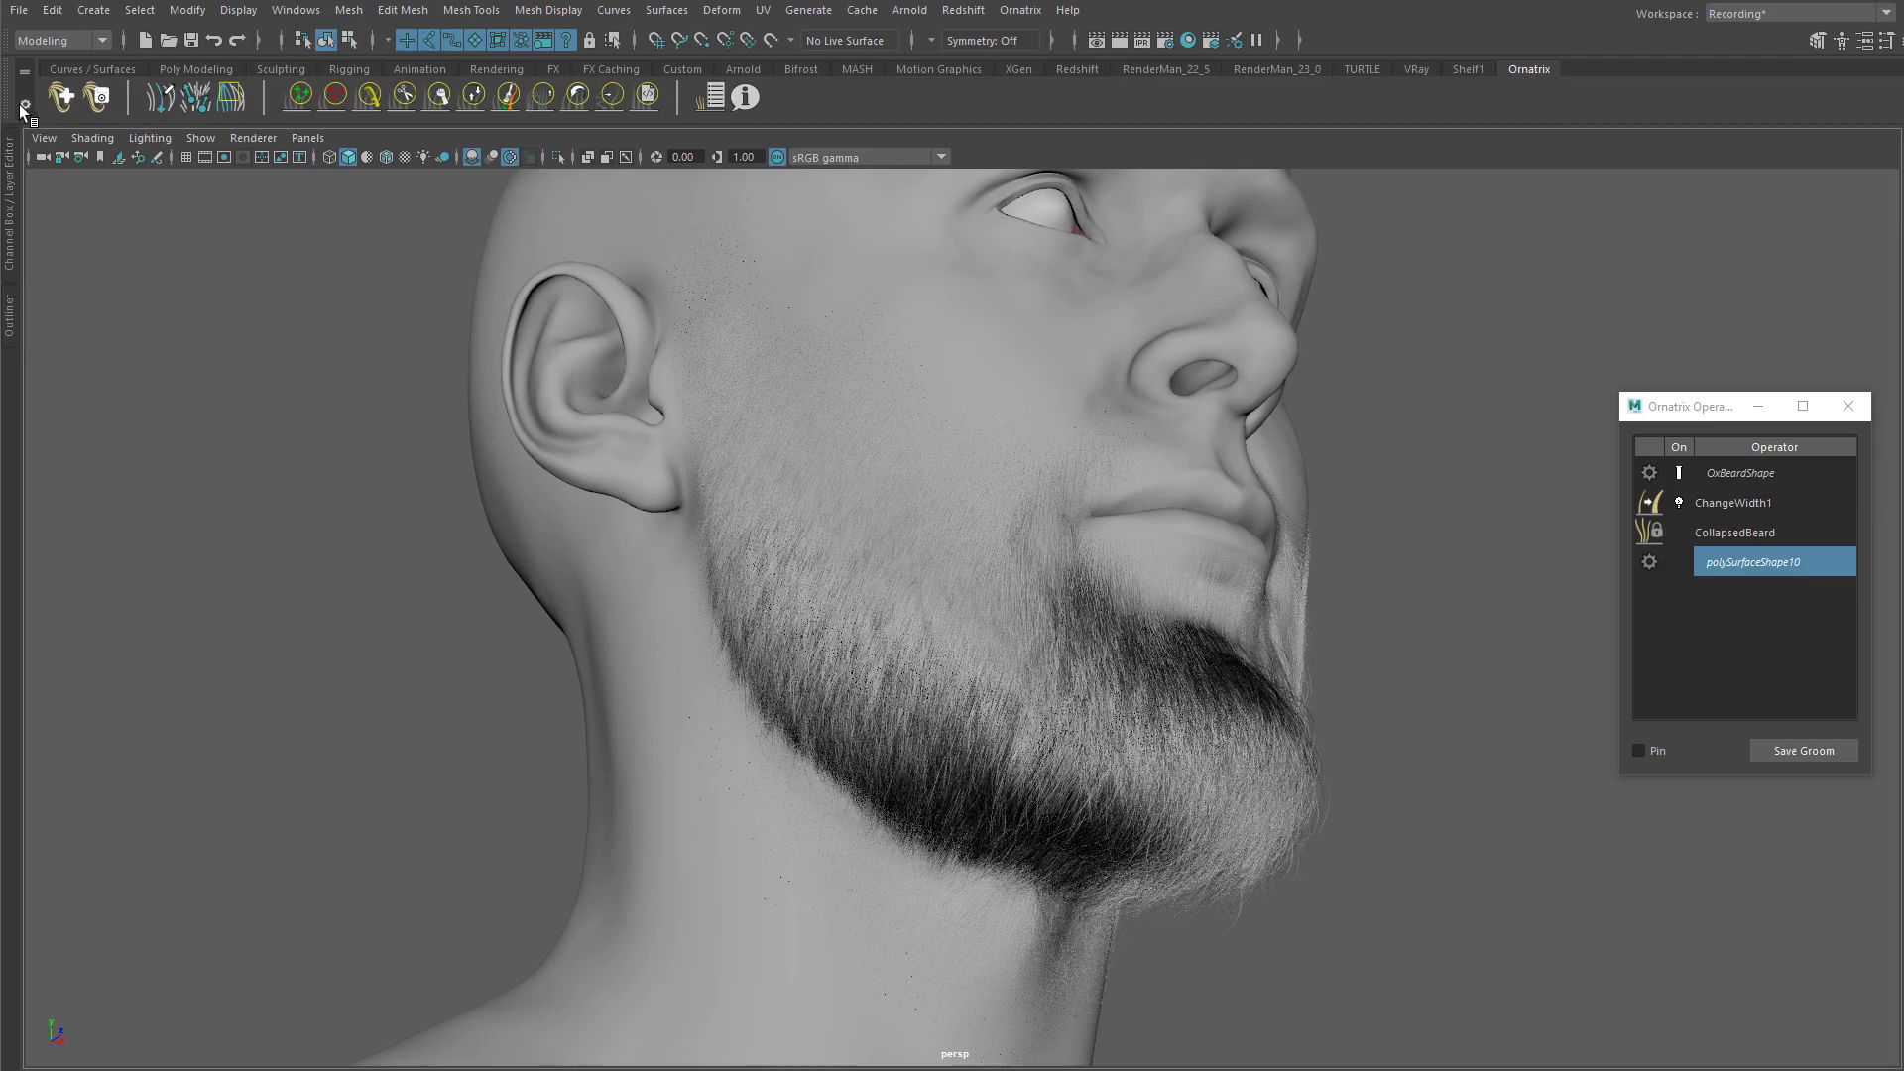
# Step: Look through the groom presets offered for new hair and the full list of Ornatrix commands
pyautogui.click(59, 99)
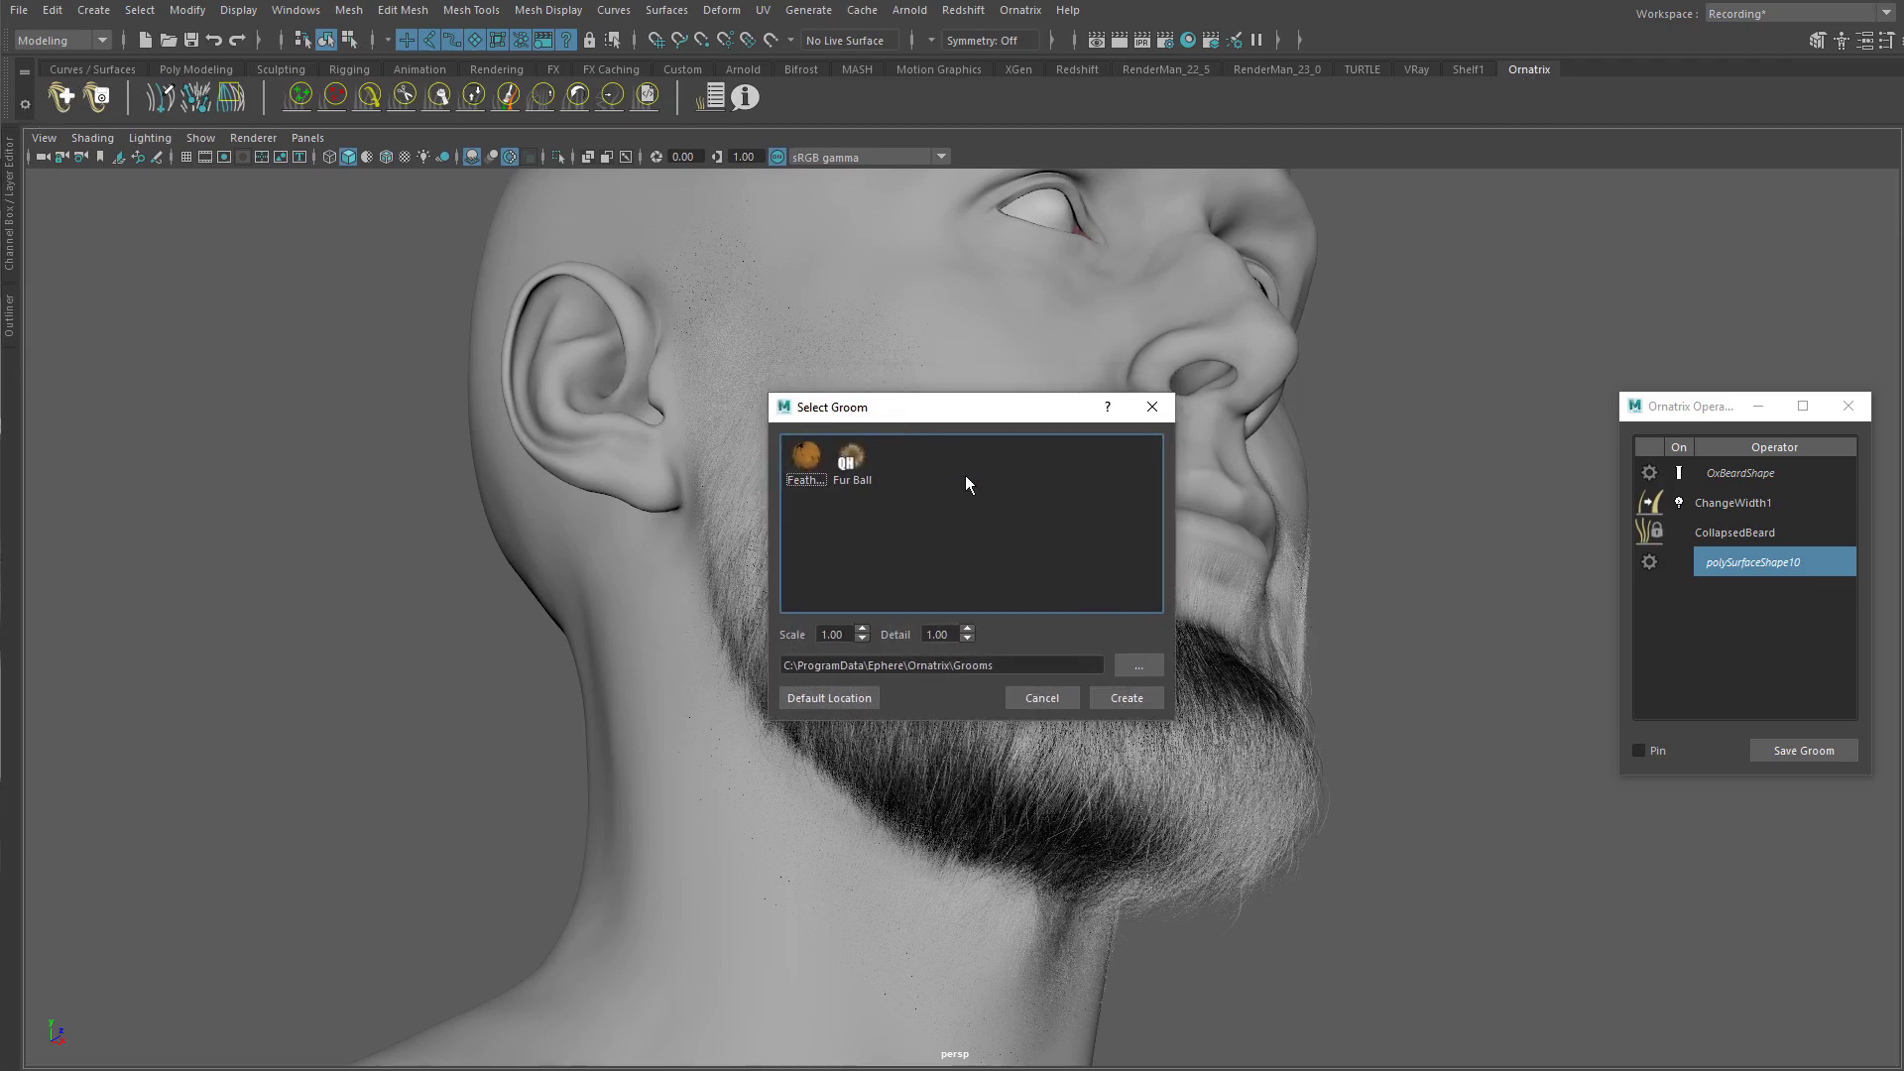
pyautogui.click(1042, 698)
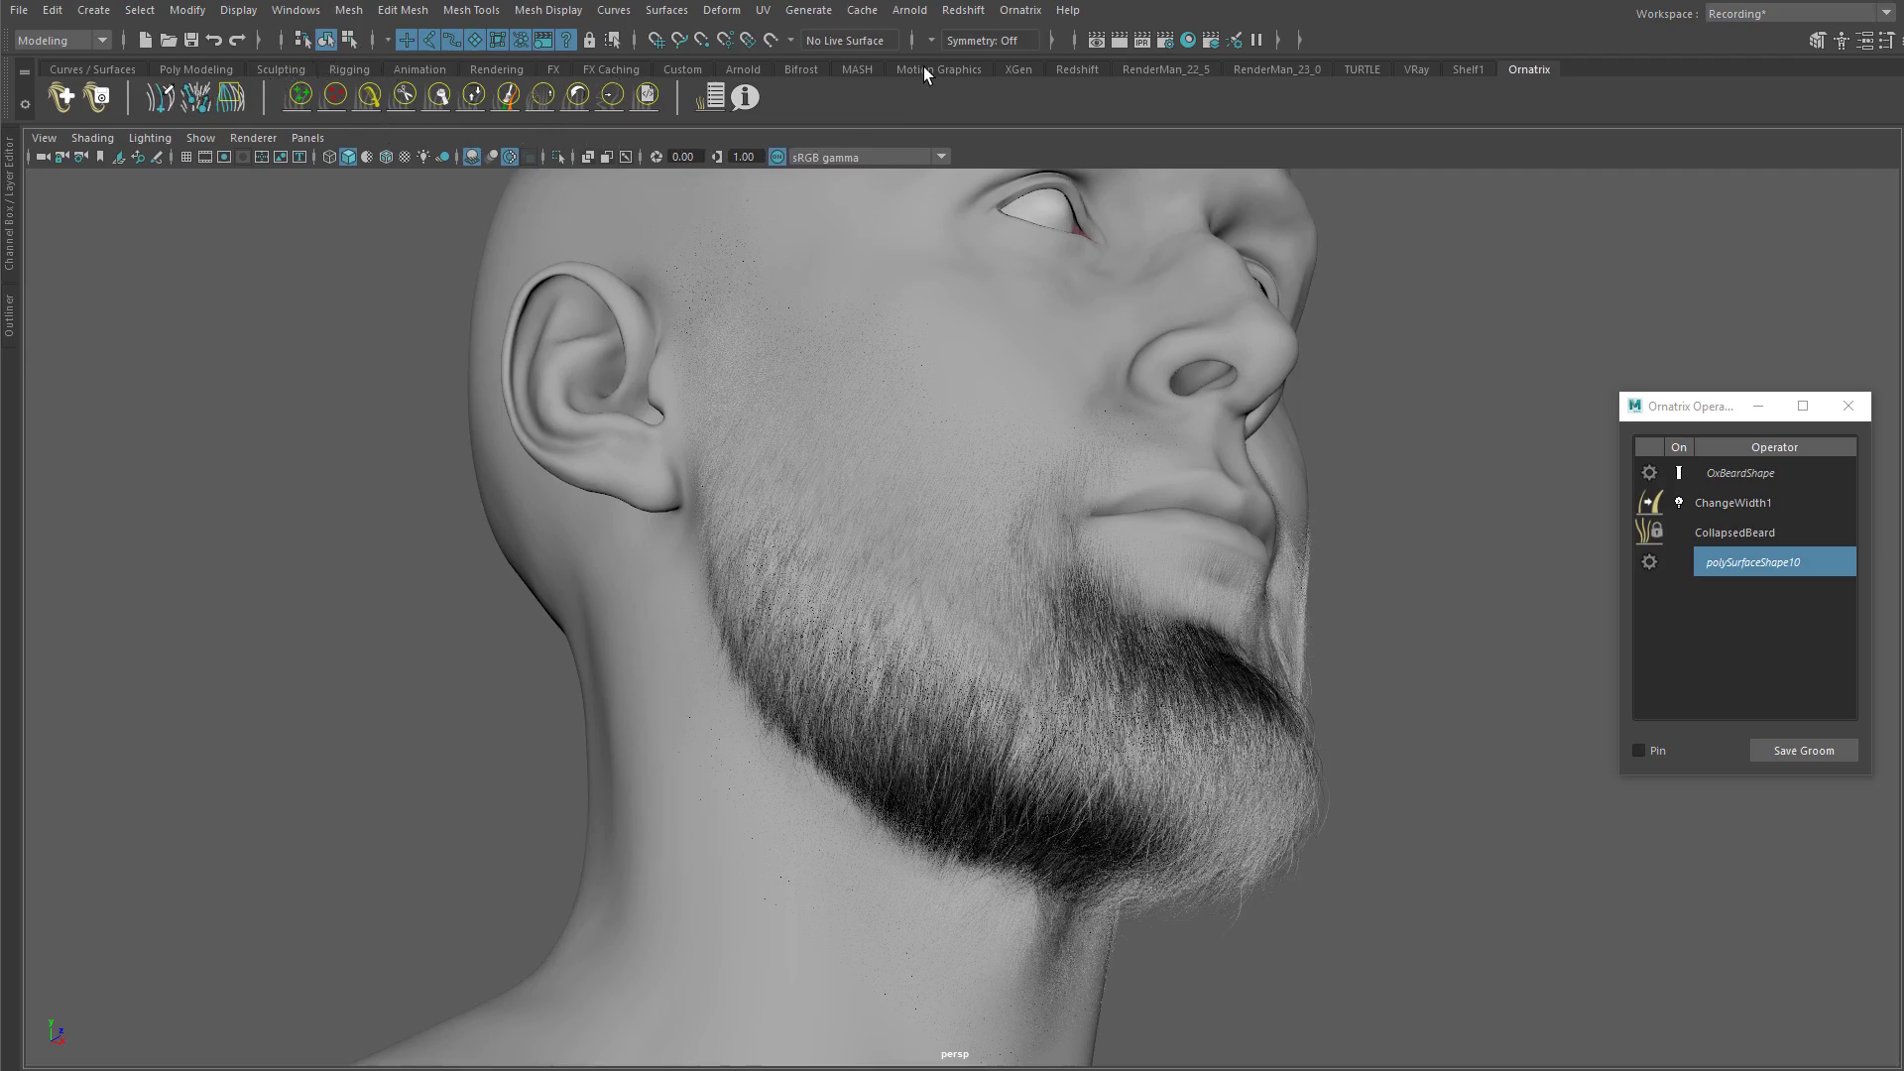
pyautogui.click(1012, 16)
pyautogui.click(1006, 16)
pyautogui.click(1002, 15)
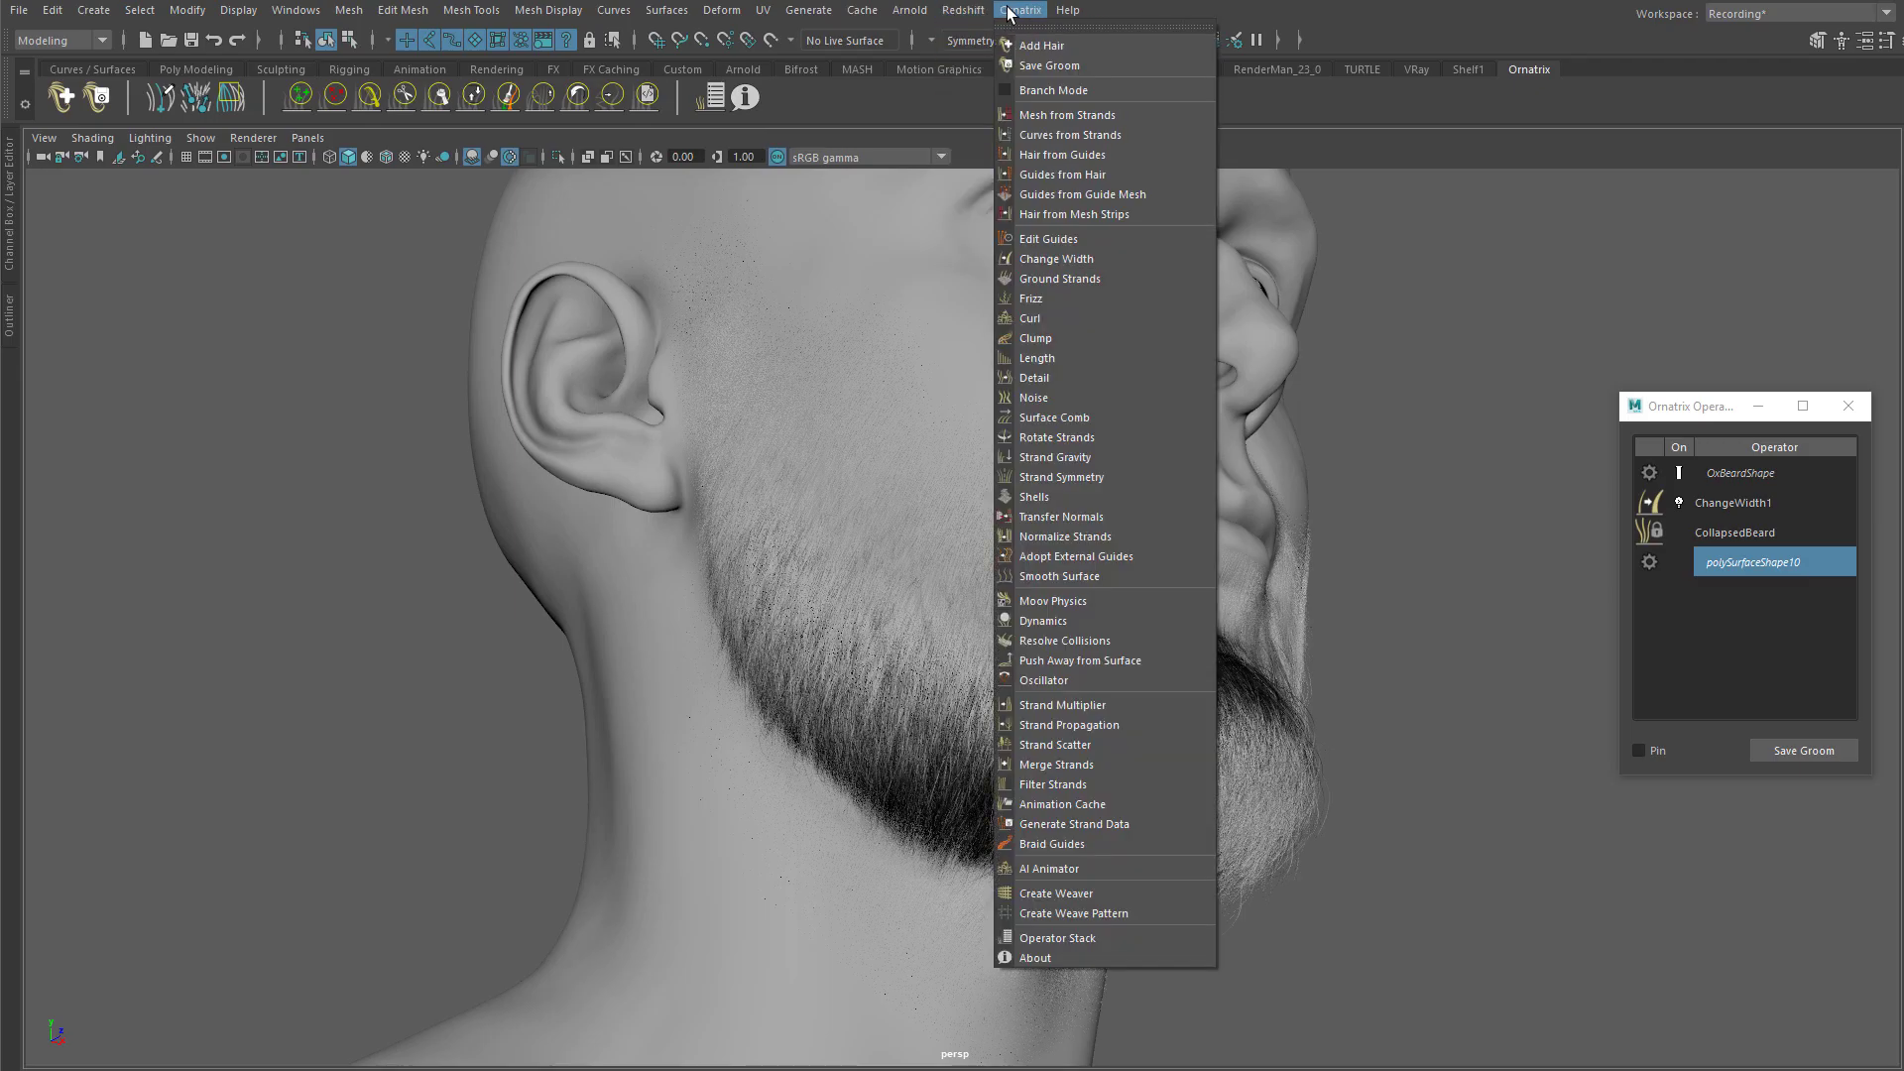
pyautogui.click(1051, 28)
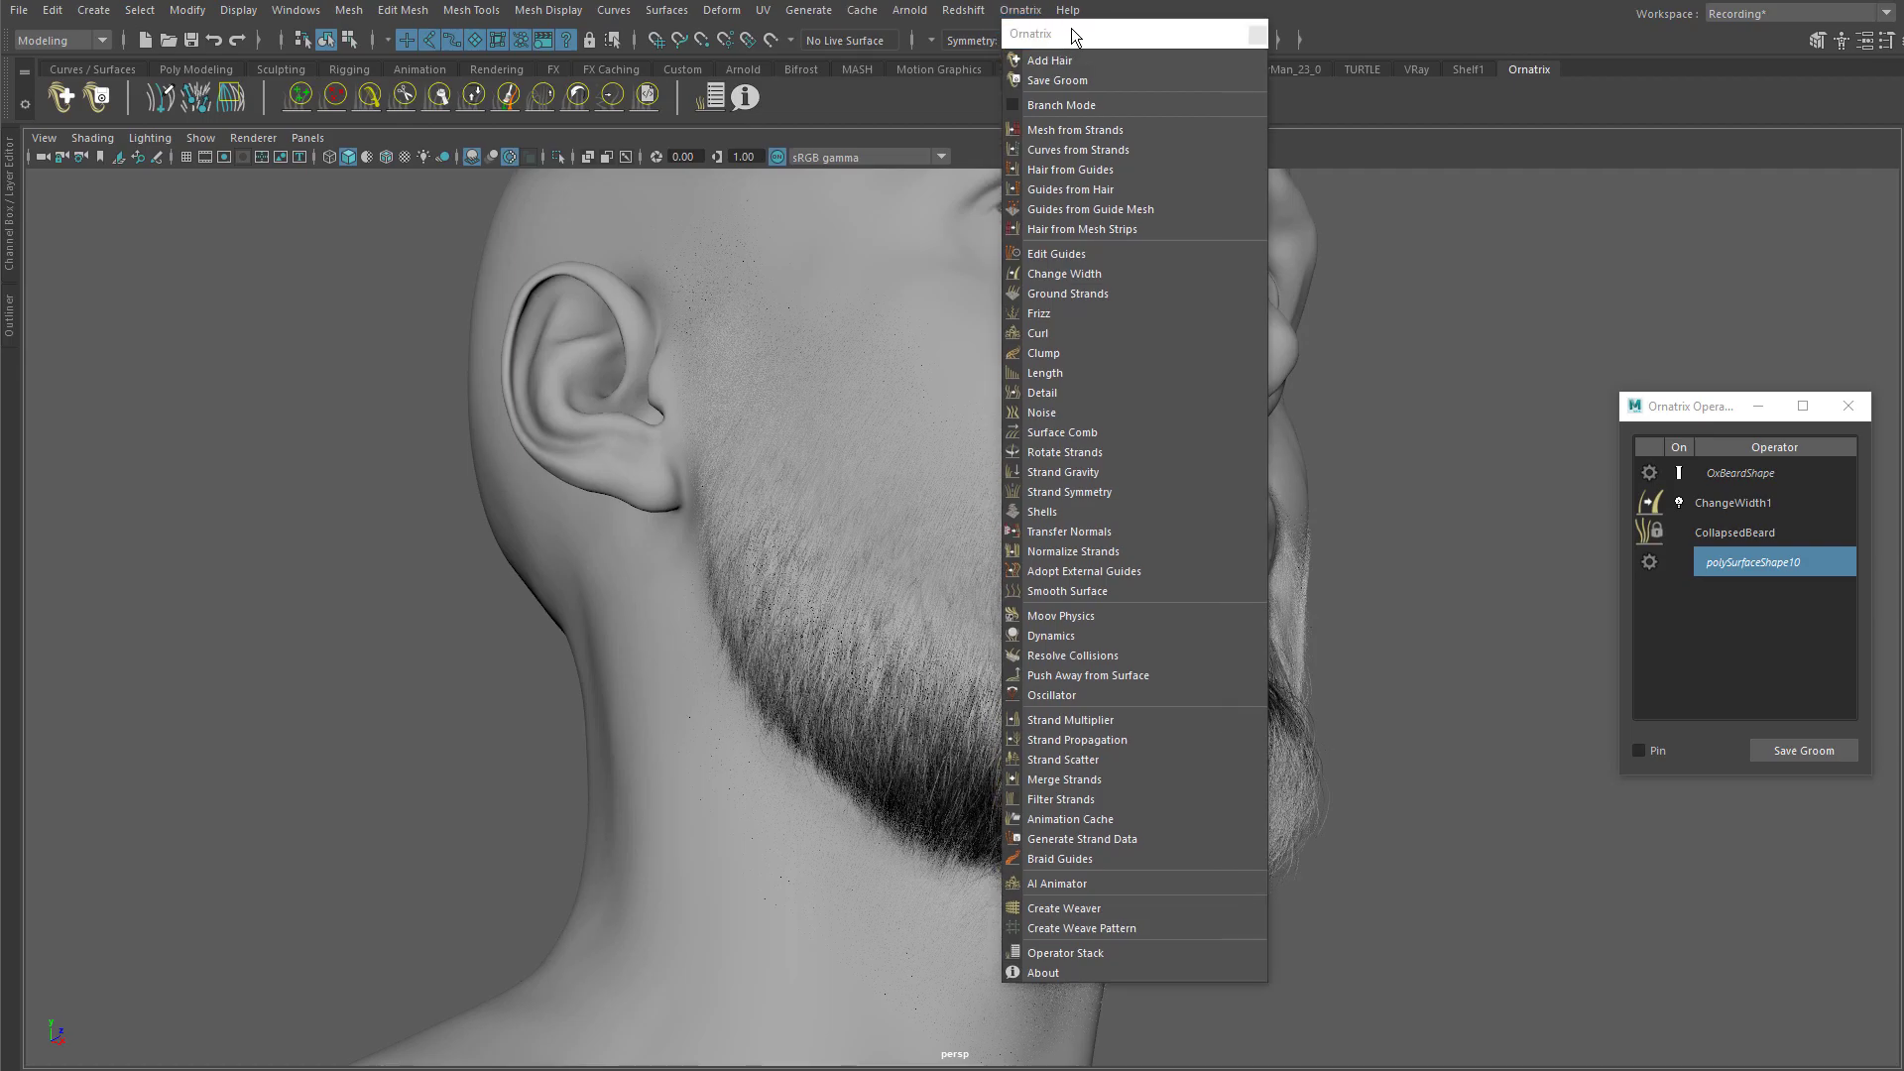
pyautogui.moveTo(1041, 38); pyautogui.dragTo(0, 170)
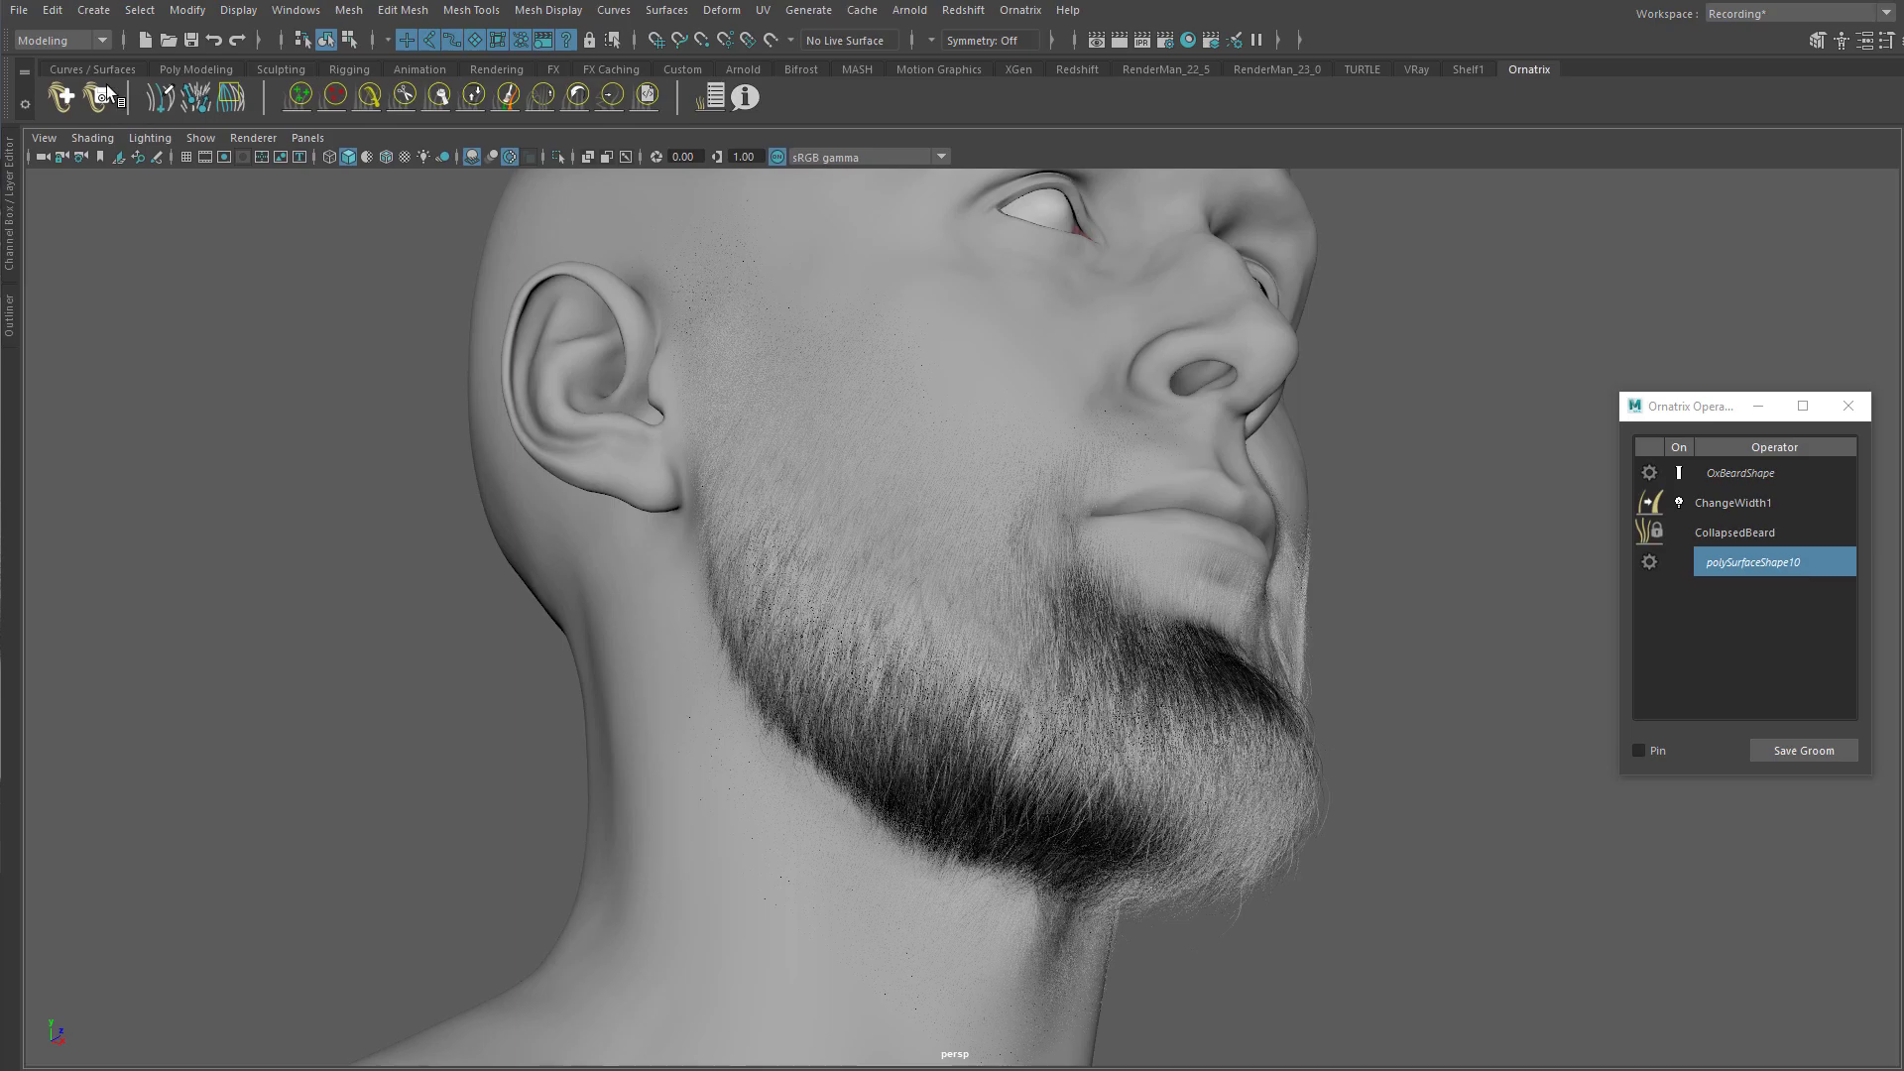
# Step: Add hair to the selected distribution mesh using the Fur Ball groom preset
pyautogui.click(56, 96)
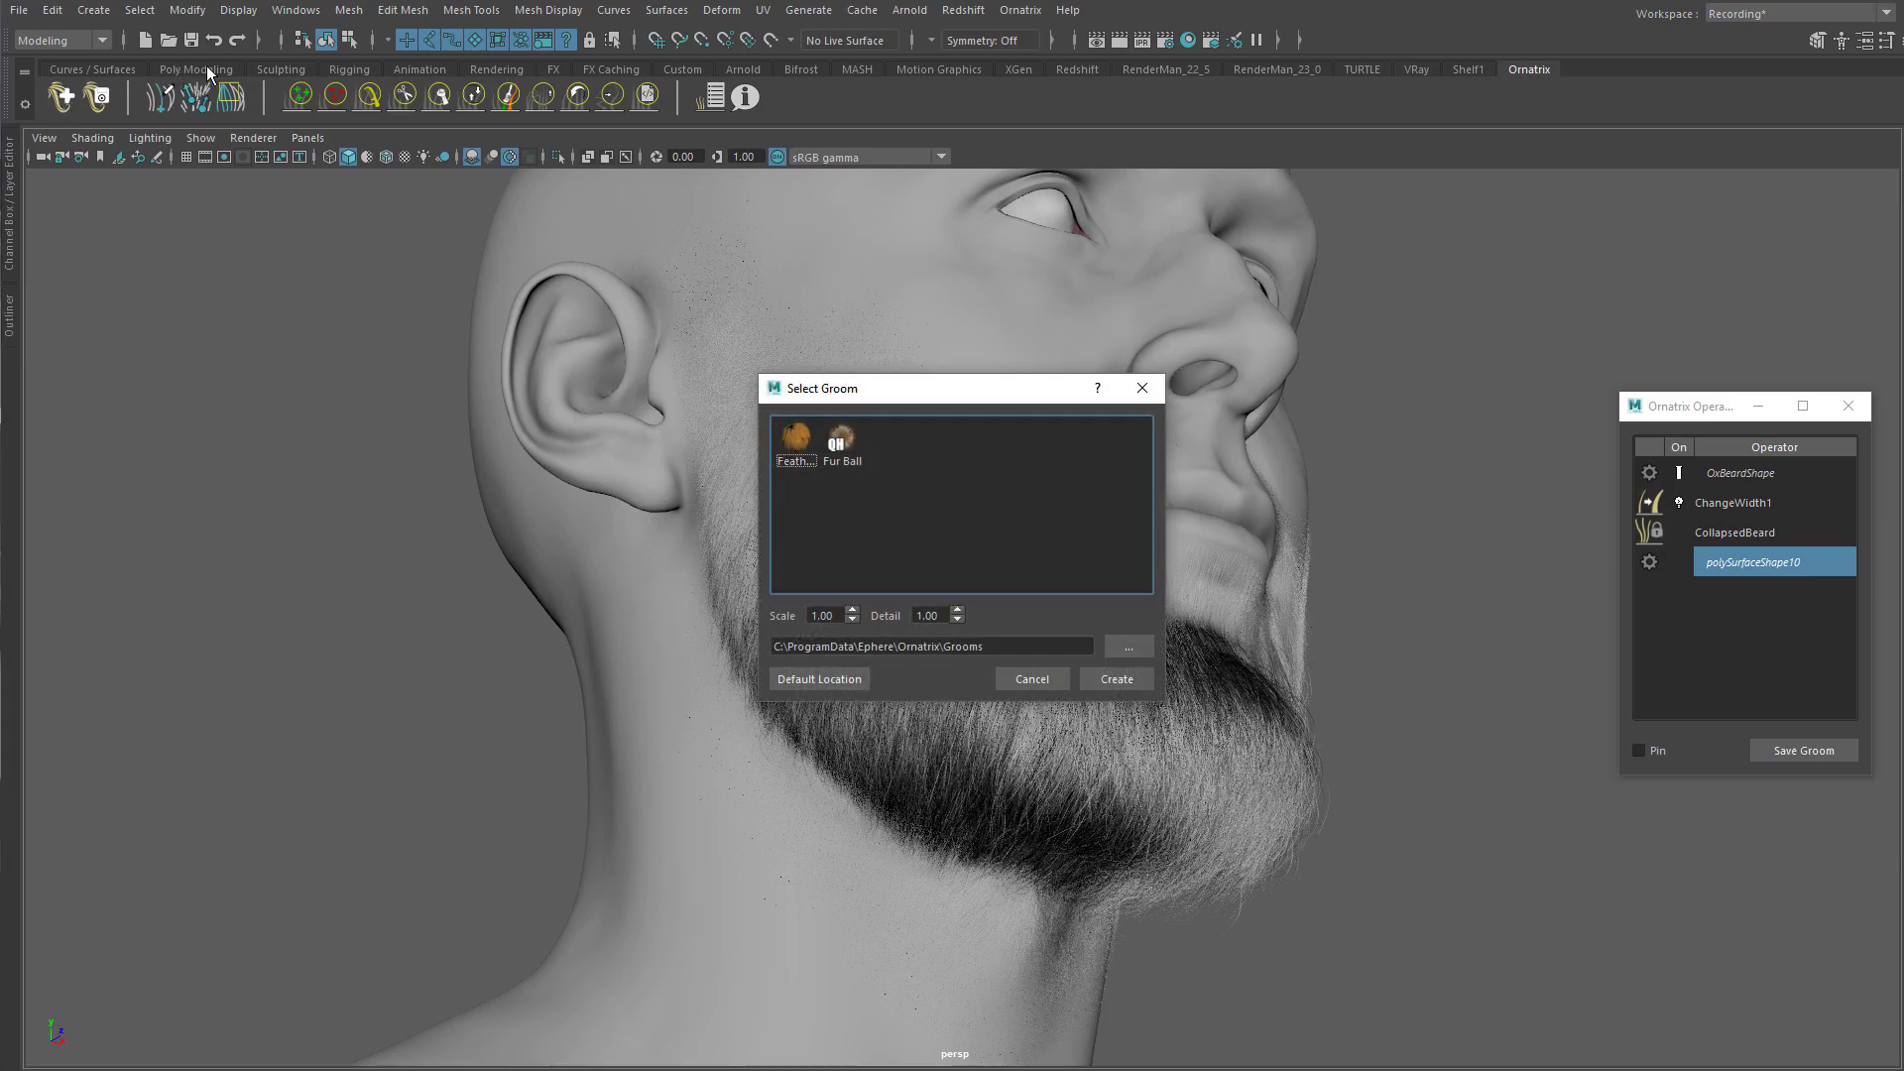
pyautogui.moveTo(854, 394); pyautogui.dragTo(891, 359)
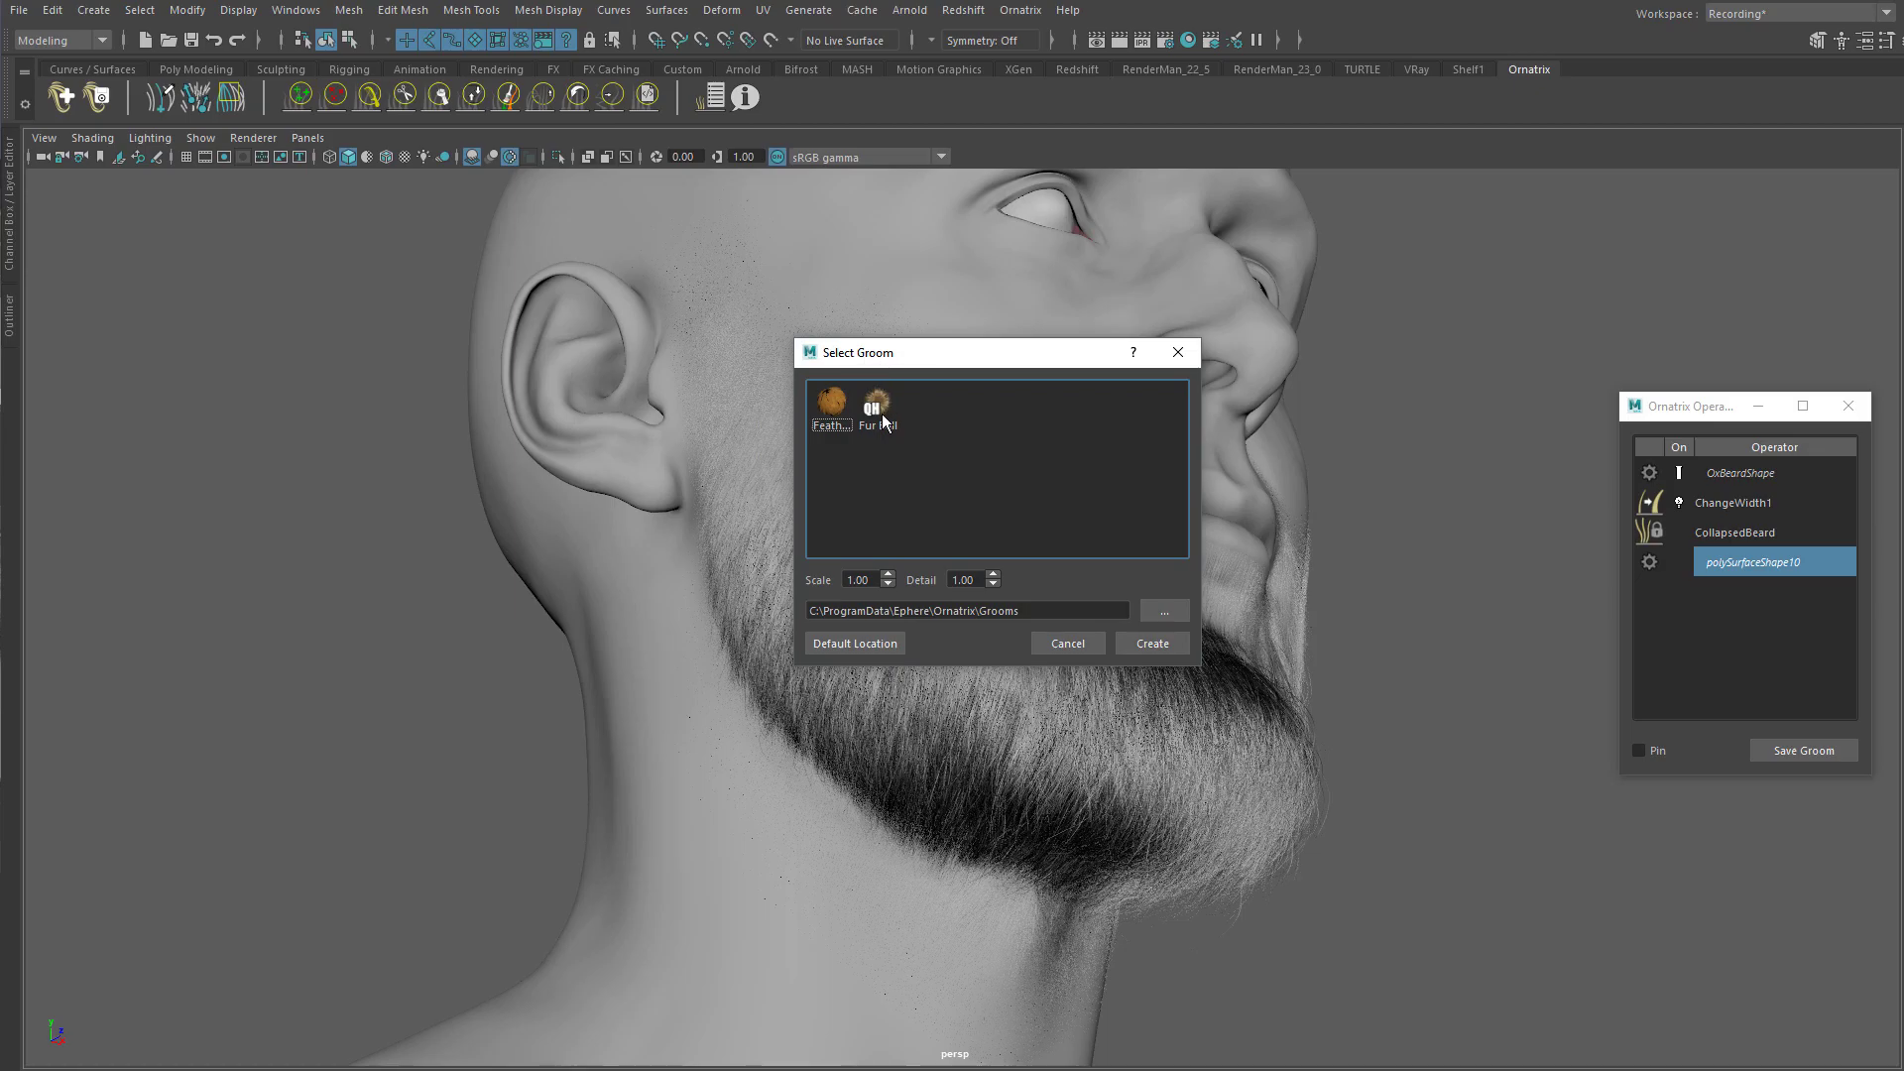
pyautogui.click(845, 424)
pyautogui.click(878, 422)
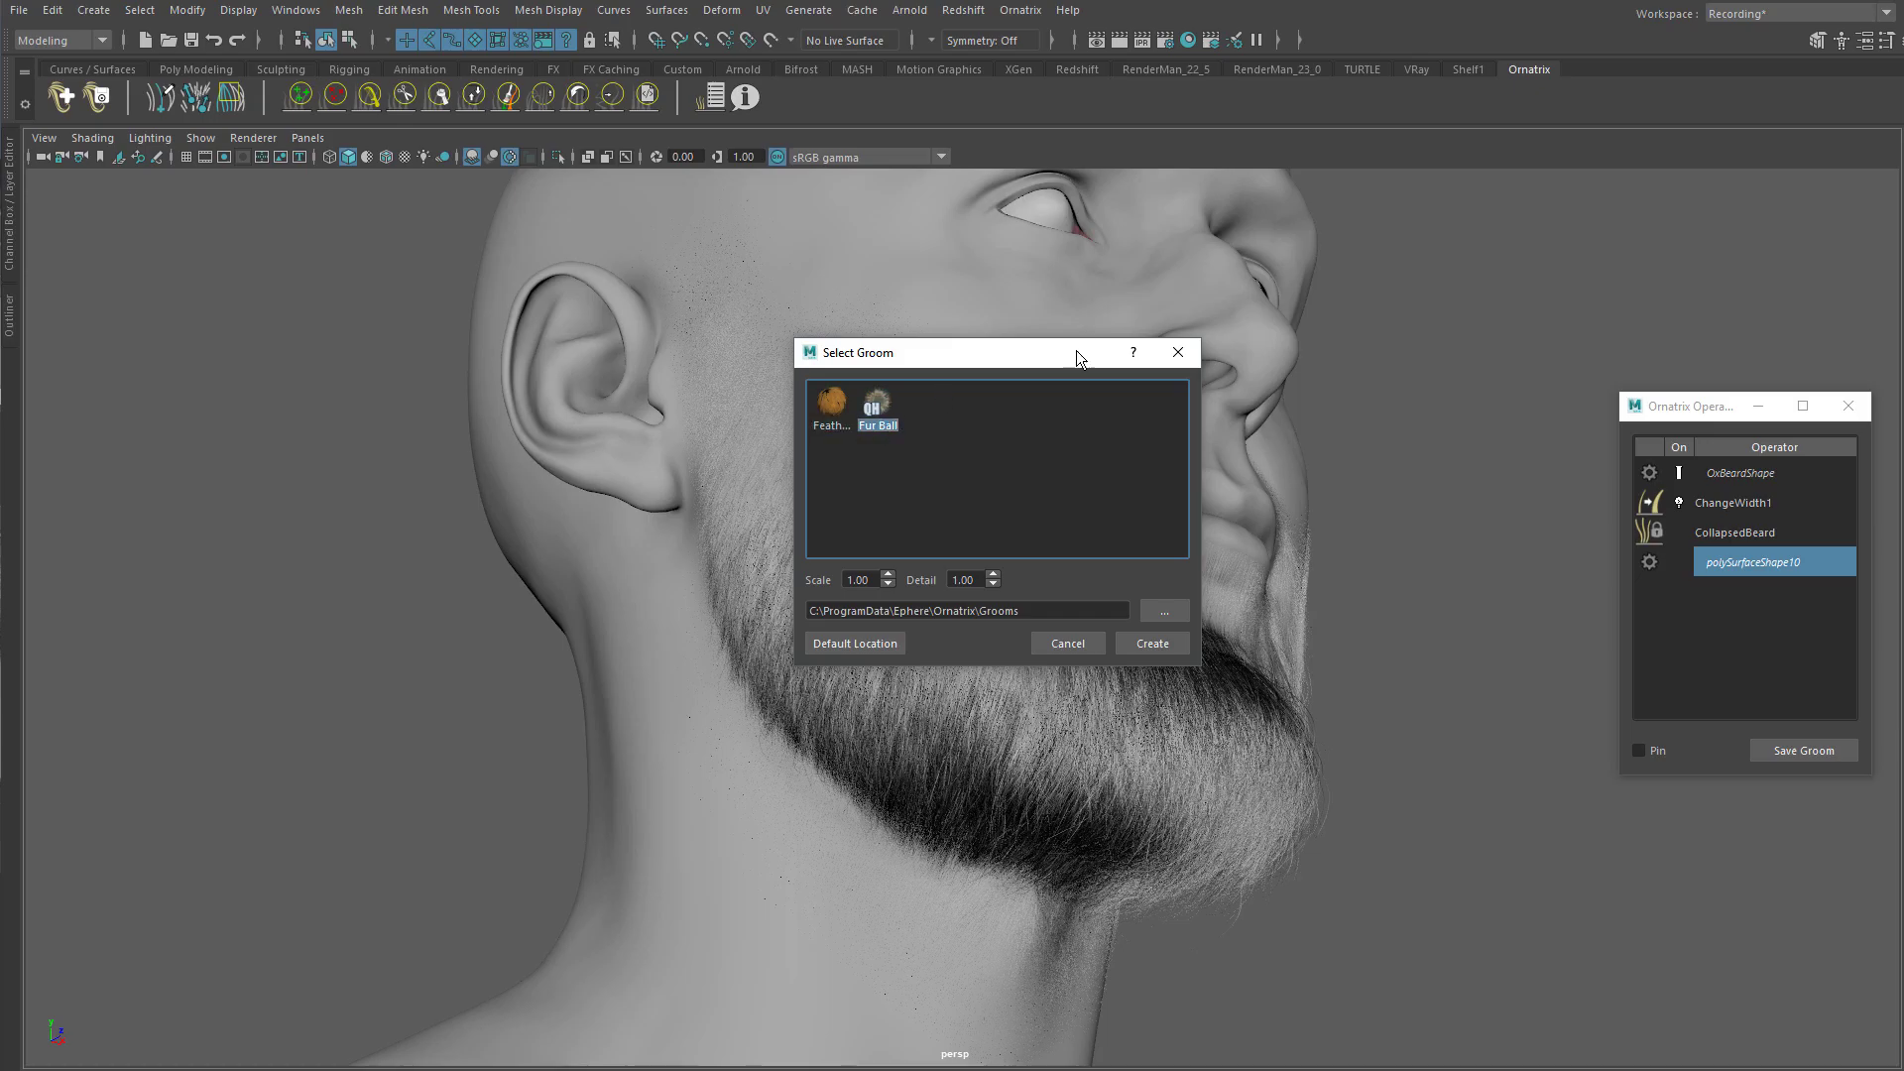
pyautogui.click(887, 429)
pyautogui.click(1158, 649)
# Step: Examine the new fur ball hair and go through its operators from ChangeWidth2 down to GuidesFromMesh1
pyautogui.scroll(-10, 1074, 615)
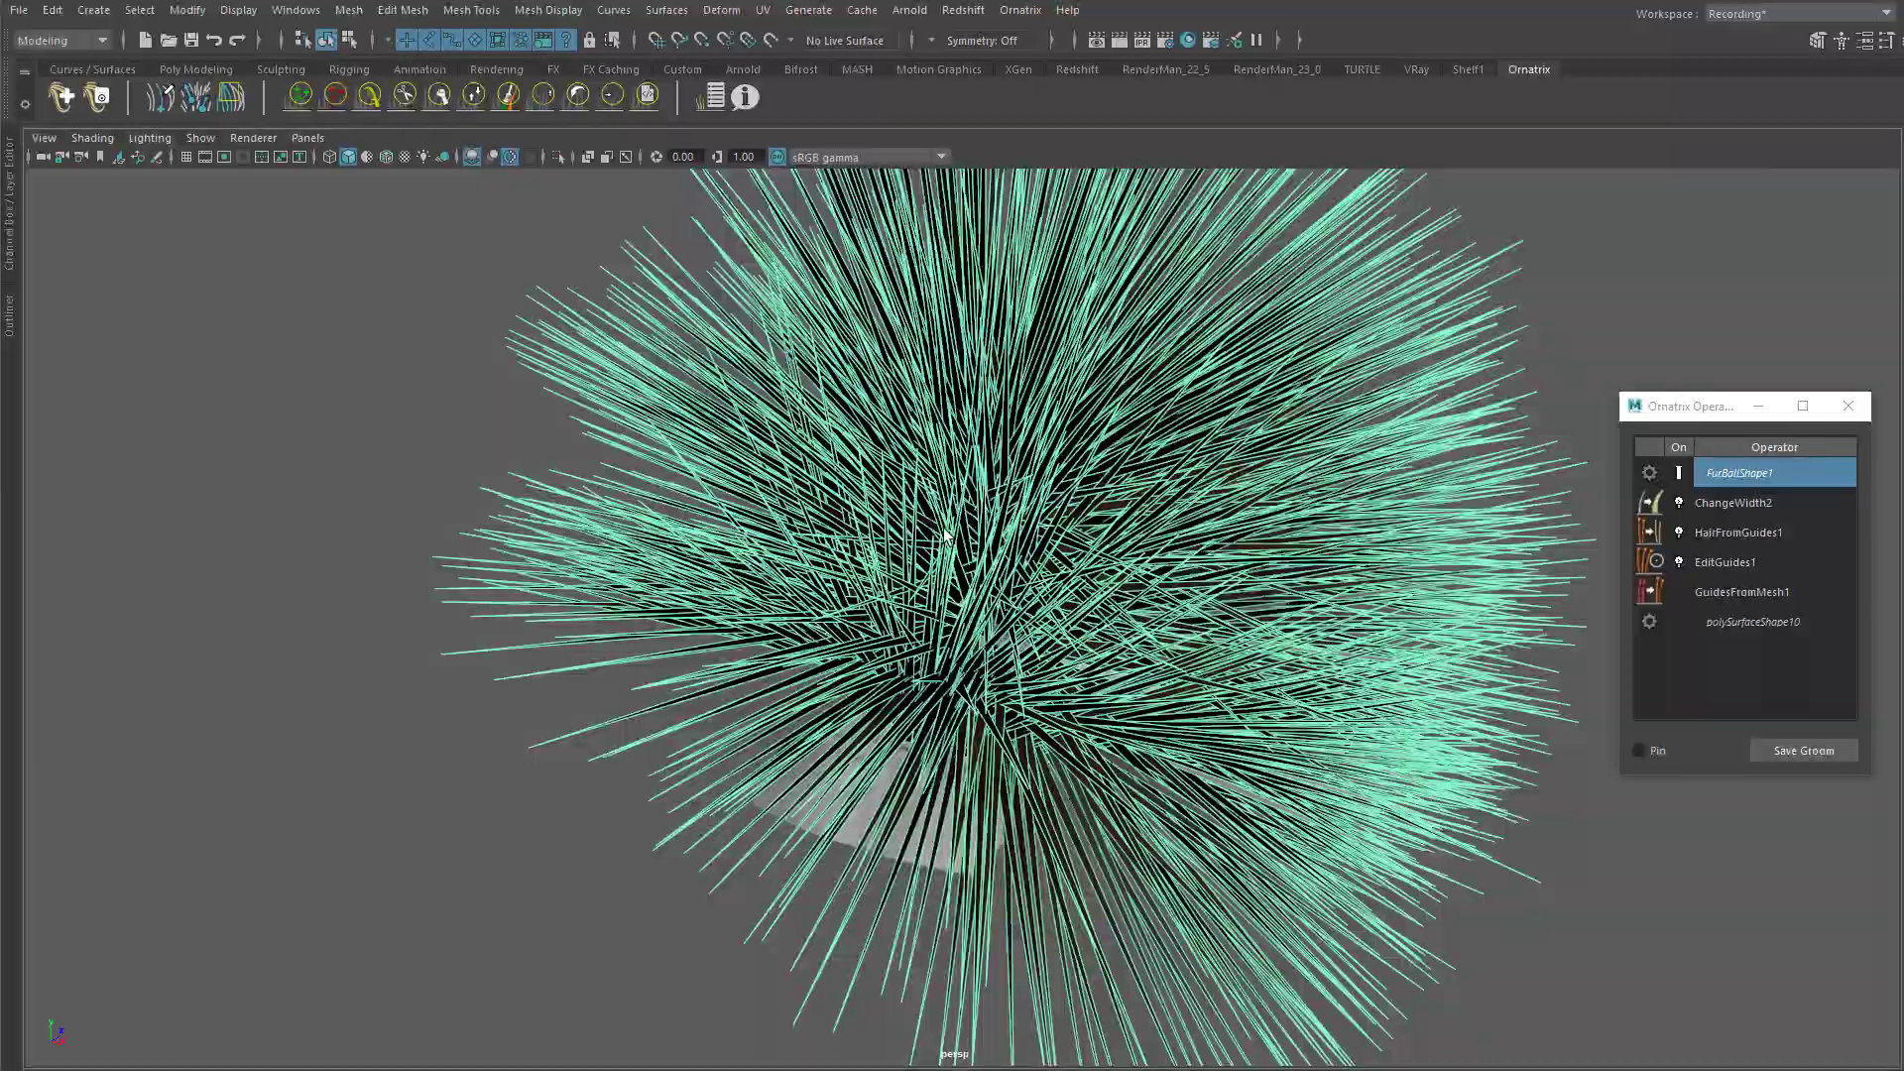
pyautogui.keyDown('alt'); pyautogui.moveTo(944, 535); pyautogui.dragTo(943, 420); pyautogui.keyUp('alt')
pyautogui.scroll(5, 1229, 545)
pyautogui.keyDown('alt'); pyautogui.moveTo(1067, 403); pyautogui.dragTo(1051, 454); pyautogui.keyUp('alt')
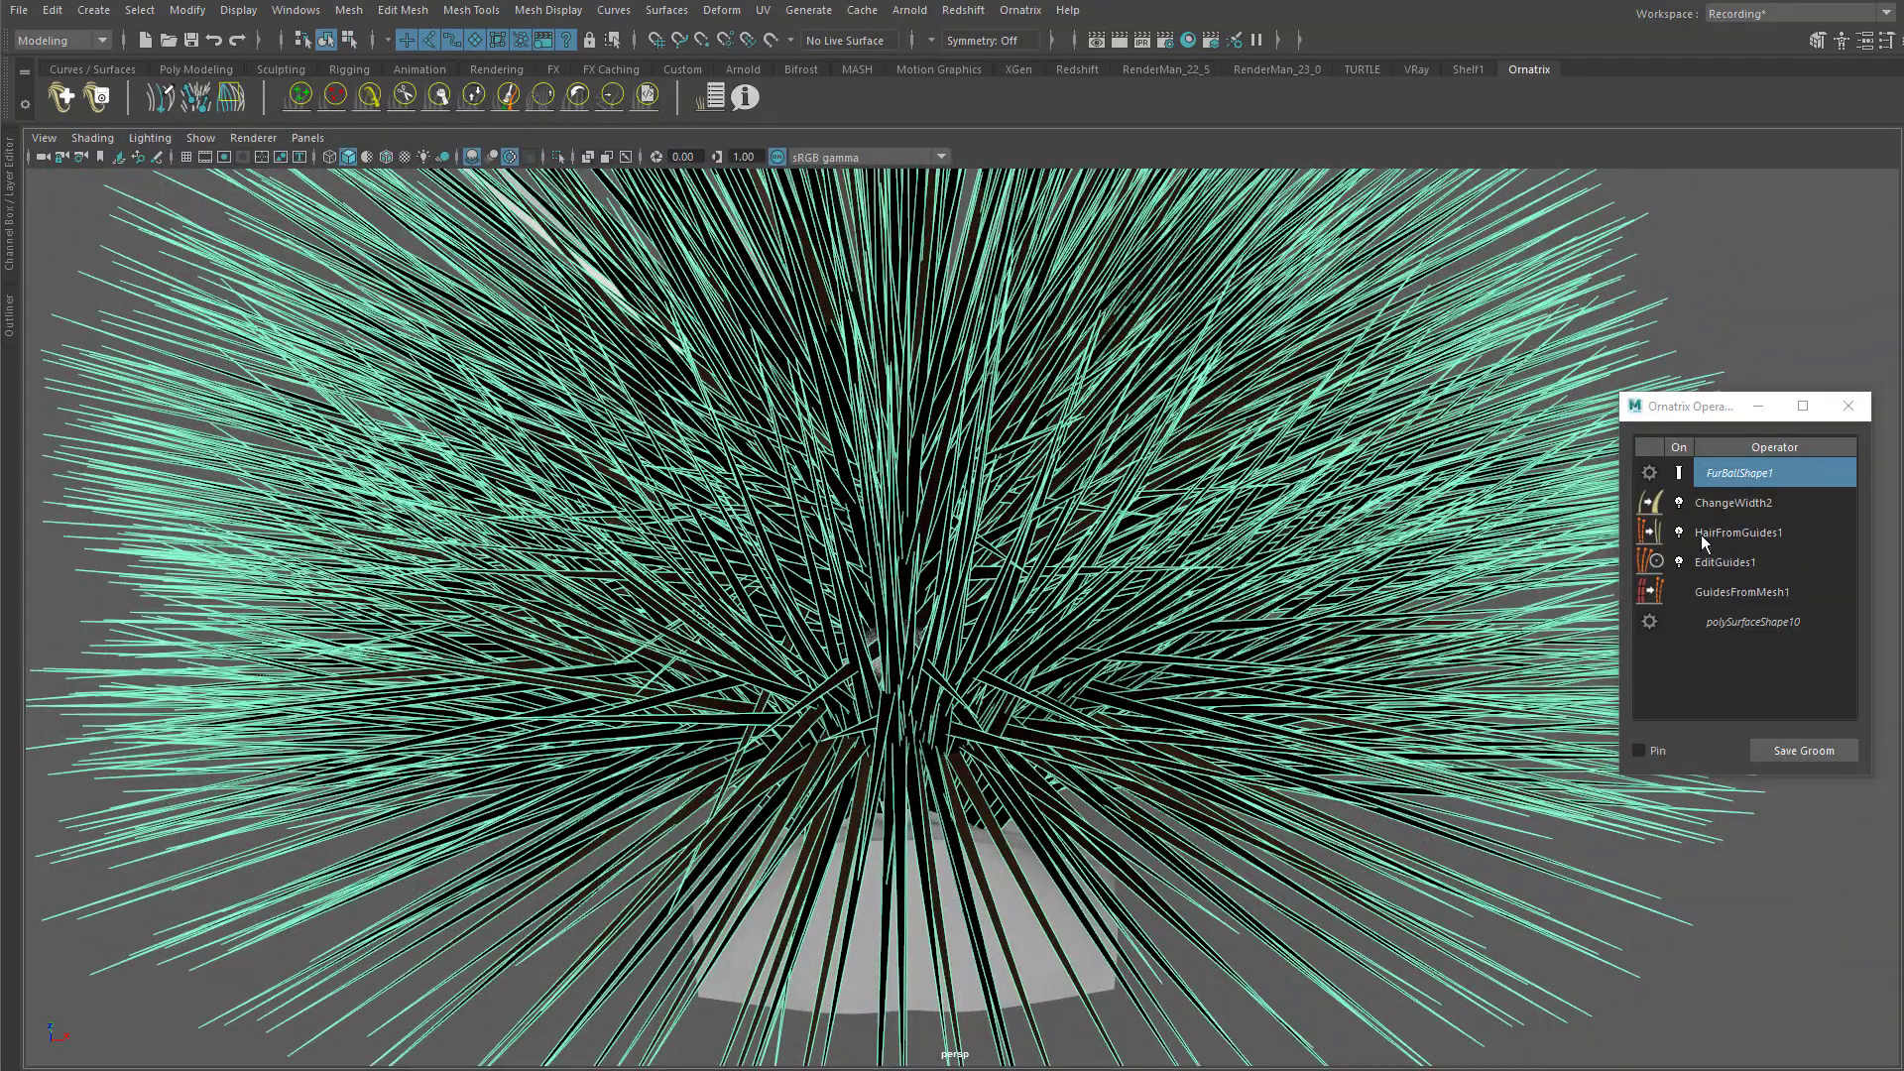
pyautogui.keyDown('alt'); pyautogui.moveTo(1373, 459); pyautogui.dragTo(979, 357, button='right'); pyautogui.keyUp('alt')
pyautogui.keyDown('alt'); pyautogui.moveTo(772, 335); pyautogui.dragTo(1015, 408, button='right'); pyautogui.keyUp('alt')
pyautogui.keyDown('alt'); pyautogui.moveTo(1015, 408); pyautogui.dragTo(923, 334, button='middle'); pyautogui.keyUp('alt')
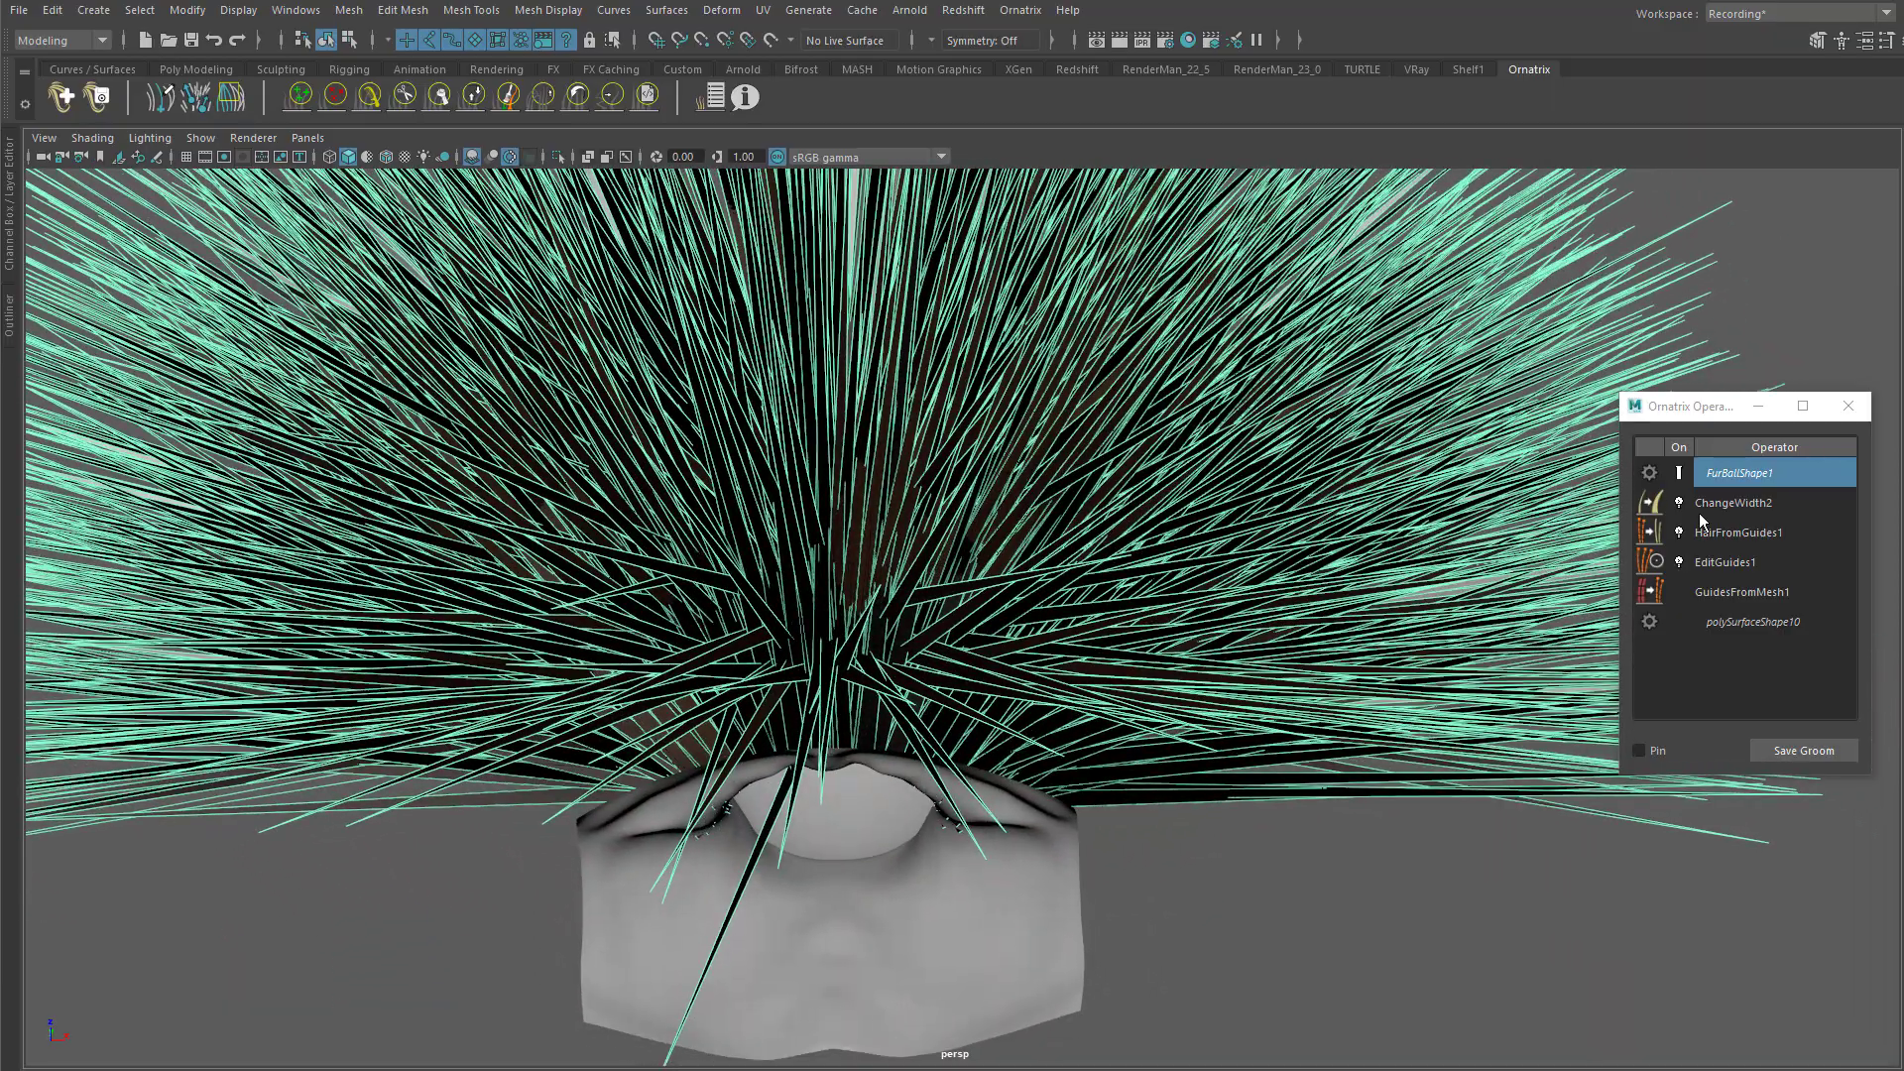
pyautogui.click(1743, 505)
pyautogui.click(1733, 529)
pyautogui.click(1728, 563)
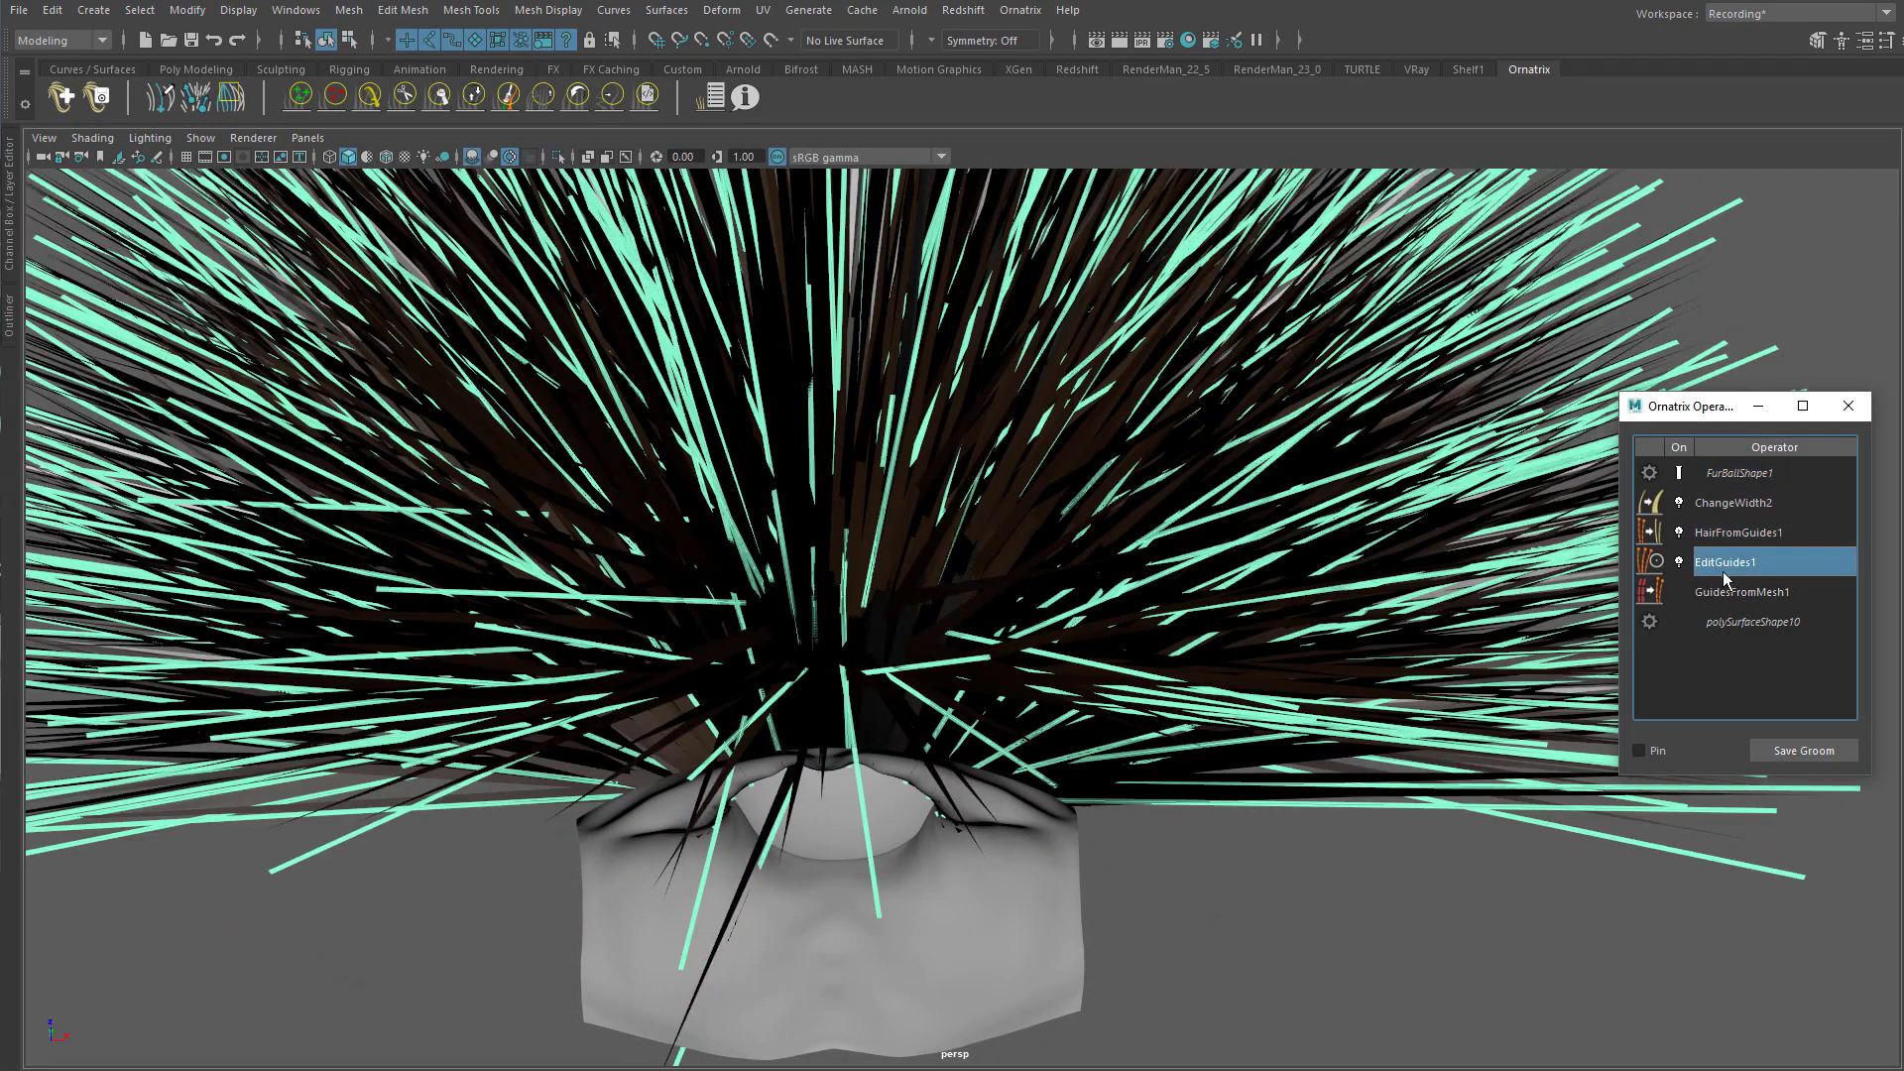
pyautogui.click(1723, 593)
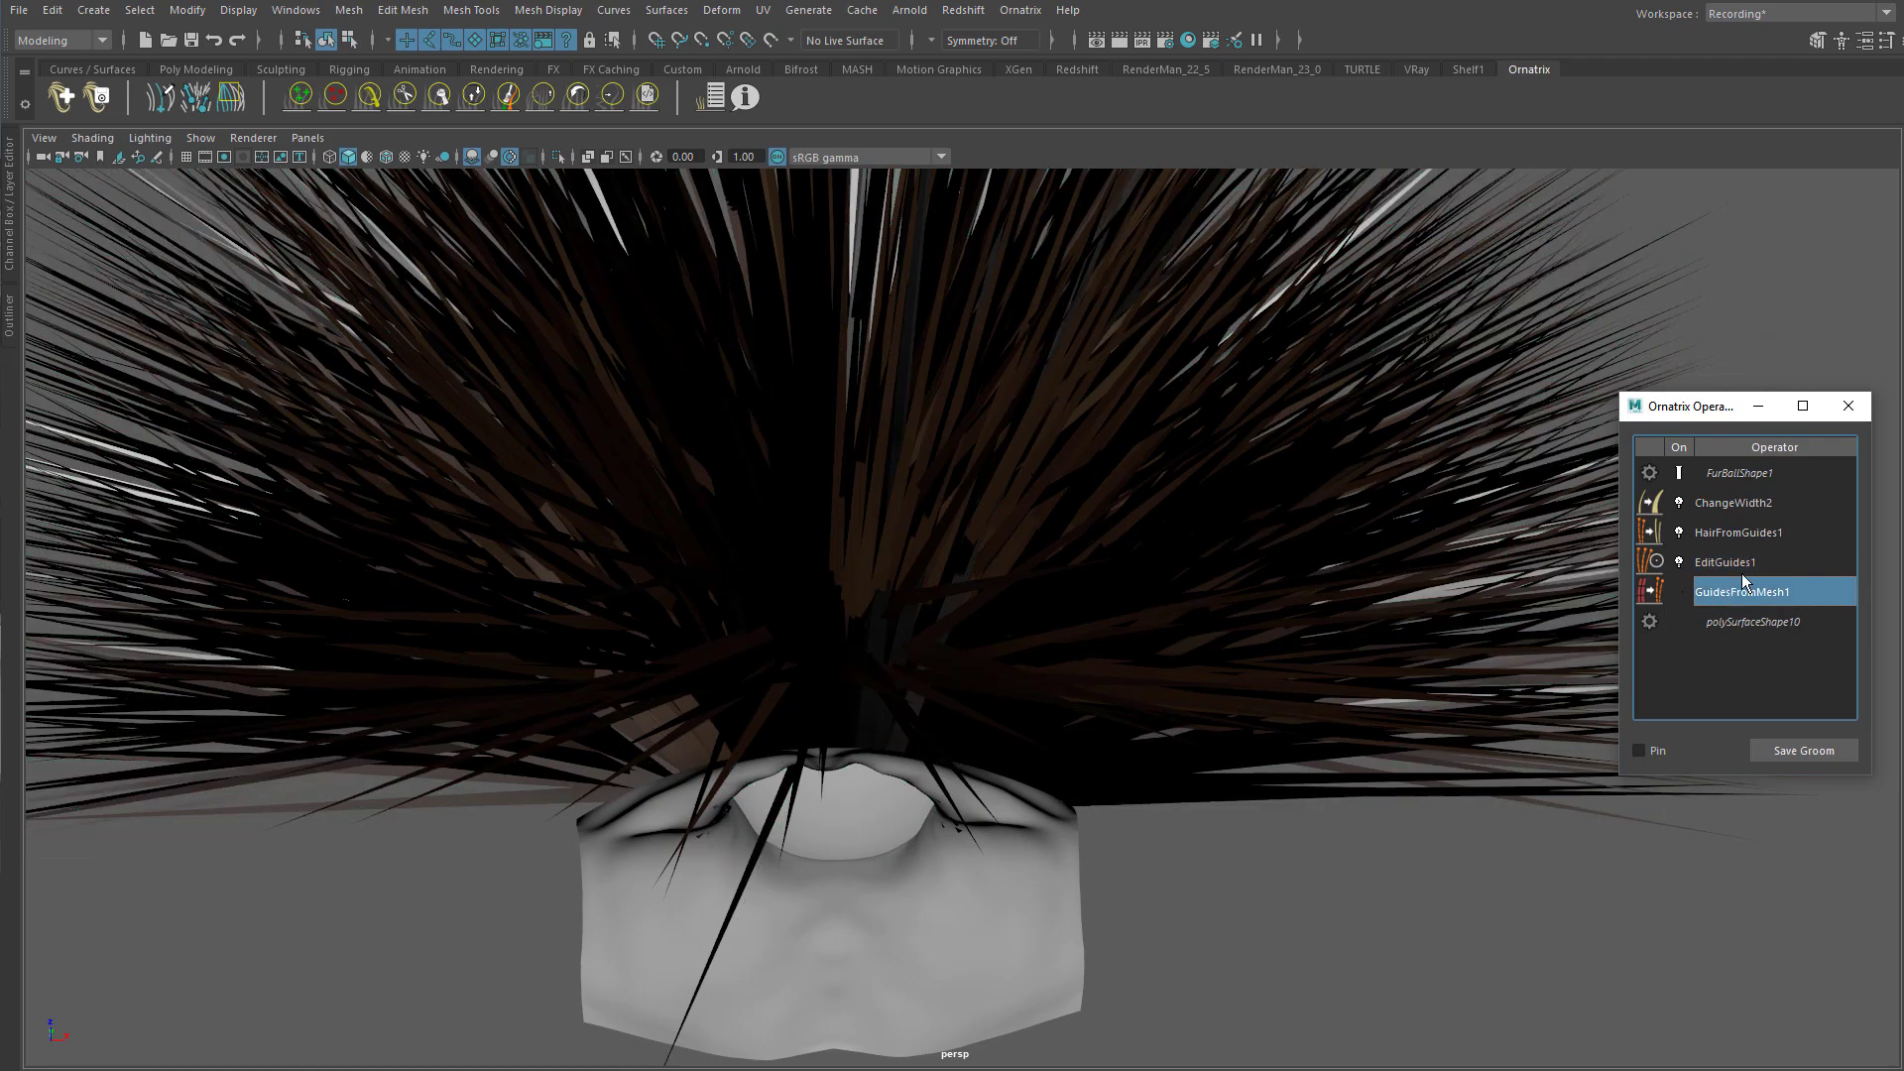
pyautogui.keyDown('alt'); pyautogui.moveTo(1251, 373); pyautogui.dragTo(1194, 433); pyautogui.keyUp('alt')
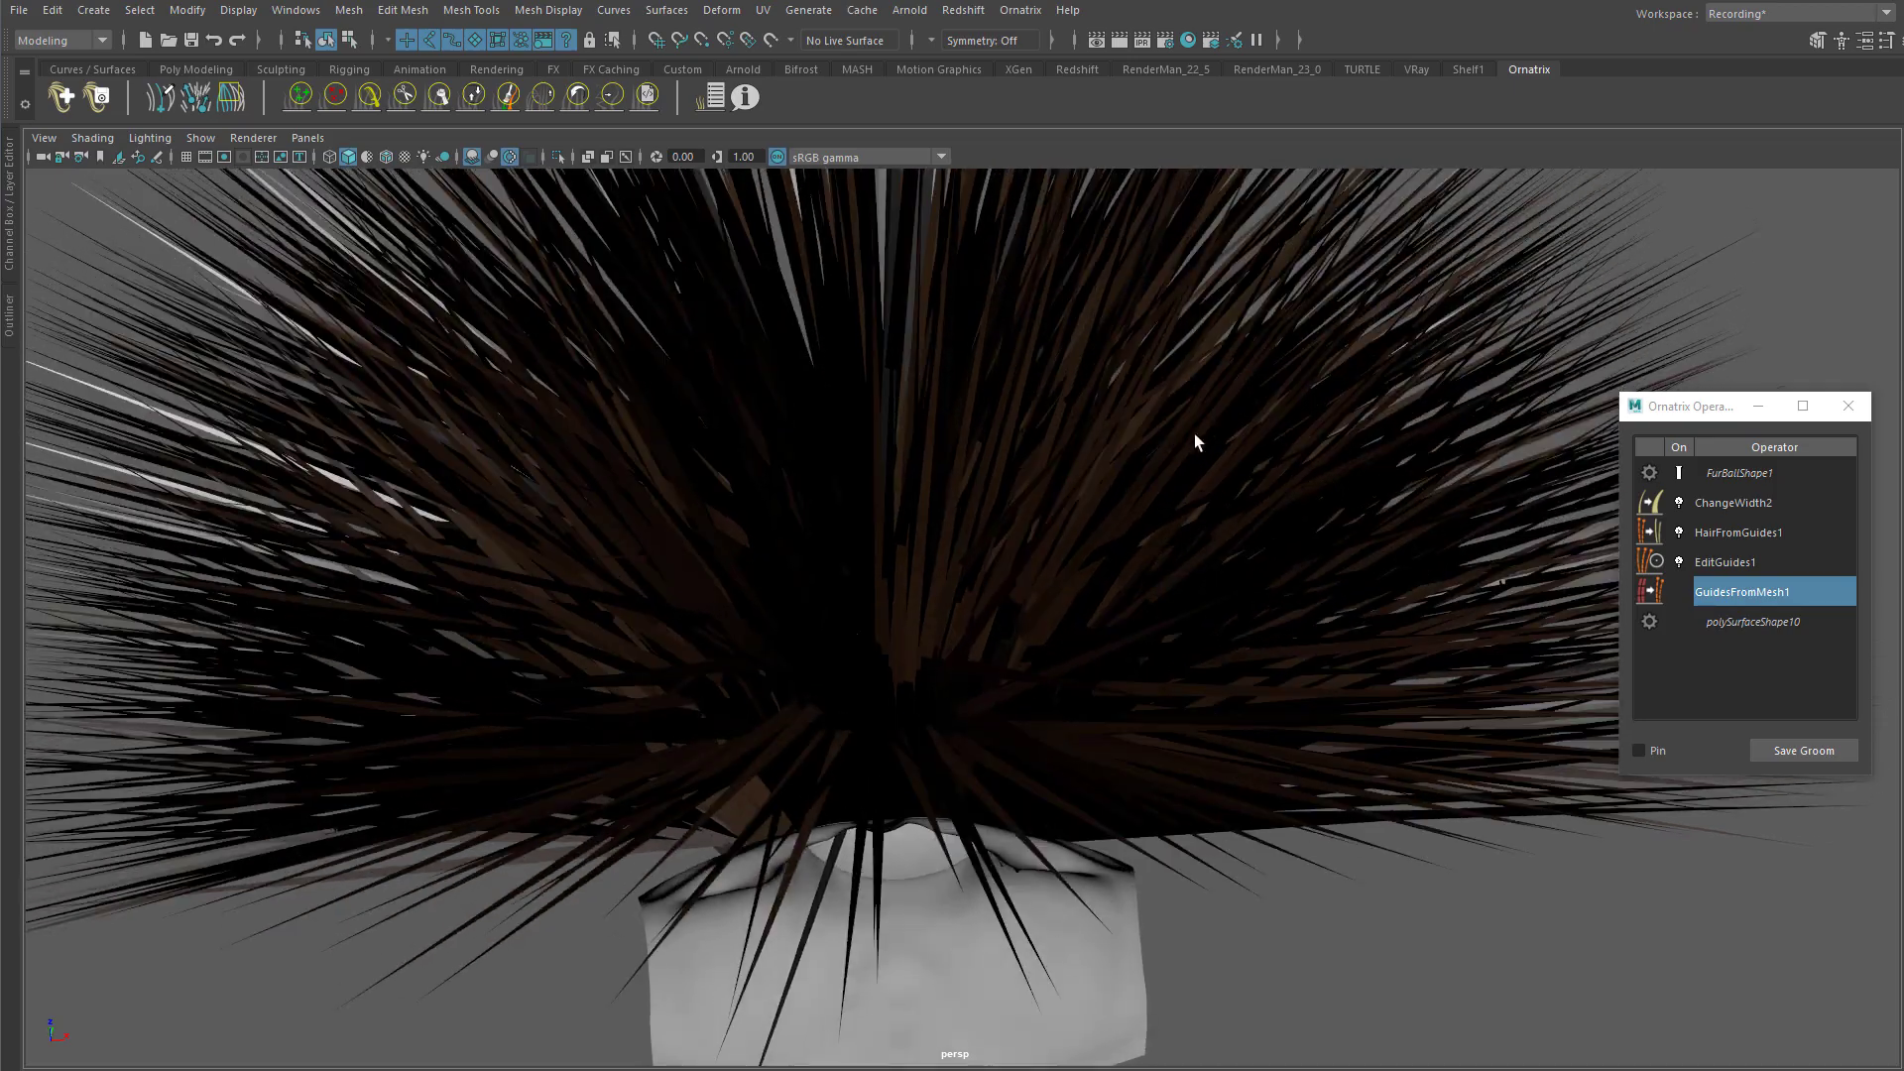
# Step: Step through the fur ball's operators from GuidesFromMesh1 up to ChangeWidth2 and examine the hair from another angle
pyautogui.click(1742, 562)
pyautogui.click(1746, 532)
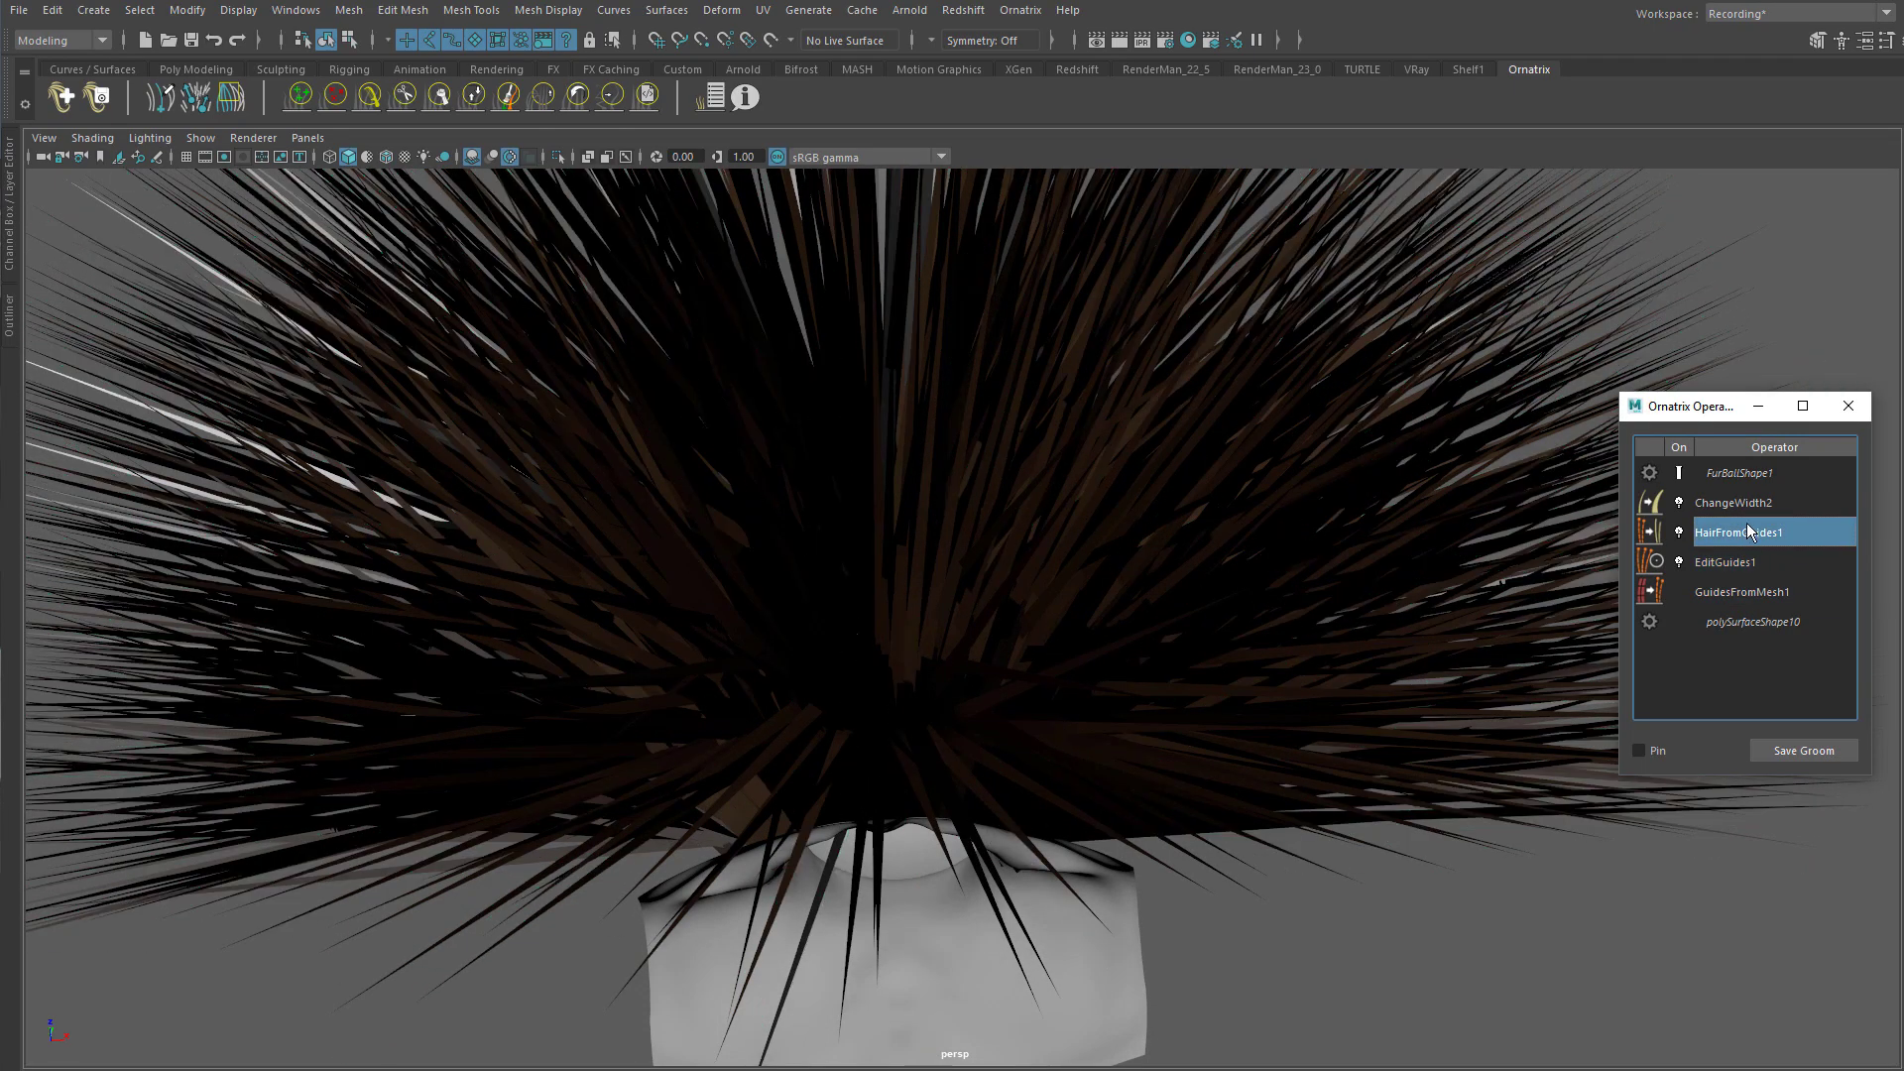
pyautogui.click(1748, 501)
pyautogui.click(1728, 593)
pyautogui.click(1742, 562)
pyautogui.click(1746, 526)
pyautogui.click(1755, 504)
pyautogui.keyDown('alt'); pyautogui.moveTo(1369, 526); pyautogui.dragTo(1406, 502); pyautogui.keyUp('alt')
pyautogui.keyDown('alt'); pyautogui.moveTo(1307, 565); pyautogui.dragTo(1243, 544); pyautogui.keyUp('alt')
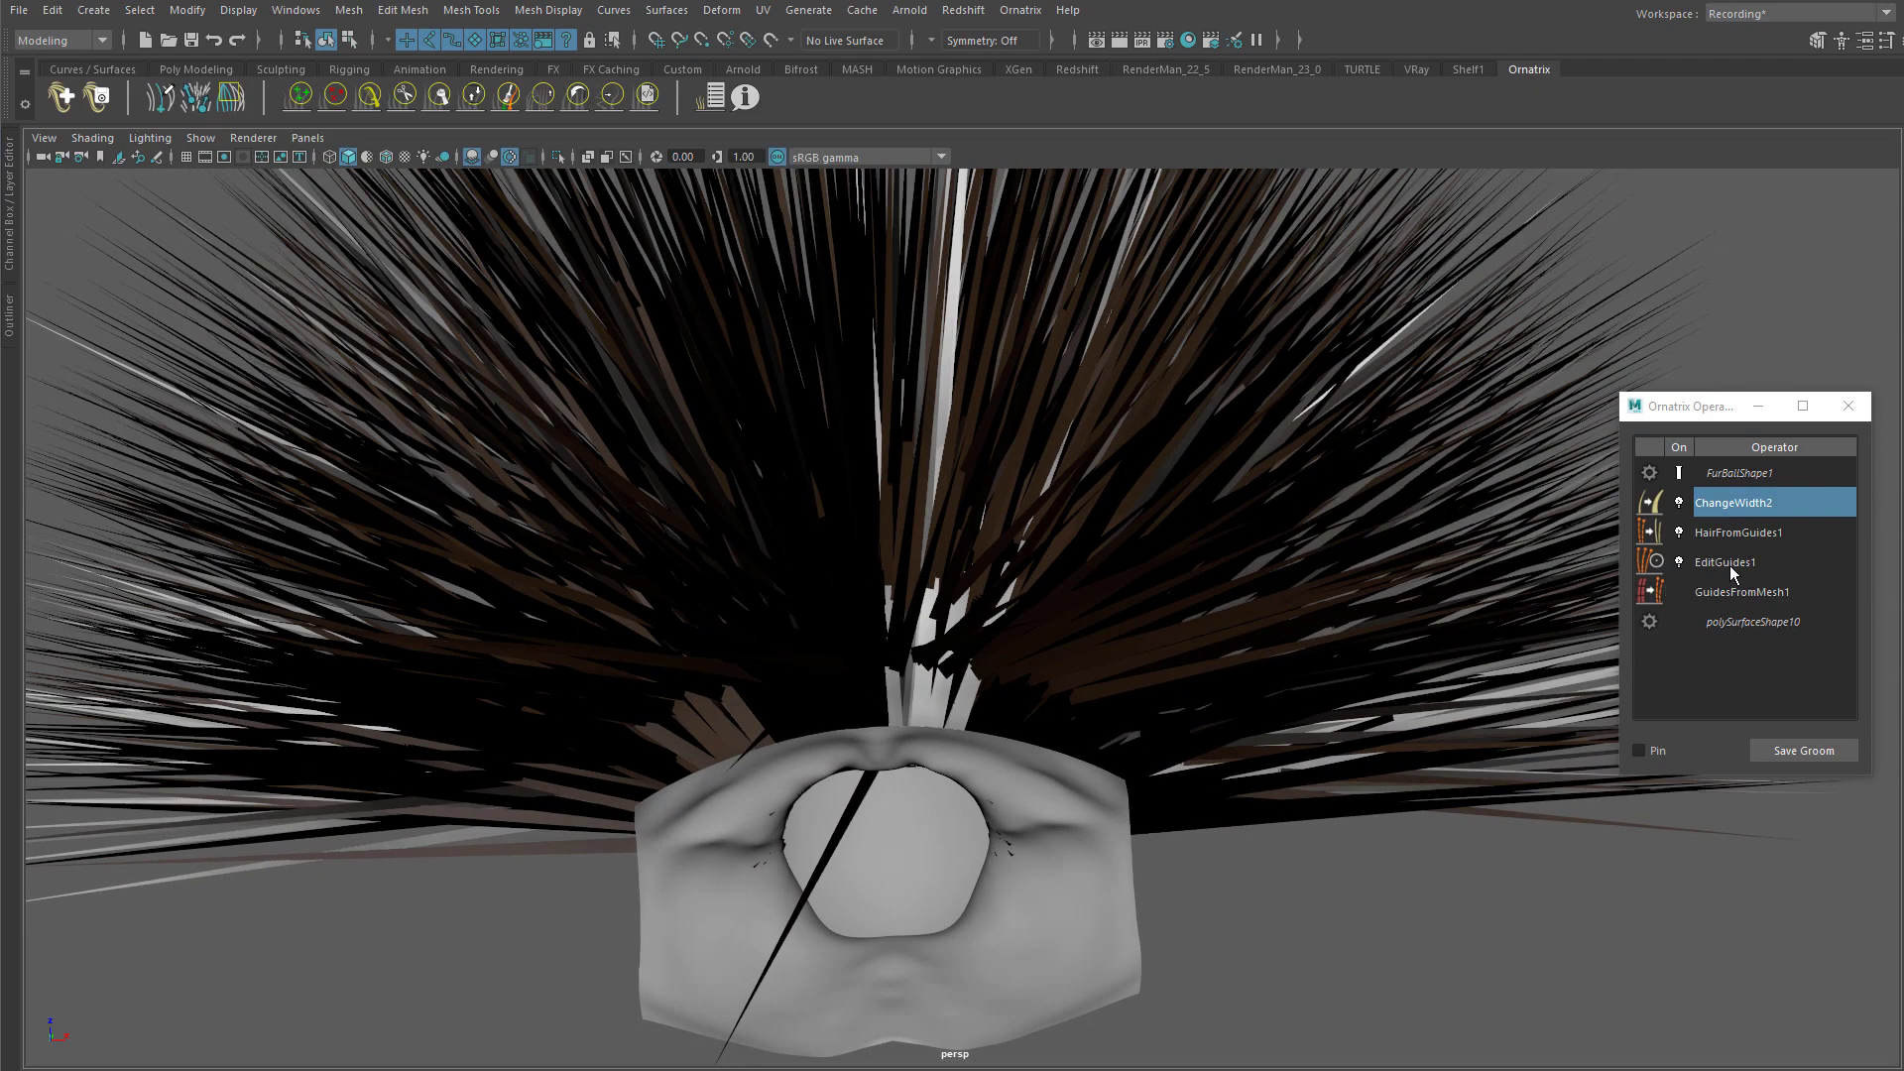
# Step: Disable the ChangeWidth2, HairFromGuides1 and EditGuides1 operators, and select GuidesFromMesh1 to show only the guides
pyautogui.click(1679, 503)
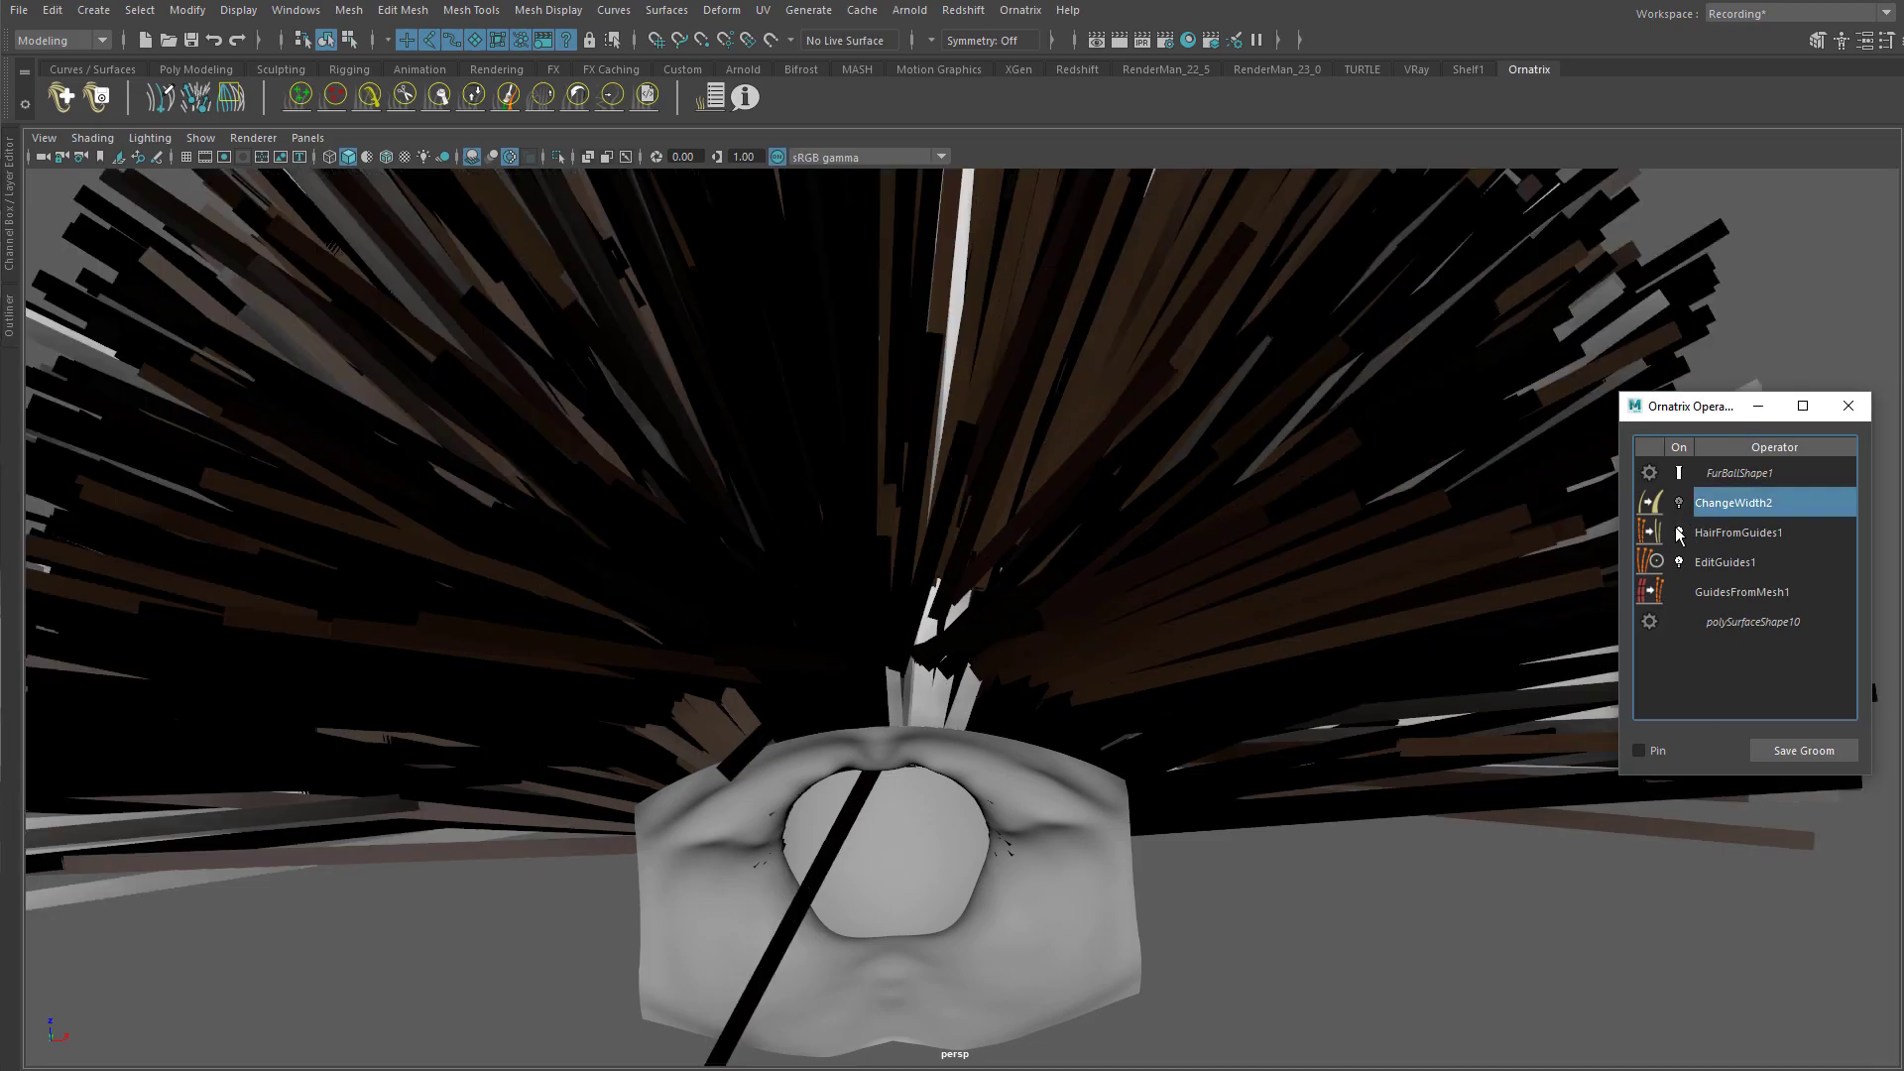
pyautogui.click(1679, 532)
pyautogui.click(1679, 563)
pyautogui.keyDown('alt'); pyautogui.moveTo(1340, 537); pyautogui.dragTo(1531, 562); pyautogui.keyUp('alt')
pyautogui.click(1754, 592)
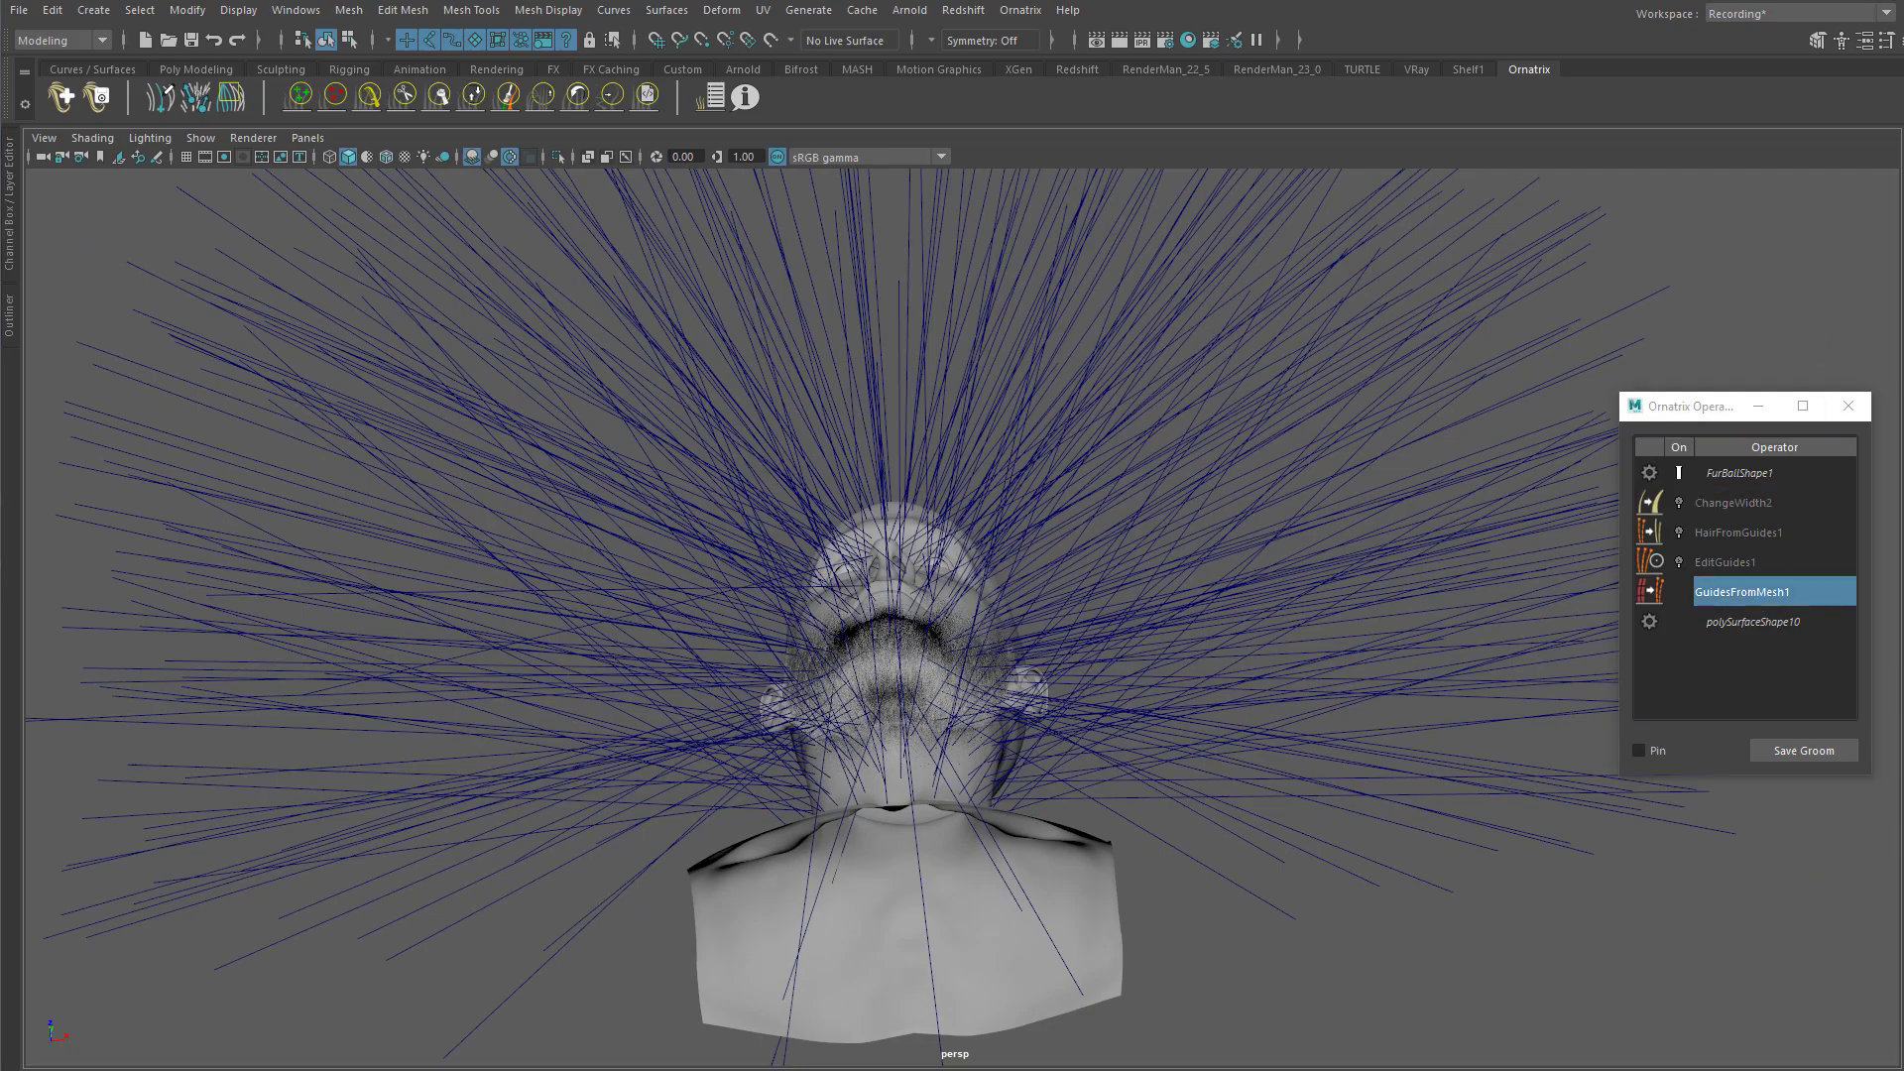
# Step: Bring up the operator attributes beside the viewport and review the settings of EditGuides1, HairFromGuides1 and ChangeWidth2
pyautogui.hotkey('ctrl', 'a')
pyautogui.moveTo(1721, 414); pyautogui.dragTo(1242, 345)
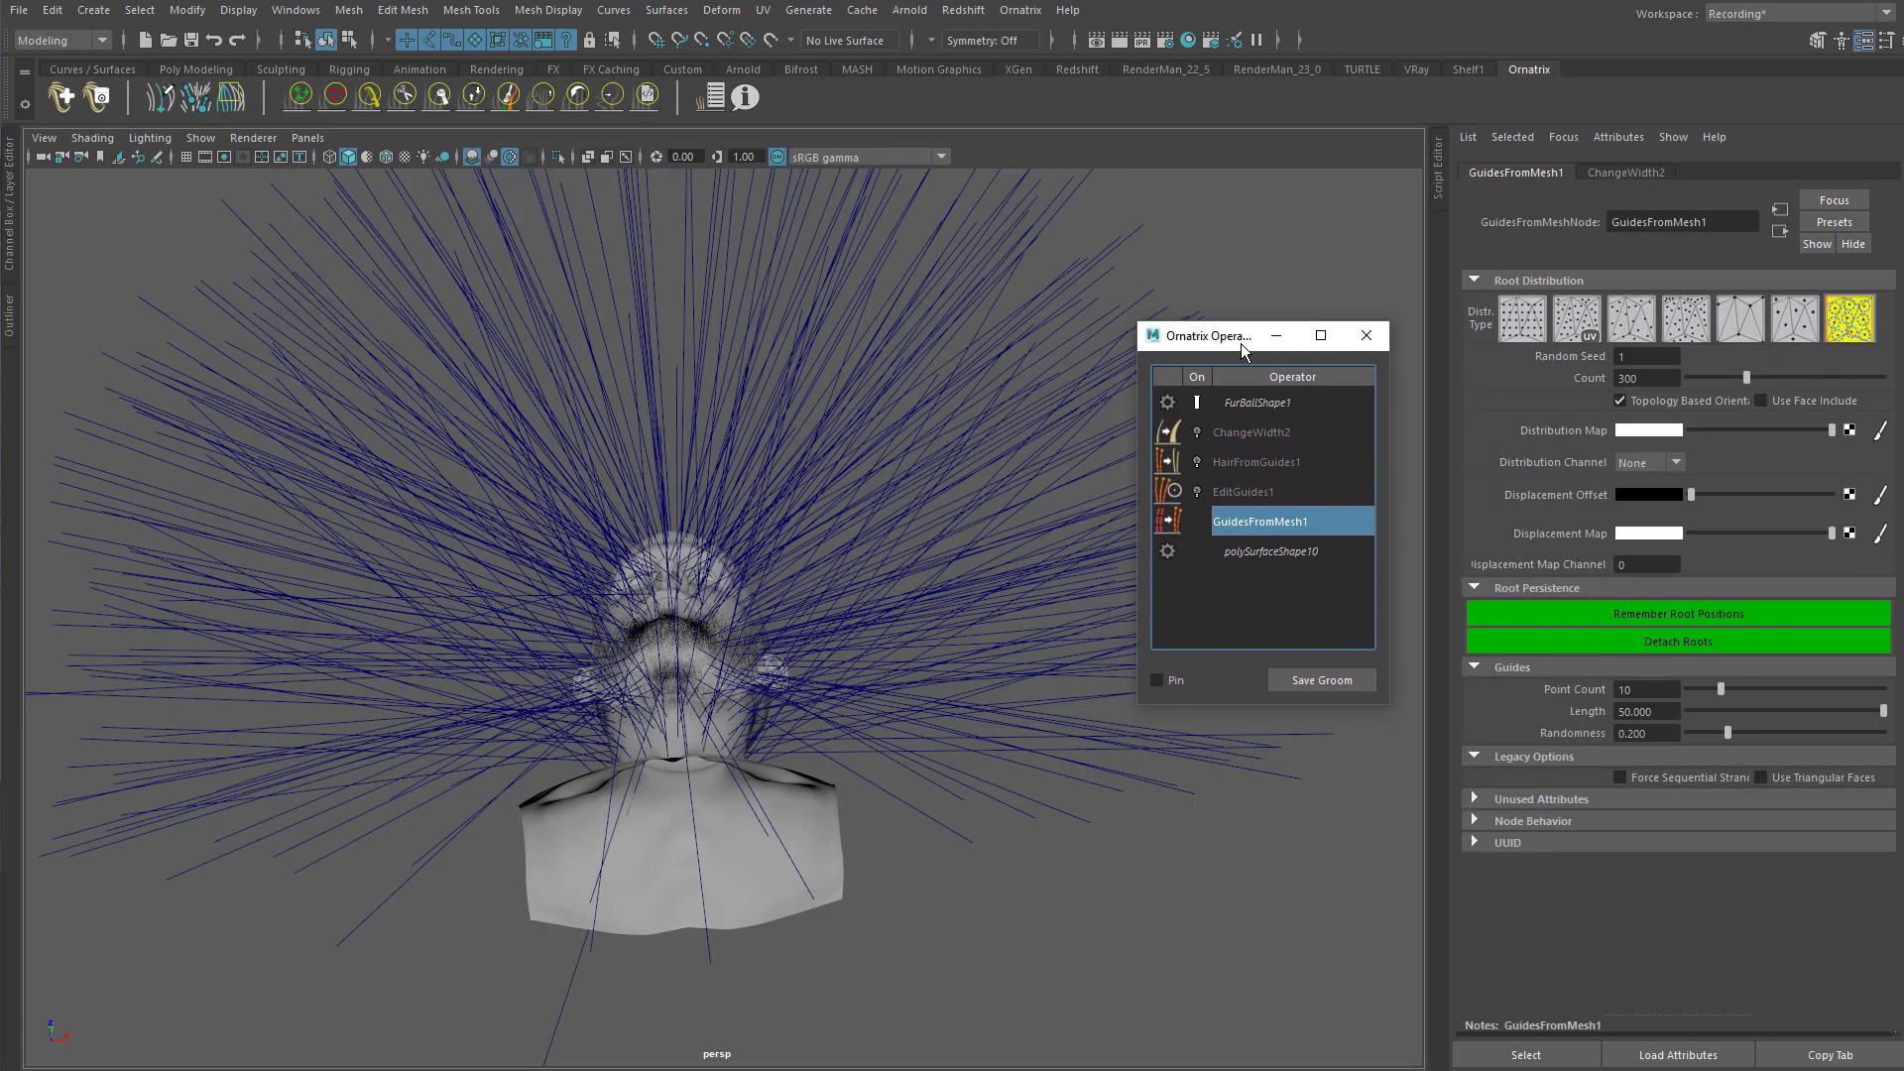
pyautogui.click(1265, 489)
pyautogui.press('Up')
pyautogui.press('Up')
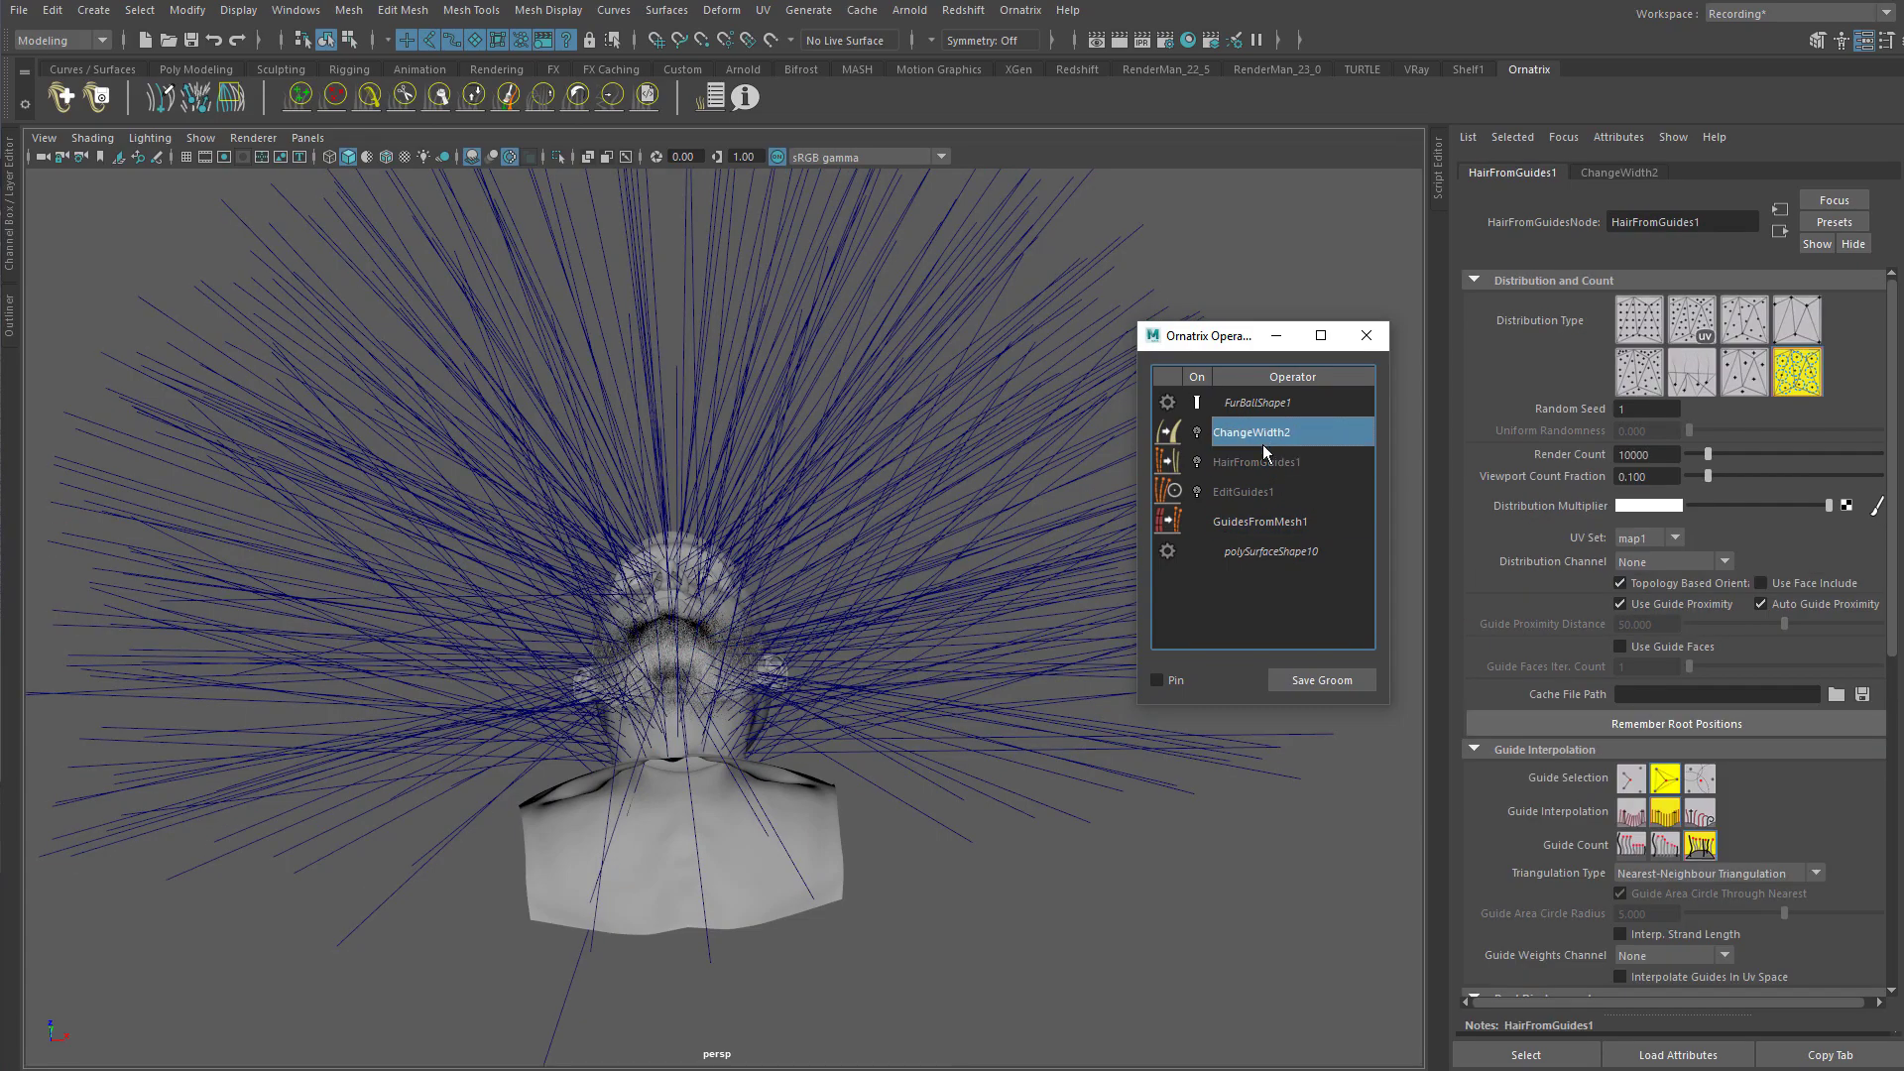
pyautogui.click(1260, 493)
pyautogui.click(1264, 464)
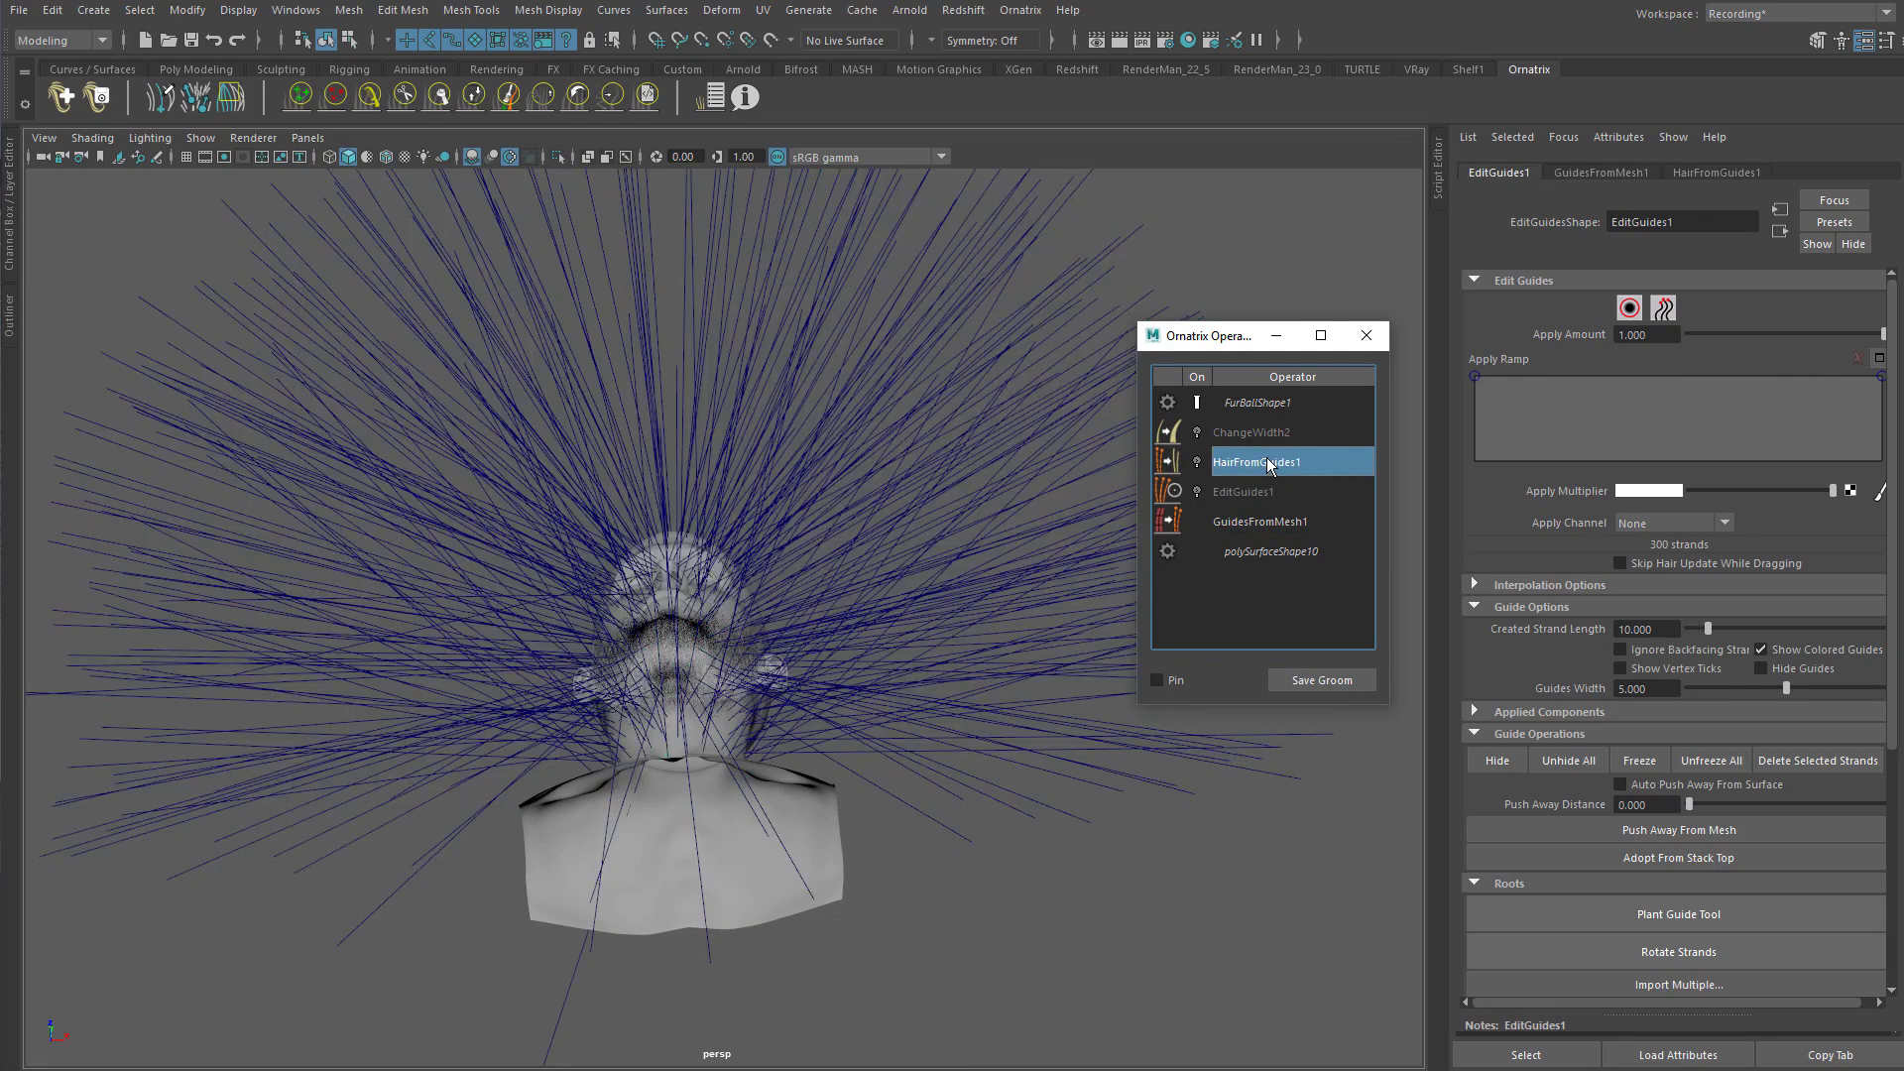
pyautogui.click(1277, 432)
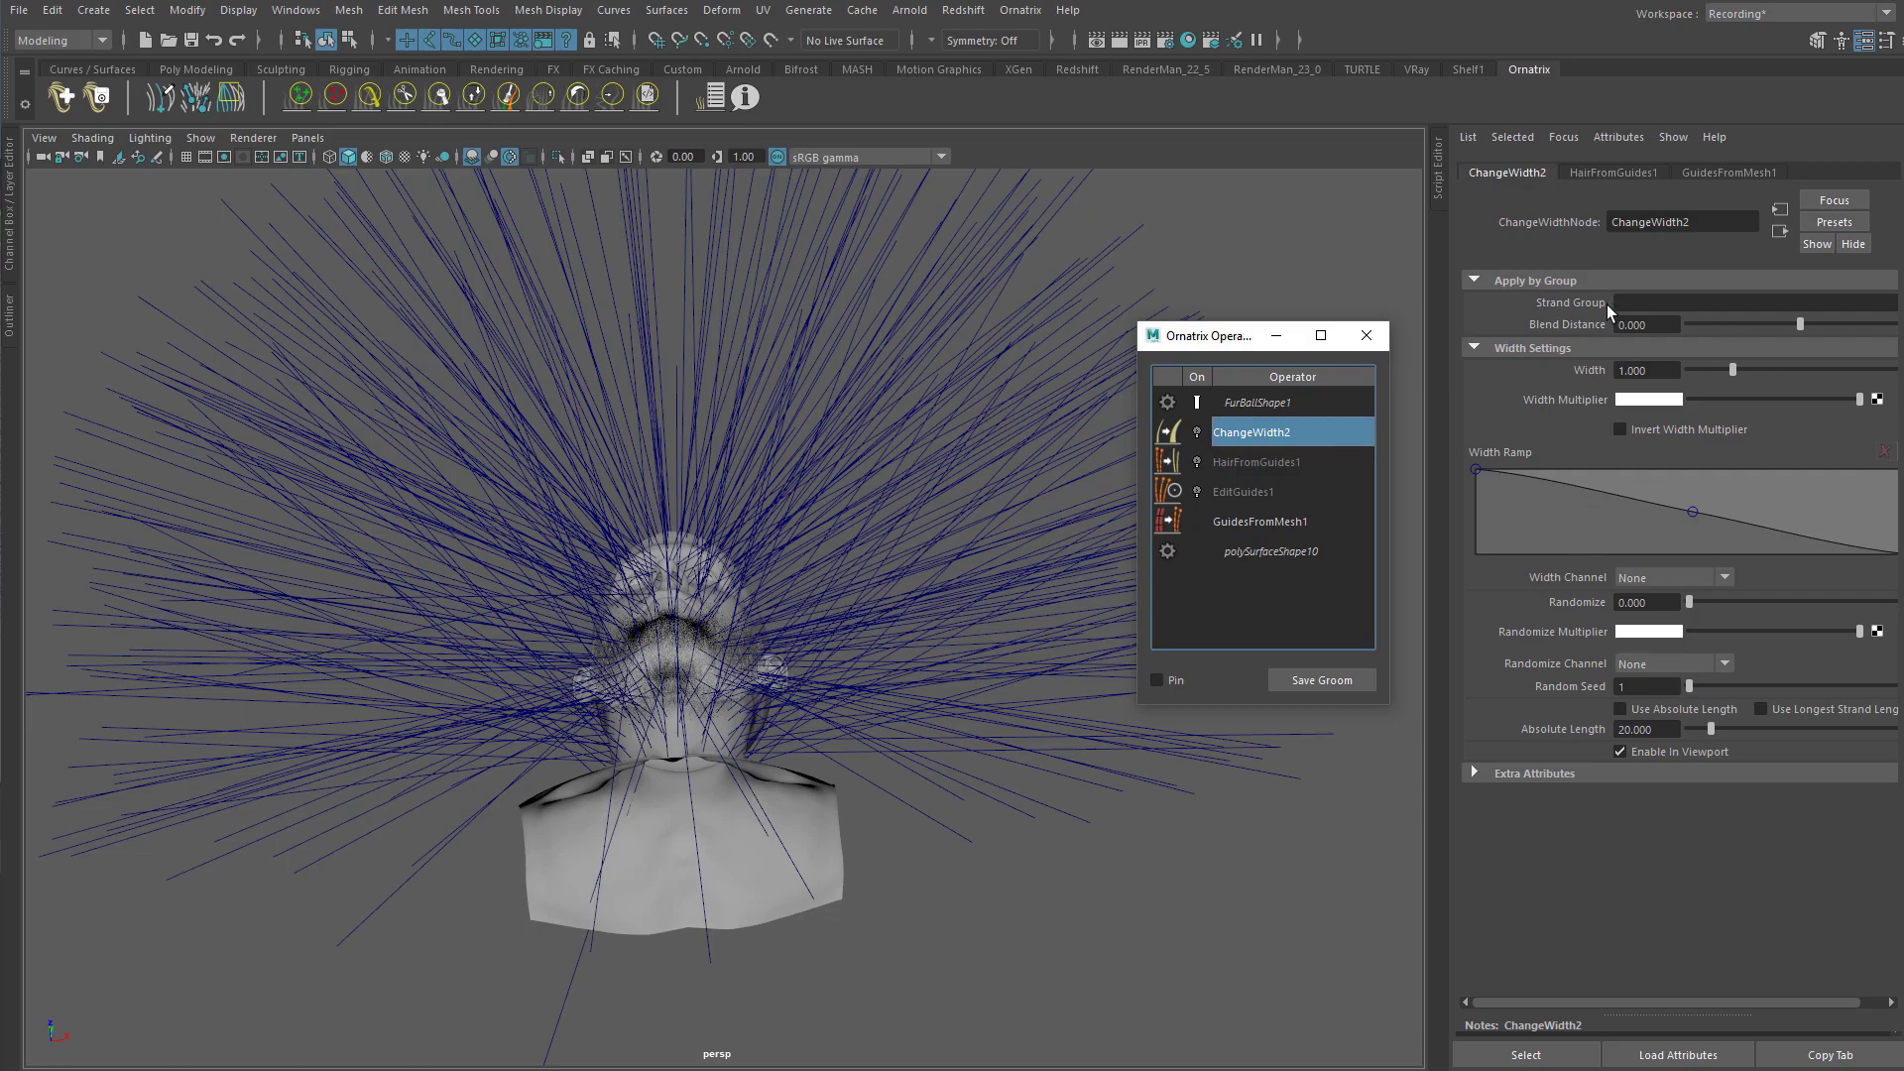
# Step: Set the guide count of GuidesFromMesh1 to 0
pyautogui.click(1259, 522)
pyautogui.keyDown('alt'); pyautogui.moveTo(1047, 511); pyautogui.dragTo(861, 481); pyautogui.keyUp('alt')
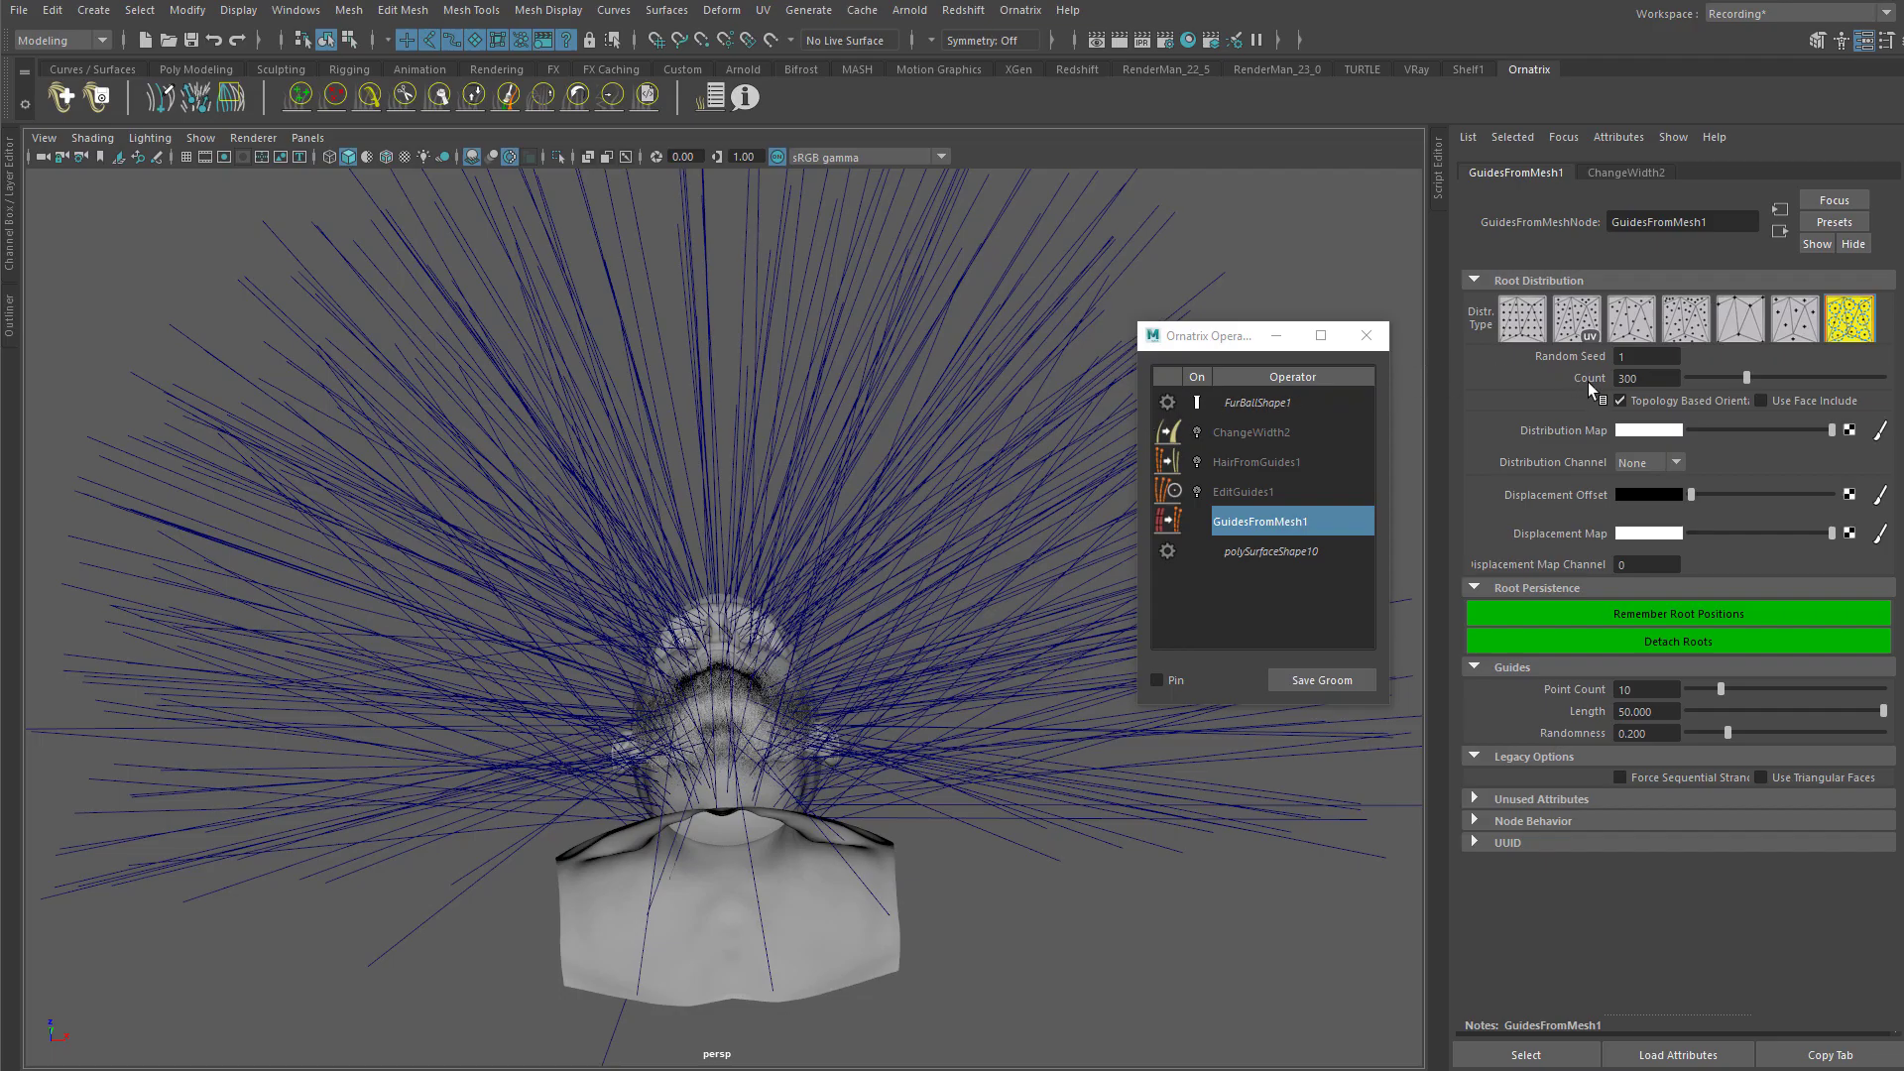
pyautogui.moveTo(1748, 381); pyautogui.dragTo(1663, 383)
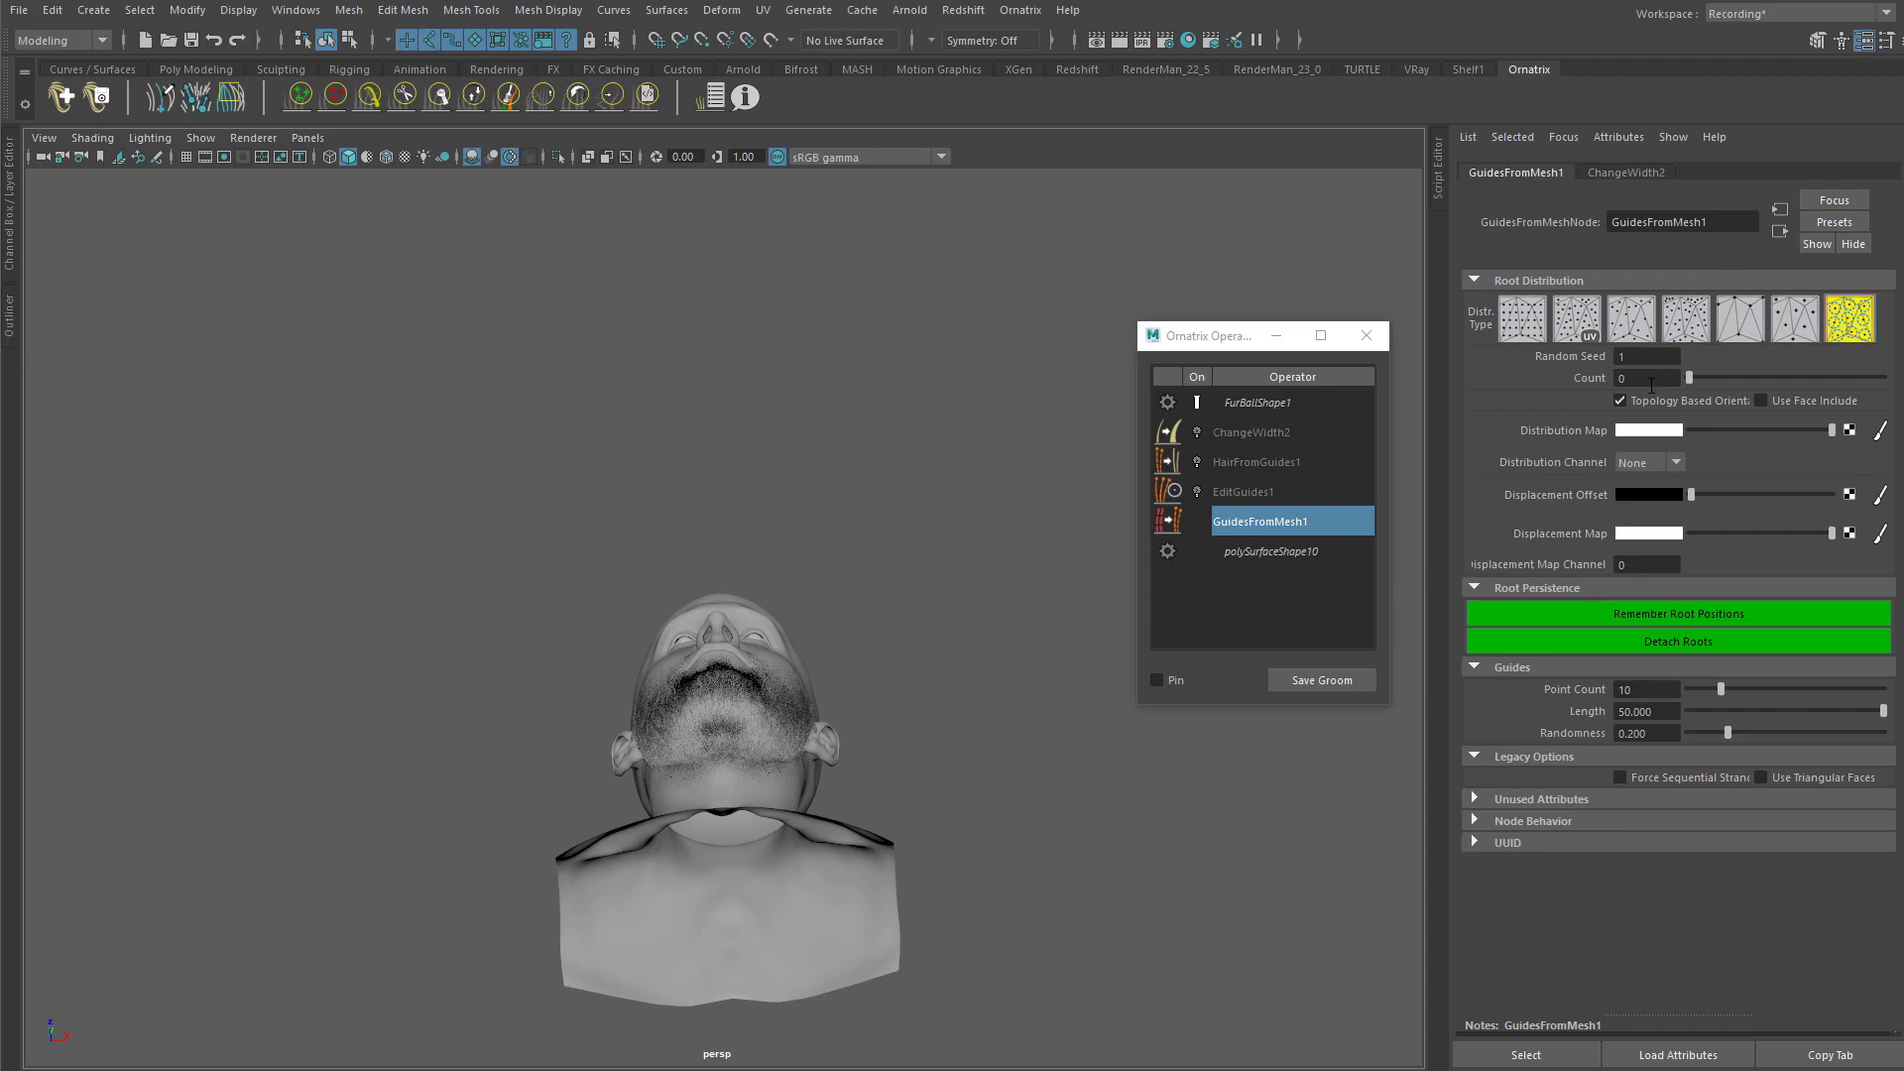
# Step: Delete the EditGuides1 operator from the fur ball's stack
pyautogui.click(1277, 494)
pyautogui.rightClick(1251, 496)
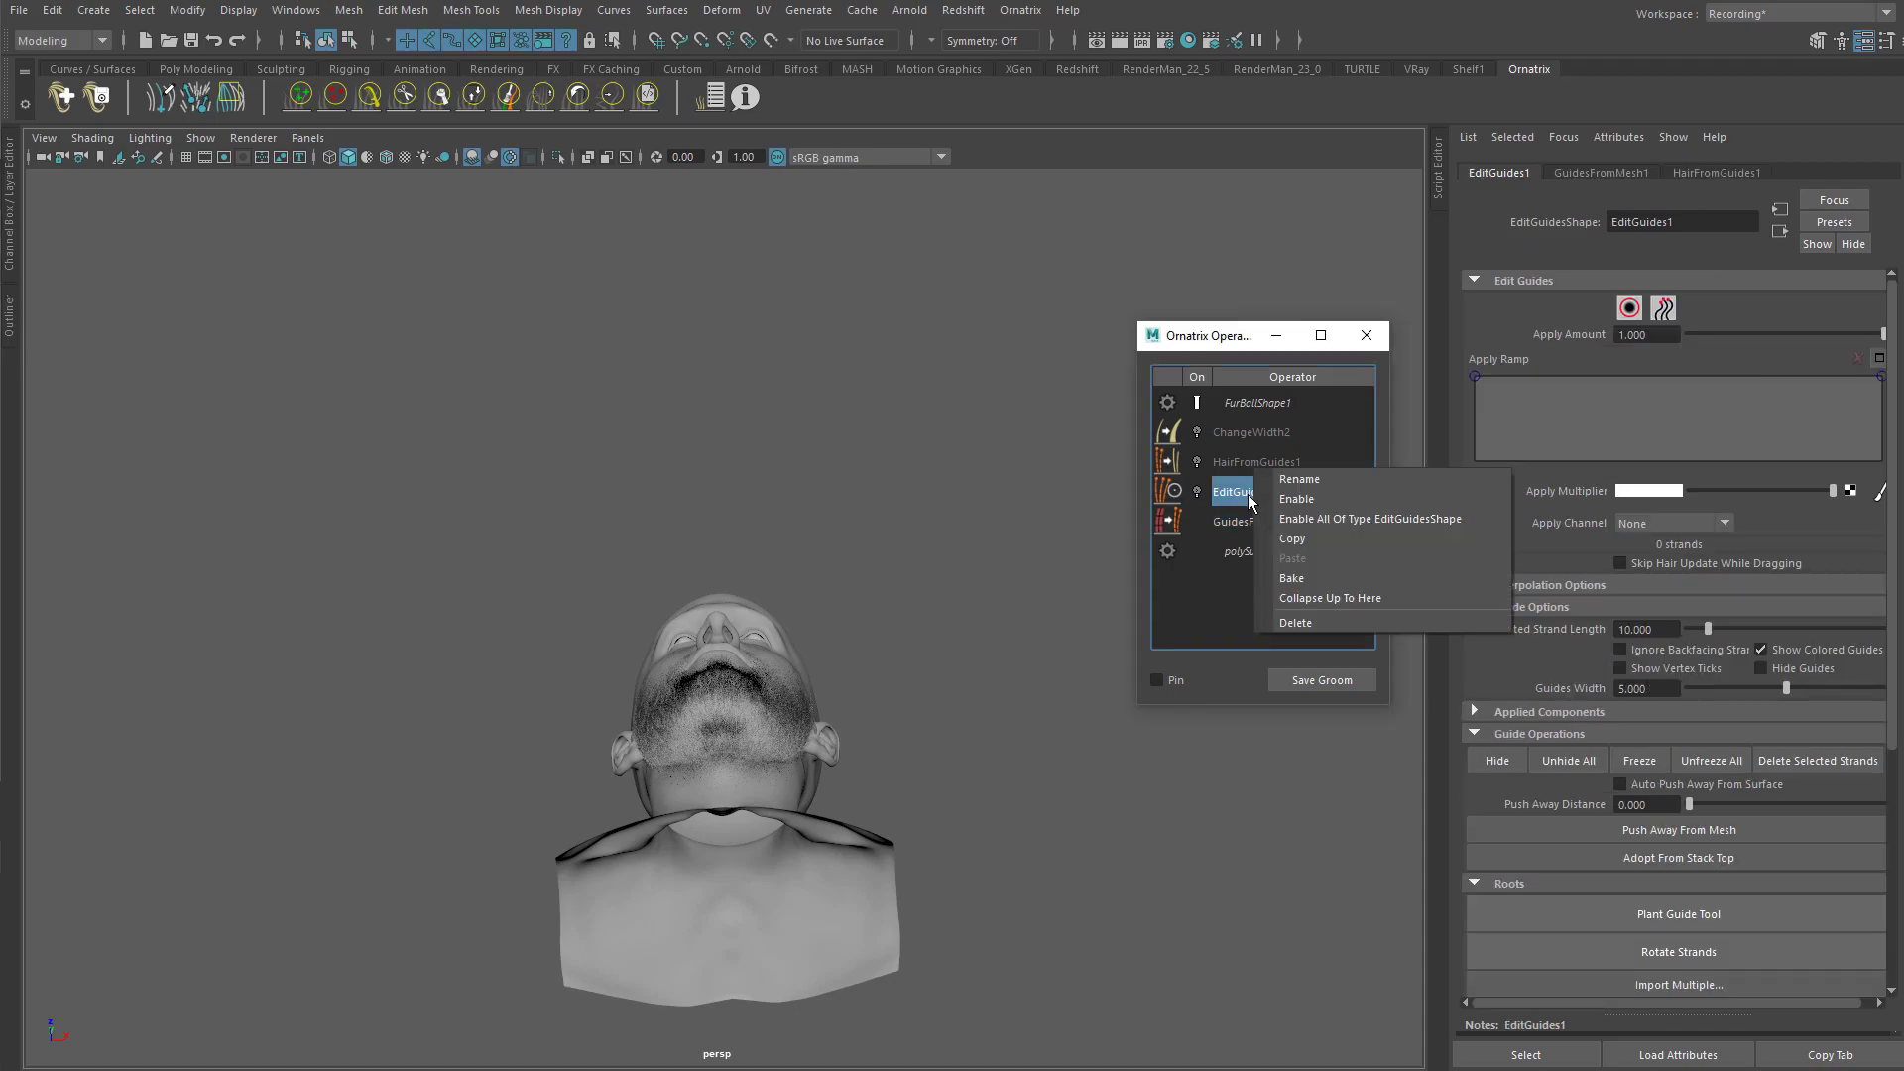
pyautogui.click(1291, 625)
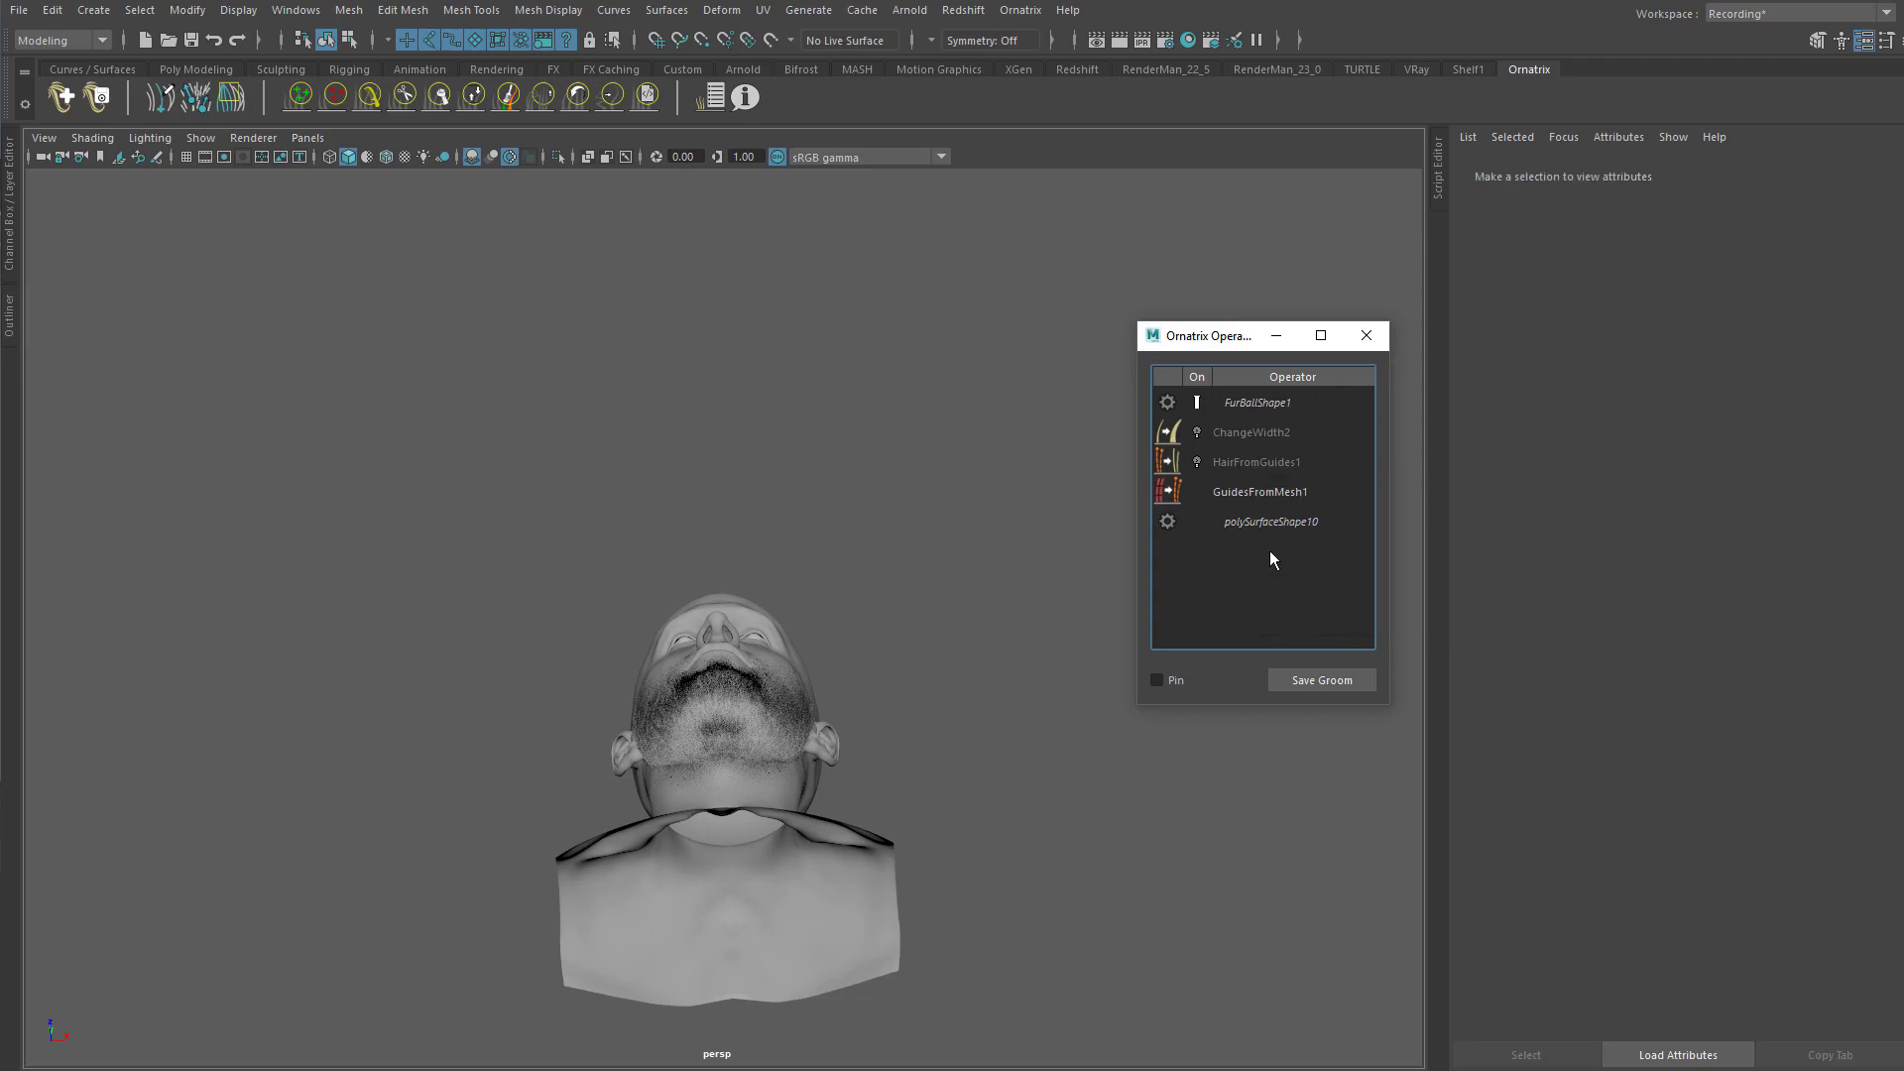
# Step: Enable the HairFromGuides1 operator again and set its viewport count fraction to 0
pyautogui.click(1252, 470)
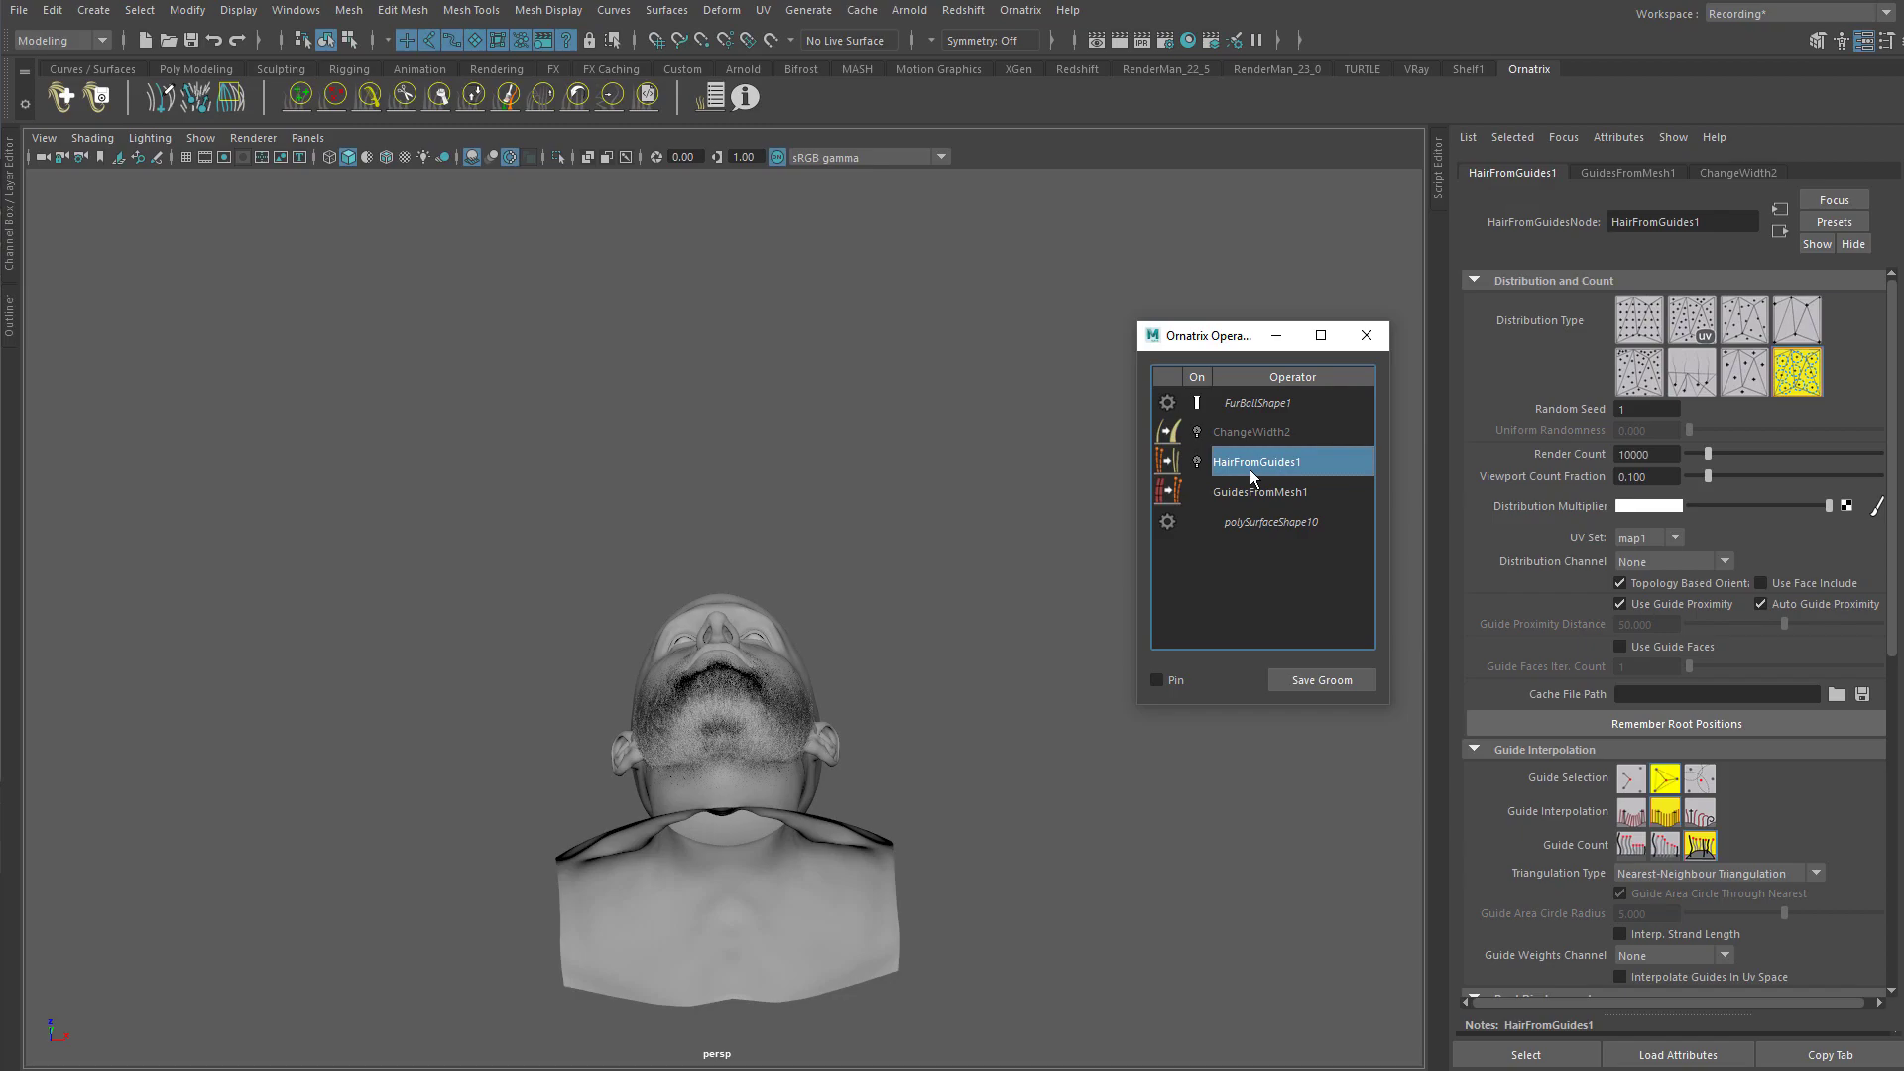
pyautogui.click(1199, 466)
pyautogui.keyDown('alt'); pyautogui.moveTo(860, 563); pyautogui.dragTo(760, 576); pyautogui.keyUp('alt')
pyautogui.keyDown('alt'); pyautogui.moveTo(760, 575); pyautogui.dragTo(1368, 876, button='right'); pyautogui.keyUp('alt')
pyautogui.keyDown('alt'); pyautogui.moveTo(879, 506); pyautogui.dragTo(862, 675); pyautogui.keyUp('alt')
pyautogui.keyDown('alt'); pyautogui.moveTo(813, 385); pyautogui.dragTo(1017, 731, button='middle'); pyautogui.keyUp('alt')
pyautogui.keyDown('alt'); pyautogui.moveTo(1018, 731); pyautogui.dragTo(981, 674); pyautogui.keyUp('alt')
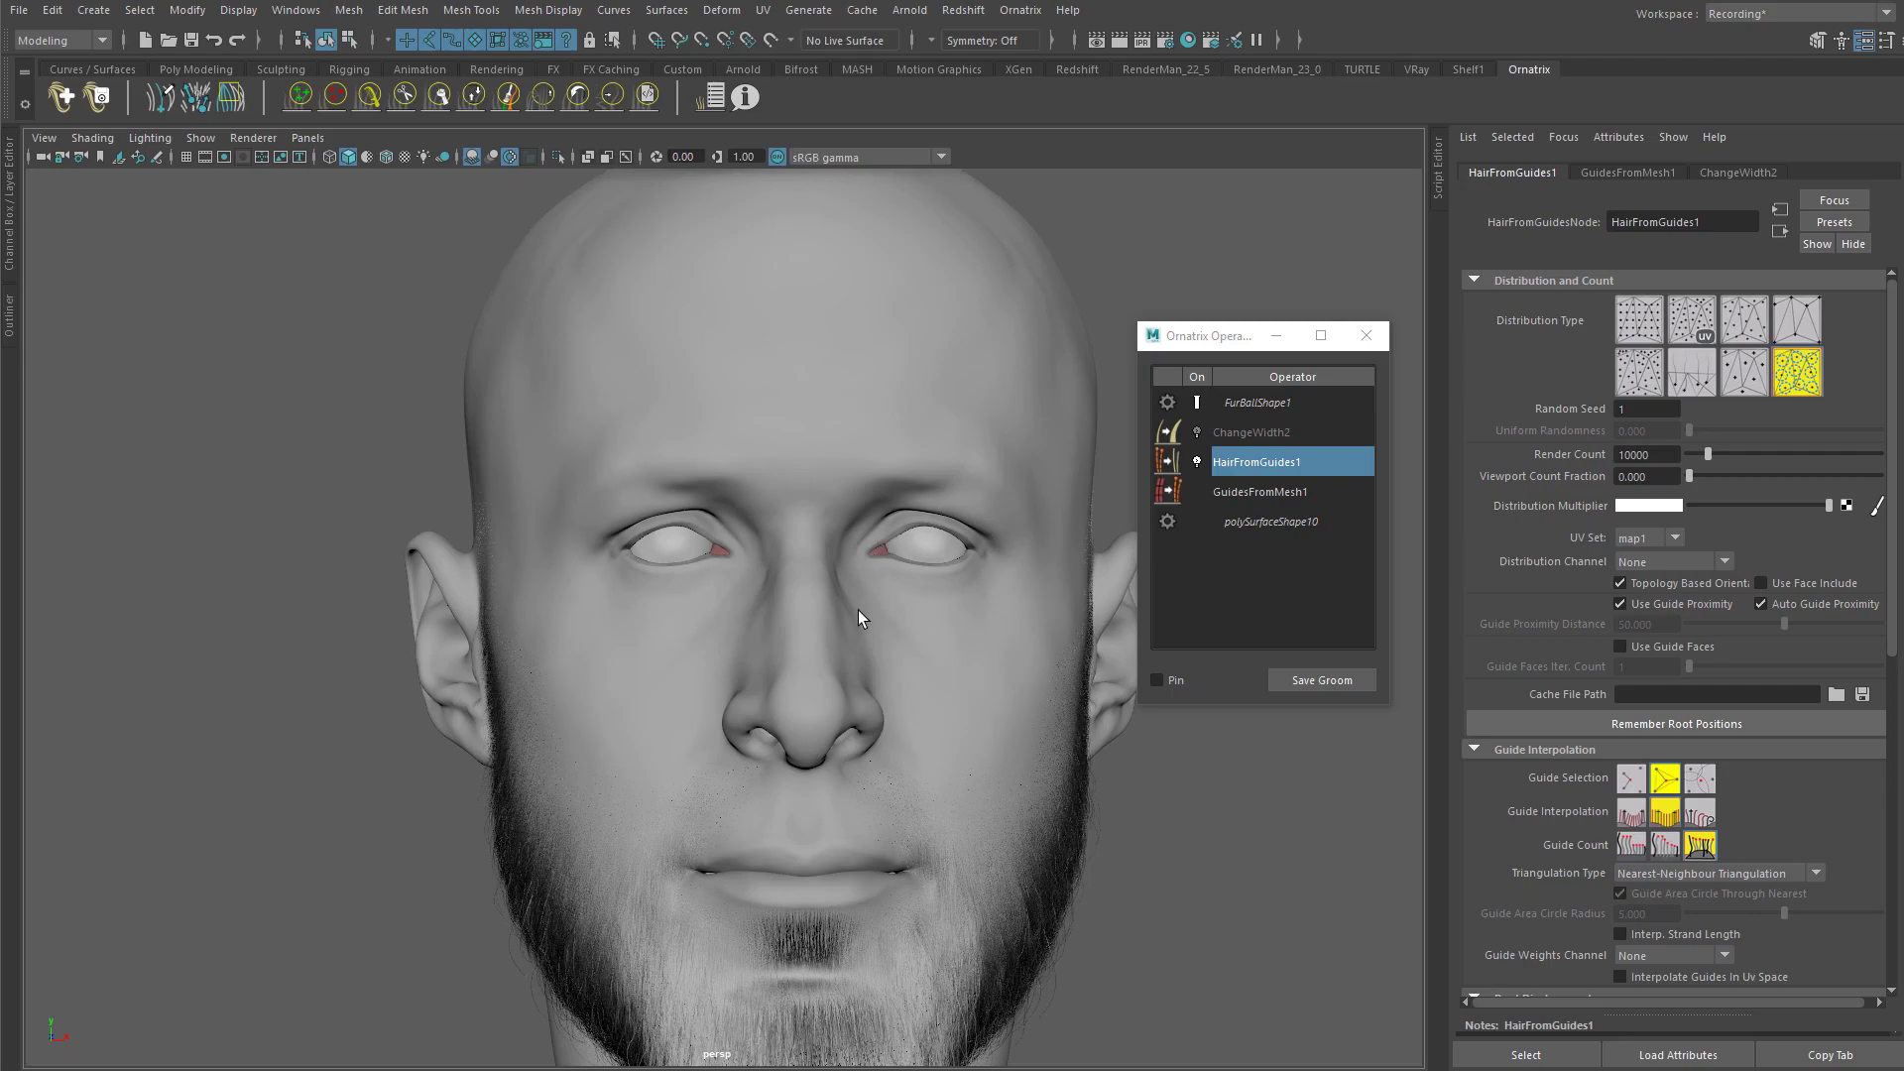
# Step: Examine the face and beard from several angles and look at the fur ball's ChangeWidth2 settings
pyautogui.scroll(5, 788, 566)
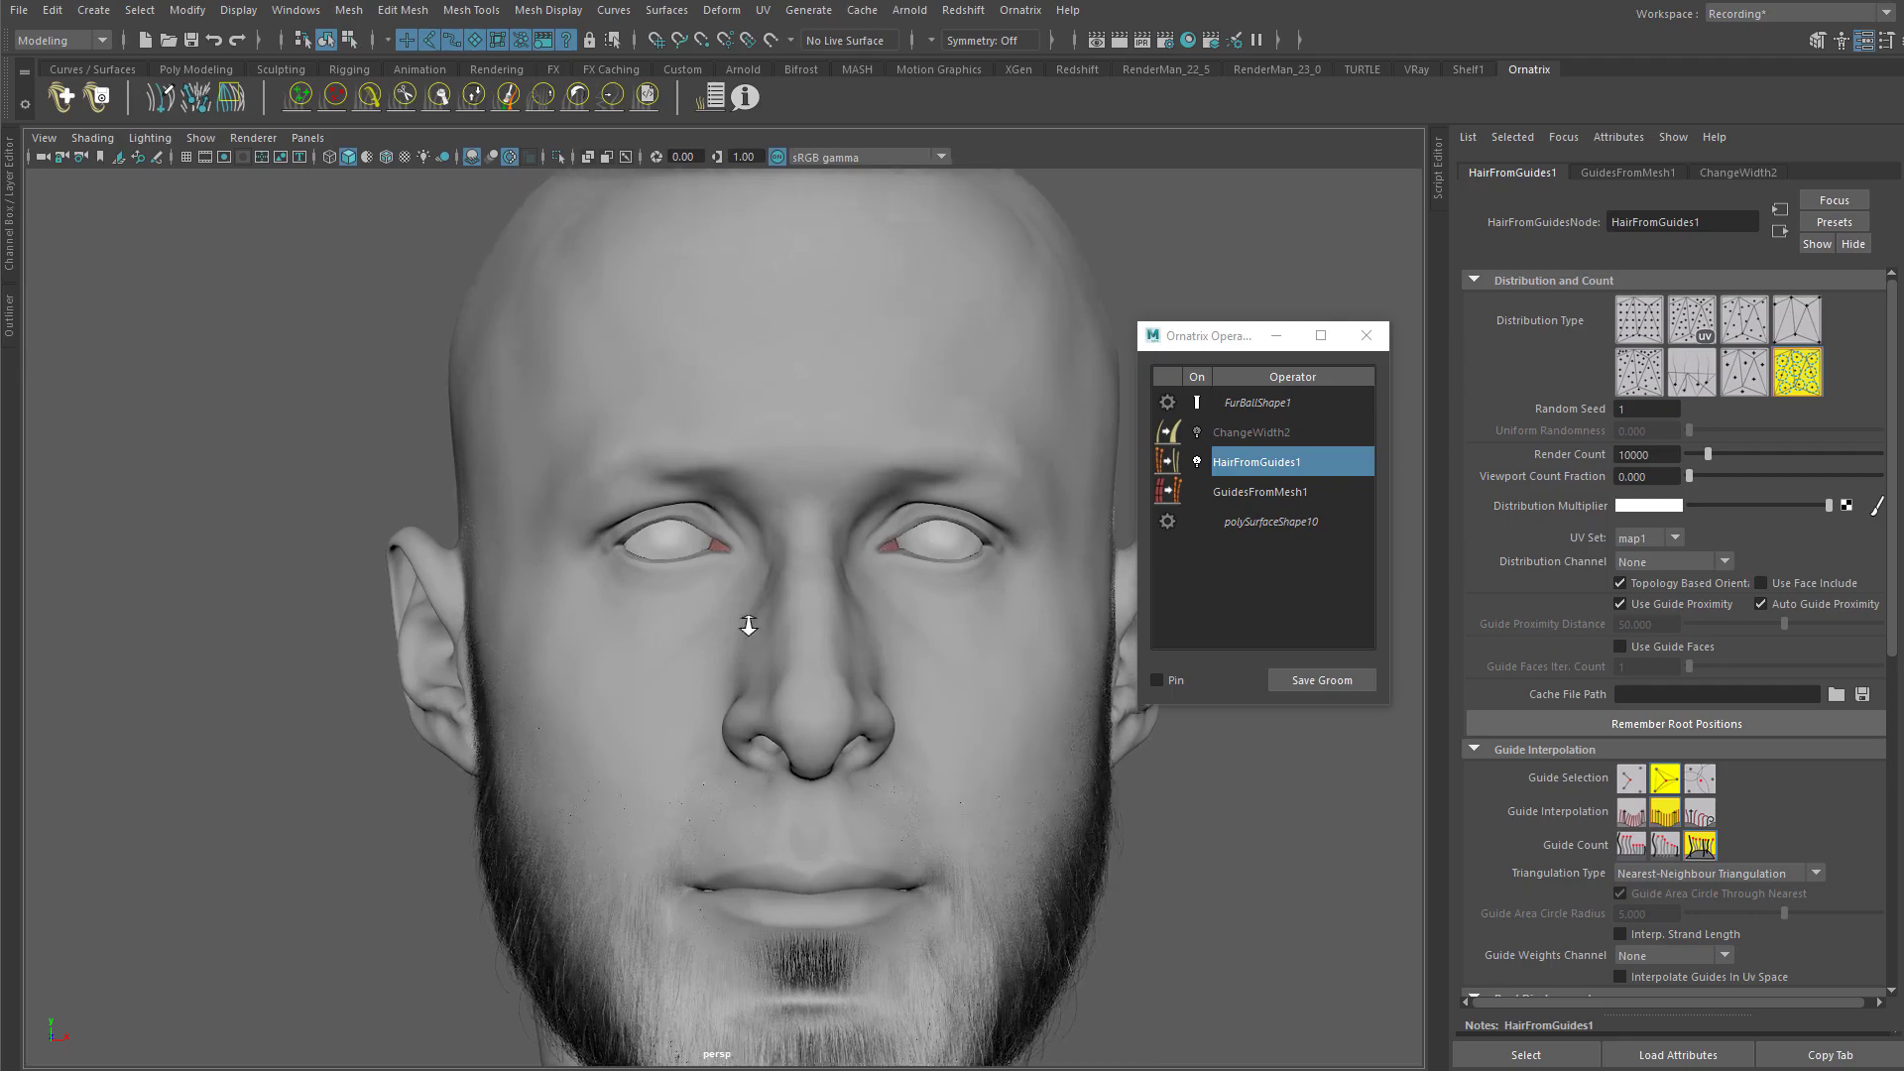
pyautogui.keyDown('alt'); pyautogui.moveTo(829, 476); pyautogui.dragTo(807, 419); pyautogui.keyUp('alt')
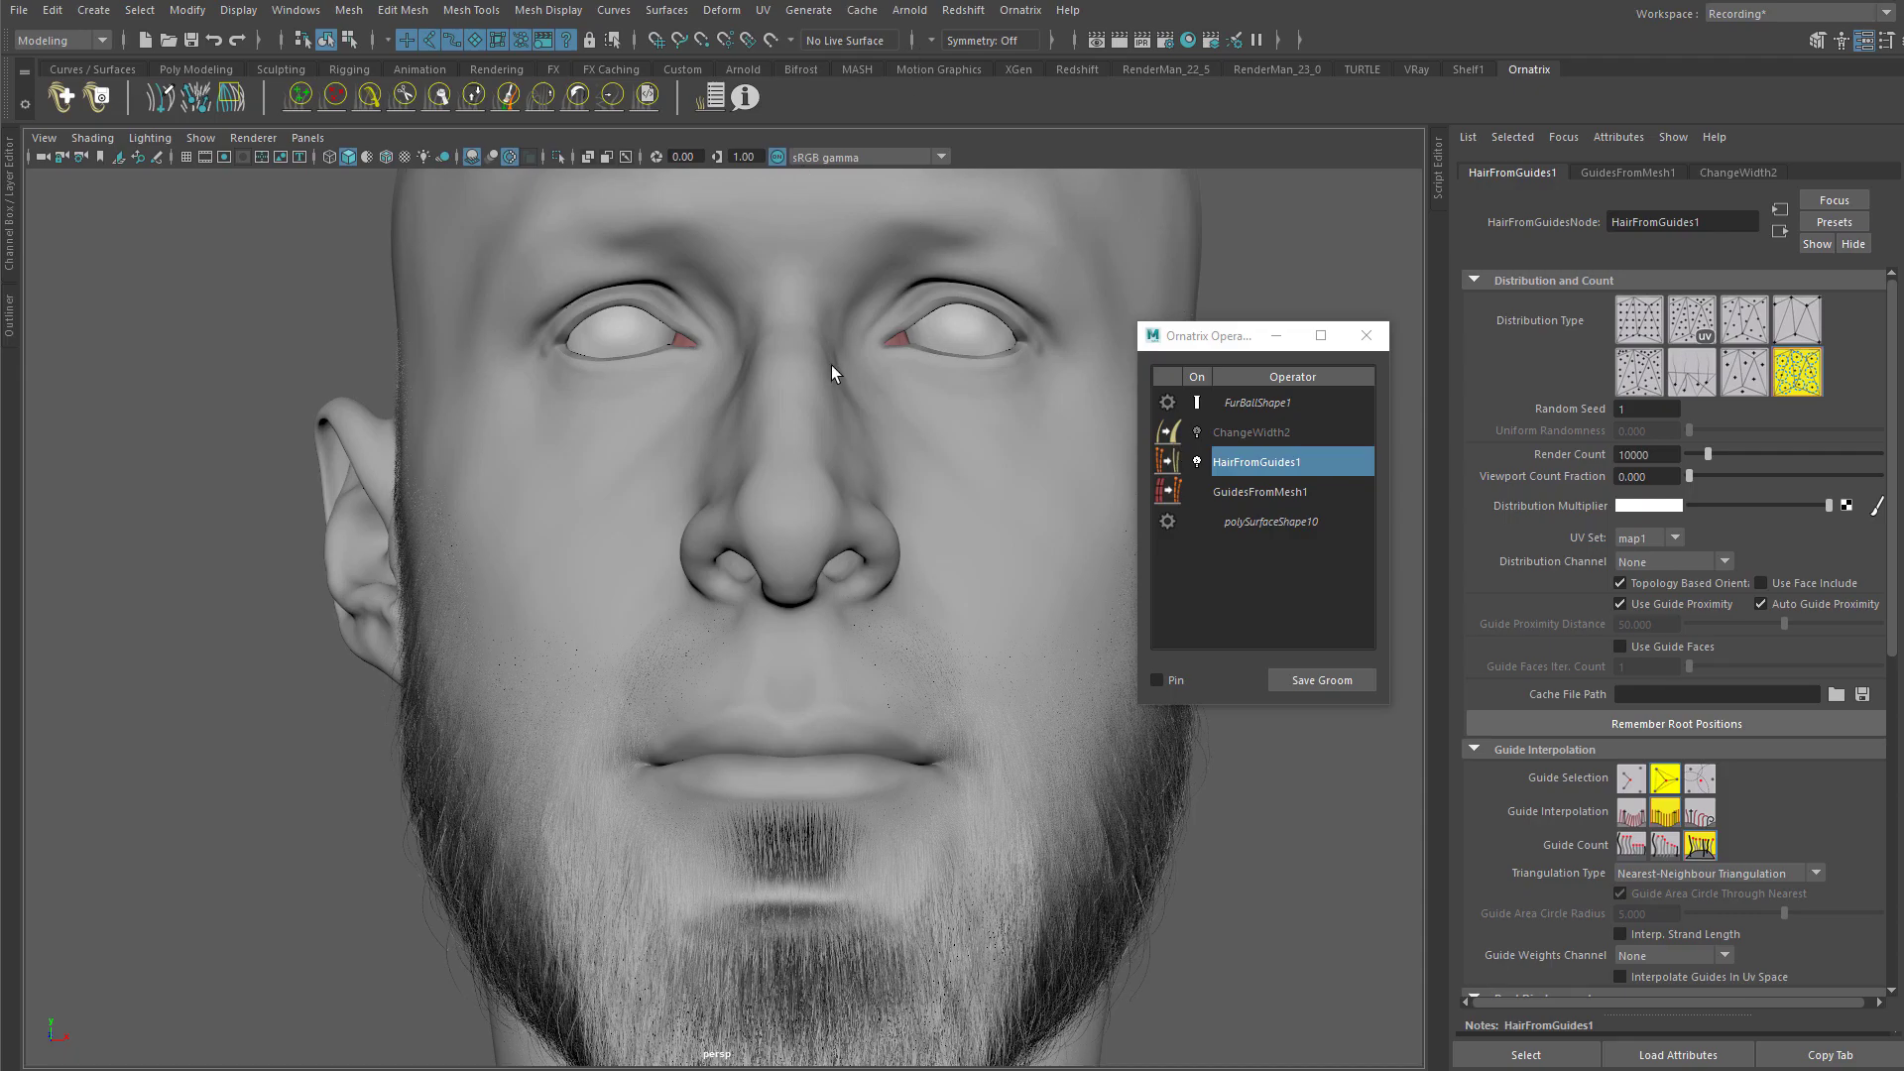
pyautogui.keyDown('alt'); pyautogui.moveTo(930, 546); pyautogui.dragTo(909, 534); pyautogui.keyUp('alt')
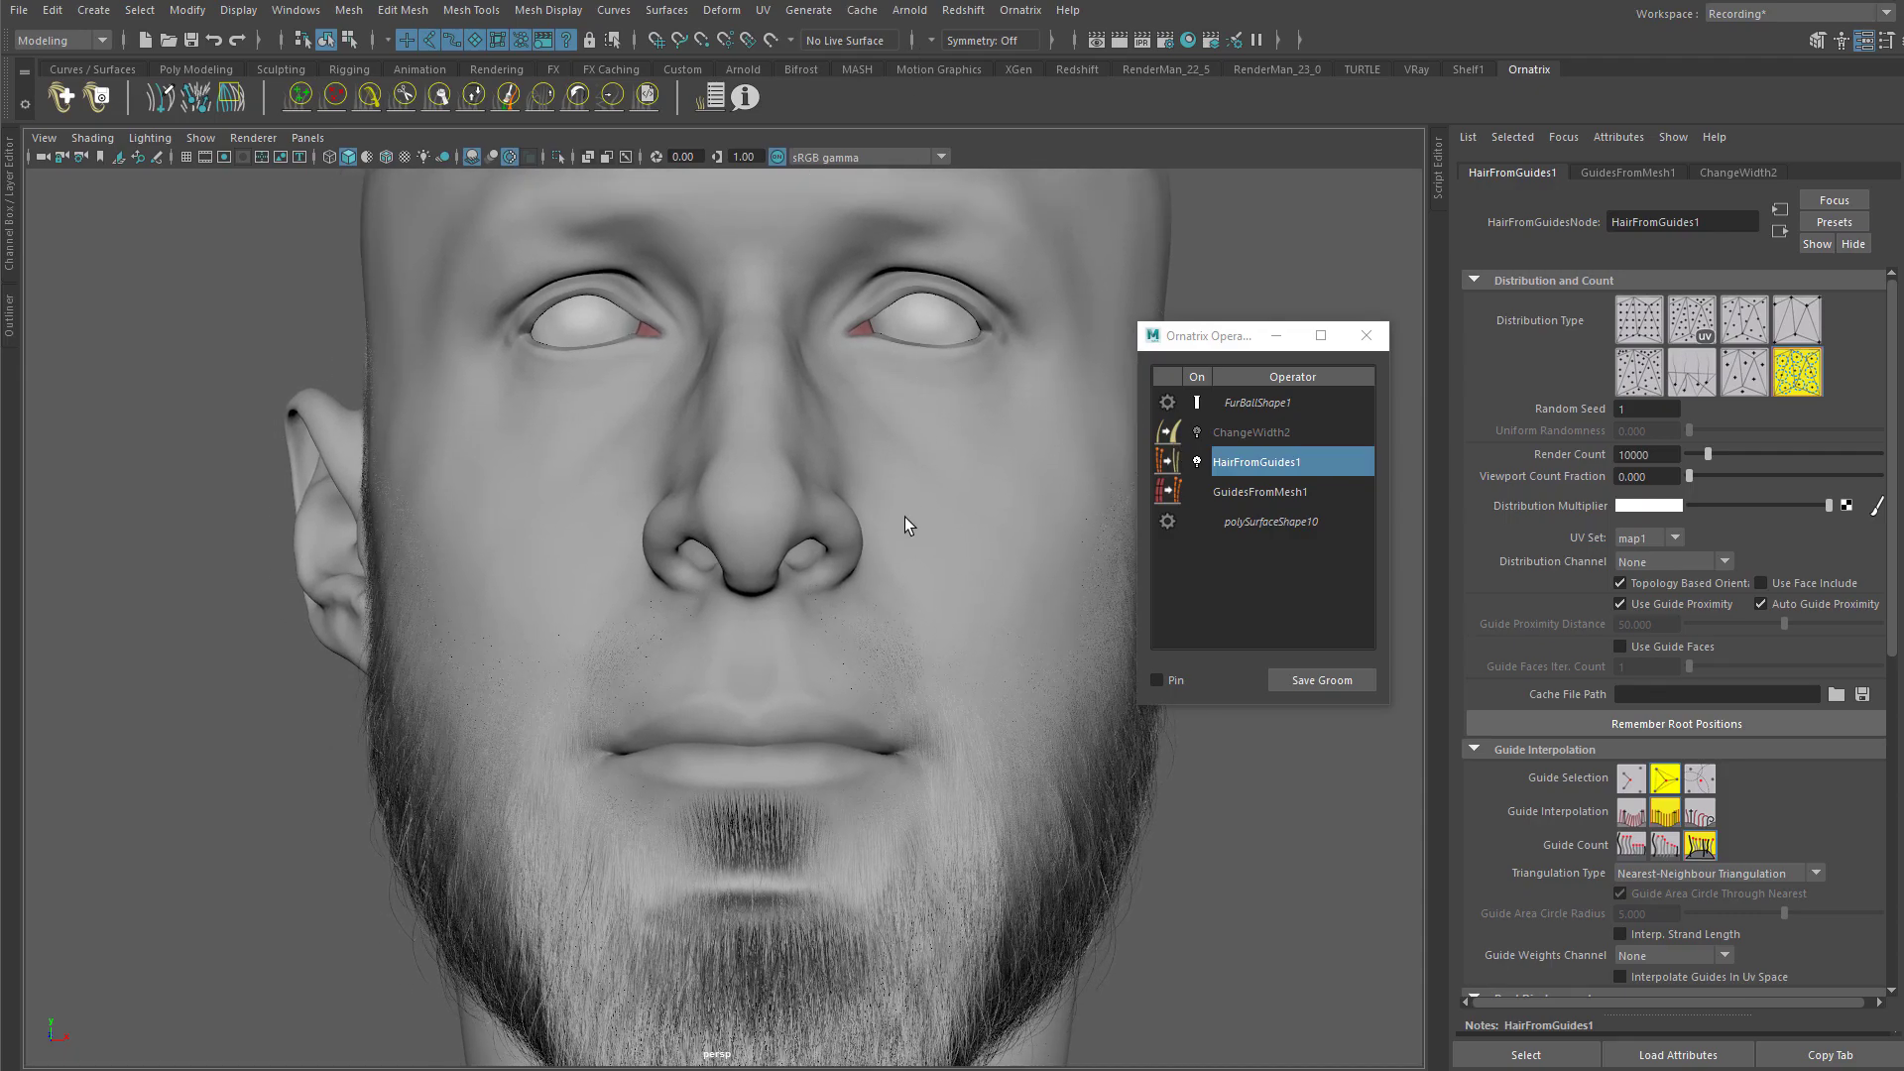
pyautogui.keyDown('alt'); pyautogui.moveTo(899, 514); pyautogui.dragTo(991, 525, button='middle'); pyautogui.keyUp('alt')
pyautogui.keyDown('alt'); pyautogui.moveTo(991, 525); pyautogui.dragTo(1007, 561); pyautogui.keyUp('alt')
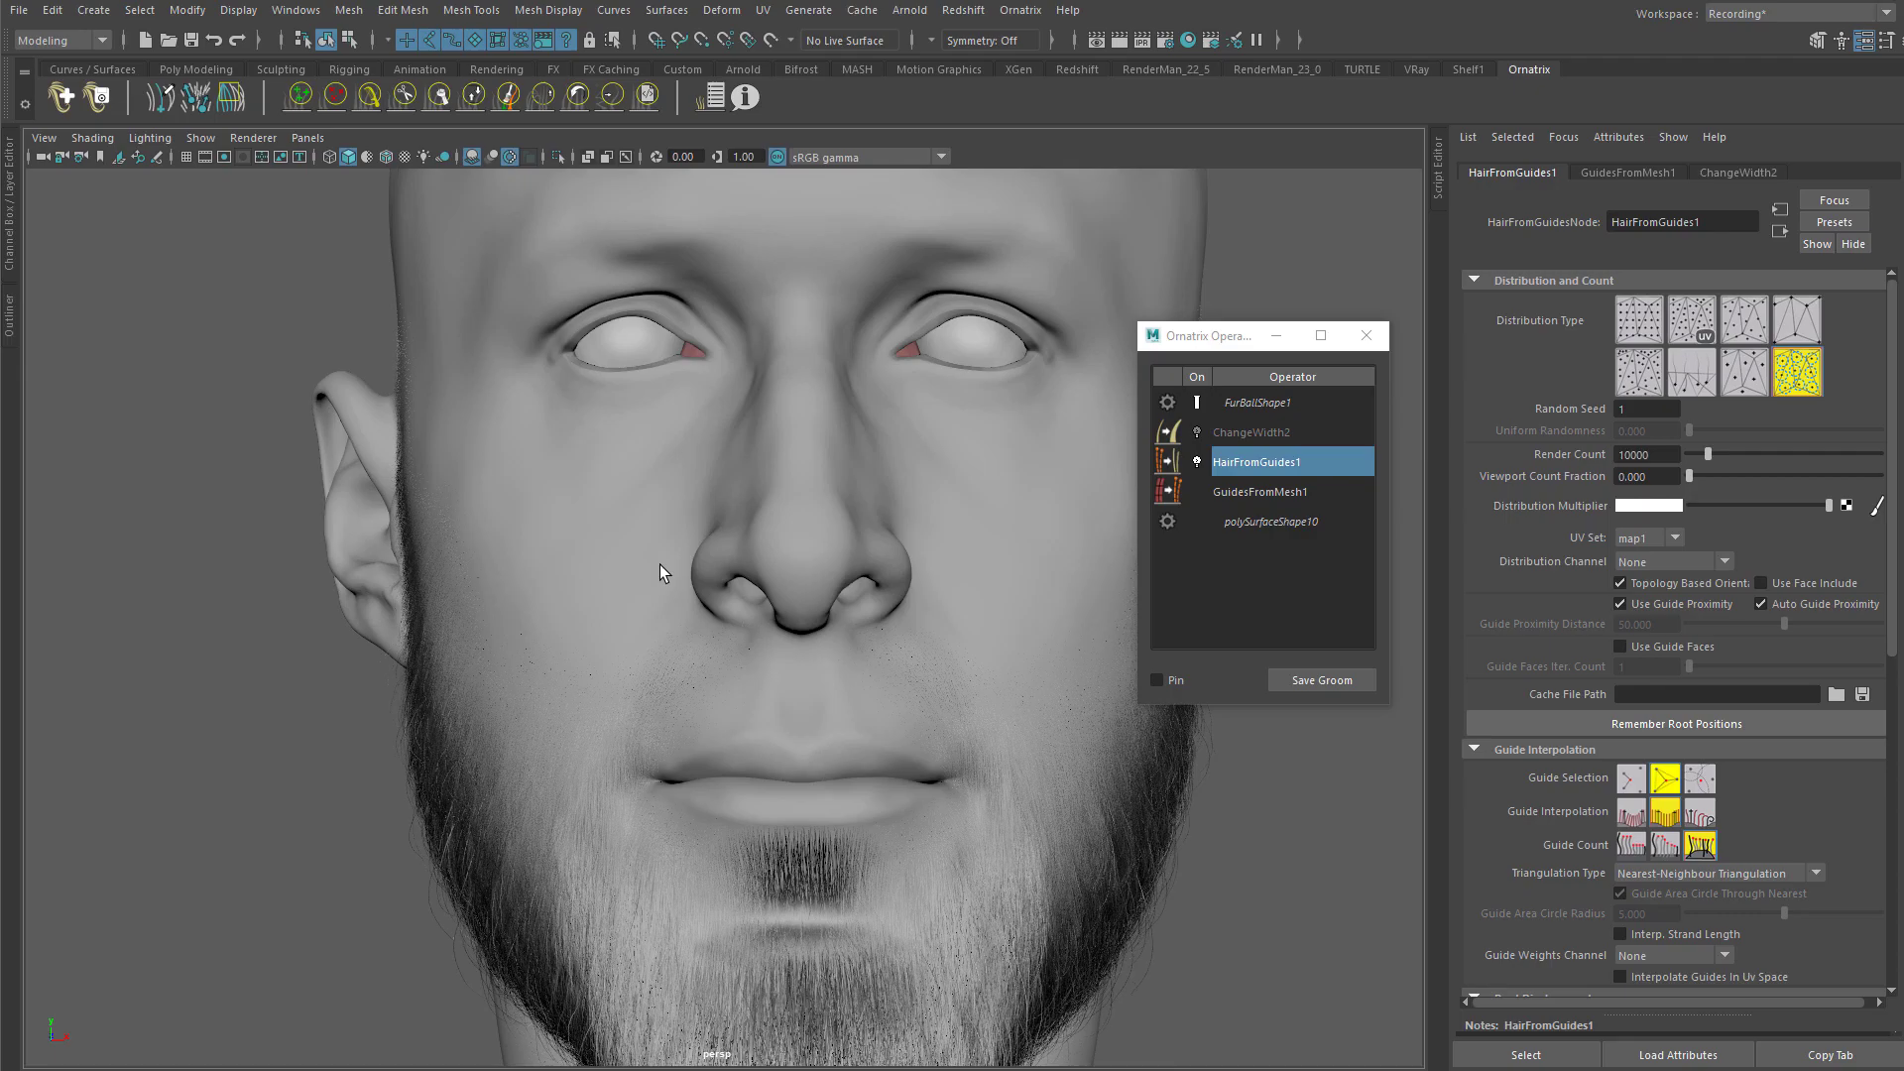
pyautogui.keyDown('alt'); pyautogui.moveTo(740, 476); pyautogui.dragTo(957, 521); pyautogui.keyUp('alt')
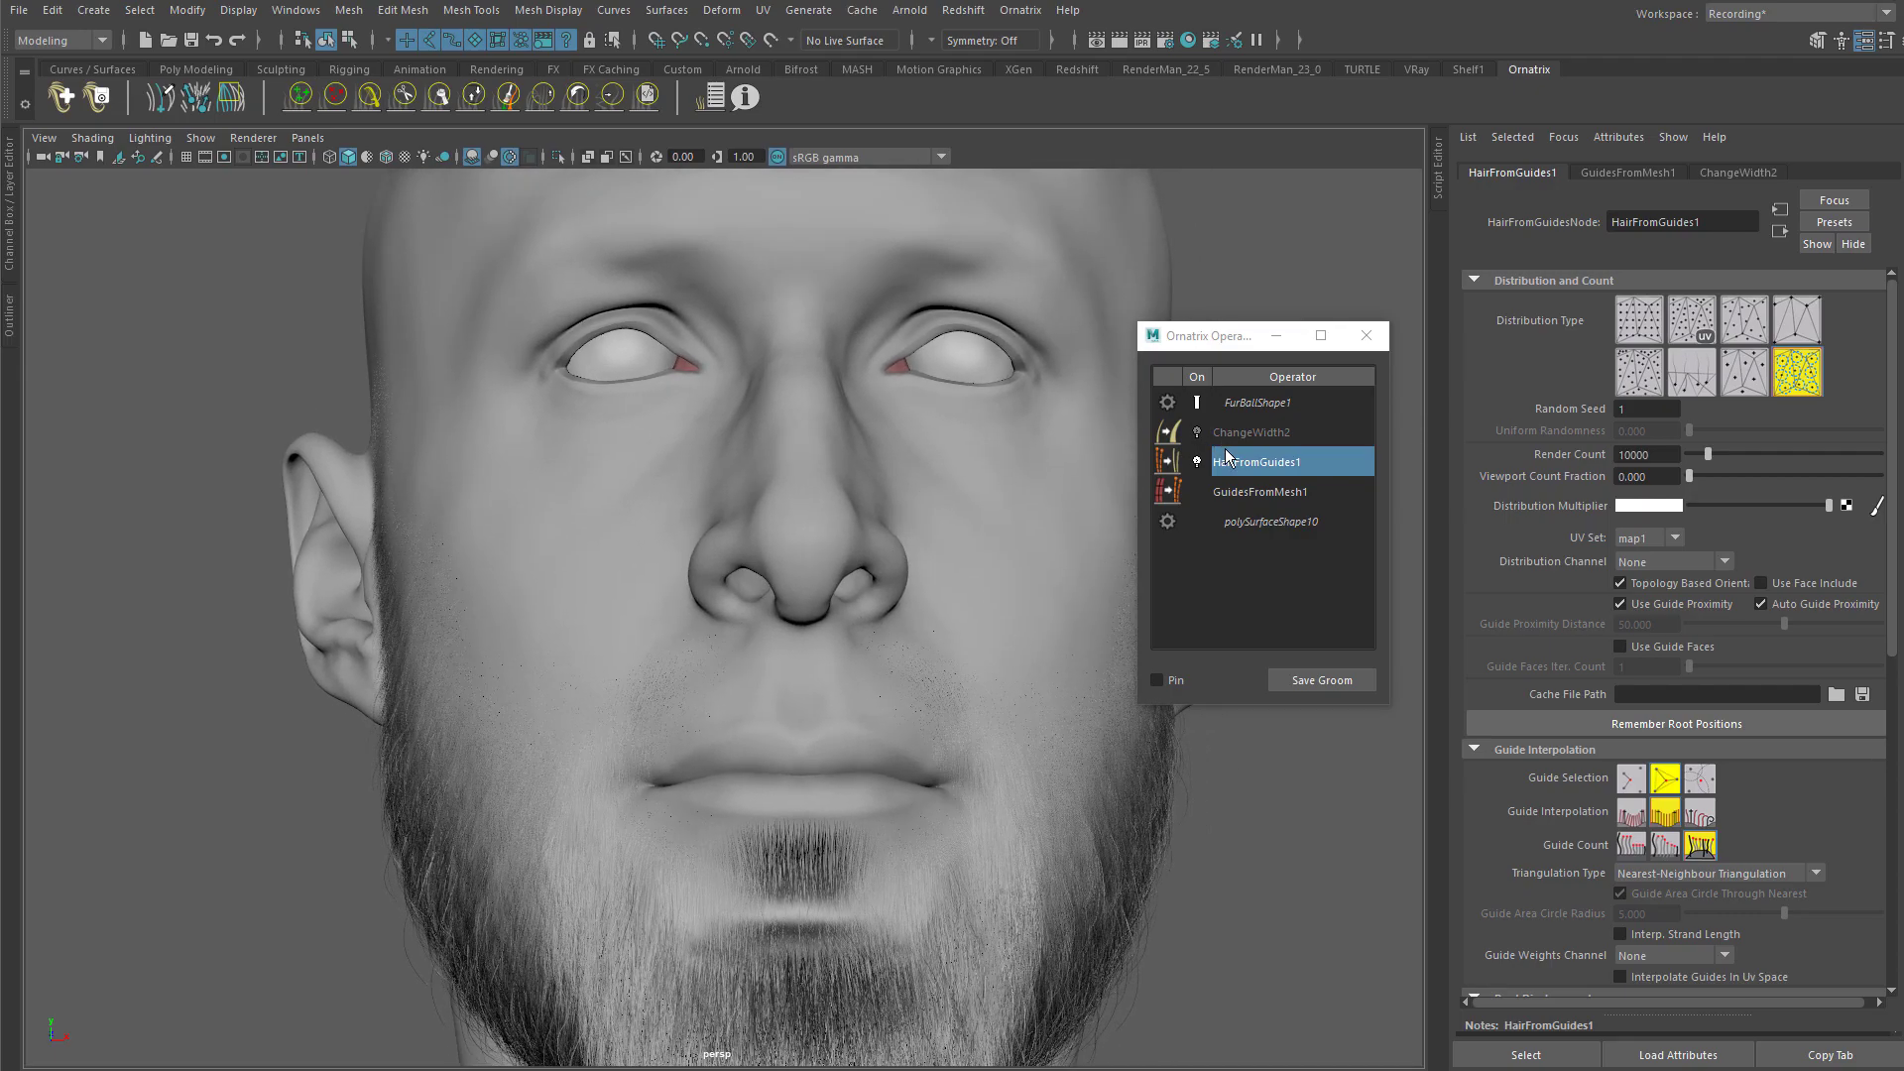
pyautogui.click(1239, 433)
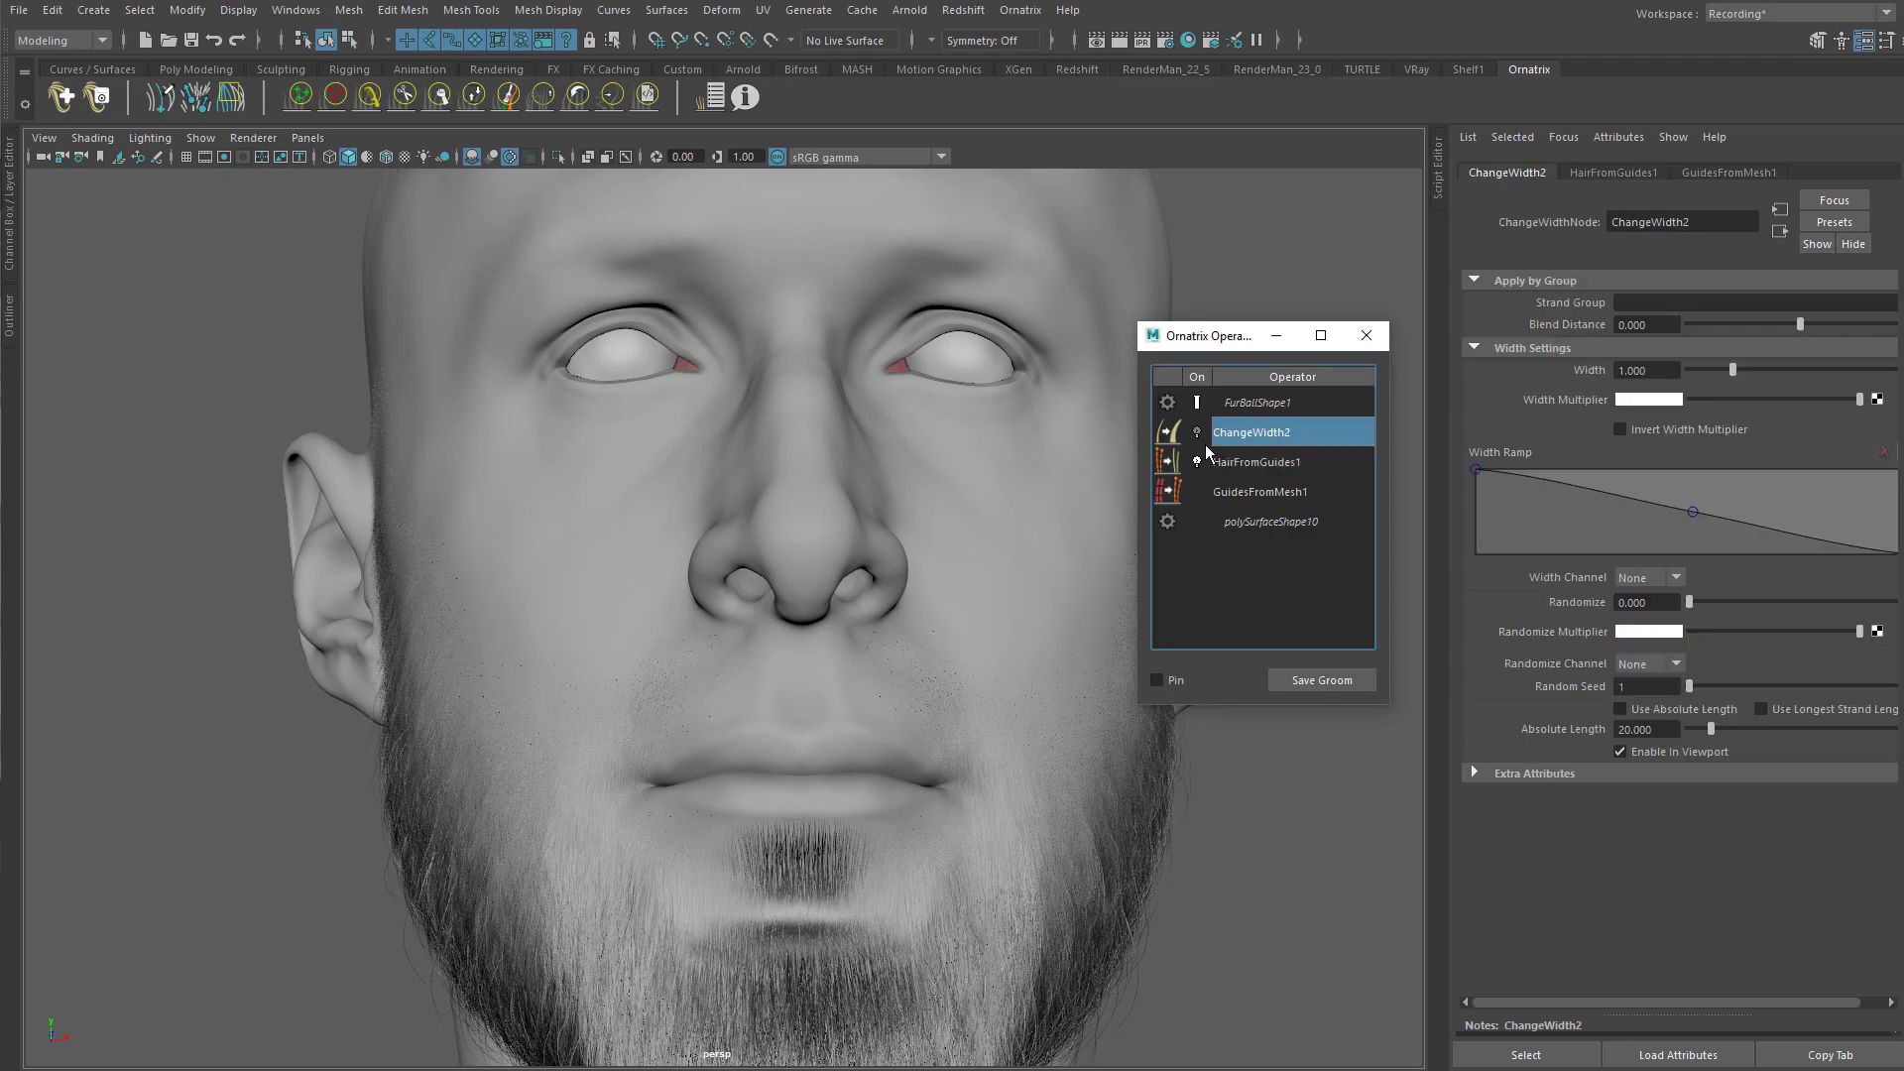
pyautogui.keyDown('alt'); pyautogui.moveTo(1081, 490); pyautogui.dragTo(1018, 458); pyautogui.keyUp('alt')
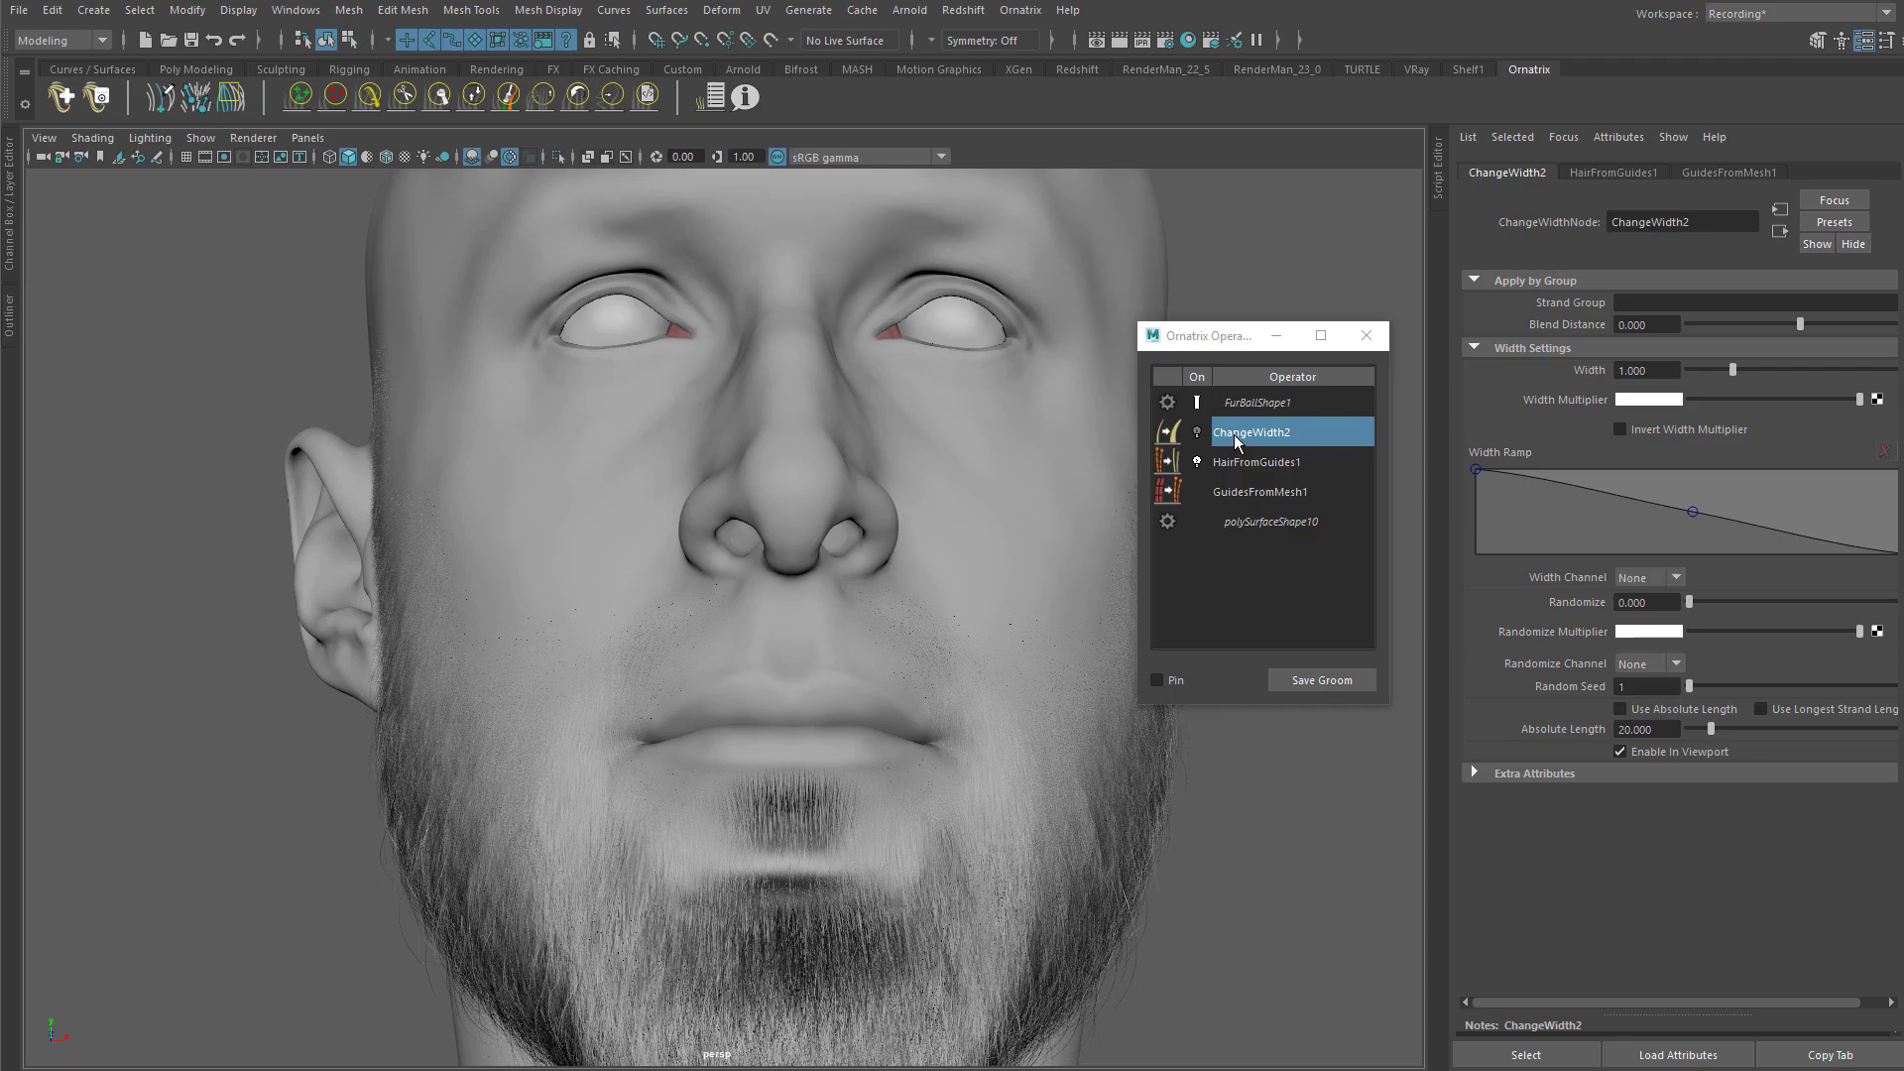
pyautogui.keyDown('alt'); pyautogui.moveTo(1008, 646); pyautogui.dragTo(1115, 581); pyautogui.keyUp('alt')
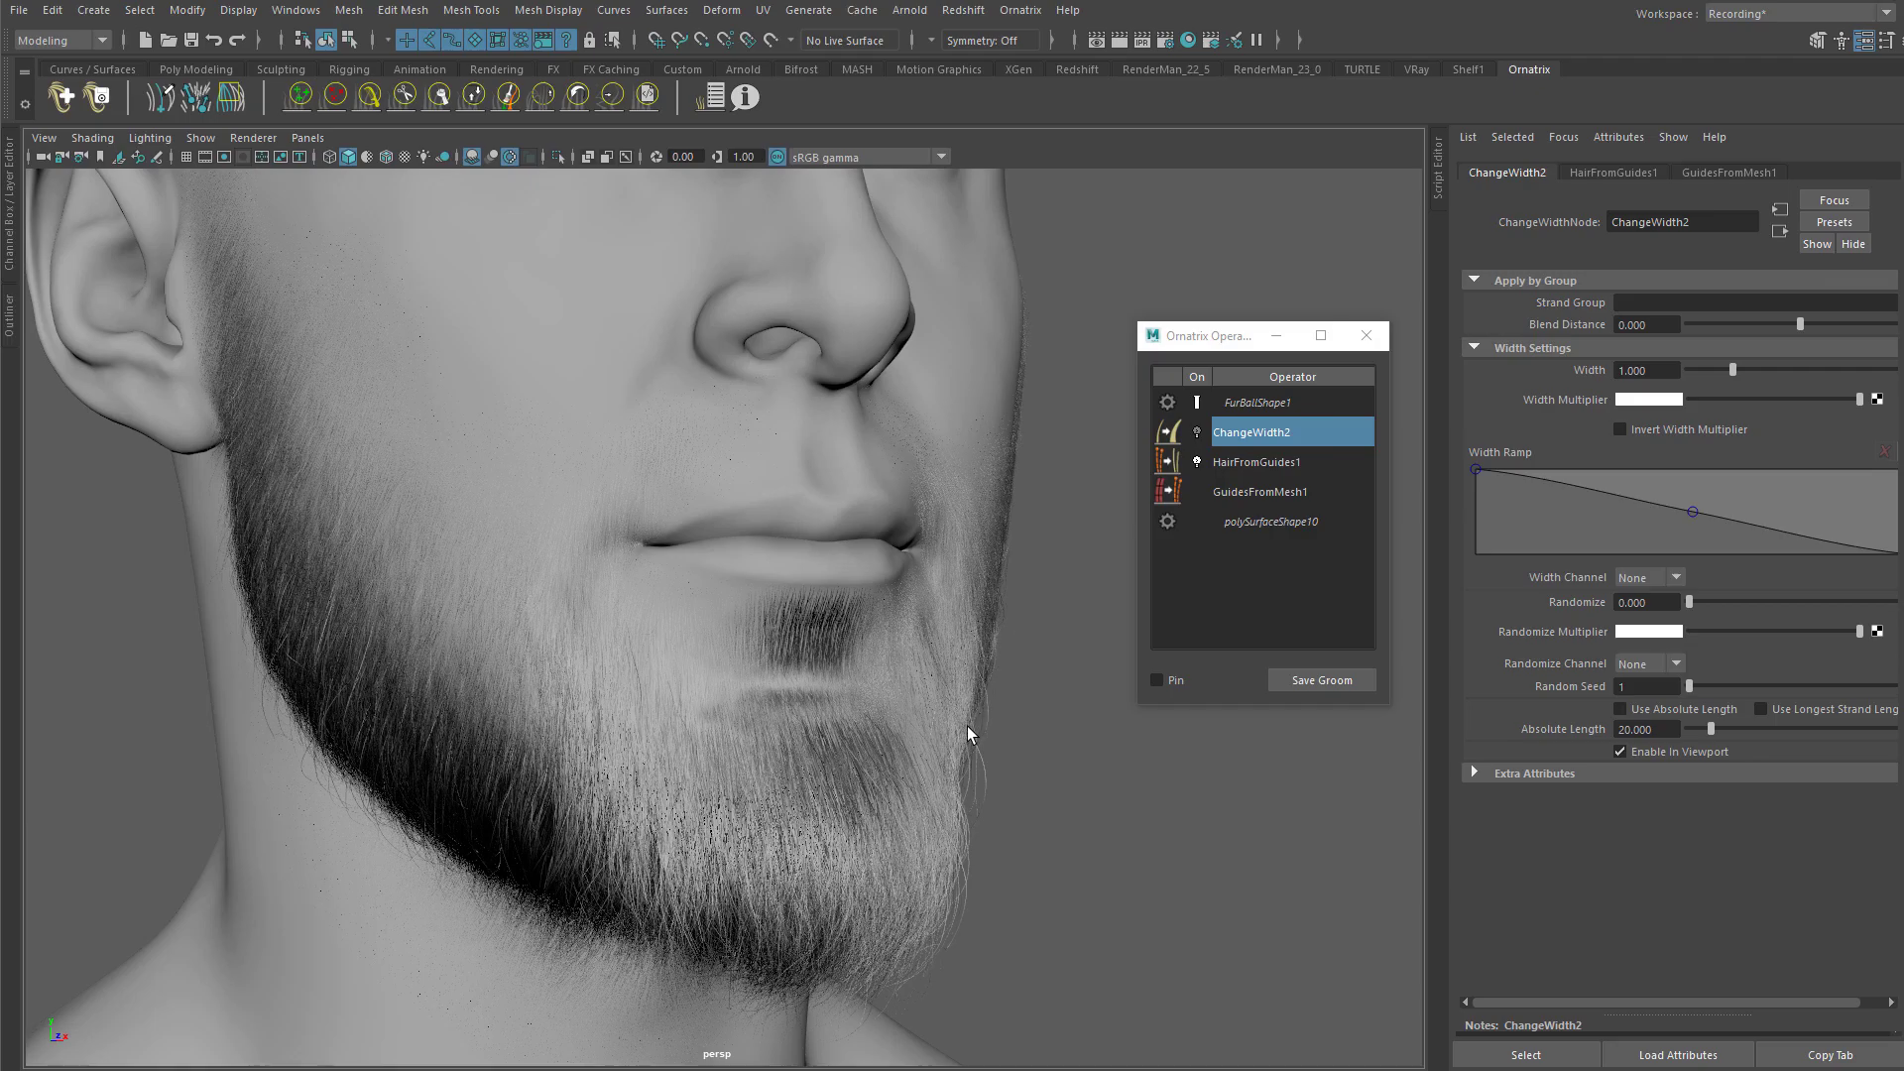
# Step: Bring up the finished beard's operator stack and select its ChangeWidth1 operator
pyautogui.hotkey('ctrl', 'shift', 'h')
pyautogui.keyDown('alt'); pyautogui.moveTo(980, 563); pyautogui.dragTo(1265, 479); pyautogui.keyUp('alt')
pyautogui.click(1253, 436)
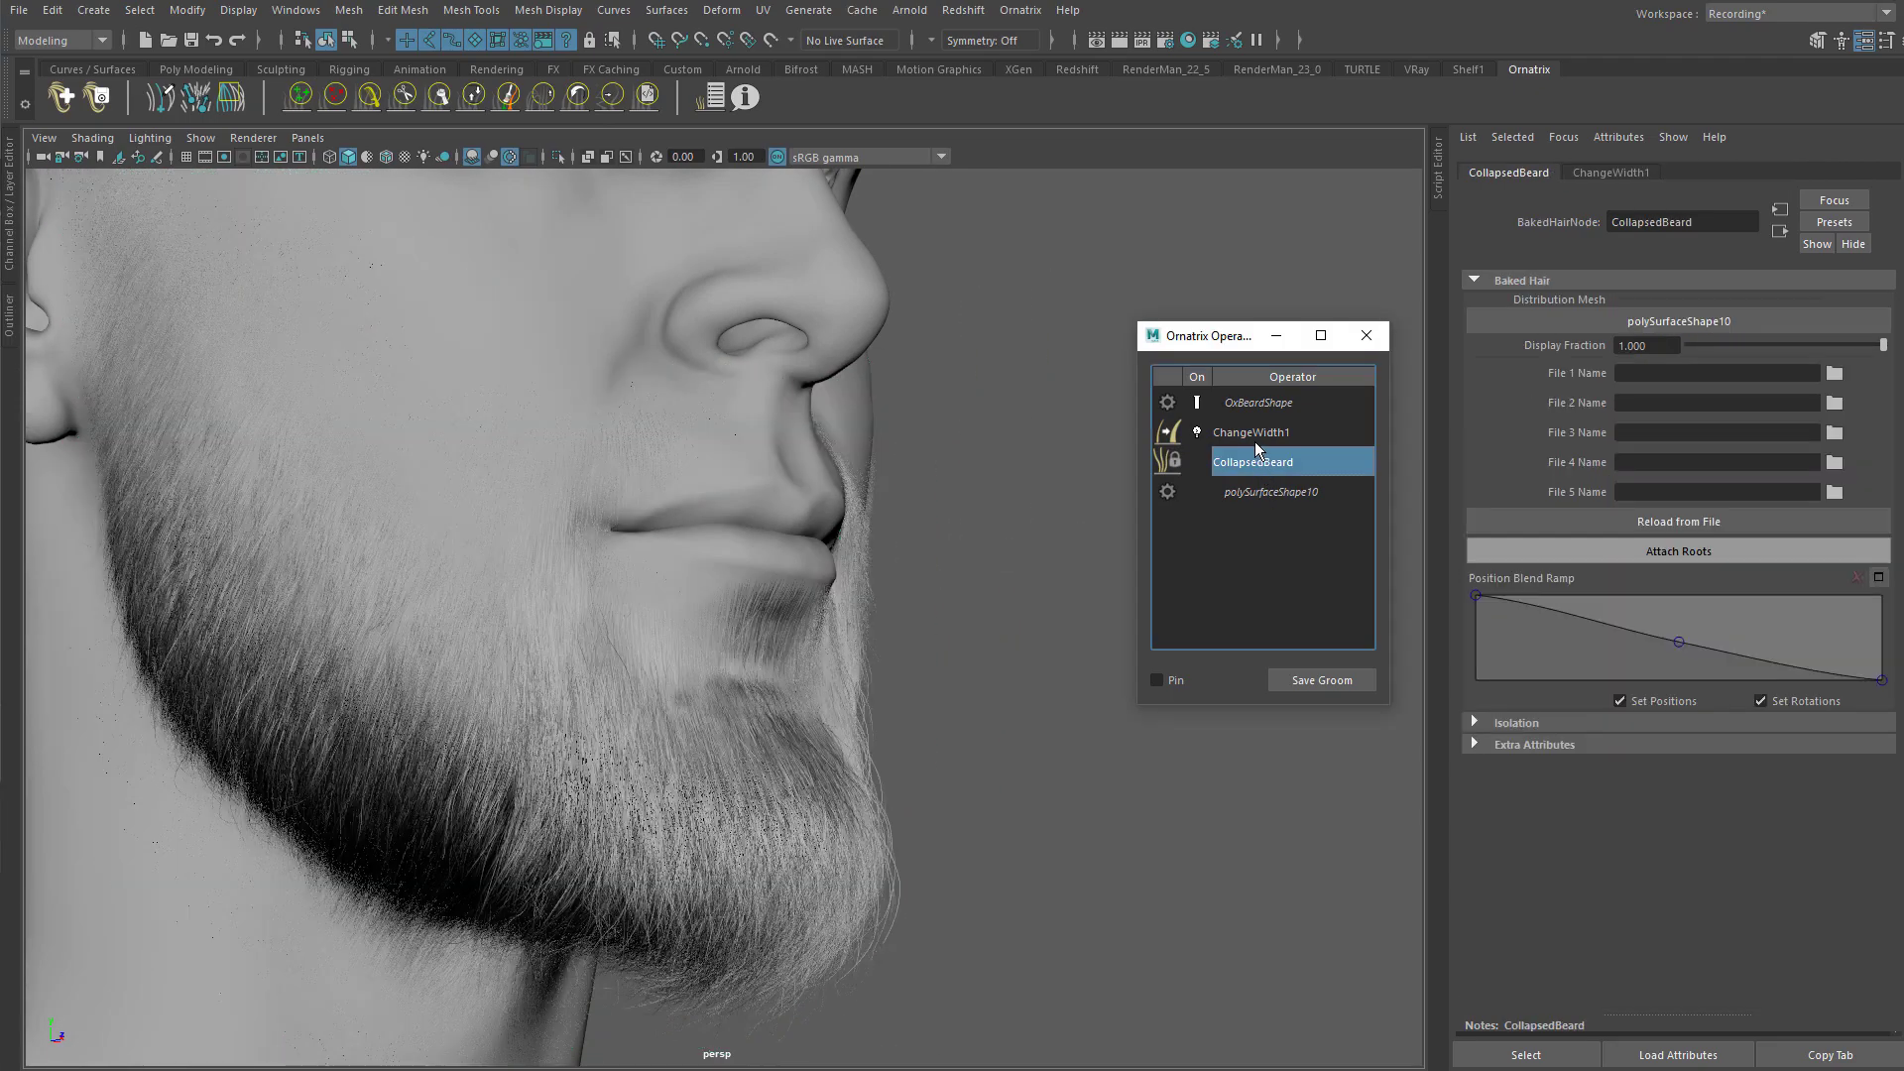
# Step: Try adjusting the width of the beard's ChangeWidth1 operator, and undo the change
pyautogui.moveTo(1692, 371)
pyautogui.mouseDown()
pyautogui.moveTo(1710, 373)
pyautogui.moveTo(1691, 378)
pyautogui.mouseUp()
pyautogui.hotkey('ctrl', 'z')
pyautogui.keyDown('alt'); pyautogui.moveTo(1001, 504); pyautogui.dragTo(1088, 505, button='middle'); pyautogui.keyUp('alt')
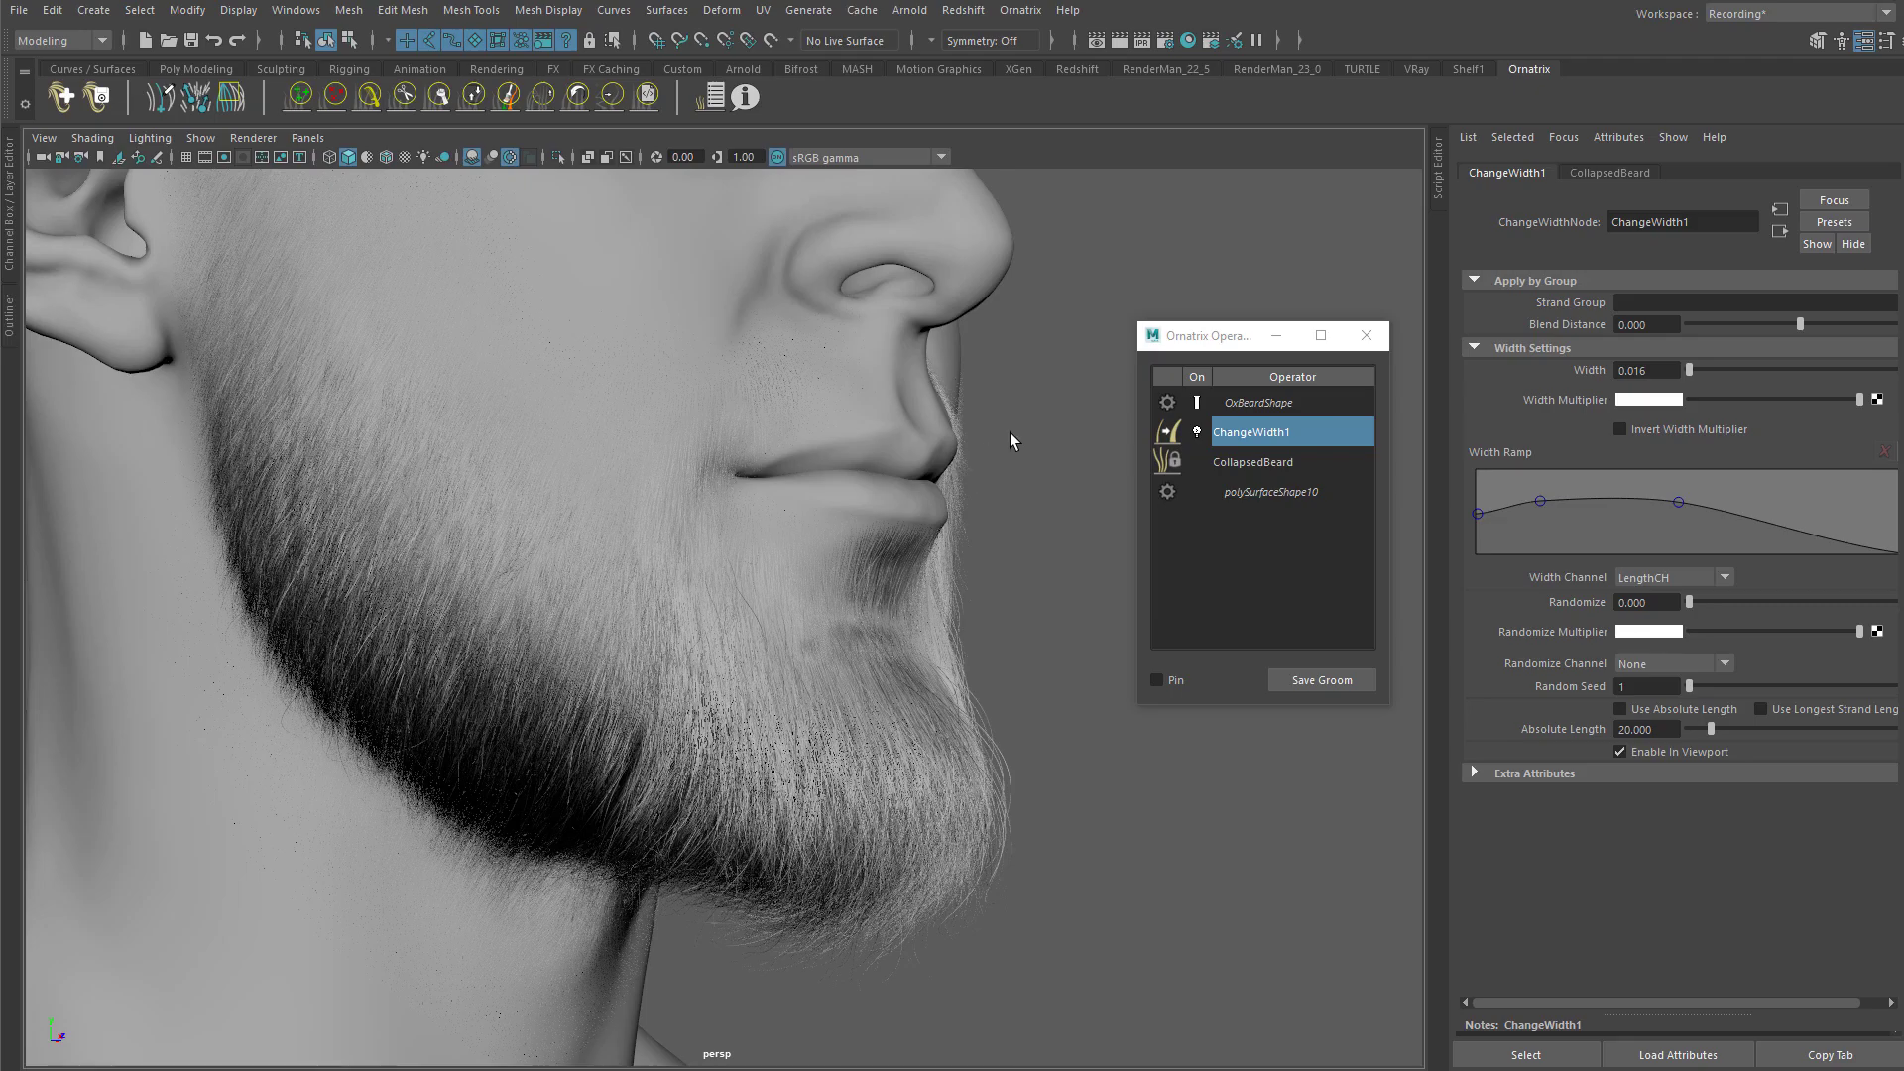
# Step: Copy the beard's ChangeWidth1 operator, and select the FurBall1 hair in the scene hierarchy
pyautogui.rightClick(1239, 435)
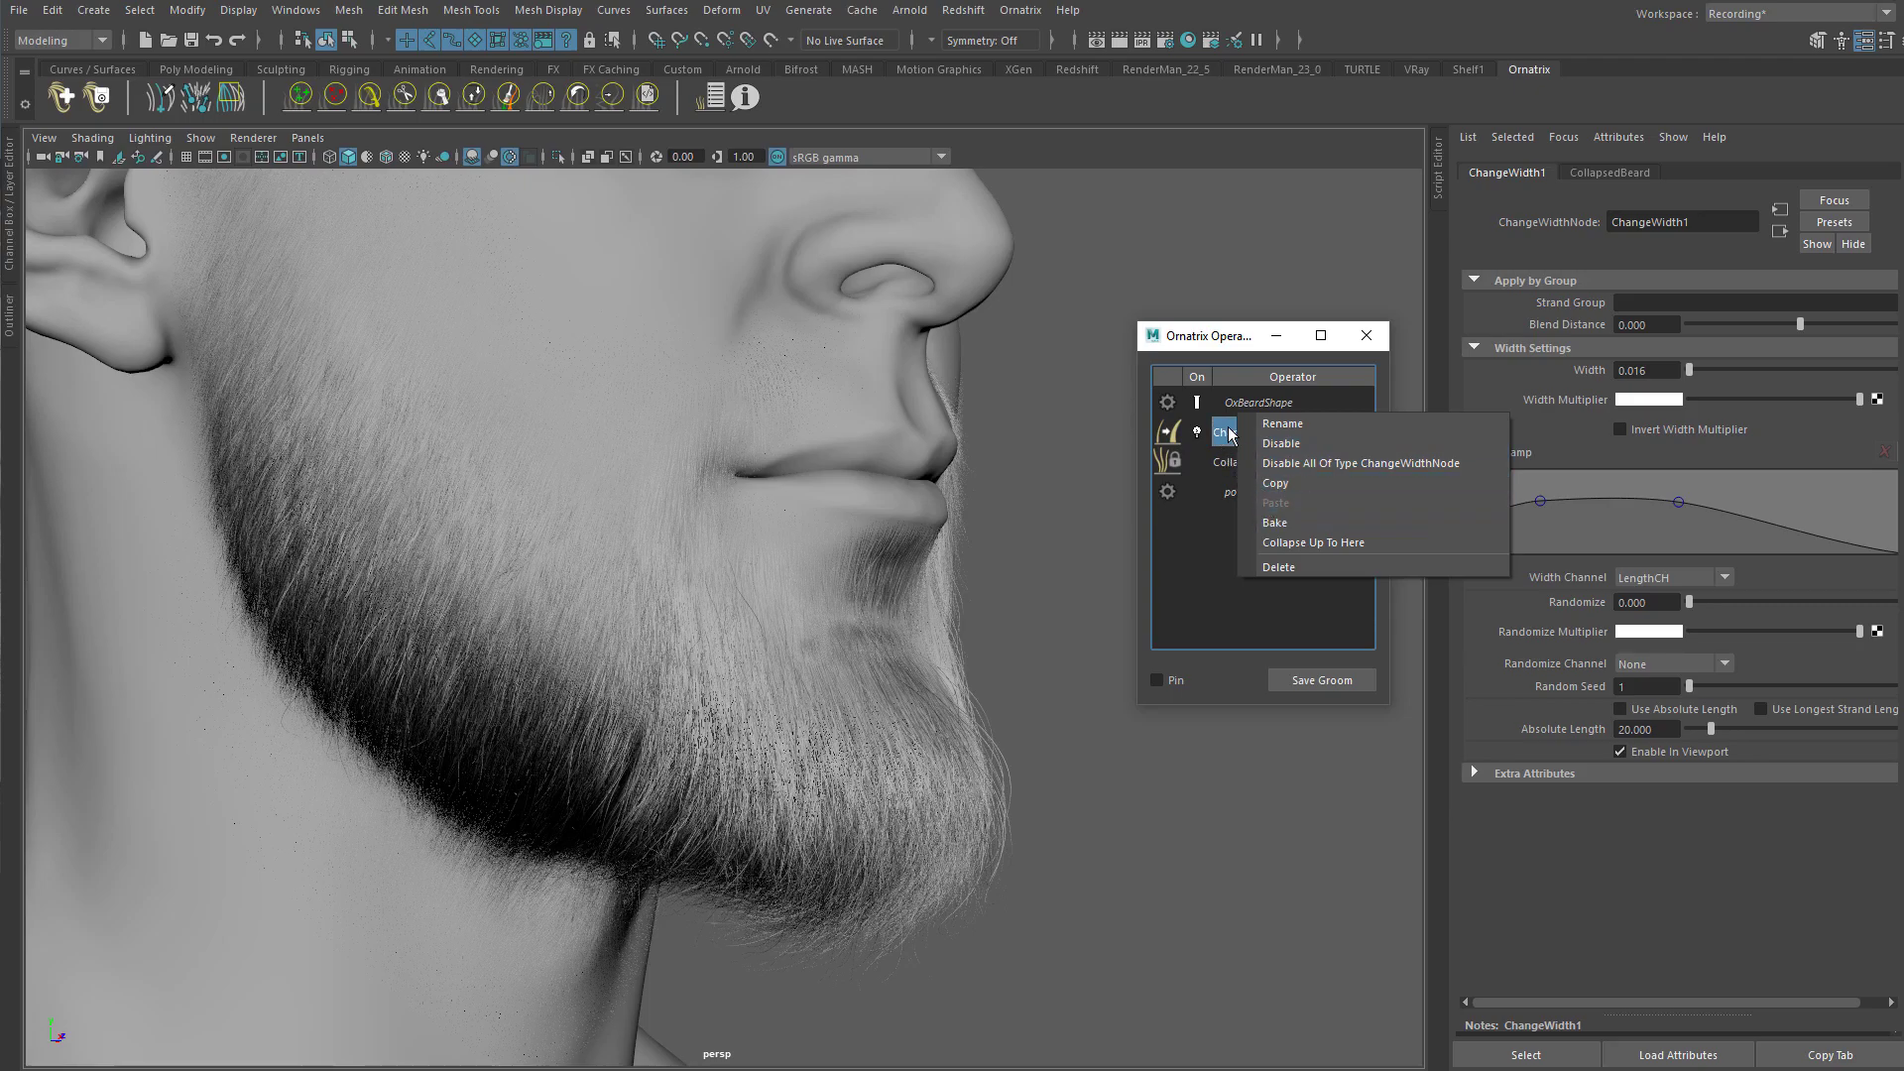
pyautogui.click(1284, 484)
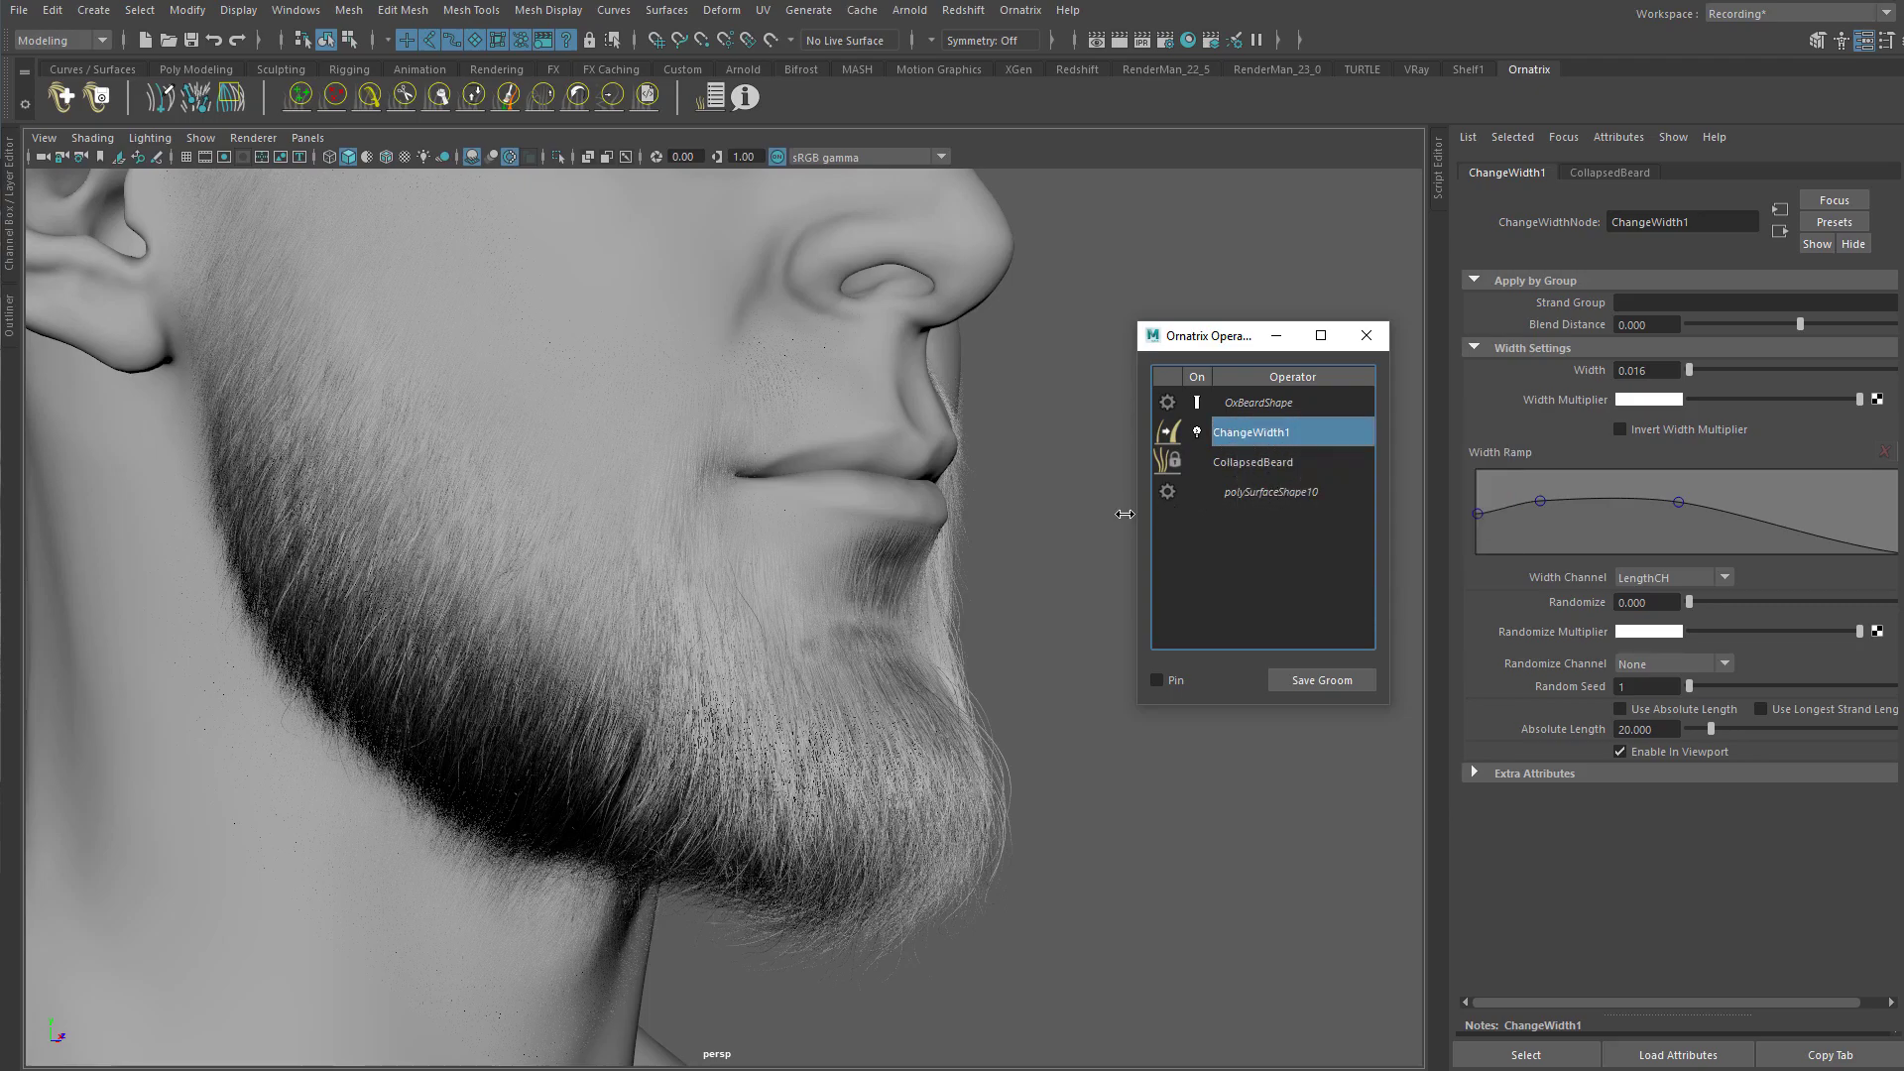
pyautogui.click(905, 408)
pyautogui.click(682, 436)
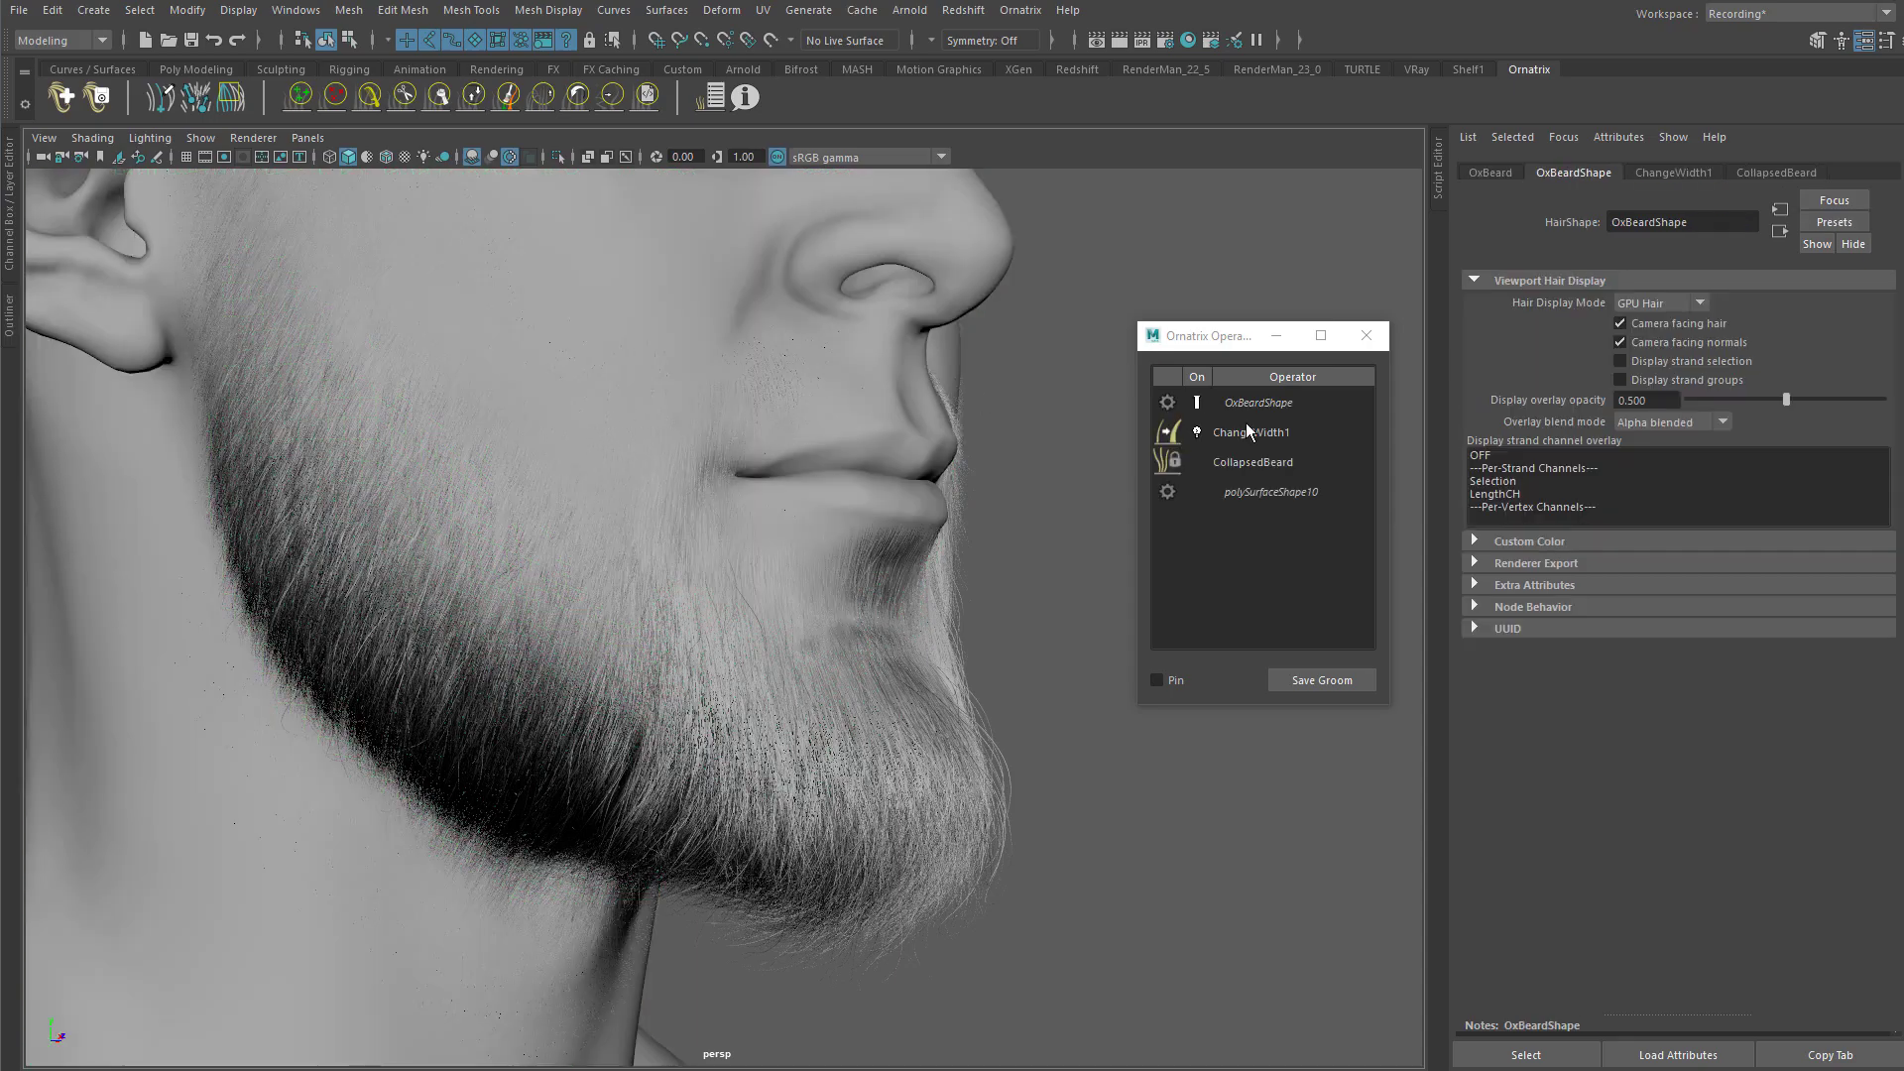
pyautogui.click(13, 318)
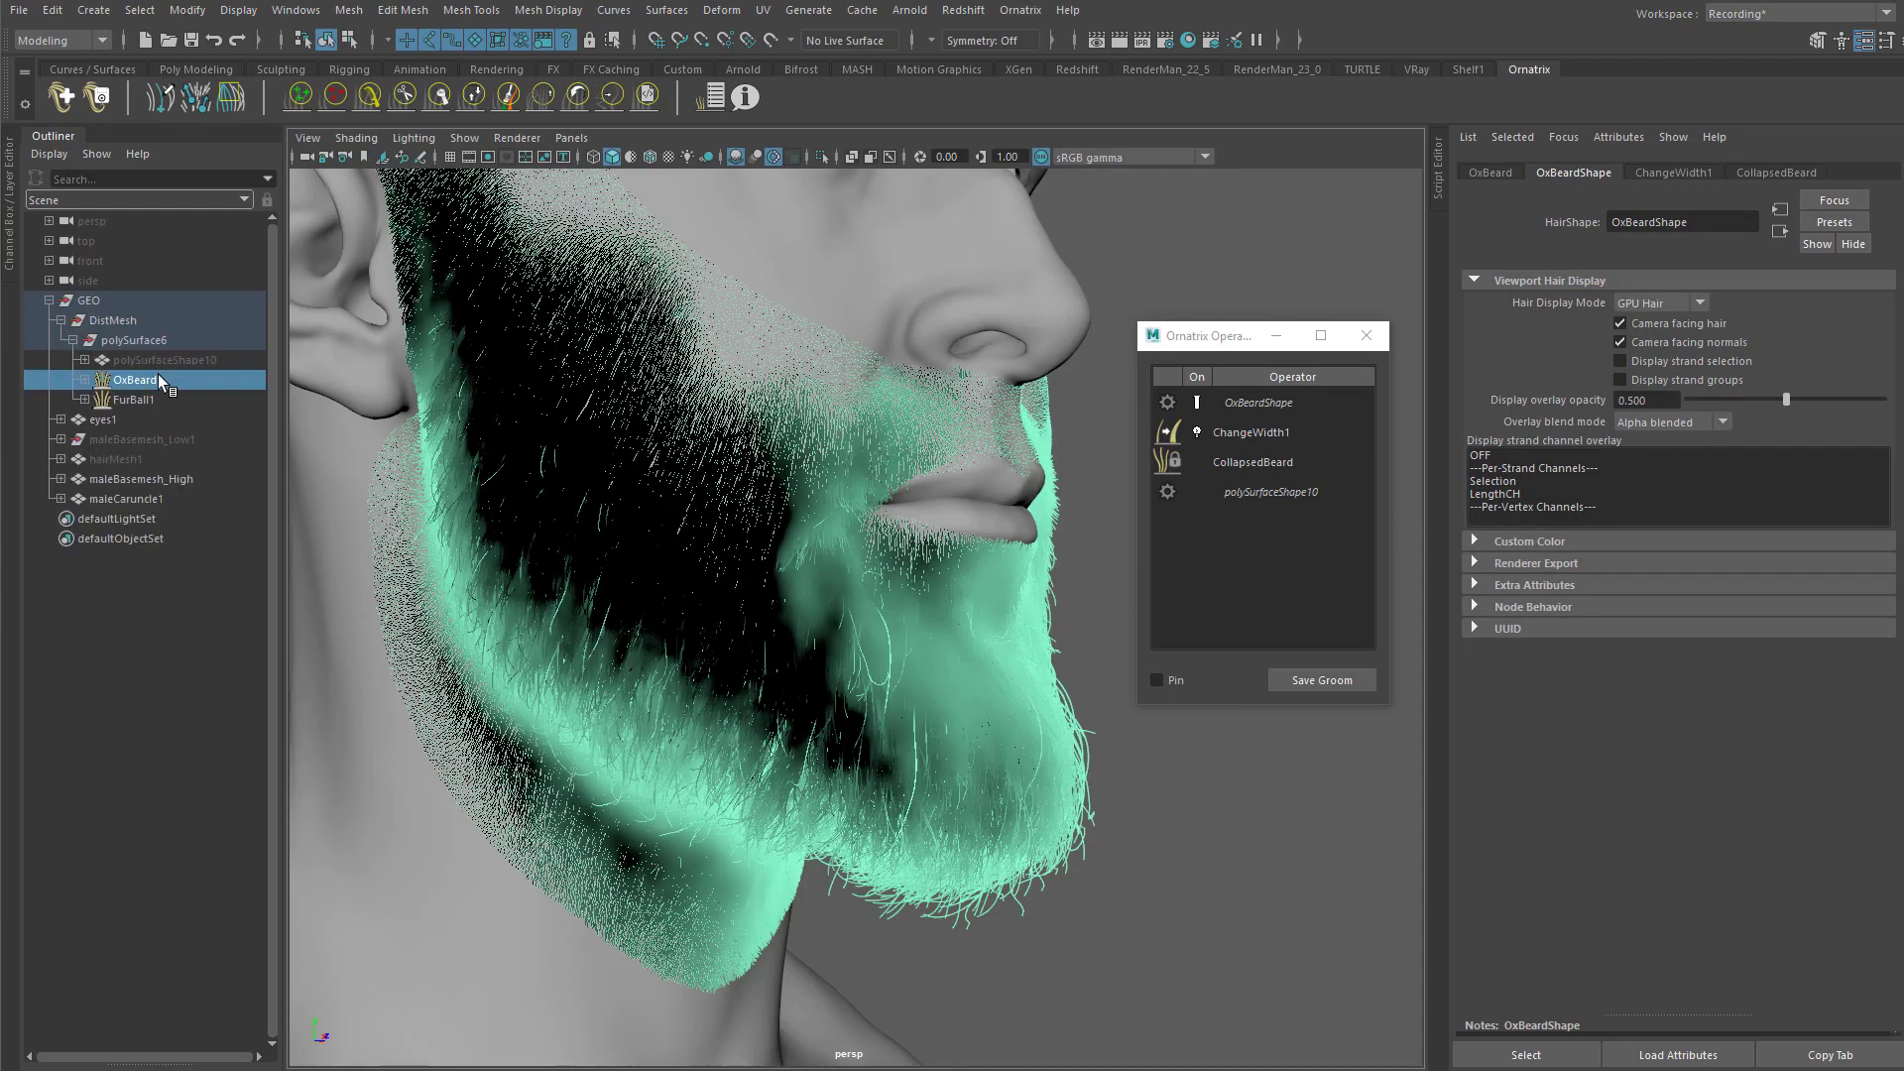
pyautogui.click(147, 399)
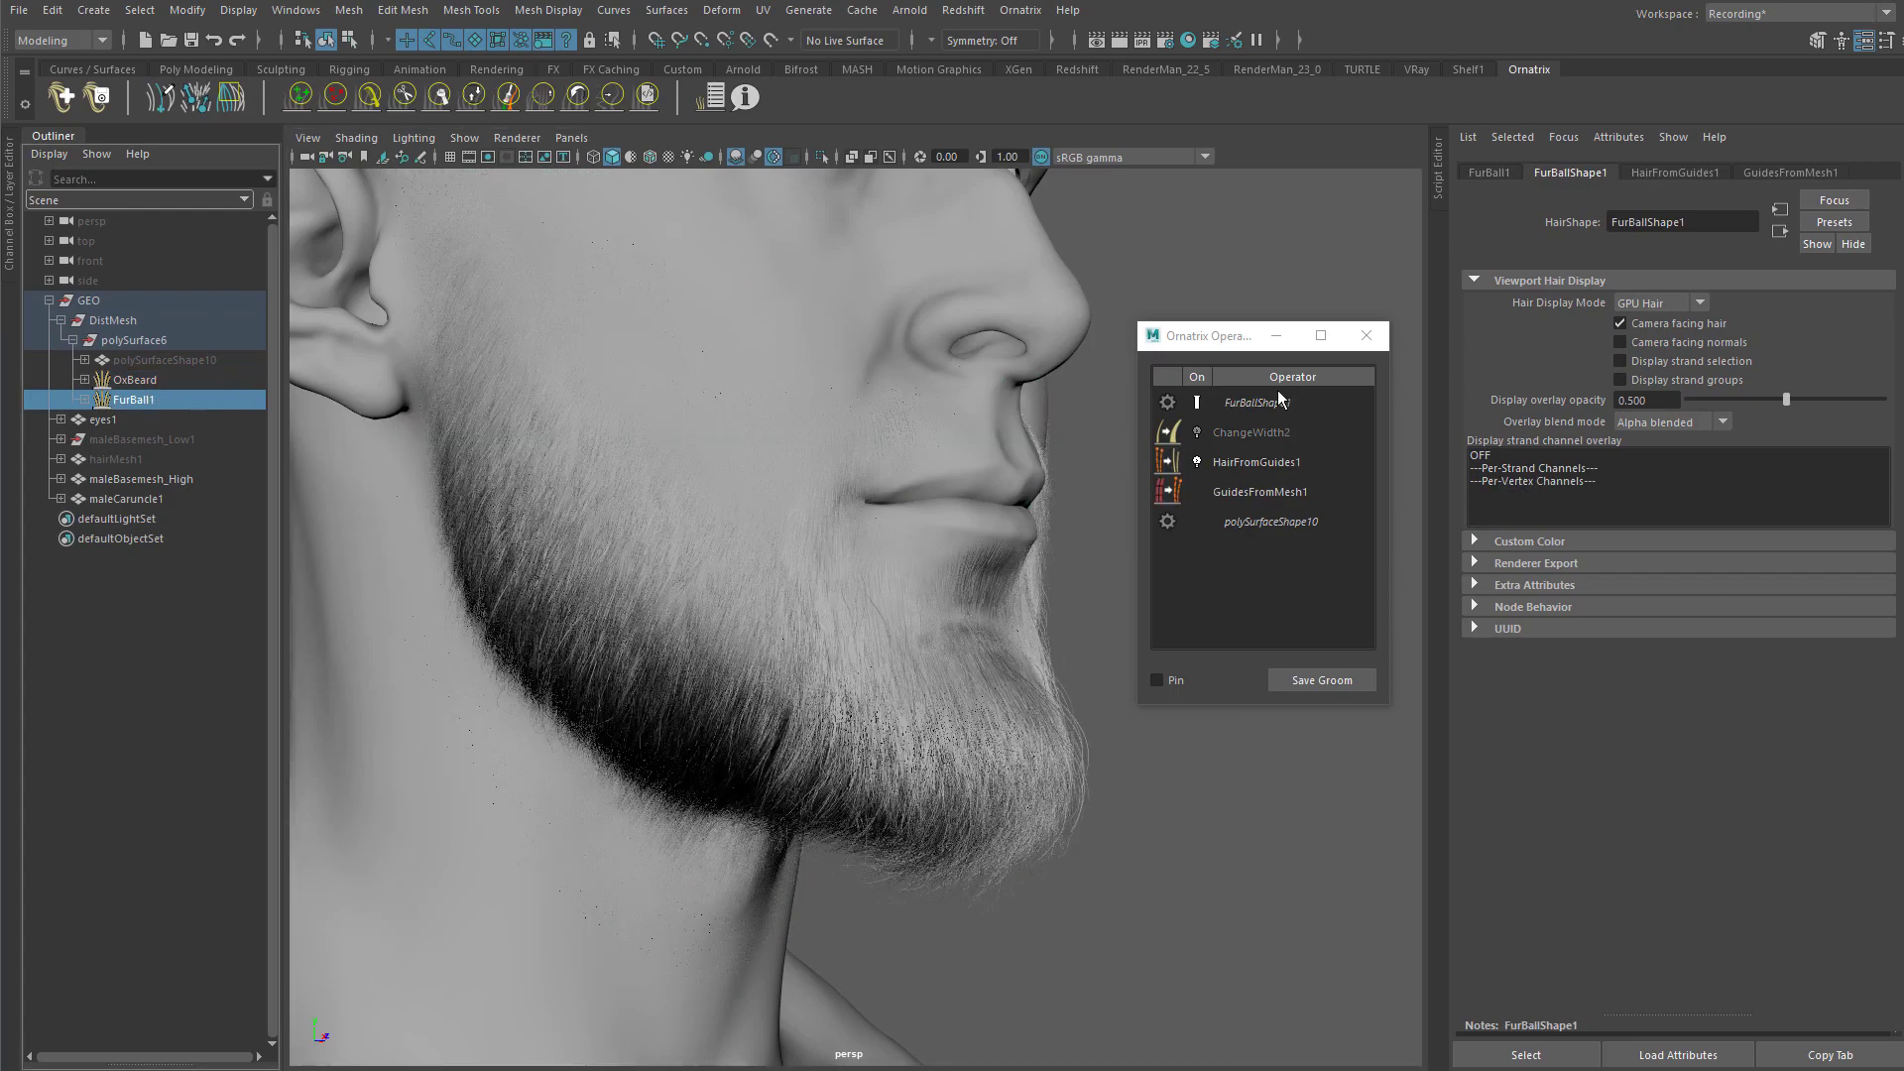
# Step: Delete the disabled ChangeWidth2 operator from the FurBall1 stack
pyautogui.click(1250, 436)
pyautogui.rightClick(1243, 435)
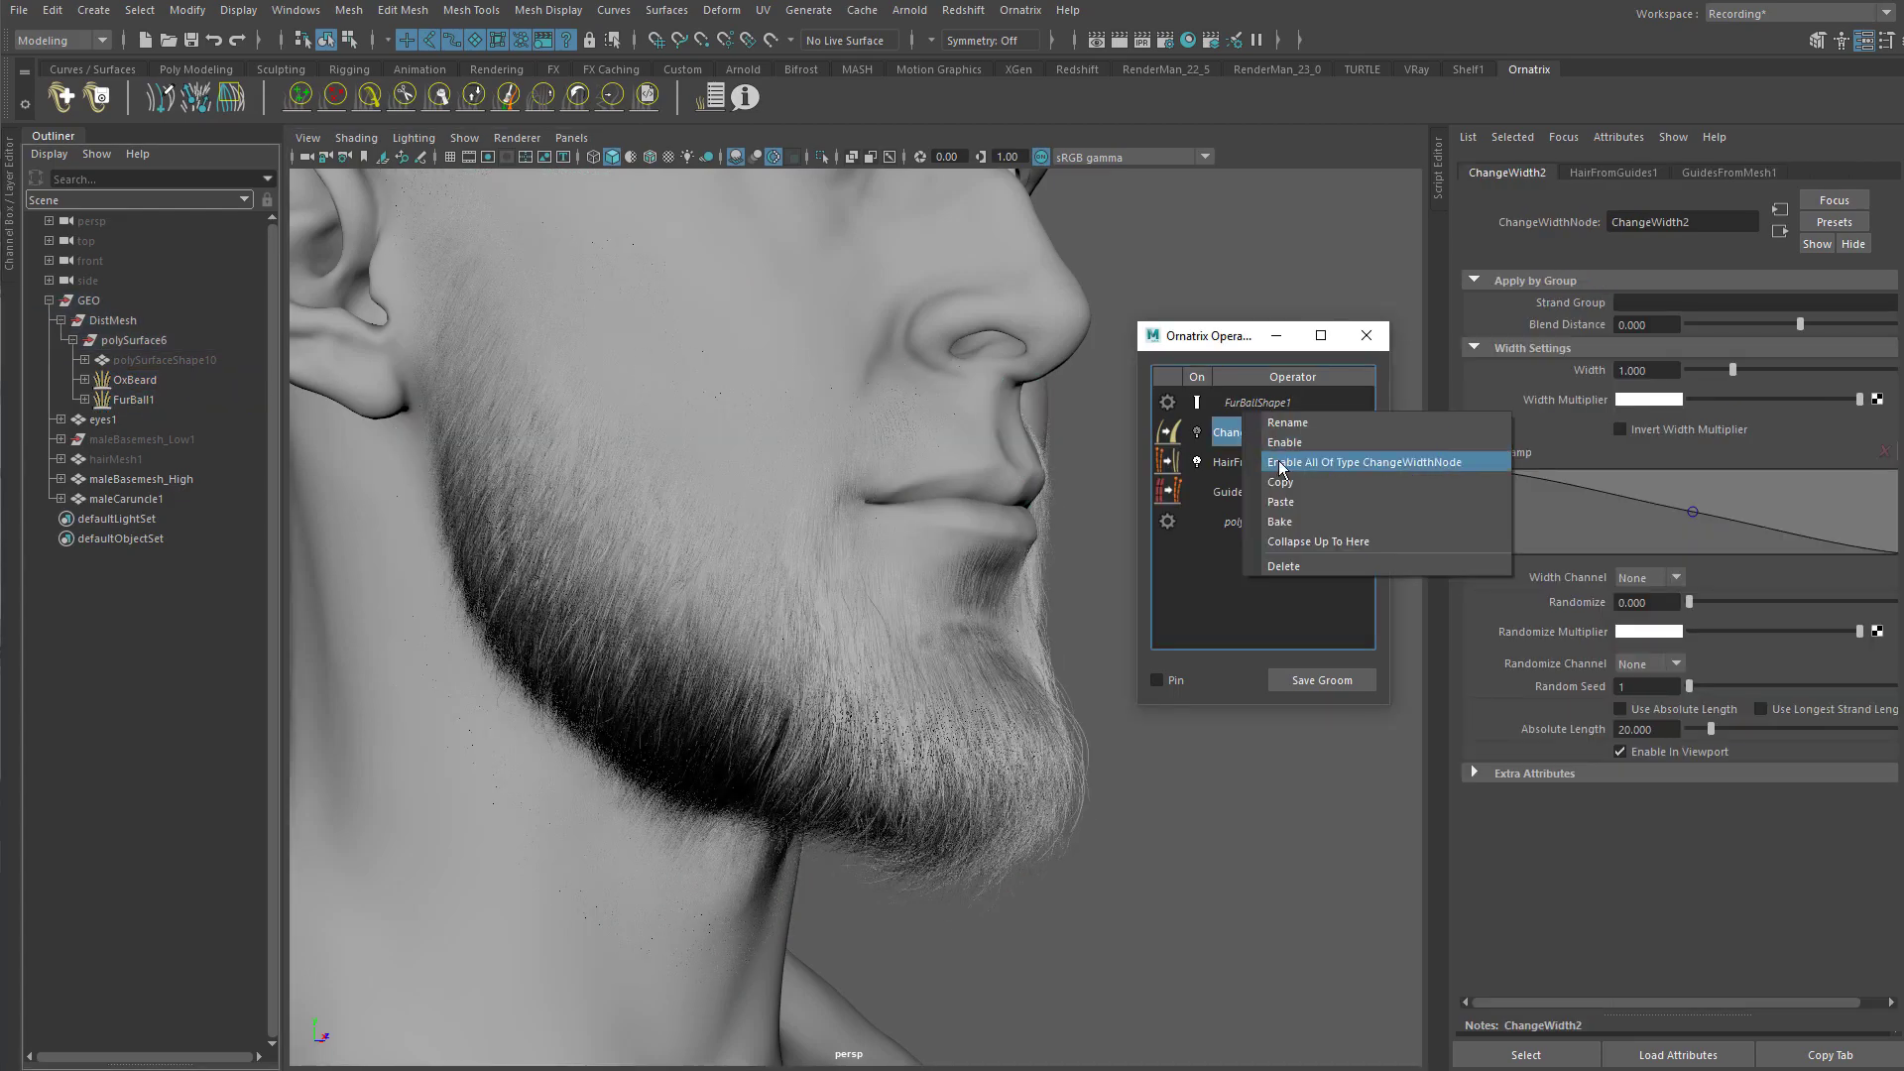
pyautogui.click(1291, 562)
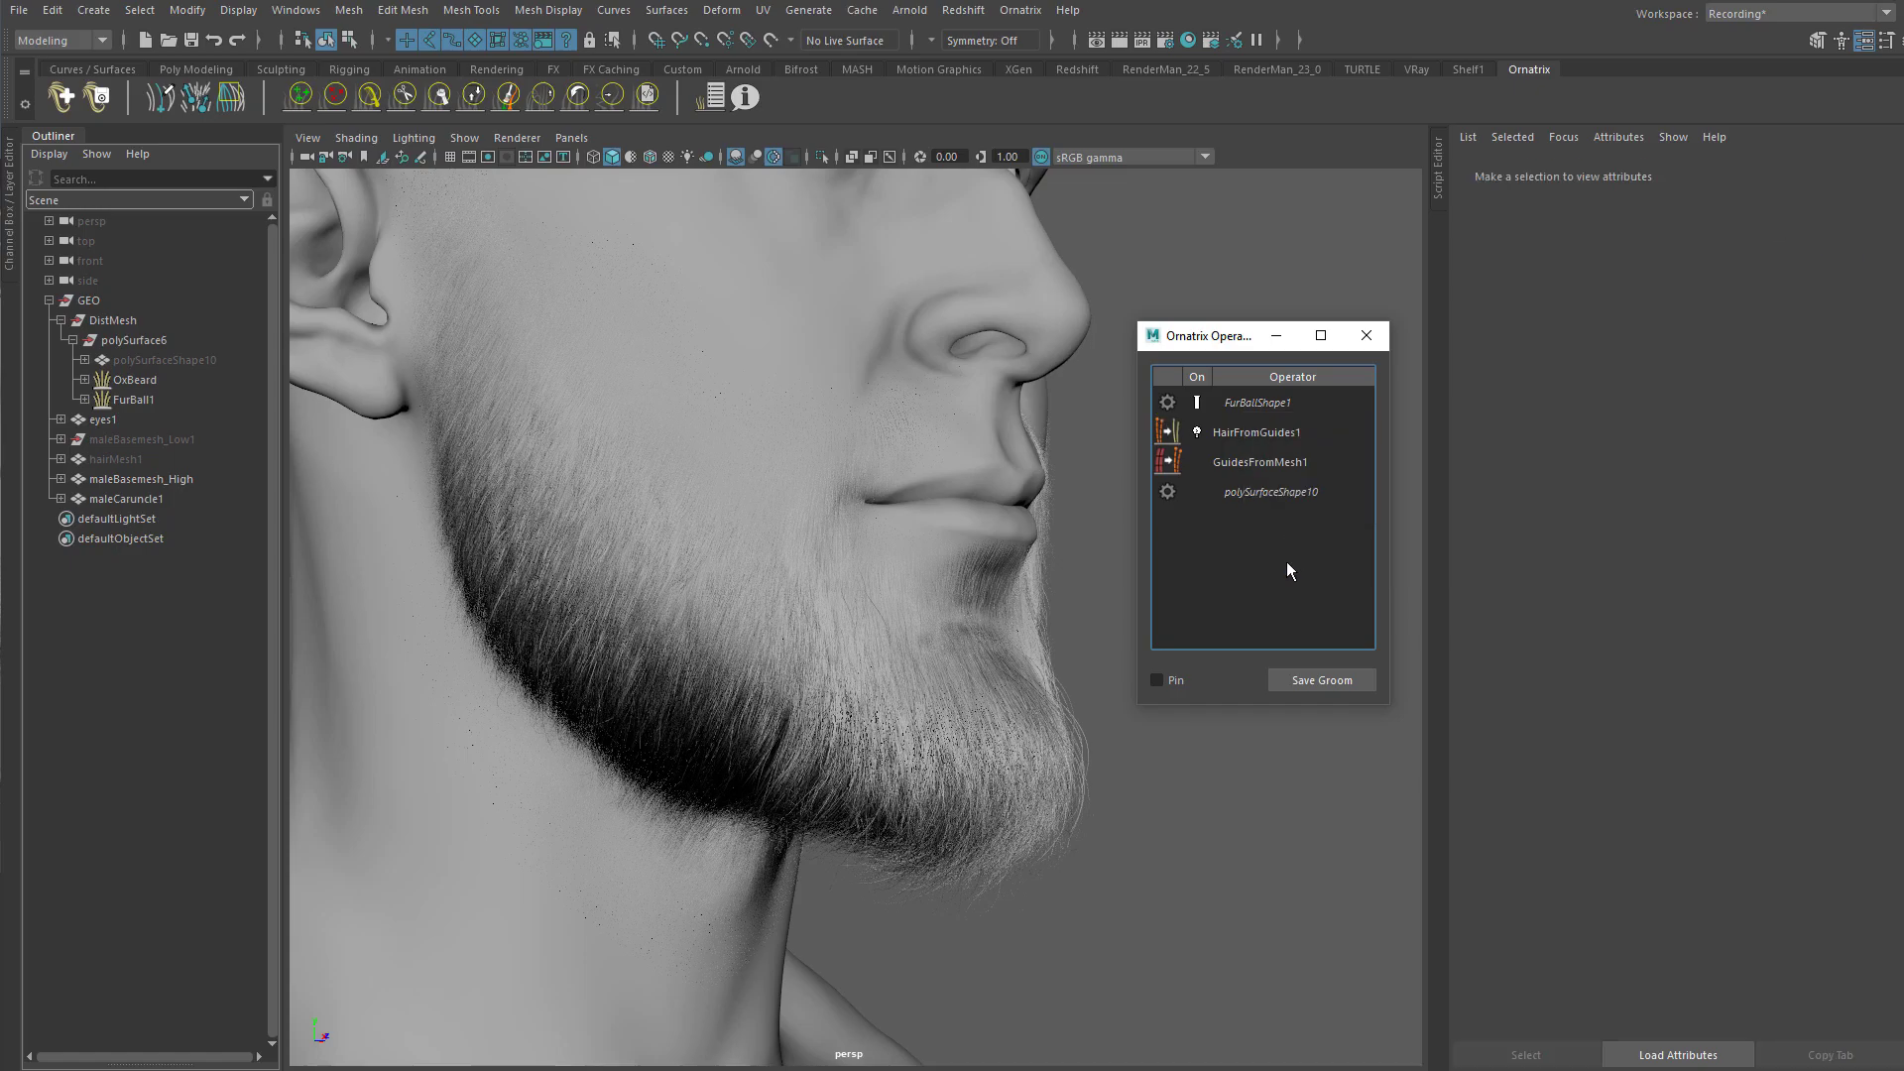
# Step: Paste the copied width operator above HairFromGuides1 and set its width channel to None
pyautogui.click(1270, 432)
pyautogui.rightClick(1270, 432)
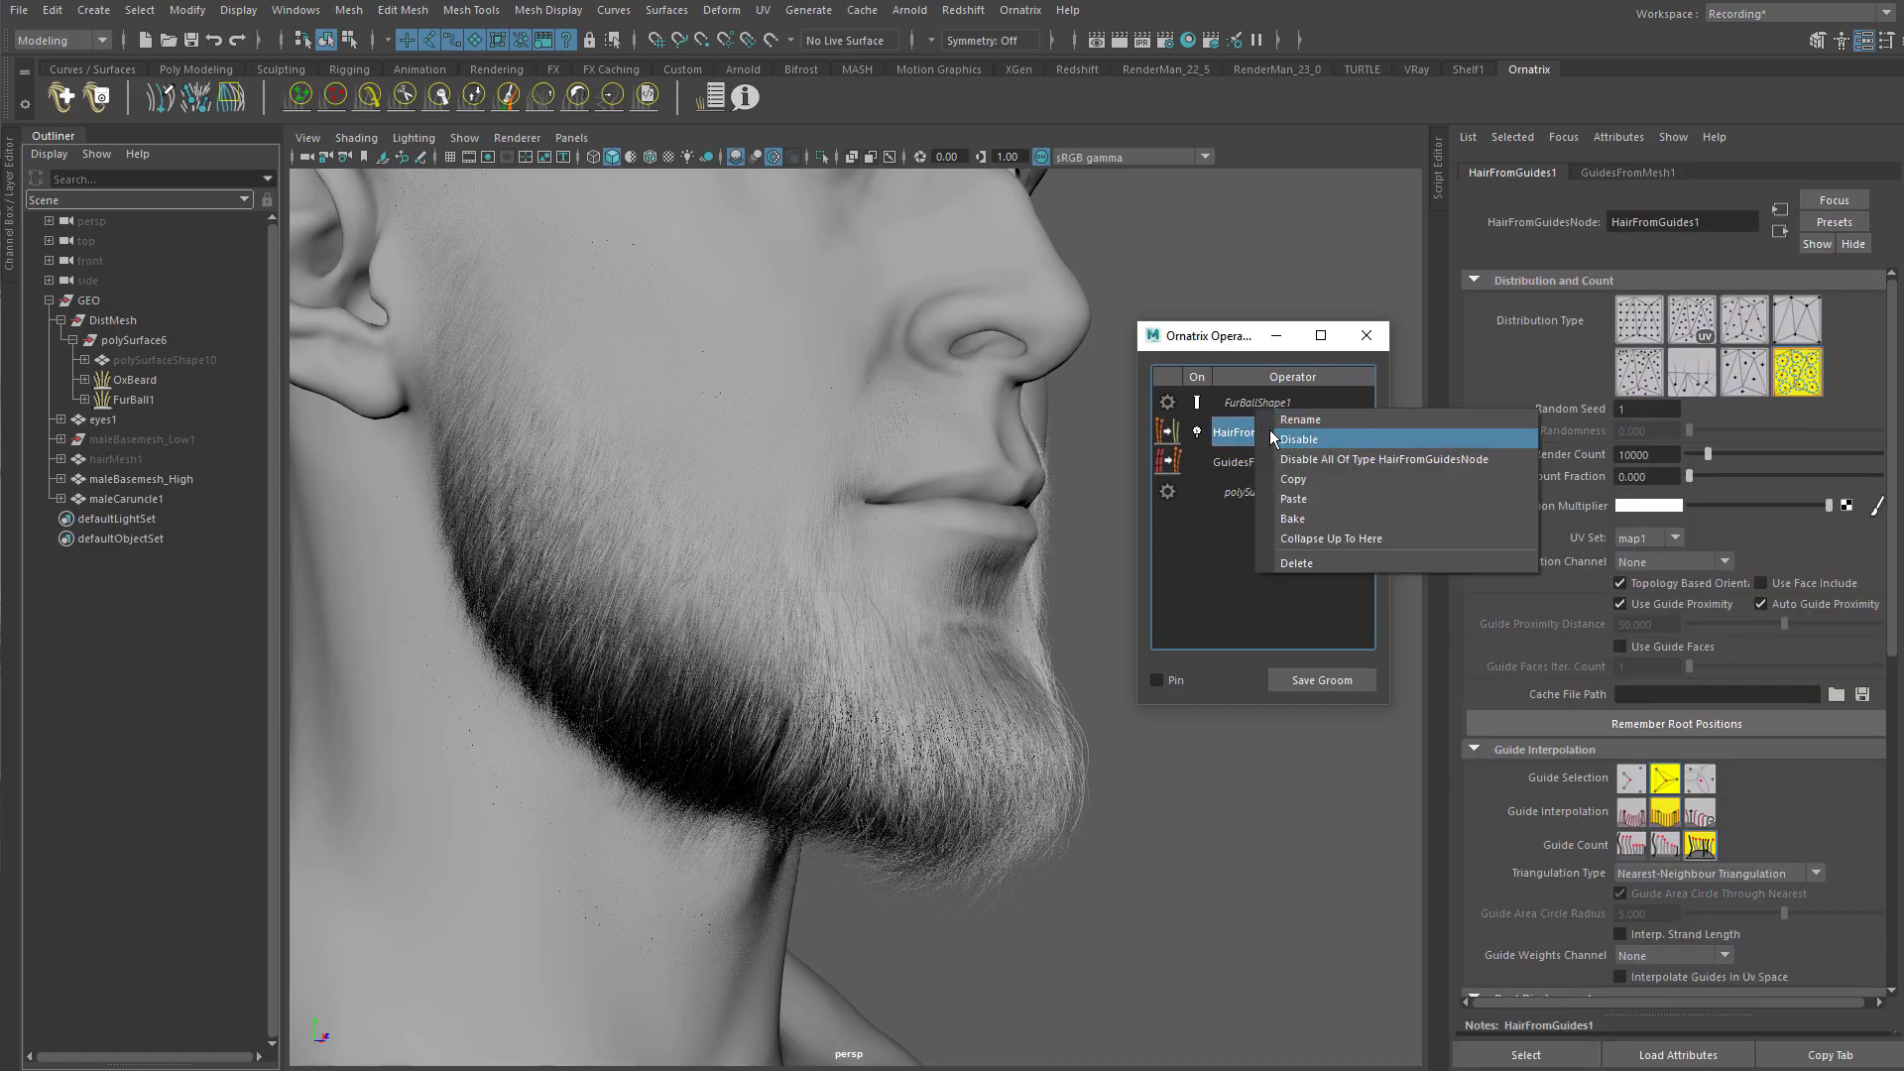
pyautogui.click(1295, 499)
pyautogui.keyDown('alt'); pyautogui.moveTo(930, 486); pyautogui.dragTo(1085, 455); pyautogui.keyUp('alt')
pyautogui.click(1648, 579)
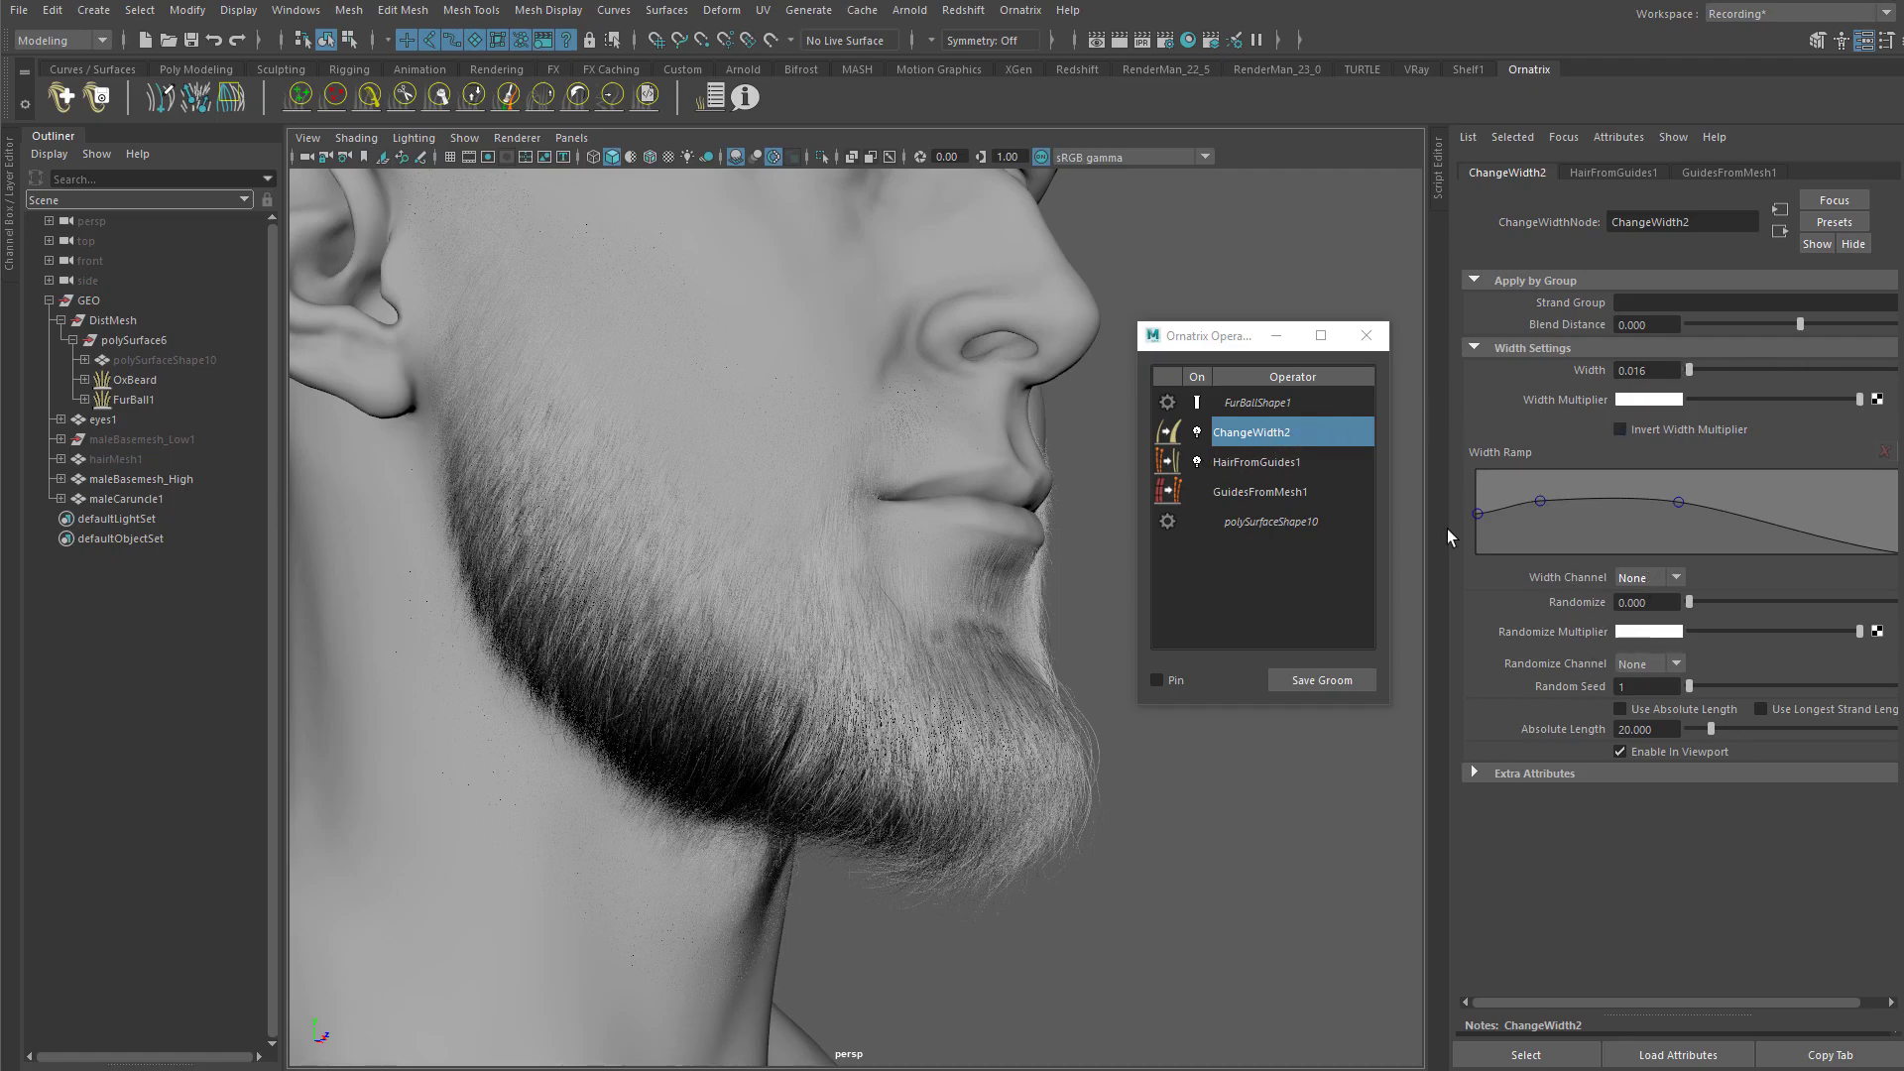
# Step: Collapse the scene hierarchy and rename the FurBall1 hair as OxMustache in the operator stack
pyautogui.keyDown('alt'); pyautogui.moveTo(799, 432); pyautogui.dragTo(471, 395); pyautogui.keyUp('alt')
pyautogui.click(52, 137)
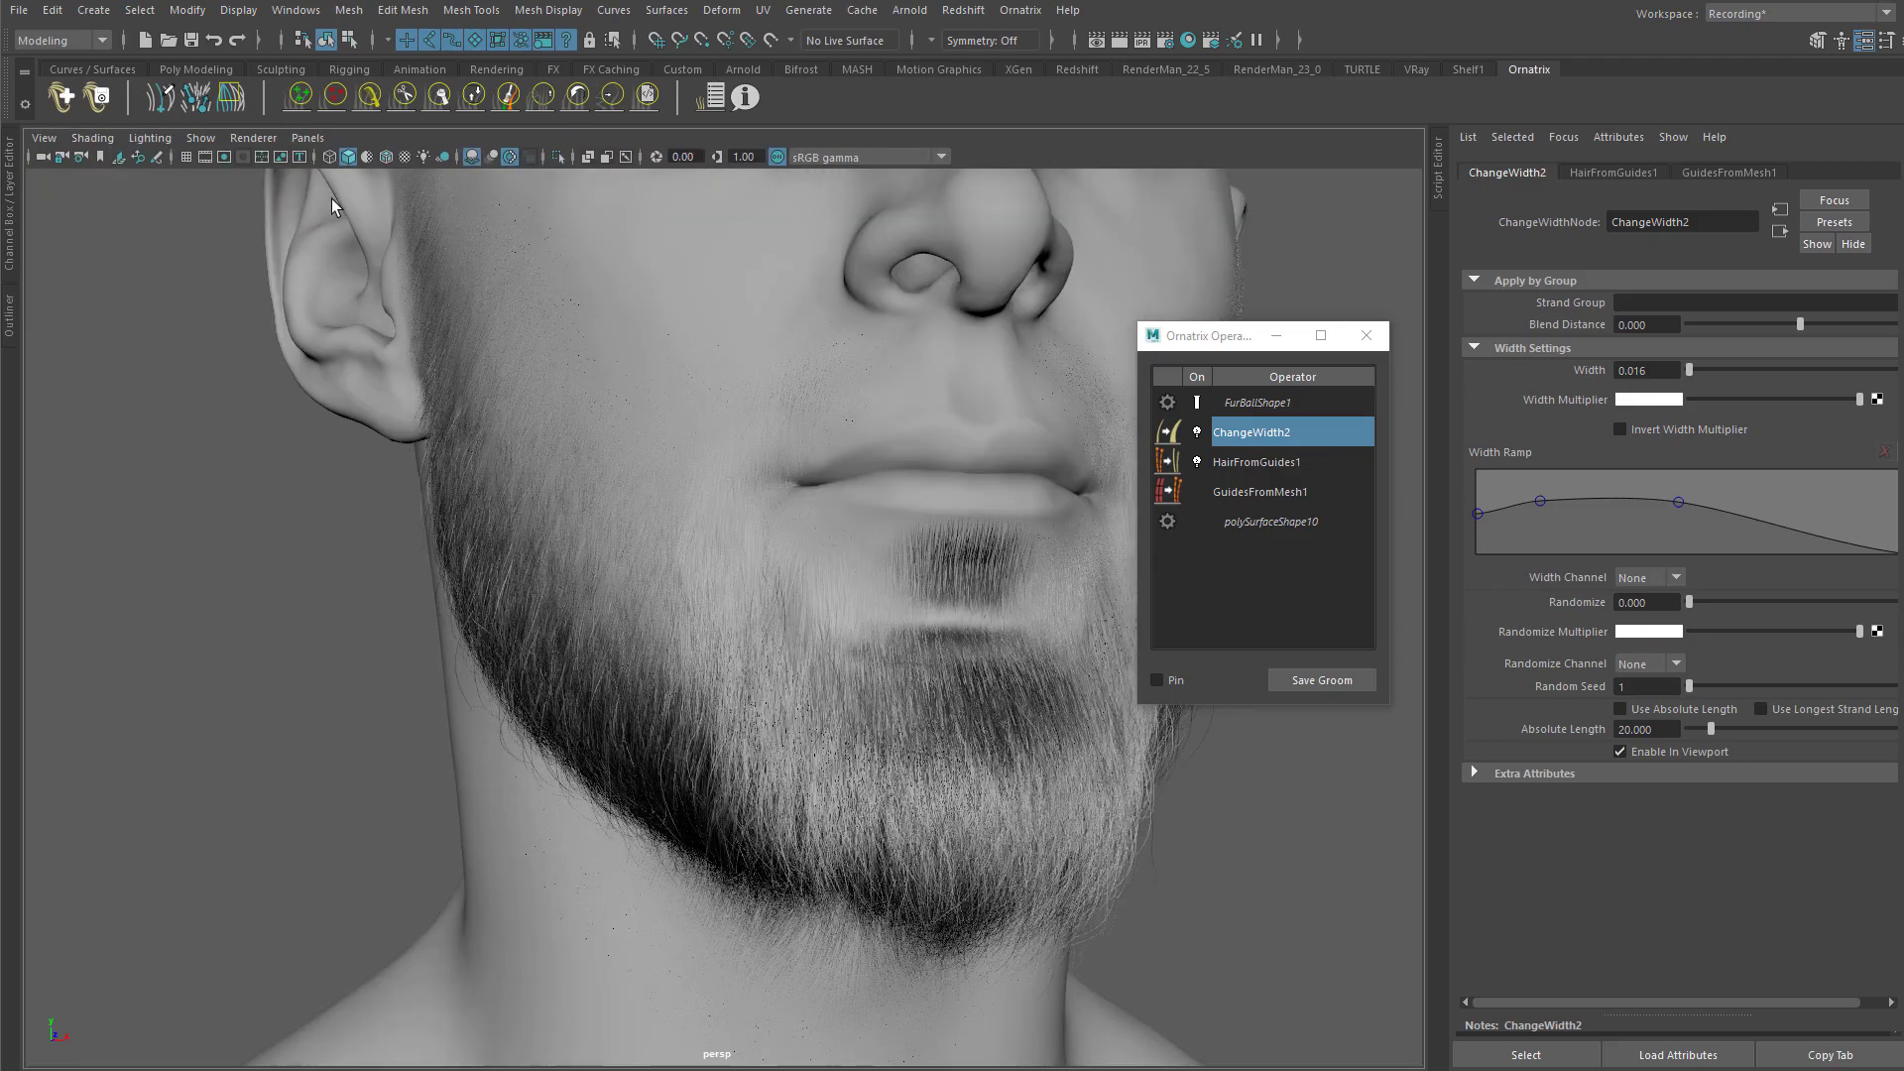
pyautogui.doubleClick(1270, 403)
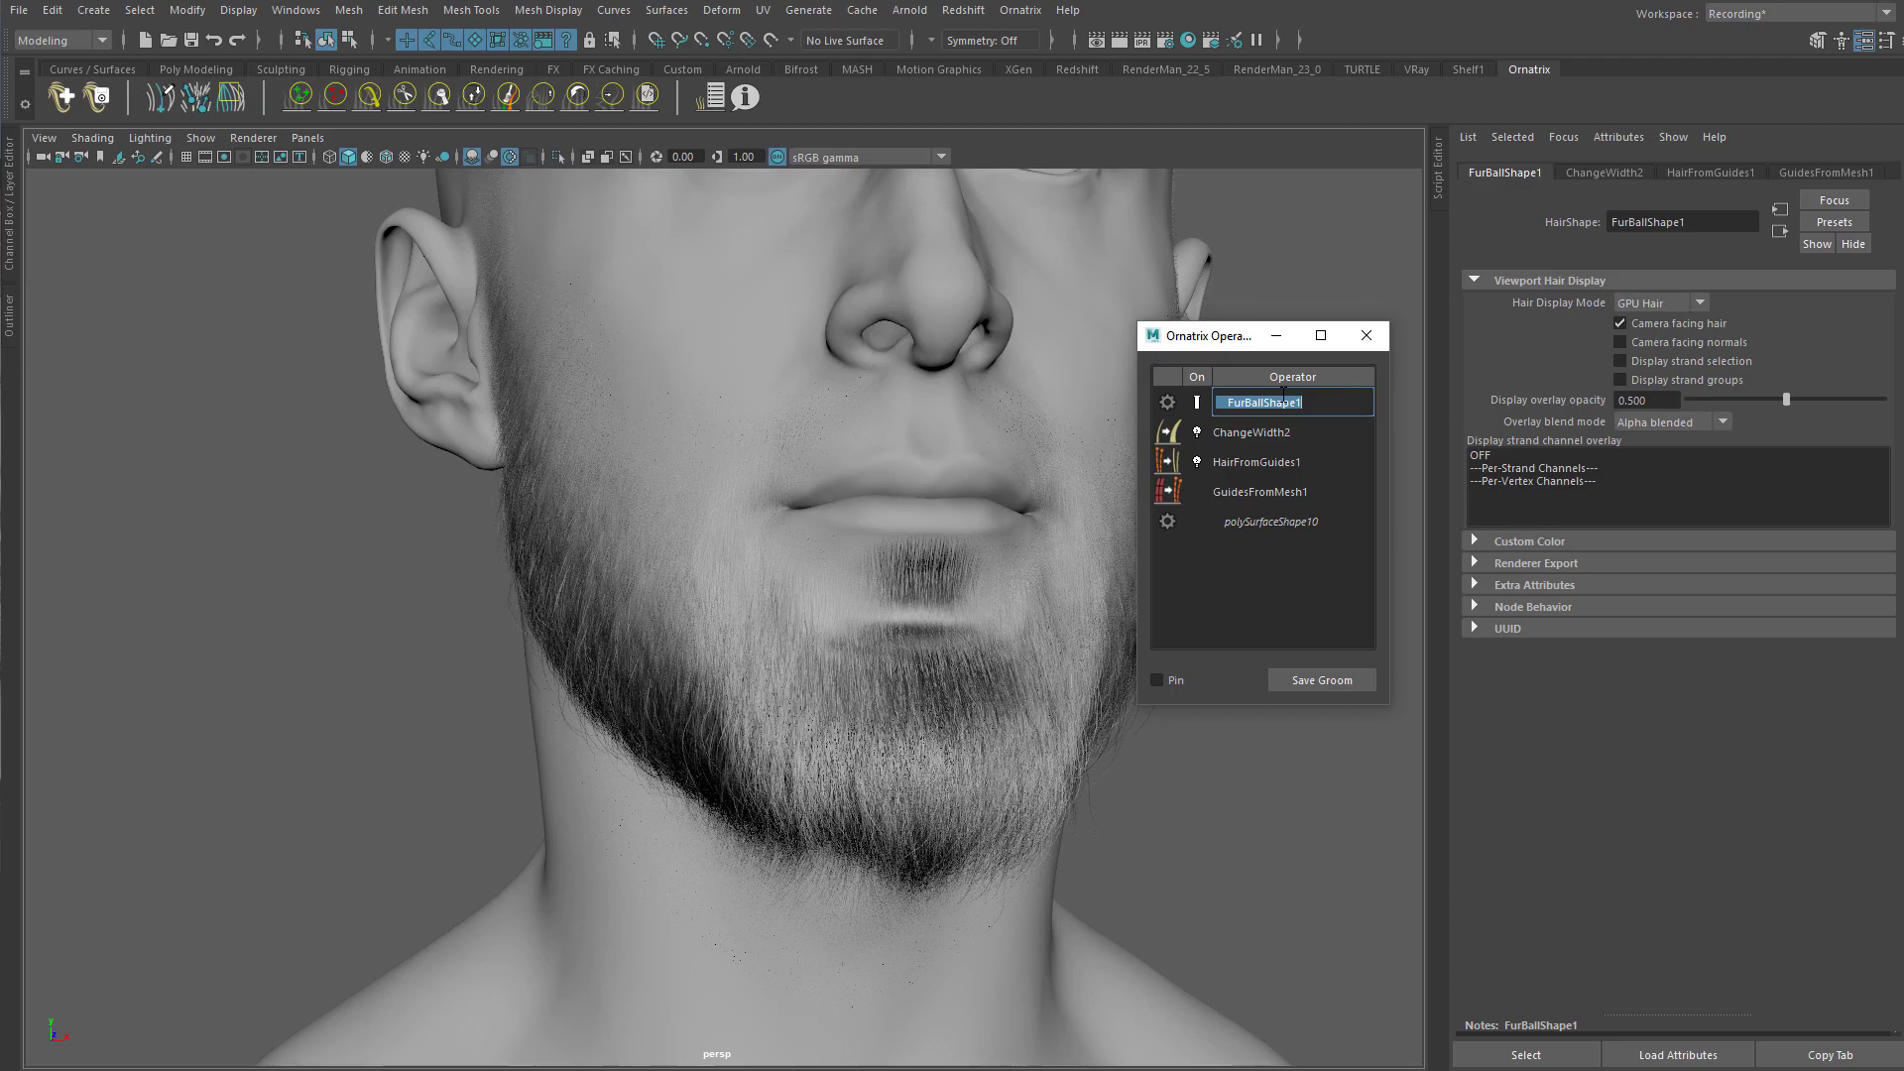
pyautogui.write('Mustache')
pyautogui.press('Home')
pyautogui.write('Ox')
pyautogui.press('Return')
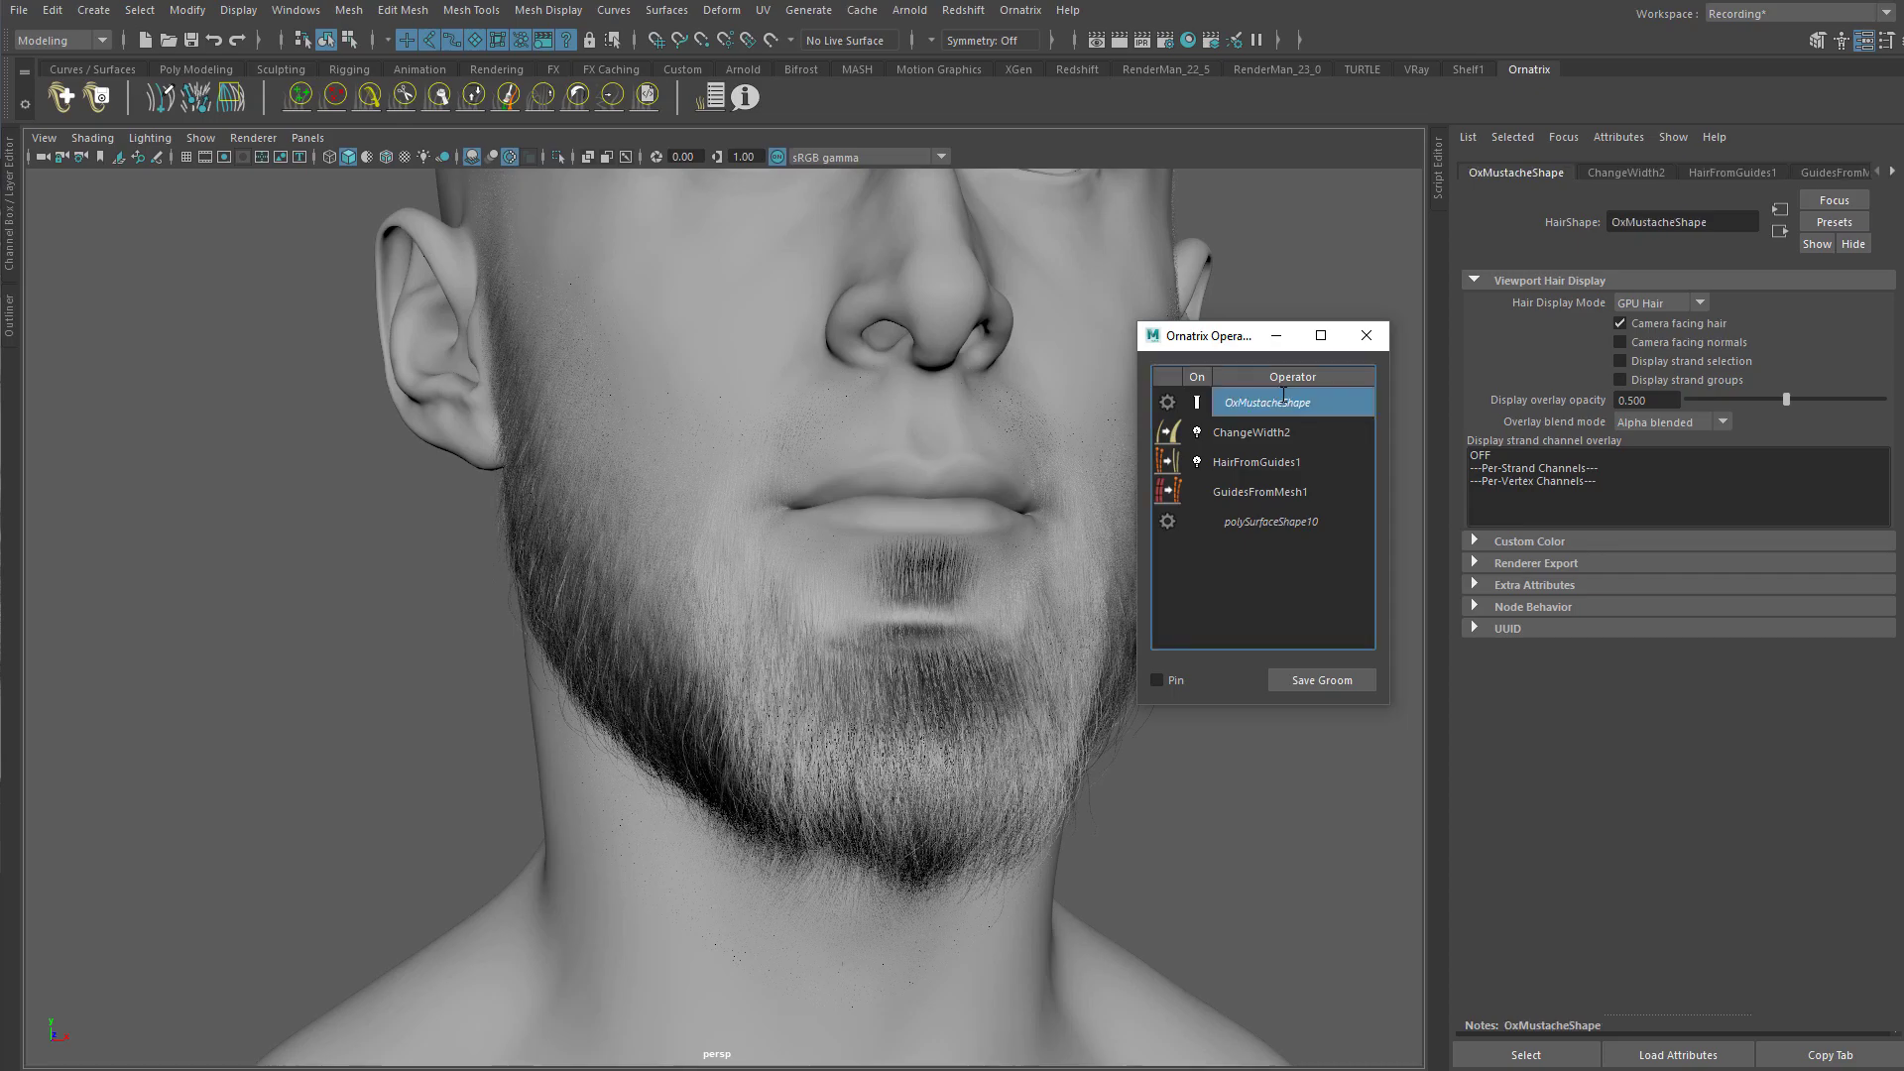
# Step: Enable camera facing normals for the mustache hair and keep its hair display mode at GPU Hair
pyautogui.keyDown('alt'); pyautogui.moveTo(913, 485); pyautogui.dragTo(897, 482, button='middle'); pyautogui.keyUp('alt')
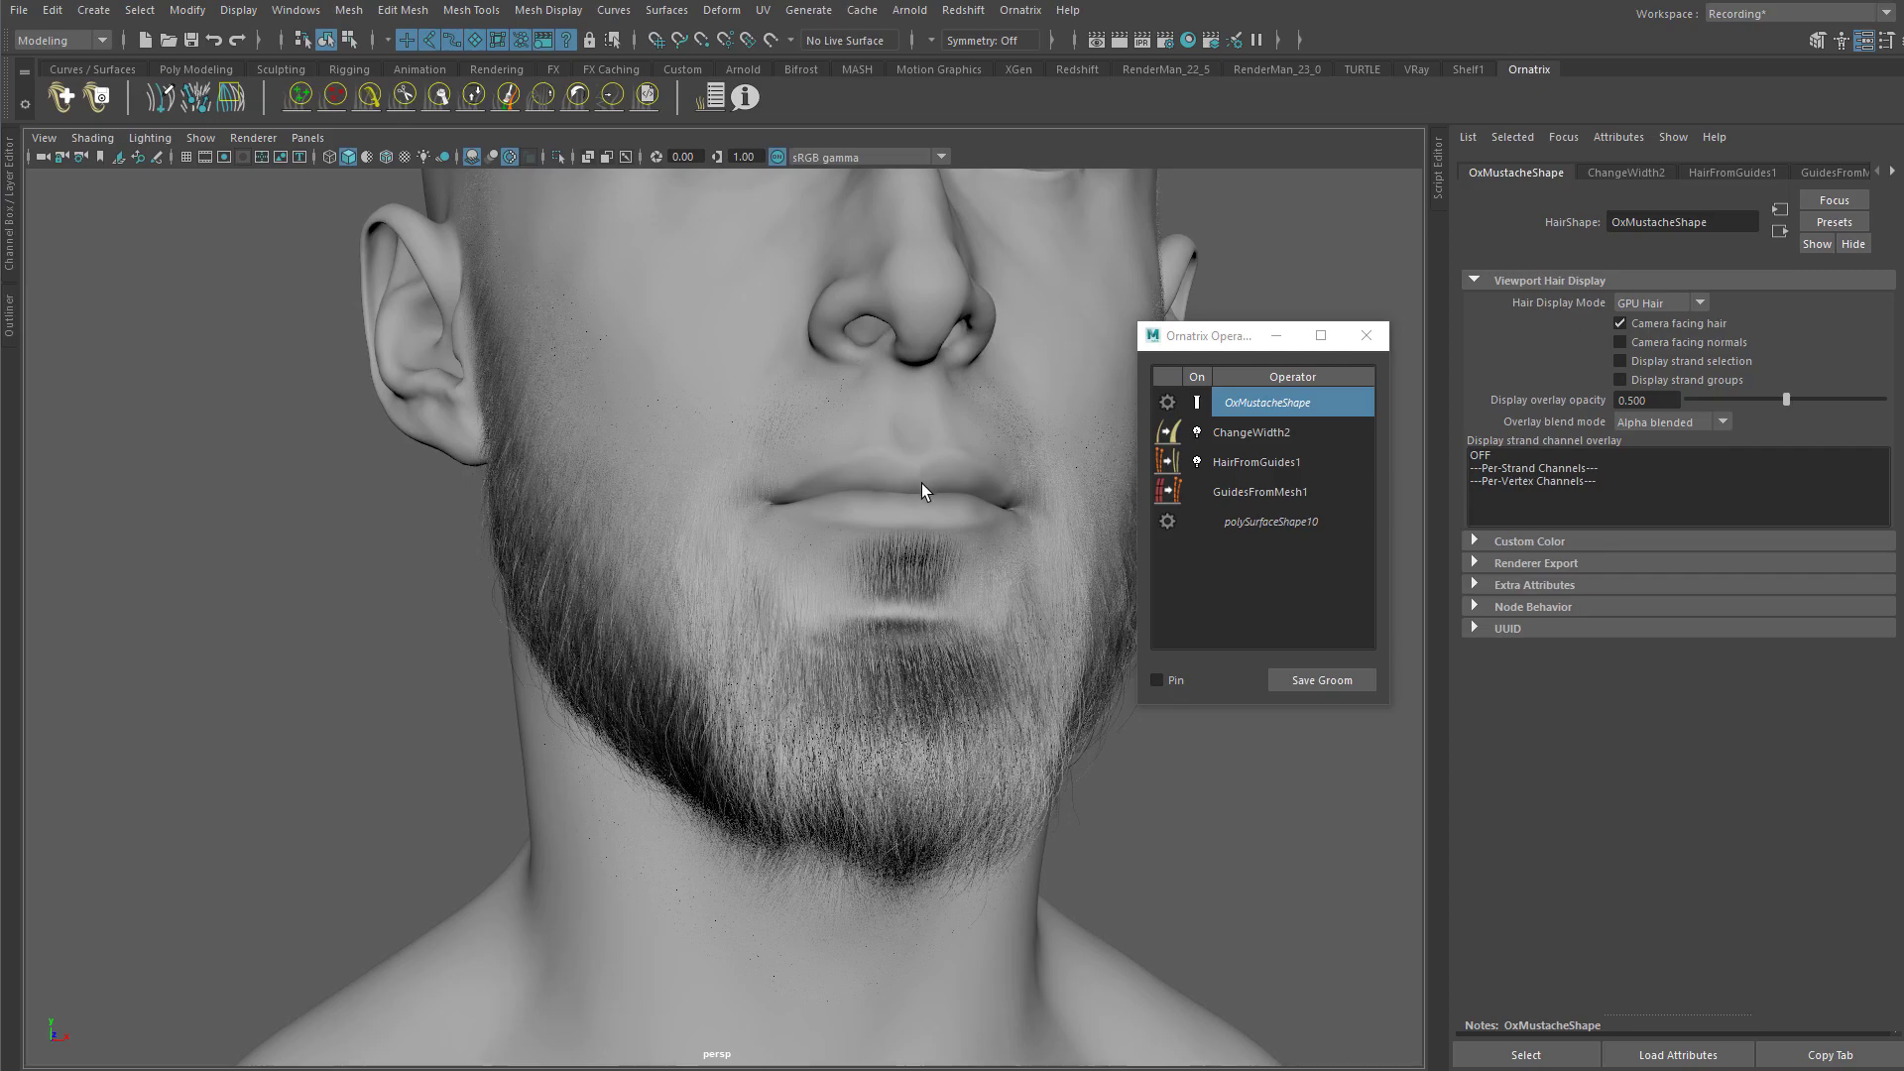
pyautogui.keyDown('alt'); pyautogui.moveTo(918, 486); pyautogui.dragTo(958, 494); pyautogui.keyUp('alt')
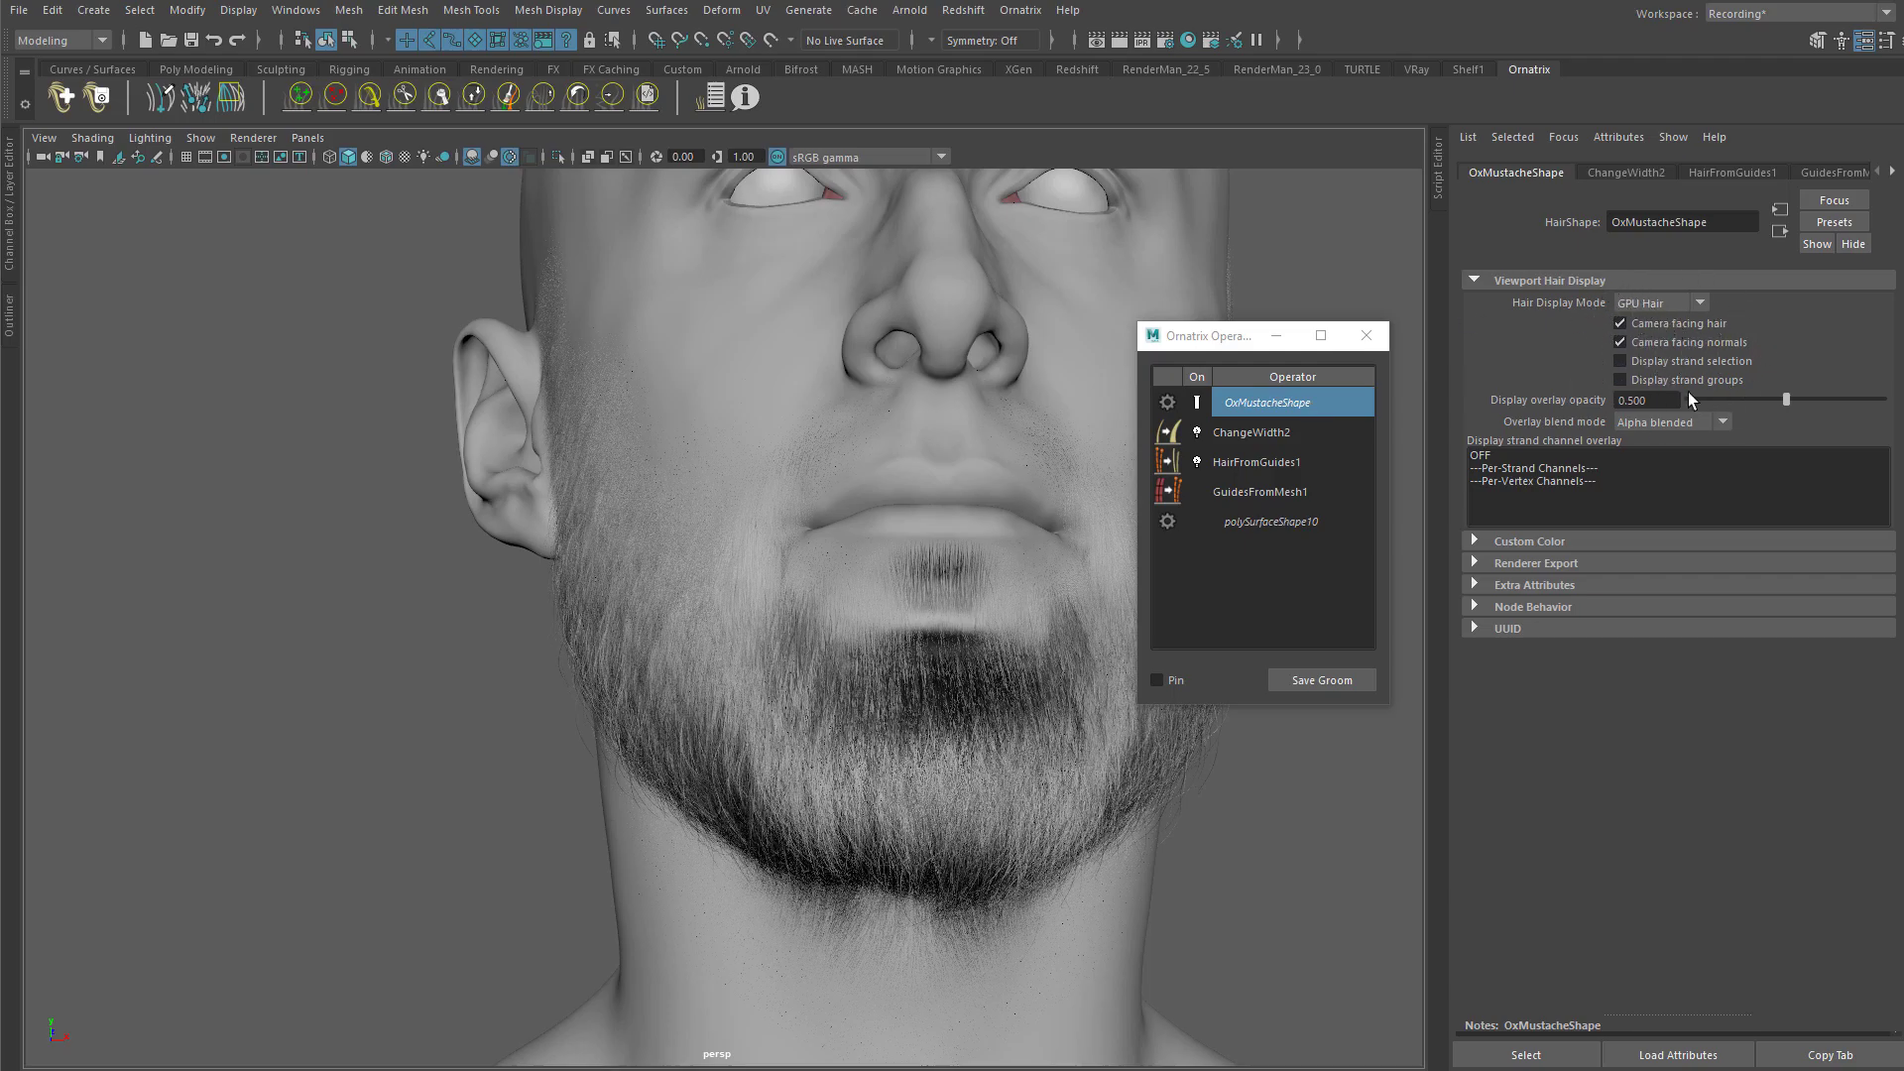
pyautogui.click(1245, 434)
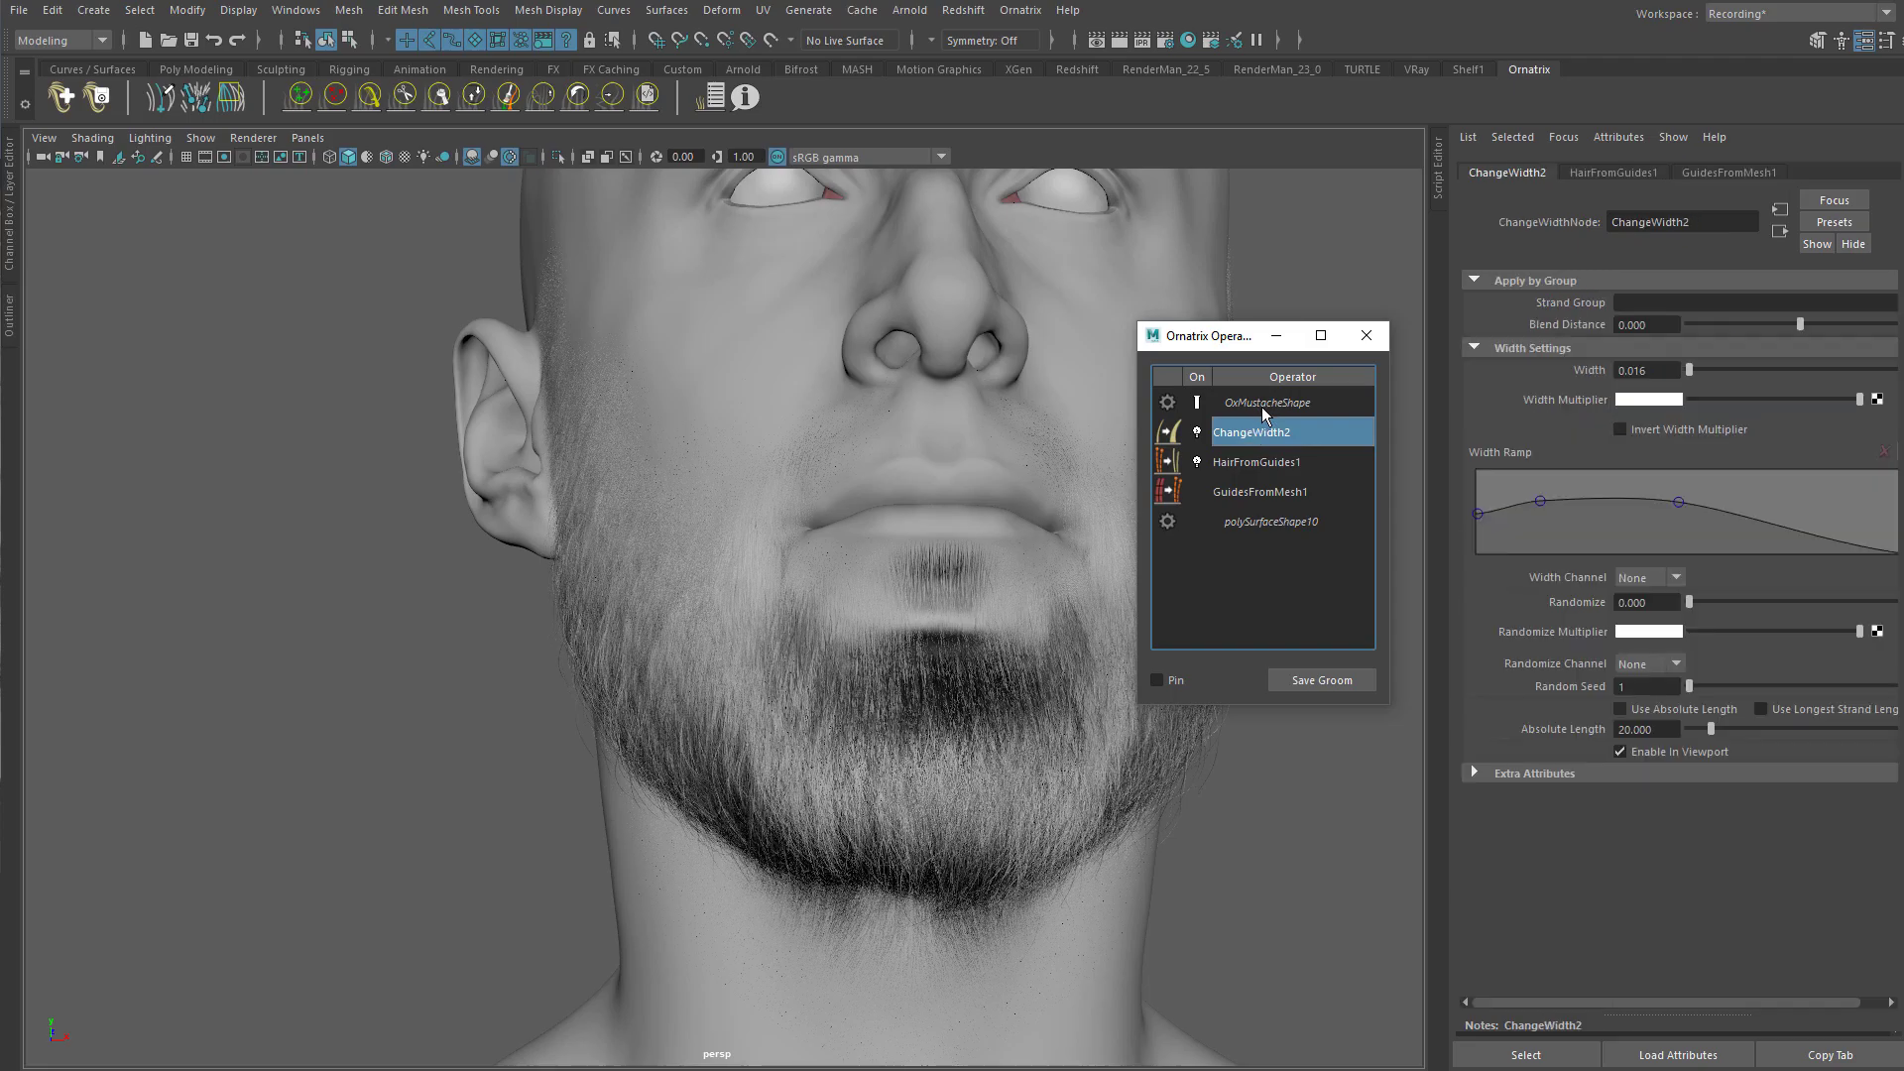
pyautogui.click(1263, 407)
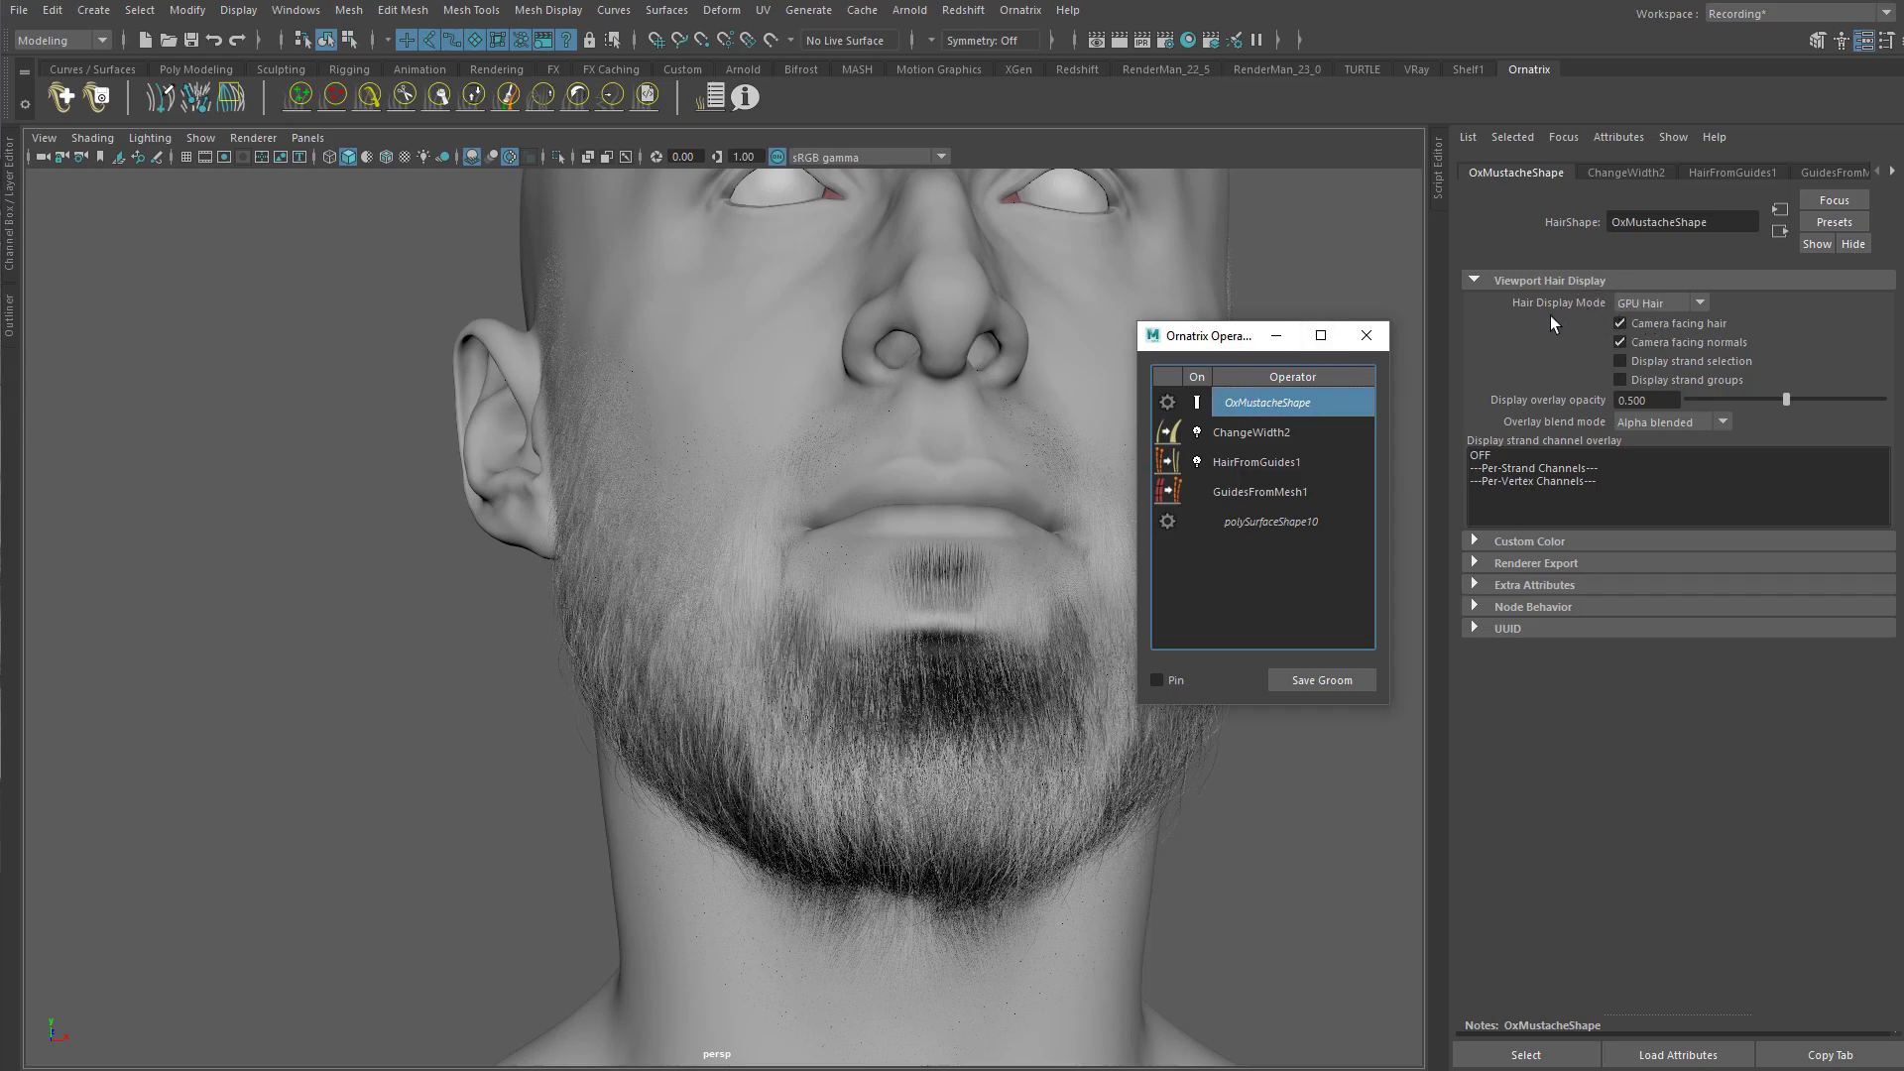
pyautogui.click(1646, 304)
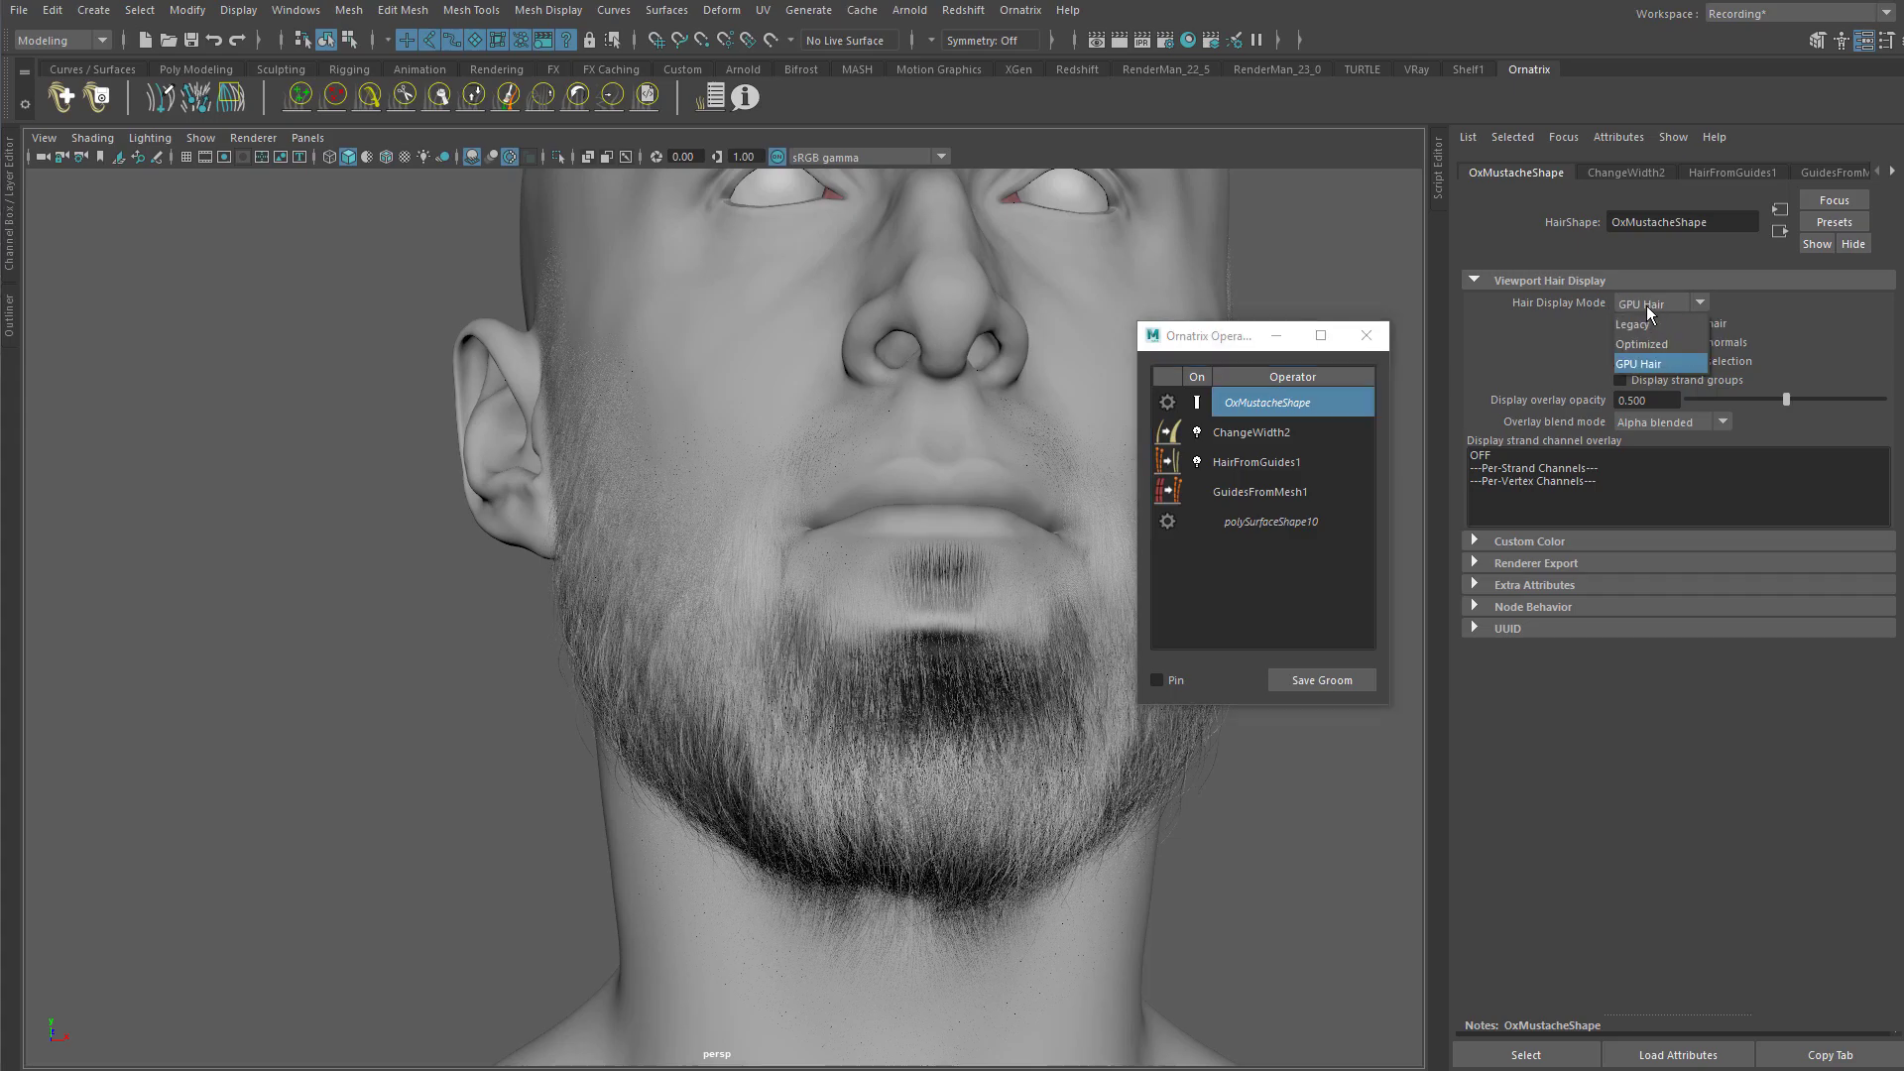
pyautogui.click(1648, 360)
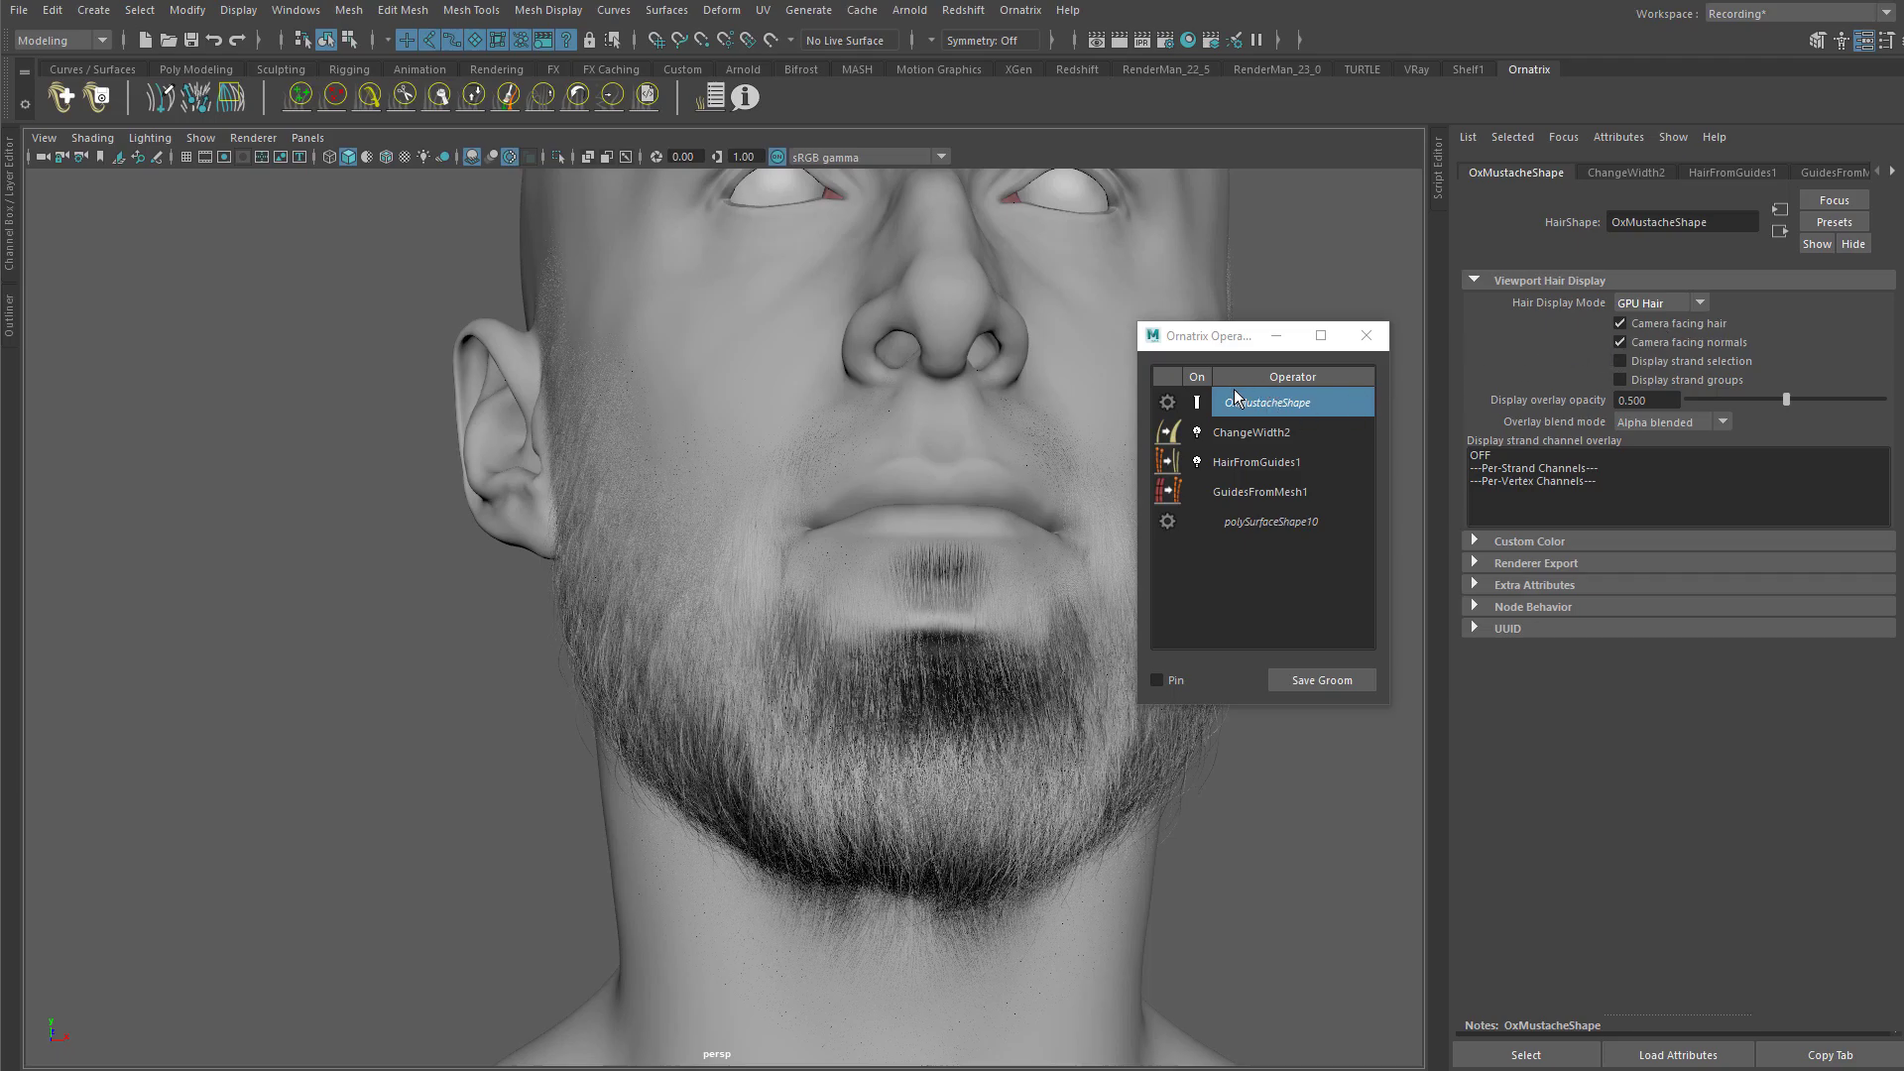
# Step: Detach the Ornatrix operator list as a floating window and add an Edit Guides operator above HairFromGuides1
pyautogui.keyDown('alt'); pyautogui.moveTo(646, 499); pyautogui.dragTo(712, 474); pyautogui.keyUp('alt')
pyautogui.keyDown('alt'); pyautogui.moveTo(712, 474); pyautogui.dragTo(1160, 396, button='right'); pyautogui.keyUp('alt')
pyautogui.keyDown('alt'); pyautogui.moveTo(811, 494); pyautogui.dragTo(684, 446, button='right'); pyautogui.keyUp('alt')
pyautogui.moveTo(0, 216); pyautogui.dragTo(169, 195)
pyautogui.keyDown('alt'); pyautogui.moveTo(716, 399); pyautogui.dragTo(683, 405, button='middle'); pyautogui.keyUp('alt')
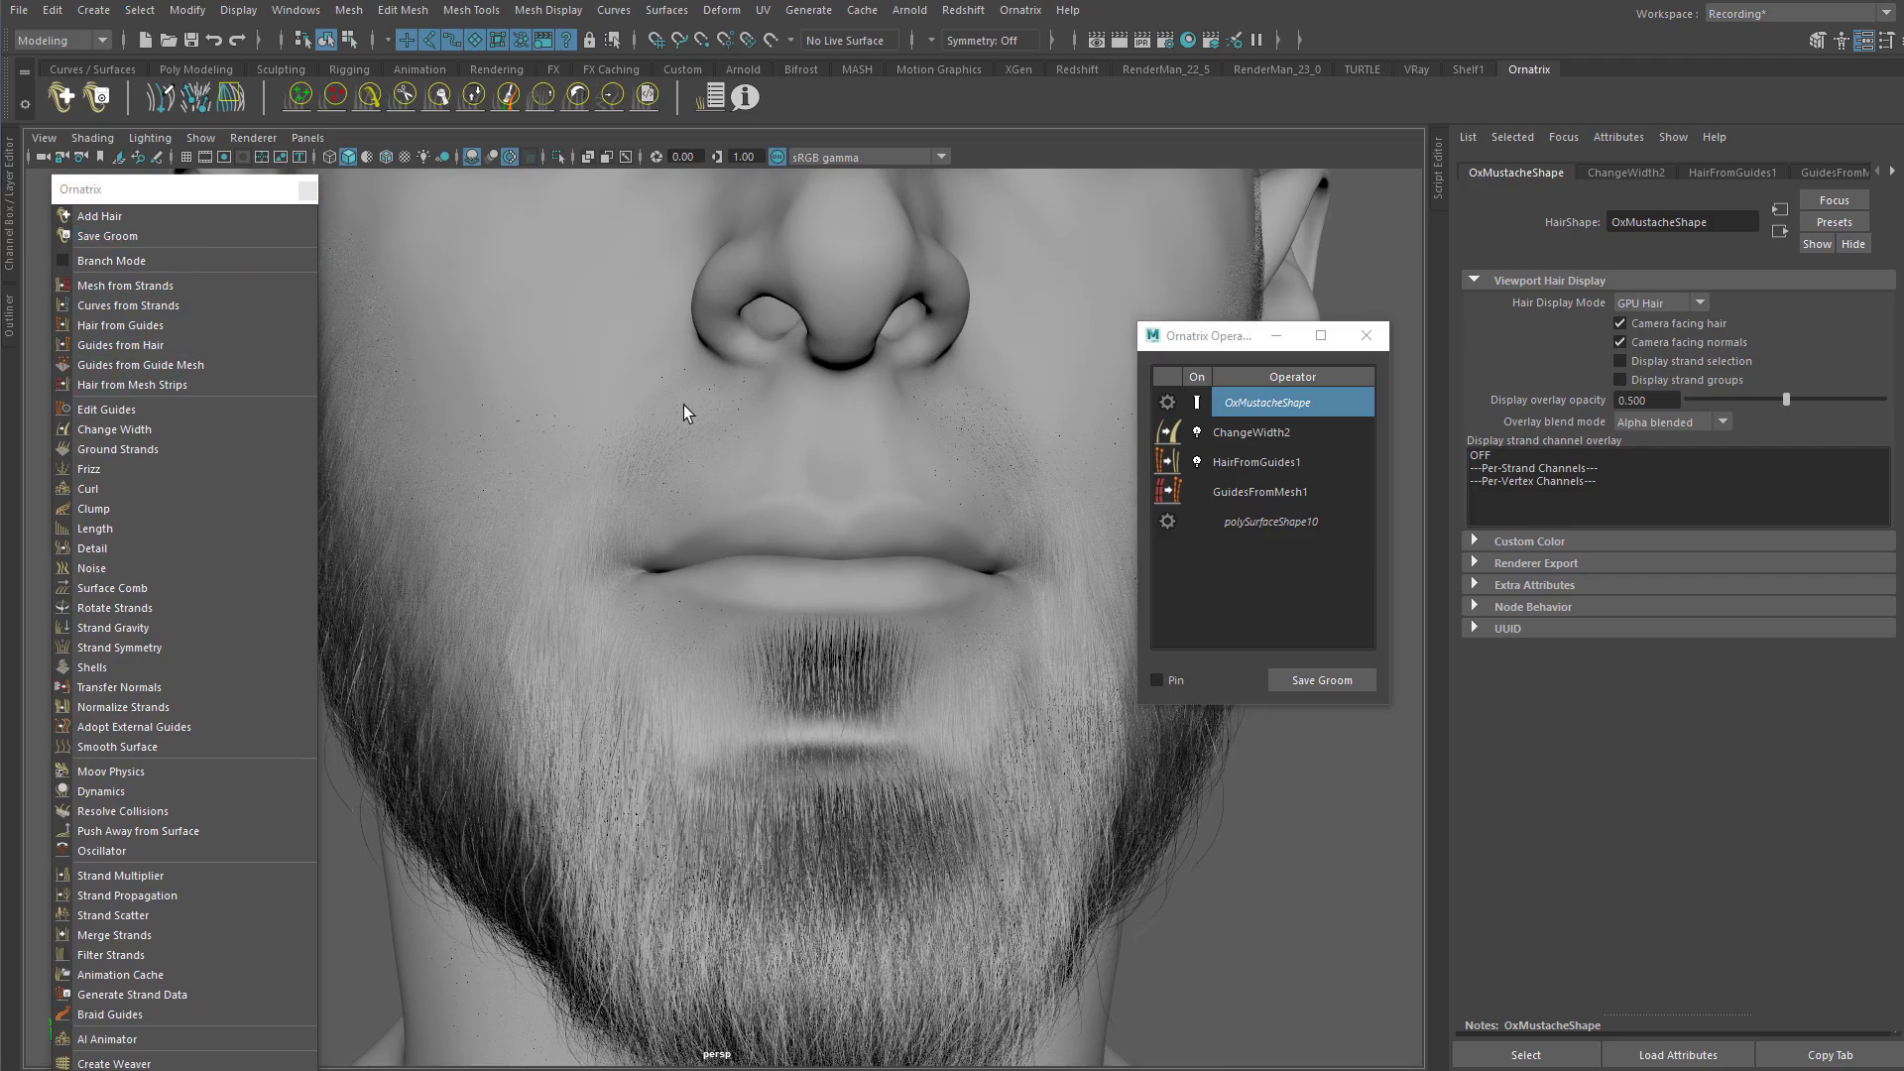
pyautogui.click(1245, 462)
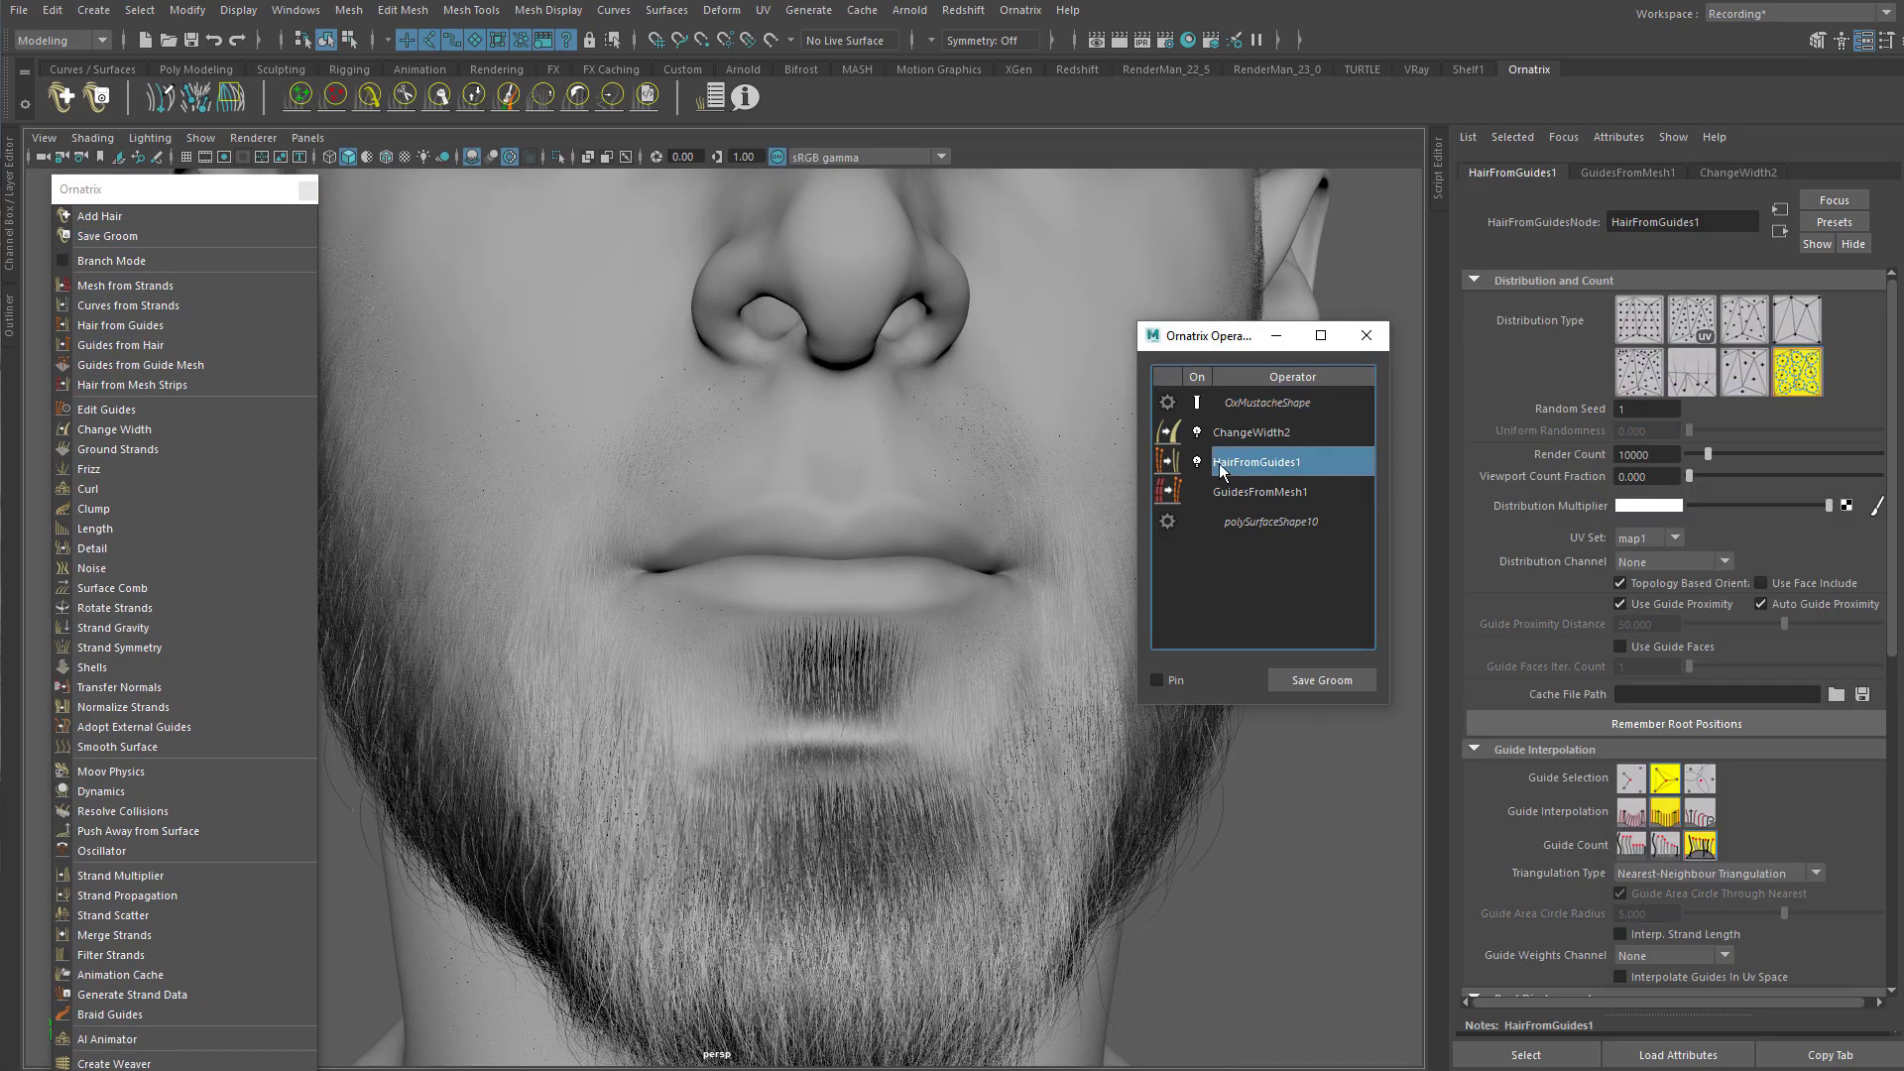
pyautogui.click(149, 407)
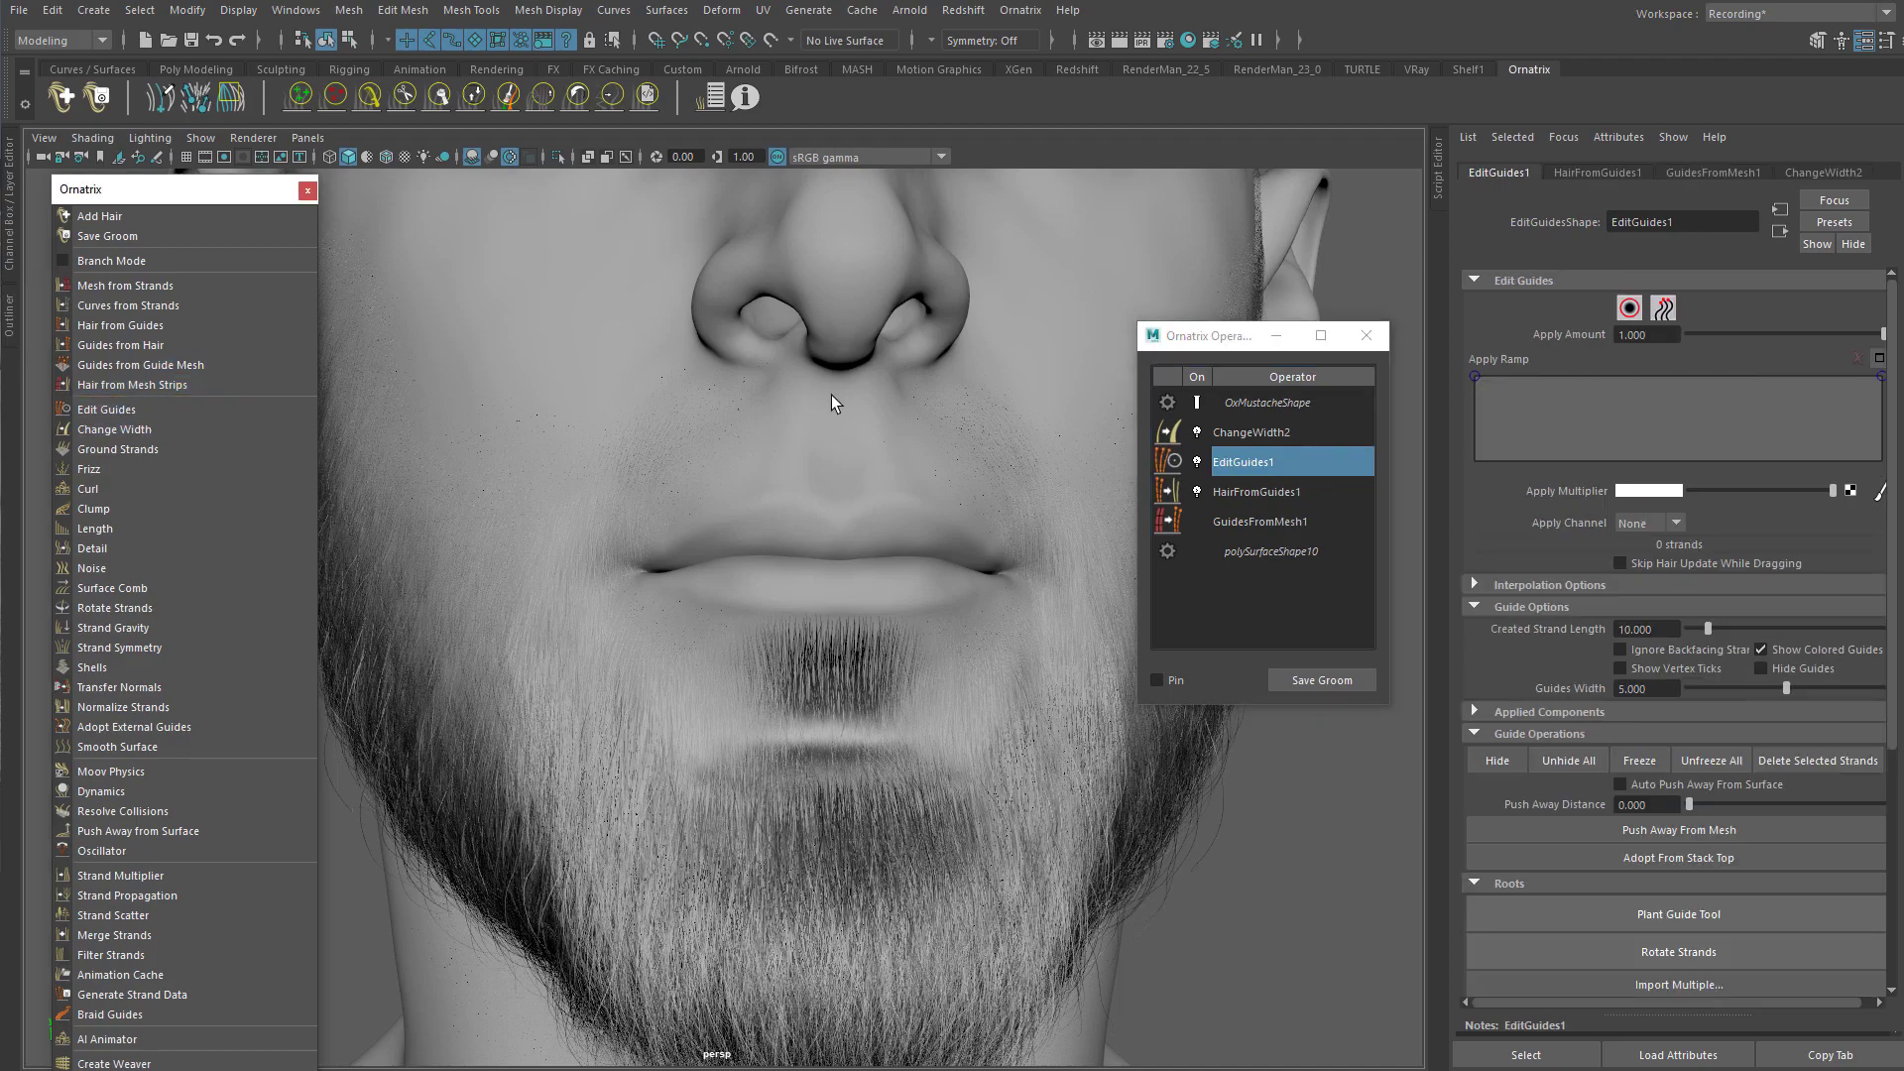
# Step: Examine the upper lip area, the Edit Guides operator's guide and root options, and the HairFromGuides1 settings
pyautogui.keyDown('alt'); pyautogui.moveTo(819, 394); pyautogui.dragTo(551, 363, button='right'); pyautogui.keyUp('alt')
pyautogui.keyDown('alt'); pyautogui.moveTo(759, 486); pyautogui.dragTo(794, 497, button='middle'); pyautogui.keyUp('alt')
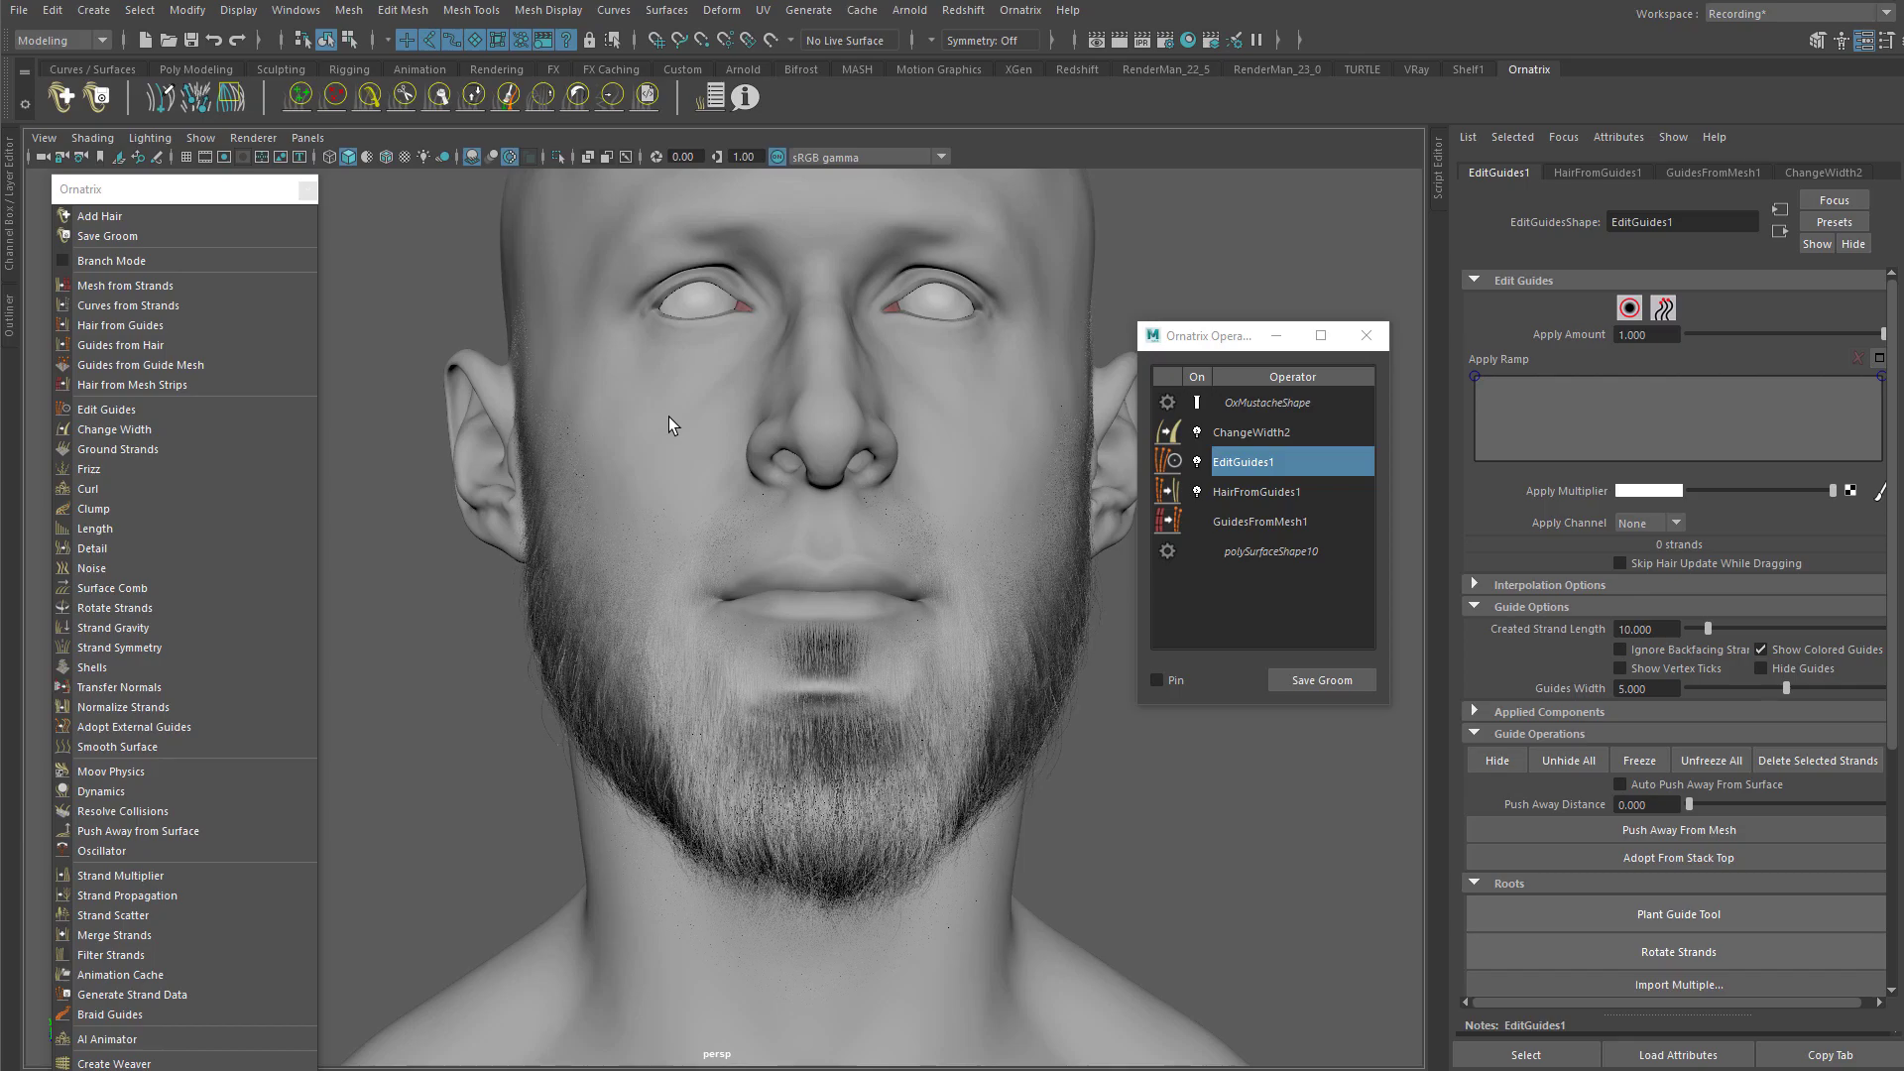
pyautogui.keyDown('alt'); pyautogui.moveTo(663, 407); pyautogui.dragTo(695, 436, button='middle'); pyautogui.keyUp('alt')
pyautogui.keyDown('alt'); pyautogui.moveTo(696, 436); pyautogui.dragTo(905, 349, button='right'); pyautogui.keyUp('alt')
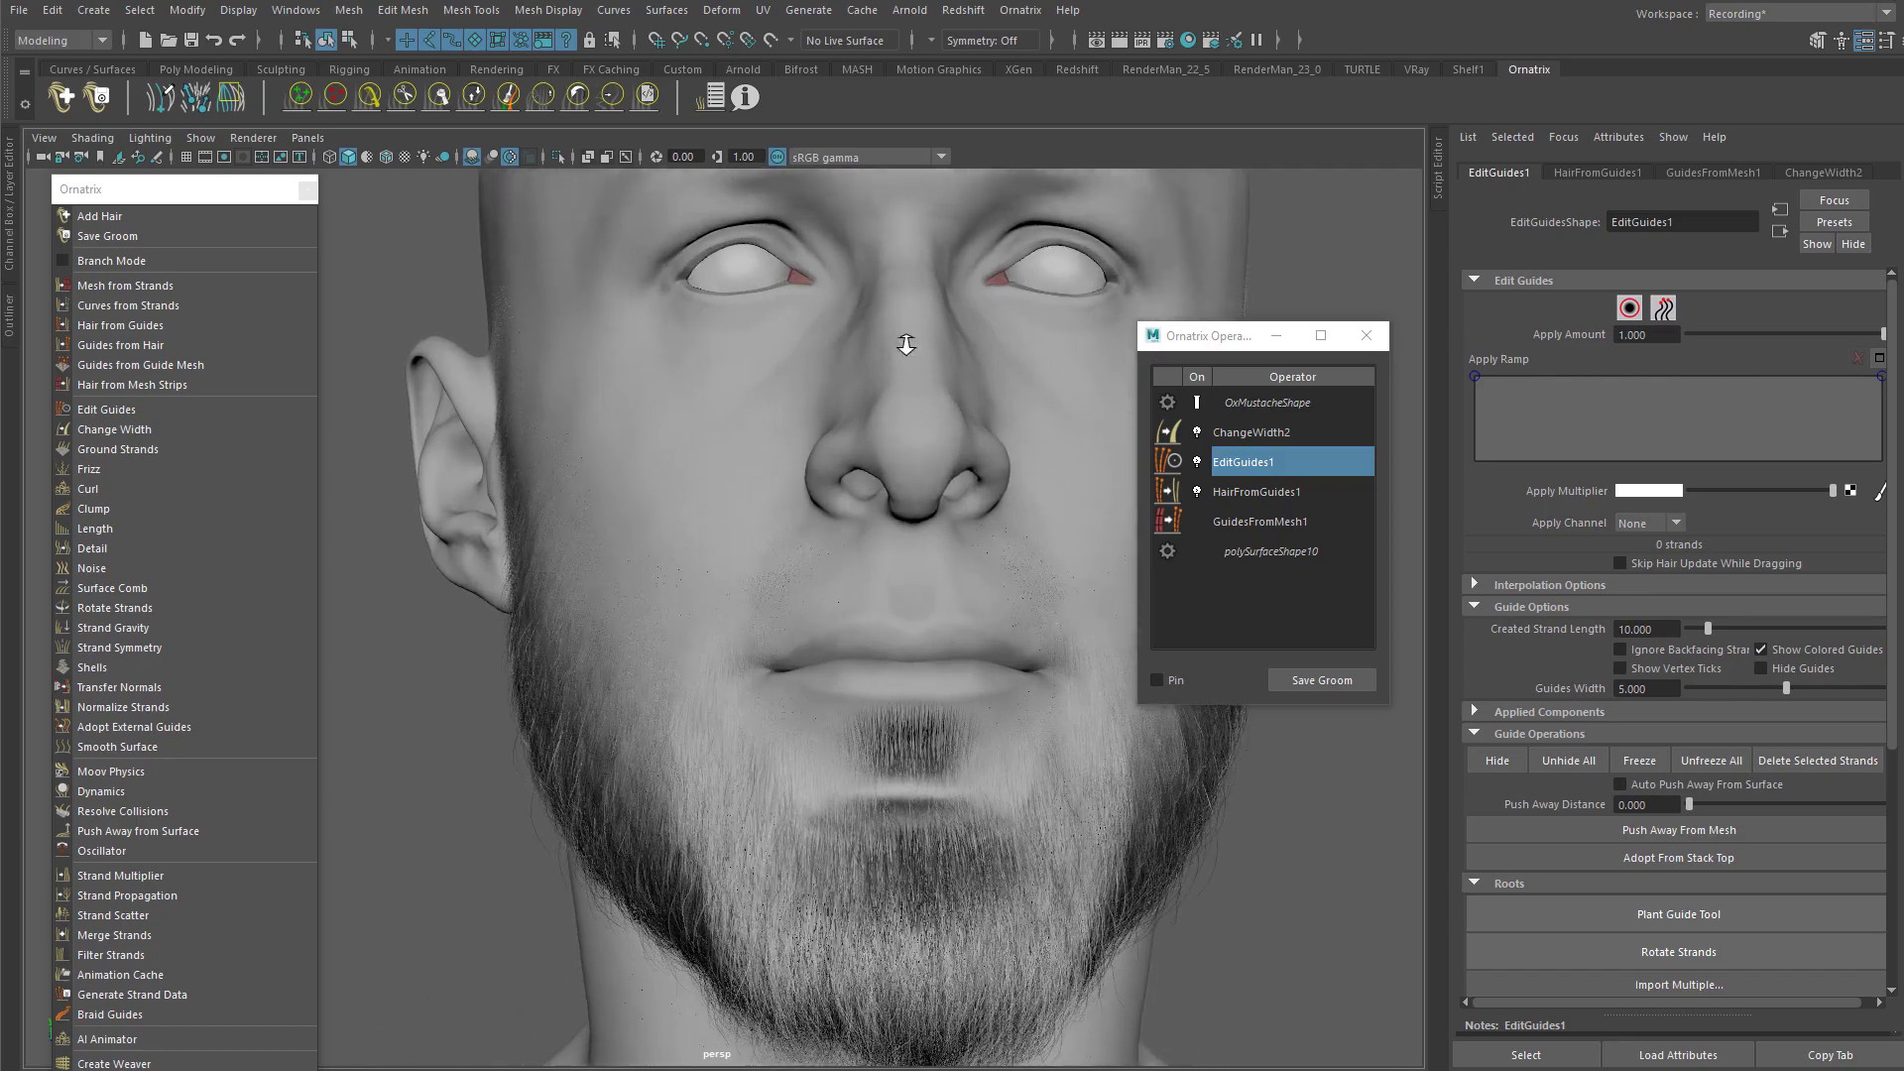
pyautogui.keyDown('alt'); pyautogui.moveTo(906, 348); pyautogui.dragTo(723, 396, button='middle'); pyautogui.keyUp('alt')
pyautogui.keyDown('alt'); pyautogui.moveTo(723, 396); pyautogui.dragTo(812, 447, button='right'); pyautogui.keyUp('alt')
pyautogui.keyDown('alt'); pyautogui.moveTo(811, 446); pyautogui.dragTo(868, 415); pyautogui.keyUp('alt')
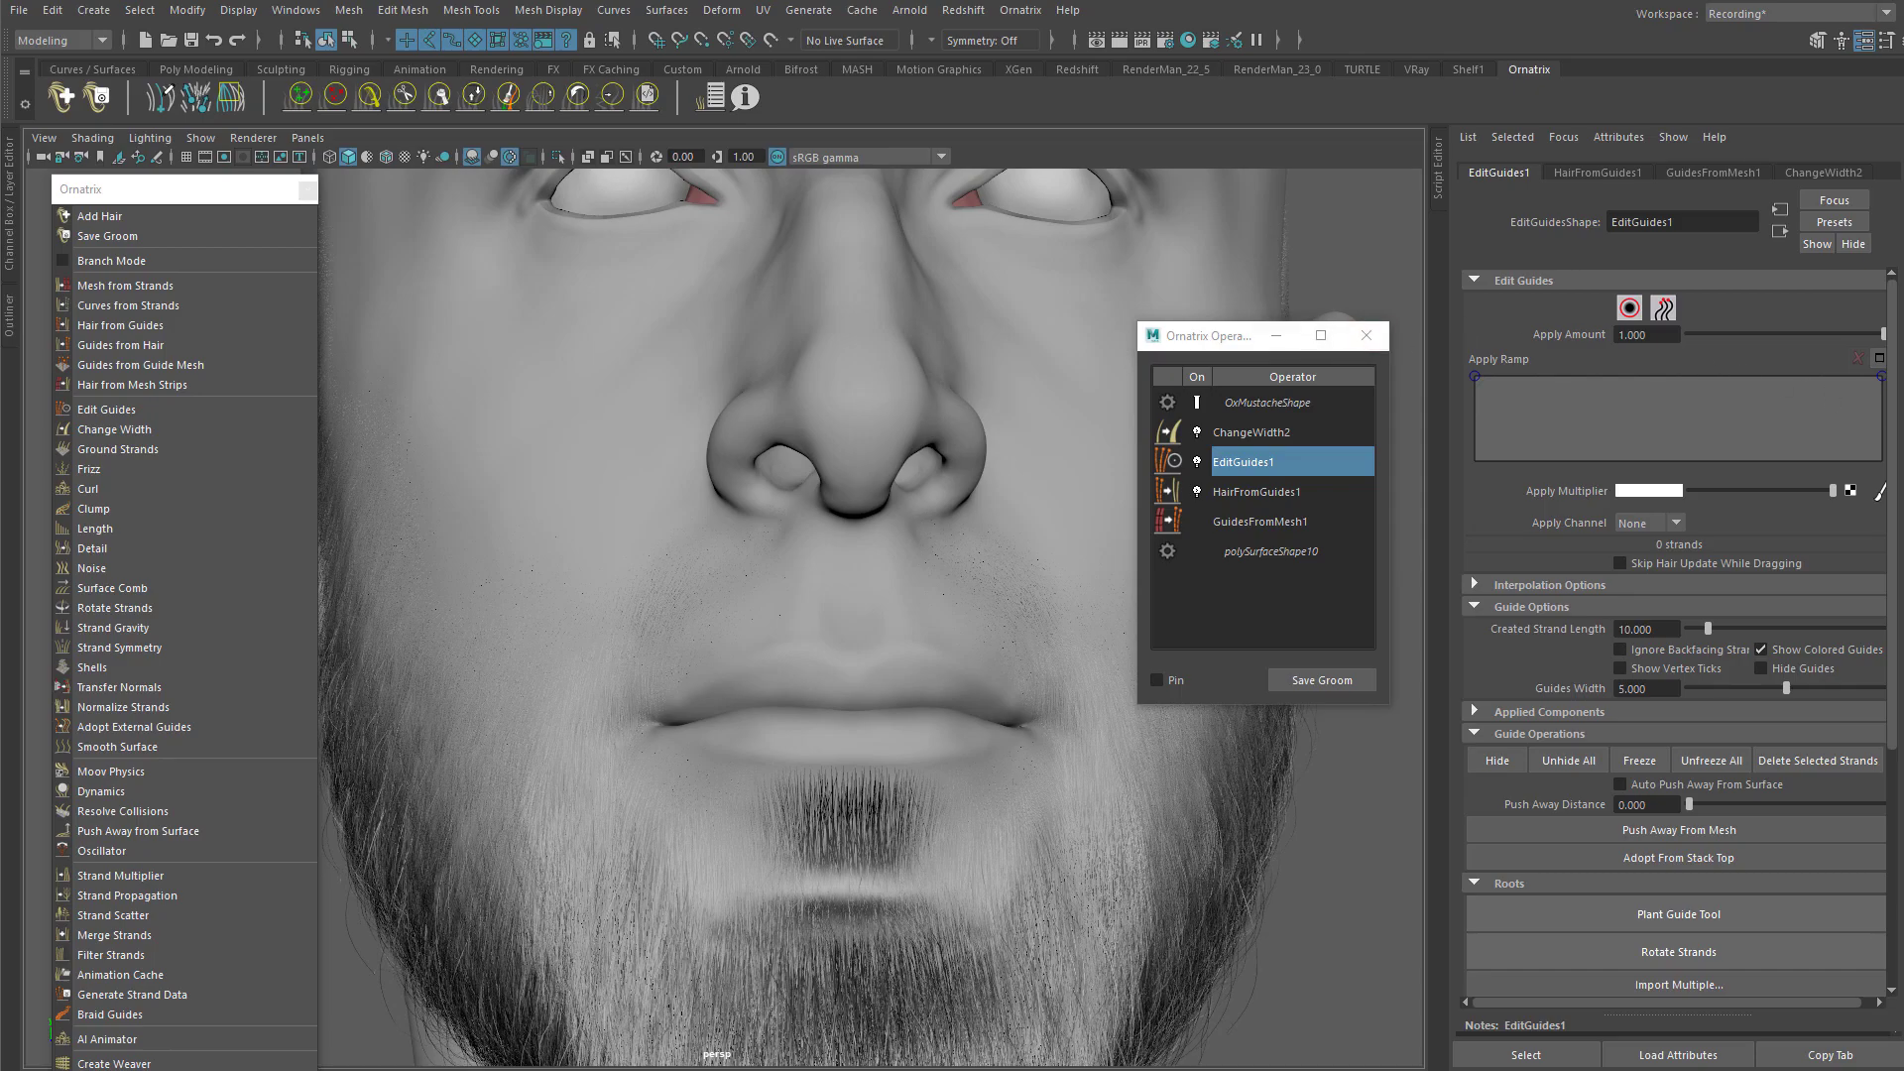
pyautogui.scroll(-5, 1852, 585)
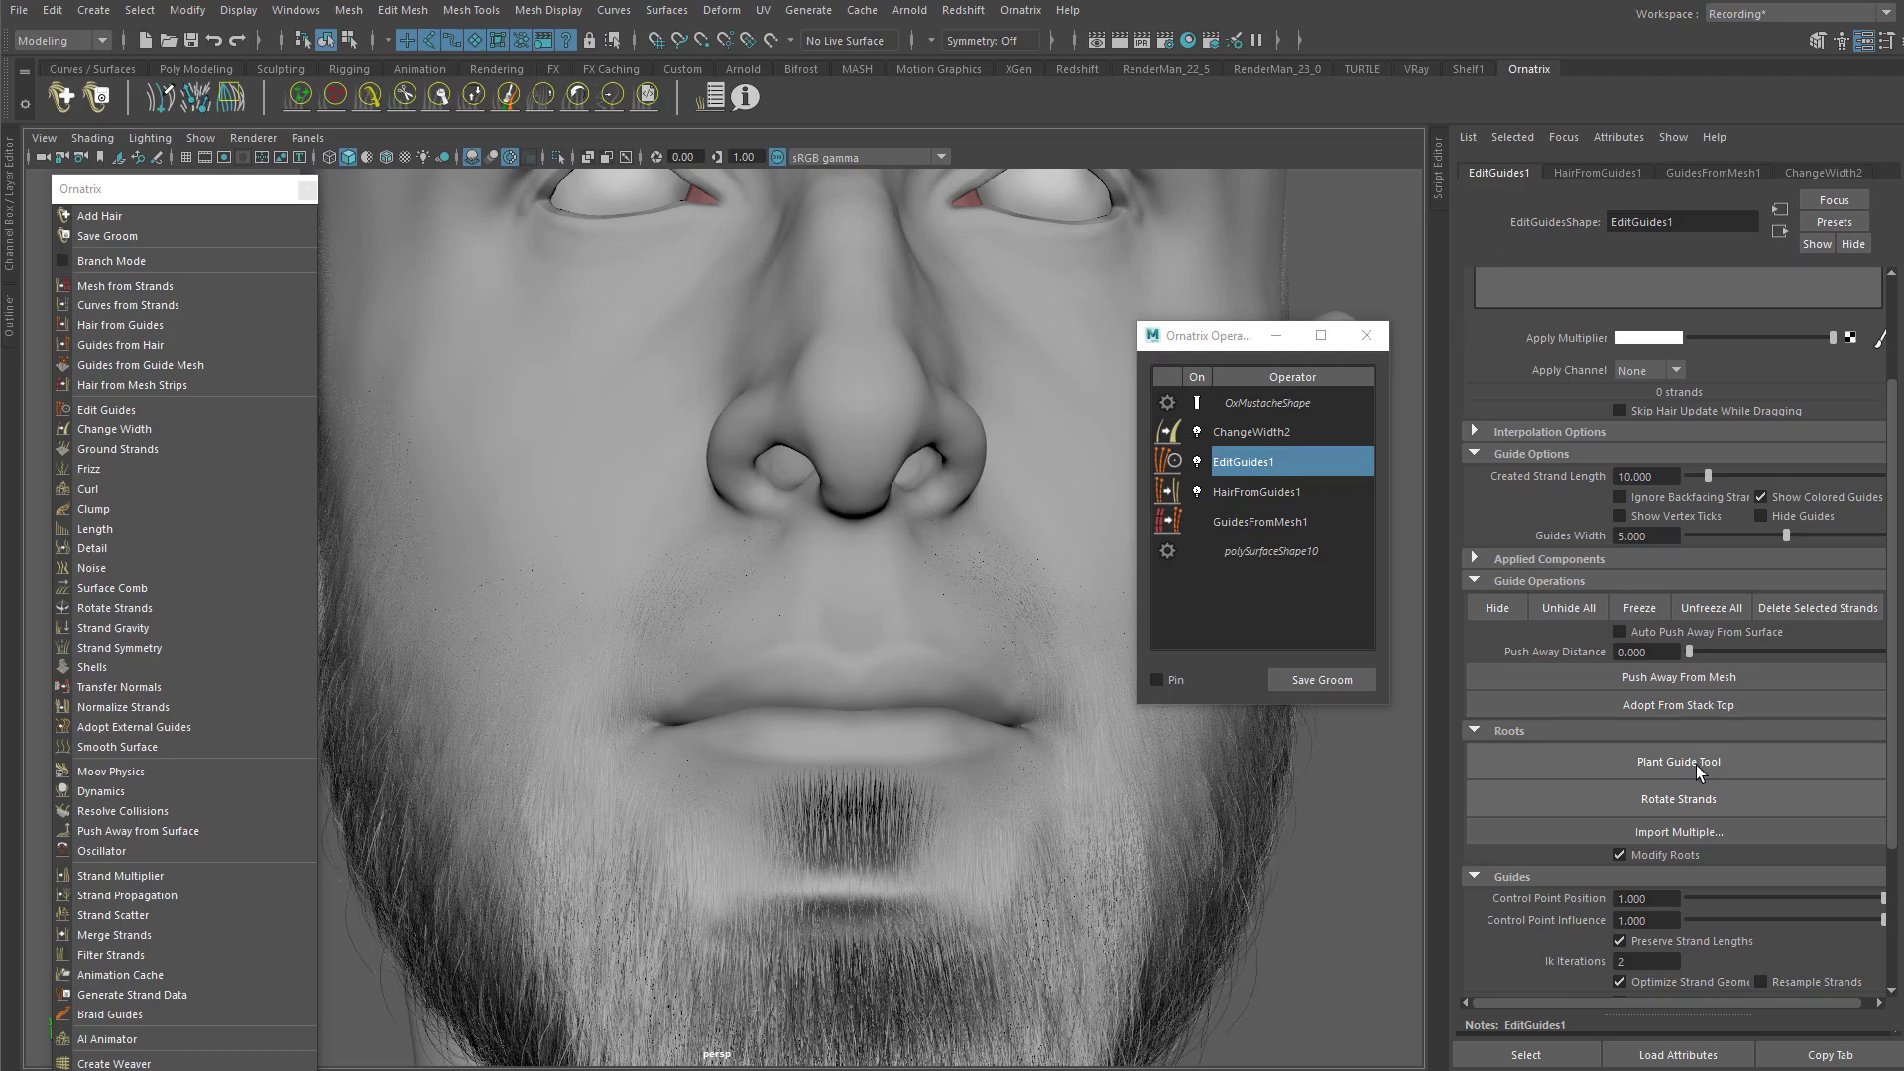
pyautogui.click(1241, 492)
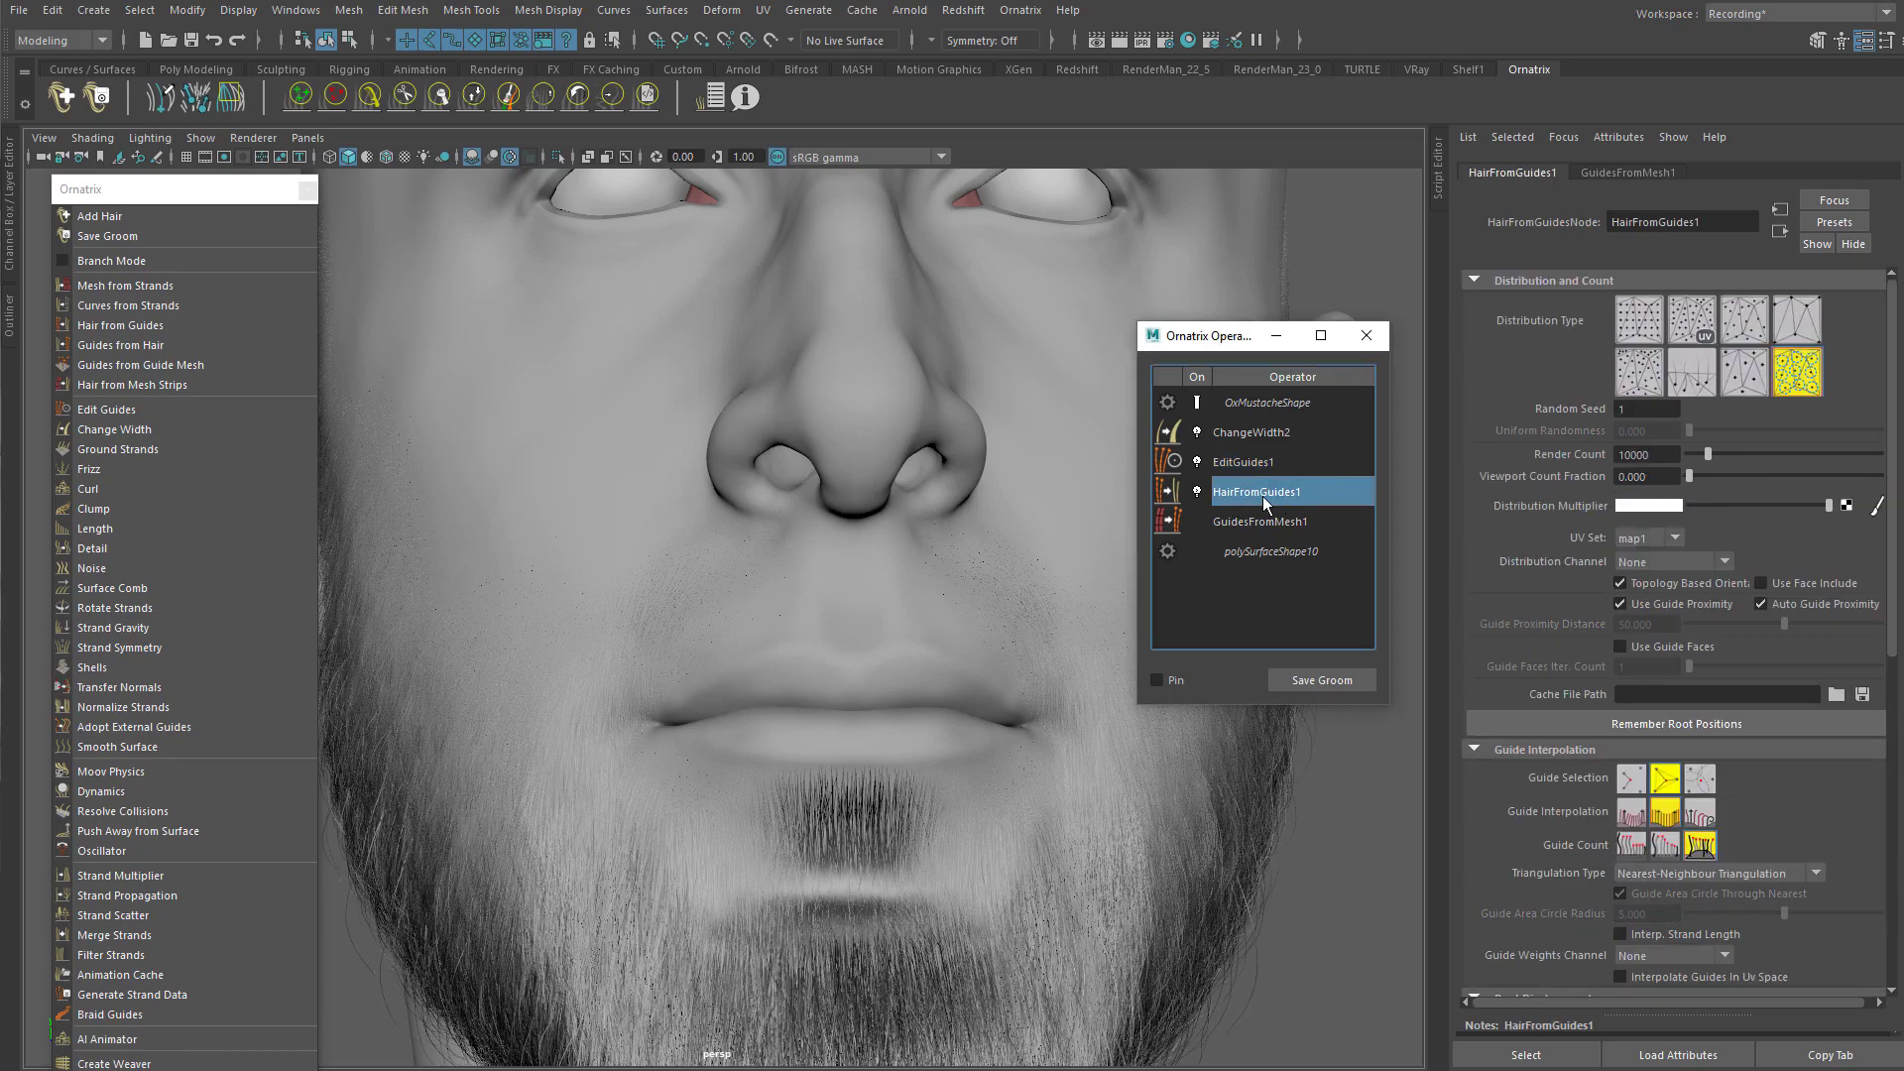
pyautogui.click(1252, 466)
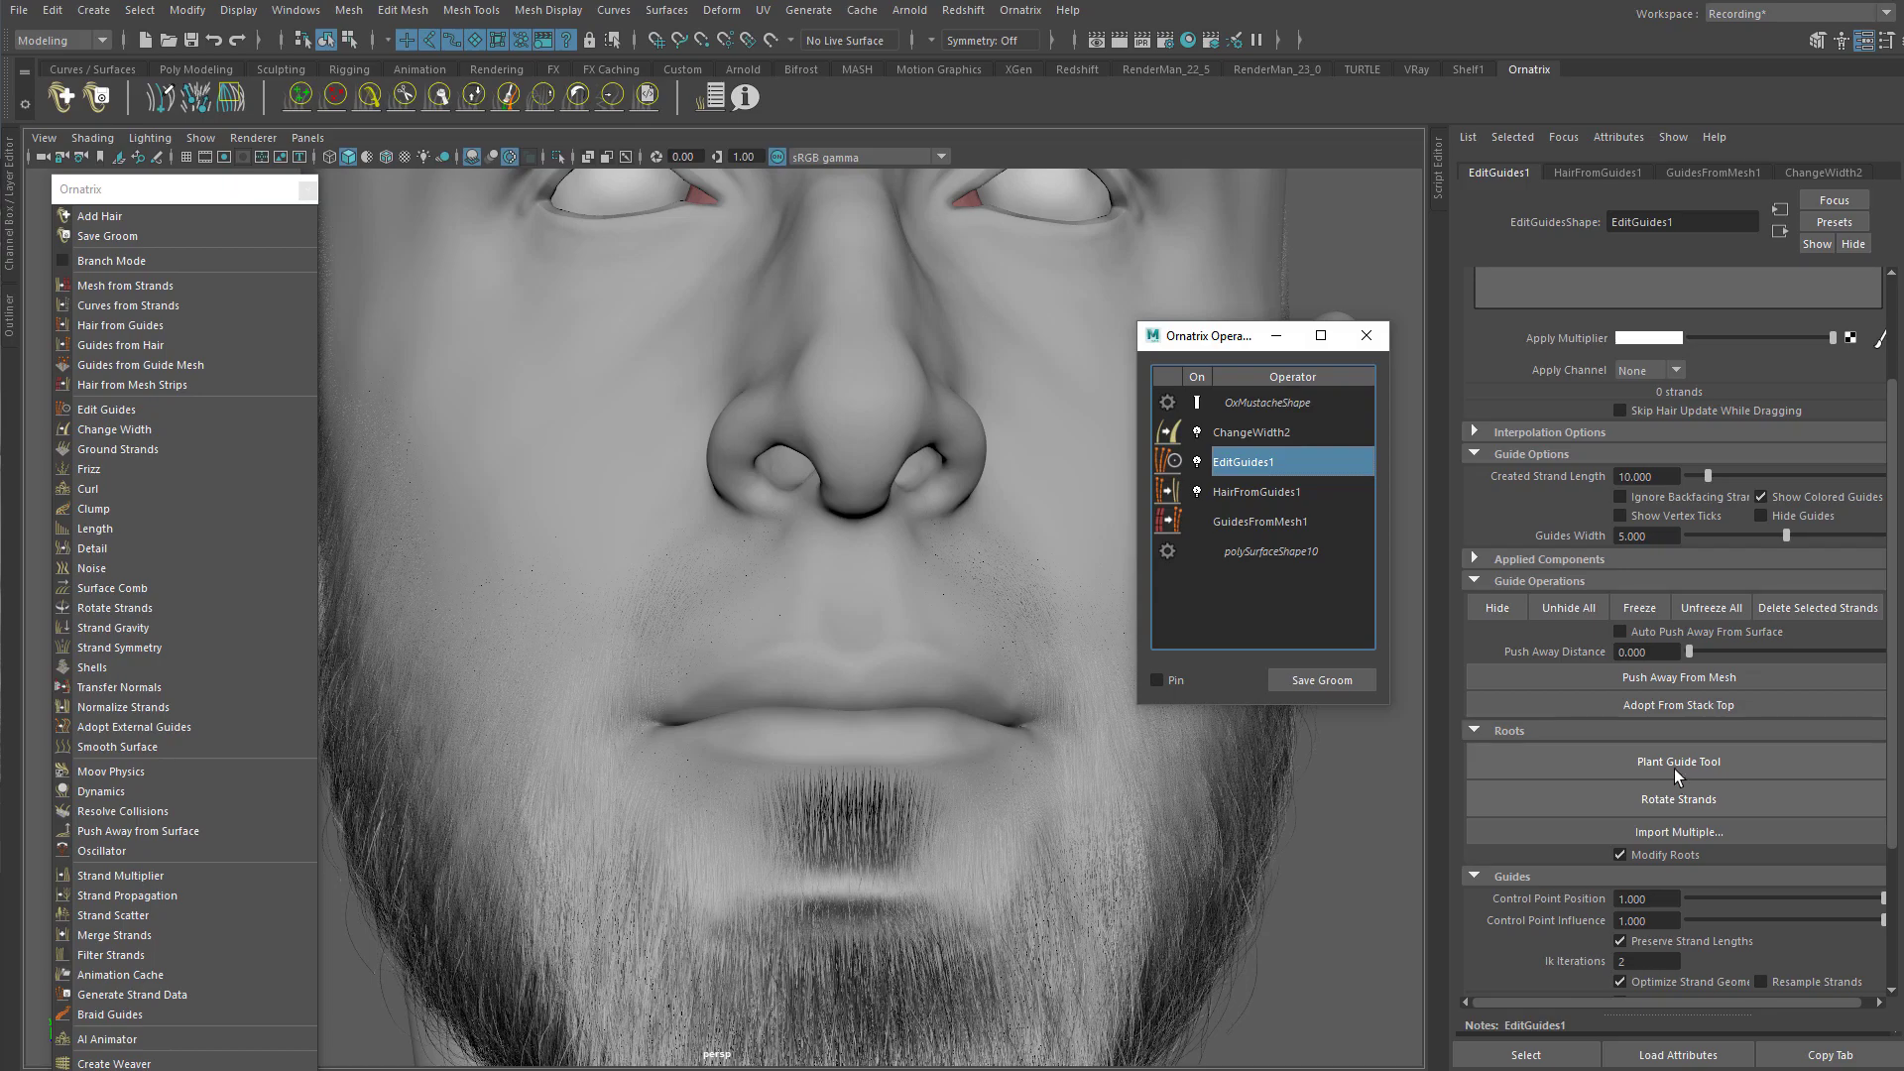
# Step: Rename the EditGuides1 operator as EditHairs
pyautogui.doubleClick(1251, 466)
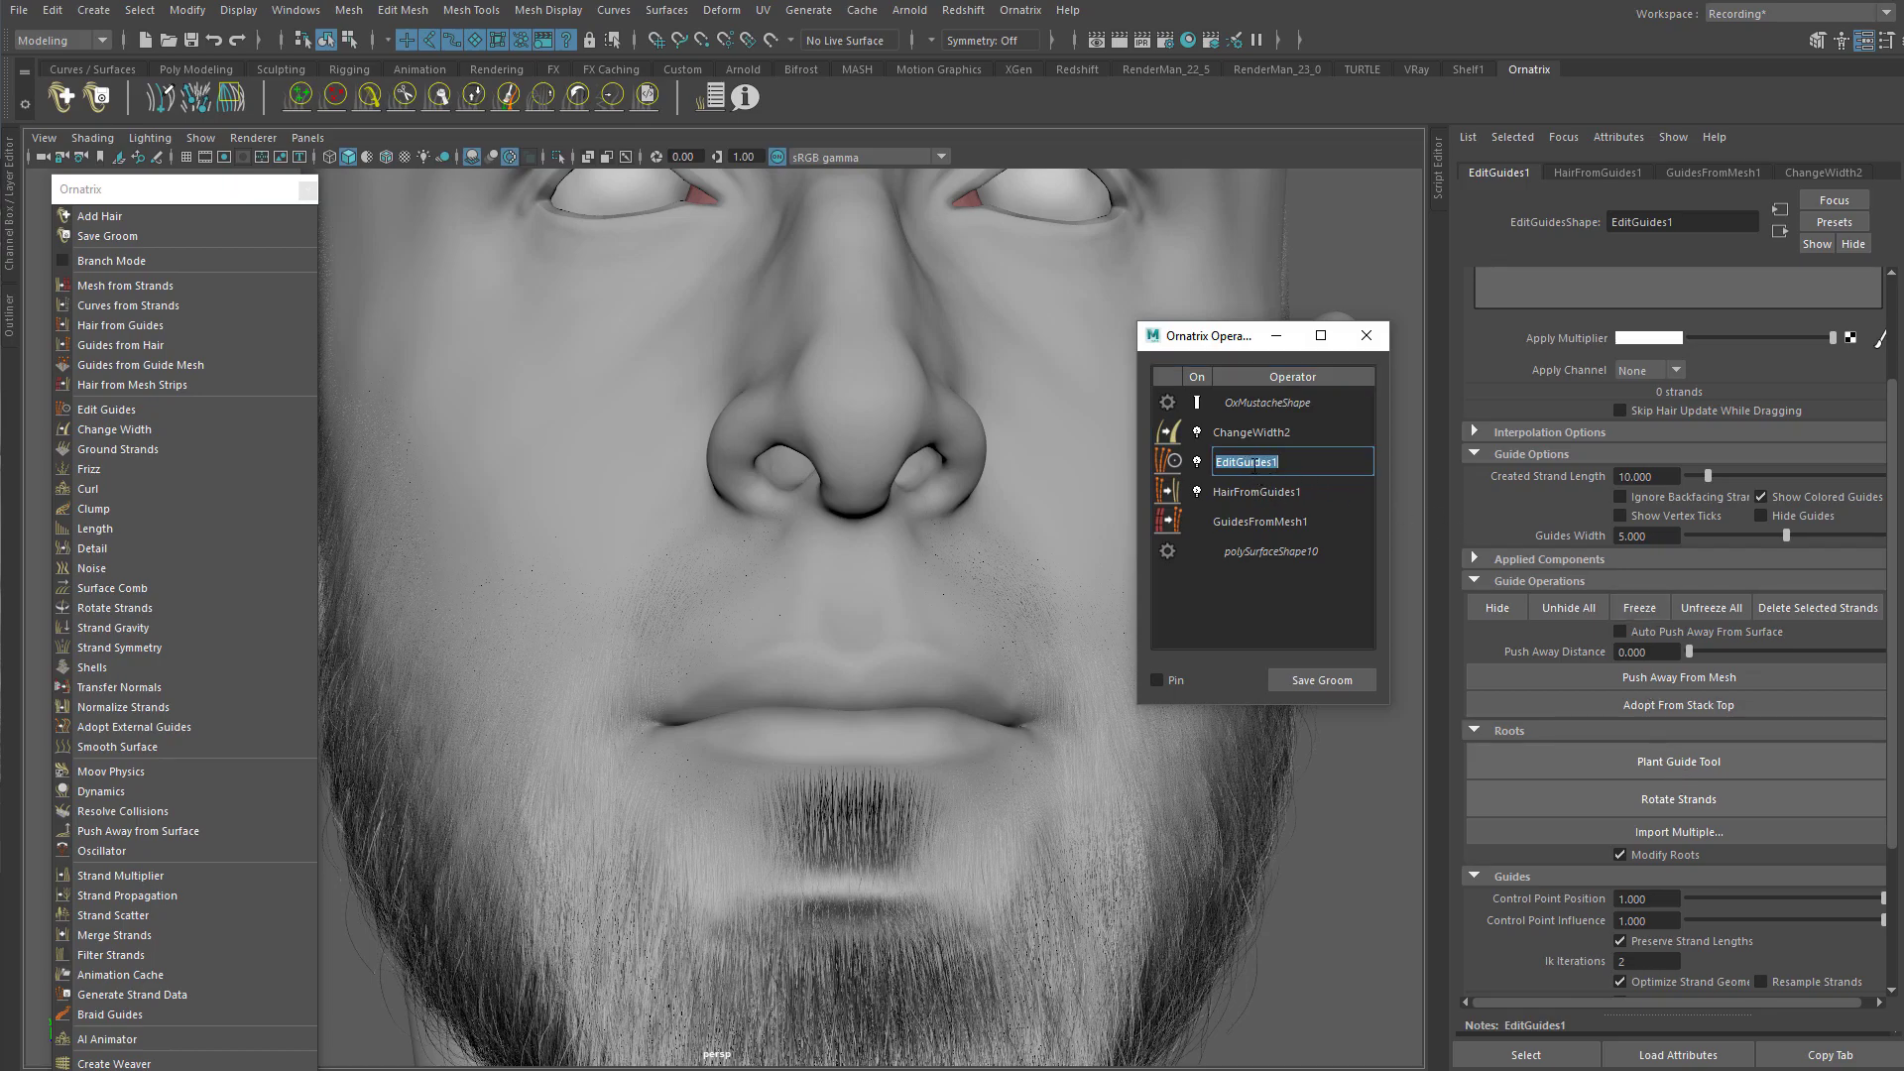
pyautogui.click(1254, 491)
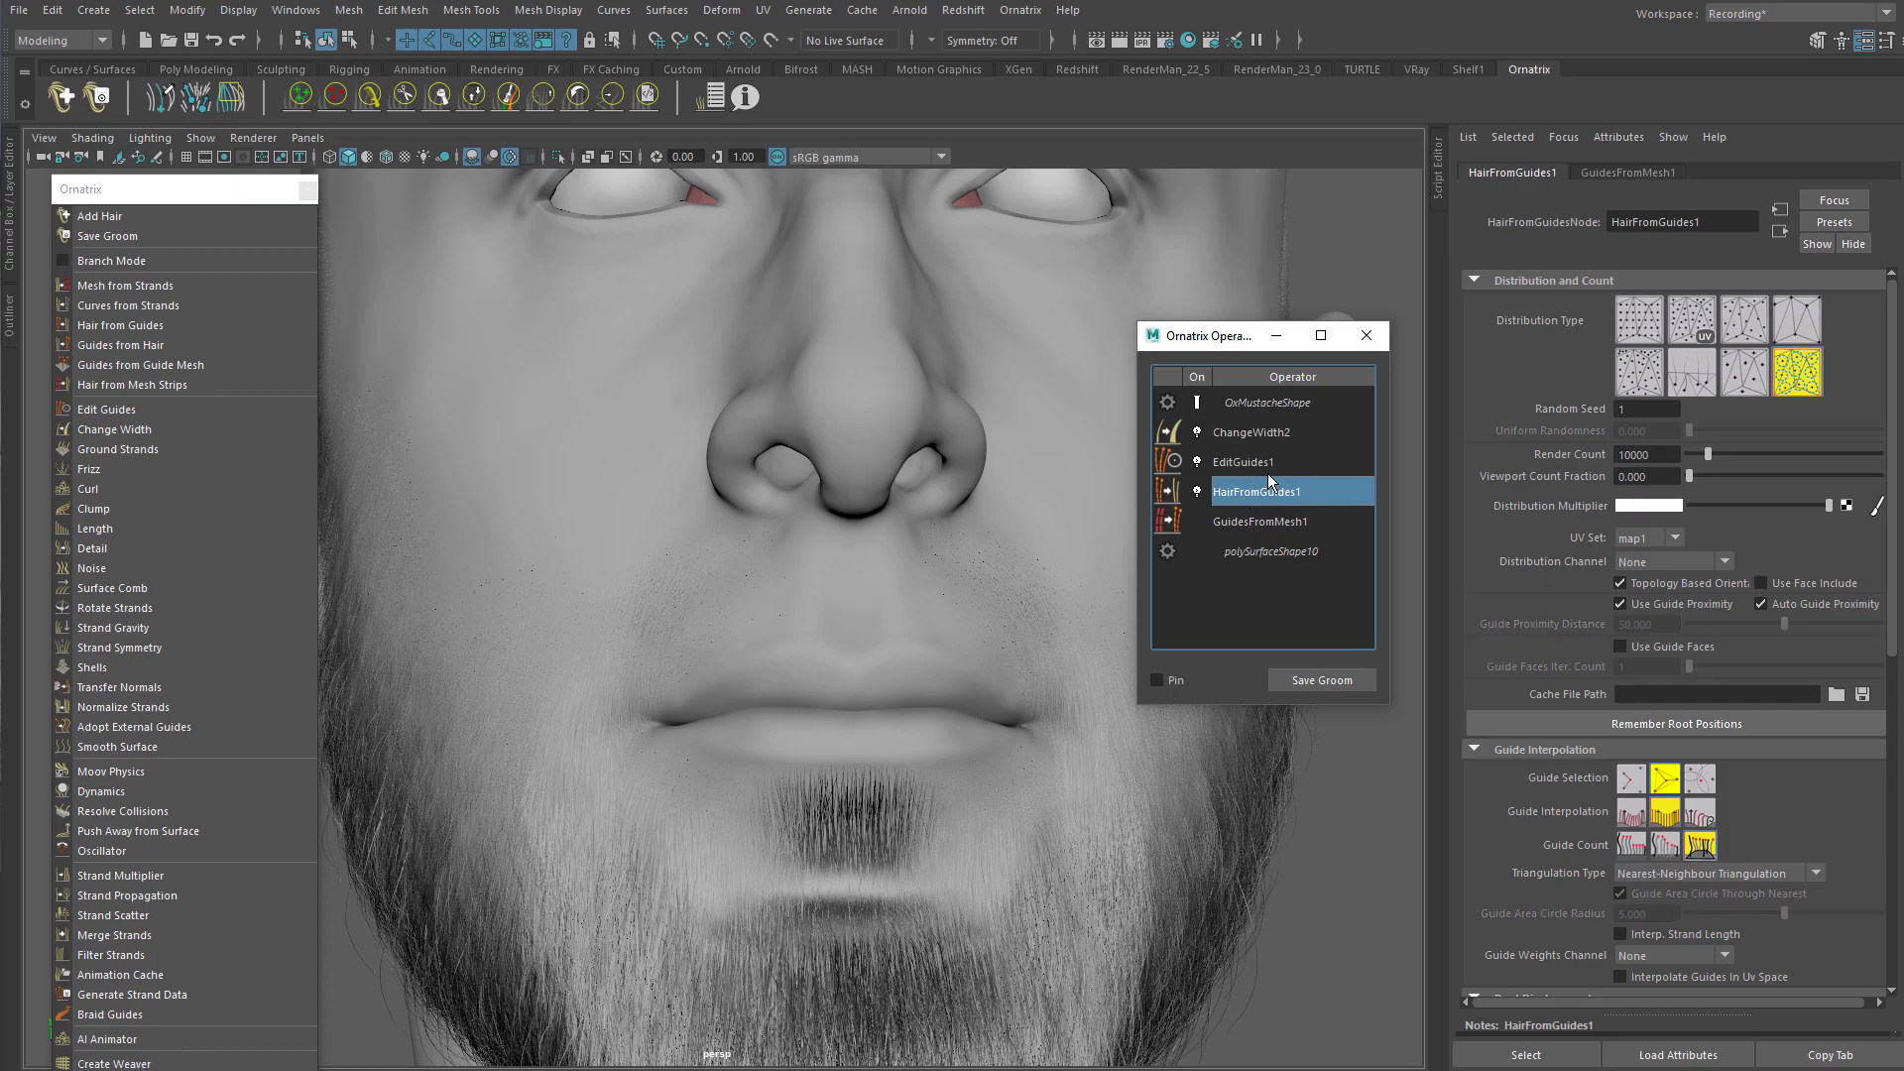
pyautogui.click(1262, 466)
pyautogui.doubleClick(1261, 466)
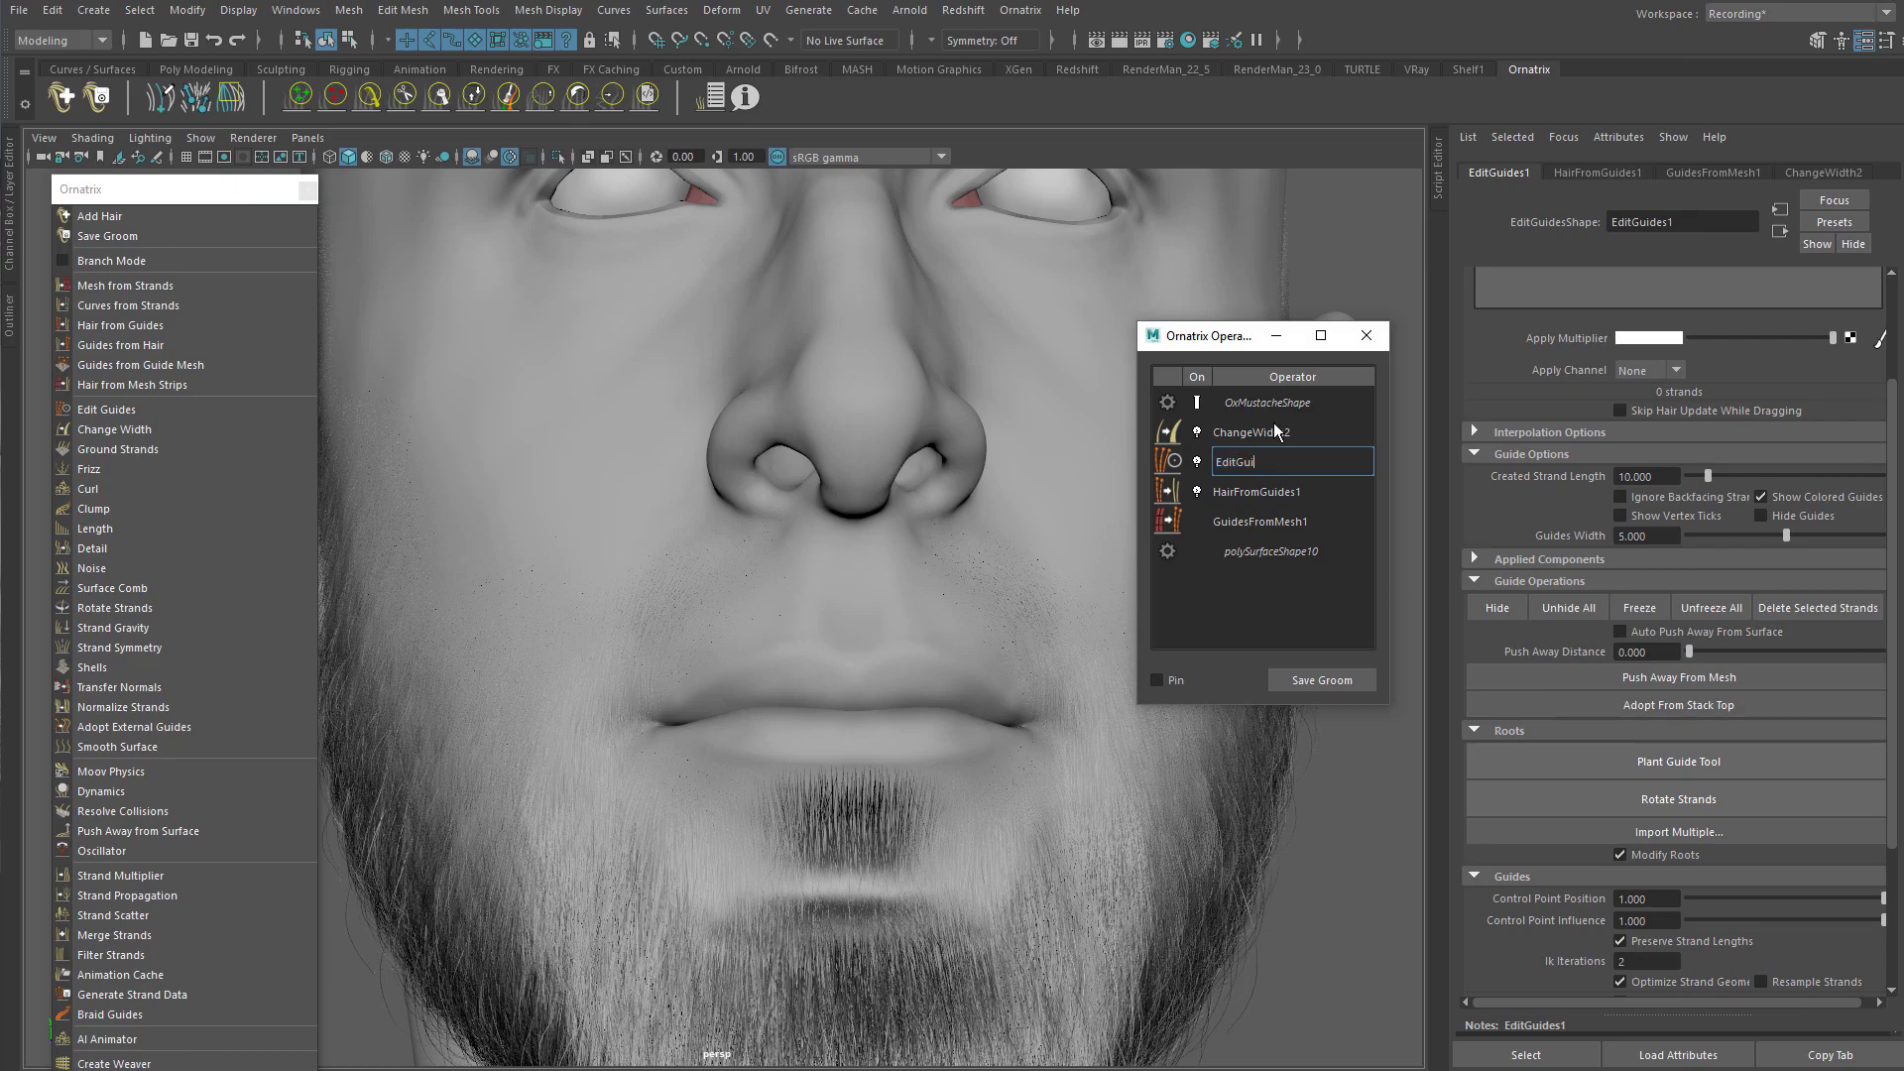
pyautogui.write('Hairs')
pyautogui.press('Return')
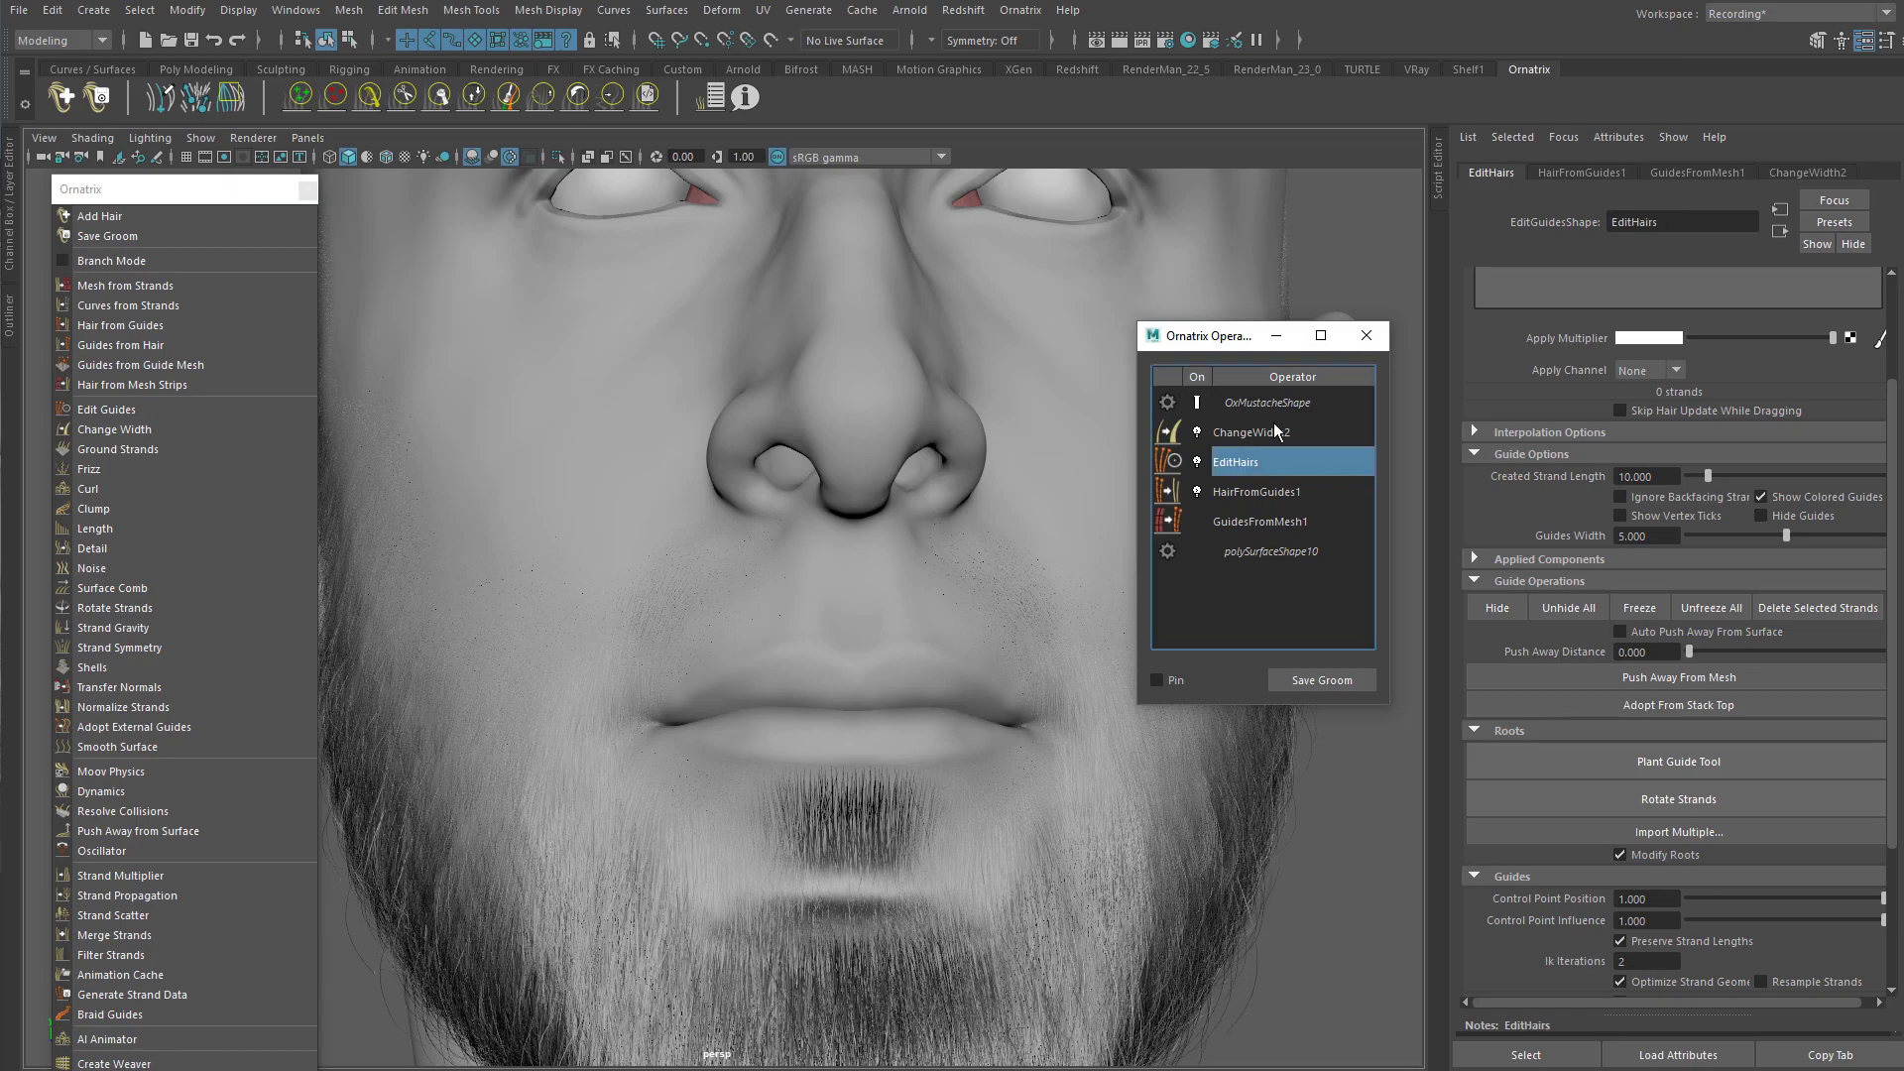
# Step: Bring up the tool settings for the Ornatrix Create brush and move them off the floating operator list
pyautogui.moveTo(960, 448)
pyautogui.keyDown('alt'); pyautogui.mouseDown()
pyautogui.moveTo(842, 559)
pyautogui.moveTo(954, 519)
pyautogui.moveTo(924, 488)
pyautogui.moveTo(942, 446)
pyautogui.mouseUp(); pyautogui.keyUp('alt')
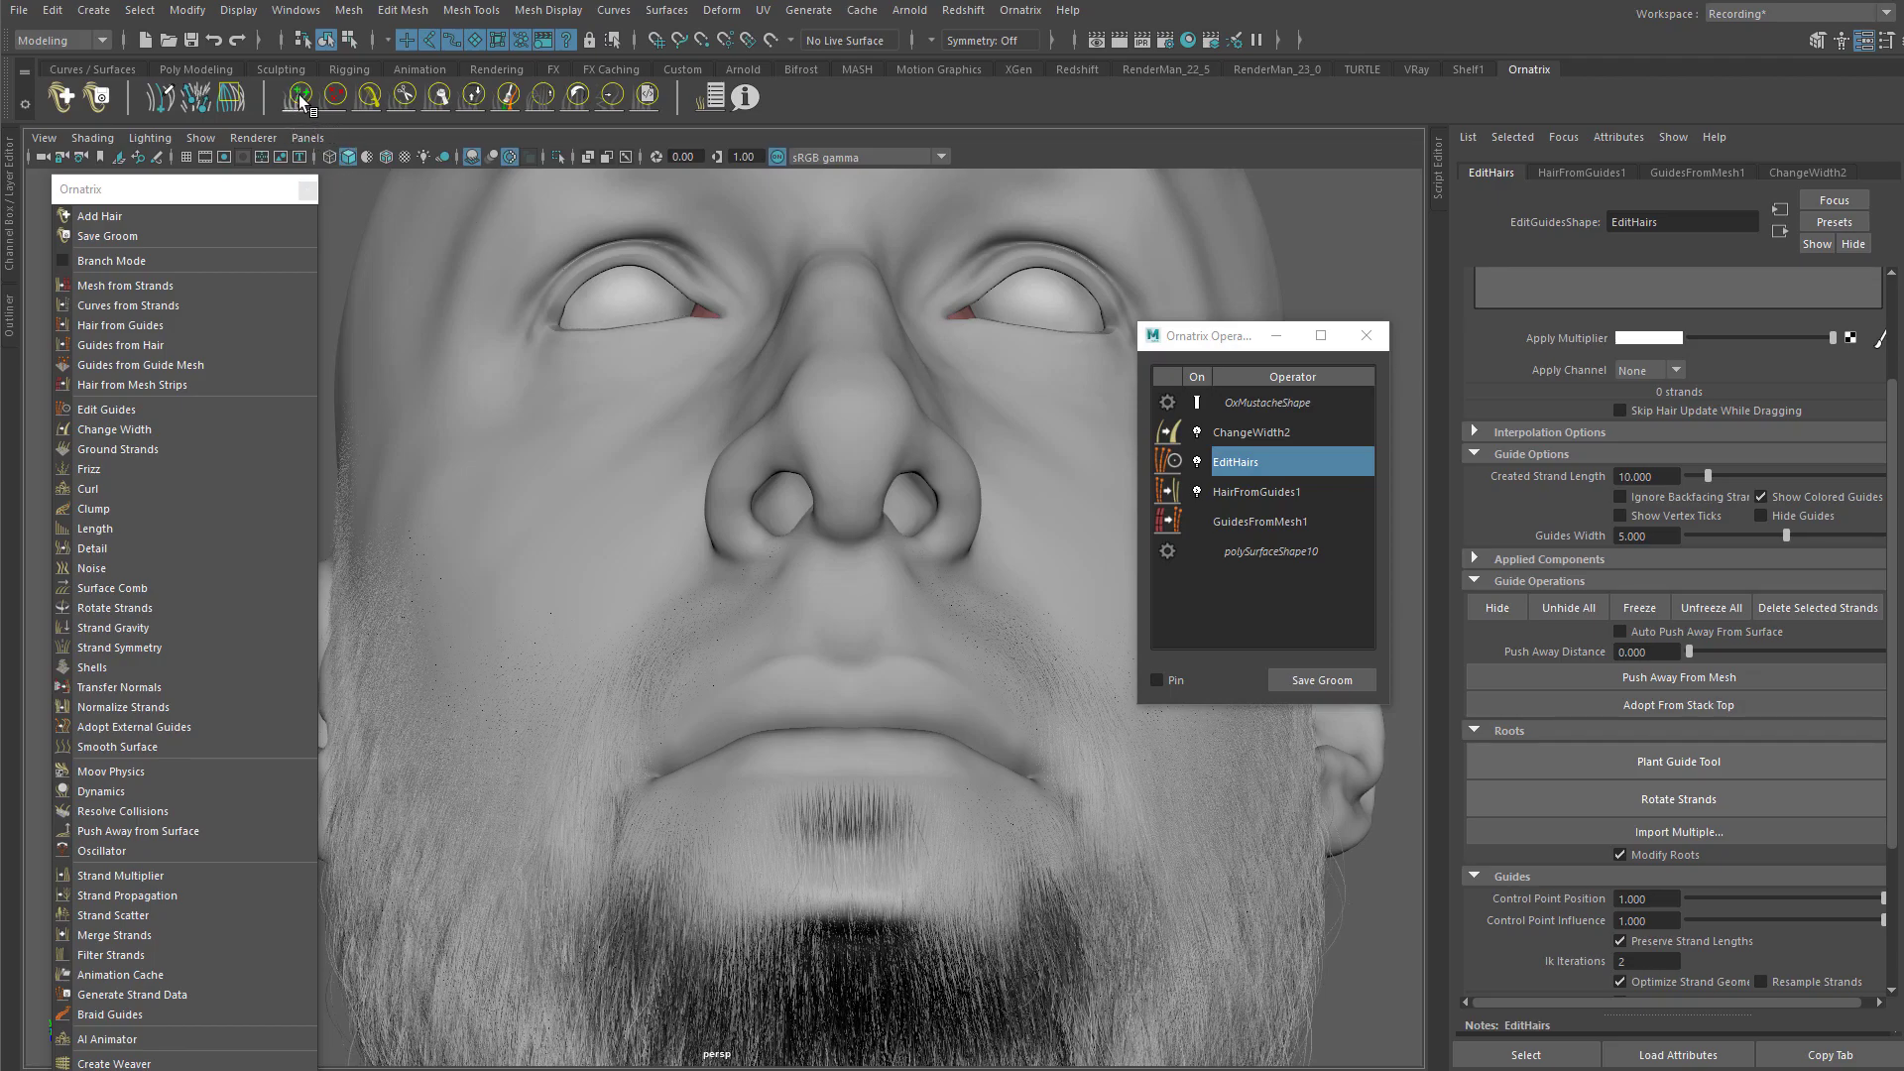
pyautogui.moveTo(467, 234)
pyautogui.keyDown('alt'); pyautogui.mouseDown()
pyautogui.moveTo(591, 415)
pyautogui.moveTo(705, 505)
pyautogui.moveTo(752, 431)
pyautogui.moveTo(729, 480)
pyautogui.moveTo(750, 478)
pyautogui.mouseUp(); pyautogui.keyUp('alt')
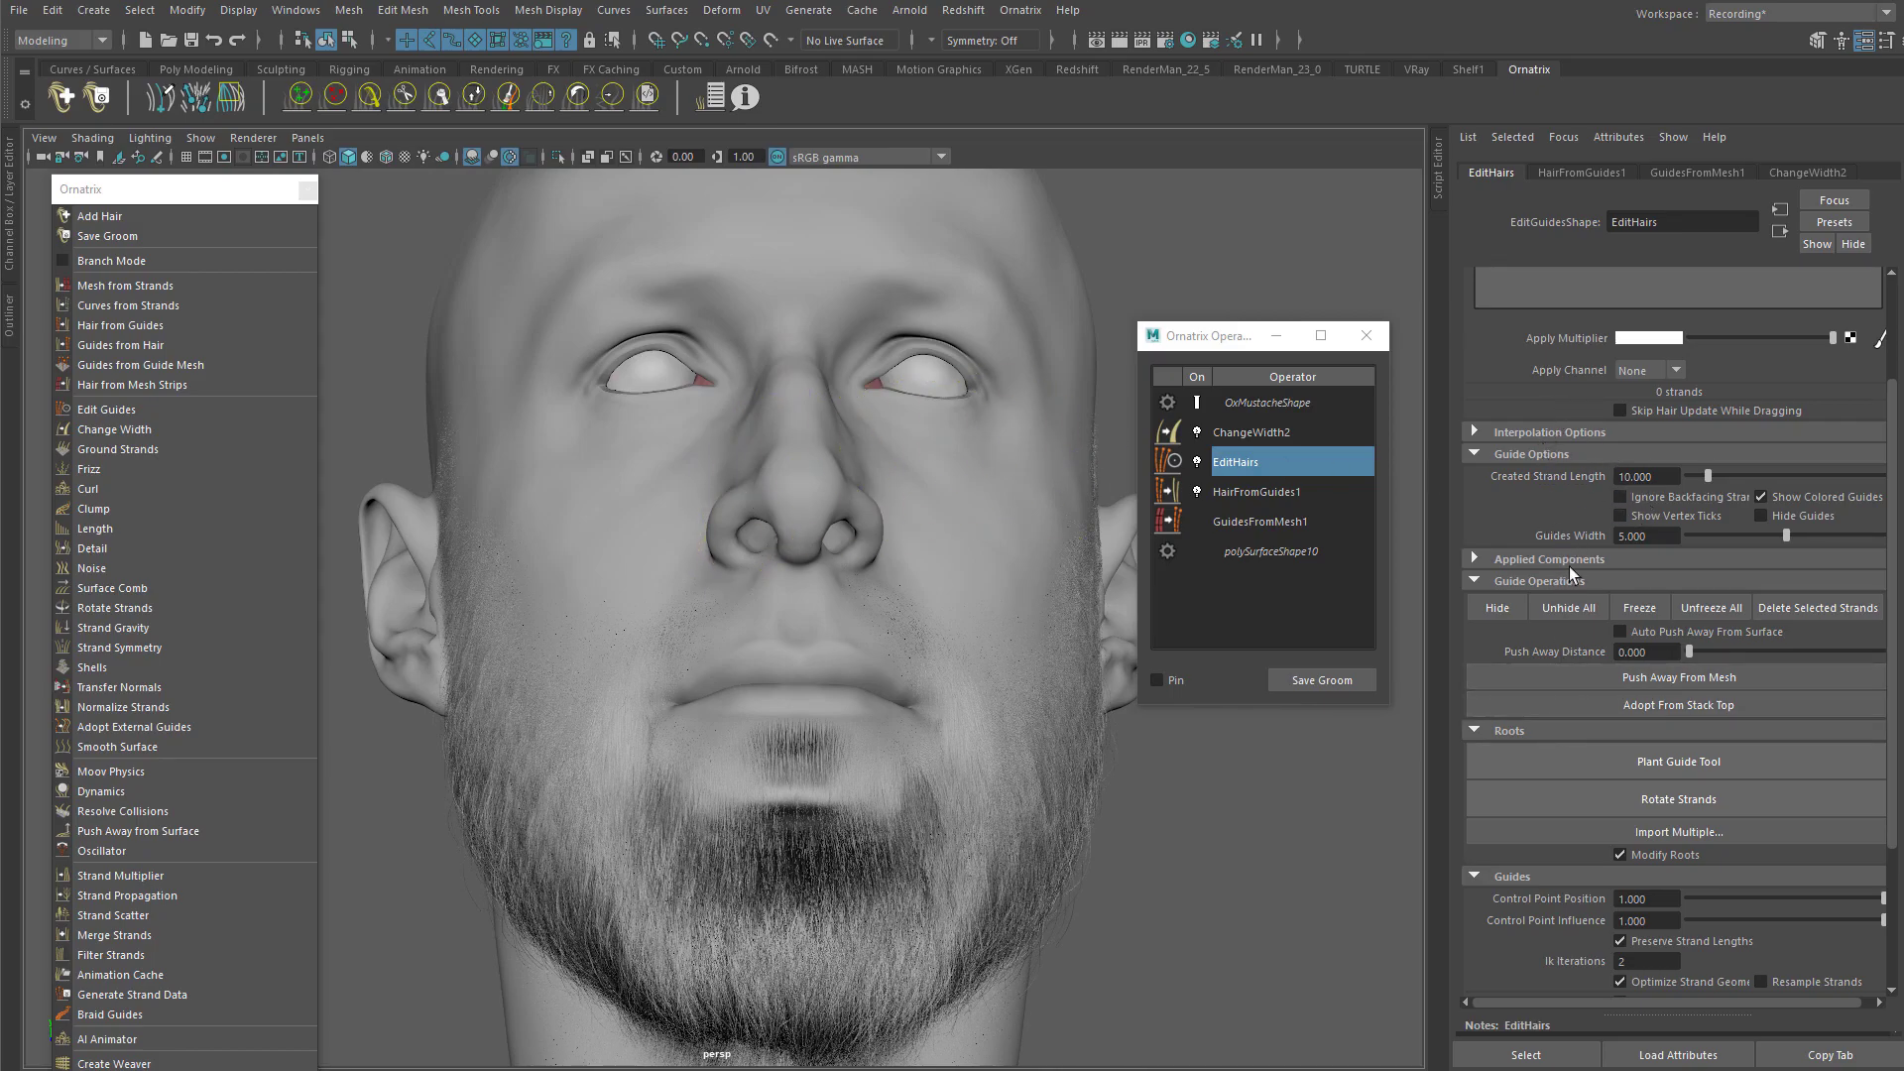
pyautogui.moveTo(1895, 509); pyautogui.dragTo(1897, 459)
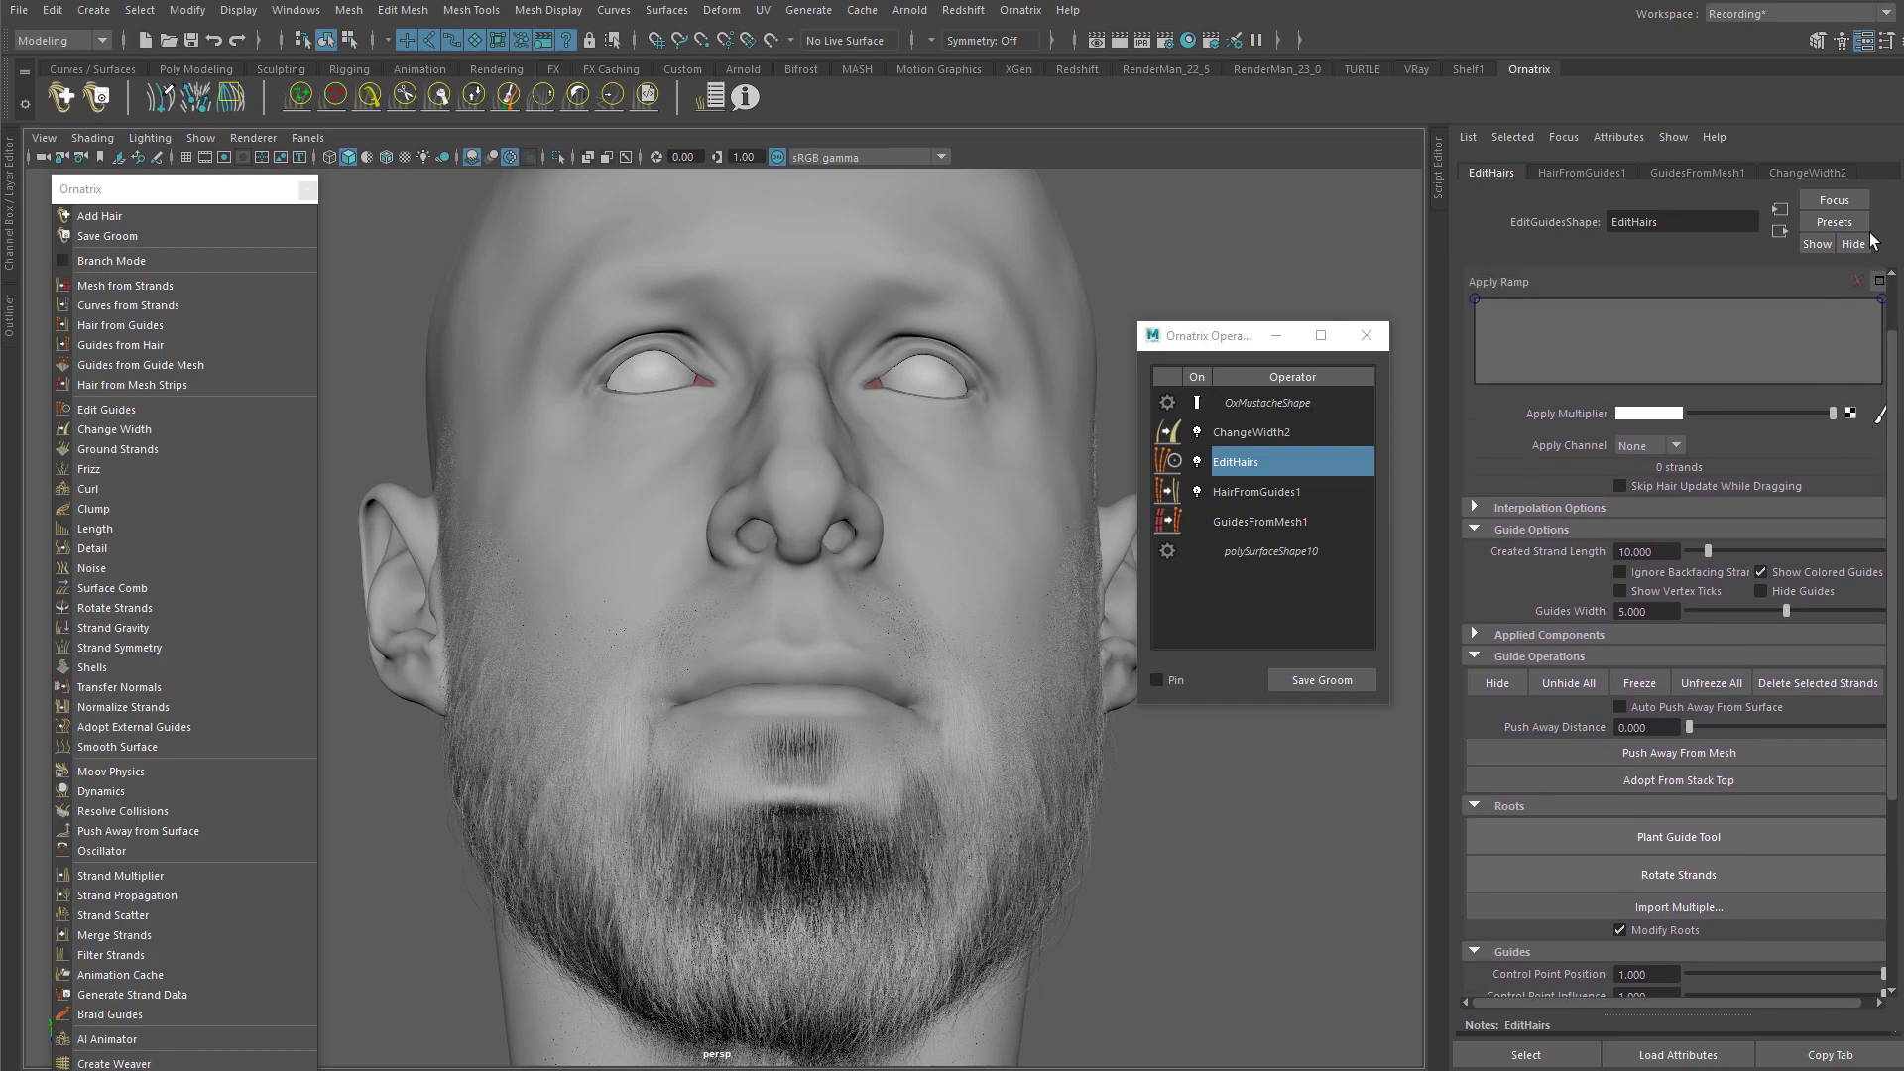
pyautogui.click(1883, 48)
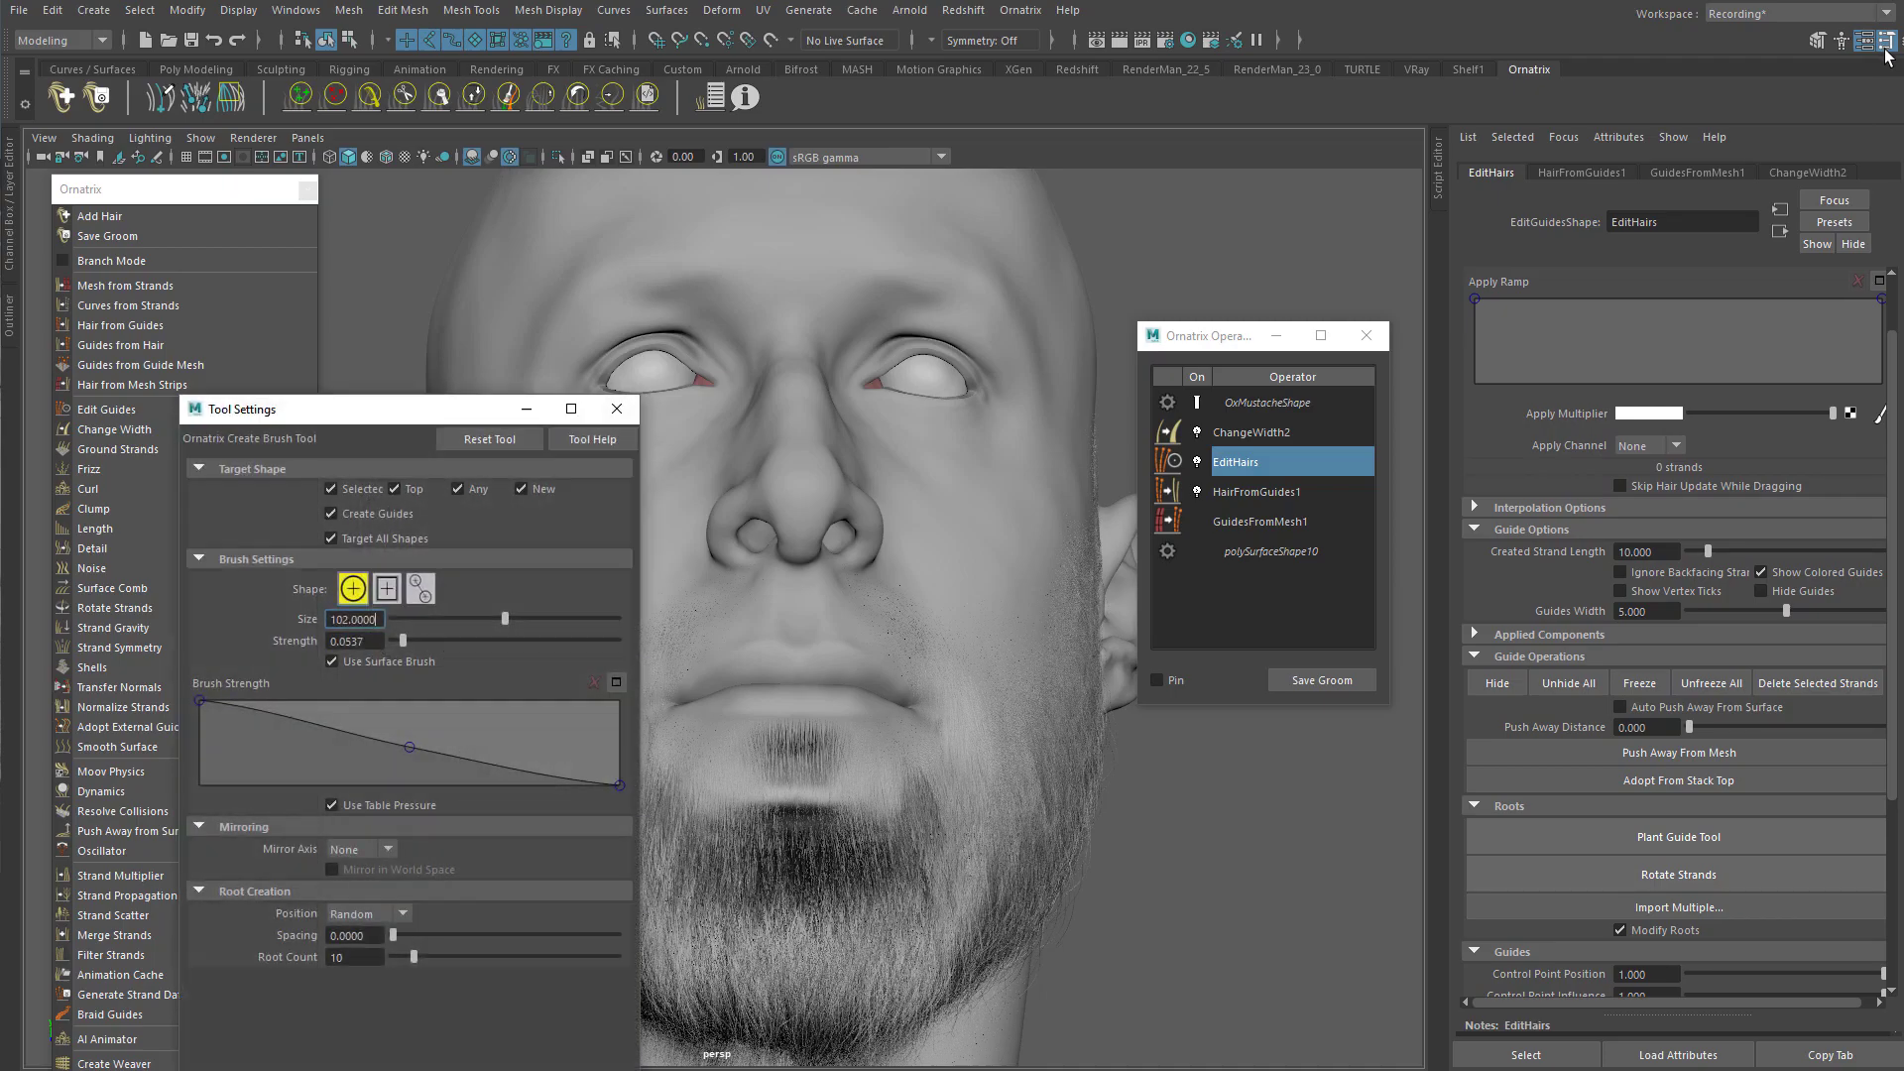
pyautogui.moveTo(395, 409); pyautogui.dragTo(897, 515)
# Step: Compare the settings of the Delete brush and other grooming brushes, and return to the Create brush
pyautogui.click(369, 98)
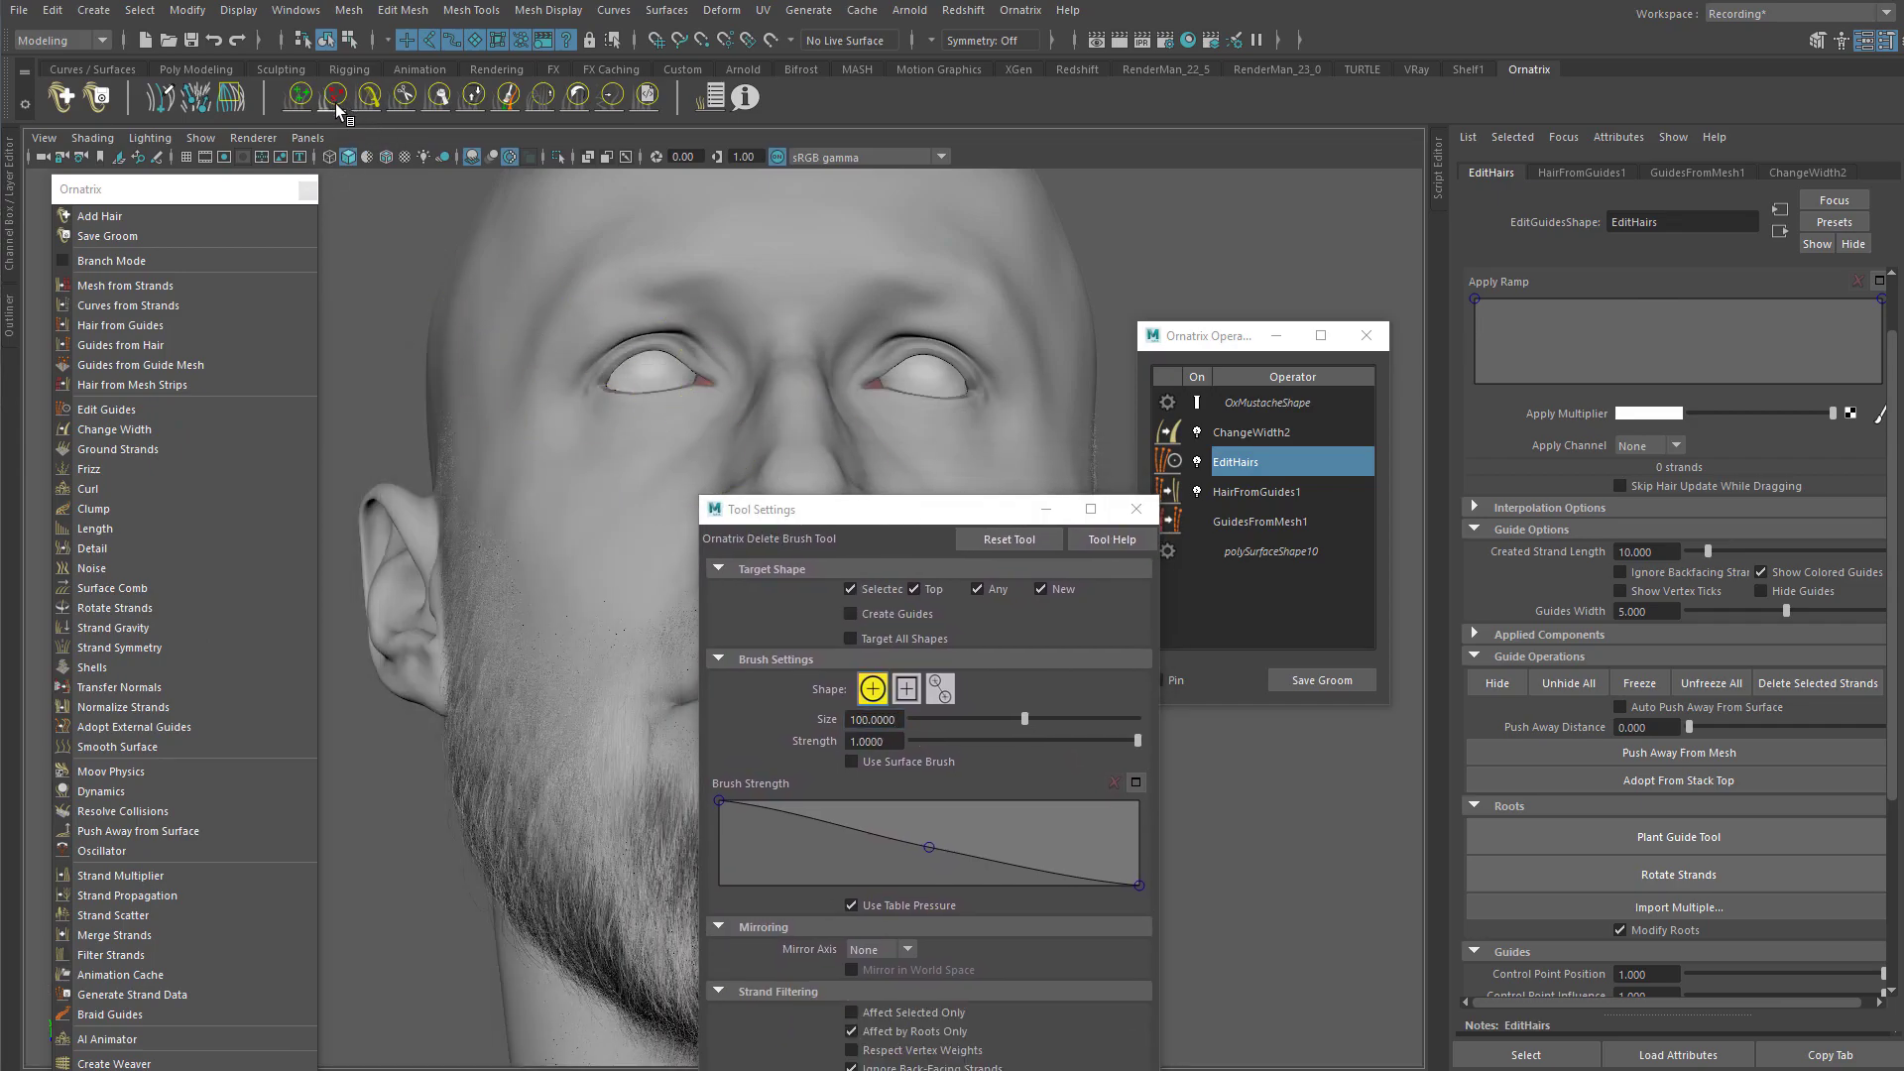
pyautogui.click(366, 101)
pyautogui.click(398, 100)
pyautogui.click(431, 100)
pyautogui.click(299, 97)
# Step: Arrange the operator stack and brush settings windows beside the face, and close the floating Ornatrix operator list
pyautogui.moveTo(860, 509); pyautogui.dragTo(829, 317)
pyautogui.moveTo(671, 307); pyautogui.dragTo(1088, 745)
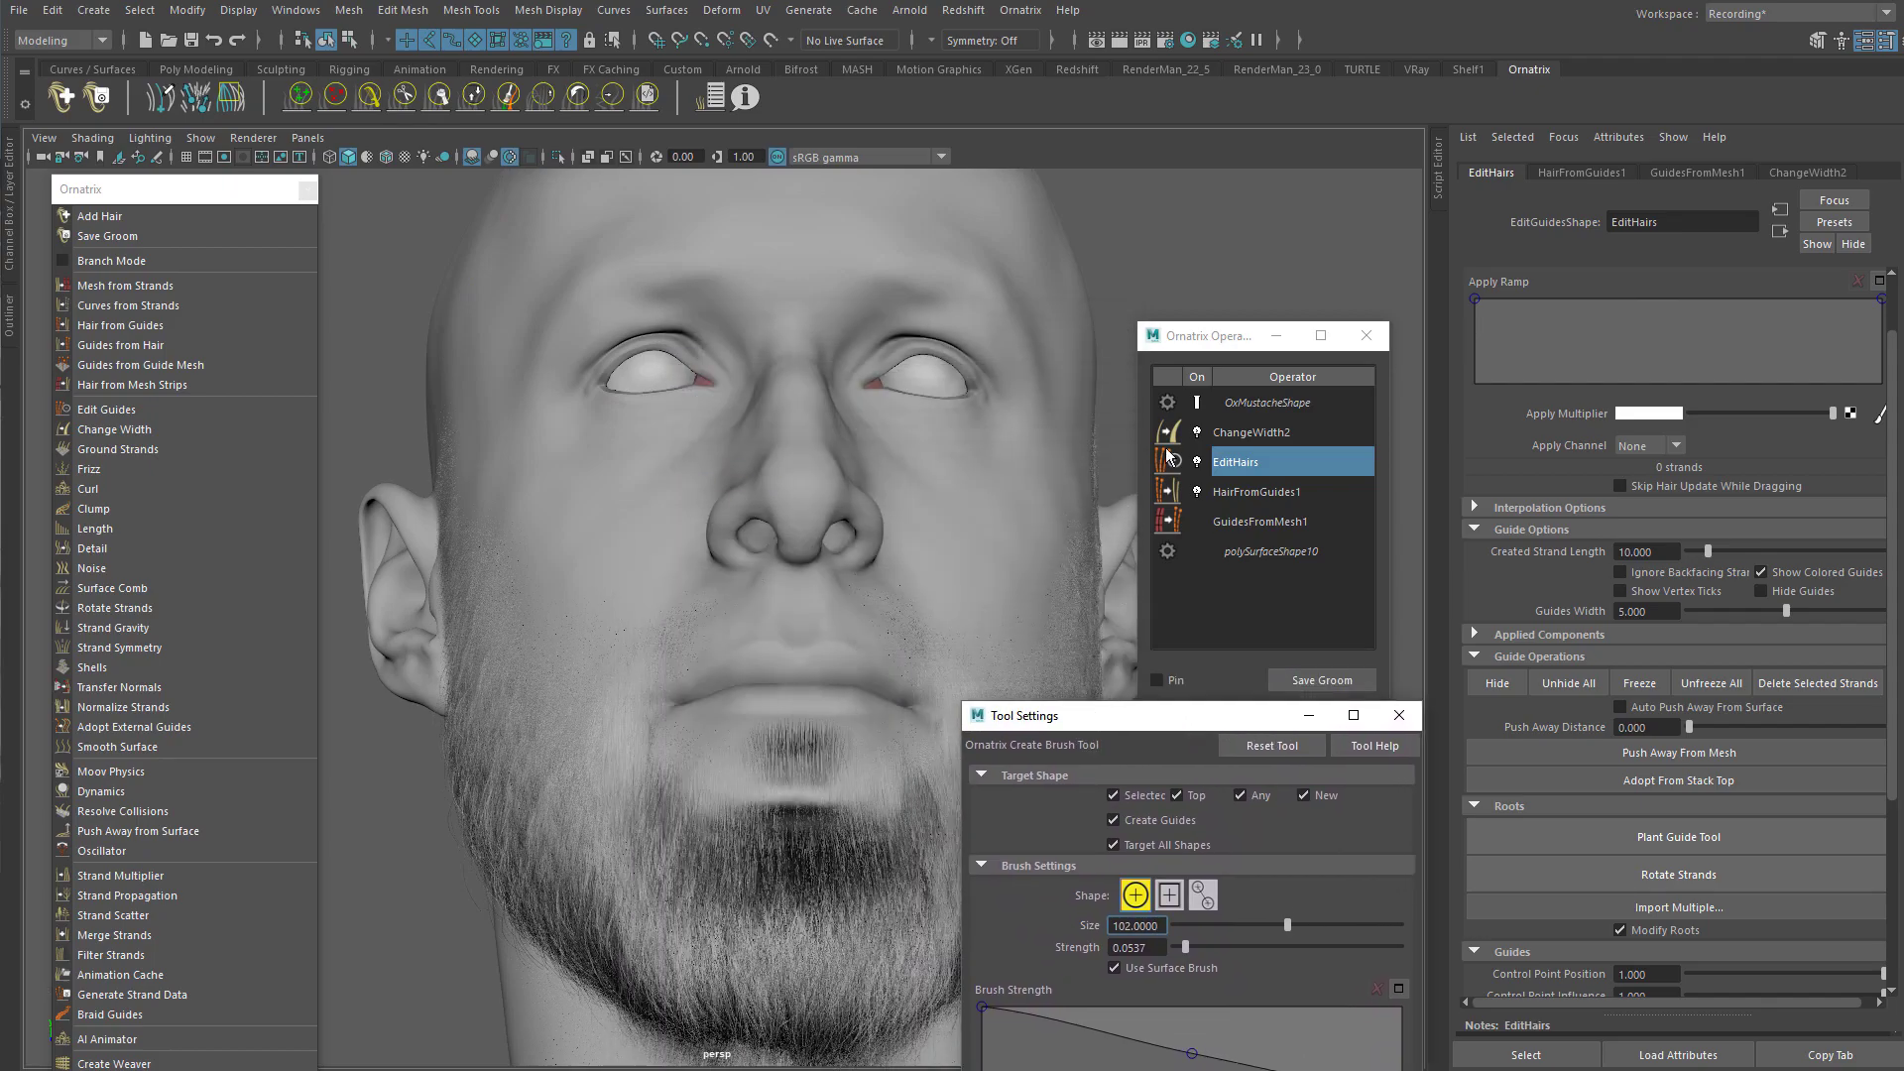
pyautogui.moveTo(1197, 345); pyautogui.dragTo(1215, 229)
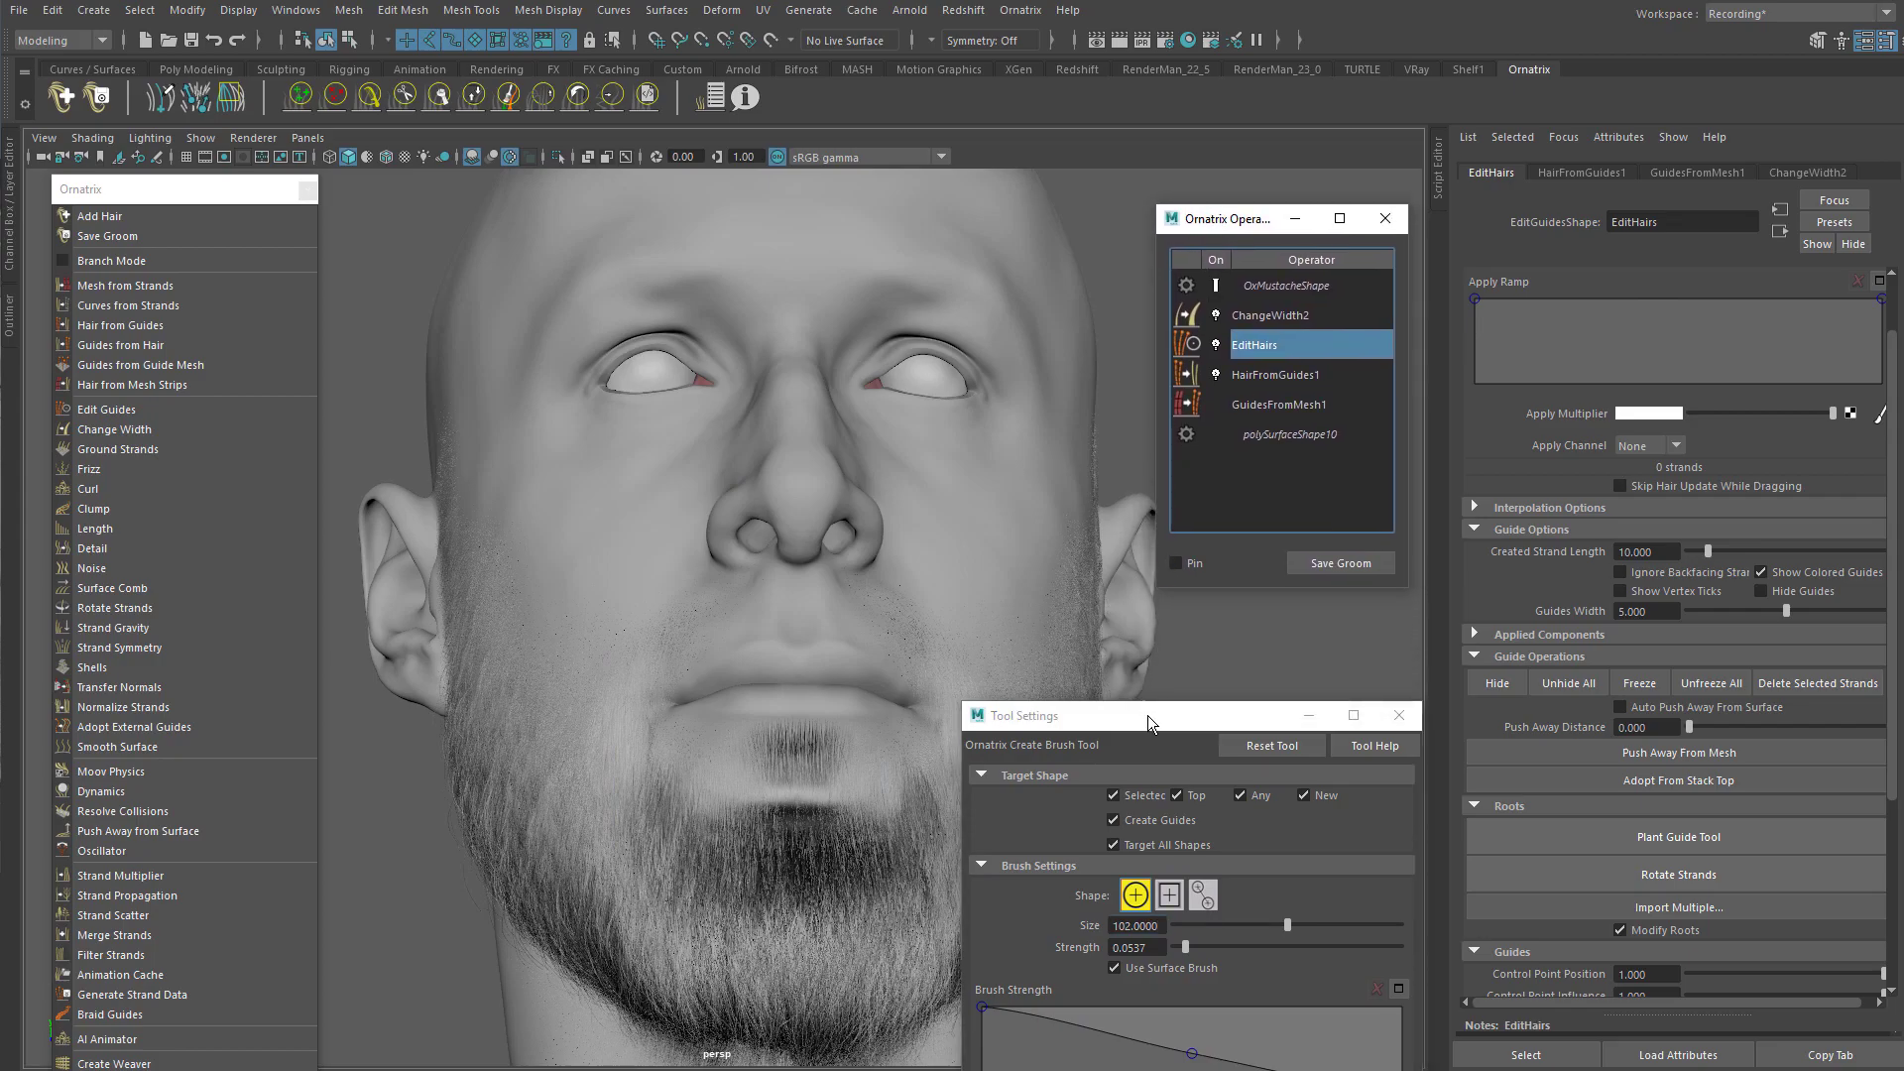
pyautogui.moveTo(1141, 708)
pyautogui.mouseDown()
pyautogui.moveTo(991, 587)
pyautogui.moveTo(502, 519)
pyautogui.moveTo(583, 426)
pyautogui.moveTo(514, 413)
pyautogui.mouseUp()
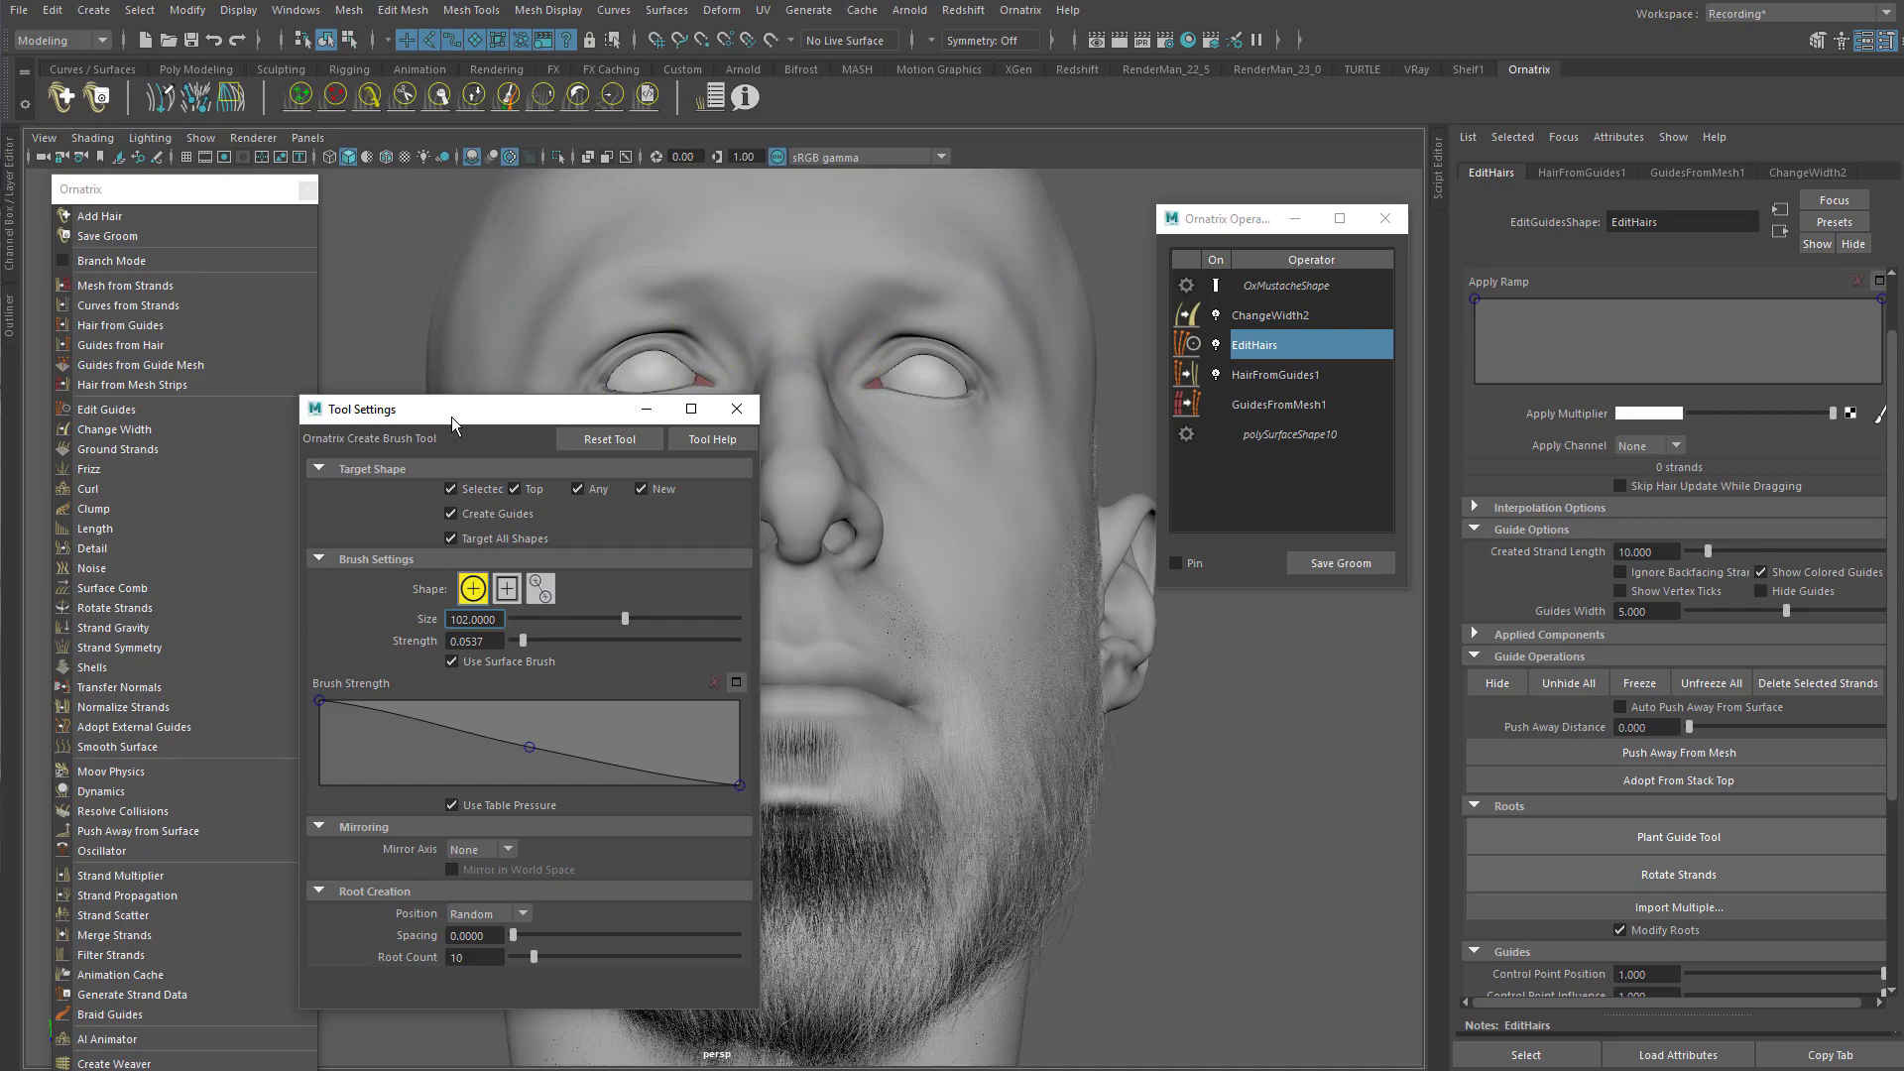
pyautogui.moveTo(501, 405); pyautogui.dragTo(956, 478)
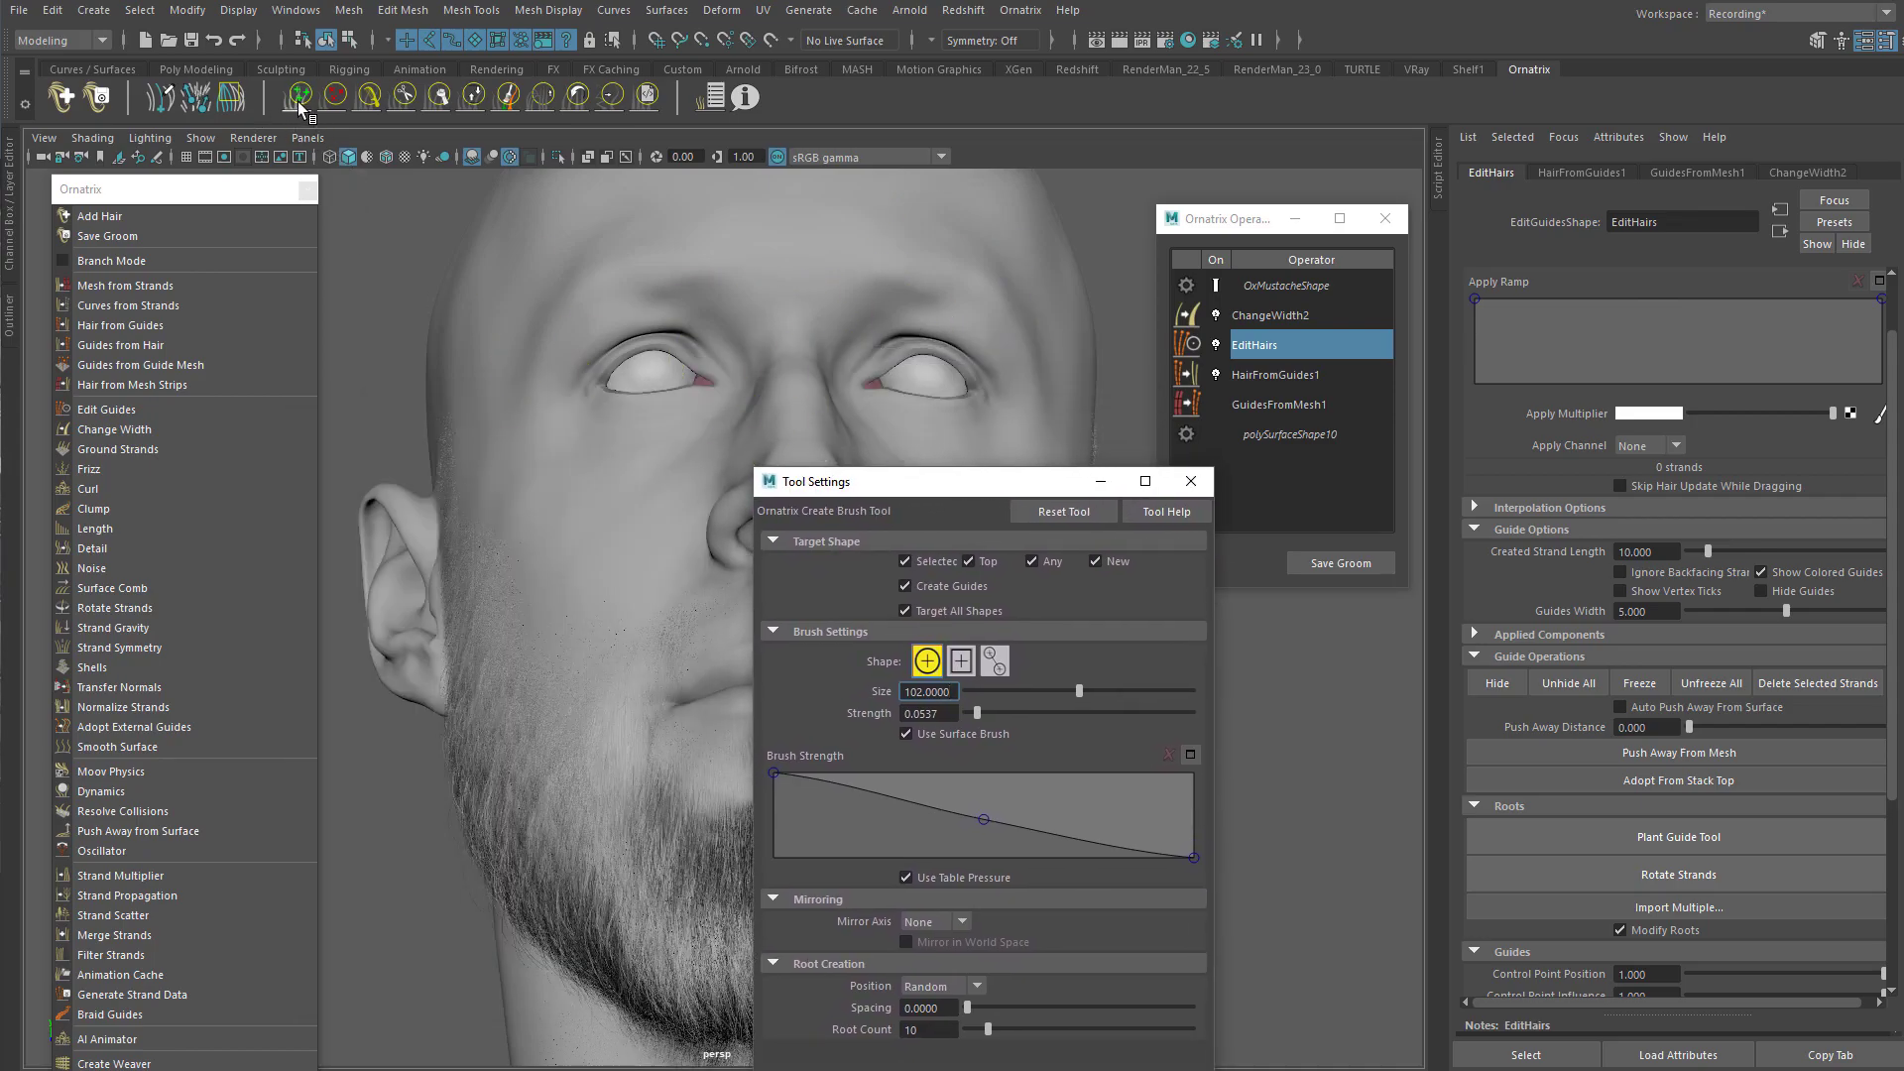
pyautogui.click(307, 190)
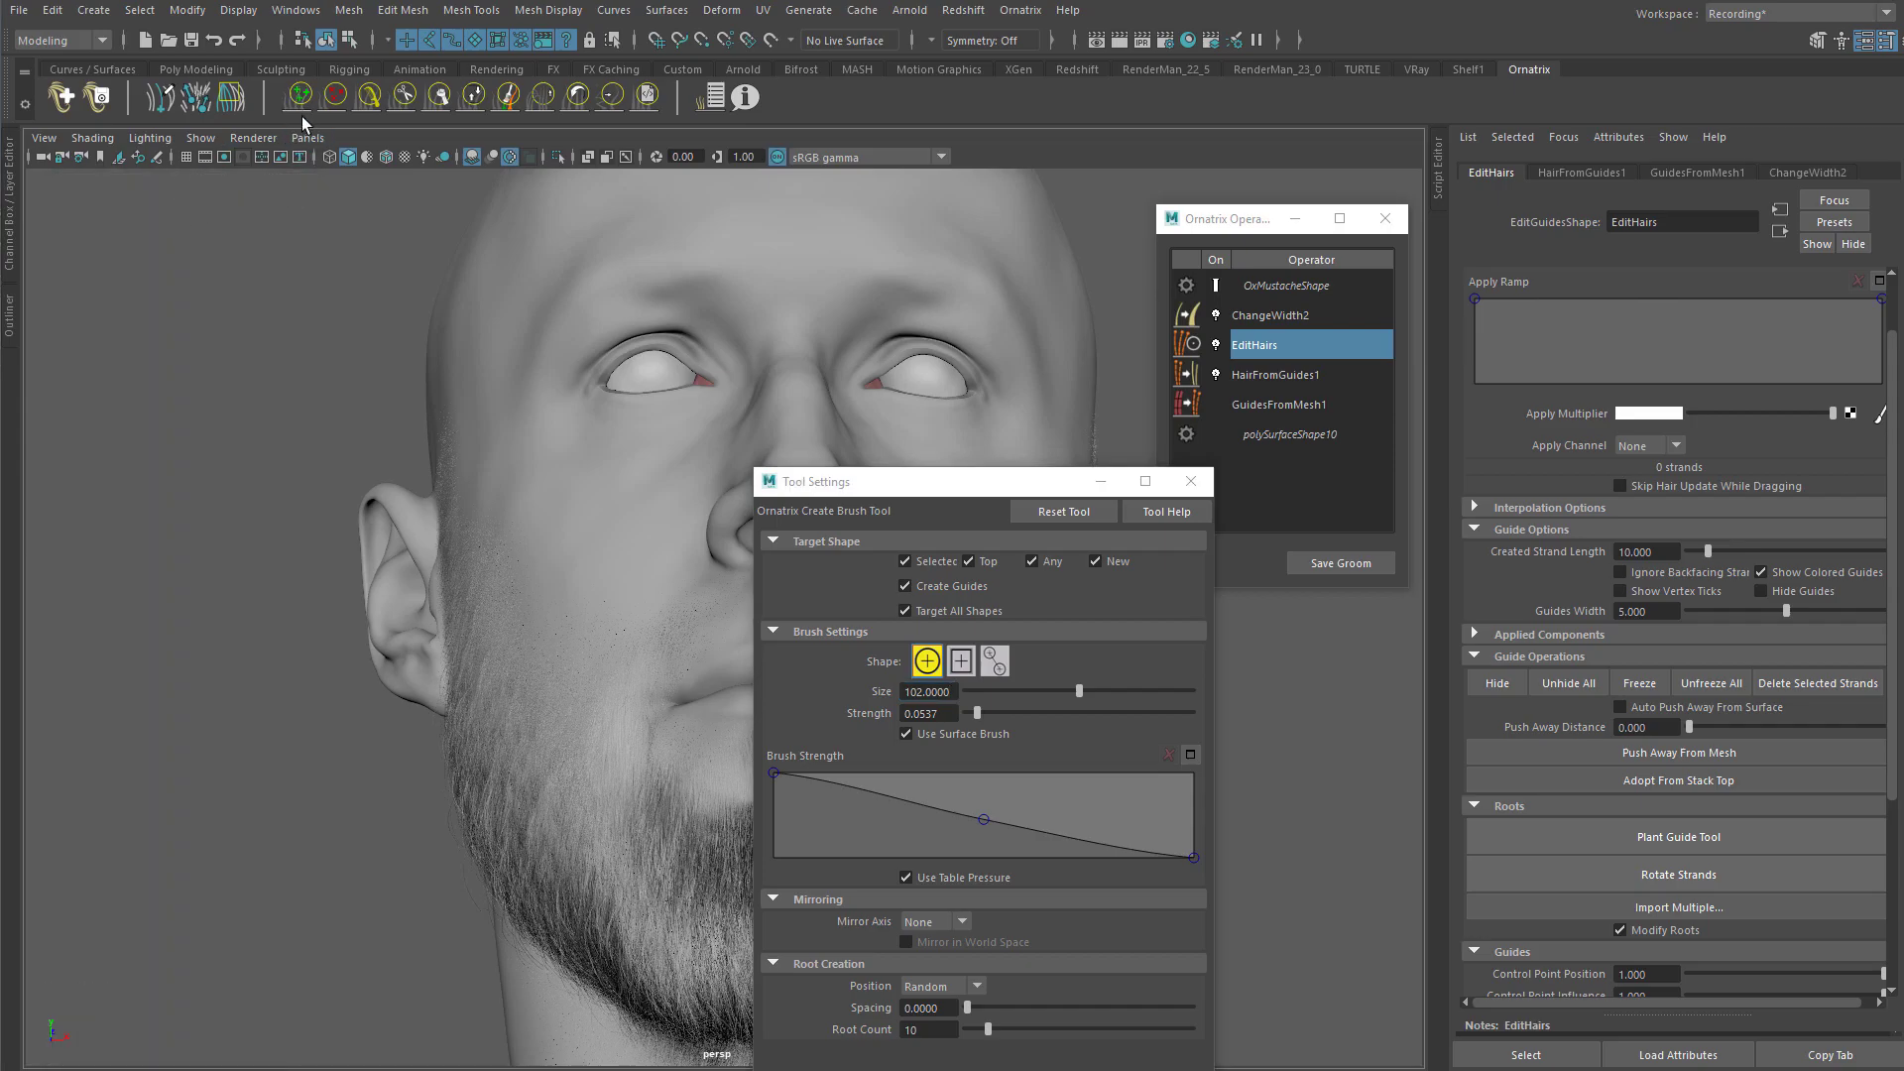
pyautogui.moveTo(944, 483); pyautogui.dragTo(241, 355)
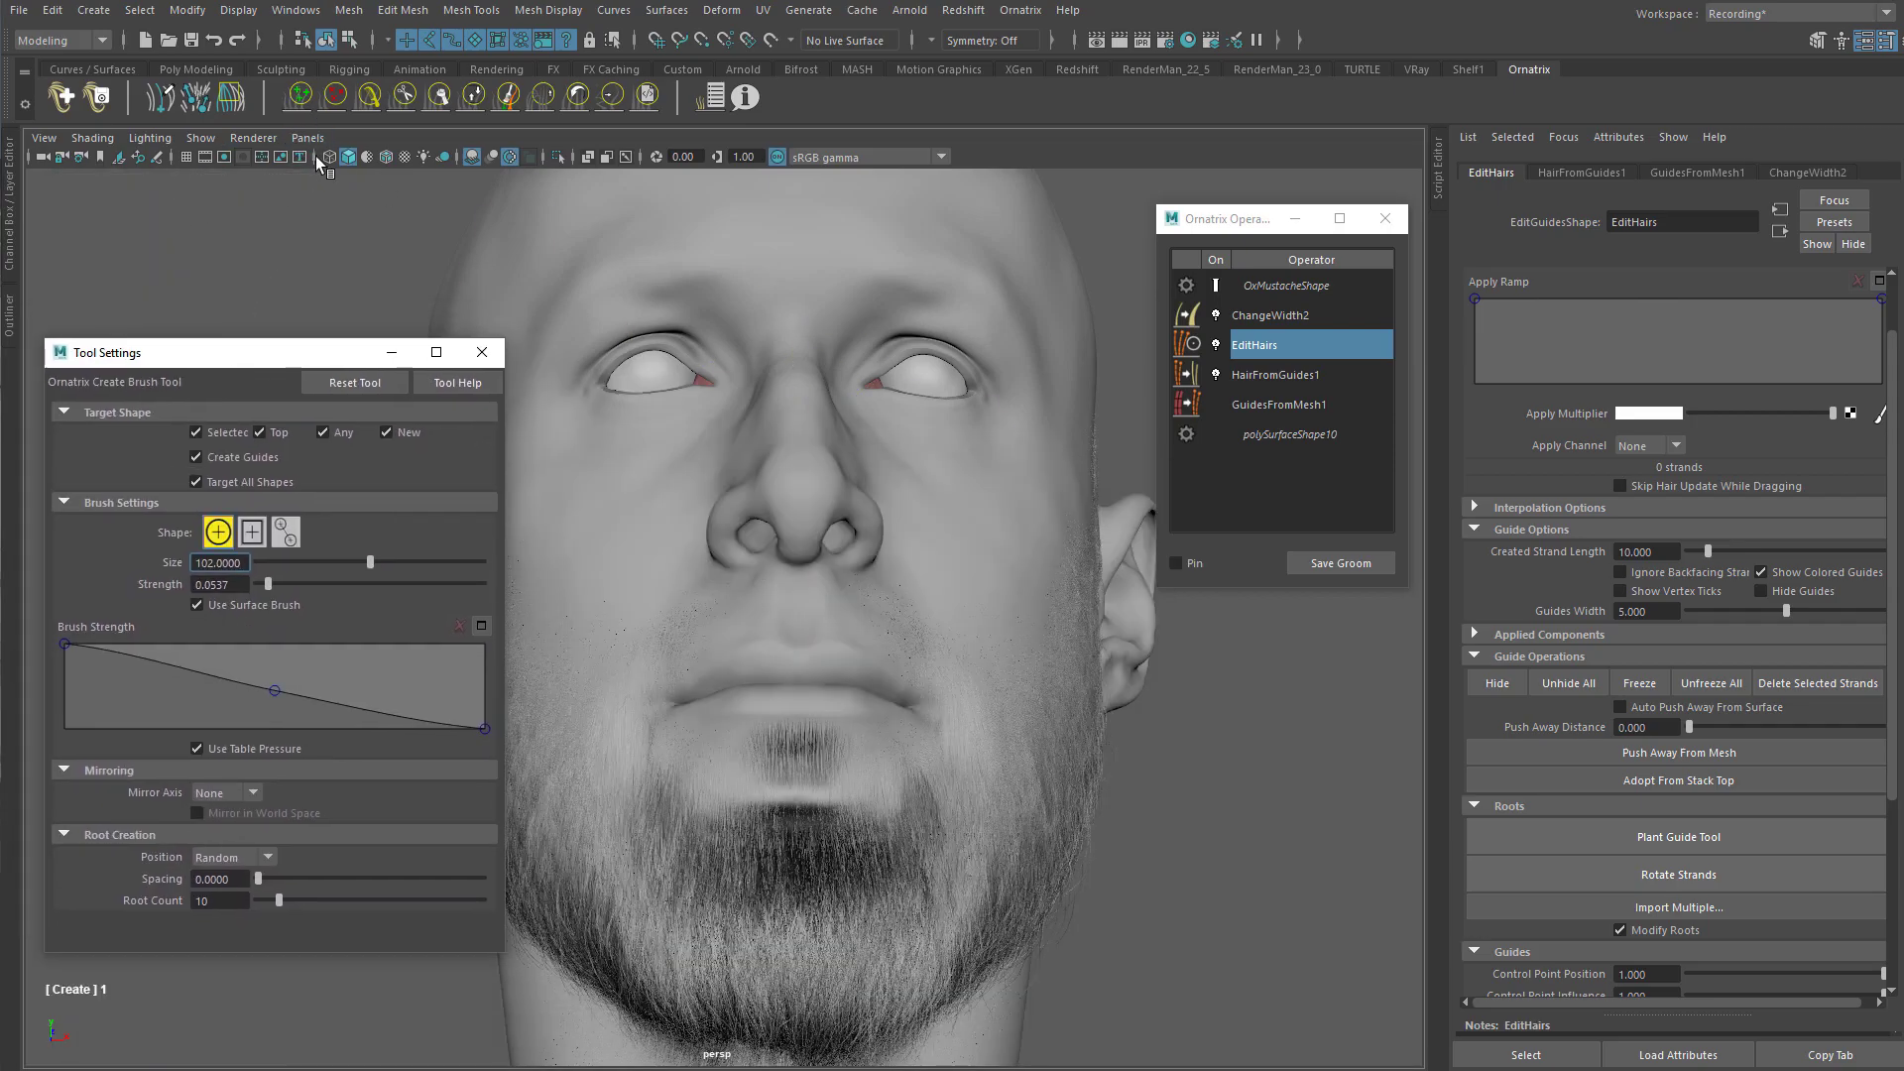
# Step: Activate the Ornatrix Create brush over the upper lip and set its size to 68 and strength to 0.1959
pyautogui.click(297, 98)
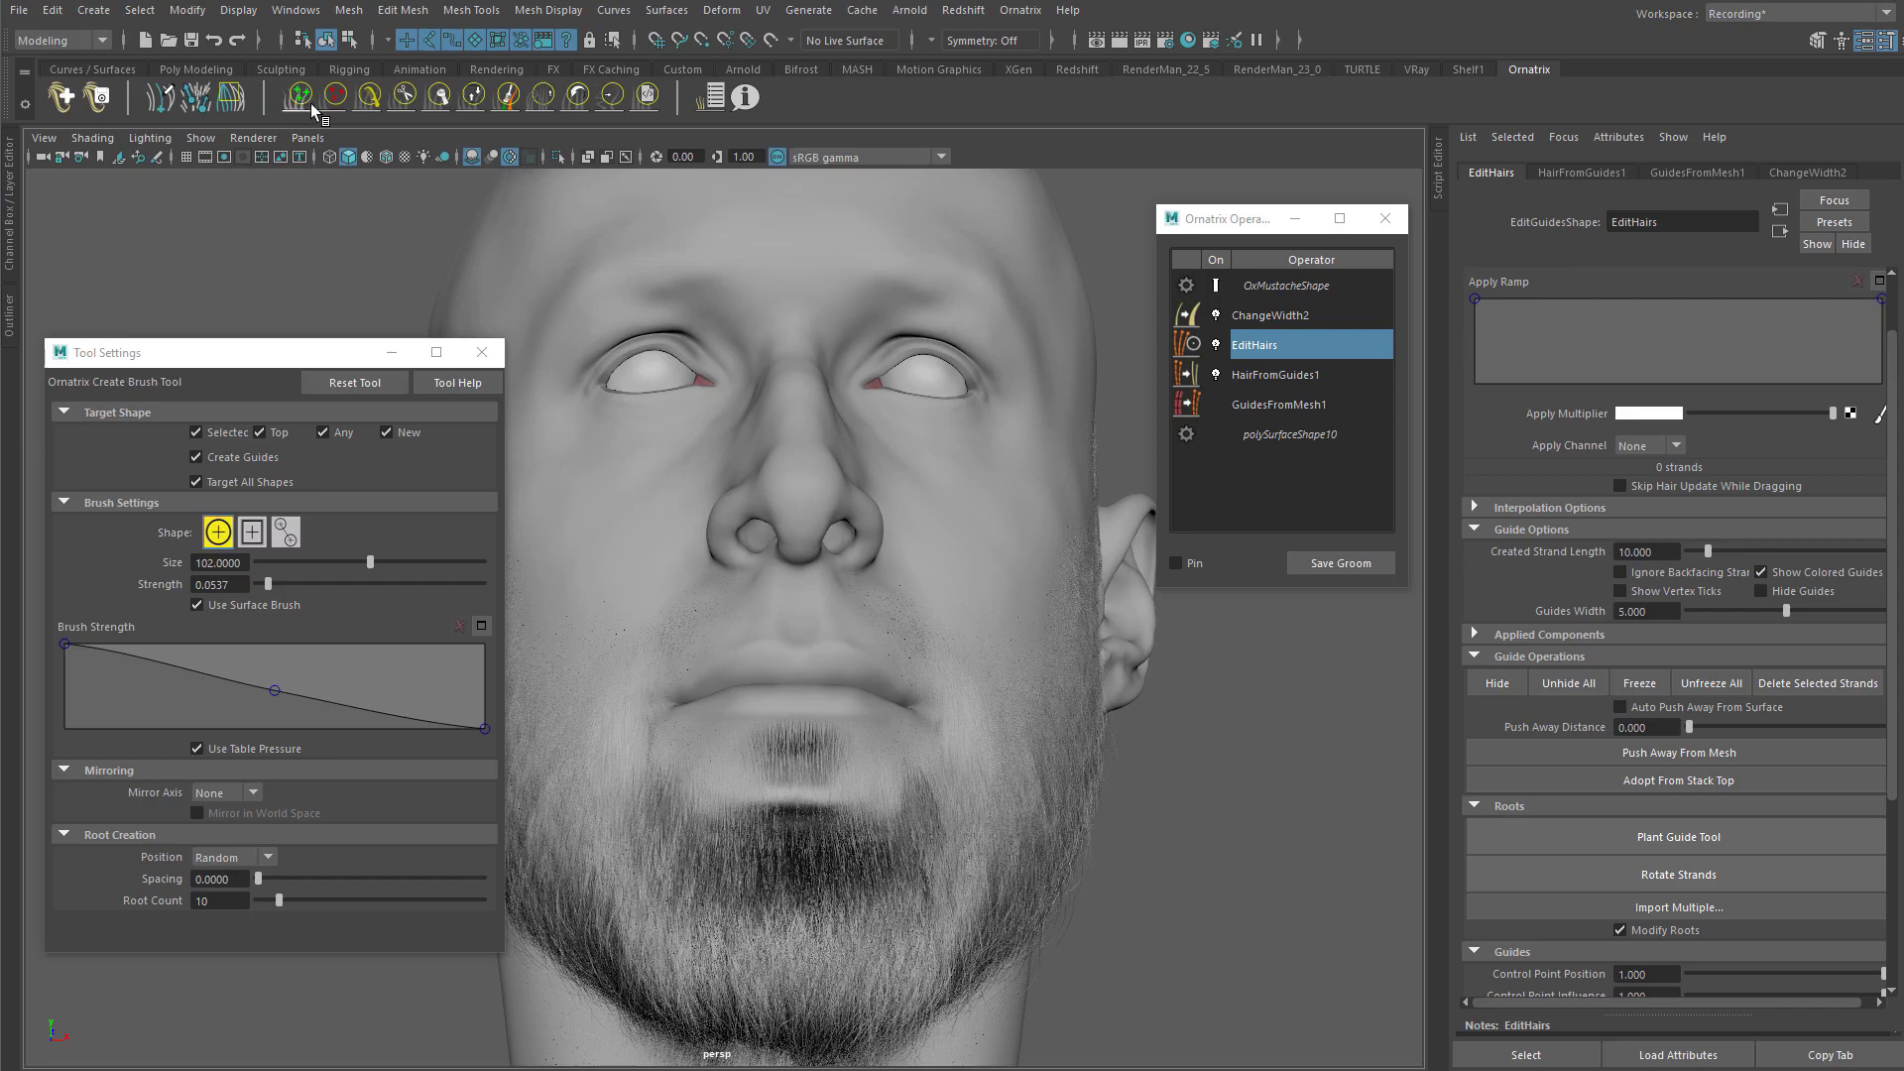
pyautogui.keyDown('alt'); pyautogui.moveTo(742, 488); pyautogui.dragTo(778, 450, button='middle'); pyautogui.keyUp('alt')
pyautogui.keyDown('alt'); pyautogui.moveTo(778, 450); pyautogui.dragTo(859, 542, button='right'); pyautogui.keyUp('alt')
pyautogui.moveTo(859, 542)
pyautogui.keyDown('alt'); pyautogui.mouseDown()
pyautogui.moveTo(875, 556)
pyautogui.moveTo(751, 526)
pyautogui.moveTo(746, 543)
pyautogui.moveTo(769, 539)
pyautogui.mouseUp(); pyautogui.keyUp('alt')
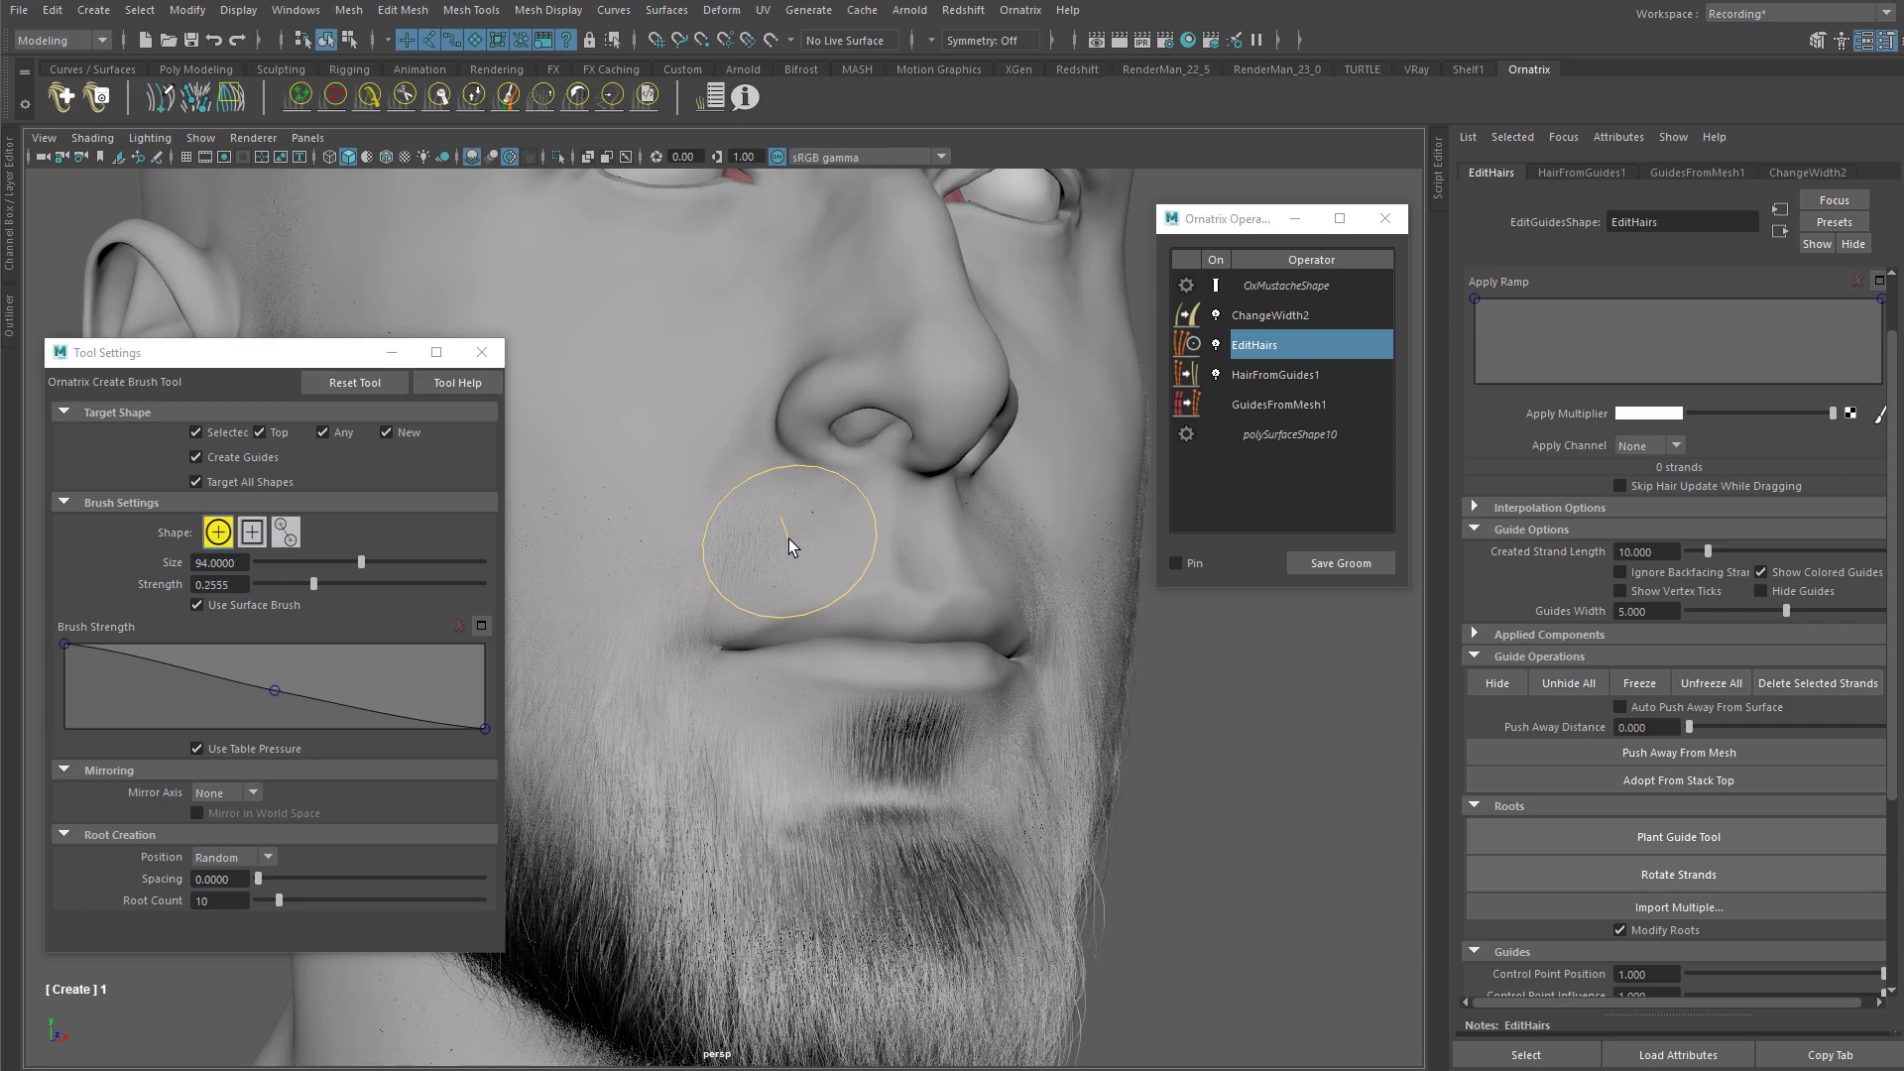
pyautogui.moveTo(841, 532); pyautogui.dragTo(797, 538)
pyautogui.moveTo(841, 540); pyautogui.dragTo(839, 537)
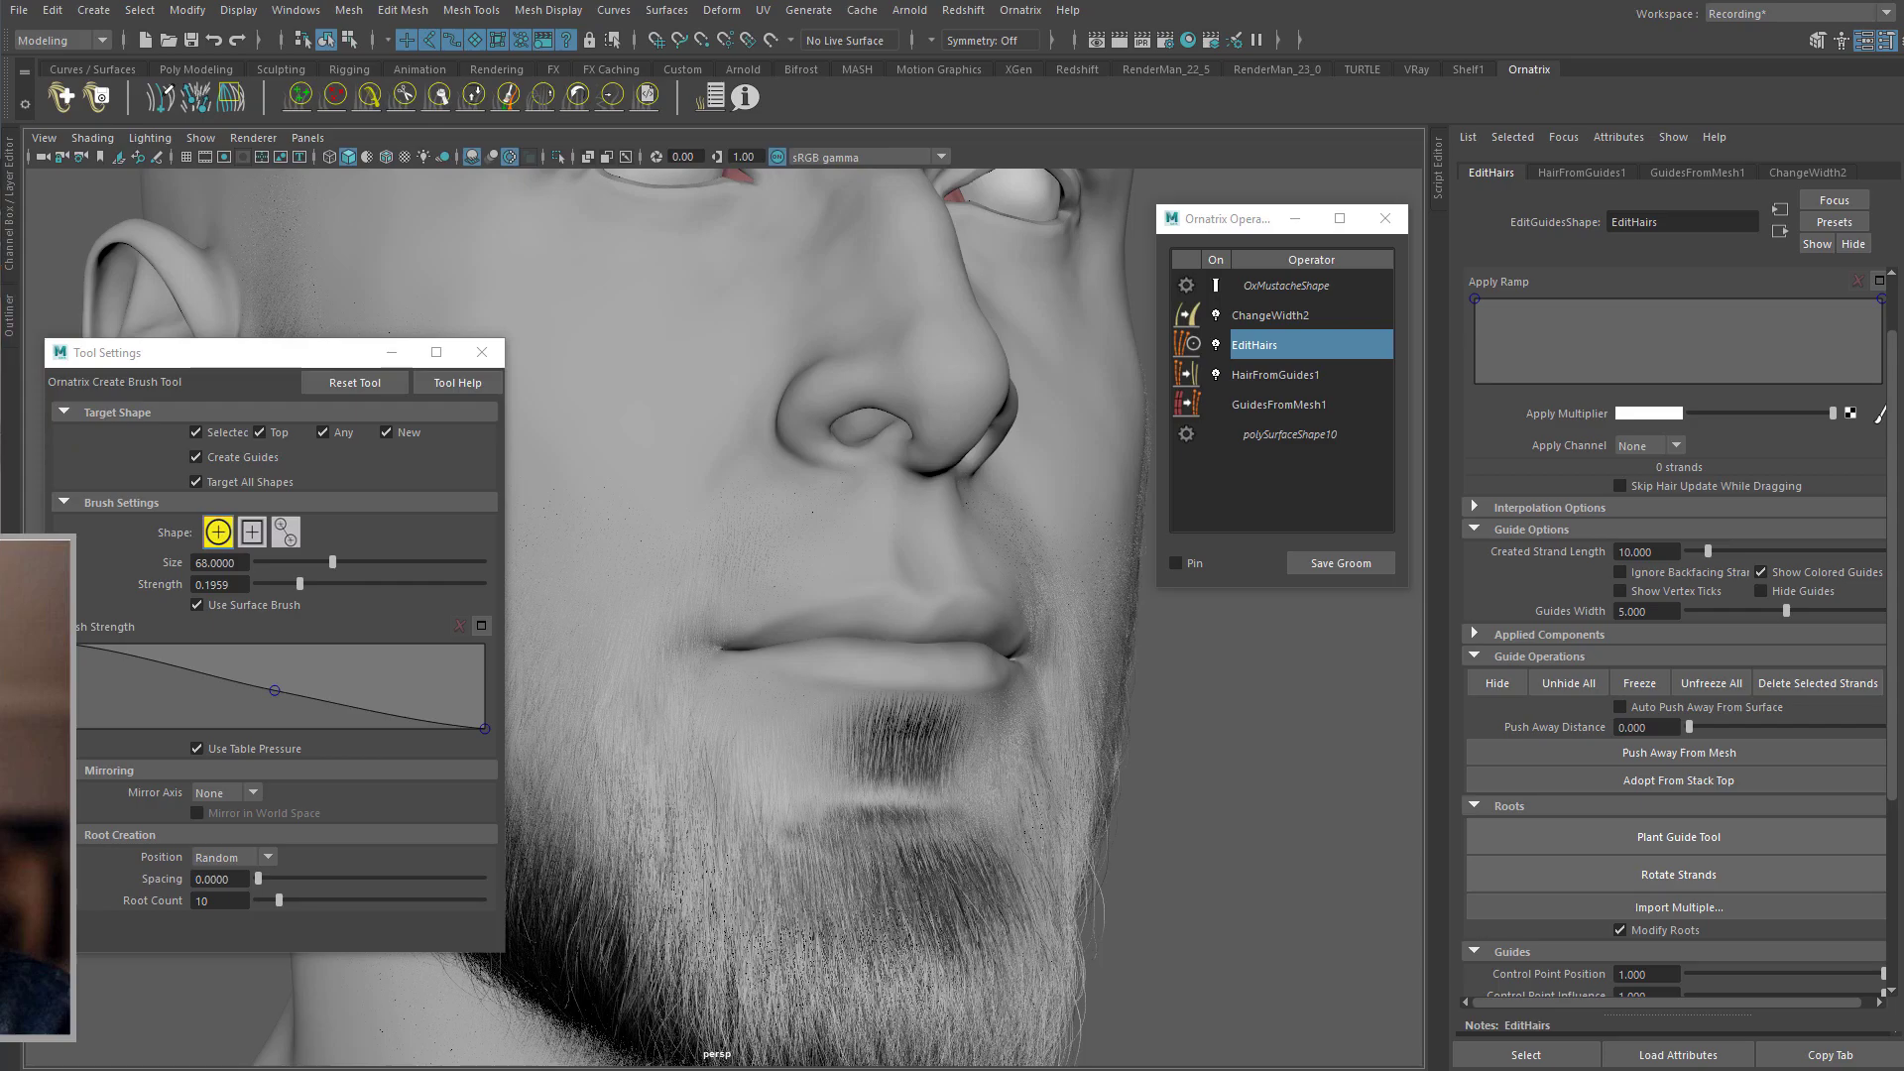
# Step: Try to plant hairs on one side of the upper lip with the Create brush and dismiss the Ornatrix error
pyautogui.keyDown('alt'); pyautogui.moveTo(744, 555); pyautogui.dragTo(808, 531, button='middle'); pyautogui.keyUp('alt')
pyautogui.keyDown('alt'); pyautogui.moveTo(807, 531); pyautogui.dragTo(935, 480, button='right'); pyautogui.keyUp('alt')
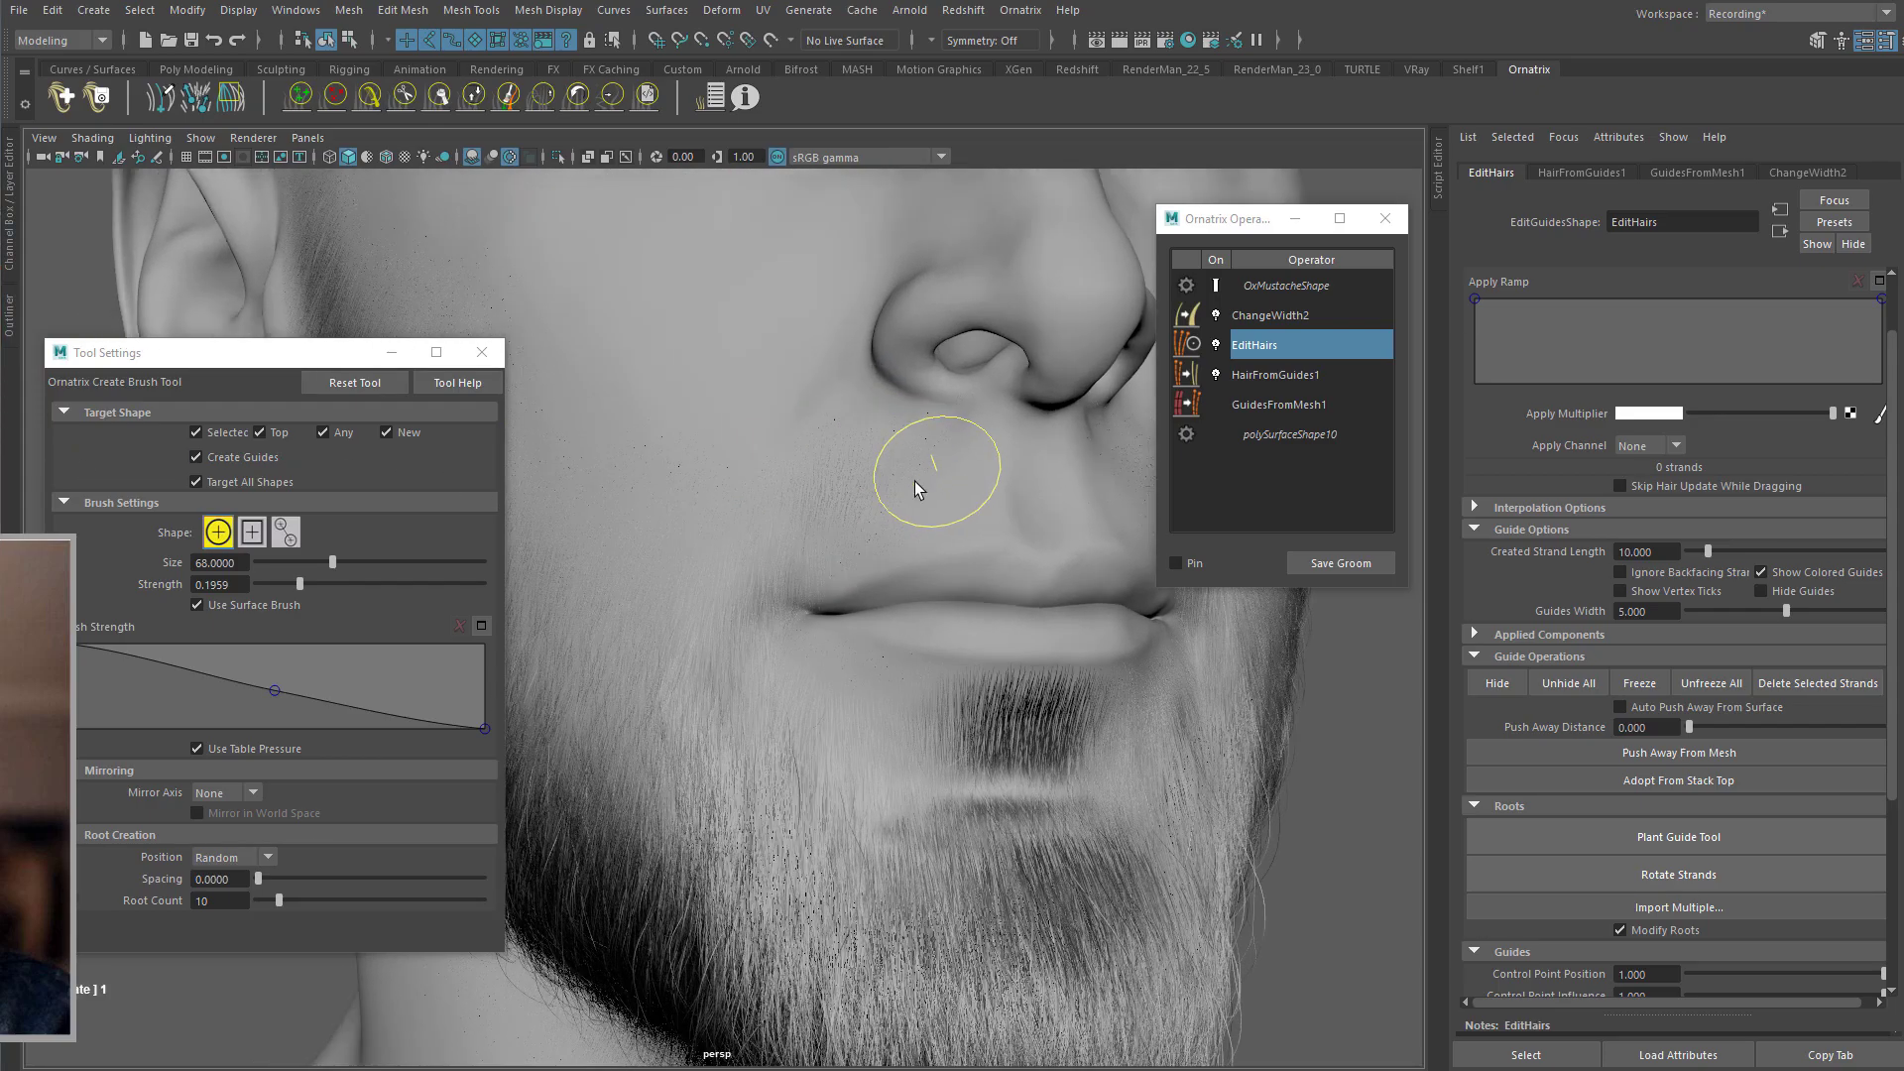
pyautogui.keyDown('alt'); pyautogui.moveTo(803, 515); pyautogui.dragTo(793, 533, button='middle'); pyautogui.keyUp('alt')
pyautogui.keyDown('alt'); pyautogui.moveTo(753, 466); pyautogui.dragTo(859, 565); pyautogui.keyUp('alt')
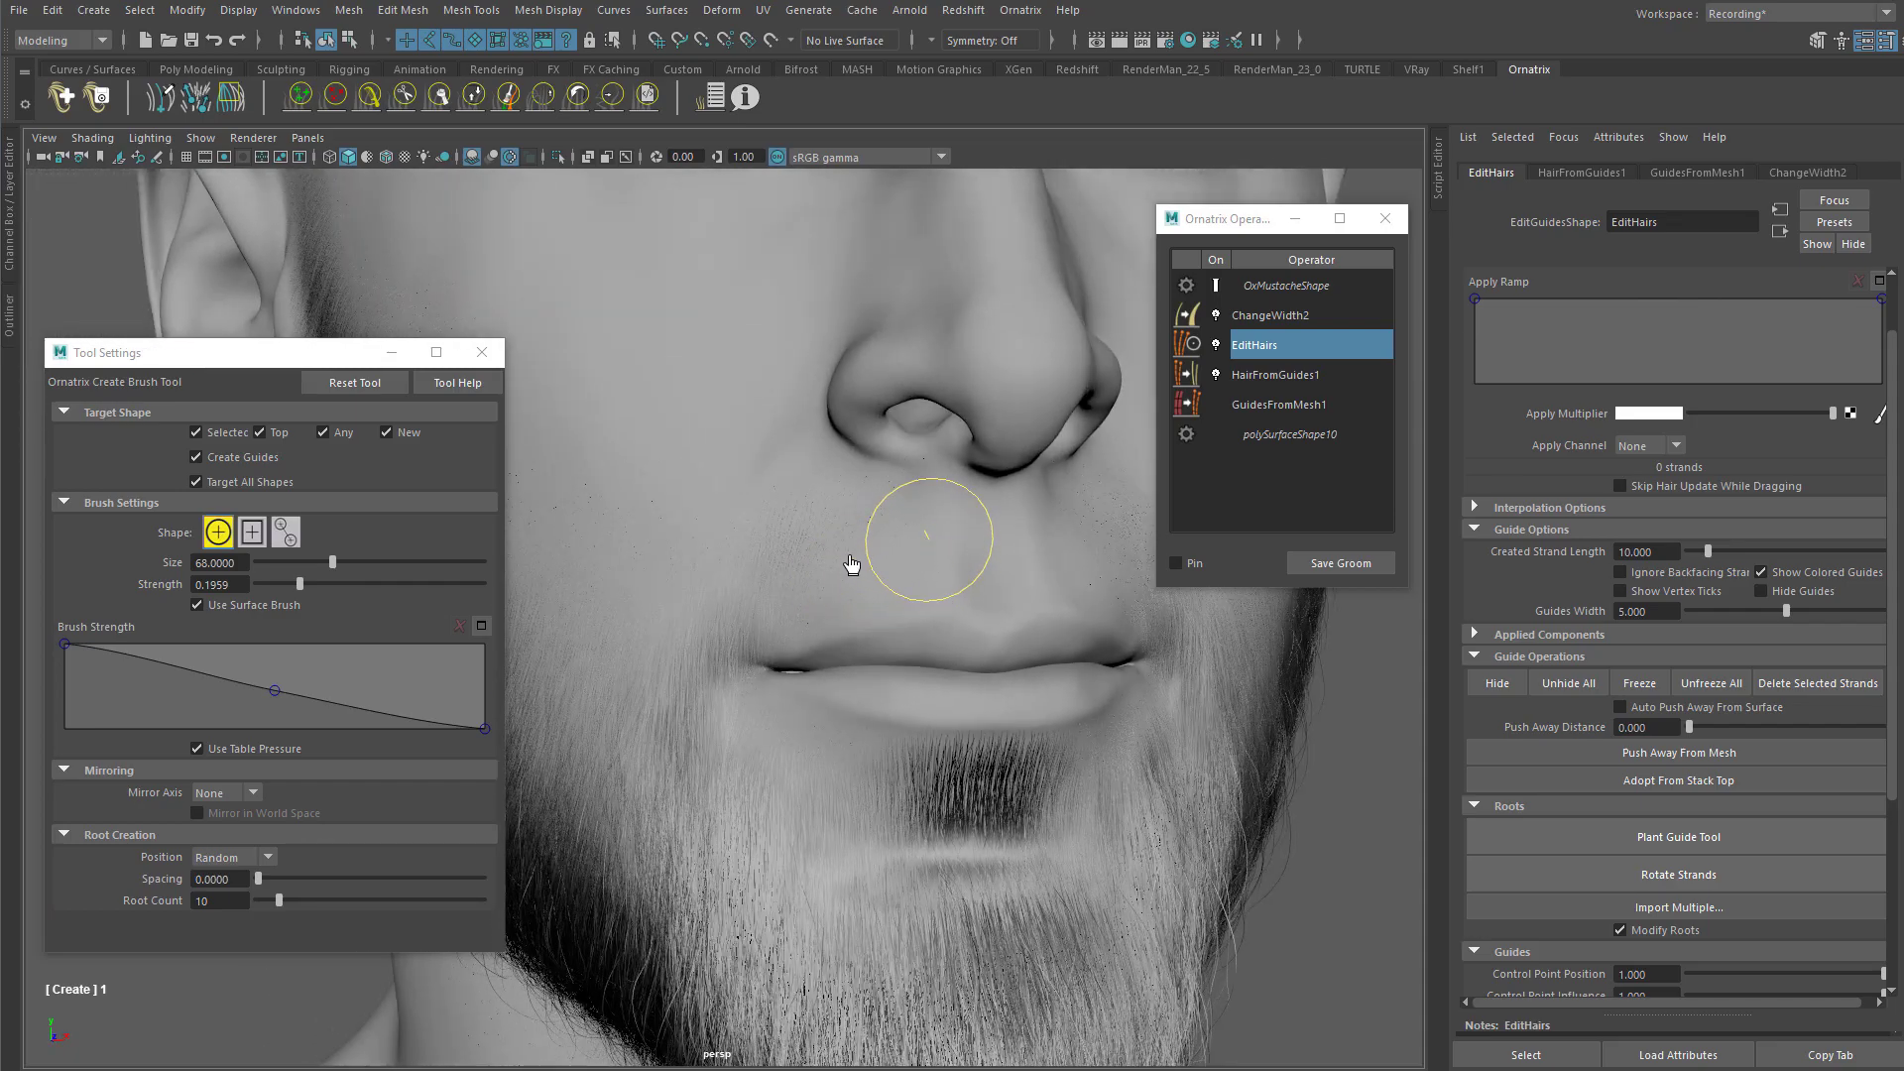
pyautogui.click(911, 544)
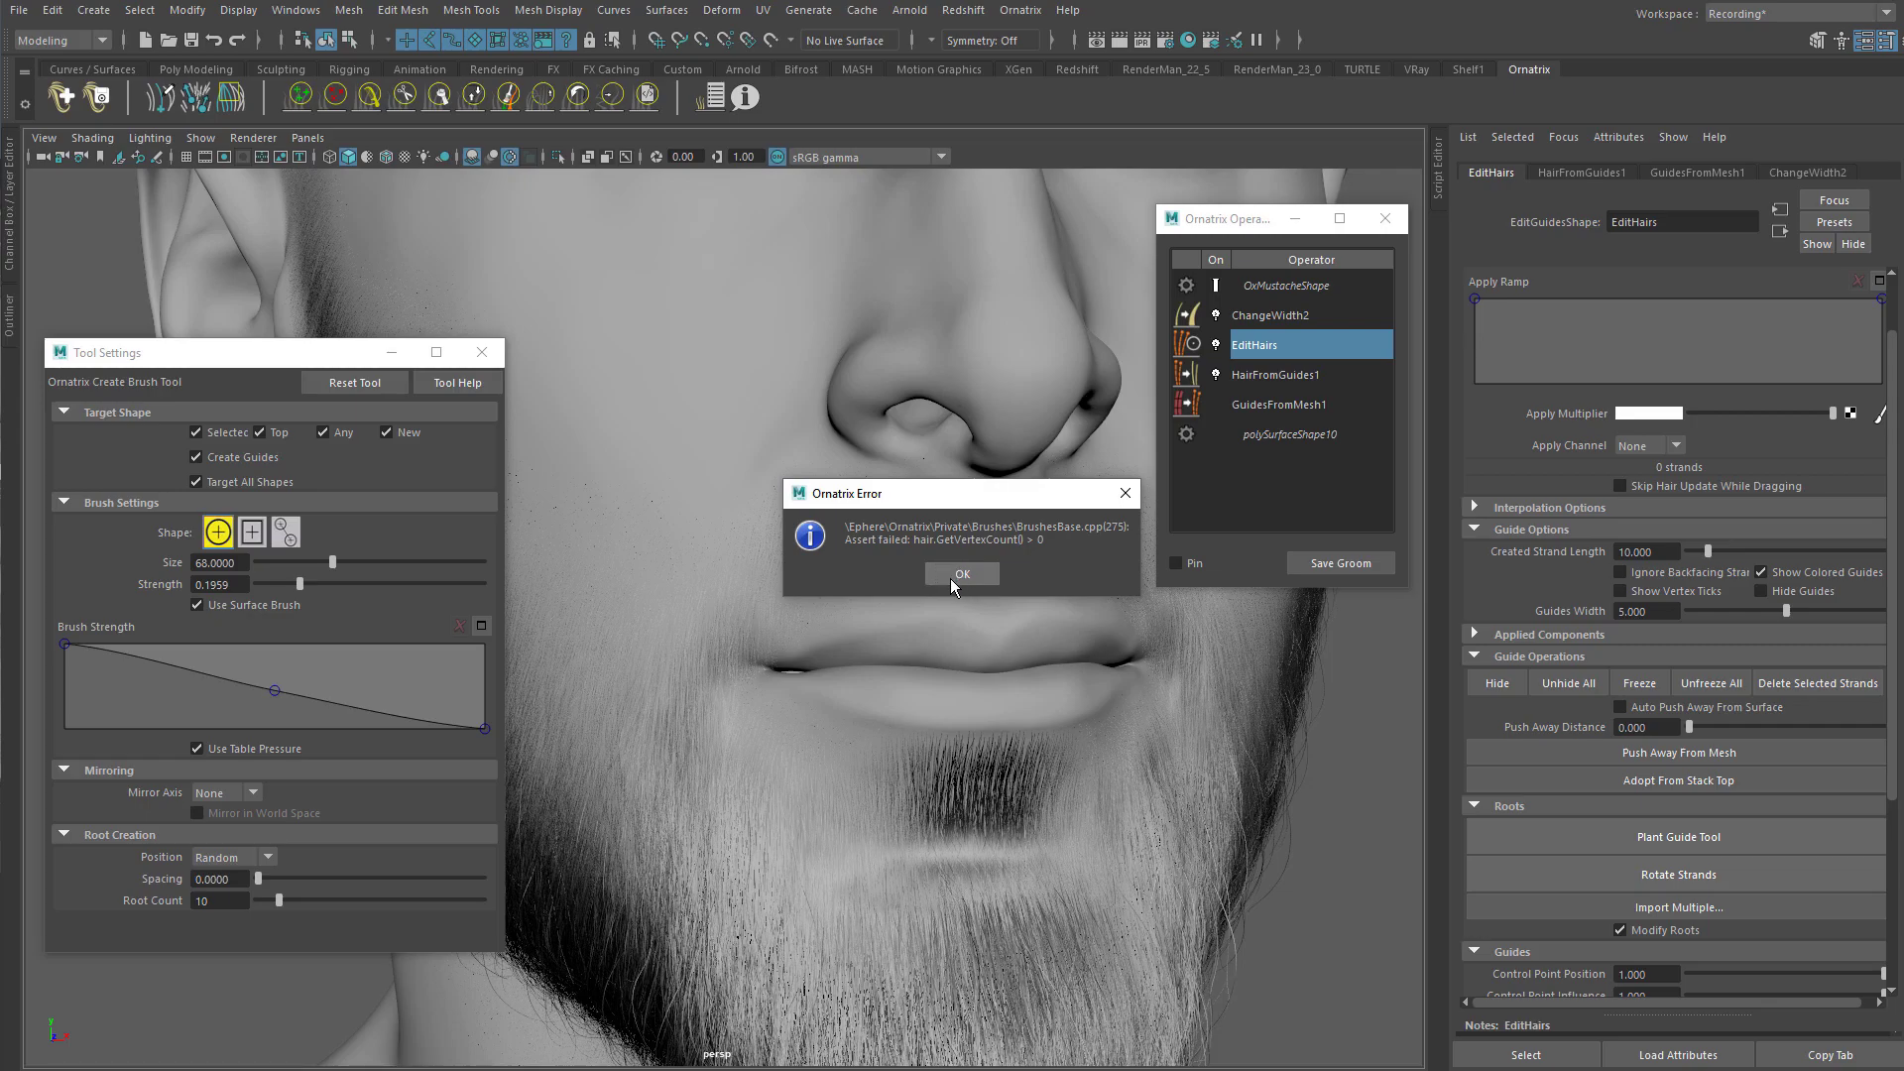
pyautogui.click(957, 574)
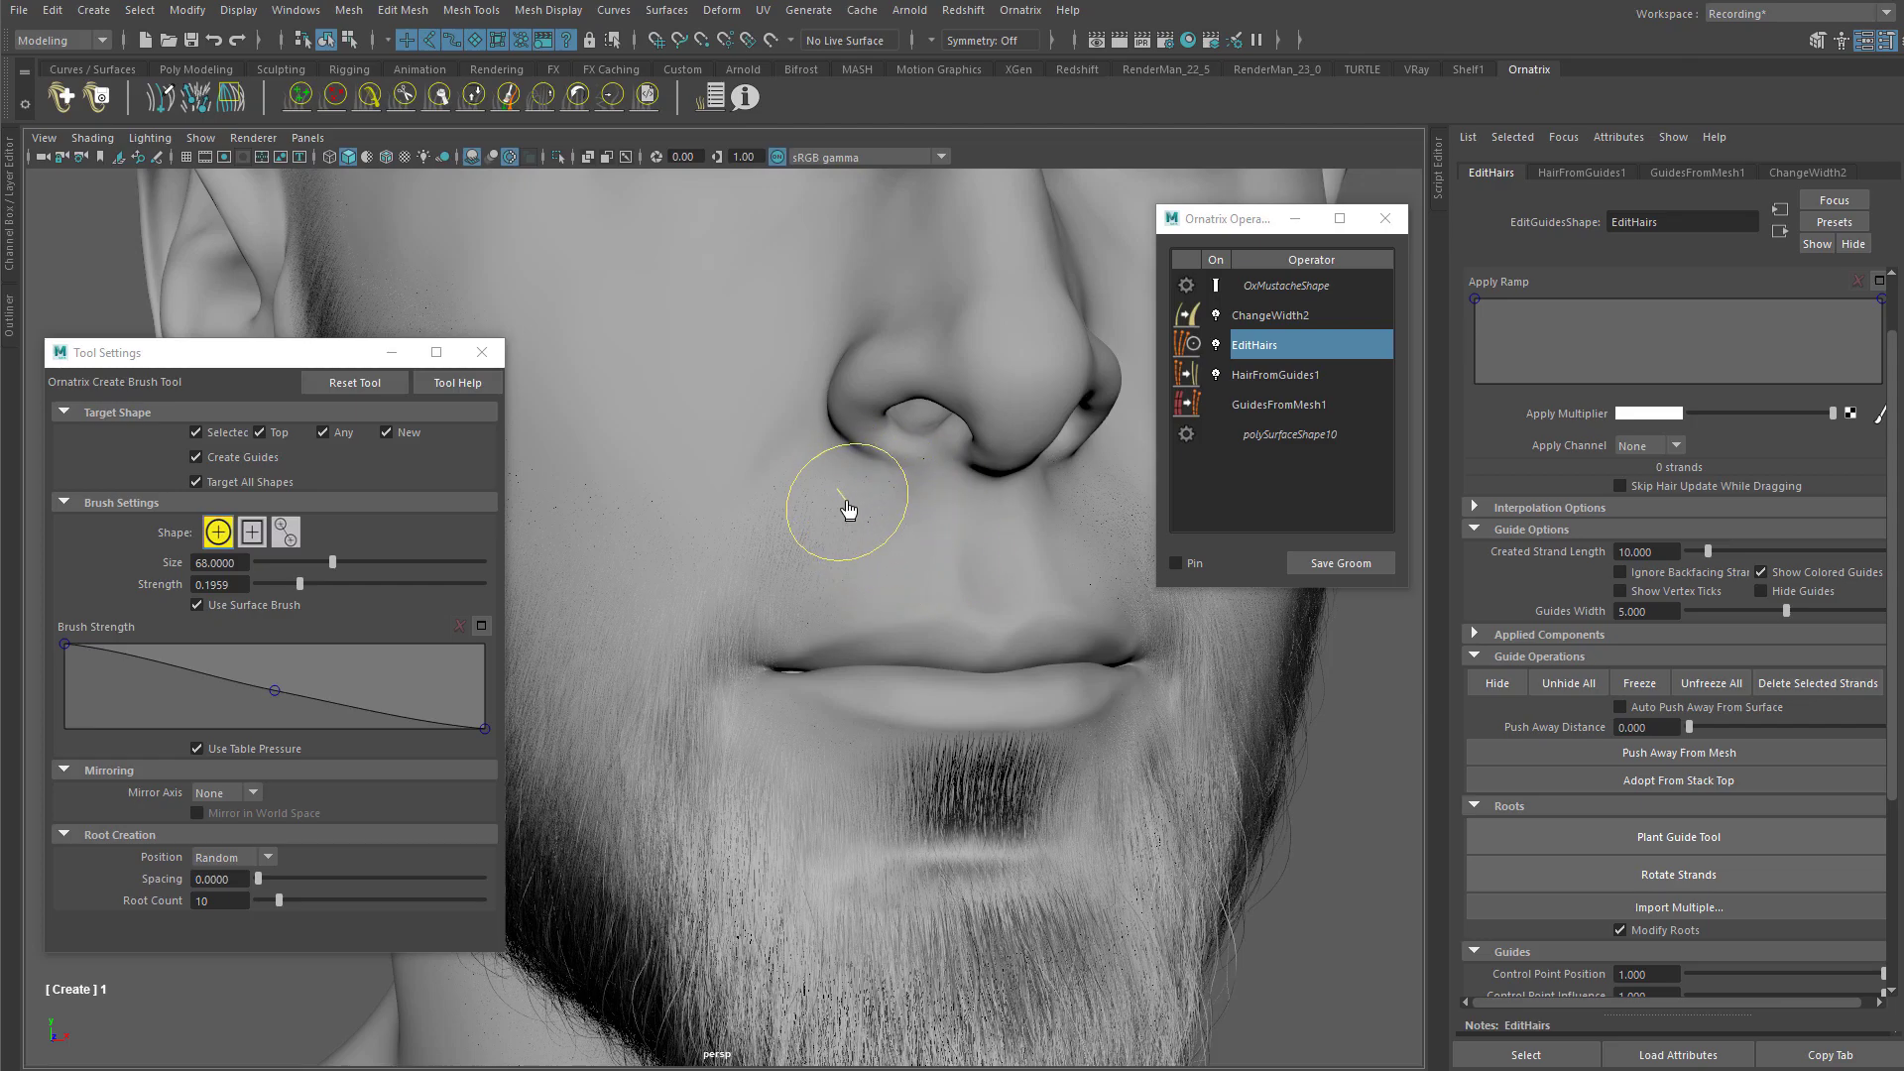
# Step: Plant a dense patch of hairs from below the nostril to the mouth corner with the Create brush
pyautogui.click(896, 555)
pyautogui.moveTo(905, 523)
pyautogui.keyDown('alt'); pyautogui.mouseDown()
pyautogui.moveTo(894, 497)
pyautogui.moveTo(872, 549)
pyautogui.moveTo(858, 462)
pyautogui.mouseUp(); pyautogui.keyUp('alt')
pyautogui.hotkey('ctrl', 'z')
pyautogui.moveTo(854, 531)
pyautogui.keyDown('alt'); pyautogui.mouseDown()
pyautogui.moveTo(897, 527)
pyautogui.moveTo(710, 570)
pyautogui.moveTo(625, 626)
pyautogui.moveTo(637, 401)
pyautogui.moveTo(877, 541)
pyautogui.moveTo(807, 426)
pyautogui.moveTo(913, 426)
pyautogui.moveTo(1139, 562)
pyautogui.moveTo(1108, 580)
pyautogui.moveTo(807, 464)
pyautogui.moveTo(807, 425)
pyautogui.moveTo(906, 451)
pyautogui.moveTo(1005, 563)
pyautogui.moveTo(1097, 586)
pyautogui.moveTo(854, 467)
pyautogui.moveTo(890, 455)
pyautogui.moveTo(850, 489)
pyautogui.moveTo(863, 515)
pyautogui.moveTo(892, 509)
pyautogui.moveTo(930, 454)
pyautogui.mouseUp(); pyautogui.keyUp('alt')
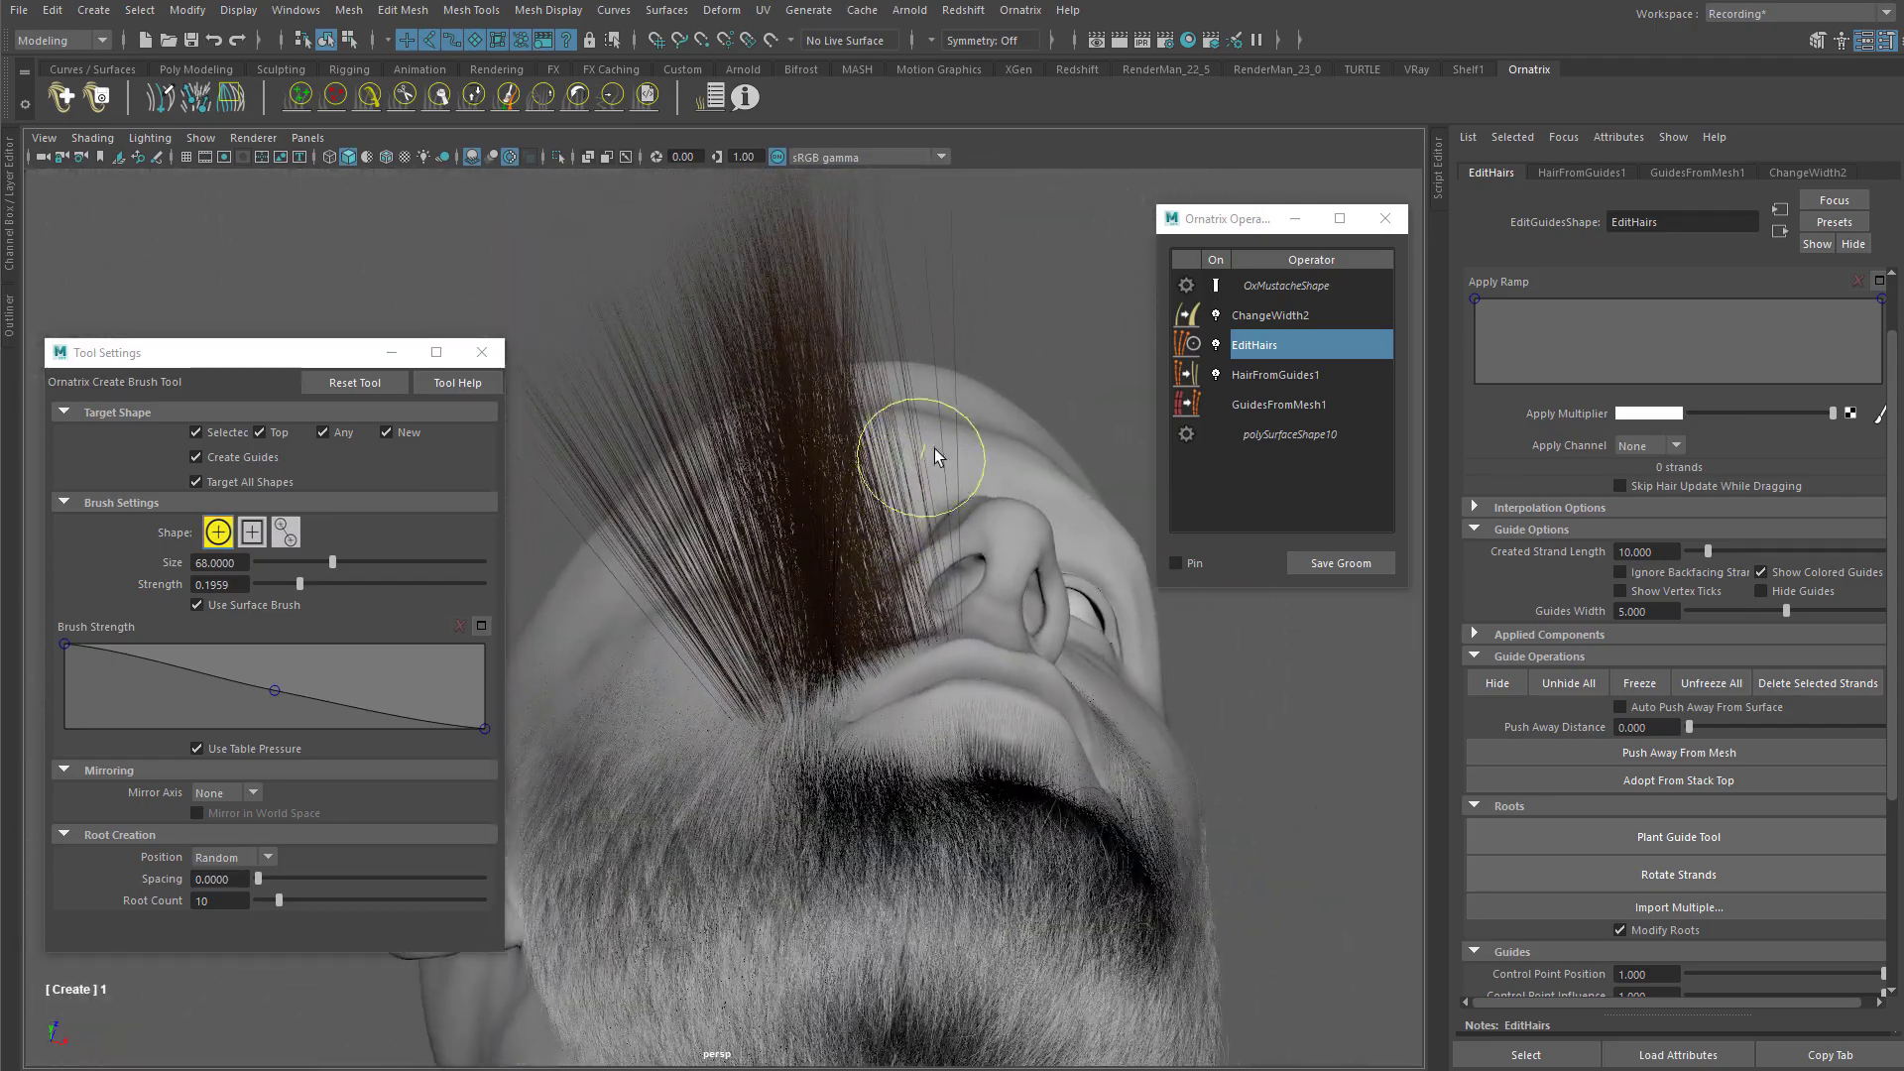
pyautogui.moveTo(817, 479)
pyautogui.keyDown('alt'); pyautogui.mouseDown()
pyautogui.moveTo(871, 476)
pyautogui.moveTo(851, 476)
pyautogui.mouseUp(); pyautogui.keyUp('alt')
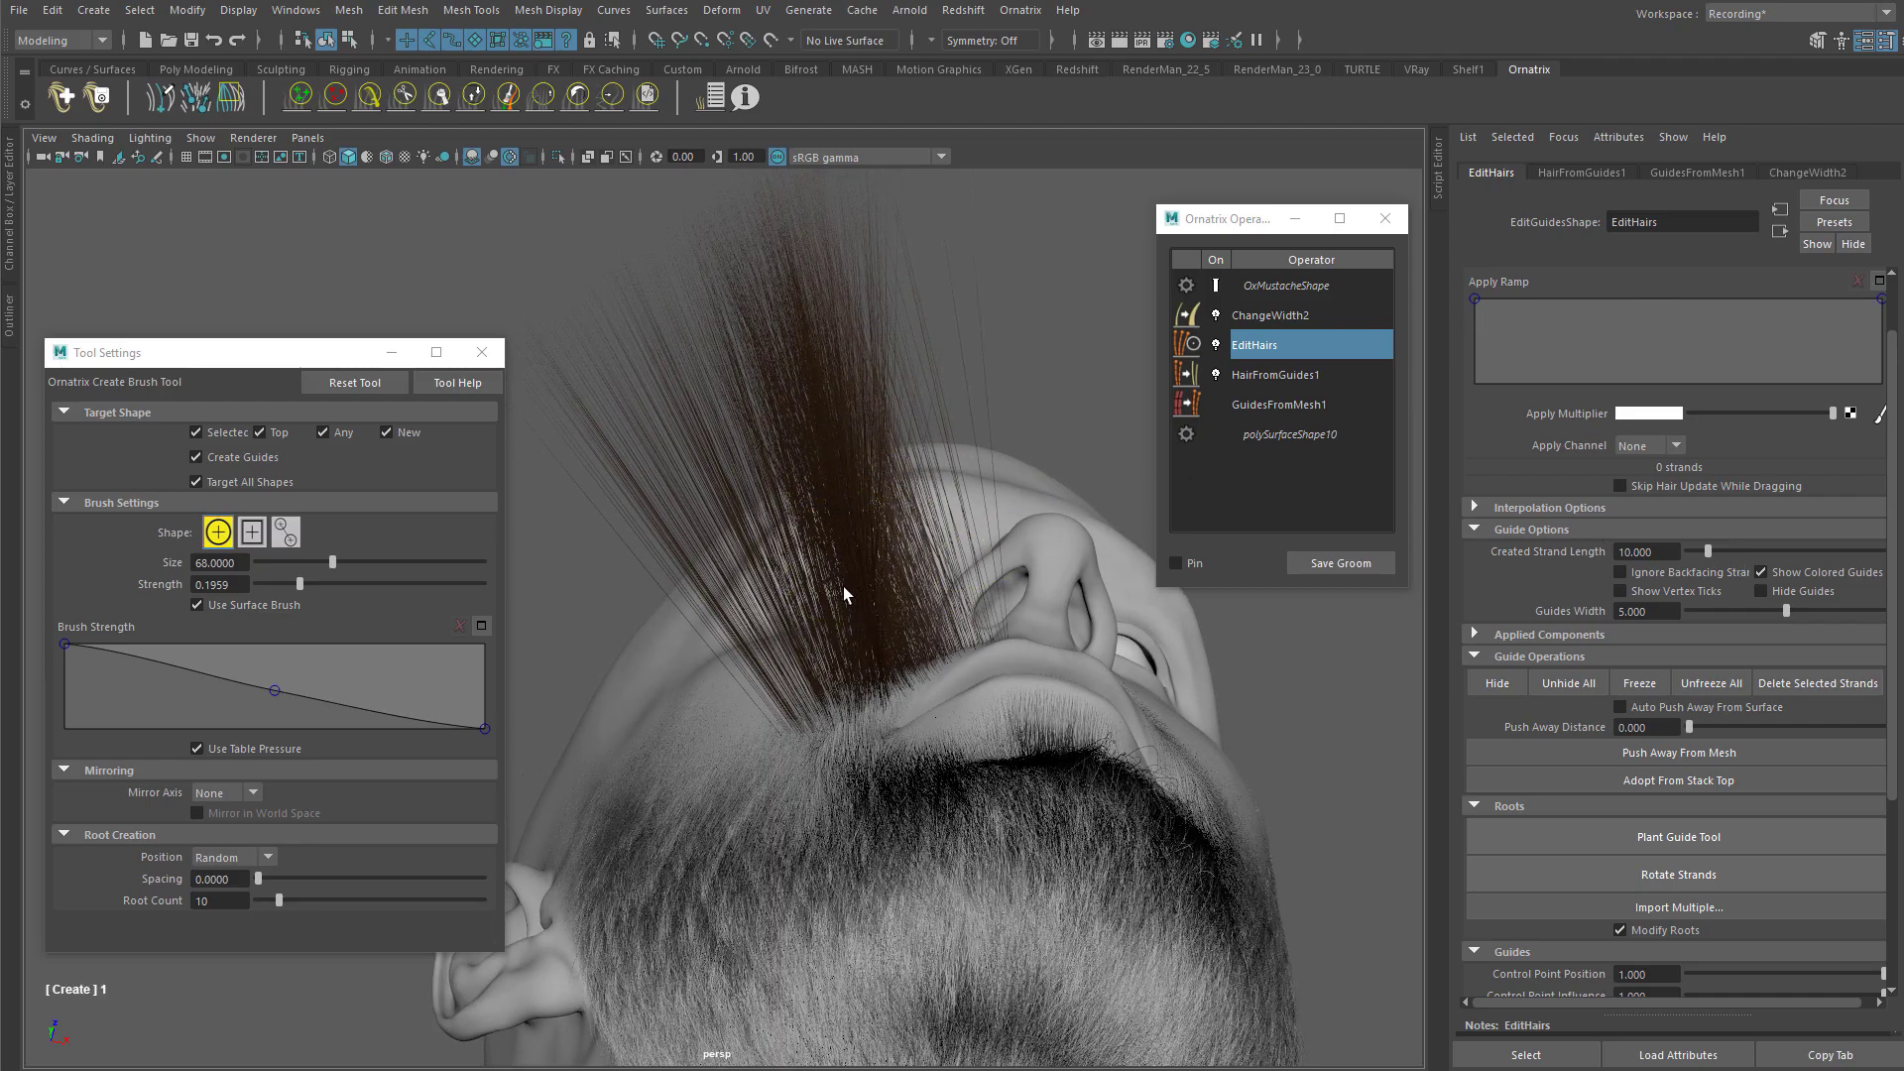
# Step: Shorten the newly planted hairs by setting the EditHairs created strand length to 3
pyautogui.click(1544, 635)
pyautogui.click(1544, 634)
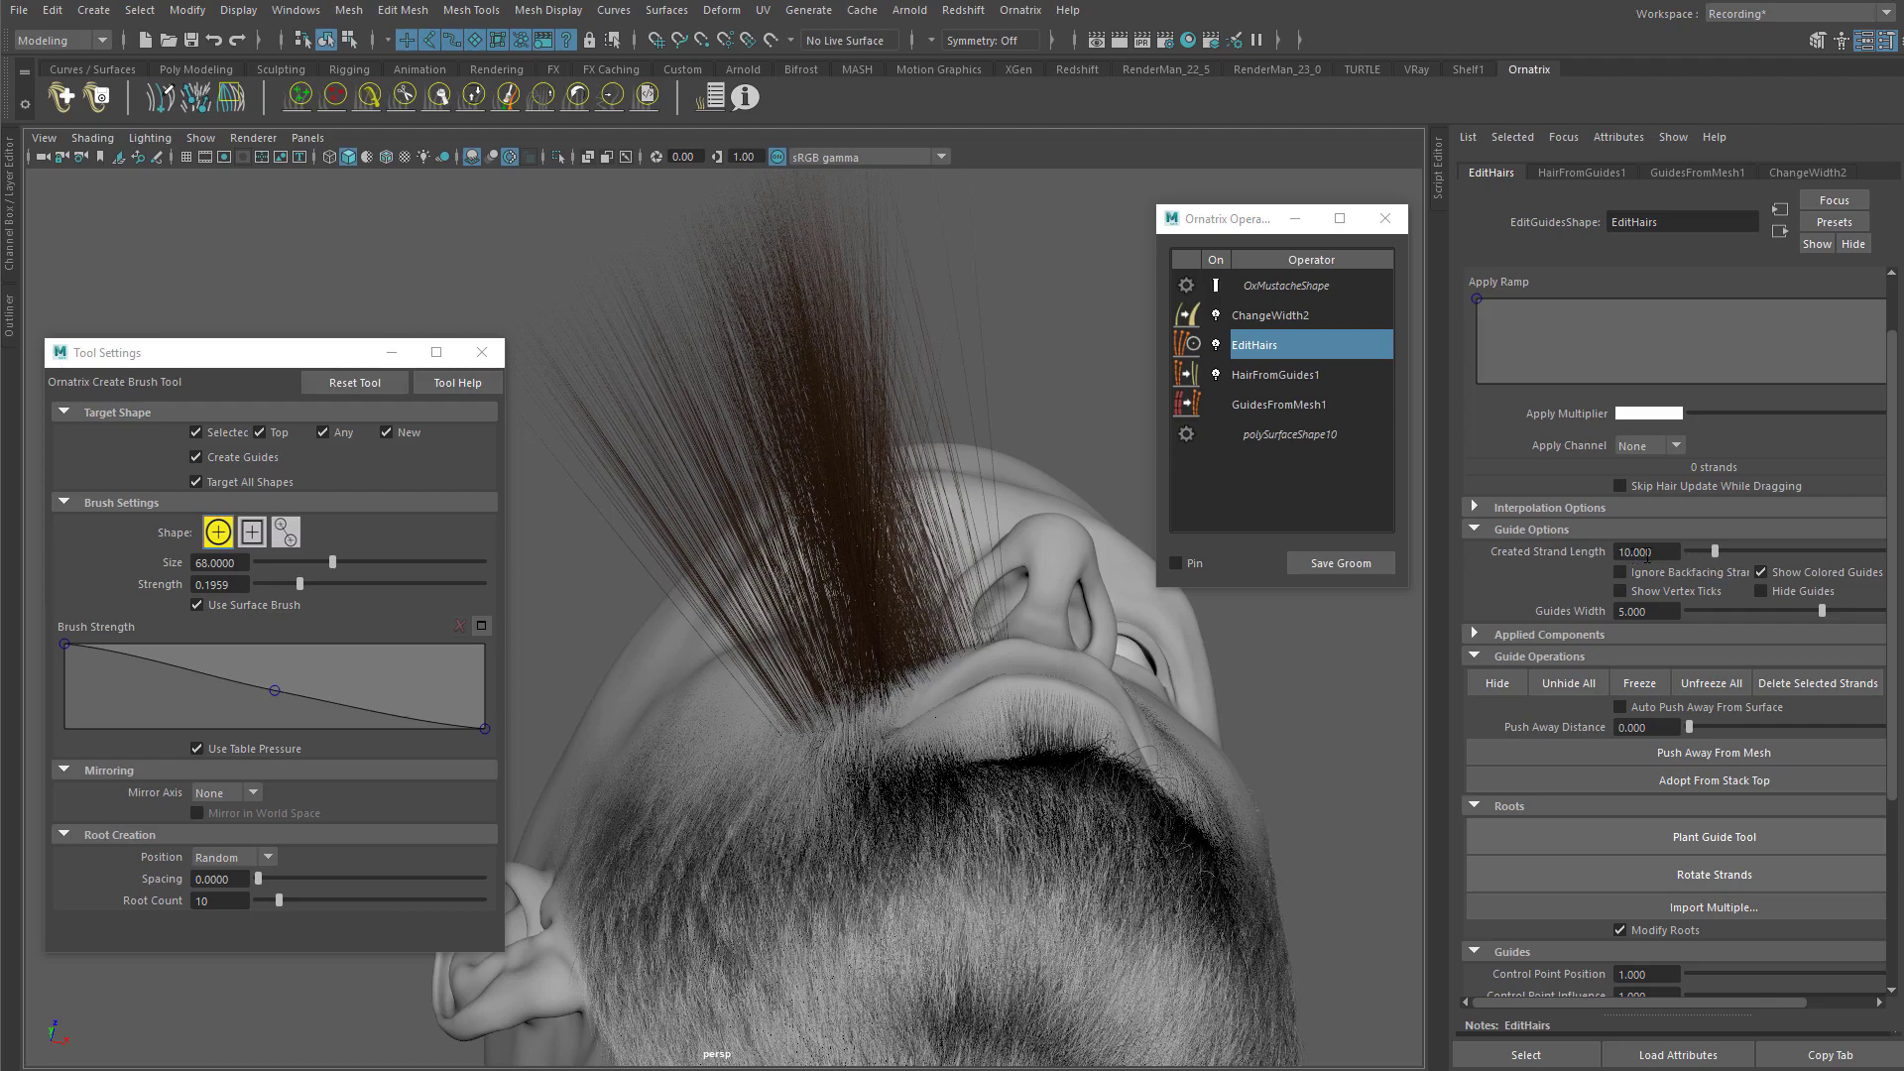
pyautogui.moveTo(1718, 559); pyautogui.dragTo(1697, 553)
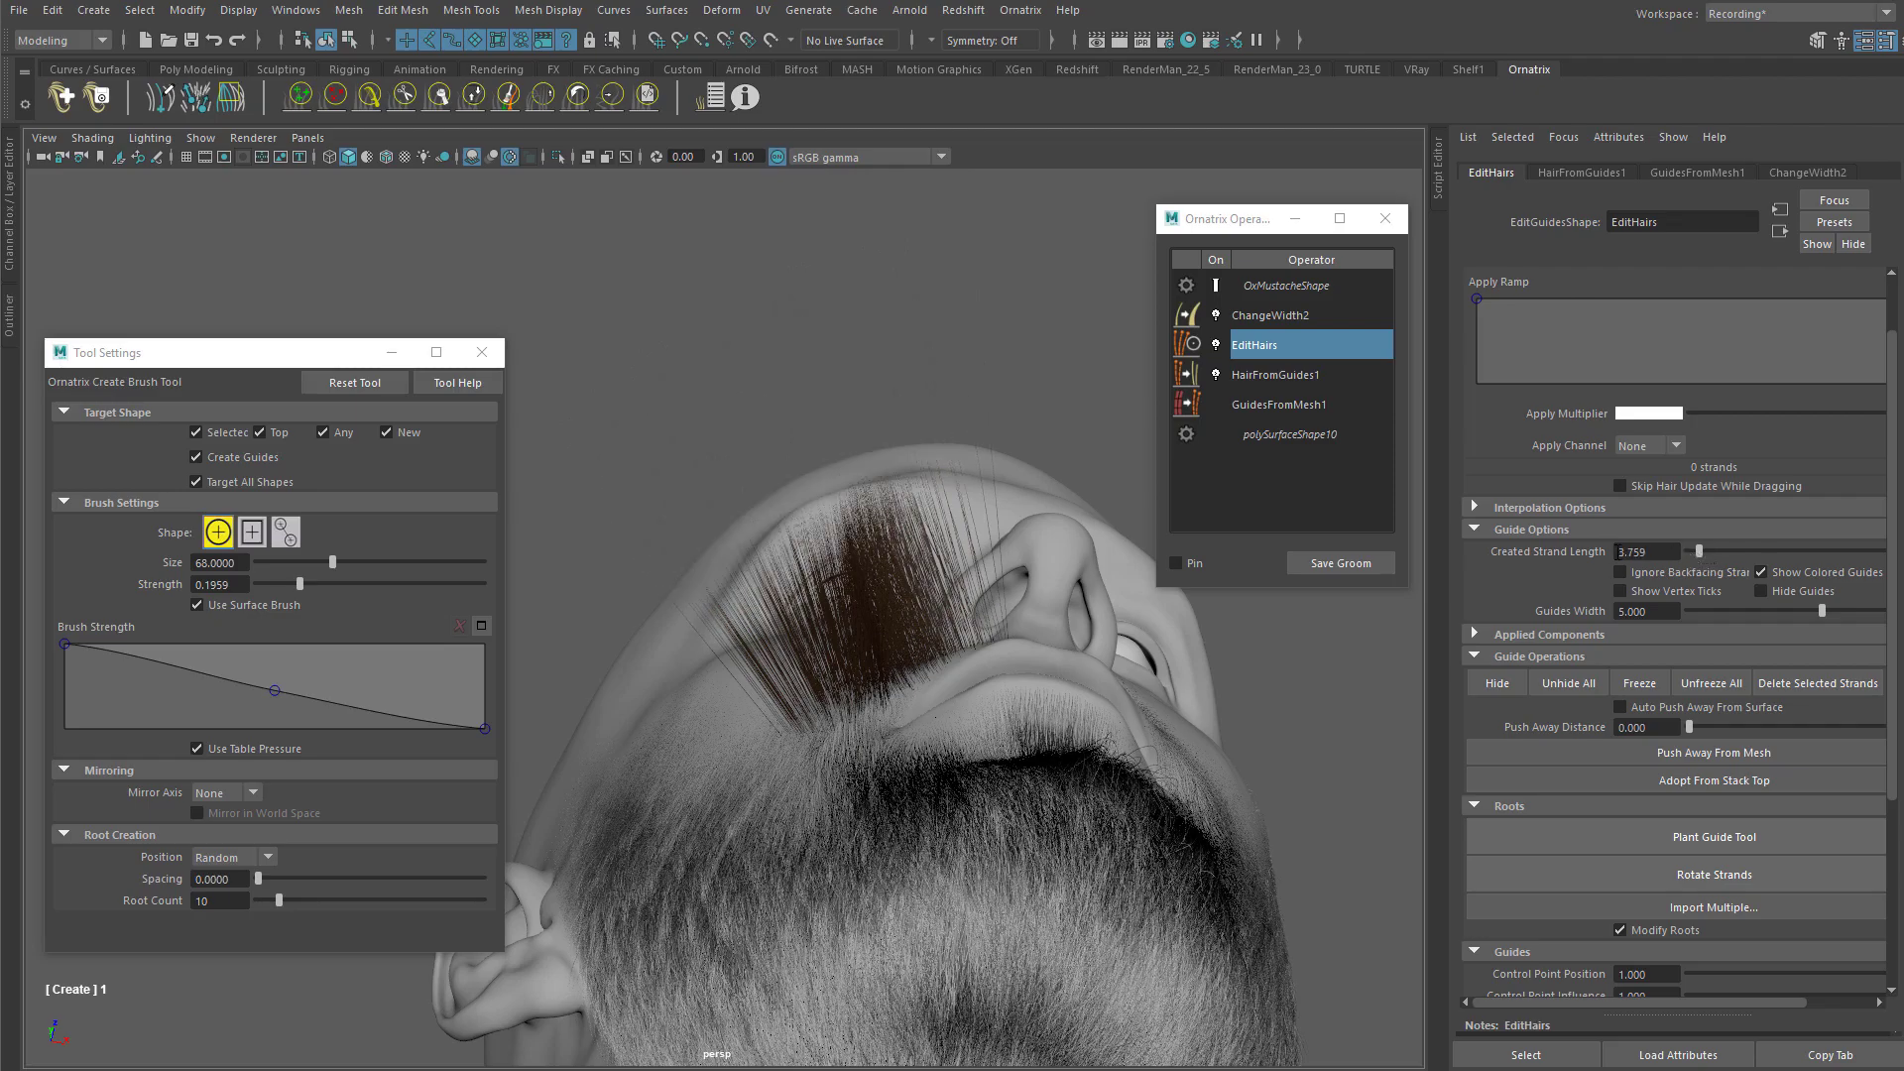
pyautogui.click(1659, 553)
pyautogui.write('3')
pyautogui.press('Return')
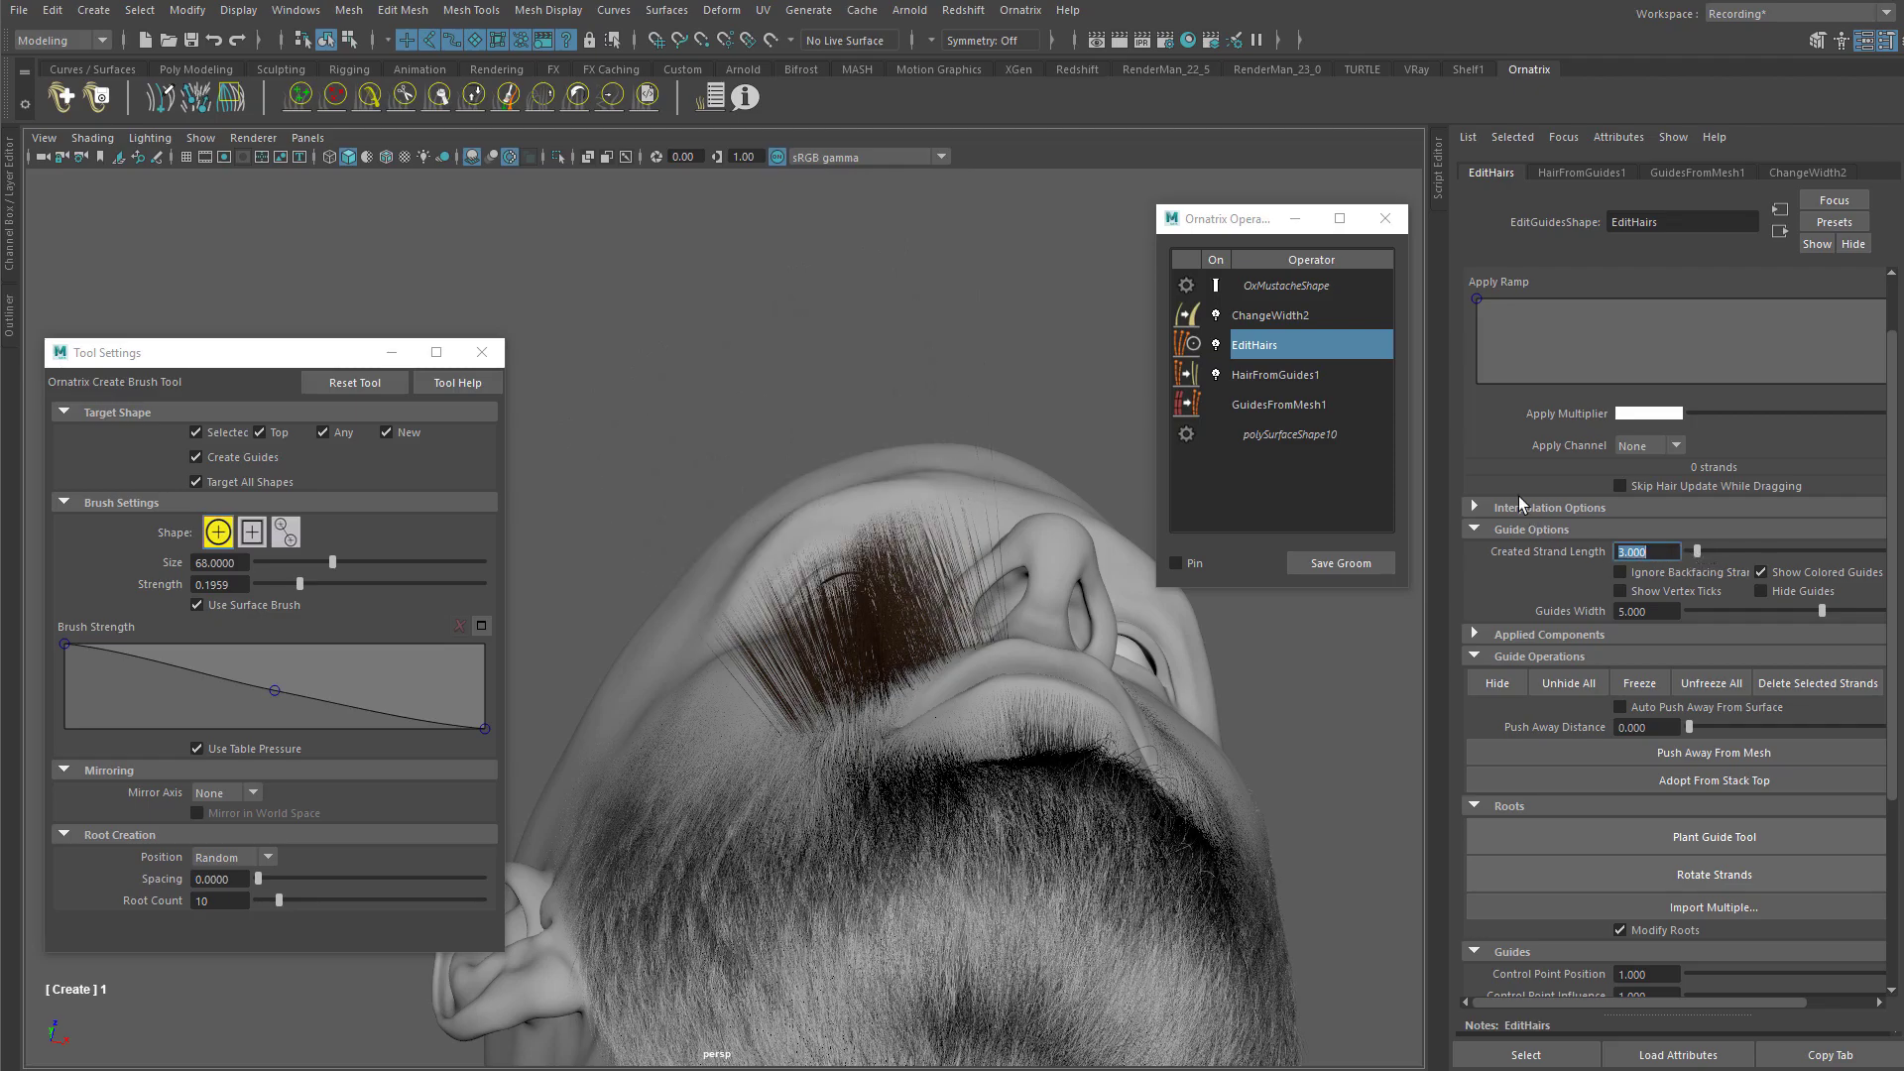
# Step: Thin the displayed guides by setting the EditHairs guides width to 1
pyautogui.keyDown('alt'); pyautogui.moveTo(1033, 617); pyautogui.dragTo(1052, 582); pyautogui.keyUp('alt')
pyautogui.click(1648, 611)
pyautogui.write('2.5')
pyautogui.press('Return')
pyautogui.keyDown('alt'); pyautogui.moveTo(885, 426); pyautogui.dragTo(1140, 535); pyautogui.keyUp('alt')
pyautogui.moveTo(1755, 611); pyautogui.dragTo(1705, 616)
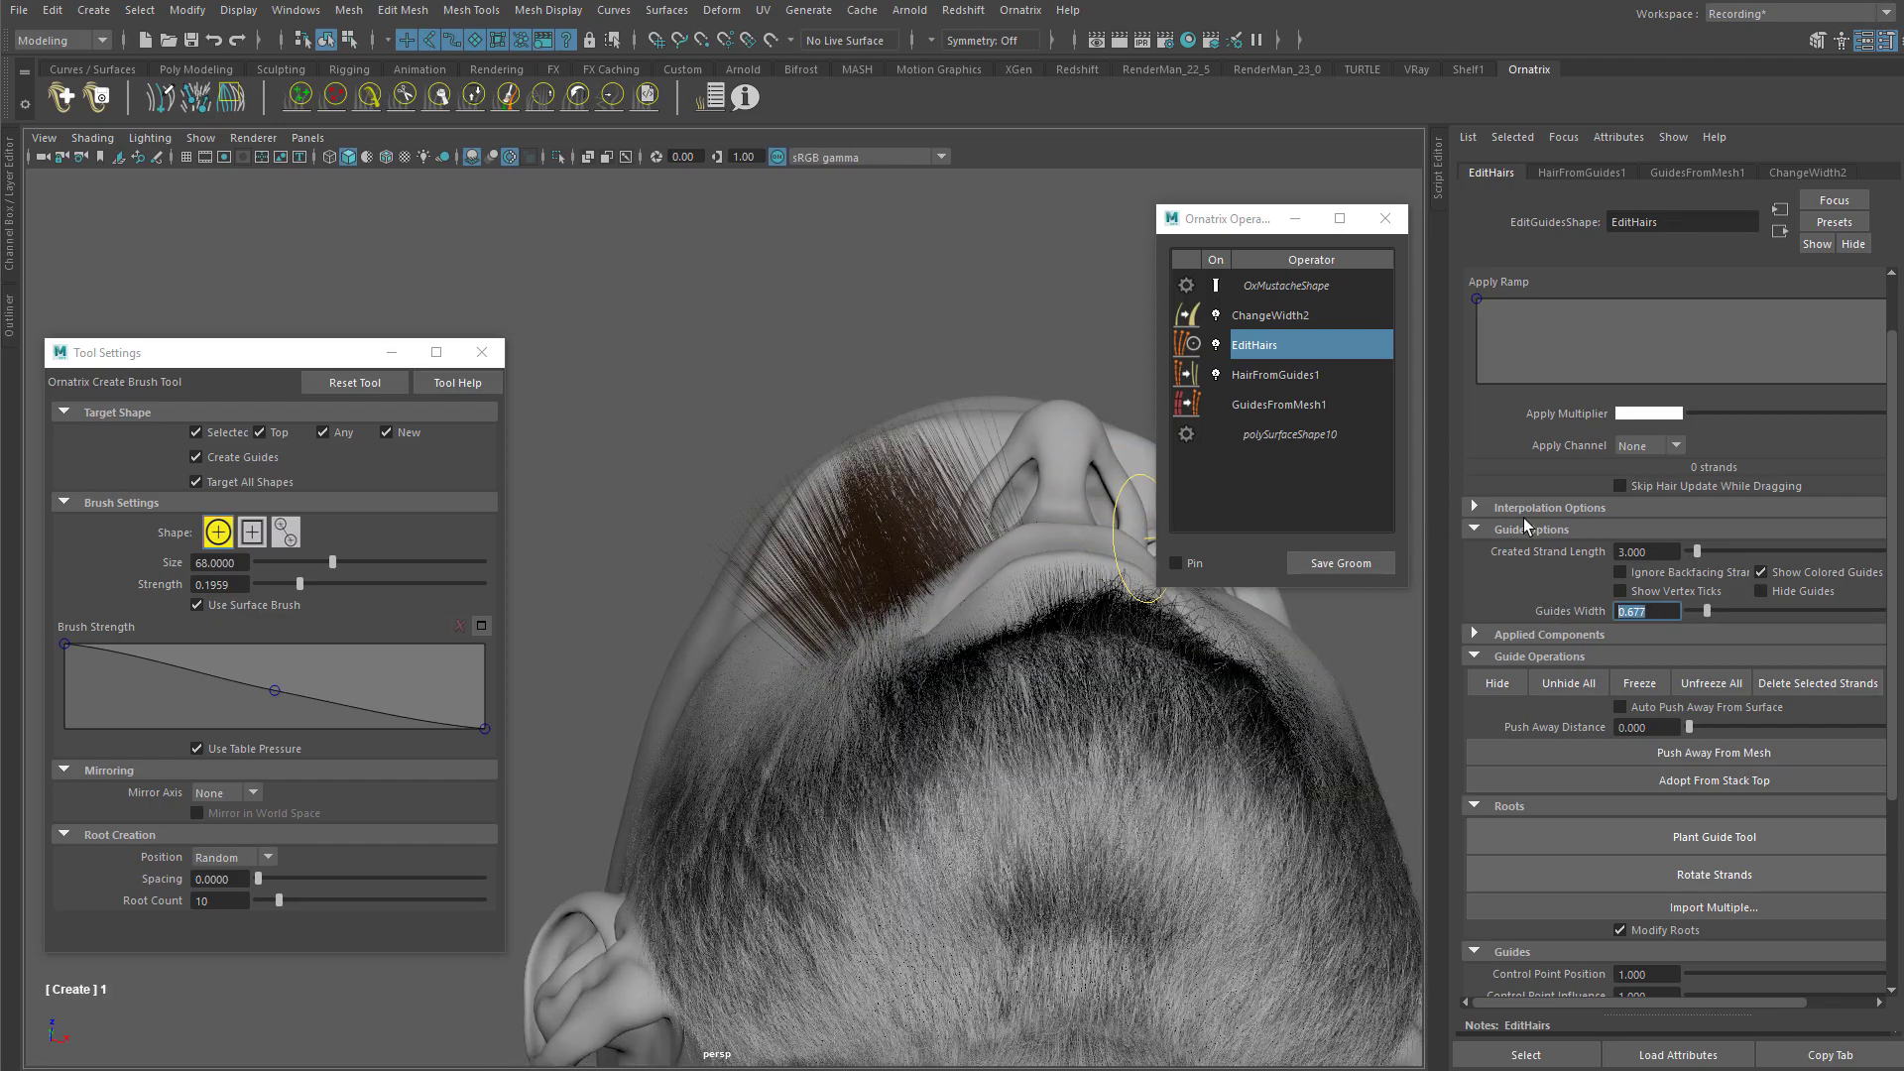
pyautogui.write('1')
pyautogui.press('Return')
# Step: Set the EditHairs created strand length to 2
pyautogui.click(1666, 551)
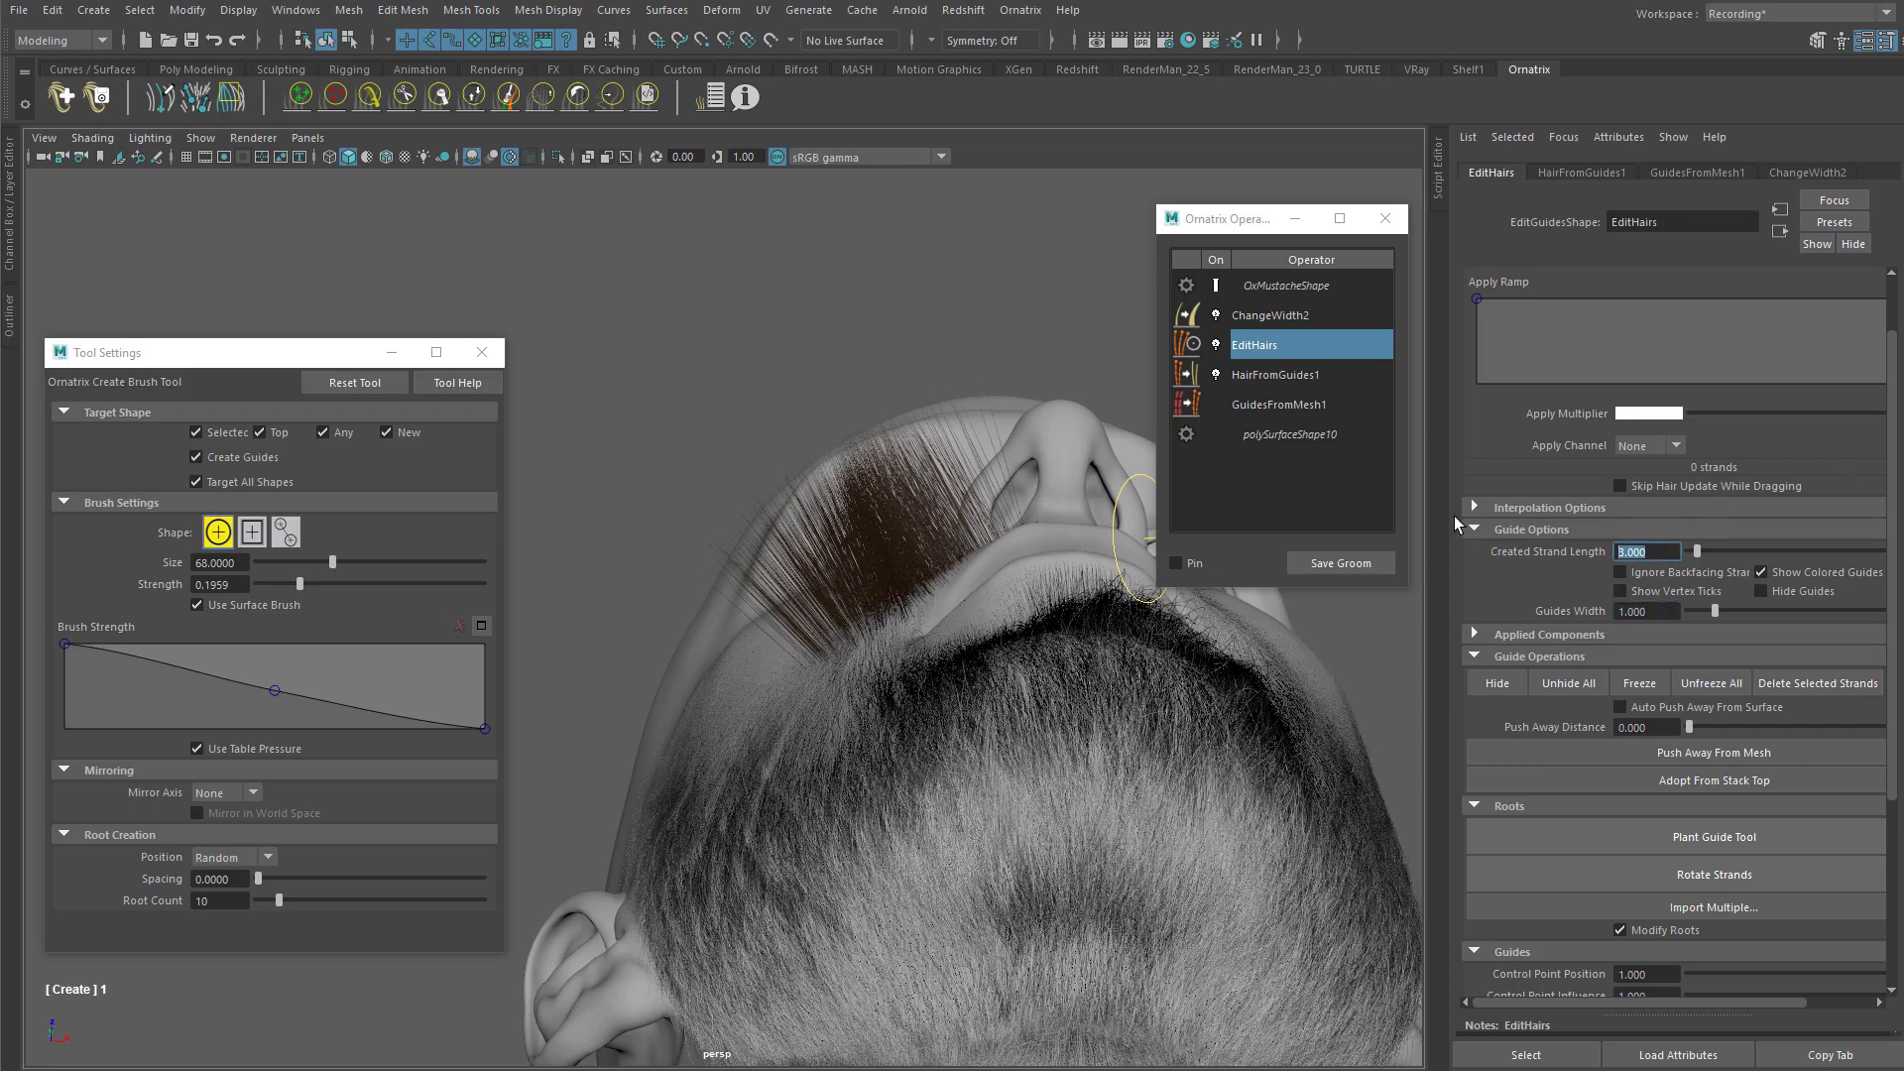
pyautogui.write('2')
pyautogui.press('Return')
pyautogui.moveTo(905, 455)
pyautogui.keyDown('alt'); pyautogui.mouseDown()
pyautogui.moveTo(850, 421)
pyautogui.moveTo(859, 497)
pyautogui.moveTo(970, 426)
pyautogui.moveTo(943, 571)
pyautogui.moveTo(863, 646)
pyautogui.moveTo(914, 474)
pyautogui.moveTo(906, 566)
pyautogui.moveTo(914, 496)
pyautogui.moveTo(892, 511)
pyautogui.moveTo(897, 477)
pyautogui.moveTo(753, 362)
pyautogui.mouseUp(); pyautogui.keyUp('alt')
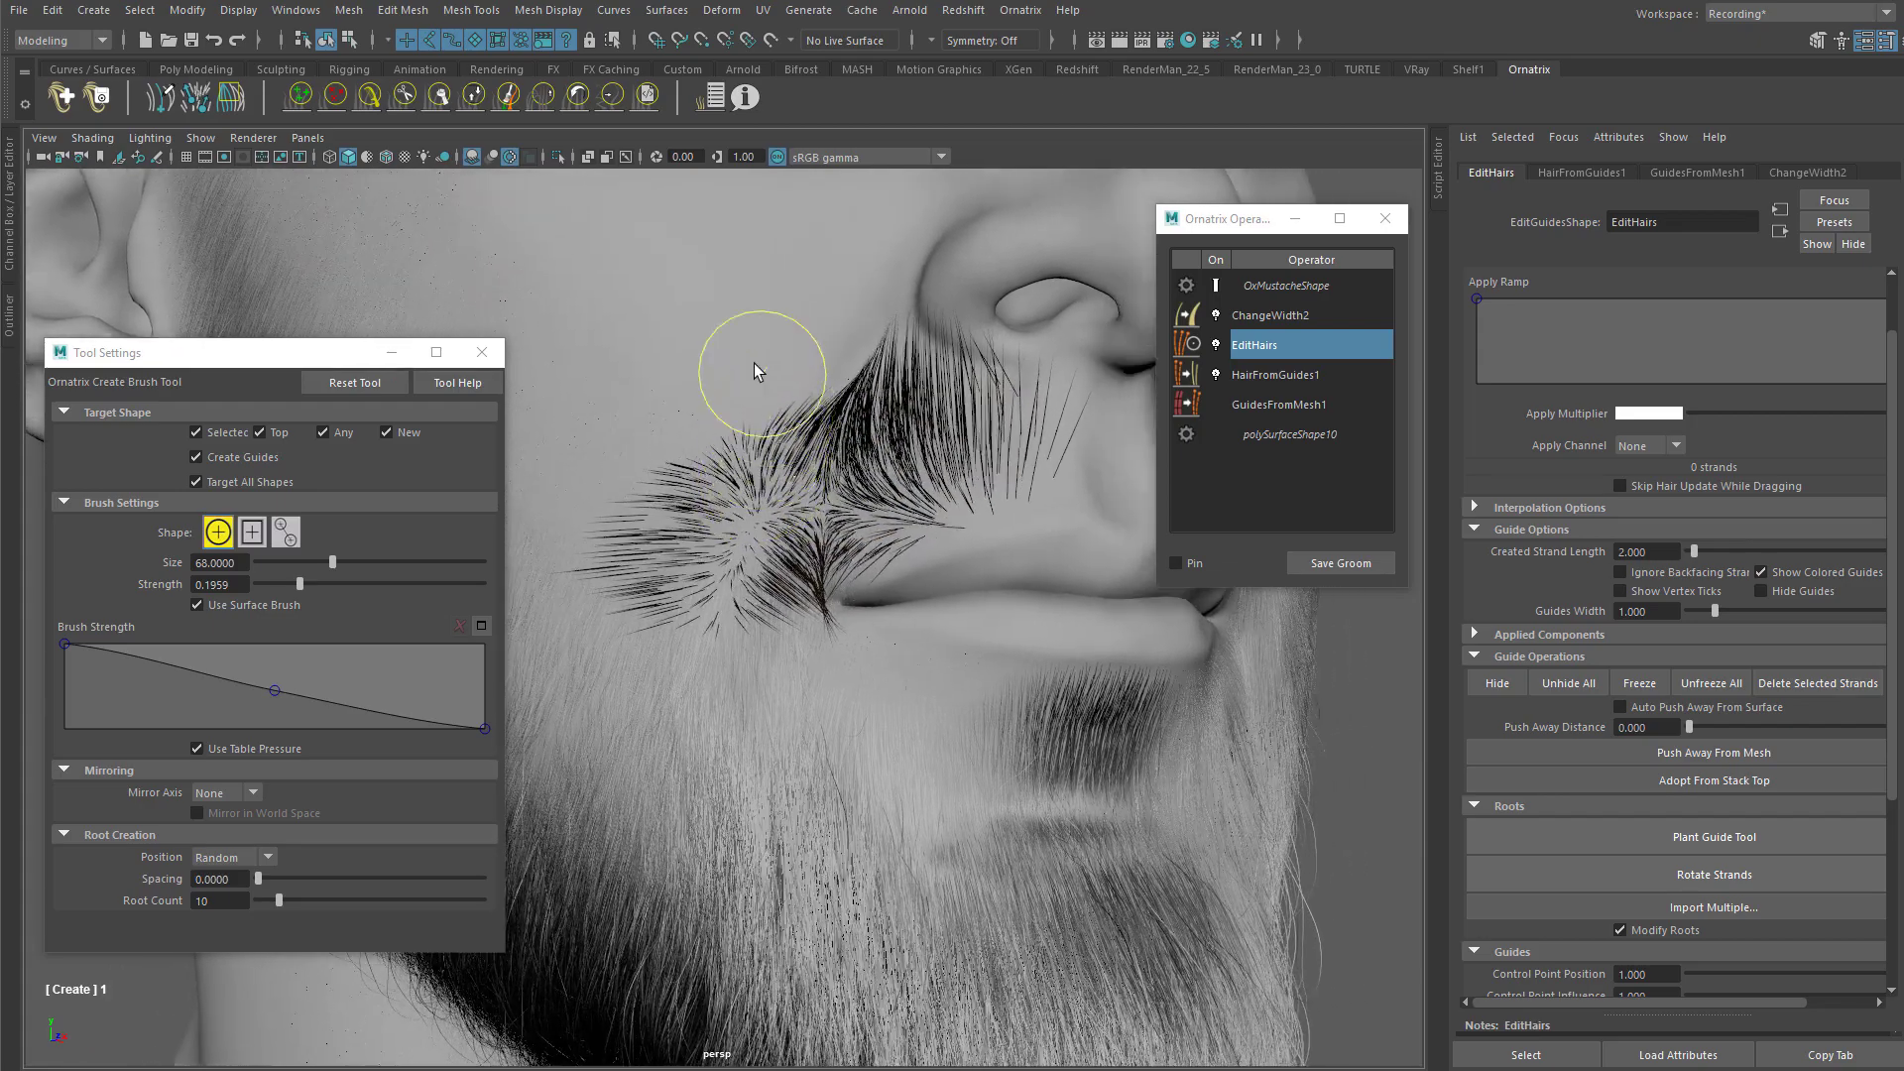
# Step: Comb the planted hairs with the Comb brush into a curved mustache half running down past the mouth corner
pyautogui.click(371, 99)
pyautogui.moveTo(823, 409)
pyautogui.keyDown('alt'); pyautogui.mouseDown()
pyautogui.moveTo(755, 482)
pyautogui.moveTo(723, 433)
pyautogui.moveTo(863, 515)
pyautogui.moveTo(848, 454)
pyautogui.mouseUp(); pyautogui.keyUp('alt')
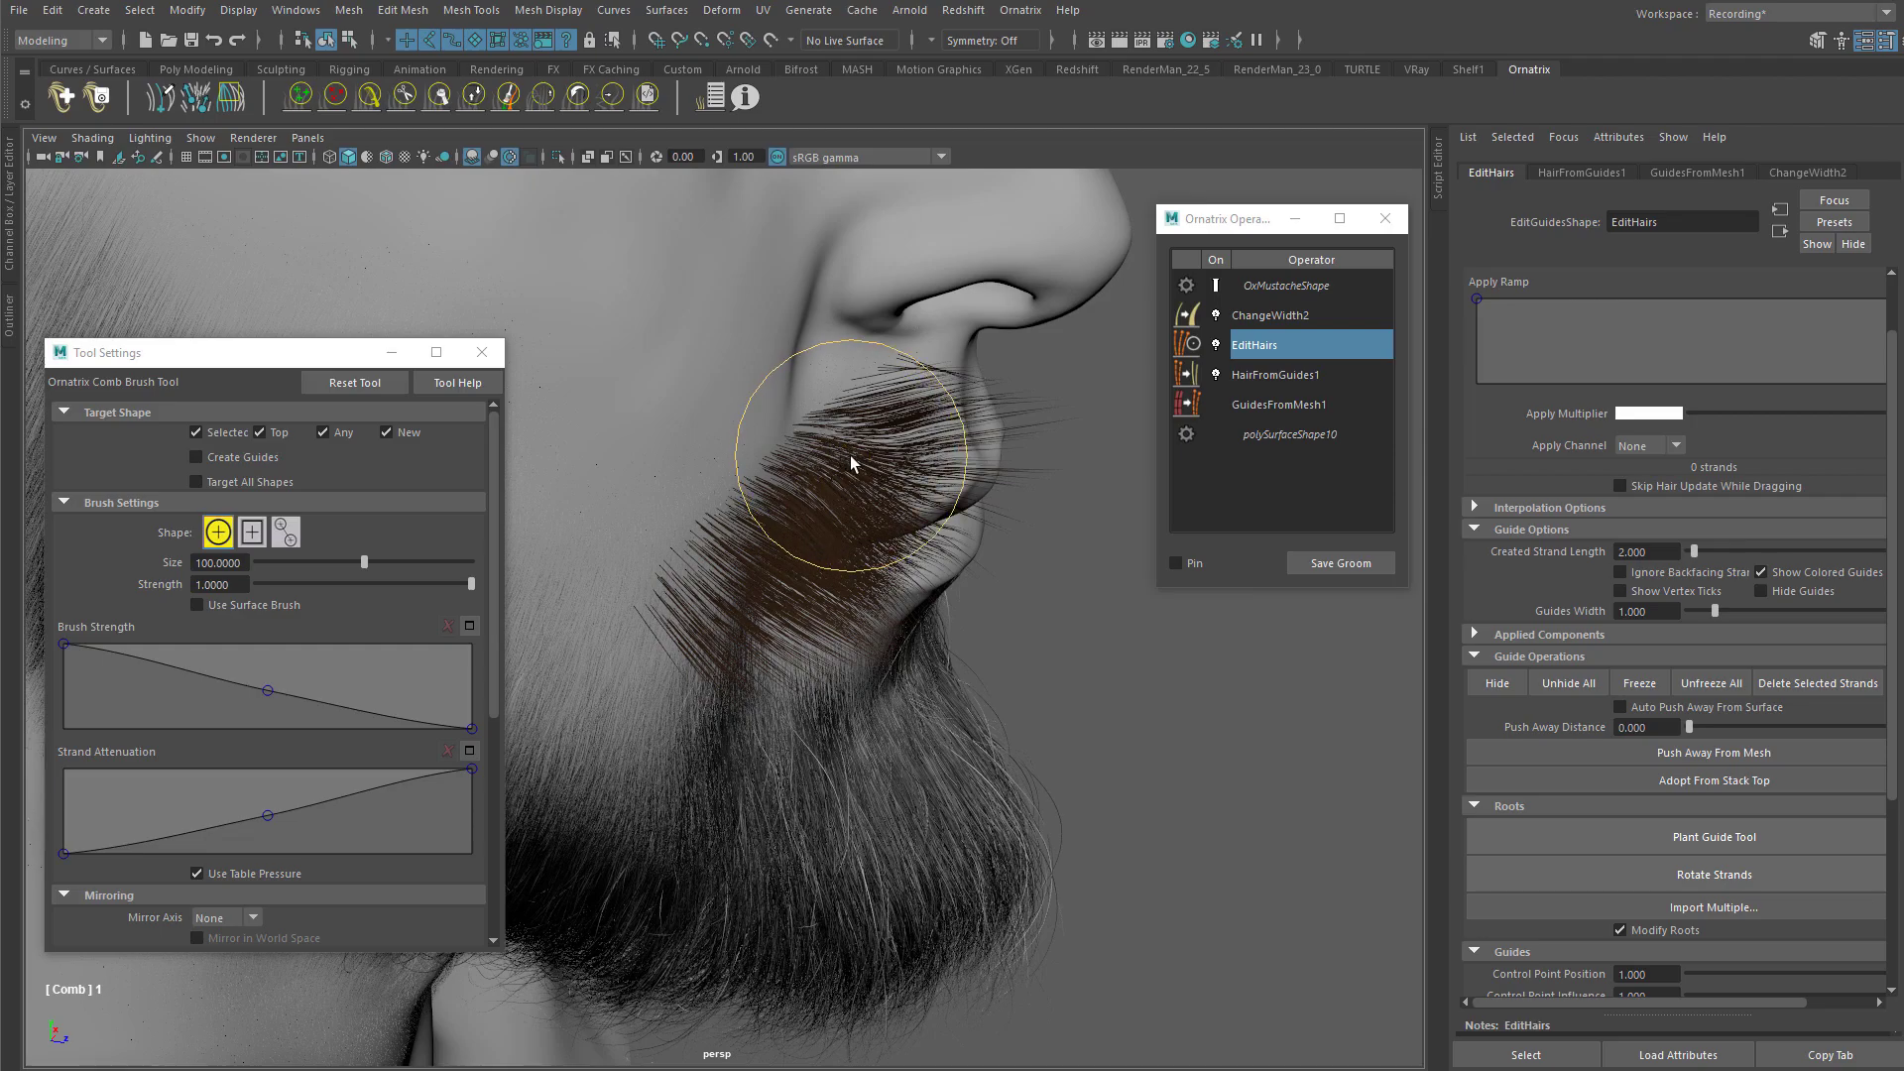
pyautogui.moveTo(897, 452)
pyautogui.keyDown('alt'); pyautogui.mouseDown()
pyautogui.moveTo(940, 308)
pyautogui.moveTo(988, 430)
pyautogui.moveTo(991, 556)
pyautogui.moveTo(969, 658)
pyautogui.moveTo(878, 786)
pyautogui.mouseUp(); pyautogui.keyUp('alt')
pyautogui.moveTo(892, 615)
pyautogui.keyDown('alt'); pyautogui.mouseDown()
pyautogui.moveTo(637, 404)
pyautogui.moveTo(871, 404)
pyautogui.moveTo(970, 565)
pyautogui.moveTo(813, 533)
pyautogui.moveTo(782, 486)
pyautogui.mouseUp(); pyautogui.keyUp('alt')
pyautogui.keyDown('alt'); pyautogui.moveTo(892, 522); pyautogui.dragTo(853, 494); pyautogui.keyUp('alt')
pyautogui.moveTo(680, 437)
pyautogui.mouseDown()
pyautogui.moveTo(672, 583)
pyautogui.moveTo(824, 544)
pyautogui.moveTo(982, 593)
pyautogui.mouseUp()
pyautogui.moveTo(793, 620)
pyautogui.keyDown('alt'); pyautogui.mouseDown()
pyautogui.moveTo(995, 667)
pyautogui.moveTo(896, 641)
pyautogui.moveTo(852, 666)
pyautogui.moveTo(833, 416)
pyautogui.moveTo(710, 390)
pyautogui.moveTo(791, 489)
pyautogui.moveTo(964, 504)
pyautogui.mouseUp(); pyautogui.keyUp('alt')
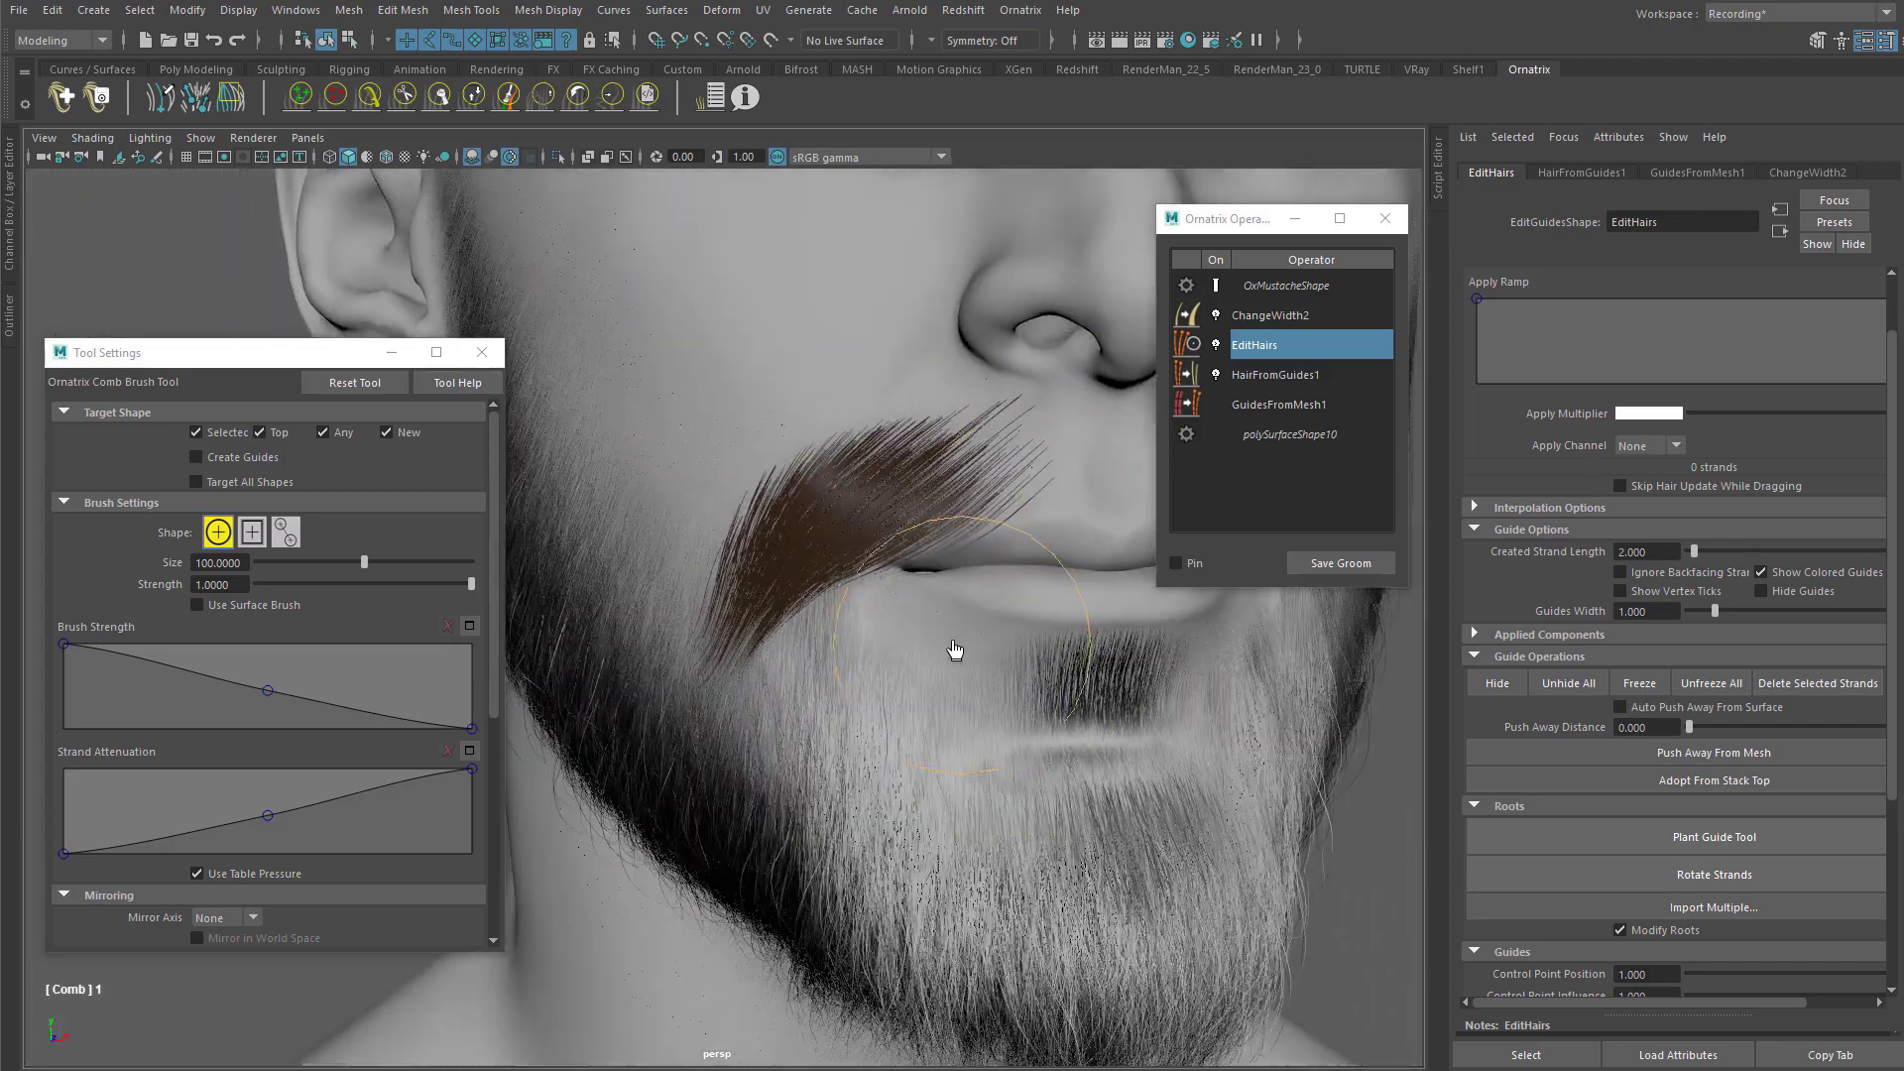
pyautogui.keyDown('alt'); pyautogui.moveTo(908, 565); pyautogui.dragTo(941, 551); pyautogui.keyUp('alt')
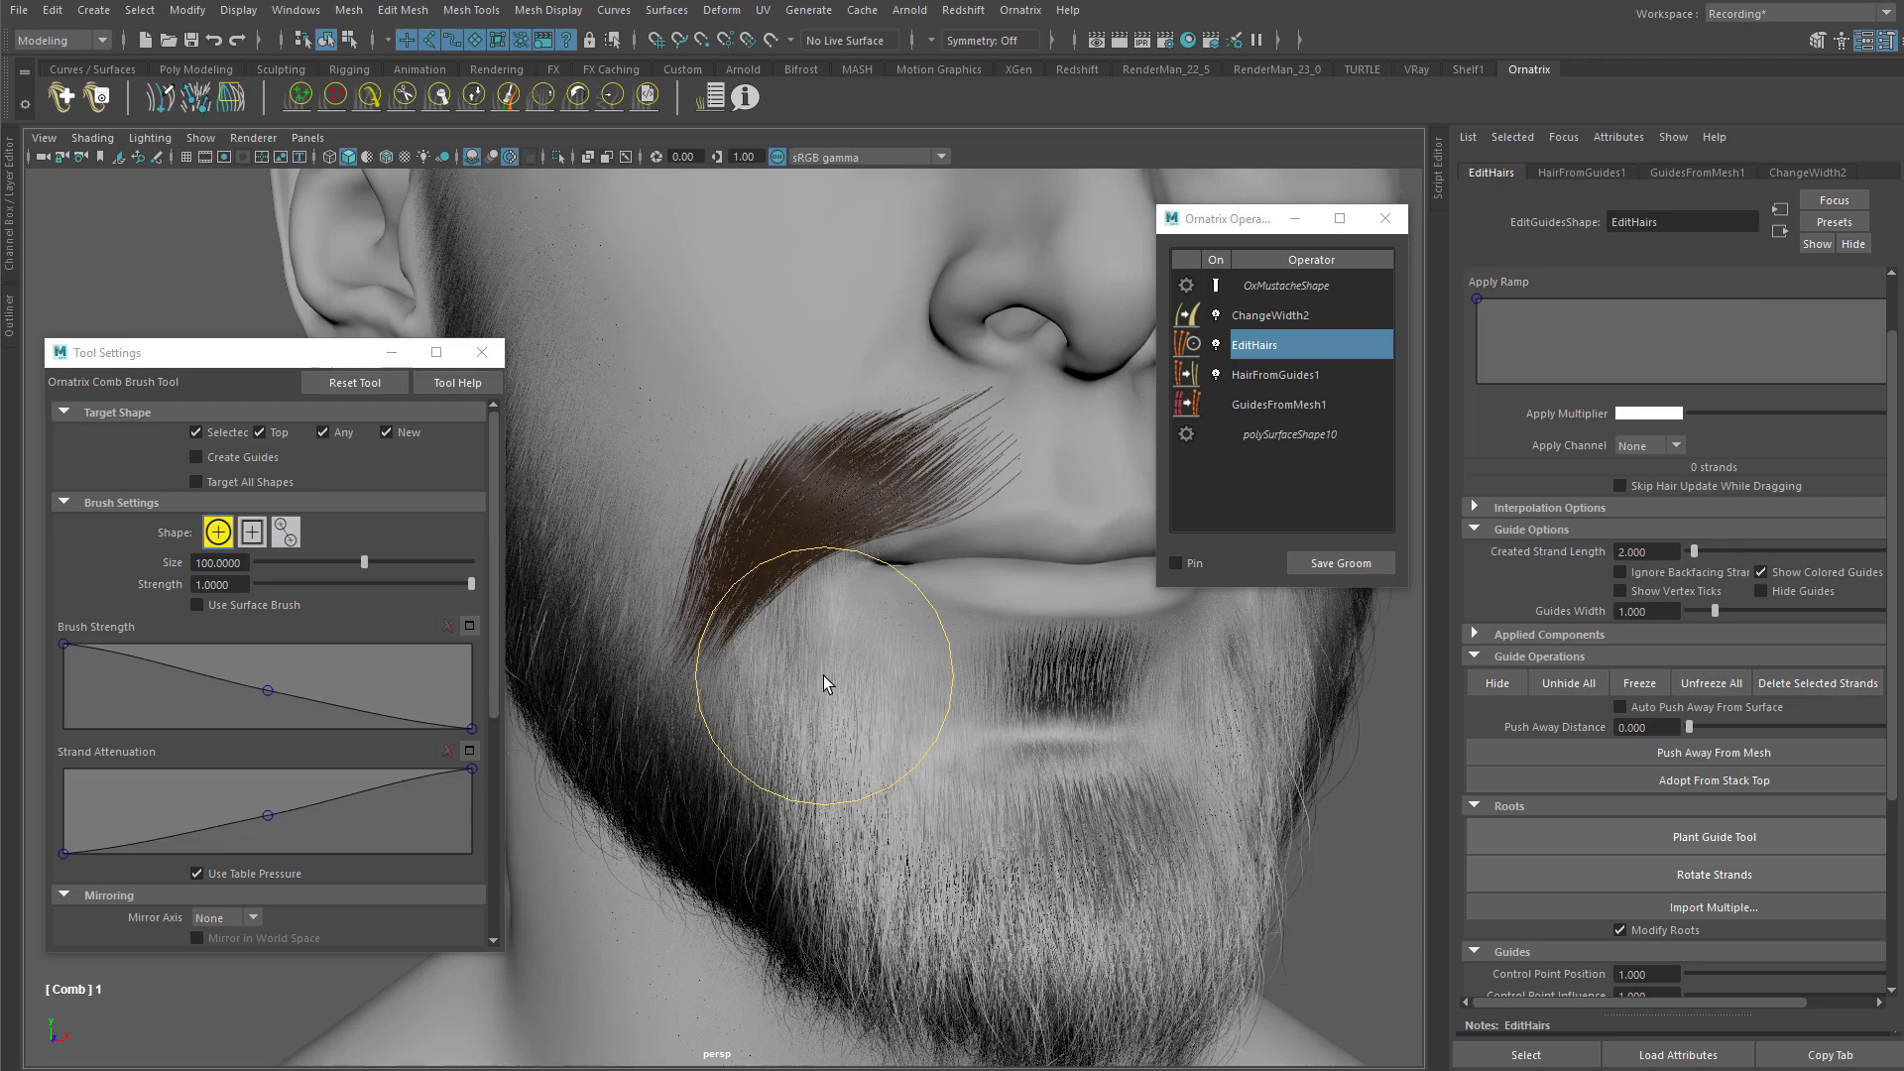
# Step: Examine the combed mustache half from below, from the side and from the front
pyautogui.scroll(4, 778, 391)
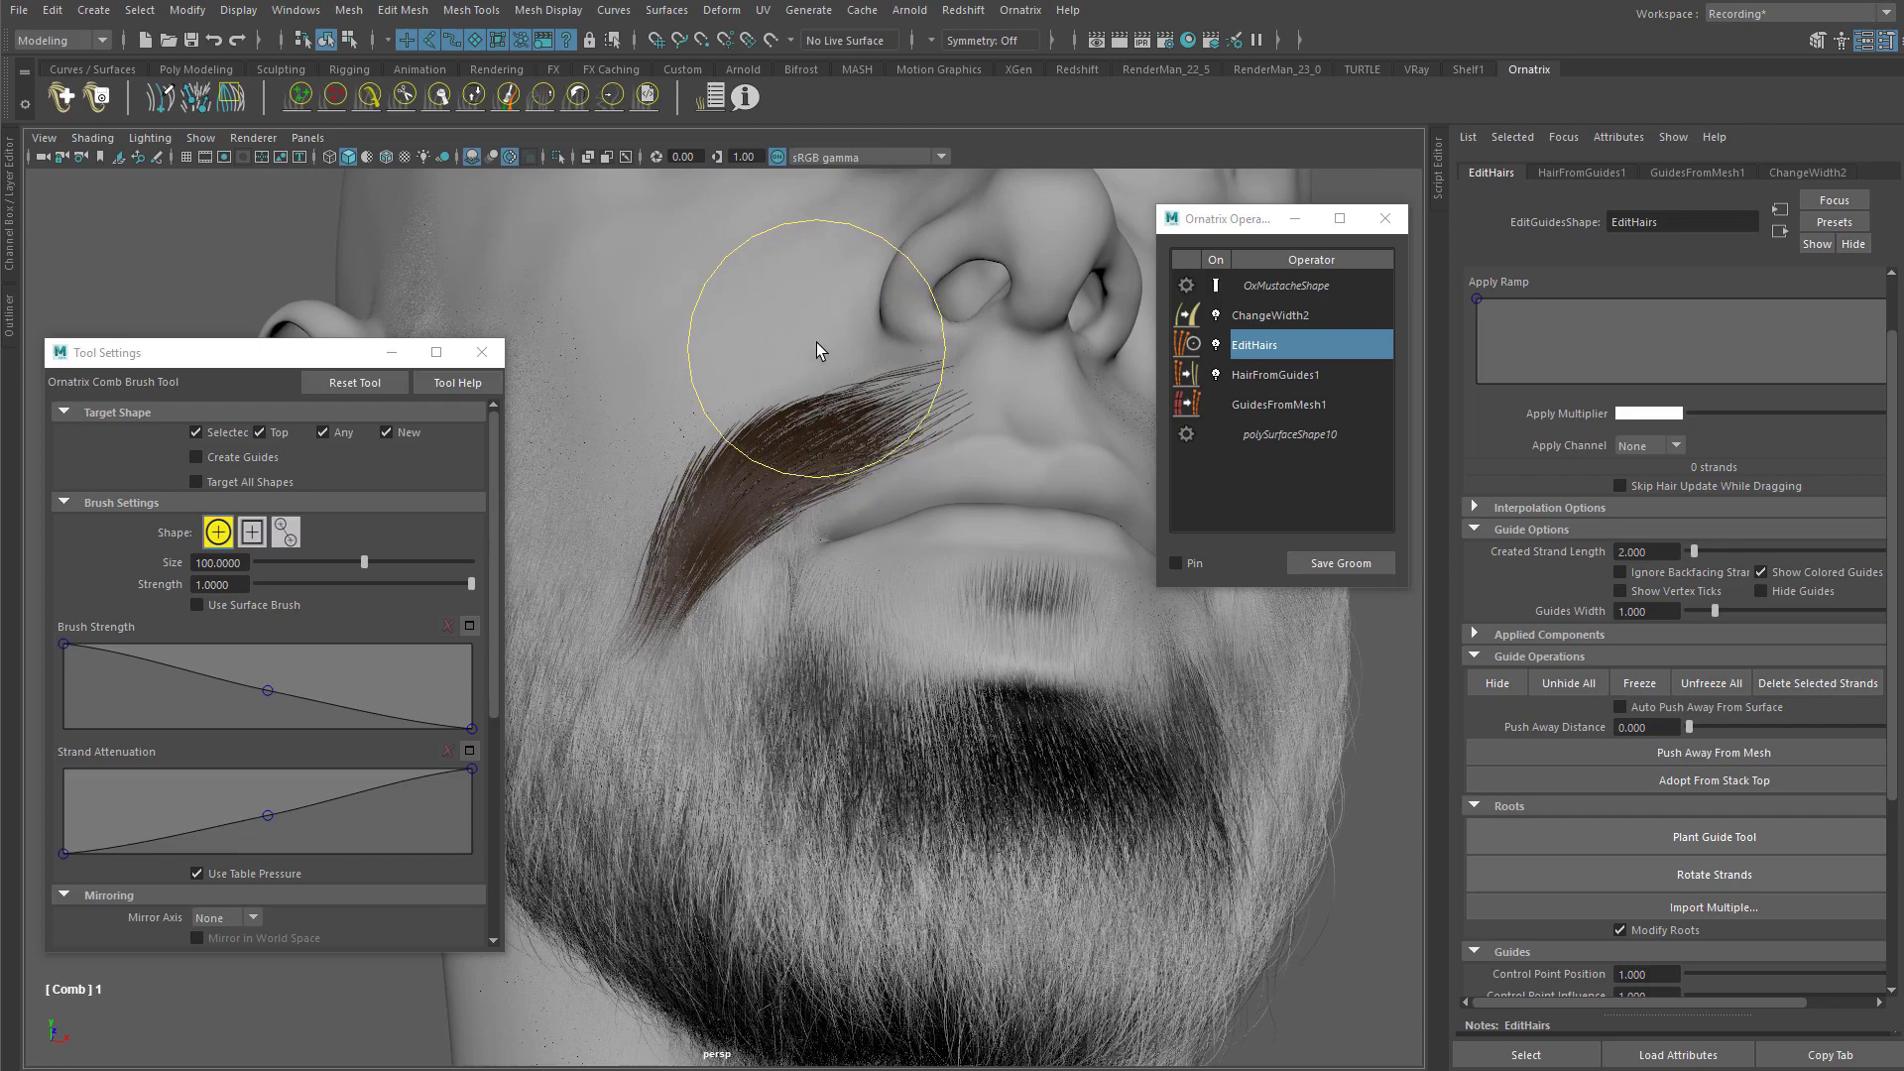
pyautogui.moveTo(752, 413)
pyautogui.keyDown('alt'); pyautogui.mouseDown()
pyautogui.moveTo(1011, 539)
pyautogui.moveTo(913, 502)
pyautogui.moveTo(978, 361)
pyautogui.moveTo(996, 367)
pyautogui.mouseUp(); pyautogui.keyUp('alt')
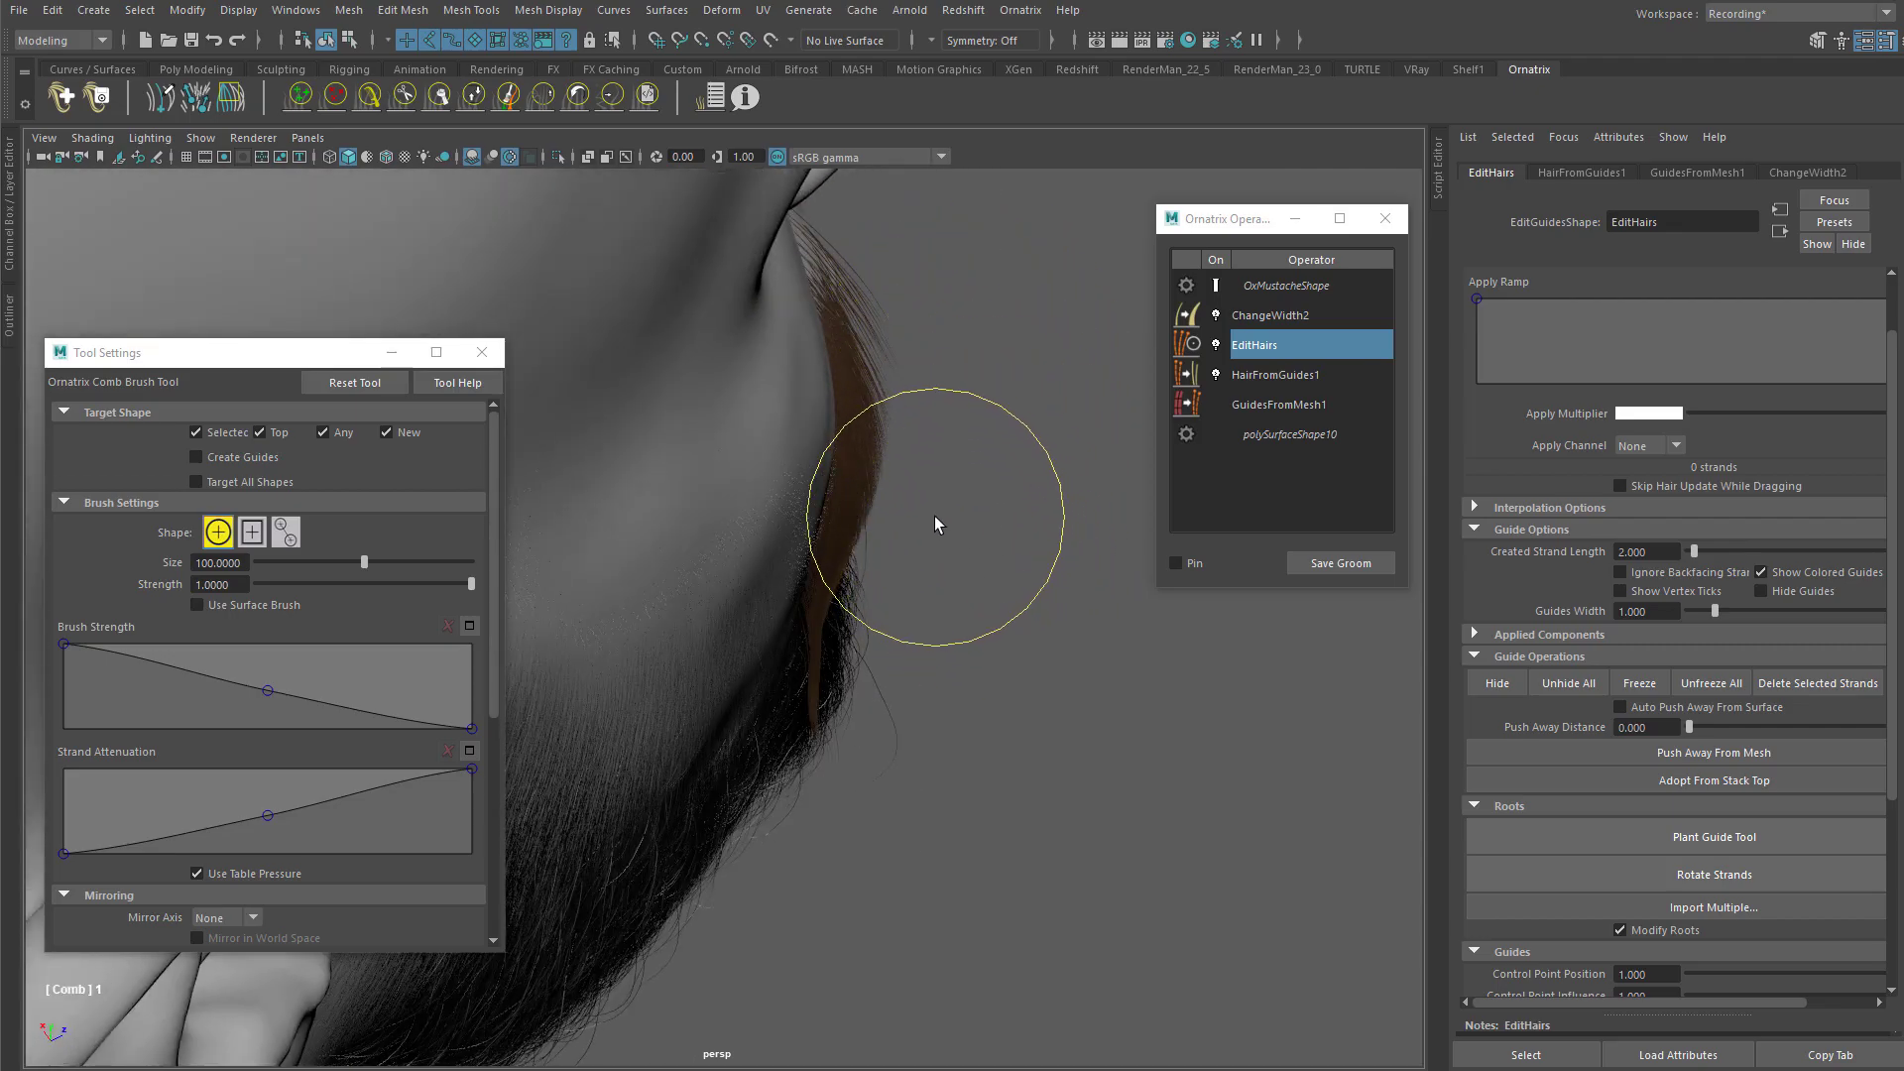
pyautogui.keyDown('alt'); pyautogui.moveTo(666, 425); pyautogui.dragTo(829, 493); pyautogui.keyUp('alt')
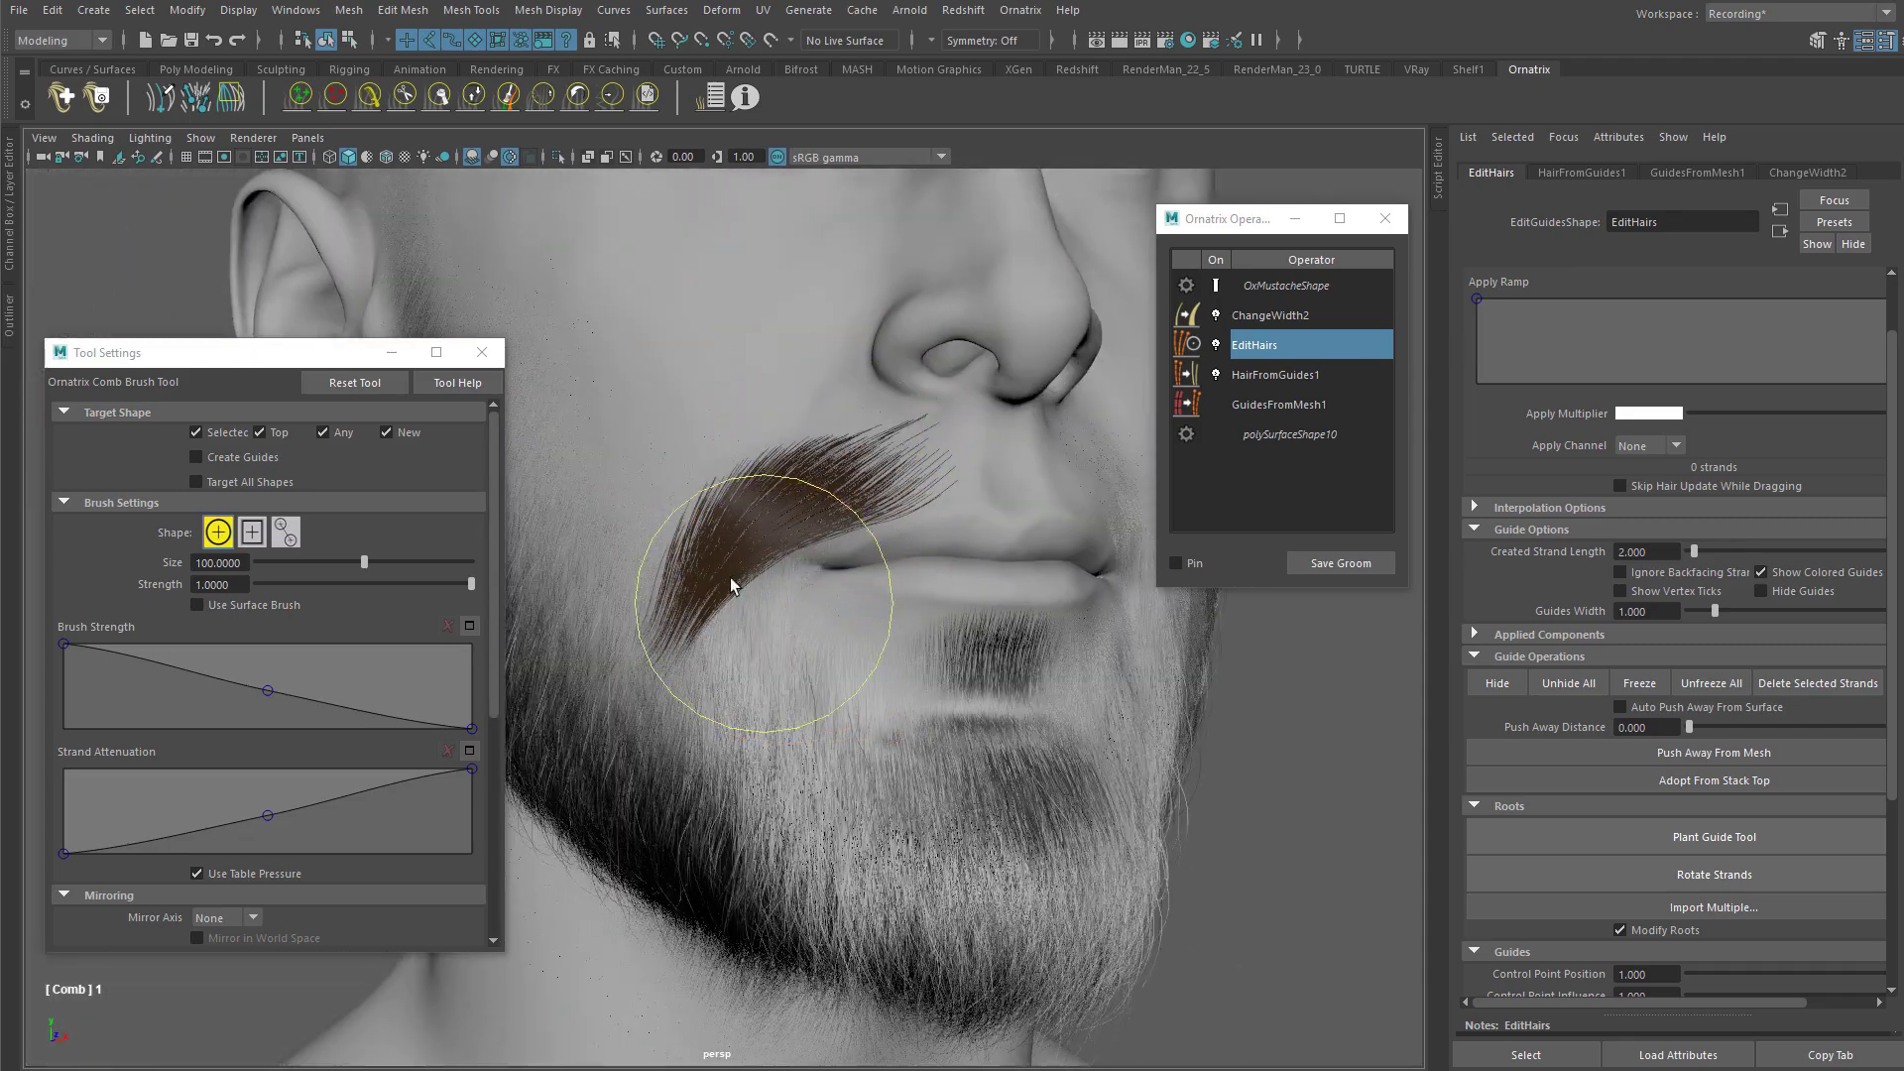
pyautogui.keyDown('alt'); pyautogui.moveTo(747, 601); pyautogui.dragTo(875, 541); pyautogui.keyUp('alt')
pyautogui.keyDown('alt'); pyautogui.moveTo(691, 558); pyautogui.dragTo(616, 510); pyautogui.keyUp('alt')
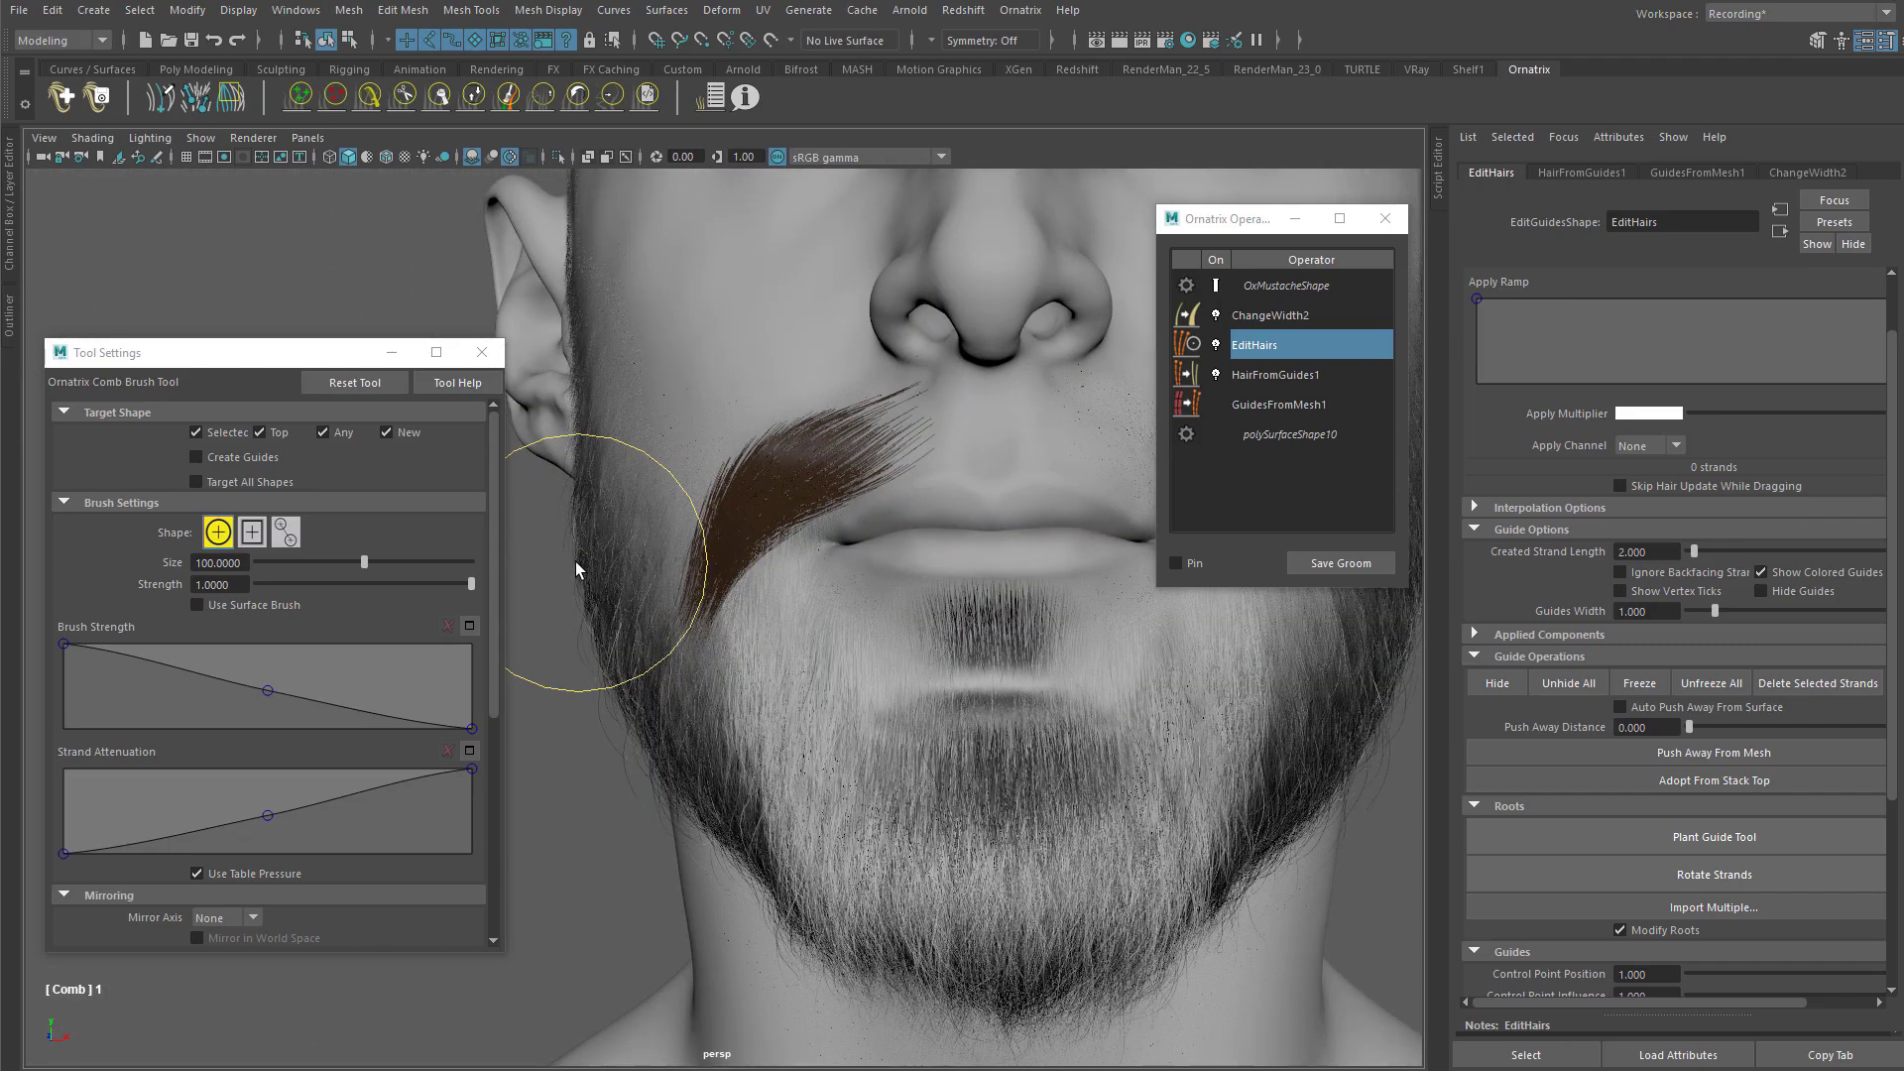
pyautogui.keyDown('alt'); pyautogui.moveTo(604, 595); pyautogui.dragTo(982, 545); pyautogui.keyUp('alt')
pyautogui.moveTo(833, 652)
pyautogui.keyDown('alt'); pyautogui.mouseDown()
pyautogui.moveTo(906, 642)
pyautogui.moveTo(919, 667)
pyautogui.mouseUp(); pyautogui.keyUp('alt')
pyautogui.moveTo(791, 663)
pyautogui.keyDown('alt'); pyautogui.mouseDown()
pyautogui.moveTo(854, 641)
pyautogui.moveTo(701, 621)
pyautogui.moveTo(658, 417)
pyautogui.moveTo(948, 349)
pyautogui.moveTo(863, 328)
pyautogui.moveTo(837, 412)
pyautogui.moveTo(943, 480)
pyautogui.moveTo(1069, 494)
pyautogui.mouseUp(); pyautogui.keyUp('alt')
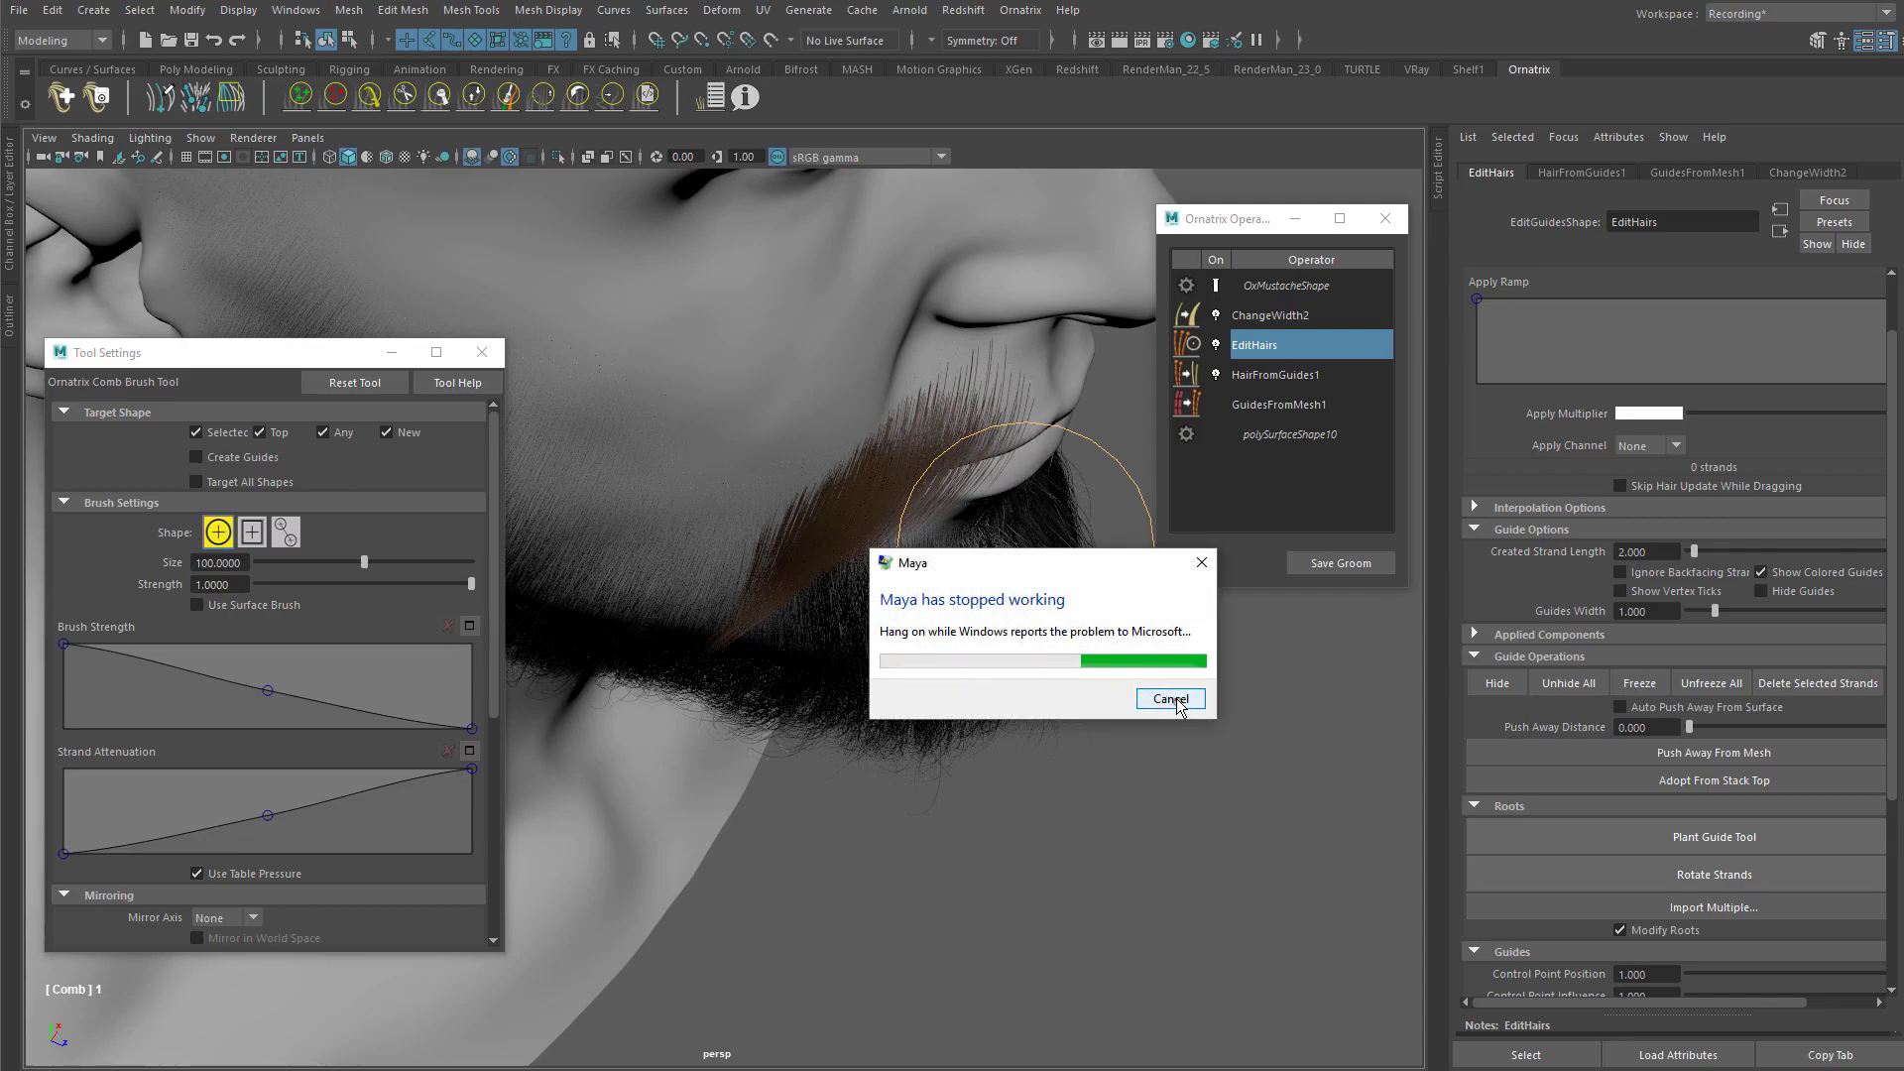
# Step: Dismiss the crash report and relaunch Maya
pyautogui.click(1160, 699)
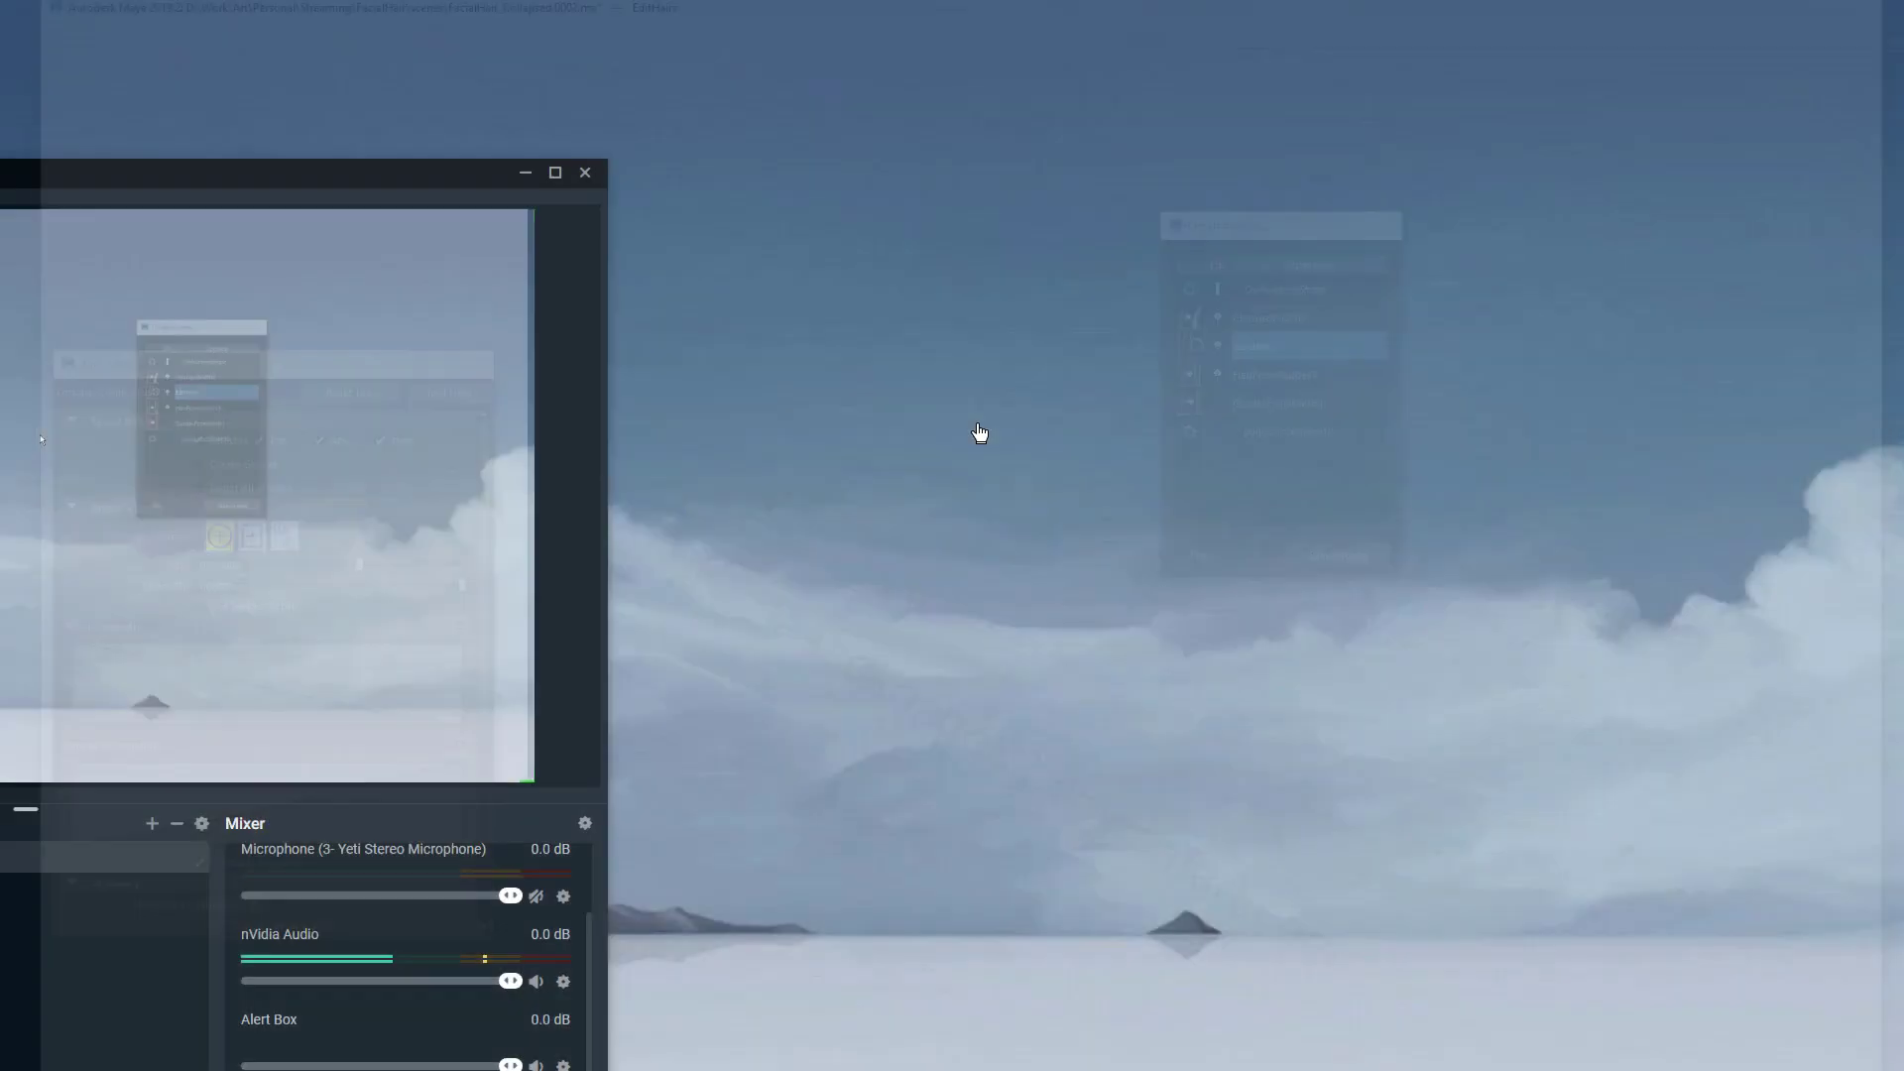
pyautogui.press('super')
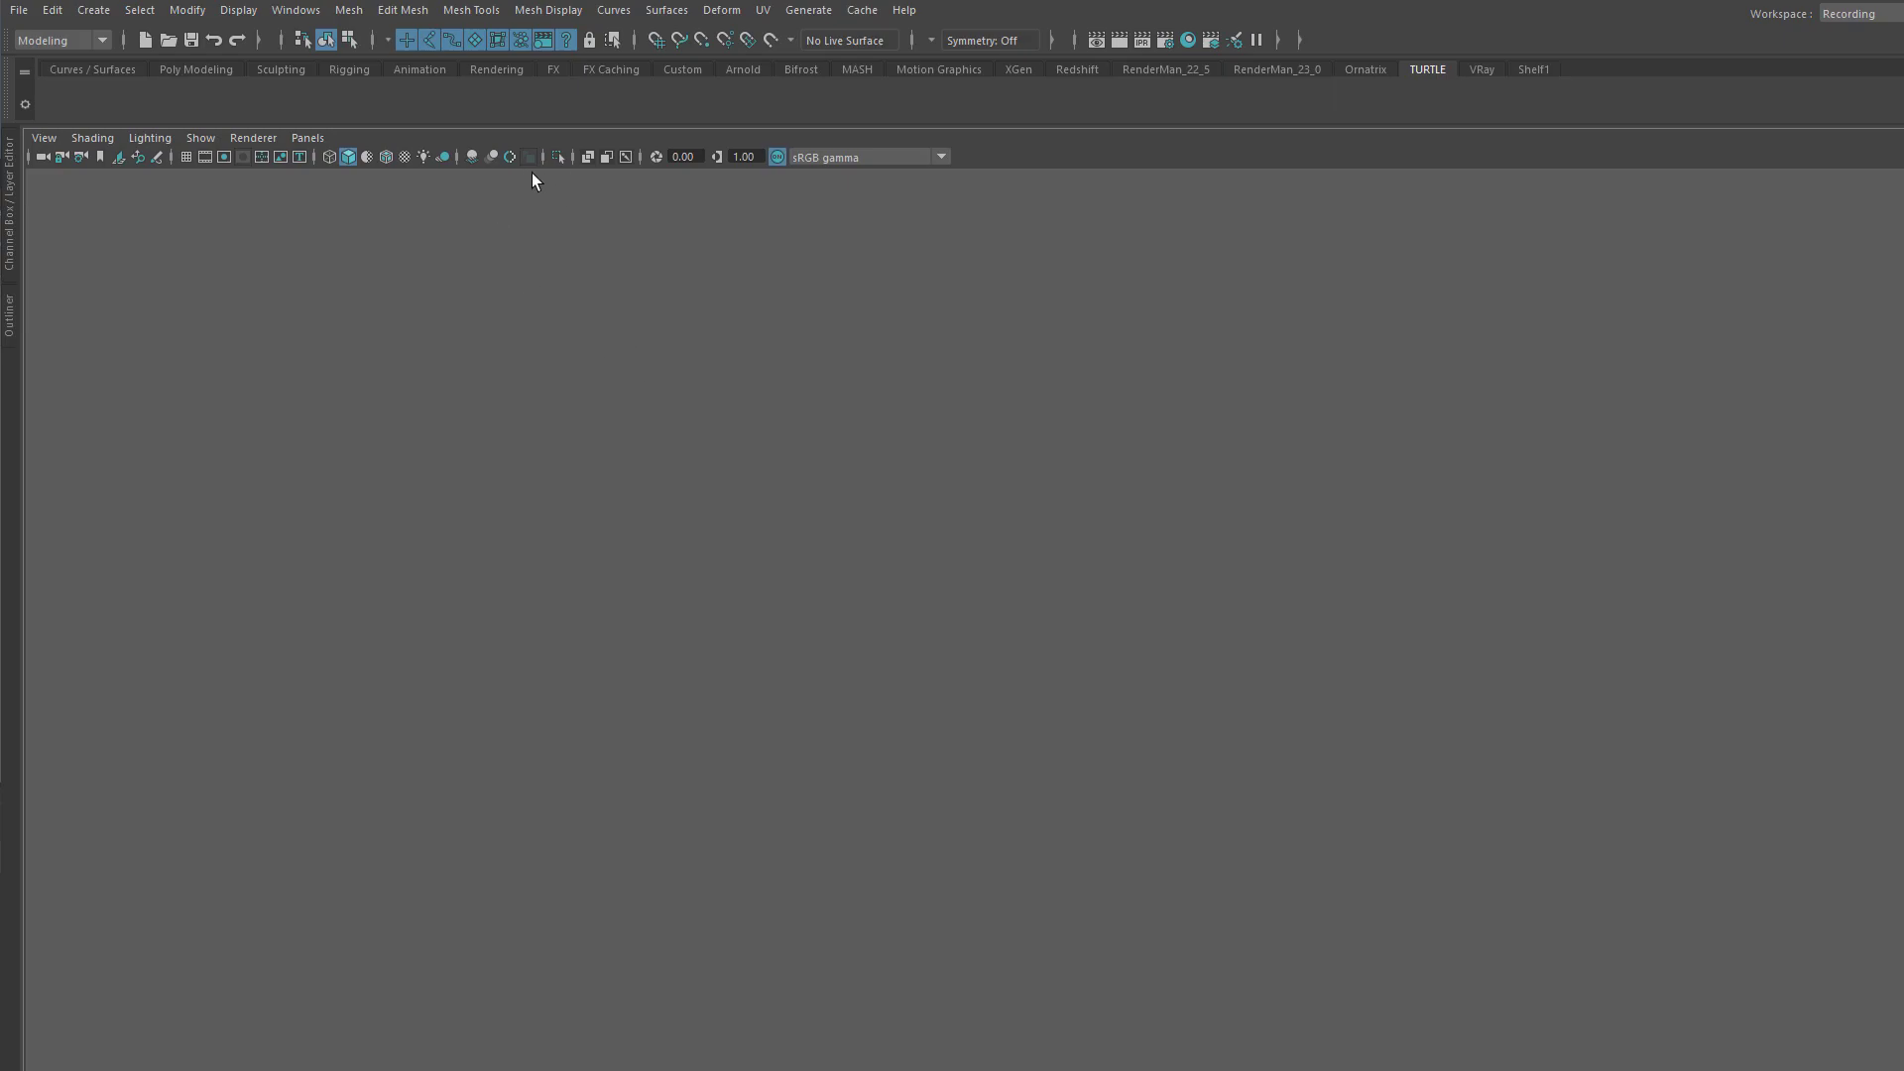
# Step: Open the scene FacialHair_Collapsed.0002.ma from the FacialHair project's scenes folder
pyautogui.click(19, 10)
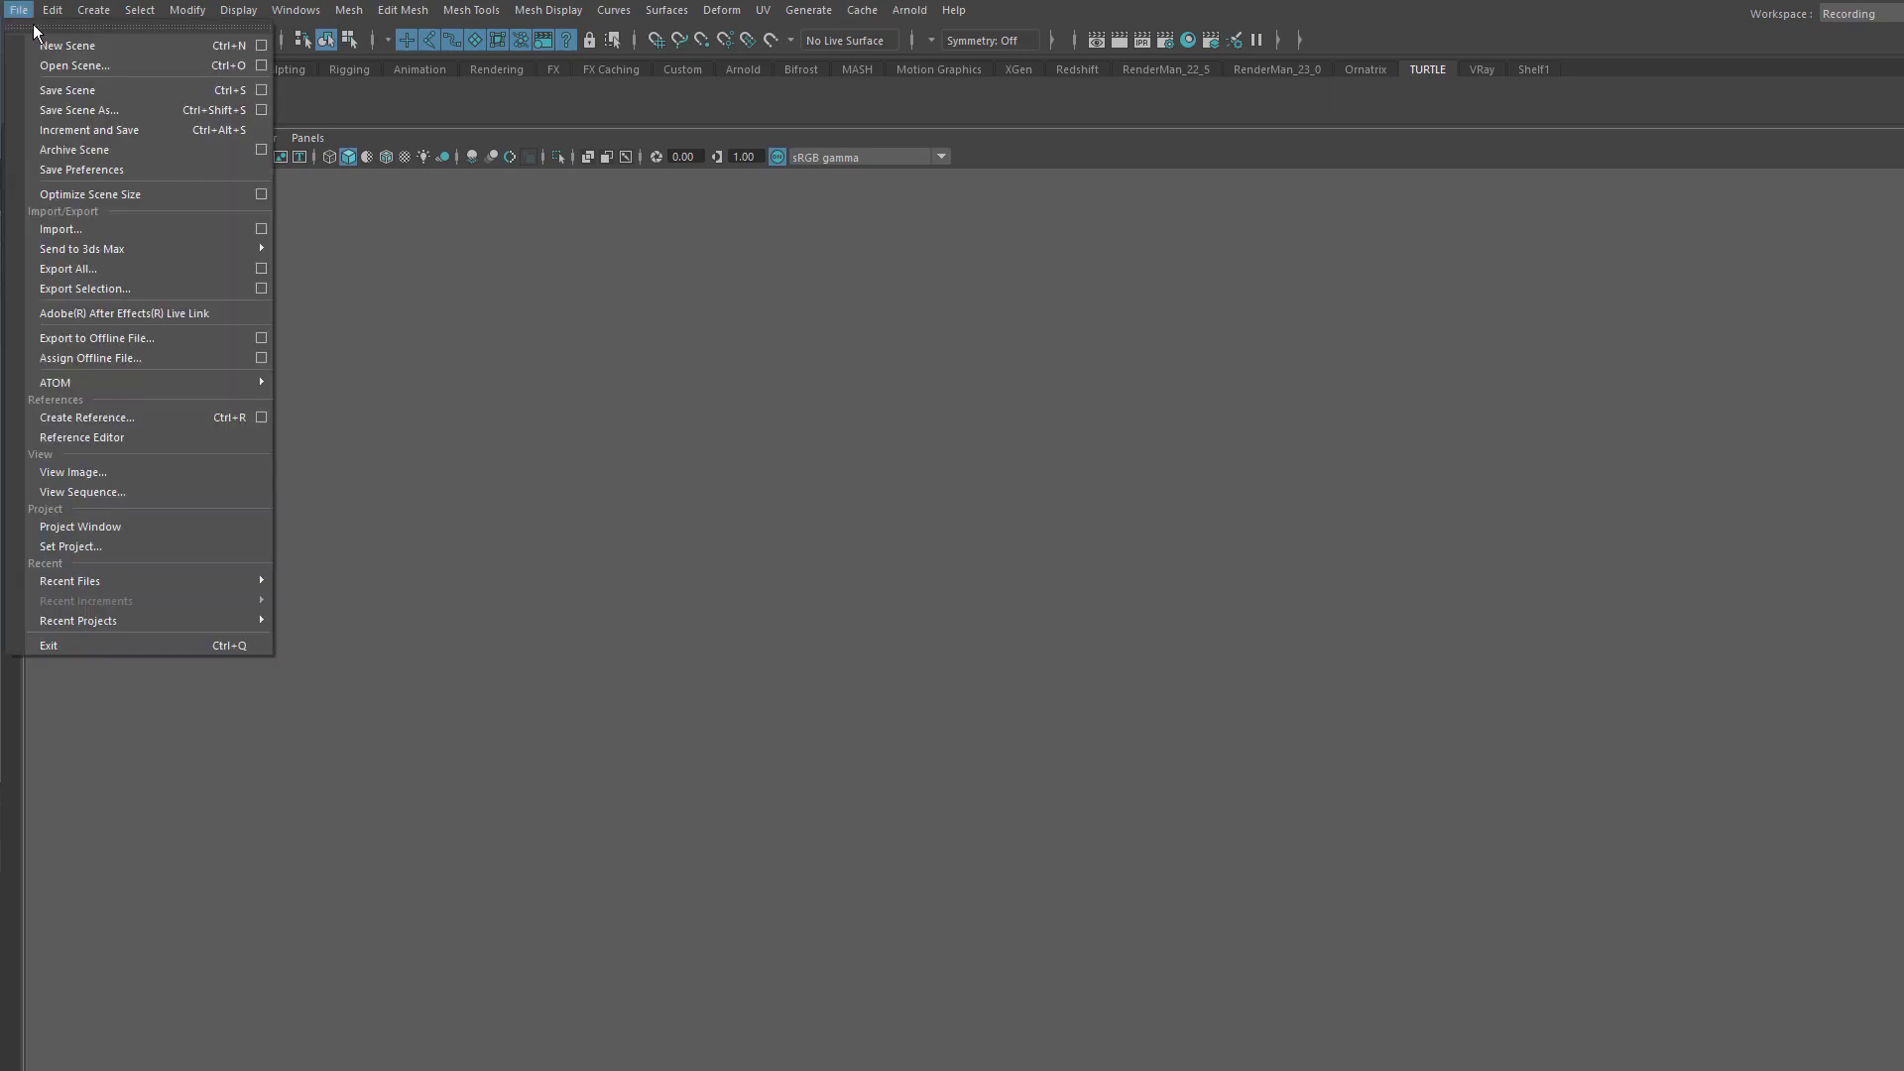
pyautogui.moveTo(217, 580)
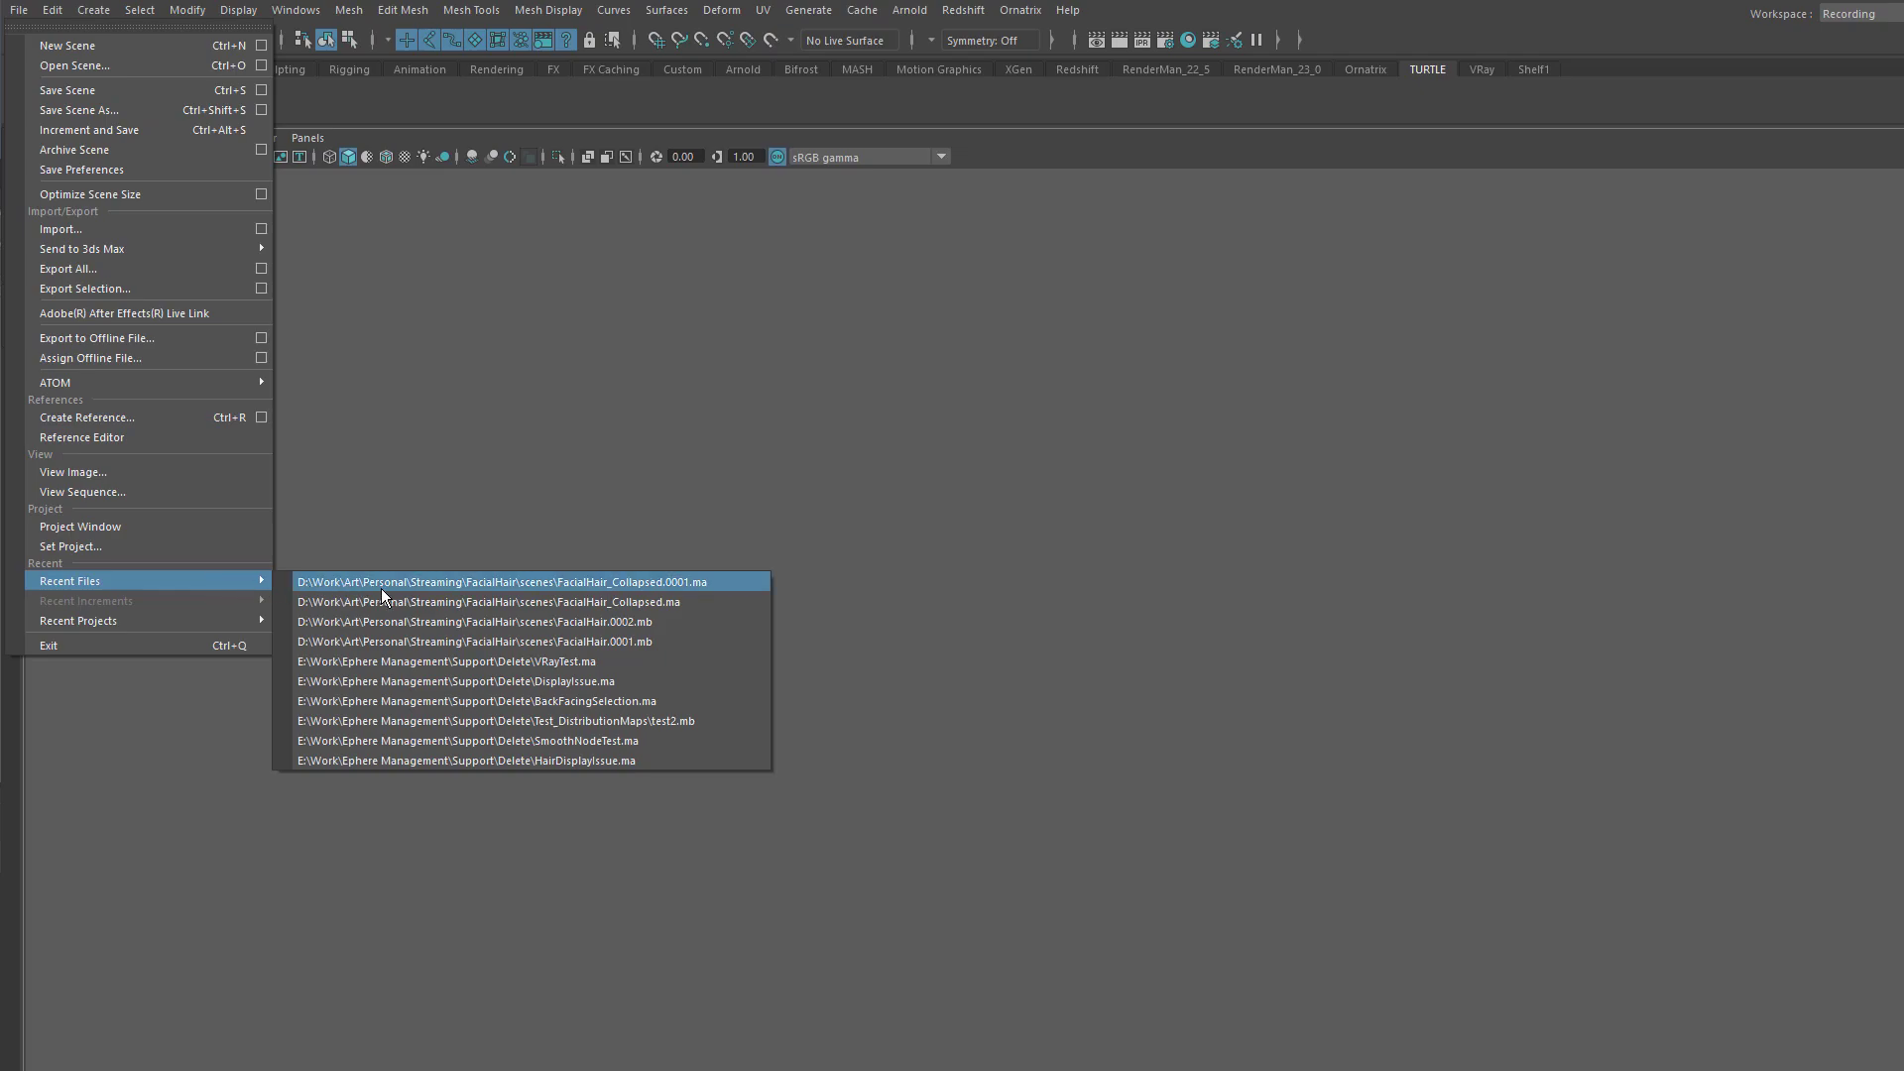
pyautogui.click(89, 71)
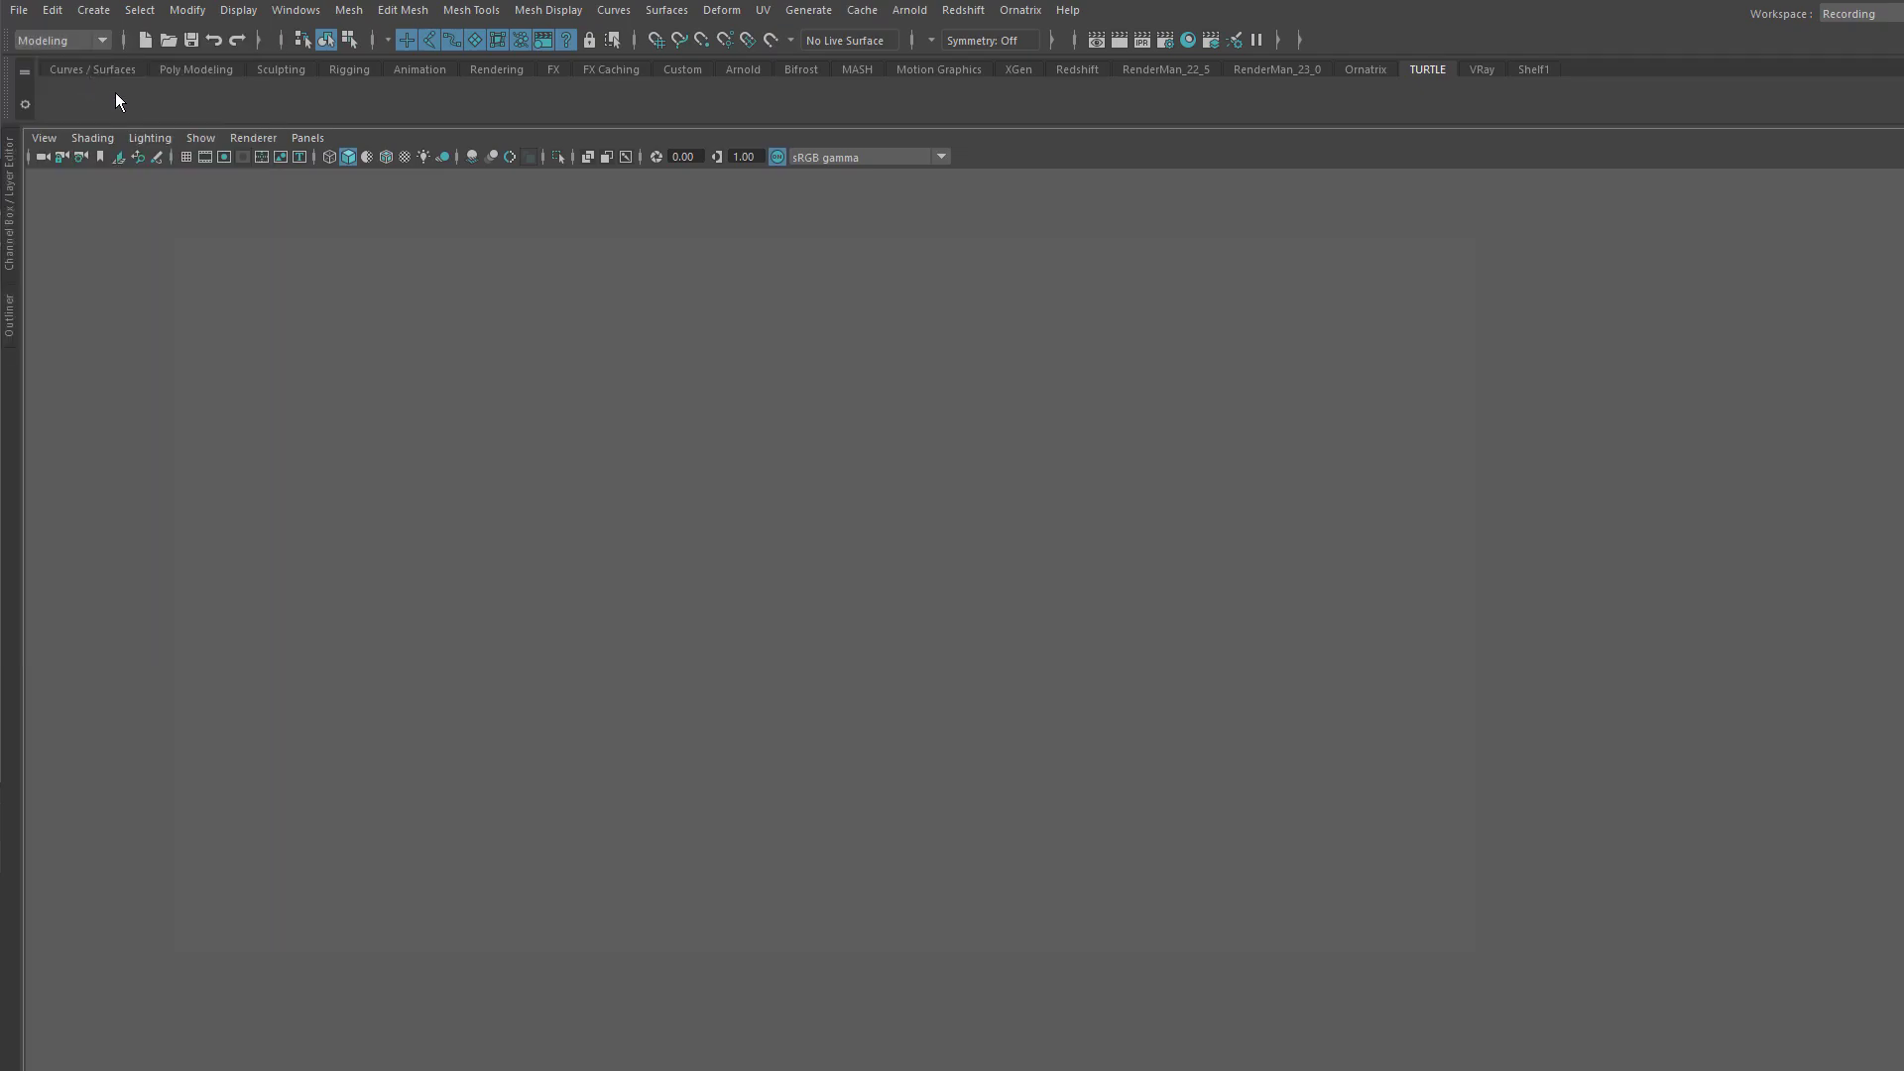
pyautogui.click(410, 448)
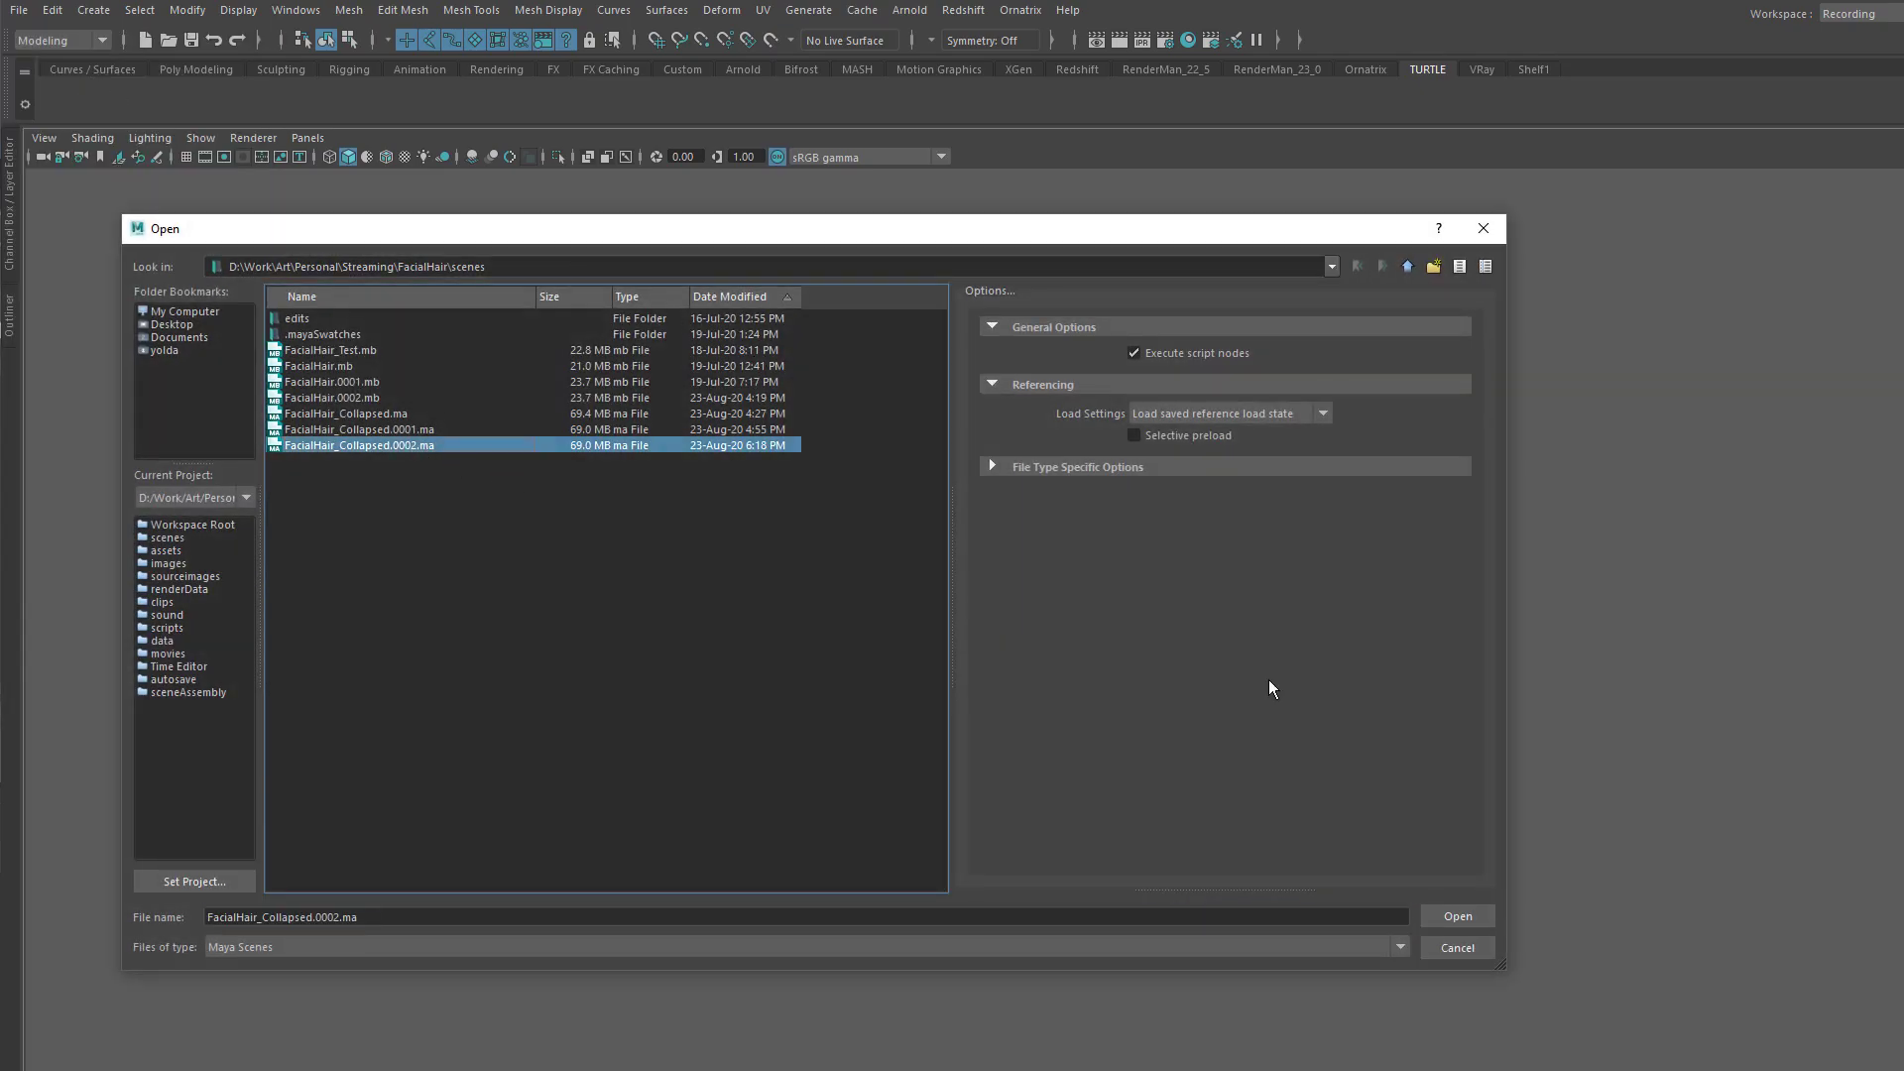
pyautogui.click(1462, 922)
pyautogui.click(1061, 680)
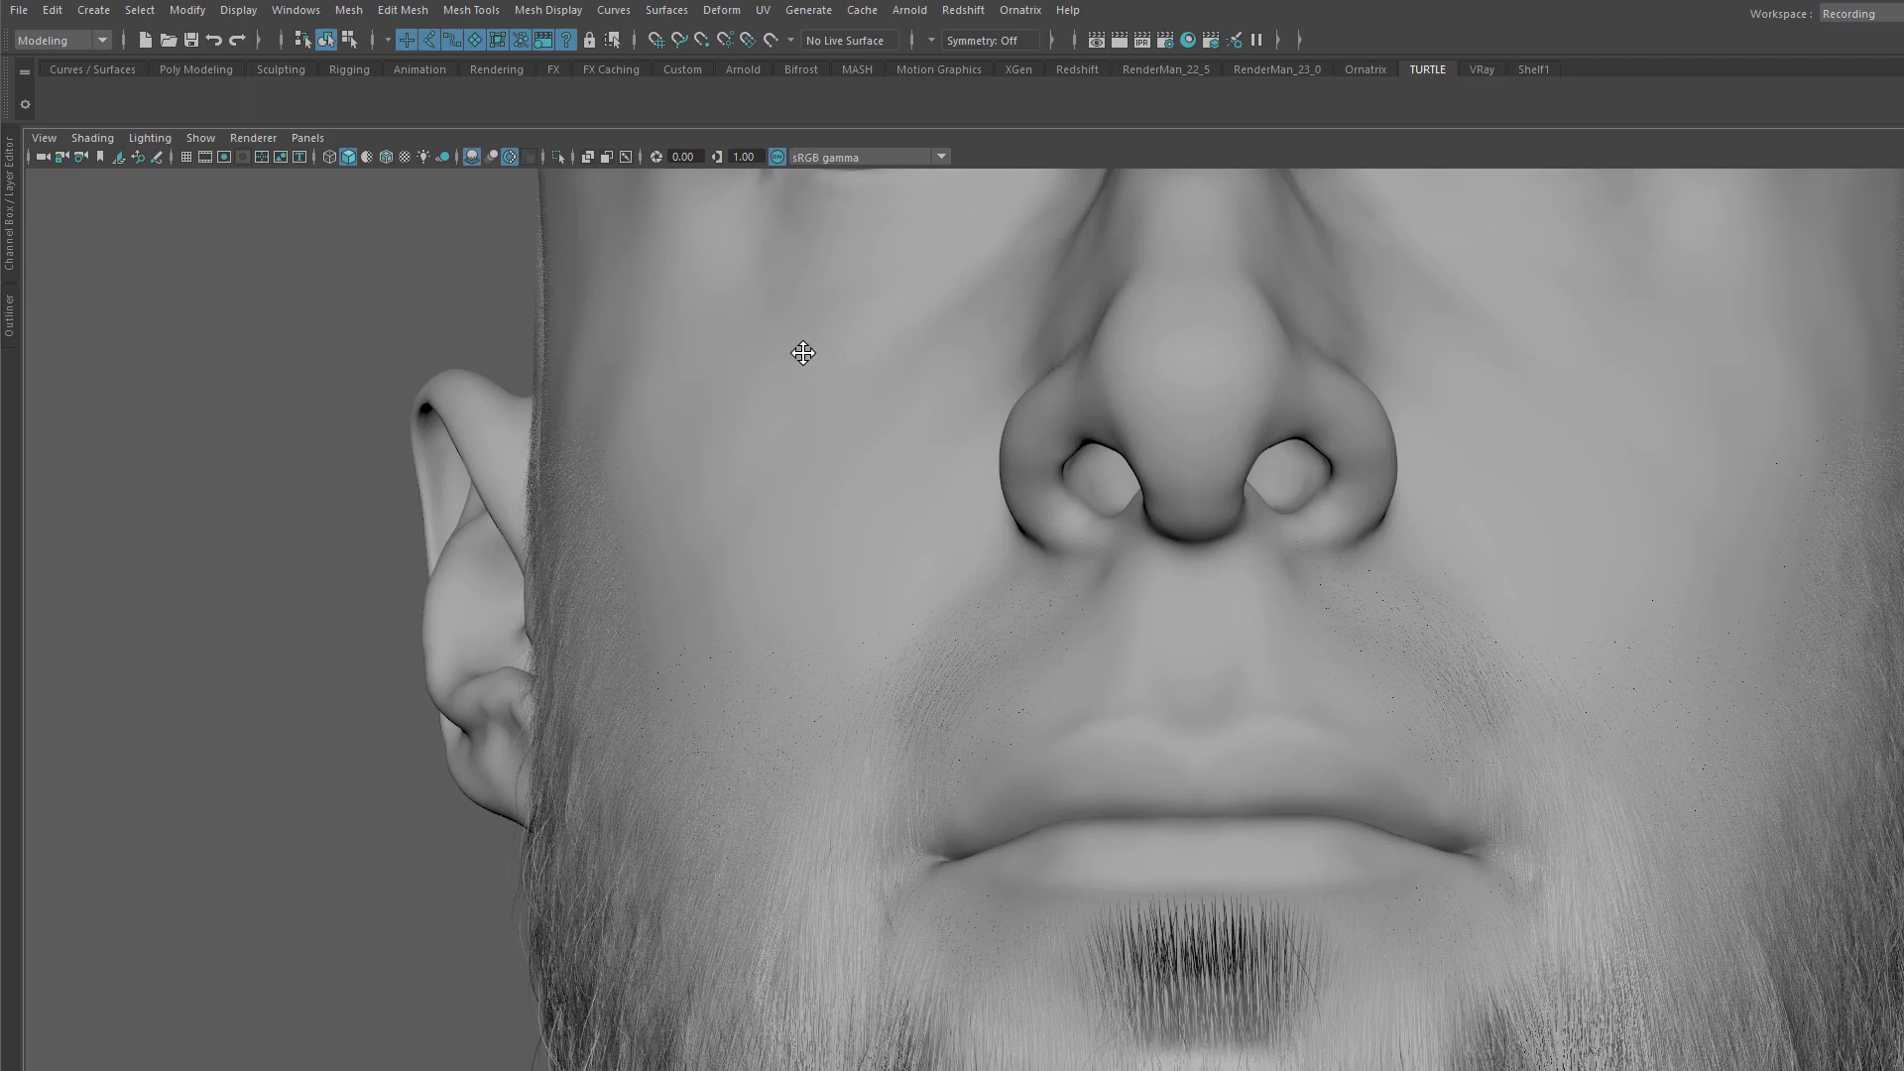
# Step: Display the Ornatrix operators stack as a floating window beside the face and show the Attribute Editor
pyautogui.keyDown('alt'); pyautogui.moveTo(819, 353); pyautogui.dragTo(652, 272, button='right'); pyautogui.keyUp('alt')
pyautogui.keyDown('alt'); pyautogui.moveTo(652, 272); pyautogui.dragTo(774, 272); pyautogui.keyUp('alt')
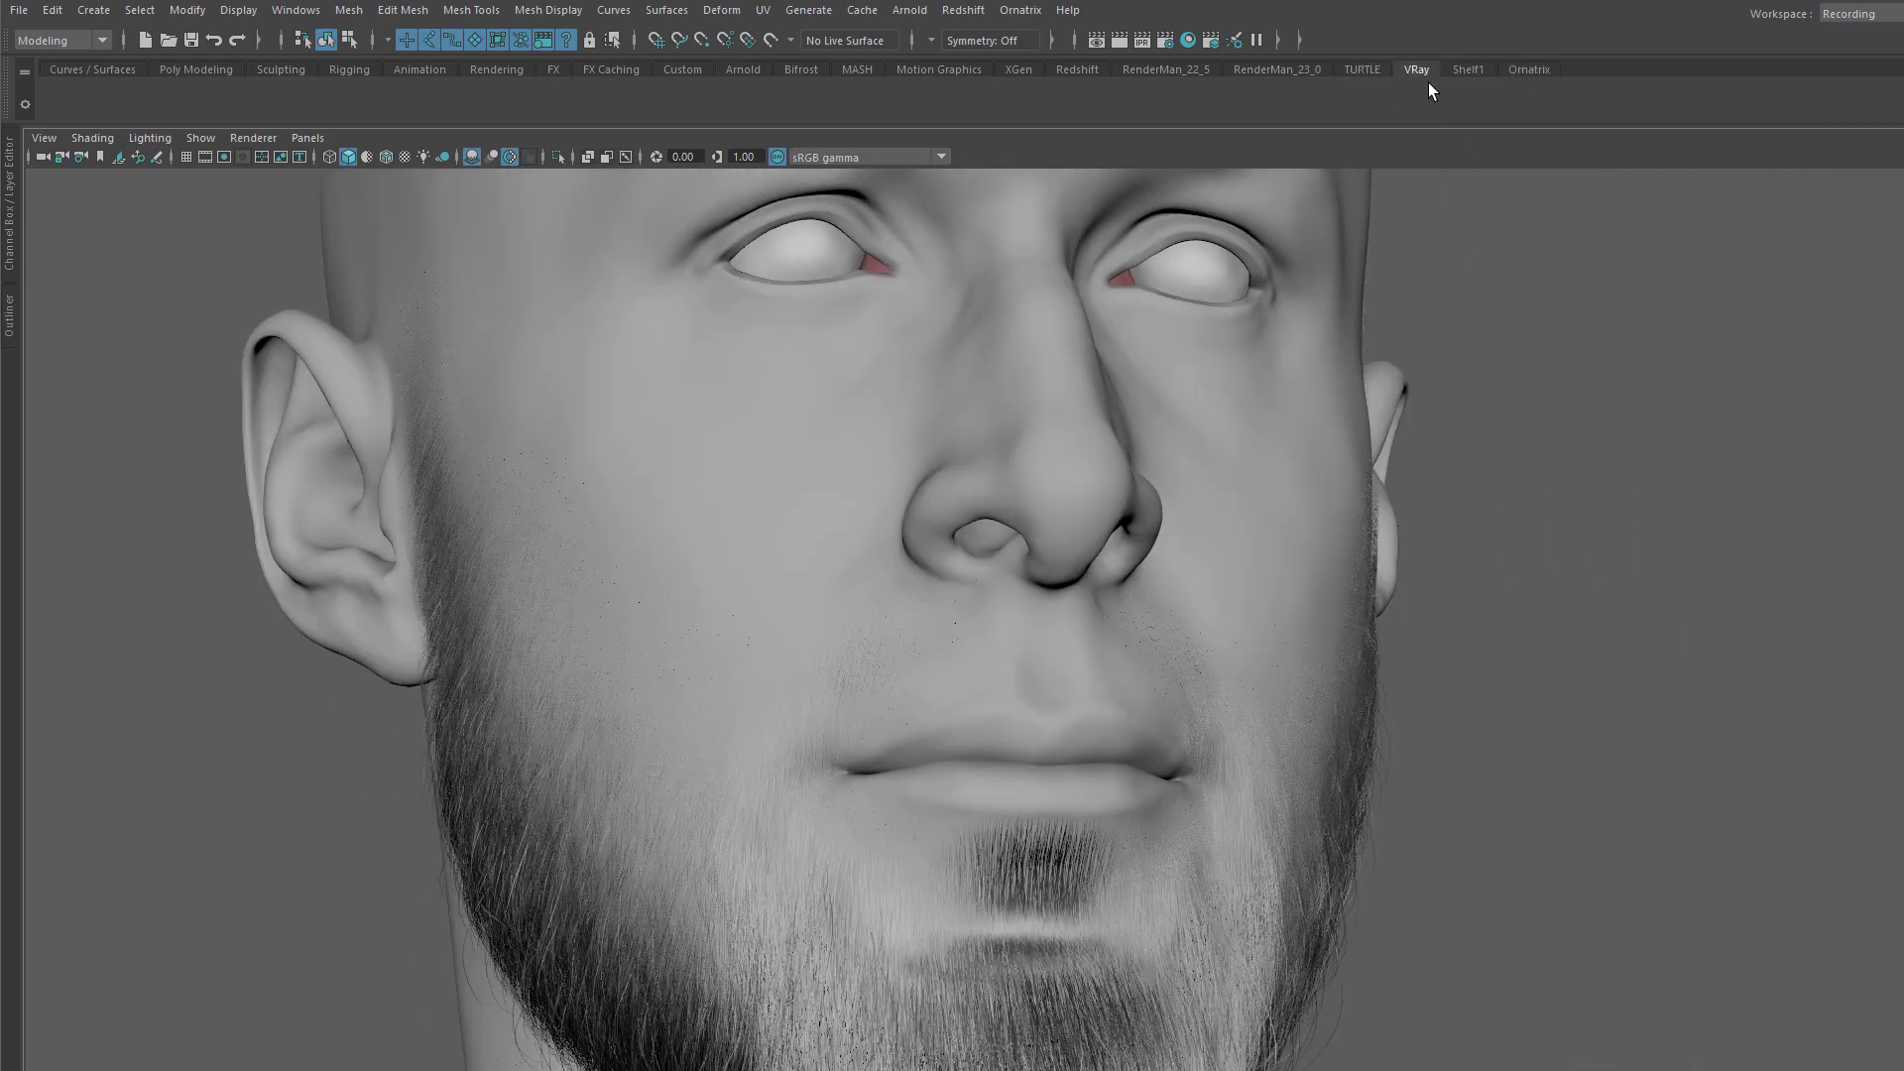
pyautogui.click(1527, 71)
pyautogui.click(713, 97)
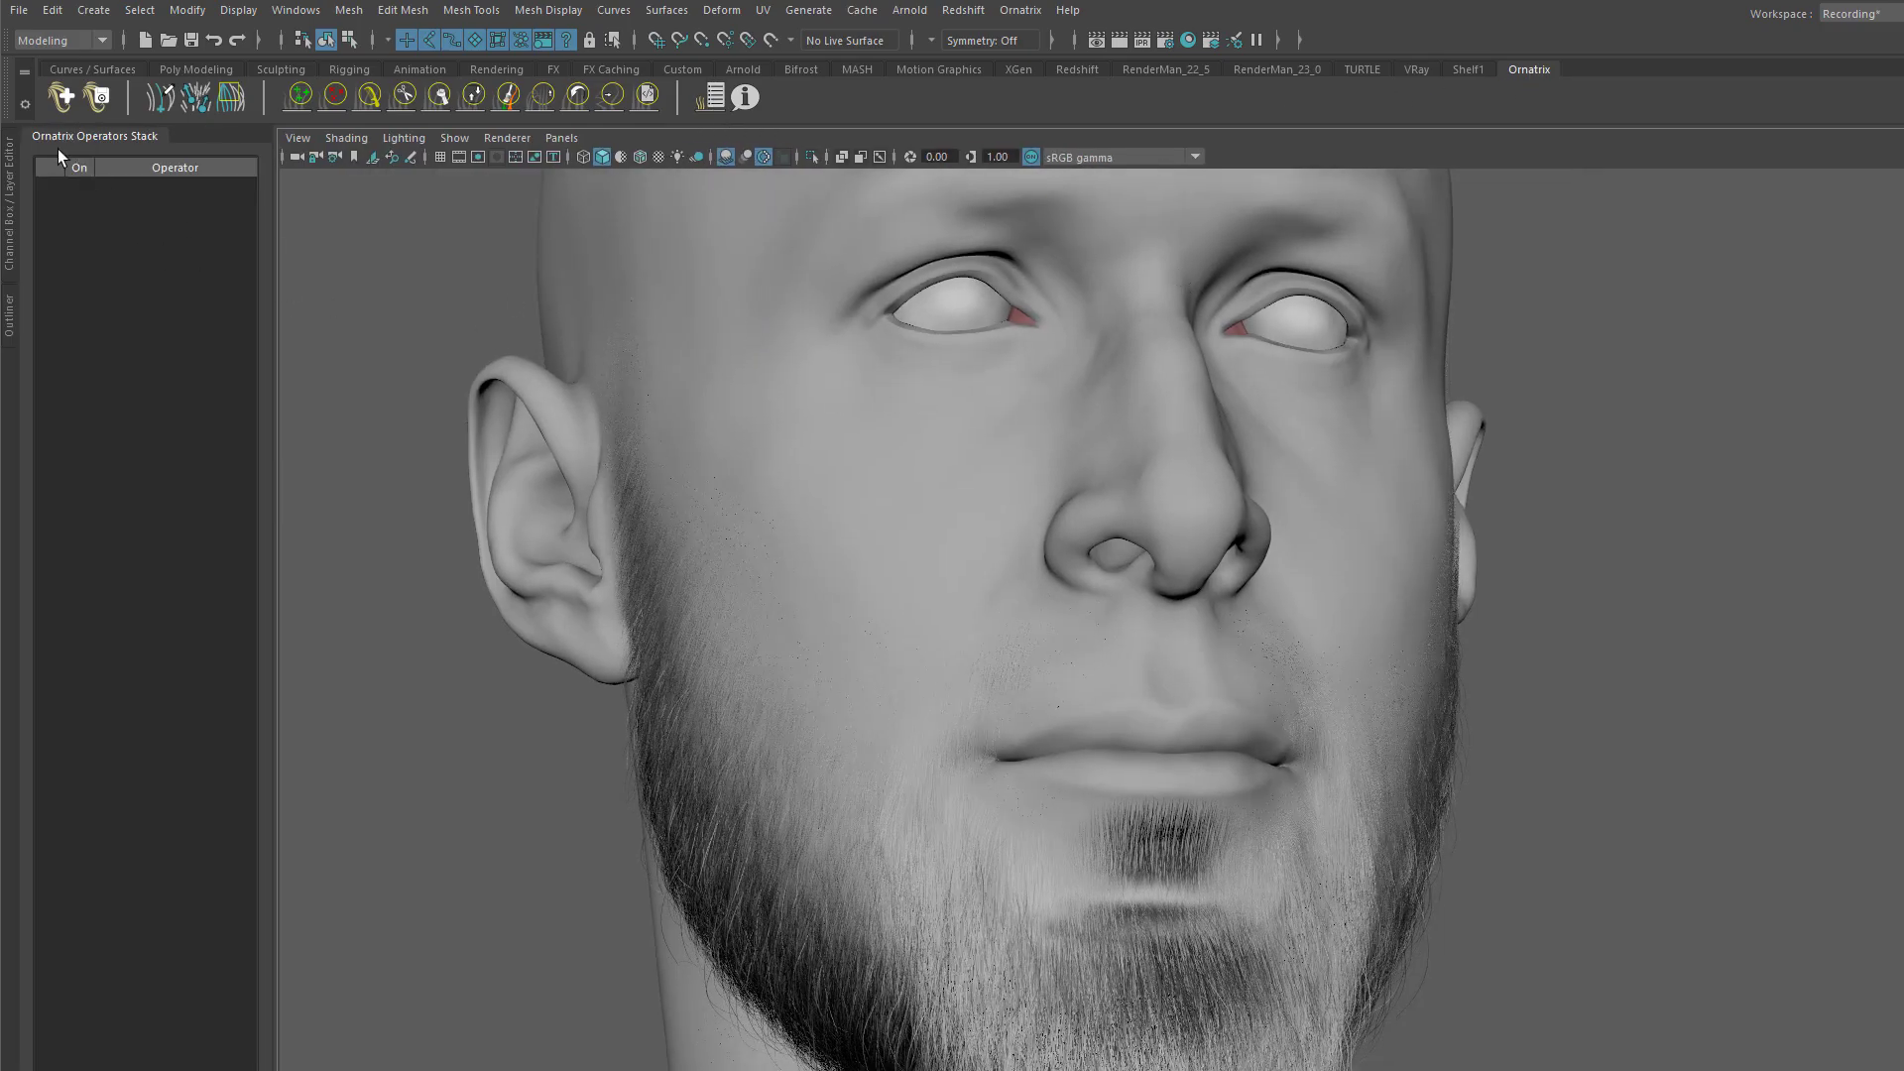
pyautogui.moveTo(99, 136); pyautogui.dragTo(1404, 568)
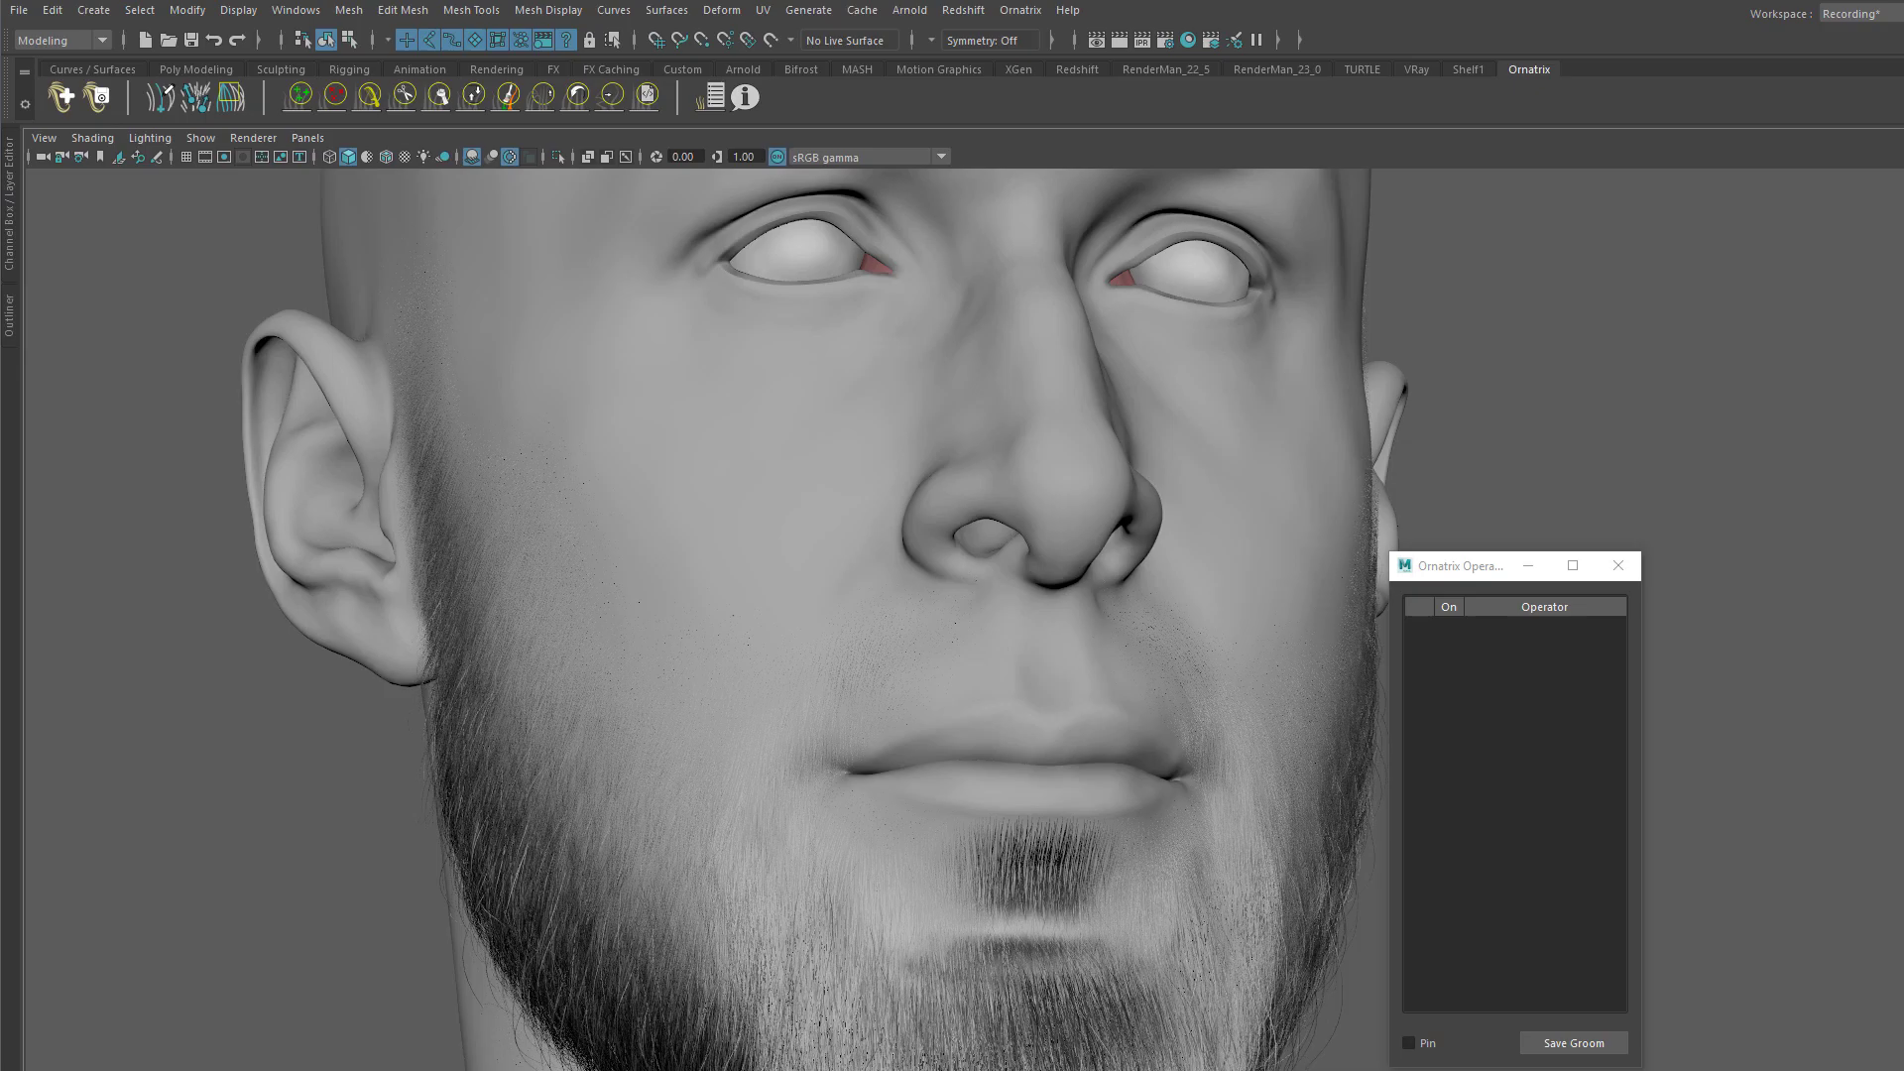
pyautogui.hotkey('ctrl', 'a')
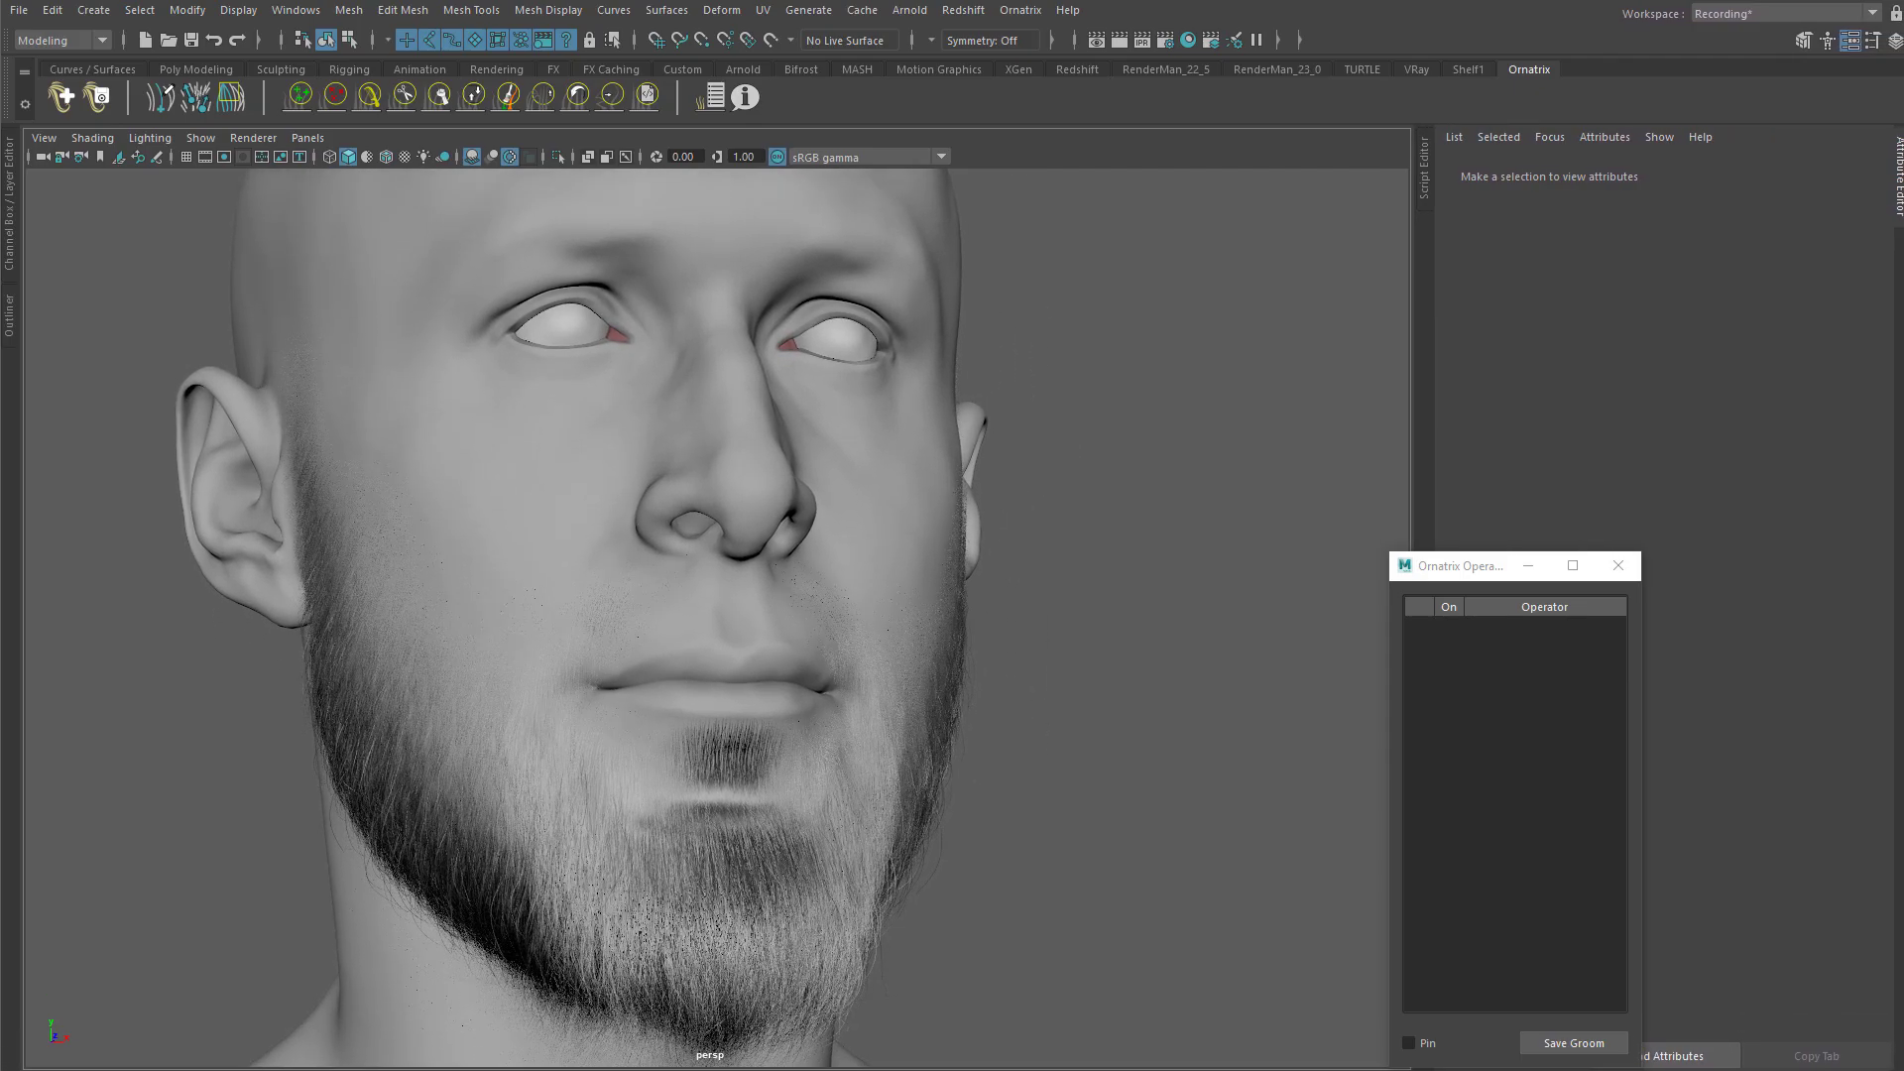
pyautogui.keyDown('alt'); pyautogui.moveTo(1066, 504); pyautogui.dragTo(1058, 497); pyautogui.keyUp('alt')
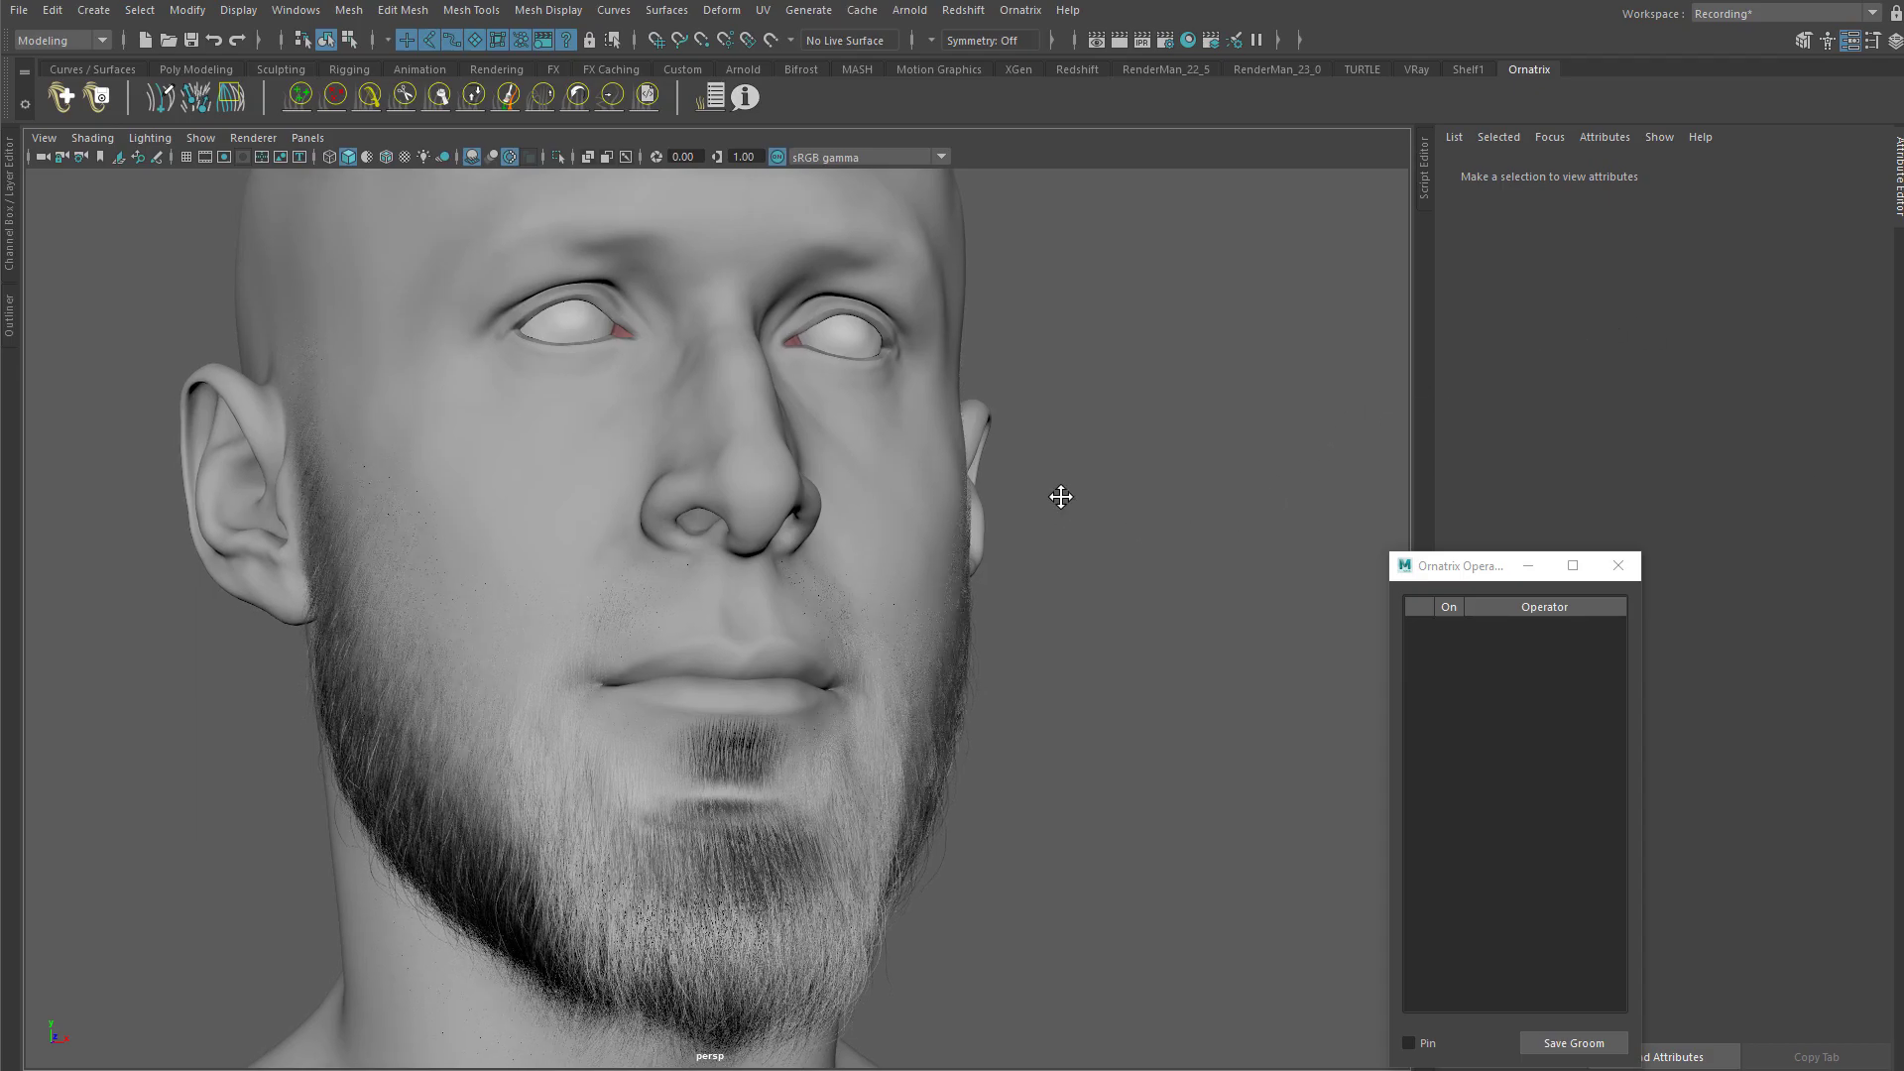
# Step: Move the operators stack closer to the face and select OxMustache under GEO > DistMesh > polySurface6
pyautogui.keyDown('alt'); pyautogui.moveTo(1058, 497); pyautogui.dragTo(1078, 477, button='middle'); pyautogui.keyUp('alt')
pyautogui.moveTo(1503, 565); pyautogui.dragTo(1240, 387)
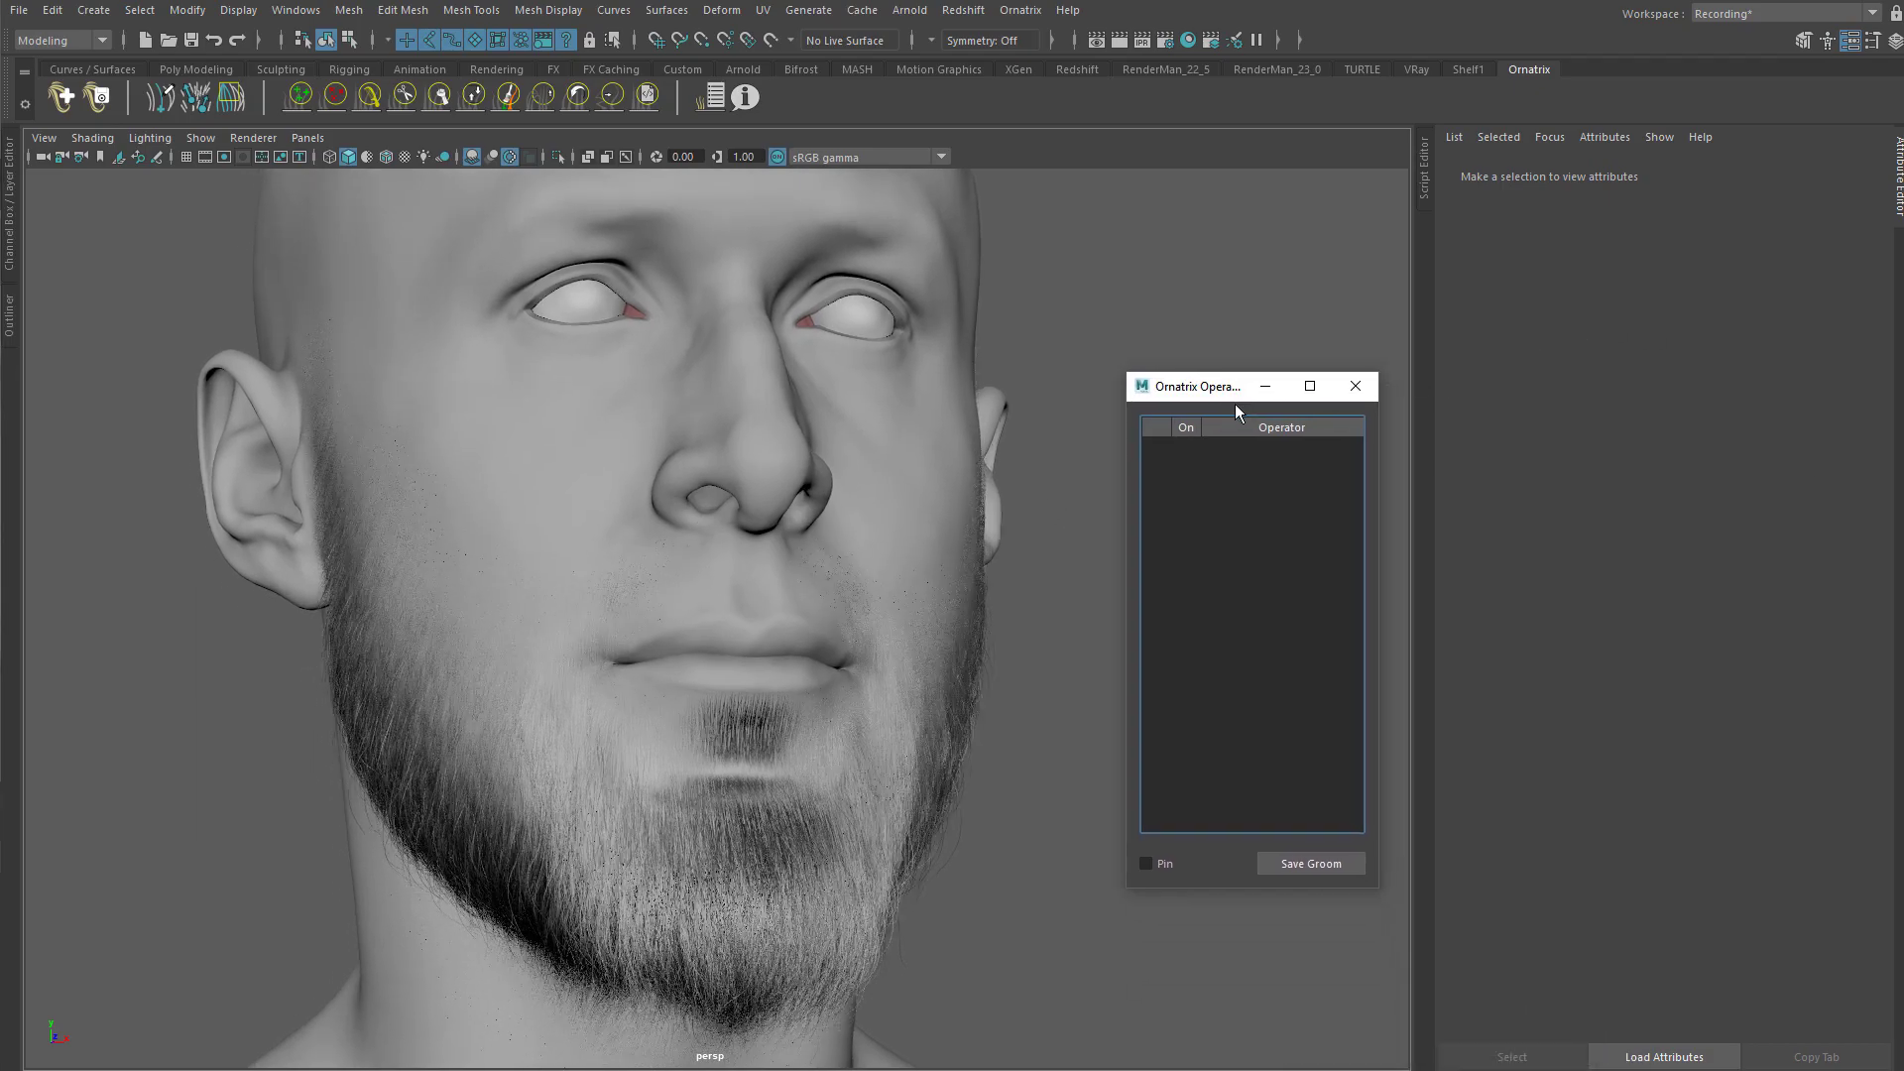
pyautogui.keyDown('alt'); pyautogui.moveTo(939, 363); pyautogui.dragTo(656, 319); pyautogui.keyUp('alt')
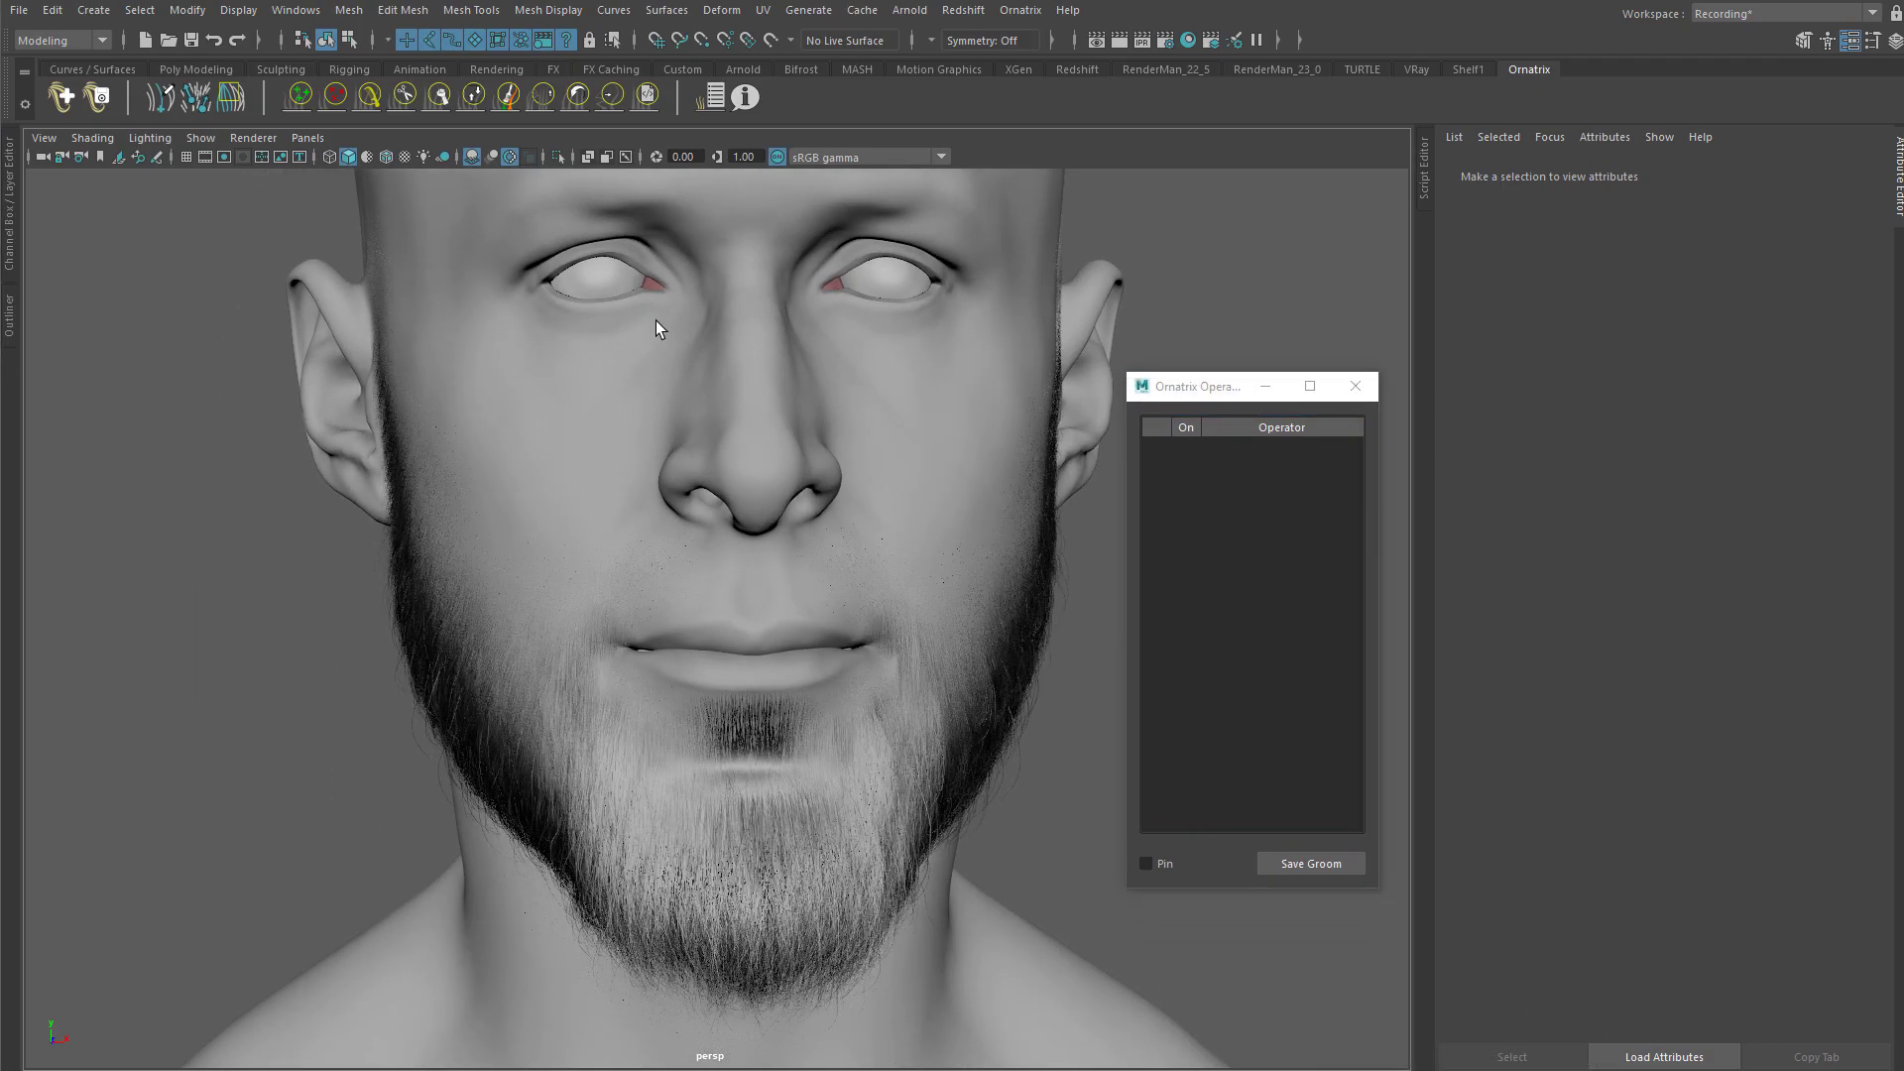
pyautogui.click(5, 315)
pyautogui.click(51, 301)
pyautogui.click(61, 320)
pyautogui.click(73, 340)
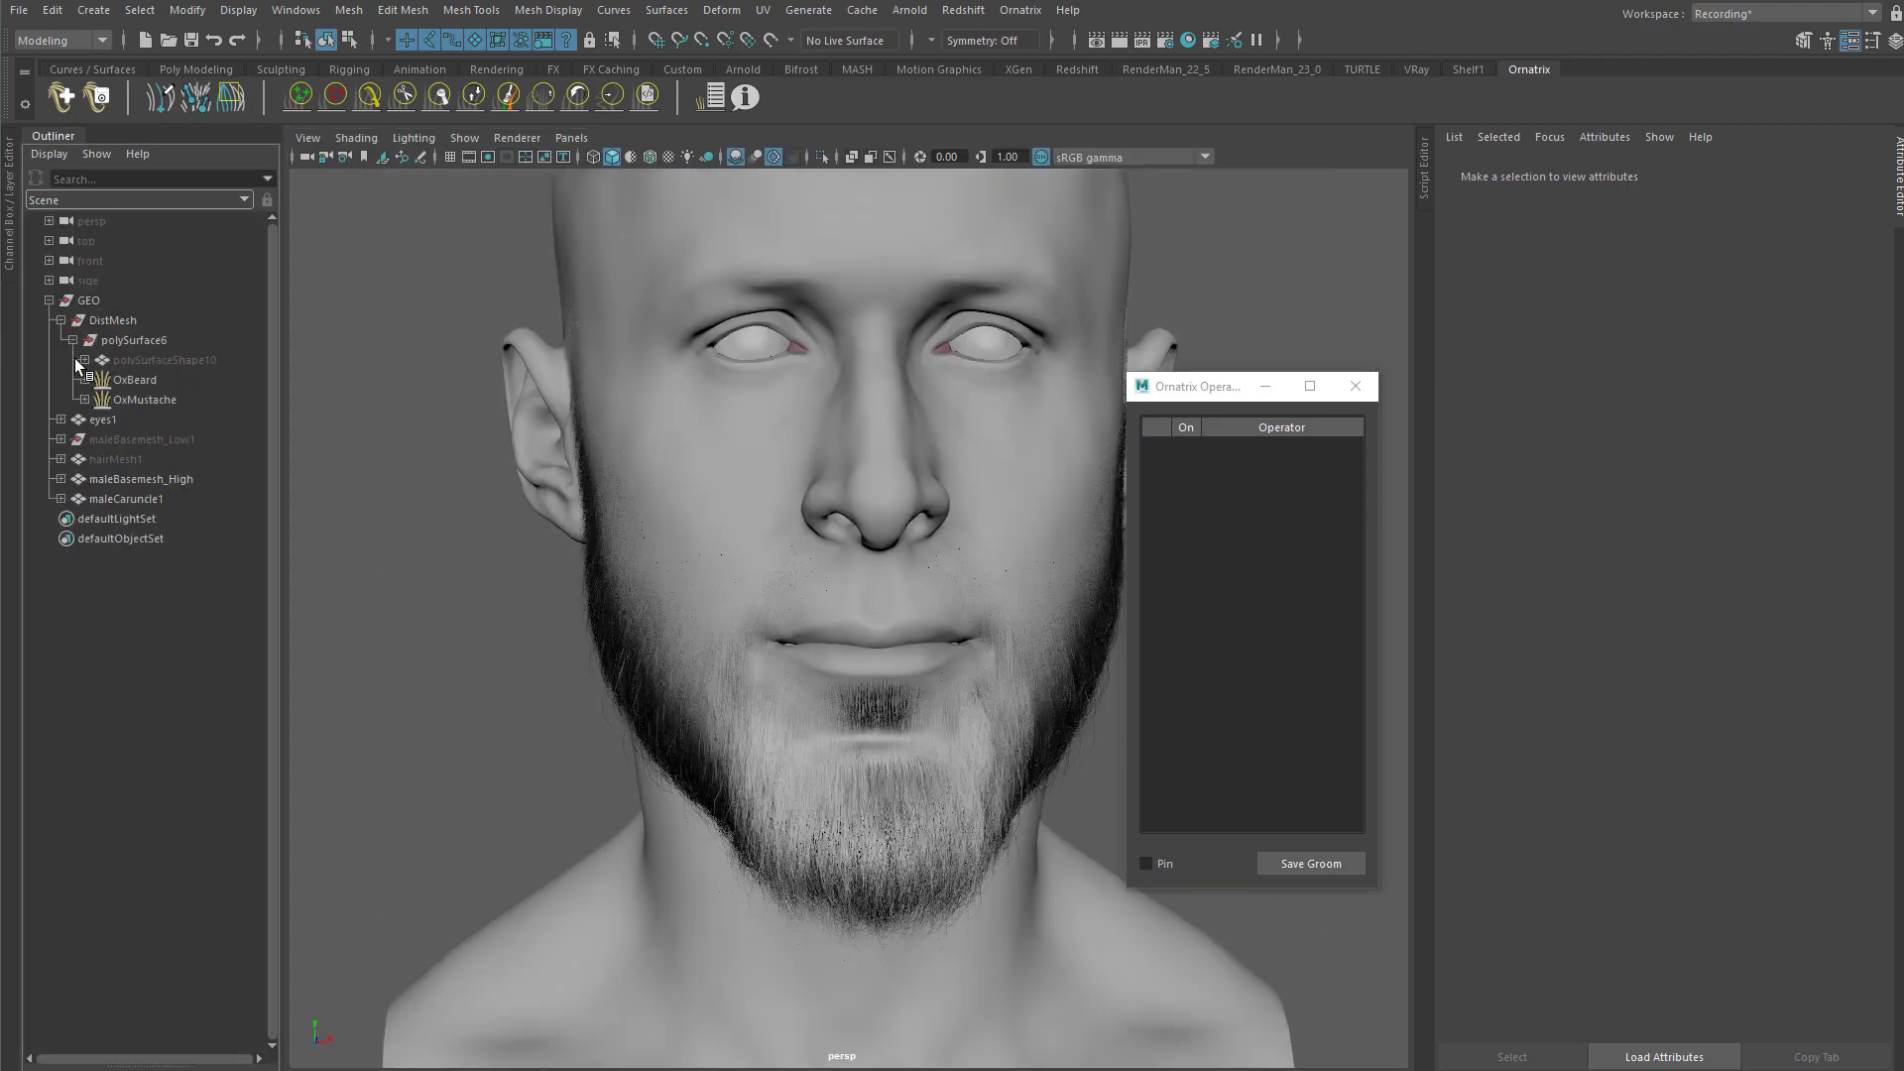
pyautogui.click(148, 400)
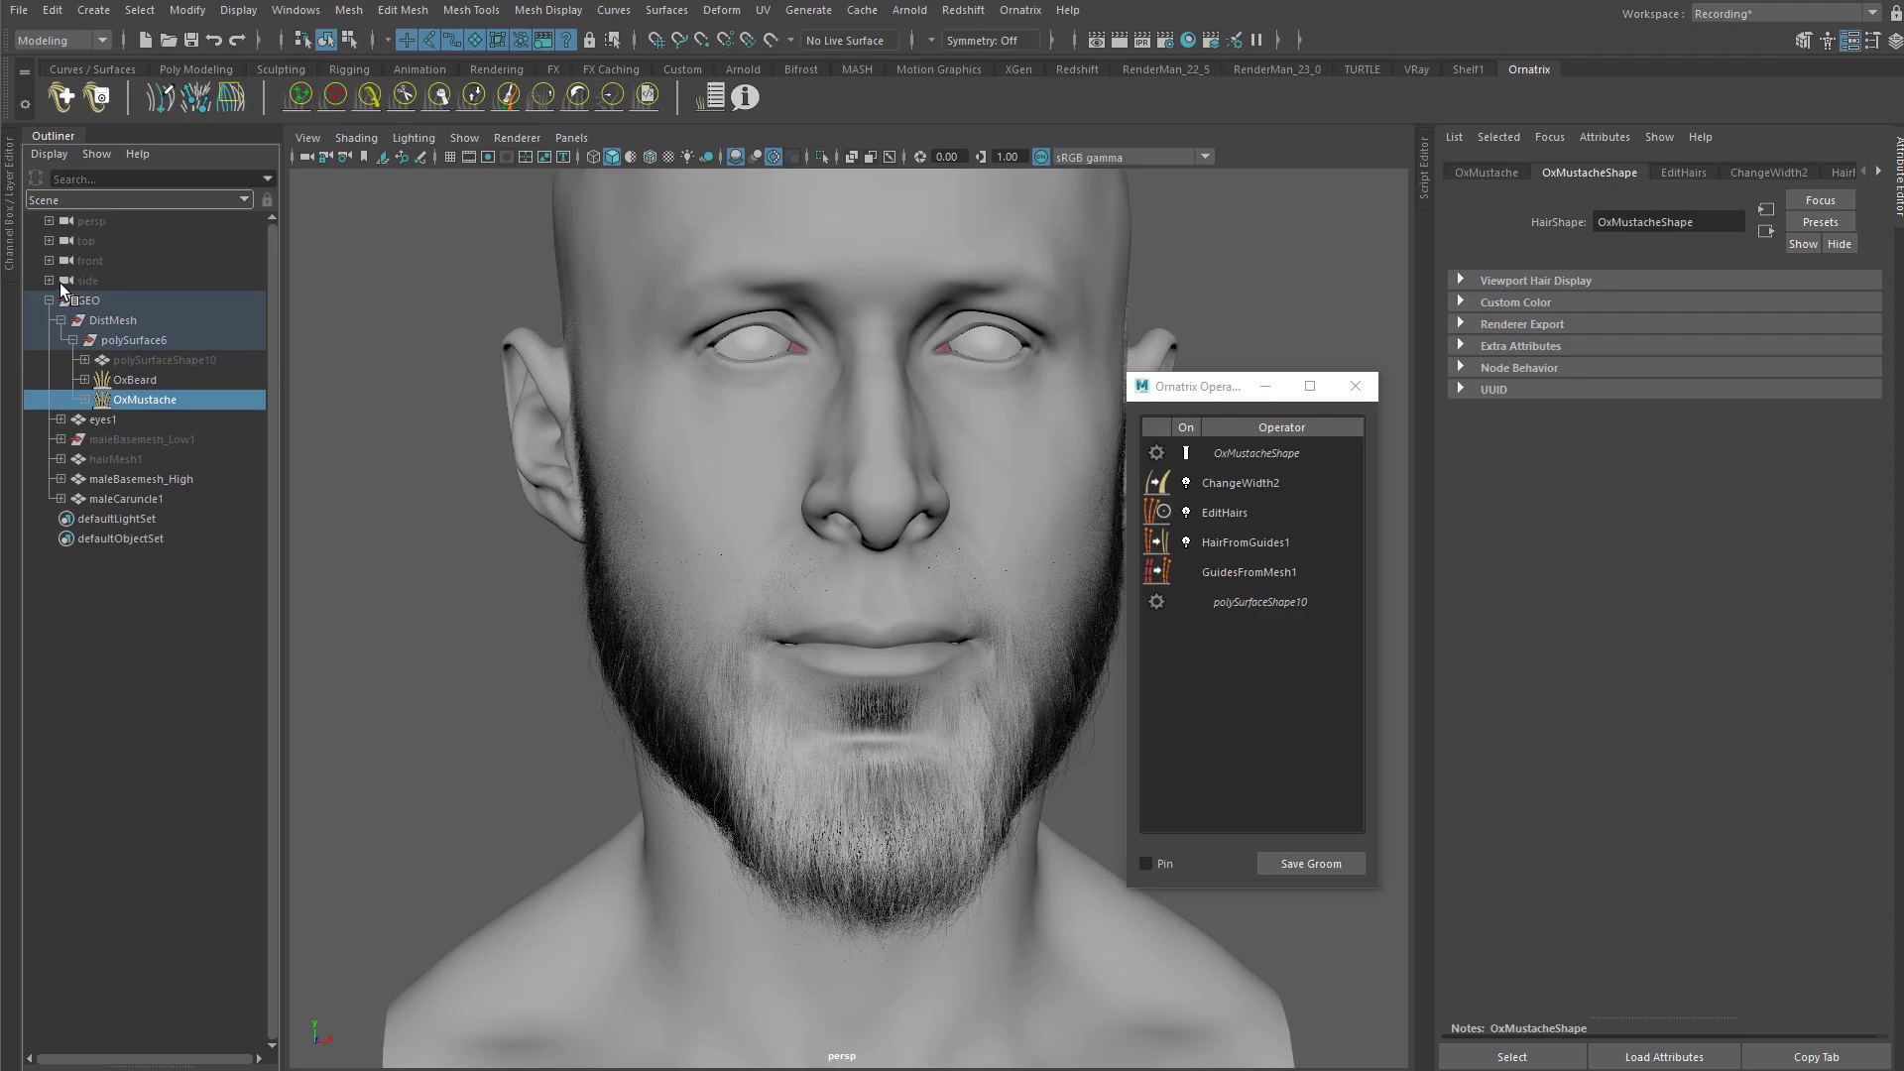
pyautogui.click(47, 152)
pyautogui.click(33, 131)
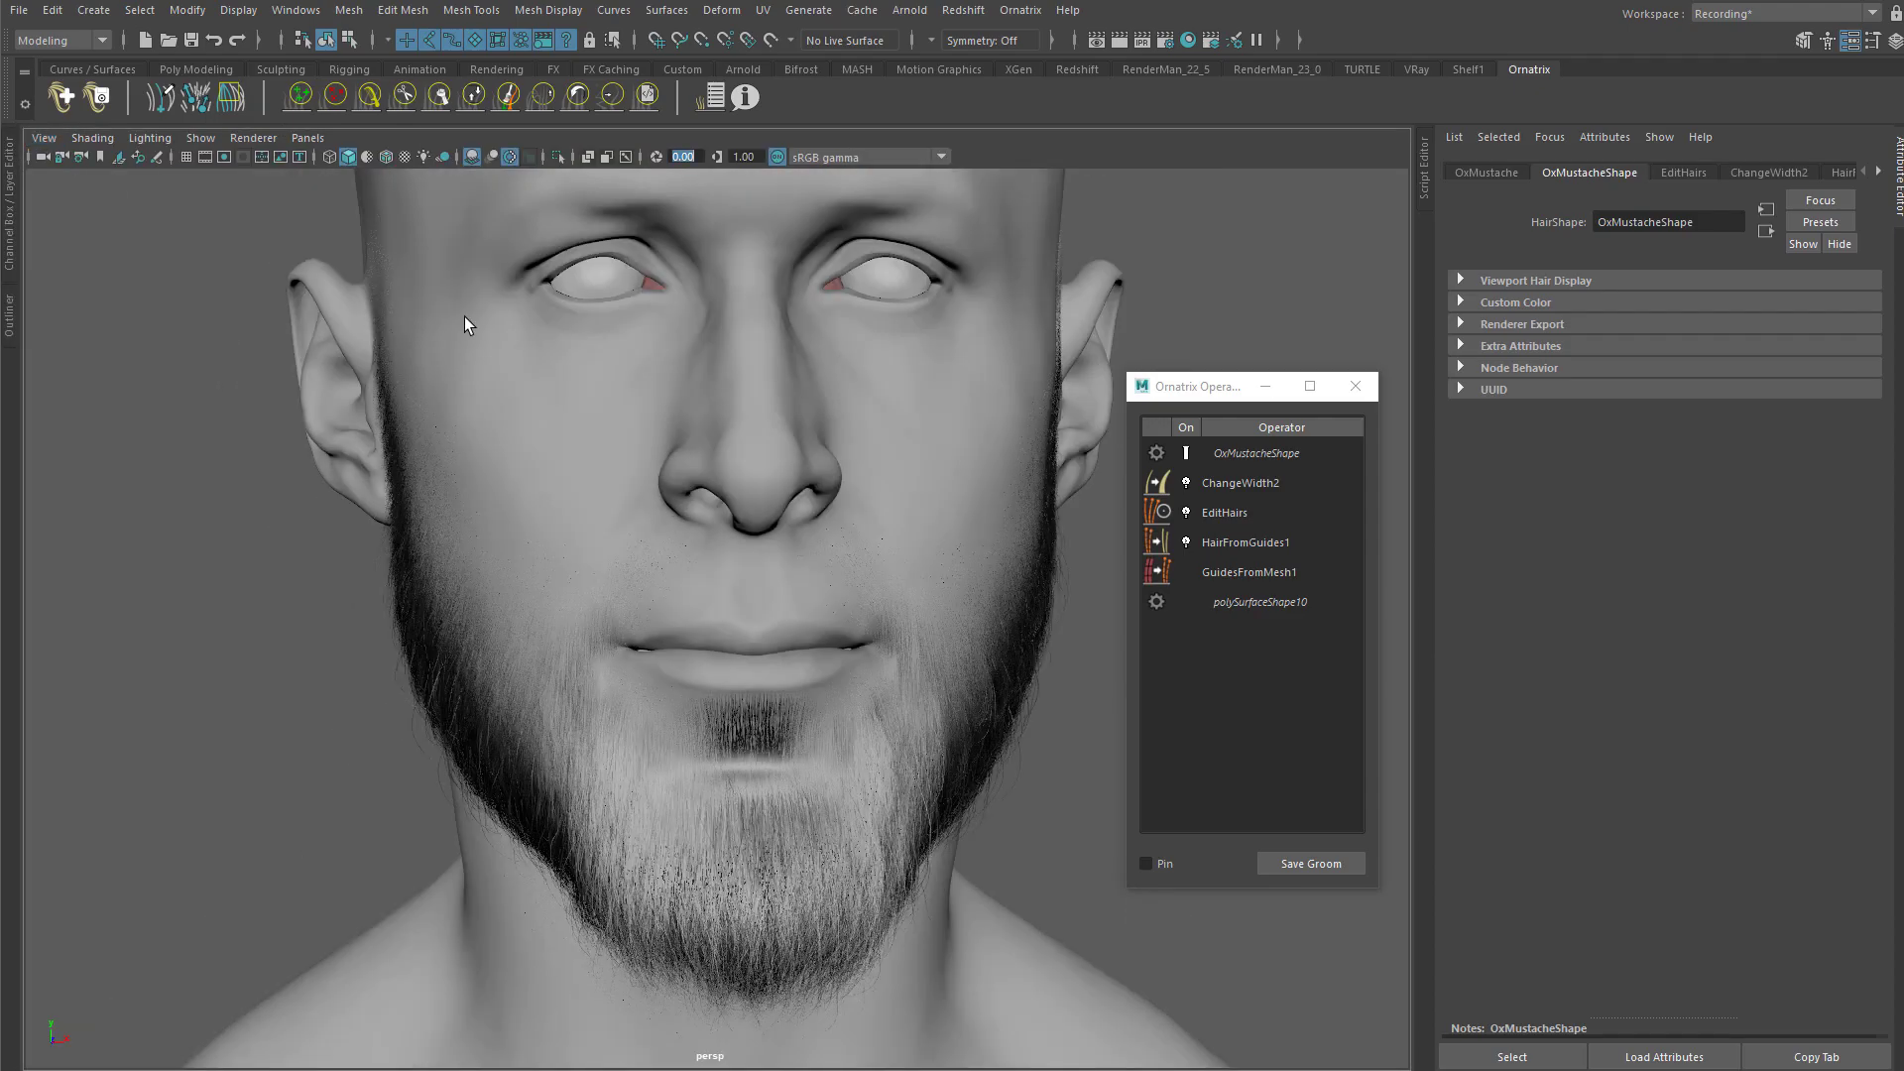
# Step: Select the EditHairs operator and plant hairs over one half of the upper lip with the Create brush
pyautogui.scroll(5, 733, 436)
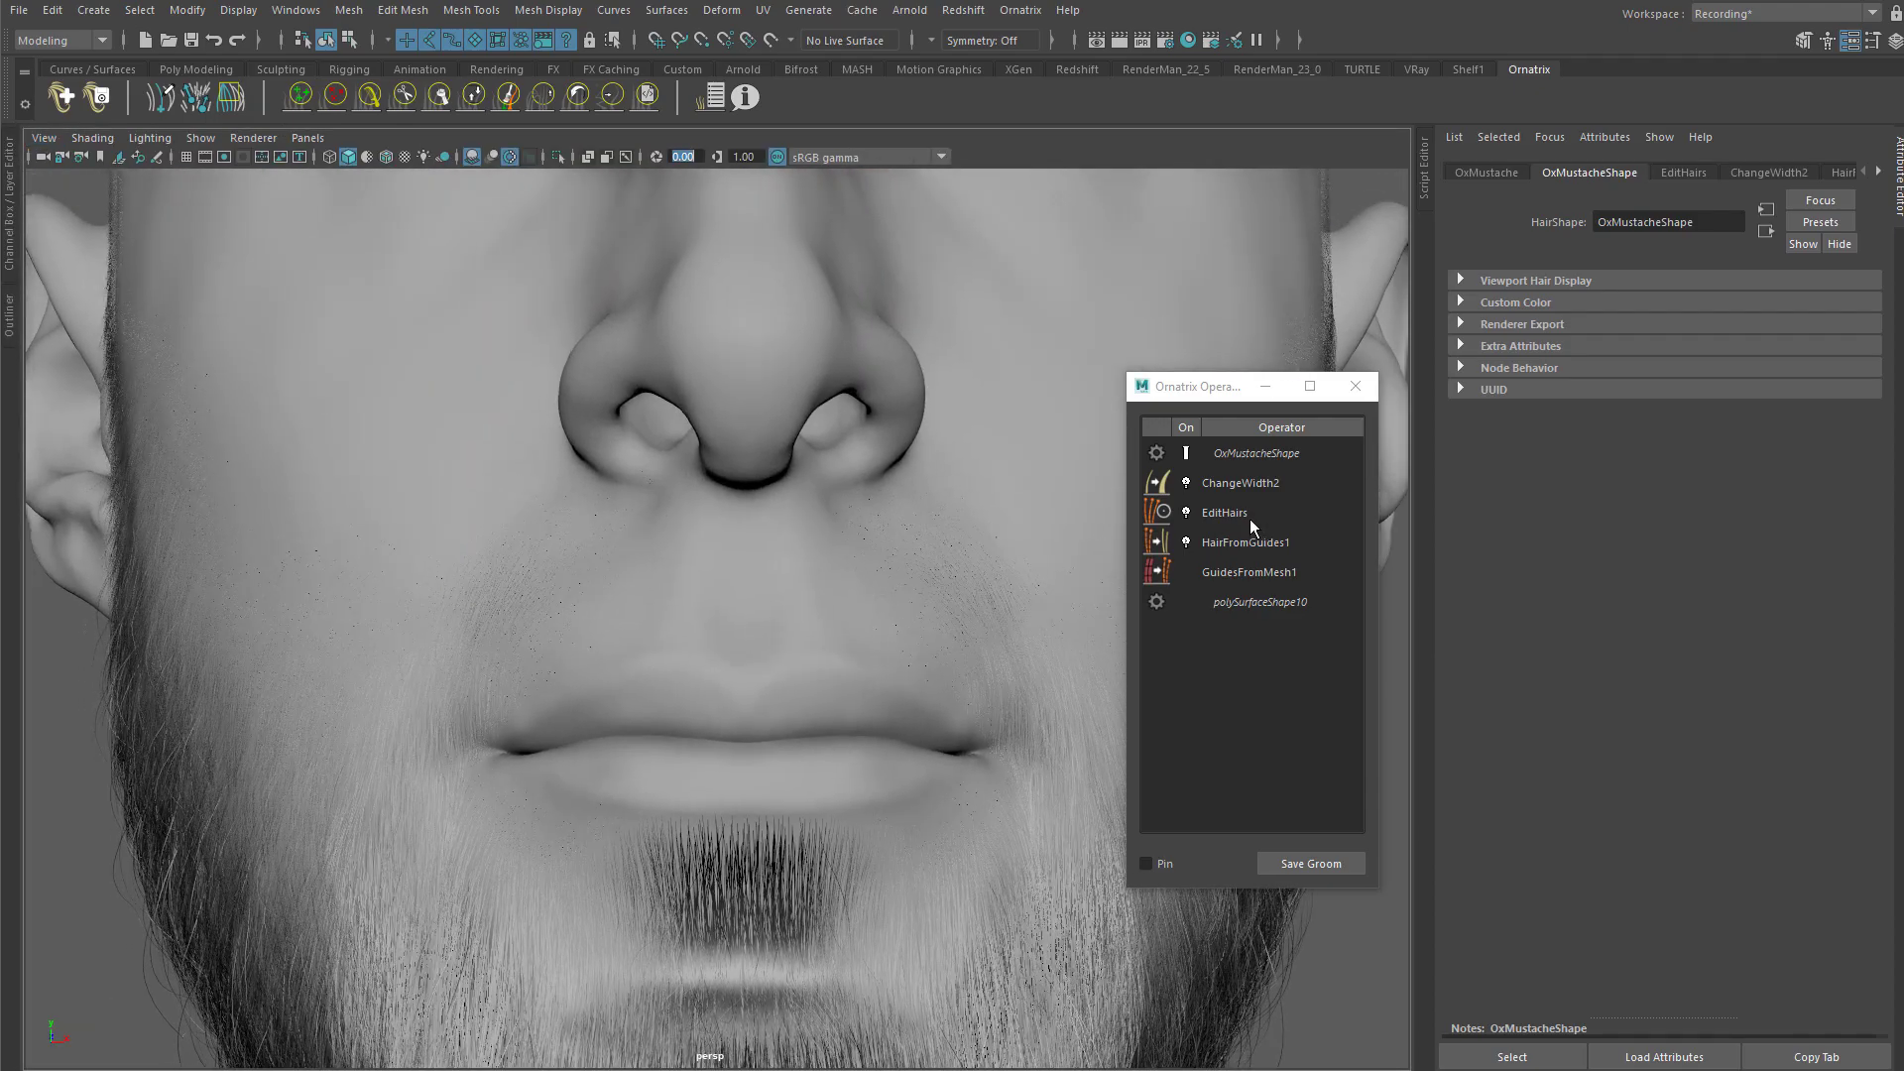
pyautogui.click(1225, 512)
pyautogui.scroll(-5, 785, 462)
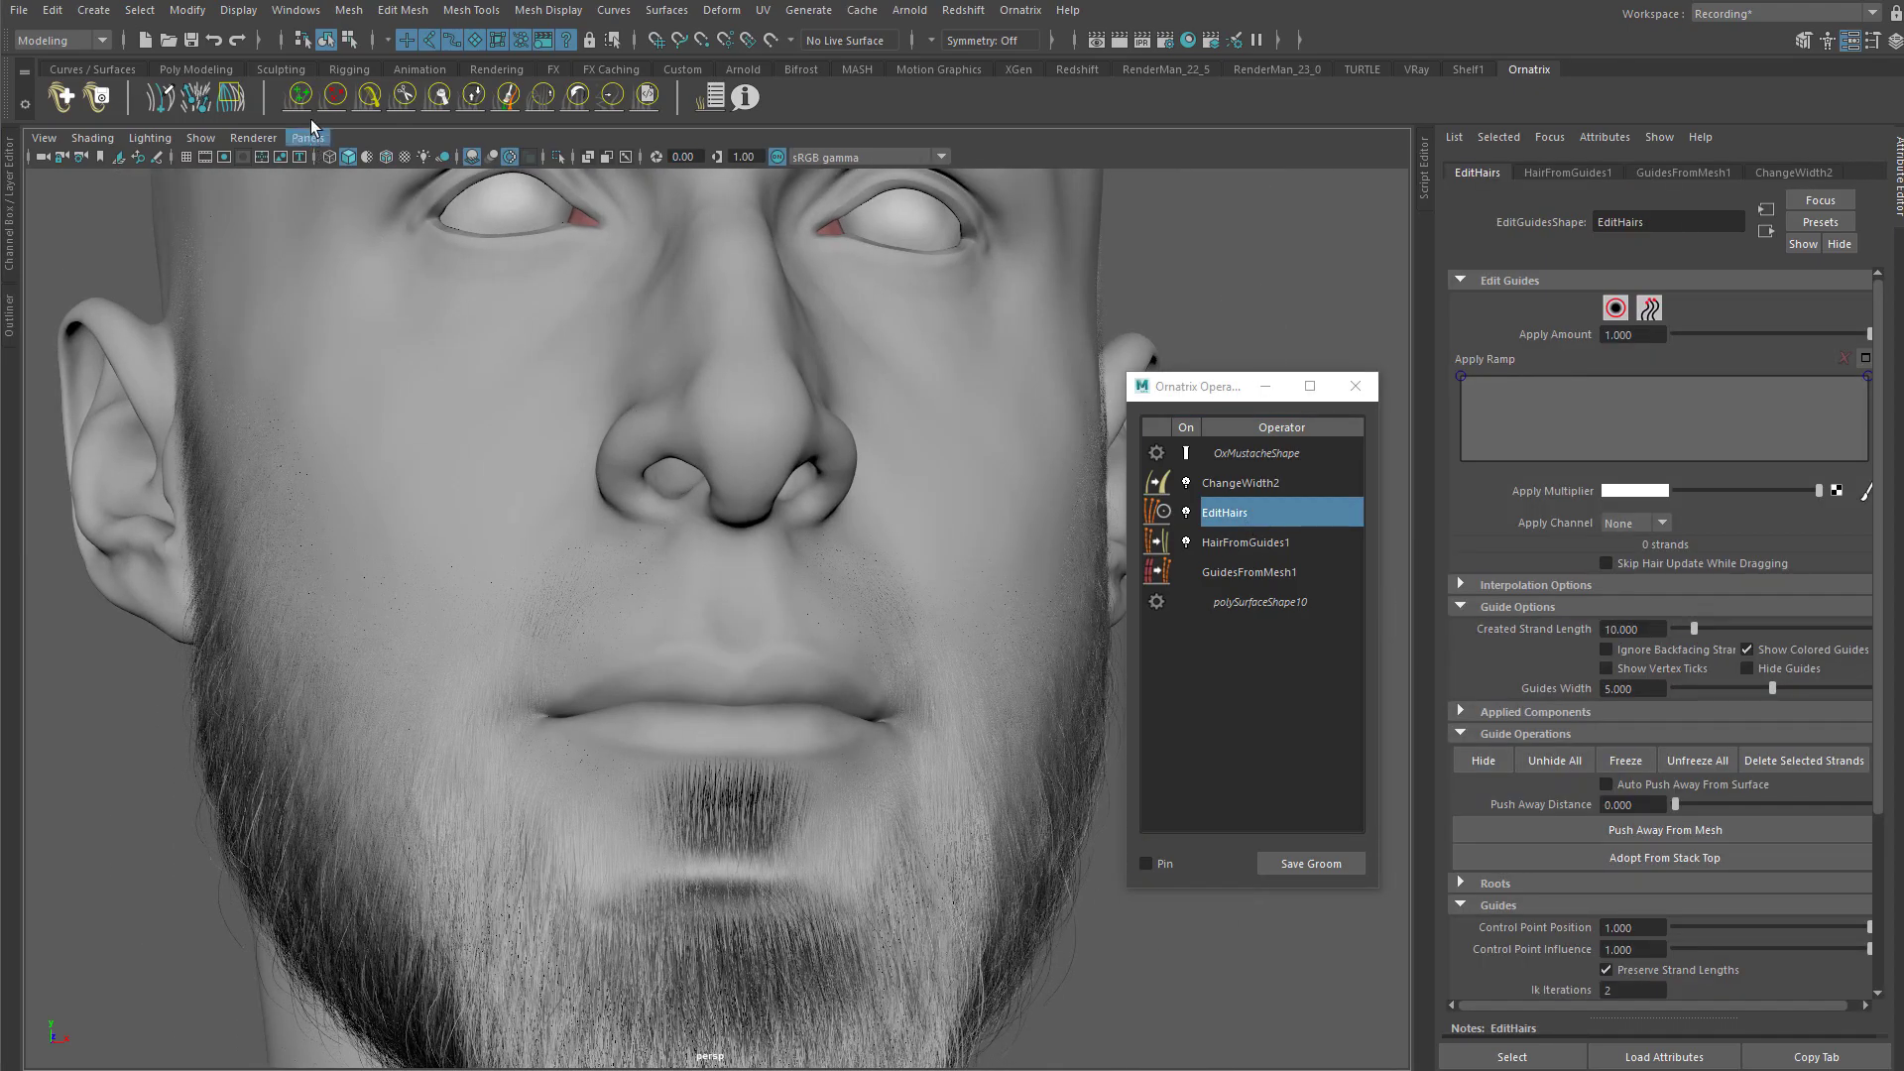
pyautogui.click(299, 96)
pyautogui.keyDown('alt'); pyautogui.moveTo(621, 565); pyautogui.dragTo(751, 514); pyautogui.keyUp('alt')
pyautogui.moveTo(752, 515)
pyautogui.keyDown('alt'); pyautogui.mouseDown(button='right')
pyautogui.moveTo(803, 561)
pyautogui.moveTo(838, 562)
pyautogui.mouseUp(button='right'); pyautogui.keyUp('alt')
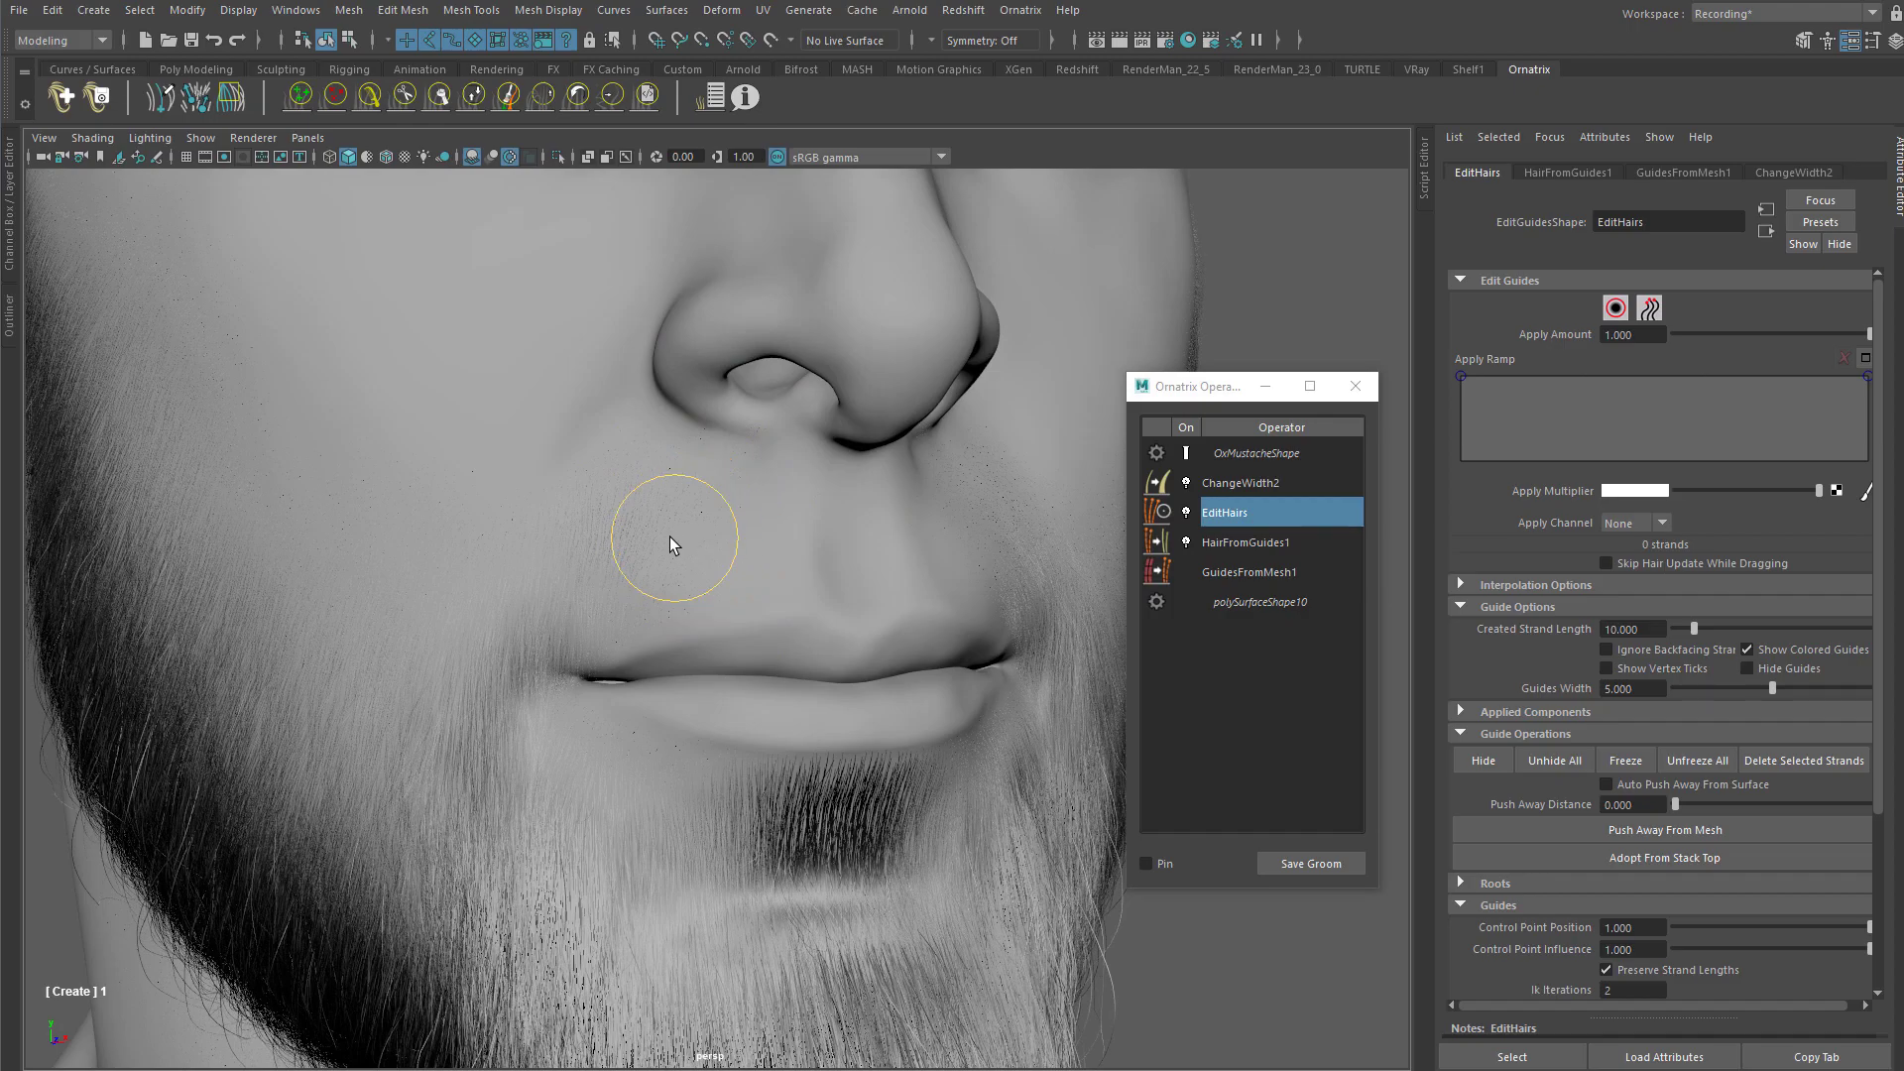
pyautogui.keyDown('alt'); pyautogui.moveTo(680, 546); pyautogui.dragTo(768, 540); pyautogui.keyUp('alt')
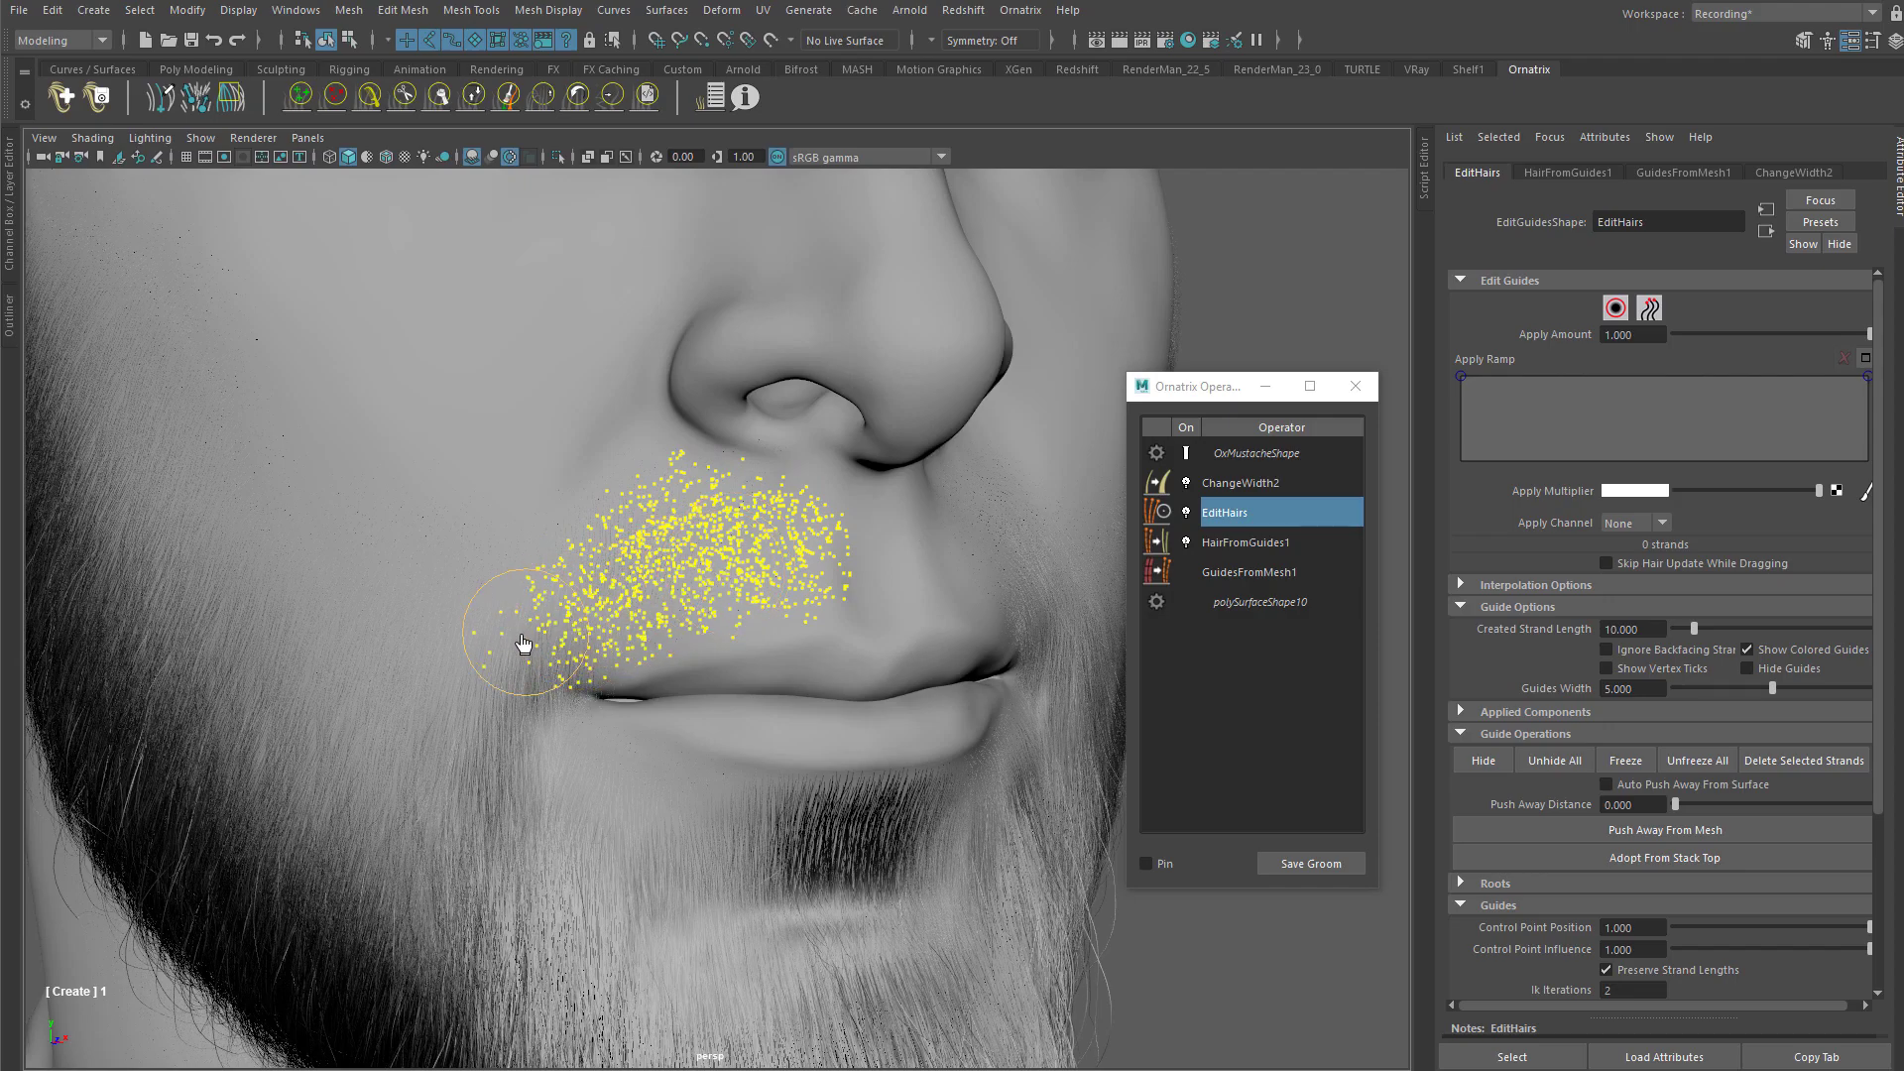
pyautogui.moveTo(462, 650)
pyautogui.keyDown('alt'); pyautogui.mouseDown()
pyautogui.moveTo(681, 546)
pyautogui.moveTo(628, 511)
pyautogui.moveTo(708, 531)
pyautogui.mouseUp(); pyautogui.keyUp('alt')
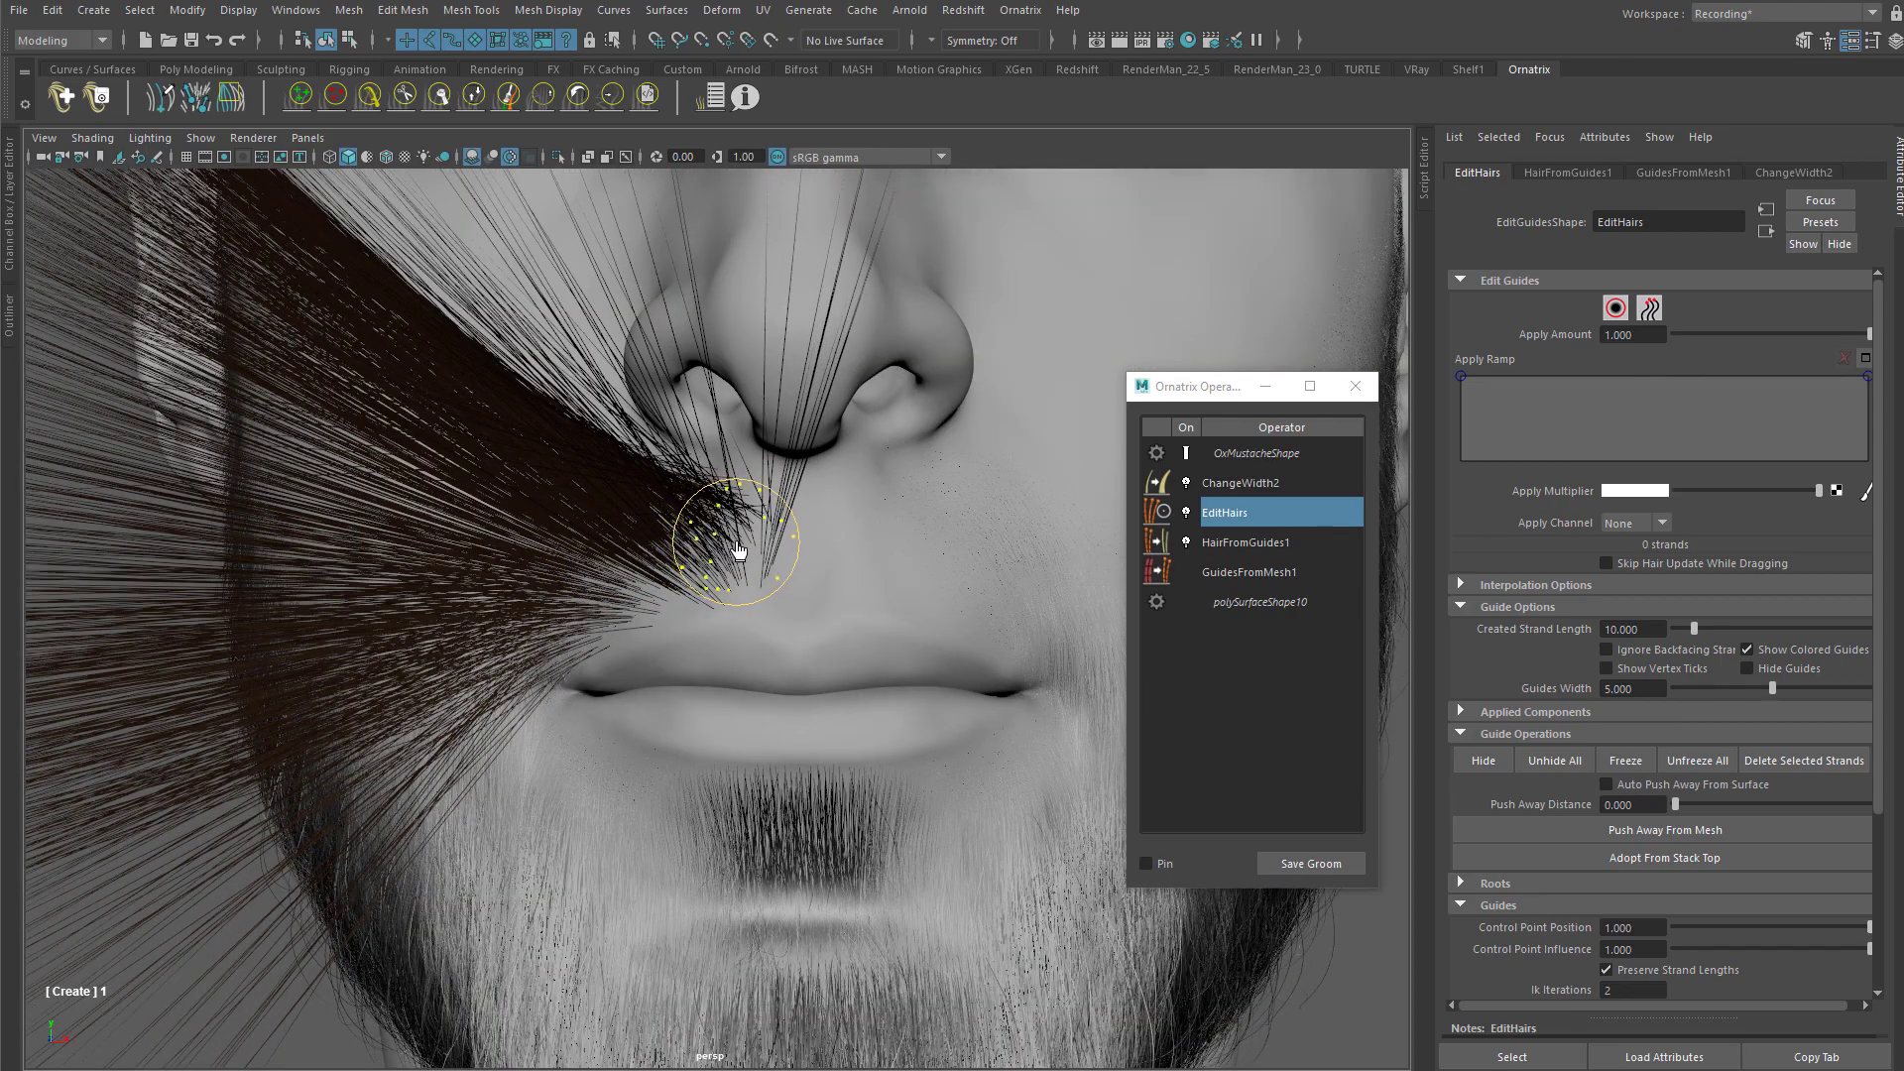
# Step: Set the created strand length of the EditHairs operator to 2 for the mustache hairs
pyautogui.scroll(-3, 640, 484)
pyautogui.keyDown('alt'); pyautogui.moveTo(640, 486); pyautogui.dragTo(753, 416); pyautogui.keyUp('alt')
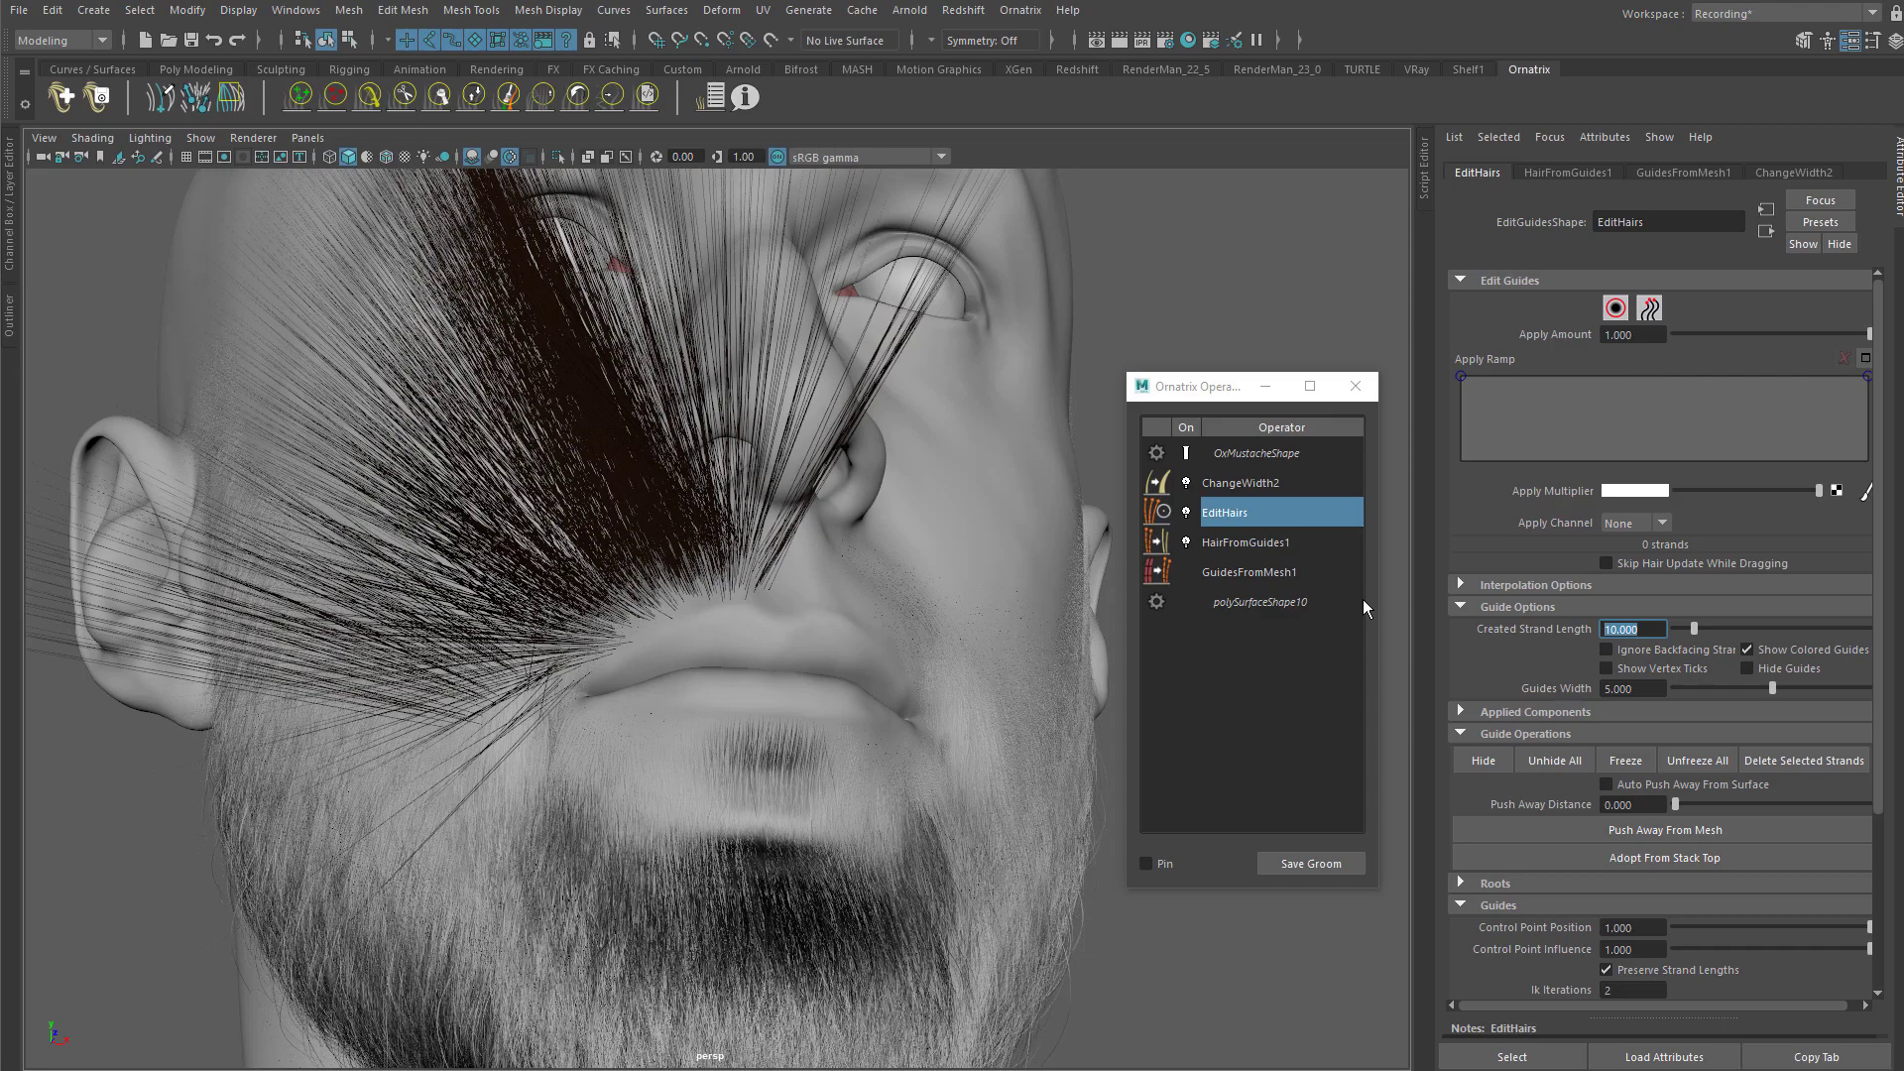
pyautogui.write('2')
pyautogui.press('Return')
pyautogui.keyDown('alt'); pyautogui.moveTo(792, 484); pyautogui.dragTo(856, 401, button='middle'); pyautogui.keyUp('alt')
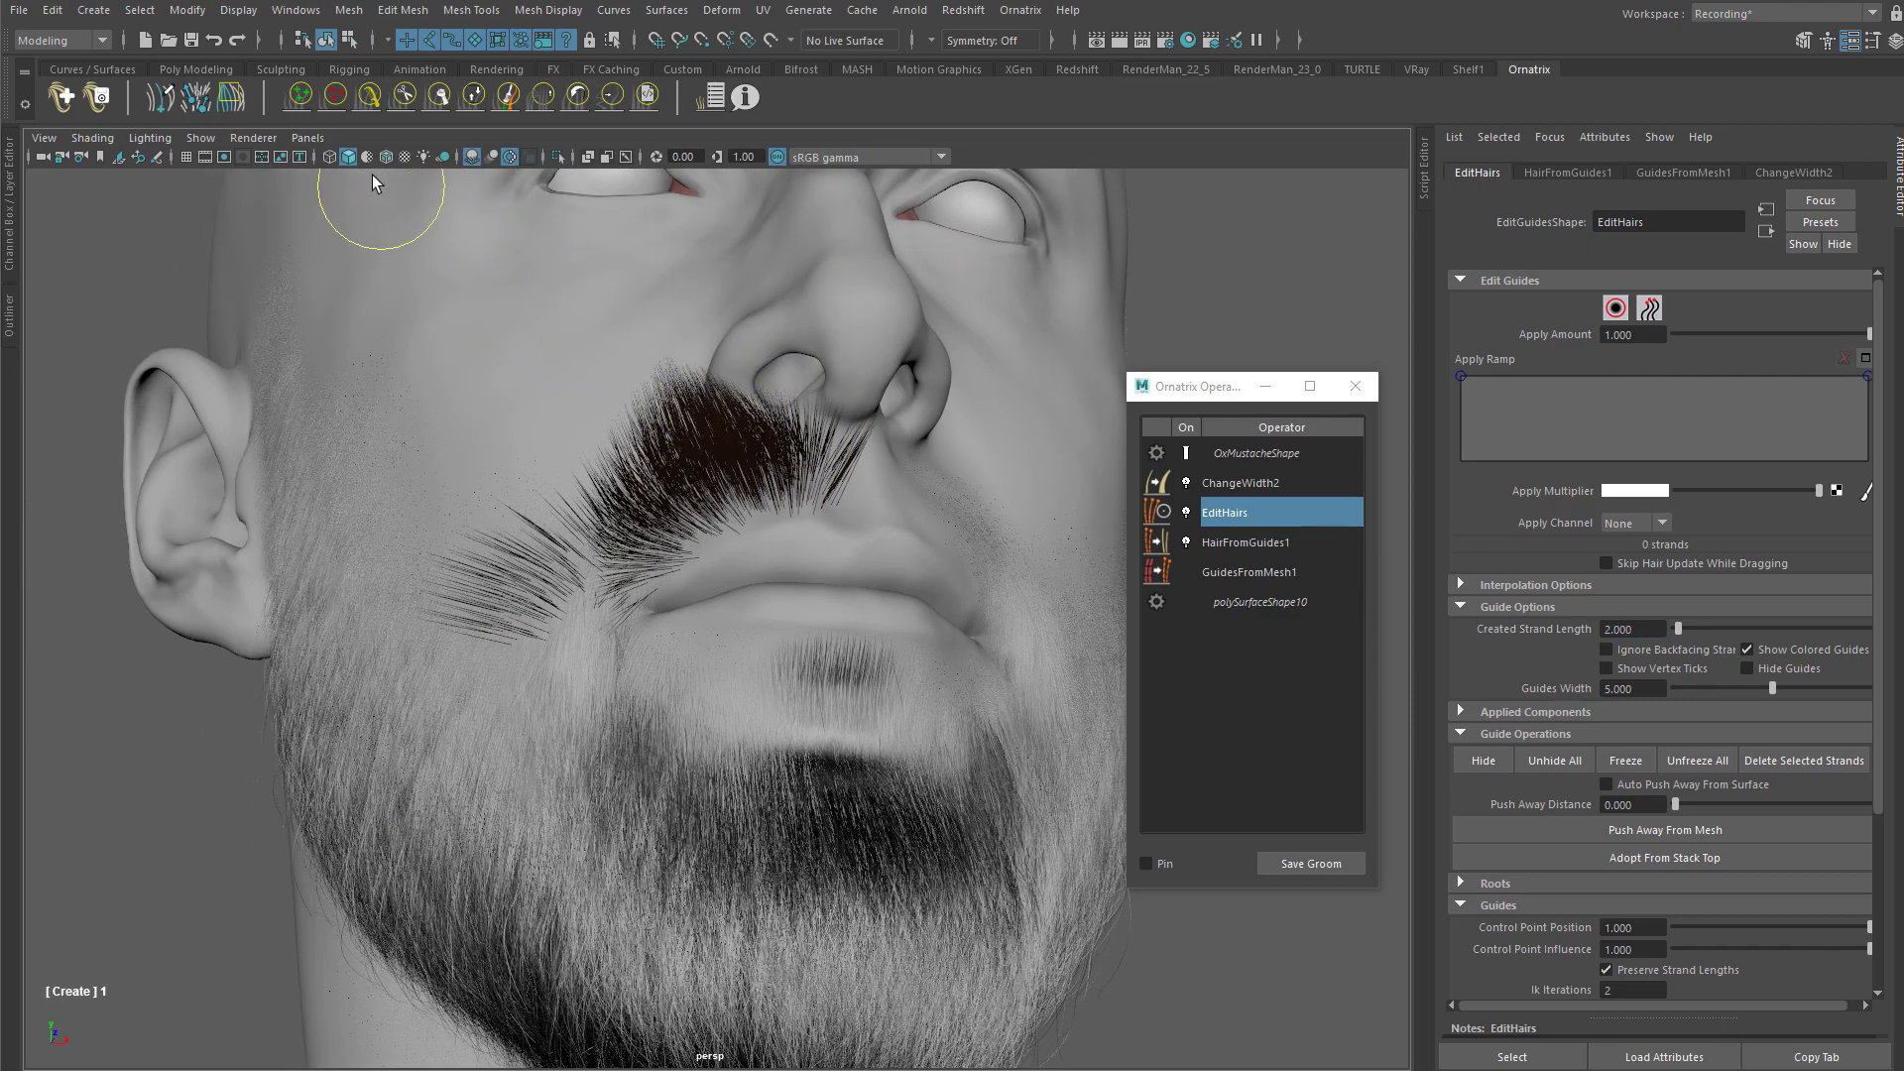
# Step: Comb the planted mustache hairs flat, outward and down along the upper lip toward the mouth corner
pyautogui.moveTo(671, 476)
pyautogui.keyDown('alt'); pyautogui.mouseDown()
pyautogui.moveTo(699, 533)
pyautogui.moveTo(680, 497)
pyautogui.moveTo(701, 427)
pyautogui.moveTo(778, 449)
pyautogui.moveTo(791, 402)
pyautogui.moveTo(633, 448)
pyautogui.moveTo(459, 565)
pyautogui.moveTo(593, 510)
pyautogui.moveTo(530, 476)
pyautogui.moveTo(608, 582)
pyautogui.moveTo(638, 511)
pyautogui.moveTo(793, 474)
pyautogui.mouseUp(); pyautogui.keyUp('alt')
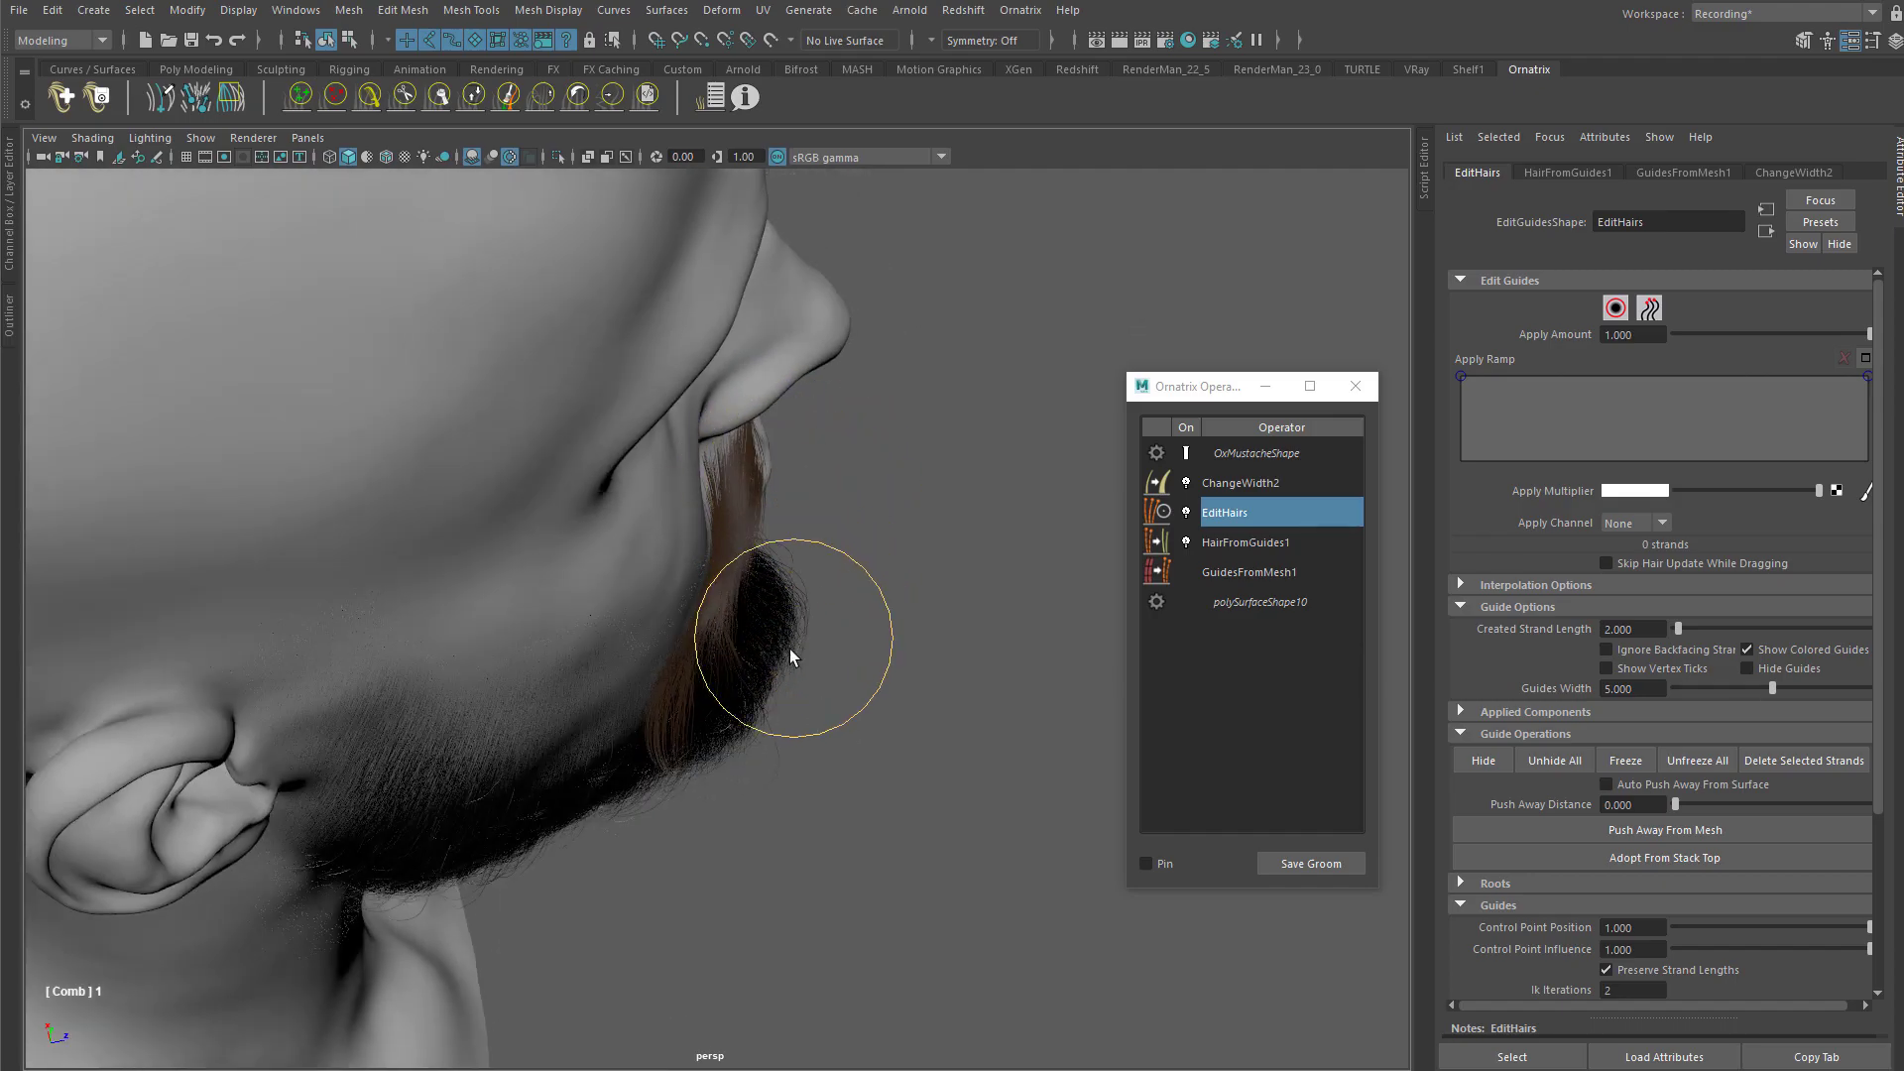
pyautogui.moveTo(744, 705)
pyautogui.keyDown('alt'); pyautogui.mouseDown()
pyautogui.moveTo(573, 478)
pyautogui.moveTo(718, 631)
pyautogui.mouseUp(); pyautogui.keyUp('alt')
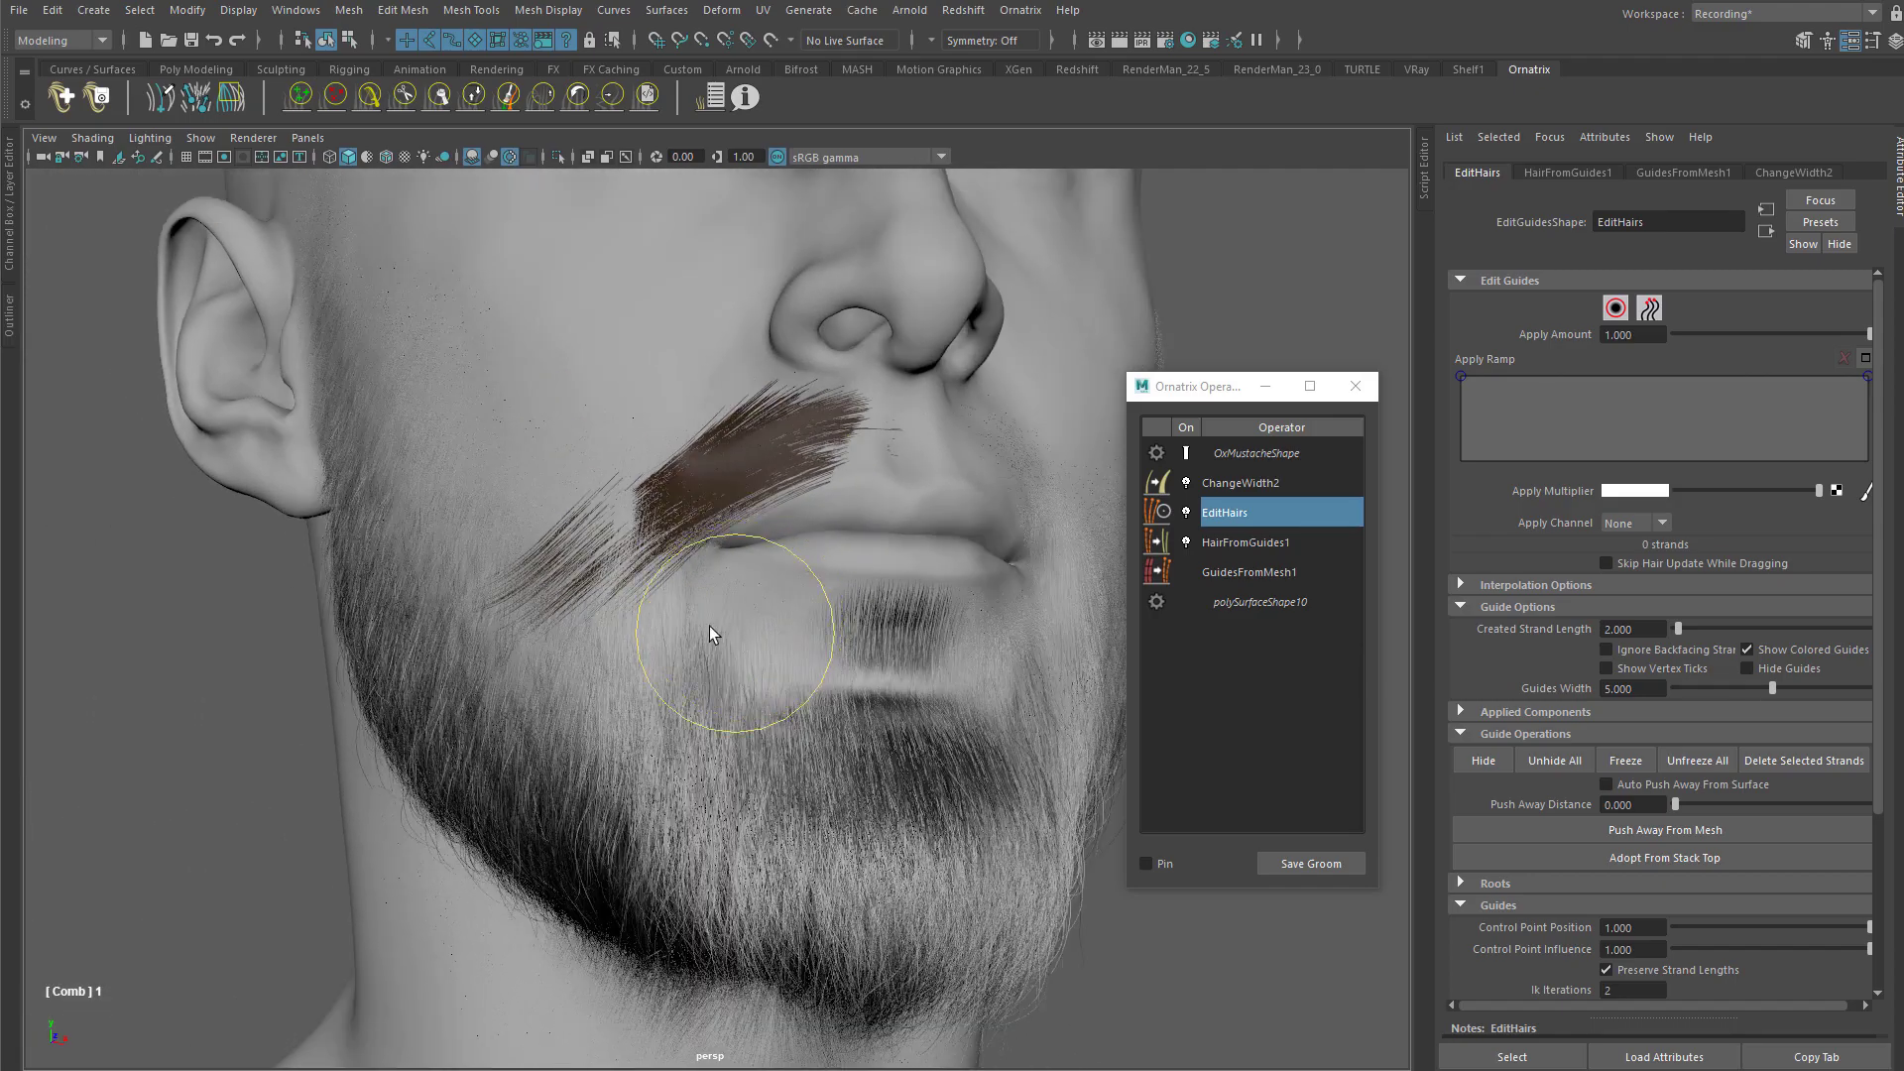
pyautogui.moveTo(592, 552)
pyautogui.mouseDown()
pyautogui.moveTo(582, 526)
pyautogui.moveTo(641, 497)
pyautogui.moveTo(496, 774)
pyautogui.mouseUp()
pyautogui.moveTo(738, 376); pyautogui.dragTo(720, 562)
pyautogui.moveTo(625, 411)
pyautogui.keyDown('alt'); pyautogui.mouseDown()
pyautogui.moveTo(779, 410)
pyautogui.moveTo(758, 617)
pyautogui.mouseUp(); pyautogui.keyUp('alt')
pyautogui.moveTo(849, 490)
pyautogui.mouseDown()
pyautogui.moveTo(756, 708)
pyautogui.moveTo(790, 748)
pyautogui.moveTo(566, 672)
pyautogui.moveTo(705, 539)
pyautogui.moveTo(869, 568)
pyautogui.mouseUp()
pyautogui.moveTo(765, 484)
pyautogui.keyDown('alt'); pyautogui.mouseDown()
pyautogui.moveTo(766, 506)
pyautogui.moveTo(715, 453)
pyautogui.moveTo(790, 460)
pyautogui.moveTo(789, 500)
pyautogui.mouseUp(); pyautogui.keyUp('alt')
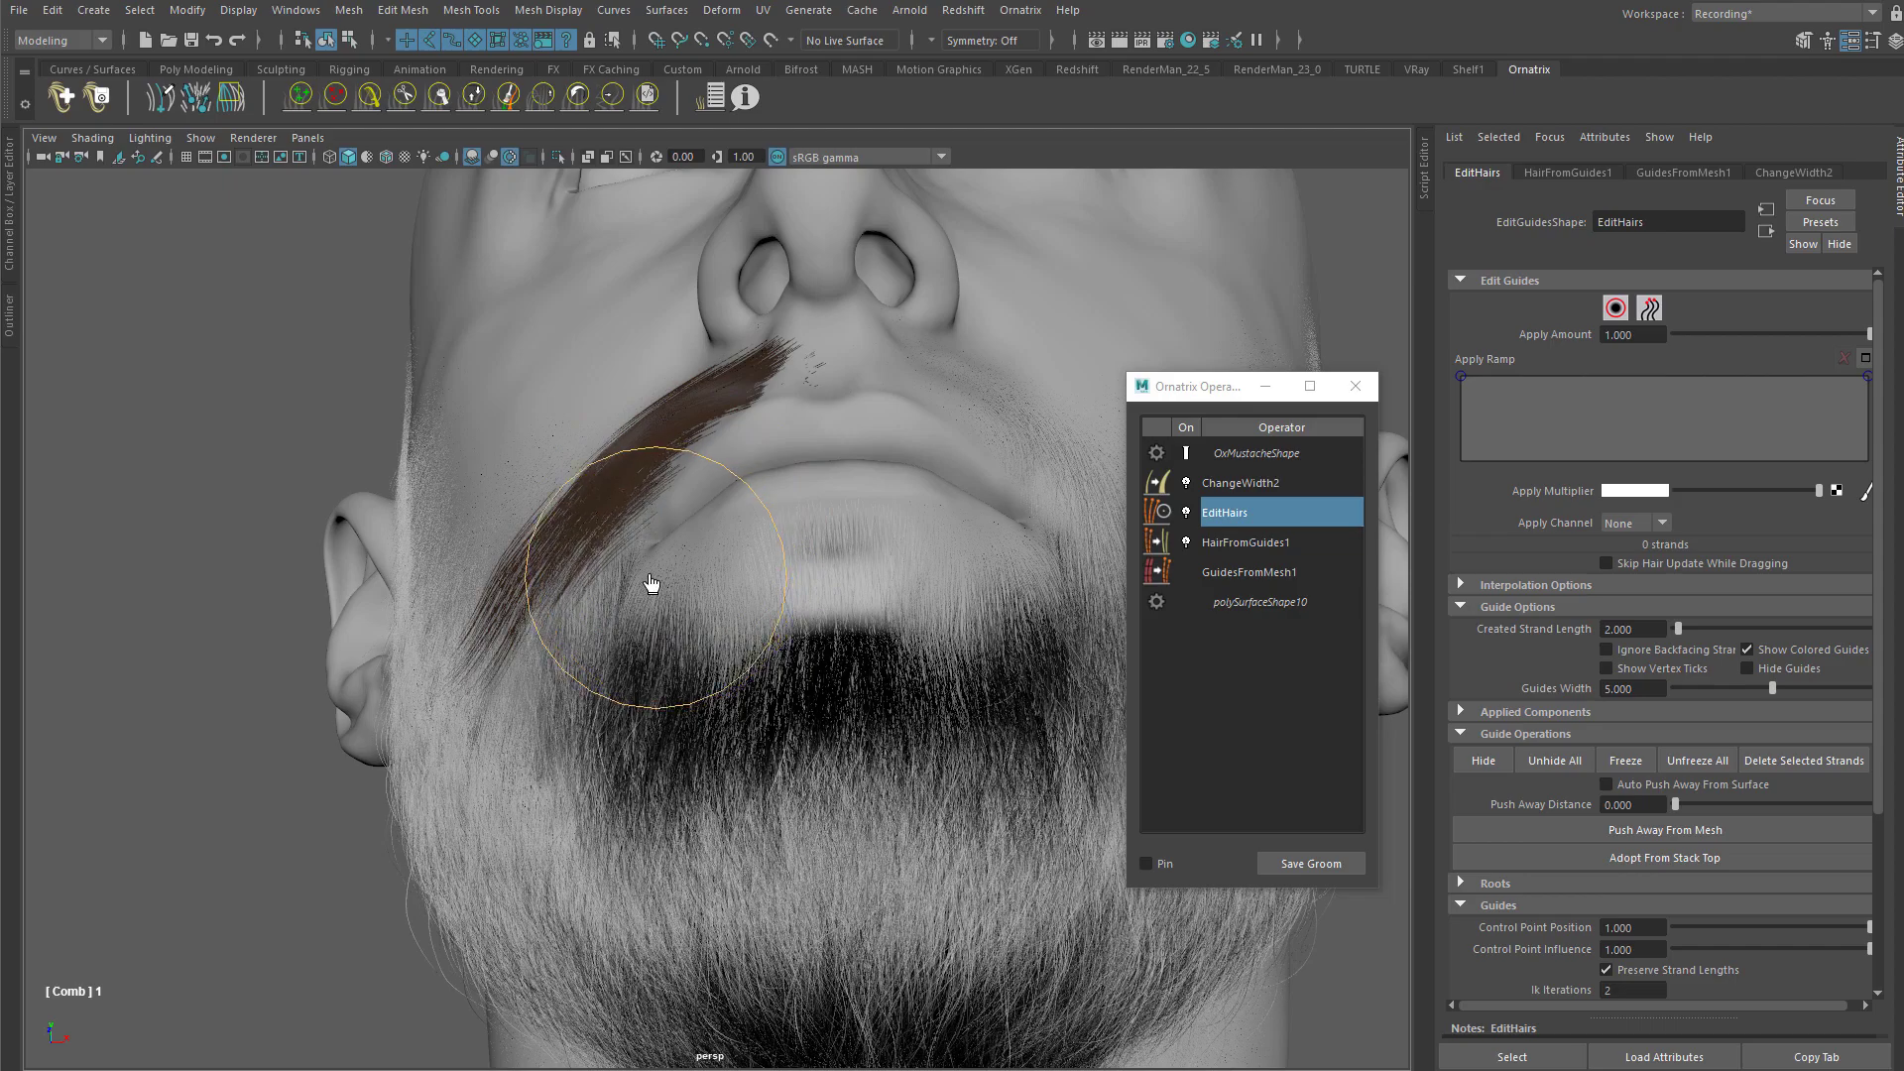
# Step: Comb the outer mustache hairs down around the mouth corner, following the curve of the face
pyautogui.keyDown('alt'); pyautogui.moveTo(631, 575); pyautogui.dragTo(718, 633); pyautogui.keyUp('alt')
pyautogui.keyDown('alt'); pyautogui.moveTo(561, 586); pyautogui.dragTo(516, 570); pyautogui.keyUp('alt')
pyautogui.moveTo(297, 443); pyautogui.dragTo(328, 531)
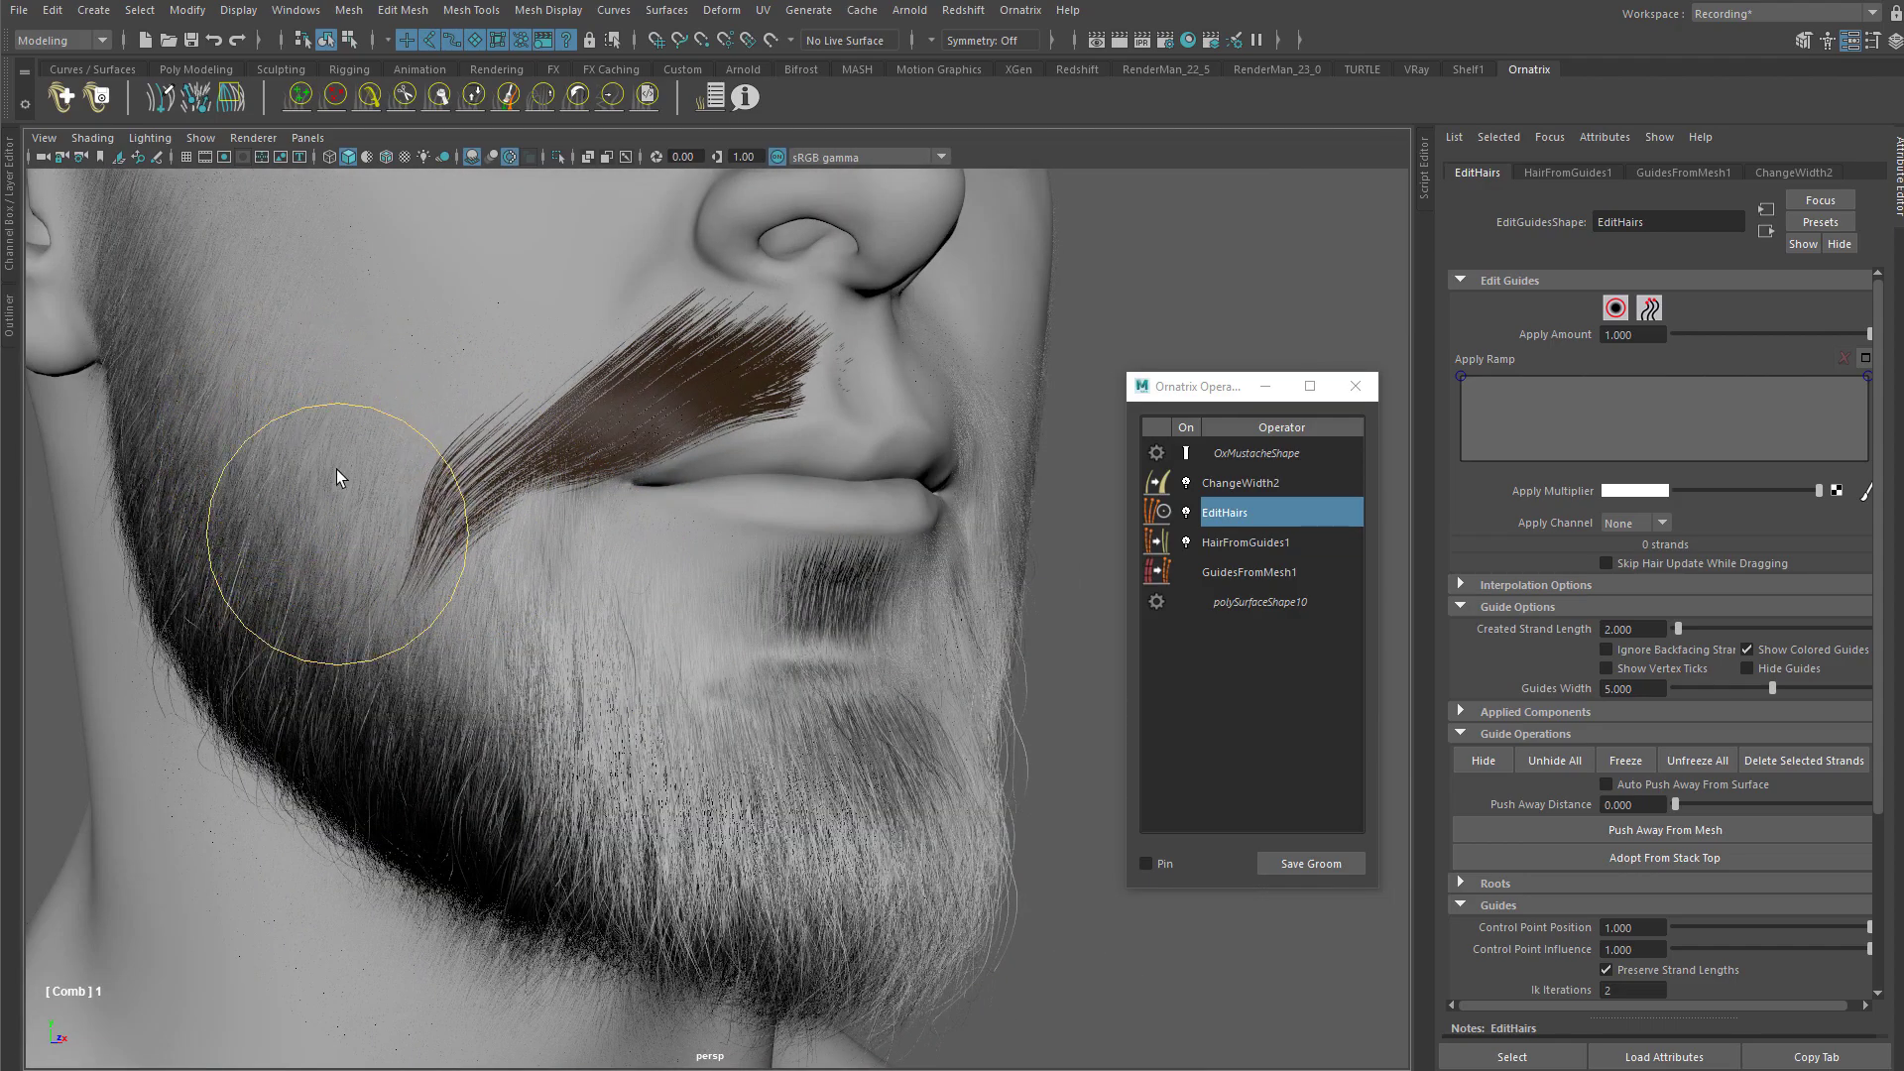
pyautogui.keyDown('alt'); pyautogui.moveTo(422, 411); pyautogui.dragTo(700, 607); pyautogui.keyUp('alt')
pyautogui.keyDown('alt'); pyautogui.moveTo(583, 583); pyautogui.dragTo(896, 485); pyautogui.keyUp('alt')
pyautogui.moveTo(871, 574)
pyautogui.keyDown('alt'); pyautogui.mouseDown()
pyautogui.moveTo(924, 503)
pyautogui.moveTo(889, 476)
pyautogui.mouseUp(); pyautogui.keyUp('alt')
pyautogui.keyDown('alt'); pyautogui.moveTo(884, 629); pyautogui.dragTo(890, 655); pyautogui.keyUp('alt')
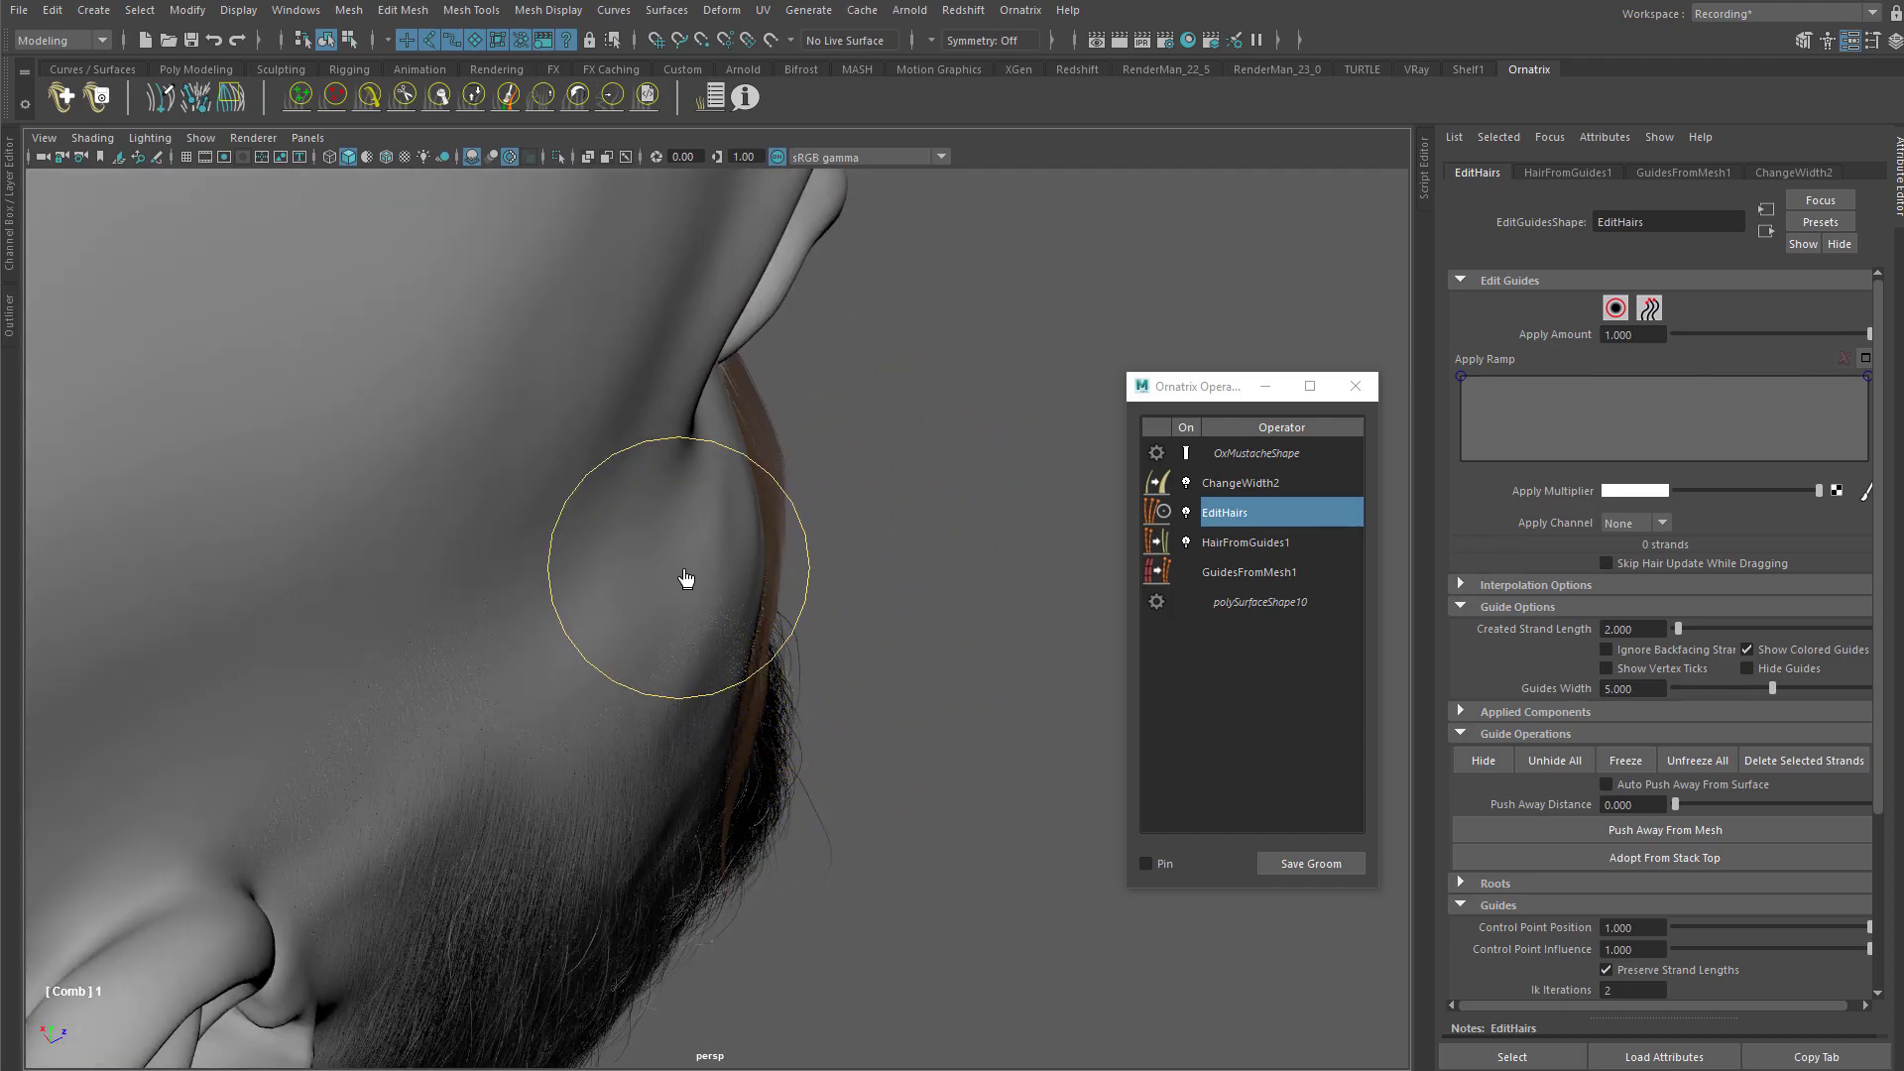
# Step: Comb the tip of the mustache half outward over the cheek to give it a slight curl
pyautogui.moveTo(688, 642)
pyautogui.keyDown('alt'); pyautogui.mouseDown()
pyautogui.moveTo(455, 569)
pyautogui.moveTo(754, 589)
pyautogui.mouseUp(); pyautogui.keyUp('alt')
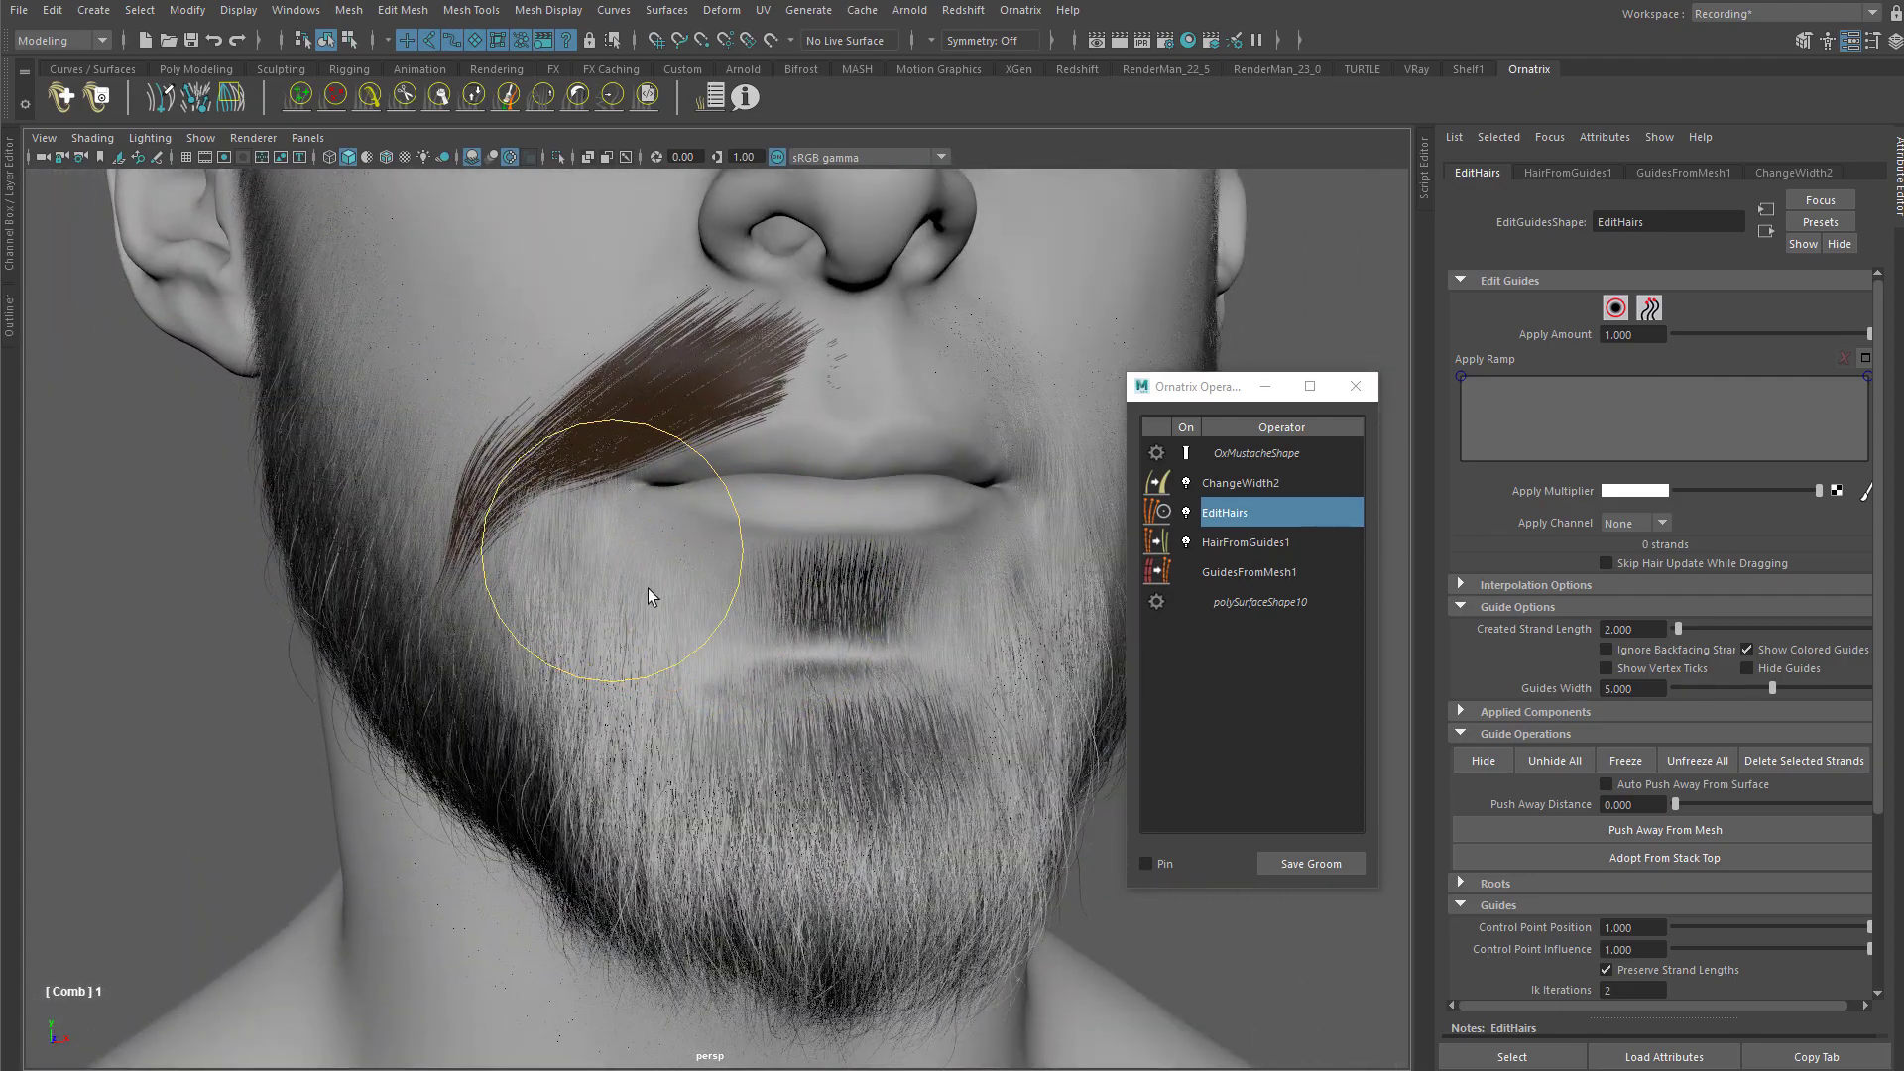
pyautogui.keyDown('alt'); pyautogui.moveTo(575, 561); pyautogui.dragTo(338, 580); pyautogui.keyUp('alt')
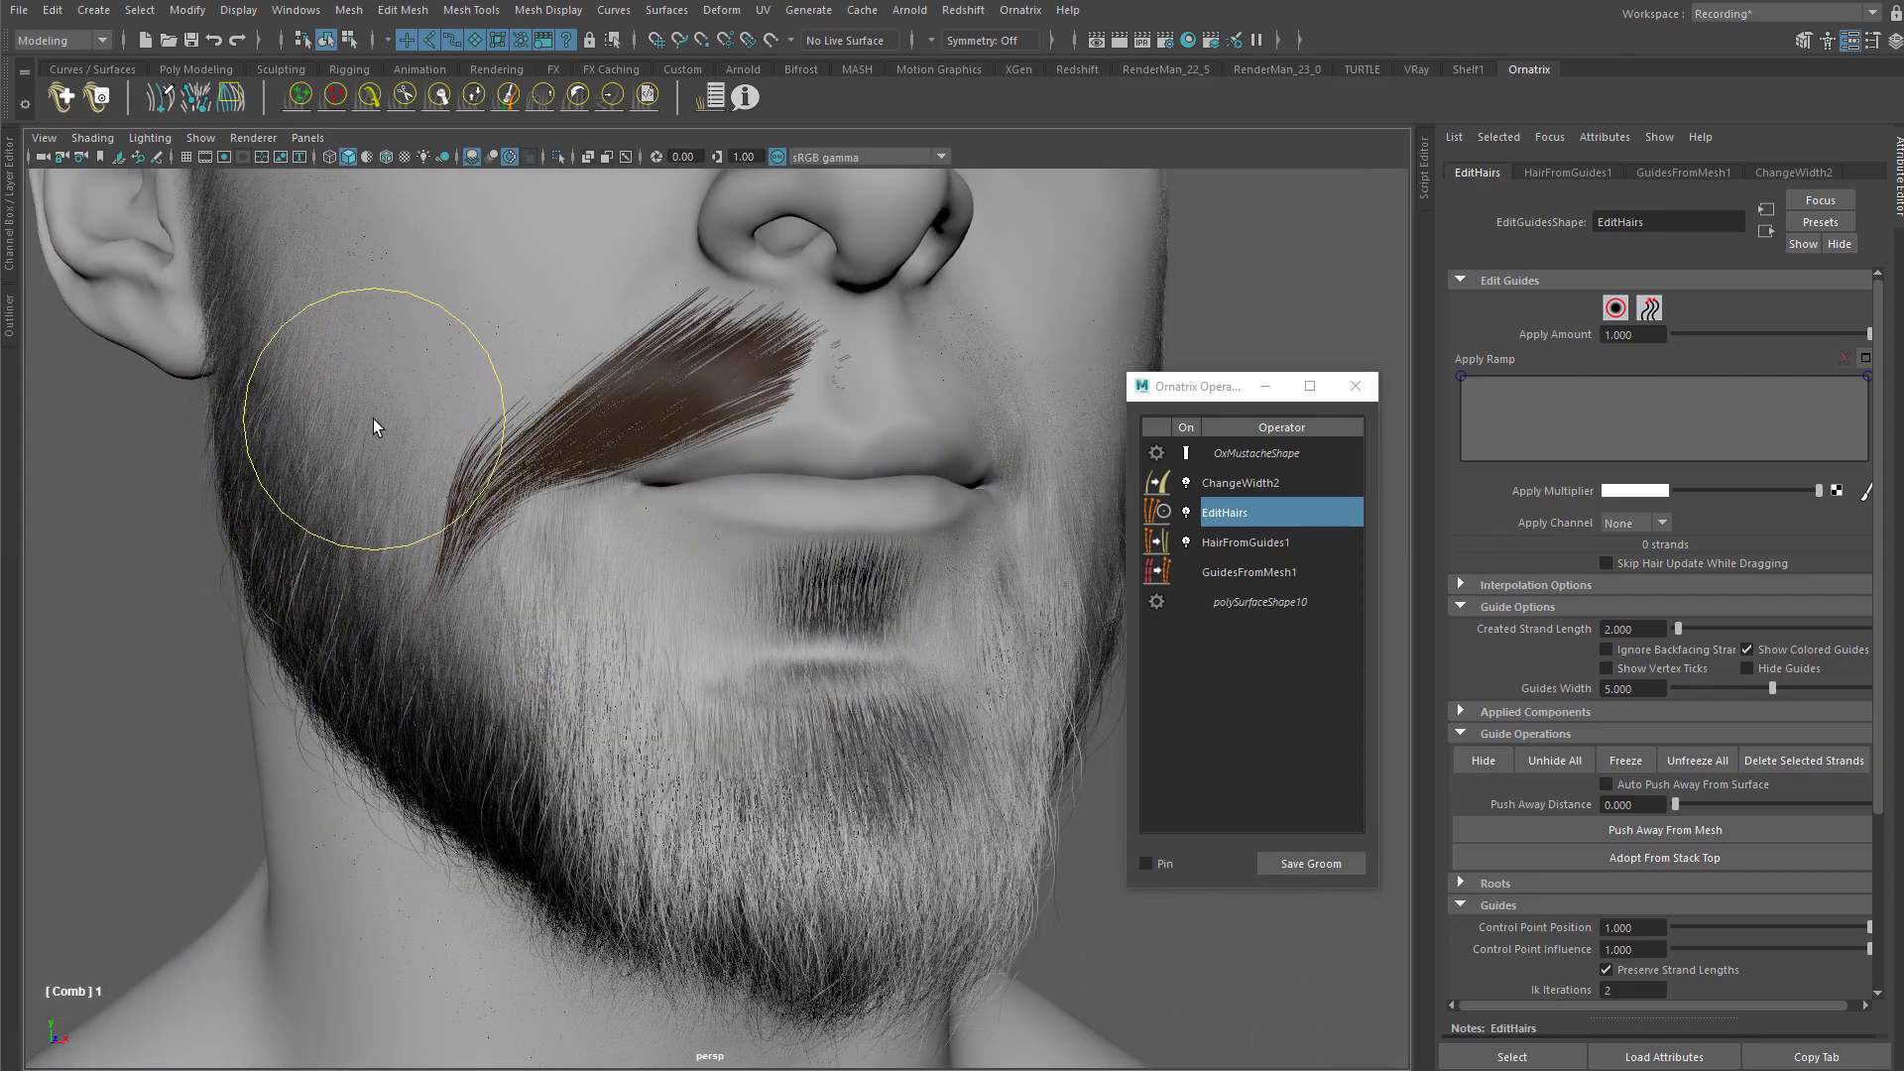
pyautogui.moveTo(526, 403)
pyautogui.keyDown('alt'); pyautogui.mouseDown()
pyautogui.moveTo(459, 374)
pyautogui.moveTo(583, 593)
pyautogui.moveTo(673, 662)
pyautogui.moveTo(489, 635)
pyautogui.moveTo(355, 507)
pyautogui.mouseUp(); pyautogui.keyUp('alt')
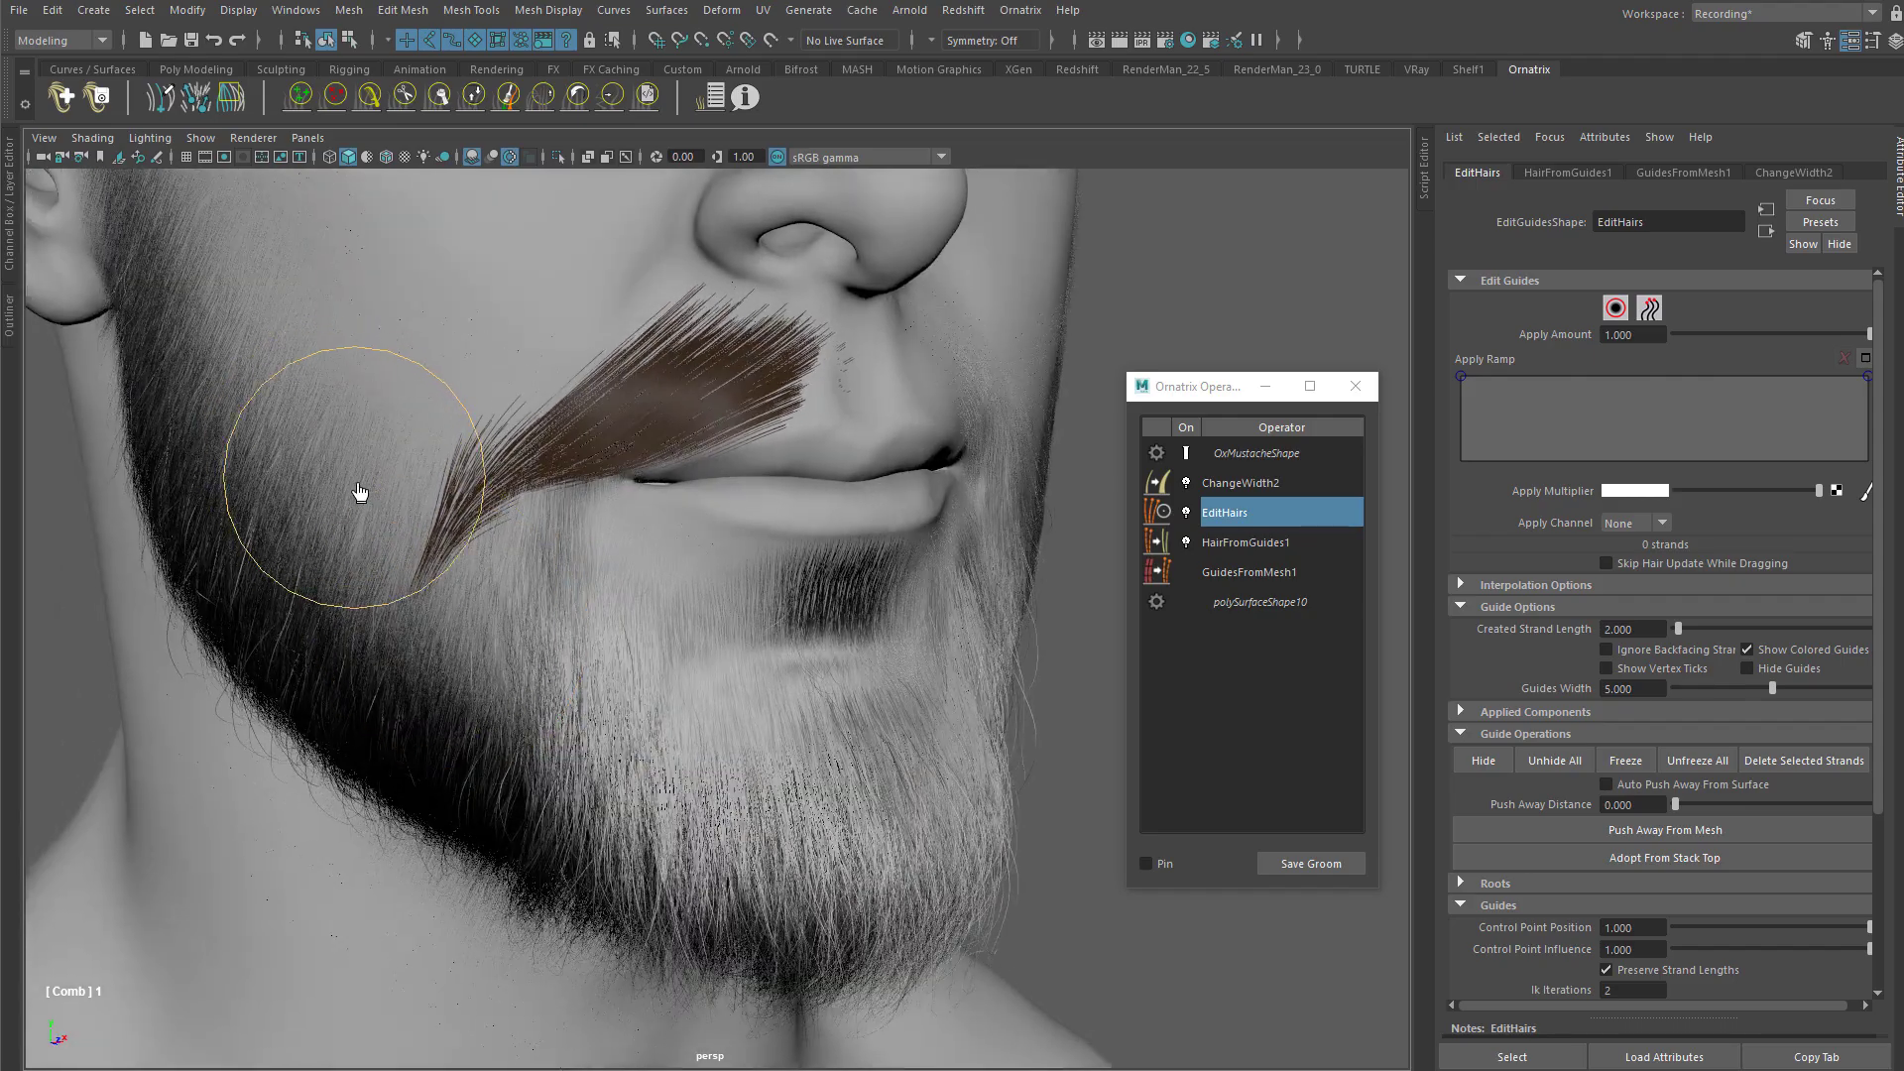
pyautogui.keyDown('alt'); pyautogui.moveTo(498, 638); pyautogui.dragTo(459, 732); pyautogui.keyUp('alt')
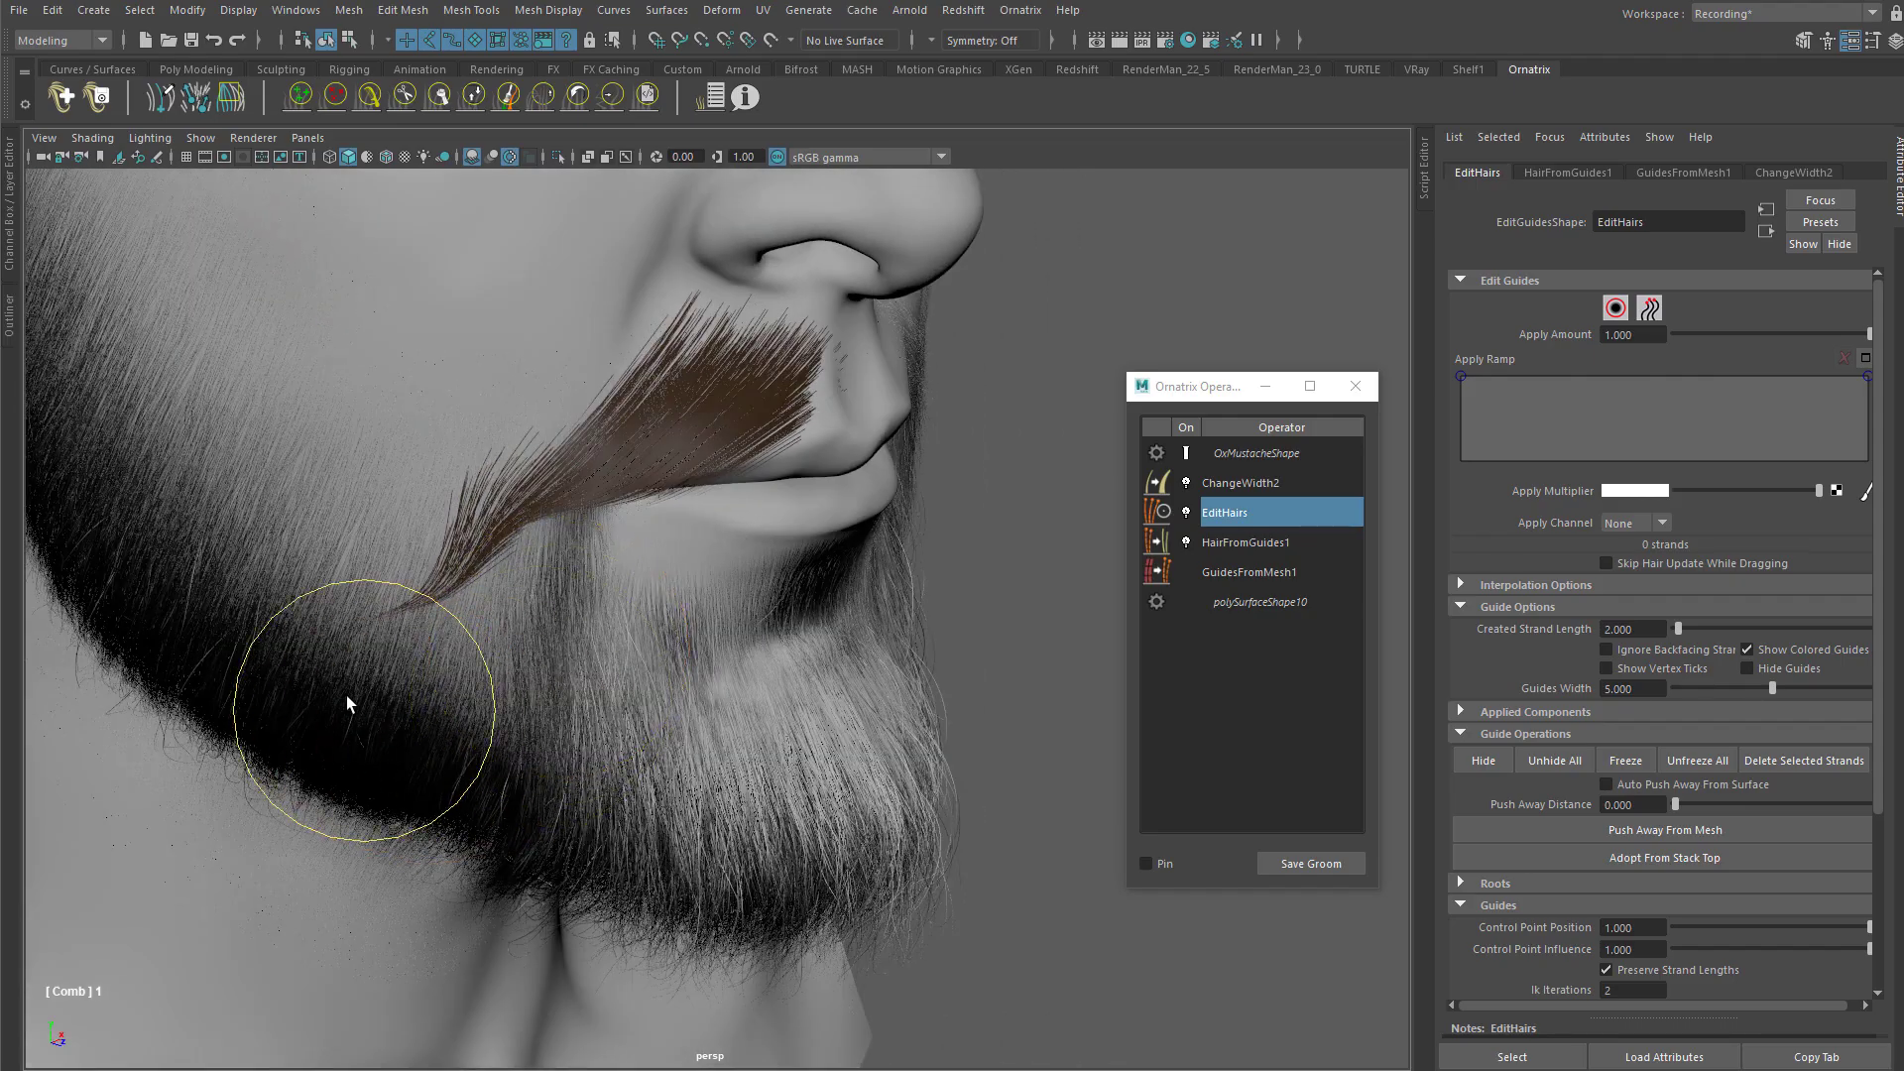
pyautogui.moveTo(383, 482)
pyautogui.keyDown('alt'); pyautogui.mouseDown()
pyautogui.moveTo(412, 476)
pyautogui.moveTo(268, 541)
pyautogui.moveTo(640, 512)
pyautogui.moveTo(731, 544)
pyautogui.moveTo(552, 363)
pyautogui.mouseUp(); pyautogui.keyUp('alt')
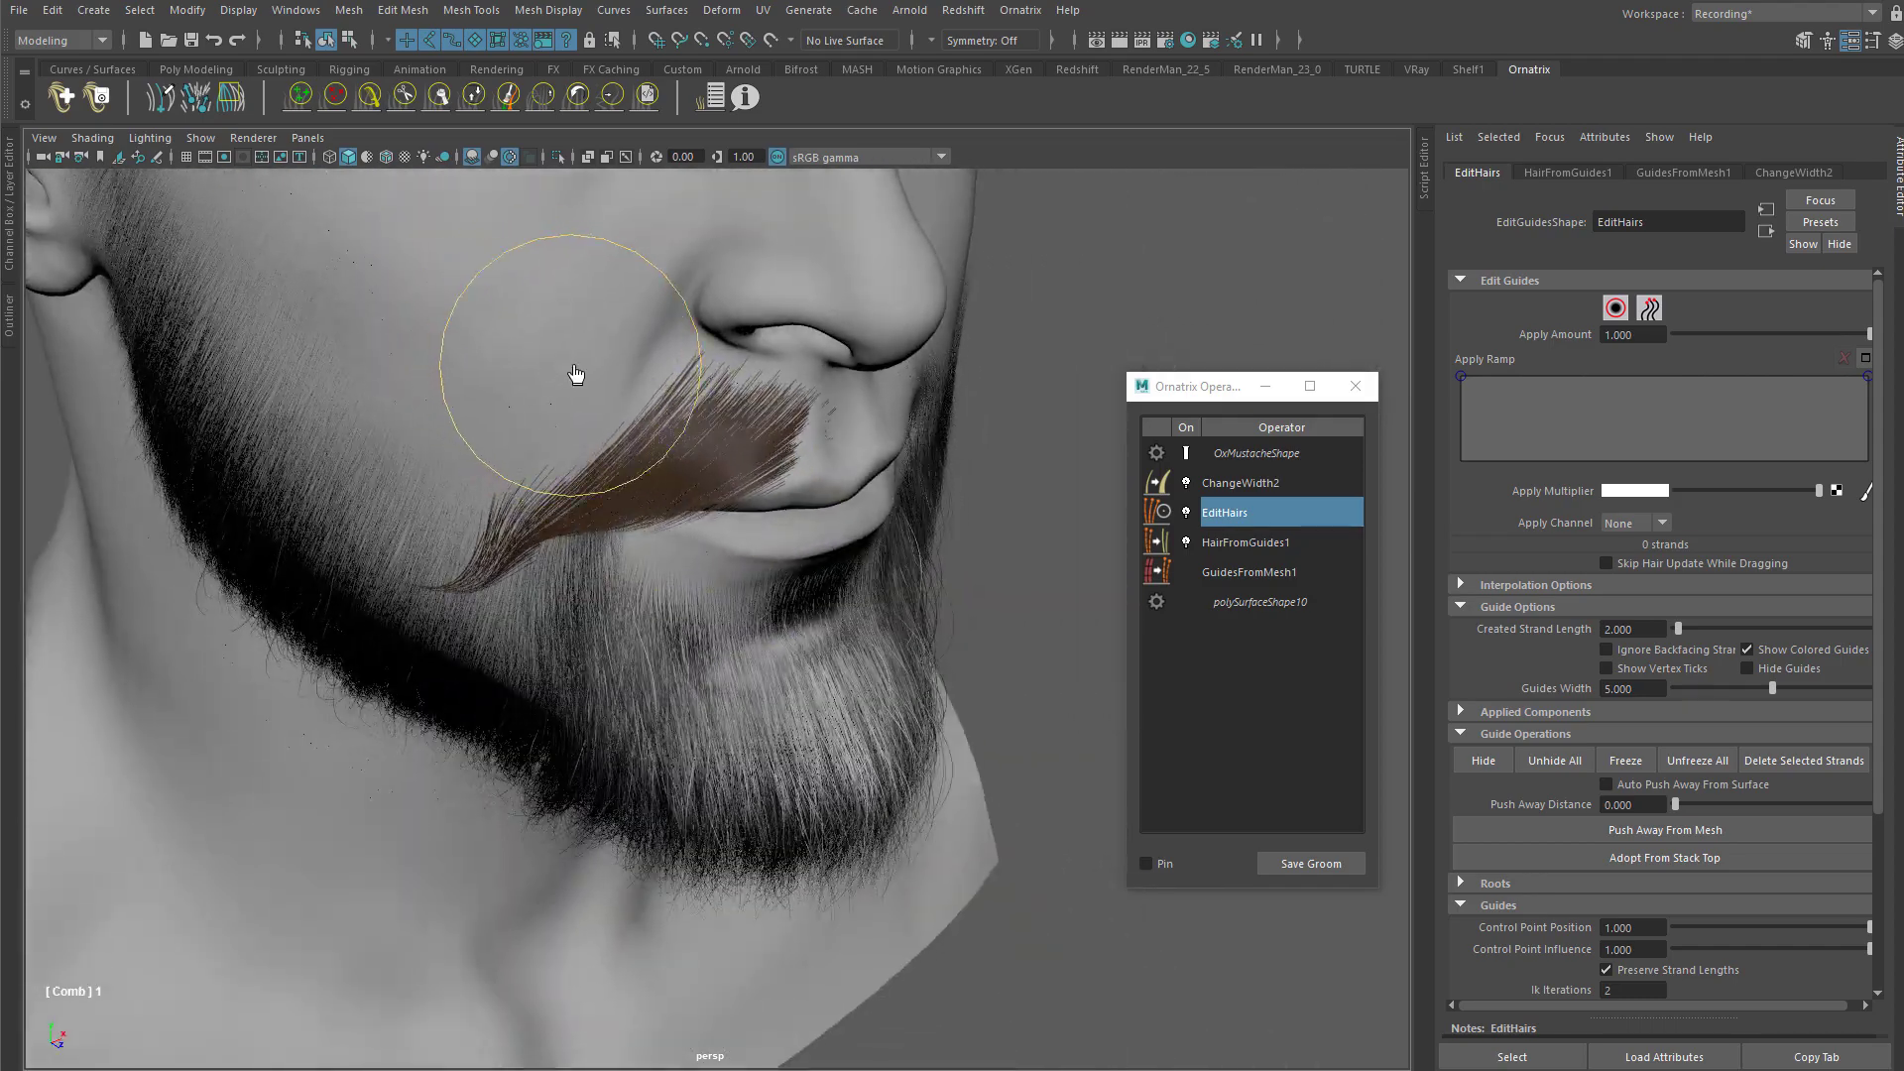
pyautogui.moveTo(628, 331)
pyautogui.keyDown('alt'); pyautogui.mouseDown()
pyautogui.moveTo(610, 396)
pyautogui.moveTo(611, 379)
pyautogui.moveTo(630, 552)
pyautogui.mouseUp(); pyautogui.keyUp('alt')
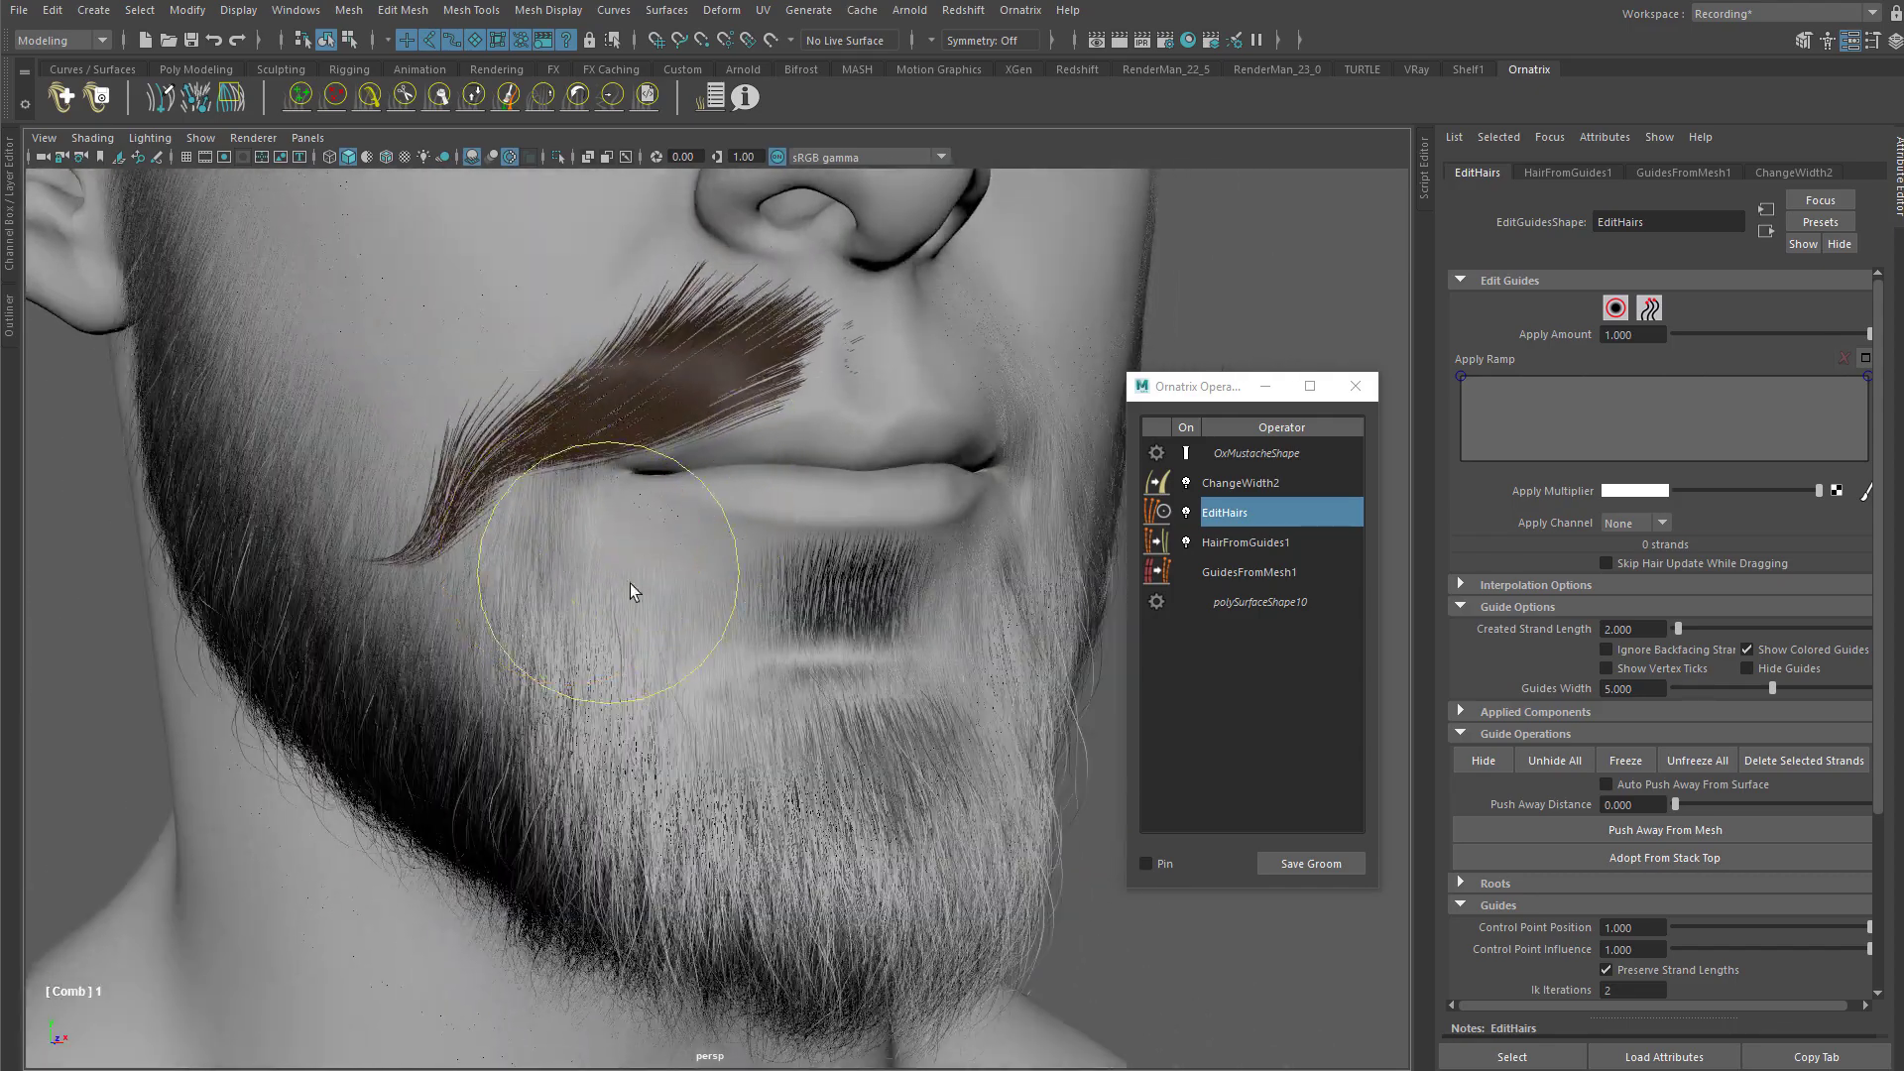
pyautogui.keyDown('alt'); pyautogui.moveTo(593, 466); pyautogui.dragTo(706, 505); pyautogui.keyUp('alt')
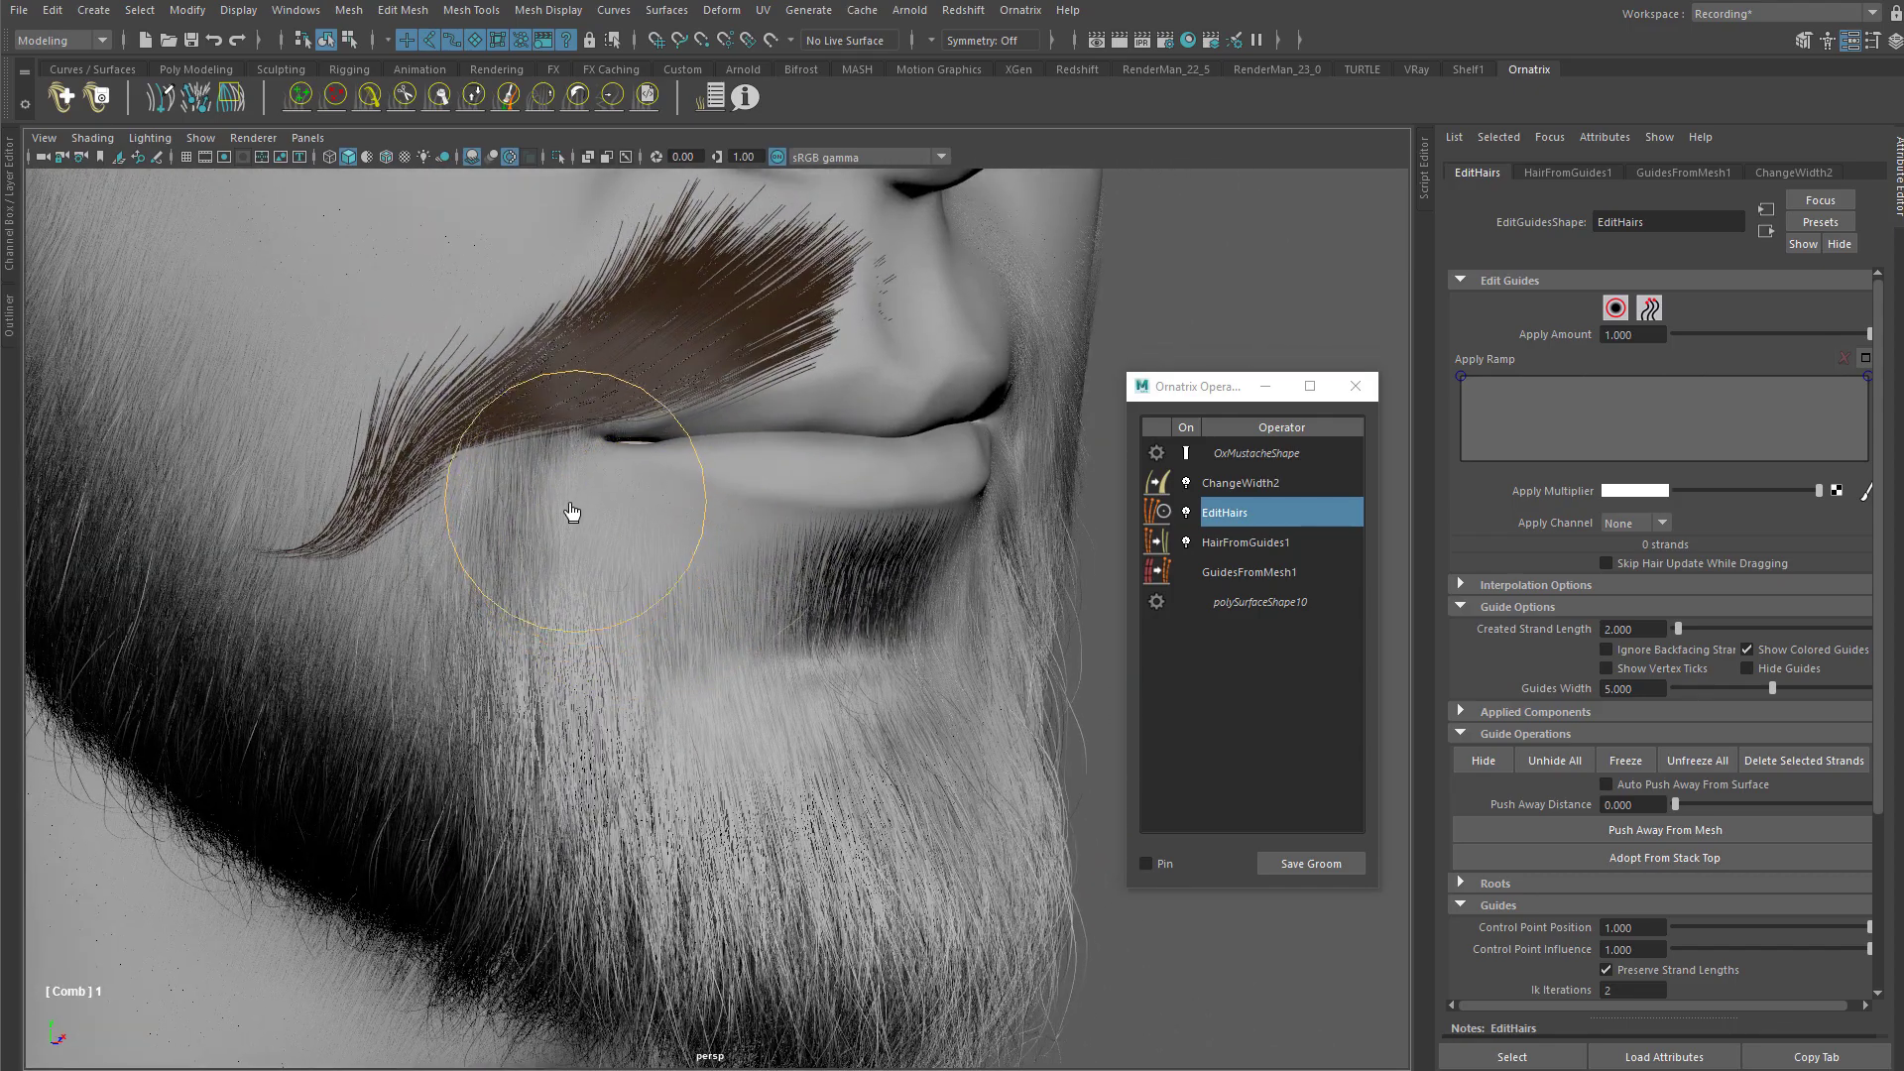
# Step: Comb the inner and upper mustache hairs into a looser fan below the nose
pyautogui.moveTo(579, 538)
pyautogui.keyDown('alt'); pyautogui.mouseDown()
pyautogui.moveTo(638, 569)
pyautogui.moveTo(622, 575)
pyautogui.moveTo(680, 474)
pyautogui.moveTo(876, 467)
pyautogui.moveTo(807, 506)
pyautogui.moveTo(878, 419)
pyautogui.mouseUp(); pyautogui.keyUp('alt')
pyautogui.keyDown('alt'); pyautogui.moveTo(878, 420); pyautogui.dragTo(936, 509, button='right'); pyautogui.keyUp('alt')
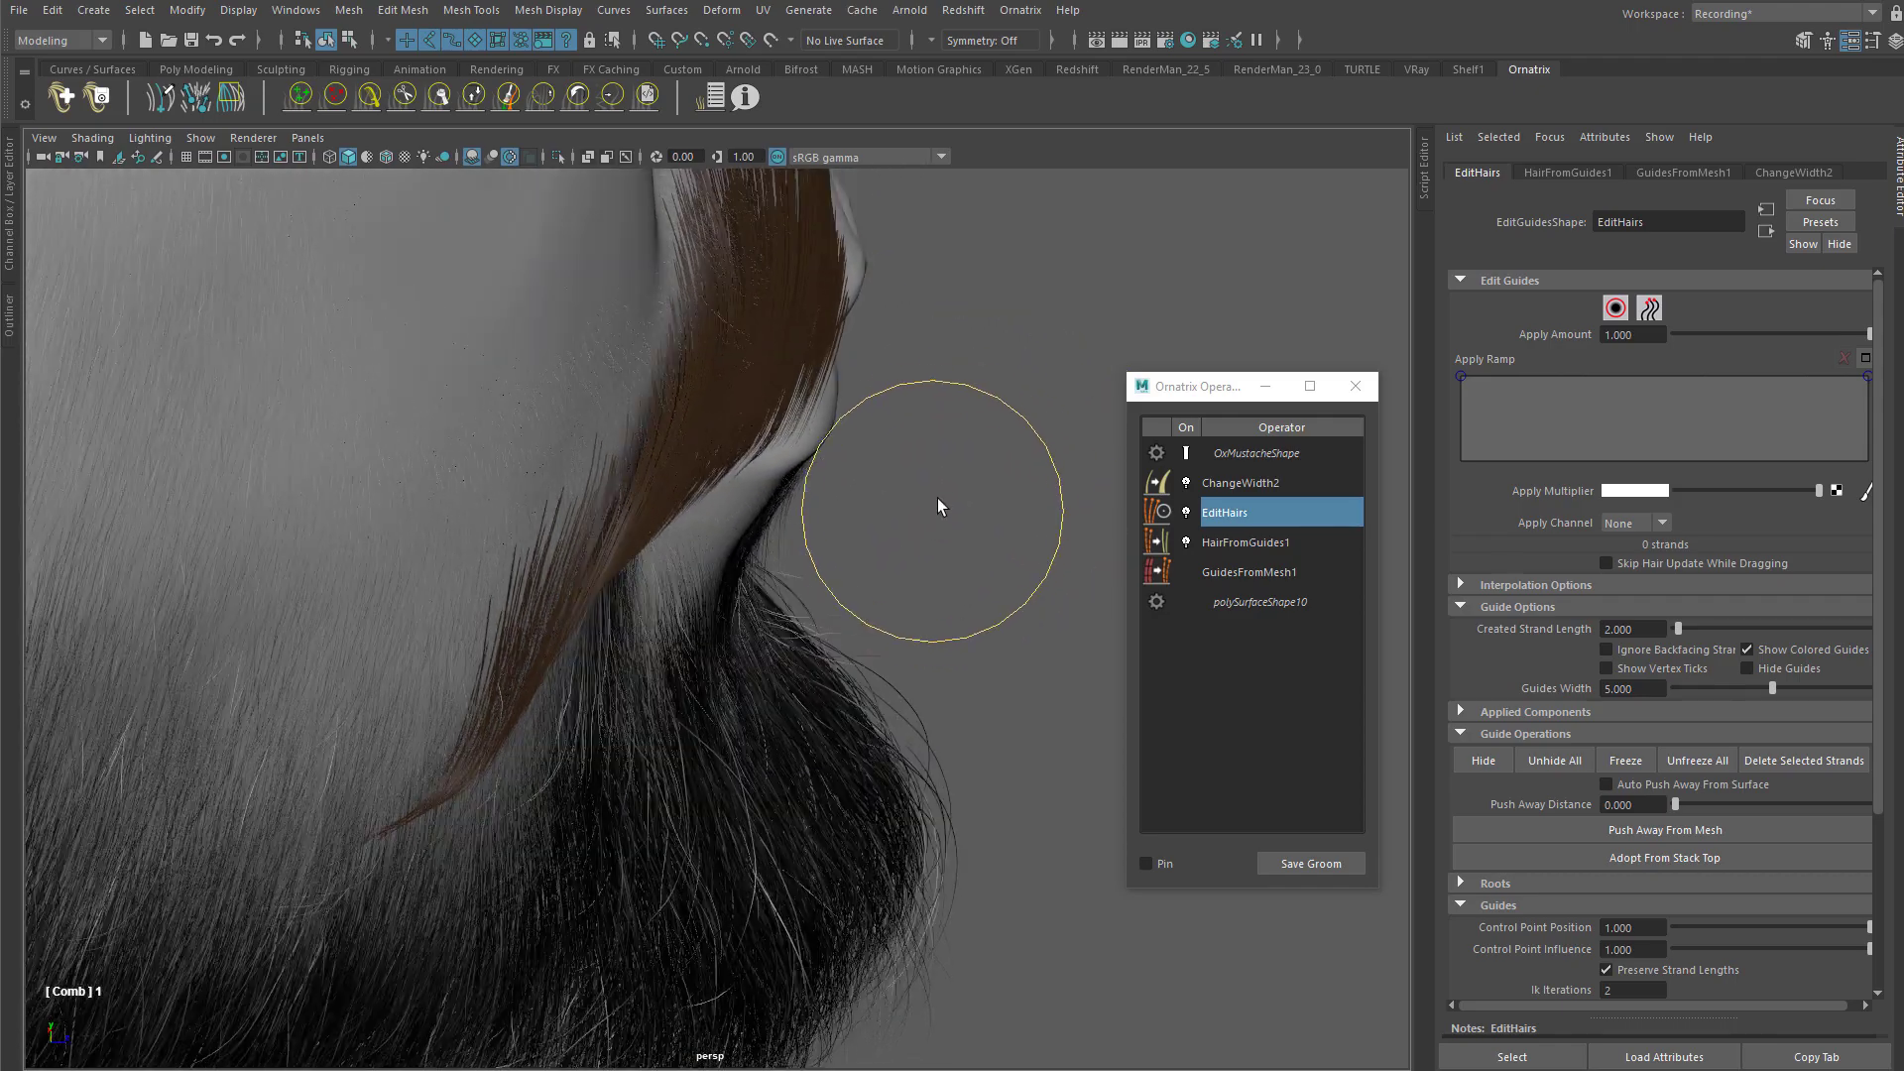
pyautogui.moveTo(835, 545)
pyautogui.keyDown('alt'); pyautogui.mouseDown()
pyautogui.moveTo(907, 455)
pyautogui.moveTo(855, 450)
pyautogui.moveTo(791, 485)
pyautogui.moveTo(667, 408)
pyautogui.moveTo(633, 457)
pyautogui.moveTo(769, 373)
pyautogui.moveTo(952, 497)
pyautogui.moveTo(833, 434)
pyautogui.moveTo(914, 447)
pyautogui.moveTo(924, 479)
pyautogui.moveTo(956, 425)
pyautogui.moveTo(903, 420)
pyautogui.mouseUp(); pyautogui.keyUp('alt')
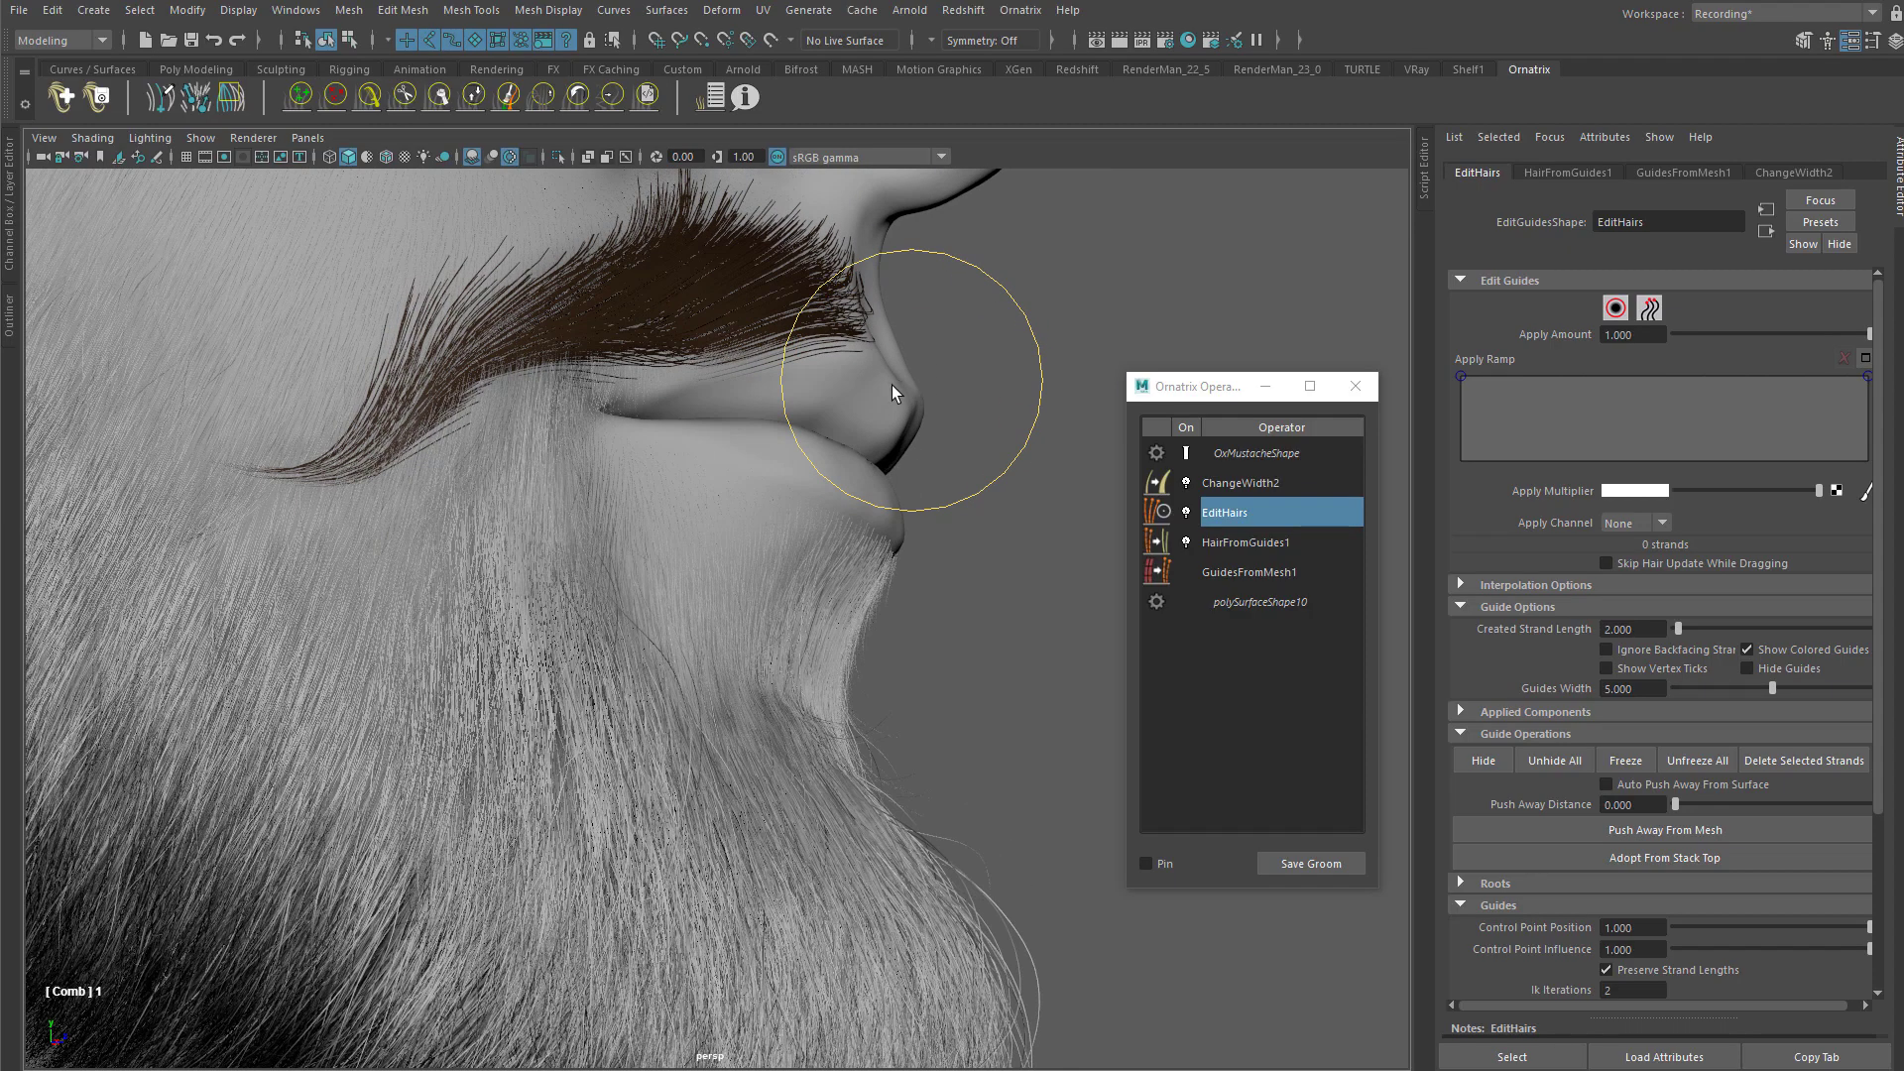
pyautogui.moveTo(872, 434)
pyautogui.keyDown('alt'); pyautogui.mouseDown()
pyautogui.moveTo(762, 477)
pyautogui.moveTo(862, 421)
pyautogui.moveTo(833, 502)
pyautogui.mouseUp(); pyautogui.keyUp('alt')
pyautogui.moveTo(770, 565)
pyautogui.keyDown('alt'); pyautogui.mouseDown()
pyautogui.moveTo(863, 459)
pyautogui.moveTo(794, 544)
pyautogui.mouseUp(); pyautogui.keyUp('alt')
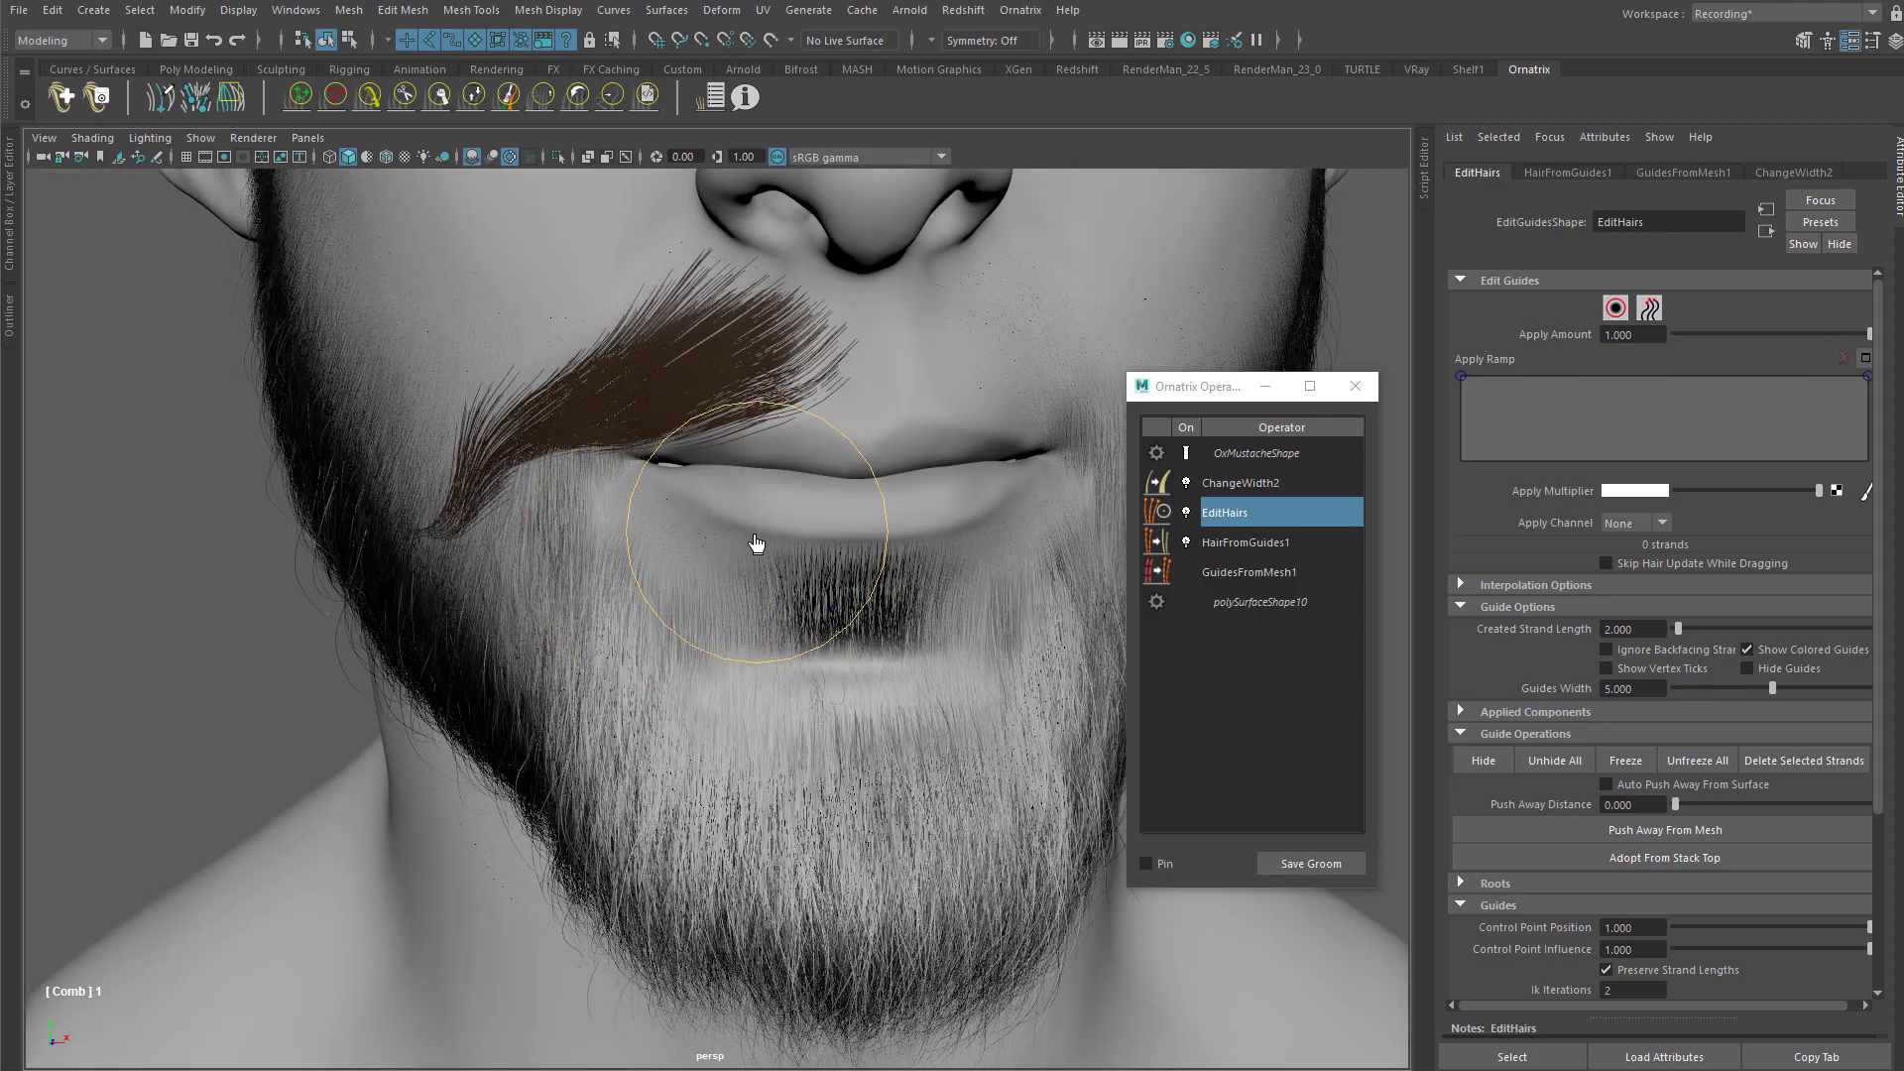
# Step: Examine the shape of the combed mustache half from the front at several distances and slight angles
pyautogui.keyDown('alt'); pyautogui.moveTo(869, 475); pyautogui.dragTo(779, 439, button='right'); pyautogui.keyUp('alt')
pyautogui.keyDown('alt'); pyautogui.moveTo(766, 454); pyautogui.dragTo(740, 509); pyautogui.keyUp('alt')
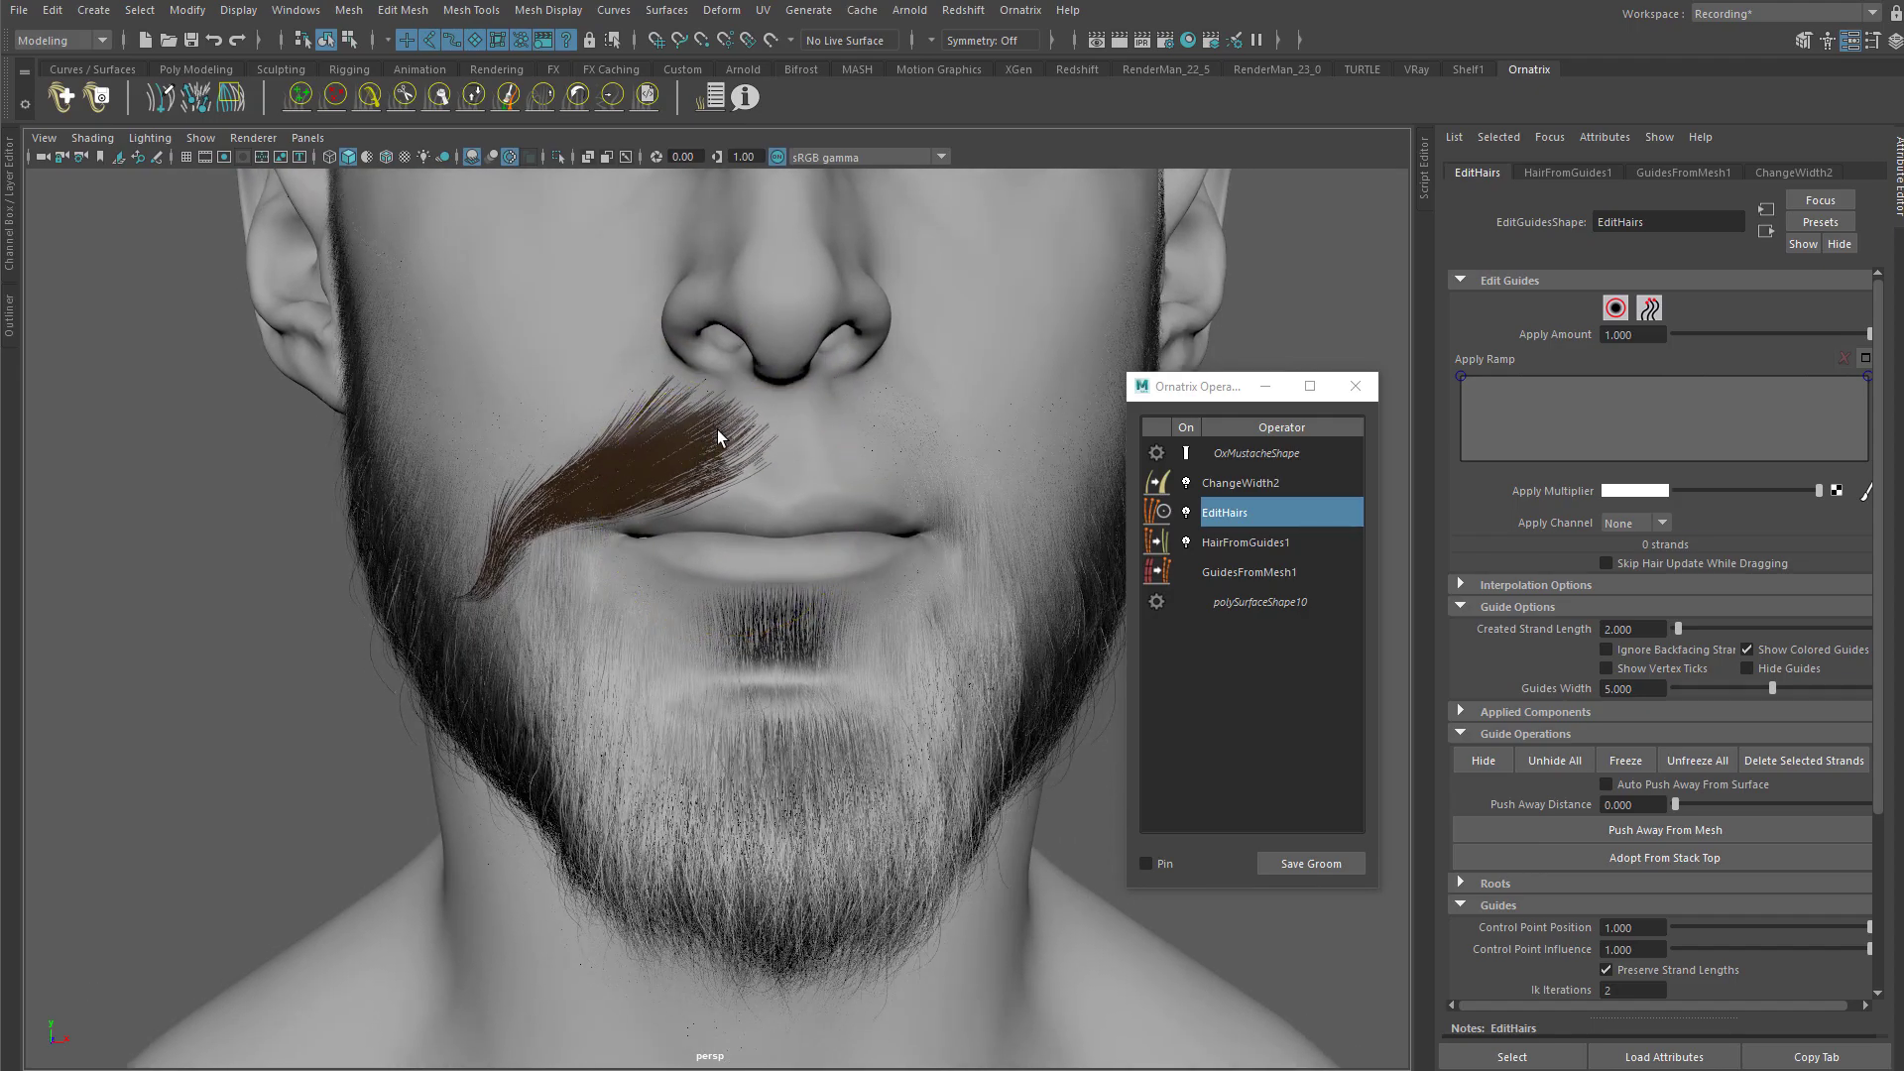
pyautogui.keyDown('alt'); pyautogui.moveTo(711, 448); pyautogui.dragTo(719, 460, button='middle'); pyautogui.keyUp('alt')
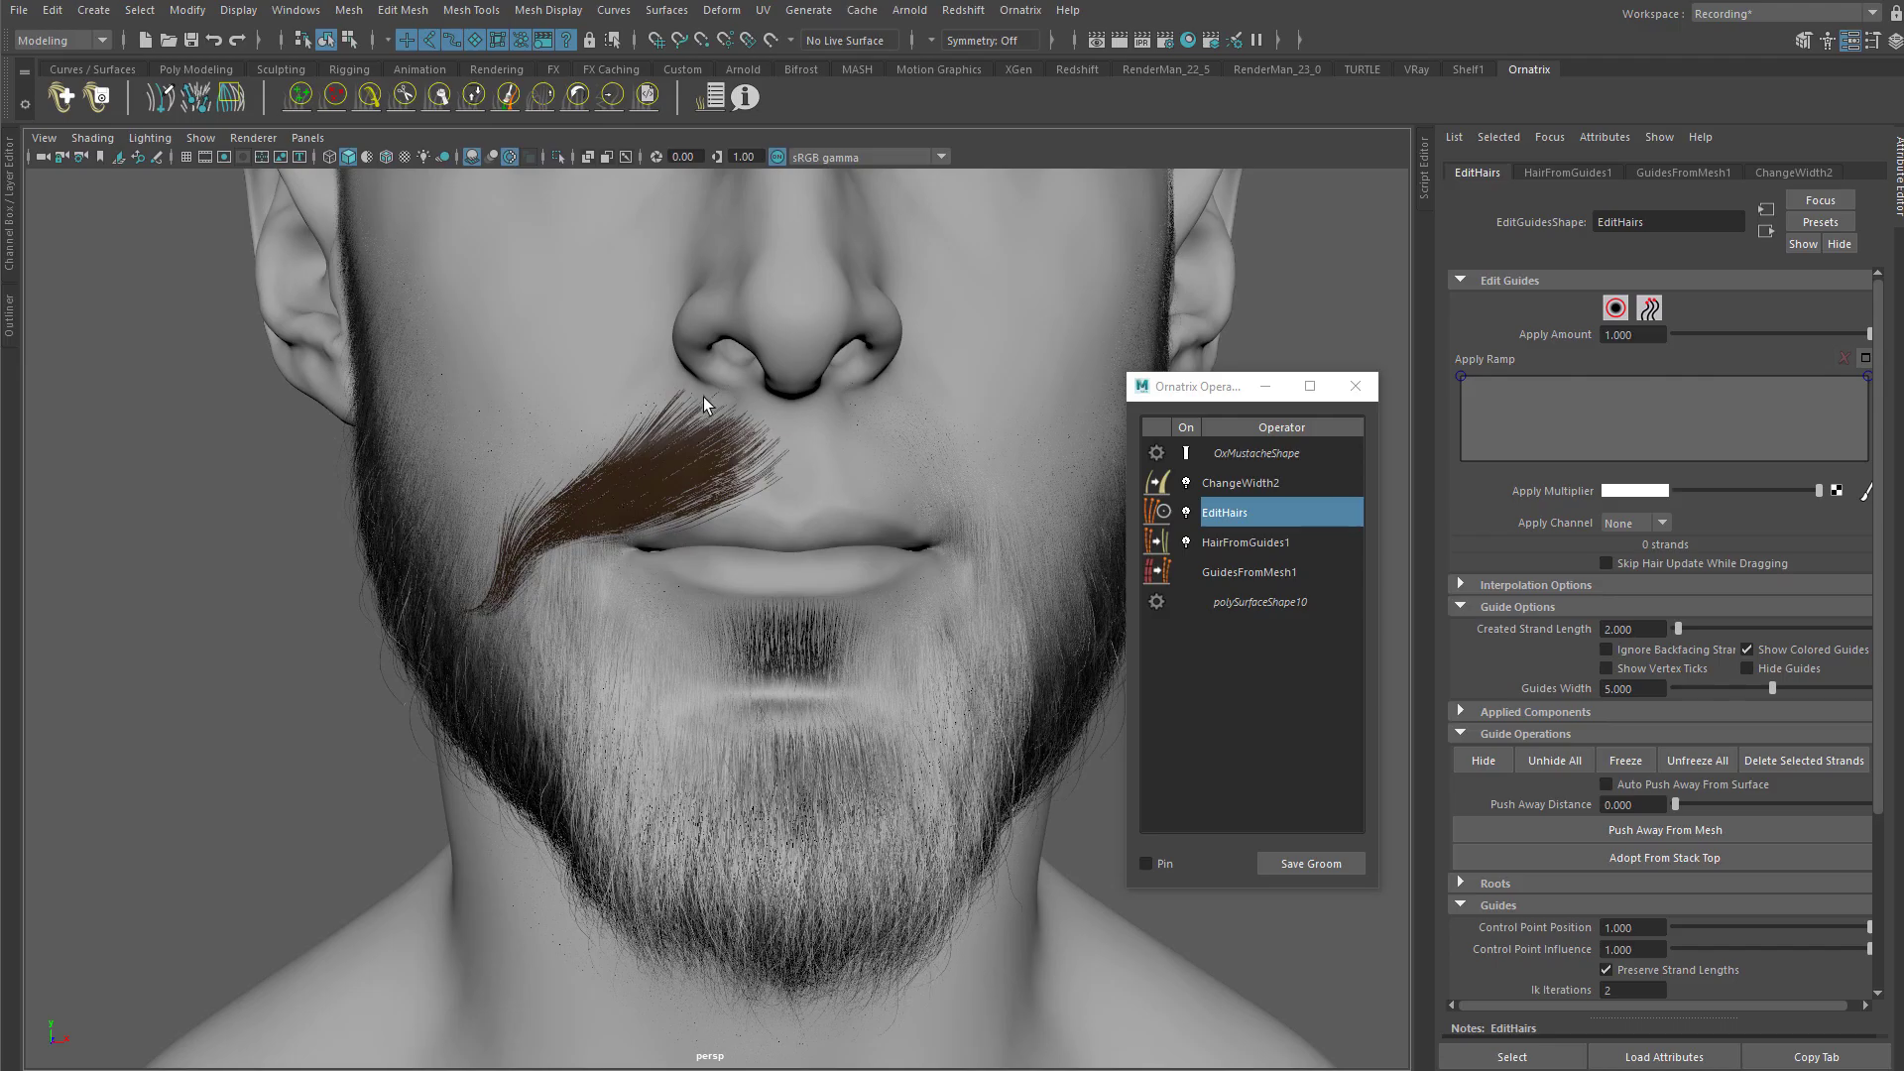
pyautogui.keyDown('alt'); pyautogui.moveTo(704, 402); pyautogui.dragTo(761, 439, button='right'); pyautogui.keyUp('alt')
pyautogui.keyDown('alt'); pyautogui.moveTo(762, 439); pyautogui.dragTo(738, 509); pyautogui.keyUp('alt')
pyautogui.keyDown('alt'); pyautogui.moveTo(737, 510); pyautogui.dragTo(579, 419, button='right'); pyautogui.keyUp('alt')
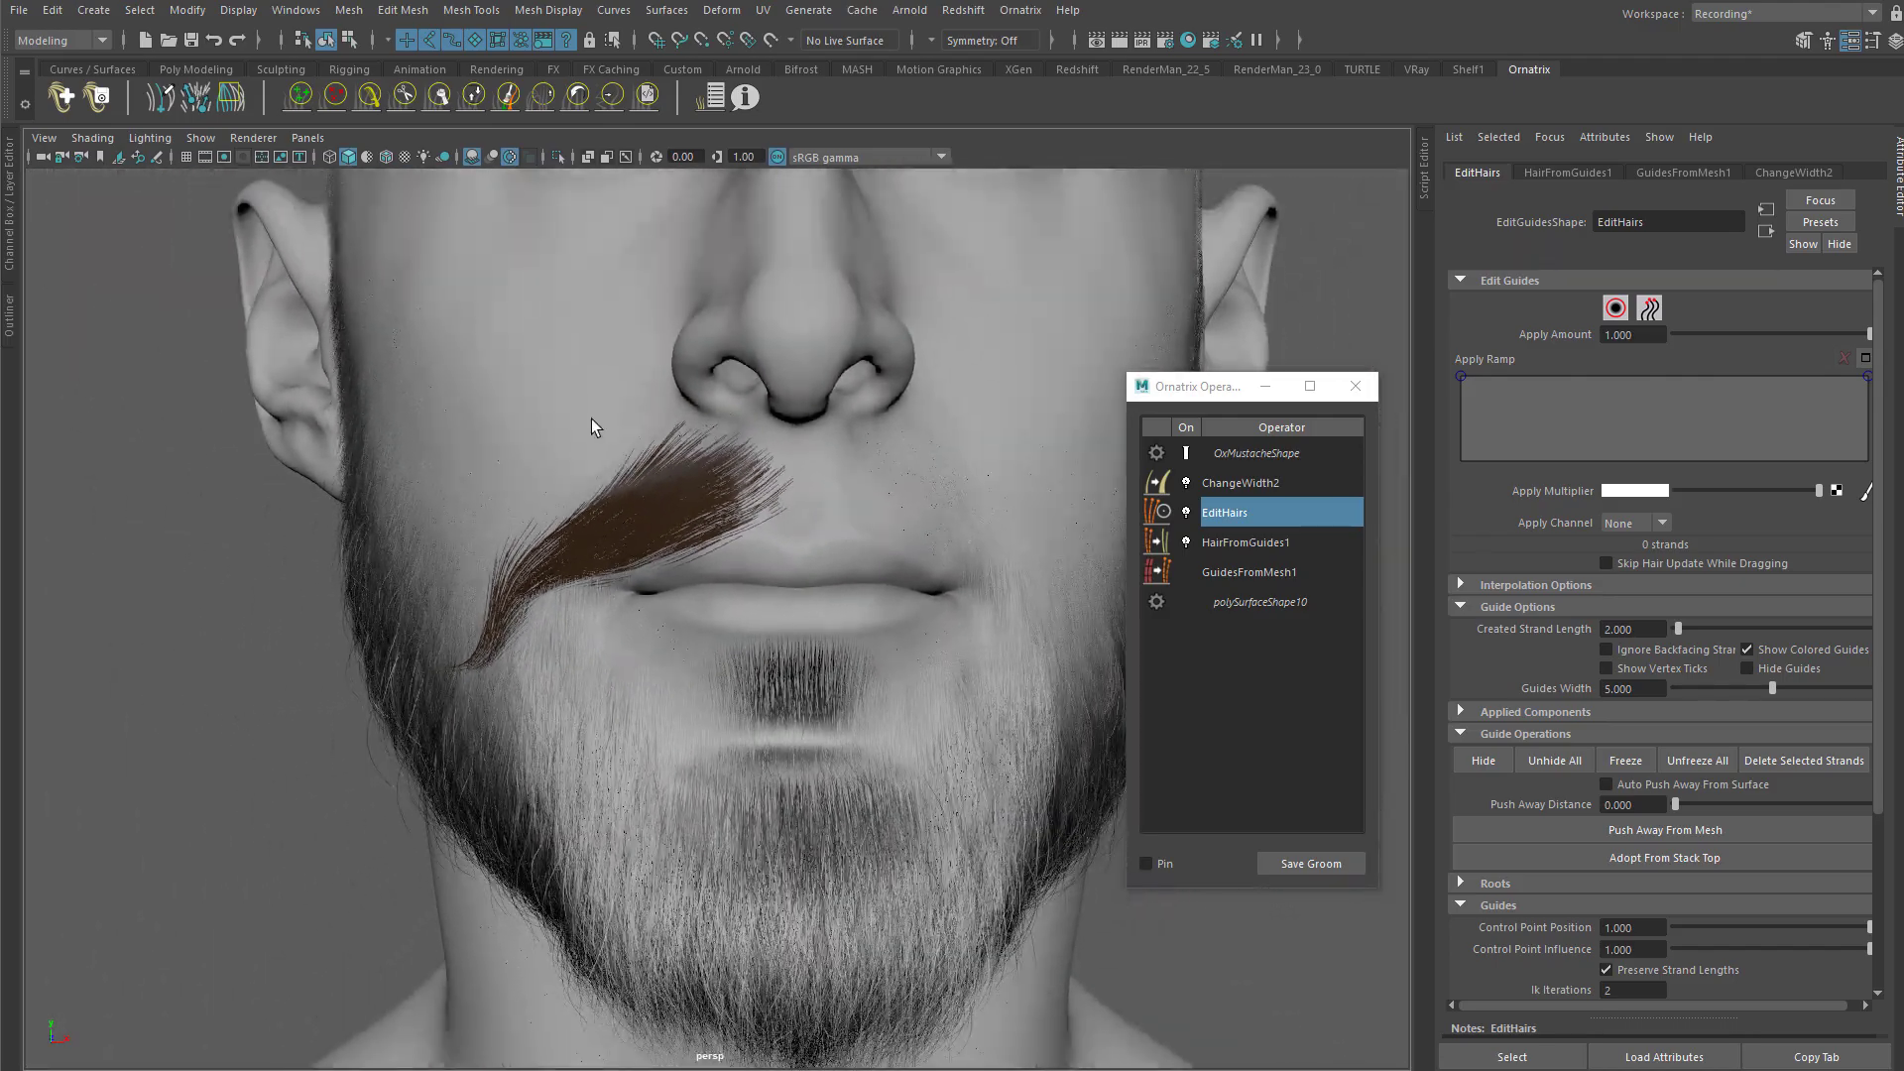
pyautogui.keyDown('alt'); pyautogui.moveTo(579, 419); pyautogui.dragTo(622, 494, button='middle'); pyautogui.keyUp('alt')
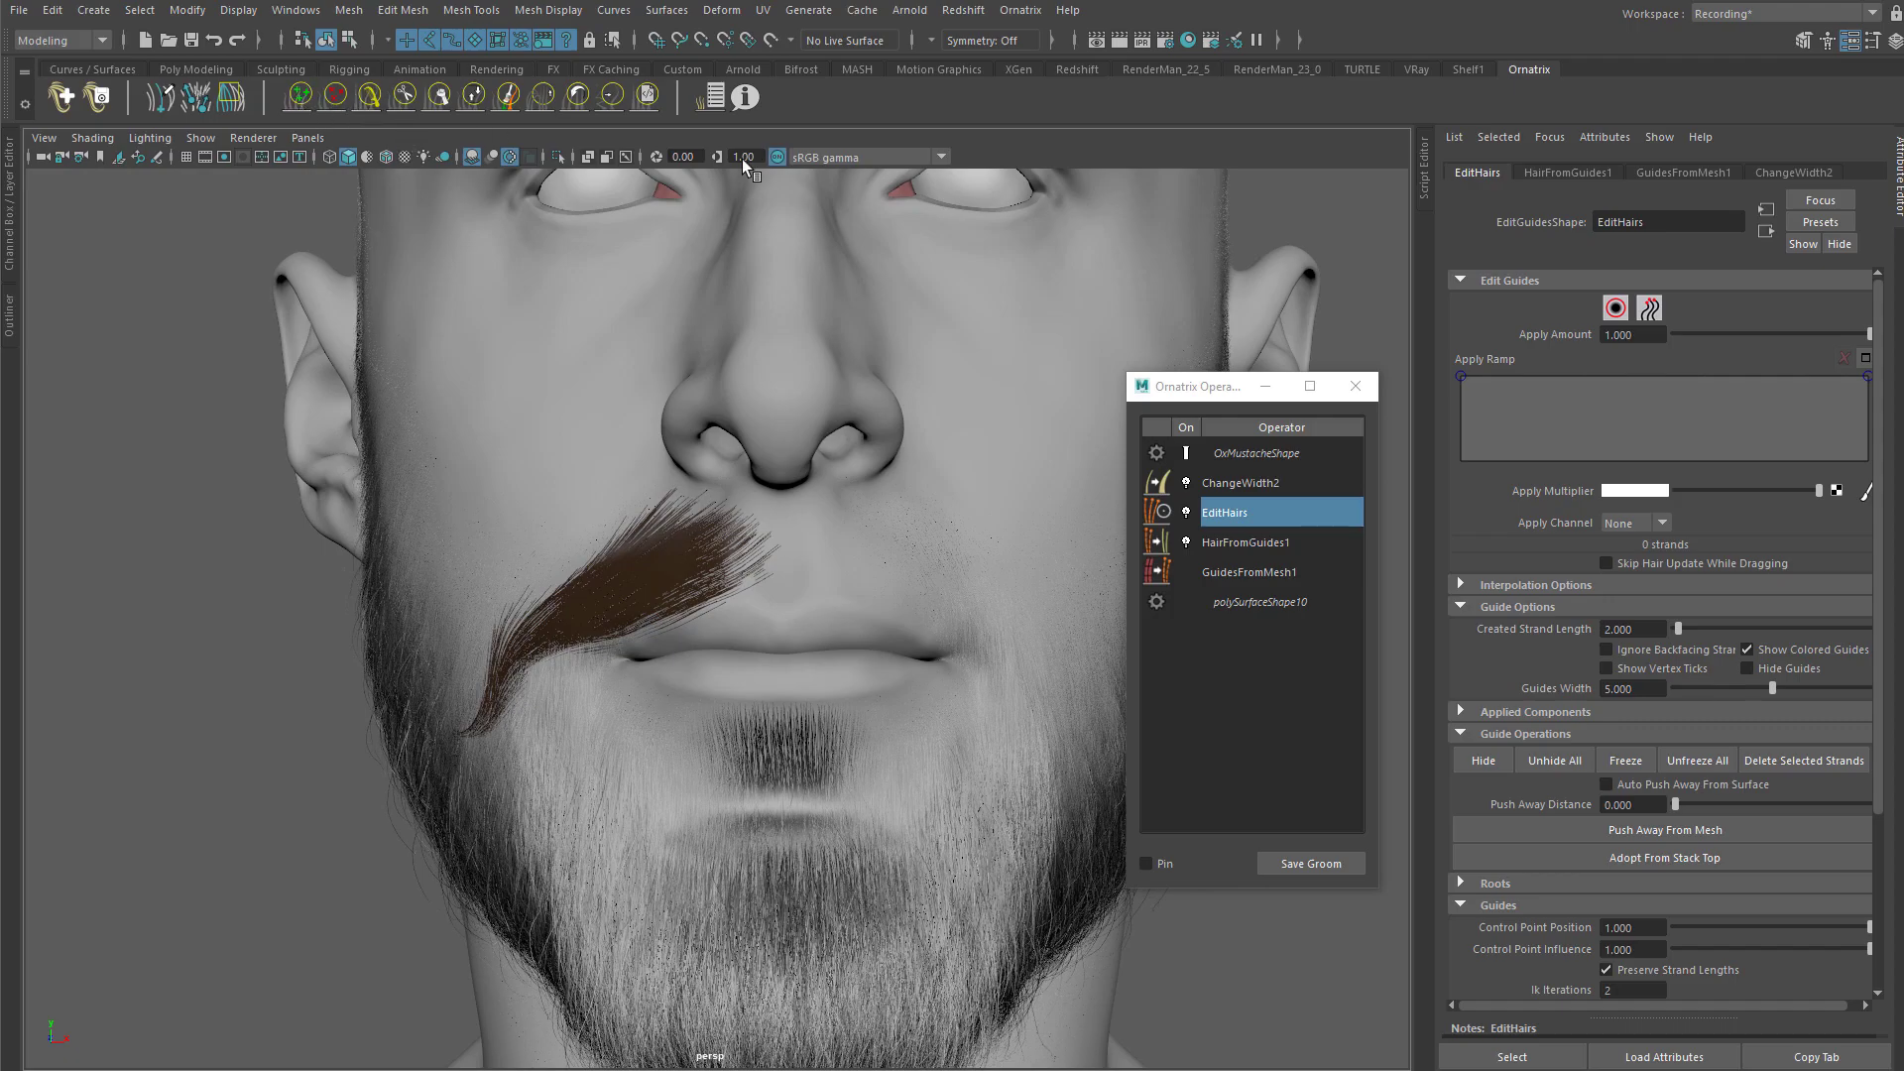
# Step: Show the Create brush's tool settings over the face and set the mirror axis to X
pyautogui.click(1872, 47)
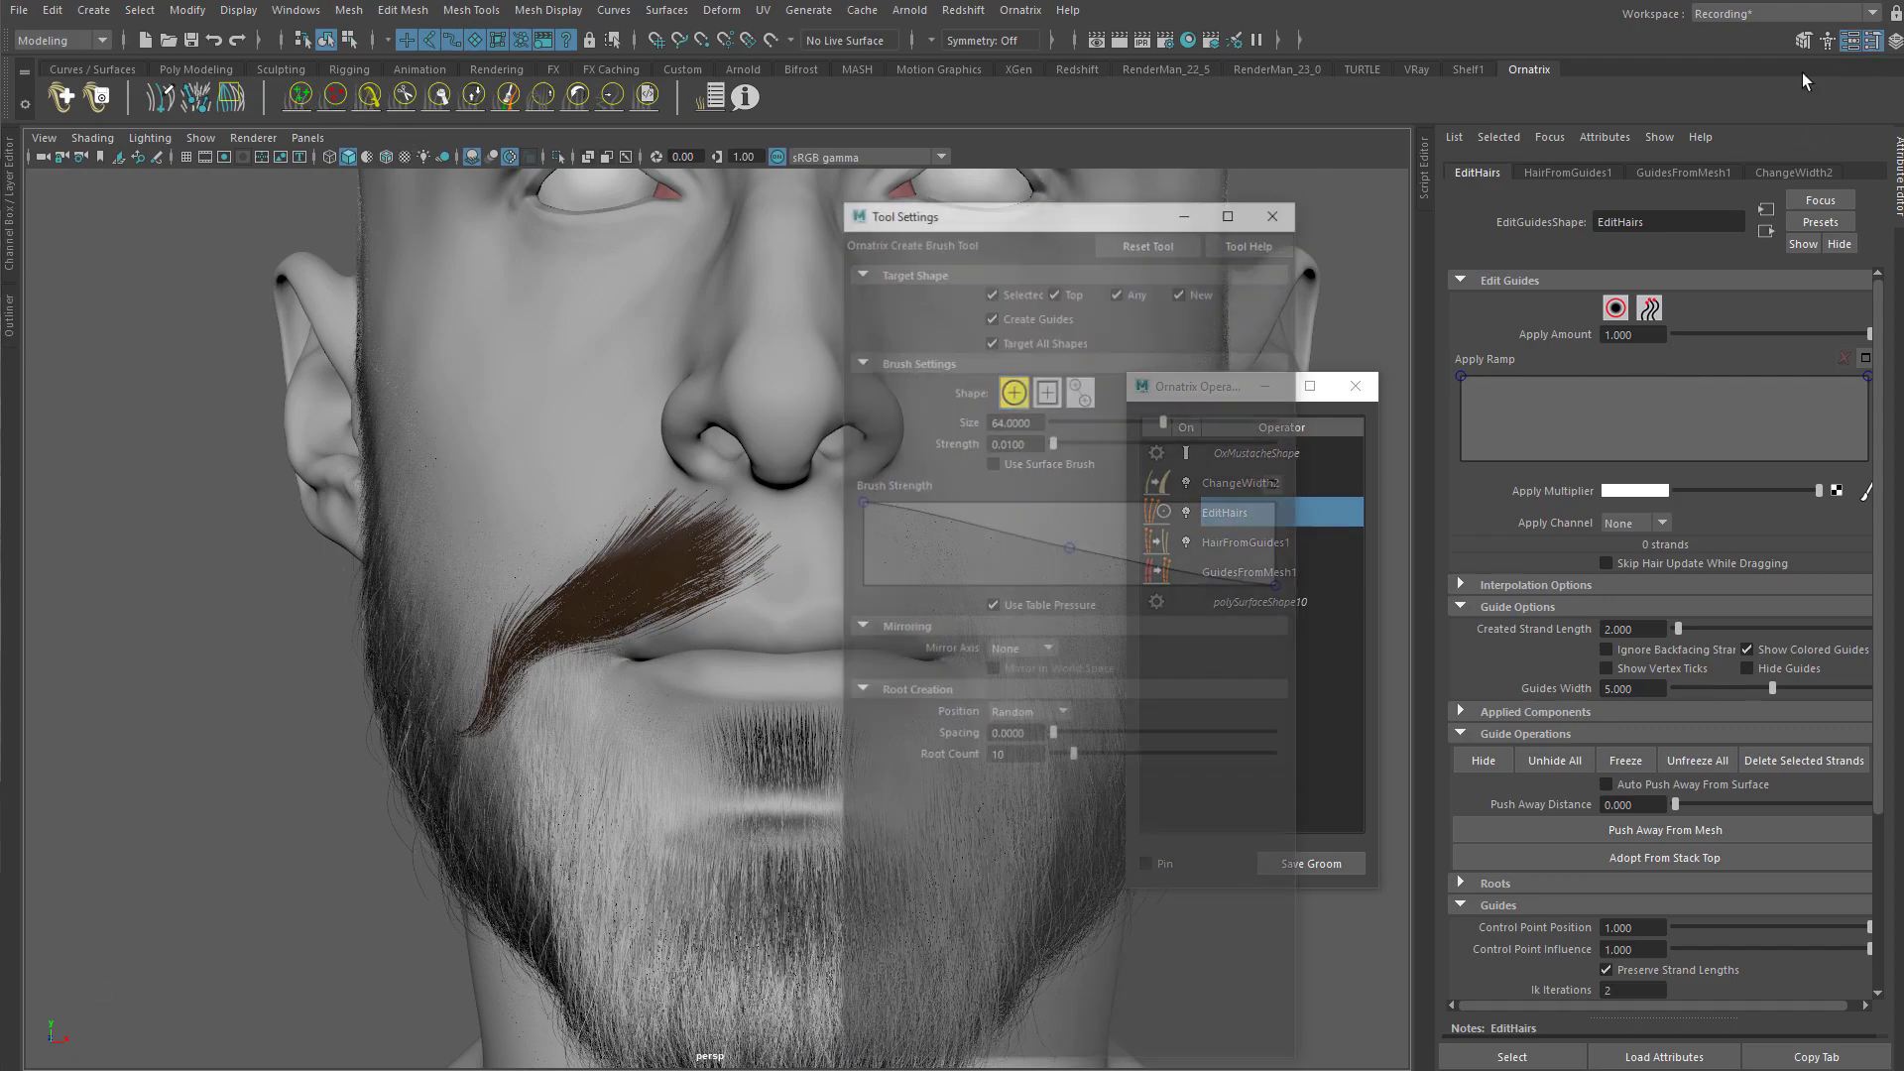
pyautogui.moveTo(1008, 212); pyautogui.dragTo(437, 201)
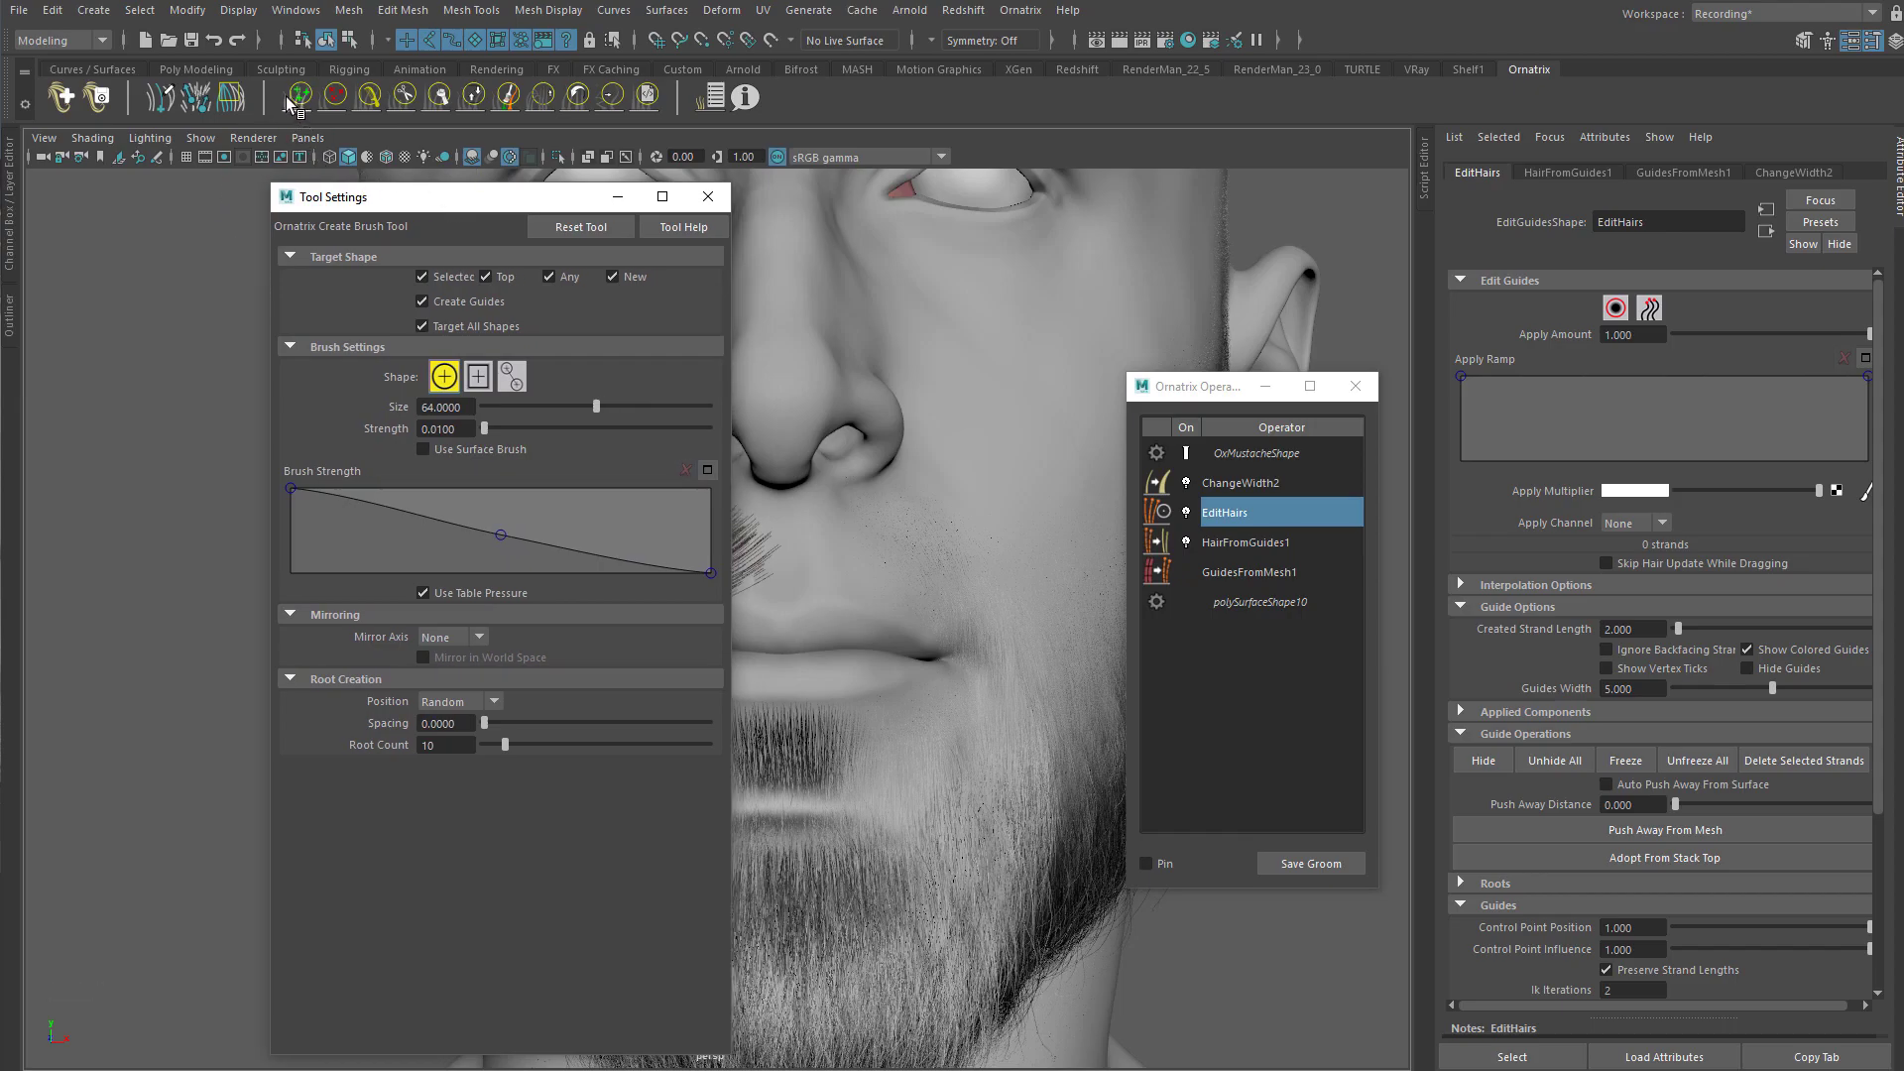
pyautogui.click(443, 639)
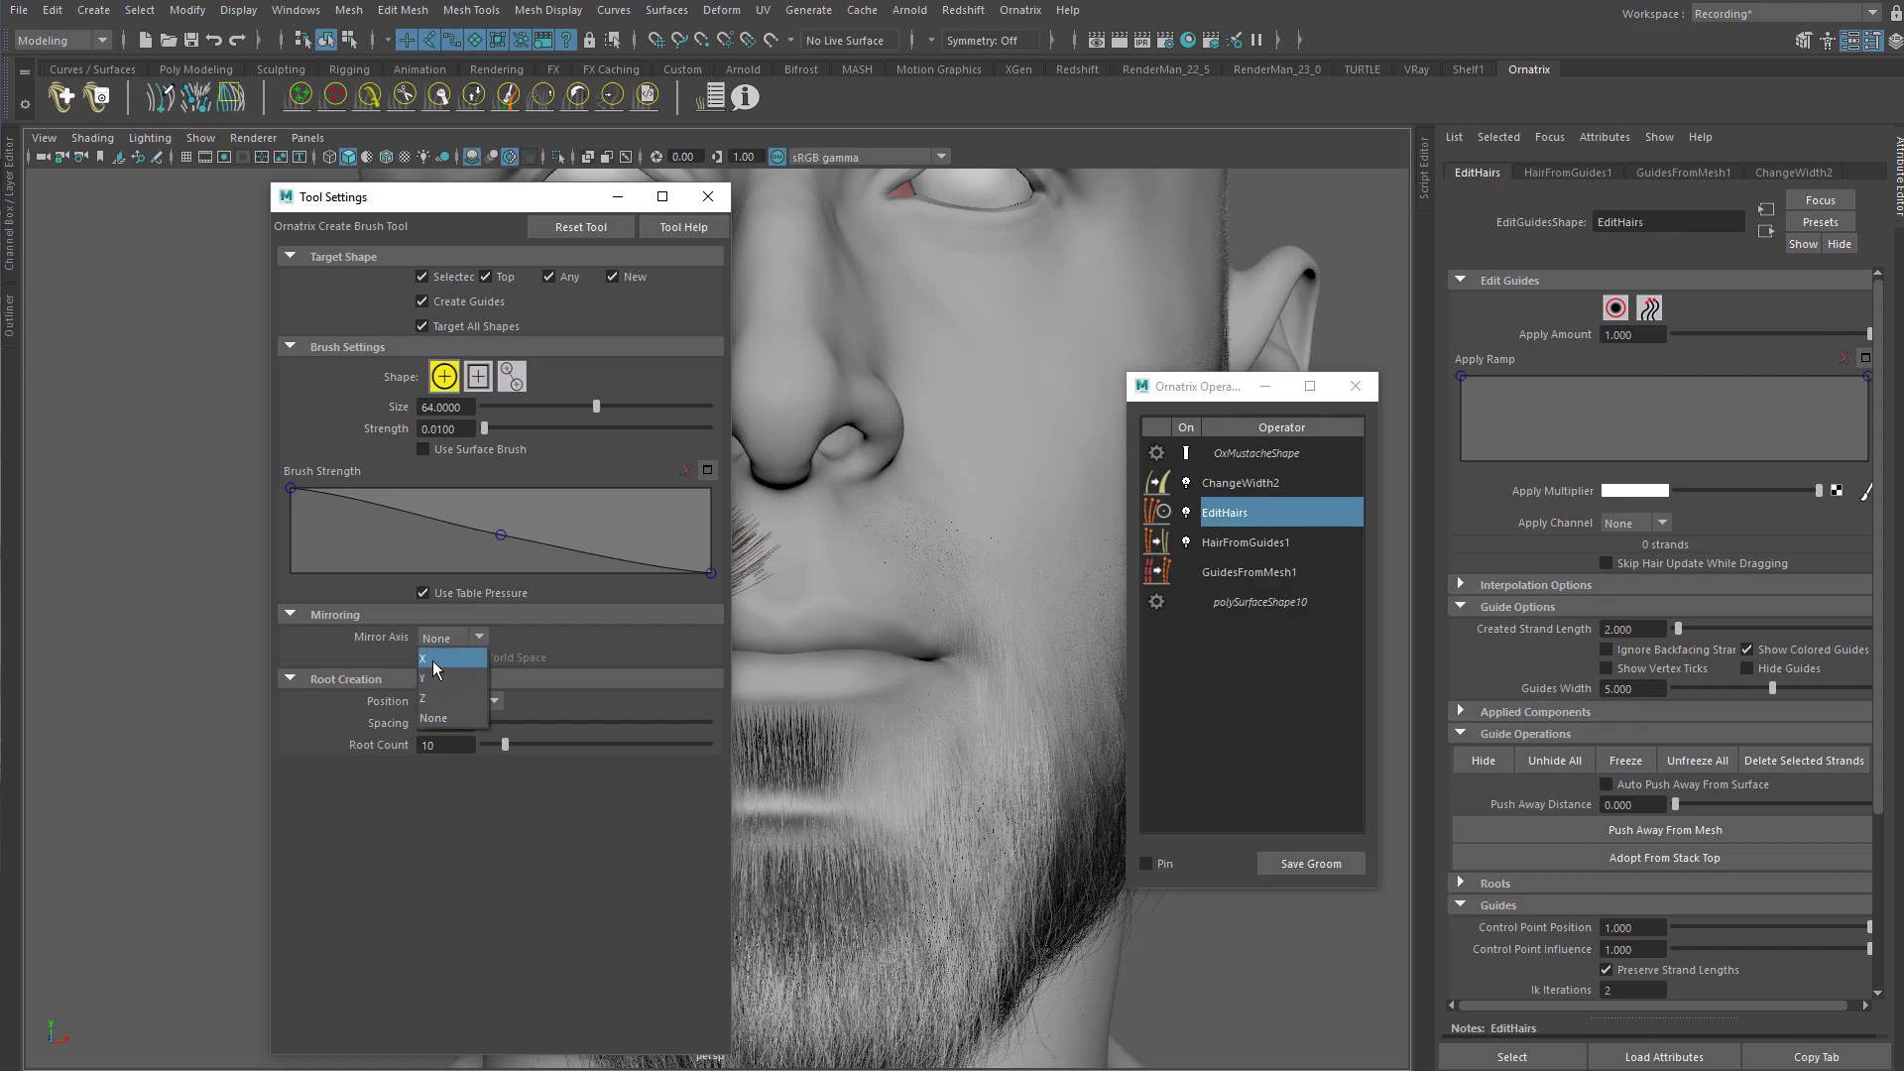
pyautogui.click(434, 663)
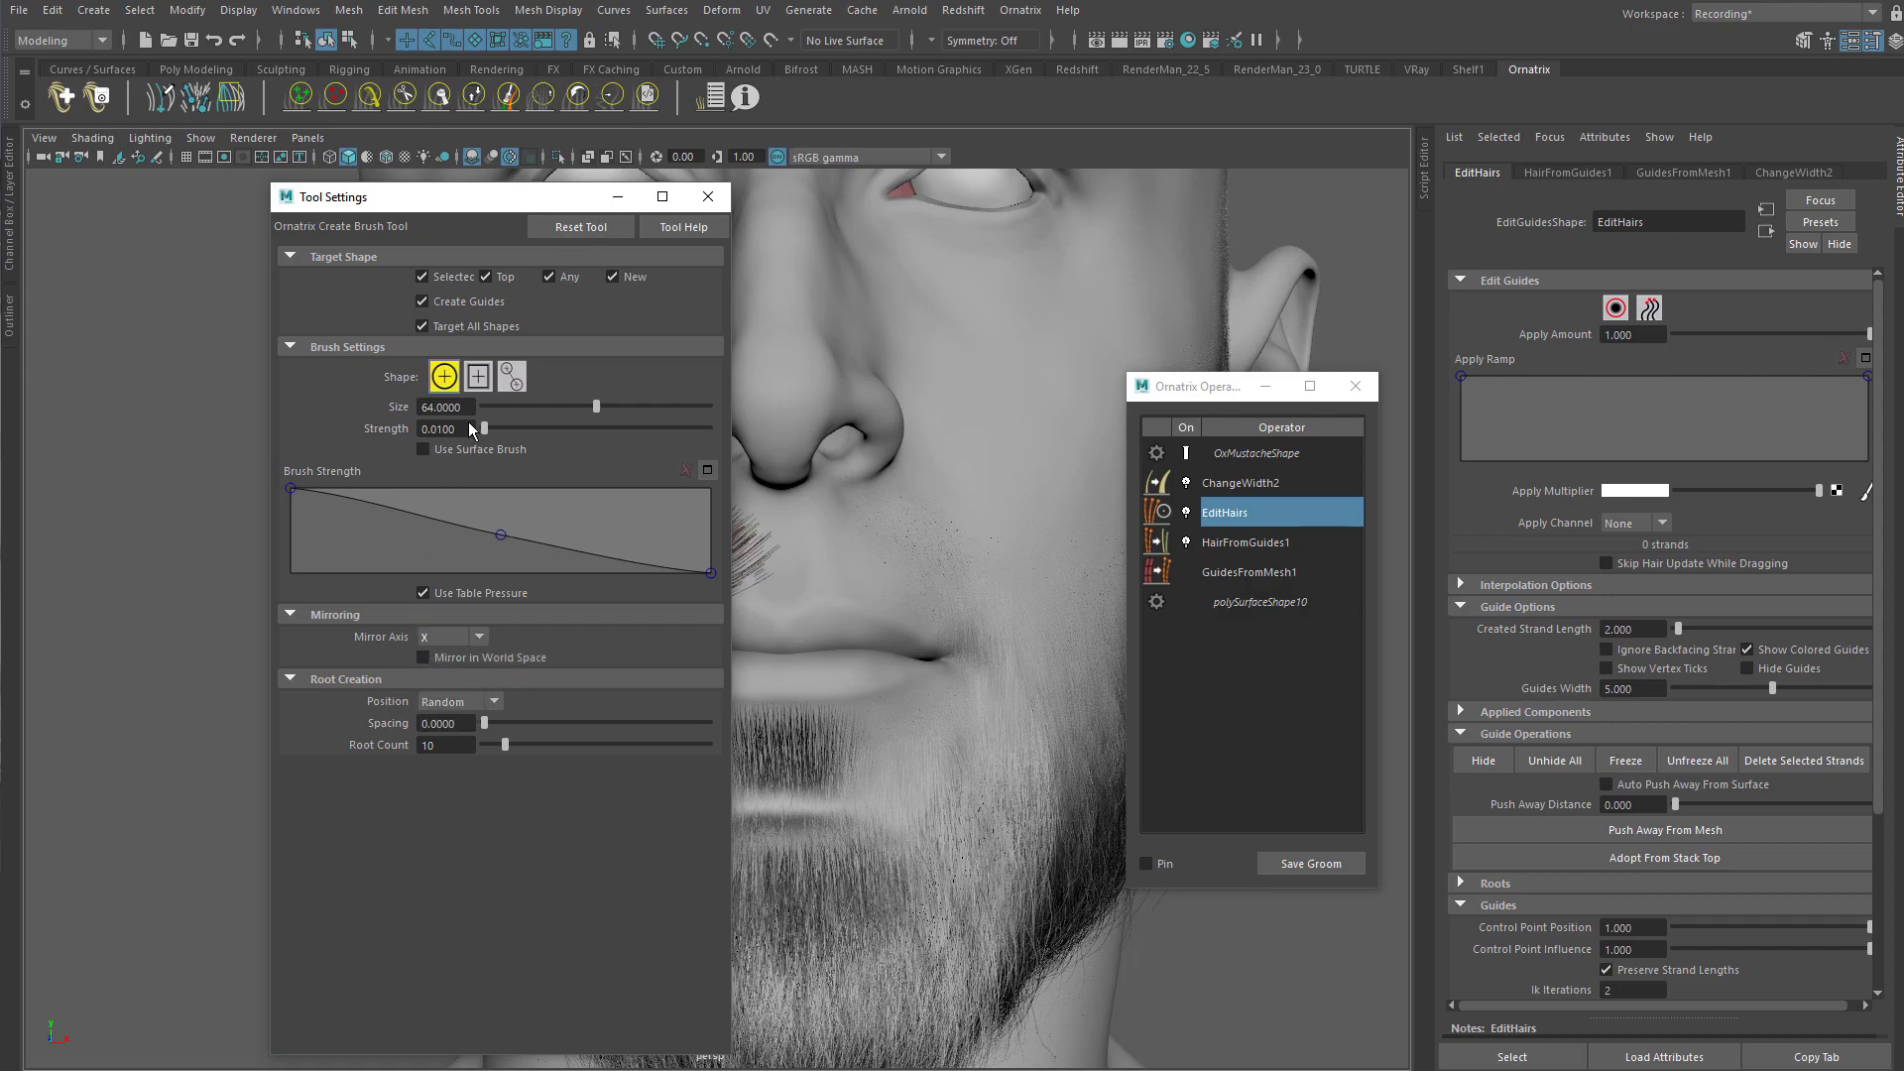
# Step: Move the brush settings window off the face and preview the mirrored brush over both sides of the upper lip
pyautogui.moveTo(462, 205); pyautogui.dragTo(142, 289)
pyautogui.moveTo(662, 395)
pyautogui.keyDown('alt'); pyautogui.mouseDown(button='middle')
pyautogui.moveTo(809, 622)
pyautogui.moveTo(811, 686)
pyautogui.mouseUp(button='middle'); pyautogui.keyUp('alt')
pyautogui.moveTo(811, 434)
pyautogui.mouseDown()
pyautogui.moveTo(668, 465)
pyautogui.moveTo(653, 485)
pyautogui.moveTo(706, 373)
pyautogui.moveTo(599, 284)
pyautogui.mouseUp()
pyautogui.scroll(-3, 748, 370)
pyautogui.keyDown('alt'); pyautogui.moveTo(748, 370); pyautogui.dragTo(734, 307, button='middle'); pyautogui.keyUp('alt')
pyautogui.moveTo(703, 234)
pyautogui.mouseDown()
pyautogui.moveTo(744, 281)
pyautogui.moveTo(716, 282)
pyautogui.moveTo(730, 437)
pyautogui.mouseUp()
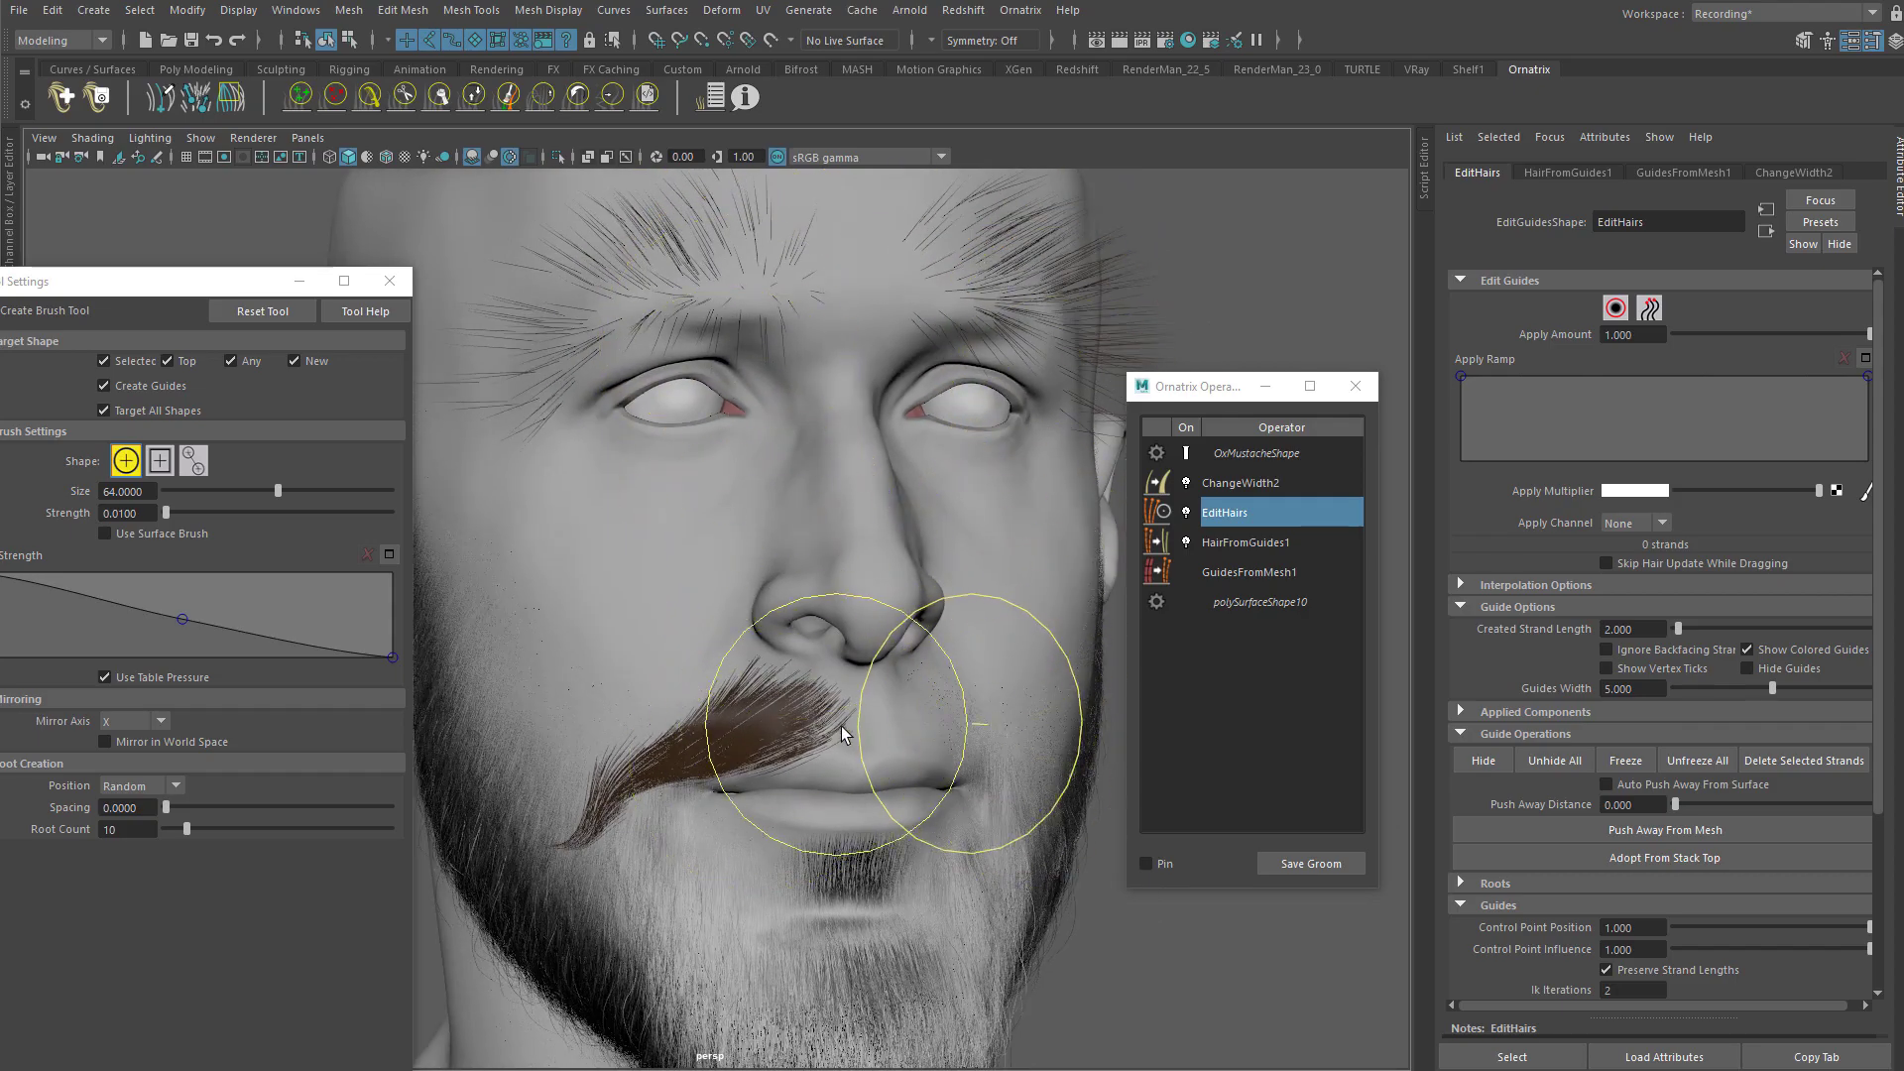
pyautogui.keyDown('alt'); pyautogui.moveTo(765, 730); pyautogui.dragTo(735, 472); pyautogui.keyUp('alt')
pyautogui.keyDown('alt'); pyautogui.moveTo(748, 451); pyautogui.dragTo(752, 494, button='middle'); pyautogui.keyUp('alt')
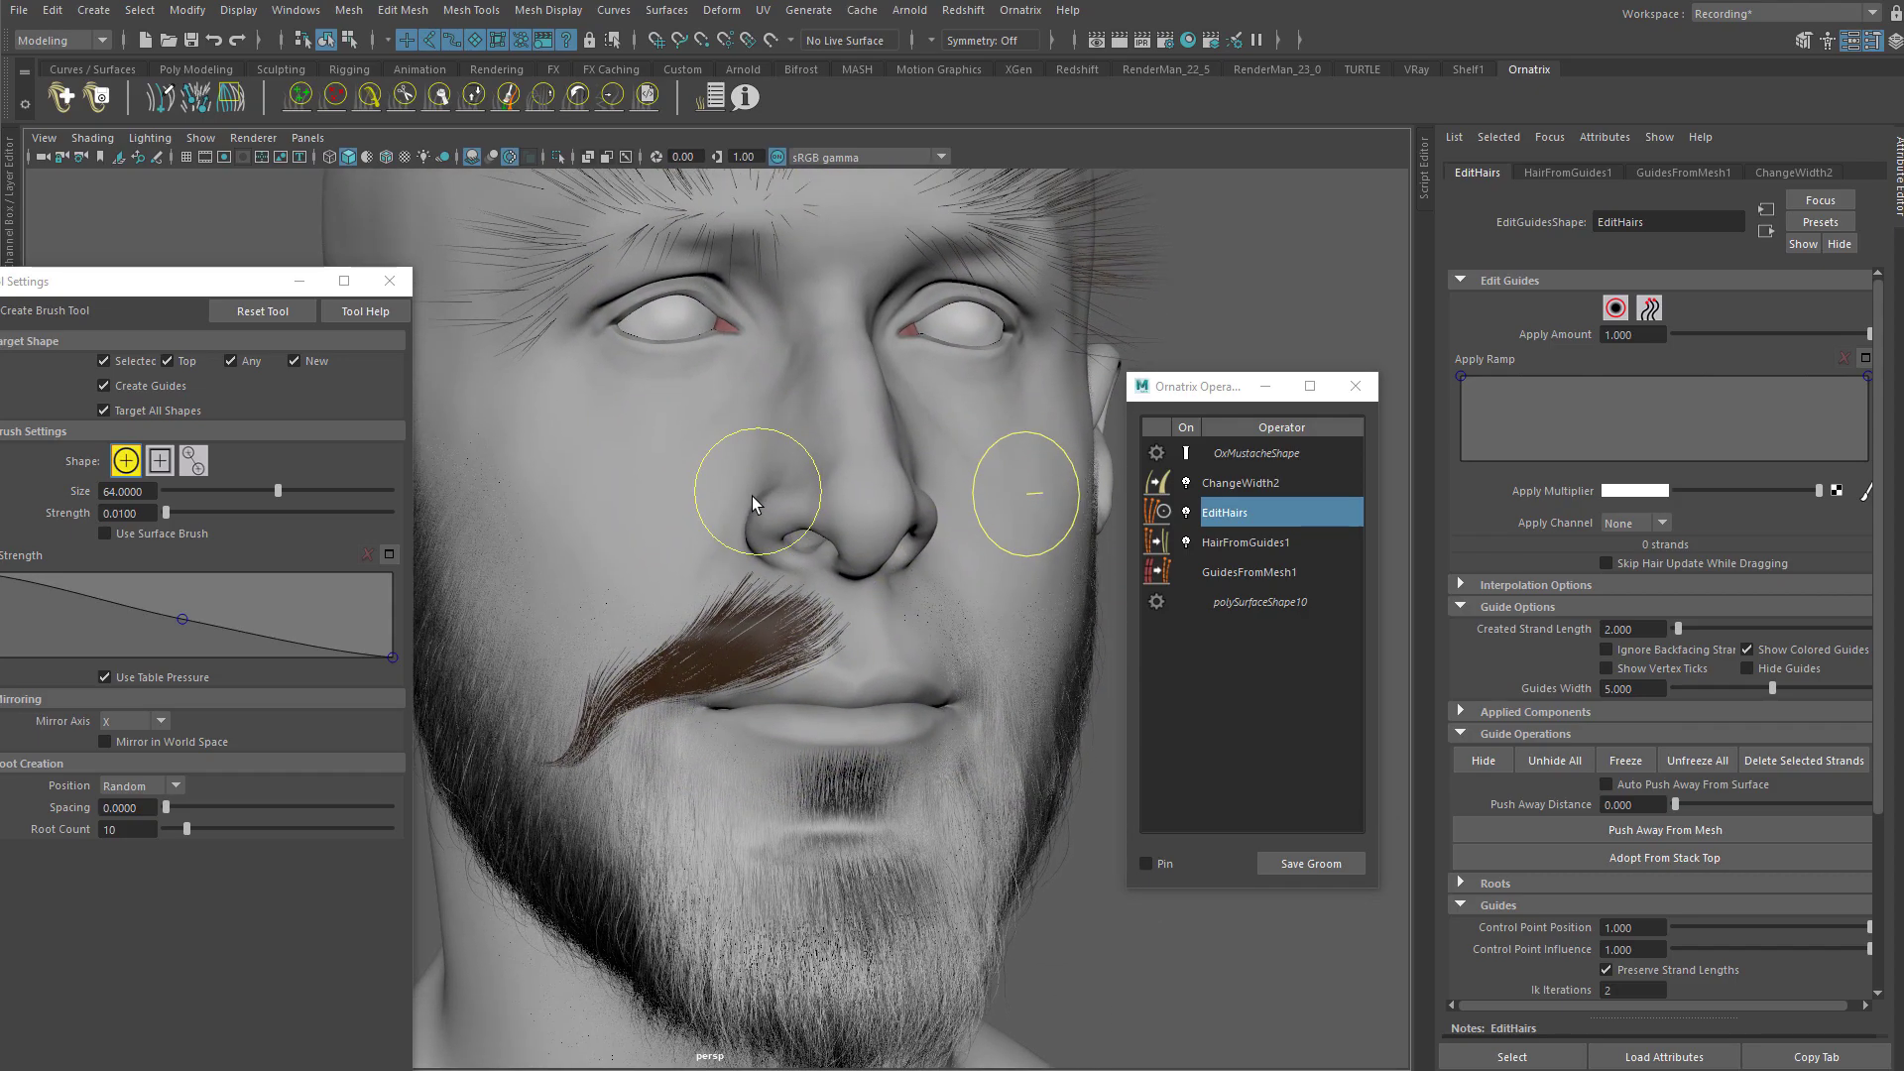
# Step: Leave the Create brush for the selection tool and add a Strand Symmetry operator above EditHairs
pyautogui.keyDown('alt'); pyautogui.moveTo(753, 494); pyautogui.dragTo(728, 456); pyautogui.keyUp('alt')
pyautogui.hotkey('ctrl', 'z')
pyautogui.keyDown('alt'); pyautogui.moveTo(770, 617); pyautogui.dragTo(774, 522, button='middle'); pyautogui.keyUp('alt')
pyautogui.press('q')
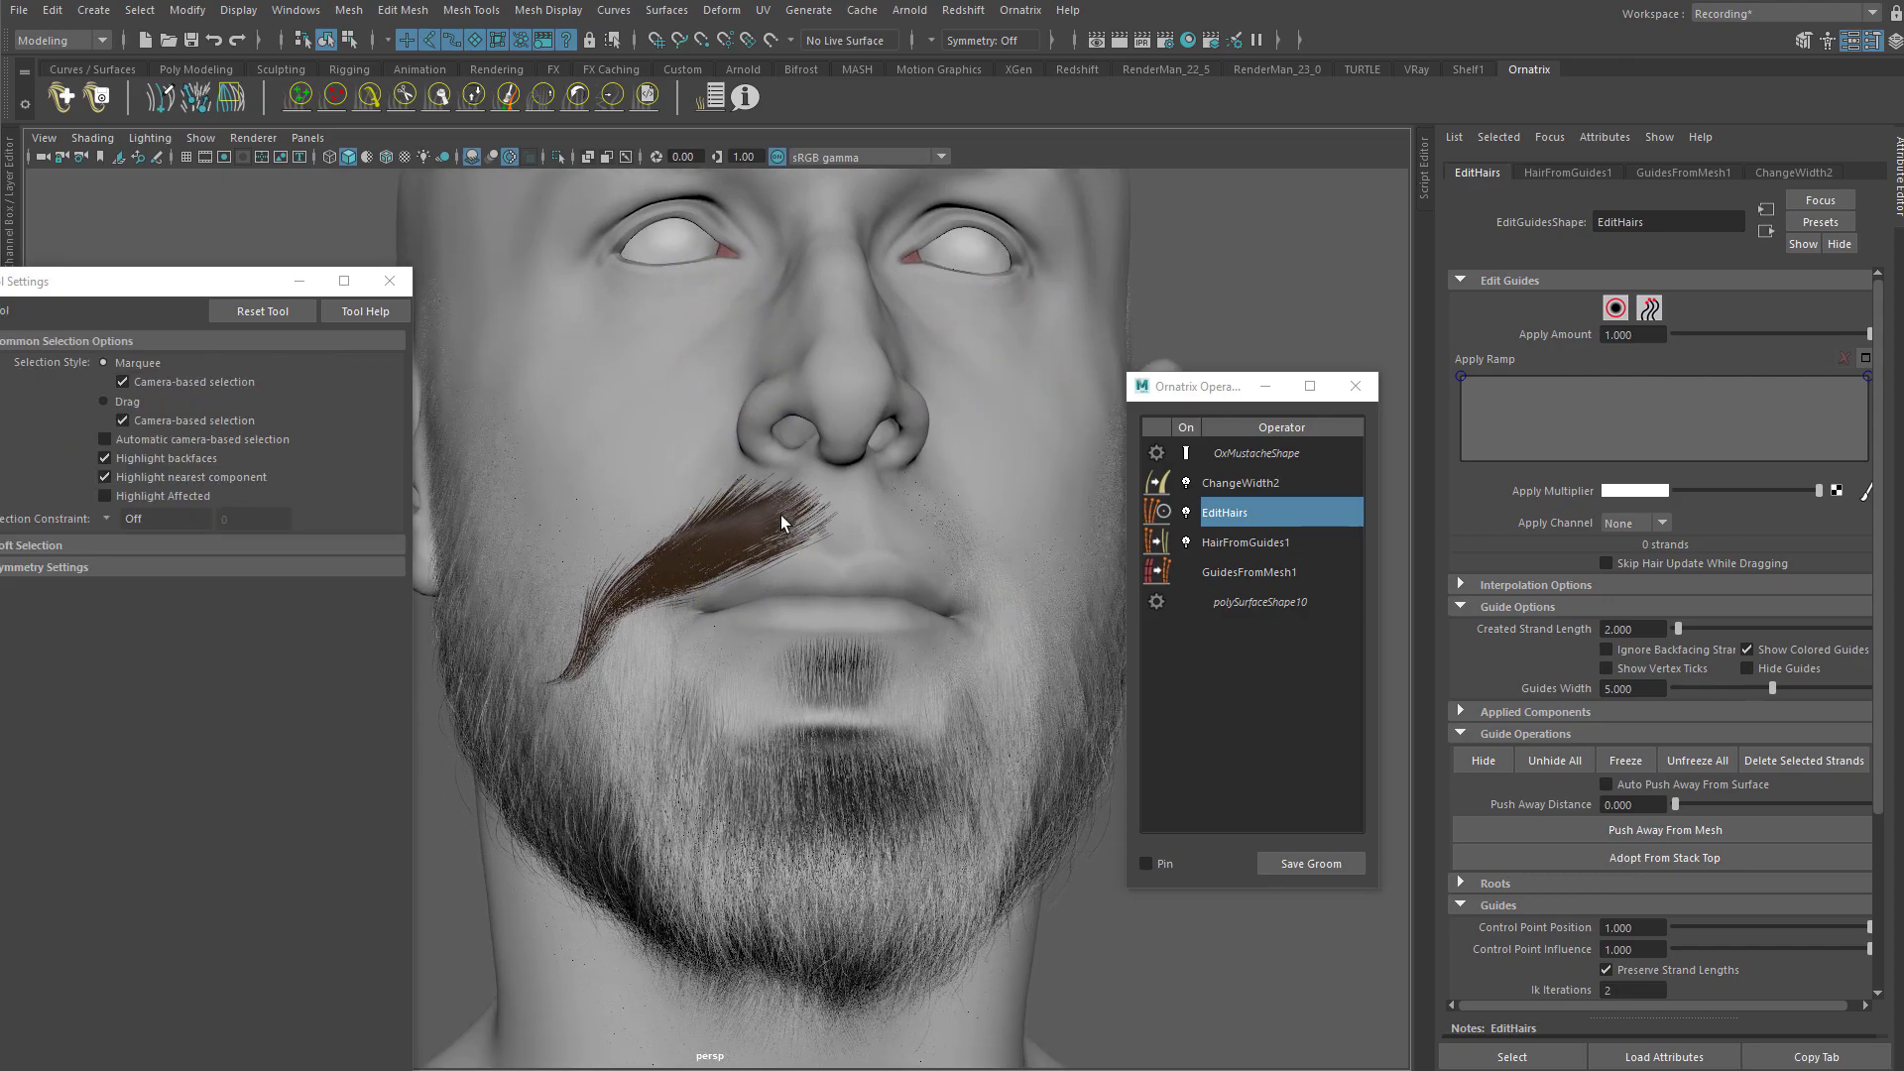
pyautogui.keyDown('alt'); pyautogui.moveTo(774, 522); pyautogui.dragTo(738, 519); pyautogui.keyUp('alt')
pyautogui.keyDown('alt'); pyautogui.moveTo(819, 443); pyautogui.dragTo(858, 413, button='middle'); pyautogui.keyUp('alt')
pyautogui.keyDown('alt'); pyautogui.moveTo(859, 413); pyautogui.dragTo(833, 460, button='right'); pyautogui.keyUp('alt')
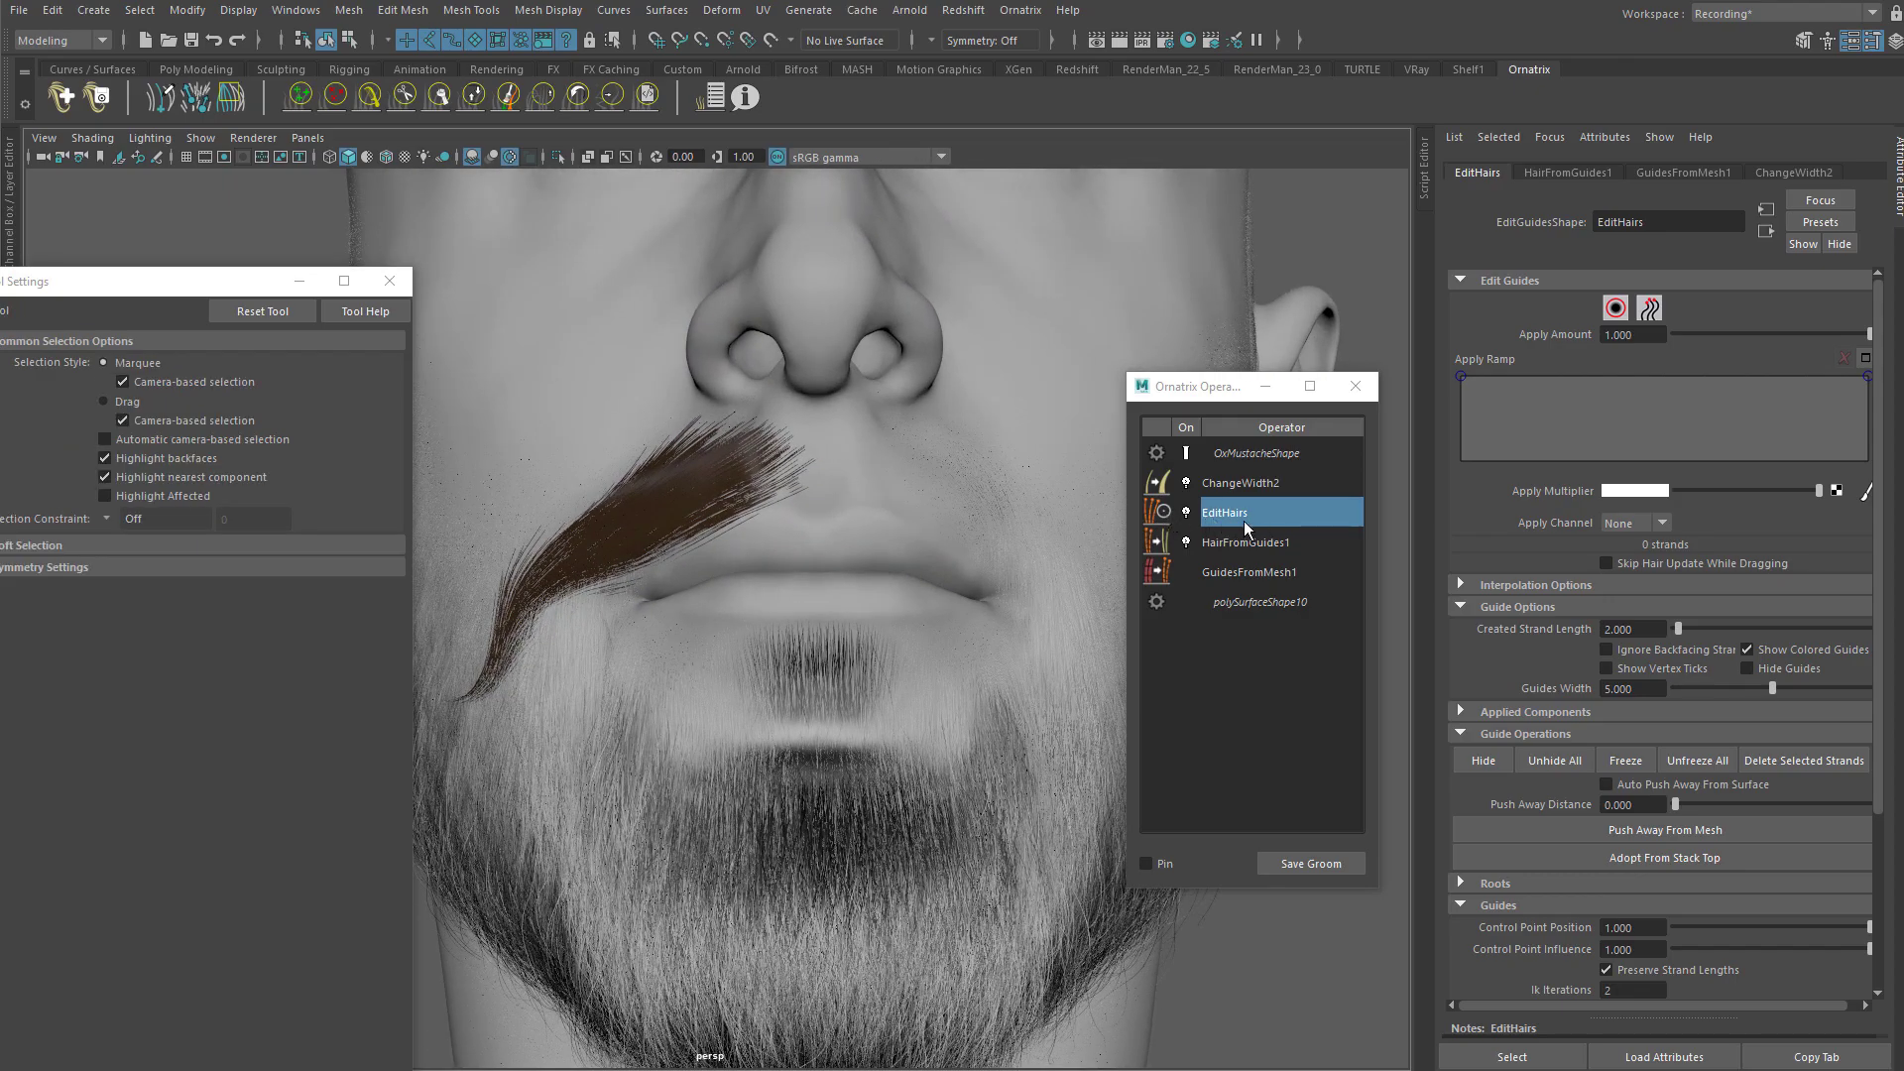
pyautogui.click(1019, 10)
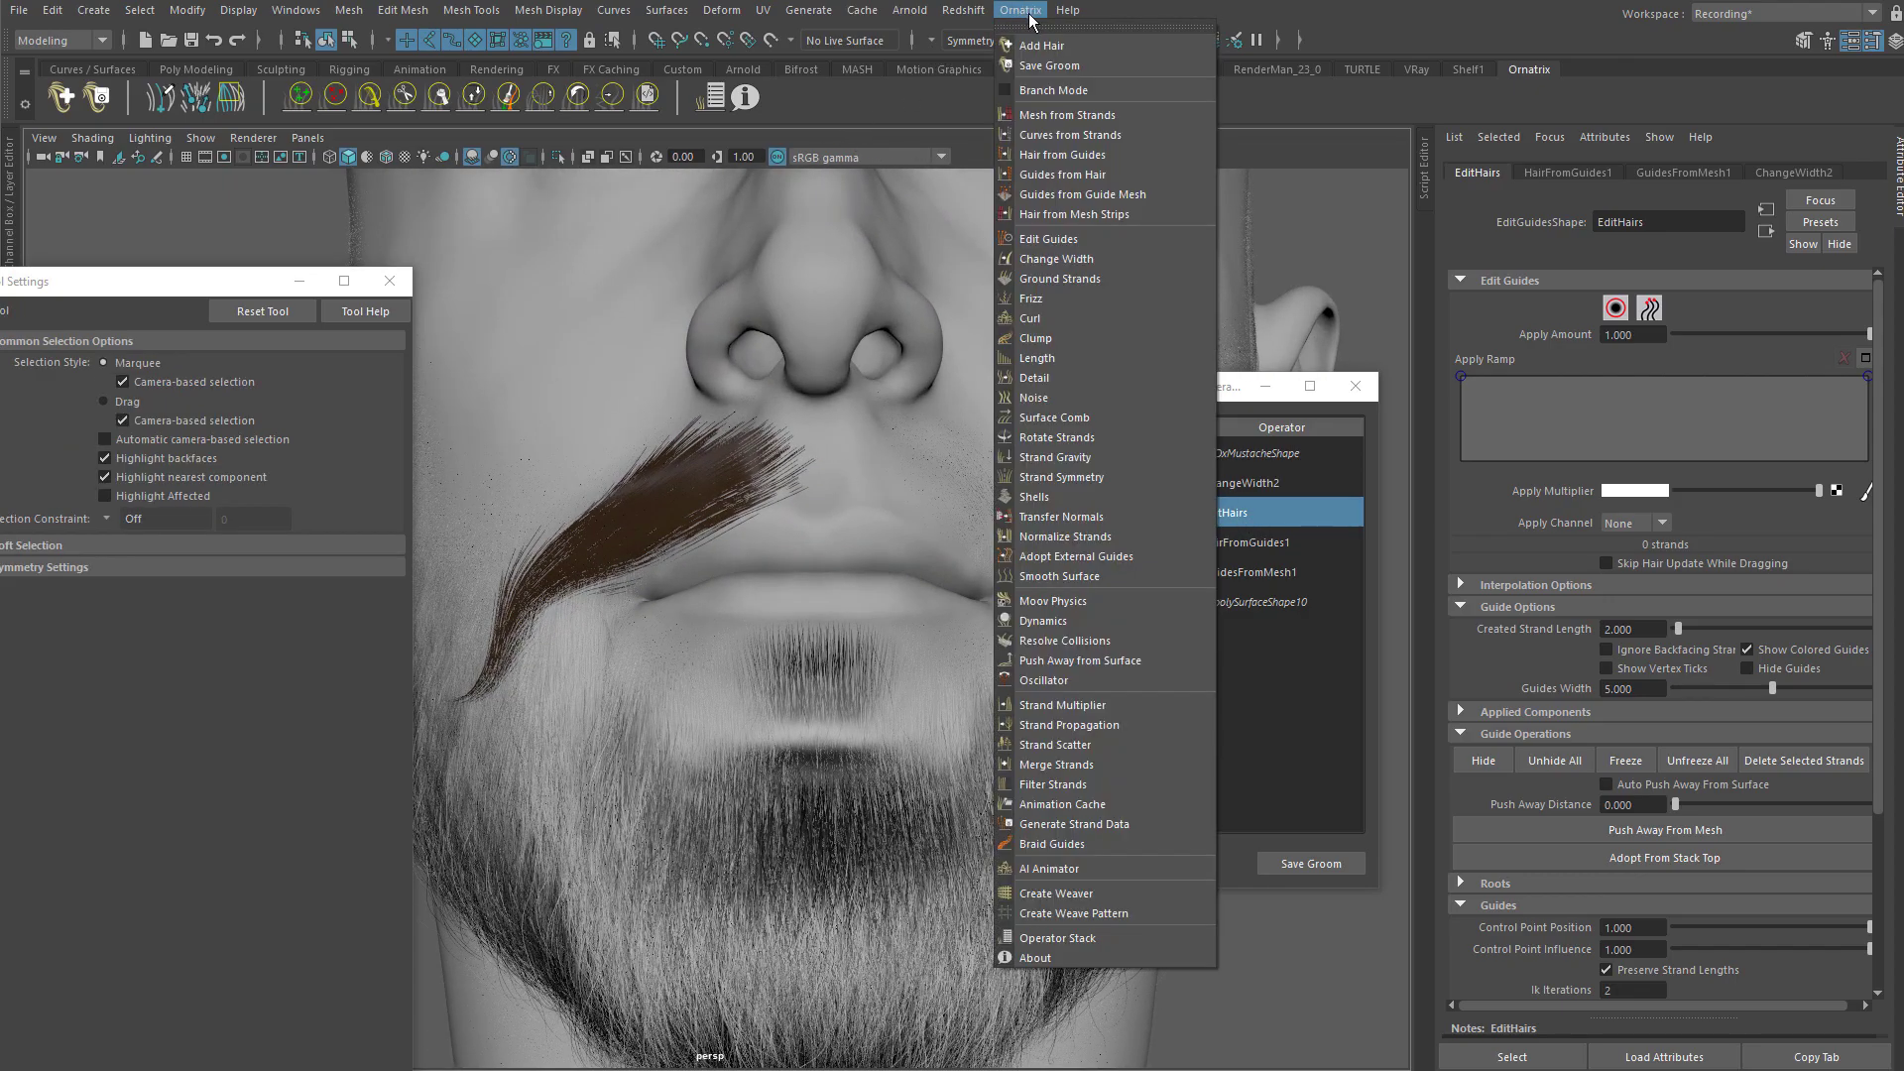
pyautogui.click(1059, 477)
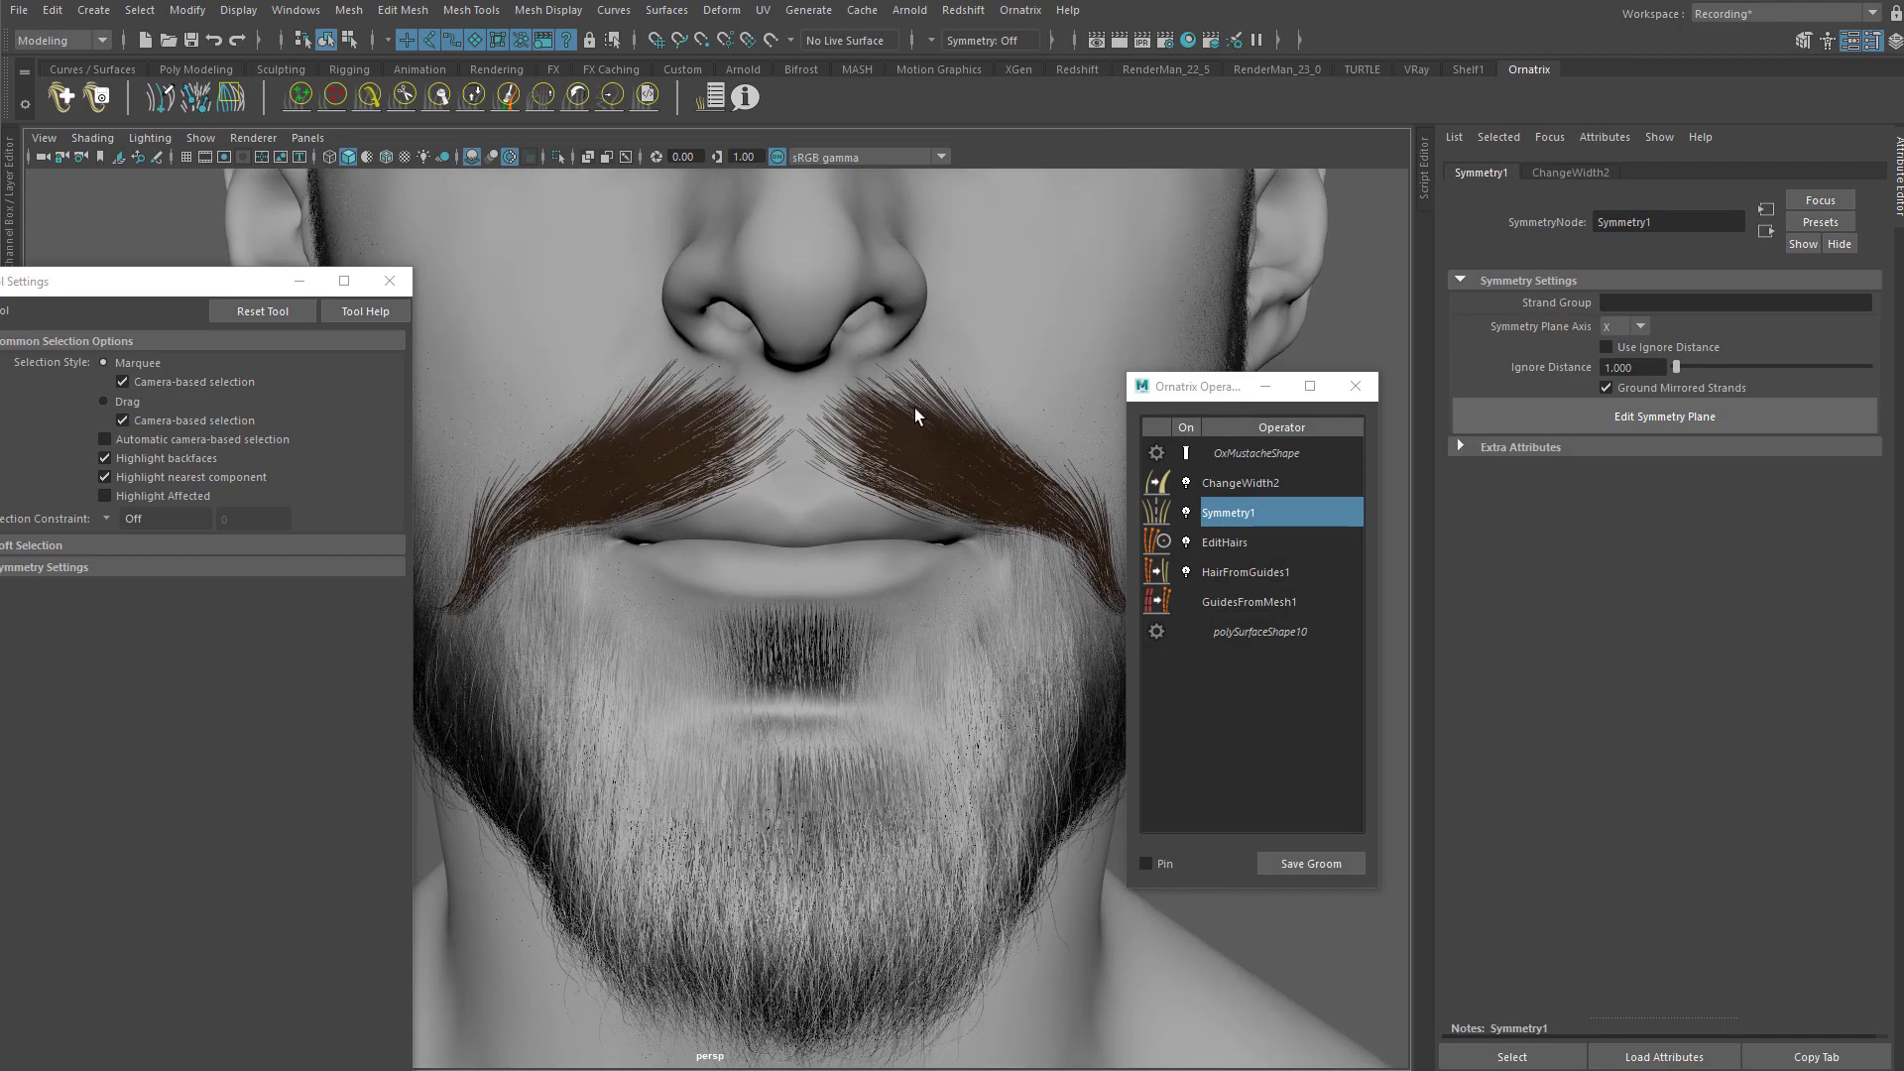
# Step: Examine the mirrored mustache from several angles and compare the EditHairs guides with the Symmetry1 result
pyautogui.keyDown('alt'); pyautogui.moveTo(896, 419); pyautogui.dragTo(777, 502, button='right'); pyautogui.keyUp('alt')
pyautogui.moveTo(873, 456)
pyautogui.keyDown('alt'); pyautogui.mouseDown()
pyautogui.moveTo(773, 467)
pyautogui.moveTo(873, 456)
pyautogui.mouseUp(); pyautogui.keyUp('alt')
pyautogui.keyDown('alt'); pyautogui.moveTo(873, 456); pyautogui.dragTo(986, 403, button='right'); pyautogui.keyUp('alt')
pyautogui.keyDown('alt'); pyautogui.moveTo(986, 404); pyautogui.dragTo(1092, 466); pyautogui.keyUp('alt')
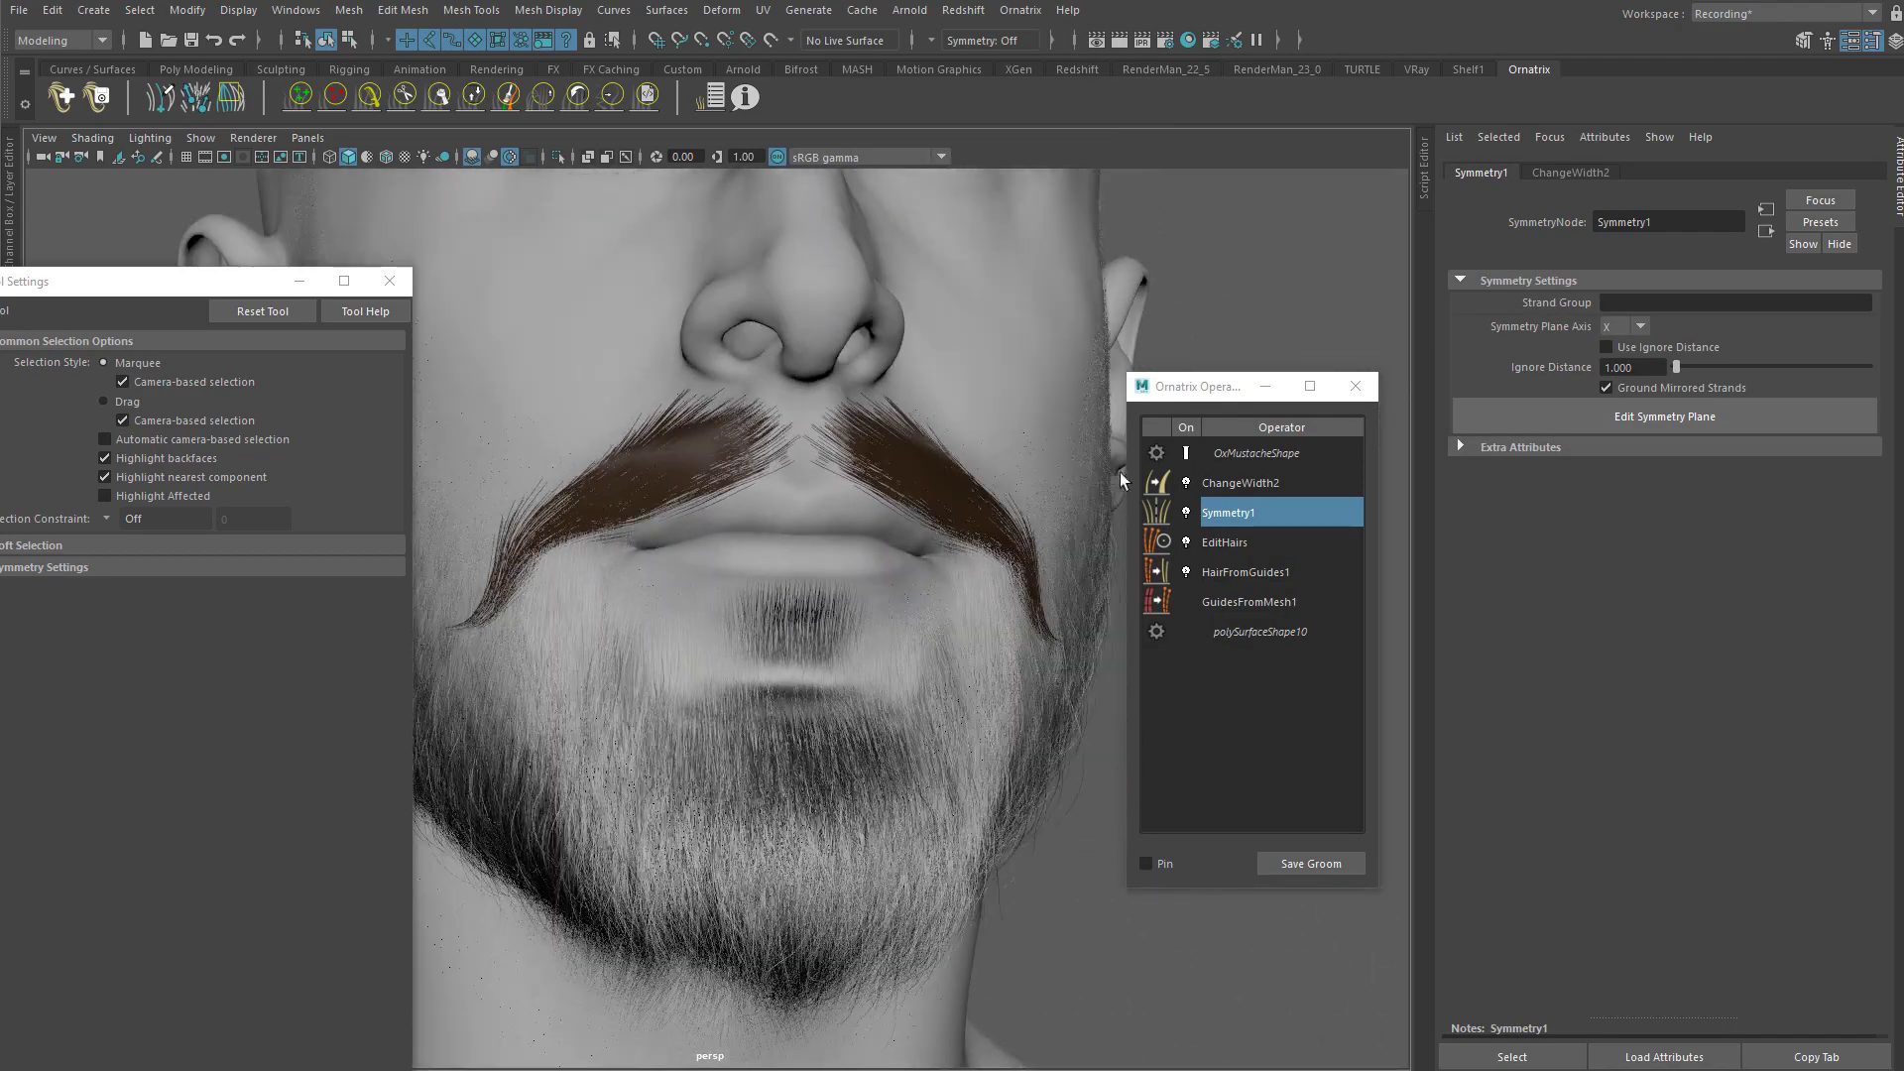
pyautogui.click(1228, 543)
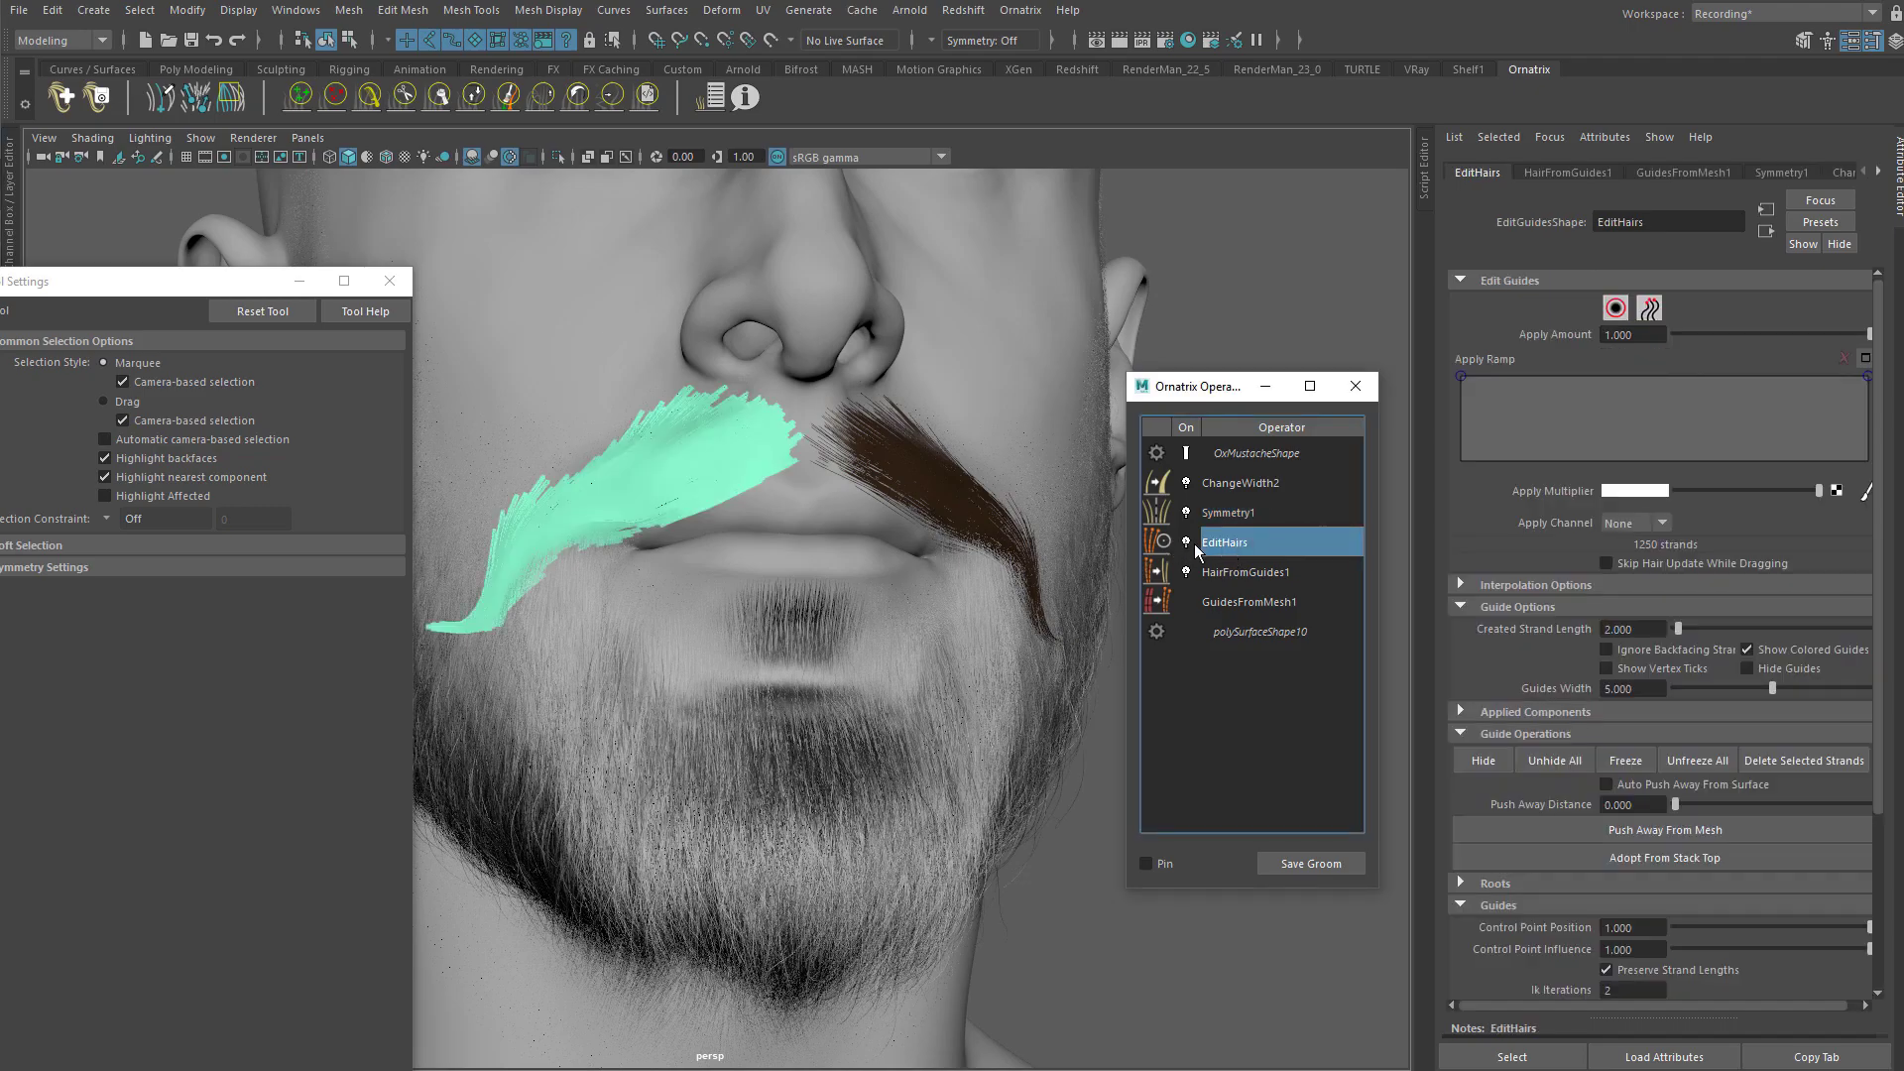
pyautogui.click(1228, 513)
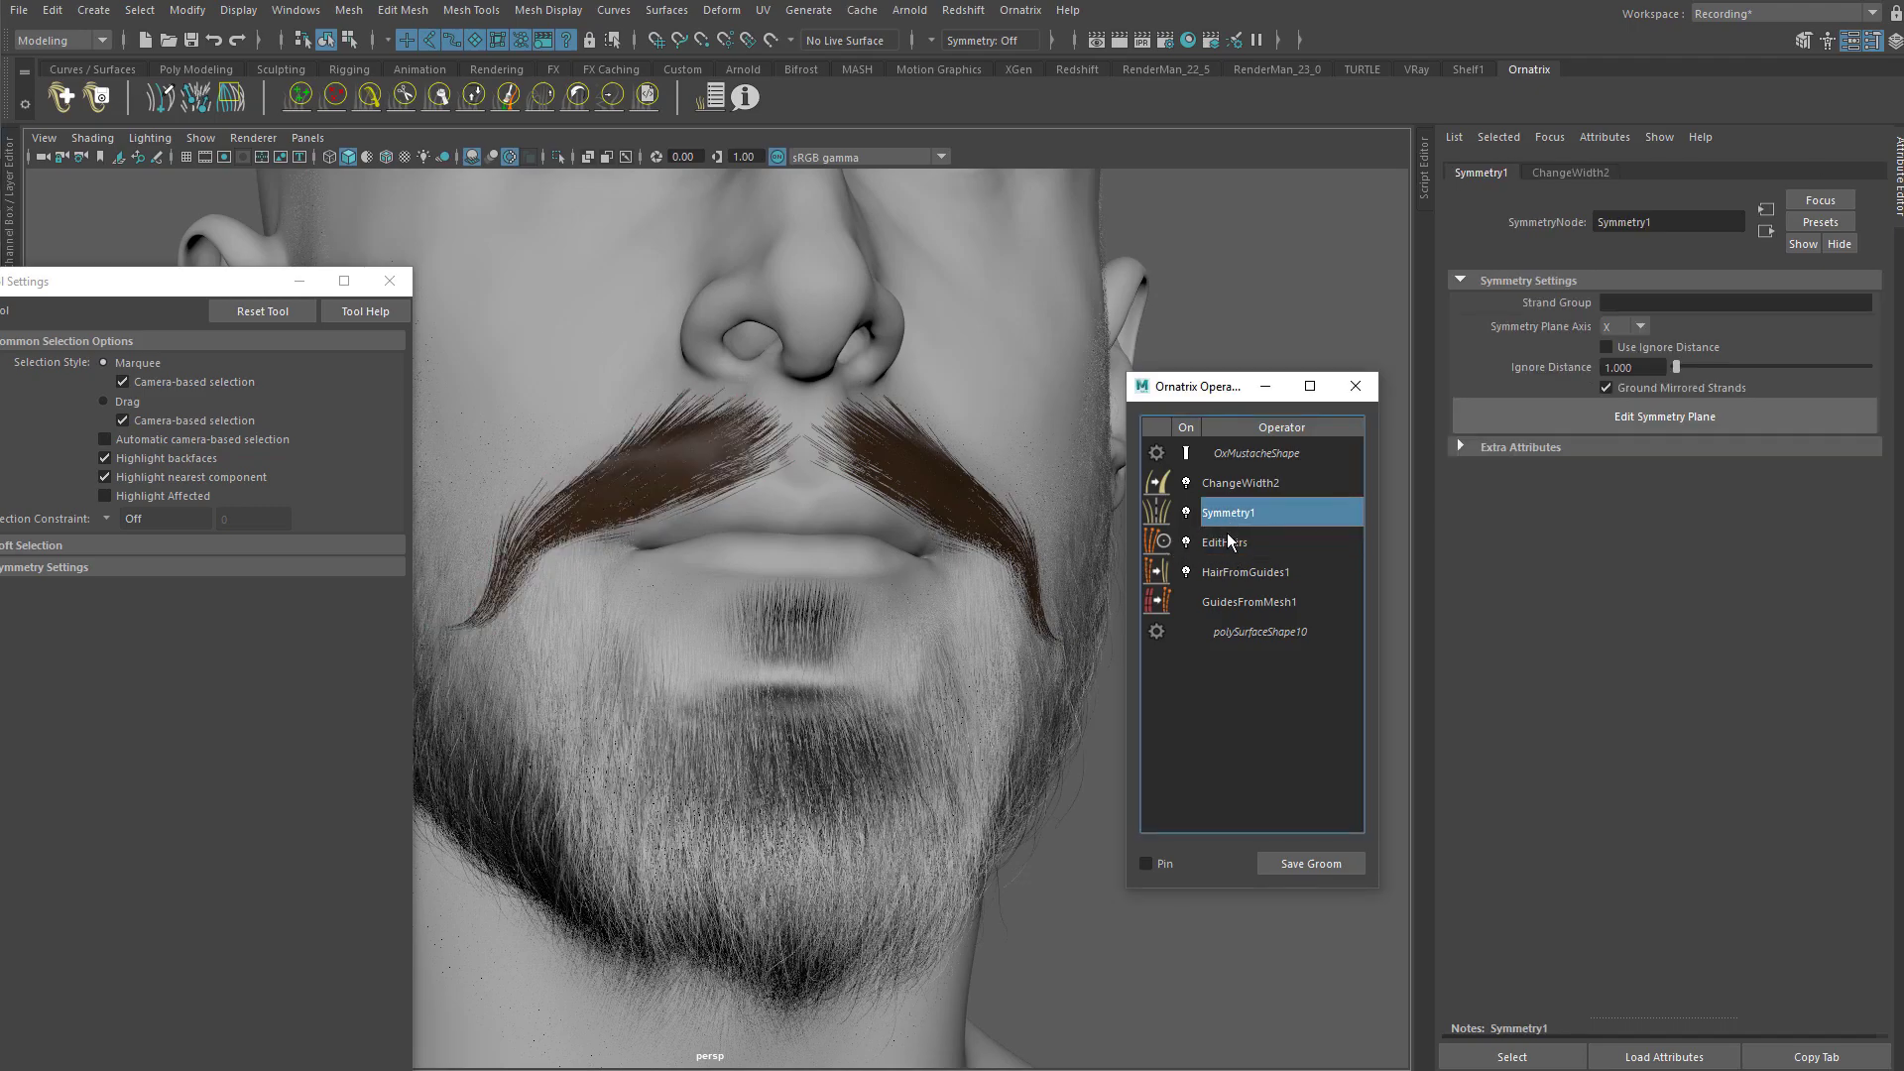
# Step: Add a Frizz operator above EditHairs, with an amount of 0.995 and the end of its amount curve lowered to zero
pyautogui.click(1236, 544)
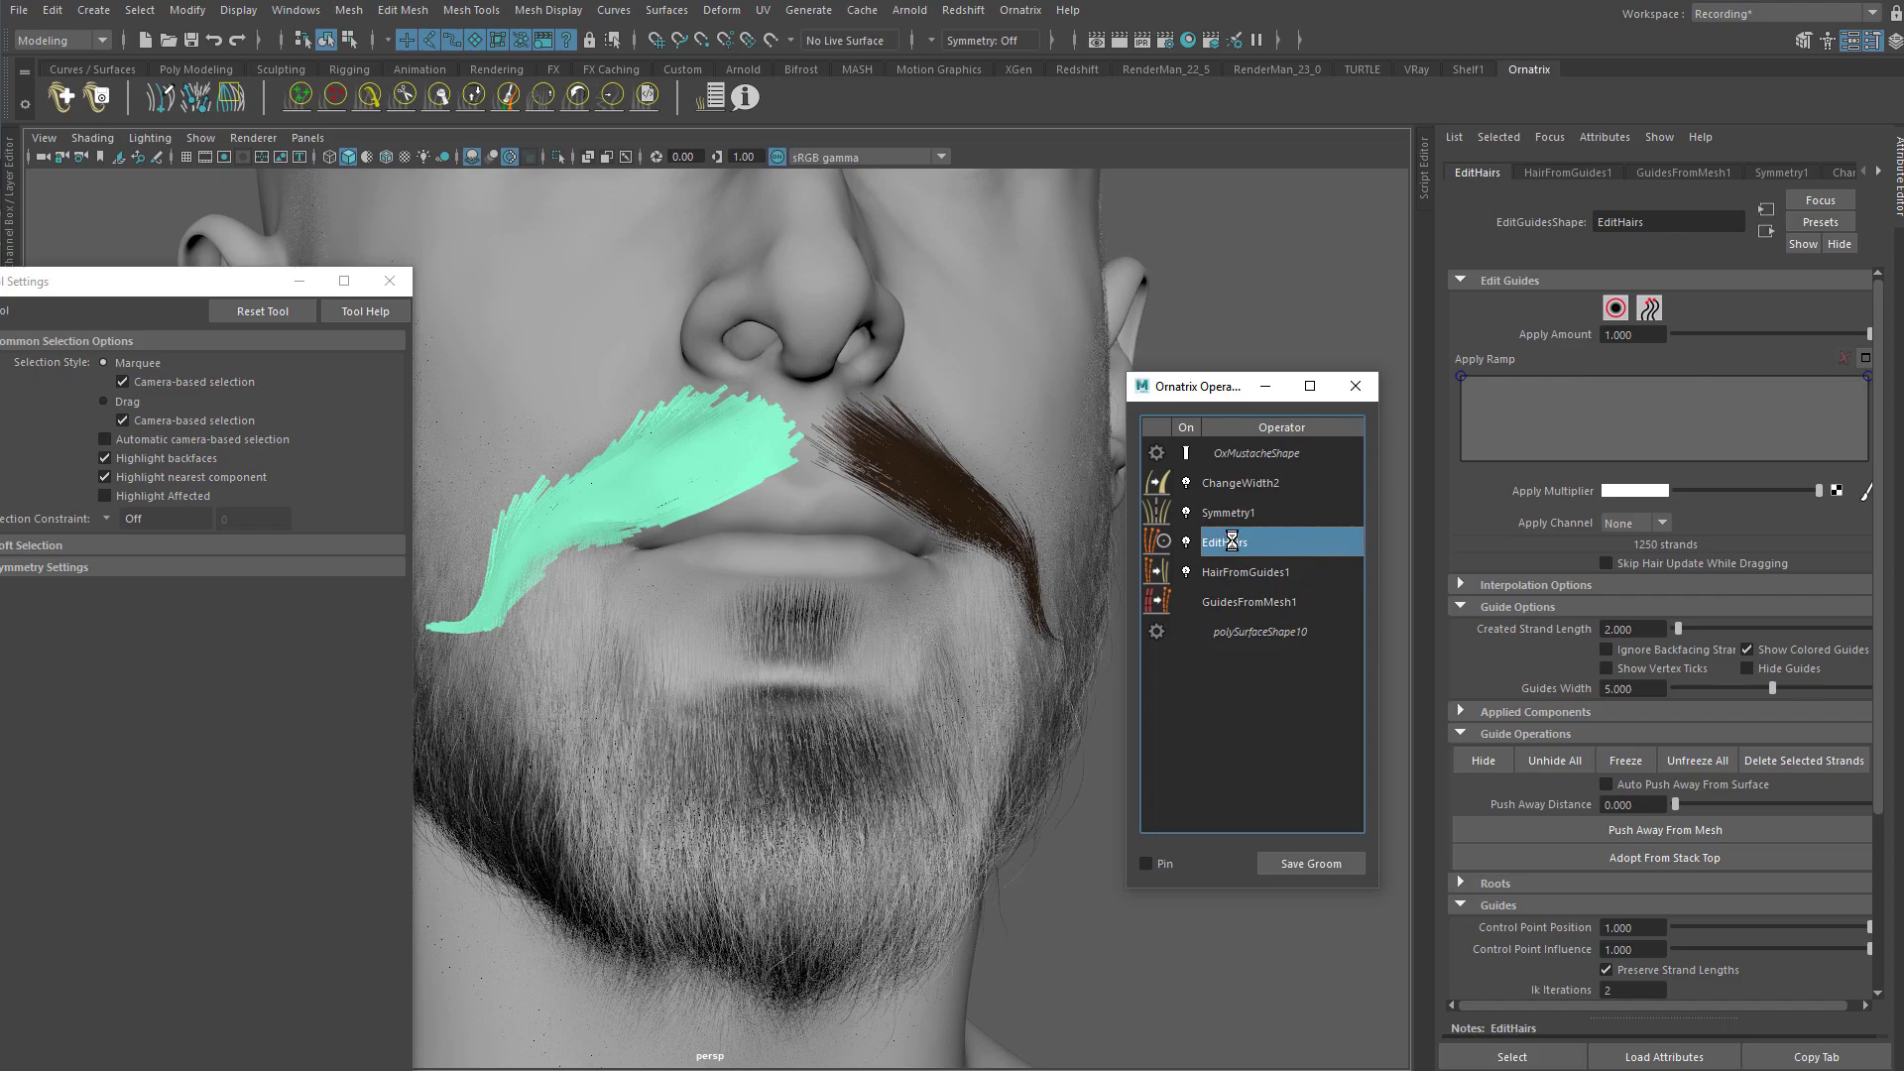
pyautogui.click(1023, 11)
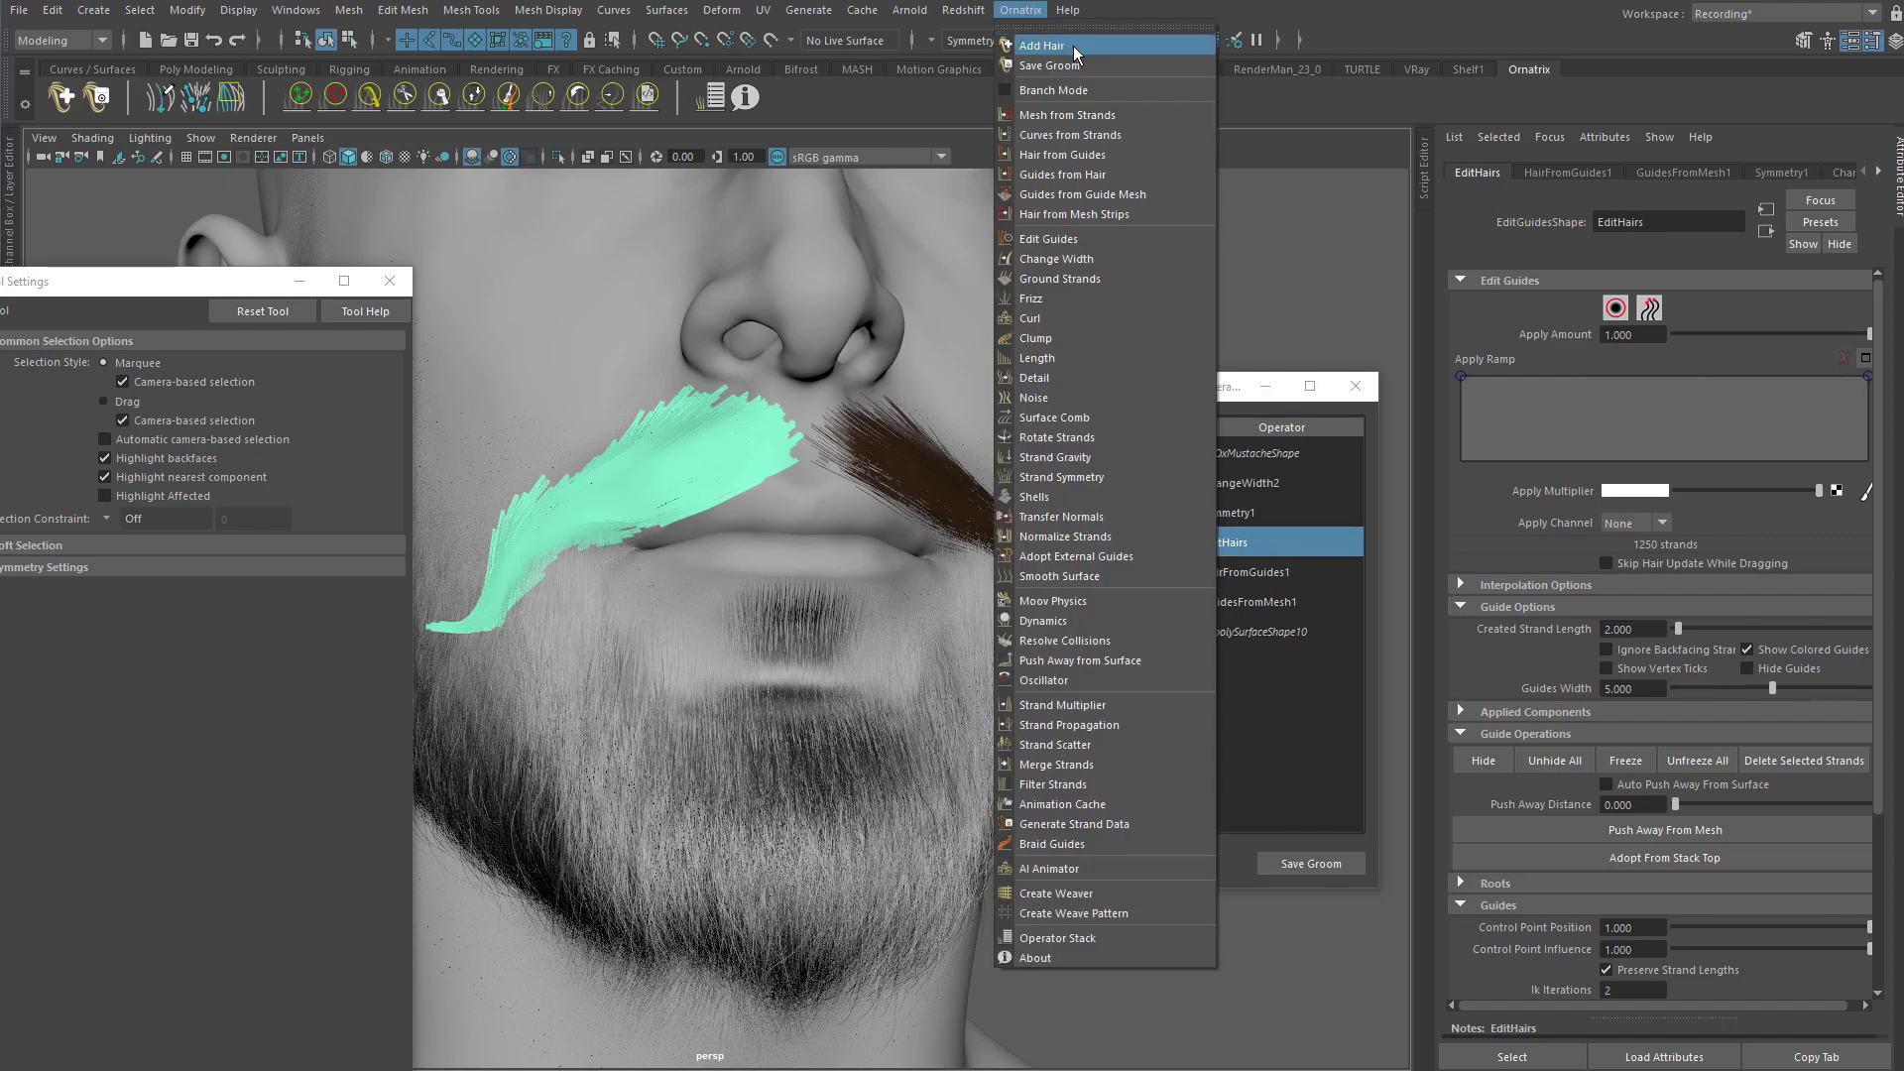
pyautogui.click(1067, 296)
pyautogui.scroll(2, 845, 417)
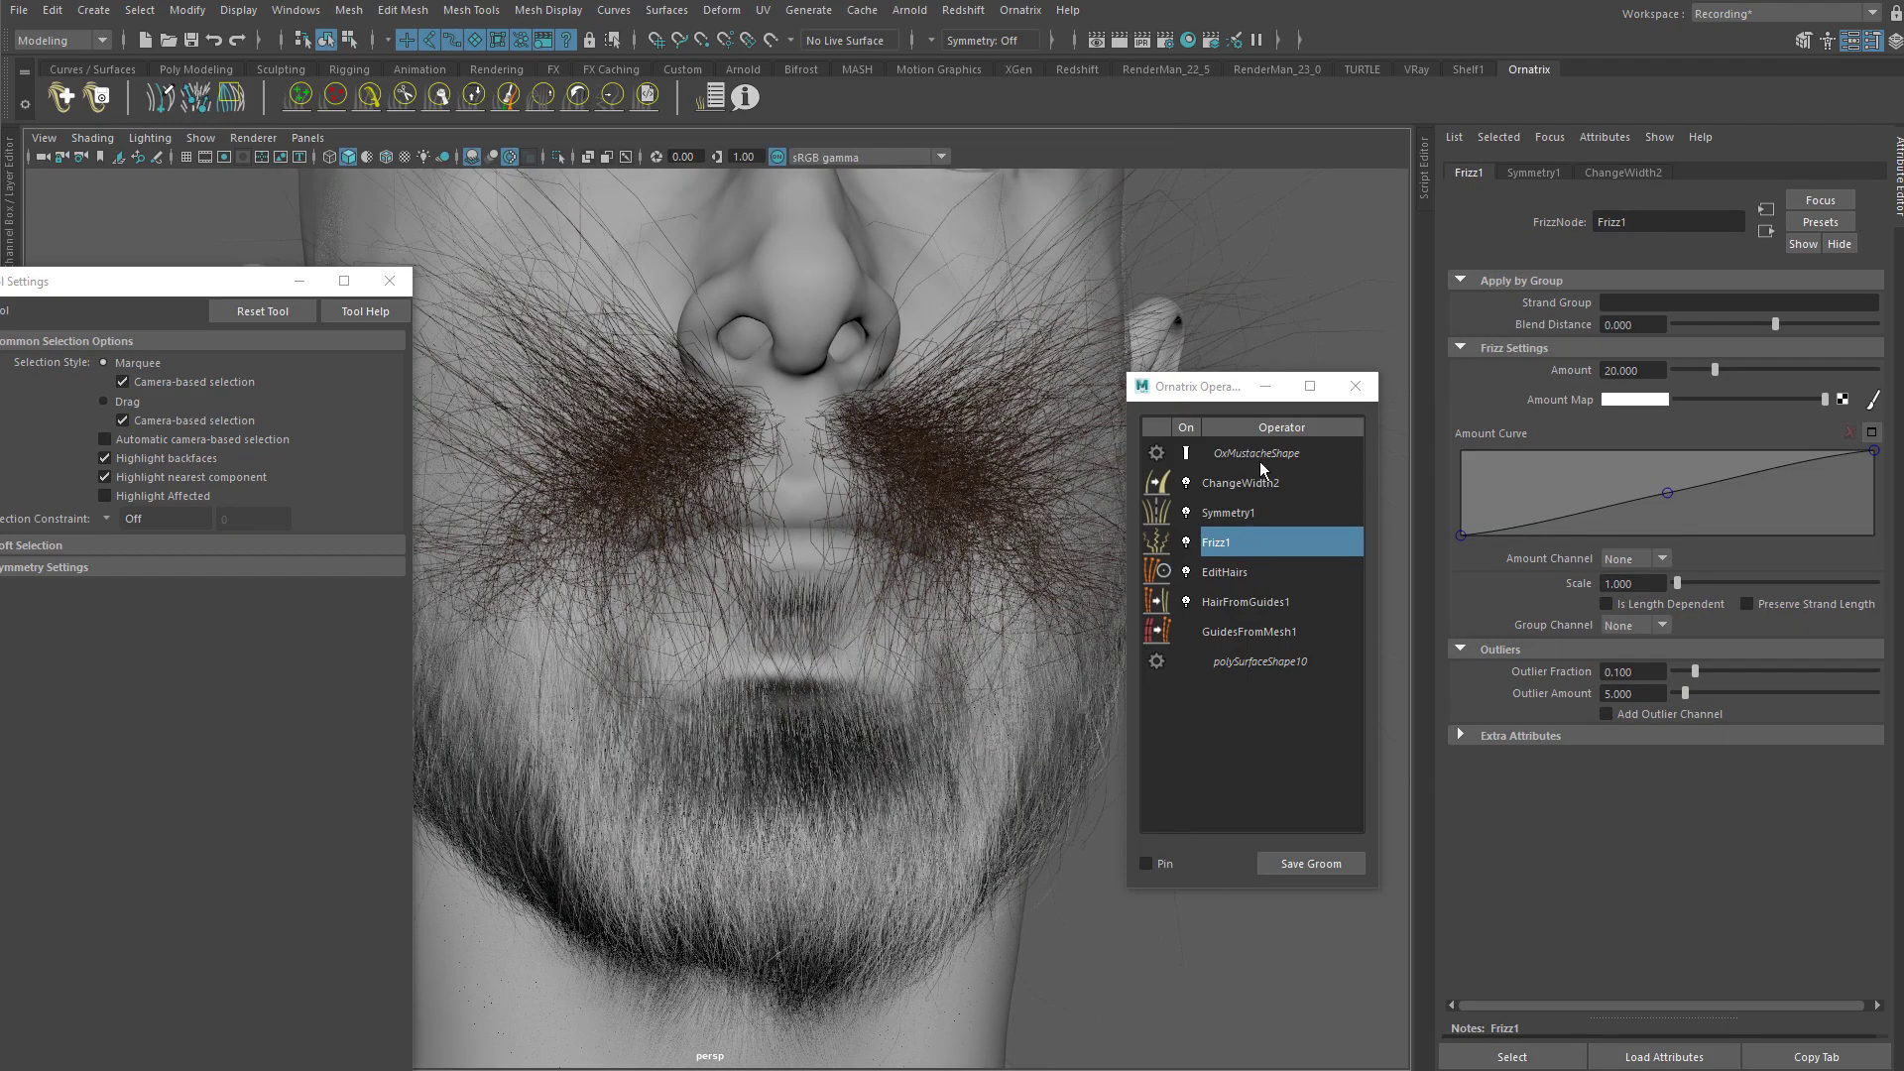
pyautogui.moveTo(1714, 368); pyautogui.dragTo(1678, 379)
pyautogui.moveTo(1876, 454); pyautogui.dragTo(1891, 566)
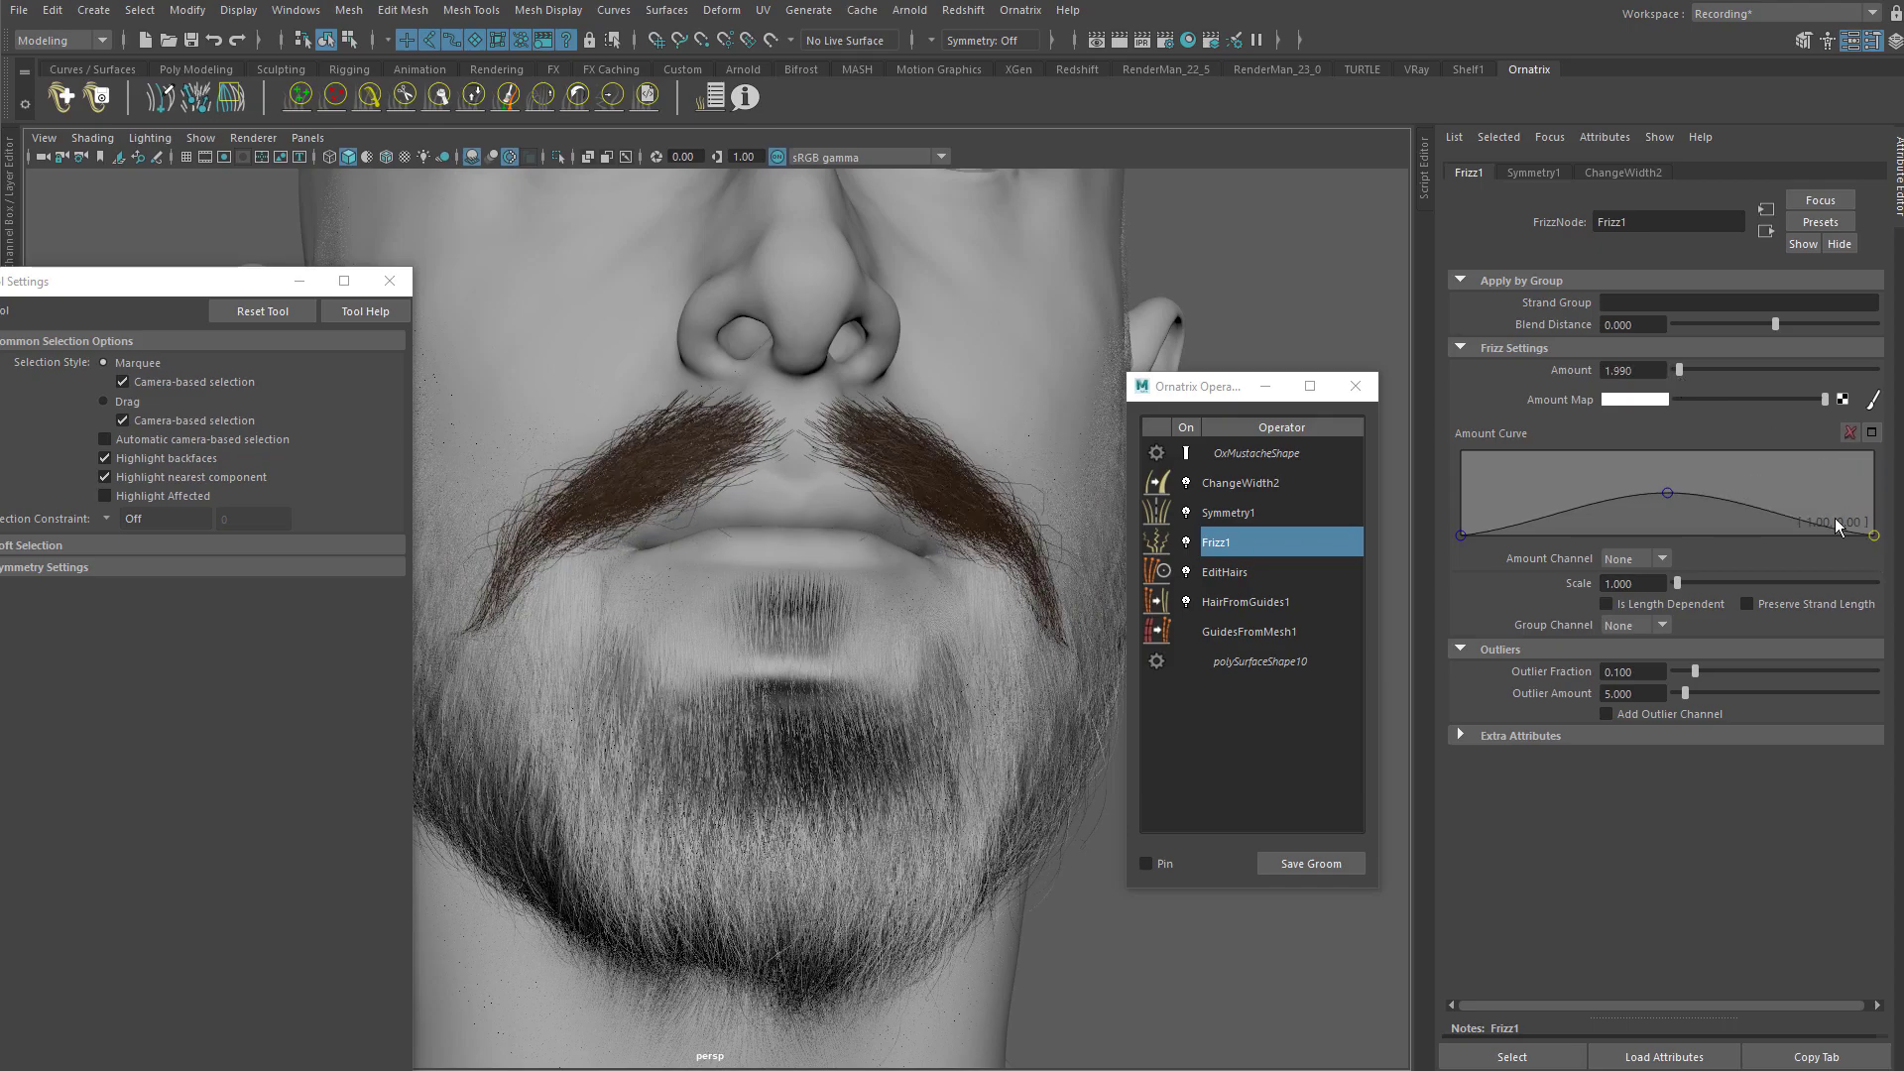
pyautogui.moveTo(1676, 372); pyautogui.dragTo(1676, 373)
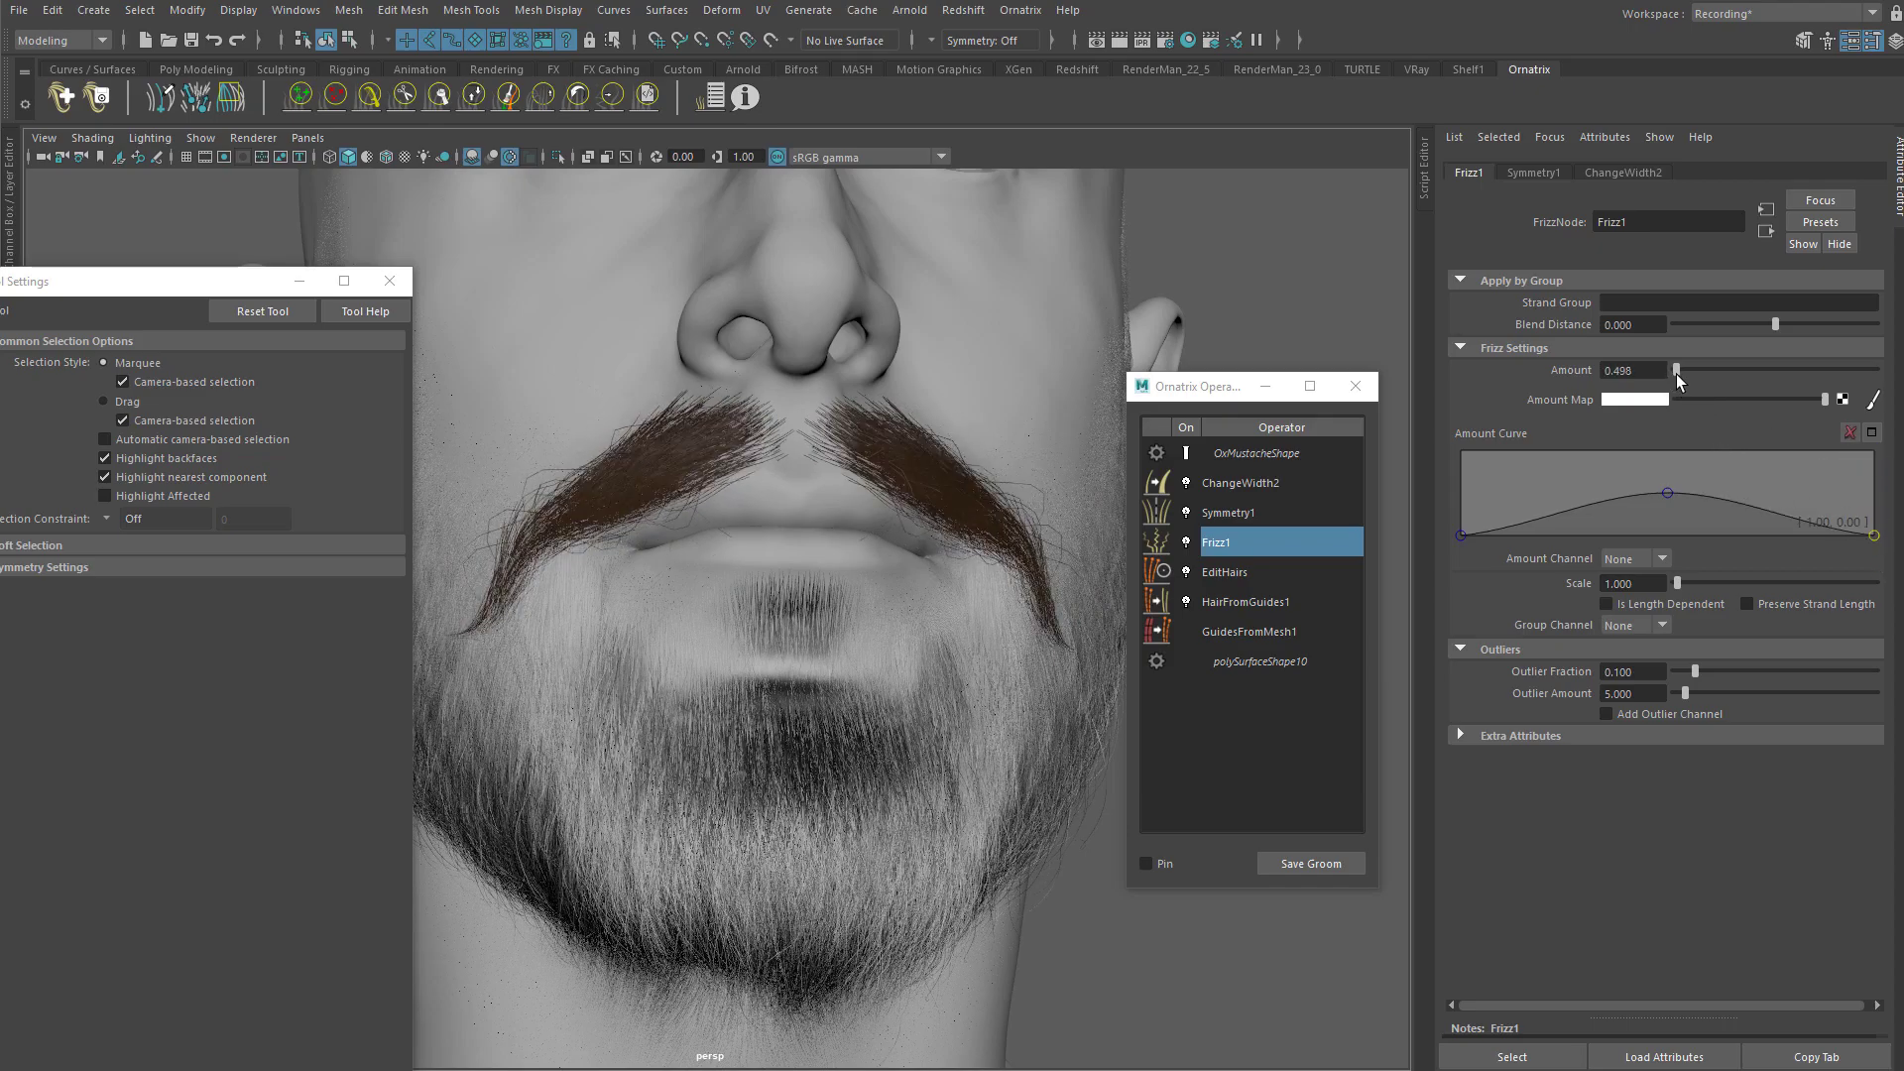
# Step: Switch the Symmetry1 operator off and on to compare the frizzed mustache with and without mirroring
pyautogui.click(1187, 512)
pyautogui.click(1187, 511)
pyautogui.click(1186, 512)
pyautogui.click(1187, 511)
pyautogui.keyDown('alt'); pyautogui.moveTo(1008, 502); pyautogui.dragTo(915, 464); pyautogui.keyUp('alt')
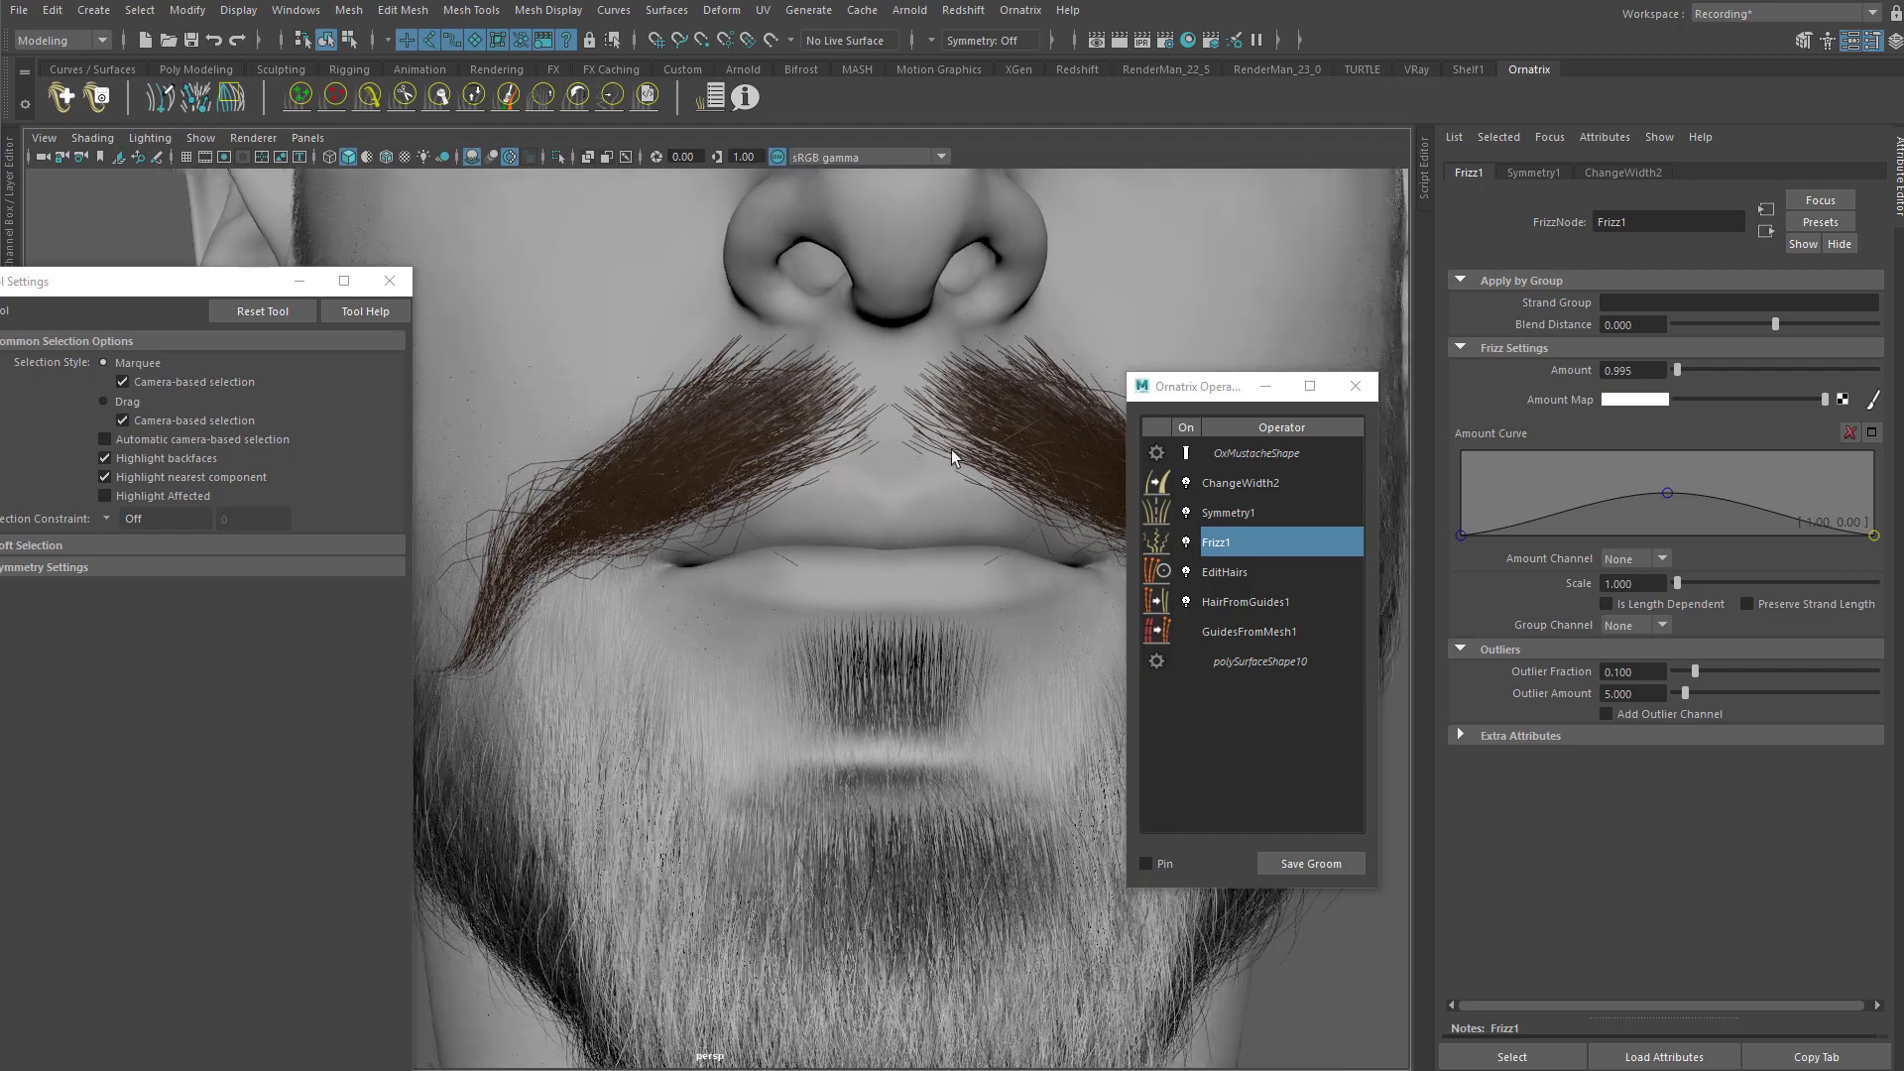
pyautogui.click(1218, 516)
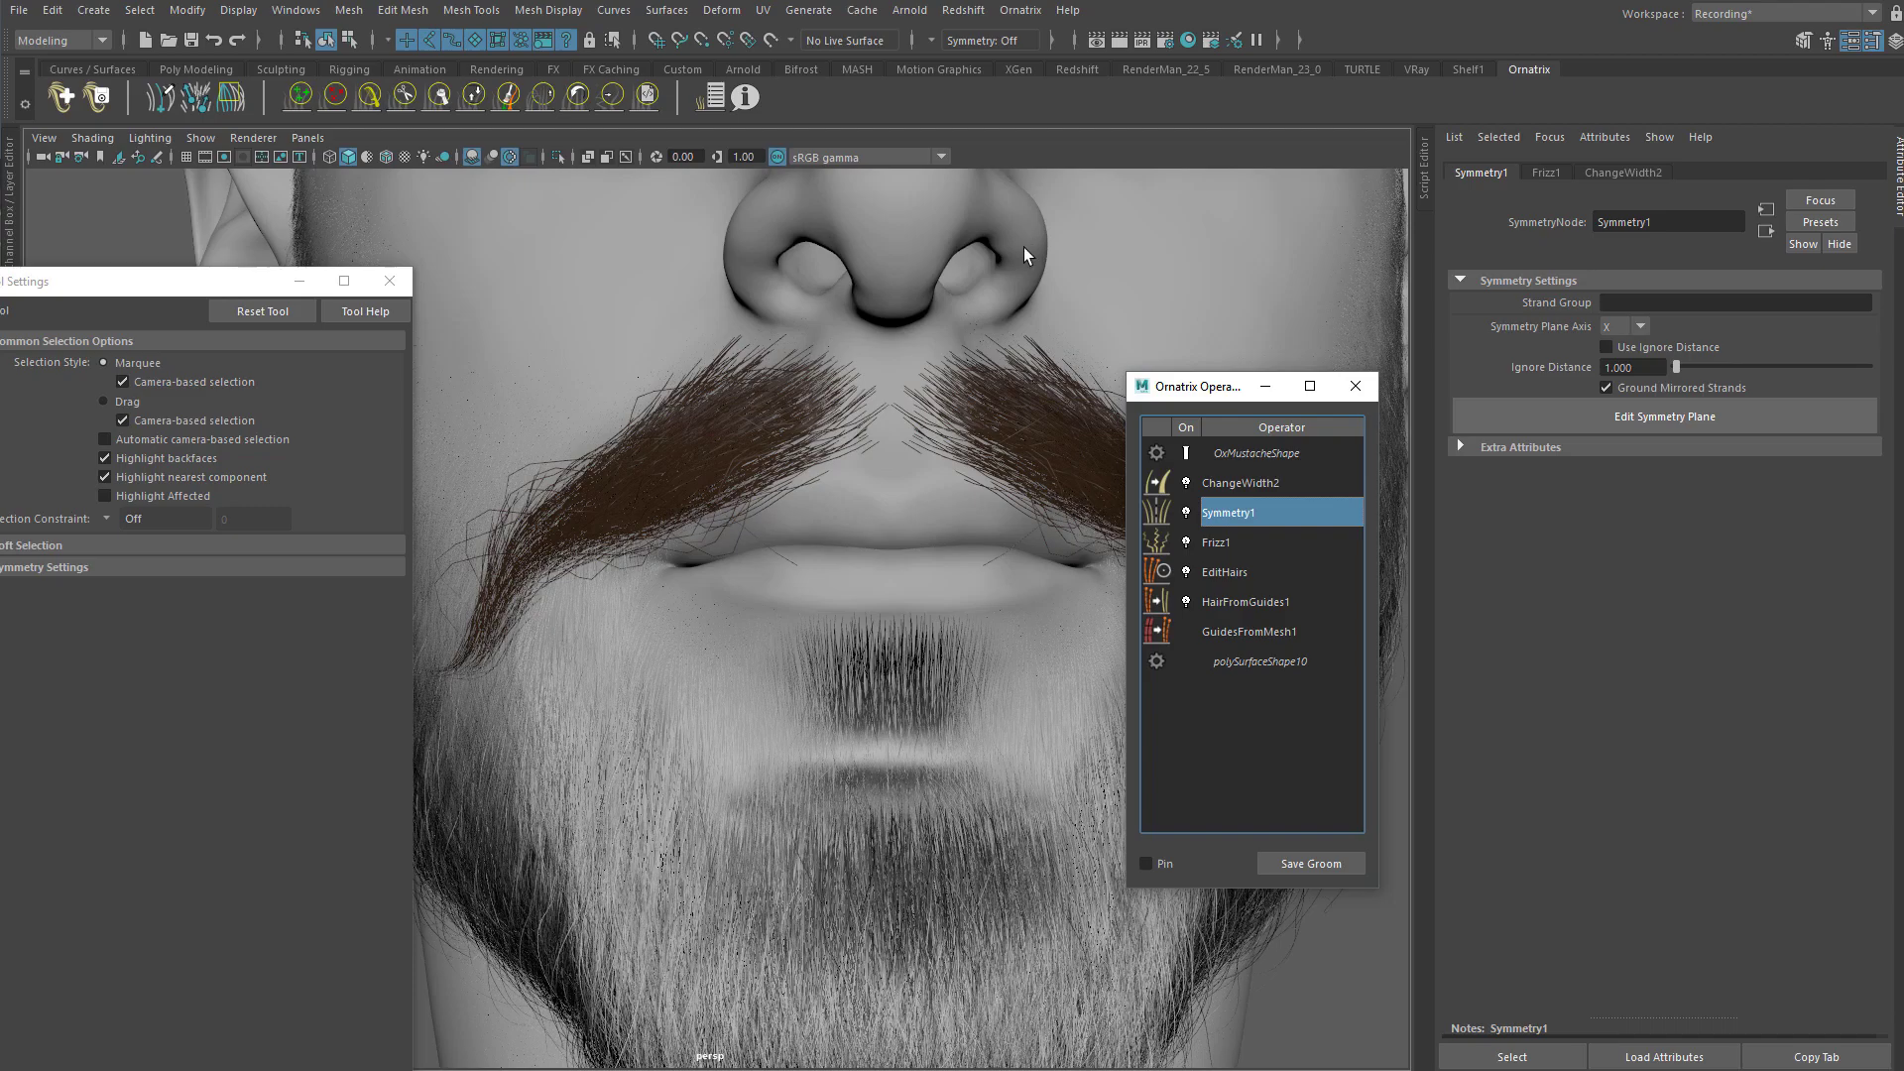
pyautogui.keyDown('alt'); pyautogui.moveTo(823, 414); pyautogui.dragTo(884, 419, button='middle'); pyautogui.keyUp('alt')
# Step: Disable the Frizz1 operator and delete it from the mustache's operator stack
pyautogui.click(1220, 543)
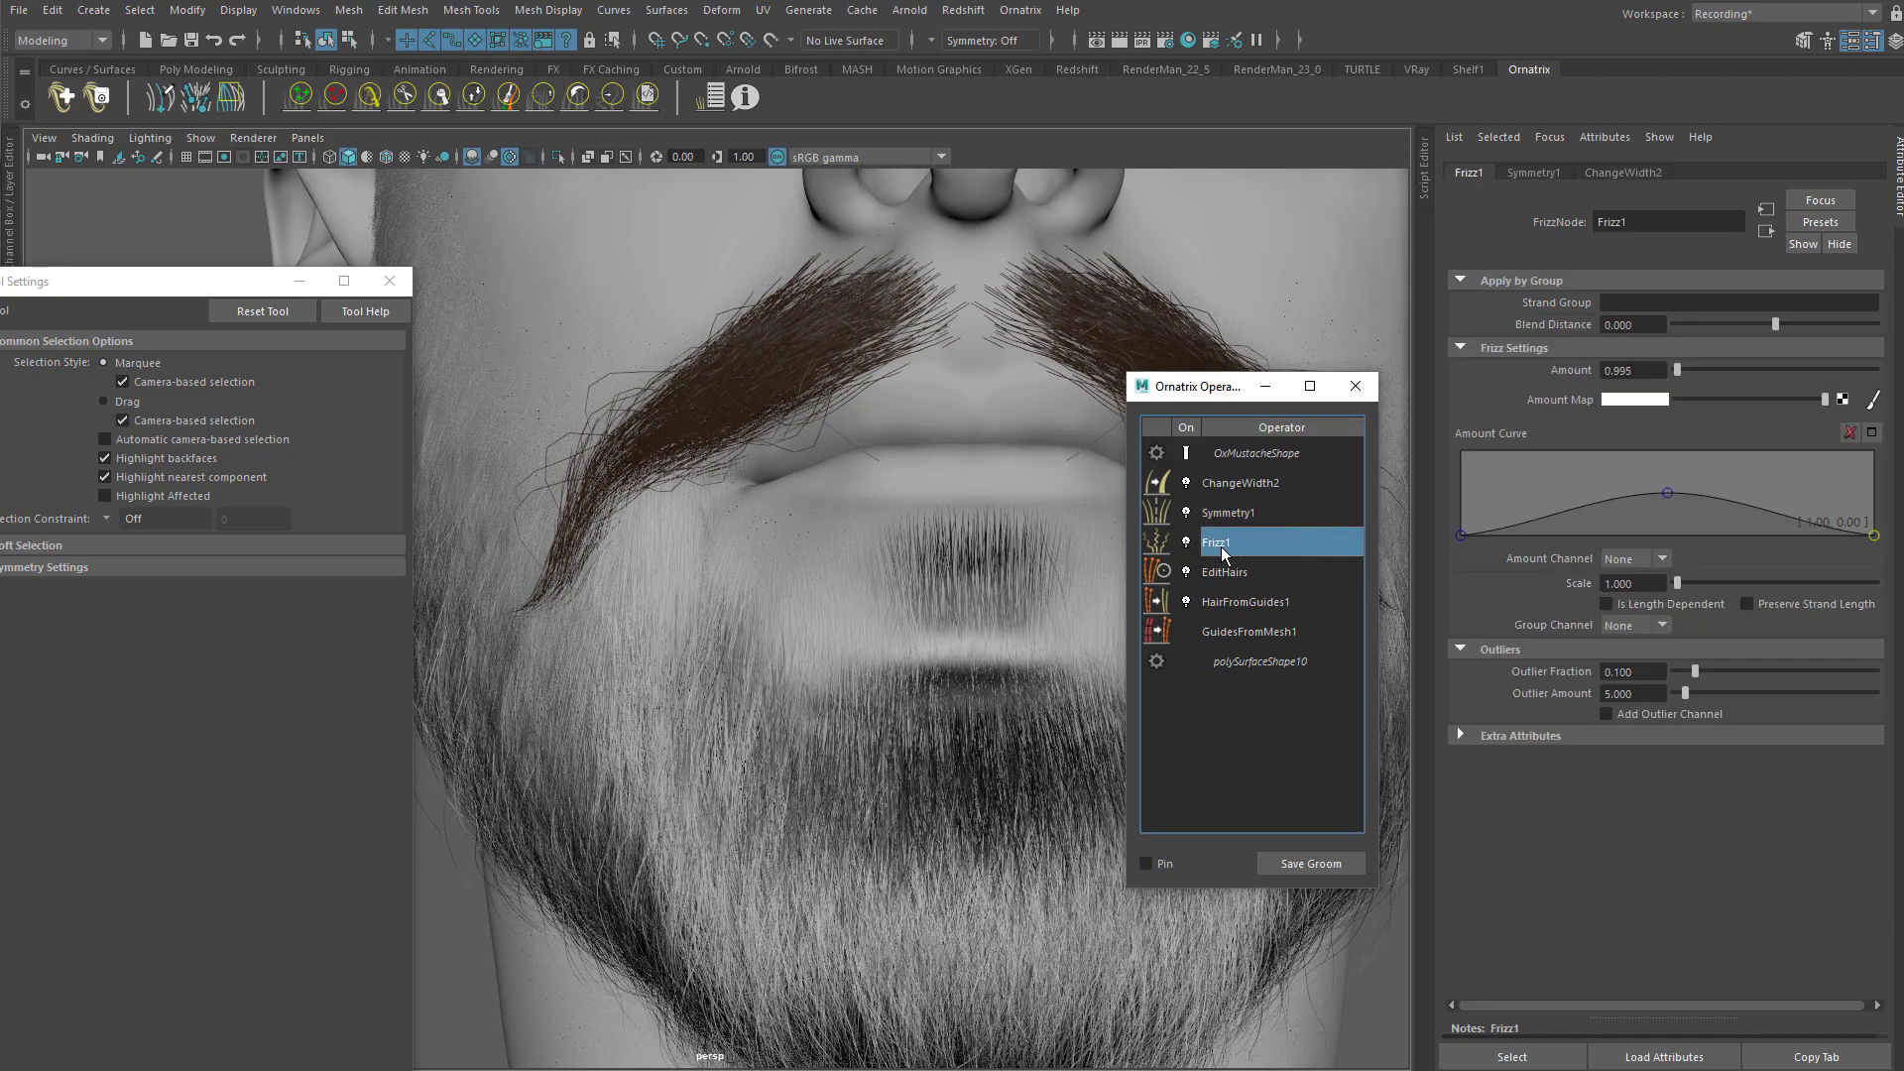
pyautogui.click(1188, 546)
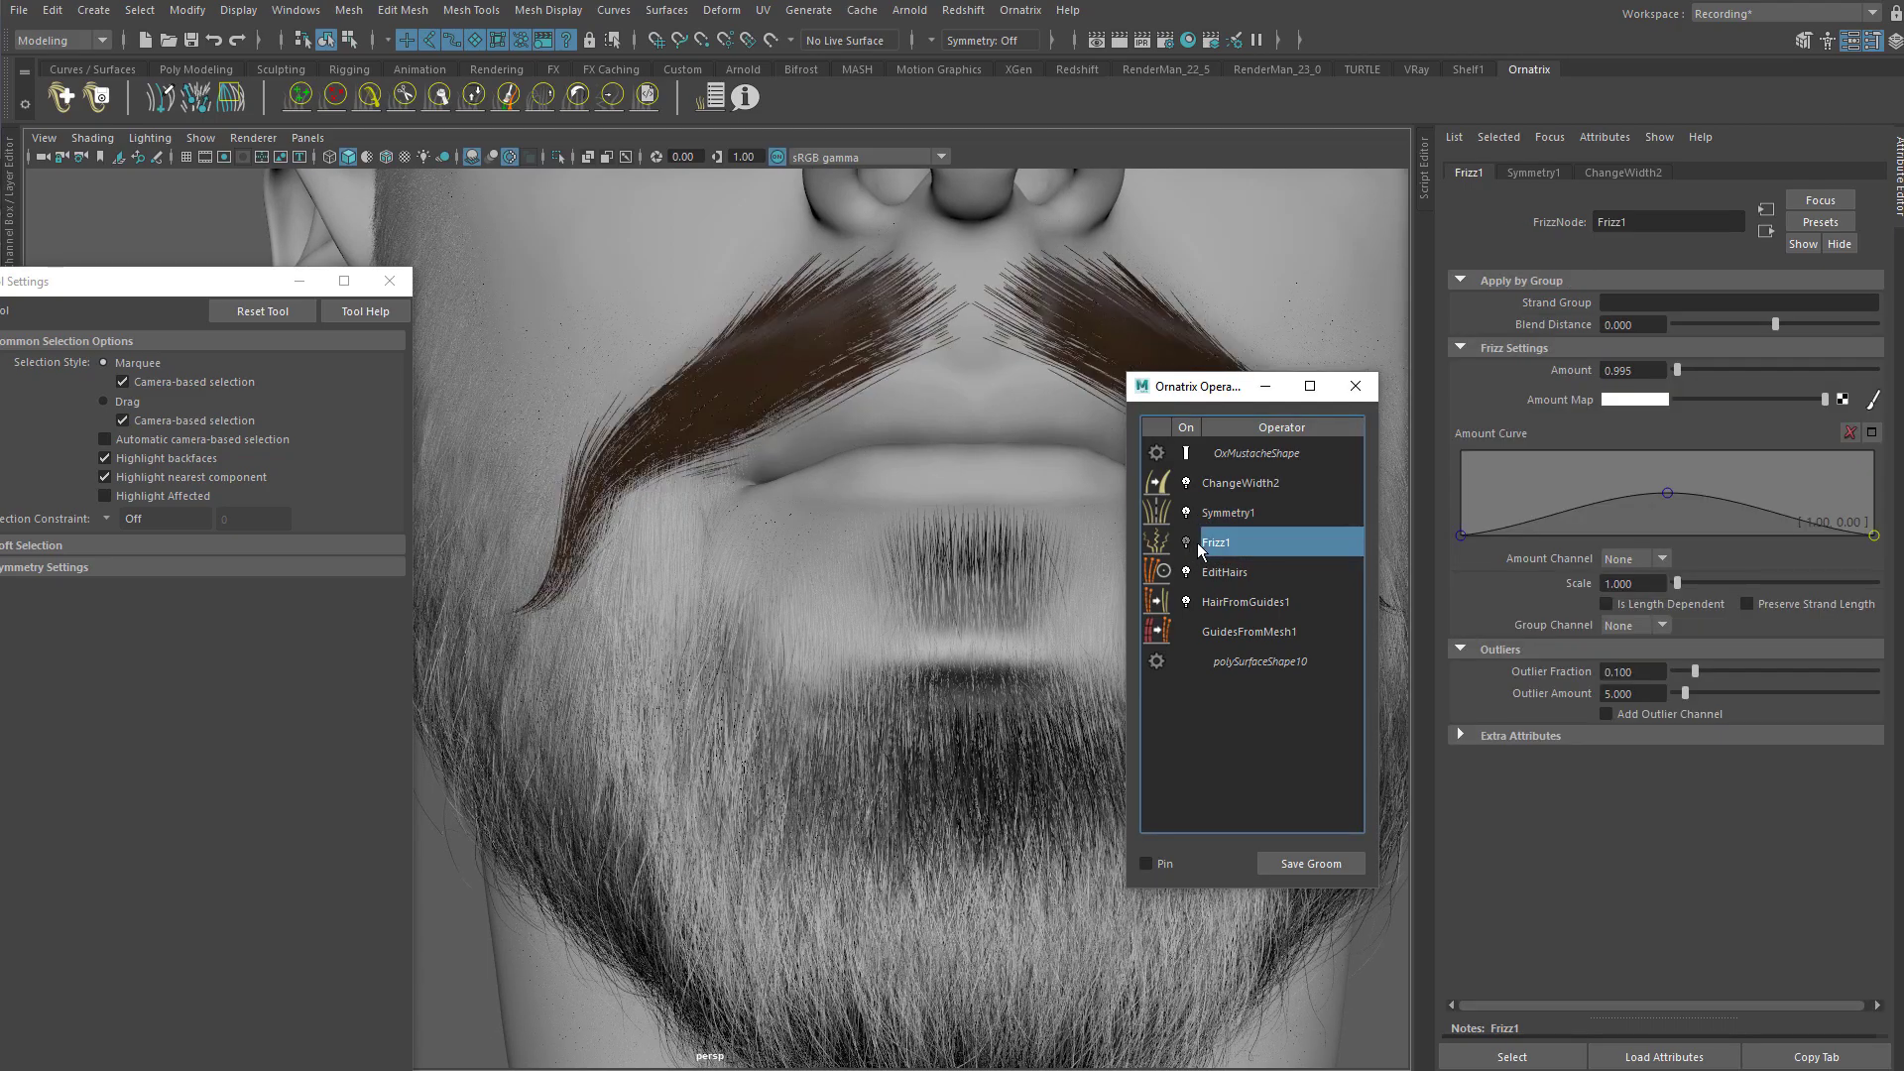
pyautogui.rightClick(1233, 547)
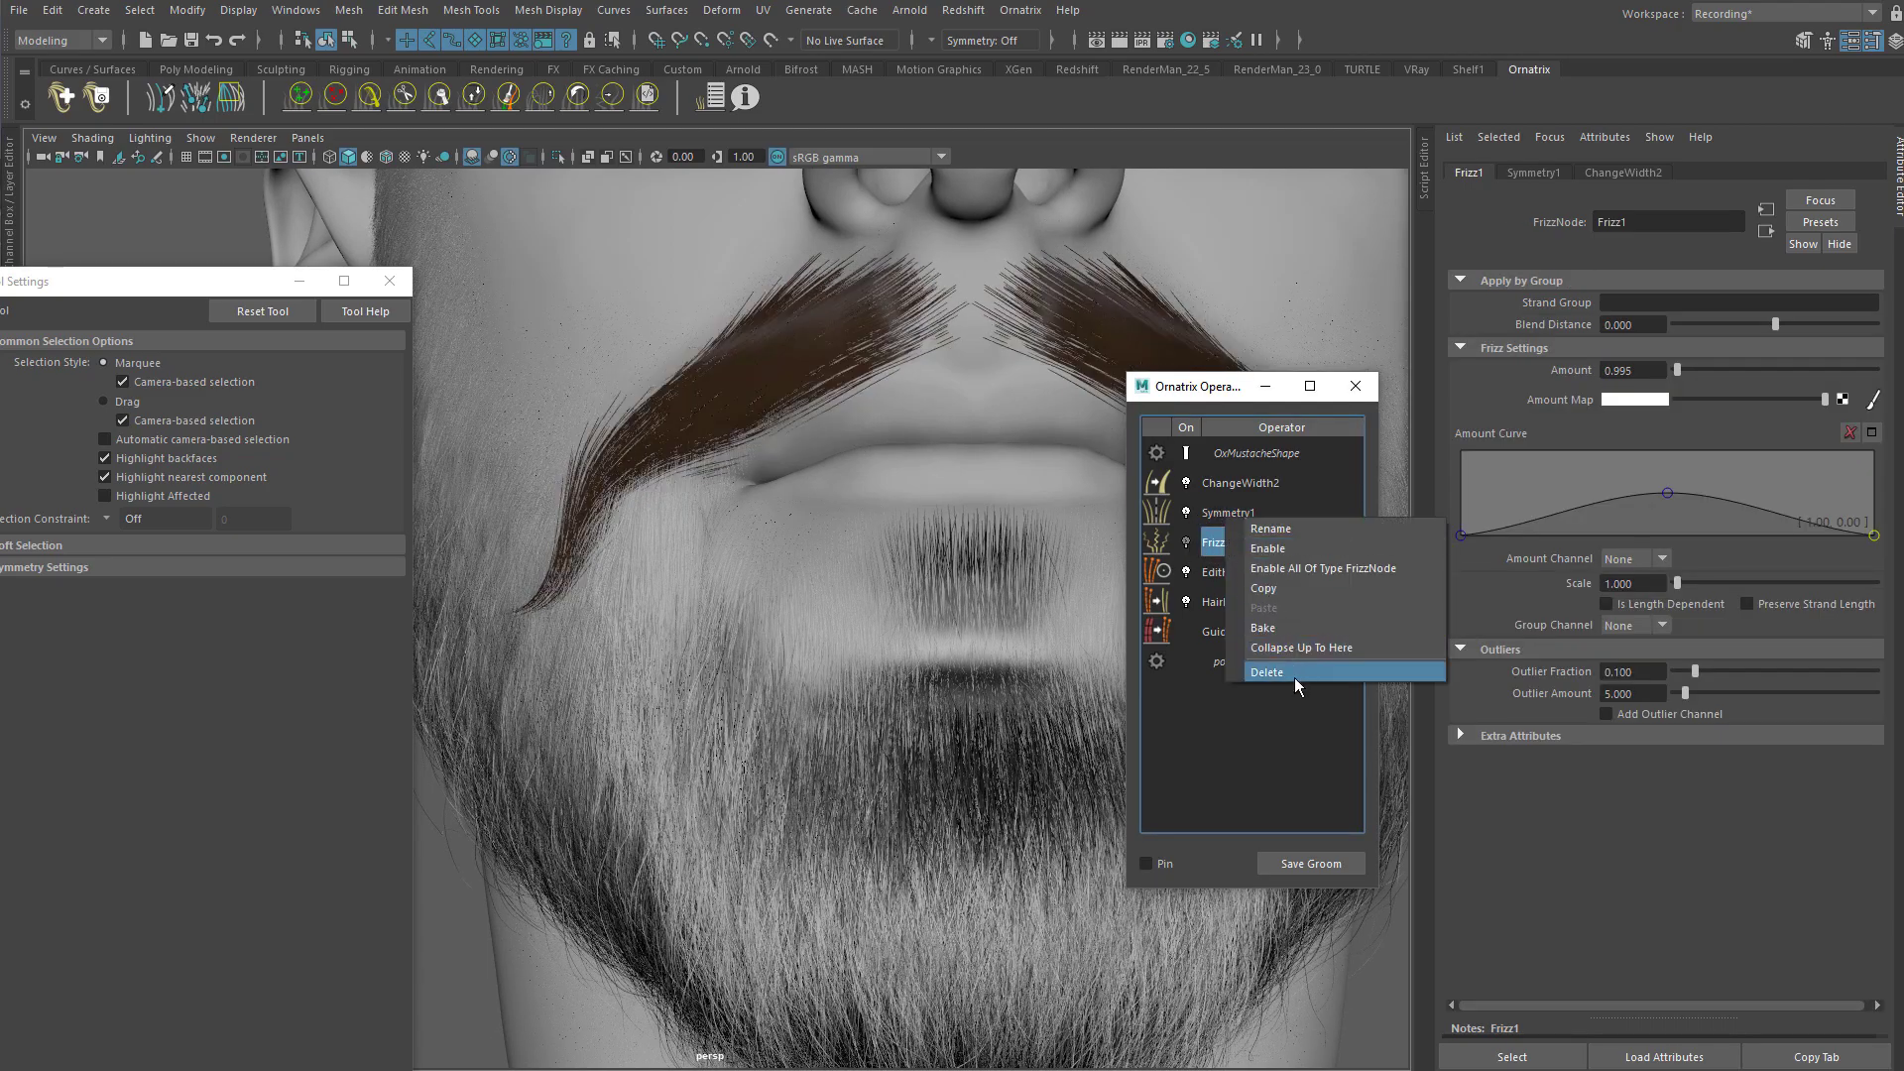
pyautogui.click(1283, 672)
# Step: Select the EditHairs operator and set its guides width to 0 so the strands display thin
pyautogui.click(1248, 541)
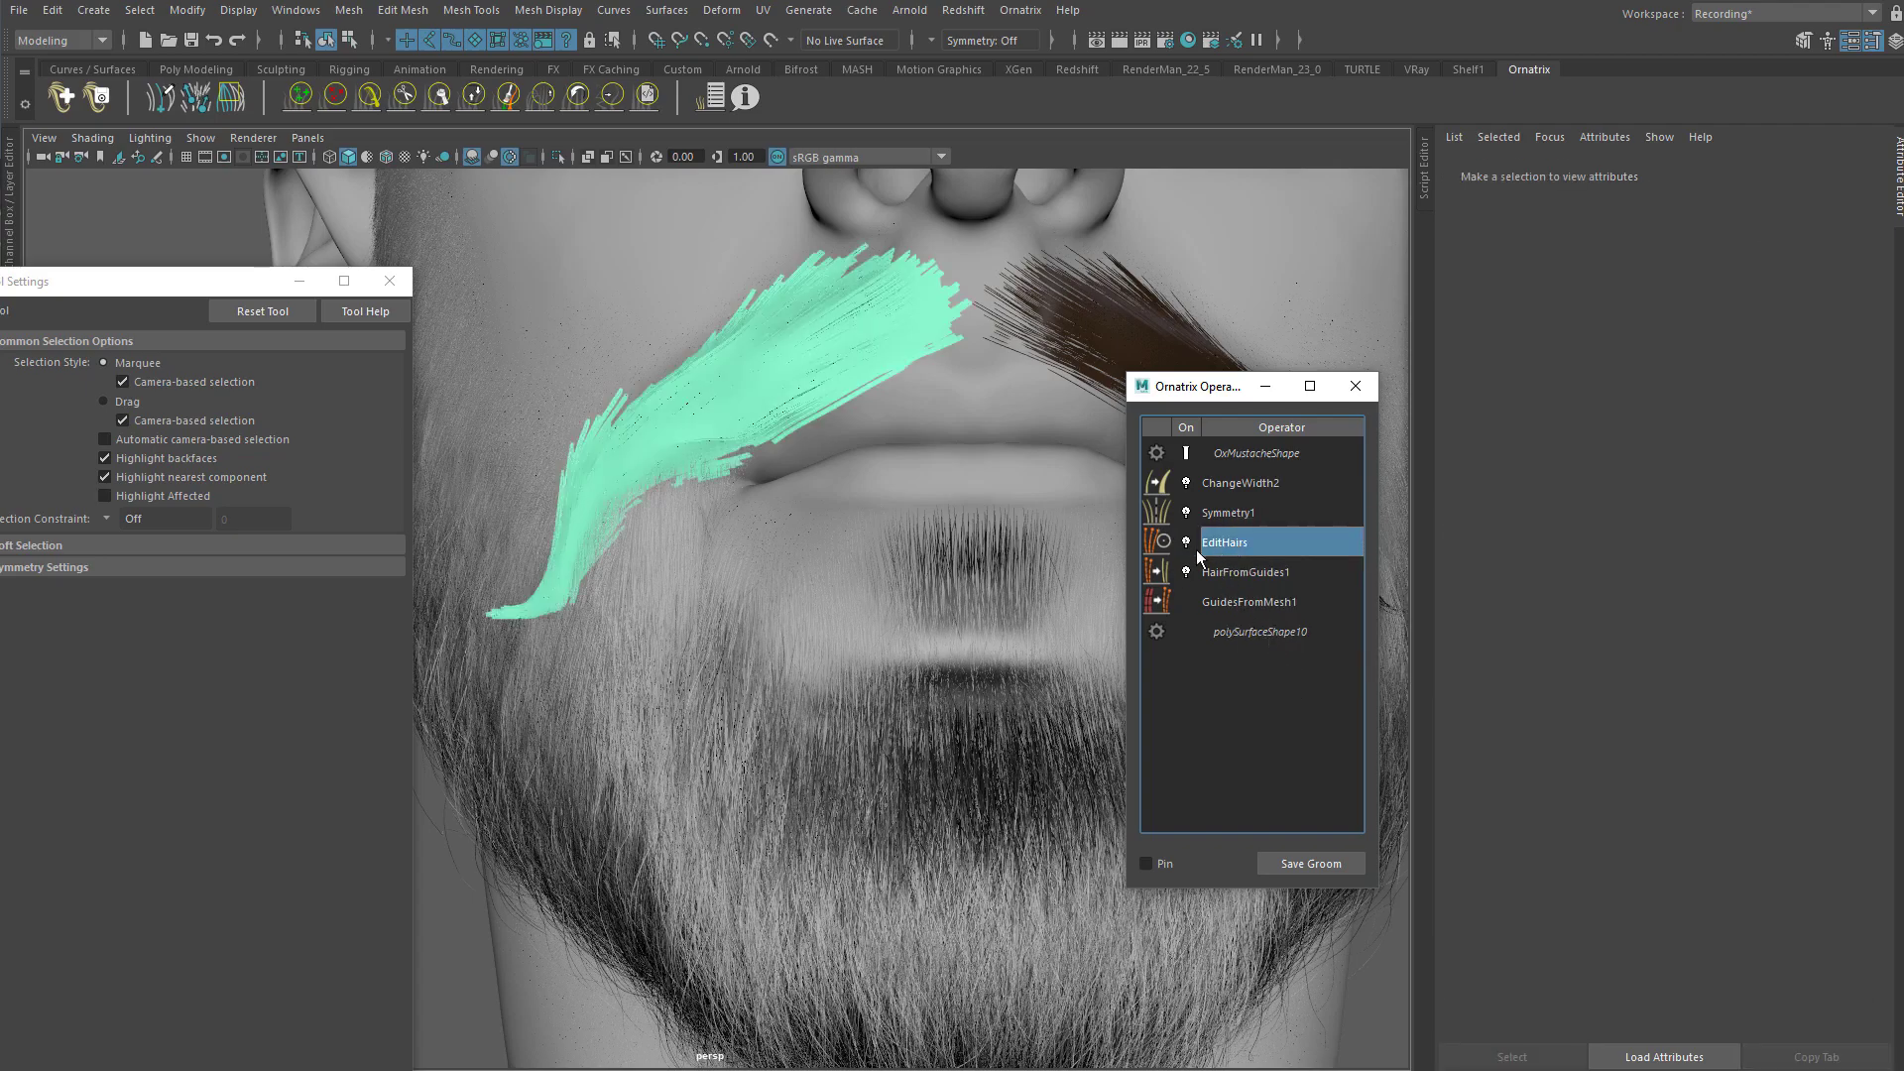
pyautogui.keyDown('alt'); pyautogui.moveTo(843, 421); pyautogui.dragTo(918, 486); pyautogui.keyUp('alt')
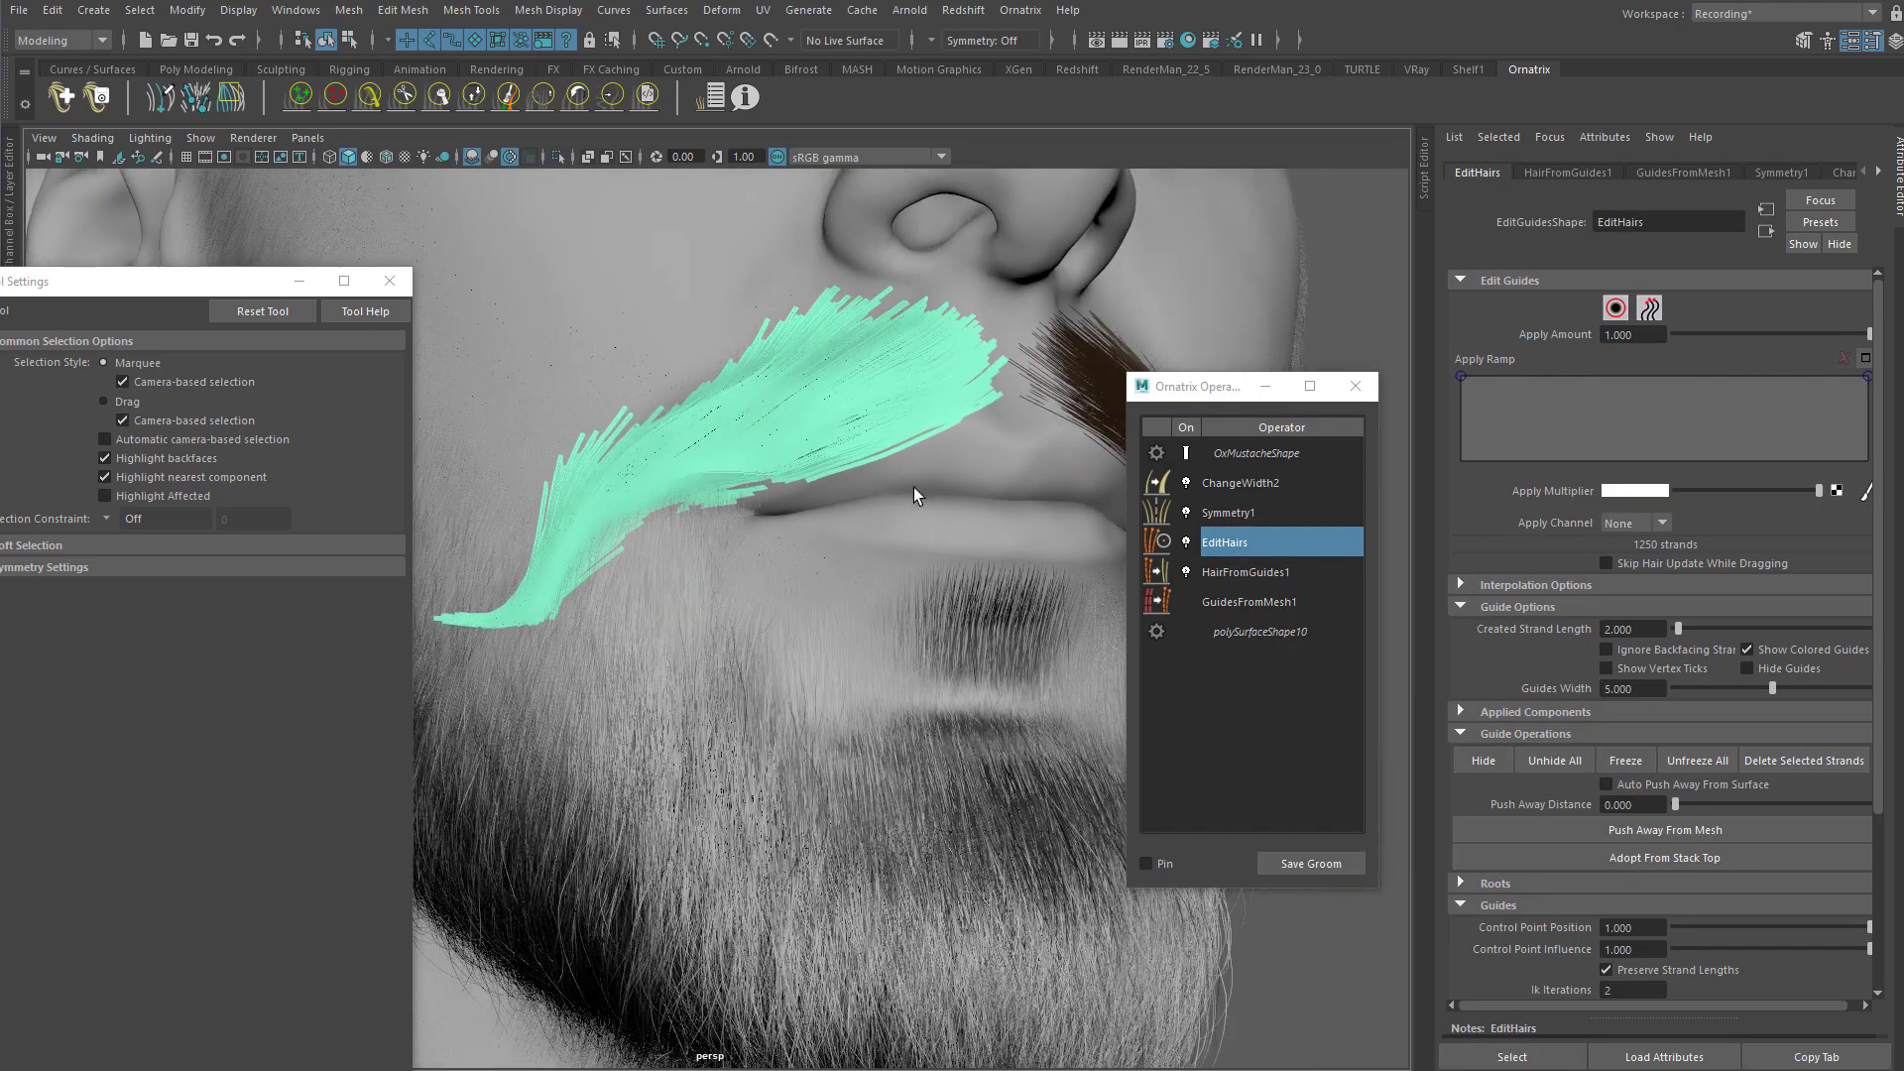
pyautogui.keyDown('alt'); pyautogui.moveTo(869, 464); pyautogui.dragTo(992, 501); pyautogui.keyUp('alt')
pyautogui.click(1236, 542)
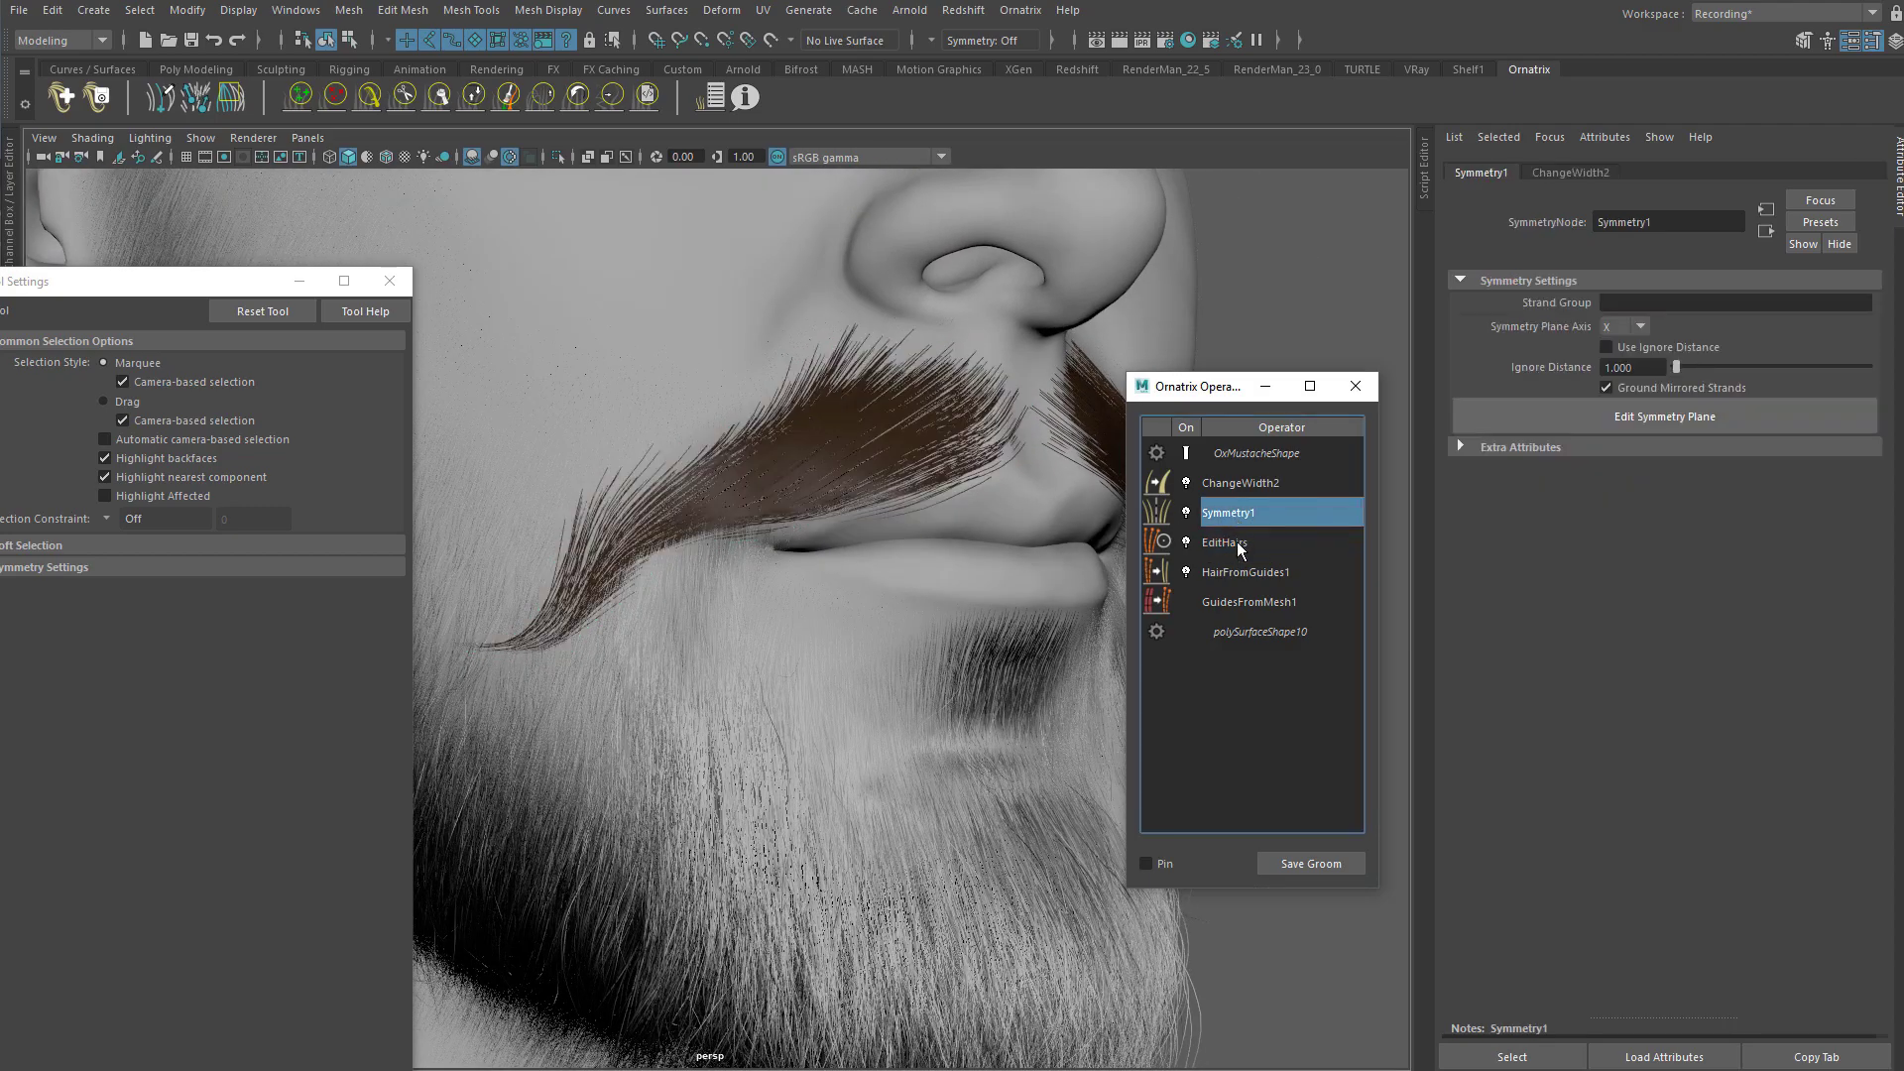
pyautogui.click(1615, 307)
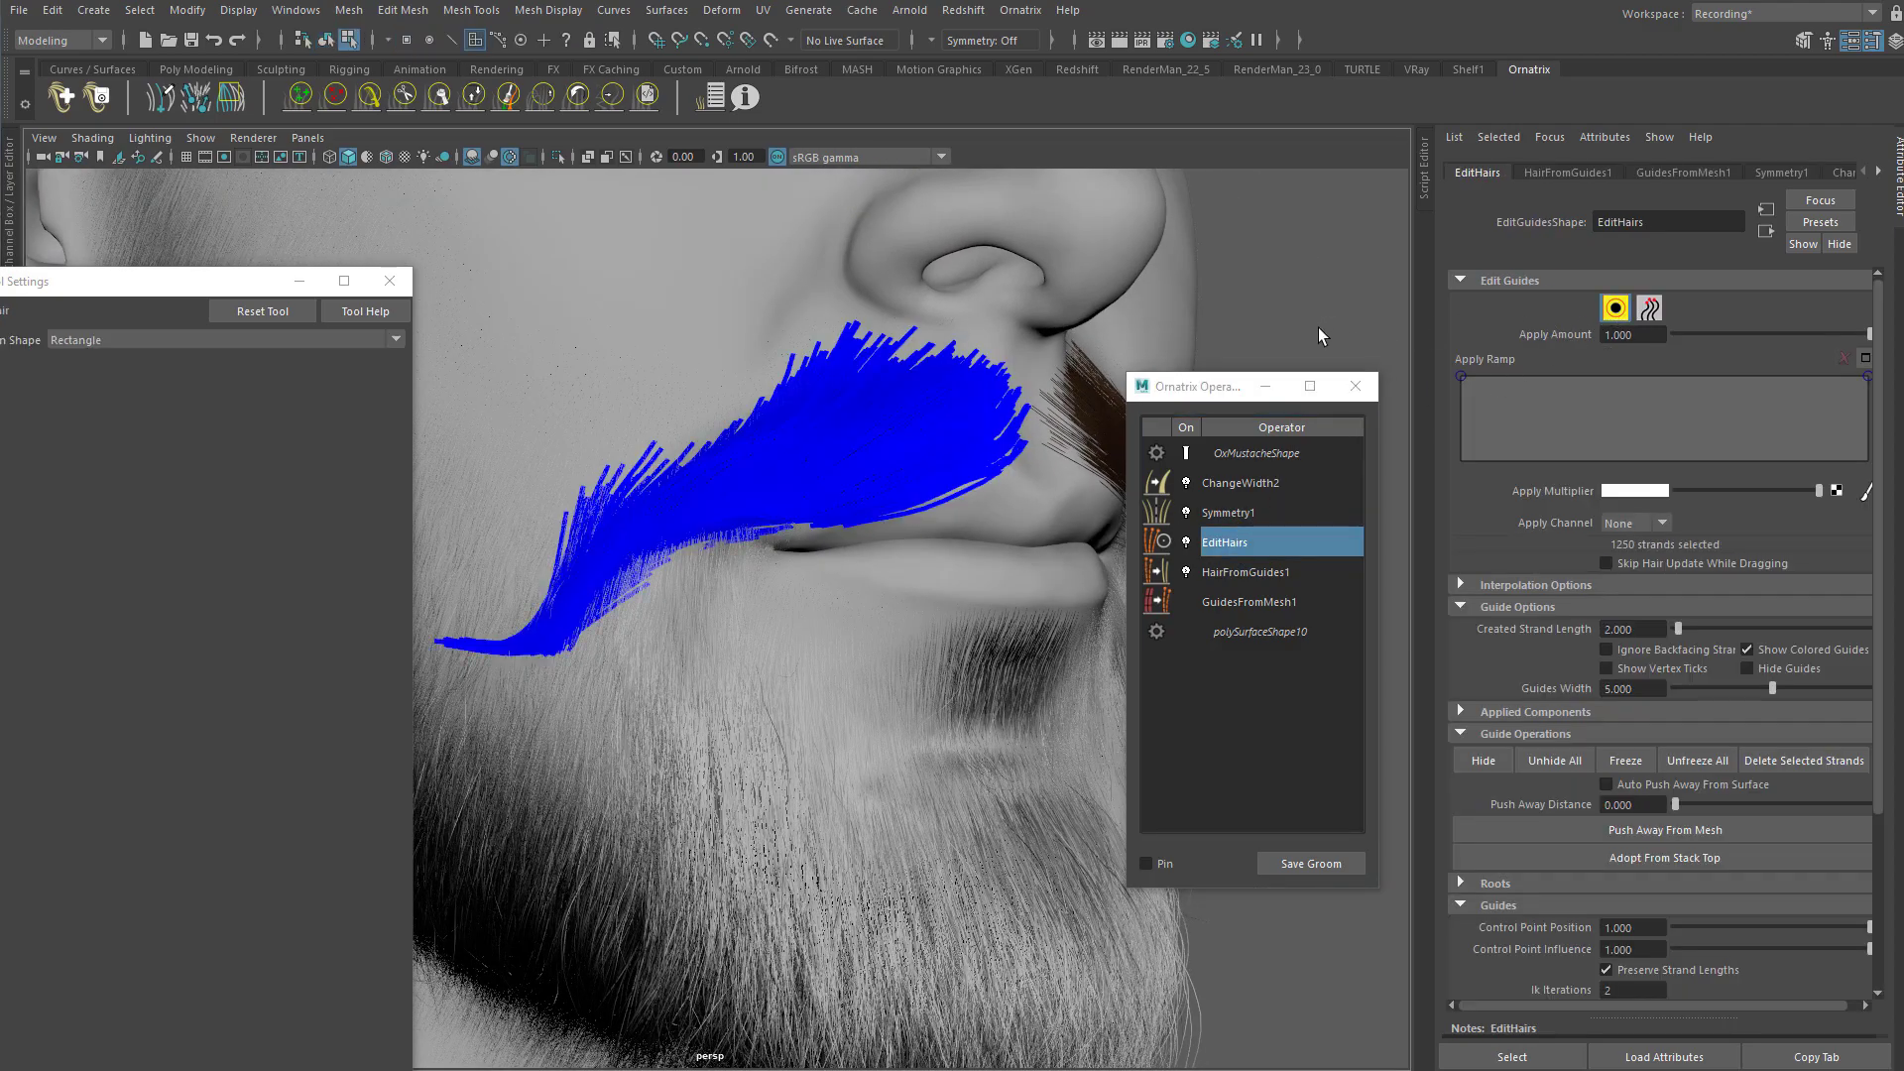
pyautogui.keyDown('alt'); pyautogui.moveTo(861, 432); pyautogui.dragTo(1031, 462); pyautogui.keyUp('alt')
pyautogui.click(1249, 540)
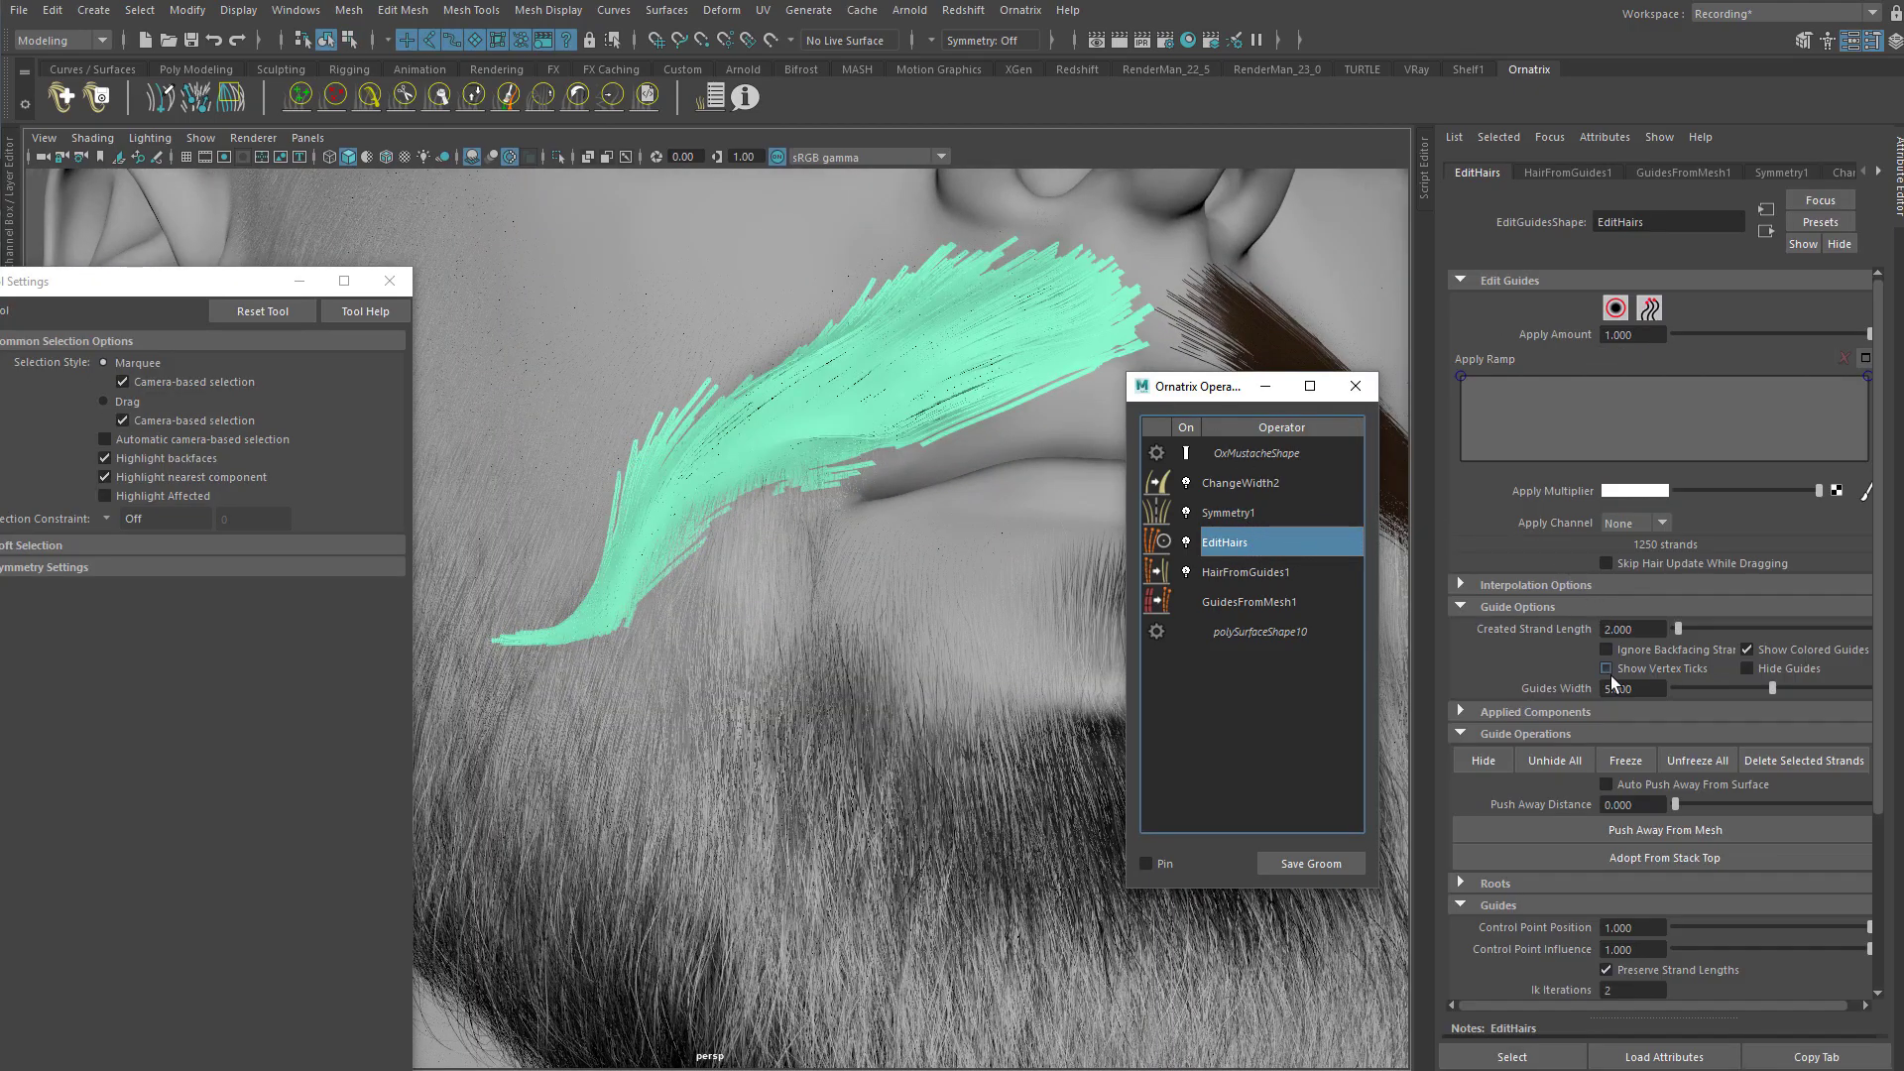
pyautogui.moveTo(1757, 688); pyautogui.dragTo(1646, 690)
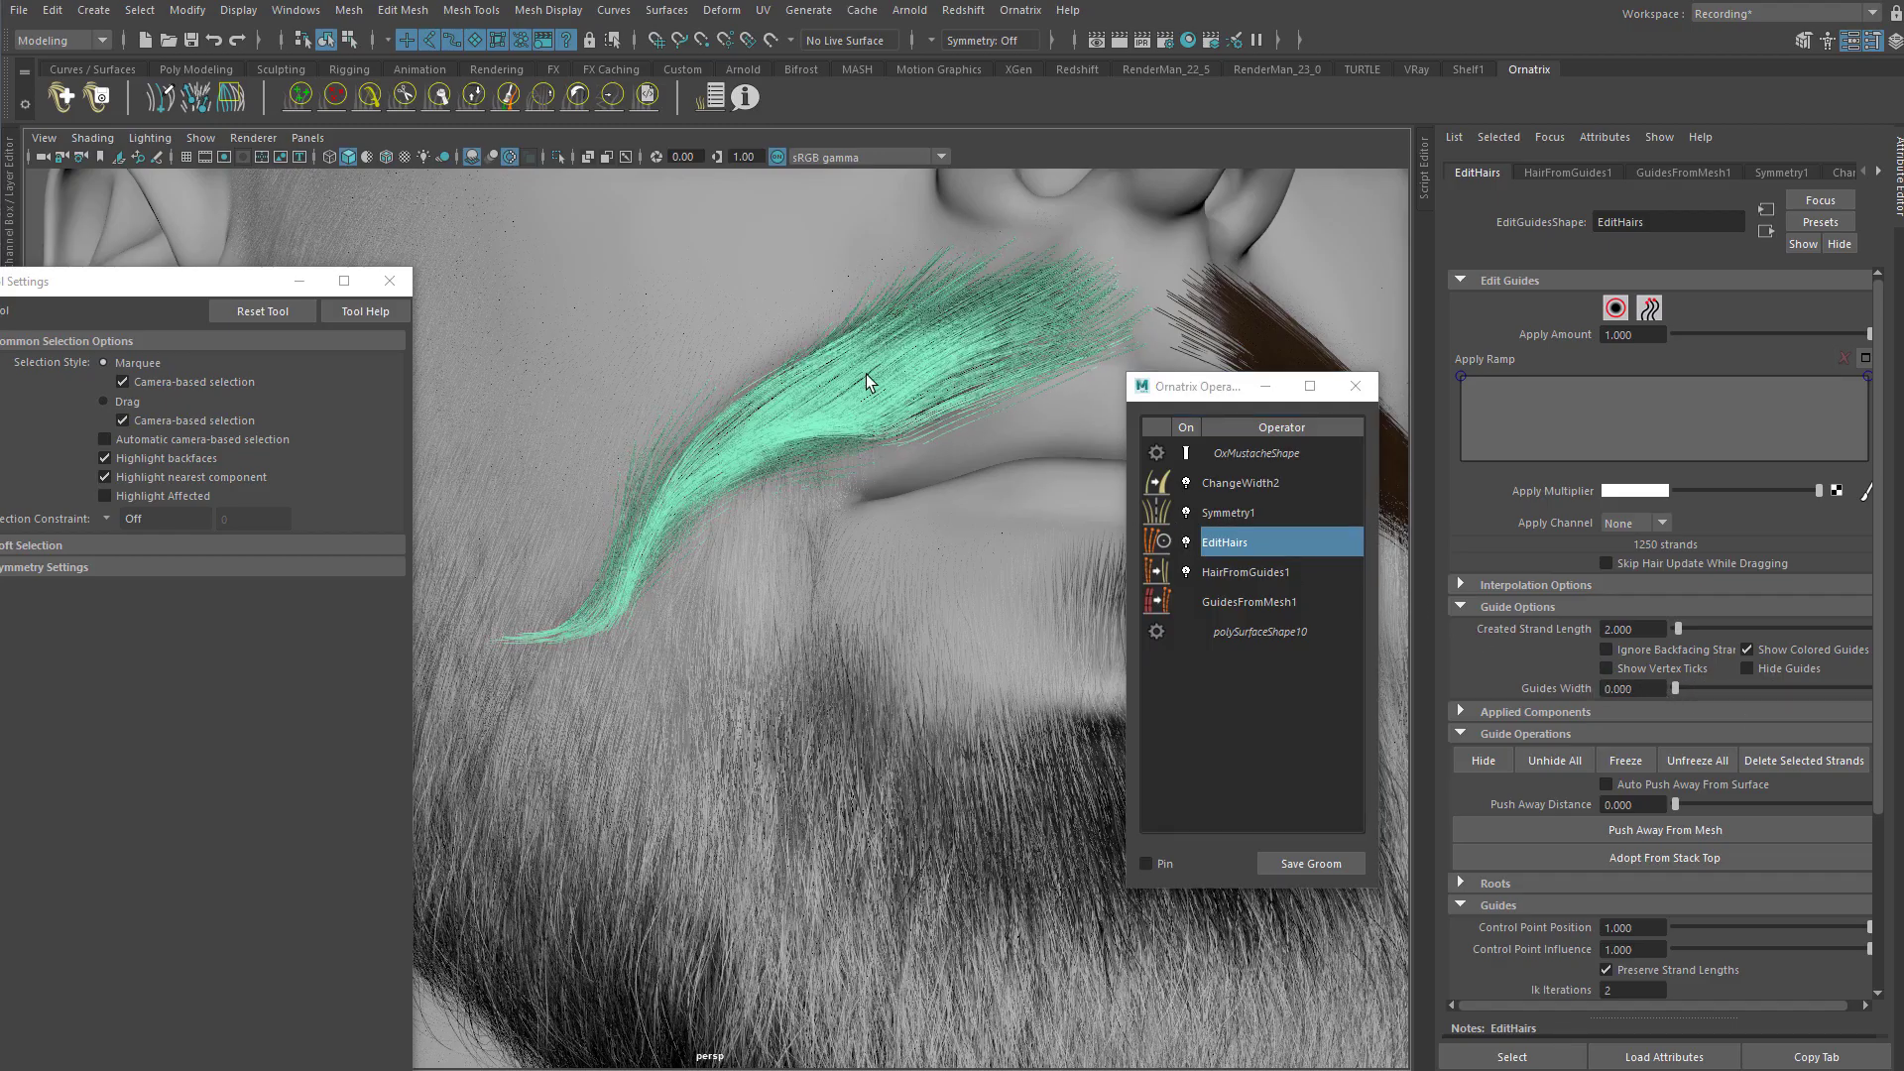
# Step: Examine the thin EditHairs guides on the mustache half from close up, from the sides and from the front
pyautogui.keyDown('alt'); pyautogui.moveTo(862, 377); pyautogui.dragTo(927, 284); pyautogui.keyUp('alt')
pyautogui.keyDown('alt'); pyautogui.moveTo(926, 285); pyautogui.dragTo(942, 347, button='right'); pyautogui.keyUp('alt')
pyautogui.keyDown('alt'); pyautogui.moveTo(942, 347); pyautogui.dragTo(786, 539, button='middle'); pyautogui.keyUp('alt')
pyautogui.keyDown('alt'); pyautogui.moveTo(786, 539); pyautogui.dragTo(794, 417); pyautogui.keyUp('alt')
pyautogui.keyDown('alt'); pyautogui.moveTo(793, 417); pyautogui.dragTo(754, 357, button='right'); pyautogui.keyUp('alt')
pyautogui.keyDown('alt'); pyautogui.moveTo(913, 467); pyautogui.dragTo(812, 463); pyautogui.keyUp('alt')
pyautogui.keyDown('alt'); pyautogui.moveTo(812, 463); pyautogui.dragTo(1097, 370, button='right'); pyautogui.keyUp('alt')
pyautogui.keyDown('alt'); pyautogui.moveTo(862, 396); pyautogui.dragTo(736, 404); pyautogui.keyUp('alt')
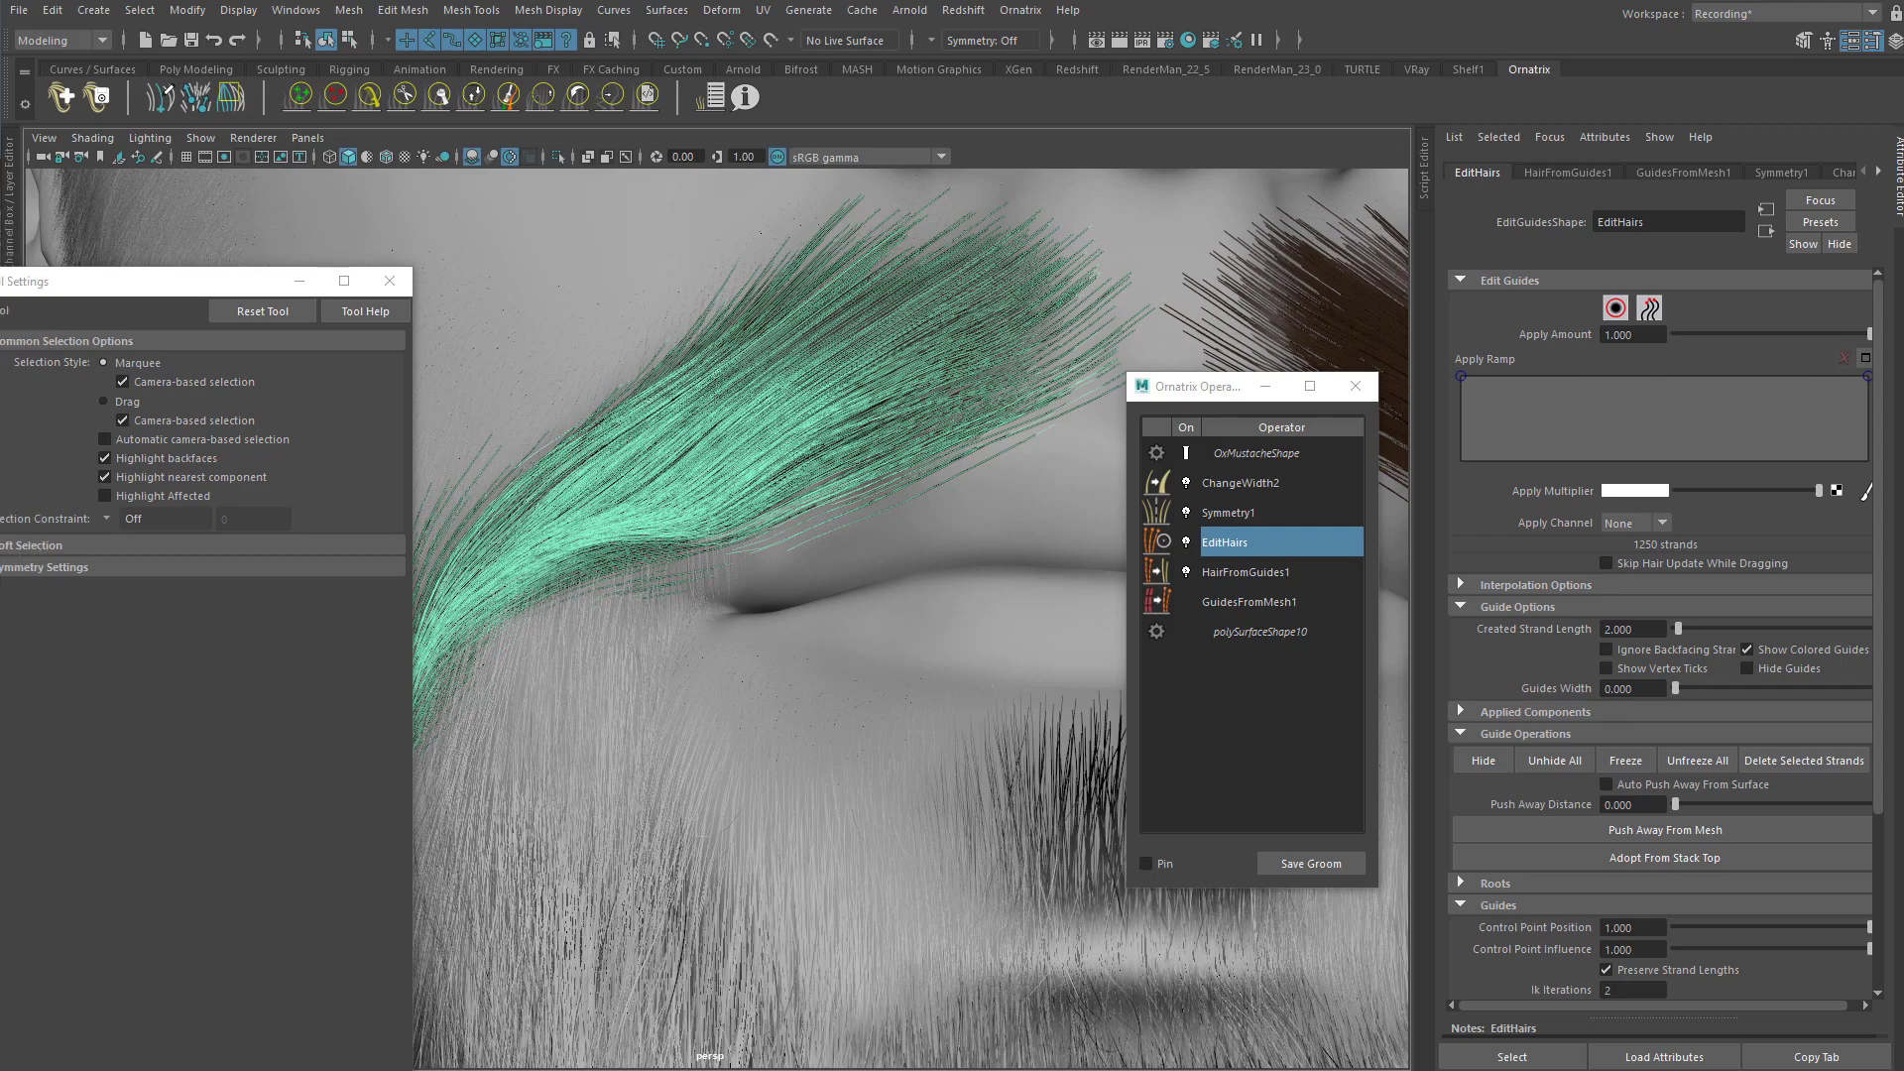
pyautogui.keyDown('alt'); pyautogui.moveTo(853, 501); pyautogui.dragTo(794, 361); pyautogui.keyUp('alt')
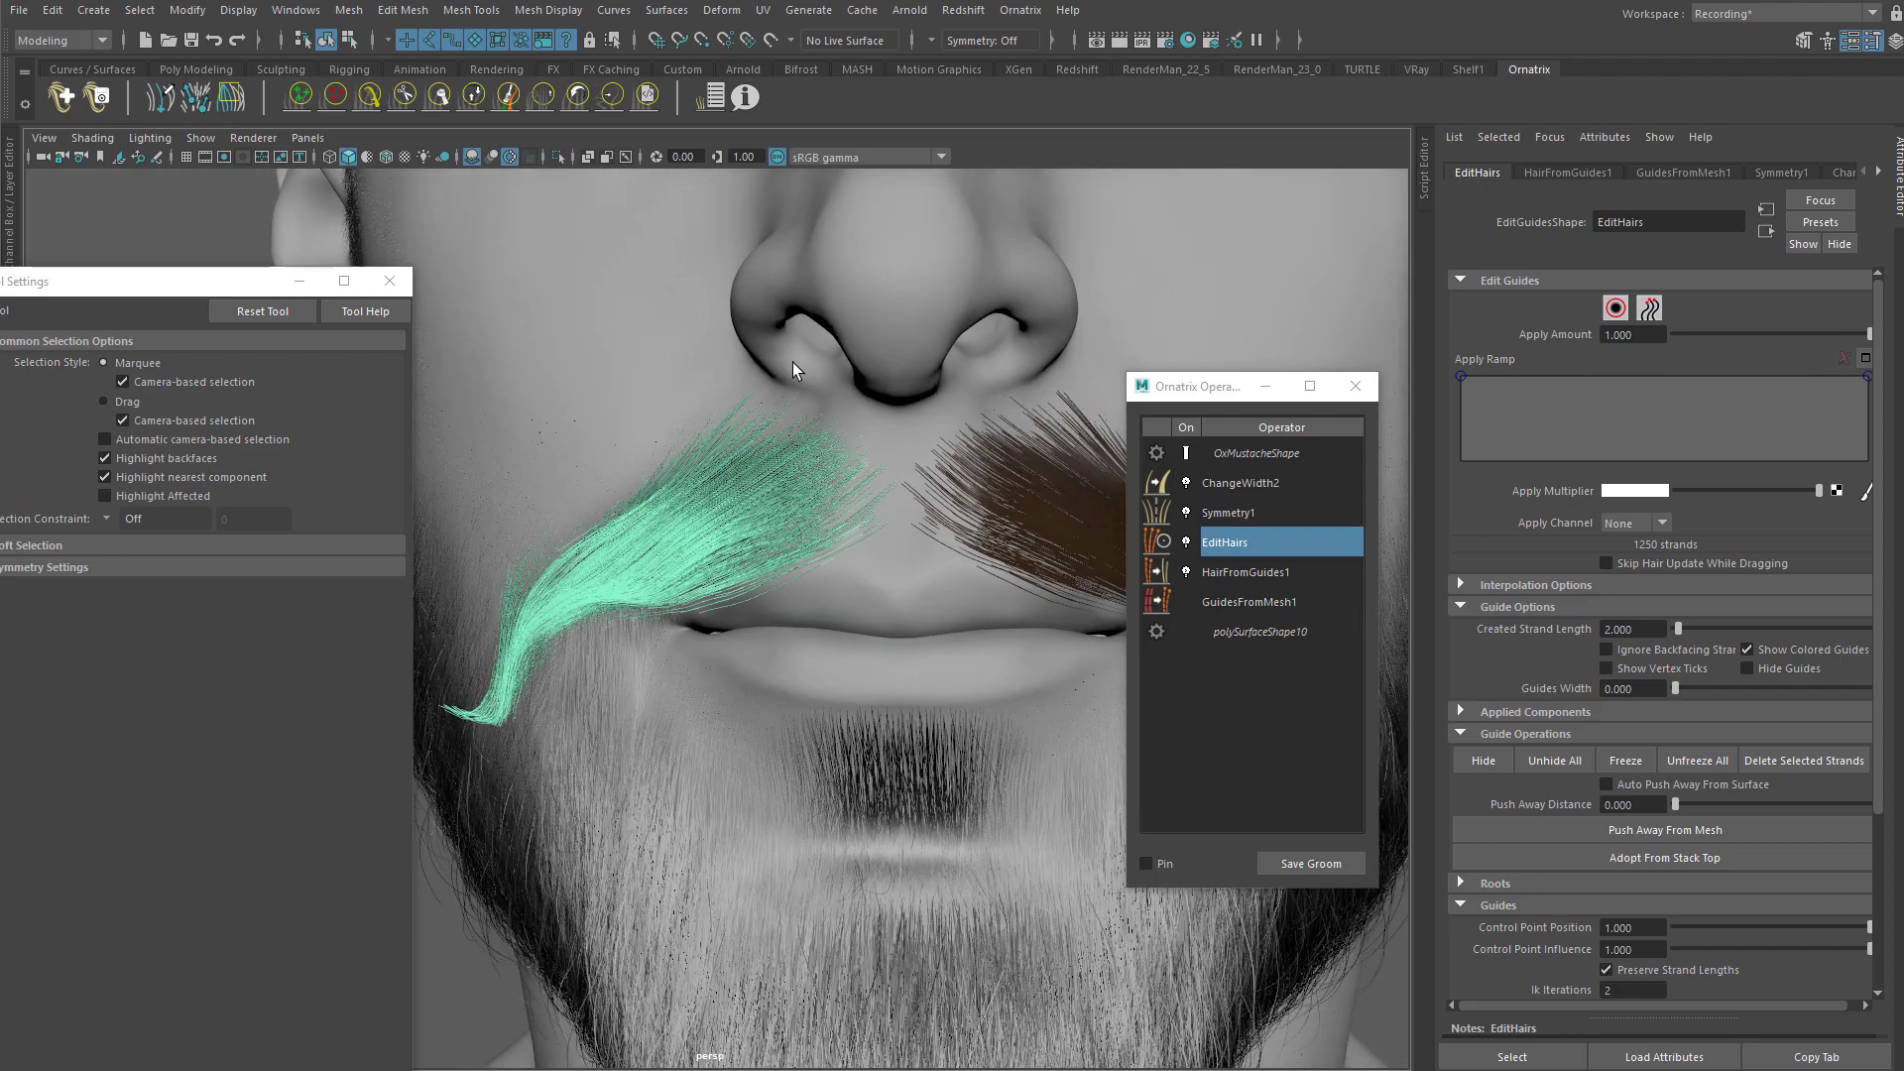
# Step: Rename the EditHairs operator to Base and add an Edit Guides operator directly above it
pyautogui.doubleClick(1247, 543)
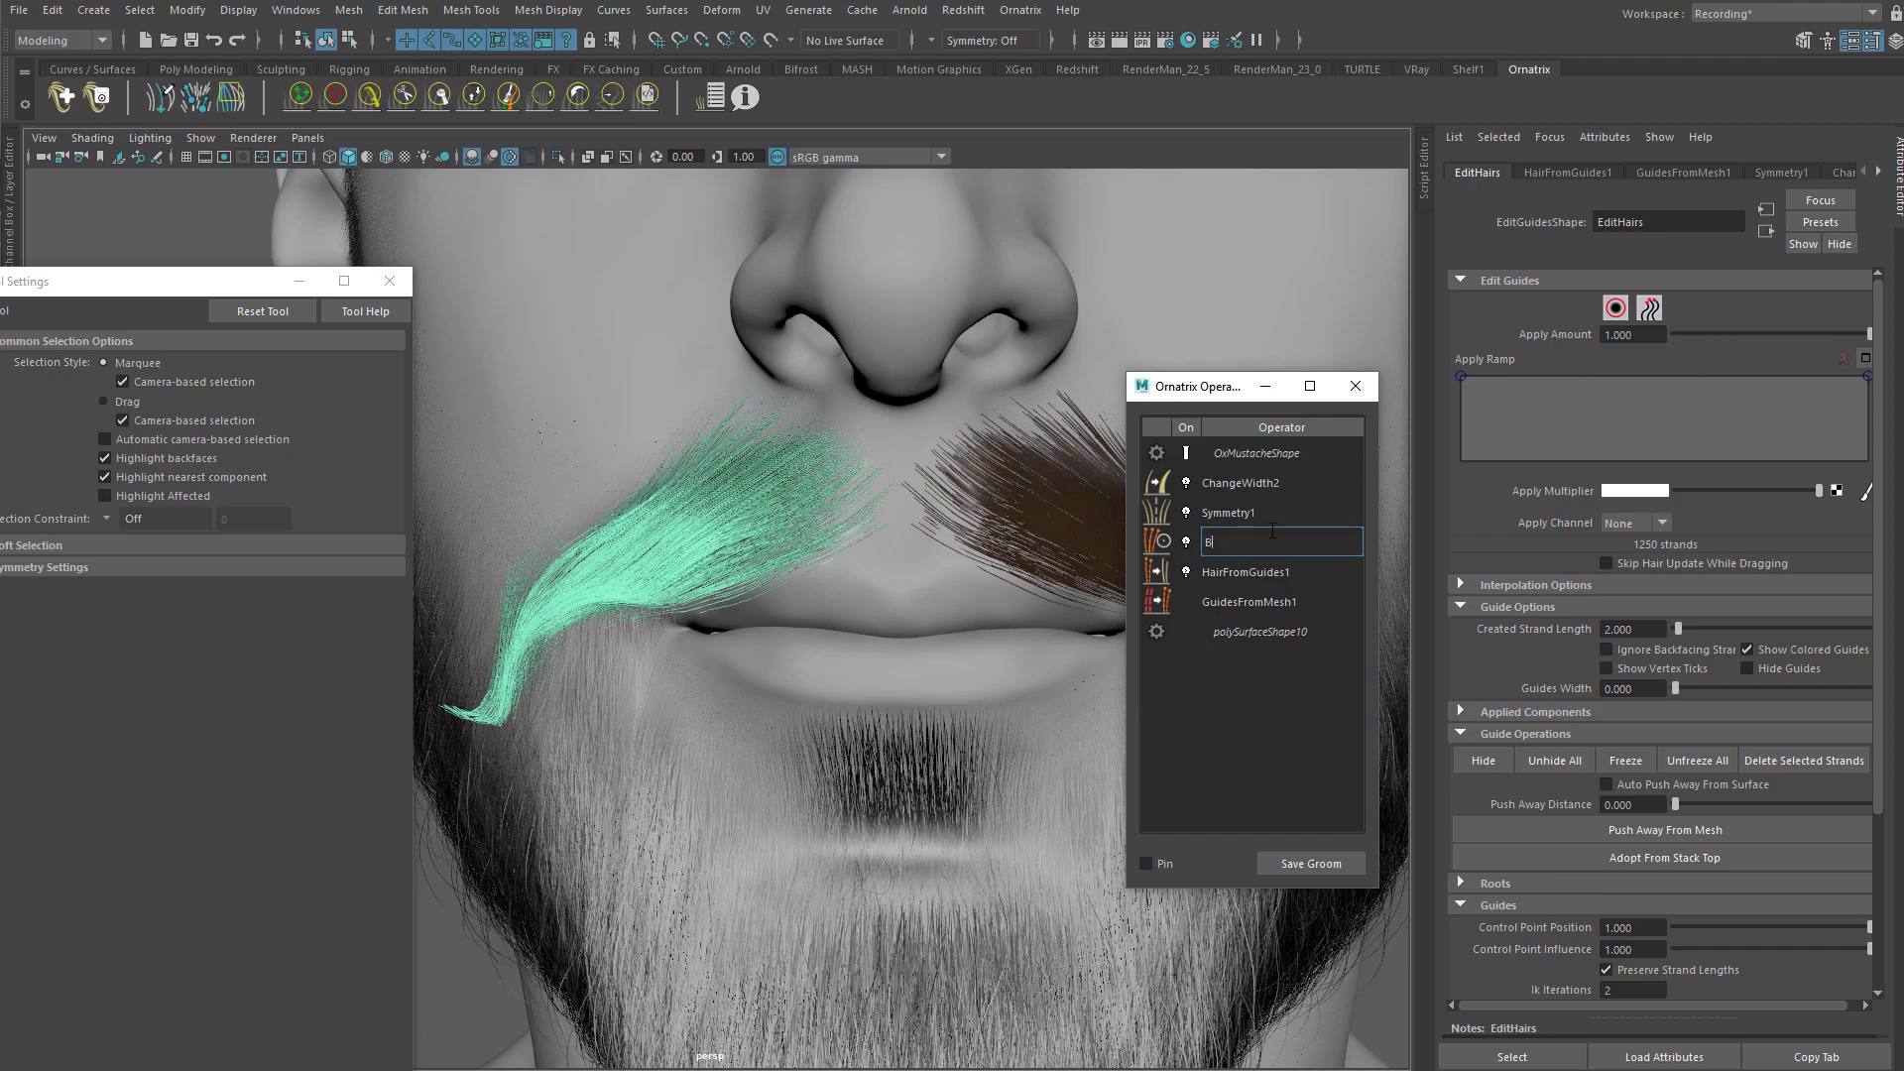
pyautogui.press('Return')
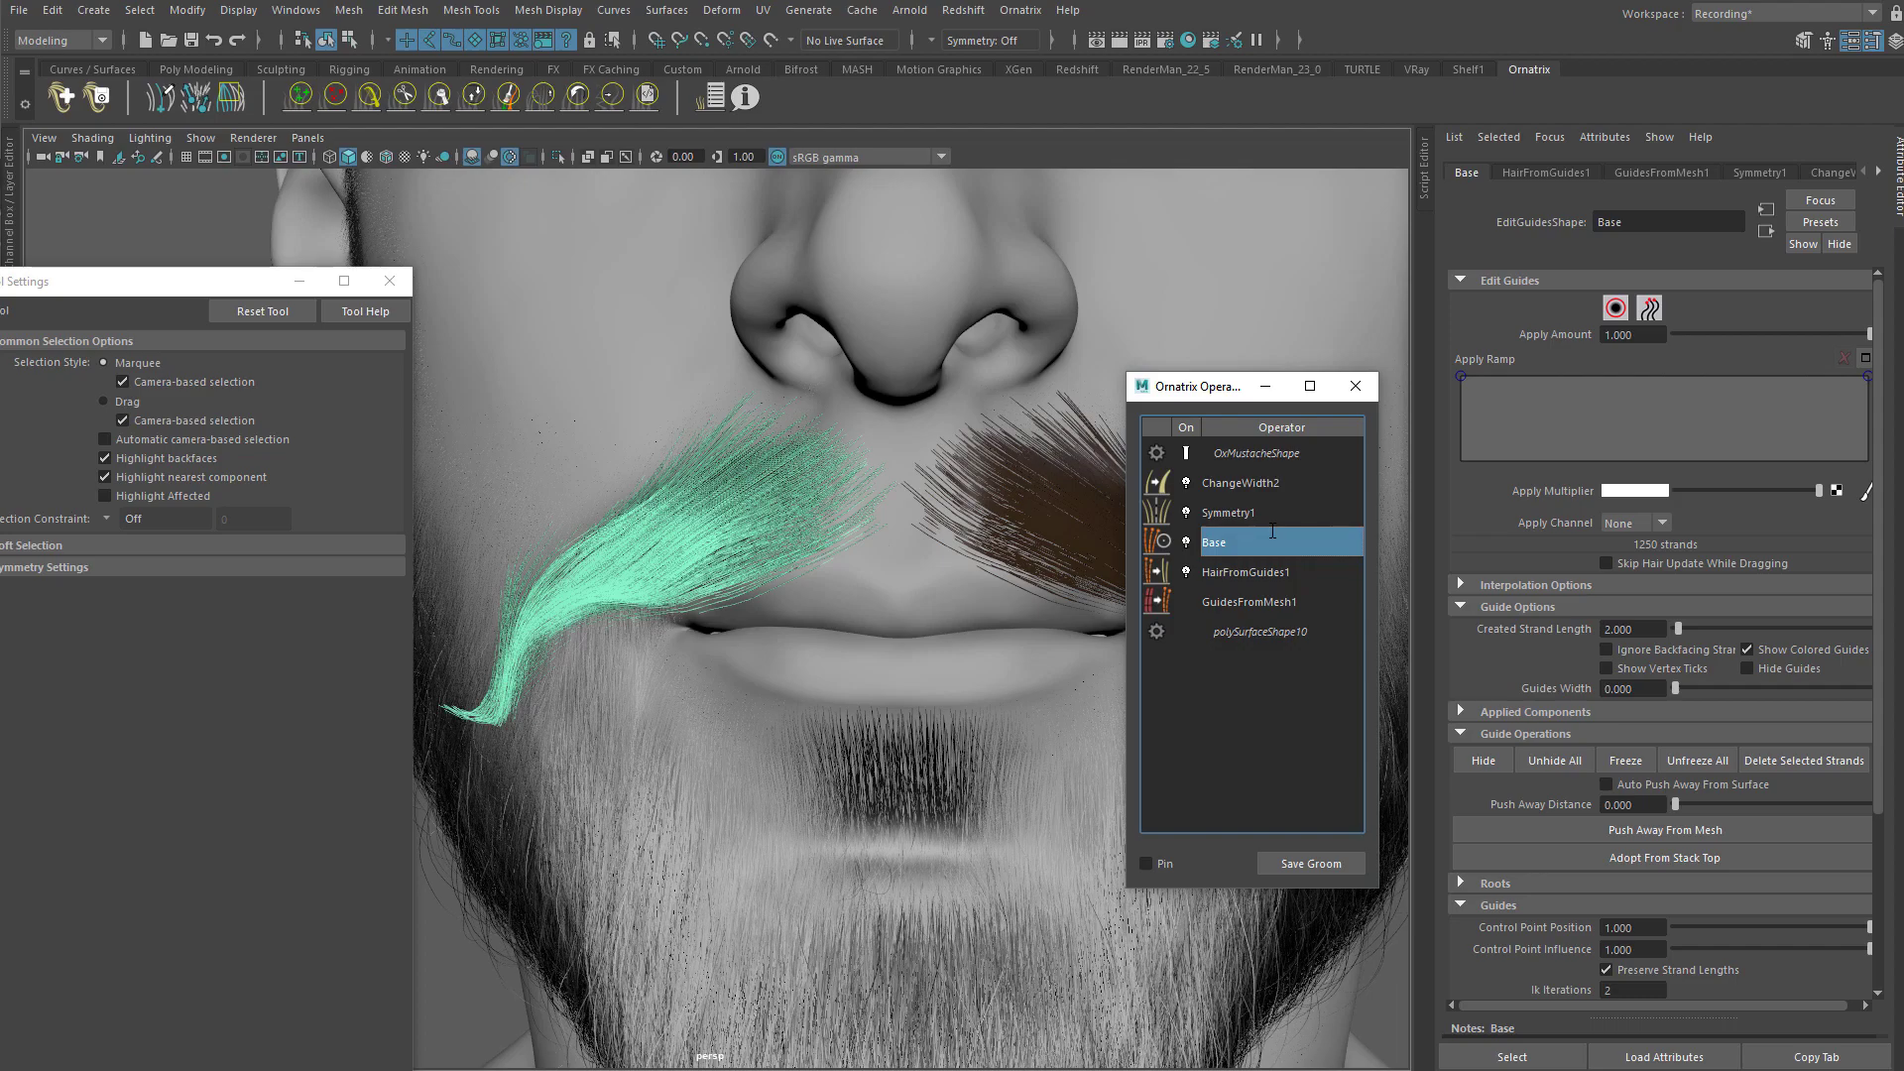
pyautogui.keyDown('alt'); pyautogui.moveTo(930, 549); pyautogui.dragTo(918, 492, button='middle'); pyautogui.keyUp('alt')
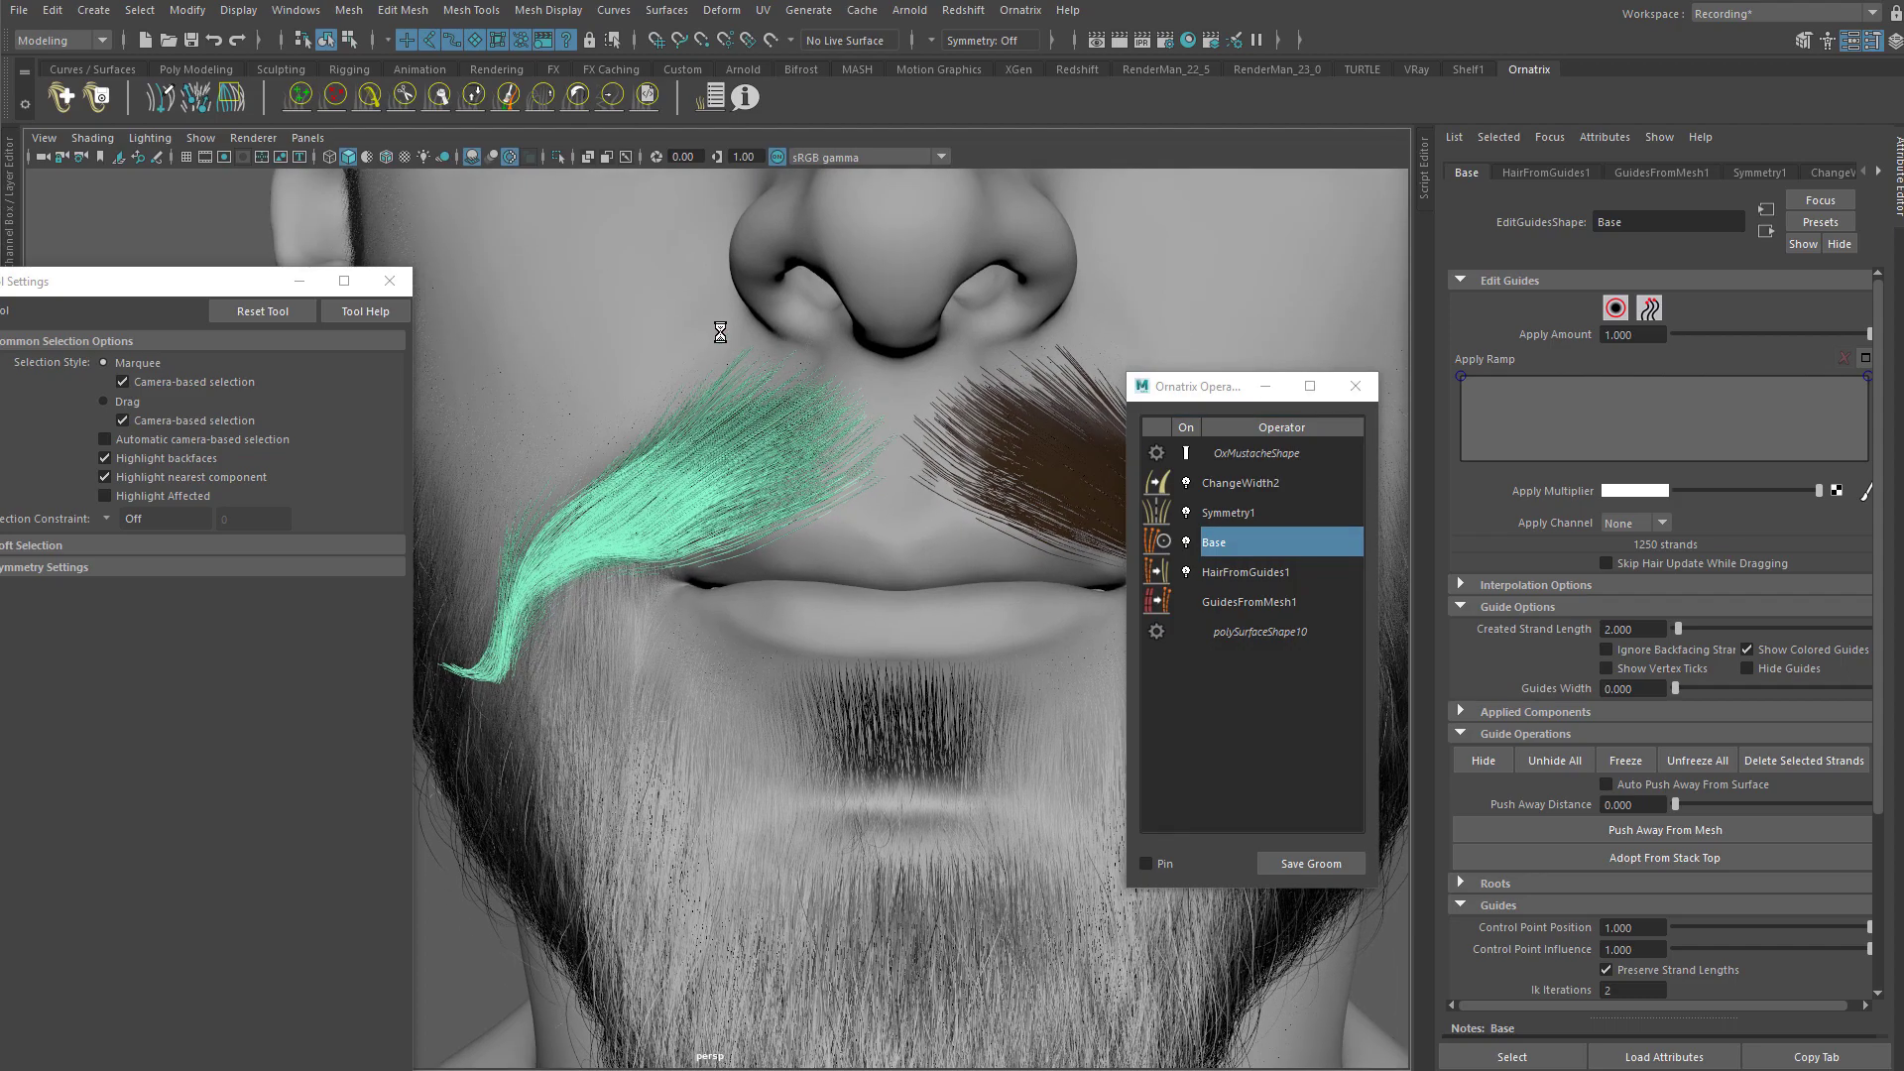
pyautogui.click(1022, 12)
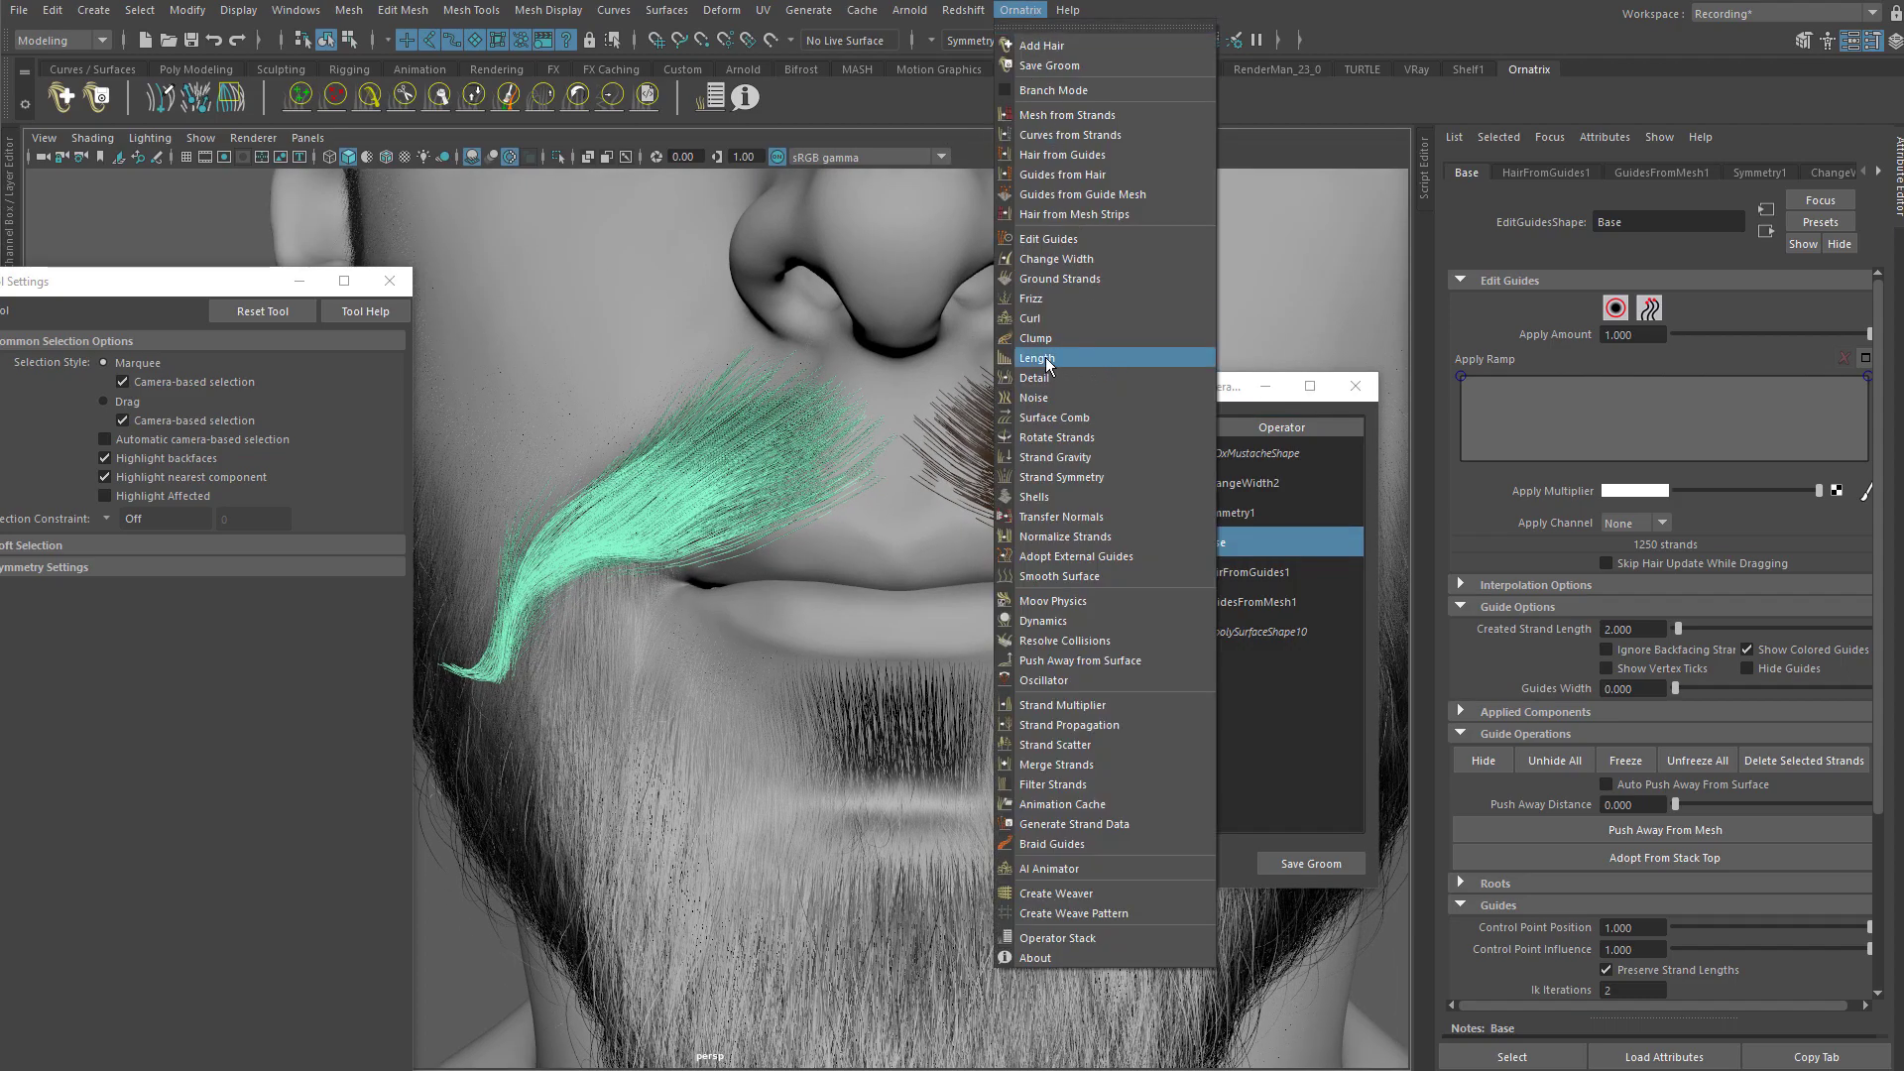
pyautogui.click(1059, 240)
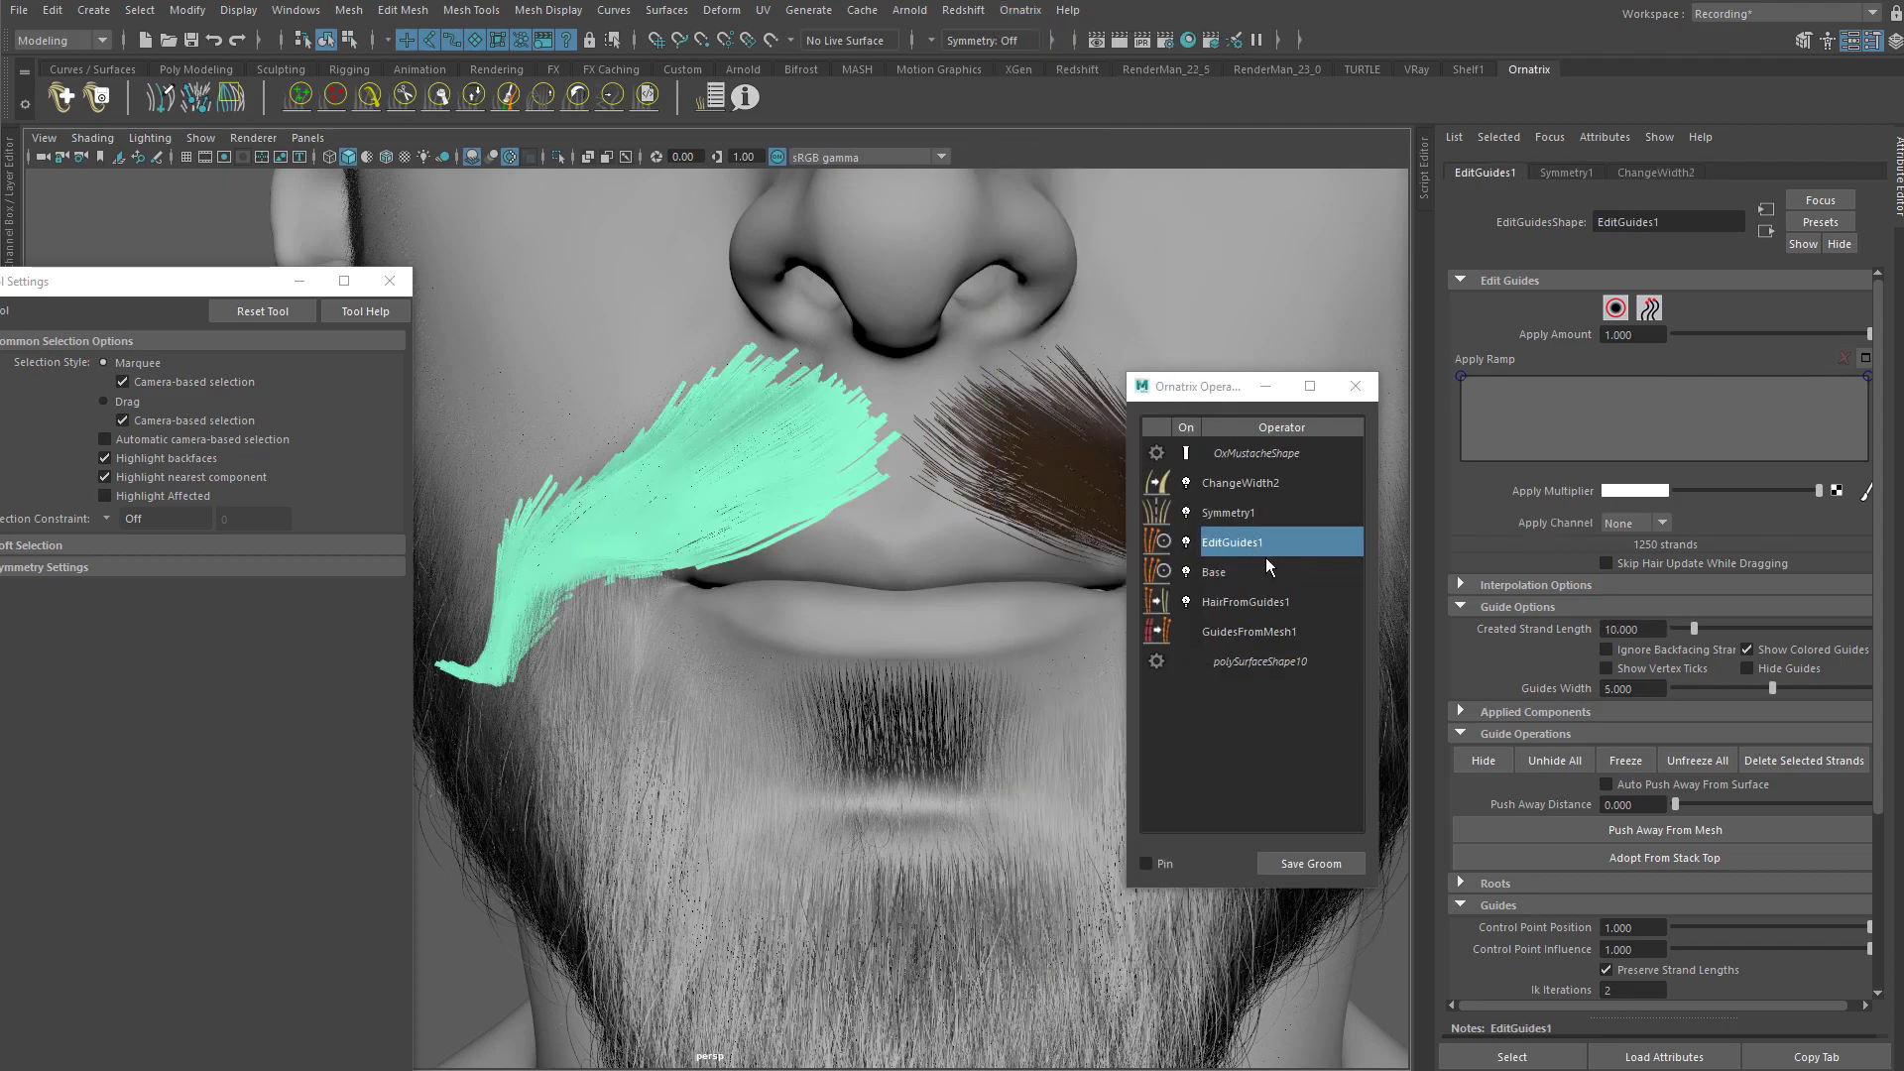
# Step: Set the guides width of EditGuides1 to 0 and compare it with Base on the mustache half
pyautogui.moveTo(1704, 690); pyautogui.dragTo(1666, 690)
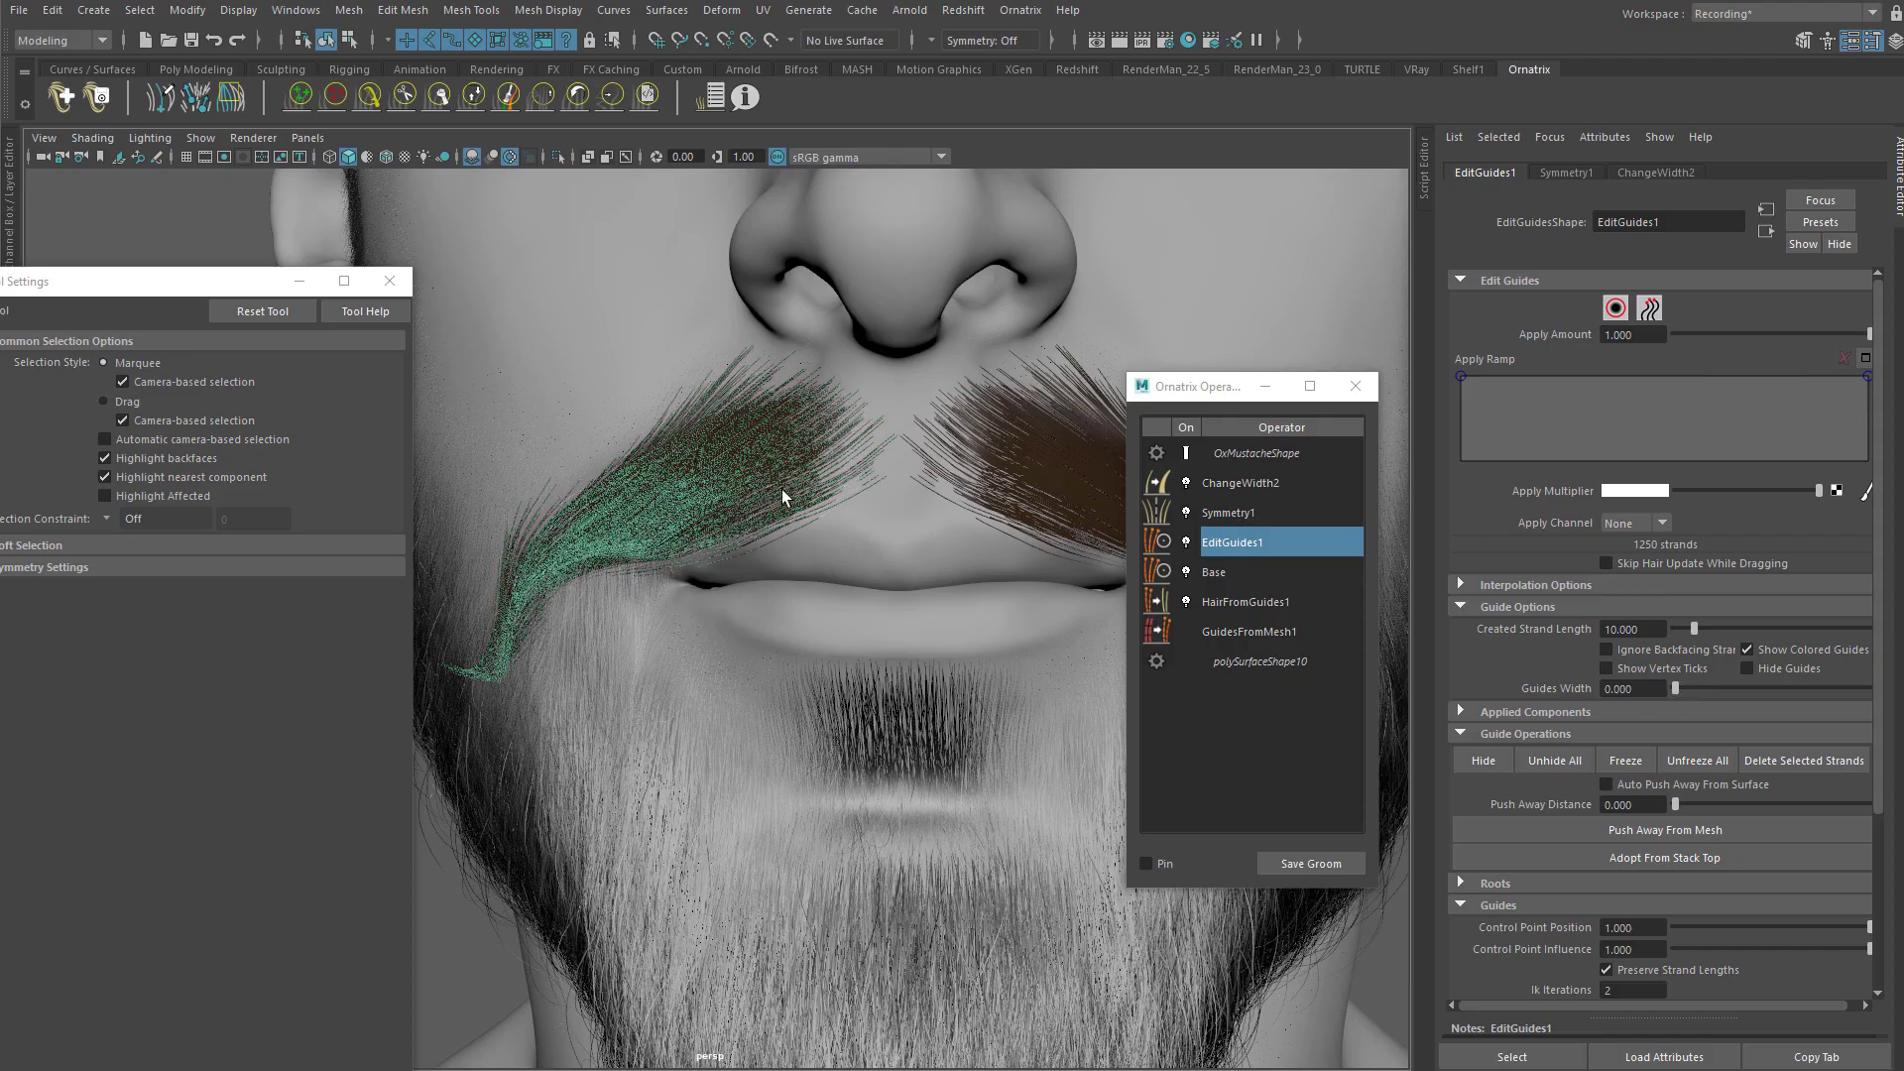
pyautogui.keyDown('alt'); pyautogui.moveTo(833, 509); pyautogui.dragTo(893, 496); pyautogui.keyUp('alt')
pyautogui.keyDown('alt'); pyautogui.moveTo(892, 495); pyautogui.dragTo(922, 459, button='right'); pyautogui.keyUp('alt')
pyautogui.keyDown('alt'); pyautogui.moveTo(922, 459); pyautogui.dragTo(928, 389); pyautogui.keyUp('alt')
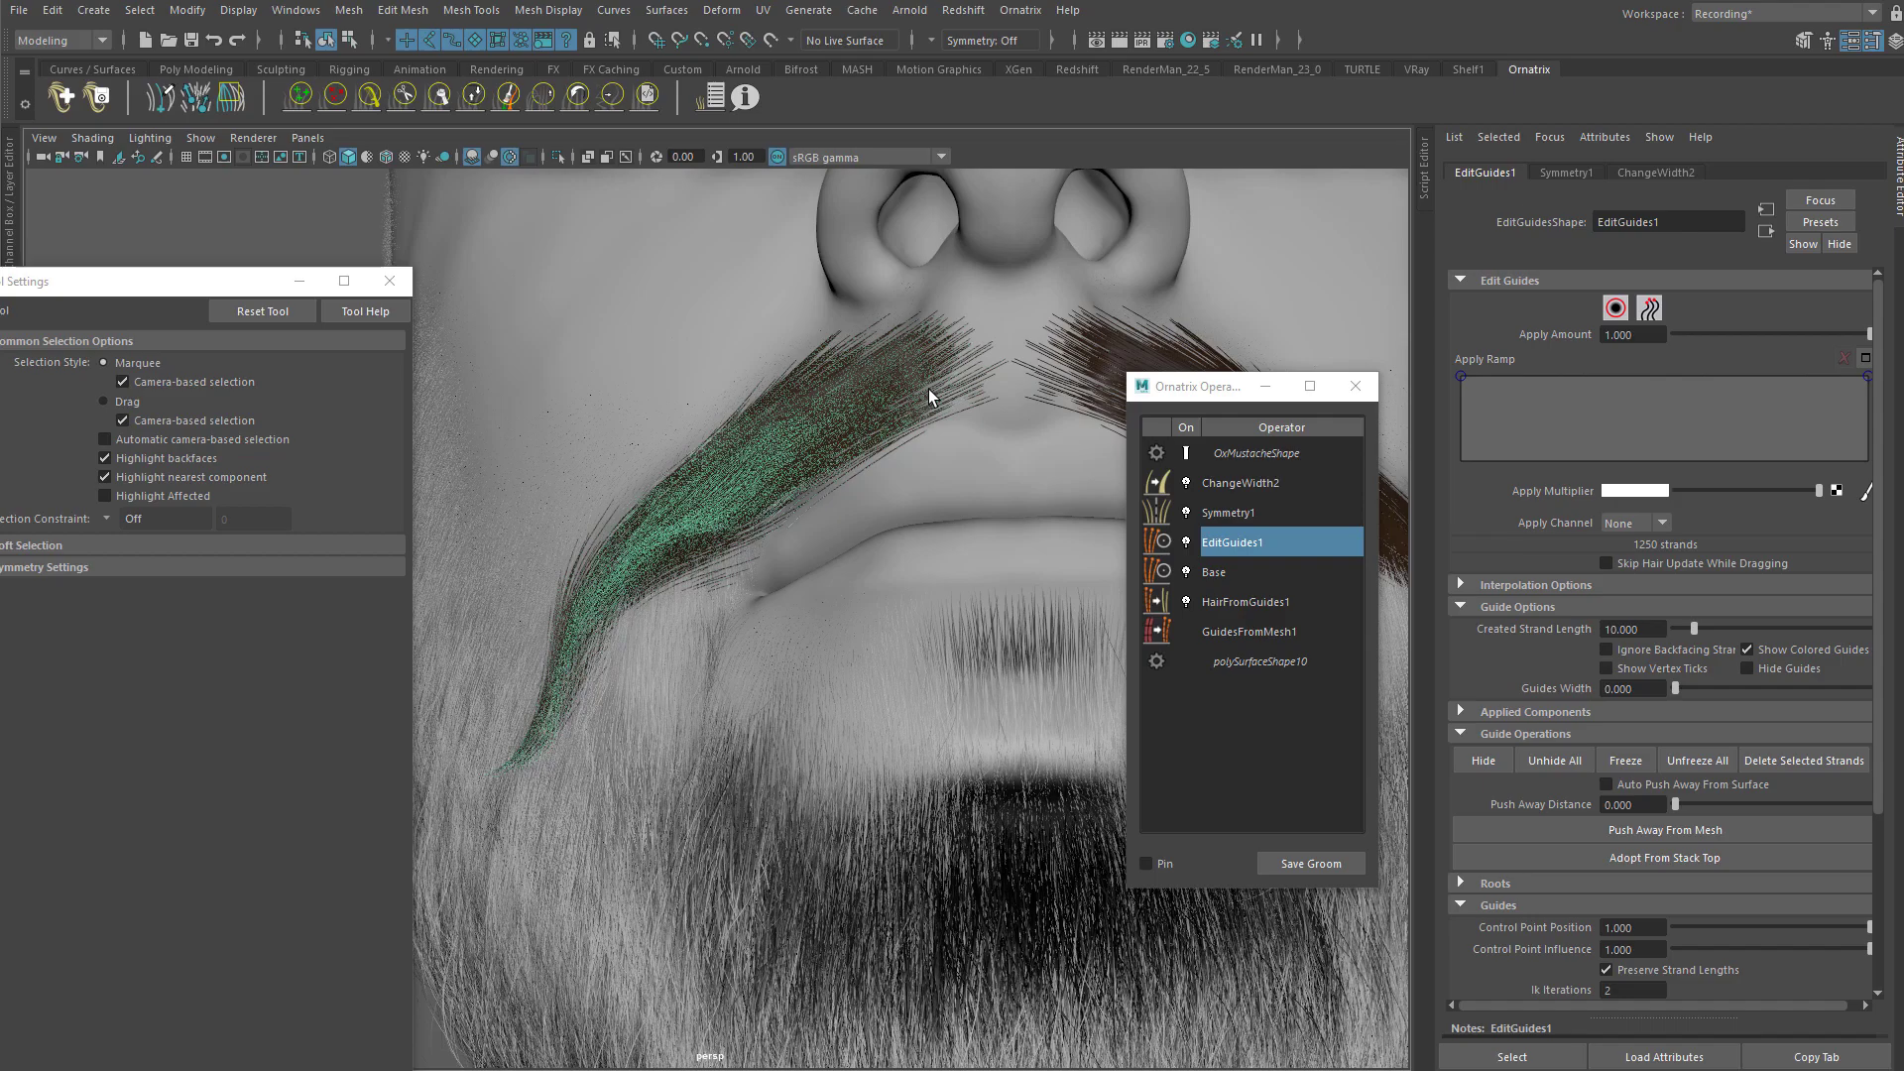
pyautogui.click(1224, 574)
pyautogui.click(1229, 552)
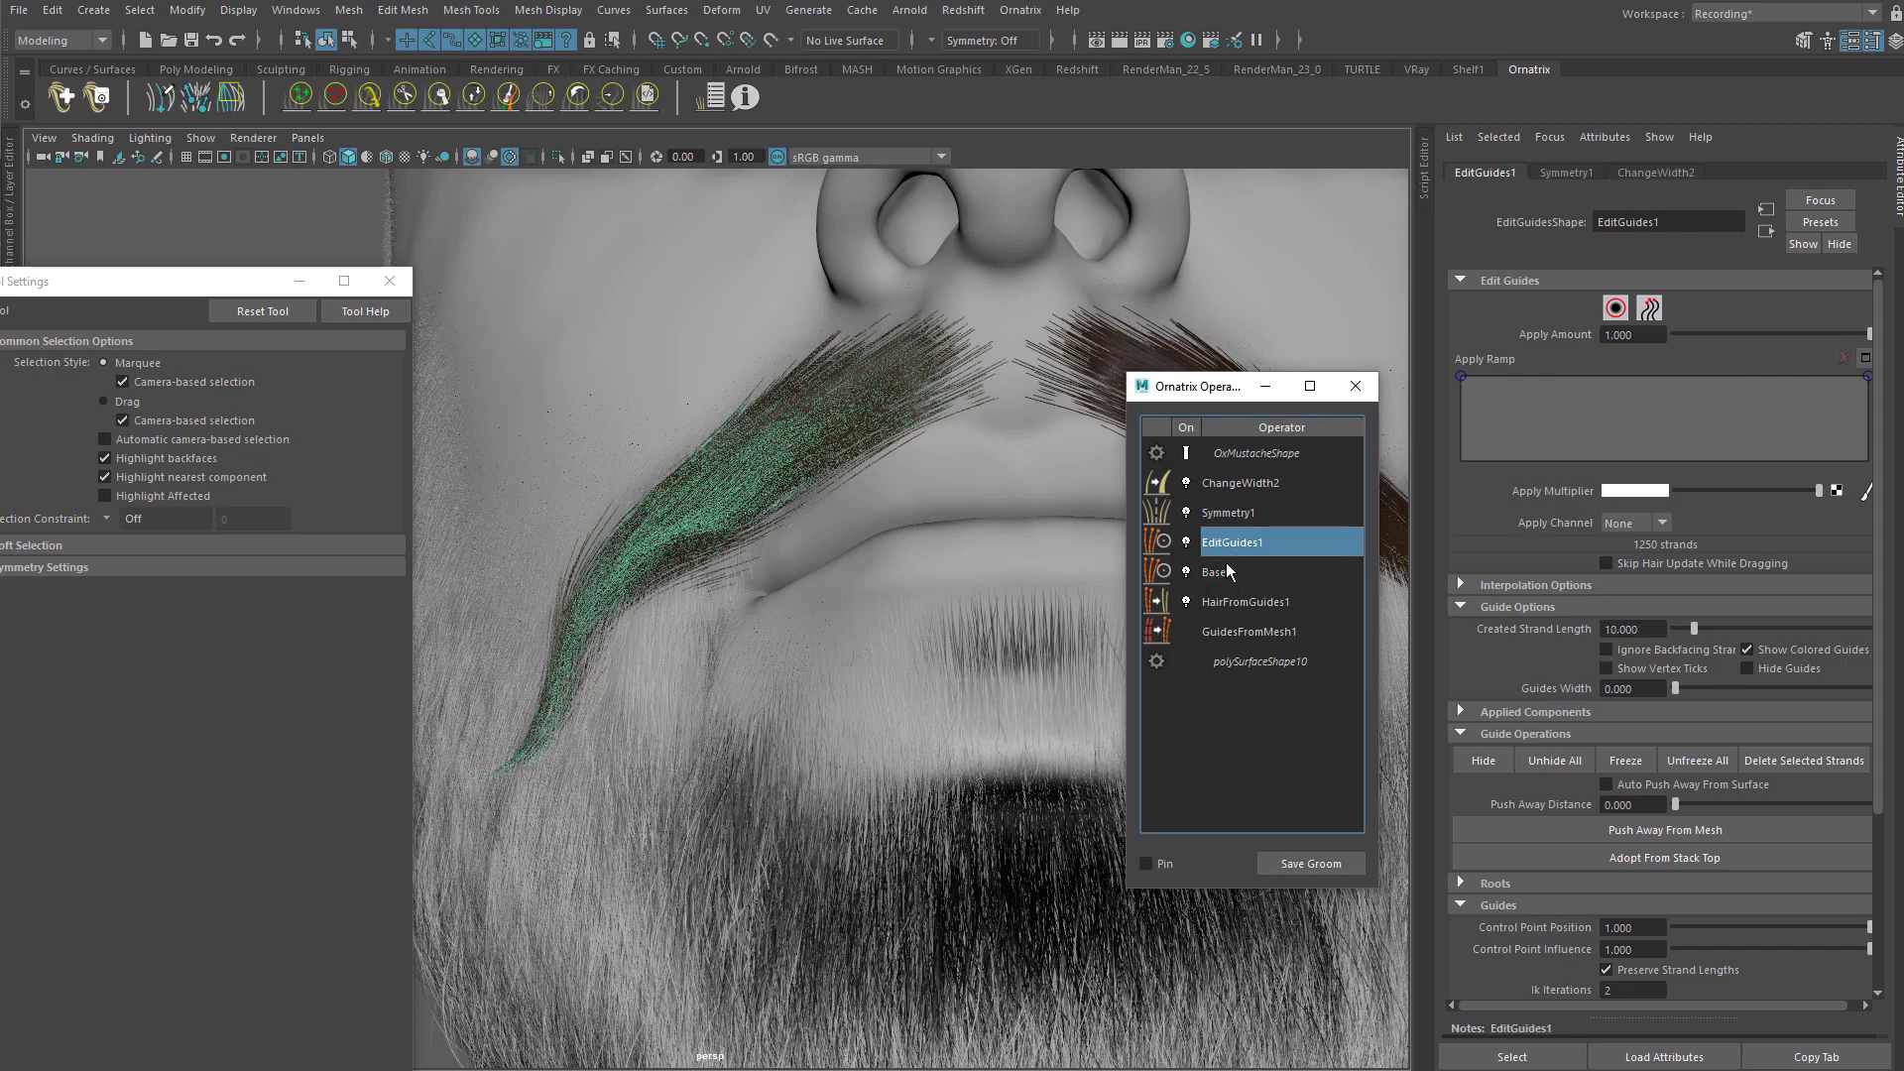
# Step: Compare the Base and EditGuides1 guides on the mustache half by selecting each operator in the stack
pyautogui.click(1222, 573)
pyautogui.click(1232, 549)
pyautogui.click(1221, 572)
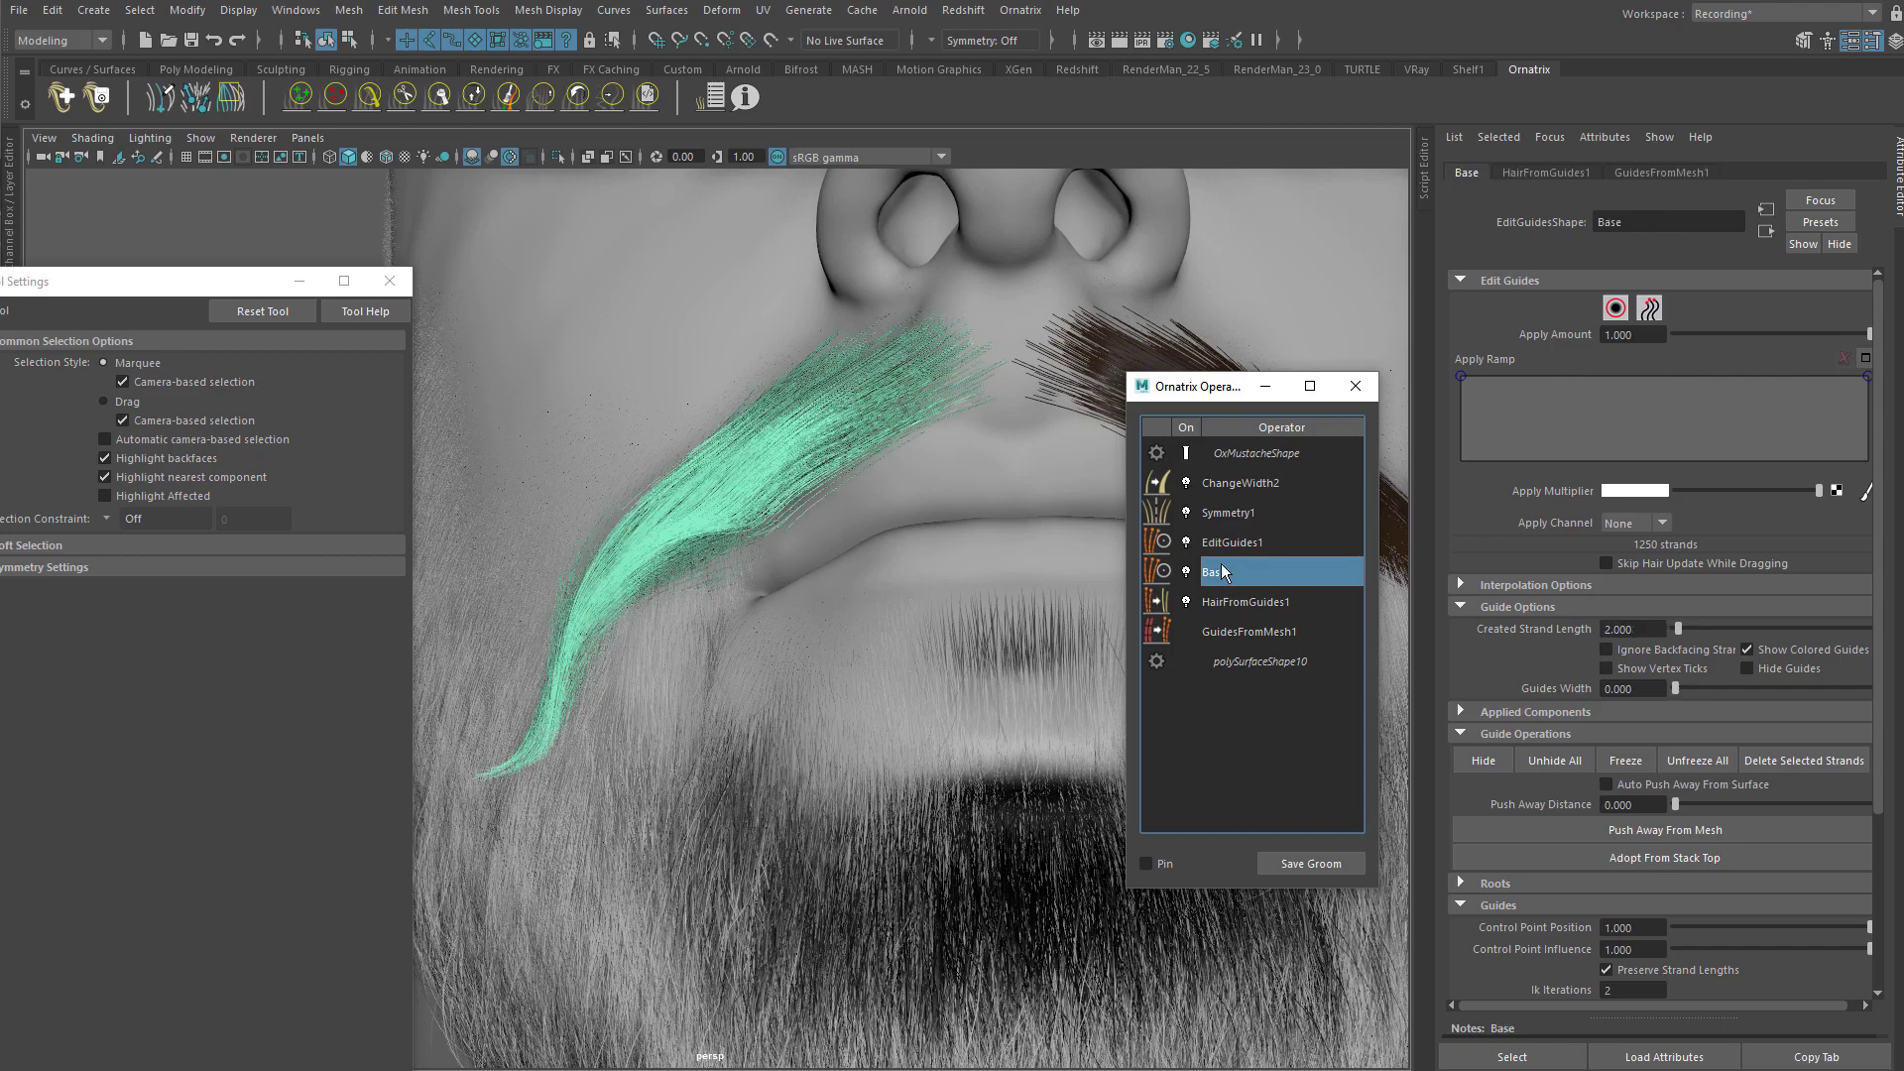
pyautogui.click(1236, 543)
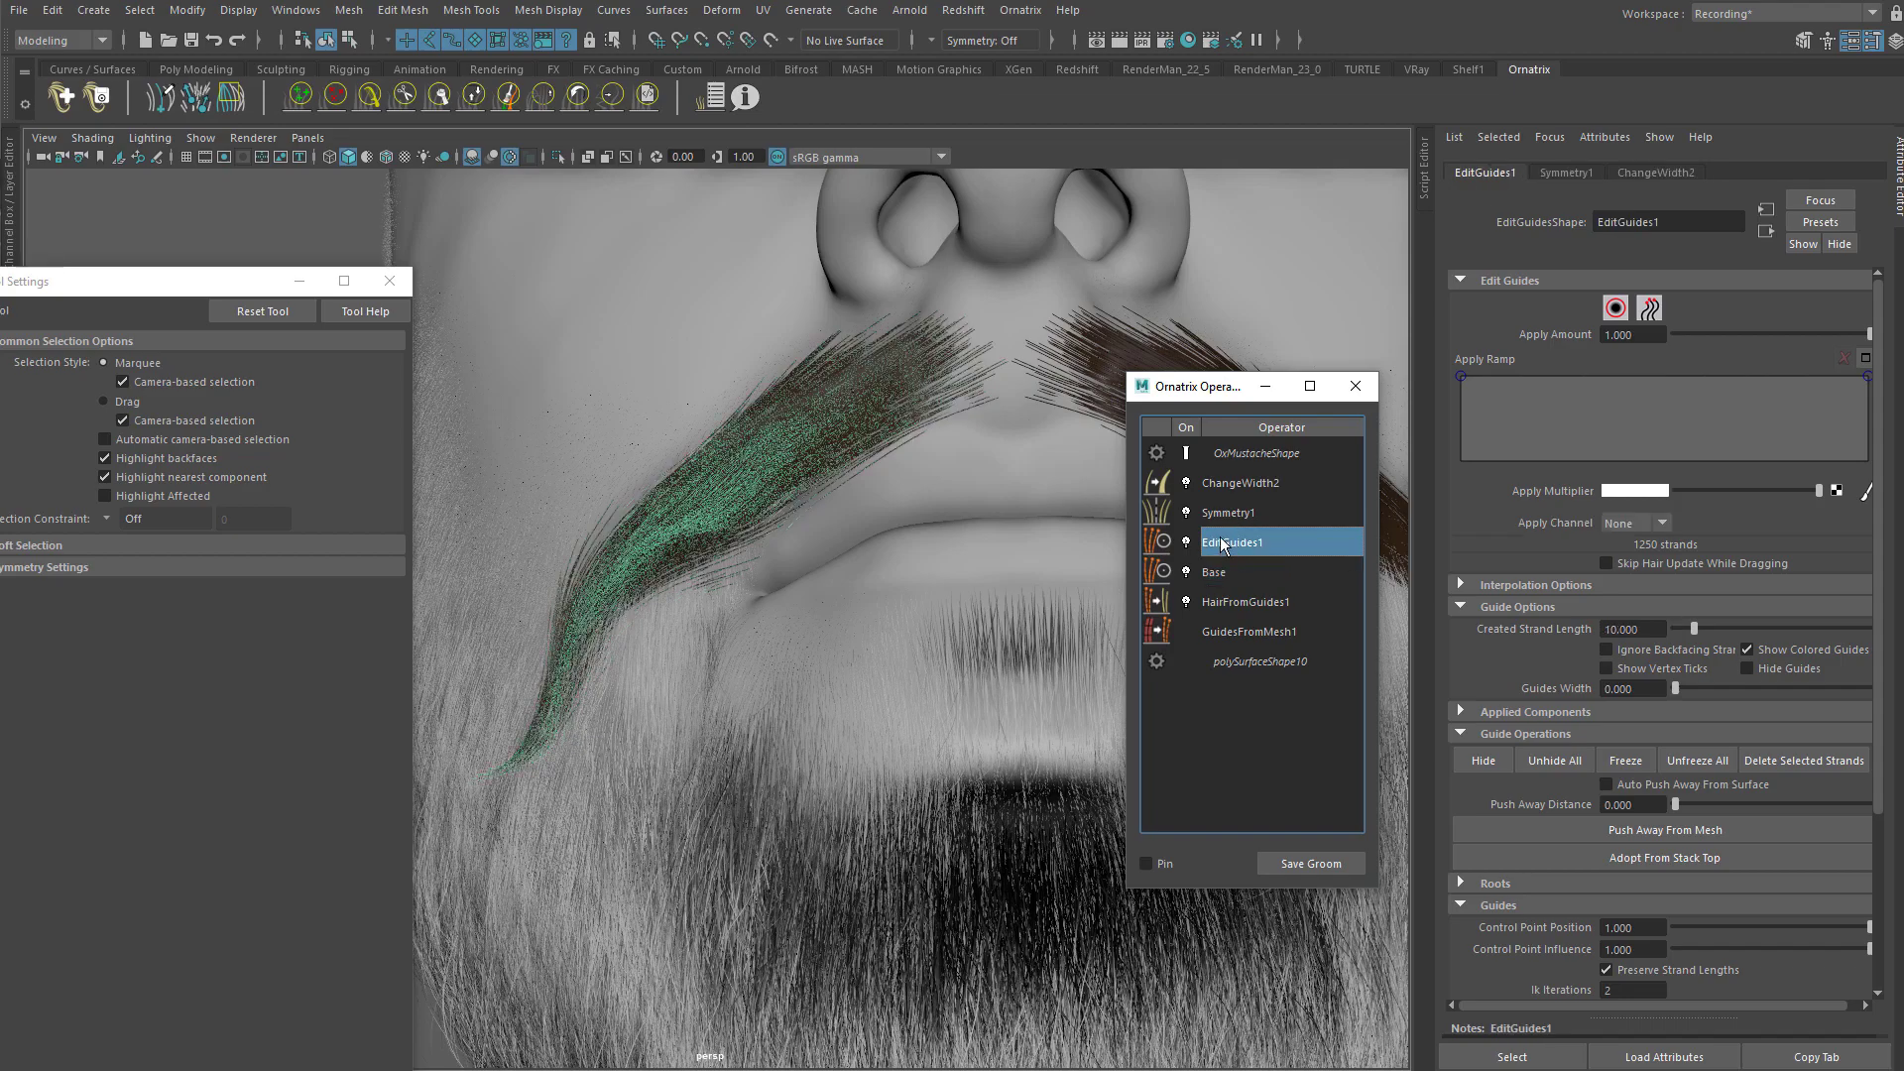
# Step: Try combing the EditGuides1 strands on the mustache half upward with the Comb brush
pyautogui.click(371, 98)
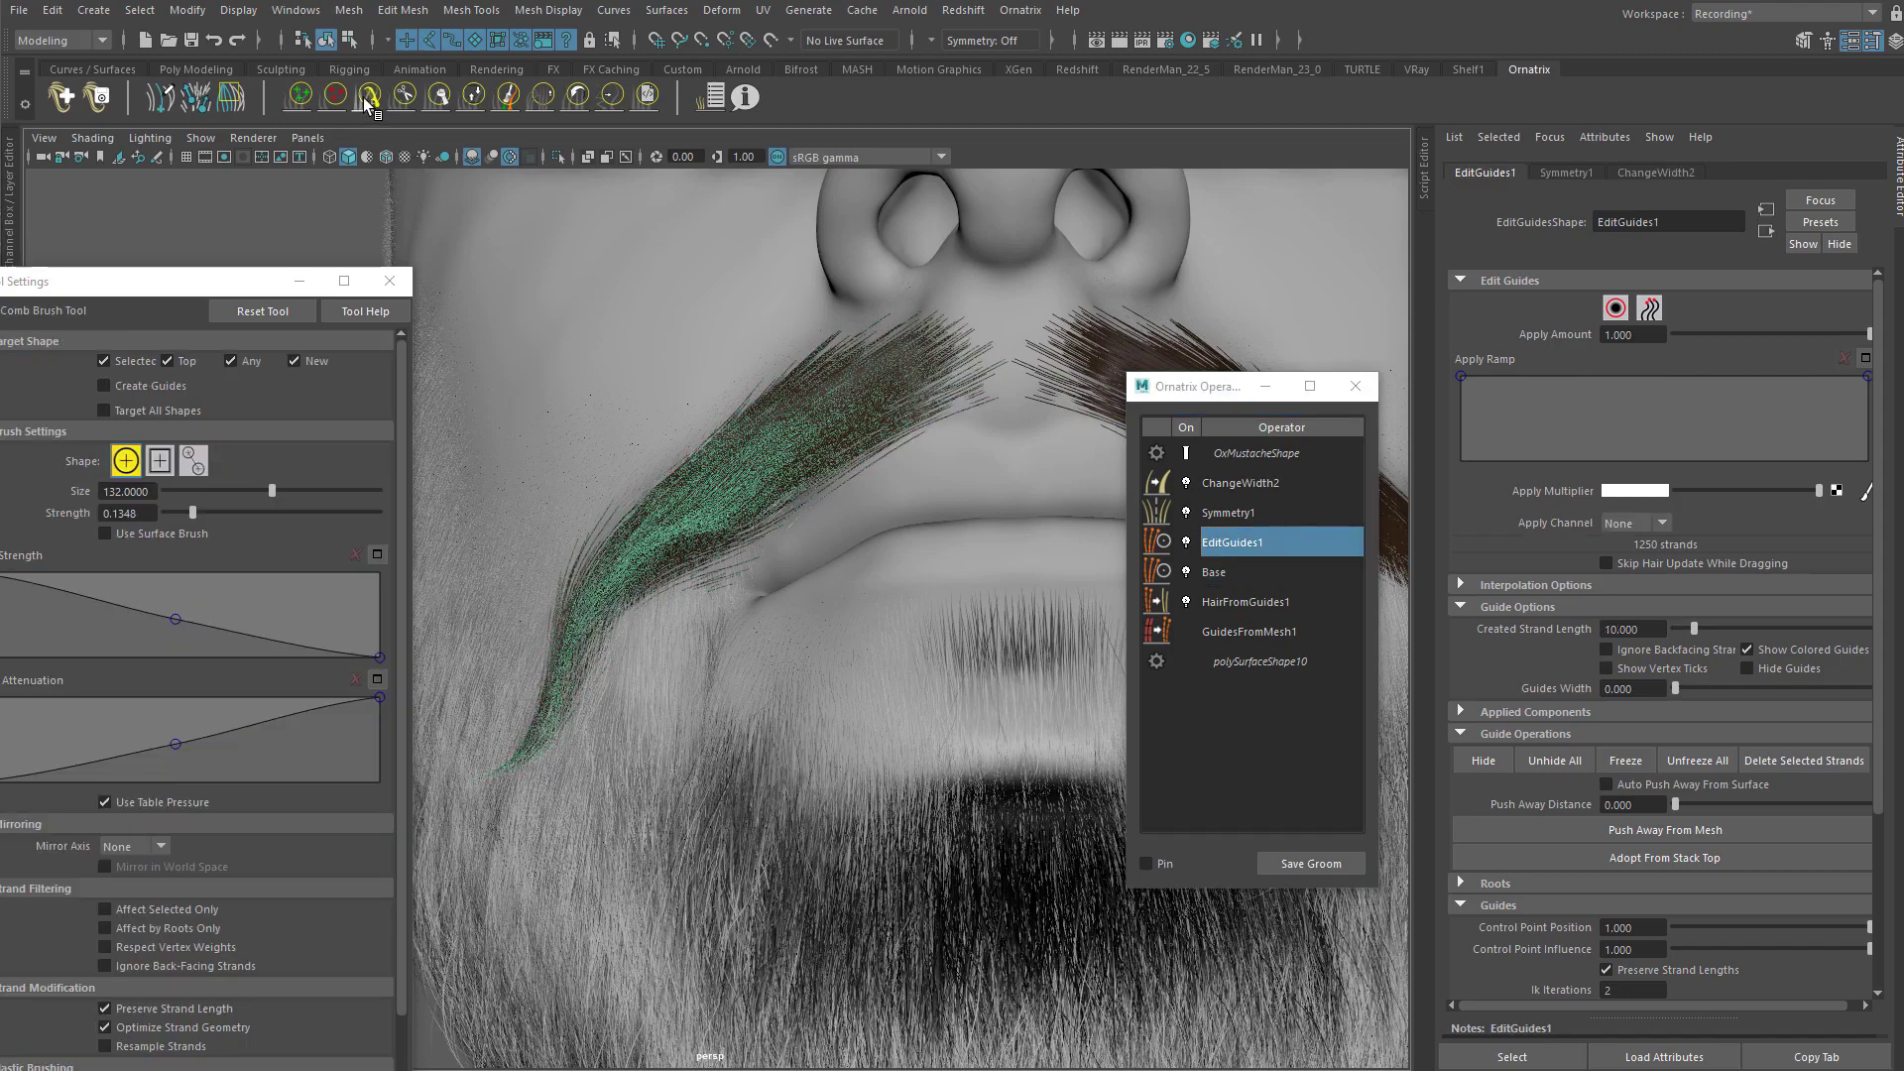
pyautogui.keyDown('alt'); pyautogui.moveTo(670, 433); pyautogui.dragTo(830, 515); pyautogui.keyUp('alt')
pyautogui.press('b')
pyautogui.keyDown('alt'); pyautogui.moveTo(794, 555); pyautogui.dragTo(801, 498, button='middle'); pyautogui.keyUp('alt')
pyautogui.moveTo(800, 498)
pyautogui.keyDown('alt'); pyautogui.mouseDown()
pyautogui.moveTo(865, 636)
pyautogui.moveTo(770, 578)
pyautogui.moveTo(671, 416)
pyautogui.moveTo(774, 446)
pyautogui.moveTo(710, 489)
pyautogui.moveTo(819, 541)
pyautogui.moveTo(903, 492)
pyautogui.mouseUp(); pyautogui.keyUp('alt')
pyautogui.press('q')
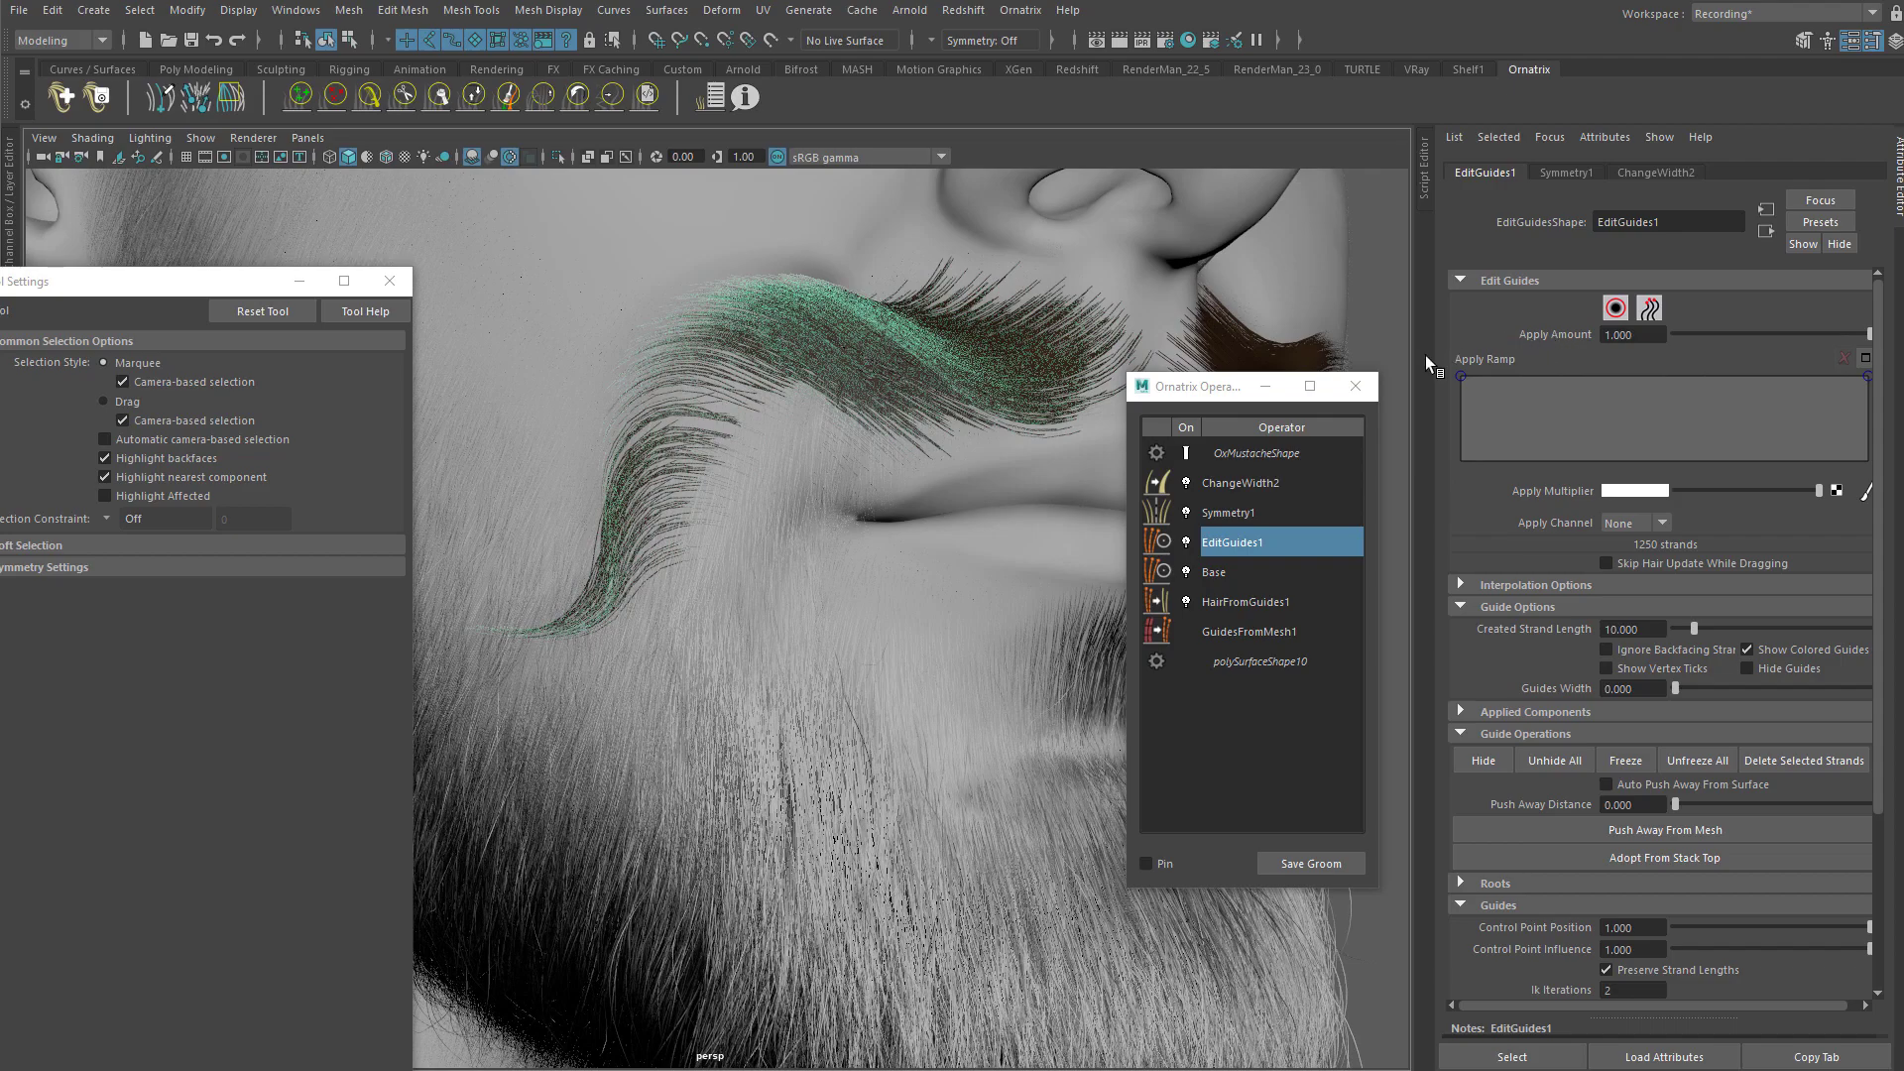
# Step: Widen the attribute area and collapse the EditGuides1 sections below the main Edit Guides settings
pyautogui.moveTo(1430, 356); pyautogui.dragTo(1402, 324)
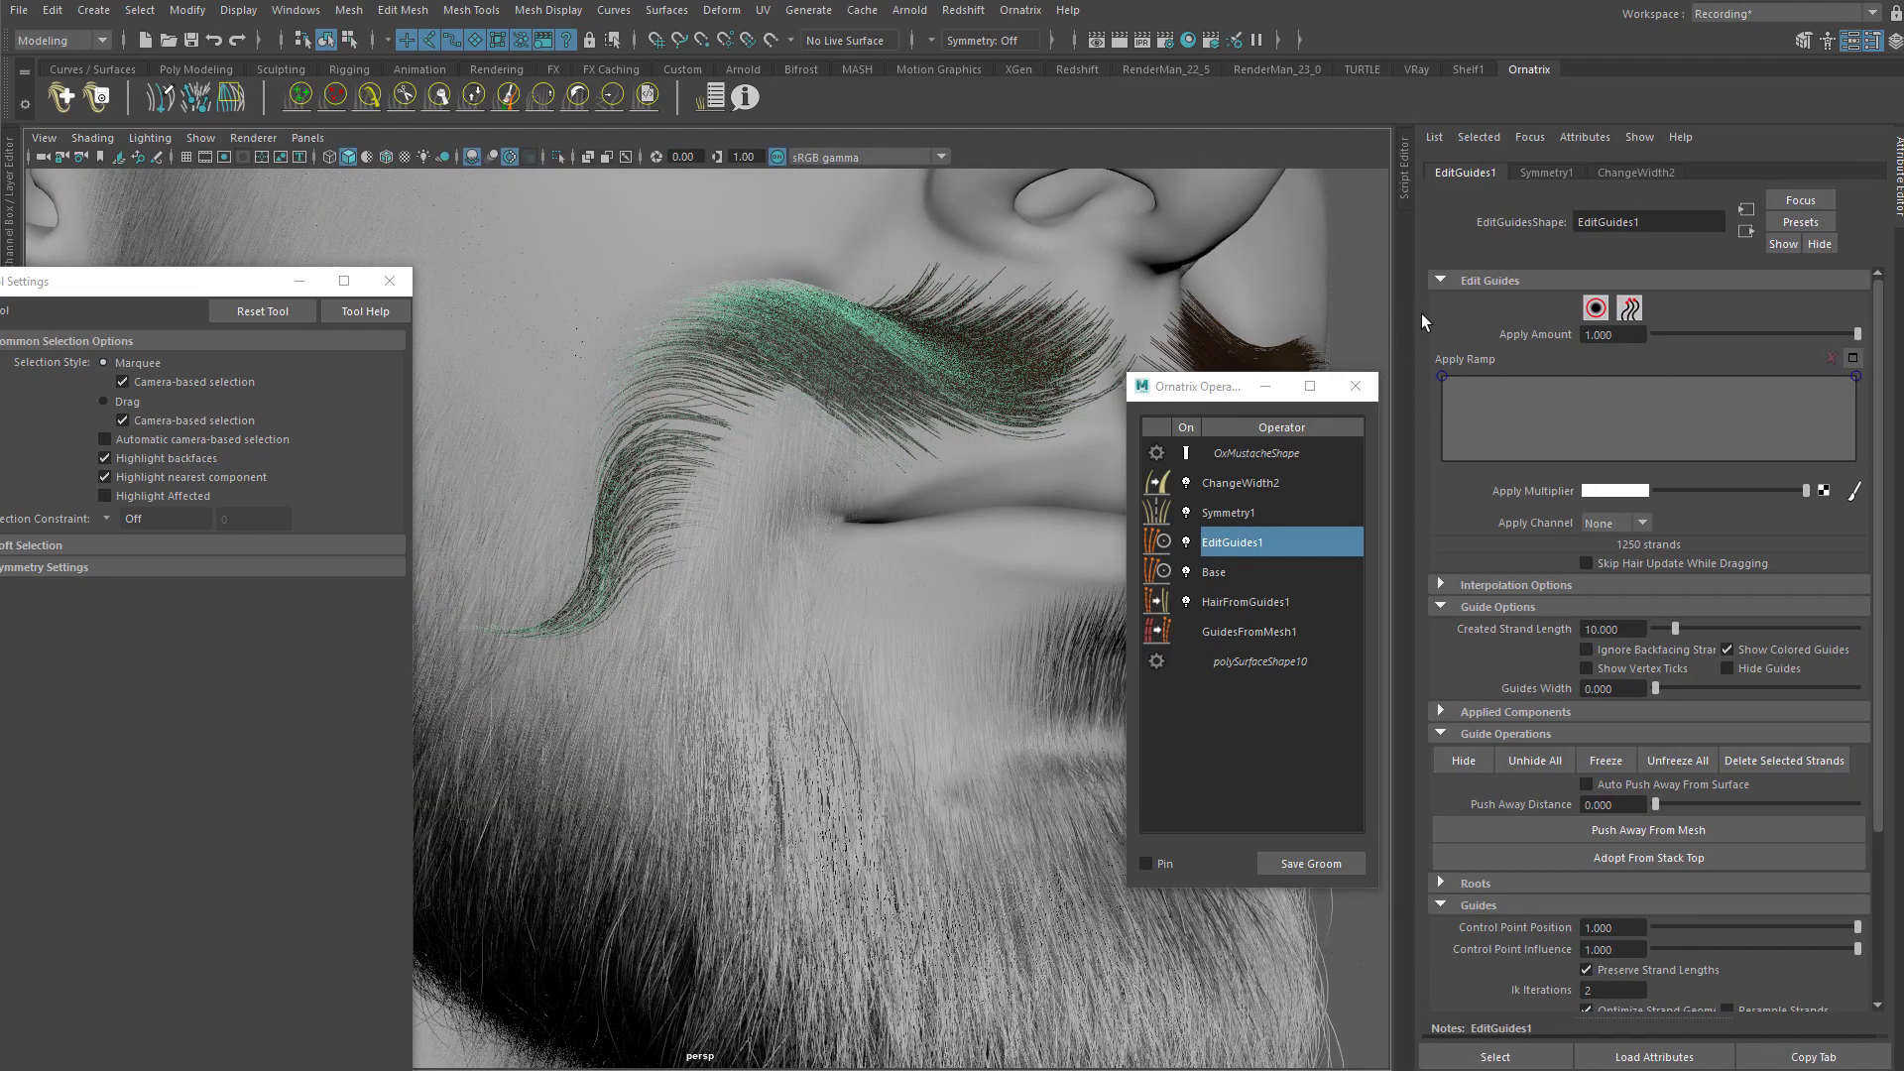
pyautogui.click(1494, 281)
pyautogui.click(1494, 282)
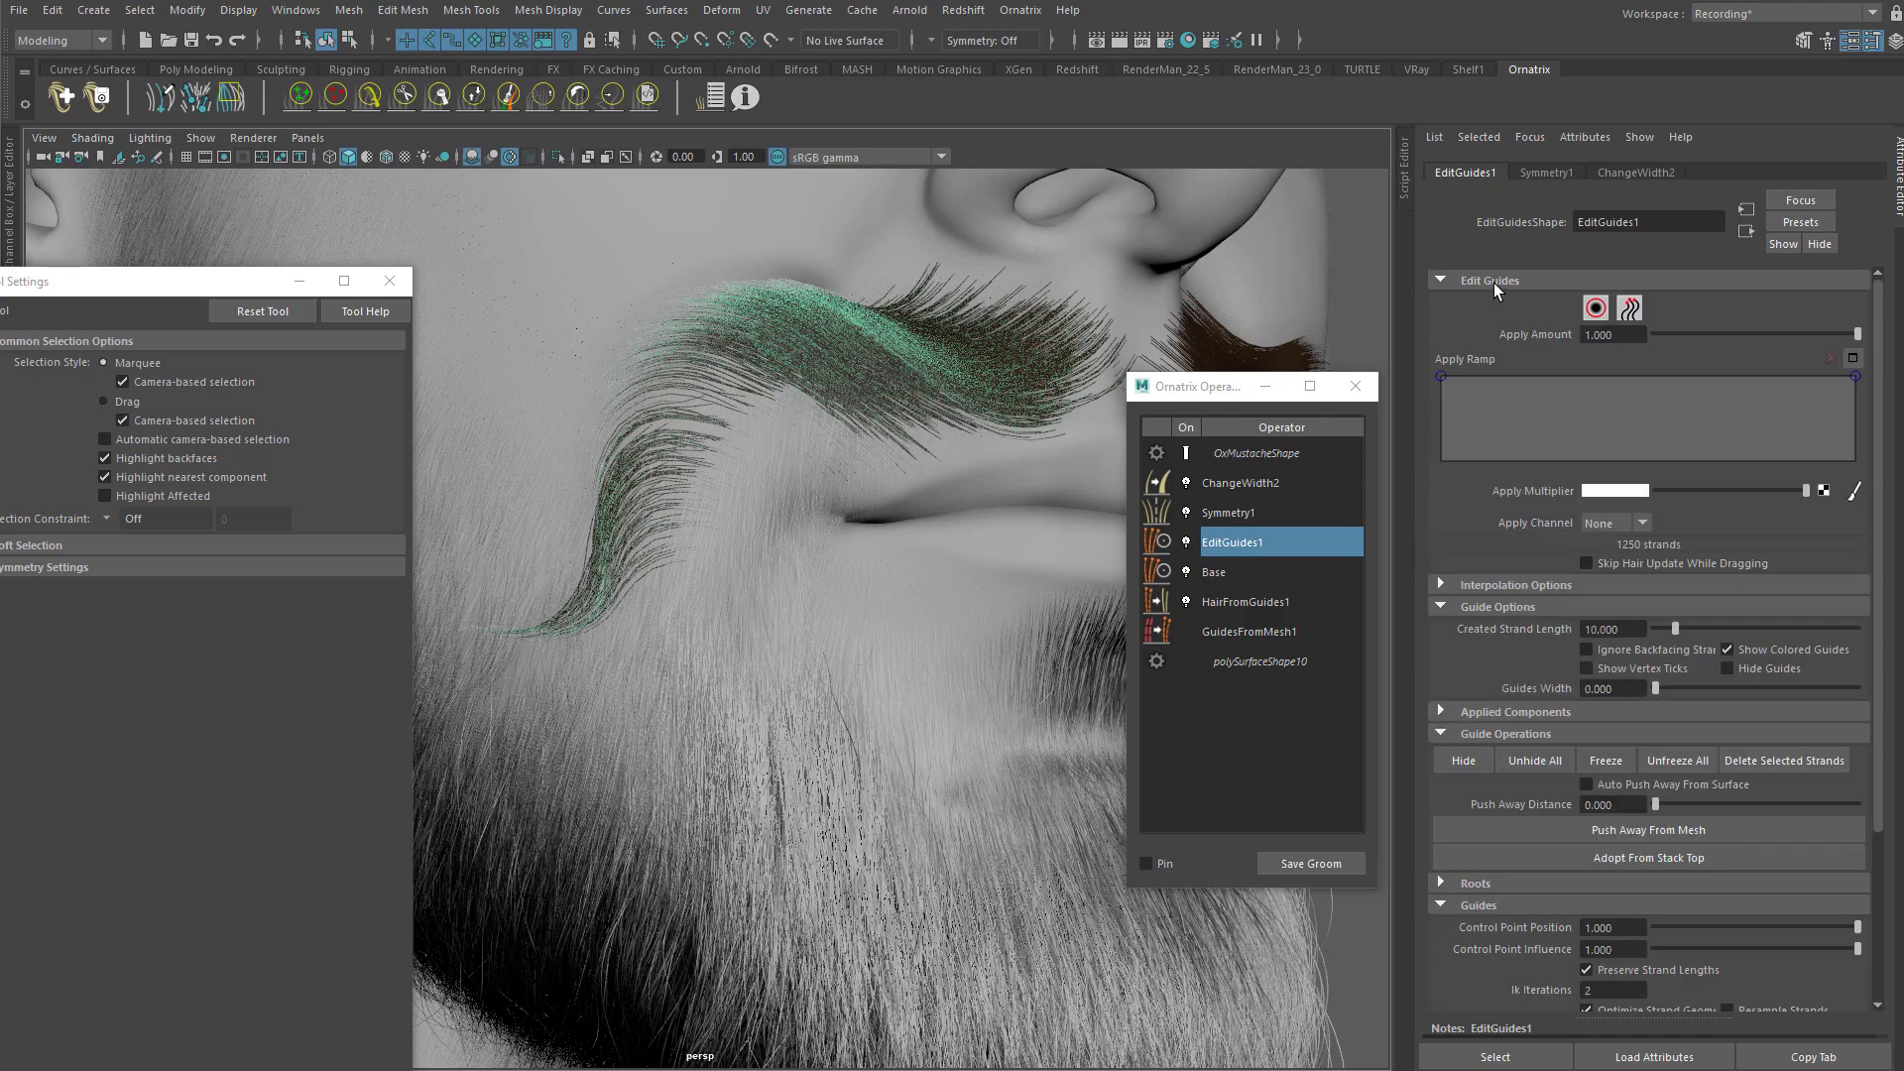
pyautogui.click(1496, 609)
pyautogui.click(1486, 653)
pyautogui.click(1477, 697)
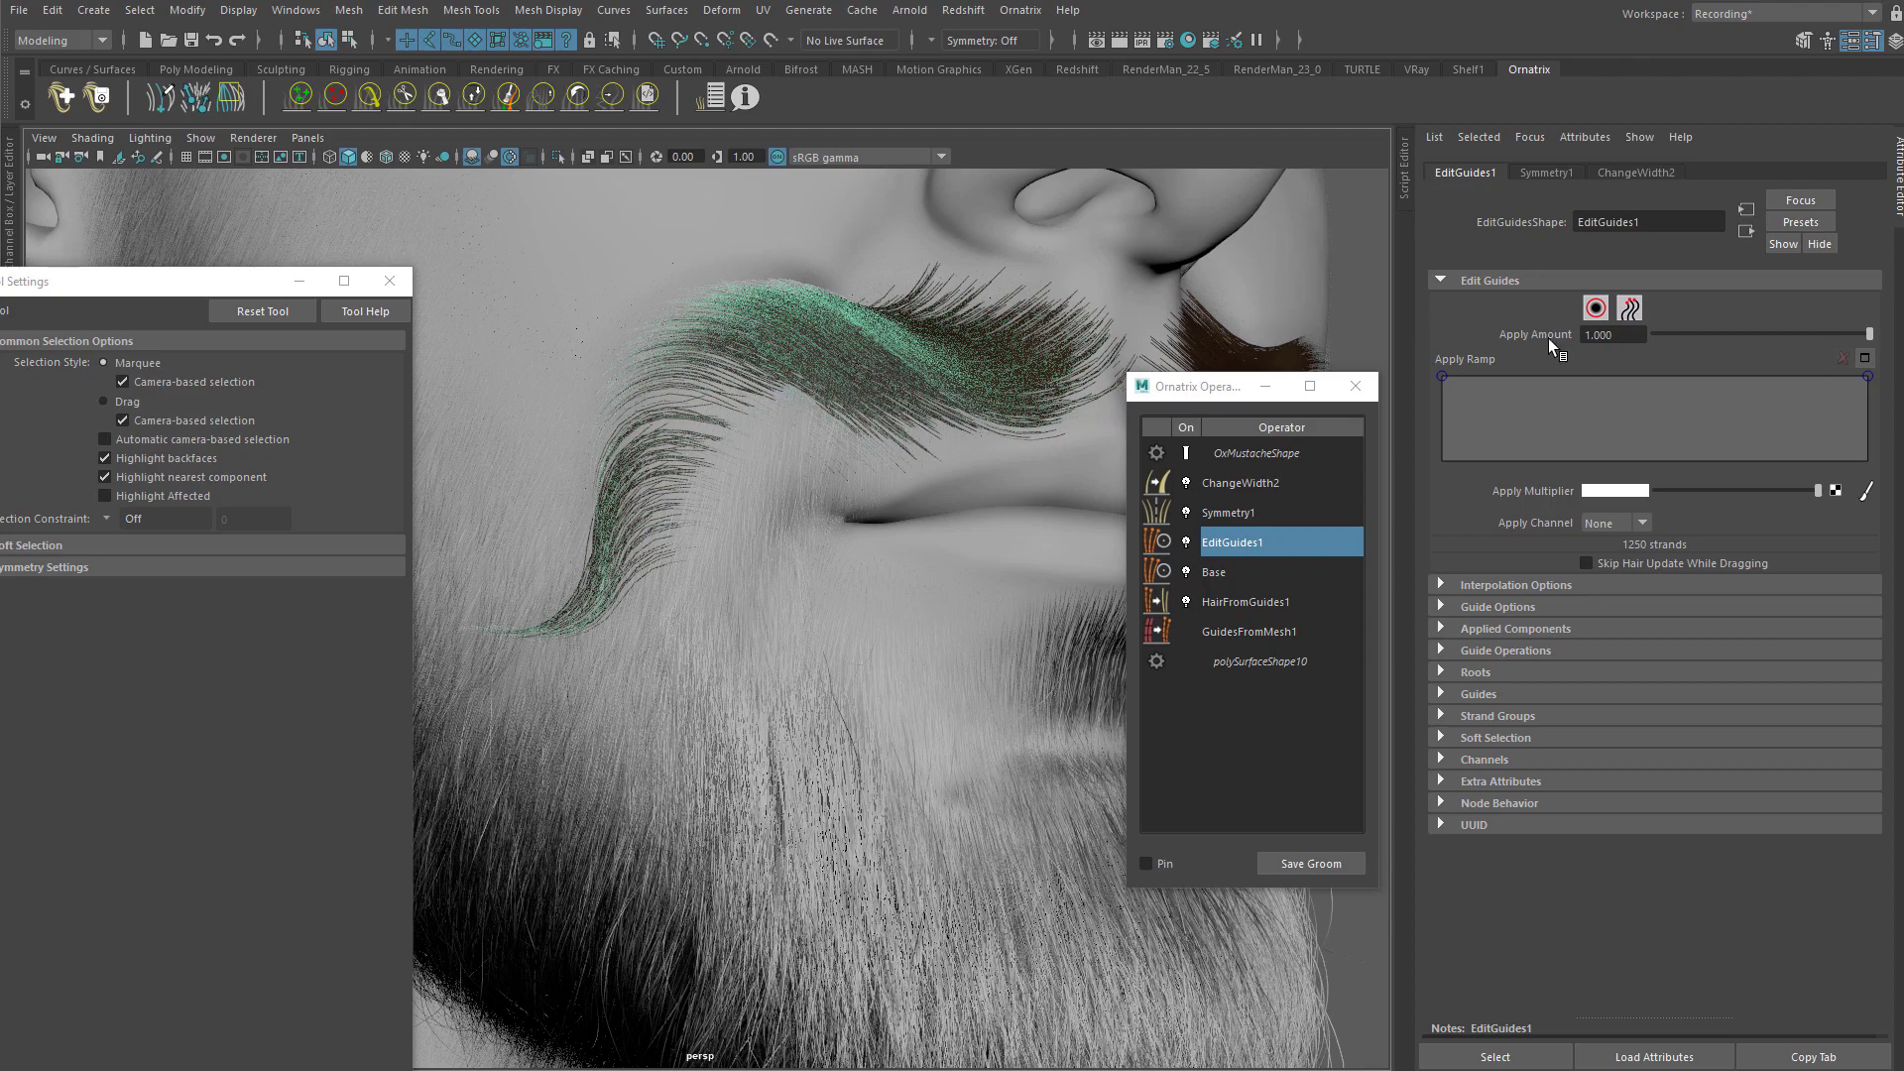
# Step: Try varying the Apply Amount and reshaping the Apply Ramp of EditGuides1
pyautogui.moveTo(1869, 335)
pyautogui.mouseDown()
pyautogui.moveTo(1623, 353)
pyautogui.moveTo(1888, 347)
pyautogui.moveTo(1668, 331)
pyautogui.moveTo(1881, 333)
pyautogui.mouseUp()
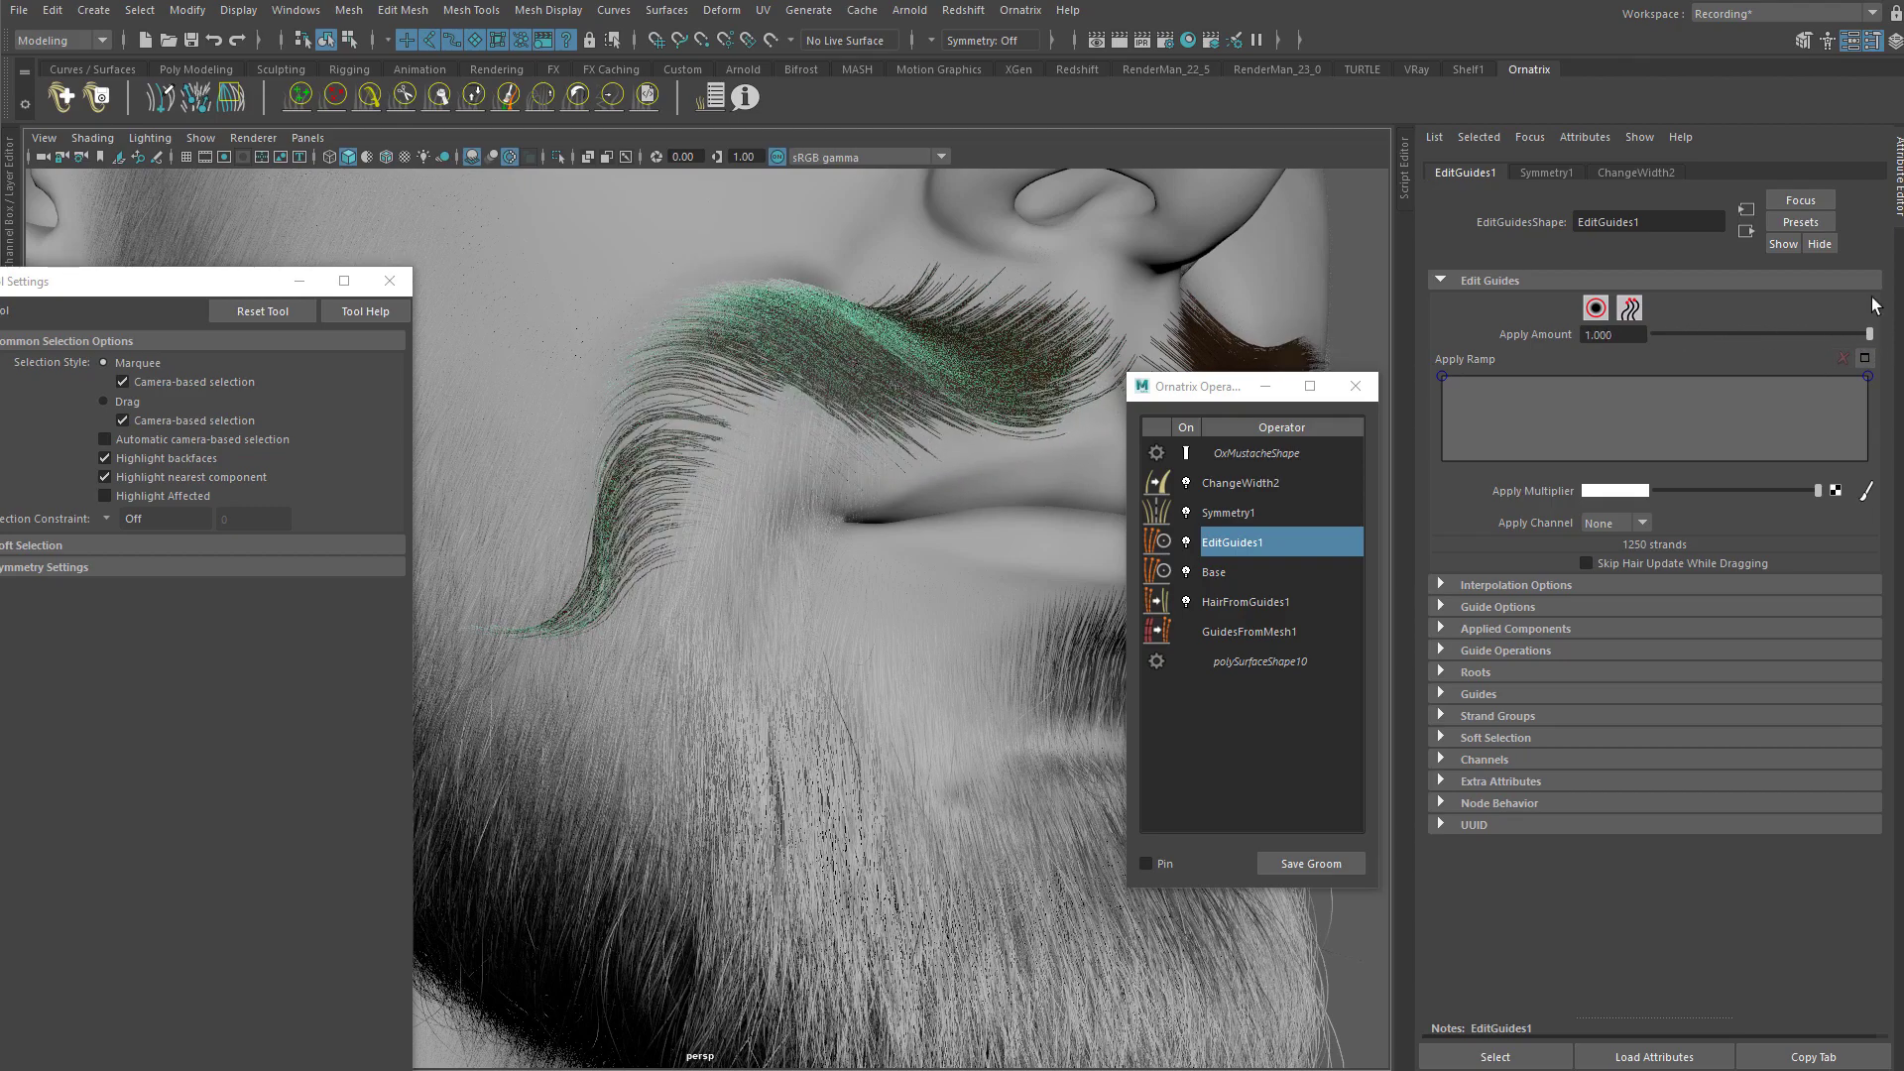
pyautogui.rightClick(1541, 337)
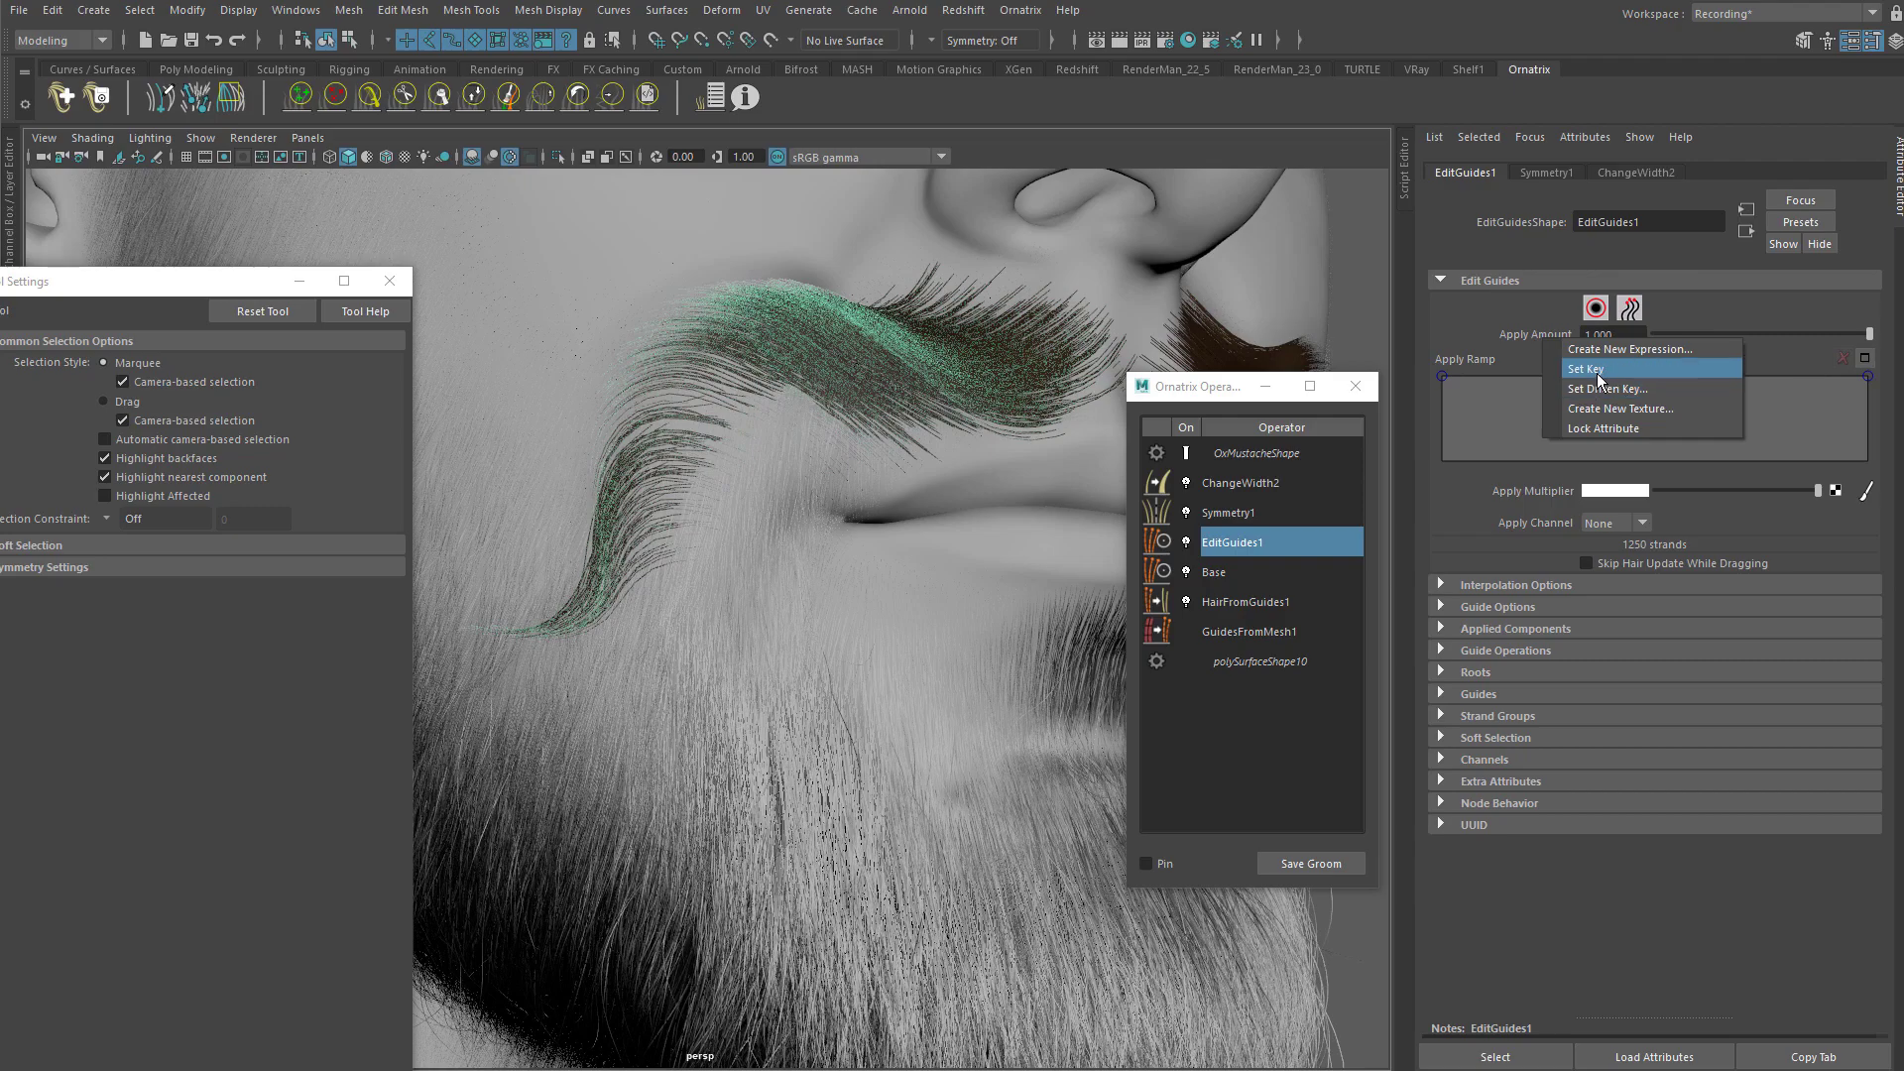
pyautogui.moveTo(1868, 334)
pyautogui.mouseDown()
pyautogui.moveTo(1627, 345)
pyautogui.moveTo(1869, 337)
pyautogui.mouseUp()
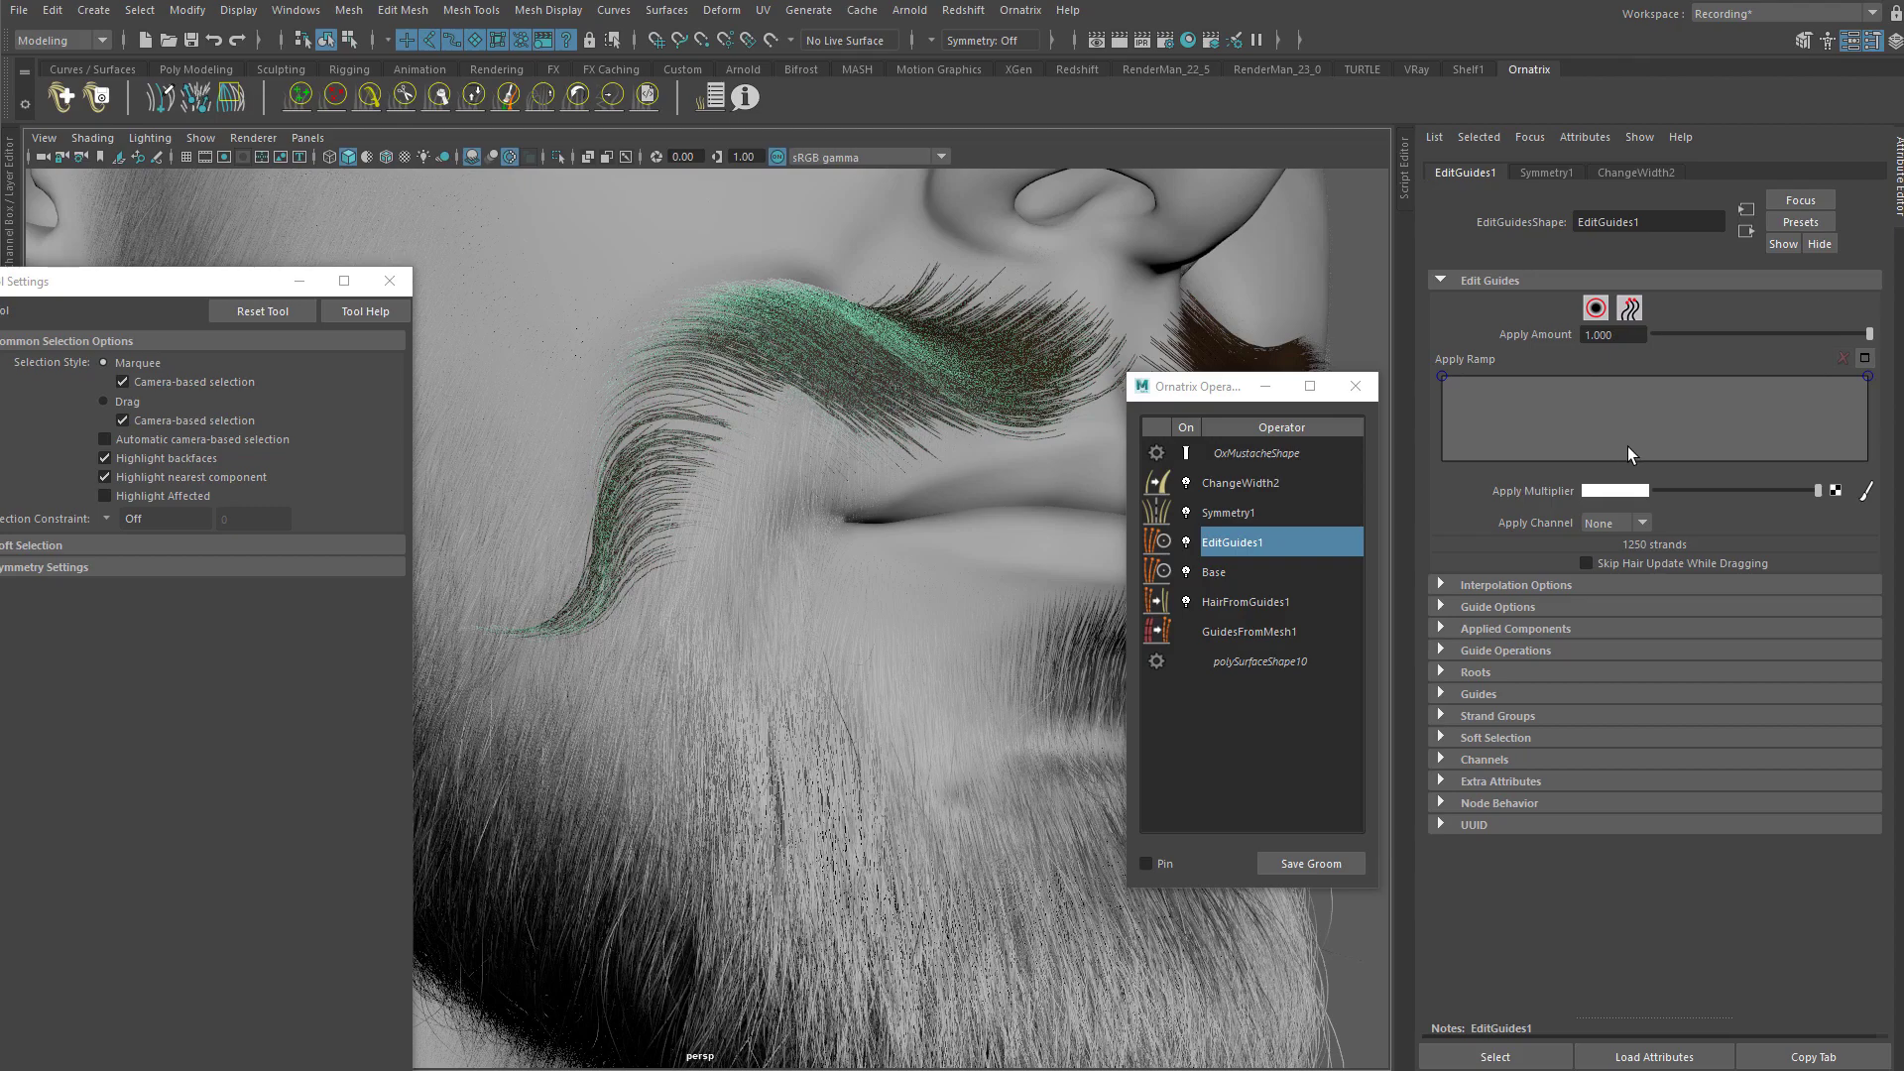
pyautogui.moveTo(1866, 334)
pyautogui.mouseDown()
pyautogui.moveTo(1688, 330)
pyautogui.moveTo(1870, 334)
pyautogui.mouseUp()
pyautogui.moveTo(1440, 377); pyautogui.dragTo(1411, 342)
pyautogui.moveTo(1869, 378); pyautogui.dragTo(1901, 352)
# Step: Compare Base with the combed EditGuides1 and test how its Apply Amount blends the two
pyautogui.click(1258, 571)
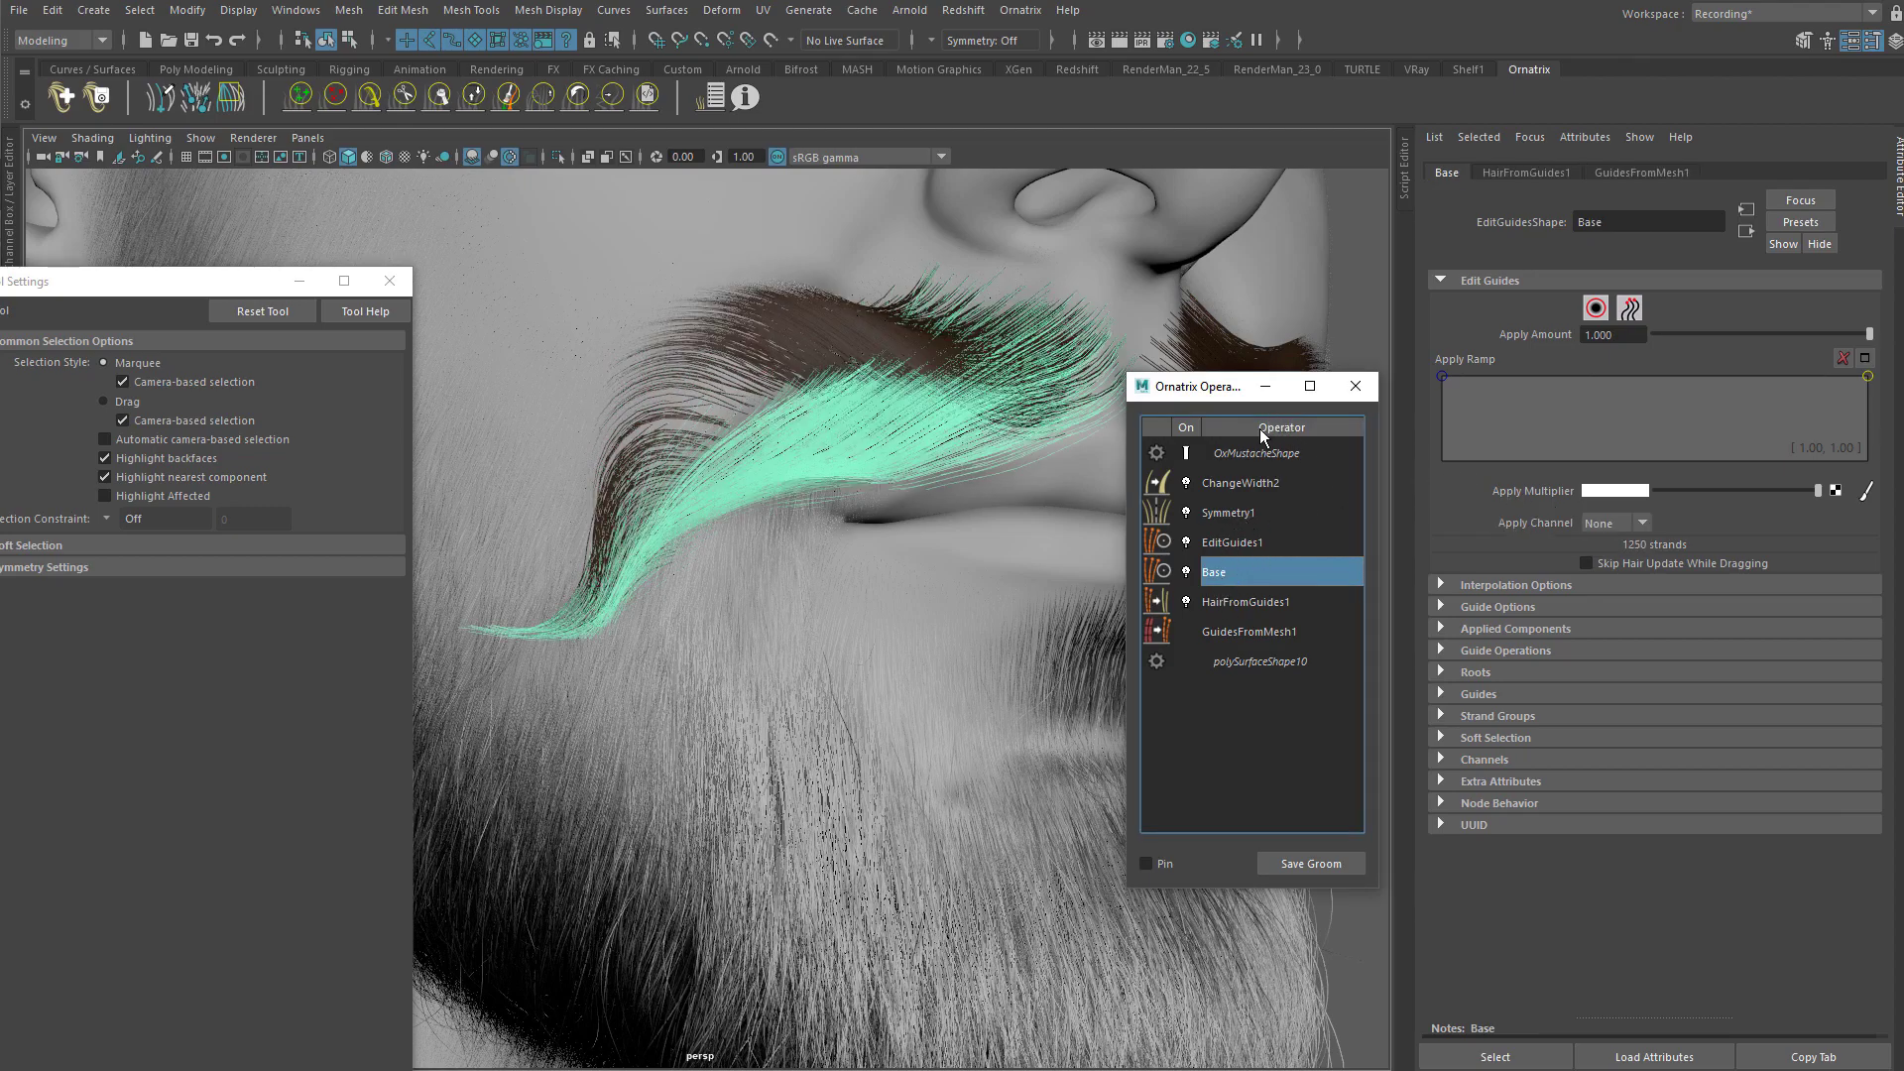
pyautogui.click(1230, 546)
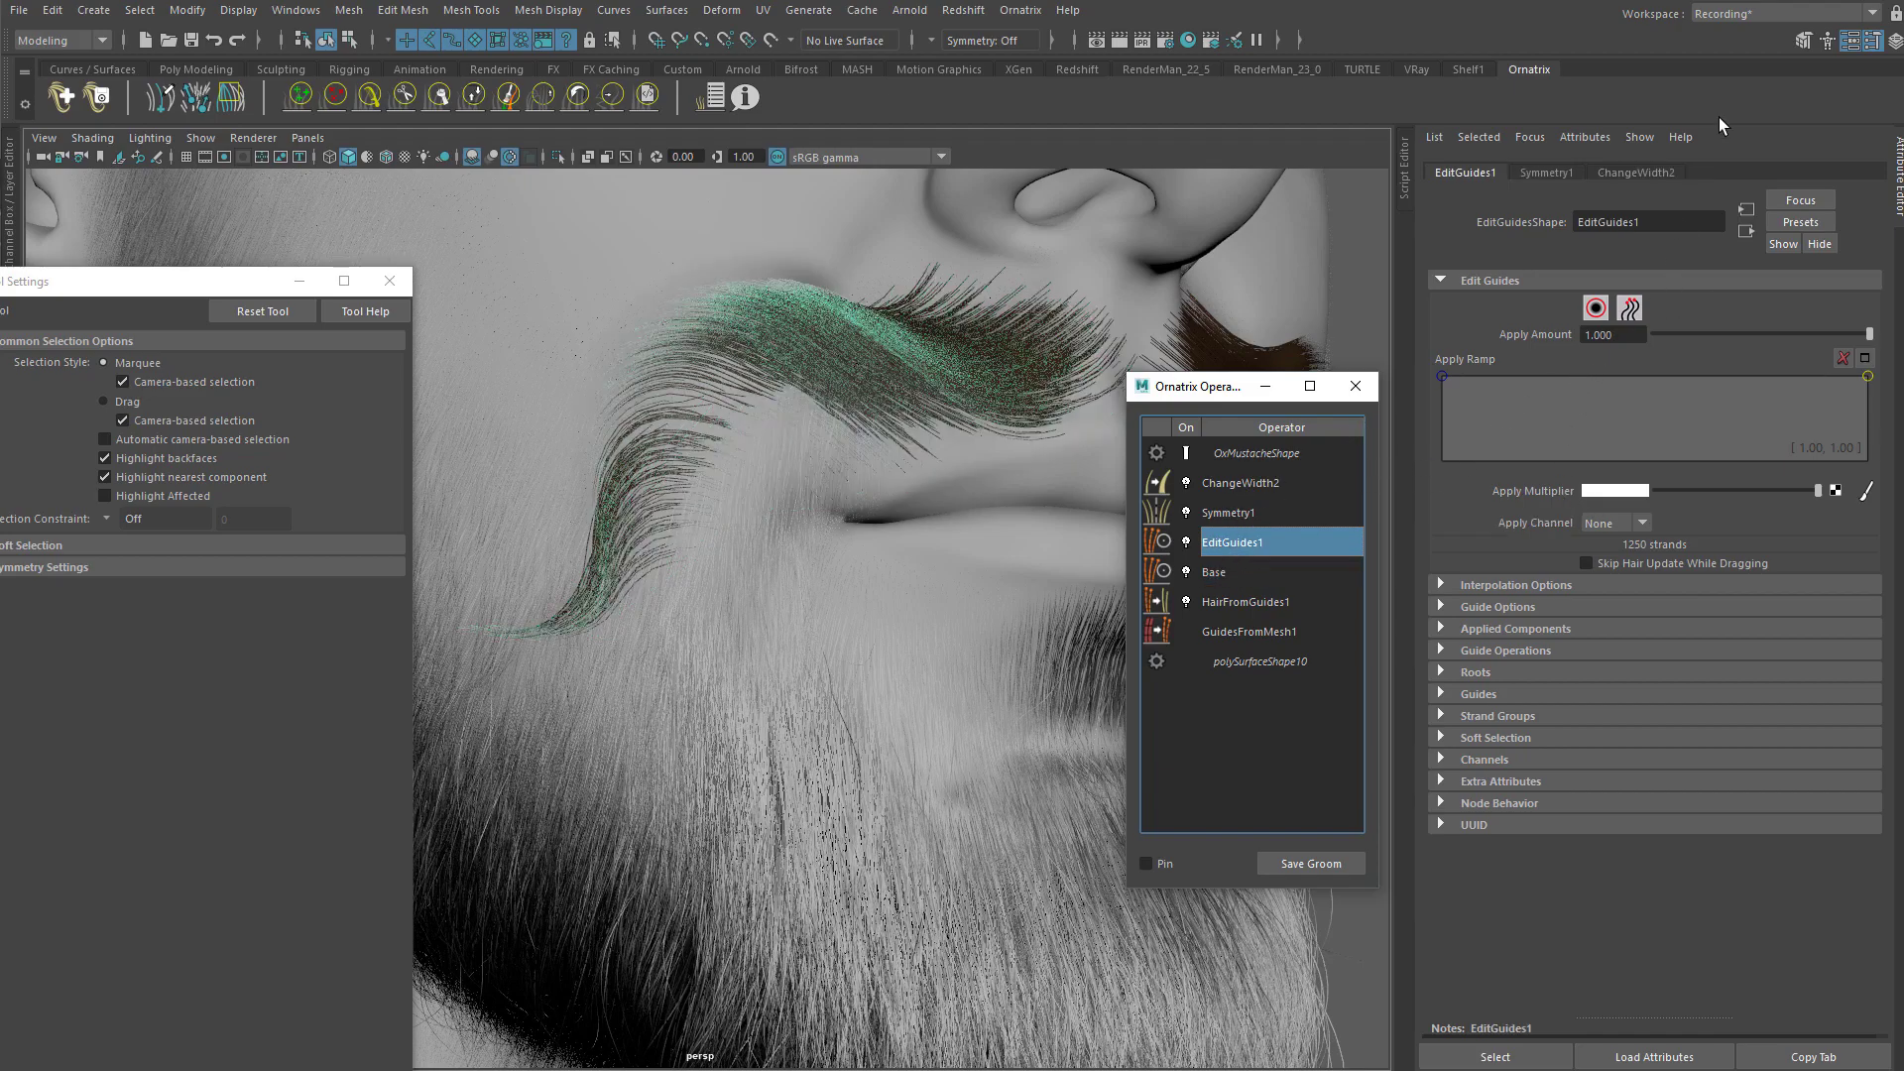
pyautogui.moveTo(1861, 331)
pyautogui.mouseDown()
pyautogui.moveTo(1634, 337)
pyautogui.moveTo(1873, 342)
pyautogui.moveTo(1711, 329)
pyautogui.moveTo(1689, 337)
pyautogui.moveTo(1740, 336)
pyautogui.moveTo(1643, 355)
pyautogui.moveTo(1870, 337)
pyautogui.mouseUp()
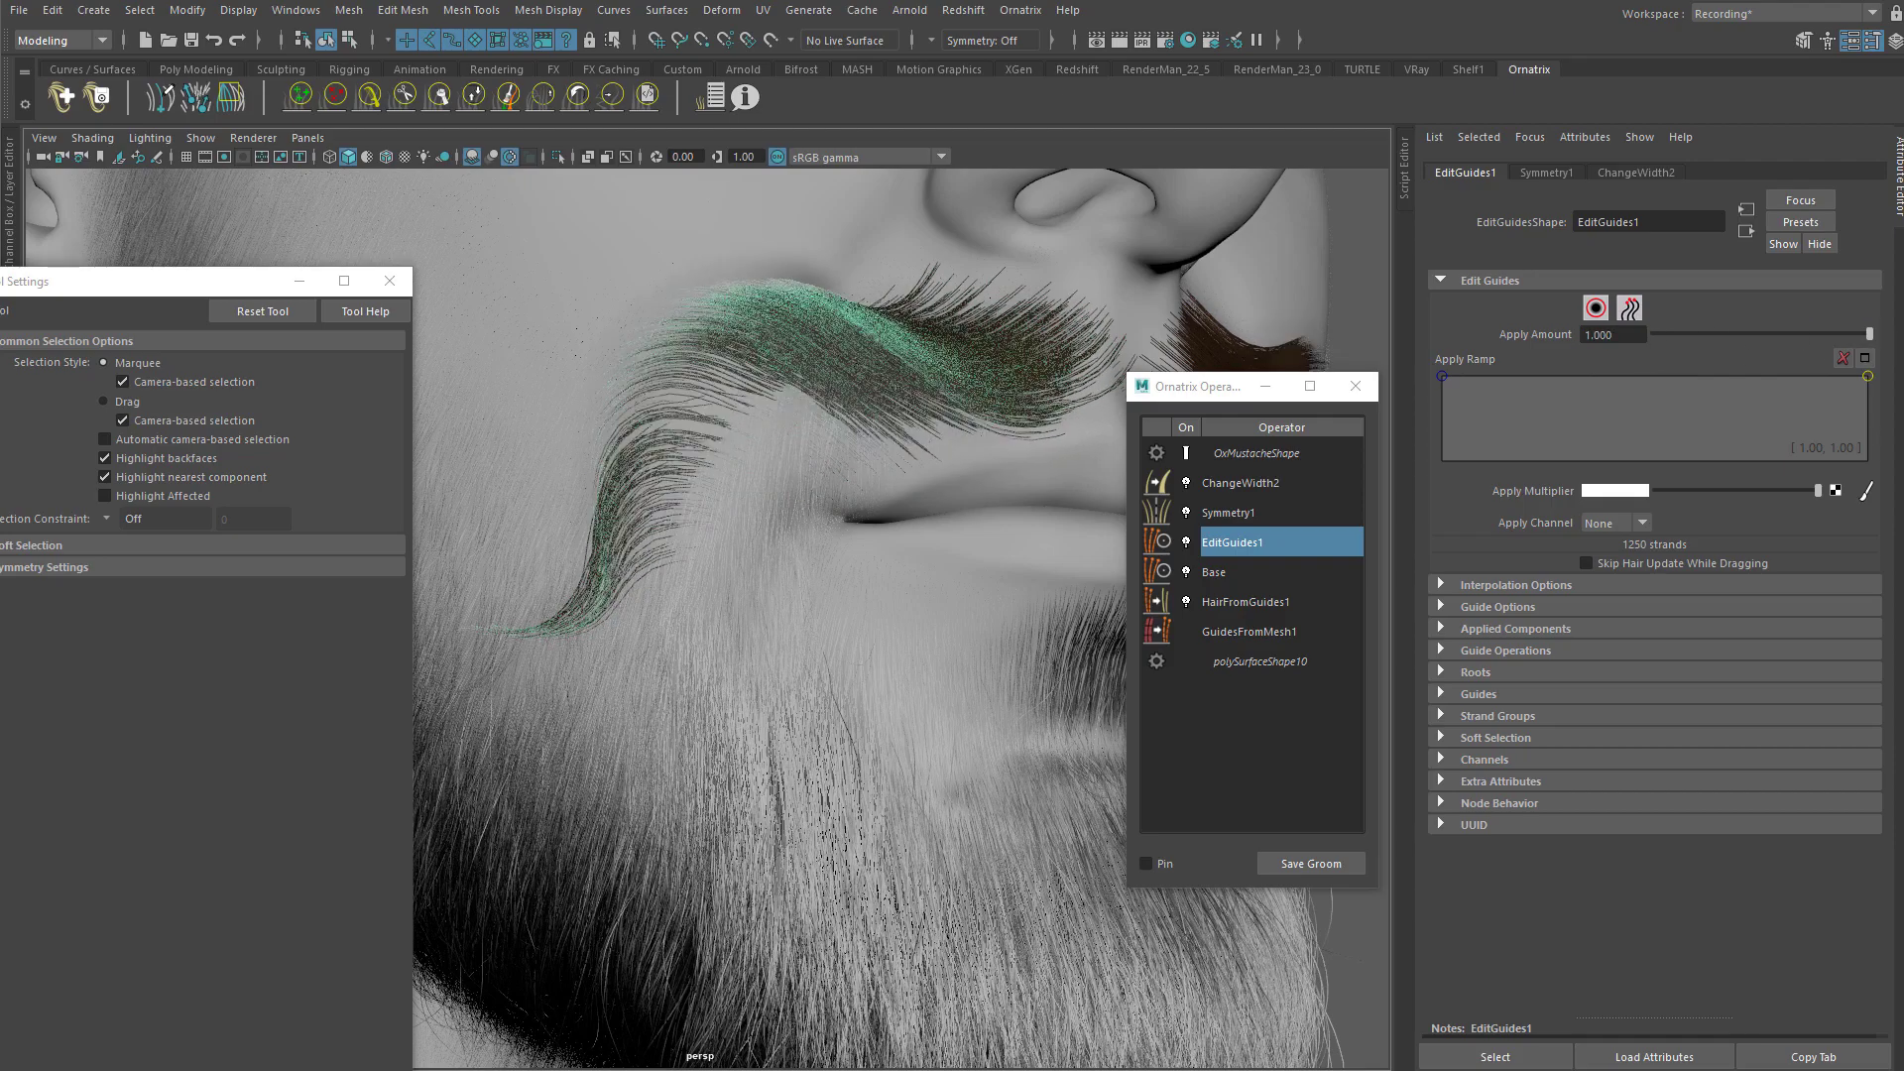
# Step: Delete the combed EditGuides1 operator and add a fresh Edit Guides operator directly above Base
pyautogui.click(1247, 512)
pyautogui.click(1245, 551)
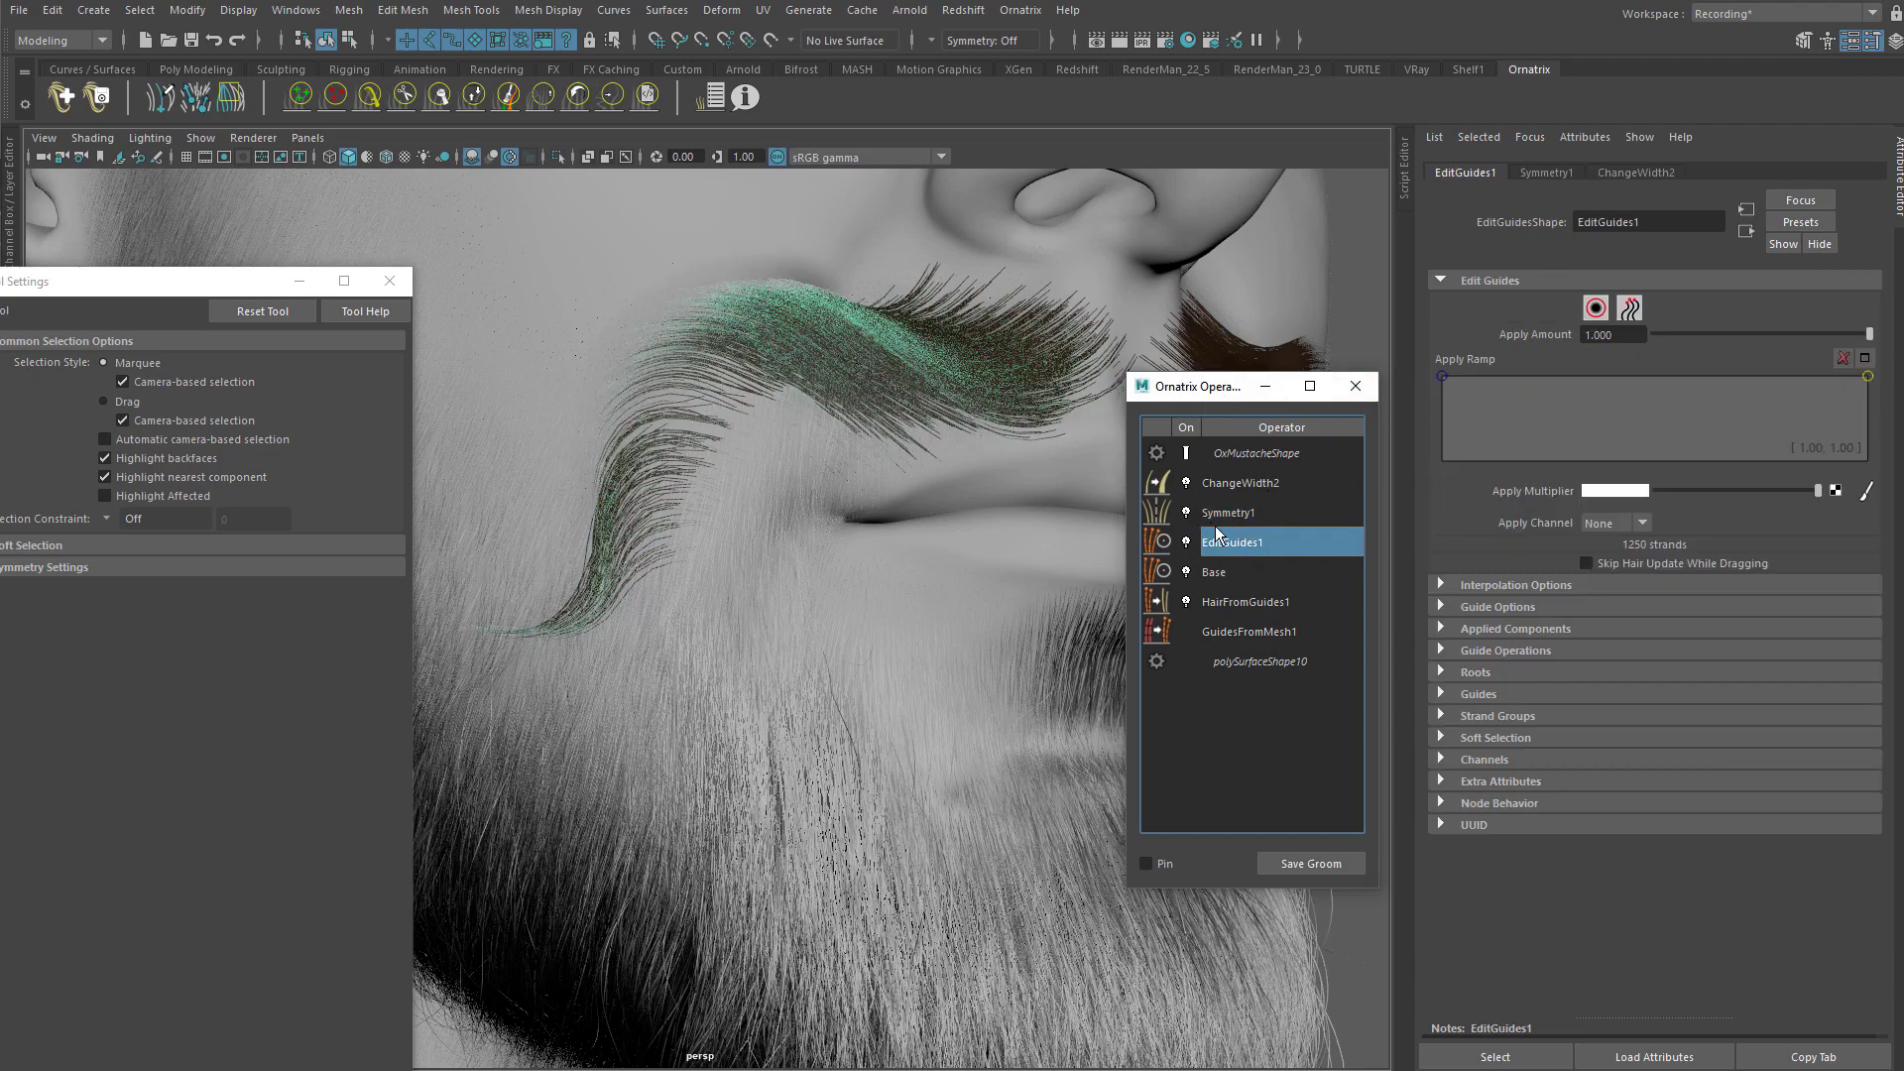
pyautogui.rightClick(1234, 548)
pyautogui.click(1275, 678)
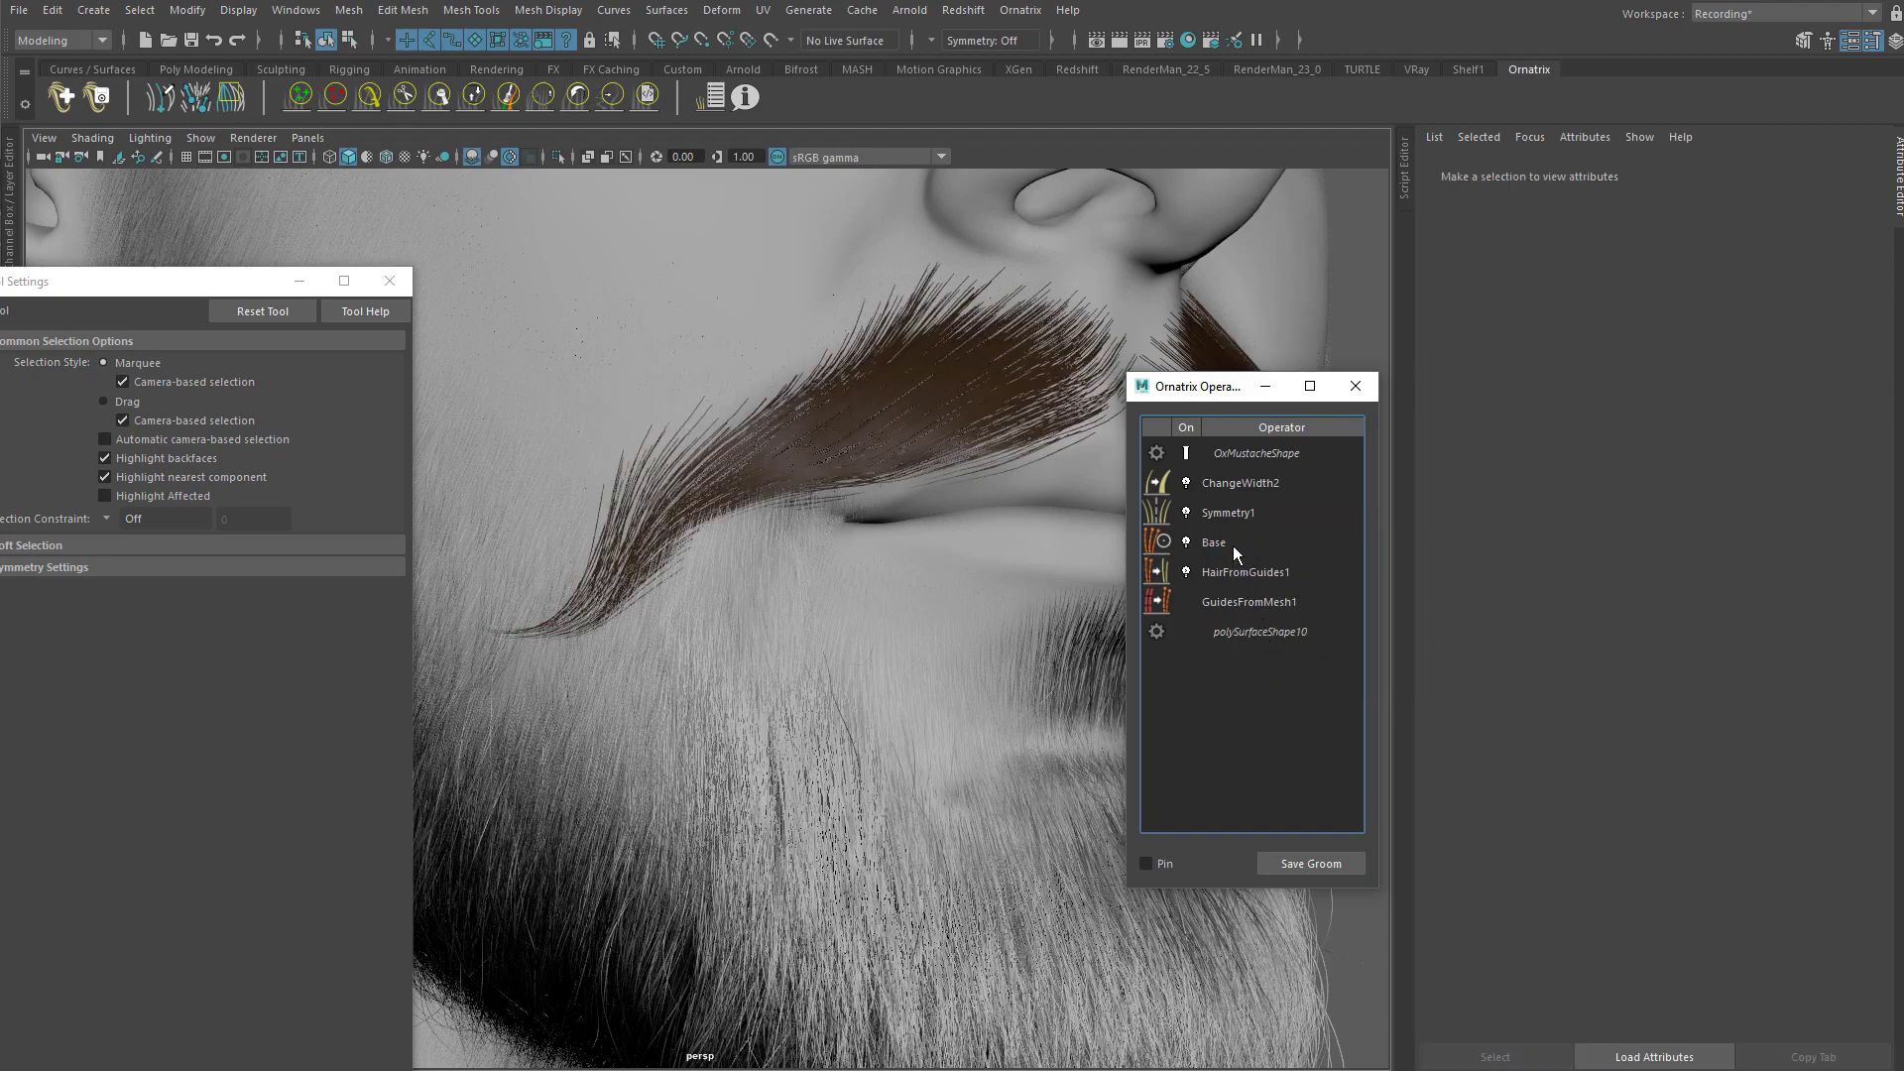
pyautogui.click(1234, 544)
pyautogui.click(1020, 9)
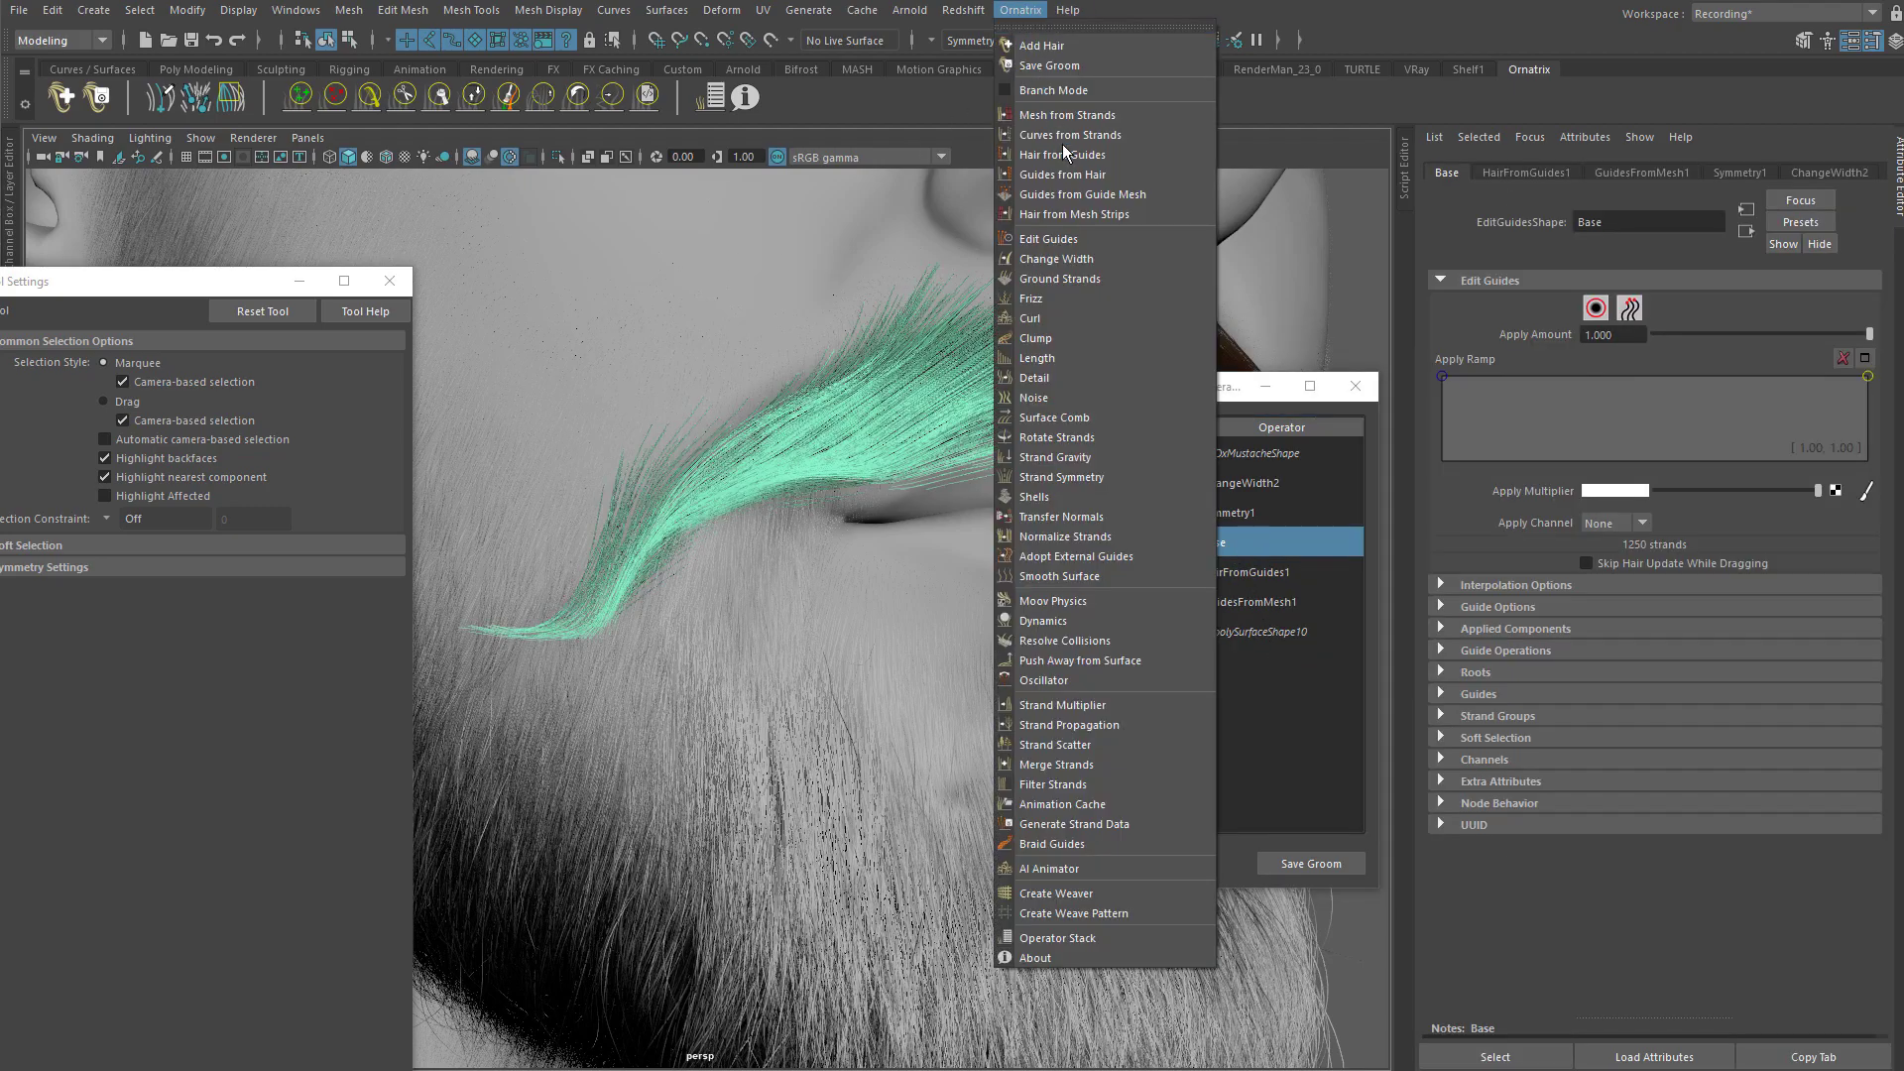
pyautogui.click(1051, 241)
pyautogui.keyDown('alt'); pyautogui.moveTo(943, 404); pyautogui.dragTo(984, 436); pyautogui.keyUp('alt')
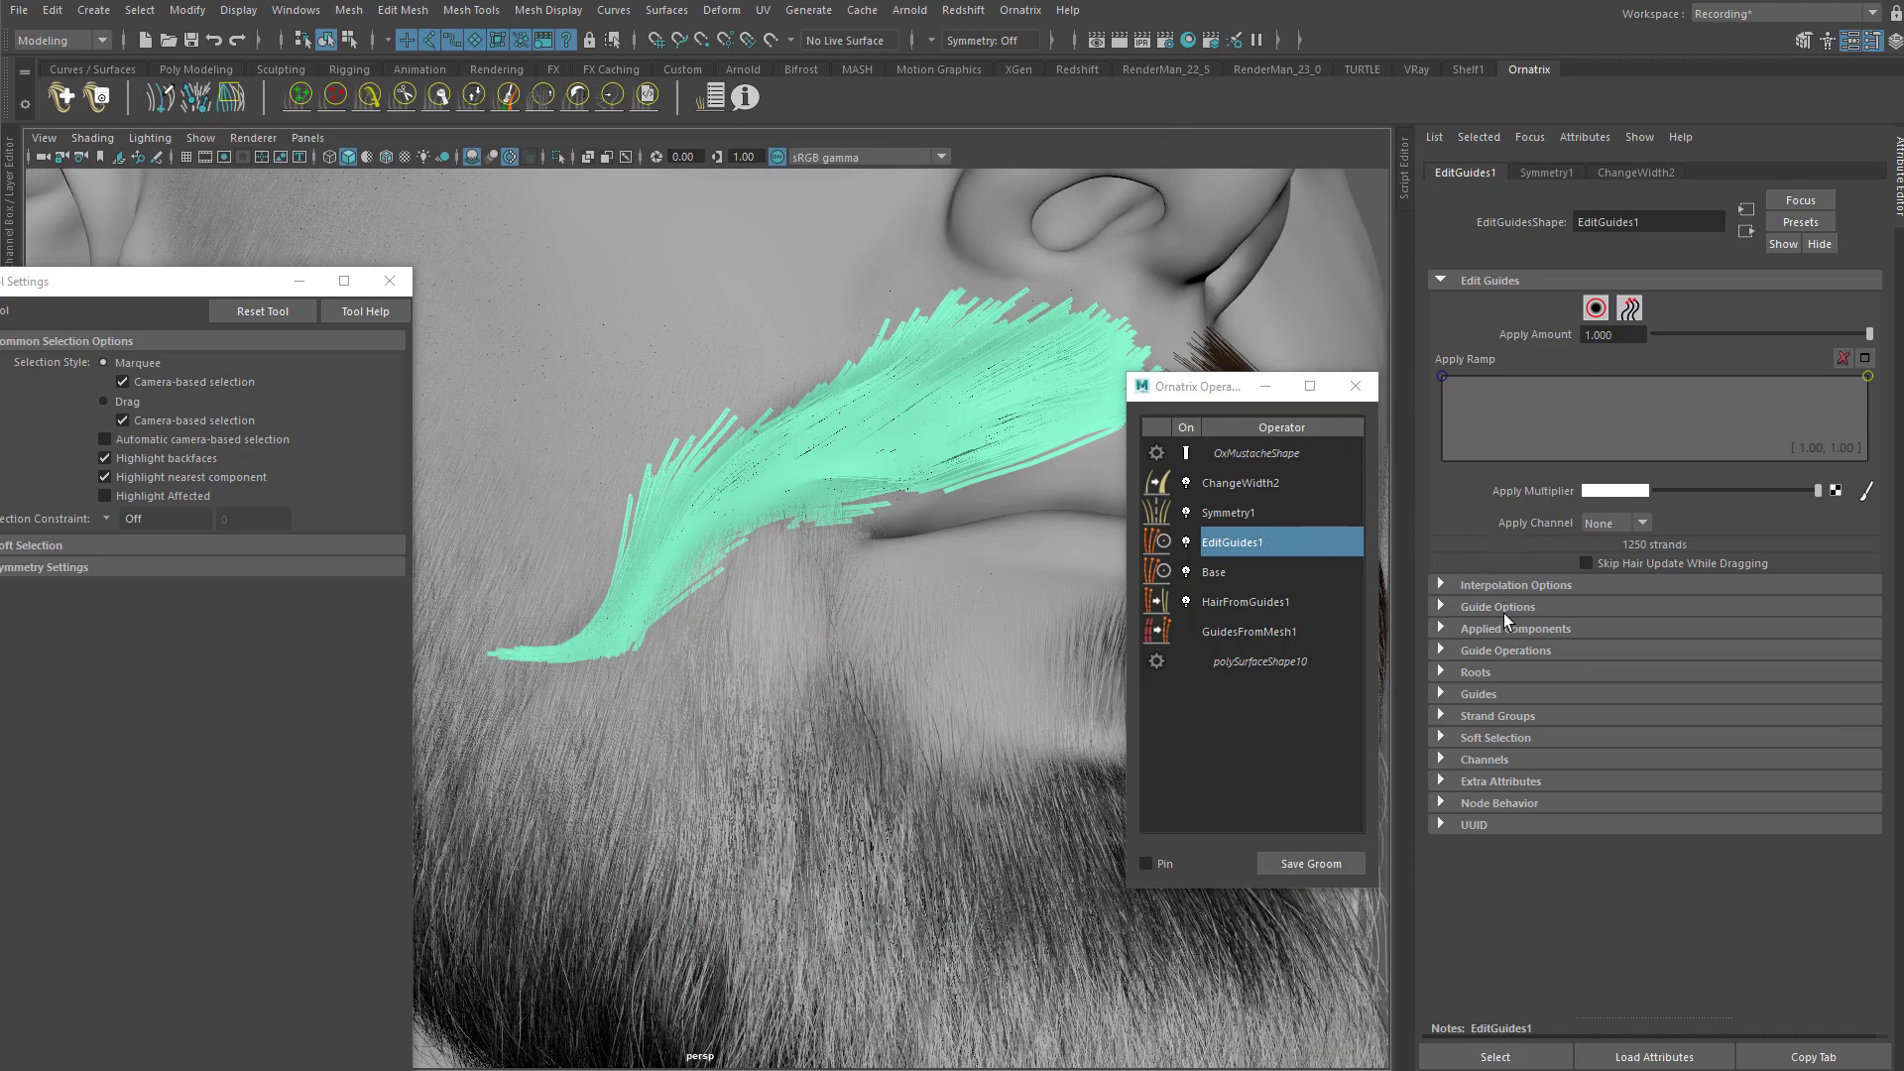
# Step: Set the new EditGuides1 operator's guides width to 0 and its created strand length to 2
pyautogui.click(1501, 608)
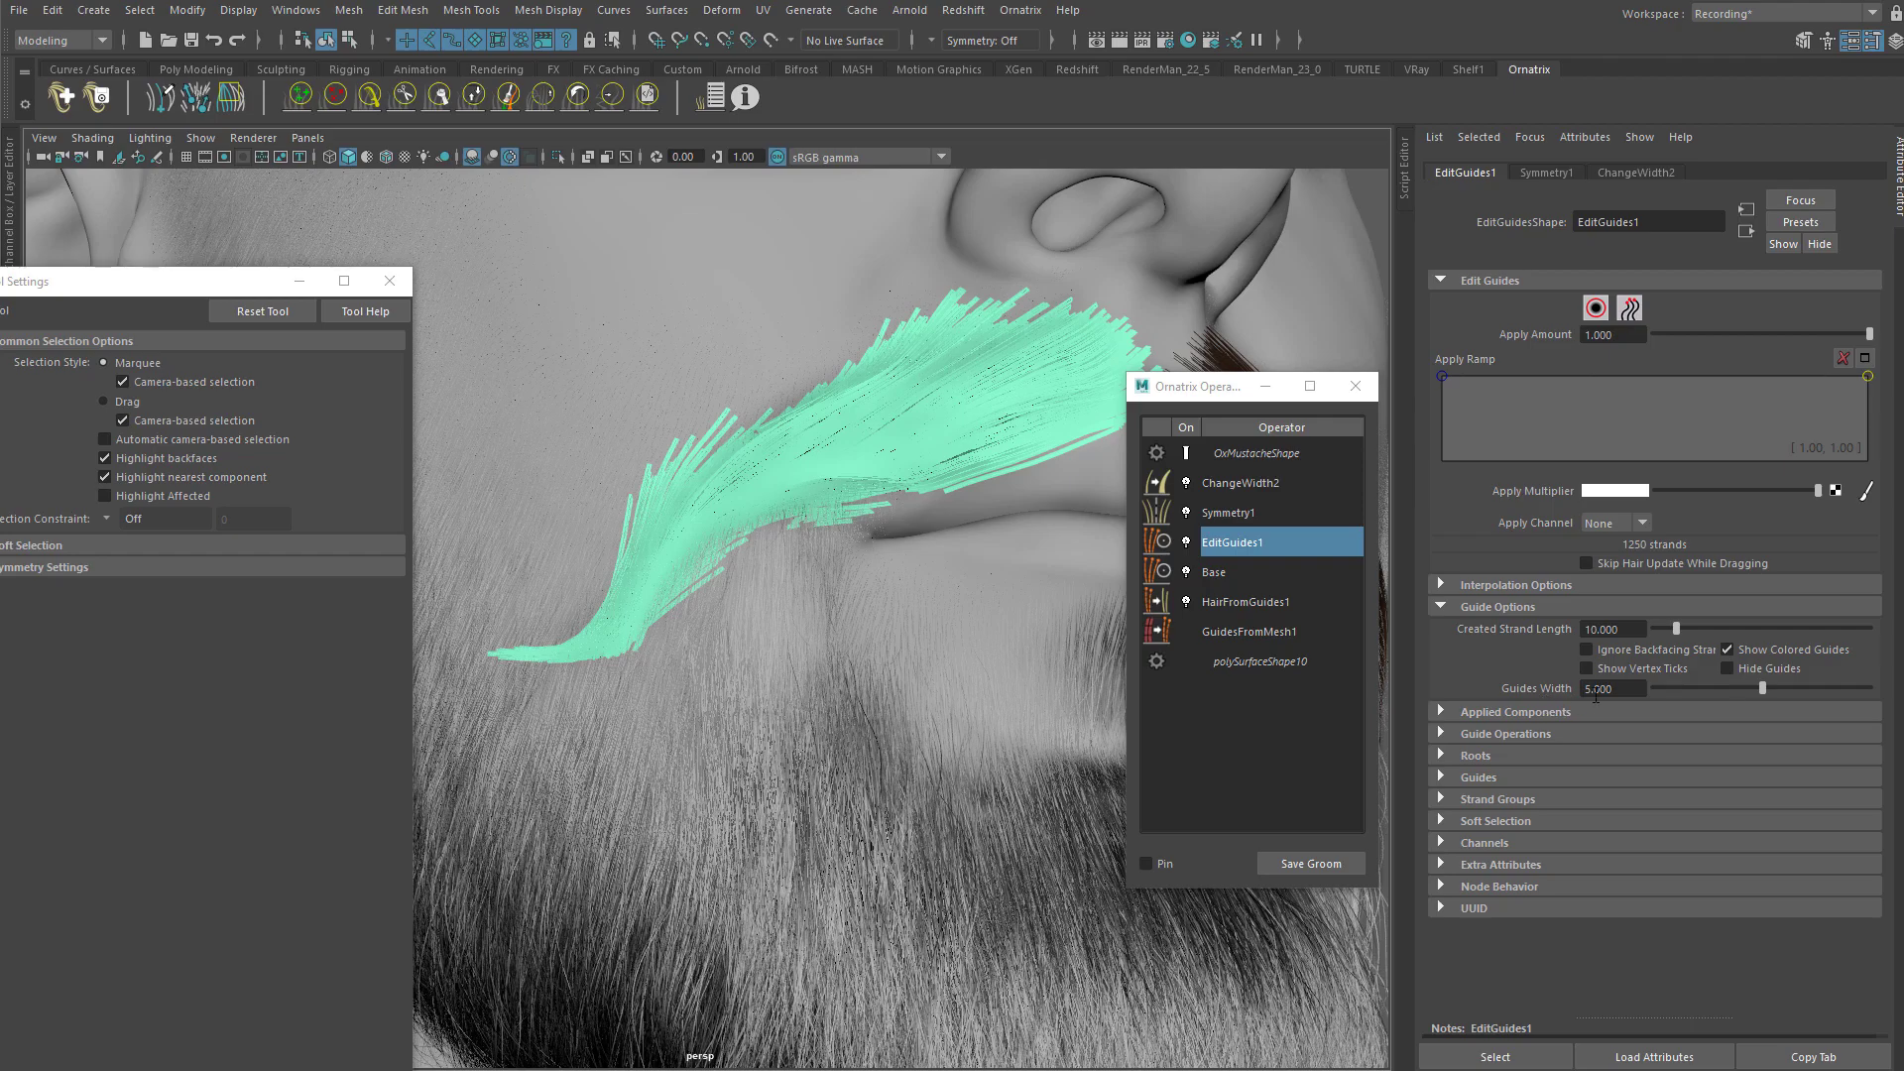
pyautogui.moveTo(1734, 689); pyautogui.dragTo(1606, 692)
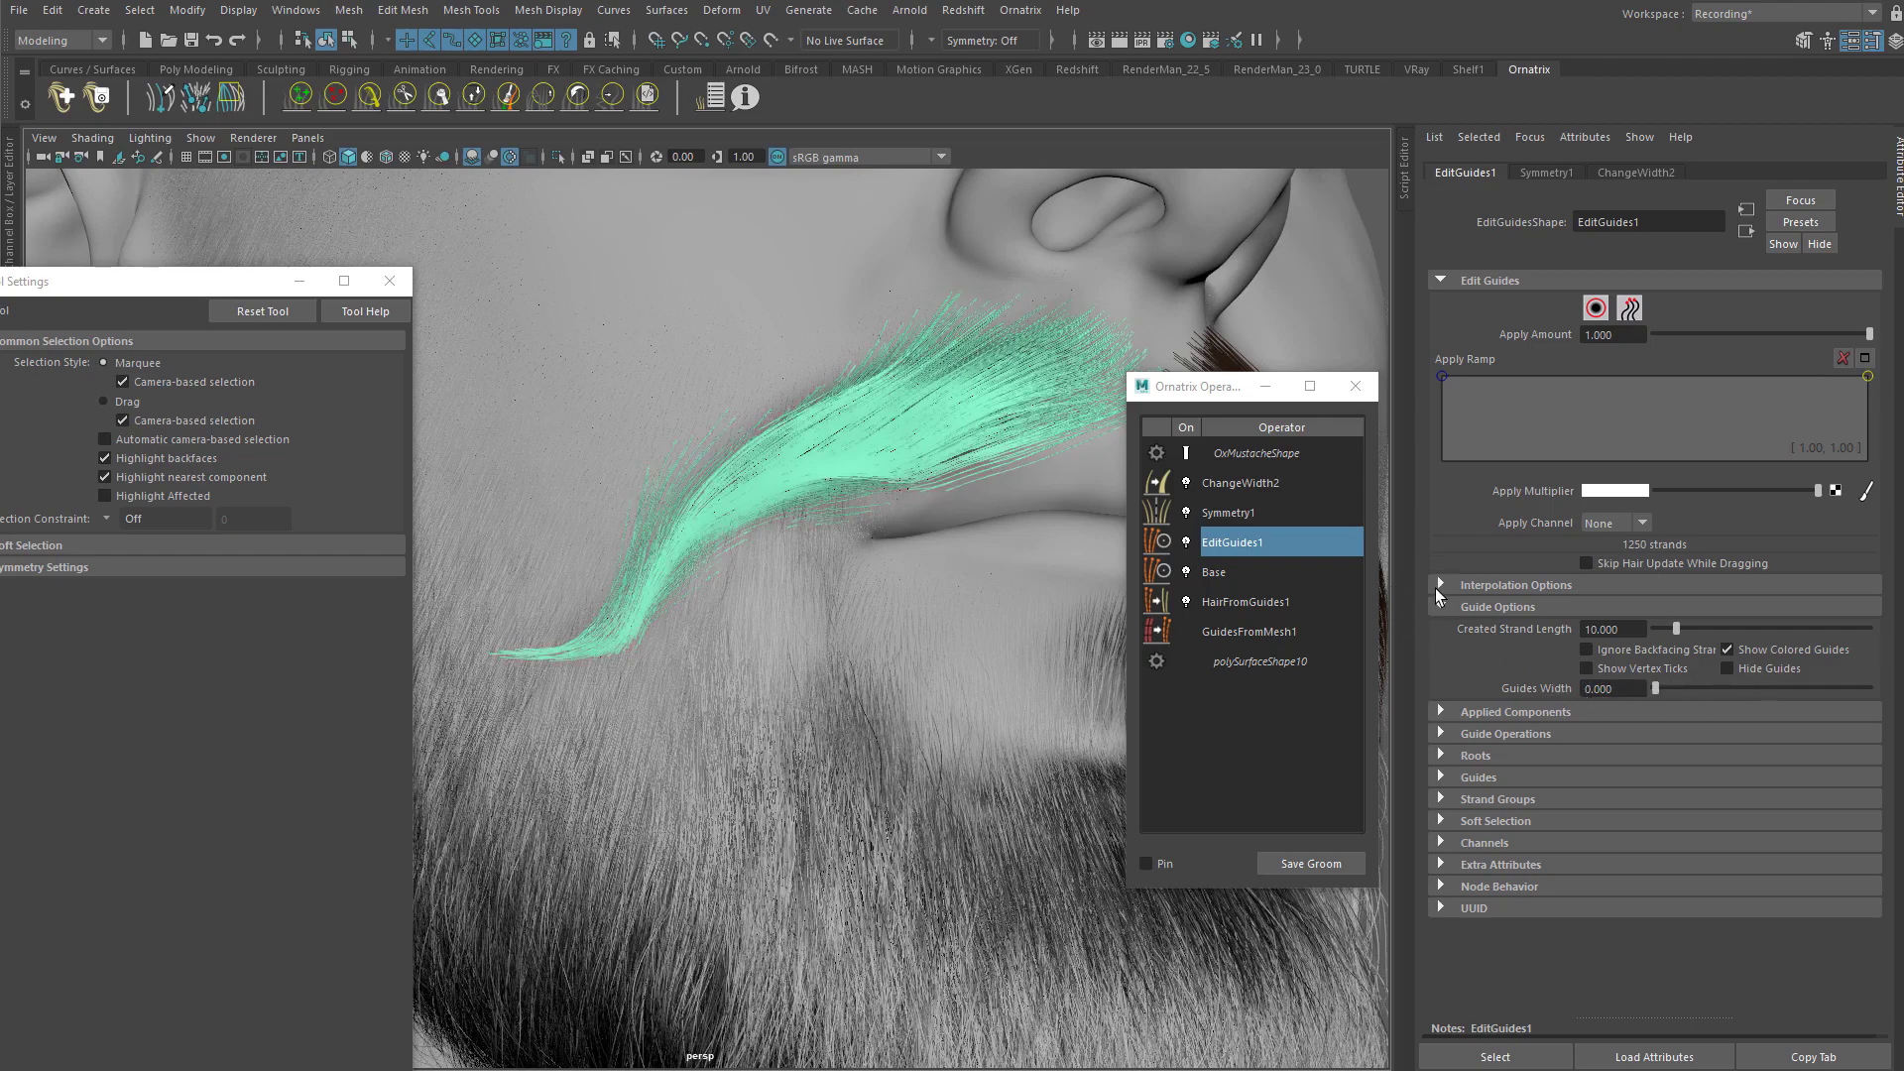
pyautogui.doubleClick(1600, 631)
pyautogui.write('2')
pyautogui.press('Return')
# Step: Activate the Comb brush for EditGuides1 and move its Tool Settings window fully into view
pyautogui.keyDown('alt'); pyautogui.moveTo(875, 365); pyautogui.dragTo(824, 368); pyautogui.keyUp('alt')
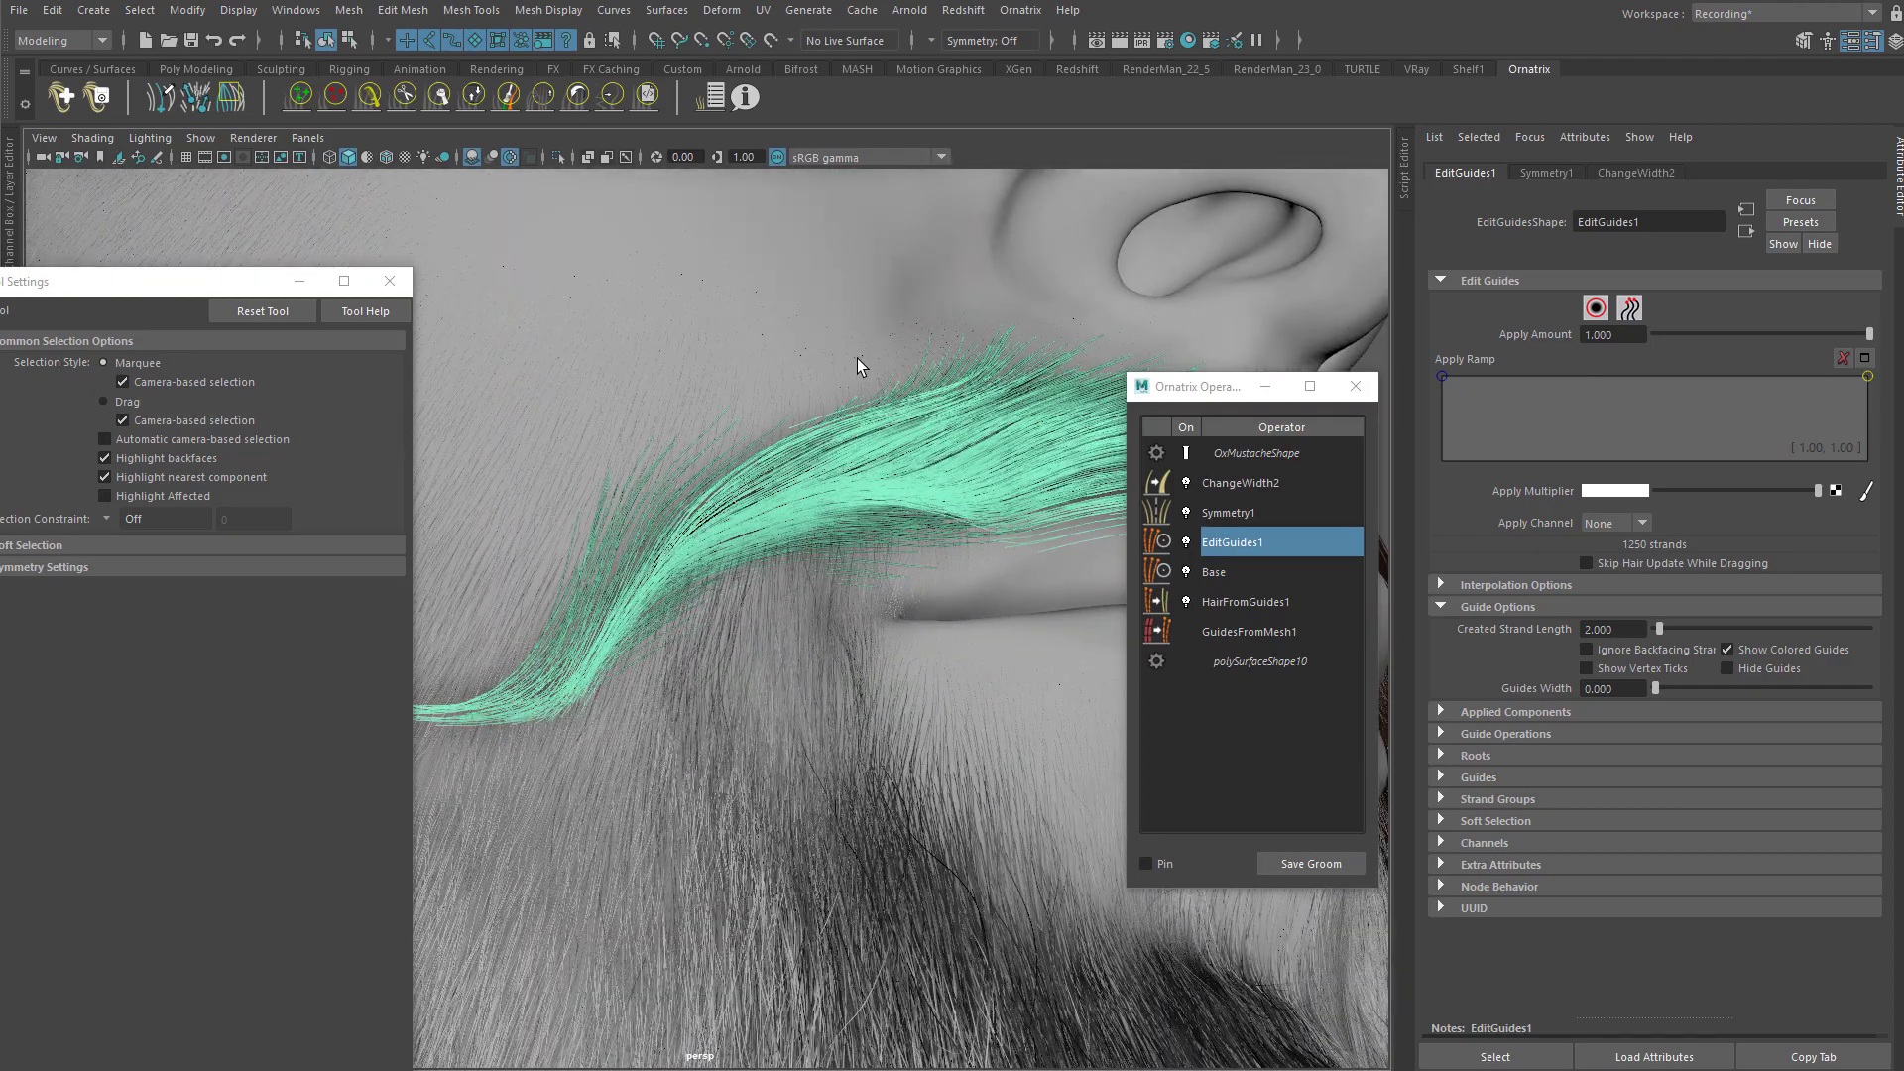
pyautogui.moveTo(876, 407)
pyautogui.keyDown('alt'); pyautogui.mouseDown()
pyautogui.moveTo(892, 480)
pyautogui.moveTo(883, 434)
pyautogui.moveTo(824, 446)
pyautogui.moveTo(825, 492)
pyautogui.moveTo(844, 486)
pyautogui.moveTo(850, 545)
pyautogui.moveTo(969, 624)
pyautogui.moveTo(780, 491)
pyautogui.moveTo(820, 456)
pyautogui.moveTo(857, 498)
pyautogui.moveTo(868, 438)
pyautogui.mouseUp(); pyautogui.keyUp('alt')
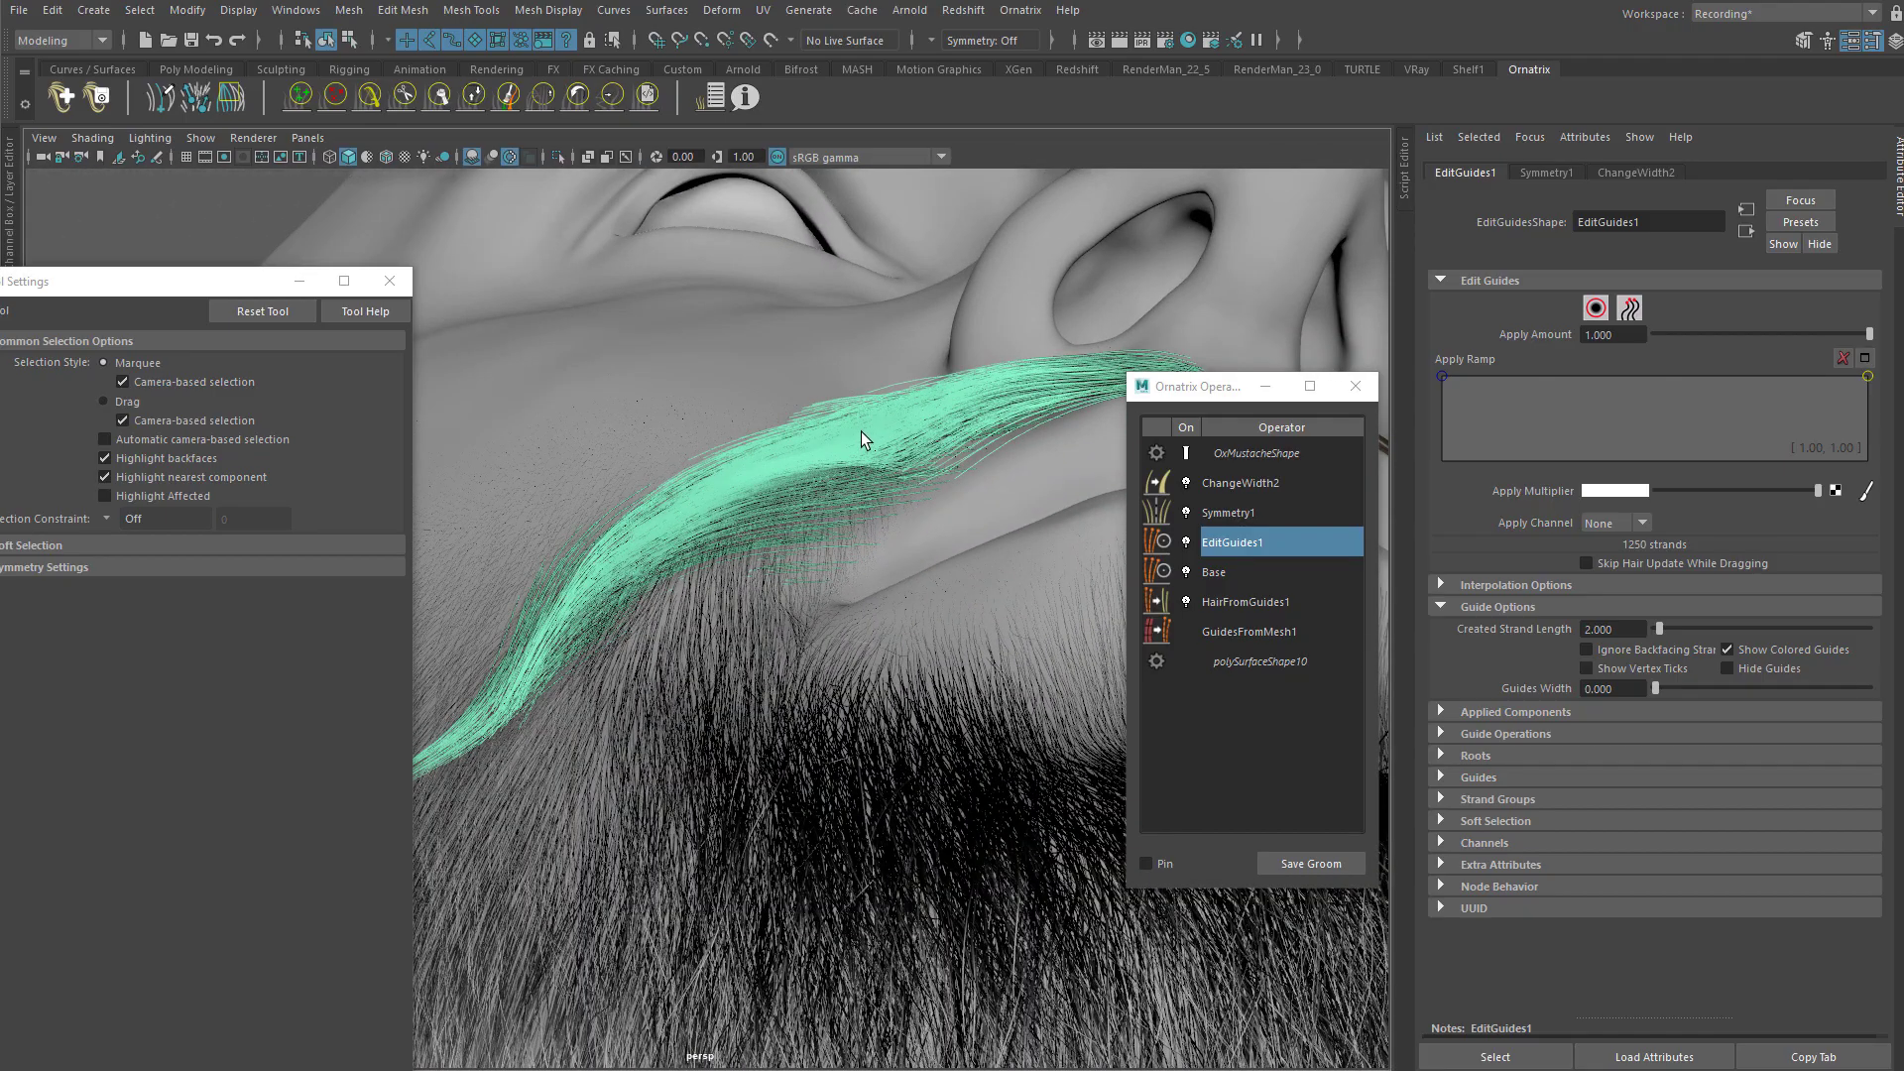
pyautogui.keyDown('alt'); pyautogui.moveTo(837, 467); pyautogui.dragTo(828, 402); pyautogui.keyUp('alt')
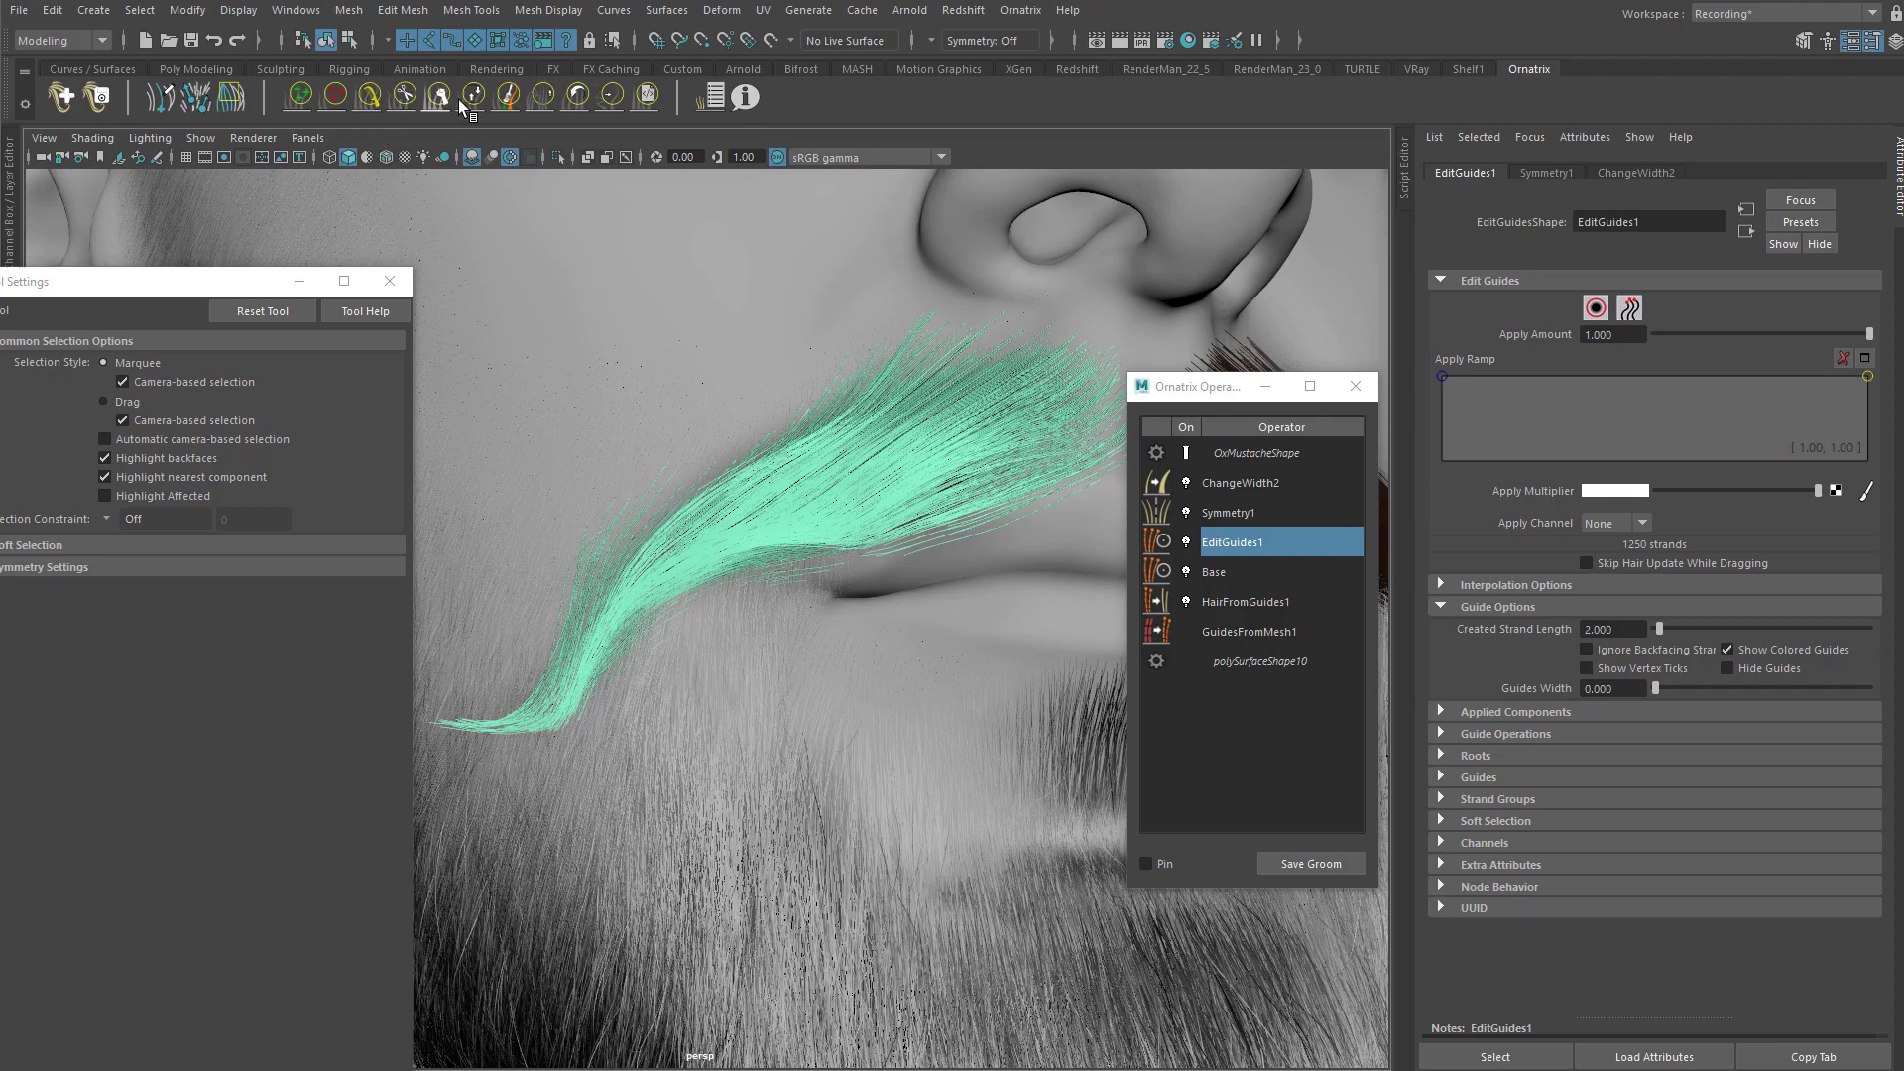
pyautogui.click(372, 102)
pyautogui.moveTo(161, 283)
pyautogui.mouseDown()
pyautogui.moveTo(248, 270)
pyautogui.moveTo(259, 205)
pyautogui.mouseUp()
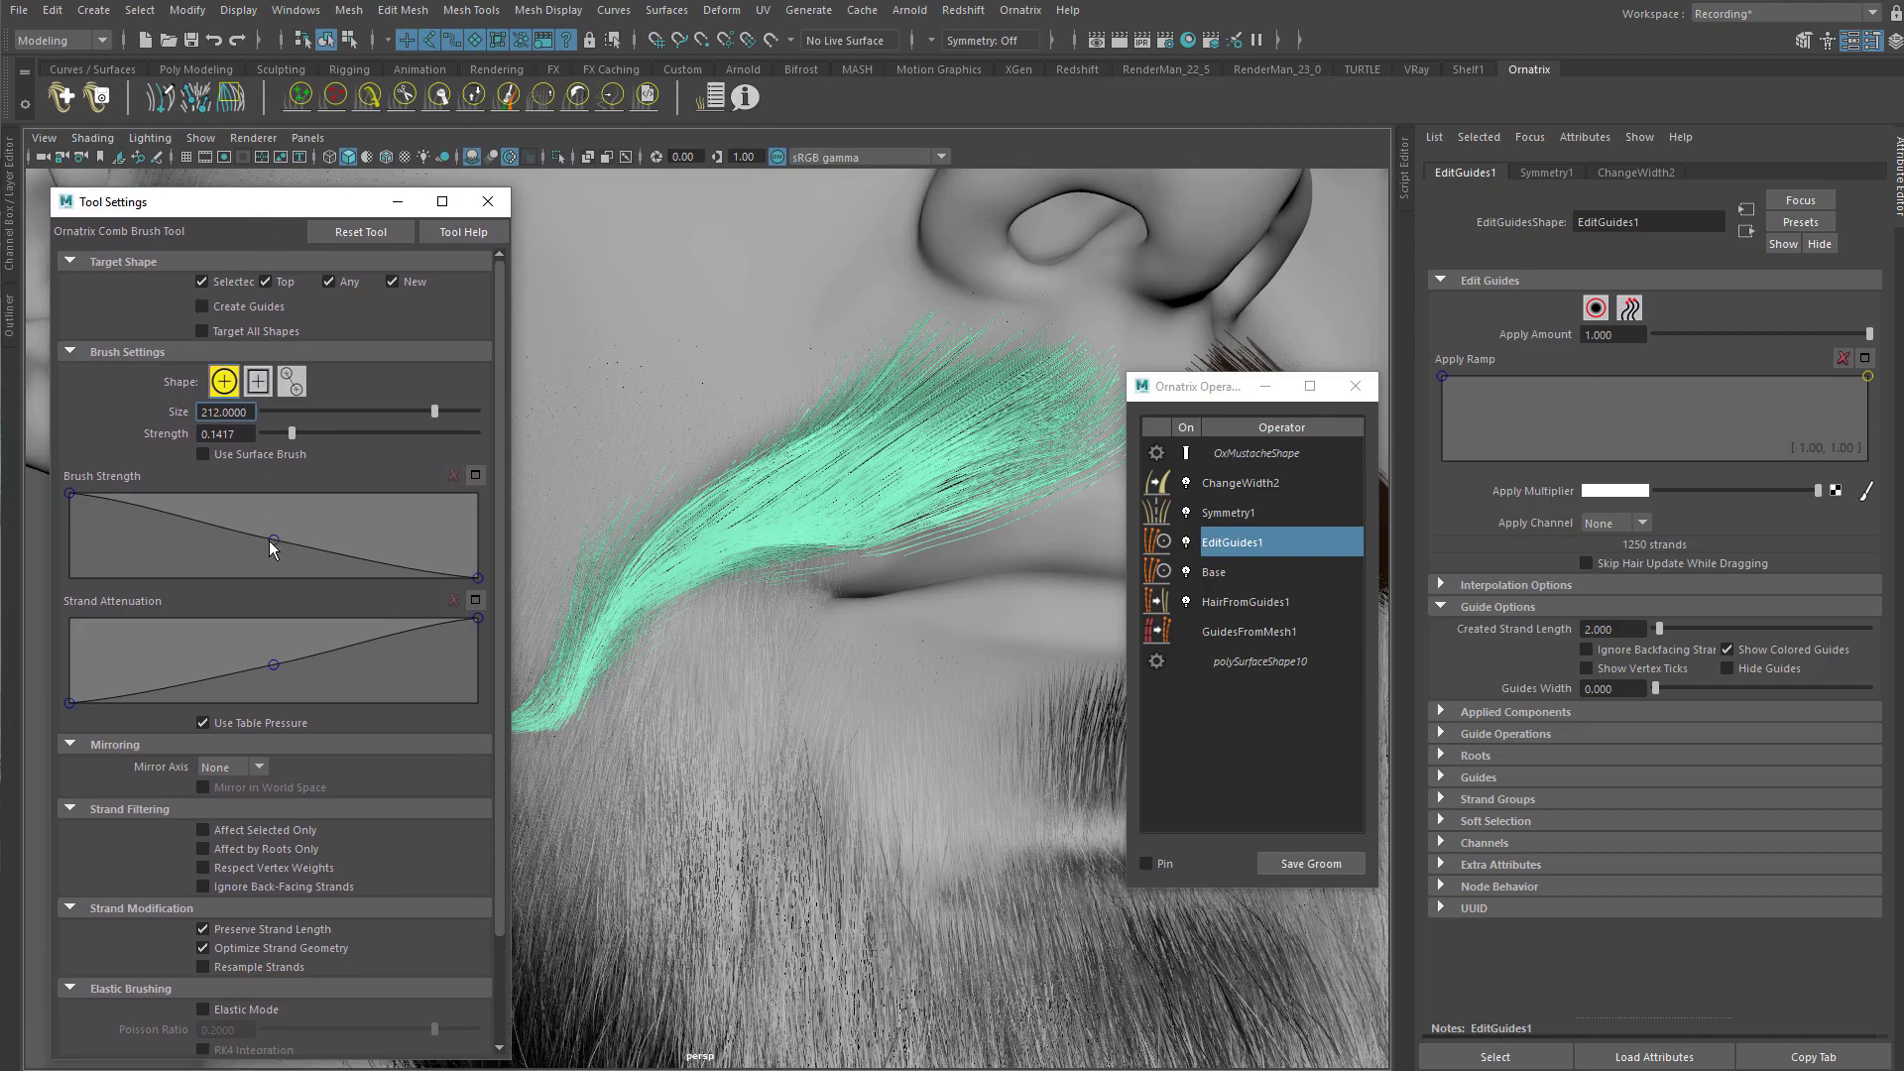
pyautogui.scroll(-2, 799, 458)
pyautogui.keyDown('alt'); pyautogui.moveTo(833, 506); pyautogui.dragTo(883, 582); pyautogui.keyUp('alt')
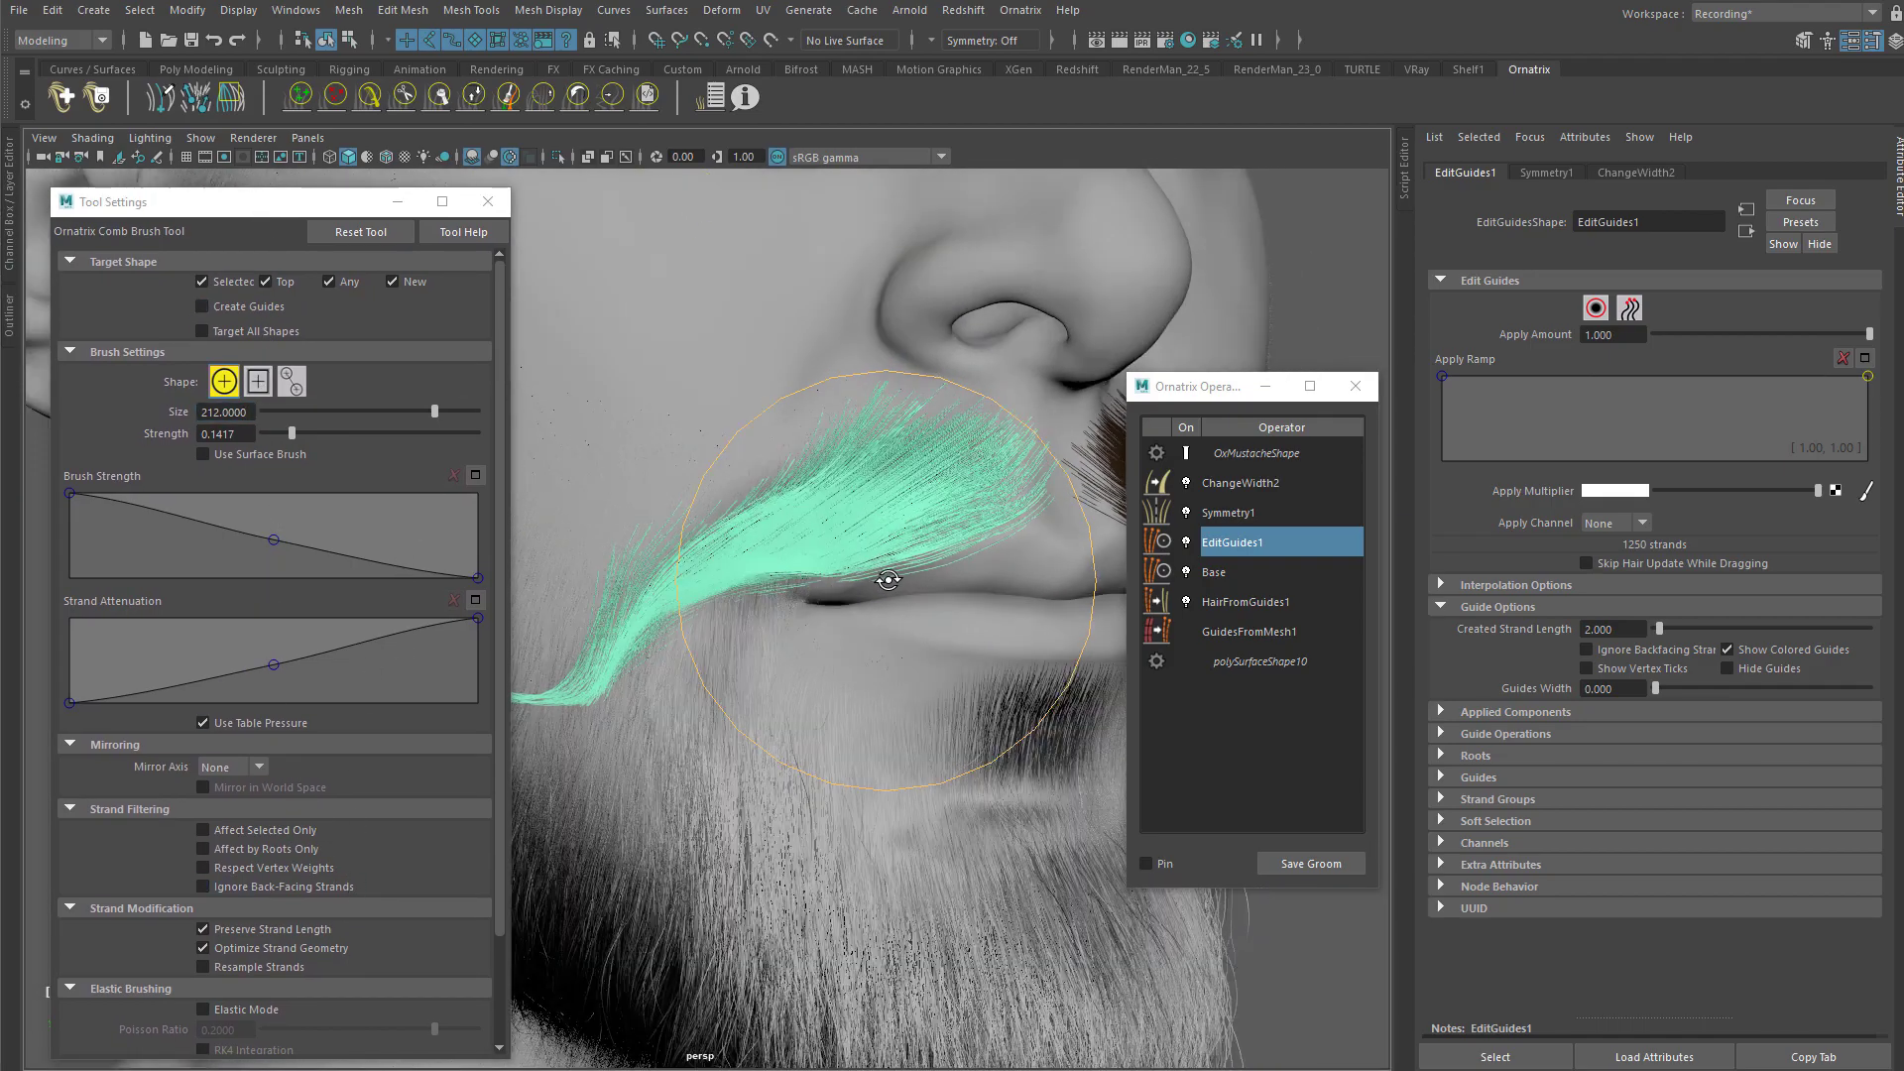
pyautogui.moveTo(843, 707); pyautogui.dragTo(816, 671)
pyautogui.moveTo(819, 495)
pyautogui.keyDown('alt'); pyautogui.mouseDown()
pyautogui.moveTo(837, 489)
pyautogui.moveTo(829, 510)
pyautogui.moveTo(956, 437)
pyautogui.moveTo(791, 544)
pyautogui.moveTo(837, 502)
pyautogui.moveTo(754, 436)
pyautogui.mouseUp(); pyautogui.keyUp('alt')
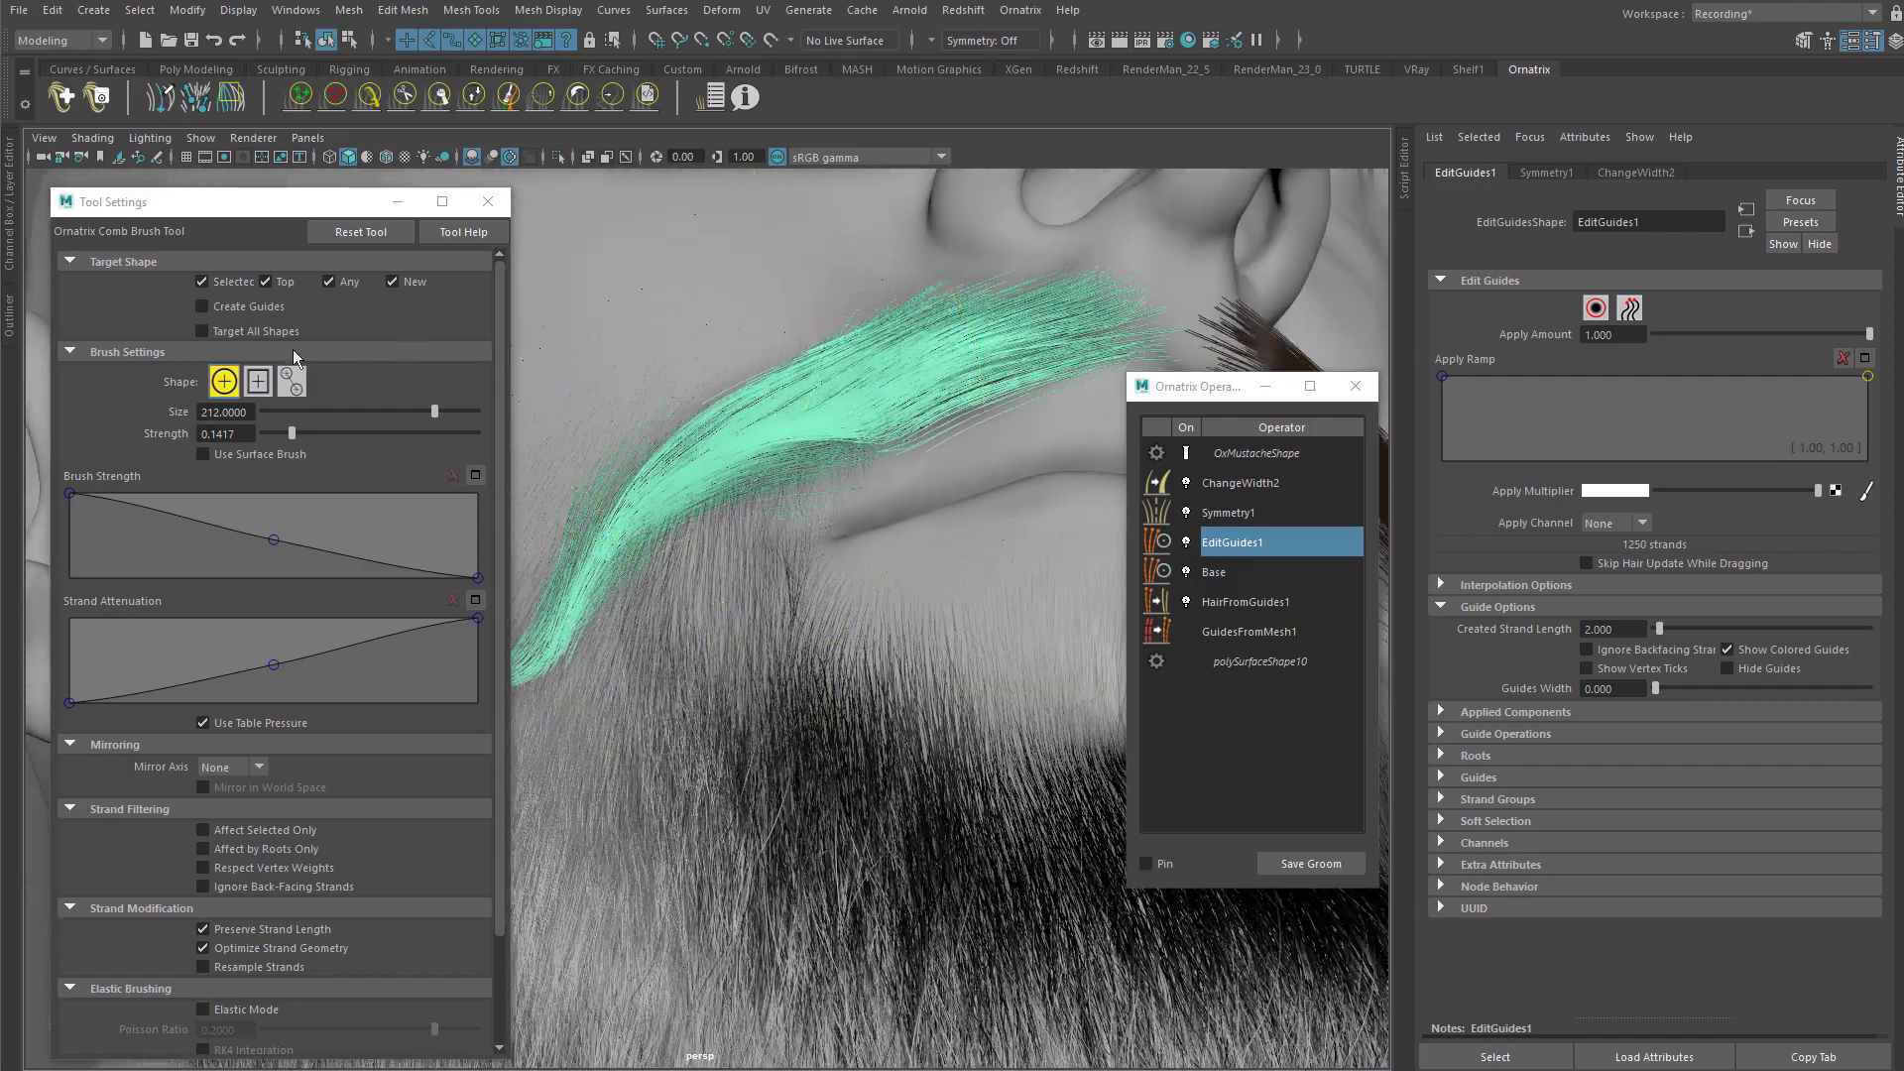
# Step: Collapse the Comb brush's Target Shape settings and look through its brush, mirroring, filtering and elastic options
pyautogui.click(132, 262)
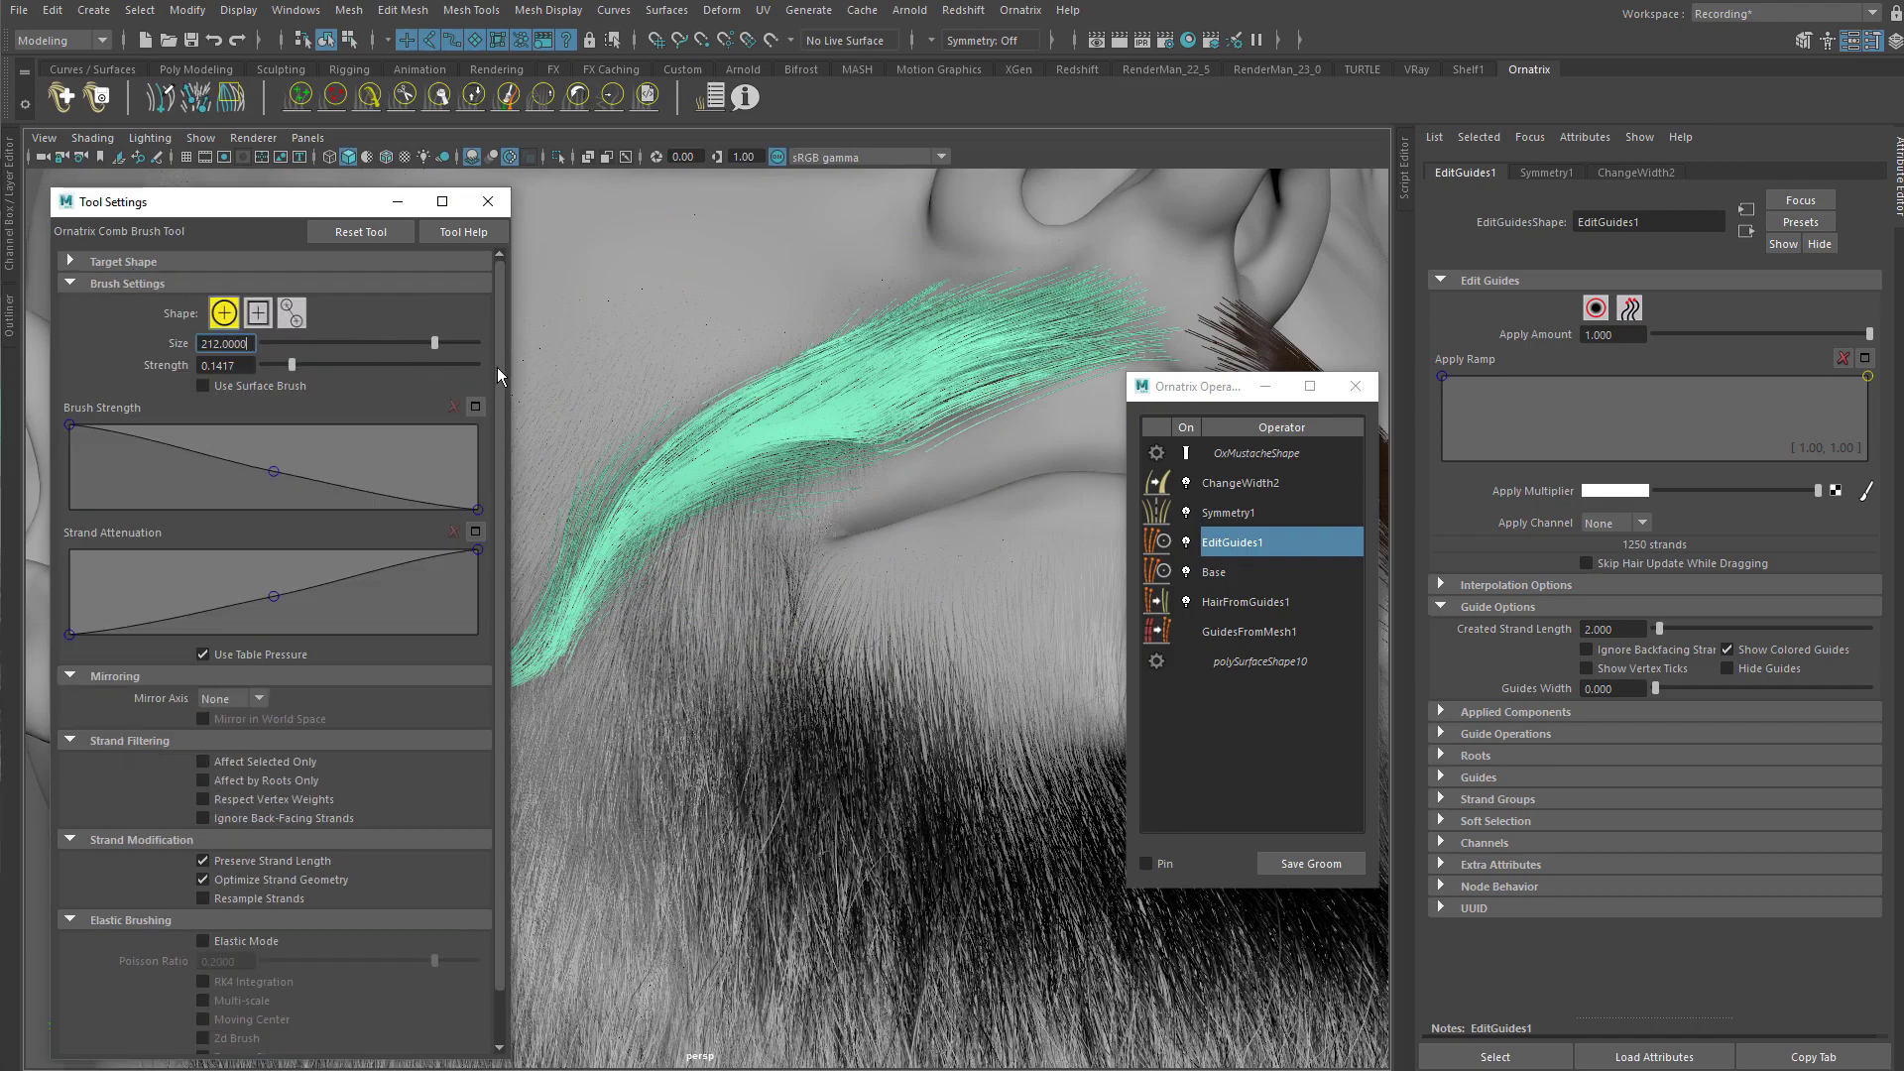
pyautogui.moveTo(496, 355); pyautogui.dragTo(504, 397)
pyautogui.moveTo(512, 462); pyautogui.dragTo(509, 301)
pyautogui.click(311, 258)
pyautogui.click(309, 260)
pyautogui.moveTo(508, 339); pyautogui.dragTo(504, 378)
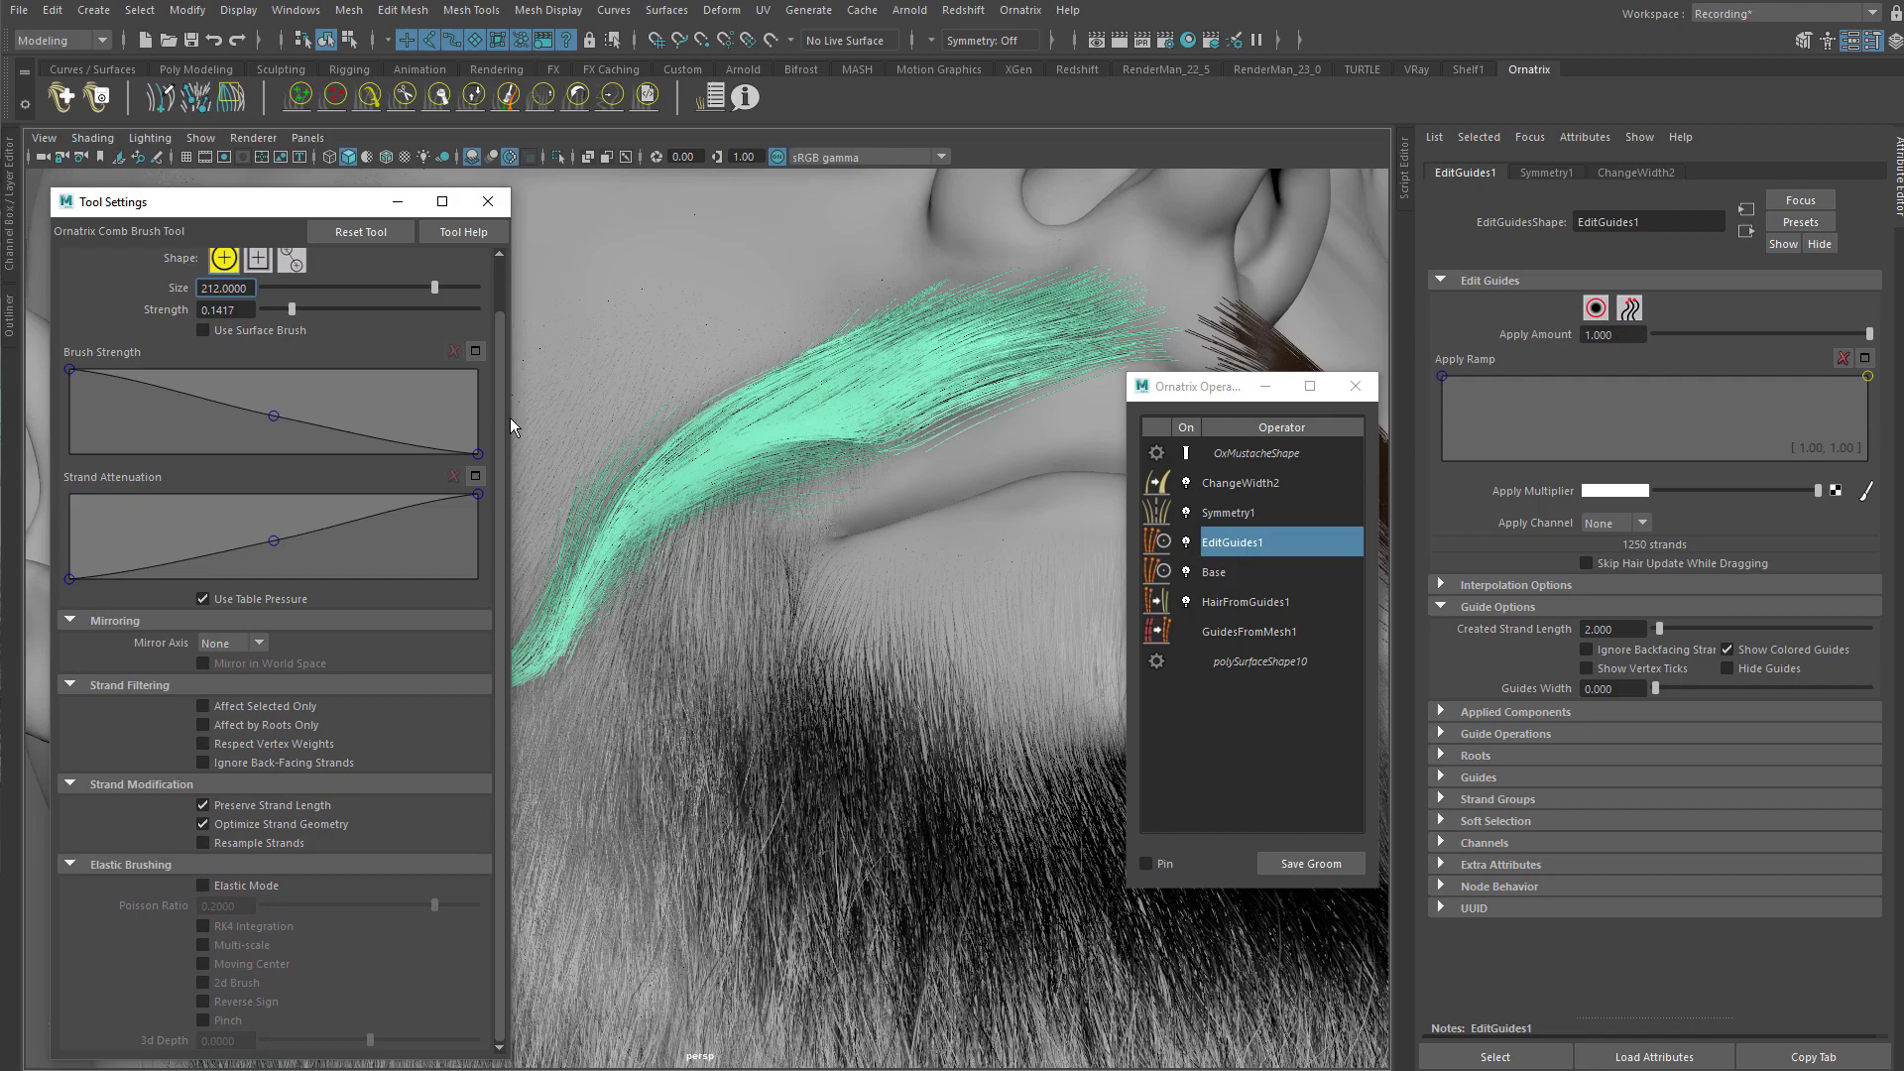
pyautogui.moveTo(508, 427); pyautogui.dragTo(488, 313)
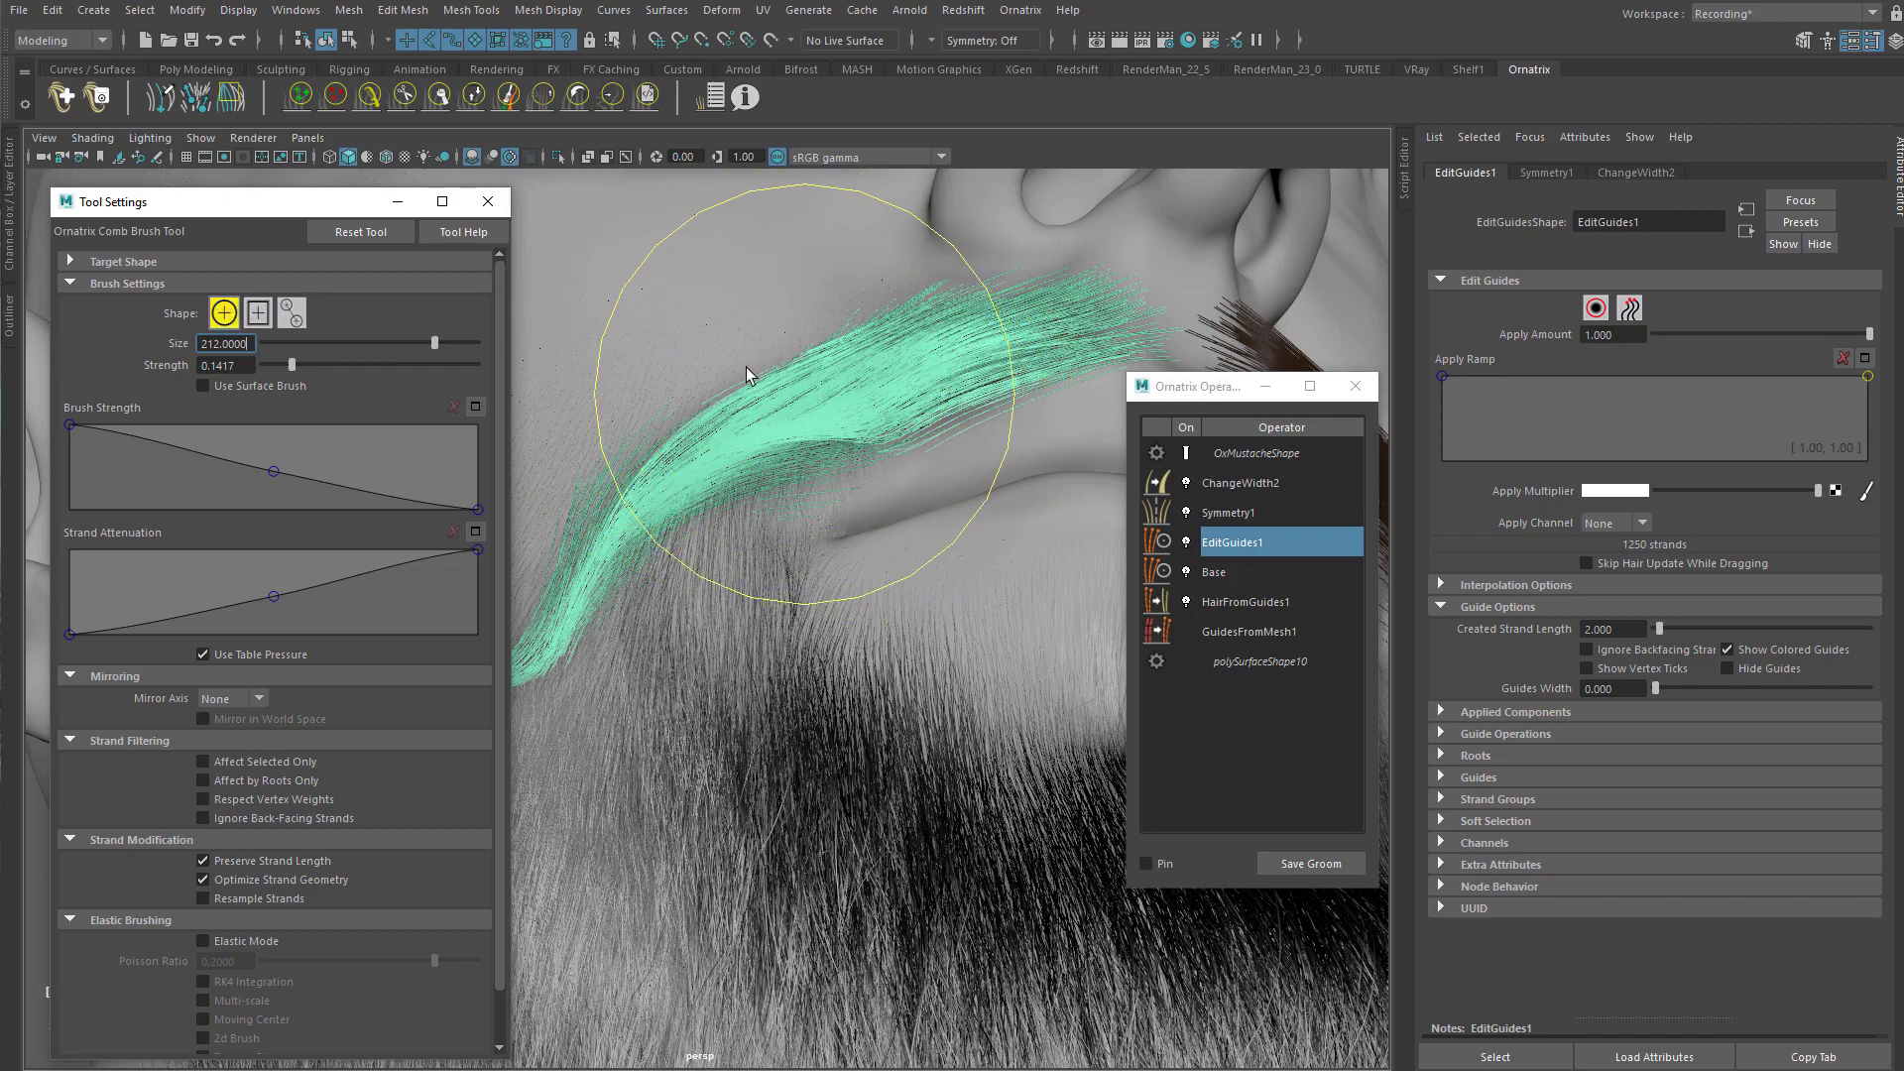
# Step: Switch the Comb brush shape to square and then to the two-circle shape, and try it around the mustache half
pyautogui.click(257, 313)
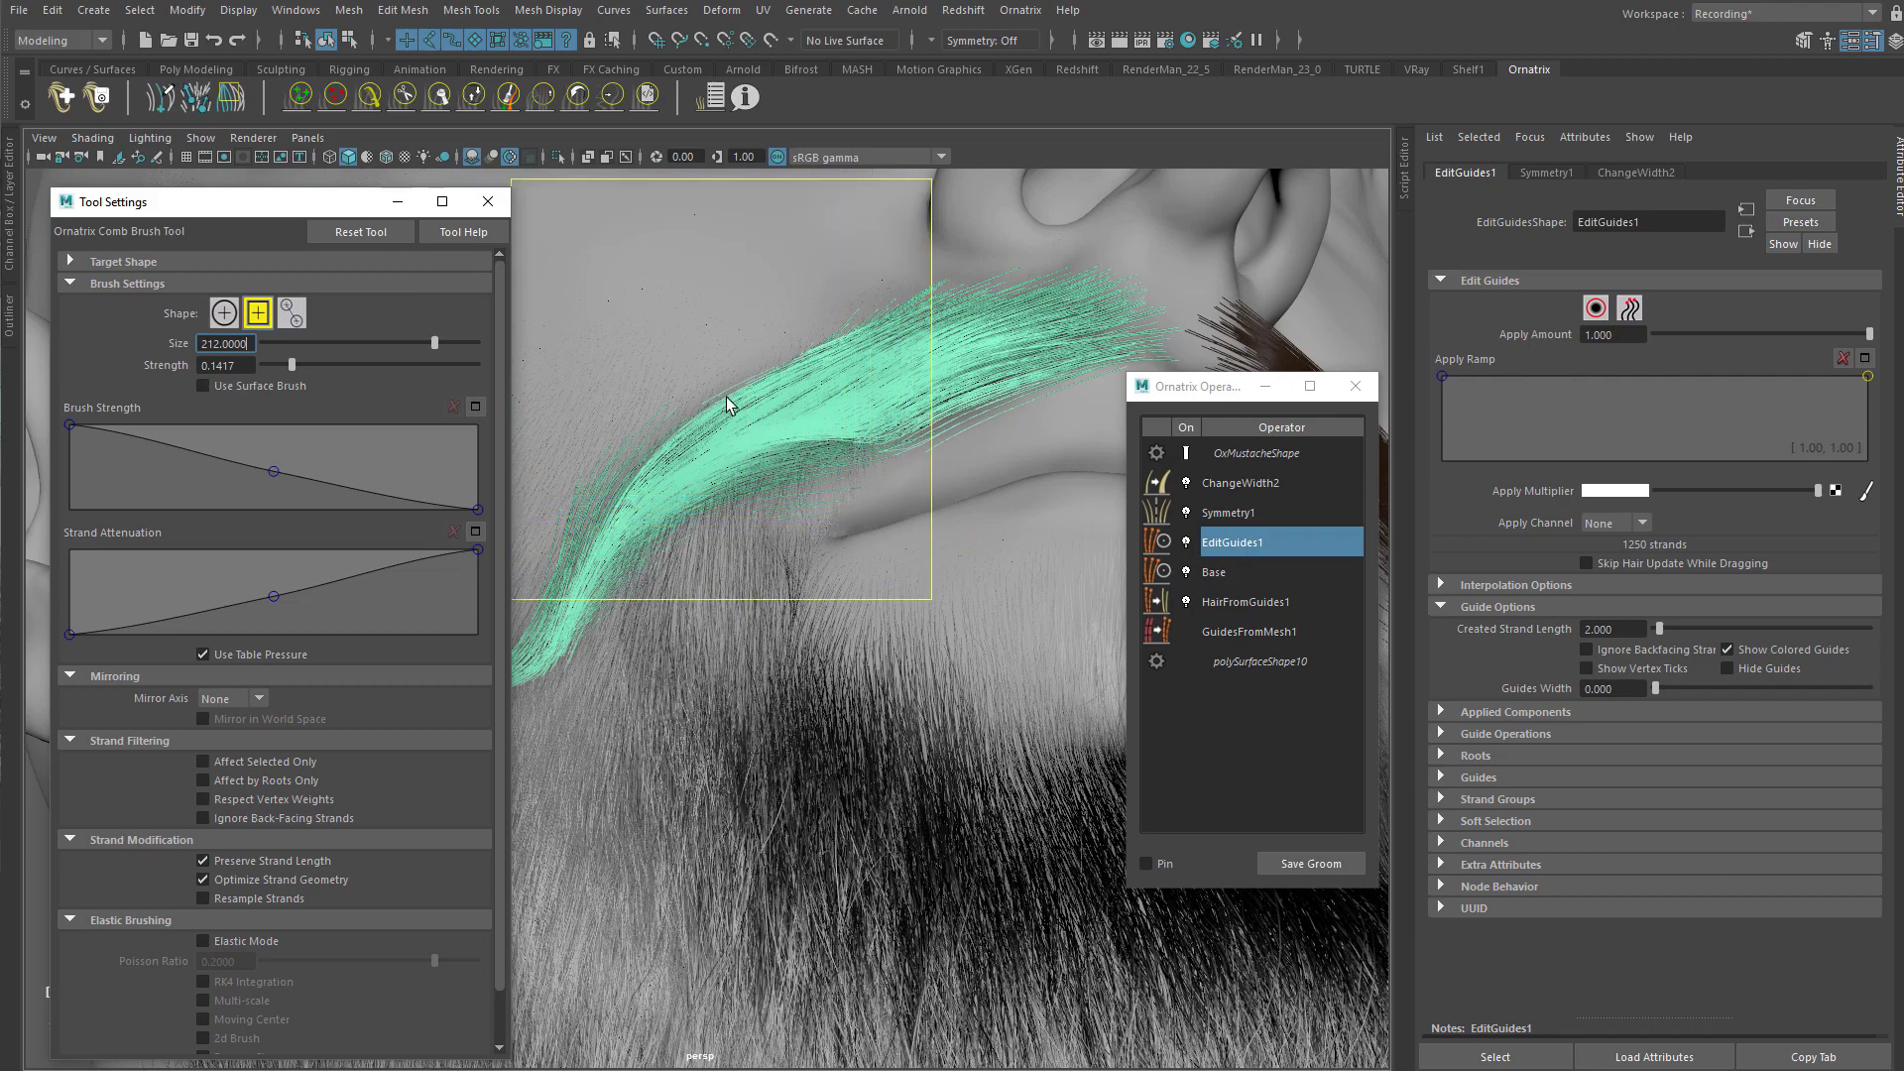
pyautogui.click(291, 314)
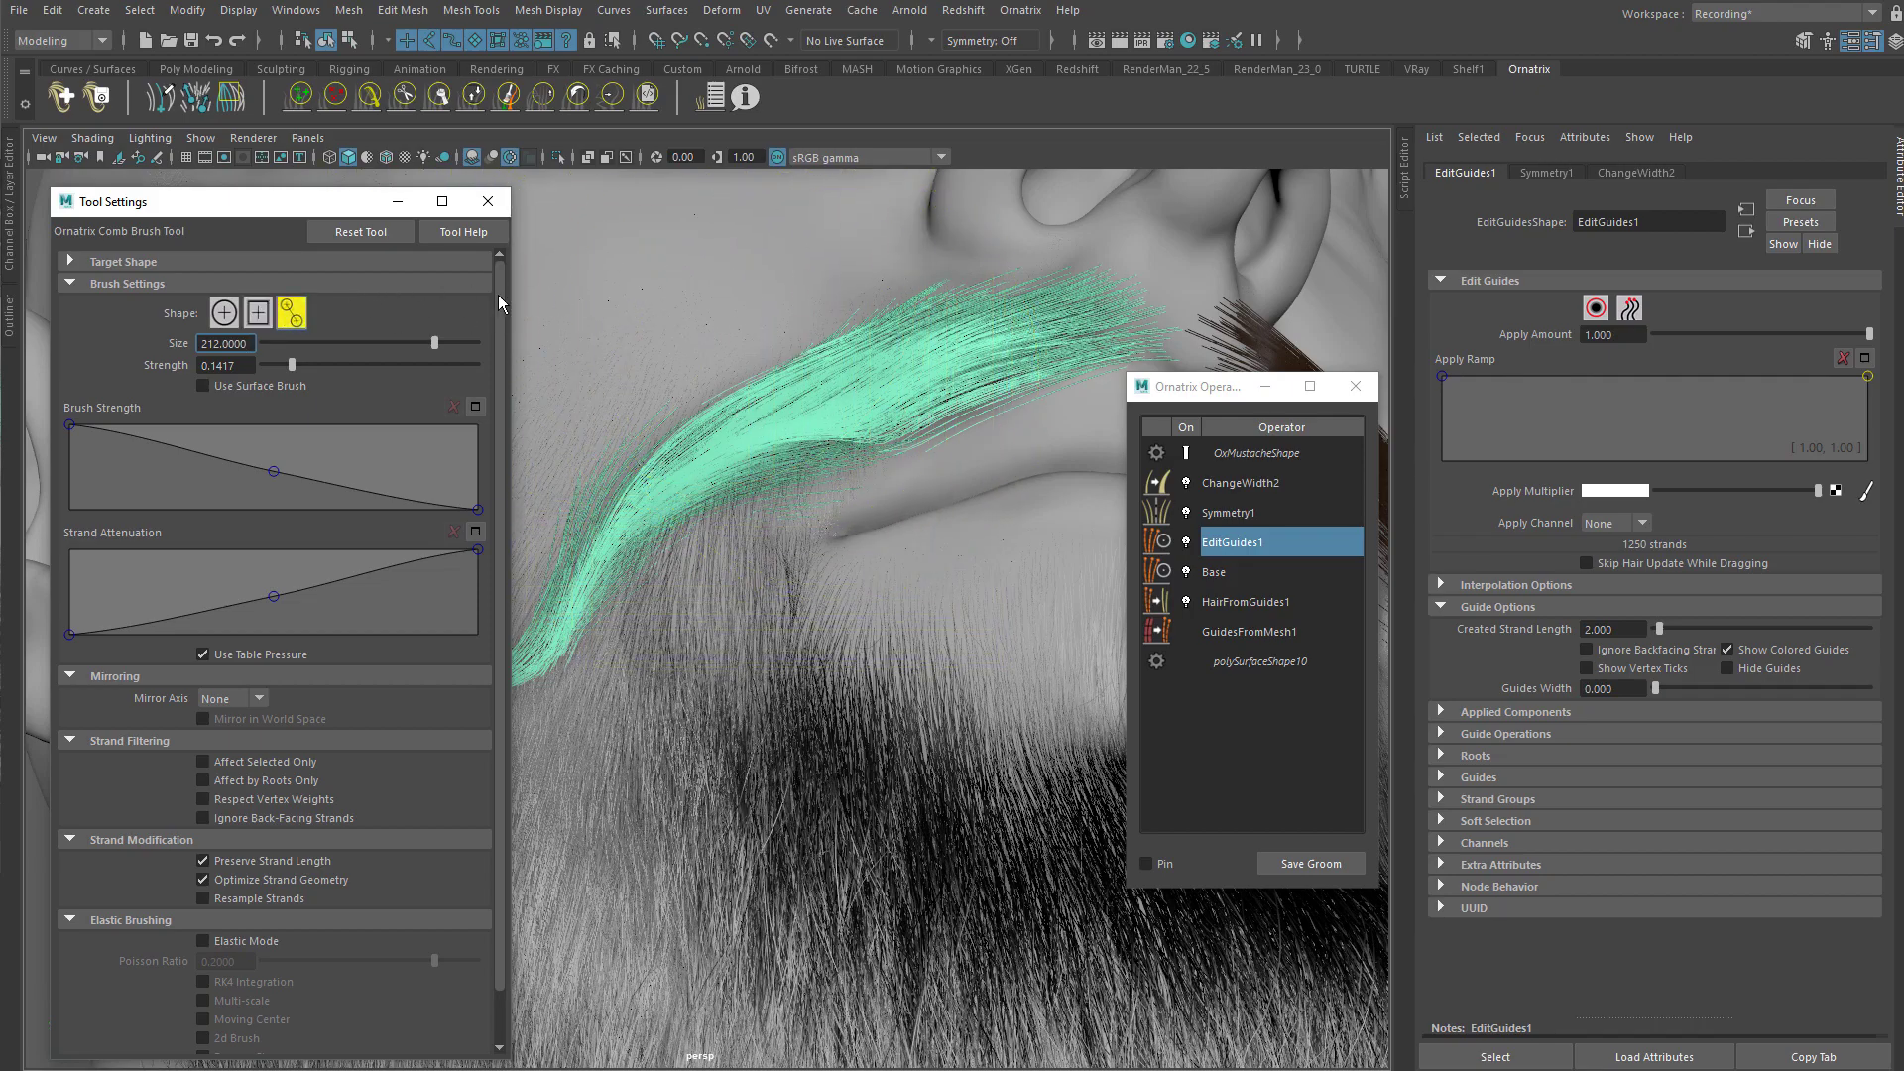
pyautogui.moveTo(757, 344)
pyautogui.keyDown('alt'); pyautogui.mouseDown(button='right')
pyautogui.moveTo(731, 310)
pyautogui.moveTo(607, 293)
pyautogui.mouseUp(button='right'); pyautogui.keyUp('alt')
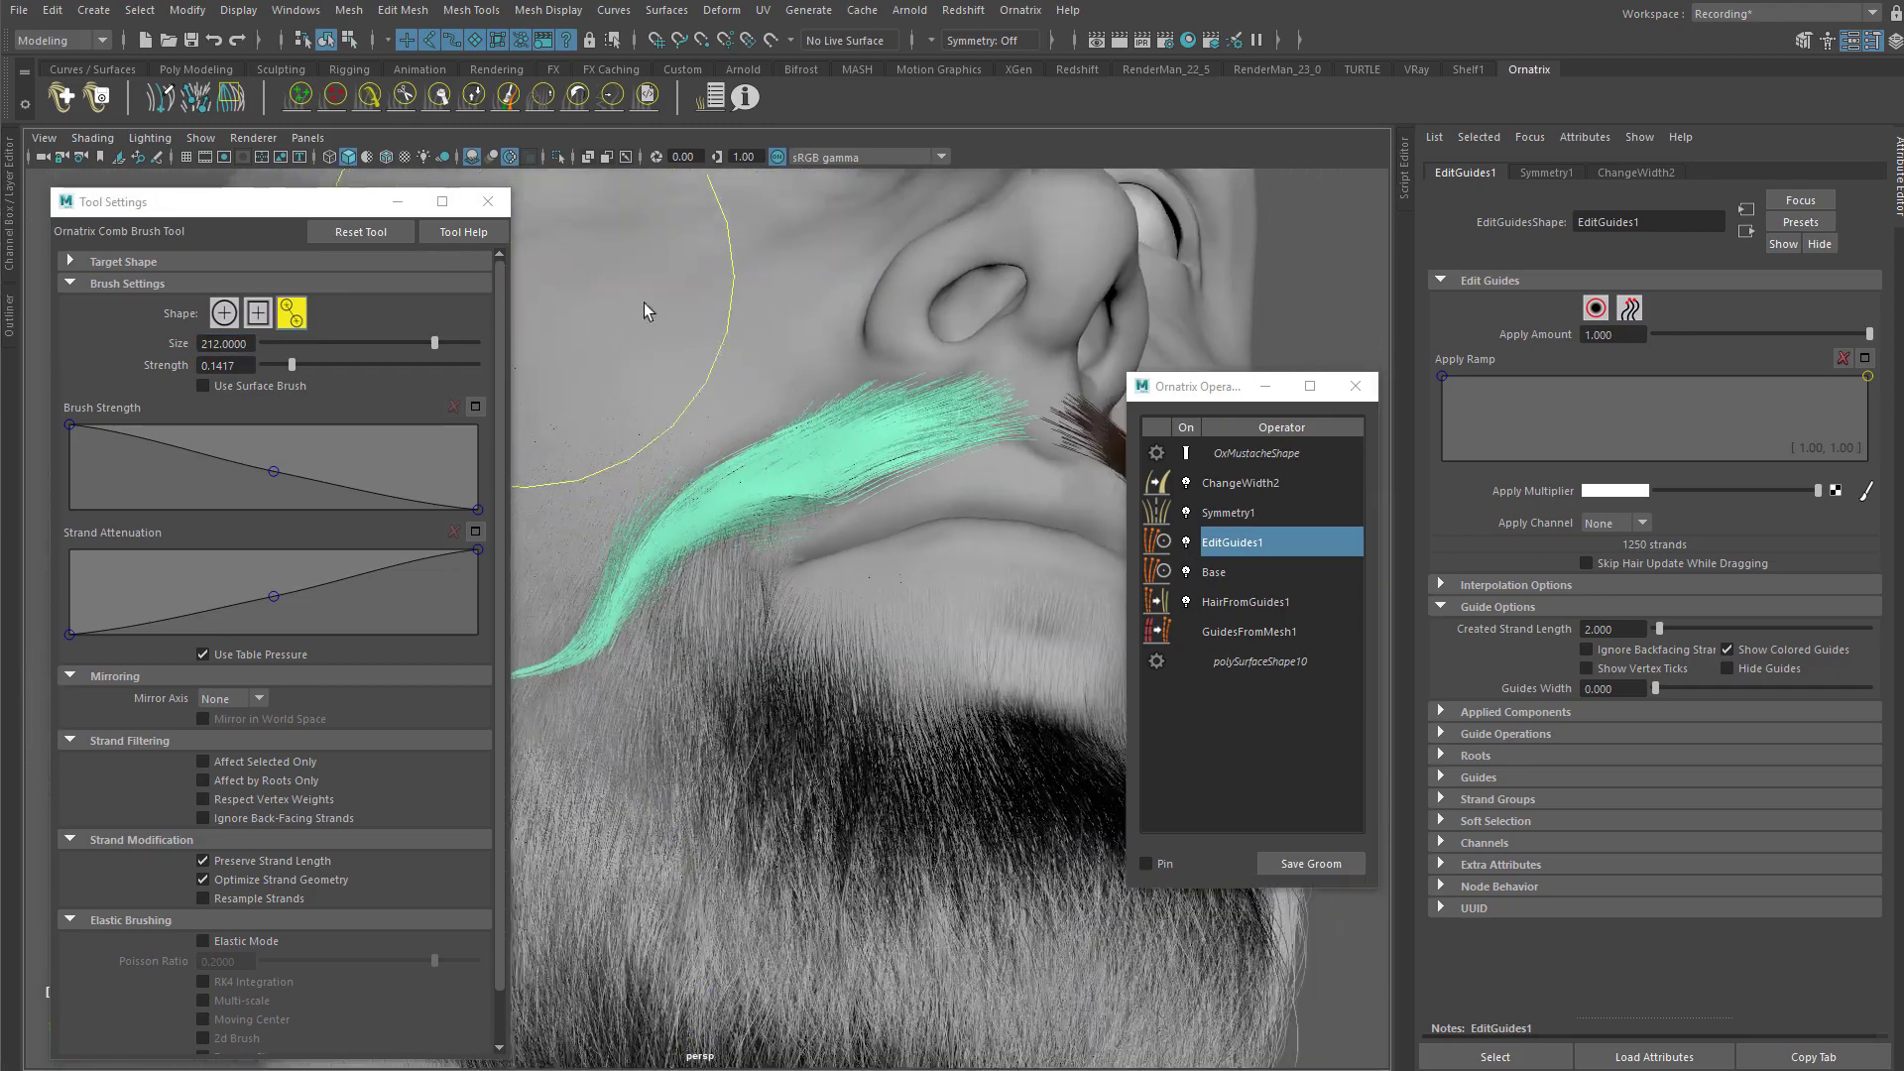
pyautogui.scroll(-2, 604, 292)
pyautogui.keyDown('alt'); pyautogui.moveTo(839, 339); pyautogui.dragTo(757, 310); pyautogui.keyUp('alt')
pyautogui.scroll(-2, 759, 502)
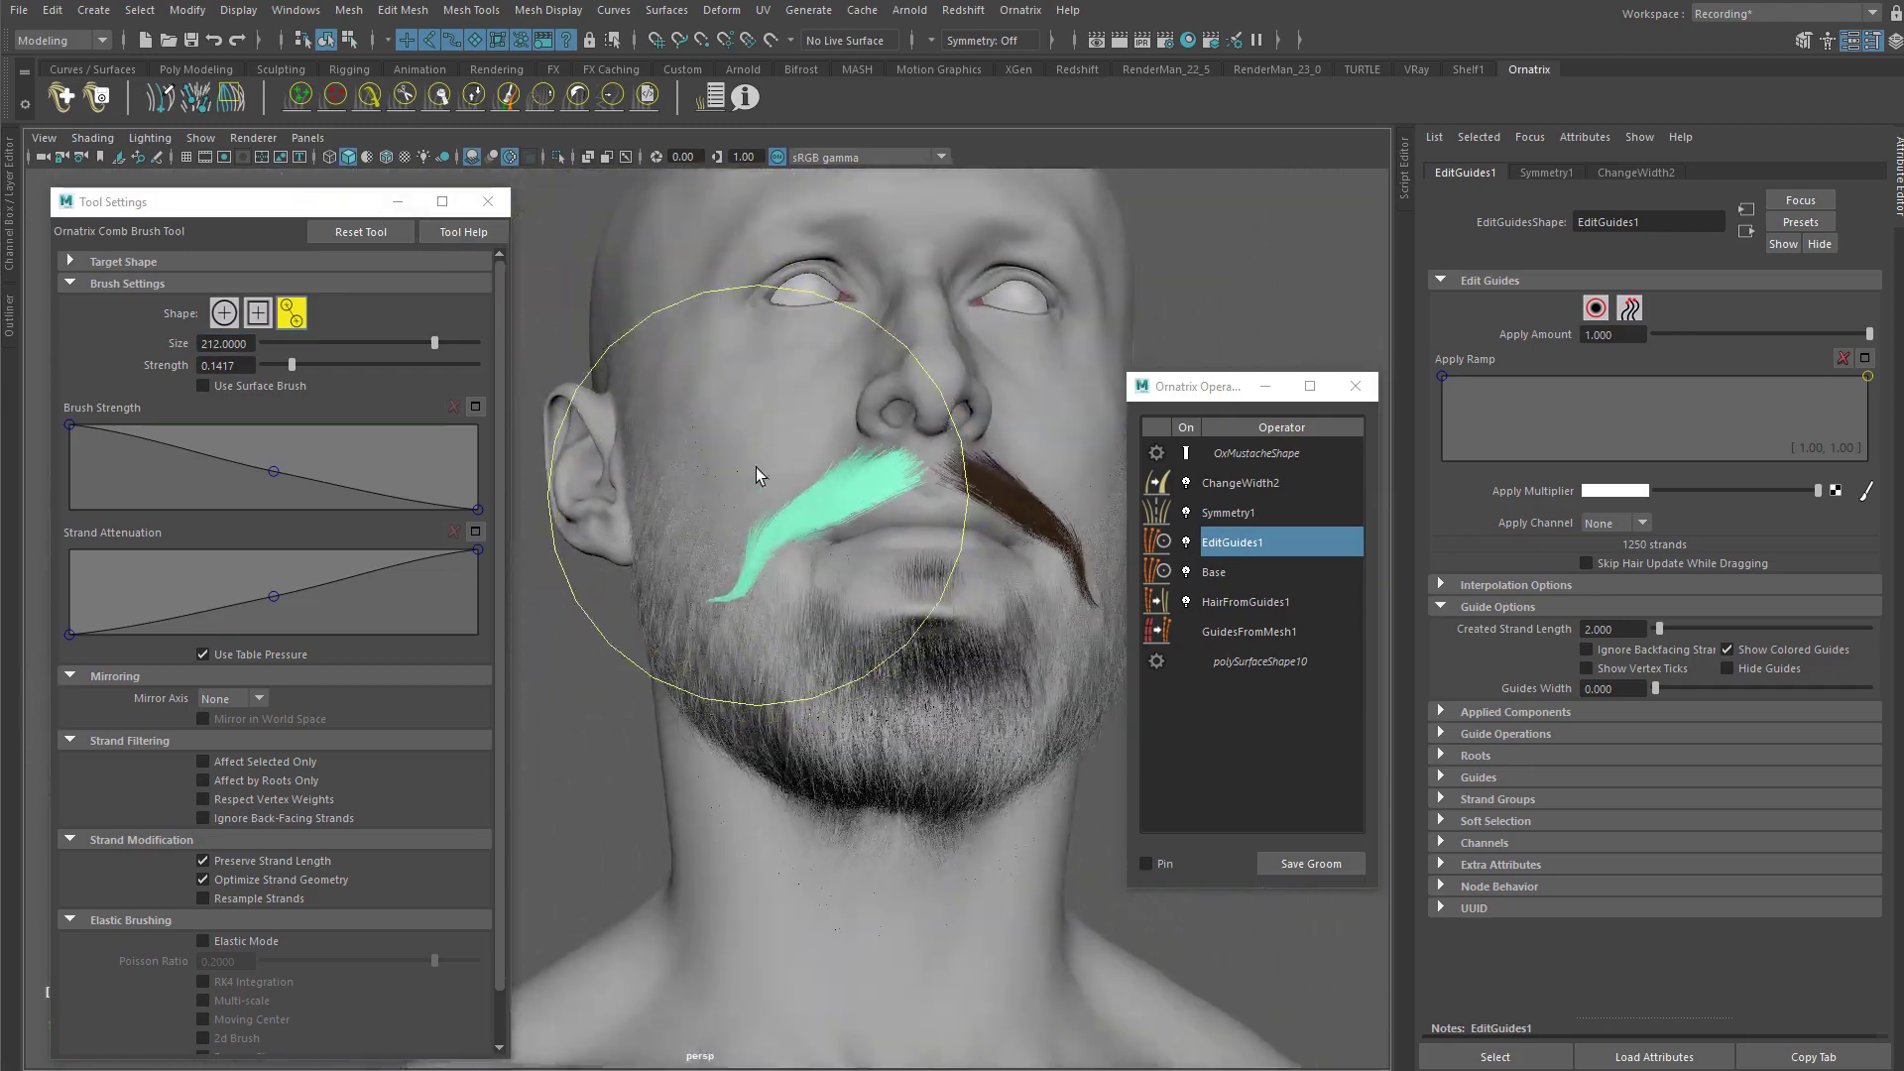
pyautogui.keyDown('alt'); pyautogui.moveTo(790, 438); pyautogui.dragTo(818, 429); pyautogui.keyUp('alt')
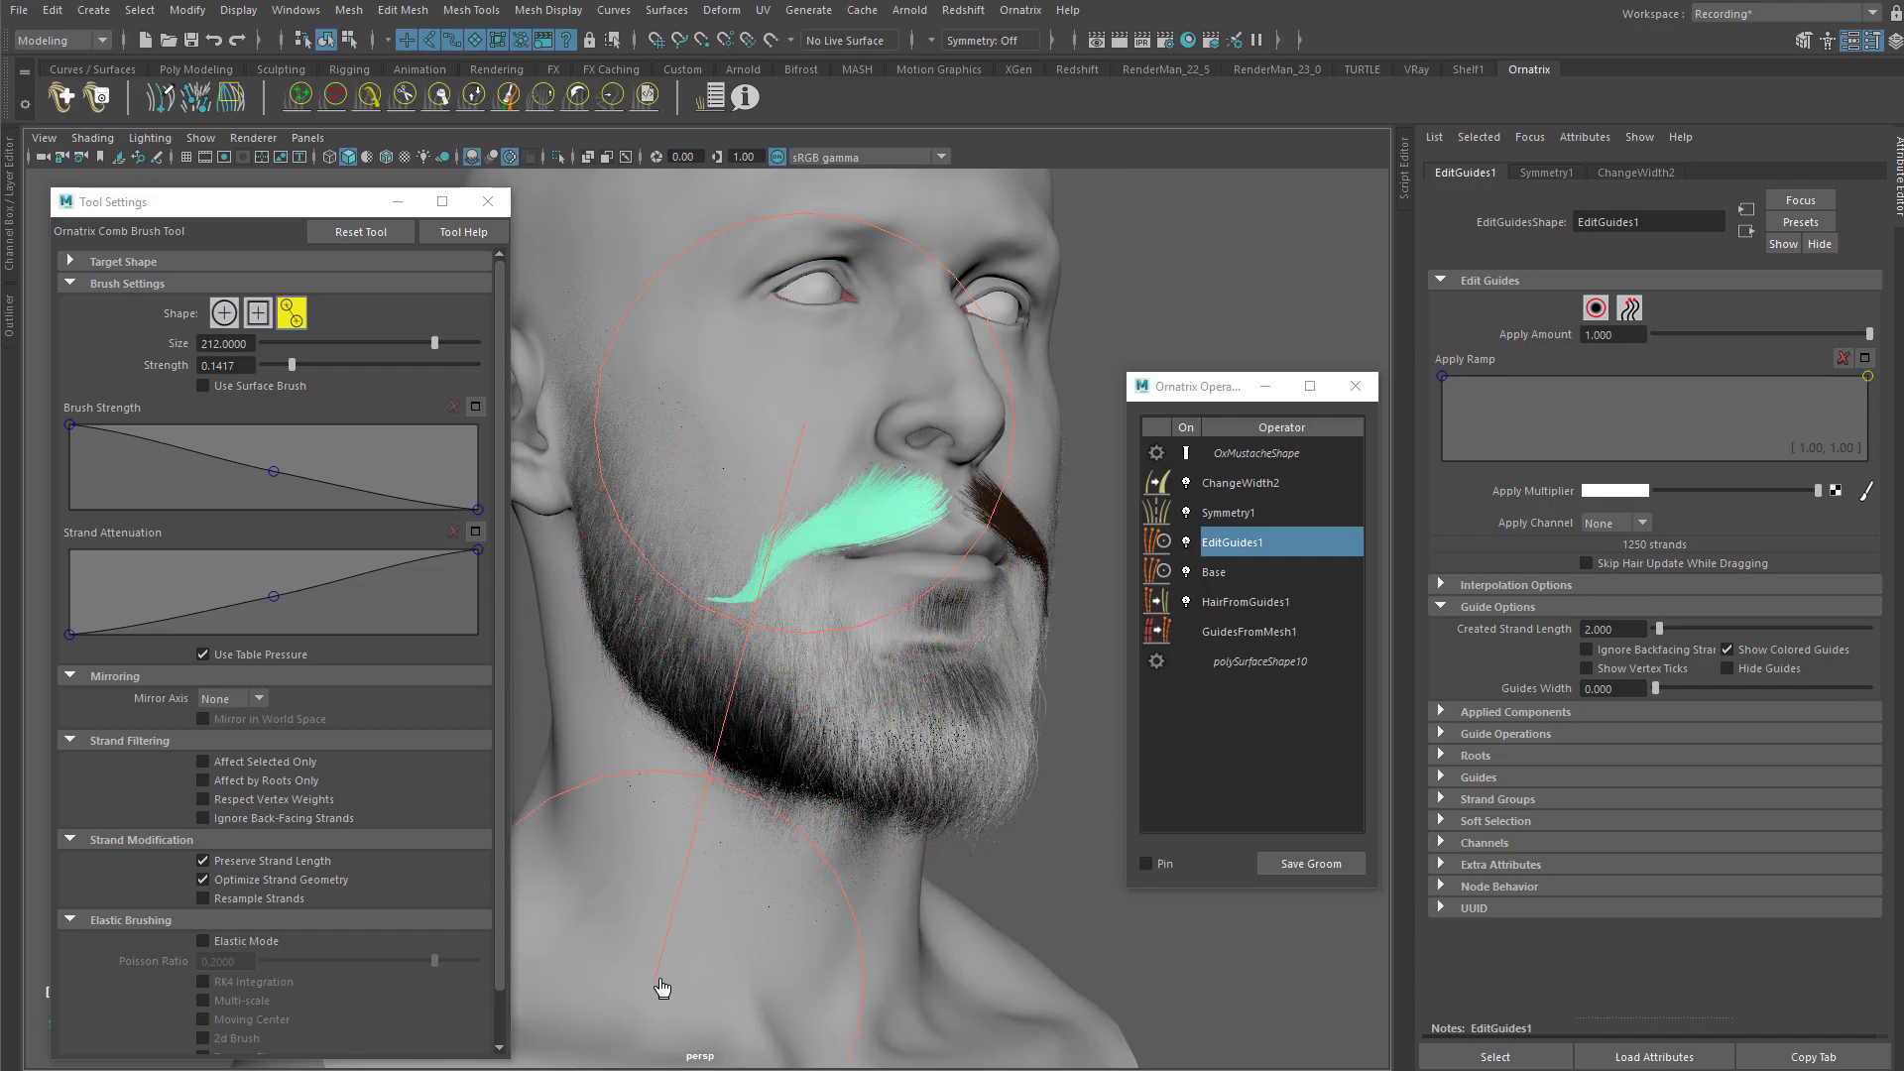
pyautogui.scroll(3, 948, 501)
pyautogui.moveTo(886, 506)
pyautogui.keyDown('alt'); pyautogui.mouseDown()
pyautogui.moveTo(910, 578)
pyautogui.moveTo(743, 536)
pyautogui.moveTo(806, 492)
pyautogui.mouseUp(); pyautogui.keyUp('alt')
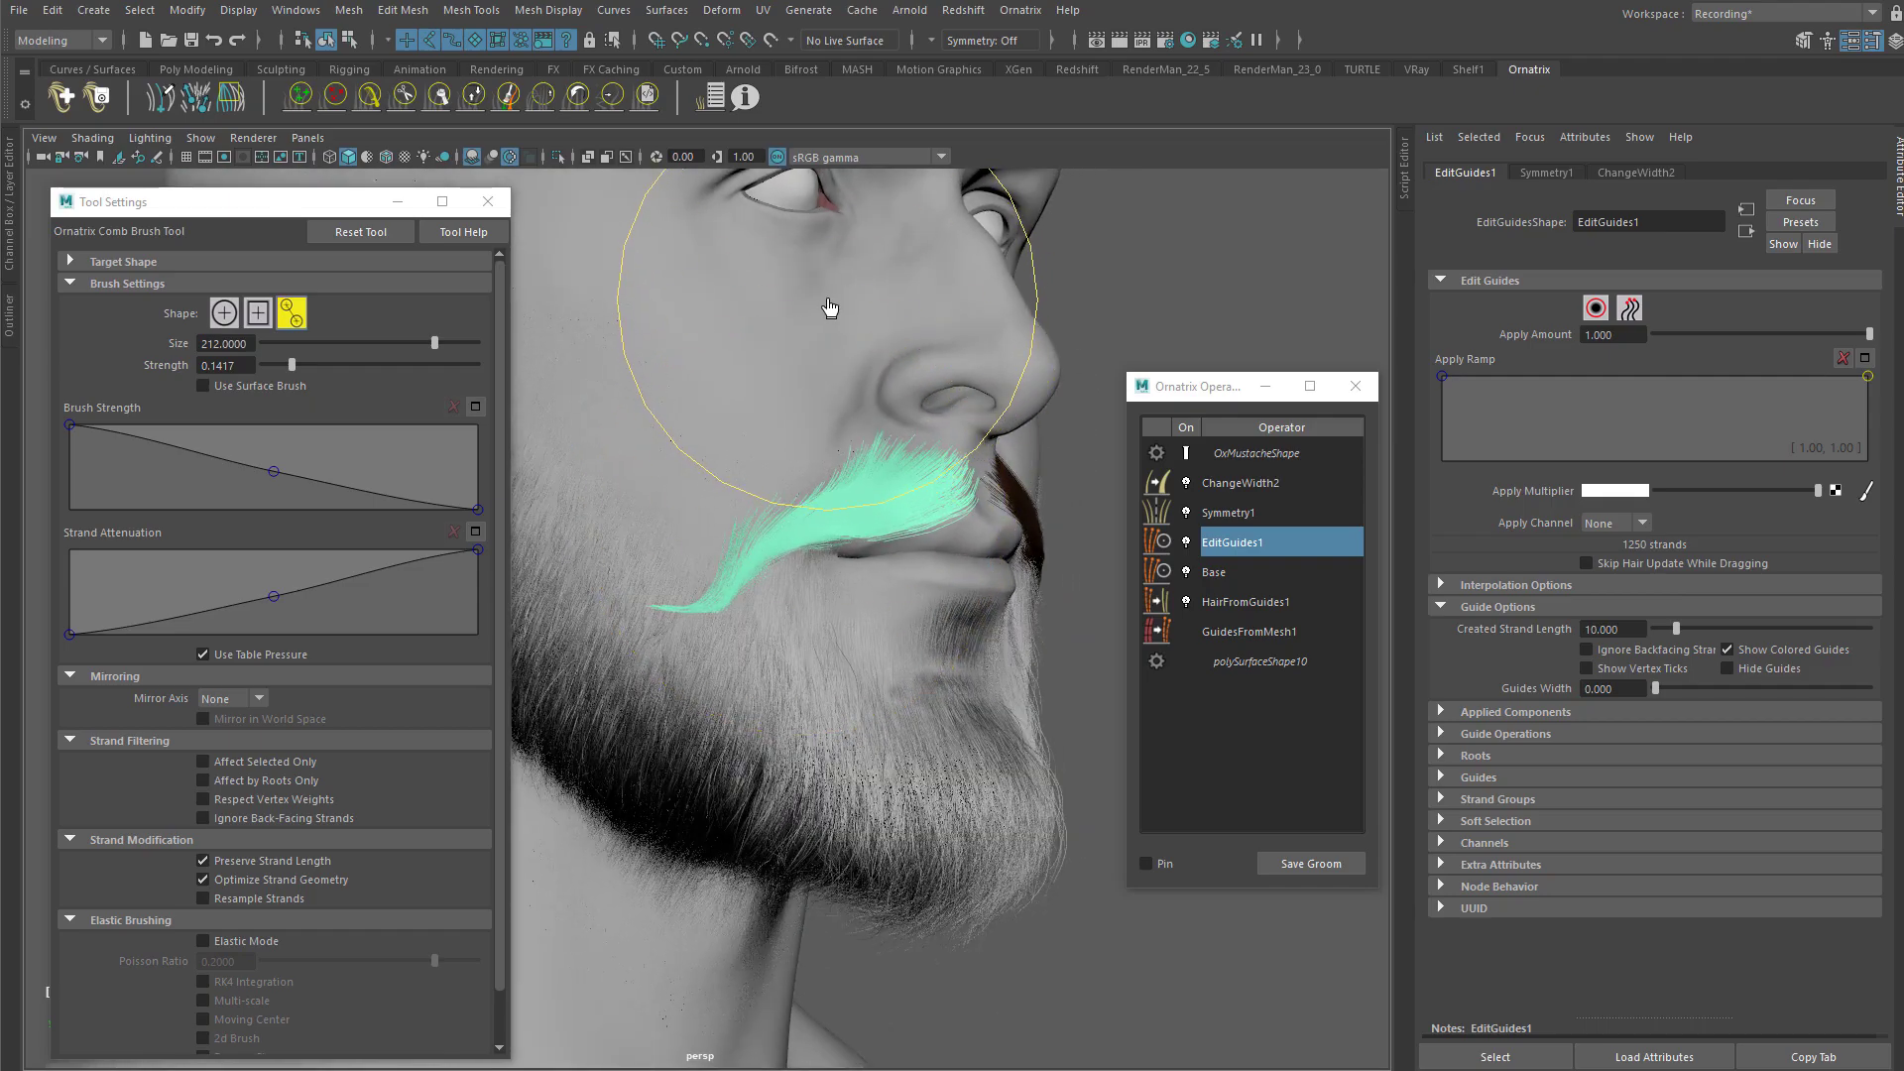
pyautogui.keyDown('alt'); pyautogui.moveTo(780, 634); pyautogui.dragTo(853, 550); pyautogui.keyUp('alt')
pyautogui.scroll(3, 956, 478)
pyautogui.keyDown('alt'); pyautogui.moveTo(956, 478); pyautogui.dragTo(854, 478); pyautogui.keyUp('alt')
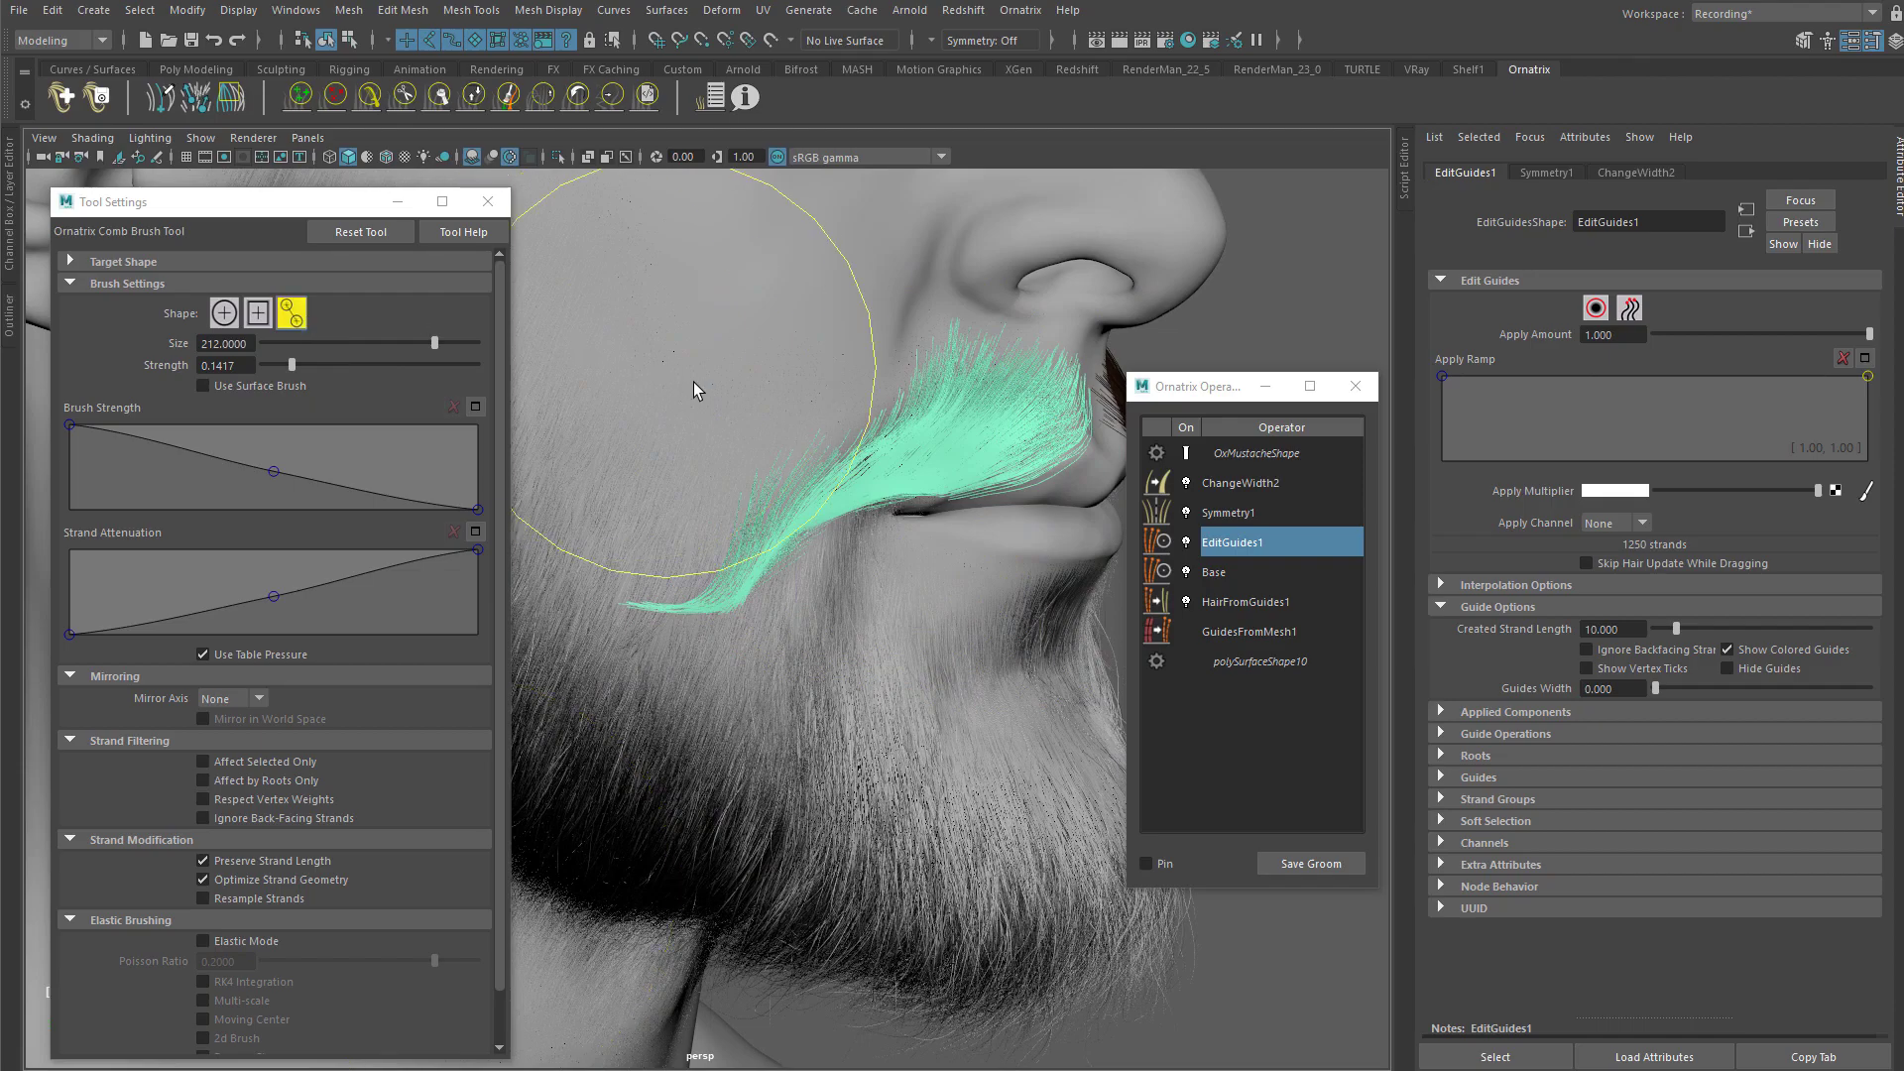
# Step: Try the Cut brush with the two-circle shape on the mustache half and undo the cut
pyautogui.keyDown('alt'); pyautogui.moveTo(686, 381); pyautogui.dragTo(662, 335); pyautogui.keyUp('alt')
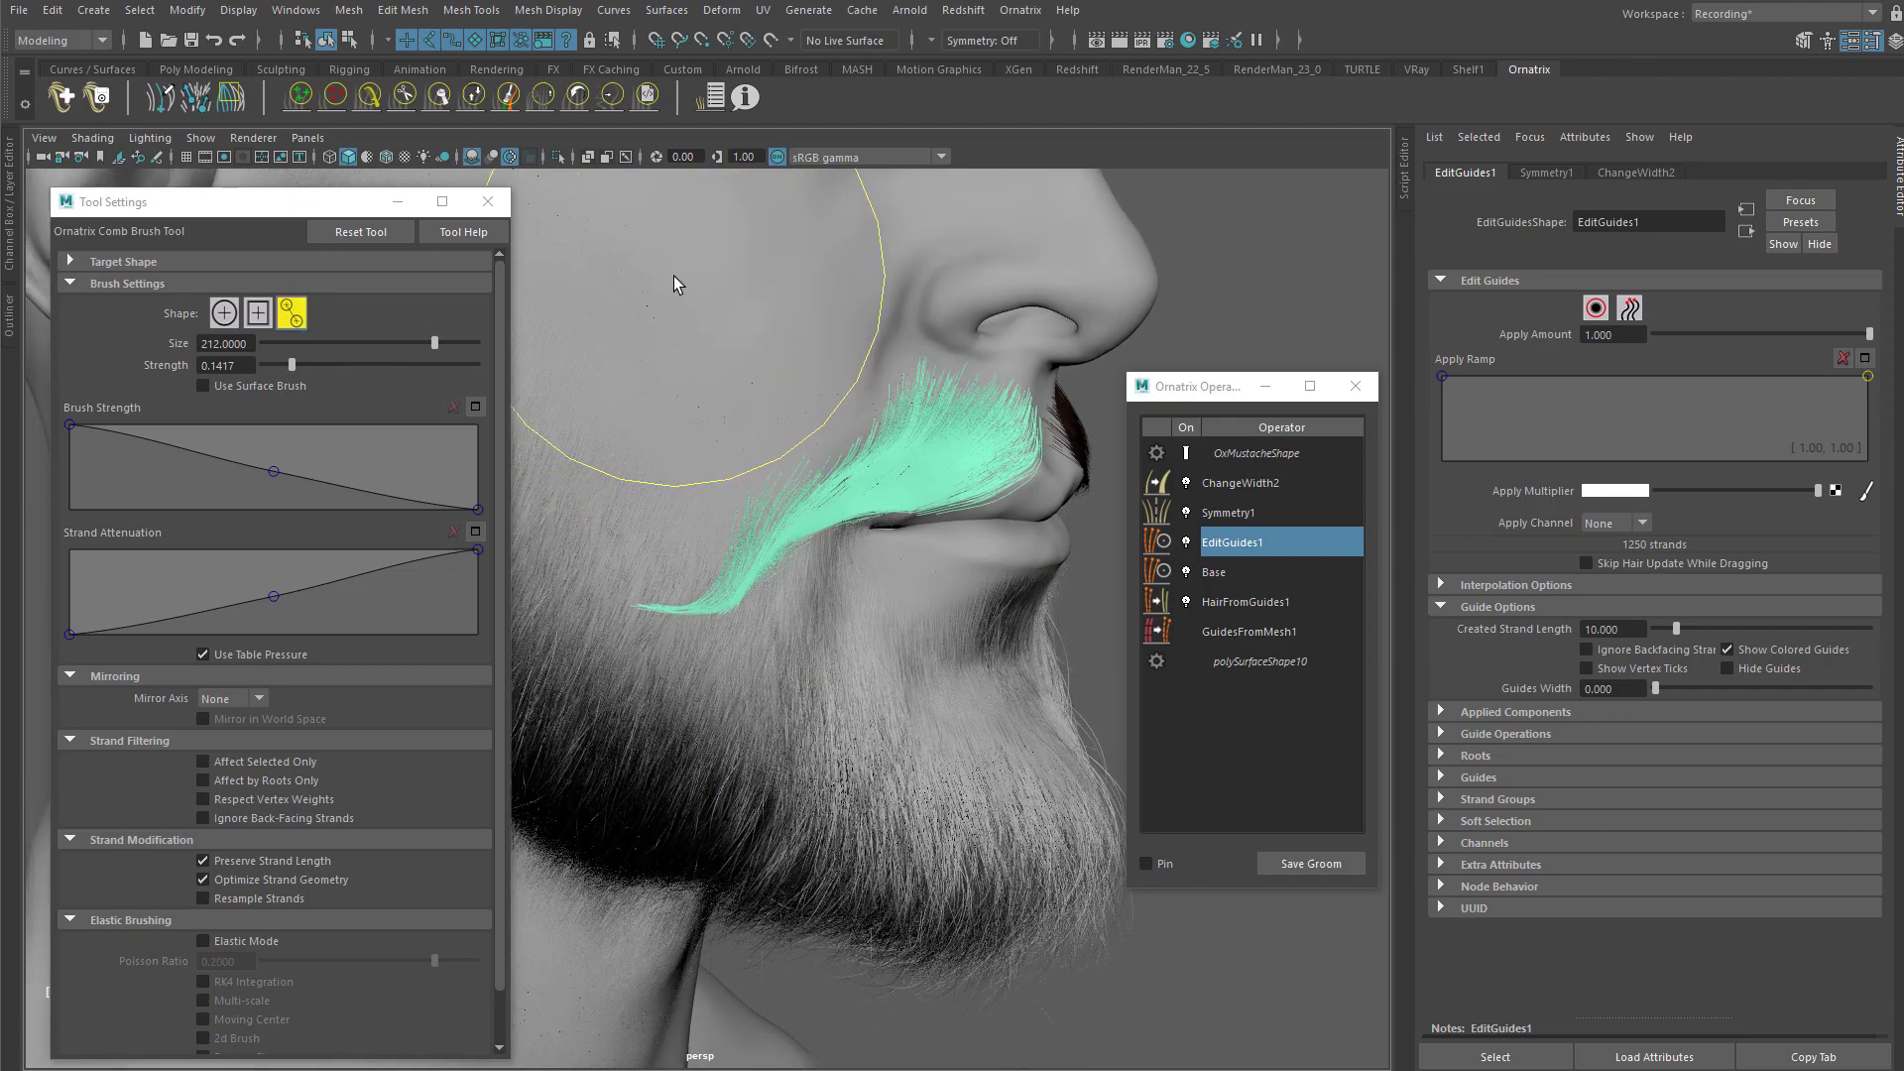
pyautogui.click(418, 99)
pyautogui.click(292, 381)
pyautogui.keyDown('alt'); pyautogui.moveTo(843, 515); pyautogui.dragTo(900, 581); pyautogui.keyUp('alt')
pyautogui.moveTo(681, 368); pyautogui.dragTo(680, 382)
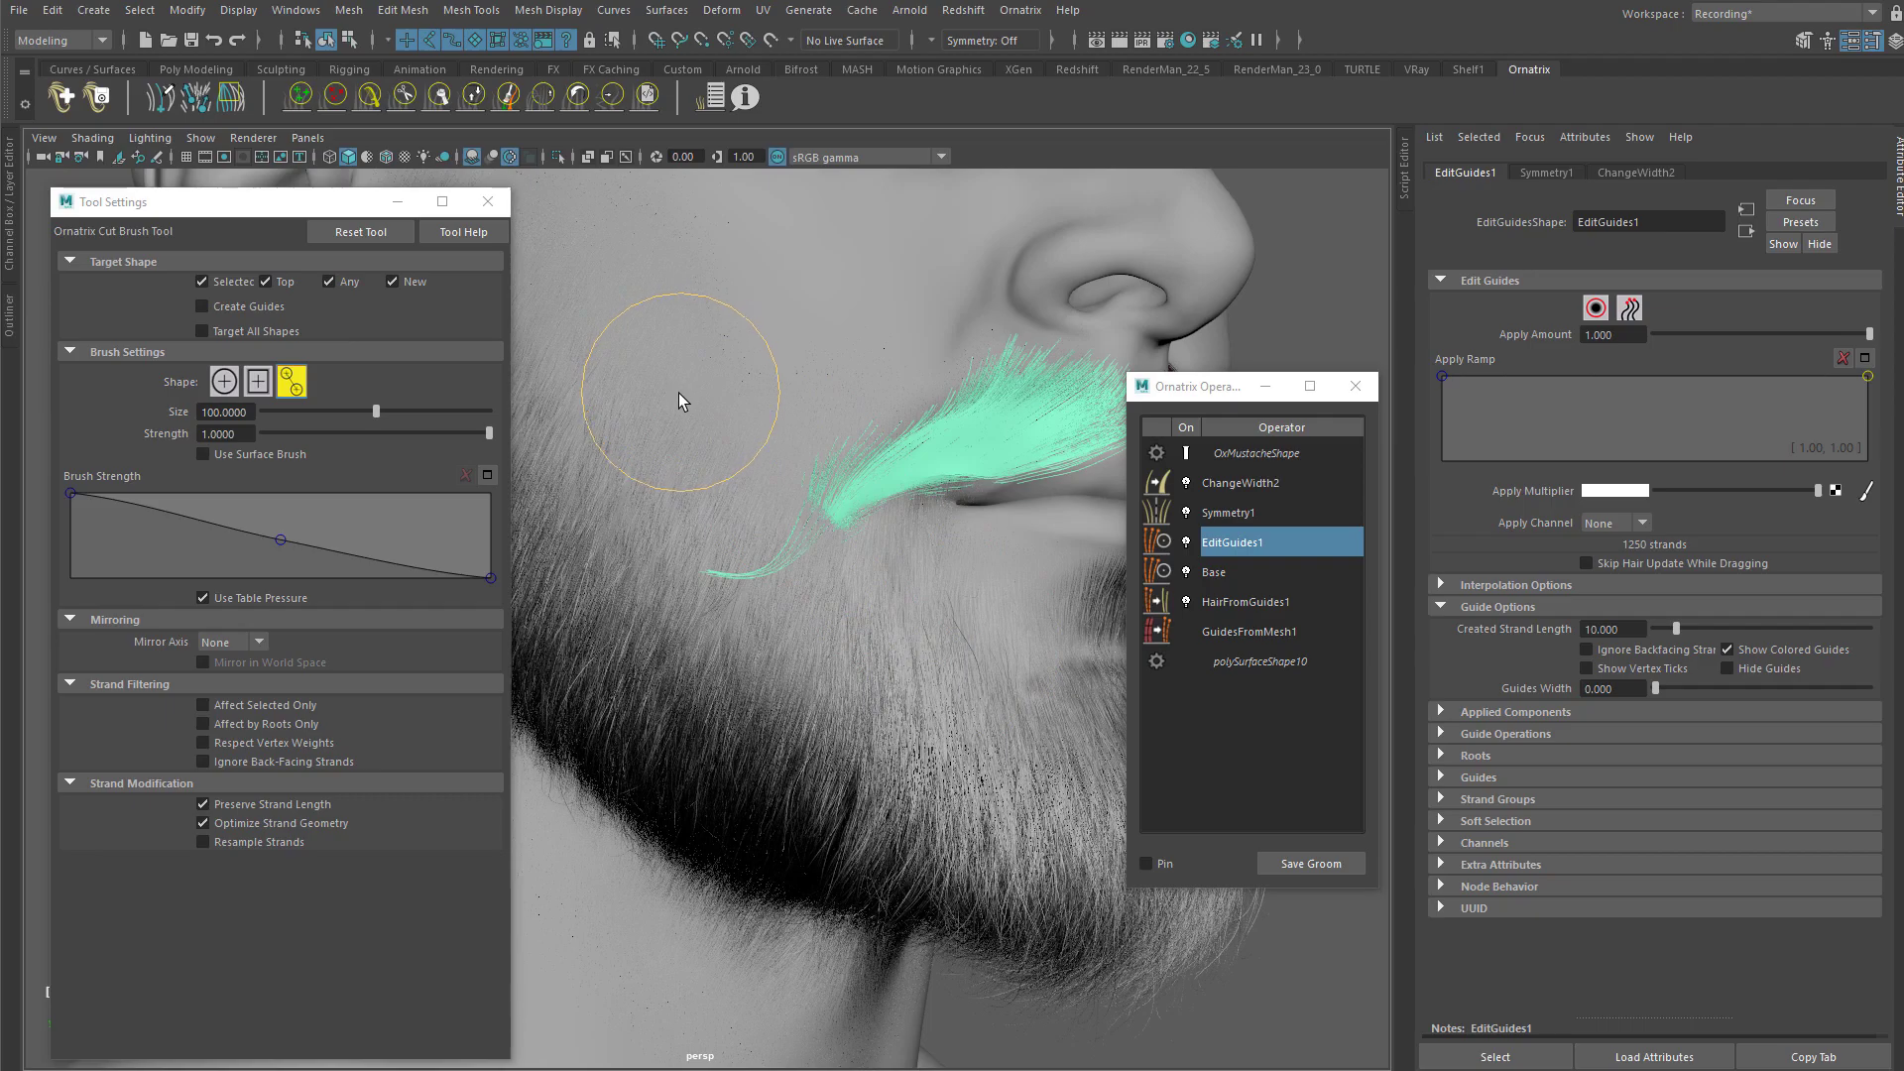
pyautogui.moveTo(984, 609); pyautogui.dragTo(828, 343)
pyautogui.hotkey('ctrl', 'z')
# Step: Switch back to the Comb brush, set its shape to the round circle, and collapse its Mirroring settings
pyautogui.moveTo(892, 482)
pyautogui.keyDown('alt'); pyautogui.mouseDown()
pyautogui.moveTo(999, 527)
pyautogui.moveTo(875, 491)
pyautogui.moveTo(773, 389)
pyautogui.moveTo(694, 397)
pyautogui.mouseUp(); pyautogui.keyUp('alt')
pyautogui.click(371, 107)
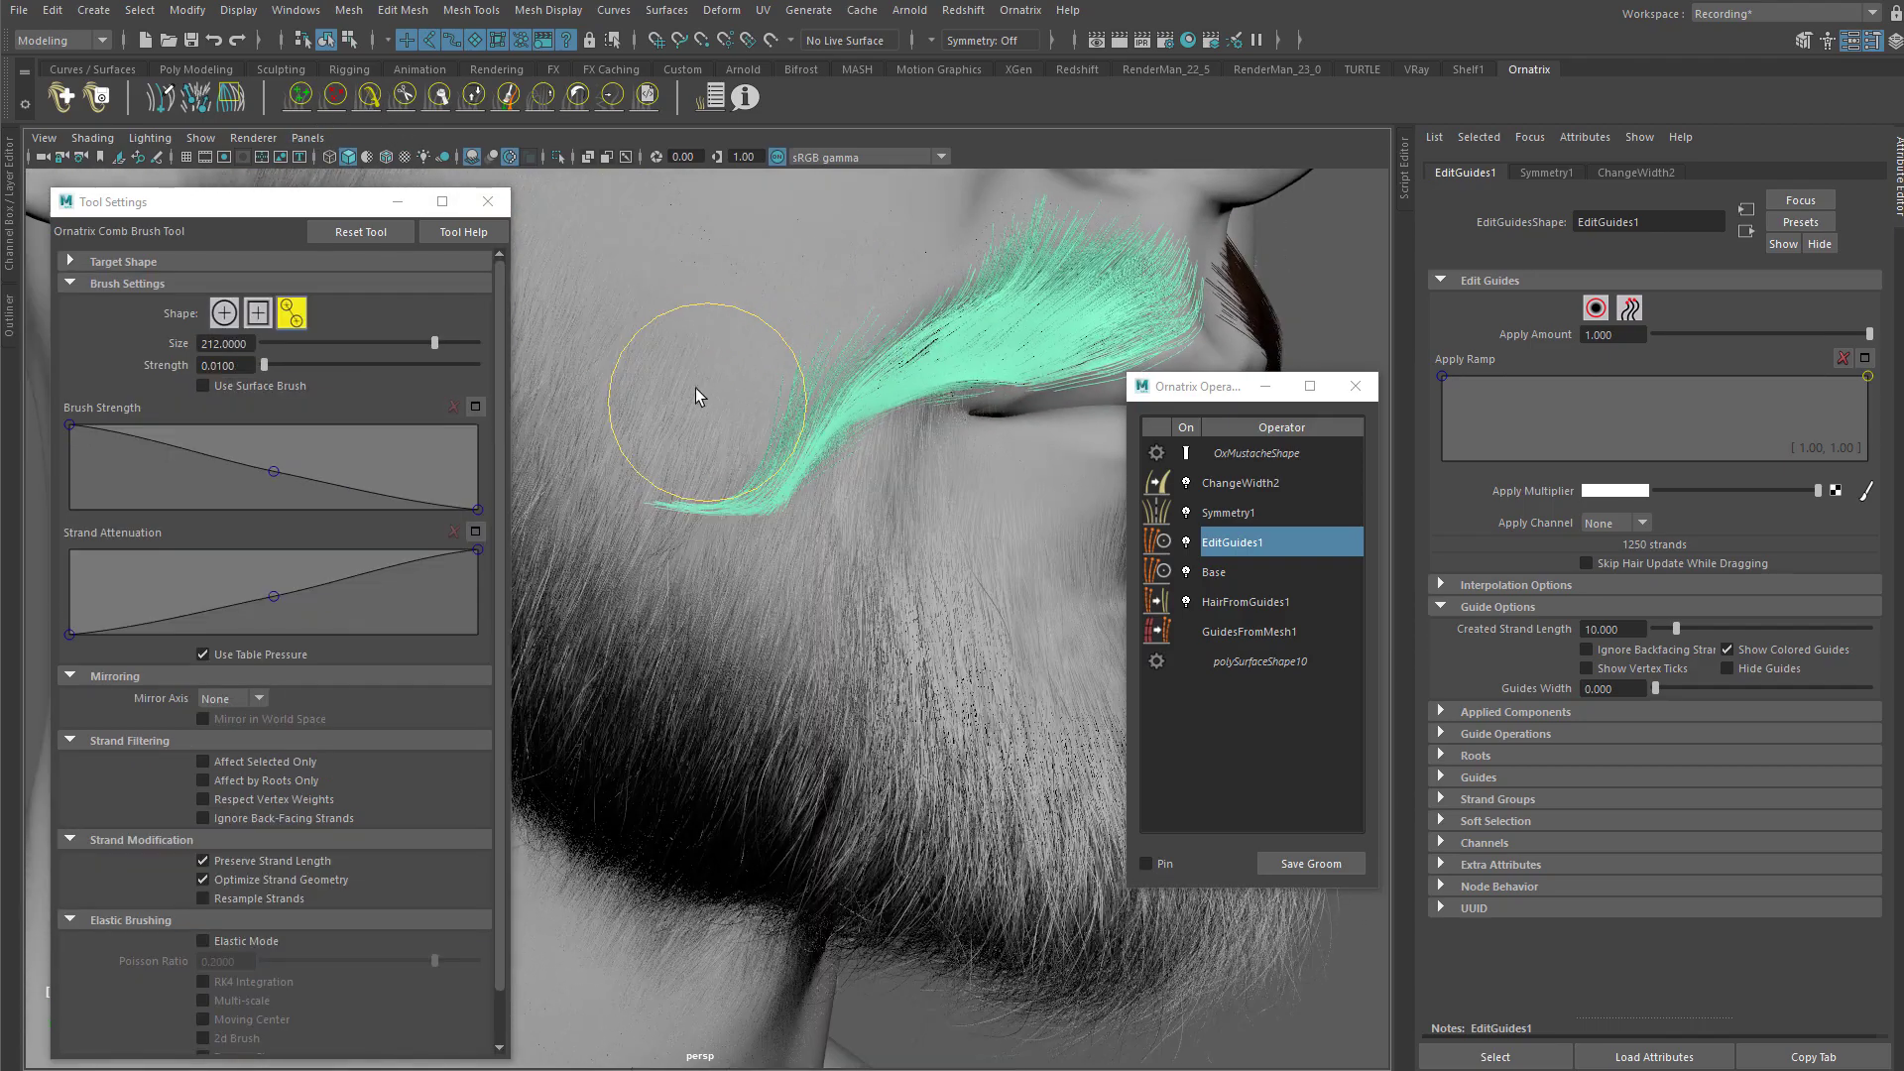
pyautogui.click(224, 313)
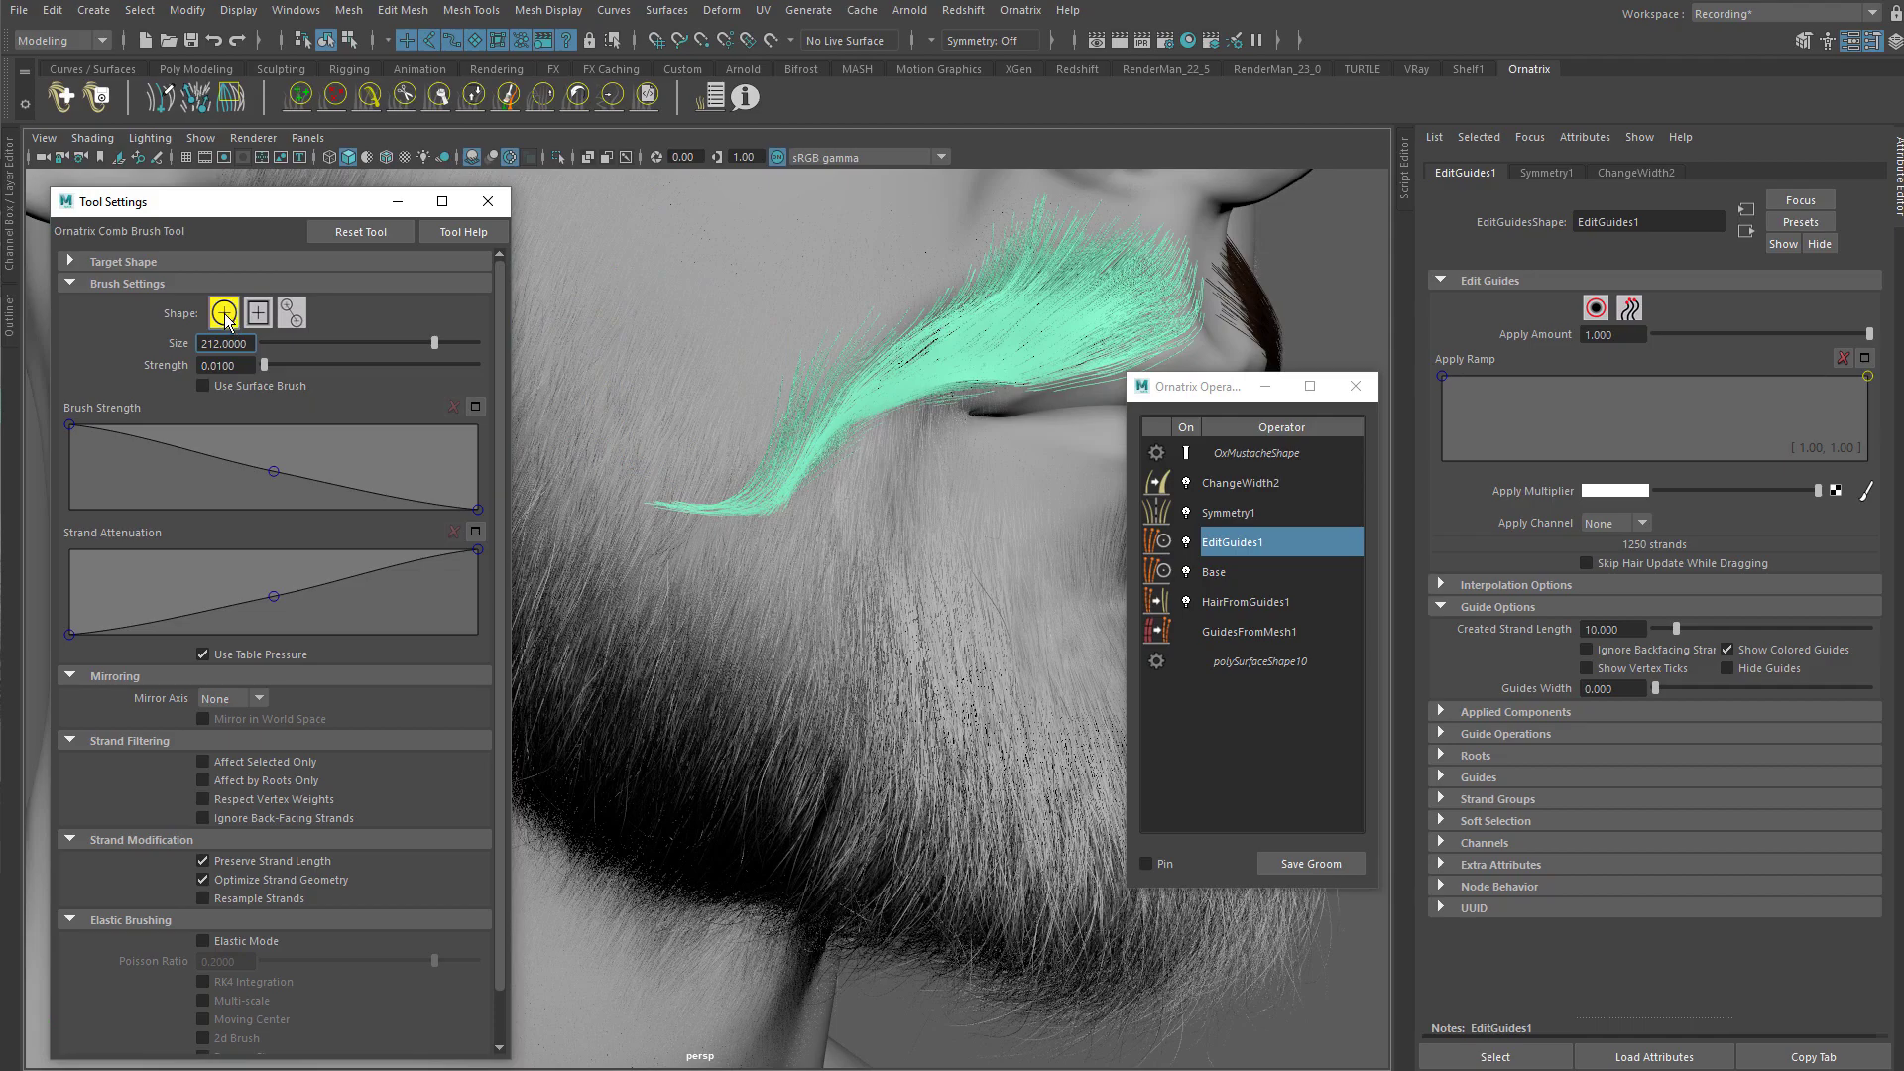
pyautogui.keyDown('alt'); pyautogui.moveTo(556, 327); pyautogui.dragTo(509, 532); pyautogui.keyUp('alt')
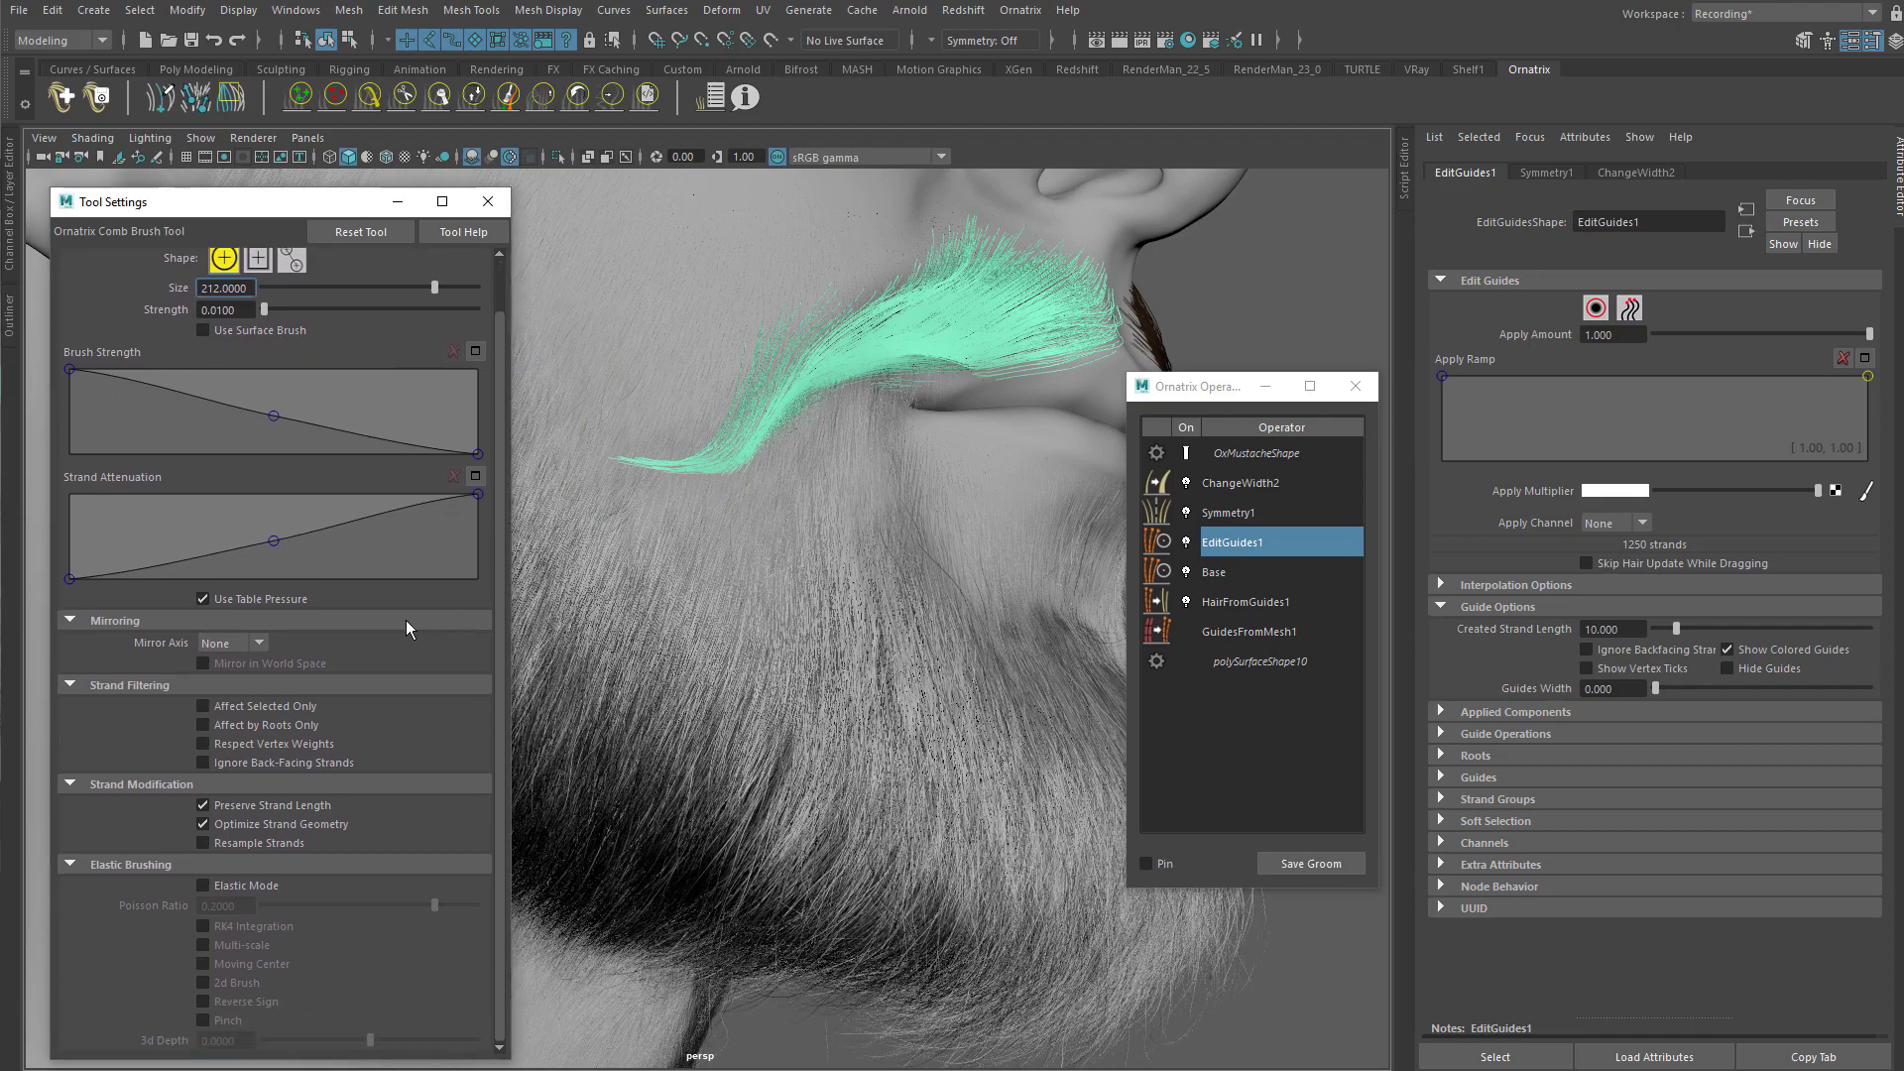
pyautogui.click(117, 620)
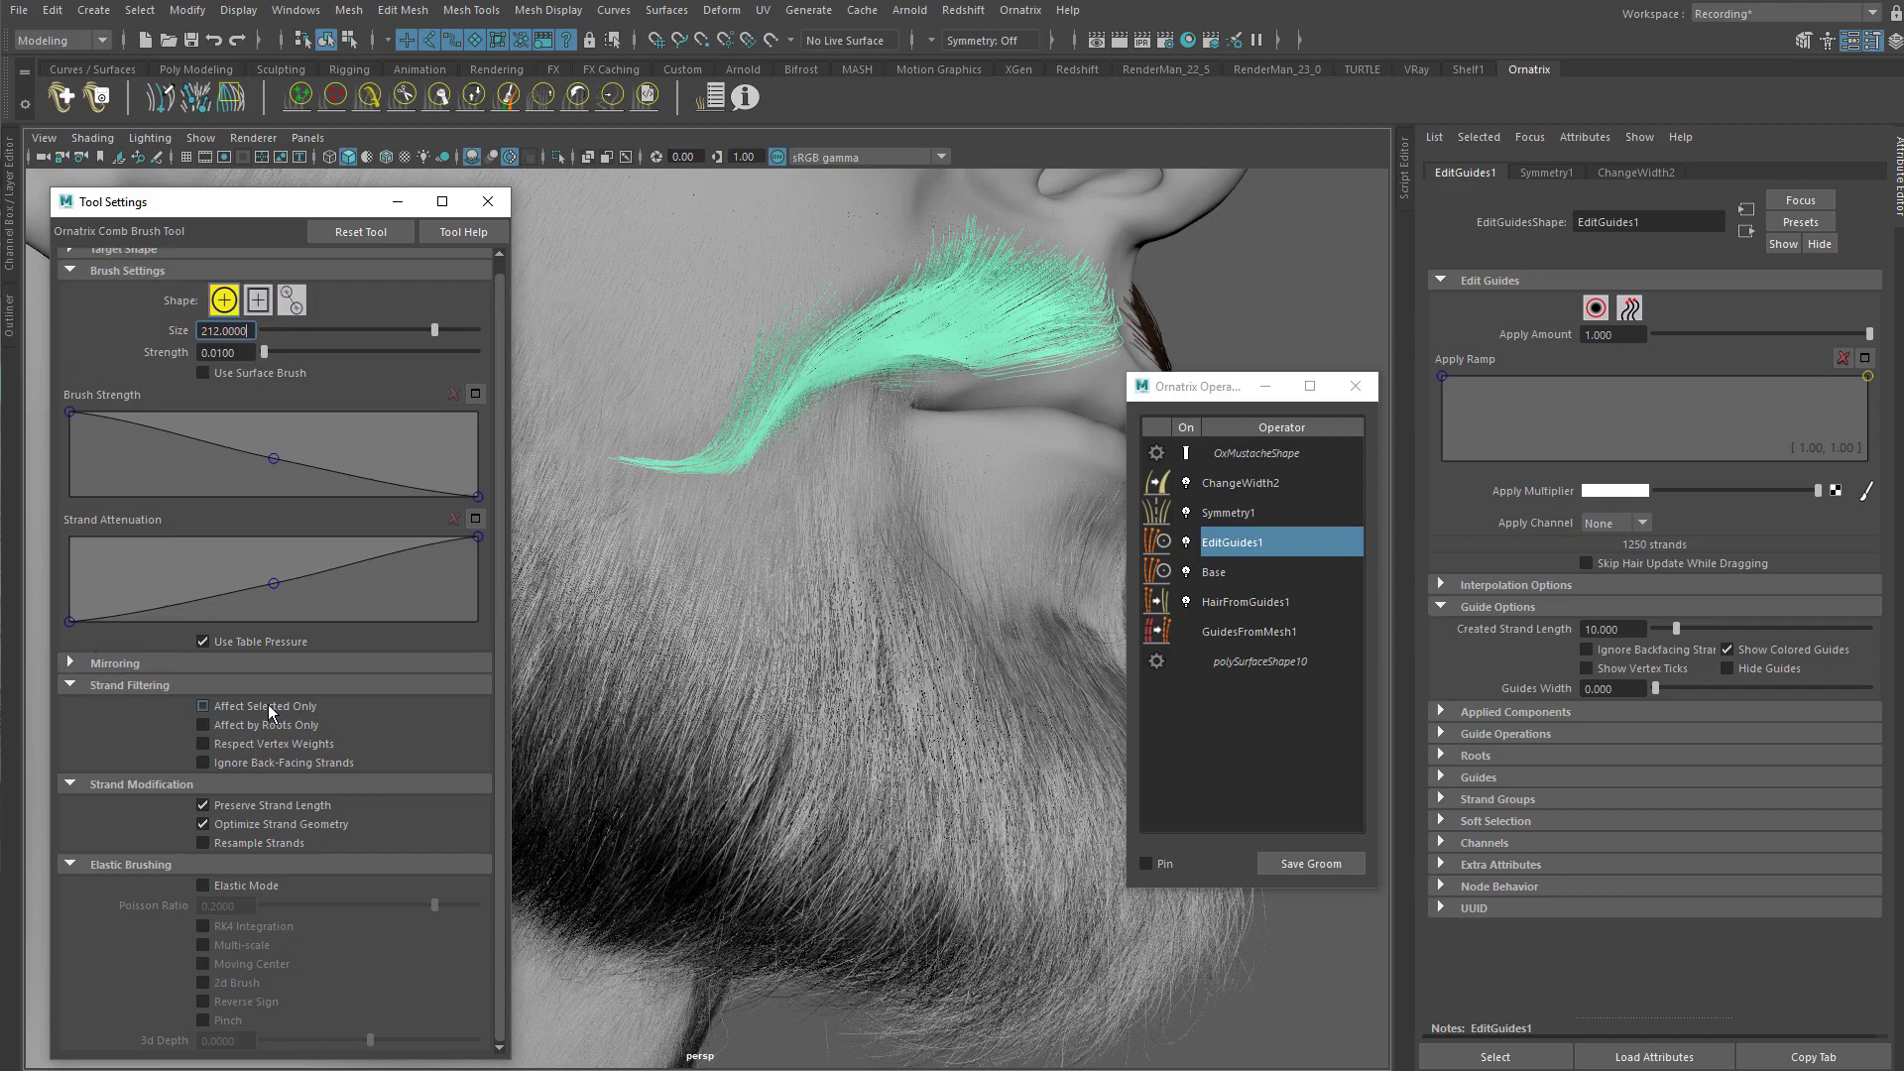
# Step: Select the guide strands along the lower edge of the mustache half and try the Comb brush around them
pyautogui.keyDown('alt'); pyautogui.moveTo(659, 498); pyautogui.dragTo(700, 484); pyautogui.keyUp('alt')
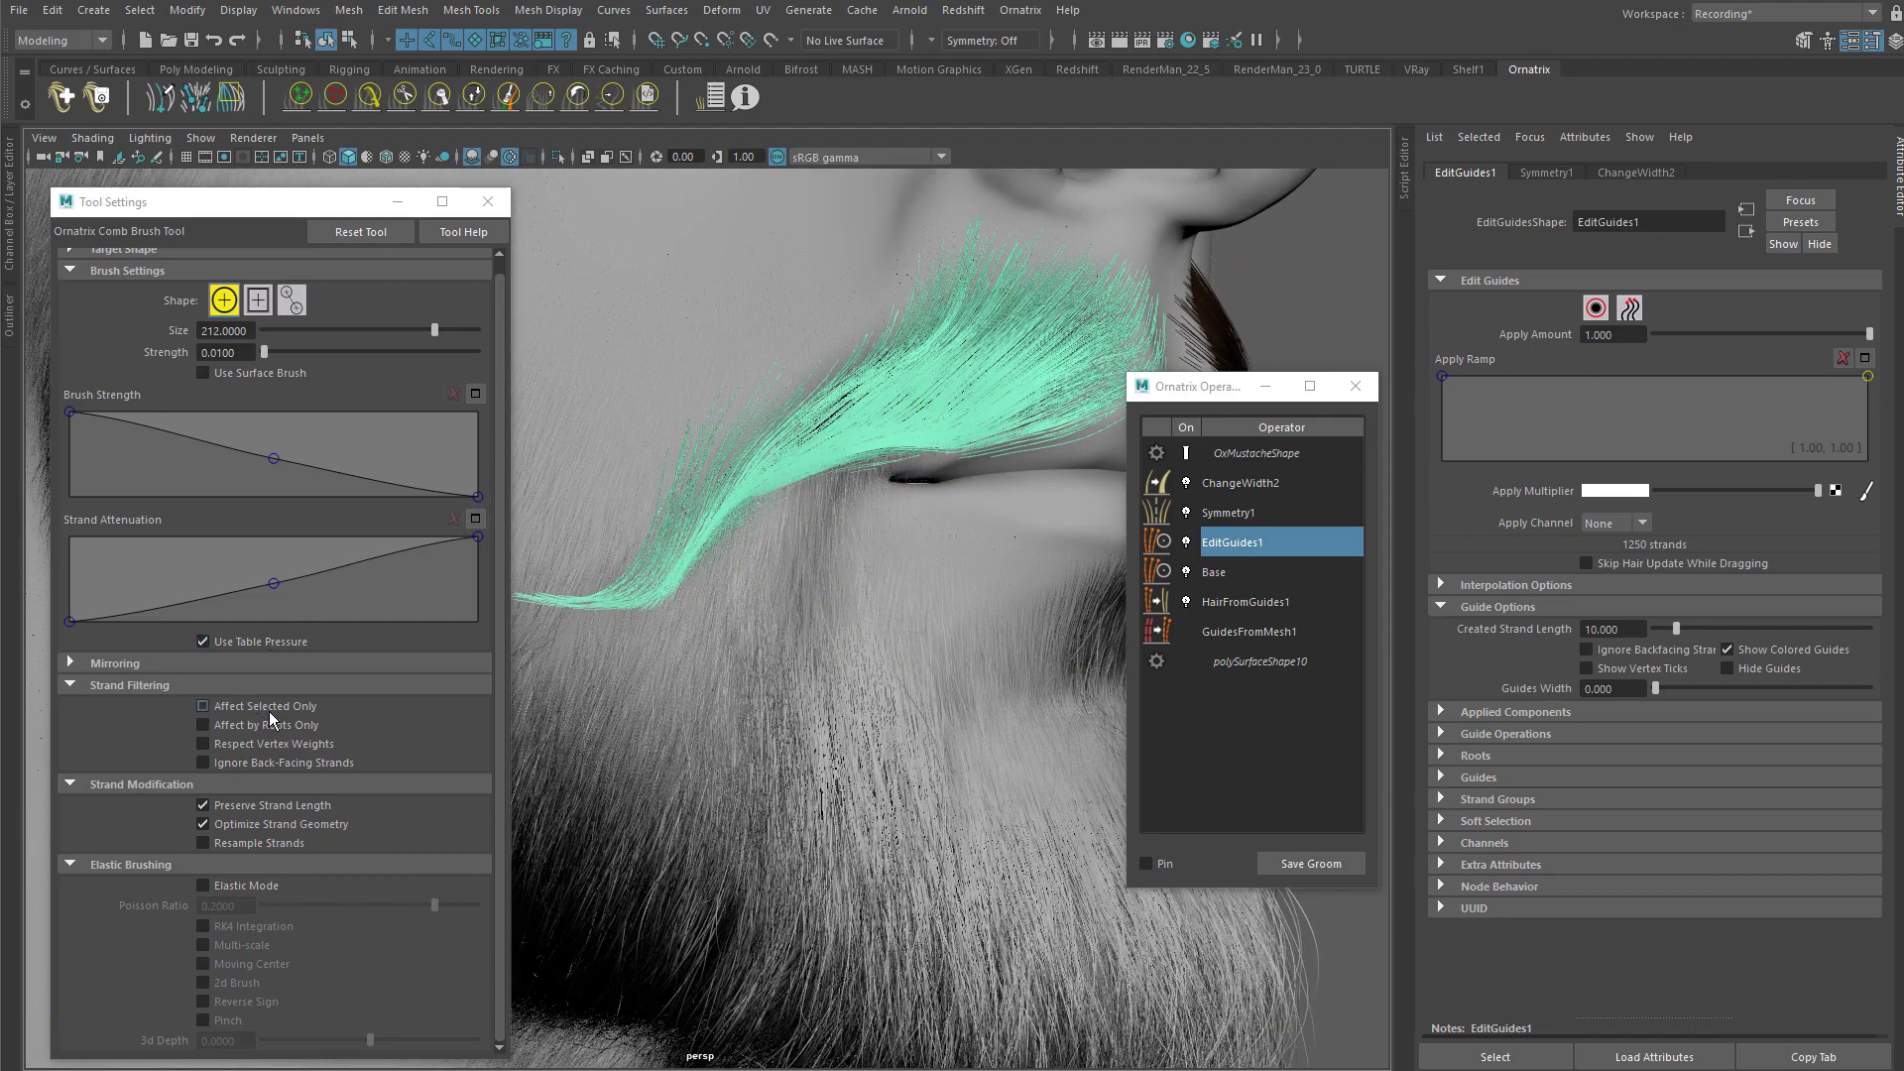
pyautogui.keyDown('alt'); pyautogui.moveTo(751, 470); pyautogui.dragTo(723, 482, button='middle'); pyautogui.keyUp('alt')
pyautogui.moveTo(723, 482)
pyautogui.keyDown('alt'); pyautogui.mouseDown()
pyautogui.moveTo(871, 447)
pyautogui.moveTo(756, 497)
pyautogui.moveTo(872, 412)
pyautogui.moveTo(857, 504)
pyautogui.moveTo(827, 502)
pyautogui.mouseUp(); pyautogui.keyUp('alt')
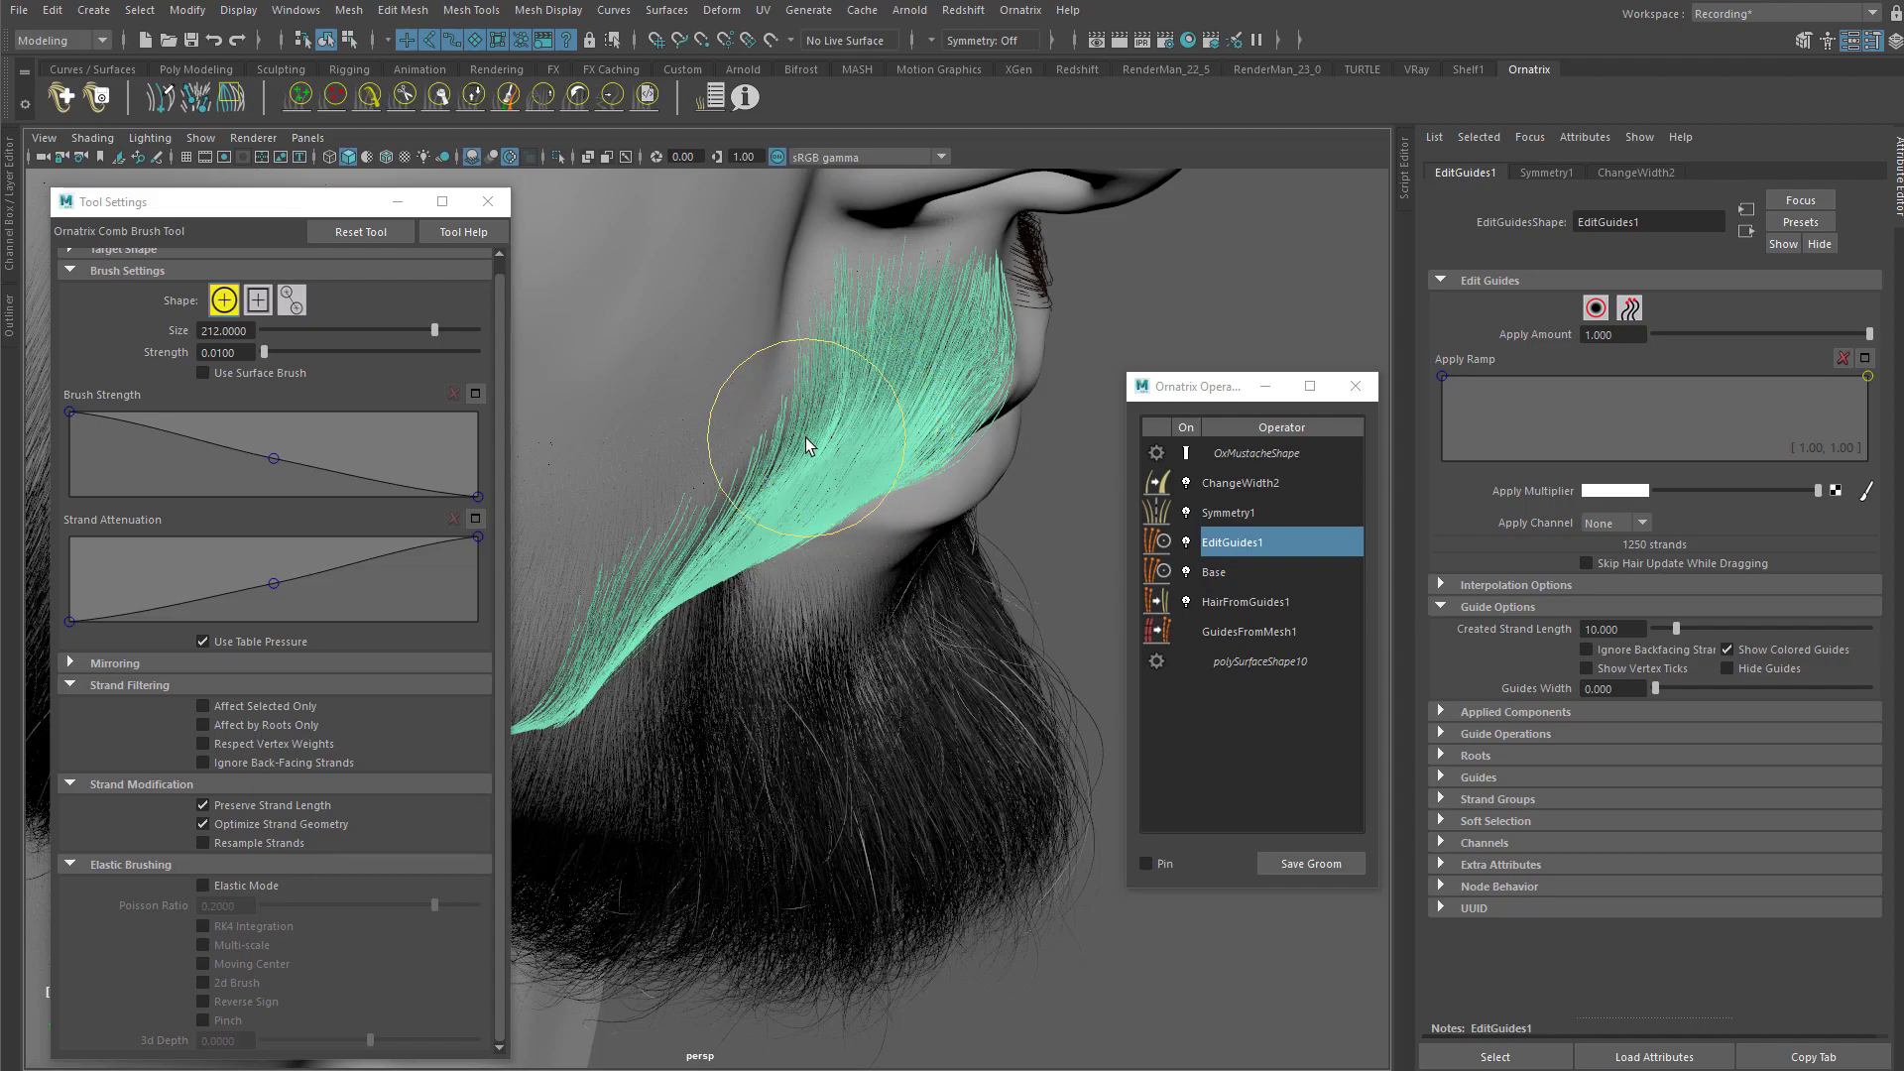
pyautogui.keyDown('alt'); pyautogui.moveTo(872, 505); pyautogui.dragTo(859, 455); pyautogui.keyUp('alt')
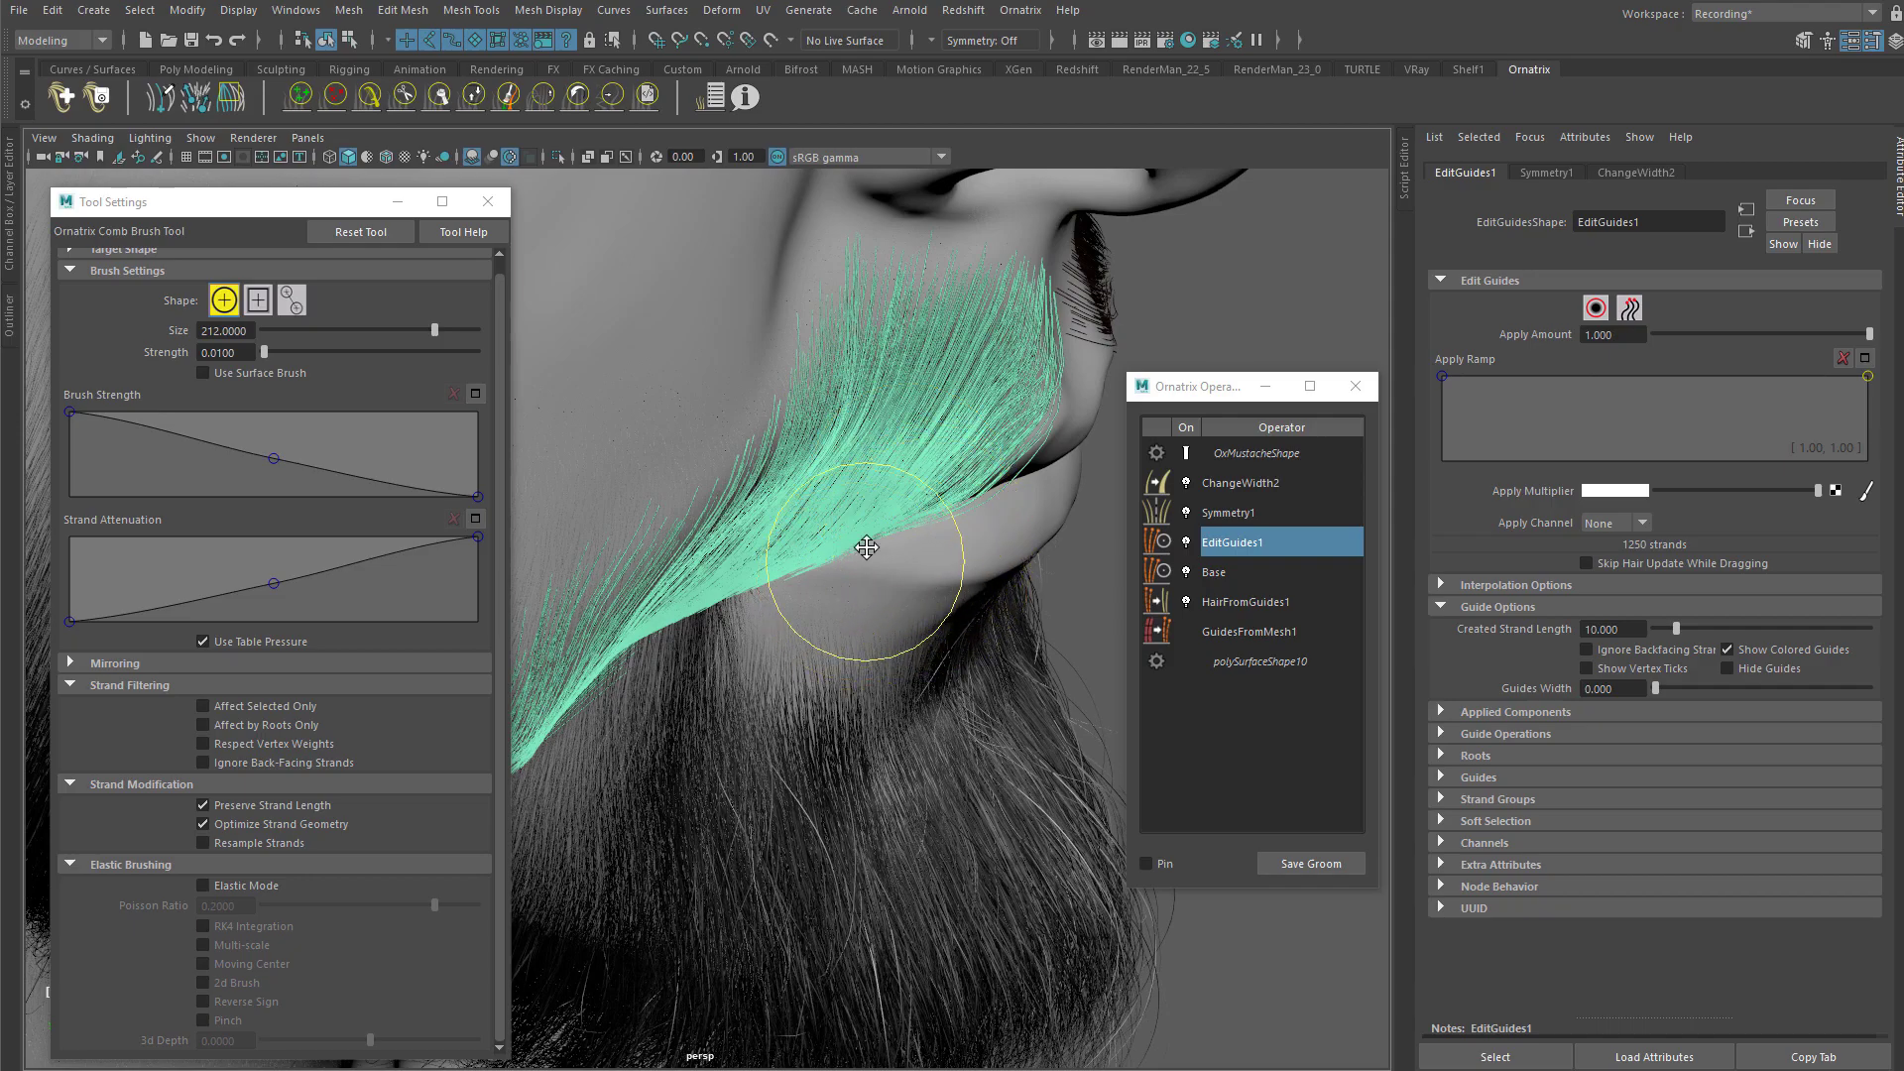
pyautogui.keyDown('alt'); pyautogui.moveTo(866, 555); pyautogui.dragTo(891, 593); pyautogui.keyUp('alt')
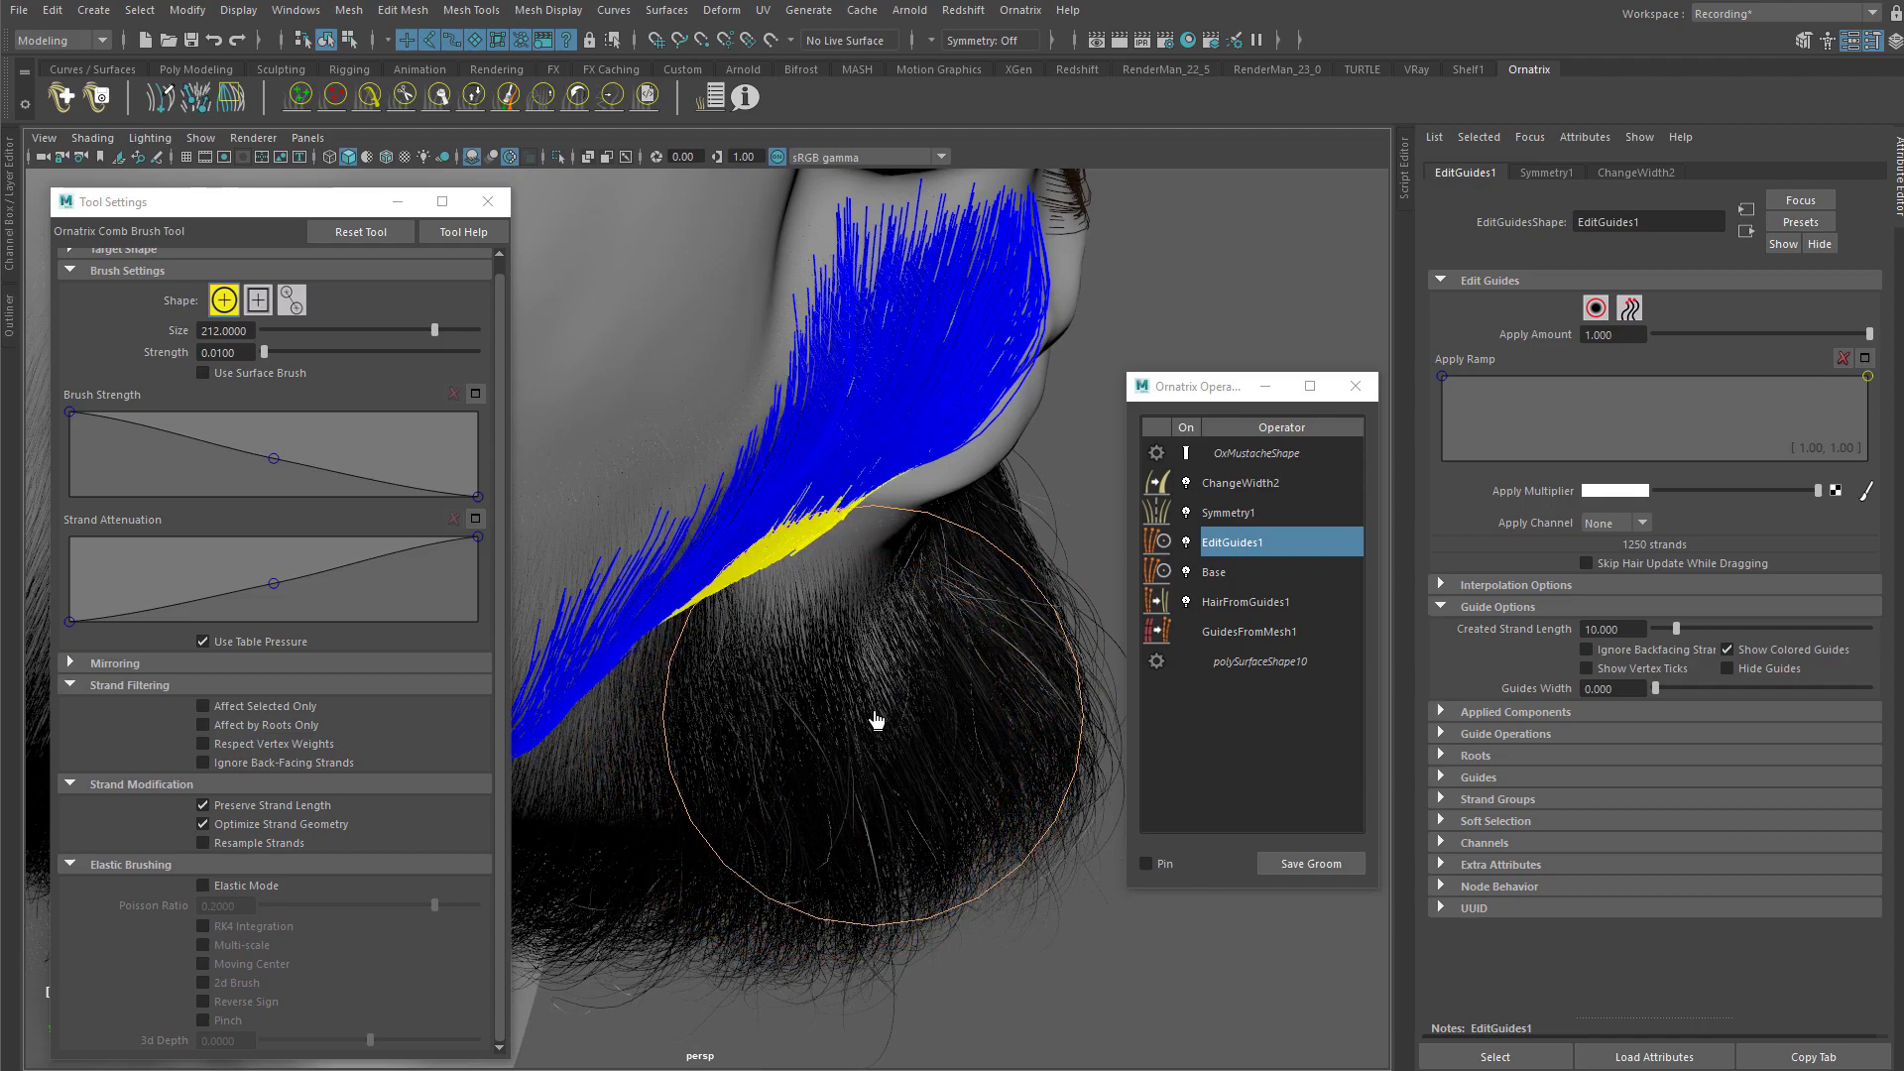
pyautogui.keyDown('alt'); pyautogui.moveTo(842, 565); pyautogui.dragTo(797, 569); pyautogui.keyUp('alt')
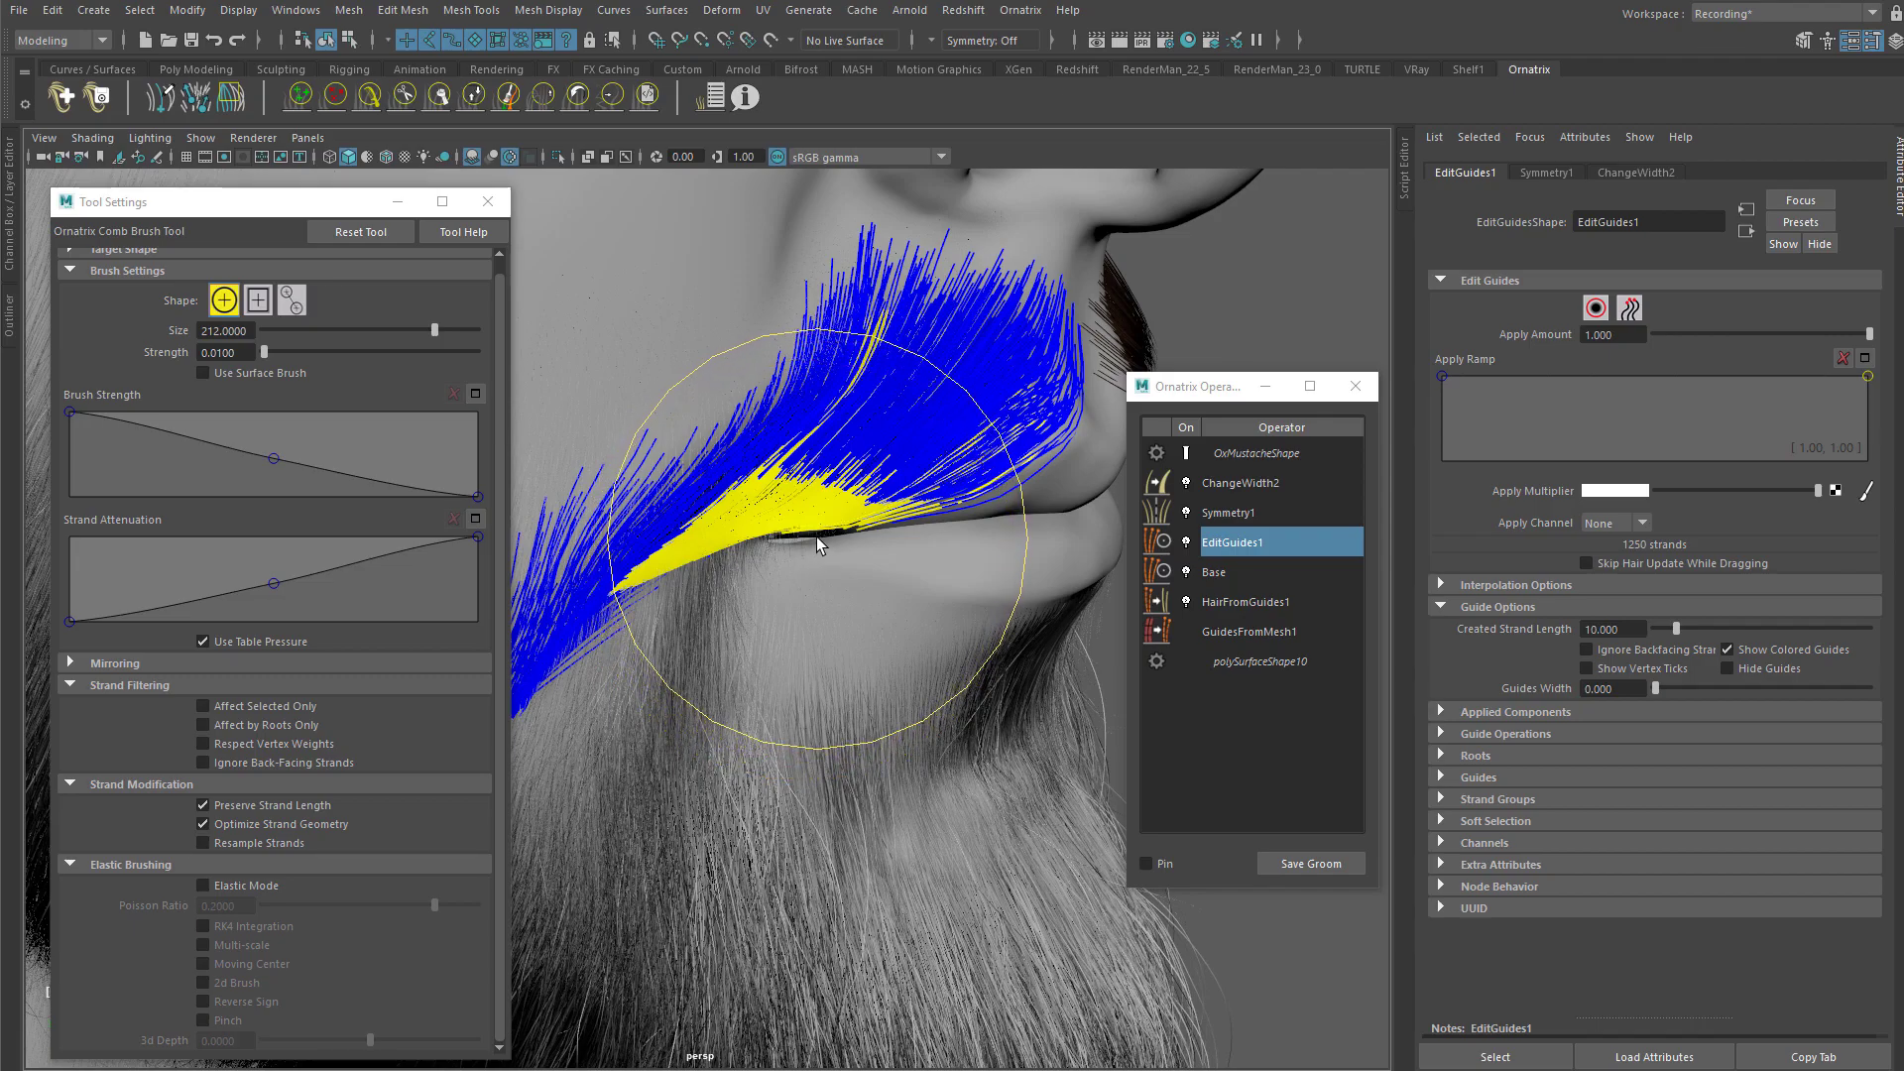
# Step: Activate the Cut brush for EditGuides1 and set its shape to the round circle
pyautogui.click(437, 96)
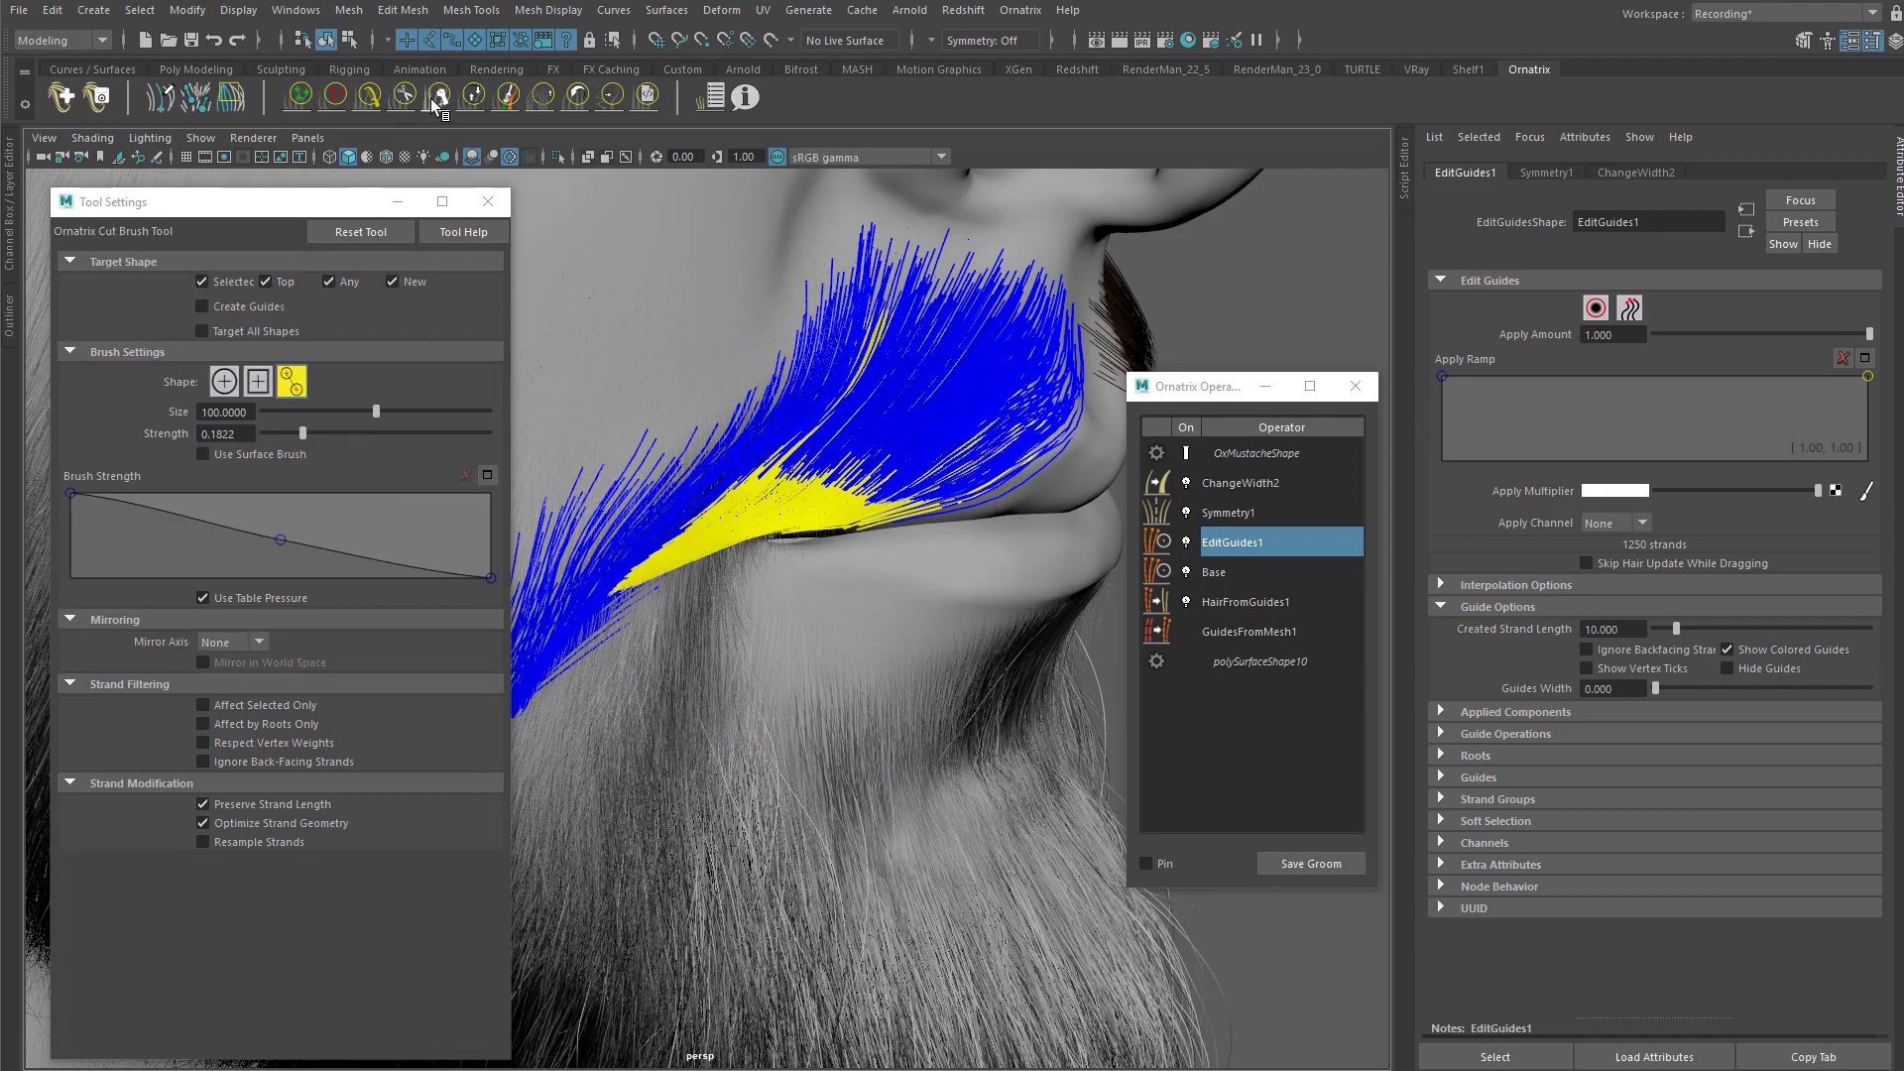
pyautogui.click(475, 97)
pyautogui.click(437, 97)
pyautogui.moveTo(783, 555)
pyautogui.keyDown('alt'); pyautogui.mouseDown()
pyautogui.moveTo(801, 534)
pyautogui.moveTo(693, 438)
pyautogui.moveTo(806, 502)
pyautogui.moveTo(786, 532)
pyautogui.moveTo(804, 550)
pyautogui.moveTo(720, 540)
pyautogui.mouseUp(); pyautogui.keyUp('alt')
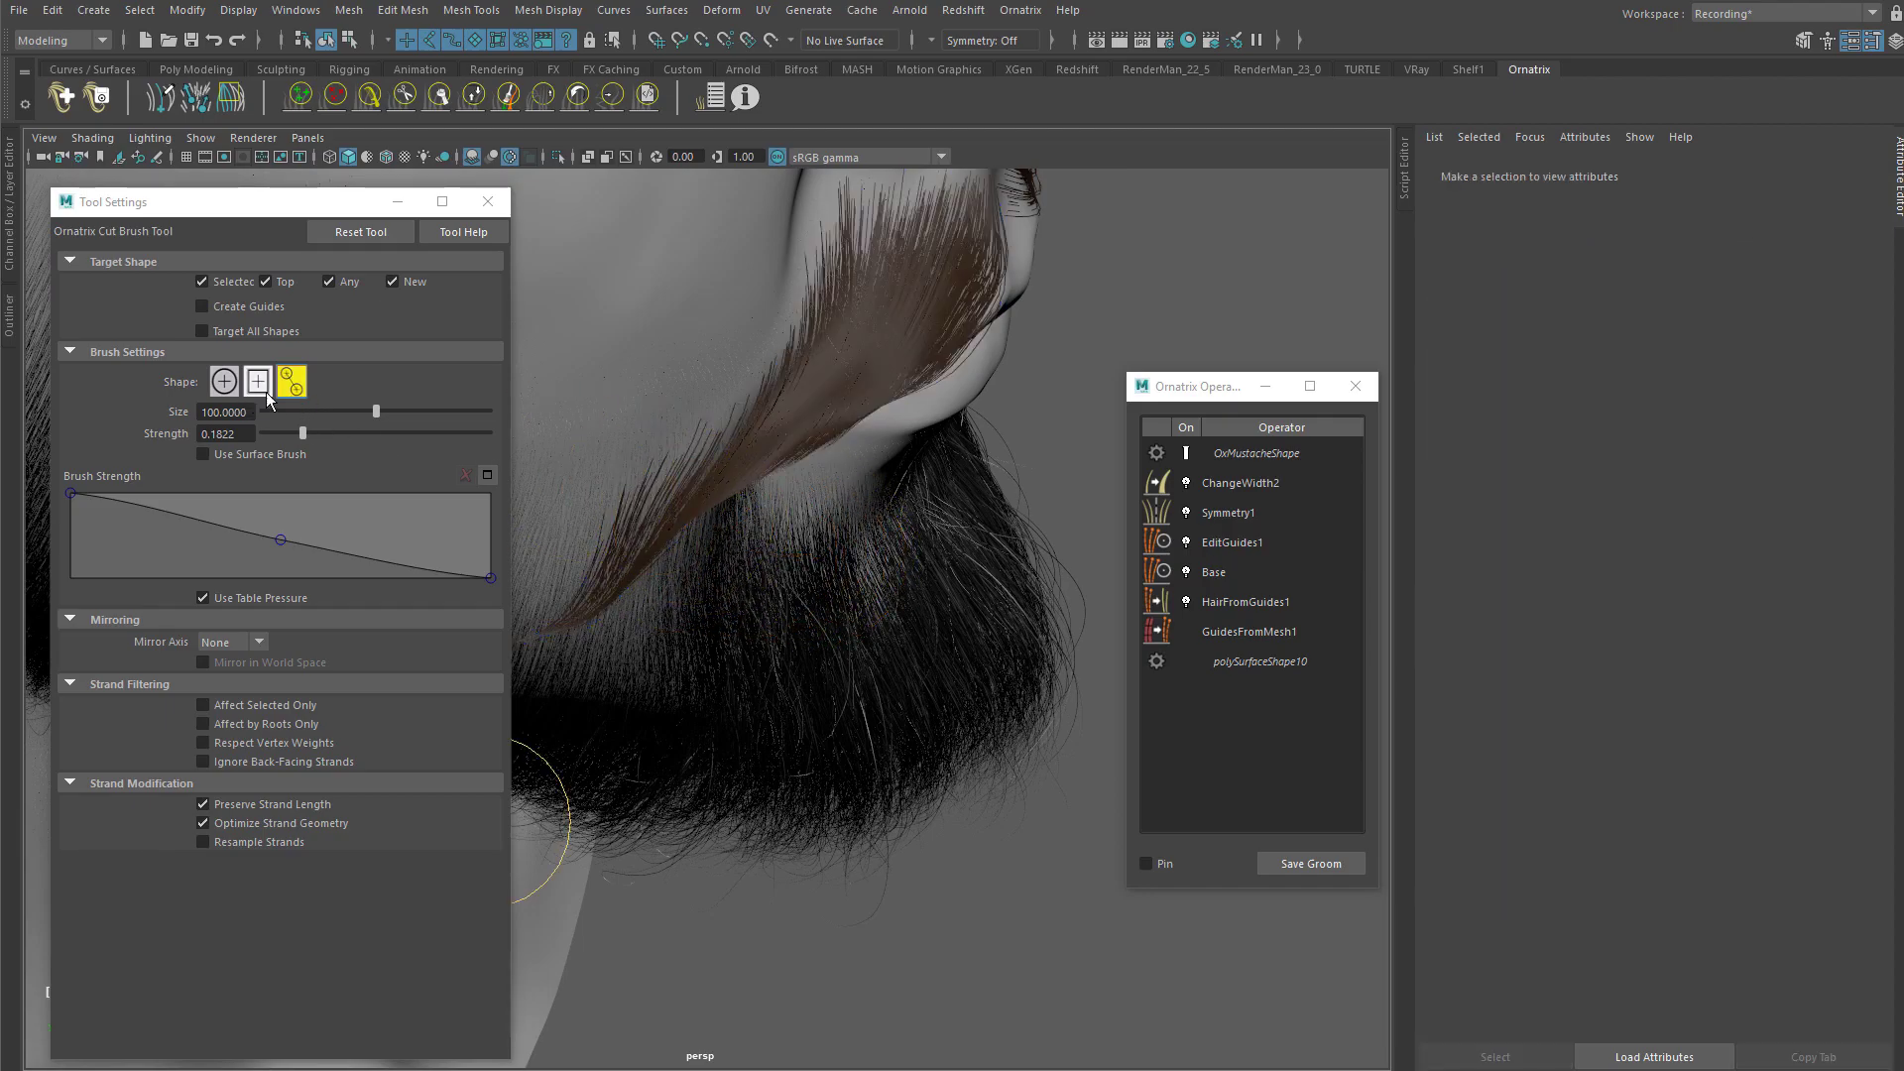
pyautogui.click(224, 383)
pyautogui.moveTo(743, 504)
pyautogui.keyDown('alt'); pyautogui.mouseDown()
pyautogui.moveTo(799, 476)
pyautogui.moveTo(829, 586)
pyautogui.moveTo(812, 508)
pyautogui.moveTo(842, 541)
pyautogui.moveTo(841, 521)
pyautogui.mouseUp(); pyautogui.keyUp('alt')
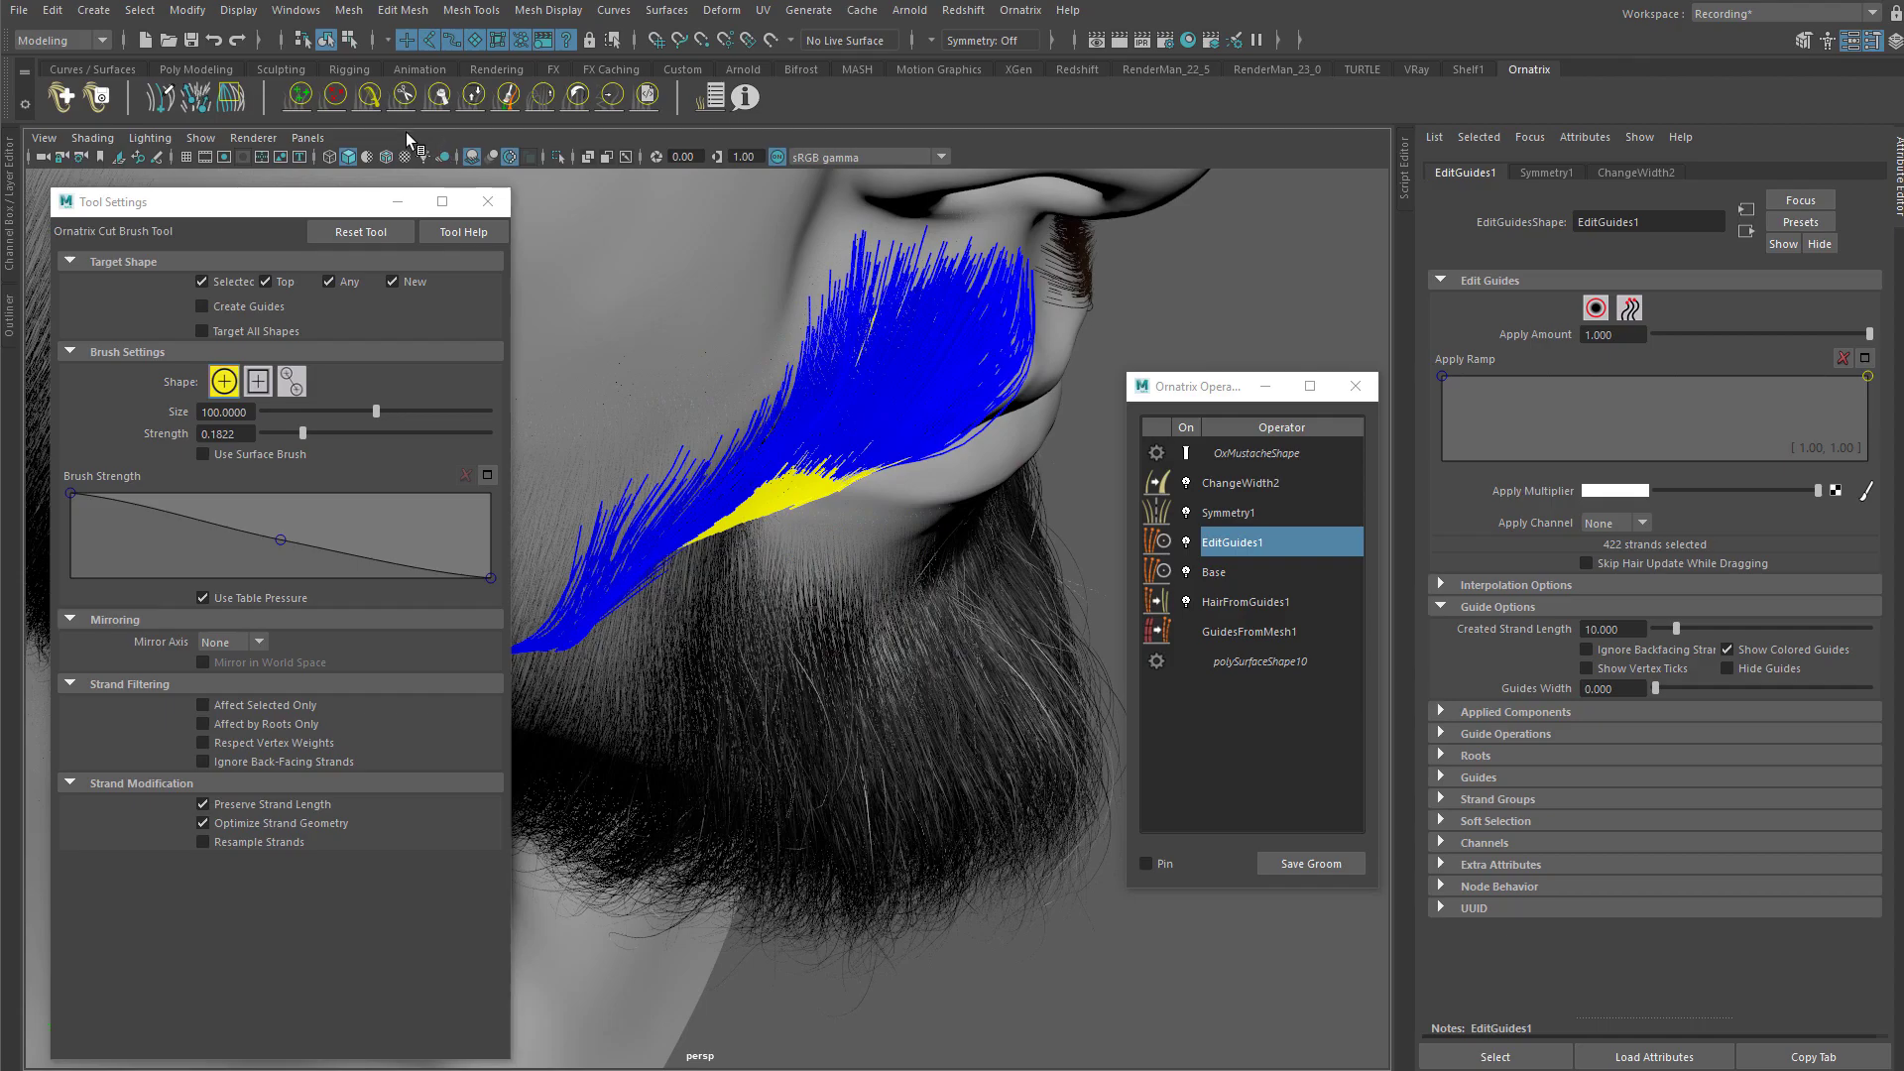
# Step: Return to the Comb brush at strength 0.1446 and try it along the lower edge of the mustache half
pyautogui.click(370, 97)
pyautogui.keyDown('alt'); pyautogui.moveTo(817, 428); pyautogui.dragTo(830, 519); pyautogui.keyUp('alt')
pyautogui.keyDown('alt'); pyautogui.moveTo(770, 483); pyautogui.dragTo(737, 552, button='middle'); pyautogui.keyUp('alt')
pyautogui.moveTo(810, 522)
pyautogui.keyDown('alt'); pyautogui.mouseDown()
pyautogui.moveTo(831, 551)
pyautogui.moveTo(800, 594)
pyautogui.mouseUp(); pyautogui.keyUp('alt')
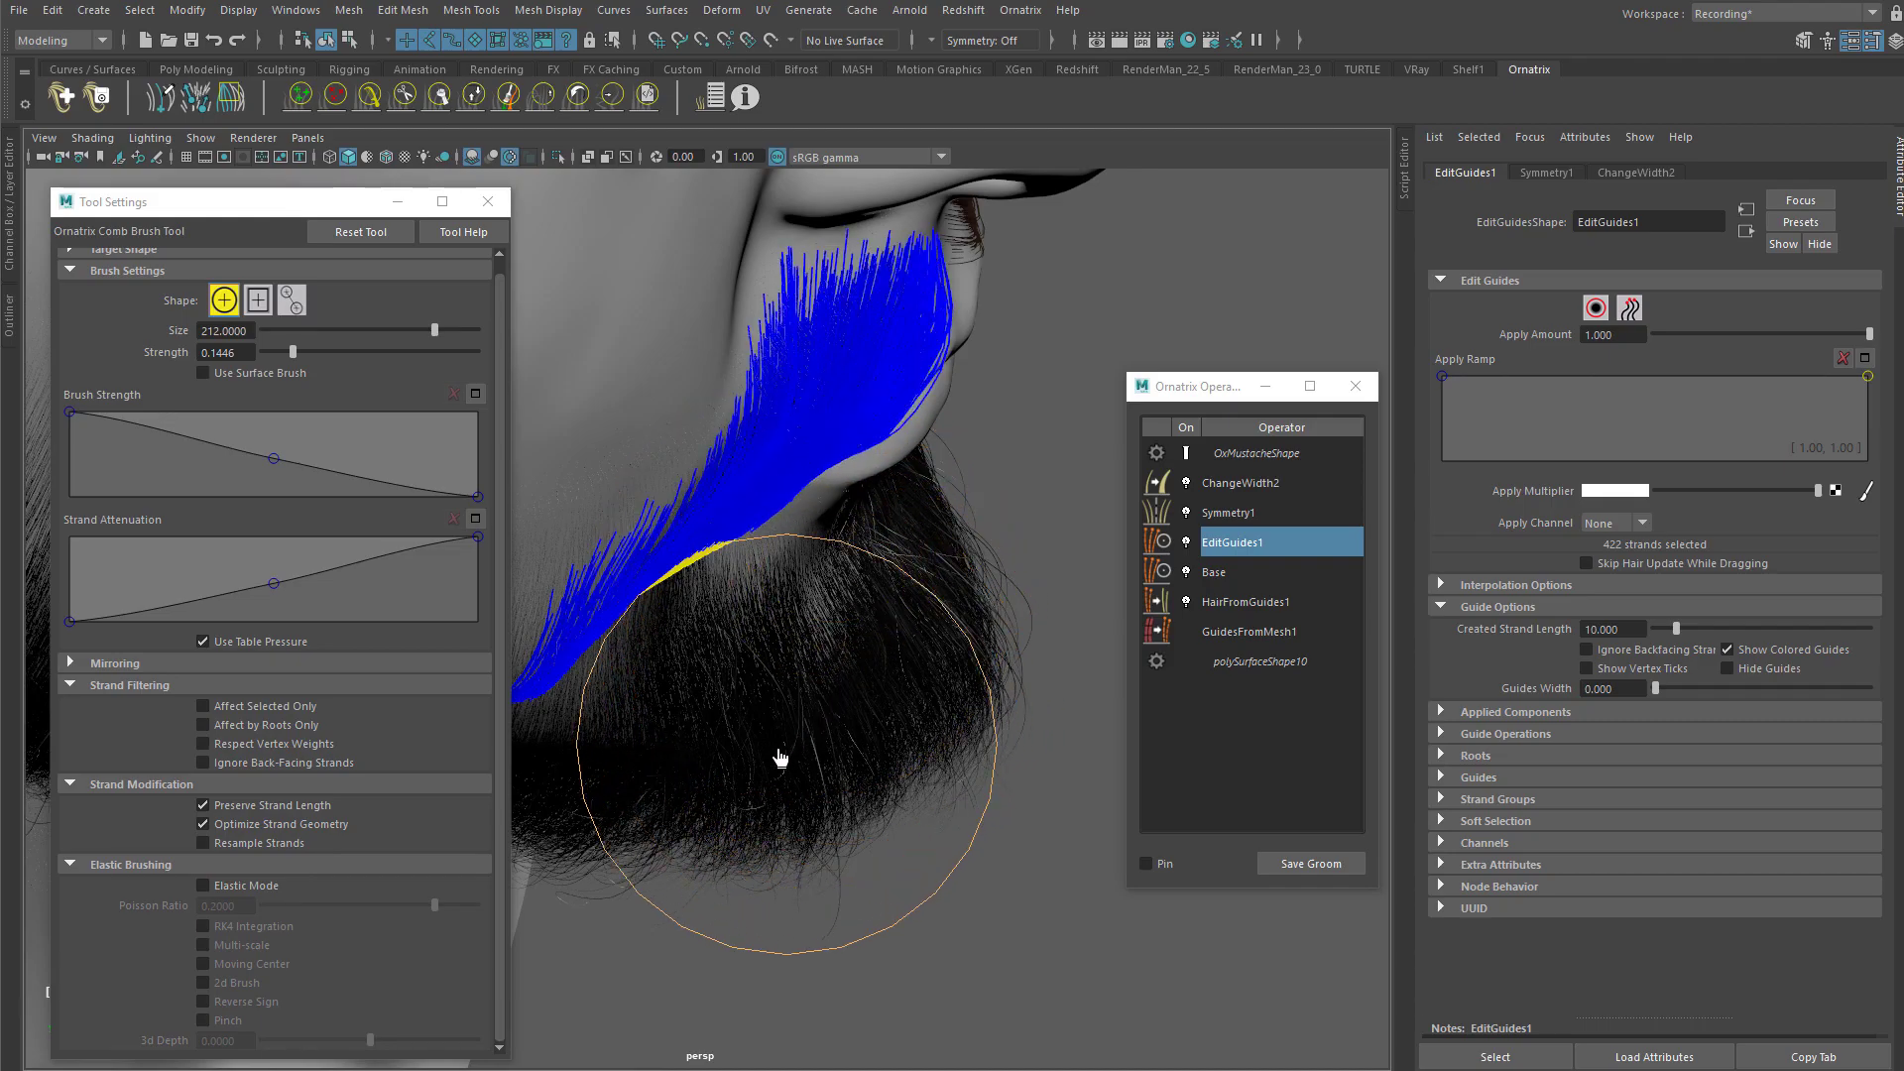
pyautogui.keyDown('alt'); pyautogui.moveTo(898, 492); pyautogui.dragTo(850, 472); pyautogui.keyUp('alt')
pyautogui.keyDown('alt'); pyautogui.moveTo(850, 472); pyautogui.dragTo(1009, 373, button='right'); pyautogui.keyUp('alt')
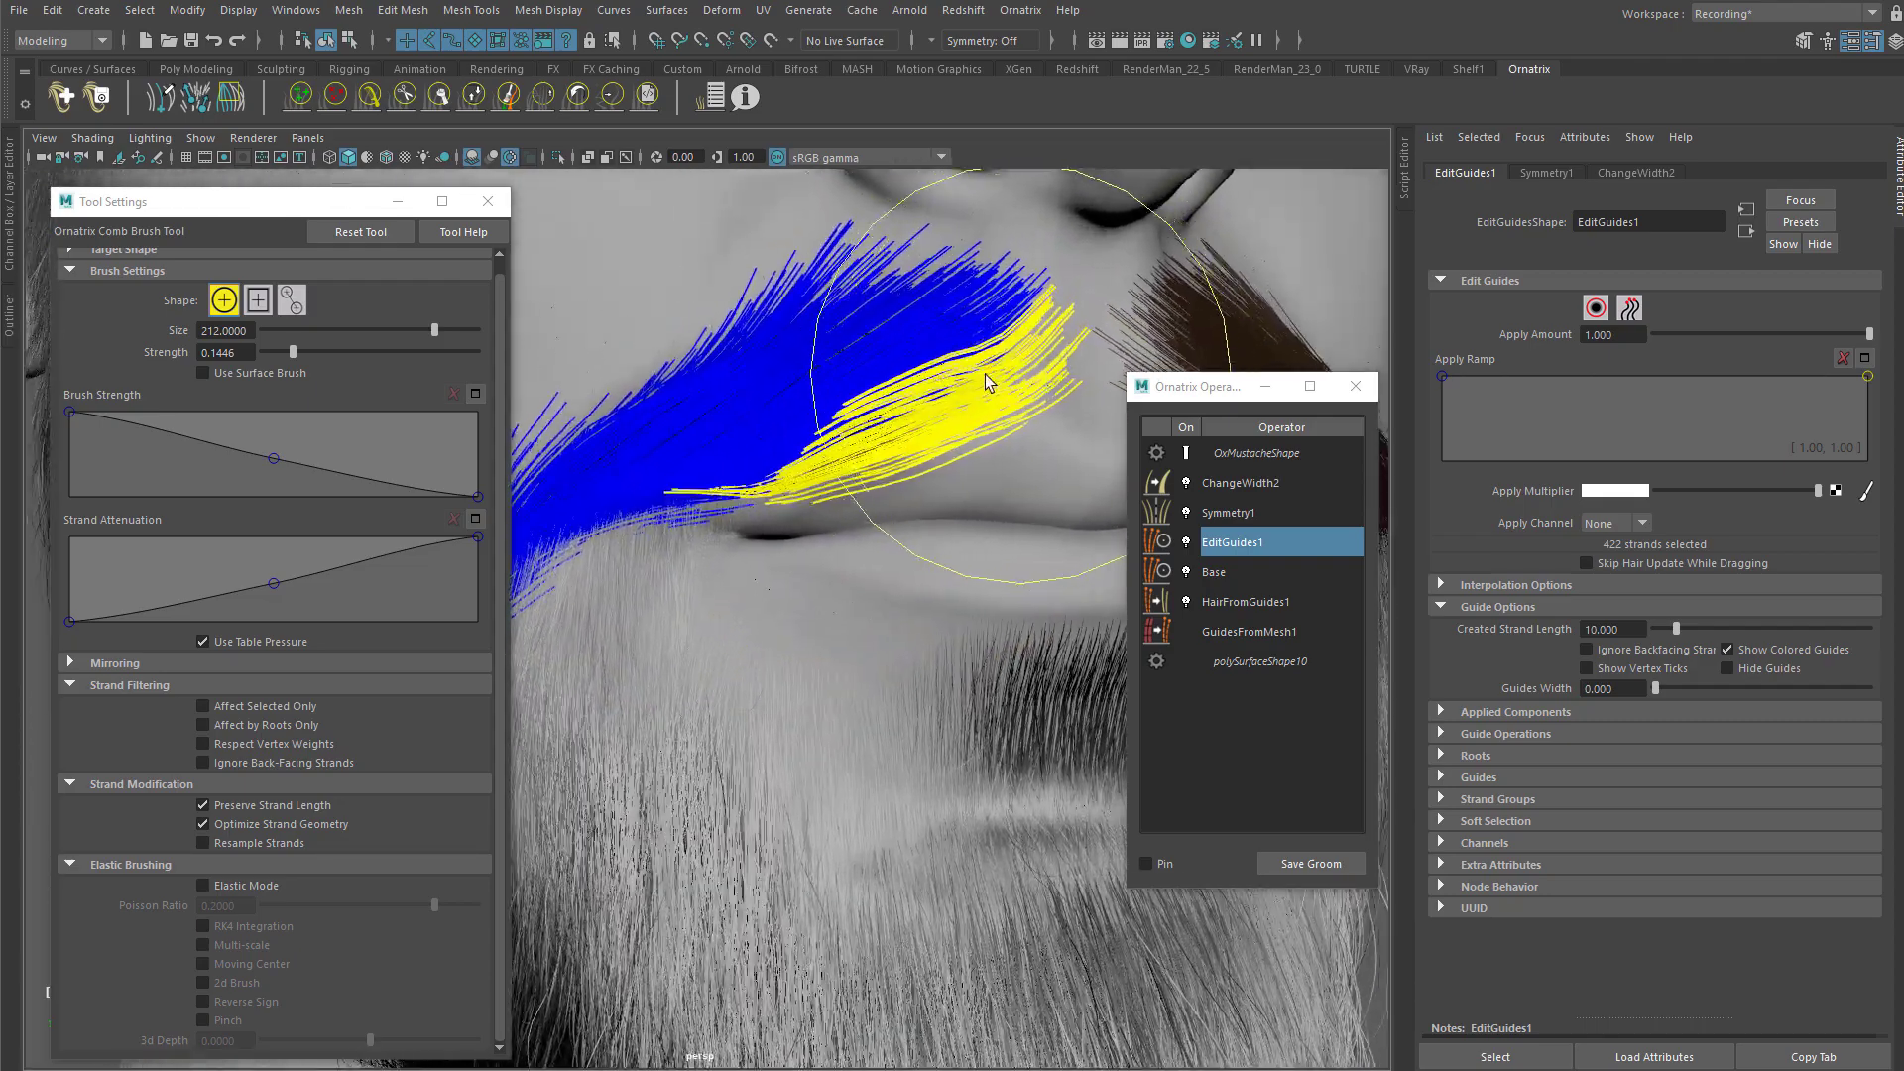
pyautogui.keyDown('alt'); pyautogui.moveTo(1009, 372); pyautogui.dragTo(841, 463, button='middle'); pyautogui.keyUp('alt')
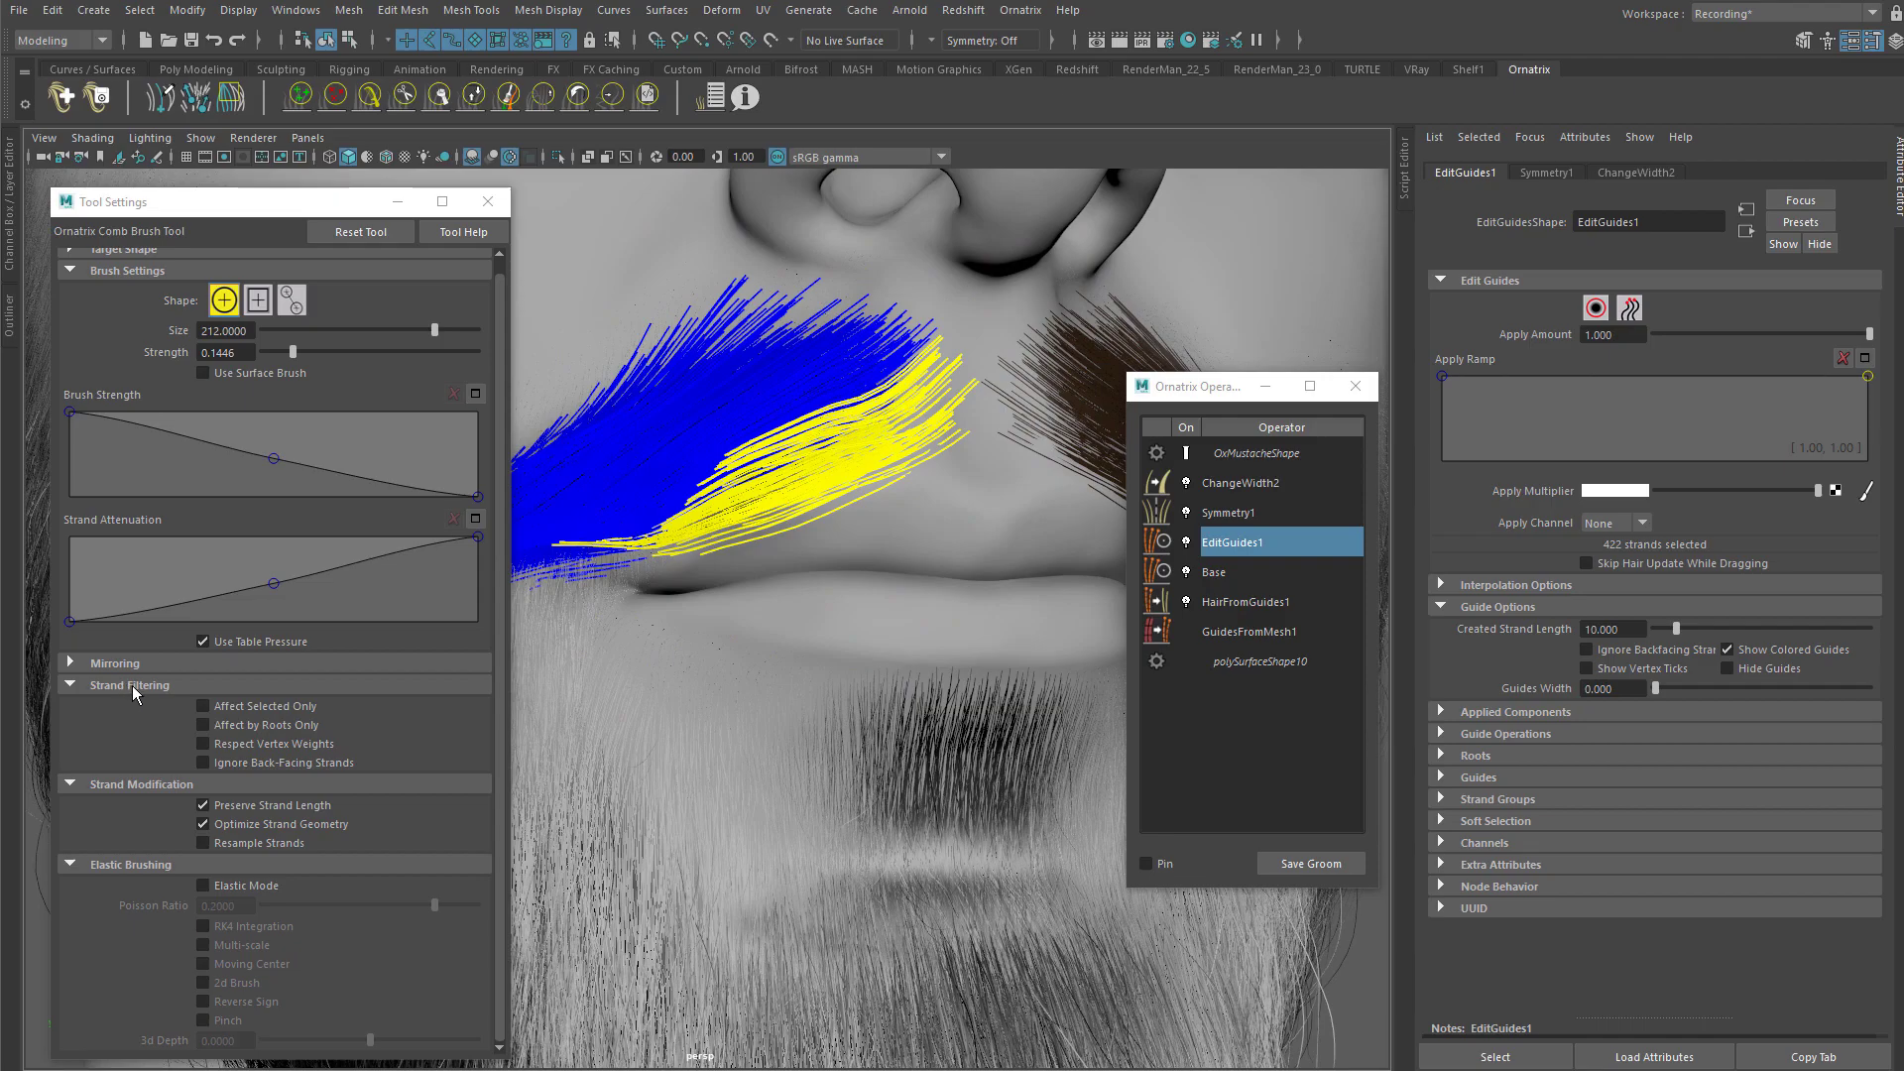
# Step: Restrict the Comb brush to selected strands and comb them closely along the mustache's lower edge toward the mouth corner
pyautogui.click(256, 707)
pyautogui.moveTo(746, 375); pyautogui.dragTo(793, 586)
pyautogui.keyDown('alt'); pyautogui.moveTo(800, 522); pyautogui.dragTo(850, 553); pyautogui.keyUp('alt')
pyautogui.keyDown('alt'); pyautogui.moveTo(729, 504); pyautogui.dragTo(872, 580); pyautogui.keyUp('alt')
pyautogui.moveTo(978, 643); pyautogui.dragTo(765, 756)
pyautogui.keyDown('alt'); pyautogui.moveTo(849, 510); pyautogui.dragTo(848, 581); pyautogui.keyUp('alt')
pyautogui.moveTo(798, 511)
pyautogui.mouseDown()
pyautogui.moveTo(841, 571)
pyautogui.moveTo(977, 546)
pyautogui.mouseUp()
pyautogui.moveTo(984, 670)
pyautogui.mouseDown()
pyautogui.moveTo(867, 744)
pyautogui.moveTo(816, 731)
pyautogui.moveTo(819, 644)
pyautogui.mouseUp()
pyautogui.keyDown('alt'); pyautogui.moveTo(820, 644); pyautogui.dragTo(781, 584); pyautogui.keyUp('alt')
pyautogui.moveTo(792, 734)
pyautogui.mouseDown()
pyautogui.moveTo(811, 660)
pyautogui.moveTo(804, 707)
pyautogui.moveTo(926, 629)
pyautogui.moveTo(926, 574)
pyautogui.moveTo(815, 673)
pyautogui.moveTo(873, 652)
pyautogui.moveTo(863, 566)
pyautogui.moveTo(873, 625)
pyautogui.mouseUp()
pyautogui.moveTo(800, 739)
pyautogui.keyDown('alt'); pyautogui.mouseDown()
pyautogui.moveTo(884, 723)
pyautogui.moveTo(978, 646)
pyautogui.moveTo(833, 585)
pyautogui.moveTo(766, 522)
pyautogui.moveTo(829, 629)
pyautogui.moveTo(900, 614)
pyautogui.mouseUp(); pyautogui.keyUp('alt')
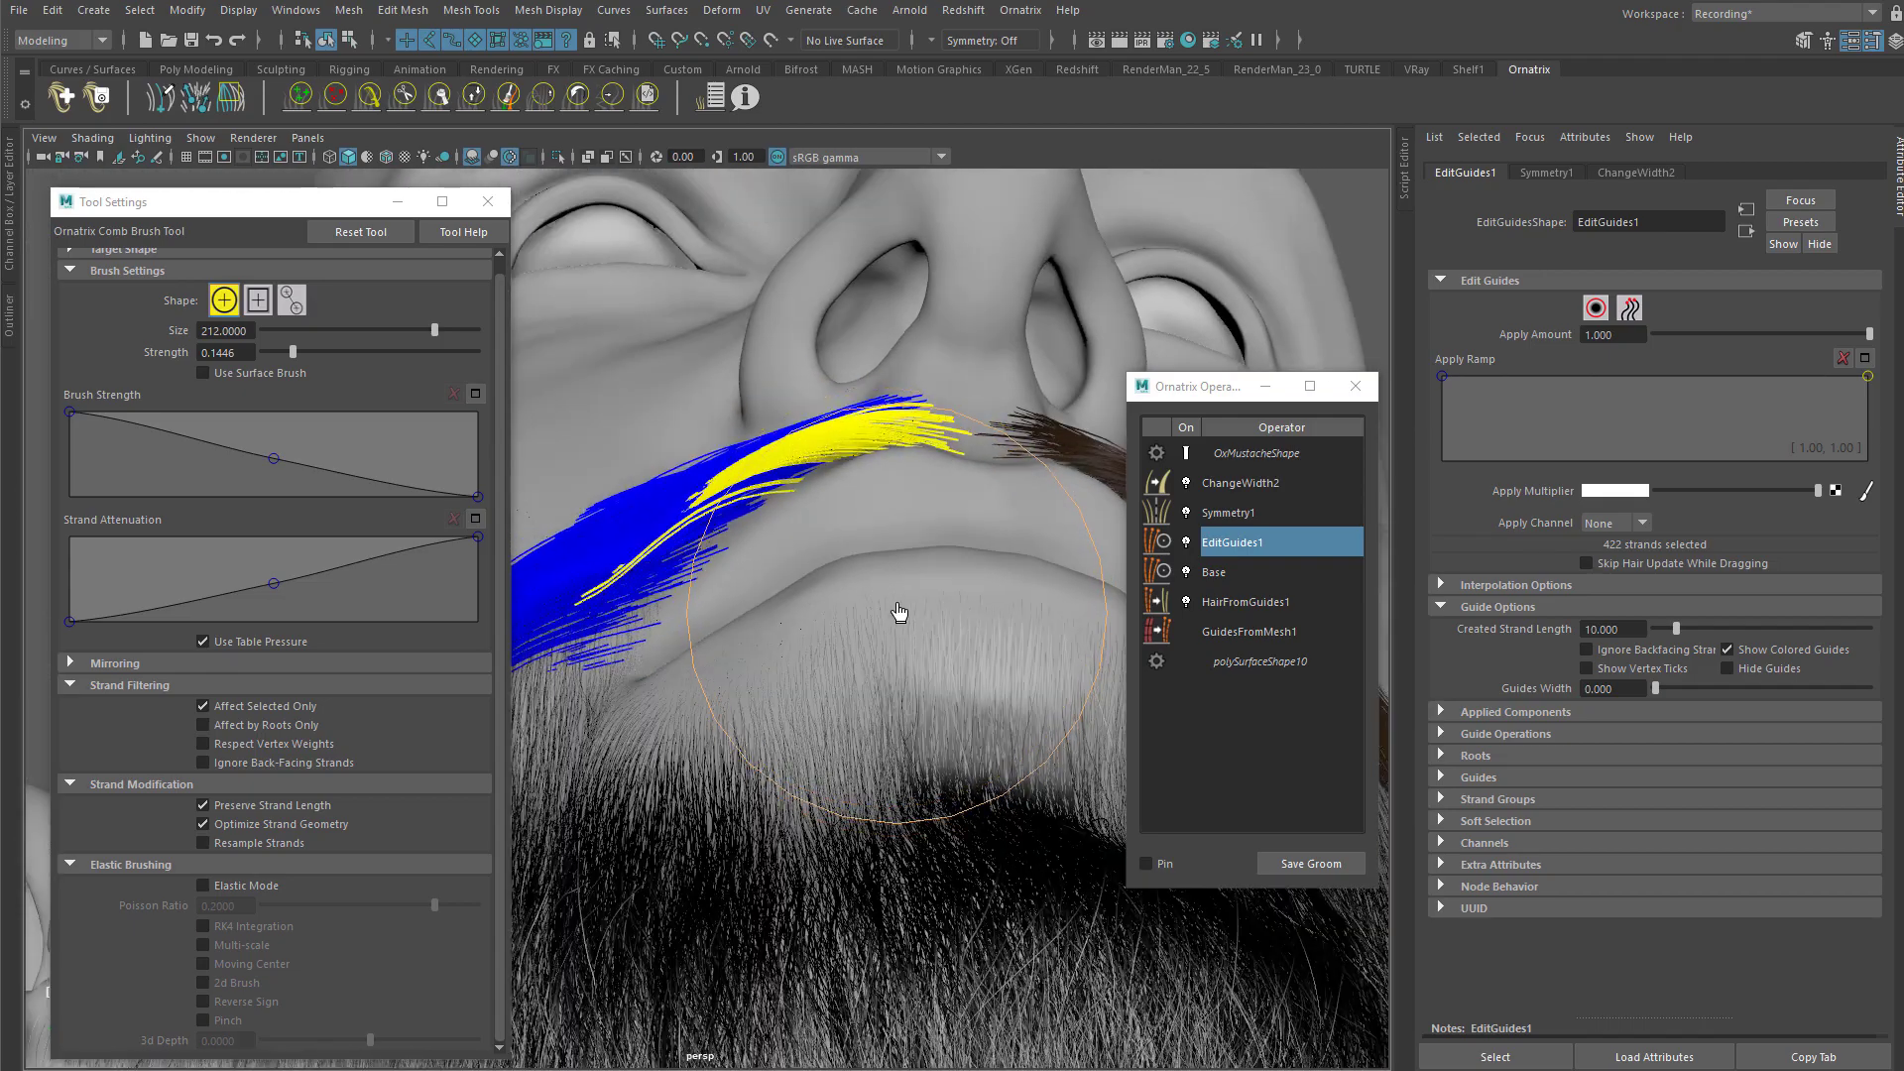
pyautogui.moveTo(715, 430)
pyautogui.keyDown('alt'); pyautogui.mouseDown()
pyautogui.moveTo(801, 504)
pyautogui.moveTo(754, 456)
pyautogui.moveTo(635, 466)
pyautogui.moveTo(894, 657)
pyautogui.moveTo(914, 704)
pyautogui.moveTo(879, 688)
pyautogui.moveTo(906, 747)
pyautogui.moveTo(734, 544)
pyautogui.moveTo(928, 556)
pyautogui.moveTo(813, 512)
pyautogui.moveTo(853, 635)
pyautogui.moveTo(831, 776)
pyautogui.moveTo(747, 724)
pyautogui.moveTo(655, 710)
pyautogui.moveTo(608, 502)
pyautogui.moveTo(764, 595)
pyautogui.moveTo(777, 736)
pyautogui.mouseUp(); pyautogui.keyUp('alt')
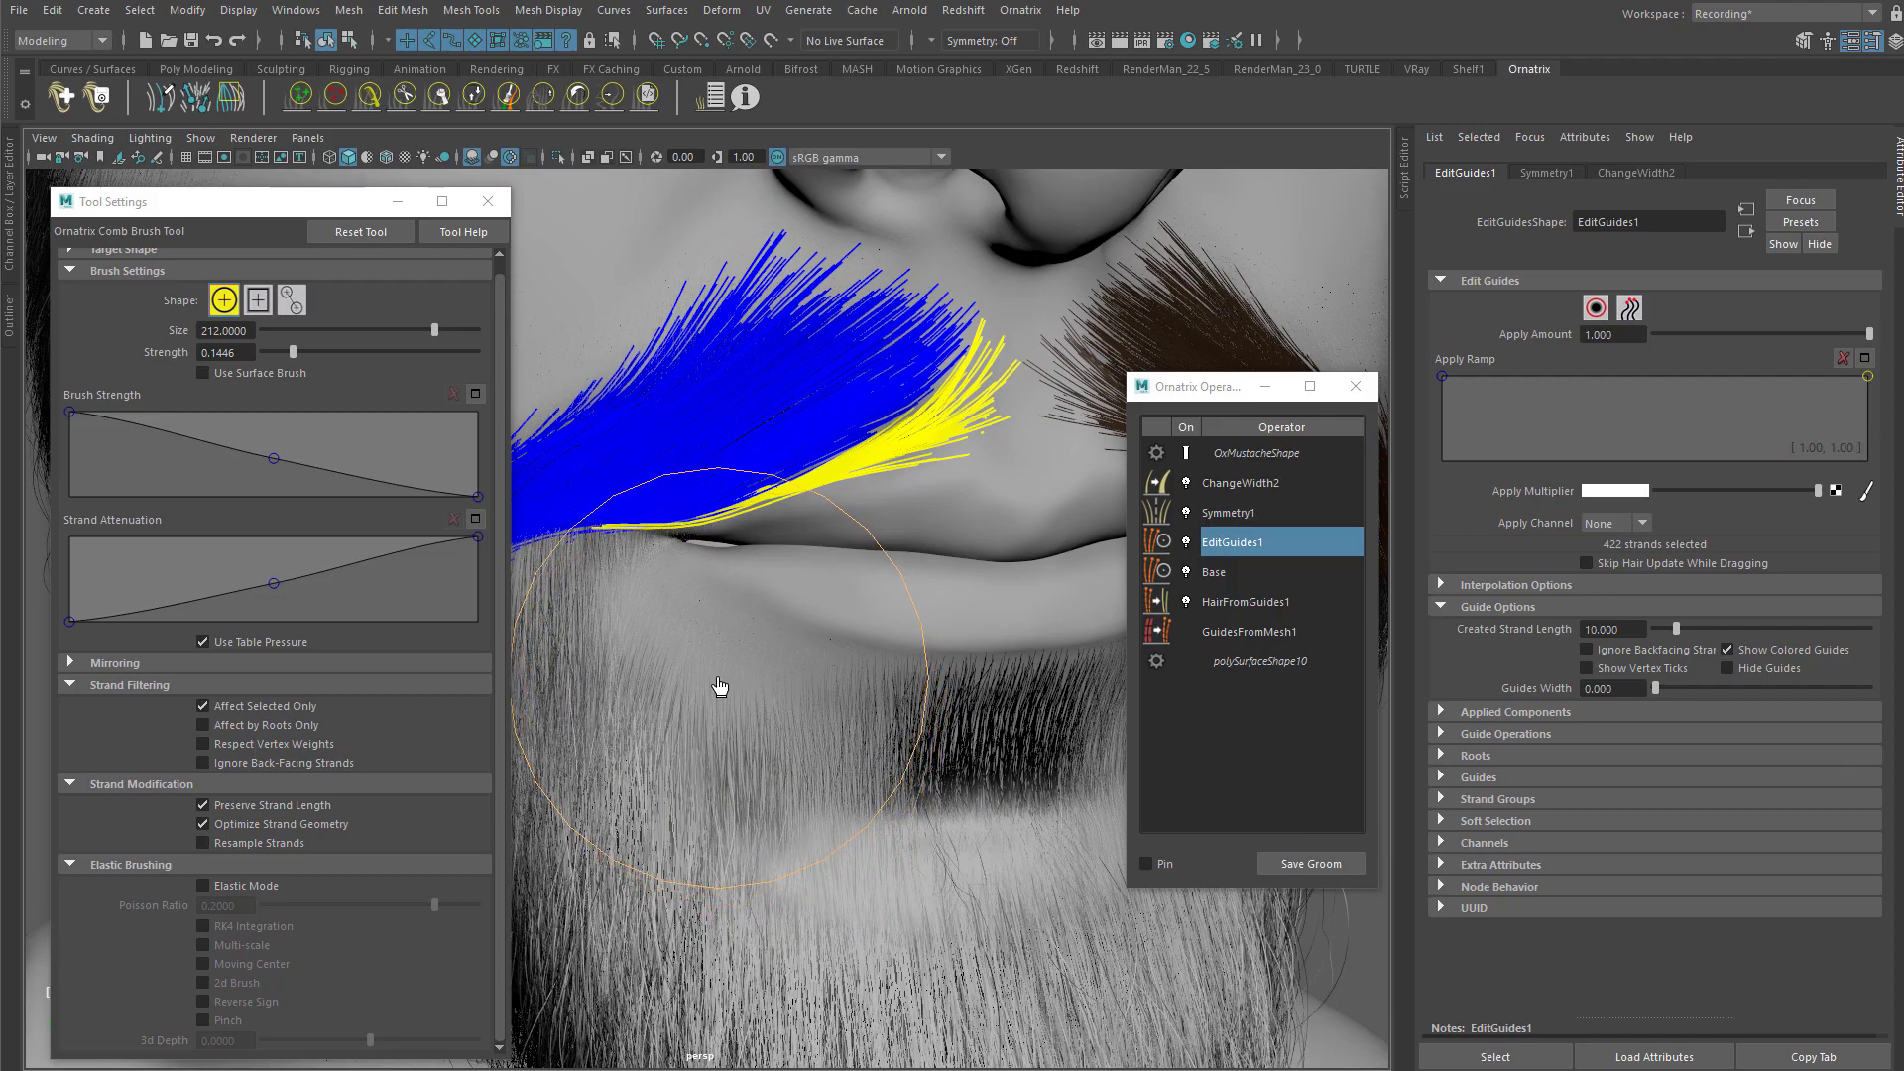
pyautogui.keyDown('alt'); pyautogui.moveTo(793, 545); pyautogui.dragTo(783, 566, button='middle'); pyautogui.keyUp('alt')
pyautogui.moveTo(782, 566)
pyautogui.keyDown('alt'); pyautogui.mouseDown()
pyautogui.moveTo(712, 527)
pyautogui.moveTo(752, 502)
pyautogui.moveTo(786, 555)
pyautogui.moveTo(804, 535)
pyautogui.moveTo(808, 574)
pyautogui.moveTo(871, 502)
pyautogui.moveTo(880, 349)
pyautogui.mouseUp(); pyautogui.keyUp('alt')
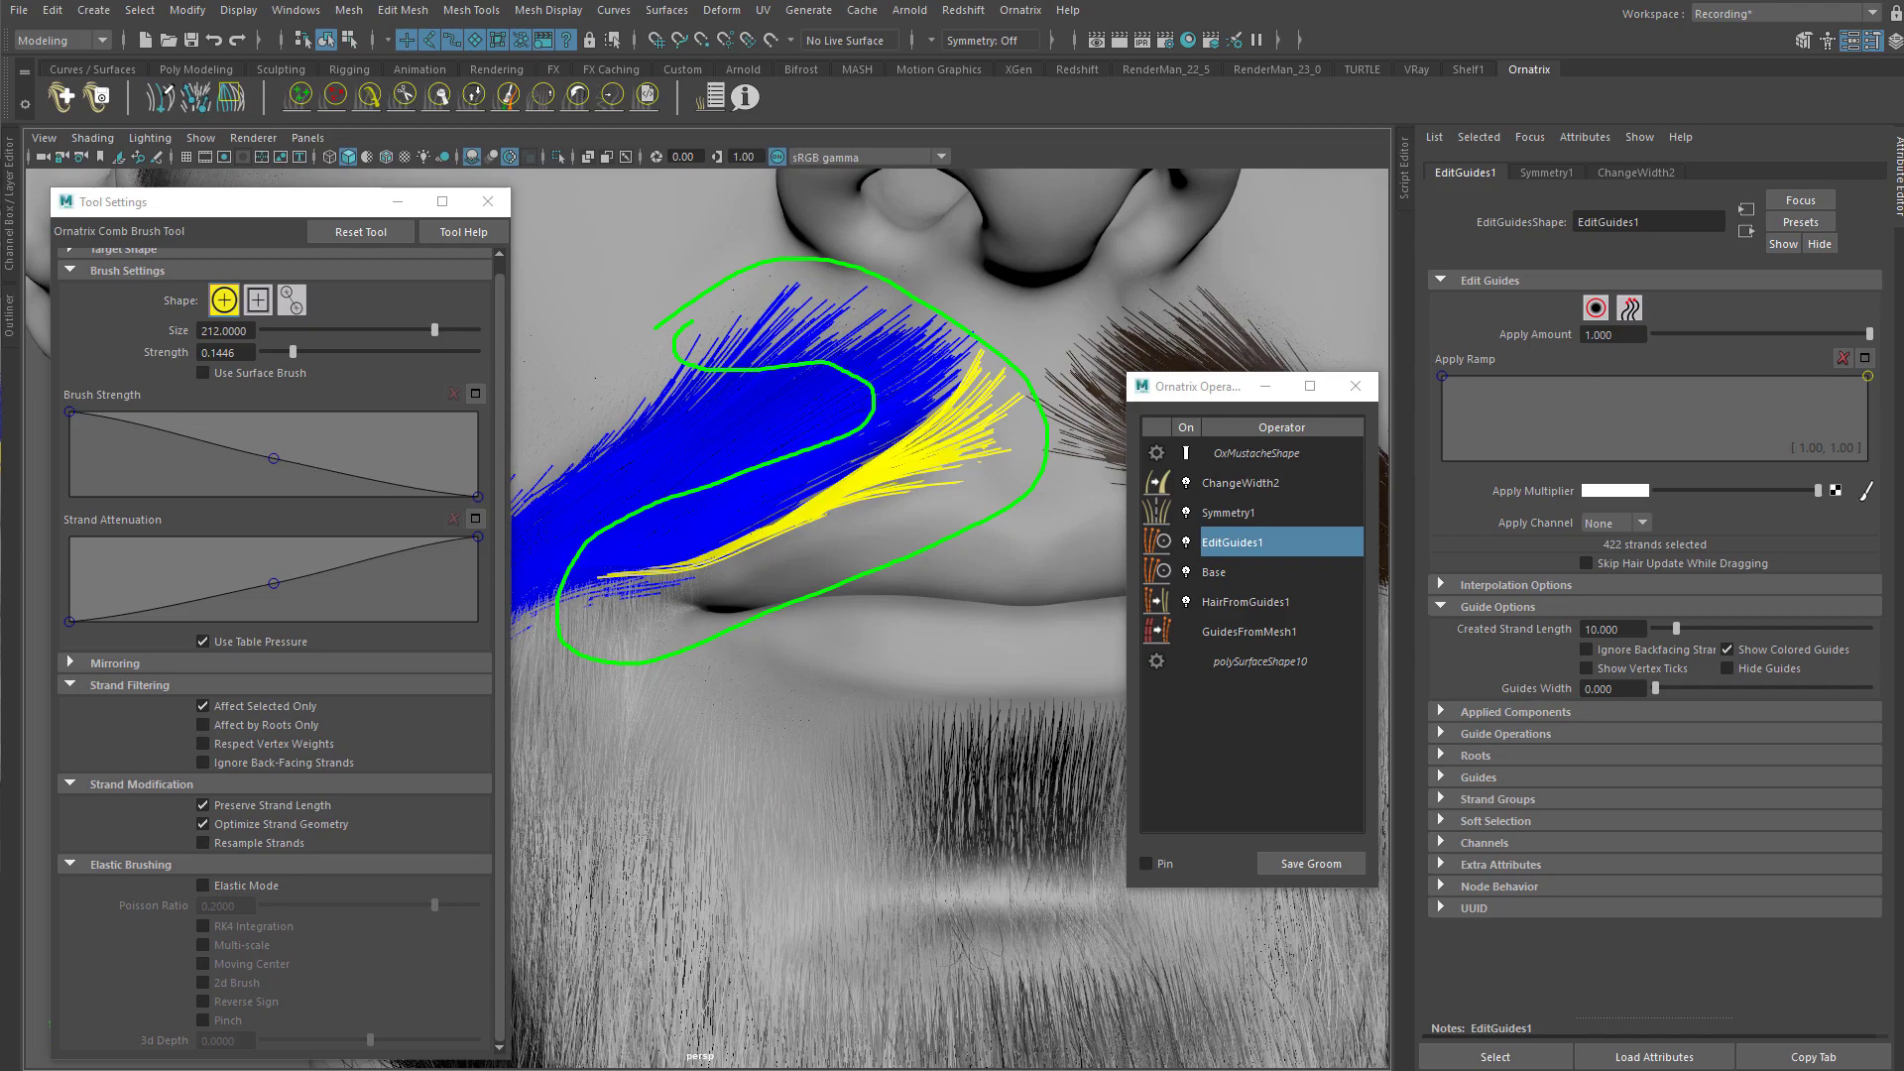
pyautogui.moveTo(870, 509)
pyautogui.keyDown('alt'); pyautogui.mouseDown()
pyautogui.moveTo(872, 629)
pyautogui.moveTo(893, 600)
pyautogui.moveTo(906, 616)
pyautogui.moveTo(851, 531)
pyautogui.mouseUp(); pyautogui.keyUp('alt')
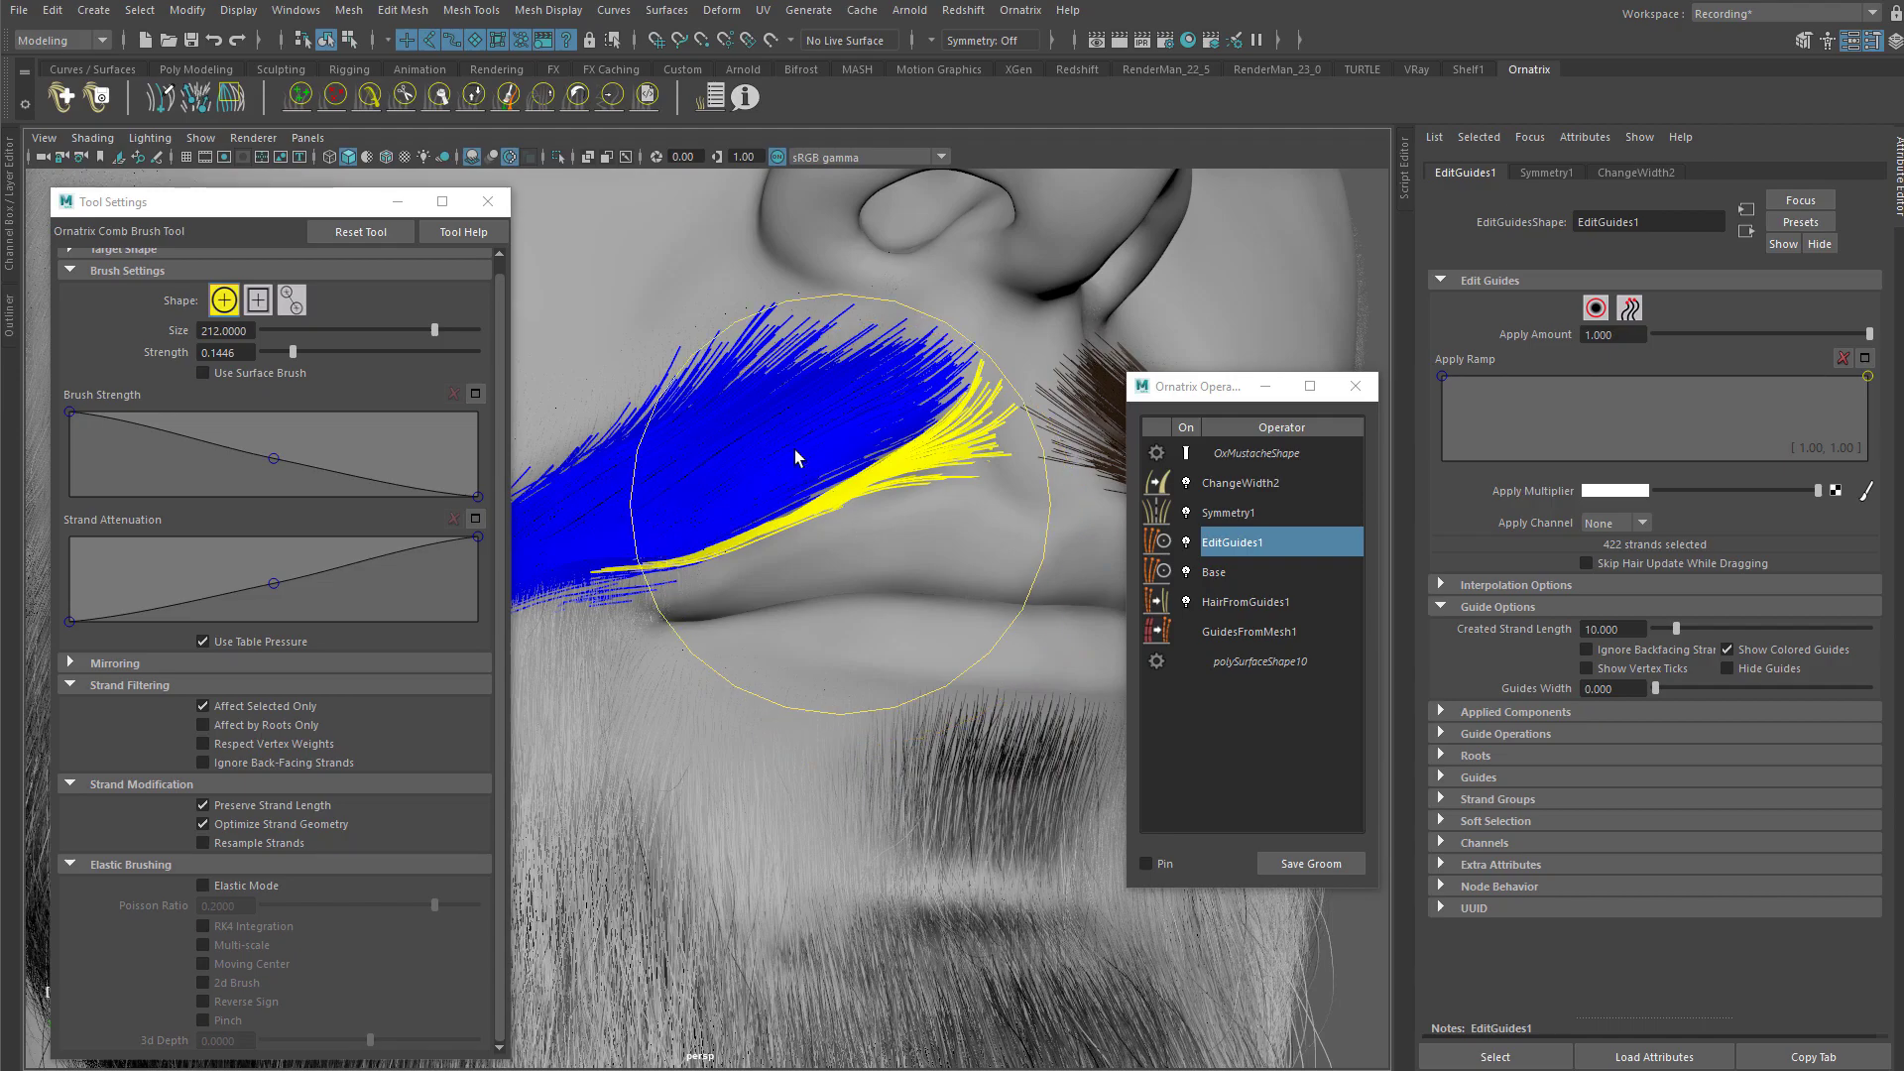
# Step: Activate the Cut brush, restrict it to selected strands, and set its size to 84 and strength to 0.0865
pyautogui.click(402, 107)
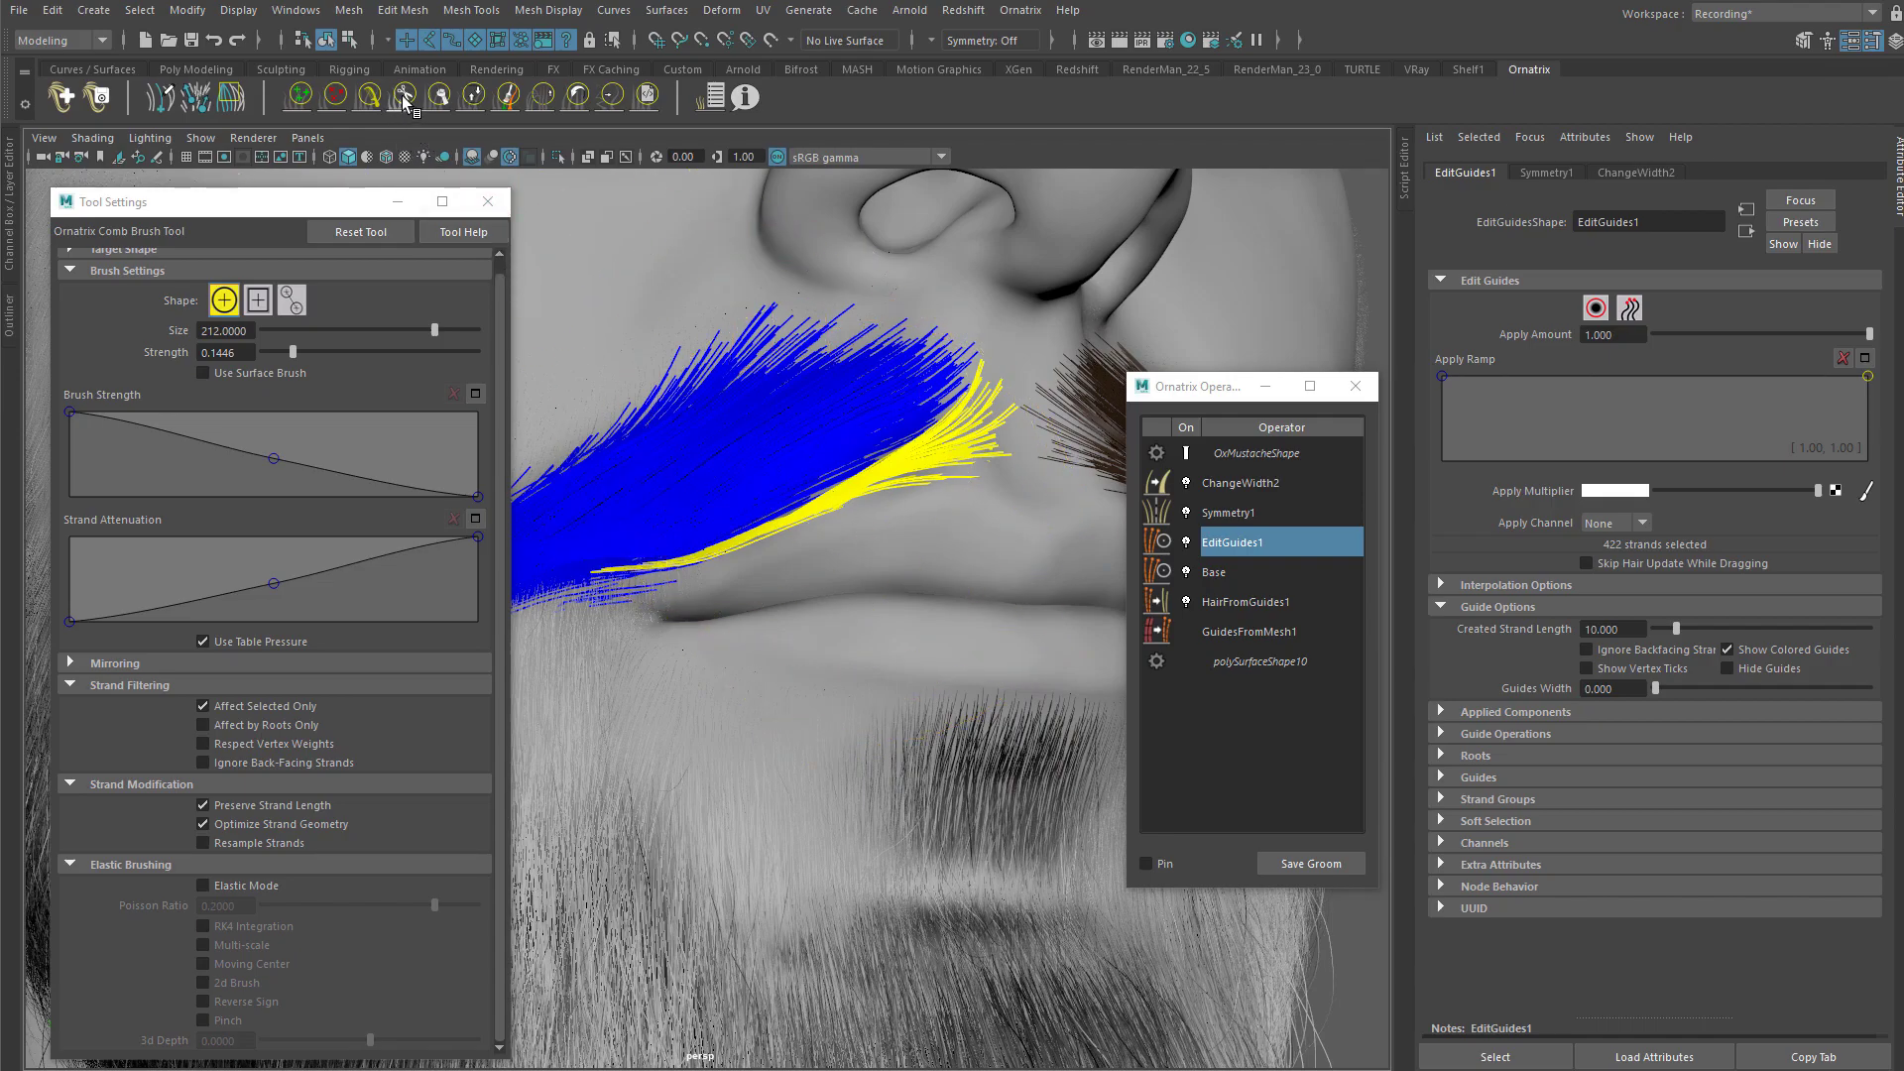
pyautogui.click(264, 706)
pyautogui.keyDown('alt'); pyautogui.moveTo(774, 466); pyautogui.dragTo(875, 617); pyautogui.keyUp('alt')
pyautogui.keyDown('alt'); pyautogui.moveTo(875, 616); pyautogui.dragTo(801, 546, button='middle'); pyautogui.keyUp('alt')
pyautogui.moveTo(813, 561)
pyautogui.mouseDown()
pyautogui.moveTo(791, 562)
pyautogui.moveTo(854, 515)
pyautogui.moveTo(903, 534)
pyautogui.moveTo(873, 466)
pyautogui.mouseUp()
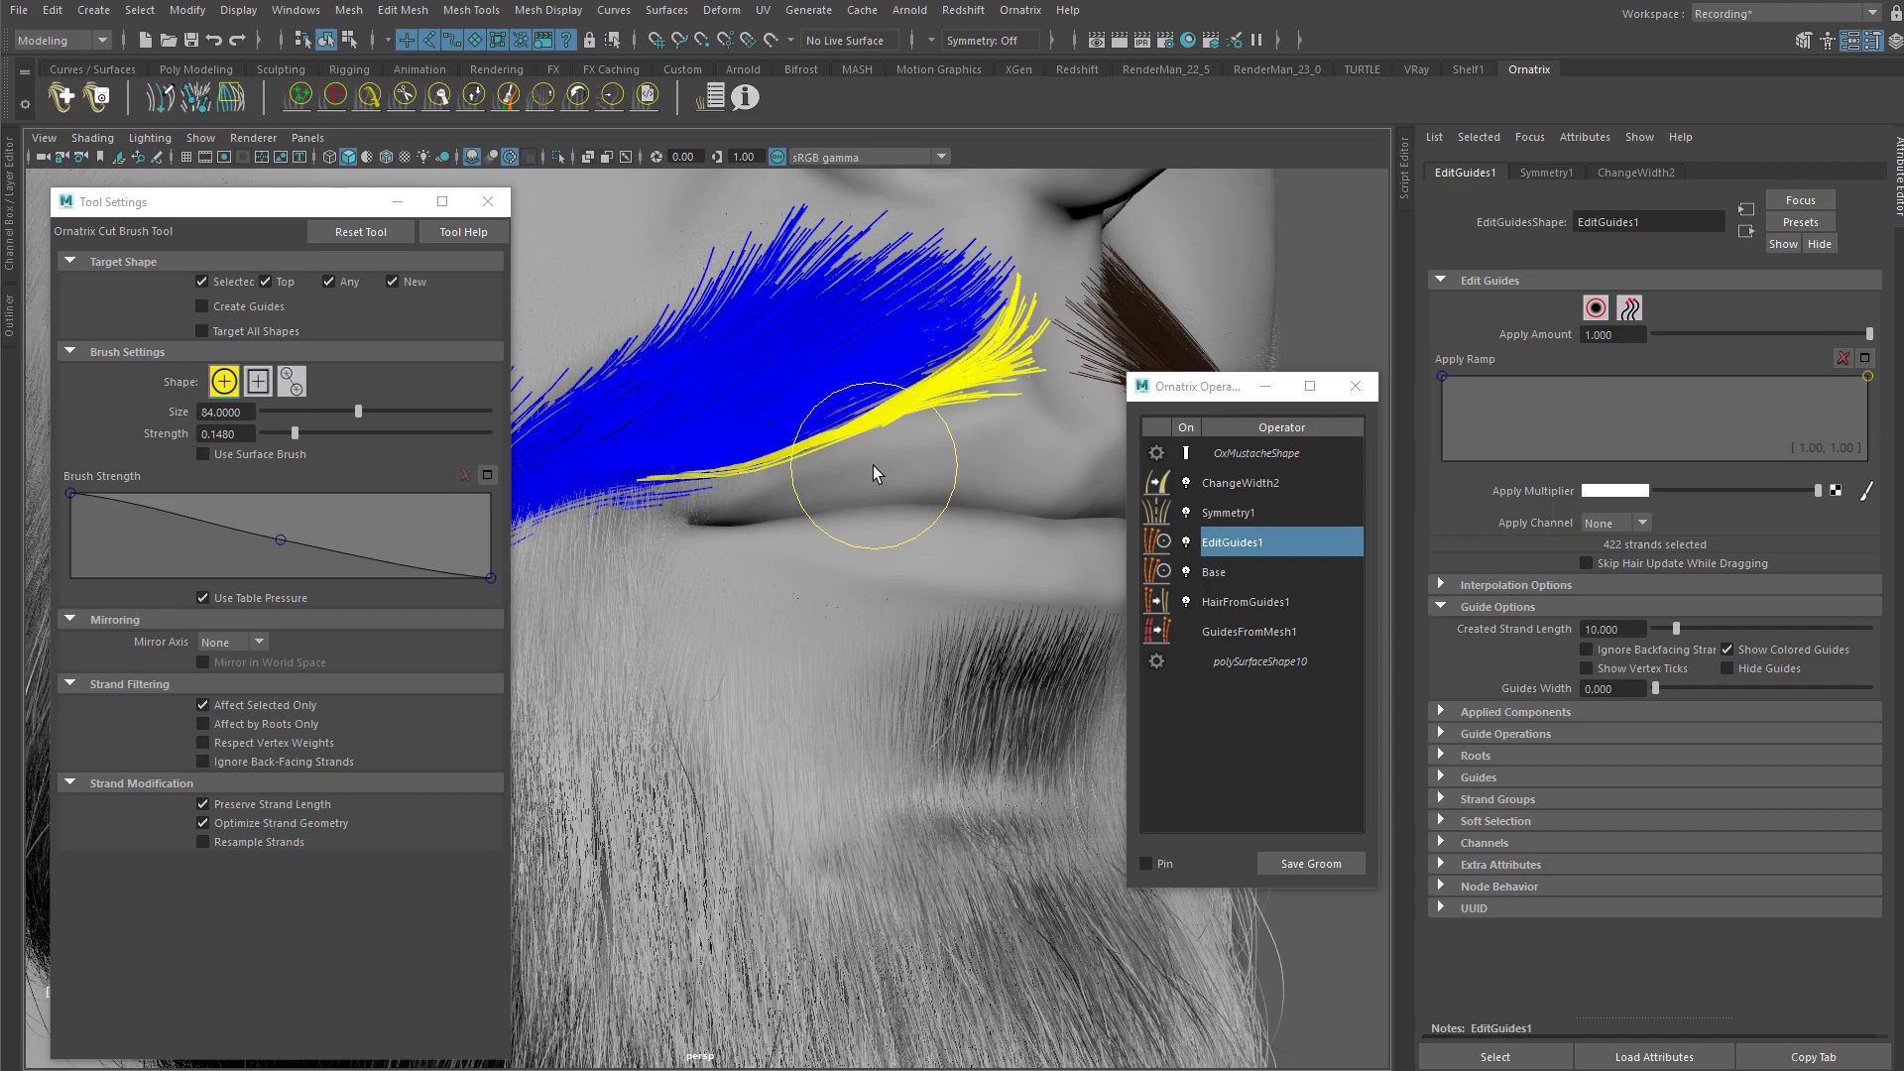
pyautogui.moveTo(807, 467)
pyautogui.keyDown('alt'); pyautogui.mouseDown()
pyautogui.moveTo(850, 574)
pyautogui.moveTo(829, 340)
pyautogui.moveTo(880, 510)
pyautogui.moveTo(765, 557)
pyautogui.moveTo(748, 518)
pyautogui.moveTo(803, 517)
pyautogui.moveTo(744, 438)
pyautogui.moveTo(794, 518)
pyautogui.moveTo(800, 454)
pyautogui.mouseUp(); pyautogui.keyUp('alt')
pyautogui.scroll(5, 823, 512)
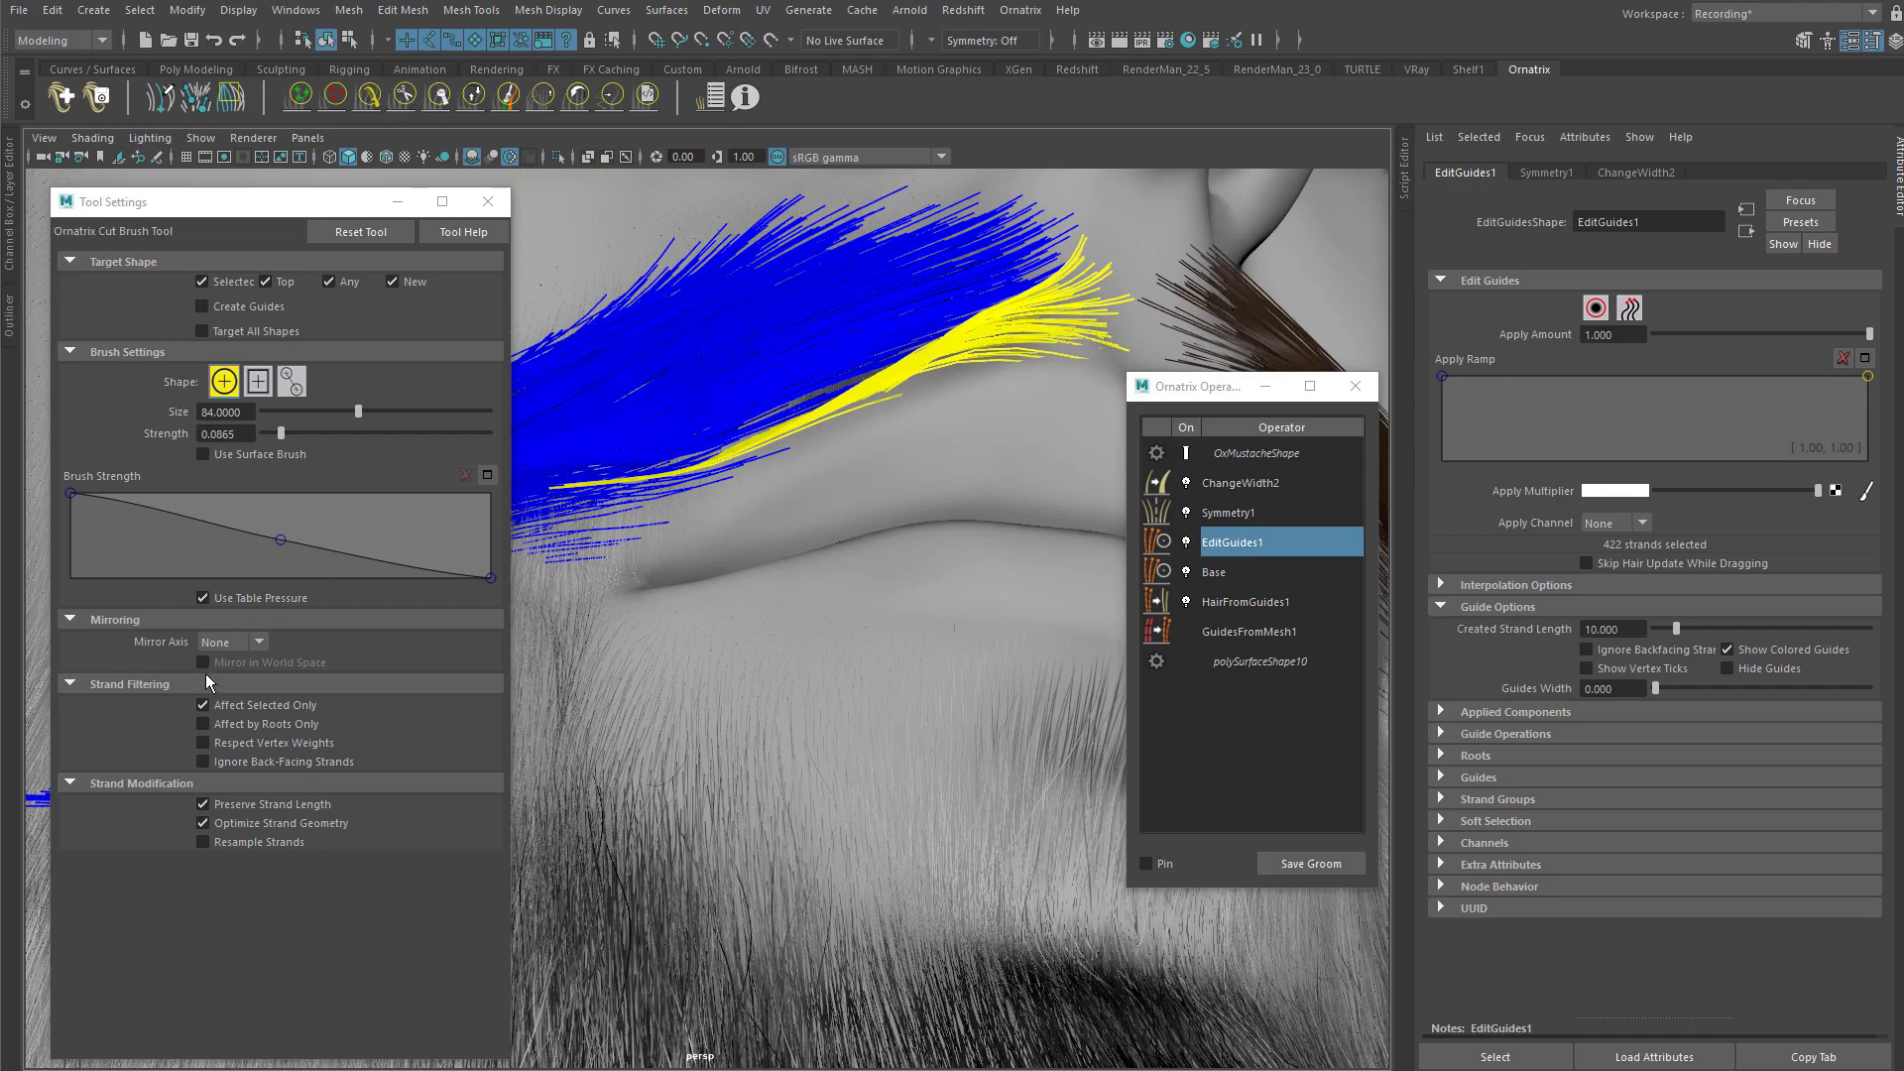
pyautogui.keyDown('alt'); pyautogui.moveTo(657, 526); pyautogui.dragTo(735, 518, button='middle'); pyautogui.keyUp('alt')
pyautogui.keyDown('alt'); pyautogui.moveTo(735, 519); pyautogui.dragTo(745, 587); pyautogui.keyUp('alt')
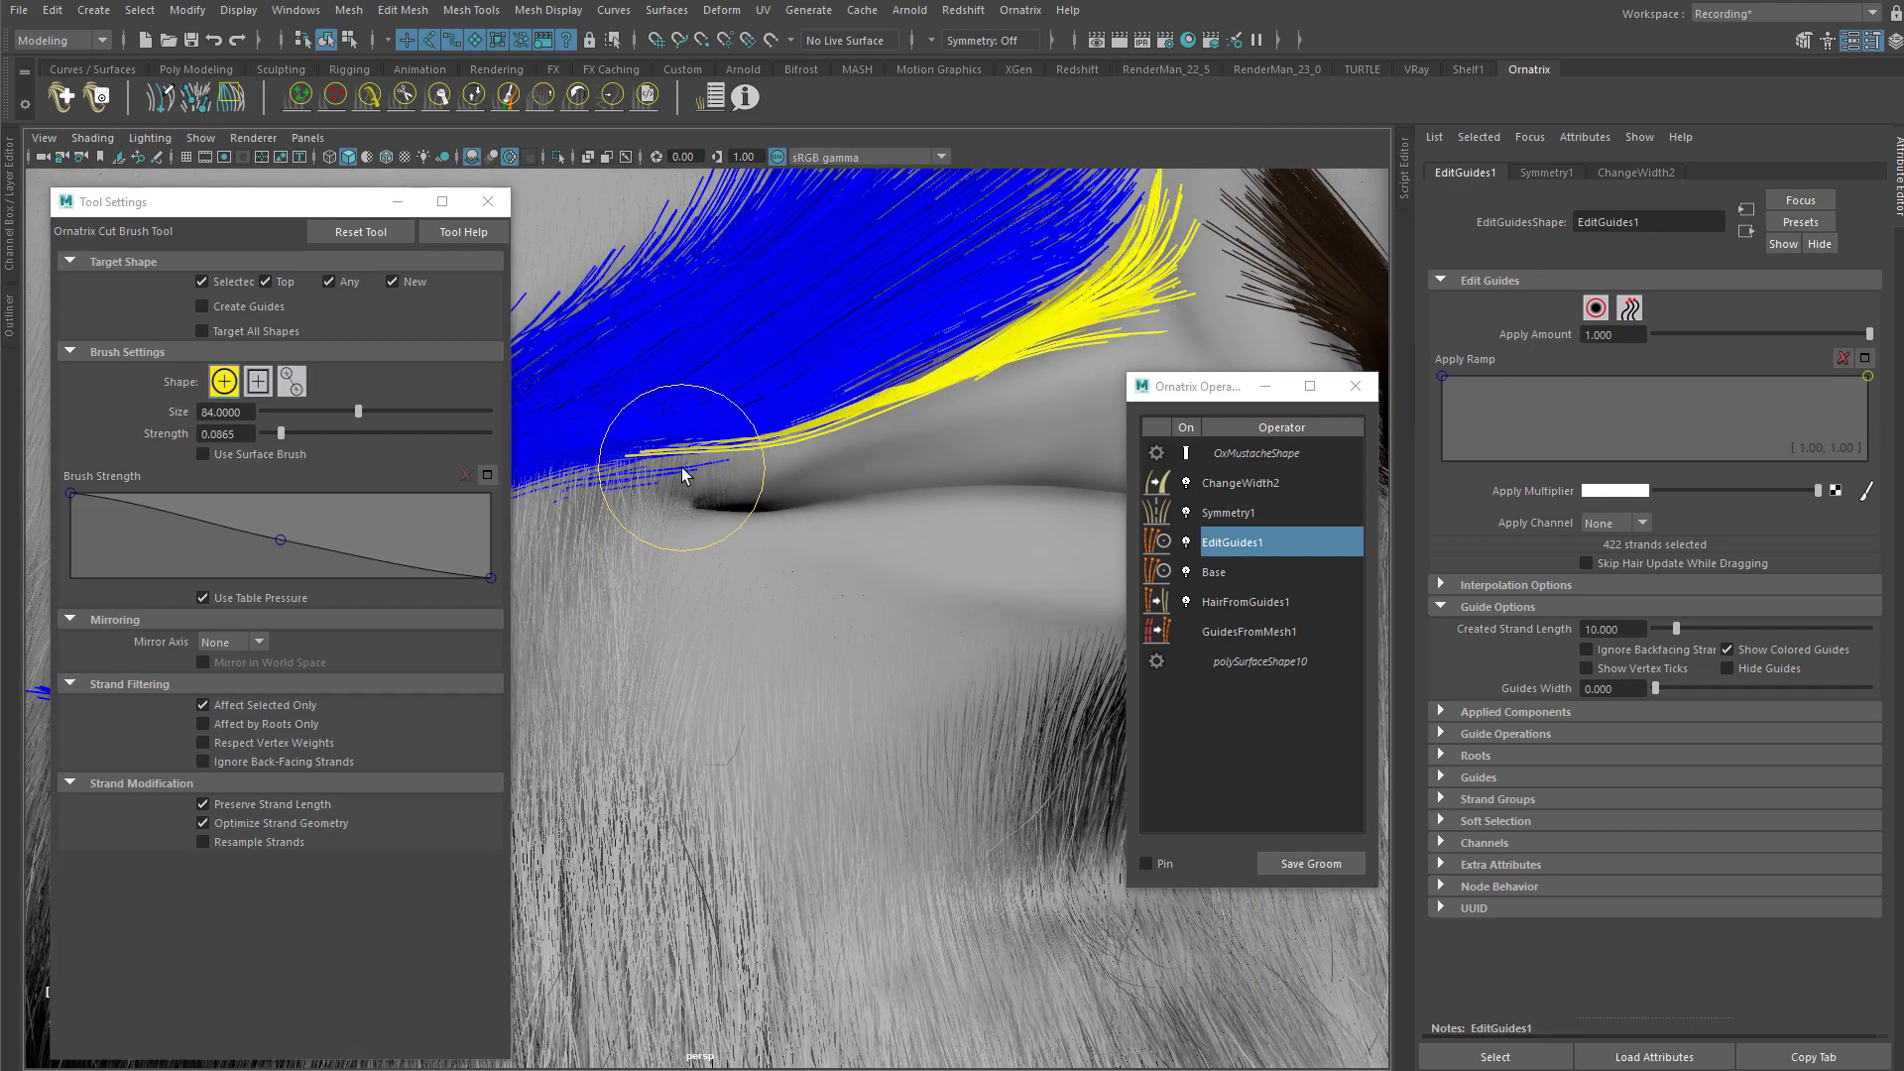
# Step: Try cutting the selected strands along the mustache's lower edge near the mouth corner, and undo the cuts
pyautogui.moveTo(740, 452); pyautogui.dragTo(736, 462)
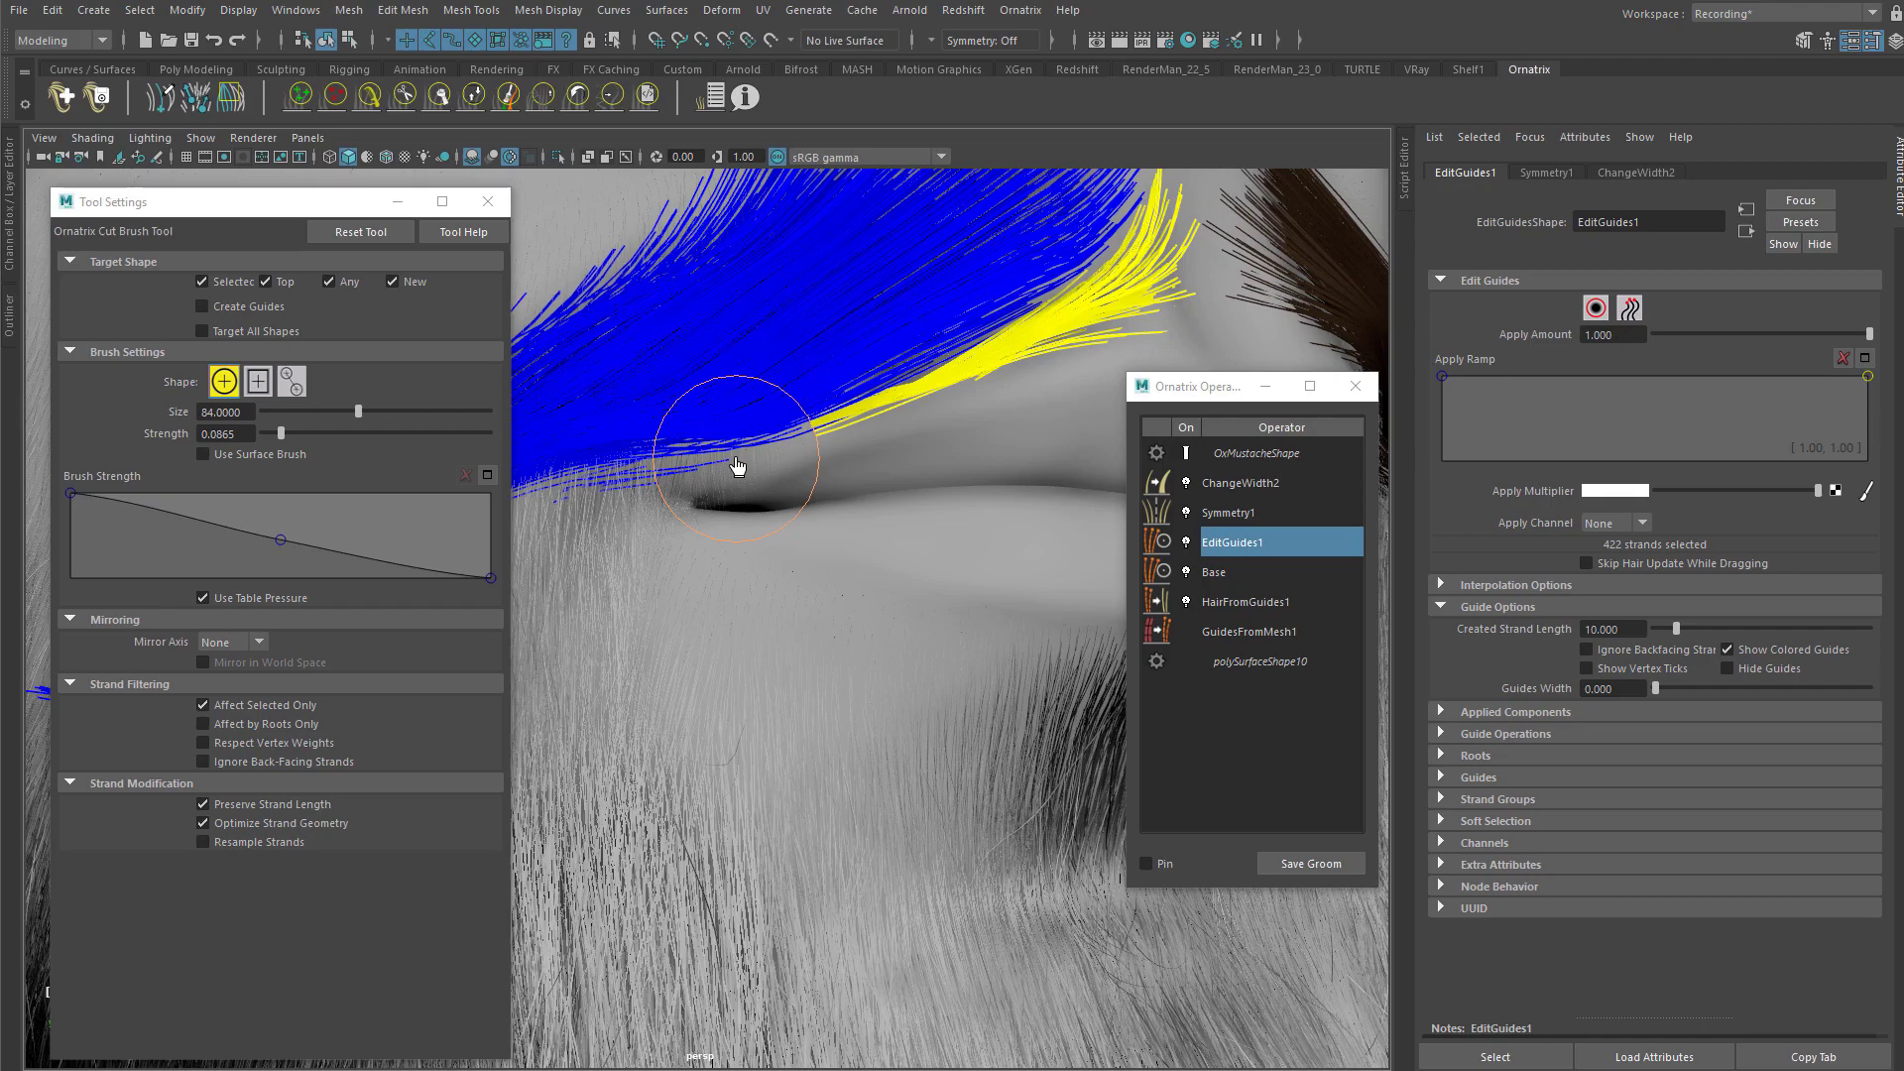
pyautogui.keyDown('alt'); pyautogui.moveTo(892, 447); pyautogui.dragTo(831, 473, button='middle'); pyautogui.keyUp('alt')
pyautogui.moveTo(920, 390)
pyautogui.mouseDown()
pyautogui.moveTo(858, 418)
pyautogui.moveTo(841, 405)
pyautogui.moveTo(865, 413)
pyautogui.mouseUp()
pyautogui.hotkey('ctrl', 'z')
pyautogui.hotkey('ctrl', 'z')
# Step: Activate the GrowShrink brush, restrict it to selected strands, and adjust the length of the selected lower-edge strands
pyautogui.keyDown('alt'); pyautogui.moveTo(750, 460); pyautogui.dragTo(813, 422); pyautogui.keyUp('alt')
pyautogui.click(477, 103)
pyautogui.click(248, 706)
pyautogui.keyDown('alt'); pyautogui.moveTo(701, 405); pyautogui.dragTo(740, 412, button='middle'); pyautogui.keyUp('alt')
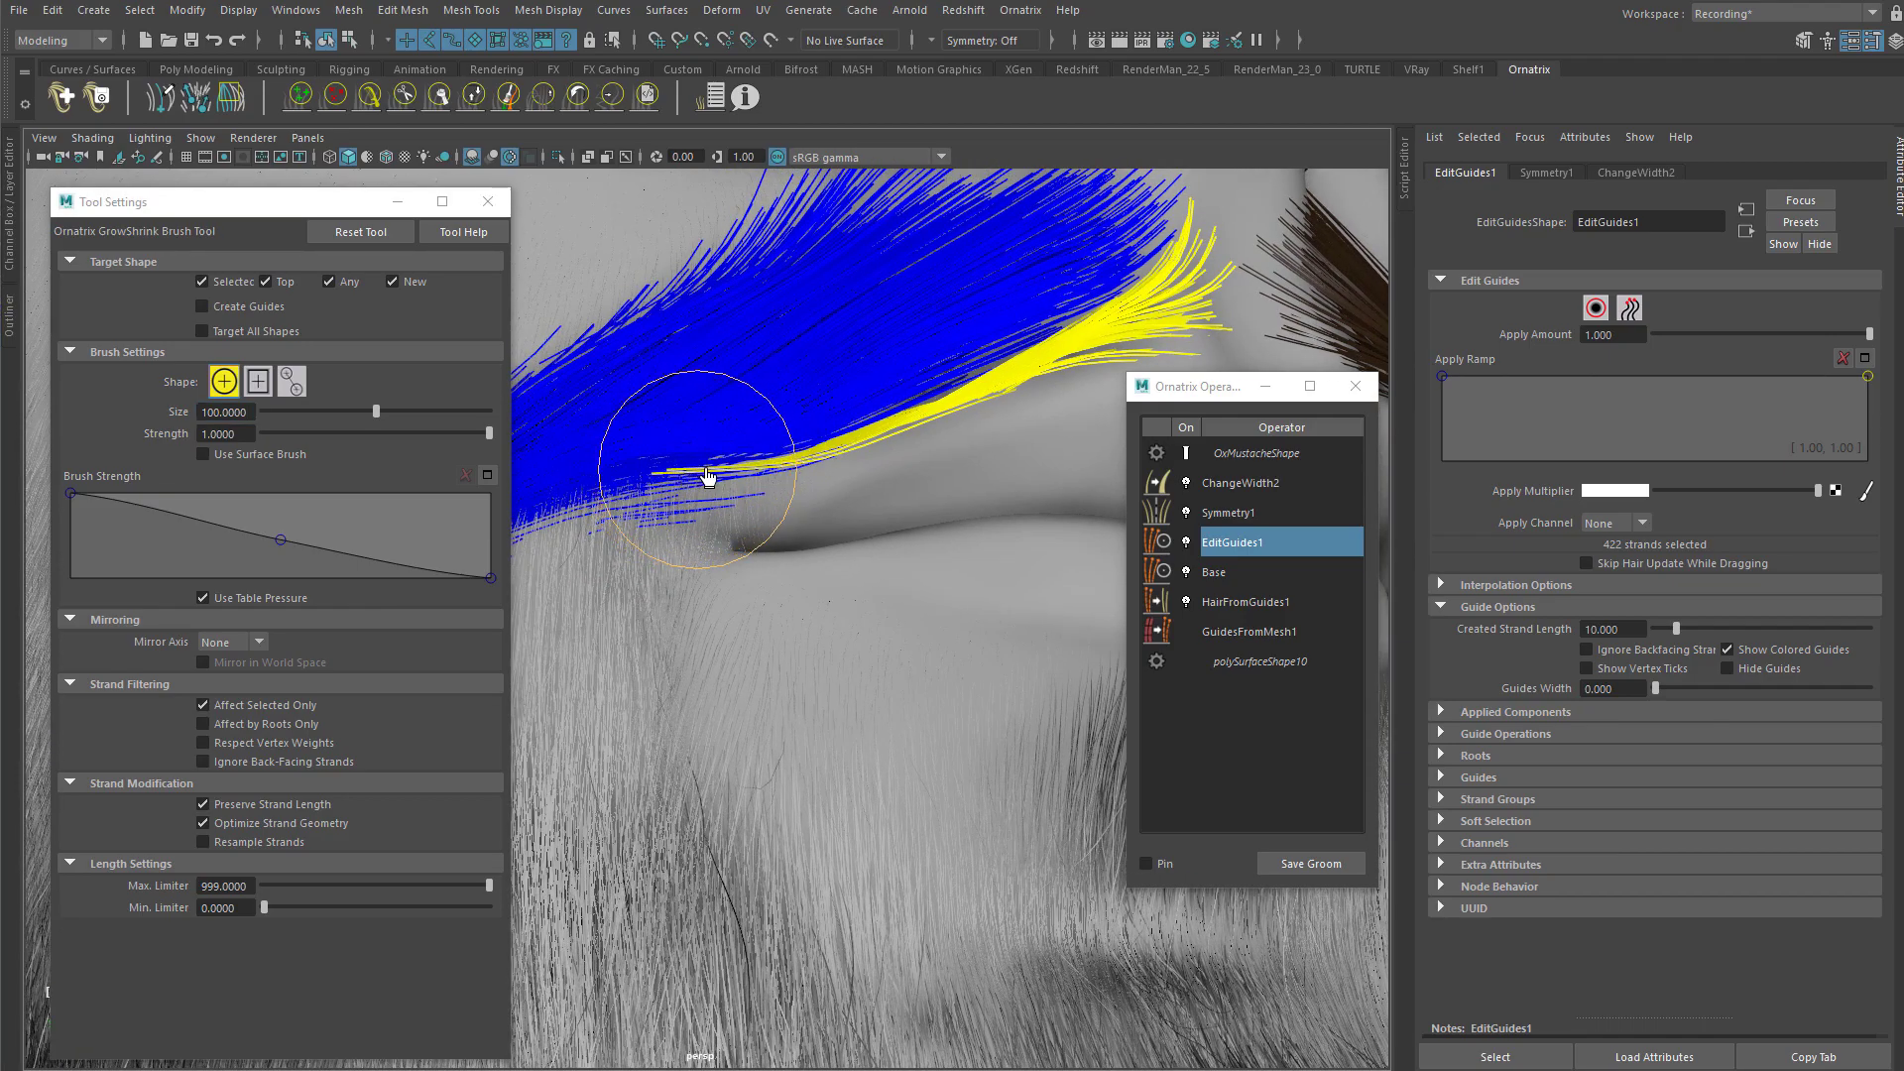
pyautogui.moveTo(638, 483)
pyautogui.mouseDown()
pyautogui.moveTo(639, 561)
pyautogui.moveTo(663, 484)
pyautogui.moveTo(660, 527)
pyautogui.moveTo(629, 625)
pyautogui.moveTo(740, 414)
pyautogui.moveTo(833, 444)
pyautogui.mouseUp()
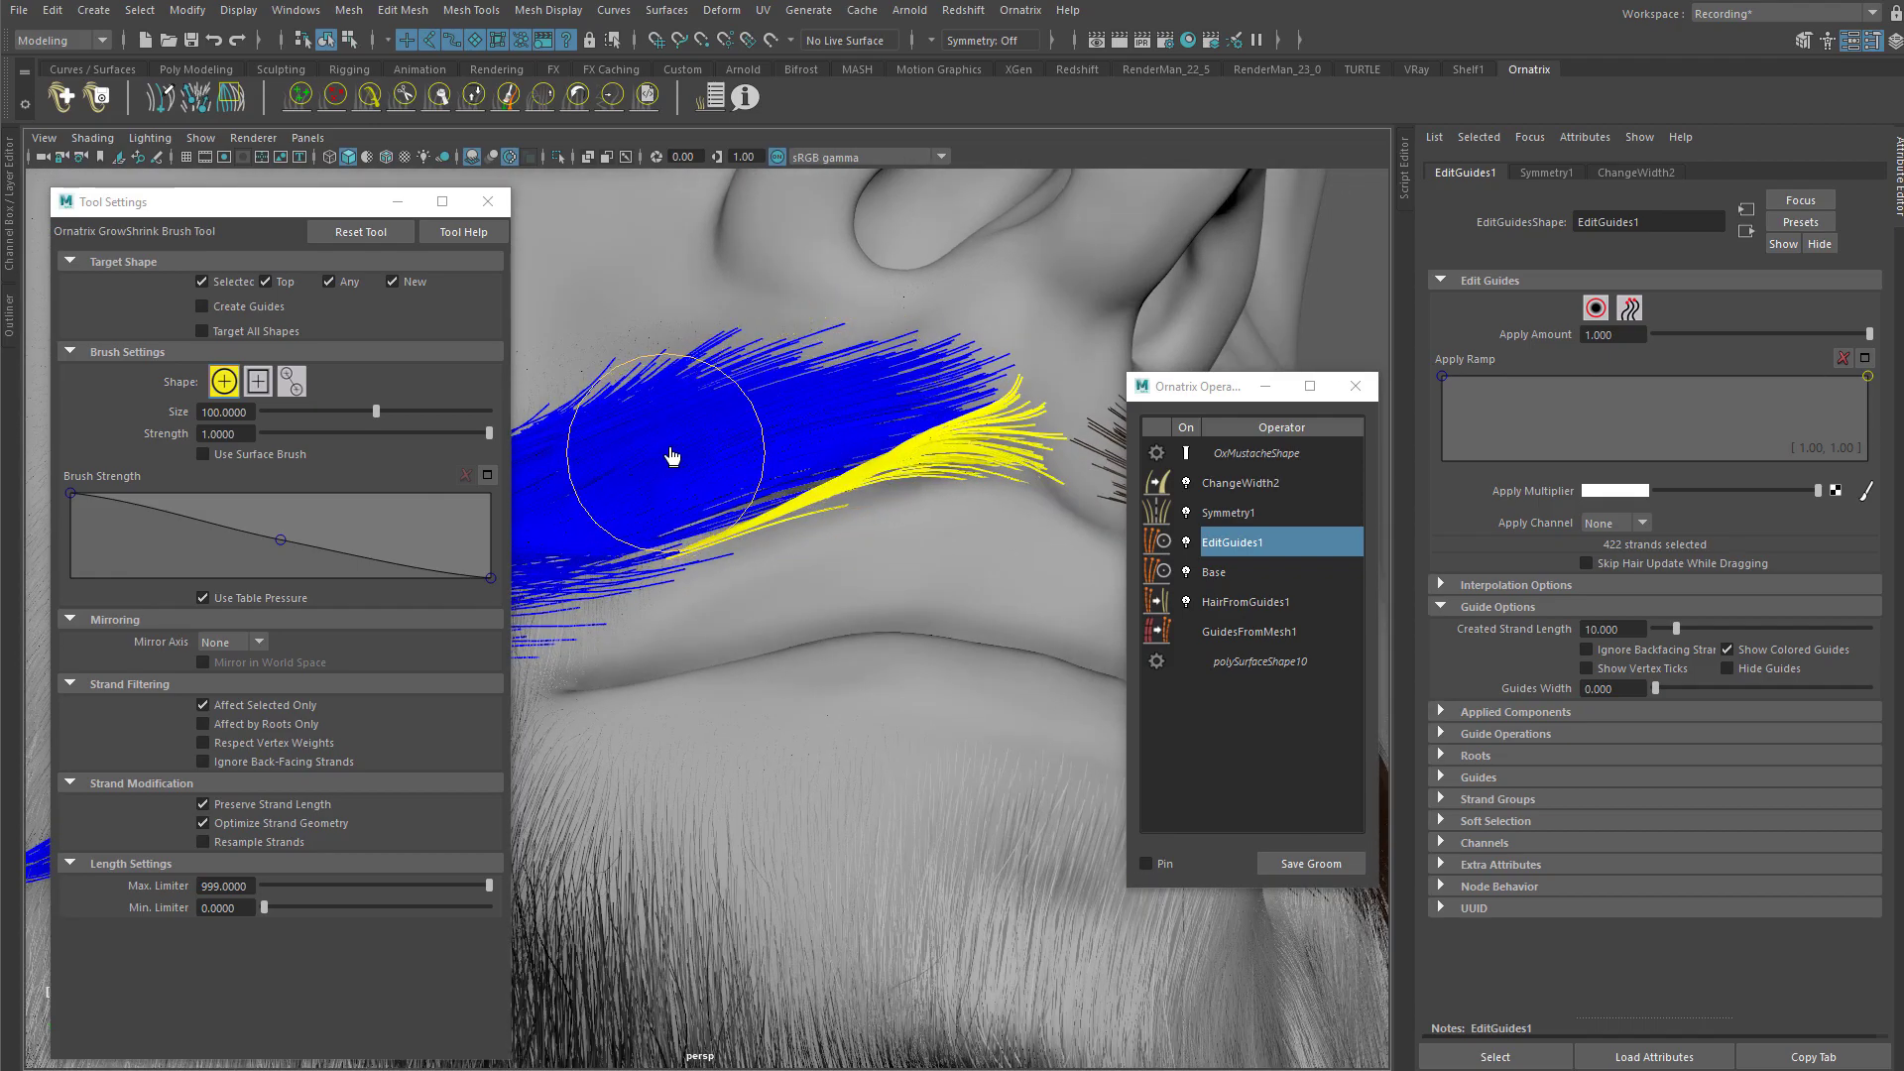
# Step: Refine the lengths of the selected strands around the mouth corner with the GrowShrink brush, checking them from several angles
pyautogui.moveTo(708, 456)
pyautogui.keyDown('alt'); pyautogui.mouseDown()
pyautogui.moveTo(676, 470)
pyautogui.moveTo(794, 447)
pyautogui.moveTo(950, 523)
pyautogui.moveTo(1000, 381)
pyautogui.mouseUp(); pyautogui.keyUp('alt')
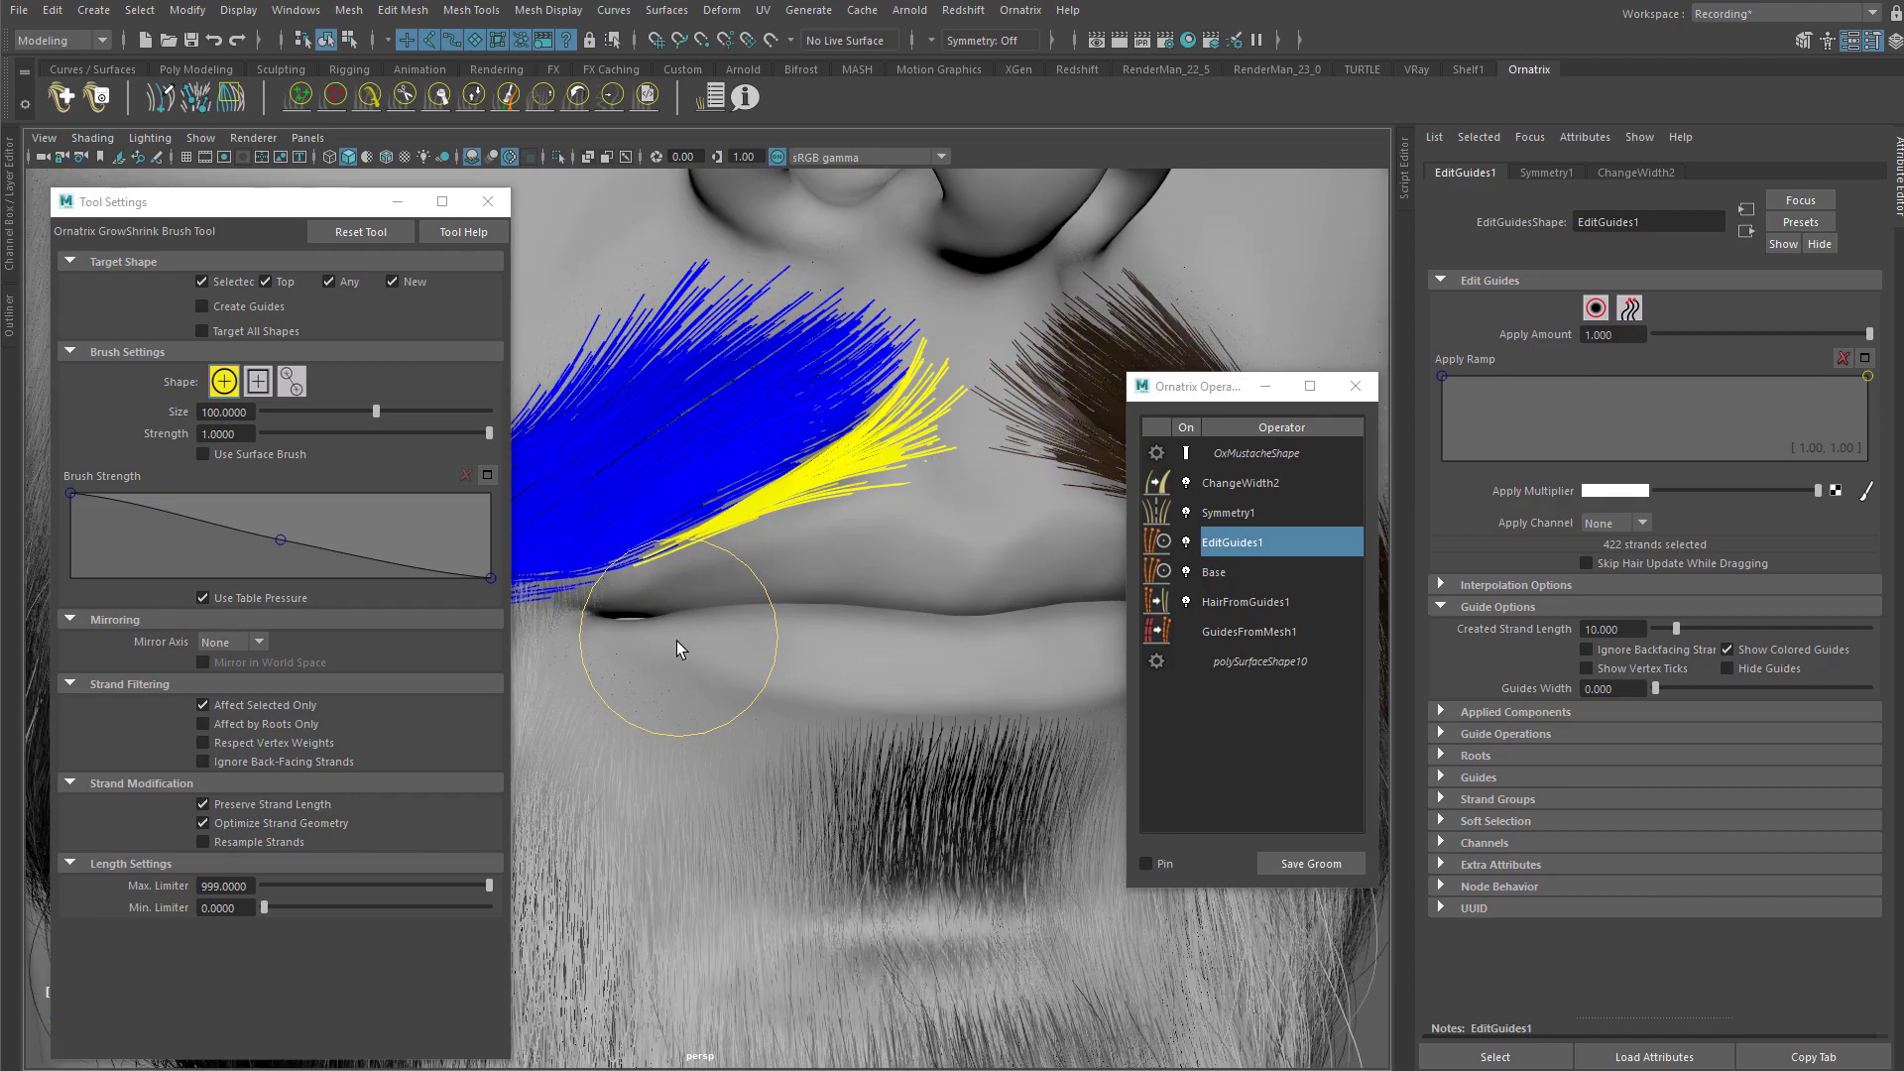
pyautogui.moveTo(670, 637)
pyautogui.keyDown('alt'); pyautogui.mouseDown()
pyautogui.moveTo(780, 544)
pyautogui.moveTo(895, 522)
pyautogui.moveTo(936, 476)
pyautogui.mouseUp(); pyautogui.keyUp('alt')
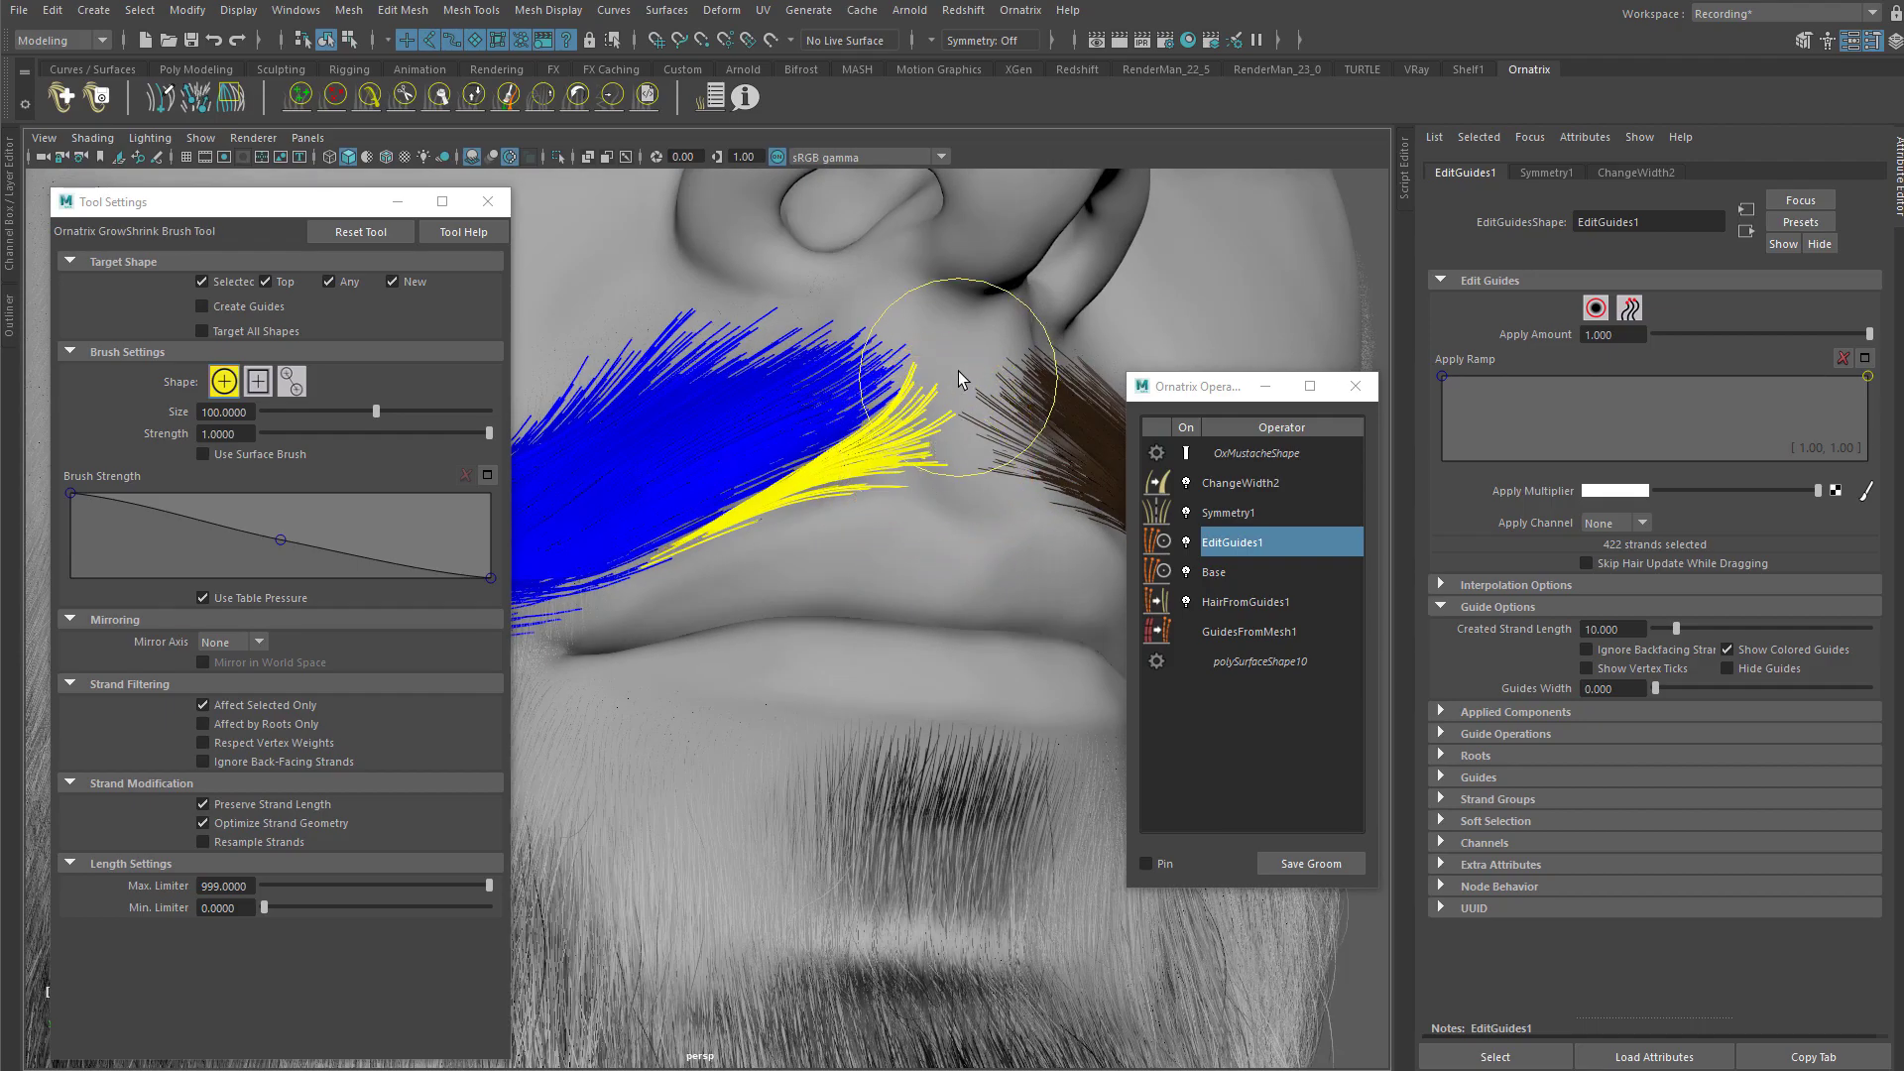
pyautogui.moveTo(967, 349)
pyautogui.keyDown('alt'); pyautogui.mouseDown()
pyautogui.moveTo(978, 375)
pyautogui.moveTo(1005, 369)
pyautogui.mouseUp(); pyautogui.keyUp('alt')
pyautogui.moveTo(906, 462)
pyautogui.keyDown('alt'); pyautogui.mouseDown()
pyautogui.moveTo(973, 372)
pyautogui.moveTo(819, 520)
pyautogui.moveTo(784, 451)
pyautogui.moveTo(854, 430)
pyautogui.moveTo(807, 518)
pyautogui.moveTo(789, 514)
pyautogui.moveTo(1011, 433)
pyautogui.mouseUp(); pyautogui.keyUp('alt')
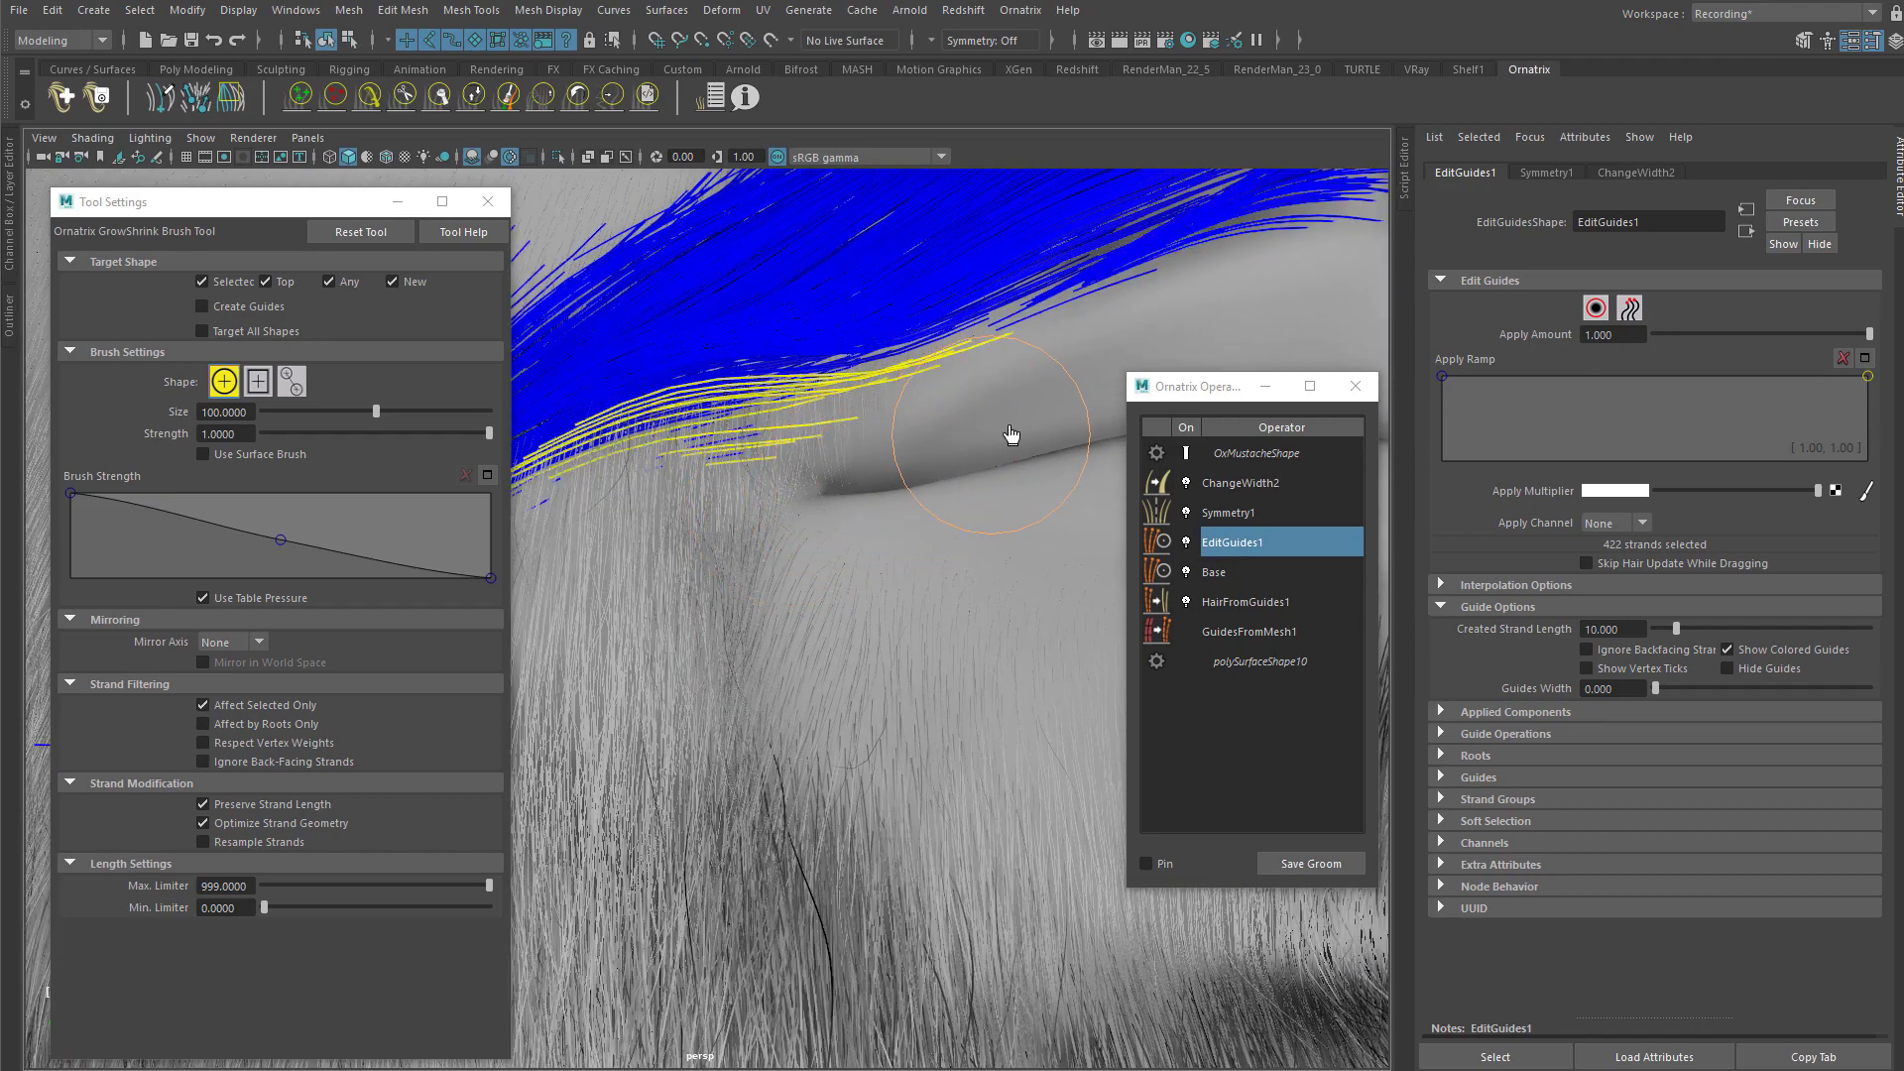
pyautogui.keyDown('alt'); pyautogui.moveTo(831, 414); pyautogui.dragTo(822, 411); pyautogui.keyUp('alt')
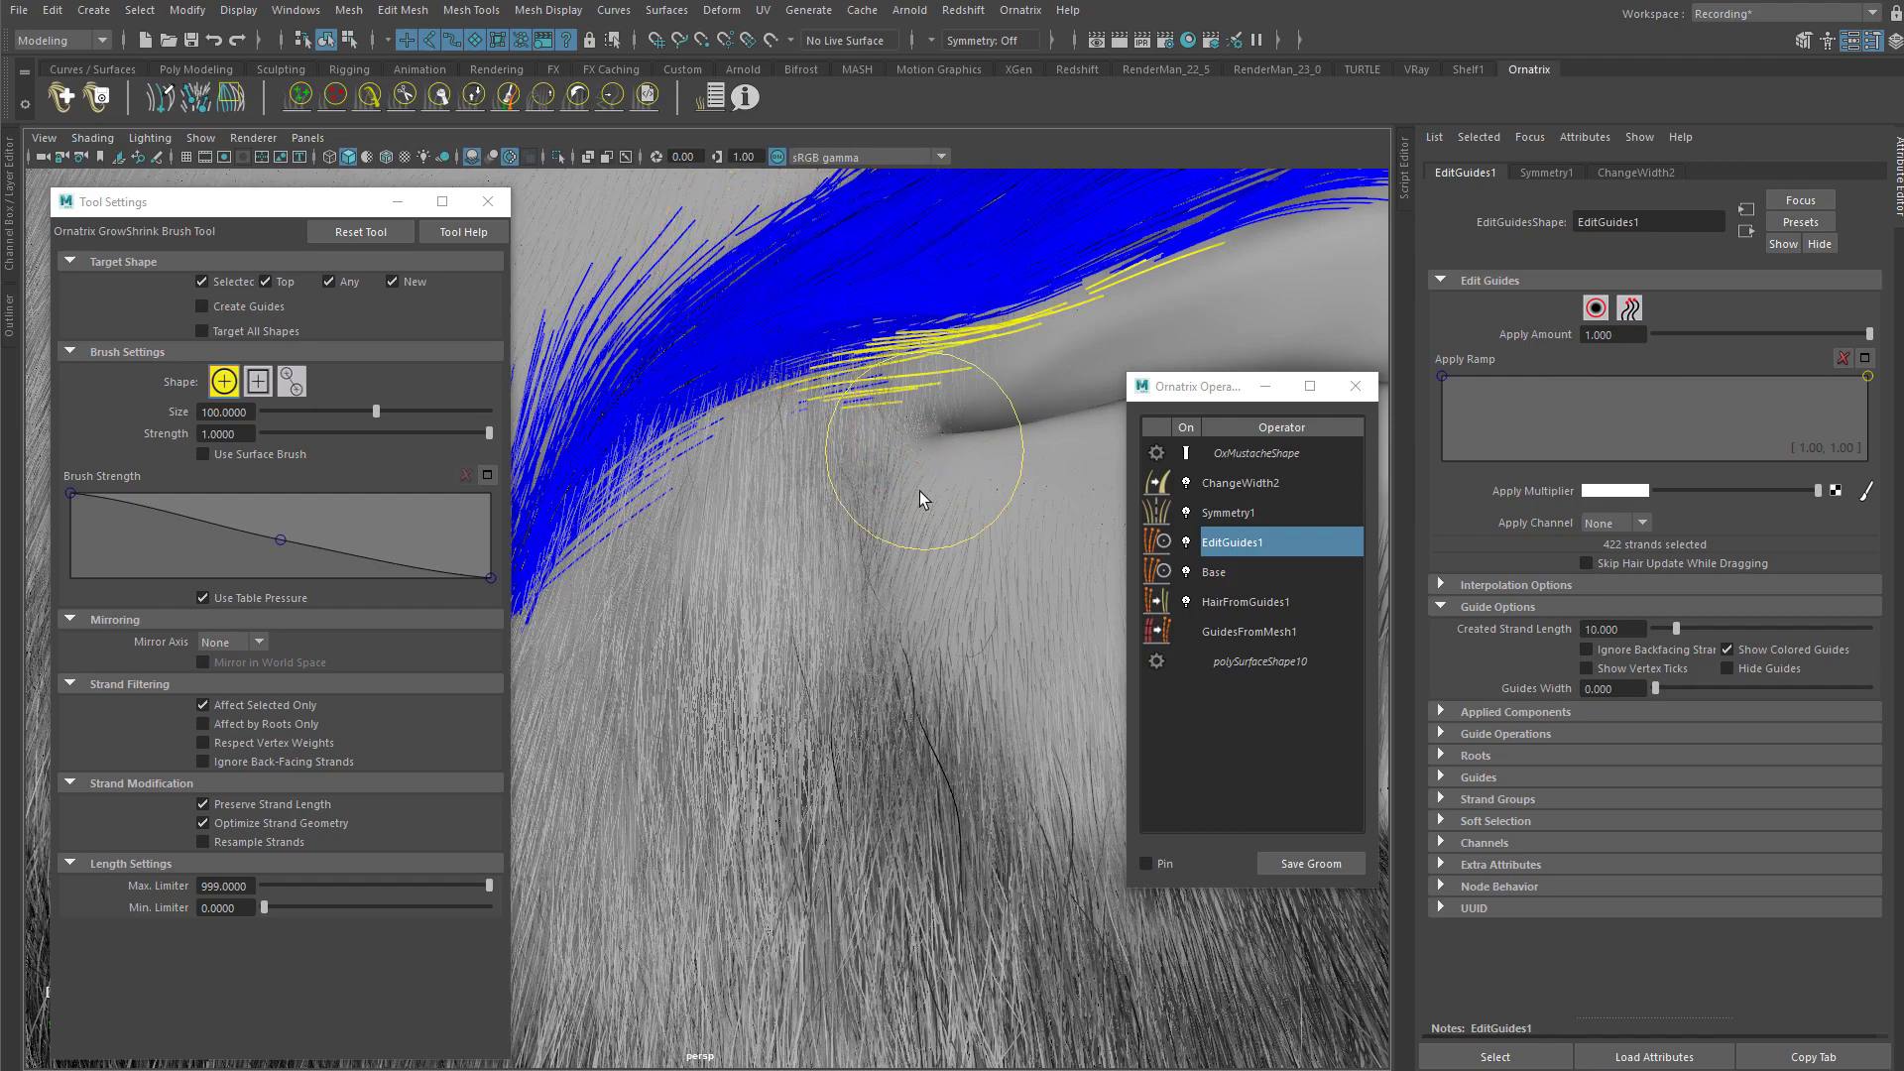
pyautogui.keyDown('alt'); pyautogui.moveTo(875, 447); pyautogui.dragTo(1071, 455, button='right'); pyautogui.keyUp('alt')
pyautogui.keyDown('alt'); pyautogui.moveTo(1071, 455); pyautogui.dragTo(918, 374); pyautogui.keyUp('alt')
pyautogui.keyDown('alt'); pyautogui.moveTo(918, 375); pyautogui.dragTo(869, 479, button='middle'); pyautogui.keyUp('alt')
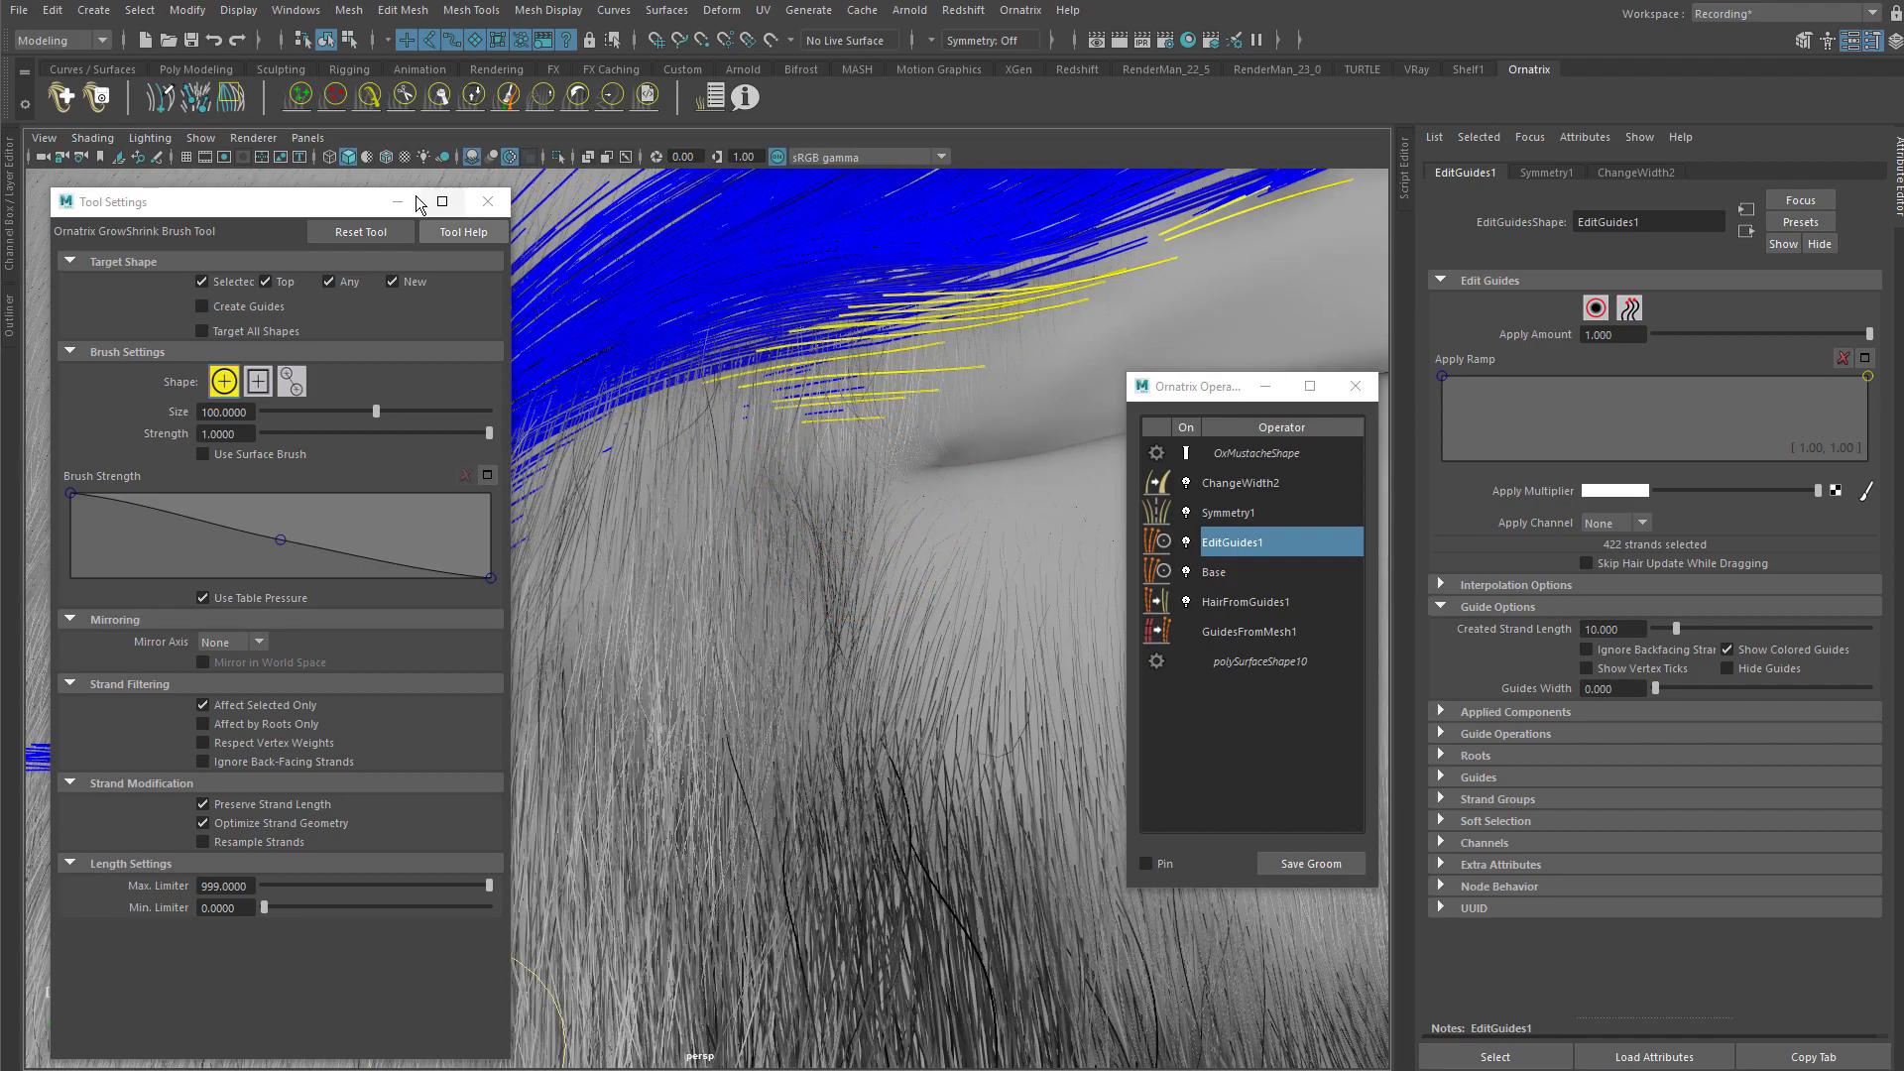
# Step: Go over the selected strands at the mouth corner with the Cut brush, and comb them at strength 0.2237
pyautogui.click(408, 99)
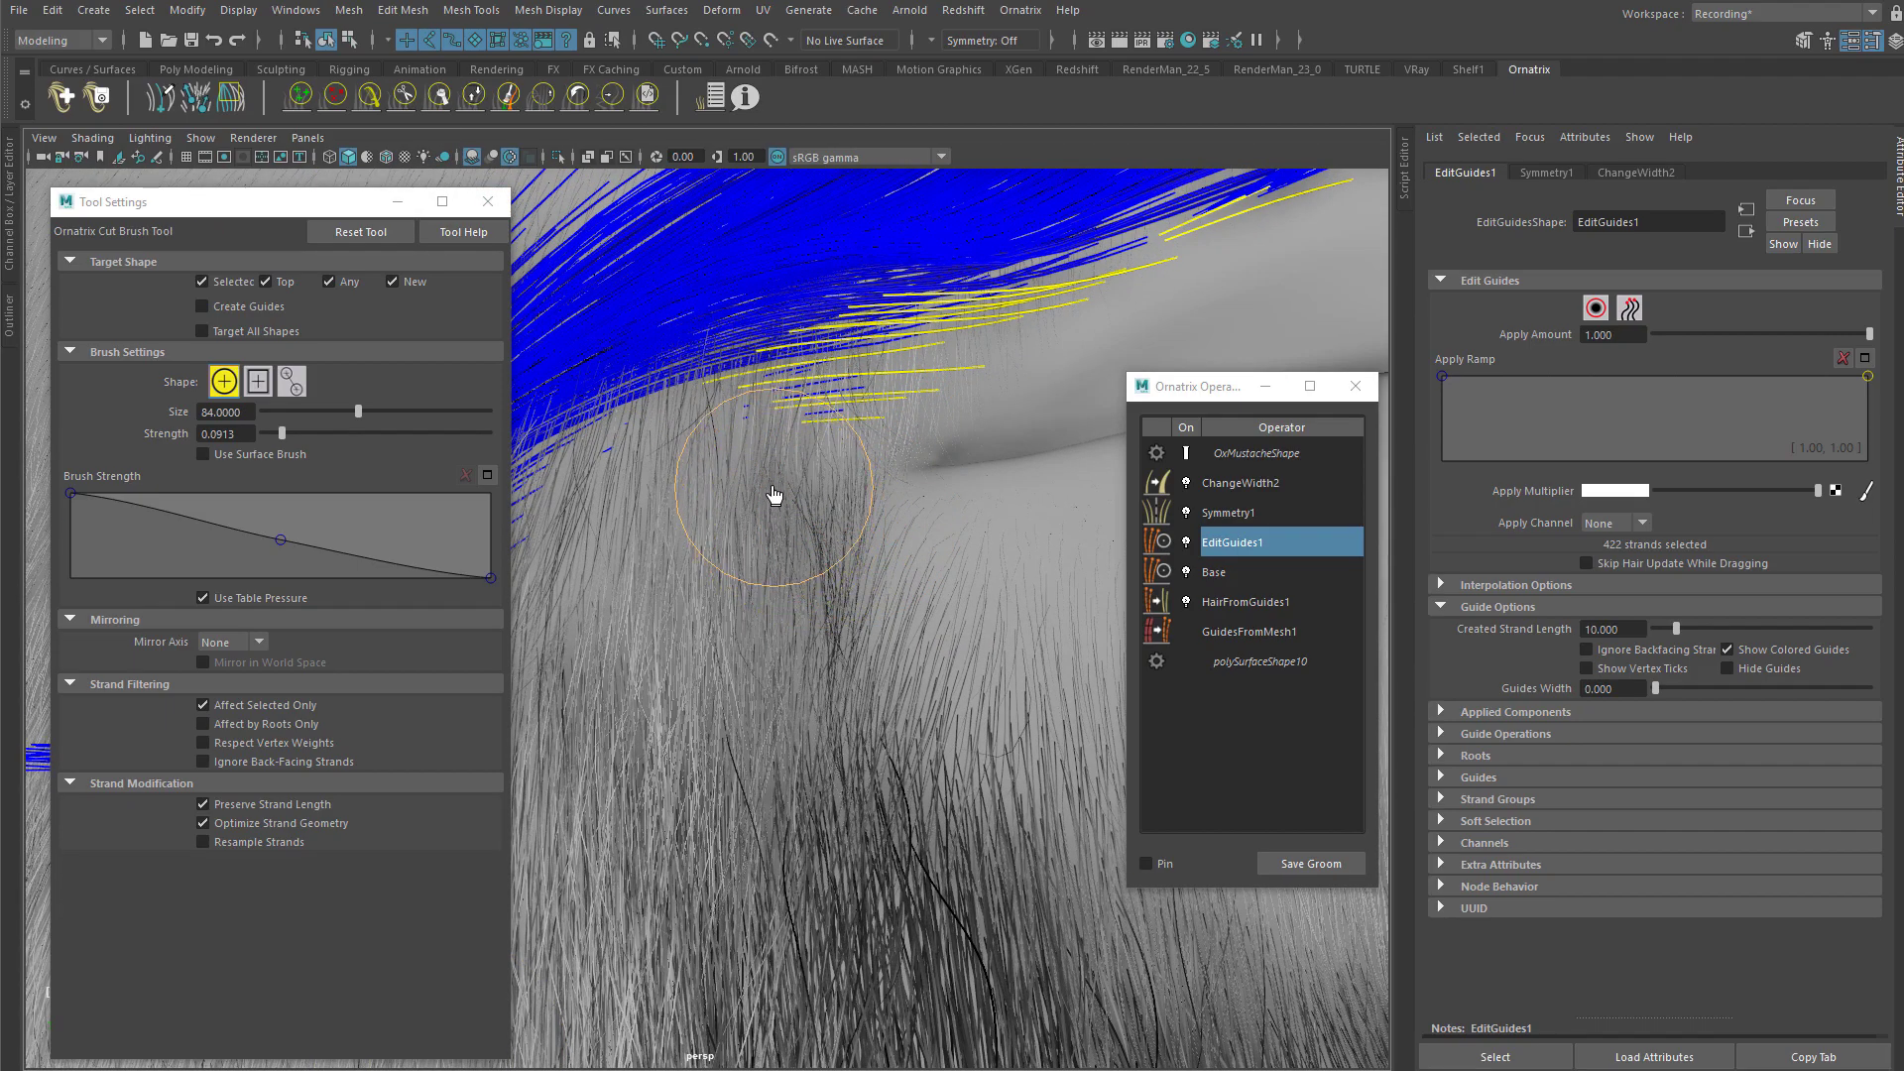
pyautogui.keyDown('alt'); pyautogui.moveTo(795, 493); pyautogui.dragTo(788, 473); pyautogui.keyUp('alt')
pyautogui.moveTo(752, 373)
pyautogui.keyDown('alt'); pyautogui.mouseDown()
pyautogui.moveTo(739, 472)
pyautogui.moveTo(710, 427)
pyautogui.moveTo(769, 407)
pyautogui.moveTo(582, 315)
pyautogui.mouseUp(); pyautogui.keyUp('alt')
pyautogui.click(402, 99)
pyautogui.moveTo(659, 234)
pyautogui.keyDown('alt'); pyautogui.mouseDown()
pyautogui.moveTo(901, 488)
pyautogui.moveTo(871, 552)
pyautogui.moveTo(897, 395)
pyautogui.moveTo(783, 398)
pyautogui.moveTo(801, 406)
pyautogui.mouseUp(); pyautogui.keyUp('alt')
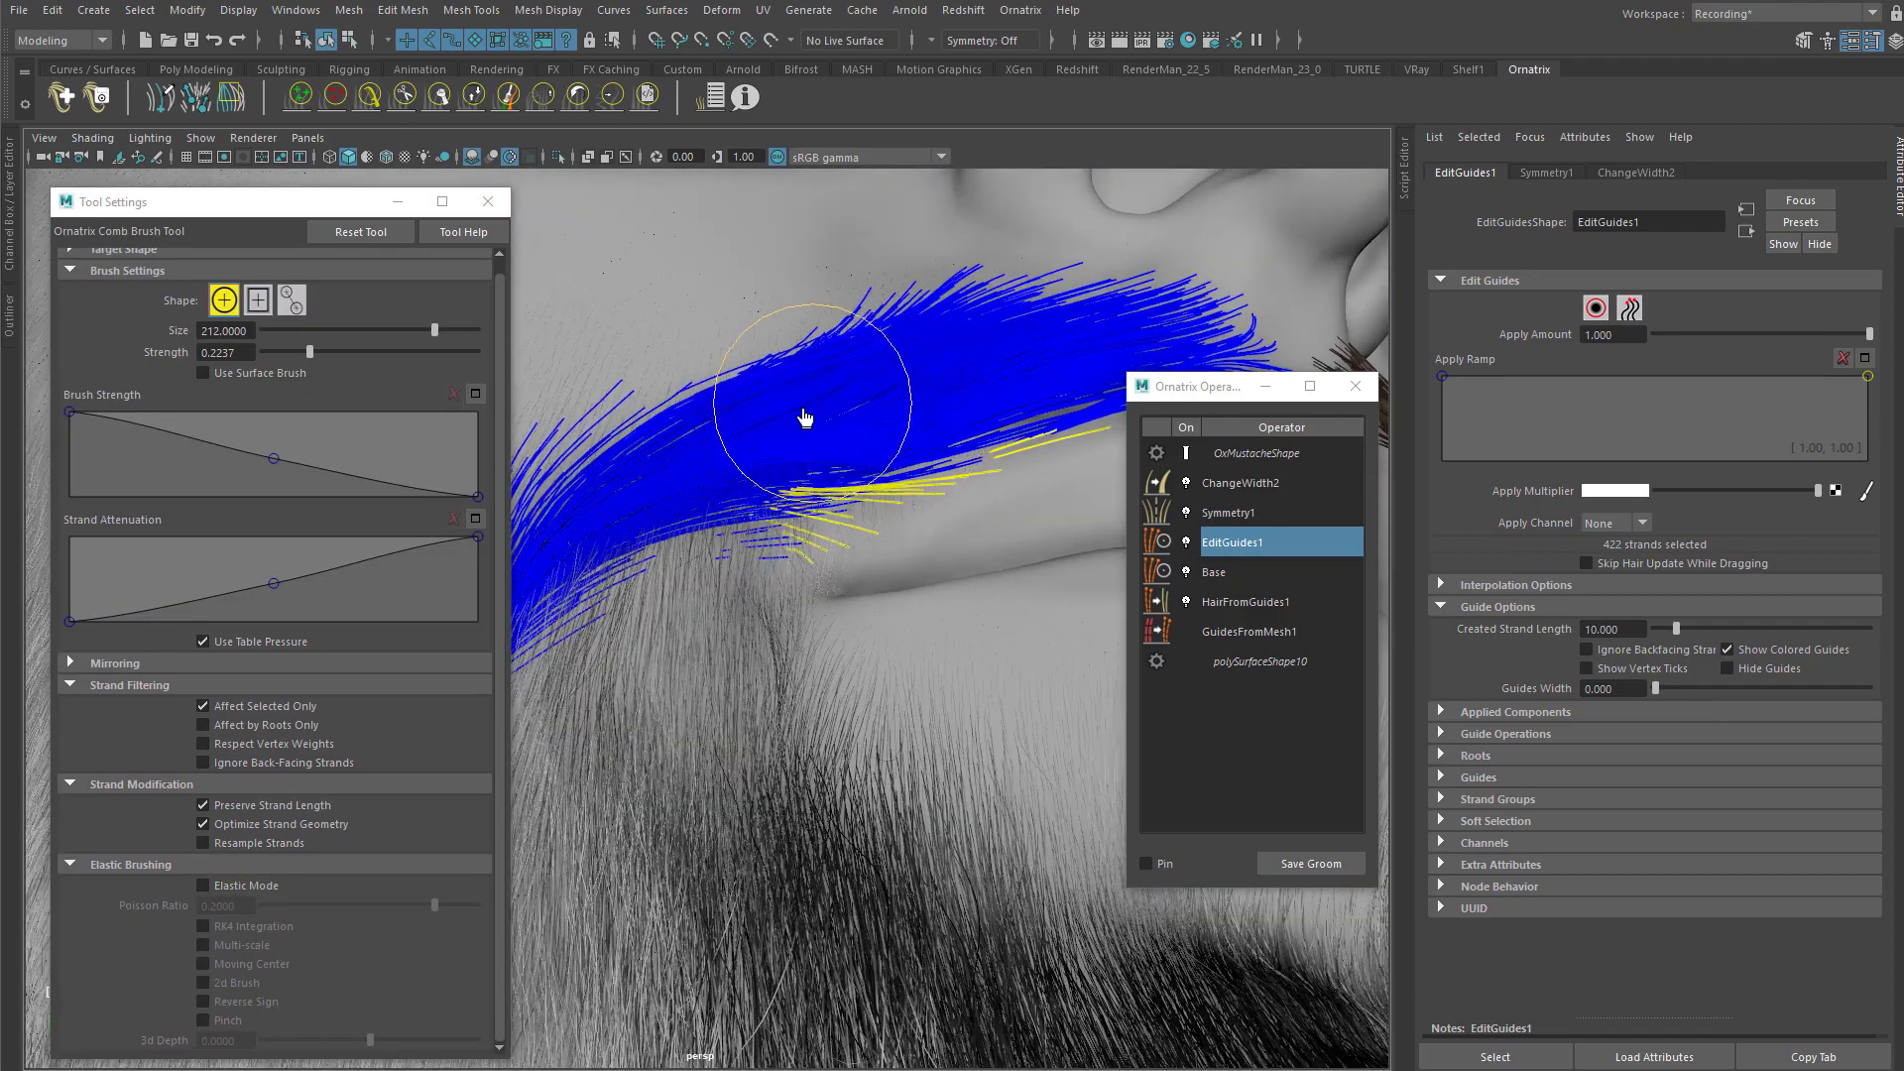
# Step: Set the Comb brush strength to 0.15 and comb the selected strands along the mustache's lower edge near the mouth corner
pyautogui.moveTo(748, 593)
pyautogui.keyDown('alt'); pyautogui.mouseDown()
pyautogui.moveTo(765, 620)
pyautogui.moveTo(785, 525)
pyautogui.moveTo(694, 467)
pyautogui.moveTo(671, 426)
pyautogui.mouseUp(); pyautogui.keyUp('alt')
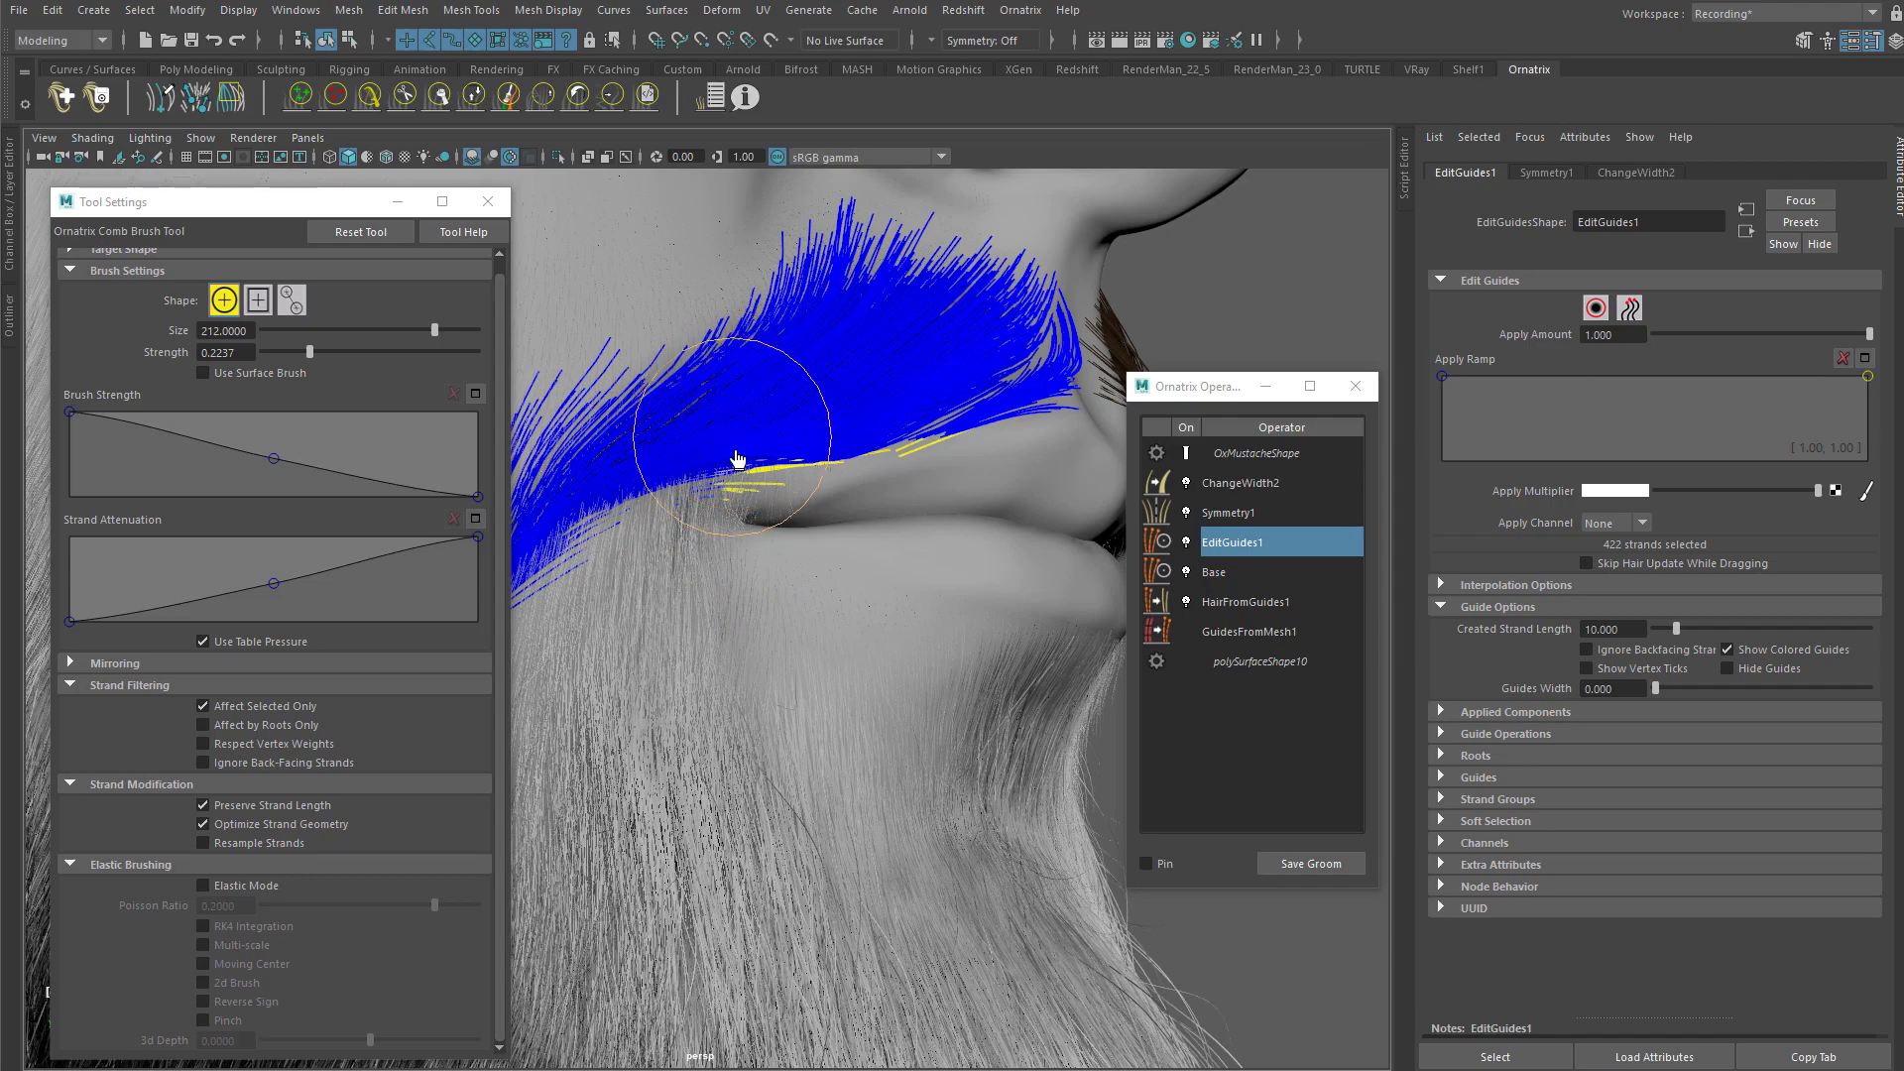
pyautogui.moveTo(778, 476)
pyautogui.keyDown('alt'); pyautogui.mouseDown()
pyautogui.moveTo(714, 459)
pyautogui.moveTo(761, 515)
pyautogui.moveTo(615, 447)
pyautogui.mouseUp(); pyautogui.keyUp('alt')
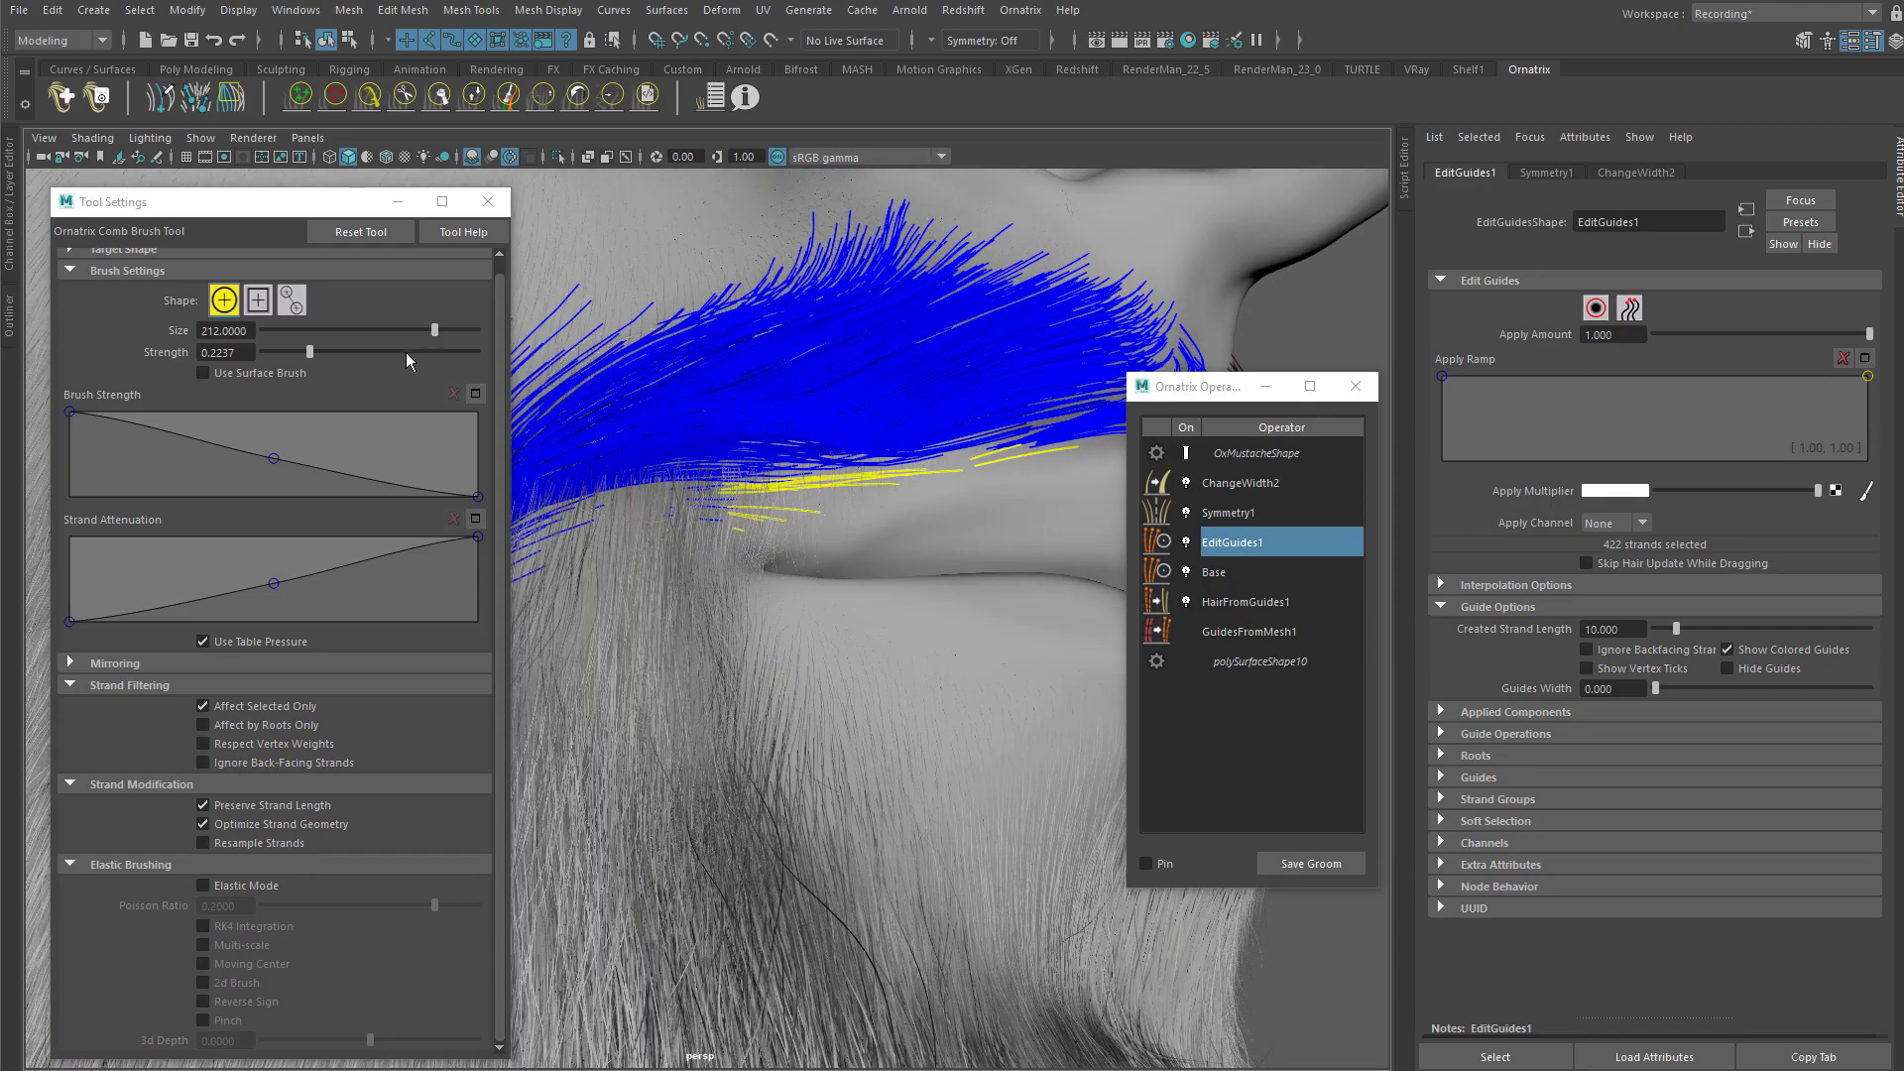
pyautogui.moveTo(244, 354); pyautogui.dragTo(218, 353)
pyautogui.write('0.15')
pyautogui.press('Return')
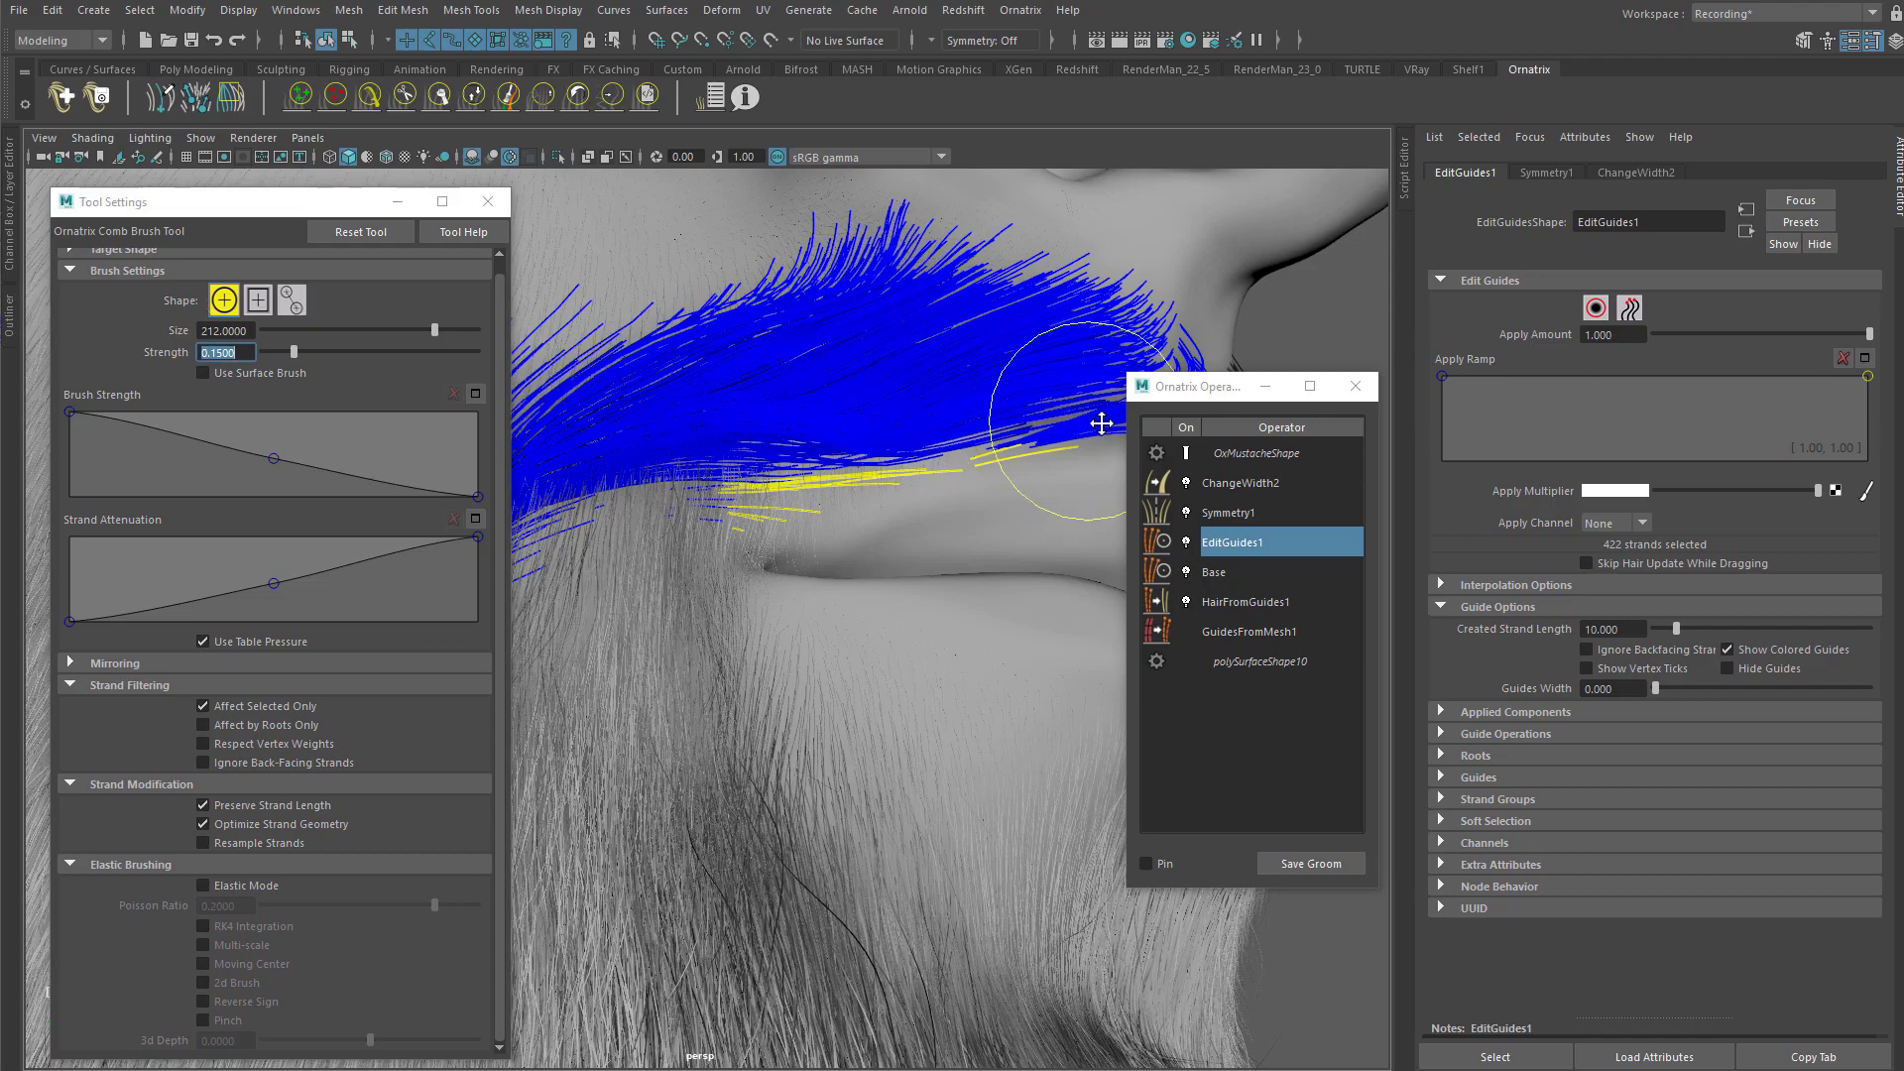
pyautogui.keyDown('alt'); pyautogui.moveTo(1101, 425); pyautogui.dragTo(1077, 433, button='middle'); pyautogui.keyUp('alt')
pyautogui.moveTo(745, 466); pyautogui.dragTo(780, 561)
# Step: Comb the short selected strands below the mouth corner from several angles so they blend into the mustache's lower edge
pyautogui.moveTo(808, 447)
pyautogui.keyDown('alt'); pyautogui.mouseDown()
pyautogui.moveTo(820, 497)
pyautogui.moveTo(754, 476)
pyautogui.mouseUp(); pyautogui.keyUp('alt')
pyautogui.moveTo(651, 387); pyautogui.dragTo(682, 600)
pyautogui.moveTo(648, 440); pyautogui.dragTo(783, 684)
pyautogui.moveTo(678, 477)
pyautogui.keyDown('alt'); pyautogui.mouseDown()
pyautogui.moveTo(718, 432)
pyautogui.moveTo(931, 515)
pyautogui.moveTo(944, 454)
pyautogui.mouseUp(); pyautogui.keyUp('alt')
pyautogui.moveTo(794, 407); pyautogui.dragTo(706, 404)
pyautogui.moveTo(756, 463)
pyautogui.mouseDown()
pyautogui.moveTo(655, 414)
pyautogui.moveTo(627, 426)
pyautogui.moveTo(750, 392)
pyautogui.moveTo(845, 458)
pyautogui.moveTo(795, 365)
pyautogui.moveTo(864, 477)
pyautogui.moveTo(902, 438)
pyautogui.moveTo(800, 476)
pyautogui.mouseUp()
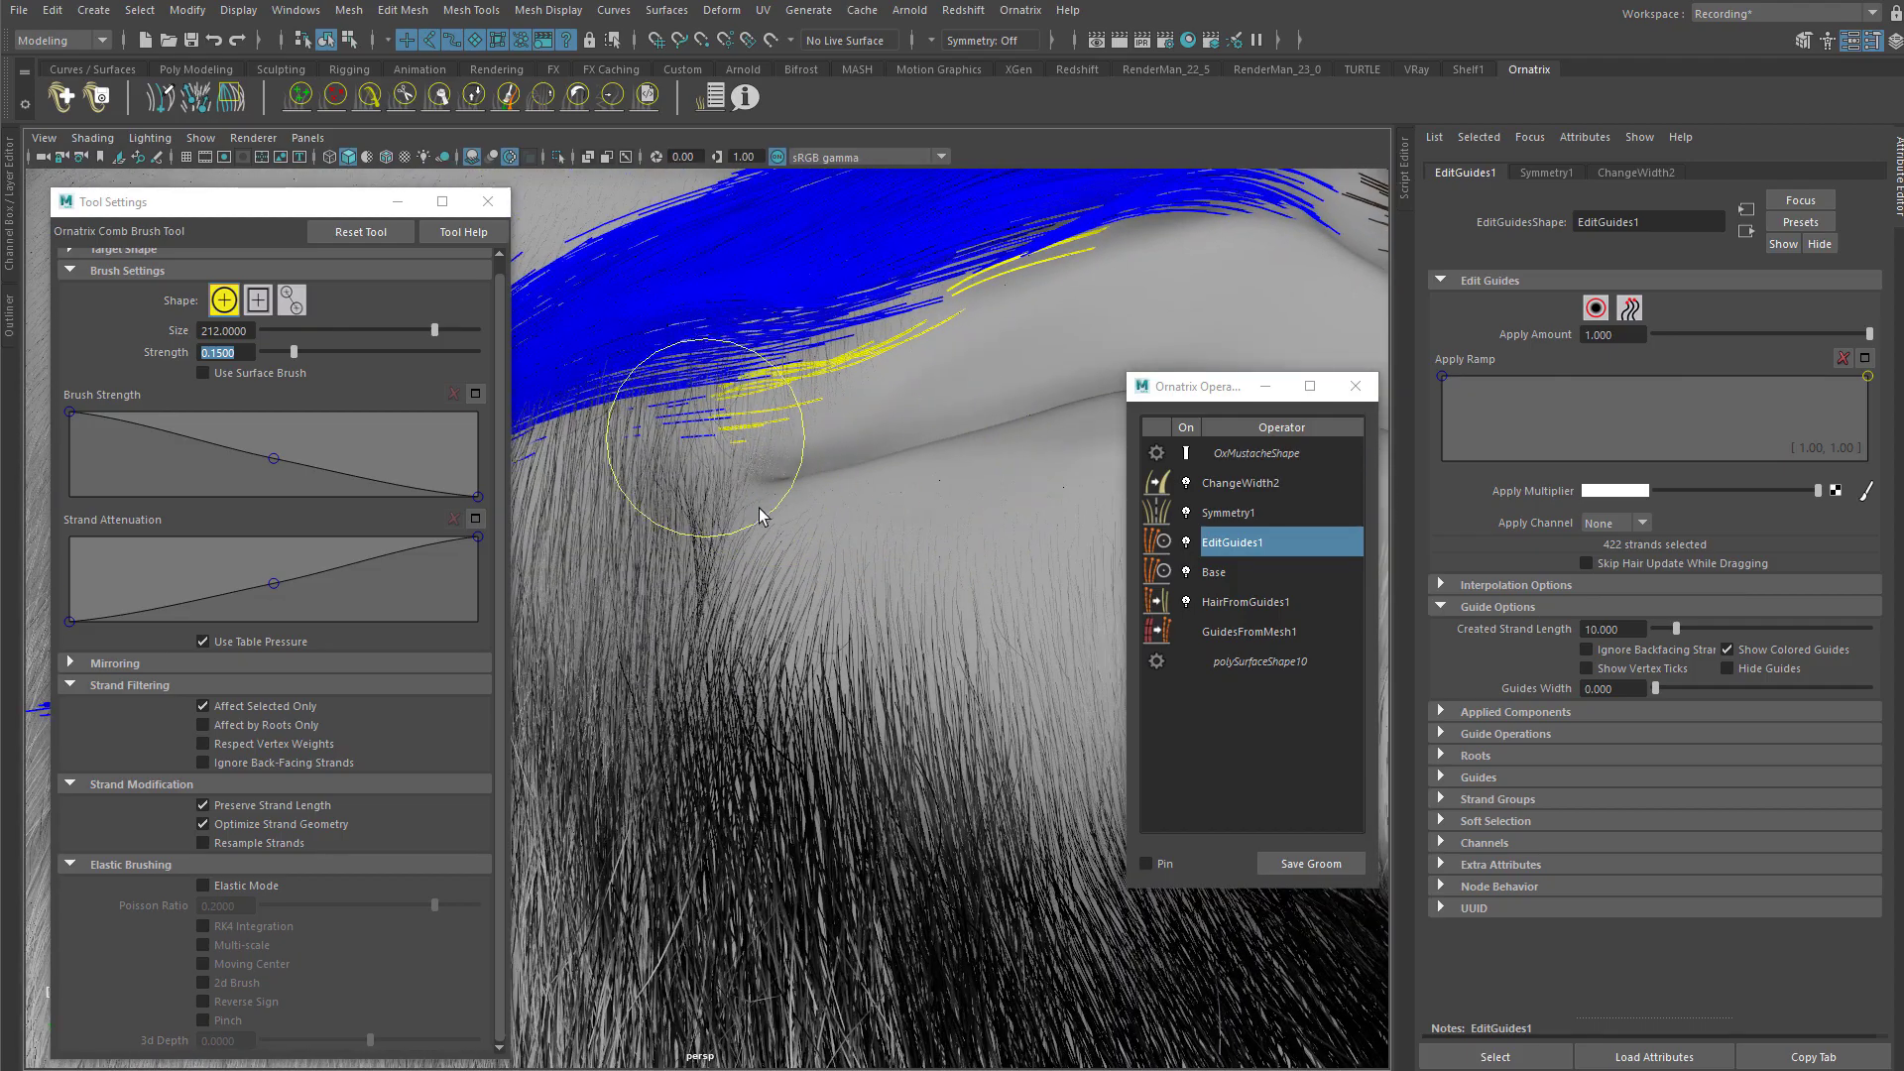
pyautogui.moveTo(725, 526)
pyautogui.mouseDown()
pyautogui.moveTo(752, 374)
pyautogui.moveTo(737, 343)
pyautogui.mouseUp()
pyautogui.moveTo(666, 547); pyautogui.dragTo(658, 472)
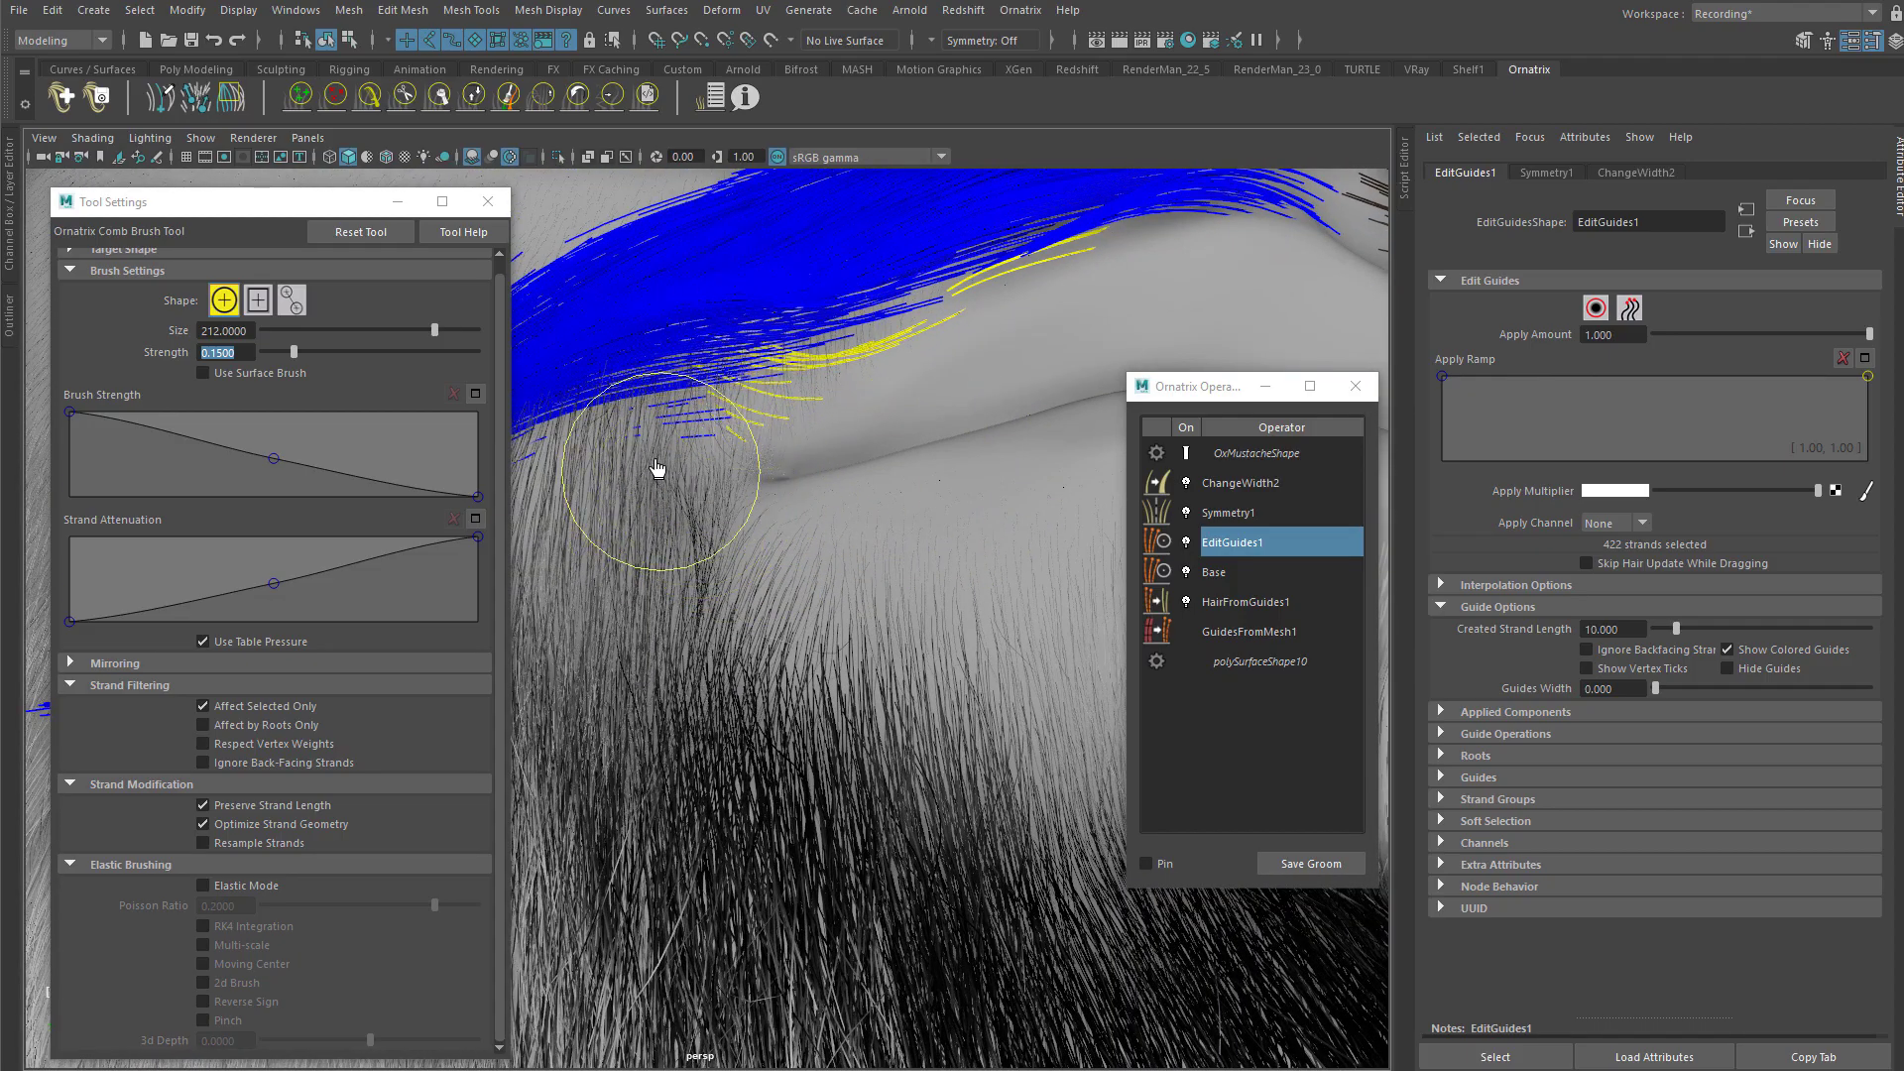
# Step: Extend the strand selection along the mustache's lower edge towards its outer tip, and activate the GrowShrink brush
pyautogui.scroll(-2, 719, 355)
pyautogui.moveTo(717, 351)
pyautogui.keyDown('alt'); pyautogui.mouseDown()
pyautogui.moveTo(740, 310)
pyautogui.moveTo(854, 396)
pyautogui.moveTo(1008, 327)
pyautogui.moveTo(699, 327)
pyautogui.moveTo(799, 374)
pyautogui.moveTo(666, 386)
pyautogui.moveTo(675, 421)
pyautogui.moveTo(805, 411)
pyautogui.mouseUp(); pyautogui.keyUp('alt')
pyautogui.keyDown('alt'); pyautogui.moveTo(761, 404); pyautogui.dragTo(879, 407, button='right'); pyautogui.keyUp('alt')
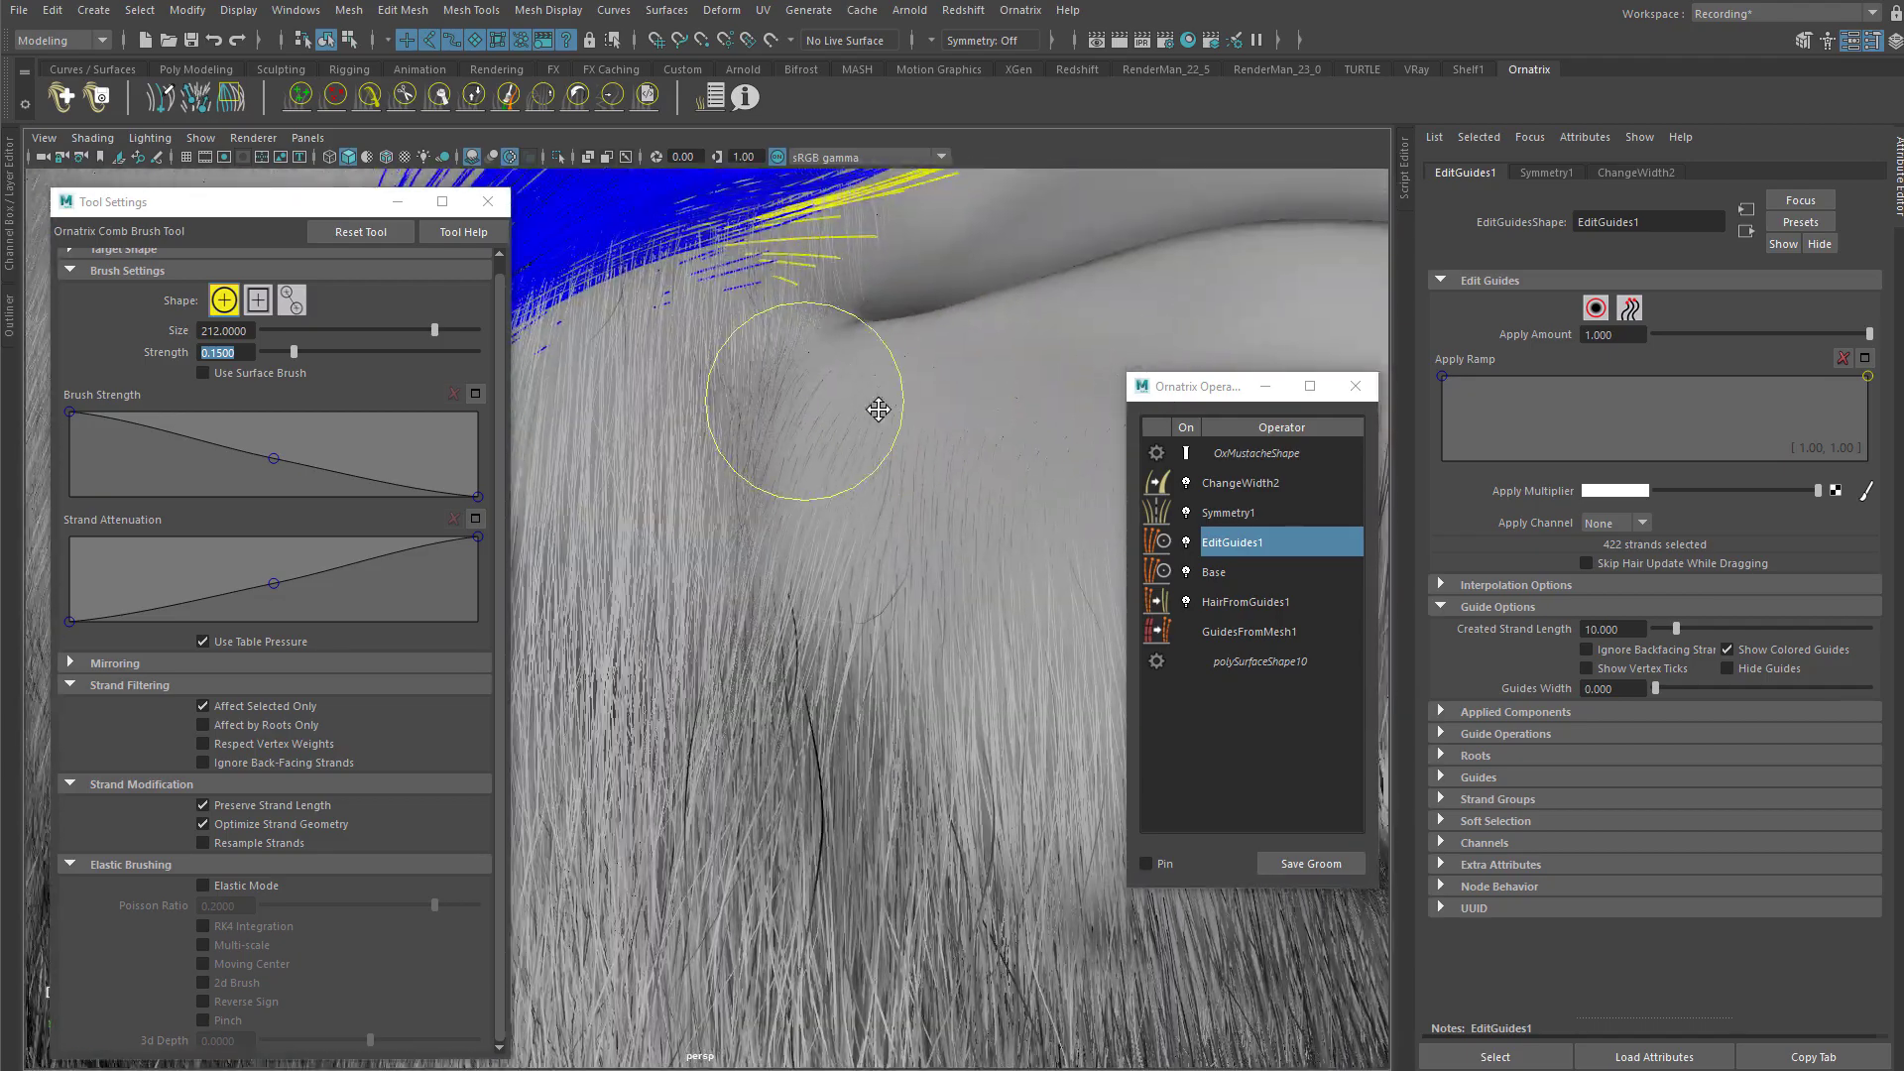
pyautogui.keyDown('alt'); pyautogui.moveTo(879, 407); pyautogui.dragTo(871, 404, button='middle'); pyautogui.keyUp('alt')
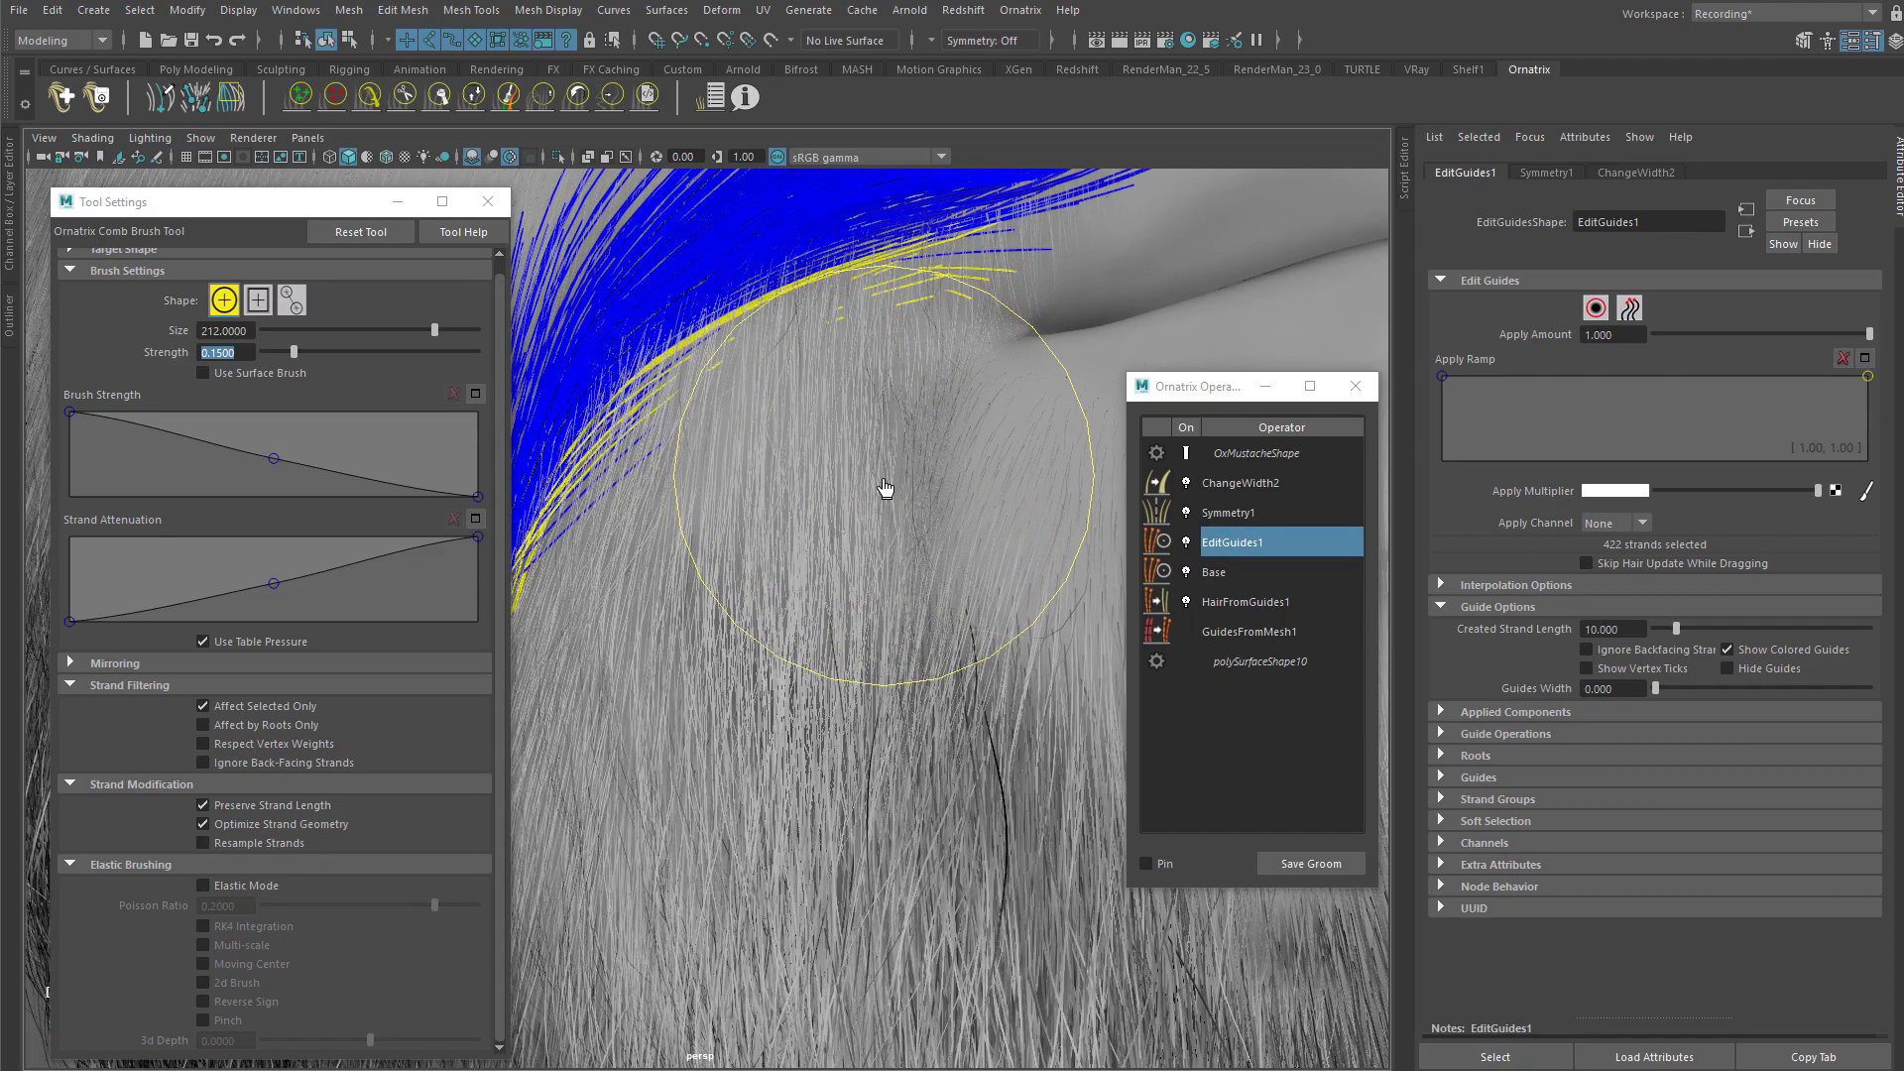
pyautogui.moveTo(873, 488)
pyautogui.keyDown('alt'); pyautogui.mouseDown()
pyautogui.moveTo(667, 403)
pyautogui.moveTo(935, 404)
pyautogui.moveTo(799, 348)
pyautogui.moveTo(903, 438)
pyautogui.mouseUp(); pyautogui.keyUp('alt')
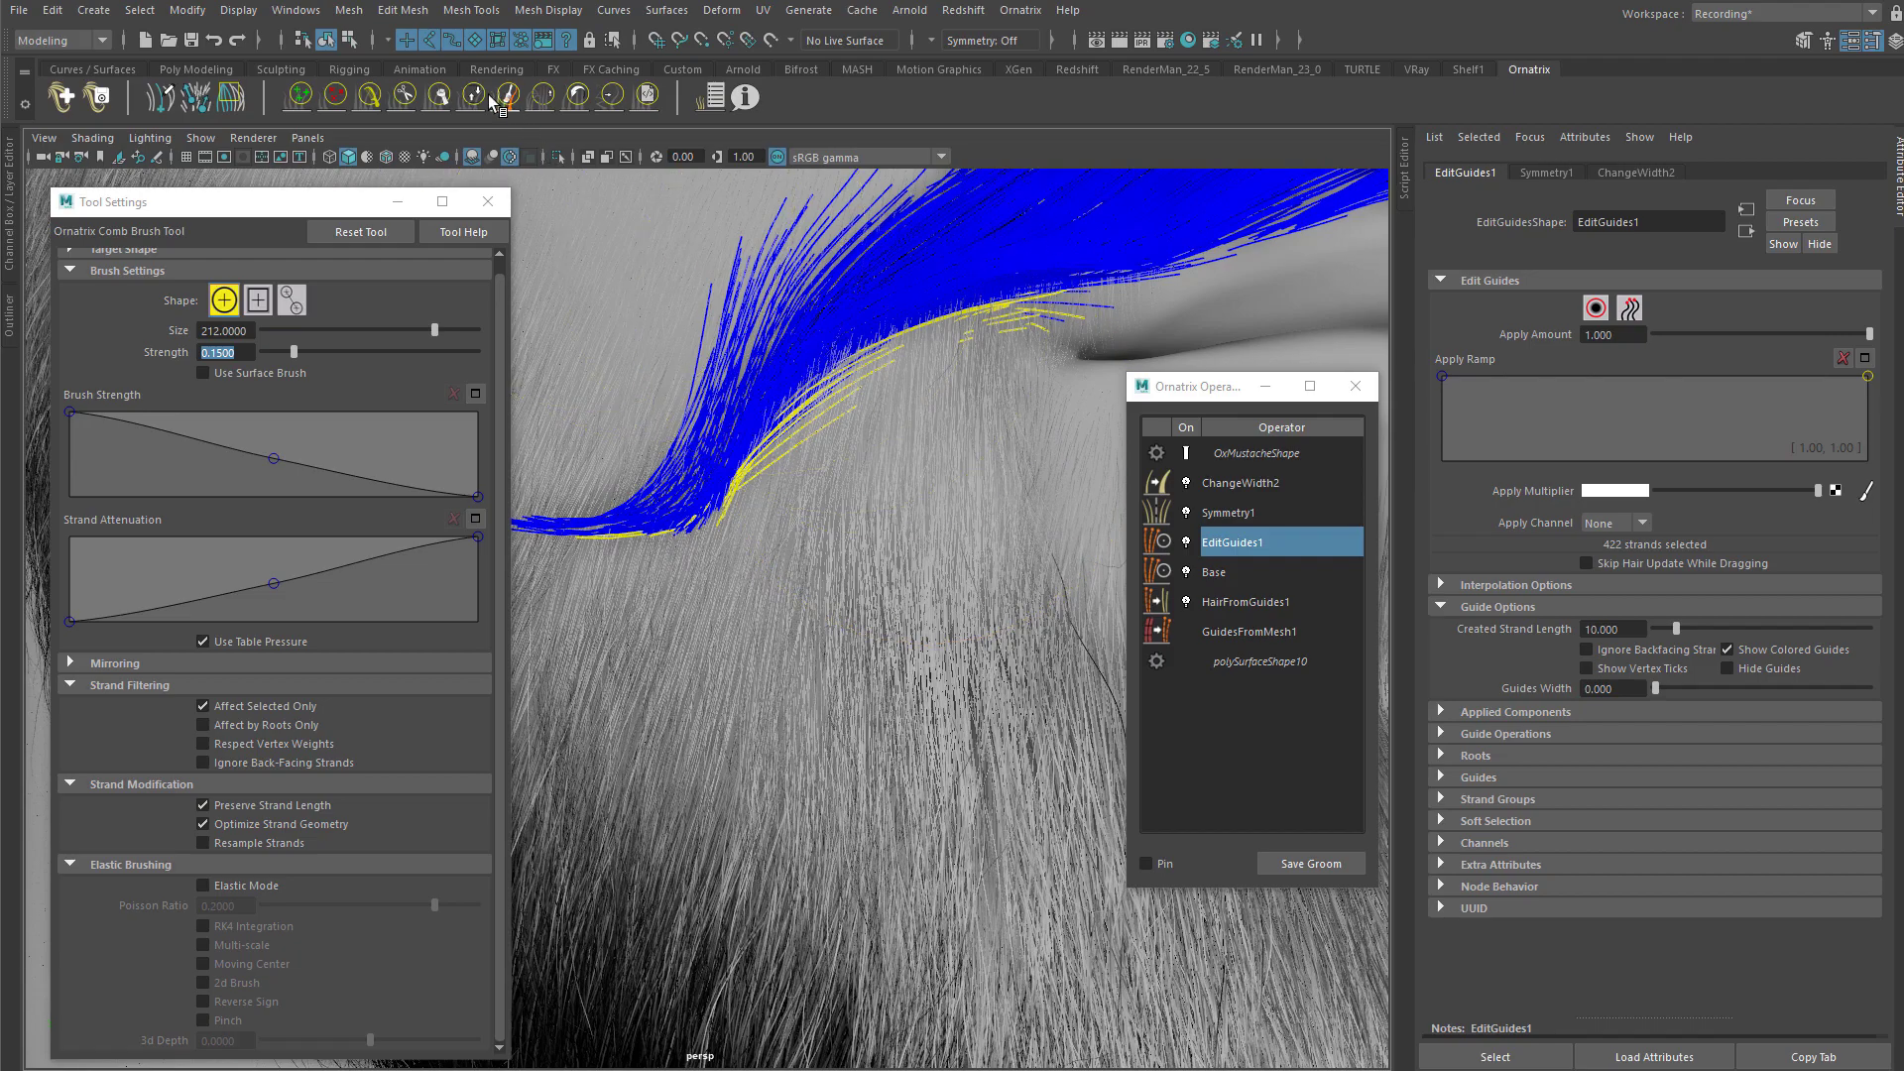
pyautogui.click(473, 96)
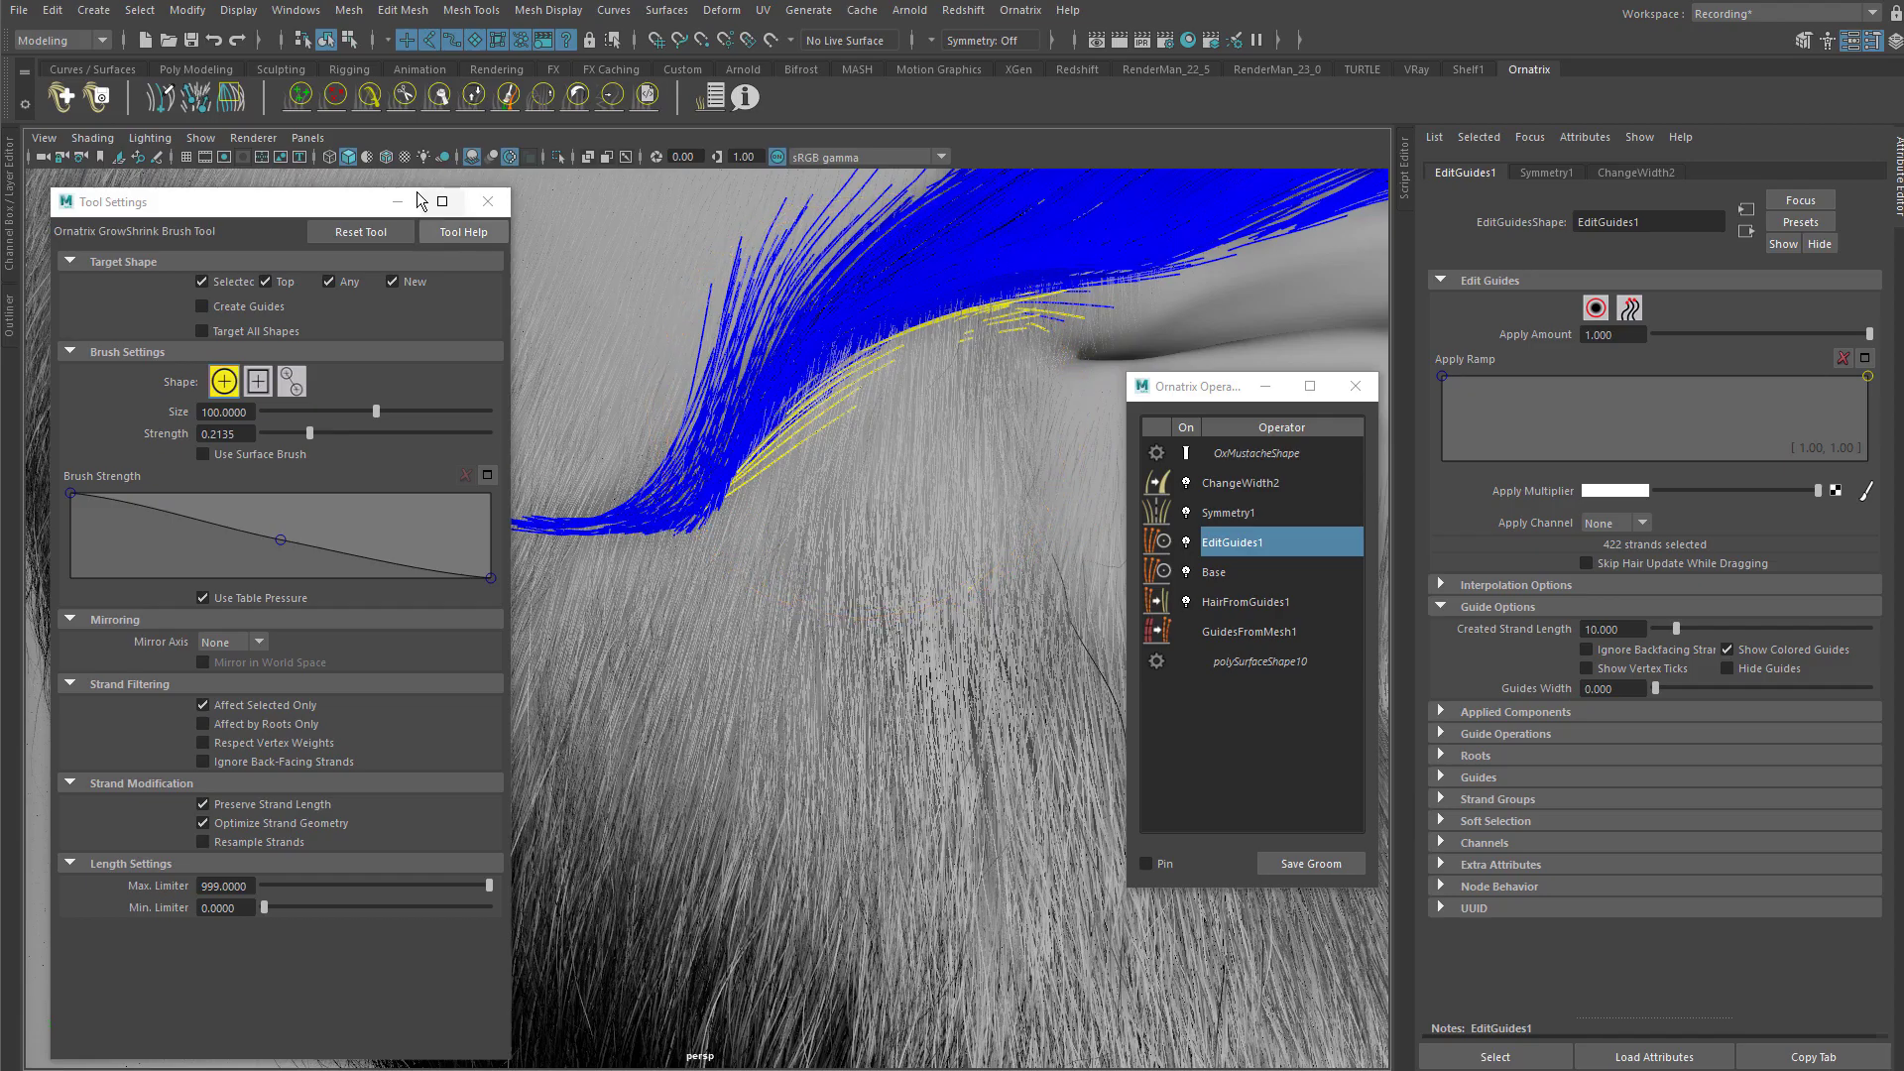
# Step: Switch back to the Comb brush and comb the selected lower-edge strands at strength 0.0194
pyautogui.click(368, 98)
pyautogui.scroll(3, 892, 377)
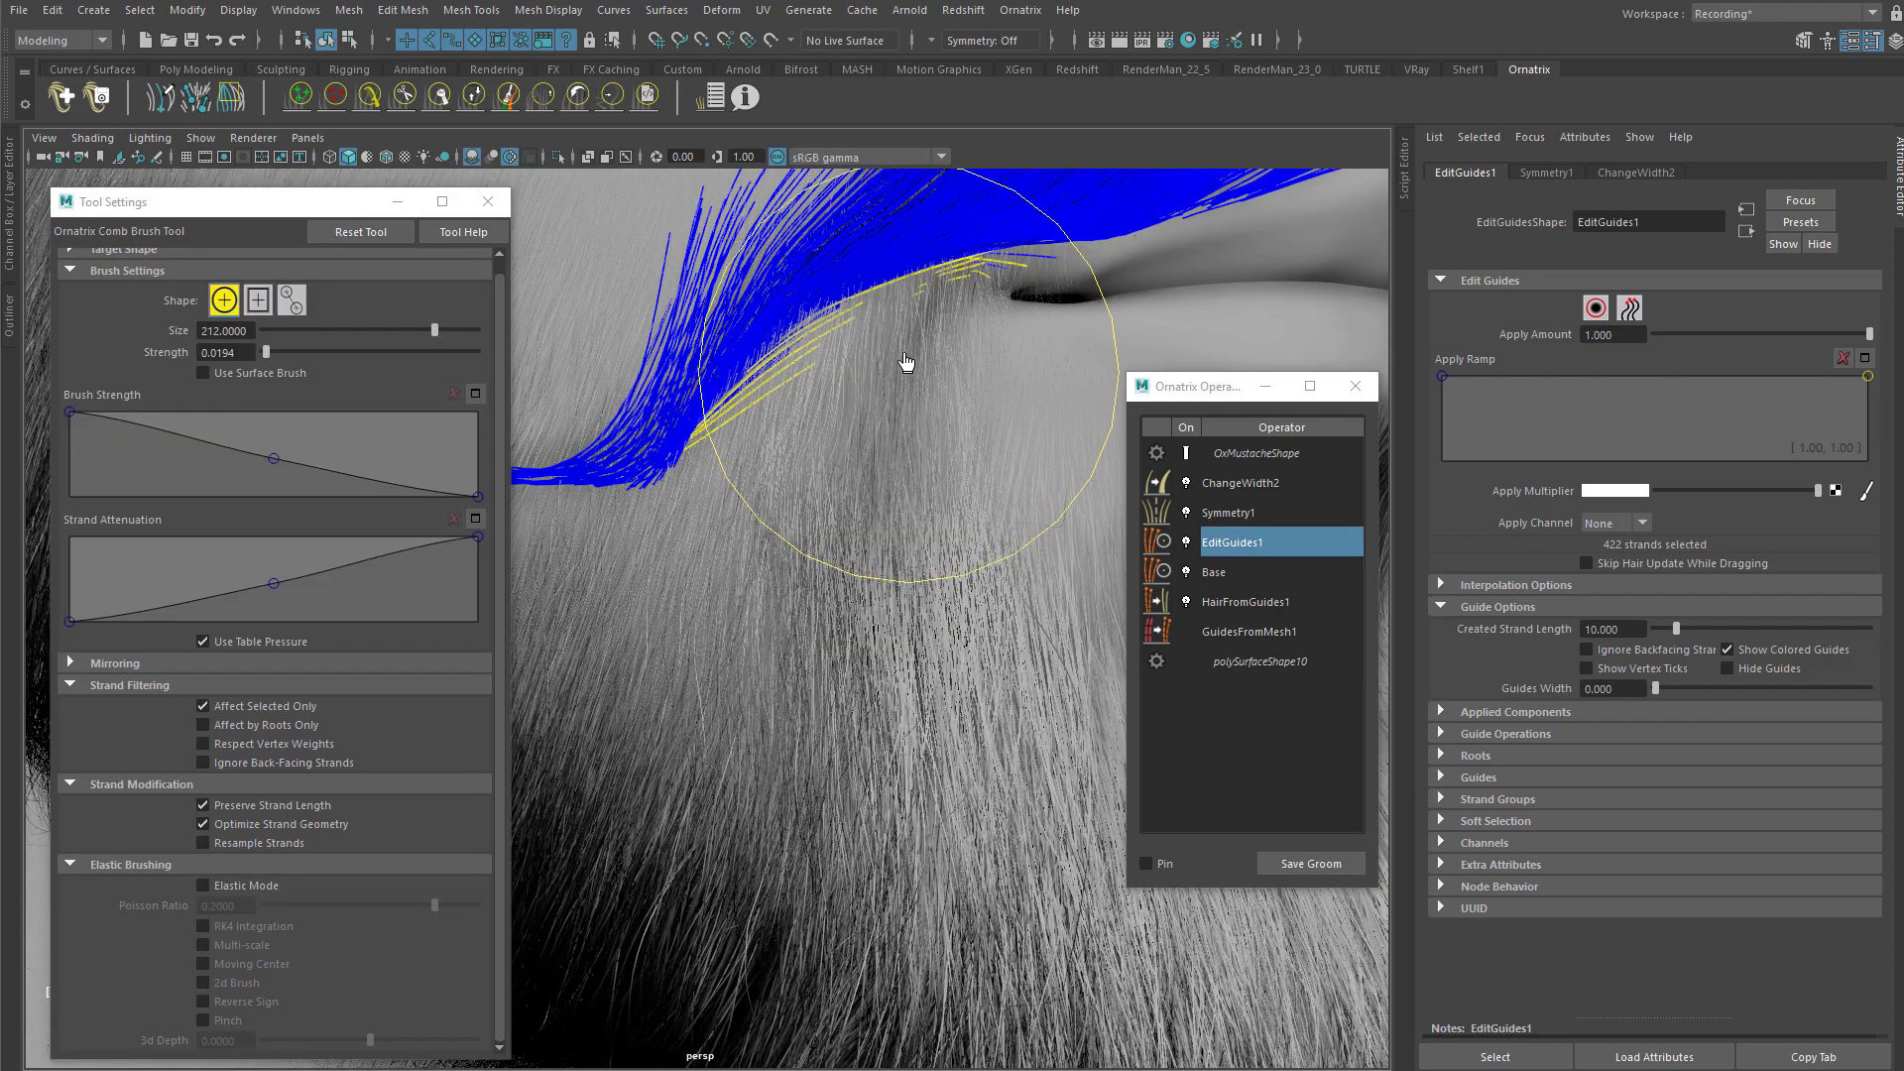
pyautogui.keyDown('alt'); pyautogui.moveTo(785, 332); pyautogui.dragTo(728, 372, button='middle'); pyautogui.keyUp('alt')
pyautogui.moveTo(728, 371)
pyautogui.keyDown('alt'); pyautogui.mouseDown()
pyautogui.moveTo(728, 526)
pyautogui.moveTo(843, 459)
pyautogui.moveTo(820, 532)
pyautogui.mouseUp(); pyautogui.keyUp('alt')
pyautogui.keyDown('alt'); pyautogui.moveTo(769, 595); pyautogui.dragTo(627, 672); pyautogui.keyUp('alt')
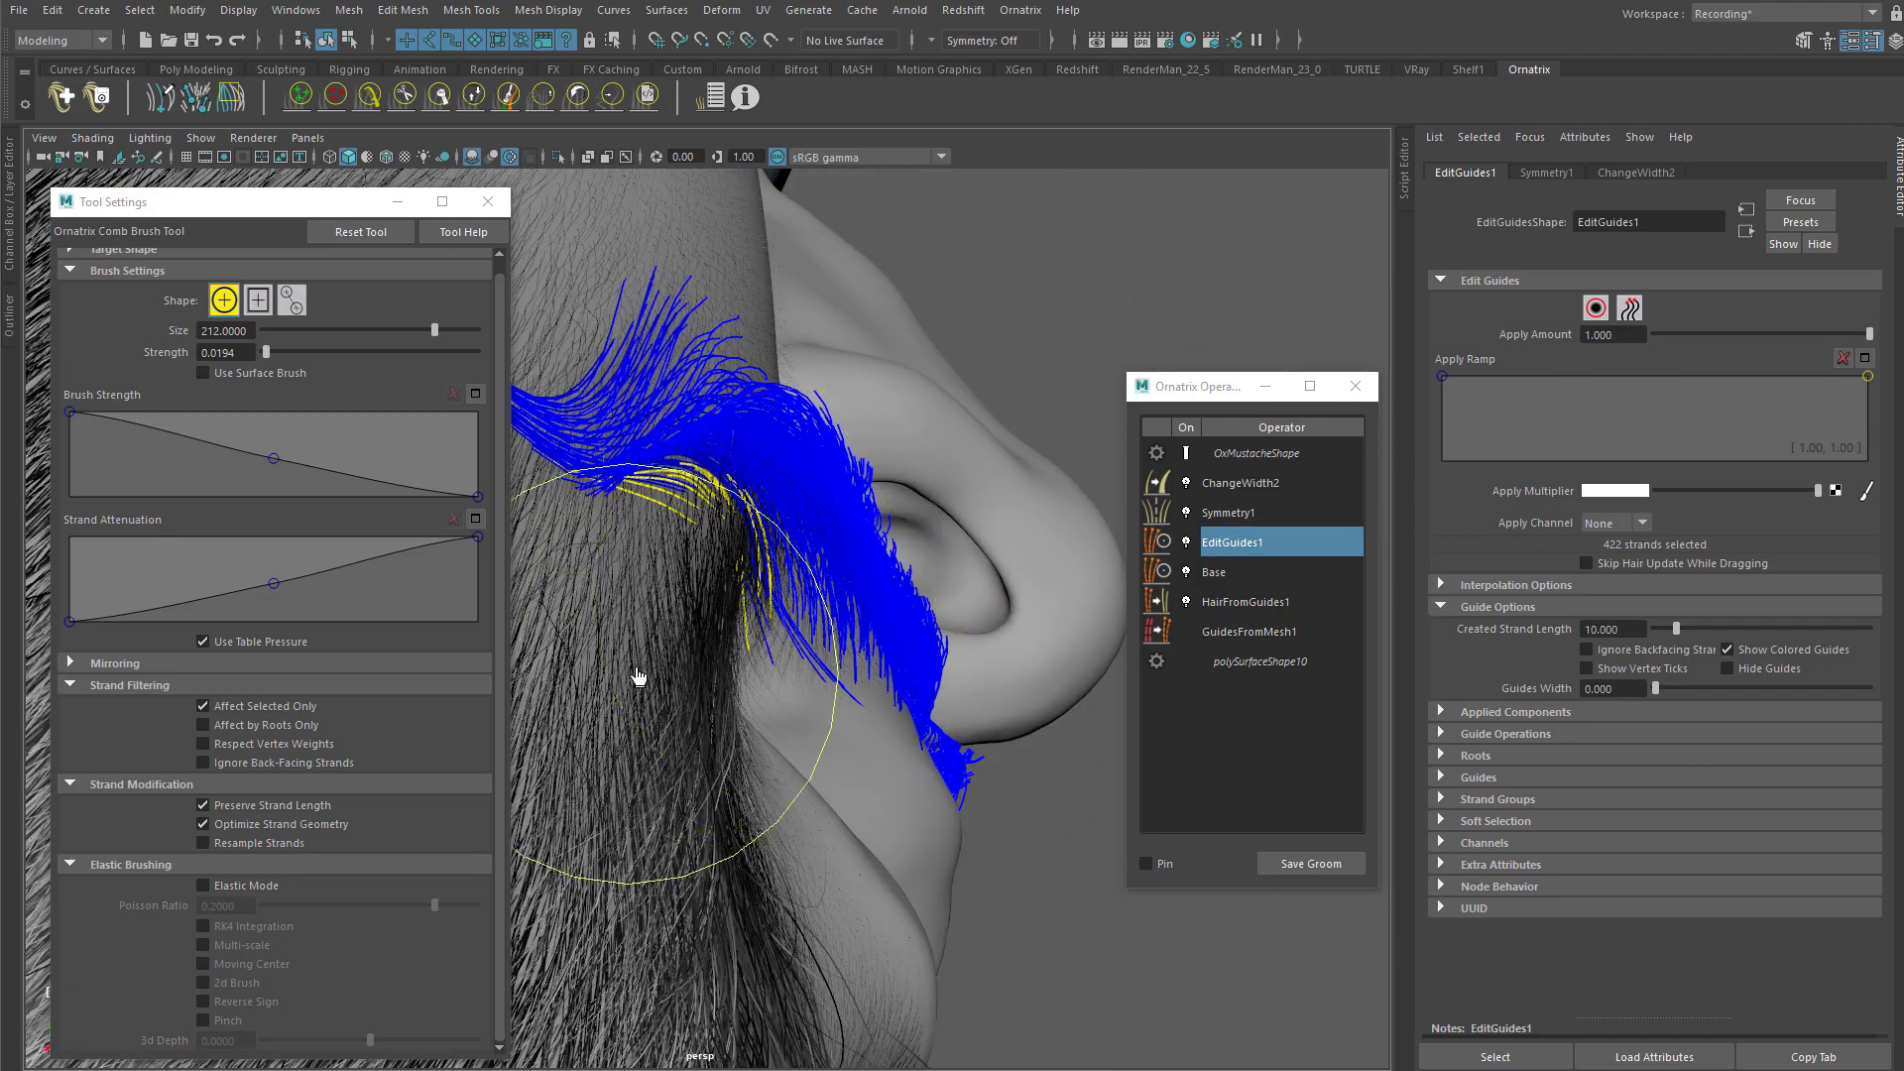
pyautogui.moveTo(742, 491)
pyautogui.keyDown('alt'); pyautogui.mouseDown()
pyautogui.moveTo(784, 538)
pyautogui.moveTo(652, 561)
pyautogui.moveTo(764, 539)
pyautogui.moveTo(740, 374)
pyautogui.moveTo(782, 497)
pyautogui.moveTo(817, 465)
pyautogui.mouseUp(); pyautogui.keyUp('alt')
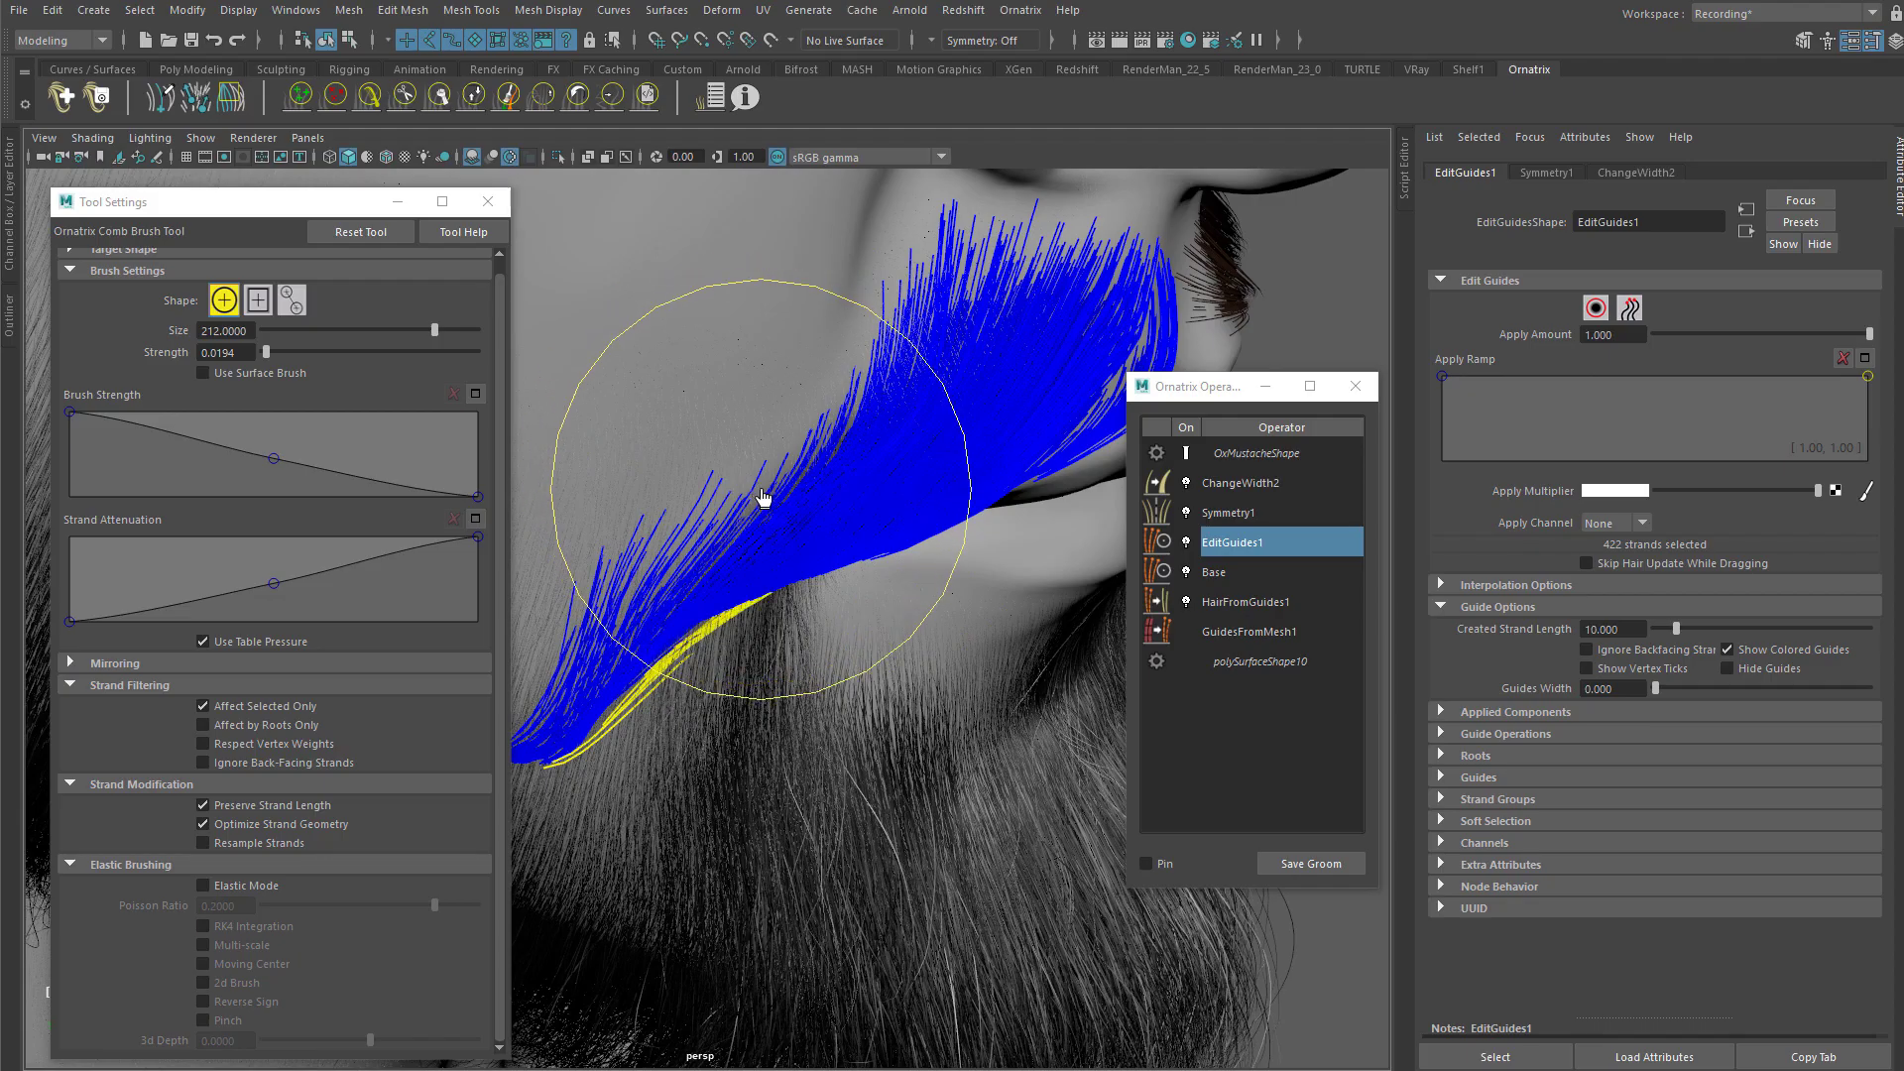
# Step: Refine the curve of the selected lower-edge strands between the mouth corner and the tip with the Comb brush at strength 0.01
pyautogui.keyDown('alt'); pyautogui.moveTo(759, 442); pyautogui.dragTo(895, 294, button='middle'); pyautogui.keyUp('alt')
pyautogui.moveTo(855, 466)
pyautogui.keyDown('alt'); pyautogui.mouseDown()
pyautogui.moveTo(850, 234)
pyautogui.moveTo(850, 288)
pyautogui.moveTo(681, 574)
pyautogui.moveTo(825, 675)
pyautogui.moveTo(794, 762)
pyautogui.moveTo(684, 585)
pyautogui.moveTo(629, 429)
pyautogui.moveTo(701, 531)
pyautogui.moveTo(772, 581)
pyautogui.moveTo(845, 366)
pyautogui.moveTo(777, 242)
pyautogui.moveTo(811, 392)
pyautogui.moveTo(850, 412)
pyautogui.moveTo(743, 425)
pyautogui.moveTo(764, 297)
pyautogui.moveTo(956, 305)
pyautogui.moveTo(934, 290)
pyautogui.moveTo(961, 288)
pyautogui.moveTo(747, 437)
pyautogui.moveTo(843, 327)
pyautogui.moveTo(714, 357)
pyautogui.moveTo(829, 396)
pyautogui.moveTo(837, 446)
pyautogui.moveTo(880, 467)
pyautogui.moveTo(776, 377)
pyautogui.moveTo(842, 429)
pyautogui.moveTo(786, 399)
pyautogui.moveTo(956, 425)
pyautogui.moveTo(897, 389)
pyautogui.moveTo(850, 485)
pyautogui.moveTo(859, 536)
pyautogui.moveTo(701, 288)
pyautogui.mouseUp(); pyautogui.keyUp('alt')
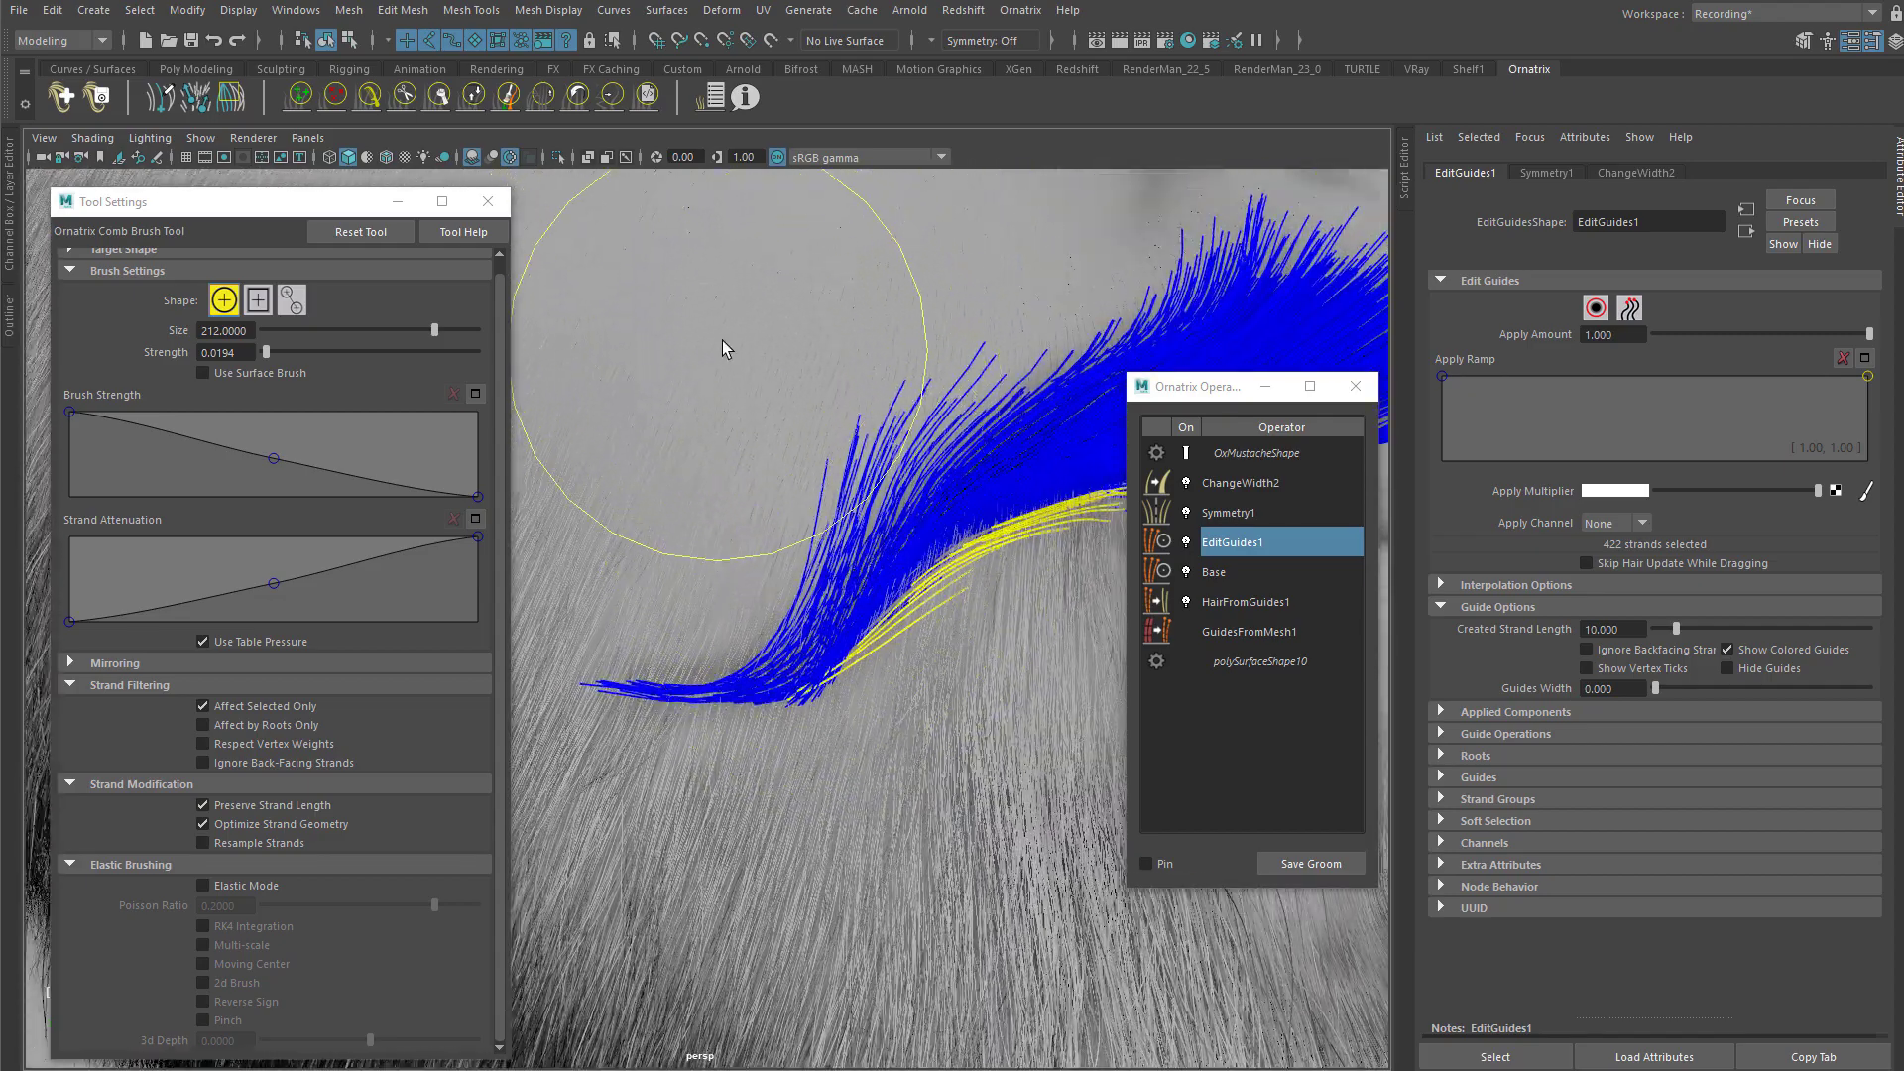
pyautogui.keyDown('alt'); pyautogui.moveTo(720, 354); pyautogui.dragTo(760, 410); pyautogui.keyUp('alt')
pyautogui.keyDown('alt'); pyautogui.moveTo(669, 353); pyautogui.dragTo(736, 337); pyautogui.keyUp('alt')
pyautogui.moveTo(746, 304)
pyautogui.keyDown('alt'); pyautogui.mouseDown(button='middle')
pyautogui.moveTo(743, 349)
pyautogui.moveTo(769, 345)
pyautogui.moveTo(729, 316)
pyautogui.mouseUp(button='middle'); pyautogui.keyUp('alt')
pyautogui.keyDown('alt'); pyautogui.moveTo(677, 283); pyautogui.dragTo(774, 345); pyautogui.keyUp('alt')
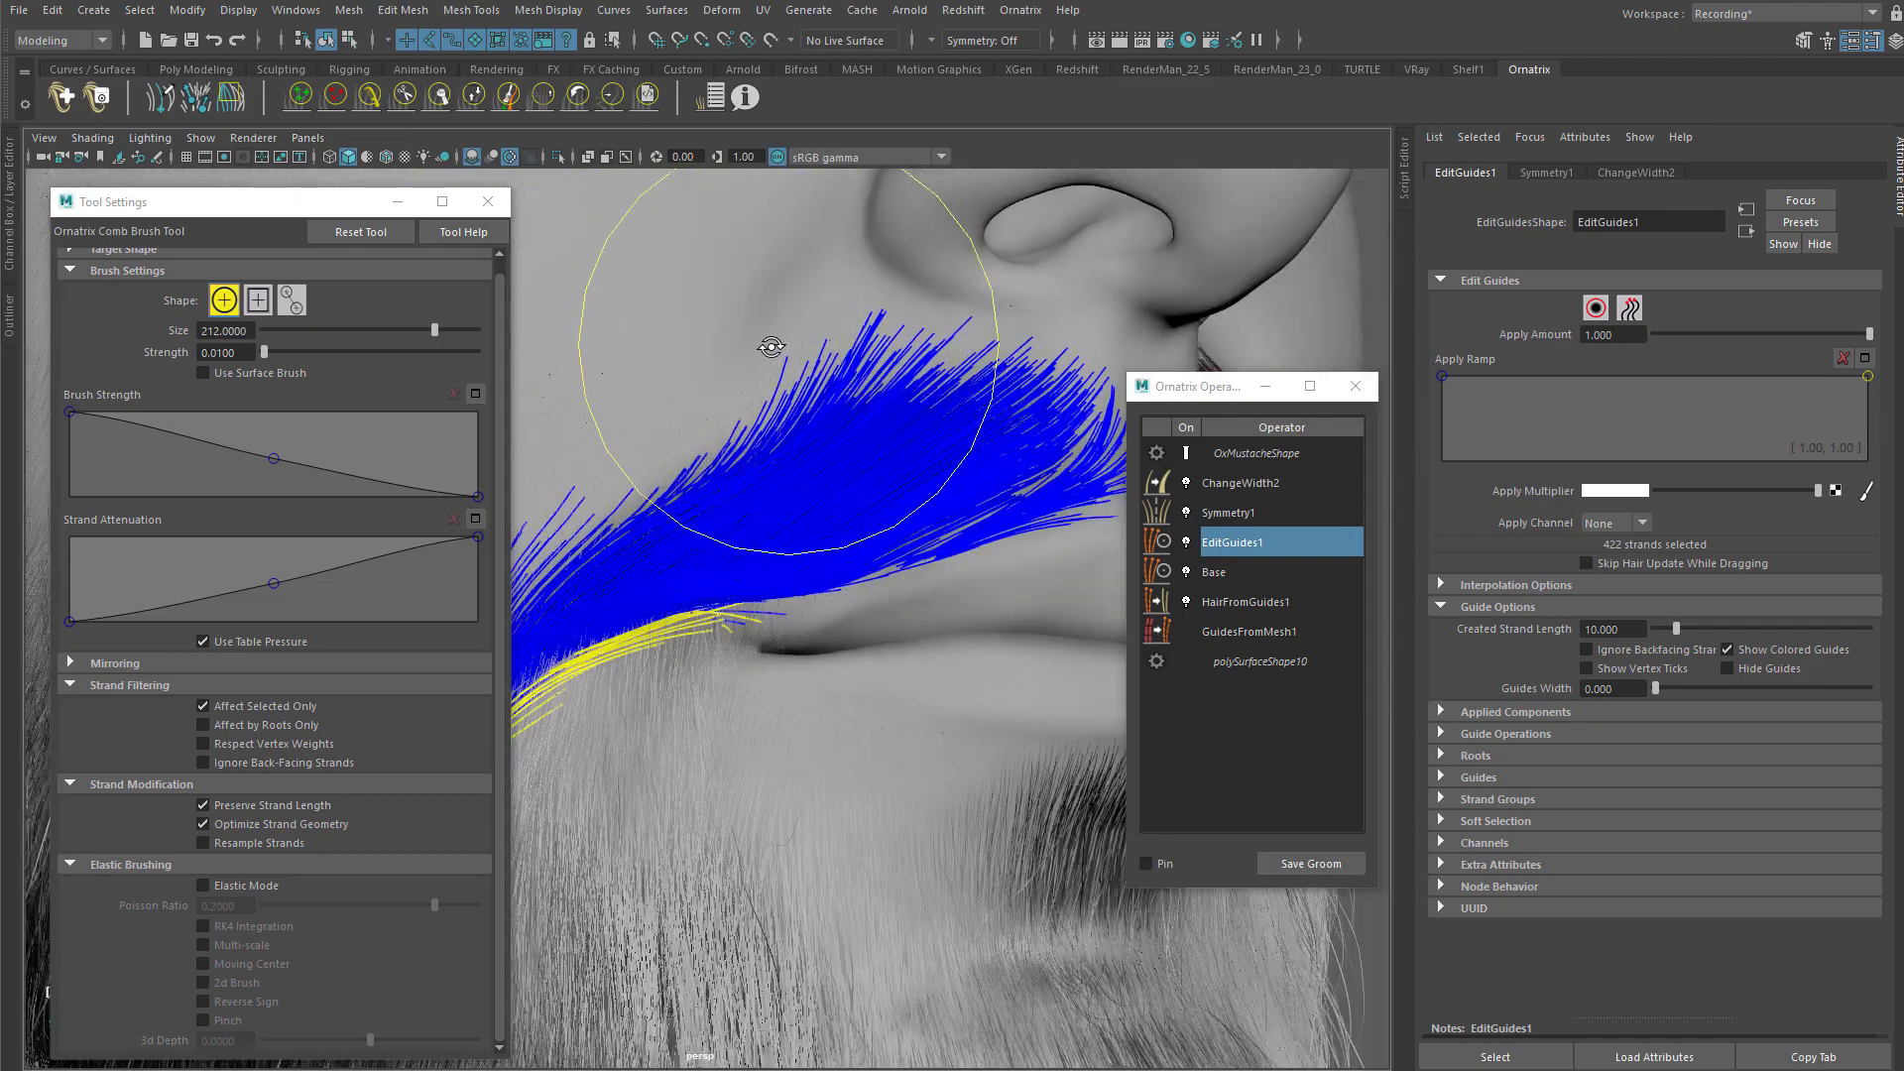
# Step: Activate the GrowShrink brush, select the mustache's upper-edge strands beneath the nose, and undo the last action
pyautogui.click(473, 98)
pyautogui.keyDown('alt'); pyautogui.moveTo(899, 337); pyautogui.dragTo(829, 339); pyautogui.keyUp('alt')
pyautogui.keyDown('alt'); pyautogui.moveTo(872, 347); pyautogui.dragTo(788, 356, button='middle'); pyautogui.keyUp('alt')
pyautogui.moveTo(787, 356)
pyautogui.keyDown('alt'); pyautogui.mouseDown()
pyautogui.moveTo(991, 314)
pyautogui.moveTo(985, 217)
pyautogui.mouseUp(); pyautogui.keyUp('alt')
pyautogui.click(986, 217)
pyautogui.hotkey('ctrl', 'z')
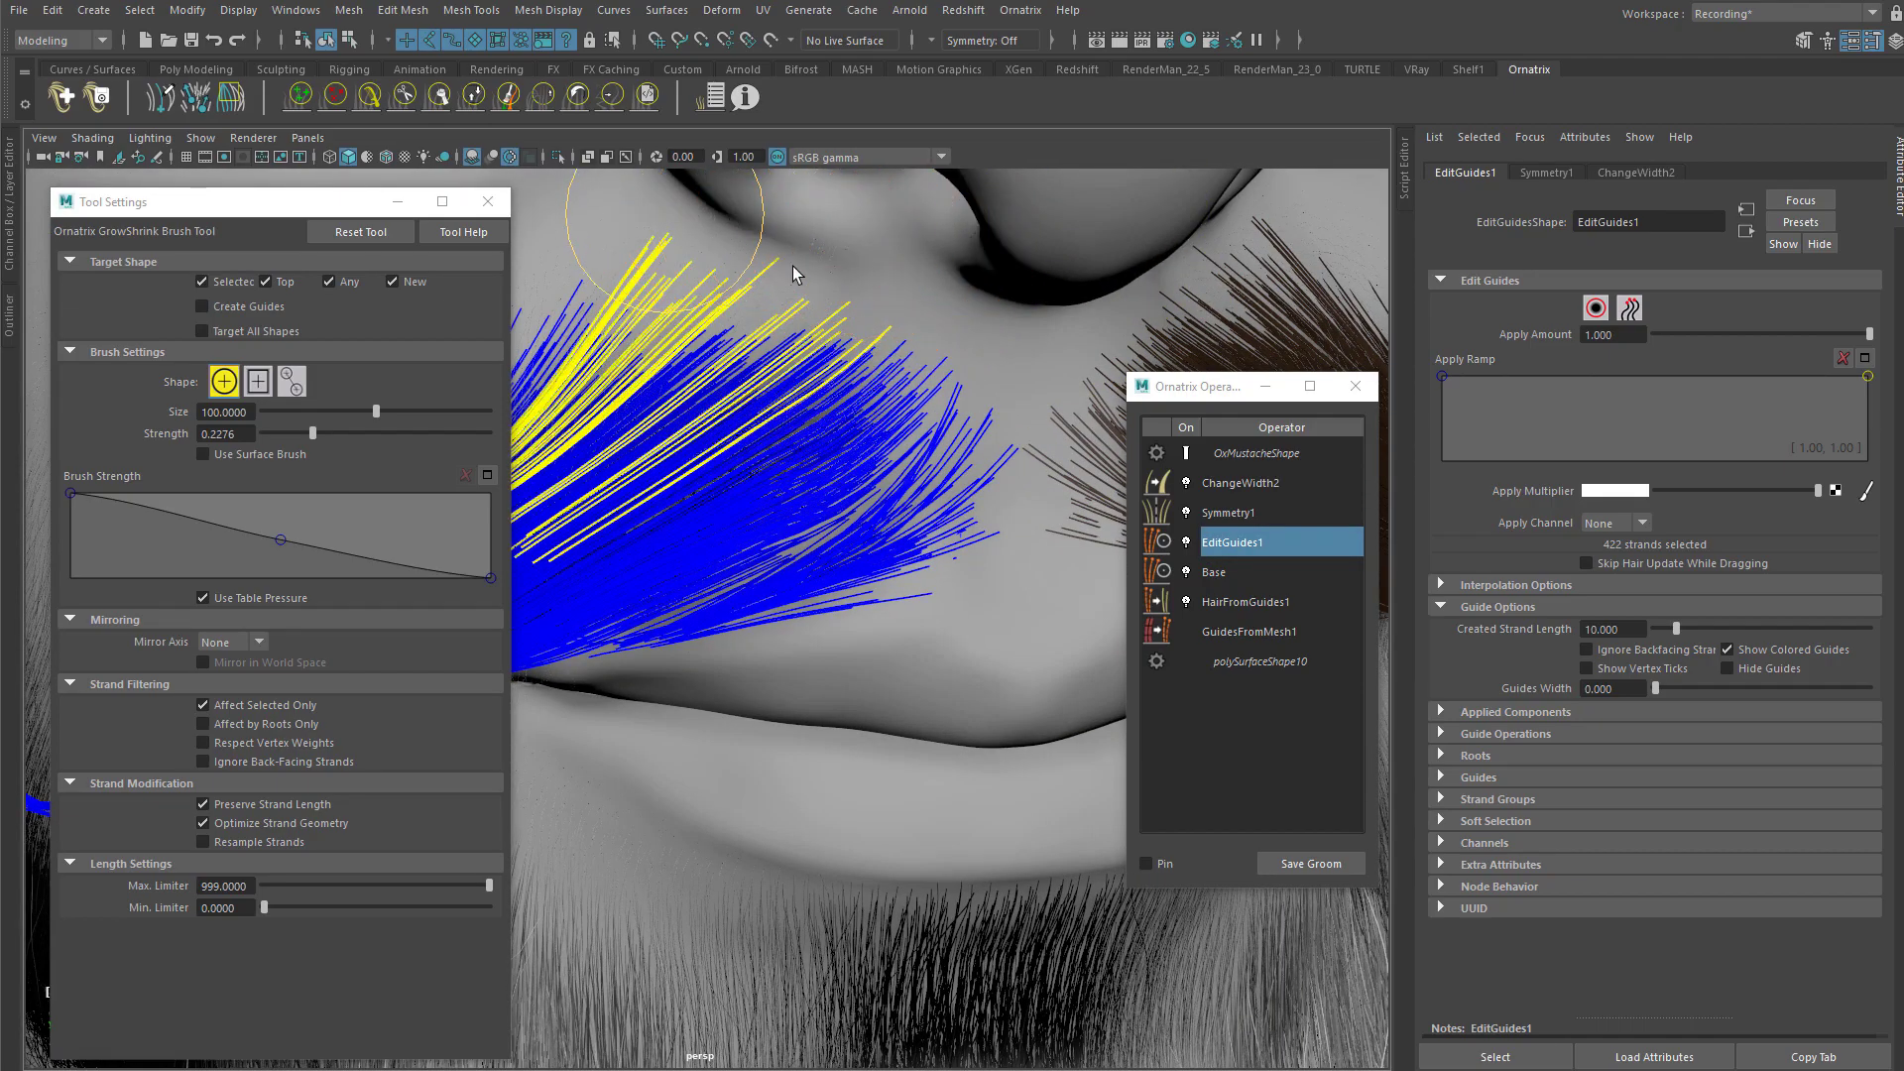
# Step: Extend the selection along the mustache's upper edge to the outer tip, and adjust those strands' lengths with the GrowShrink brush
pyautogui.moveTo(557, 290)
pyautogui.keyDown('alt'); pyautogui.mouseDown()
pyautogui.moveTo(960, 334)
pyautogui.moveTo(861, 247)
pyautogui.mouseUp(); pyautogui.keyUp('alt')
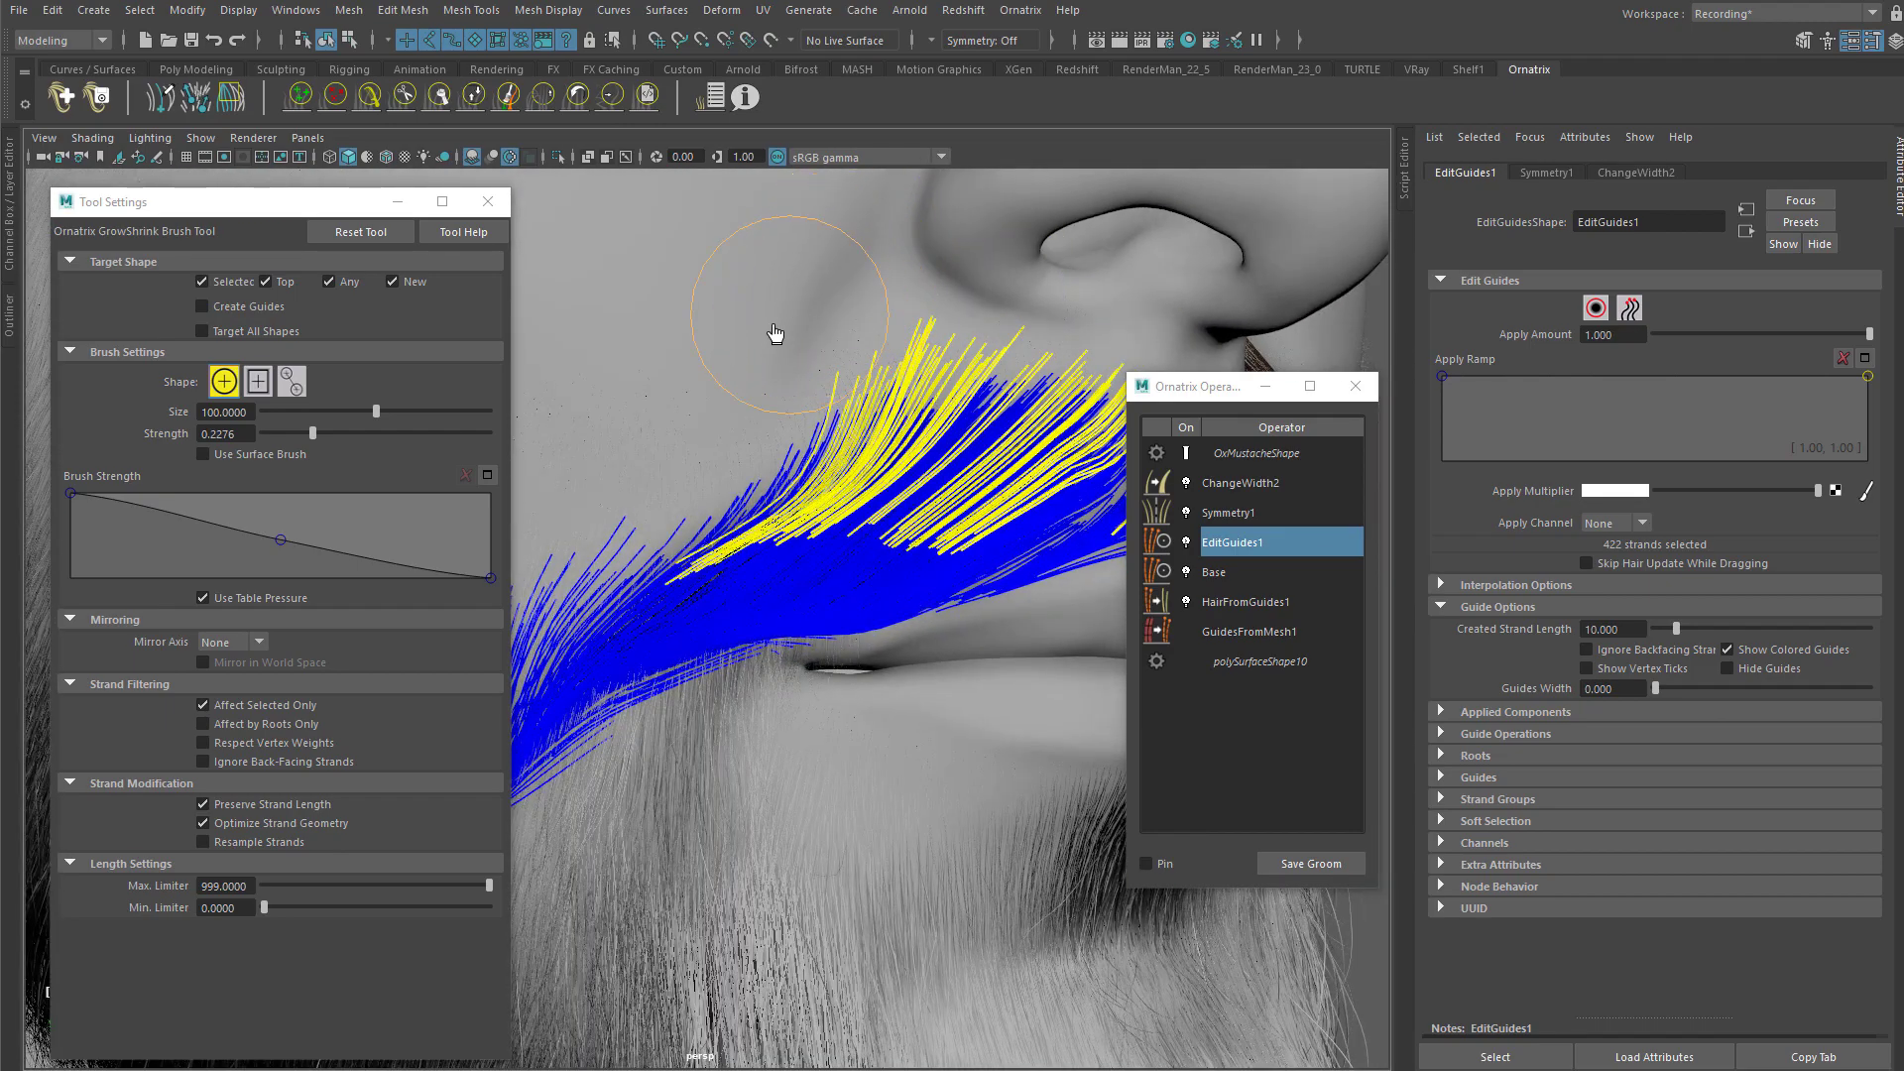
pyautogui.moveTo(721, 374)
pyautogui.keyDown('alt'); pyautogui.mouseDown()
pyautogui.moveTo(880, 297)
pyautogui.moveTo(859, 297)
pyautogui.mouseUp(); pyautogui.keyUp('alt')
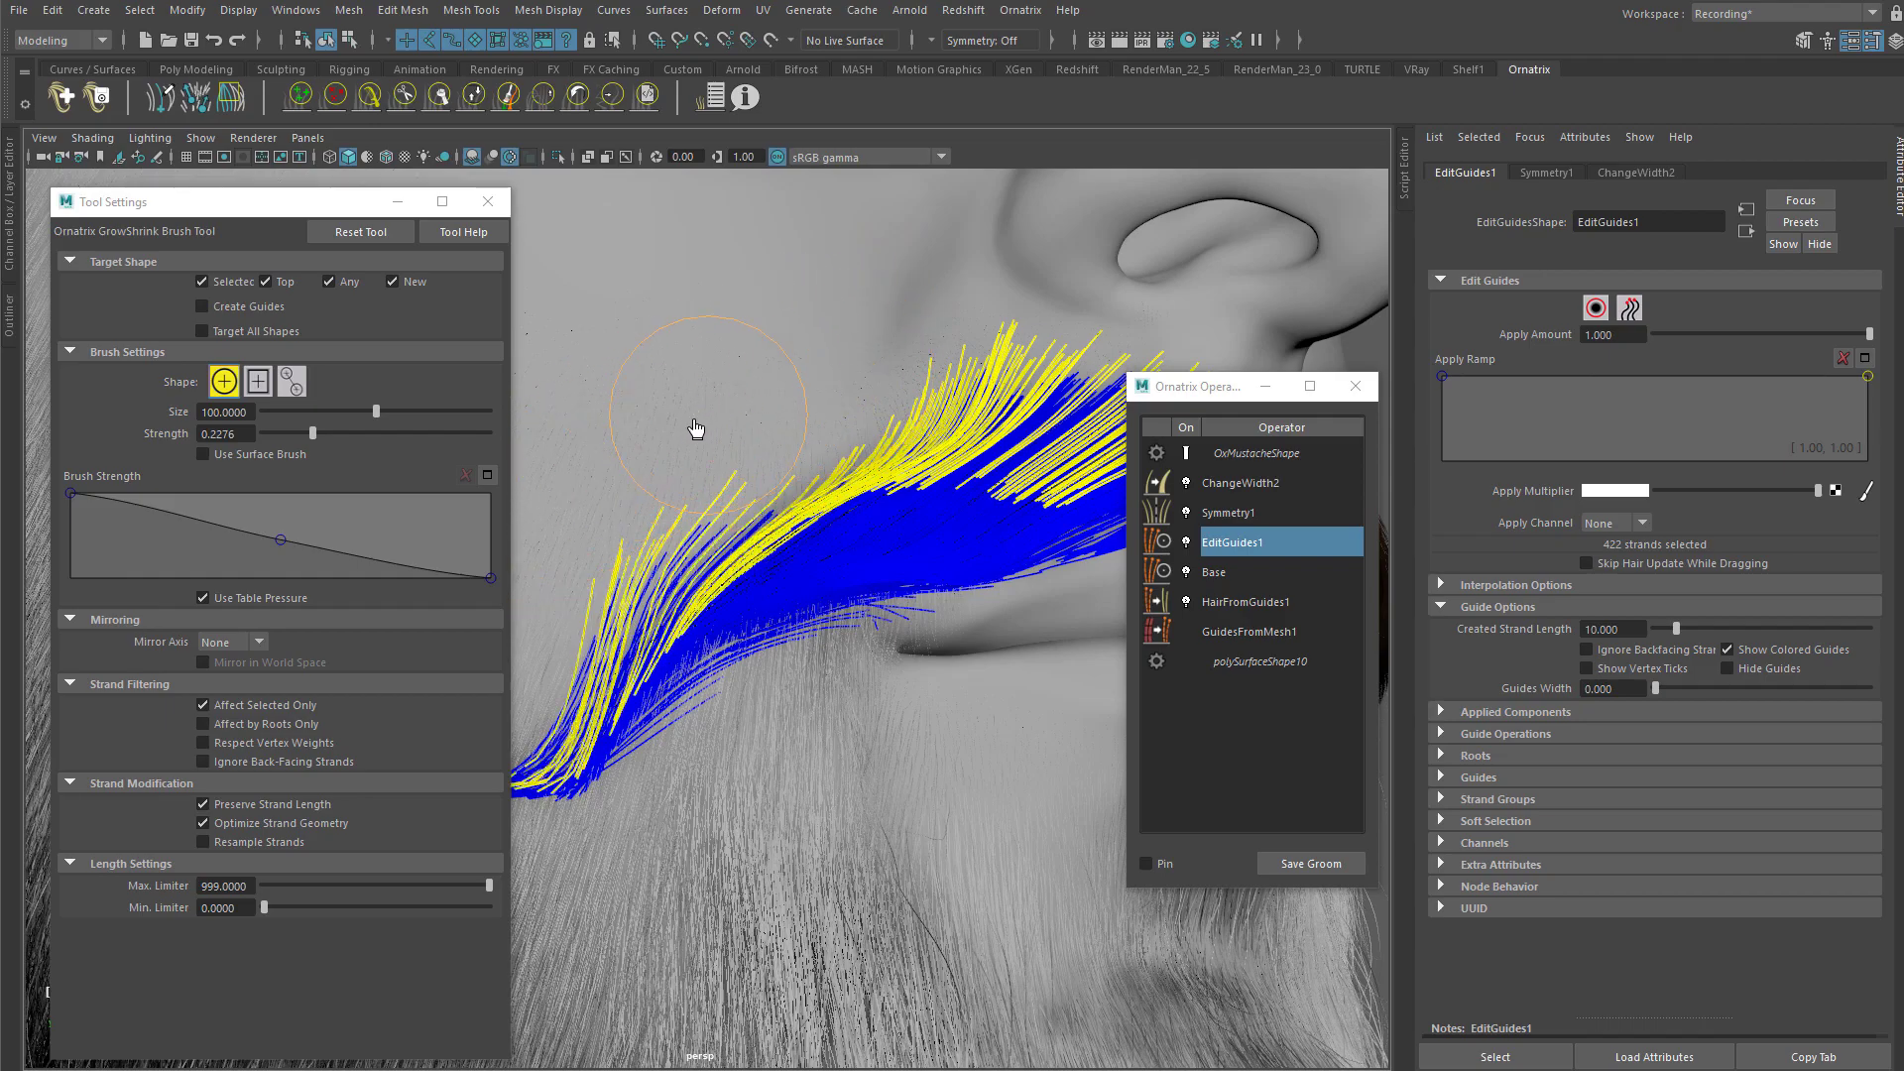
pyautogui.keyDown('alt'); pyautogui.moveTo(679, 433); pyautogui.dragTo(759, 322); pyautogui.keyUp('alt')
pyautogui.keyDown('alt'); pyautogui.moveTo(760, 322); pyautogui.dragTo(838, 313, button='middle'); pyautogui.keyUp('alt')
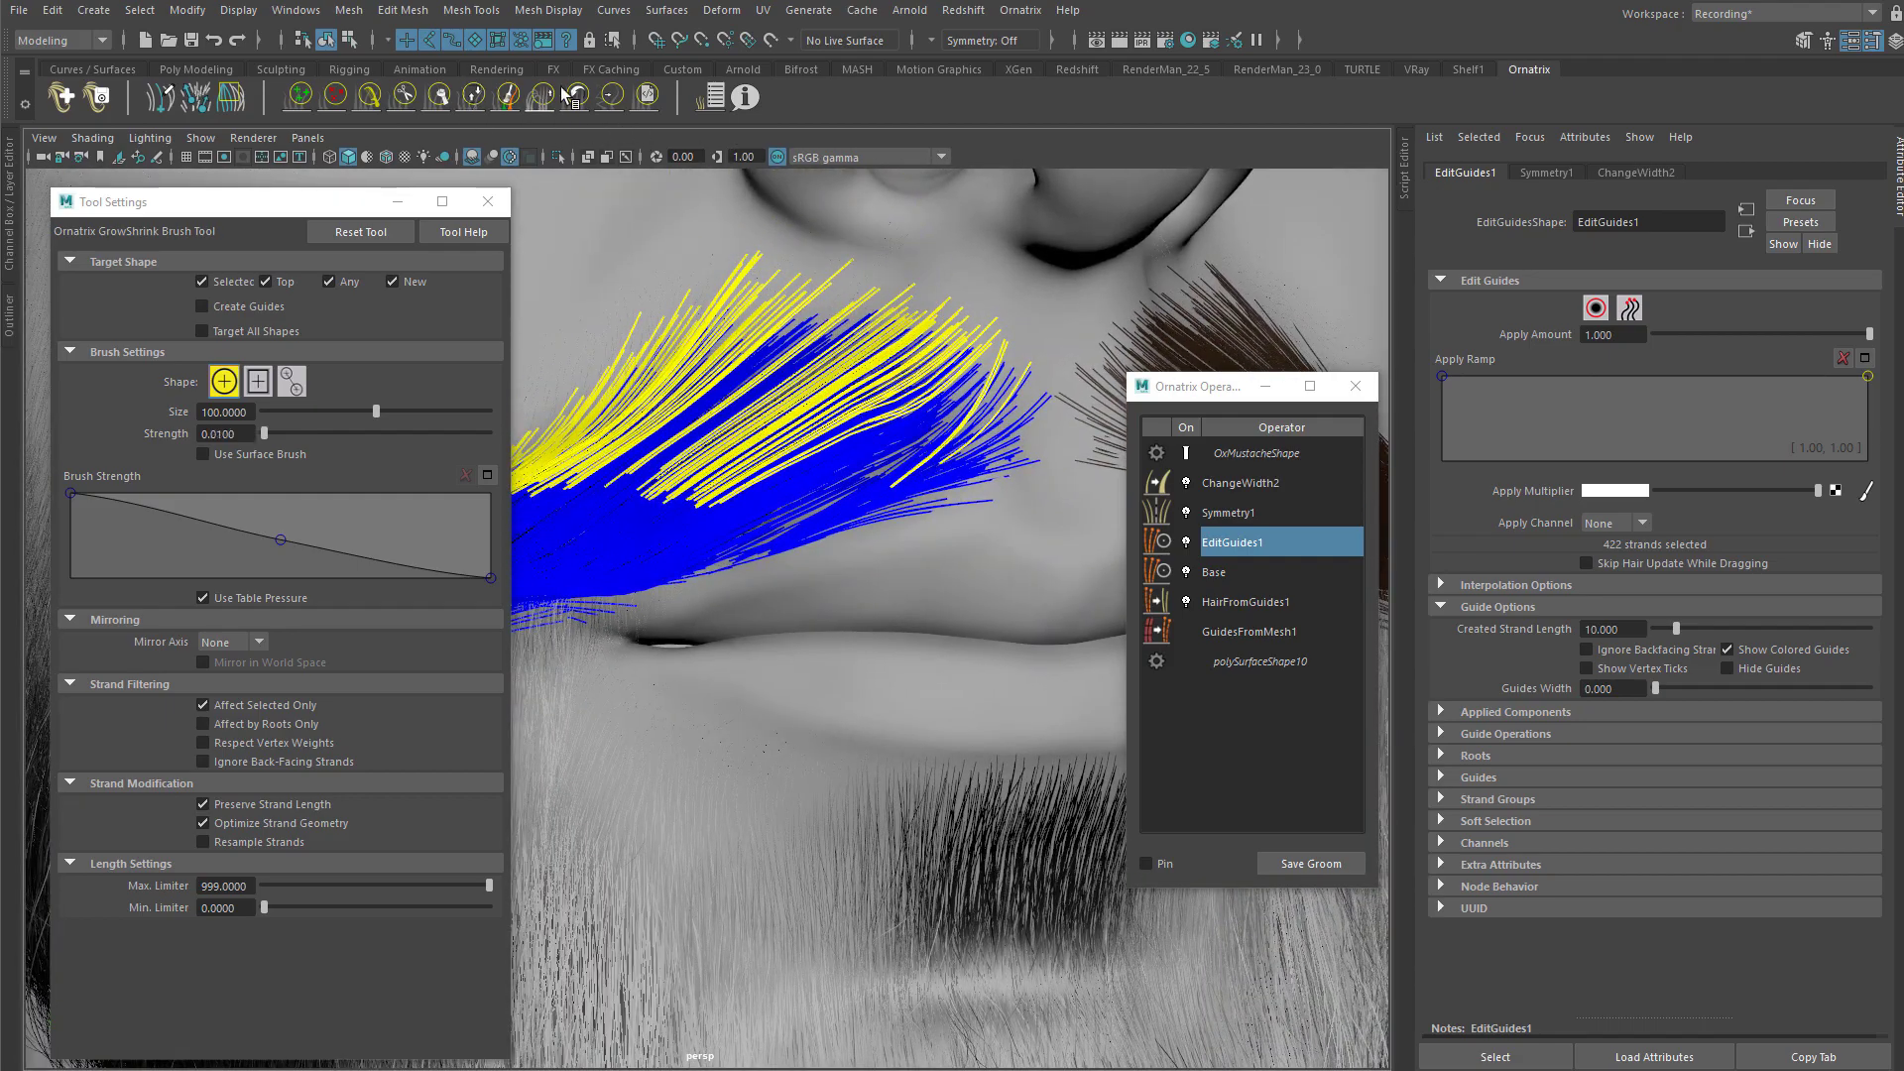
pyautogui.keyDown('alt'); pyautogui.moveTo(849, 286); pyautogui.dragTo(938, 260, button='right'); pyautogui.keyUp('alt')
pyautogui.moveTo(956, 276)
pyautogui.mouseDown()
pyautogui.moveTo(940, 281)
pyautogui.moveTo(973, 256)
pyautogui.moveTo(879, 246)
pyautogui.moveTo(922, 309)
pyautogui.moveTo(1043, 334)
pyautogui.mouseUp()
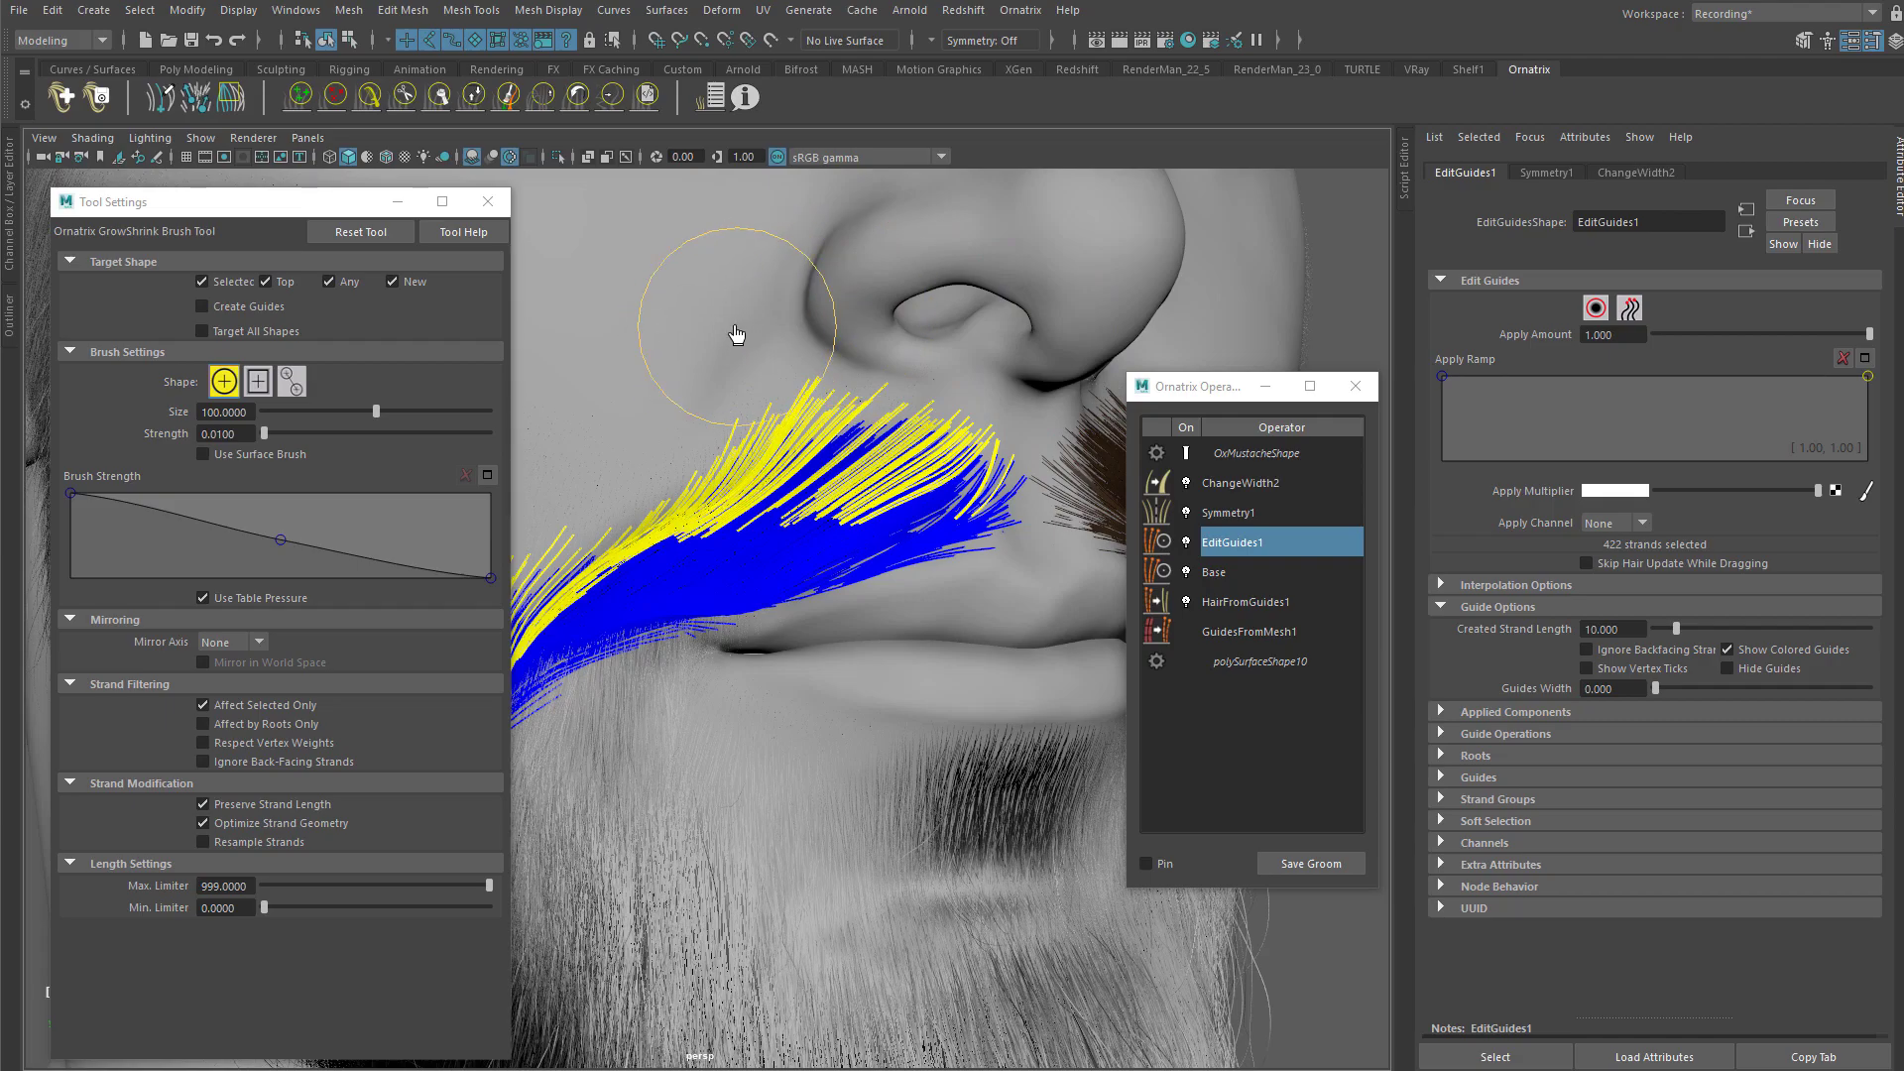
# Step: Refine the lengths of the selected upper-edge strands with the GrowShrink brush at strength 0.01, checking the outline from several angles
pyautogui.keyDown('alt'); pyautogui.moveTo(905, 296); pyautogui.dragTo(830, 331); pyautogui.keyUp('alt')
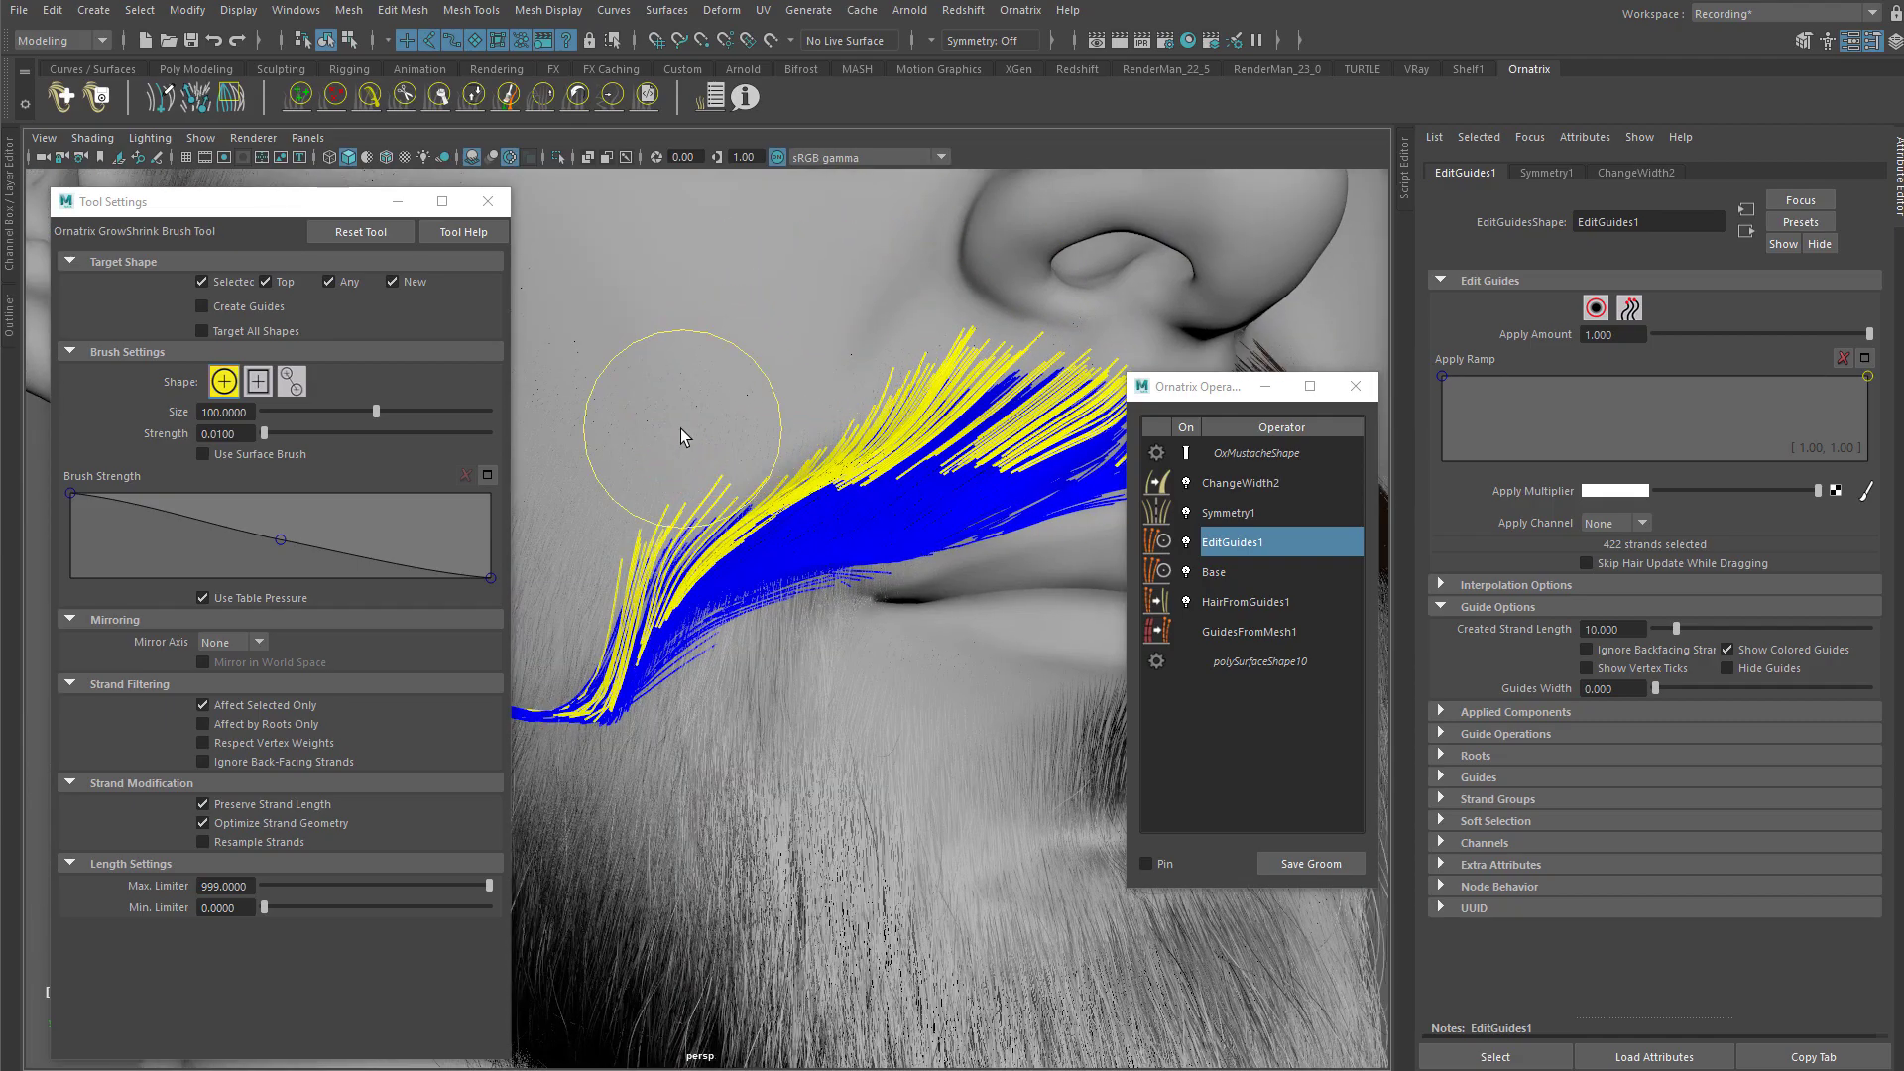
pyautogui.keyDown('alt'); pyautogui.moveTo(625, 473); pyautogui.dragTo(680, 429); pyautogui.keyUp('alt')
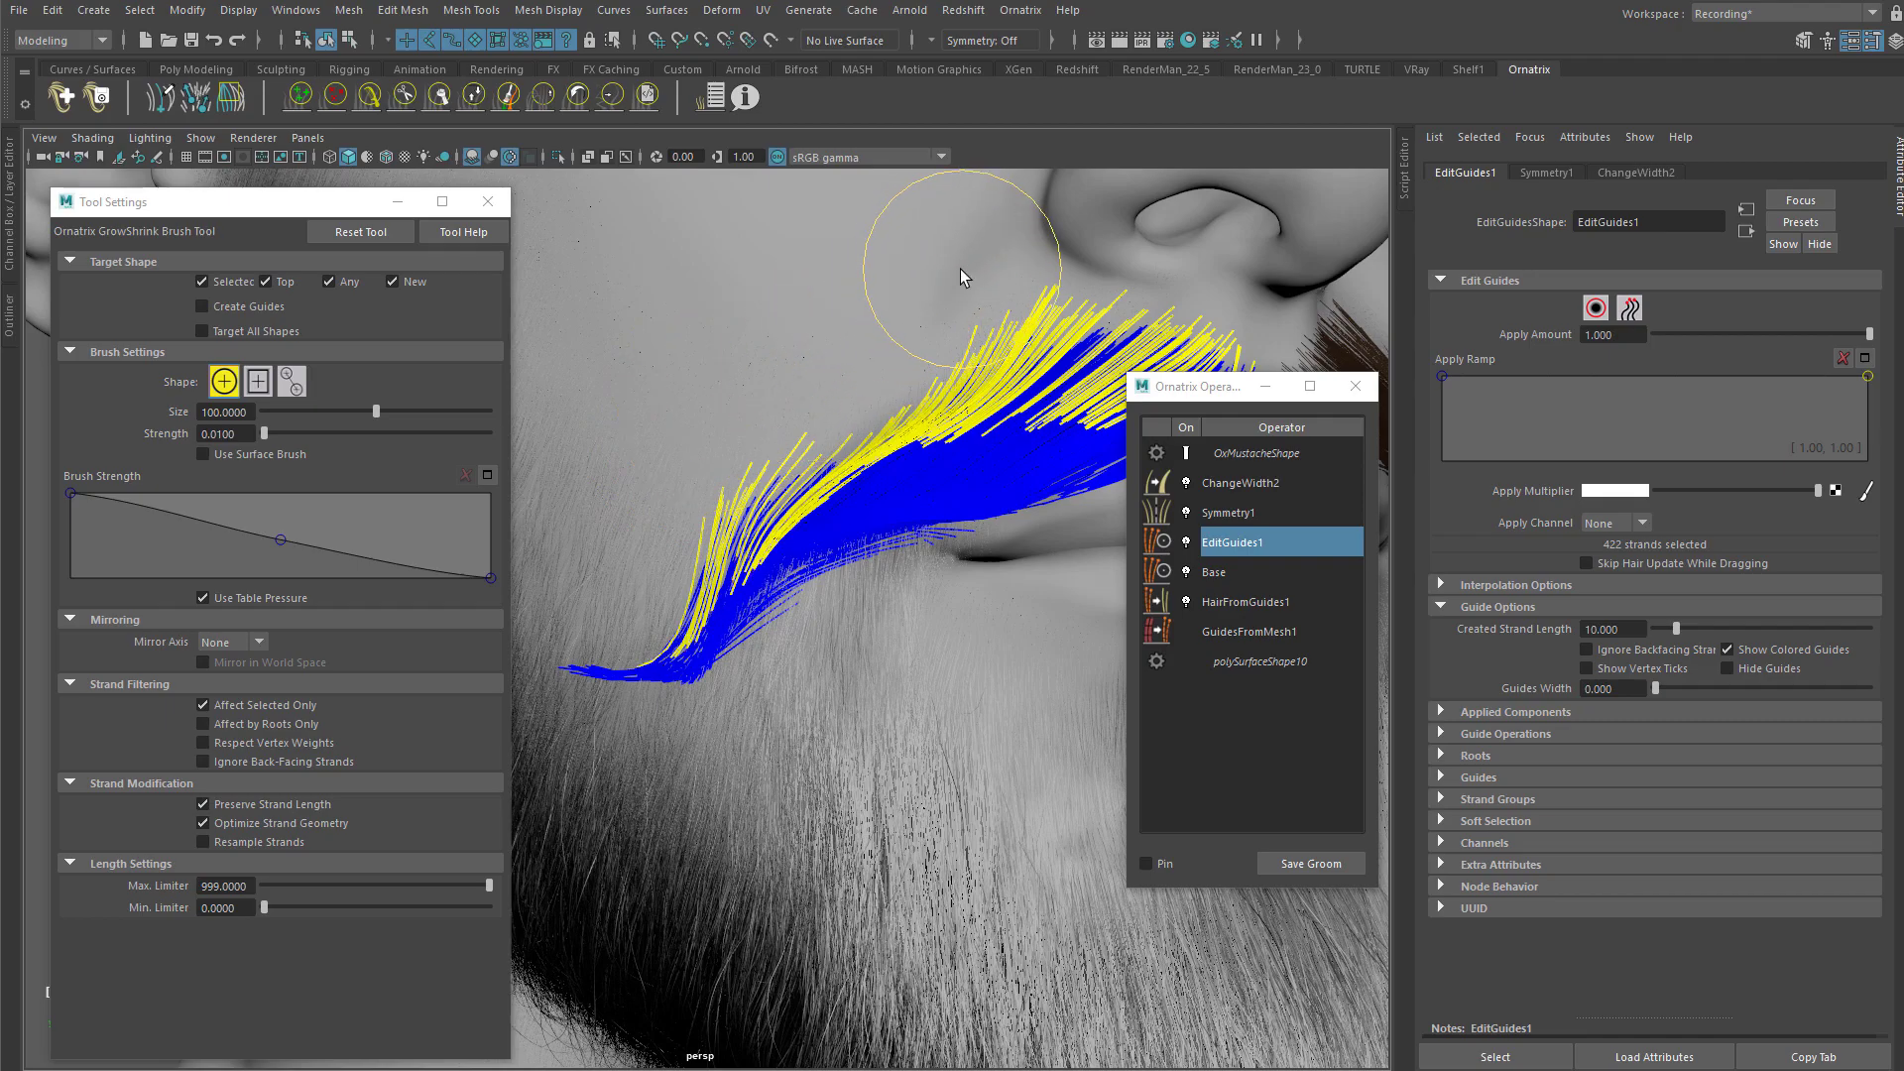
pyautogui.keyDown('alt'); pyautogui.moveTo(1025, 260); pyautogui.dragTo(835, 294); pyautogui.keyUp('alt')
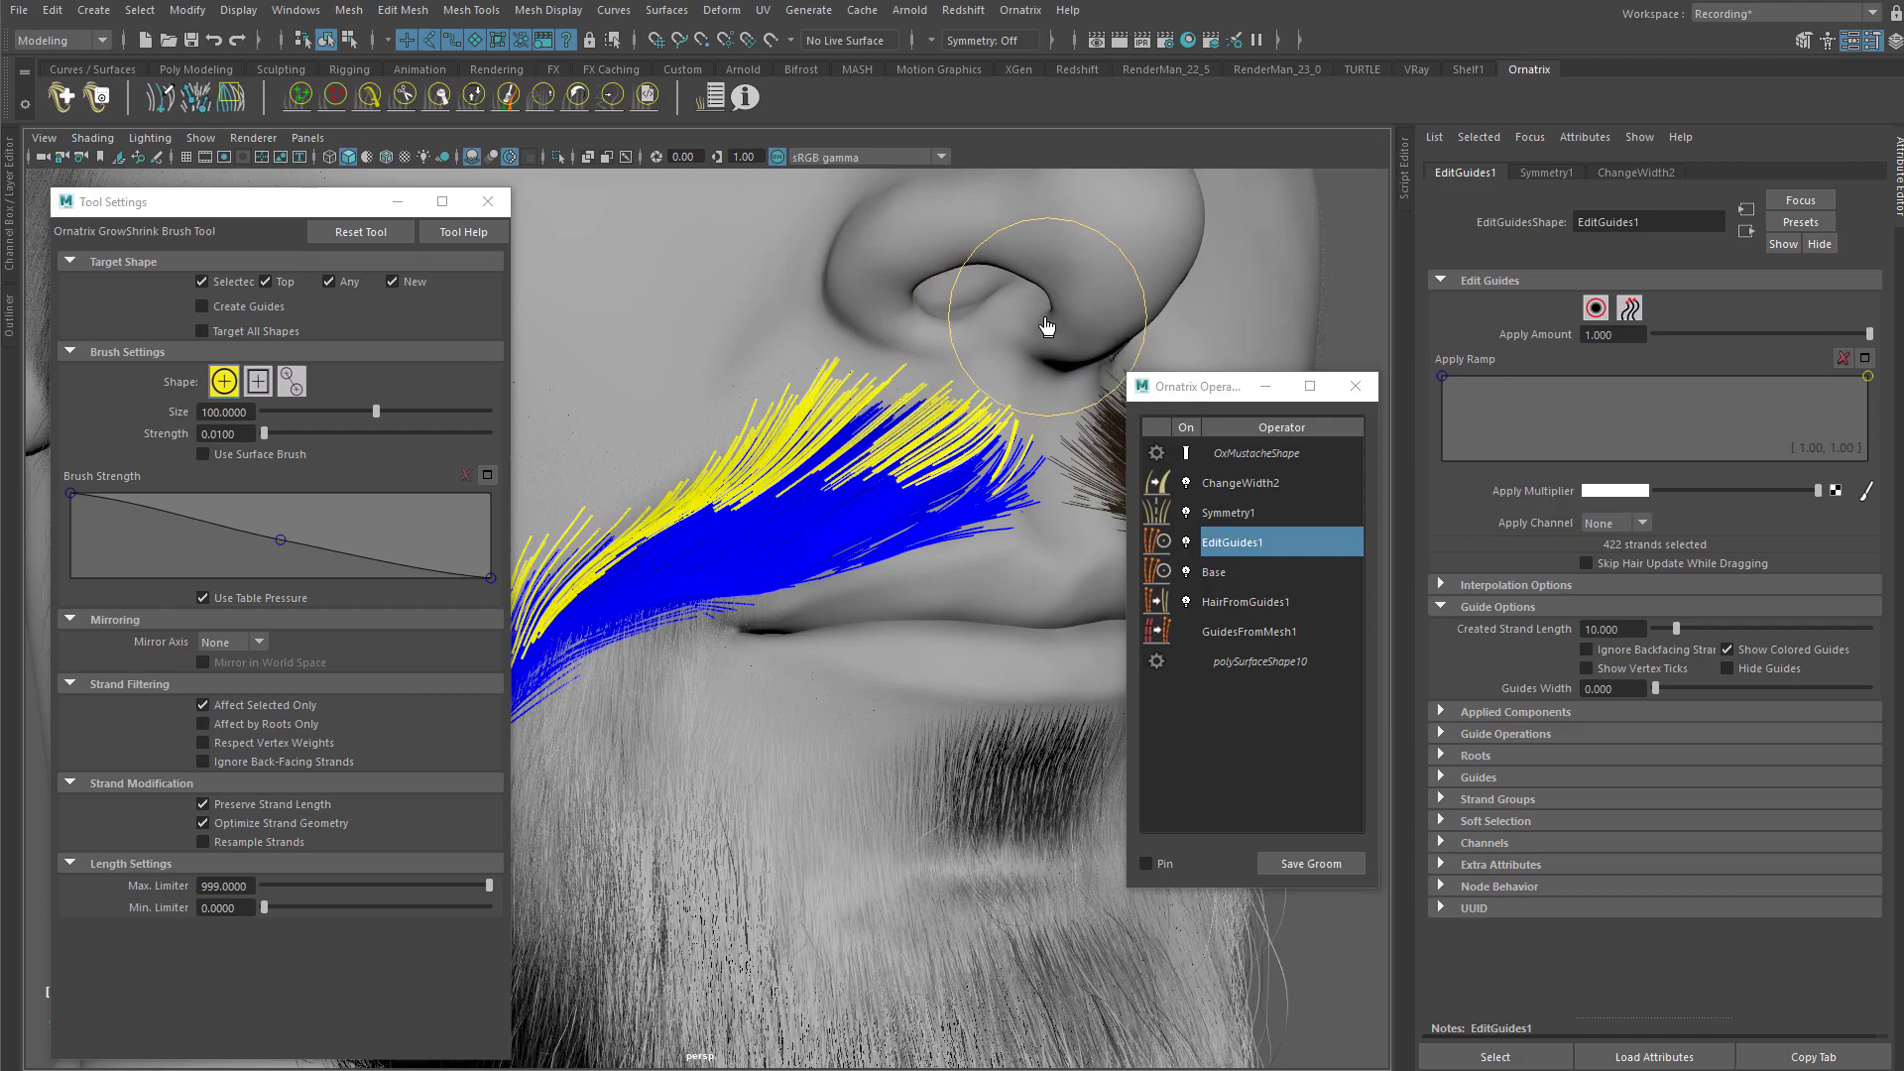
pyautogui.keyDown('alt'); pyautogui.moveTo(1039, 323); pyautogui.dragTo(1150, 319, button='right'); pyautogui.keyUp('alt')
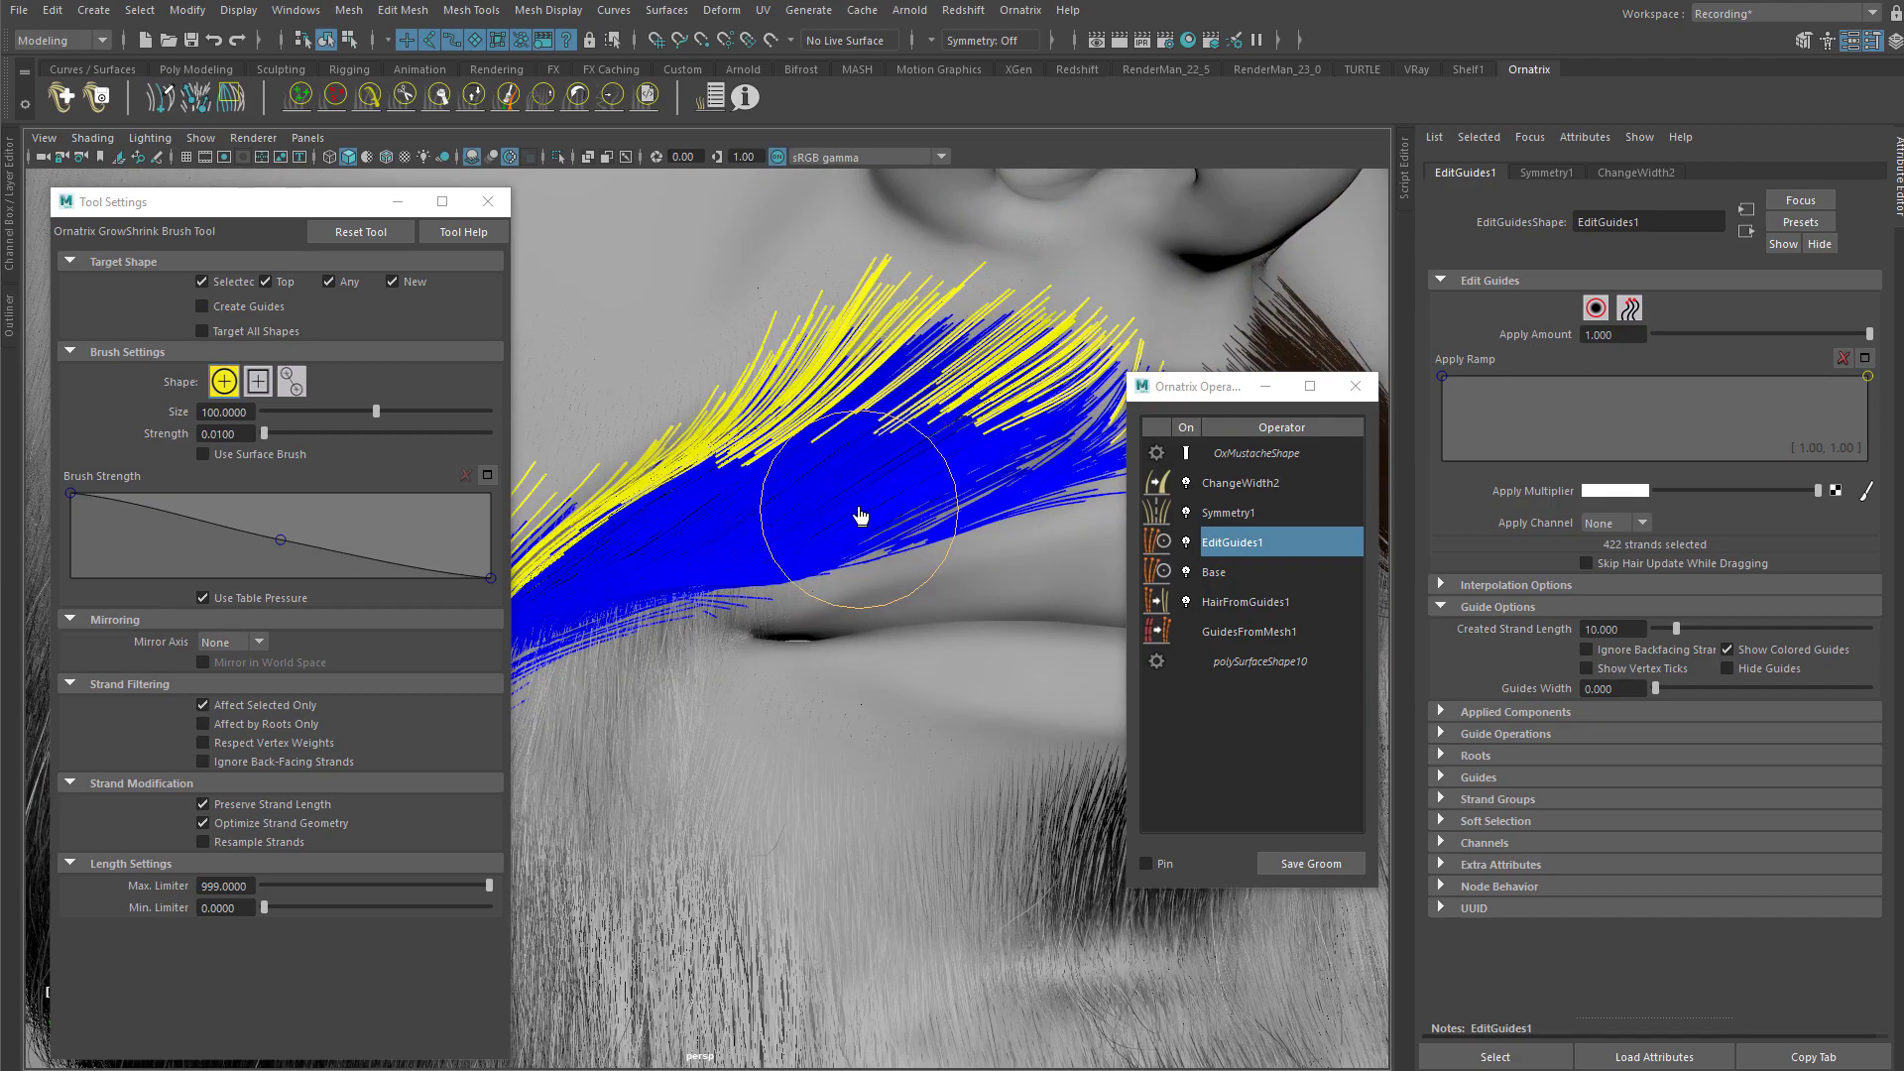
pyautogui.keyDown('alt'); pyautogui.moveTo(813, 373); pyautogui.dragTo(694, 357, button='middle'); pyautogui.keyUp('alt')
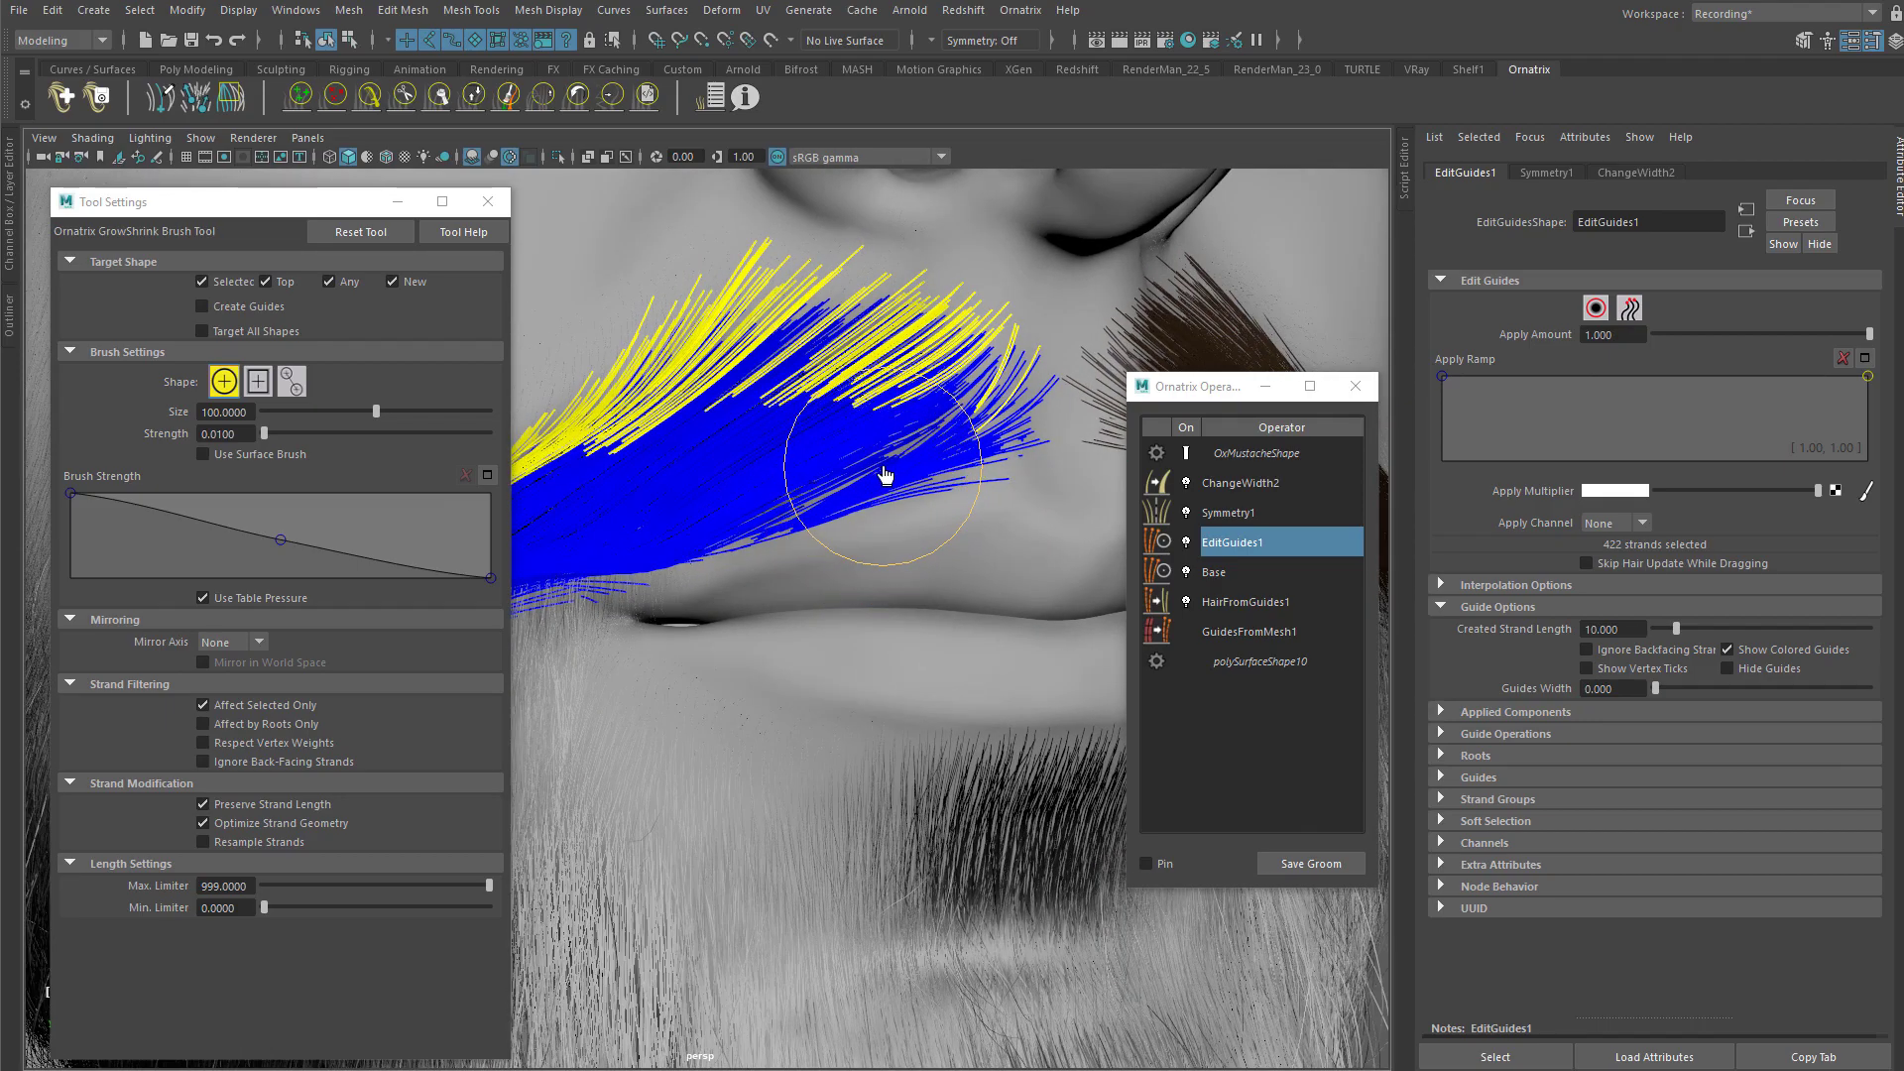
pyautogui.keyDown('alt'); pyautogui.moveTo(910, 485); pyautogui.dragTo(913, 544, button='right'); pyautogui.keyUp('alt')
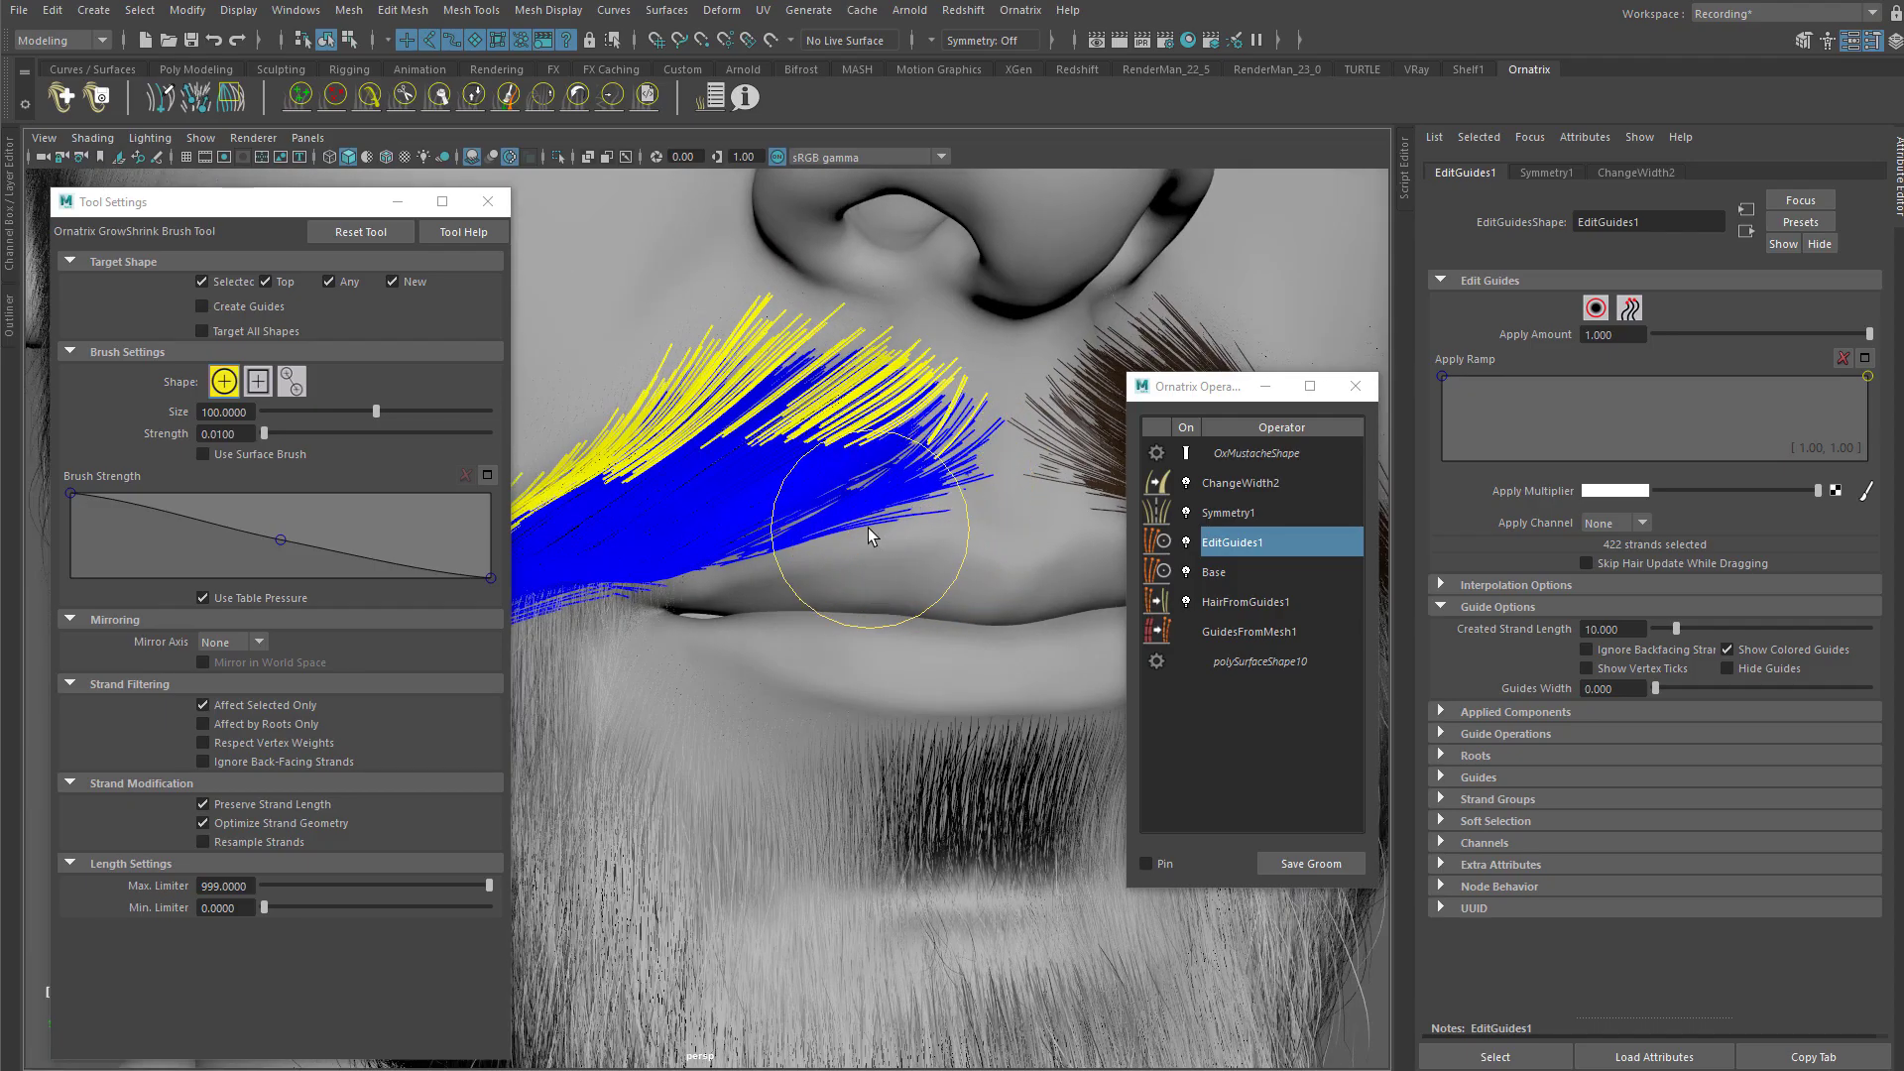
pyautogui.keyDown('alt'); pyautogui.moveTo(848, 406); pyautogui.dragTo(1031, 417); pyautogui.keyUp('alt')
# Step: Examine the mustache's overall outline and its selected upper-edge strands from the side and the front
pyautogui.moveTo(865, 288)
pyautogui.keyDown('alt'); pyautogui.mouseDown()
pyautogui.moveTo(741, 408)
pyautogui.moveTo(971, 277)
pyautogui.moveTo(1090, 268)
pyautogui.moveTo(799, 409)
pyautogui.moveTo(764, 323)
pyautogui.mouseUp(); pyautogui.keyUp('alt')
pyautogui.moveTo(764, 322)
pyautogui.keyDown('alt'); pyautogui.mouseDown(button='right')
pyautogui.moveTo(825, 314)
pyautogui.moveTo(906, 391)
pyautogui.mouseUp(button='right'); pyautogui.keyUp('alt')
pyautogui.keyDown('alt'); pyautogui.moveTo(906, 391); pyautogui.dragTo(931, 398, button='middle'); pyautogui.keyUp('alt')
pyautogui.press('q')
pyautogui.keyDown('alt'); pyautogui.moveTo(931, 398); pyautogui.dragTo(829, 343); pyautogui.keyUp('alt')
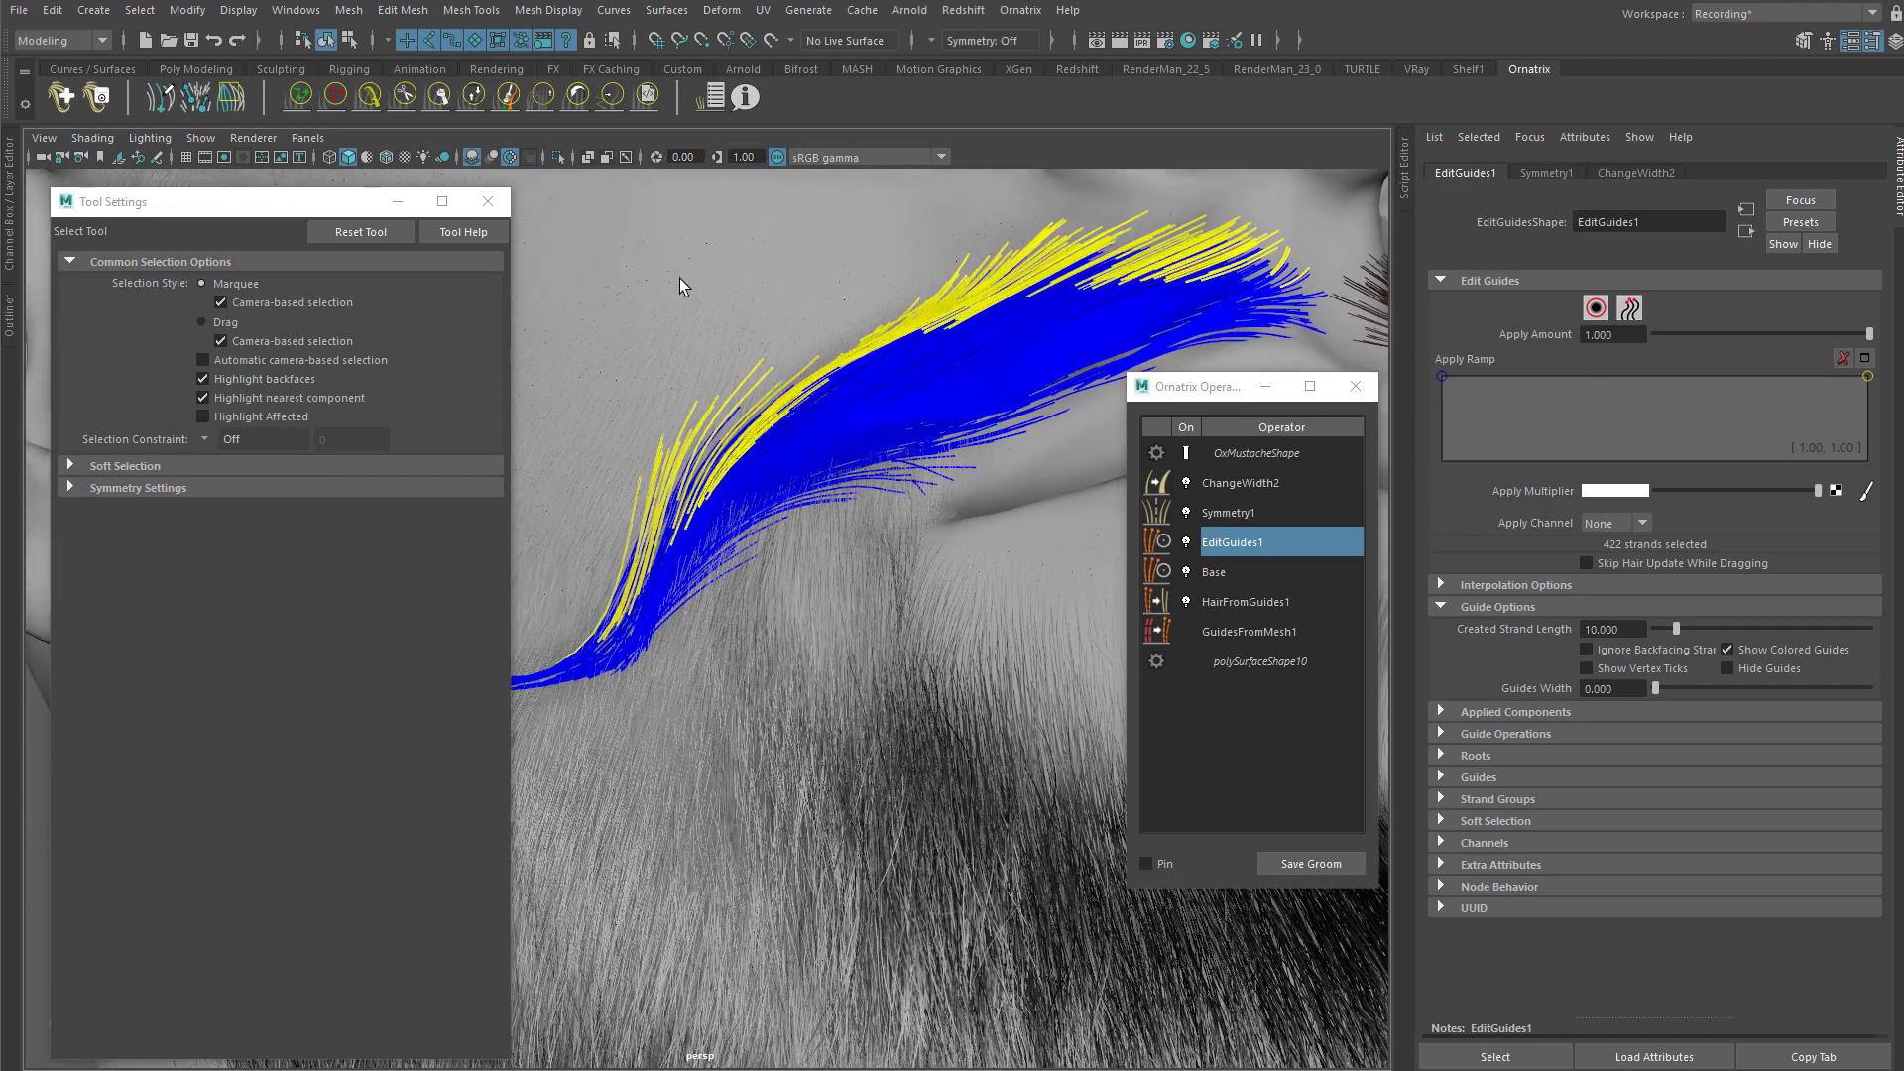
pyautogui.click(373, 107)
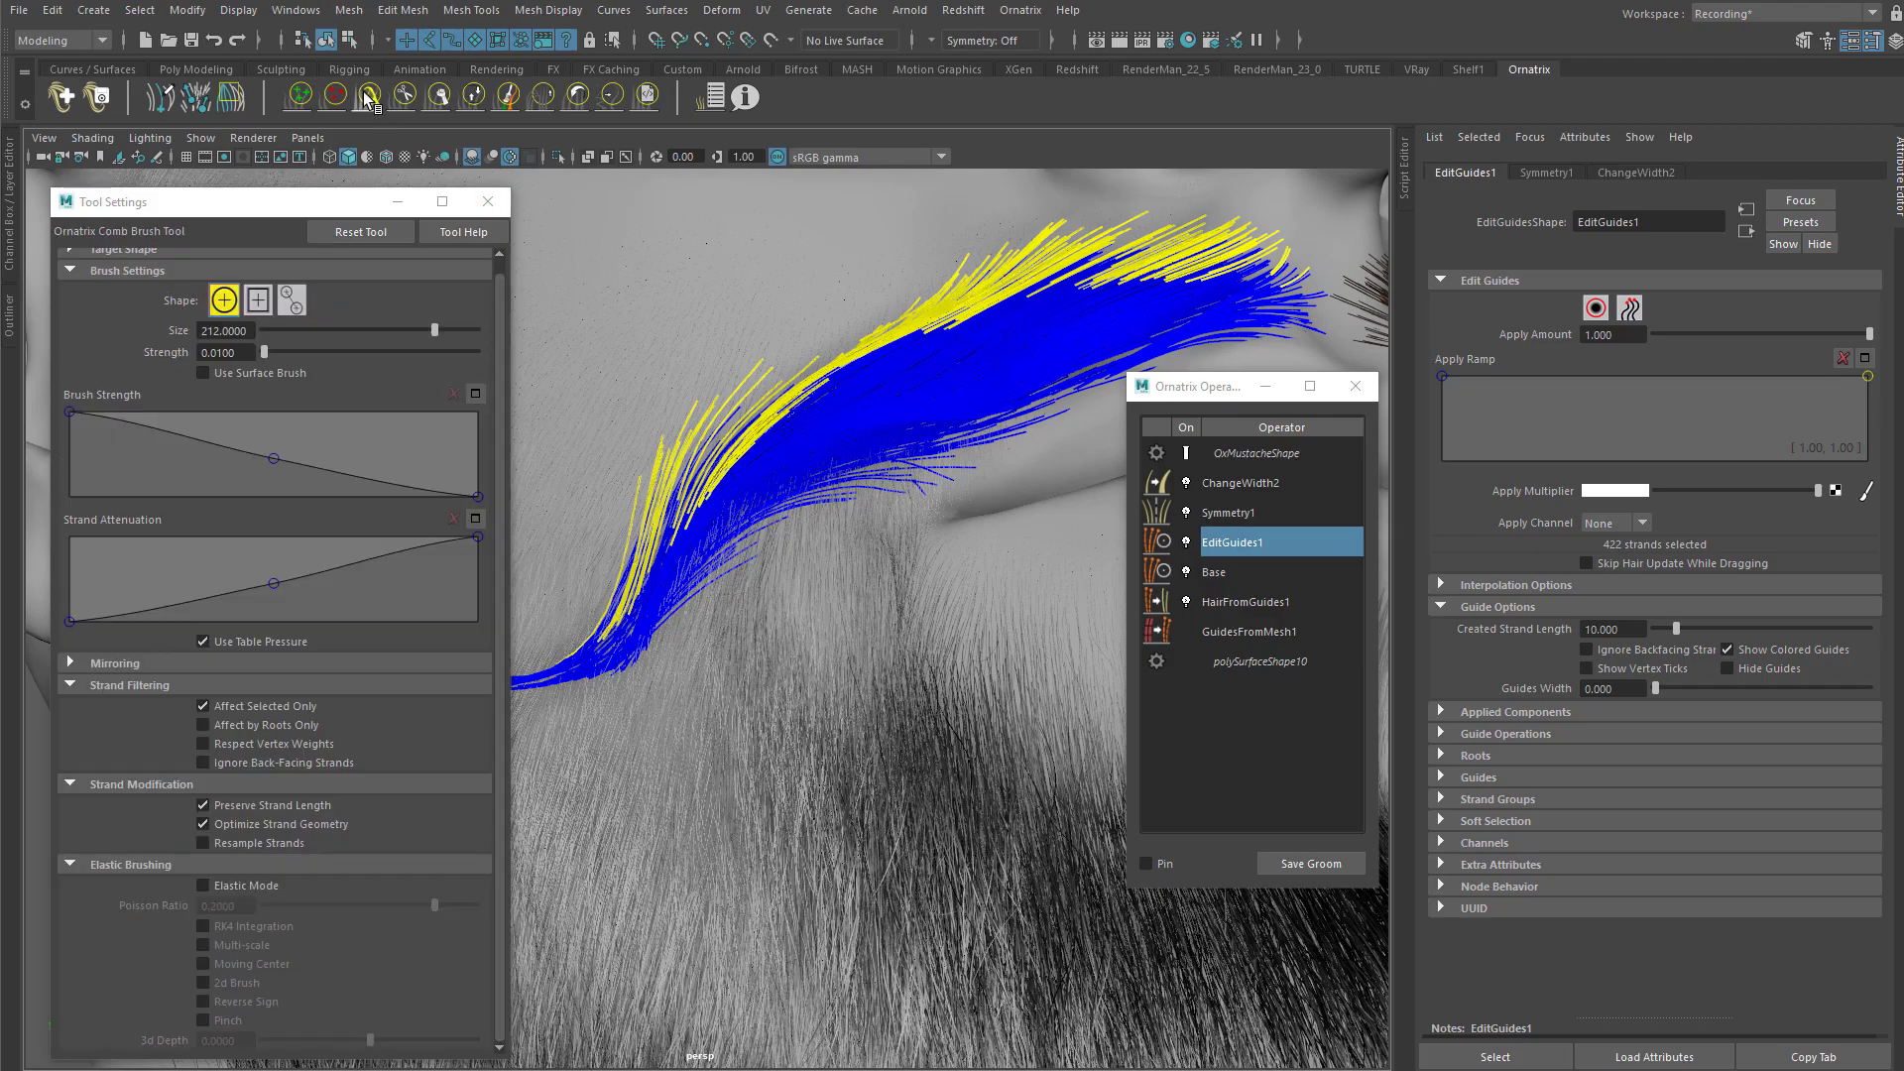
pyautogui.moveTo(735, 389)
pyautogui.keyDown('alt'); pyautogui.mouseDown()
pyautogui.moveTo(786, 374)
pyautogui.moveTo(918, 463)
pyautogui.moveTo(981, 459)
pyautogui.moveTo(936, 532)
pyautogui.moveTo(786, 489)
pyautogui.moveTo(788, 384)
pyautogui.moveTo(831, 405)
pyautogui.moveTo(817, 420)
pyautogui.moveTo(829, 385)
pyautogui.moveTo(883, 438)
pyautogui.moveTo(871, 491)
pyautogui.mouseUp(); pyautogui.keyUp('alt')
pyautogui.press('q')
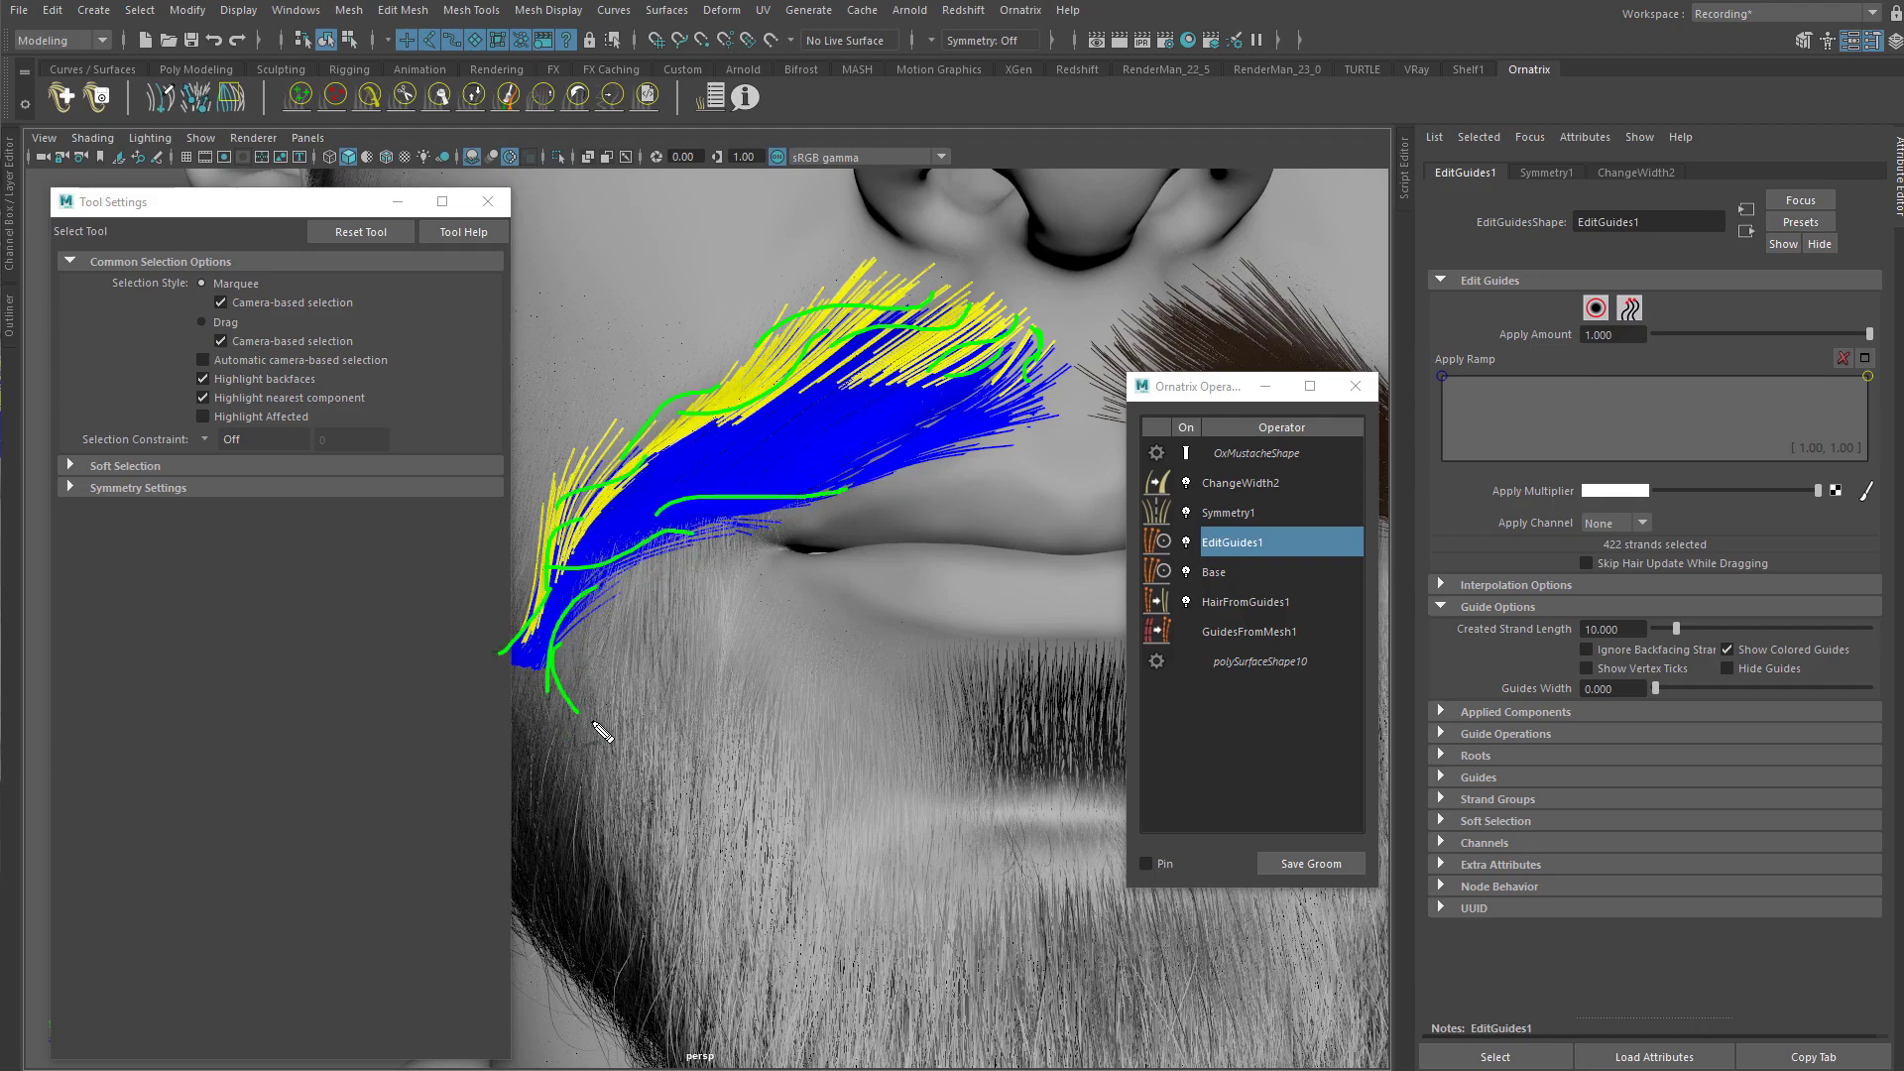
# Step: Select the mustache's inner strands beneath the nose and comb them with the Comb brush at size 78 and strength 0.0369
pyautogui.press('Escape')
pyautogui.moveTo(786, 473)
pyautogui.keyDown('alt'); pyautogui.mouseDown()
pyautogui.moveTo(909, 446)
pyautogui.moveTo(871, 432)
pyautogui.mouseUp(); pyautogui.keyUp('alt')
pyautogui.scroll(2, 871, 432)
pyautogui.keyDown('alt'); pyautogui.moveTo(870, 407); pyautogui.dragTo(802, 521, button='middle'); pyautogui.keyUp('alt')
pyautogui.keyDown('alt'); pyautogui.moveTo(802, 520); pyautogui.dragTo(815, 511); pyautogui.keyUp('alt')
pyautogui.click(371, 100)
pyautogui.scroll(2, 956, 399)
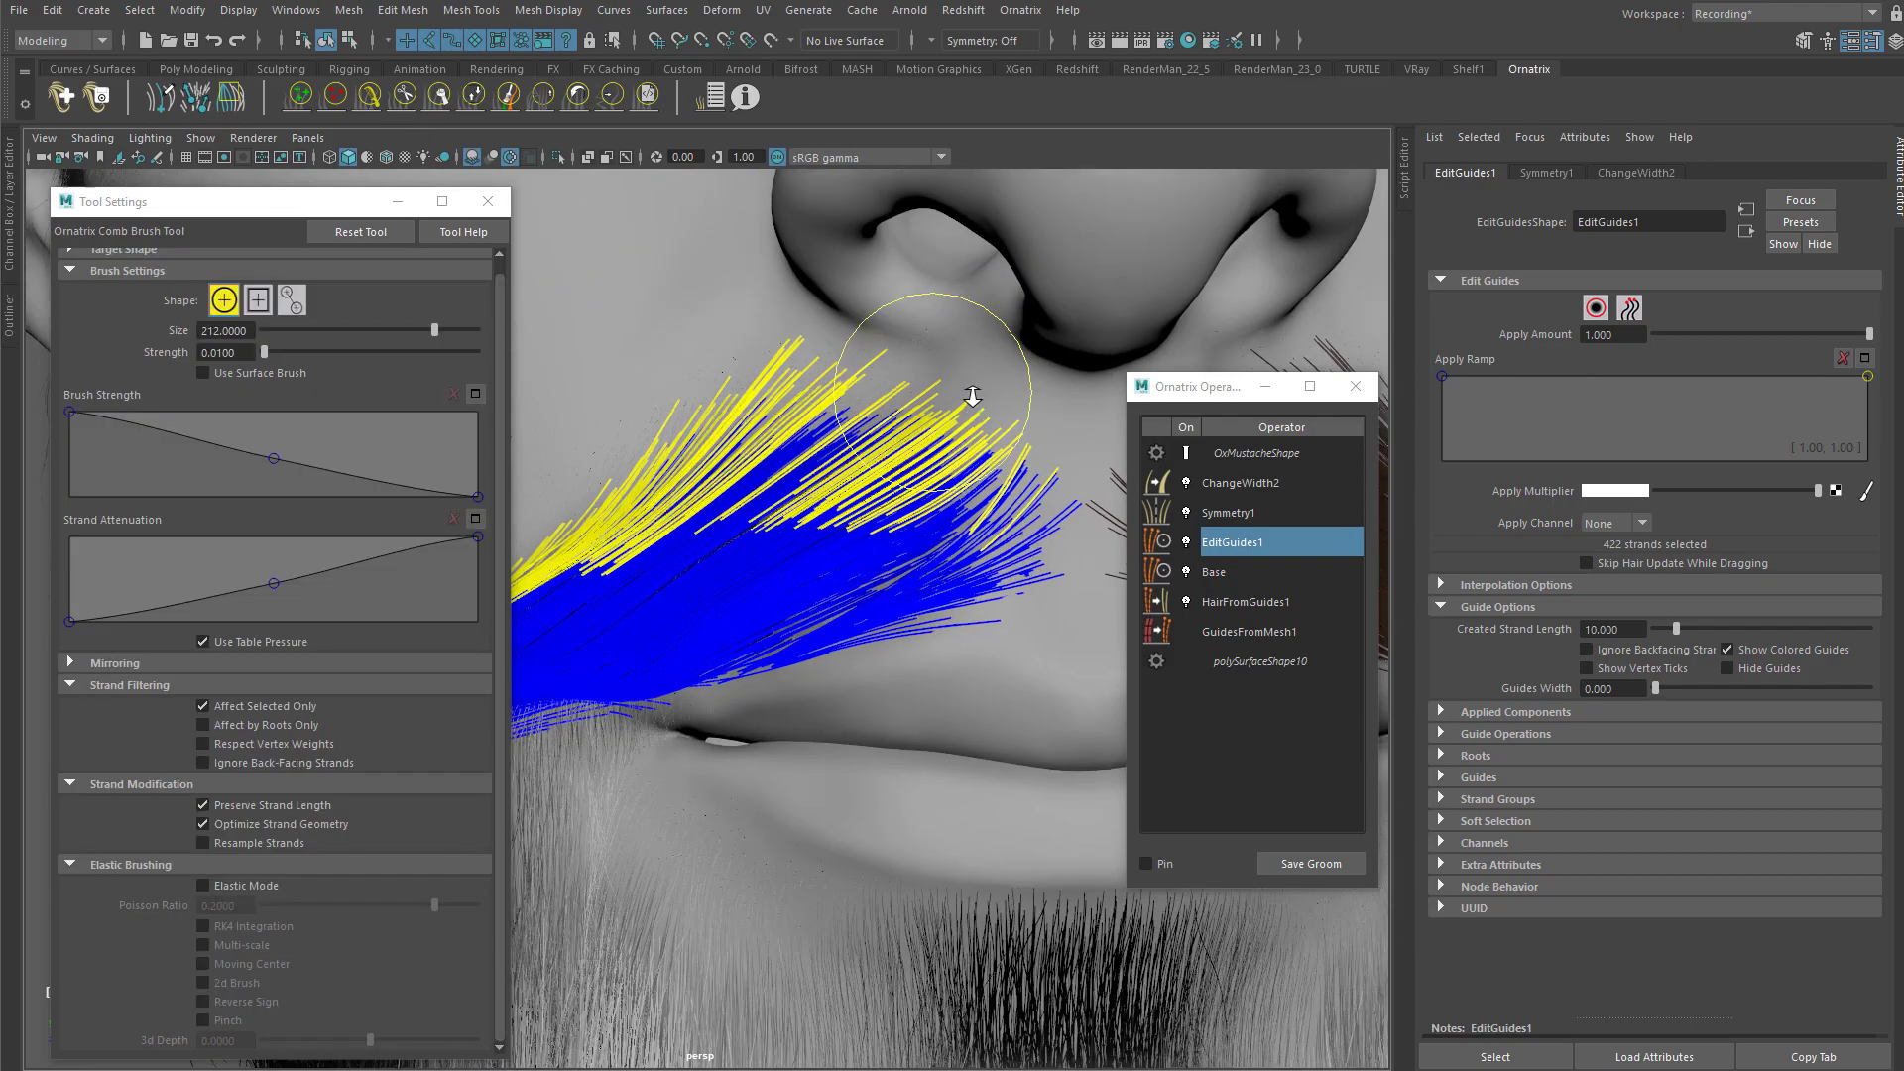
pyautogui.keyDown('alt'); pyautogui.moveTo(956, 400); pyautogui.dragTo(846, 463, button='middle'); pyautogui.keyUp('alt')
pyautogui.scroll(1, 847, 457)
pyautogui.moveTo(949, 460); pyautogui.dragTo(805, 499)
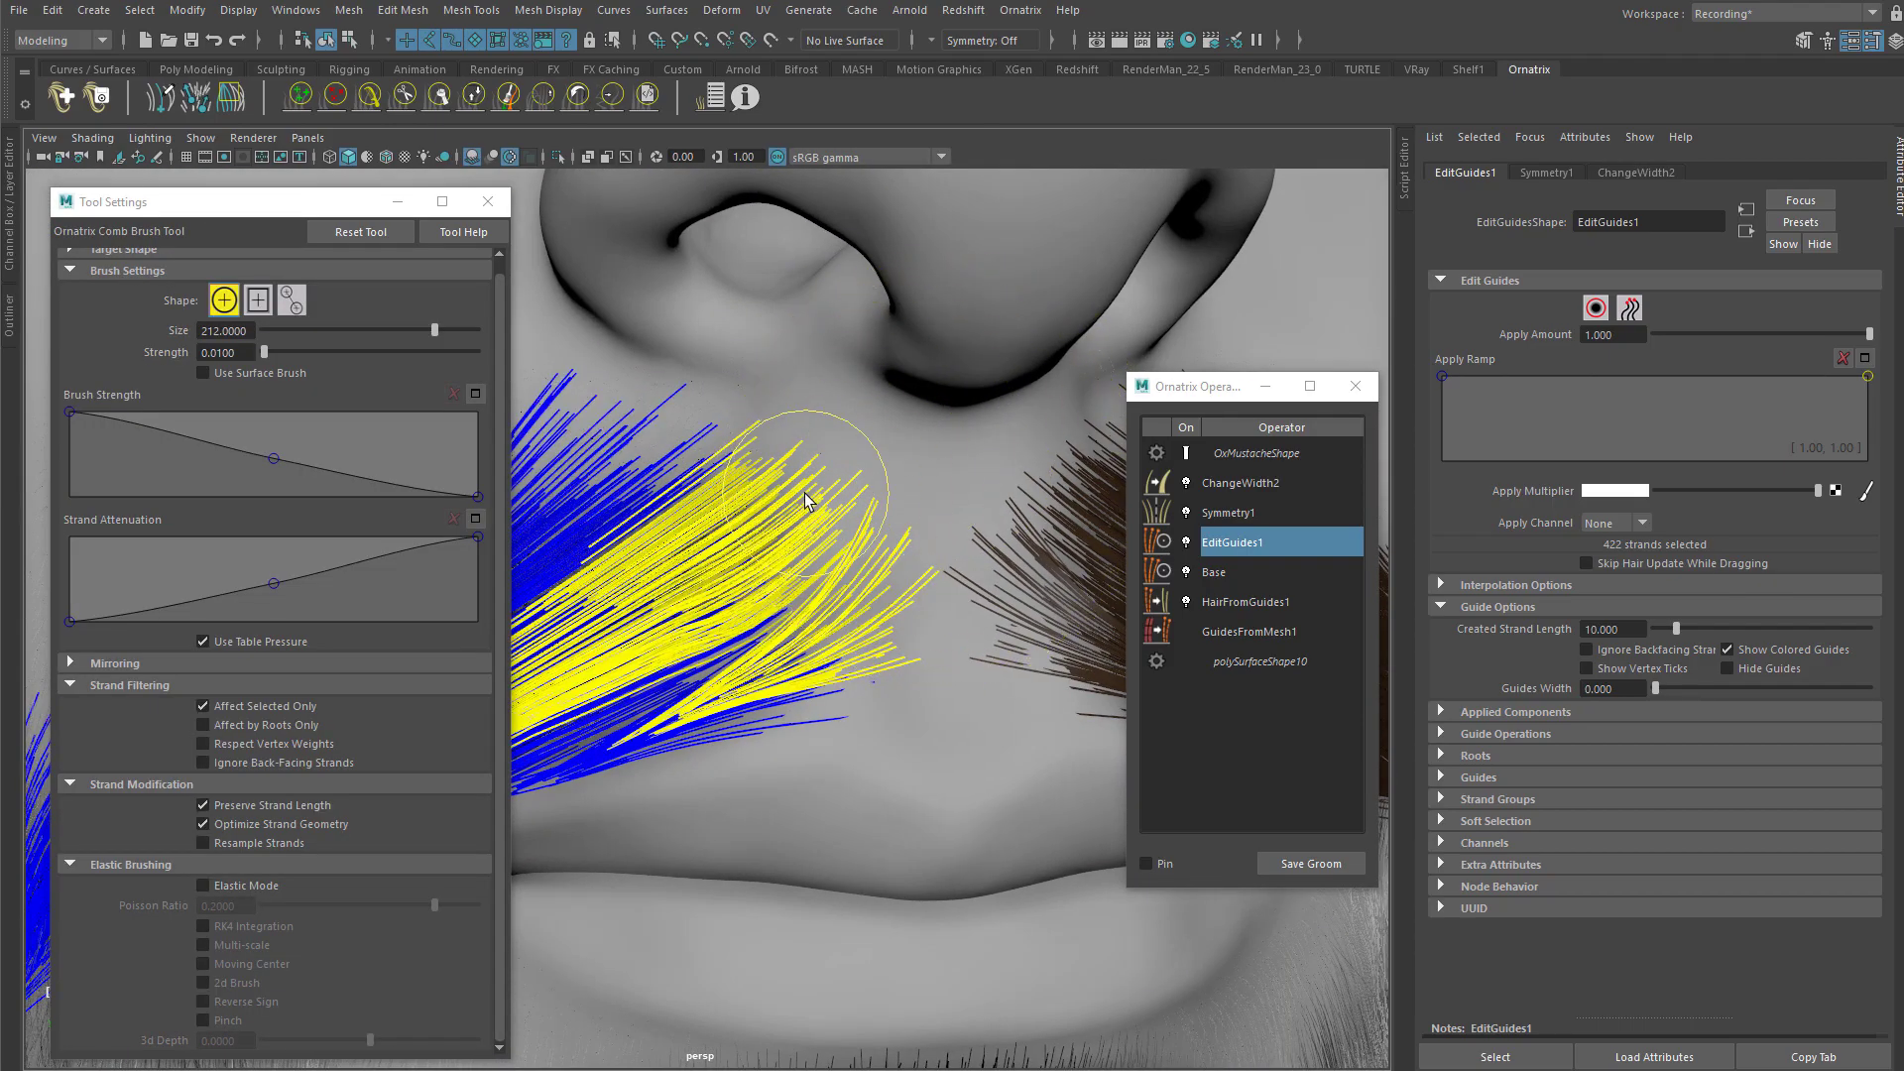
pyautogui.moveTo(930, 451)
pyautogui.mouseDown()
pyautogui.moveTo(908, 470)
pyautogui.moveTo(792, 439)
pyautogui.moveTo(740, 494)
pyautogui.mouseUp()
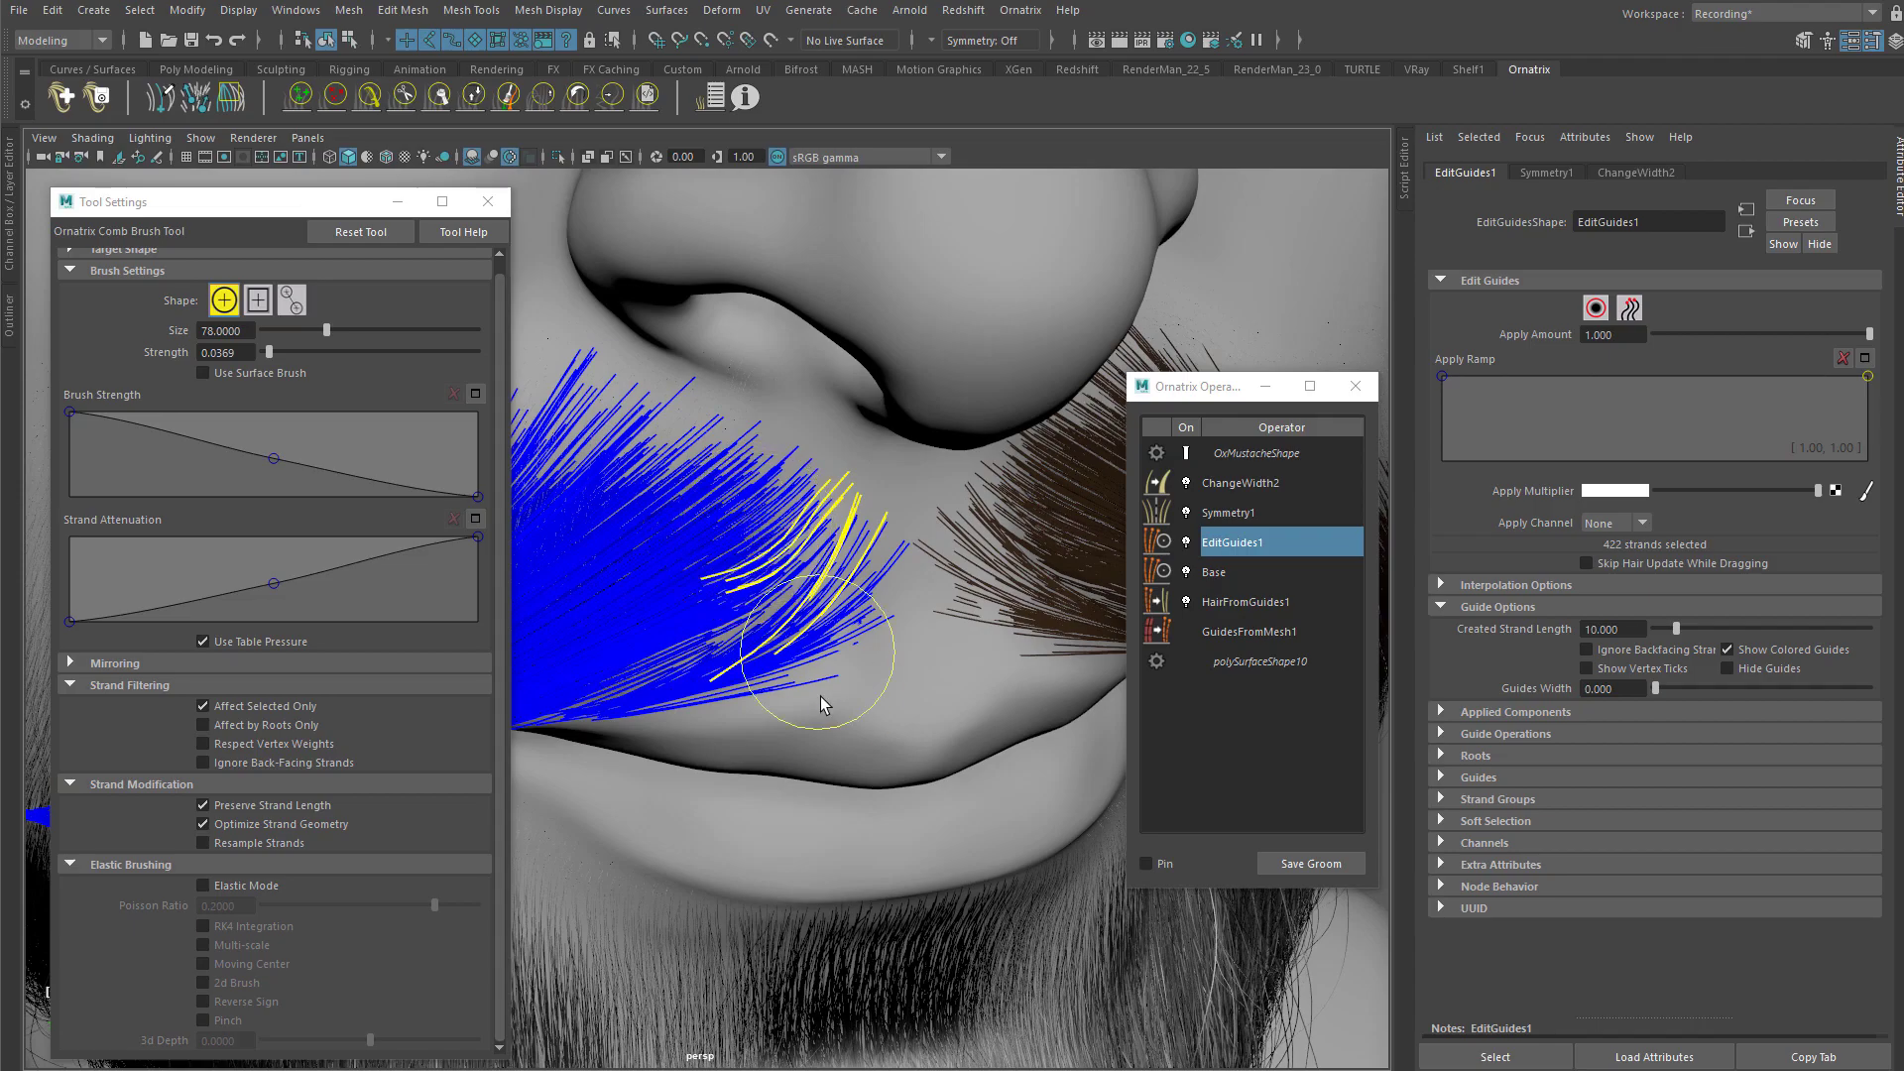
# Step: Comb a small group of selected upper strands below the nostril into a soft curve, checking their flow from the front and side
pyautogui.moveTo(751, 674)
pyautogui.keyDown('alt'); pyautogui.mouseDown()
pyautogui.moveTo(786, 562)
pyautogui.moveTo(986, 396)
pyautogui.mouseUp(); pyautogui.keyUp('alt')
pyautogui.moveTo(914, 342)
pyautogui.keyDown('alt'); pyautogui.mouseDown()
pyautogui.moveTo(942, 456)
pyautogui.moveTo(786, 473)
pyautogui.moveTo(813, 585)
pyautogui.moveTo(768, 540)
pyautogui.moveTo(921, 369)
pyautogui.moveTo(882, 354)
pyautogui.moveTo(809, 505)
pyautogui.mouseUp(); pyautogui.keyUp('alt')
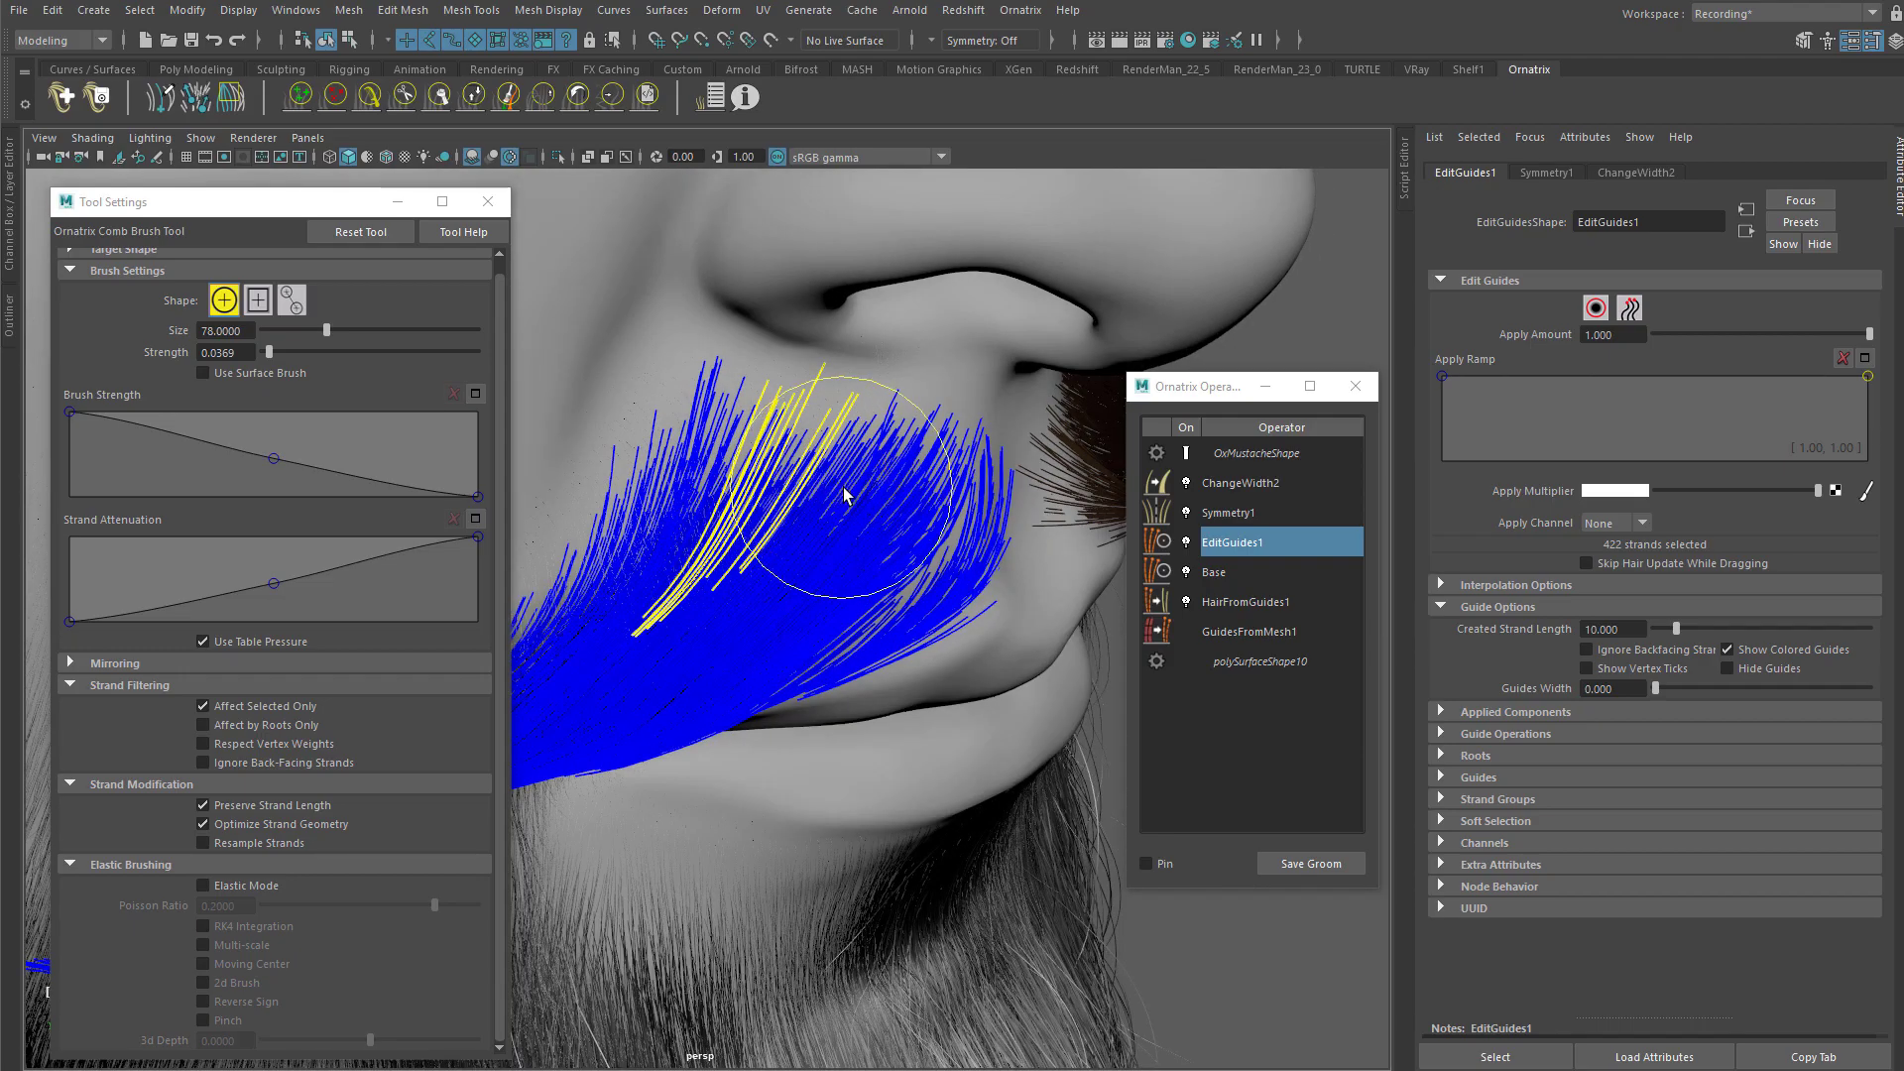
pyautogui.moveTo(831, 602)
pyautogui.mouseDown()
pyautogui.moveTo(756, 617)
pyautogui.moveTo(769, 637)
pyautogui.moveTo(795, 625)
pyautogui.mouseUp()
pyautogui.moveTo(723, 455)
pyautogui.mouseDown()
pyautogui.moveTo(764, 450)
pyautogui.moveTo(781, 418)
pyautogui.mouseUp()
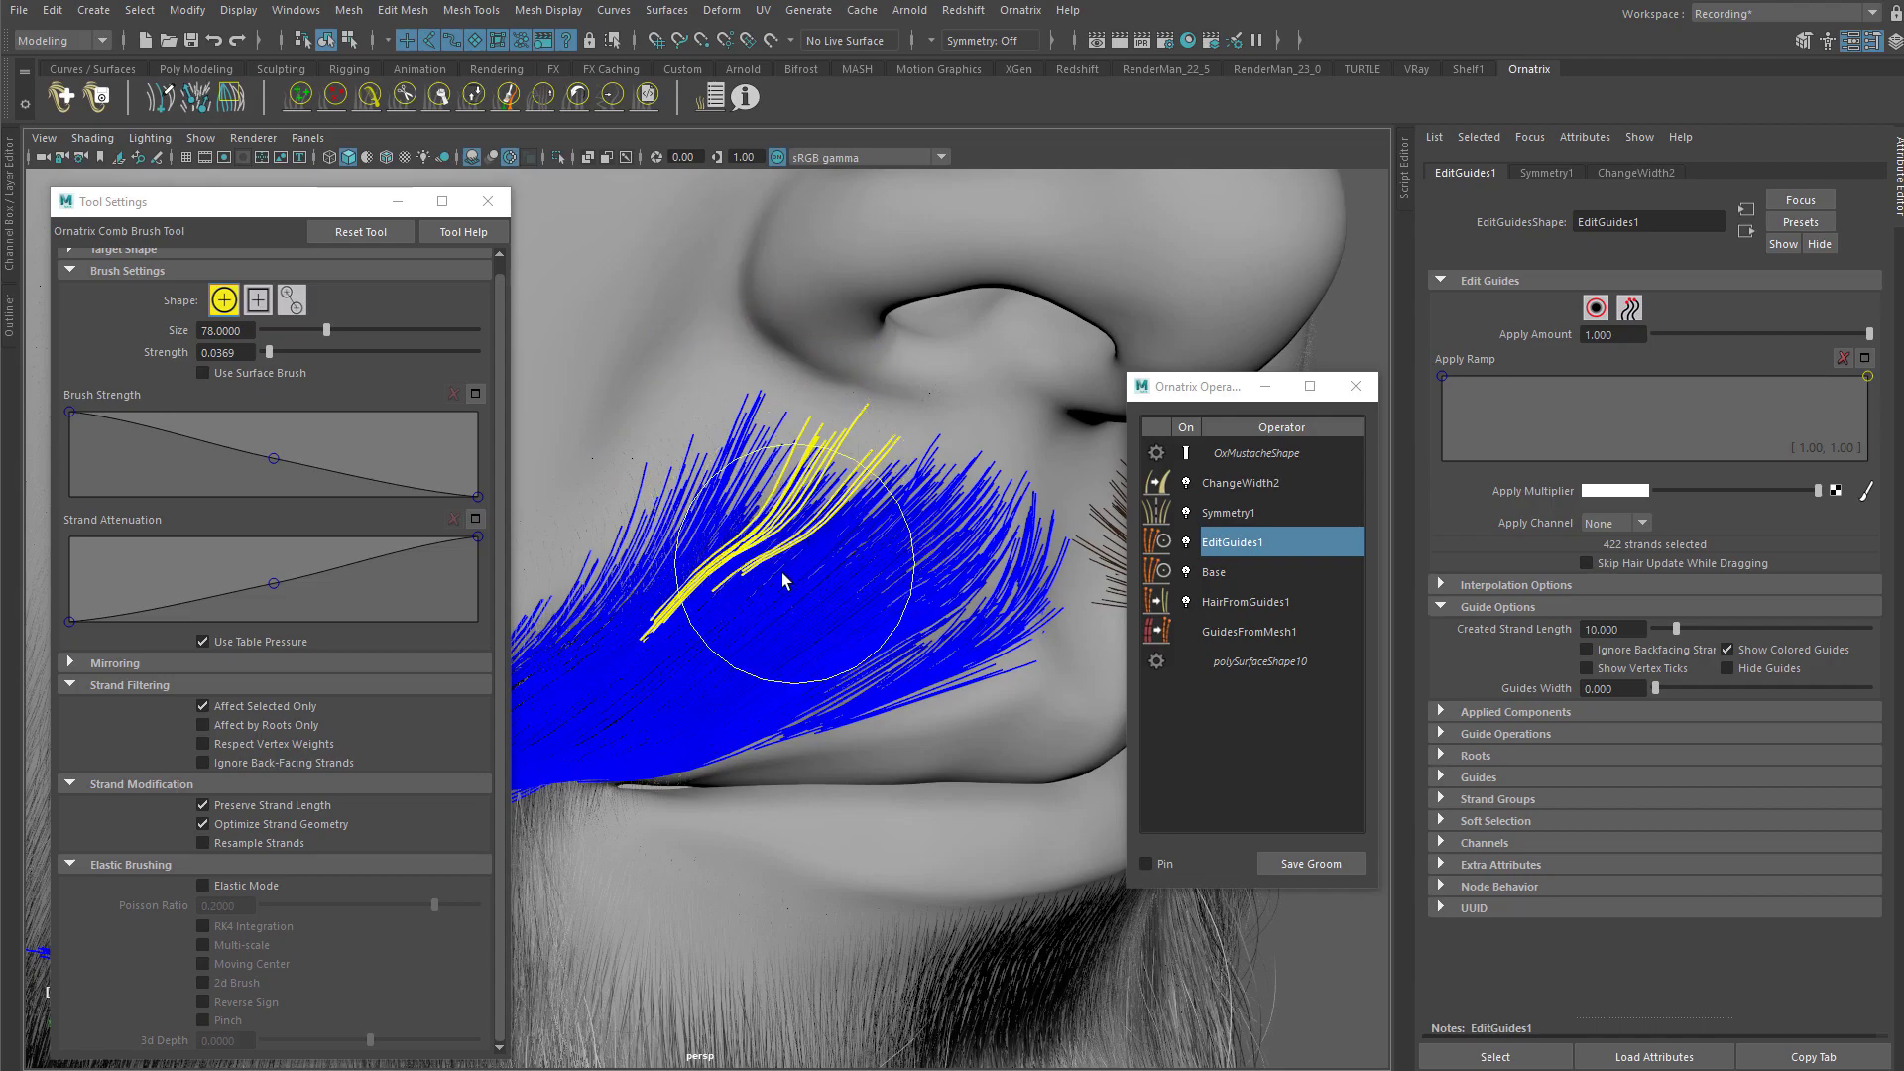
pyautogui.keyDown('alt'); pyautogui.moveTo(741, 550); pyautogui.dragTo(674, 543); pyautogui.keyUp('alt')
pyautogui.moveTo(619, 706)
pyautogui.keyDown('alt'); pyautogui.mouseDown()
pyautogui.moveTo(872, 446)
pyautogui.moveTo(998, 593)
pyautogui.moveTo(991, 430)
pyautogui.mouseUp(); pyautogui.keyUp('alt')
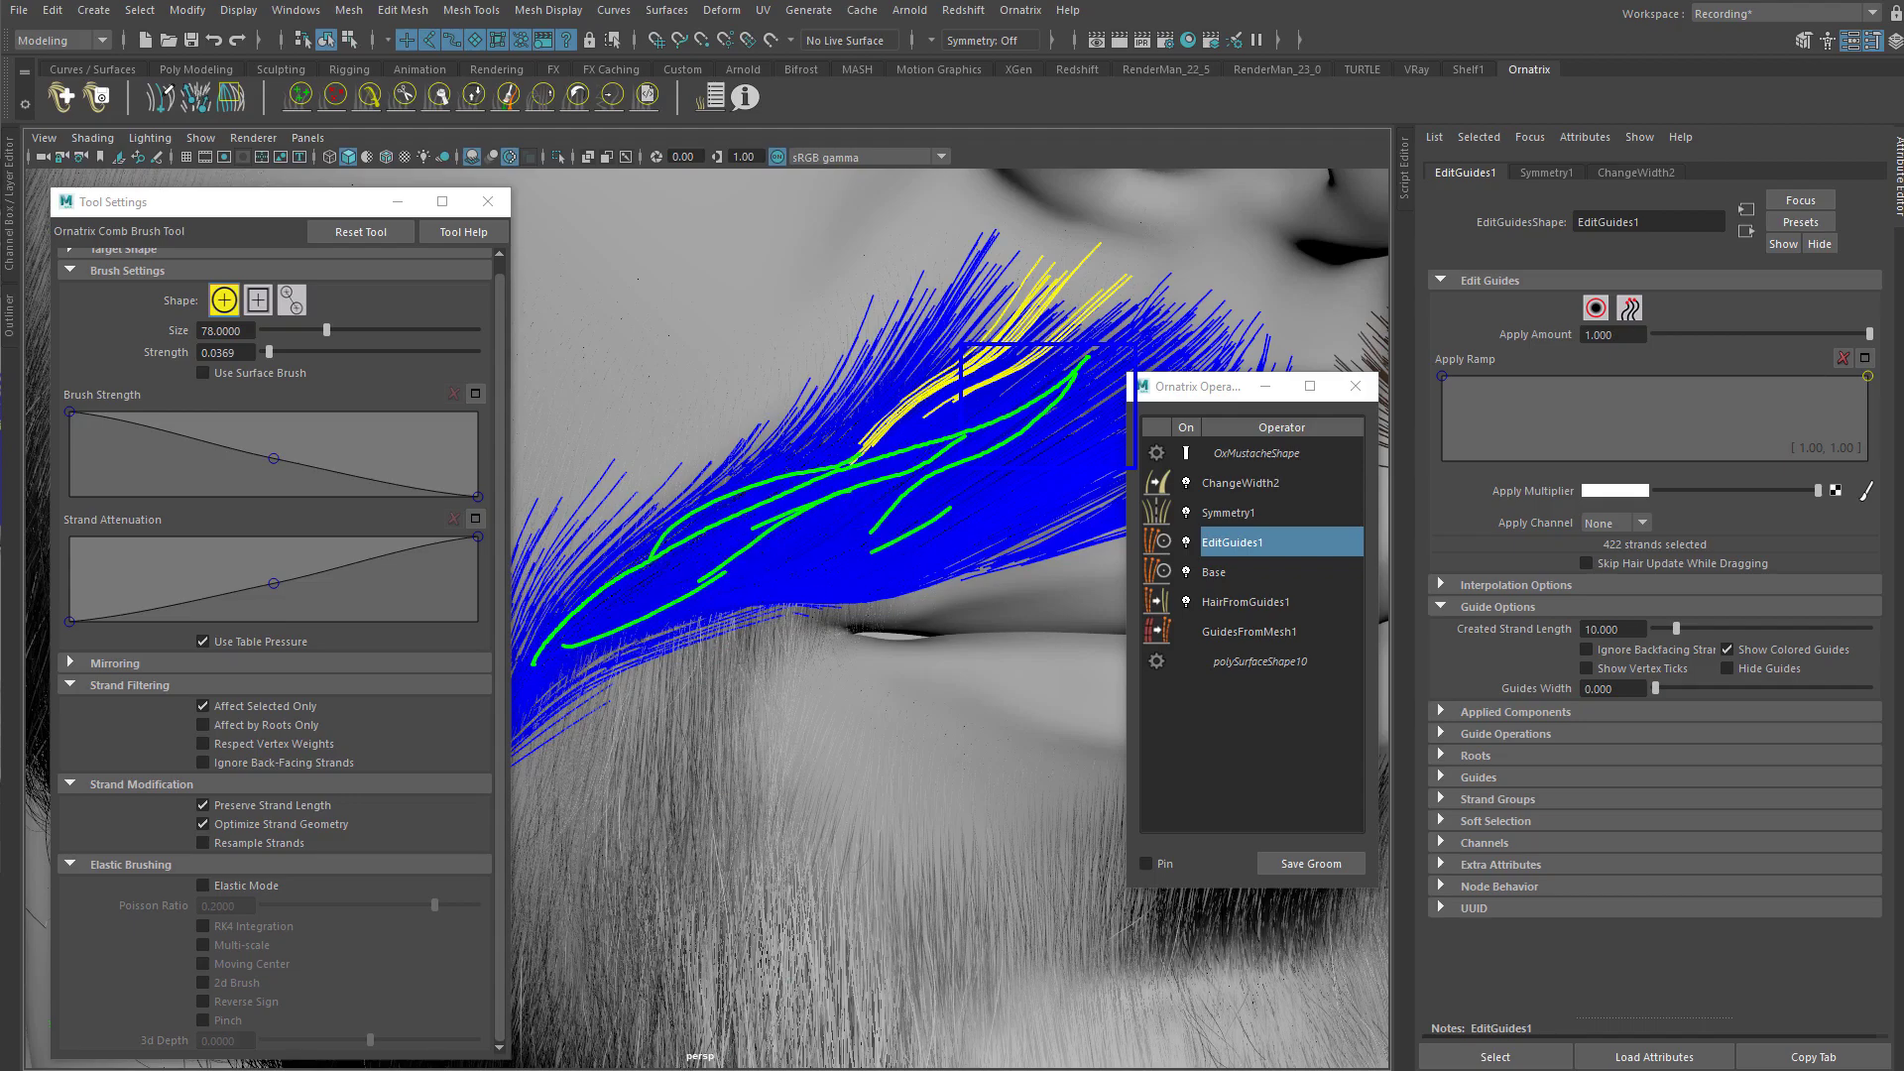
pyautogui.moveTo(837, 625)
pyautogui.keyDown('alt'); pyautogui.mouseDown()
pyautogui.moveTo(914, 361)
pyautogui.moveTo(1141, 433)
pyautogui.moveTo(956, 426)
pyautogui.moveTo(757, 453)
pyautogui.moveTo(758, 421)
pyautogui.mouseUp(); pyautogui.keyUp('alt')
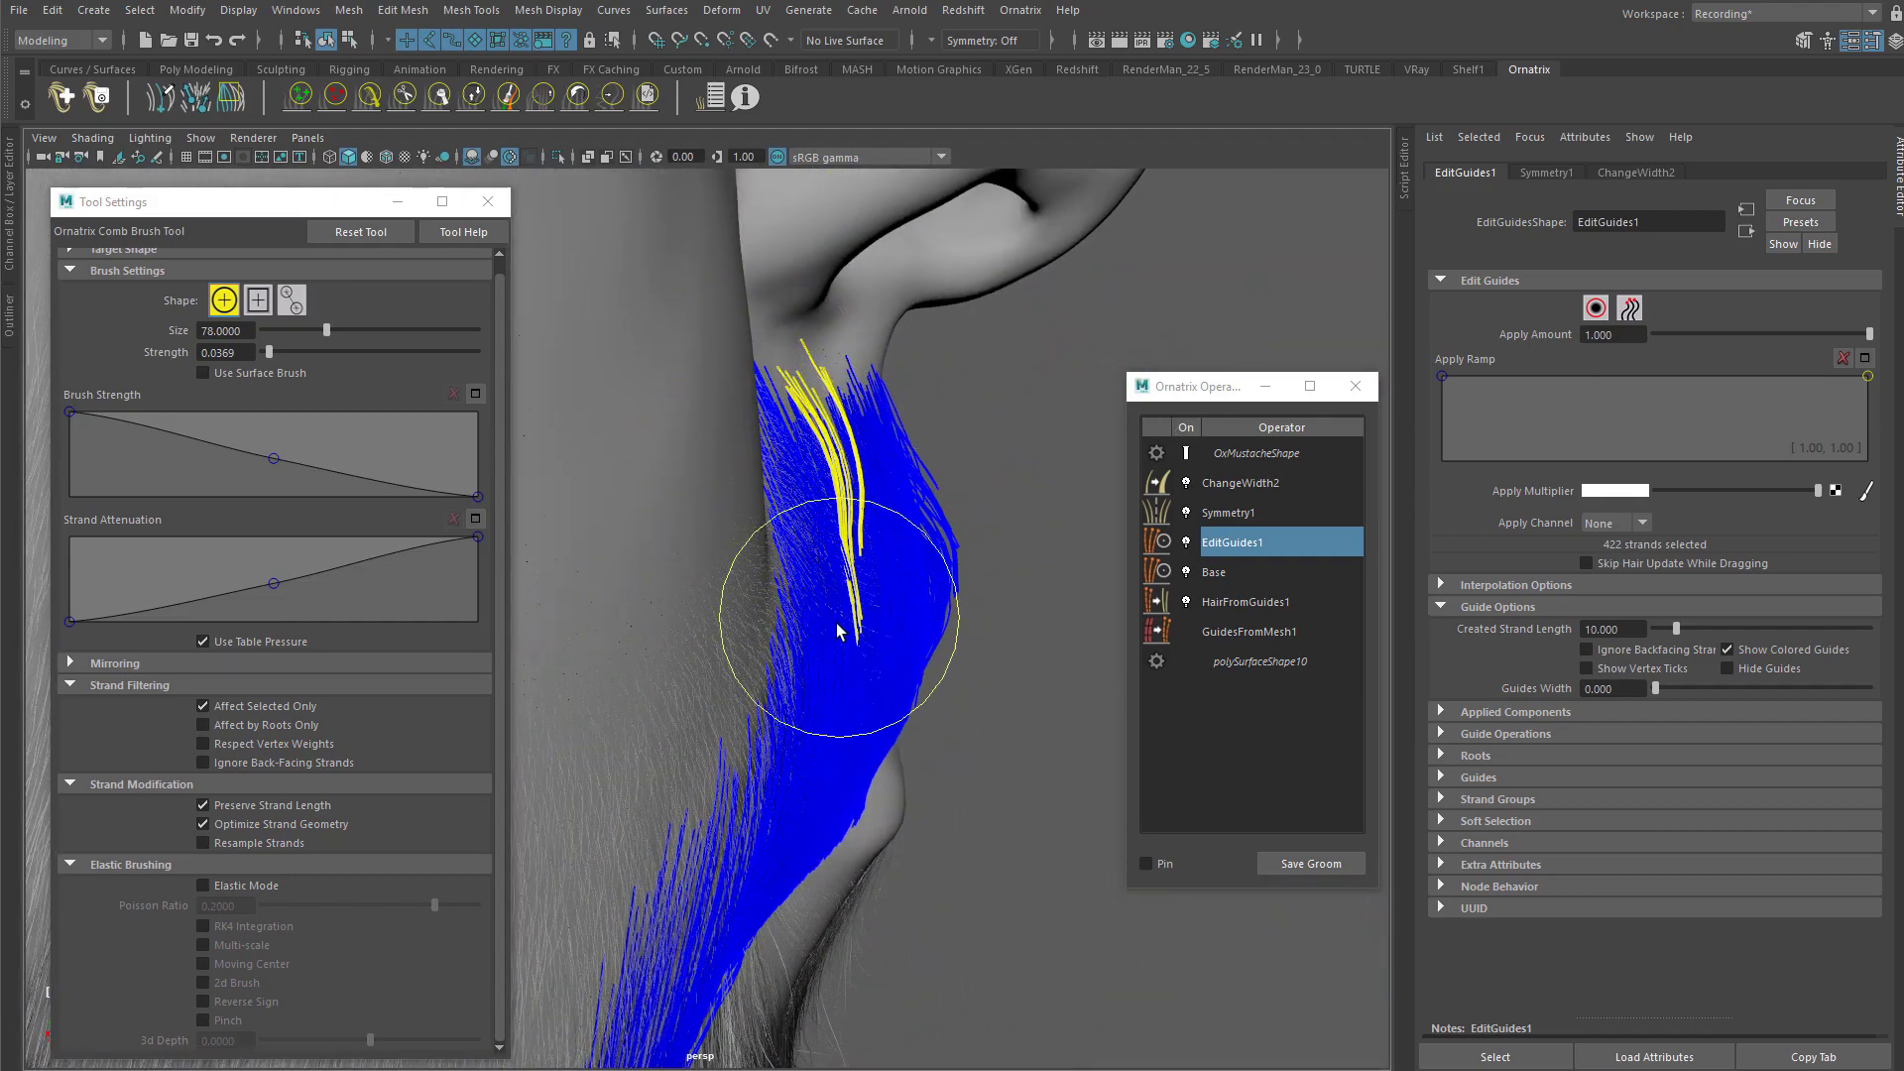
# Step: Comb the selected upper-edge strands beside the nostril into a smoother outward sweep, working from the side and front
pyautogui.keyDown('alt'); pyautogui.moveTo(837, 629); pyautogui.dragTo(785, 692); pyautogui.keyUp('alt')
pyautogui.moveTo(754, 617)
pyautogui.keyDown('alt'); pyautogui.mouseDown()
pyautogui.moveTo(731, 612)
pyautogui.moveTo(961, 333)
pyautogui.moveTo(765, 404)
pyautogui.moveTo(787, 489)
pyautogui.mouseUp(); pyautogui.keyUp('alt')
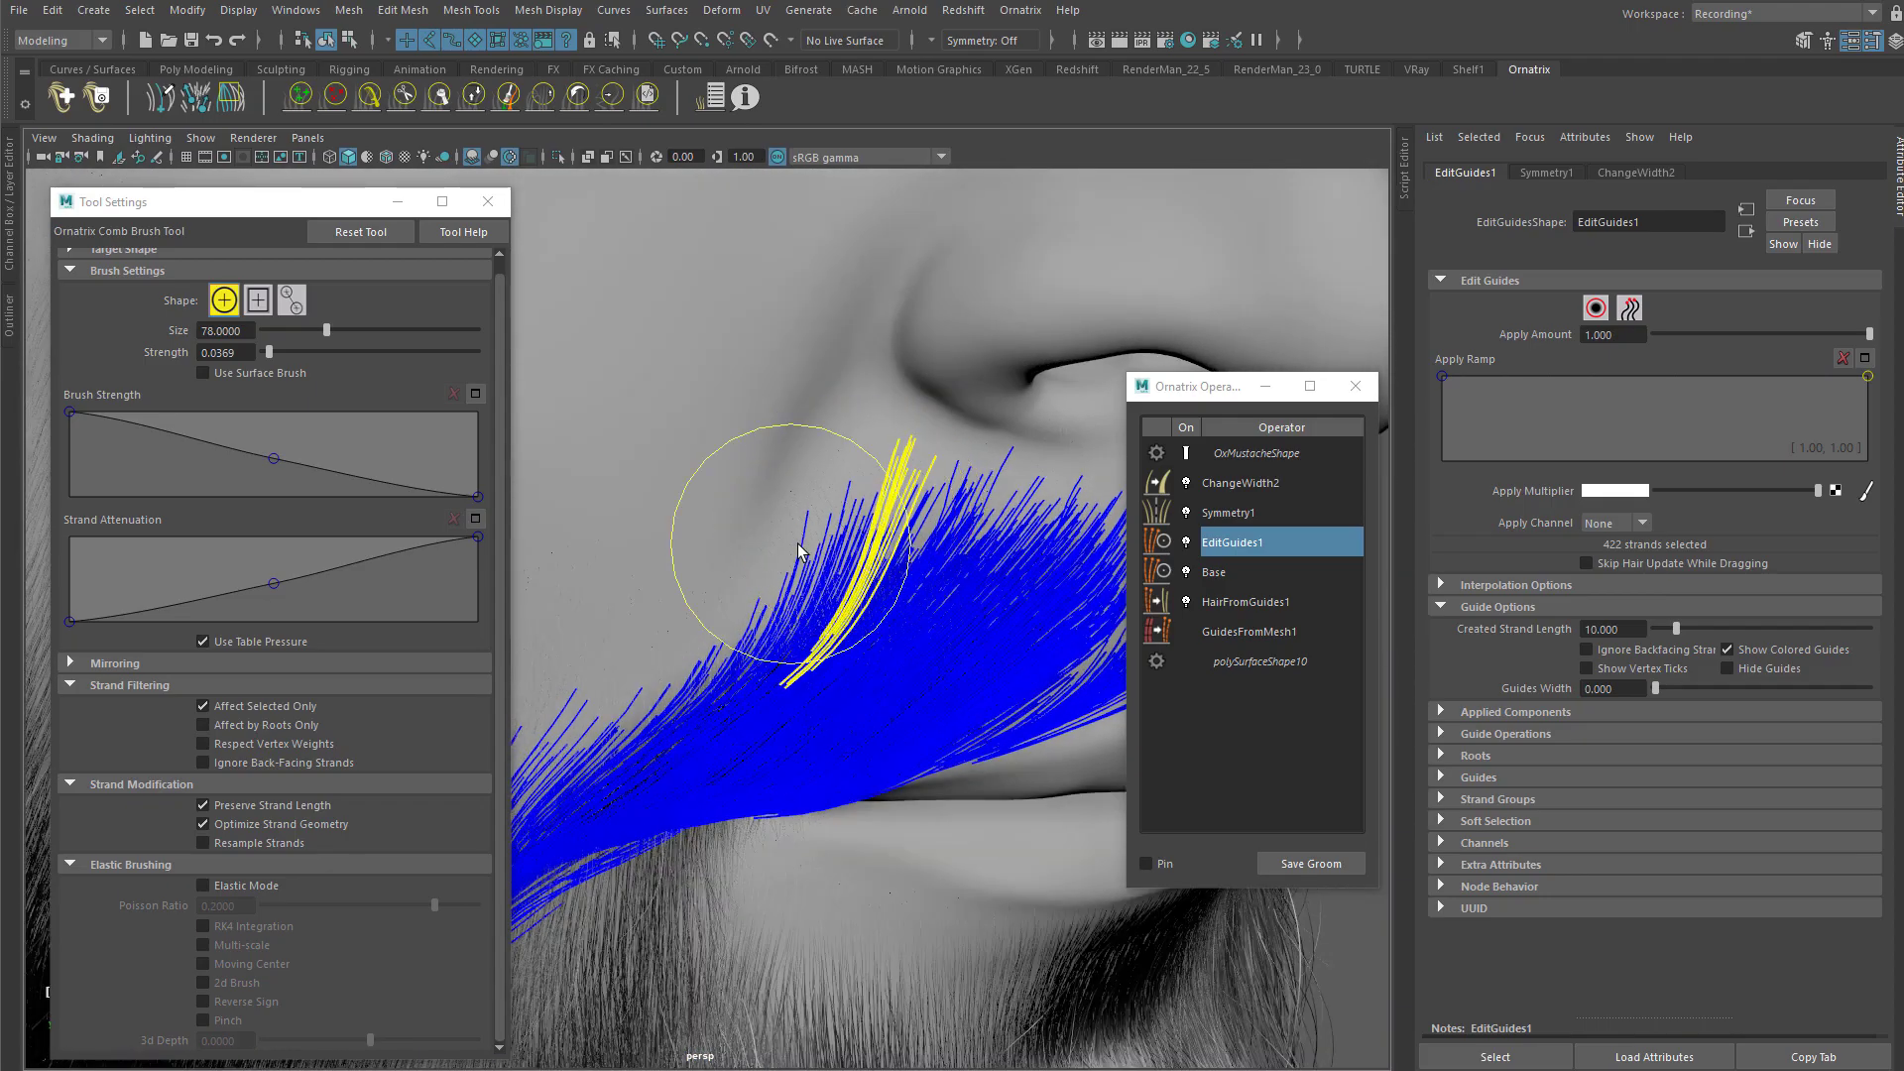
pyautogui.moveTo(785, 593)
pyautogui.keyDown('alt'); pyautogui.mouseDown()
pyautogui.moveTo(811, 588)
pyautogui.moveTo(790, 597)
pyautogui.moveTo(752, 420)
pyautogui.moveTo(943, 462)
pyautogui.moveTo(946, 425)
pyautogui.mouseUp(); pyautogui.keyUp('alt')
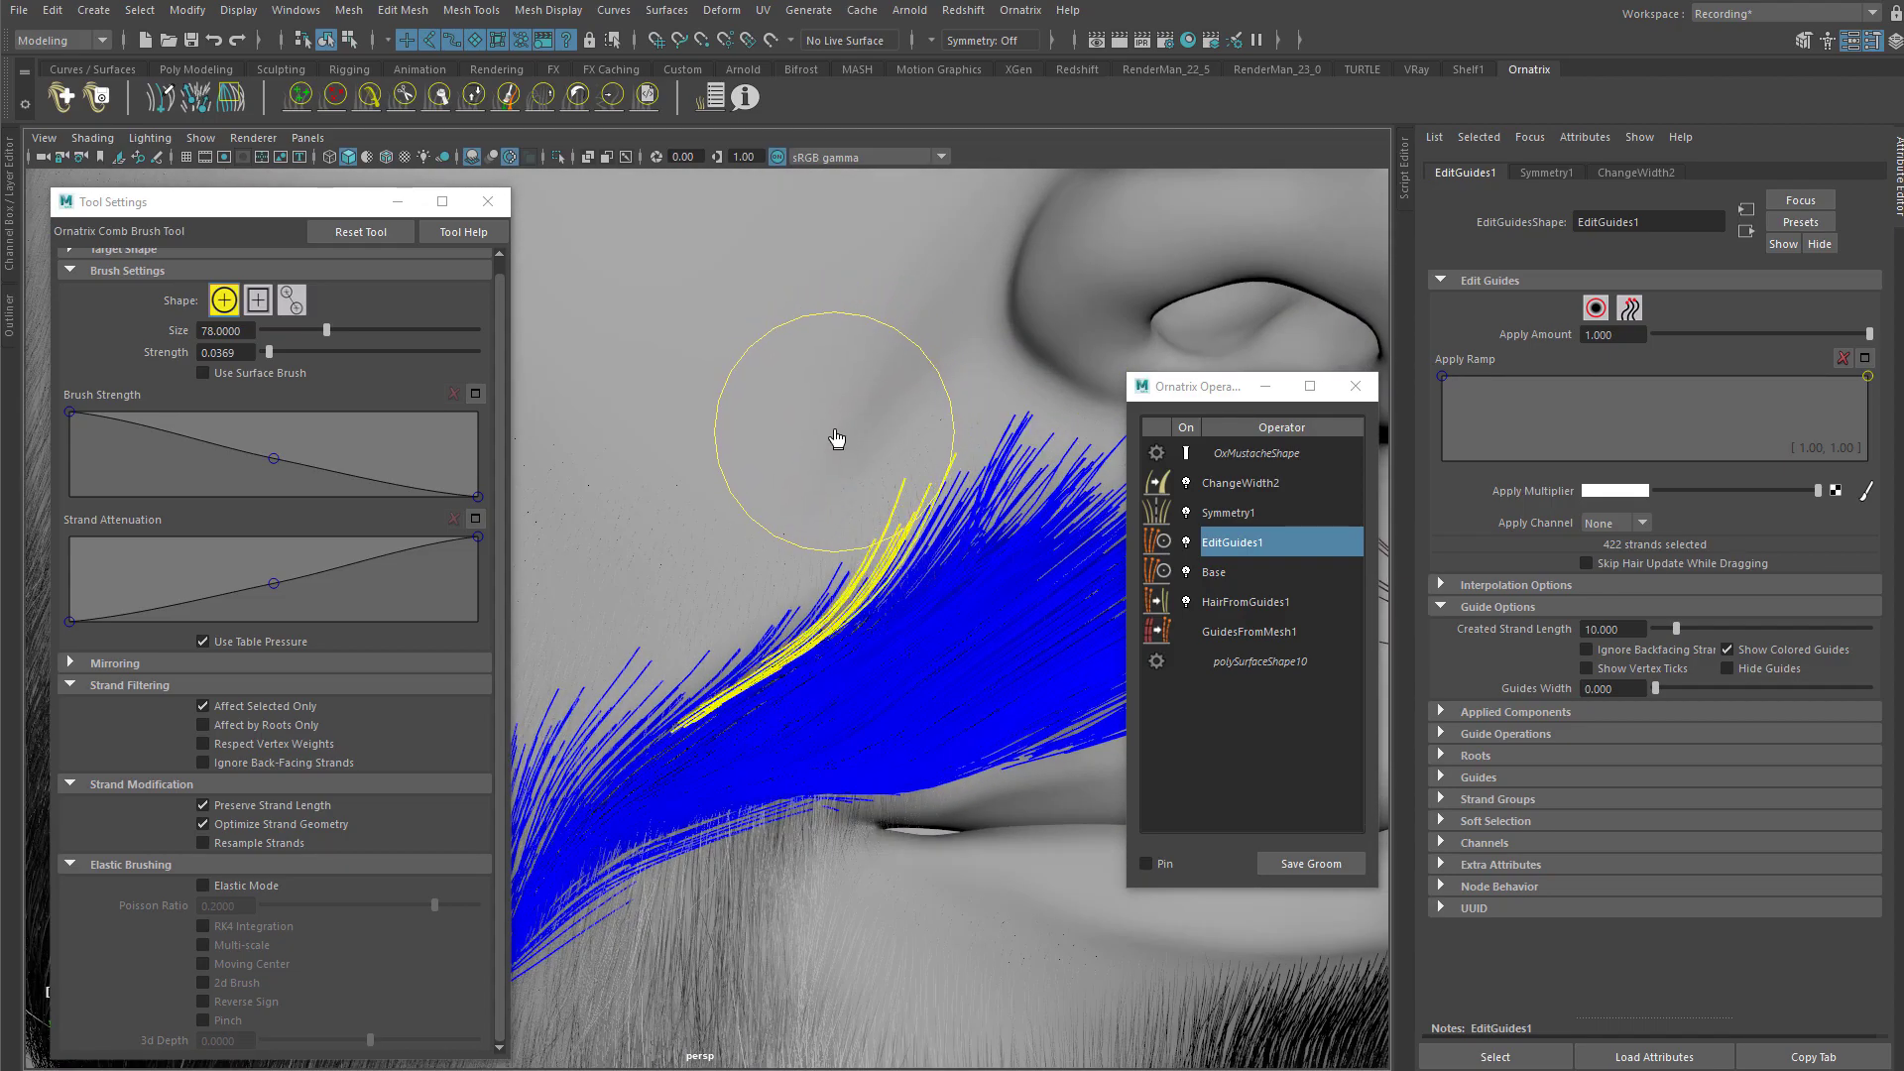
pyautogui.moveTo(770, 429)
pyautogui.keyDown('alt'); pyautogui.mouseDown()
pyautogui.moveTo(838, 532)
pyautogui.moveTo(869, 540)
pyautogui.moveTo(812, 545)
pyautogui.moveTo(788, 517)
pyautogui.moveTo(928, 565)
pyautogui.moveTo(790, 556)
pyautogui.moveTo(823, 535)
pyautogui.moveTo(812, 511)
pyautogui.moveTo(668, 467)
pyautogui.moveTo(845, 624)
pyautogui.moveTo(763, 647)
pyautogui.mouseUp(); pyautogui.keyUp('alt')
pyautogui.moveTo(859, 698)
pyautogui.mouseDown()
pyautogui.moveTo(807, 672)
pyautogui.moveTo(675, 476)
pyautogui.moveTo(876, 582)
pyautogui.mouseUp()
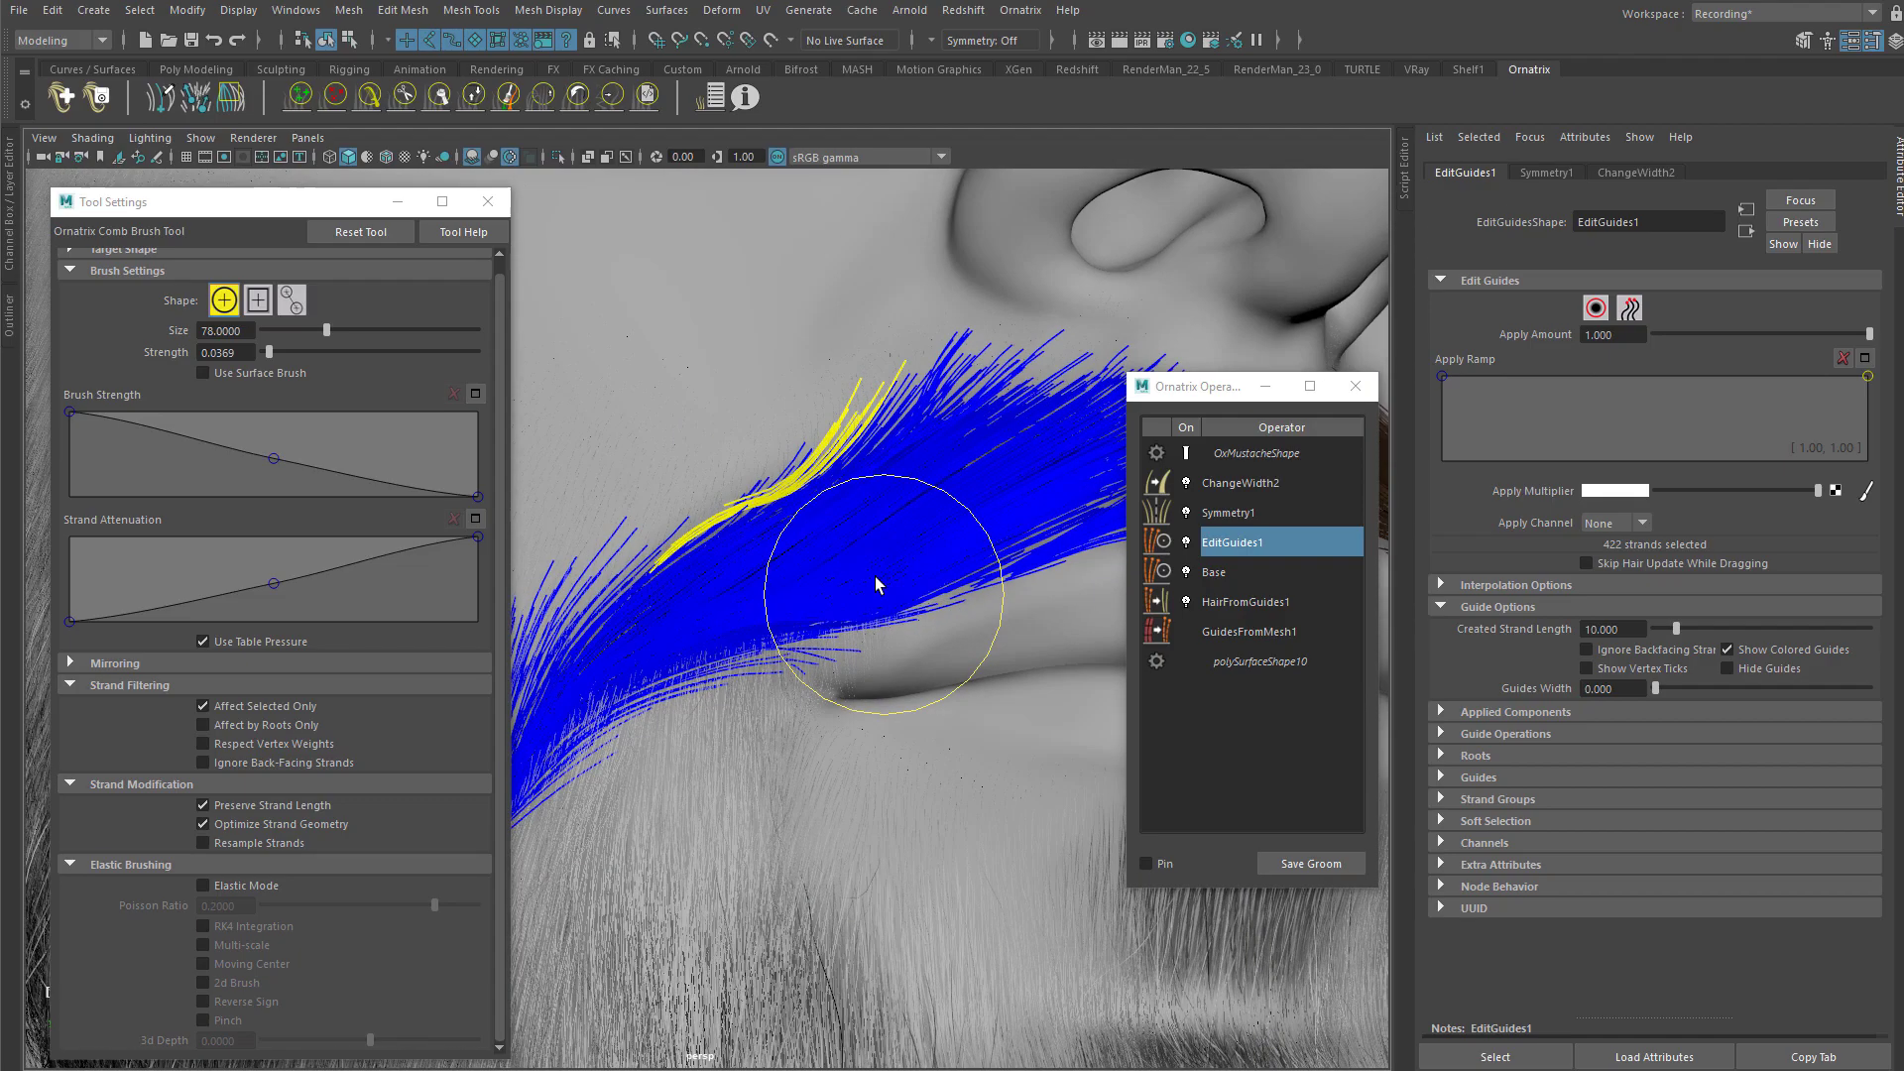
# Step: Select strands along the mustache's outer upper edge and comb them closer to the cheek into a gentle curve
pyautogui.moveTo(671, 632)
pyautogui.keyDown('alt'); pyautogui.mouseDown()
pyautogui.moveTo(859, 510)
pyautogui.moveTo(1008, 544)
pyautogui.moveTo(854, 408)
pyautogui.moveTo(1008, 414)
pyautogui.moveTo(902, 429)
pyautogui.moveTo(986, 497)
pyautogui.moveTo(854, 429)
pyautogui.moveTo(849, 408)
pyautogui.moveTo(722, 518)
pyautogui.mouseUp(); pyautogui.keyUp('alt')
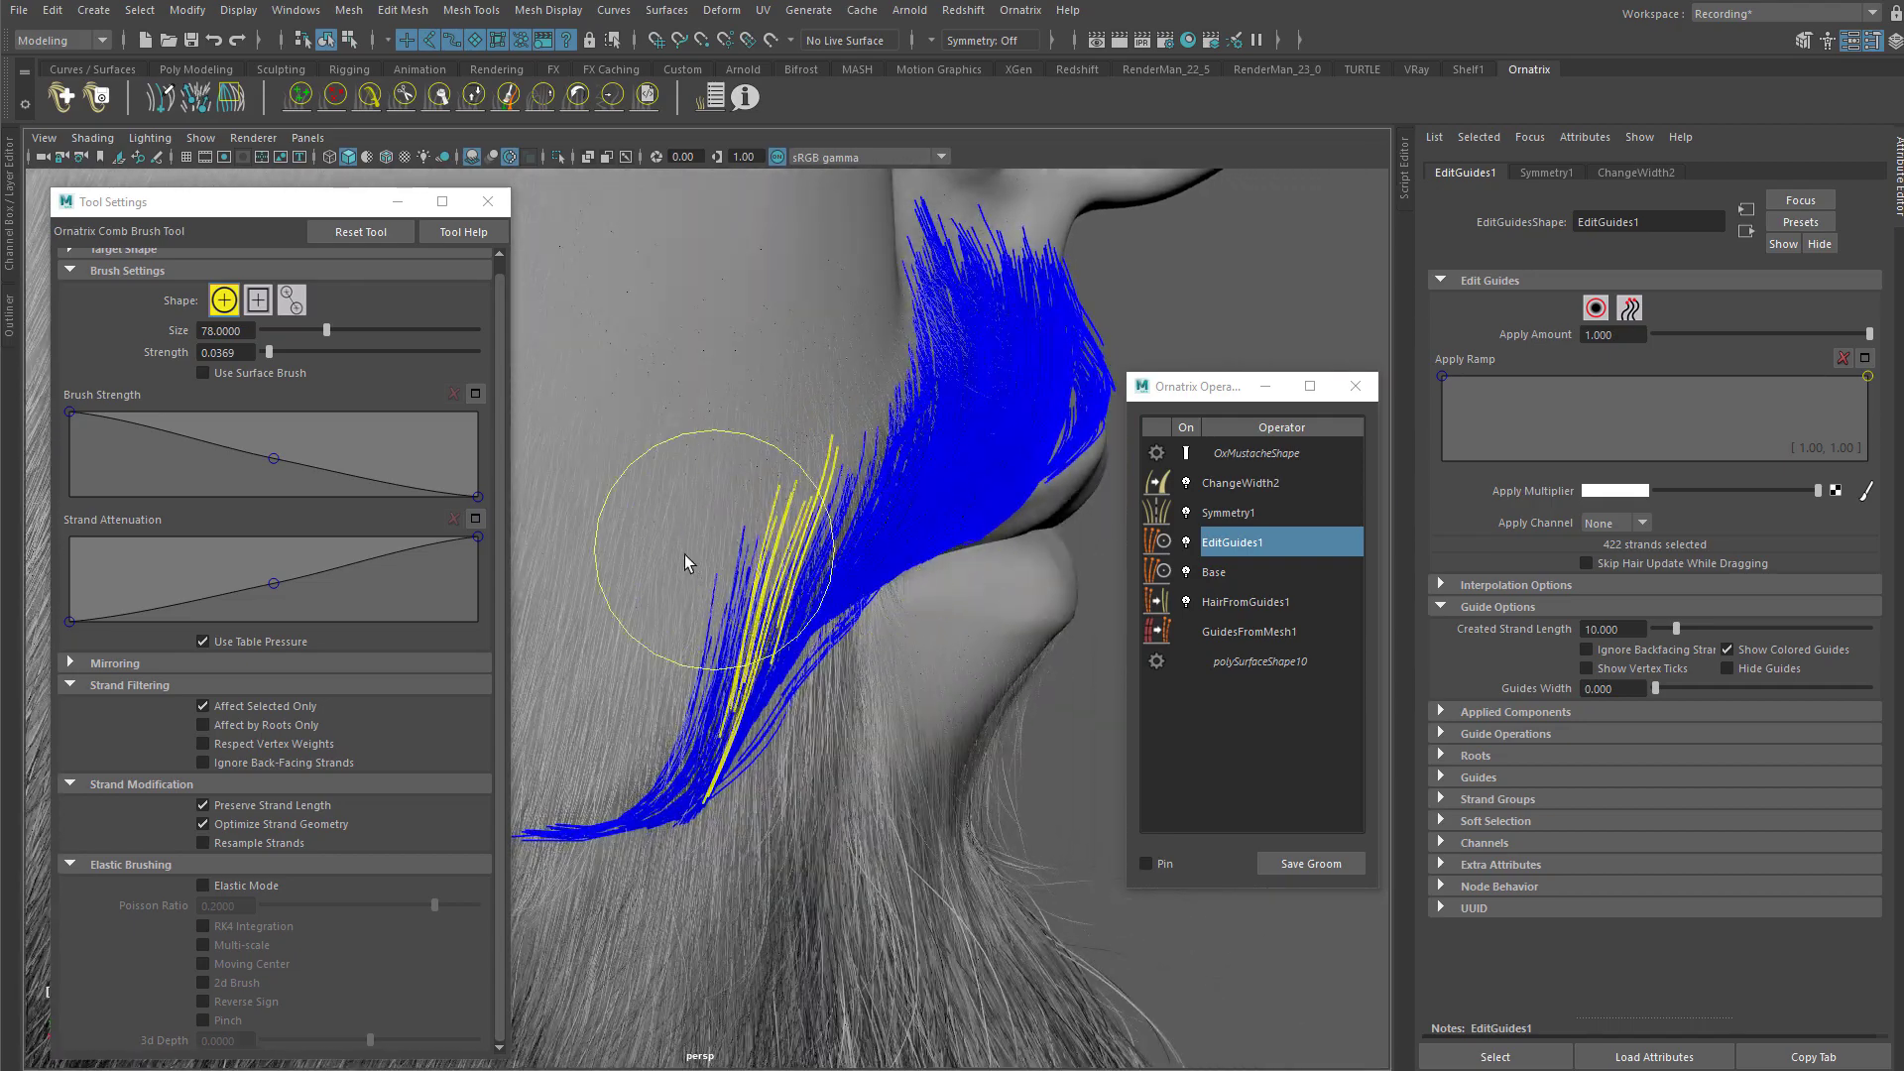
pyautogui.moveTo(678, 585)
pyautogui.mouseDown()
pyautogui.moveTo(680, 616)
pyautogui.moveTo(684, 531)
pyautogui.moveTo(712, 488)
pyautogui.moveTo(859, 484)
pyautogui.moveTo(854, 525)
pyautogui.mouseUp()
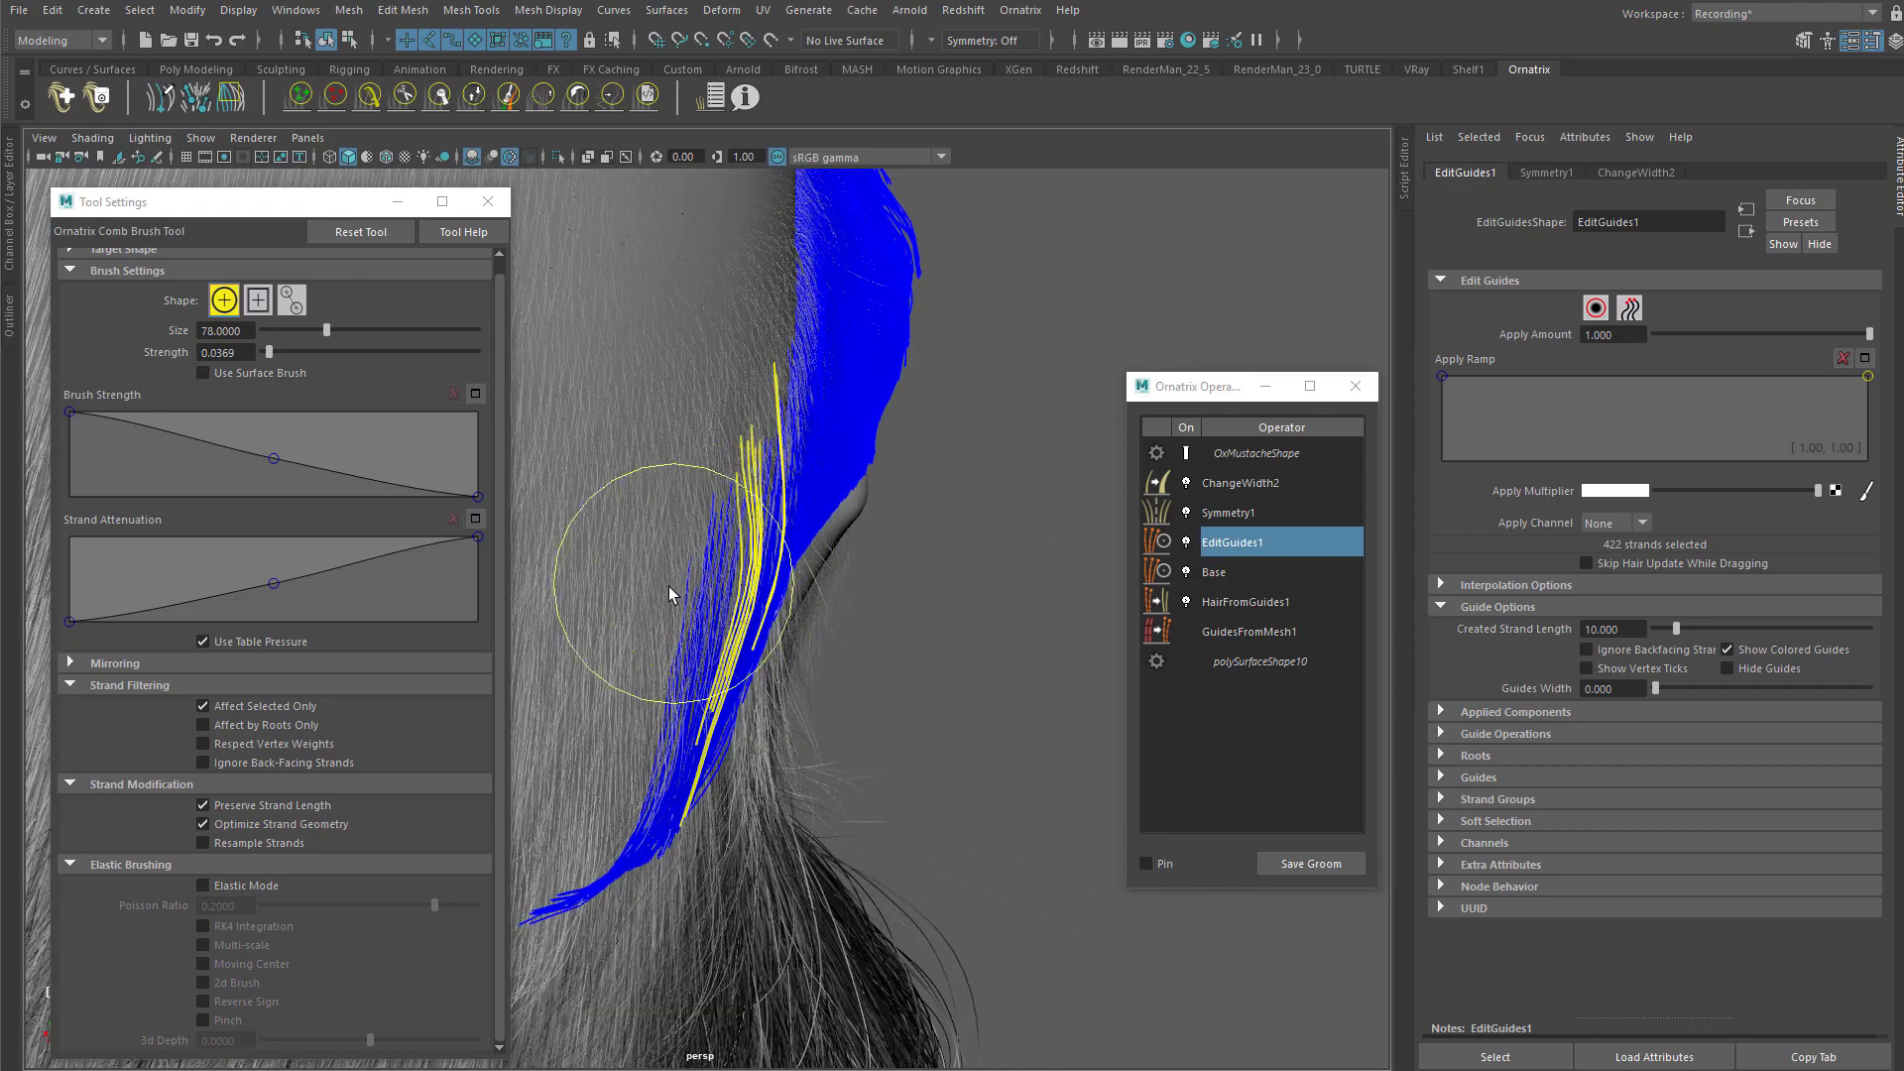
pyautogui.moveTo(651, 612)
pyautogui.keyDown('alt'); pyautogui.mouseDown()
pyautogui.moveTo(786, 692)
pyautogui.moveTo(760, 712)
pyautogui.mouseUp(); pyautogui.keyUp('alt')
pyautogui.moveTo(825, 605)
pyautogui.mouseDown()
pyautogui.moveTo(807, 639)
pyautogui.moveTo(818, 561)
pyautogui.moveTo(610, 682)
pyautogui.mouseUp()
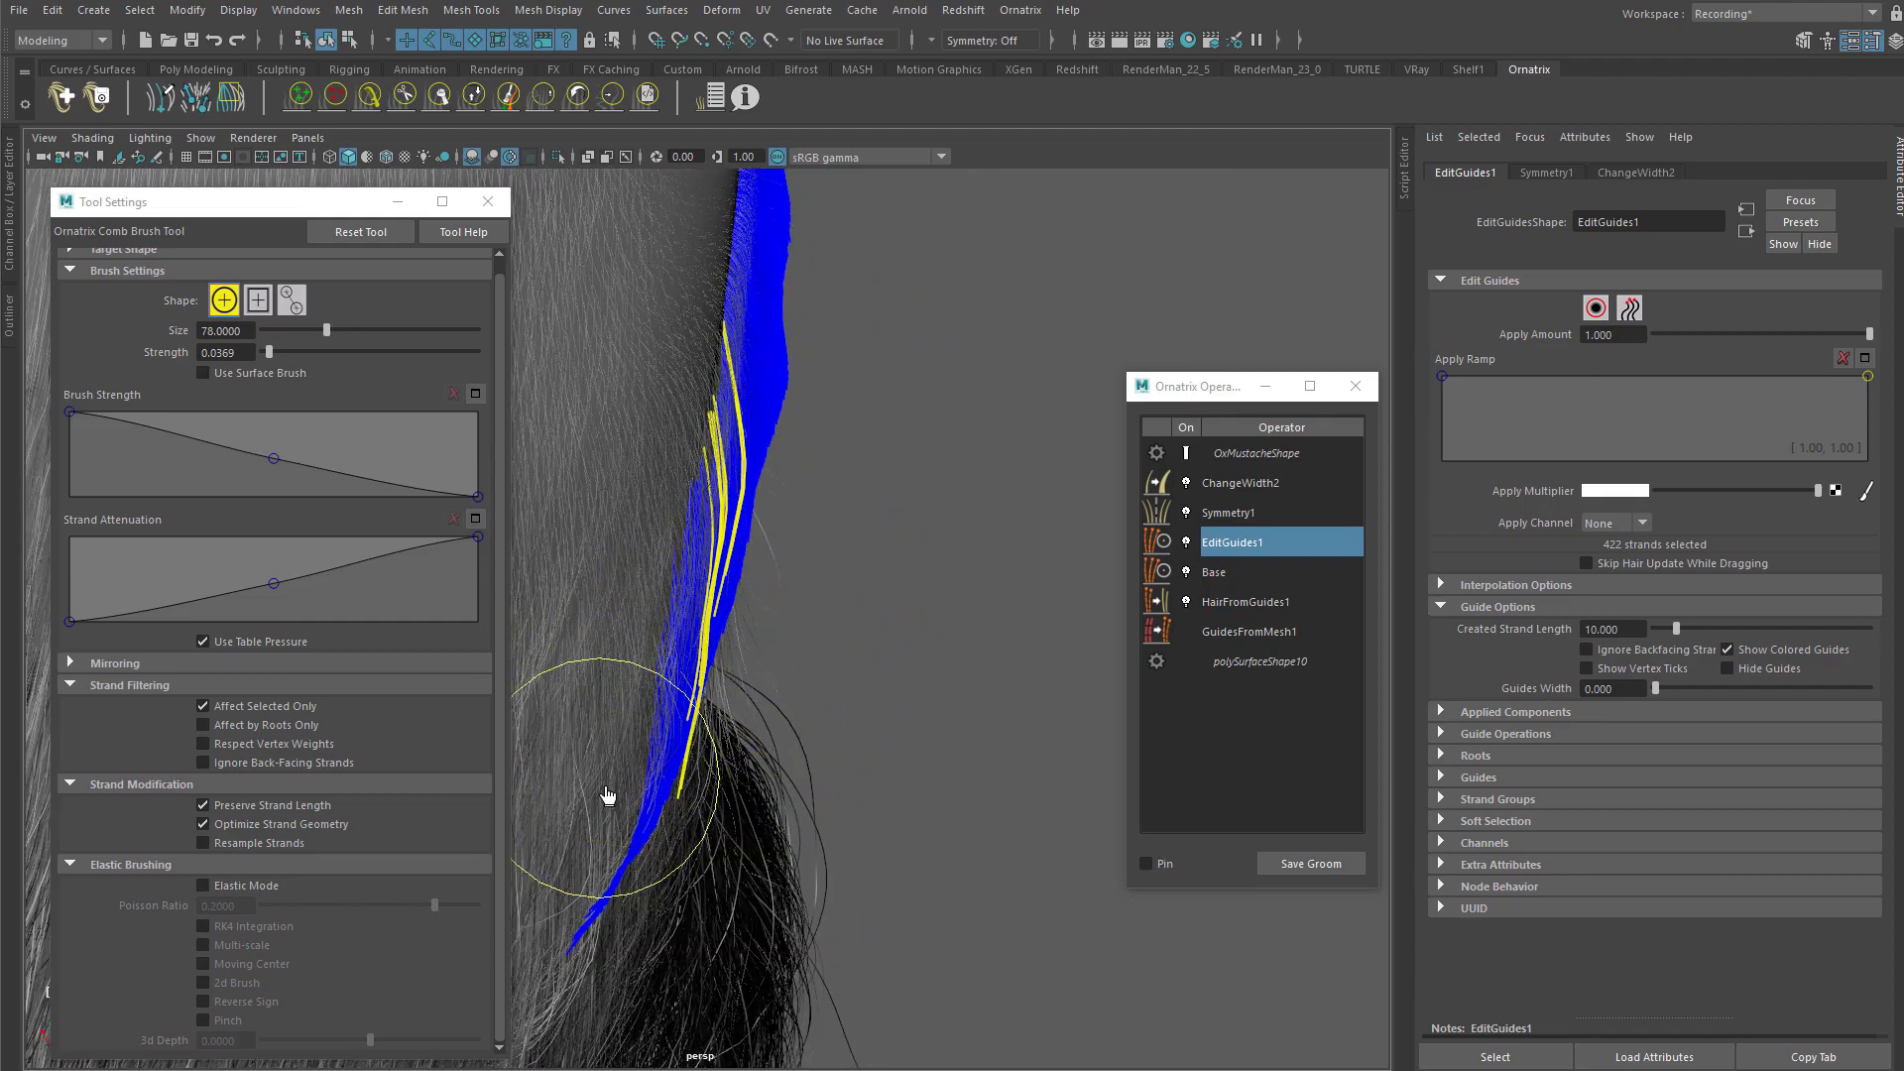
pyautogui.keyDown('alt'); pyautogui.moveTo(785, 819); pyautogui.dragTo(808, 779); pyautogui.keyUp('alt')
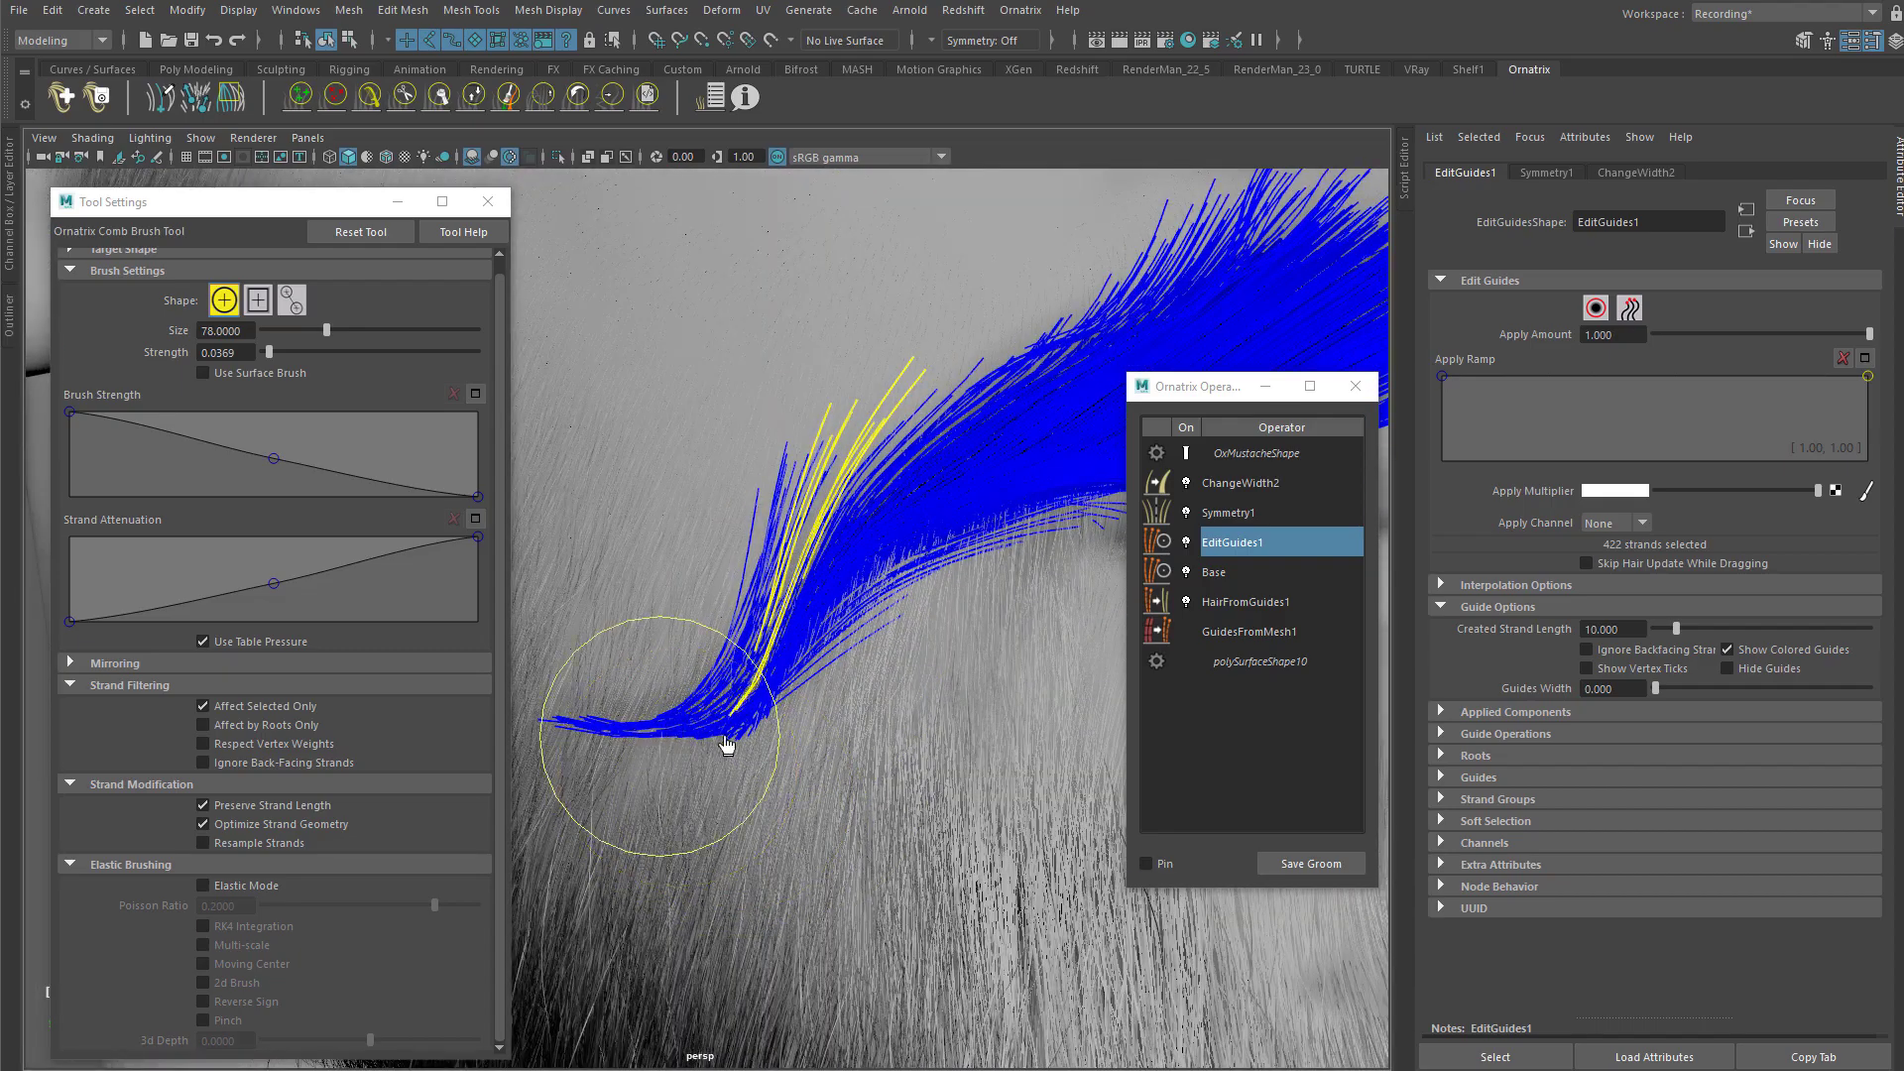
pyautogui.moveTo(716, 525)
pyautogui.mouseDown()
pyautogui.moveTo(753, 546)
pyautogui.moveTo(702, 512)
pyautogui.moveTo(817, 620)
pyautogui.mouseUp()
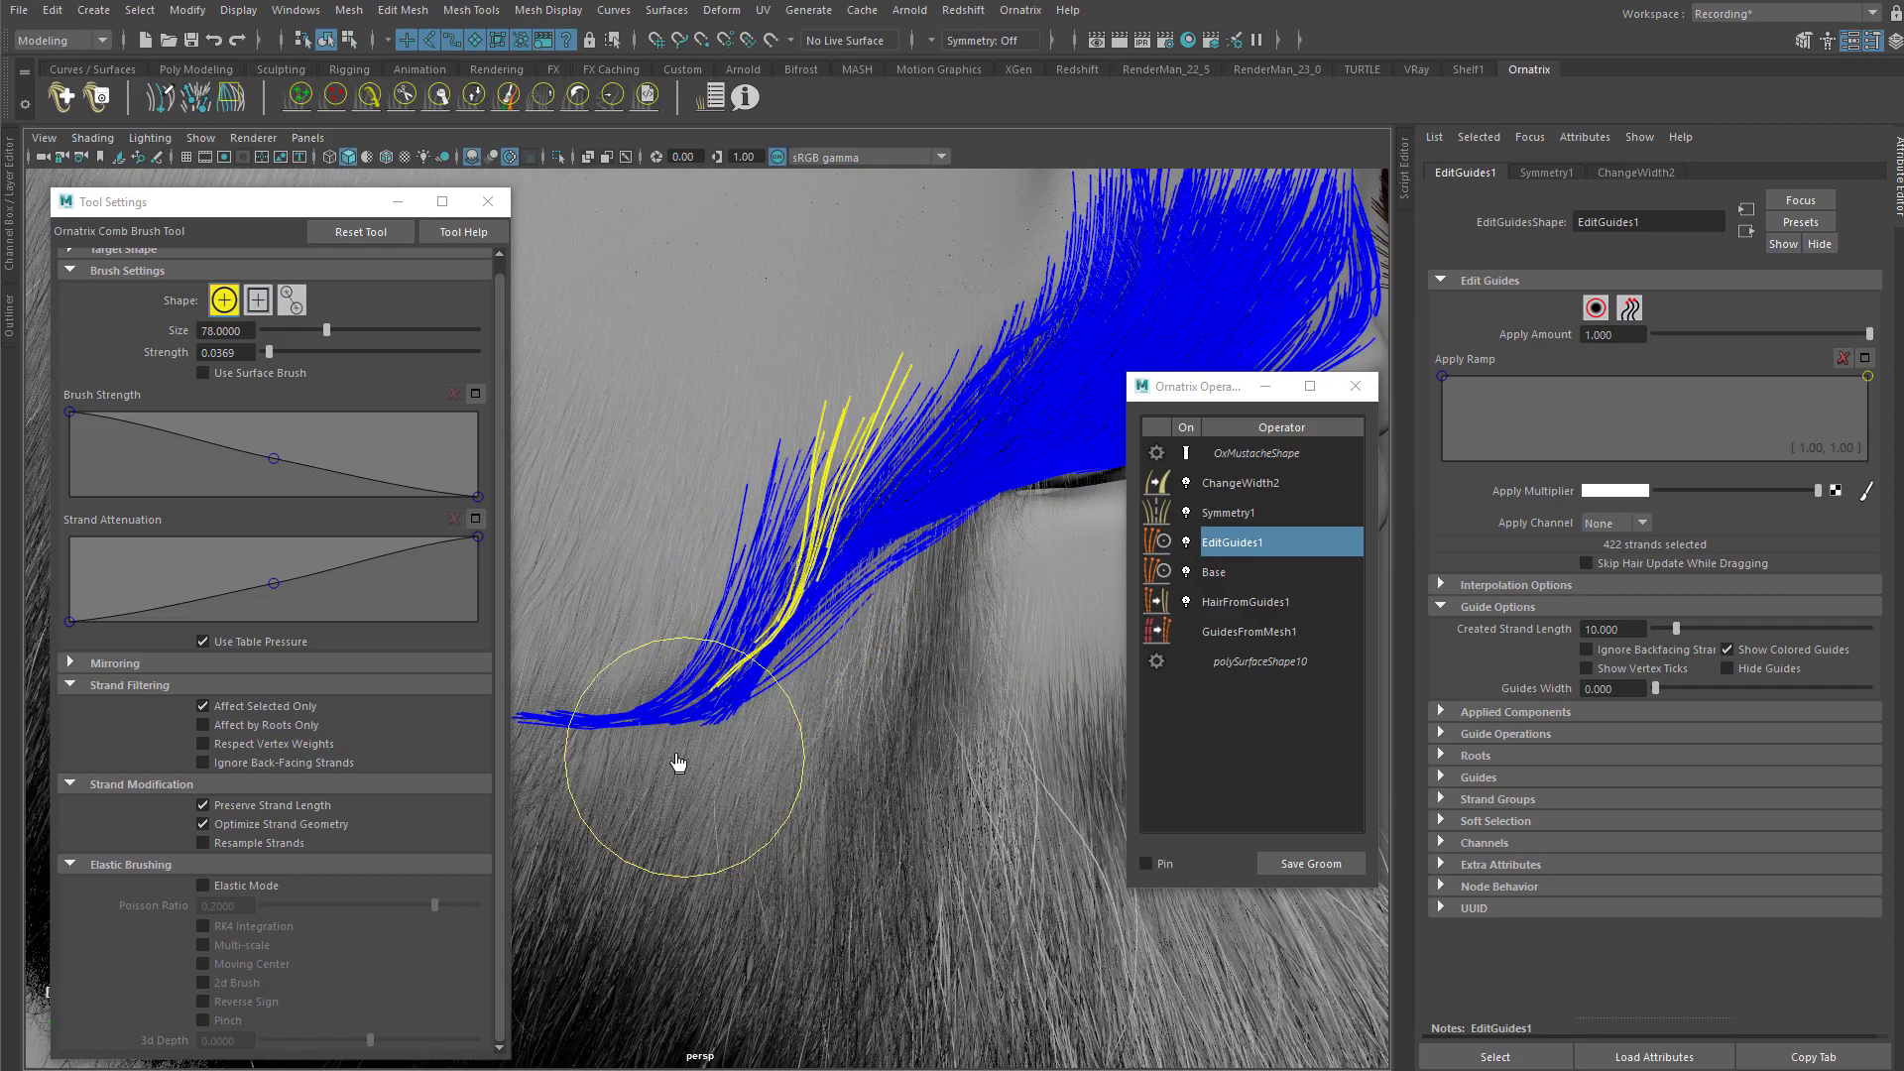
pyautogui.moveTo(714, 722)
pyautogui.keyDown('alt'); pyautogui.mouseDown()
pyautogui.moveTo(871, 646)
pyautogui.moveTo(770, 578)
pyautogui.moveTo(835, 493)
pyautogui.moveTo(872, 502)
pyautogui.moveTo(910, 472)
pyautogui.moveTo(748, 486)
pyautogui.moveTo(735, 426)
pyautogui.mouseUp(); pyautogui.keyUp('alt')
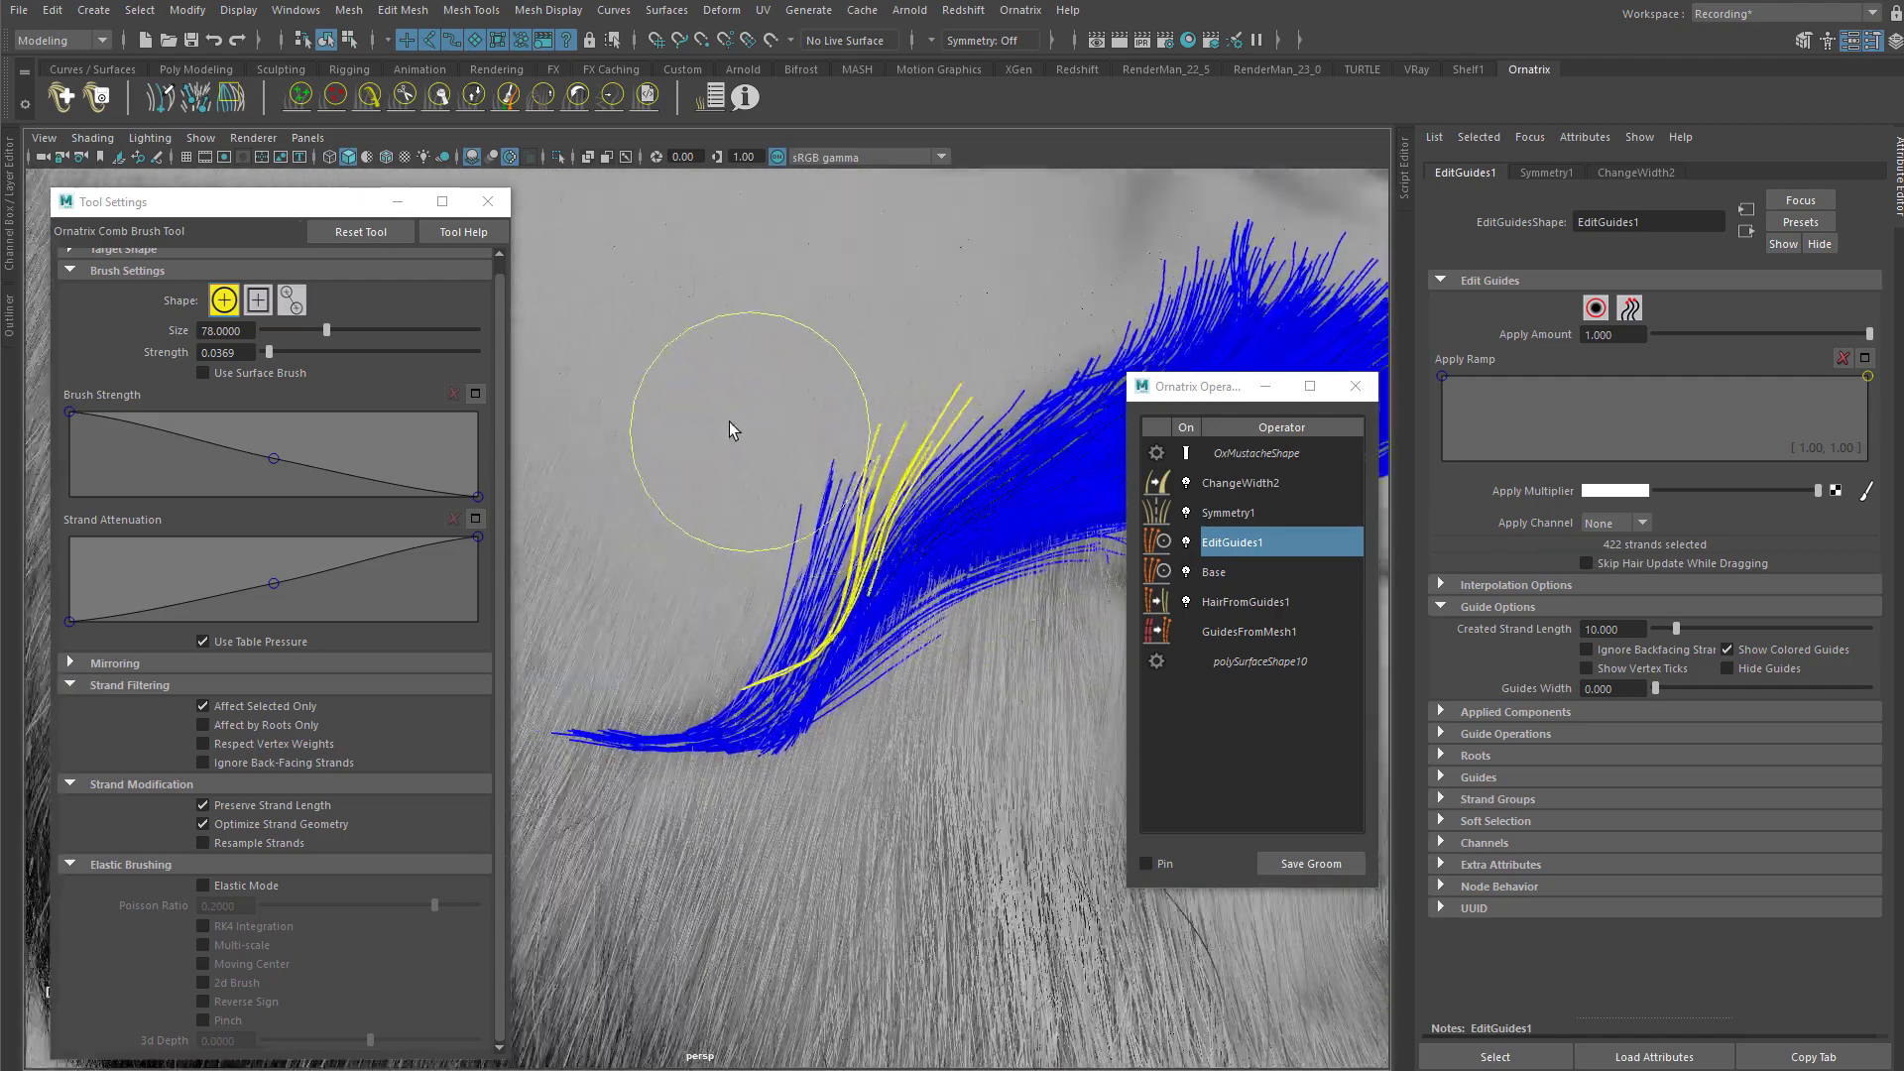
# Step: Select the strands at the mustache's outer tip and comb them to follow its curled end
pyautogui.keyDown('alt'); pyautogui.moveTo(714, 511); pyautogui.dragTo(727, 452); pyautogui.keyUp('alt')
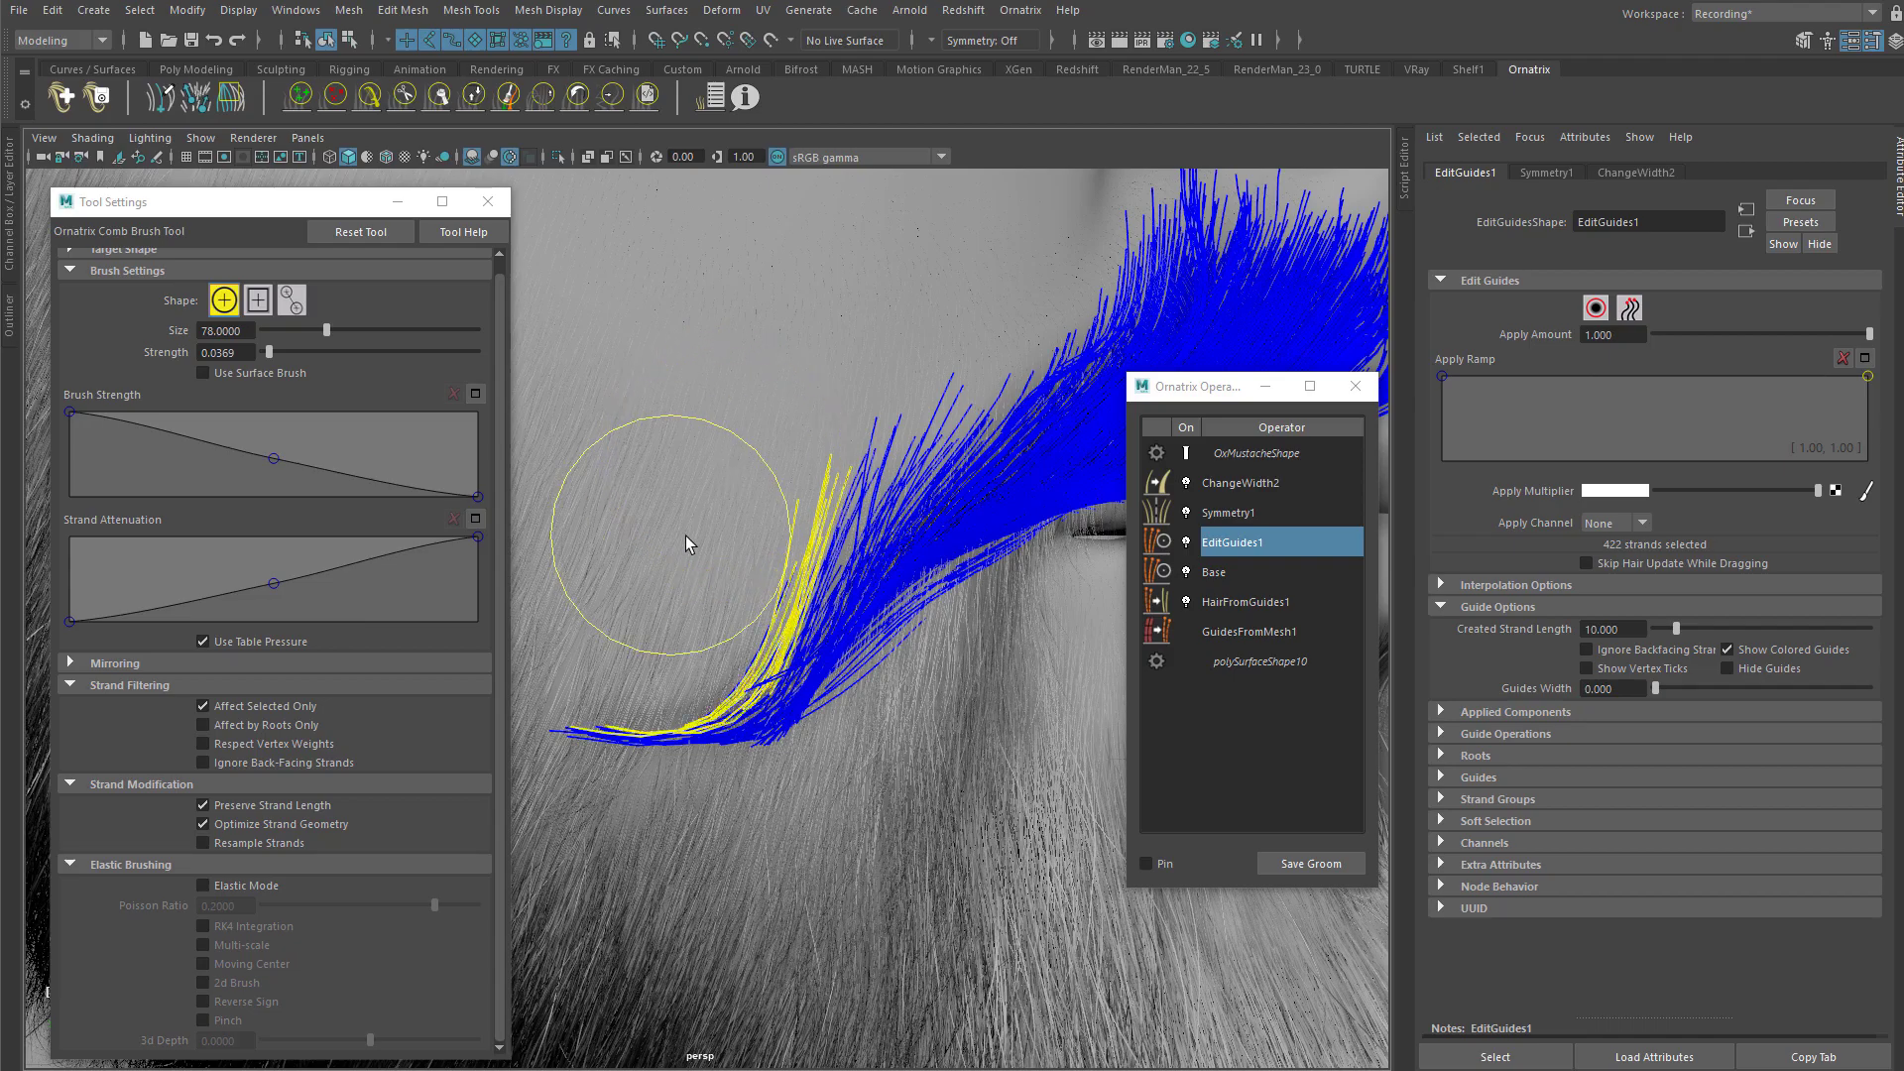
pyautogui.keyDown('alt'); pyautogui.moveTo(680, 538); pyautogui.dragTo(680, 565); pyautogui.keyUp('alt')
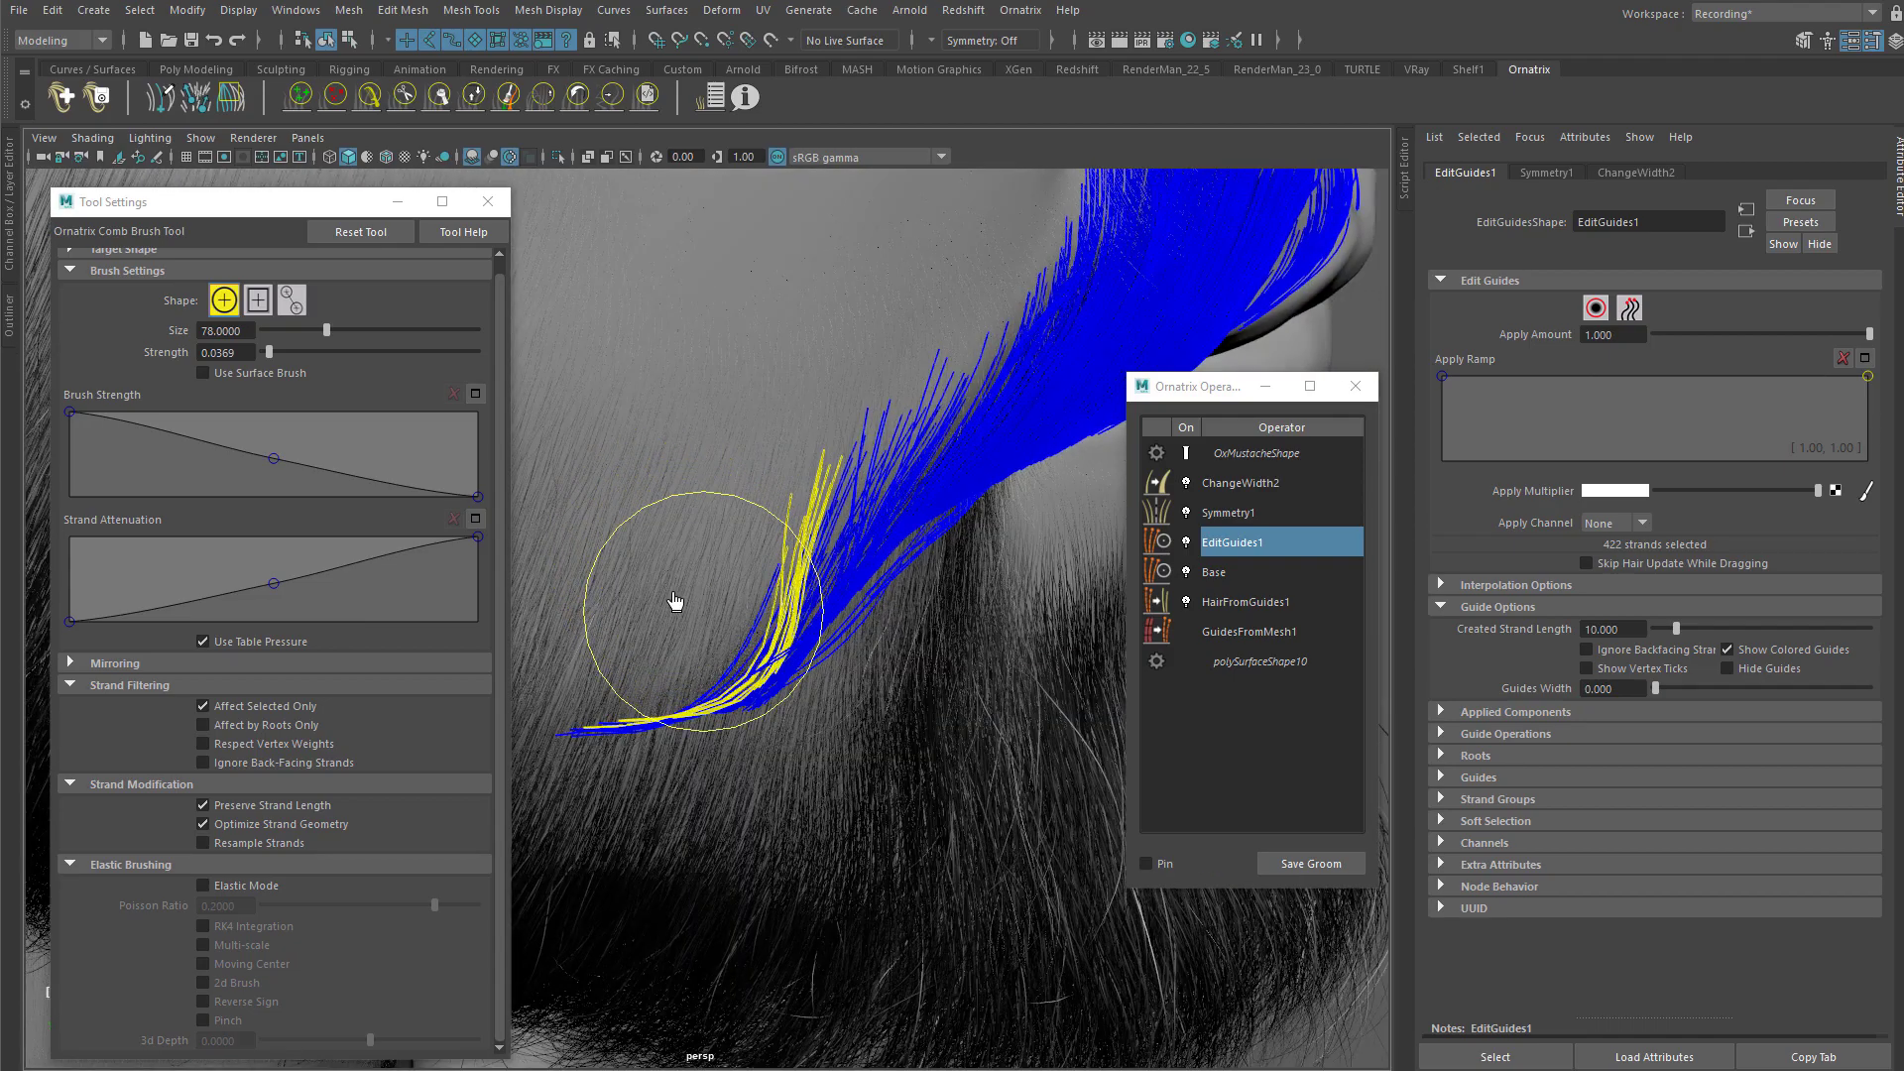
pyautogui.moveTo(680, 637)
pyautogui.keyDown('alt'); pyautogui.mouseDown()
pyautogui.moveTo(625, 578)
pyautogui.moveTo(774, 615)
pyautogui.mouseUp(); pyautogui.keyUp('alt')
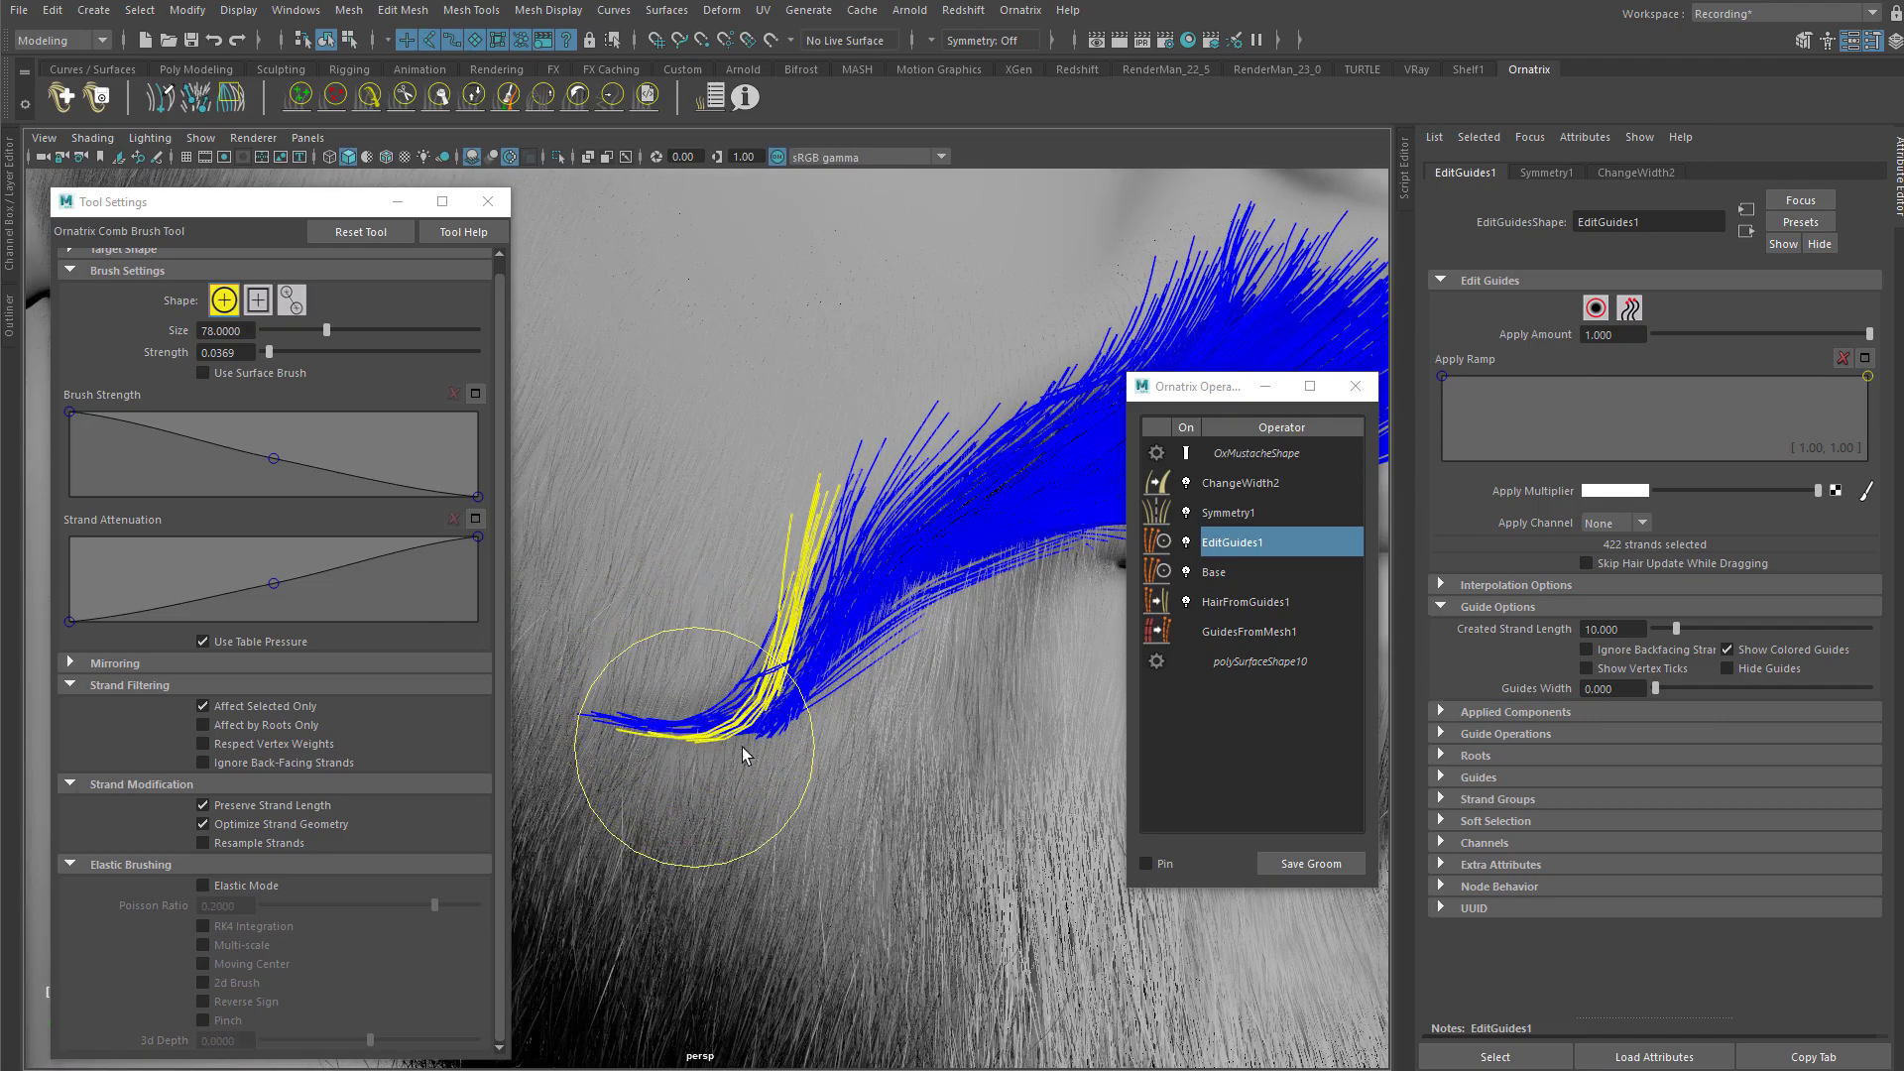
pyautogui.moveTo(747, 837)
pyautogui.keyDown('alt'); pyautogui.mouseDown()
pyautogui.moveTo(744, 558)
pyautogui.moveTo(610, 649)
pyautogui.mouseUp(); pyautogui.keyUp('alt')
pyautogui.moveTo(819, 561)
pyautogui.keyDown('alt'); pyautogui.mouseDown()
pyautogui.moveTo(808, 585)
pyautogui.moveTo(786, 482)
pyautogui.moveTo(855, 660)
pyautogui.moveTo(906, 680)
pyautogui.moveTo(872, 566)
pyautogui.moveTo(744, 523)
pyautogui.moveTo(783, 505)
pyautogui.moveTo(791, 535)
pyautogui.moveTo(842, 509)
pyautogui.moveTo(671, 443)
pyautogui.mouseUp(); pyautogui.keyUp('alt')
# Step: Leave guide editing, clear the selection and examine the mustache's brown hair shape up close
pyautogui.press('q')
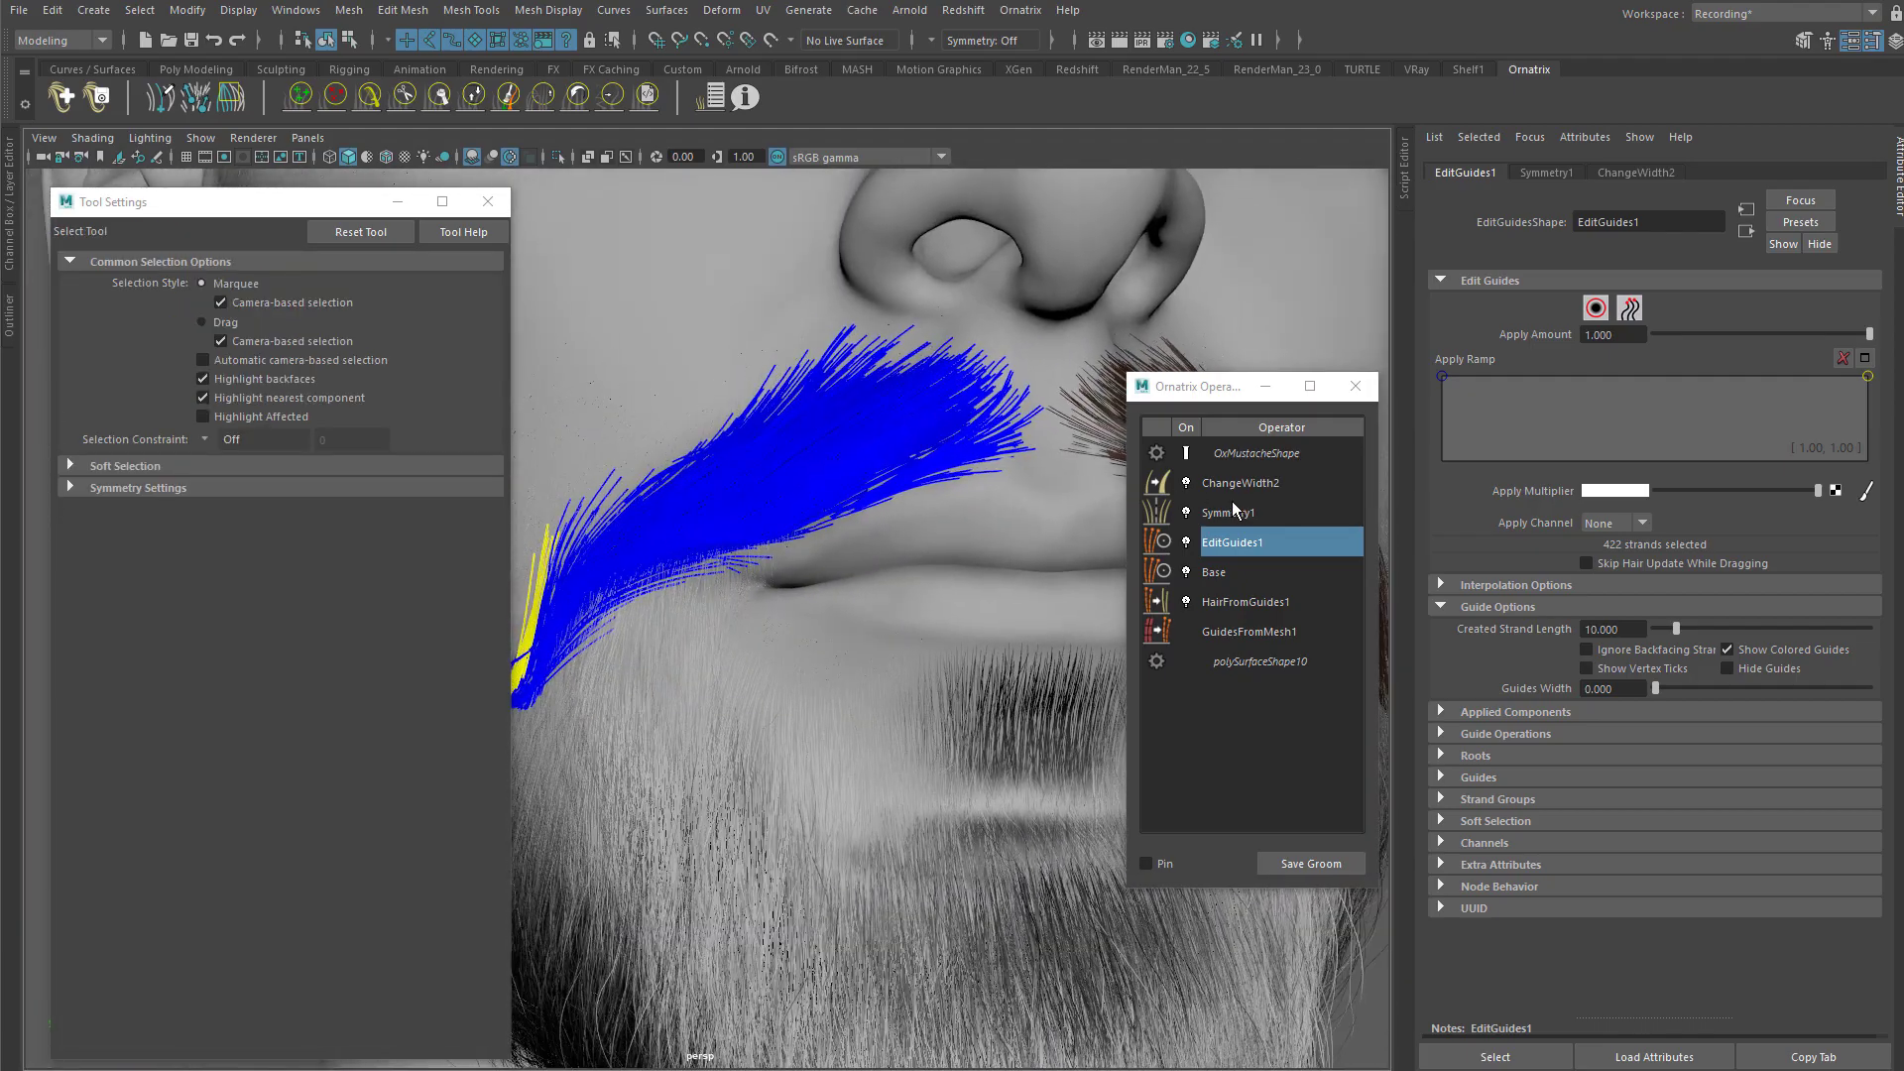
pyautogui.click(1258, 453)
pyautogui.press('f')
pyautogui.click(1252, 936)
pyautogui.moveTo(873, 521)
pyautogui.keyDown('alt'); pyautogui.mouseDown()
pyautogui.moveTo(824, 497)
pyautogui.moveTo(765, 510)
pyautogui.moveTo(801, 541)
pyautogui.moveTo(900, 545)
pyautogui.mouseUp(); pyautogui.keyUp('alt')
pyautogui.scroll(-5, 724, 531)
pyautogui.scroll(5, 899, 545)
pyautogui.keyDown('alt'); pyautogui.moveTo(841, 523); pyautogui.dragTo(935, 523, button='middle'); pyautogui.keyUp('alt')
pyautogui.scroll(3, 947, 481)
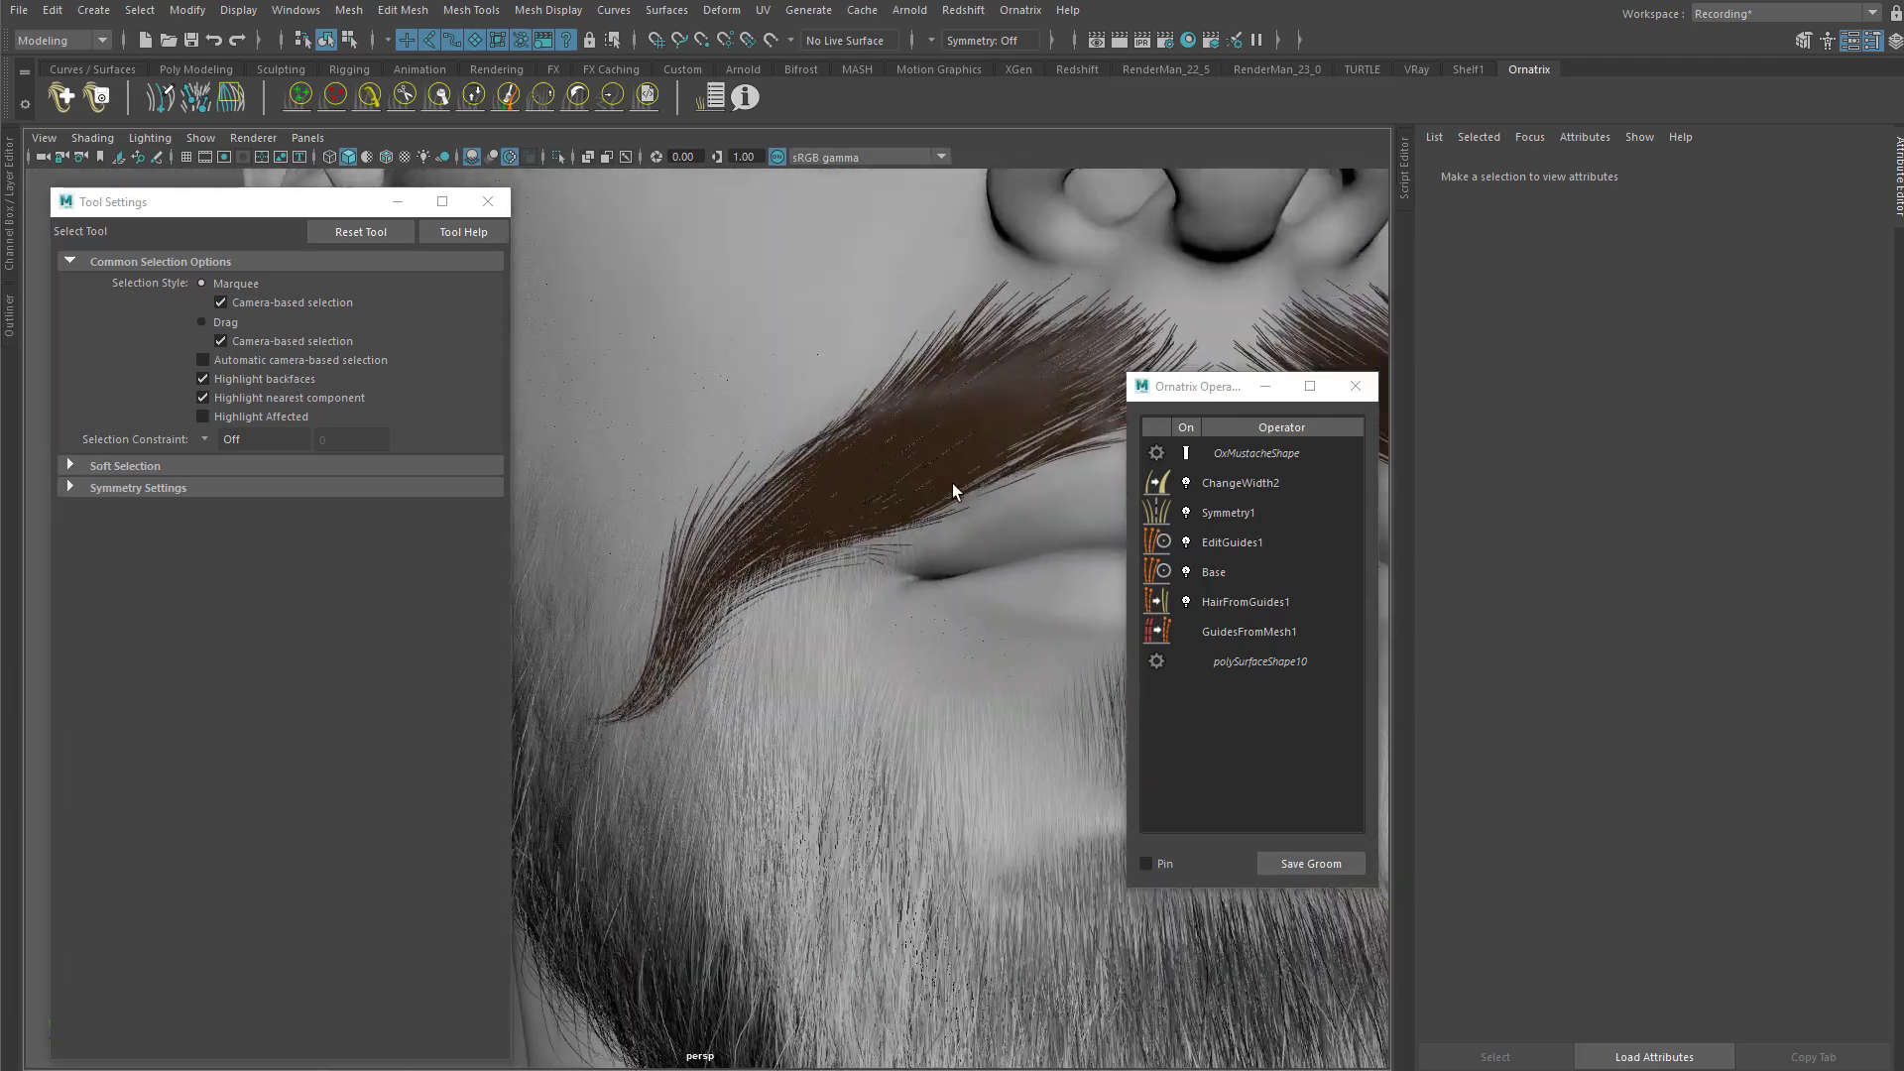
# Step: Return to EditGuides1 and comb selected lower-edge strands near the mouth corner with the Comb brush at size 121 and strength 0.0108
pyautogui.click(1247, 542)
pyautogui.keyDown('alt'); pyautogui.moveTo(923, 544); pyautogui.dragTo(831, 534); pyautogui.keyUp('alt')
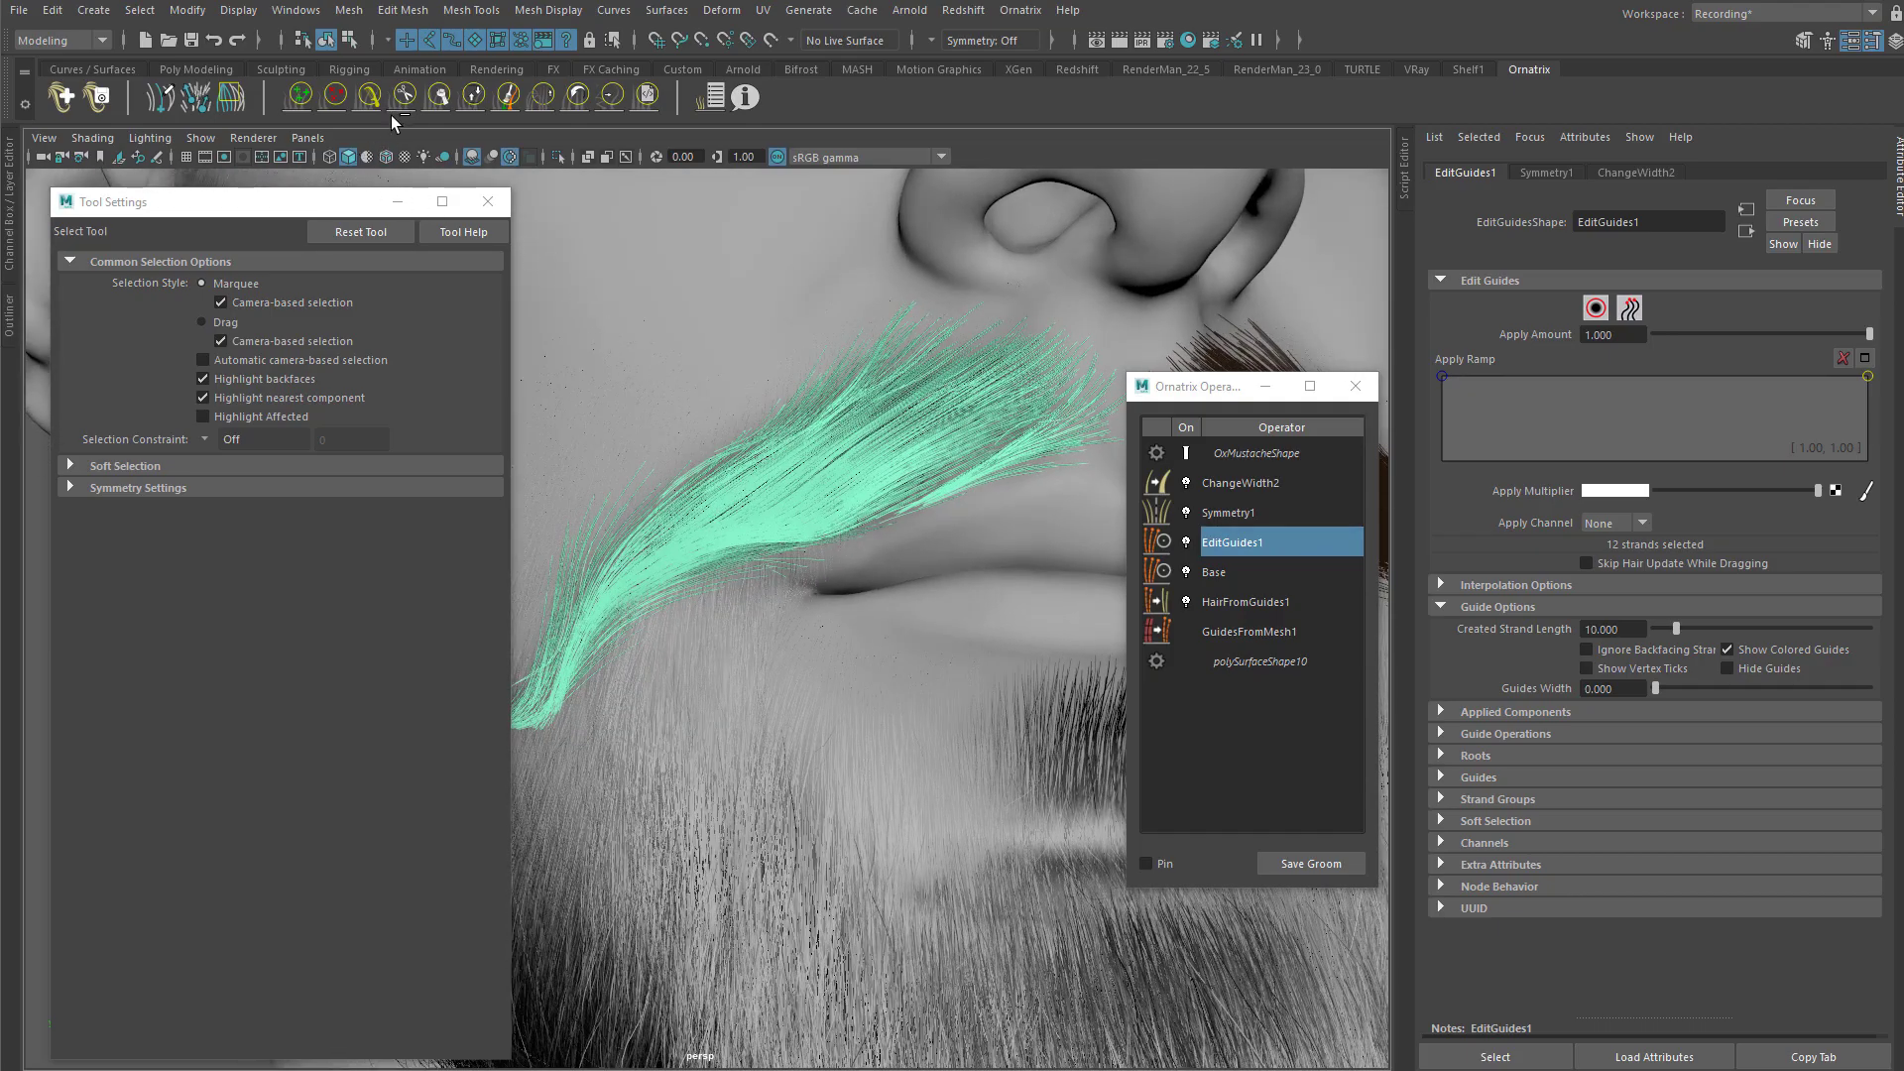
pyautogui.click(369, 96)
pyautogui.moveTo(892, 391)
pyautogui.keyDown('alt'); pyautogui.mouseDown()
pyautogui.moveTo(872, 565)
pyautogui.moveTo(841, 339)
pyautogui.moveTo(680, 361)
pyautogui.moveTo(719, 409)
pyautogui.moveTo(701, 377)
pyautogui.mouseUp(); pyautogui.keyUp('alt')
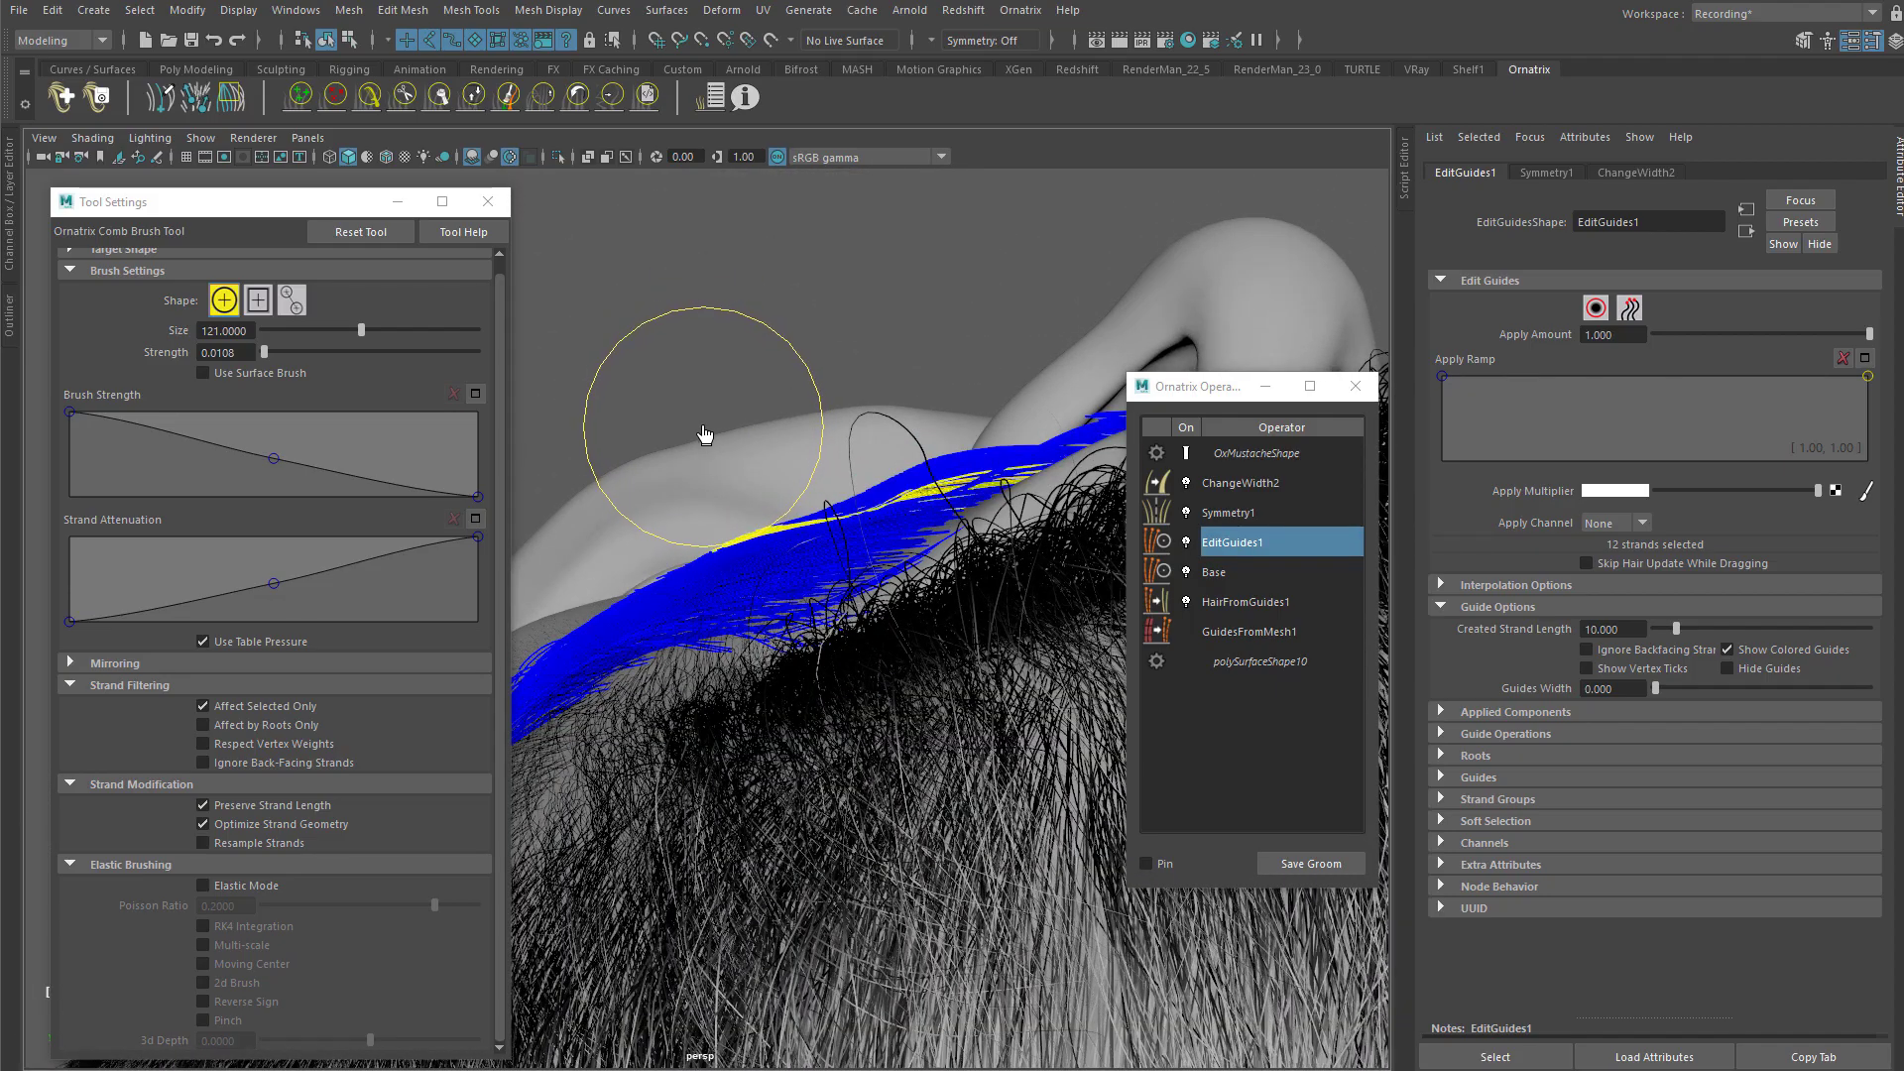
pyautogui.moveTo(735, 417)
pyautogui.keyDown('alt'); pyautogui.mouseDown()
pyautogui.moveTo(637, 457)
pyautogui.moveTo(871, 565)
pyautogui.moveTo(854, 586)
pyautogui.moveTo(912, 584)
pyautogui.moveTo(819, 604)
pyautogui.moveTo(872, 778)
pyautogui.moveTo(817, 685)
pyautogui.moveTo(956, 610)
pyautogui.moveTo(955, 578)
pyautogui.moveTo(917, 769)
pyautogui.moveTo(800, 508)
pyautogui.moveTo(627, 598)
pyautogui.moveTo(736, 561)
pyautogui.moveTo(700, 586)
pyautogui.mouseUp(); pyautogui.keyUp('alt')
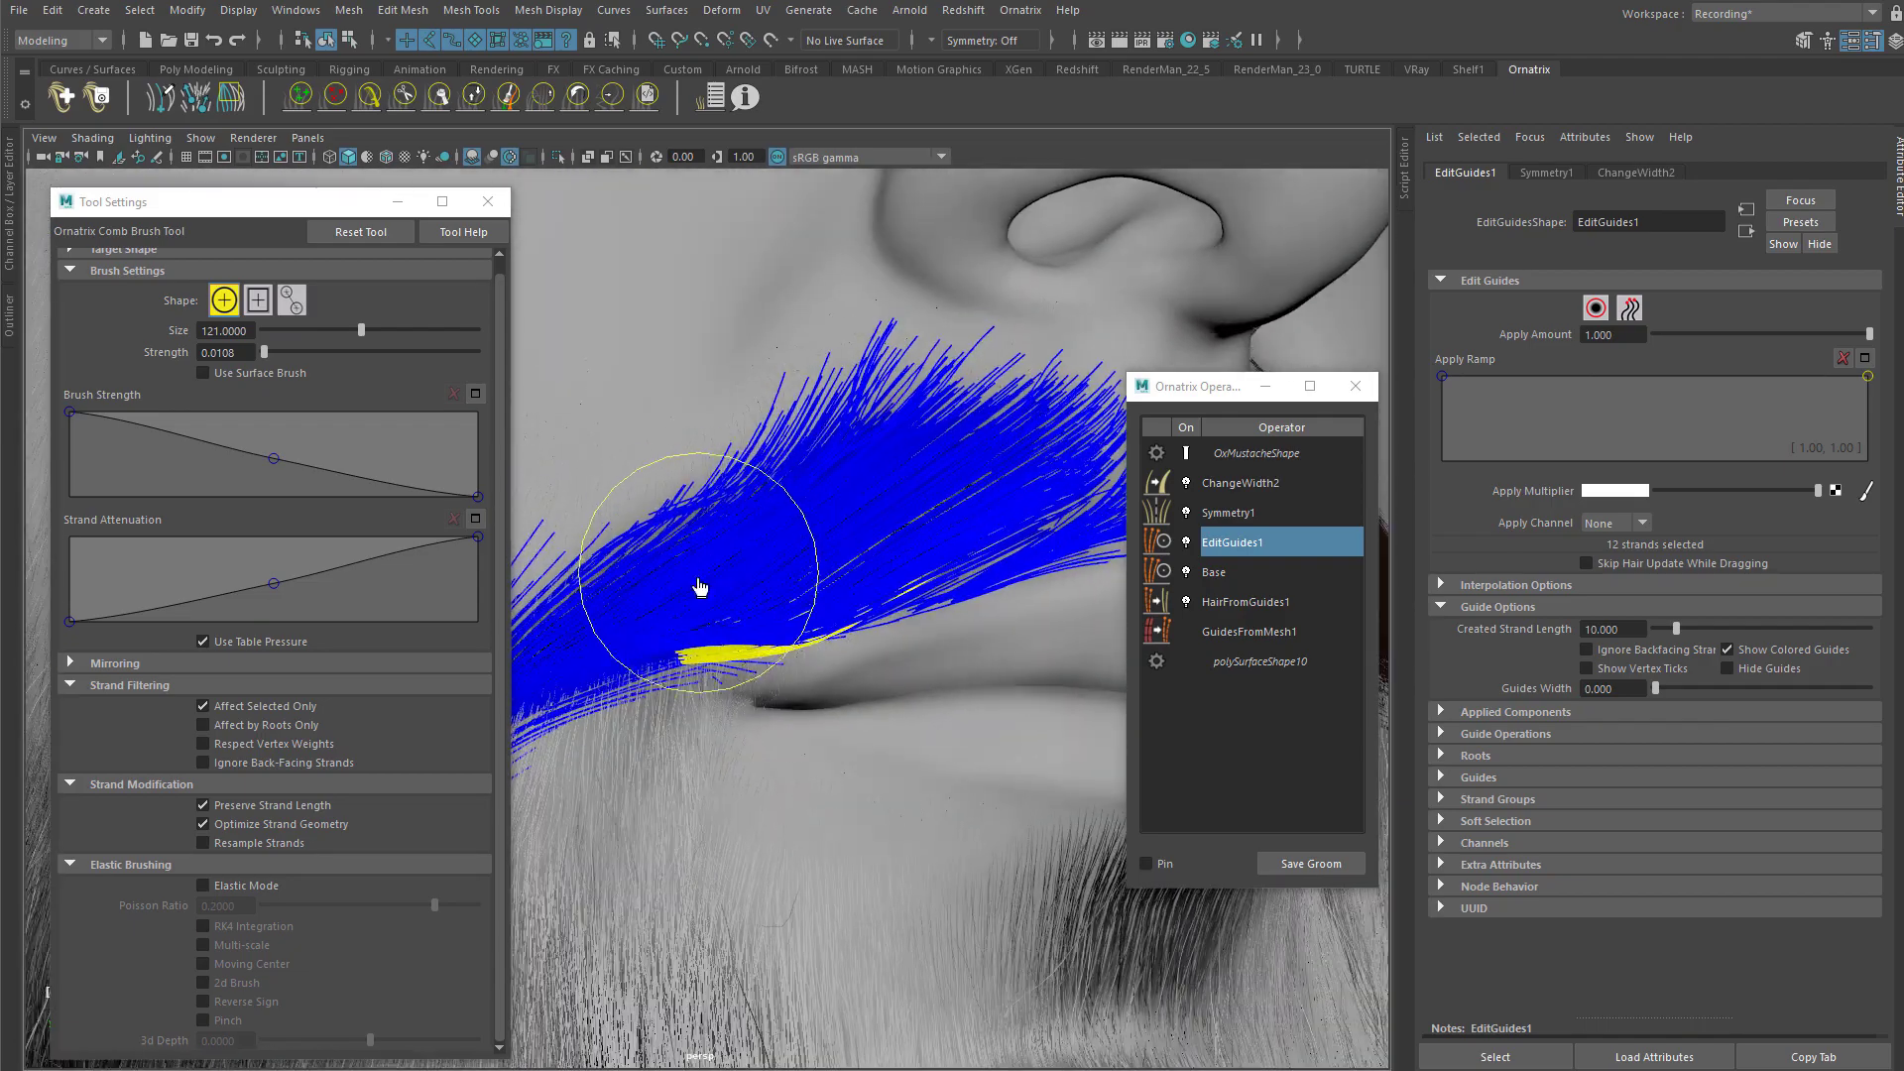
pyautogui.keyDown('alt'); pyautogui.moveTo(742, 696); pyautogui.dragTo(668, 799); pyautogui.keyUp('alt')
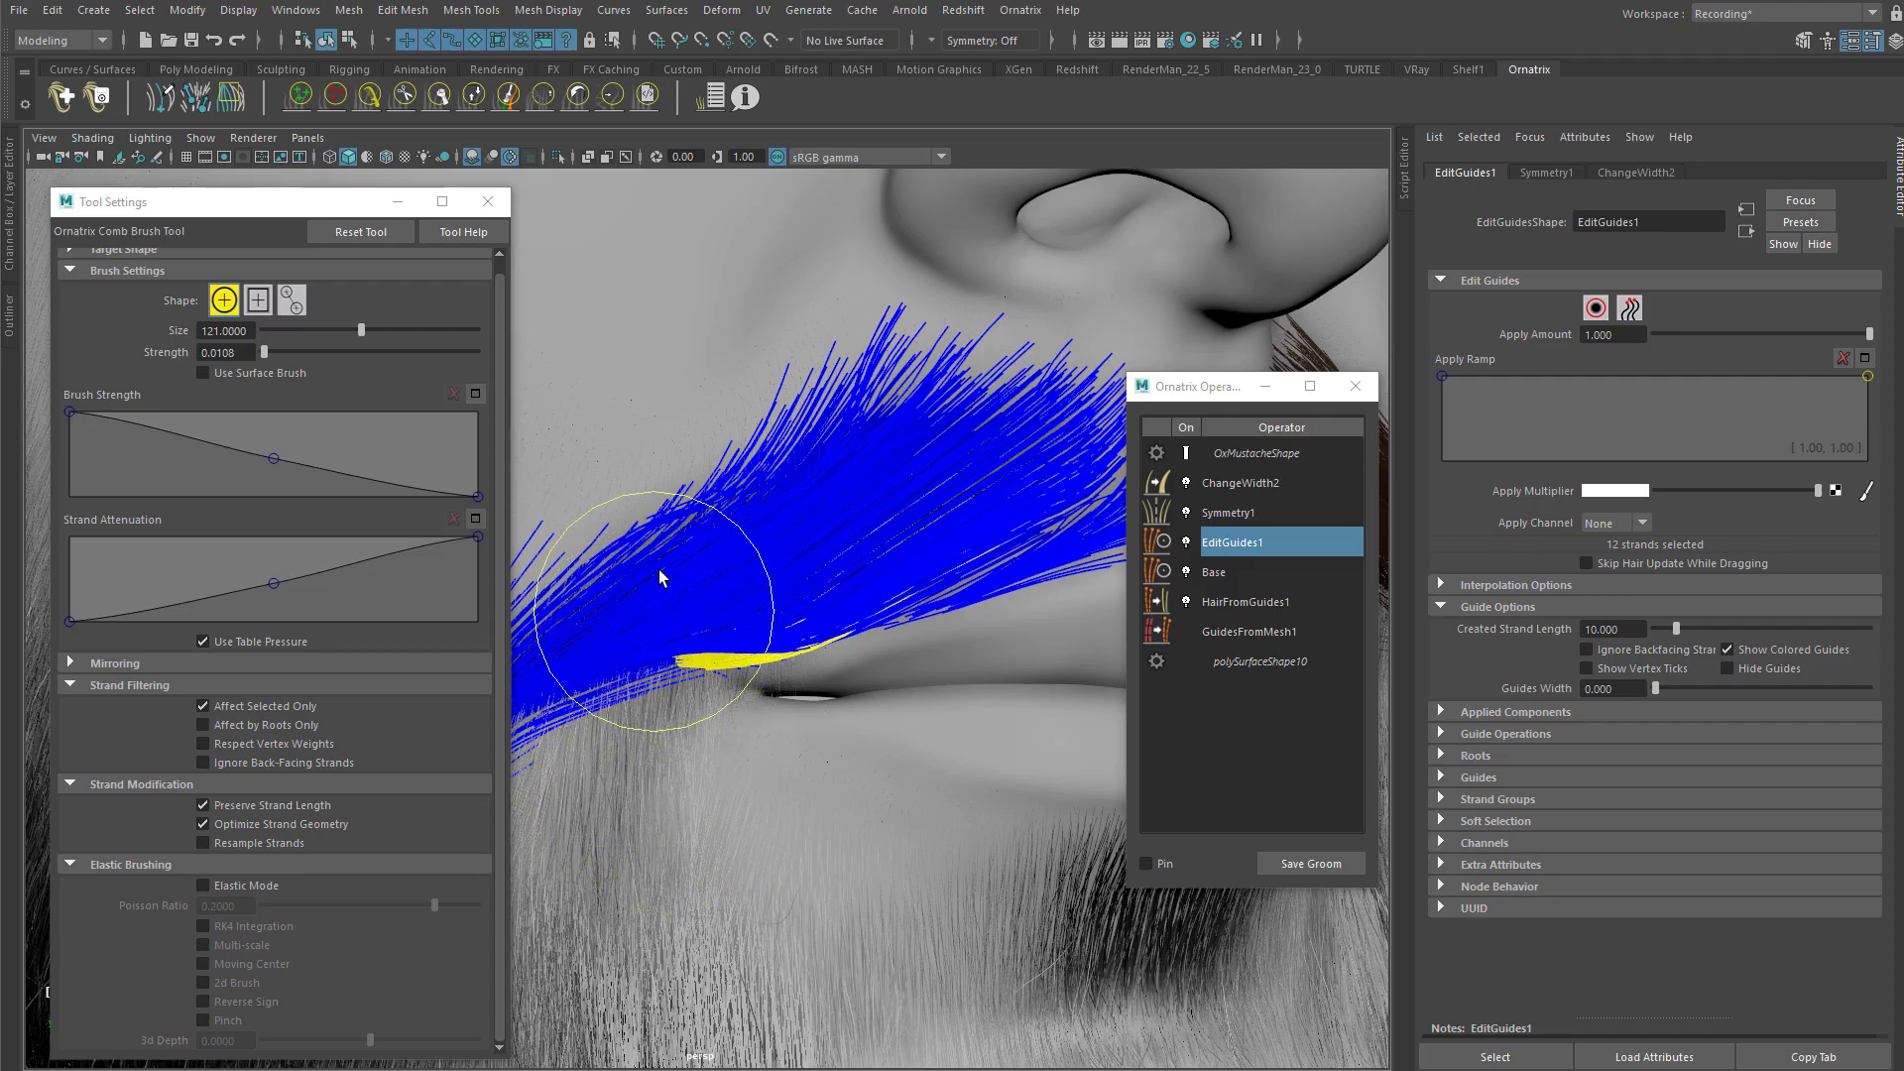
# Step: Refine the flow of the selected lower-edge strands above the mouth corner, checking them from the front and side
pyautogui.keyDown('alt'); pyautogui.moveTo(734, 489); pyautogui.dragTo(797, 405, button='middle'); pyautogui.keyUp('alt')
pyautogui.keyDown('alt'); pyautogui.moveTo(798, 405); pyautogui.dragTo(1246, 551, button='right'); pyautogui.keyUp('alt')
pyautogui.moveTo(899, 628)
pyautogui.keyDown('alt'); pyautogui.mouseDown()
pyautogui.moveTo(904, 677)
pyautogui.moveTo(923, 671)
pyautogui.moveTo(871, 540)
pyautogui.moveTo(905, 452)
pyautogui.mouseUp(); pyautogui.keyUp('alt')
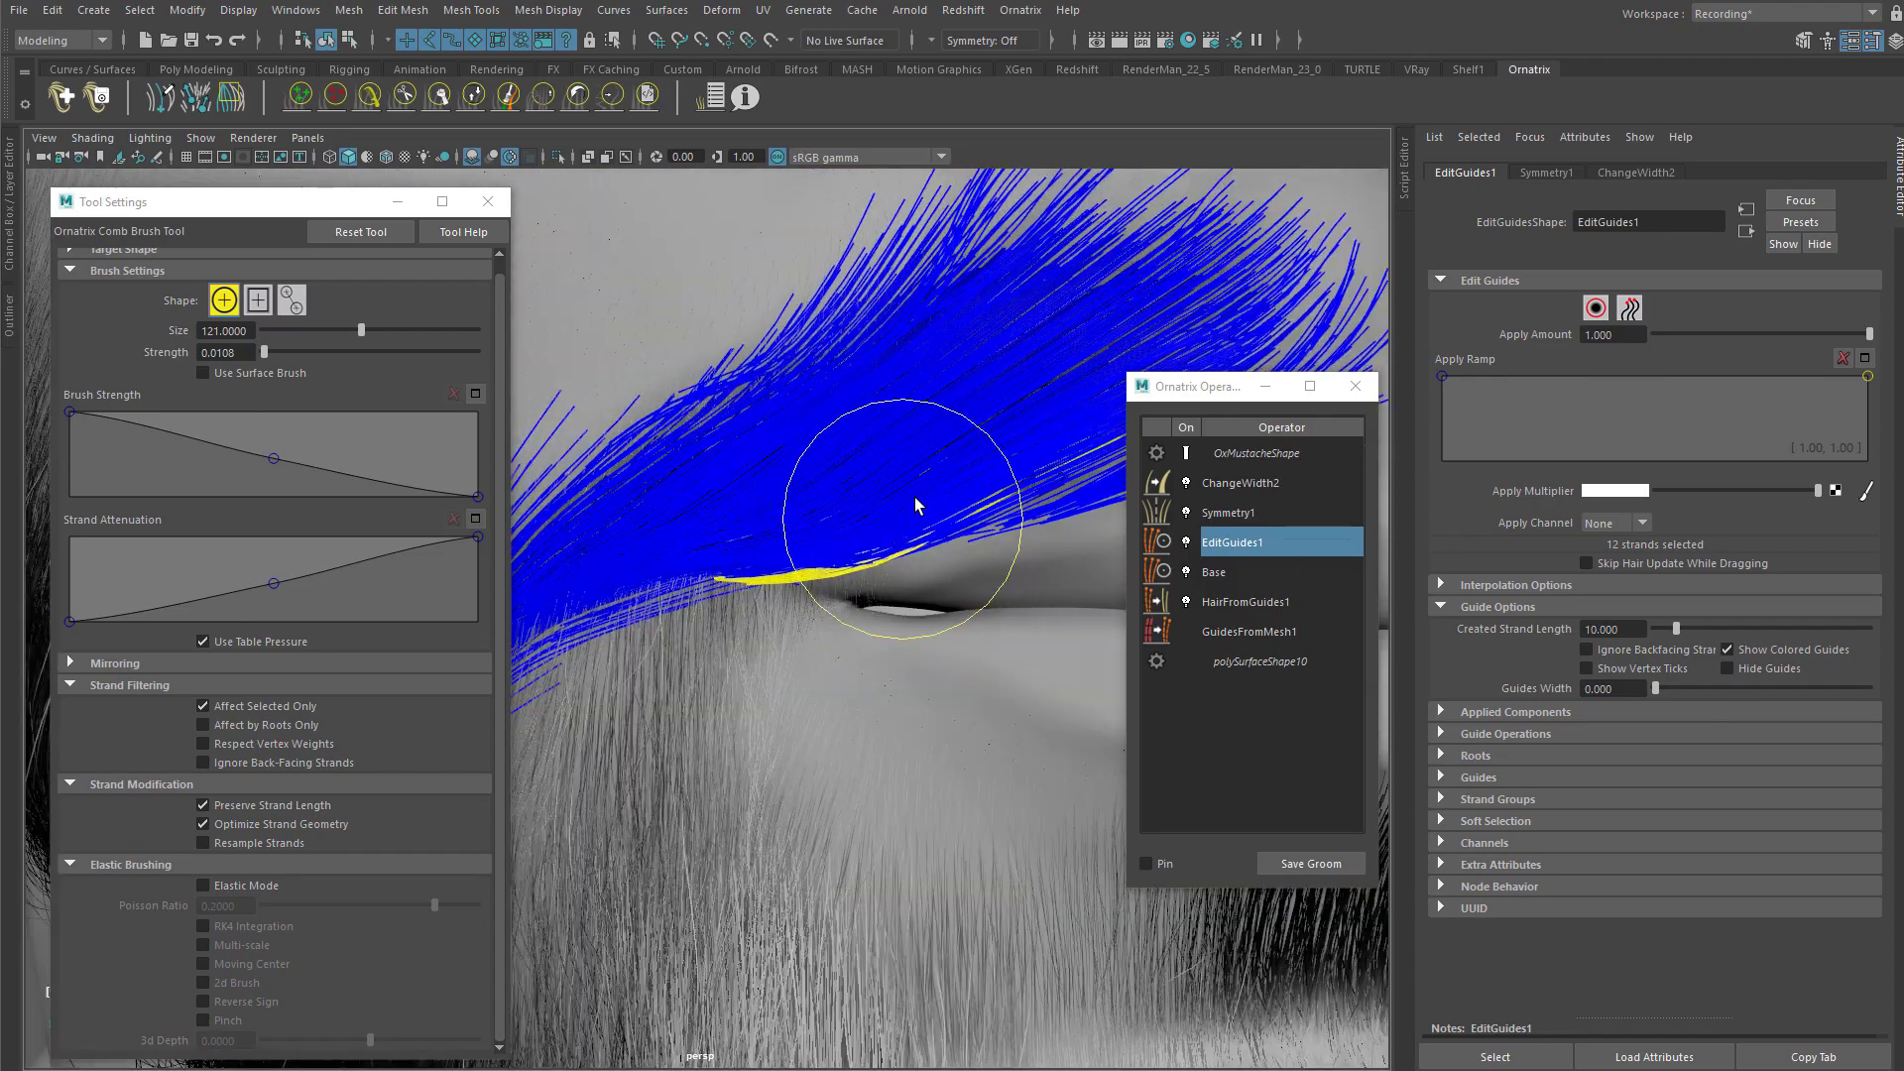
pyautogui.moveTo(908, 565)
pyautogui.keyDown('alt'); pyautogui.mouseDown()
pyautogui.moveTo(923, 599)
pyautogui.moveTo(905, 662)
pyautogui.moveTo(781, 636)
pyautogui.mouseUp(); pyautogui.keyUp('alt')
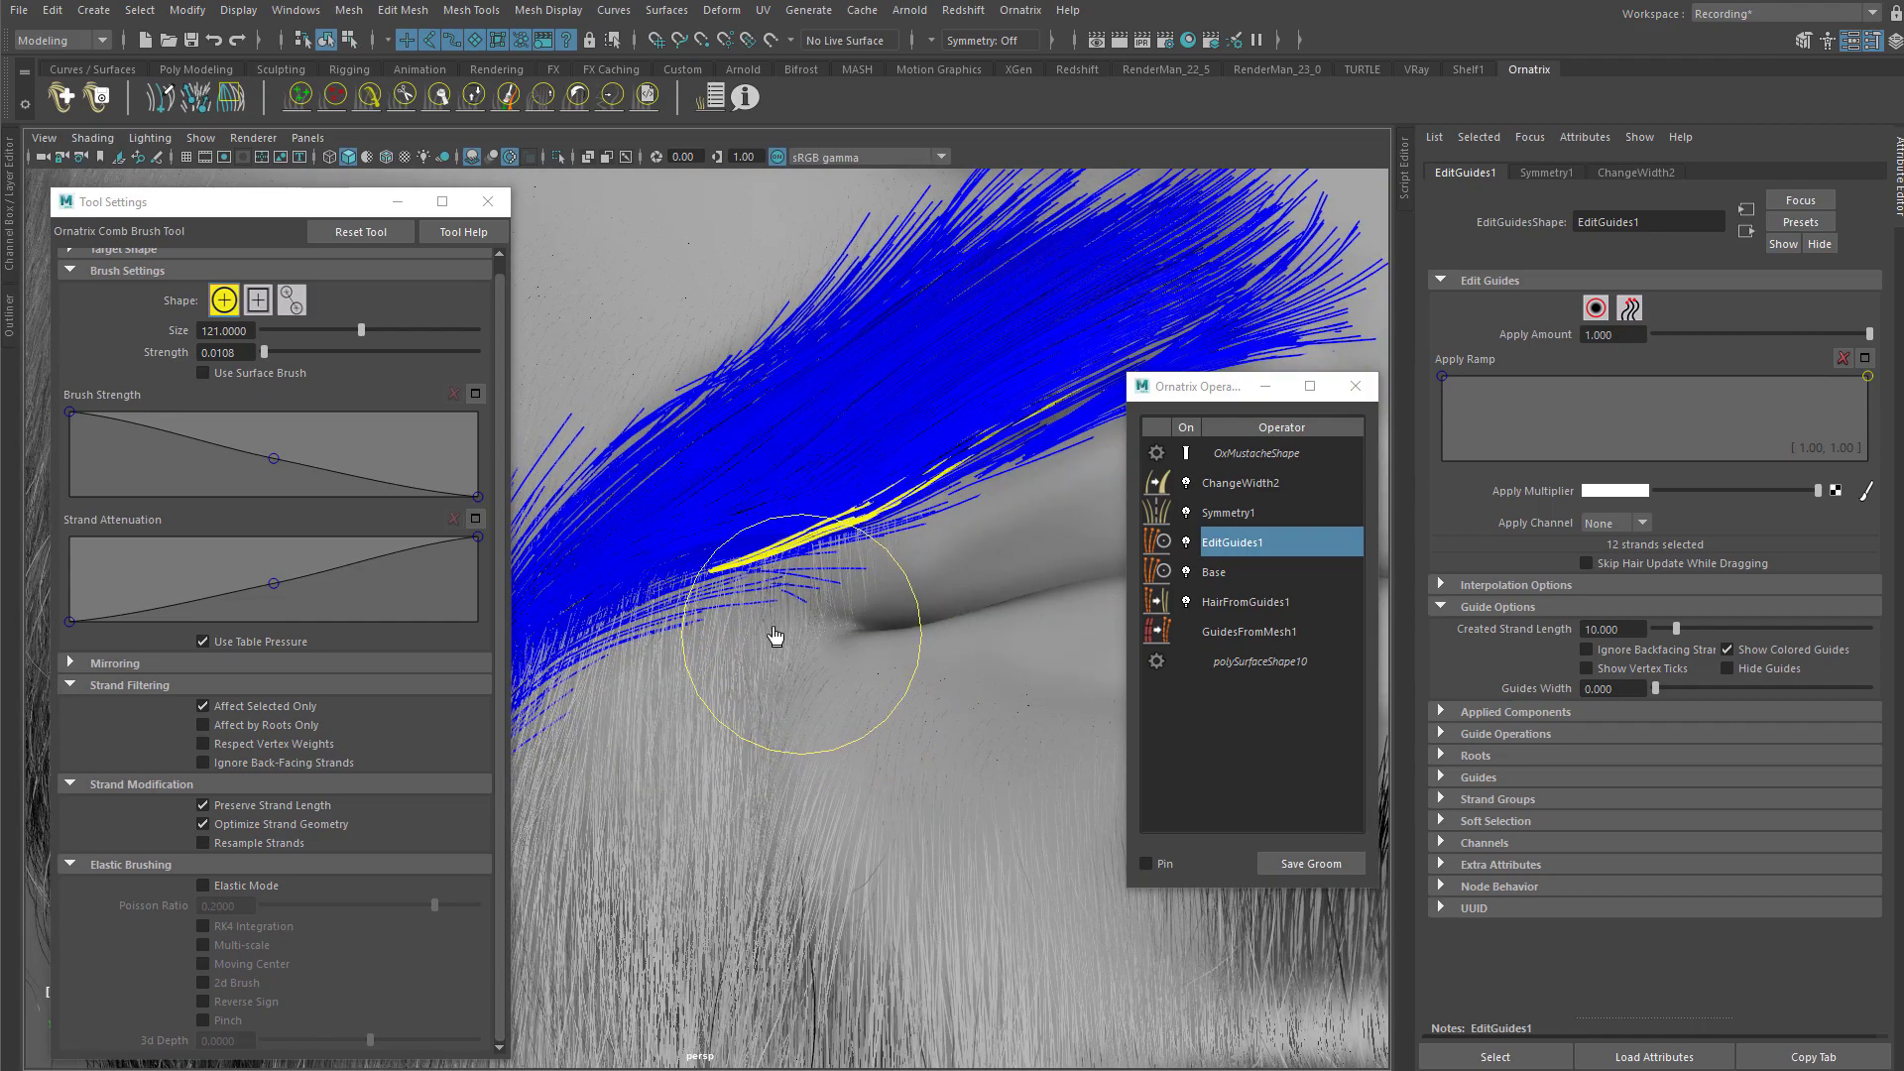
pyautogui.moveTo(677, 695)
pyautogui.keyDown('alt'); pyautogui.mouseDown()
pyautogui.moveTo(765, 565)
pyautogui.moveTo(867, 693)
pyautogui.moveTo(892, 638)
pyautogui.moveTo(811, 651)
pyautogui.mouseUp(); pyautogui.keyUp('alt')
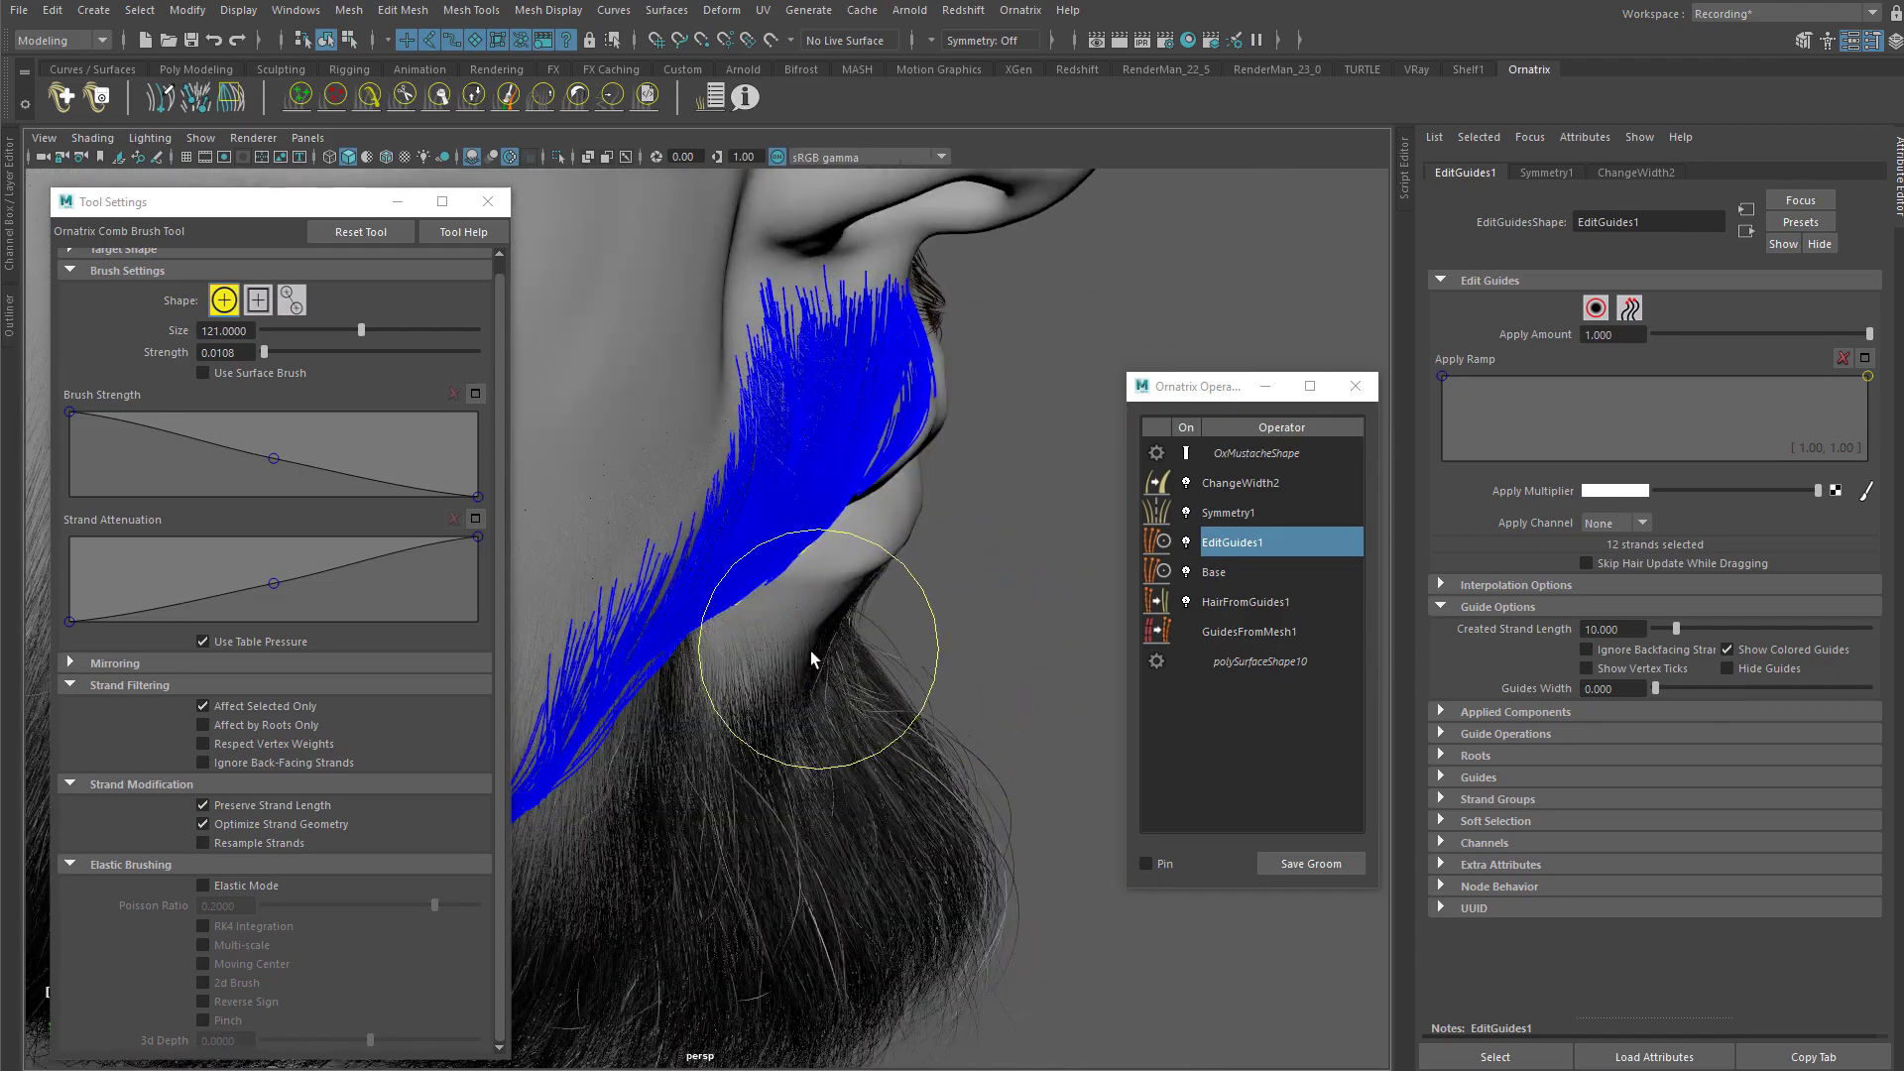
# Step: Comb a few selected inner strands beneath the nose so they curve with the surrounding hair
pyautogui.keyDown('alt'); pyautogui.moveTo(767, 579); pyautogui.dragTo(776, 472); pyautogui.keyUp('alt')
pyautogui.keyDown('alt'); pyautogui.moveTo(813, 553); pyautogui.dragTo(707, 670); pyautogui.keyUp('alt')
pyautogui.moveTo(821, 683)
pyautogui.keyDown('alt'); pyautogui.mouseDown()
pyautogui.moveTo(701, 531)
pyautogui.moveTo(952, 621)
pyautogui.moveTo(969, 532)
pyautogui.moveTo(846, 658)
pyautogui.moveTo(731, 519)
pyautogui.moveTo(638, 459)
pyautogui.moveTo(663, 544)
pyautogui.moveTo(735, 542)
pyautogui.moveTo(635, 663)
pyautogui.moveTo(685, 675)
pyautogui.moveTo(639, 645)
pyautogui.moveTo(928, 735)
pyautogui.moveTo(860, 663)
pyautogui.moveTo(863, 629)
pyautogui.moveTo(680, 574)
pyautogui.moveTo(947, 595)
pyautogui.moveTo(638, 595)
pyautogui.moveTo(919, 343)
pyautogui.moveTo(736, 593)
pyautogui.moveTo(703, 589)
pyautogui.mouseUp(); pyautogui.keyUp('alt')
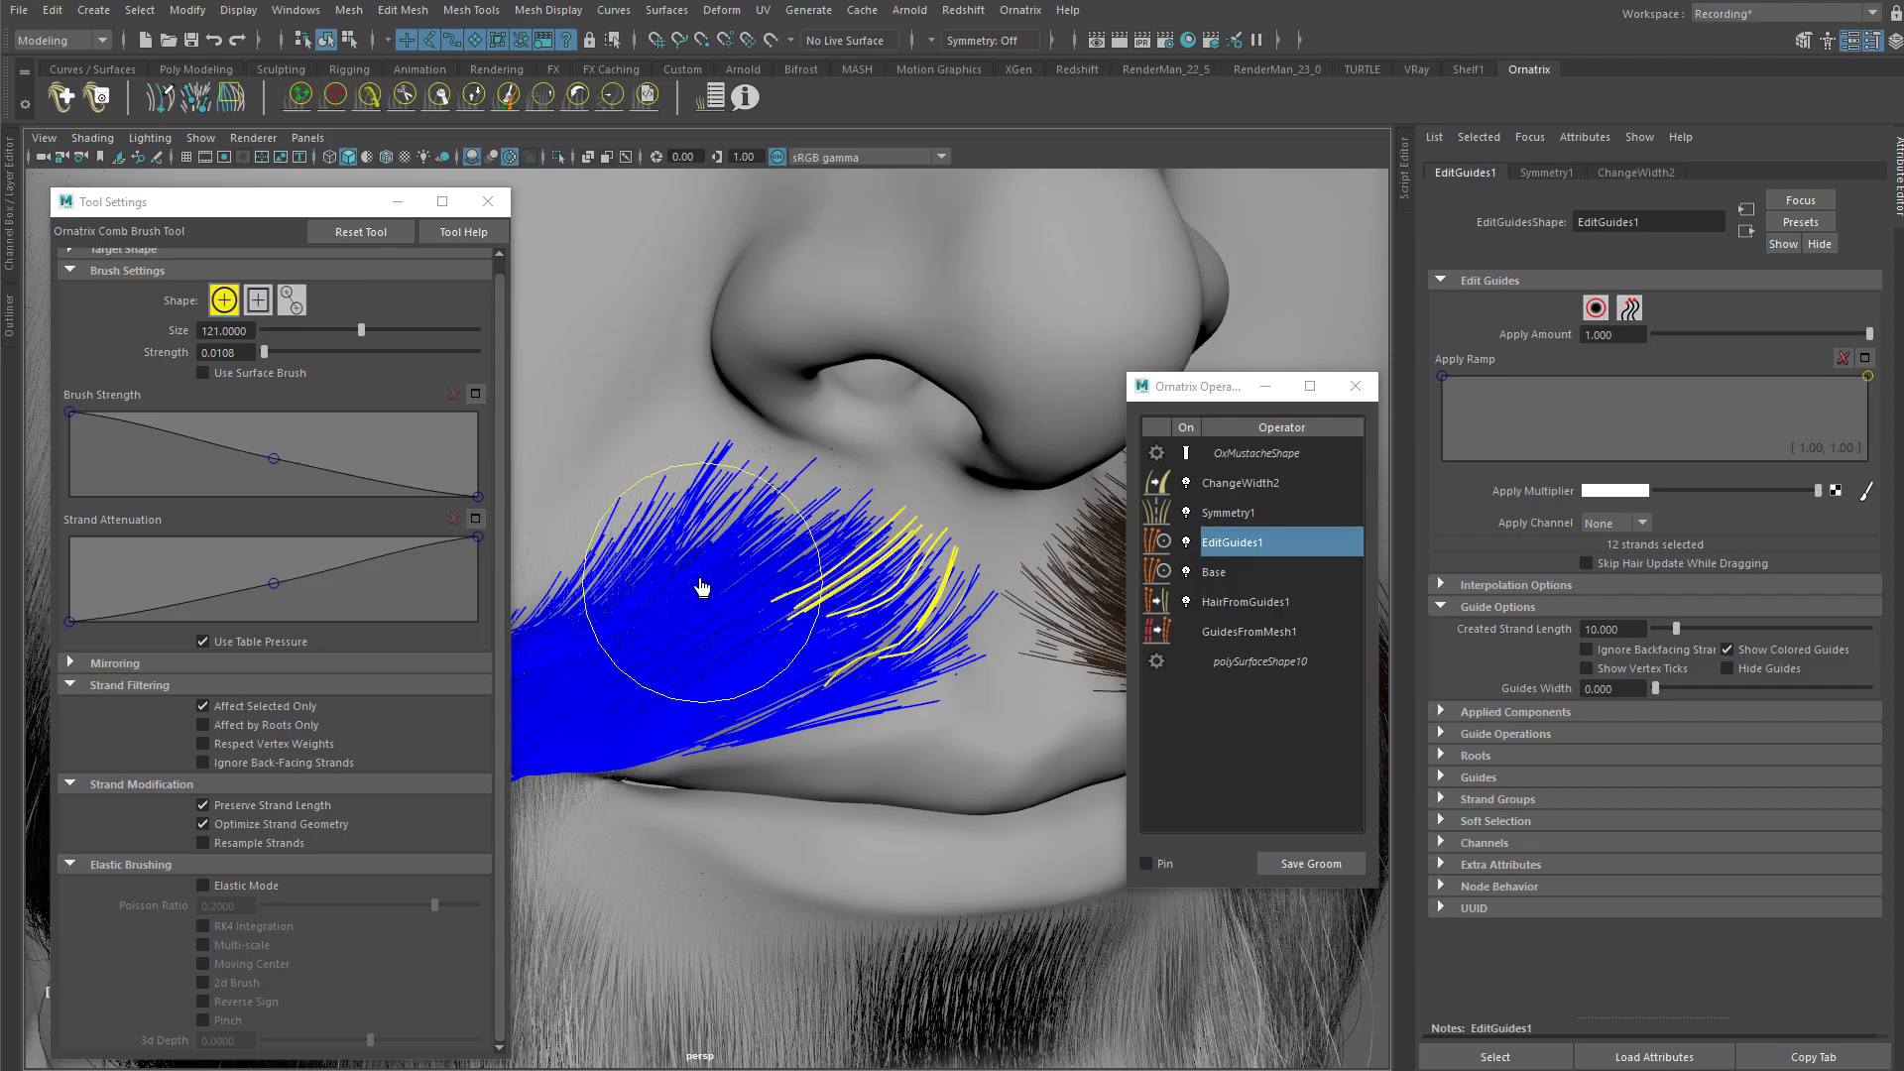
pyautogui.moveTo(783, 533)
pyautogui.keyDown('alt'); pyautogui.mouseDown()
pyautogui.moveTo(804, 417)
pyautogui.moveTo(616, 508)
pyautogui.moveTo(807, 552)
pyautogui.moveTo(794, 516)
pyautogui.moveTo(880, 526)
pyautogui.moveTo(817, 599)
pyautogui.moveTo(903, 508)
pyautogui.moveTo(833, 509)
pyautogui.moveTo(863, 480)
pyautogui.moveTo(894, 480)
pyautogui.moveTo(957, 536)
pyautogui.mouseUp(); pyautogui.keyUp('alt')
# Step: Turn on strand selection for EditGuides1 and select a thin group of strands in the mustache's lower inner area
pyautogui.press('q')
pyautogui.click(1248, 509)
pyautogui.click(1226, 542)
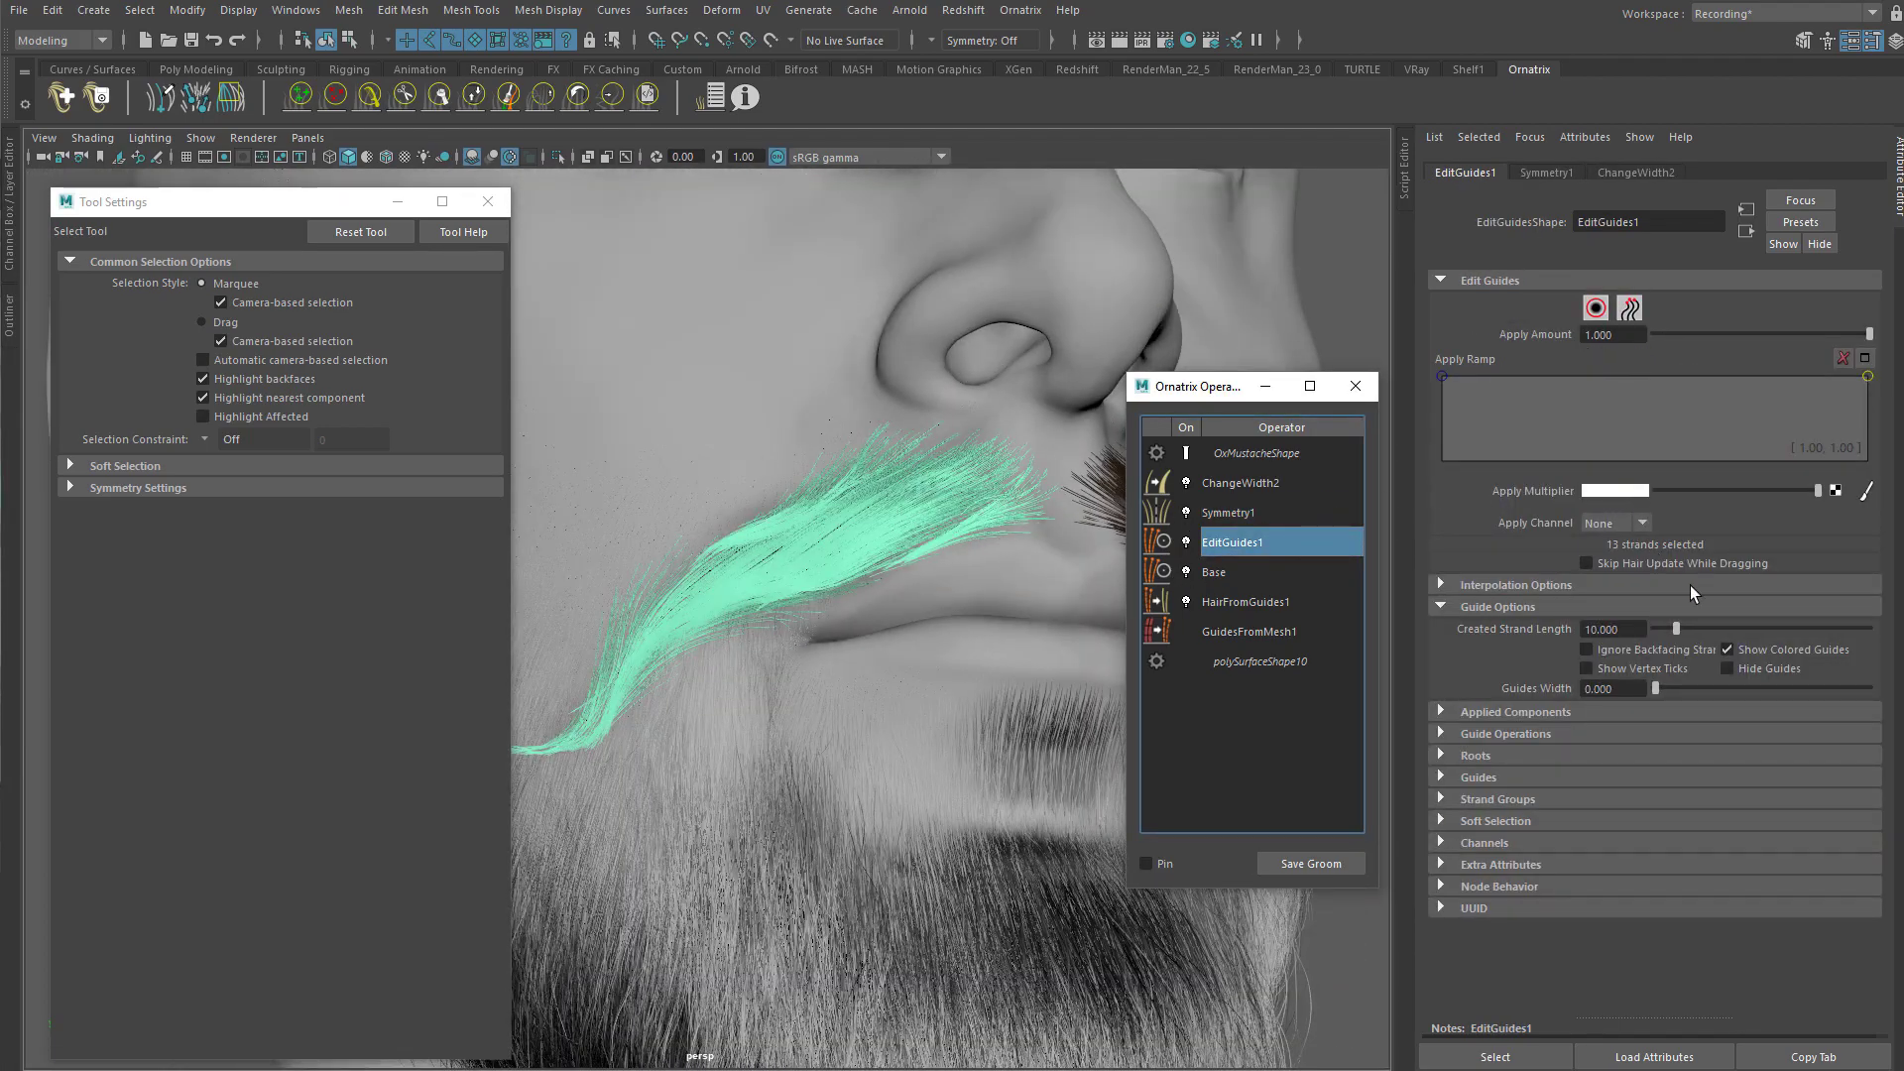
pyautogui.click(1596, 308)
pyautogui.keyDown('alt'); pyautogui.moveTo(923, 464); pyautogui.dragTo(1094, 419); pyautogui.keyUp('alt')
pyautogui.keyDown('alt'); pyautogui.moveTo(1094, 418); pyautogui.dragTo(788, 395, button='right'); pyautogui.keyUp('alt')
pyautogui.keyDown('alt'); pyautogui.moveTo(788, 395); pyautogui.dragTo(786, 492); pyautogui.keyUp('alt')
pyautogui.keyDown('alt'); pyautogui.moveTo(888, 436); pyautogui.dragTo(923, 415); pyautogui.keyUp('alt')
pyautogui.keyDown('alt'); pyautogui.moveTo(857, 493); pyautogui.dragTo(893, 467); pyautogui.keyUp('alt')
pyautogui.keyDown('alt'); pyautogui.moveTo(893, 467); pyautogui.dragTo(1199, 379, button='right'); pyautogui.keyUp('alt')
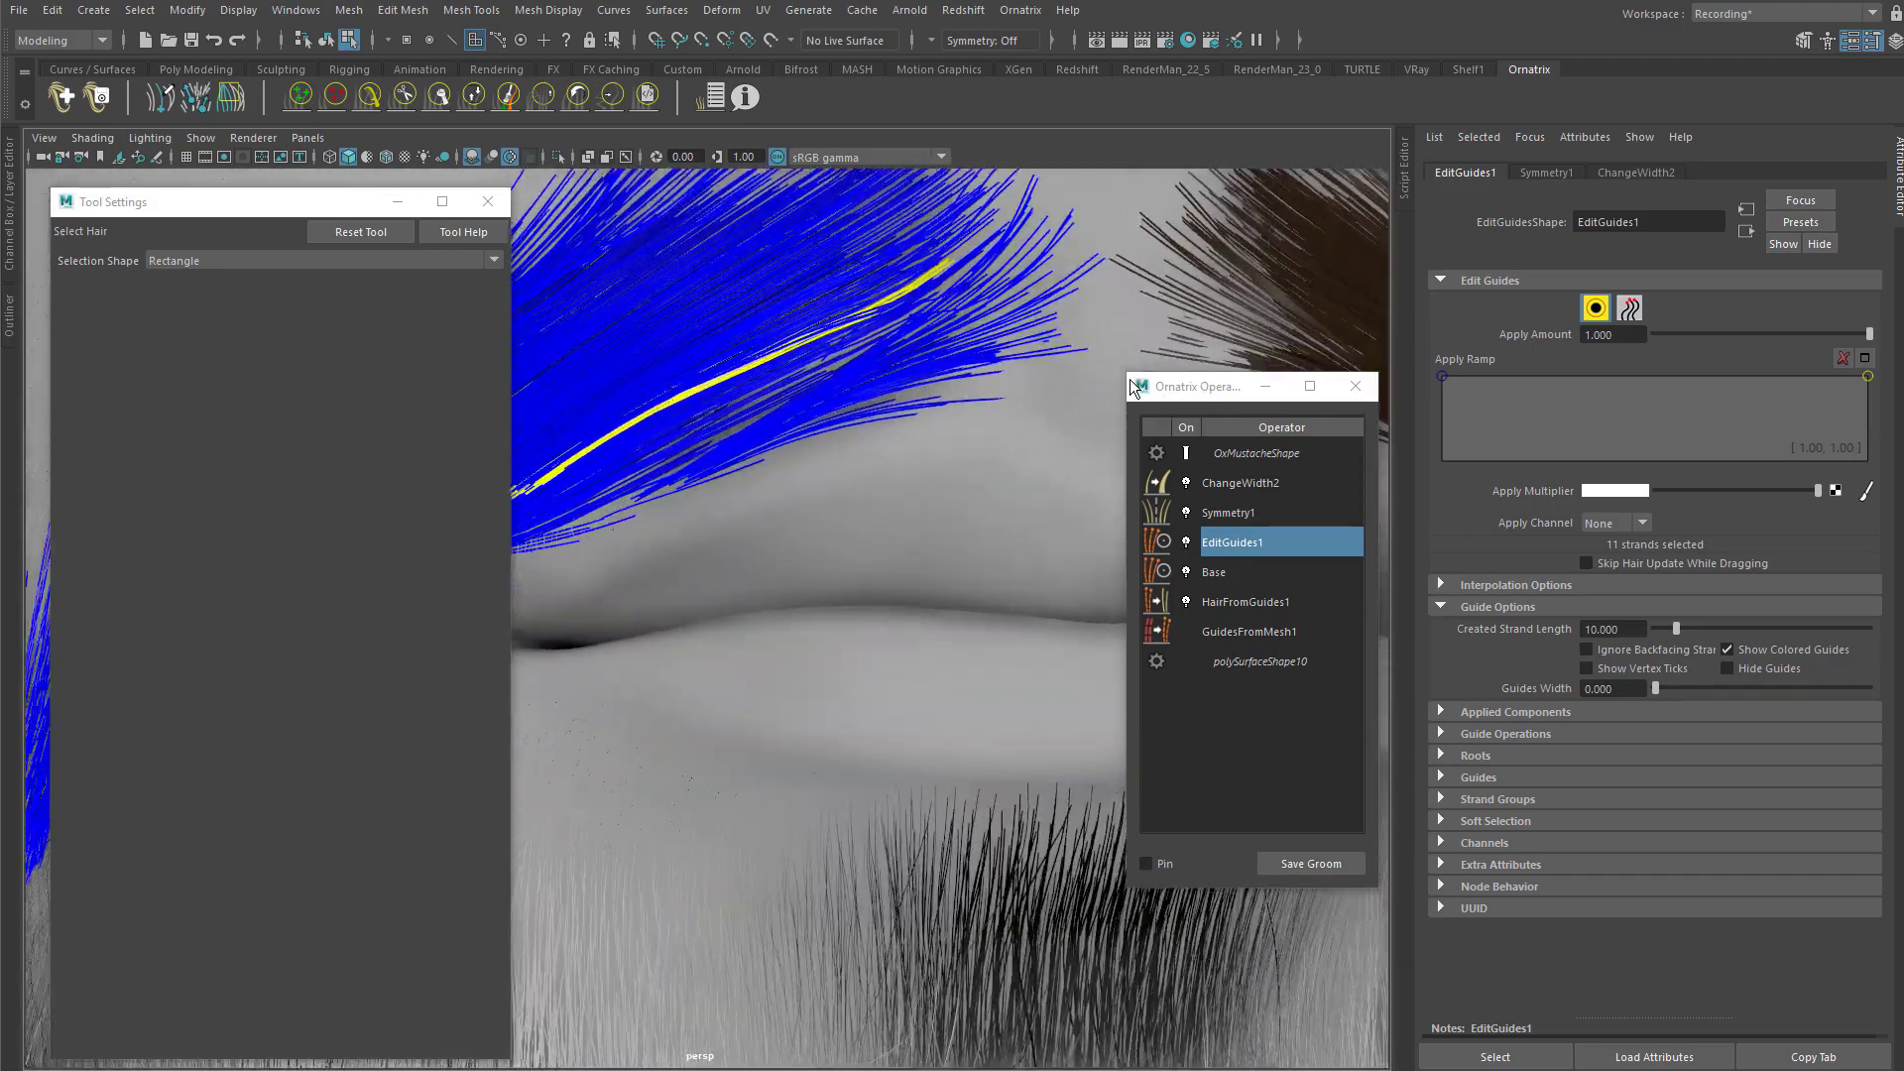
# Step: Examine both halves of the mustache and the gap beneath the nose from several angles
pyautogui.keyDown('alt'); pyautogui.moveTo(714, 298); pyautogui.dragTo(835, 472, button='middle'); pyautogui.keyUp('alt')
pyautogui.keyDown('alt'); pyautogui.moveTo(835, 472); pyautogui.dragTo(881, 479); pyautogui.keyUp('alt')
pyautogui.keyDown('alt'); pyautogui.moveTo(794, 458); pyautogui.dragTo(397, 452, button='middle'); pyautogui.keyUp('alt')
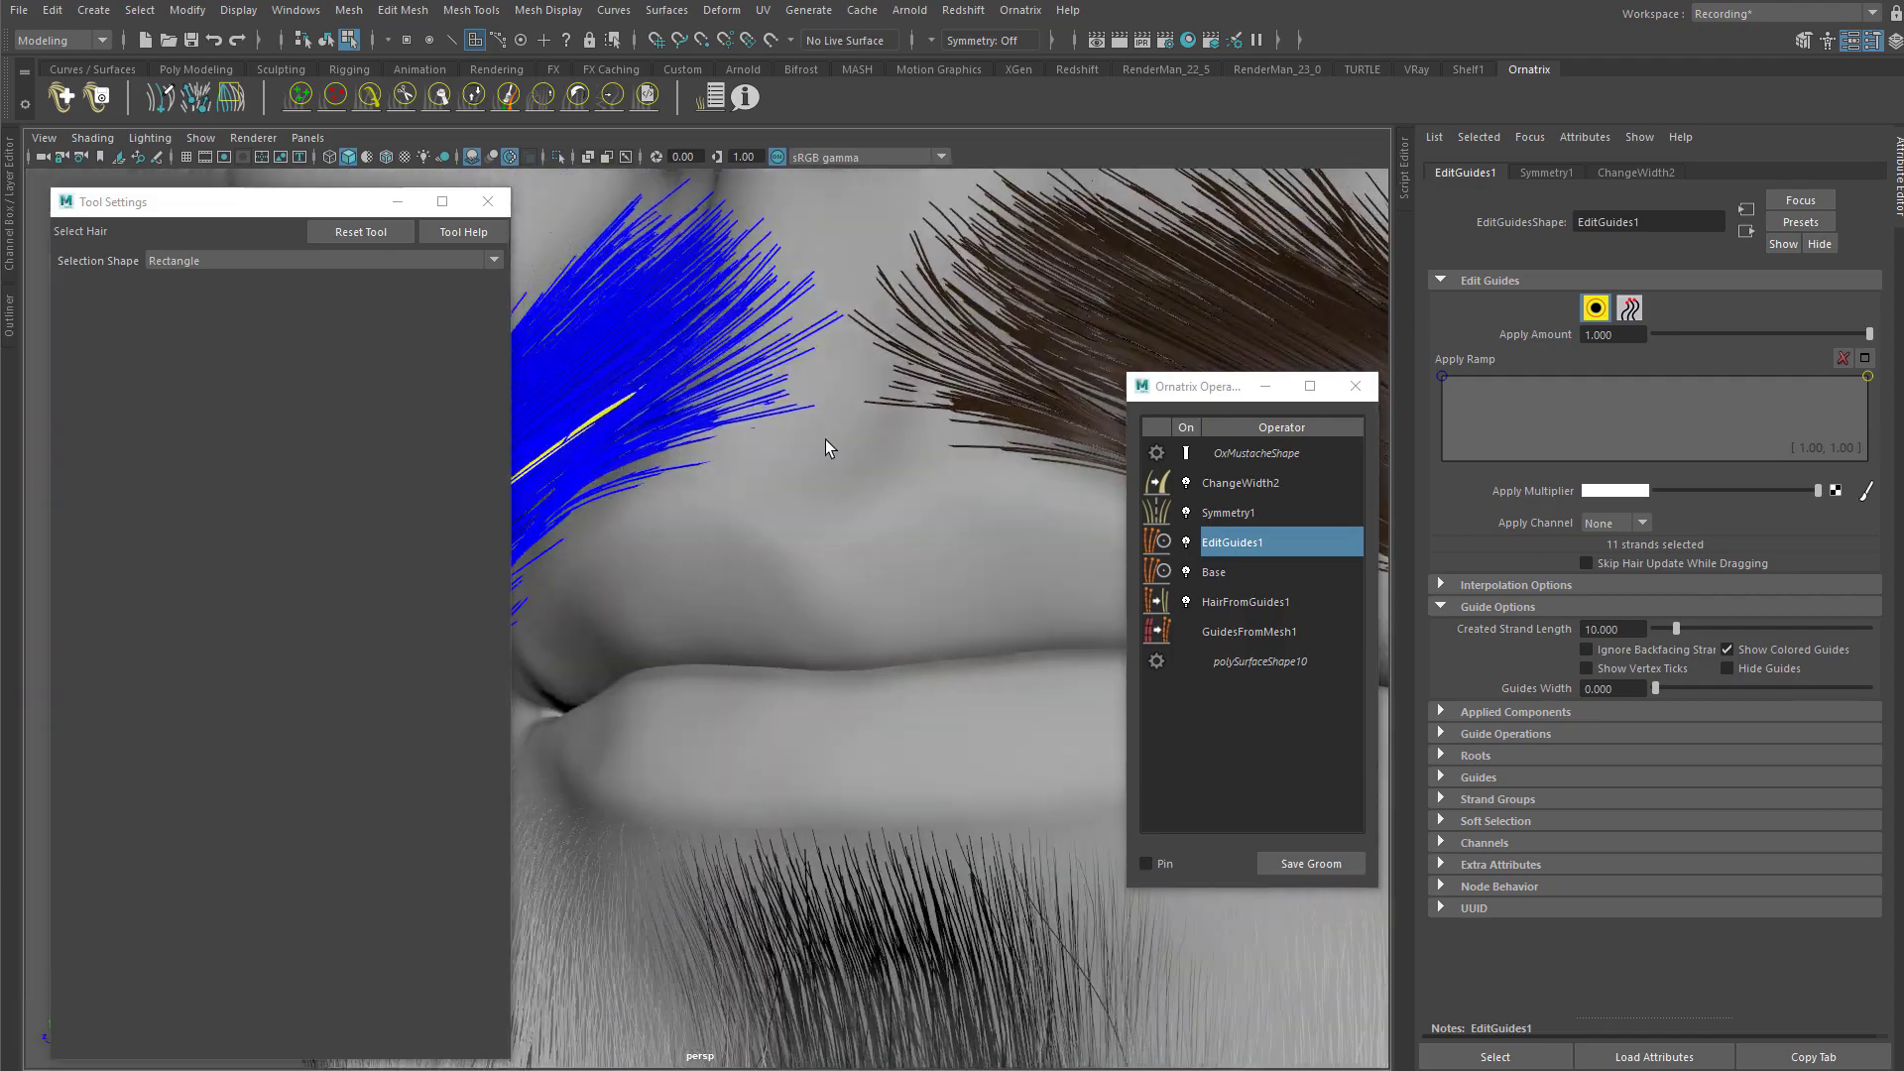
pyautogui.keyDown('alt'); pyautogui.moveTo(819, 438); pyautogui.dragTo(694, 456); pyautogui.keyUp('alt')
pyautogui.keyDown('alt'); pyautogui.moveTo(694, 457); pyautogui.dragTo(912, 480, button='right'); pyautogui.keyUp('alt')
pyautogui.keyDown('alt'); pyautogui.moveTo(912, 480); pyautogui.dragTo(873, 511); pyautogui.keyUp('alt')
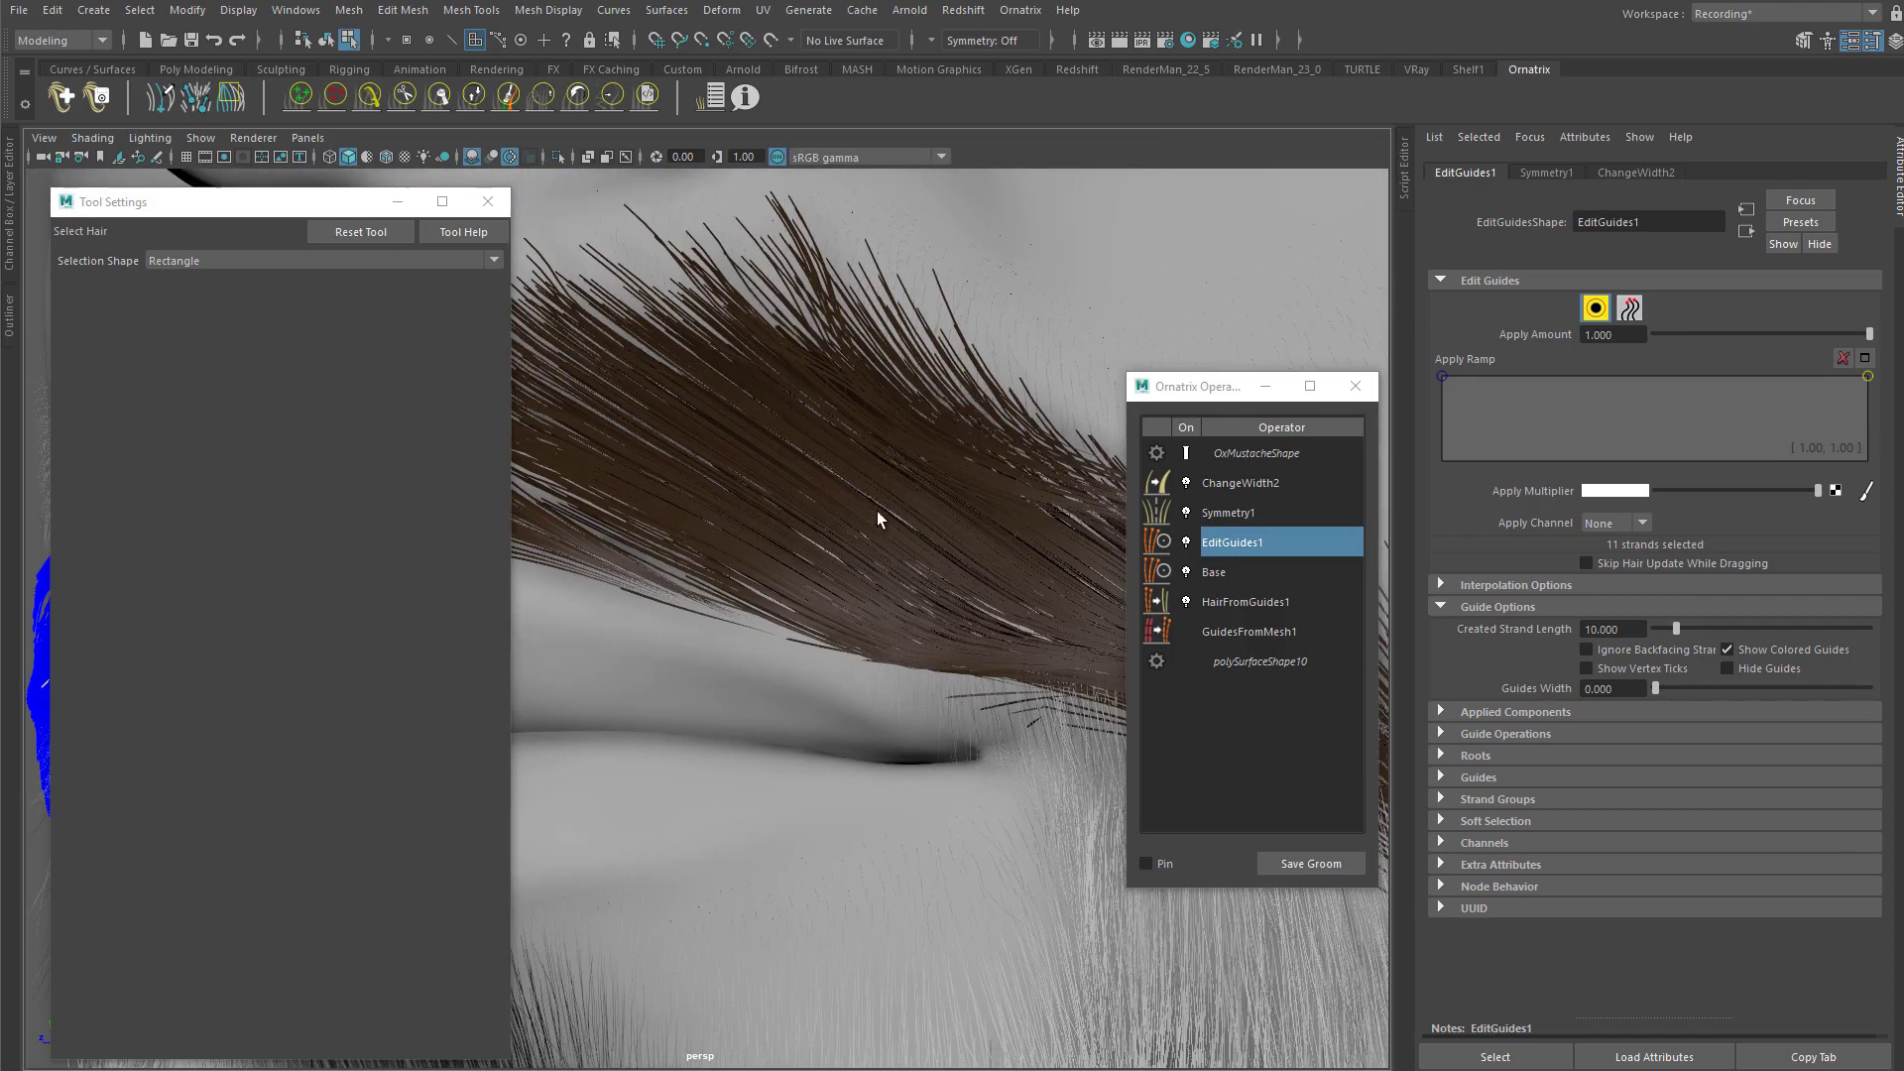
pyautogui.keyDown('alt'); pyautogui.moveTo(694, 436); pyautogui.dragTo(871, 467, button='middle'); pyautogui.keyUp('alt')
pyautogui.keyDown('alt'); pyautogui.moveTo(764, 466); pyautogui.dragTo(829, 463); pyautogui.keyUp('alt')
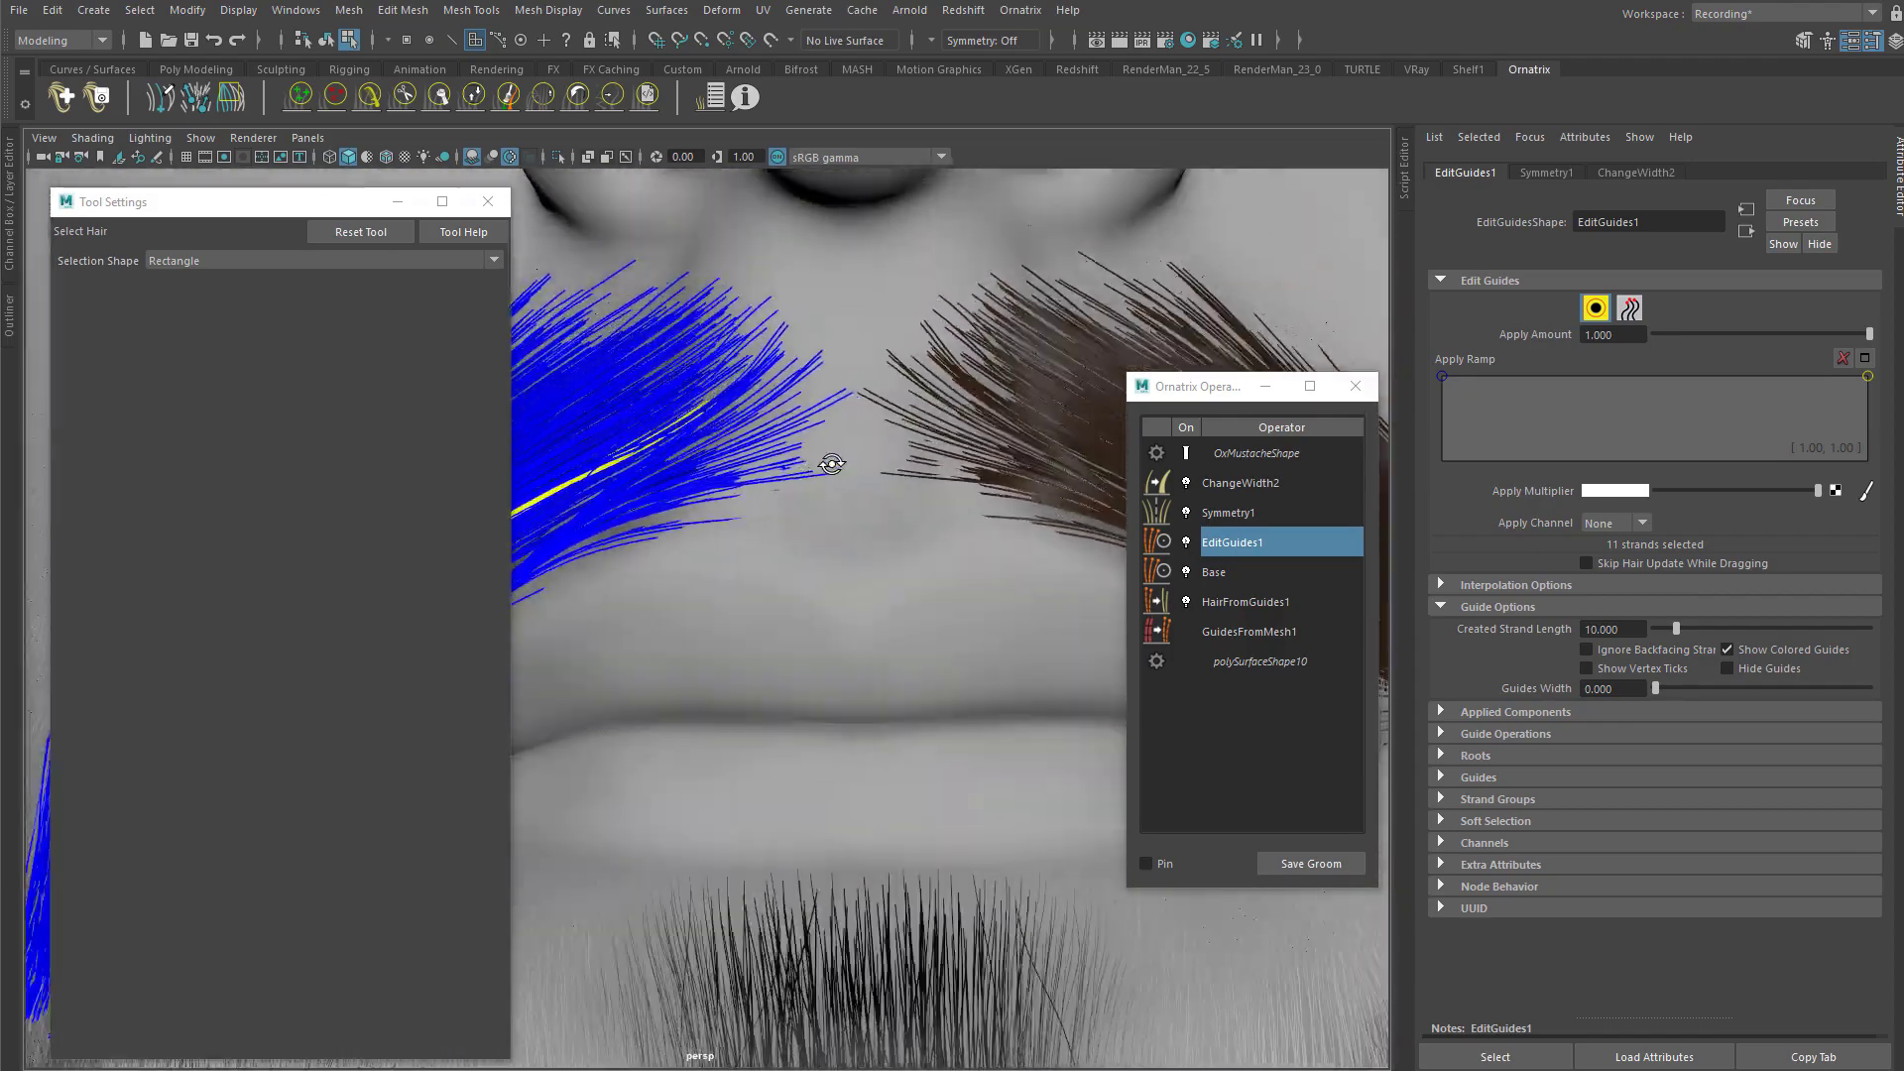
pyautogui.keyDown('alt'); pyautogui.moveTo(829, 463); pyautogui.dragTo(1038, 462, button='middle'); pyautogui.keyUp('alt')
pyautogui.keyDown('alt'); pyautogui.moveTo(913, 424); pyautogui.dragTo(861, 433); pyautogui.keyUp('alt')
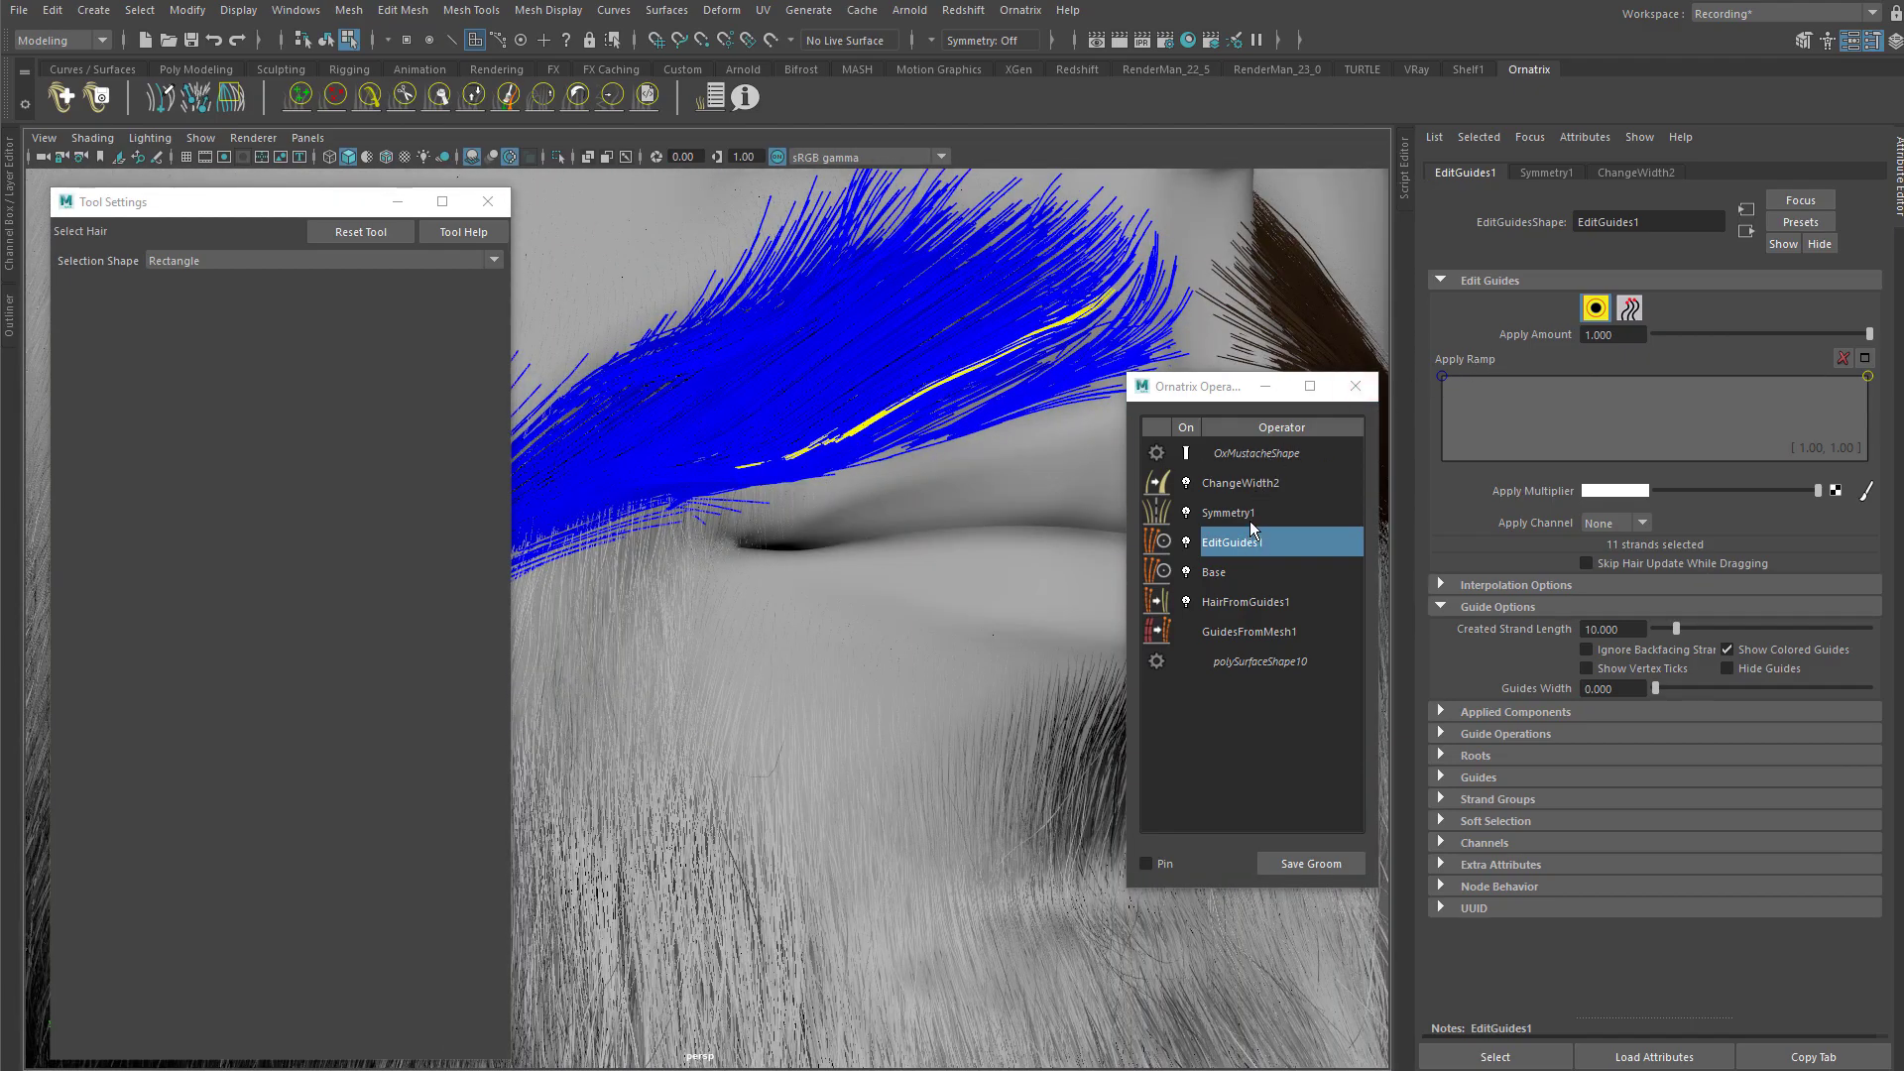
# Step: Turn on Hide Guides in the guide options of EditGuides1 to show only the brown hair
pyautogui.press('q')
pyautogui.click(1595, 308)
pyautogui.keyDown('alt'); pyautogui.moveTo(1002, 417); pyautogui.dragTo(936, 381); pyautogui.keyUp('alt')
pyautogui.moveTo(1664, 694); pyautogui.dragTo(1579, 710)
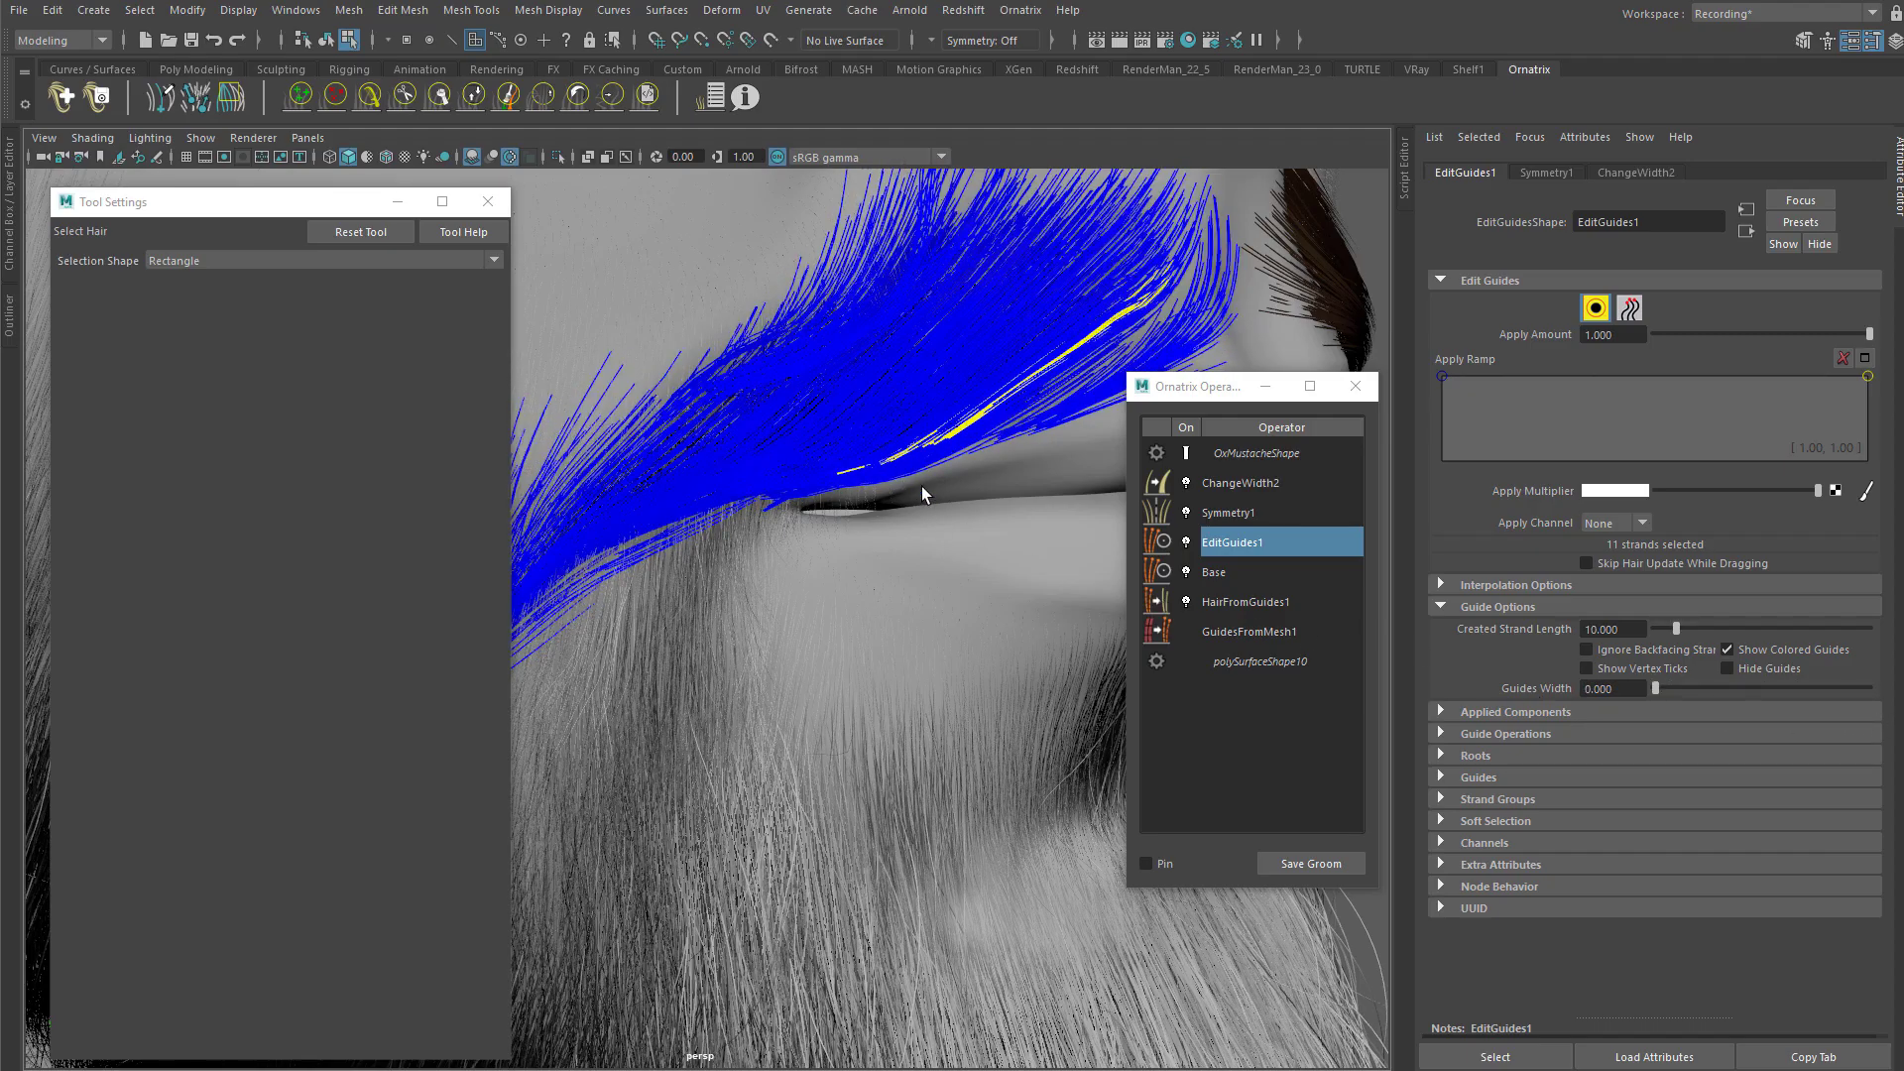
pyautogui.keyDown('alt'); pyautogui.moveTo(901, 478); pyautogui.dragTo(1126, 501, button='middle'); pyautogui.keyUp('alt')
pyautogui.keyDown('alt'); pyautogui.moveTo(873, 501); pyautogui.dragTo(1122, 437, button='right'); pyautogui.keyUp('alt')
pyautogui.keyDown('alt'); pyautogui.moveTo(1122, 437); pyautogui.dragTo(1119, 684, button='middle'); pyautogui.keyUp('alt')
pyautogui.moveTo(1655, 688); pyautogui.dragTo(1607, 697)
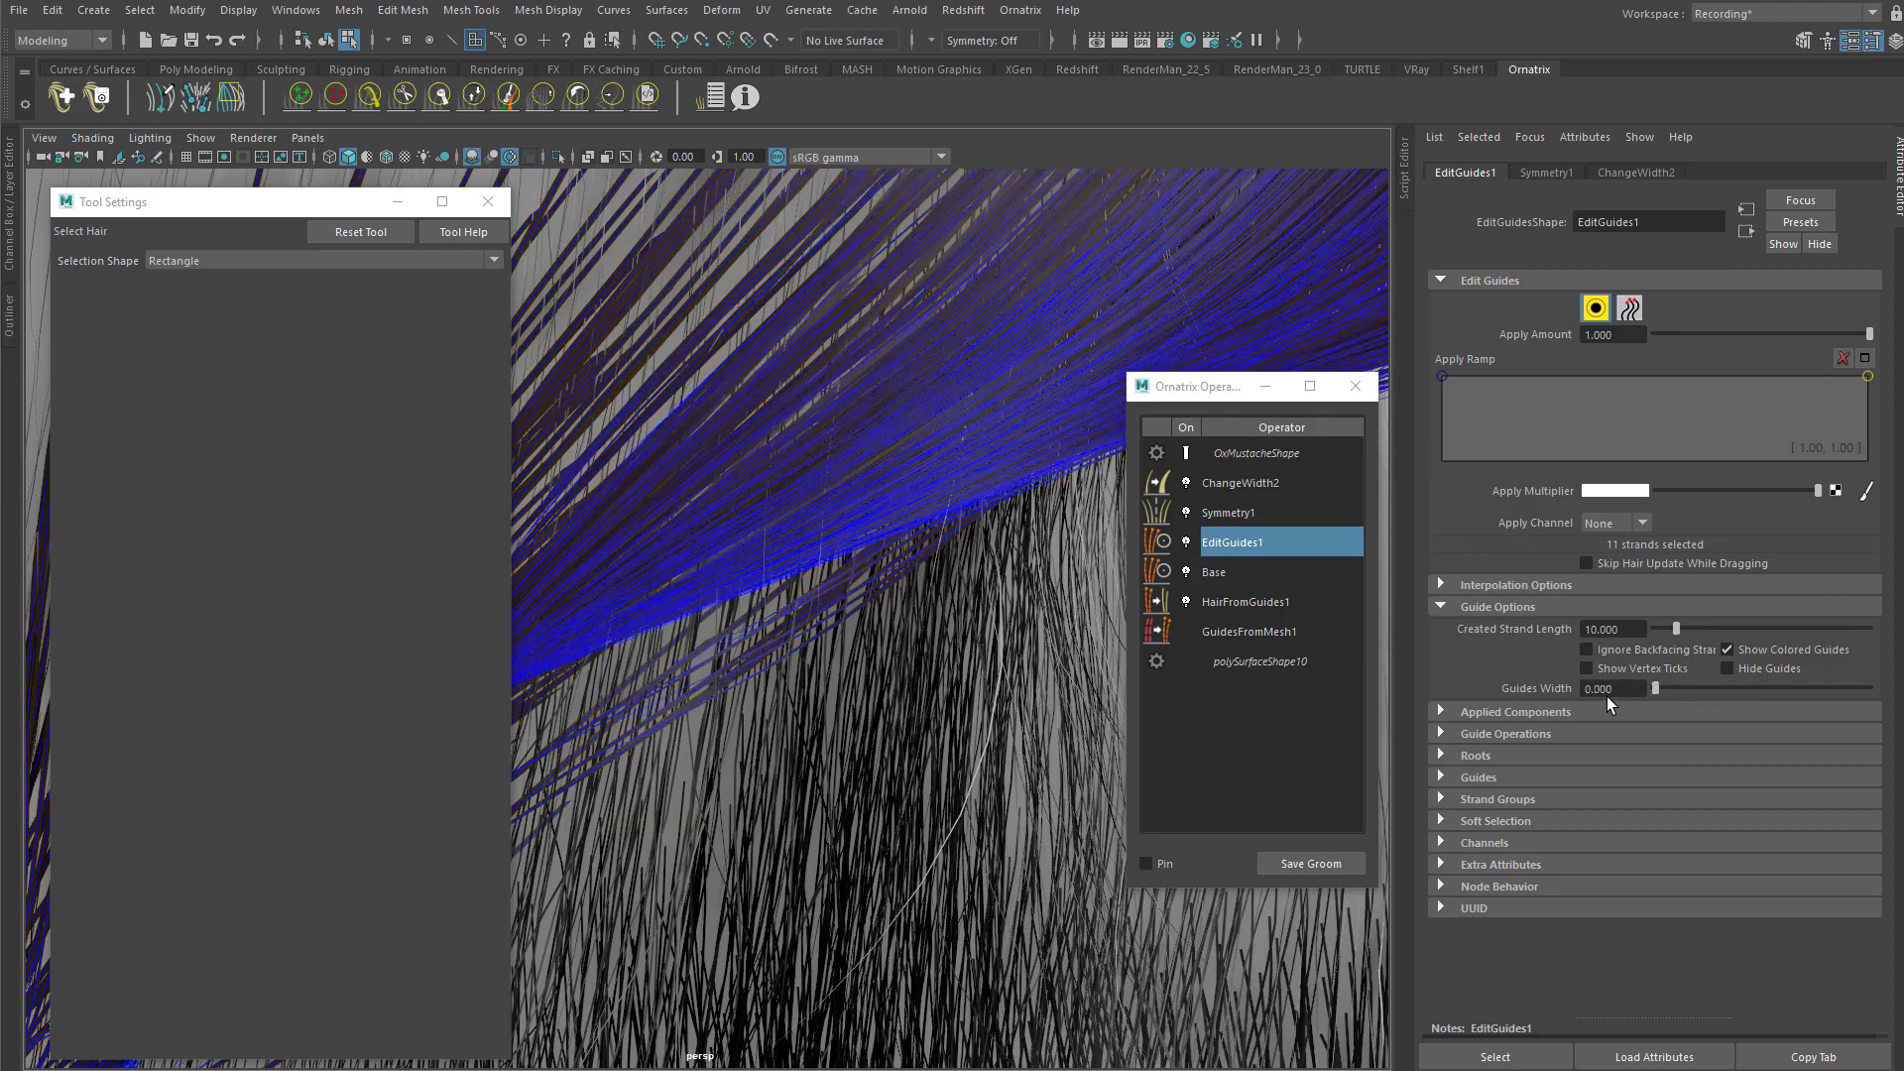
pyautogui.click(1729, 649)
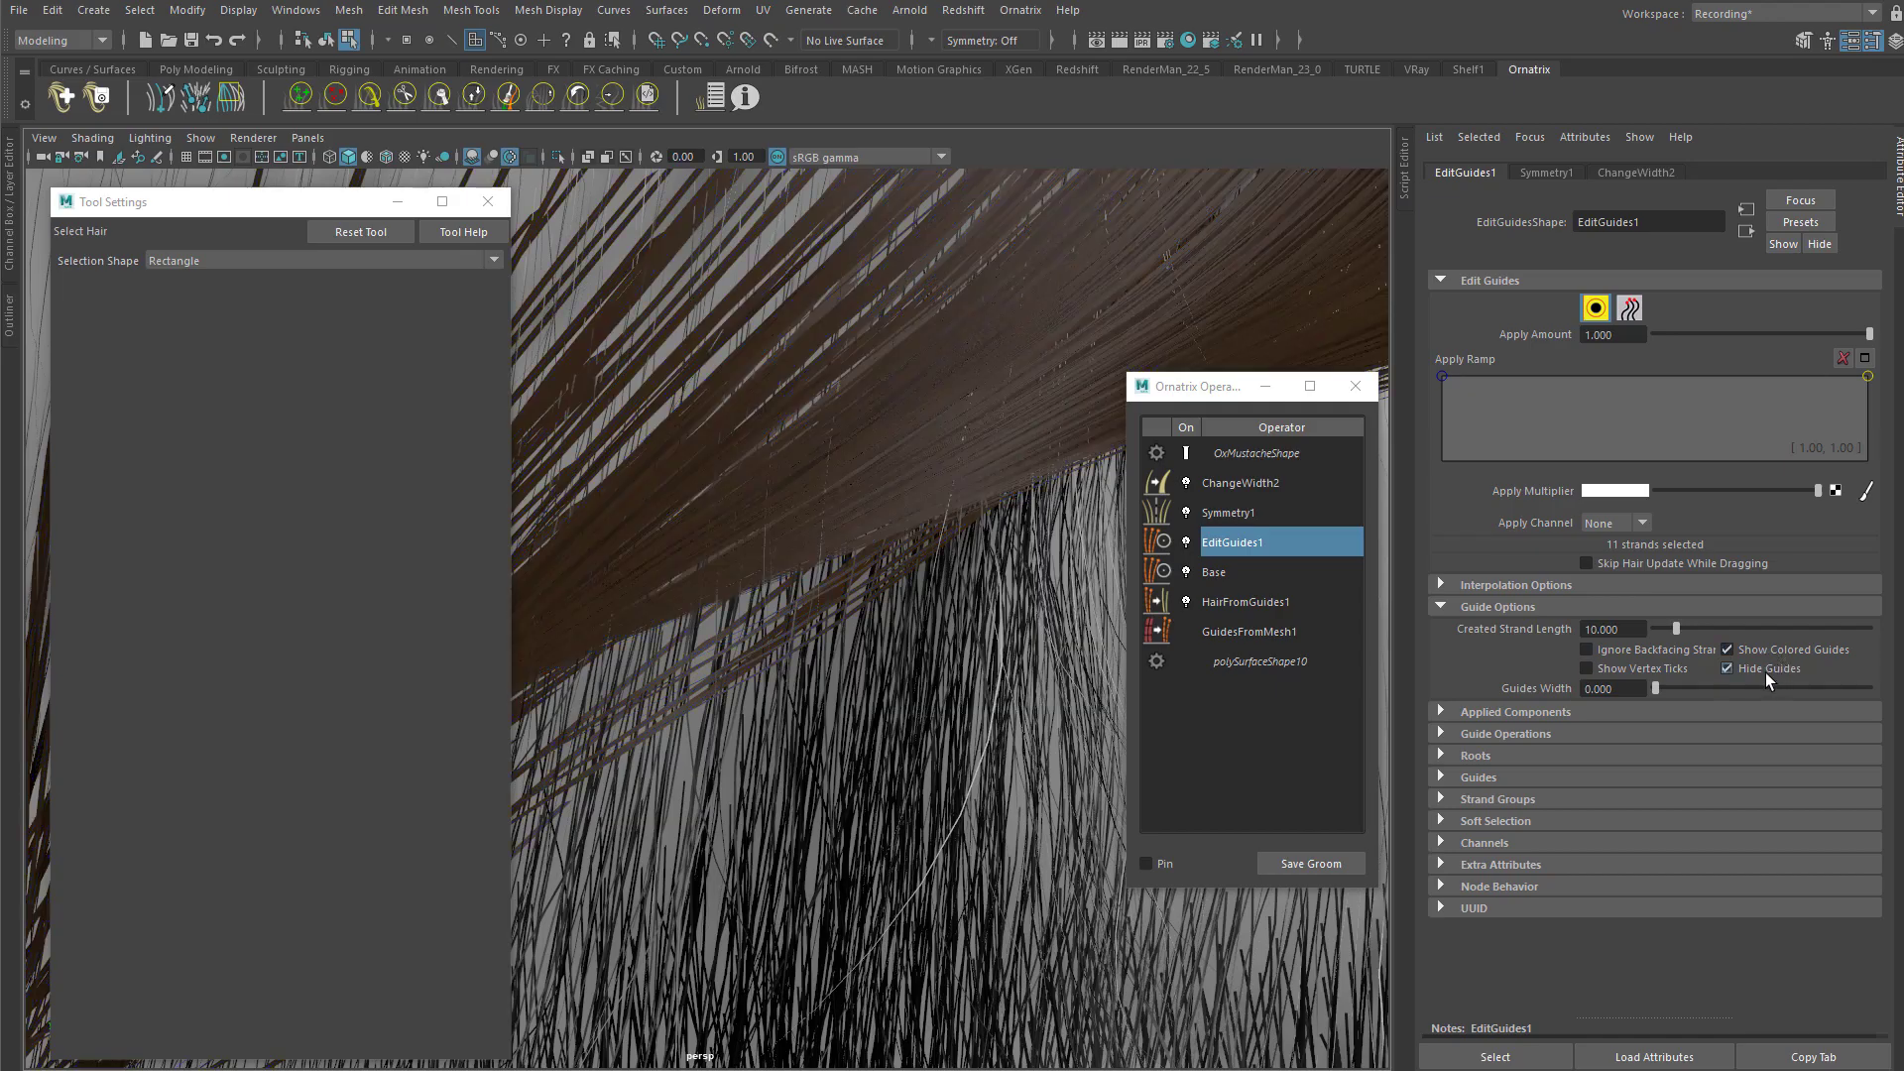
# Step: Activate the Comb brush at size 121 and strength 0.0196, and turn Hide Guides off
pyautogui.keyDown('alt'); pyautogui.moveTo(854, 545); pyautogui.dragTo(754, 396); pyautogui.keyUp('alt')
pyautogui.keyDown('alt'); pyautogui.moveTo(1025, 387); pyautogui.dragTo(917, 370, button='middle'); pyautogui.keyUp('alt')
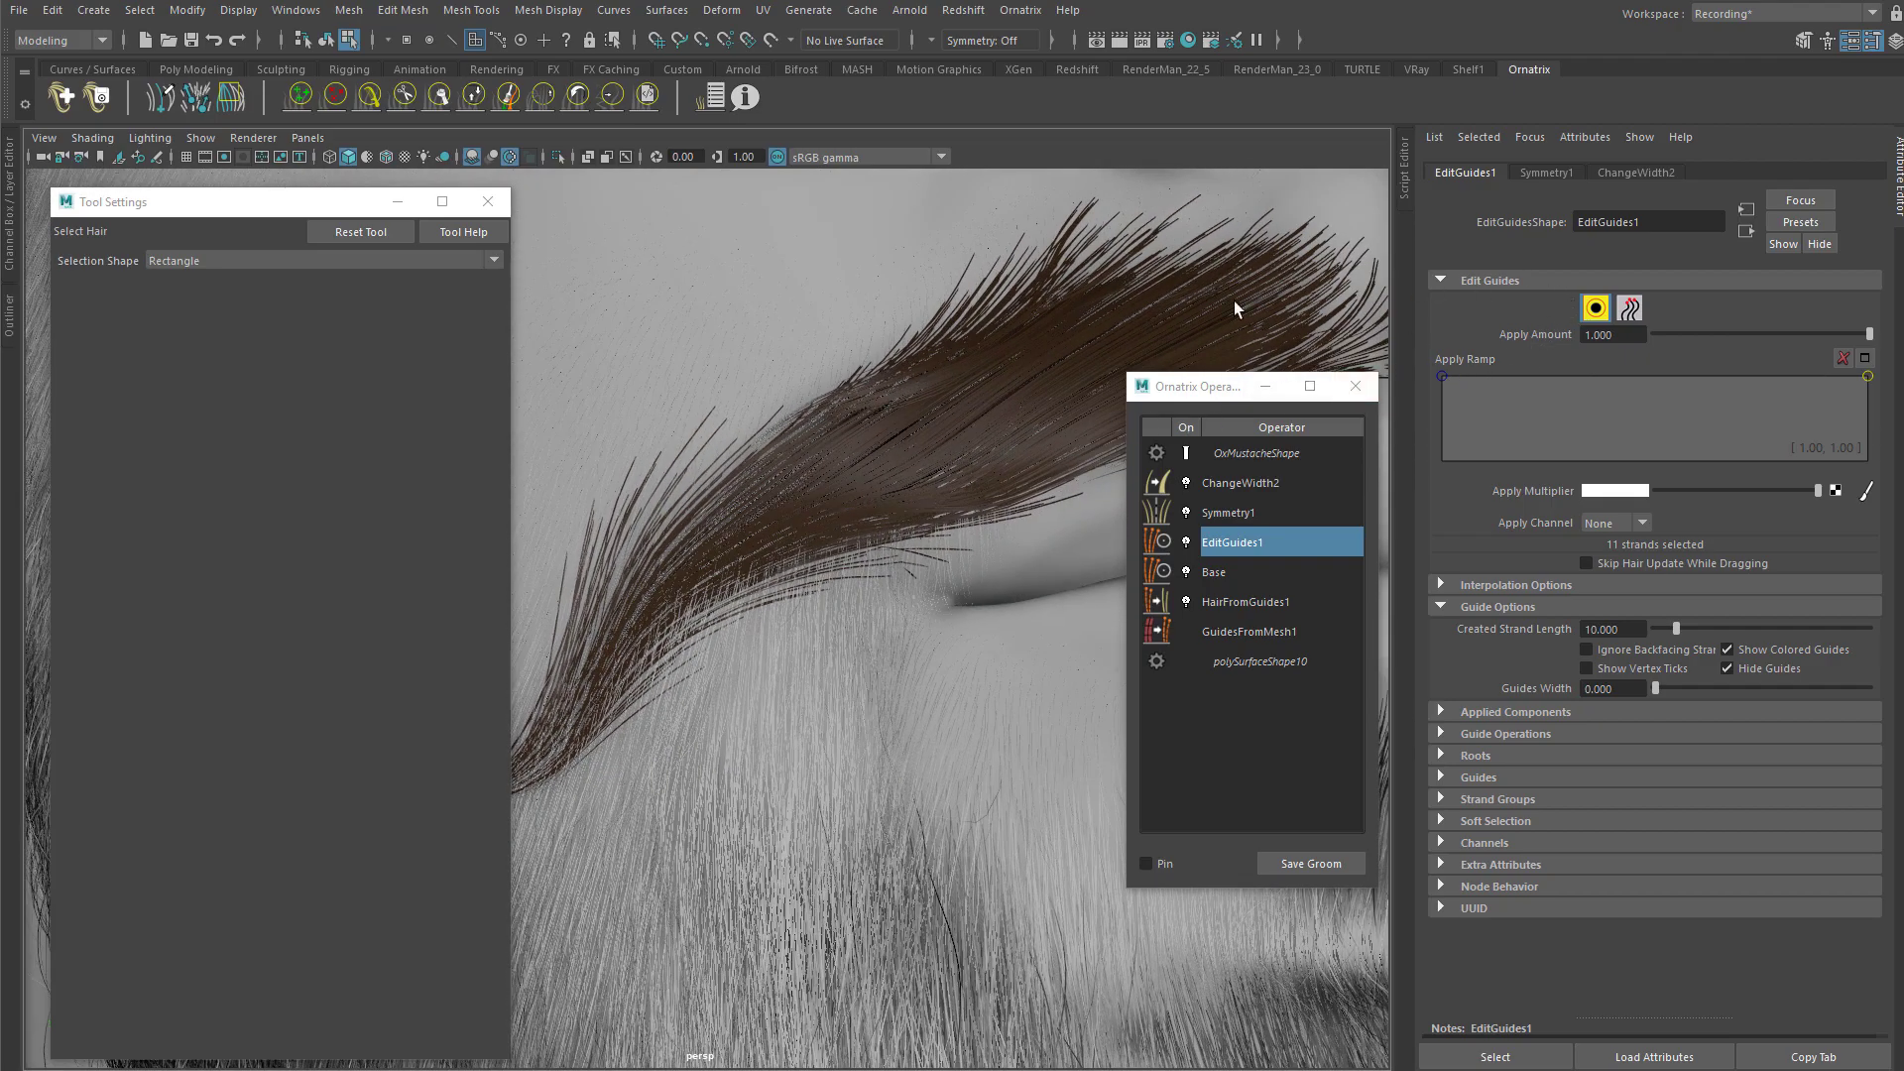
pyautogui.click(369, 96)
pyautogui.keyDown('alt'); pyautogui.moveTo(891, 305); pyautogui.dragTo(853, 374); pyautogui.keyUp('alt')
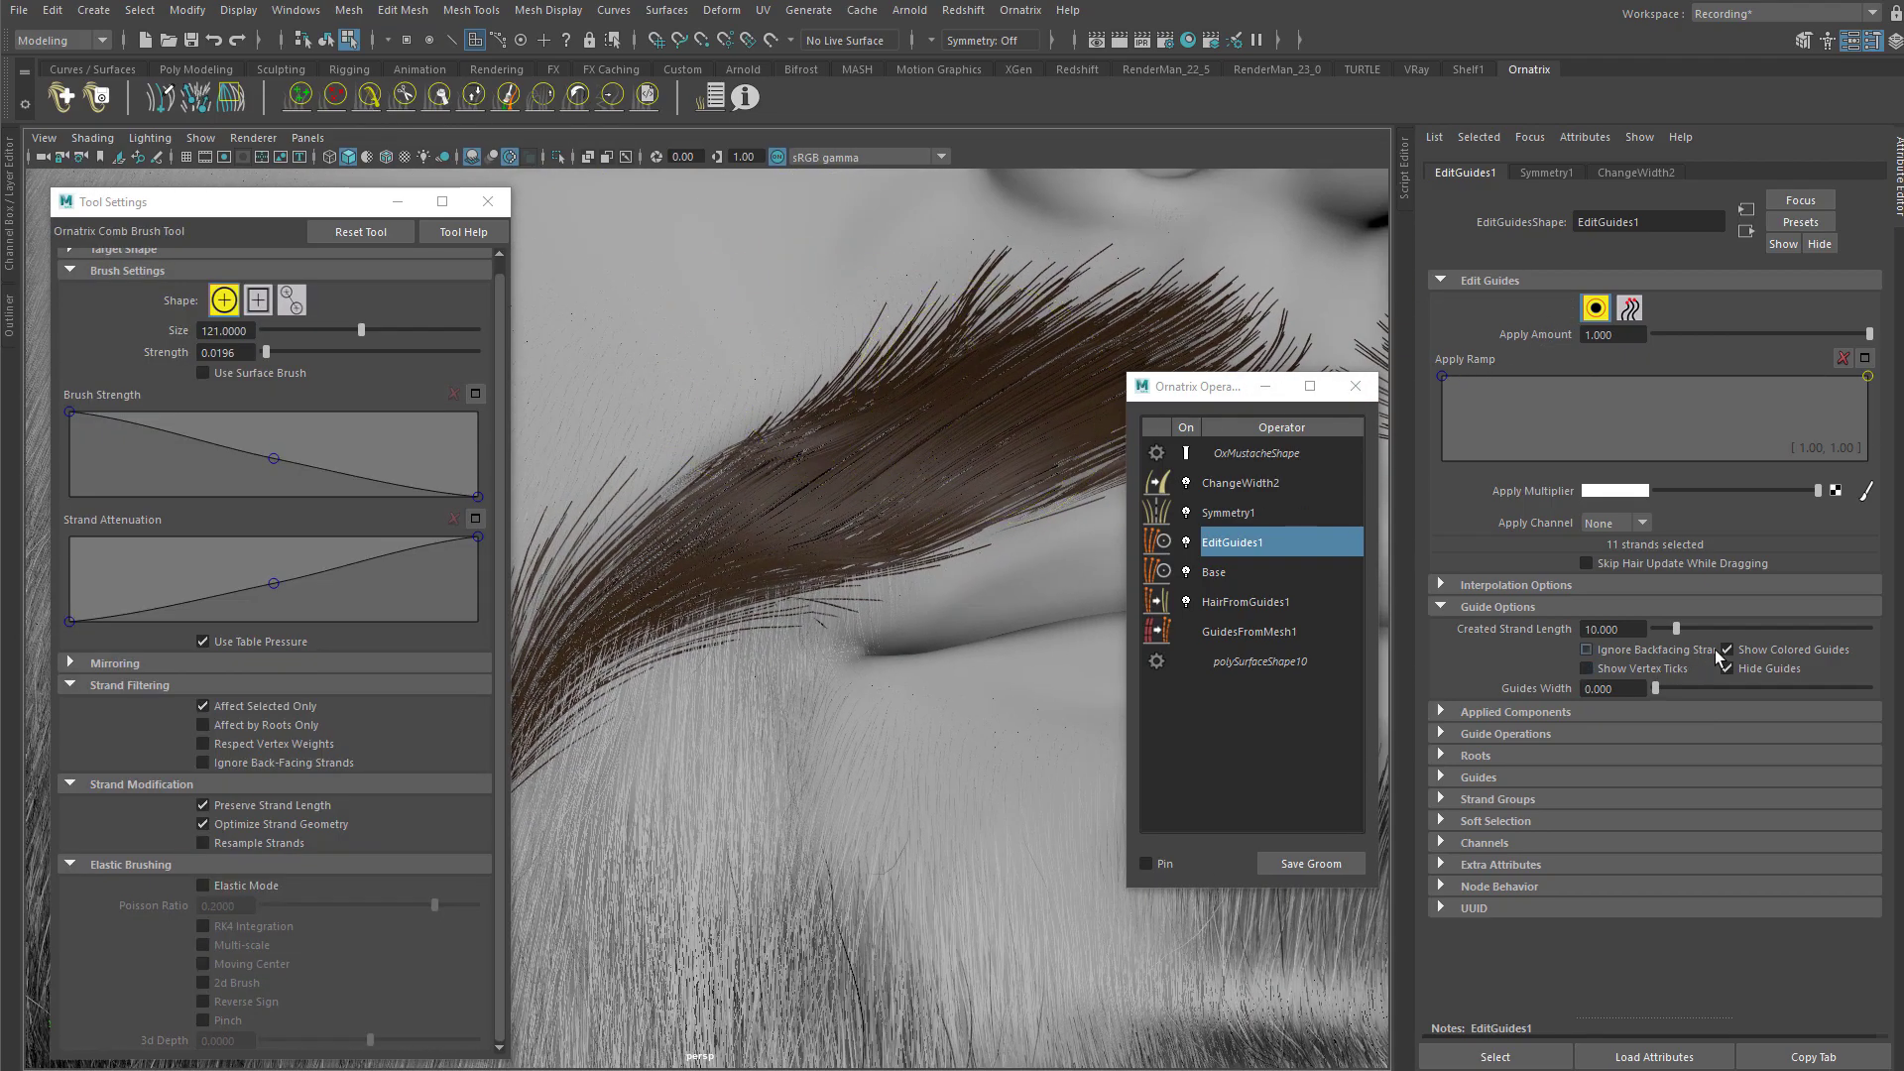
pyautogui.click(1765, 671)
pyautogui.click(1767, 670)
pyautogui.click(1767, 671)
pyautogui.click(1765, 672)
pyautogui.click(1765, 670)
# Step: Comb the selected upper-edge strands below the nostril along the mustache's flow, and hide the guides again
pyautogui.keyDown('alt'); pyautogui.moveTo(977, 308); pyautogui.dragTo(794, 372); pyautogui.keyUp('alt')
pyautogui.moveTo(793, 371); pyautogui.dragTo(782, 348)
pyautogui.keyDown('alt'); pyautogui.moveTo(793, 349); pyautogui.dragTo(971, 323, button='middle'); pyautogui.keyUp('alt')
pyautogui.keyDown('alt'); pyautogui.moveTo(972, 323); pyautogui.dragTo(926, 416); pyautogui.keyUp('alt')
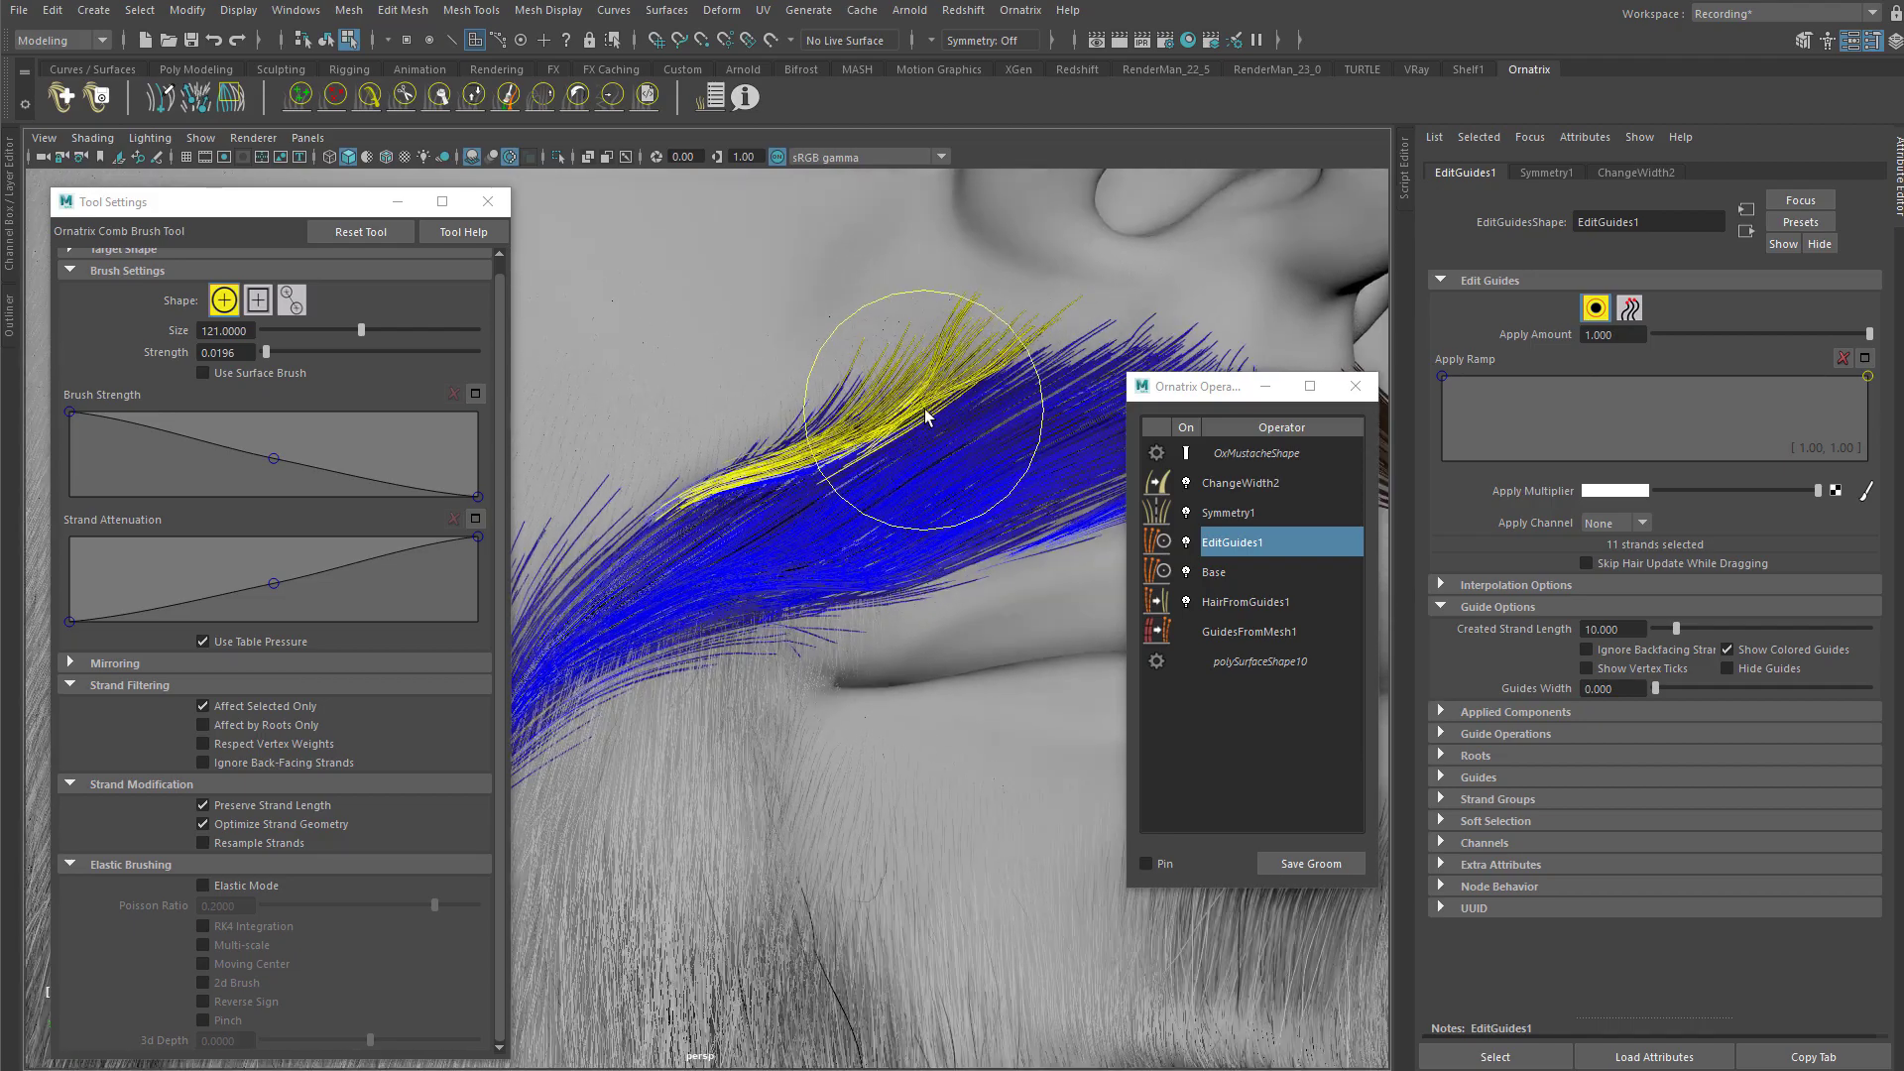
pyautogui.click(1765, 671)
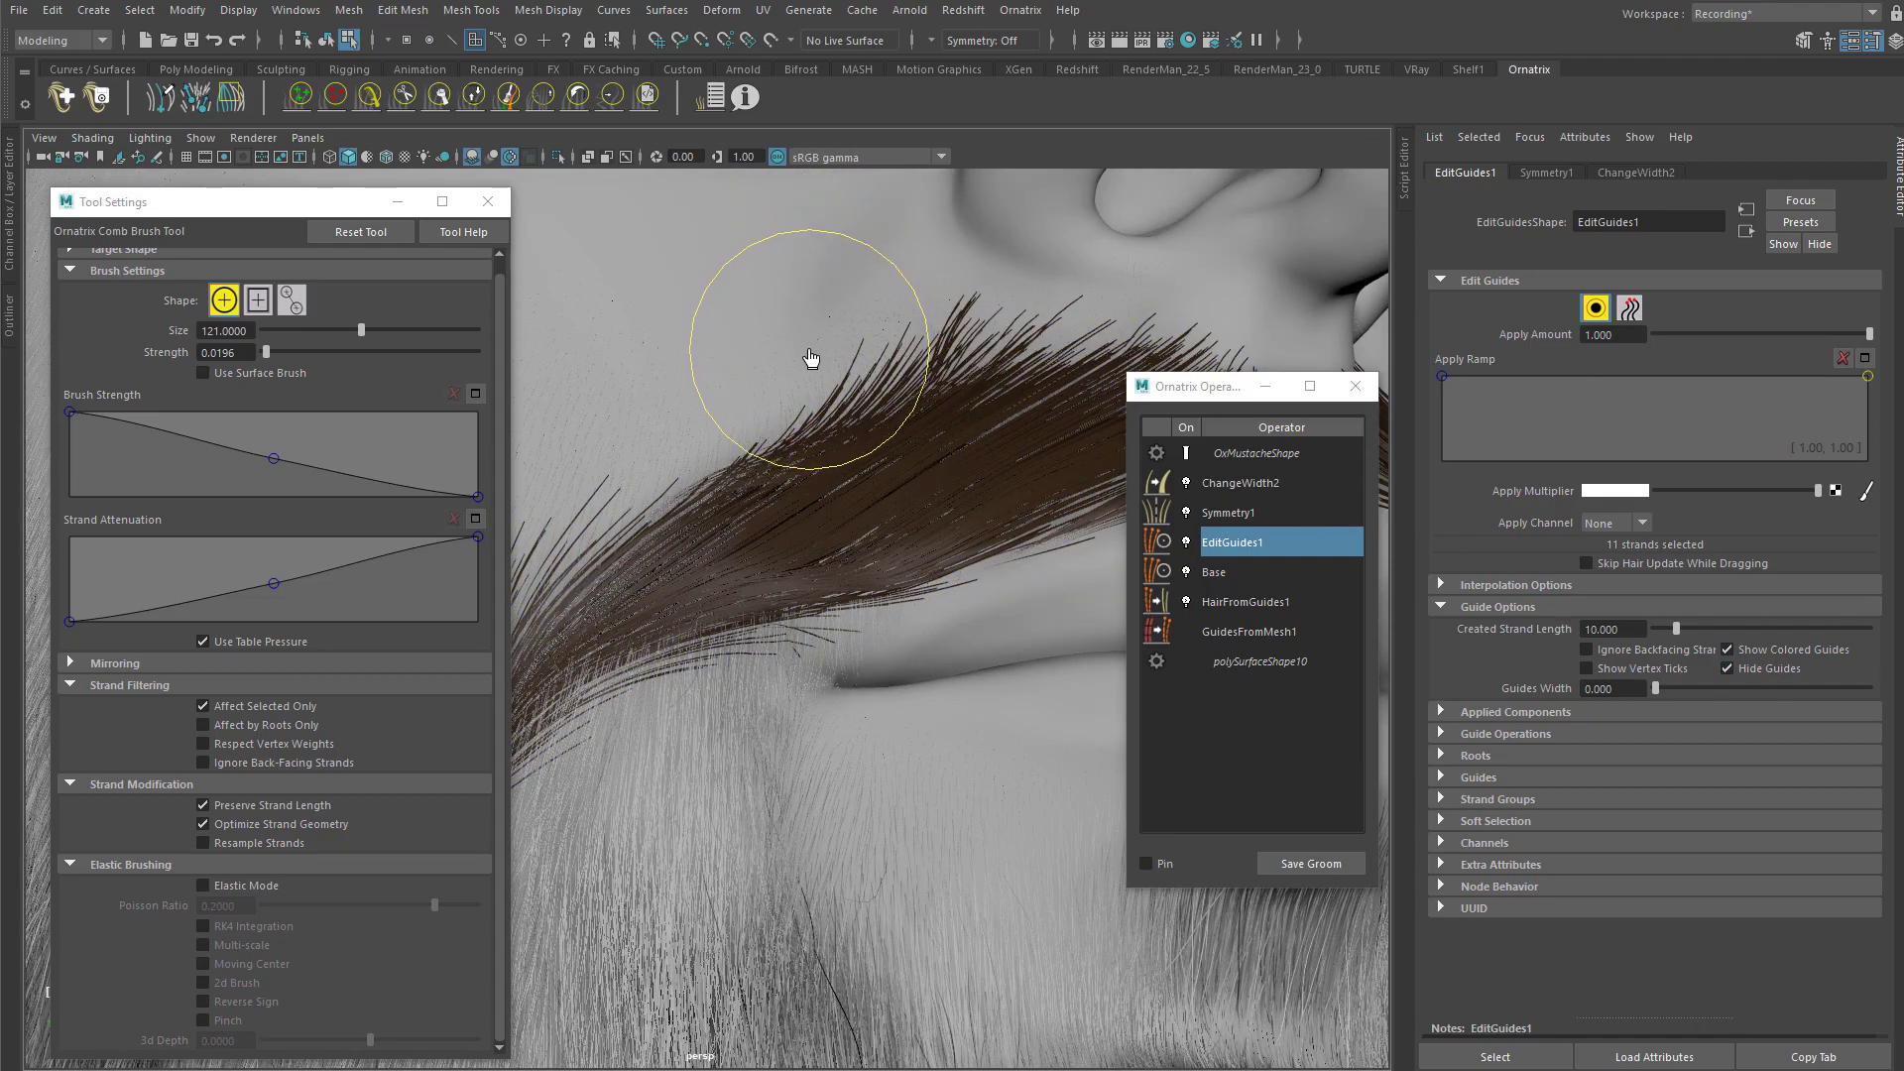
# Step: Comb the selected upper-edge strands along the mustache's flow with the Comb brush, and turn Hide Guides off
pyautogui.moveTo(847, 511)
pyautogui.mouseDown()
pyautogui.moveTo(778, 446)
pyautogui.moveTo(842, 456)
pyautogui.moveTo(816, 425)
pyautogui.moveTo(654, 407)
pyautogui.moveTo(676, 450)
pyautogui.mouseUp()
pyautogui.moveTo(817, 415)
pyautogui.keyDown('alt'); pyautogui.mouseDown()
pyautogui.moveTo(880, 342)
pyautogui.moveTo(777, 362)
pyautogui.moveTo(651, 480)
pyautogui.mouseUp(); pyautogui.keyUp('alt')
pyautogui.moveTo(850, 457)
pyautogui.keyDown('alt'); pyautogui.mouseDown()
pyautogui.moveTo(872, 425)
pyautogui.moveTo(935, 433)
pyautogui.moveTo(979, 392)
pyautogui.mouseUp(); pyautogui.keyUp('alt')
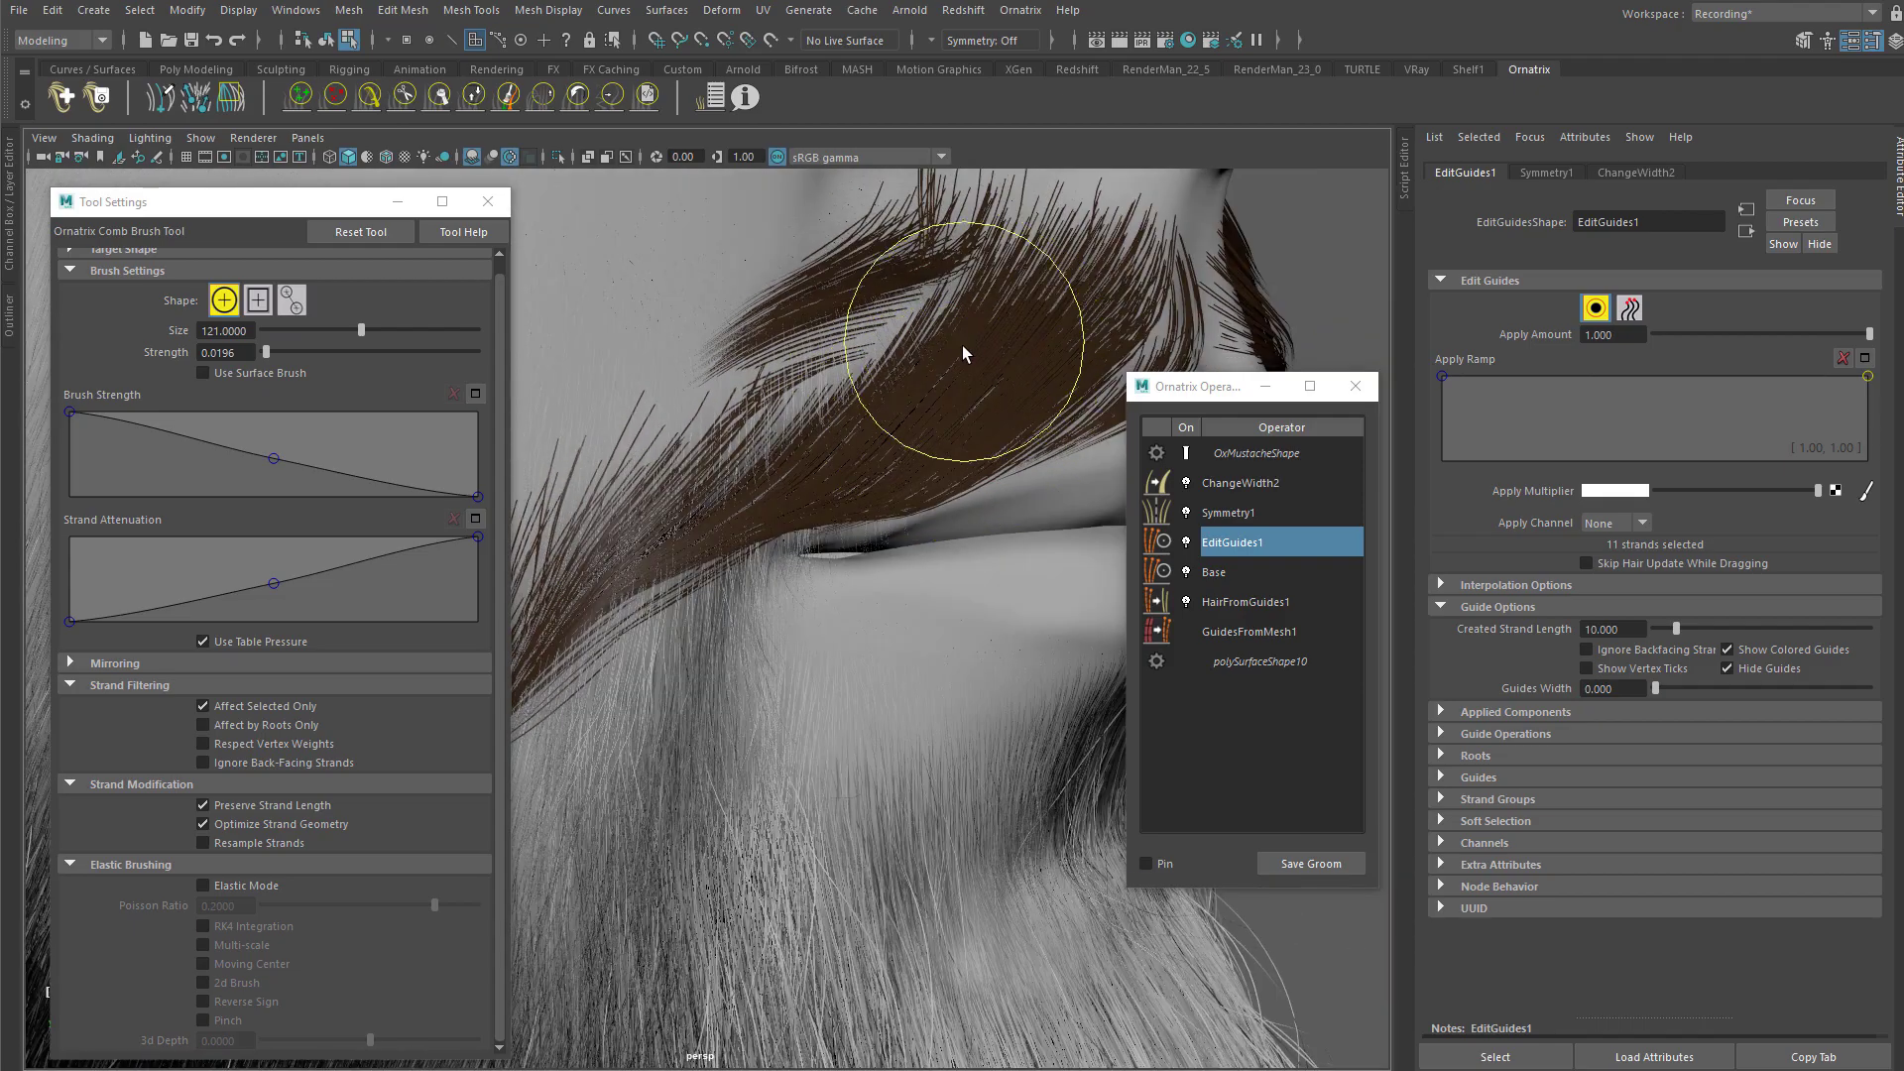
pyautogui.keyDown('alt'); pyautogui.moveTo(963, 346); pyautogui.dragTo(901, 404, button='middle'); pyautogui.keyUp('alt')
pyautogui.moveTo(874, 358)
pyautogui.mouseDown()
pyautogui.moveTo(1020, 407)
pyautogui.moveTo(837, 383)
pyautogui.moveTo(902, 405)
pyautogui.moveTo(918, 391)
pyautogui.moveTo(906, 408)
pyautogui.moveTo(938, 390)
pyautogui.moveTo(783, 437)
pyautogui.moveTo(808, 407)
pyautogui.mouseUp()
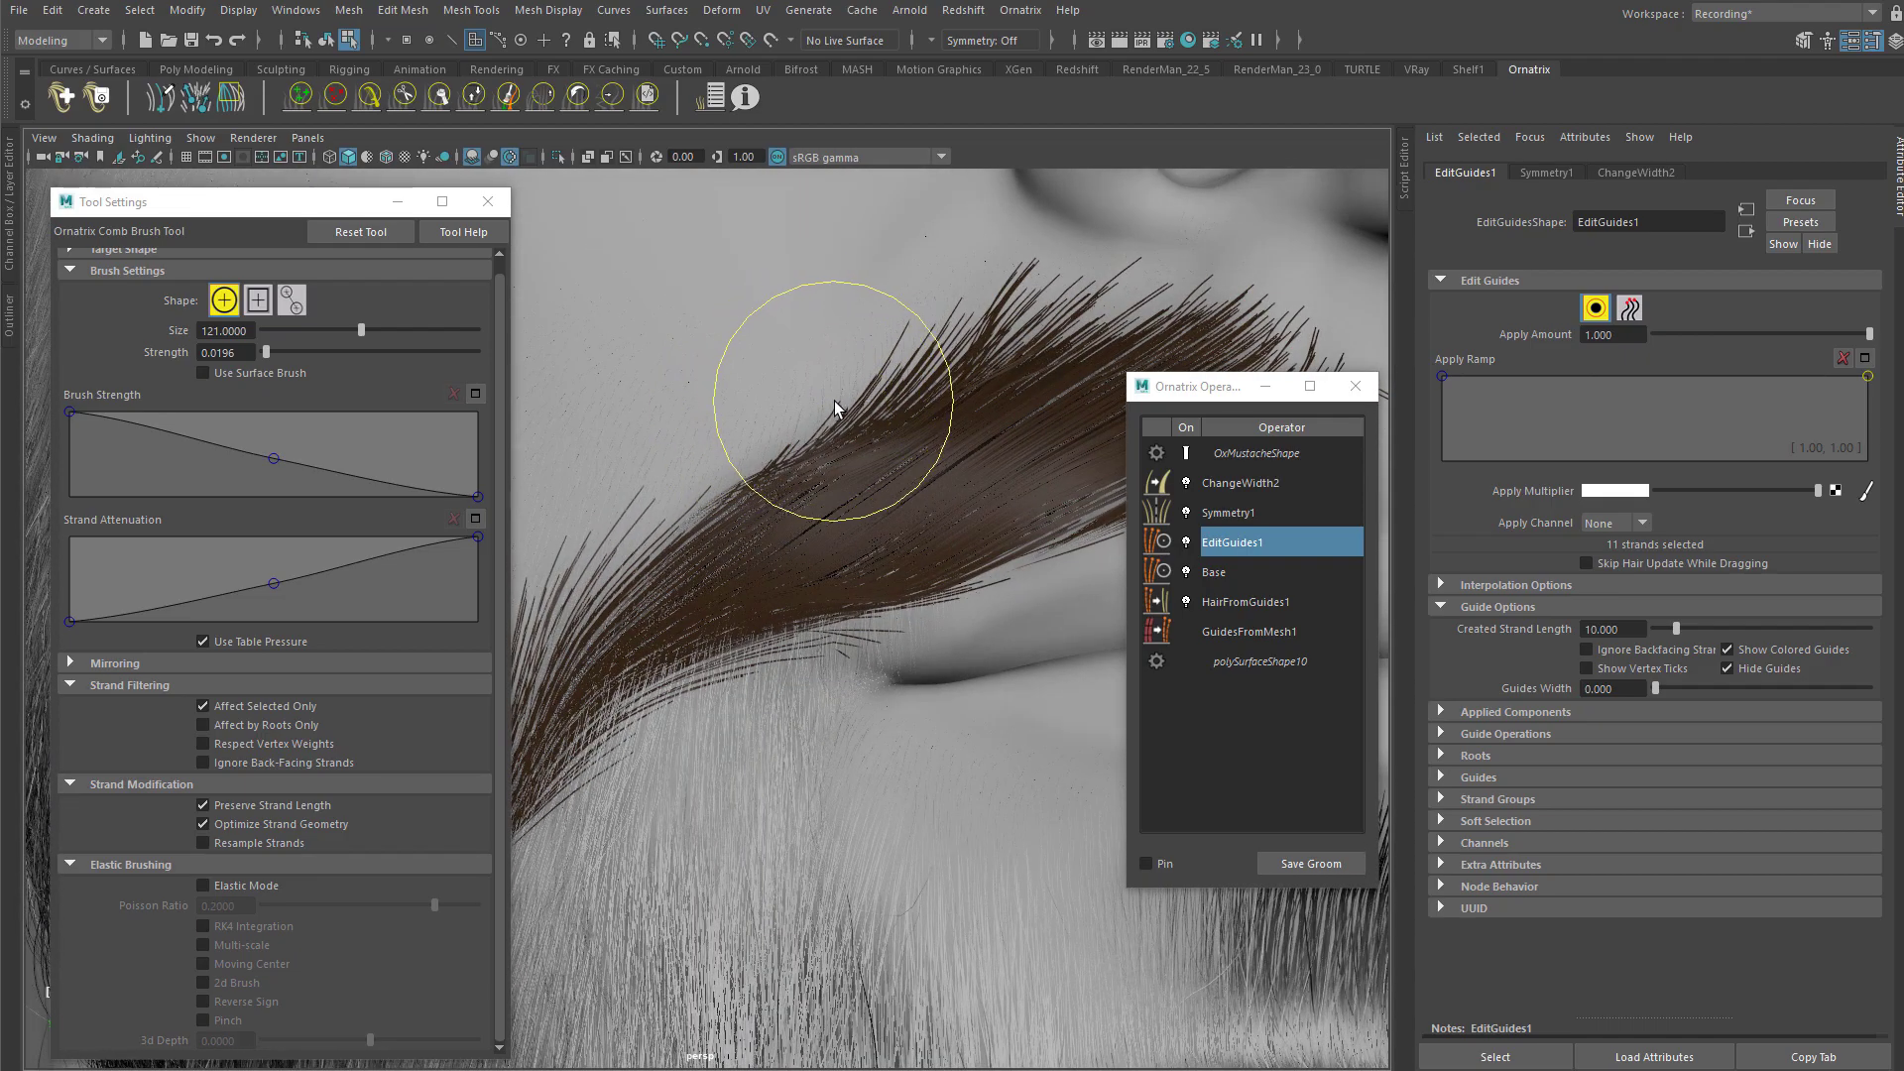
pyautogui.press('q')
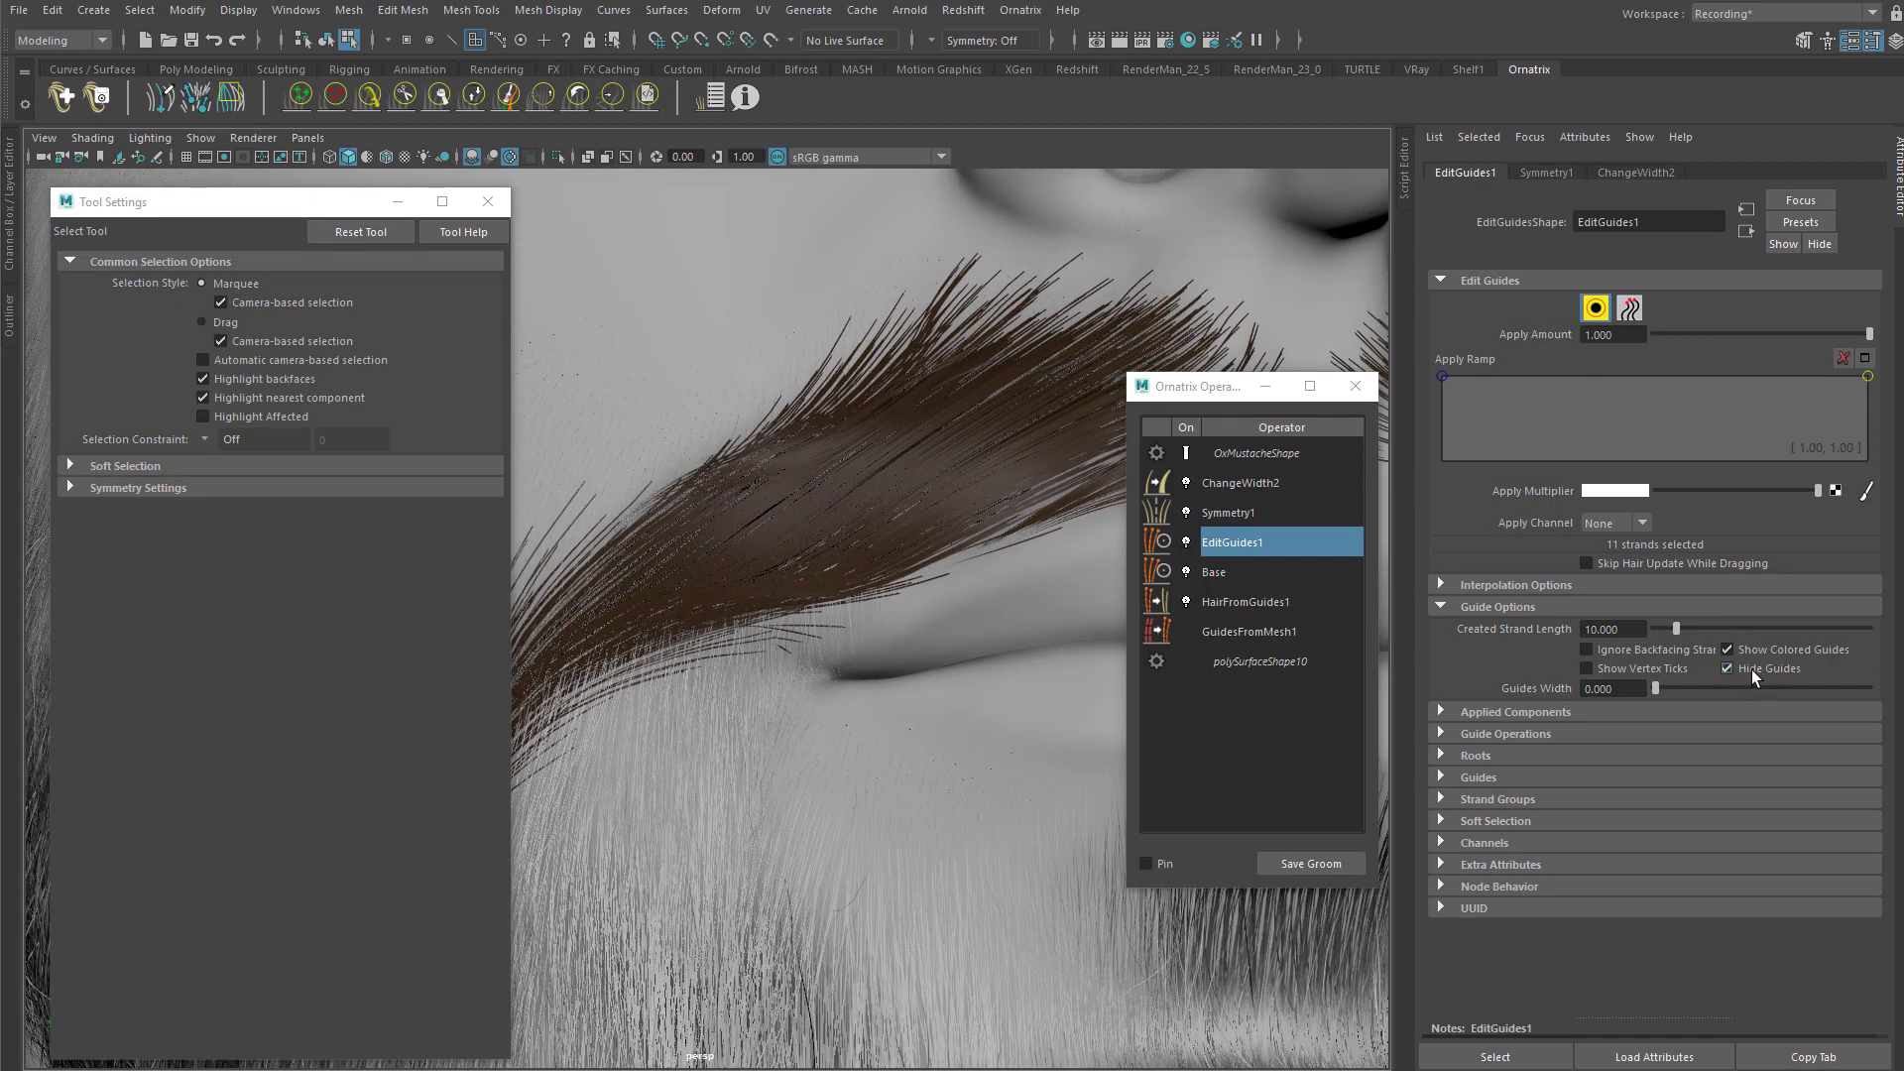
pyautogui.click(1753, 666)
# Step: Examine the guides and the mirrored mustache half from the front, including the gap beneath the nose
pyautogui.keyDown('alt'); pyautogui.moveTo(810, 393); pyautogui.dragTo(936, 411); pyautogui.keyUp('alt')
pyautogui.keyDown('alt'); pyautogui.moveTo(936, 410); pyautogui.dragTo(714, 404, button='right'); pyautogui.keyUp('alt')
pyautogui.keyDown('alt'); pyautogui.moveTo(714, 403); pyautogui.dragTo(757, 502); pyautogui.keyUp('alt')
pyautogui.keyDown('alt'); pyautogui.moveTo(757, 501); pyautogui.dragTo(952, 398, button='right'); pyautogui.keyUp('alt')
pyautogui.keyDown('alt'); pyautogui.moveTo(803, 492); pyautogui.dragTo(824, 421); pyautogui.keyUp('alt')
pyautogui.keyDown('alt'); pyautogui.moveTo(823, 421); pyautogui.dragTo(857, 480, button='right'); pyautogui.keyUp('alt')
pyautogui.keyDown('alt'); pyautogui.moveTo(857, 480); pyautogui.dragTo(890, 359); pyautogui.keyUp('alt')
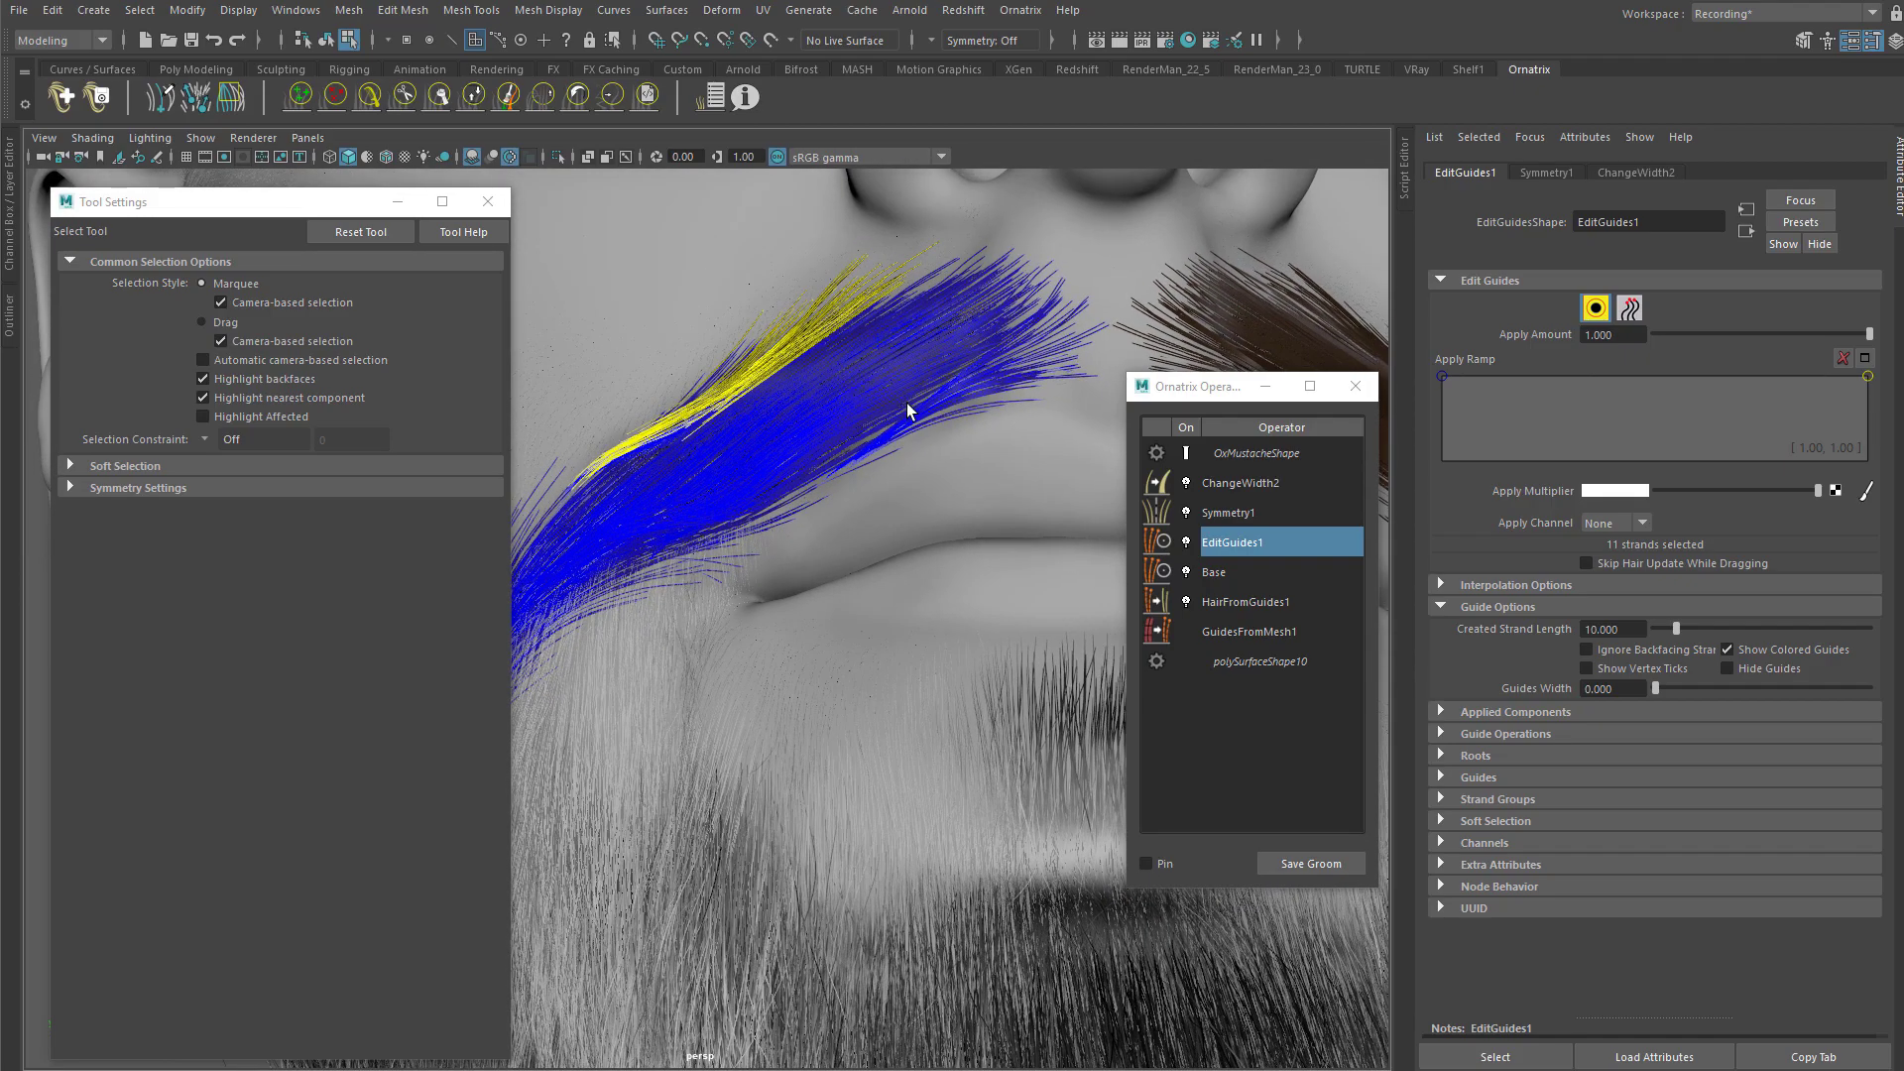
pyautogui.keyDown('alt'); pyautogui.moveTo(796, 451); pyautogui.dragTo(855, 484); pyautogui.keyUp('alt')
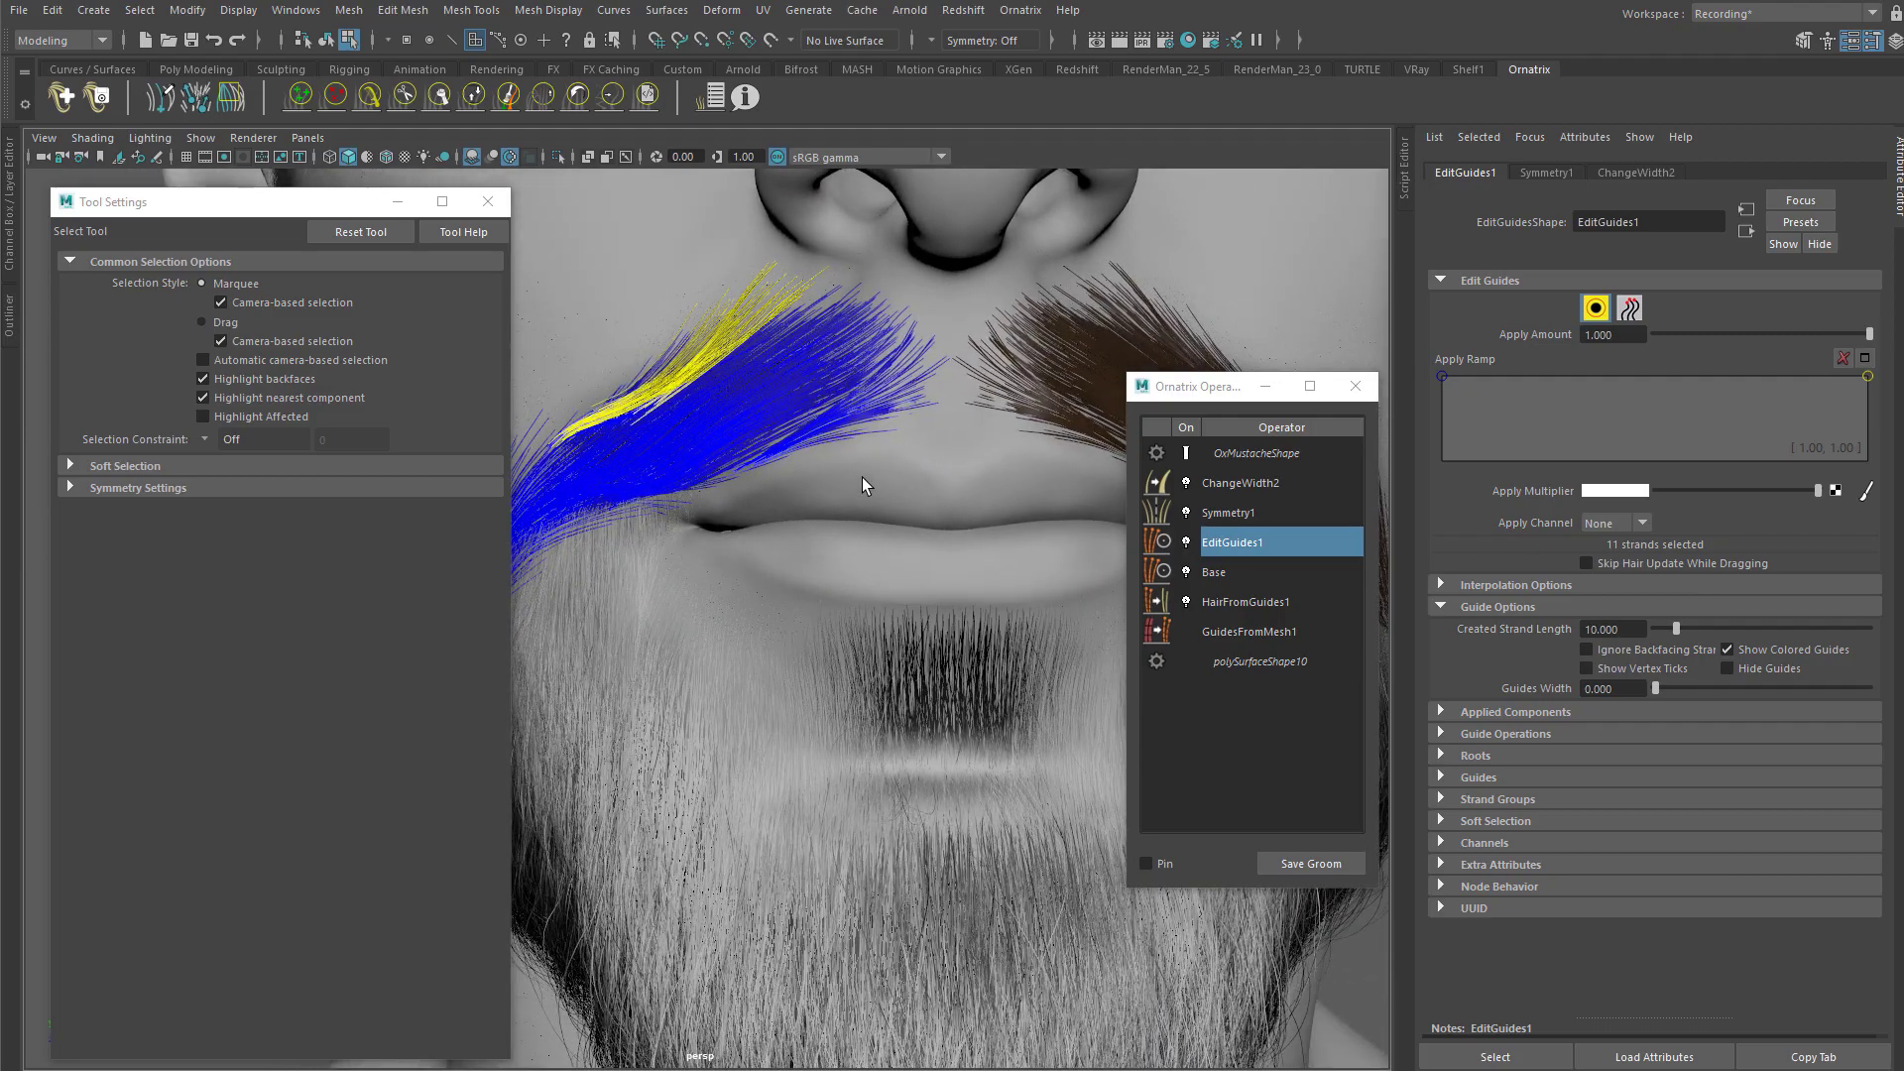
pyautogui.keyDown('alt'); pyautogui.moveTo(863, 335); pyautogui.dragTo(986, 340, button='right'); pyautogui.keyUp('alt')
pyautogui.keyDown('alt'); pyautogui.moveTo(945, 357); pyautogui.dragTo(870, 467, button='middle'); pyautogui.keyUp('alt')
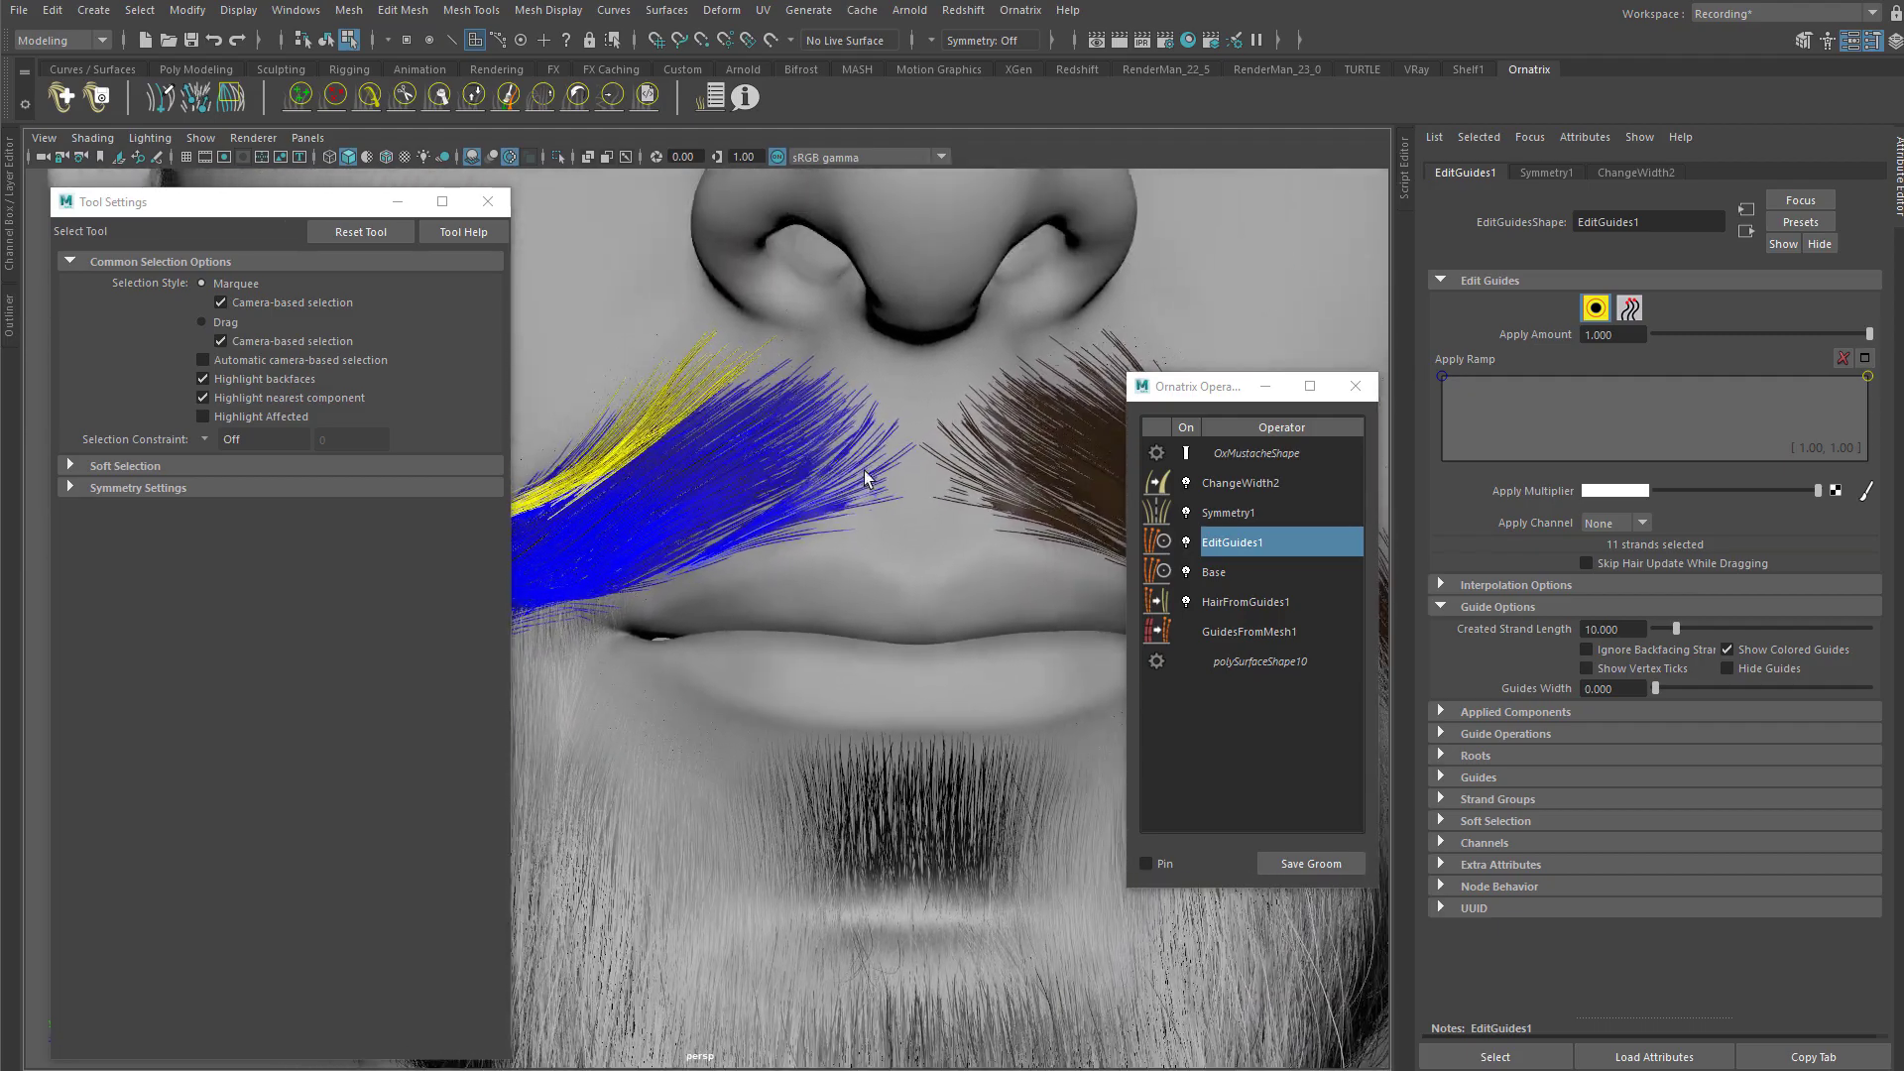
# Step: Rename the EditGuides1 operator as Tweak01 and add another Edit Guides operator above it
pyautogui.doubleClick(1235, 541)
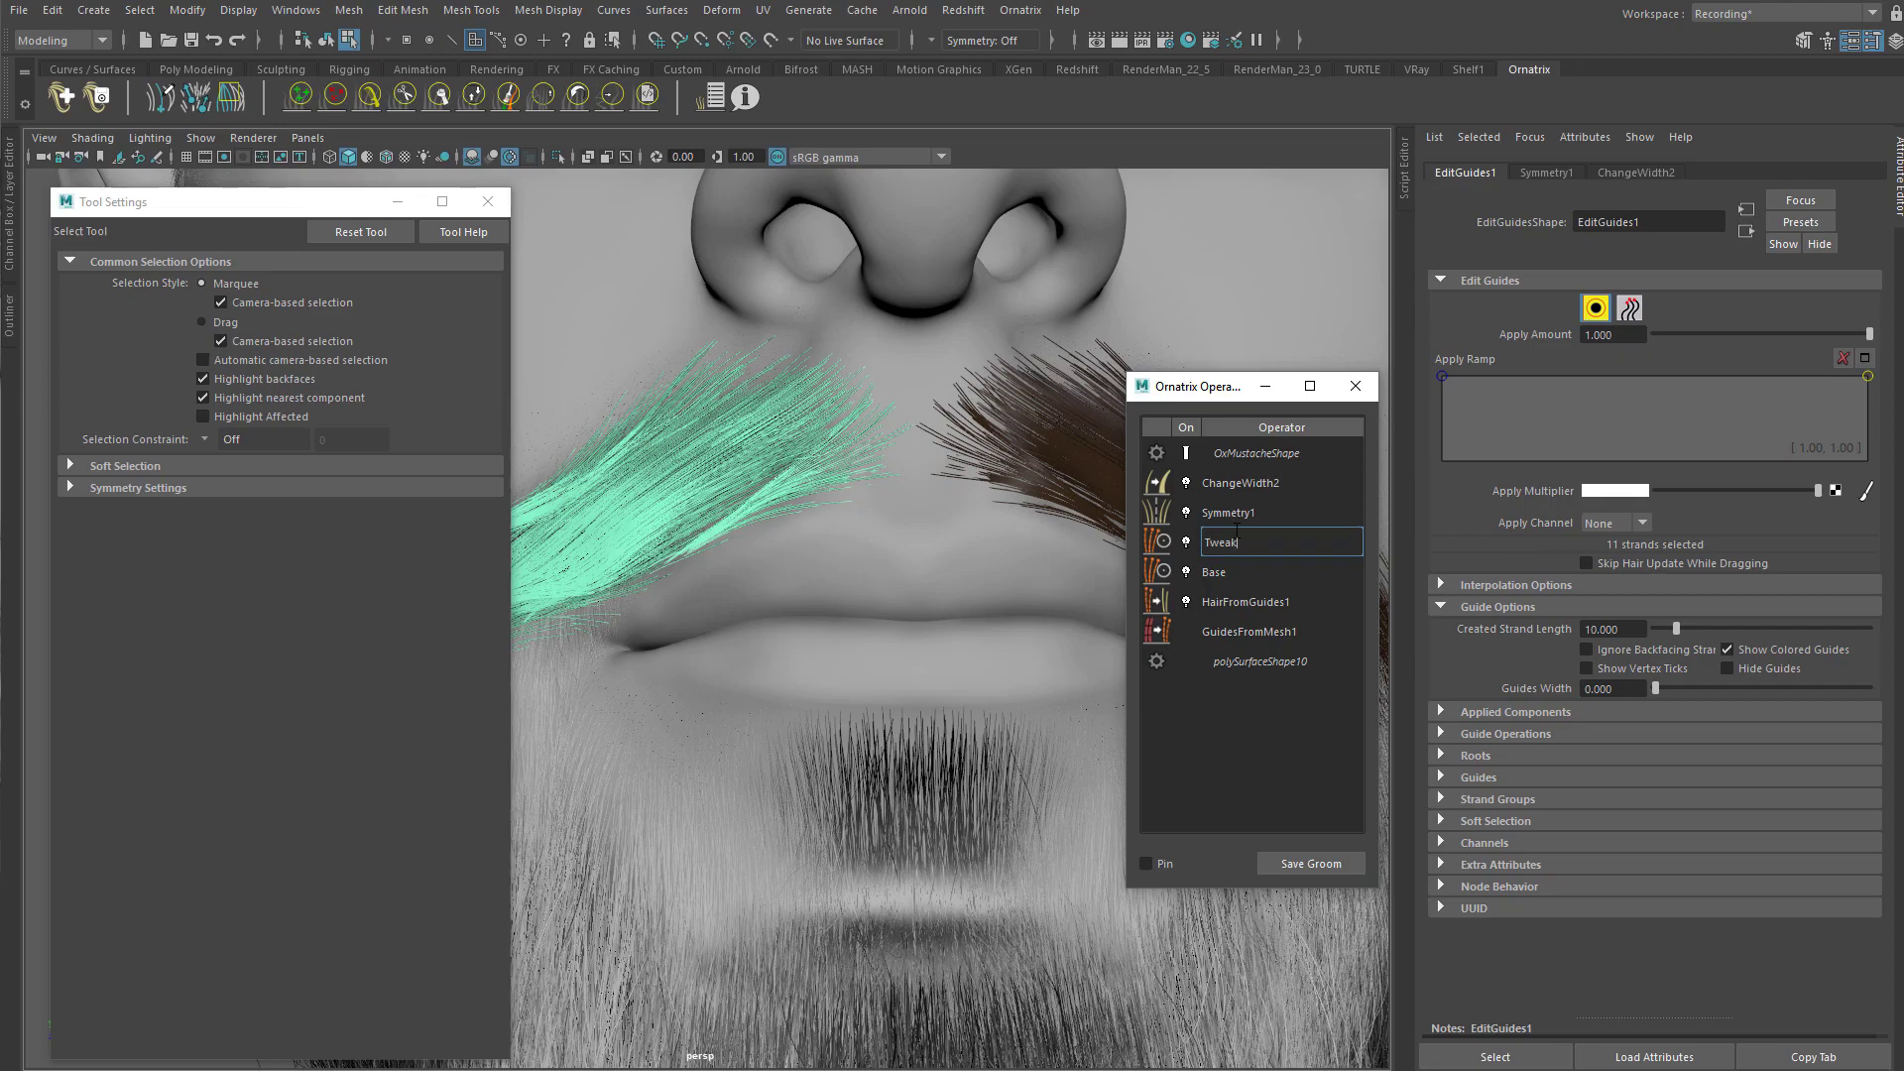
pyautogui.press('Return')
pyautogui.keyDown('alt'); pyautogui.moveTo(830, 442); pyautogui.dragTo(890, 401); pyautogui.keyUp('alt')
pyautogui.click(1017, 10)
pyautogui.click(1067, 244)
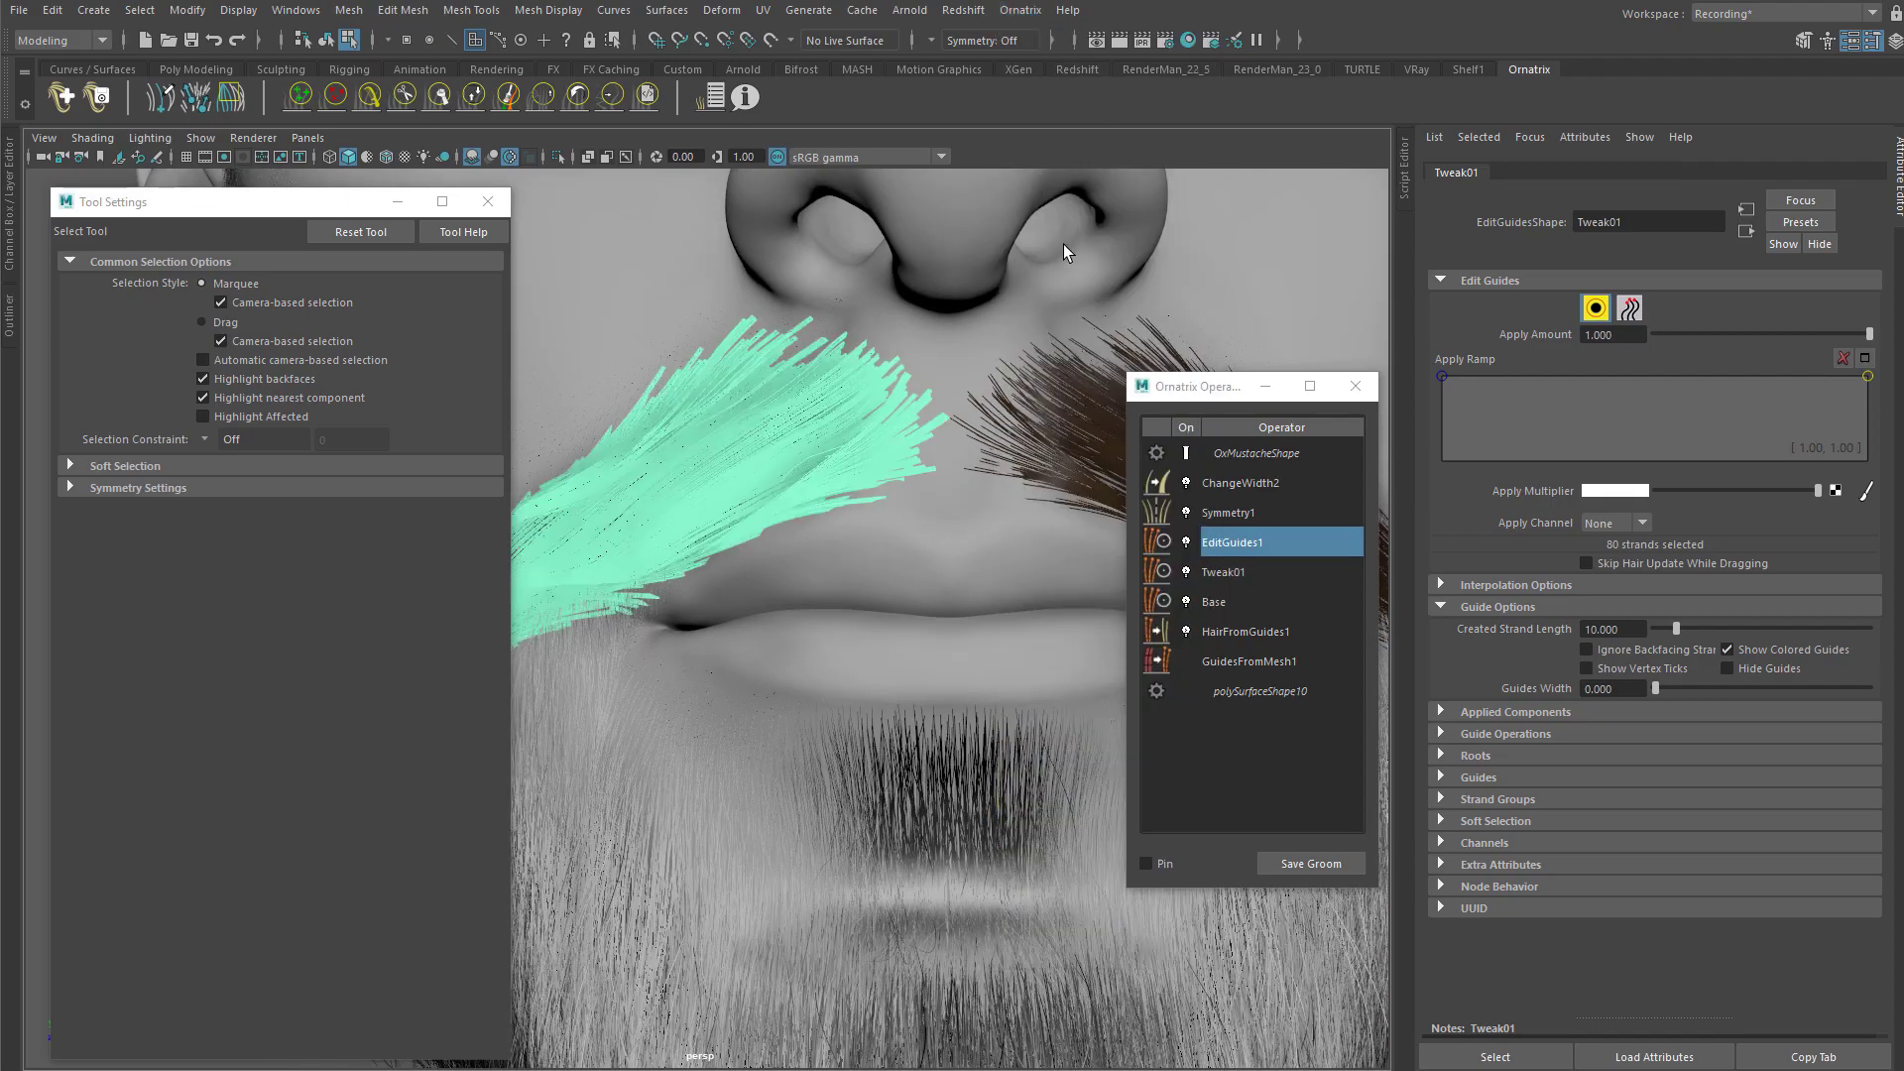
# Step: Inspect the unselected mustache, and test the Apply Amount of Tweak01, leaving it at 1.000
pyautogui.keyDown('alt'); pyautogui.moveTo(890, 440); pyautogui.dragTo(1012, 415, button='middle'); pyautogui.keyUp('alt')
pyautogui.keyDown('alt'); pyautogui.moveTo(872, 506); pyautogui.dragTo(843, 543, button='right'); pyautogui.keyUp('alt')
pyautogui.click(593, 878)
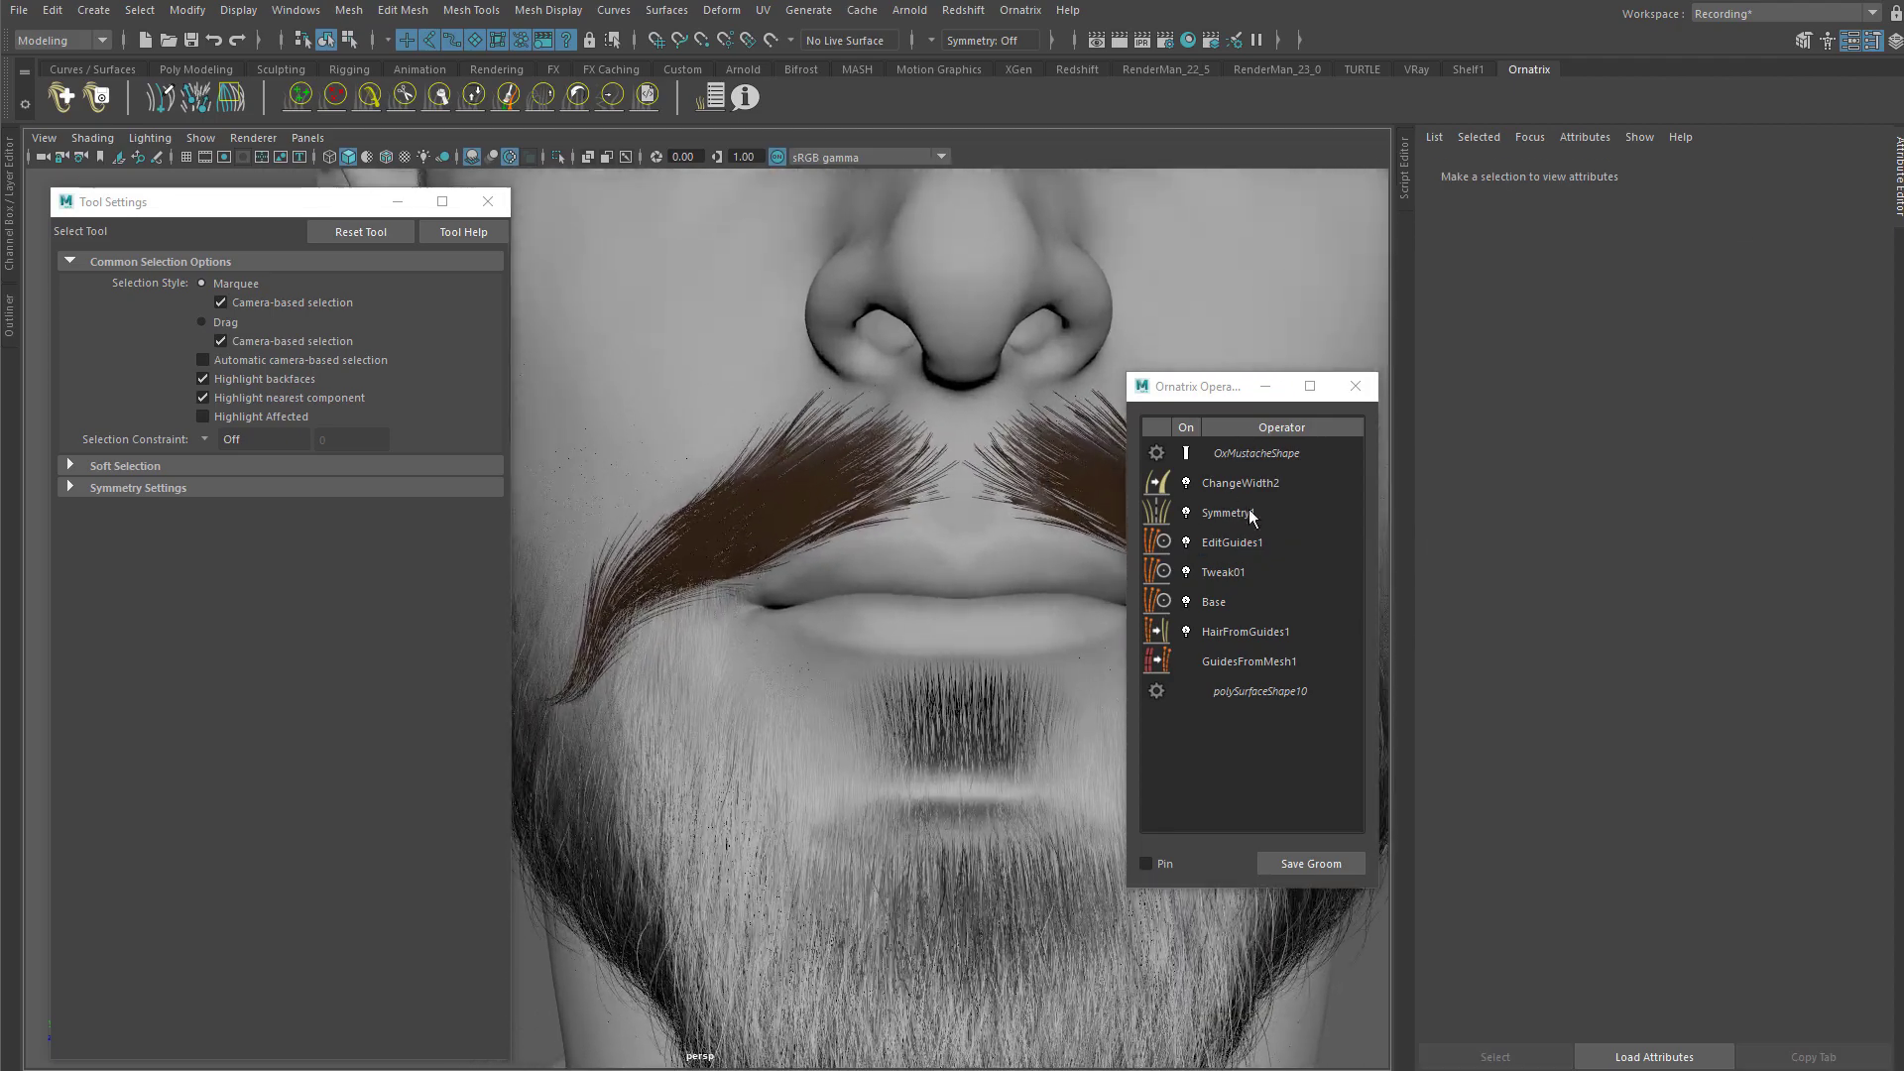
pyautogui.click(1242, 571)
pyautogui.keyDown('alt'); pyautogui.moveTo(942, 441); pyautogui.dragTo(1122, 431); pyautogui.keyUp('alt')
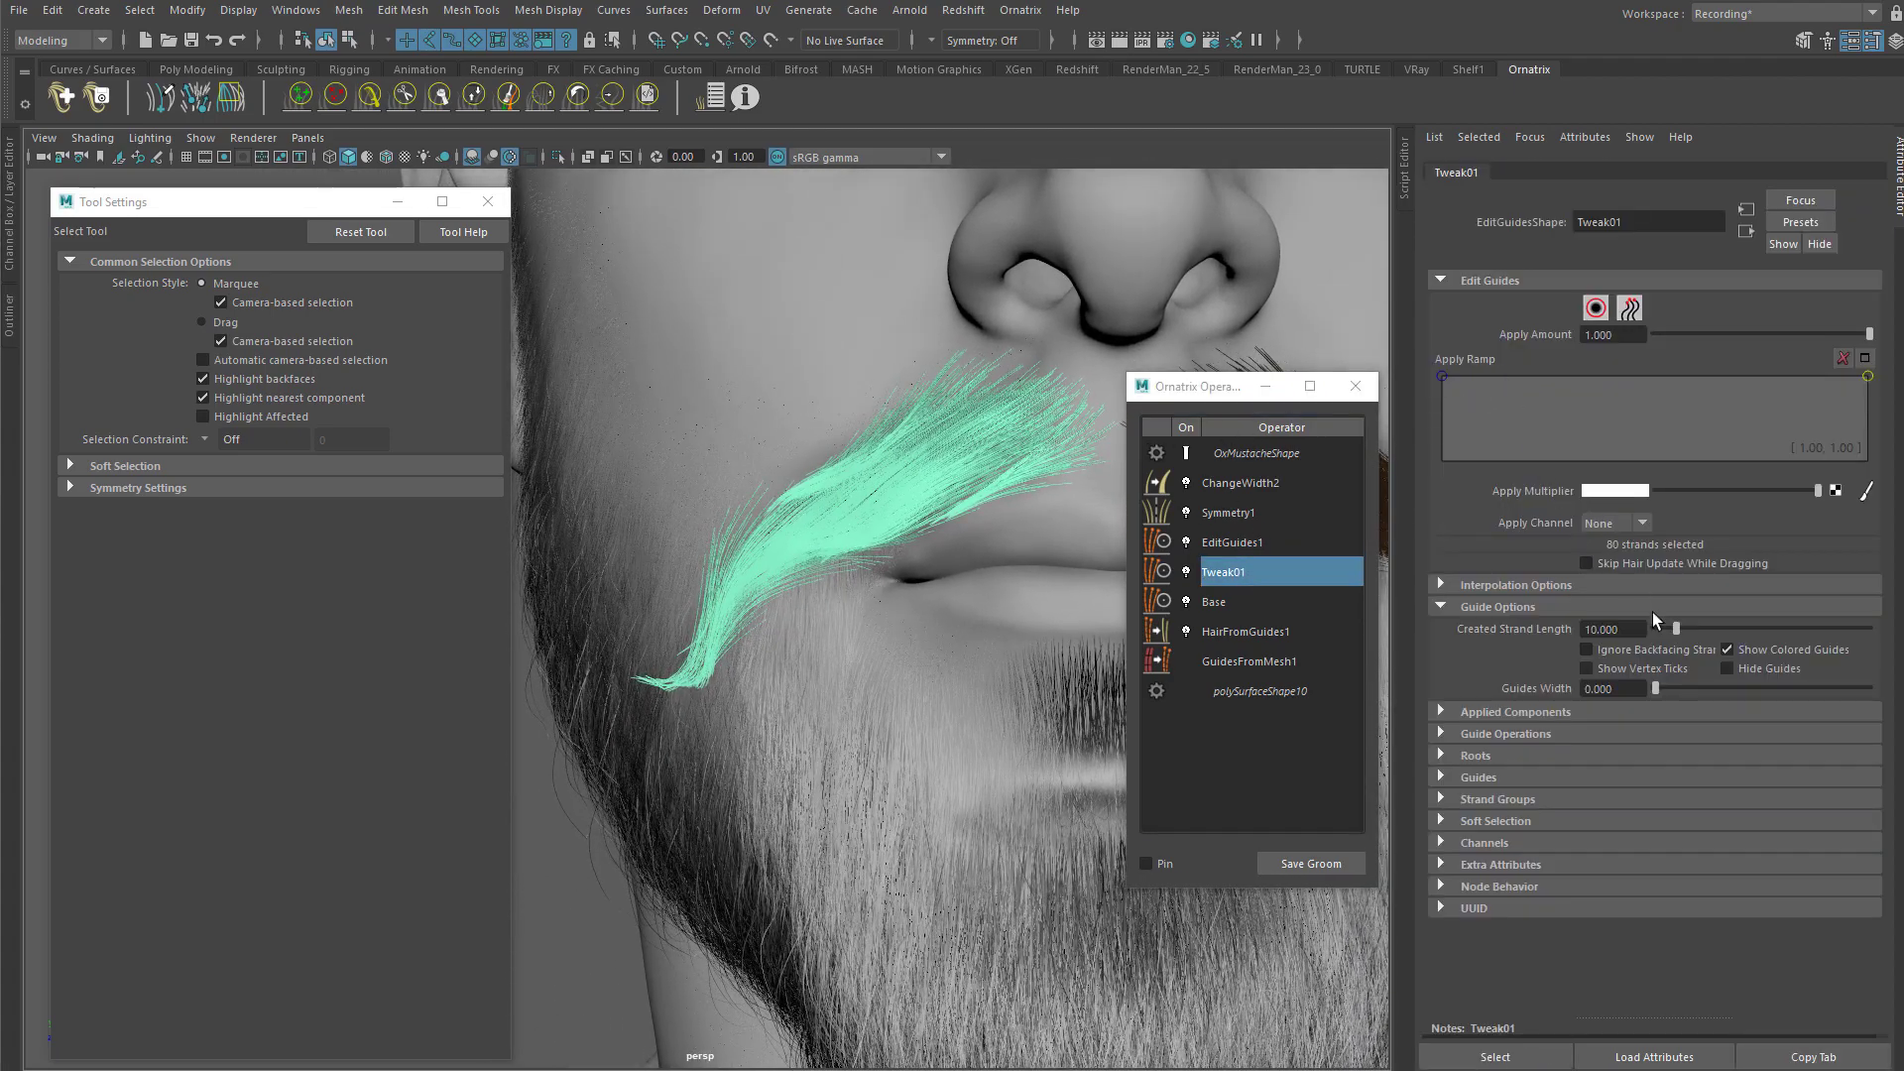
pyautogui.moveTo(1848, 336); pyautogui.dragTo(1900, 337)
# Step: Rename the new EditGuides1 operator above Tweak01 as Tweak02
pyautogui.click(1290, 553)
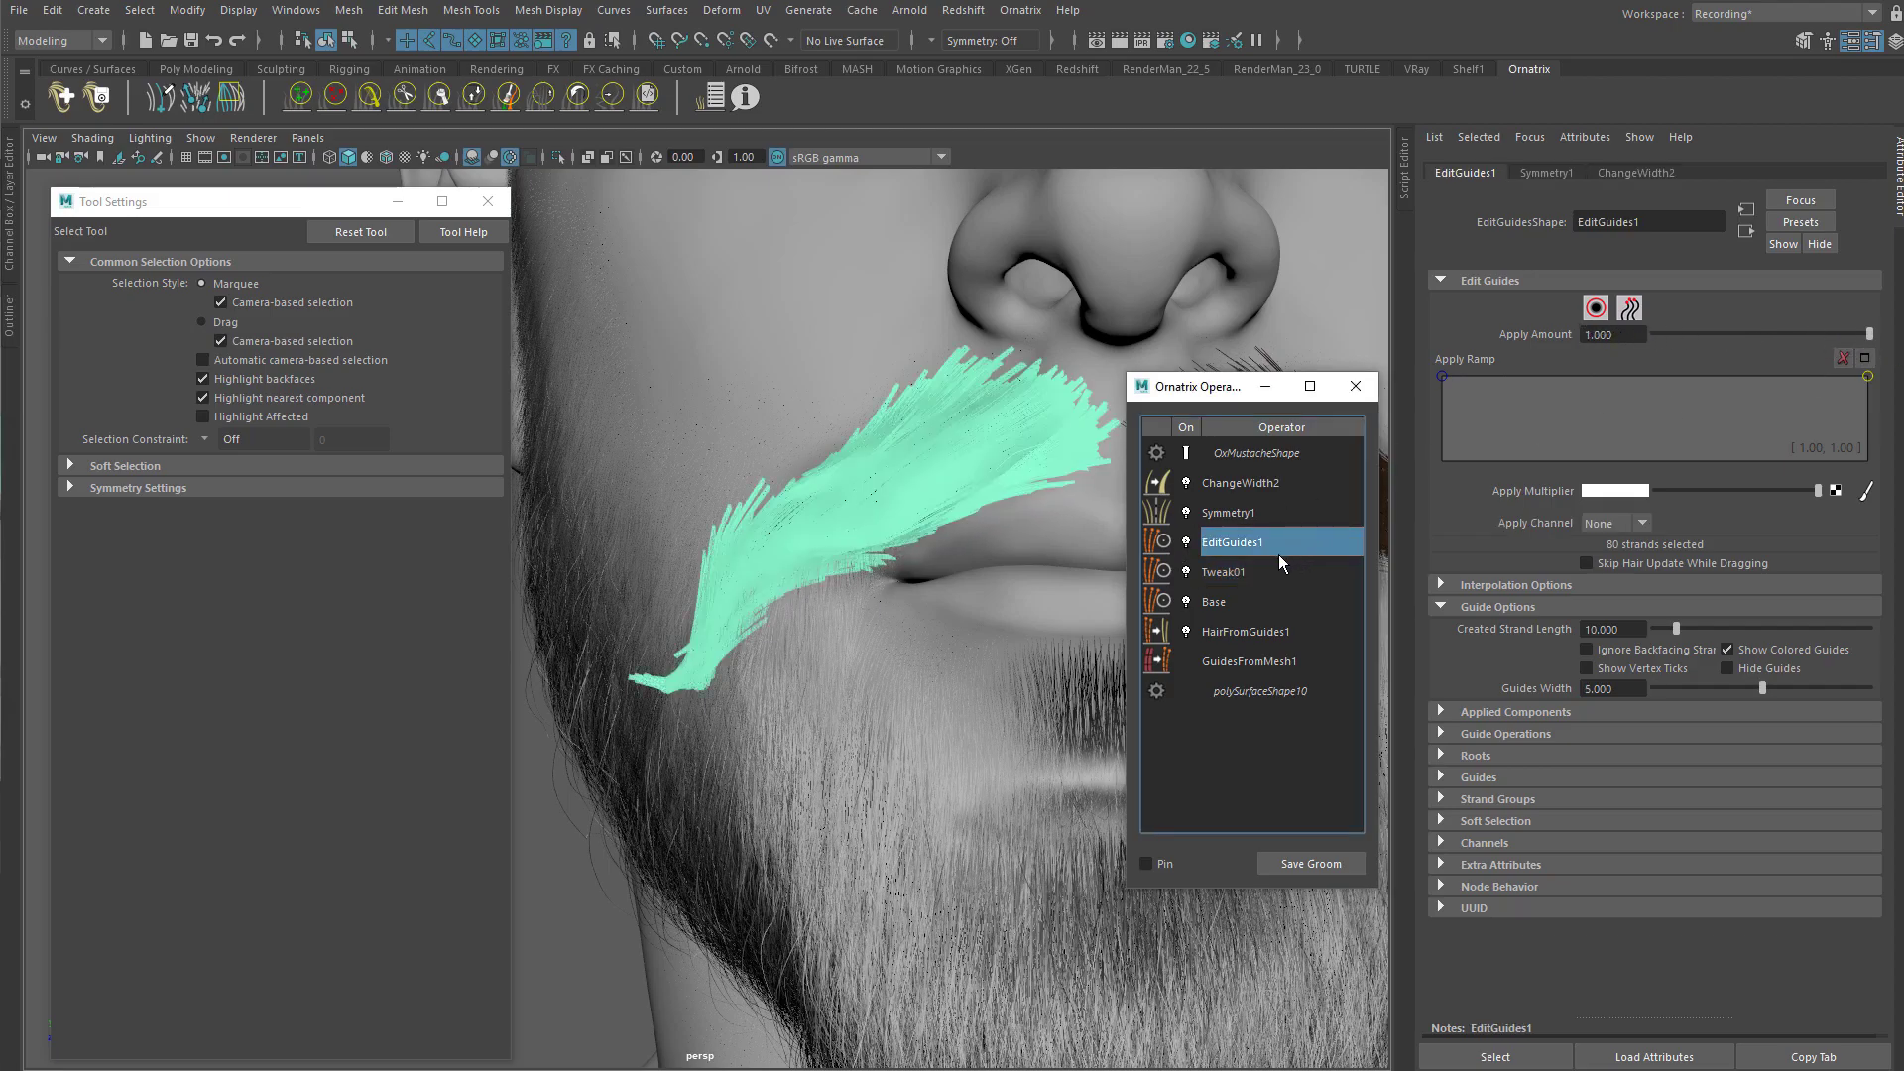
pyautogui.doubleClick(1241, 540)
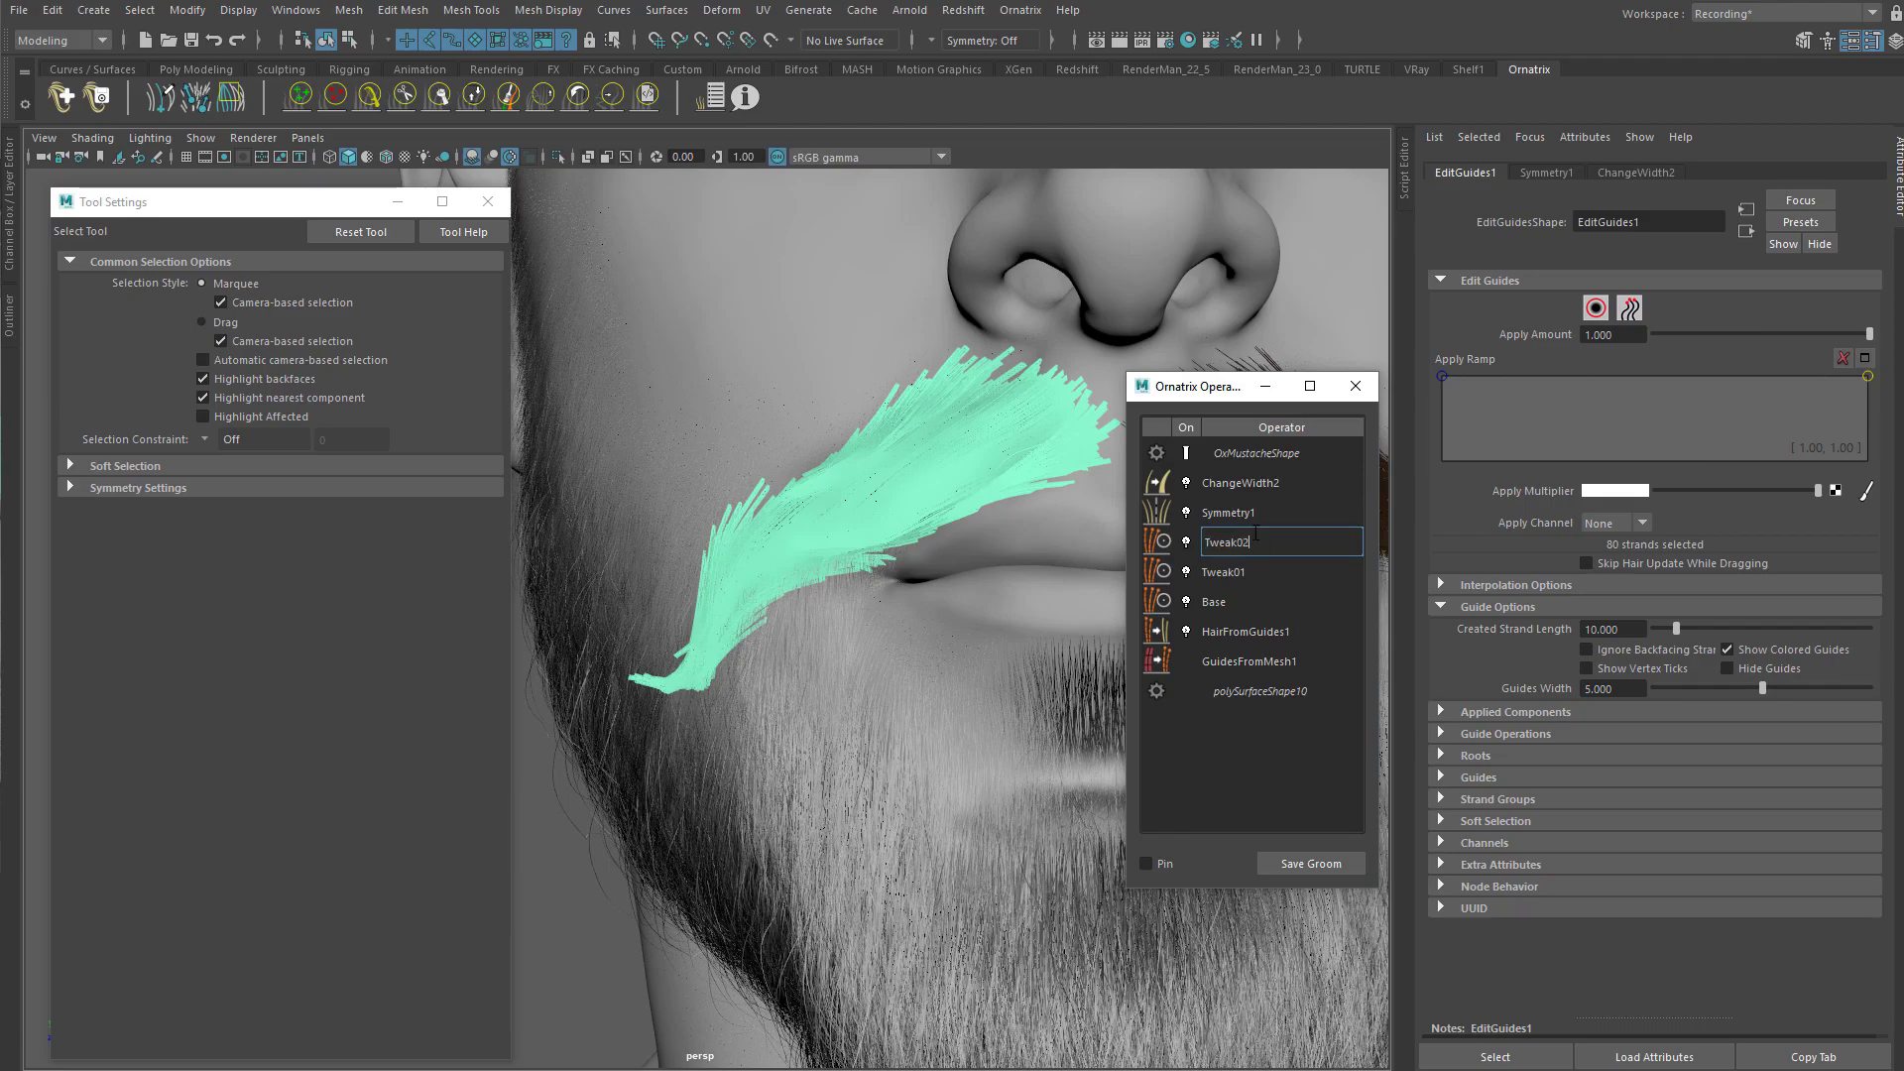
pyautogui.press('Return')
# Step: Set the Guides Width of Tweak02 to 0 and its Created Strand Length to 0.5
pyautogui.keyDown('alt'); pyautogui.moveTo(998, 391); pyautogui.dragTo(1088, 417); pyautogui.keyUp('alt')
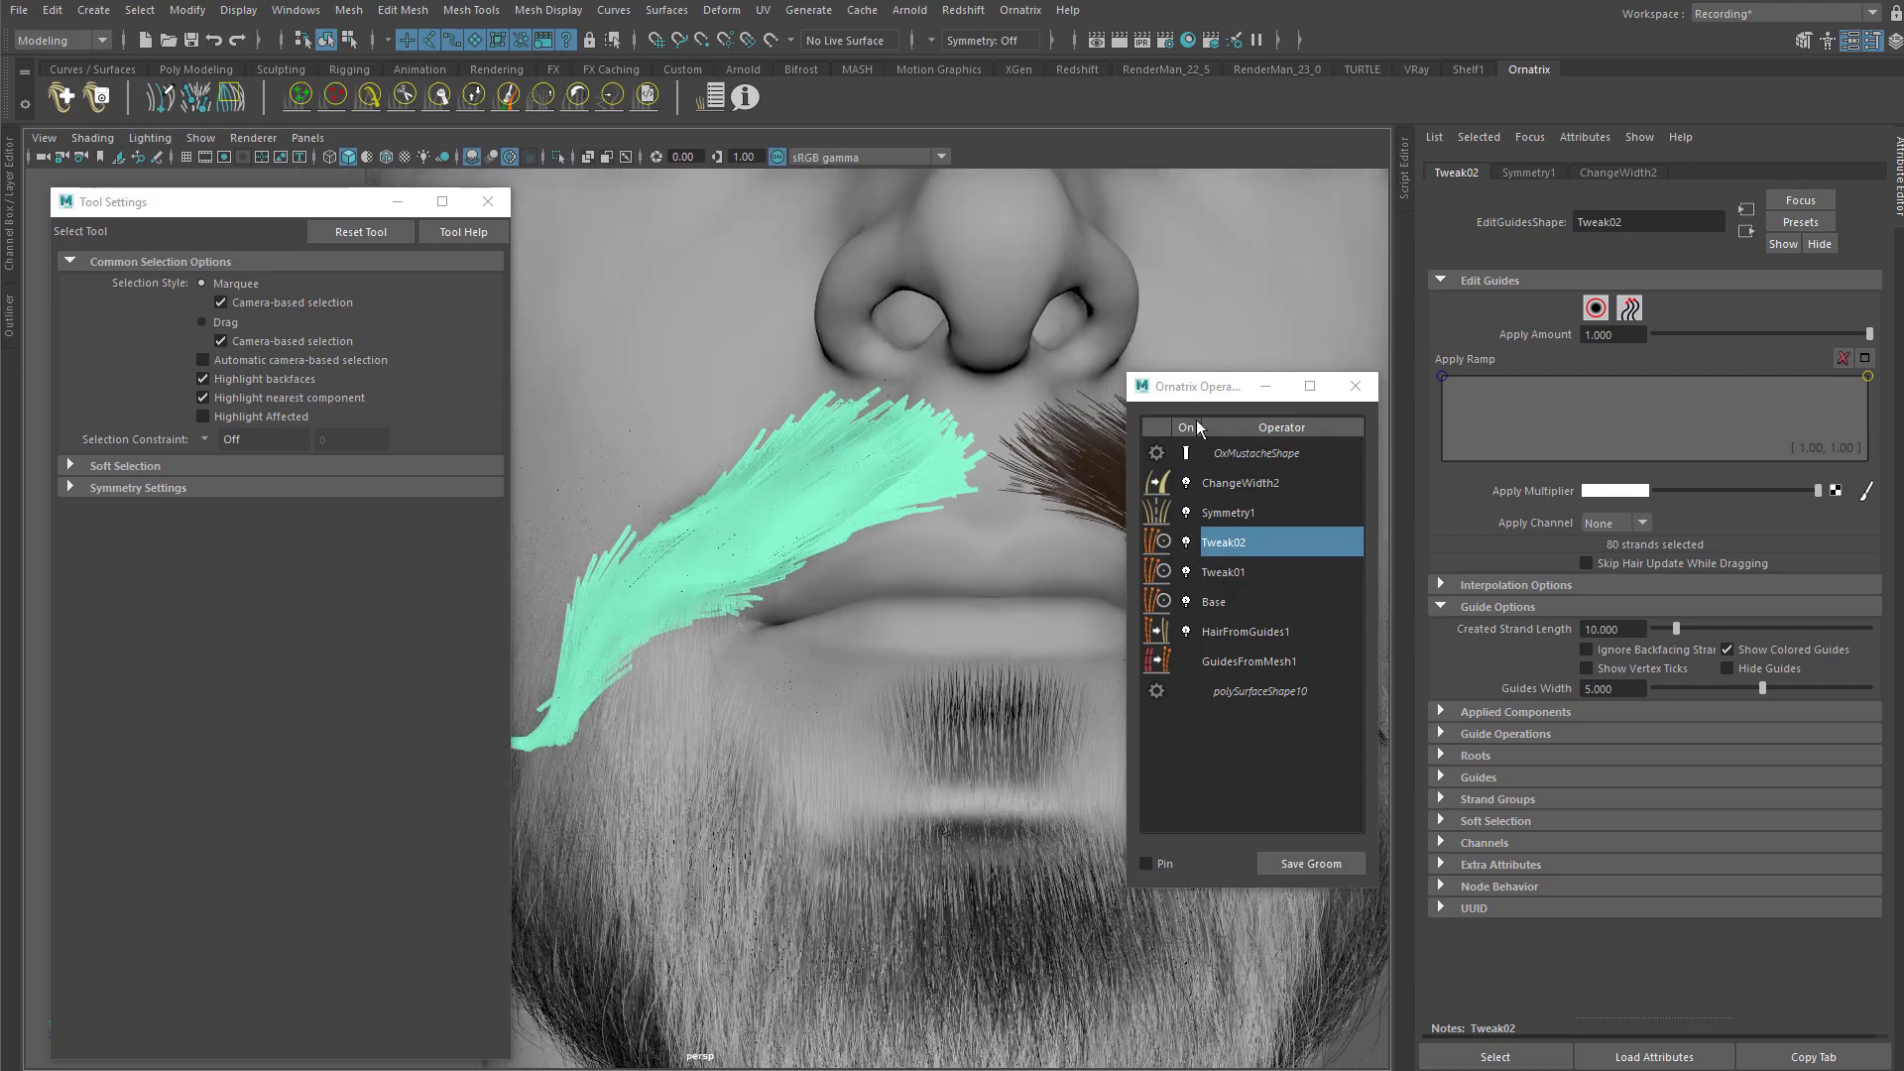
pyautogui.moveTo(1746, 693); pyautogui.dragTo(1526, 694)
pyautogui.keyDown('alt'); pyautogui.moveTo(740, 363); pyautogui.dragTo(977, 438, button='right'); pyautogui.keyUp('alt')
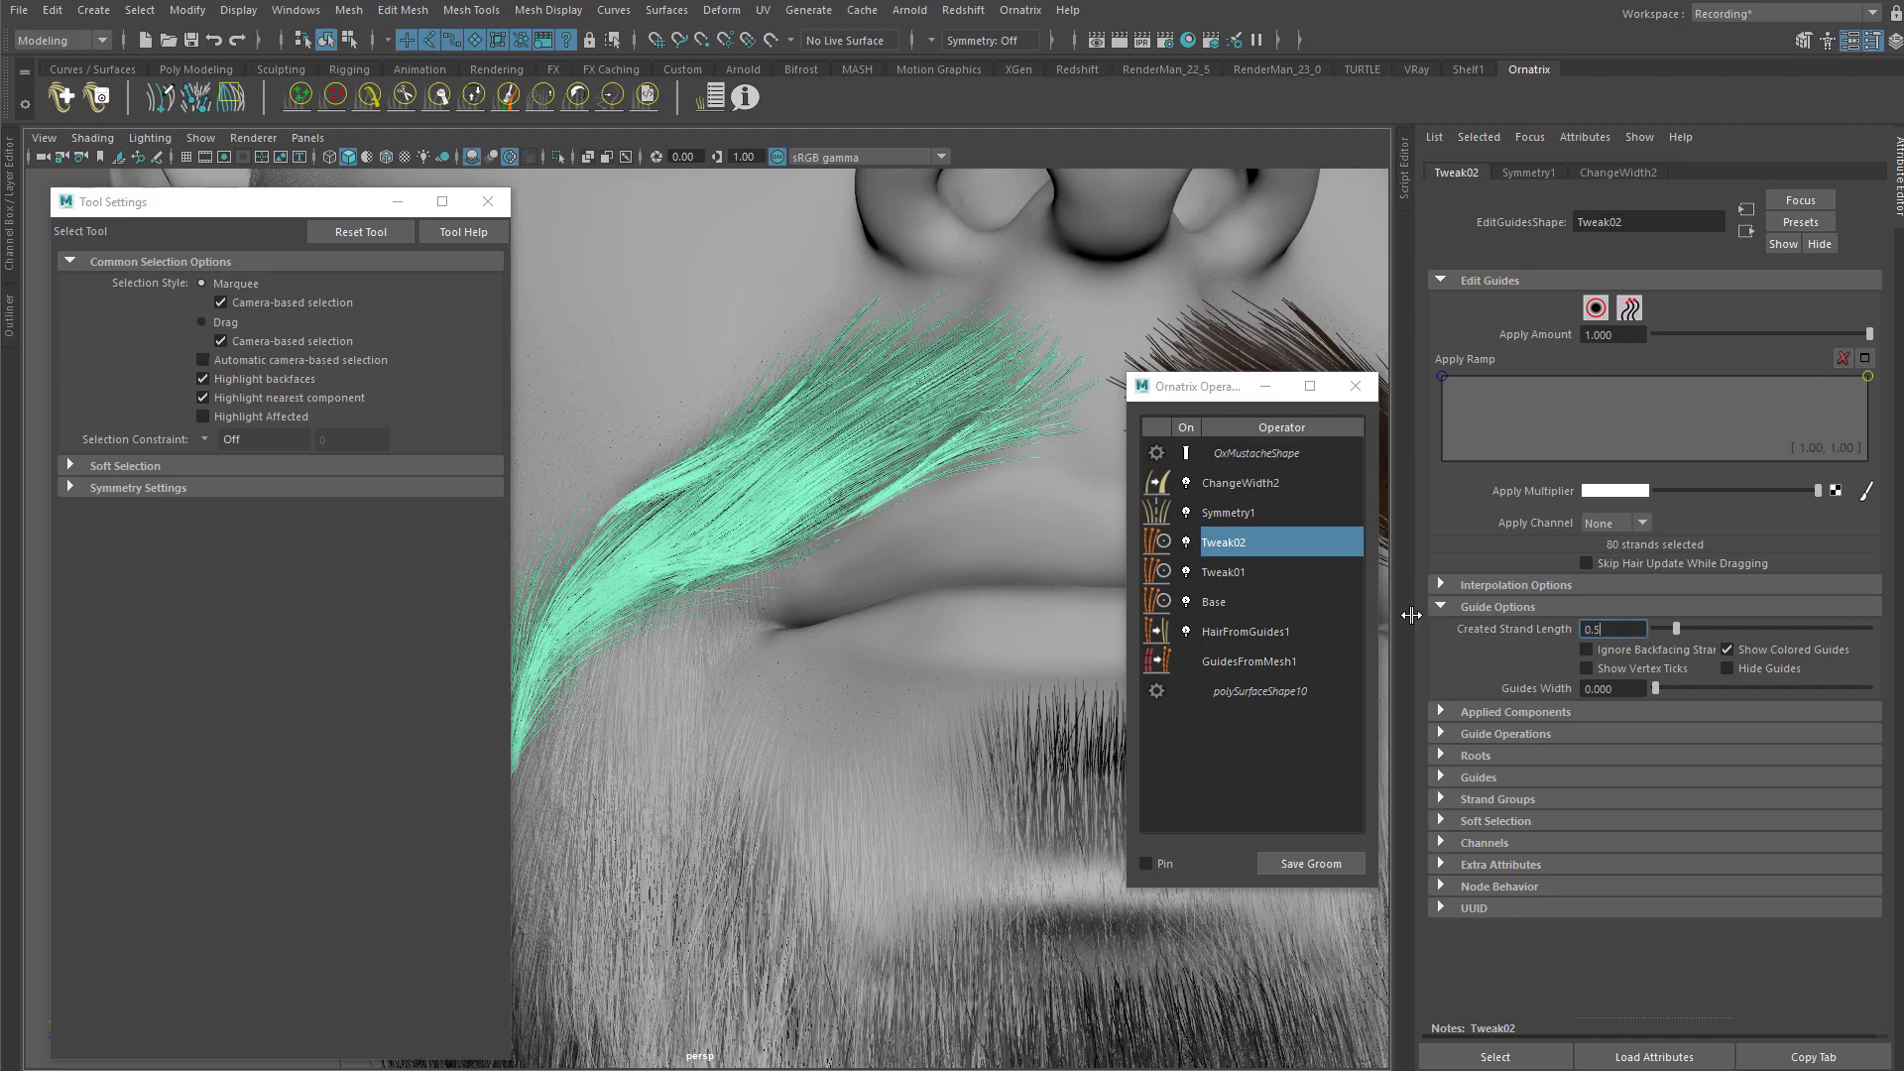
pyautogui.keyDown('alt'); pyautogui.moveTo(924, 423); pyautogui.dragTo(879, 492, button='middle'); pyautogui.keyUp('alt')
pyautogui.keyDown('alt'); pyautogui.moveTo(878, 492); pyautogui.dragTo(1034, 365, button='right'); pyautogui.keyUp('alt')
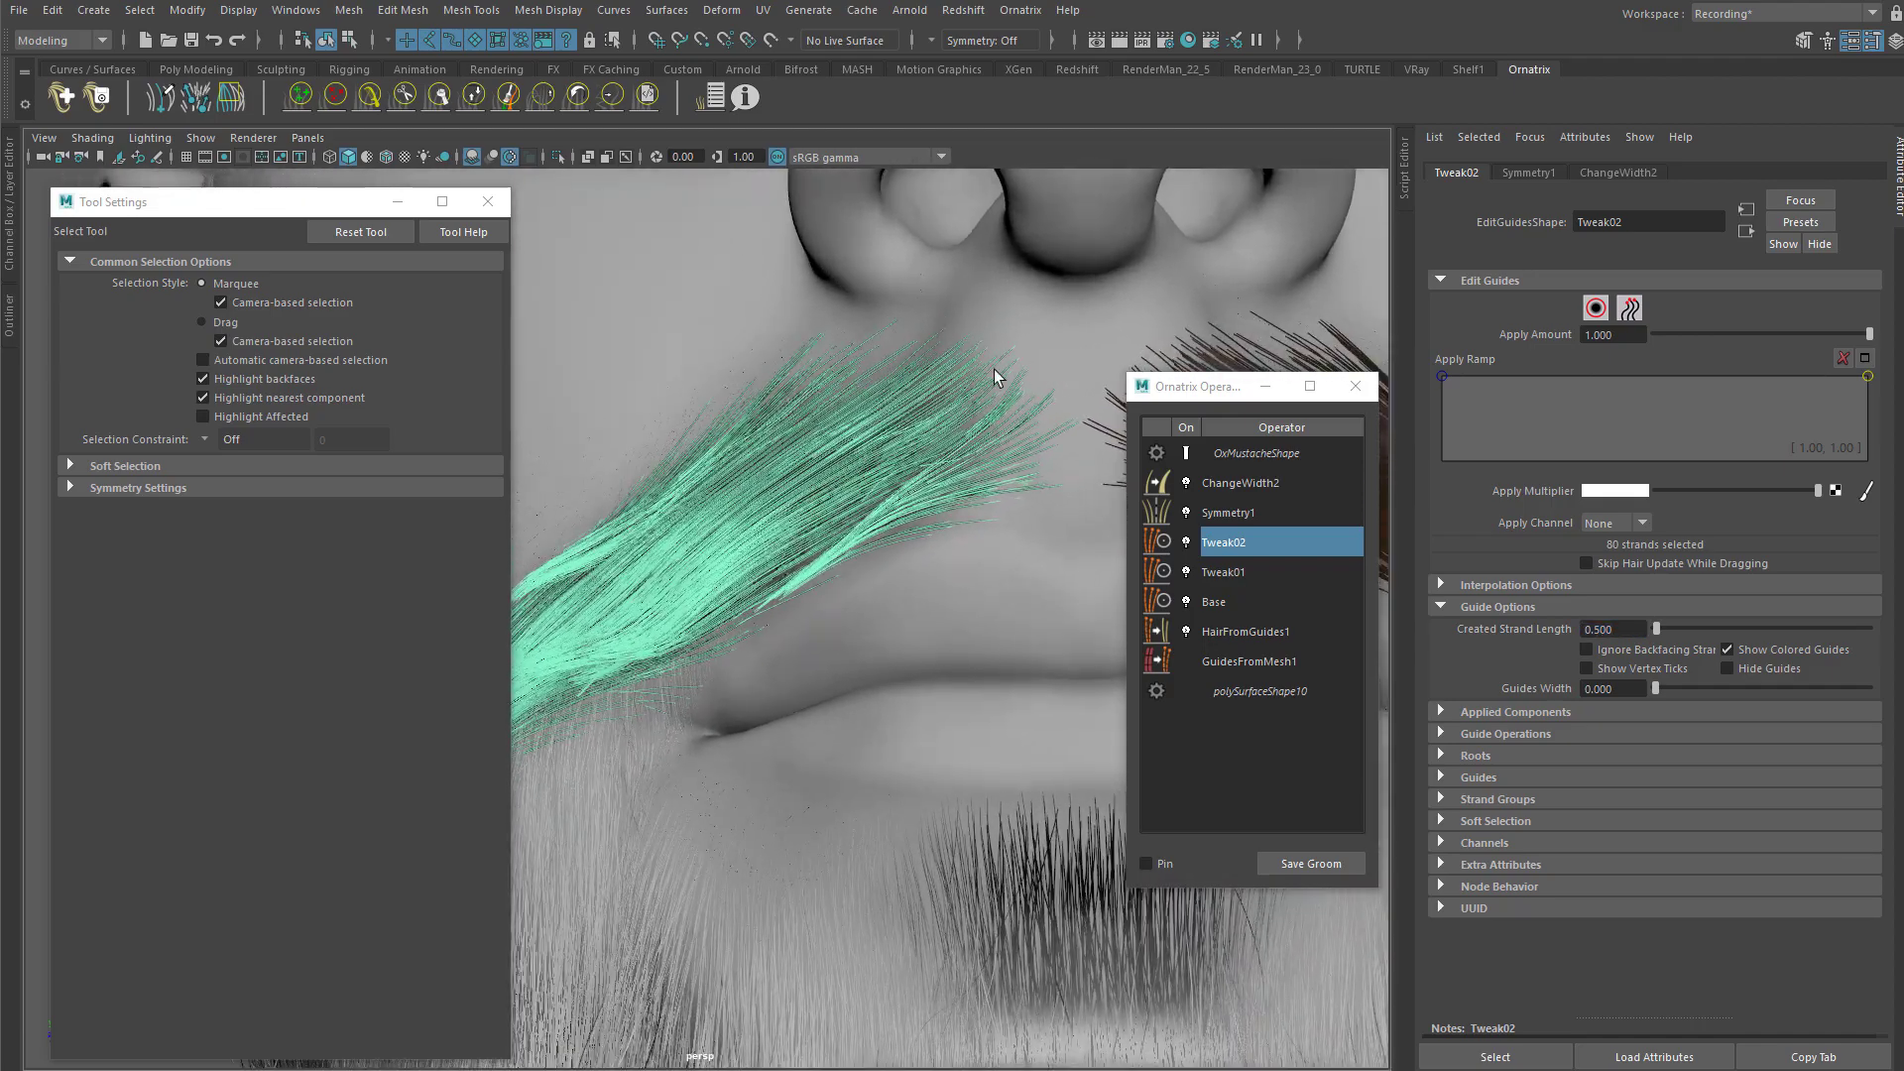
# Step: Activate the Create brush on Tweak02 and adjust it to size 53 and strength 0.2286
pyautogui.keyDown('alt'); pyautogui.moveTo(932, 365); pyautogui.dragTo(797, 448, button='middle'); pyautogui.keyUp('alt')
pyautogui.click(307, 101)
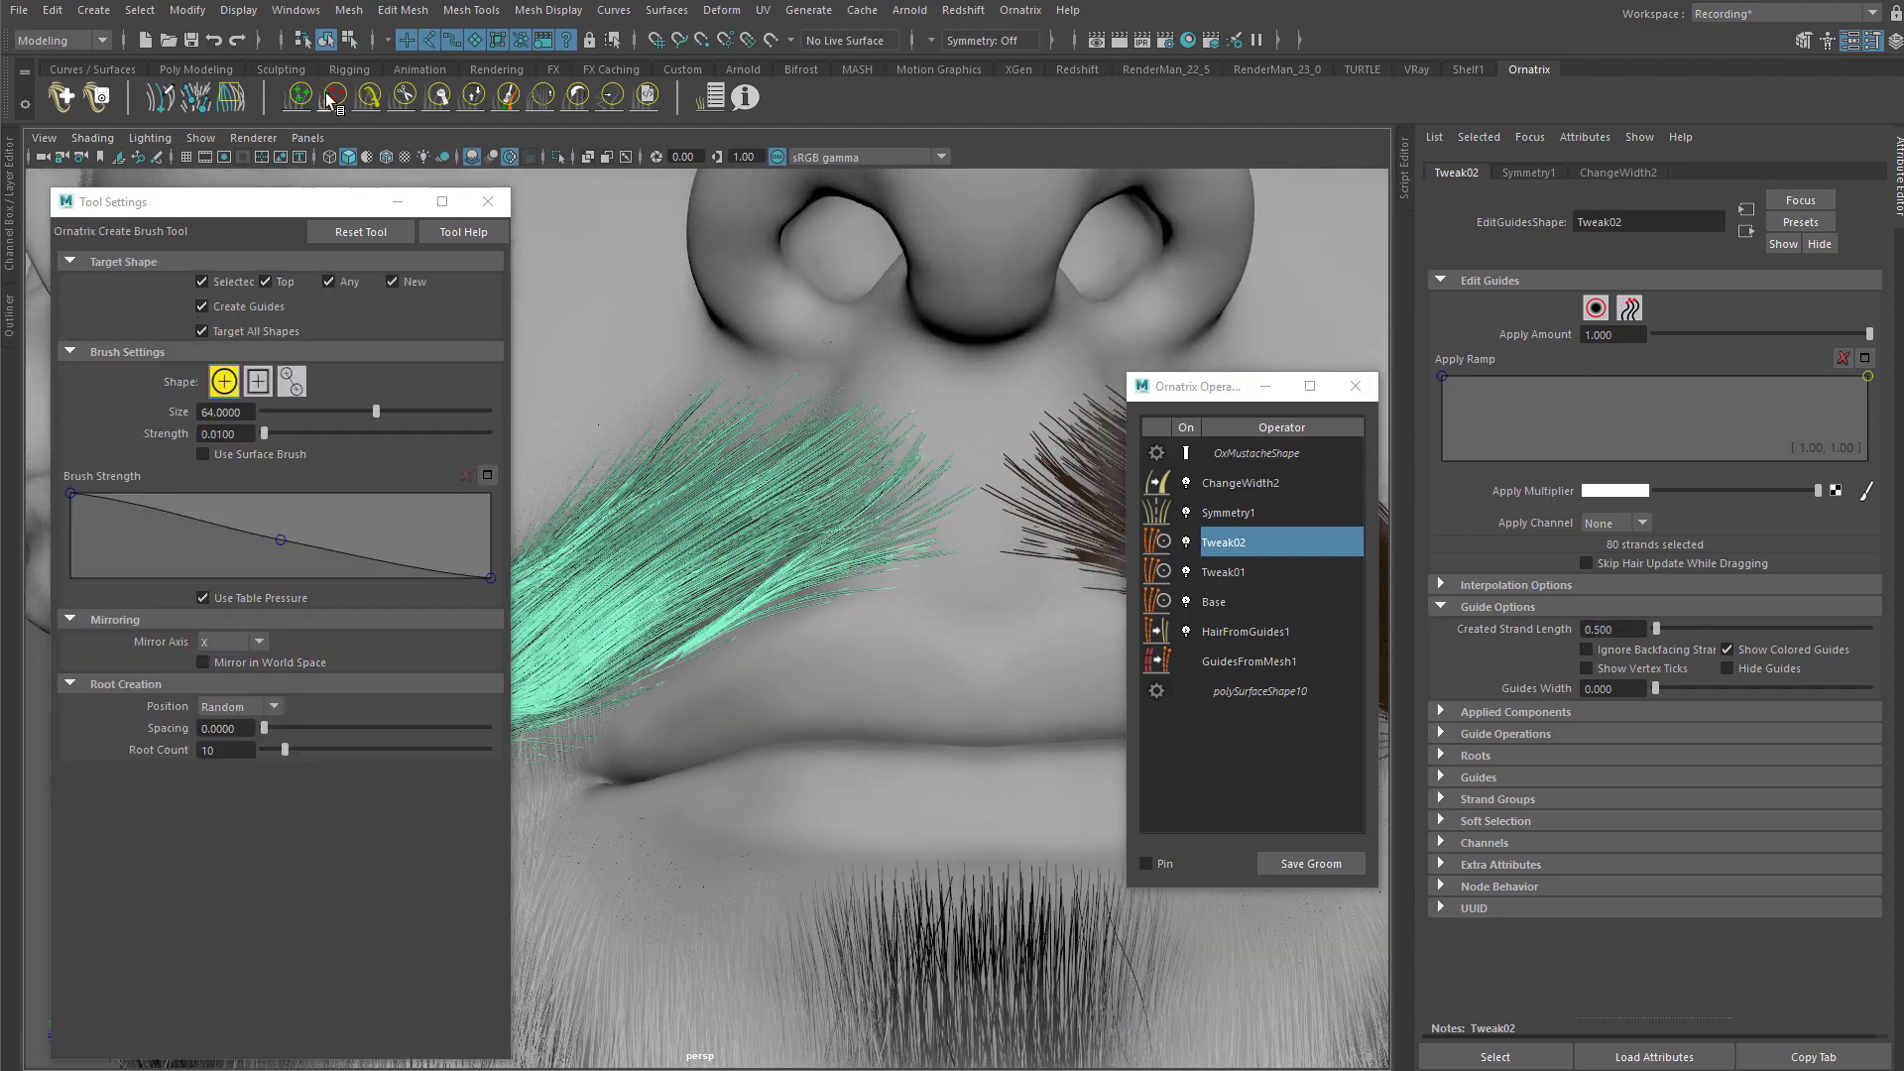
pyautogui.moveTo(851, 433)
pyautogui.keyDown('alt'); pyautogui.mouseDown(button='right')
pyautogui.moveTo(960, 428)
pyautogui.moveTo(905, 455)
pyautogui.mouseUp(button='right'); pyautogui.keyUp('alt')
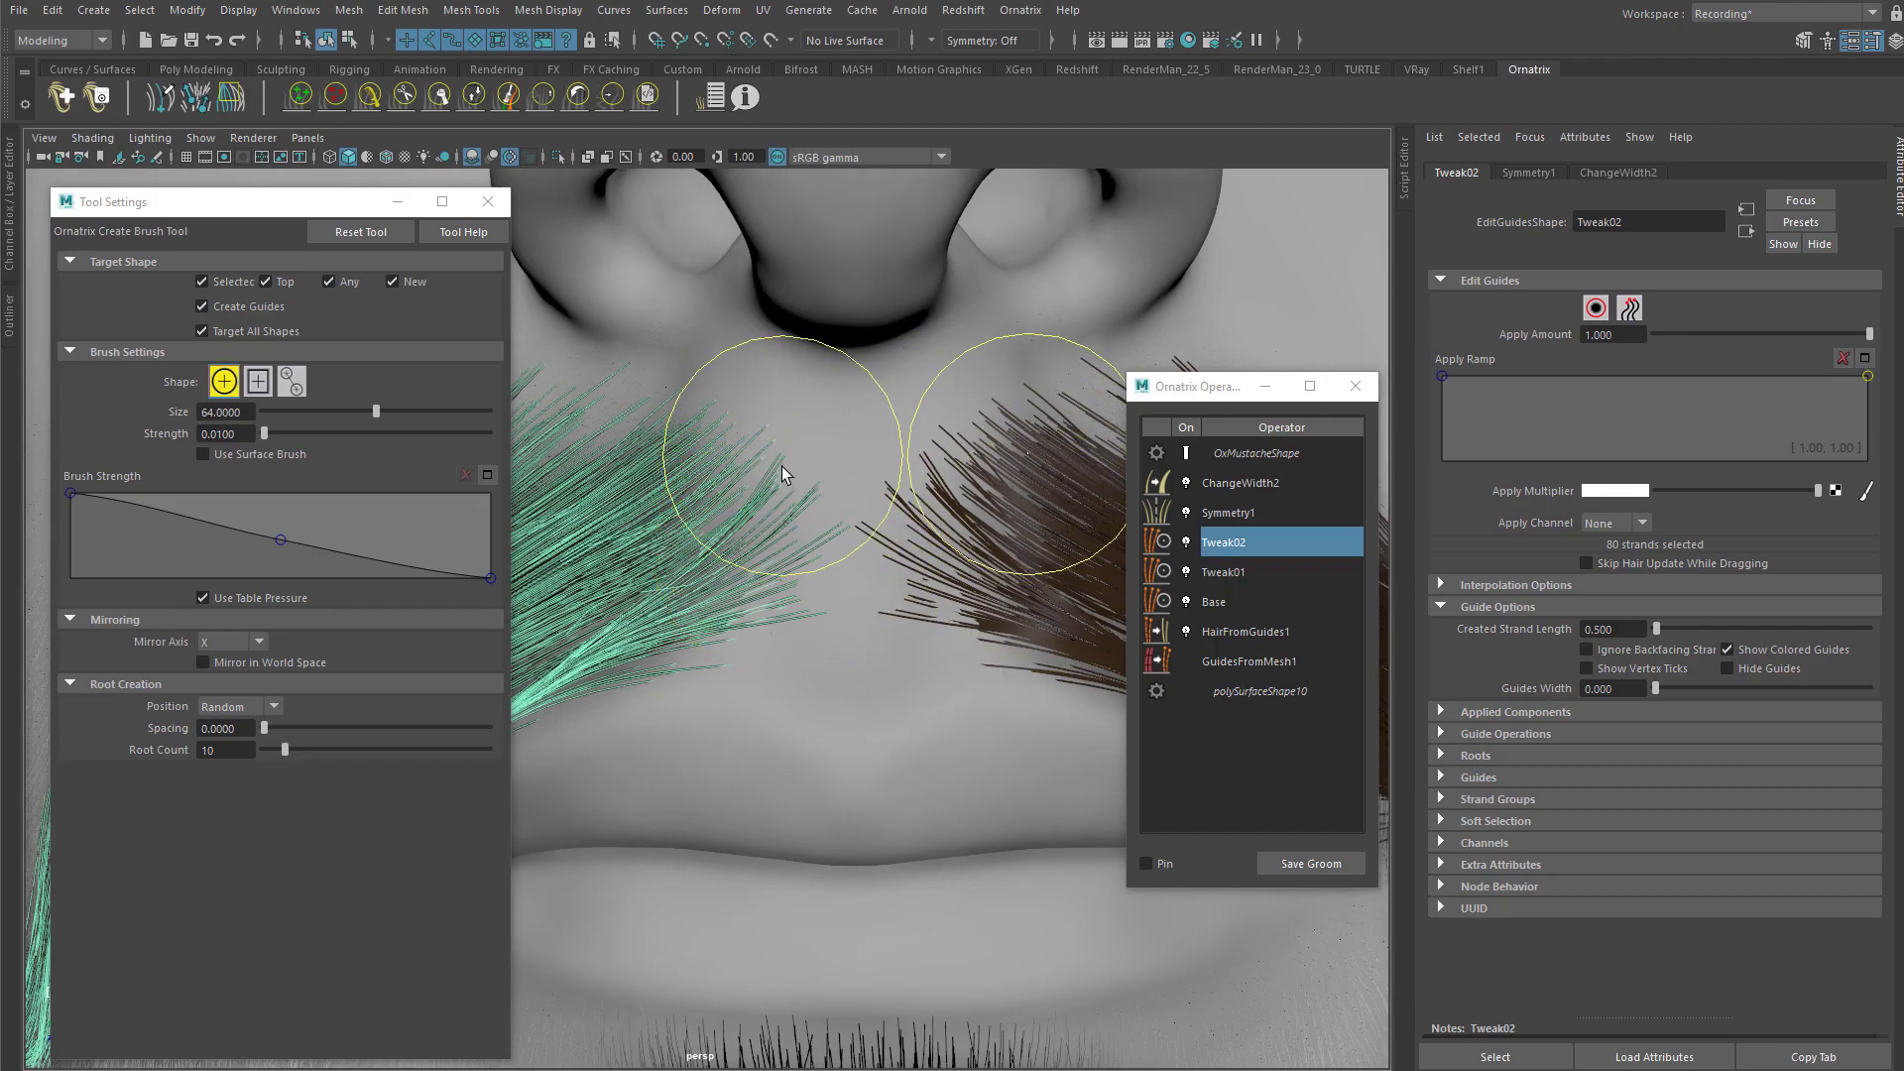
pyautogui.keyDown('alt'); pyautogui.moveTo(761, 482); pyautogui.dragTo(768, 468, button='middle'); pyautogui.keyUp('alt')
pyautogui.moveTo(780, 520); pyautogui.dragTo(755, 529)
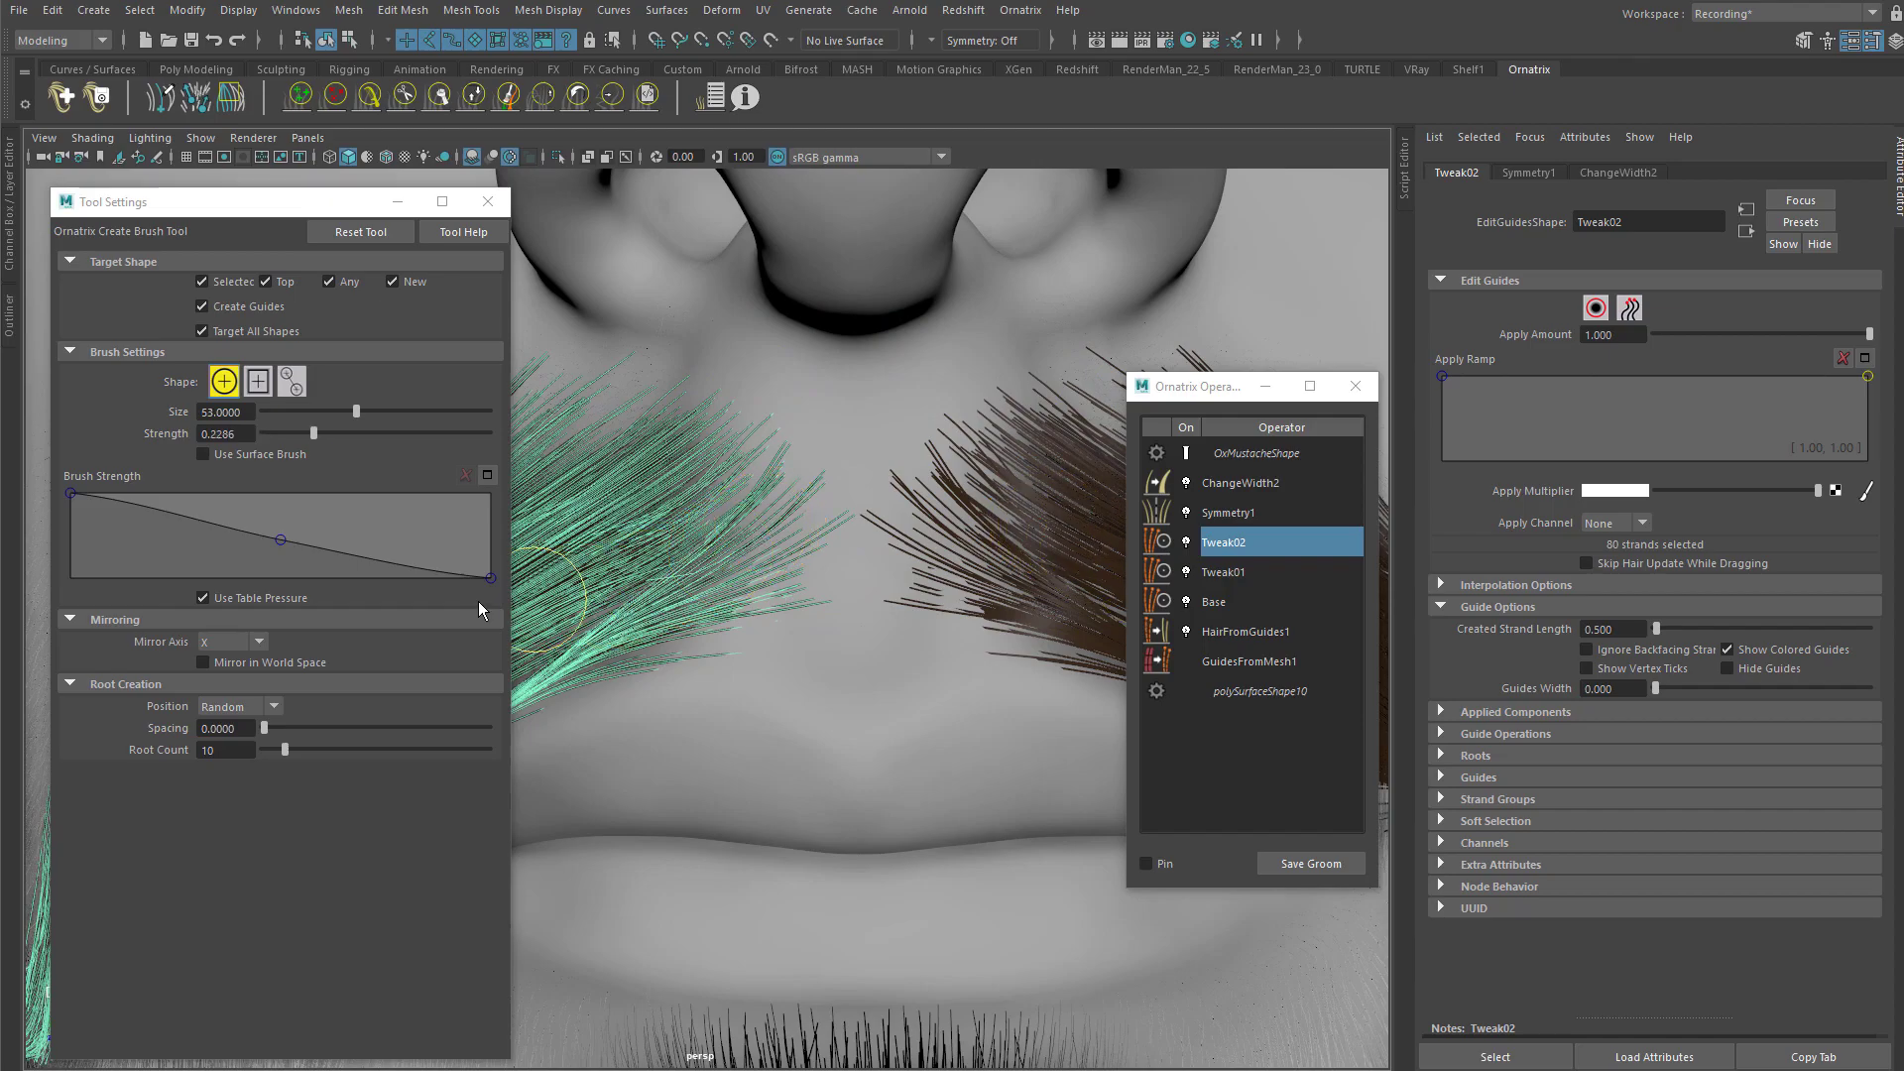
# Step: Try to plant new guides across the gap beneath the nose with the Create brush mirrored on the X axis
pyautogui.click(230, 644)
pyautogui.click(215, 671)
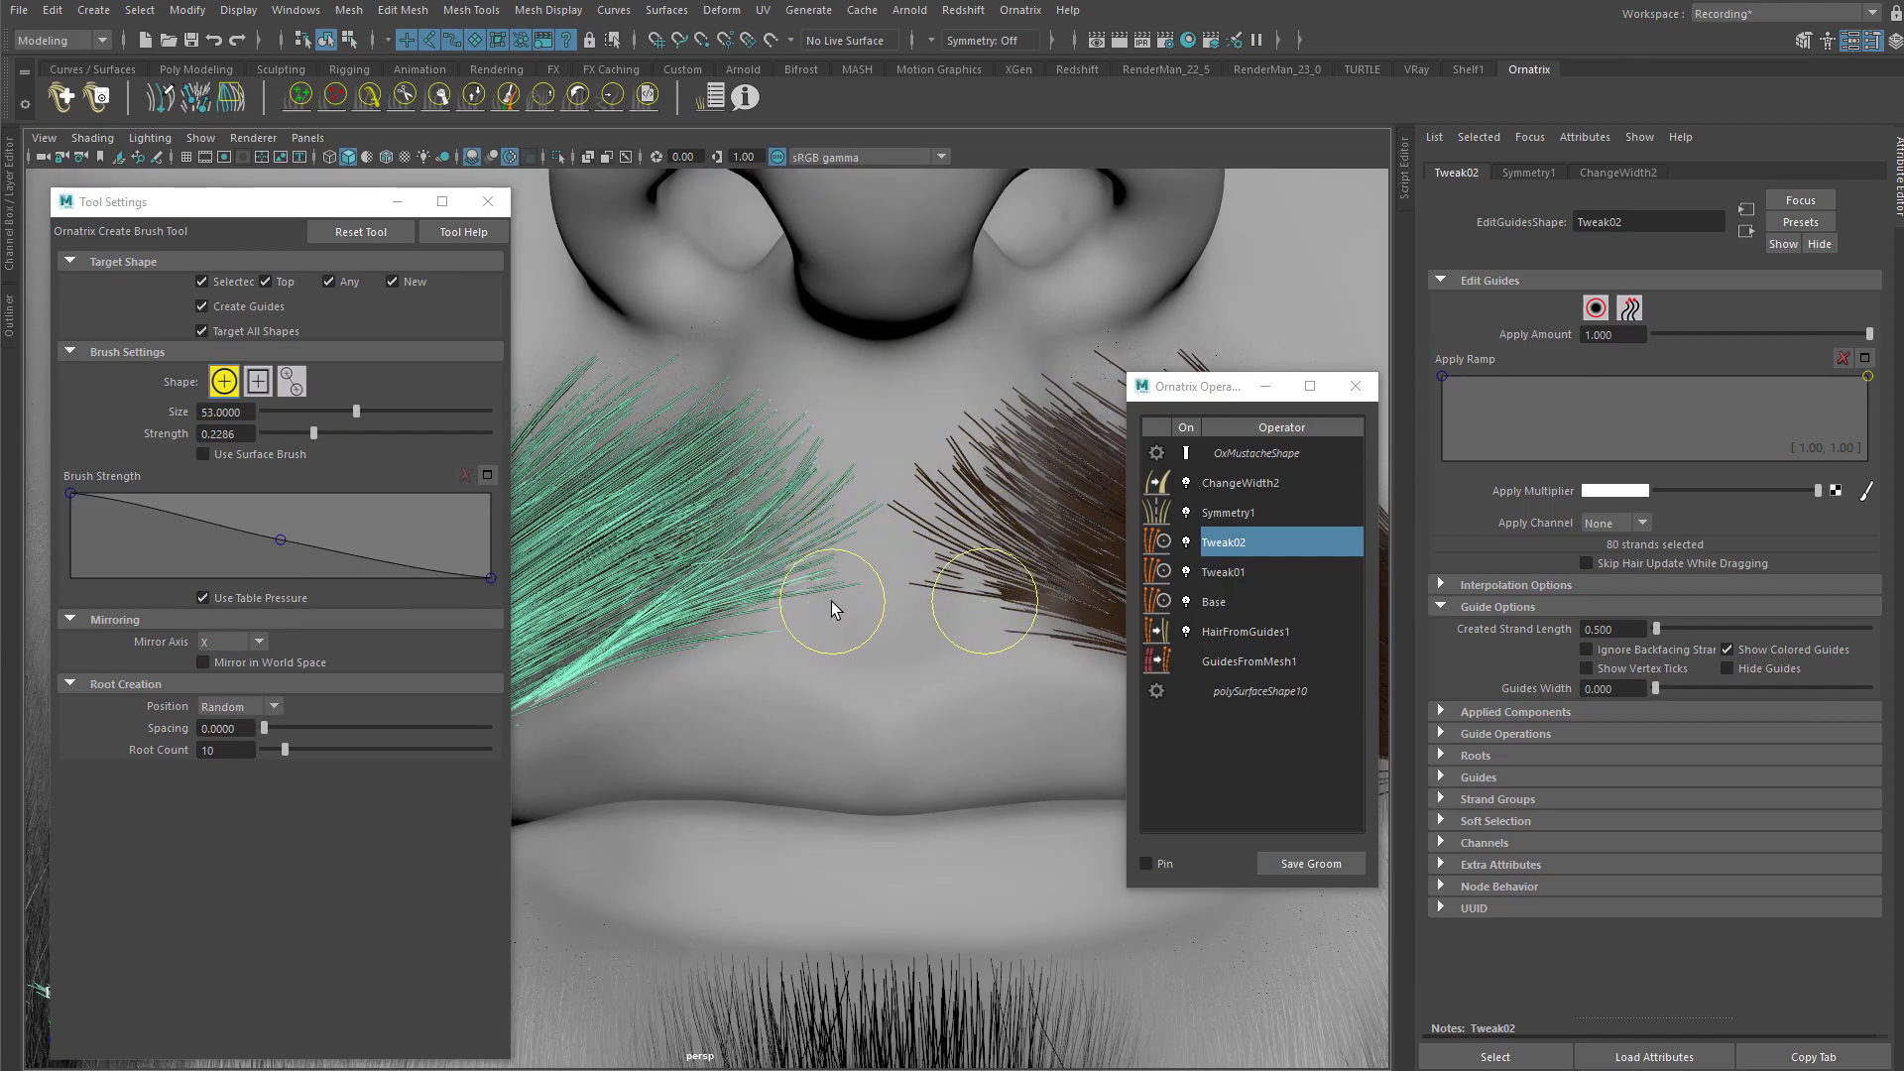
pyautogui.scroll(1, 841, 545)
pyautogui.click(835, 603)
pyautogui.moveTo(836, 609)
pyautogui.mouseDown()
pyautogui.moveTo(863, 476)
pyautogui.moveTo(850, 412)
pyautogui.moveTo(804, 396)
pyautogui.moveTo(932, 555)
pyautogui.moveTo(959, 527)
pyautogui.moveTo(893, 476)
pyautogui.moveTo(1011, 460)
pyautogui.moveTo(990, 476)
pyautogui.mouseUp()
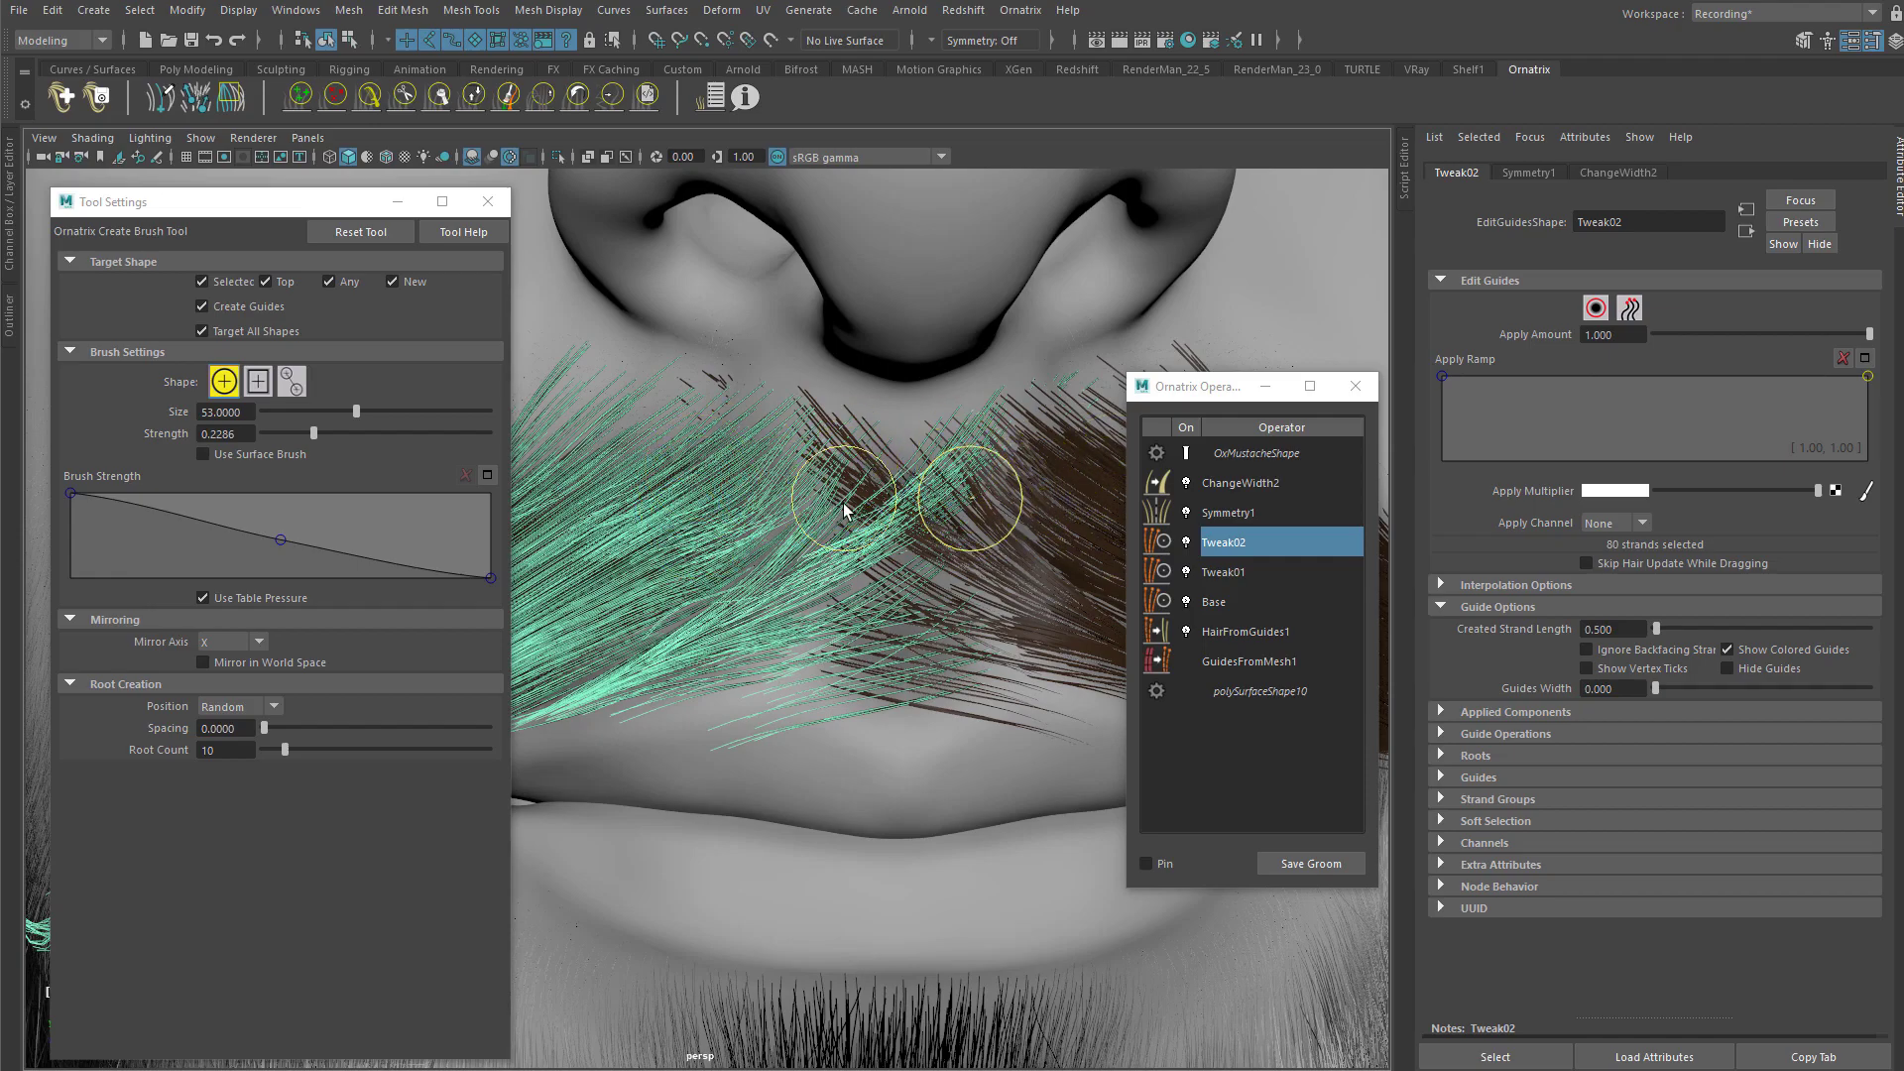
pyautogui.keyDown('alt'); pyautogui.moveTo(731, 437); pyautogui.dragTo(585, 442, button='right'); pyautogui.keyUp('alt')
pyautogui.keyDown('alt'); pyautogui.moveTo(778, 424); pyautogui.dragTo(827, 388, button='middle'); pyautogui.keyUp('alt')
pyautogui.keyDown('alt'); pyautogui.moveTo(827, 405); pyautogui.dragTo(772, 511); pyautogui.keyUp('alt')
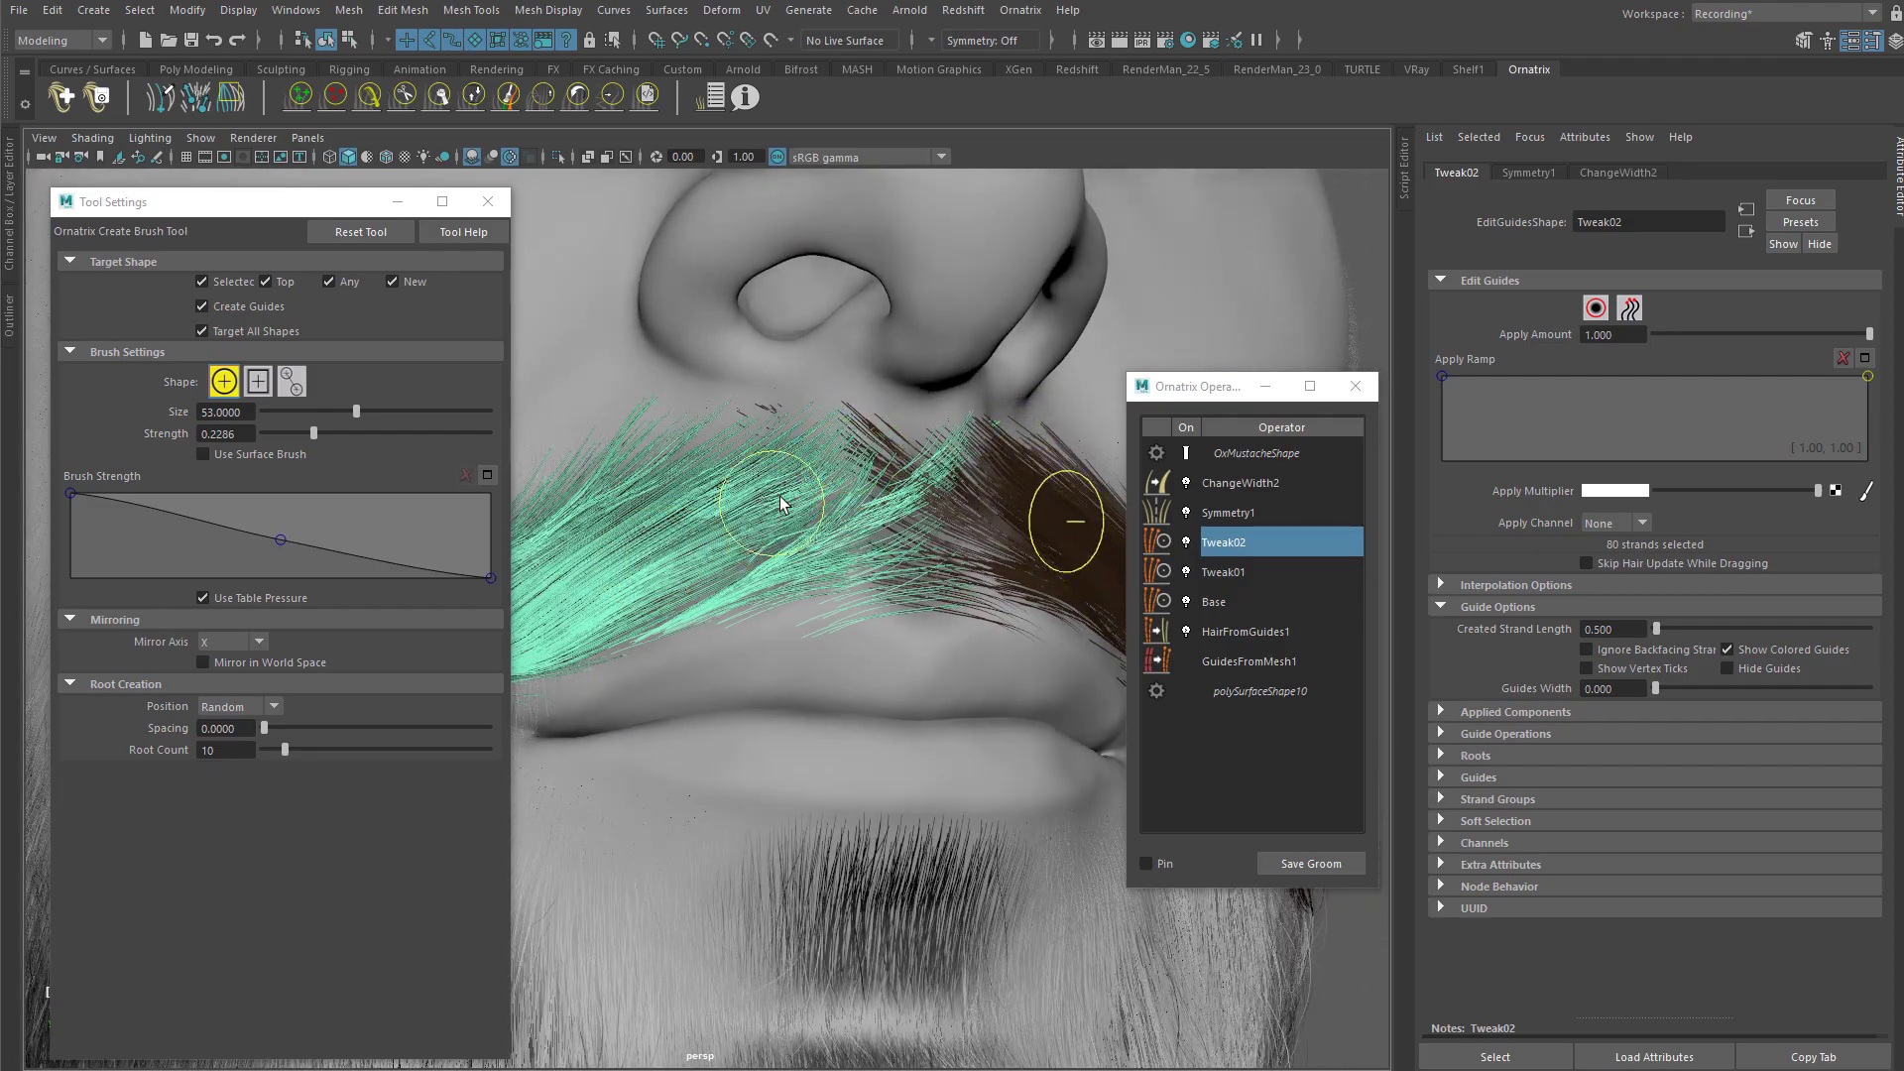
pyautogui.keyDown('alt'); pyautogui.moveTo(853, 429); pyautogui.dragTo(774, 481); pyautogui.keyUp('alt')
pyautogui.keyDown('alt'); pyautogui.moveTo(774, 480); pyautogui.dragTo(902, 452, button='right'); pyautogui.keyUp('alt')
pyautogui.keyDown('alt'); pyautogui.moveTo(851, 452); pyautogui.dragTo(829, 373); pyautogui.keyUp('alt')
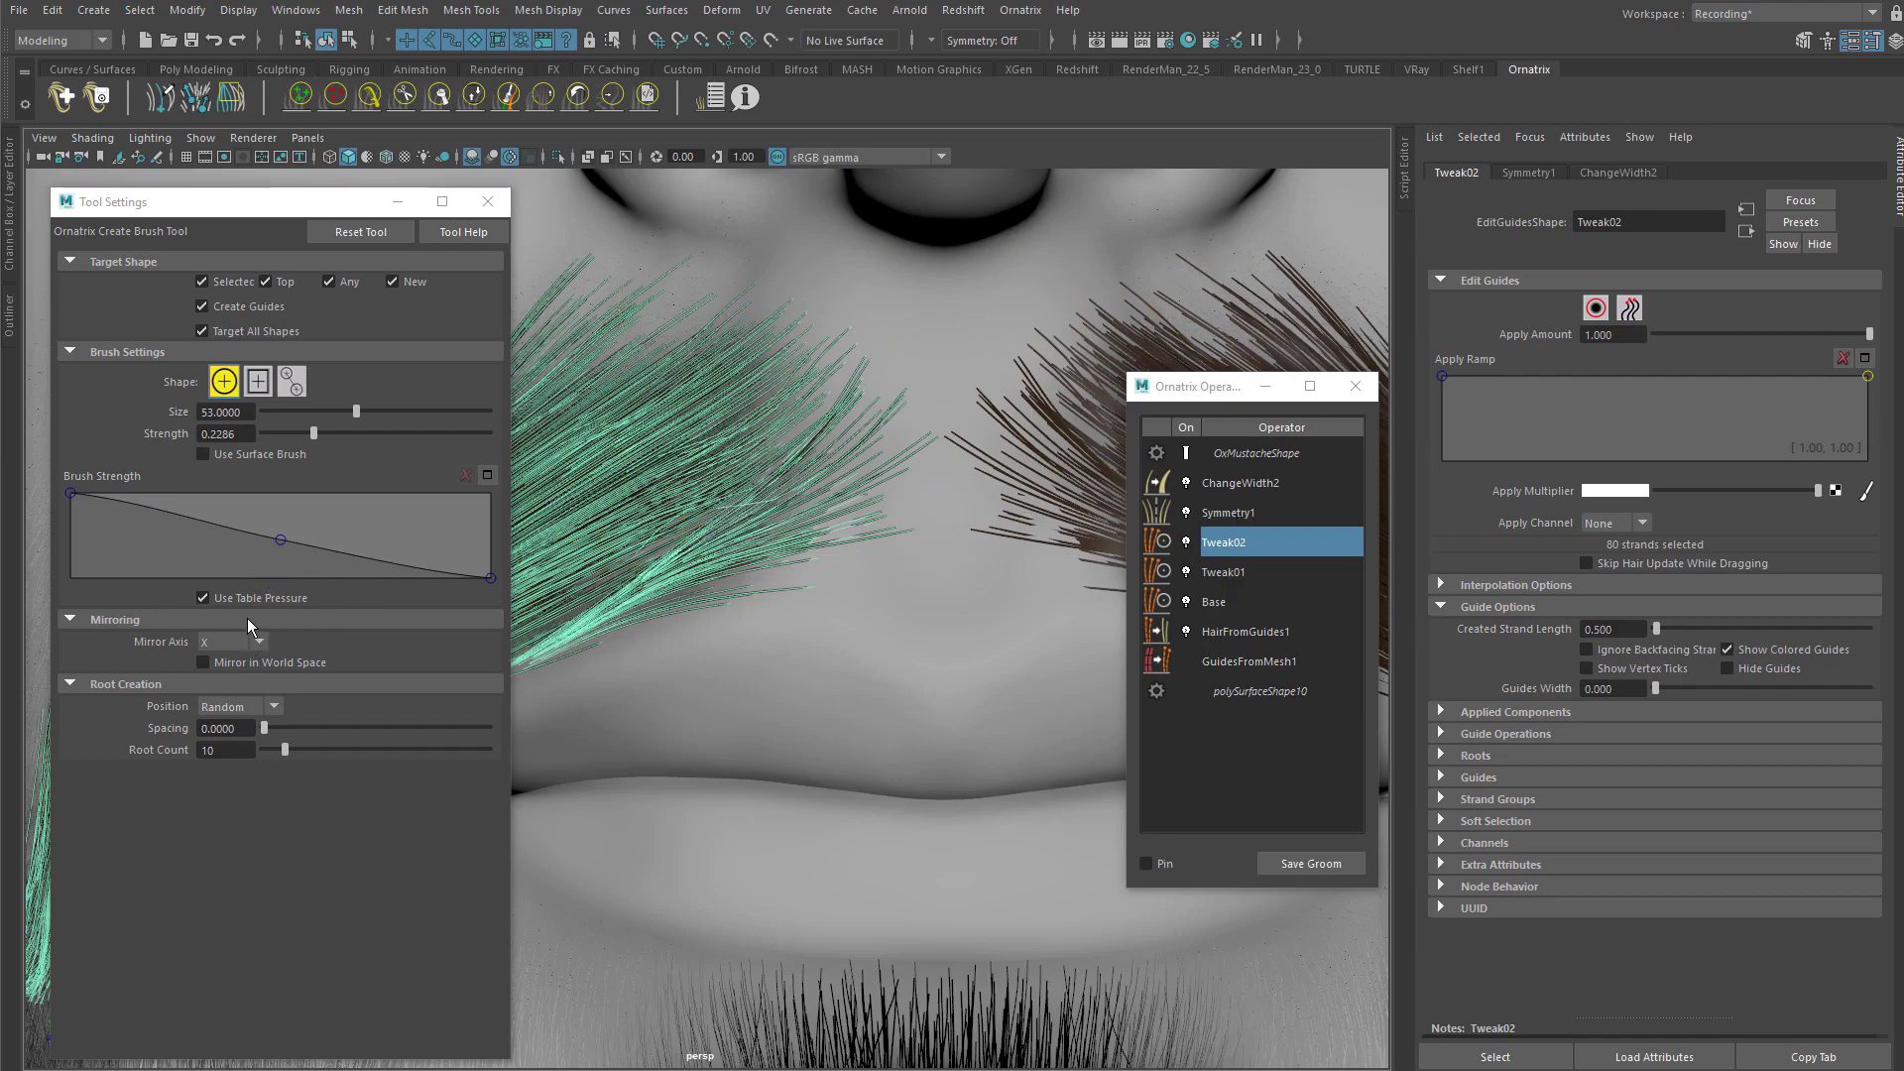
# Step: Set the Create brush's mirror axis to None and plant guides along the mustache half's inner end beneath the nose
pyautogui.click(236, 644)
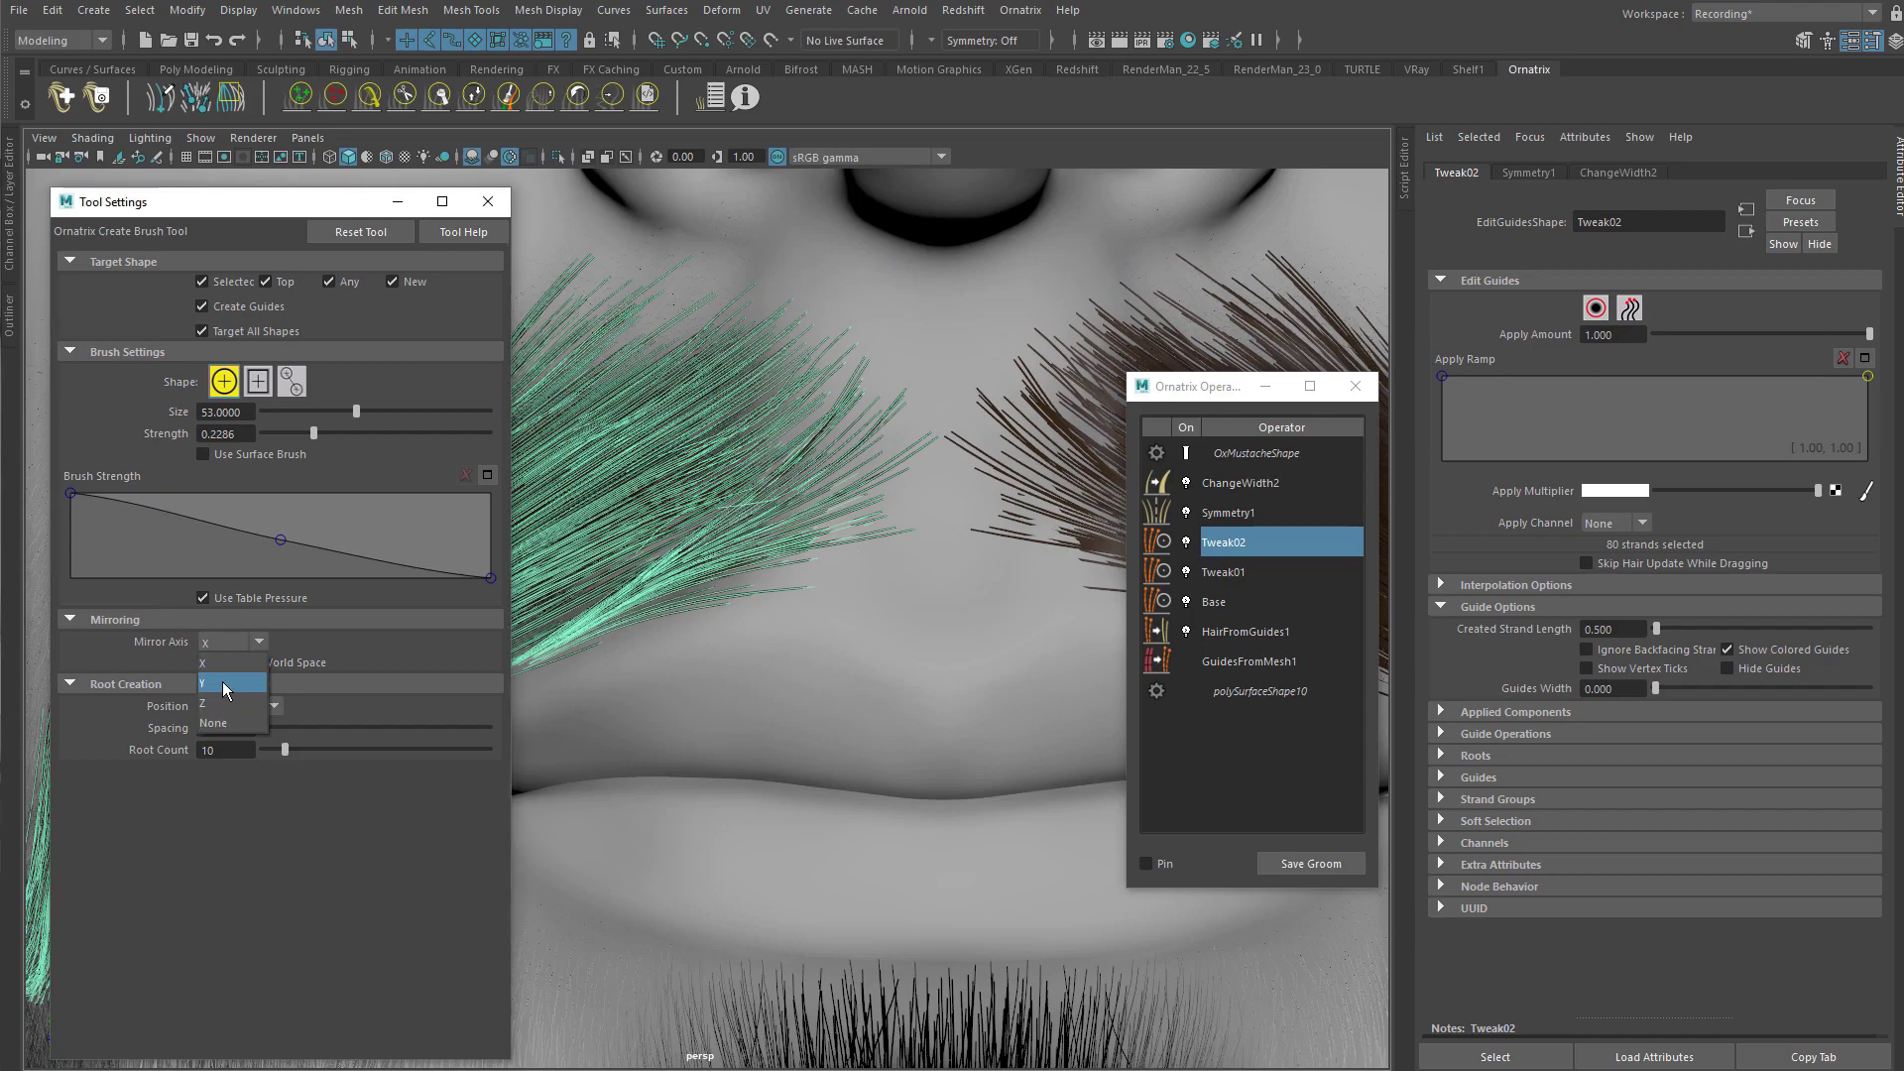
pyautogui.click(214, 723)
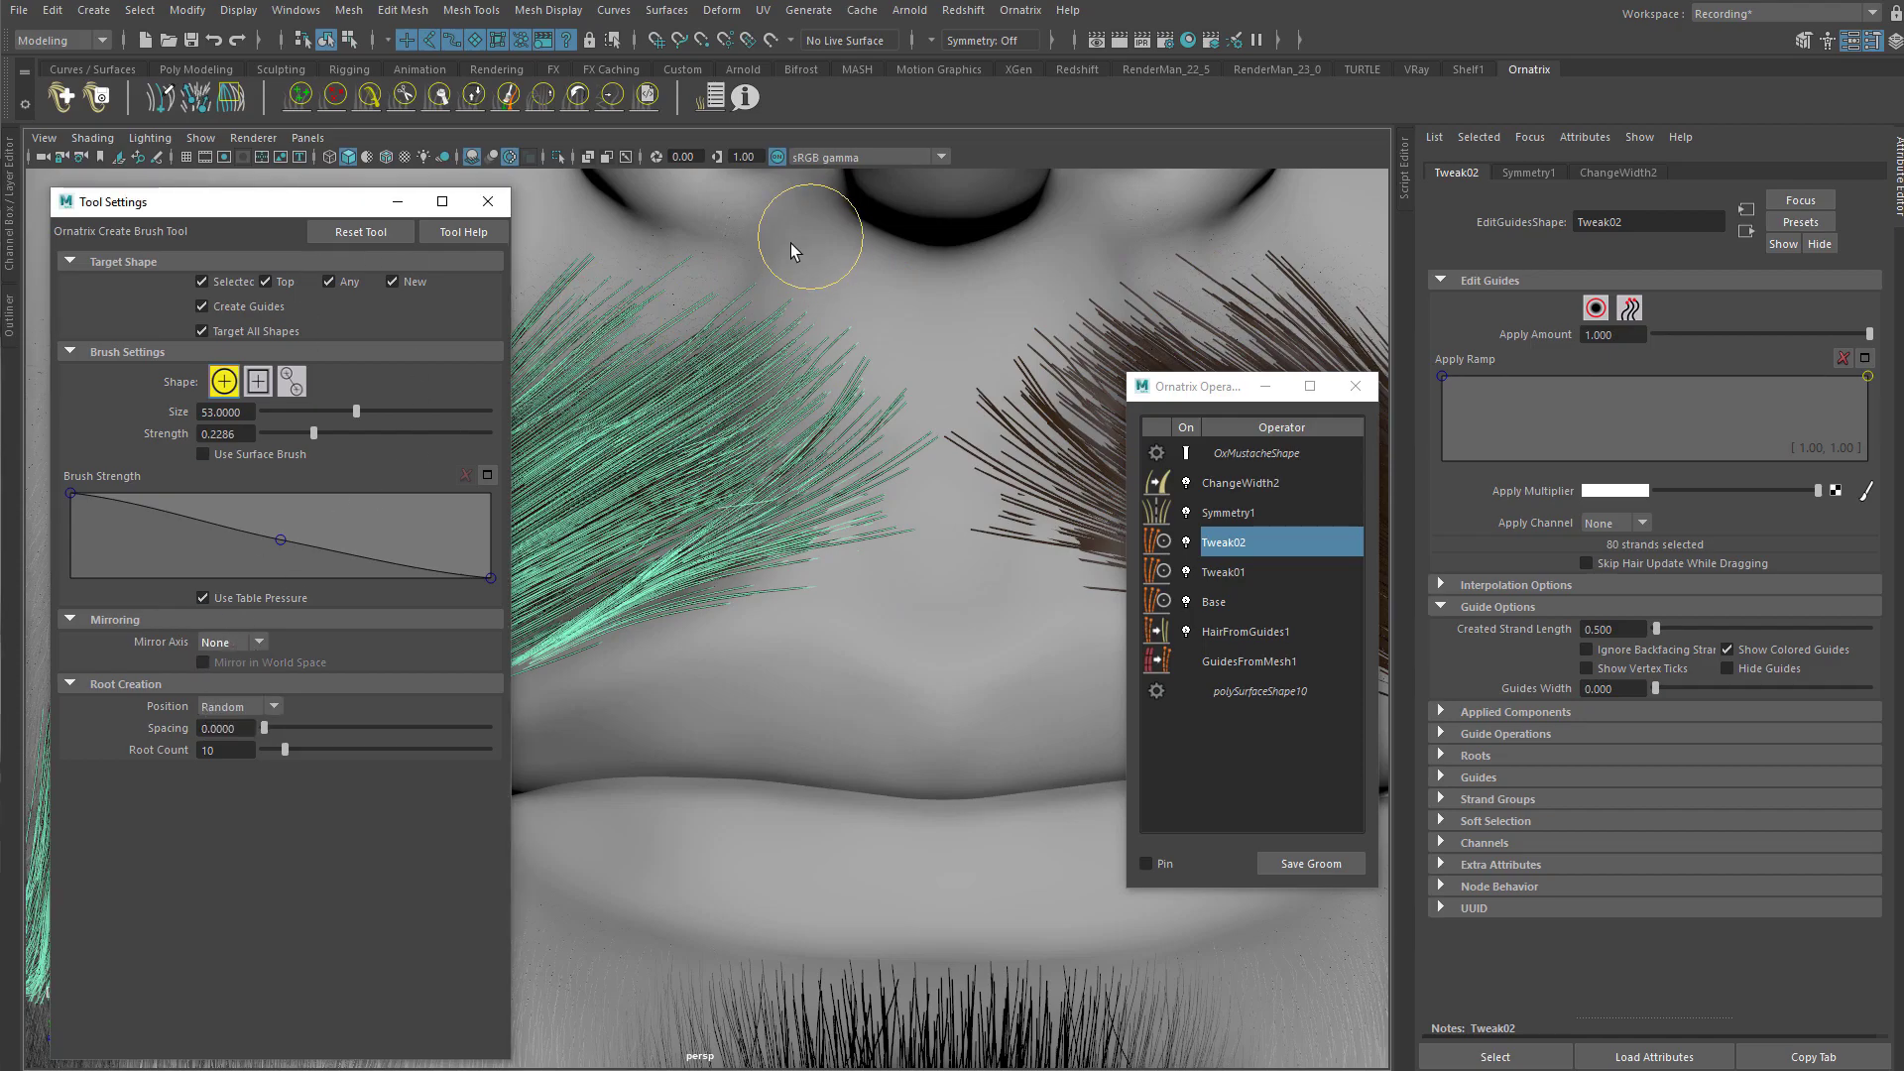
pyautogui.keyDown('alt'); pyautogui.moveTo(802, 238); pyautogui.dragTo(806, 283, button='middle'); pyautogui.keyUp('alt')
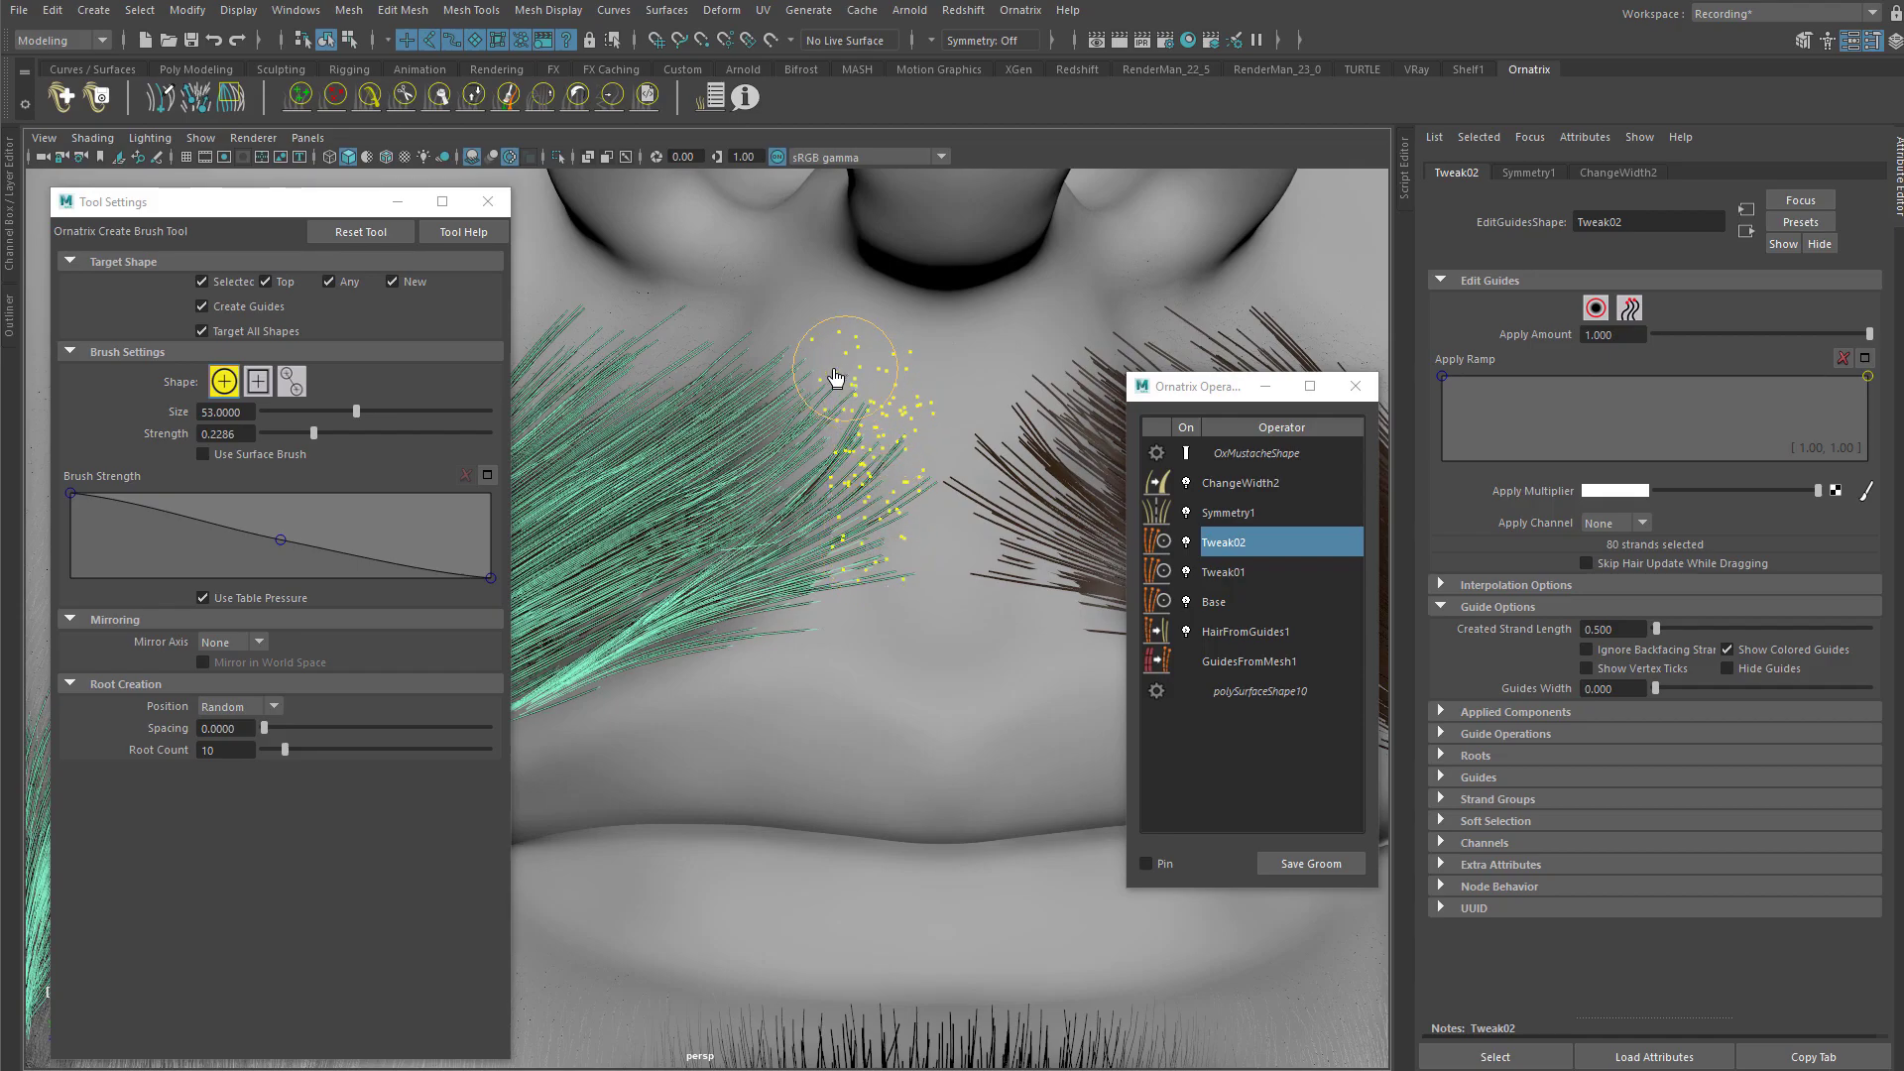
pyautogui.keyDown('alt'); pyautogui.moveTo(807, 383); pyautogui.dragTo(856, 598); pyautogui.keyUp('alt')
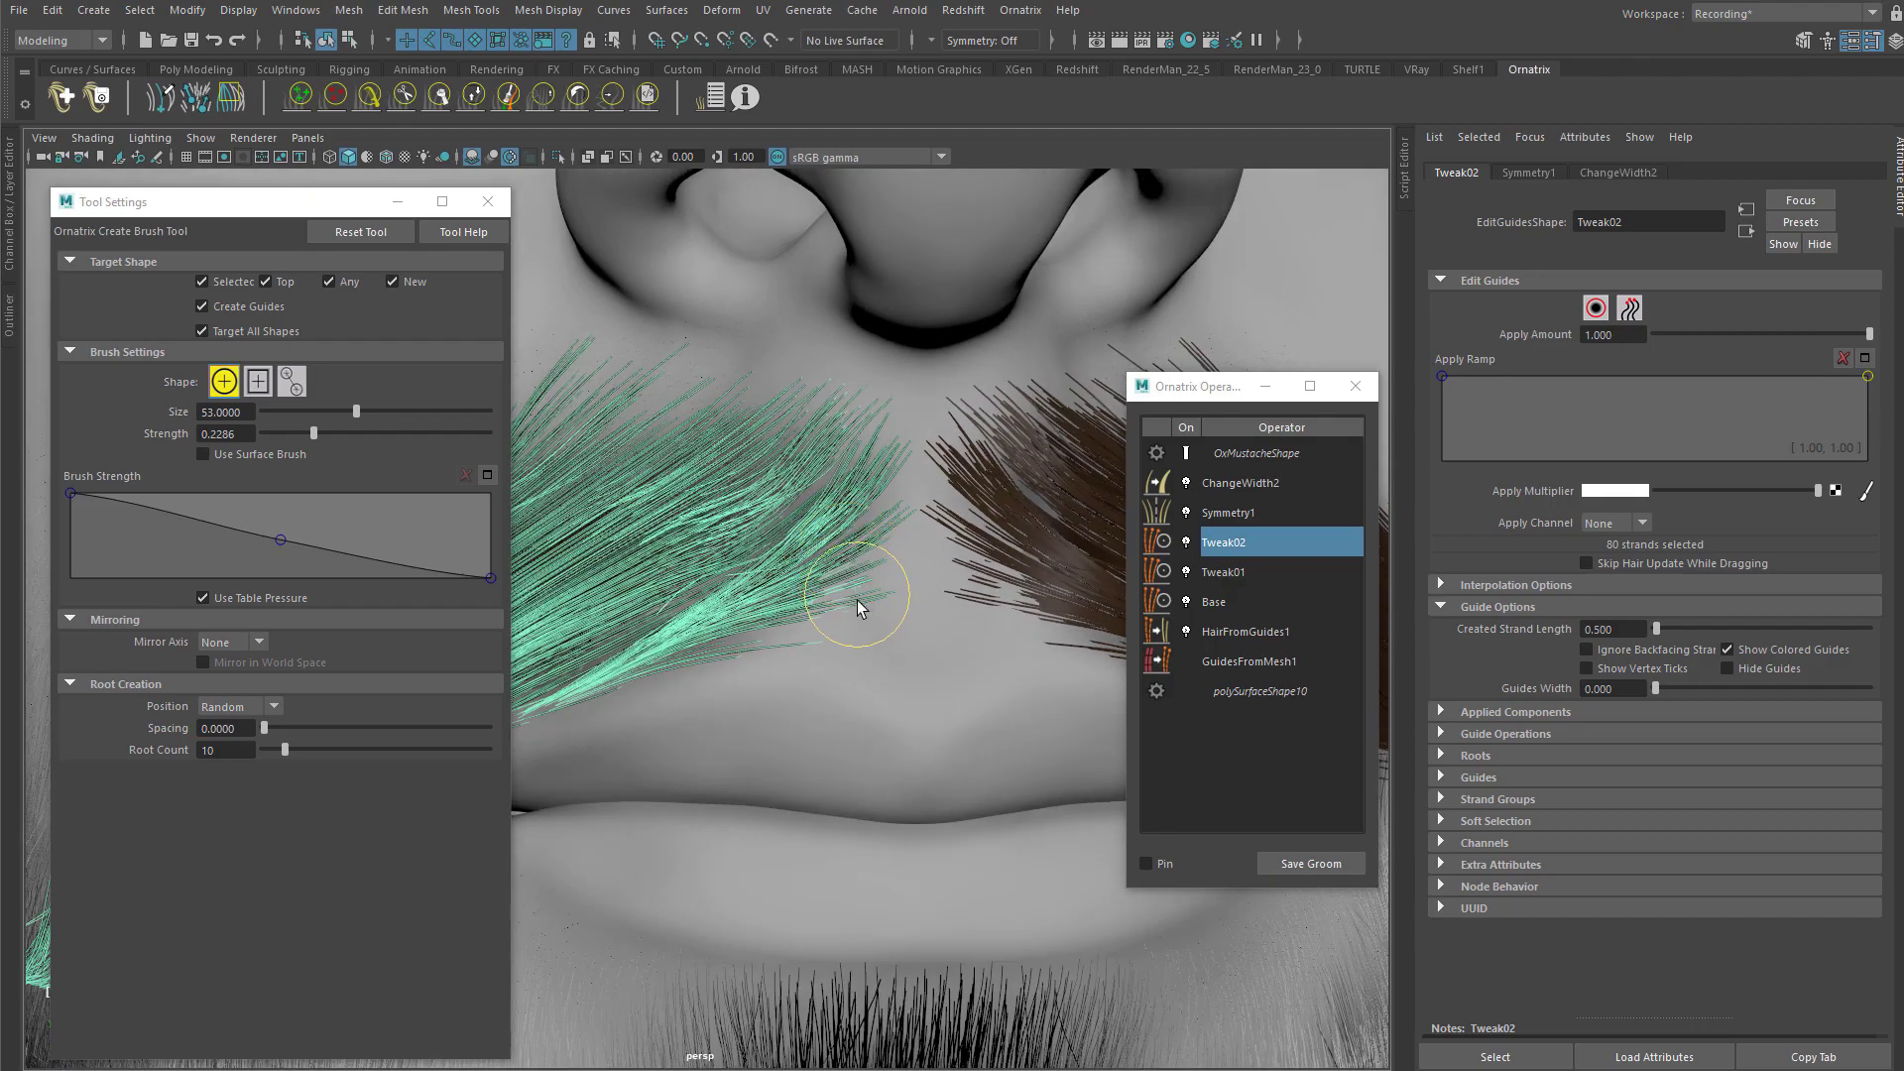
# Step: Plant a few more guides at the lower inner corner of the mustache half above the lip
pyautogui.keyDown('alt'); pyautogui.moveTo(782, 467); pyautogui.dragTo(740, 429, button='middle'); pyautogui.keyUp('alt')
pyautogui.moveTo(740, 429)
pyautogui.keyDown('alt'); pyautogui.mouseDown(button='right')
pyautogui.moveTo(926, 410)
pyautogui.moveTo(967, 427)
pyautogui.mouseUp(button='right'); pyautogui.keyUp('alt')
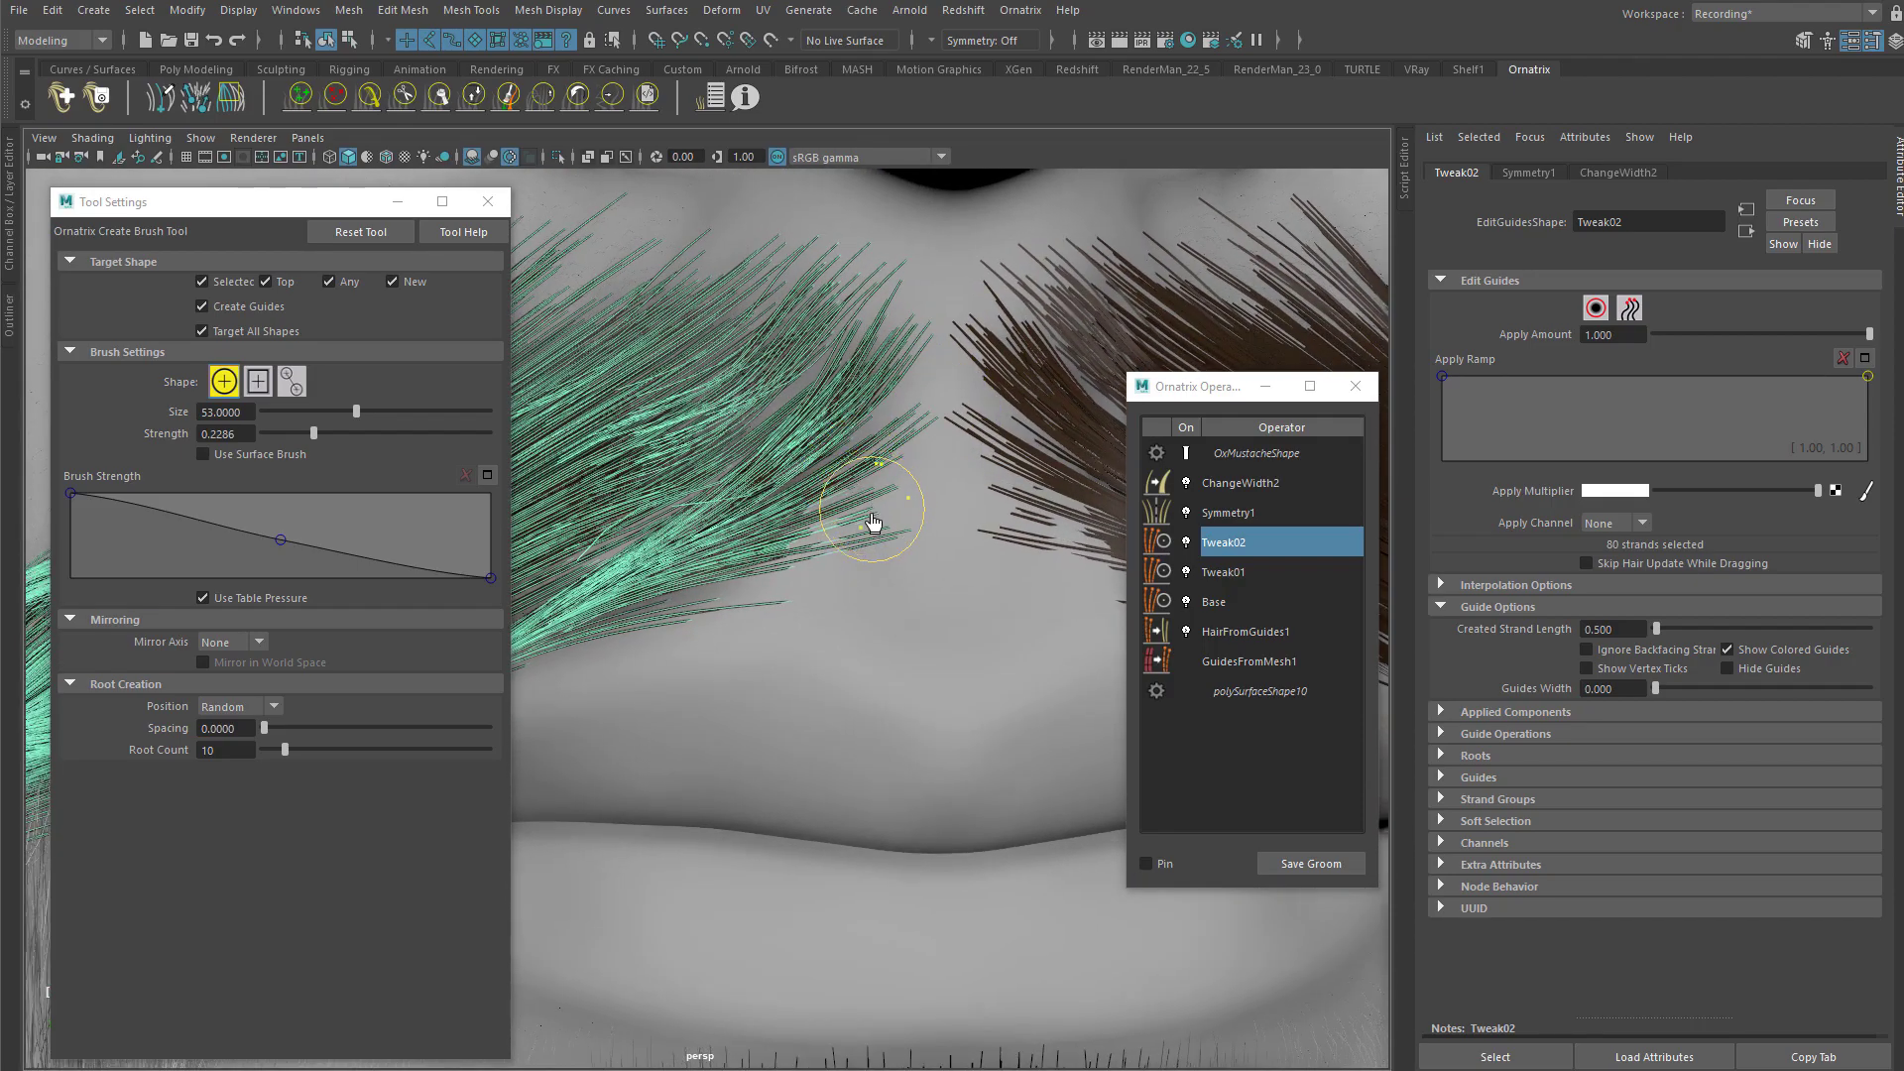
pyautogui.moveTo(875, 593); pyautogui.dragTo(884, 563)
pyautogui.keyDown('alt'); pyautogui.moveTo(896, 536); pyautogui.dragTo(544, 359, button='right'); pyautogui.keyUp('alt')
pyautogui.moveTo(779, 537)
pyautogui.keyDown('alt'); pyautogui.mouseDown()
pyautogui.moveTo(893, 480)
pyautogui.moveTo(825, 559)
pyautogui.moveTo(931, 556)
pyautogui.moveTo(621, 494)
pyautogui.mouseUp(); pyautogui.keyUp('alt')
pyautogui.keyDown('alt'); pyautogui.moveTo(621, 494); pyautogui.dragTo(801, 575, button='right'); pyautogui.keyUp('alt')
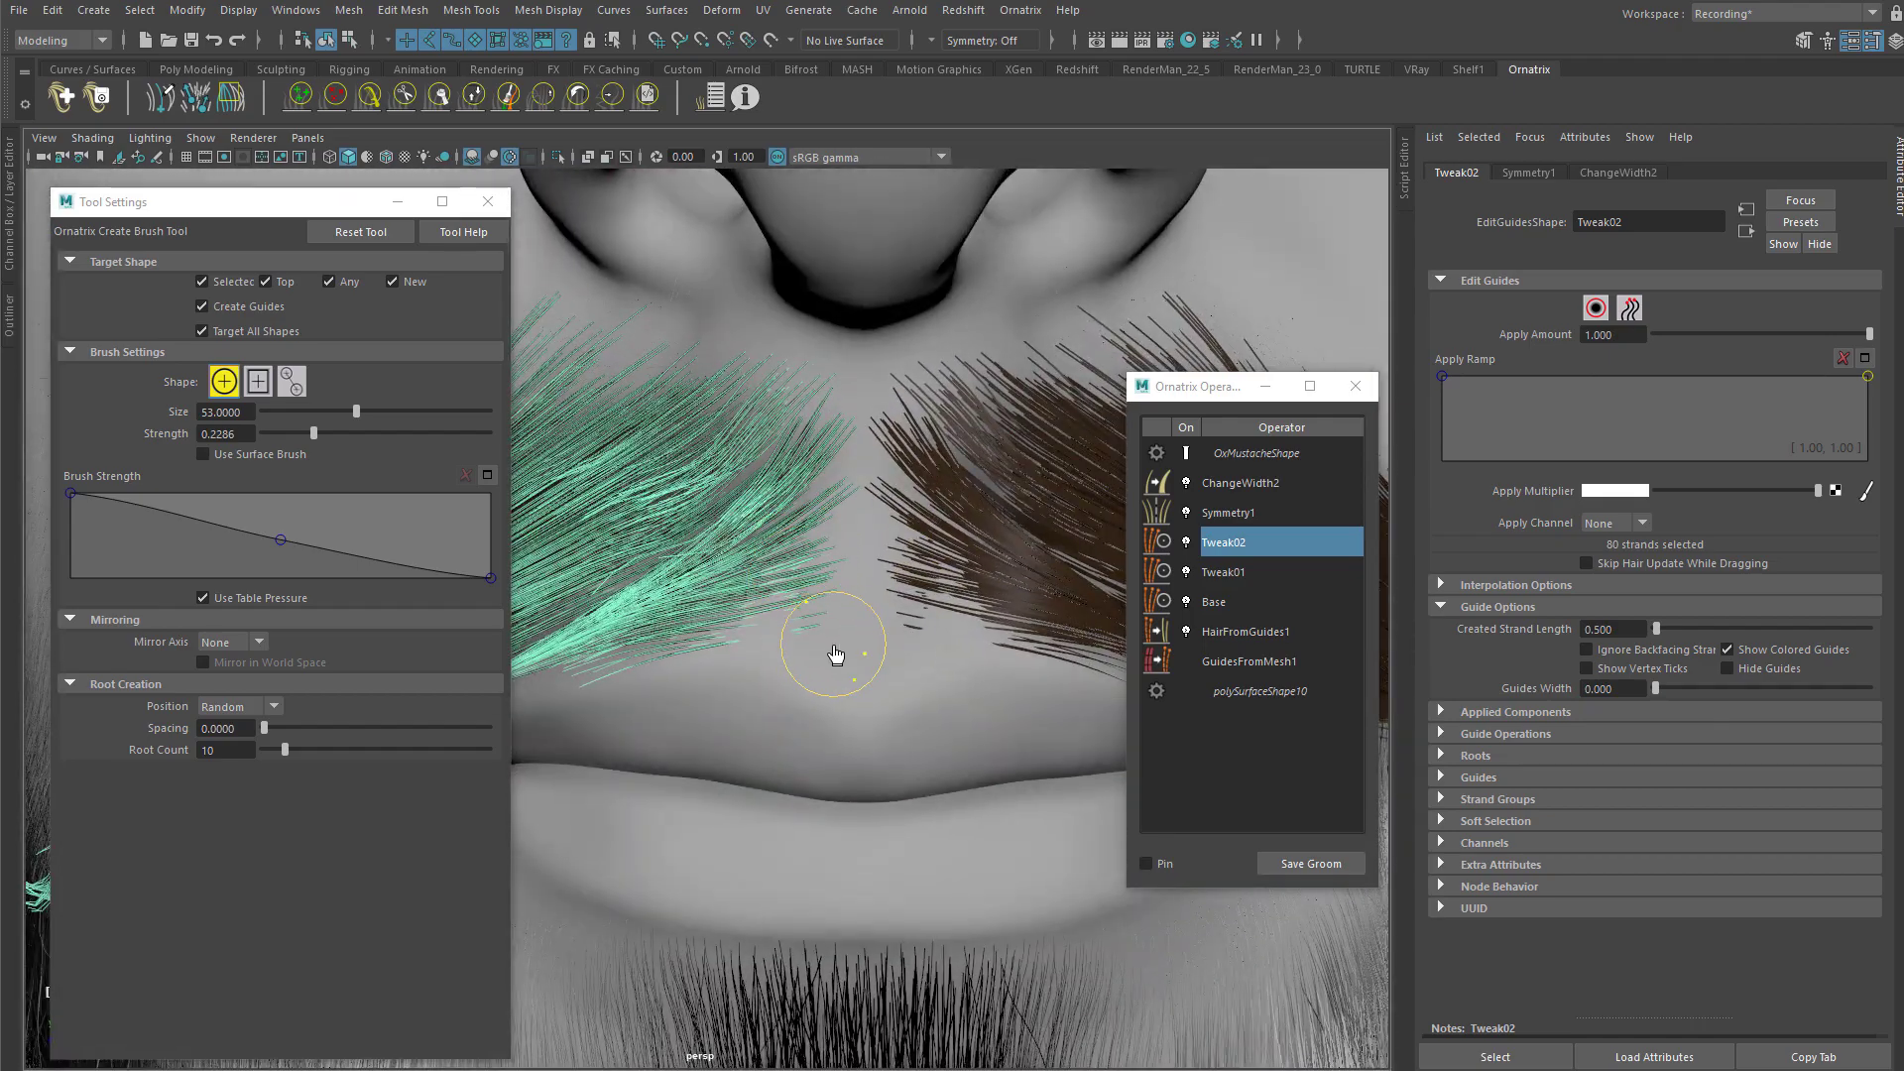
pyautogui.keyDown('alt'); pyautogui.moveTo(745, 644); pyautogui.dragTo(829, 557); pyautogui.keyUp('alt')
pyautogui.moveTo(807, 461)
pyautogui.keyDown('alt'); pyautogui.mouseDown()
pyautogui.moveTo(843, 551)
pyautogui.moveTo(772, 319)
pyautogui.mouseUp(); pyautogui.keyUp('alt')
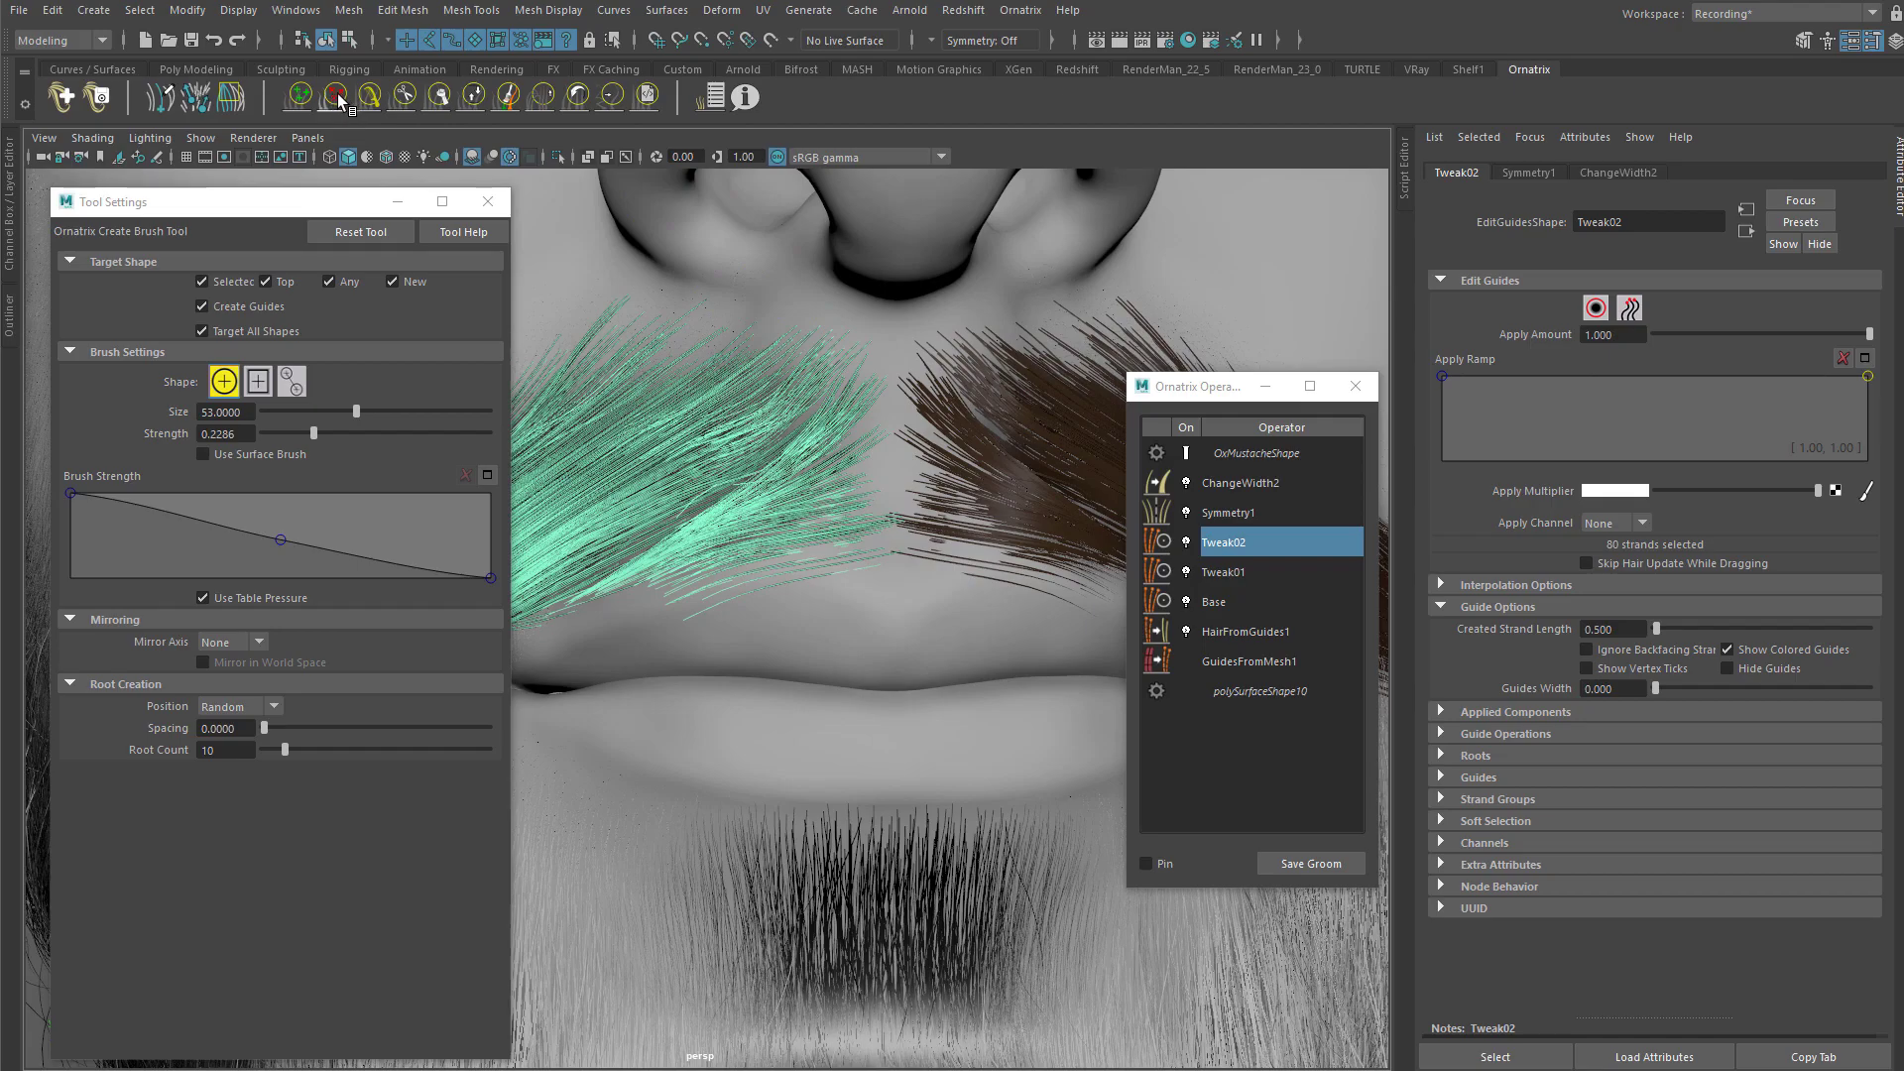
# Step: Remove excess guides near the face's centerline at the mustache's inner end with the Delete brush
pyautogui.click(337, 95)
pyautogui.scroll(3, 786, 505)
pyautogui.moveTo(785, 504)
pyautogui.keyDown('alt'); pyautogui.mouseDown(button='middle')
pyautogui.moveTo(790, 487)
pyautogui.moveTo(754, 480)
pyautogui.mouseUp(button='middle'); pyautogui.keyUp('alt')
pyautogui.moveTo(866, 493)
pyautogui.mouseDown()
pyautogui.moveTo(861, 560)
pyautogui.moveTo(865, 496)
pyautogui.moveTo(833, 468)
pyautogui.mouseUp()
pyautogui.keyDown('alt'); pyautogui.moveTo(821, 372); pyautogui.dragTo(833, 349); pyautogui.keyUp('alt')
pyautogui.moveTo(824, 545)
pyautogui.mouseDown()
pyautogui.moveTo(808, 616)
pyautogui.moveTo(725, 623)
pyautogui.moveTo(842, 585)
pyautogui.moveTo(829, 572)
pyautogui.moveTo(851, 551)
pyautogui.moveTo(829, 575)
pyautogui.mouseUp()
# Step: Examine the inner ends of both mustache halves from several angles with the groom deselected
pyautogui.keyDown('alt'); pyautogui.moveTo(829, 581); pyautogui.dragTo(583, 307, button='right'); pyautogui.keyUp('alt')
pyautogui.moveTo(823, 457)
pyautogui.keyDown('alt'); pyautogui.mouseDown()
pyautogui.moveTo(868, 423)
pyautogui.moveTo(842, 446)
pyautogui.mouseUp(); pyautogui.keyUp('alt')
pyautogui.keyDown('alt'); pyautogui.moveTo(842, 447); pyautogui.dragTo(969, 391, button='right'); pyautogui.keyUp('alt')
pyautogui.keyDown('alt'); pyautogui.moveTo(863, 397); pyautogui.dragTo(846, 403); pyautogui.keyUp('alt')
pyautogui.moveTo(872, 332)
pyautogui.keyDown('alt'); pyautogui.mouseDown(button='right')
pyautogui.moveTo(947, 353)
pyautogui.moveTo(793, 369)
pyautogui.mouseUp(button='right'); pyautogui.keyUp('alt')
pyautogui.press('q')
pyautogui.keyDown('alt'); pyautogui.moveTo(774, 357); pyautogui.dragTo(825, 366); pyautogui.keyUp('alt')
pyautogui.keyDown('alt'); pyautogui.moveTo(825, 366); pyautogui.dragTo(724, 332, button='right'); pyautogui.keyUp('alt')
pyautogui.click(1056, 321)
pyautogui.keyDown('alt'); pyautogui.moveTo(916, 415); pyautogui.dragTo(565, 328, button='right'); pyautogui.keyUp('alt')
pyautogui.keyDown('alt'); pyautogui.moveTo(744, 427); pyautogui.dragTo(823, 470); pyautogui.keyUp('alt')
pyautogui.keyDown('alt'); pyautogui.moveTo(664, 472); pyautogui.dragTo(763, 454, button='right'); pyautogui.keyUp('alt')
# Step: Reselect Tweak02, set its Created Strand Length to 0.2, and activate the Create brush
pyautogui.click(1216, 548)
pyautogui.click(334, 96)
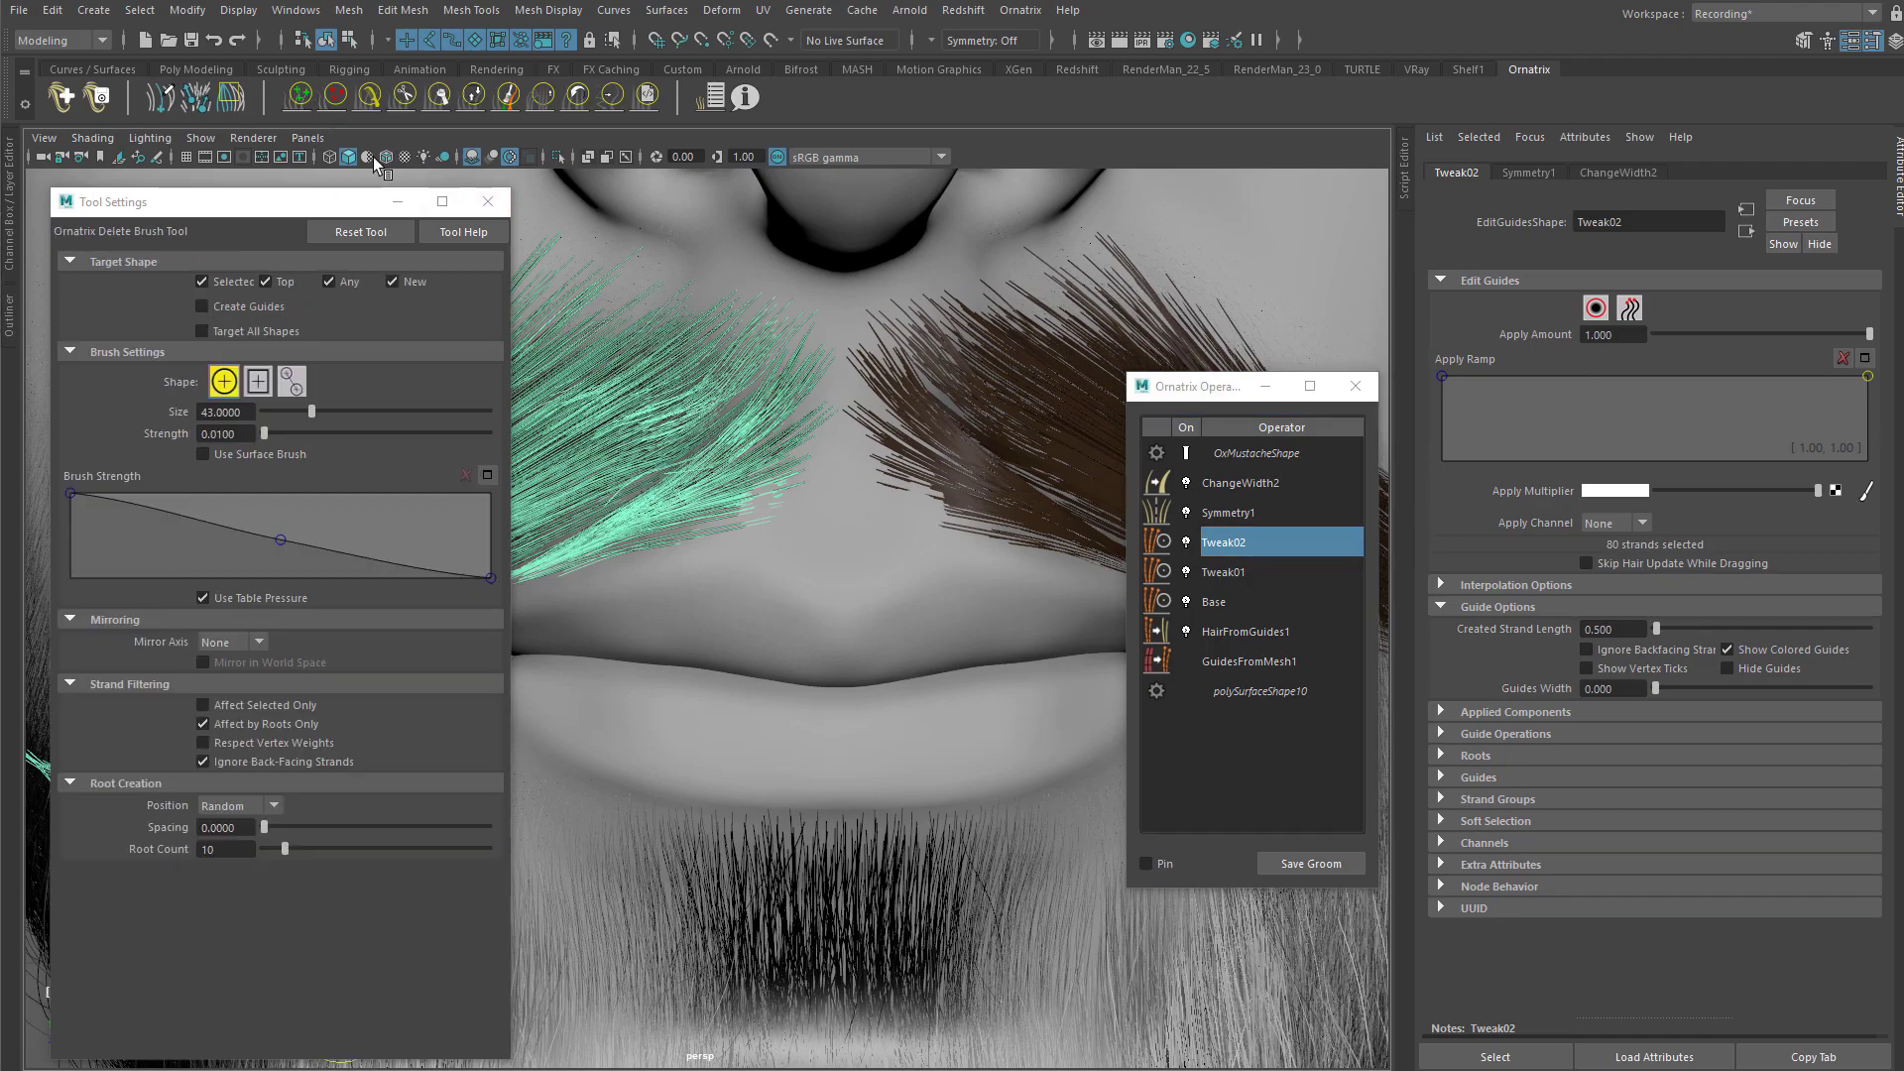
pyautogui.click(1627, 629)
pyautogui.write('0.2')
pyautogui.press('Return')
pyautogui.moveTo(968, 386)
pyautogui.keyDown('alt'); pyautogui.mouseDown()
pyautogui.moveTo(926, 496)
pyautogui.moveTo(824, 541)
pyautogui.moveTo(795, 437)
pyautogui.moveTo(815, 405)
pyautogui.mouseUp(); pyautogui.keyUp('alt')
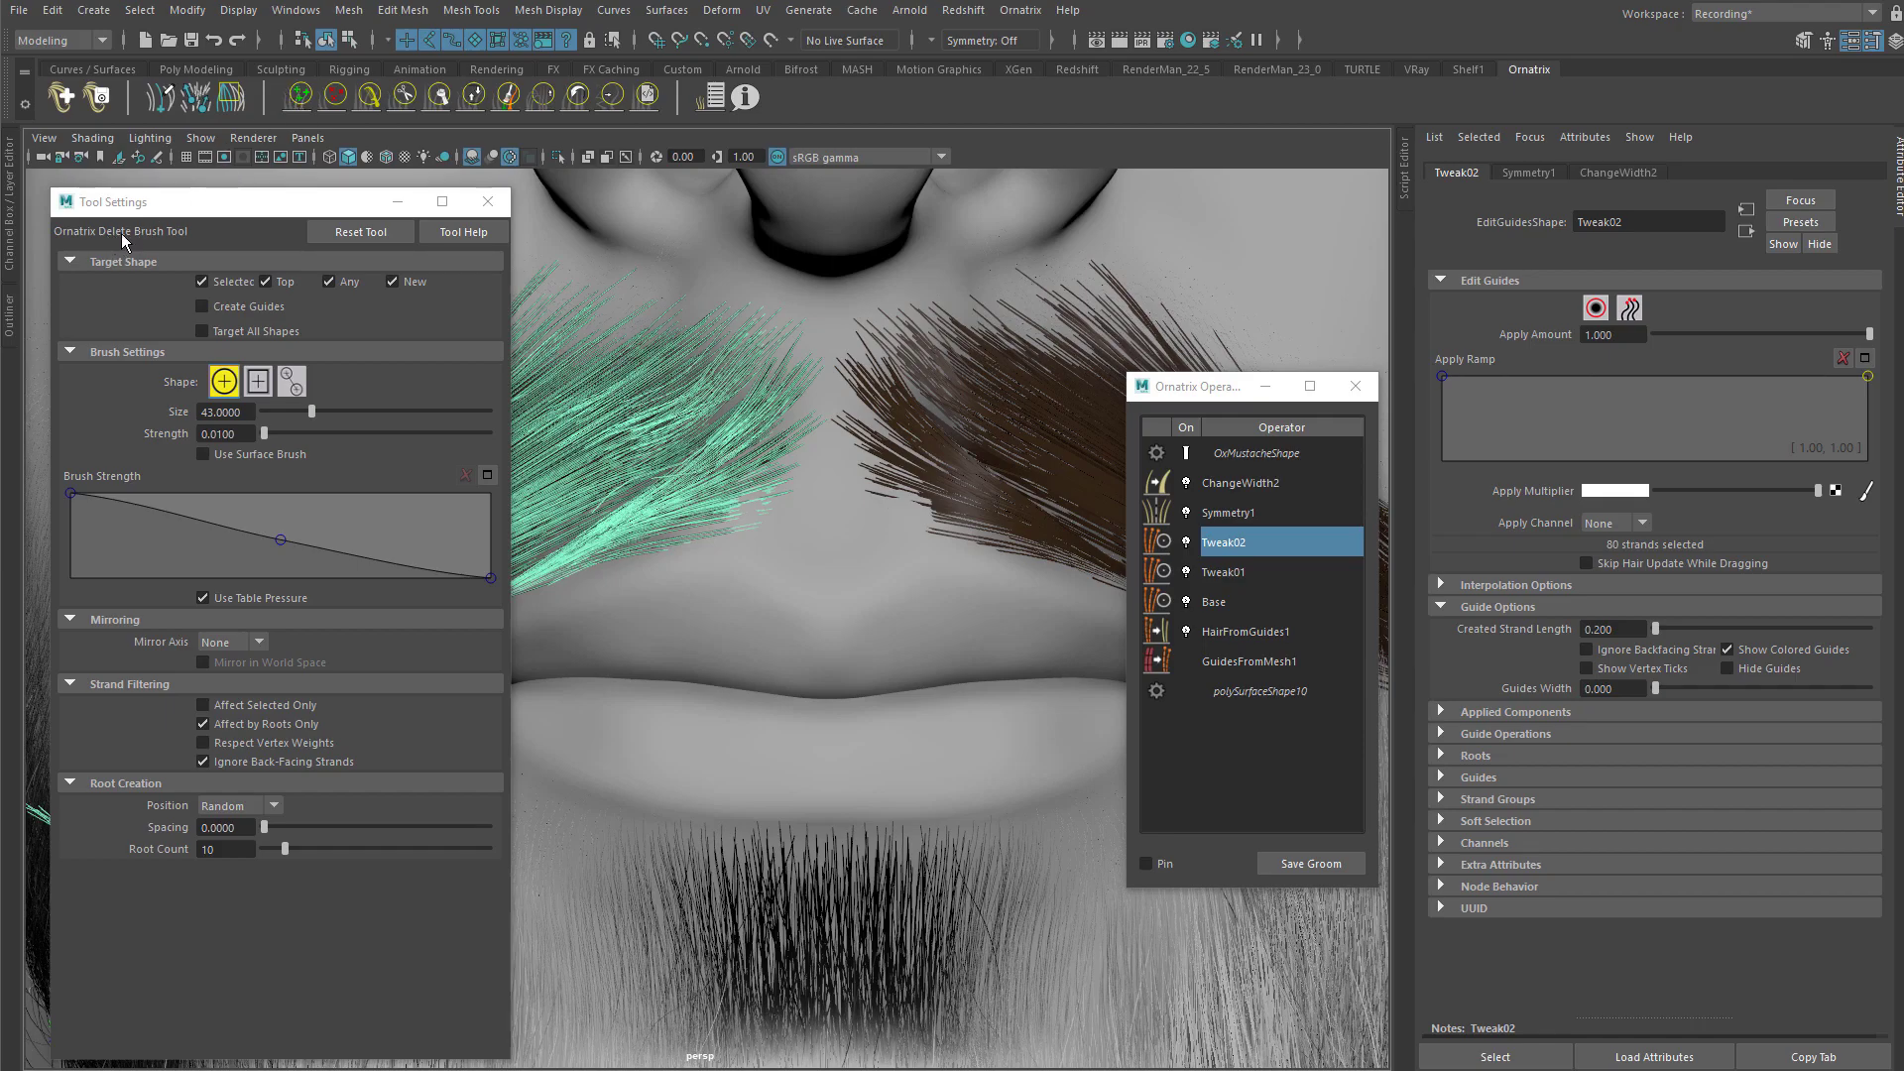
pyautogui.click(300, 97)
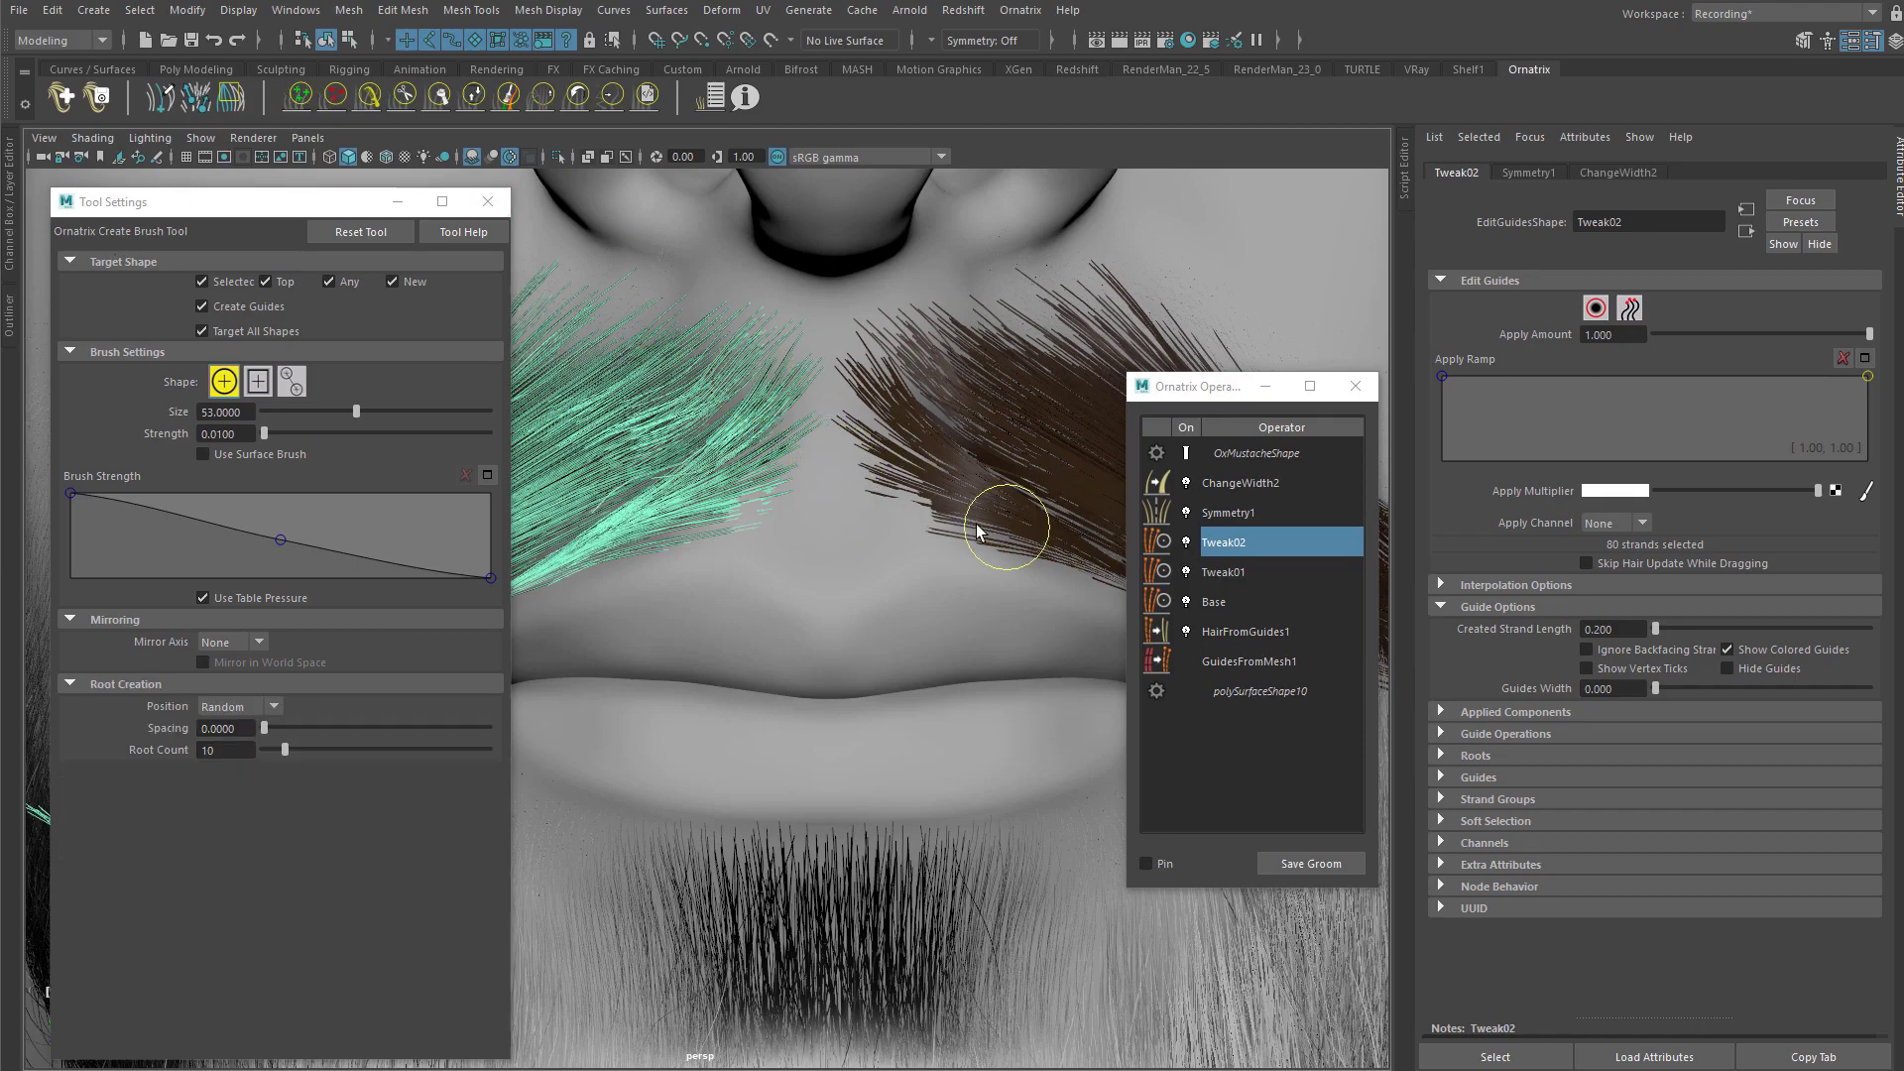
# Step: Try planting guides at the mustache's lower inner edge with the 0.2 strand length, and undo them
pyautogui.click(807, 536)
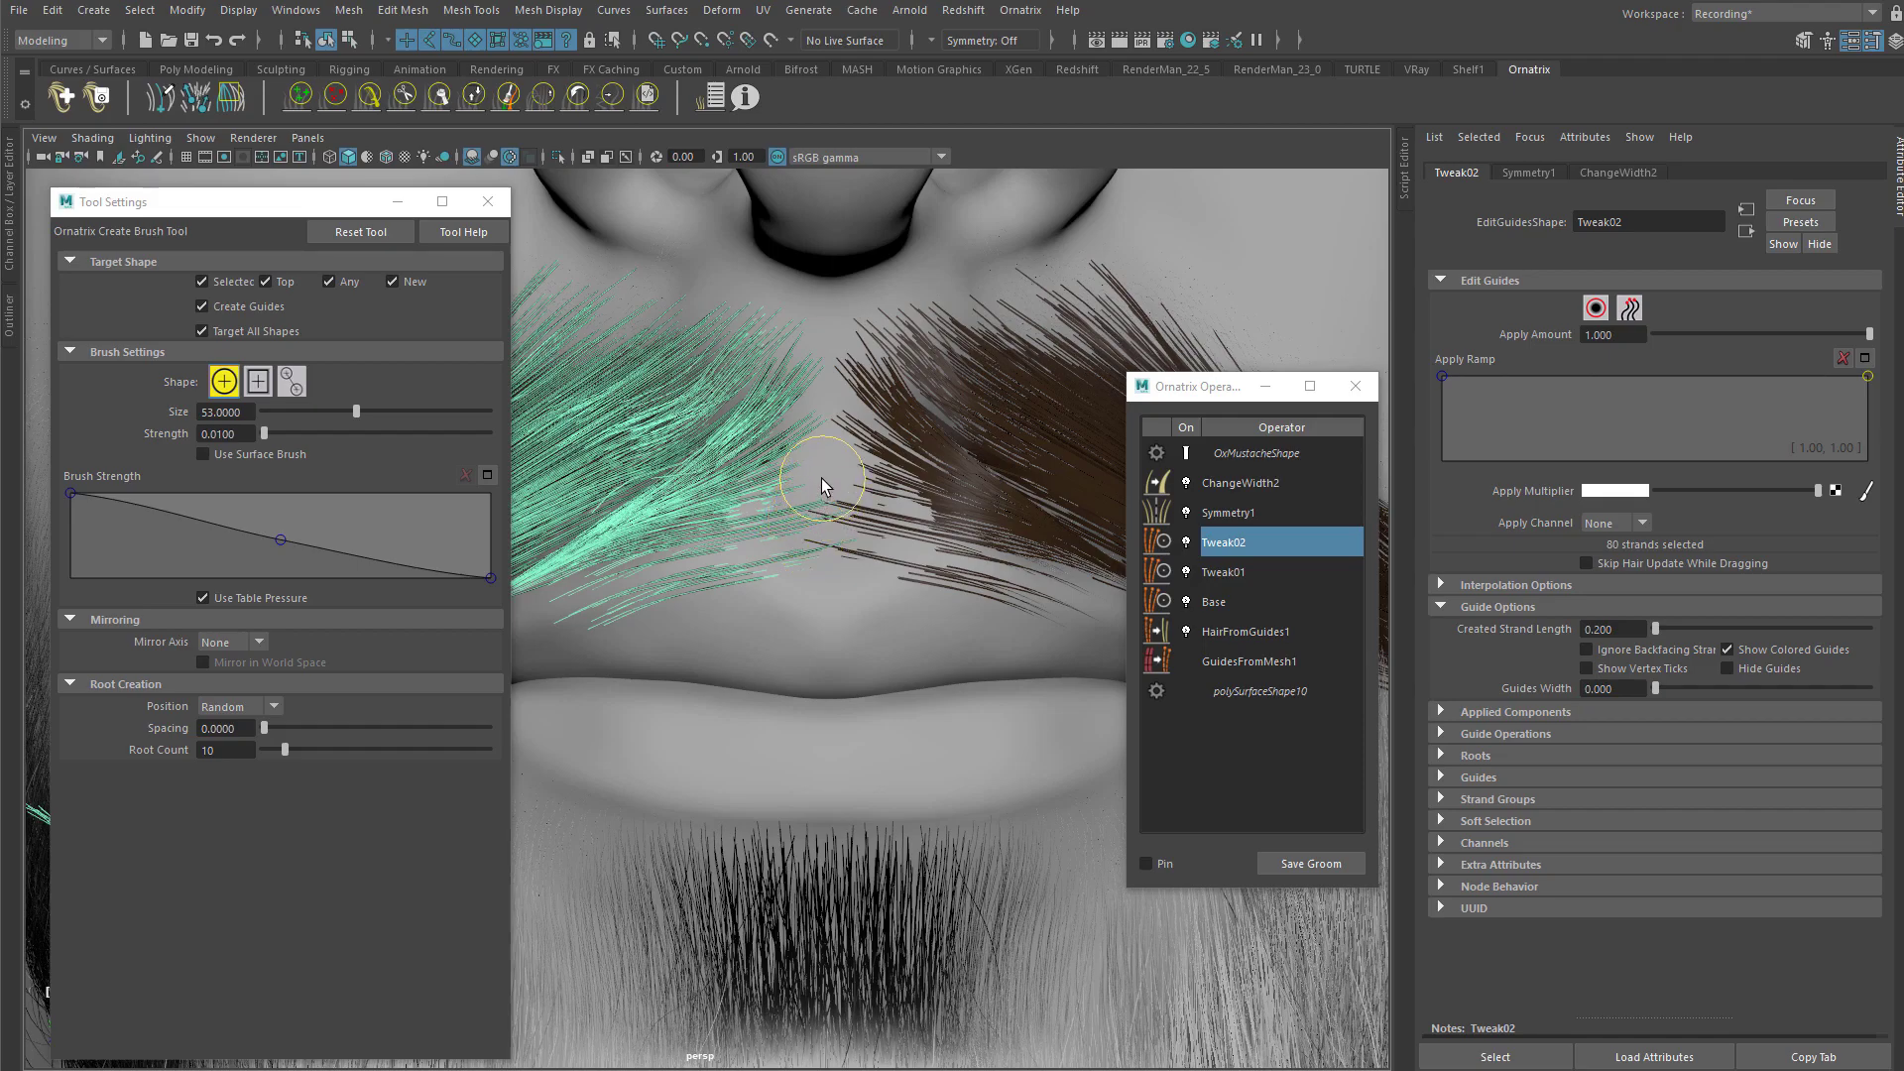
pyautogui.hotkey('ctrl', 'z')
# Step: Set the Created Strand Length to 0.1 and plant guides at the mustache's lower inner edge
pyautogui.moveTo(1631, 630); pyautogui.dragTo(1565, 637)
pyautogui.write('0.1')
pyautogui.press('Return')
pyautogui.click(804, 540)
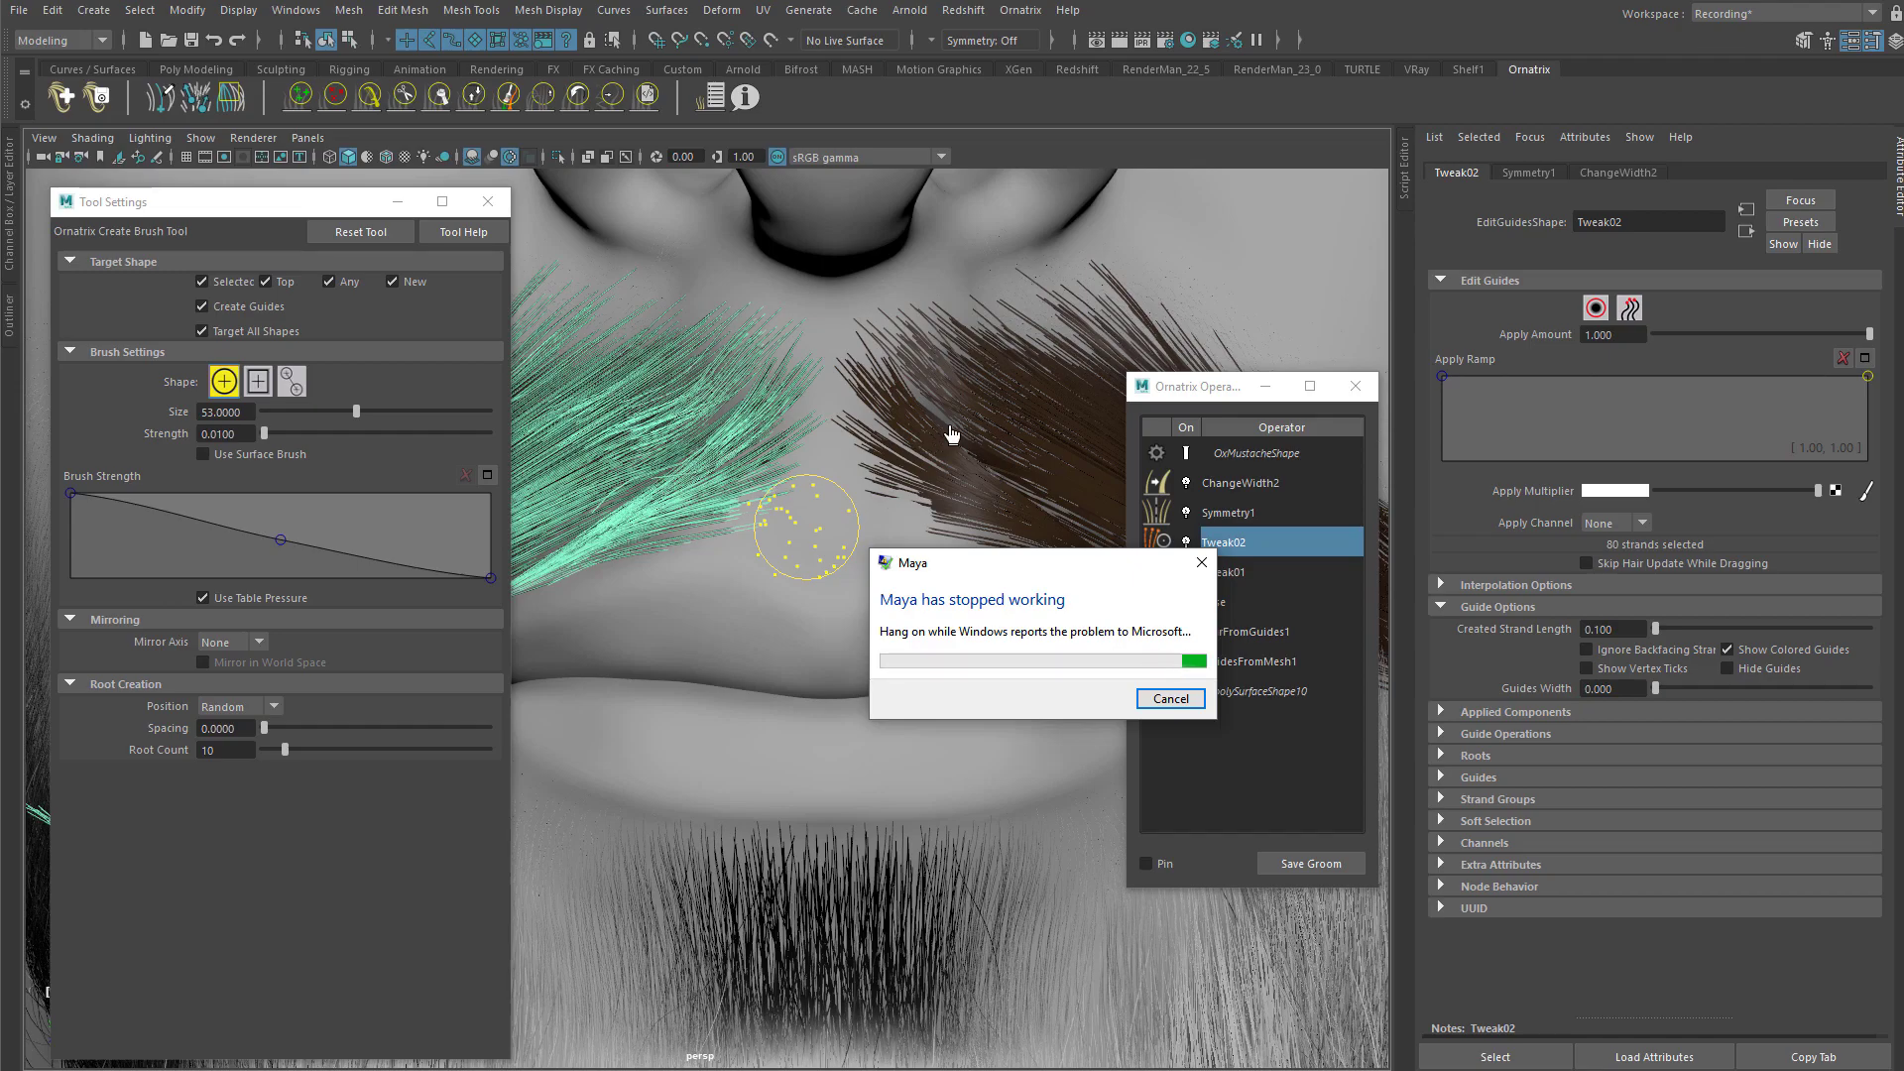
# Step: Cancel the crash report and relaunch Maya
pyautogui.click(1162, 702)
pyautogui.click(1148, 701)
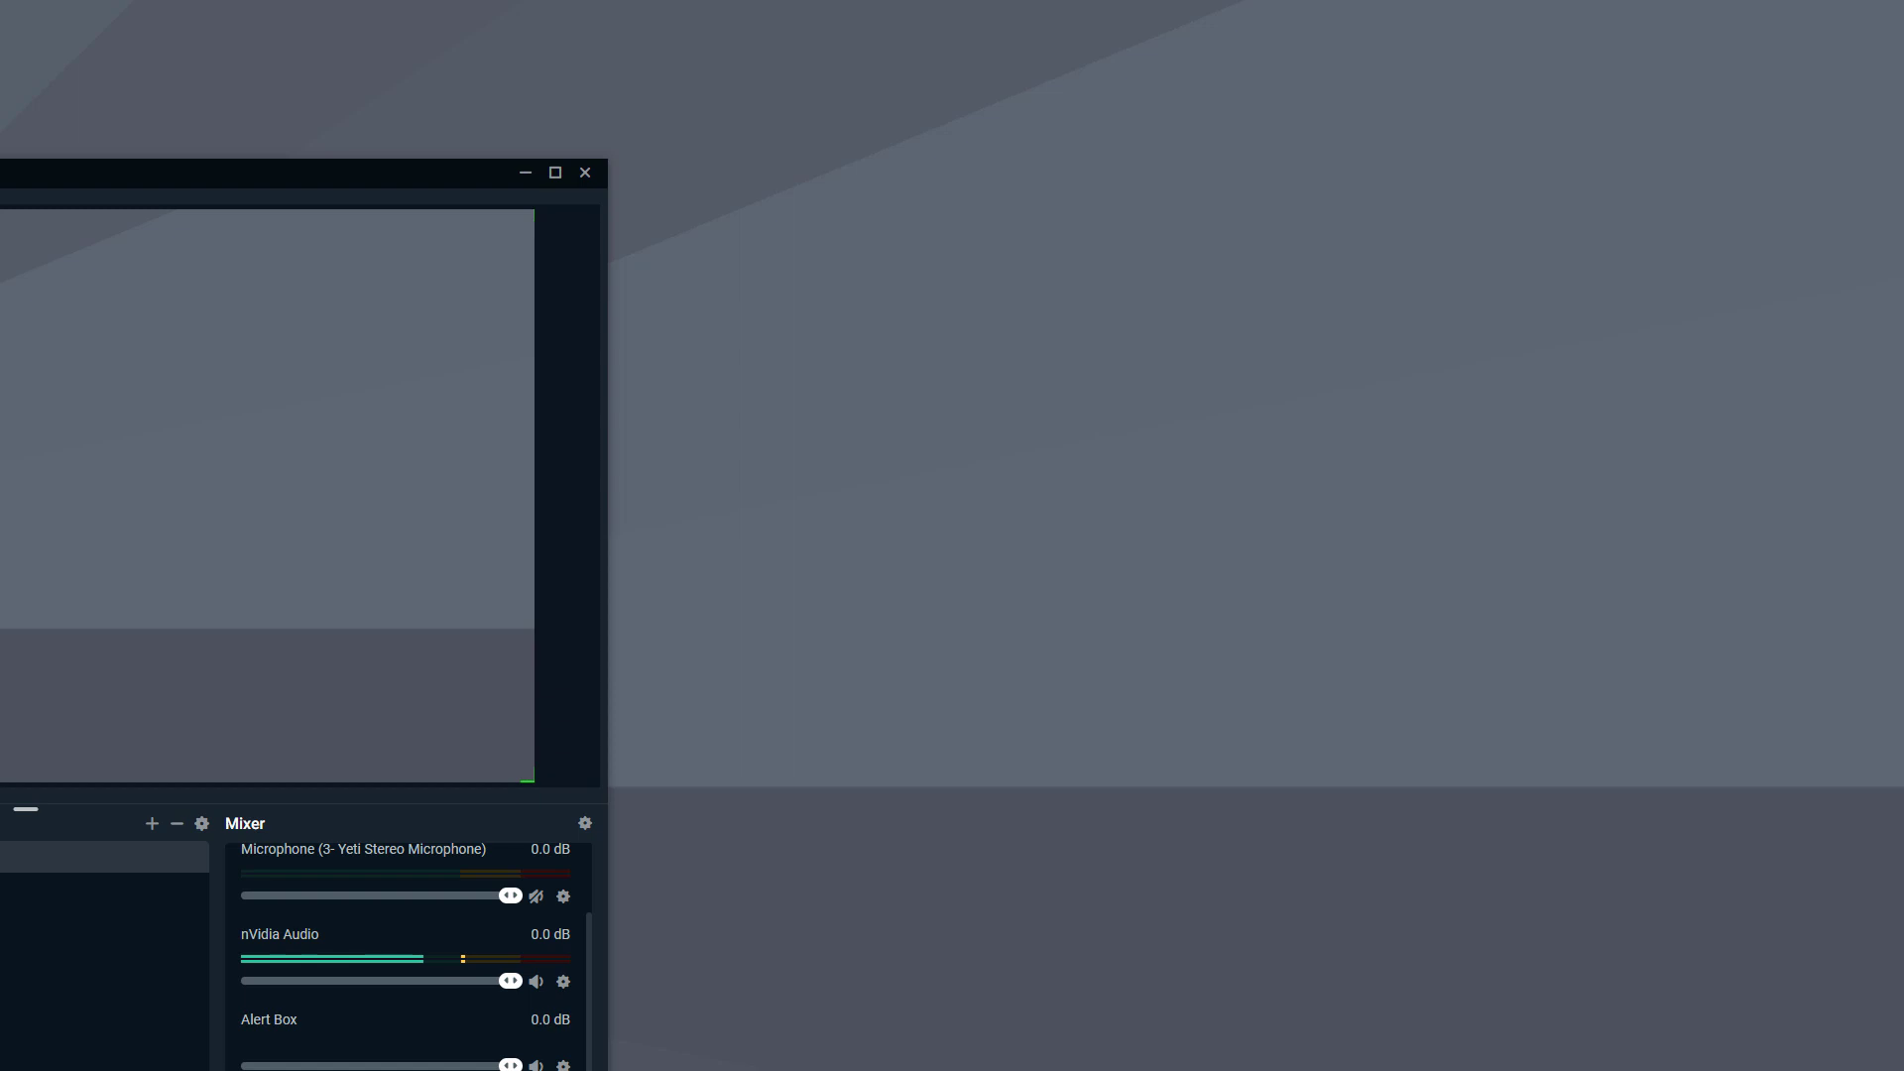
pyautogui.press('super')
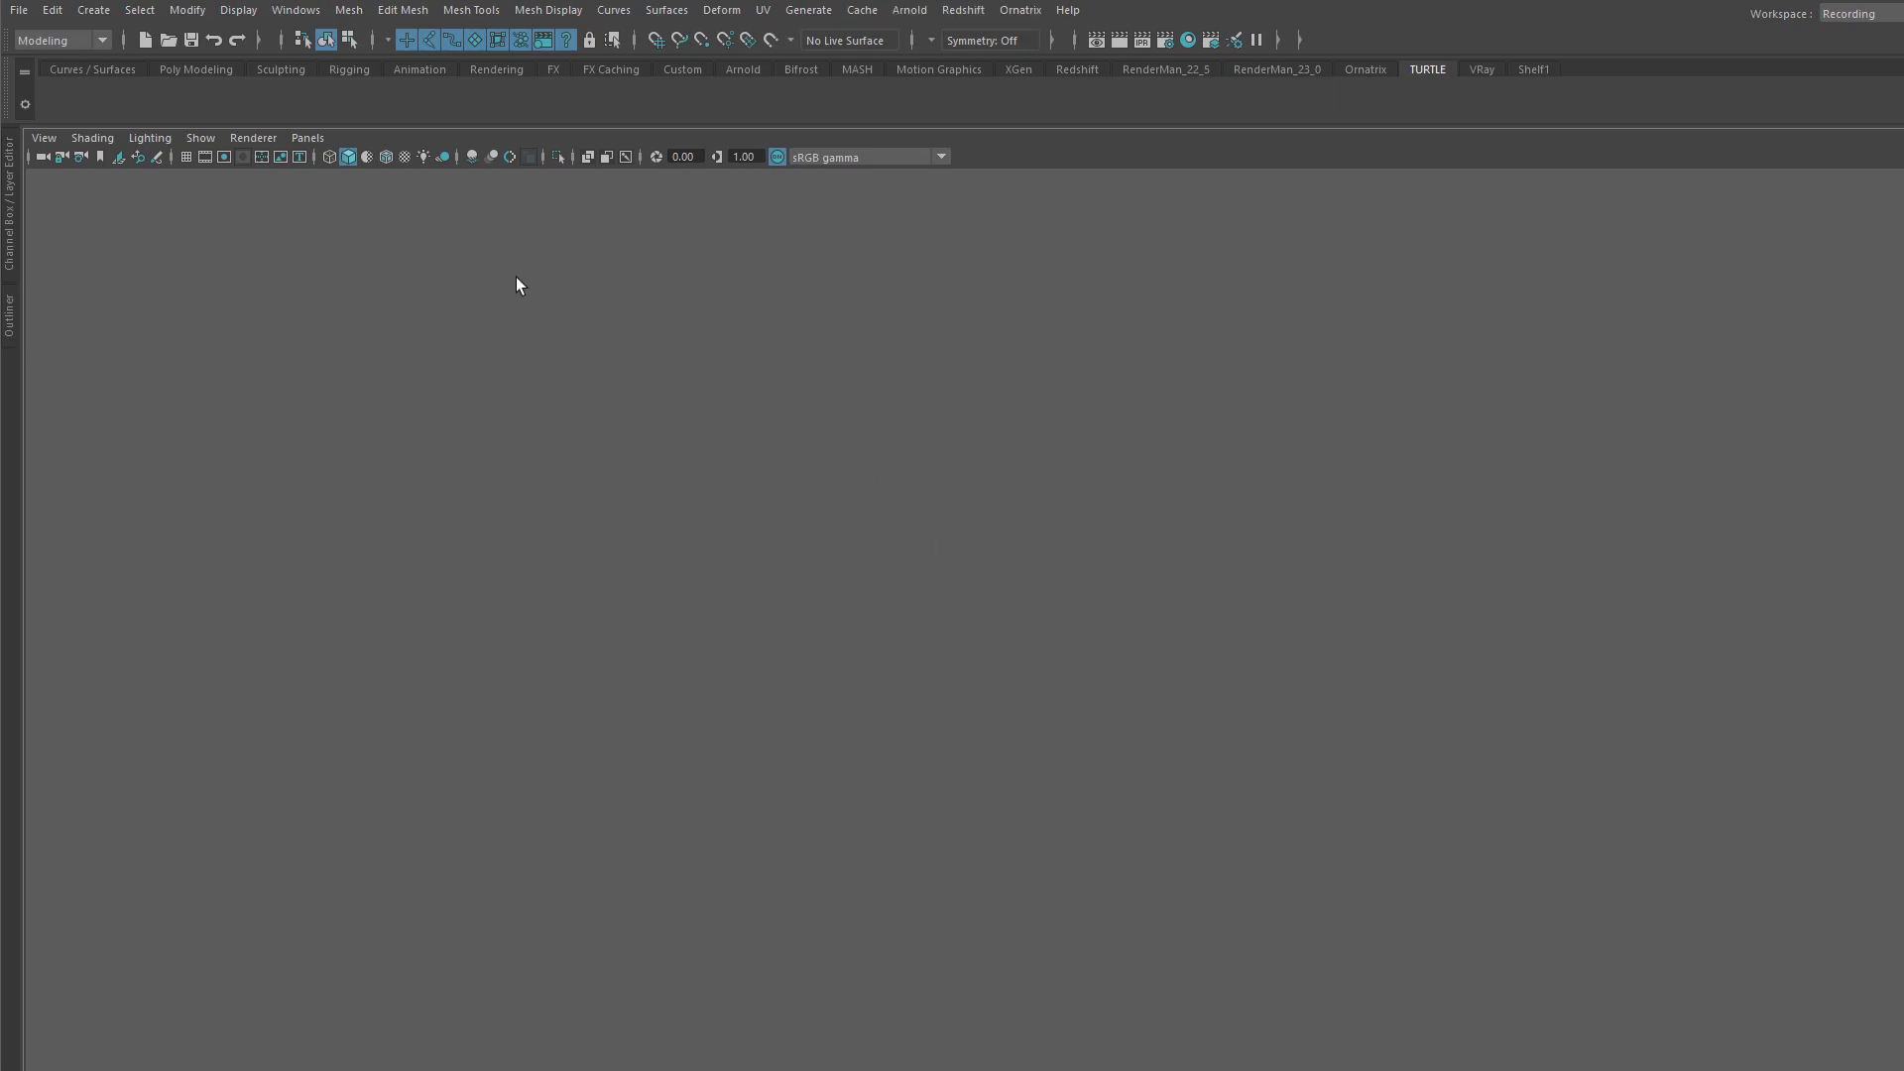
# Step: Open the scene FacialHair_Collapsed.0002.ma without saving the untitled scene
pyautogui.click(15, 12)
pyautogui.moveTo(129, 583)
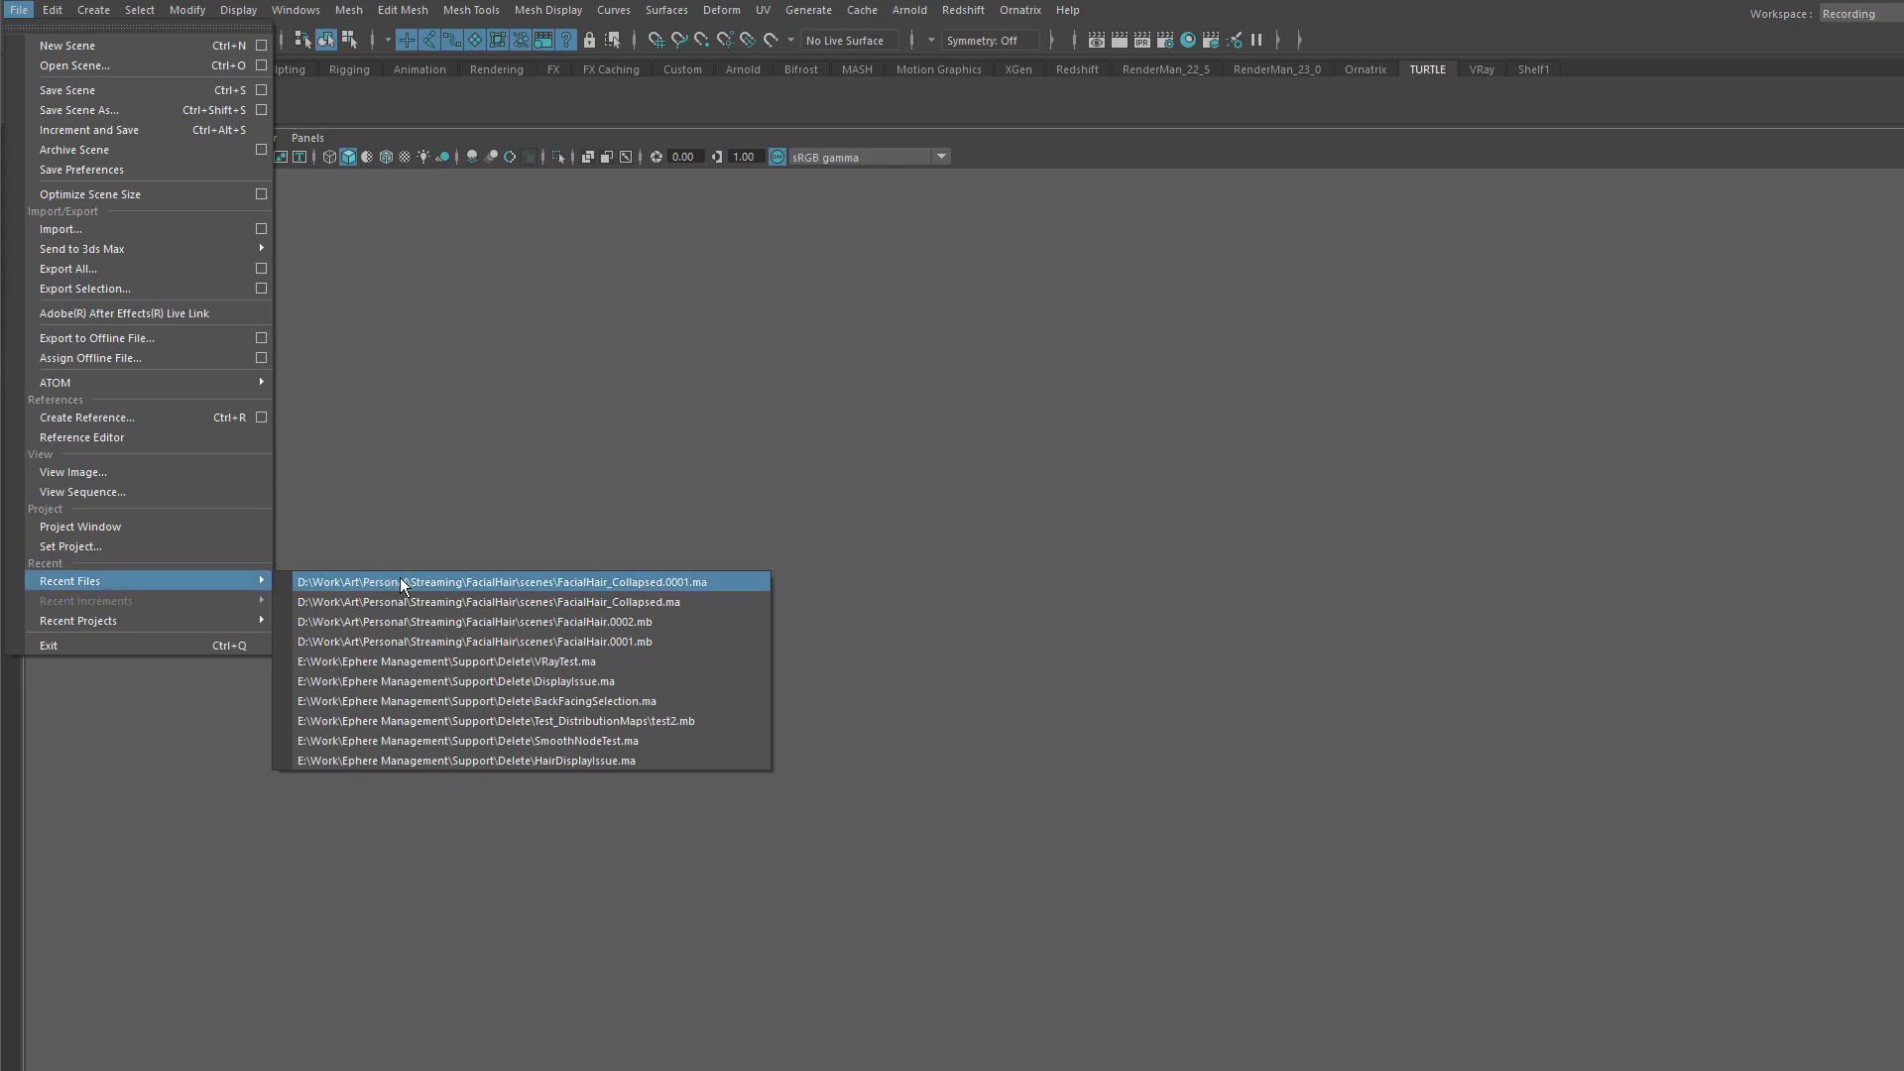
pyautogui.click(67, 65)
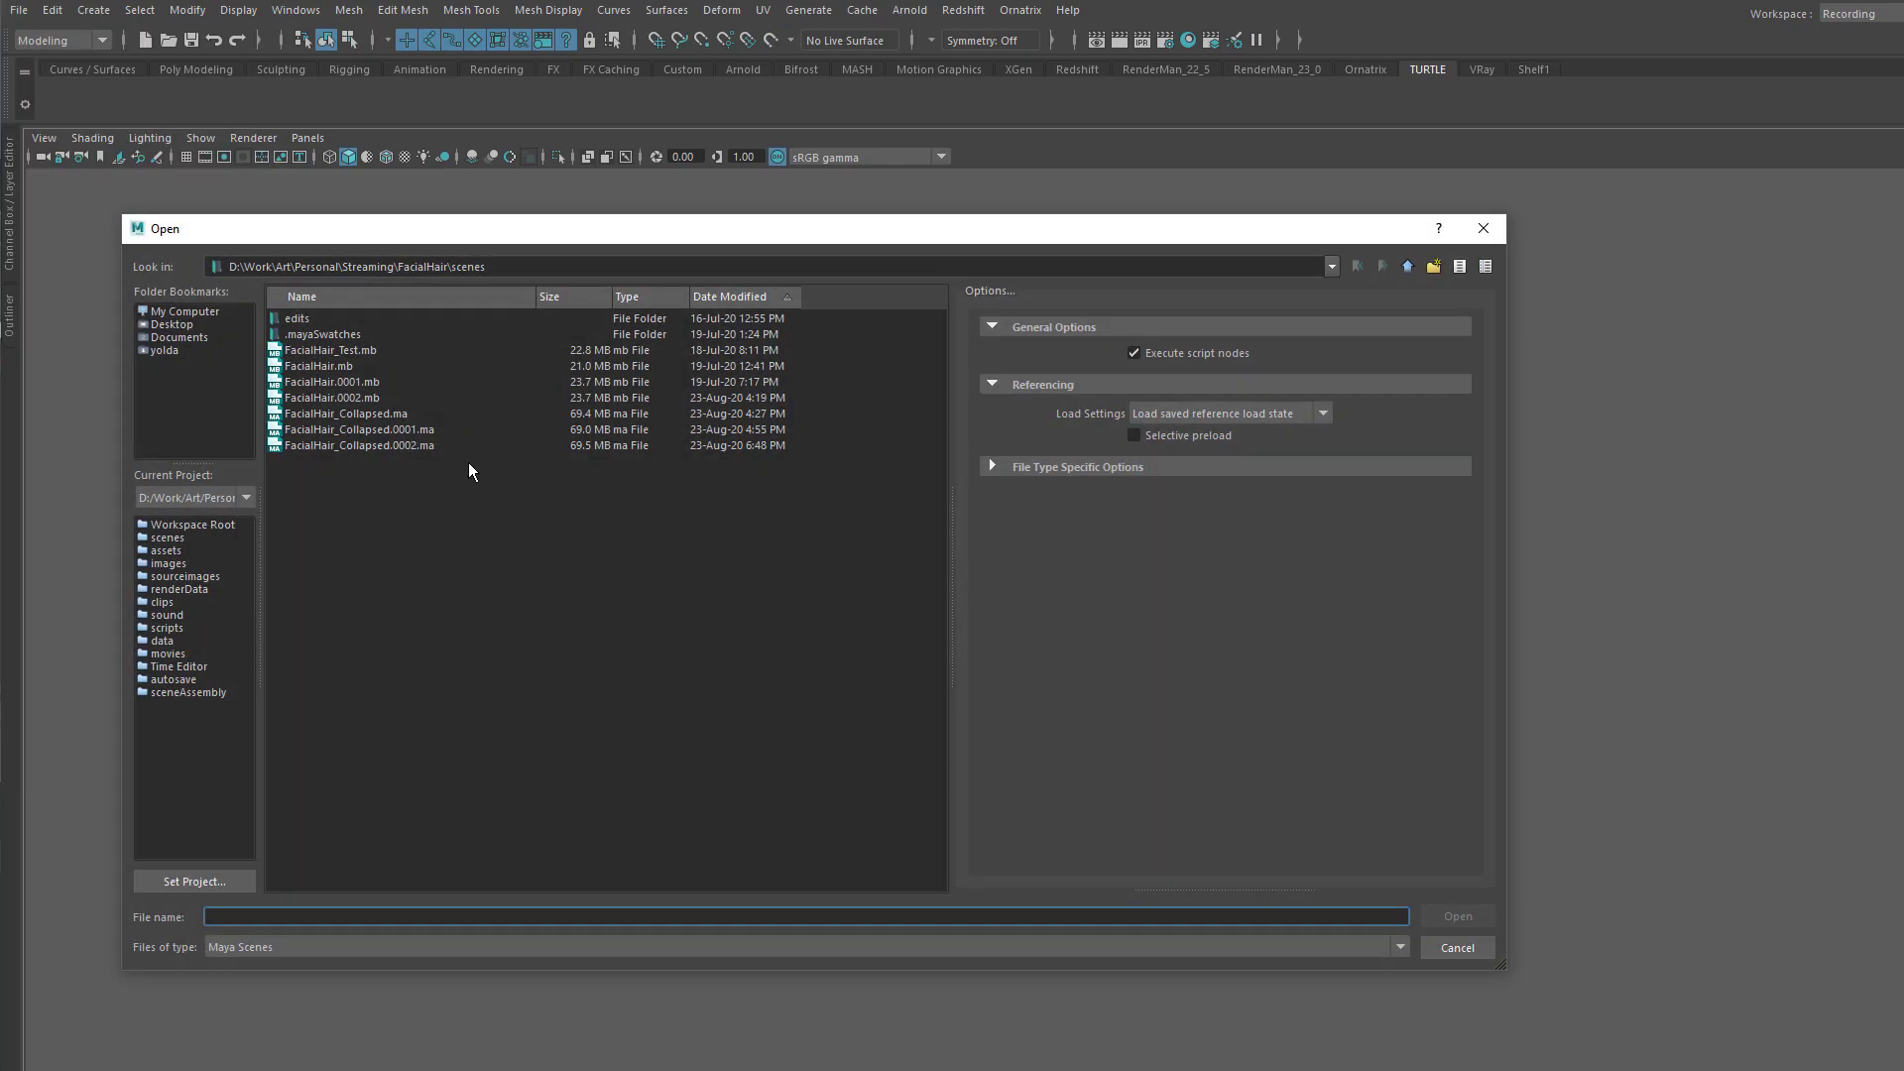
pyautogui.click(419, 446)
pyautogui.click(1466, 918)
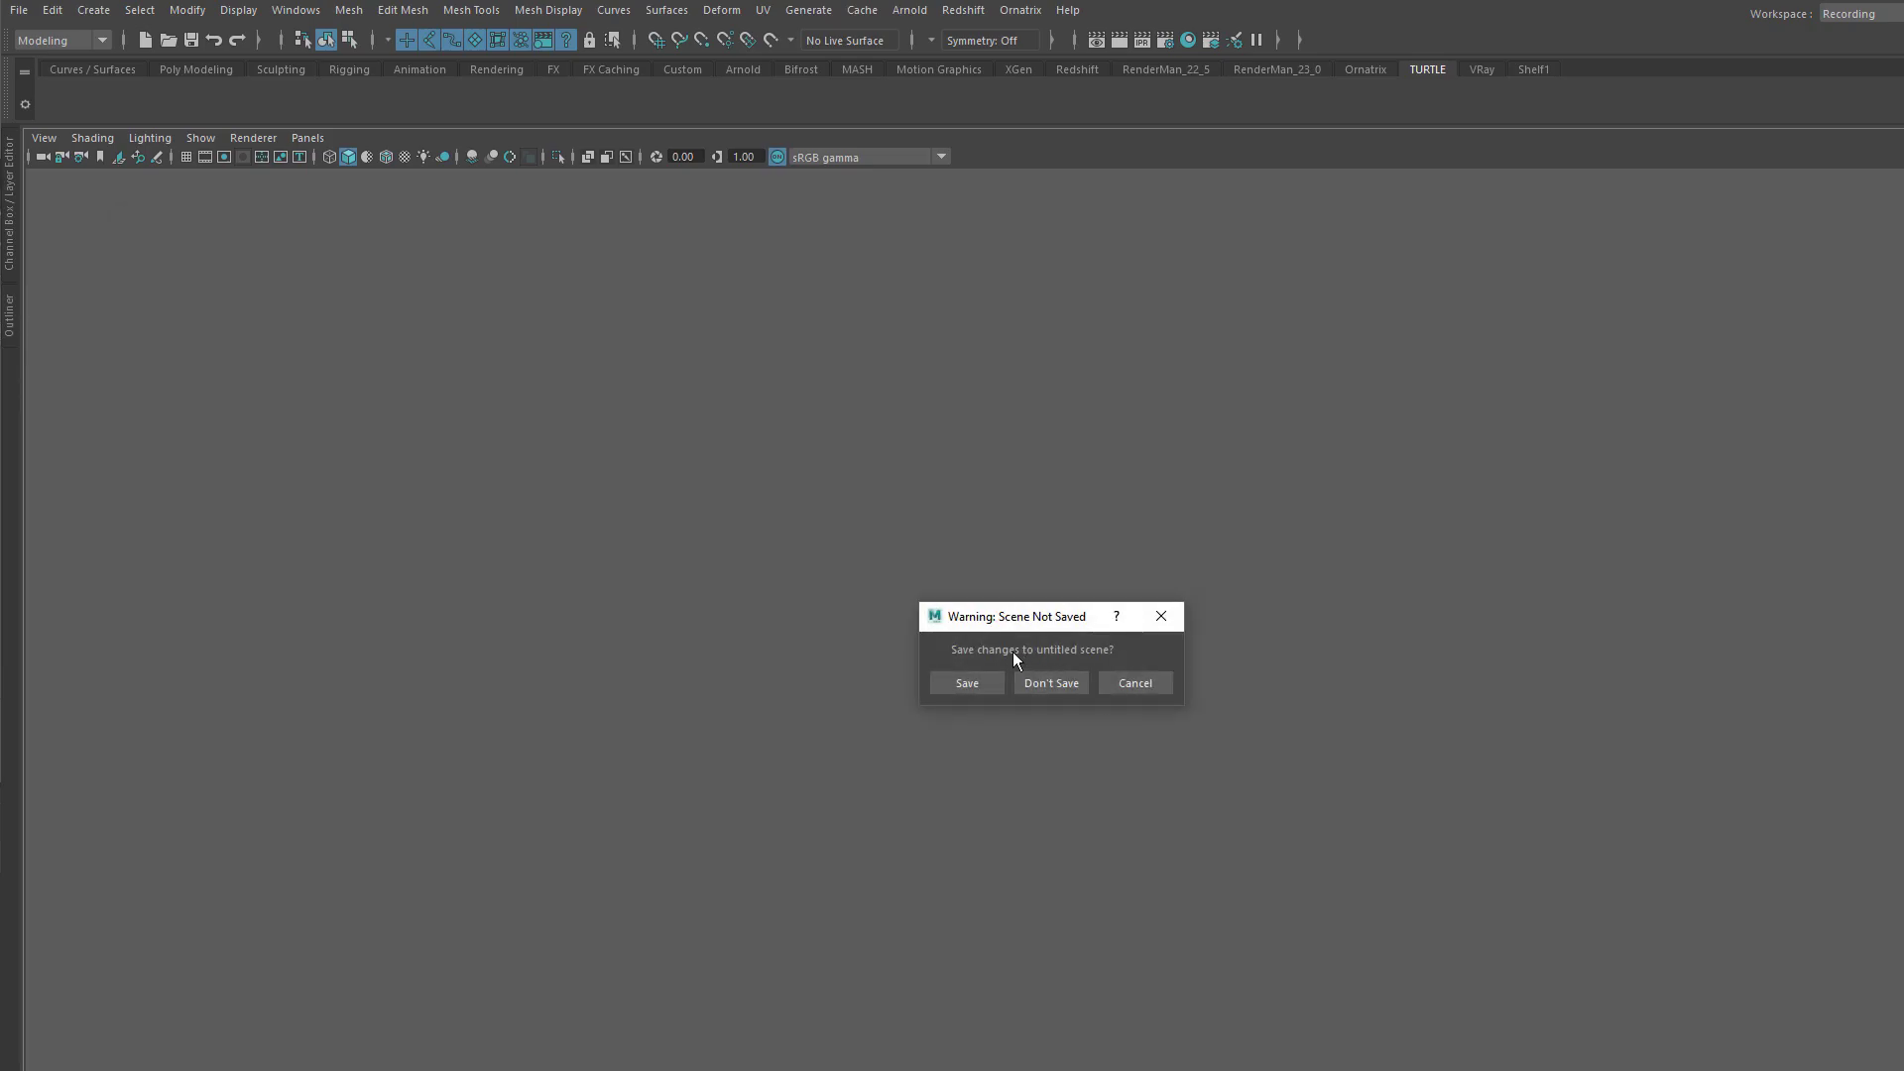
pyautogui.click(1052, 682)
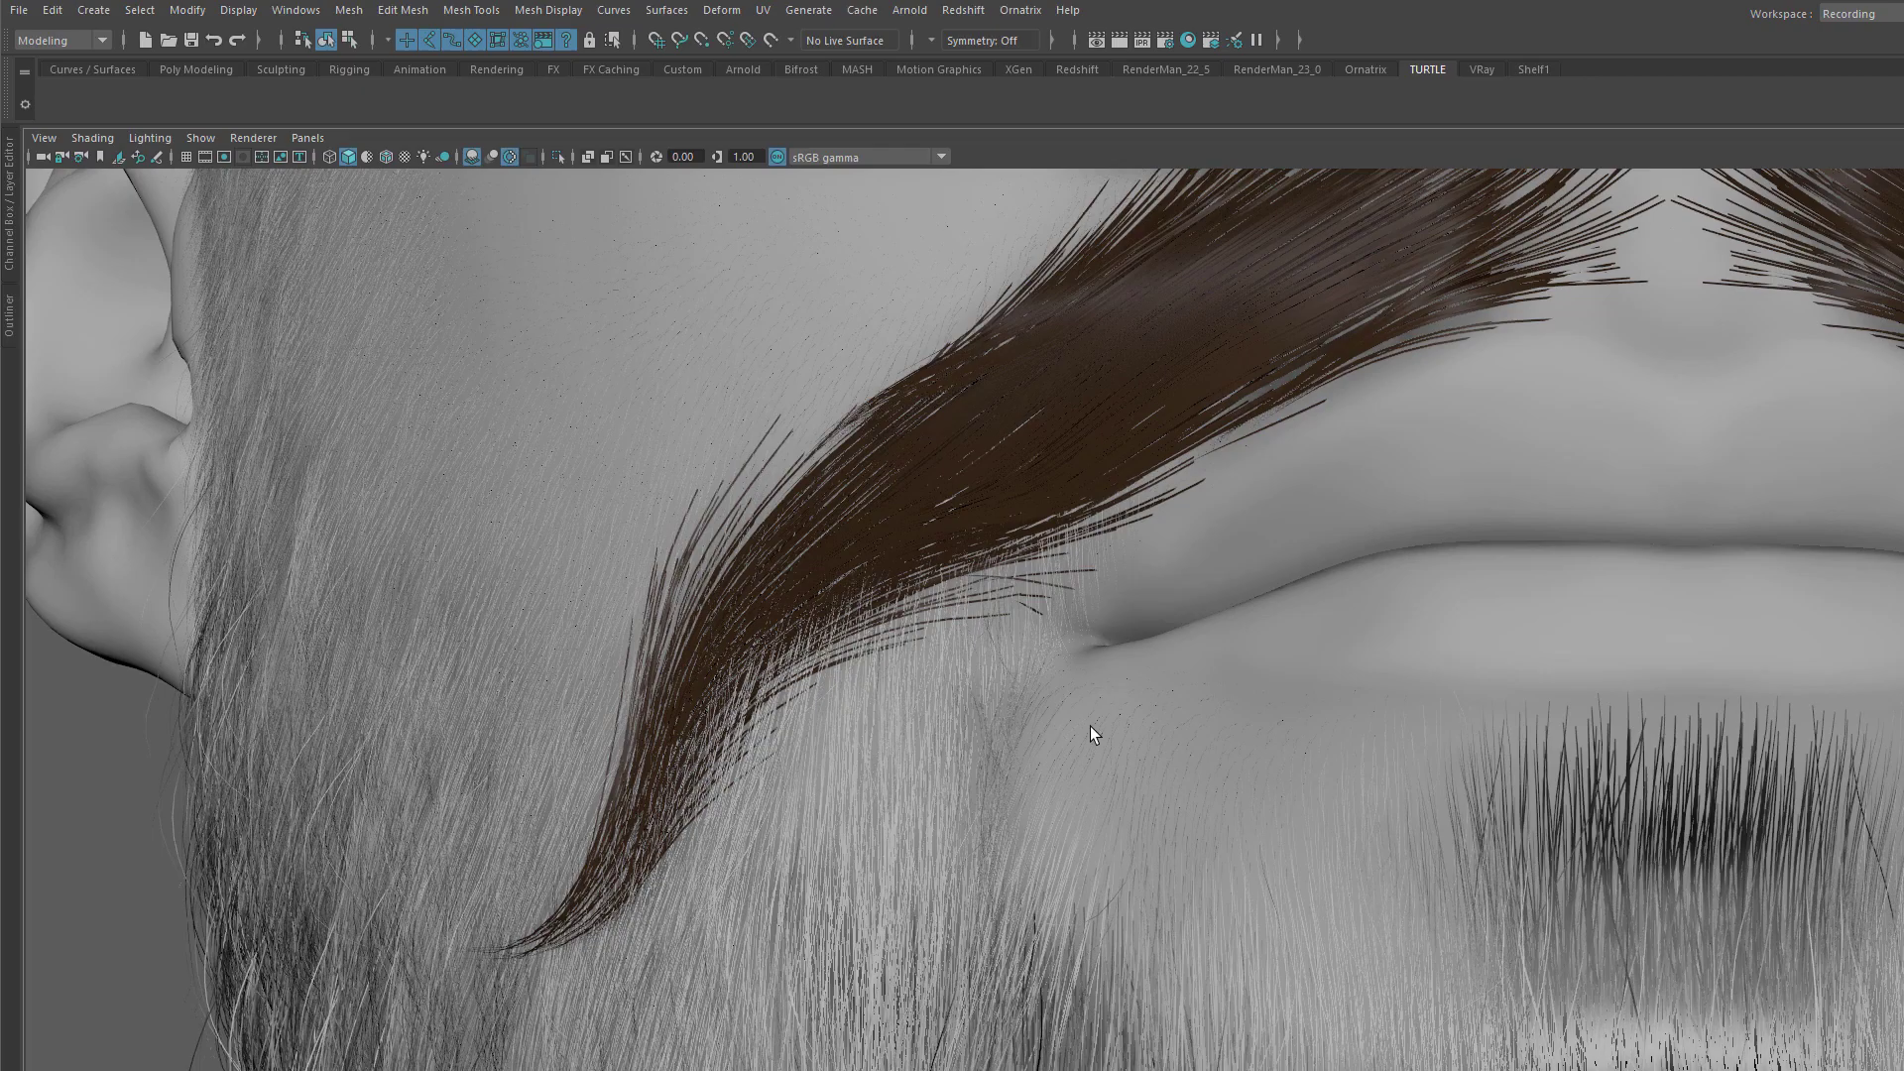
# Step: Open the Ornatrix operator stack for the mustache hair and select its Symmetry1 operator
pyautogui.keyDown('alt'); pyautogui.moveTo(1091, 732); pyautogui.dragTo(1114, 581); pyautogui.keyUp('alt')
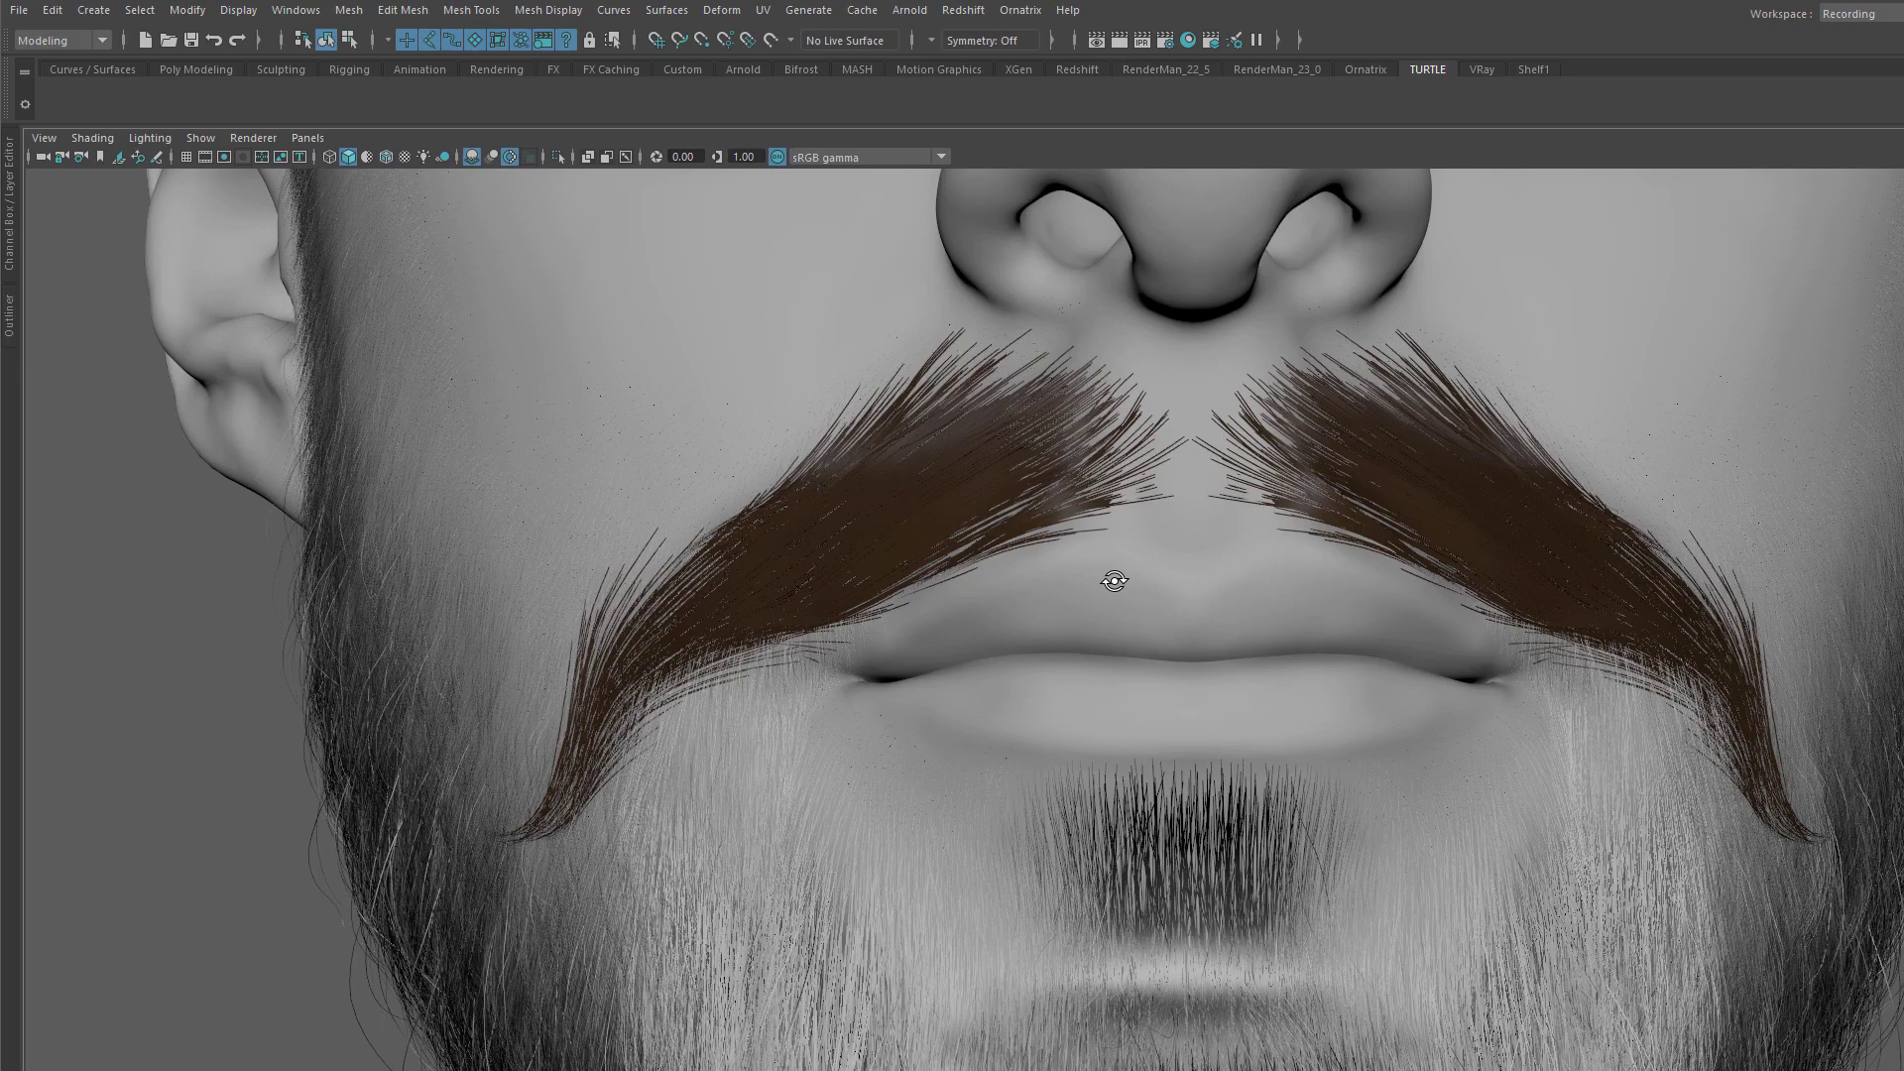
pyautogui.keyDown('alt'); pyautogui.moveTo(1000, 676); pyautogui.dragTo(922, 619, button='middle'); pyautogui.keyUp('alt')
pyautogui.scroll(-3, 922, 619)
pyautogui.keyDown('alt'); pyautogui.moveTo(922, 619); pyautogui.dragTo(942, 525); pyautogui.keyUp('alt')
pyautogui.keyDown('alt'); pyautogui.moveTo(908, 436); pyautogui.dragTo(811, 407, button='middle'); pyautogui.keyUp('alt')
pyautogui.keyDown('alt'); pyautogui.moveTo(812, 408); pyautogui.dragTo(1151, 150); pyautogui.keyUp('alt')
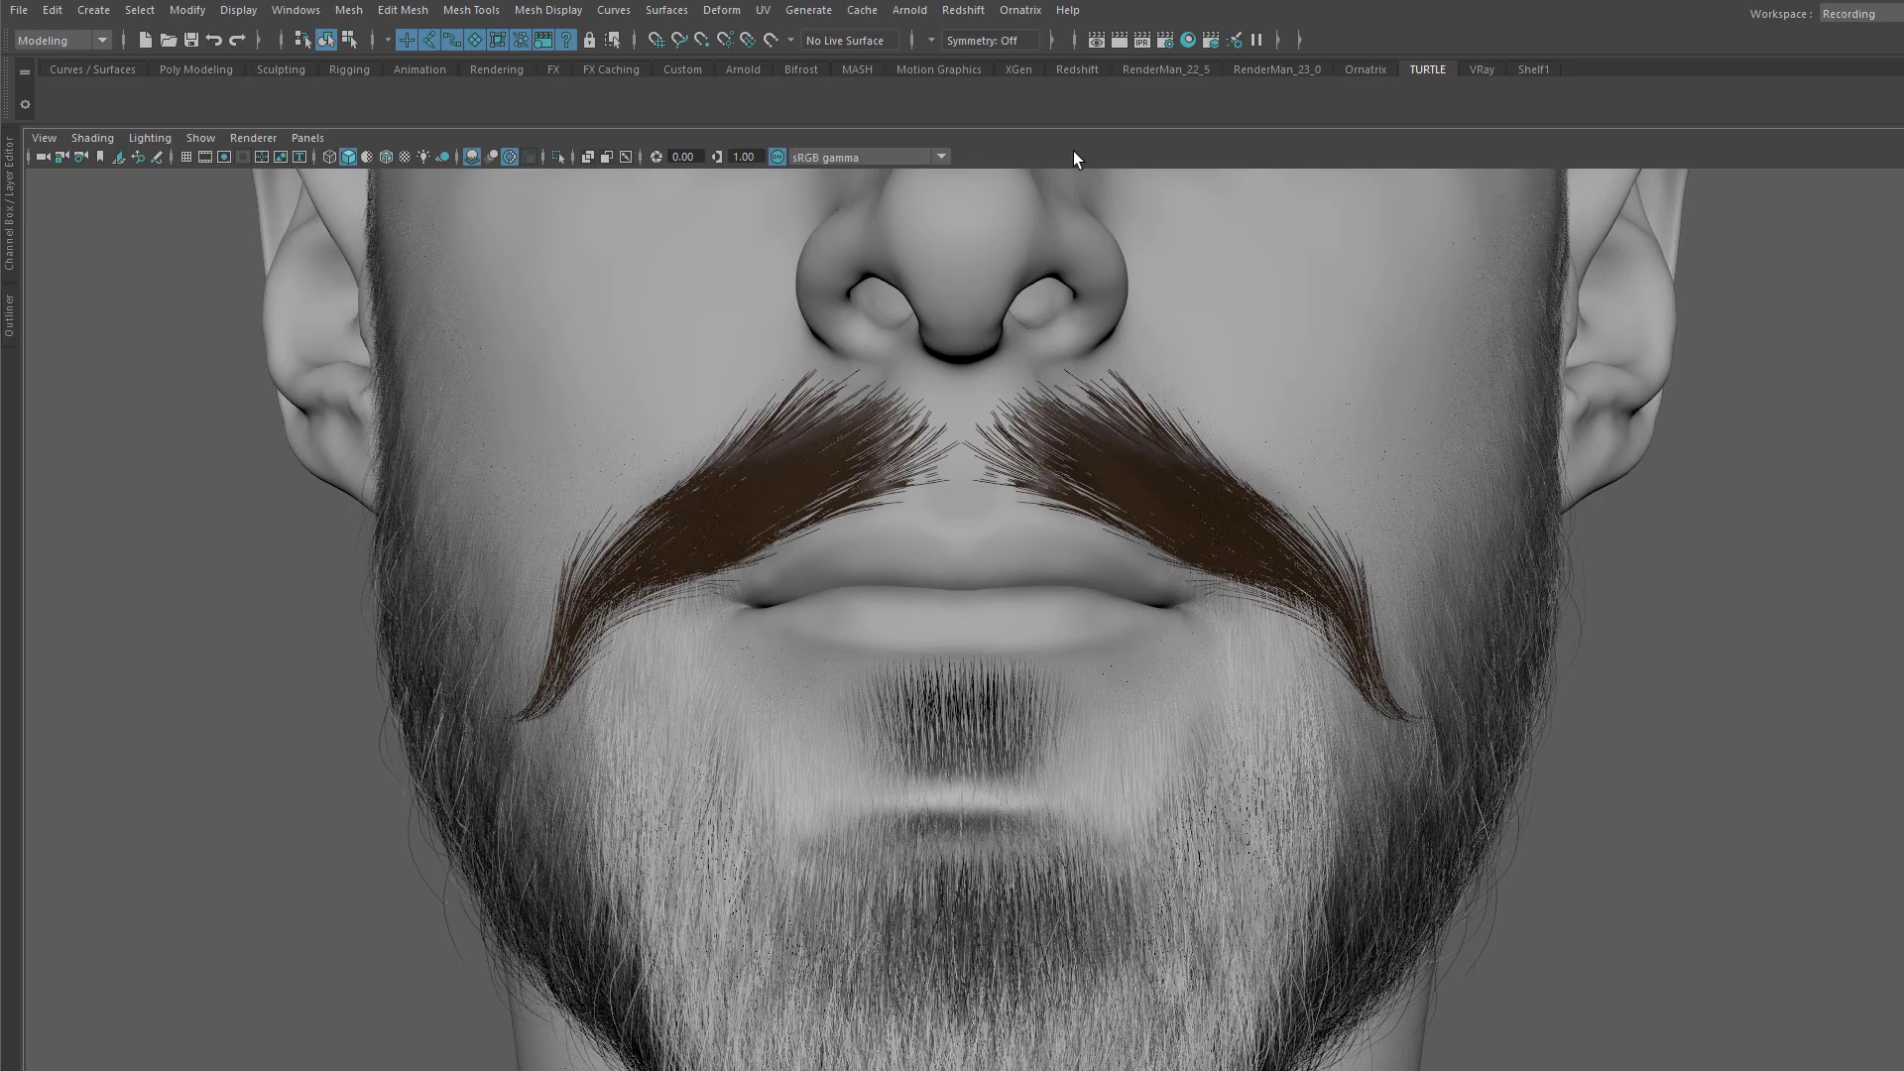
pyautogui.click(1530, 70)
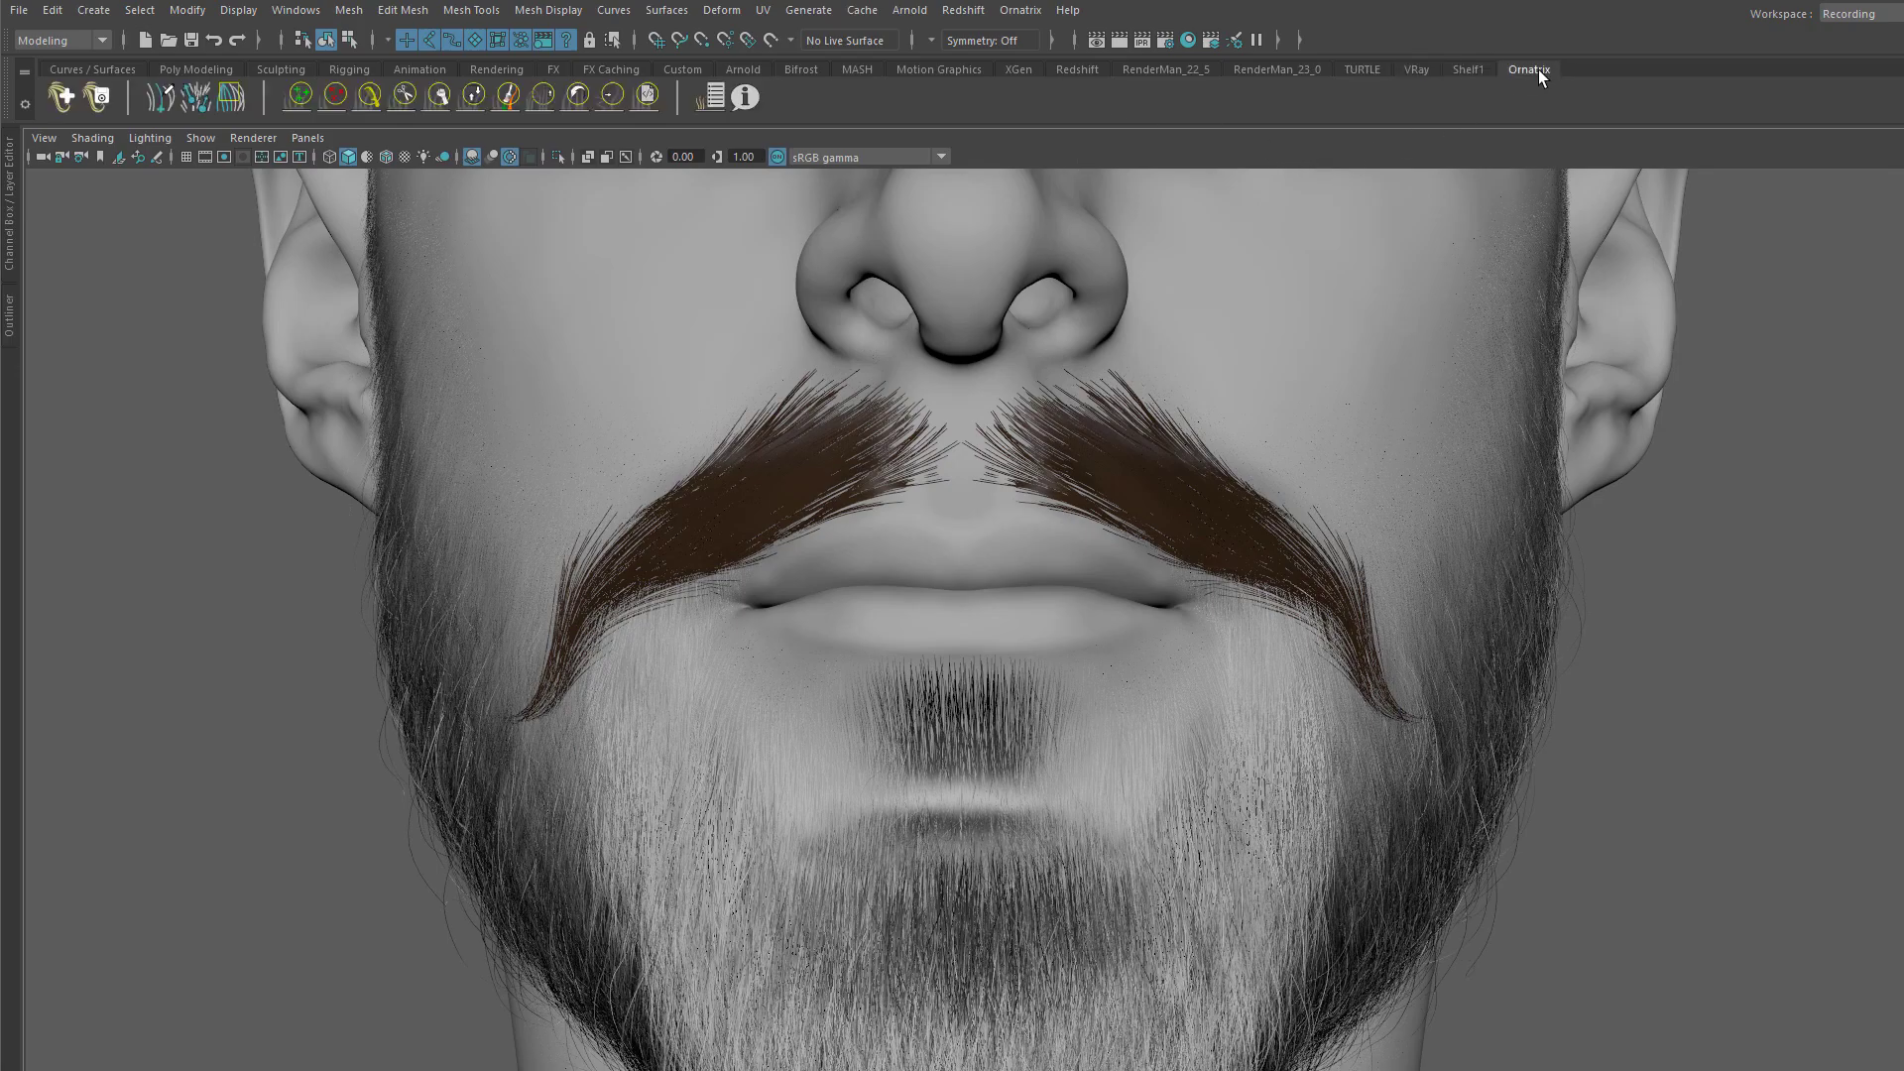
pyautogui.click(710, 99)
pyautogui.moveTo(95, 145); pyautogui.dragTo(1556, 276)
pyautogui.keyDown('alt'); pyautogui.moveTo(877, 327); pyautogui.dragTo(1038, 392); pyautogui.keyUp('alt')
pyautogui.click(1198, 419)
pyautogui.click(1793, 390)
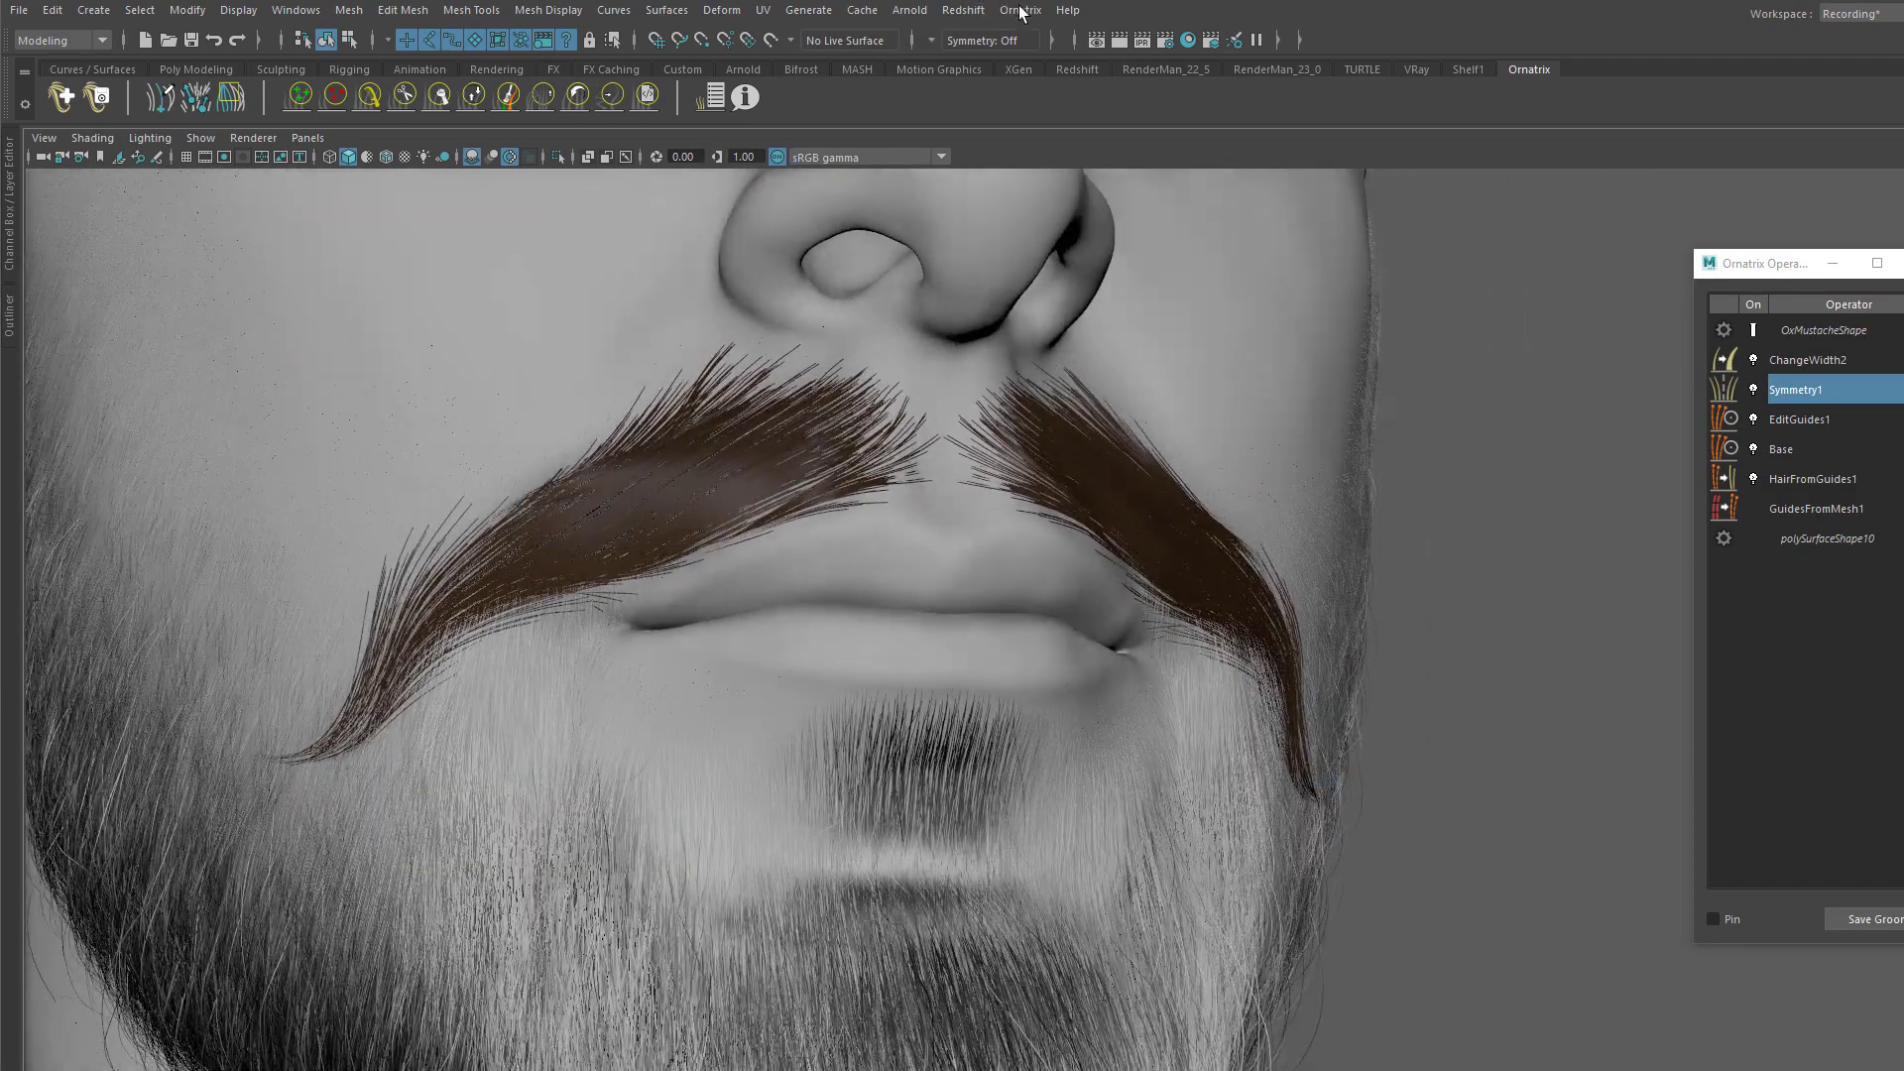
# Step: Add a Frizz operator directly above Symmetry1 in the mustache's stack and show its attributes beside the viewport
pyautogui.click(1009, 10)
pyautogui.click(1065, 31)
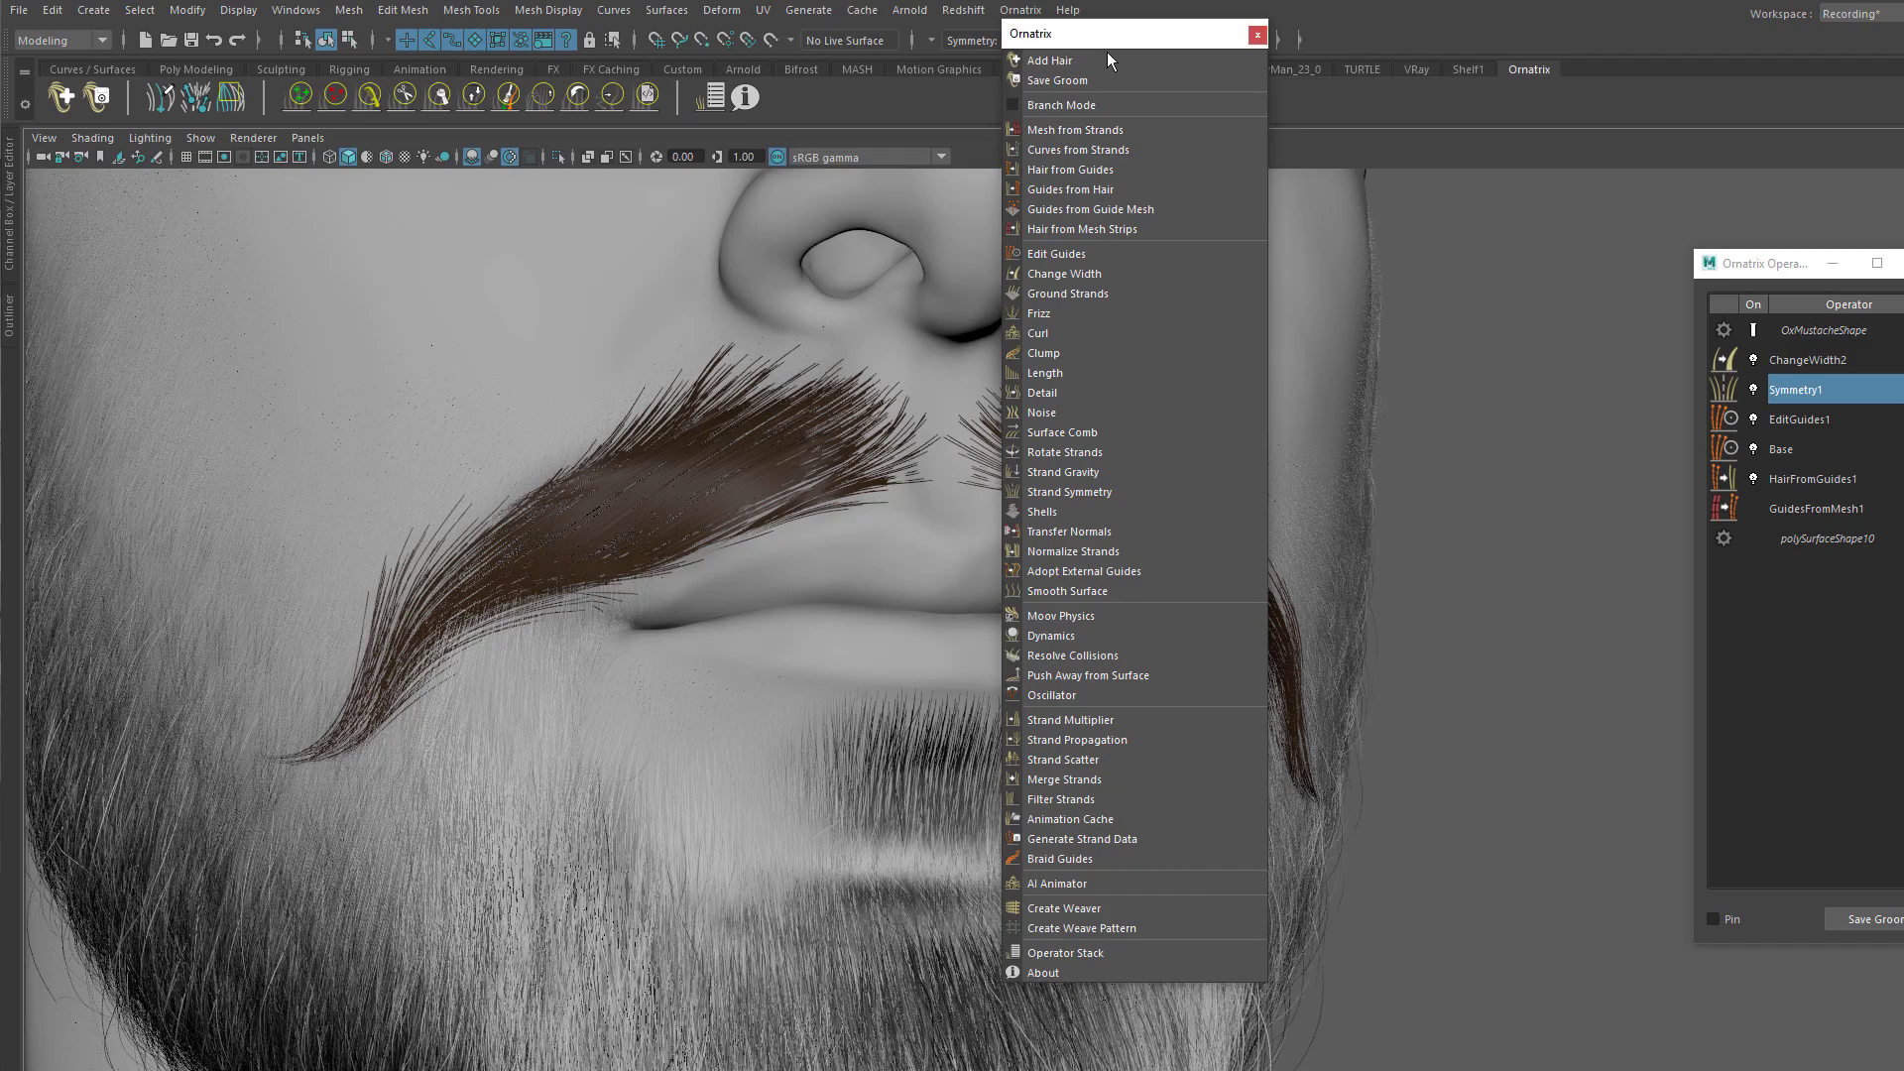
pyautogui.moveTo(1103, 39); pyautogui.dragTo(1329, 203)
pyautogui.keyDown('alt'); pyautogui.moveTo(893, 387); pyautogui.dragTo(1002, 396); pyautogui.keyUp('alt')
pyautogui.click(1300, 480)
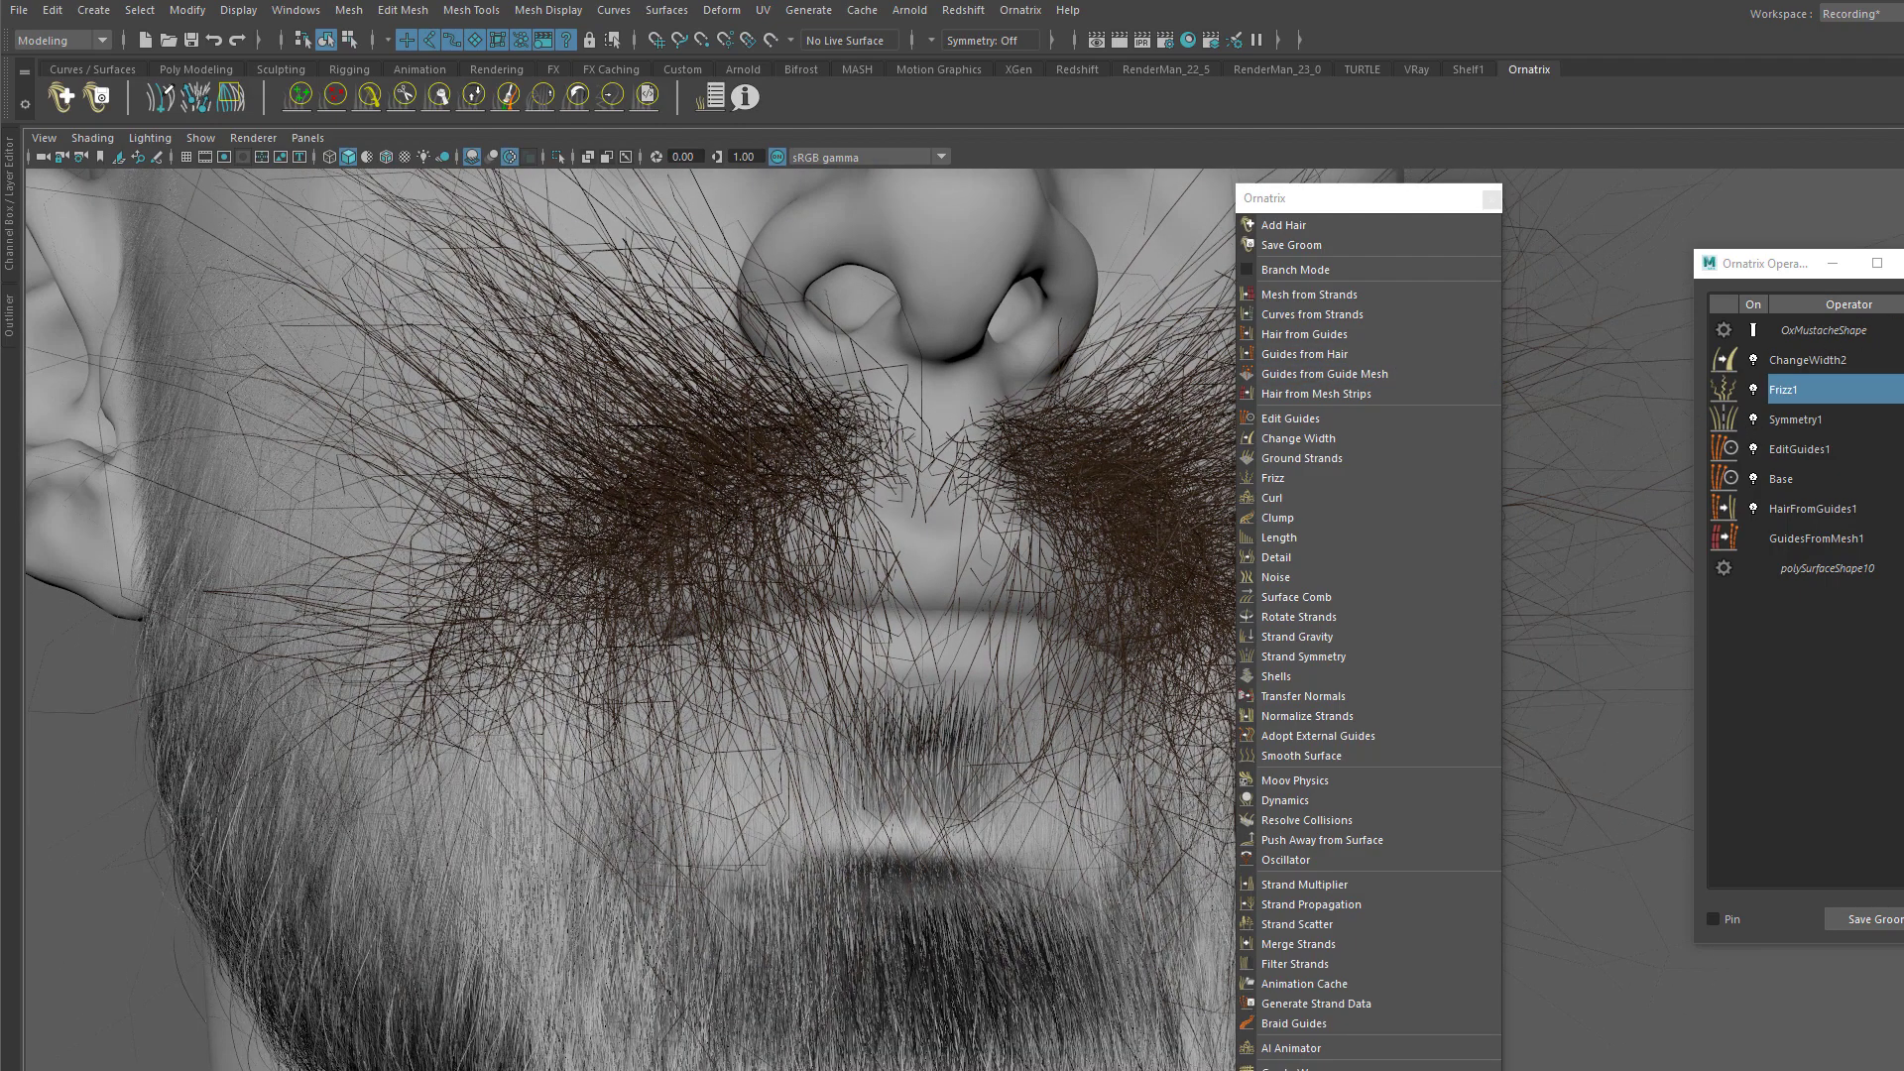
pyautogui.hotkey('ctrl', 'a')
pyautogui.moveTo(1771, 268); pyautogui.dragTo(1338, 302)
pyautogui.click(1491, 199)
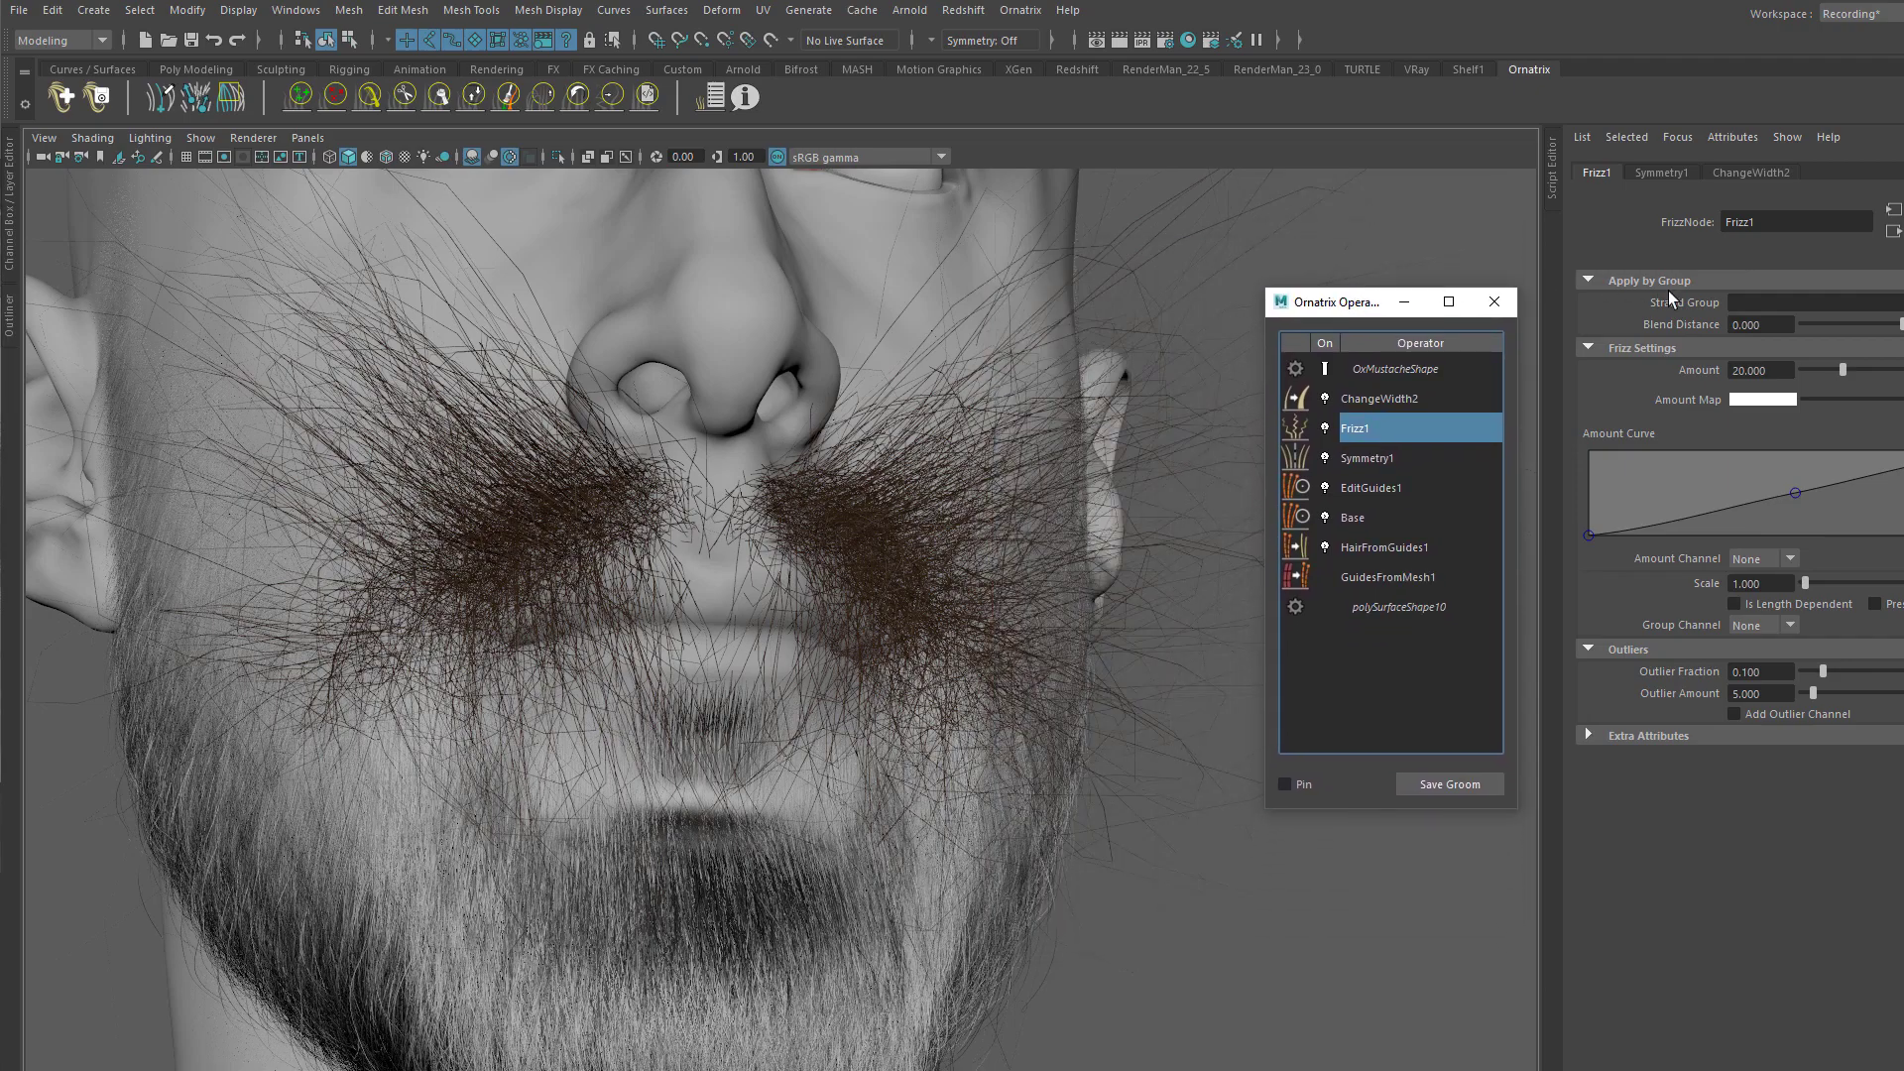
# Step: Reduce the mustache's Frizz amount to 1.493 and collapse the Apply by Group settings
pyautogui.moveTo(1842, 373); pyautogui.dragTo(1805, 326)
pyautogui.click(1779, 283)
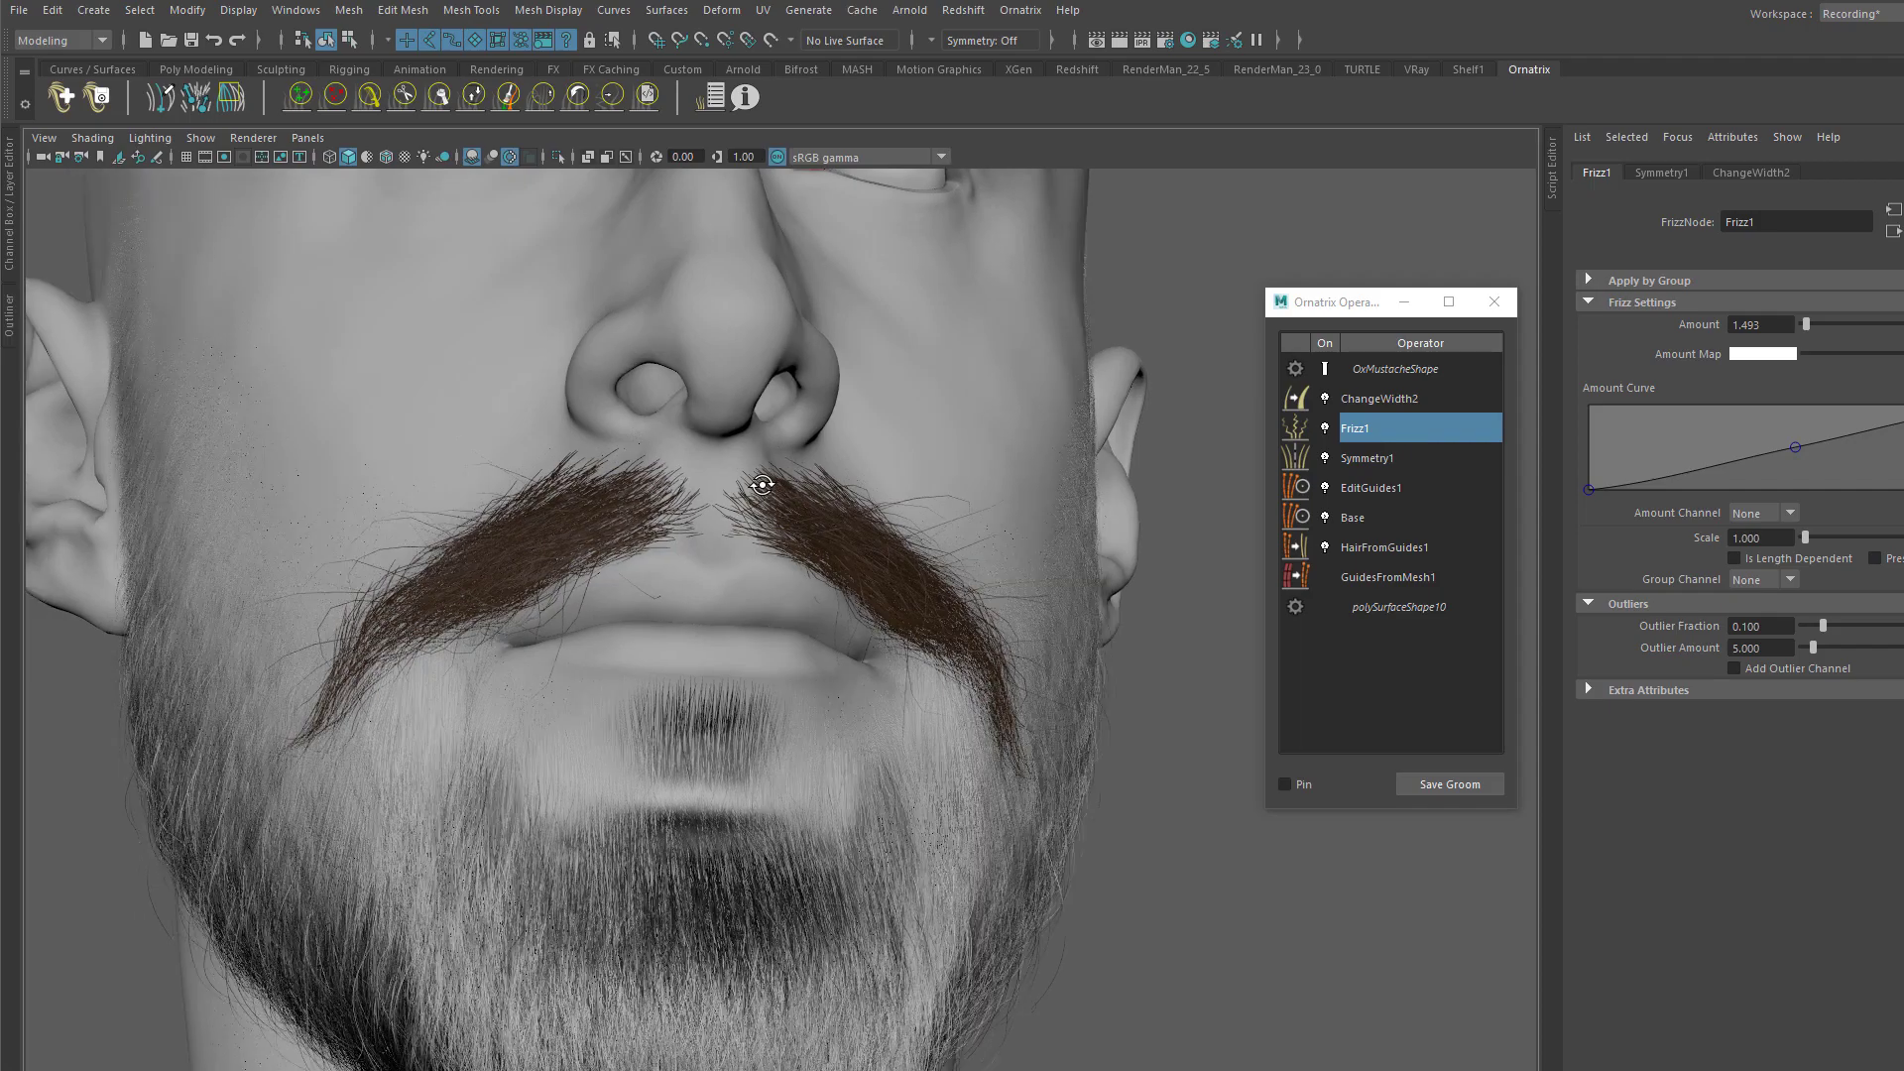
pyautogui.scroll(4, 1170, 397)
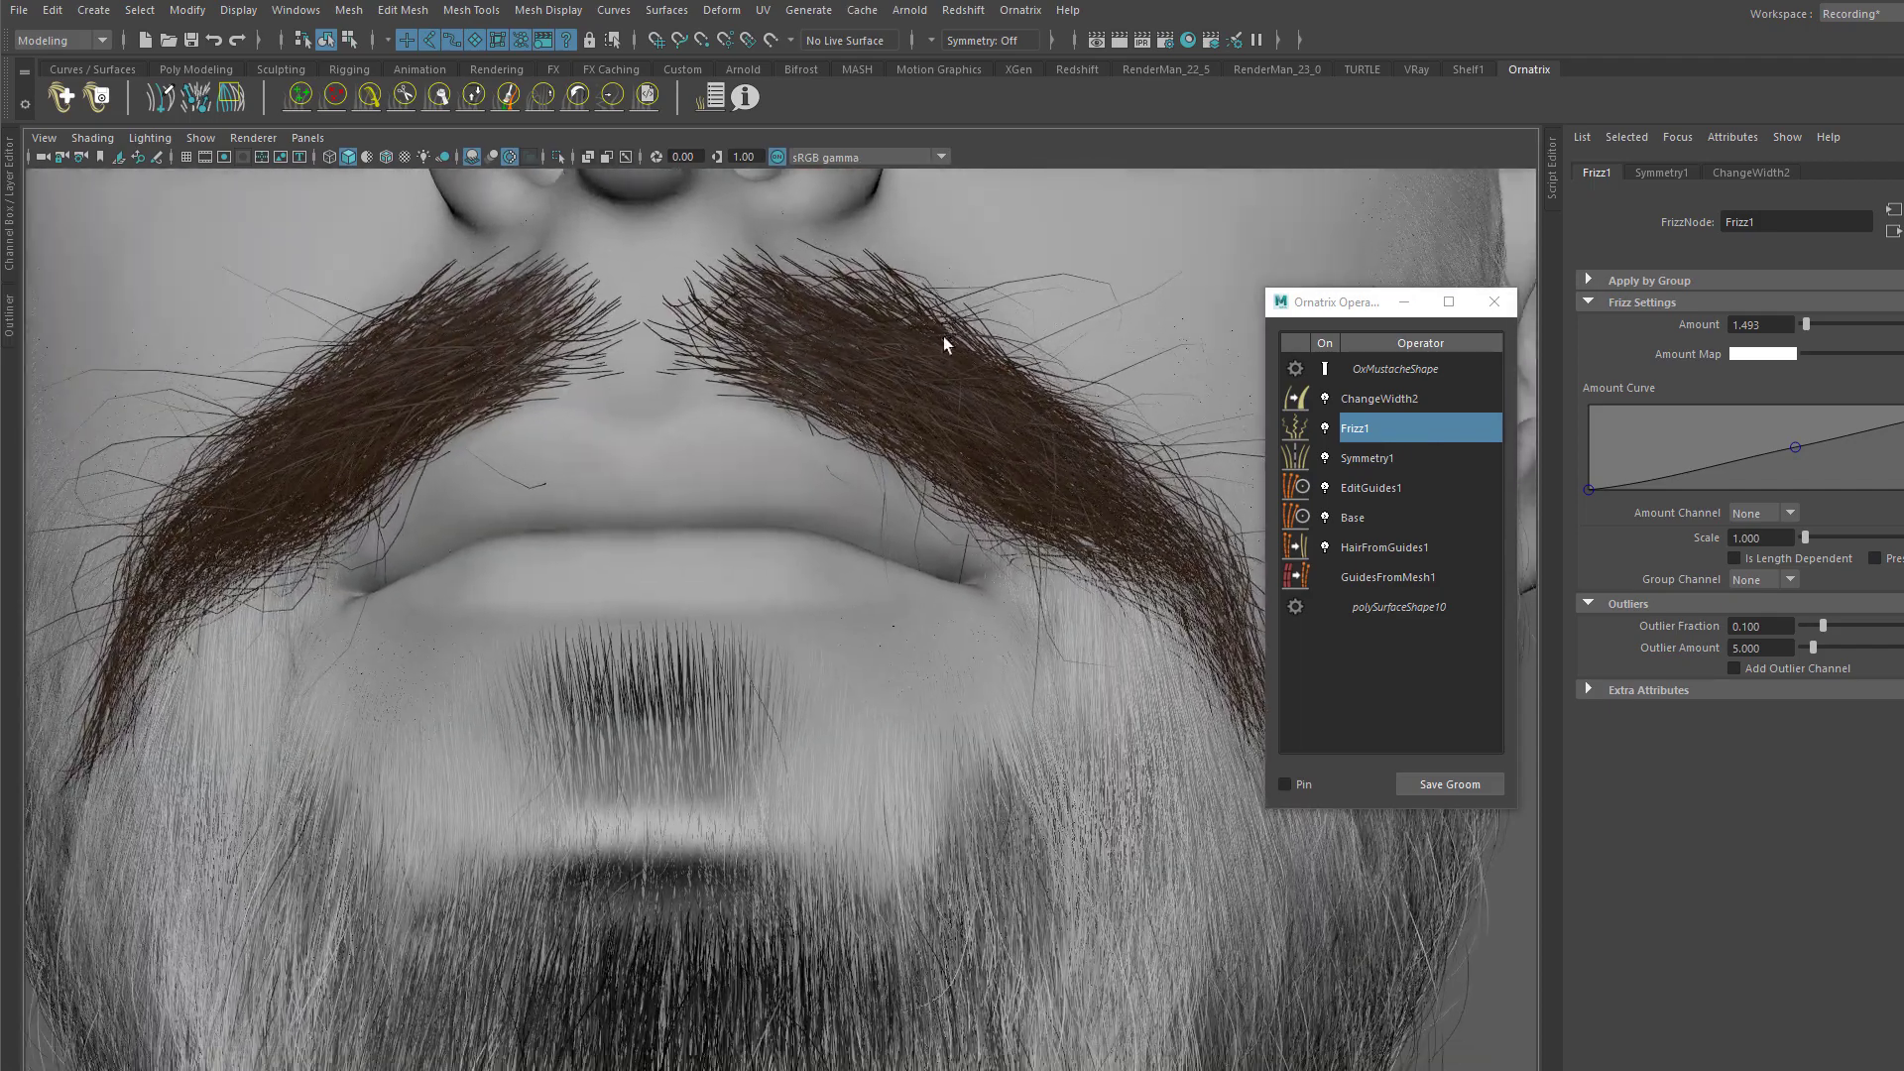
pyautogui.scroll(-3, 944, 344)
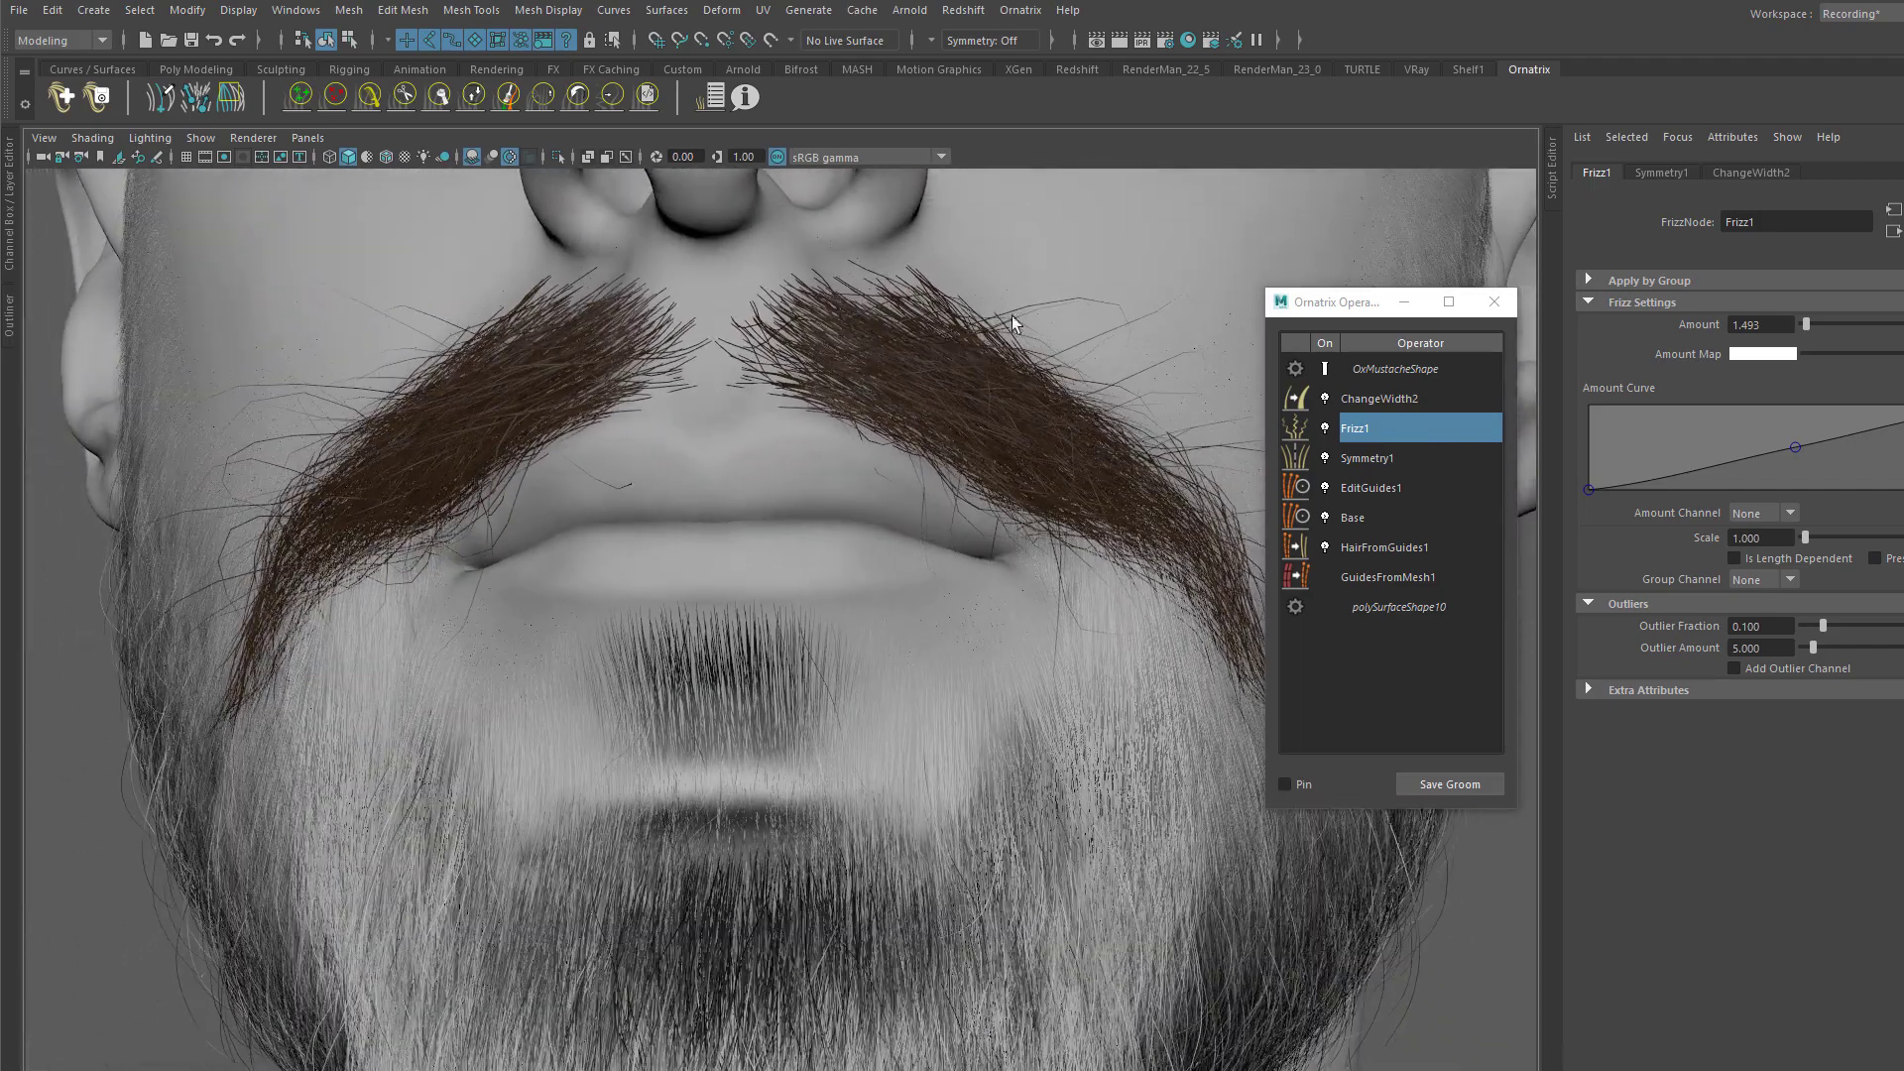
# Step: Lower the tip end of the Frizz amount curve and reduce the Outlier Amount to 2.985
pyautogui.moveTo(1903, 421); pyautogui.dragTo(1903, 452)
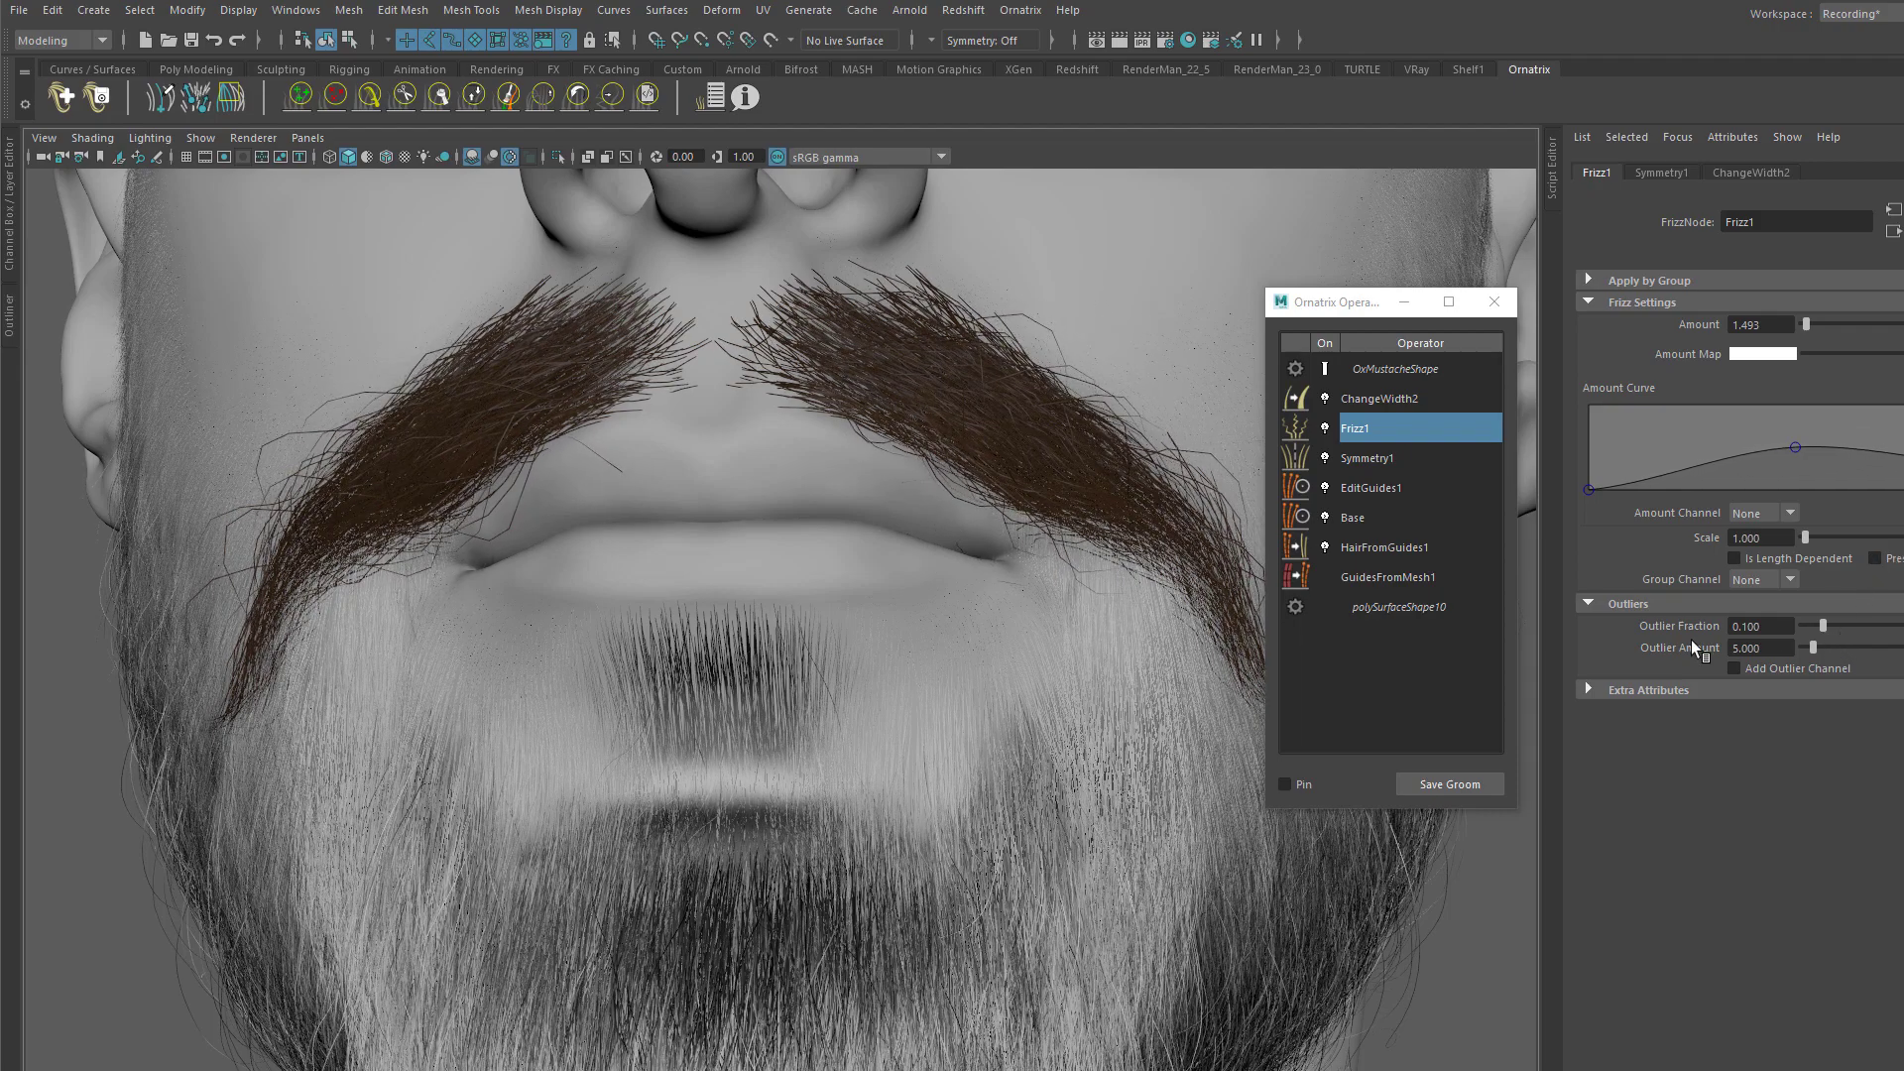
pyautogui.moveTo(1819, 646); pyautogui.dragTo(1806, 649)
pyautogui.keyDown('alt'); pyautogui.moveTo(892, 476); pyautogui.dragTo(872, 400); pyautogui.keyUp('alt')
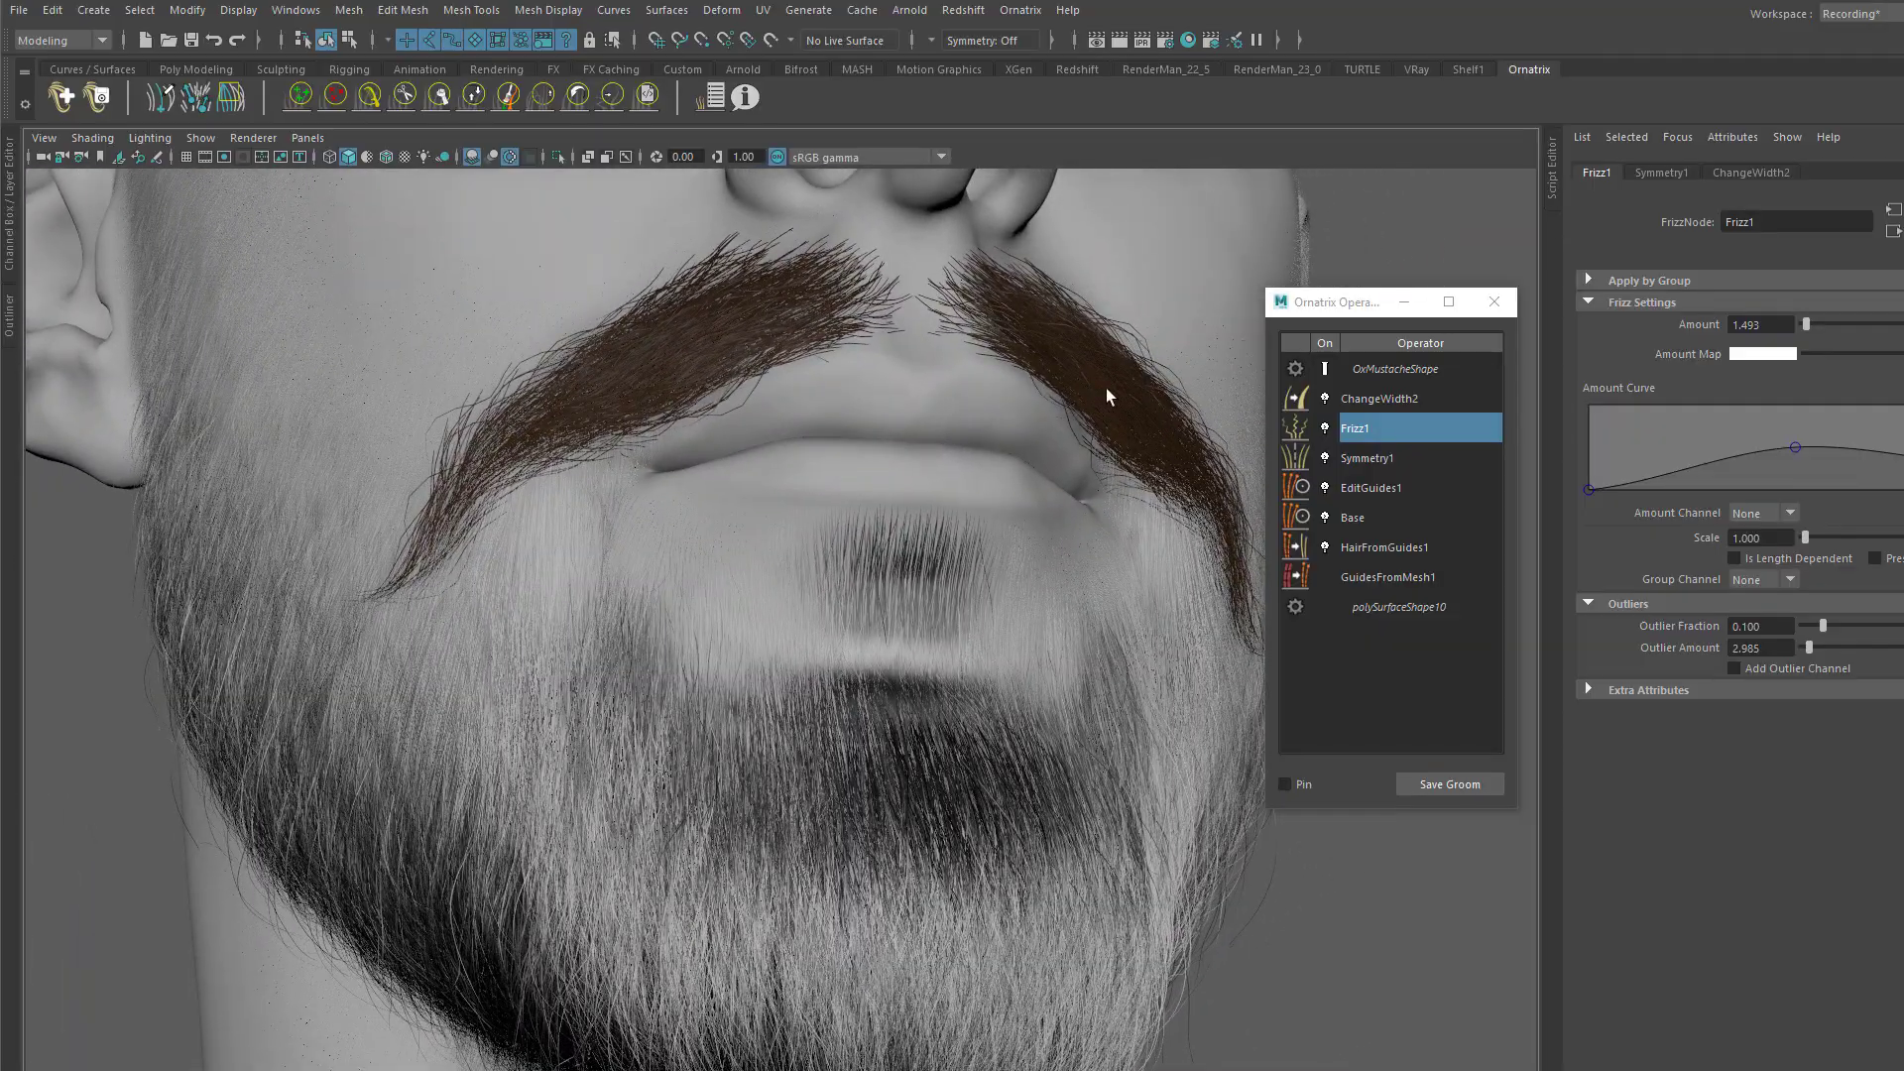
# Step: Rename the EditGuides1 operator as Tweak01
pyautogui.doubleClick(1380, 489)
pyautogui.write('T')
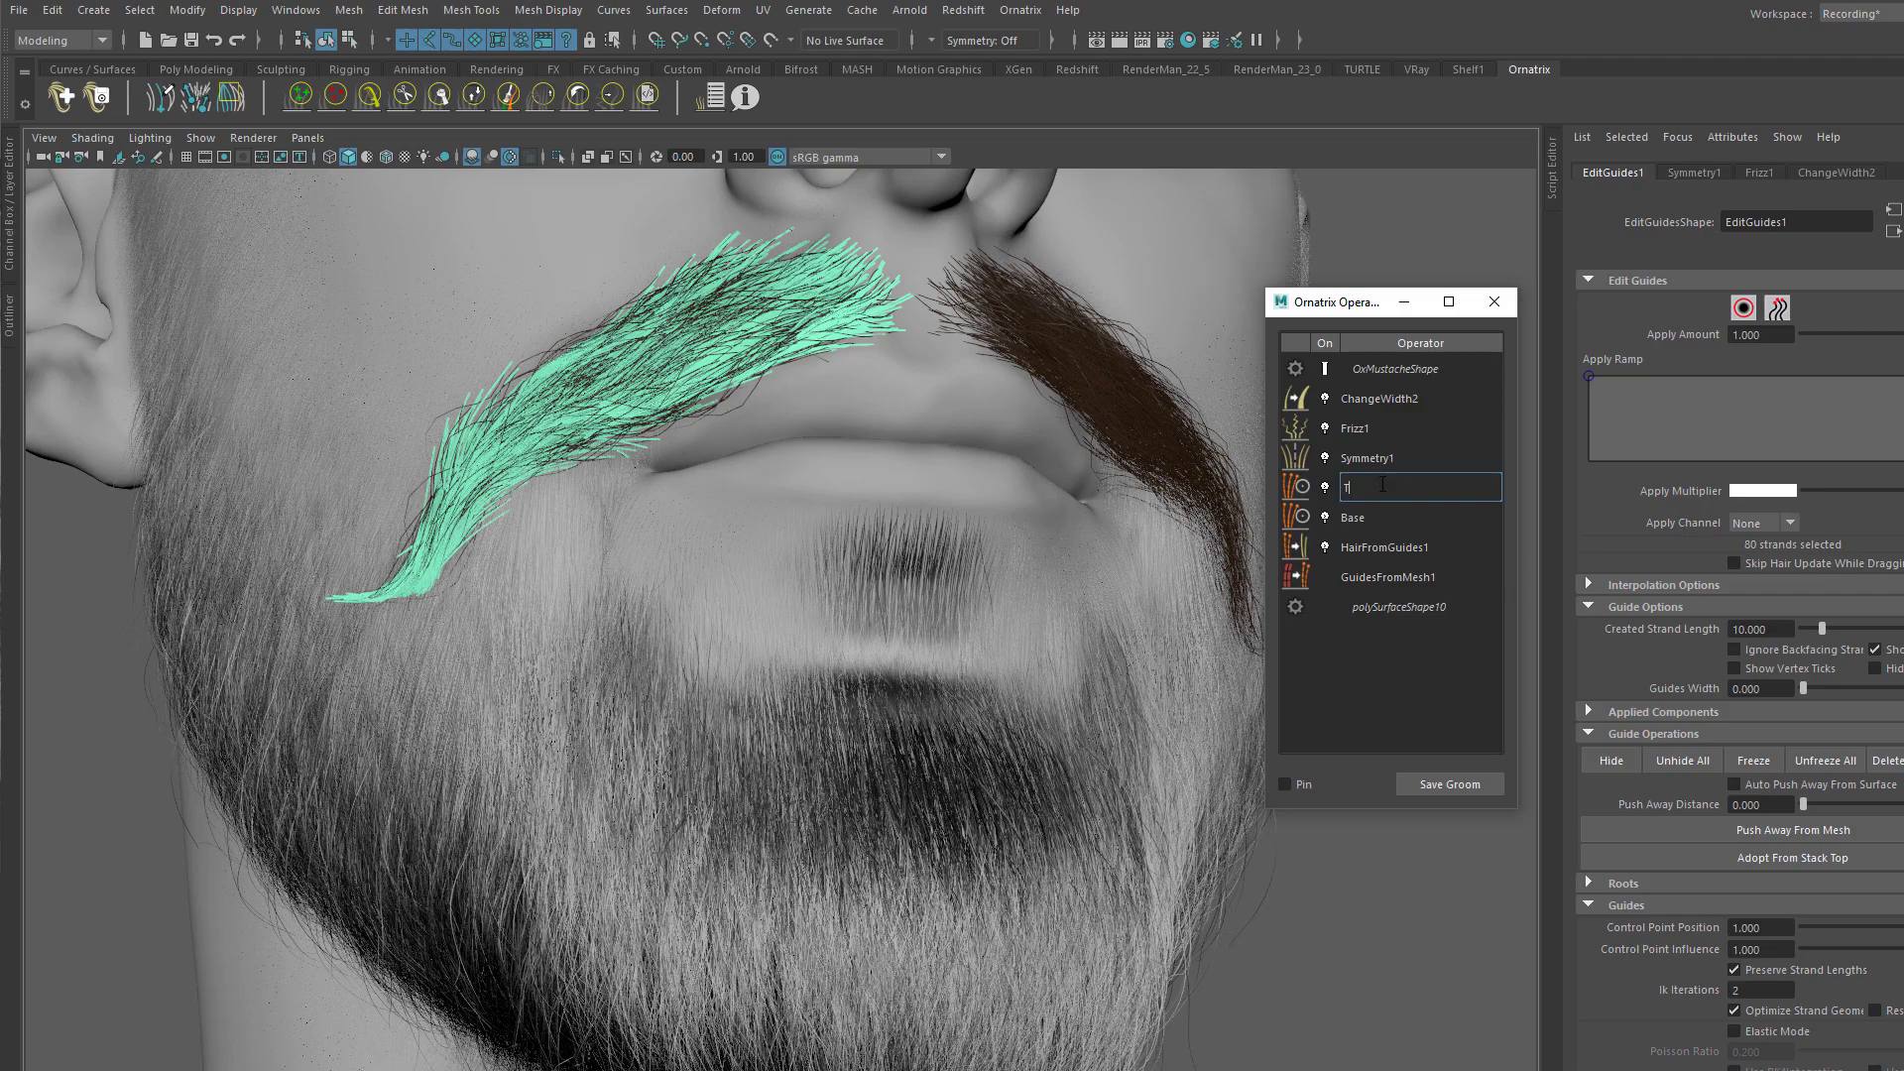
pyautogui.write('weak01')
pyautogui.press('Return')
# Step: Comb the protruding Tweak01 guides at the mustache's inner end near the lip, working from a side view
pyautogui.keyDown('alt'); pyautogui.moveTo(823, 424); pyautogui.dragTo(676, 477); pyautogui.keyUp('alt')
pyautogui.keyDown('alt'); pyautogui.moveTo(649, 395); pyautogui.dragTo(846, 466); pyautogui.keyUp('alt')
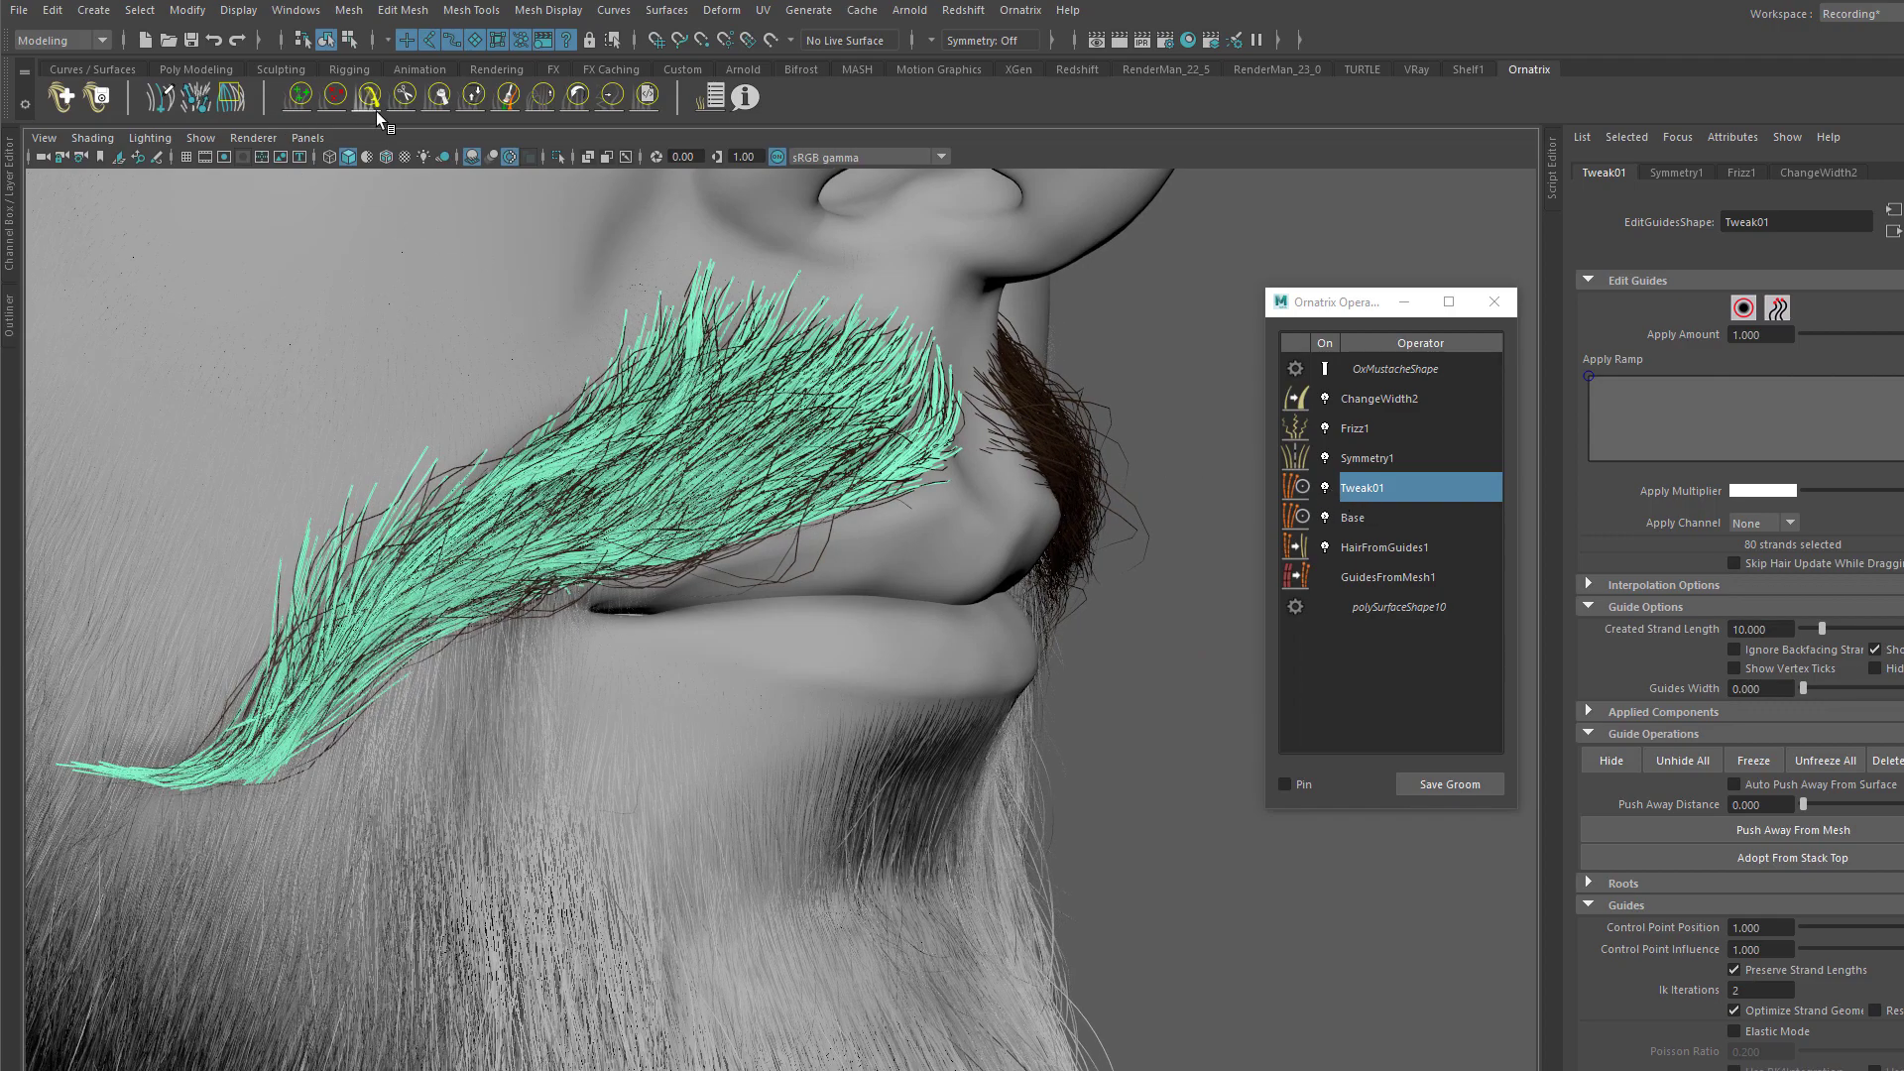
pyautogui.moveTo(565, 352)
pyautogui.keyDown('alt'); pyautogui.mouseDown()
pyautogui.moveTo(681, 445)
pyautogui.moveTo(931, 577)
pyautogui.mouseUp(); pyautogui.keyUp('alt')
pyautogui.click(956, 548)
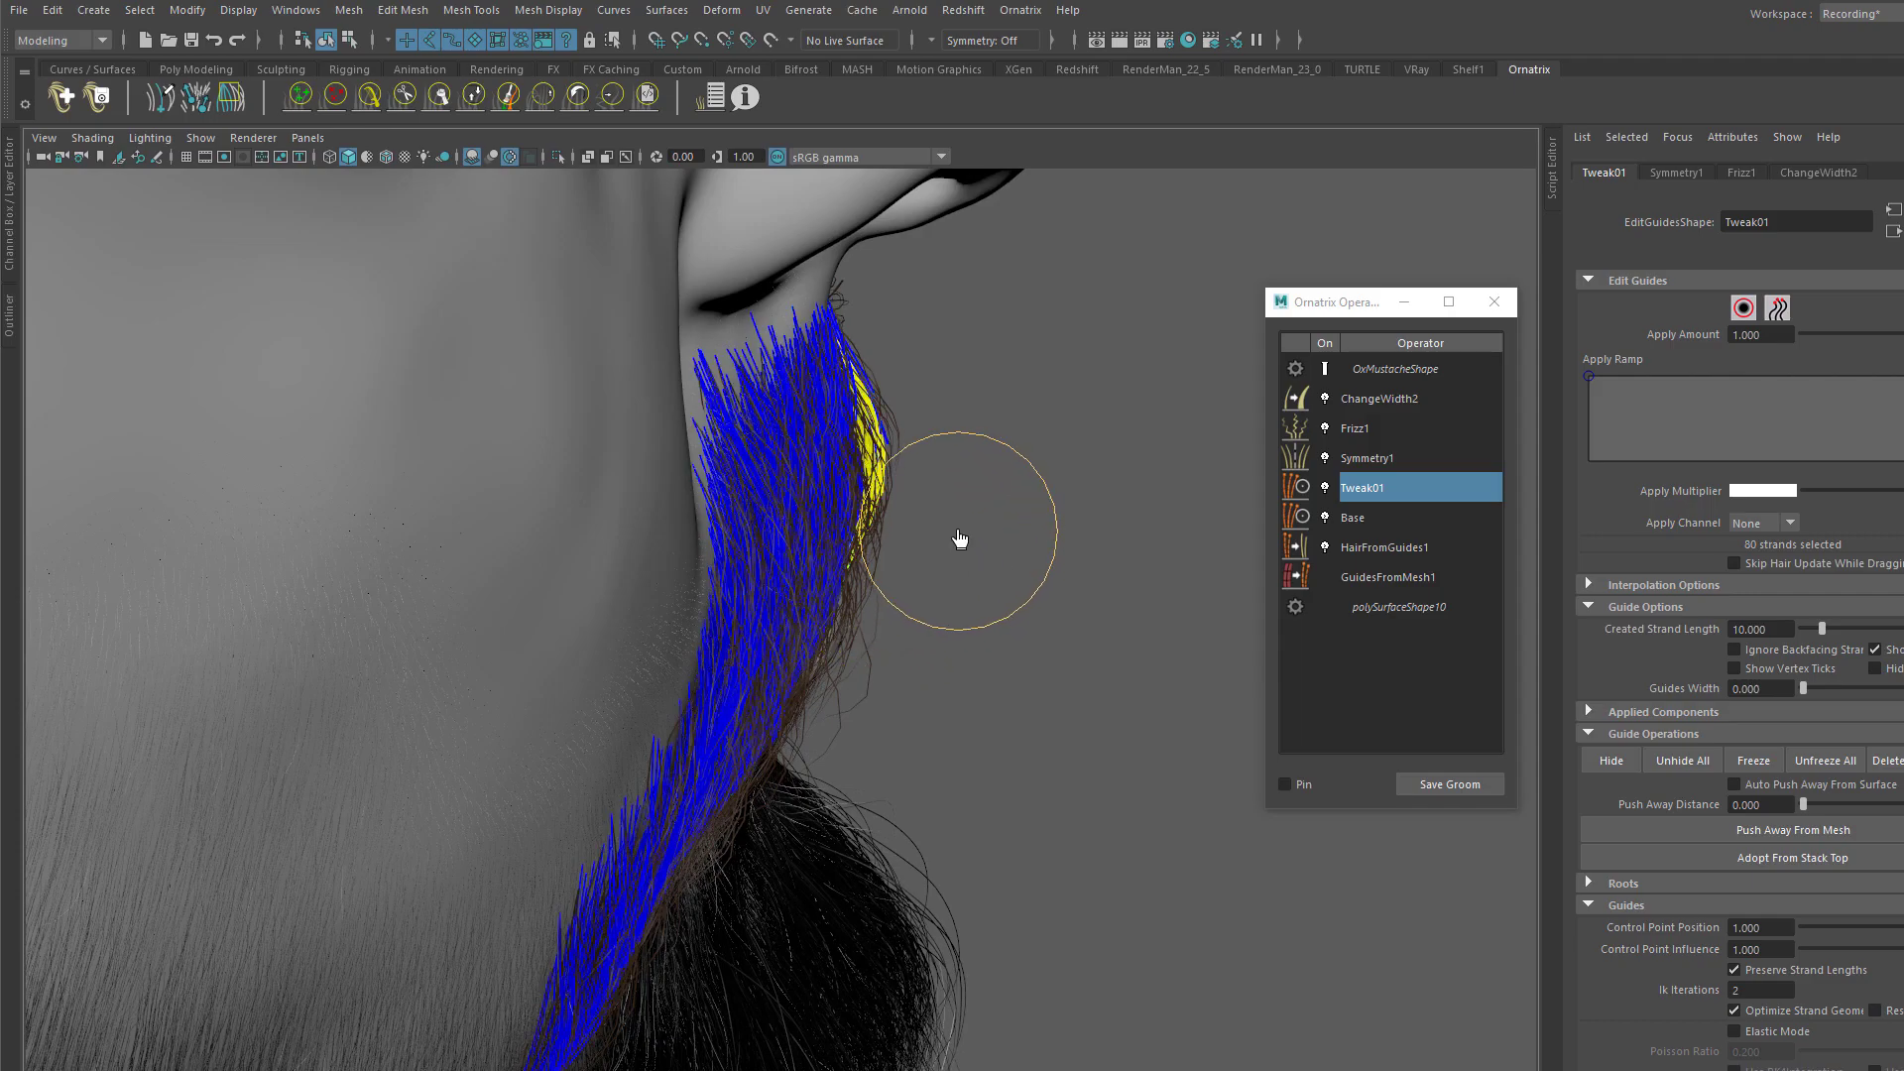
pyautogui.click(977, 525)
pyautogui.keyDown('alt'); pyautogui.moveTo(976, 522); pyautogui.dragTo(796, 349); pyautogui.keyUp('alt')
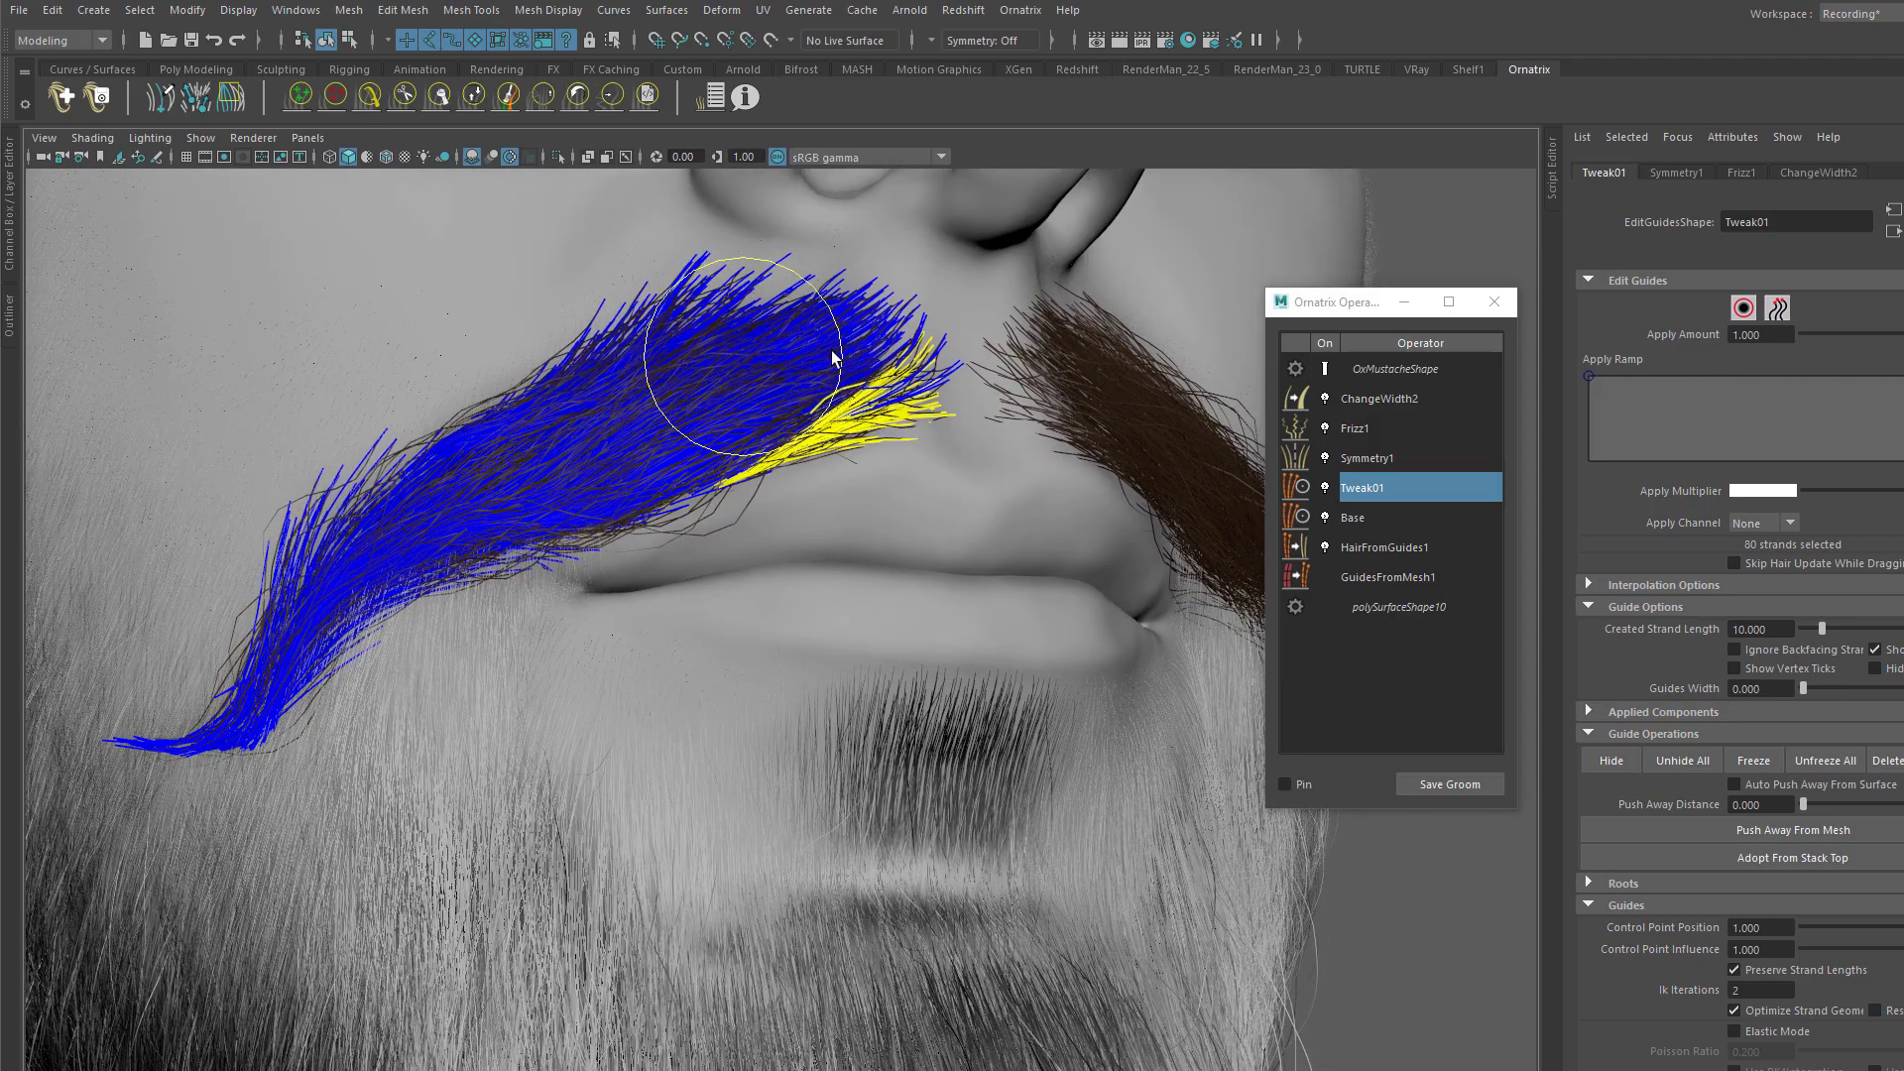
# Step: Review the Comb brush's tool settings, including its strand filtering options, and close them
pyautogui.click(1901, 40)
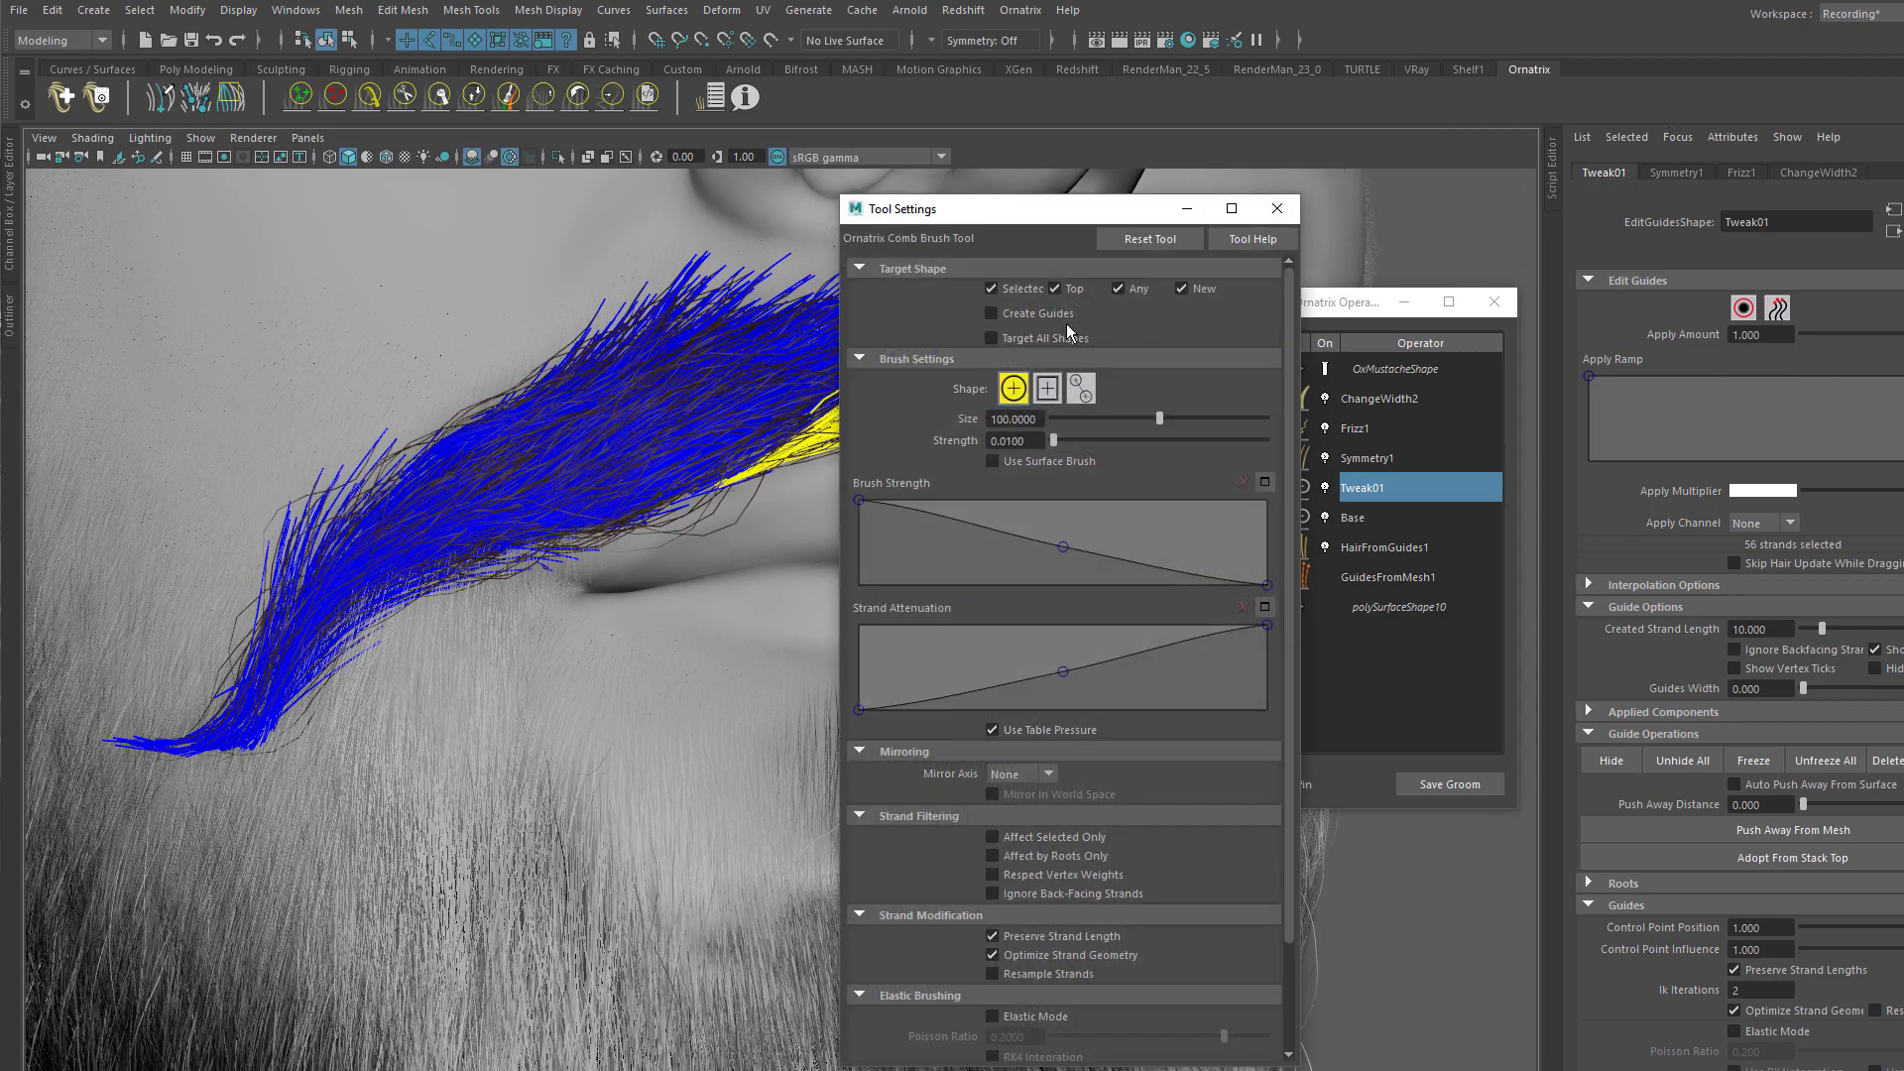
pyautogui.moveTo(1043, 214); pyautogui.dragTo(232, 302)
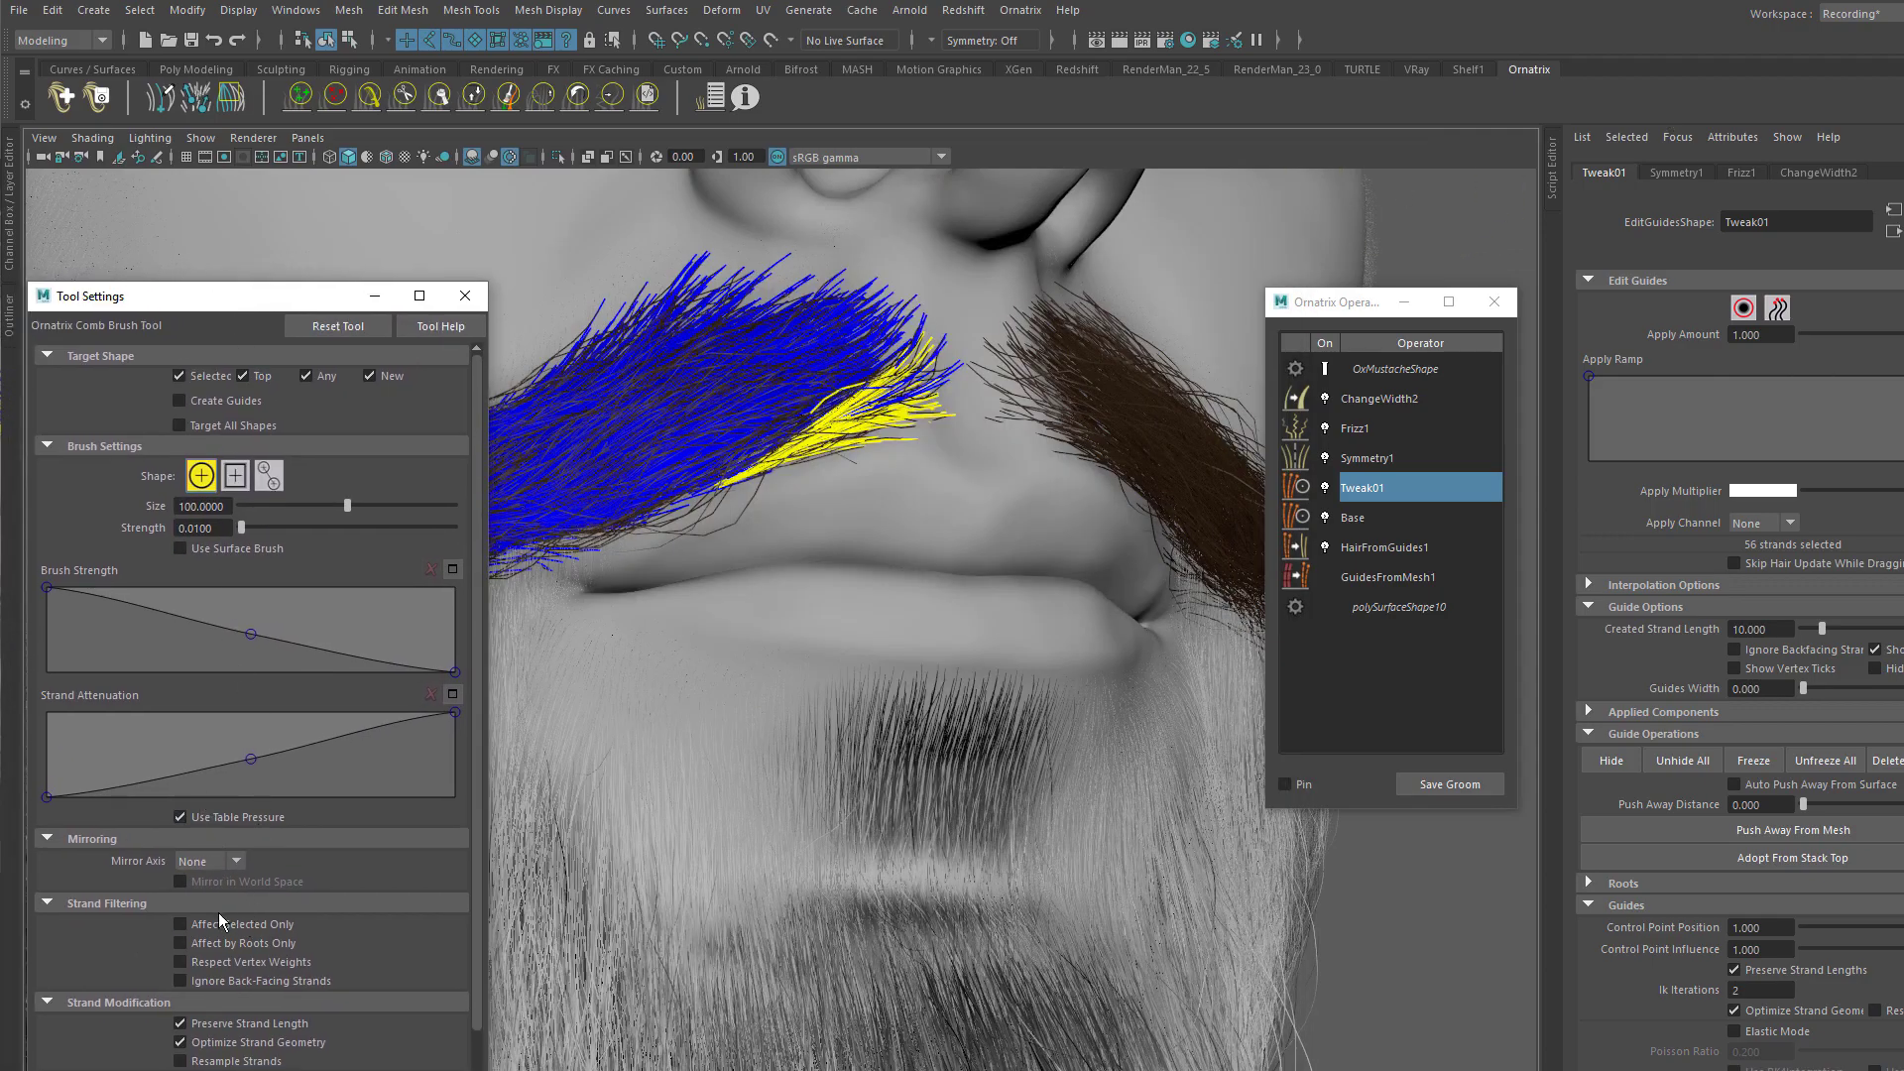
pyautogui.click(465, 296)
# Step: Comb the stray guide strands along the upper edge of the mustache's outer tip into the flow of the hair
pyautogui.keyDown('alt'); pyautogui.moveTo(918, 427); pyautogui.dragTo(821, 466); pyautogui.keyUp('alt')
pyautogui.moveTo(786, 389)
pyautogui.mouseDown()
pyautogui.moveTo(793, 432)
pyautogui.moveTo(777, 414)
pyautogui.moveTo(850, 501)
pyautogui.moveTo(1079, 437)
pyautogui.moveTo(850, 522)
pyautogui.moveTo(765, 482)
pyautogui.moveTo(840, 433)
pyautogui.moveTo(821, 444)
pyautogui.mouseUp()
pyautogui.moveTo(749, 436)
pyautogui.mouseDown()
pyautogui.moveTo(727, 402)
pyautogui.moveTo(642, 468)
pyautogui.mouseUp()
pyautogui.moveTo(761, 503)
pyautogui.mouseDown()
pyautogui.moveTo(782, 506)
pyautogui.moveTo(637, 426)
pyautogui.moveTo(764, 582)
pyautogui.moveTo(813, 561)
pyautogui.moveTo(801, 577)
pyautogui.mouseUp()
pyautogui.keyDown('alt'); pyautogui.moveTo(801, 577); pyautogui.dragTo(919, 504); pyautogui.keyUp('alt')
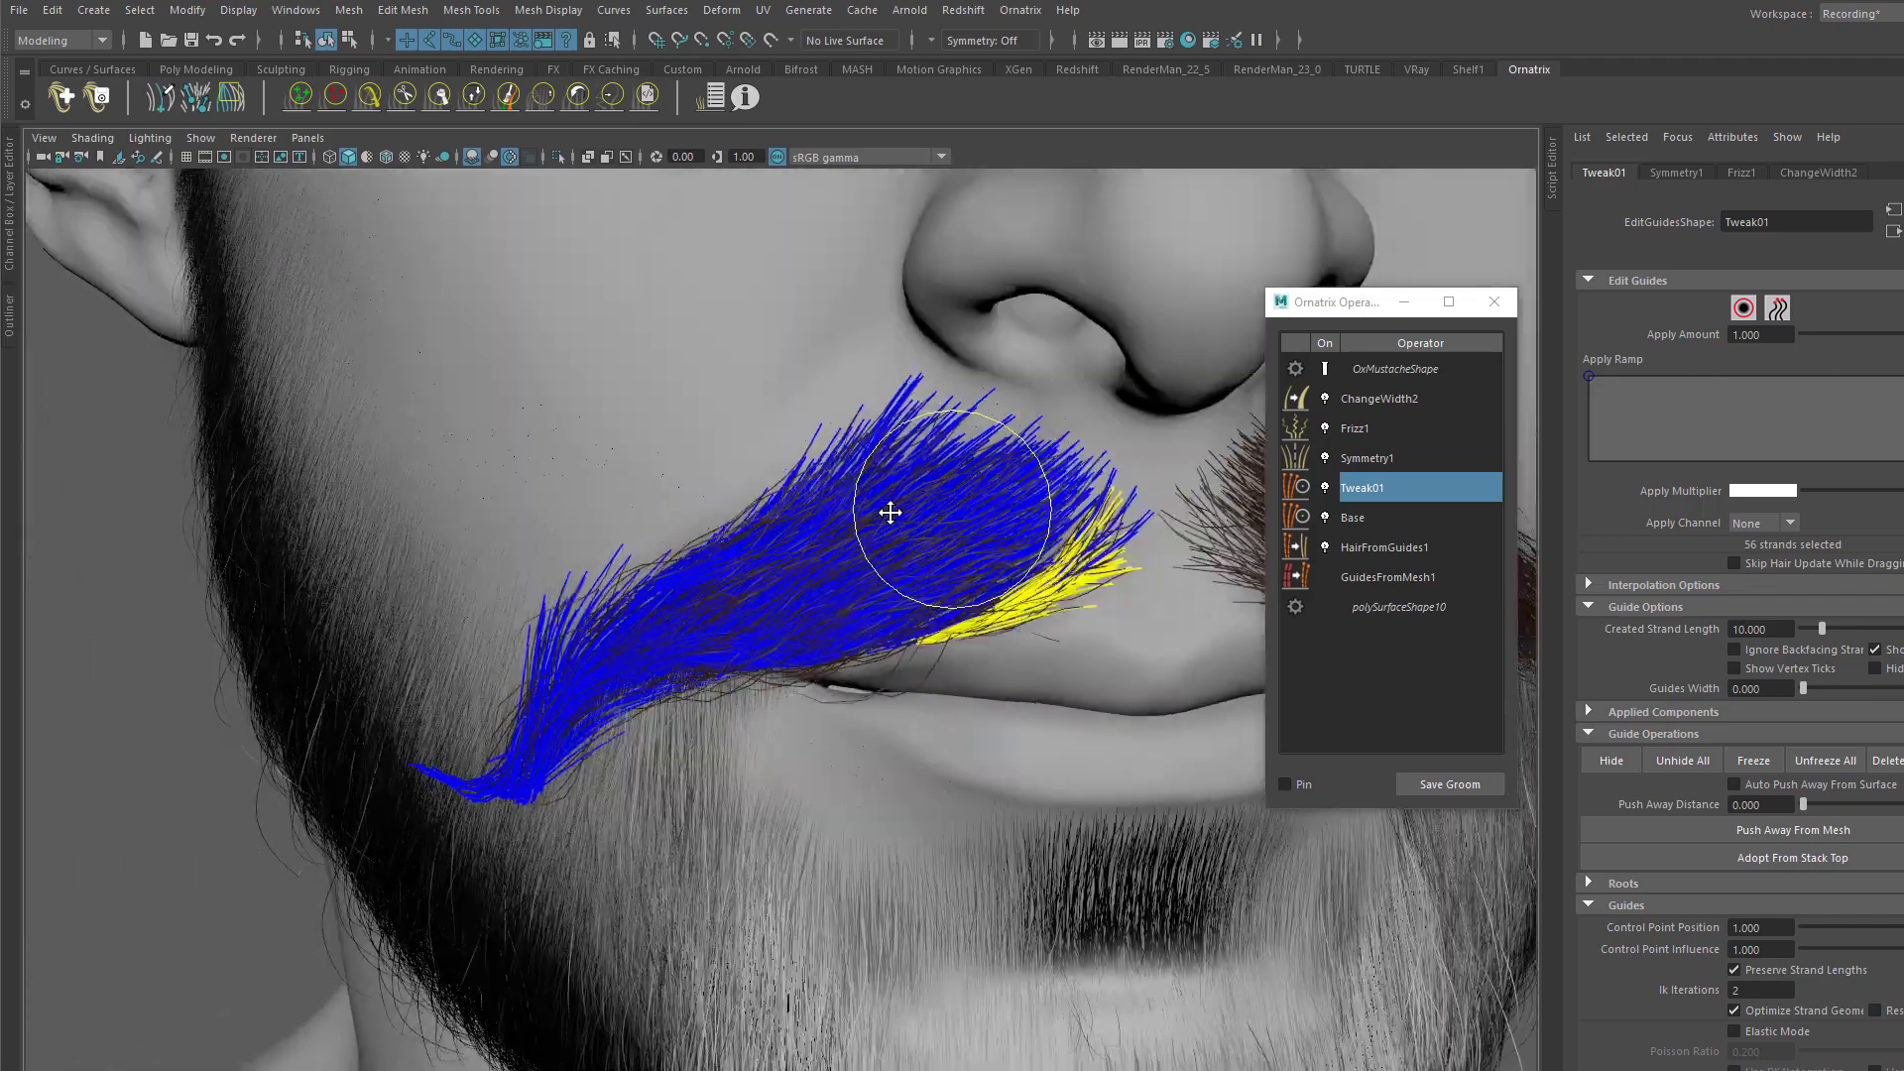
pyautogui.keyDown('alt'); pyautogui.moveTo(690, 401); pyautogui.dragTo(843, 411, button='right'); pyautogui.keyUp('alt')
pyautogui.moveTo(844, 410)
pyautogui.keyDown('alt'); pyautogui.mouseDown()
pyautogui.moveTo(731, 574)
pyautogui.moveTo(735, 531)
pyautogui.moveTo(774, 616)
pyautogui.moveTo(803, 629)
pyautogui.moveTo(906, 591)
pyautogui.moveTo(846, 591)
pyautogui.moveTo(710, 532)
pyautogui.mouseUp(); pyautogui.keyUp('alt')
pyautogui.moveTo(545, 357); pyautogui.dragTo(557, 363)
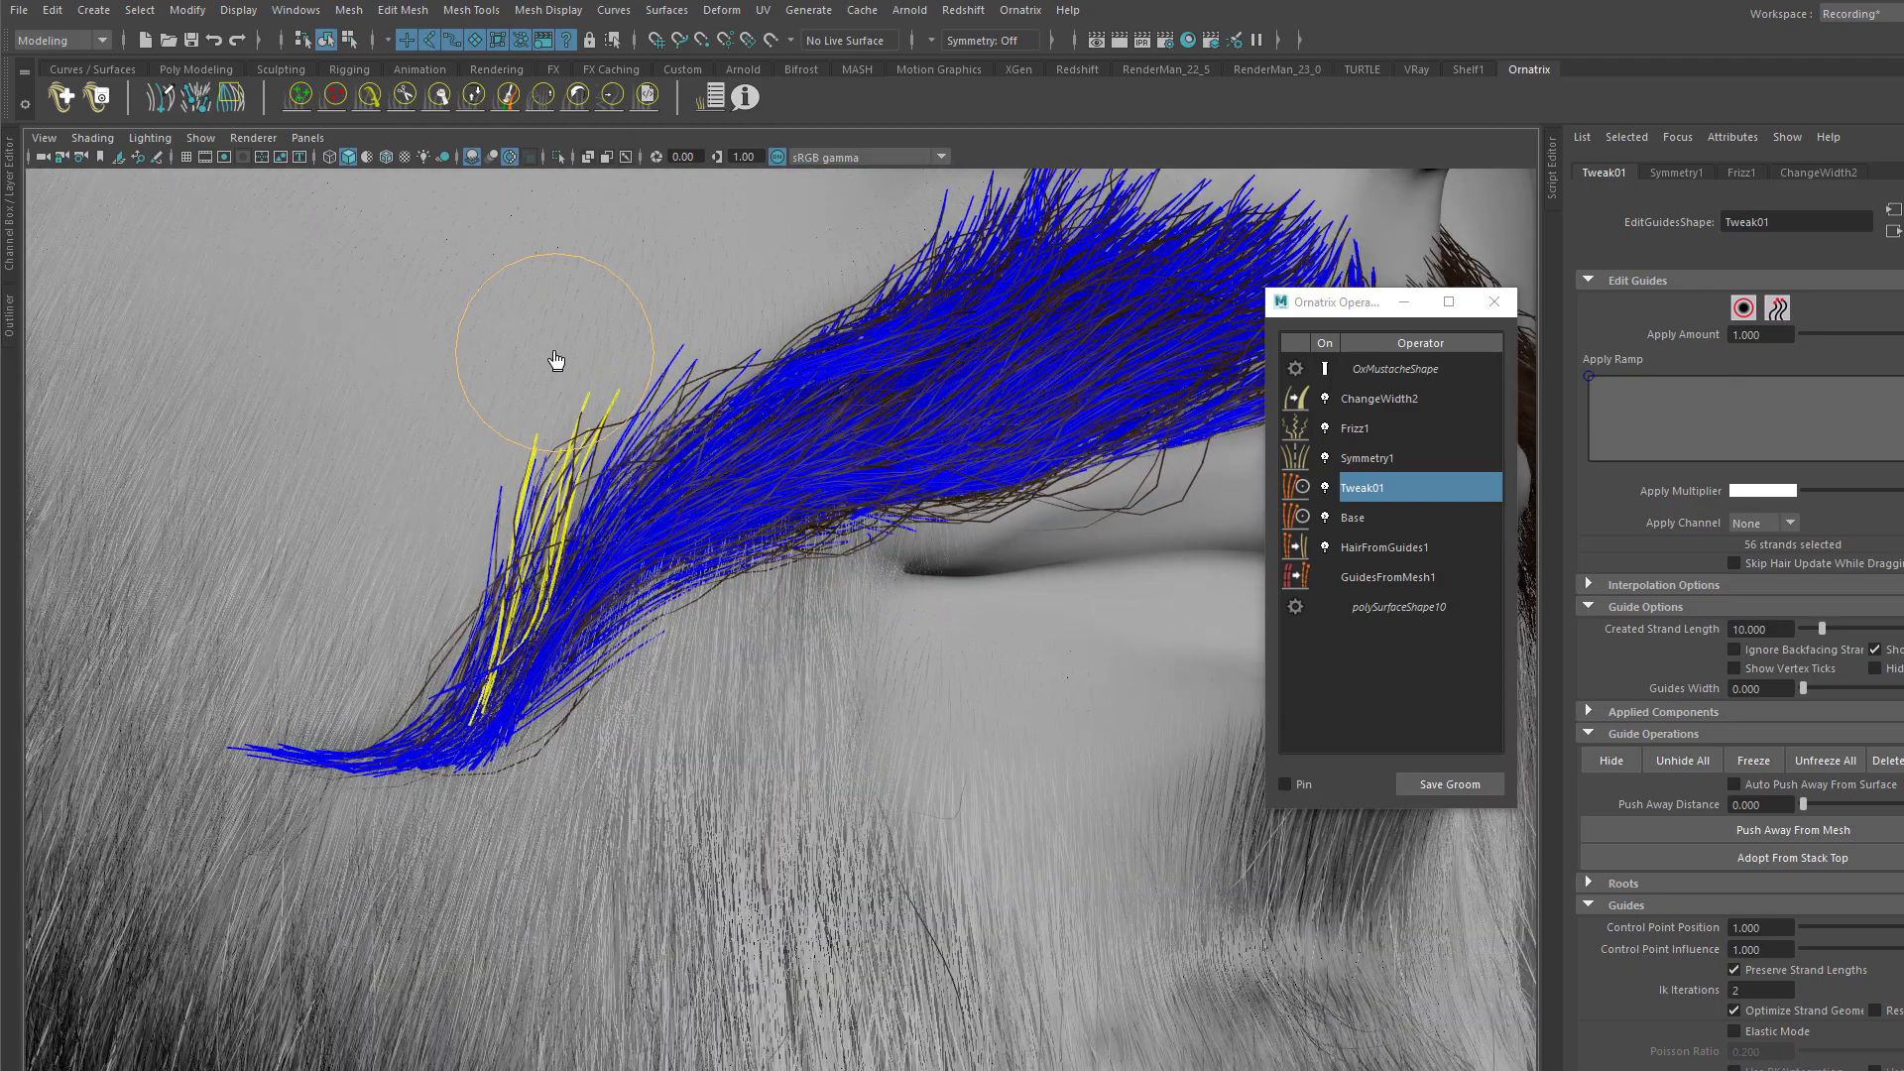
pyautogui.moveTo(619, 468)
pyautogui.keyDown('alt'); pyautogui.mouseDown()
pyautogui.moveTo(646, 663)
pyautogui.moveTo(577, 623)
pyautogui.mouseUp(); pyautogui.keyUp('alt')
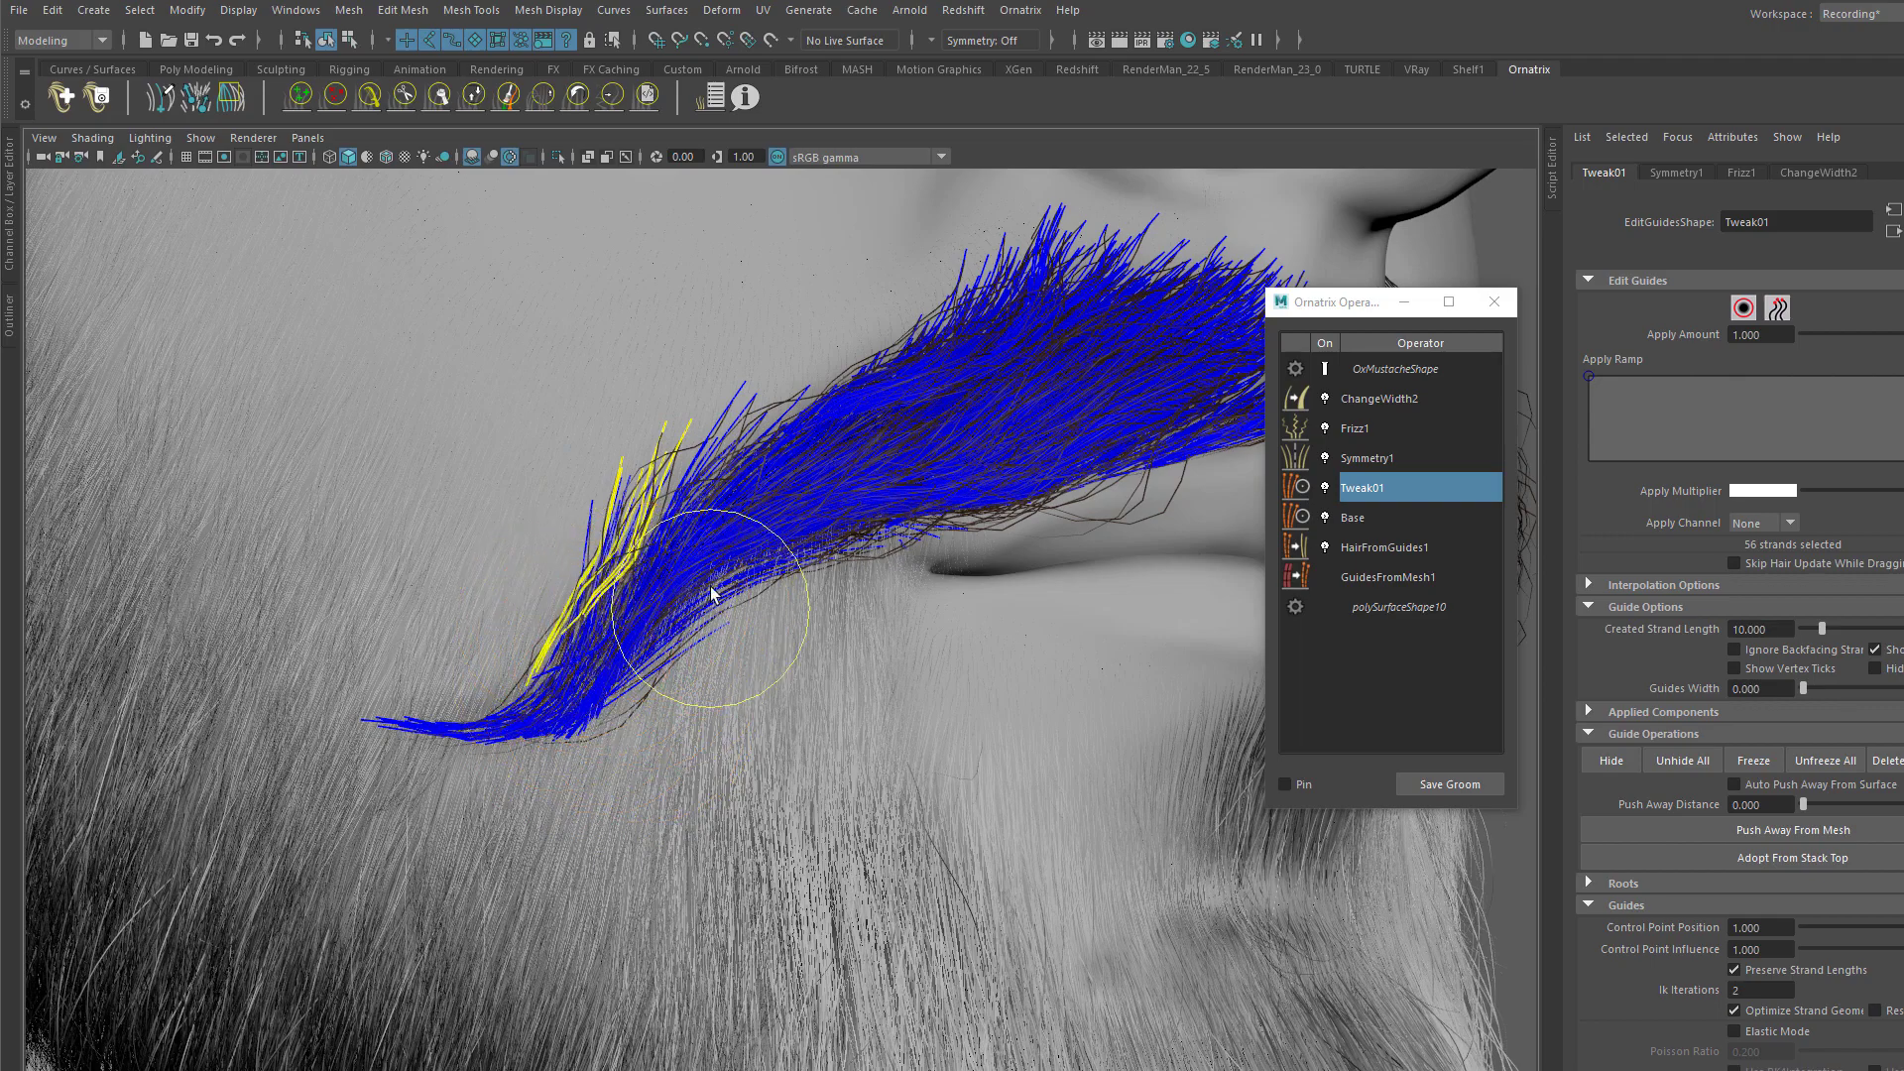
pyautogui.moveTo(665, 515); pyautogui.dragTo(587, 535)
pyautogui.moveTo(599, 723); pyautogui.dragTo(508, 725)
# Step: Comb the bulging guides at the mustache's outer tip back toward the face from a side view
pyautogui.moveTo(476, 565)
pyautogui.keyDown('alt'); pyautogui.mouseDown()
pyautogui.moveTo(827, 658)
pyautogui.moveTo(764, 671)
pyautogui.mouseUp(); pyautogui.keyUp('alt')
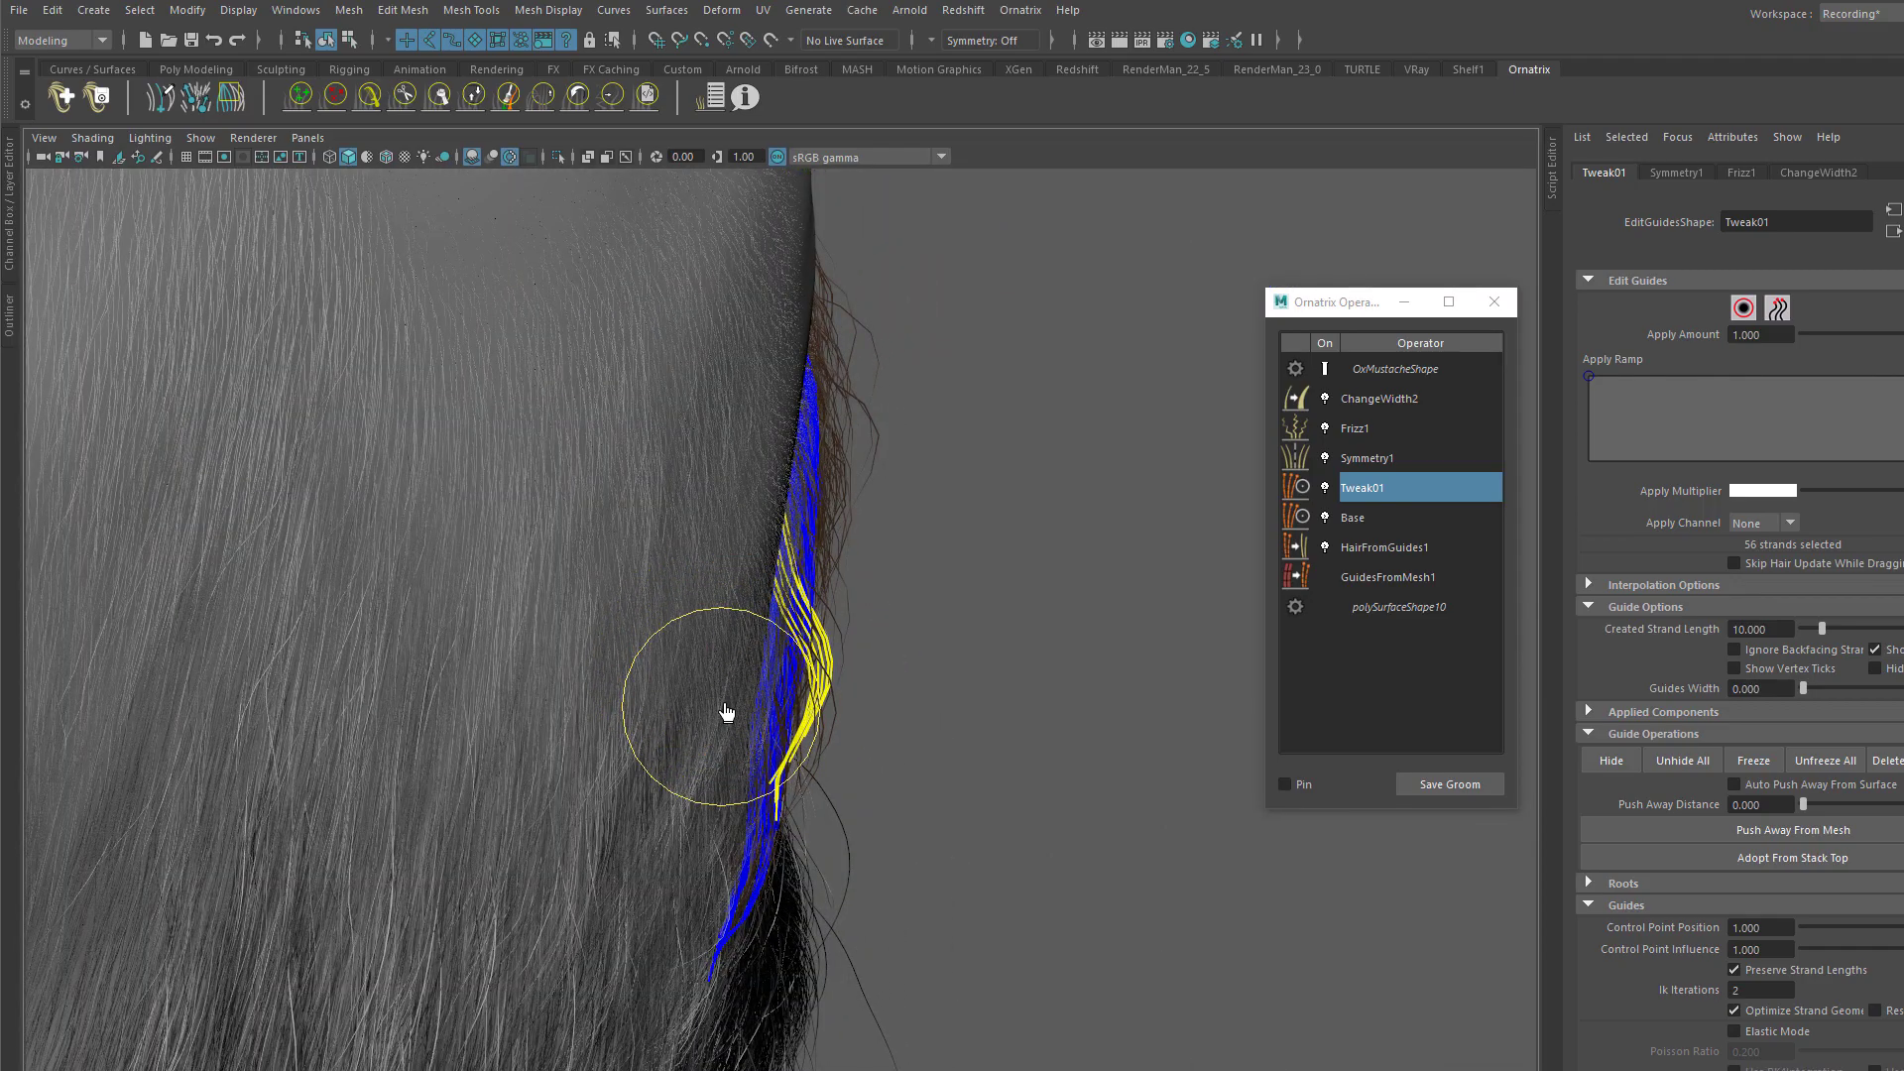
pyautogui.moveTo(847, 625)
pyautogui.mouseDown()
pyautogui.moveTo(693, 608)
pyautogui.moveTo(735, 633)
pyautogui.mouseUp()
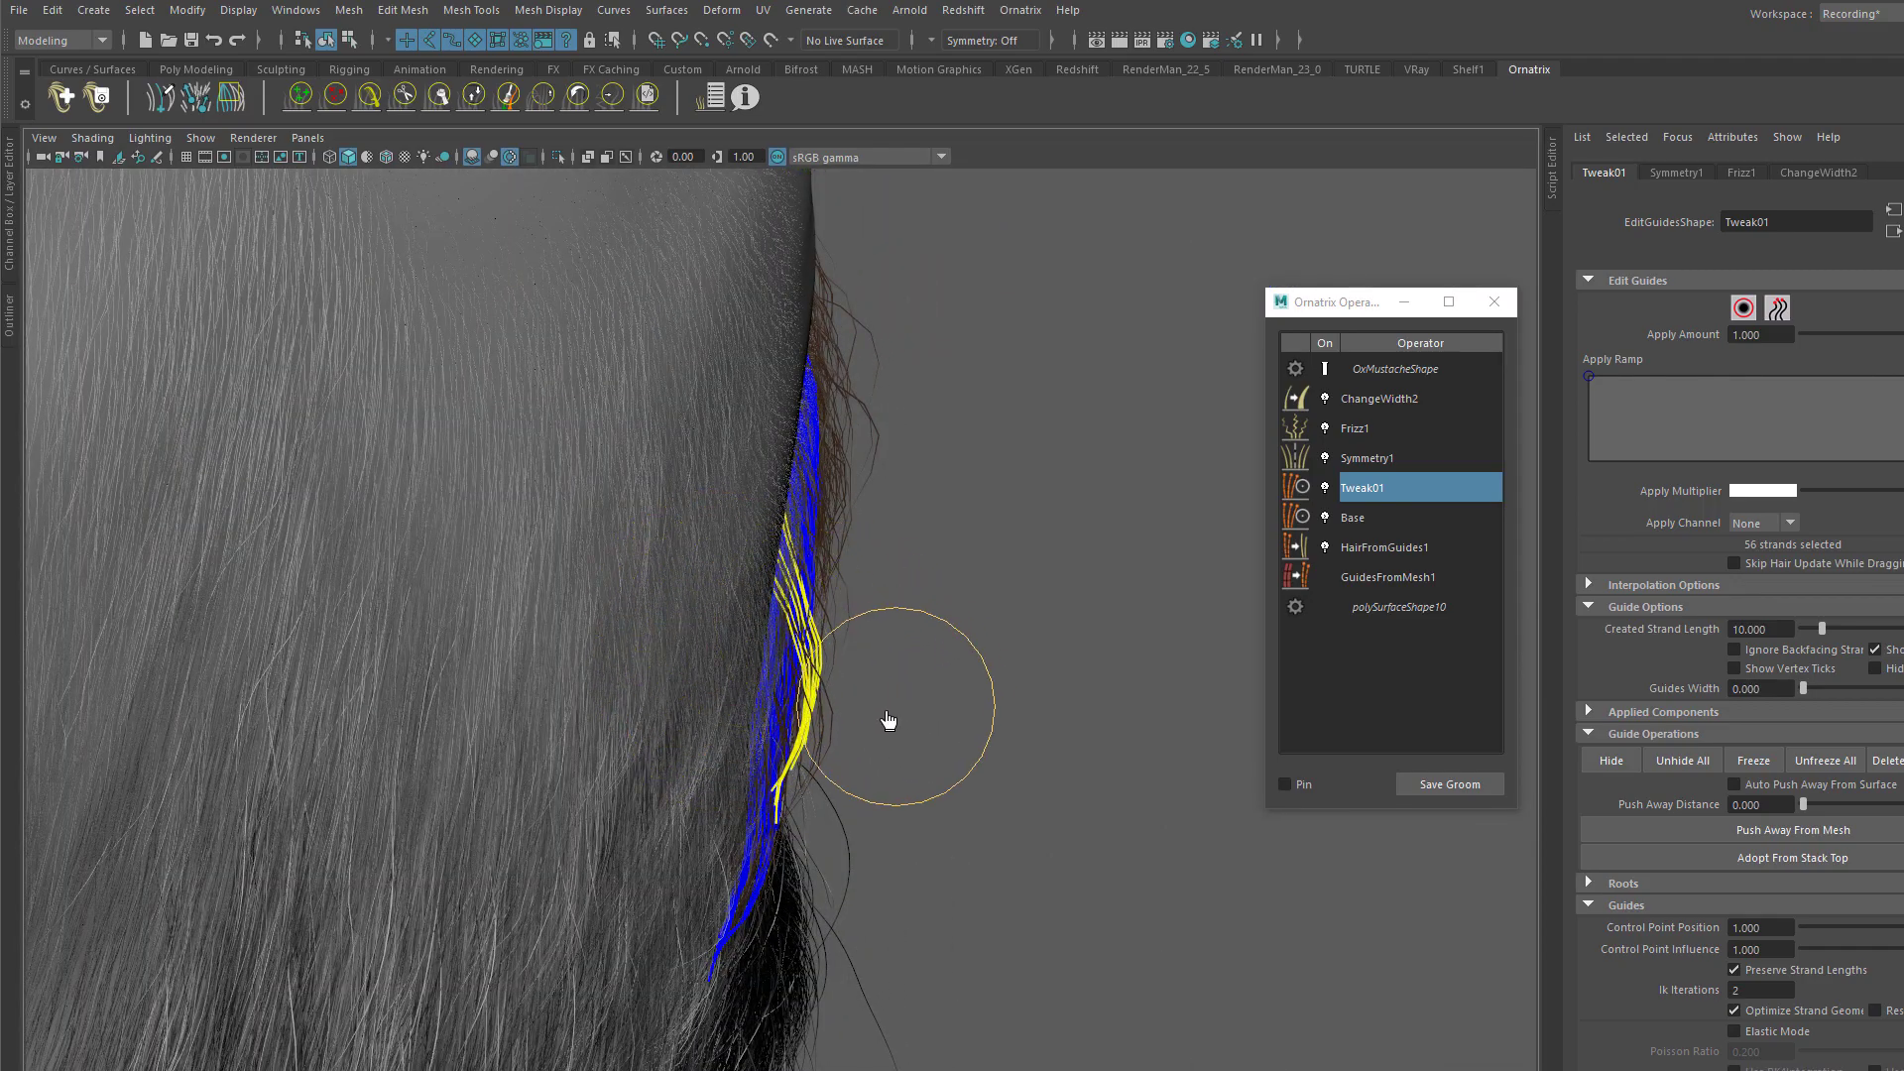
pyautogui.moveTo(833, 777)
pyautogui.keyDown('alt'); pyautogui.mouseDown()
pyautogui.moveTo(593, 657)
pyautogui.moveTo(523, 552)
pyautogui.moveTo(561, 595)
pyautogui.mouseUp(); pyautogui.keyUp('alt')
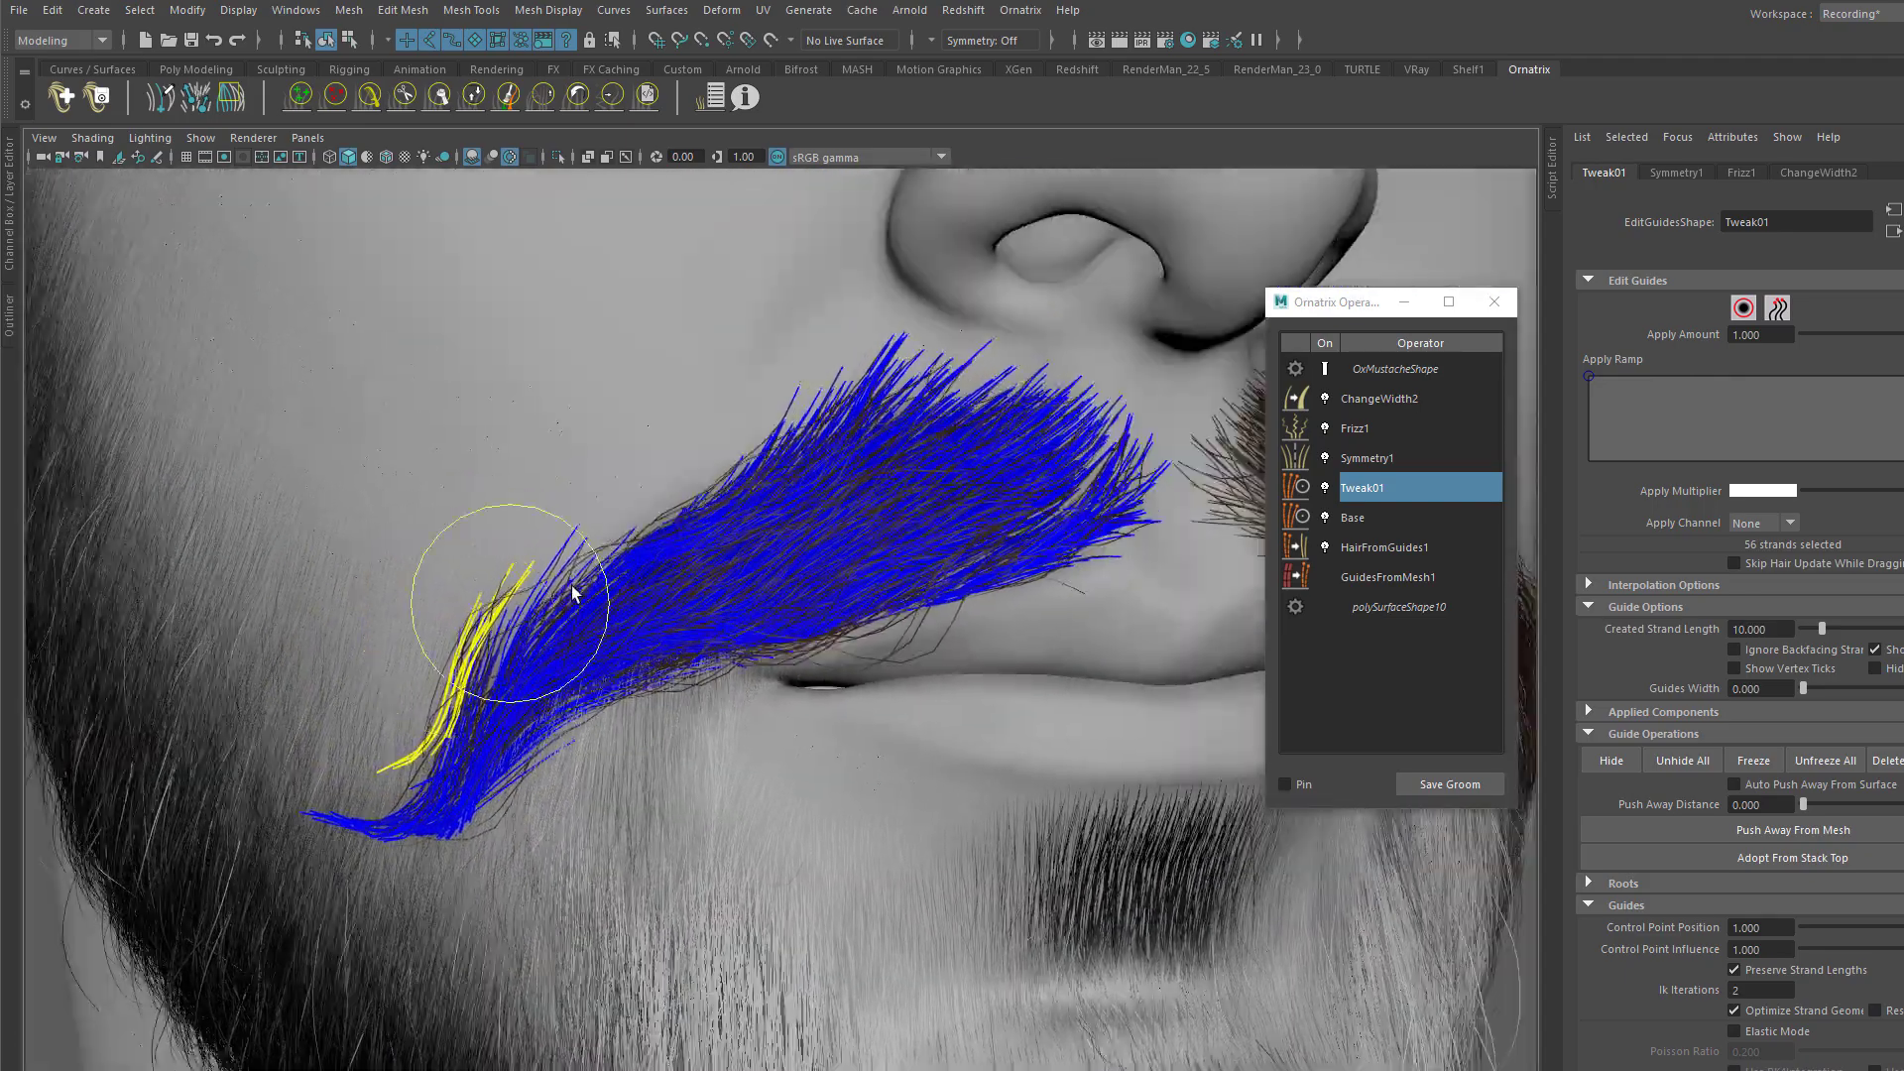
# Step: Select the Symmetry1 operator to hide the guides and examine the mirrored mustache from several angles
pyautogui.keyDown('alt'); pyautogui.moveTo(749, 469); pyautogui.dragTo(772, 482, button='right'); pyautogui.keyUp('alt')
pyautogui.moveTo(773, 482)
pyautogui.keyDown('alt'); pyautogui.mouseDown()
pyautogui.moveTo(710, 443)
pyautogui.moveTo(698, 501)
pyautogui.moveTo(686, 477)
pyautogui.moveTo(783, 417)
pyautogui.moveTo(777, 489)
pyautogui.moveTo(704, 476)
pyautogui.moveTo(716, 443)
pyautogui.moveTo(866, 450)
pyautogui.moveTo(846, 429)
pyautogui.moveTo(777, 457)
pyautogui.mouseUp(); pyautogui.keyUp('alt')
pyautogui.keyDown('alt'); pyautogui.moveTo(747, 381); pyautogui.dragTo(843, 389, button='right'); pyautogui.keyUp('alt')
pyautogui.keyDown('alt'); pyautogui.moveTo(843, 389); pyautogui.dragTo(841, 424); pyautogui.keyUp('alt')
pyautogui.keyDown('alt'); pyautogui.moveTo(841, 423); pyautogui.dragTo(827, 495, button='middle'); pyautogui.keyUp('alt')
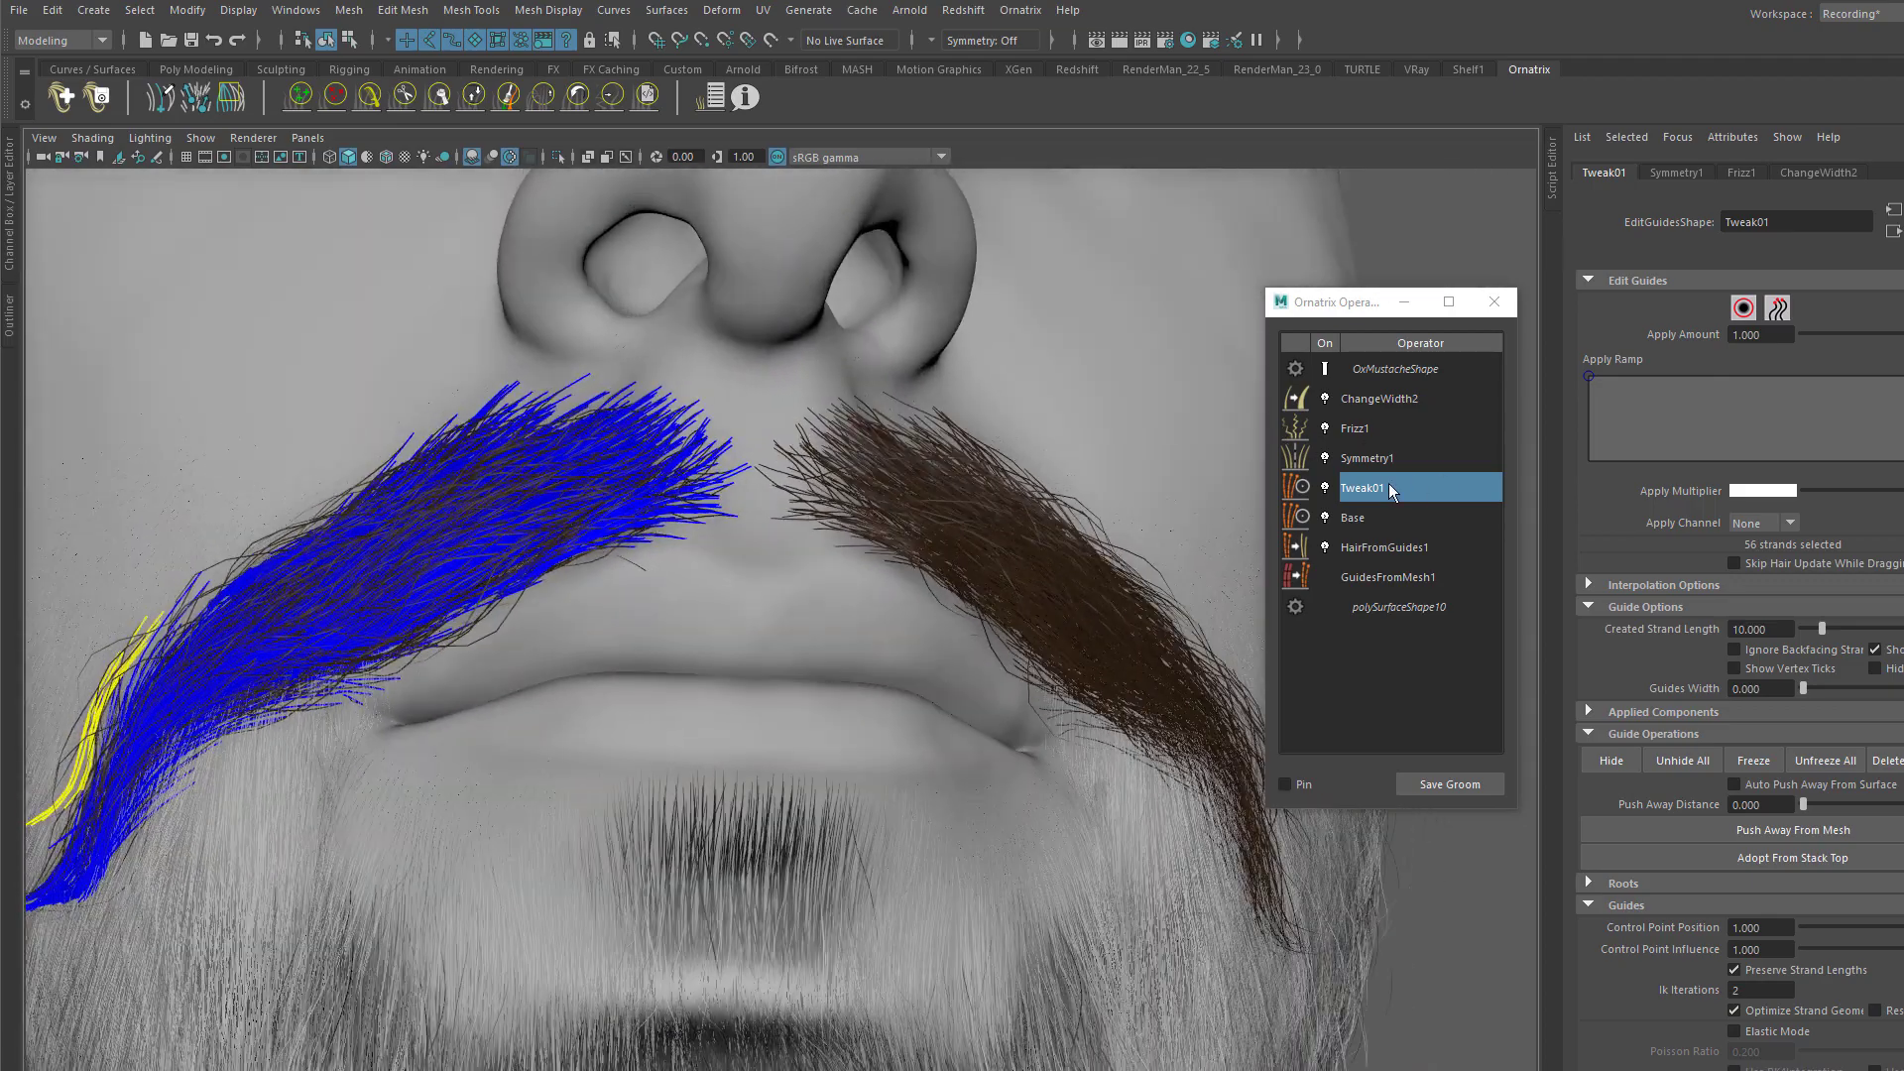
pyautogui.click(1374, 458)
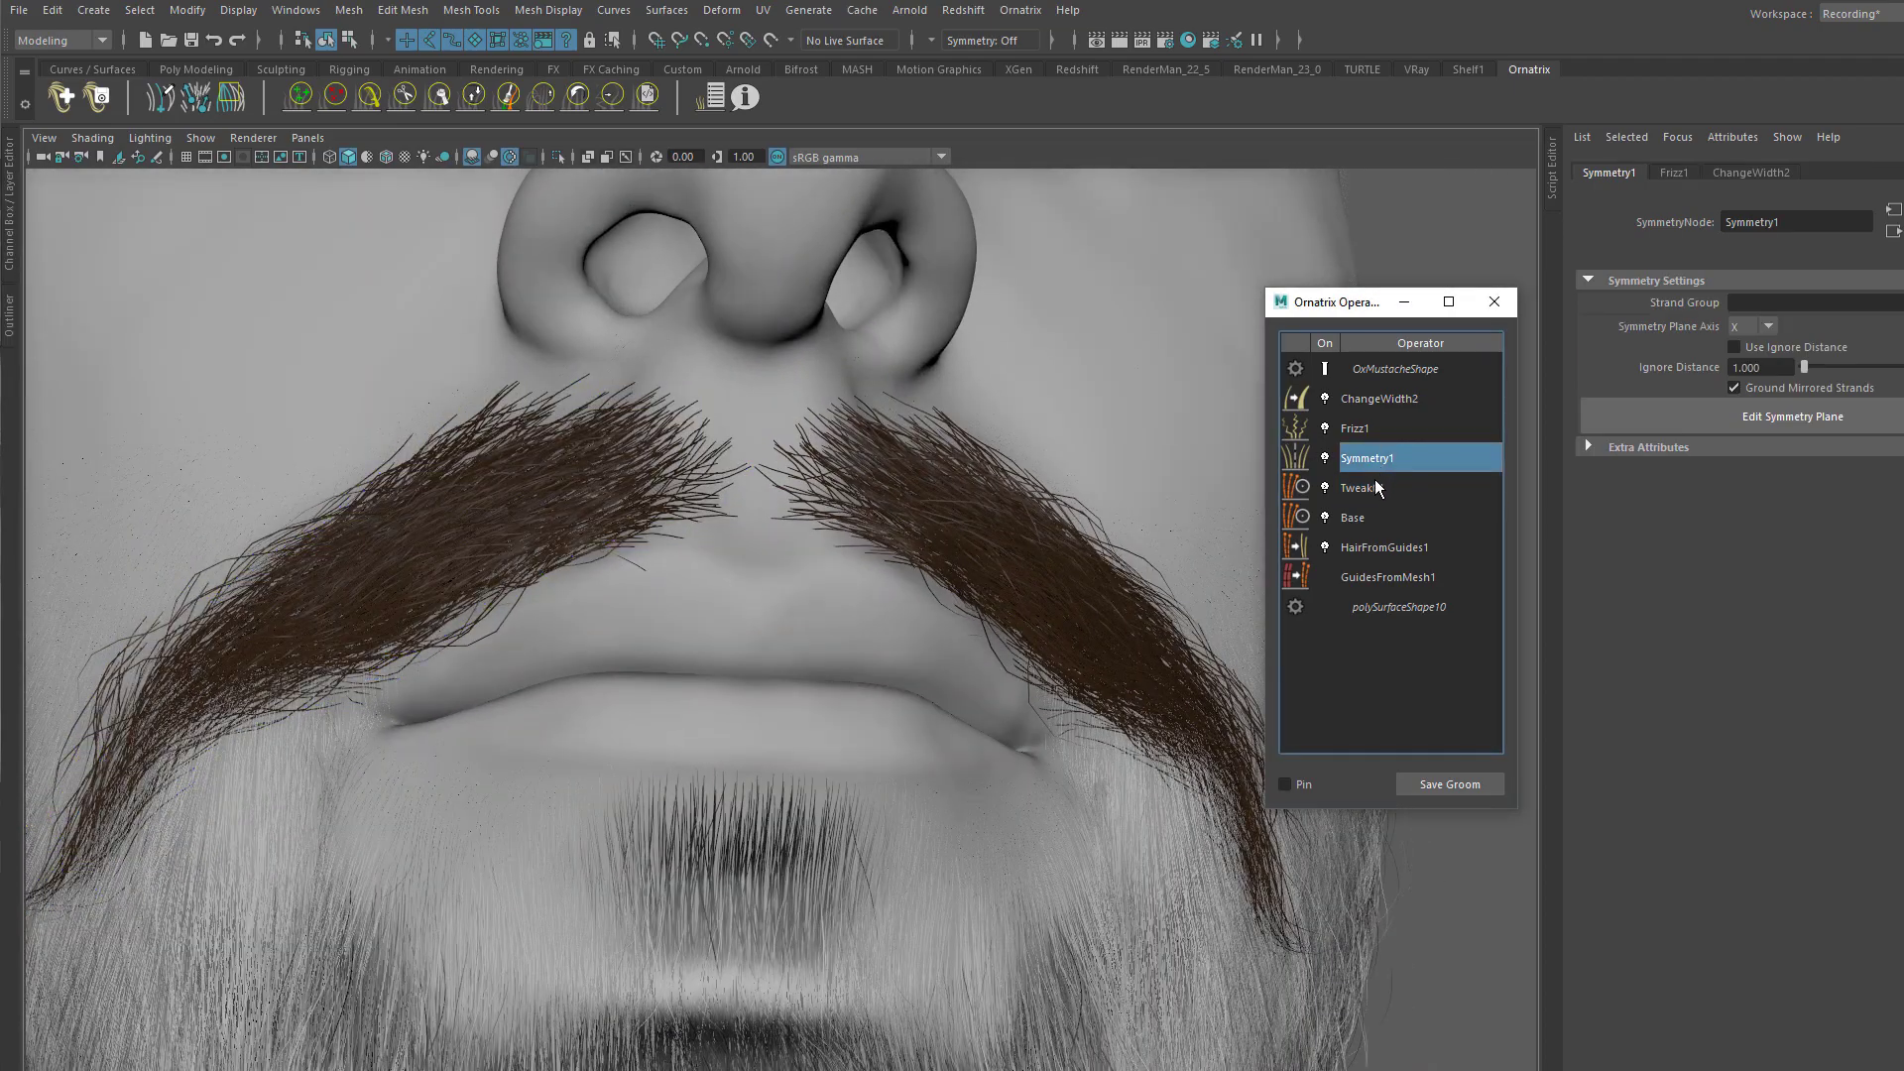
pyautogui.keyDown('alt'); pyautogui.moveTo(922, 536); pyautogui.dragTo(739, 599, button='right'); pyautogui.keyUp('alt')
pyautogui.keyDown('alt'); pyautogui.moveTo(740, 599); pyautogui.dragTo(668, 518); pyautogui.keyUp('alt')
pyautogui.keyDown('alt'); pyautogui.moveTo(667, 519); pyautogui.dragTo(876, 599, button='right'); pyautogui.keyUp('alt')
pyautogui.keyDown('alt'); pyautogui.moveTo(875, 599); pyautogui.dragTo(821, 571); pyautogui.keyUp('alt')
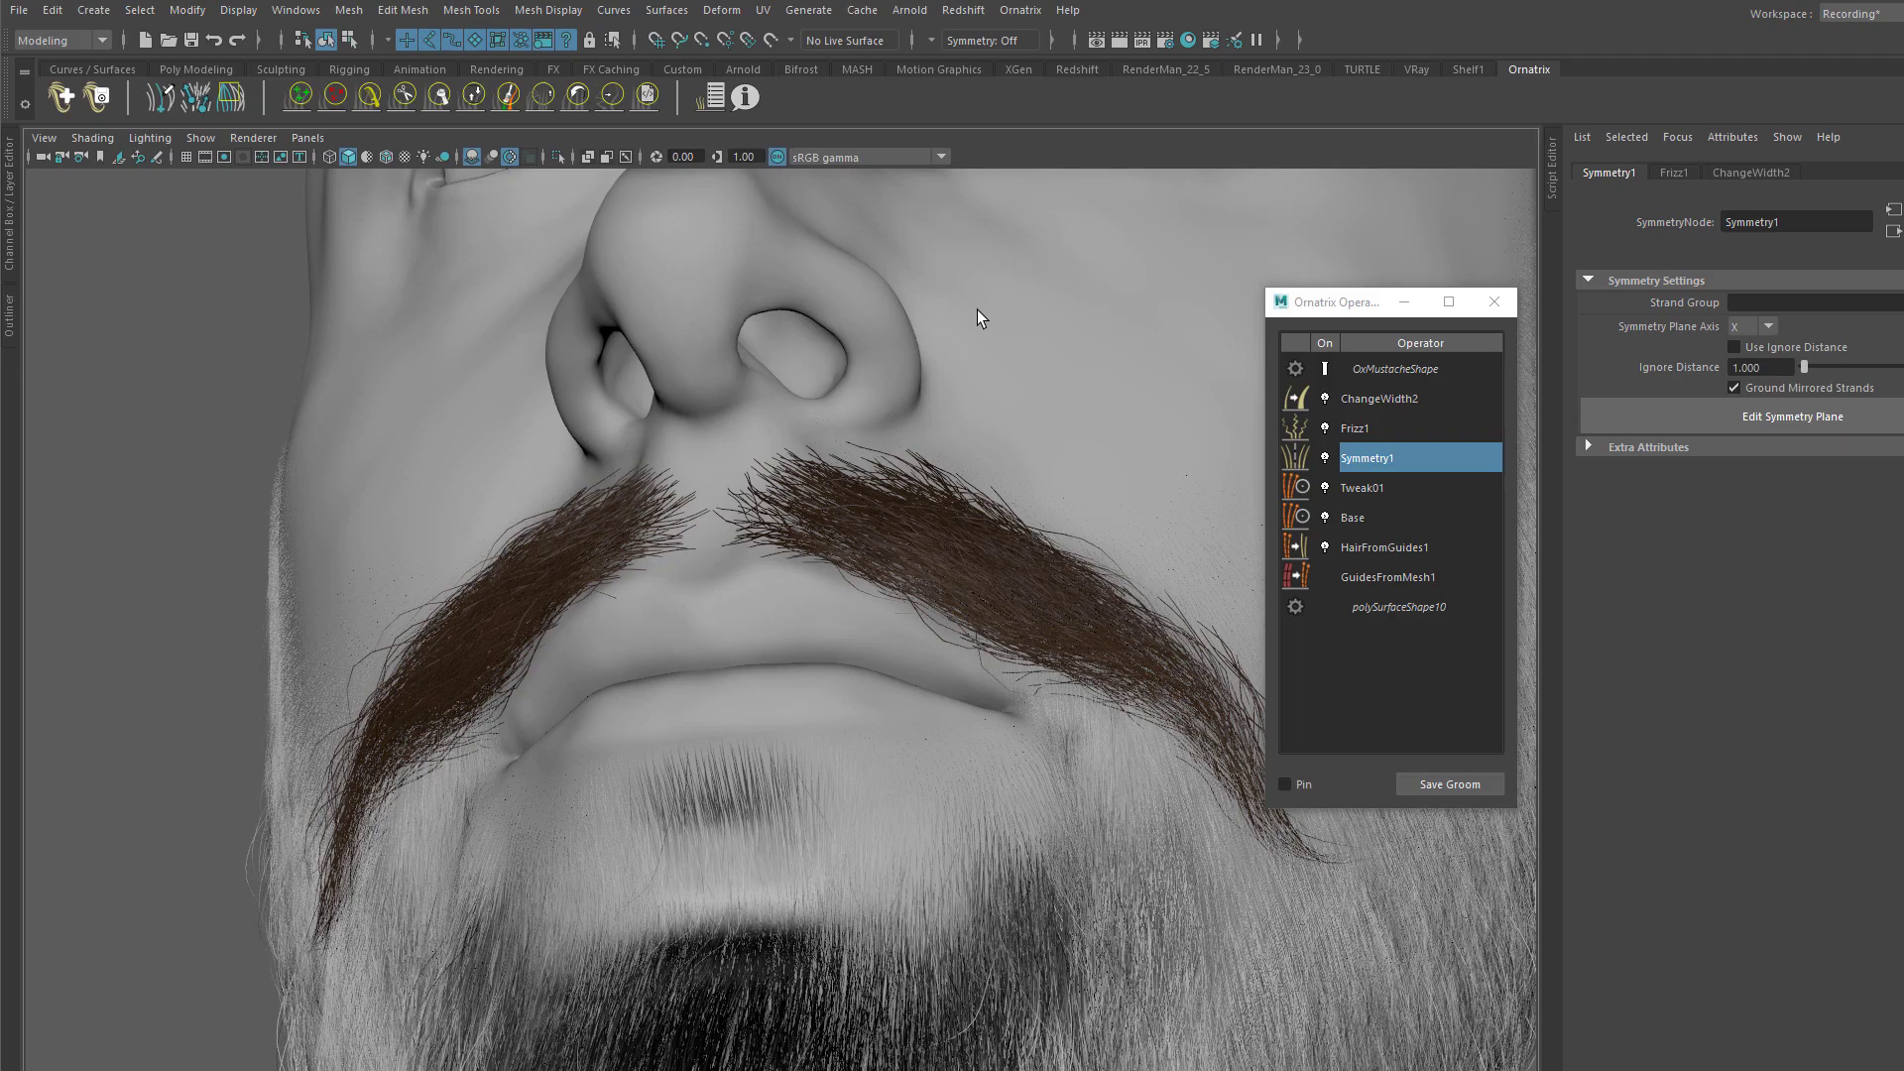
pyautogui.keyDown('alt'); pyautogui.moveTo(629, 420); pyautogui.dragTo(550, 412, button='middle'); pyautogui.keyUp('alt')
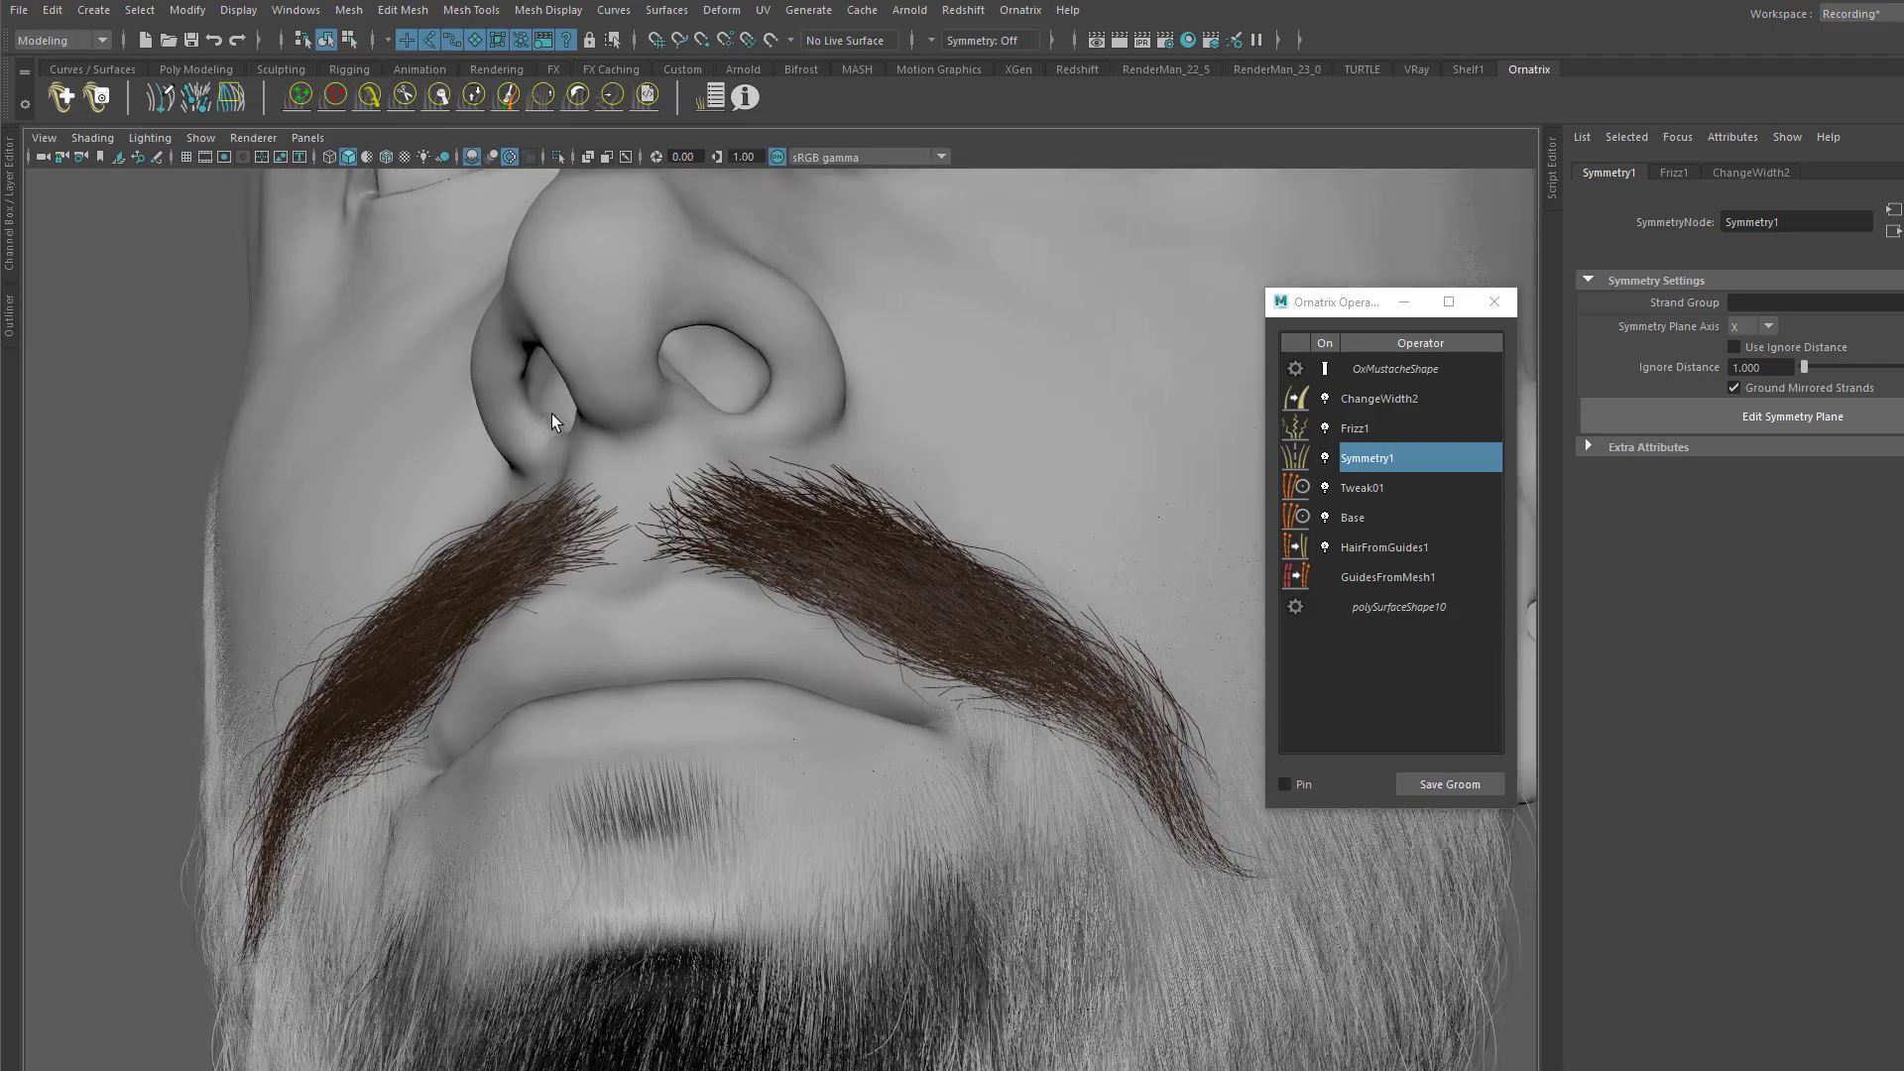
pyautogui.keyDown('alt'); pyautogui.moveTo(626, 454); pyautogui.dragTo(506, 248); pyautogui.keyUp('alt')
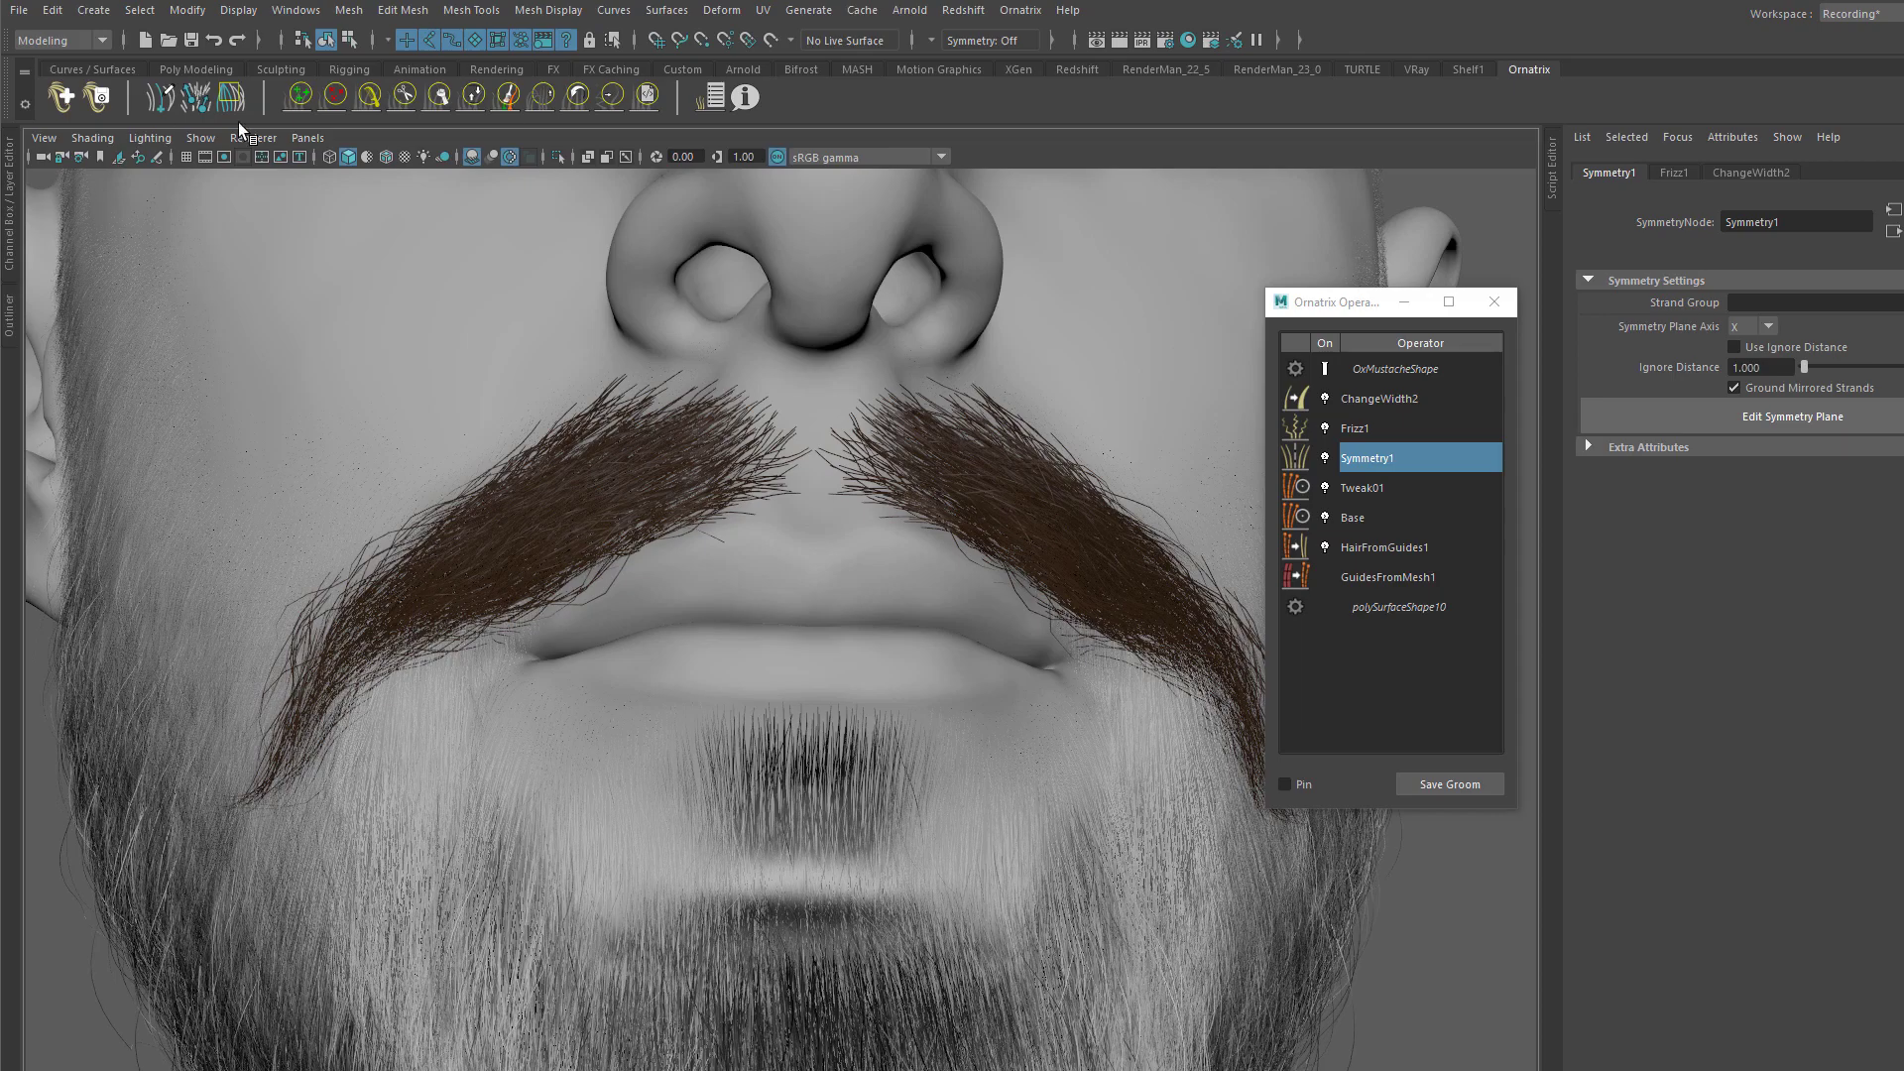
# Step: Open the Channels settings of the Tweak01 operator and examine its per-strand and per-vertex channel entries
pyautogui.click(1375, 496)
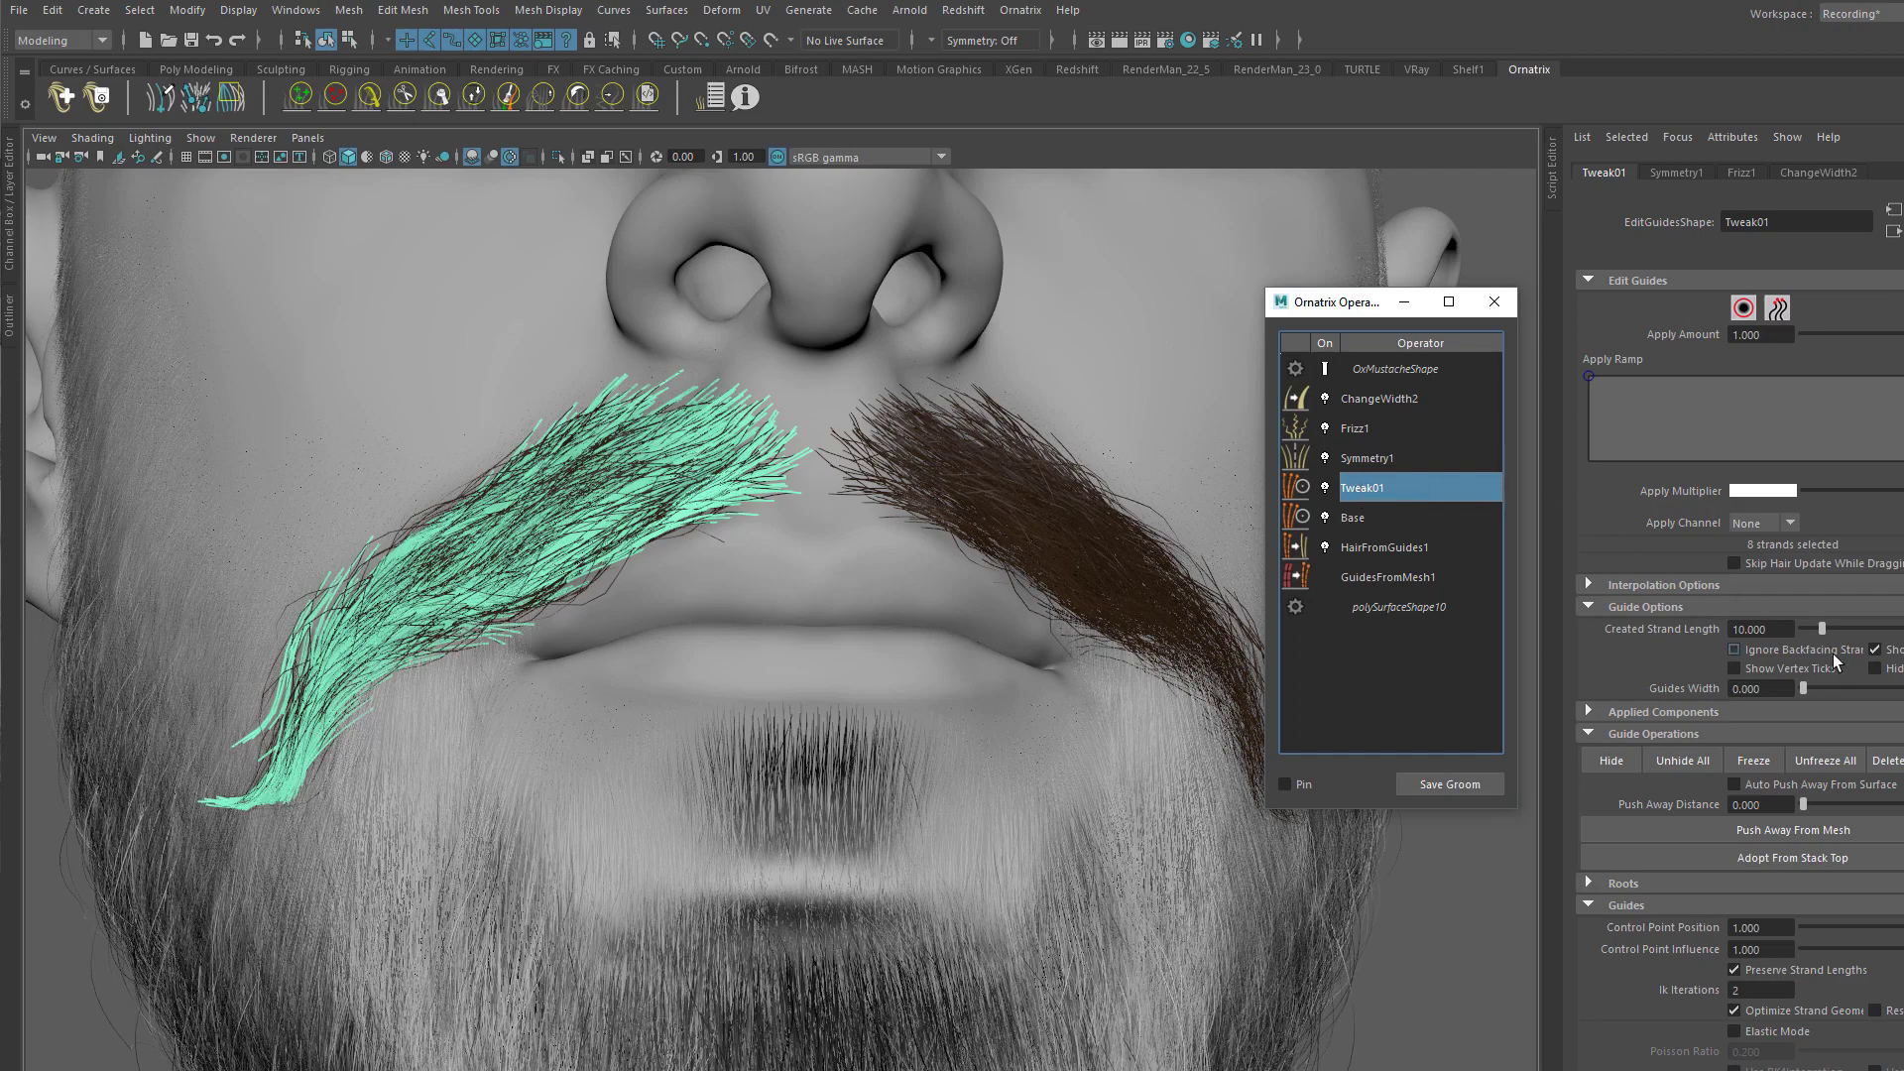
pyautogui.click(1662, 735)
pyautogui.click(1627, 778)
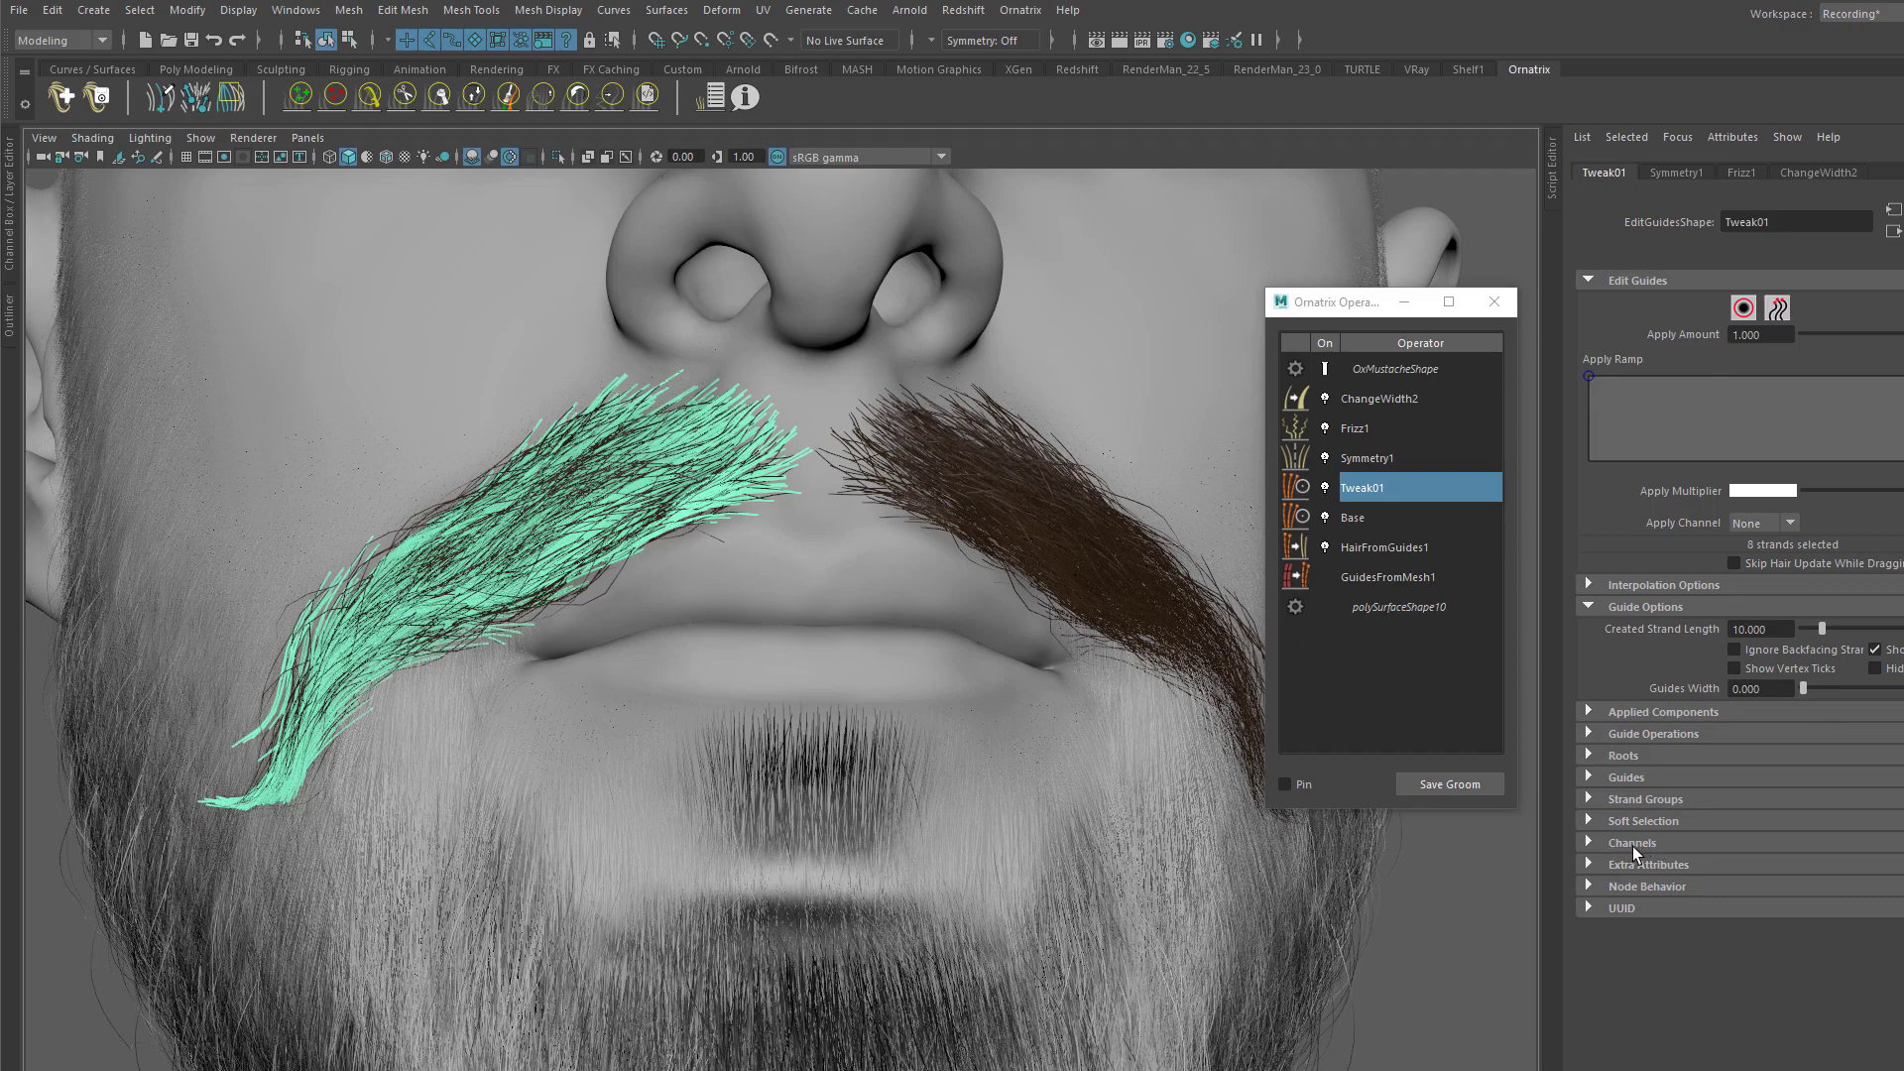
pyautogui.click(1640, 844)
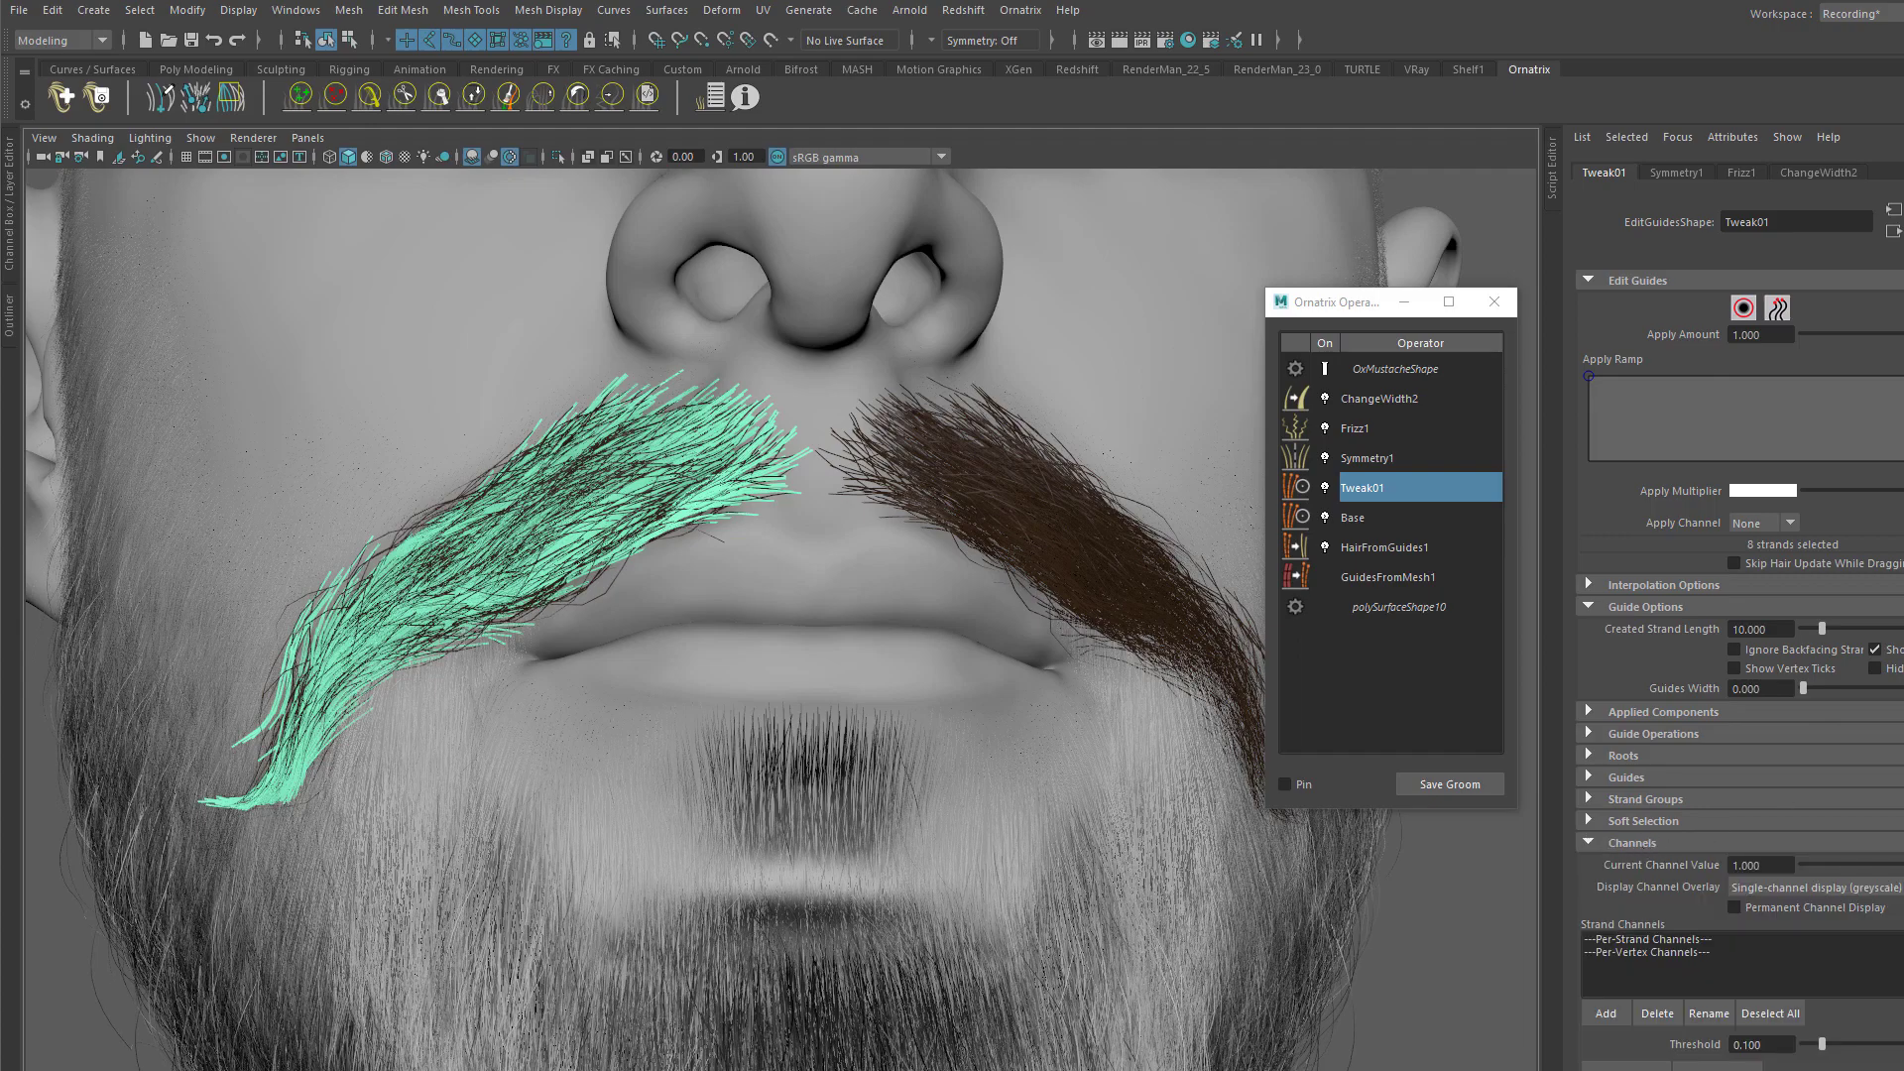
pyautogui.scroll(-2, 1738, 667)
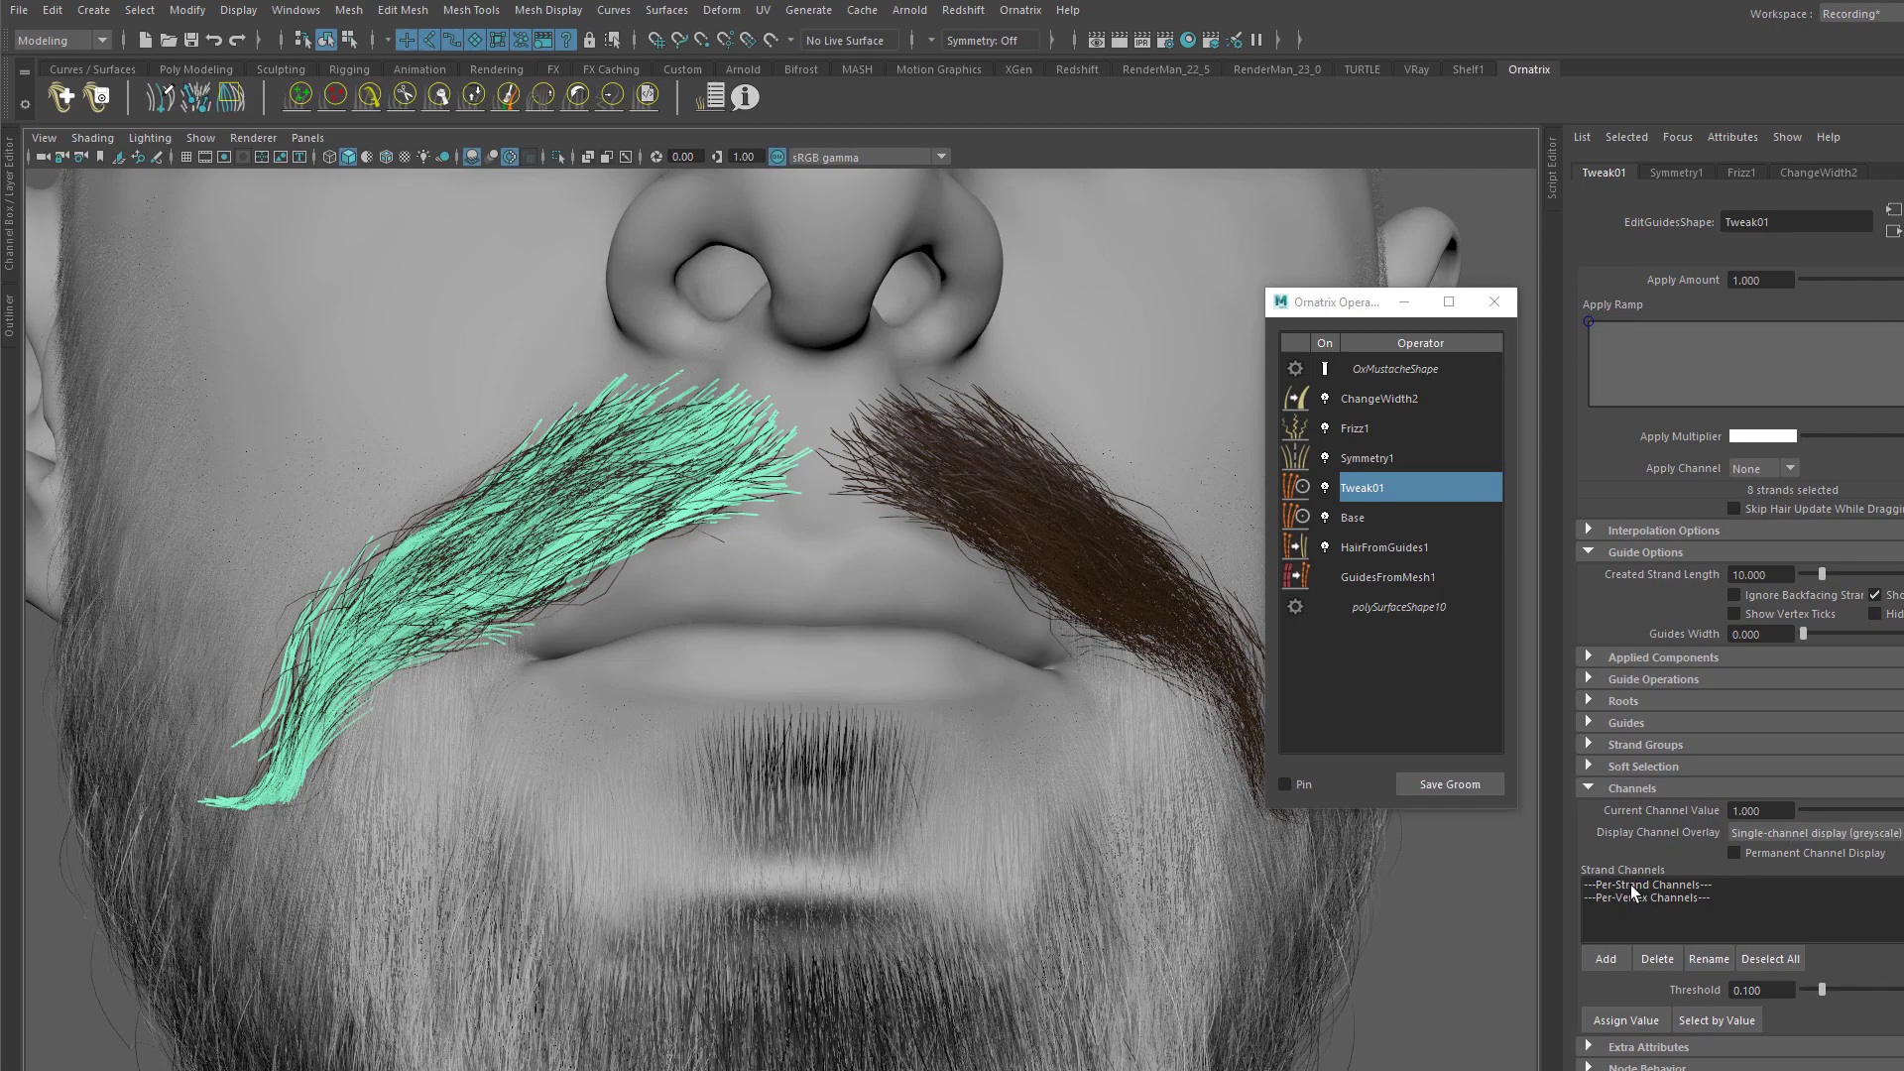
pyautogui.click(1630, 886)
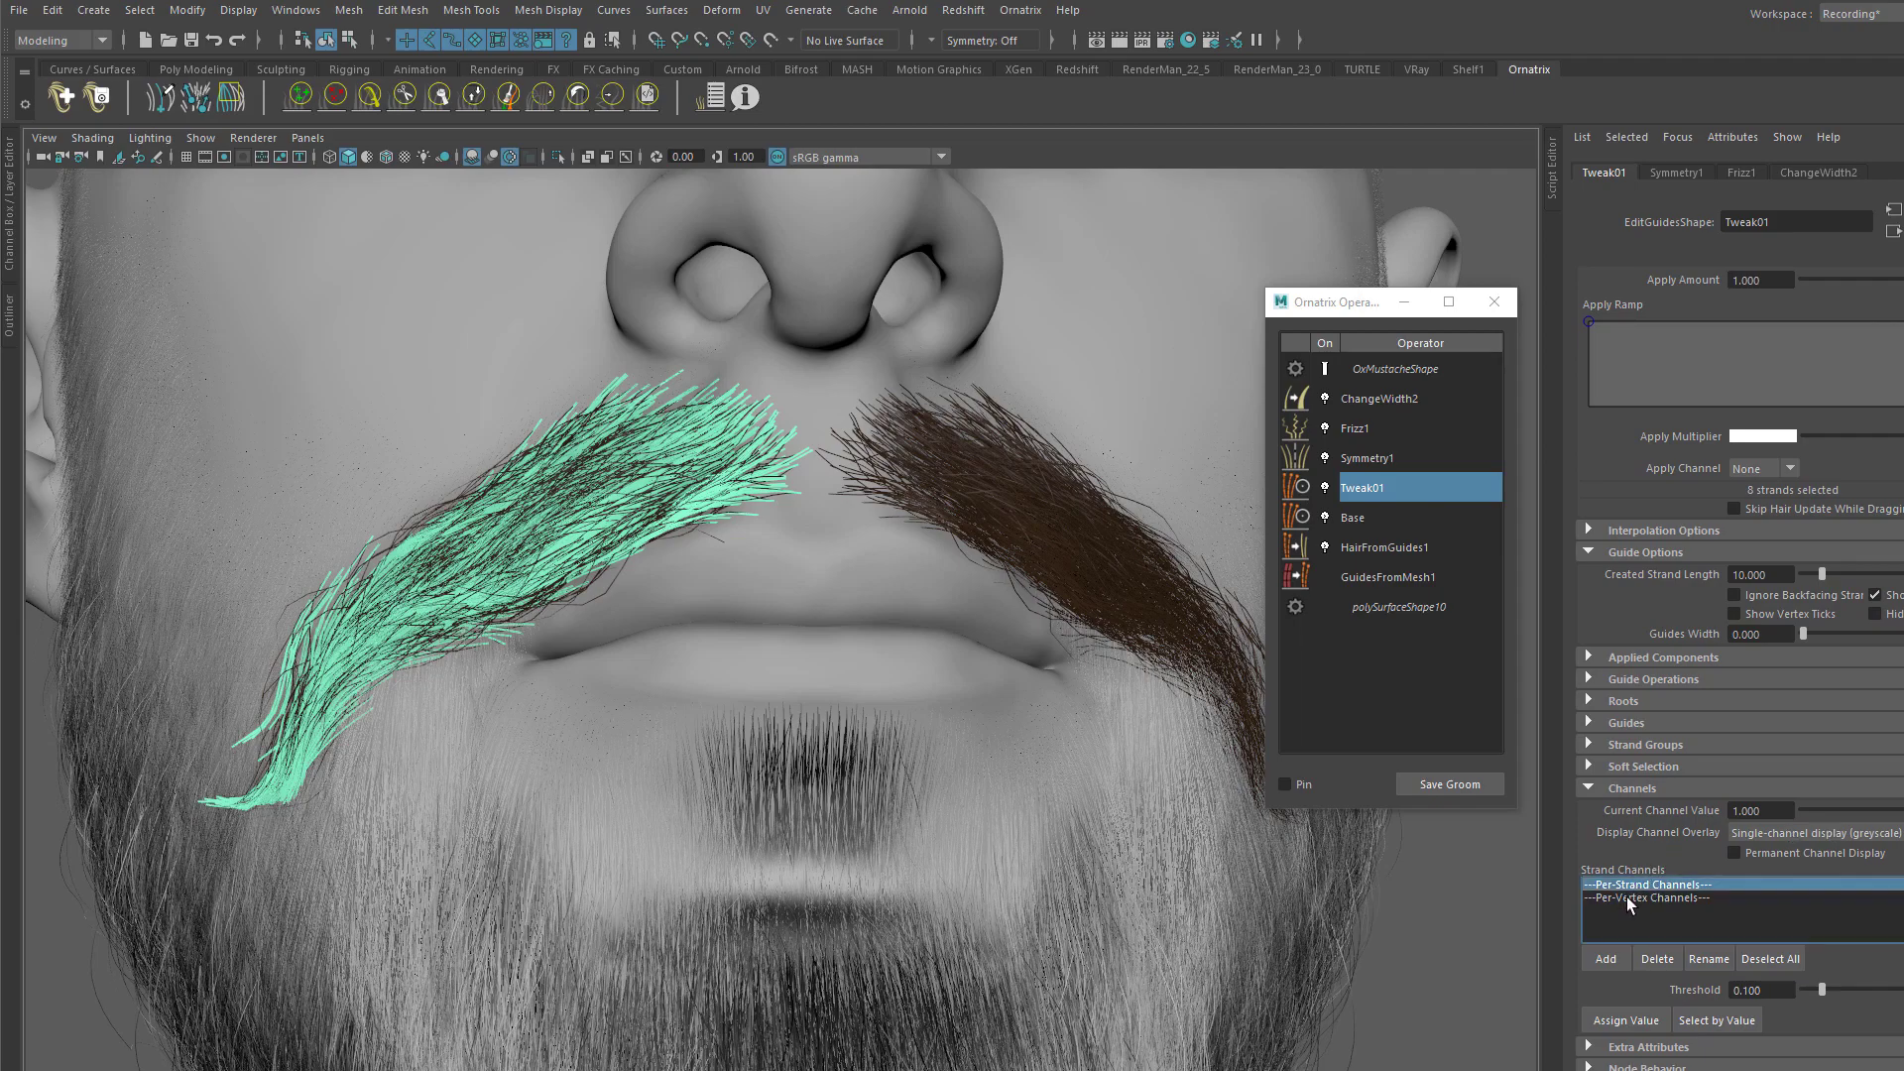
pyautogui.click(1640, 899)
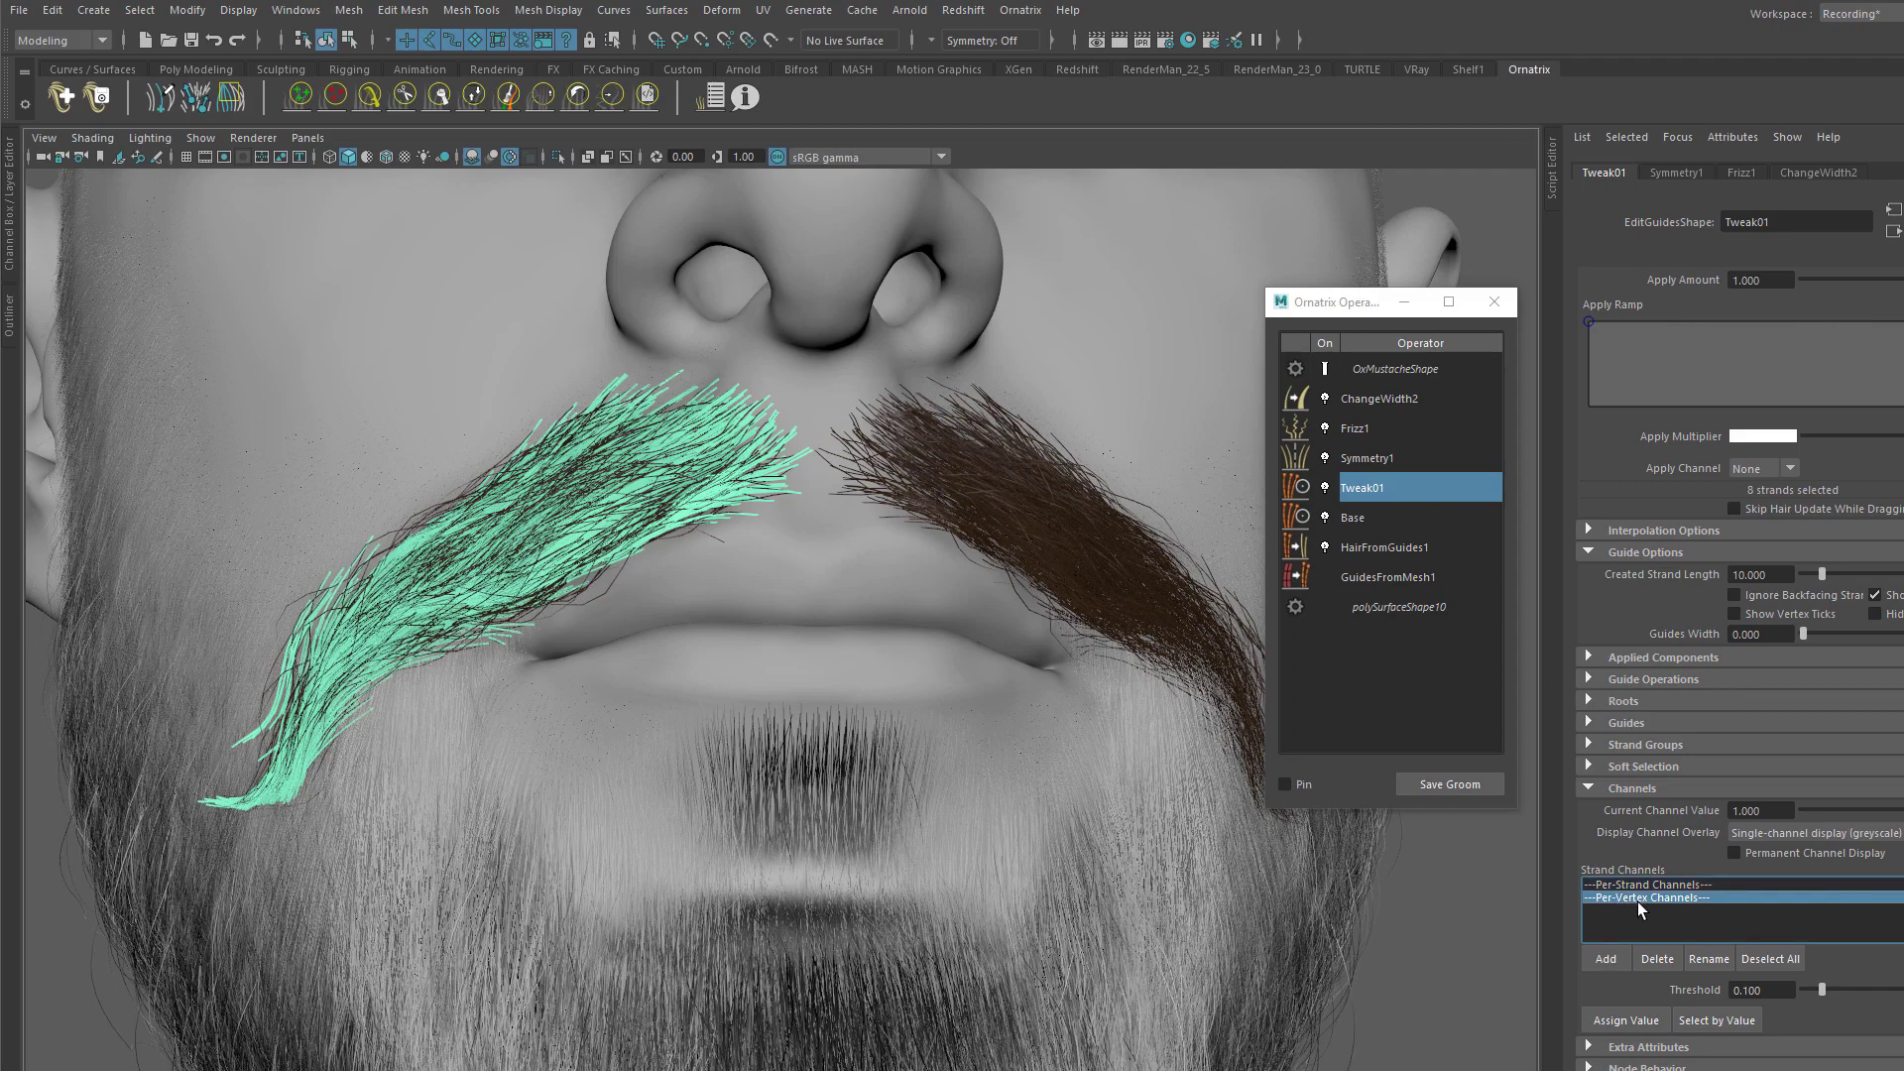
pyautogui.click(1638, 885)
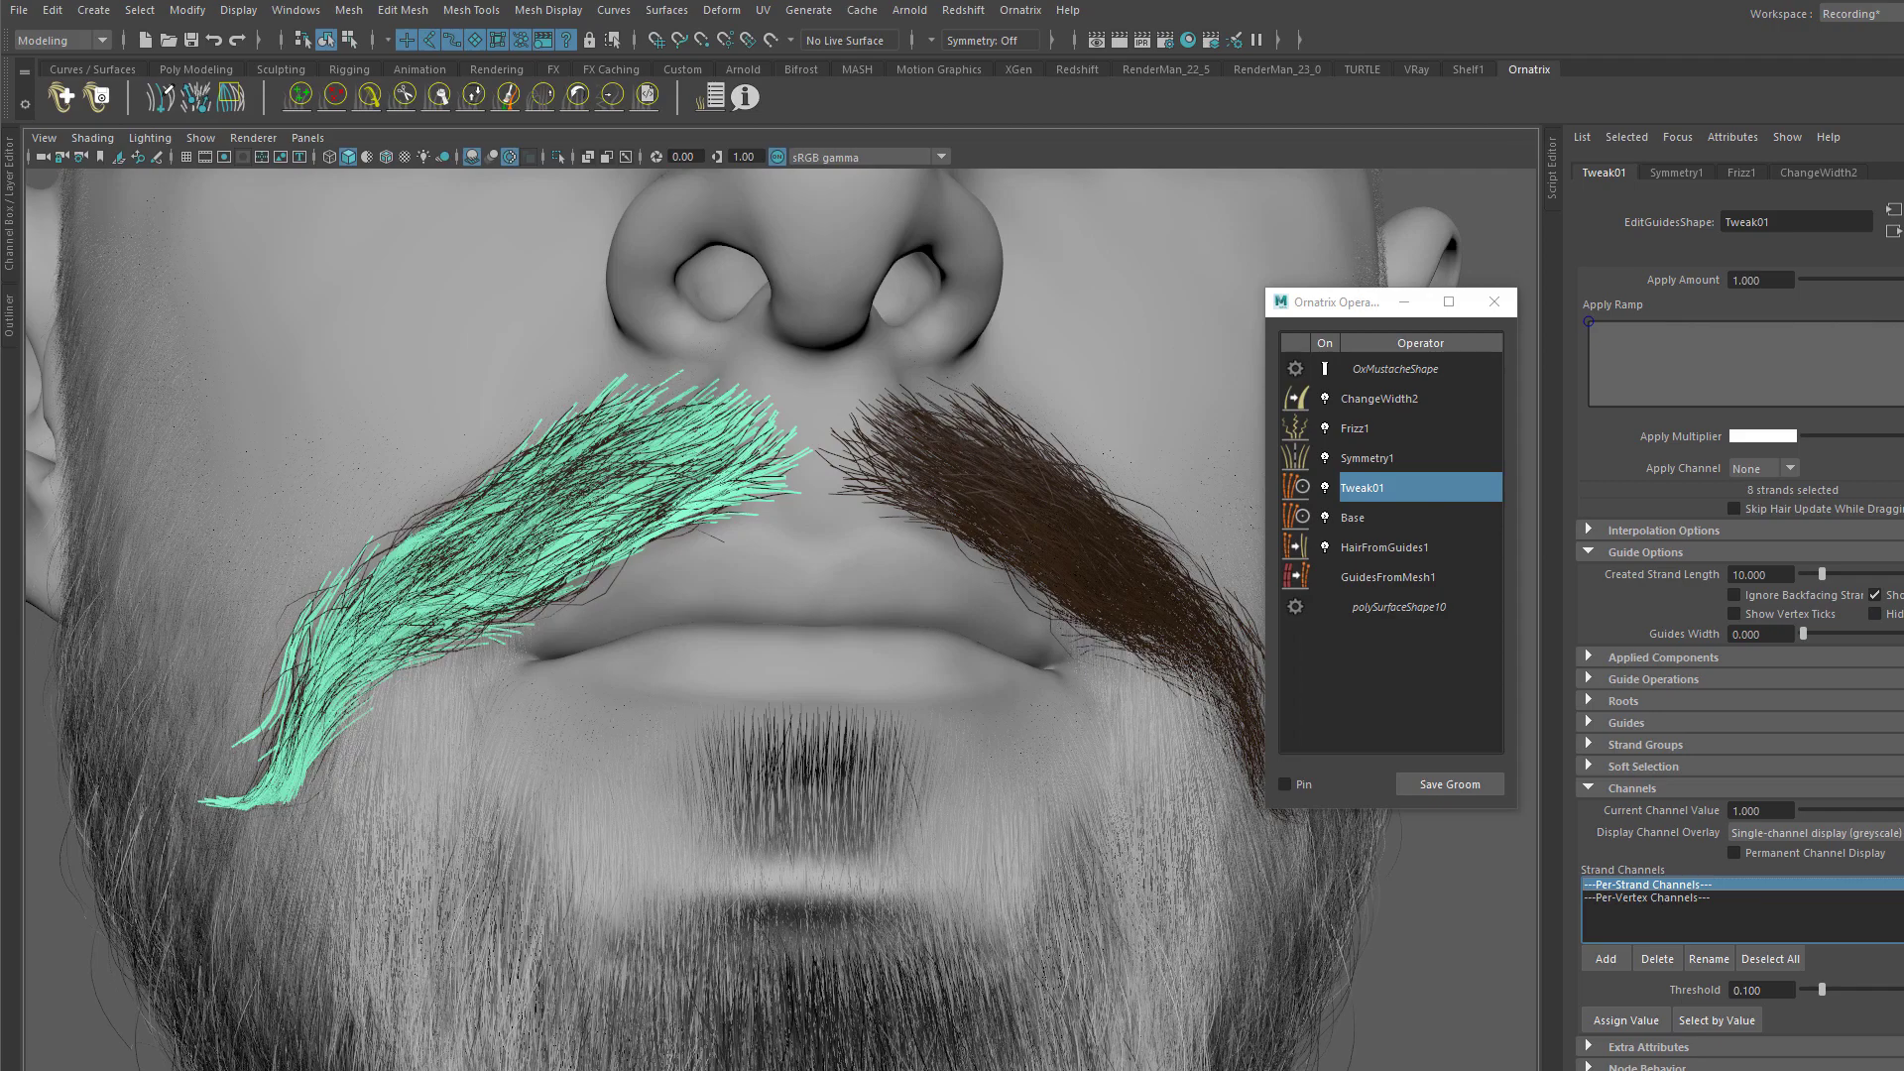
# Step: Switch to a new empty Maya scene with the Ornatrix tools shown and create a polygon plane
pyautogui.press('super')
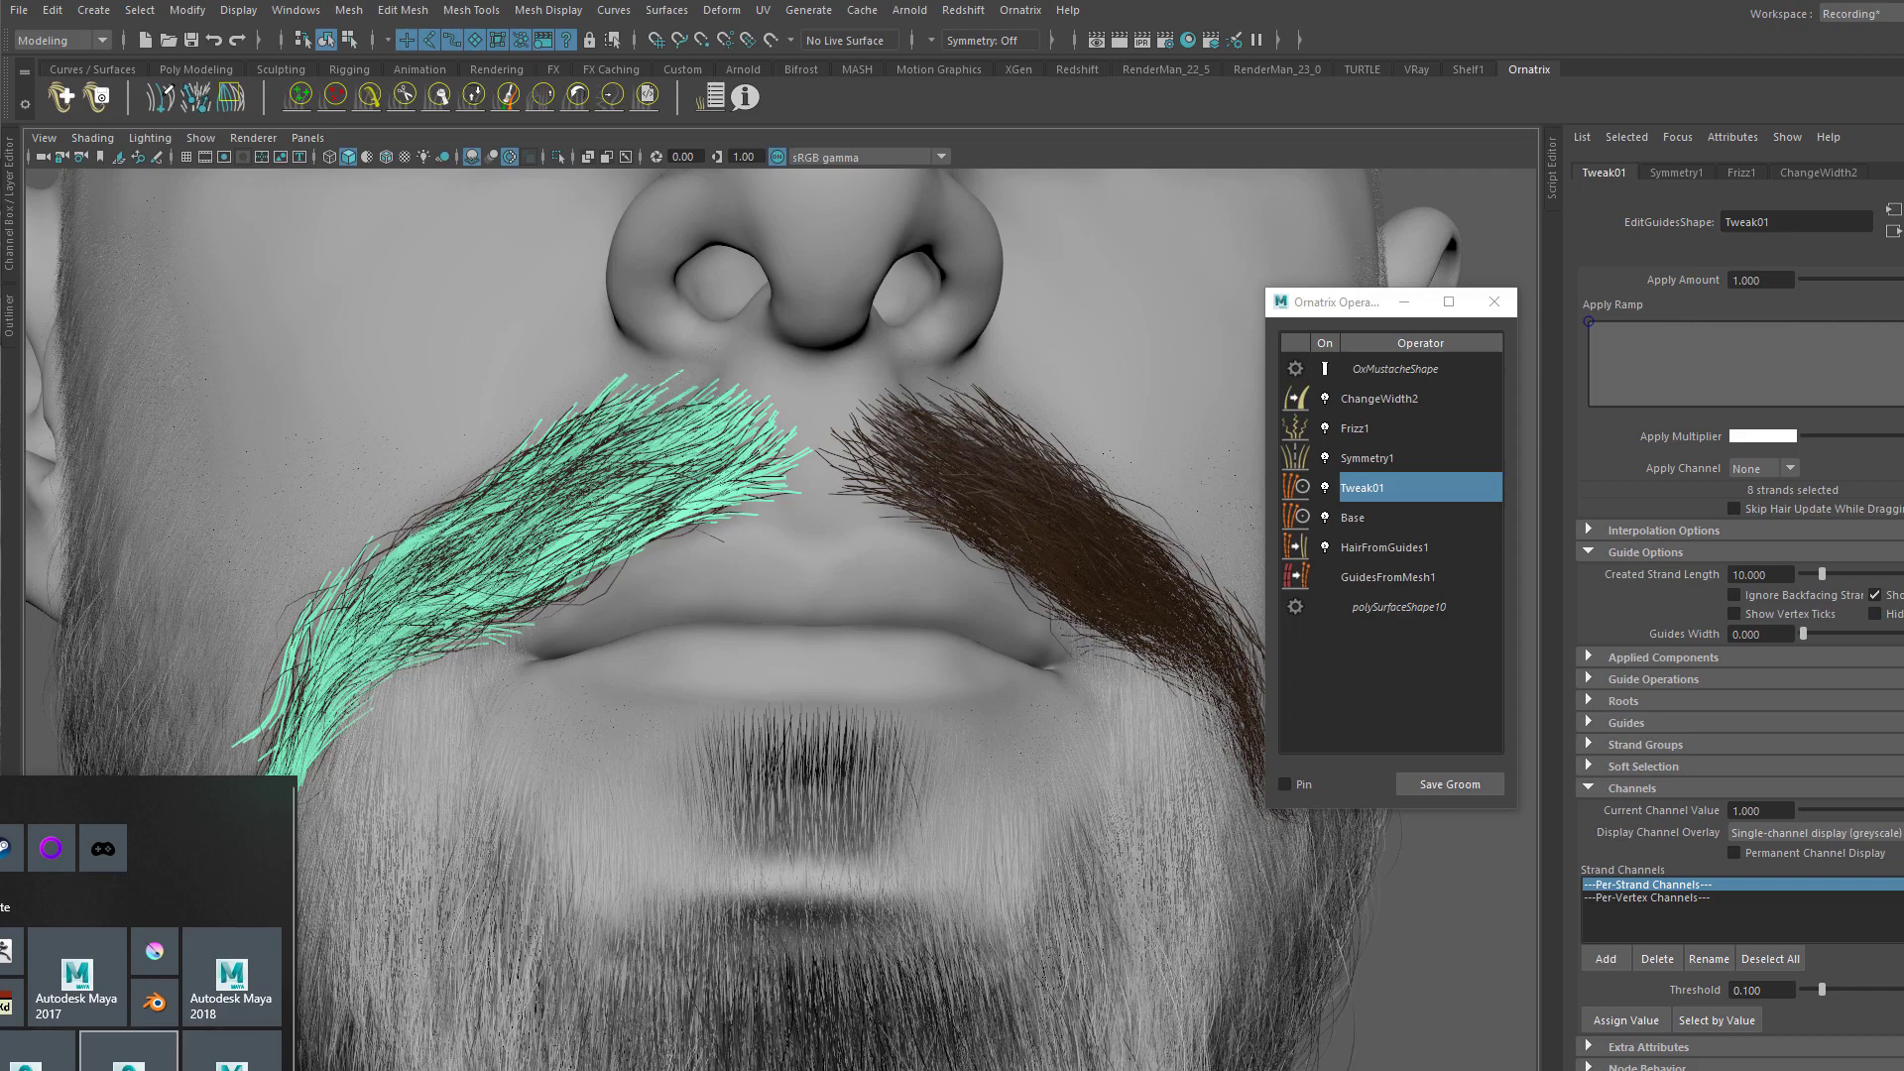
pyautogui.press('super')
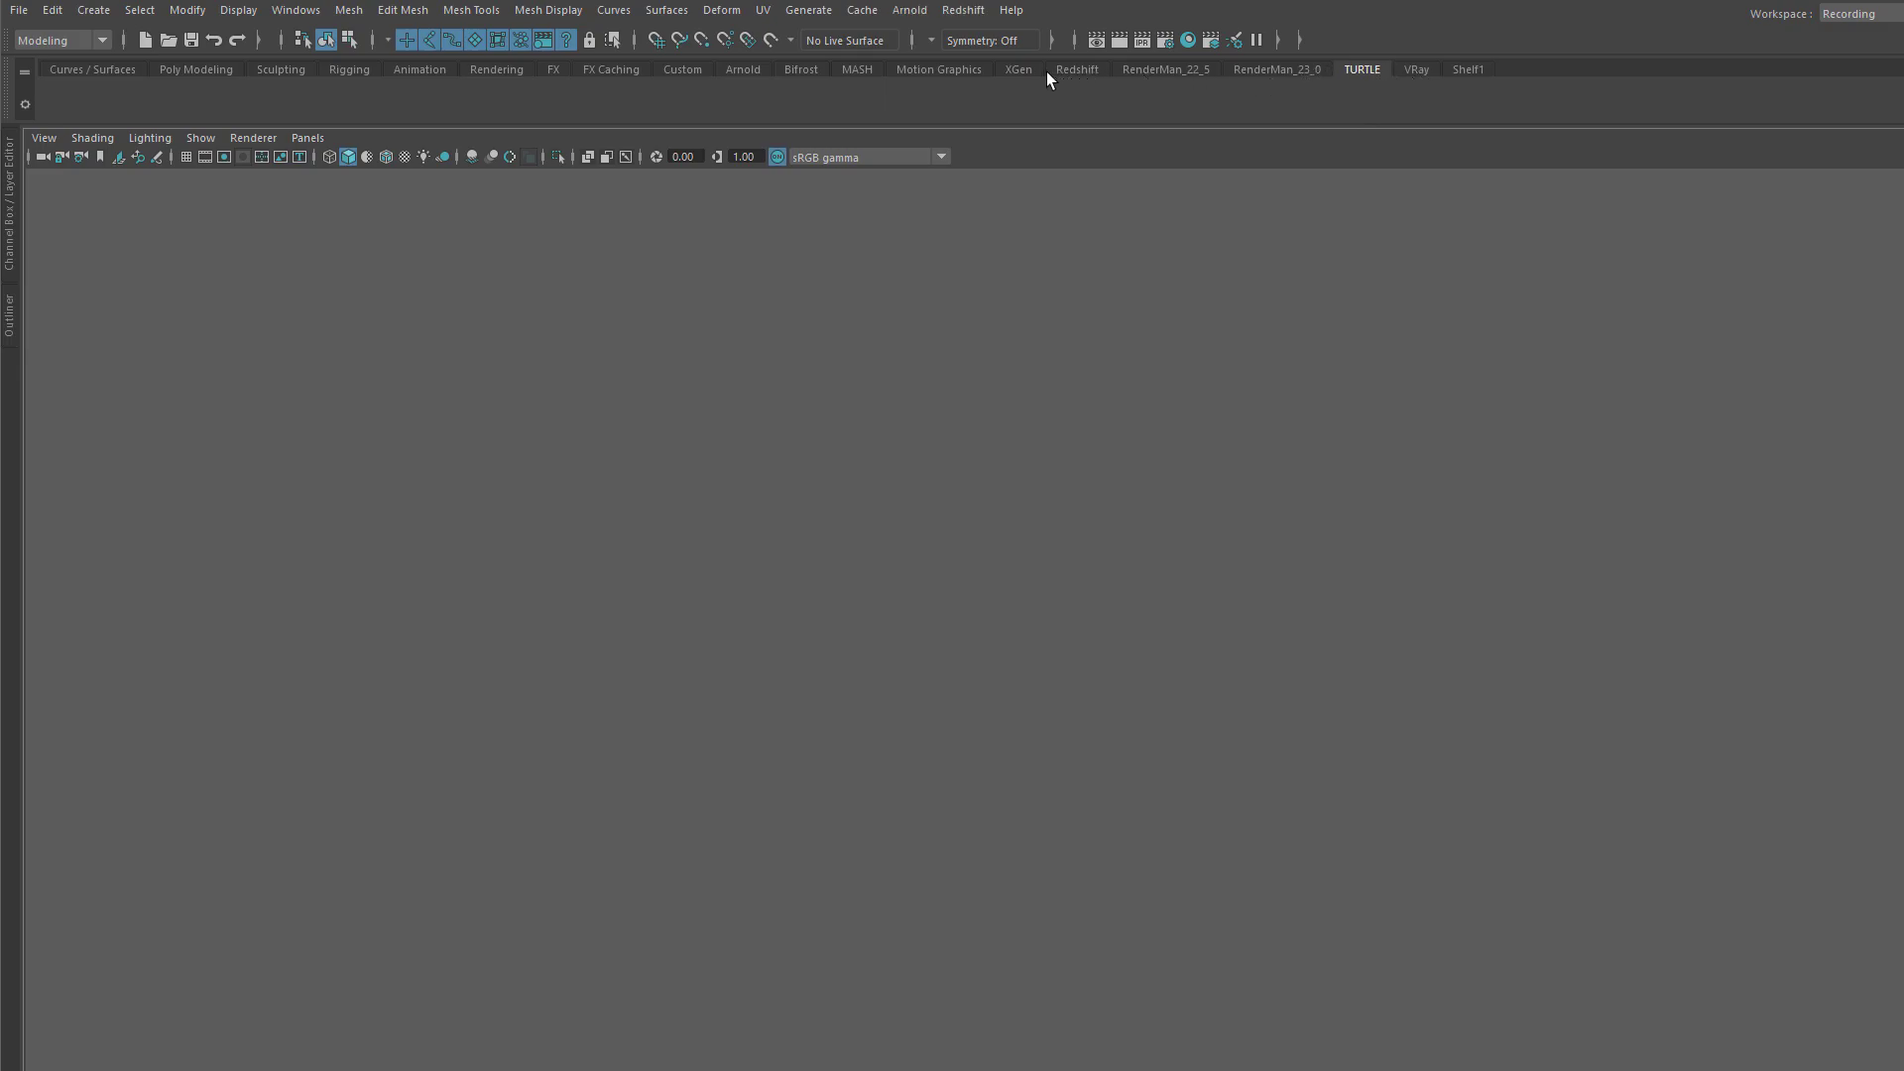
pyautogui.click(1525, 69)
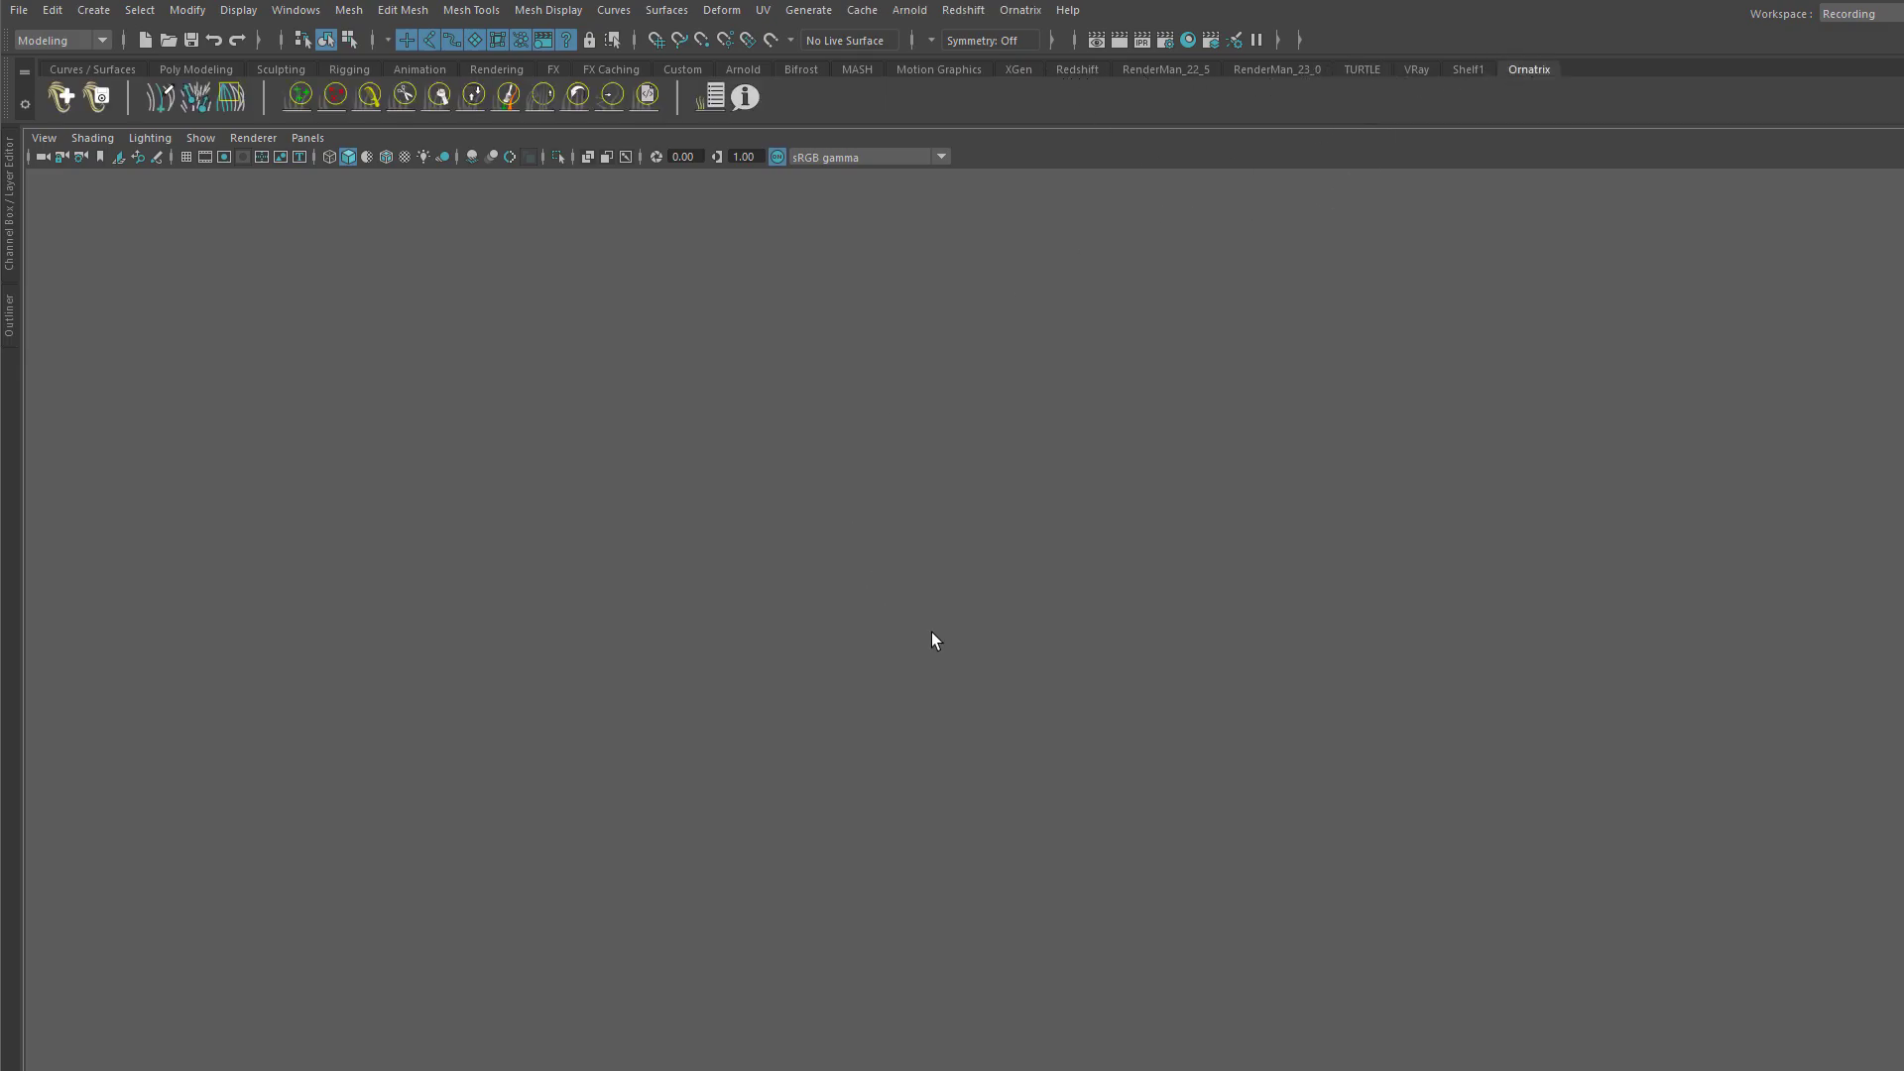
pyautogui.keyDown('shift'); pyautogui.moveTo(932, 632); pyautogui.dragTo(863, 609, button='right'); pyautogui.keyUp('shift')
pyautogui.moveTo(1130, 747); pyautogui.dragTo(1027, 1070)
pyautogui.keyDown('alt'); pyautogui.moveTo(1113, 861); pyautogui.dragTo(1037, 589, button='middle'); pyautogui.keyUp('alt')
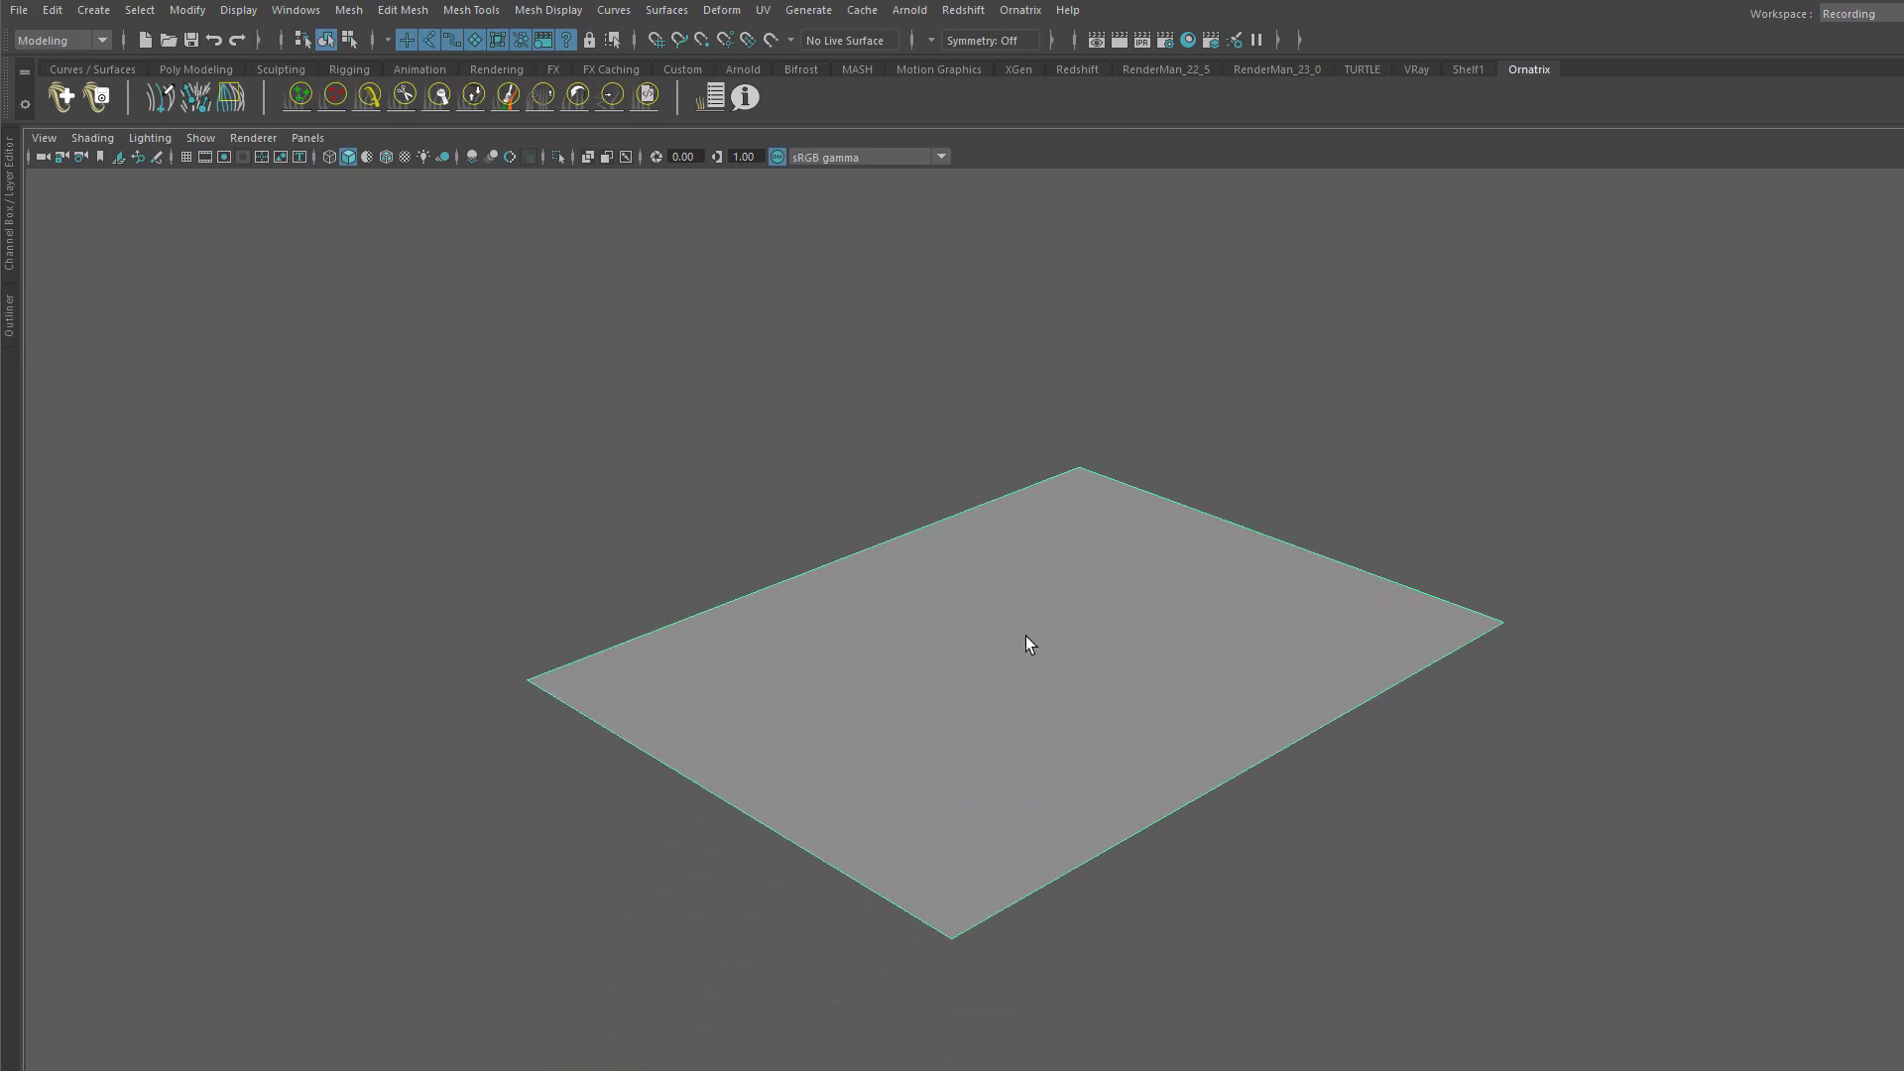
pyautogui.scroll(2, 1018, 716)
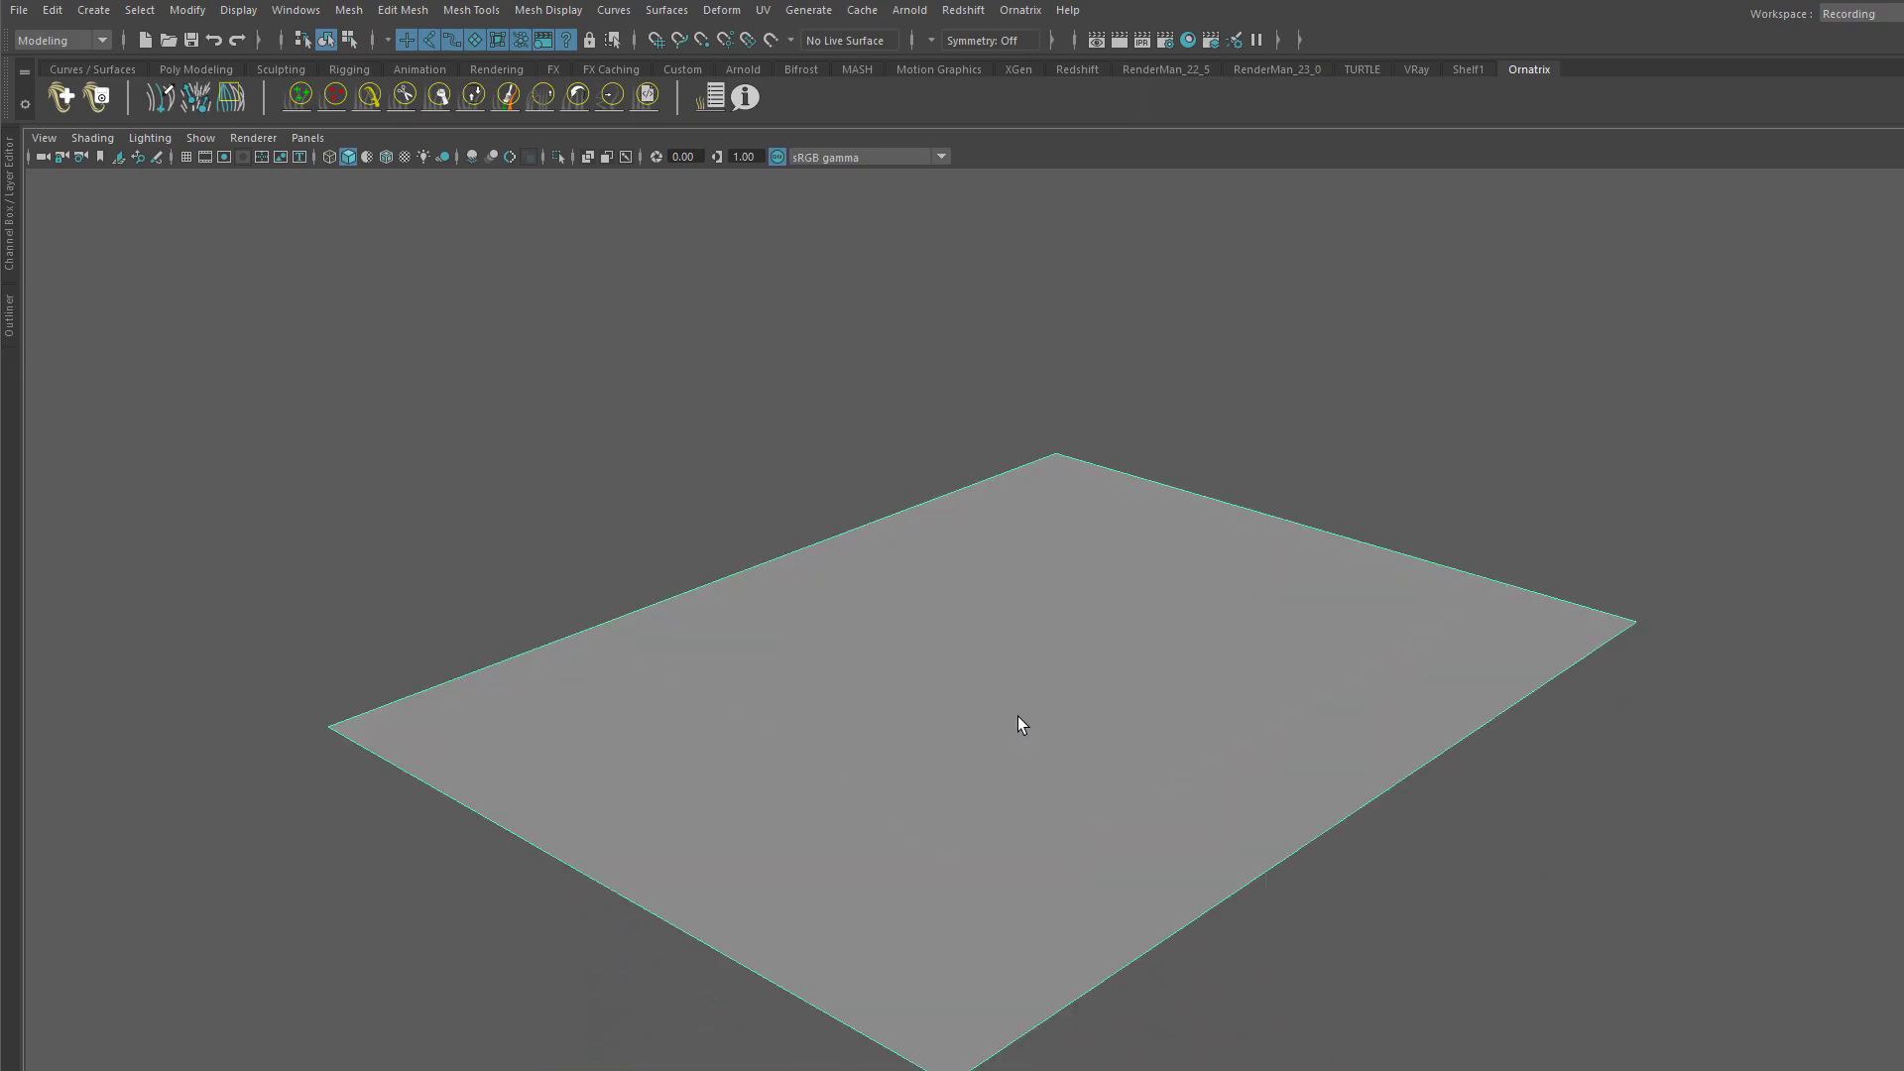
pyautogui.keyDown('alt'); pyautogui.moveTo(1088, 672); pyautogui.dragTo(1069, 605, button='middle'); pyautogui.keyUp('alt')
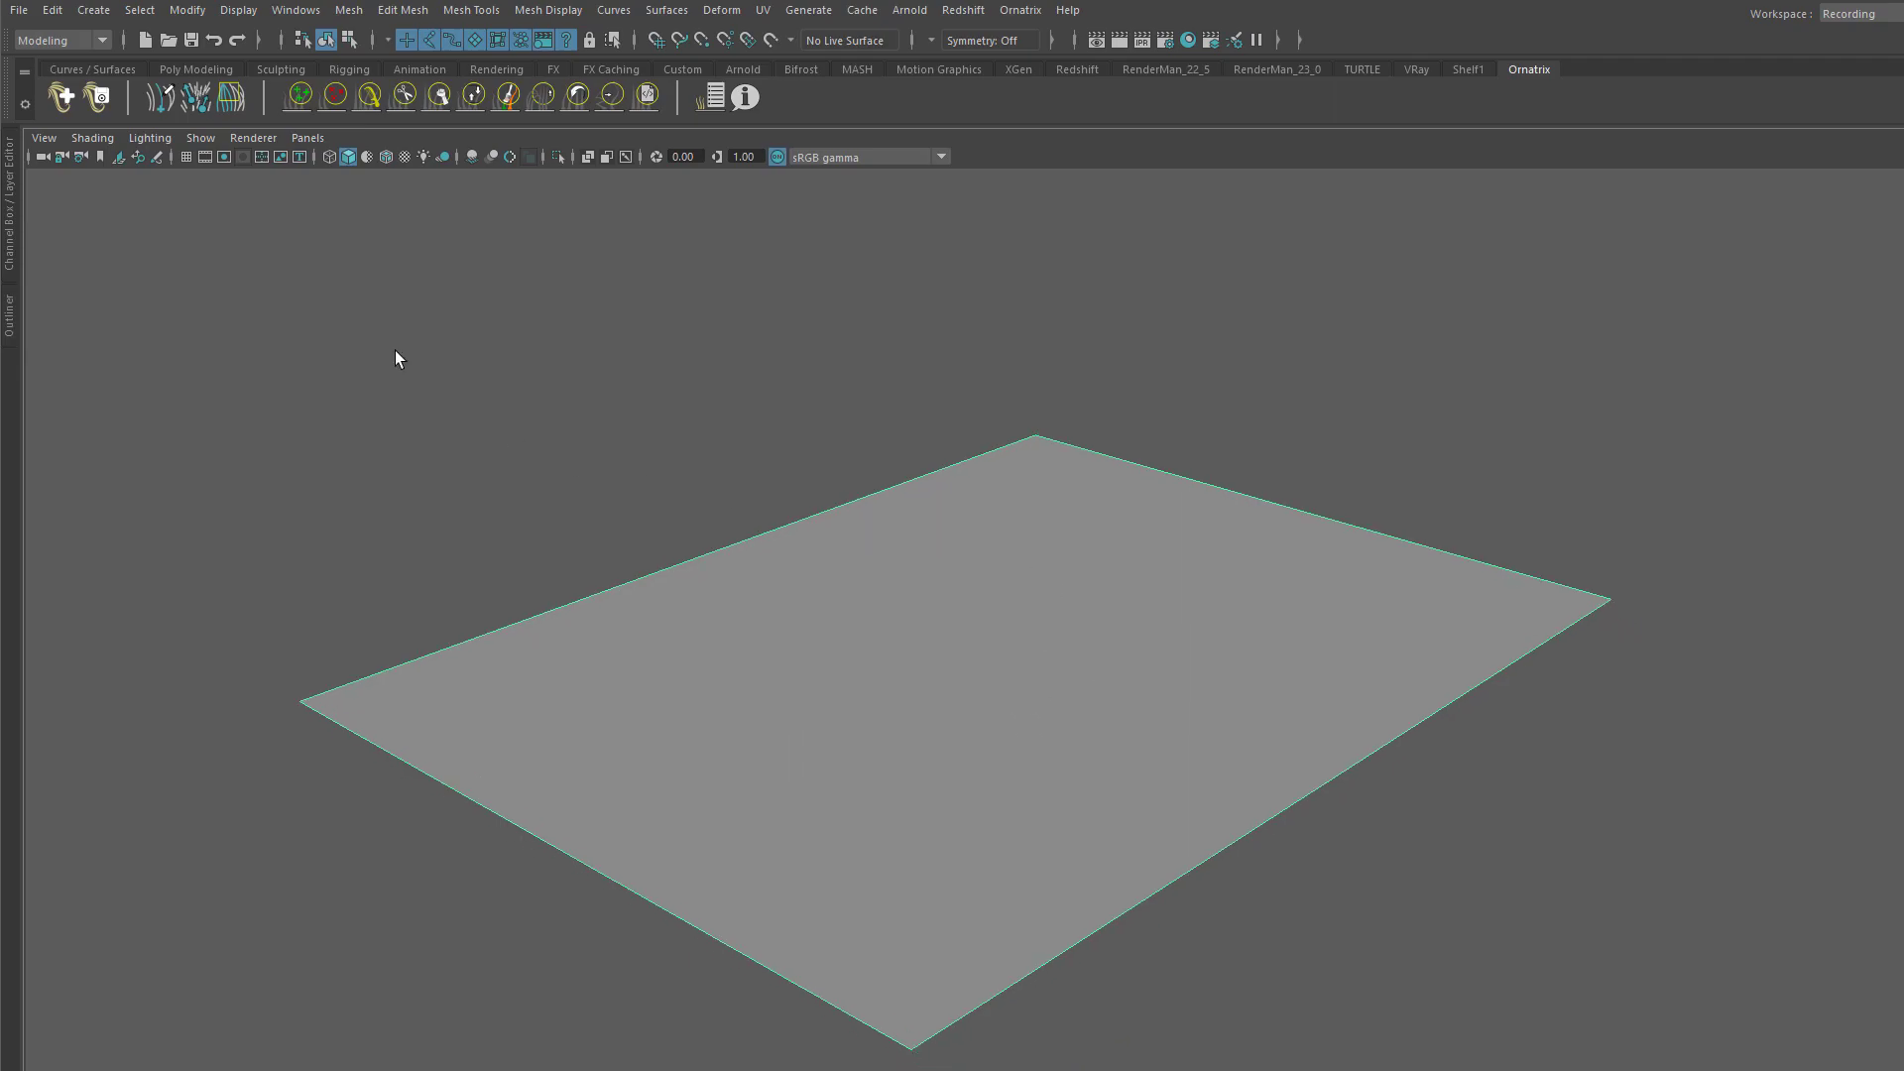
# Step: Add Ornatrix hair to the plane from the Fur Ball groom preset
pyautogui.click(60, 99)
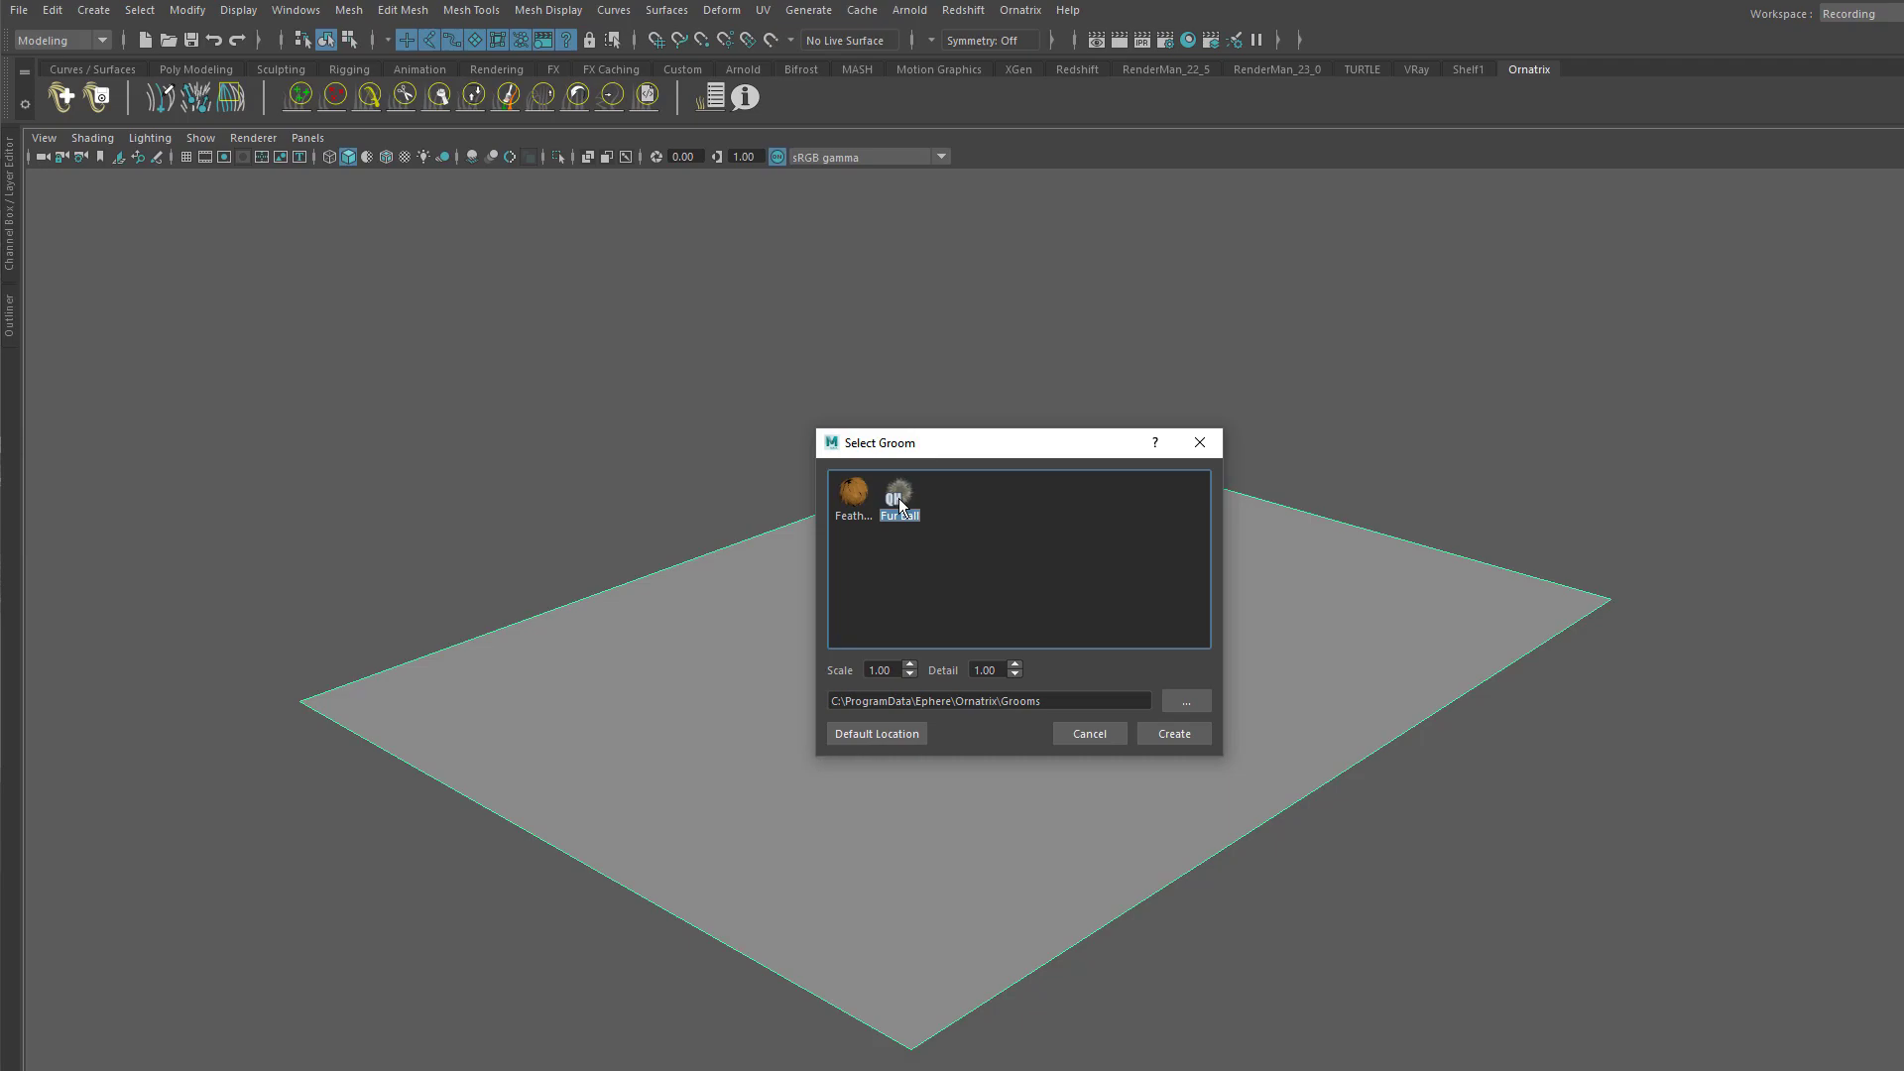
pyautogui.doubleClick(899, 500)
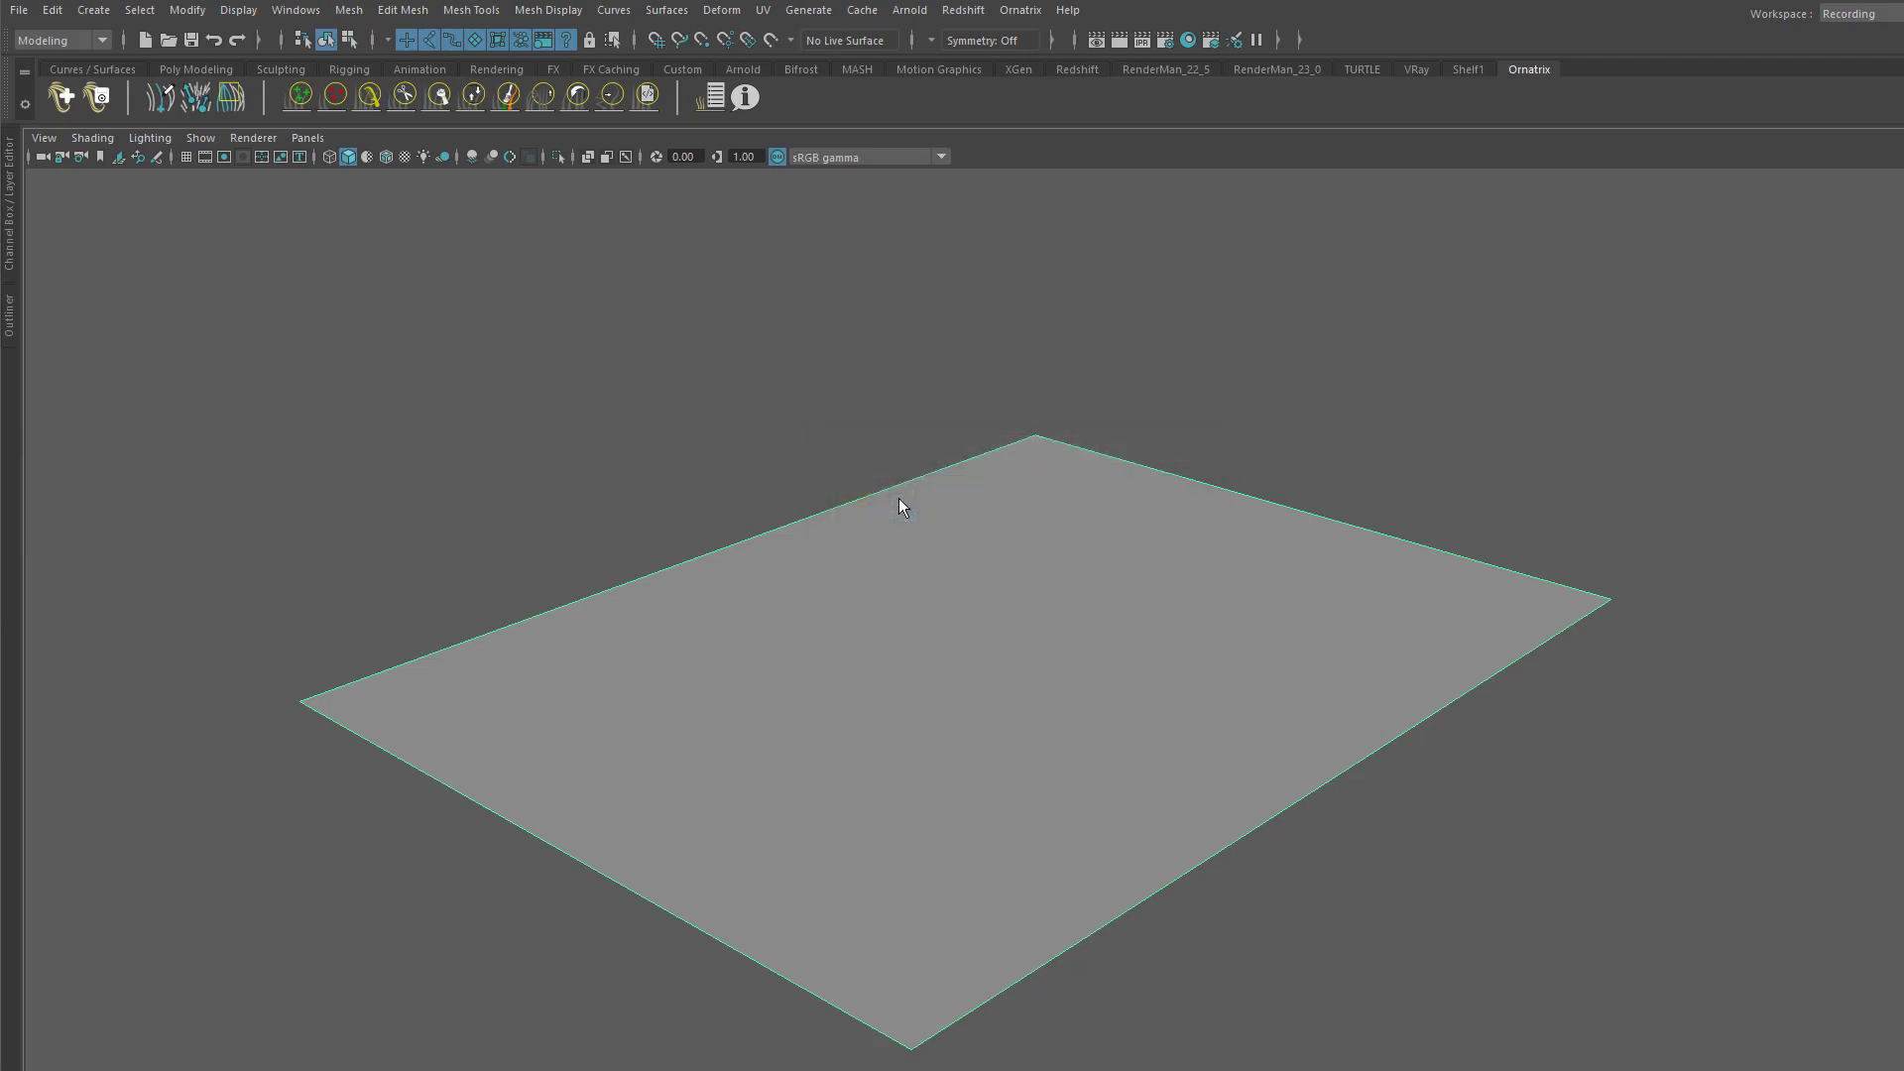
pyautogui.keyDown('alt'); pyautogui.moveTo(938, 506); pyautogui.dragTo(855, 486, button='right'); pyautogui.keyUp('alt')
pyautogui.keyDown('alt'); pyautogui.moveTo(855, 486); pyautogui.dragTo(827, 654, button='middle'); pyautogui.keyUp('alt')
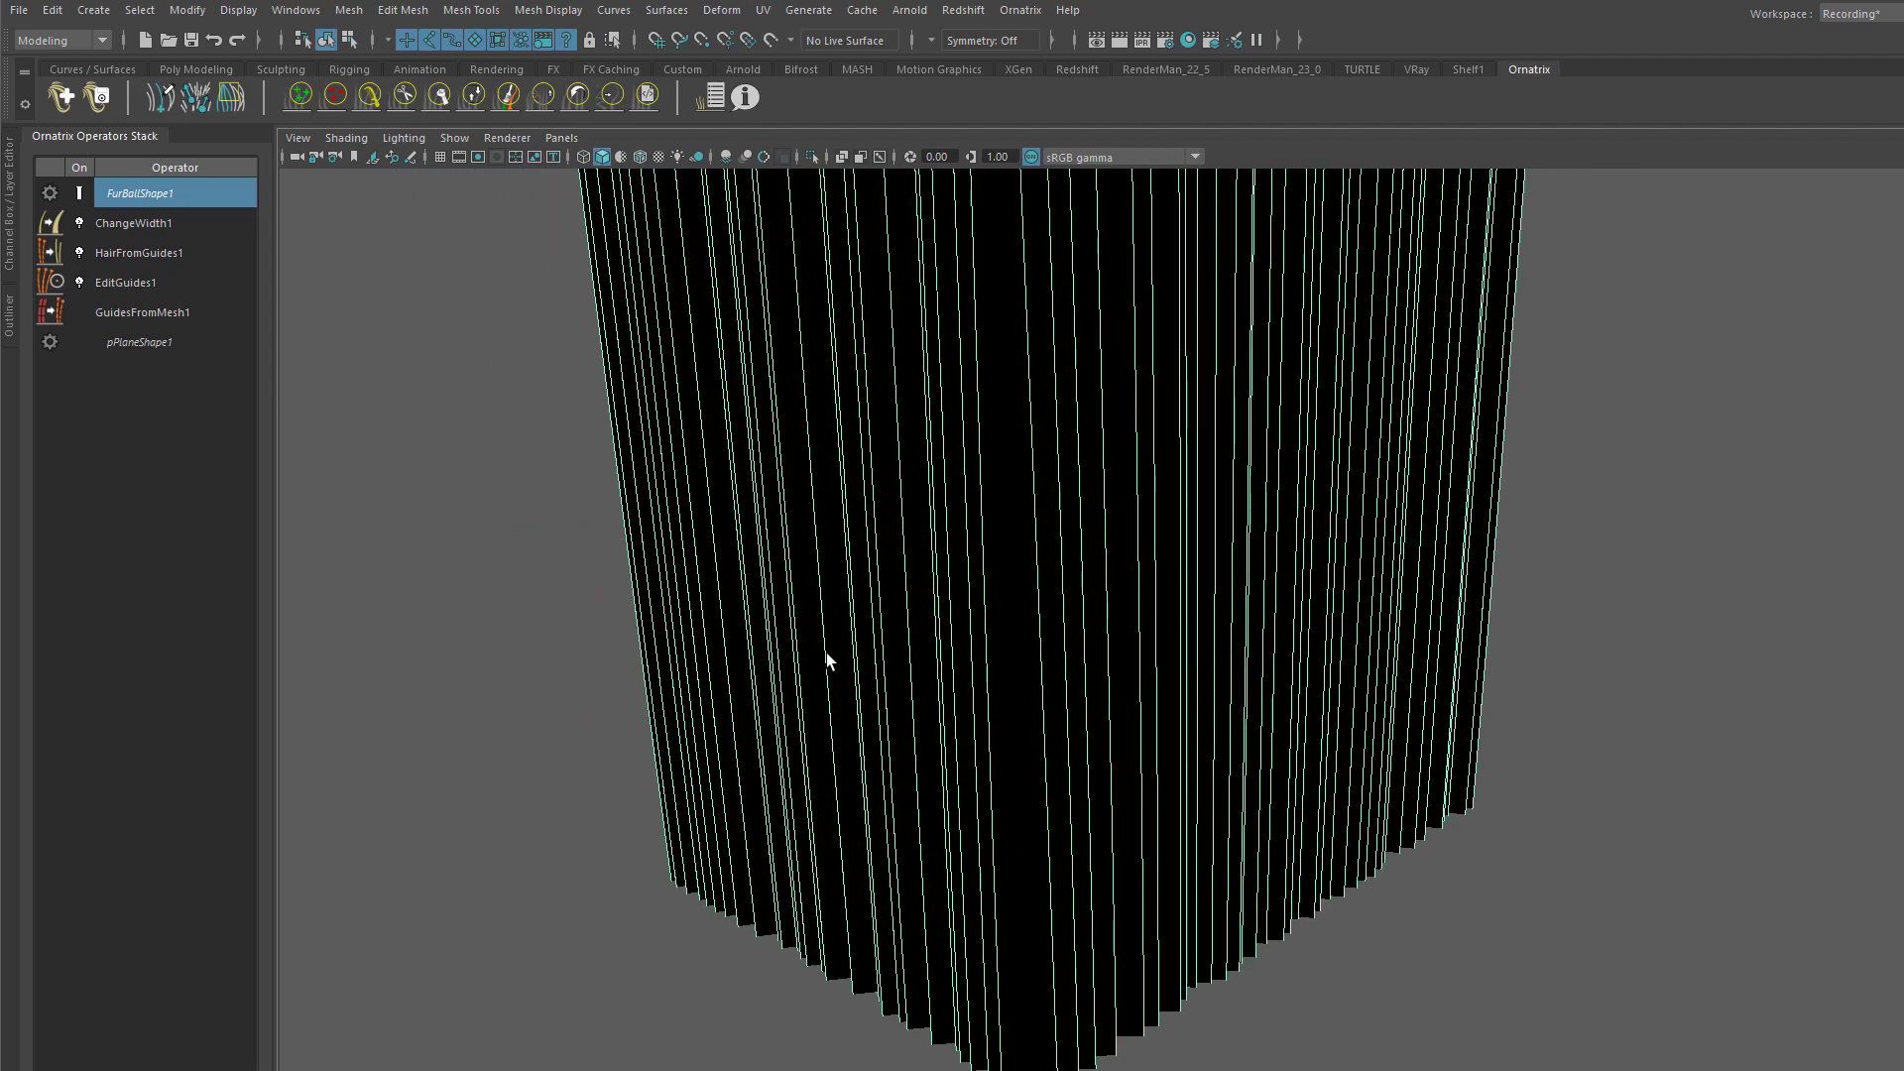
pyautogui.keyDown('alt'); pyautogui.moveTo(827, 654); pyautogui.dragTo(862, 581); pyautogui.keyUp('alt')
pyautogui.keyDown('alt'); pyautogui.moveTo(882, 522); pyautogui.dragTo(831, 607, button='middle'); pyautogui.keyUp('alt')
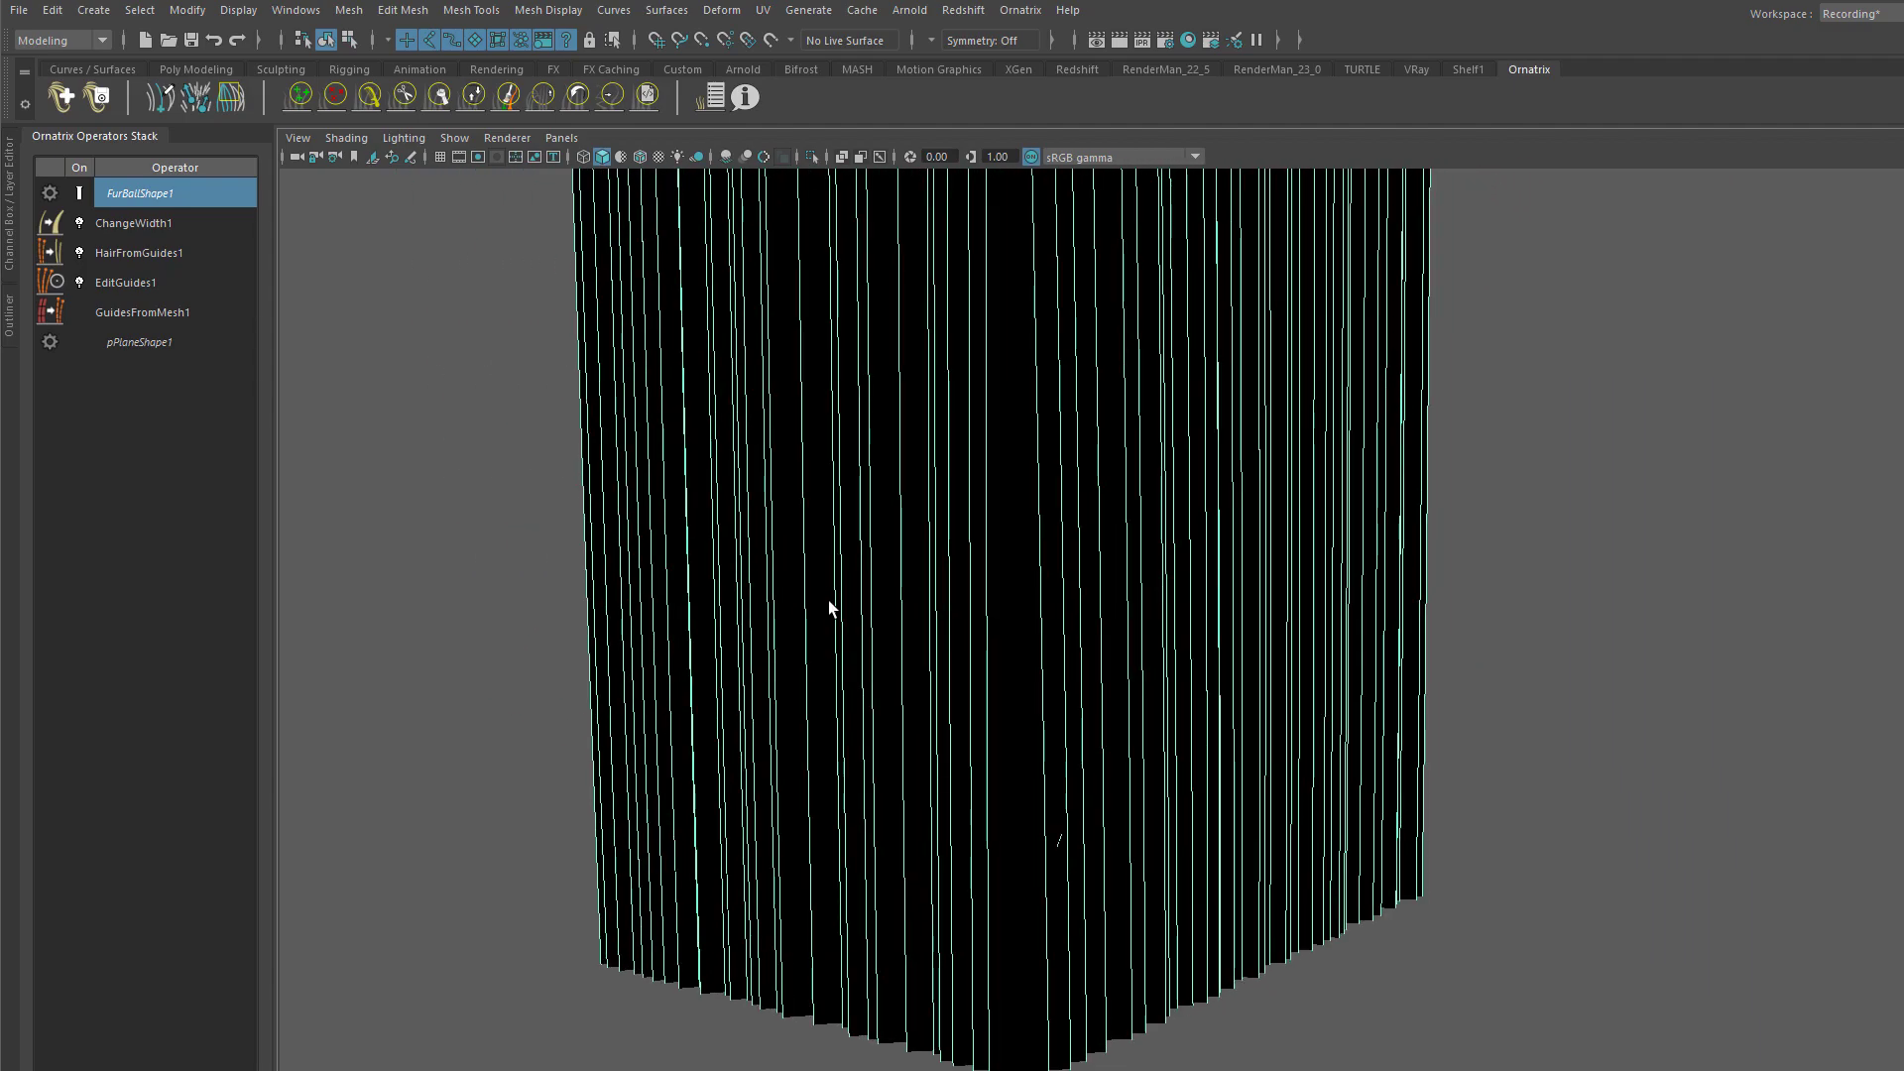
# Step: Float the Ornatrix operators stack as a separate window and turn off ChangeWidth1 and HairFromGuides1 to show only the guides
pyautogui.click(178, 313)
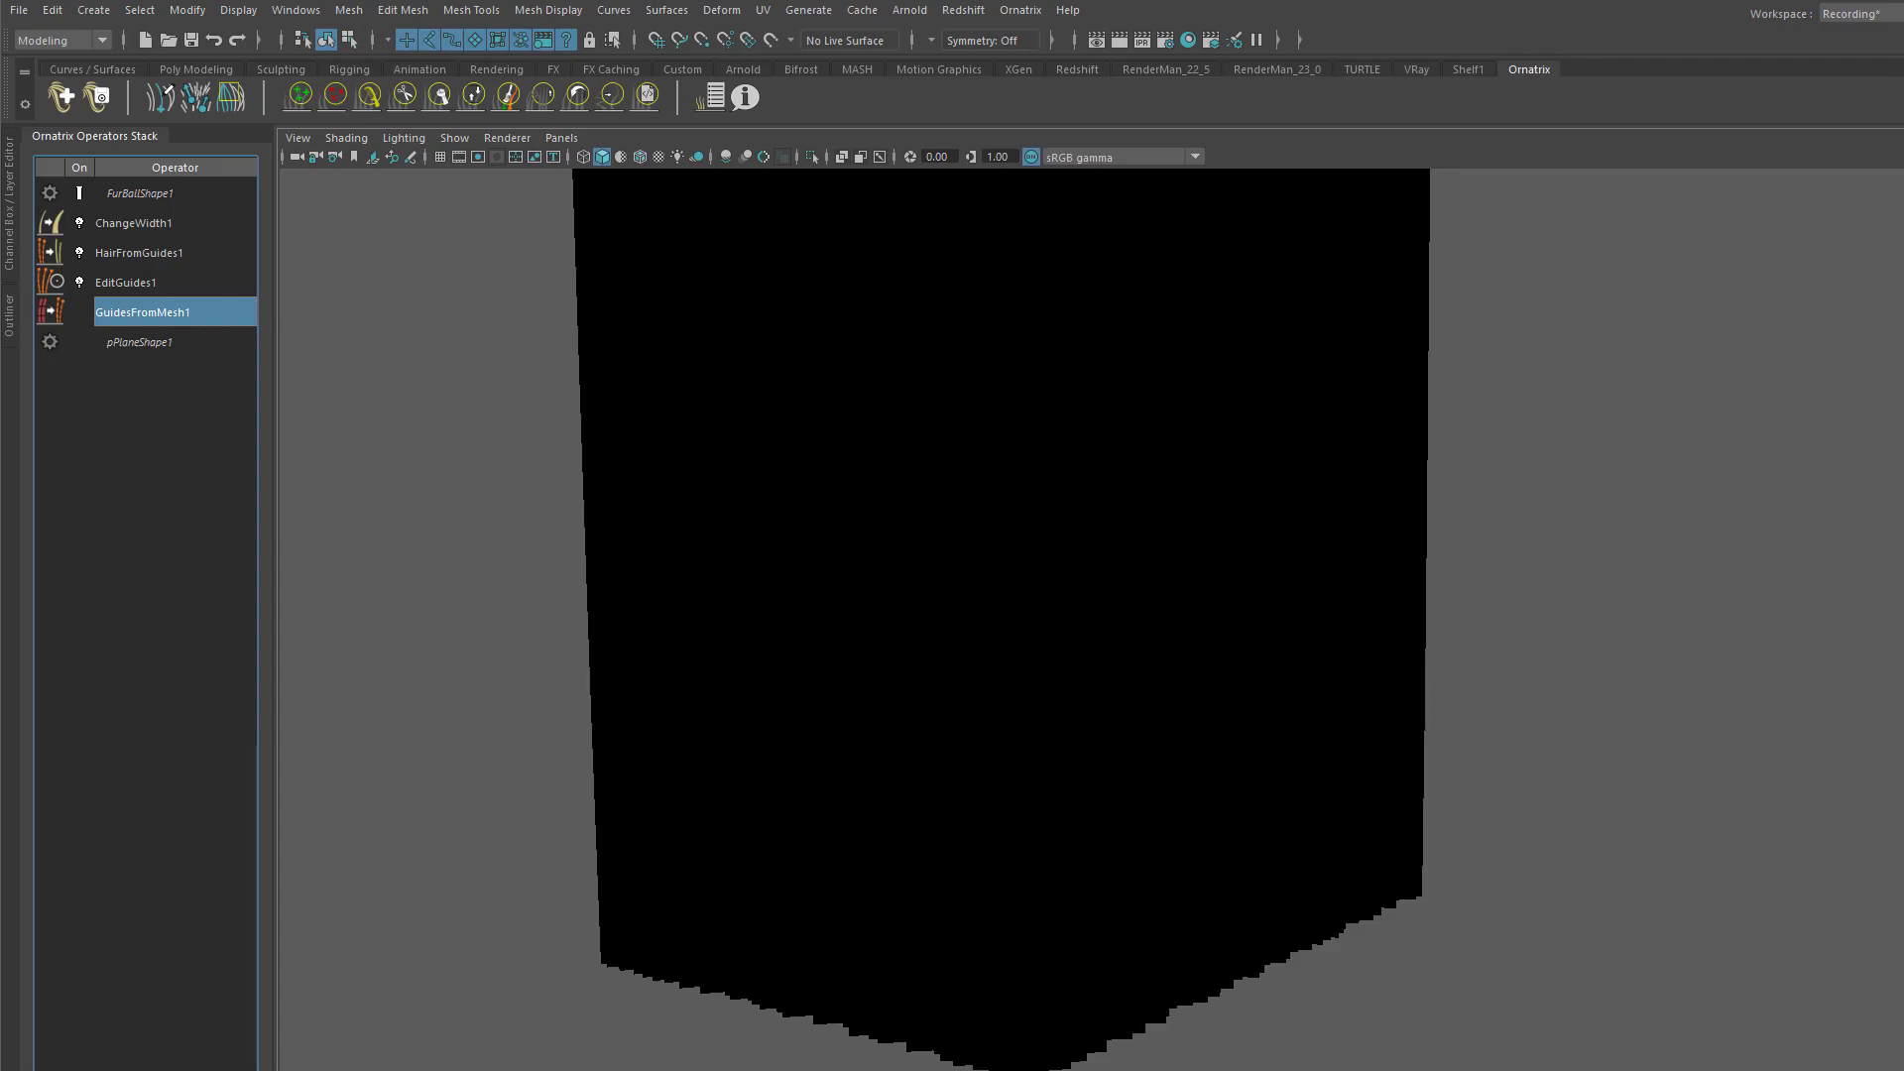
pyautogui.hotkey('ctrl', 'a')
pyautogui.keyDown('alt'); pyautogui.moveTo(1054, 462); pyautogui.dragTo(1061, 606, button='middle'); pyautogui.keyUp('alt')
pyautogui.scroll(-2, 1071, 600)
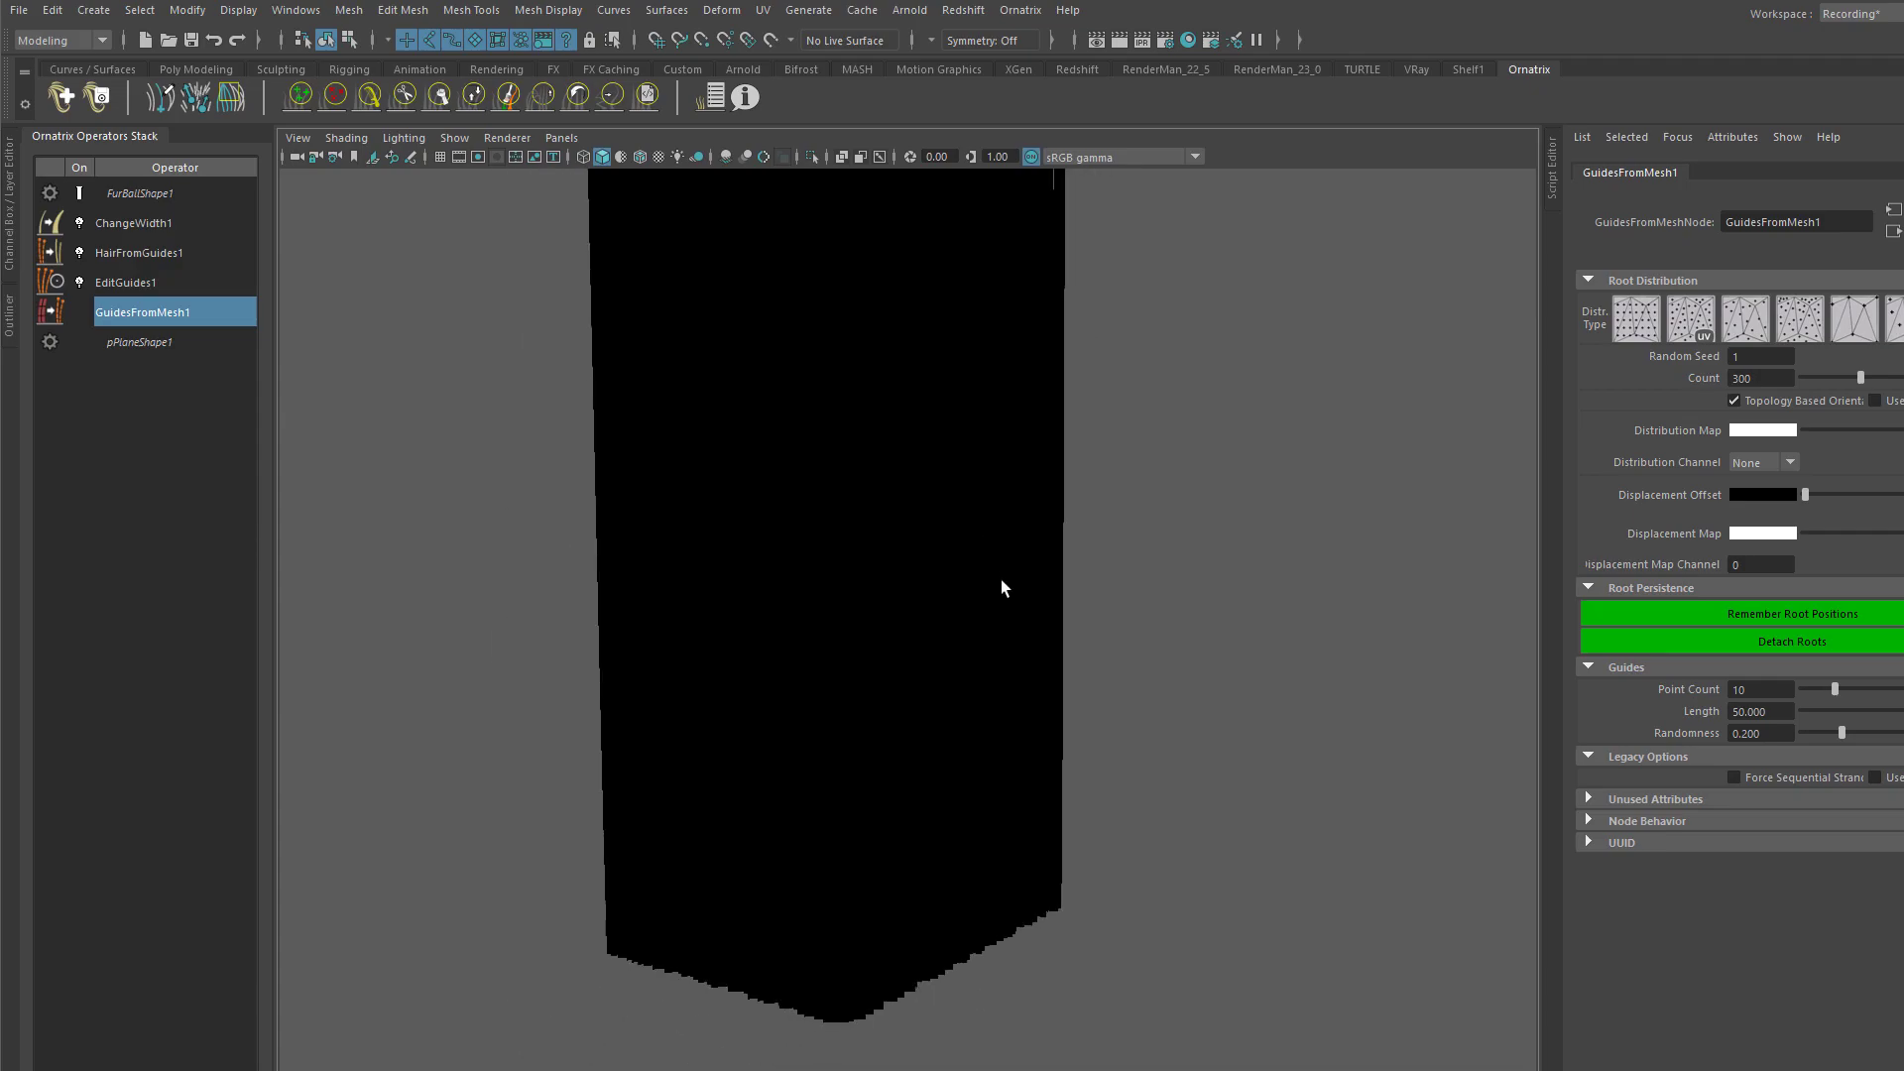
pyautogui.scroll(3, 927, 460)
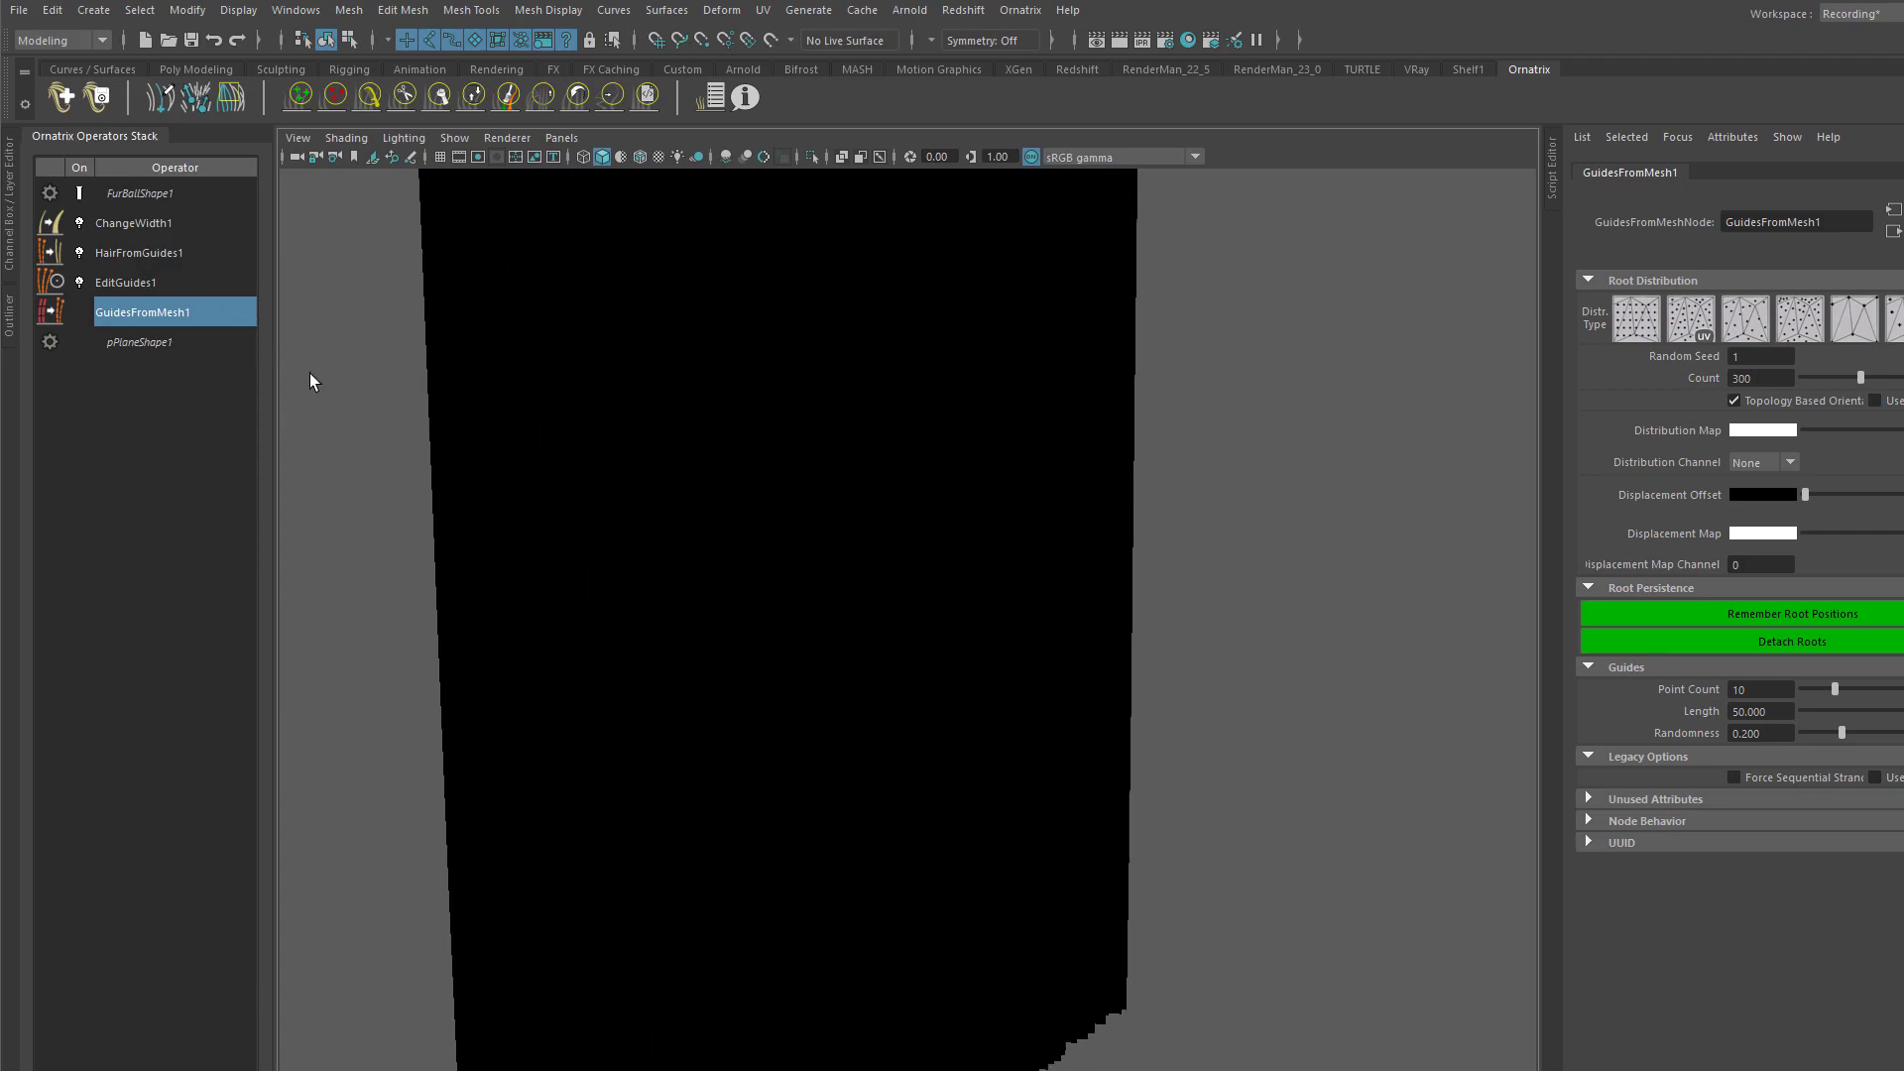
pyautogui.moveTo(96, 139); pyautogui.dragTo(162, 549)
pyautogui.keyDown('alt'); pyautogui.moveTo(555, 535); pyautogui.dragTo(824, 557, button='middle'); pyautogui.keyUp('alt')
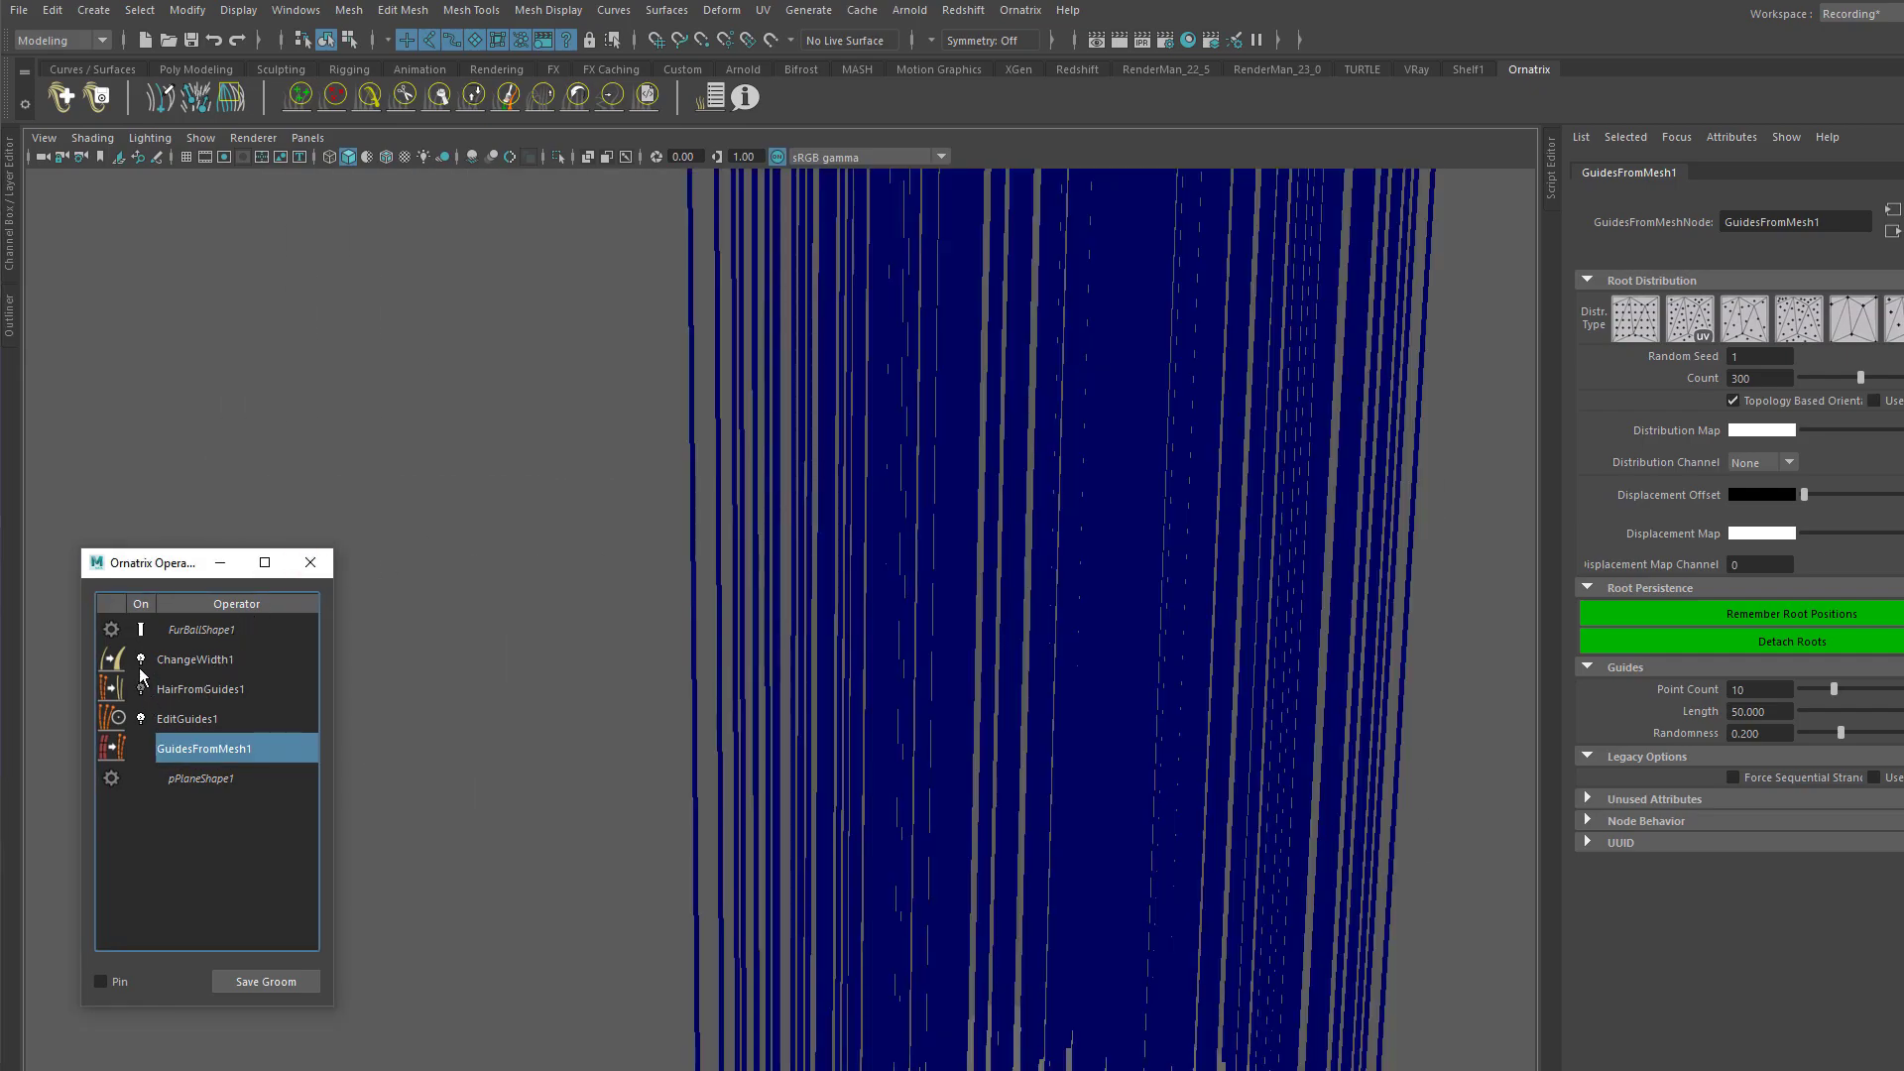
pyautogui.click(198, 719)
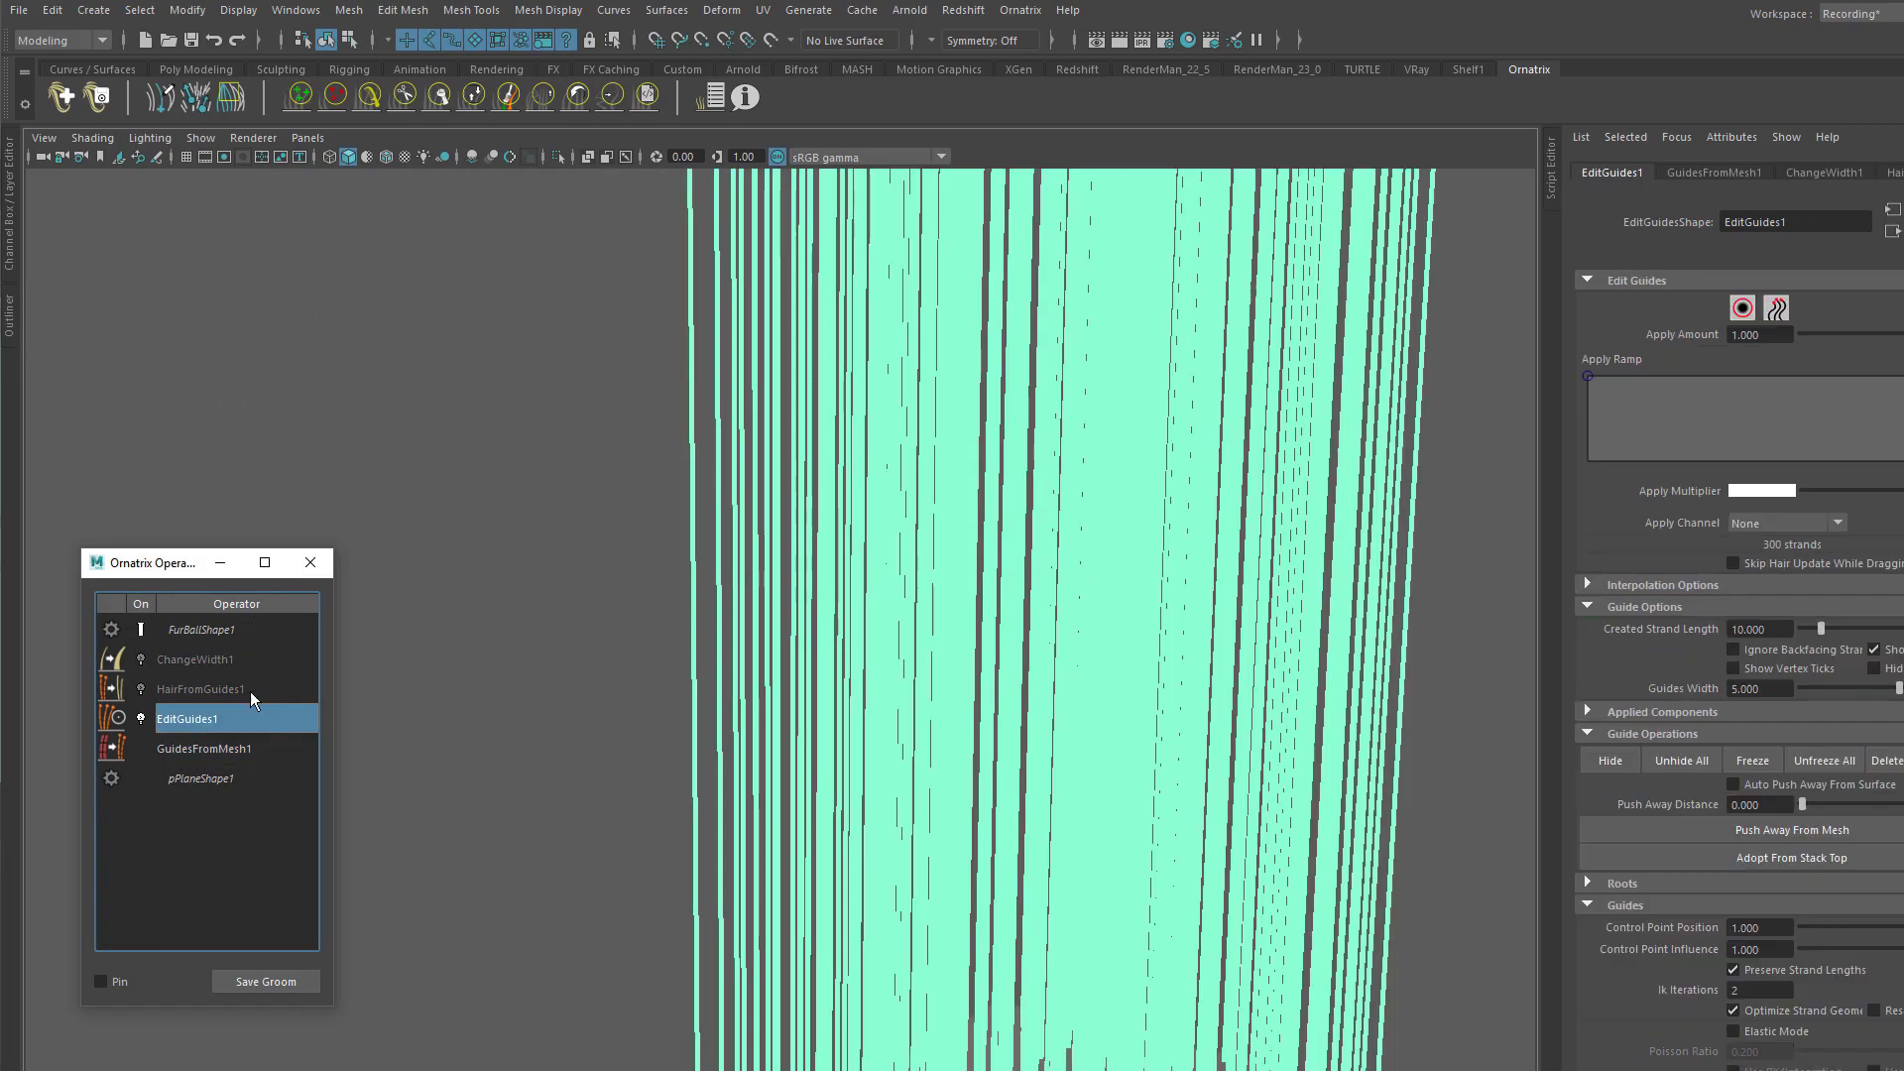
# Step: Set the GuidesFromMesh1 guide randomness to 0 and the guide length to 7.179
pyautogui.click(233, 749)
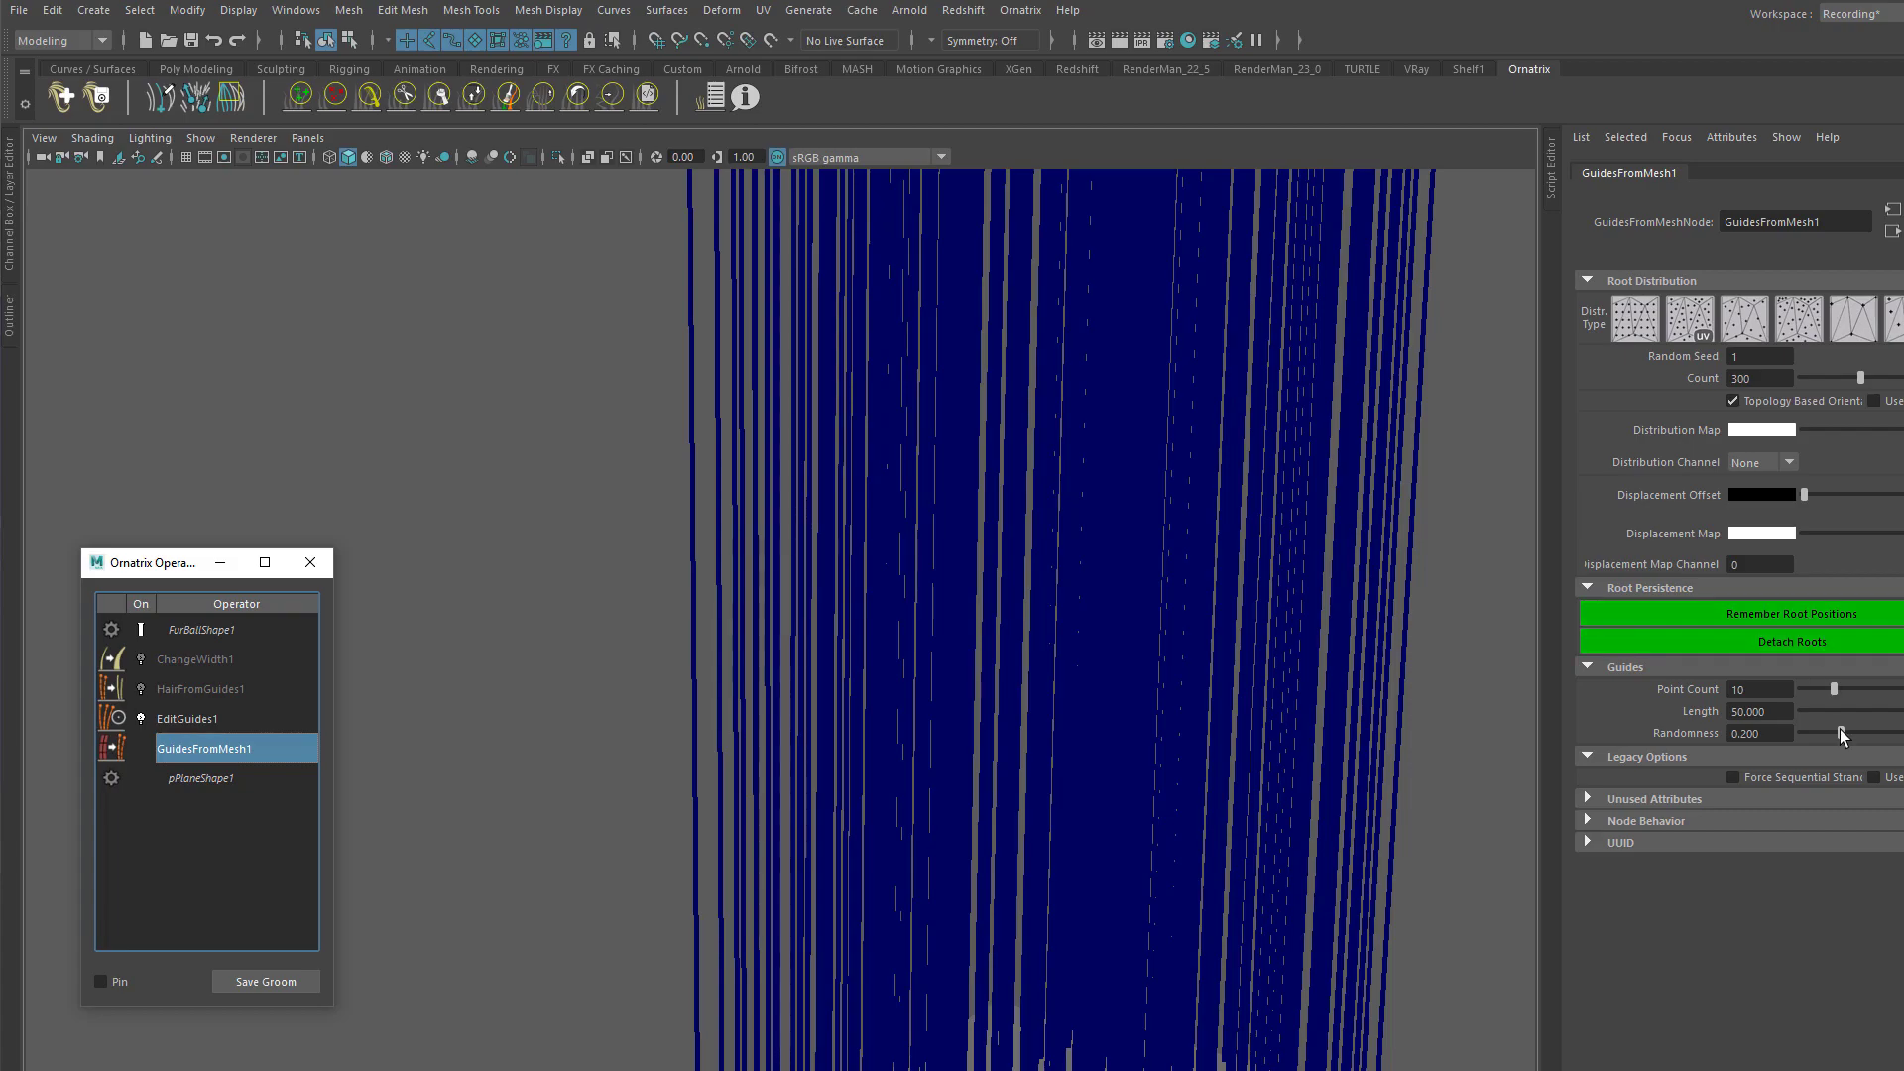
pyautogui.moveTo(1841, 733)
pyautogui.mouseDown()
pyautogui.moveTo(1799, 733)
pyautogui.moveTo(1828, 712)
pyautogui.mouseUp()
pyautogui.keyDown('alt'); pyautogui.moveTo(1213, 749); pyautogui.dragTo(1062, 548, button='middle'); pyautogui.keyUp('alt')
pyautogui.keyDown('alt'); pyautogui.moveTo(948, 549); pyautogui.dragTo(1118, 574, button='right'); pyautogui.keyUp('alt')
pyautogui.keyDown('alt'); pyautogui.moveTo(1118, 574); pyautogui.dragTo(1131, 436, button='middle'); pyautogui.keyUp('alt')
pyautogui.keyDown('alt'); pyautogui.moveTo(932, 506); pyautogui.dragTo(1093, 504); pyautogui.keyUp('alt')
pyautogui.keyDown('alt'); pyautogui.moveTo(1093, 496); pyautogui.dragTo(932, 501, button='right'); pyautogui.keyUp('alt')
pyautogui.keyDown('alt'); pyautogui.moveTo(645, 552); pyautogui.dragTo(712, 497, button='middle'); pyautogui.keyUp('alt')
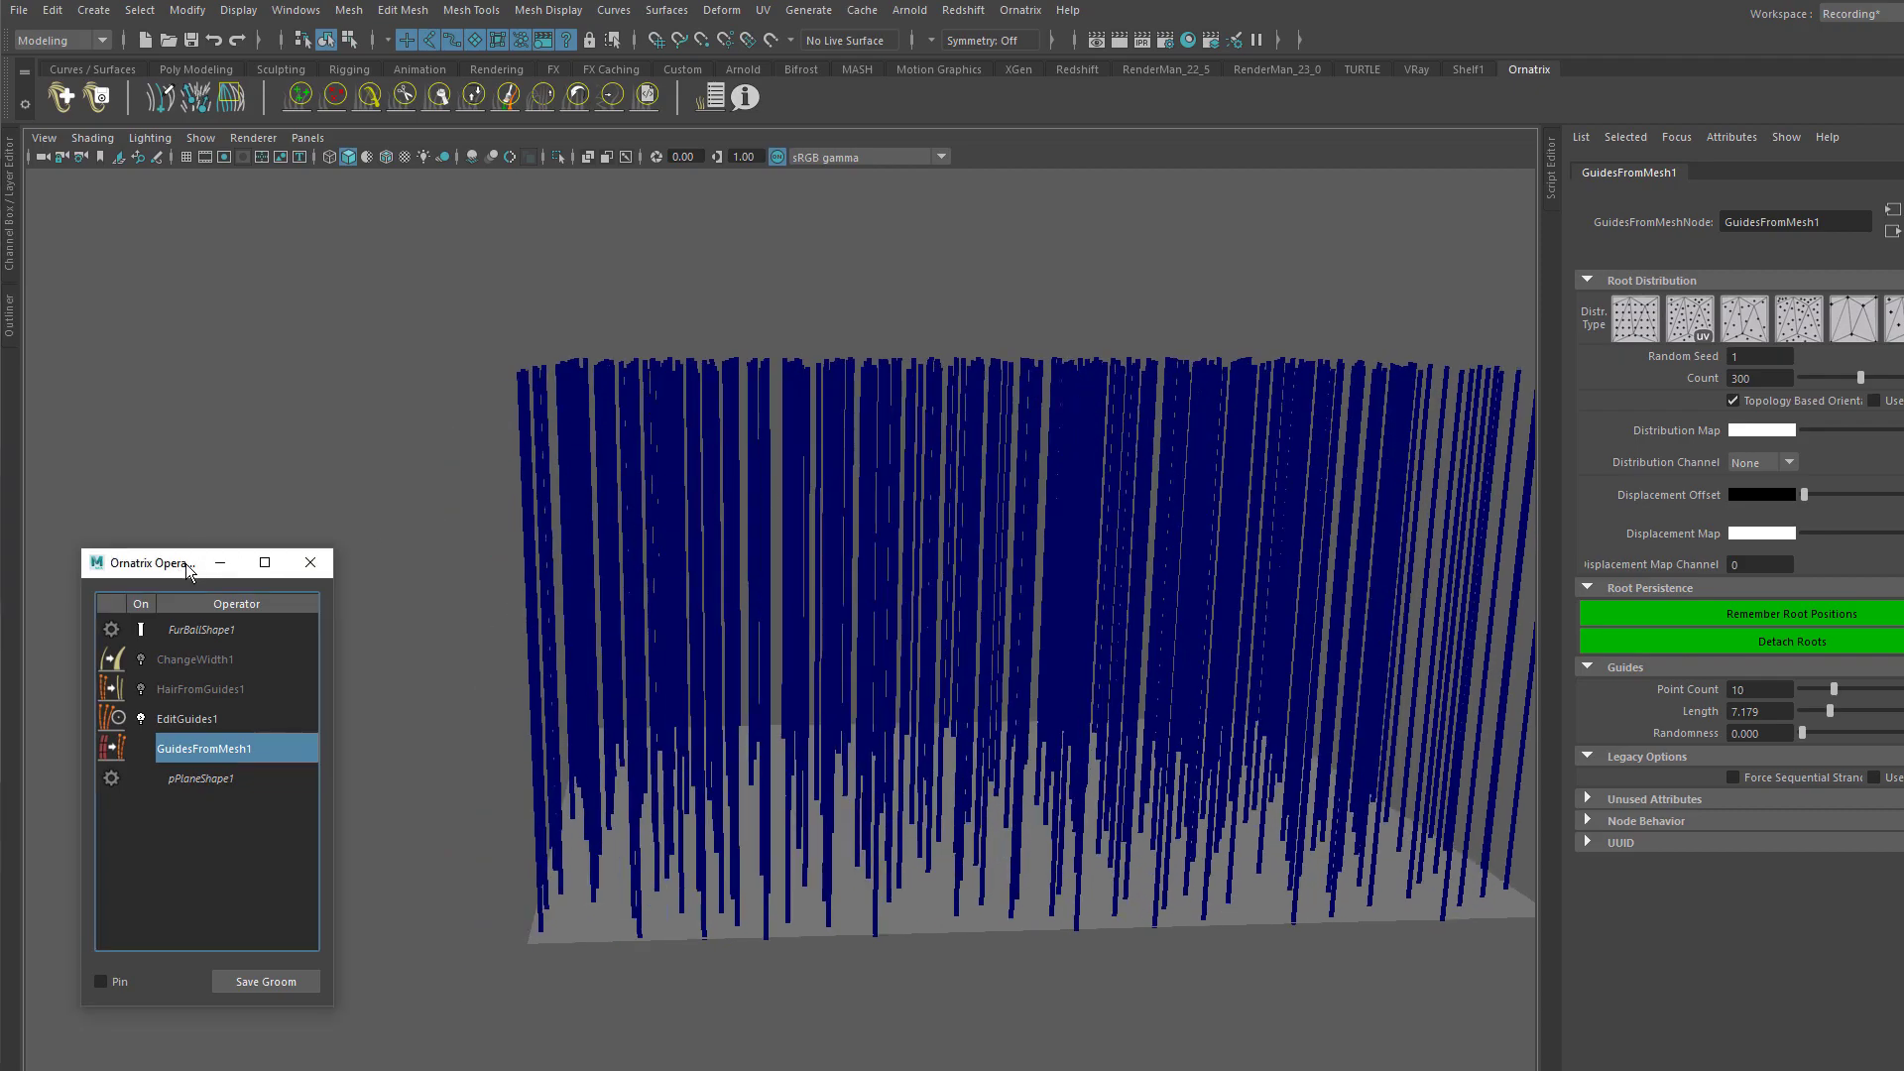
# Step: Turn on viewport multisample anti-aliasing and show the Channels settings of the EditGuides1 operator
pyautogui.moveTo(186, 563); pyautogui.dragTo(315, 500)
pyautogui.click(510, 157)
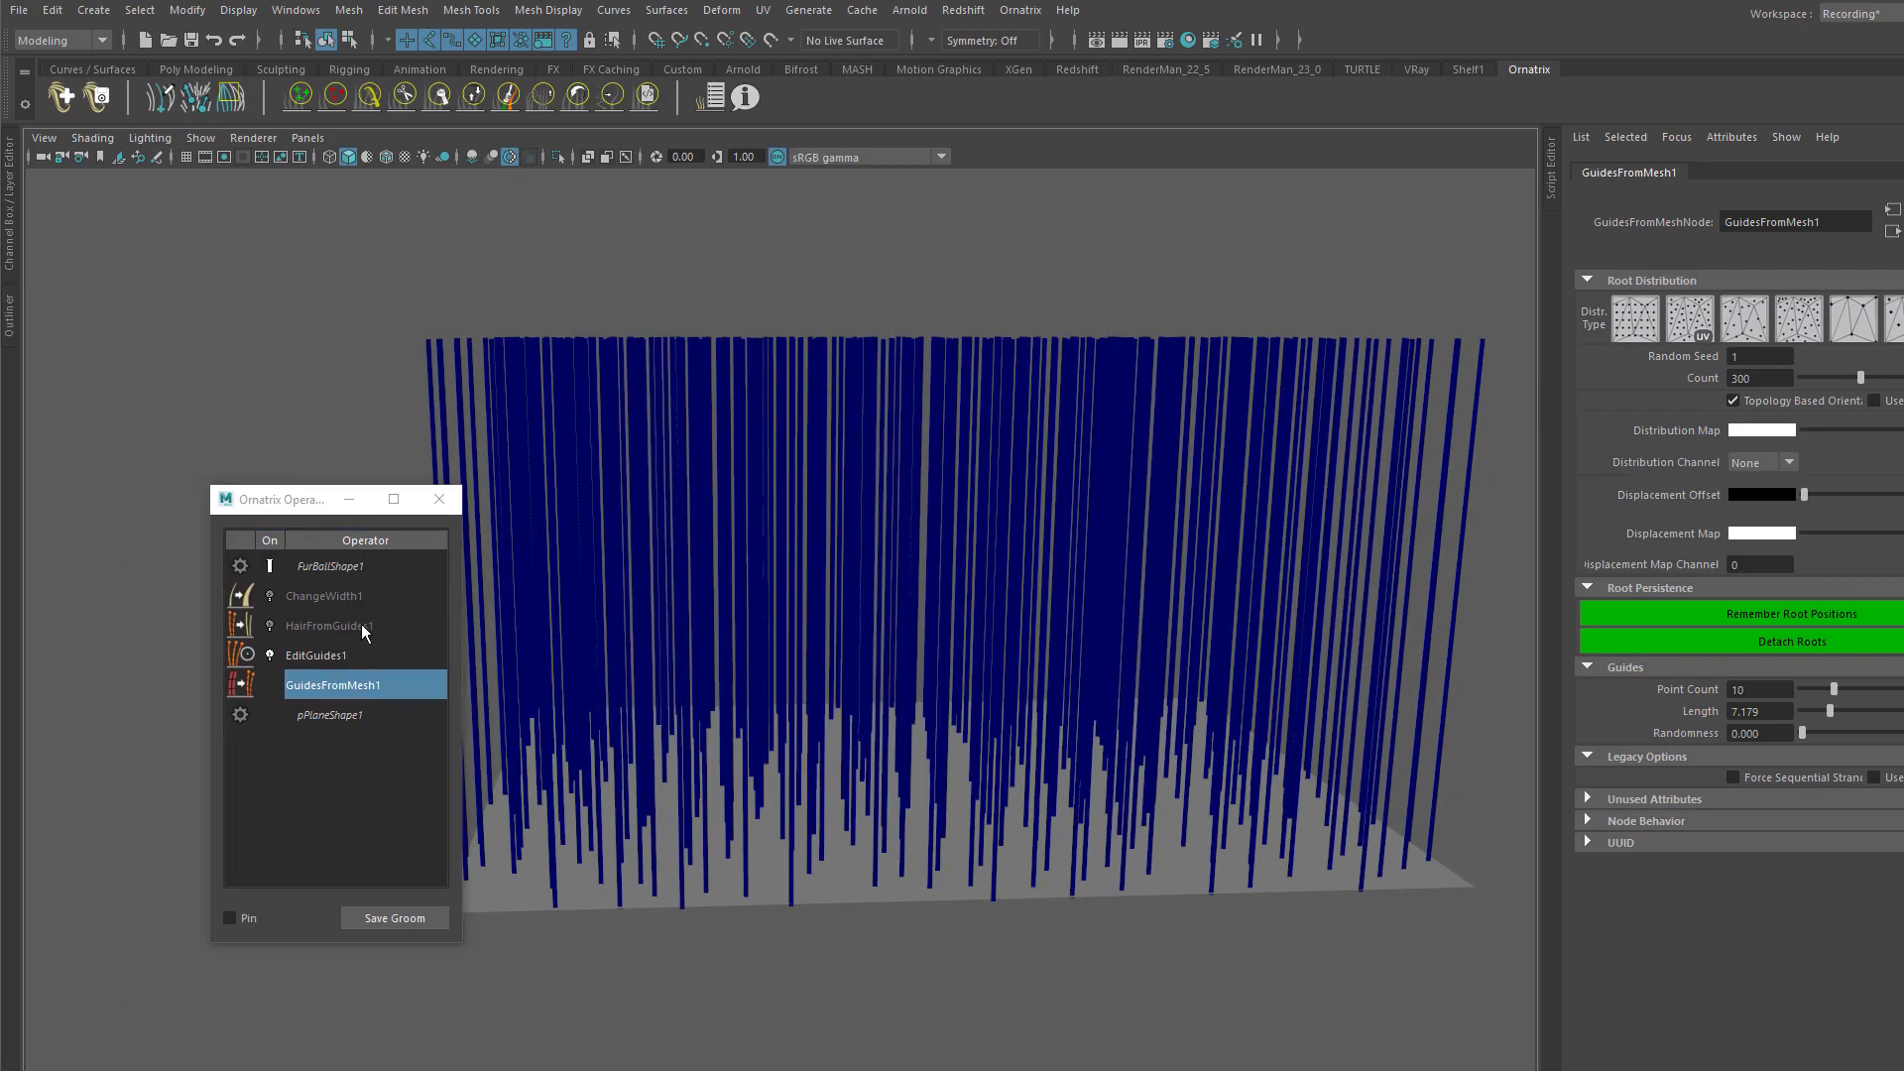
pyautogui.click(334, 656)
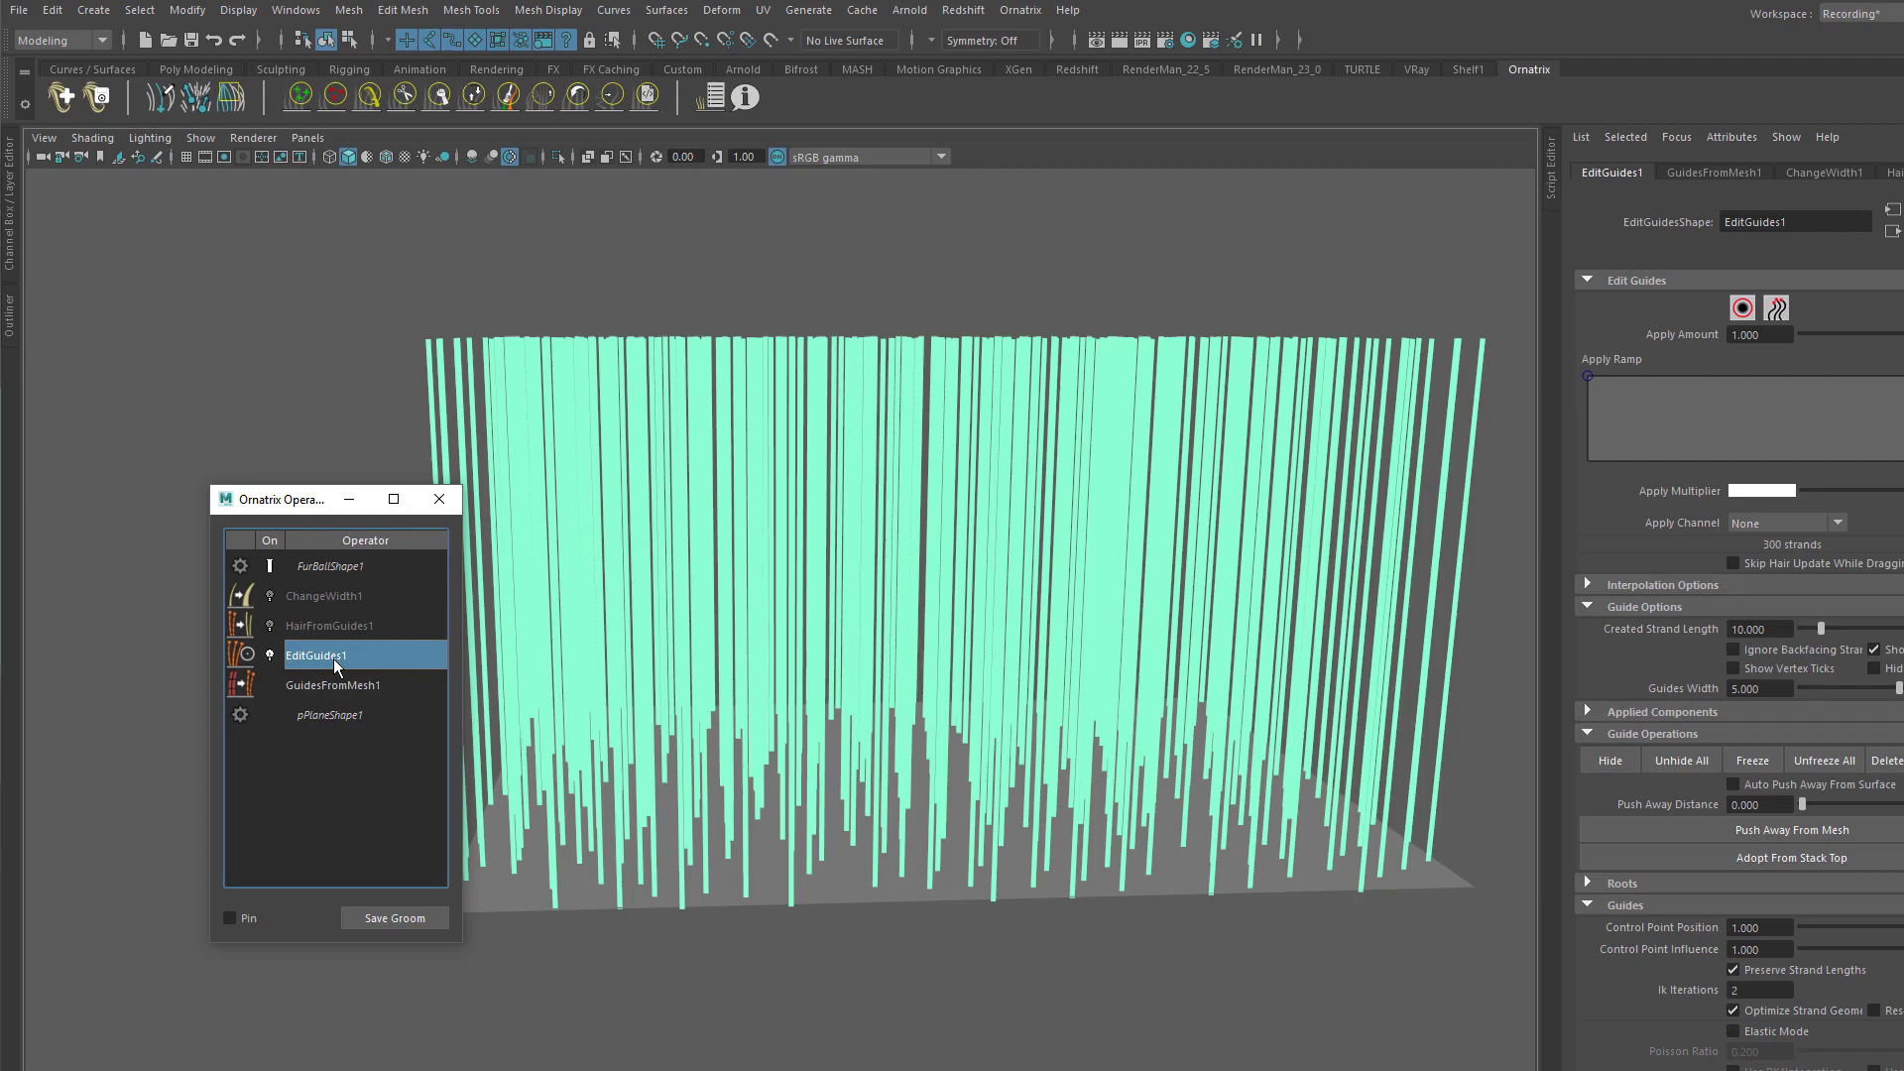
pyautogui.click(1623, 737)
pyautogui.click(1632, 607)
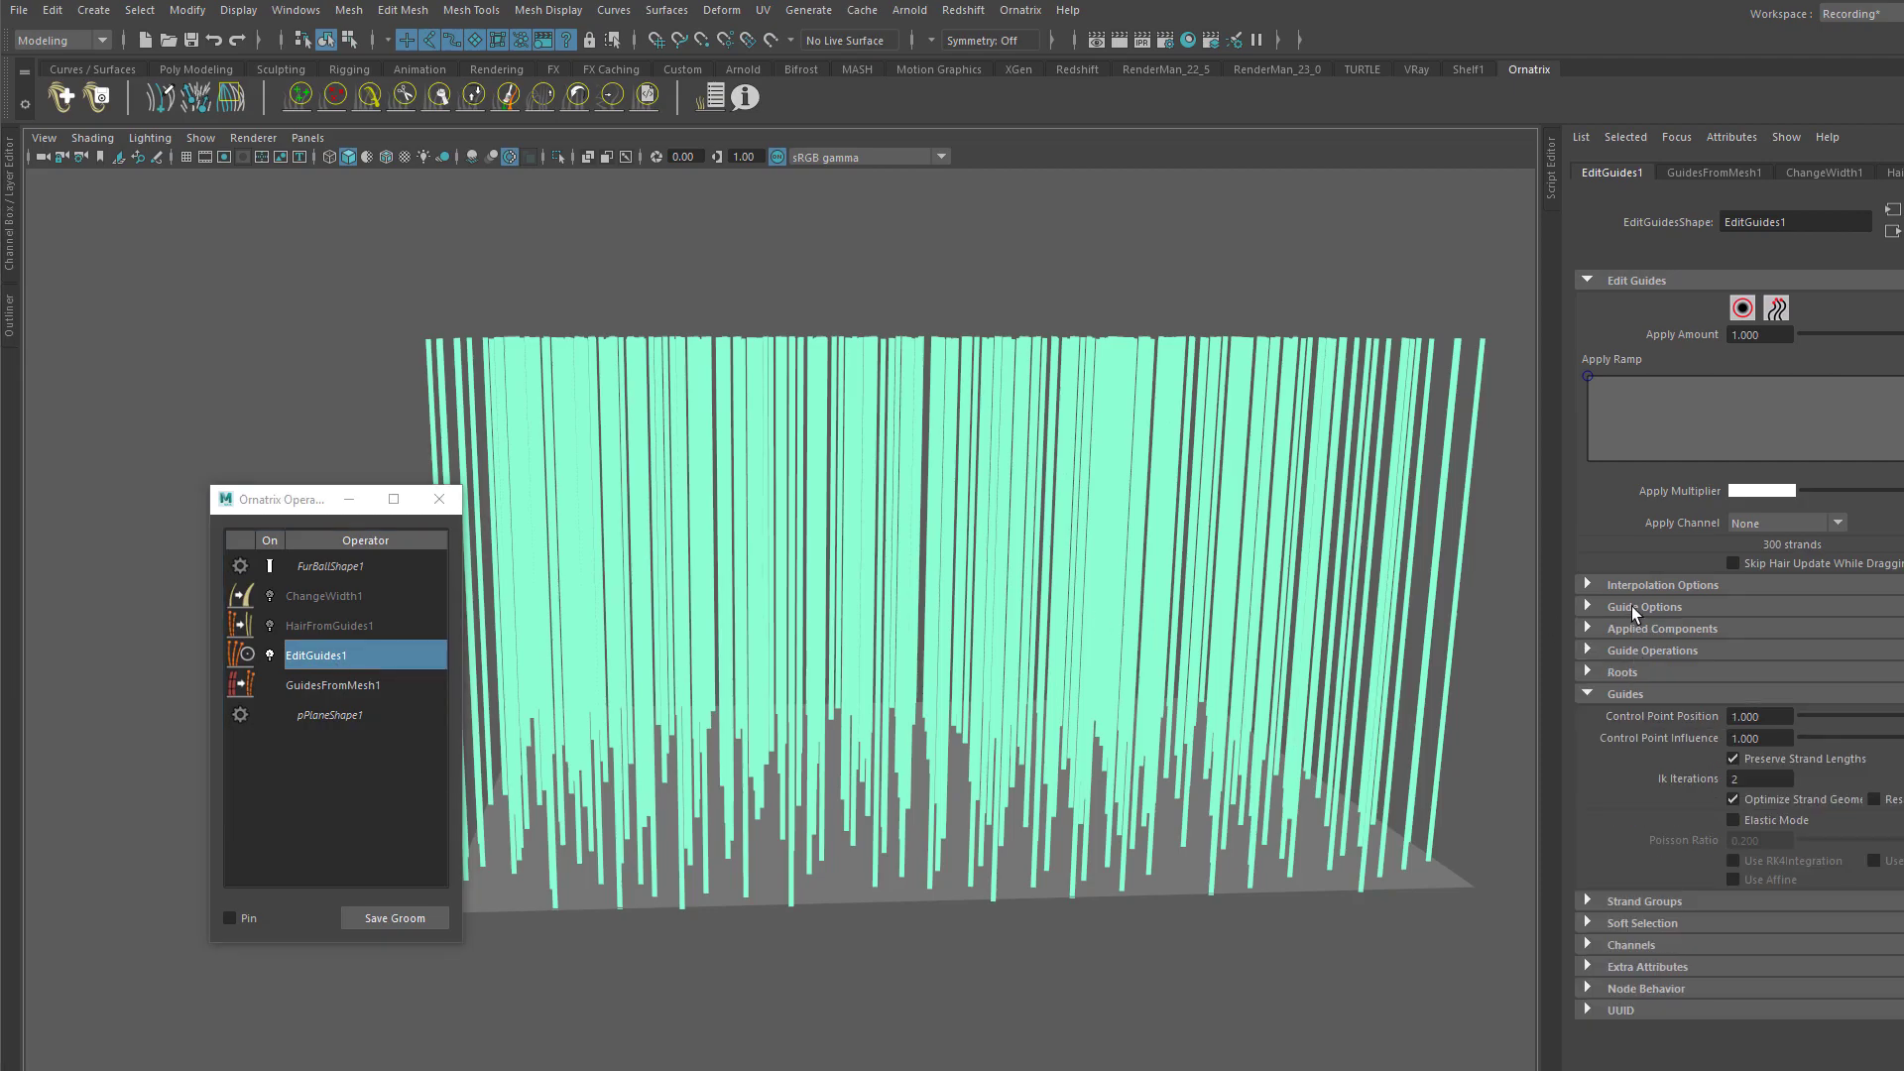
pyautogui.click(1632, 690)
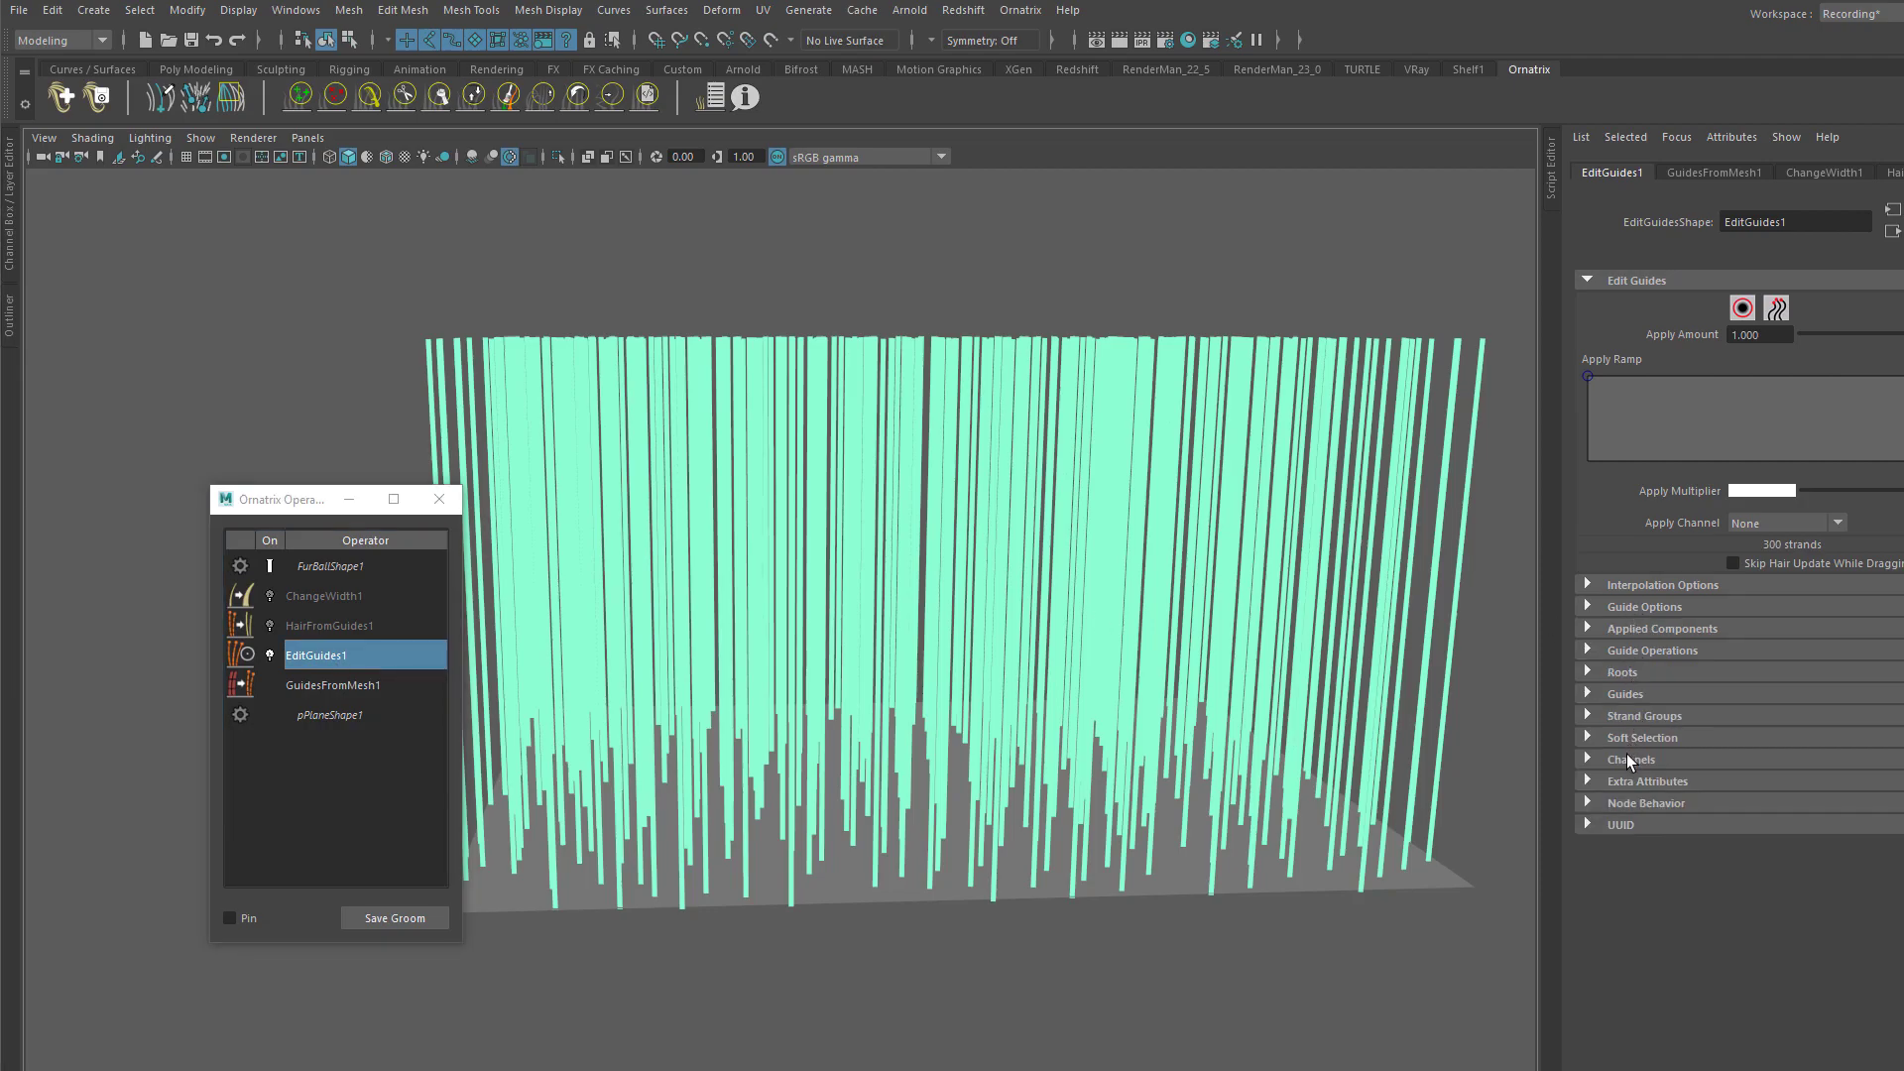
pyautogui.click(1629, 760)
# Step: Enter guide editing on EditGuides1 and add a per-strand channel named PerStrand
pyautogui.click(1745, 309)
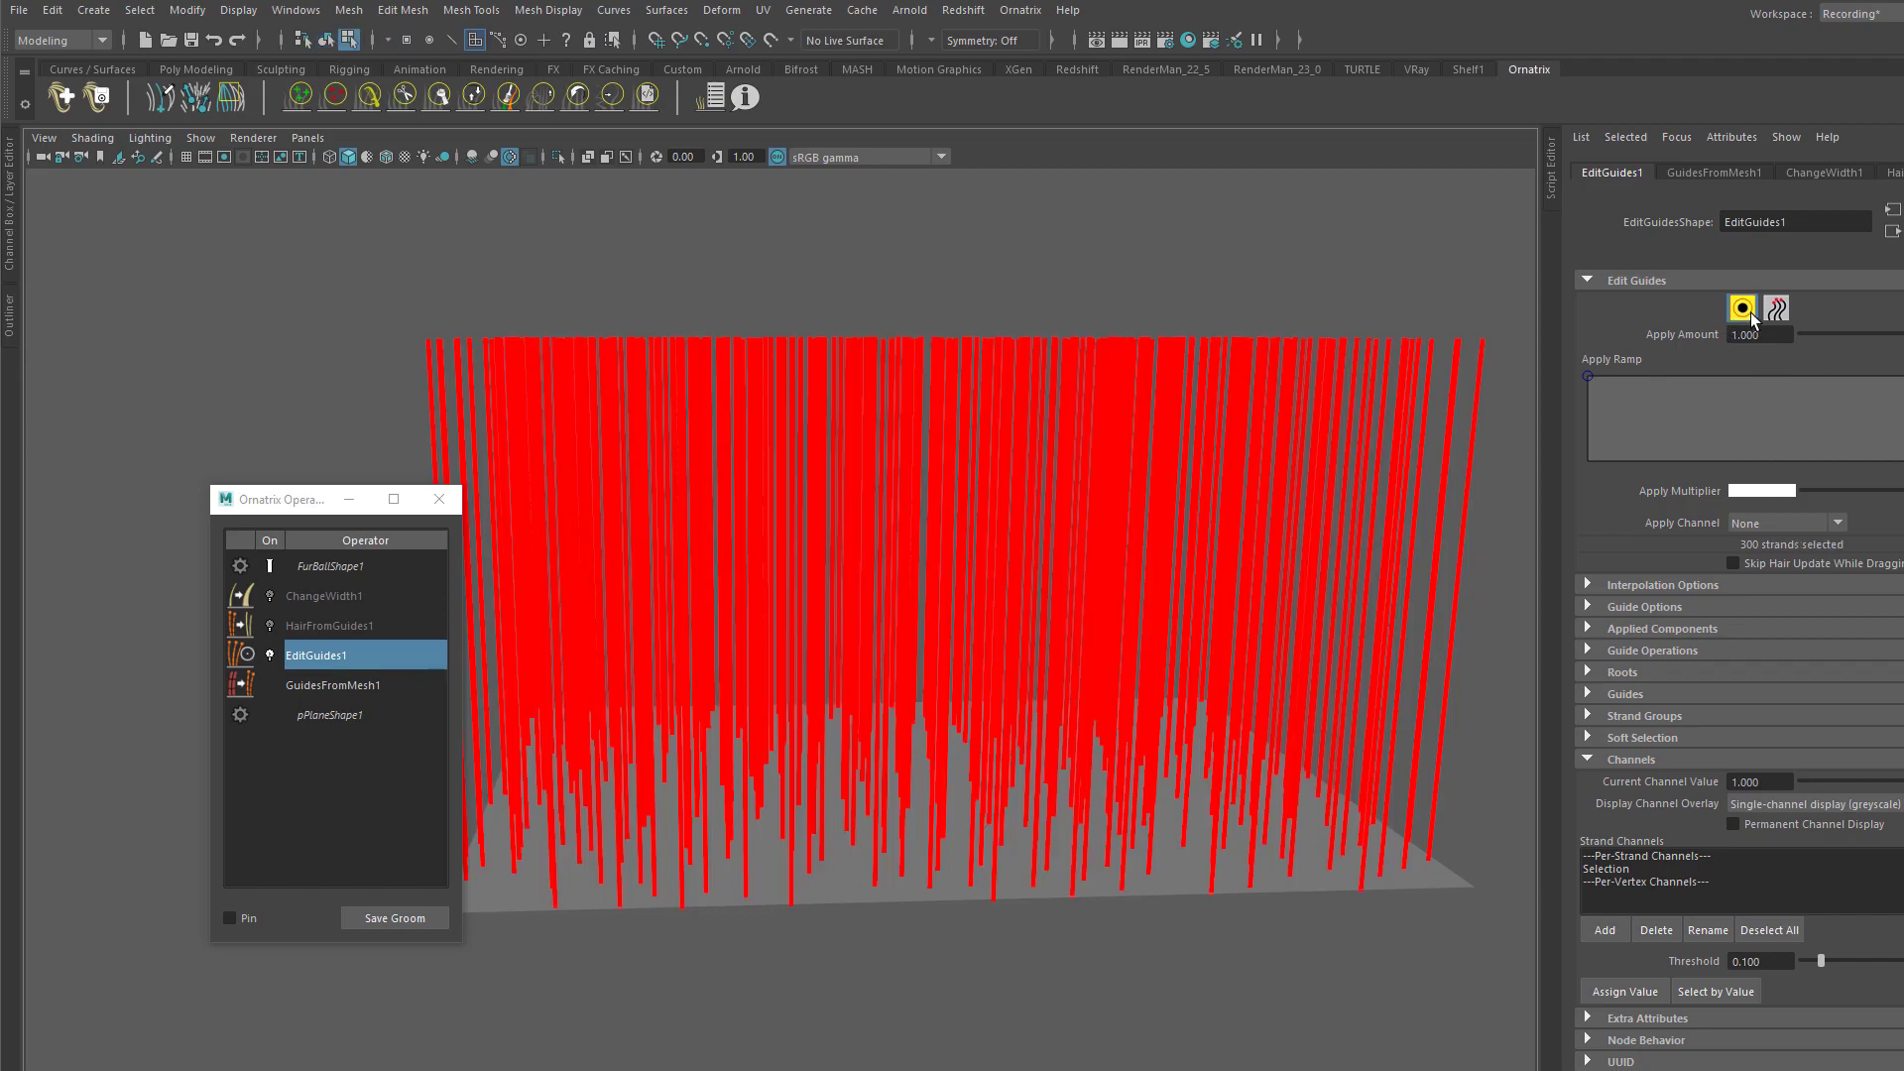
pyautogui.click(1644, 855)
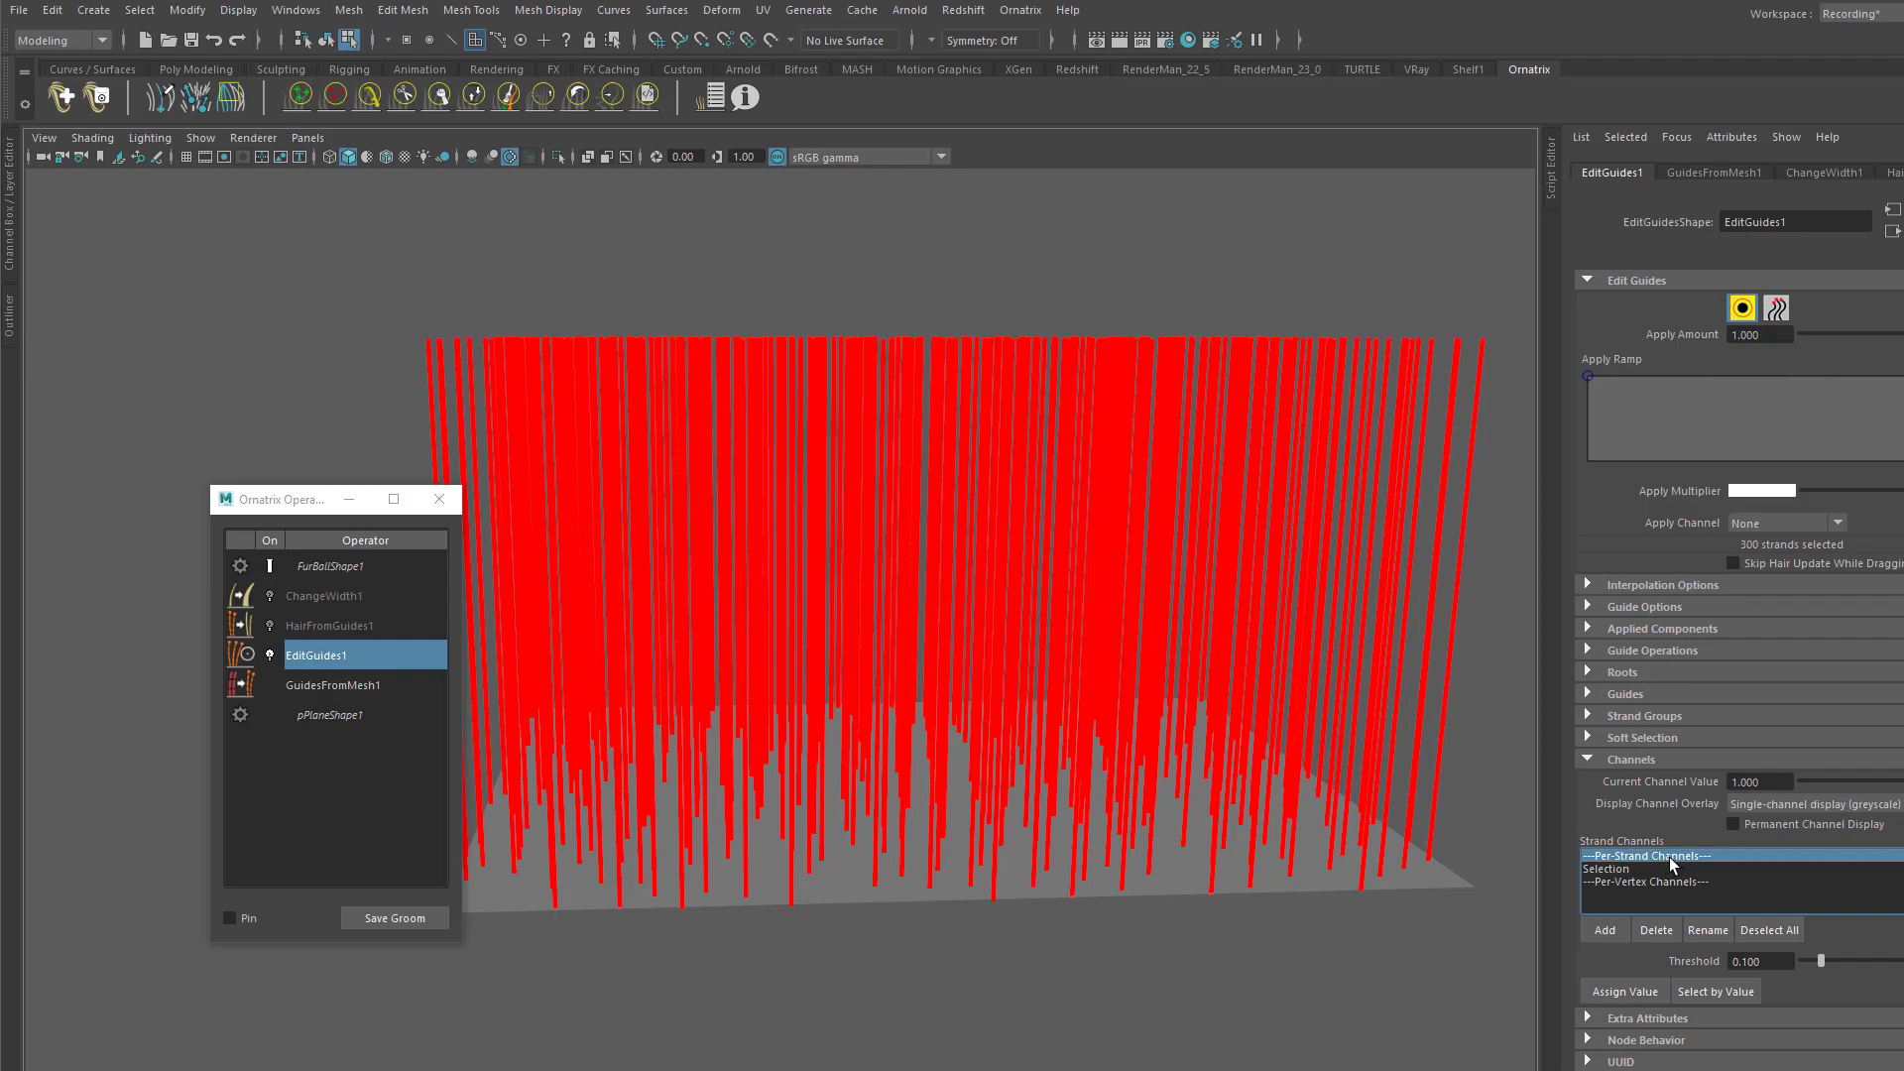
pyautogui.click(1607, 930)
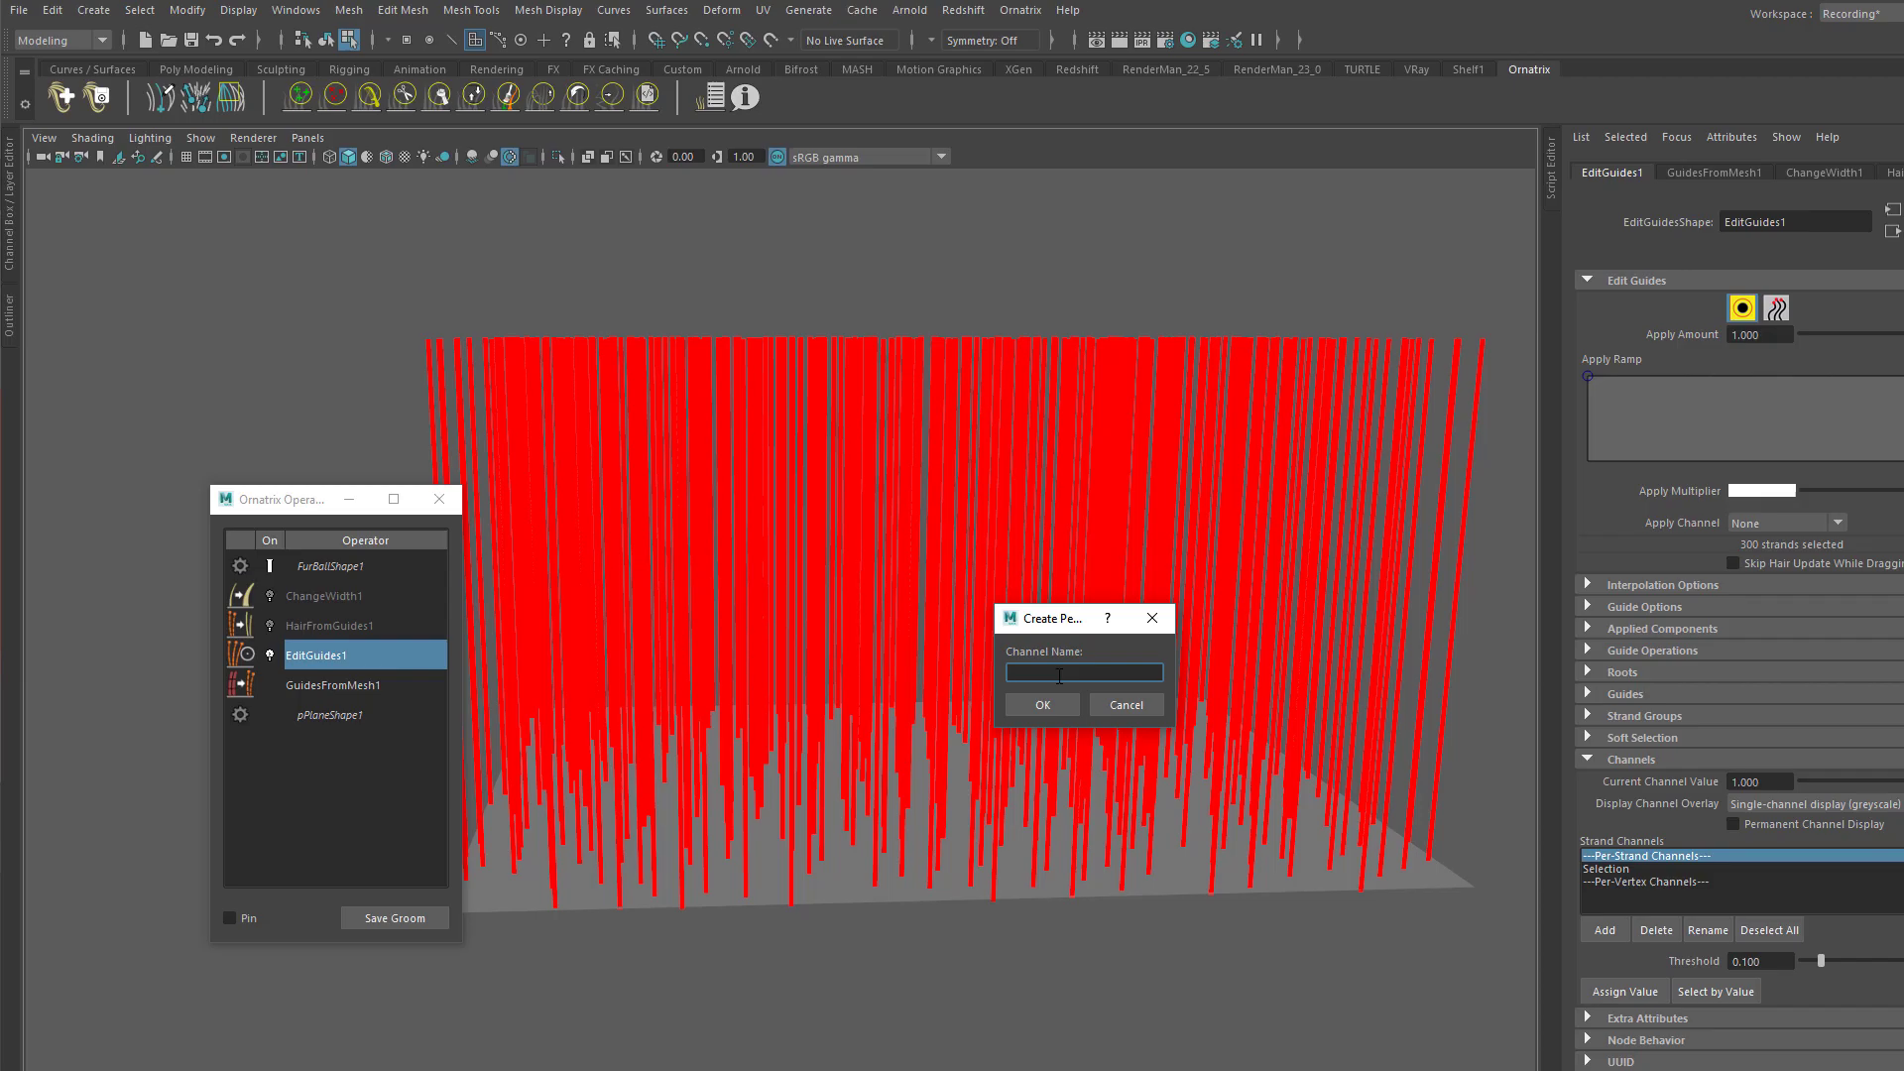
pyautogui.write('PerStrand')
pyautogui.click(1038, 710)
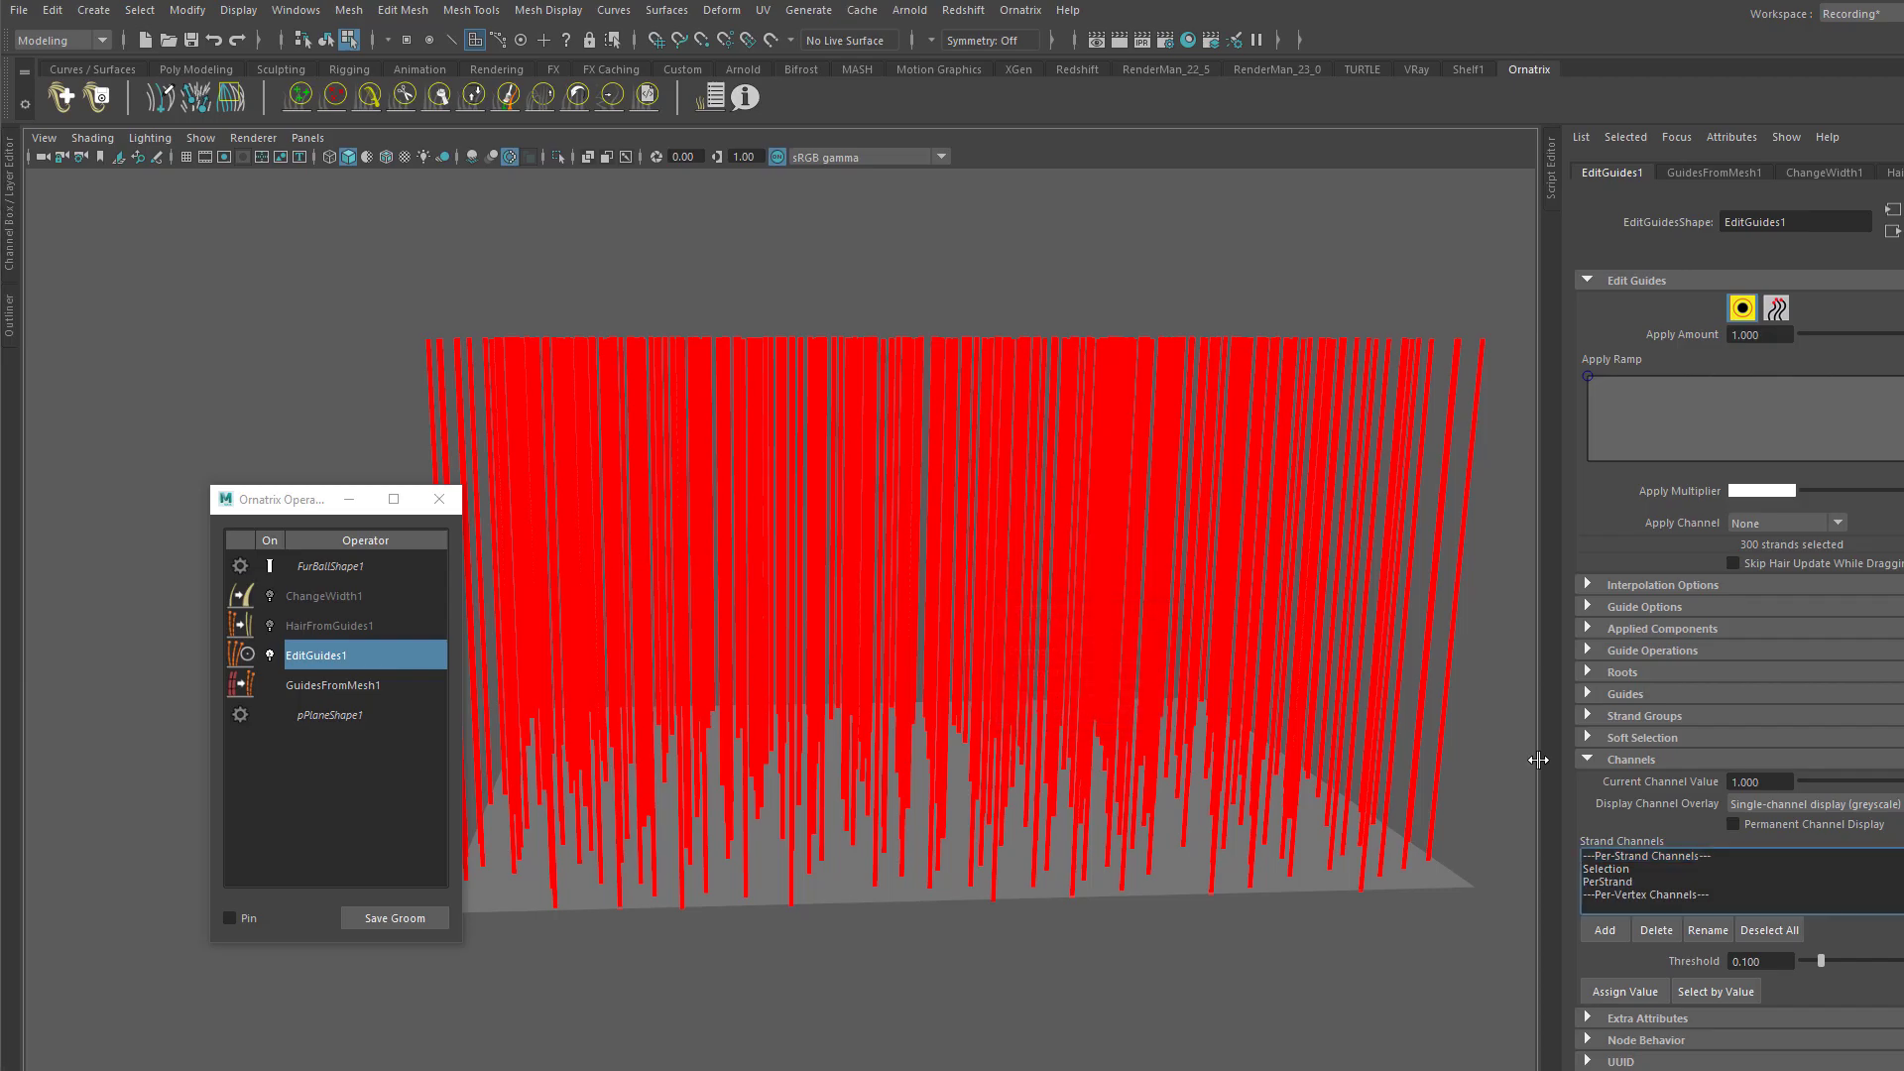
# Step: Make the PerStrand channel the active one and select the guides on the right side of the plane
pyautogui.click(1624, 882)
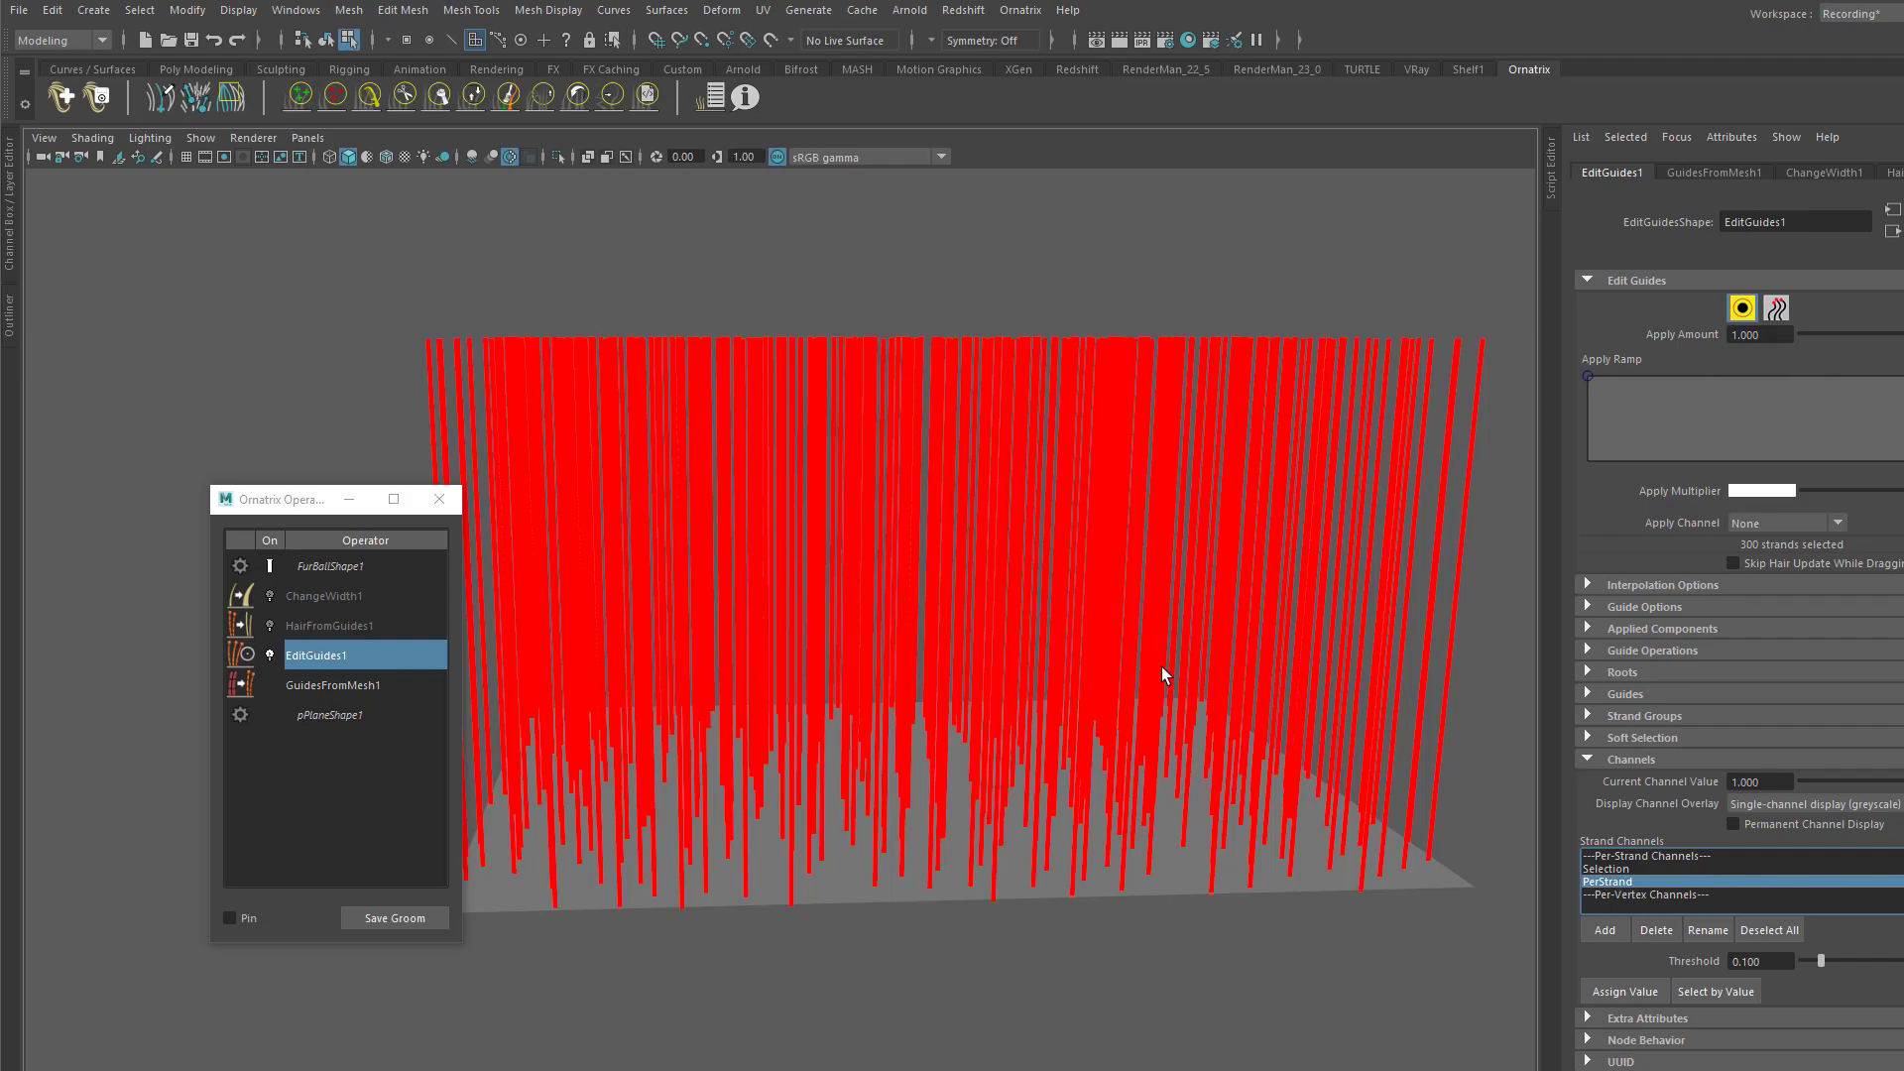
pyautogui.keyDown('alt'); pyautogui.moveTo(1162, 671); pyautogui.dragTo(1048, 575, button='right'); pyautogui.keyUp('alt')
pyautogui.keyDown('alt'); pyautogui.moveTo(1127, 569); pyautogui.dragTo(1091, 567); pyautogui.keyUp('alt')
pyautogui.keyDown('alt'); pyautogui.moveTo(1048, 475); pyautogui.dragTo(1150, 492, button='right'); pyautogui.keyUp('alt')
pyautogui.keyDown('alt'); pyautogui.moveTo(1151, 492); pyautogui.dragTo(1212, 533, button='middle'); pyautogui.keyUp('alt')
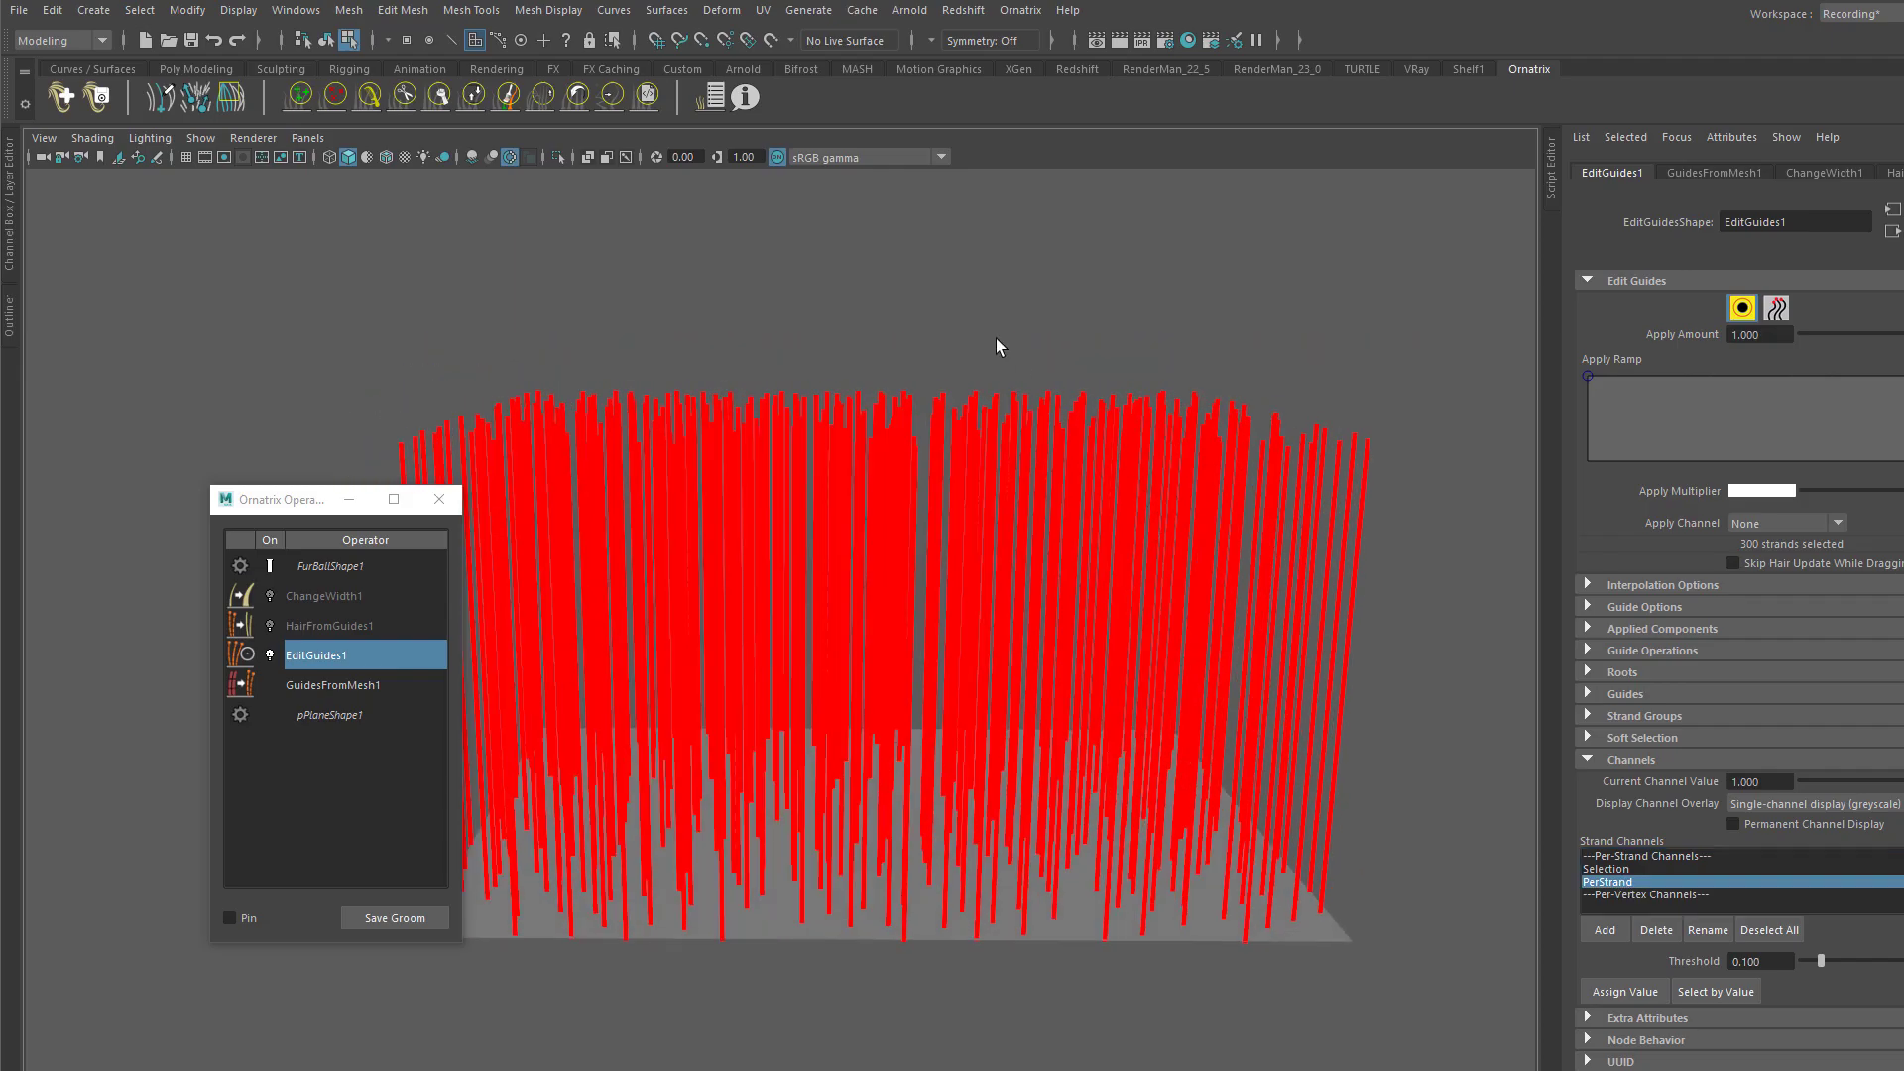
pyautogui.moveTo(1020, 361); pyautogui.dragTo(1359, 604)
pyautogui.keyDown('alt'); pyautogui.moveTo(1105, 545); pyautogui.dragTo(1216, 494, button='middle'); pyautogui.keyUp('alt')
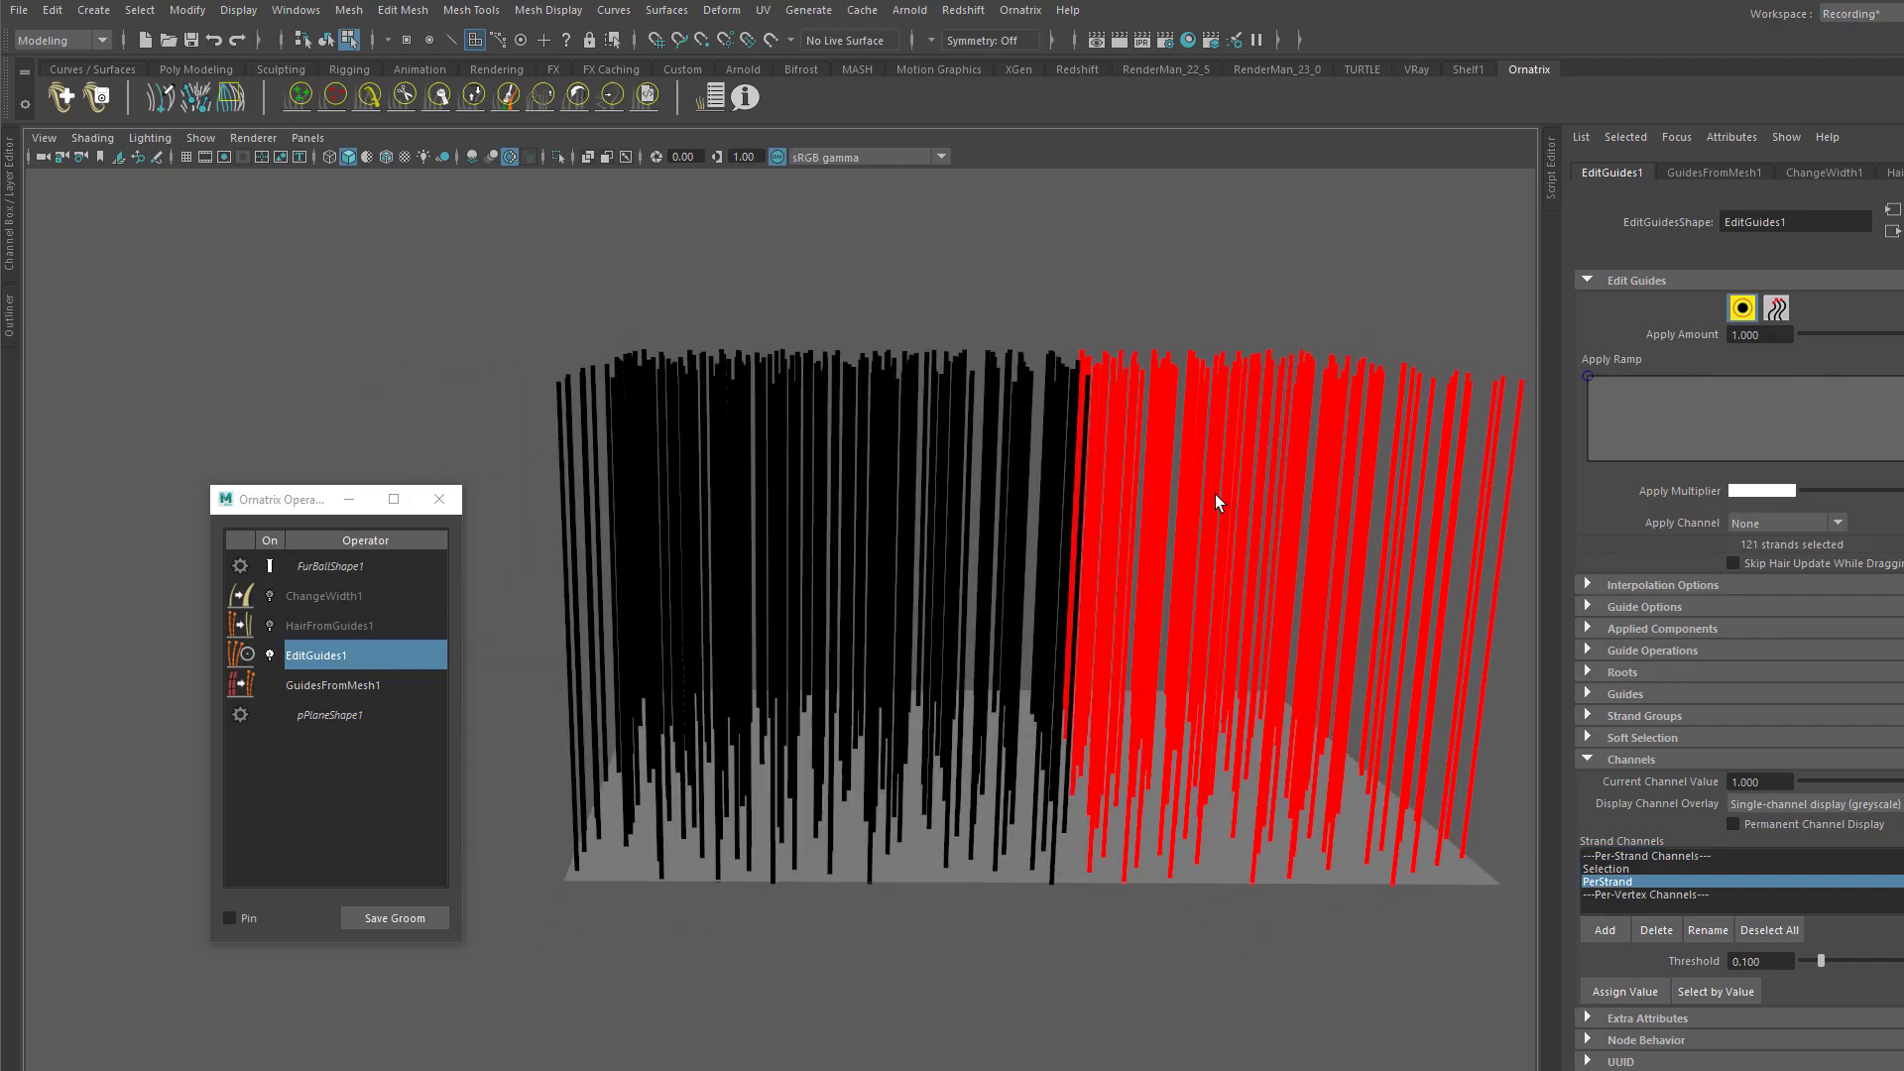
# Step: Clear the guide selection, resume guide editing on EditGuides1 and select a narrow band of guides right of the plane's centre
pyautogui.moveTo(941, 472); pyautogui.dragTo(940, 470)
pyautogui.click(1034, 456)
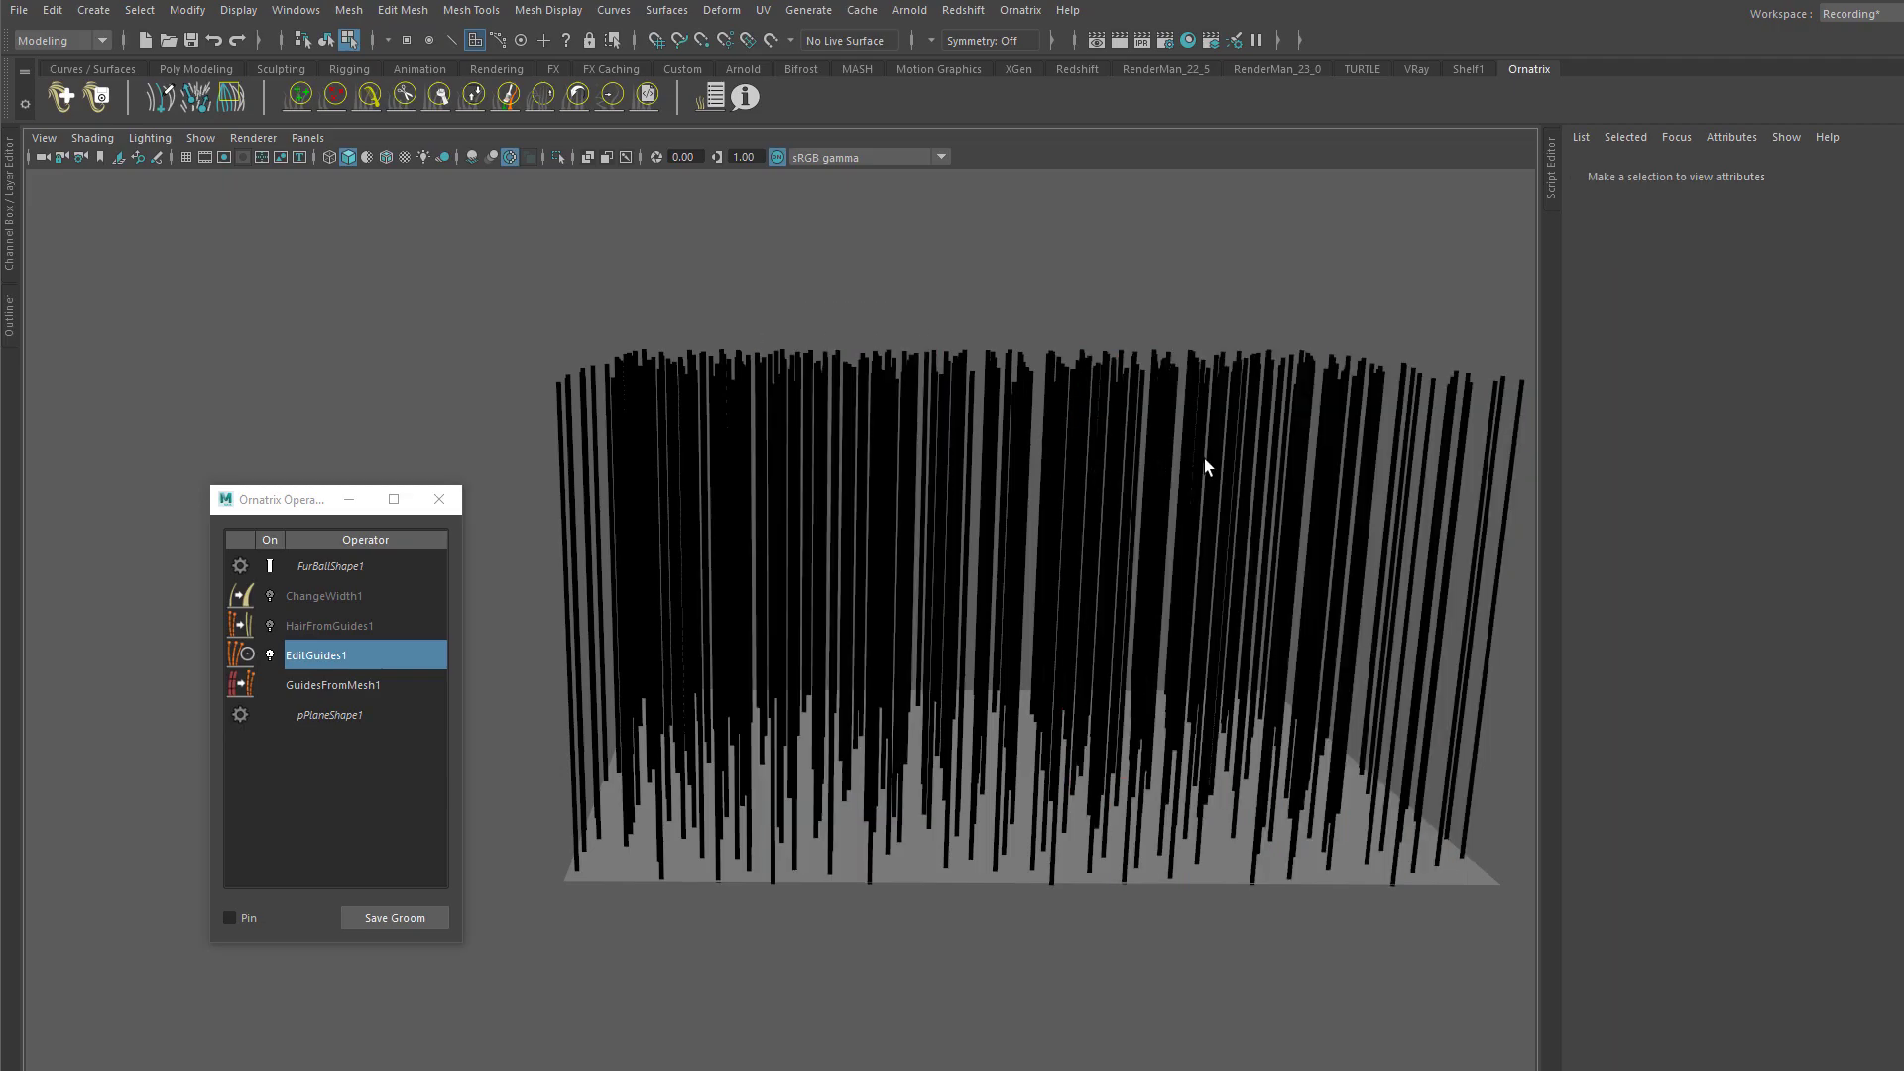
pyautogui.keyDown('alt'); pyautogui.moveTo(1052, 441); pyautogui.dragTo(1080, 489); pyautogui.keyUp('alt')
pyautogui.keyDown('alt'); pyautogui.moveTo(1080, 489); pyautogui.dragTo(982, 463, button='middle'); pyautogui.keyUp('alt')
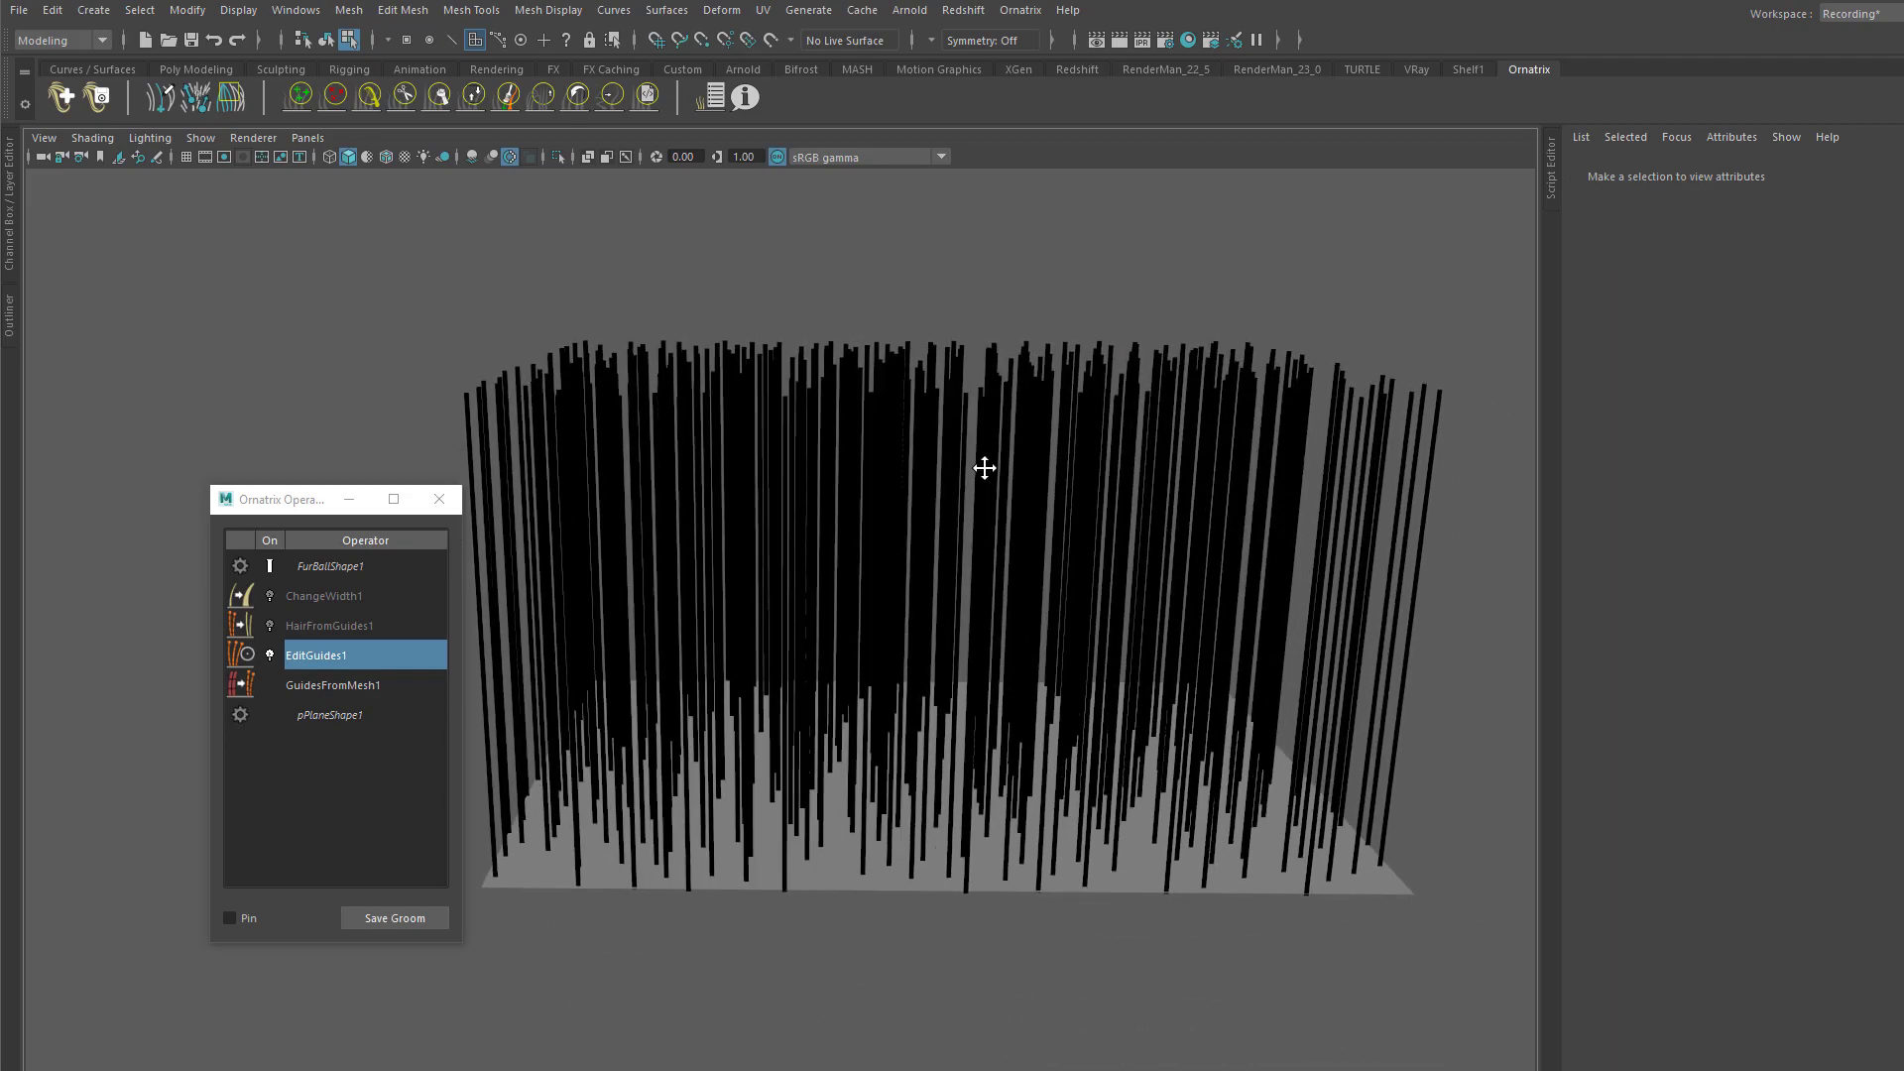
pyautogui.click(327, 653)
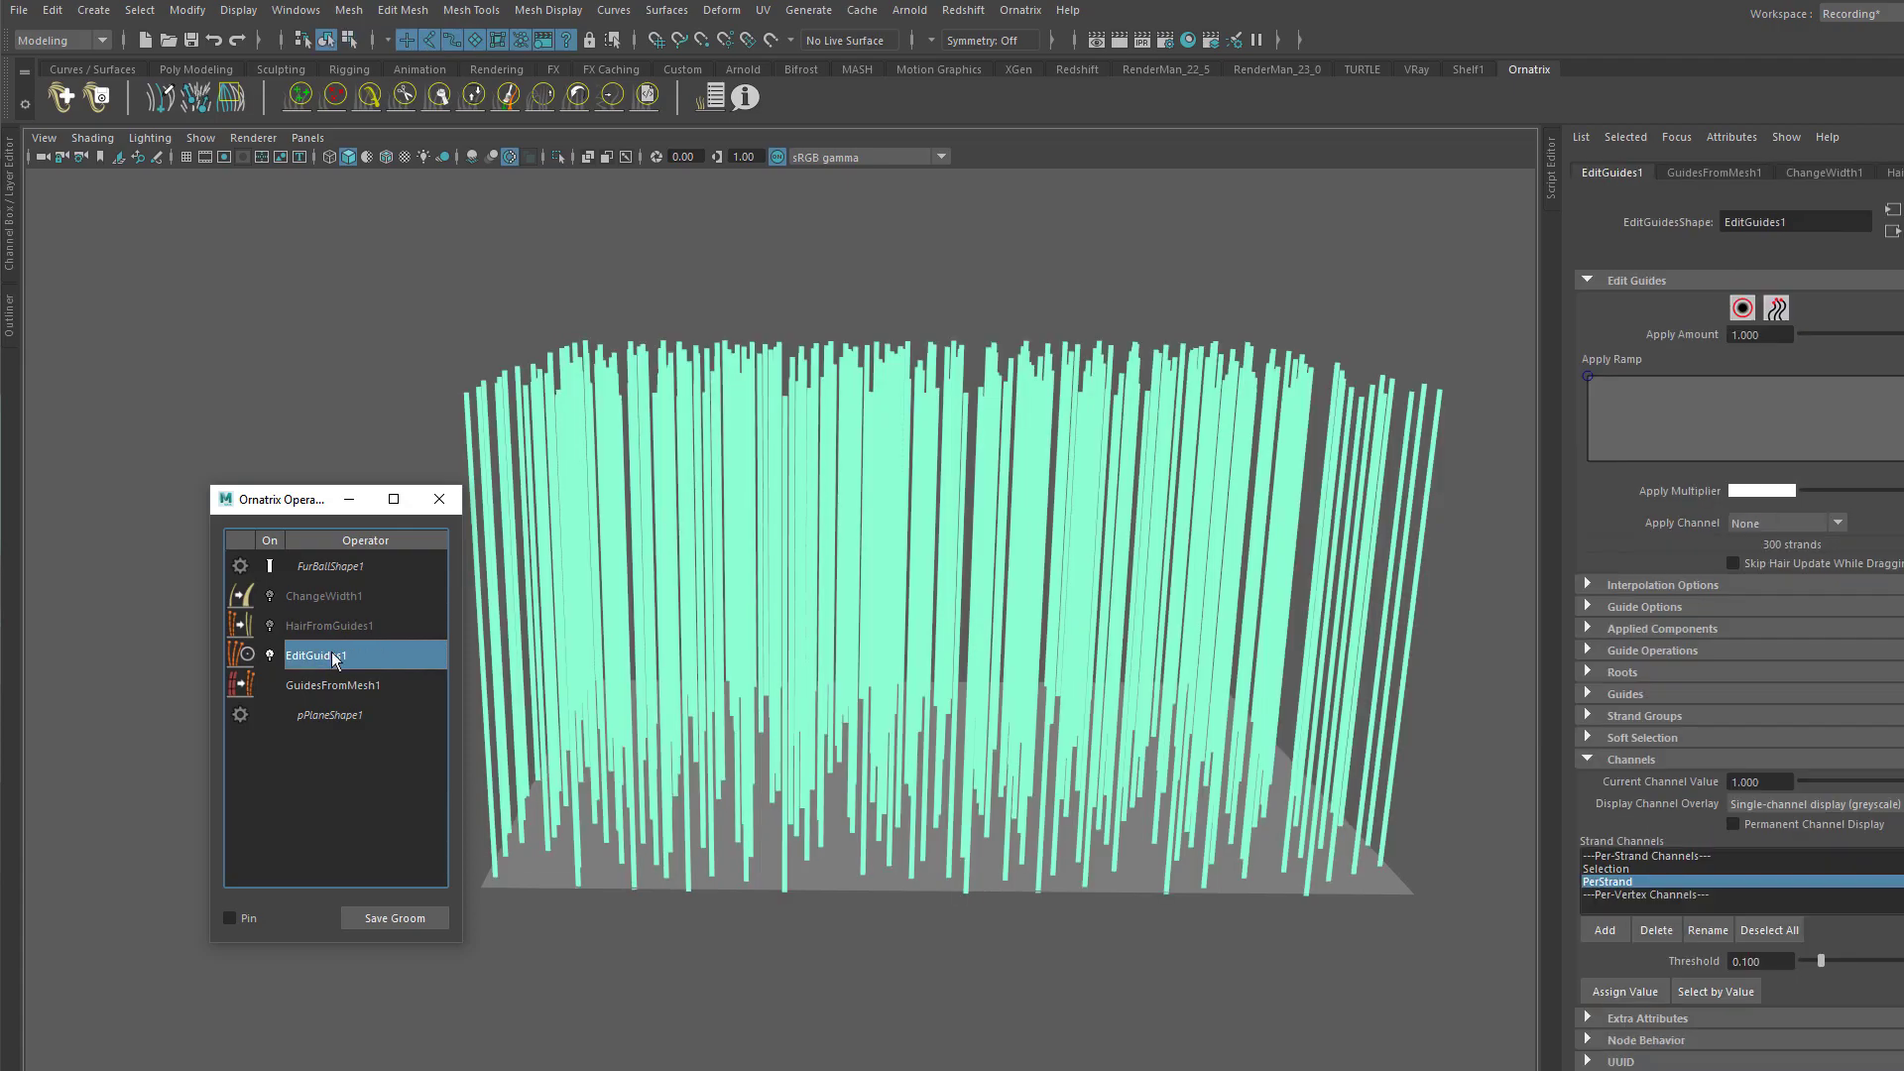
pyautogui.click(1742, 307)
pyautogui.moveTo(1198, 329); pyautogui.dragTo(1007, 476)
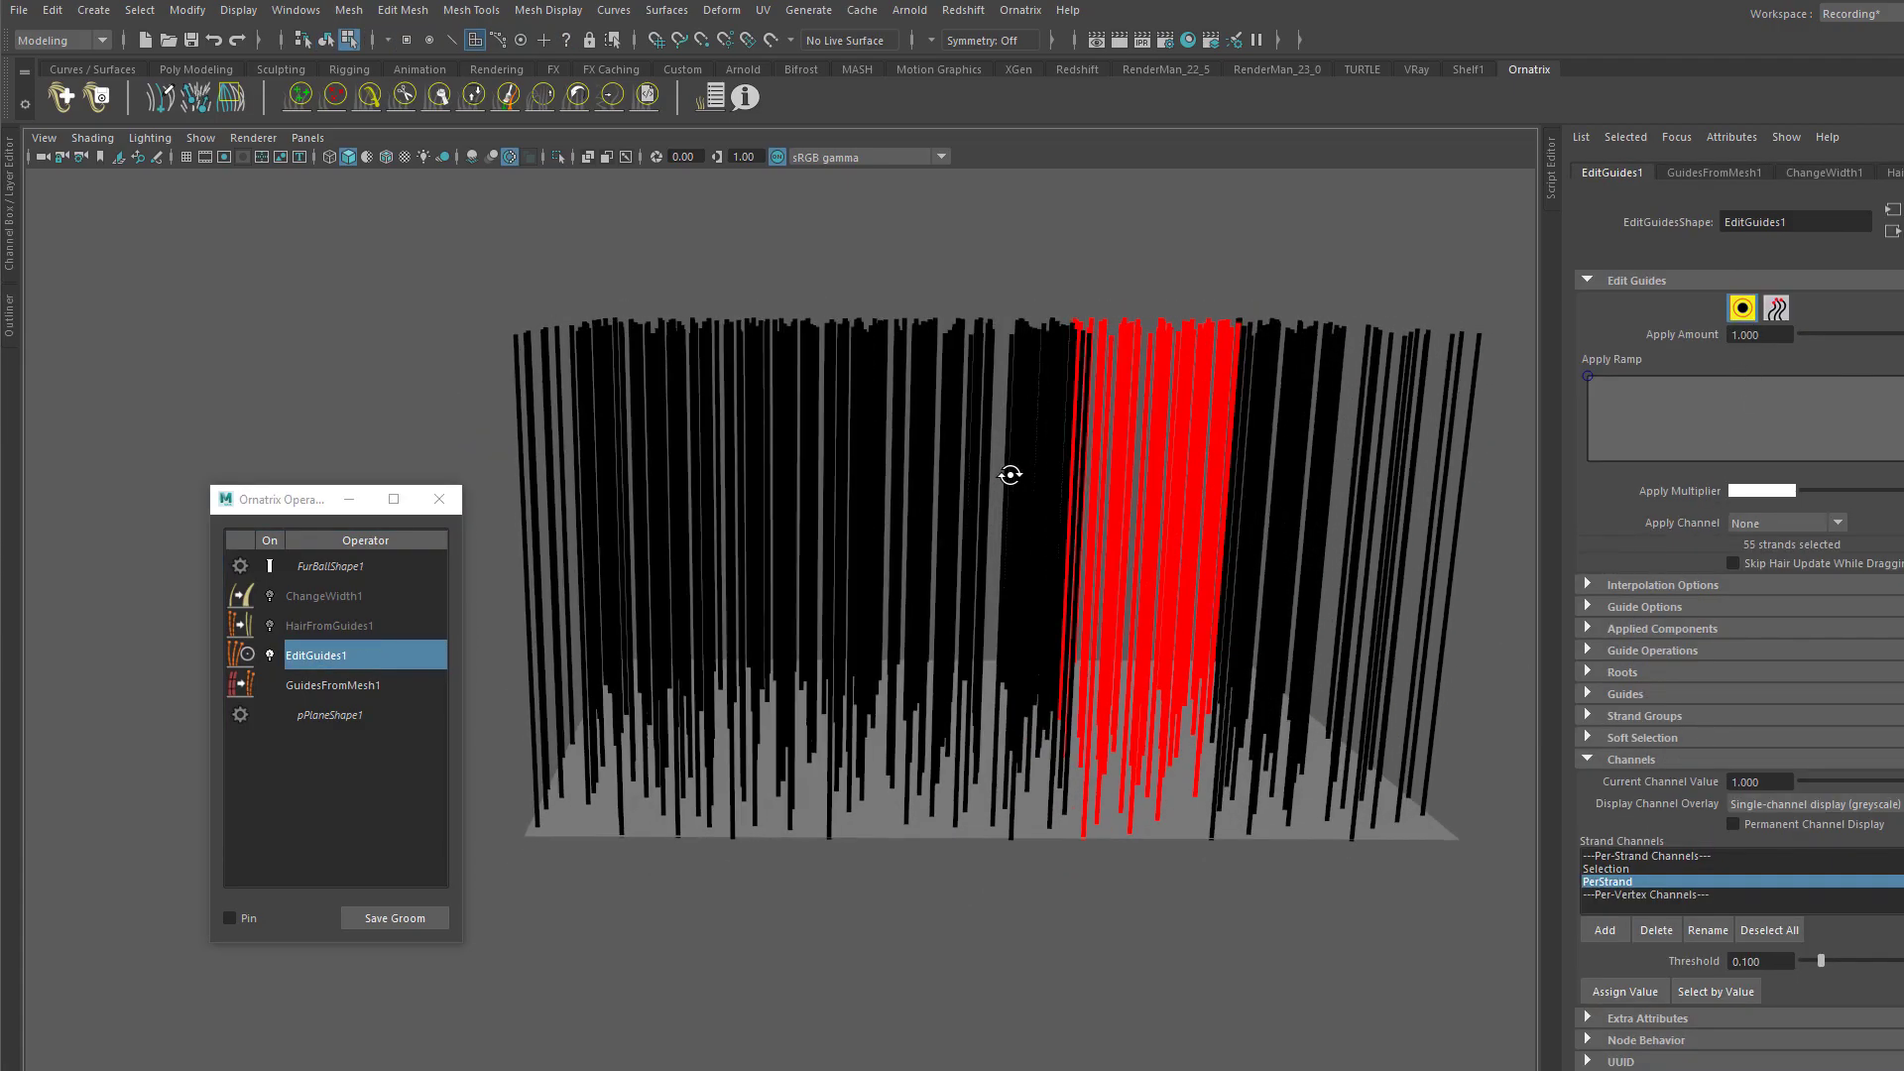
pyautogui.keyDown('alt'); pyautogui.moveTo(1008, 476); pyautogui.dragTo(1072, 490, button='right'); pyautogui.keyUp('alt')
pyautogui.keyDown('alt'); pyautogui.moveTo(1071, 490); pyautogui.dragTo(1041, 519, button='middle'); pyautogui.keyUp('alt')
pyautogui.keyDown('alt'); pyautogui.moveTo(1042, 519); pyautogui.dragTo(1030, 512); pyautogui.keyUp('alt')
pyautogui.keyDown('alt'); pyautogui.moveTo(736, 496); pyautogui.dragTo(769, 468, button='middle'); pyautogui.keyUp('alt')
# Step: Add a Frizz operator above EditGuides1 and set its amount channel to PerStrand
pyautogui.click(1021, 10)
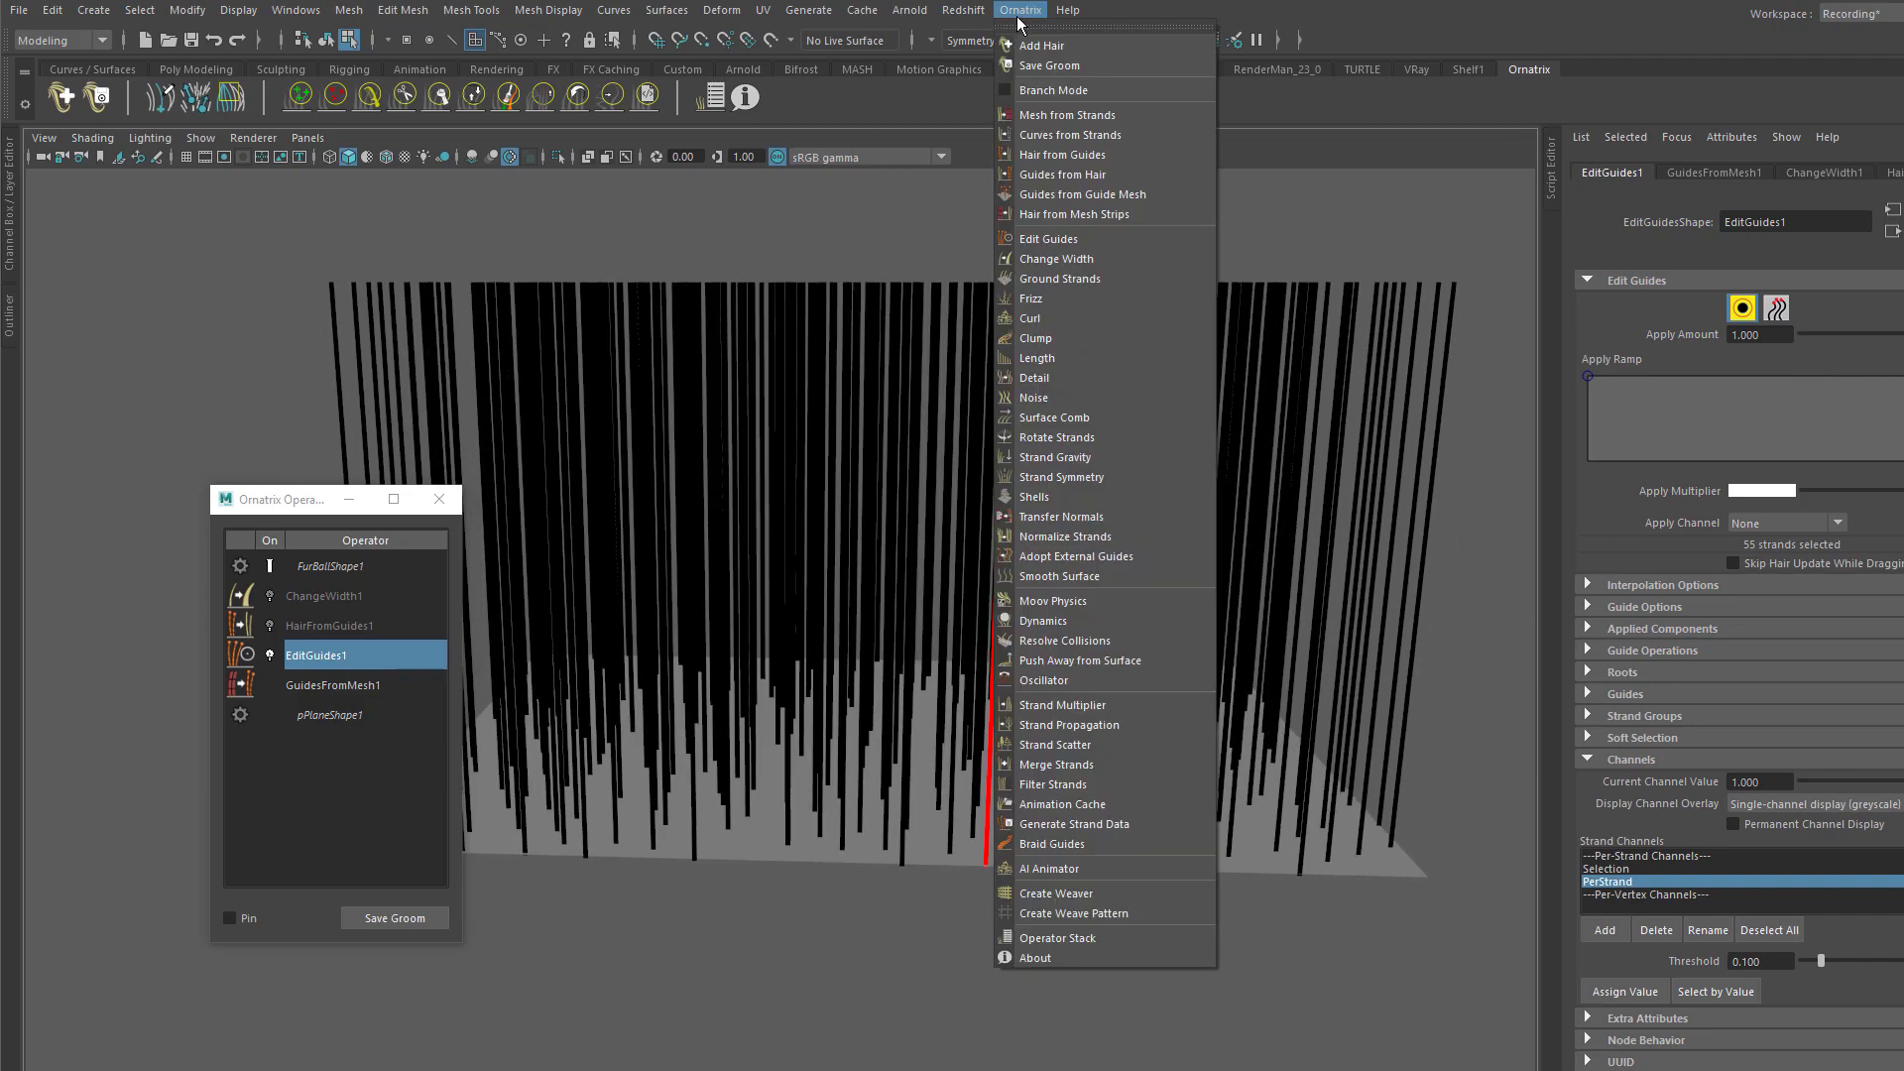
pyautogui.click(1036, 33)
pyautogui.moveTo(1042, 57); pyautogui.dragTo(1226, 195)
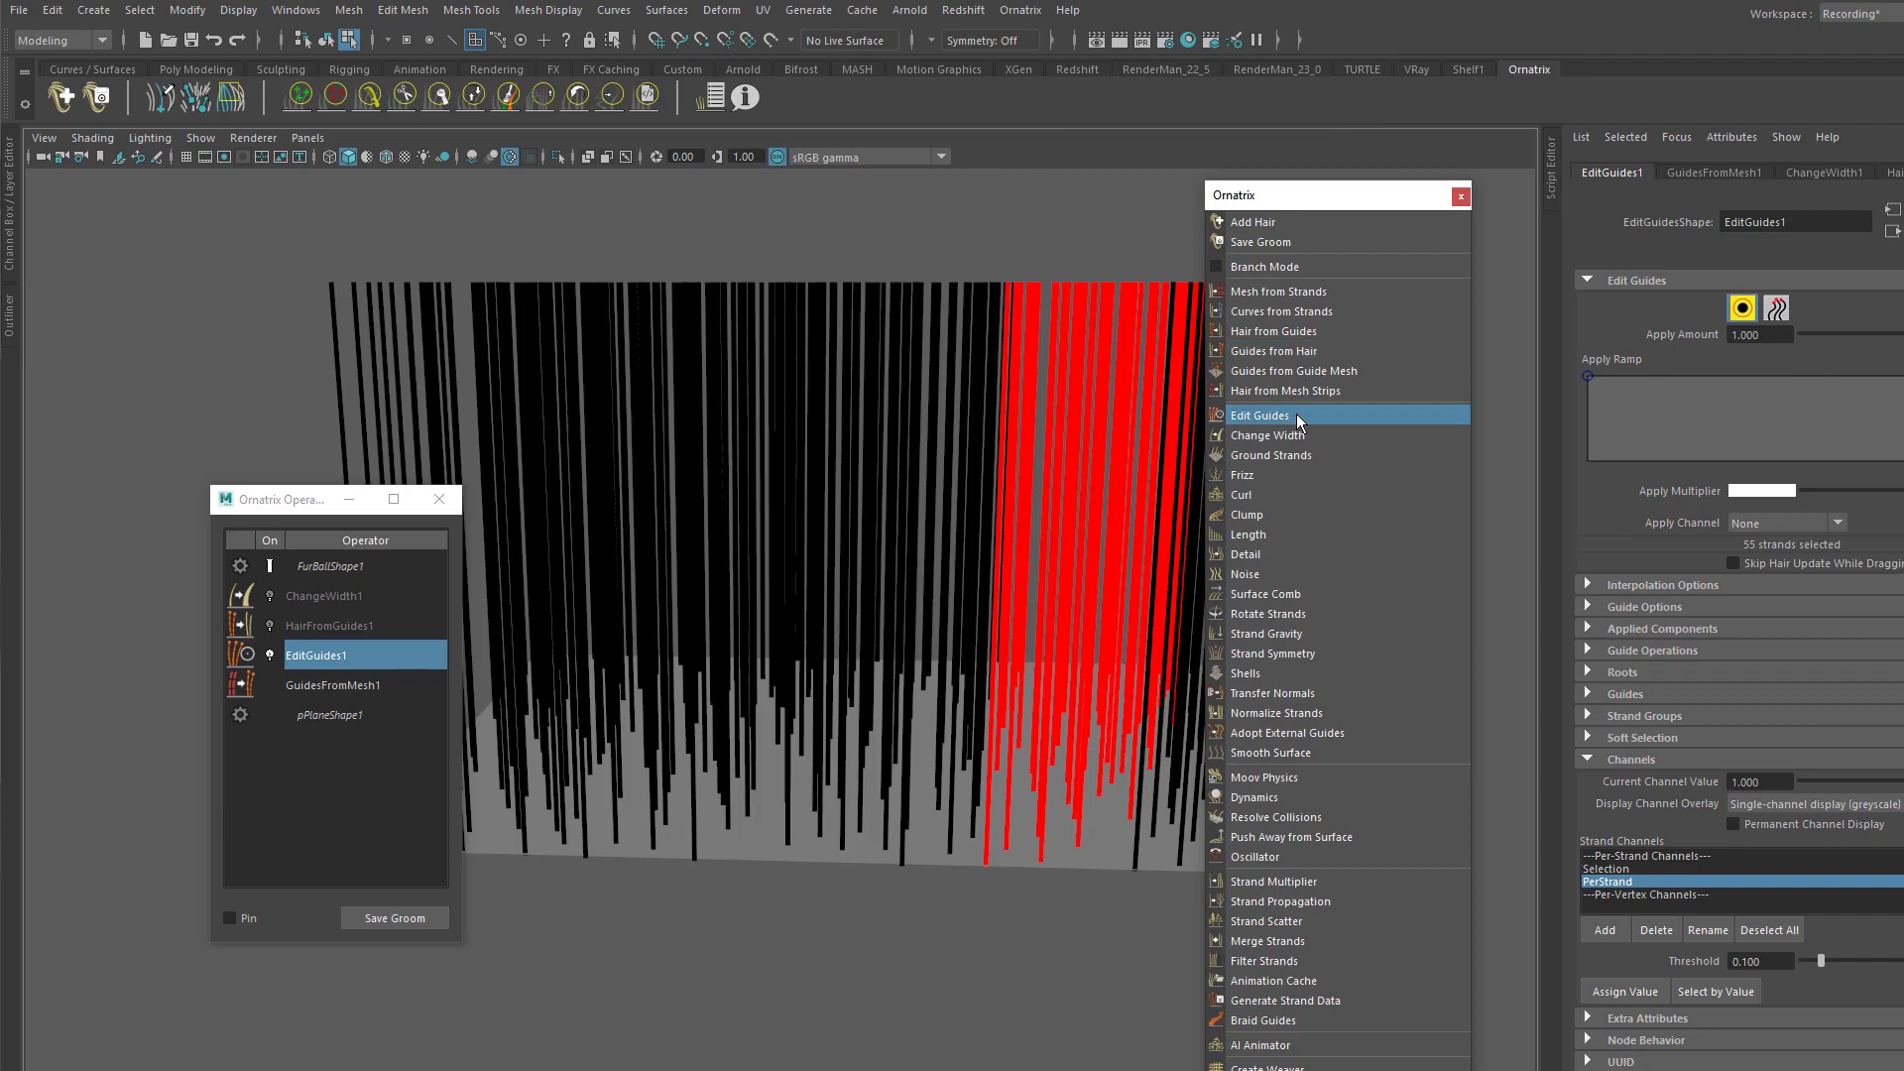
pyautogui.click(1265, 476)
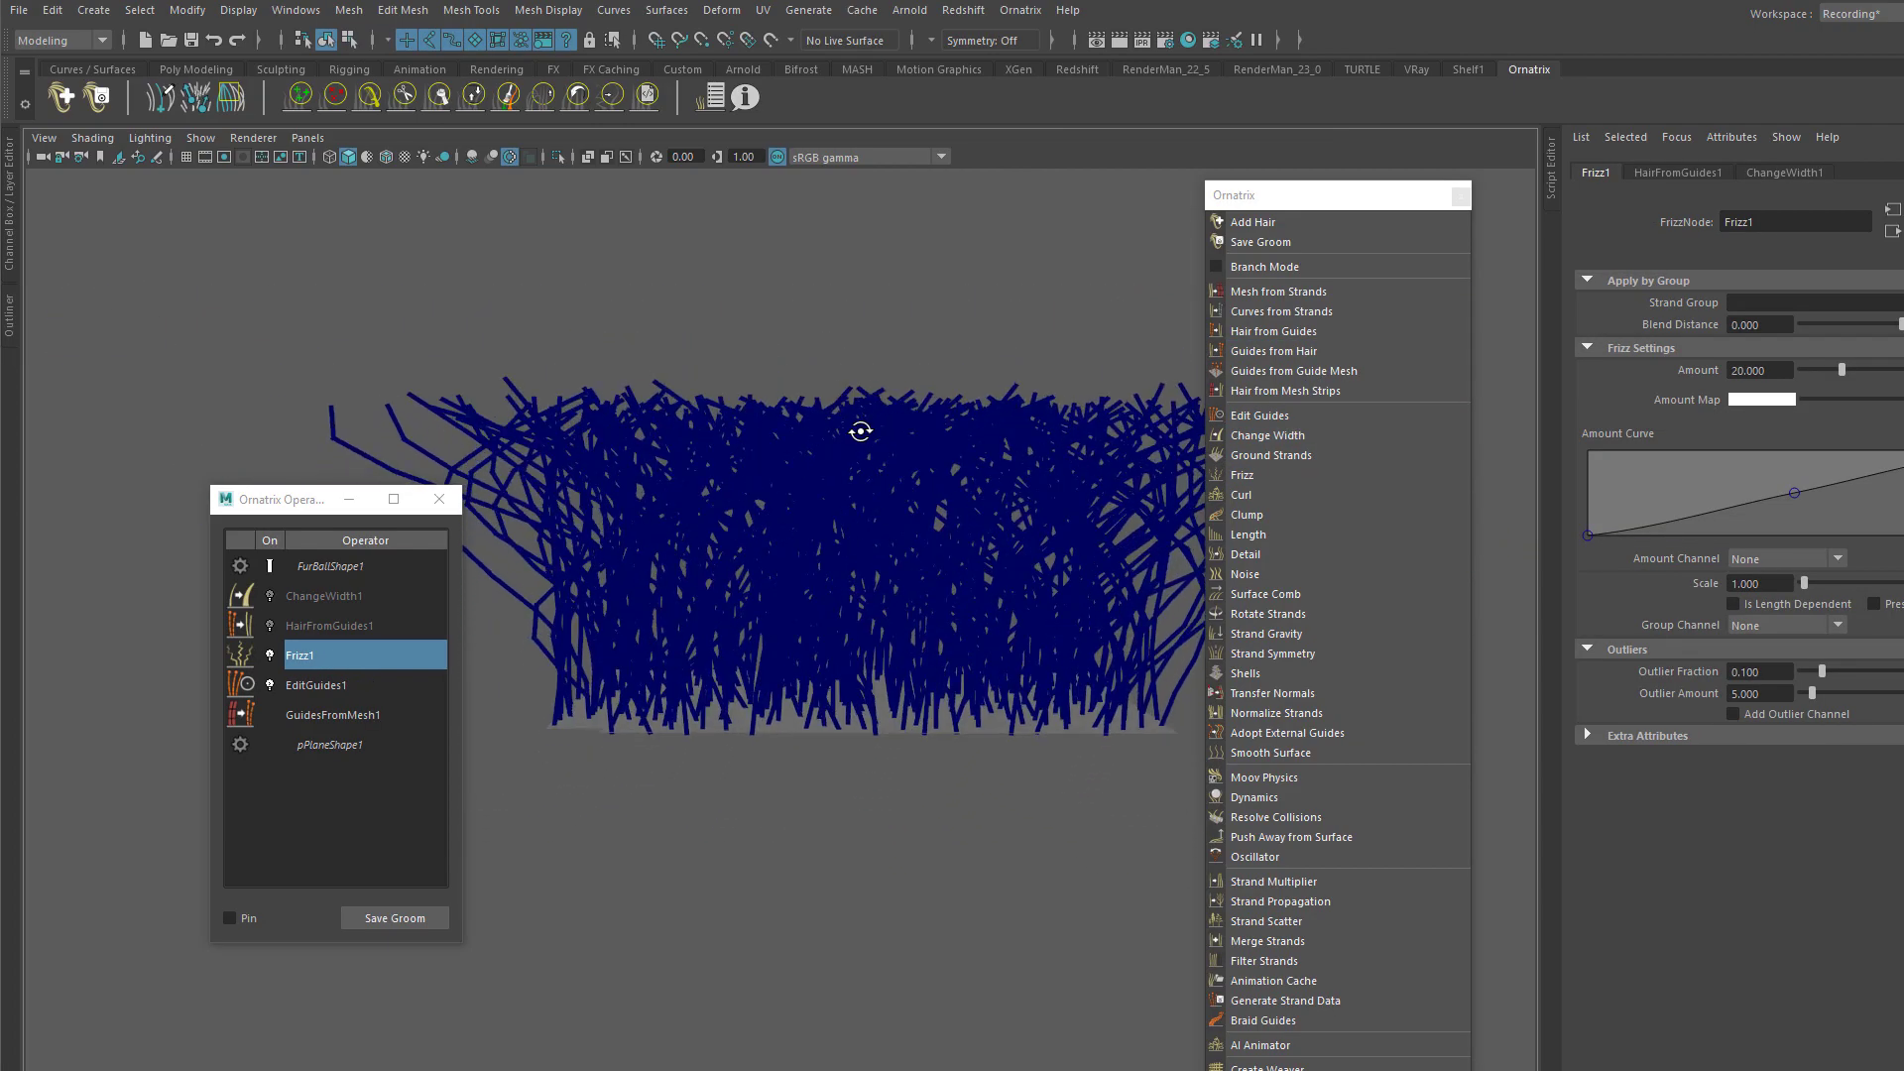
pyautogui.moveTo(1273, 202); pyautogui.dragTo(1224, 809)
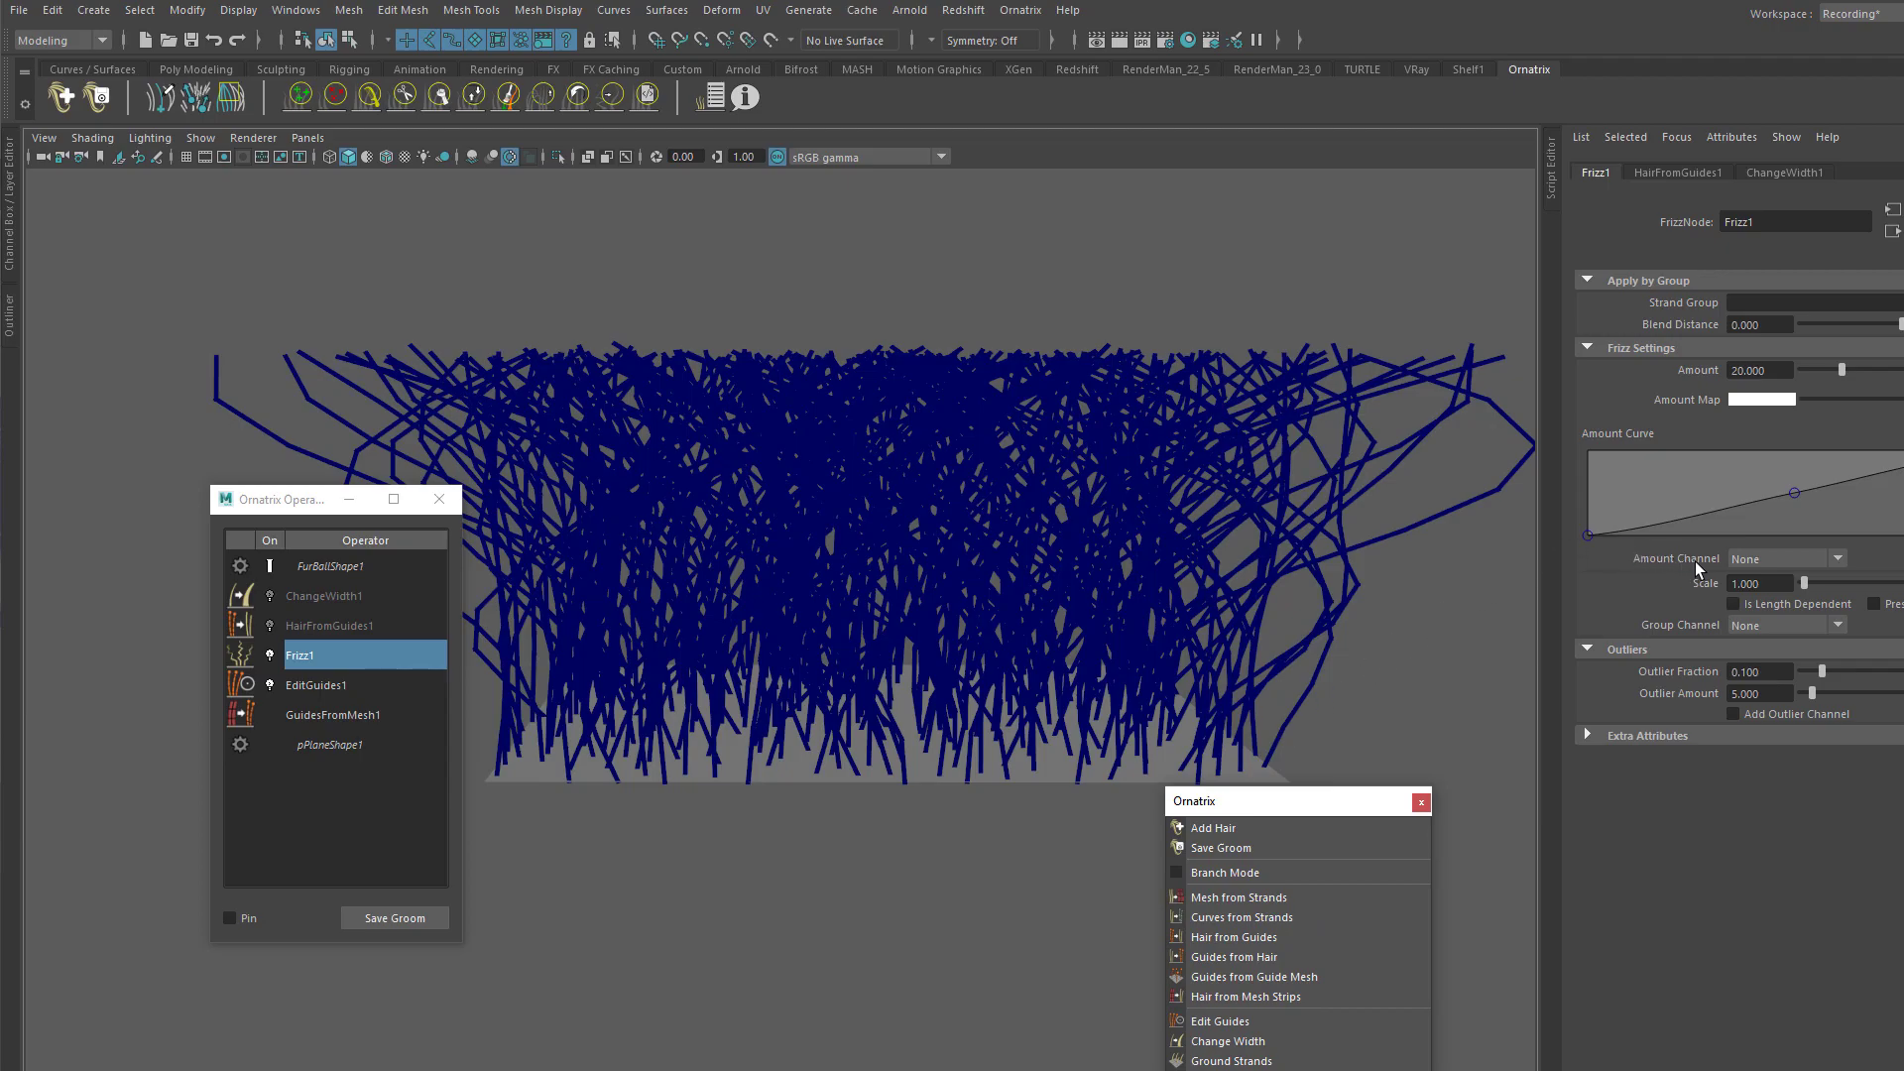
pyautogui.click(1421, 801)
pyautogui.click(1755, 559)
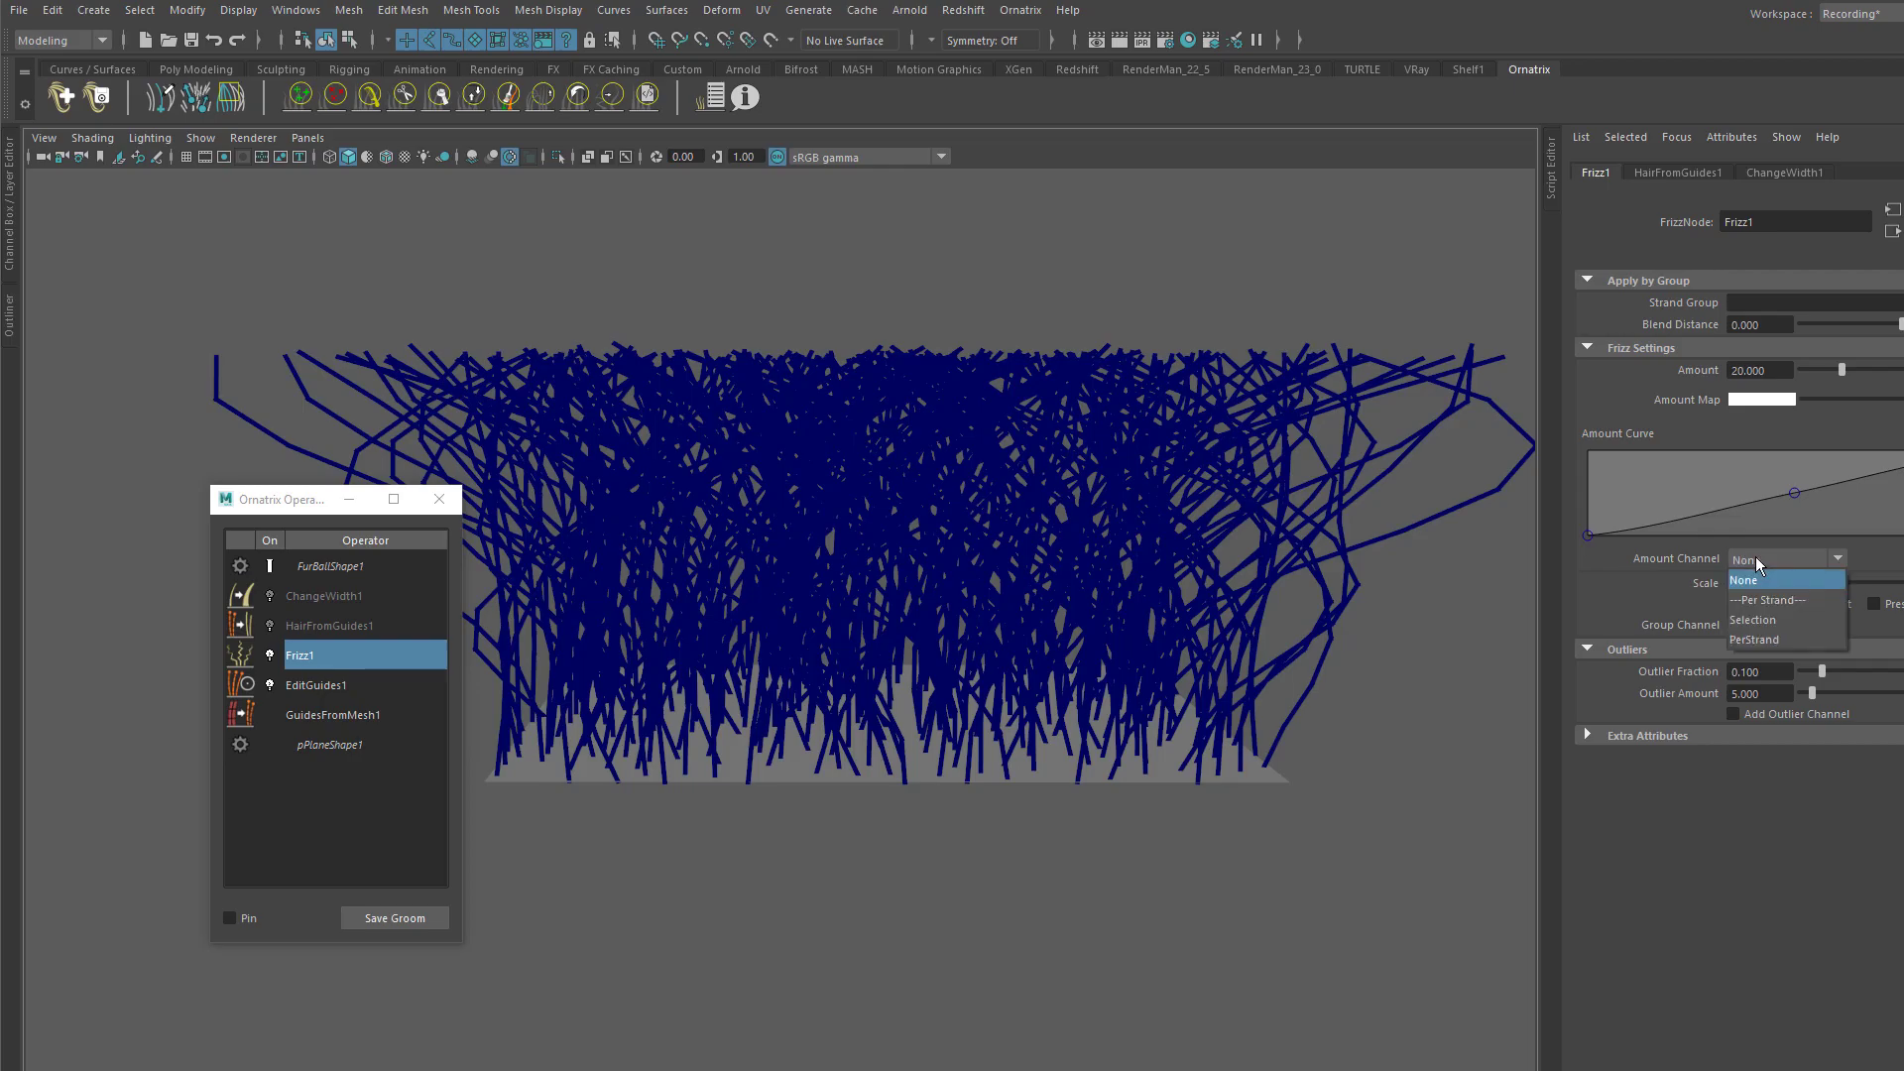
pyautogui.click(1766, 640)
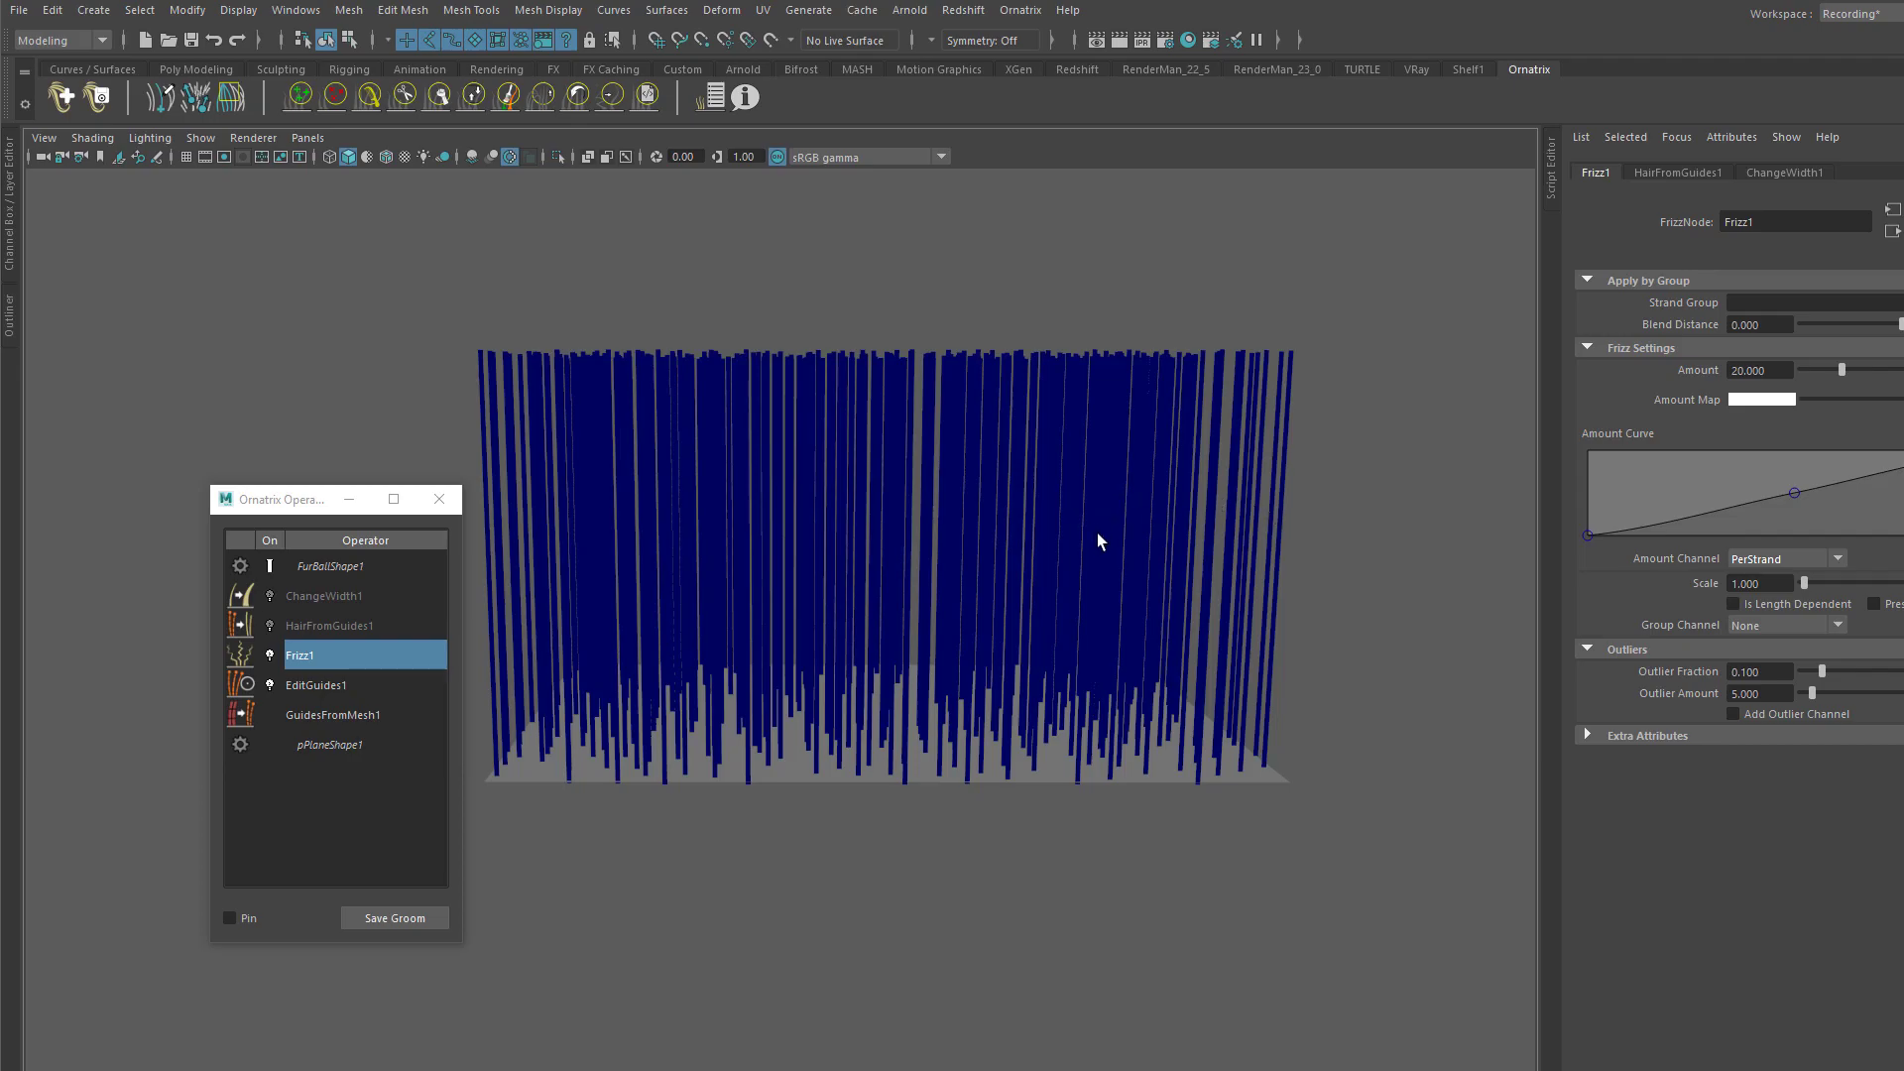
# Step: In EditGuides1, select the guides on the right half of the plane and assign them a PerStrand value of 1.000
pyautogui.click(361, 688)
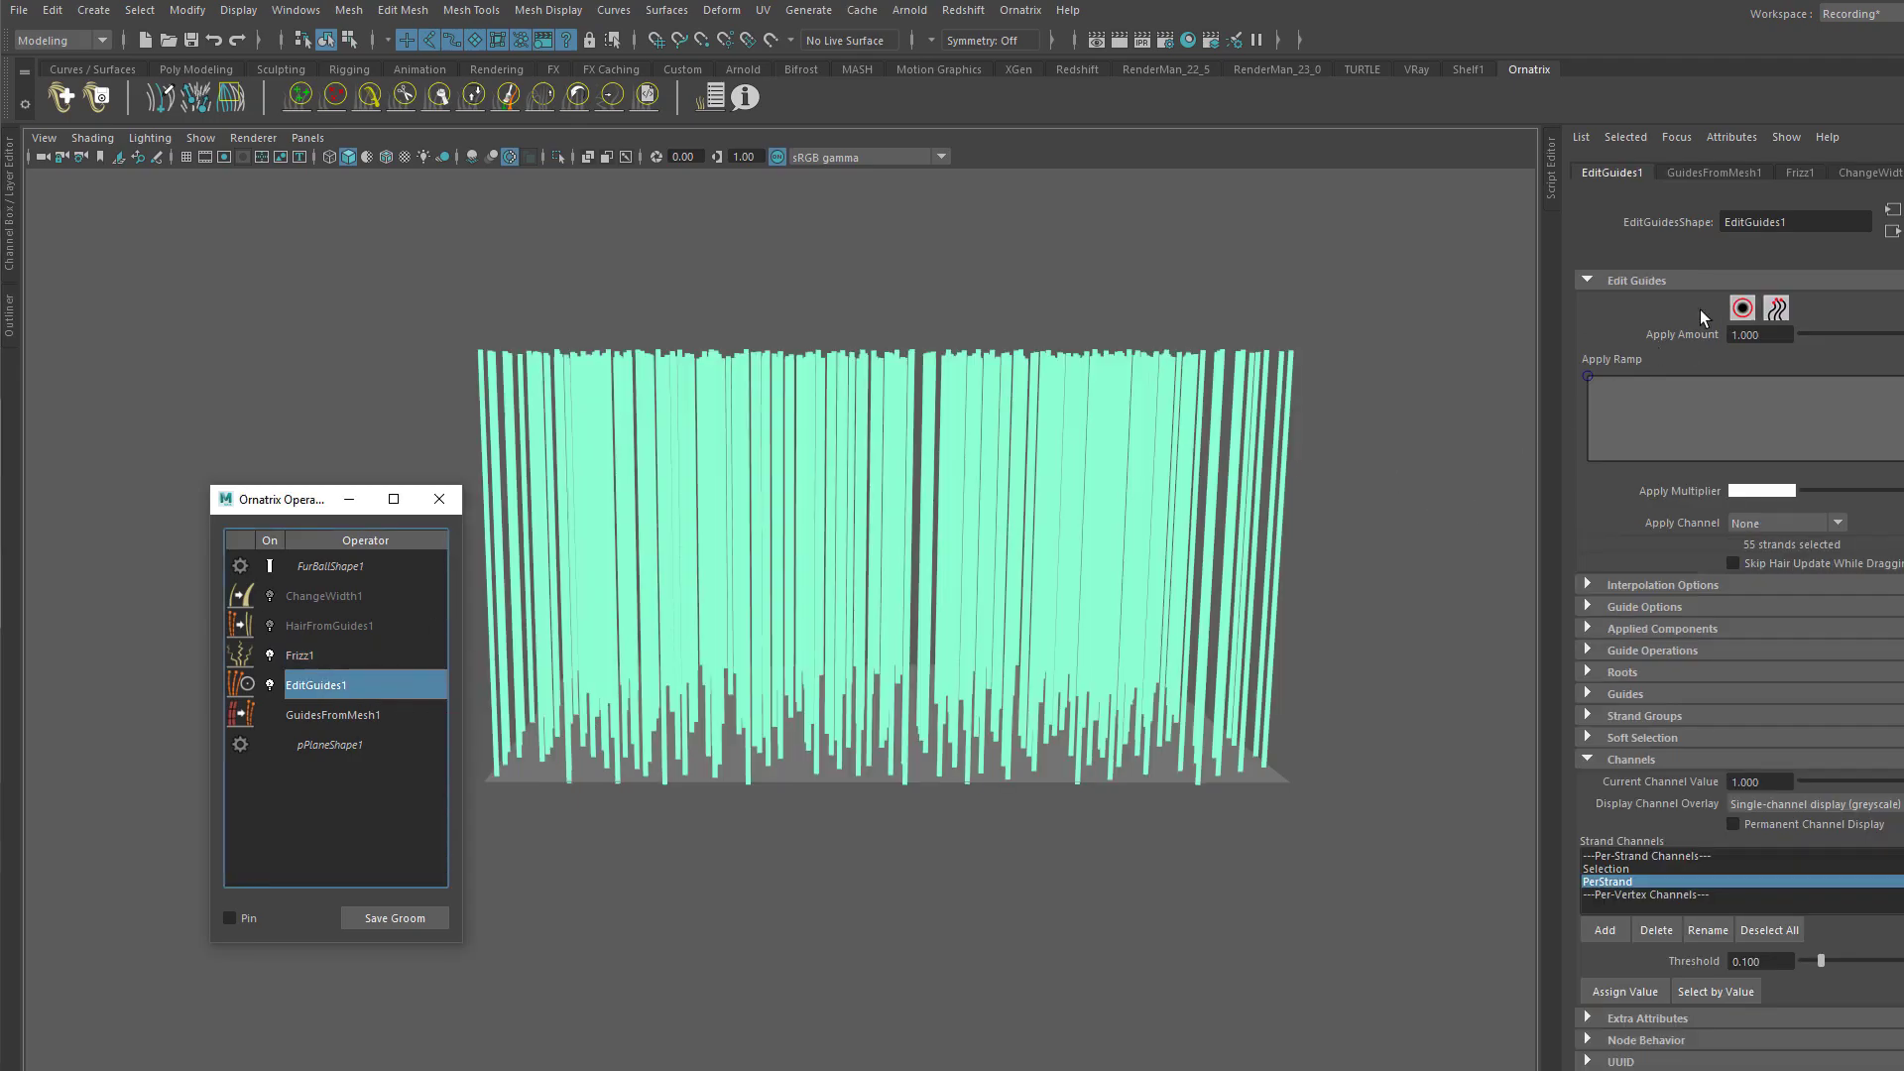
pyautogui.click(1742, 308)
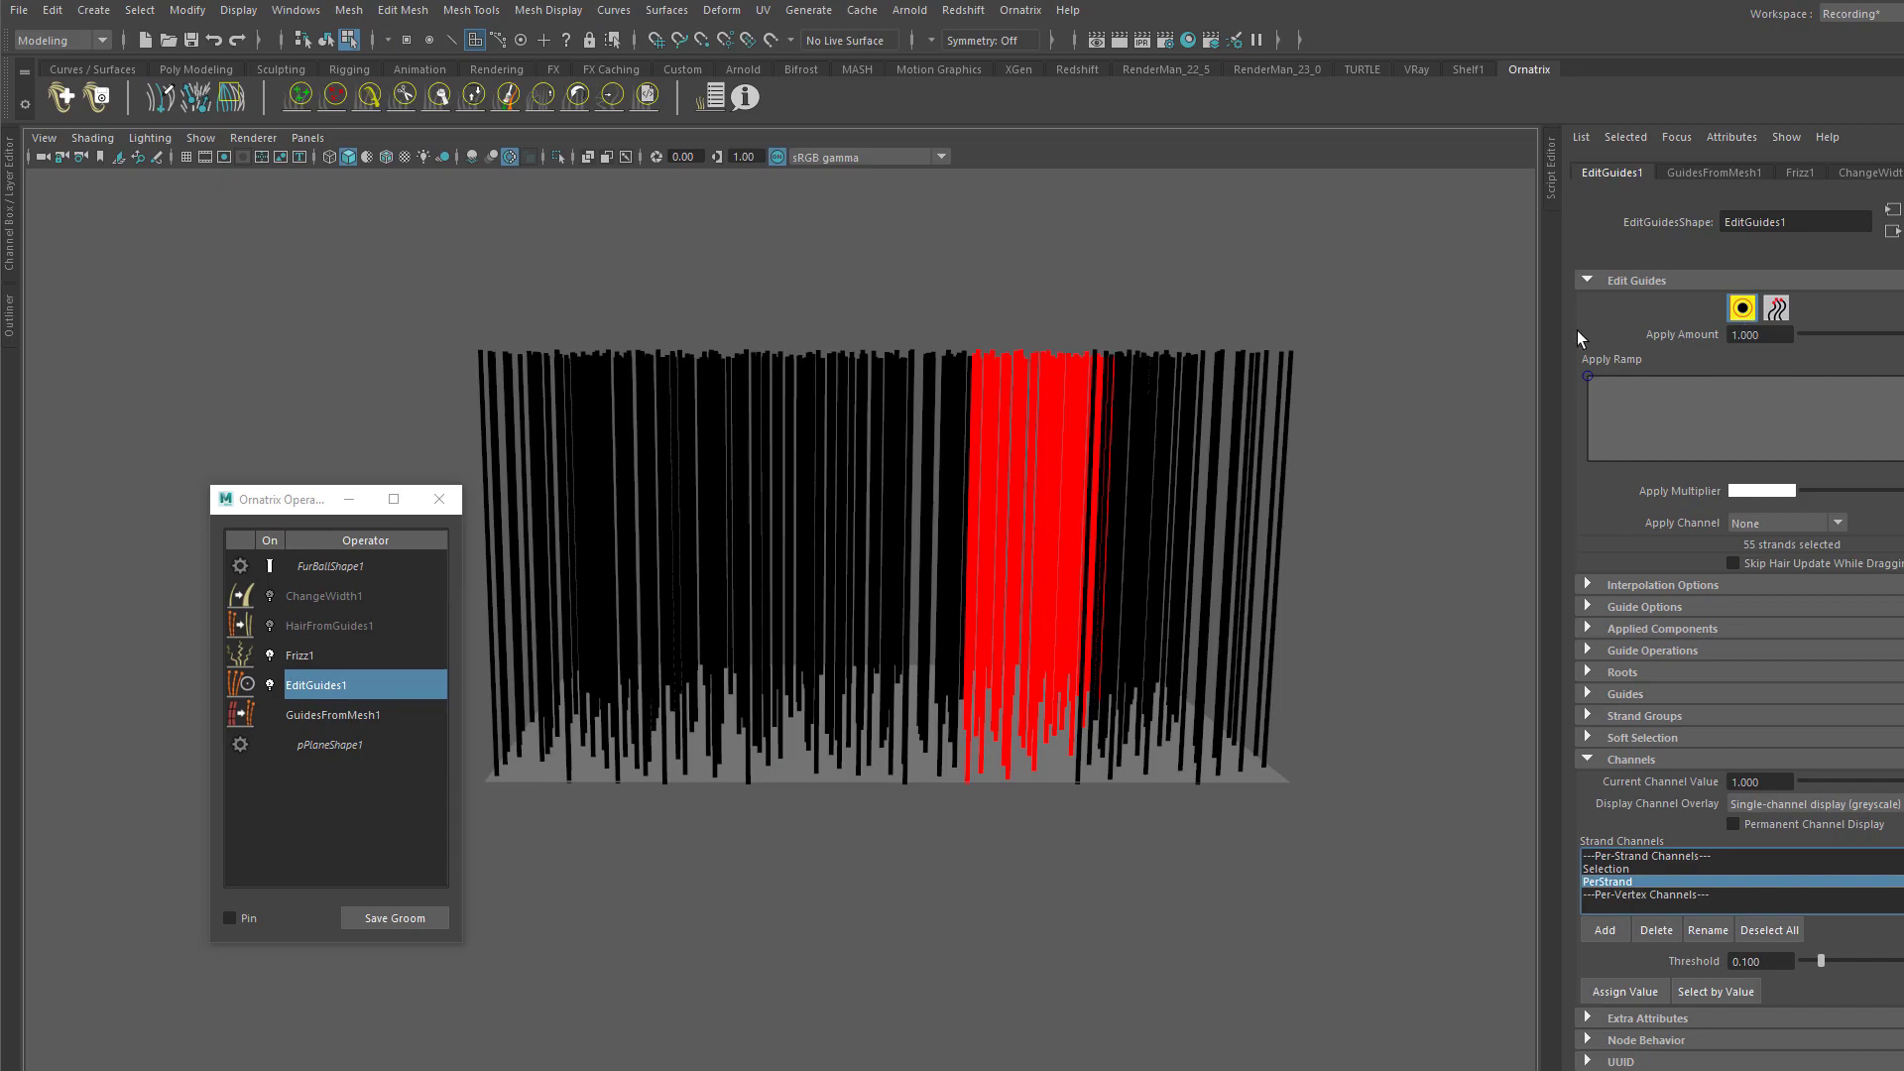
pyautogui.moveTo(873, 265); pyautogui.dragTo(1386, 533)
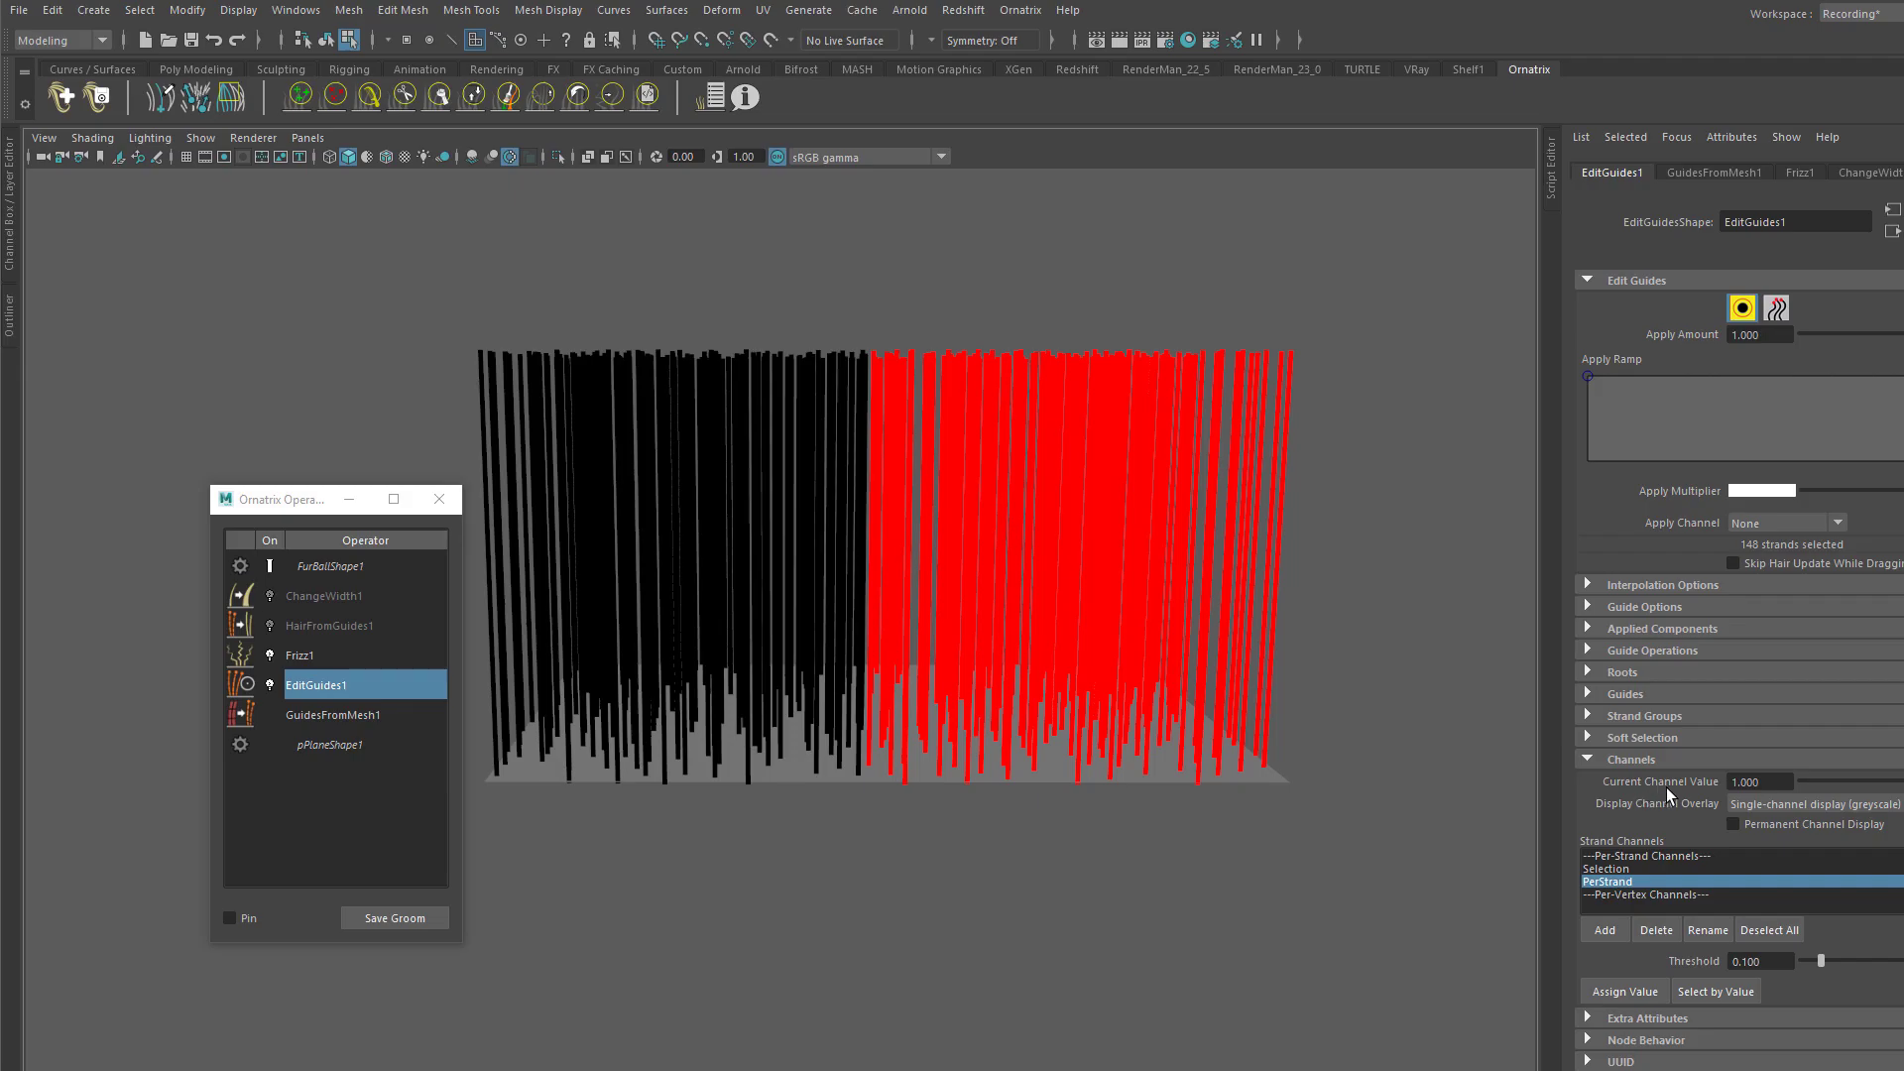
pyautogui.click(1872, 782)
pyautogui.moveTo(1872, 784); pyautogui.dragTo(1774, 795)
pyautogui.moveTo(1903, 782); pyautogui.dragTo(1783, 787)
pyautogui.keyDown('alt'); pyautogui.moveTo(1058, 353); pyautogui.dragTo(1347, 610); pyautogui.keyUp('alt')
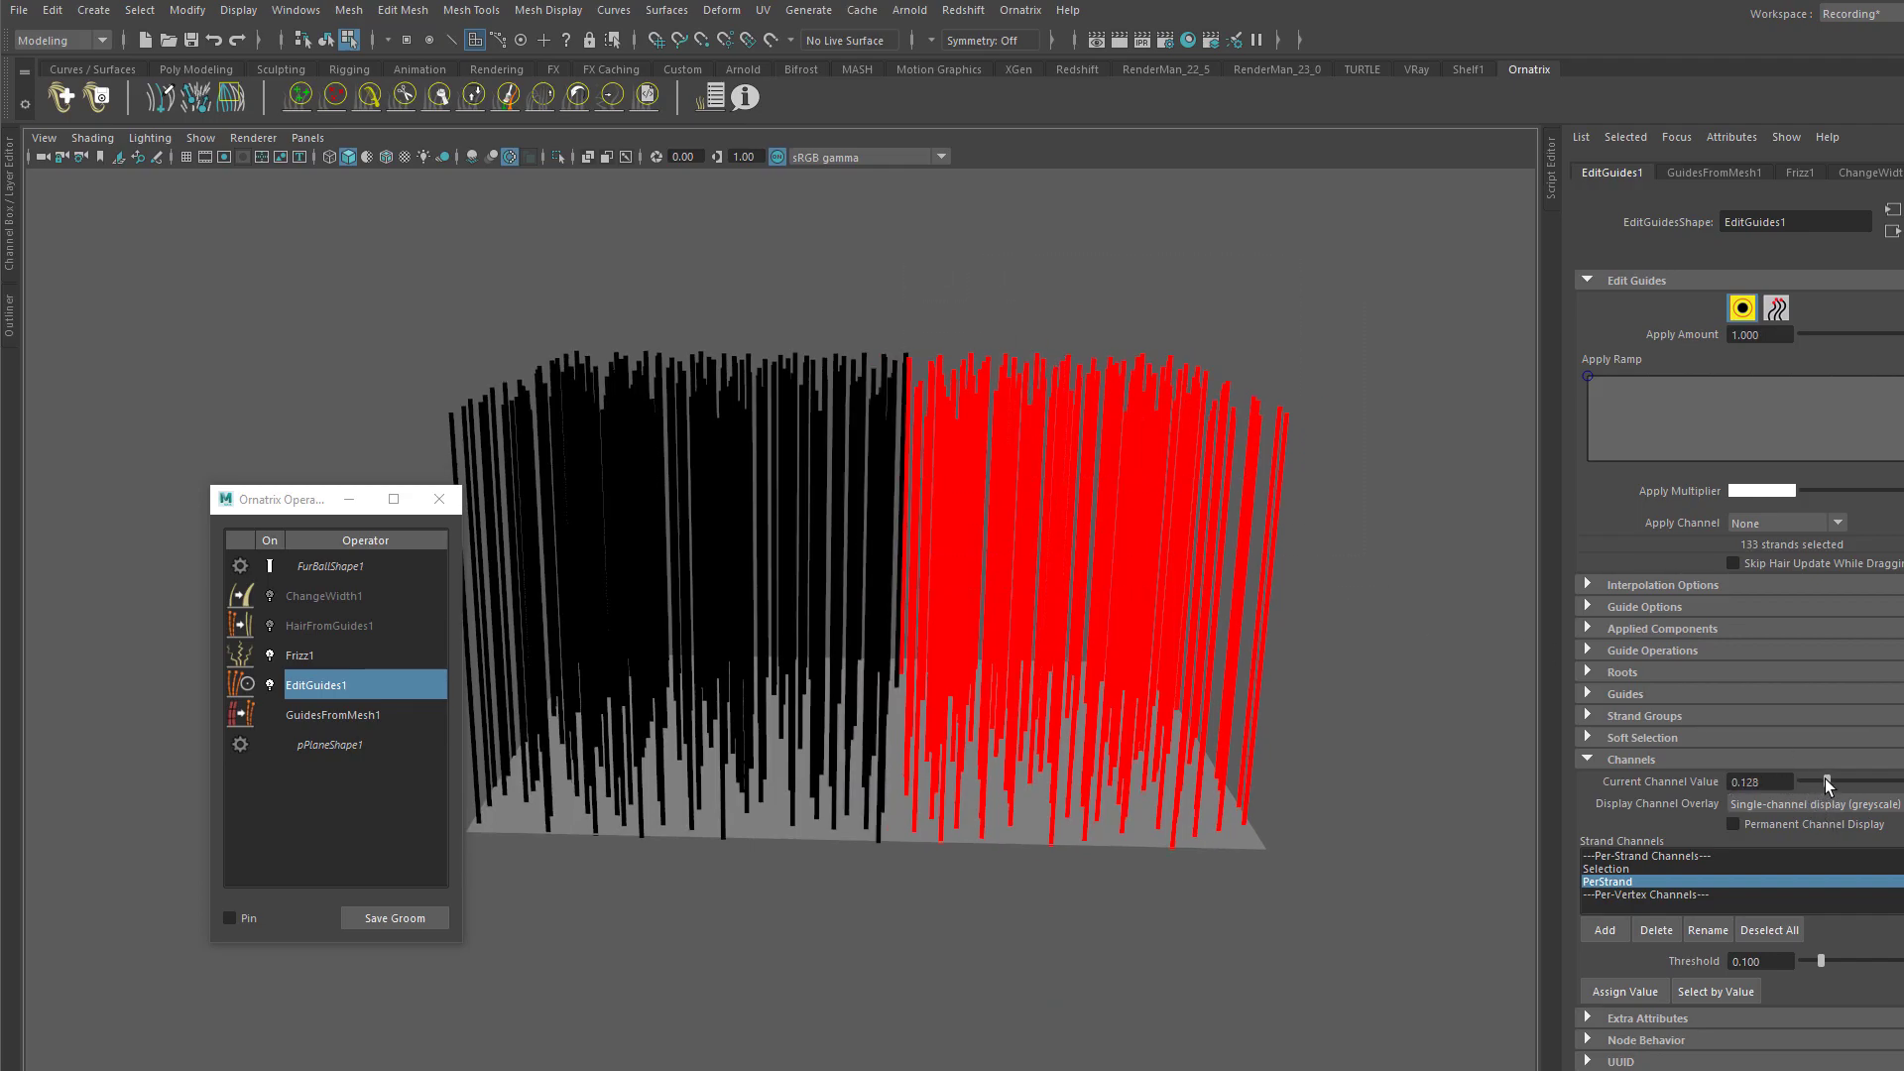
pyautogui.moveTo(1830, 780); pyautogui.dragTo(1903, 781)
pyautogui.click(1632, 992)
pyautogui.keyDown('alt'); pyautogui.moveTo(932, 691); pyautogui.dragTo(929, 575); pyautogui.keyUp('alt')
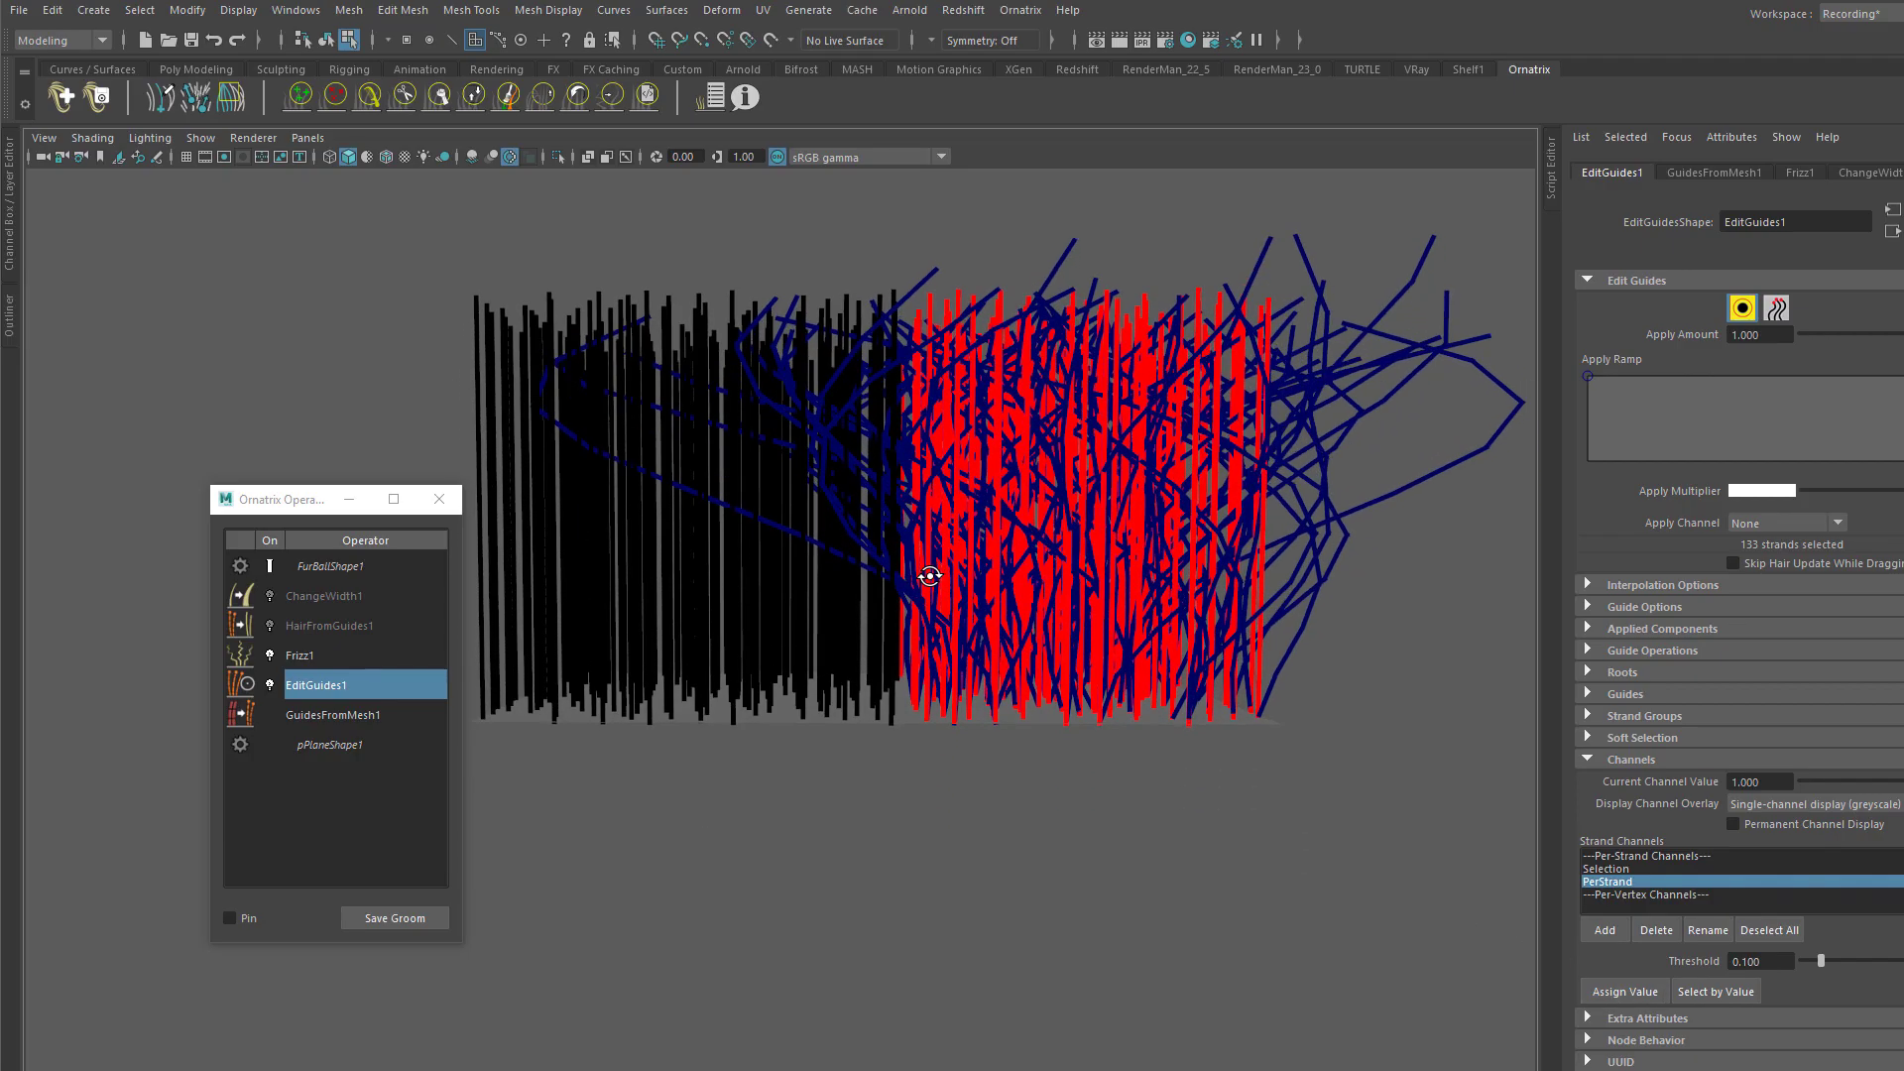
# Step: Lower the frizz amount of Frizz1 so the affected strands bend less
pyautogui.click(395, 657)
pyautogui.moveTo(1037, 472)
pyautogui.keyDown('alt'); pyautogui.mouseDown()
pyautogui.moveTo(1043, 585)
pyautogui.moveTo(1037, 501)
pyautogui.moveTo(1062, 493)
pyautogui.moveTo(1029, 470)
pyautogui.moveTo(1019, 484)
pyautogui.mouseUp(); pyautogui.keyUp('alt')
pyautogui.keyDown('alt'); pyautogui.moveTo(1140, 490); pyautogui.dragTo(1154, 503); pyautogui.keyUp('alt')
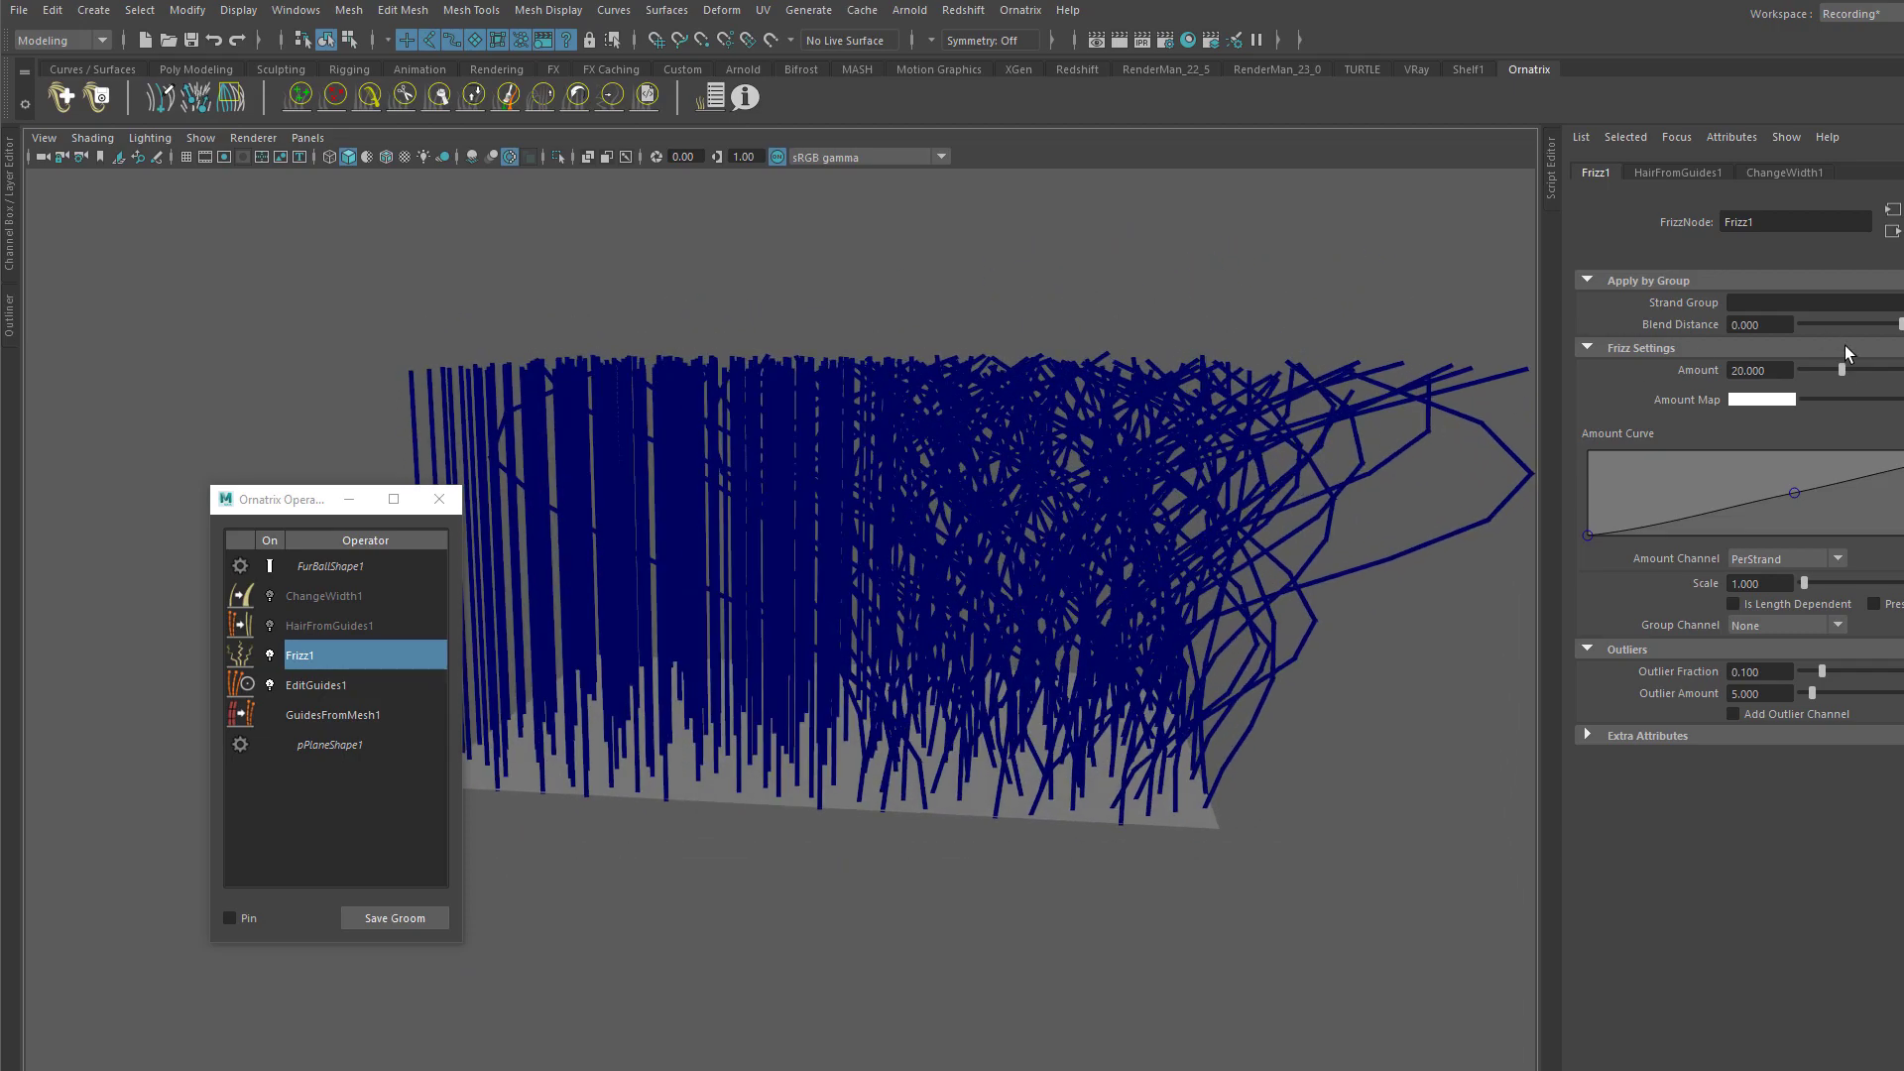
pyautogui.moveTo(1843, 367); pyautogui.dragTo(1813, 369)
pyautogui.click(312, 708)
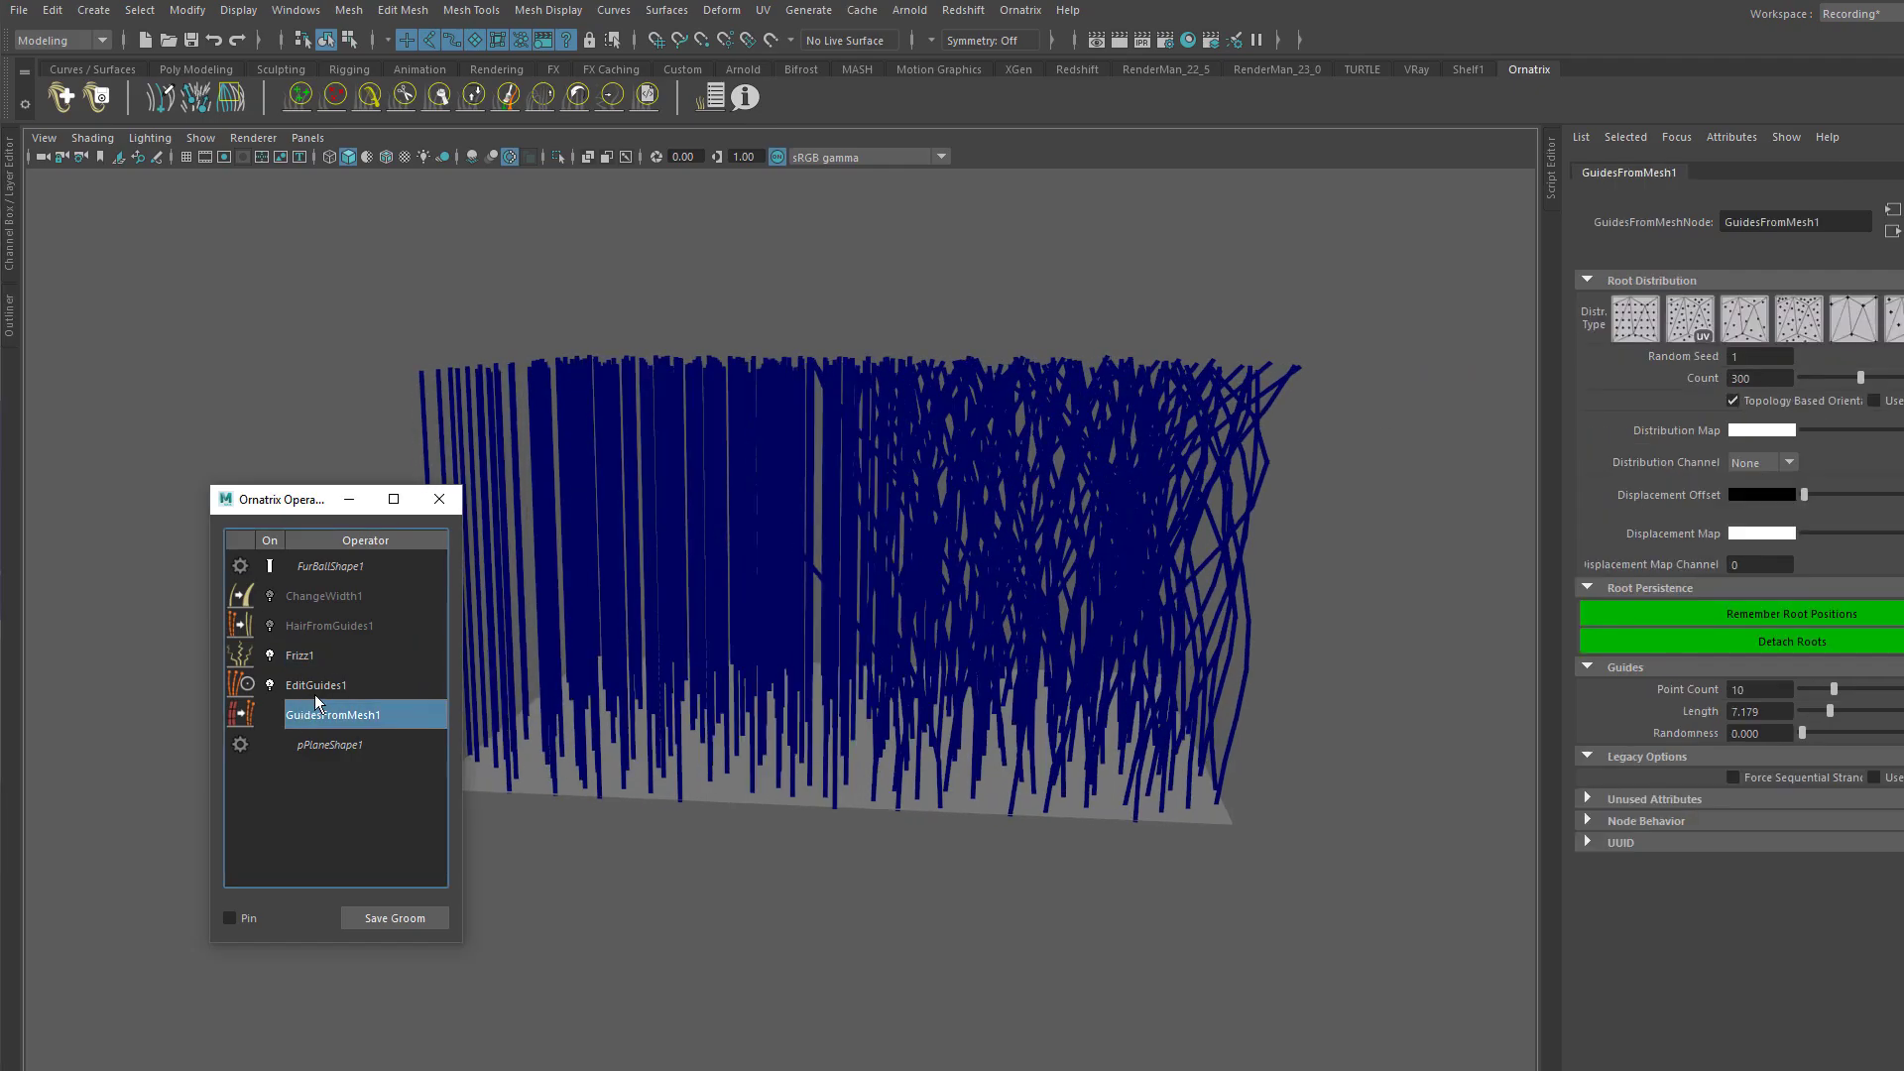
# Step: In EditGuides1, select the guides at the plane's right end and assign them a reduced PerStrand channel value
pyautogui.click(327, 685)
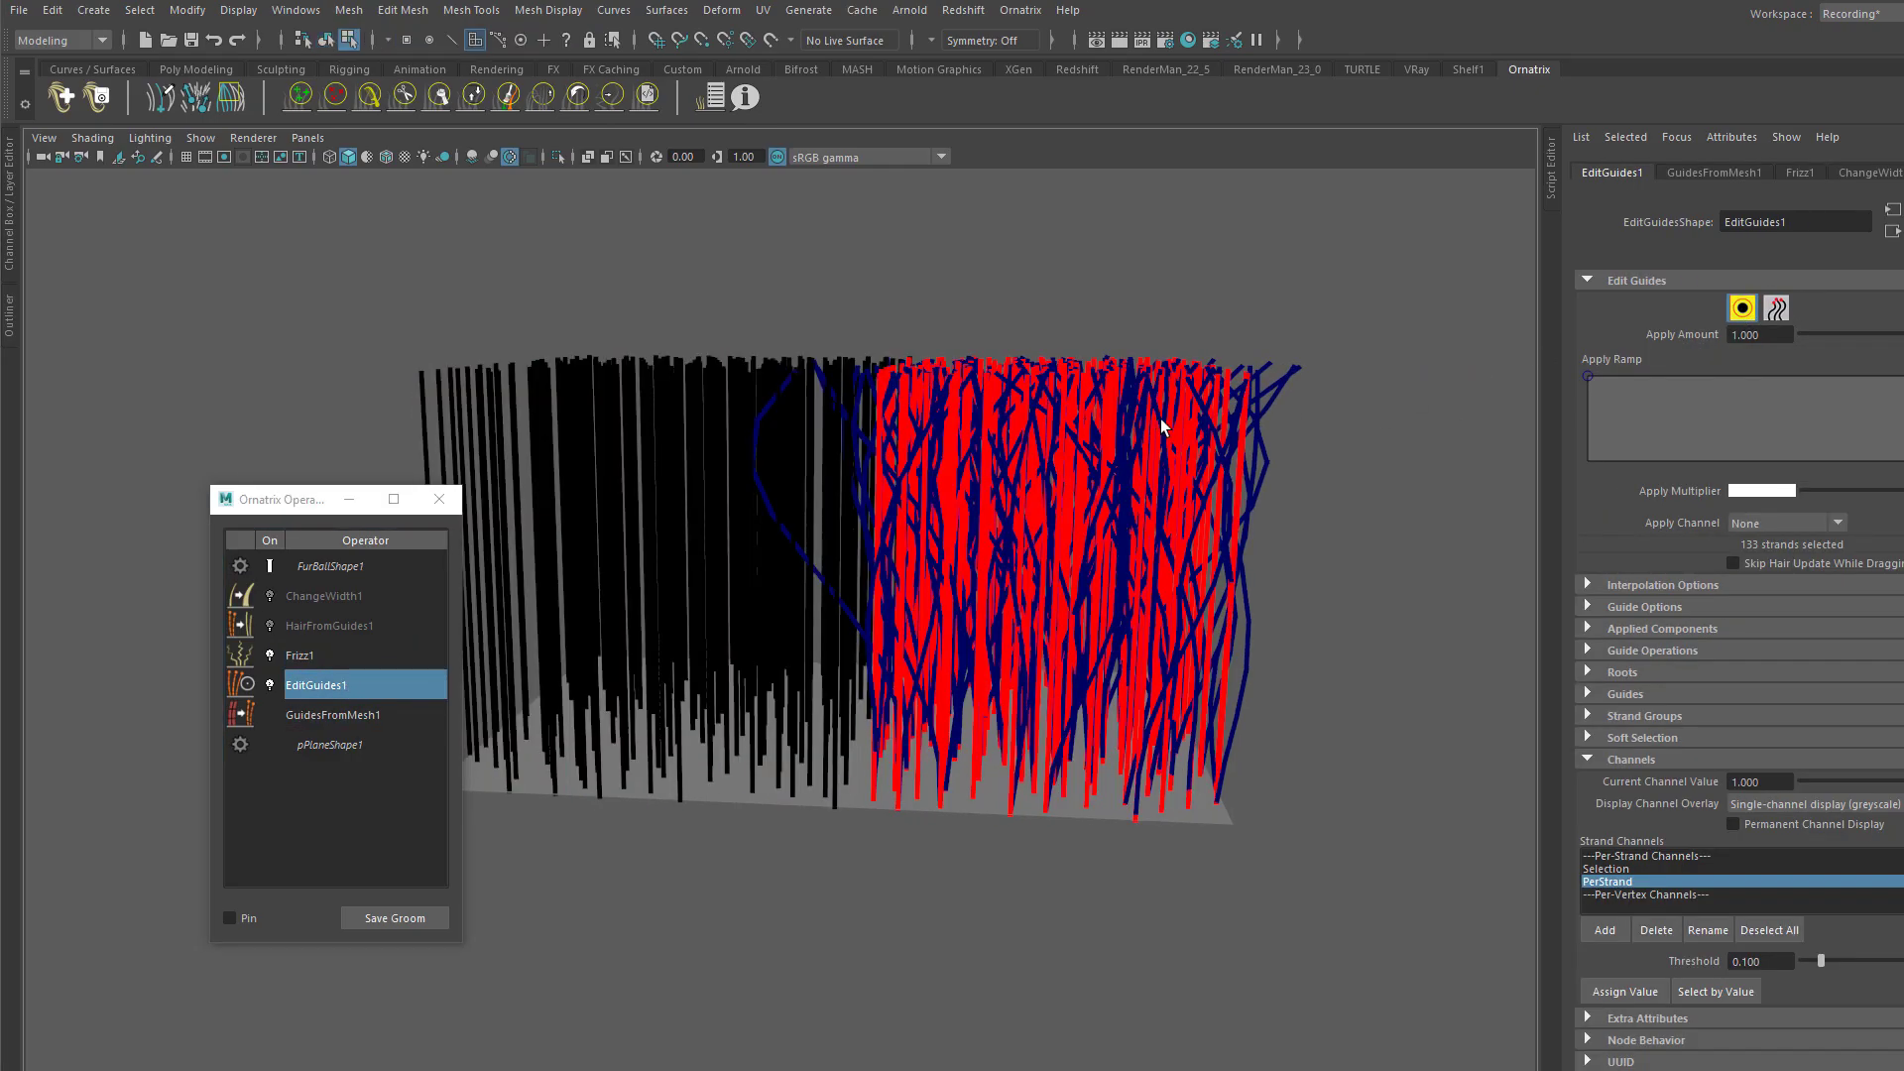
pyautogui.click(1118, 437)
pyautogui.keyDown('alt'); pyautogui.moveTo(1119, 437); pyautogui.dragTo(1082, 394); pyautogui.keyUp('alt')
pyautogui.keyDown('alt'); pyautogui.moveTo(1261, 475); pyautogui.dragTo(1284, 544); pyautogui.keyUp('alt')
pyautogui.moveTo(1370, 495); pyautogui.dragTo(1233, 511)
pyautogui.moveTo(1317, 359); pyautogui.dragTo(1176, 516)
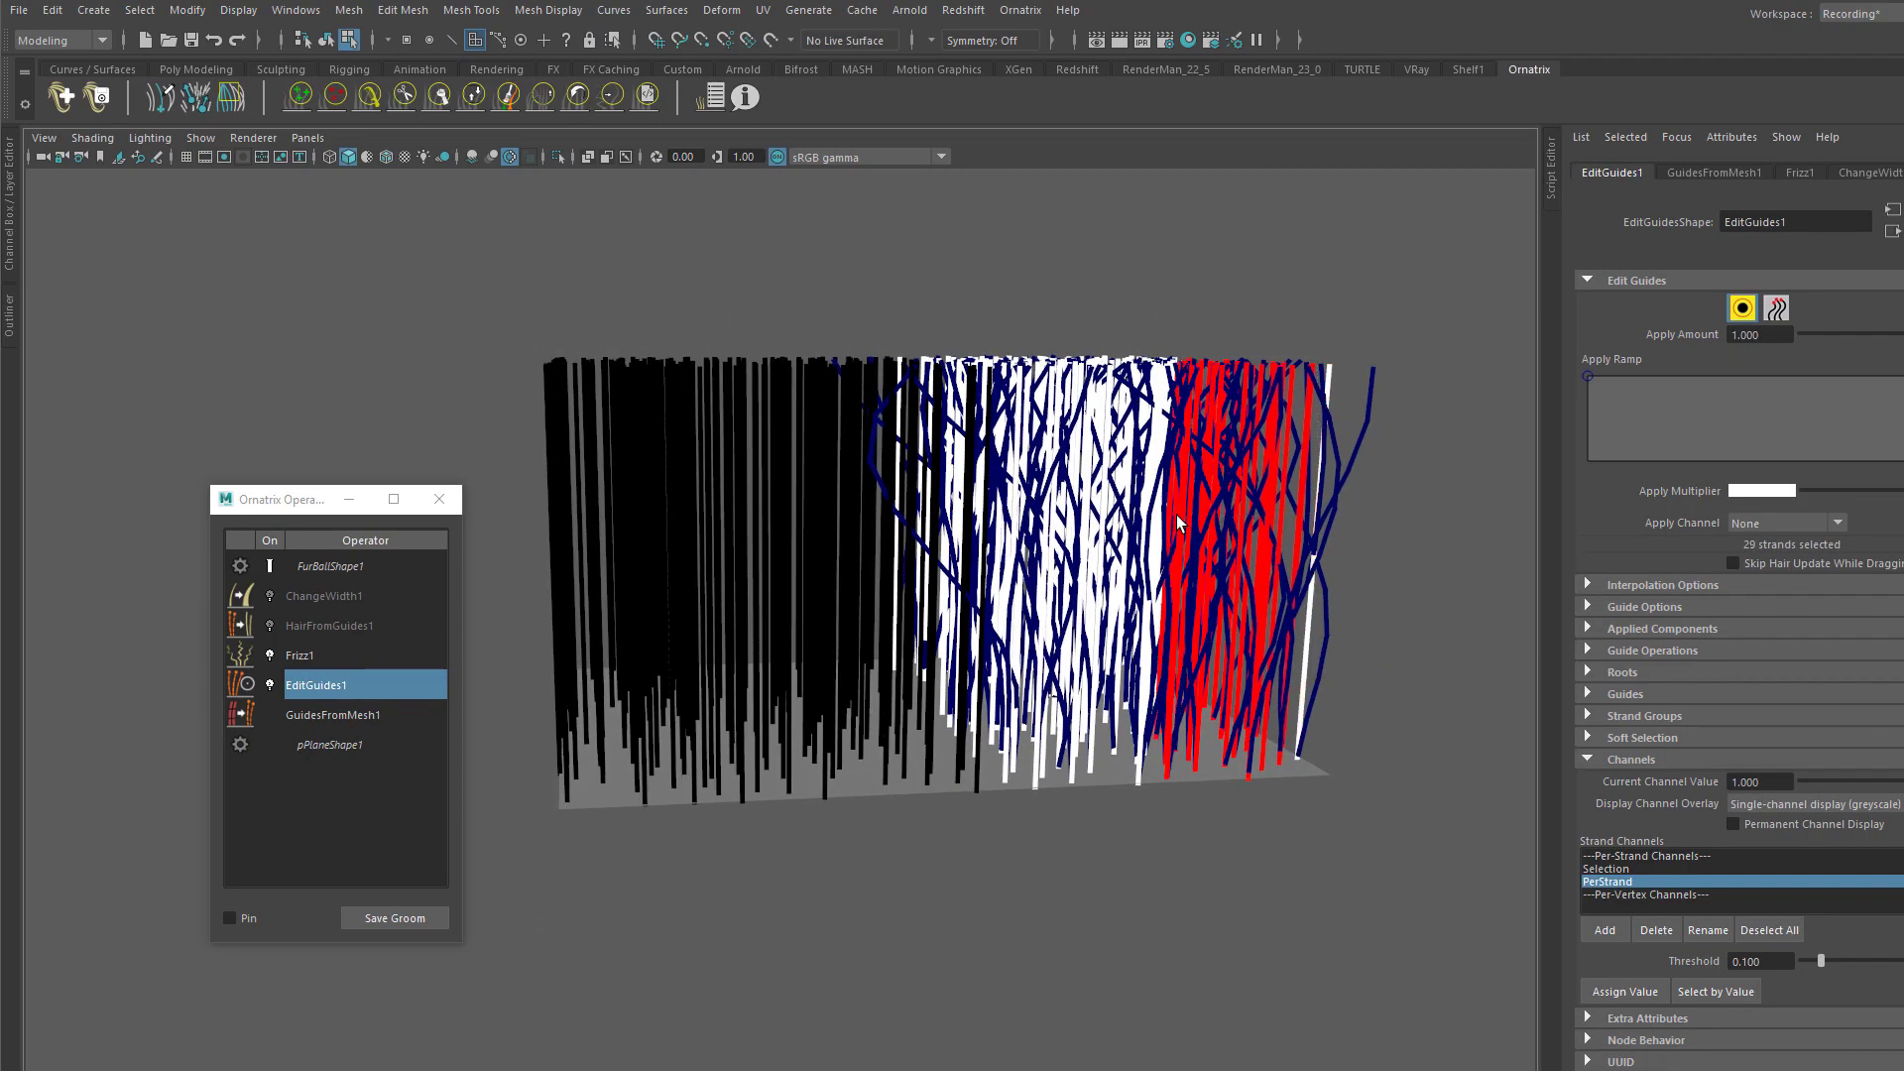
pyautogui.keyDown('alt'); pyautogui.moveTo(1326, 490); pyautogui.dragTo(1184, 508, button='middle'); pyautogui.keyUp('alt')
pyautogui.keyDown('alt'); pyautogui.moveTo(1185, 516); pyautogui.dragTo(1258, 493); pyautogui.keyUp('alt')
pyautogui.moveTo(1262, 426); pyautogui.dragTo(1044, 592)
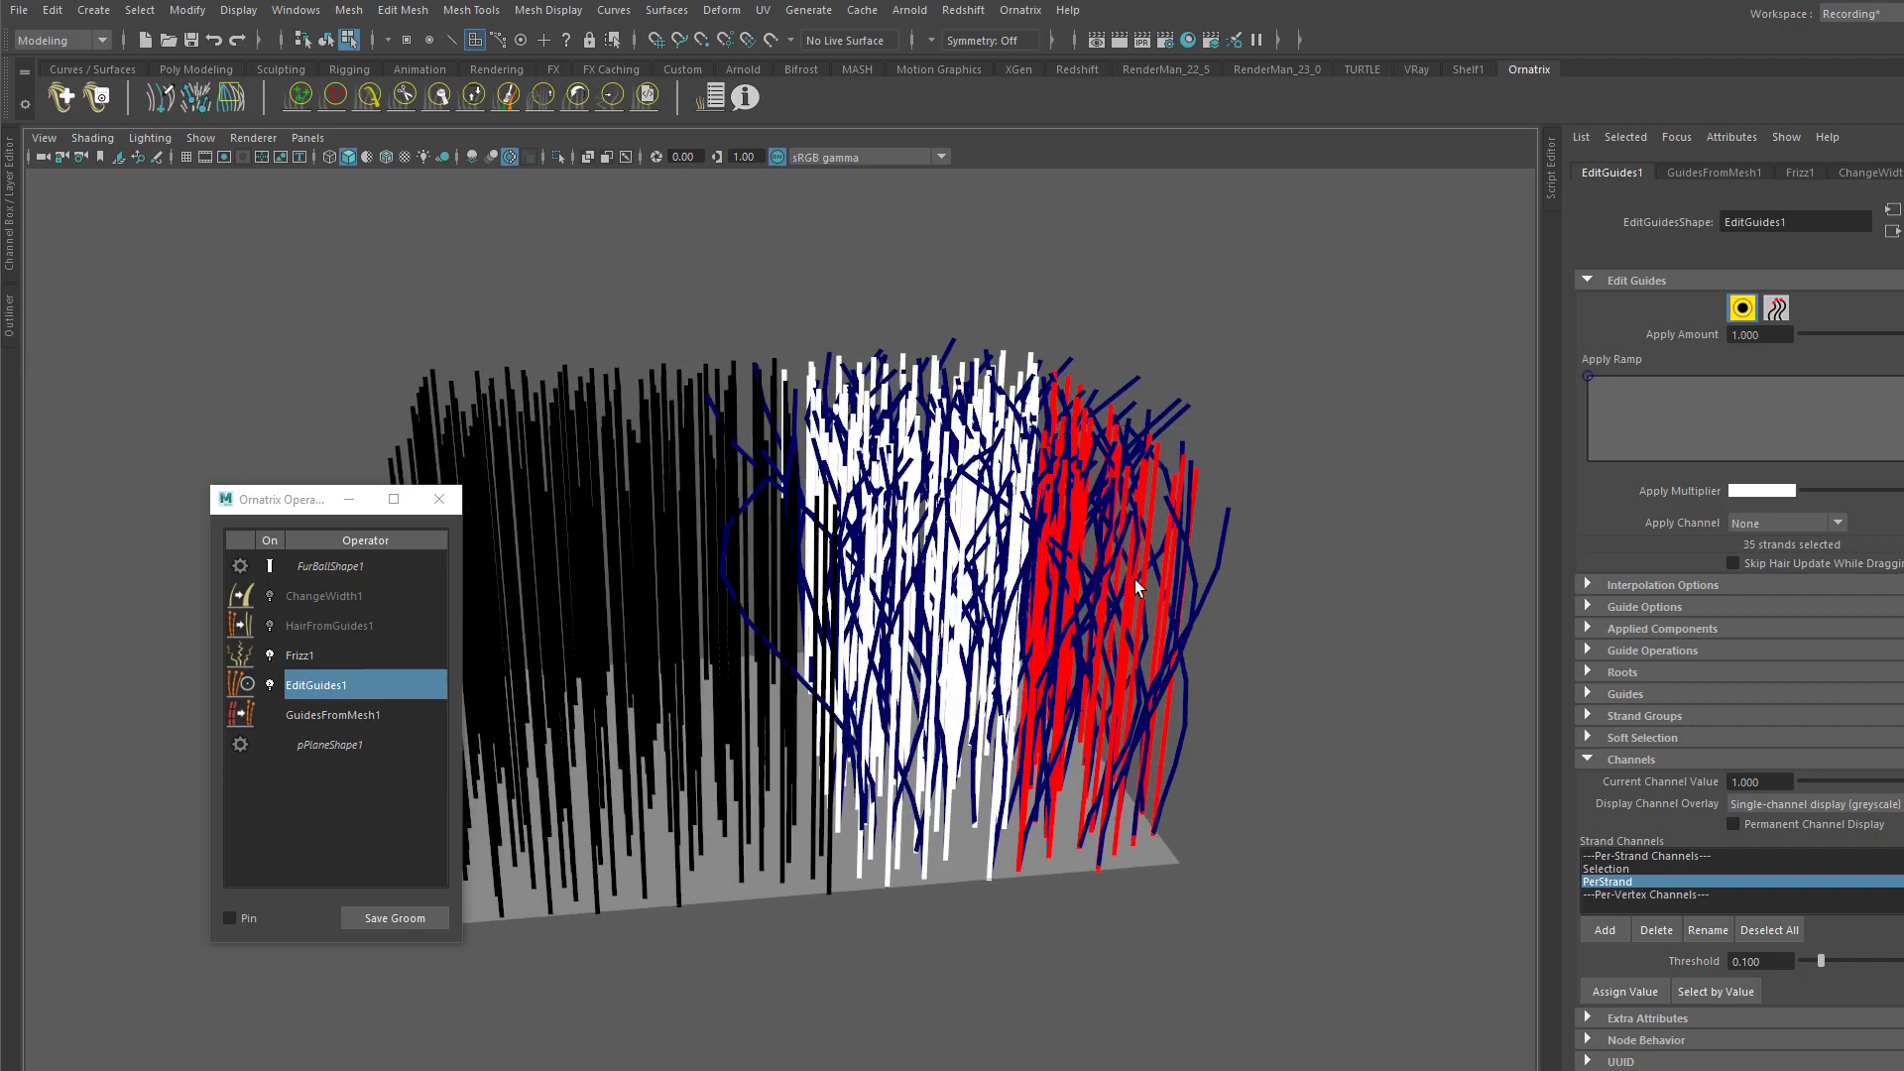
pyautogui.moveTo(1900, 783); pyautogui.dragTo(1896, 783)
pyautogui.click(1625, 992)
# Step: Select the guides at the plane's left edge and assign them a PerStrand value of 0.256
pyautogui.keyDown('alt'); pyautogui.moveTo(980, 584); pyautogui.dragTo(1240, 560, button='middle'); pyautogui.keyUp('alt')
pyautogui.keyDown('alt'); pyautogui.moveTo(724, 538); pyautogui.dragTo(851, 535); pyautogui.keyUp('alt')
pyautogui.keyDown('alt'); pyautogui.moveTo(873, 551); pyautogui.dragTo(822, 533, button='middle'); pyautogui.keyUp('alt')
pyautogui.moveTo(1899, 782); pyautogui.dragTo(1851, 783)
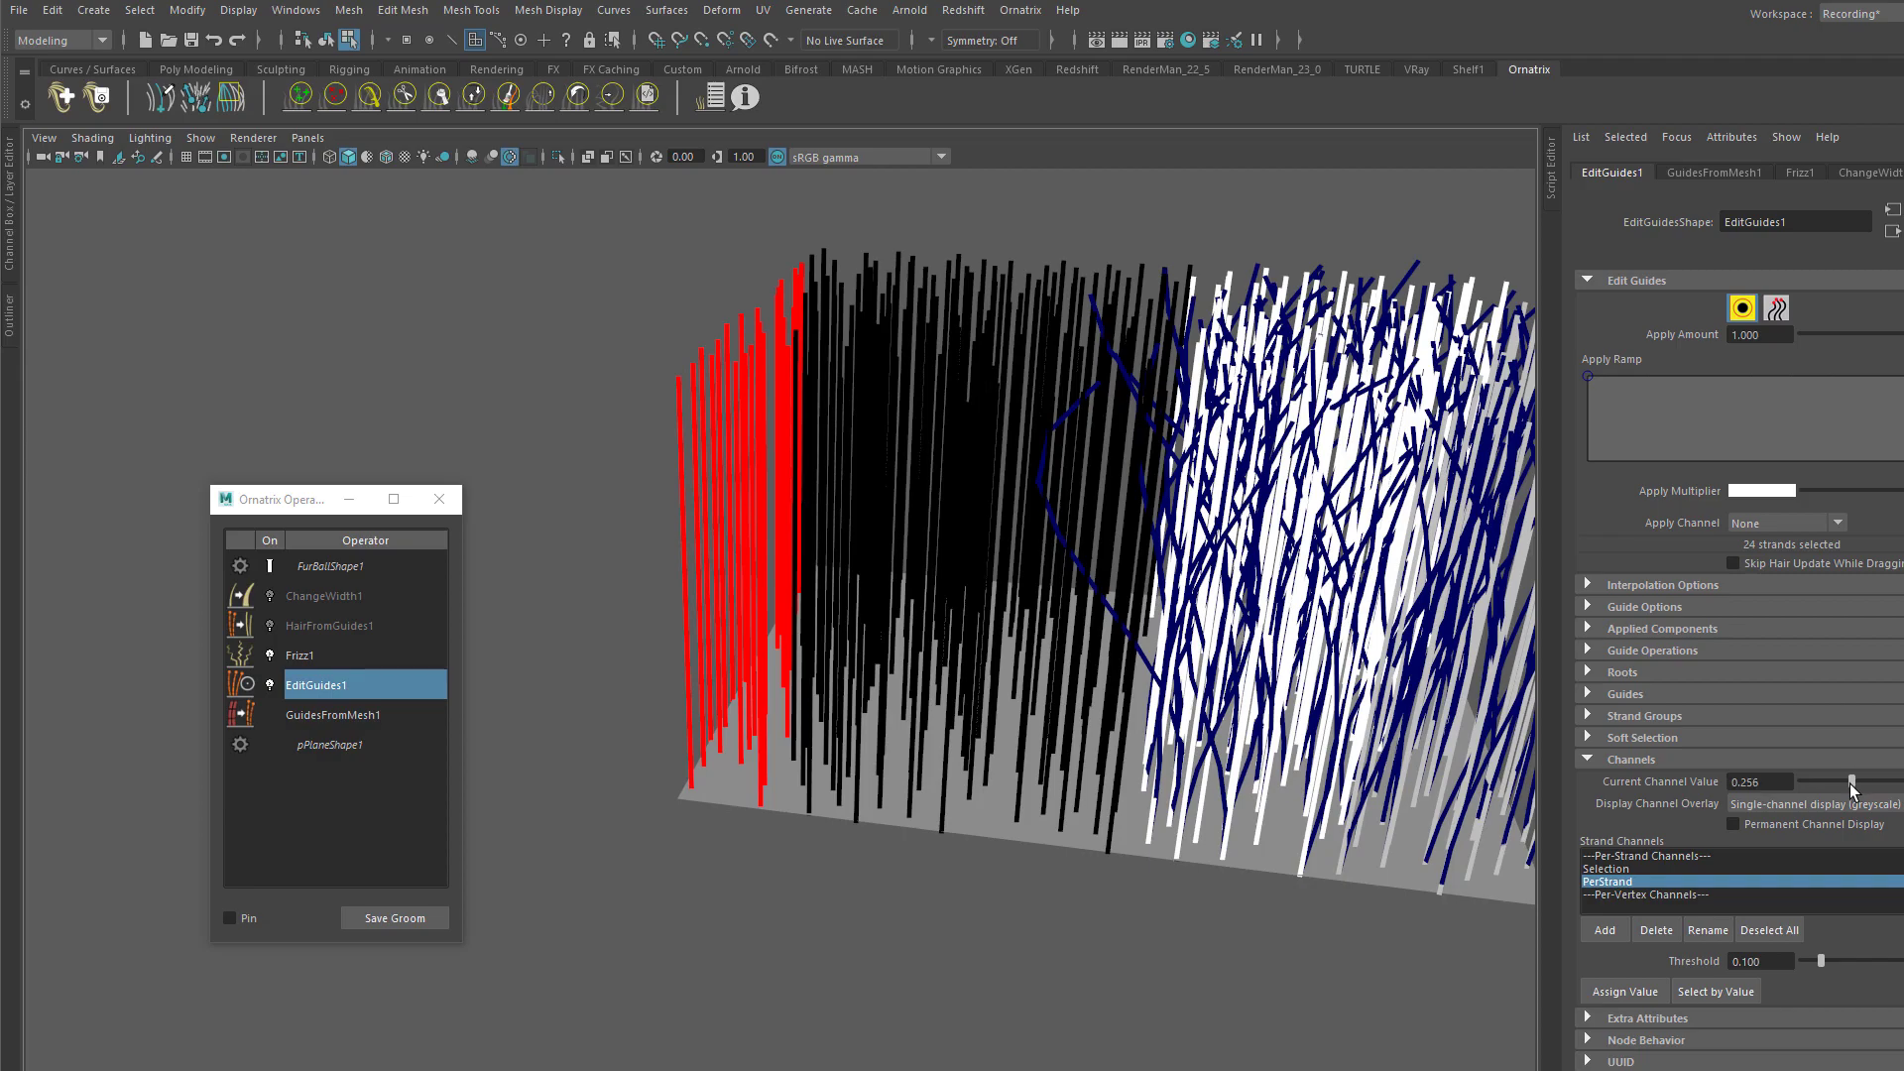
pyautogui.click(1624, 990)
pyautogui.keyDown('alt'); pyautogui.moveTo(851, 288); pyautogui.dragTo(954, 515); pyautogui.keyUp('alt')
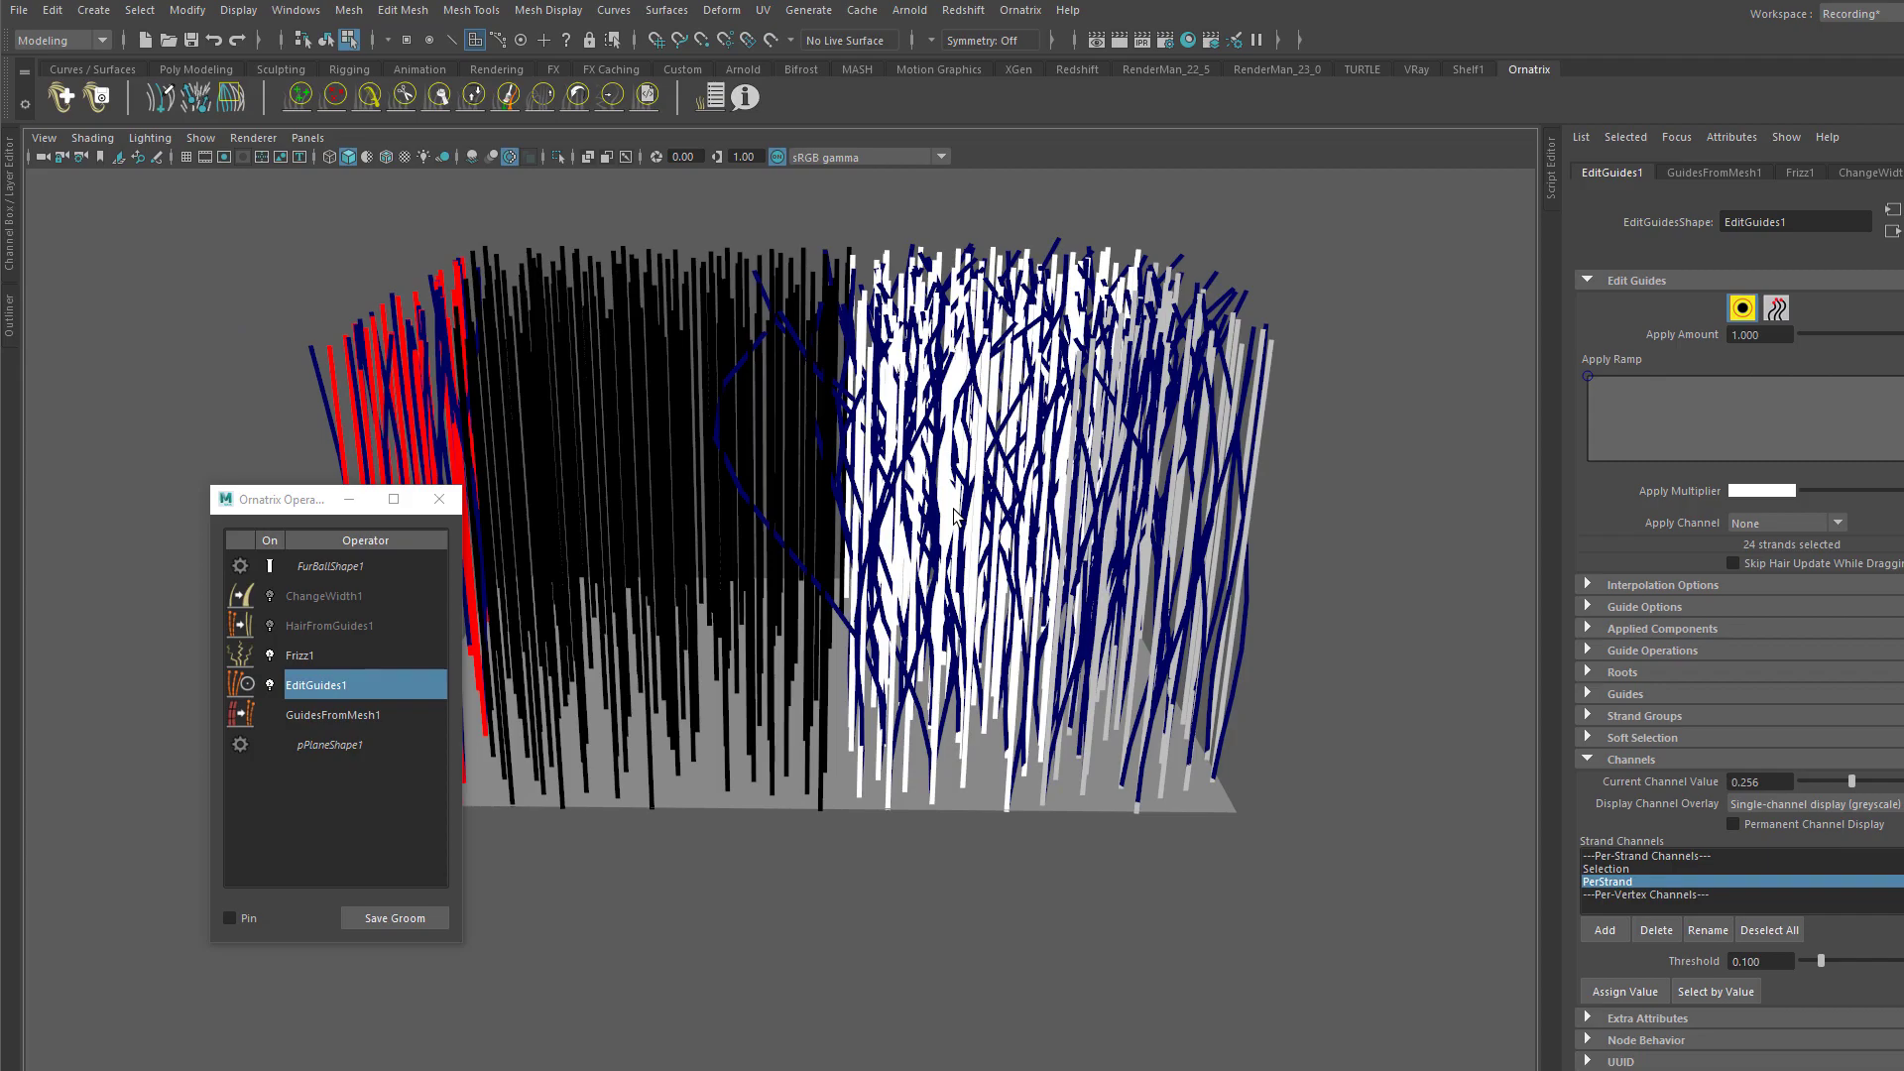
pyautogui.keyDown('alt'); pyautogui.moveTo(1212, 422); pyautogui.dragTo(1157, 404); pyautogui.keyUp('alt')
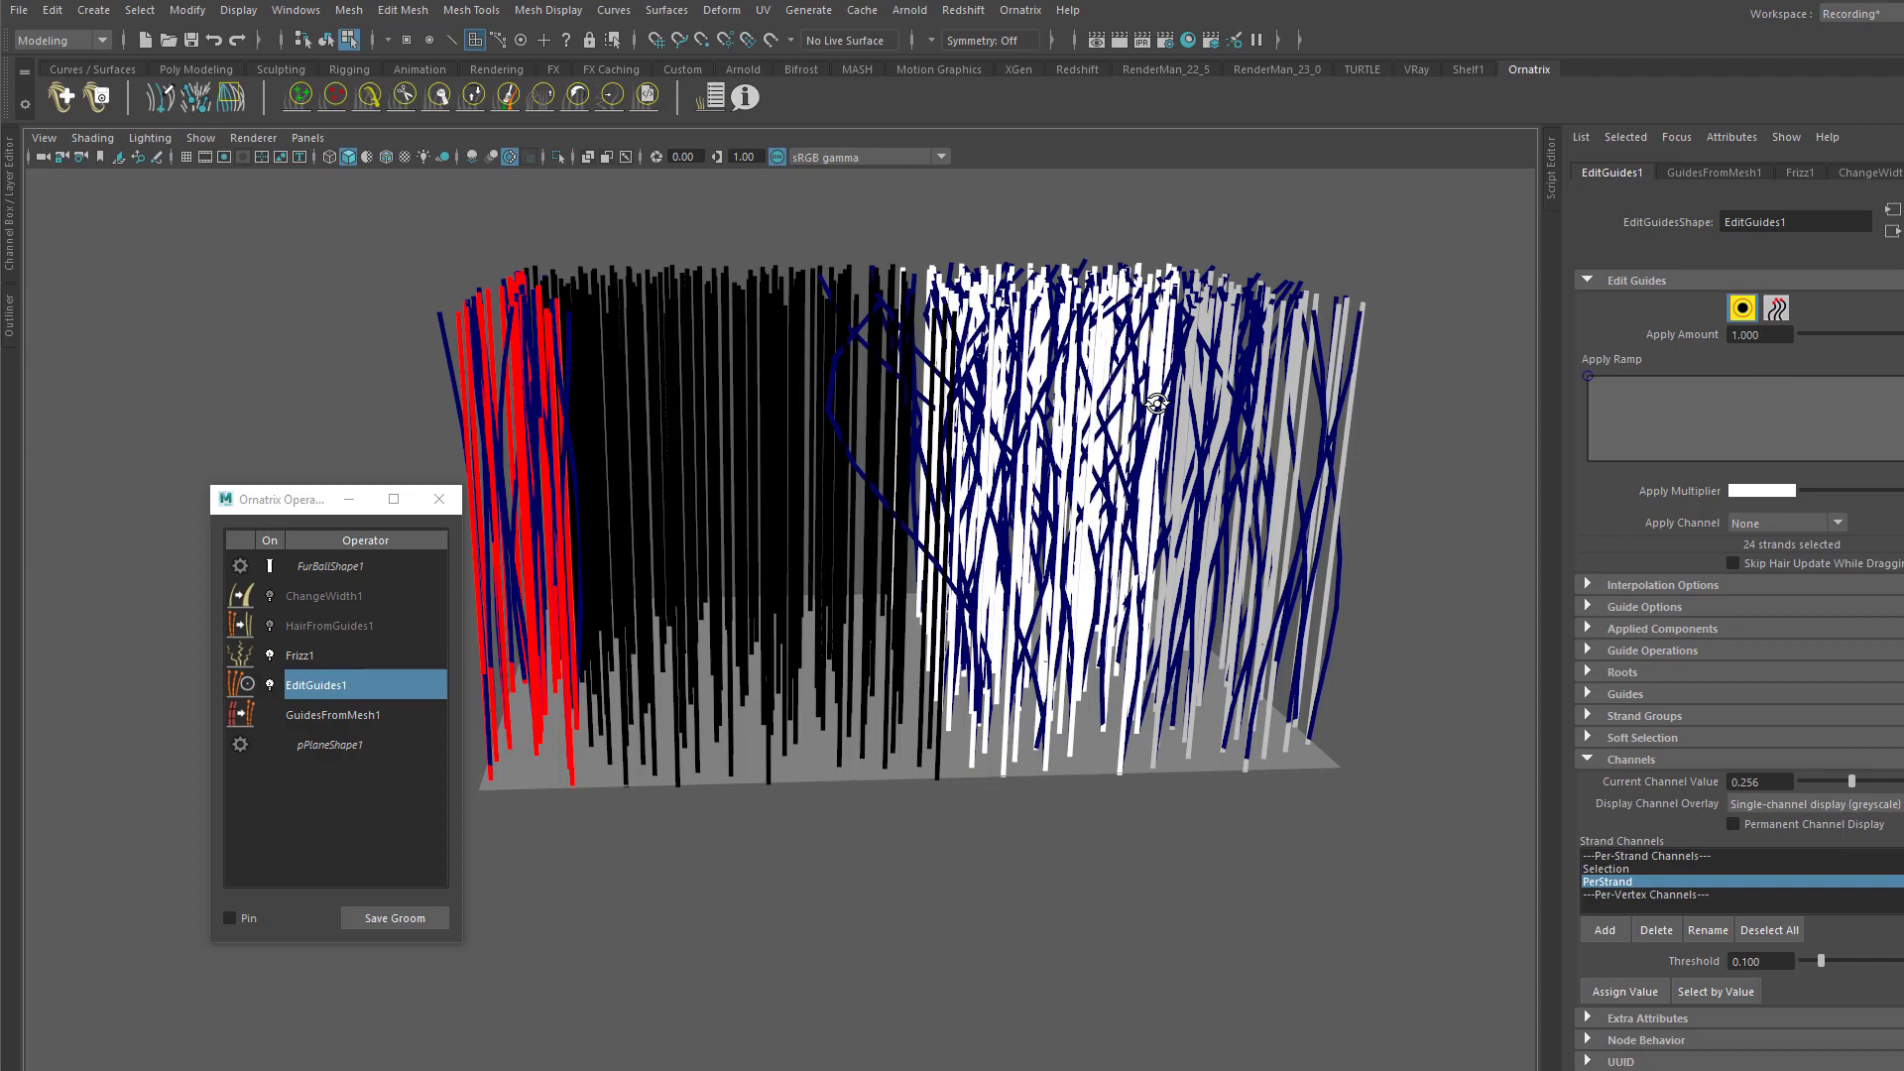
# Step: Add a channel named PerVertex under the per-strand channels and delete it again
pyautogui.click(1632, 868)
pyautogui.click(1621, 882)
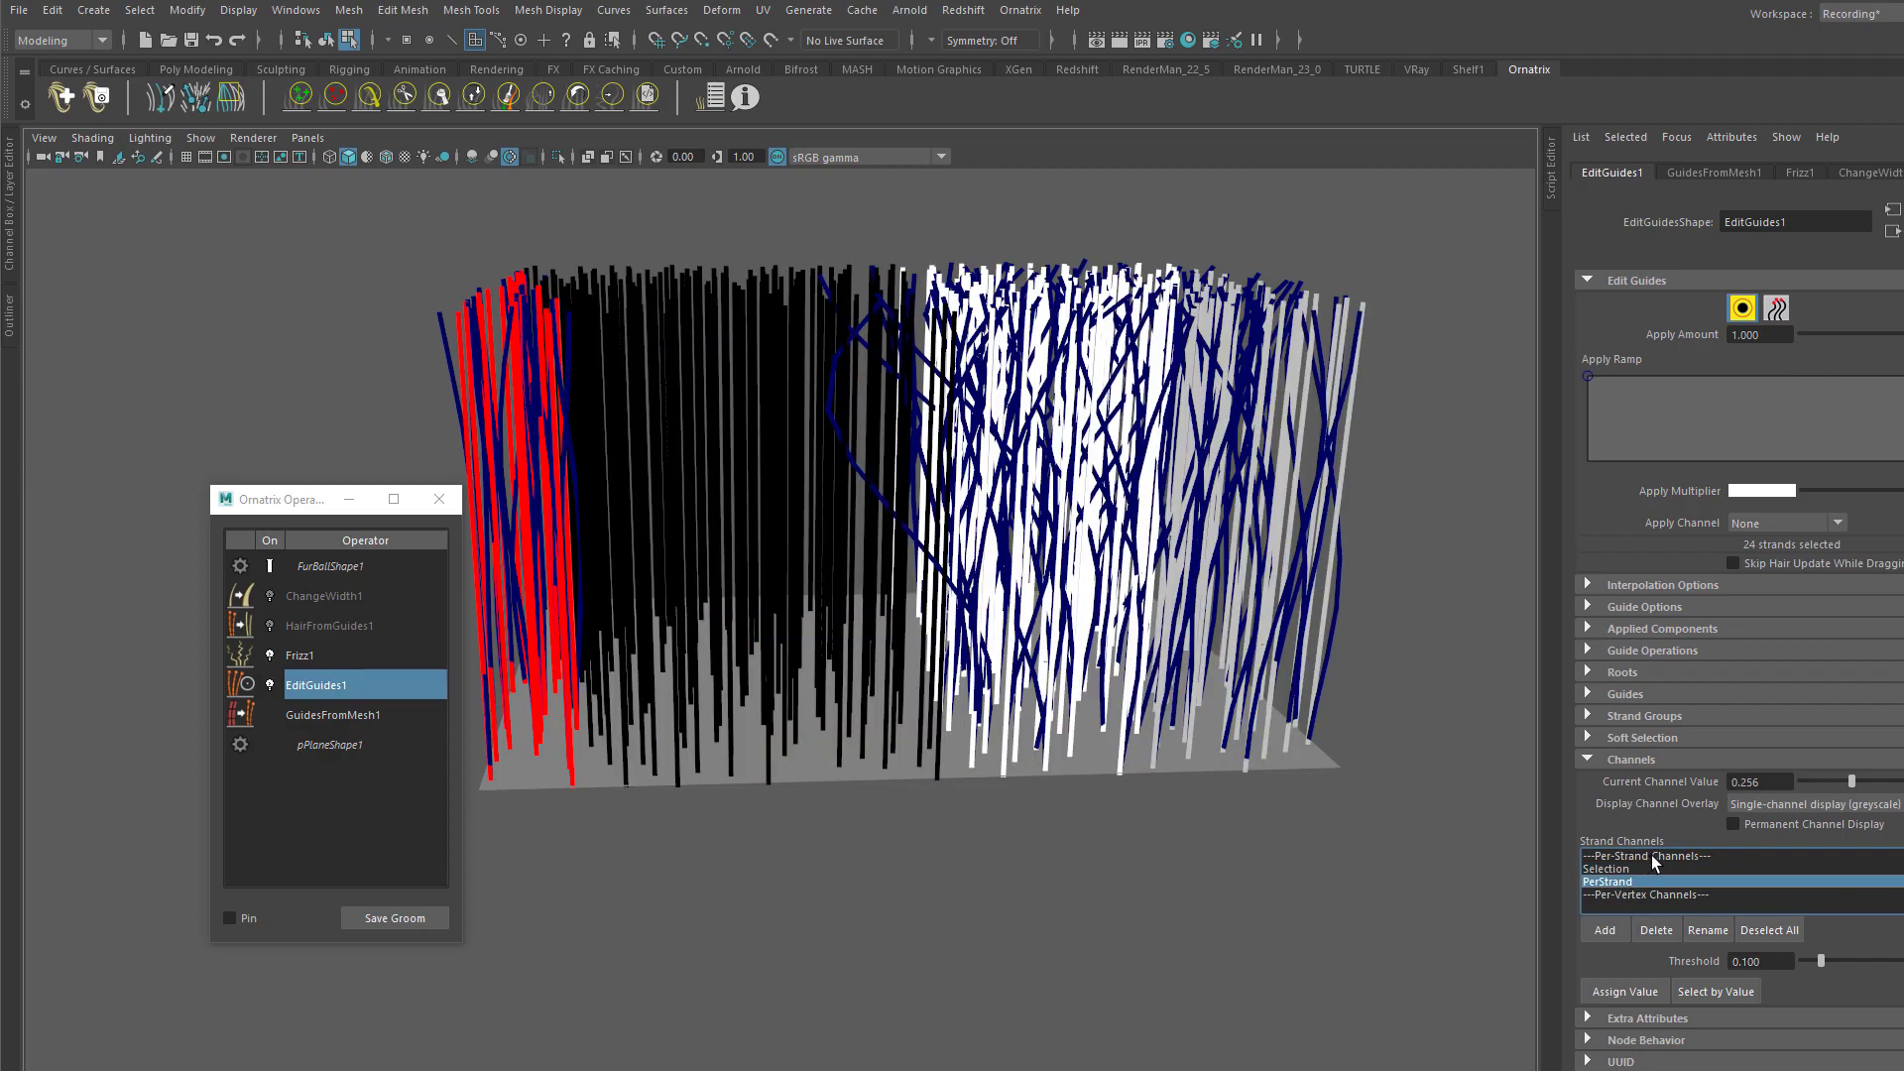
pyautogui.click(1652, 855)
pyautogui.click(1604, 930)
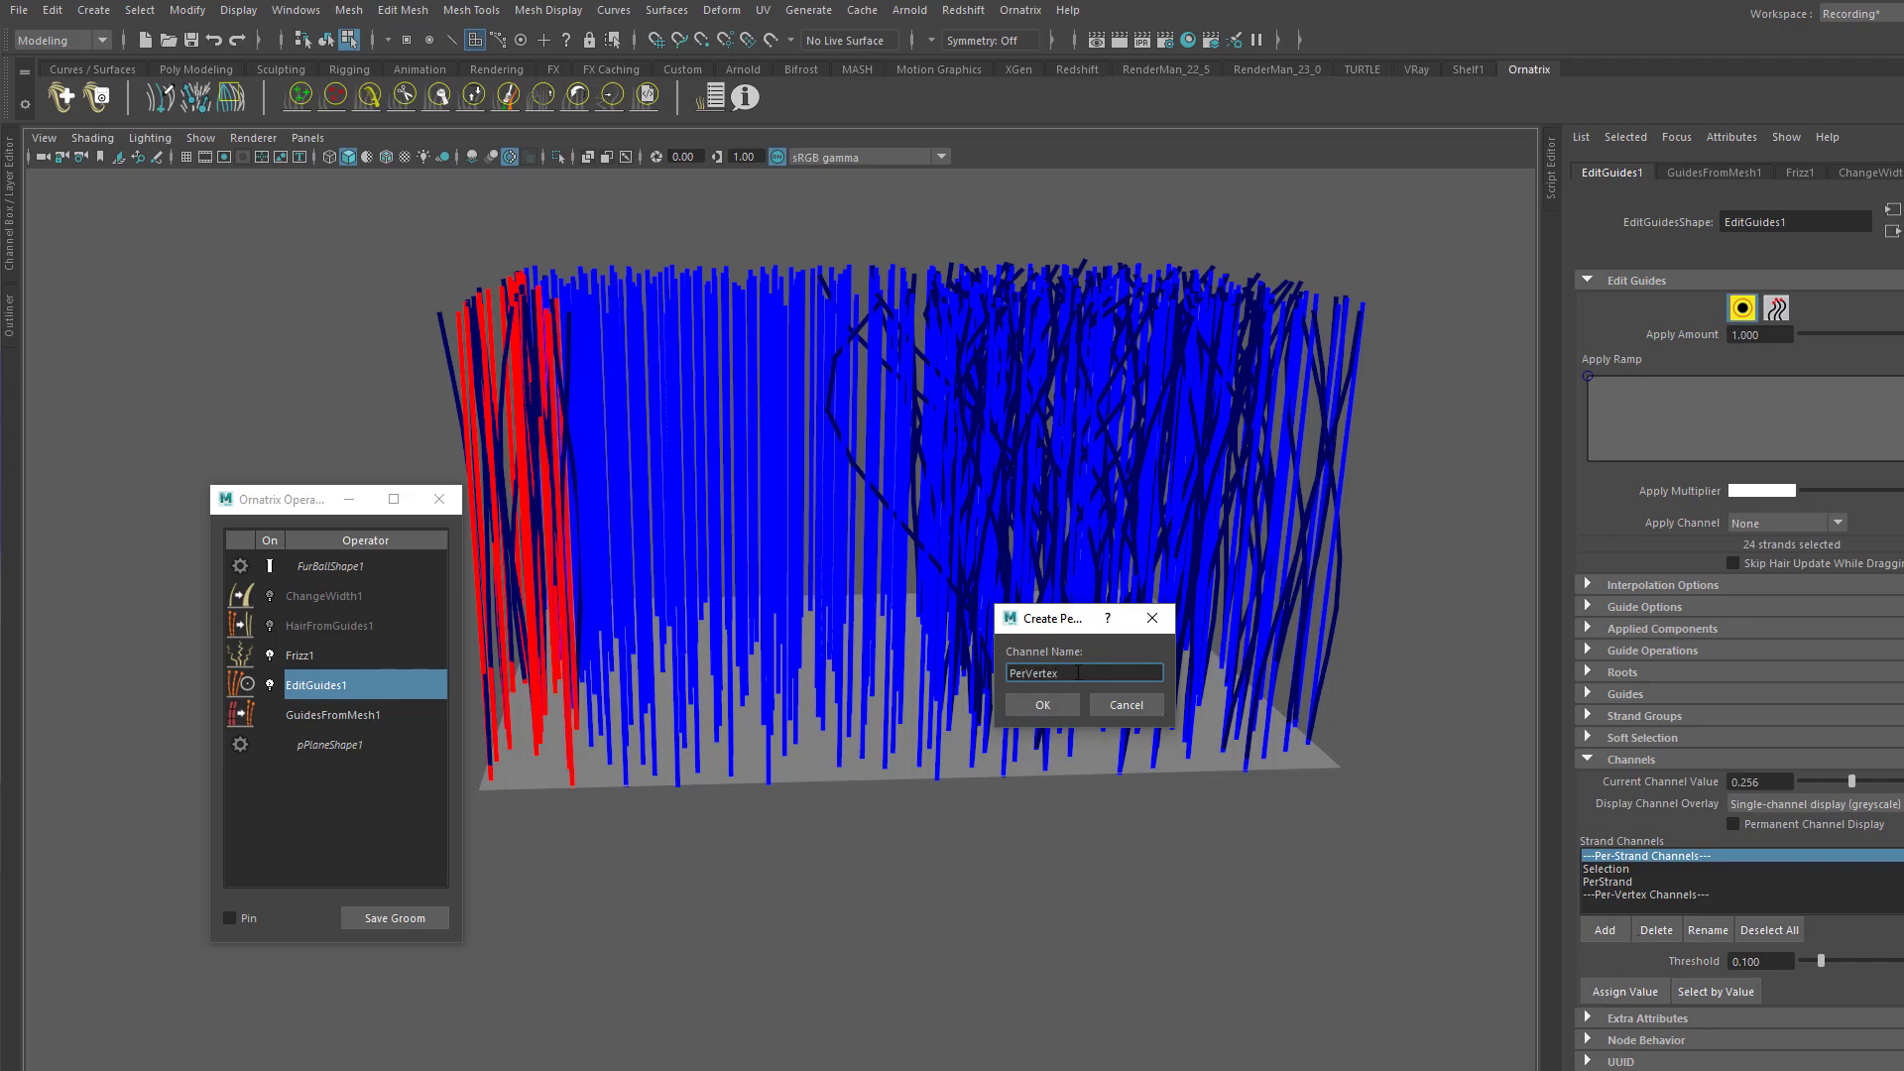
pyautogui.click(1036, 704)
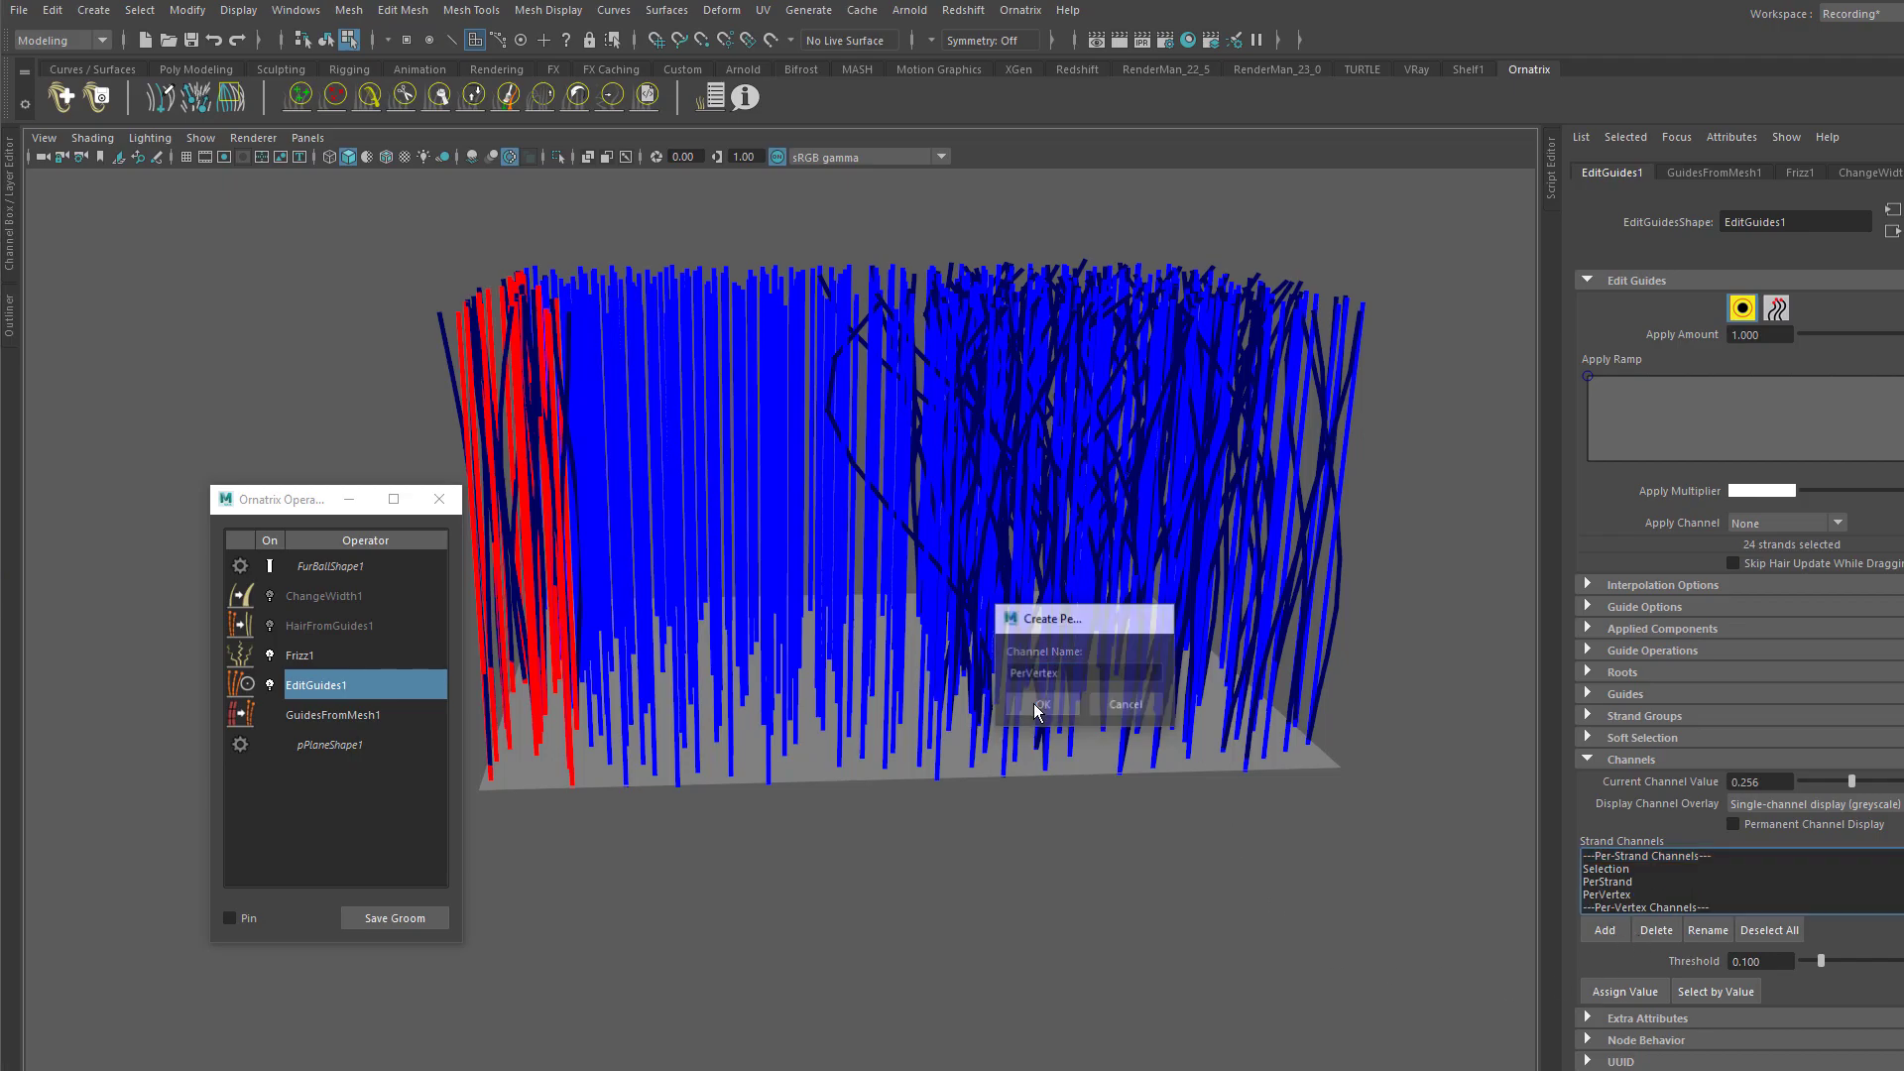
pyautogui.click(1620, 892)
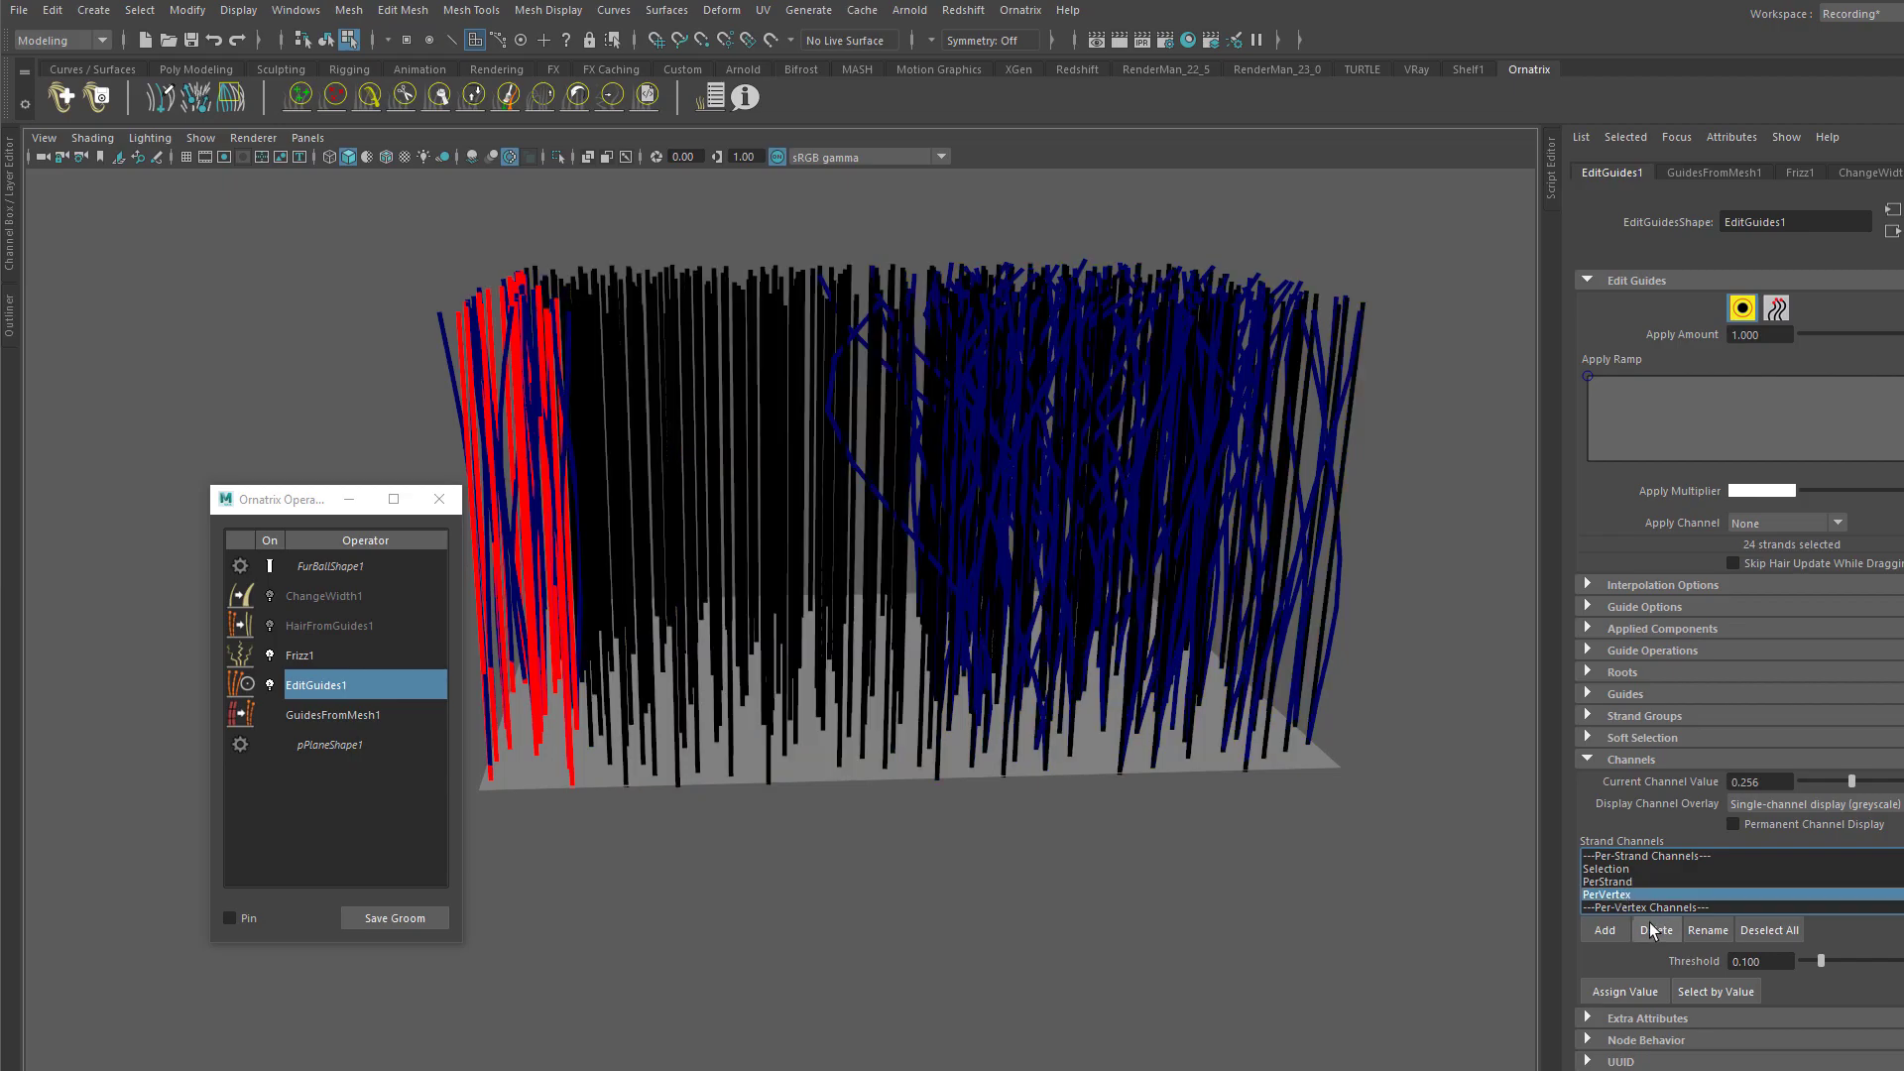
pyautogui.click(1657, 930)
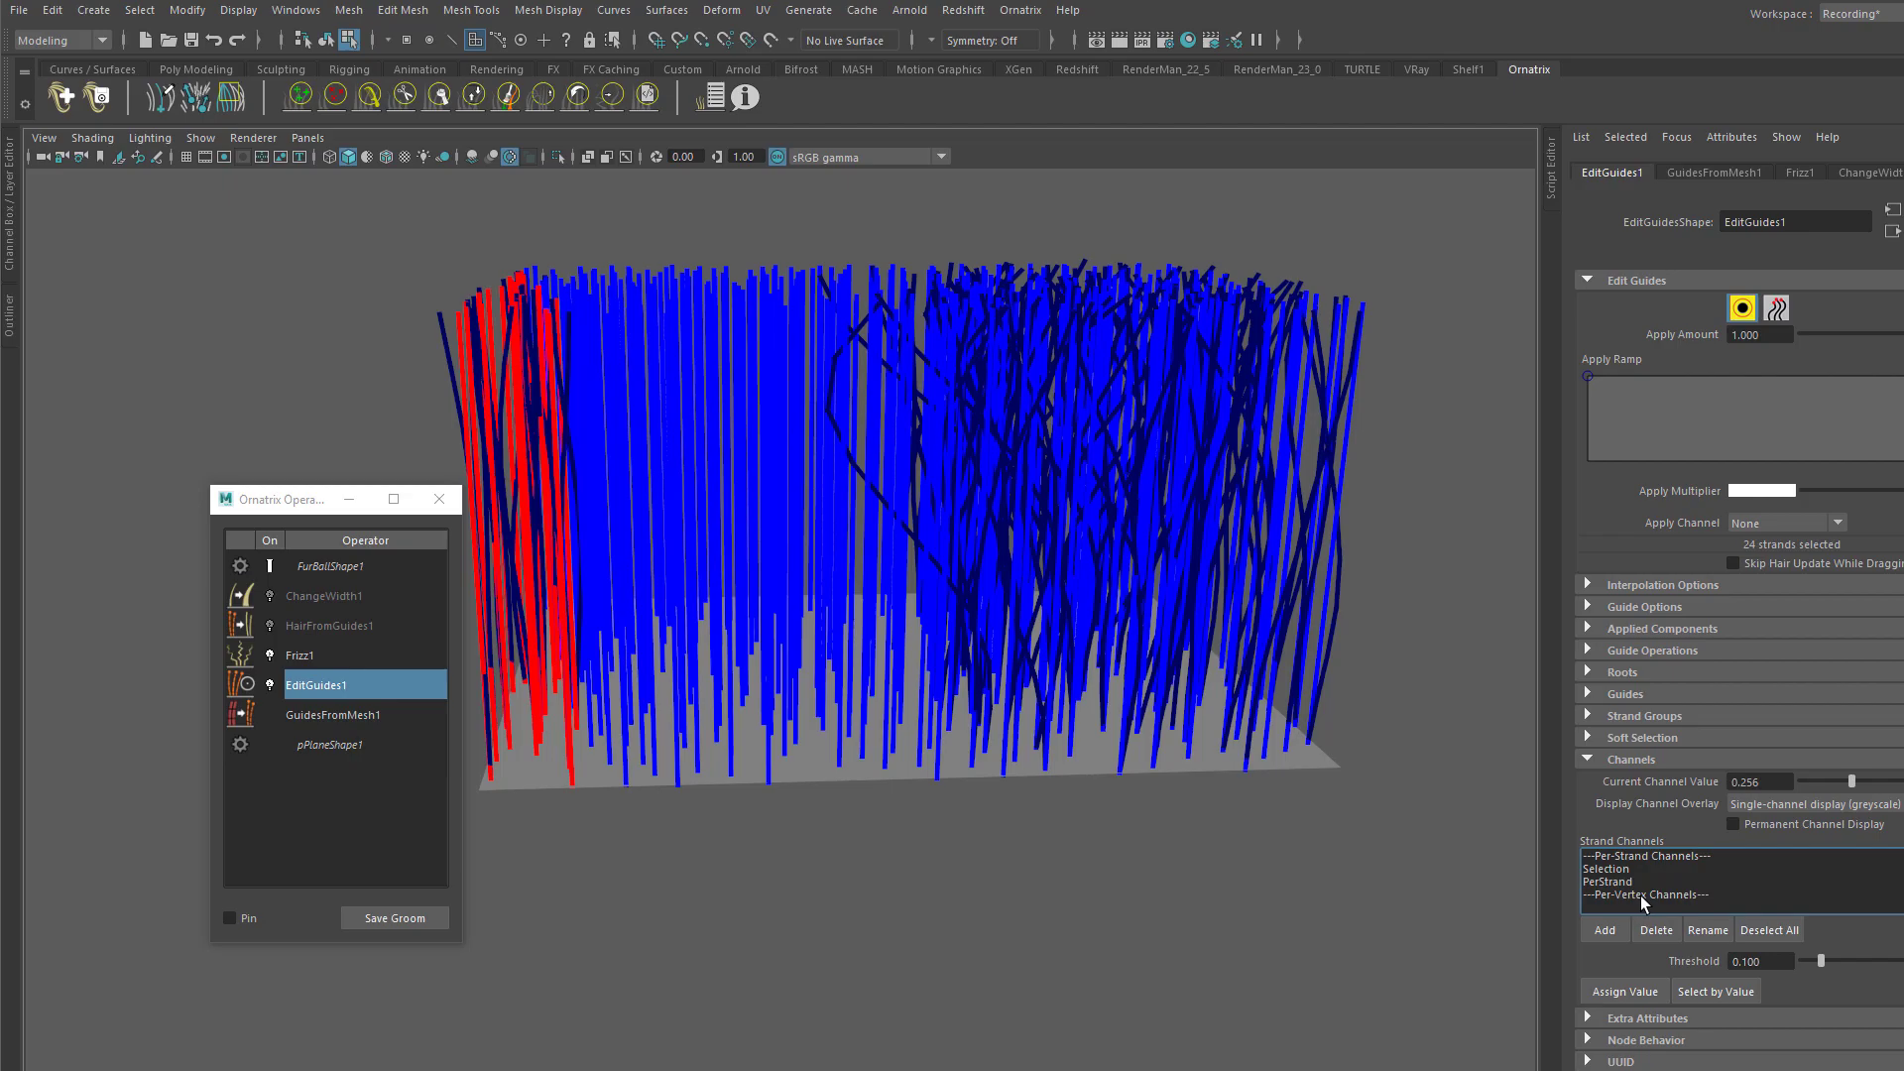
# Step: Add a per-vertex channel named PerVertex to EditGuides1 and make it the active channel
pyautogui.click(1647, 892)
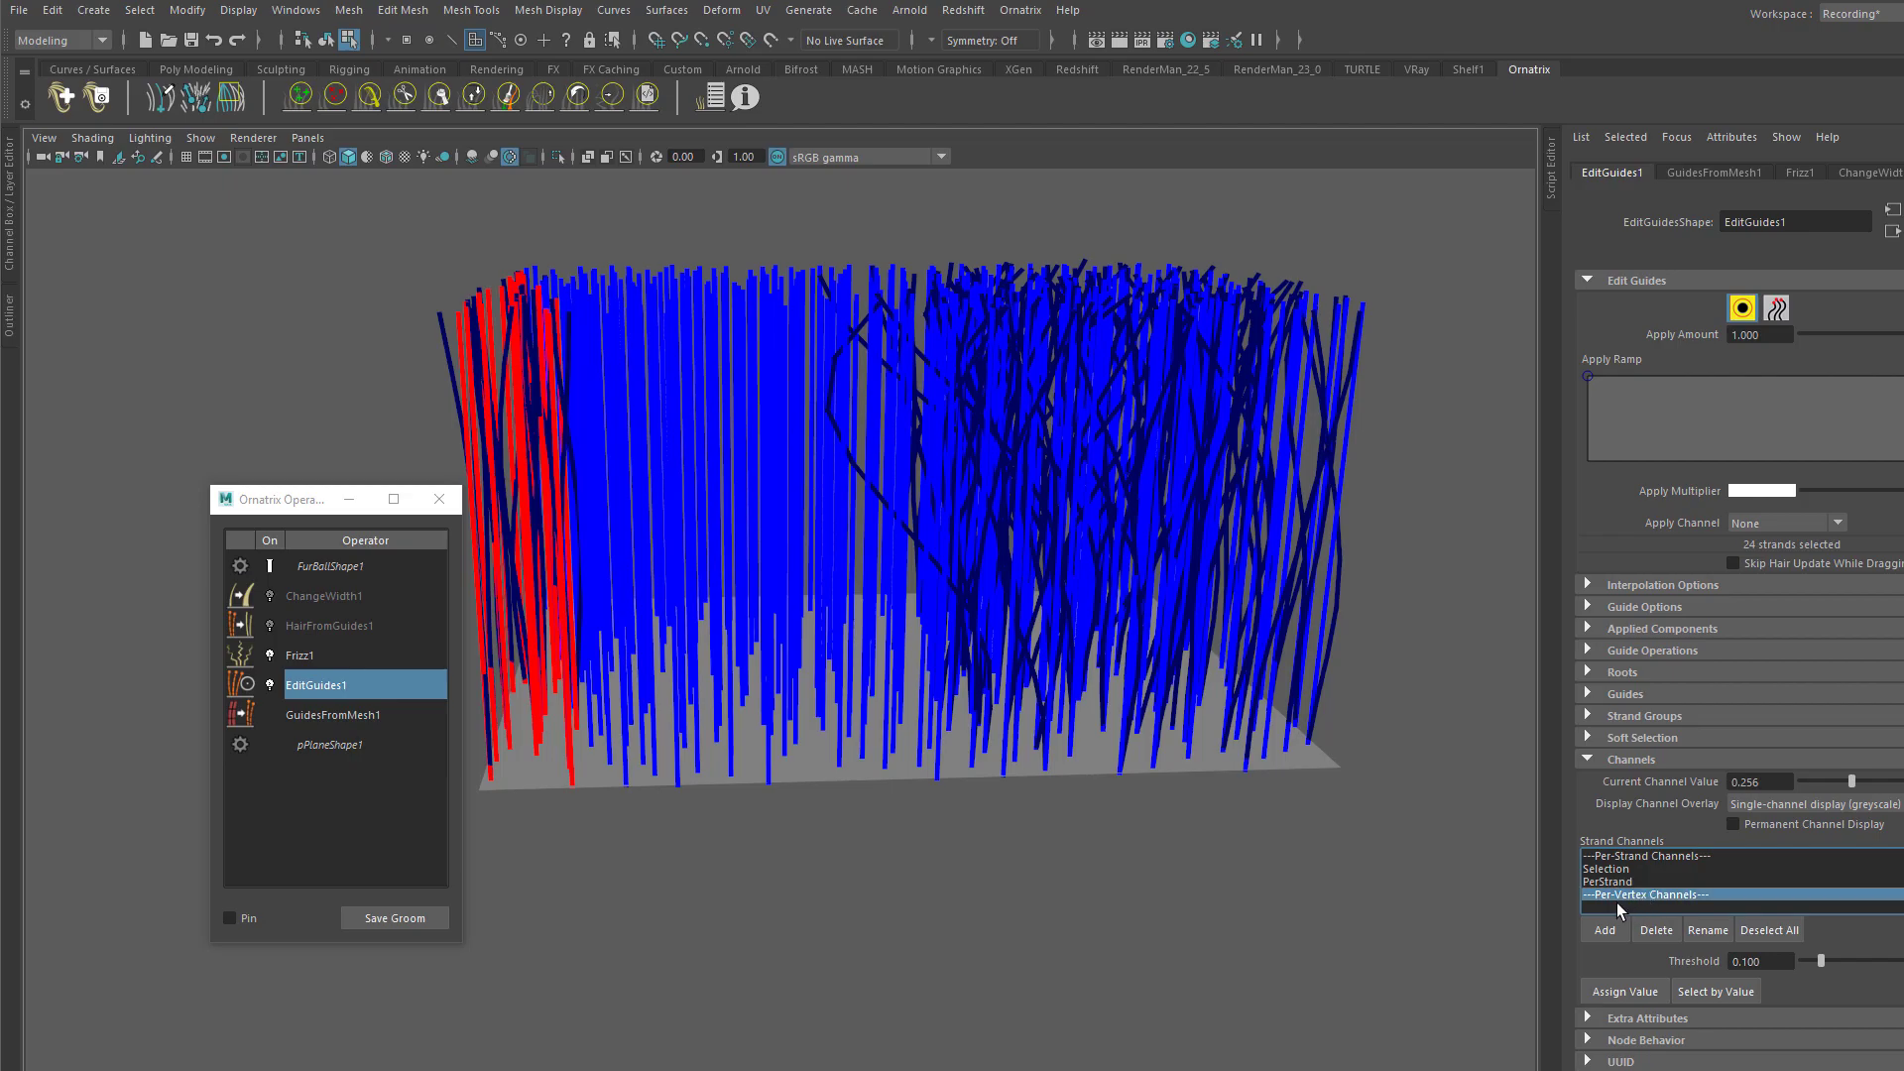
pyautogui.click(1605, 930)
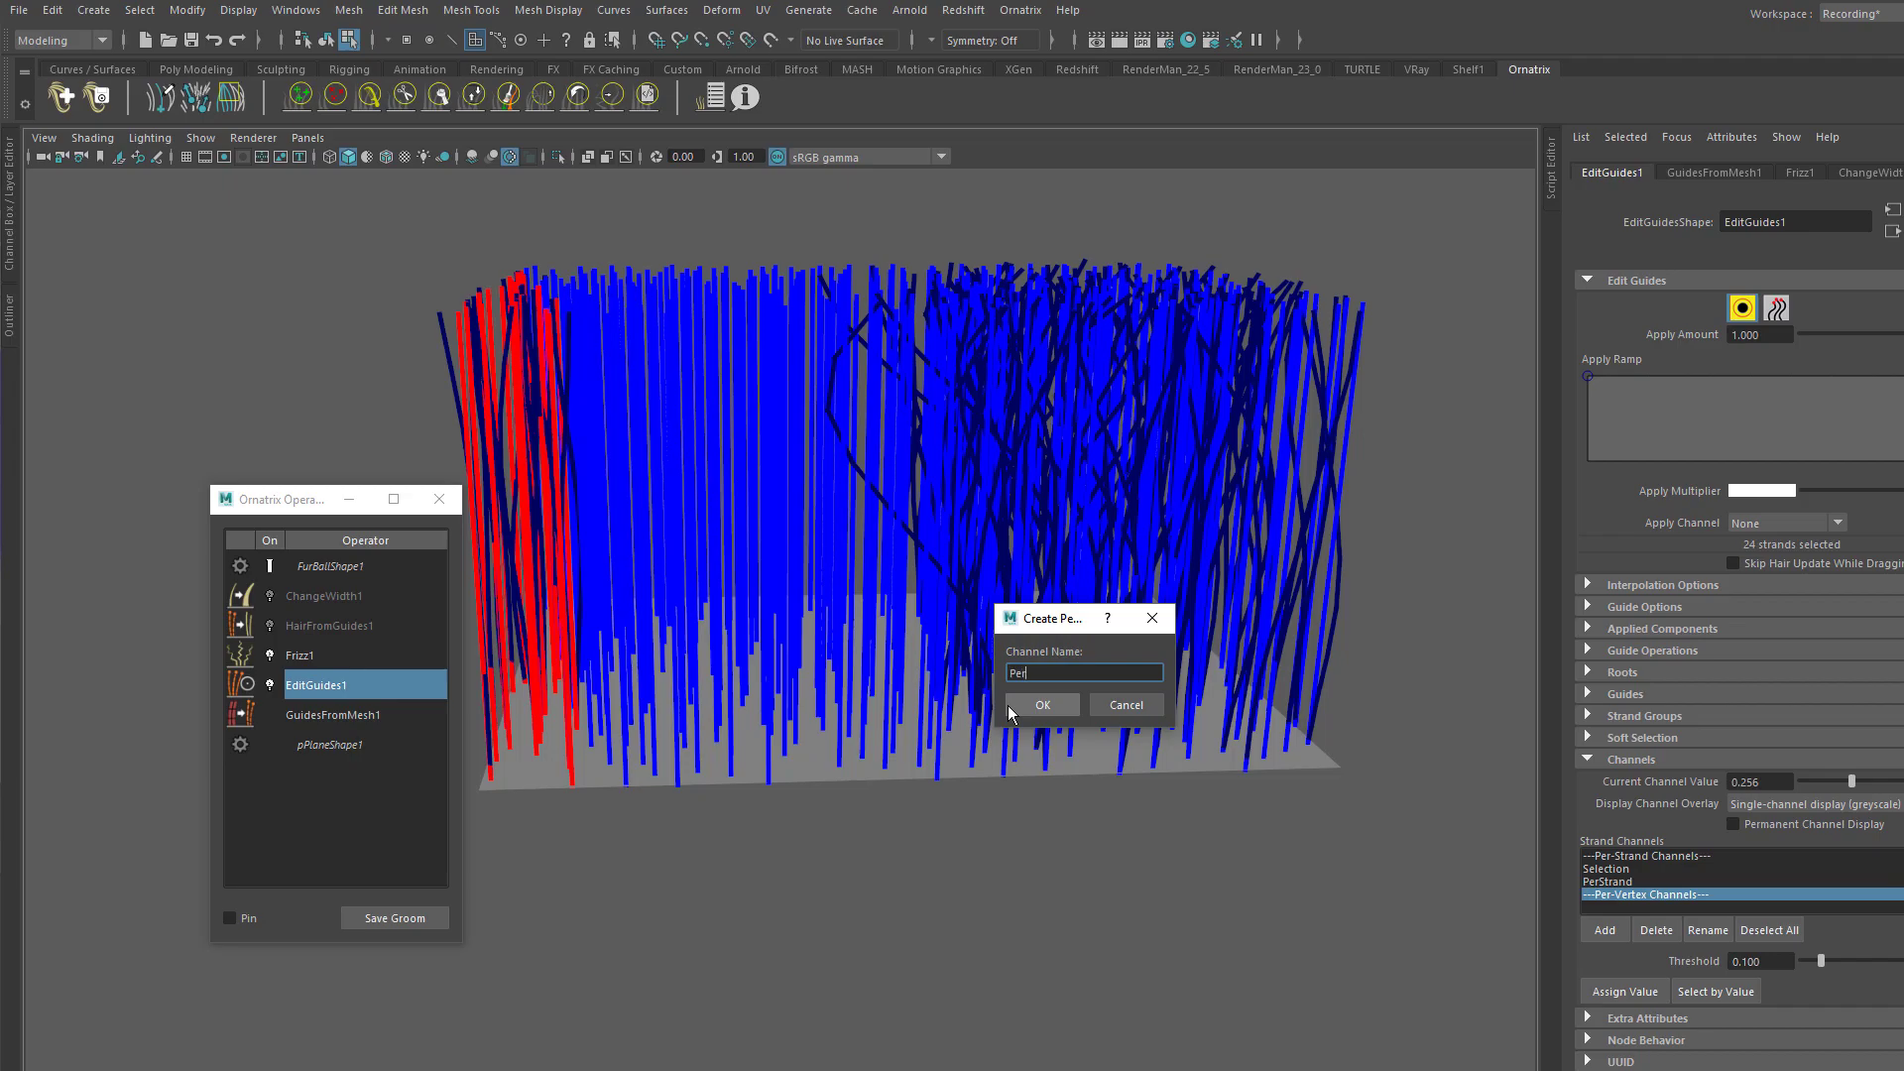
pyautogui.write('PerVertex')
pyautogui.click(1045, 699)
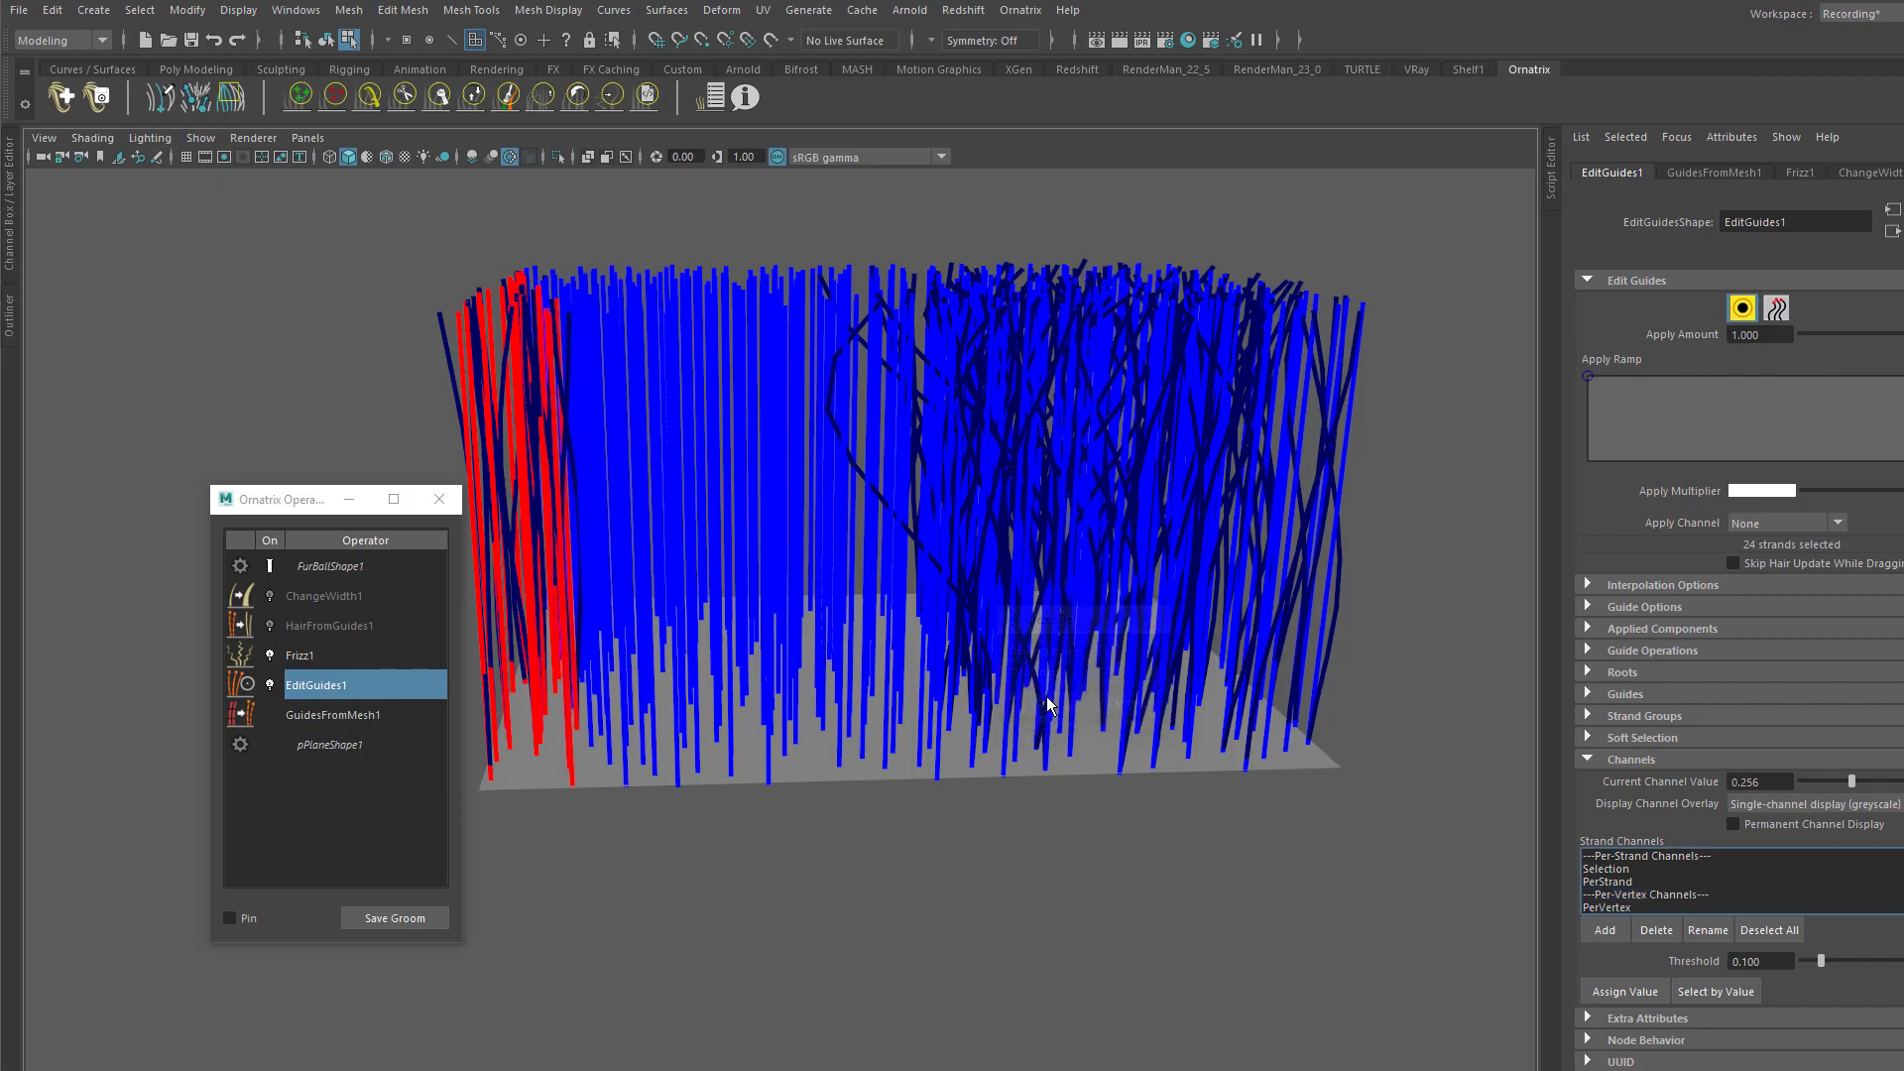
pyautogui.click(1626, 902)
pyautogui.keyDown('alt'); pyautogui.moveTo(1084, 690); pyautogui.dragTo(1074, 583); pyautogui.keyUp('alt')
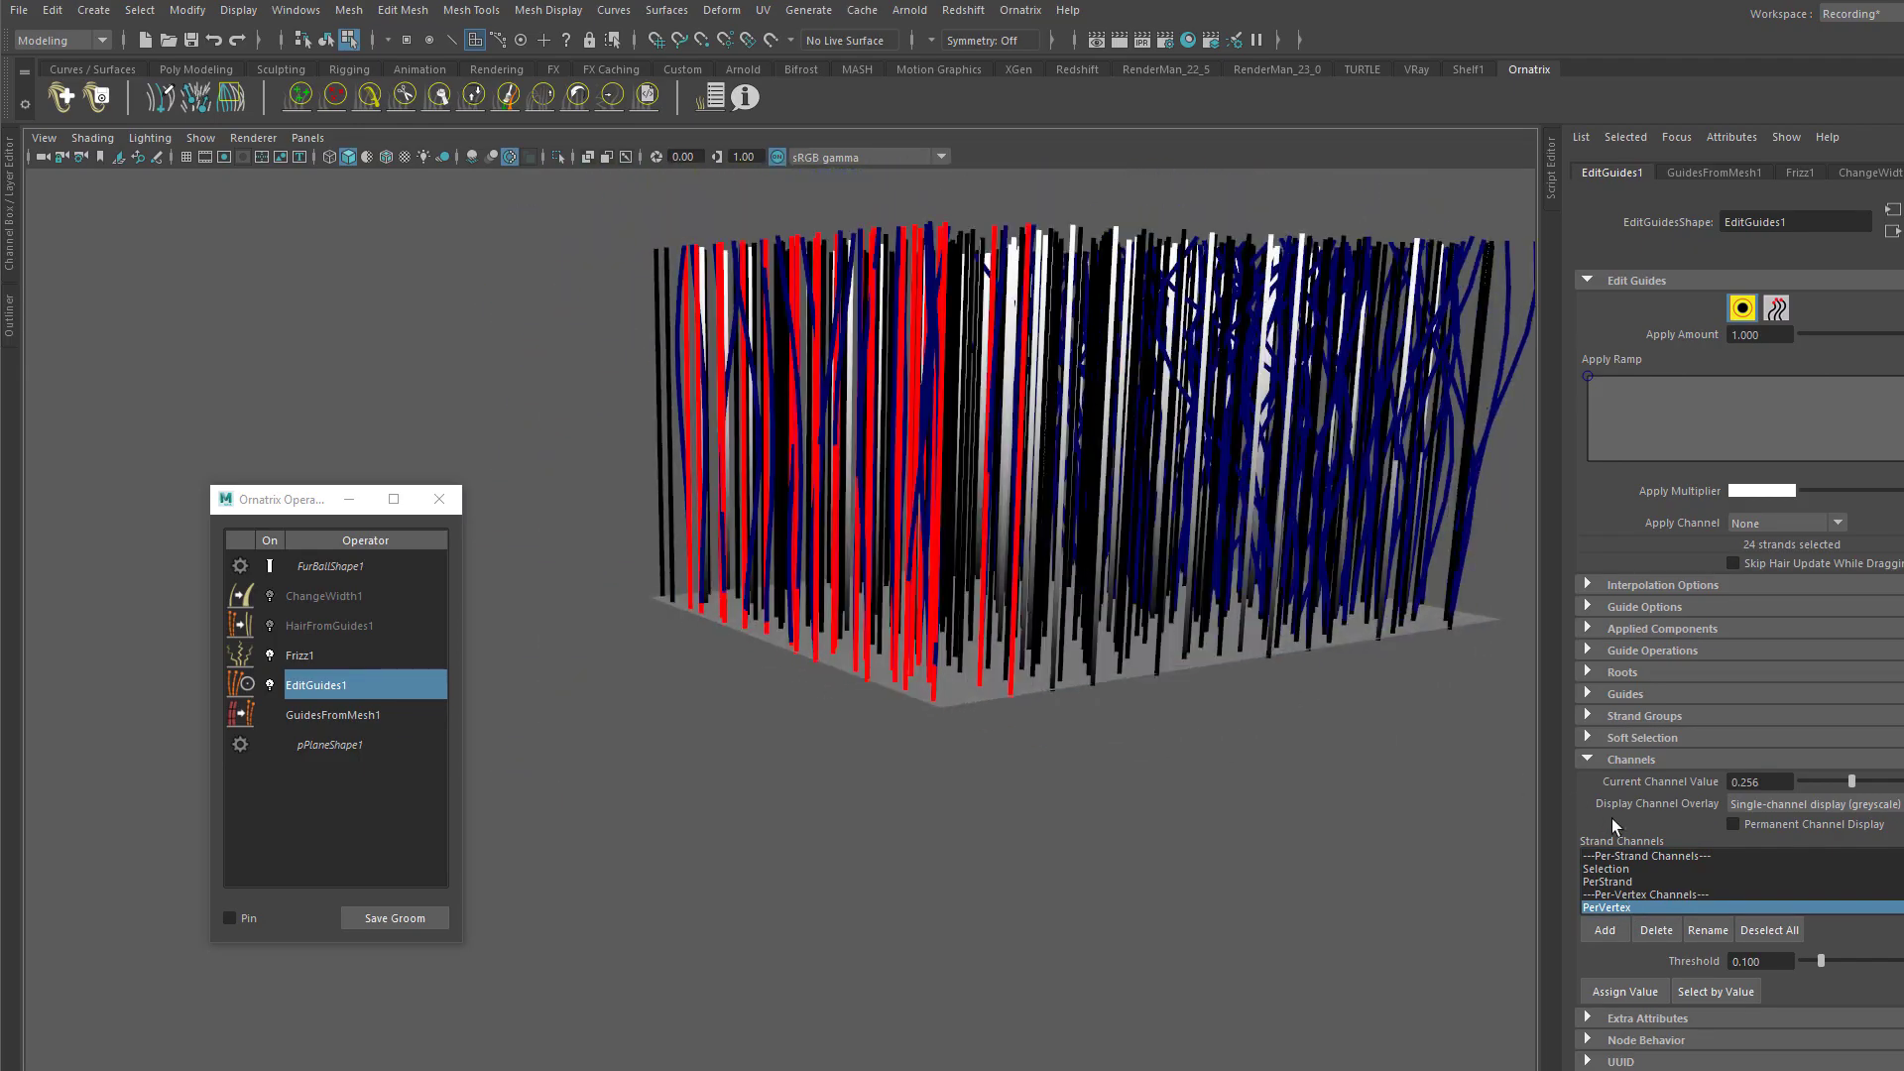
# Step: Compare the PerStrand and PerVertex channel displays and paint white PerVertex values over the upper parts of the guides
pyautogui.click(1608, 881)
pyautogui.keyDown('alt'); pyautogui.moveTo(1282, 642); pyautogui.dragTo(1176, 696); pyautogui.keyUp('alt')
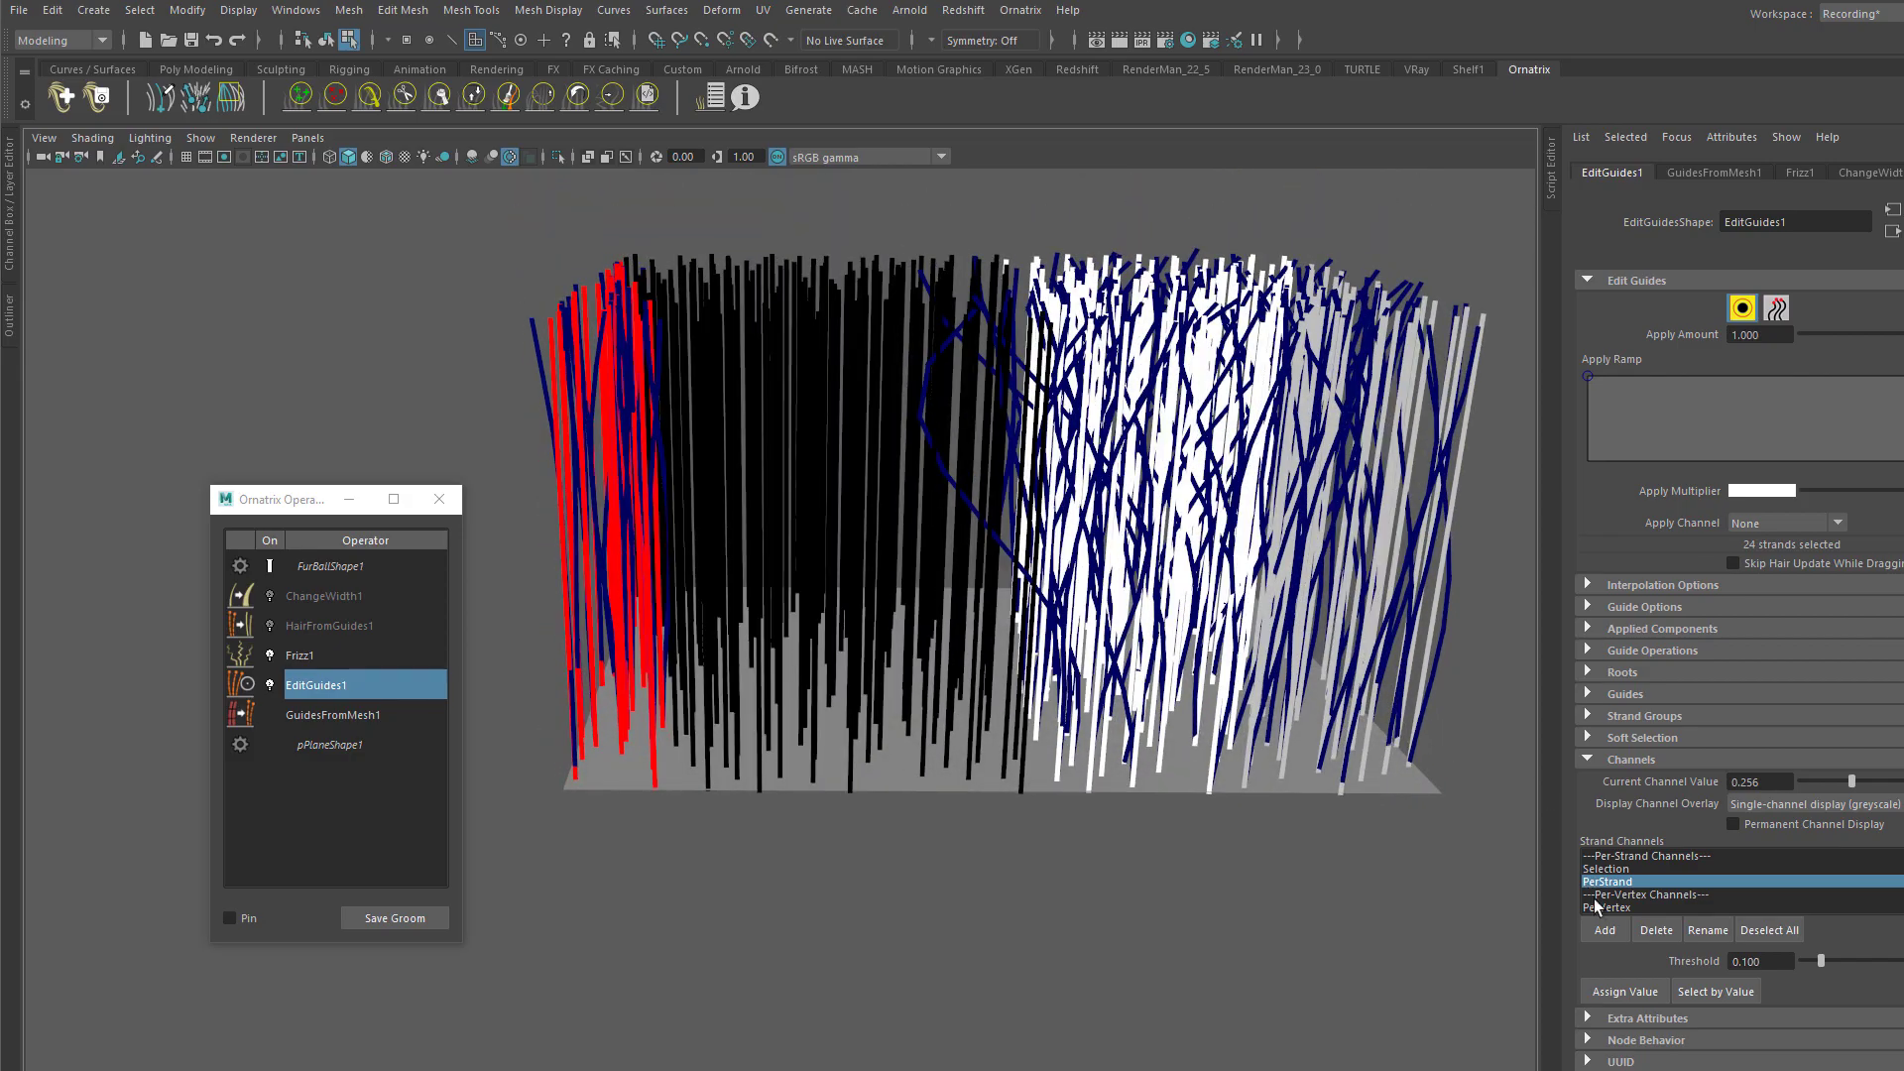
pyautogui.click(1604, 906)
pyautogui.keyDown('alt'); pyautogui.moveTo(1105, 573); pyautogui.dragTo(1272, 669); pyautogui.keyUp('alt')
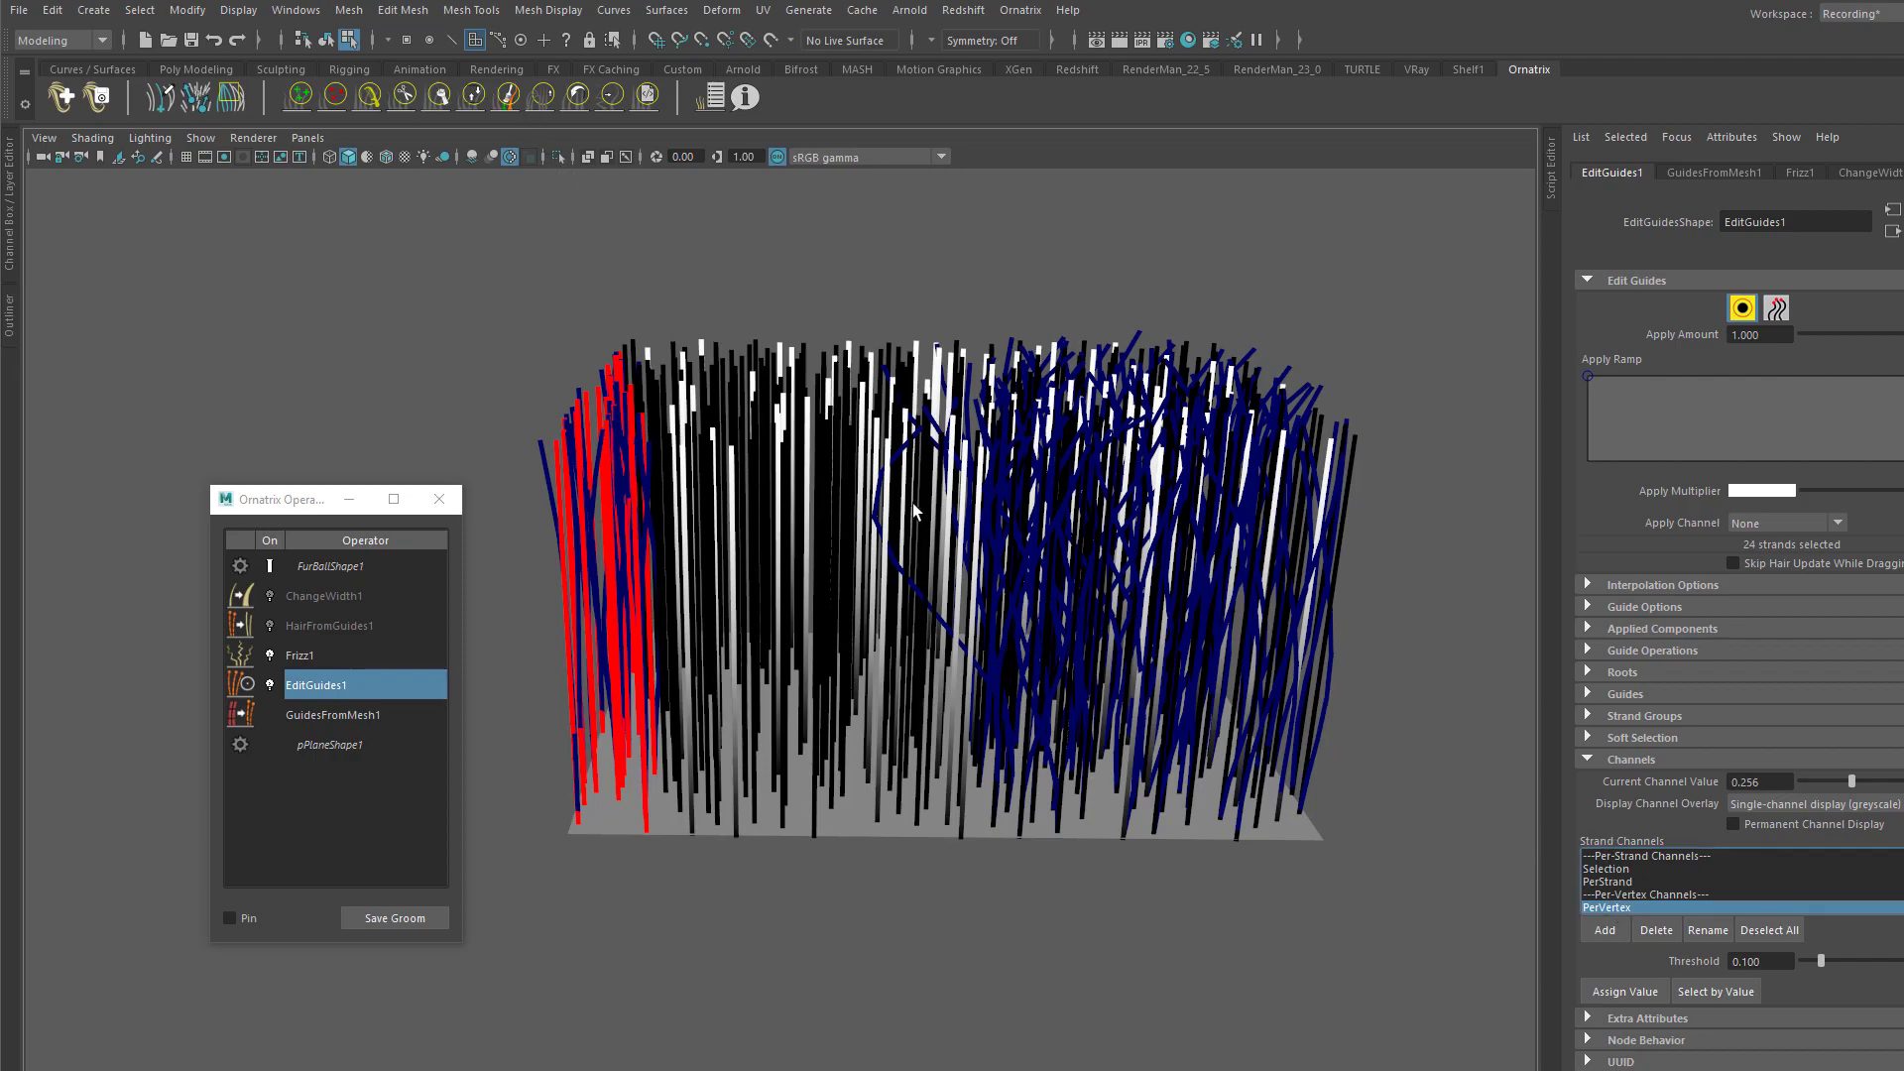
pyautogui.keyDown('alt'); pyautogui.moveTo(911, 506); pyautogui.dragTo(831, 472); pyautogui.keyUp('alt')
pyautogui.moveTo(841, 365)
pyautogui.mouseDown()
pyautogui.moveTo(731, 327)
pyautogui.moveTo(680, 383)
pyautogui.moveTo(659, 361)
pyautogui.moveTo(783, 332)
pyautogui.moveTo(807, 306)
pyautogui.mouseUp()
pyautogui.moveTo(578, 359); pyautogui.dragTo(619, 441)
pyautogui.keyDown('alt'); pyautogui.moveTo(619, 440); pyautogui.dragTo(677, 382); pyautogui.keyUp('alt')
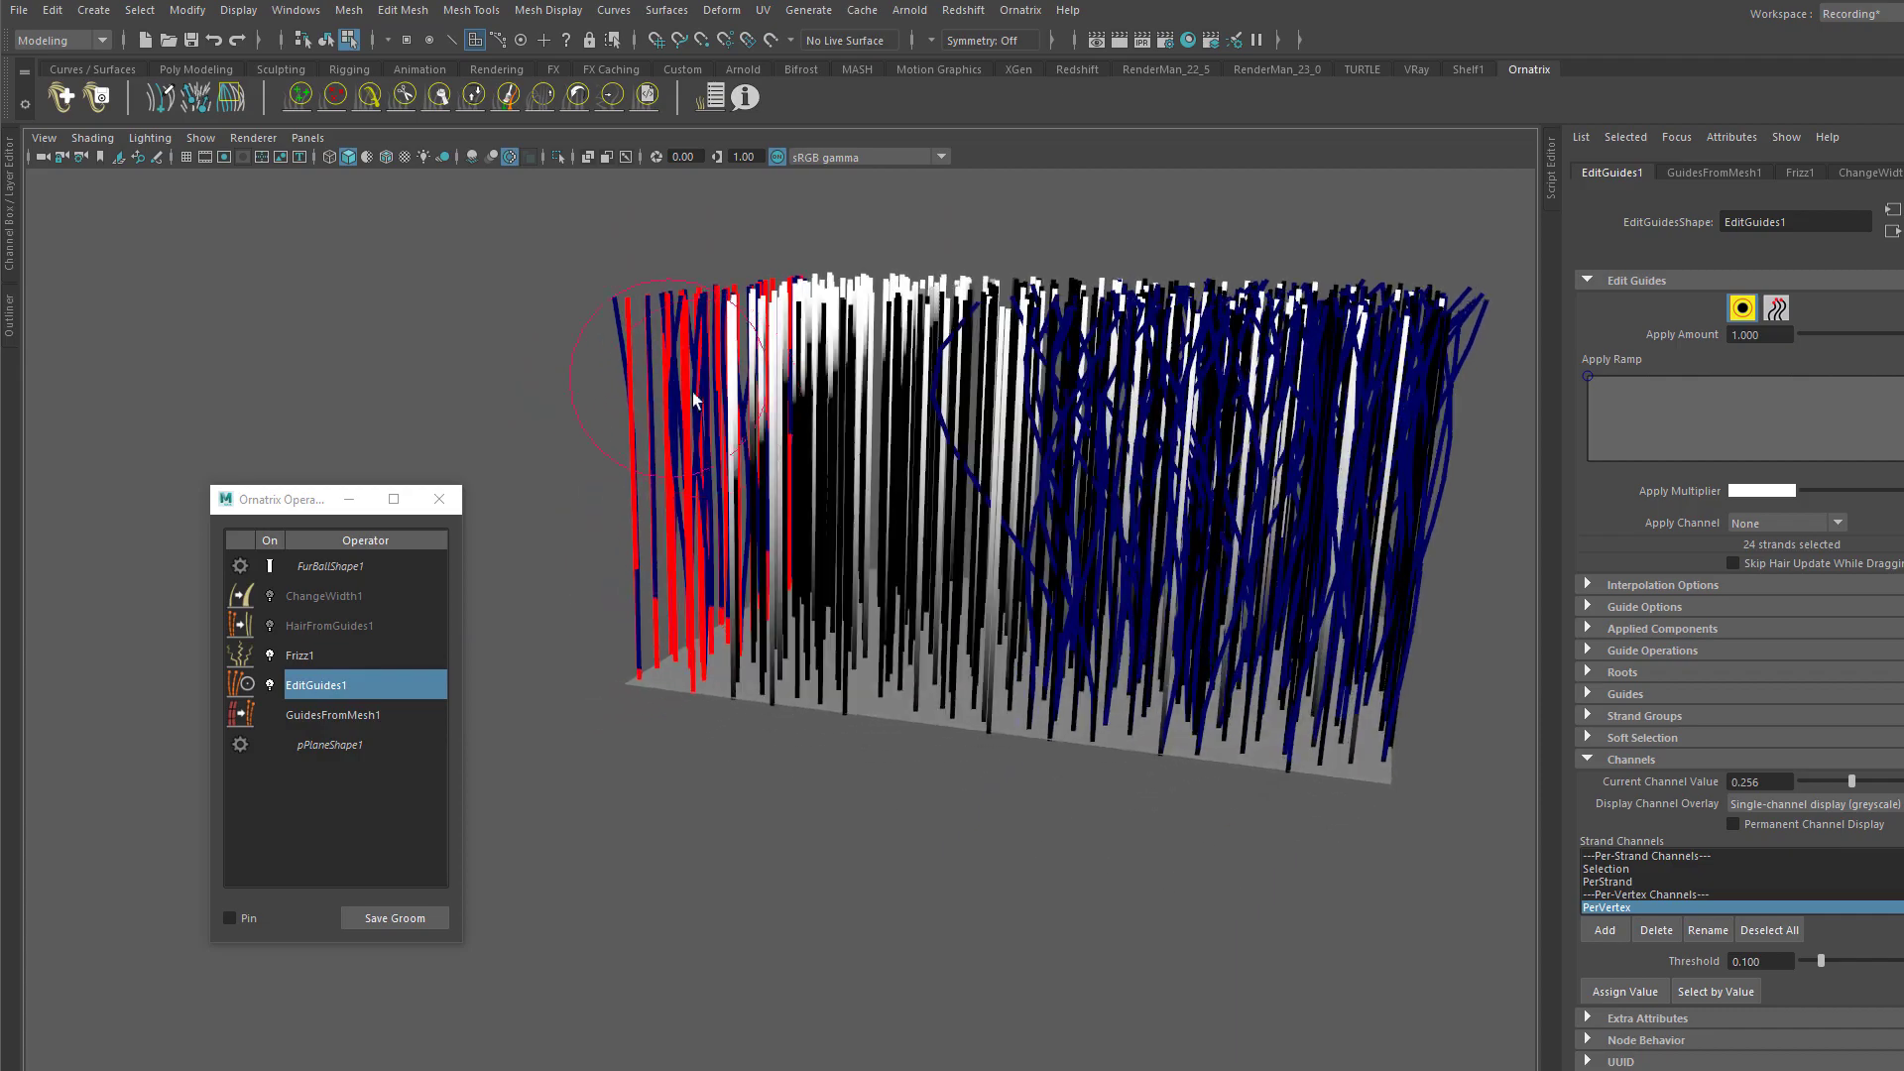
pyautogui.moveTo(780, 754); pyautogui.dragTo(833, 694)
pyautogui.keyDown('alt'); pyautogui.moveTo(950, 634); pyautogui.dragTo(1010, 670); pyautogui.keyUp('alt')
pyautogui.moveTo(1319, 695)
pyautogui.mouseDown()
pyautogui.moveTo(1389, 756)
pyautogui.moveTo(1365, 714)
pyautogui.moveTo(1402, 545)
pyautogui.moveTo(1420, 264)
pyautogui.moveTo(1194, 204)
pyautogui.moveTo(952, 191)
pyautogui.moveTo(710, 221)
pyautogui.moveTo(544, 456)
pyautogui.moveTo(724, 456)
pyautogui.mouseUp()
pyautogui.keyDown('alt'); pyautogui.moveTo(779, 339); pyautogui.dragTo(798, 325); pyautogui.keyUp('alt')
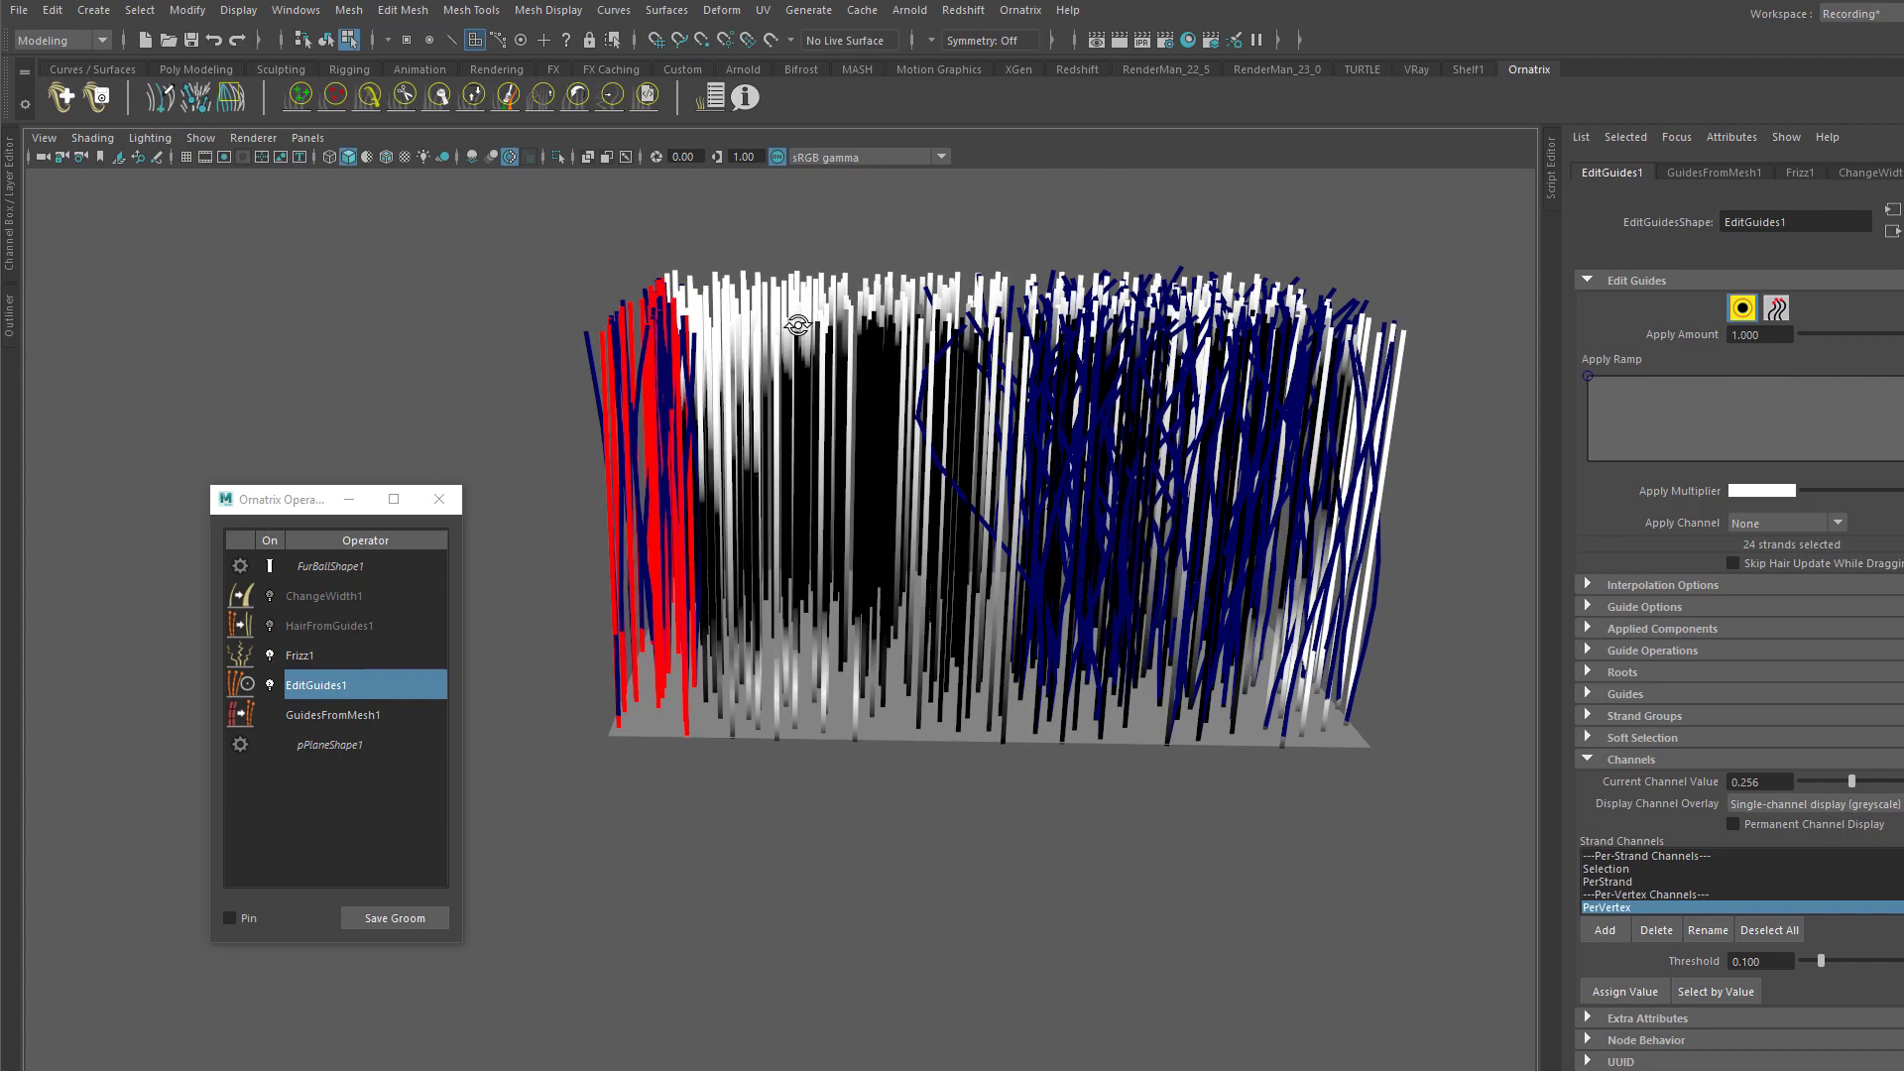
# Step: Set the Frizz1 operator's amount channel to PerVertex
pyautogui.click(345, 653)
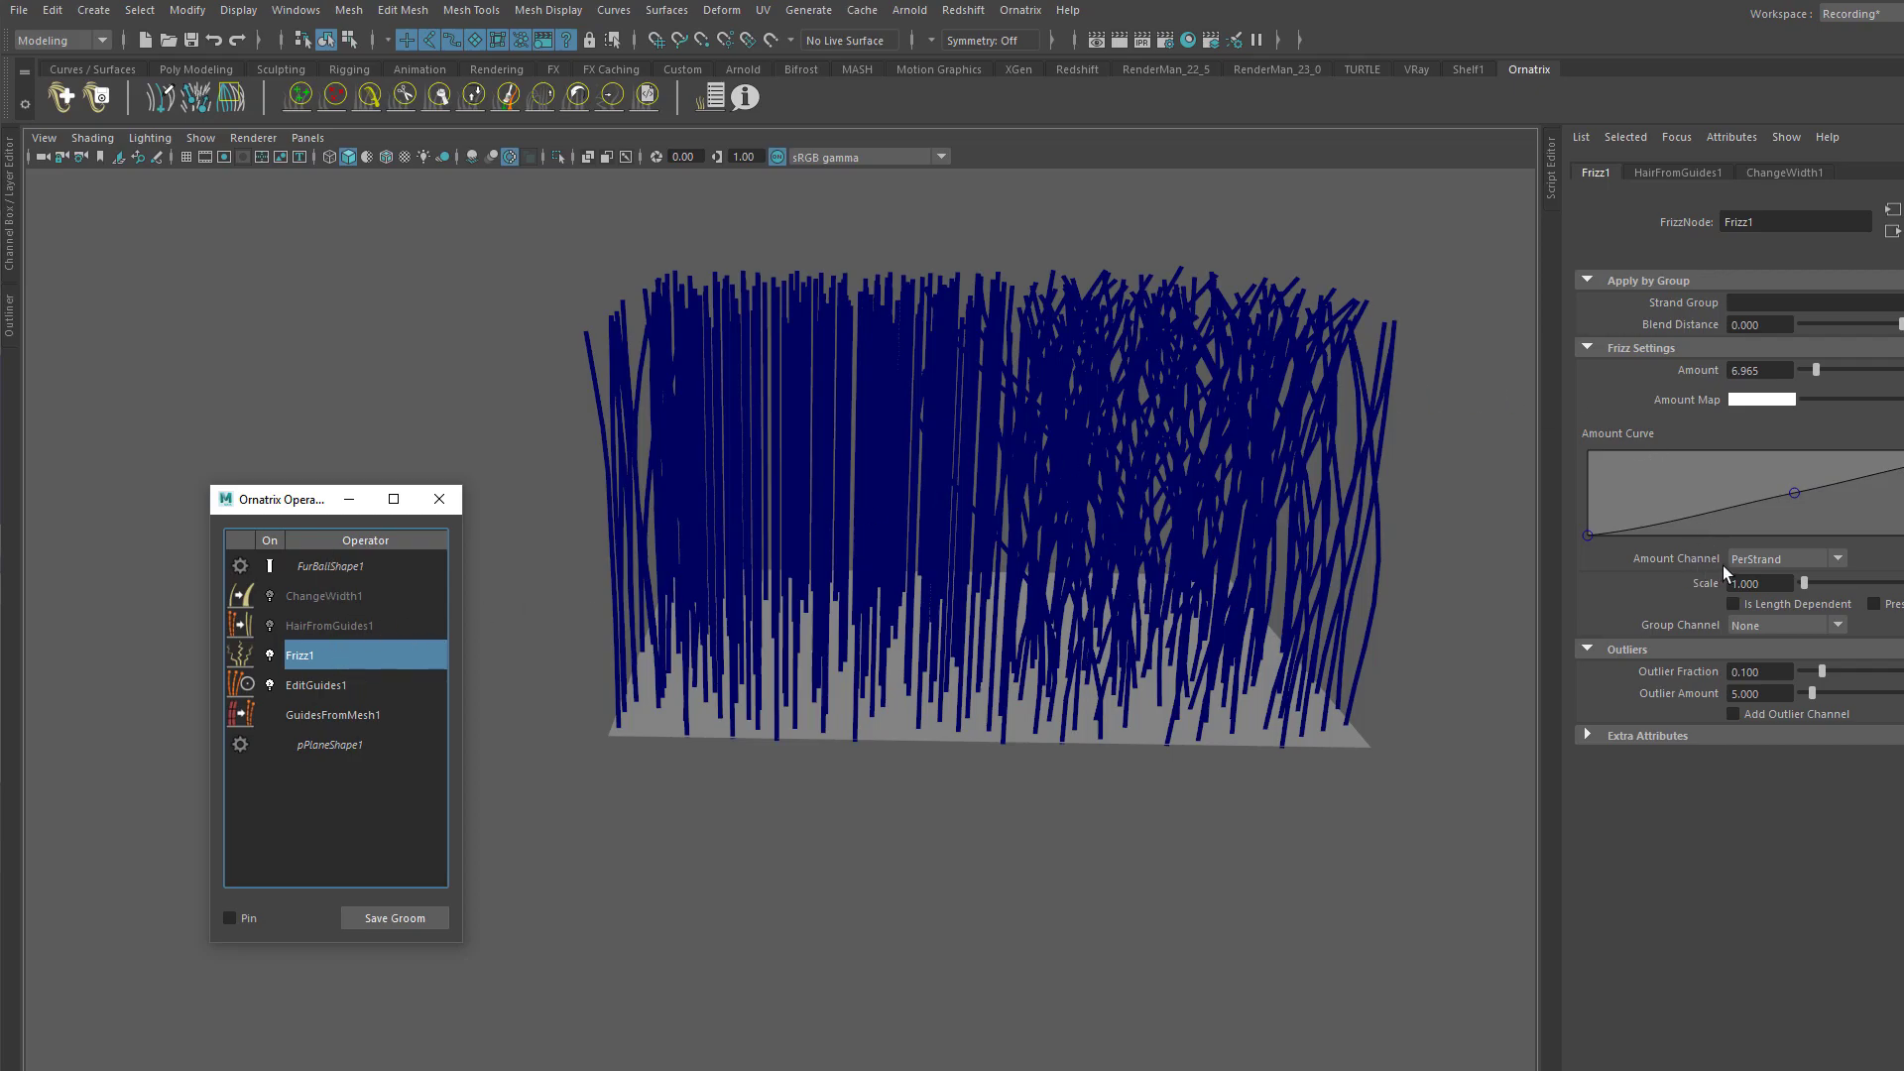
pyautogui.click(1763, 561)
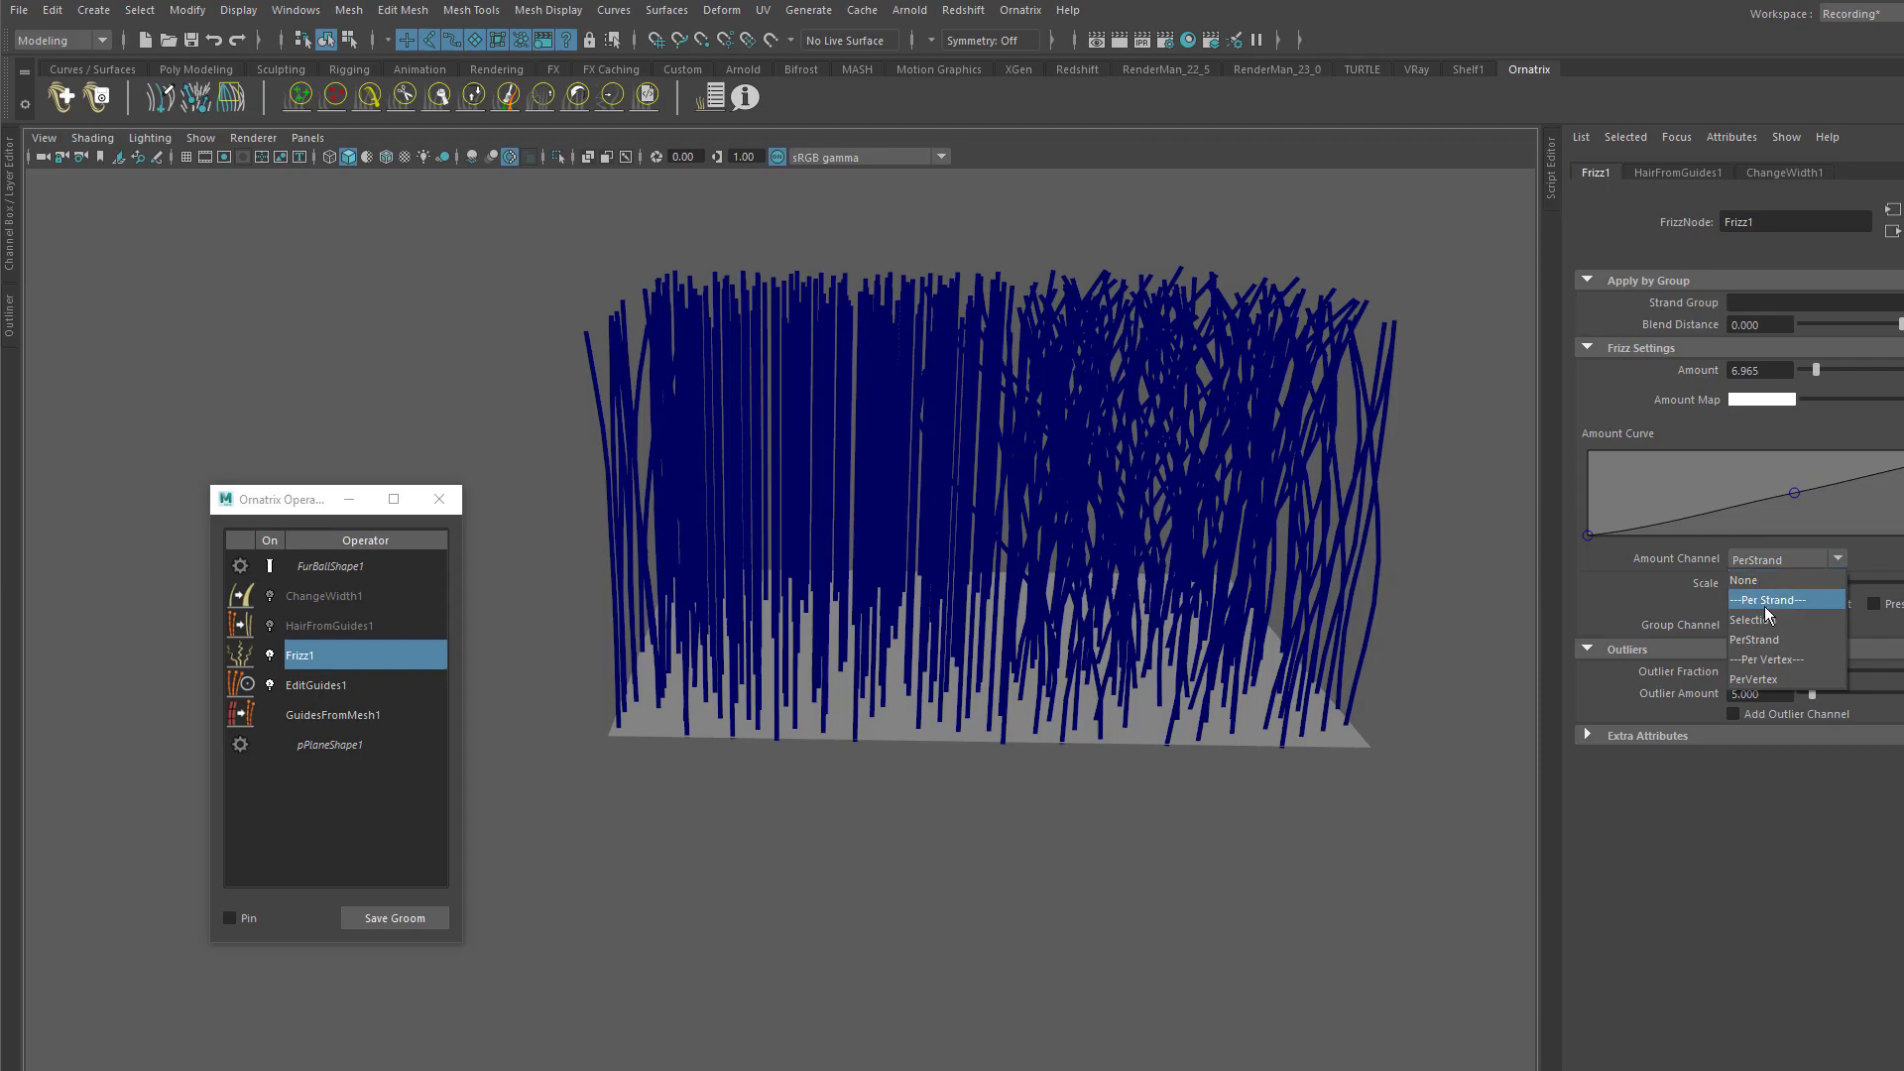
pyautogui.click(1755, 680)
pyautogui.keyDown('alt'); pyautogui.moveTo(1198, 377); pyautogui.dragTo(1252, 495); pyautogui.keyUp('alt')
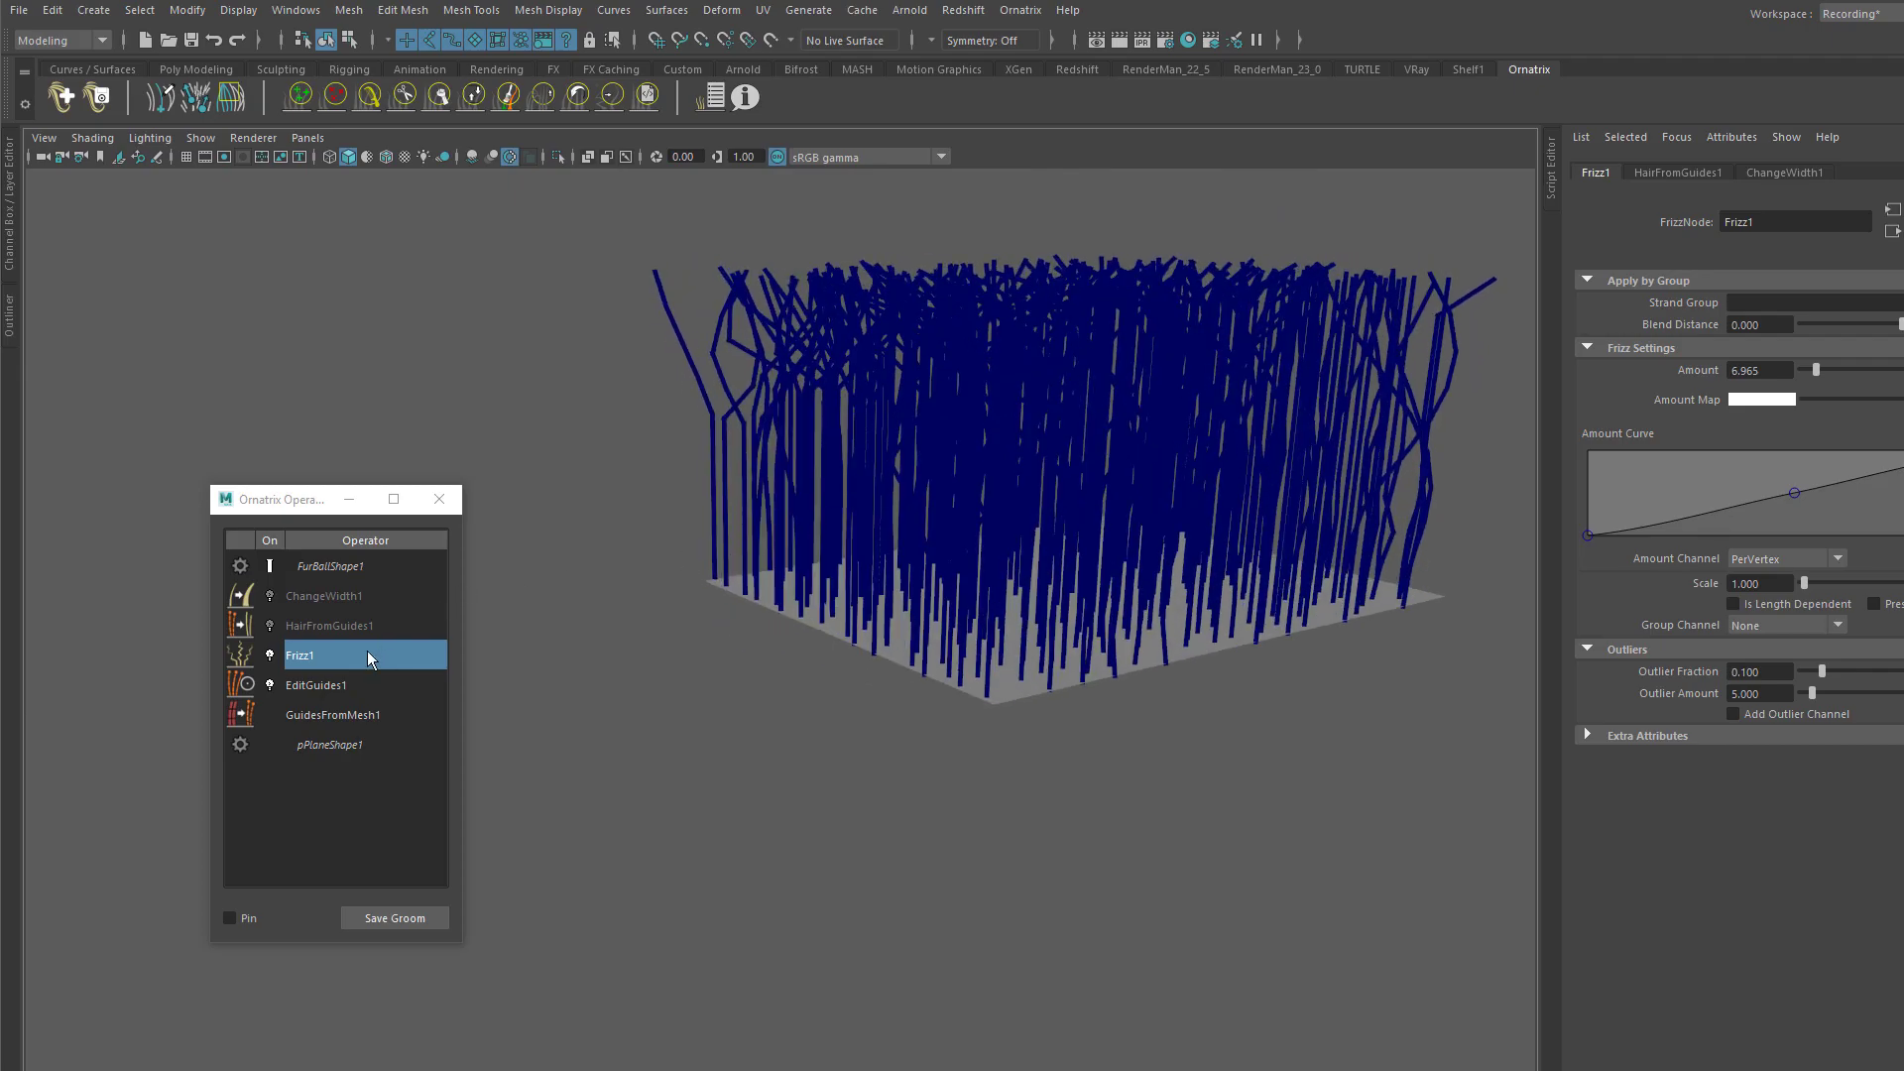
# Step: Resume editing EditGuides1 with the PerVertex channel active and set the paint brush color to black
pyautogui.click(348, 688)
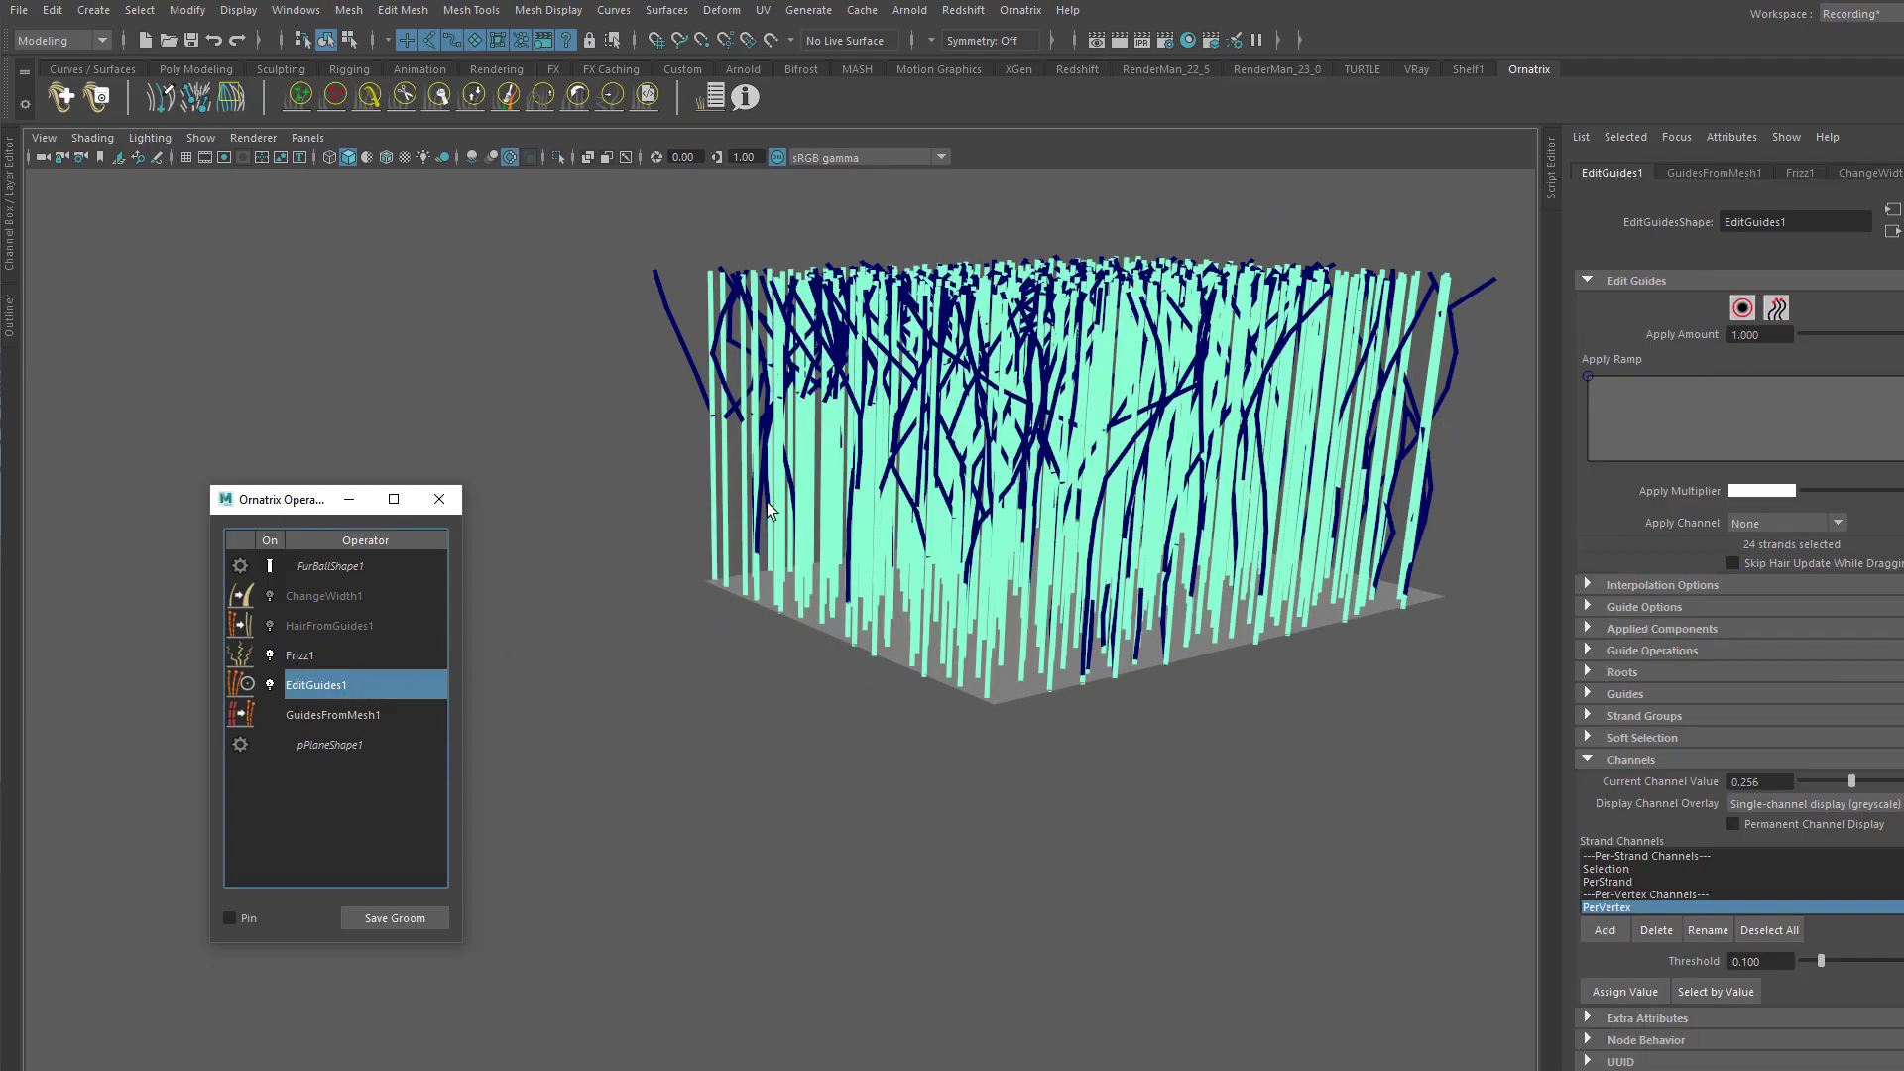
pyautogui.click(1611, 908)
pyautogui.click(1742, 309)
pyautogui.keyDown('alt'); pyautogui.moveTo(1171, 431); pyautogui.dragTo(946, 419); pyautogui.keyUp('alt')
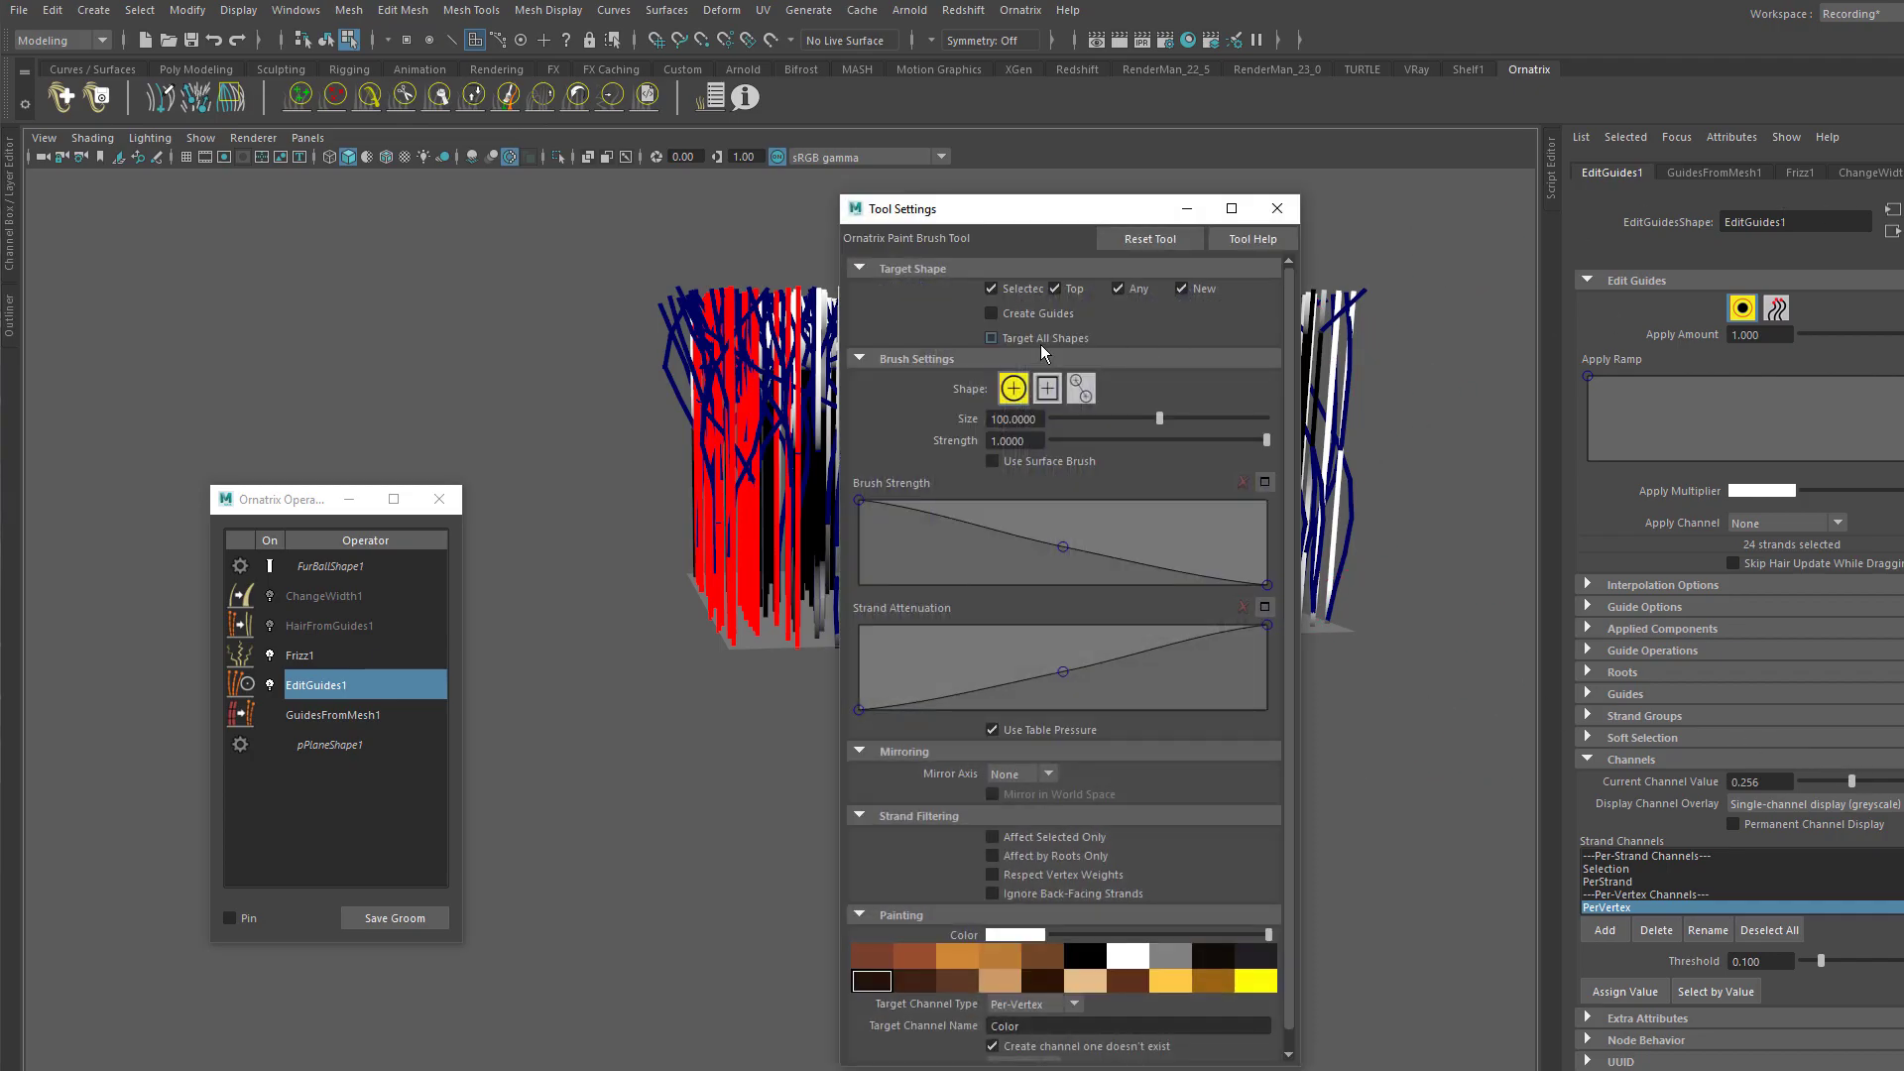
pyautogui.moveTo(1039, 210); pyautogui.dragTo(343, 256)
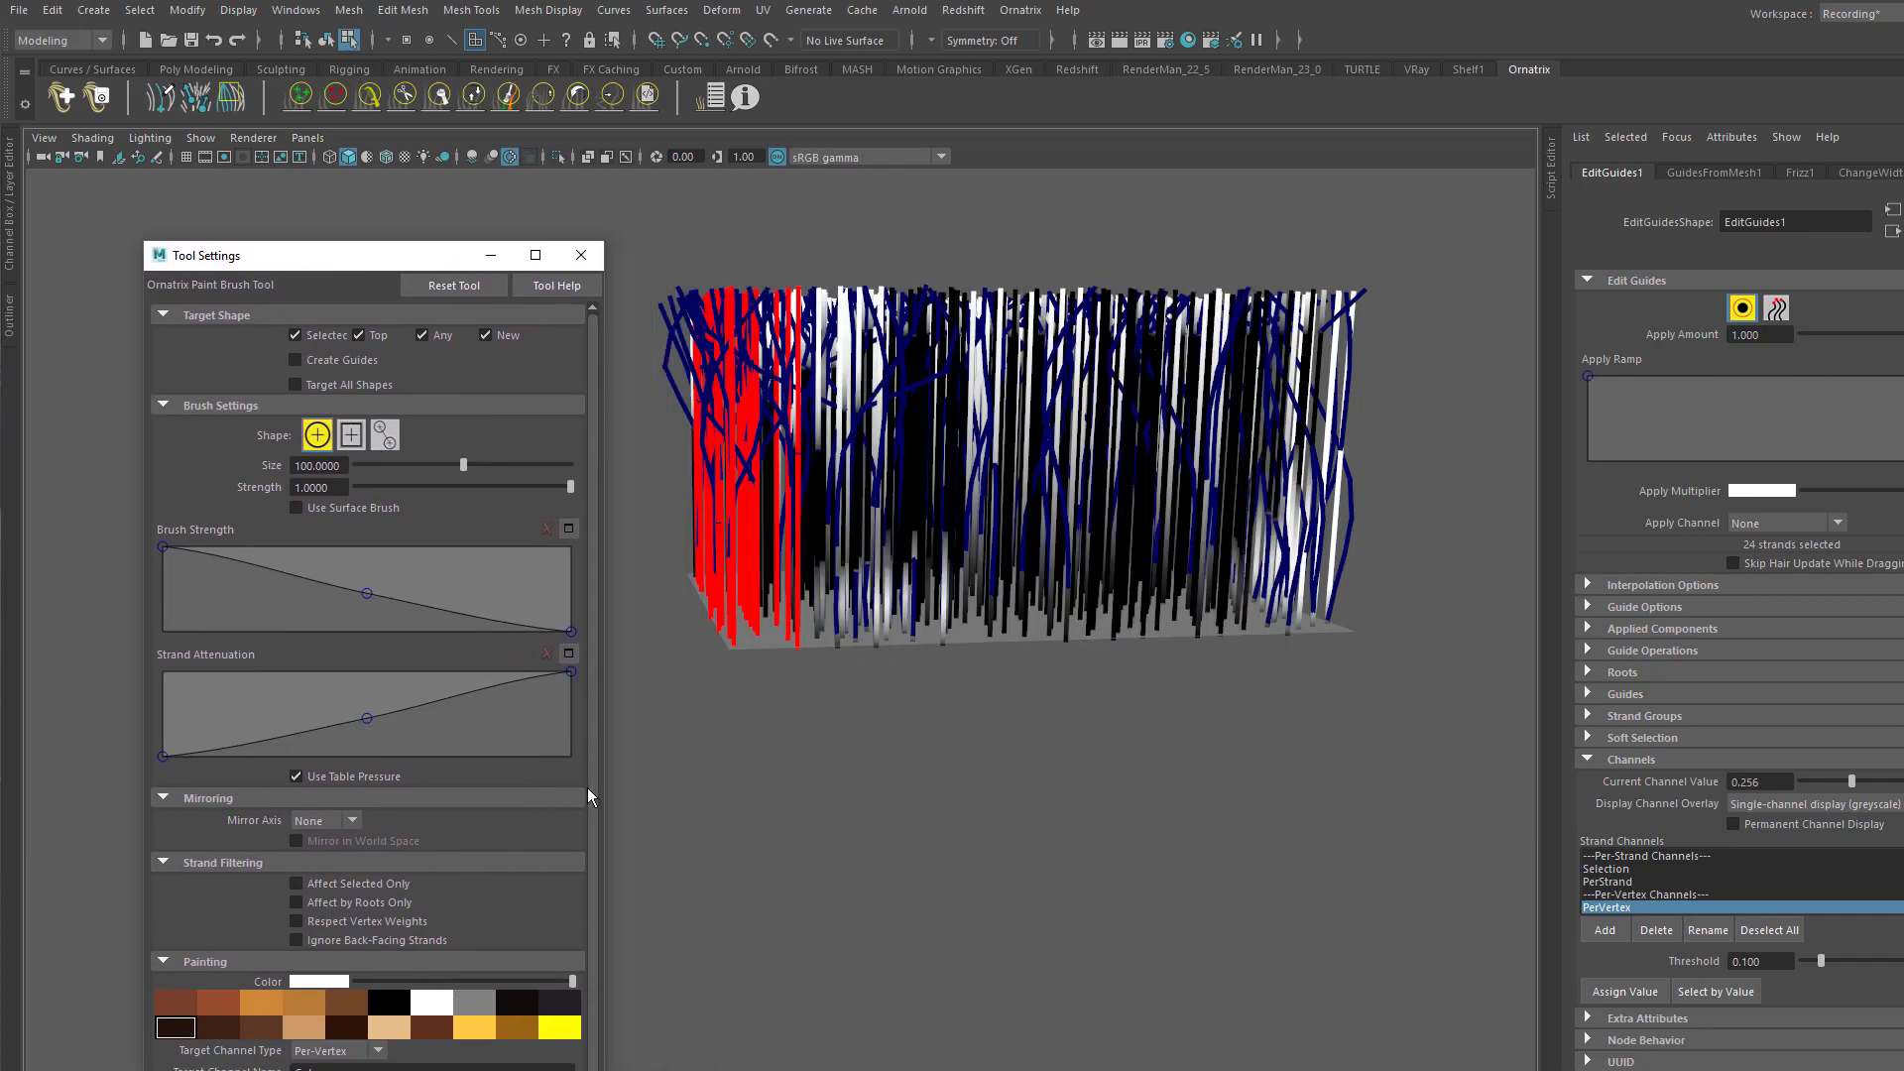
pyautogui.scroll(-1, 587, 823)
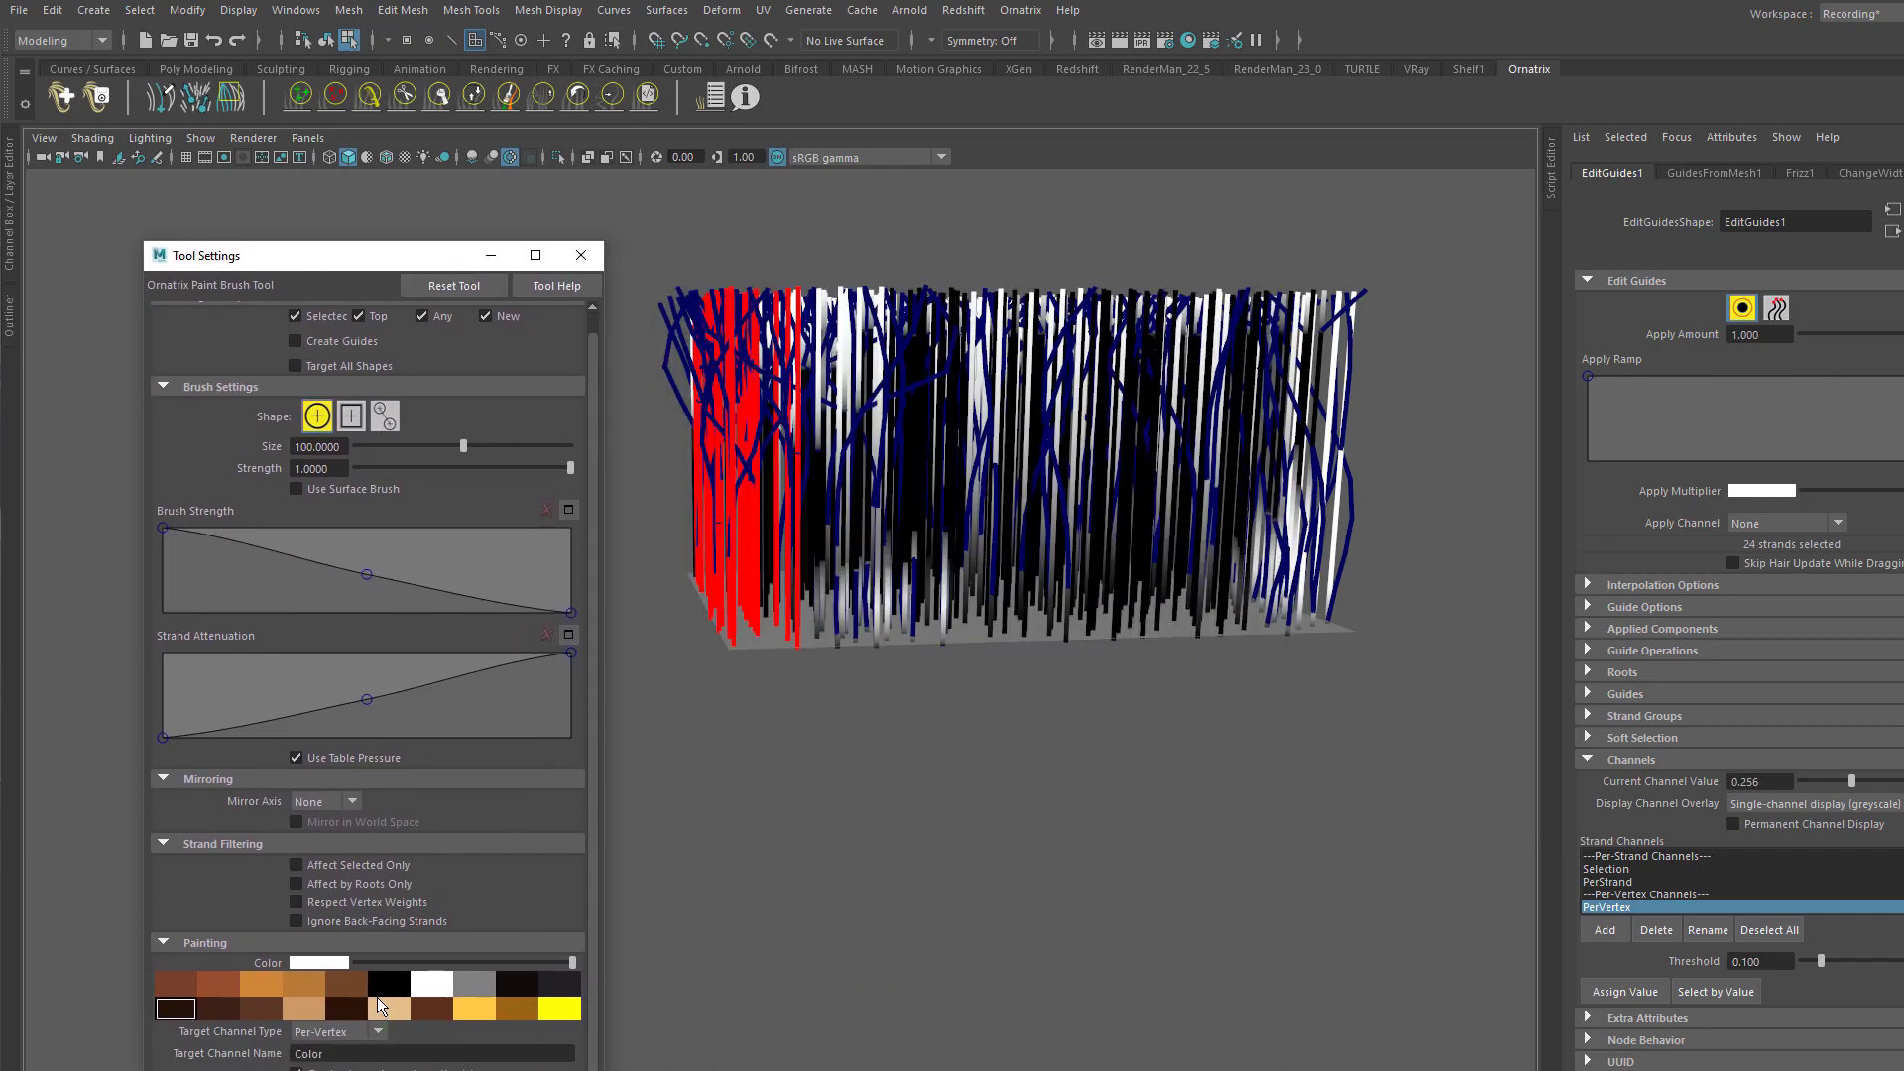
pyautogui.click(304, 962)
pyautogui.moveTo(569, 964); pyautogui.dragTo(369, 973)
# Step: Paint all guides on the plane black in the PerVertex channel
pyautogui.moveTo(884, 417)
pyautogui.mouseDown()
pyautogui.moveTo(718, 383)
pyautogui.moveTo(983, 517)
pyautogui.moveTo(800, 578)
pyautogui.moveTo(901, 555)
pyautogui.mouseUp()
pyautogui.keyDown('alt'); pyautogui.moveTo(1099, 535); pyautogui.dragTo(1008, 589, button='middle'); pyautogui.keyUp('alt')
pyautogui.keyDown('alt'); pyautogui.moveTo(1101, 557); pyautogui.dragTo(1069, 595); pyautogui.keyUp('alt')
pyautogui.moveTo(1147, 682)
pyautogui.mouseDown()
pyautogui.moveTo(1187, 615)
pyautogui.moveTo(1195, 536)
pyautogui.mouseUp()
pyautogui.scroll(1, 1202, 466)
pyautogui.keyDown('alt'); pyautogui.moveTo(1202, 466); pyautogui.dragTo(1147, 446); pyautogui.keyUp('alt')
pyautogui.moveTo(1147, 446)
pyautogui.mouseDown()
pyautogui.moveTo(1147, 474)
pyautogui.moveTo(1190, 366)
pyautogui.moveTo(1144, 310)
pyautogui.moveTo(994, 357)
pyautogui.moveTo(998, 459)
pyautogui.moveTo(920, 590)
pyautogui.moveTo(803, 310)
pyautogui.moveTo(871, 396)
pyautogui.moveTo(1008, 407)
pyautogui.mouseUp()
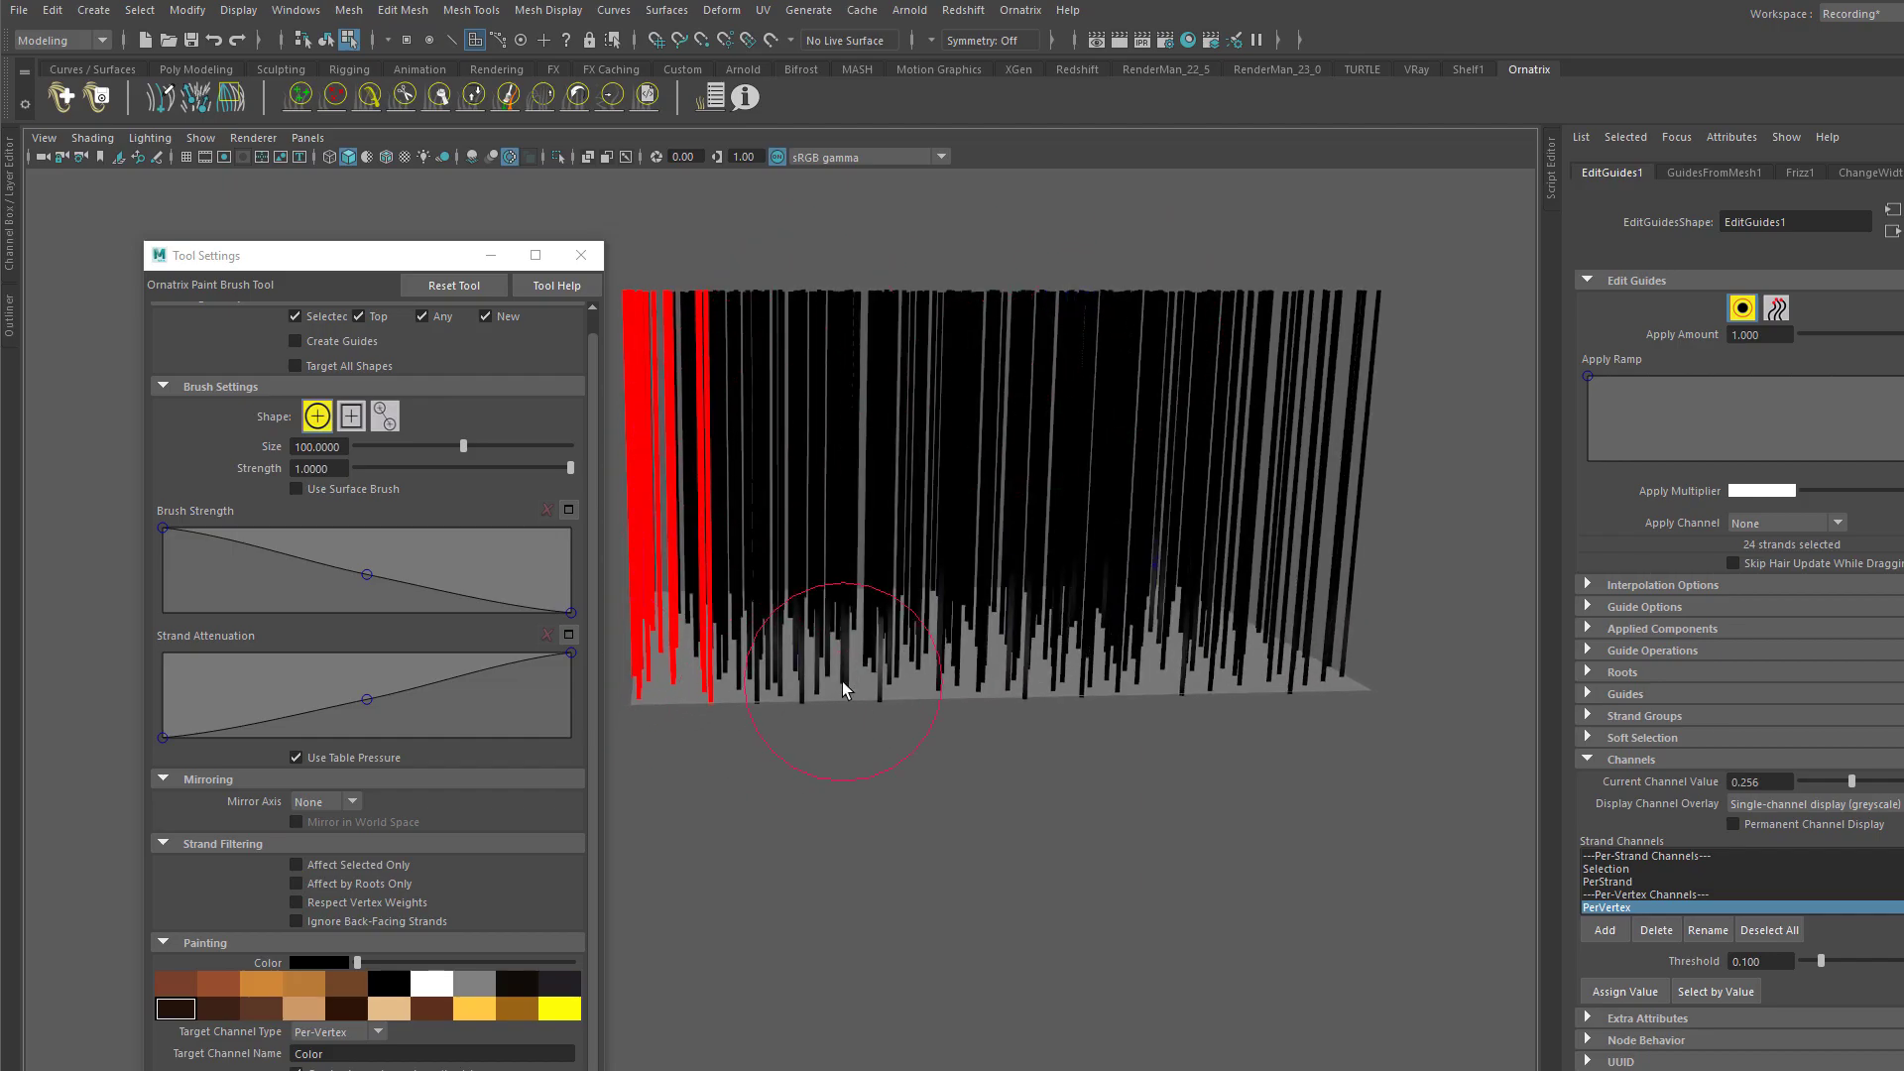
# Step: Paint white PerVertex values on the guide tips at the plane's right end and mid-gray values along the neighbouring tips
pyautogui.moveTo(362, 962); pyautogui.dragTo(573, 958)
pyautogui.moveTo(959, 441)
pyautogui.keyDown('alt'); pyautogui.mouseDown()
pyautogui.moveTo(1298, 313)
pyautogui.moveTo(1359, 319)
pyautogui.moveTo(1313, 415)
pyautogui.moveTo(1303, 500)
pyautogui.moveTo(1211, 450)
pyautogui.moveTo(1233, 349)
pyautogui.moveTo(1208, 230)
pyautogui.moveTo(1140, 224)
pyautogui.moveTo(1104, 259)
pyautogui.moveTo(1121, 428)
pyautogui.mouseUp(); pyautogui.keyUp('alt')
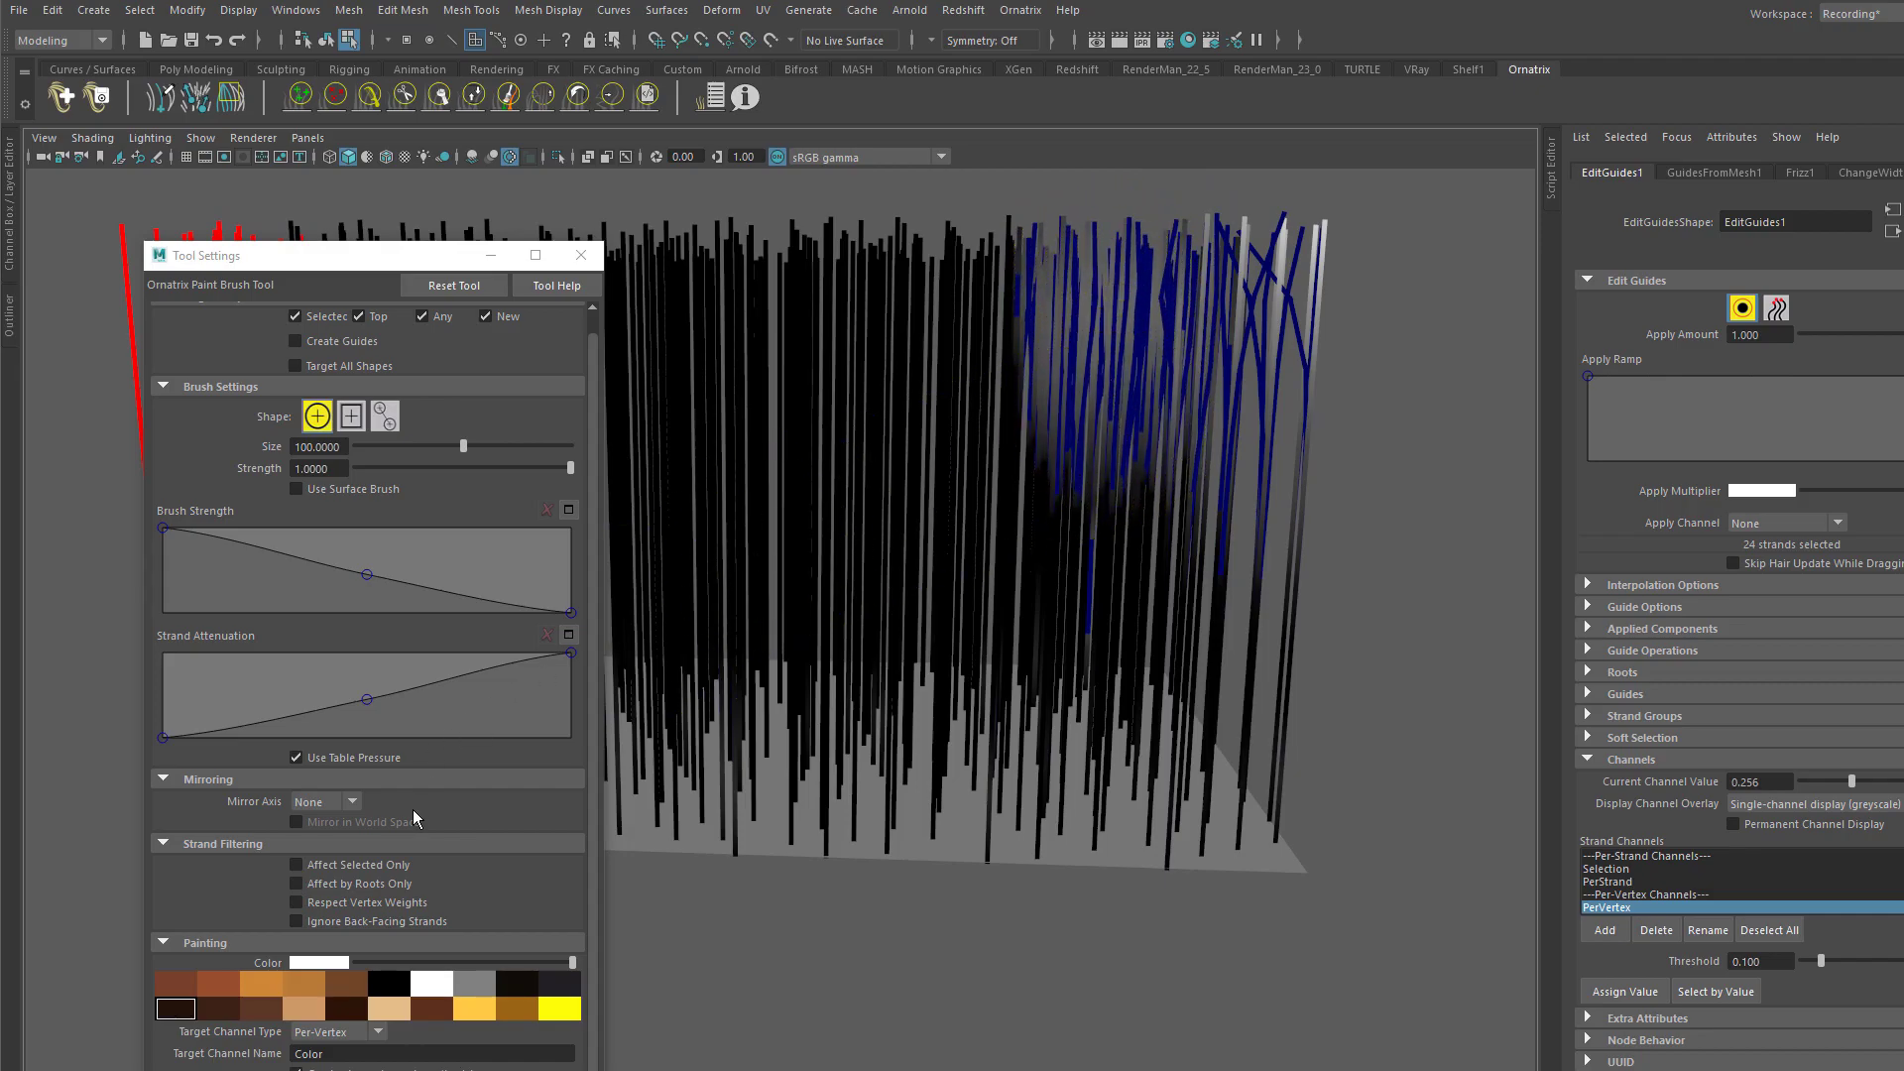
pyautogui.moveTo(549, 960); pyautogui.dragTo(413, 961)
pyautogui.moveTo(1271, 314)
pyautogui.mouseDown()
pyautogui.moveTo(1264, 332)
pyautogui.moveTo(1019, 245)
pyautogui.moveTo(980, 278)
pyautogui.mouseUp()
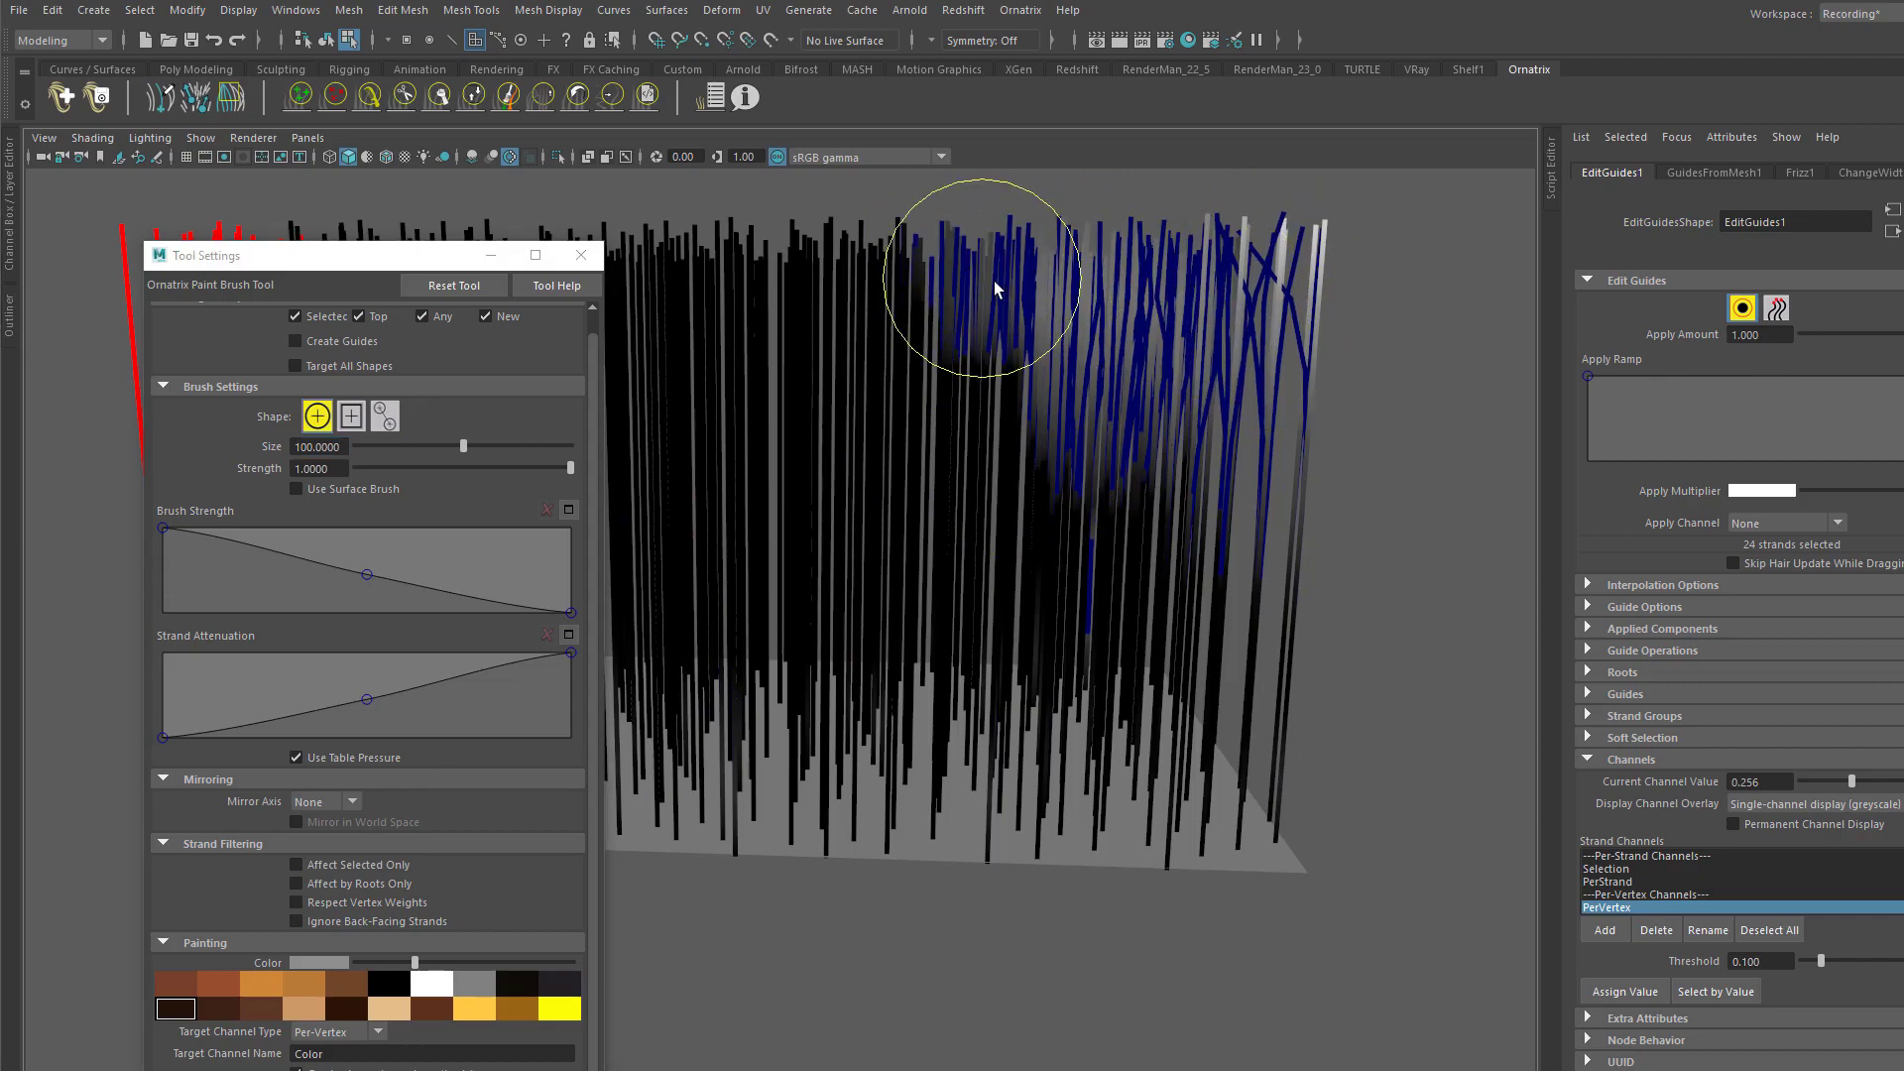
pyautogui.keyDown('alt'); pyautogui.moveTo(980, 277); pyautogui.dragTo(1172, 319, button='middle'); pyautogui.keyUp('alt')
pyautogui.moveTo(1243, 288)
pyautogui.mouseDown()
pyautogui.moveTo(1261, 300)
pyautogui.moveTo(1174, 264)
pyautogui.moveTo(1000, 266)
pyautogui.mouseUp()
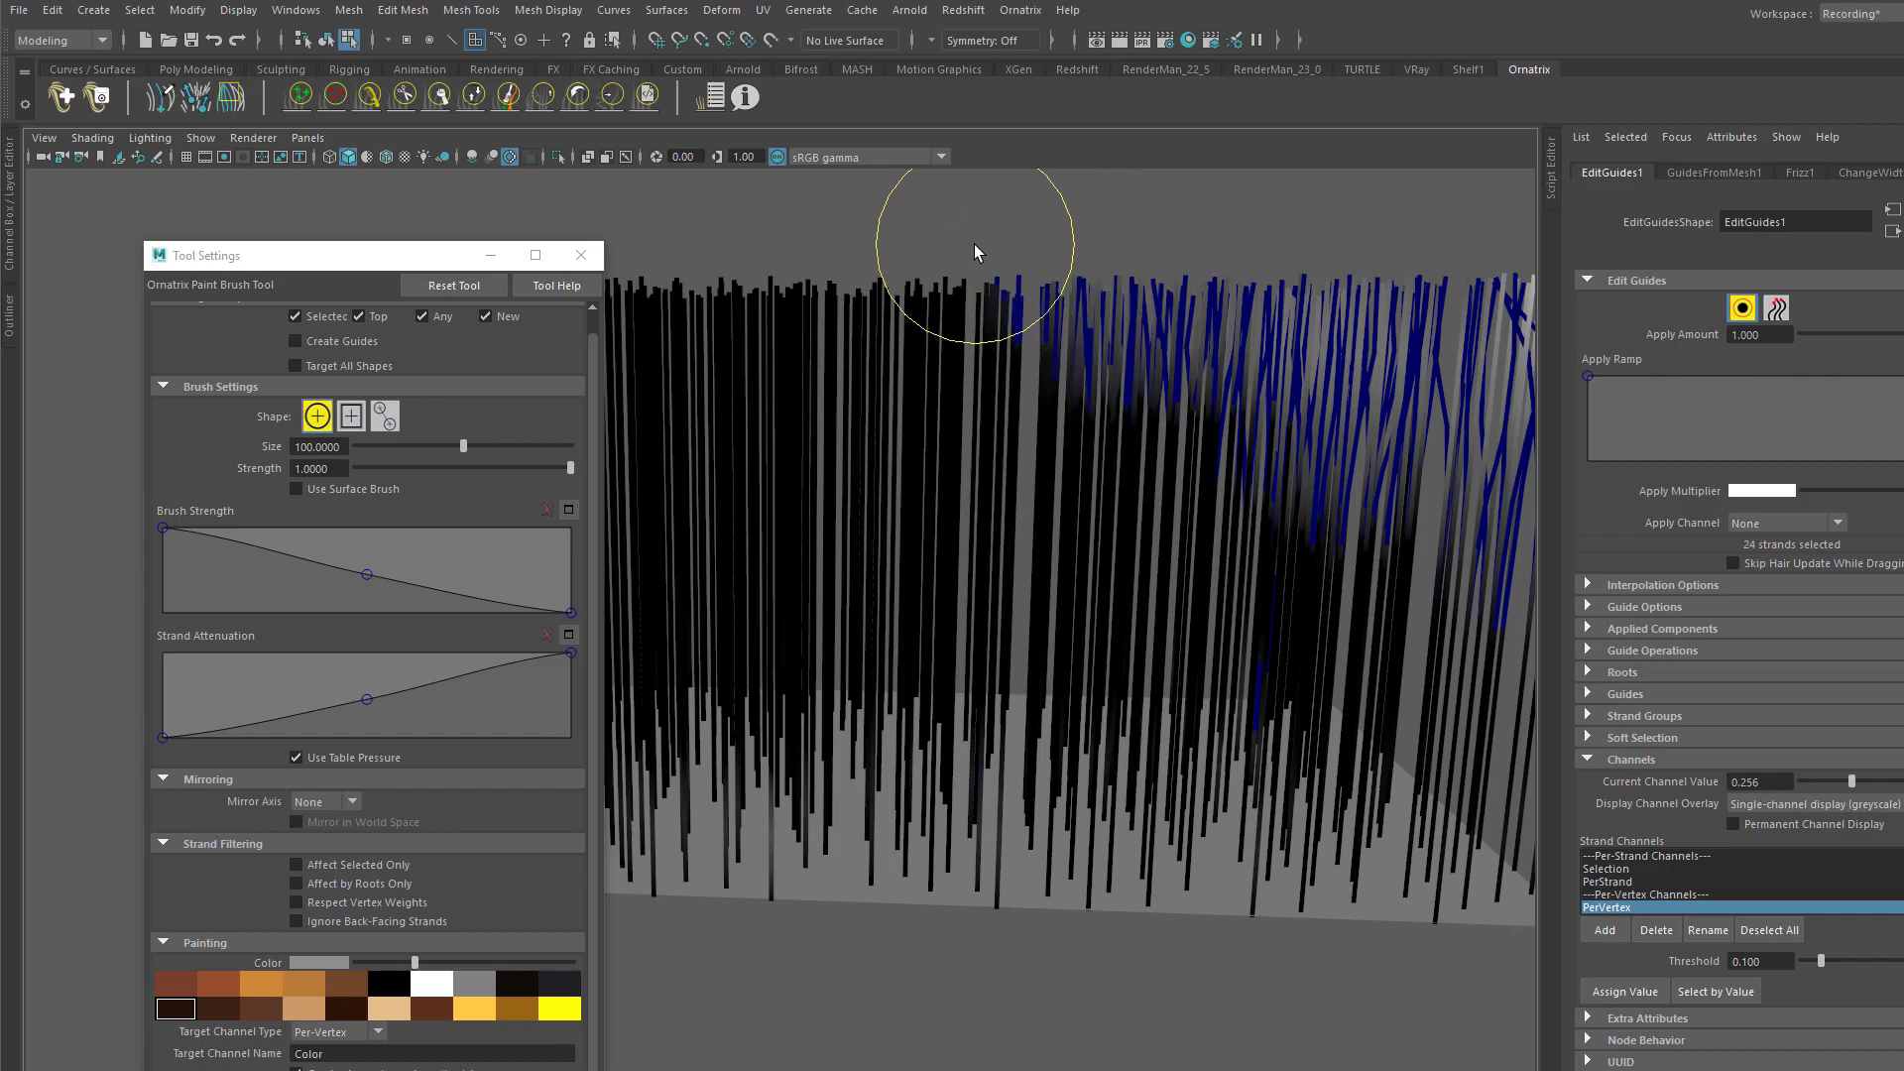
pyautogui.keyDown('alt'); pyautogui.moveTo(883, 374); pyautogui.dragTo(909, 331, button='middle'); pyautogui.keyUp('alt')
pyautogui.press('q')
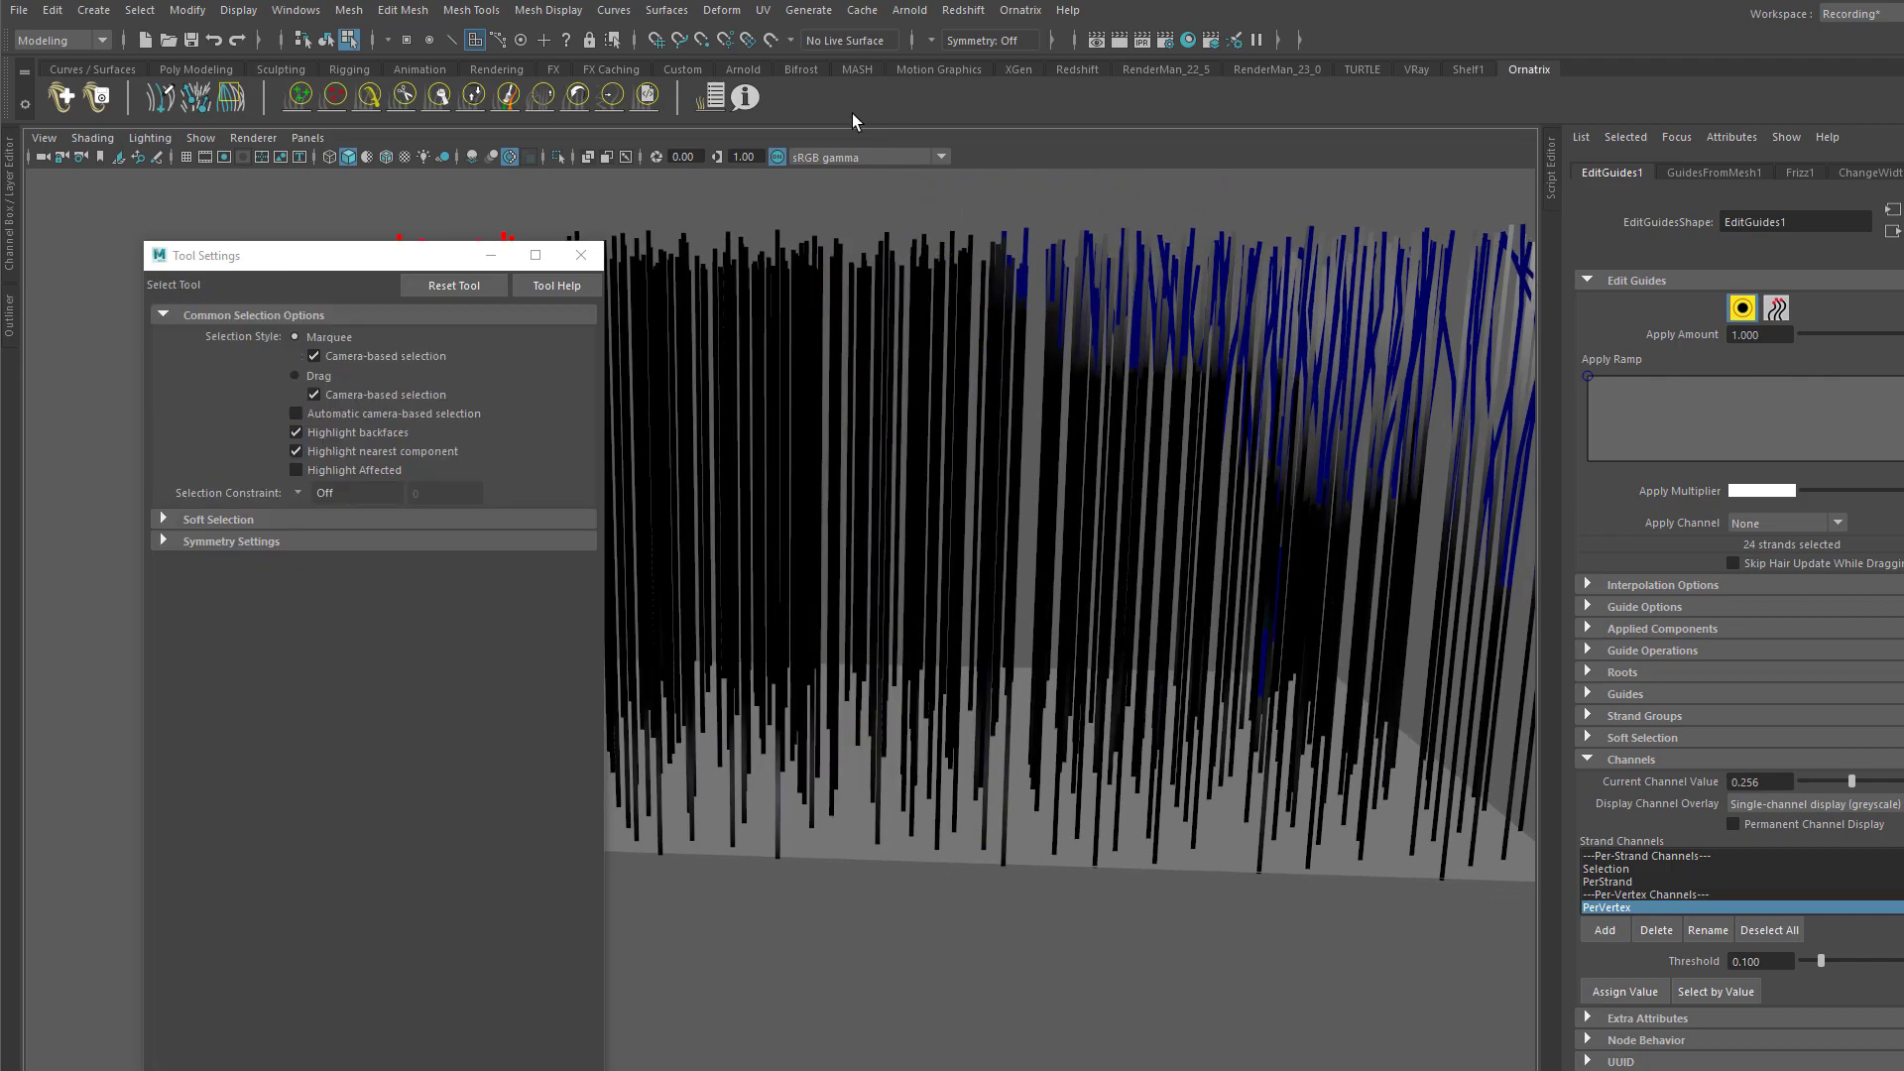
# Step: Reopen the operator stack and select Frizz1 to review its channel options
pyautogui.moveTo(414, 257); pyautogui.dragTo(109, 573)
pyautogui.click(718, 105)
pyautogui.moveTo(501, 330); pyautogui.dragTo(218, 320)
pyautogui.click(307, 480)
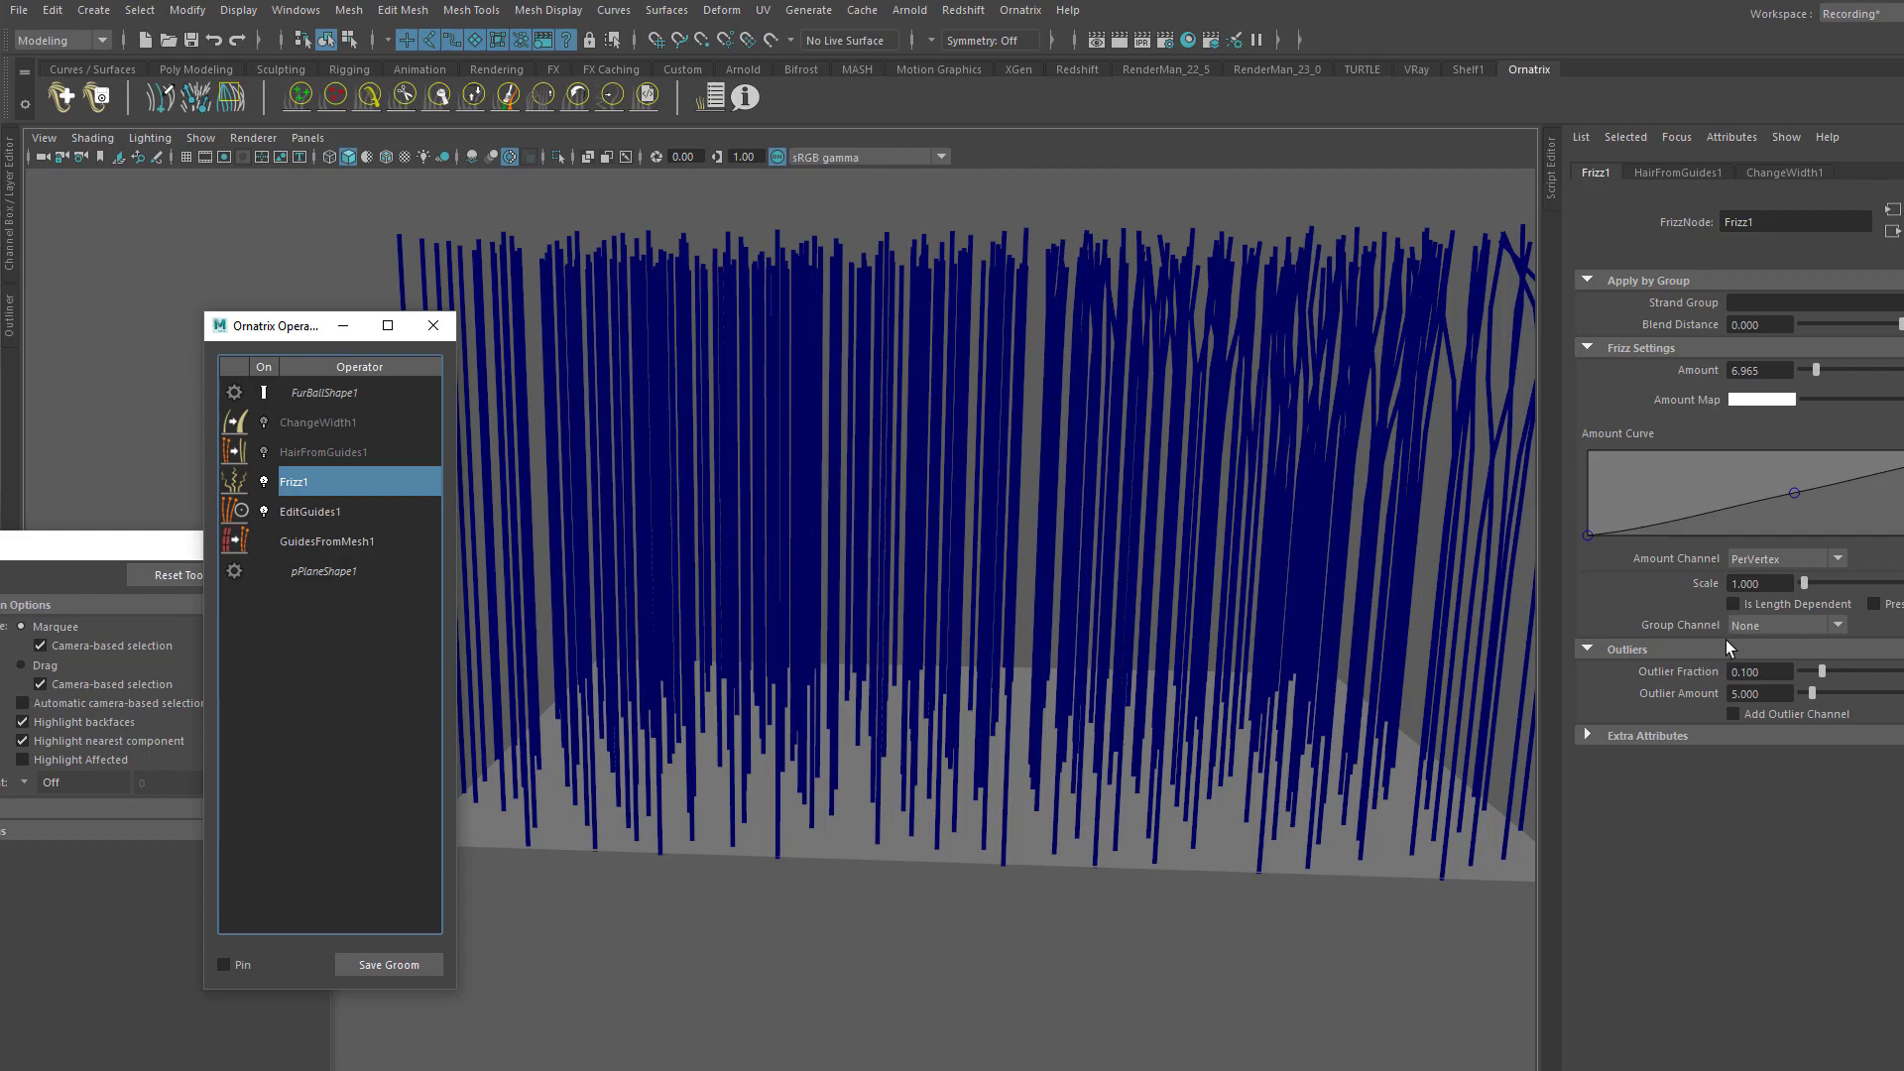
pyautogui.click(1746, 623)
pyautogui.click(1648, 613)
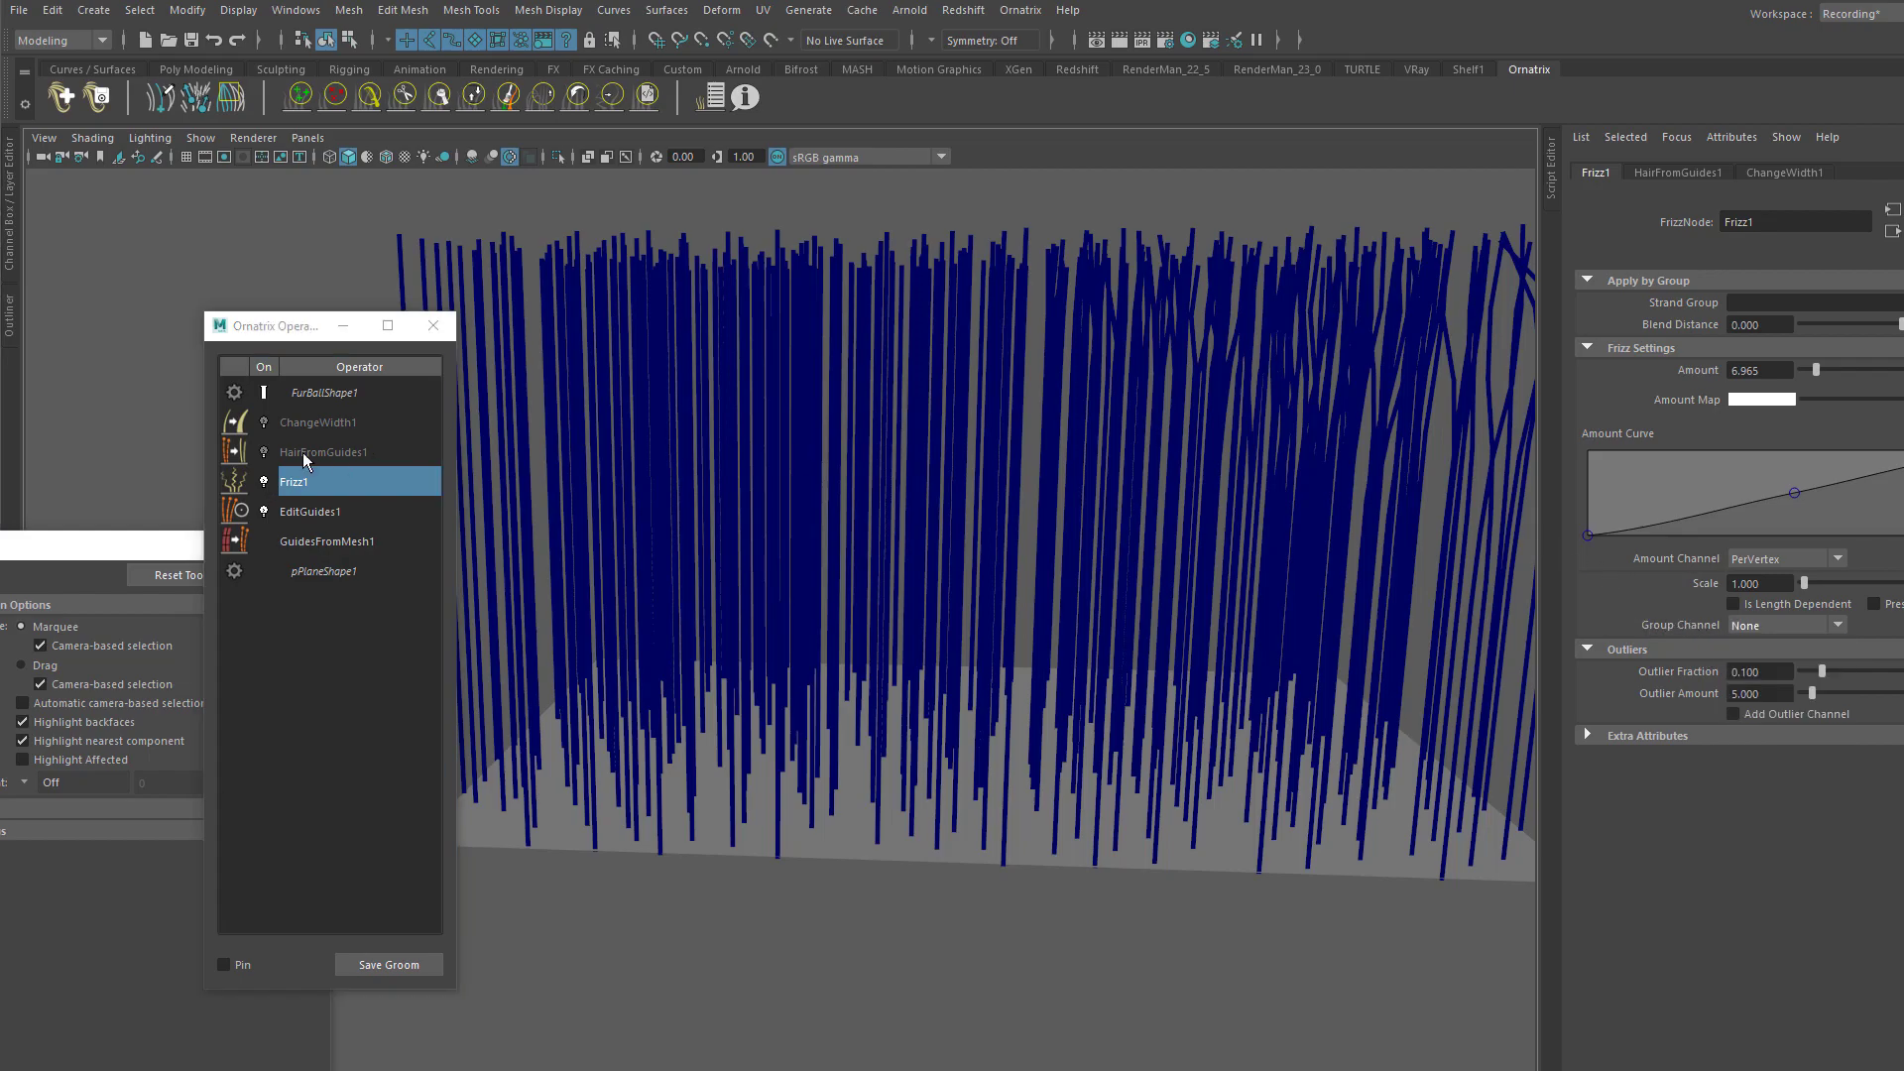
# Step: Add a Curl operator above Frizz1 and set its magnitude to 0.615
pyautogui.click(1021, 10)
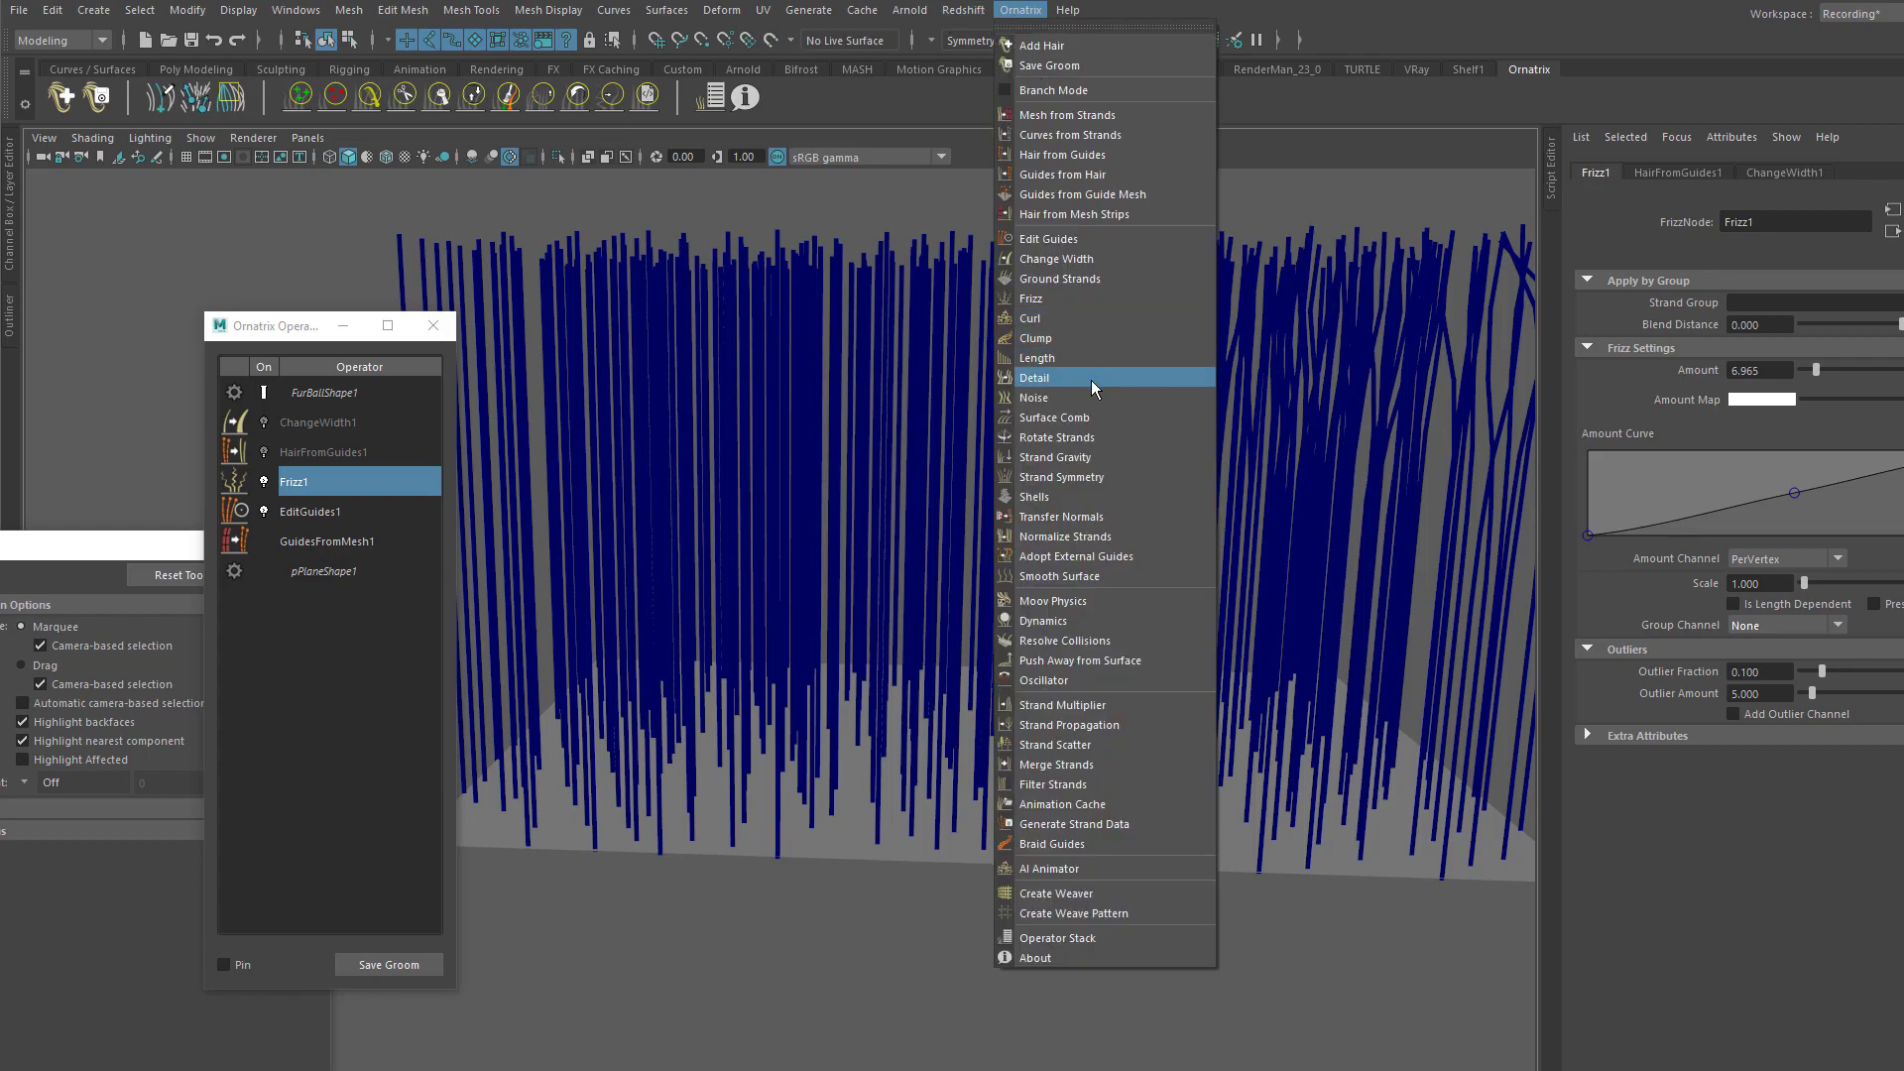
pyautogui.click(1071, 317)
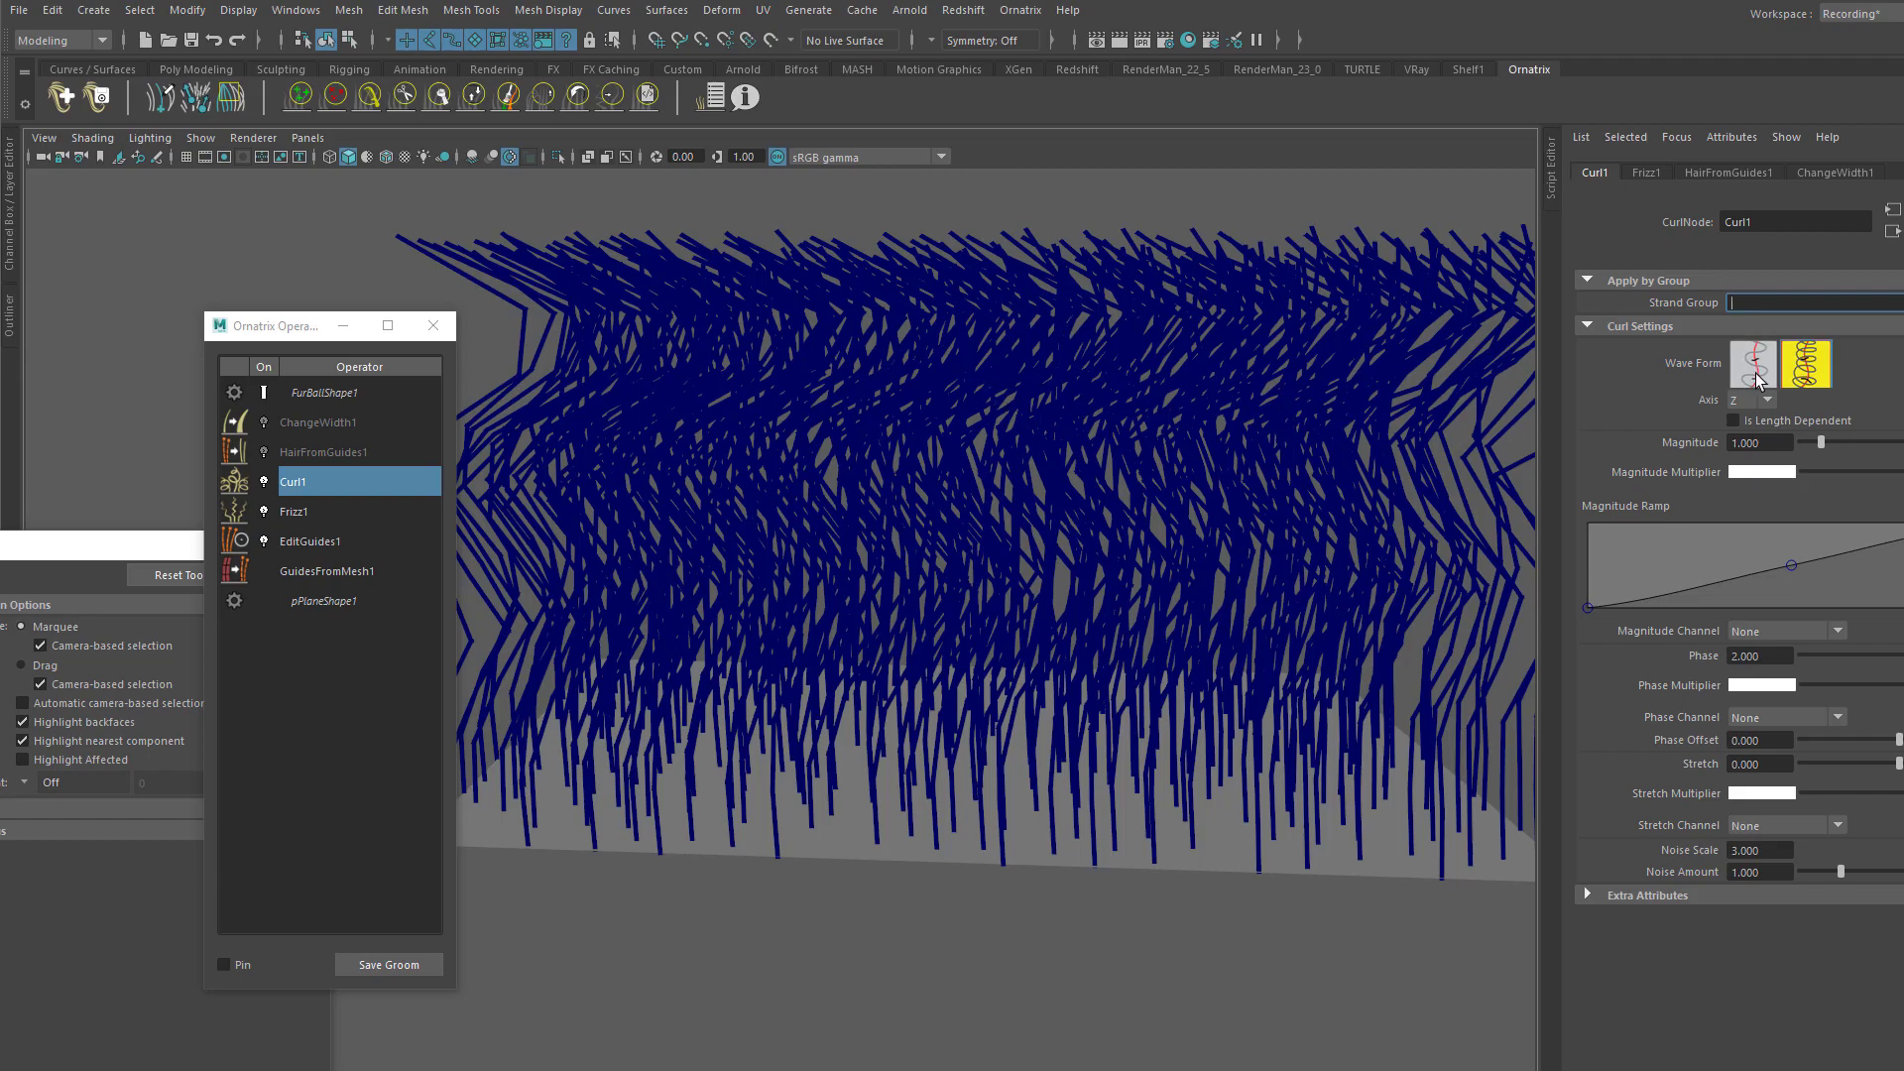
pyautogui.moveTo(1821, 442); pyautogui.dragTo(1814, 443)
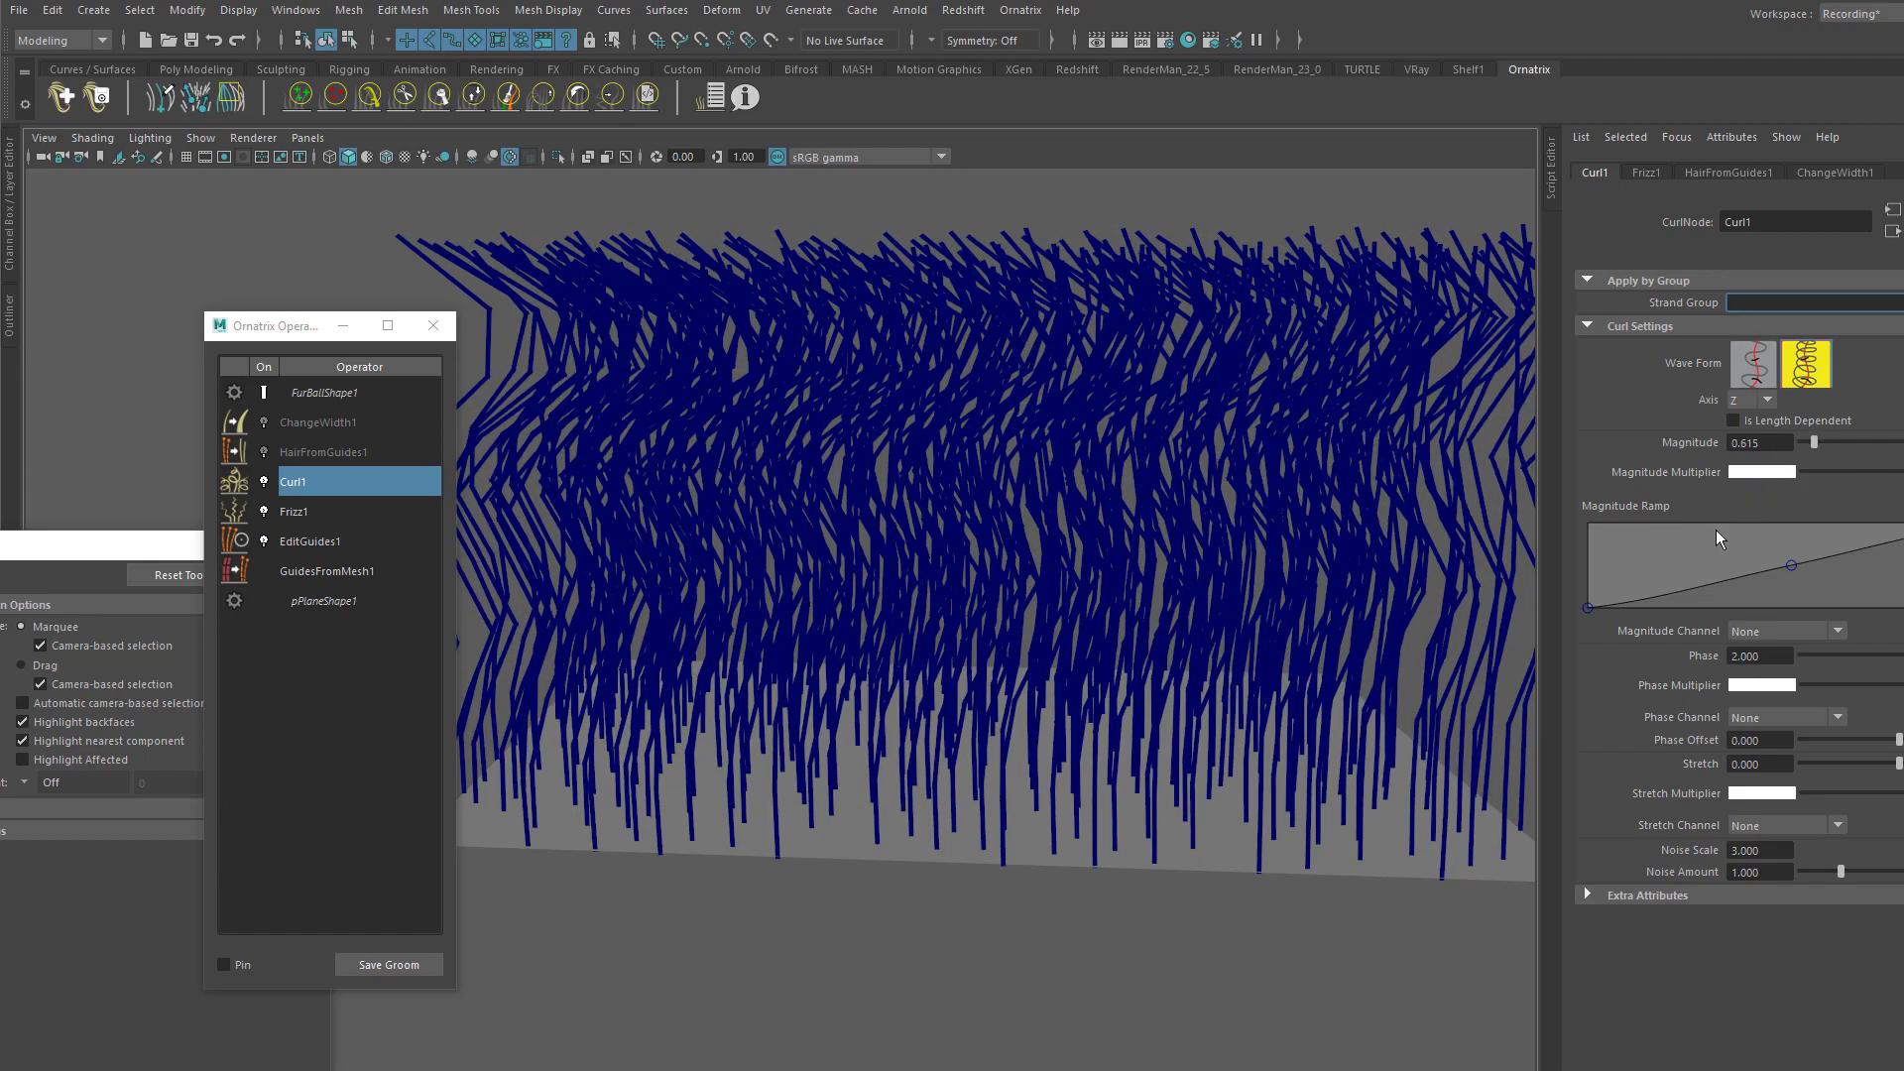
# Step: Review the Curl operator's channel options and set its magnitude channel to PerVertex
pyautogui.click(1757, 633)
pyautogui.click(1757, 718)
pyautogui.click(1758, 718)
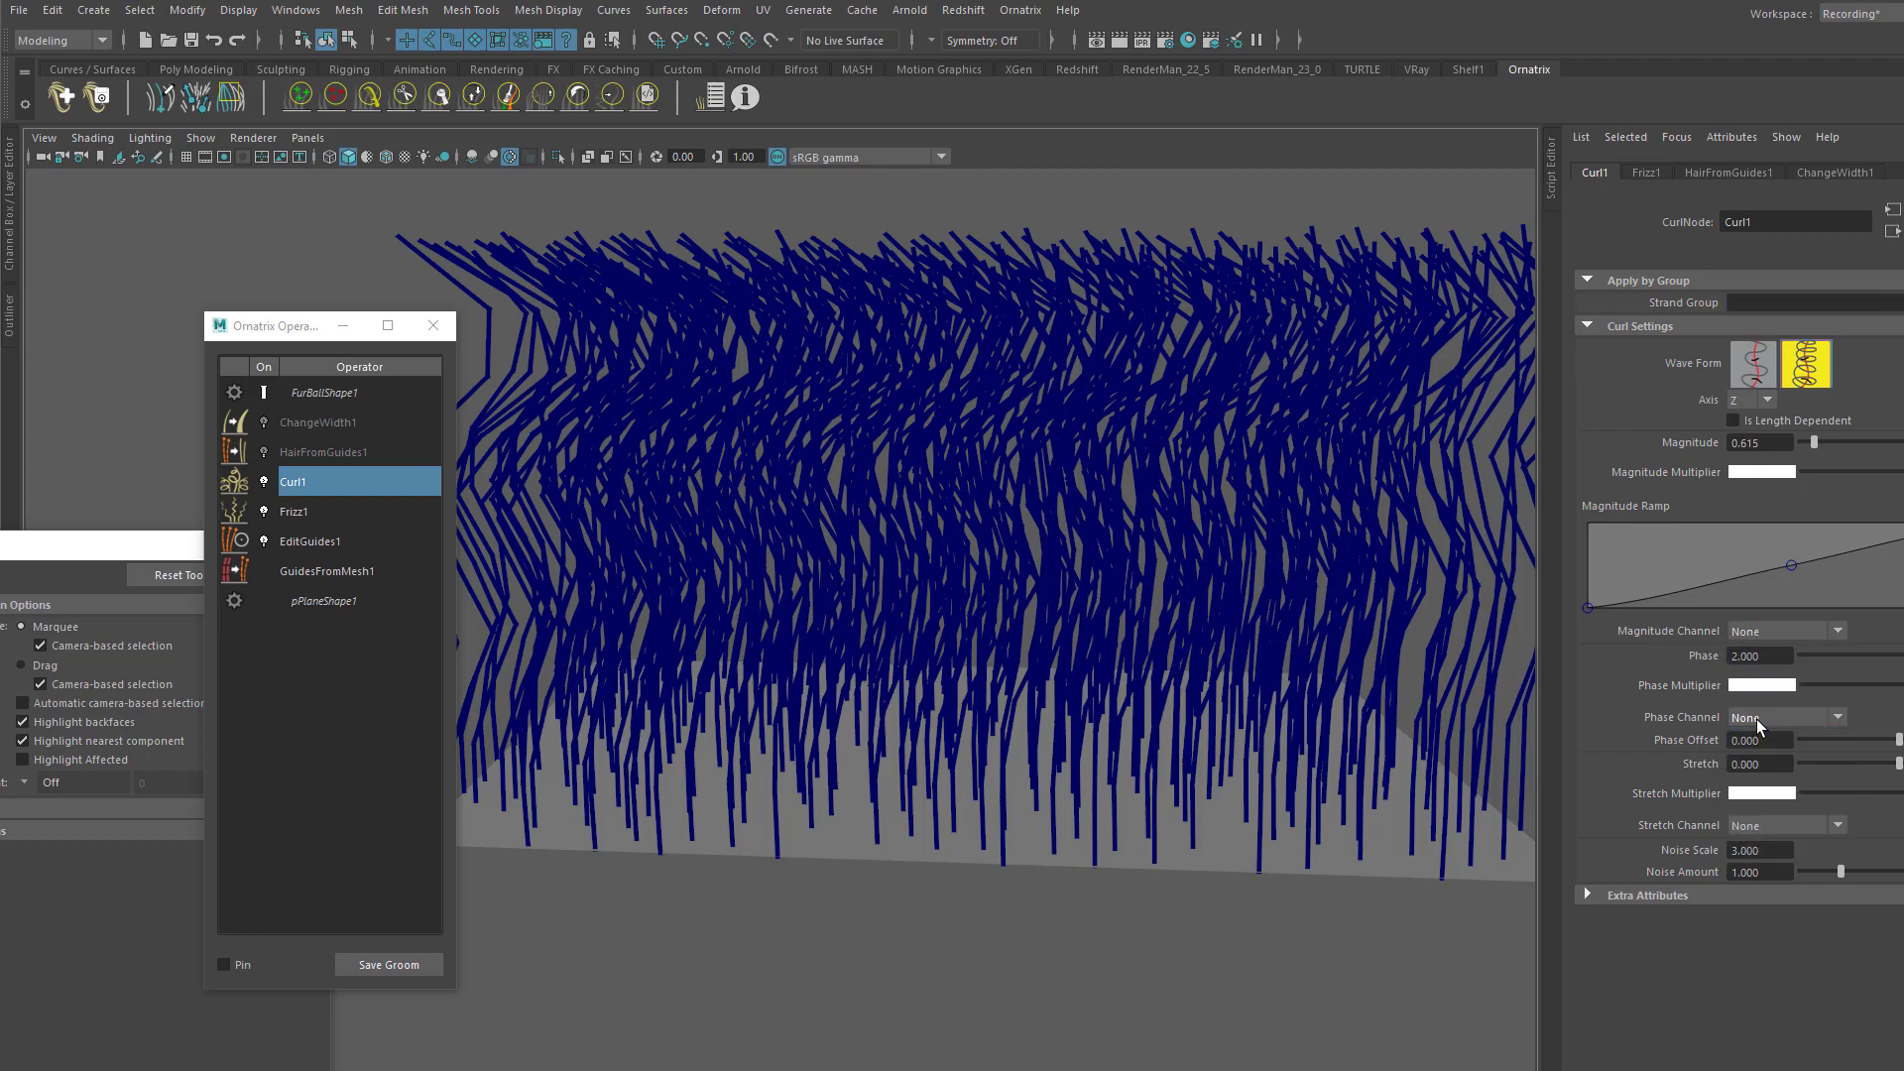
pyautogui.click(1761, 827)
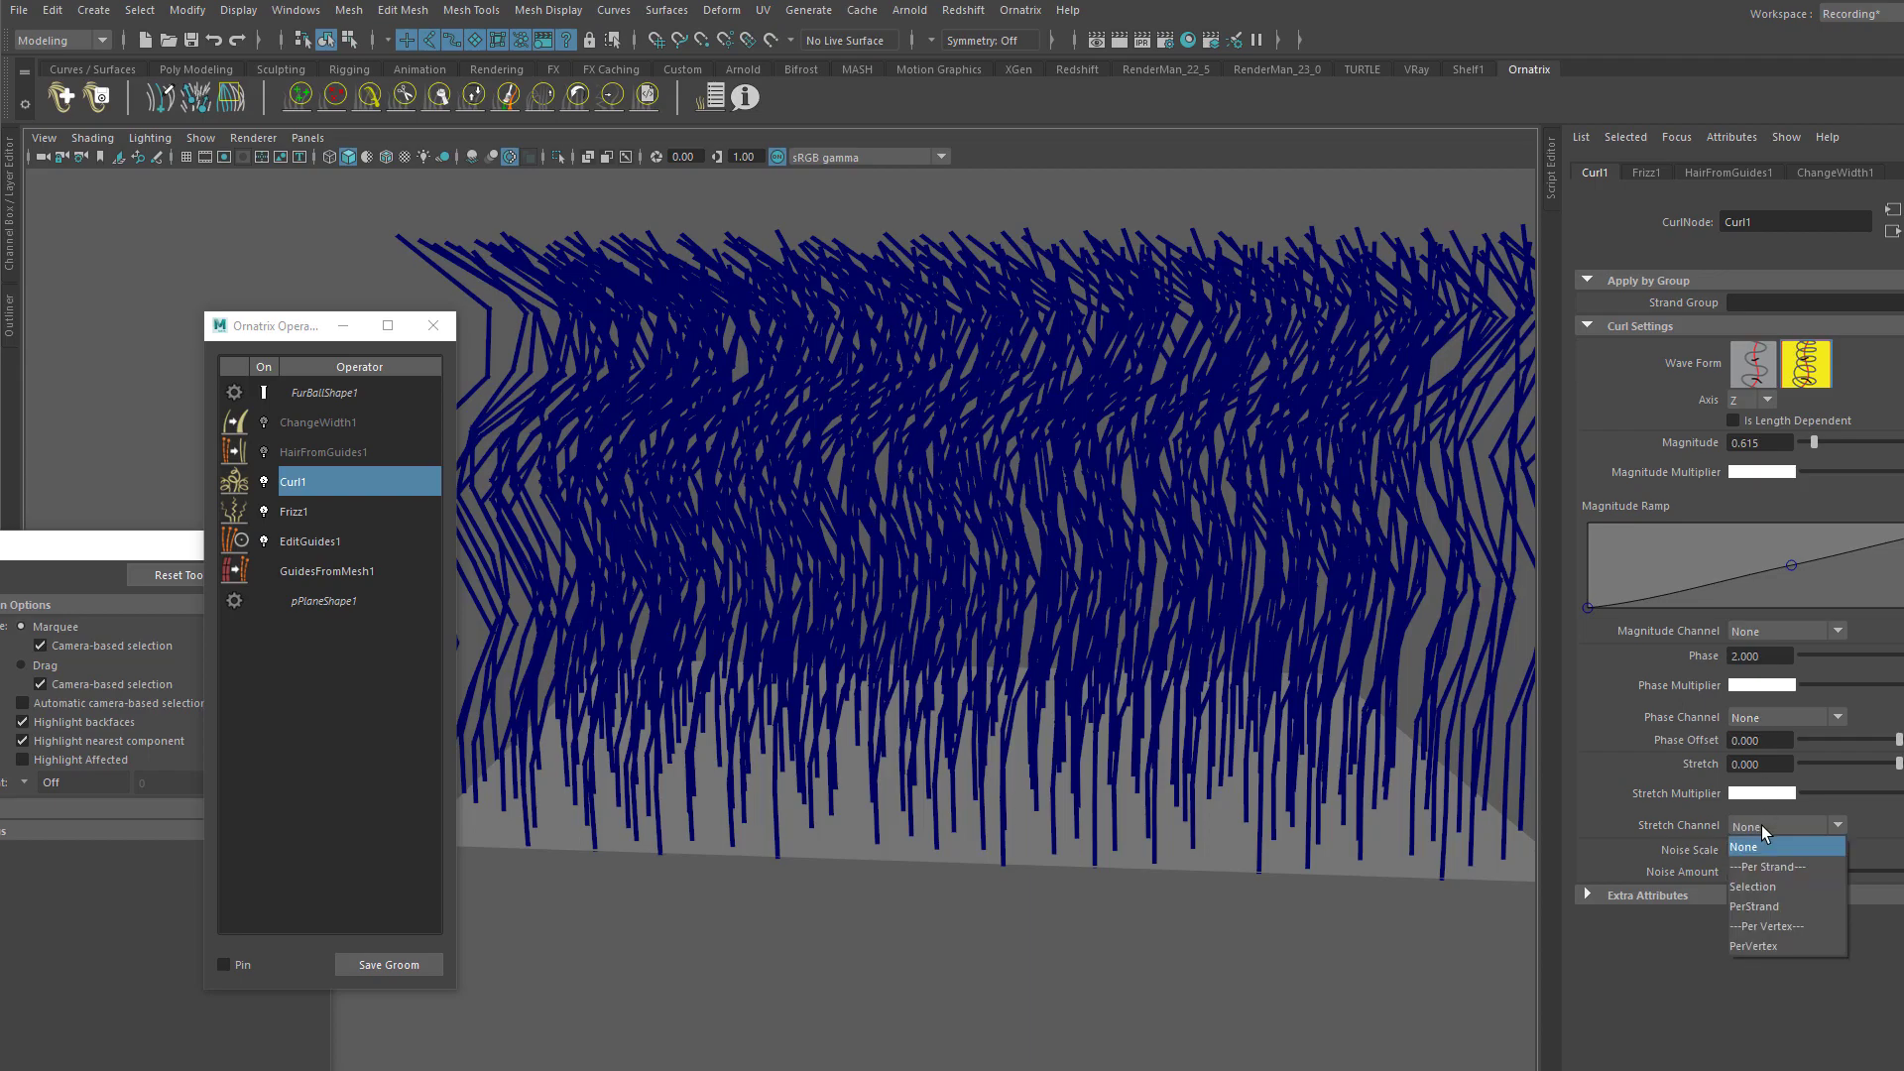
pyautogui.click(1768, 633)
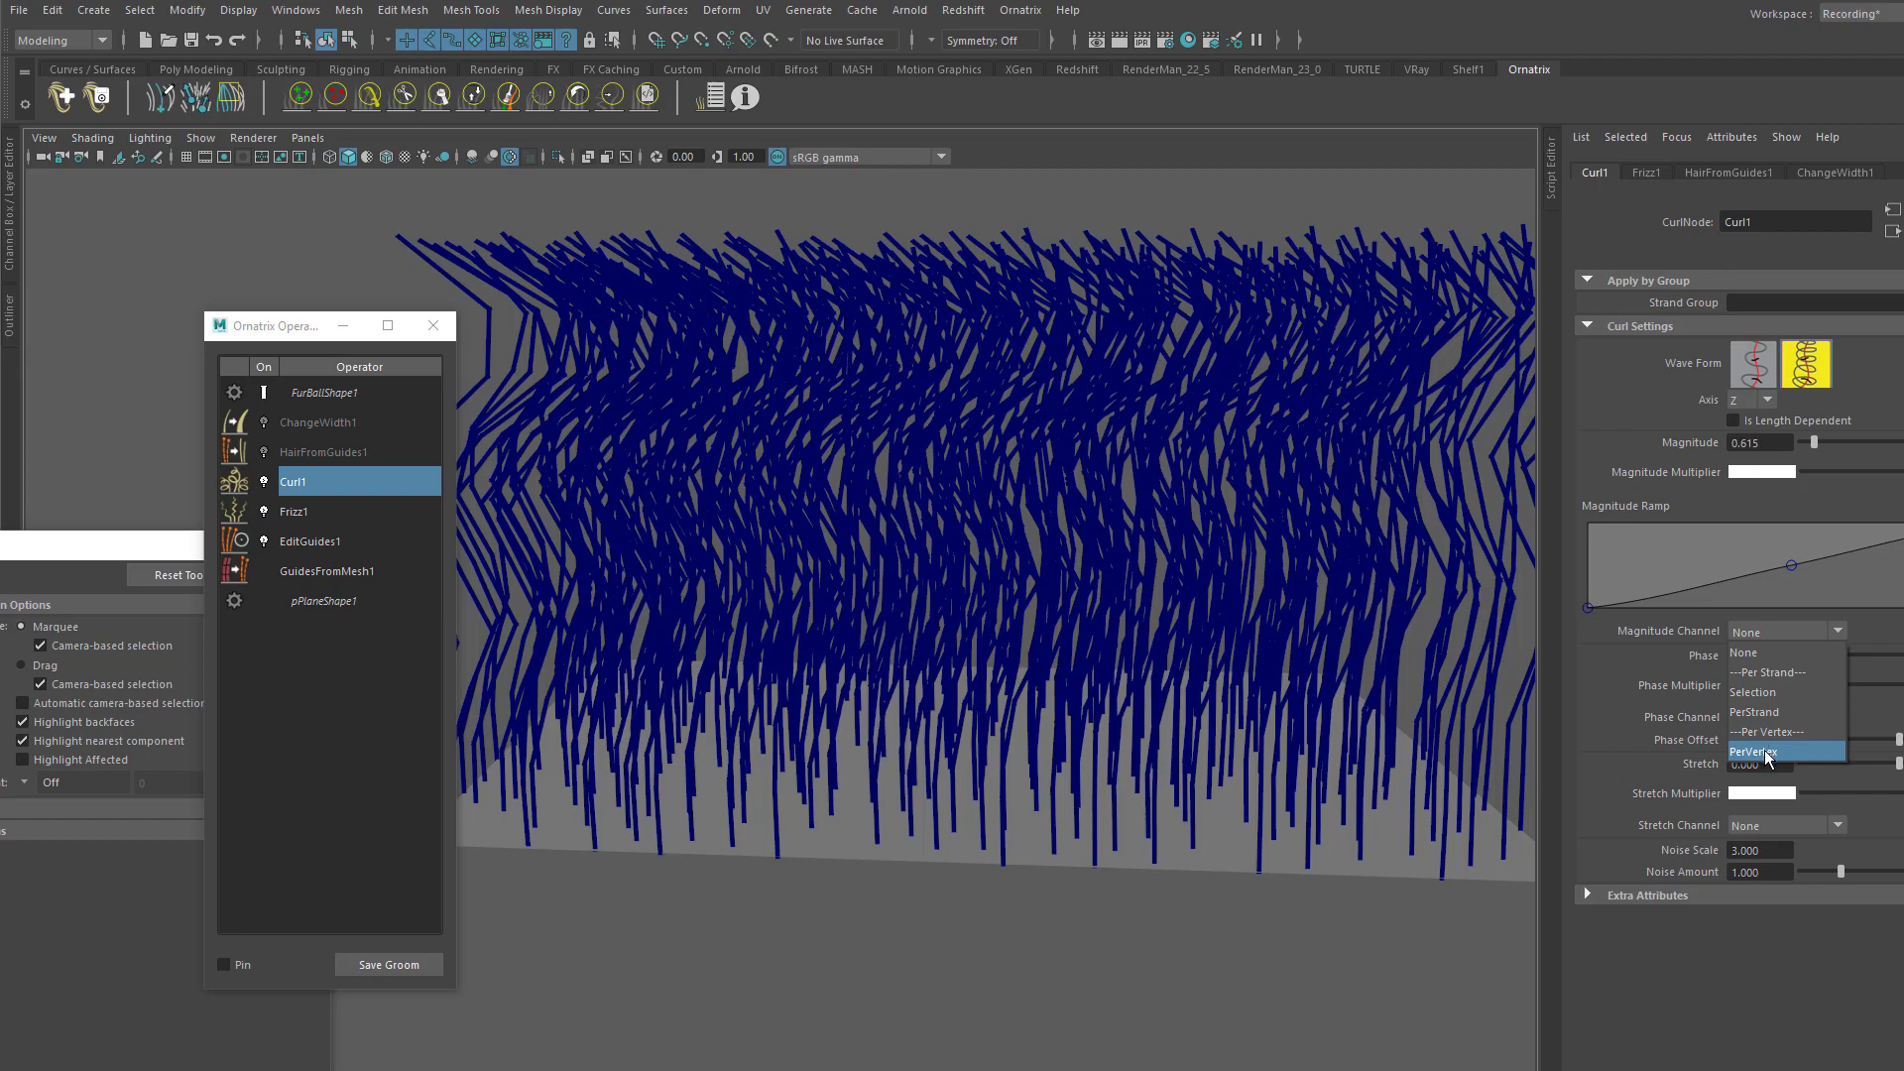
pyautogui.click(1766, 752)
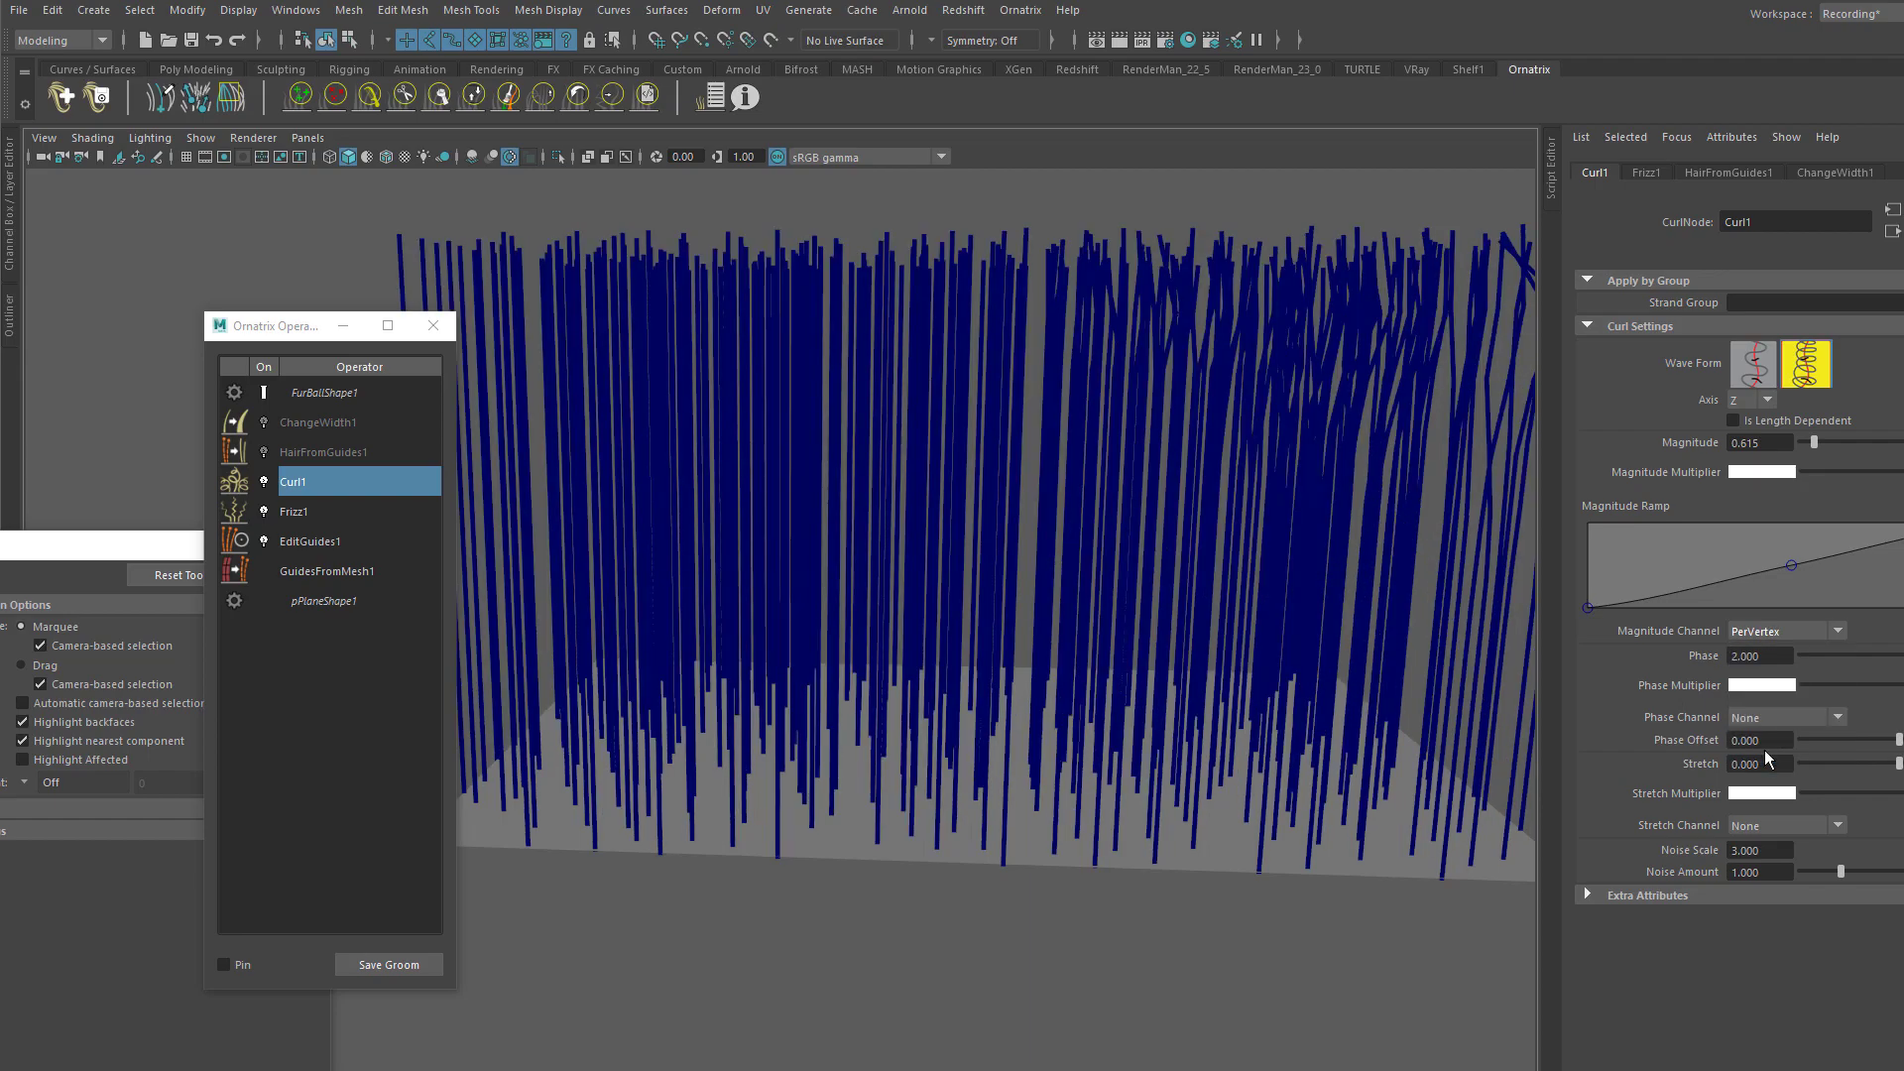
# Step: In EditGuides1, extend the gray PerVertex painting further down the right-hand guides and across the tips toward the left
pyautogui.click(310, 542)
pyautogui.press('f')
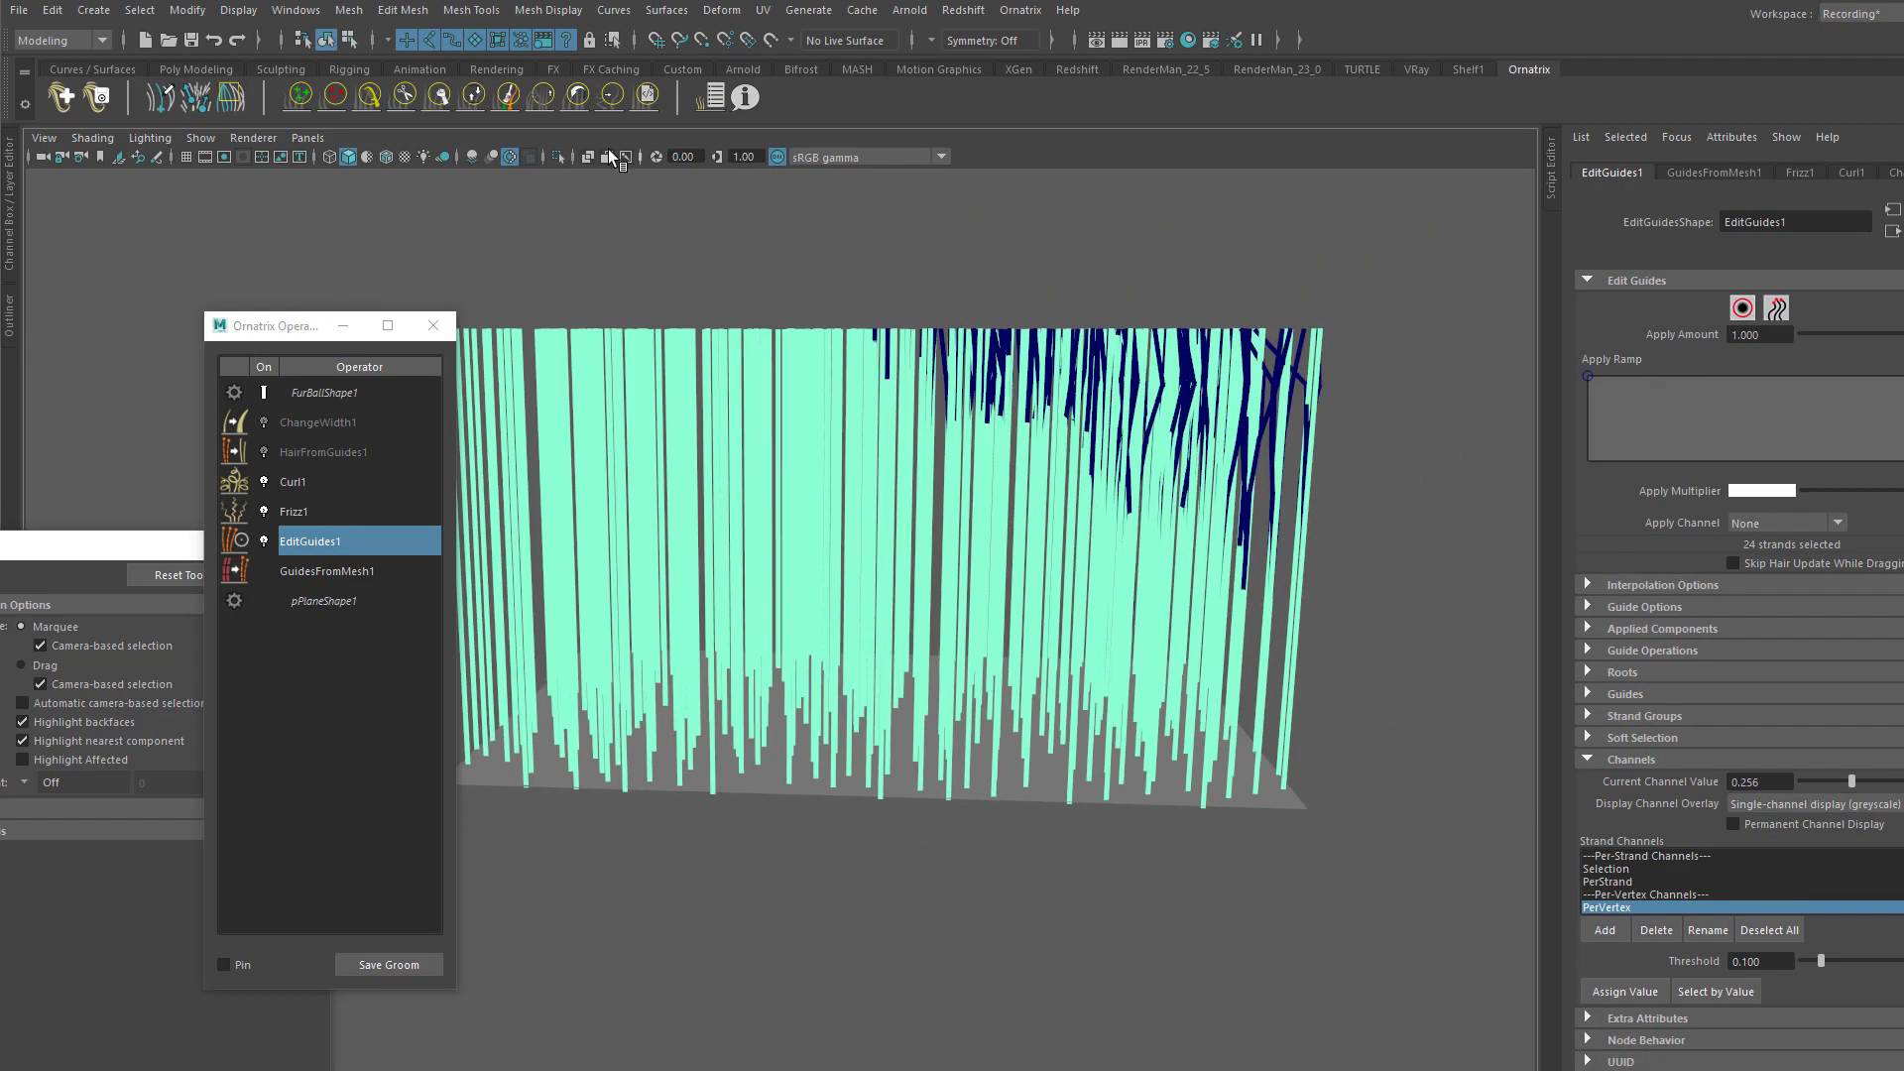
pyautogui.click(1743, 308)
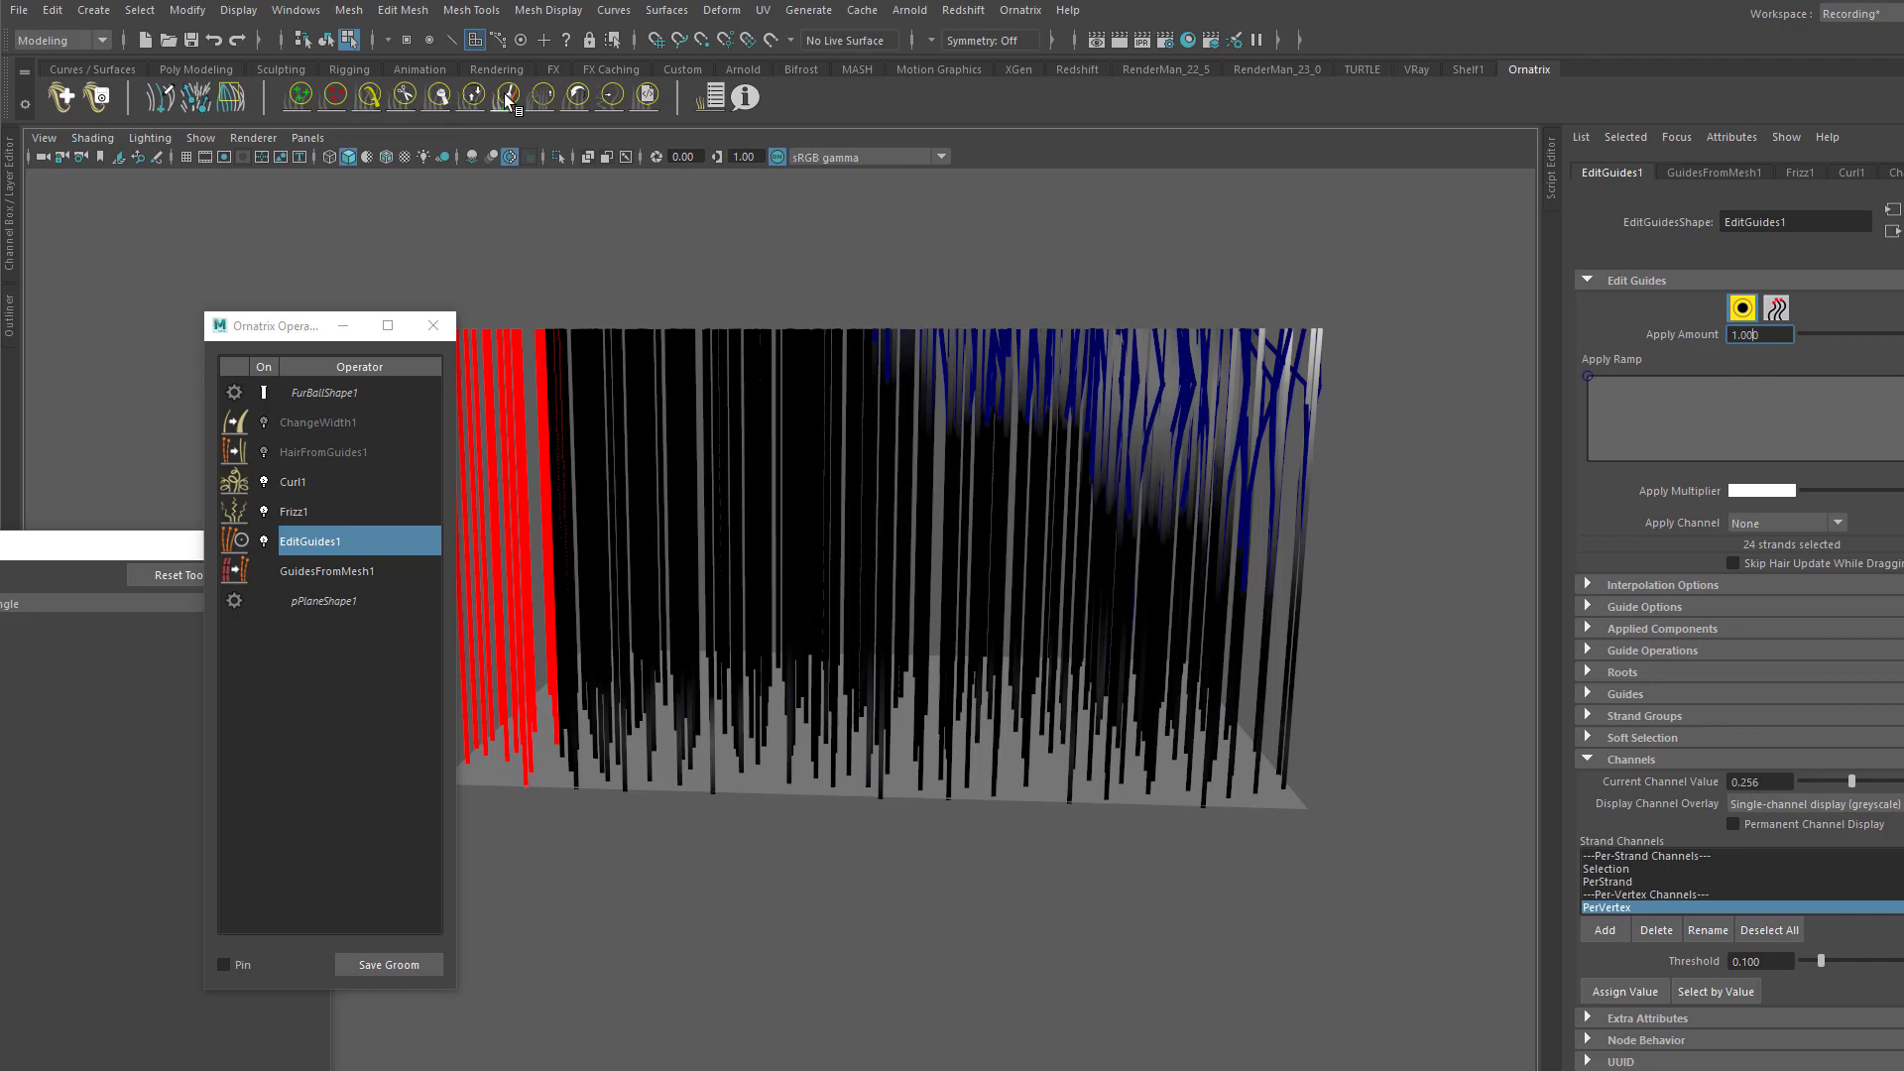
pyautogui.keyDown('alt'); pyautogui.moveTo(1194, 343); pyautogui.dragTo(1162, 333); pyautogui.keyUp('alt')
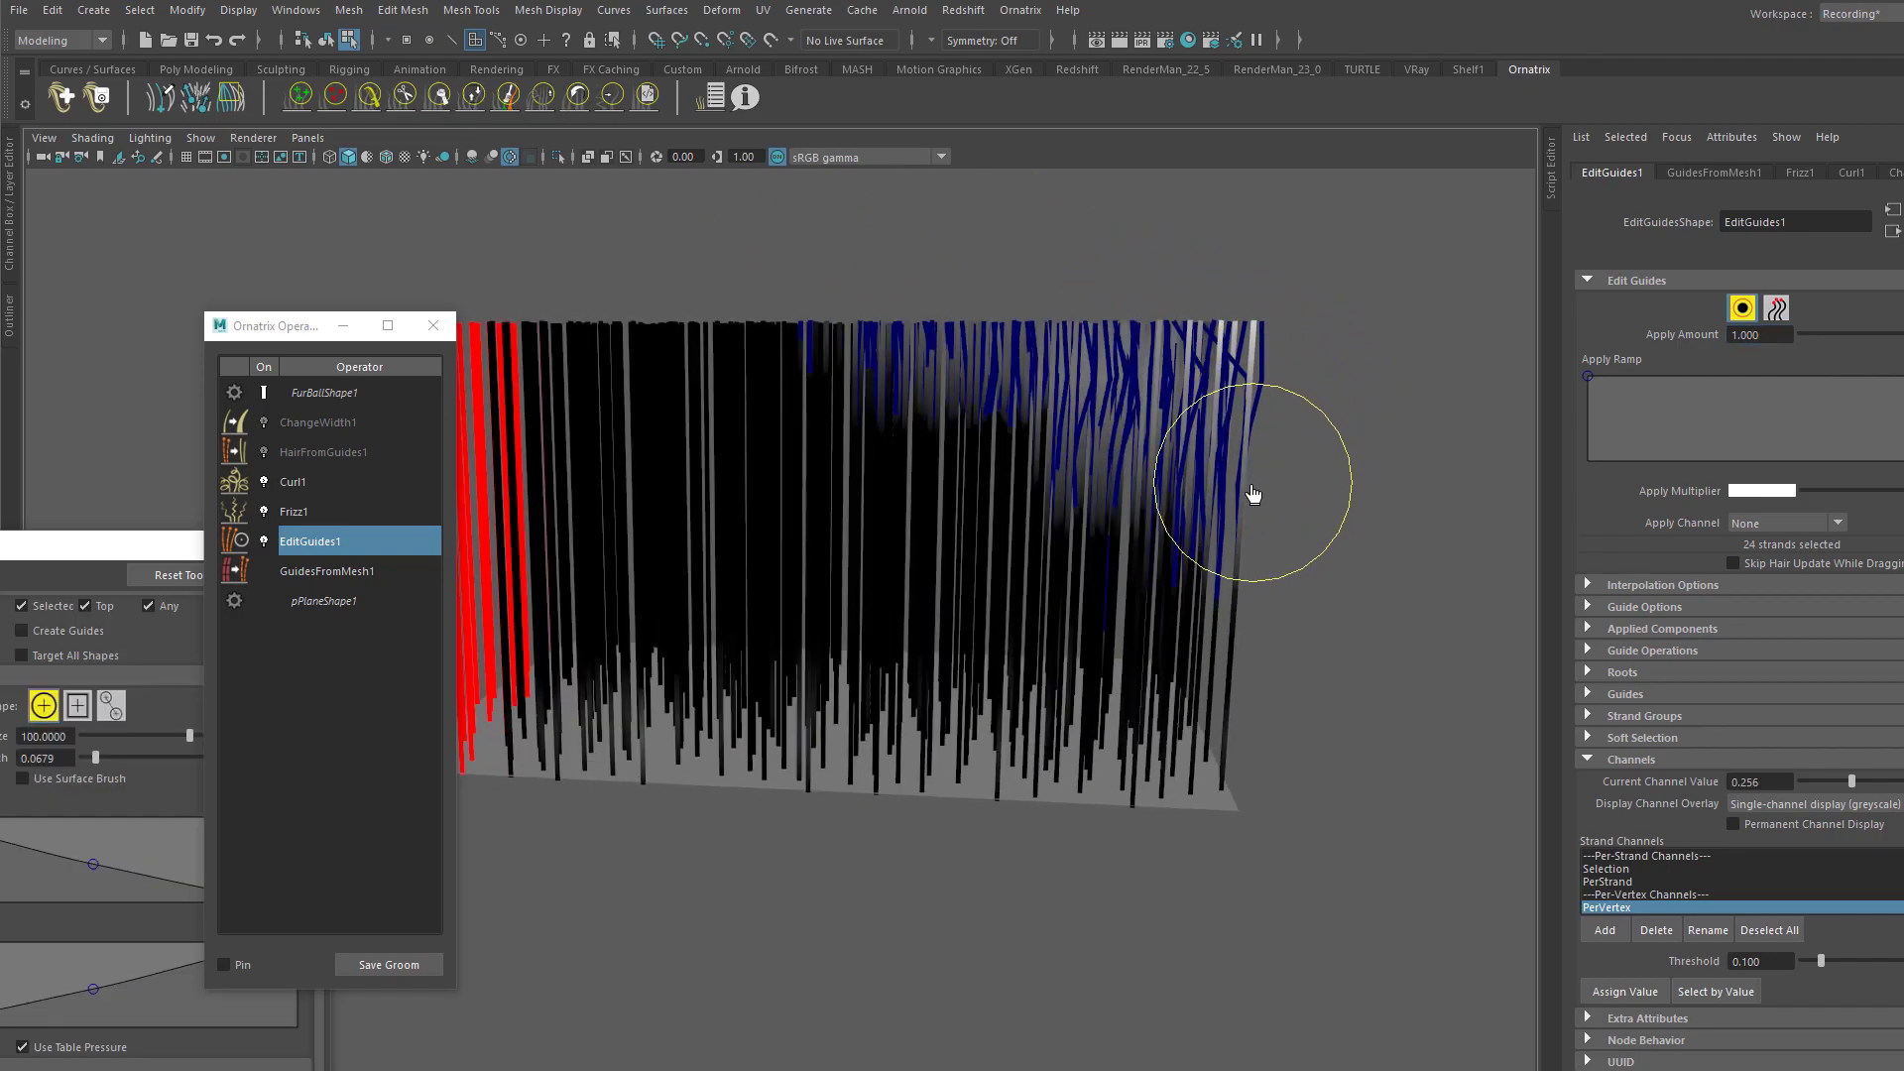
pyautogui.moveTo(1214, 533)
pyautogui.mouseDown()
pyautogui.moveTo(1114, 416)
pyautogui.moveTo(1041, 442)
pyautogui.moveTo(1092, 515)
pyautogui.mouseUp()
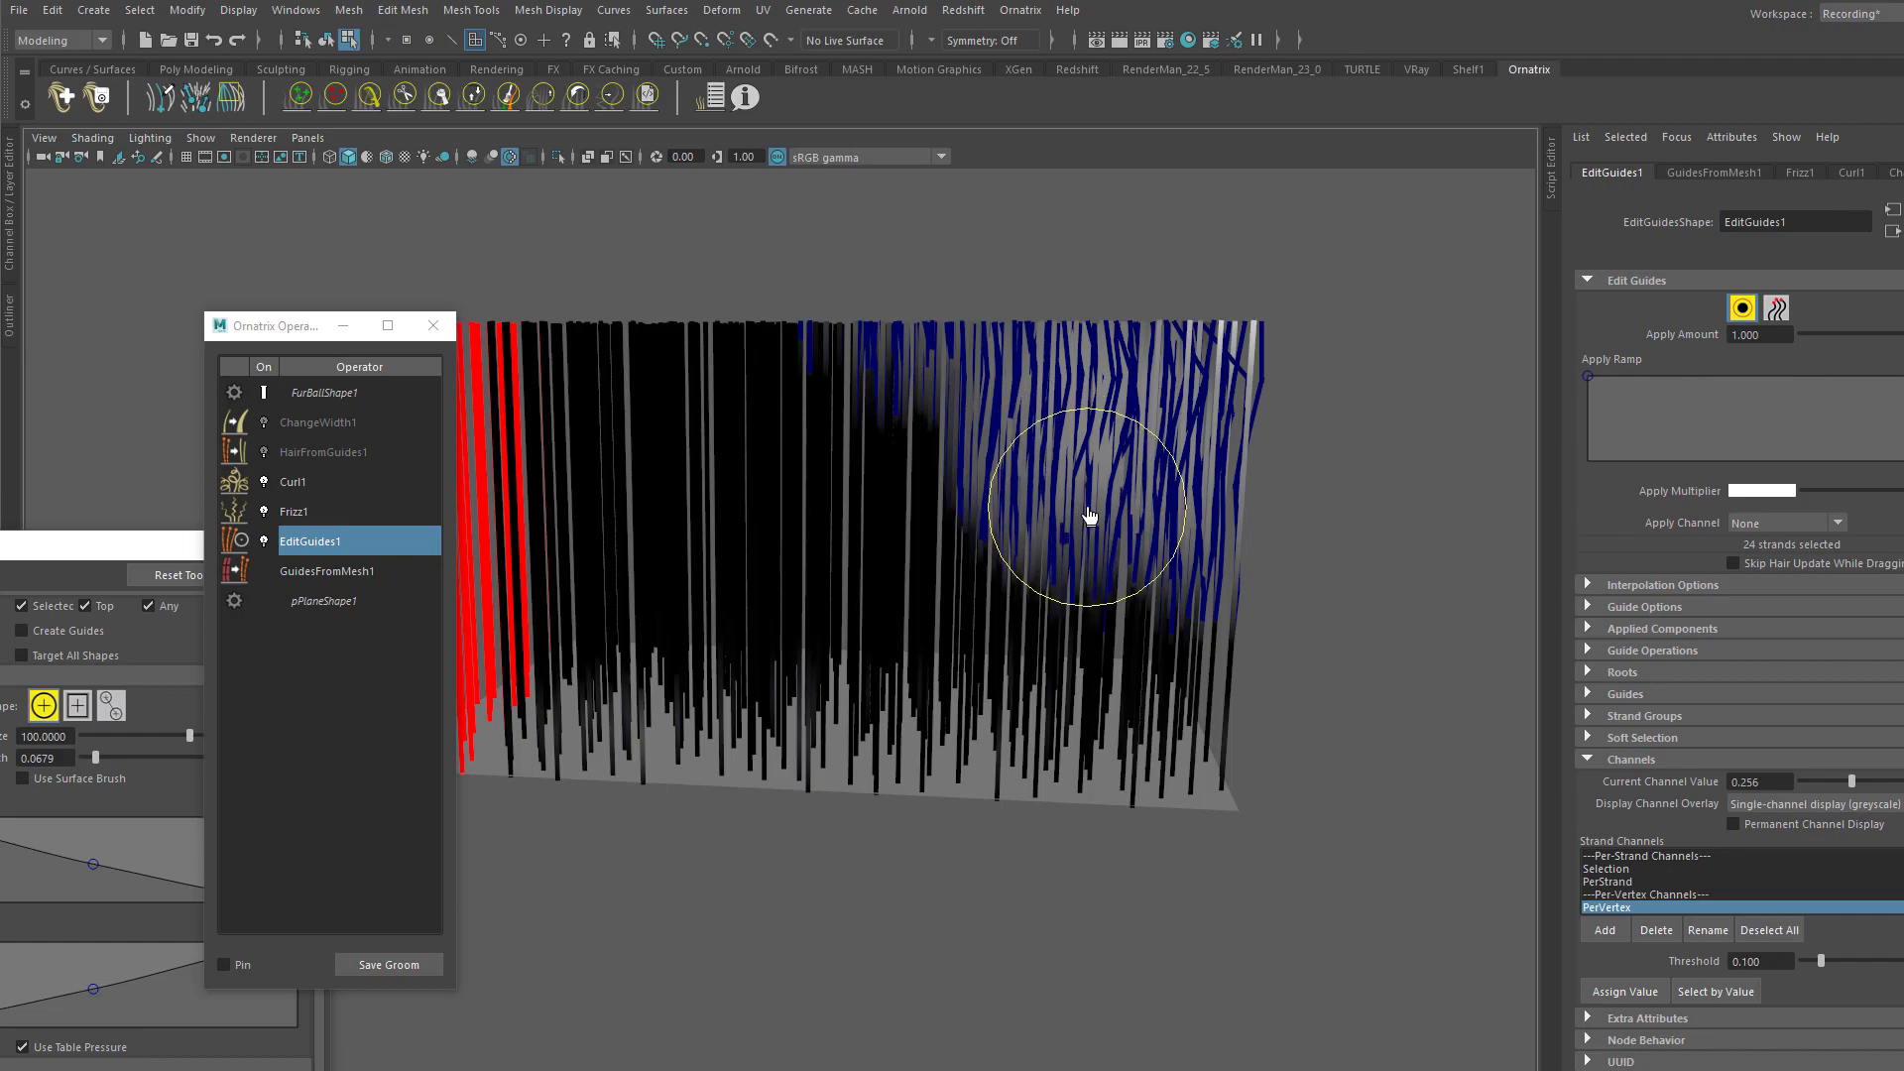
pyautogui.moveTo(893, 309)
pyautogui.mouseDown()
pyautogui.moveTo(1002, 488)
pyautogui.moveTo(812, 341)
pyautogui.moveTo(727, 312)
pyautogui.mouseUp()
pyautogui.keyDown('alt'); pyautogui.moveTo(800, 335); pyautogui.dragTo(1032, 391, button='middle'); pyautogui.keyUp('alt')
pyautogui.moveTo(1032, 391)
pyautogui.mouseDown()
pyautogui.moveTo(1089, 489)
pyautogui.moveTo(1007, 416)
pyautogui.moveTo(1259, 616)
pyautogui.moveTo(1299, 555)
pyautogui.mouseUp()
pyautogui.keyDown('alt'); pyautogui.moveTo(1297, 556); pyautogui.dragTo(1047, 483, button='middle'); pyautogui.keyUp('alt')
pyautogui.moveTo(1047, 483); pyautogui.dragTo(1182, 587)
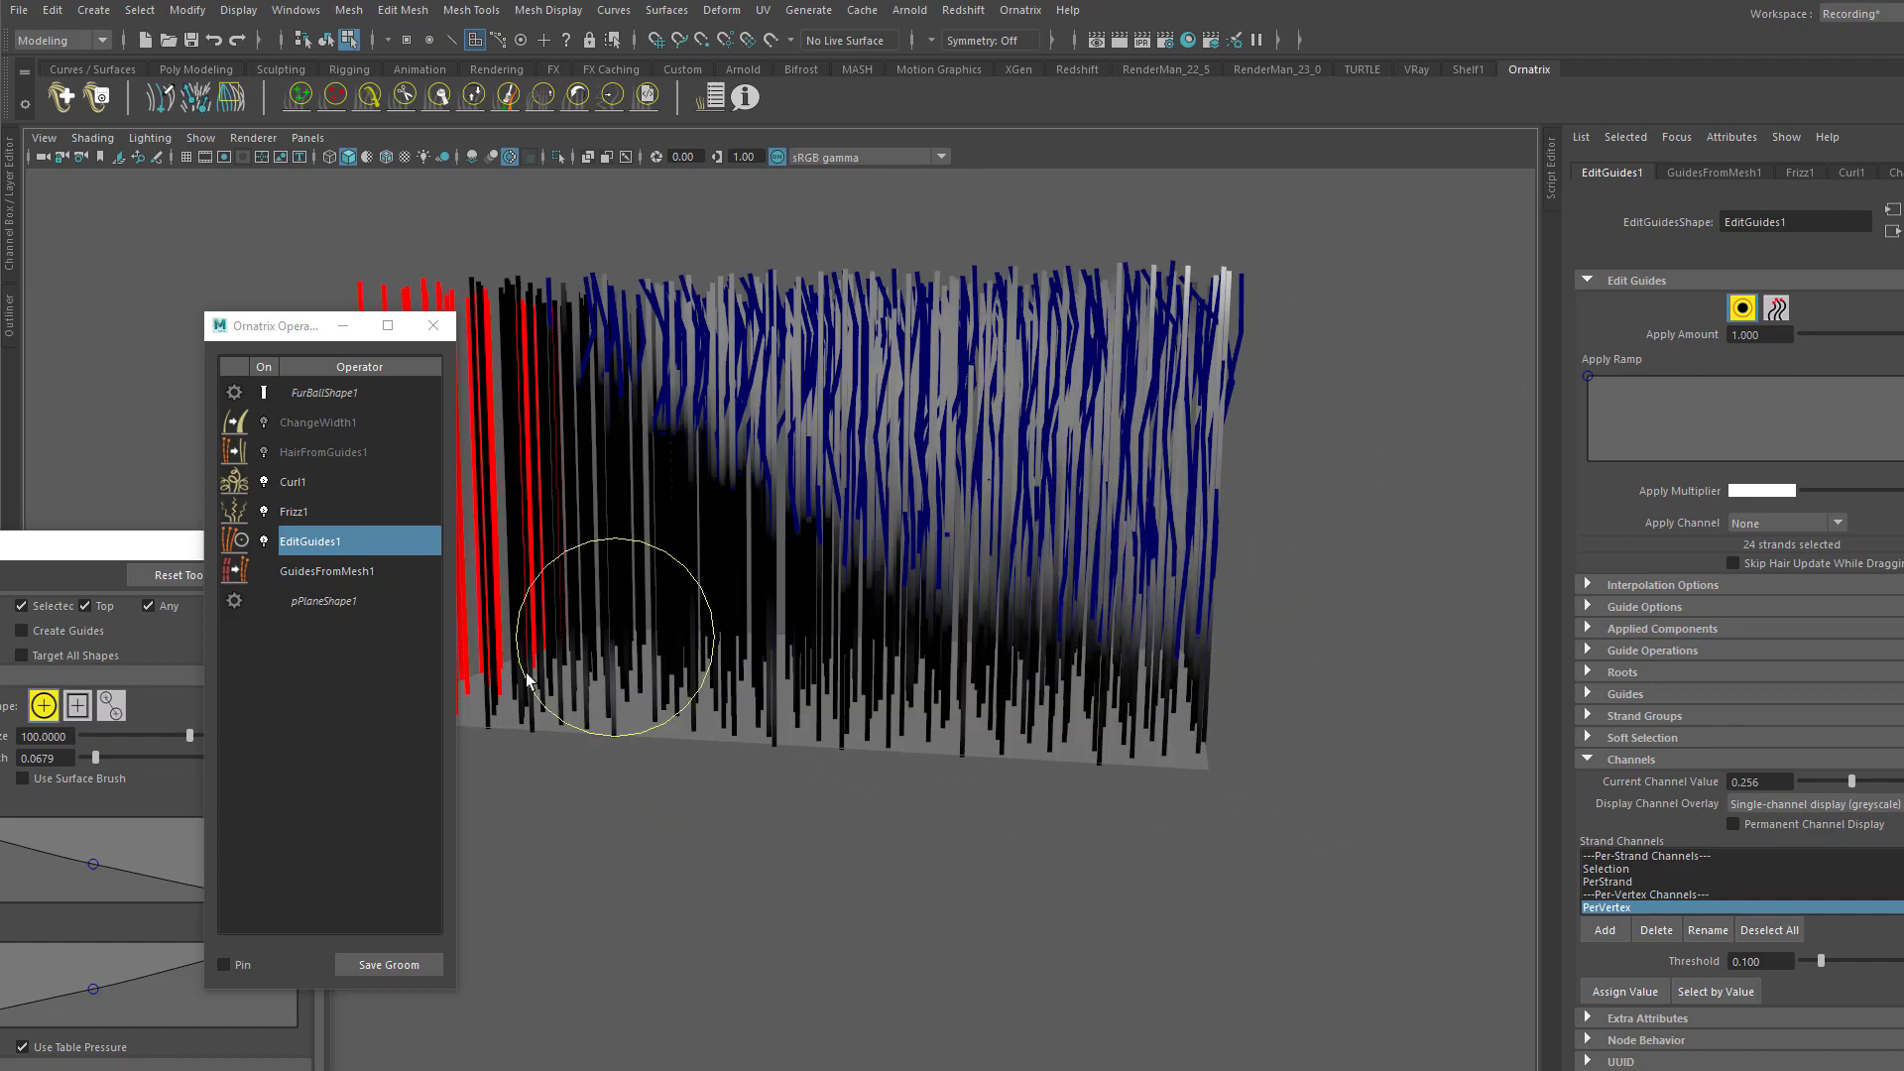
# Step: Set the paint brush color to white and brighten the PerVertex values on the guide tips in the plane's right half
pyautogui.click(198, 546)
pyautogui.moveTo(70, 544); pyautogui.dragTo(792, 218)
pyautogui.moveTo(859, 930); pyautogui.dragTo(1050, 928)
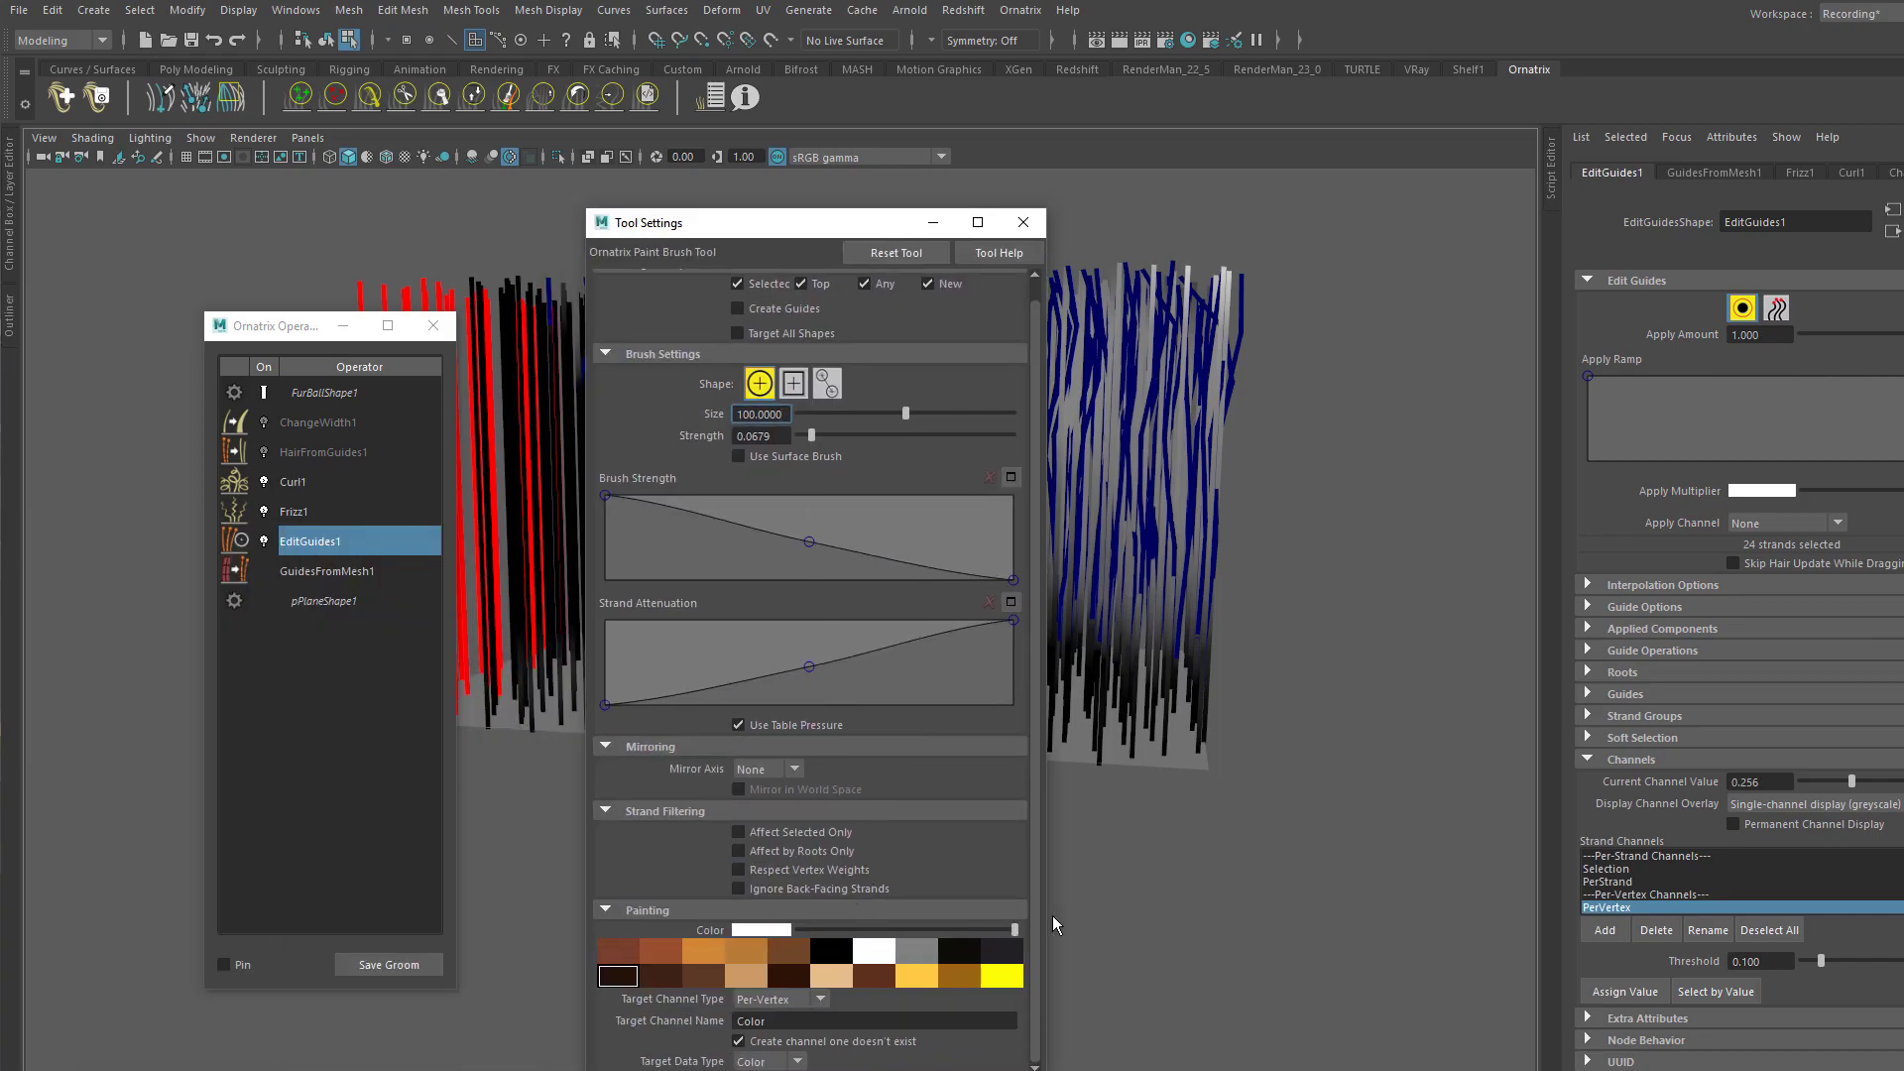
pyautogui.click(1024, 222)
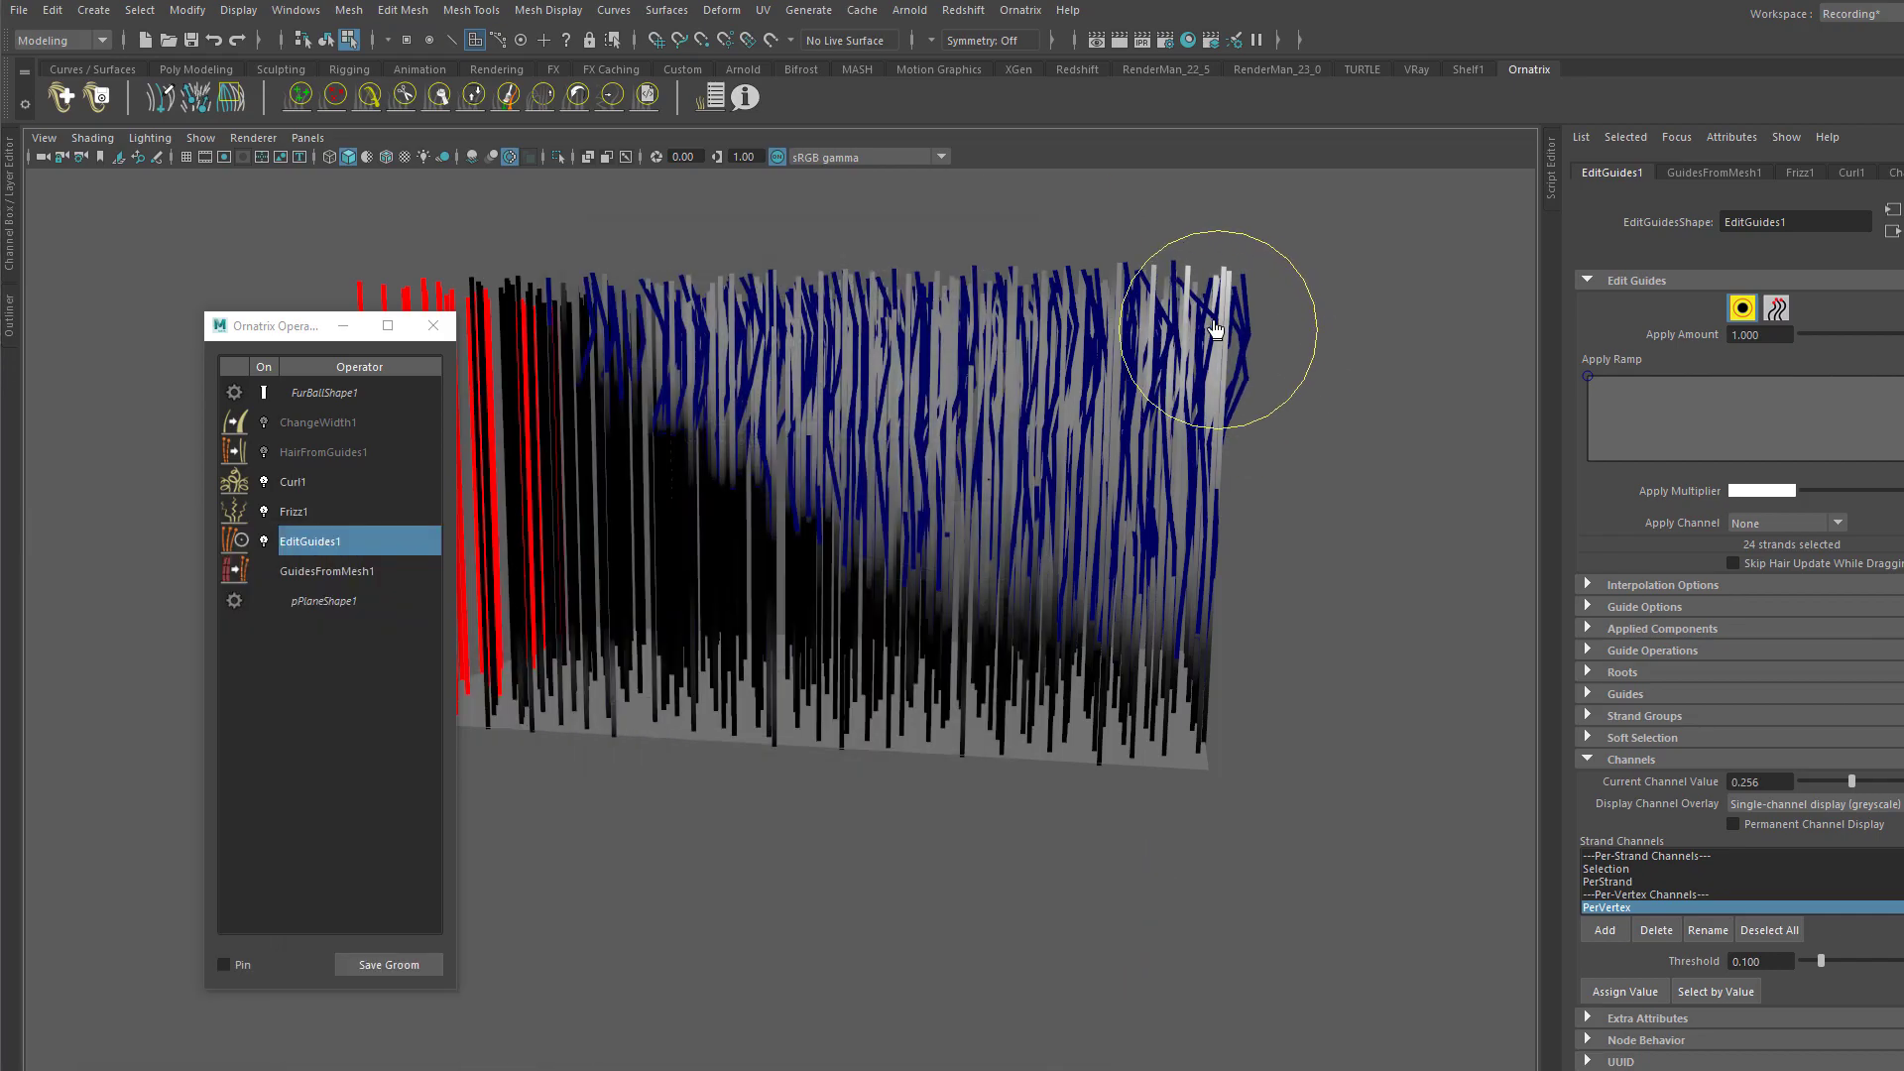
pyautogui.moveTo(1171, 317)
pyautogui.mouseDown()
pyautogui.moveTo(1137, 250)
pyautogui.moveTo(1180, 325)
pyautogui.moveTo(1198, 526)
pyautogui.moveTo(1070, 357)
pyautogui.moveTo(878, 282)
pyautogui.moveTo(892, 315)
pyautogui.mouseUp()
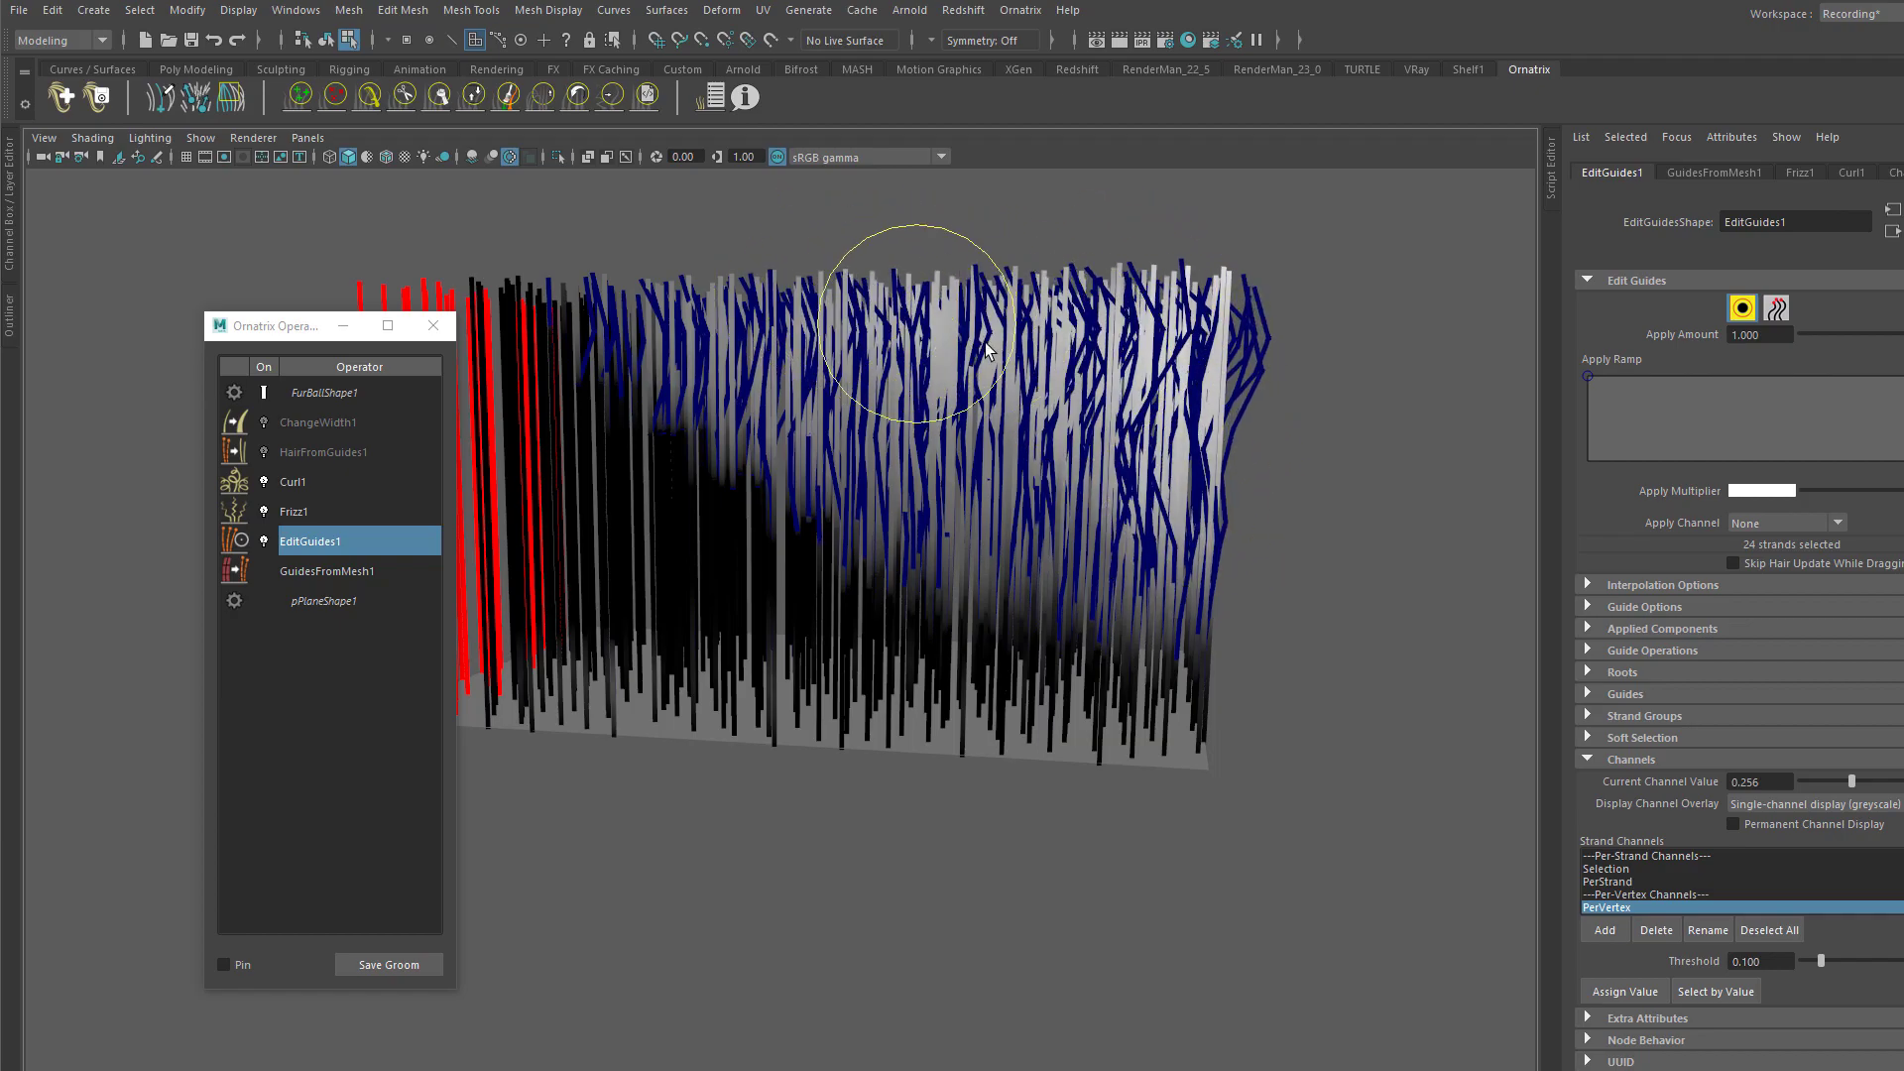
pyautogui.keyDown('alt'); pyautogui.moveTo(977, 333); pyautogui.dragTo(1015, 387, button='middle'); pyautogui.keyUp('alt')
# Step: Return to the mustache groom scene with the Tweak01 operator
pyautogui.click(1252, 254)
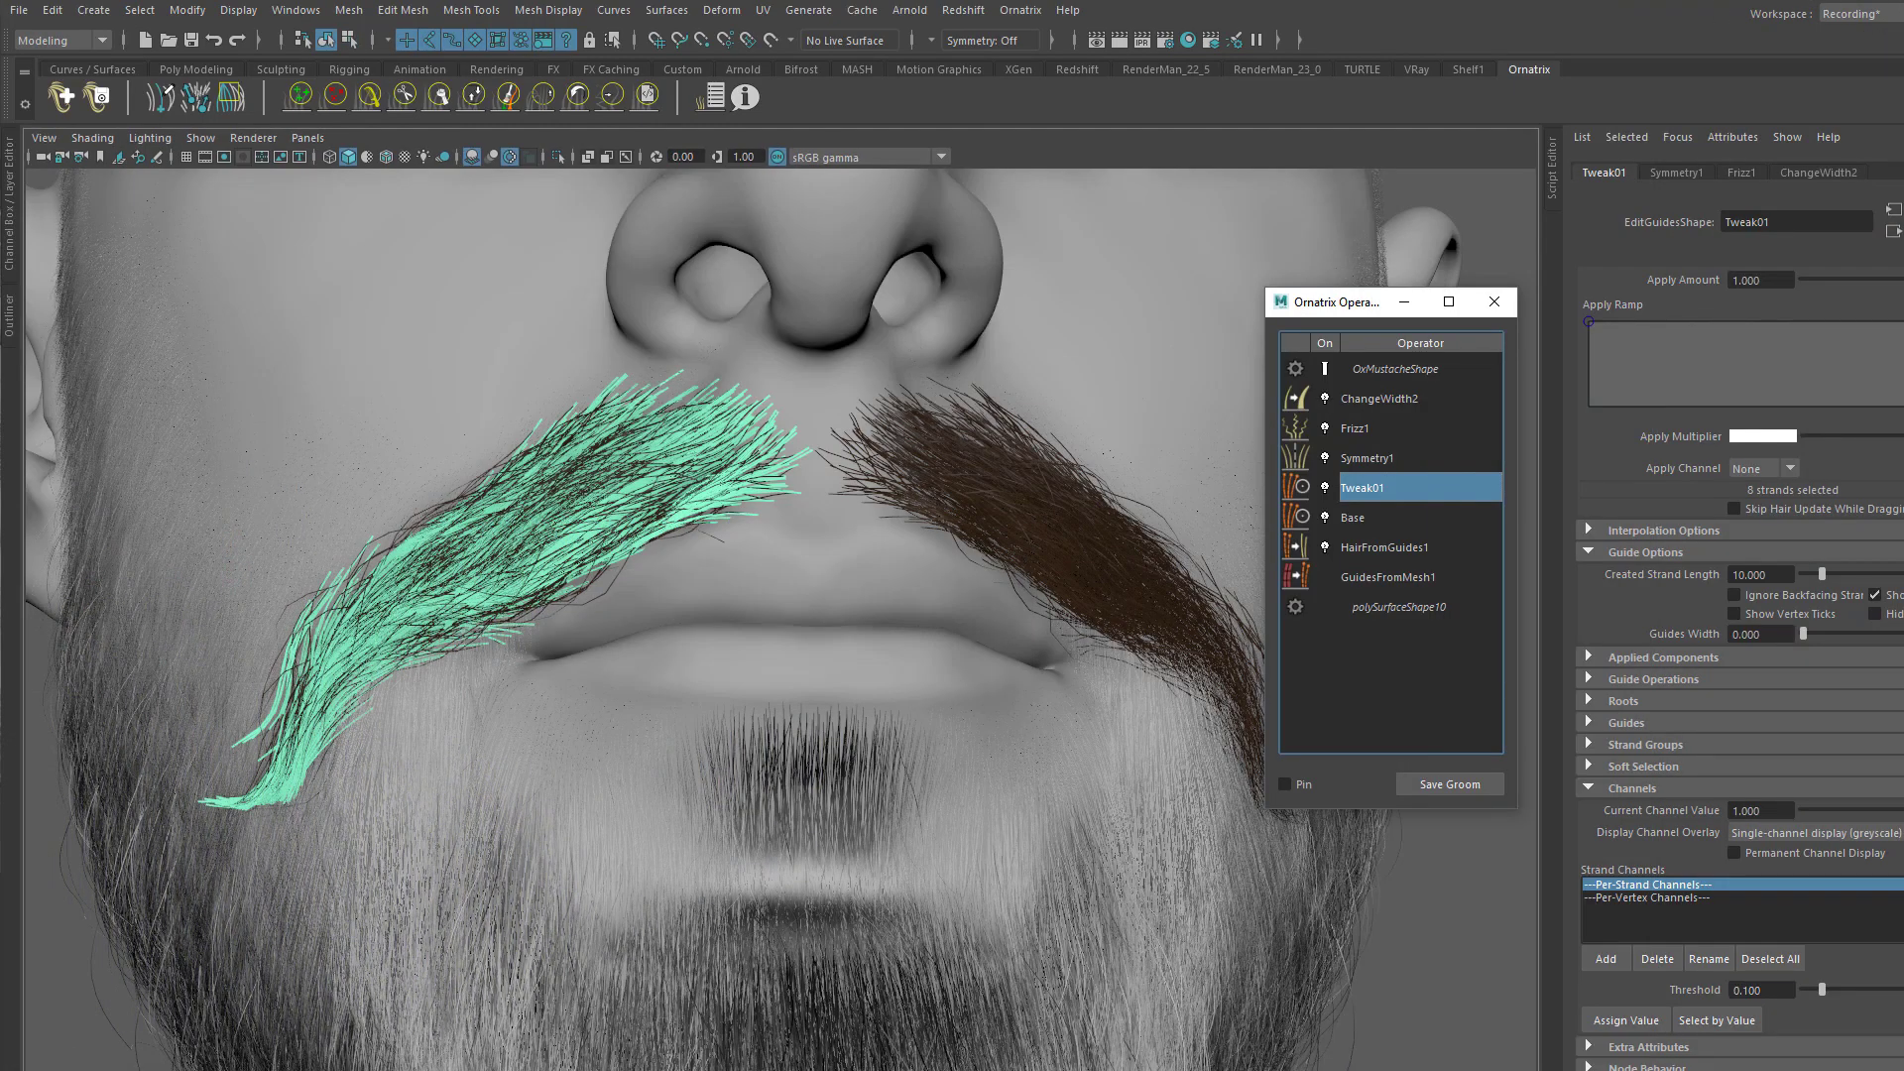
pyautogui.moveTo(1903, 1070)
pyautogui.mouseDown()
pyautogui.moveTo(1886, 1055)
pyautogui.moveTo(1900, 1070)
pyautogui.mouseUp()
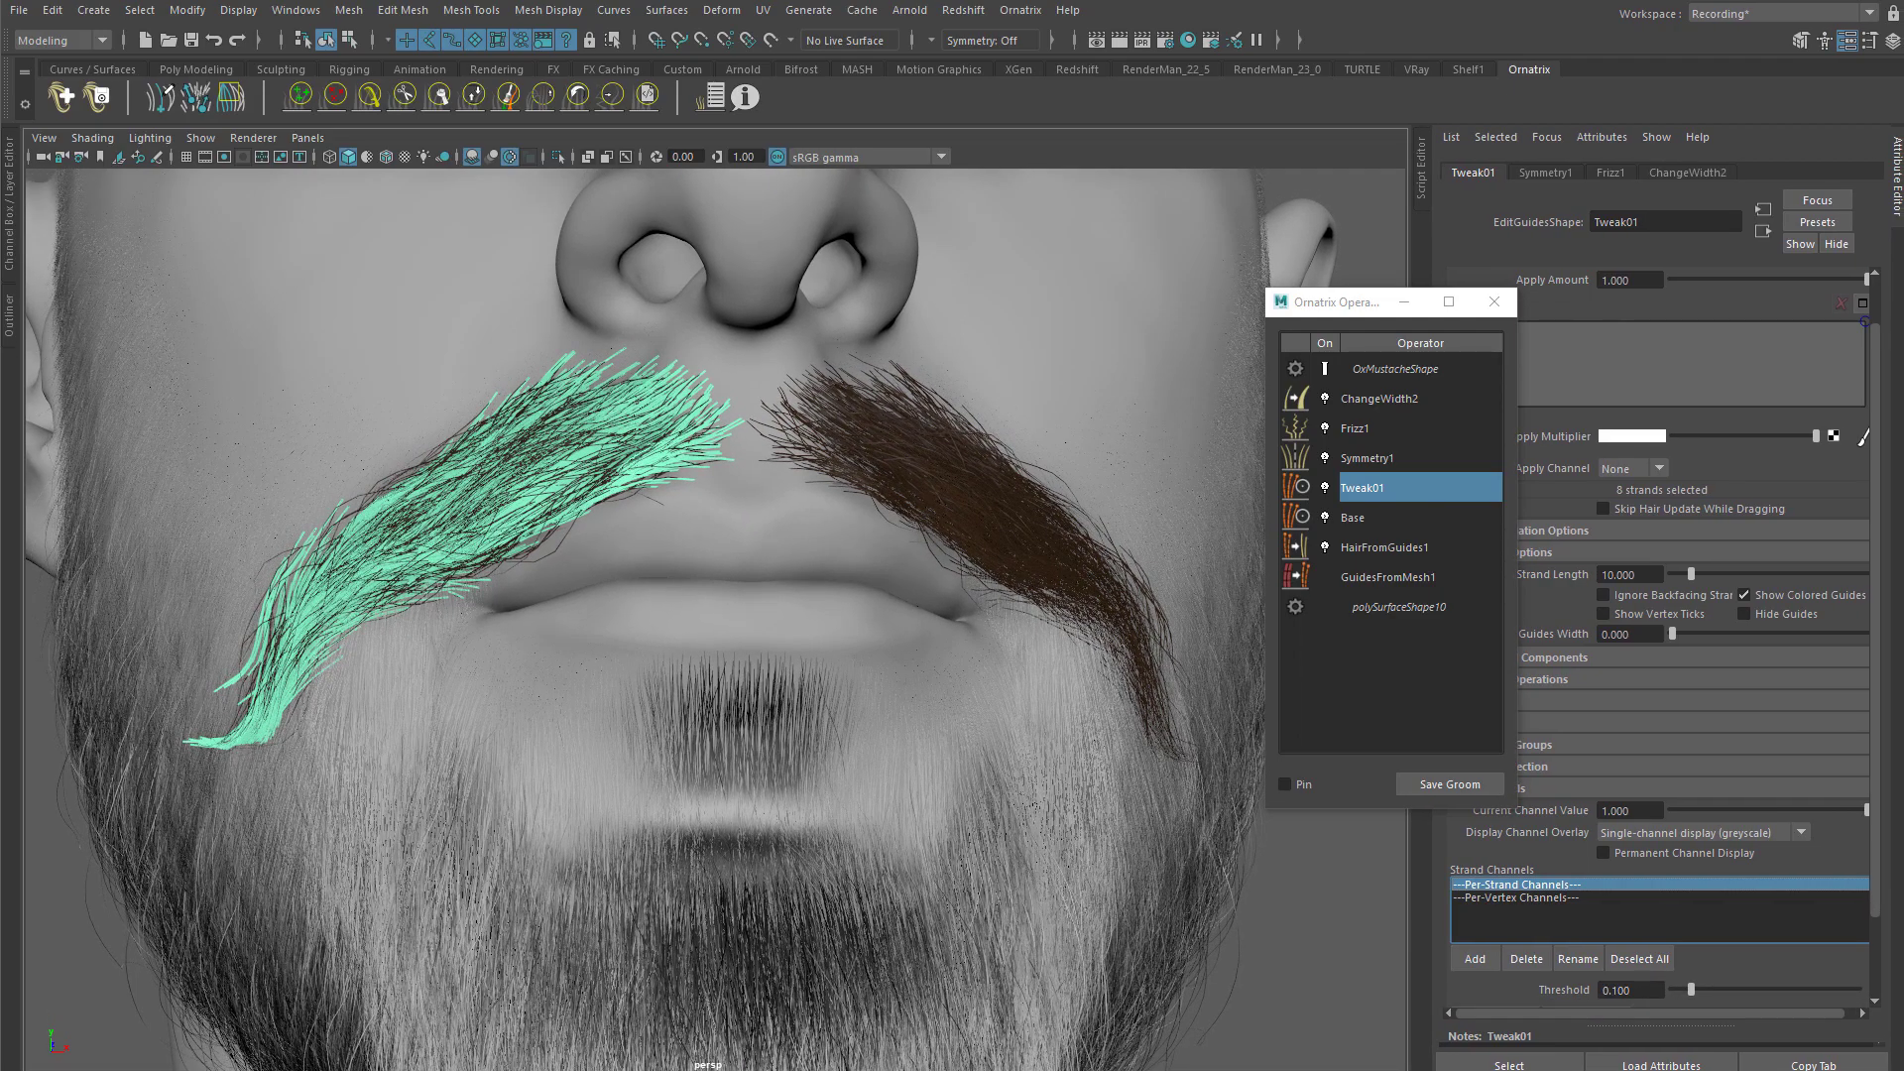
# Step: Examine the inner ends and flyaway tips of the mustache strands up close with the Symmetry1 operator selected
pyautogui.moveTo(1333, 305); pyautogui.dragTo(1207, 263)
pyautogui.keyDown('alt'); pyautogui.moveTo(723, 409); pyautogui.dragTo(744, 432, button='middle'); pyautogui.keyUp('alt')
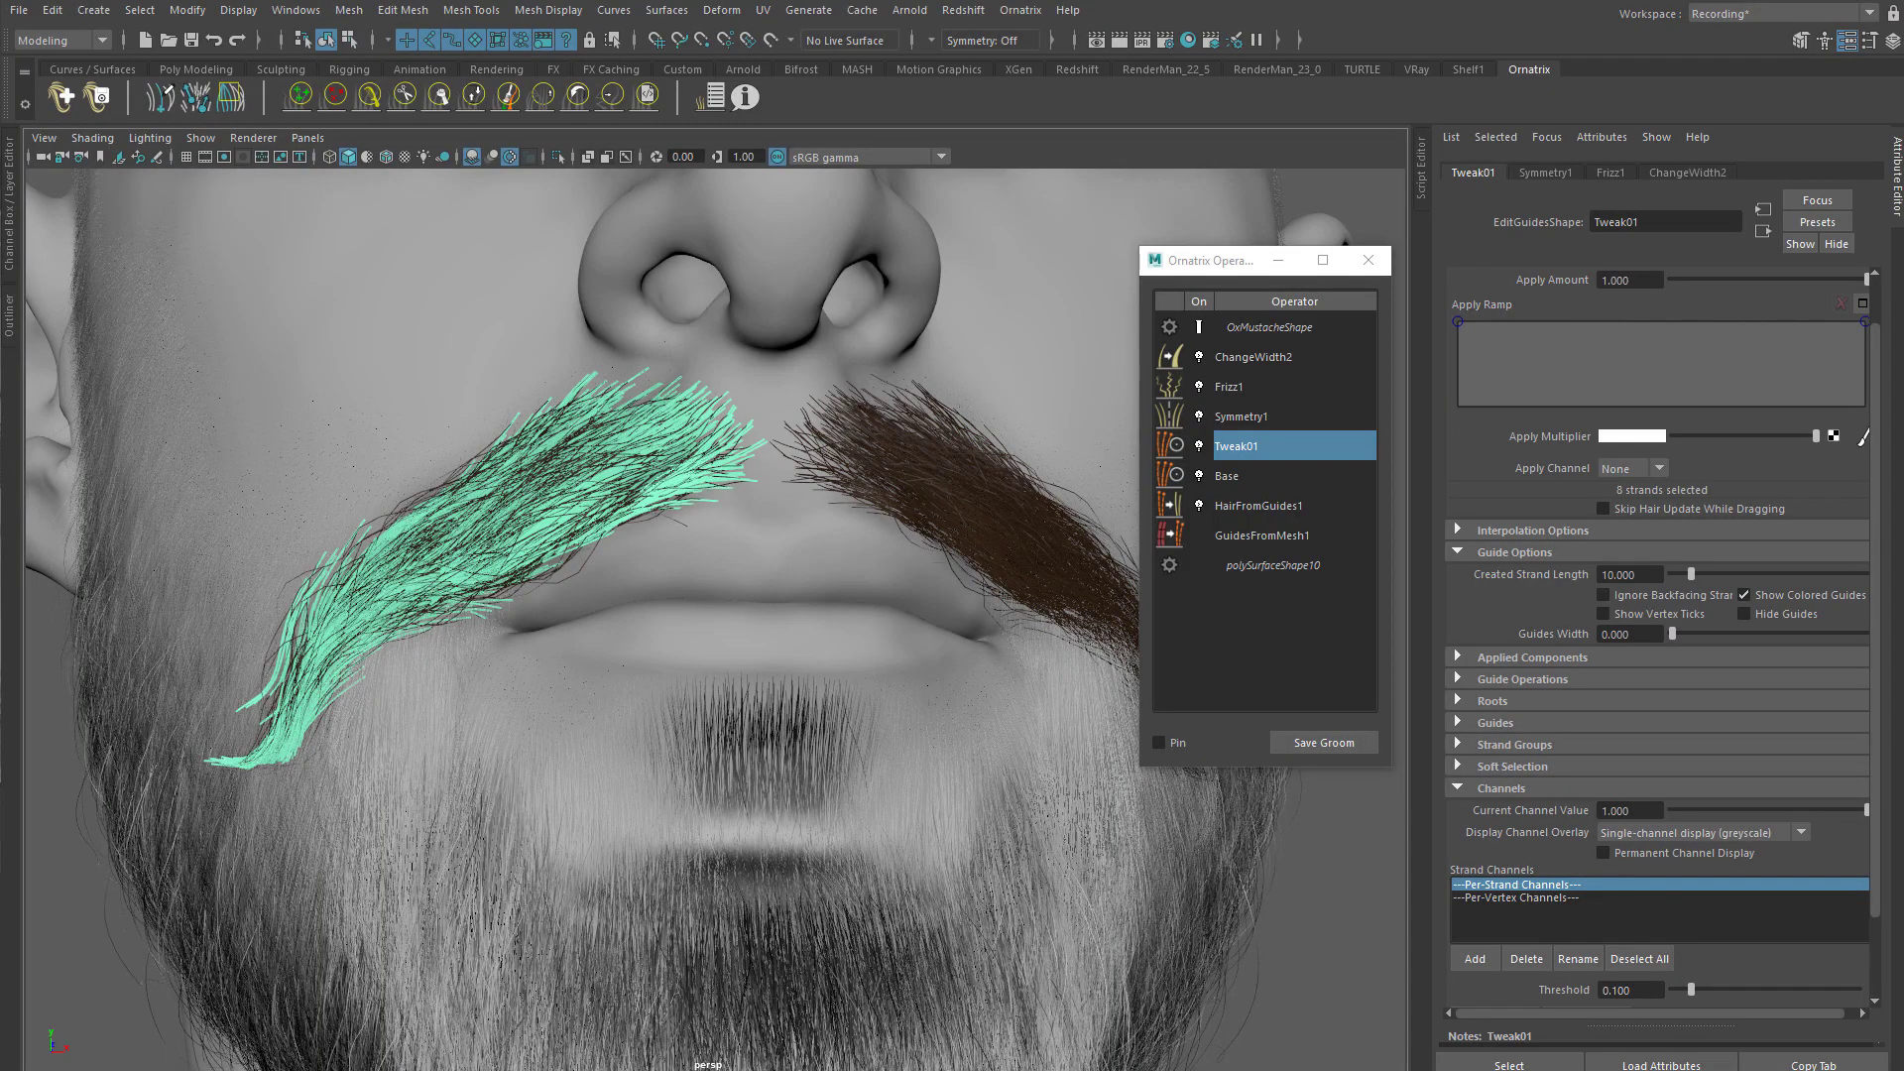
pyautogui.keyDown('alt'); pyautogui.moveTo(619, 433); pyautogui.dragTo(839, 426); pyautogui.keyUp('alt')
pyautogui.scroll(3, 802, 506)
pyautogui.click(1253, 415)
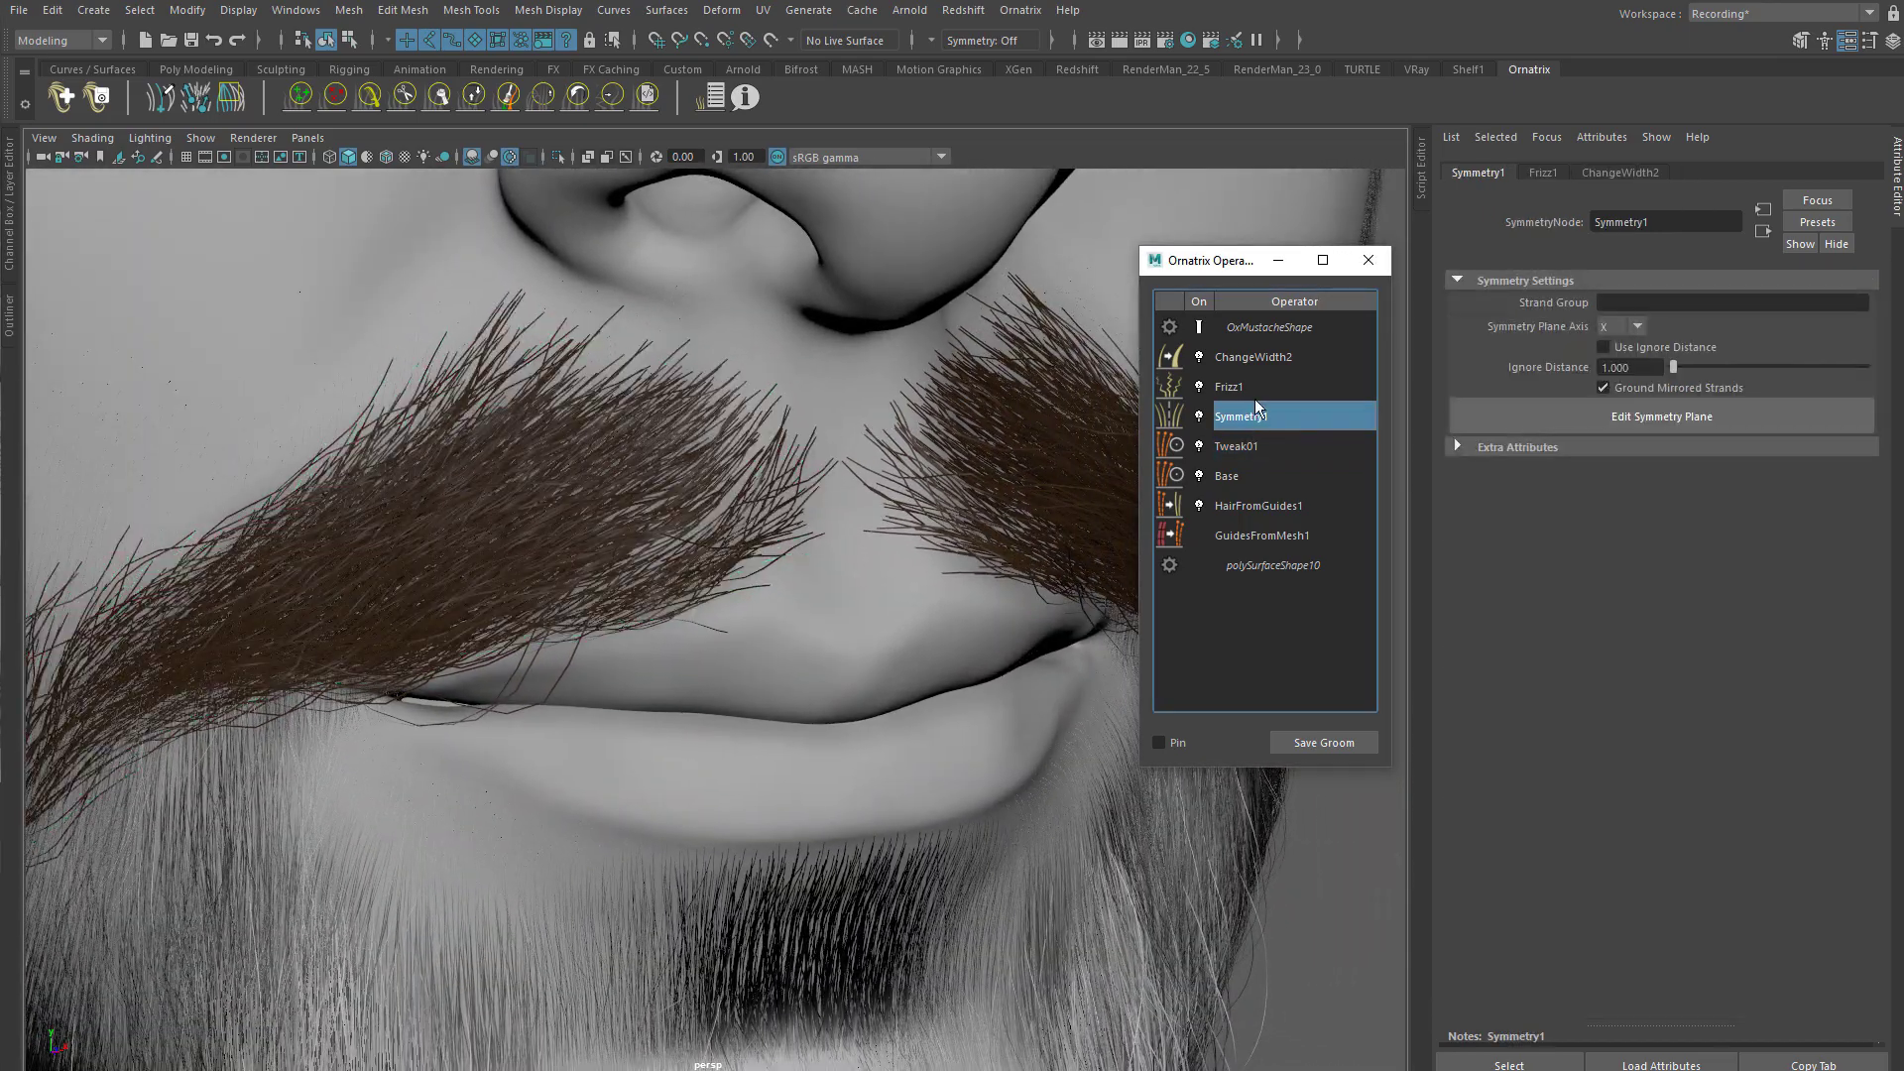
pyautogui.scroll(5, 969, 479)
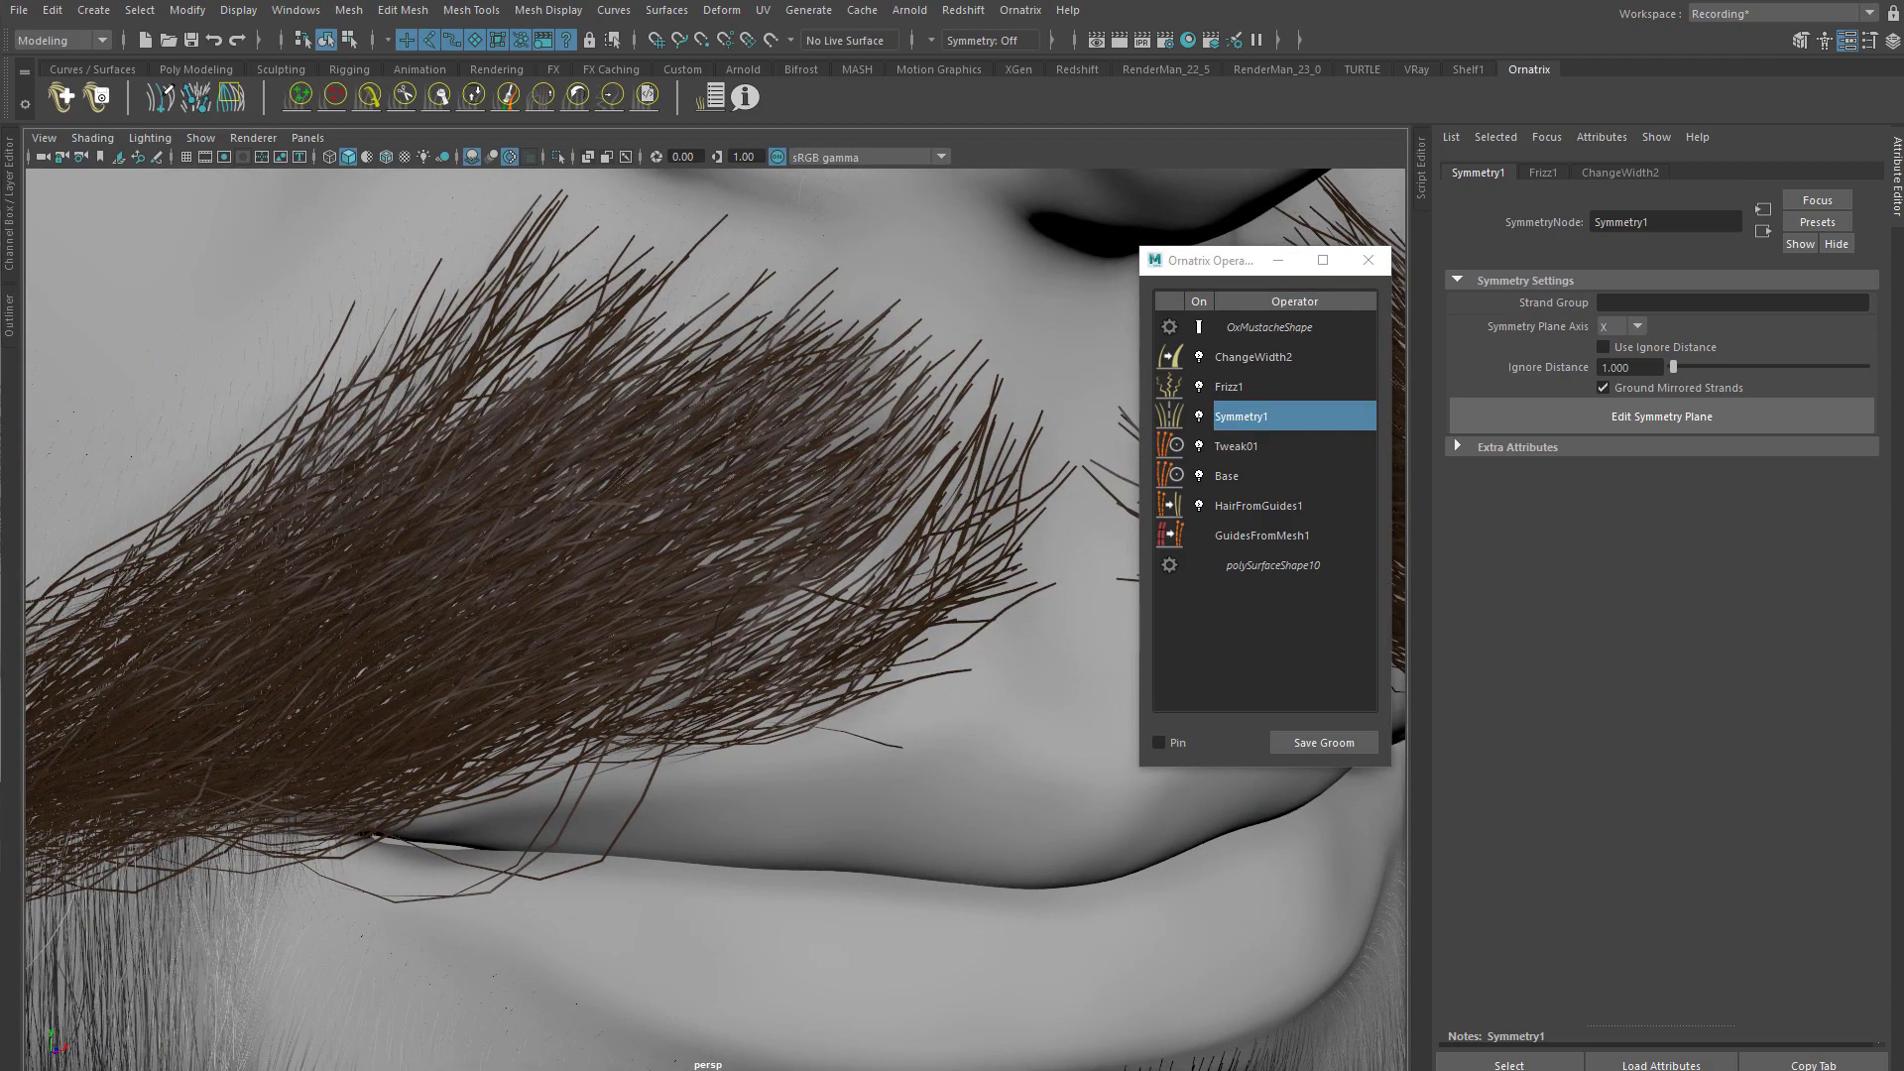
pyautogui.moveTo(314, 289)
pyautogui.mouseDown()
pyautogui.moveTo(300, 434)
pyautogui.moveTo(544, 383)
pyautogui.moveTo(782, 411)
pyautogui.moveTo(770, 615)
pyautogui.moveTo(708, 766)
pyautogui.moveTo(1077, 548)
pyautogui.moveTo(789, 155)
pyautogui.moveTo(318, 294)
pyautogui.mouseUp()
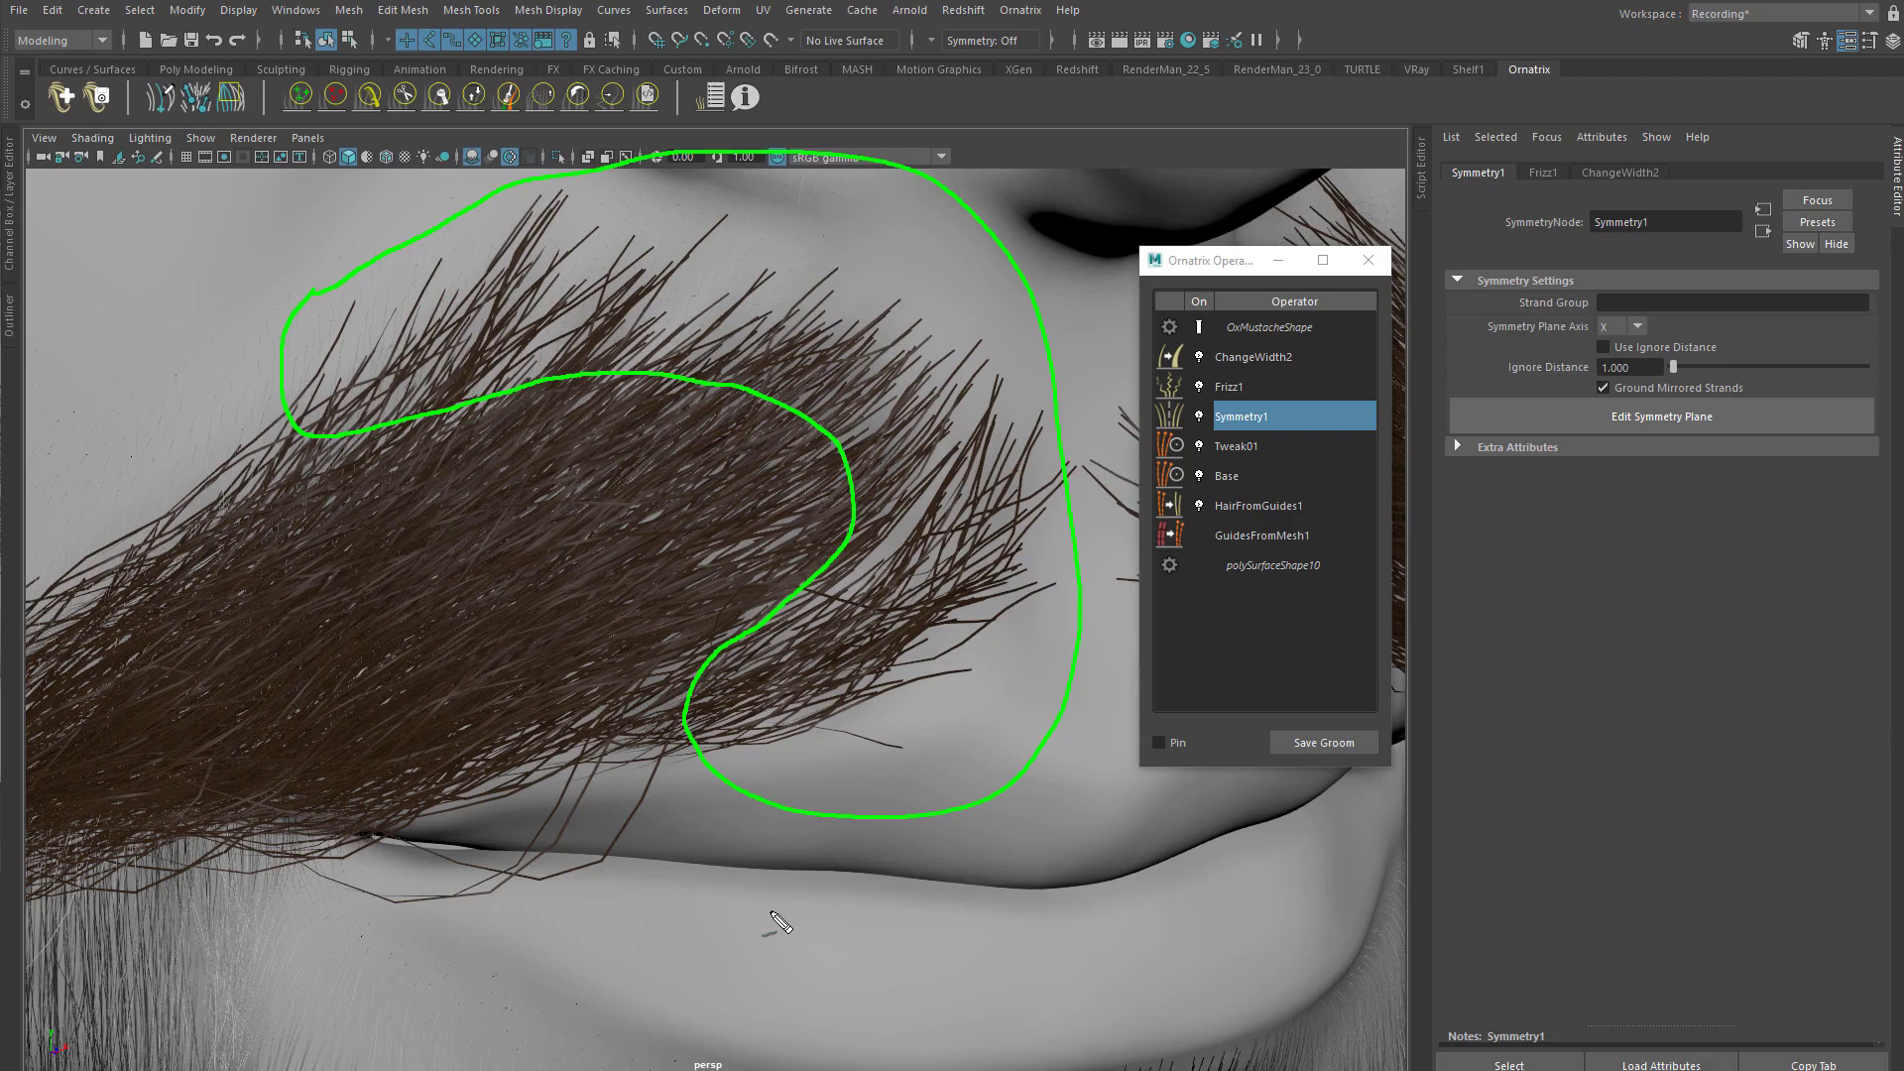
pyautogui.press('Escape')
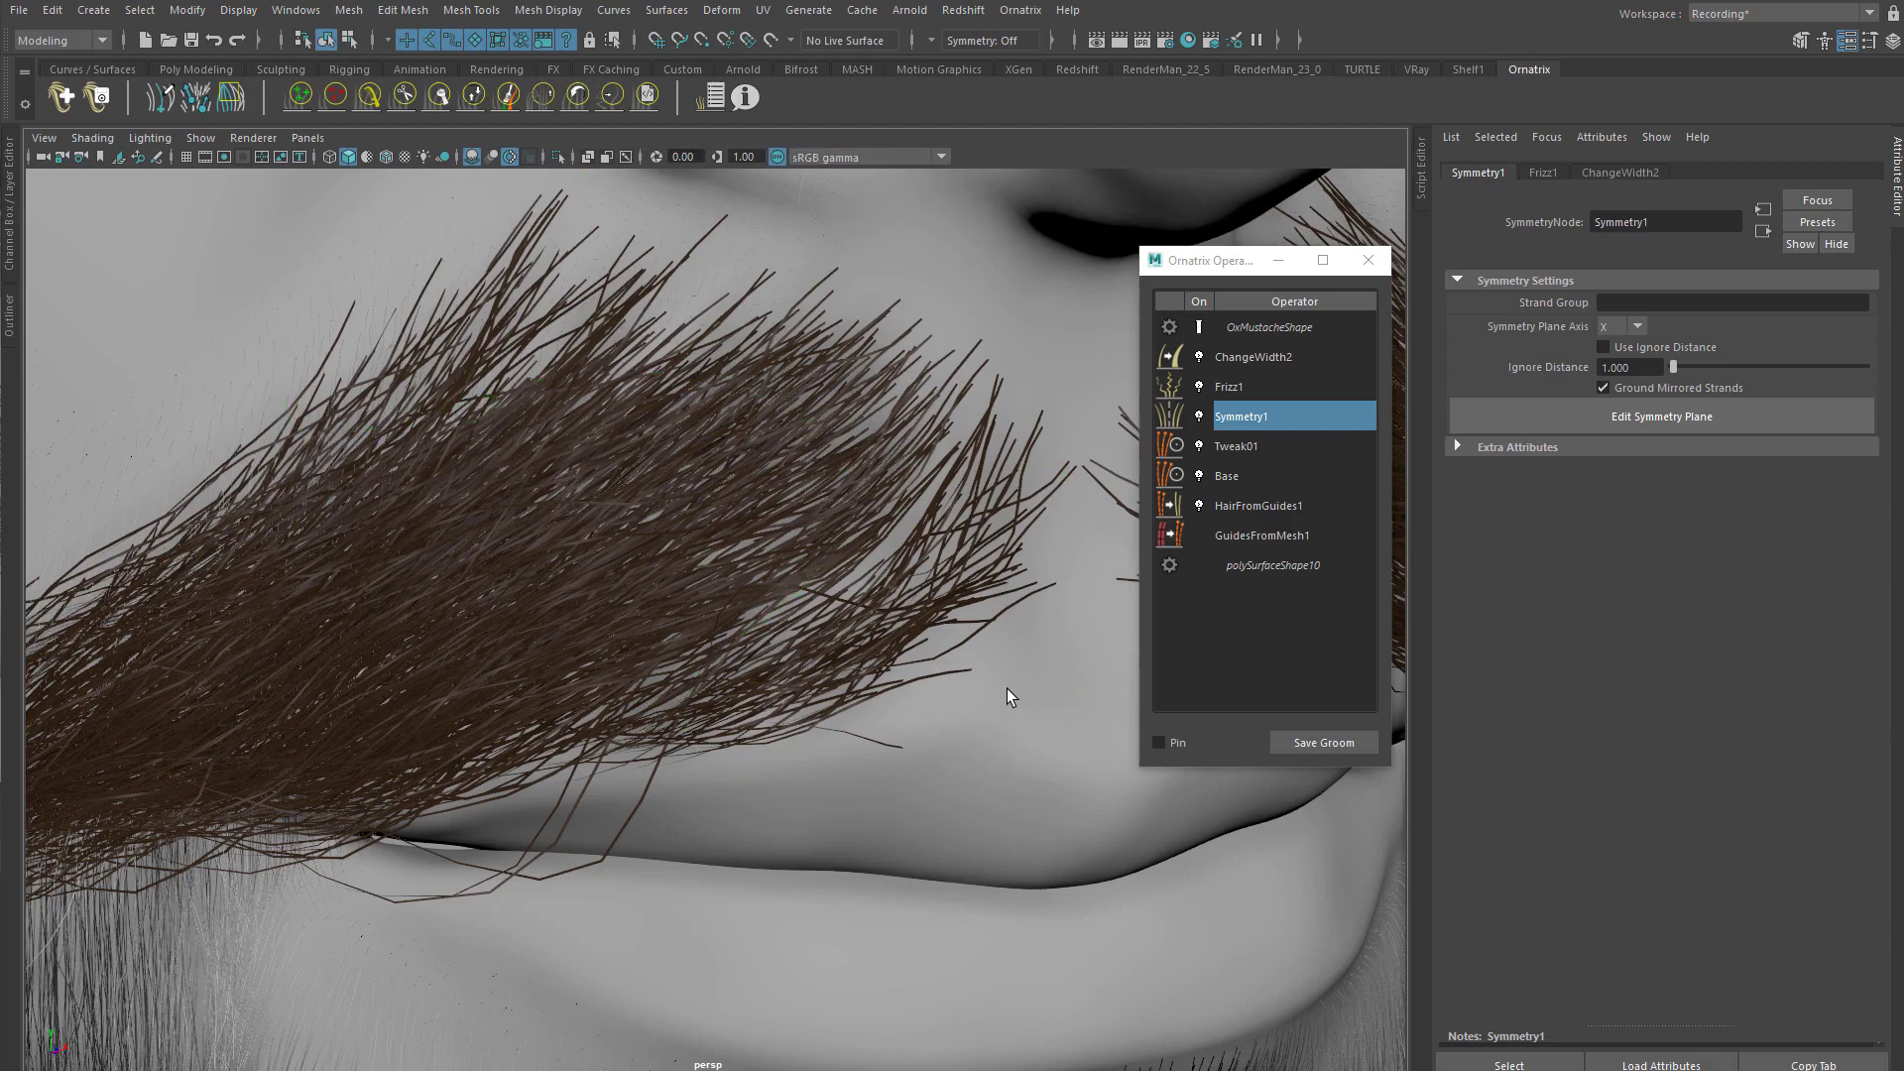
# Step: Try a strand width of 0.023 in the ChangeWidth2 operator and restore it to 0.016
pyautogui.click(1247, 386)
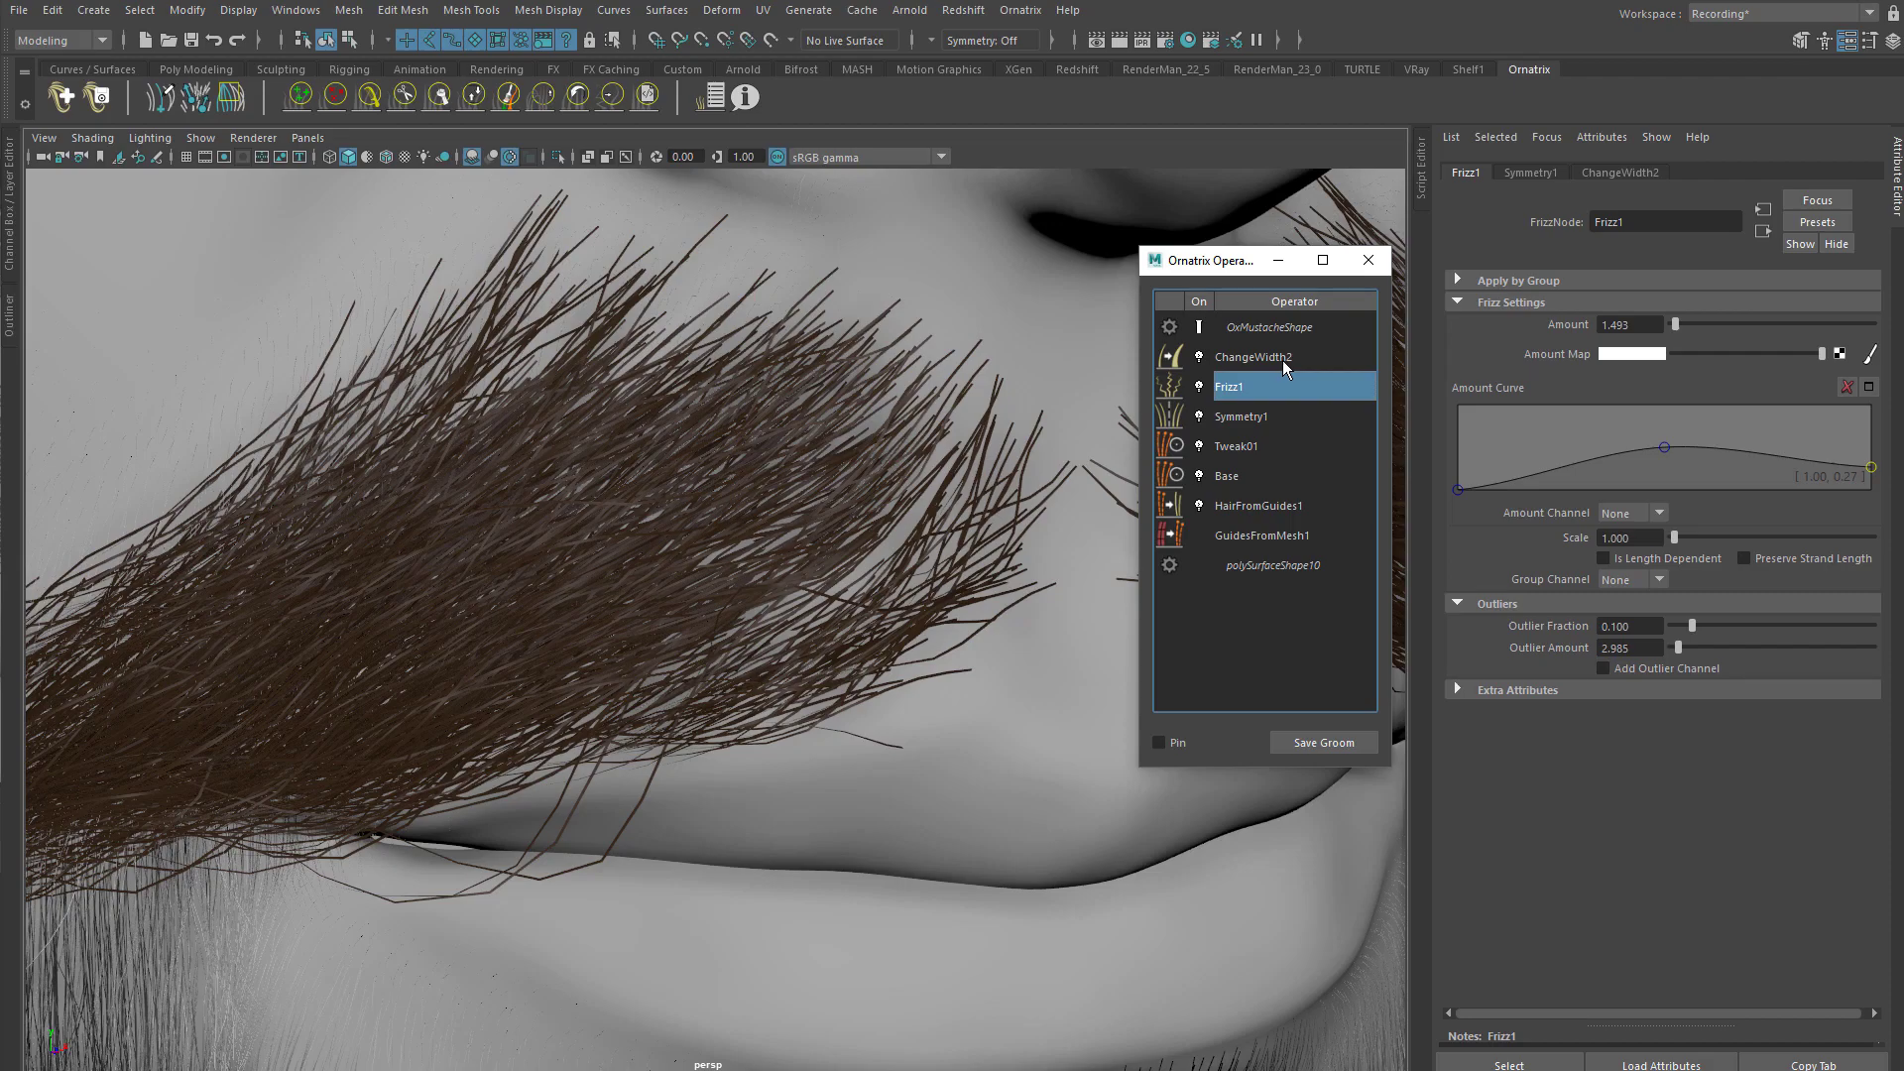
pyautogui.click(1283, 360)
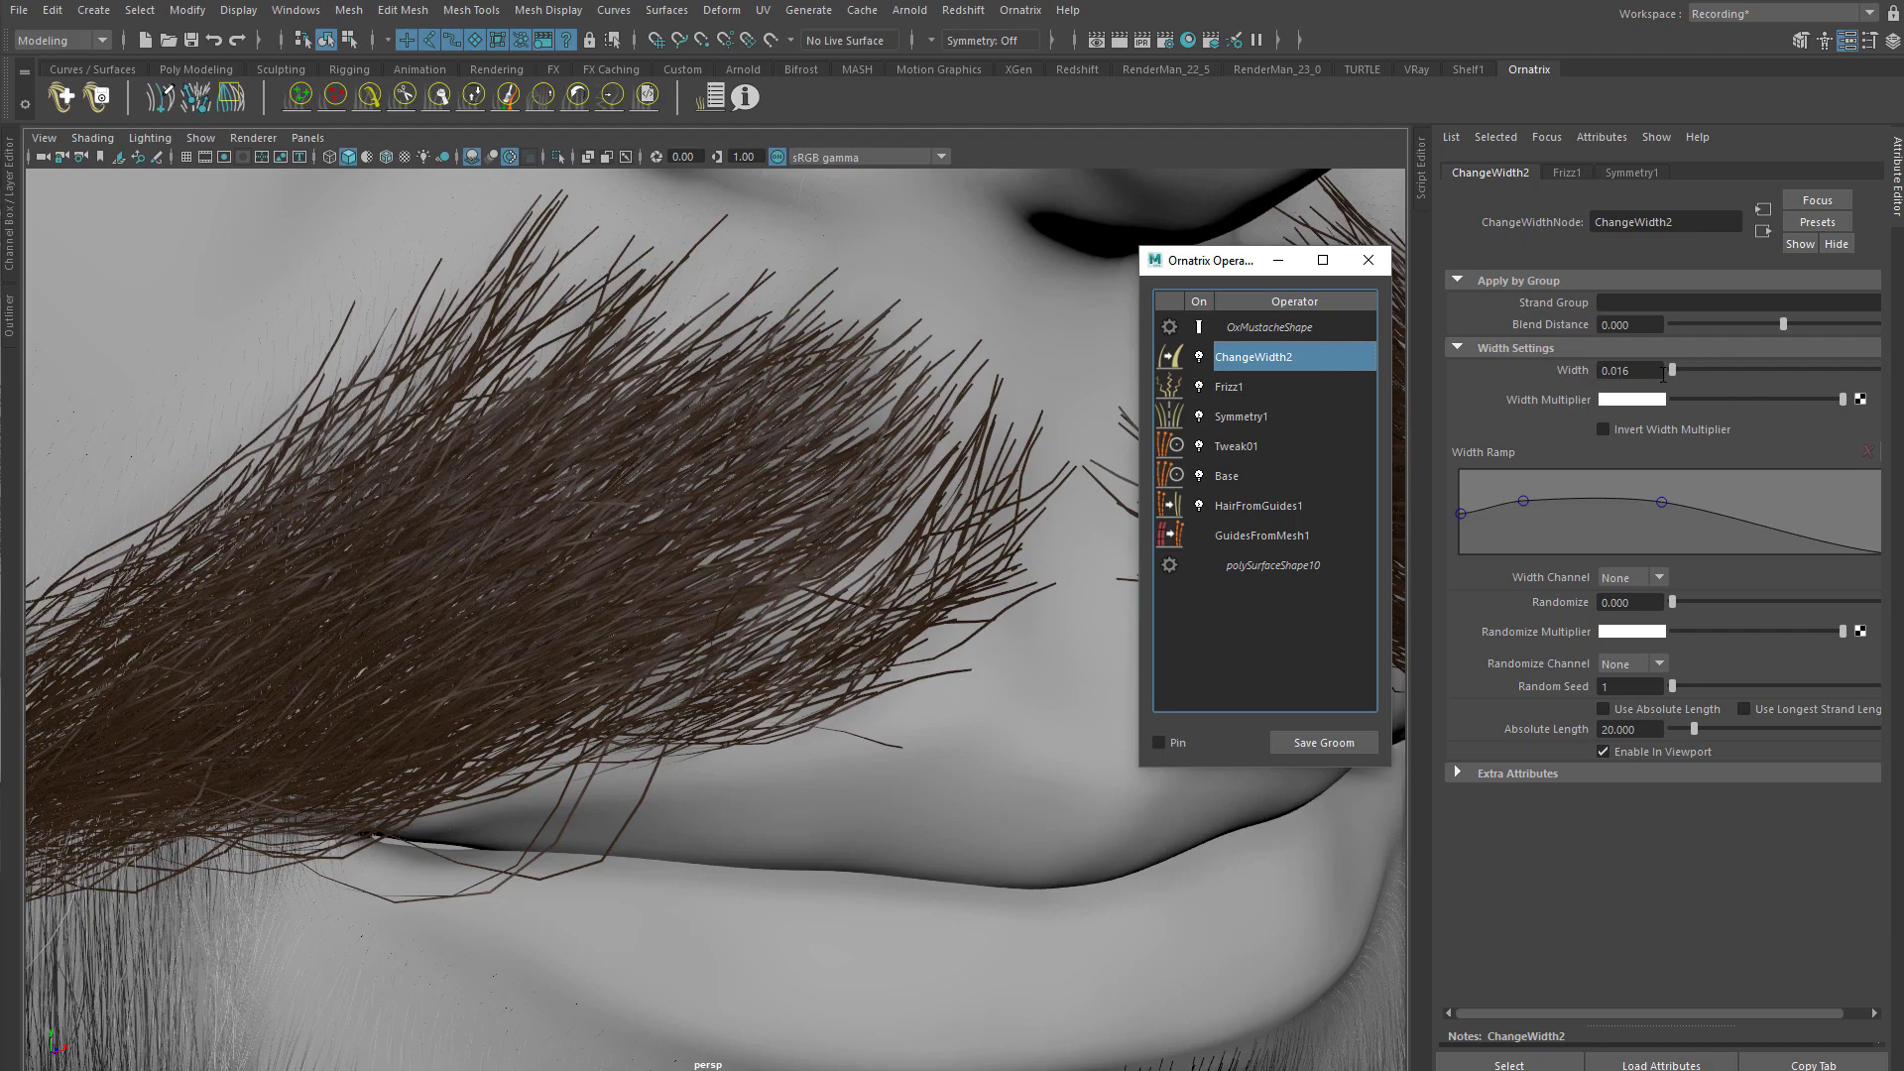
pyautogui.moveTo(1672, 372); pyautogui.dragTo(1675, 370)
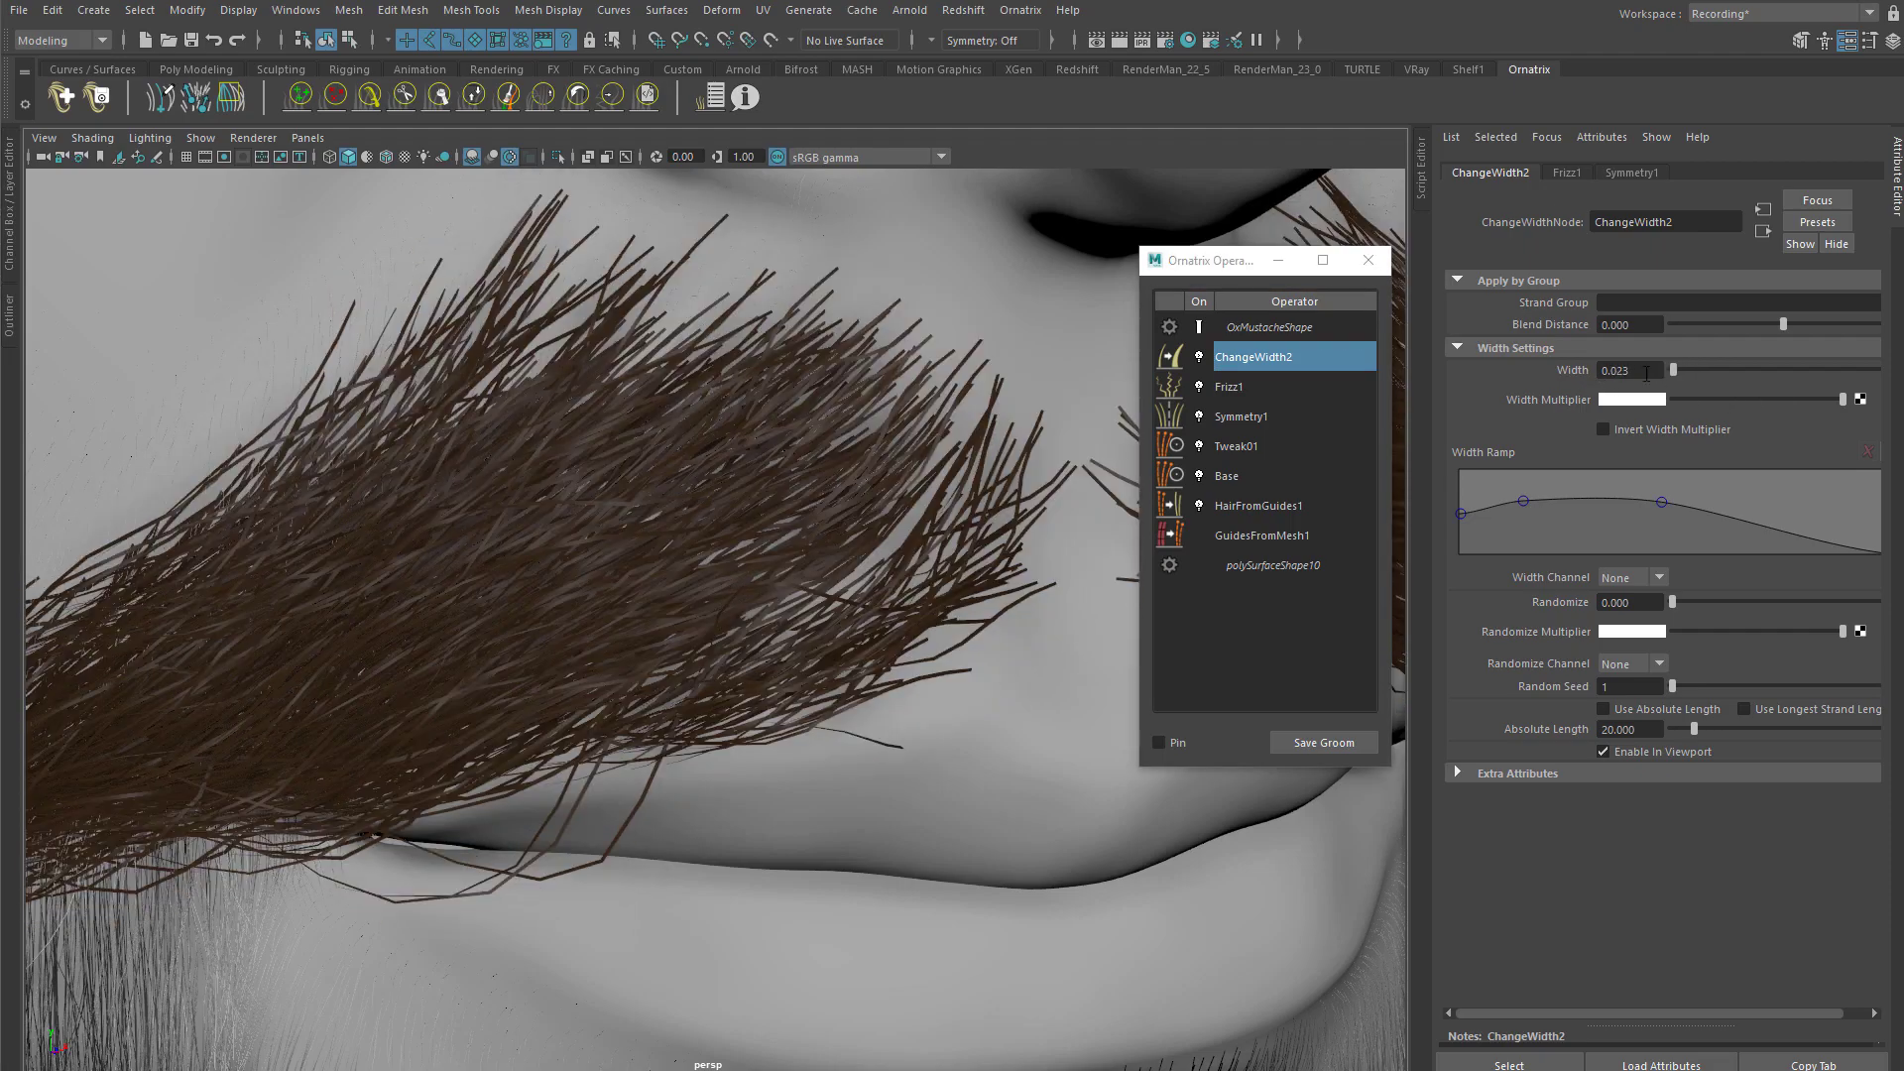
pyautogui.write('0.016')
pyautogui.press('Return')
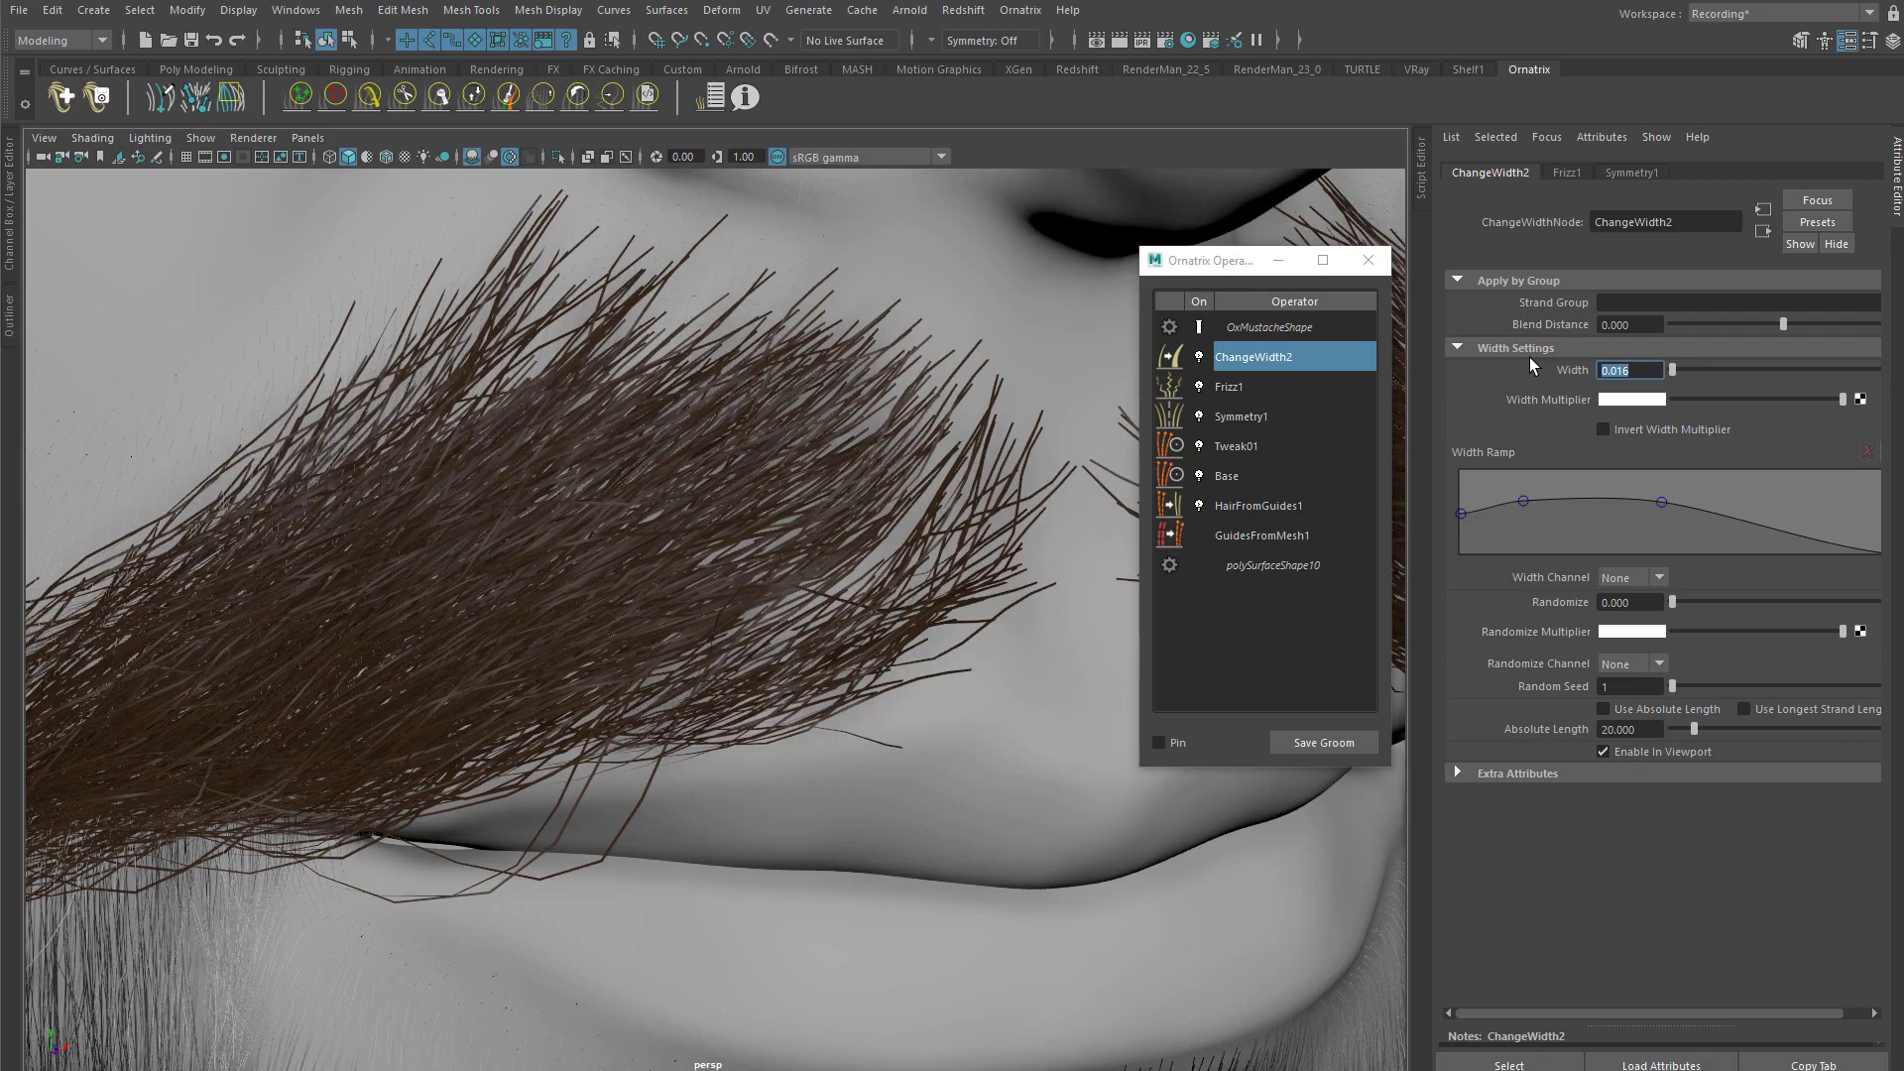
# Step: Review the texture map options for ChangeWidth2's width multiplier and the choices for its width channel
pyautogui.click(1861, 399)
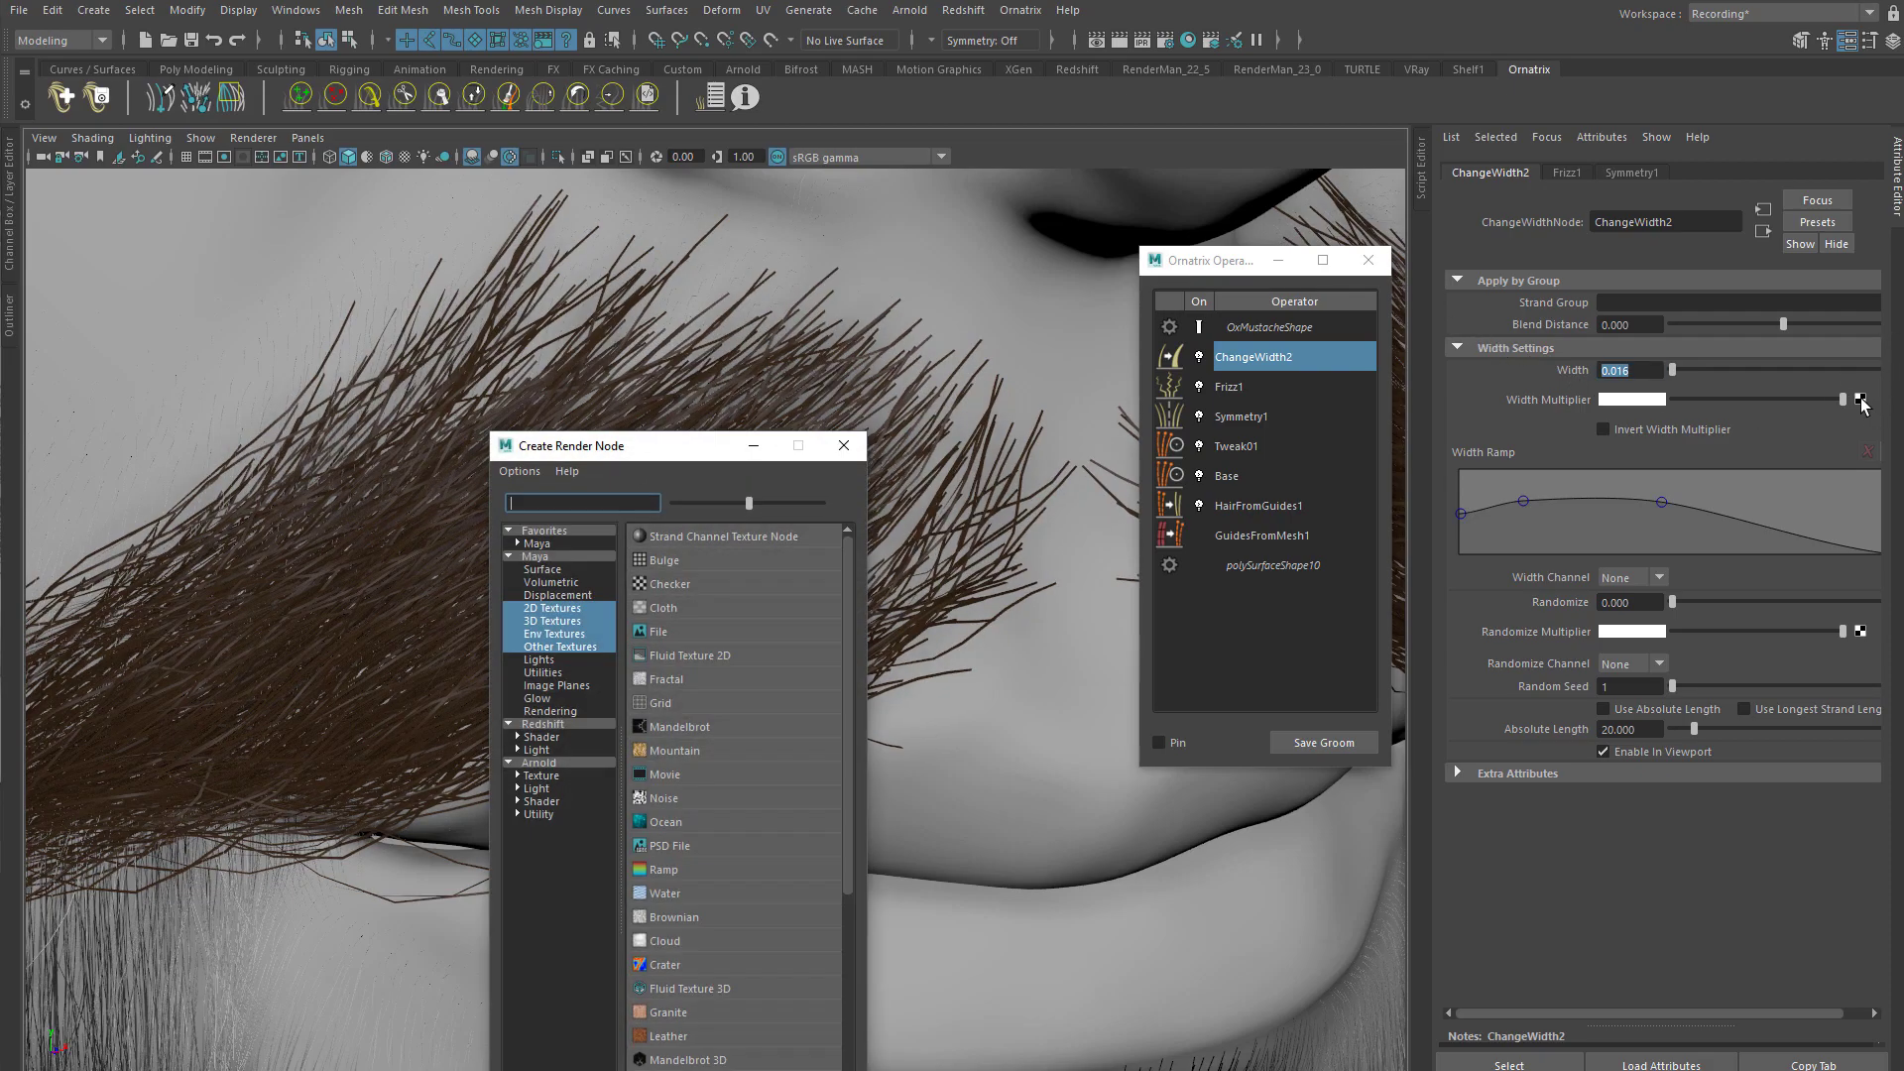
pyautogui.click(841, 446)
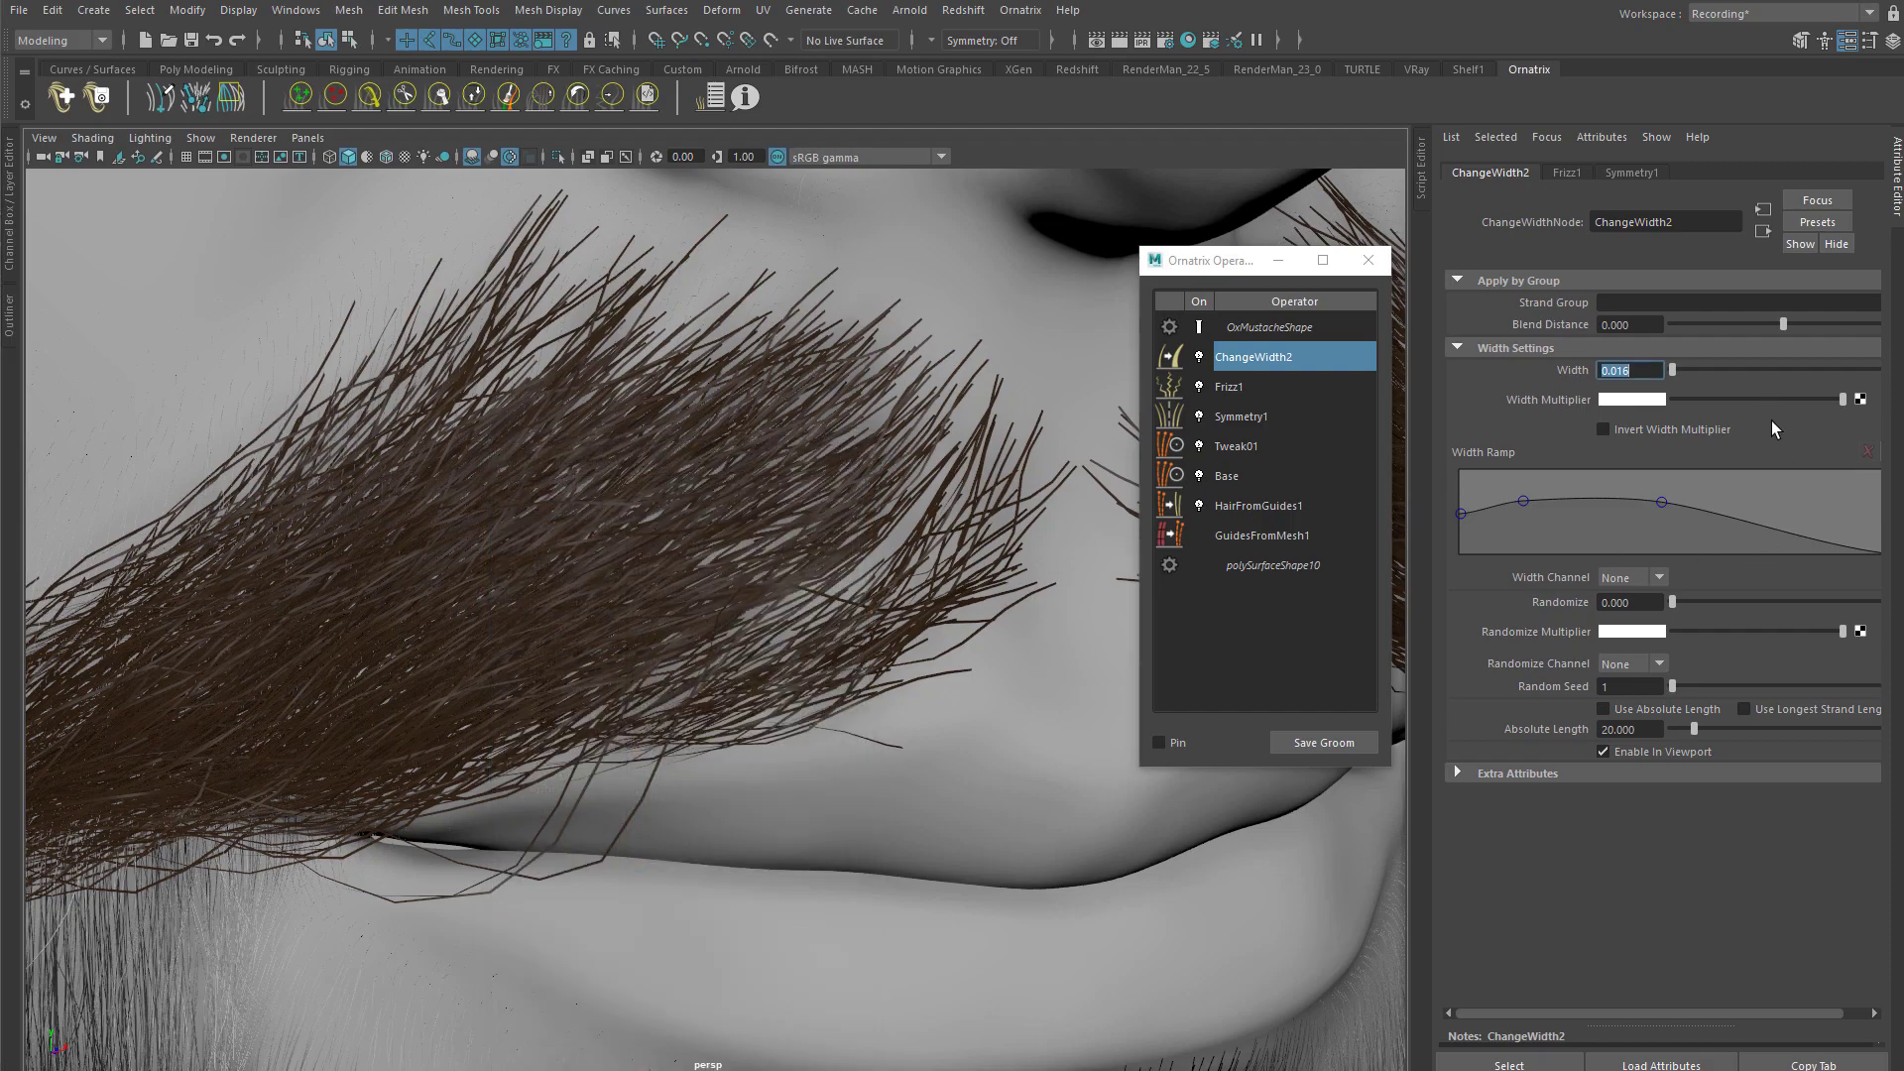
pyautogui.click(1629, 580)
pyautogui.click(1628, 581)
# Step: Add an Edit Guides operator directly above Tweak01 in the mustache's operator stack
pyautogui.click(1254, 445)
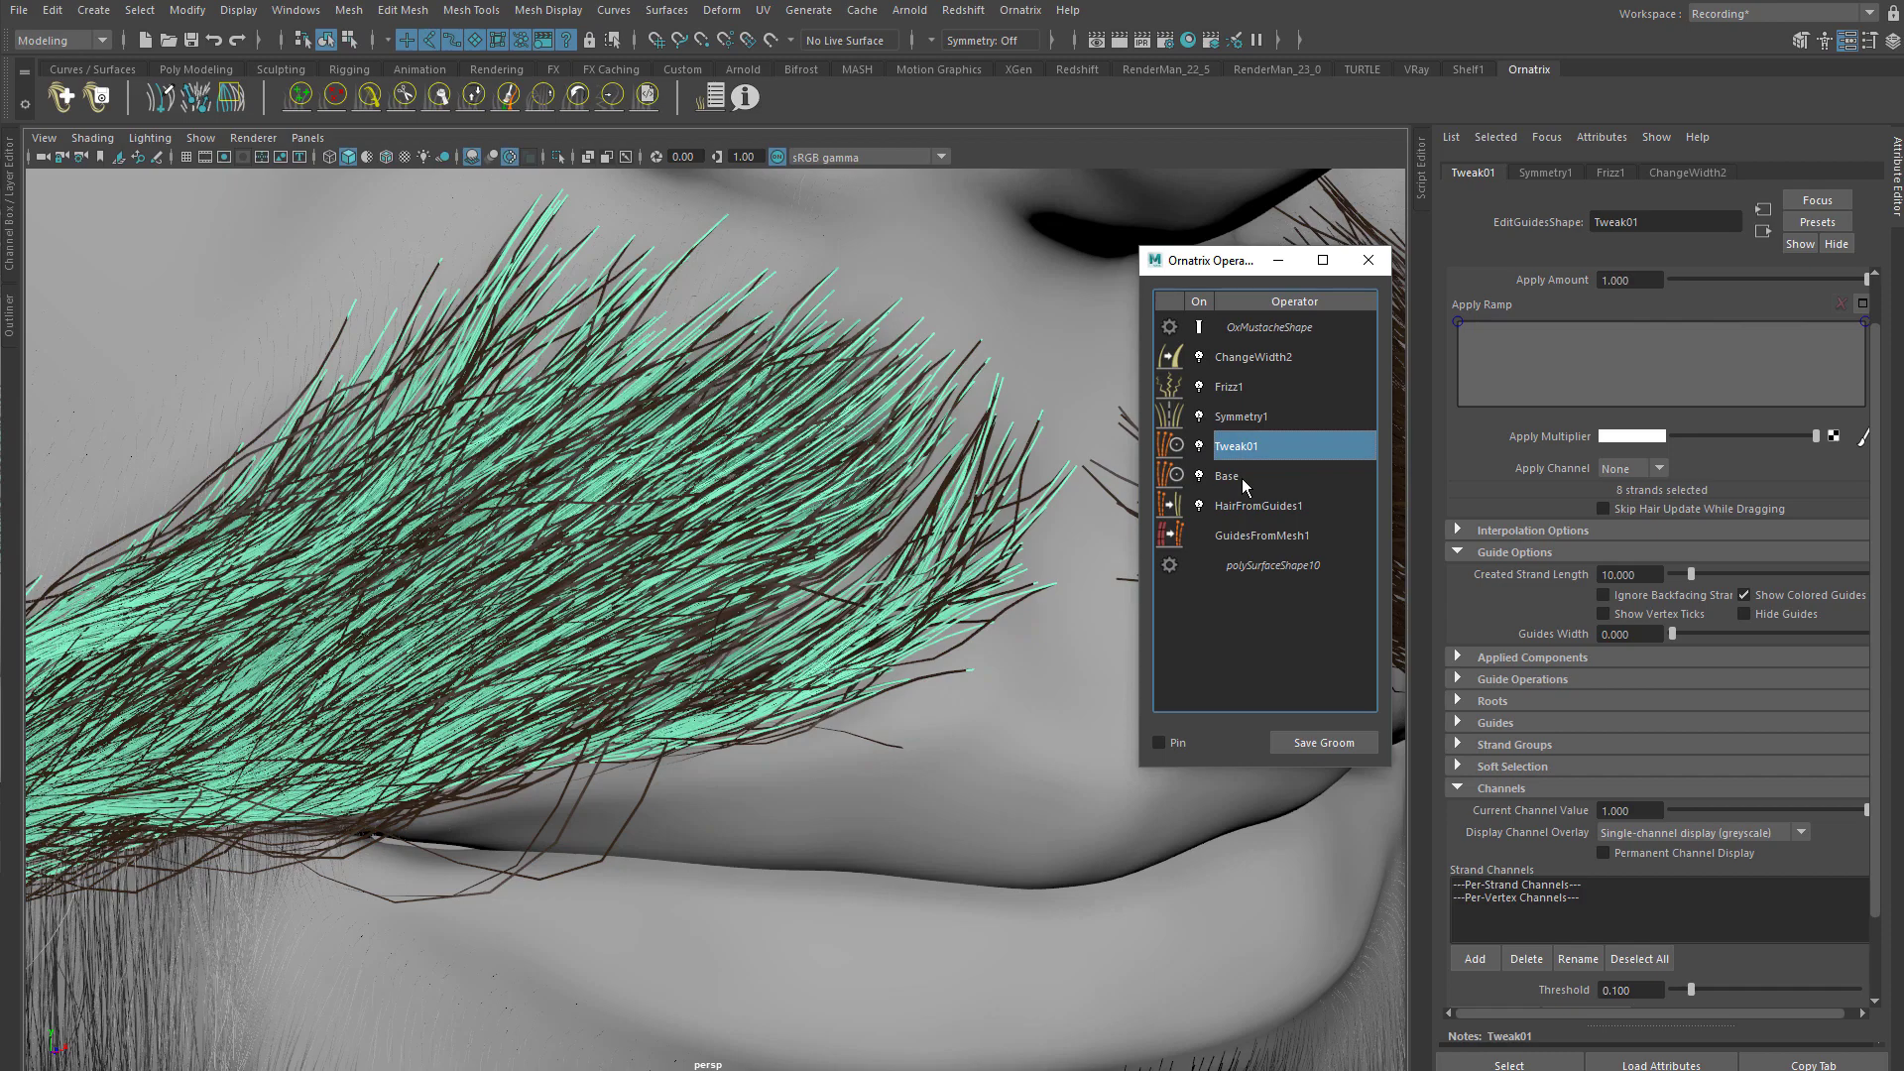
pyautogui.click(1019, 12)
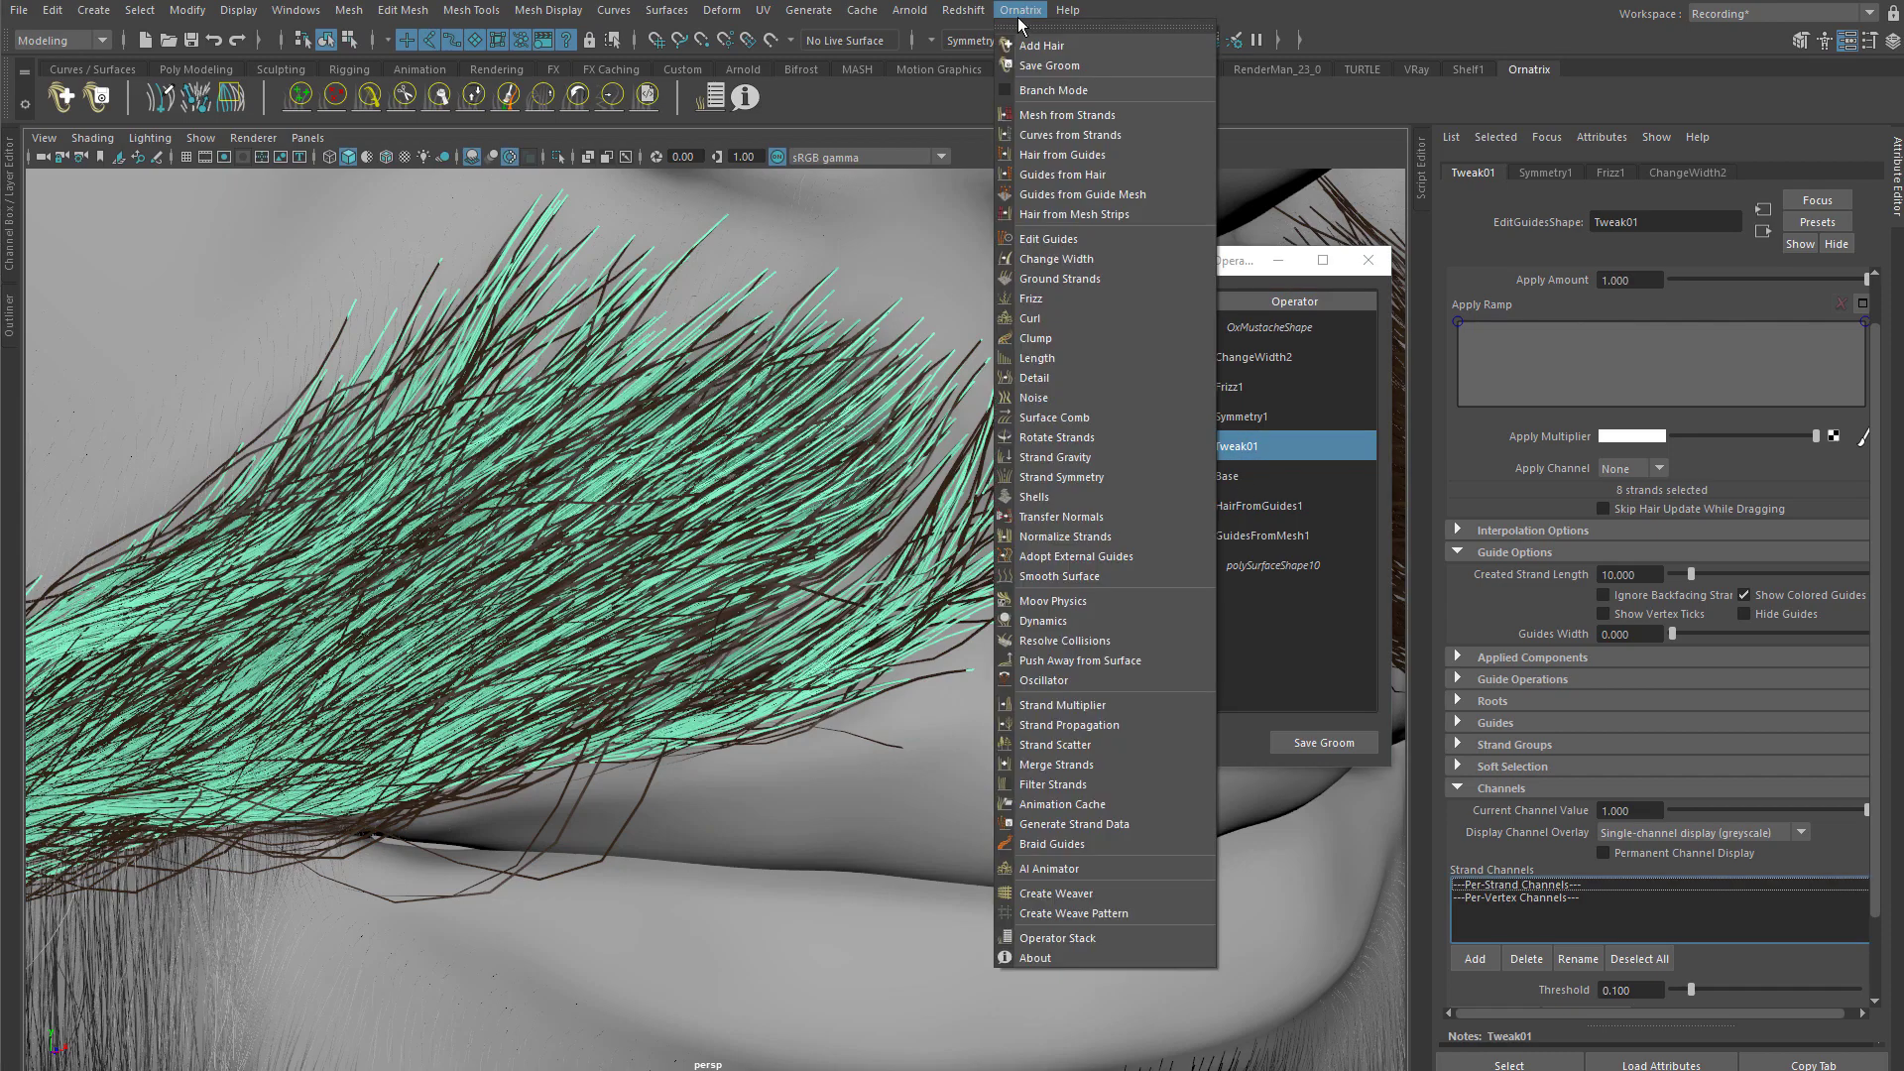
pyautogui.click(1048, 239)
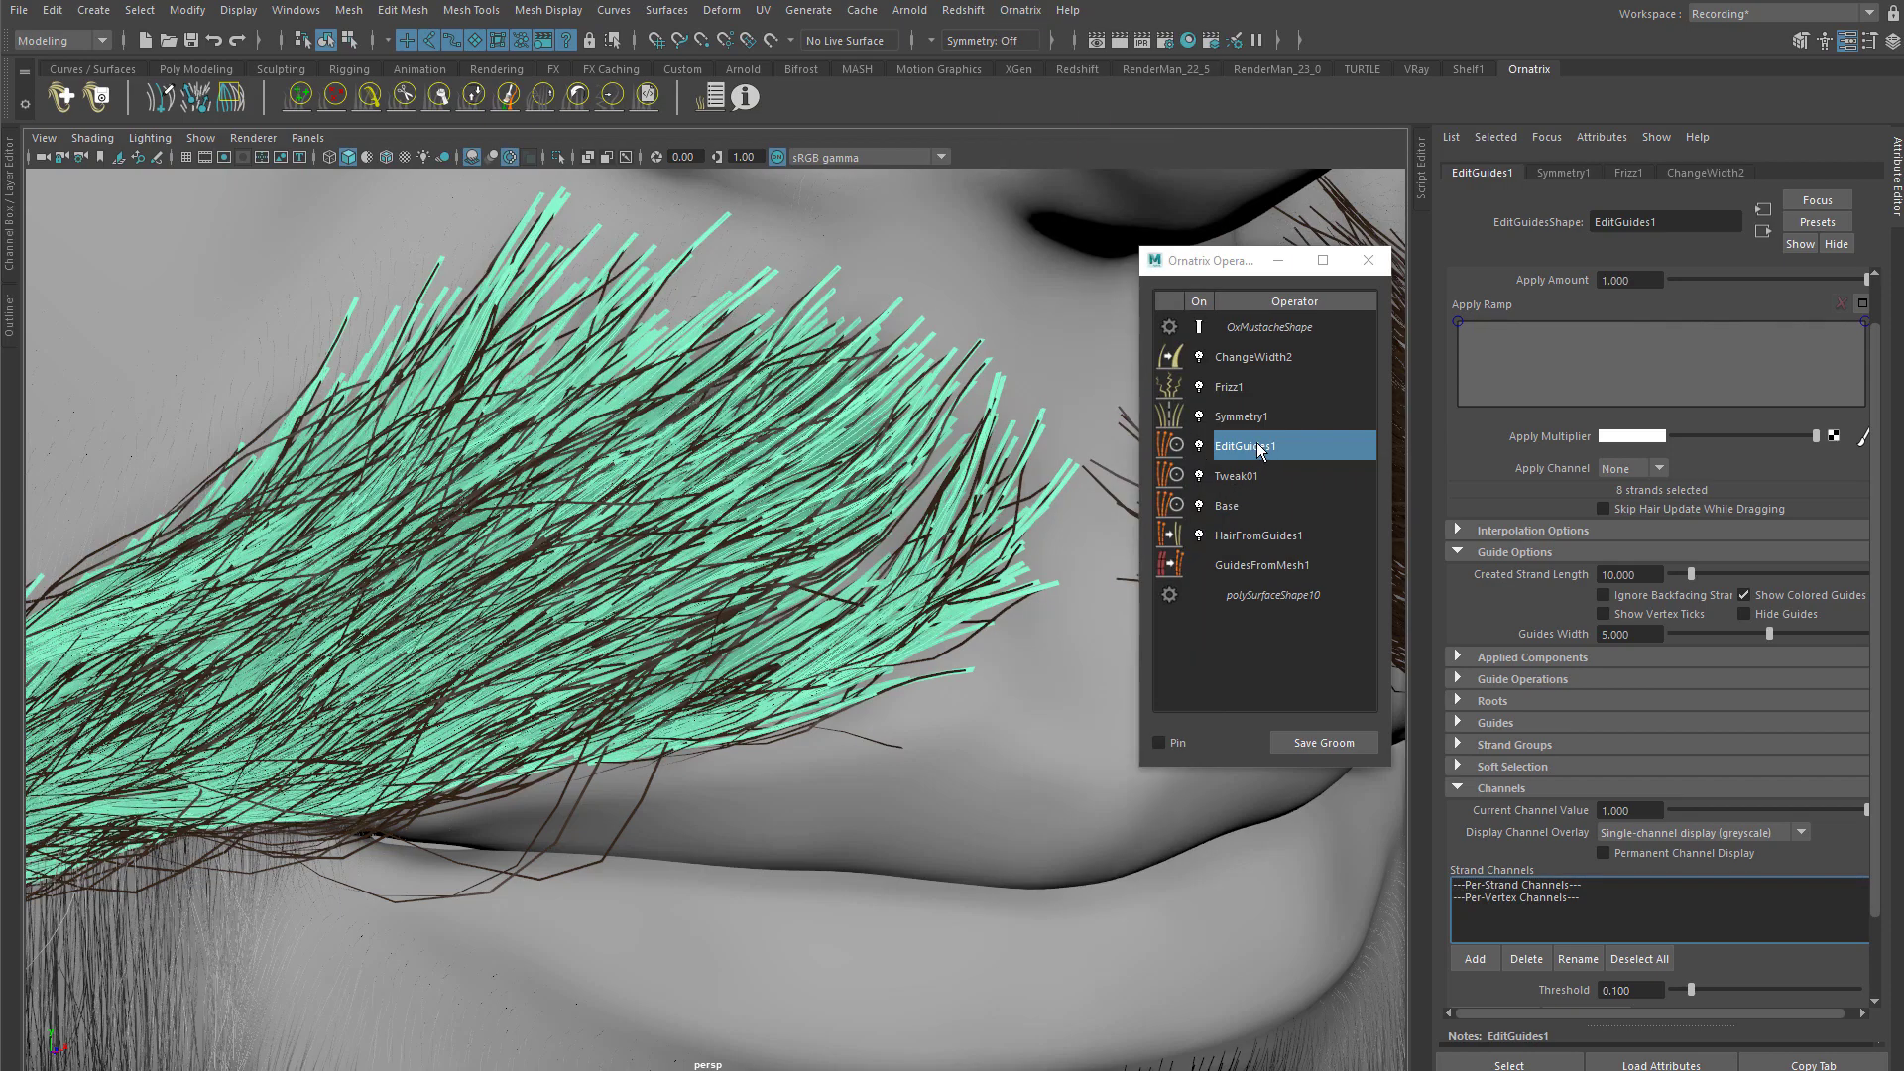
# Step: Rename the new Edit Guides operator to Channels
pyautogui.doubleClick(1259, 448)
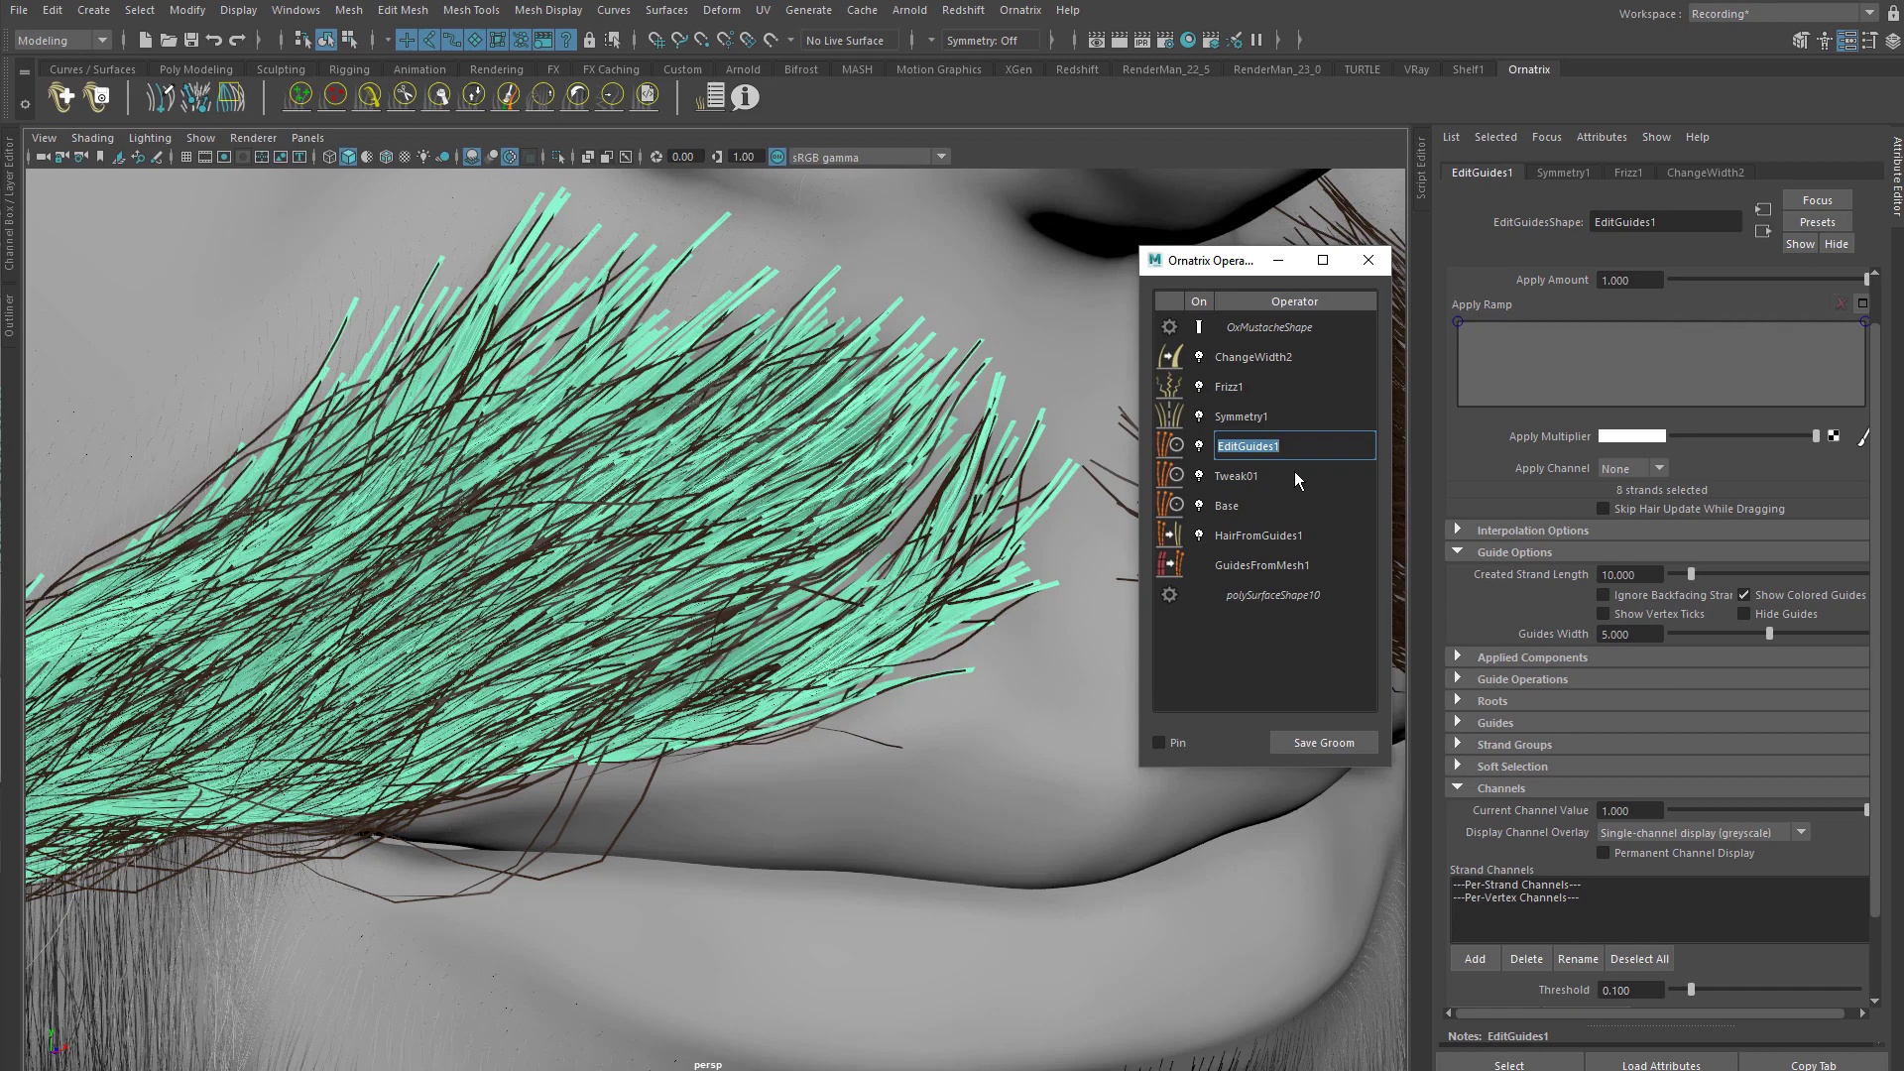
pyautogui.write('Che')
pyautogui.write('nne')
pyautogui.write('l')
pyautogui.press('Return')
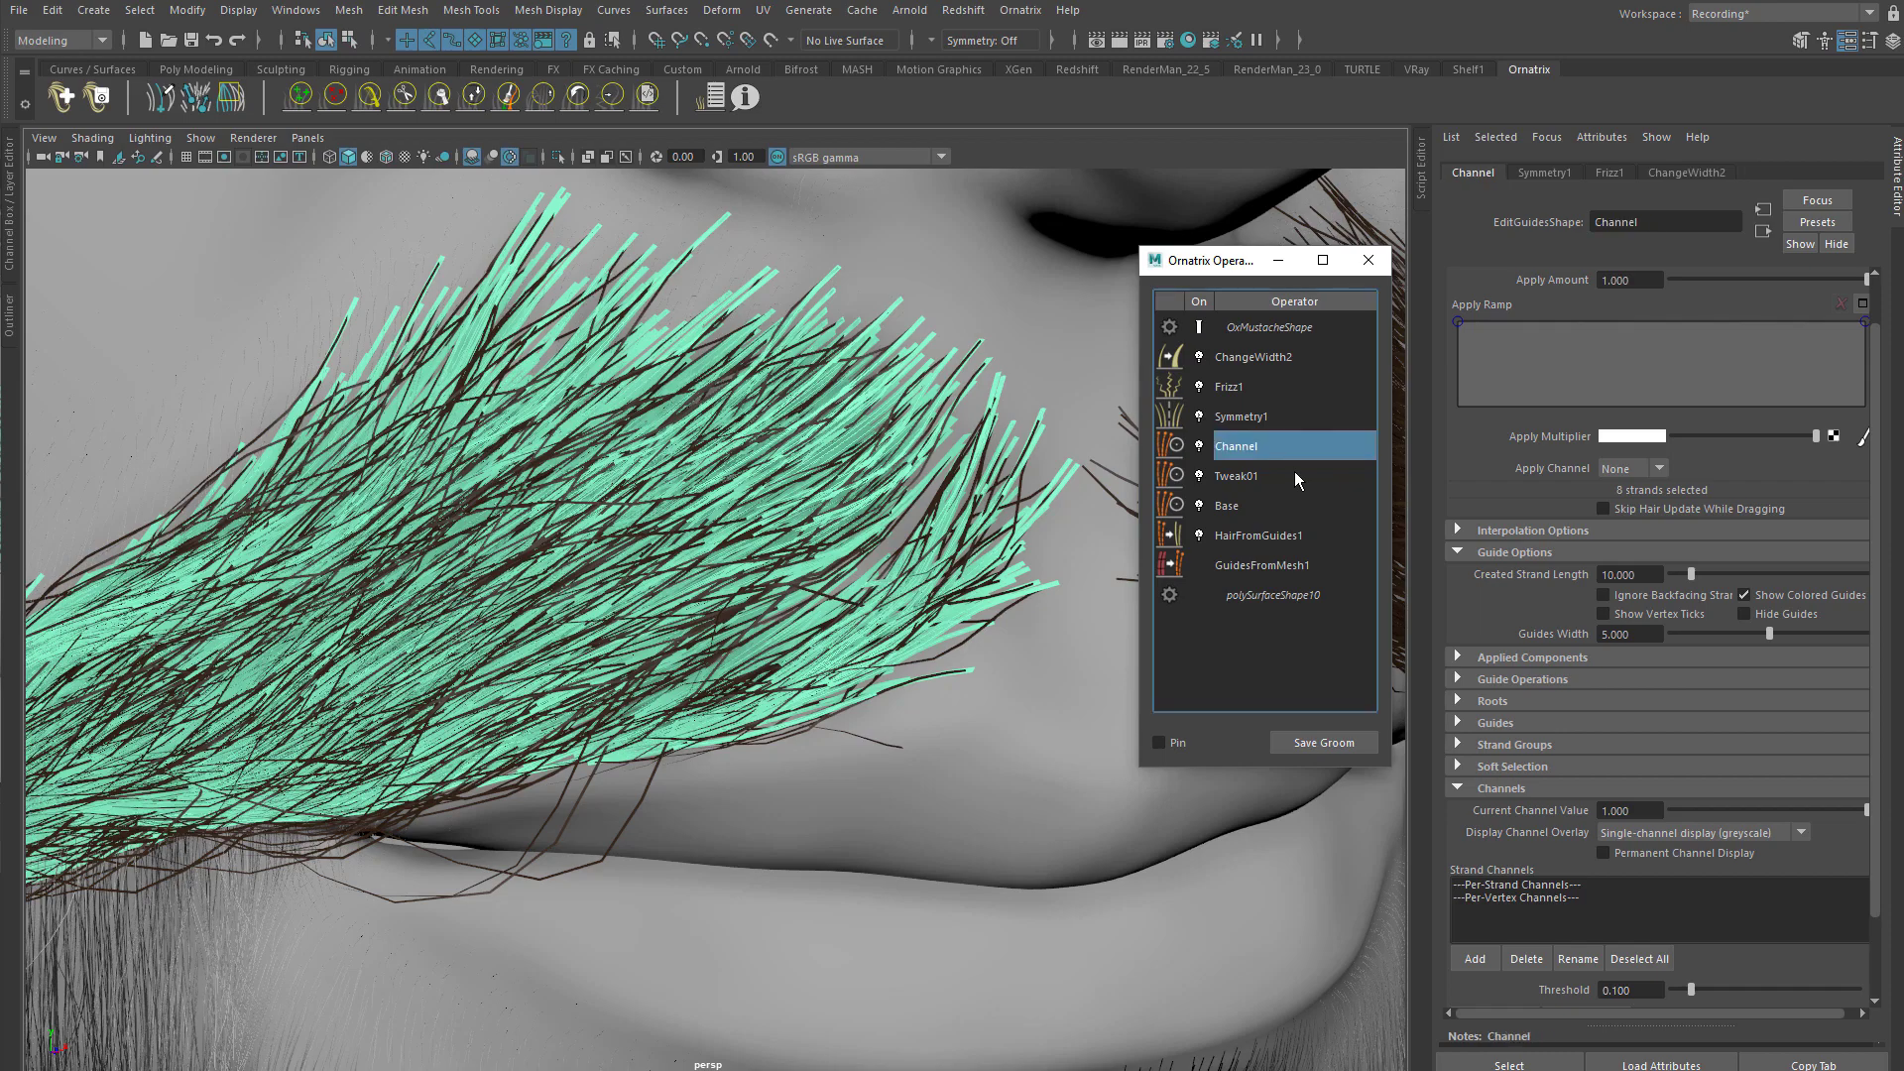
pyautogui.keyDown('alt'); pyautogui.moveTo(798, 507); pyautogui.dragTo(733, 474, button='right'); pyautogui.keyUp('alt')
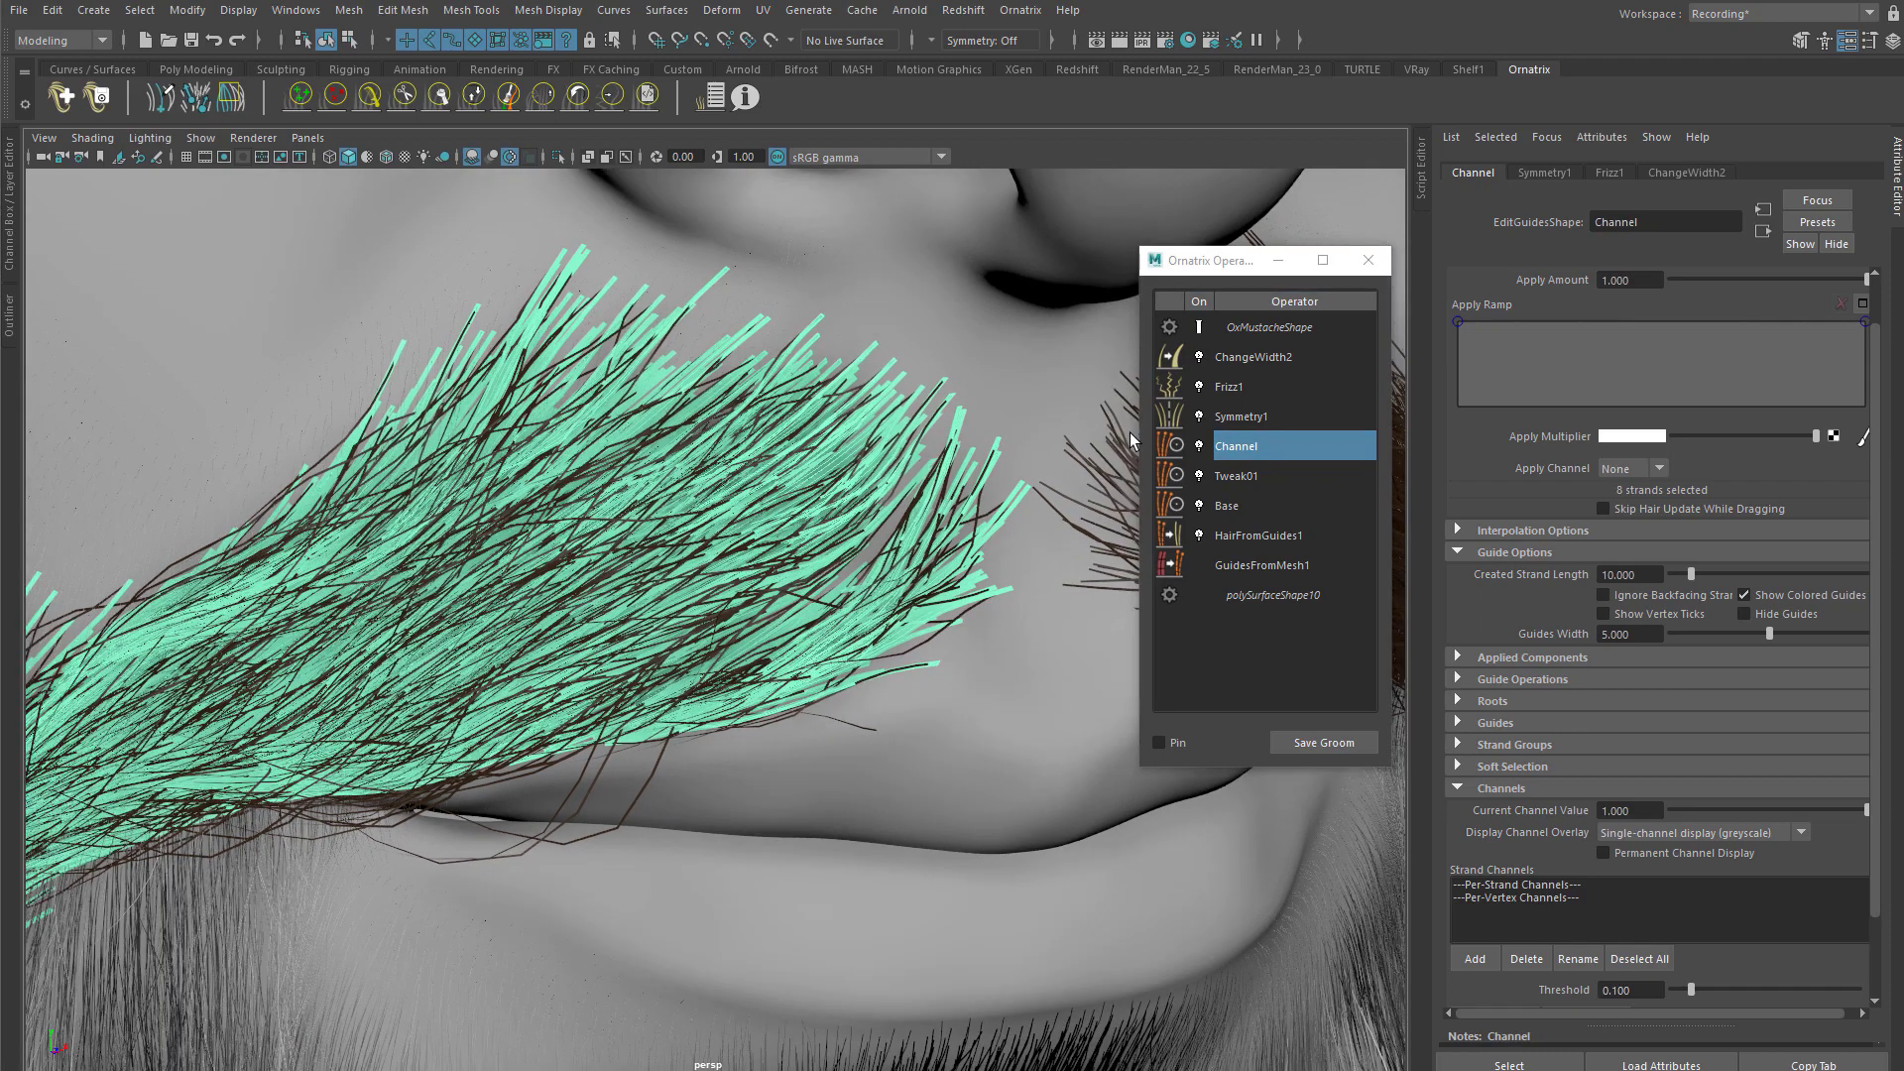
pyautogui.doubleClick(1280, 452)
pyautogui.click(1283, 447)
pyautogui.write('s')
pyautogui.press('Return')
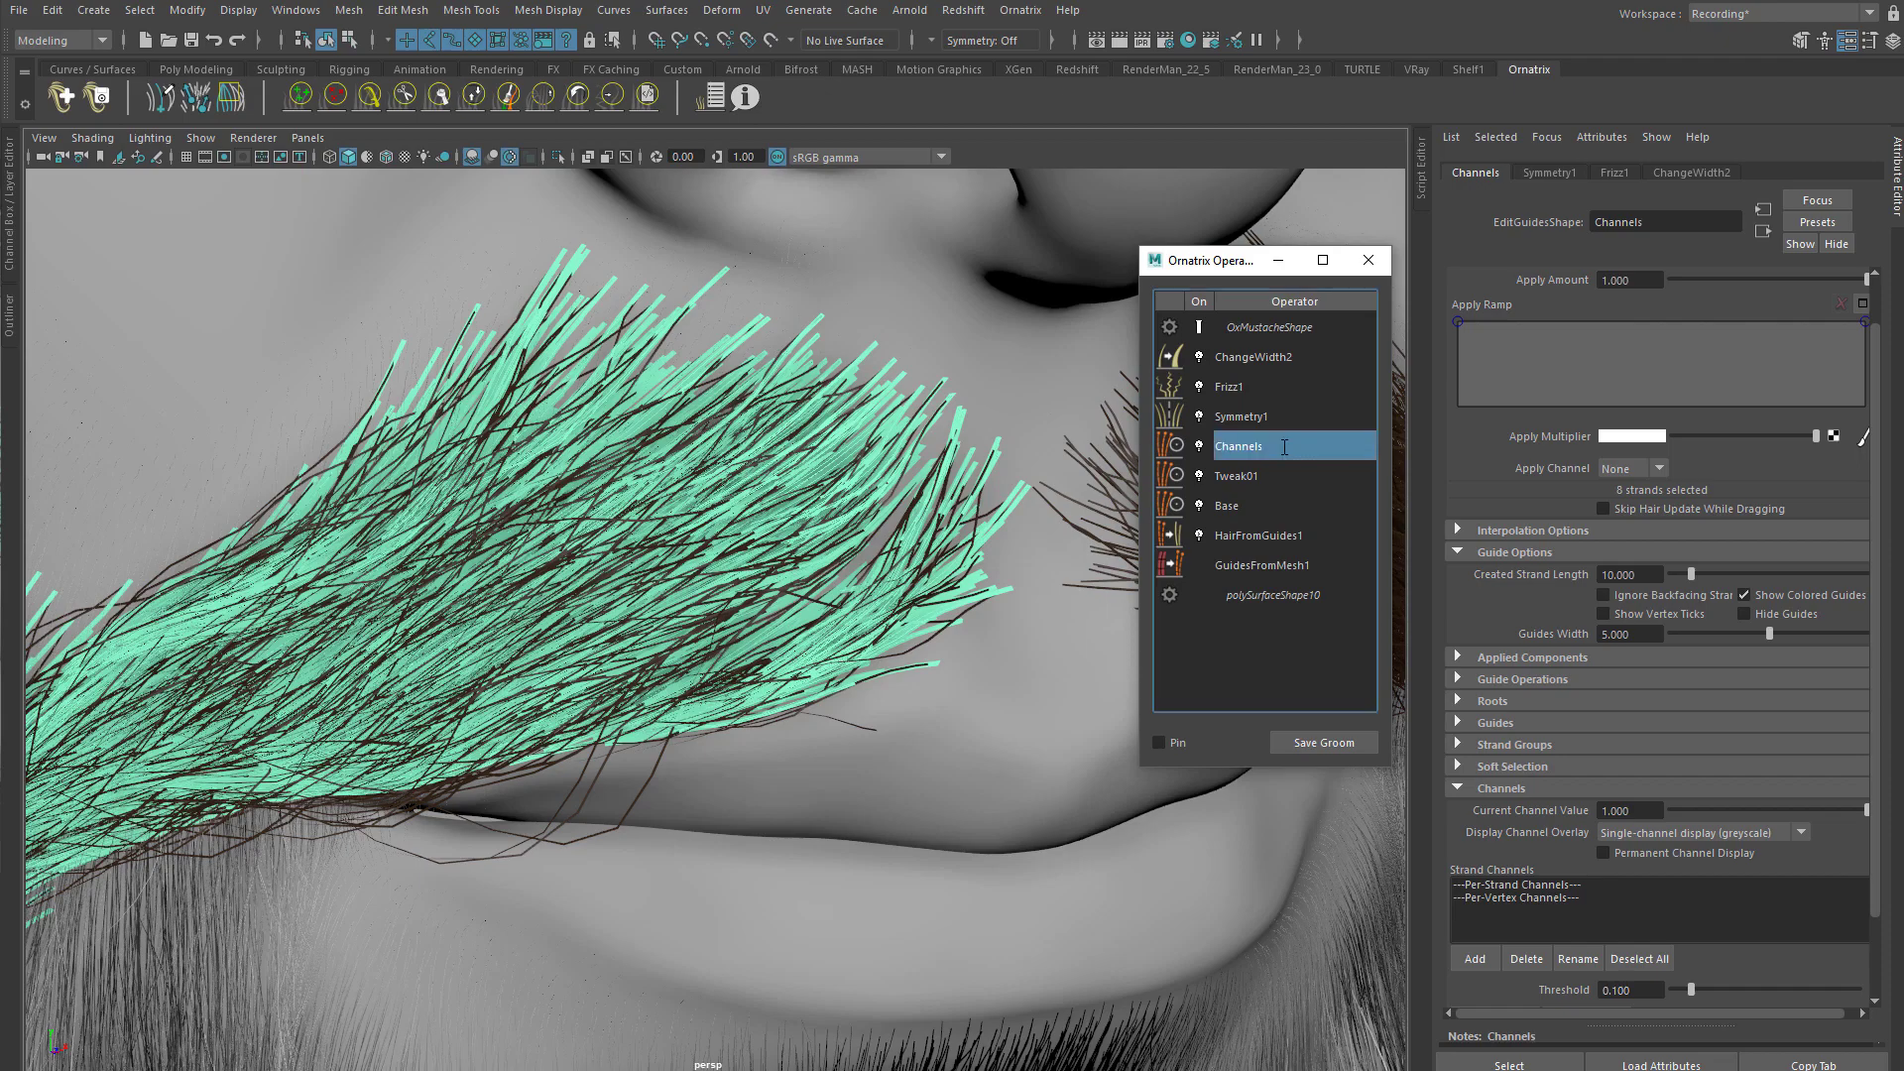
# Step: Disable the Frizz1 and Symmetry1 operators and select the Channels operator for editing
pyautogui.keyDown('alt'); pyautogui.moveTo(756, 634); pyautogui.dragTo(703, 566, button='right'); pyautogui.keyUp('alt')
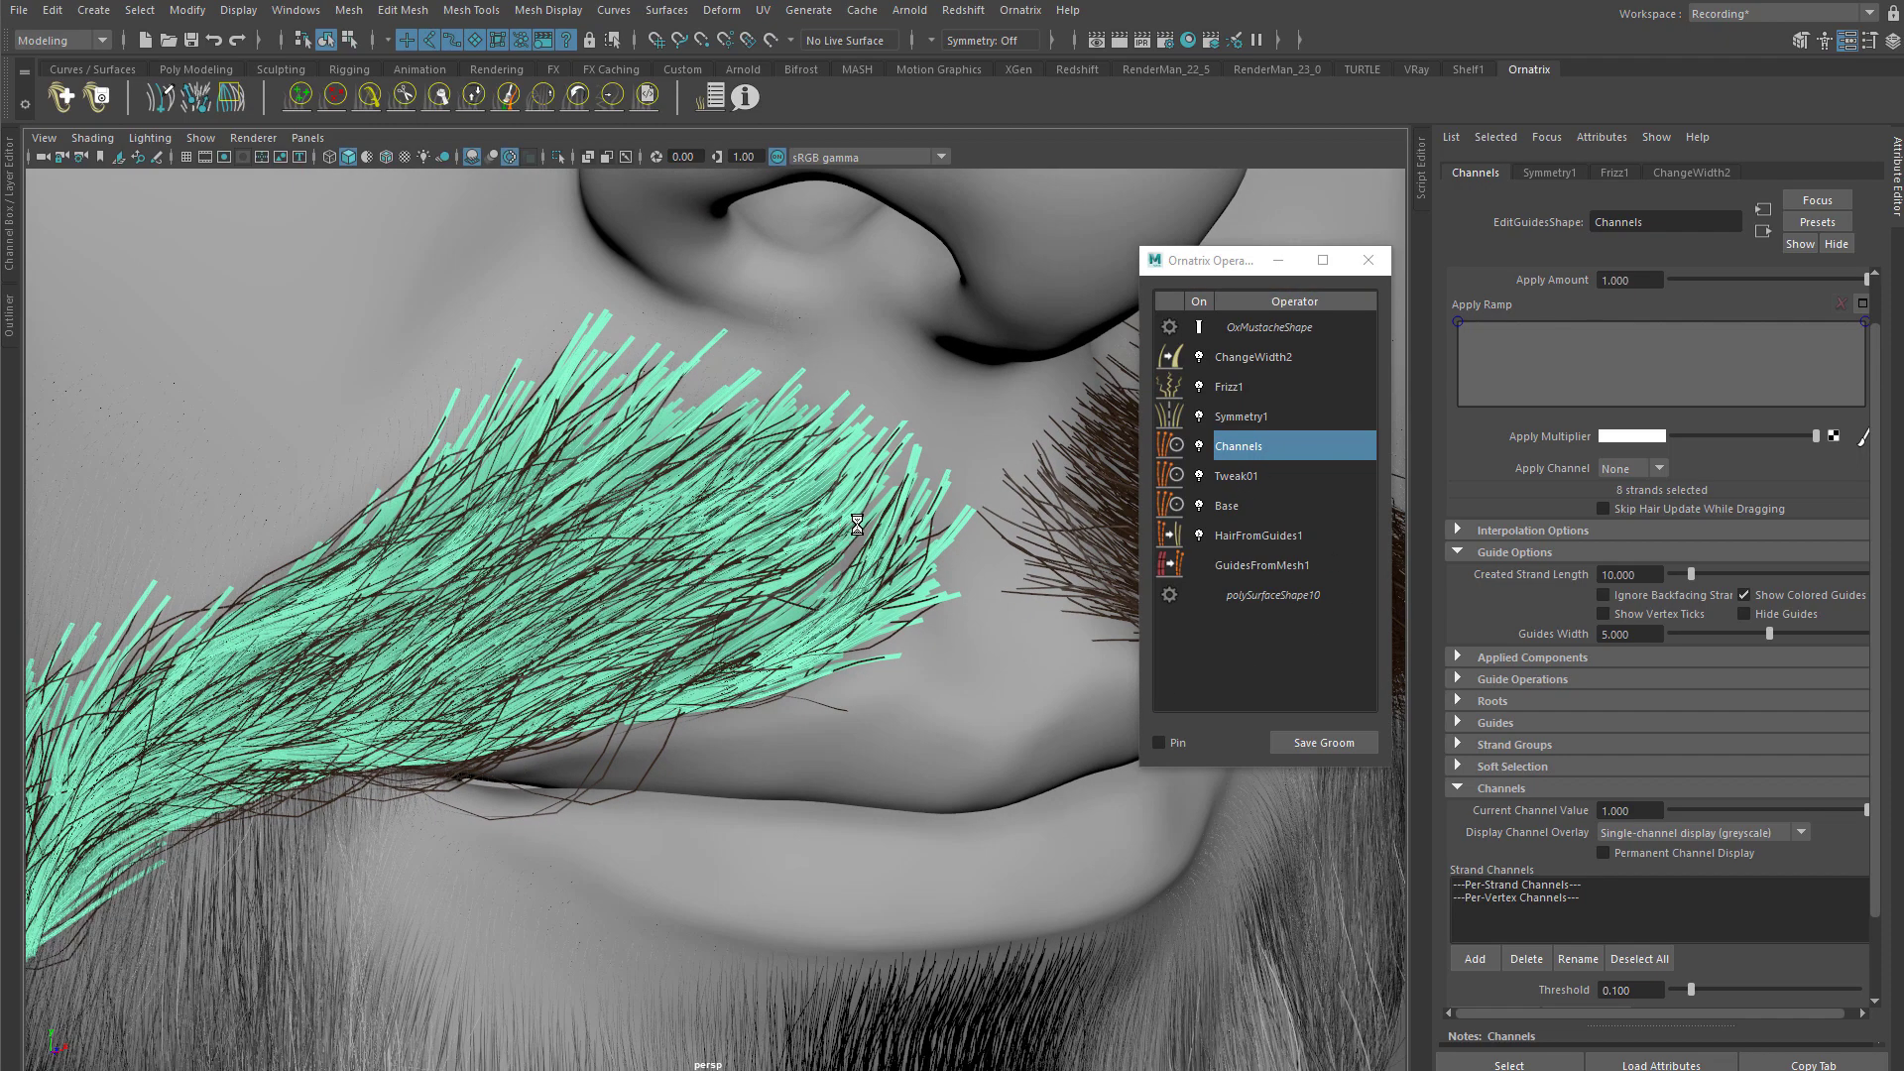
pyautogui.keyDown('alt'); pyautogui.moveTo(933, 484); pyautogui.dragTo(915, 456); pyautogui.keyUp('alt')
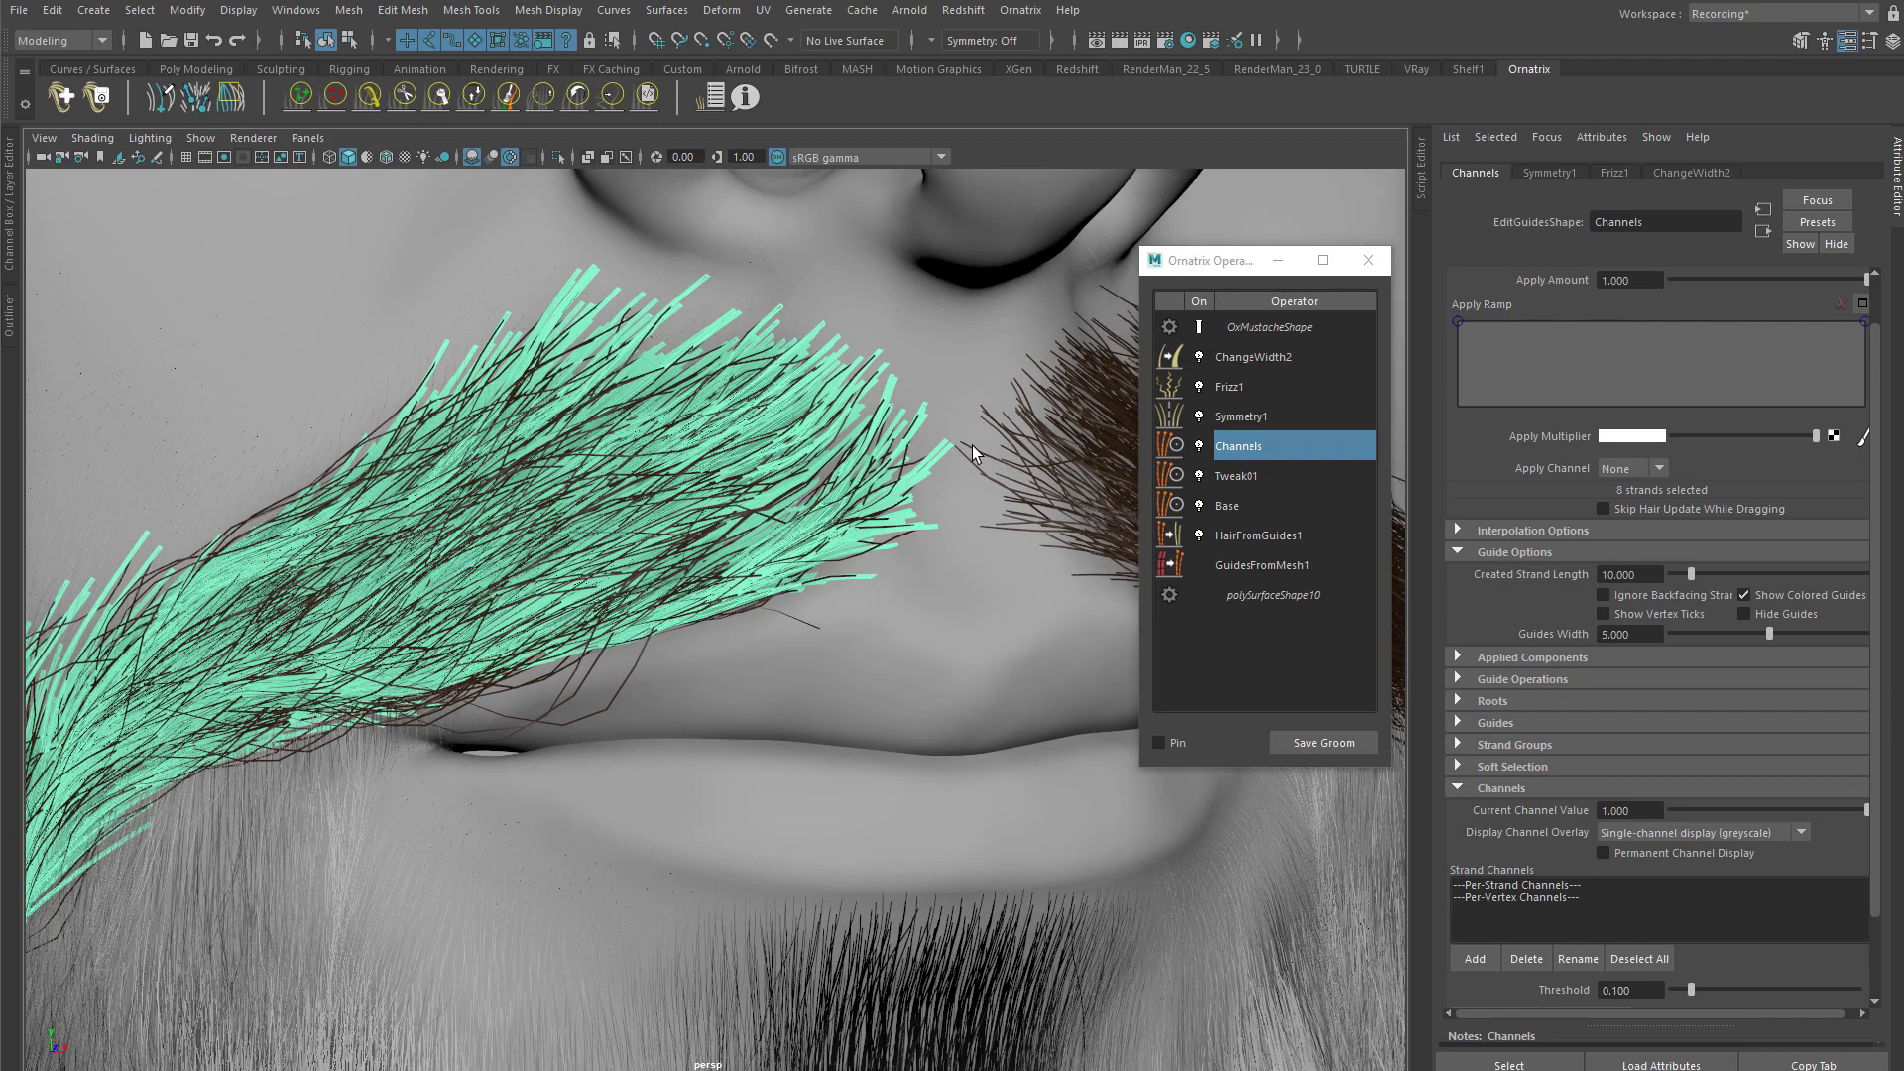
pyautogui.click(1198, 387)
pyautogui.click(1199, 418)
pyautogui.keyDown('alt'); pyautogui.moveTo(960, 454); pyautogui.dragTo(940, 508); pyautogui.keyUp('alt')
pyautogui.click(1240, 420)
pyautogui.click(1240, 449)
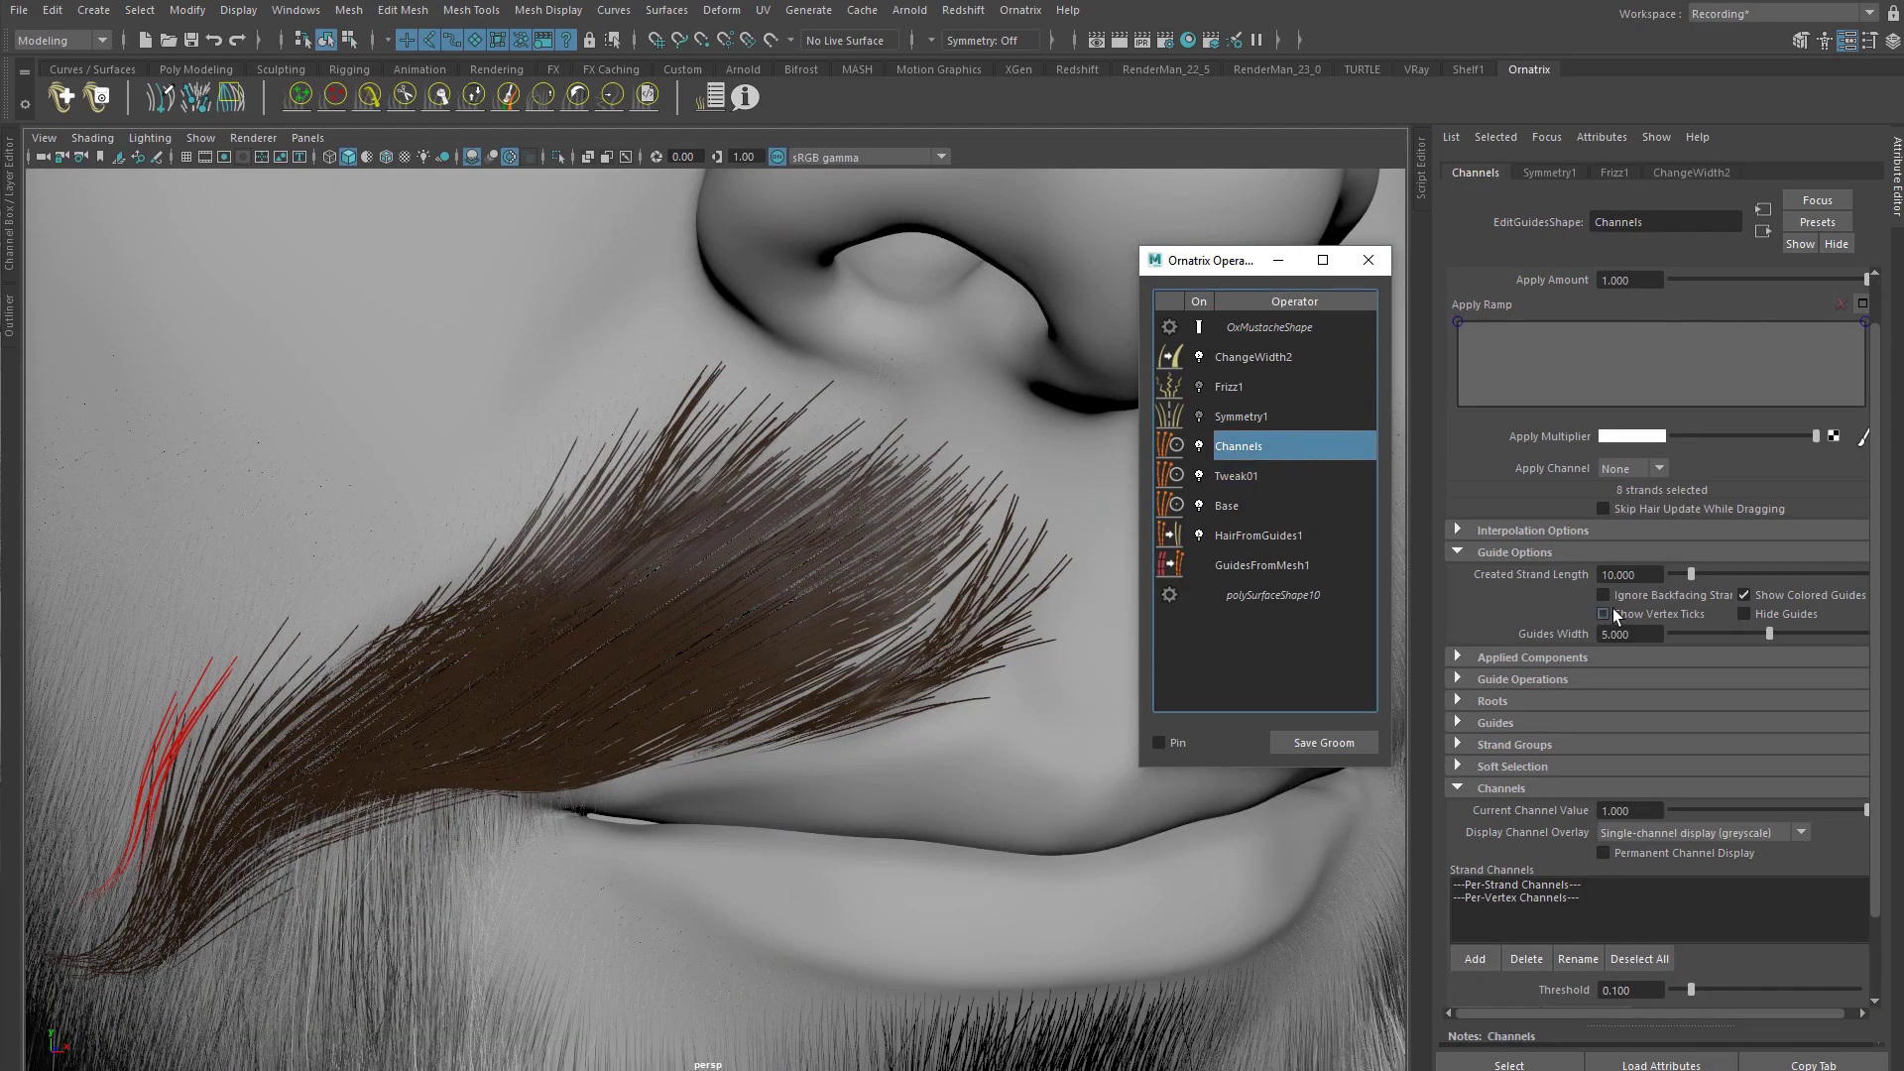
# Step: Set the guides width of the Channels operator to 0.5
pyautogui.moveTo(1771, 634); pyautogui.dragTo(1686, 640)
pyautogui.click(1599, 639)
pyautogui.hotkey('ctrl', 'a')
pyautogui.write('0.5')
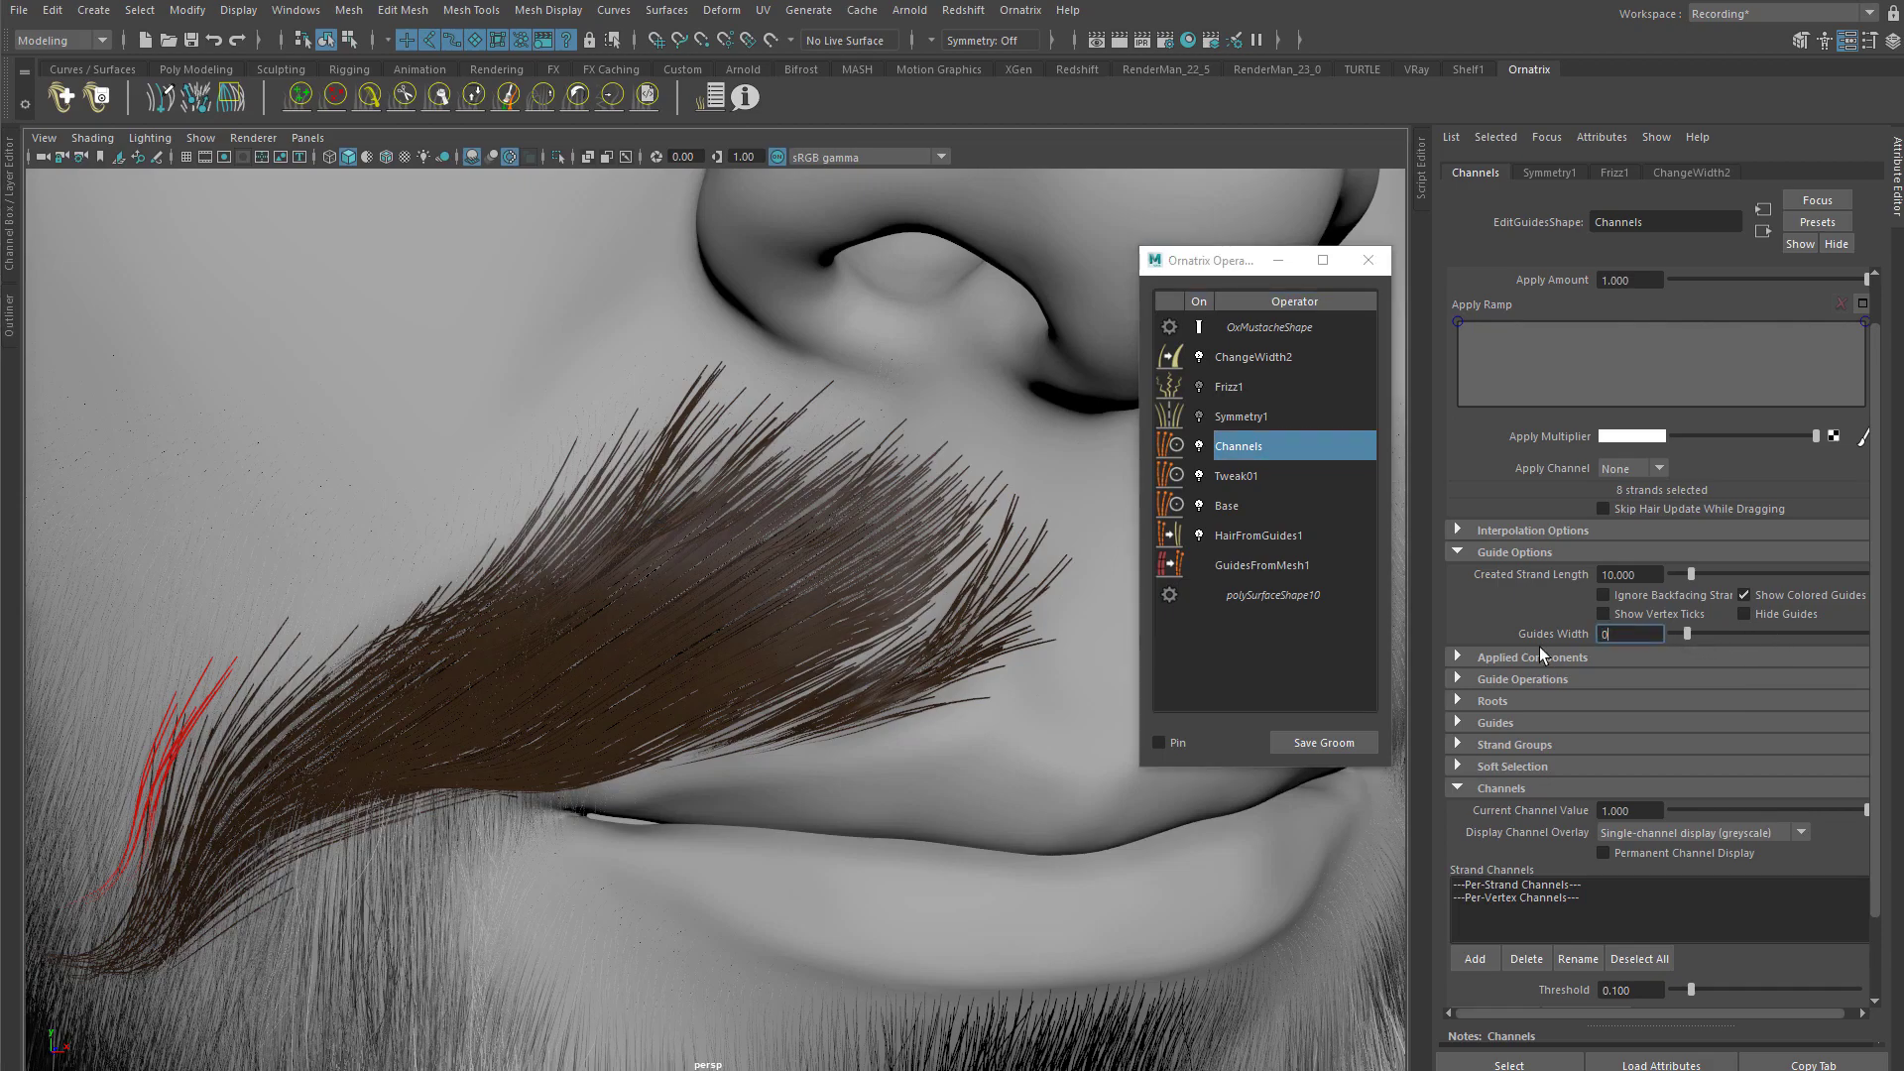
pyautogui.press('Return')
# Step: Add a per-strand channel named WidthCH to the Channels operator and select it
pyautogui.keyDown('alt'); pyautogui.moveTo(662, 617); pyautogui.dragTo(841, 536); pyautogui.keyUp('alt')
pyautogui.scroll(2, 1535, 501)
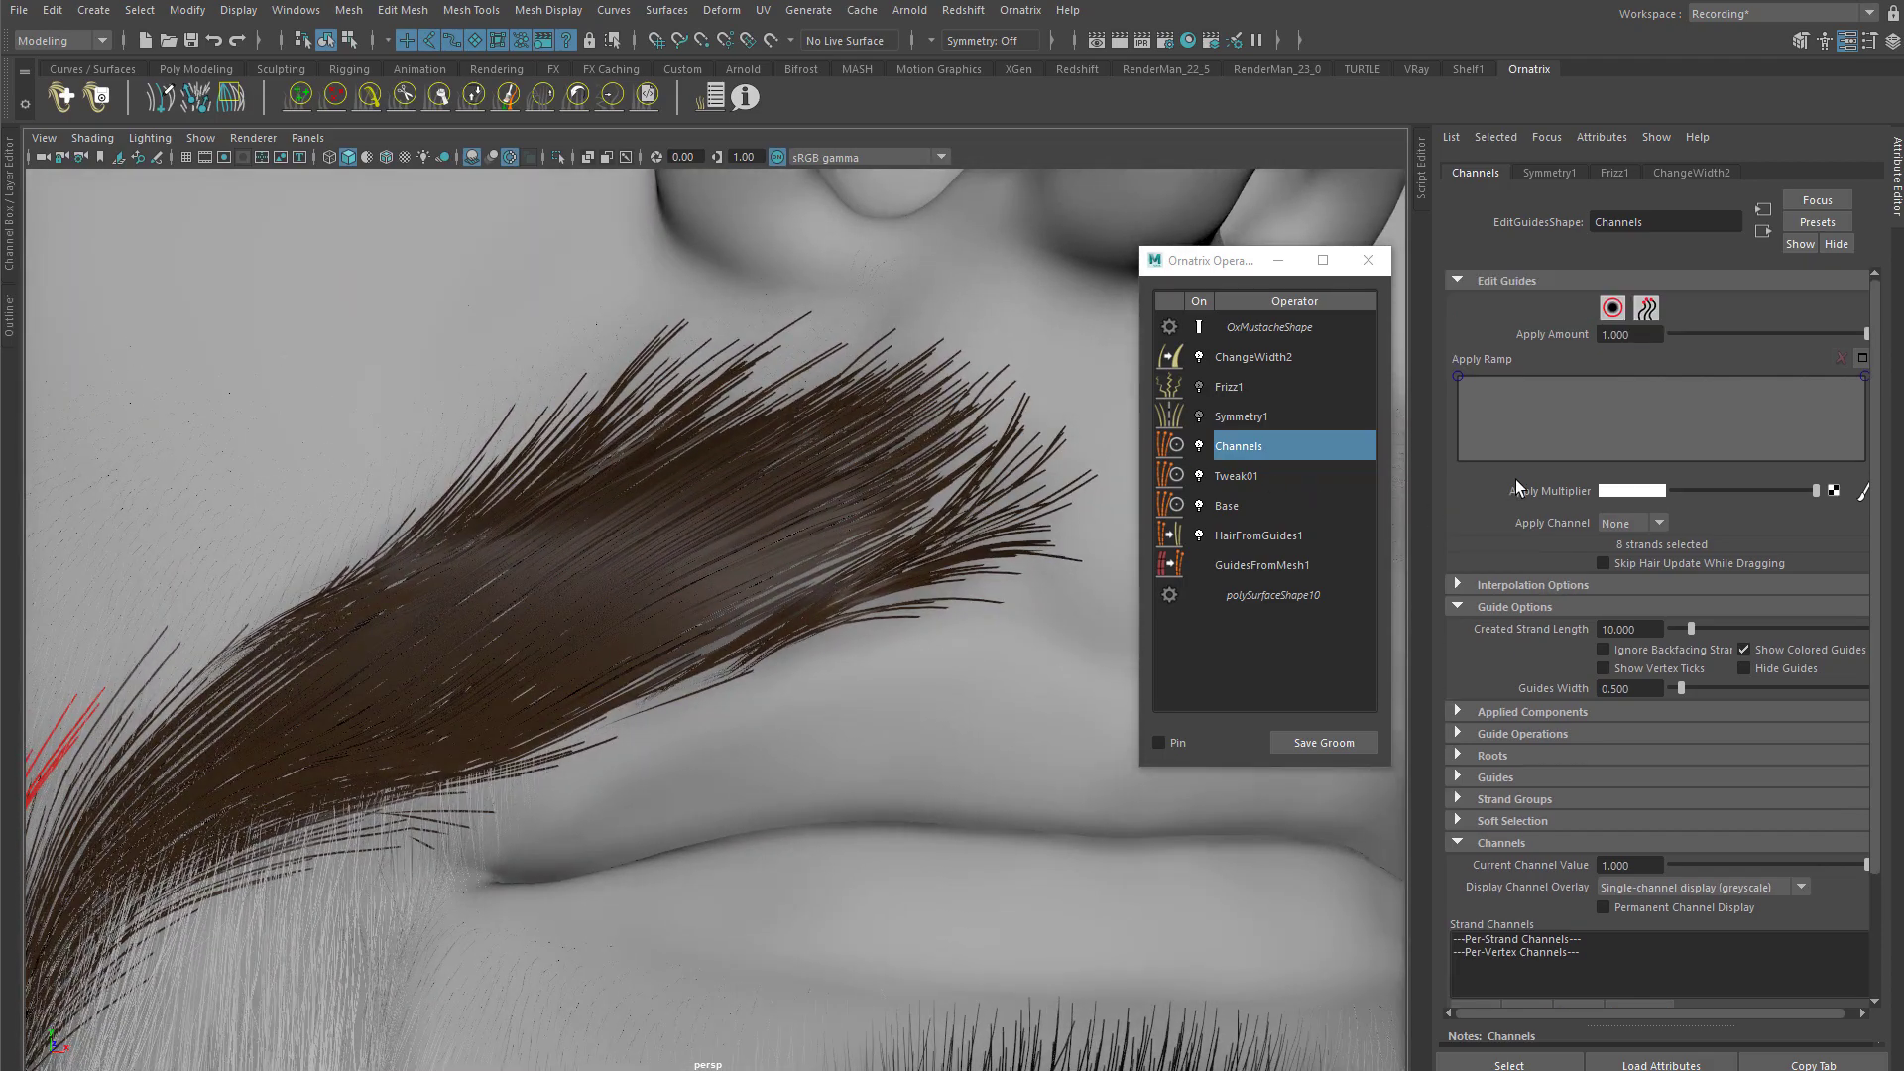
pyautogui.moveTo(1874, 739); pyautogui.dragTo(1880, 897)
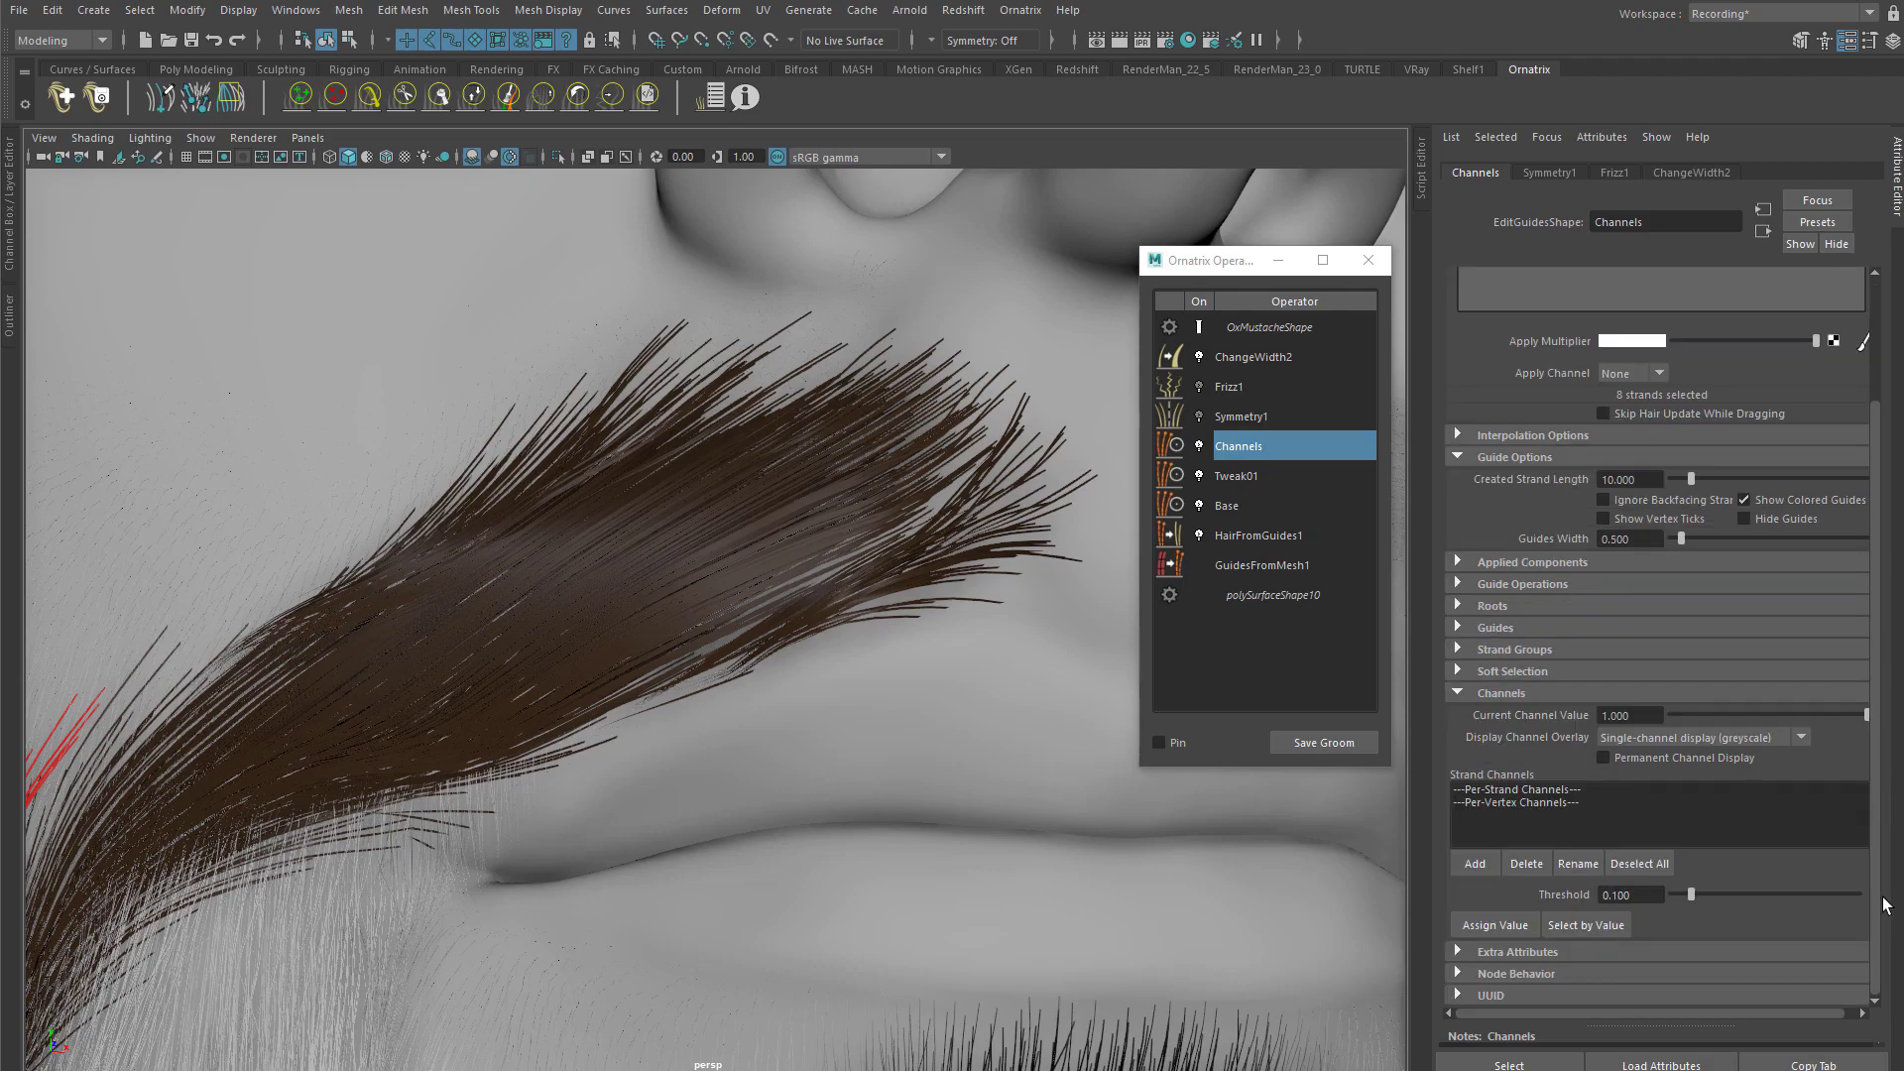
pyautogui.click(1511, 791)
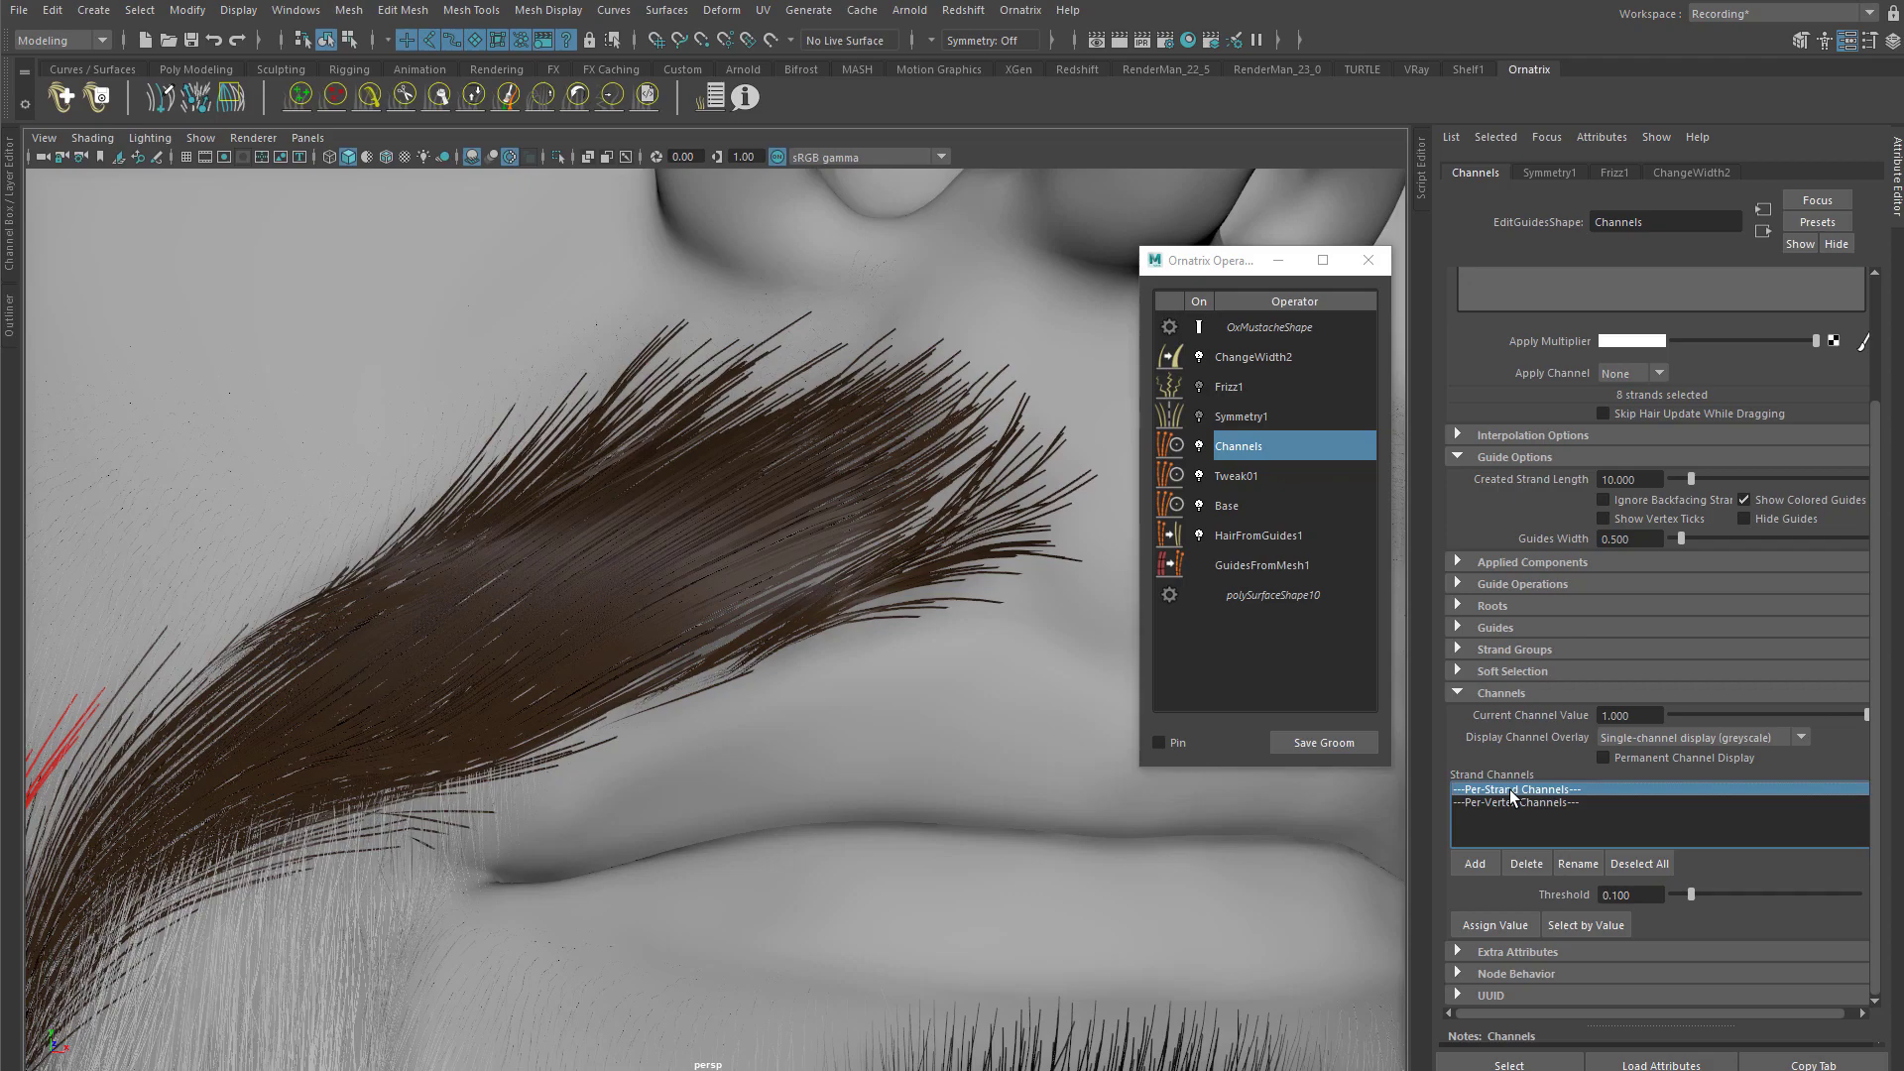
pyautogui.click(1475, 864)
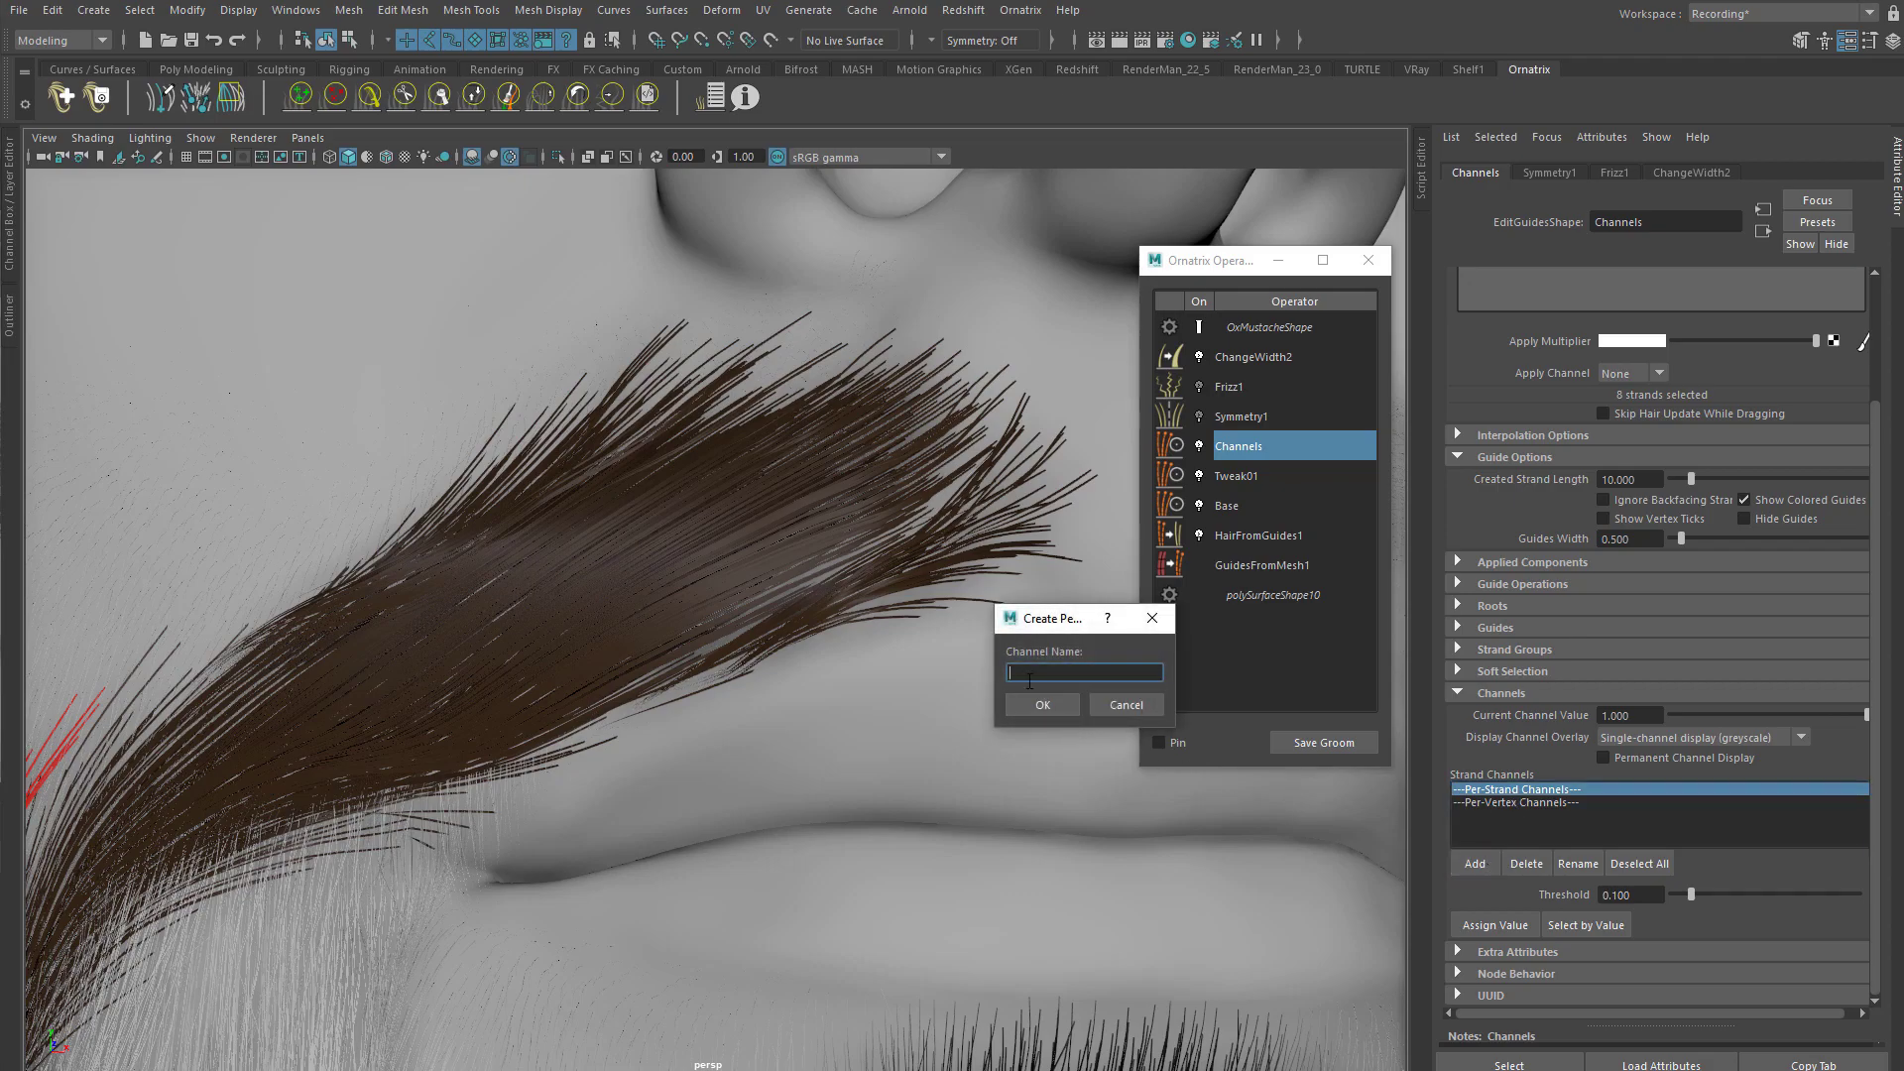
pyautogui.write('WidthCH')
pyautogui.click(1053, 705)
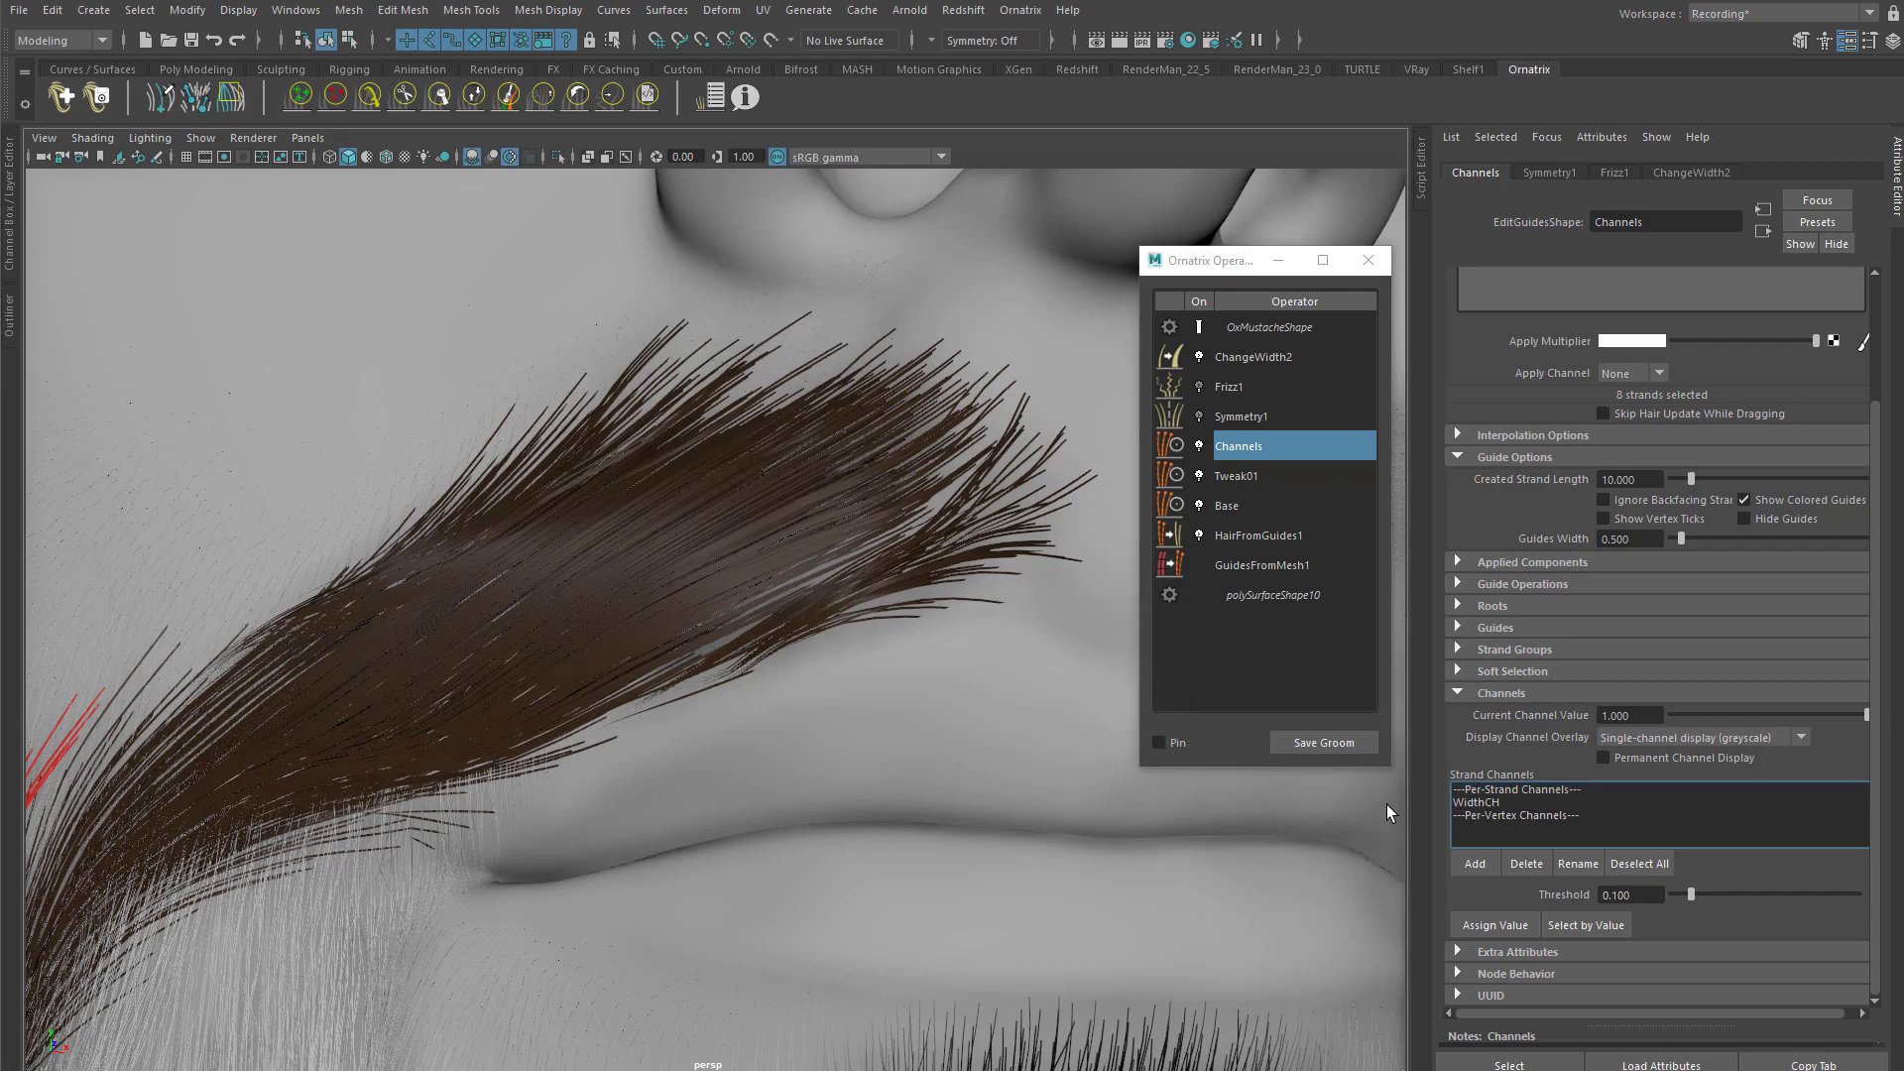
pyautogui.click(1493, 804)
pyautogui.keyDown('alt'); pyautogui.moveTo(932, 439); pyautogui.dragTo(814, 386, button='right'); pyautogui.keyUp('alt')
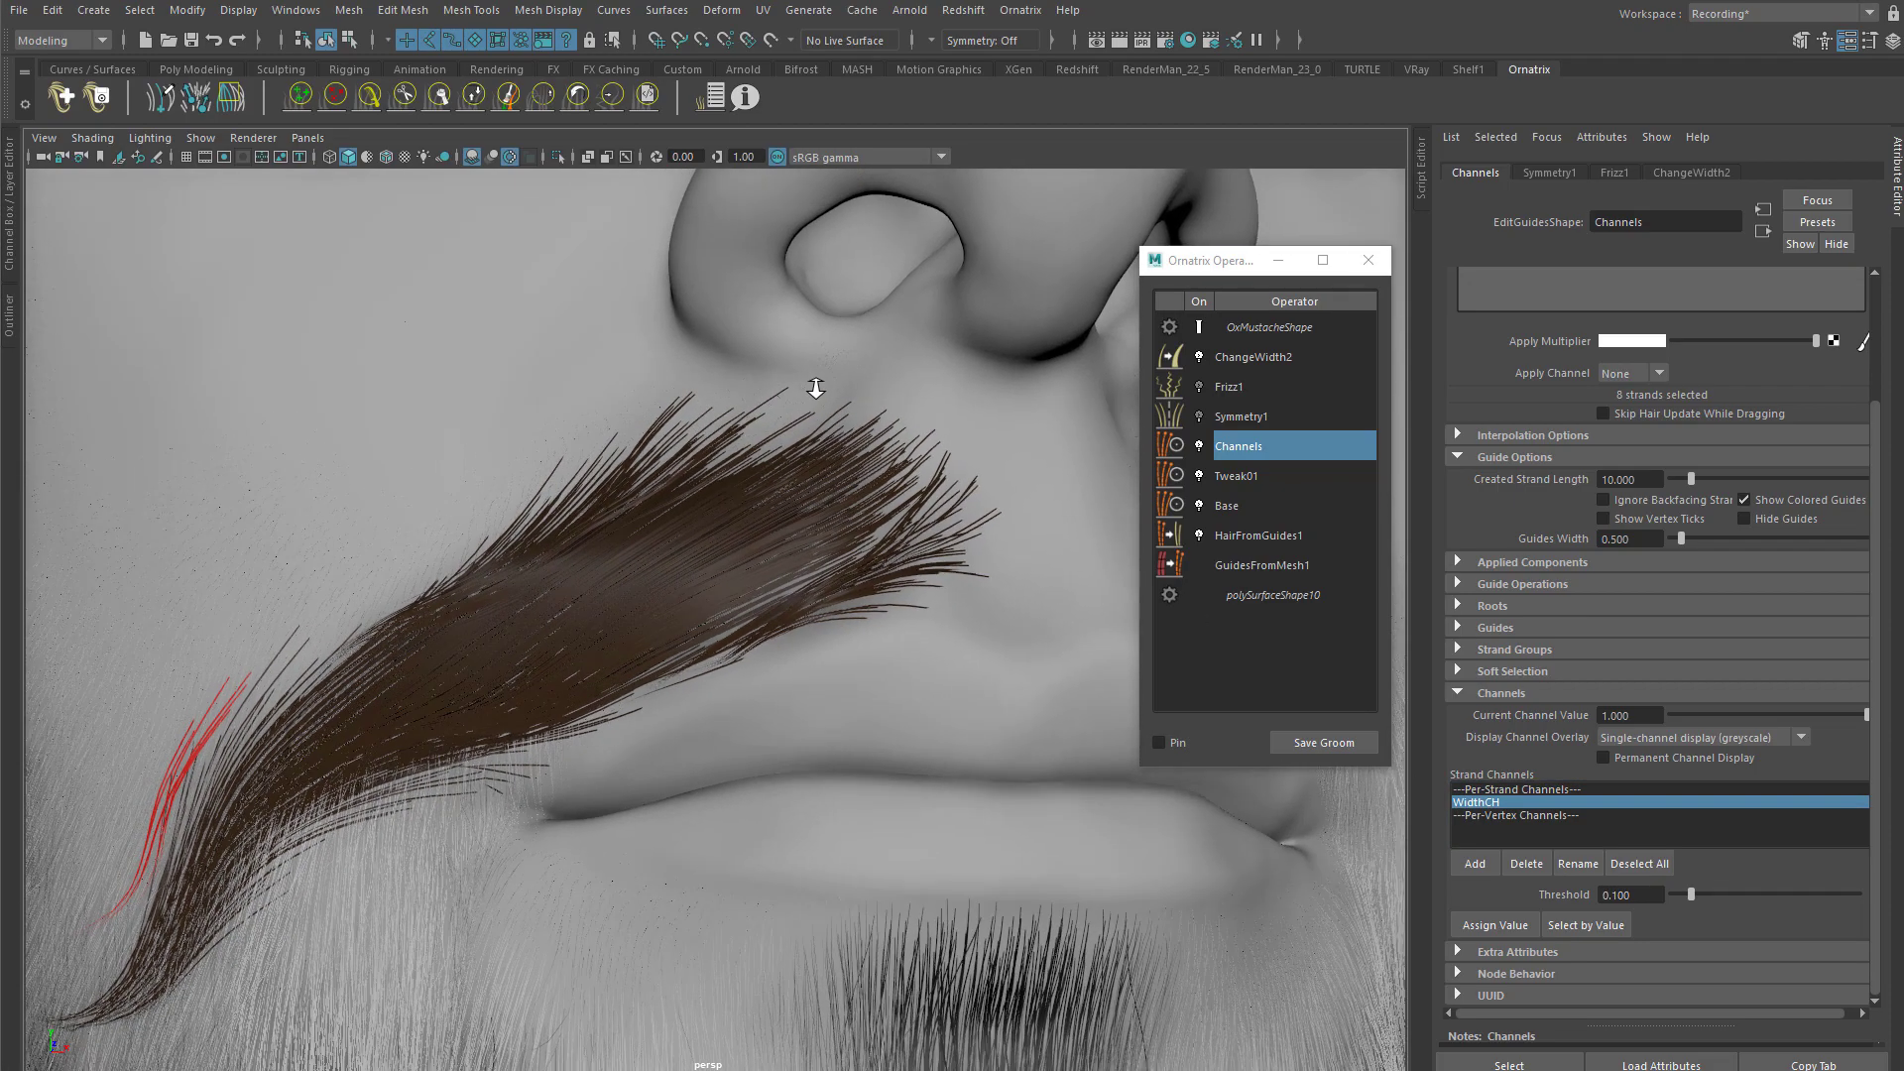
# Step: Set the width channel of the ChangeWidth2 operator to WidthCH
pyautogui.click(1276, 365)
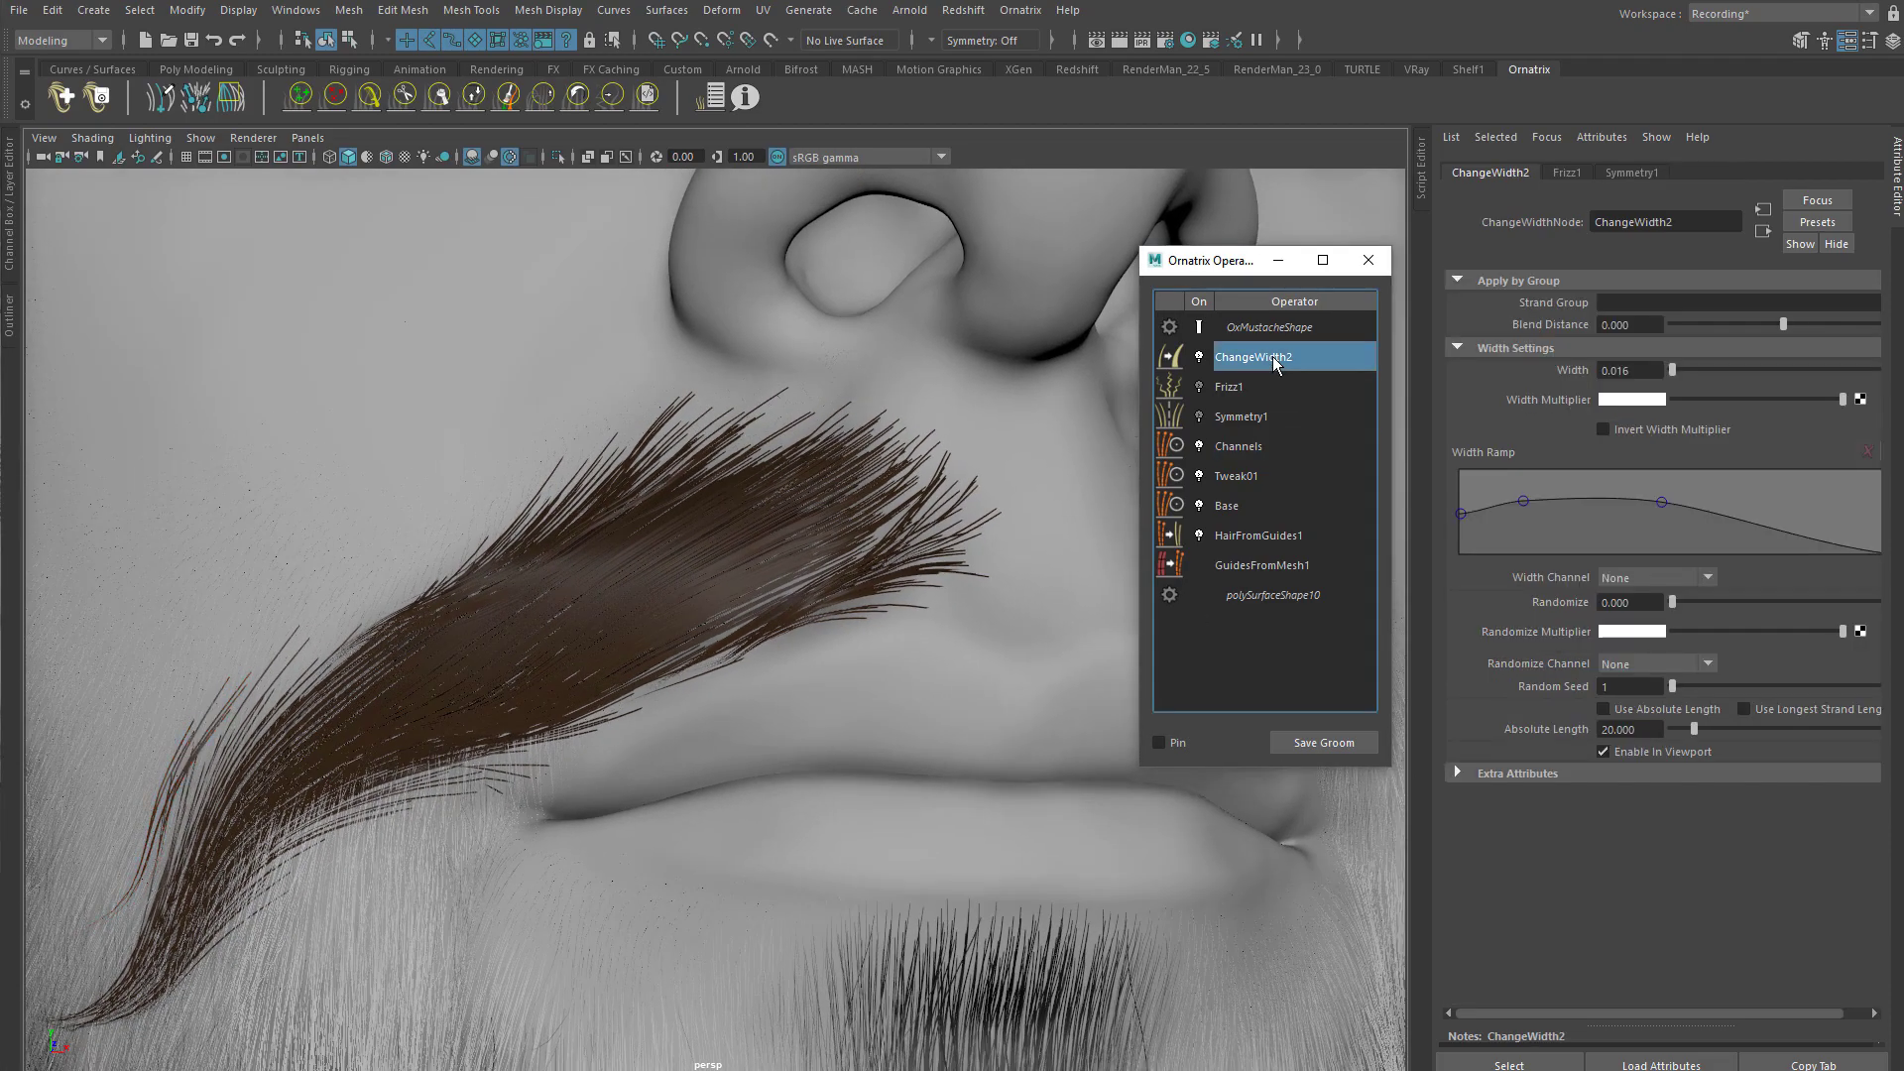
pyautogui.click(1652, 580)
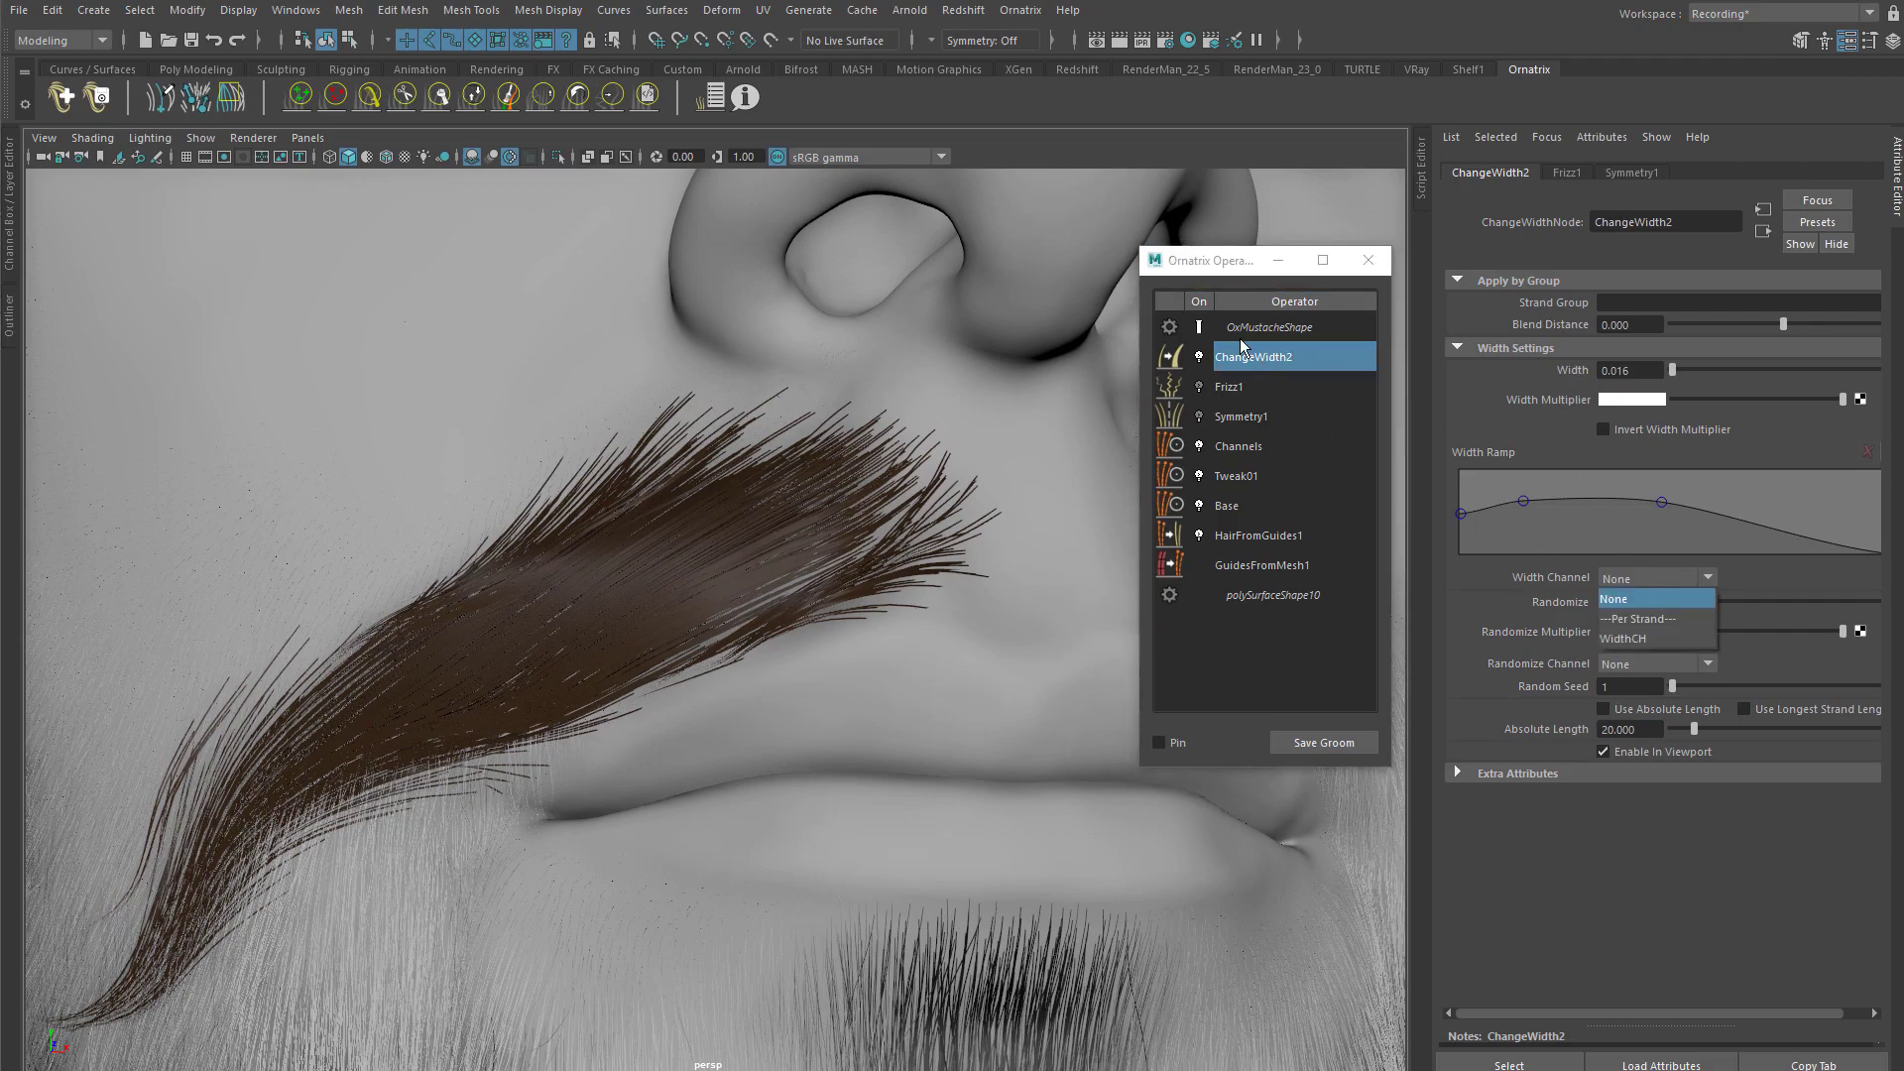
pyautogui.click(1624, 639)
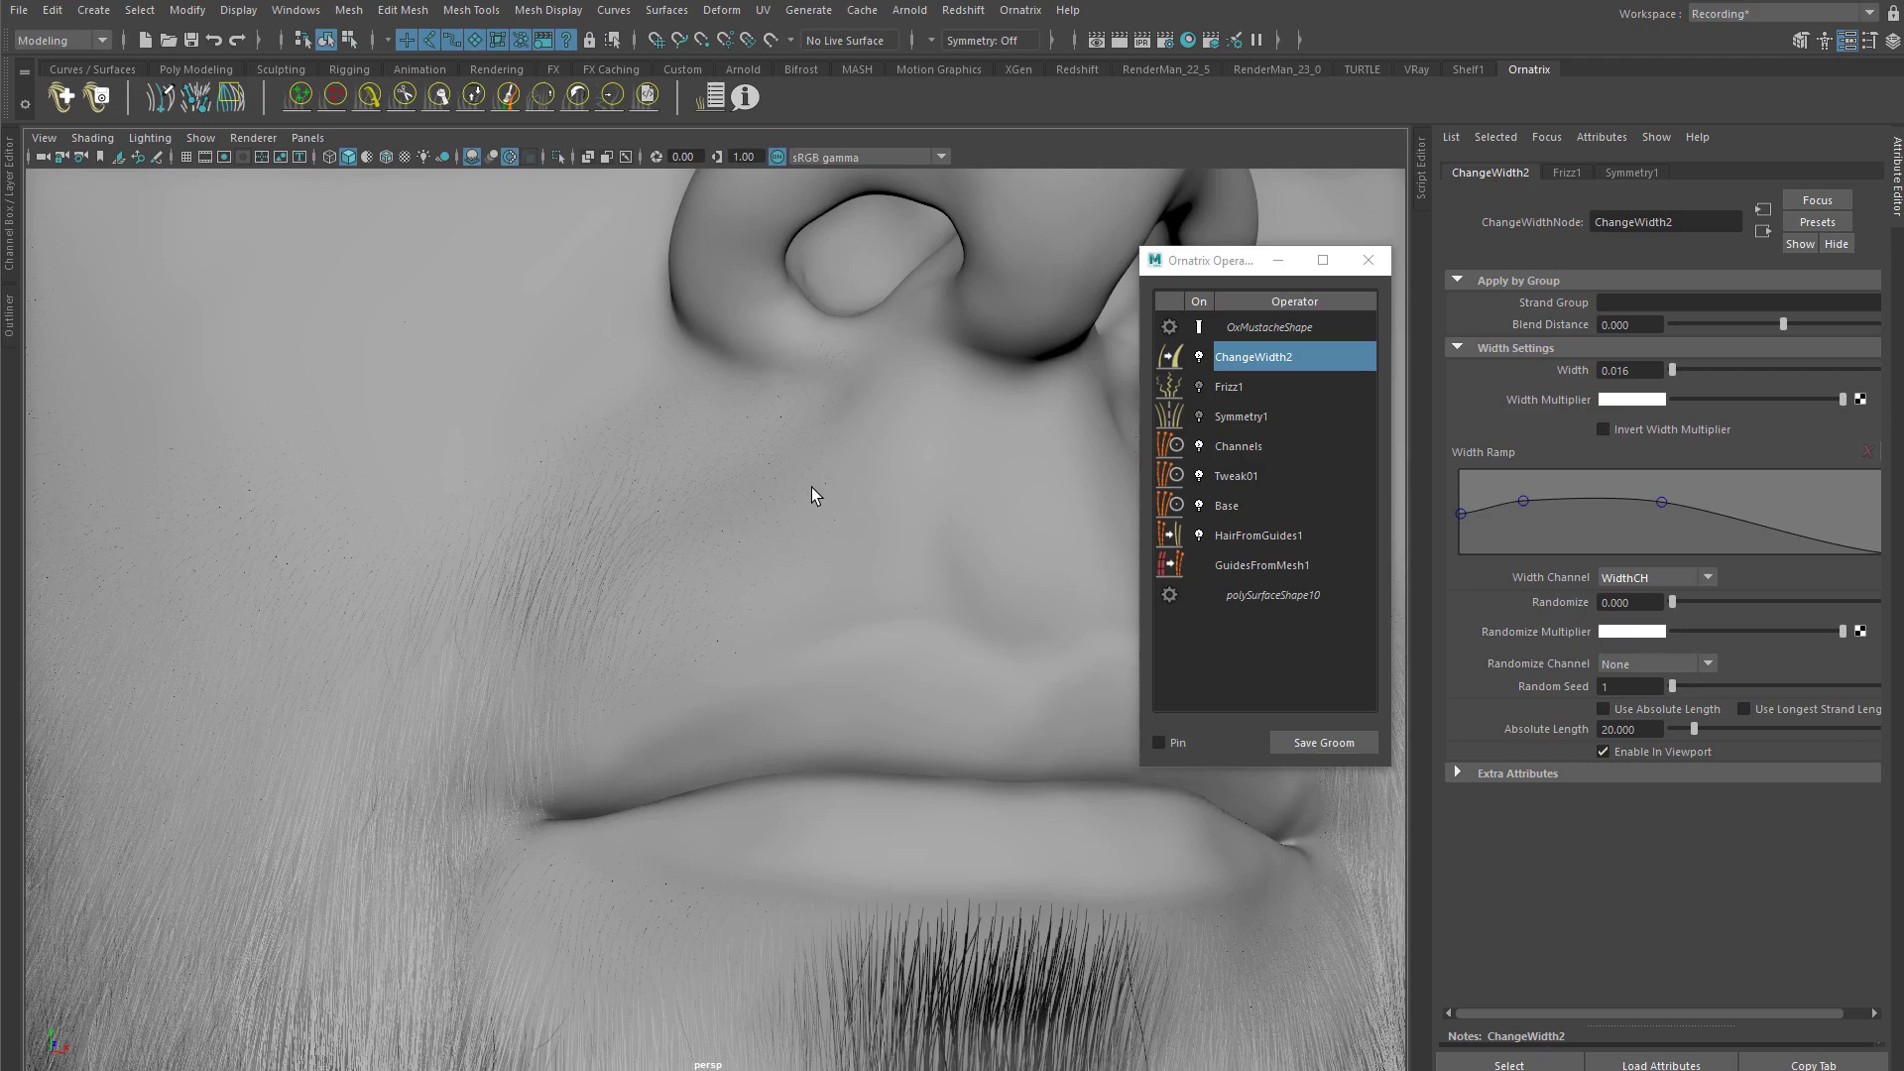
# Step: Reset ChangeWidth2's width channel to None and return to the Channels operator
pyautogui.click(1627, 581)
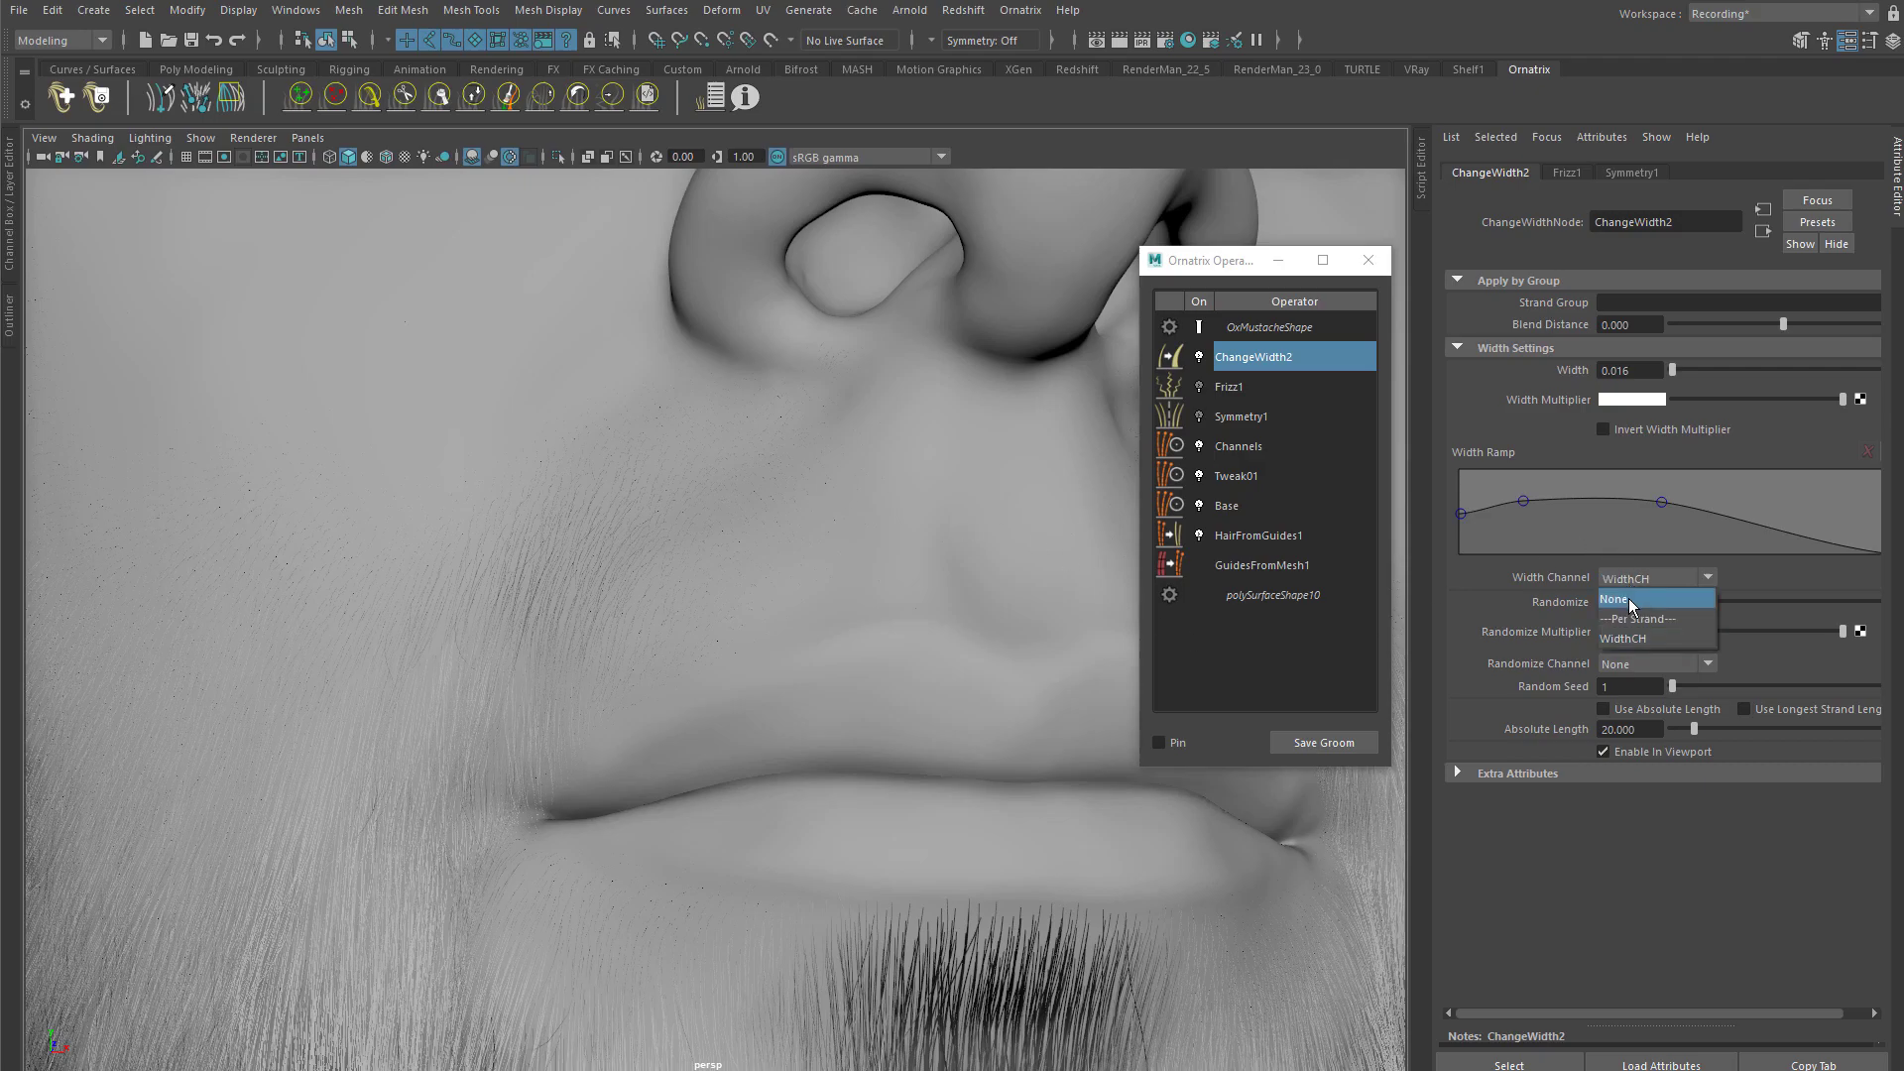
pyautogui.click(1258, 446)
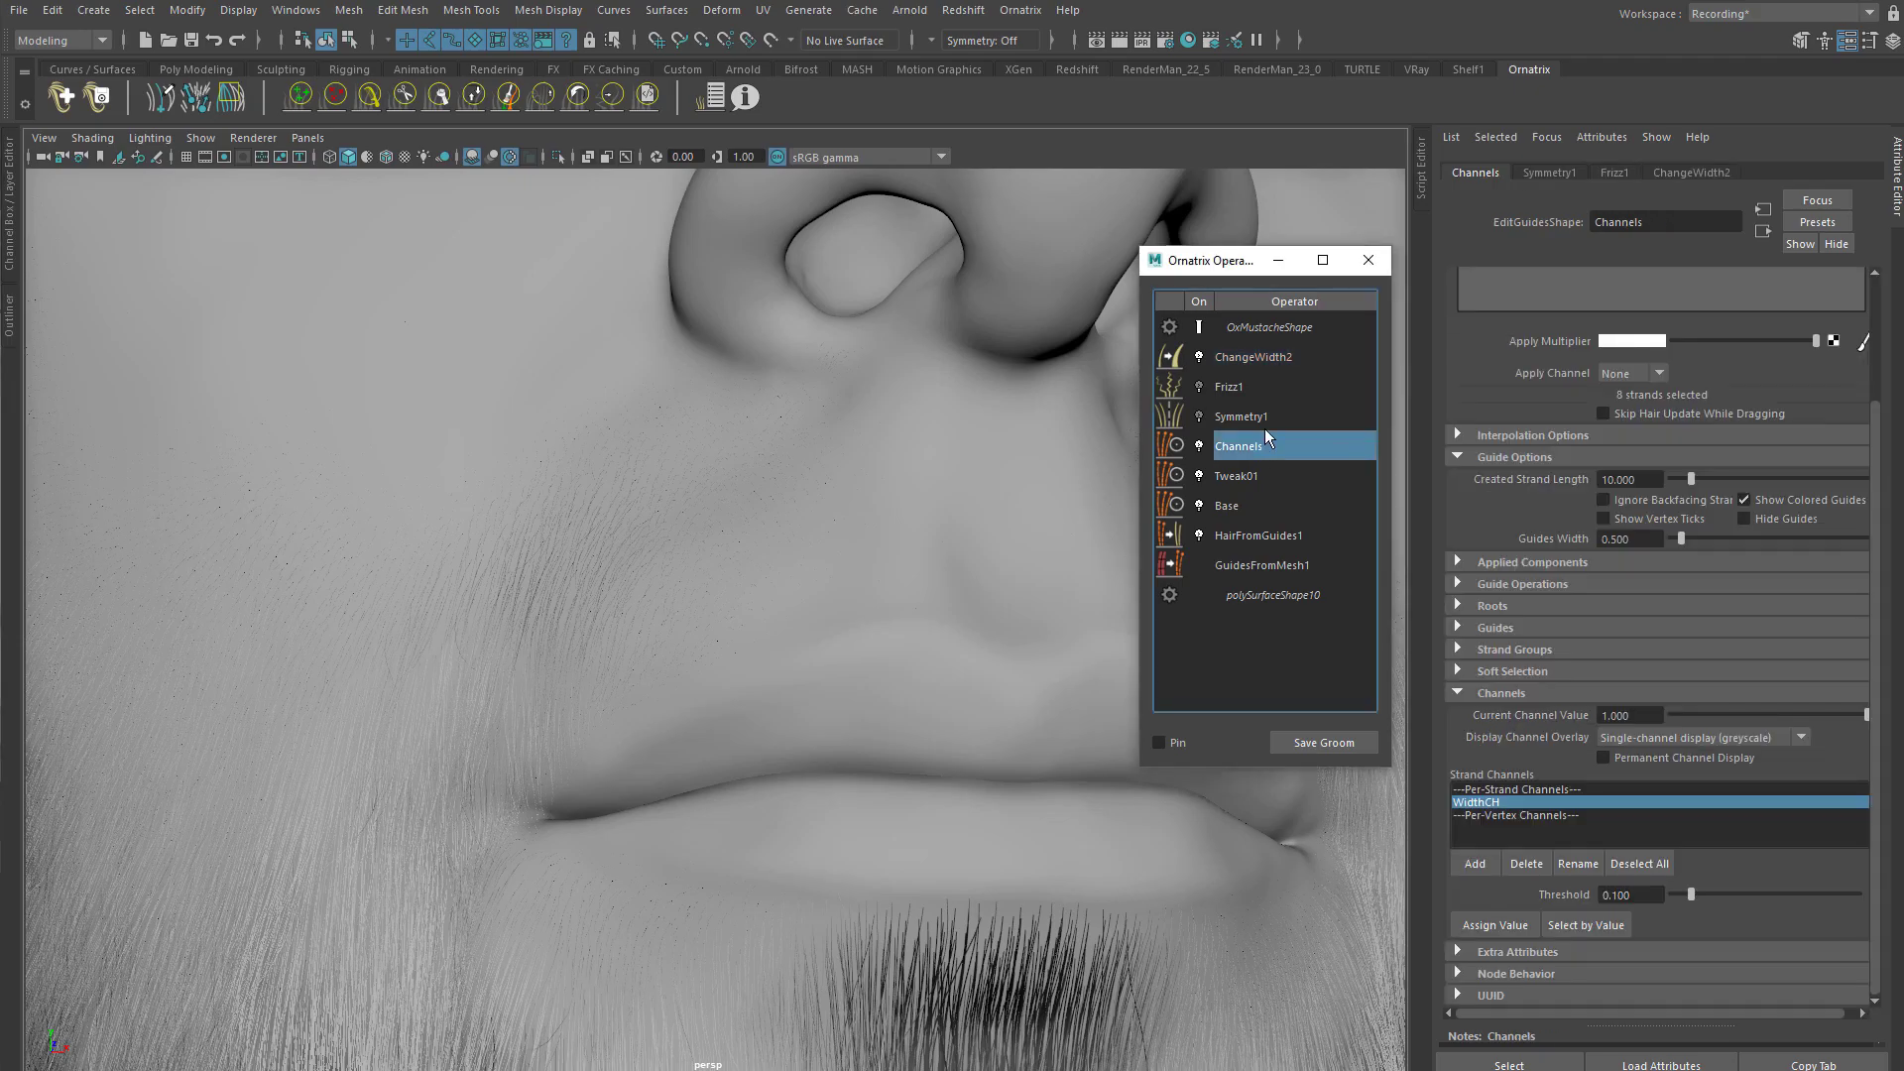
pyautogui.click(1270, 363)
pyautogui.click(1632, 577)
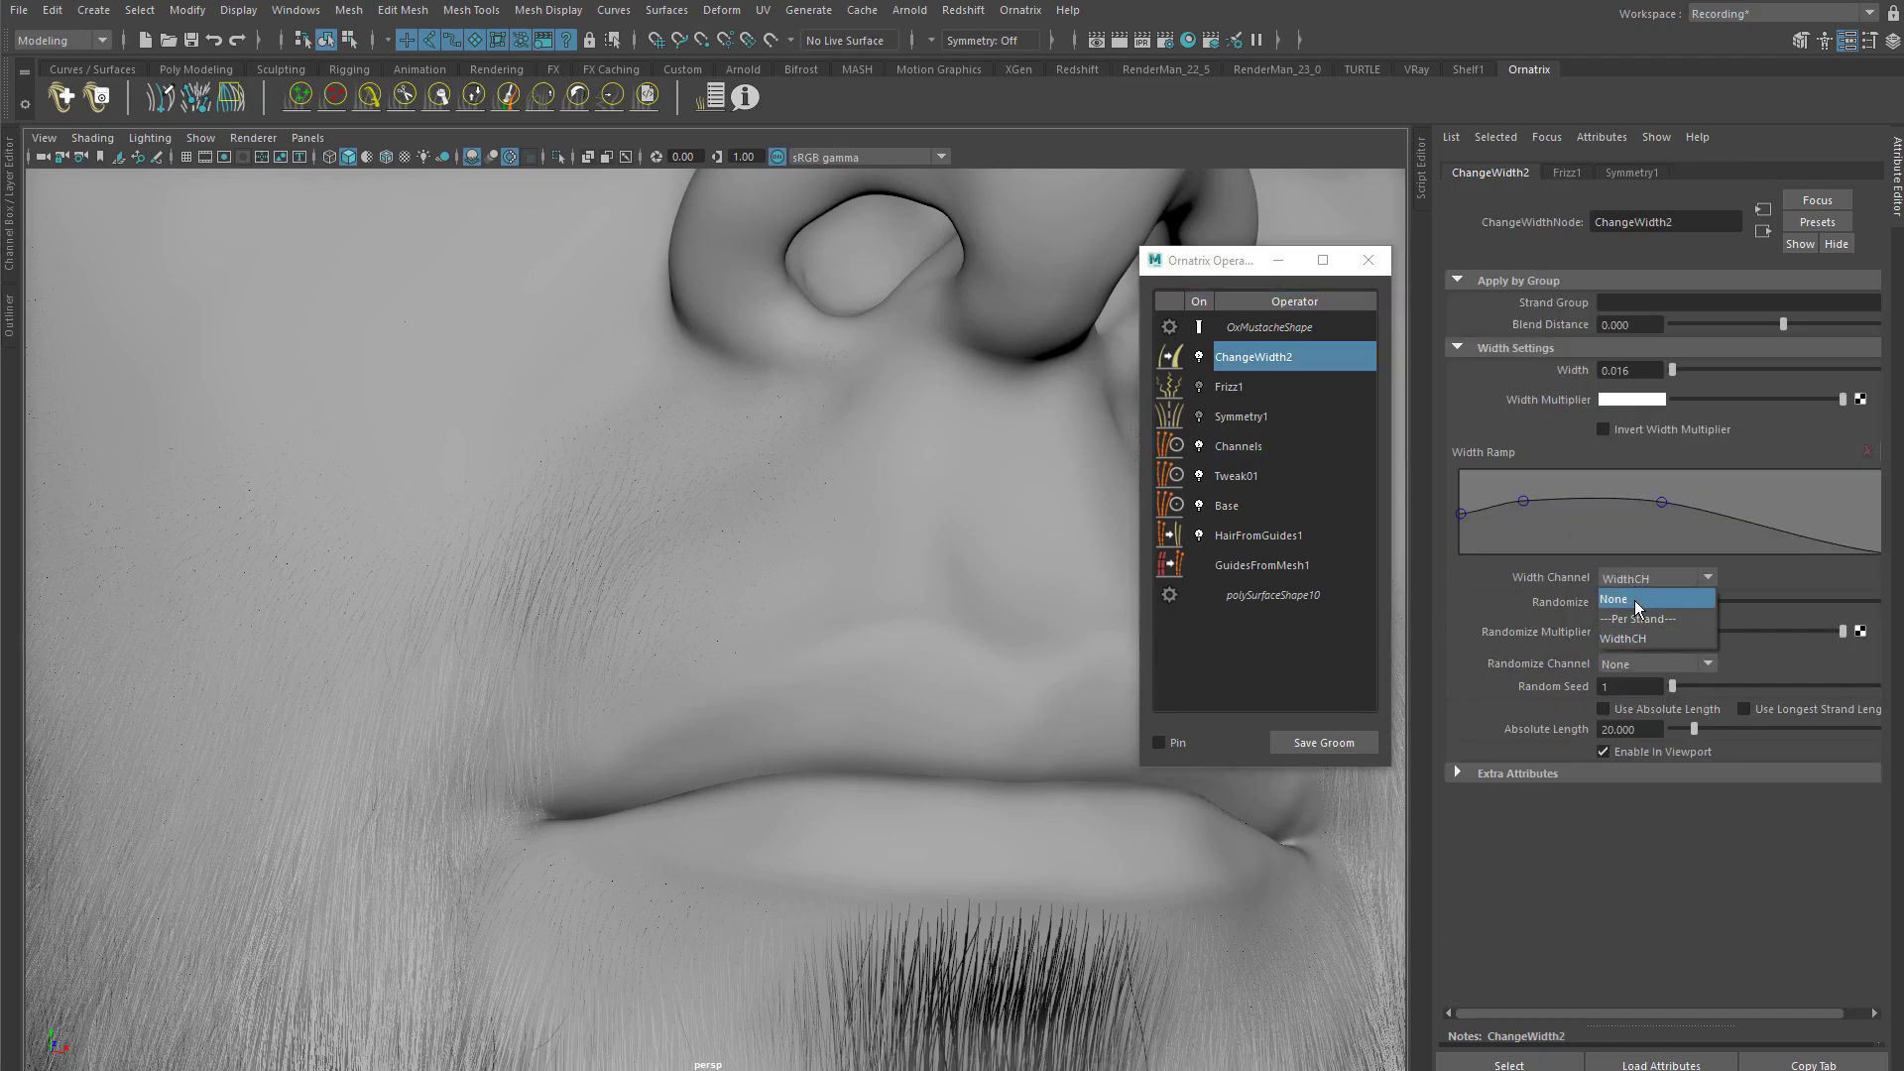
pyautogui.click(1635, 599)
pyautogui.click(1267, 448)
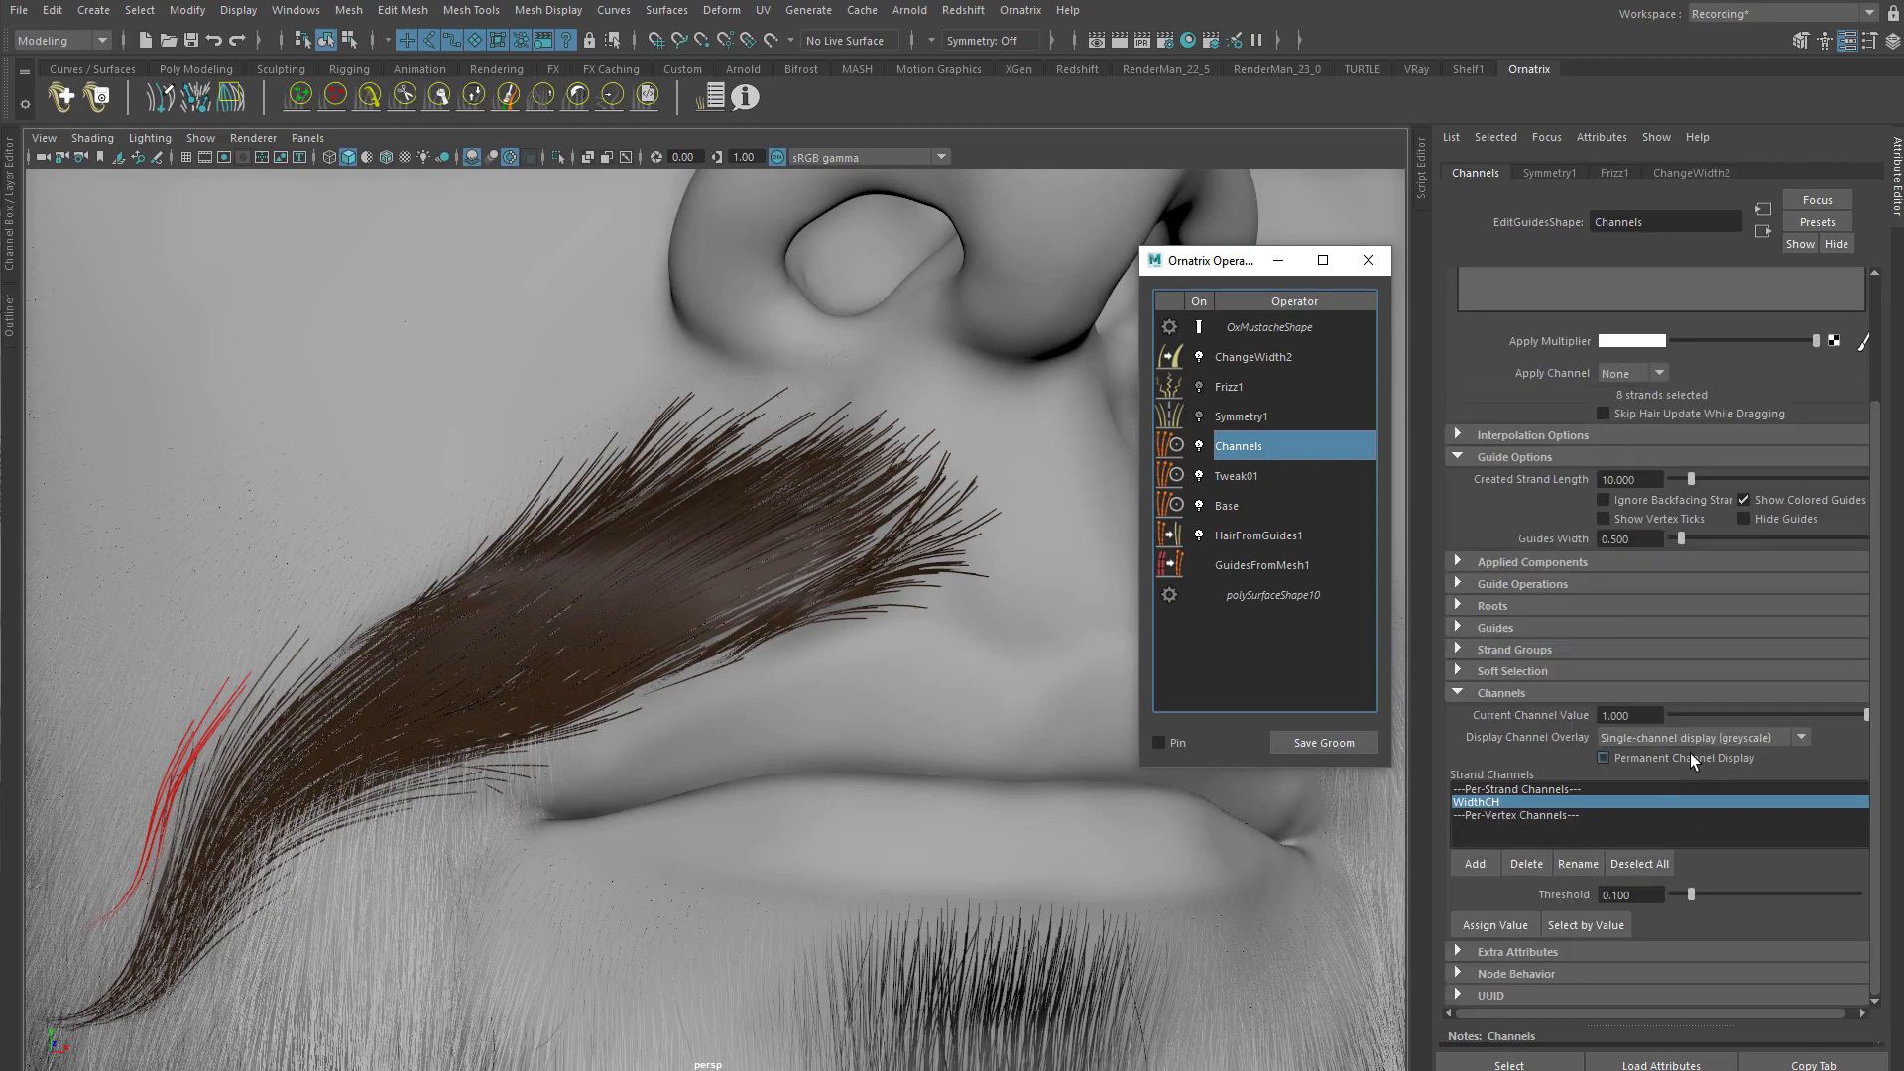
# Step: Select all mustache guide strands in the Channels operator and try to assign the value 1 to the WidthCH channel
pyautogui.scroll(3, 1467, 402)
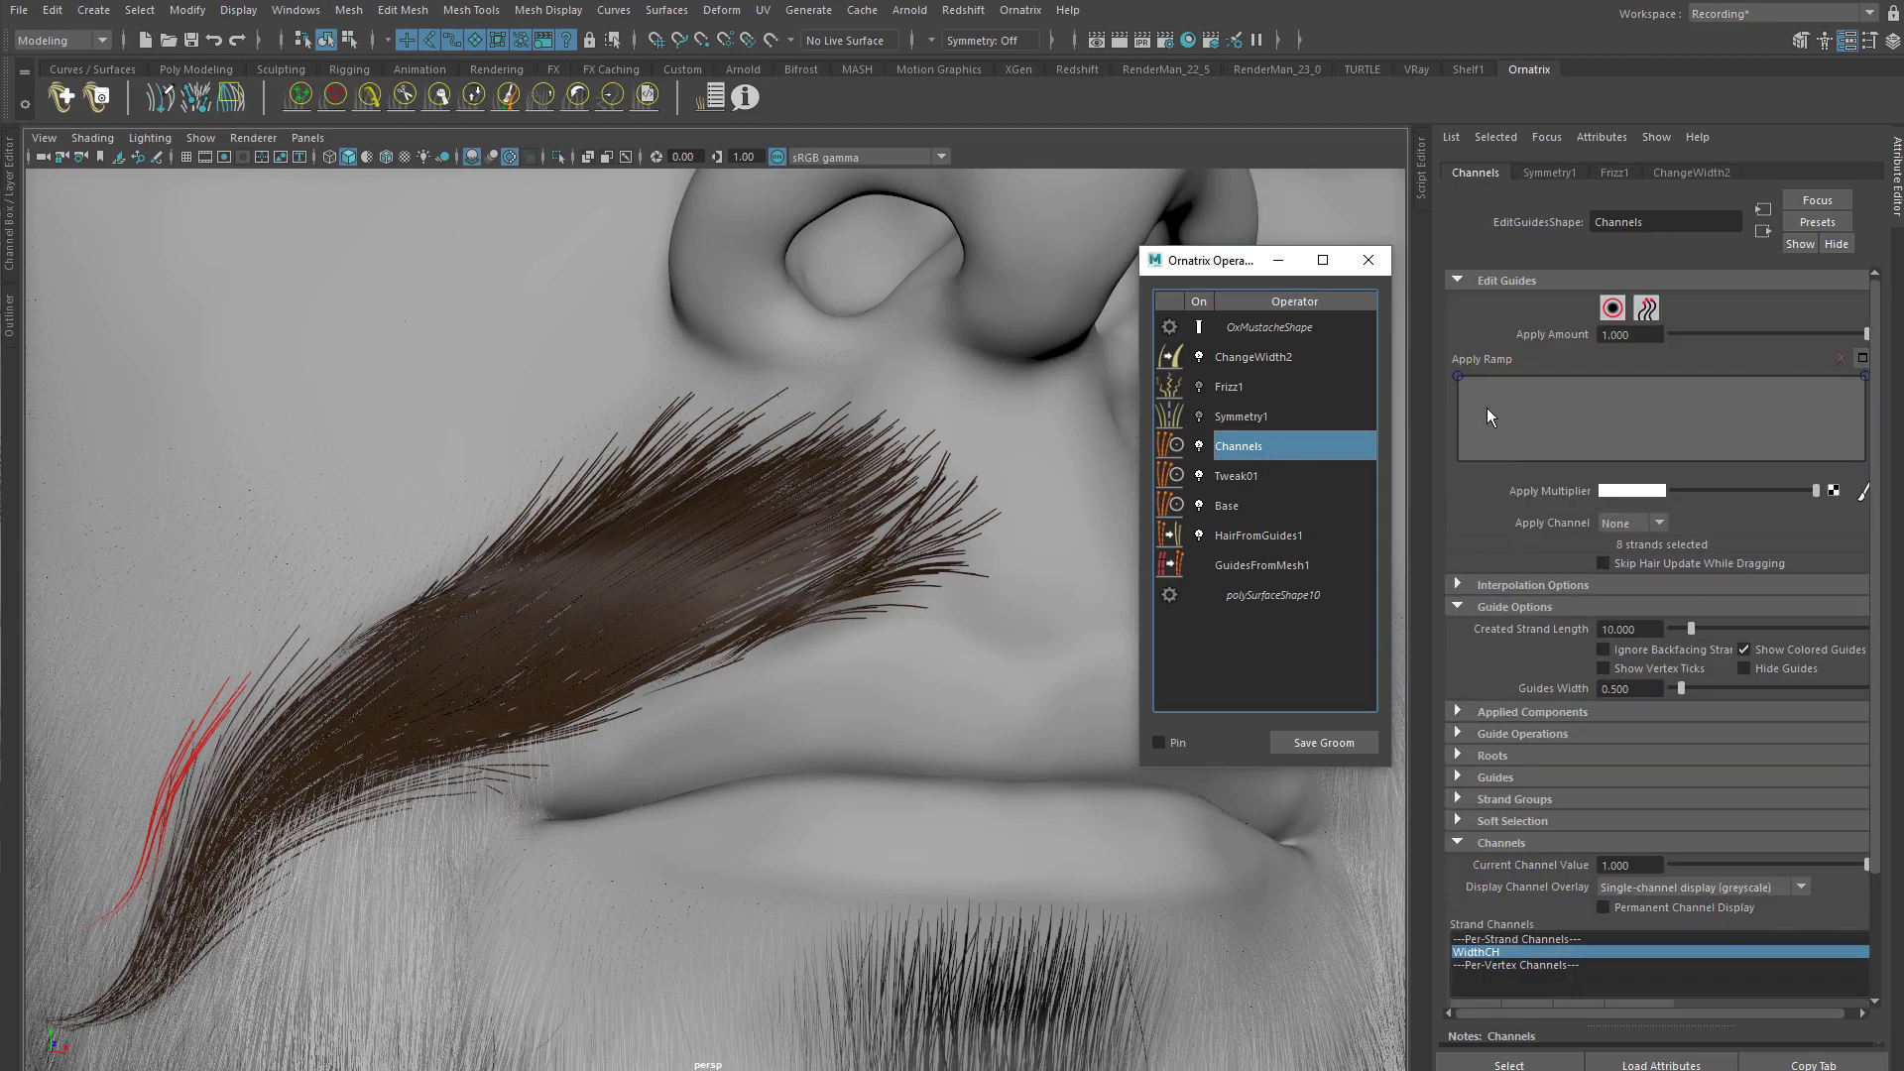
pyautogui.click(1612, 309)
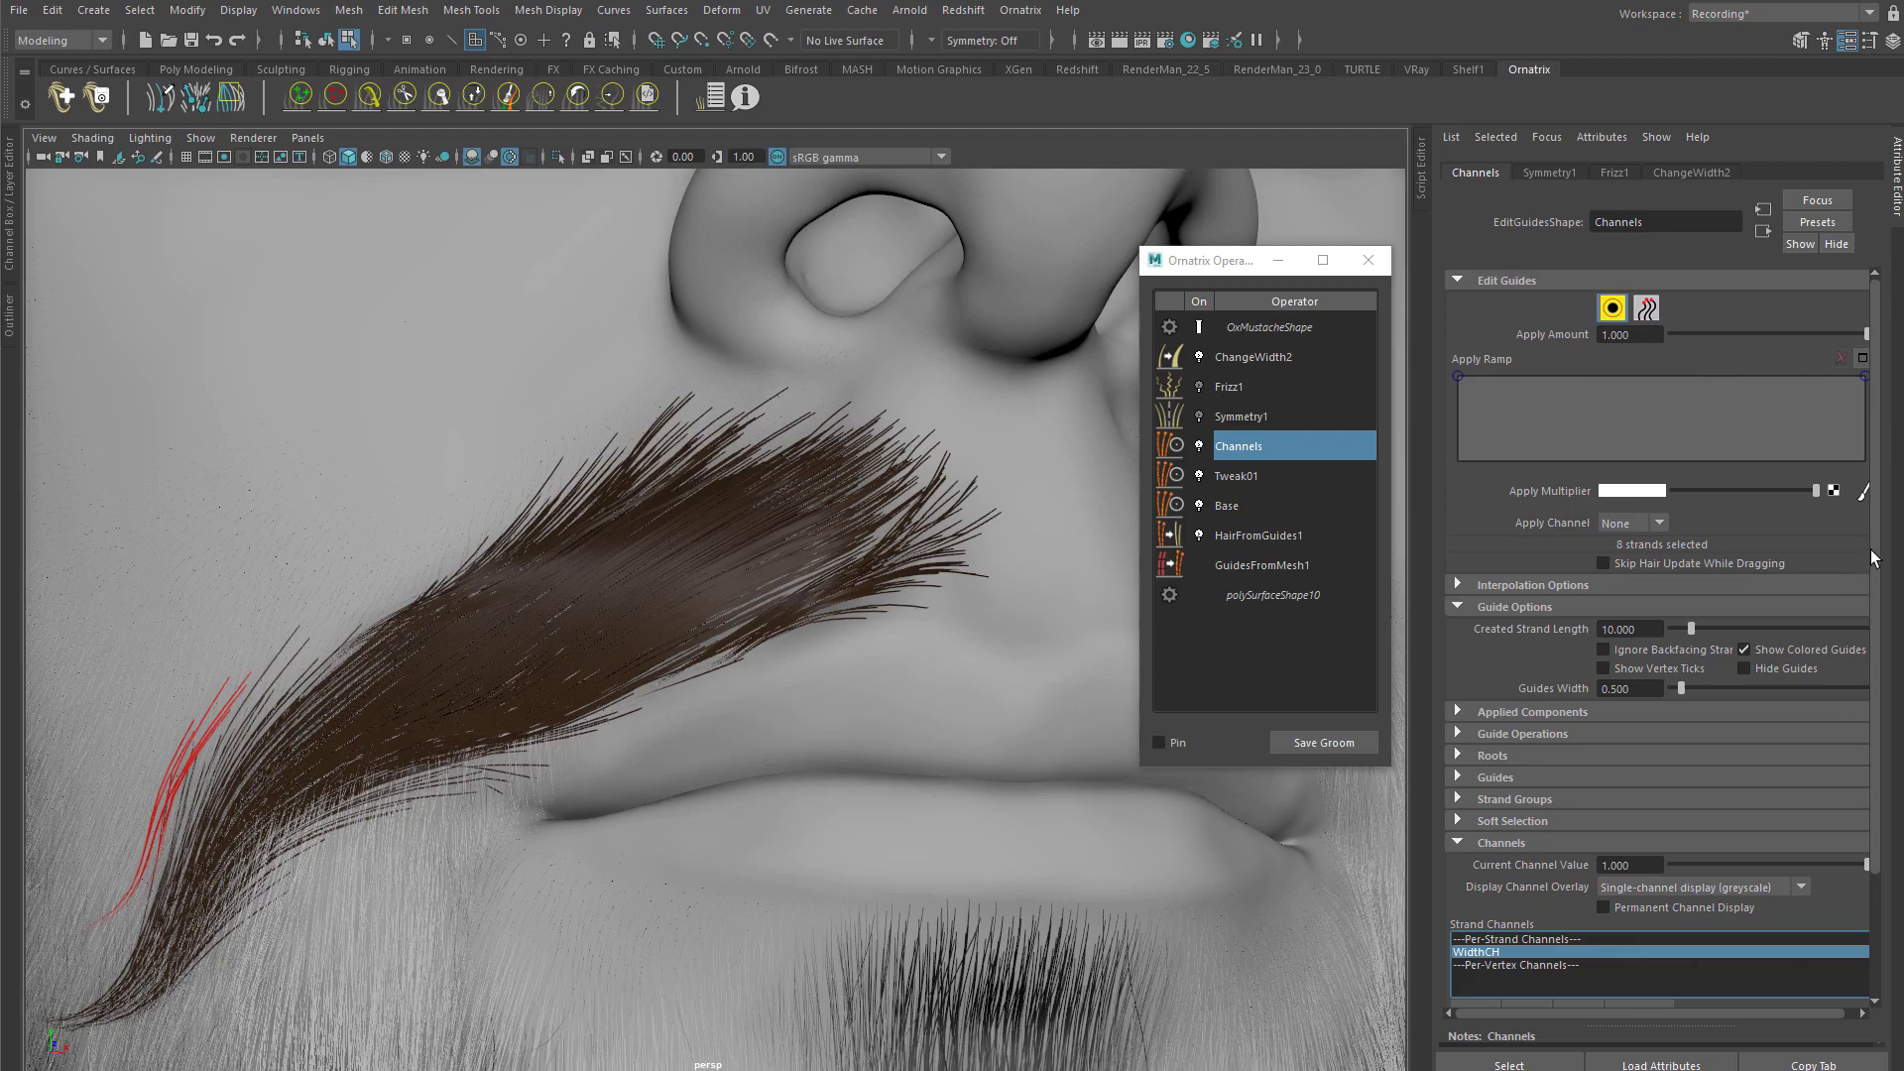
pyautogui.scroll(-3, 1872, 561)
pyautogui.scroll(-5, 778, 587)
pyautogui.moveTo(334, 397); pyautogui.dragTo(897, 912)
pyautogui.moveTo(312, 316); pyautogui.dragTo(1031, 1067)
pyautogui.scroll(2, 872, 701)
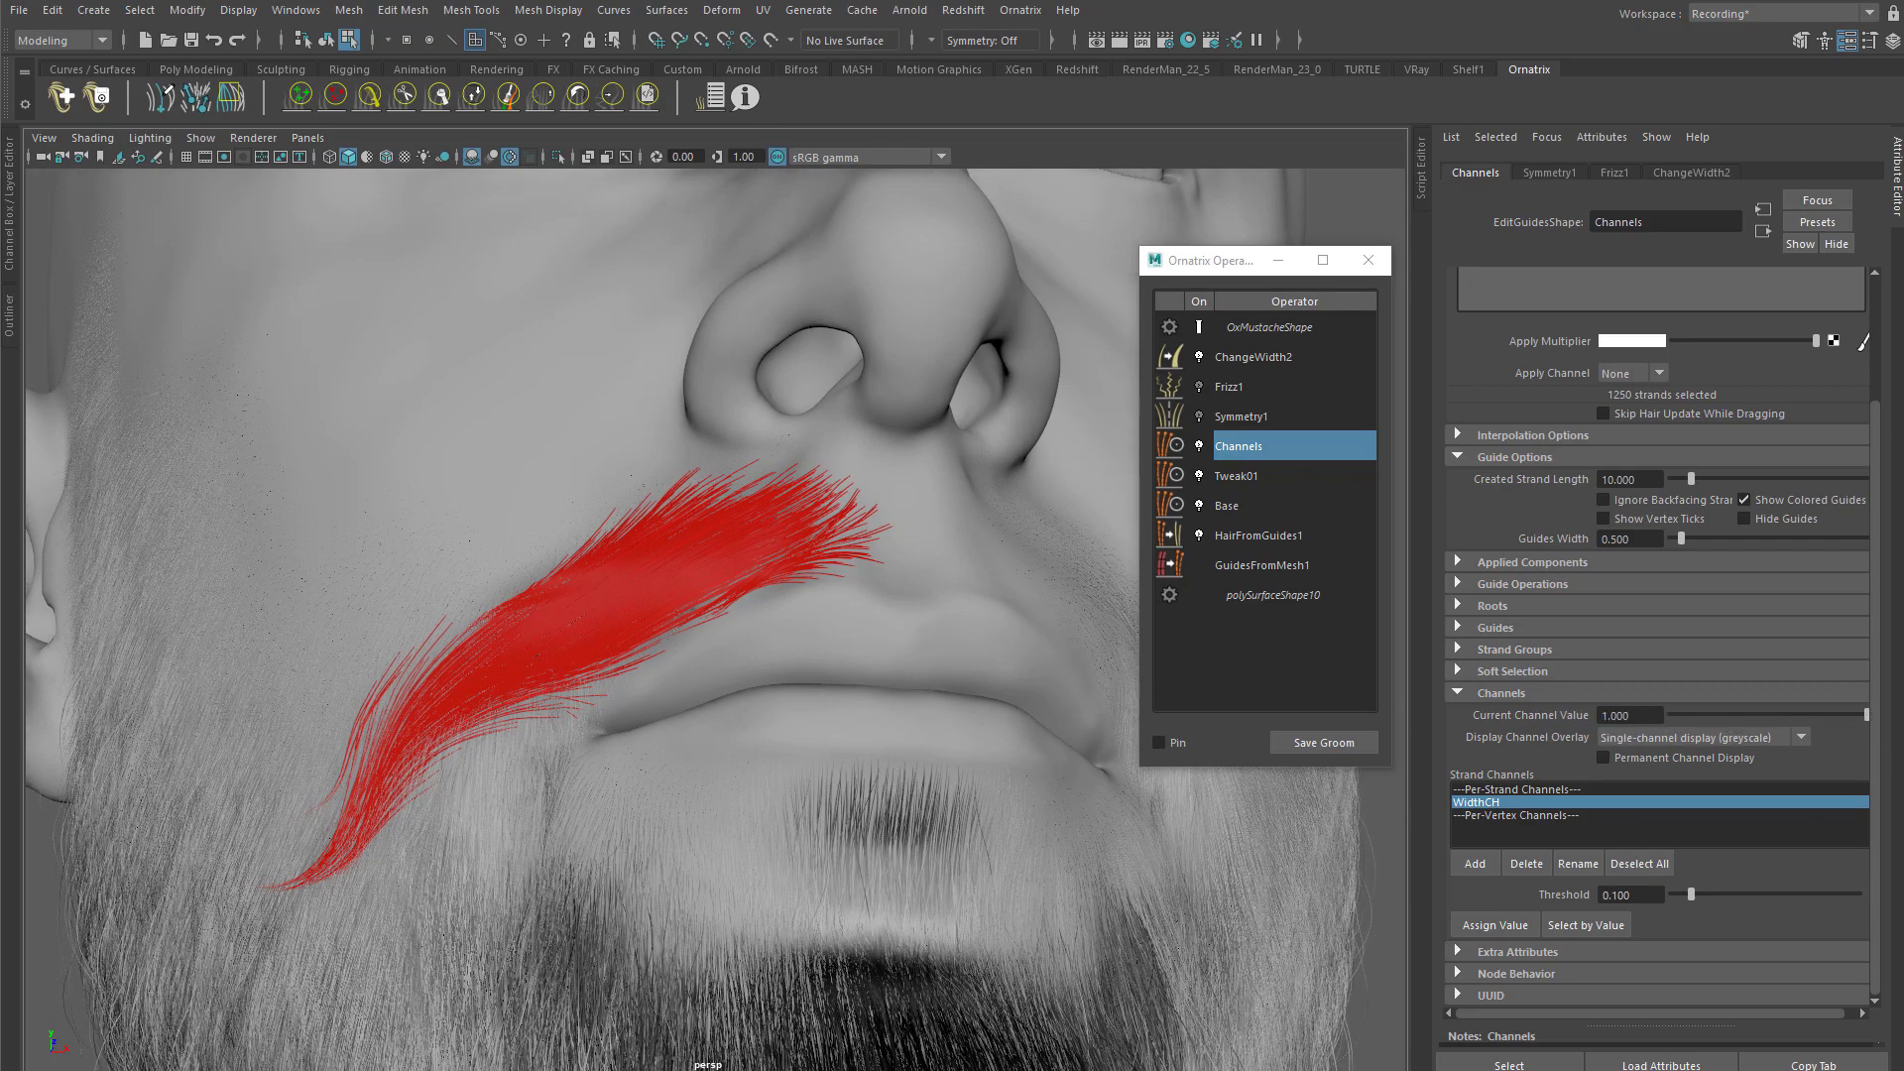
pyautogui.click(1508, 931)
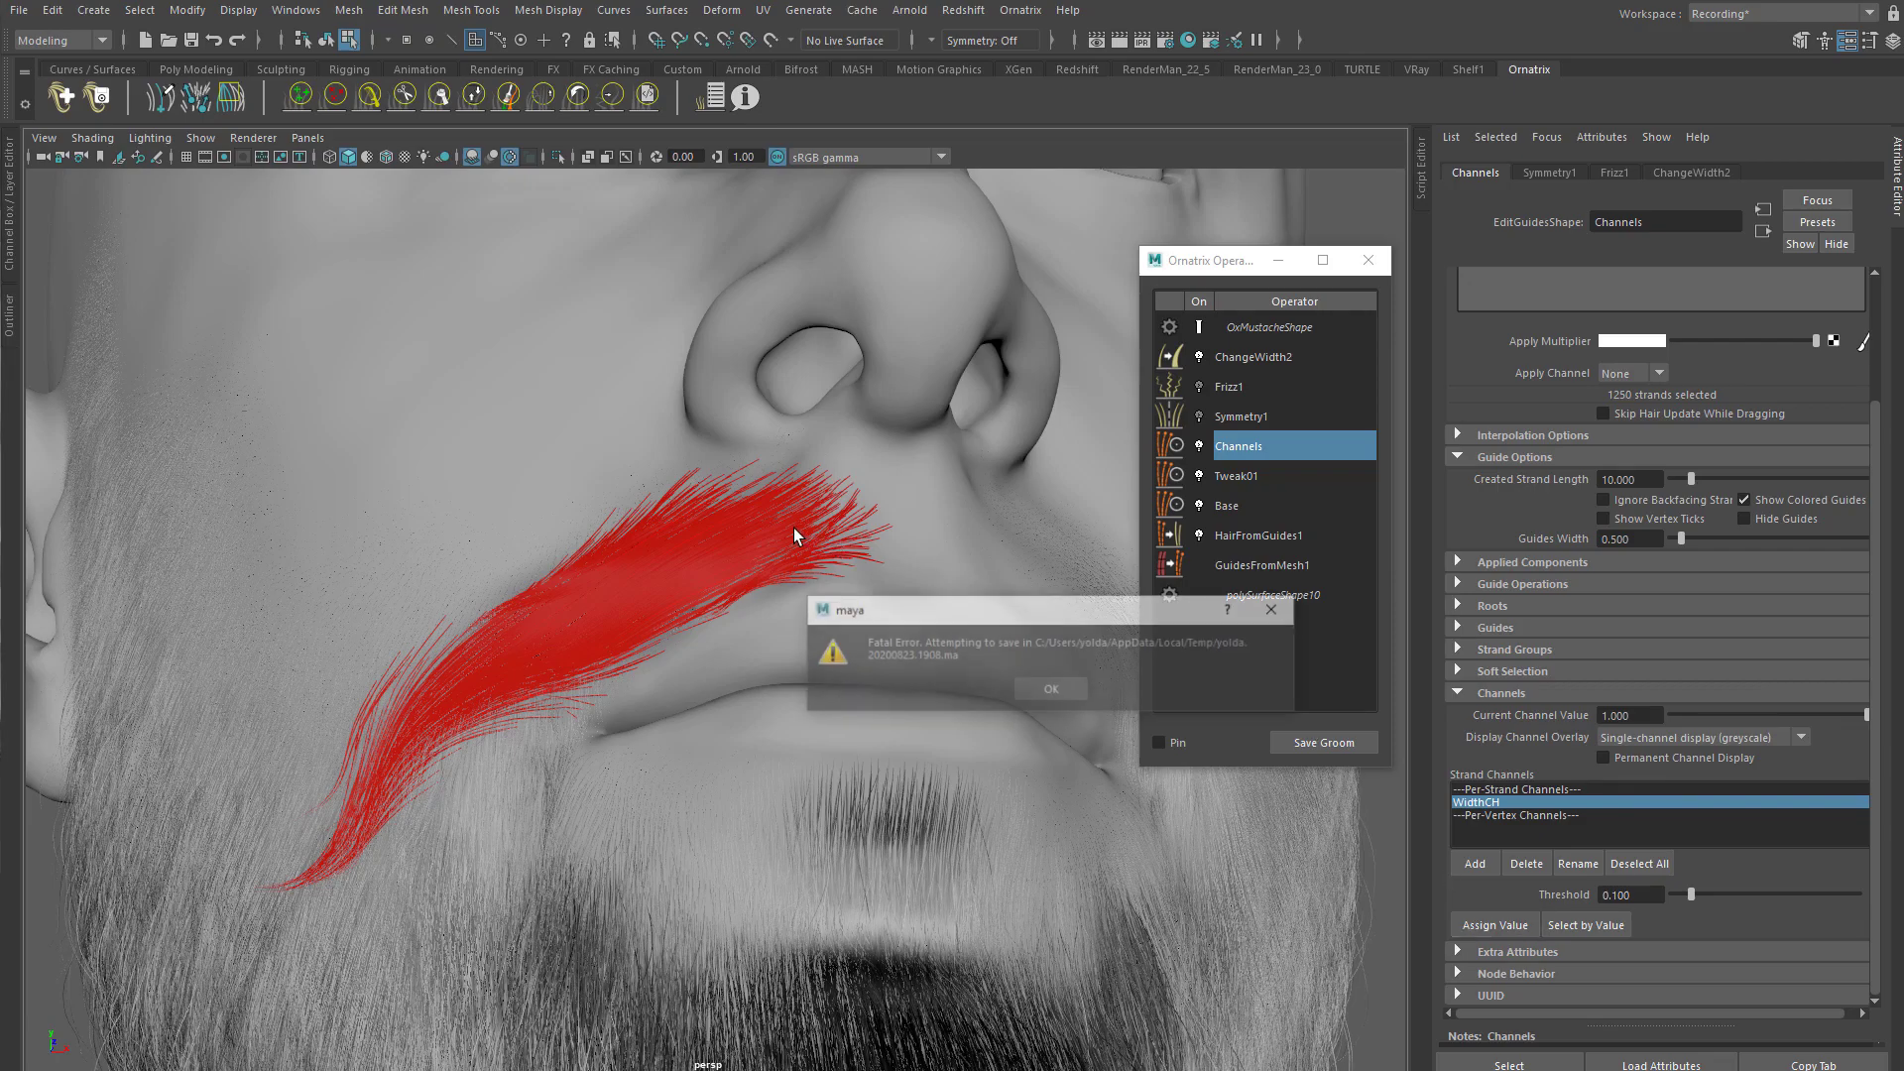
# Step: Dismiss the fatal error and close the error report without sending it, and relaunch Maya
pyautogui.click(1043, 692)
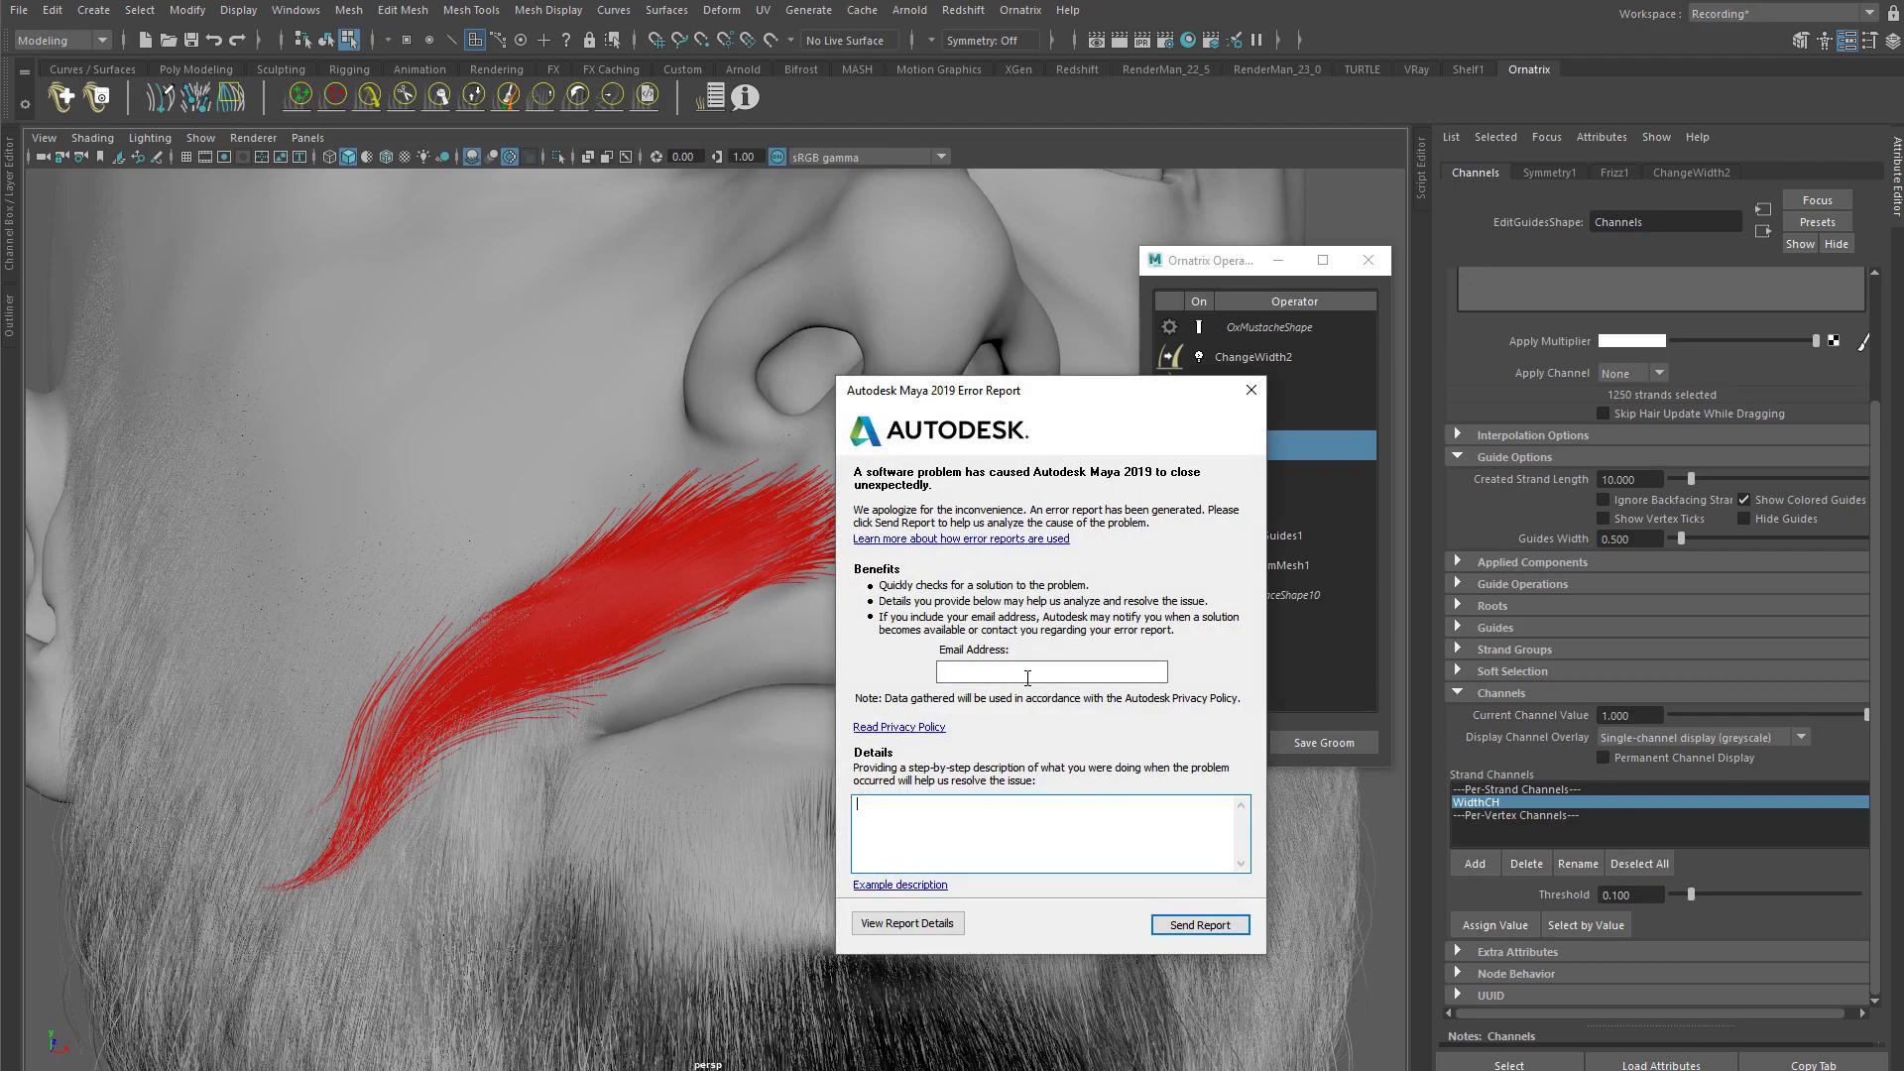
pyautogui.click(1242, 394)
pyautogui.click(1195, 723)
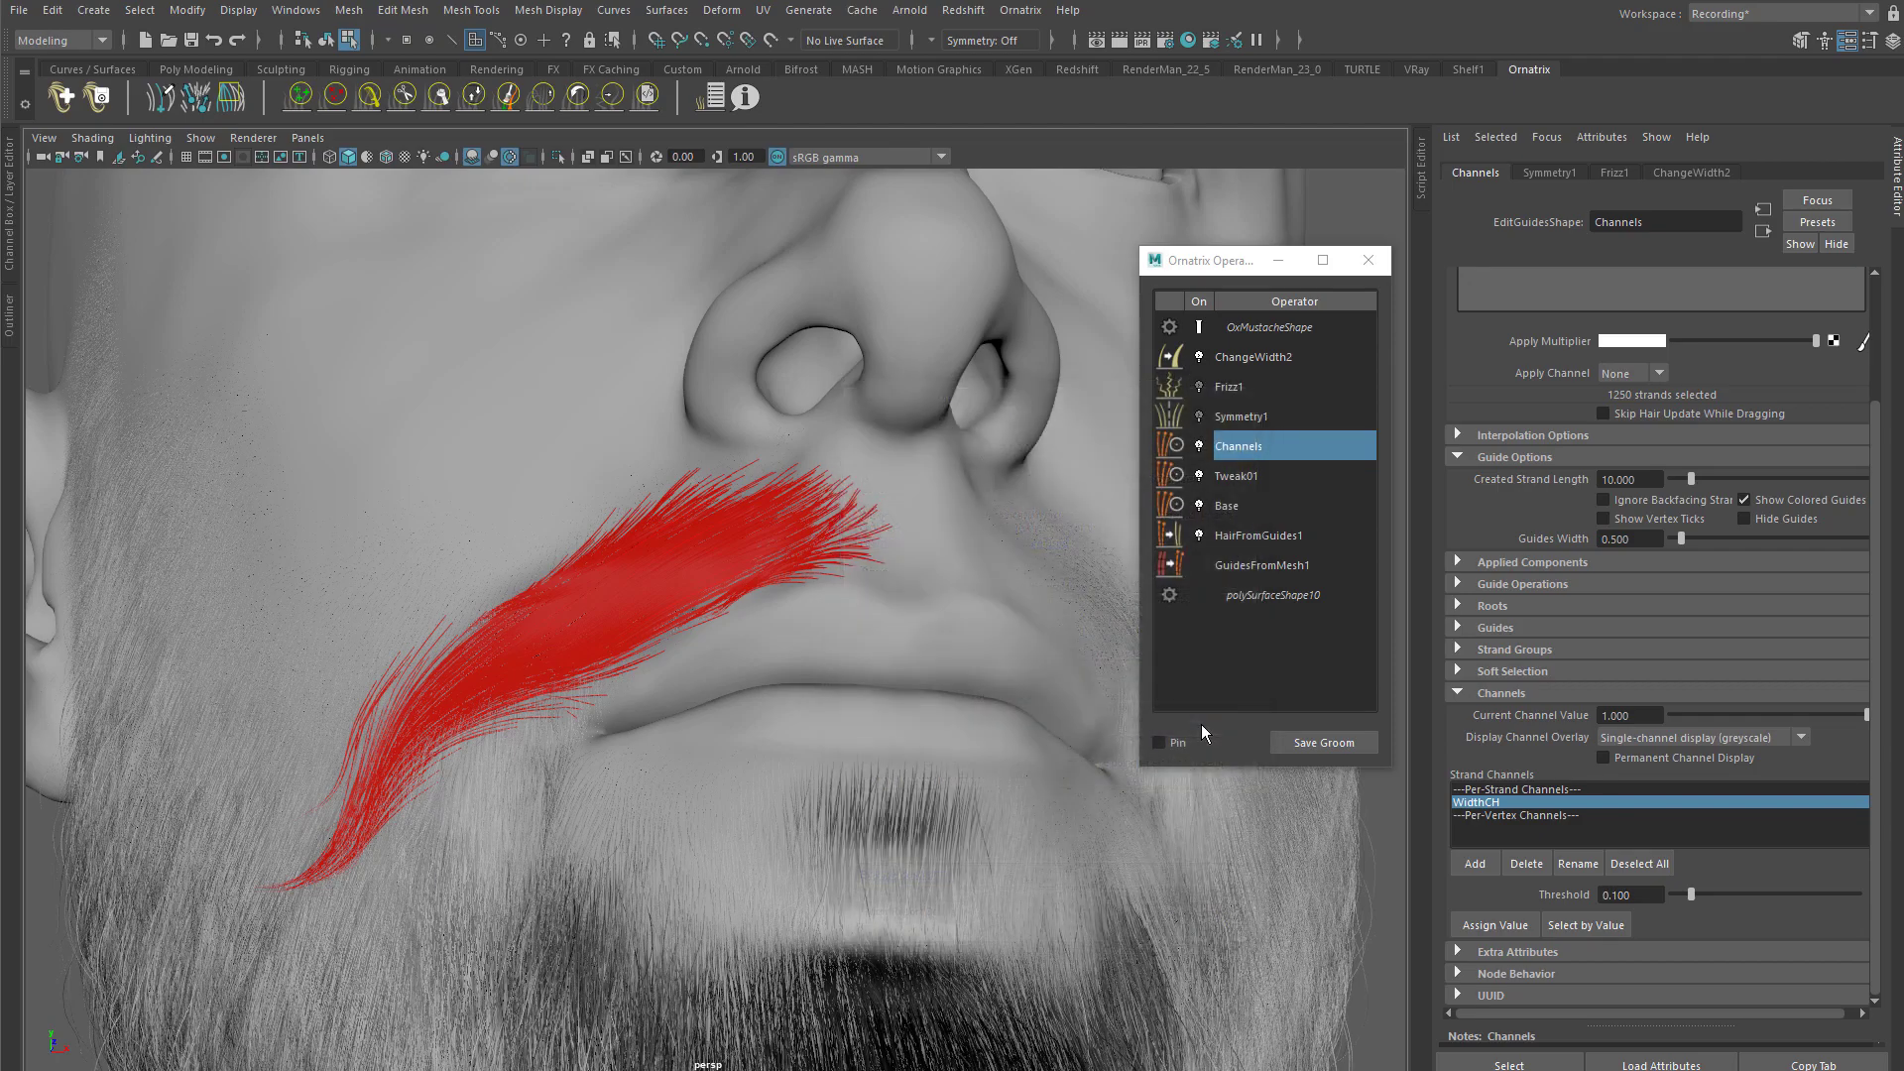
pyautogui.press('super')
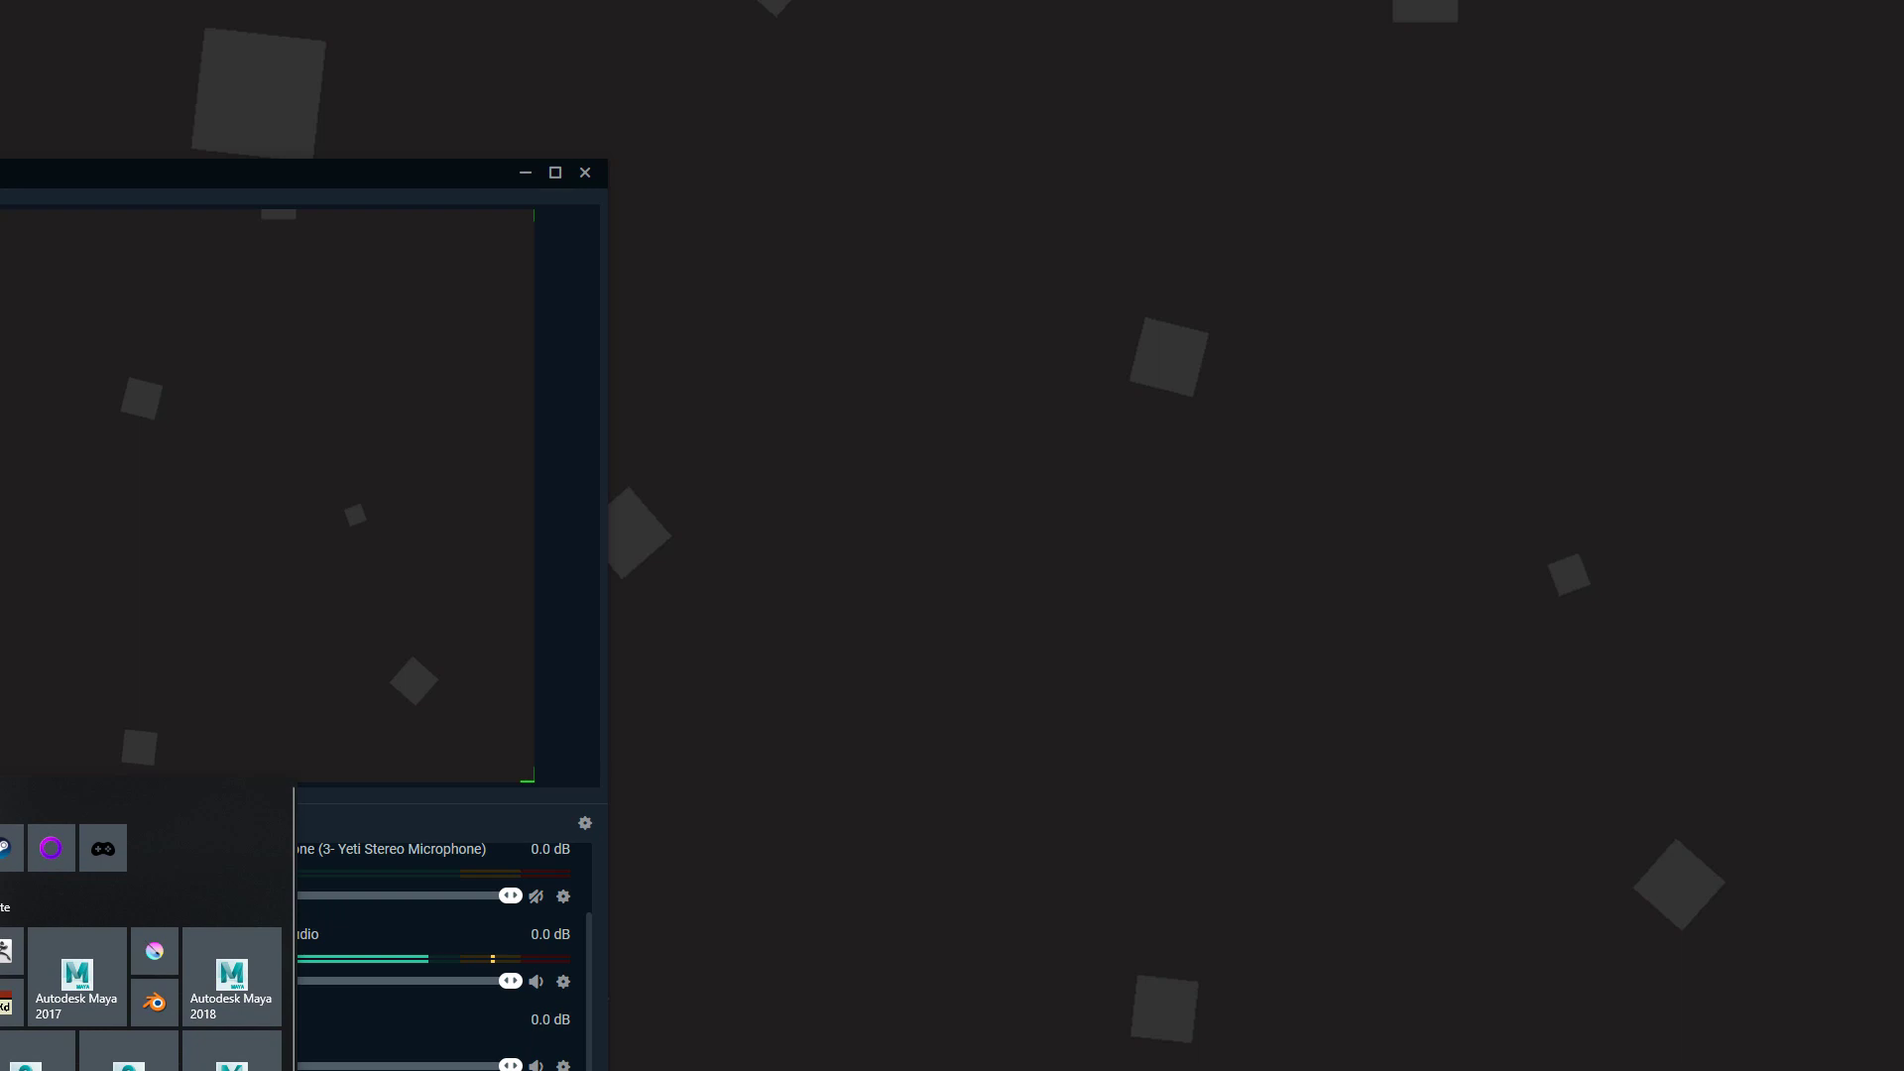
pyautogui.press('super')
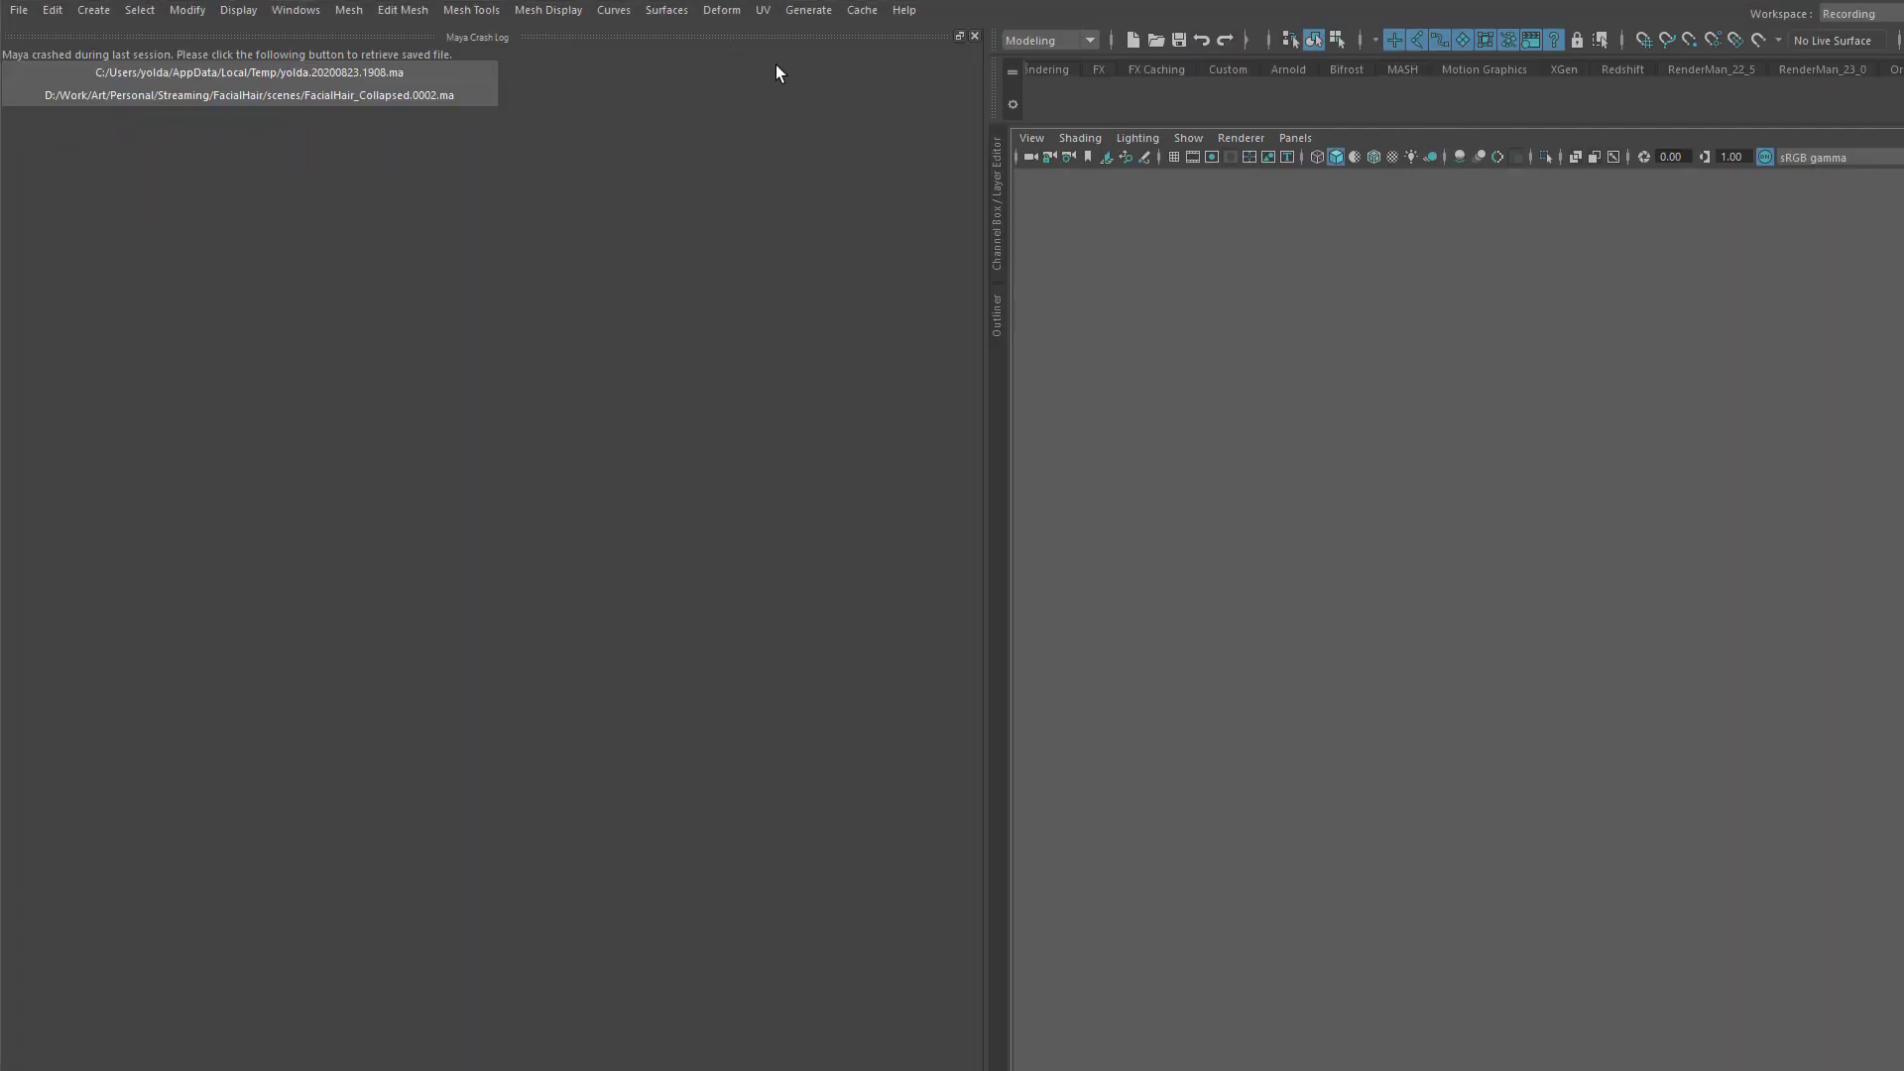
# Step: Close the crash log and open the scene FacialHair_Collapsed.0002.ma
pyautogui.click(976, 35)
pyautogui.click(18, 11)
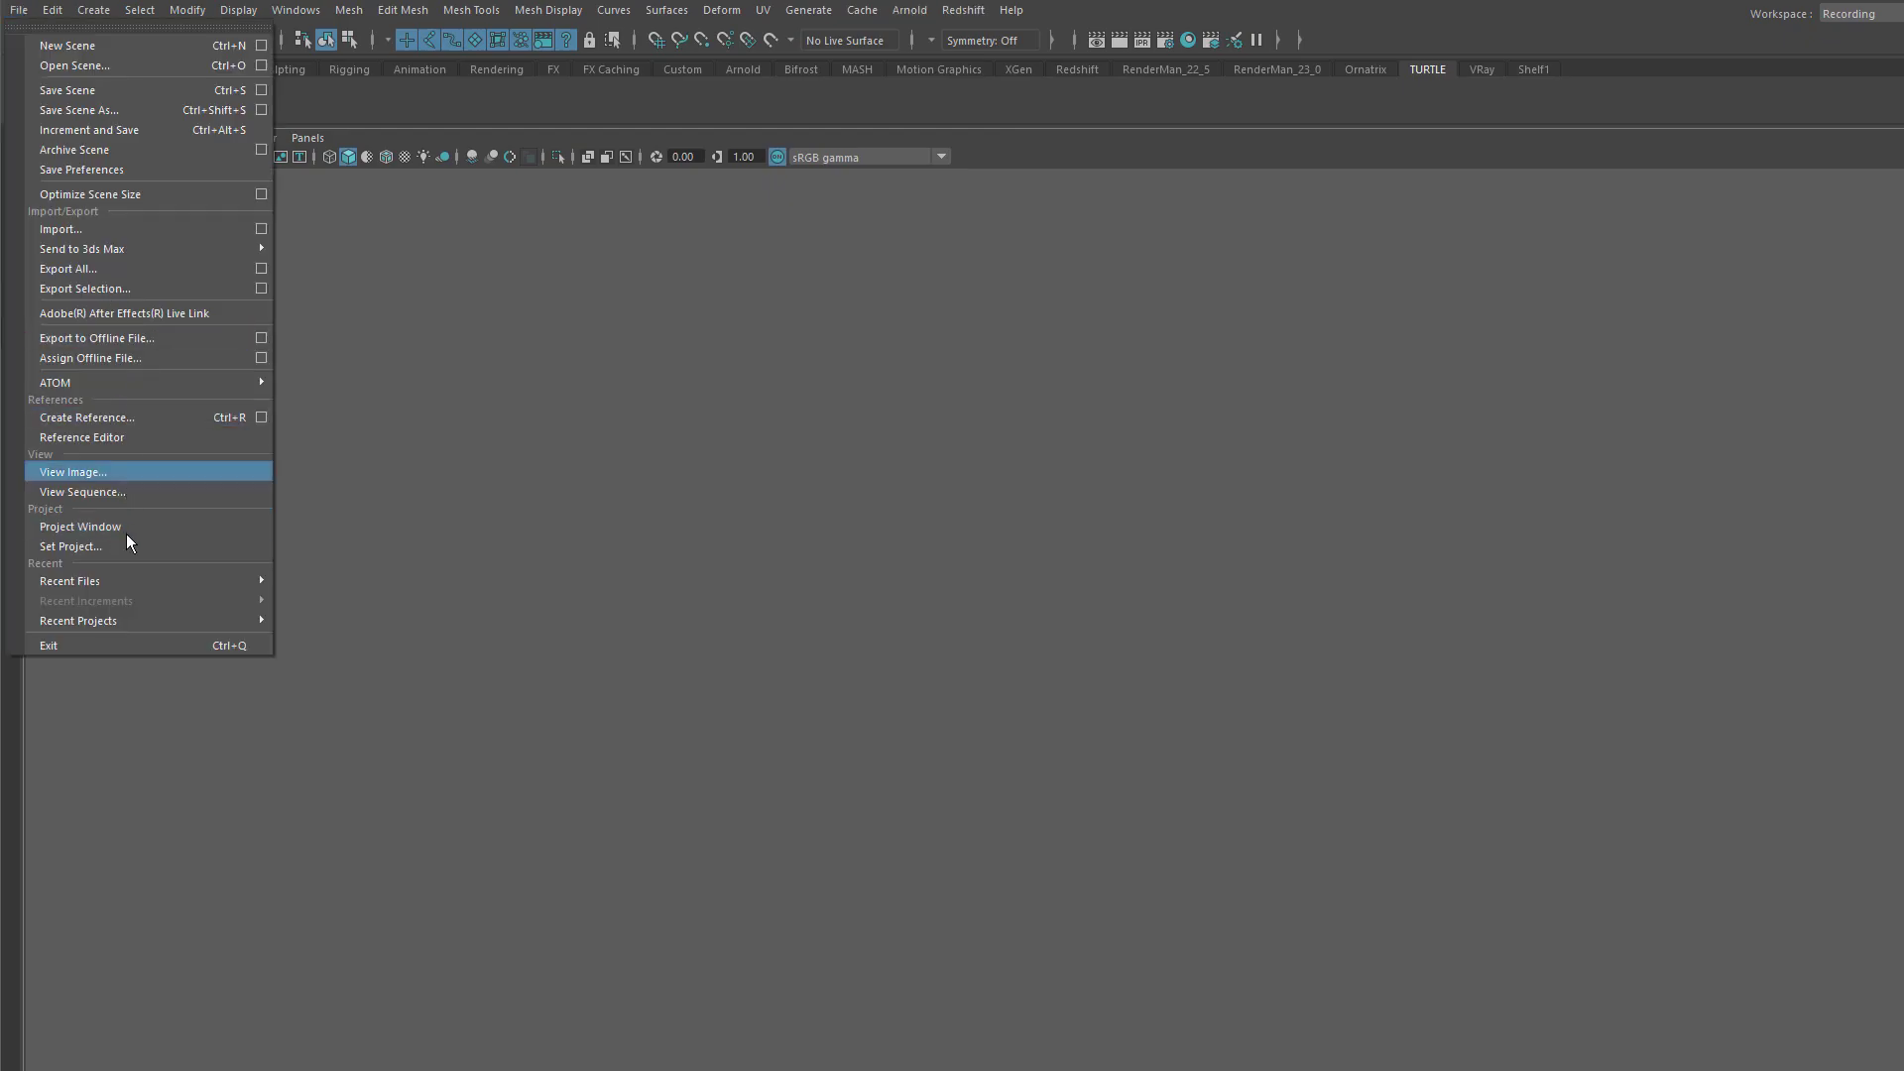
pyautogui.moveTo(99, 586)
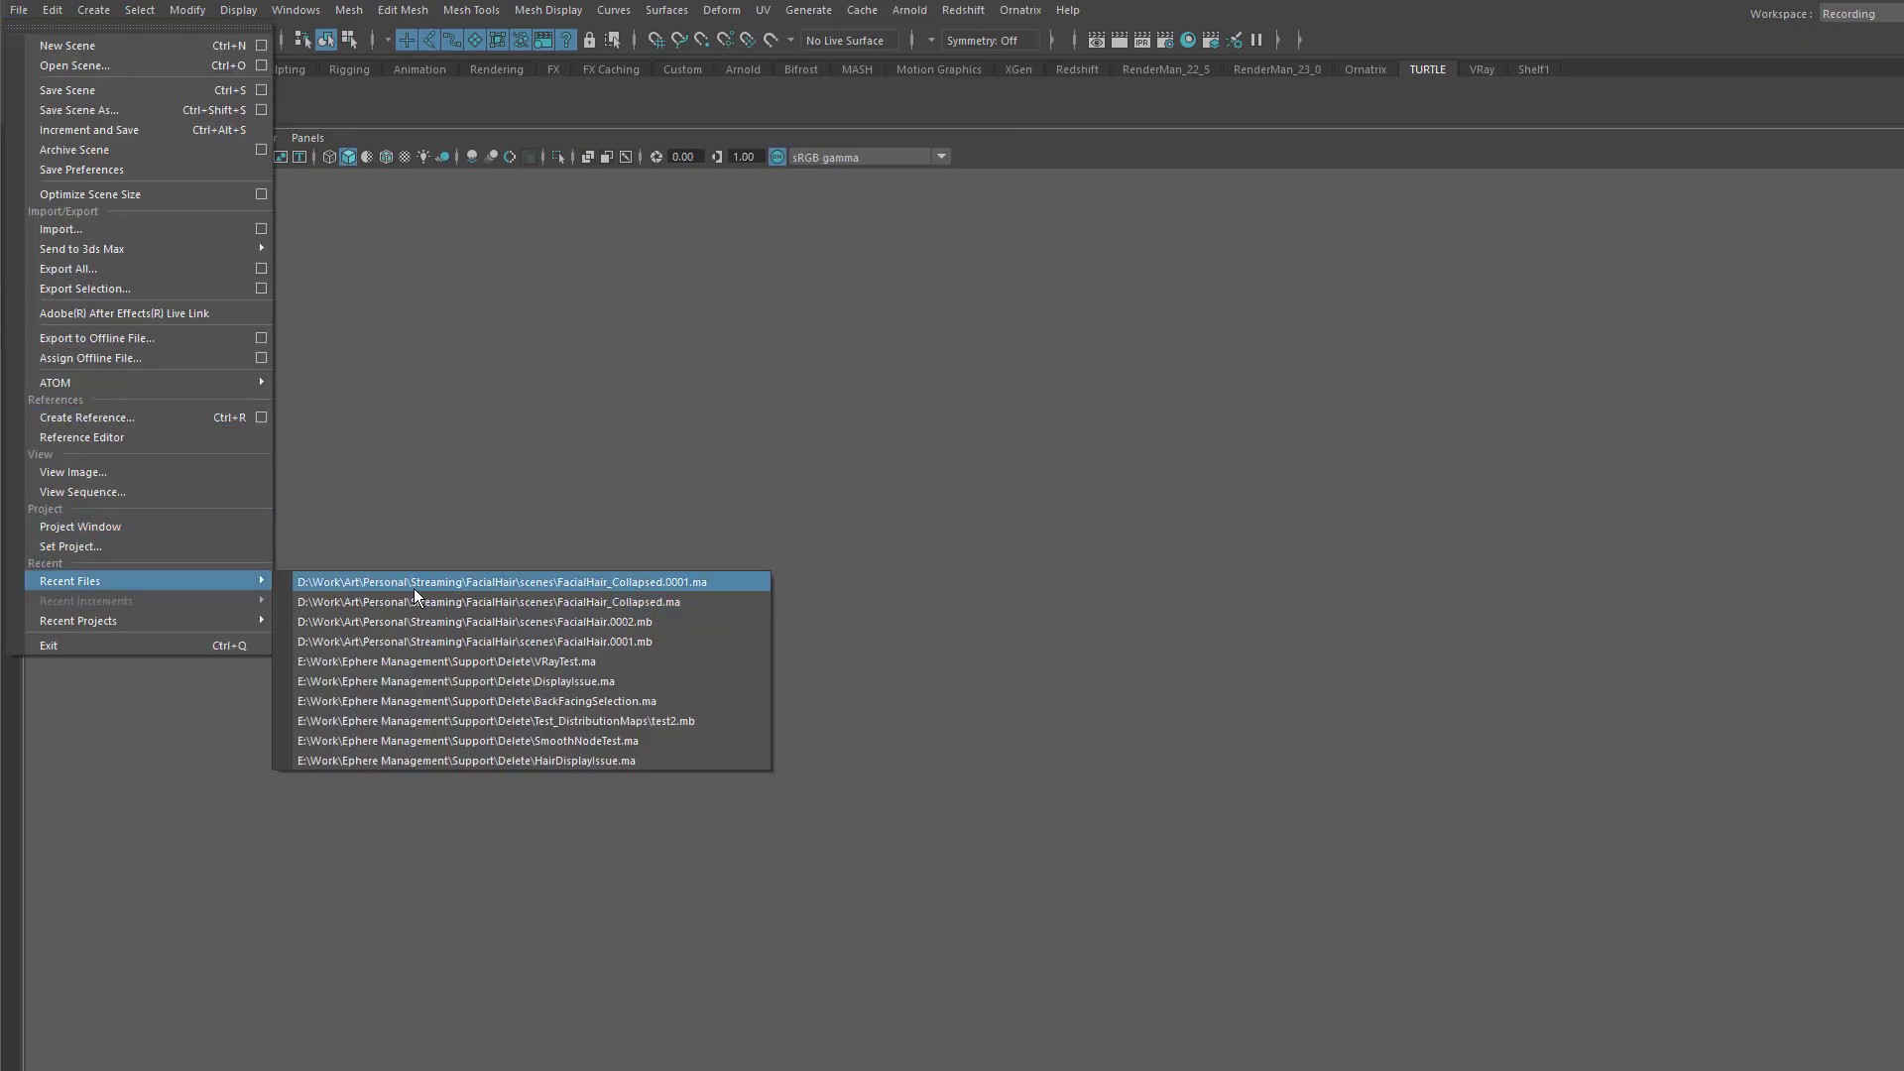
pyautogui.click(99, 65)
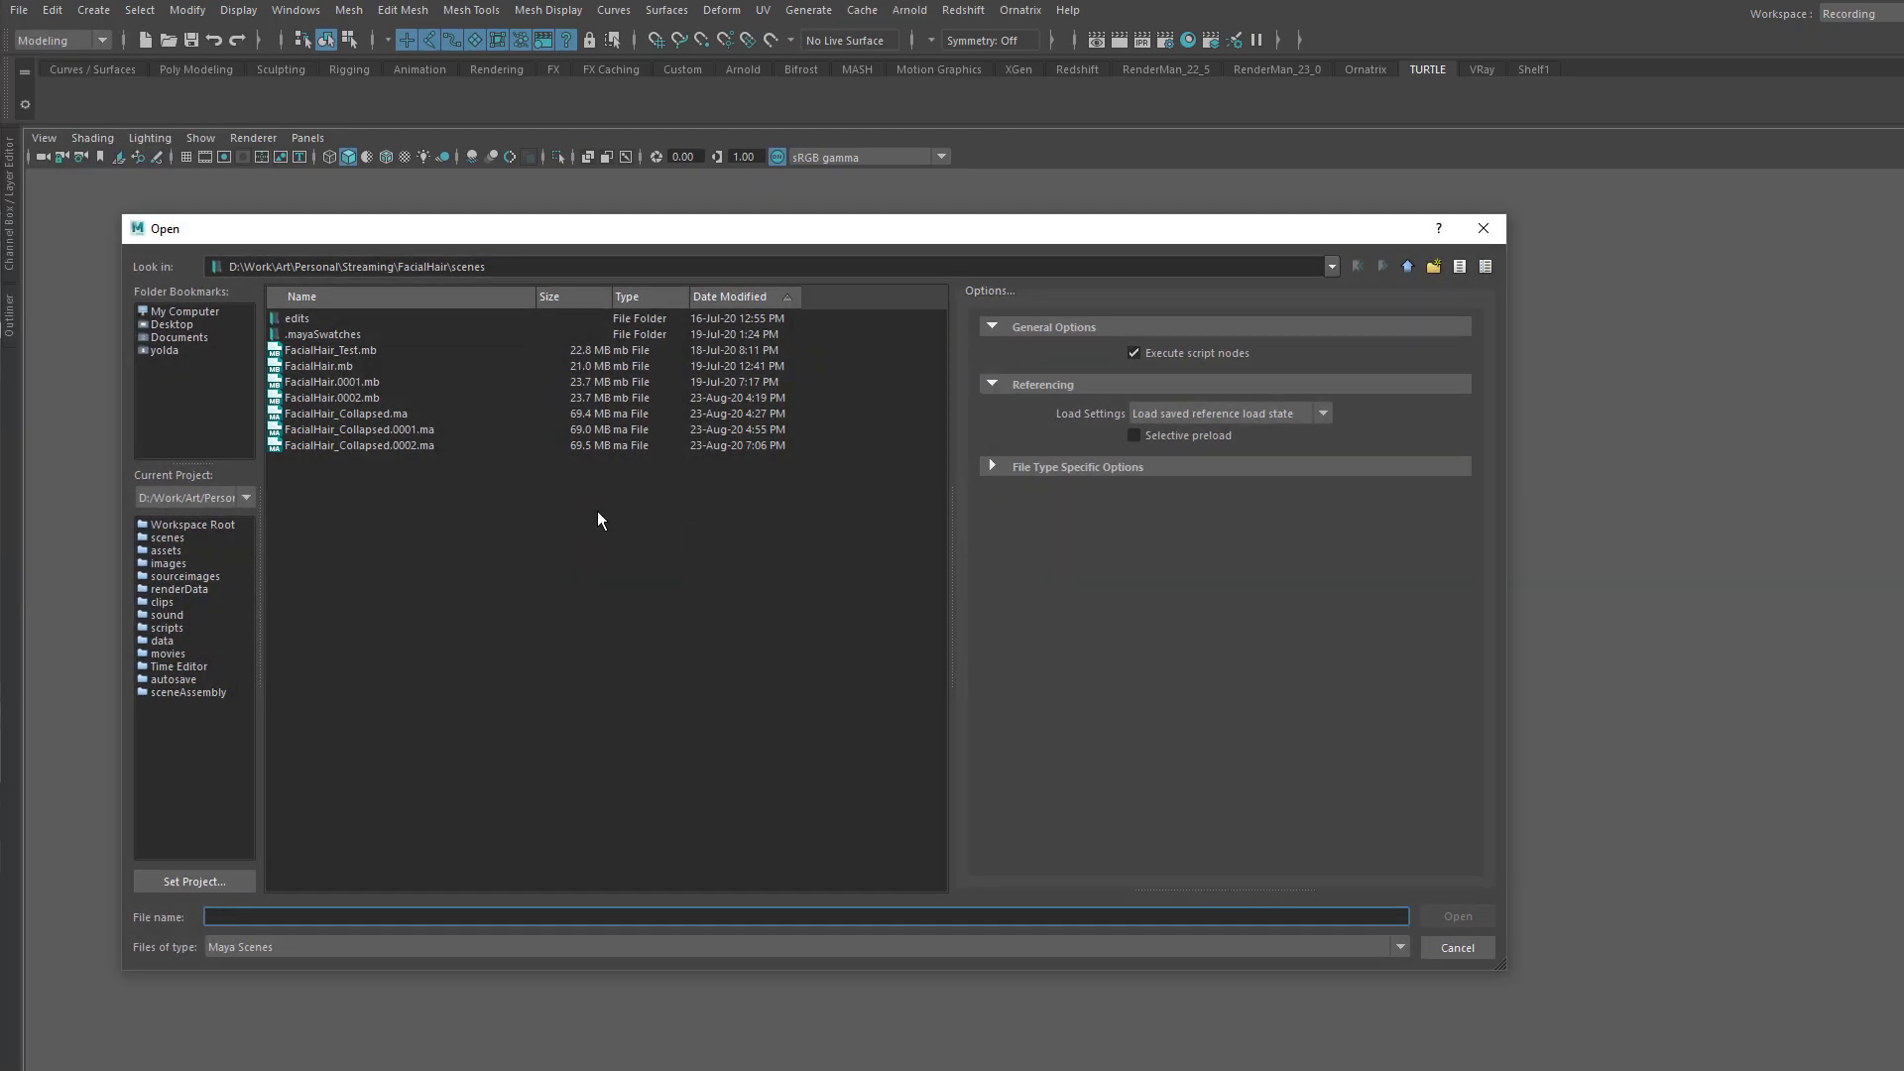
pyautogui.click(407, 450)
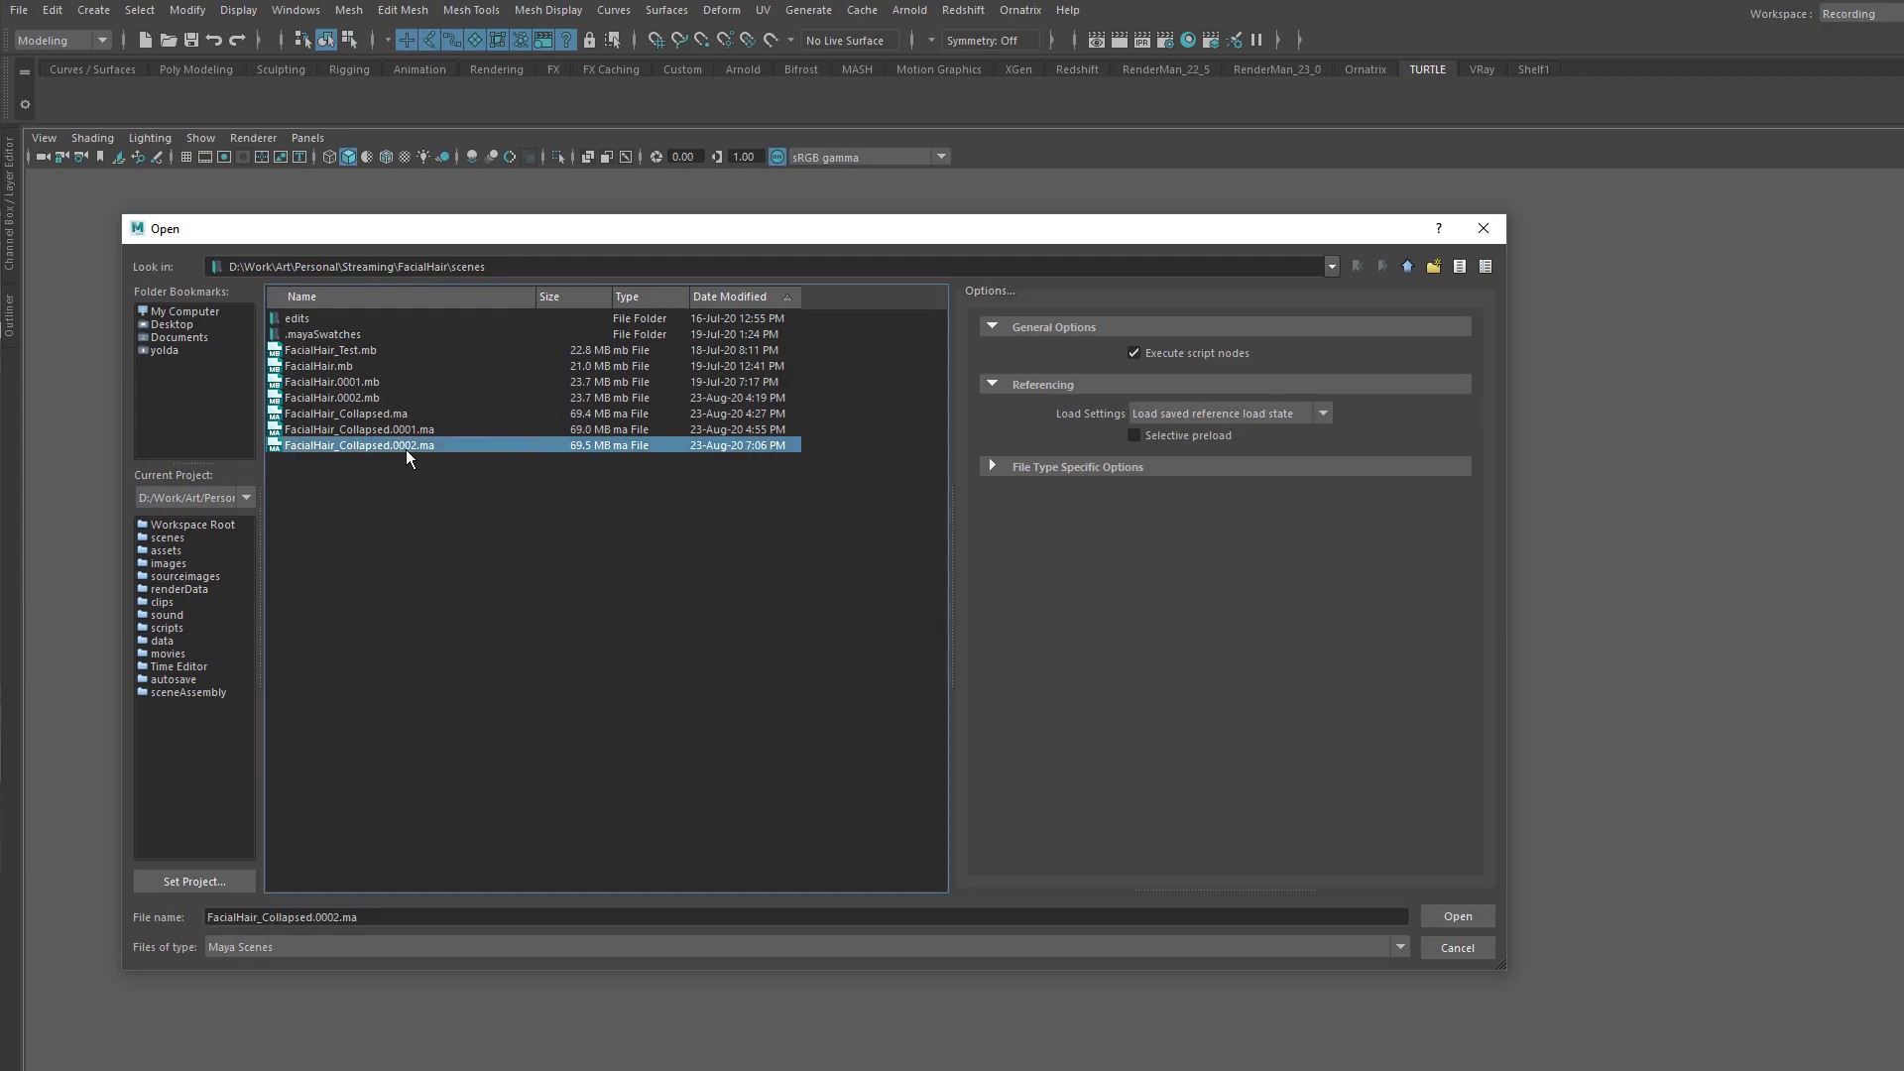
pyautogui.click(1466, 919)
pyautogui.click(1068, 692)
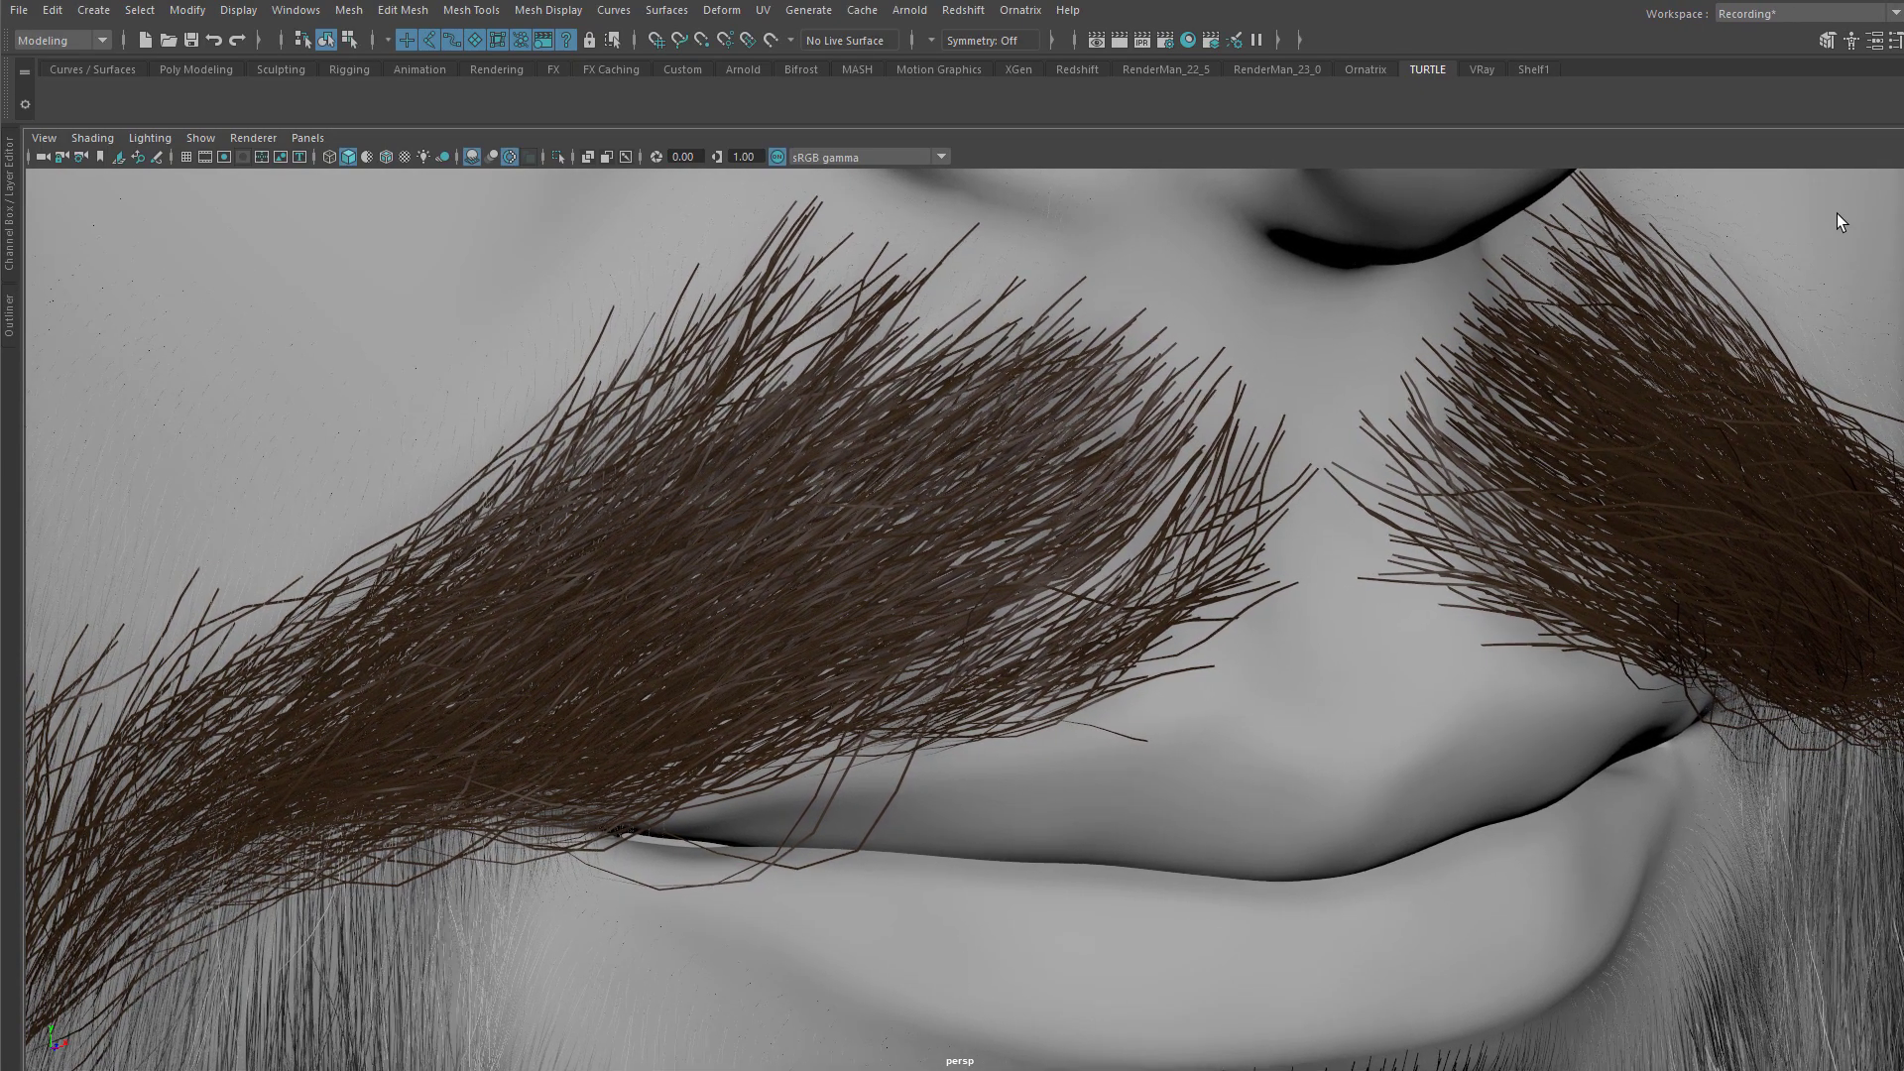
# Step: Select the mustache hair and open its Ornatrix operator stack with the Channels operator selected
pyautogui.hotkey('ctrl', 'a')
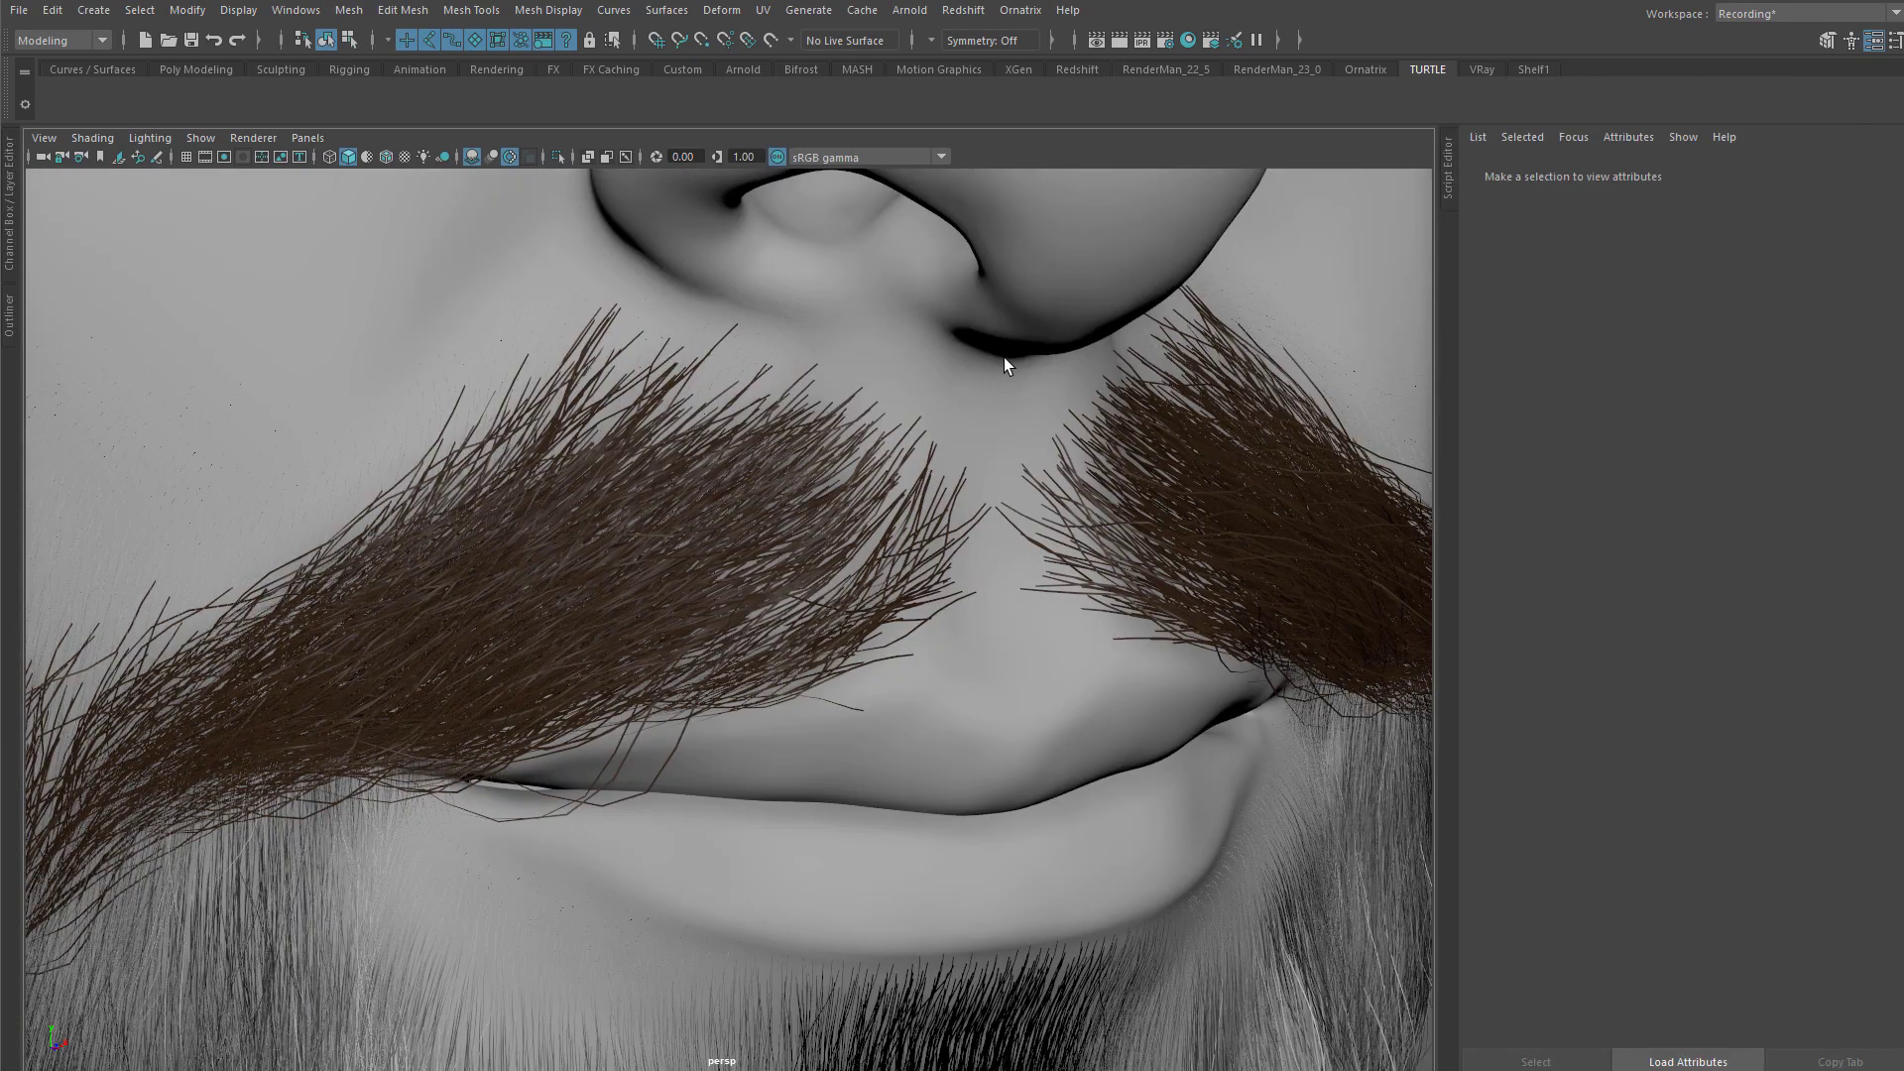
pyautogui.click(1345, 510)
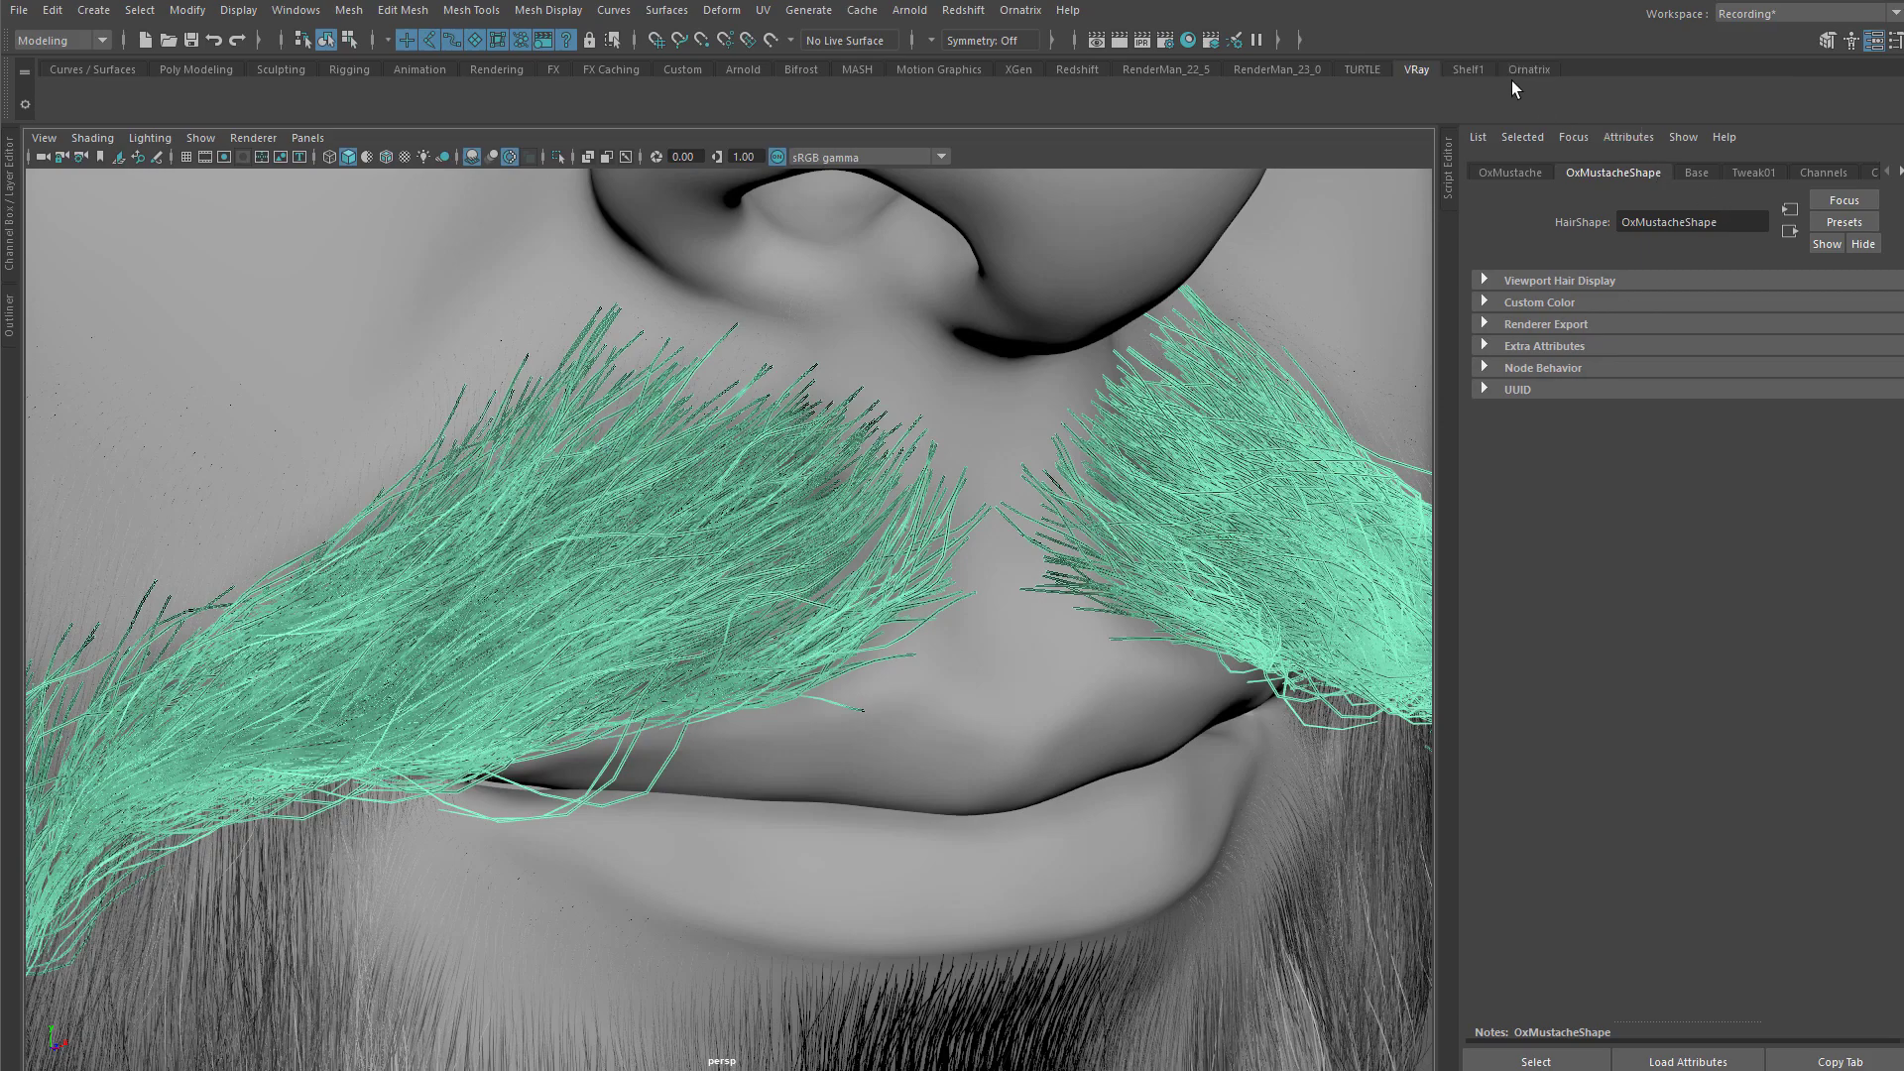
pyautogui.click(1513, 69)
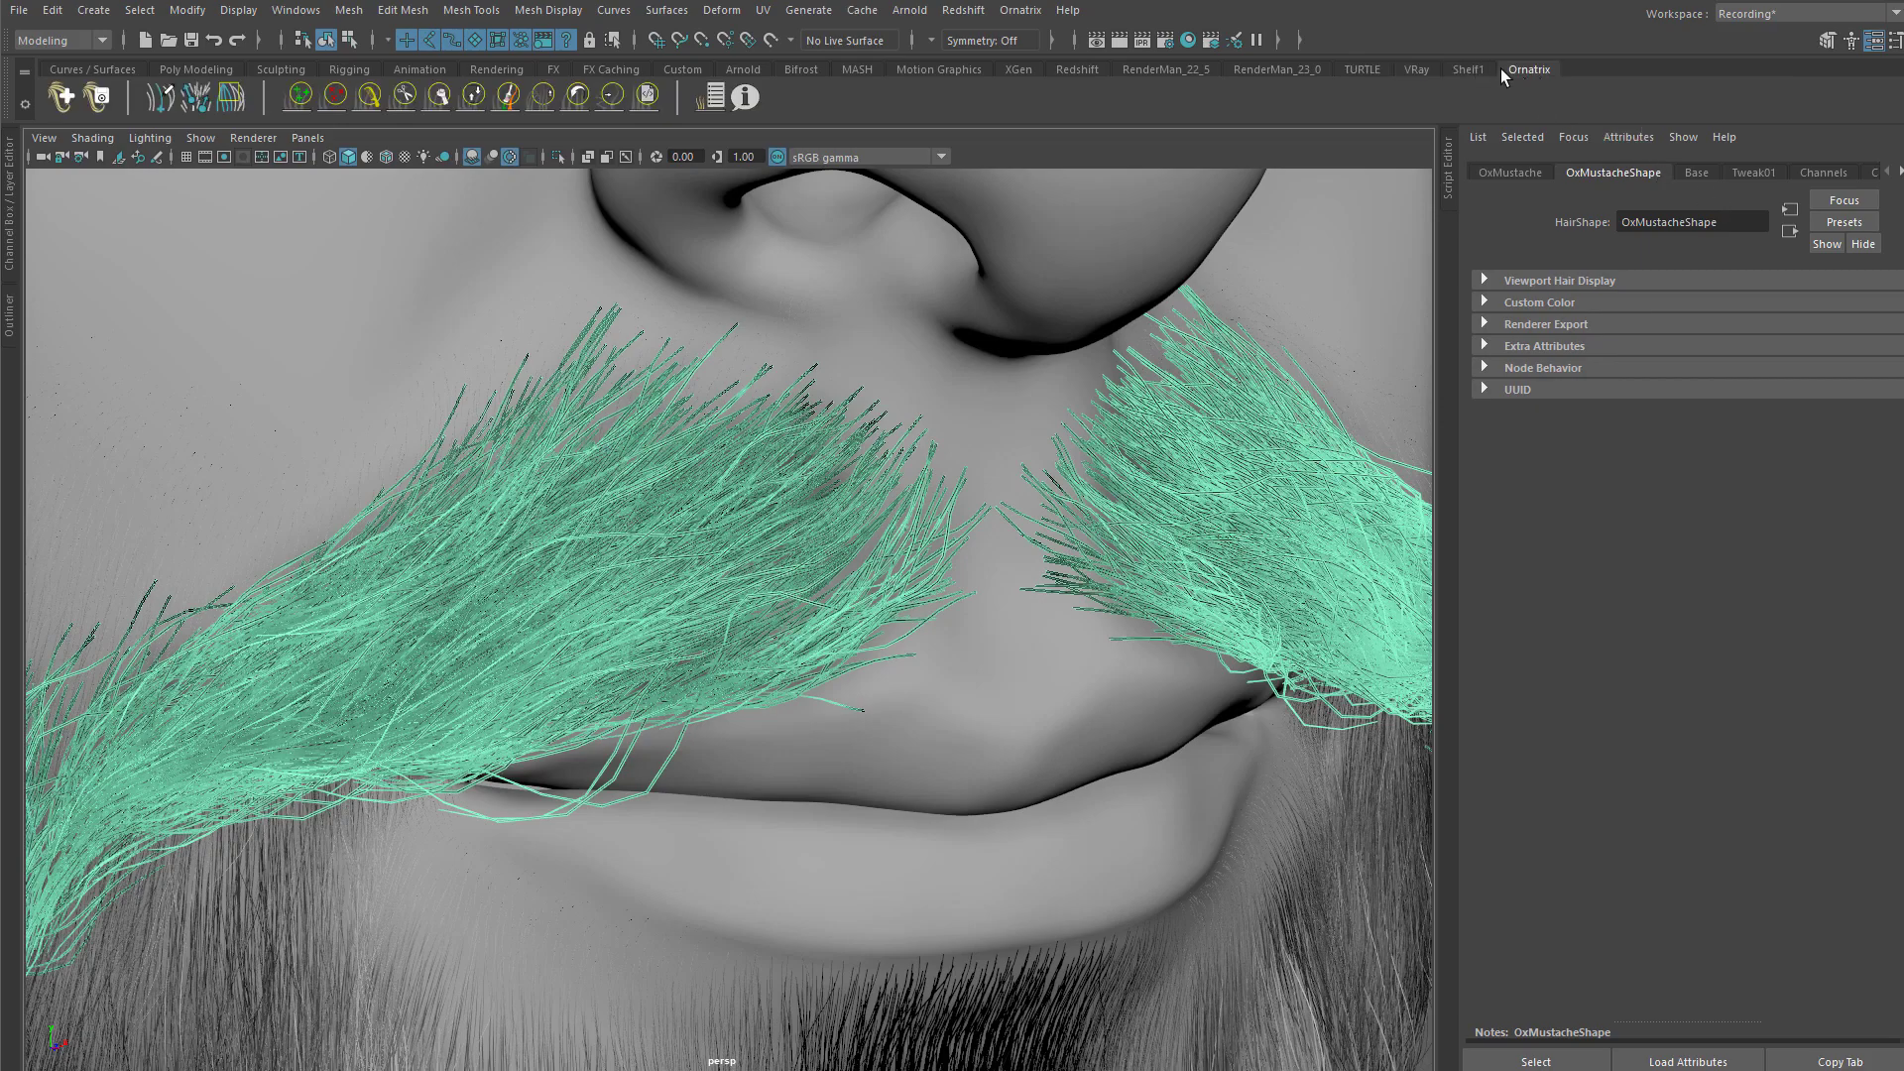
pyautogui.click(722, 103)
pyautogui.moveTo(110, 151); pyautogui.dragTo(1223, 495)
pyautogui.click(1259, 666)
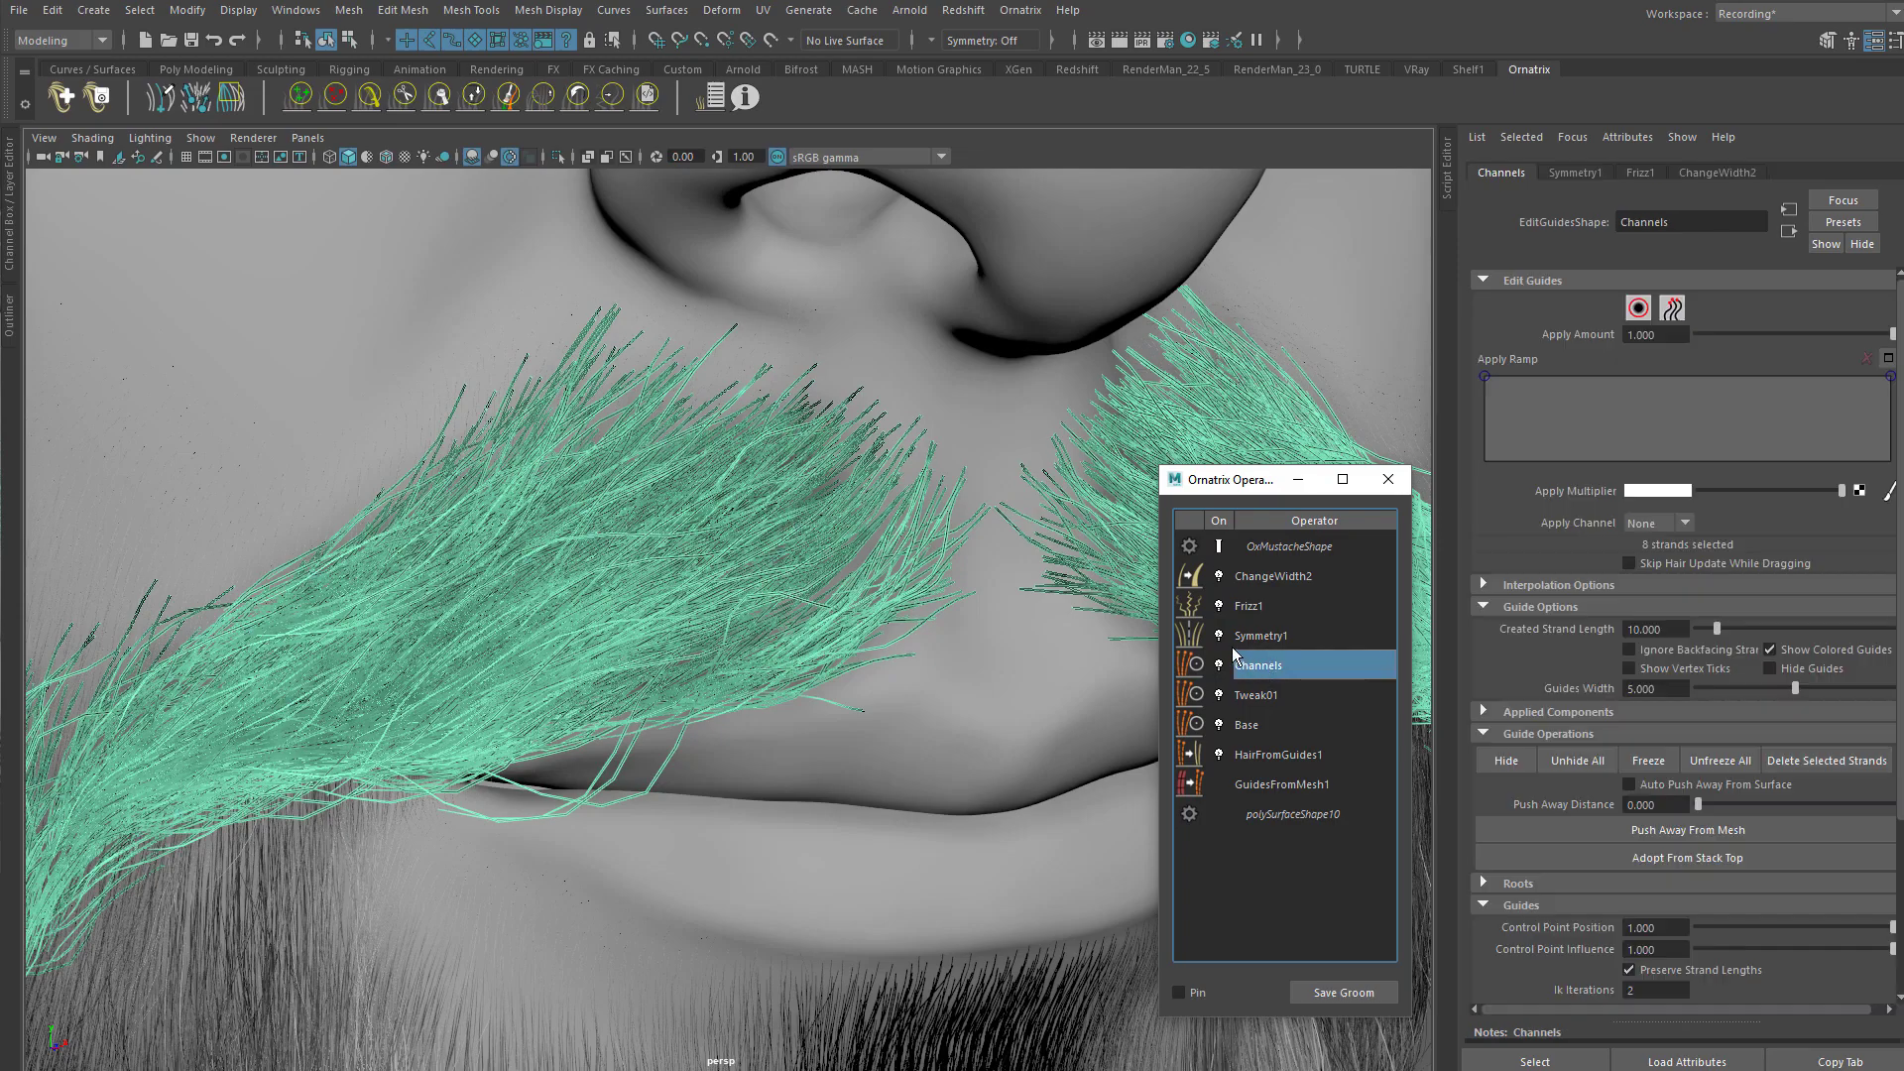
# Step: Disable the Symmetry1 and Frizz1 operators and enter strand selection mode in the Channels operator
pyautogui.click(1220, 636)
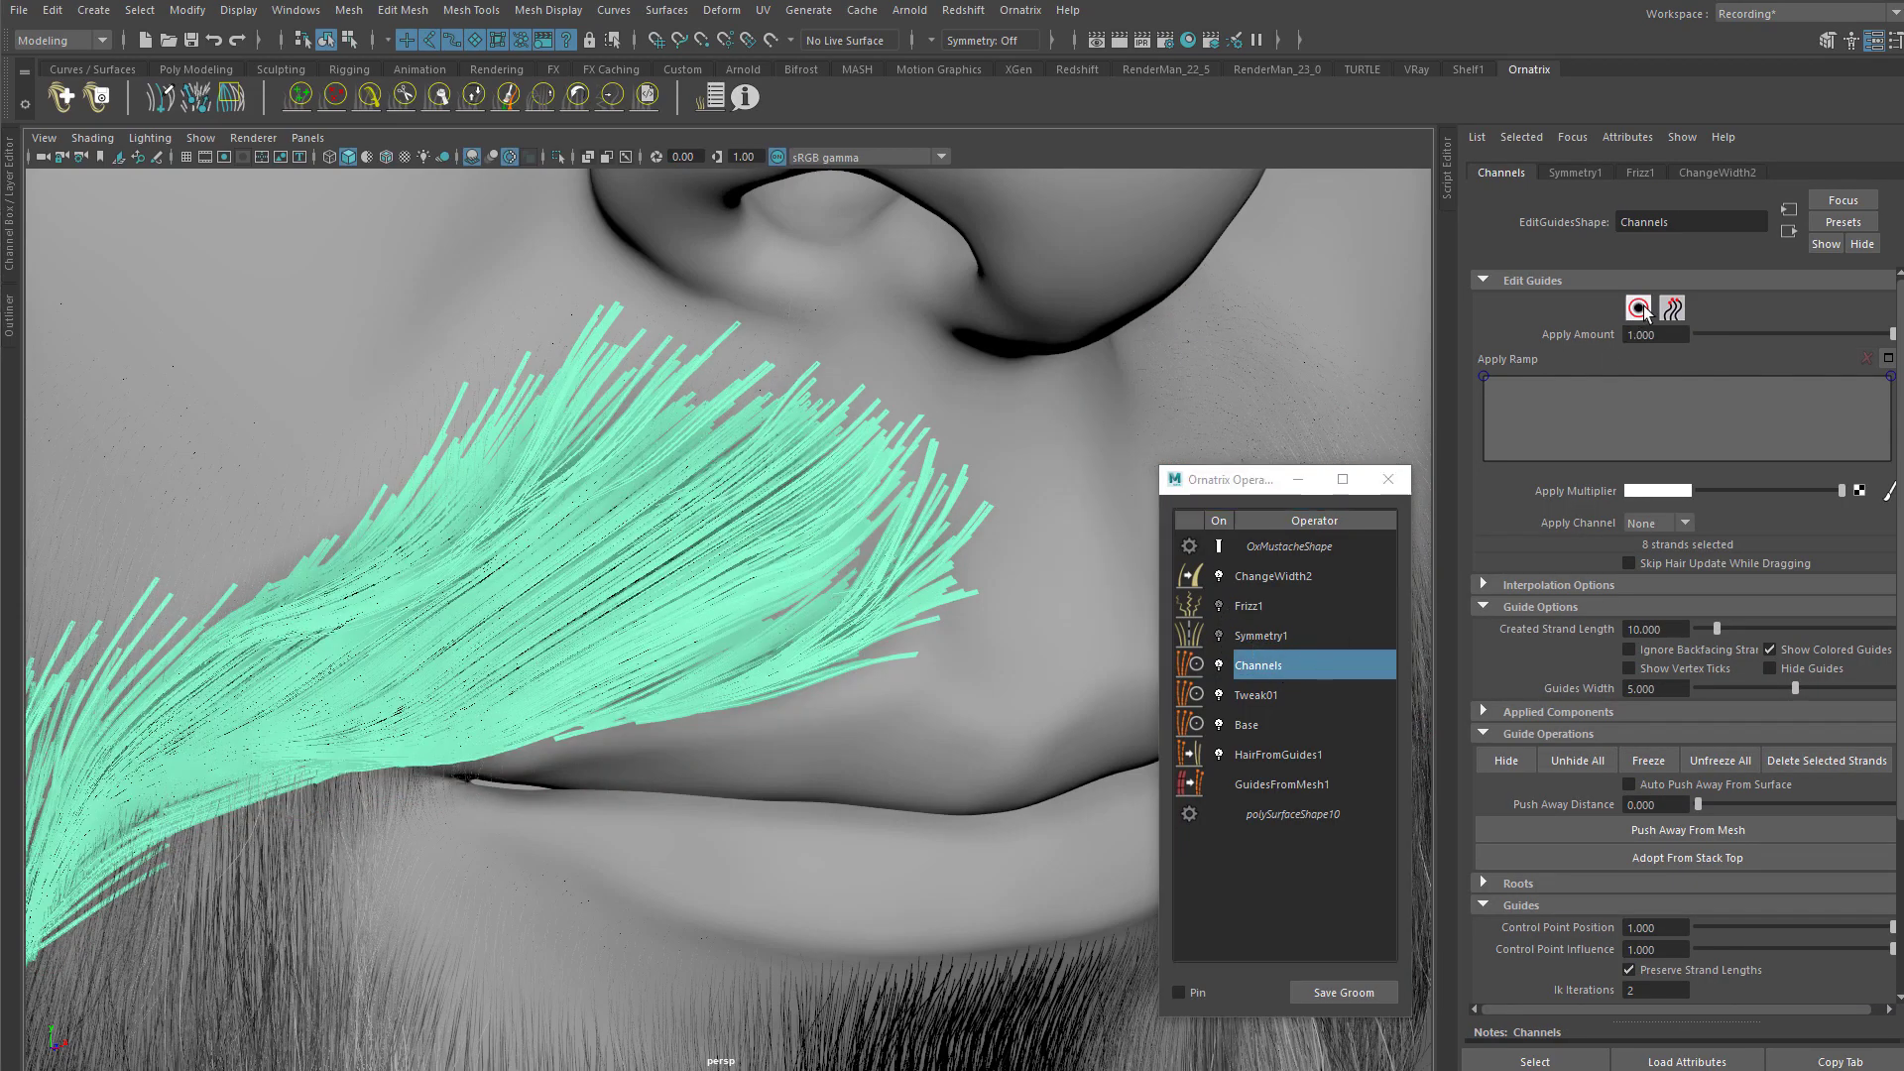
pyautogui.click(1641, 307)
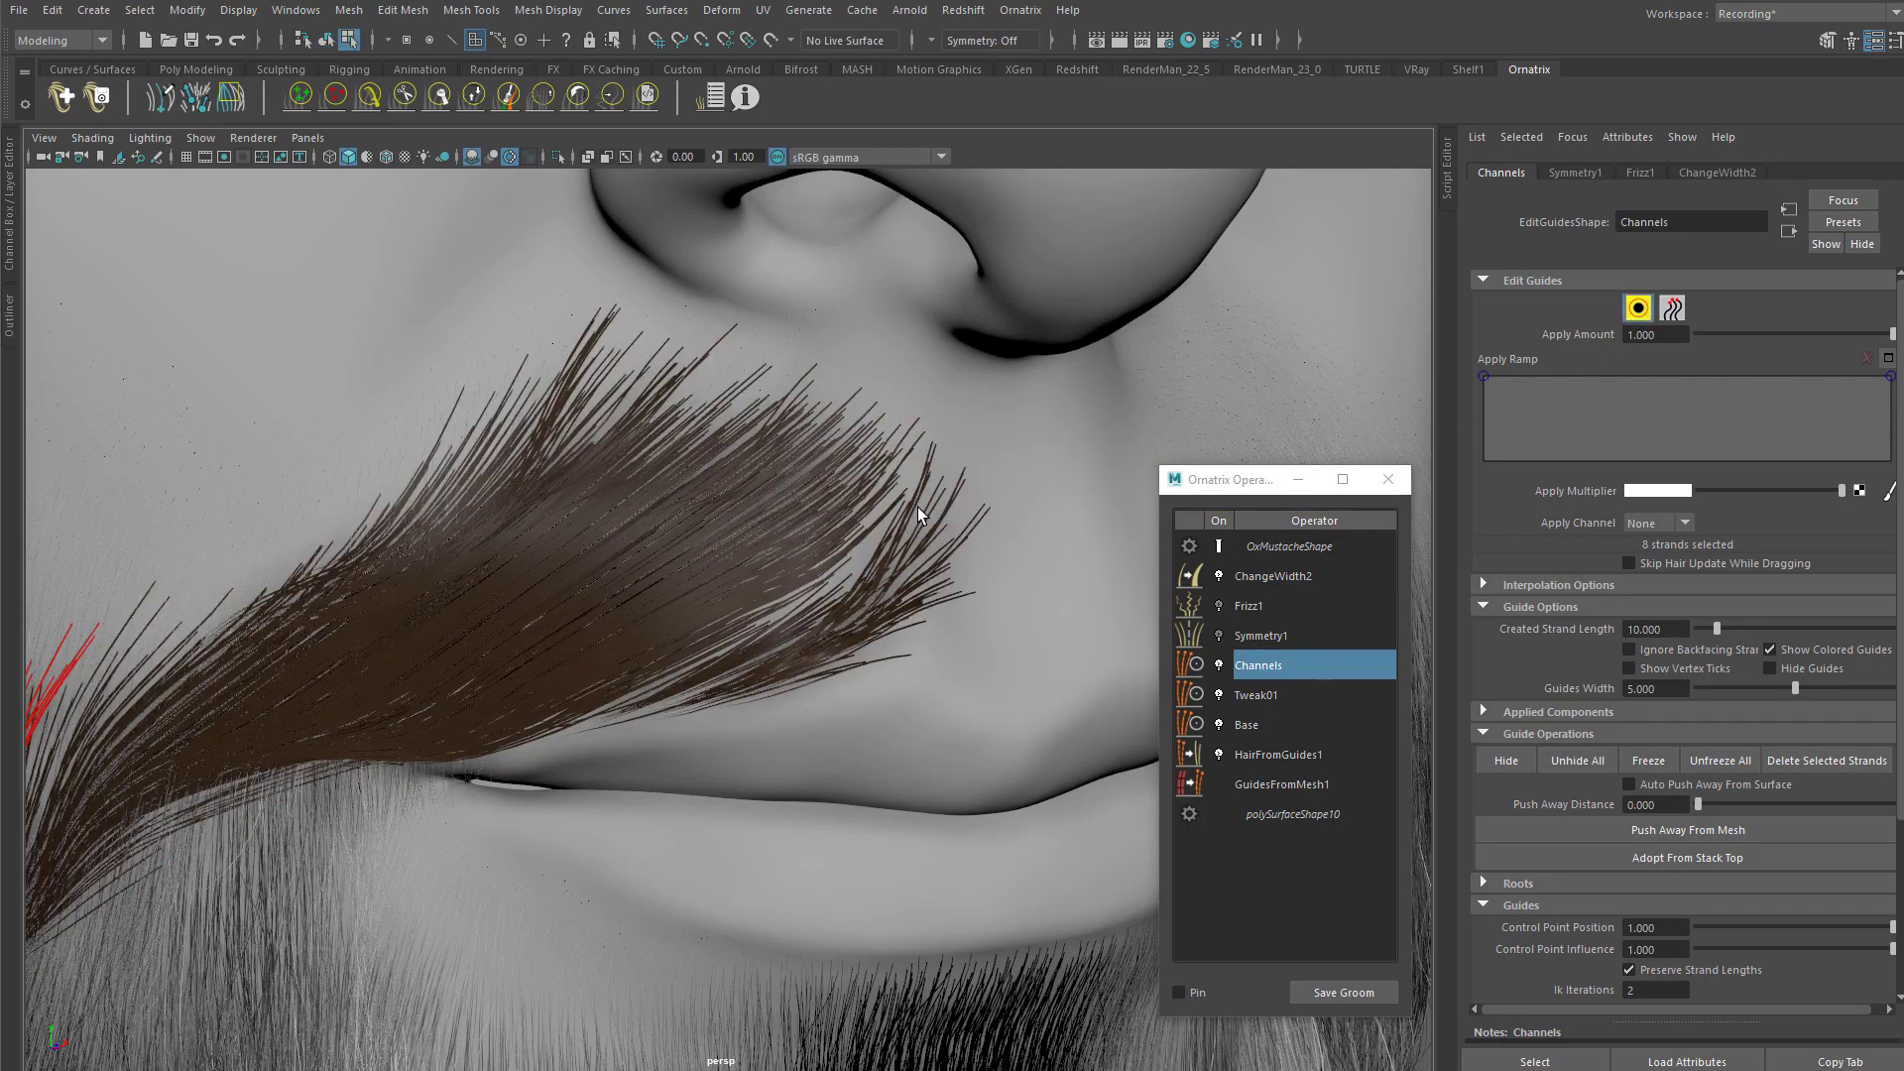
pyautogui.scroll(-2, 966, 514)
pyautogui.scroll(-5, 1569, 825)
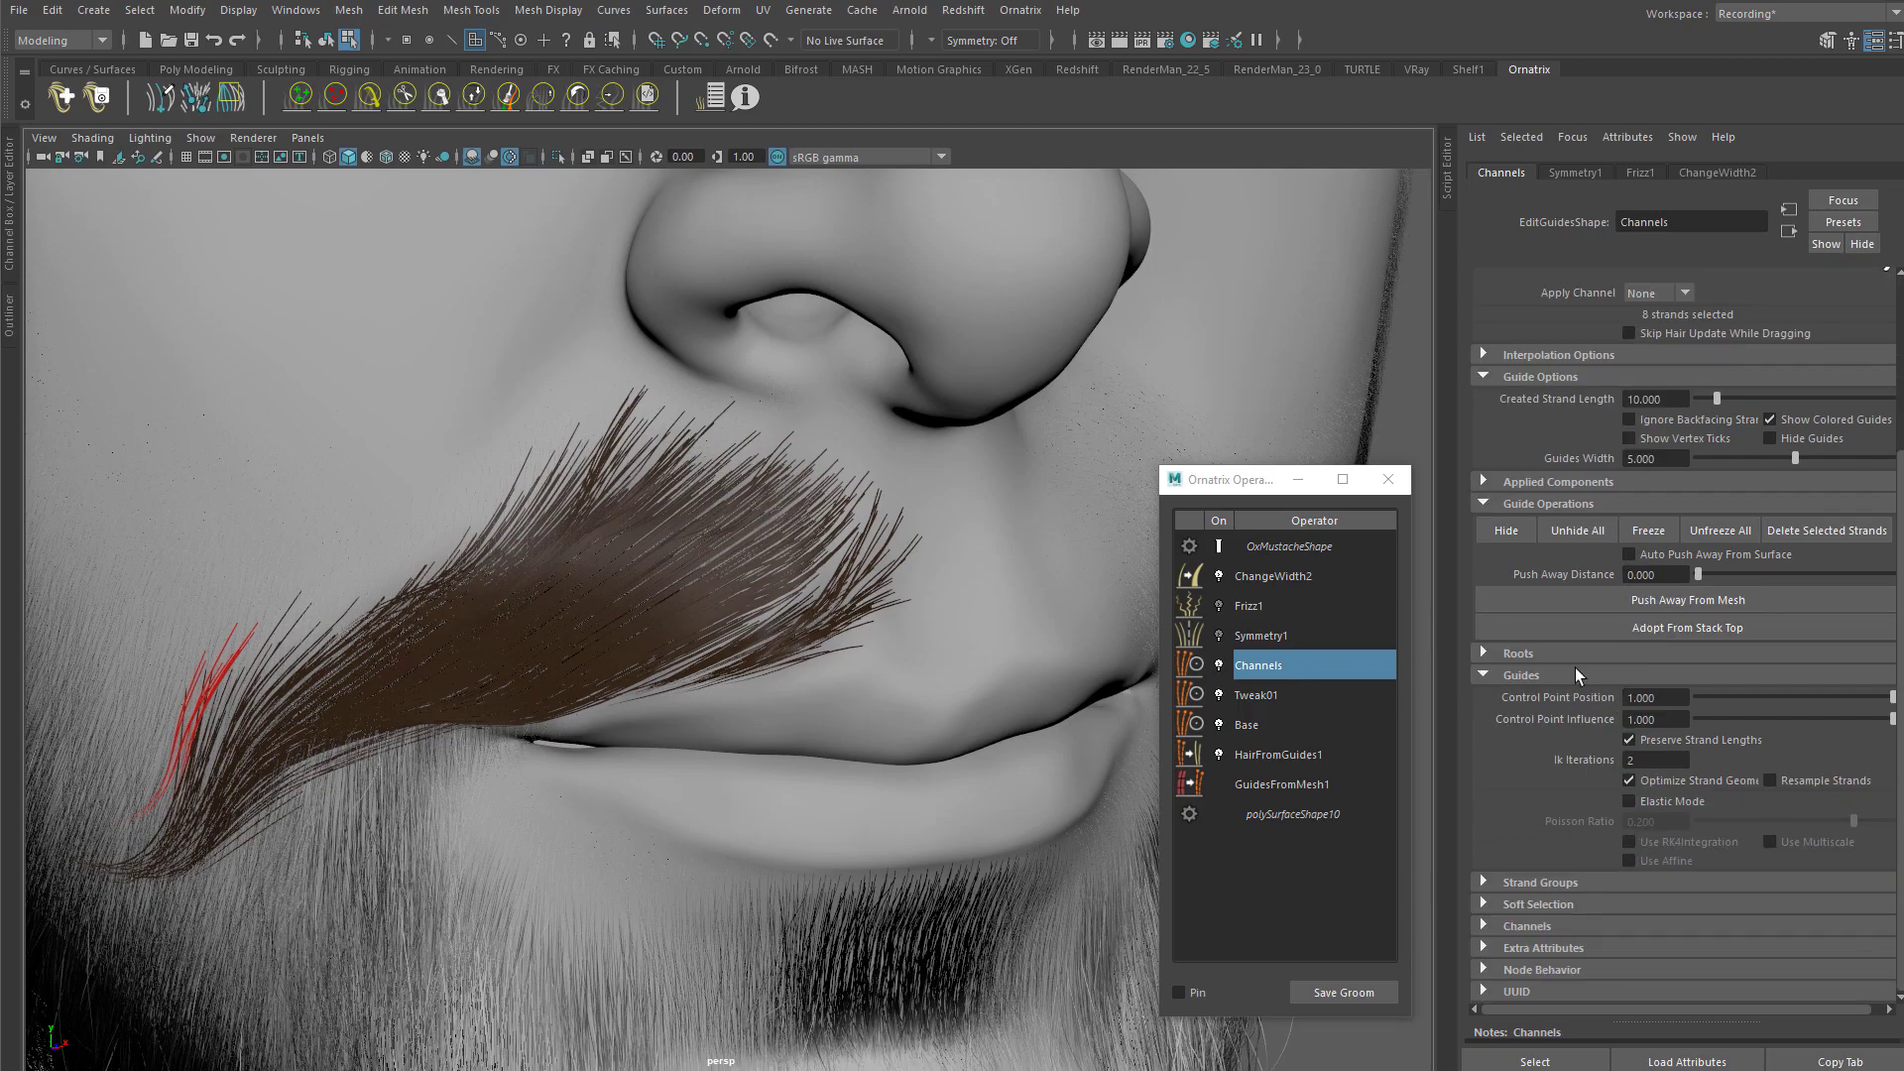
# Step: Collapse the unneeded sections of the Channels operator and add a per-strand channel named WidthCH
pyautogui.click(1545, 503)
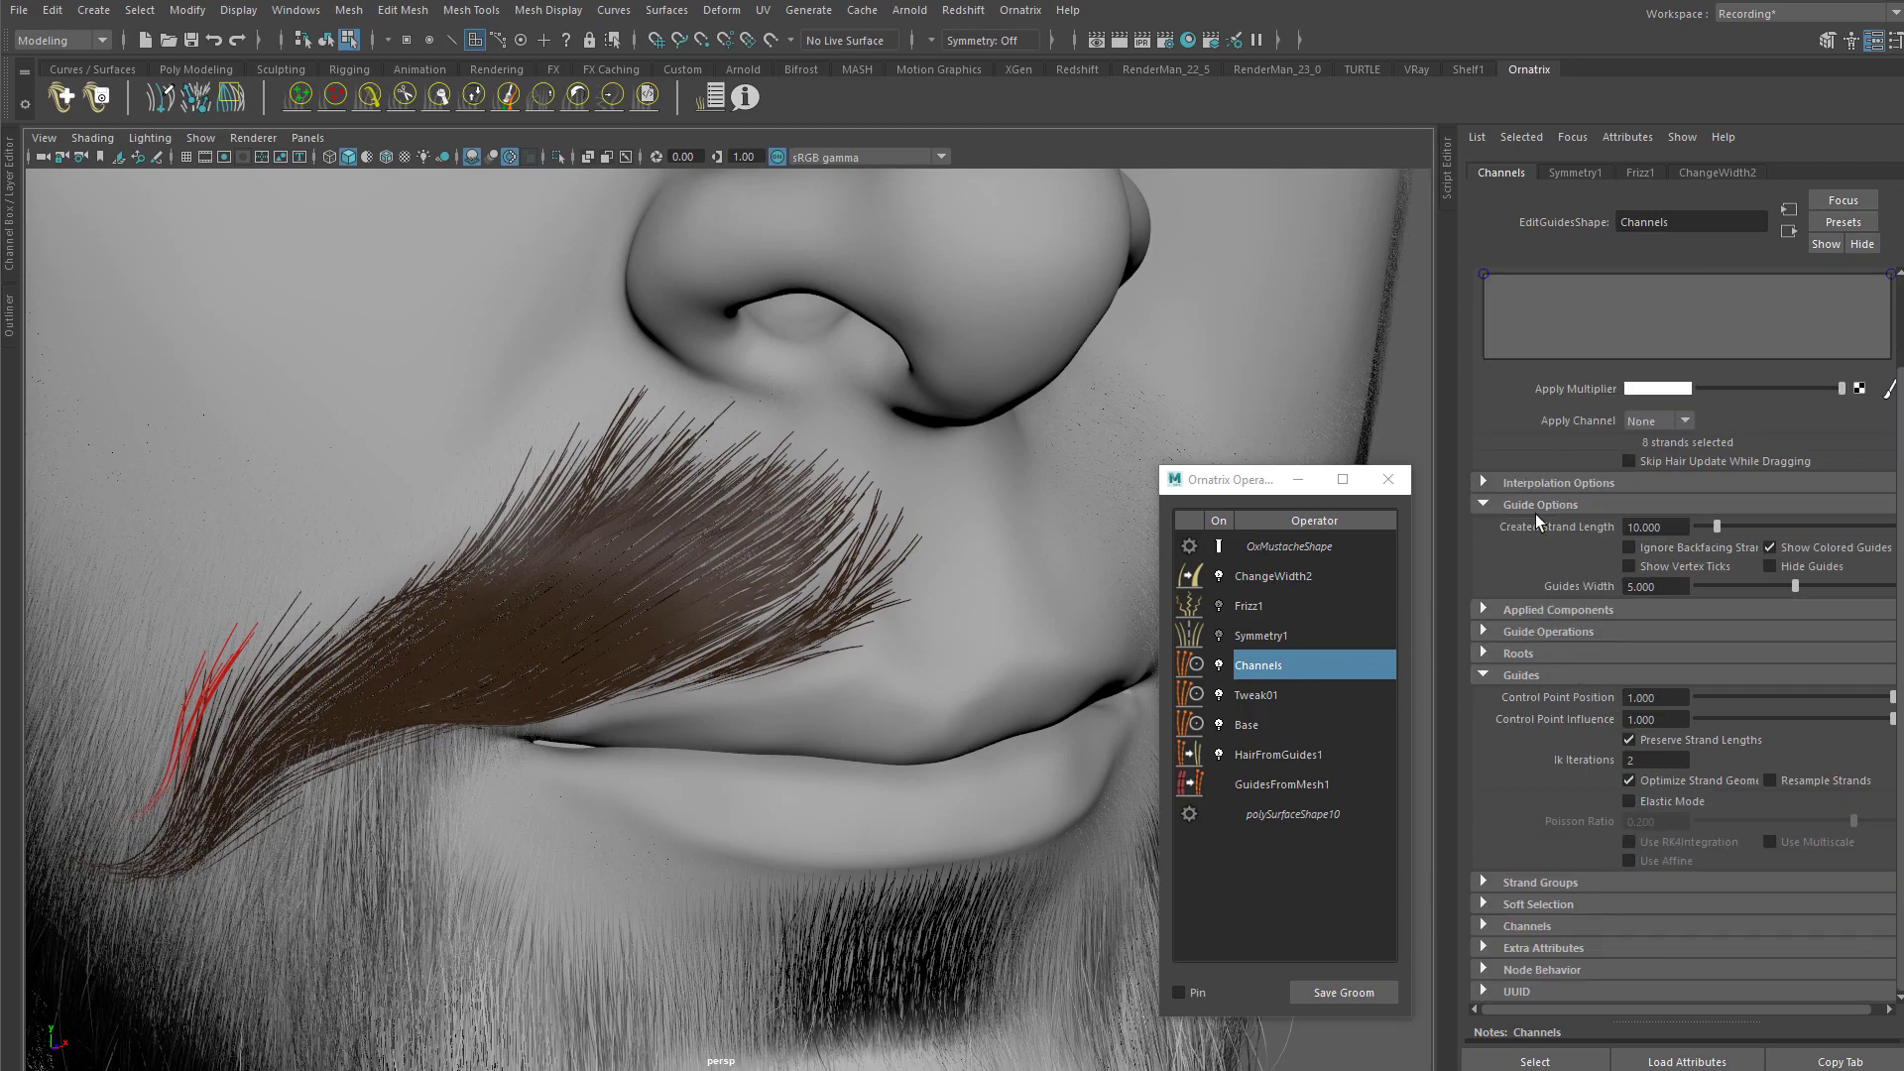
pyautogui.click(1538, 508)
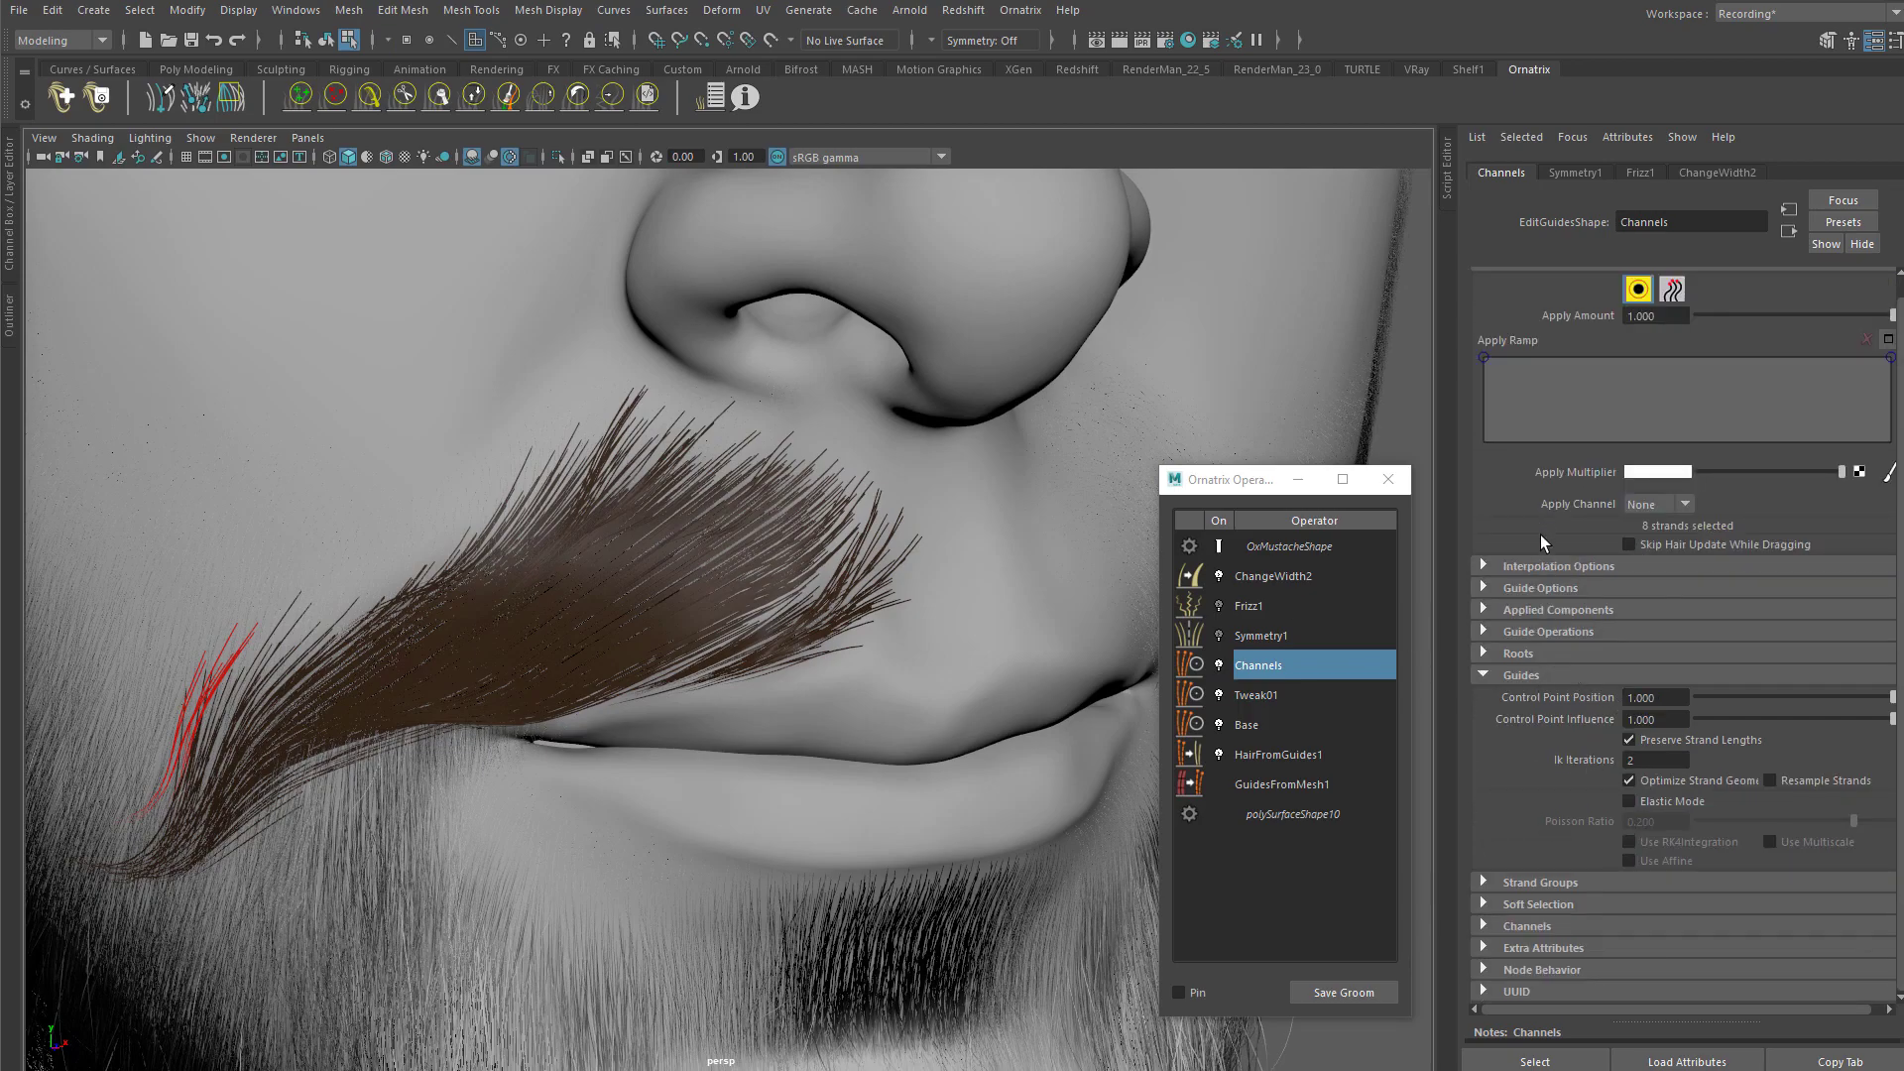
pyautogui.click(1534, 677)
pyautogui.click(1535, 757)
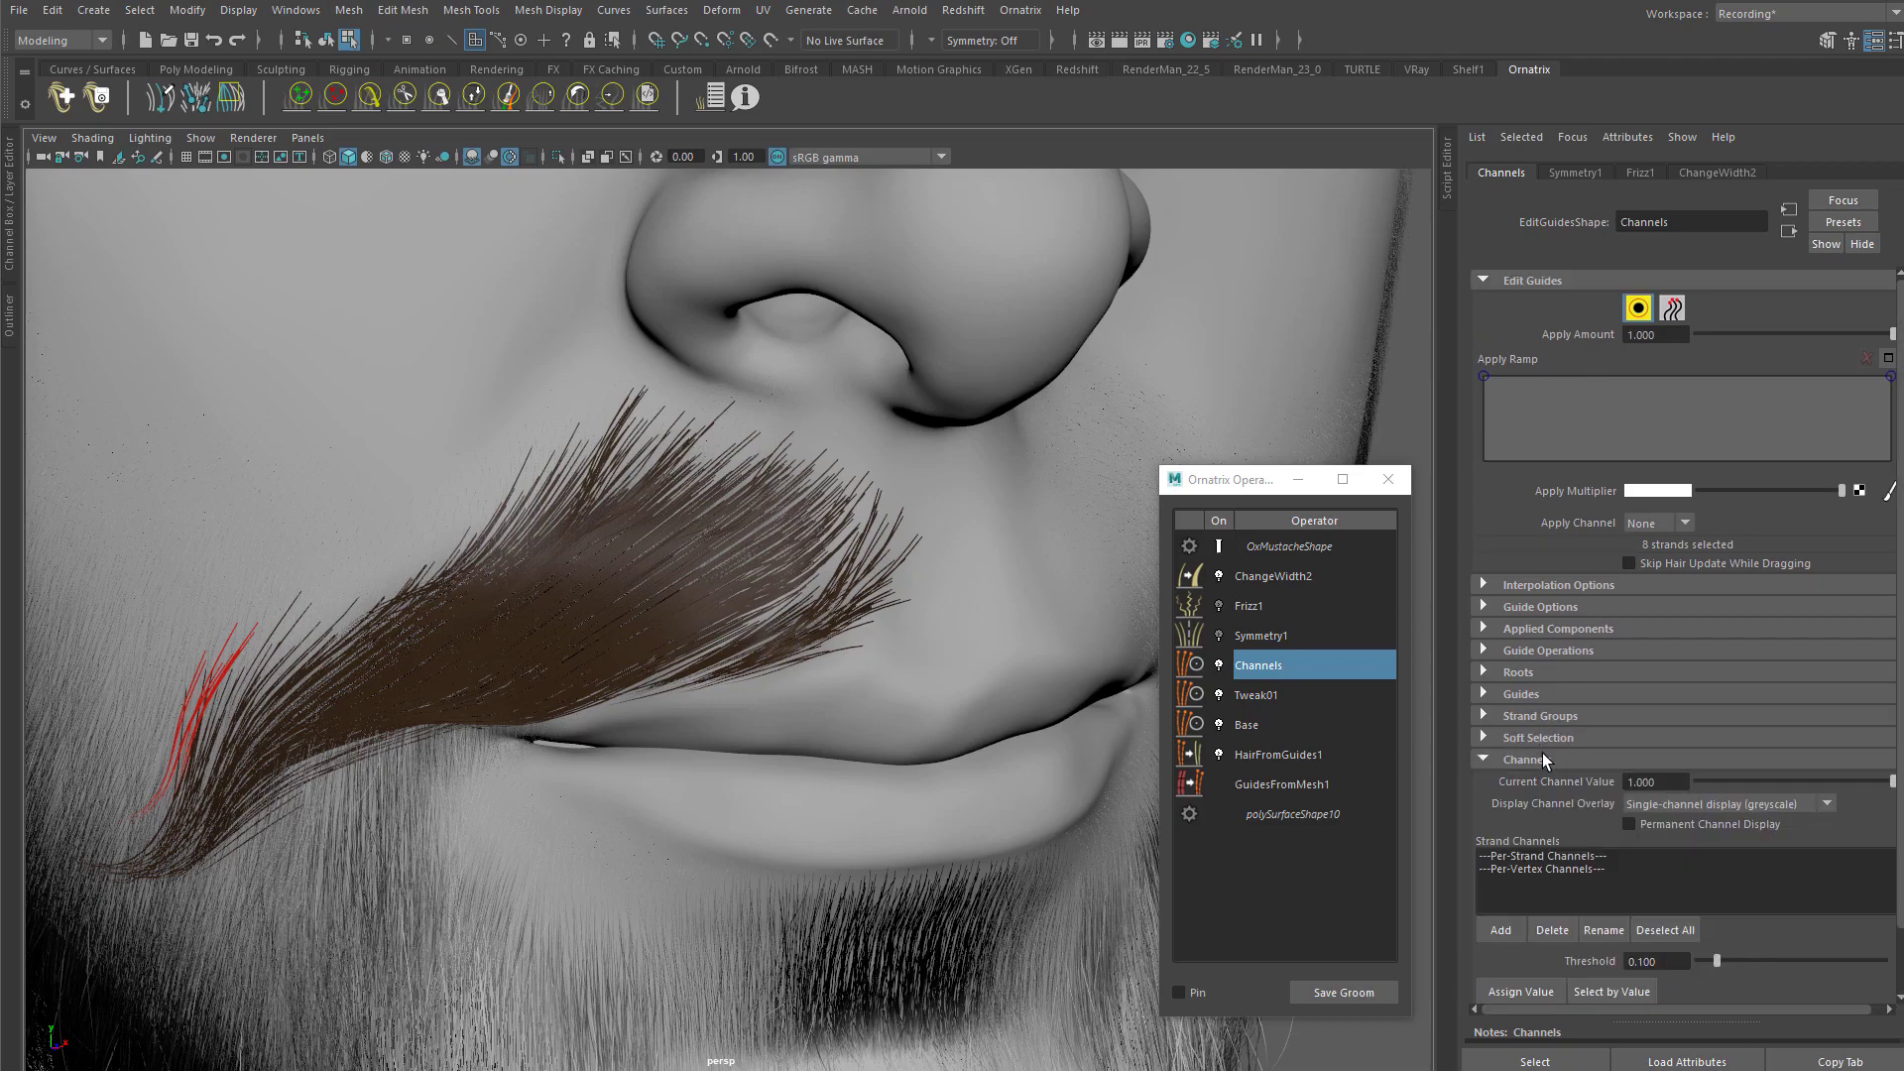
pyautogui.click(1542, 786)
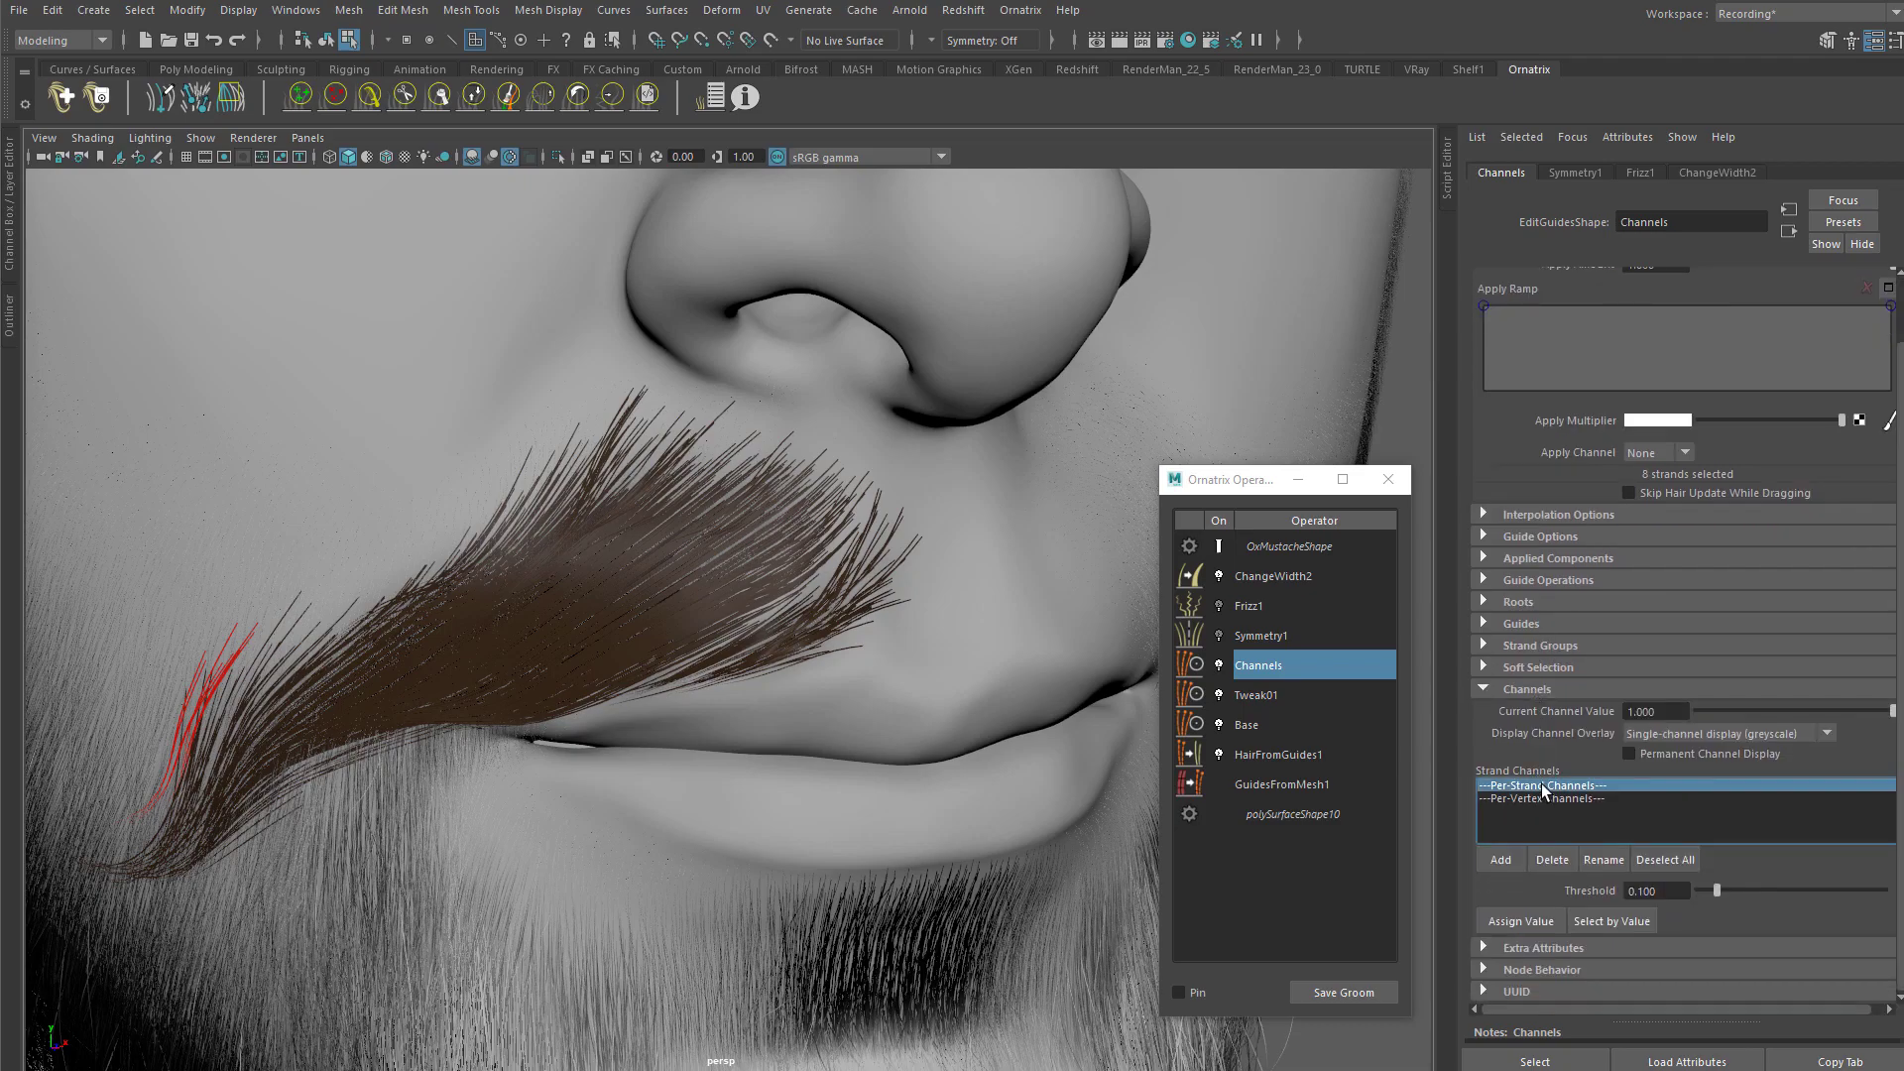
pyautogui.click(1504, 863)
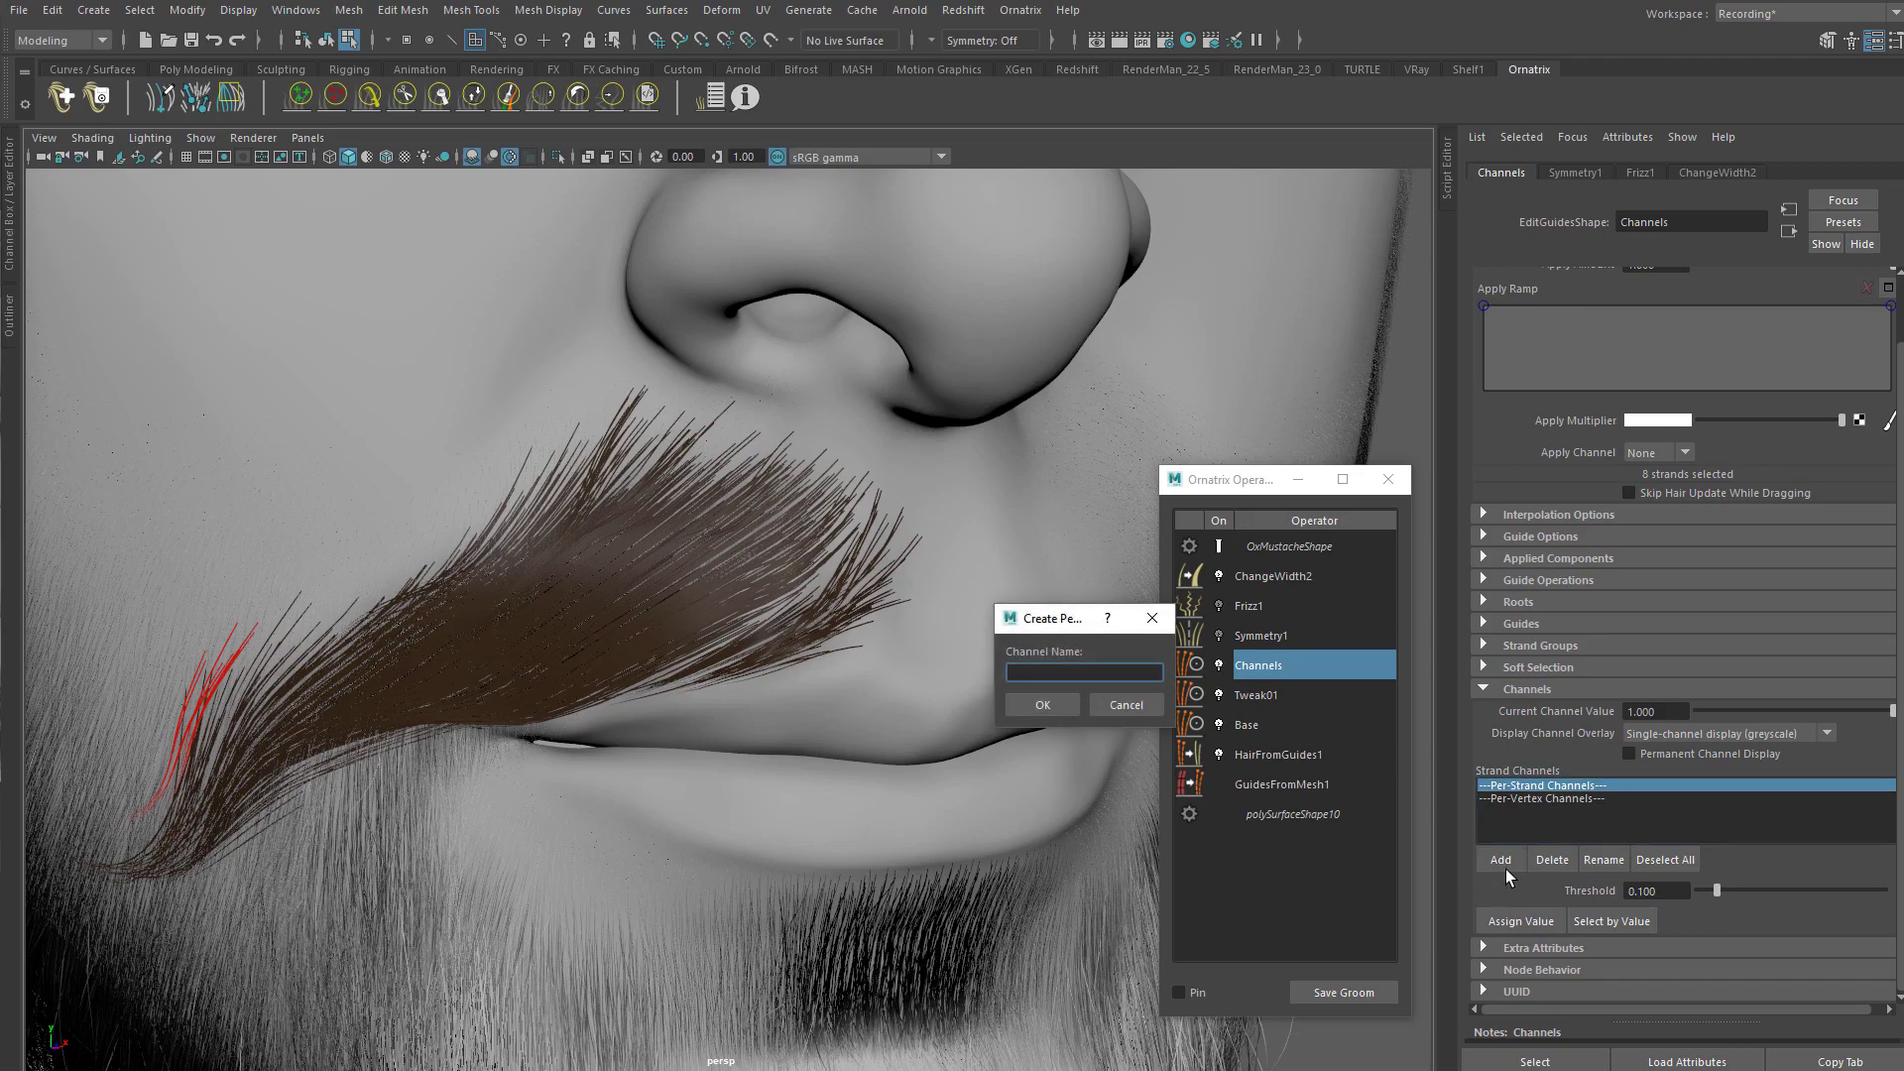
pyautogui.write('WidthCH')
pyautogui.click(1037, 710)
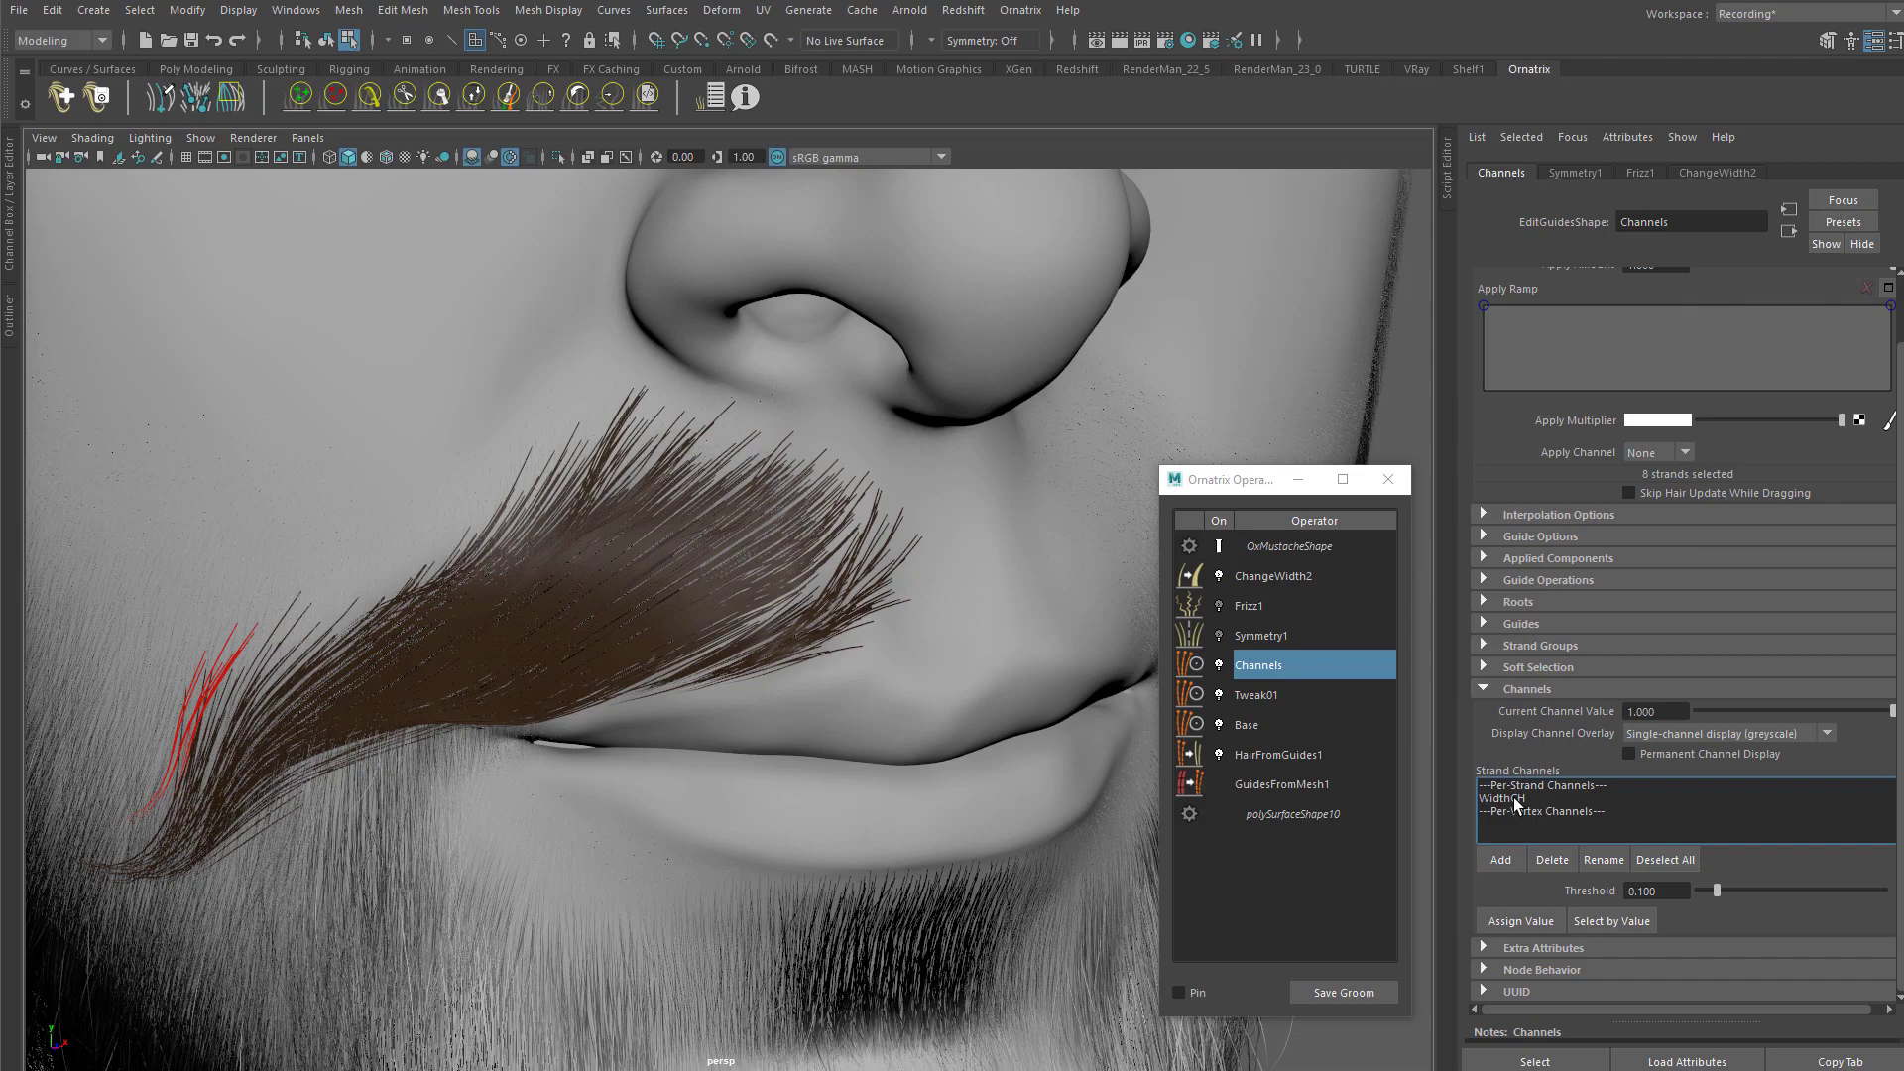
# Step: With WidthCH selected, select all mustache guide strands and assign them the channel value 1
pyautogui.scroll(-2, 830, 682)
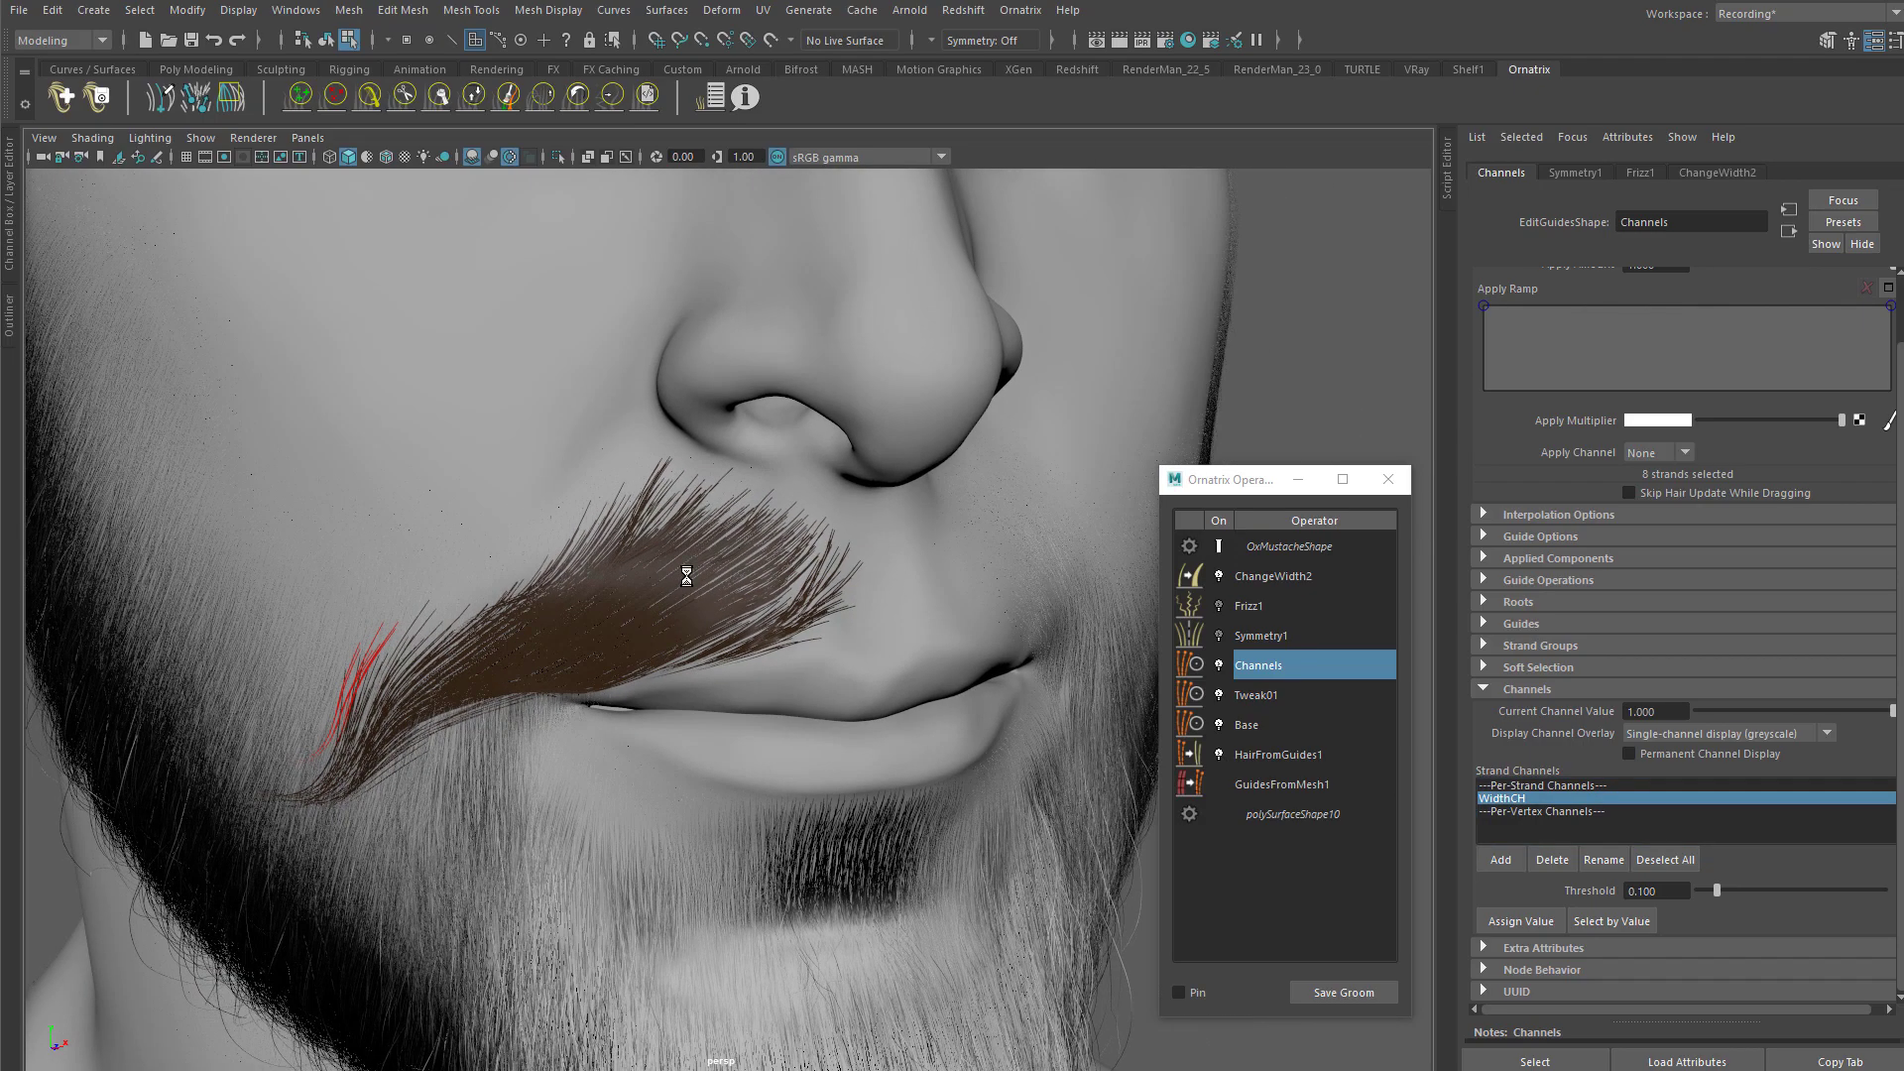
pyautogui.keyDown('alt'); pyautogui.moveTo(770, 521); pyautogui.dragTo(926, 464, button='middle'); pyautogui.keyUp('alt')
pyautogui.moveTo(353, 264); pyautogui.dragTo(1092, 964)
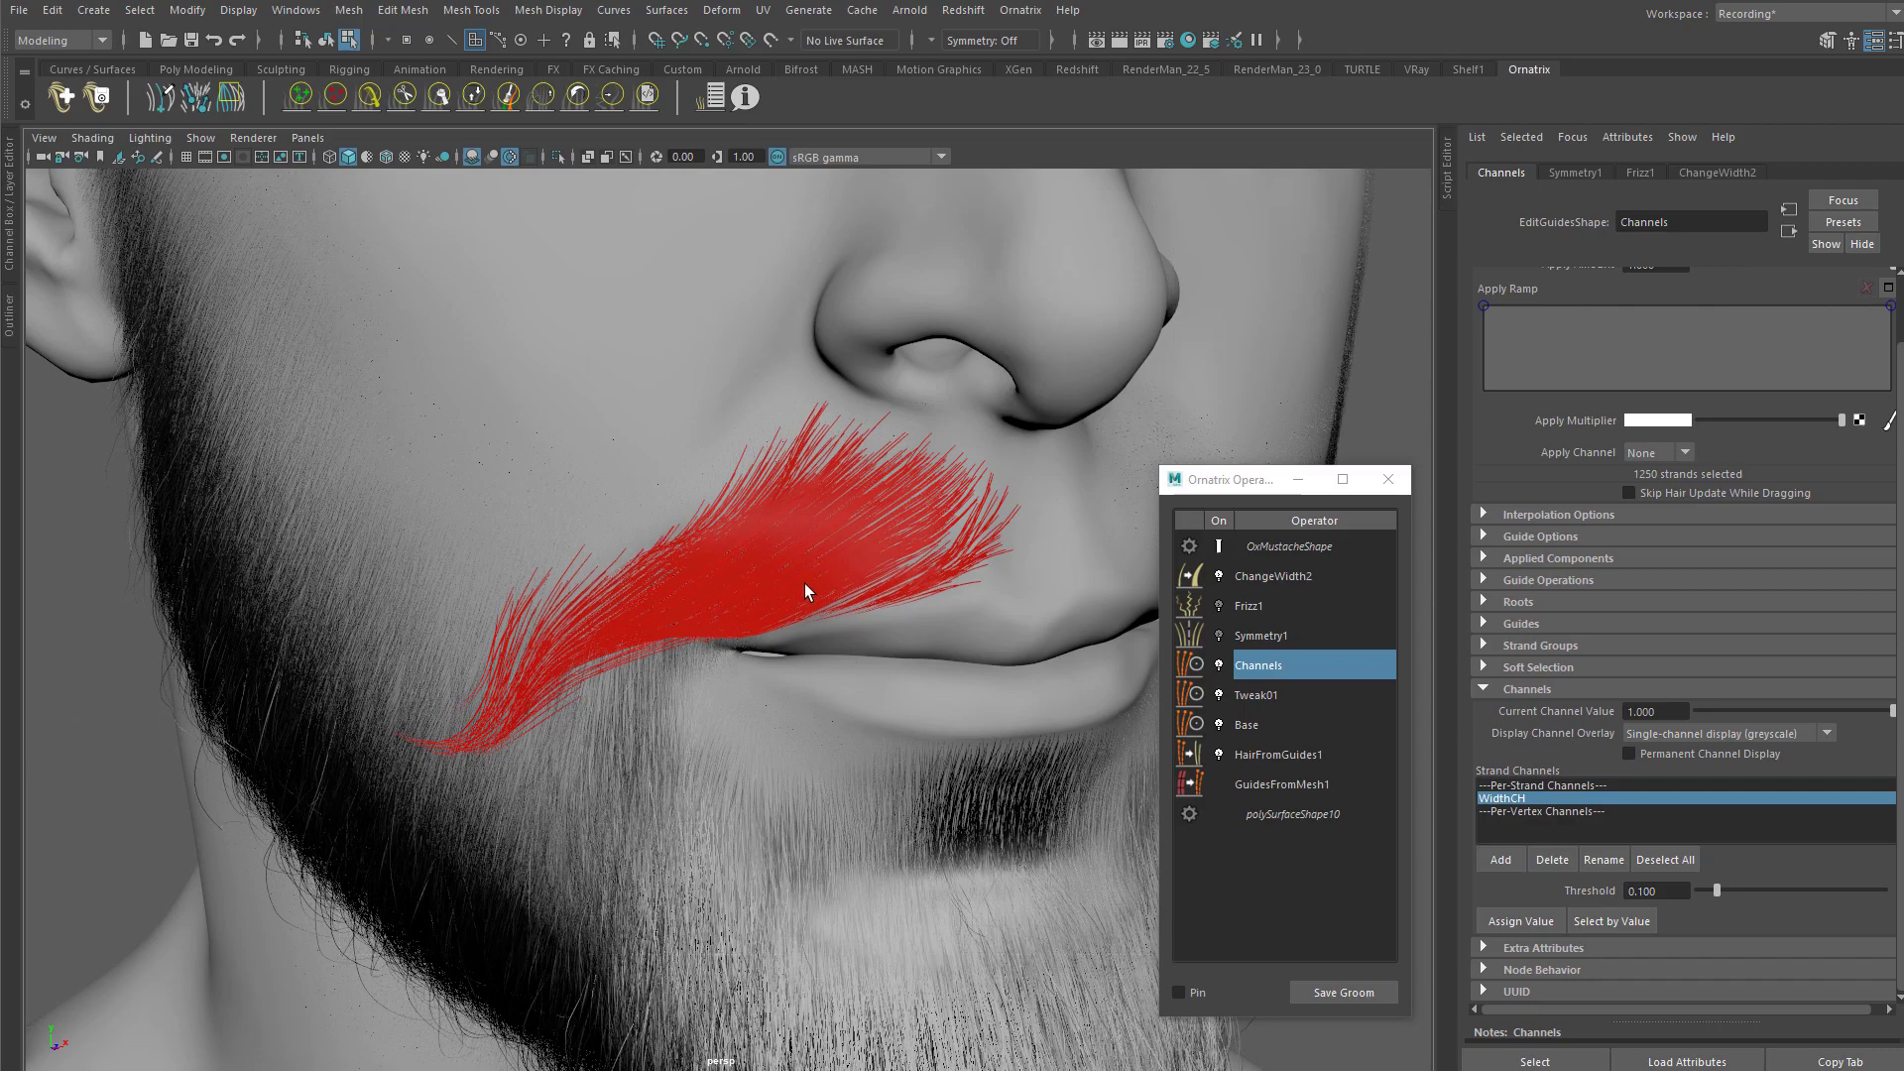
pyautogui.click(1521, 926)
pyautogui.click(1526, 916)
# Step: Select a small group of strands in the middle of the mustache and reselect the WidthCH channel
pyautogui.keyDown('alt'); pyautogui.moveTo(817, 555); pyautogui.dragTo(795, 466); pyautogui.keyUp('alt')
pyautogui.keyDown('alt'); pyautogui.moveTo(796, 466); pyautogui.dragTo(816, 545, button='right'); pyautogui.keyUp('alt')
pyautogui.moveTo(816, 544)
pyautogui.keyDown('alt'); pyautogui.mouseDown()
pyautogui.moveTo(807, 580)
pyautogui.moveTo(781, 496)
pyautogui.moveTo(956, 502)
pyautogui.moveTo(850, 502)
pyautogui.moveTo(965, 523)
pyautogui.moveTo(816, 430)
pyautogui.moveTo(770, 459)
pyautogui.moveTo(850, 540)
pyautogui.moveTo(918, 539)
pyautogui.moveTo(918, 497)
pyautogui.moveTo(766, 407)
pyautogui.mouseUp(); pyautogui.keyUp('alt')
pyautogui.click(765, 490)
pyautogui.click(1507, 801)
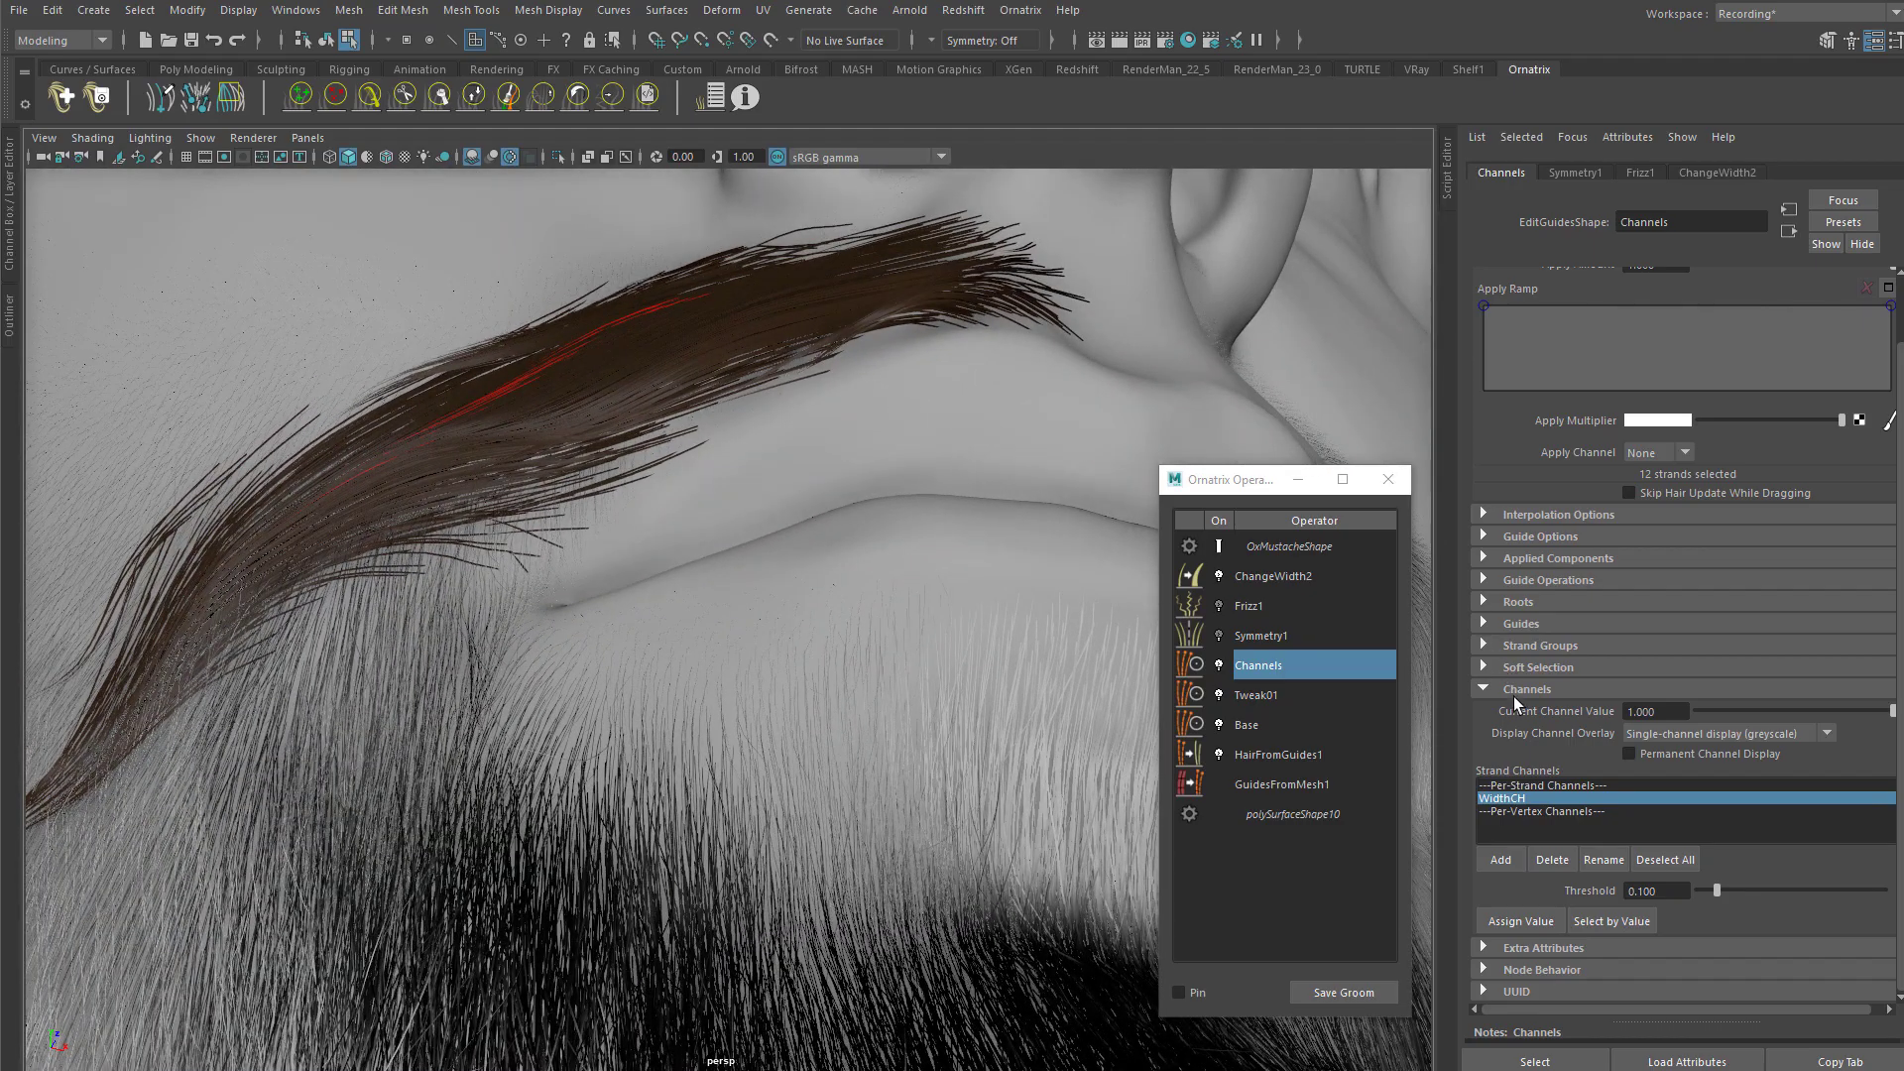
# Step: Reselect the Channels operator and toggle its strand selection mode to check how the mustache strands are displayed
pyautogui.click(1242, 666)
pyautogui.click(1252, 688)
pyautogui.click(1259, 658)
pyautogui.keyDown('alt'); pyautogui.moveTo(734, 476); pyautogui.dragTo(783, 526); pyautogui.keyUp('alt')
pyautogui.moveTo(1896, 702); pyautogui.dragTo(1889, 595)
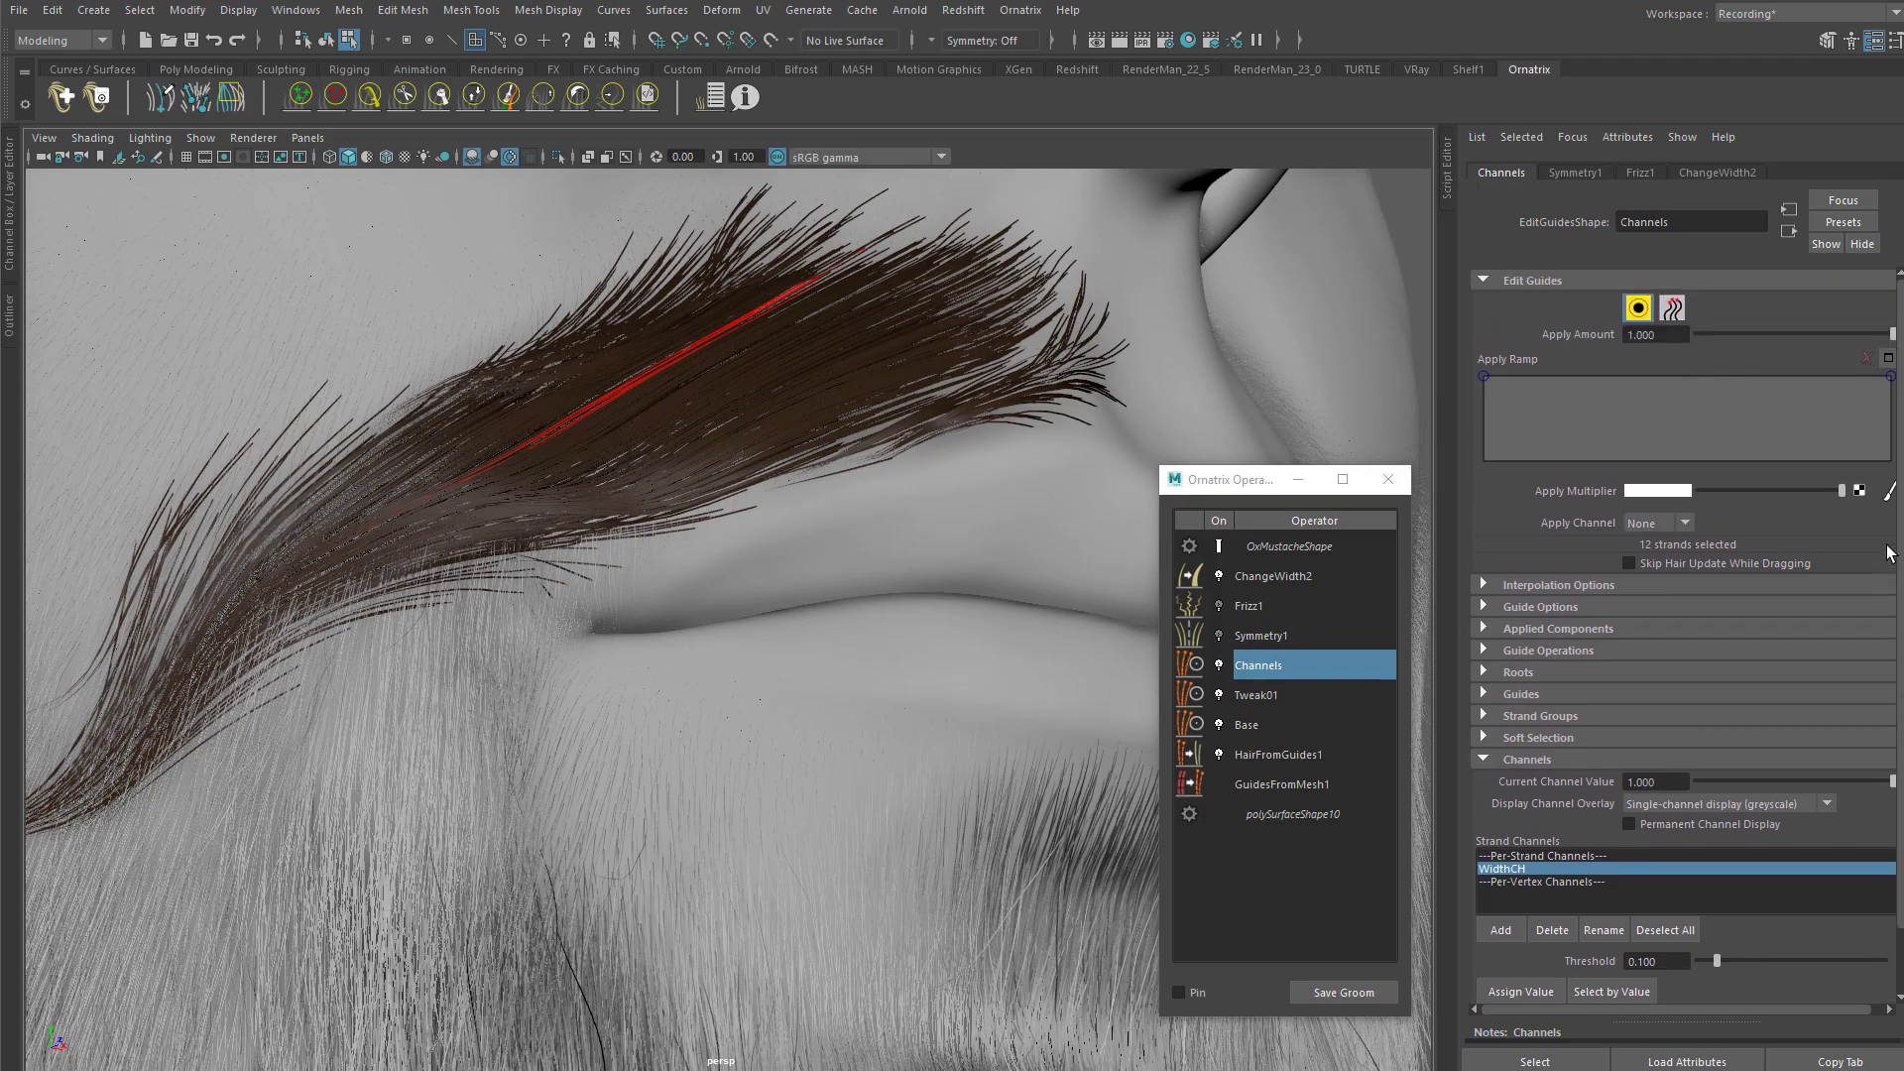
pyautogui.click(1637, 308)
pyautogui.click(1638, 308)
pyautogui.click(1637, 308)
pyautogui.keyDown('alt'); pyautogui.moveTo(783, 407); pyautogui.dragTo(821, 427); pyautogui.keyUp('alt')
pyautogui.click(901, 517)
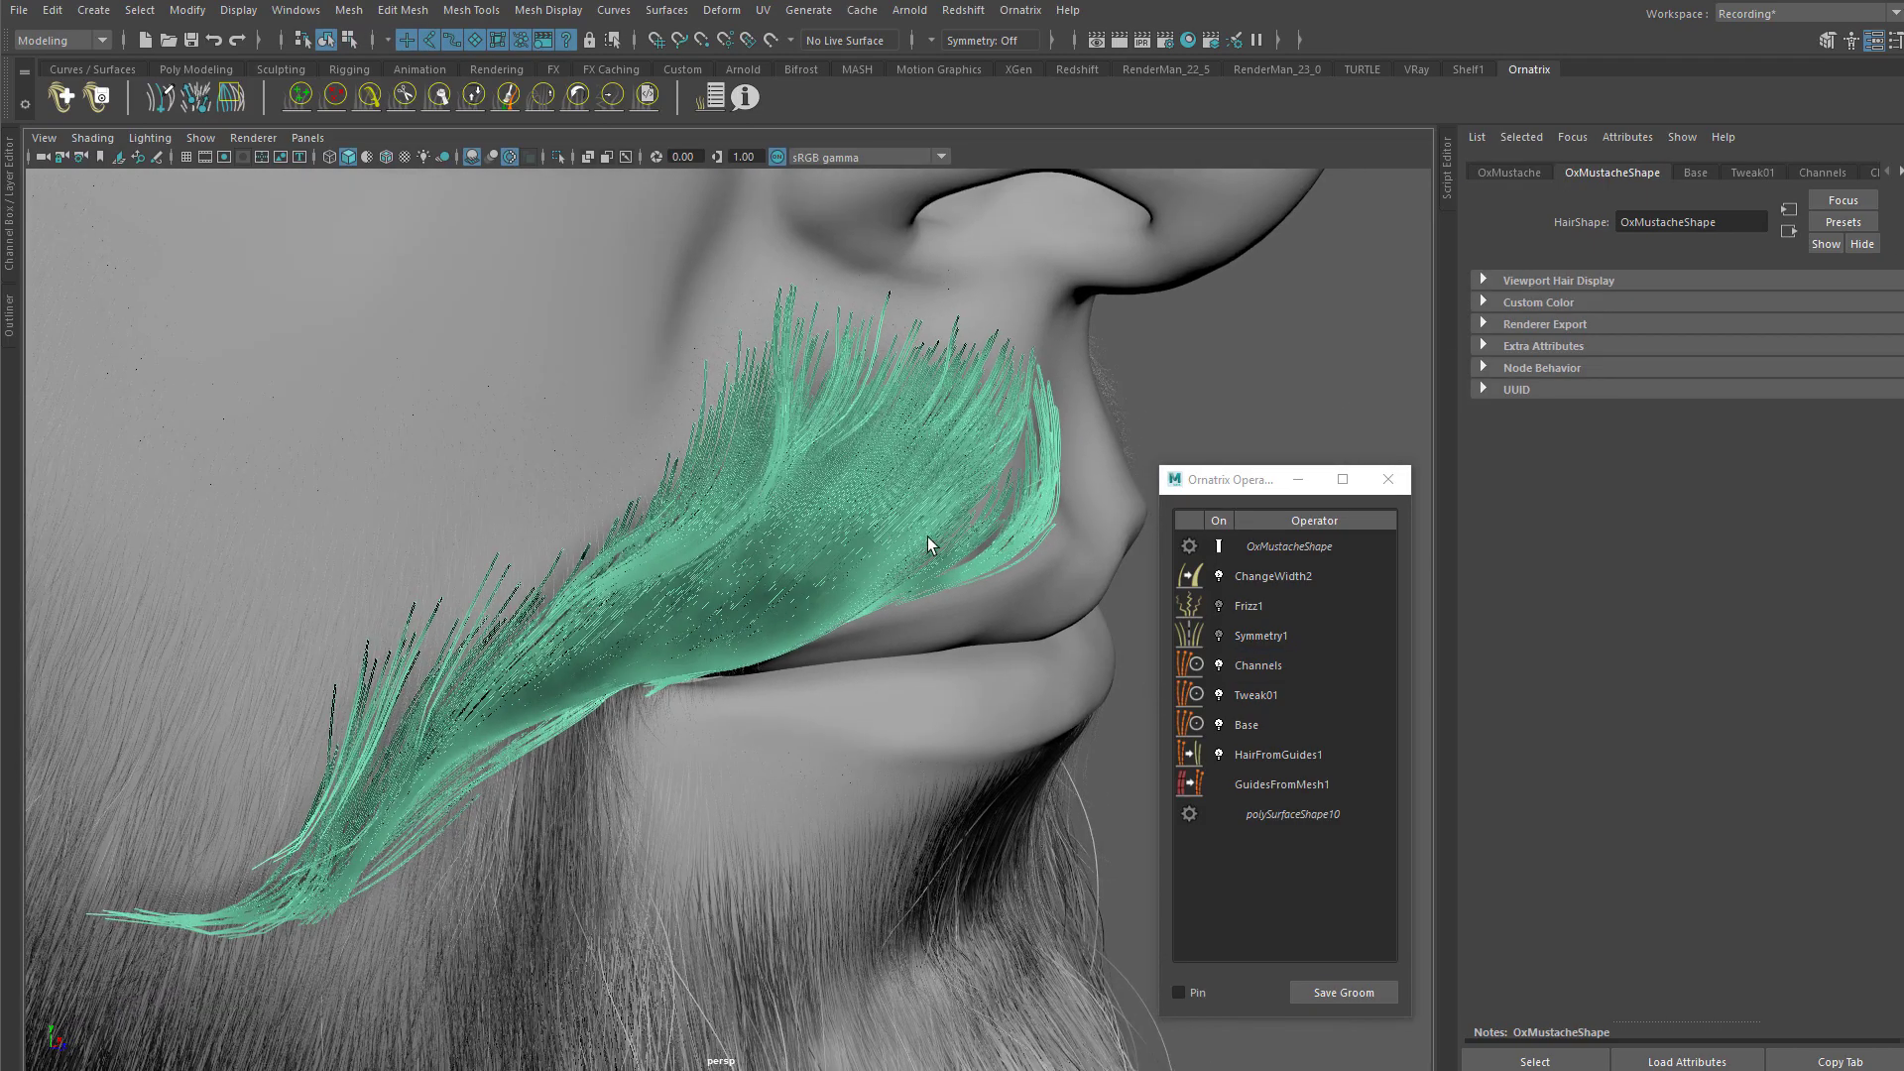
pyautogui.click(1280, 664)
pyautogui.click(1637, 308)
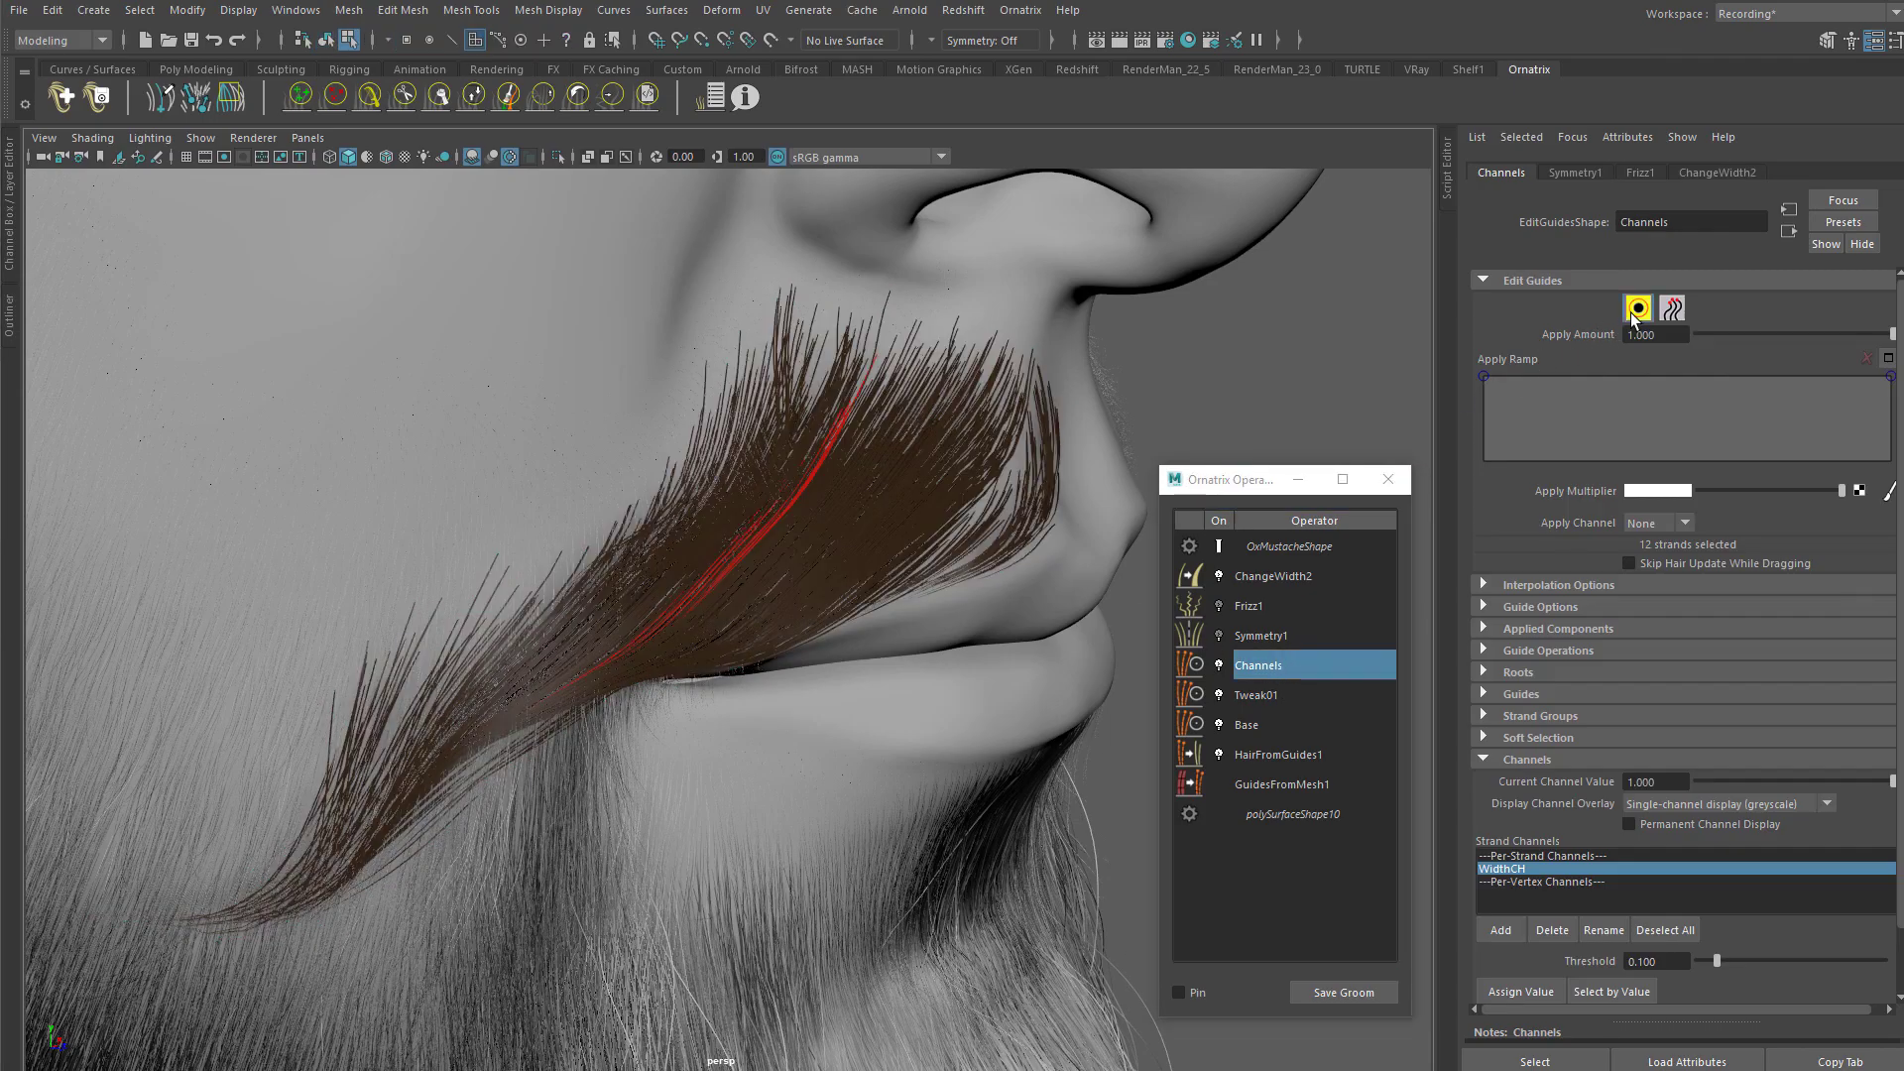
# Step: Reselect the WidthCH channel and compare its greyscale overlay on the mustache with strand selection mode off and on
pyautogui.click(1526, 881)
pyautogui.click(1533, 866)
pyautogui.click(1527, 855)
pyautogui.click(1521, 869)
pyautogui.click(1640, 308)
pyautogui.keyDown('alt'); pyautogui.moveTo(1242, 438); pyautogui.dragTo(754, 458); pyautogui.keyUp('alt')
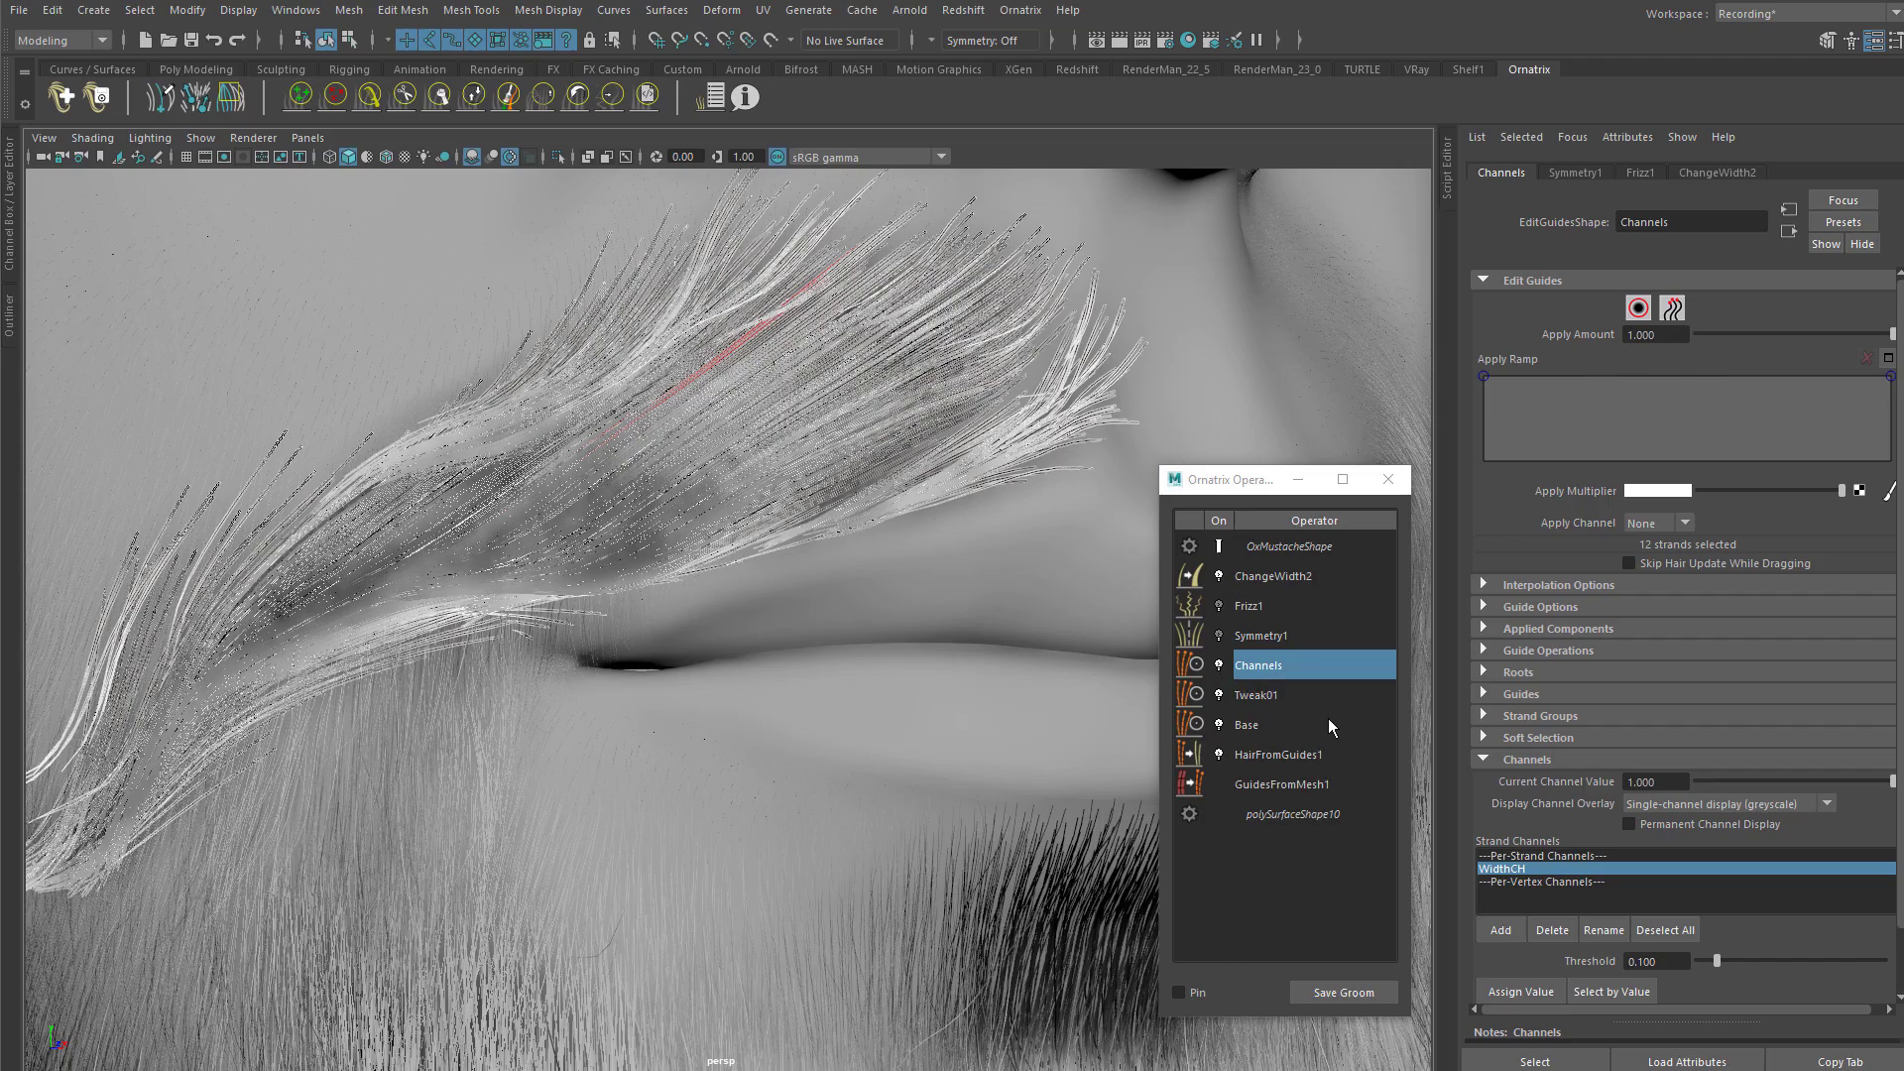
pyautogui.keyDown('alt'); pyautogui.moveTo(973, 527); pyautogui.dragTo(1006, 602); pyautogui.keyUp('alt')
pyautogui.click(1513, 869)
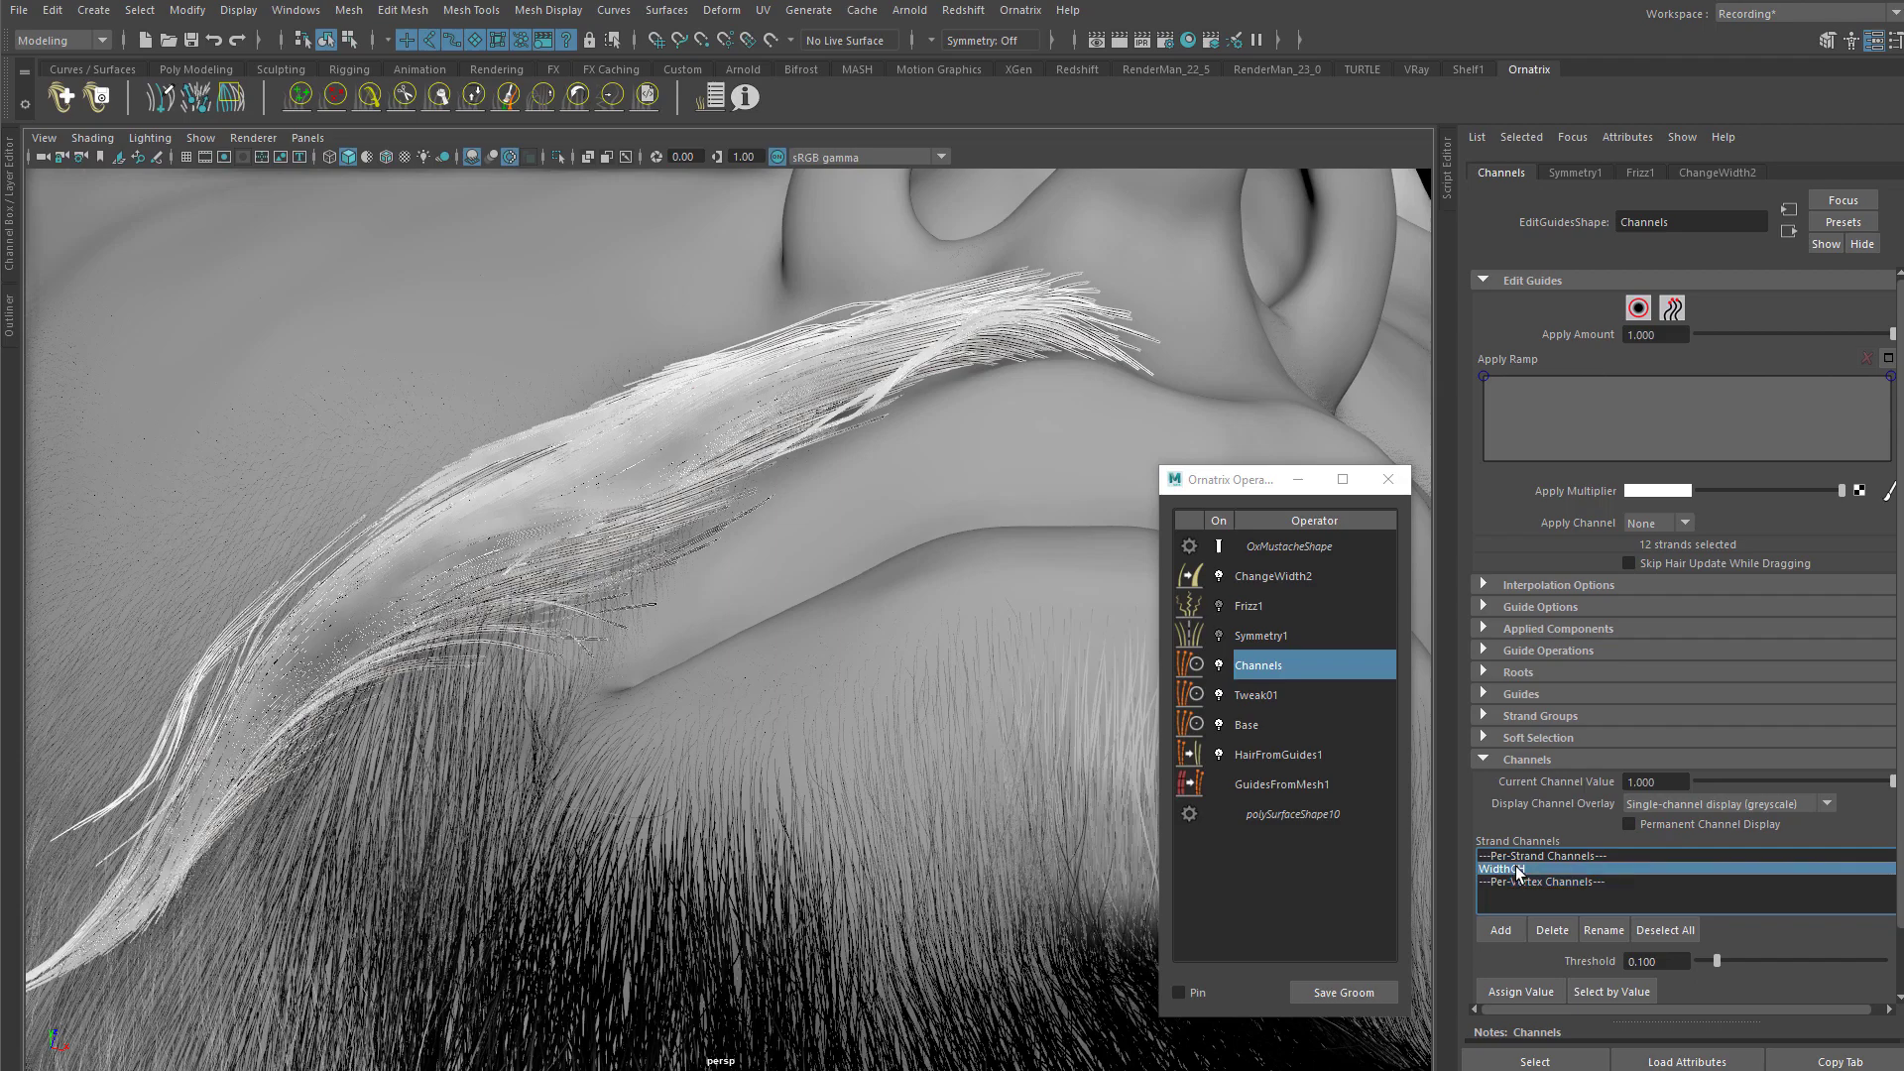
pyautogui.click(1640, 309)
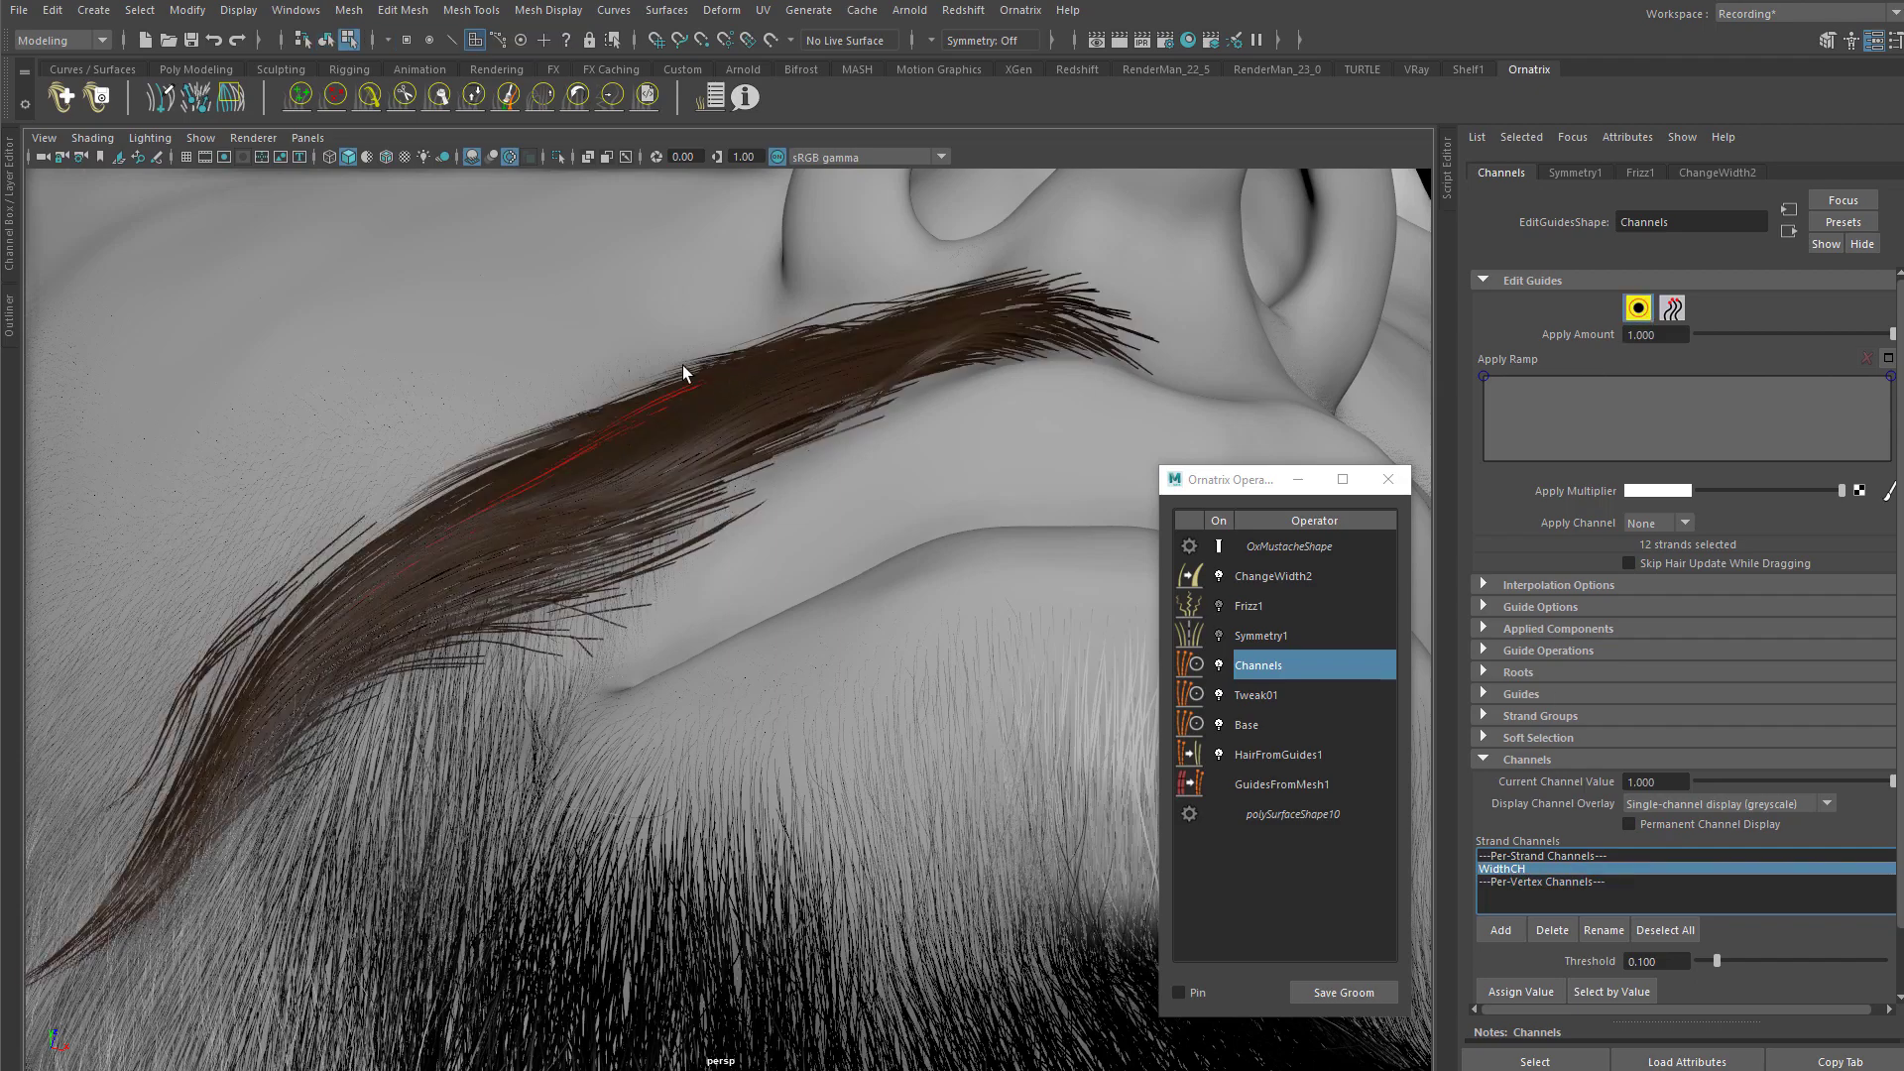
# Step: Select a broad band of strands in the middle of the mustache and examine them in the WidthCH greyscale overlay
pyautogui.moveTo(685, 367); pyautogui.dragTo(748, 454)
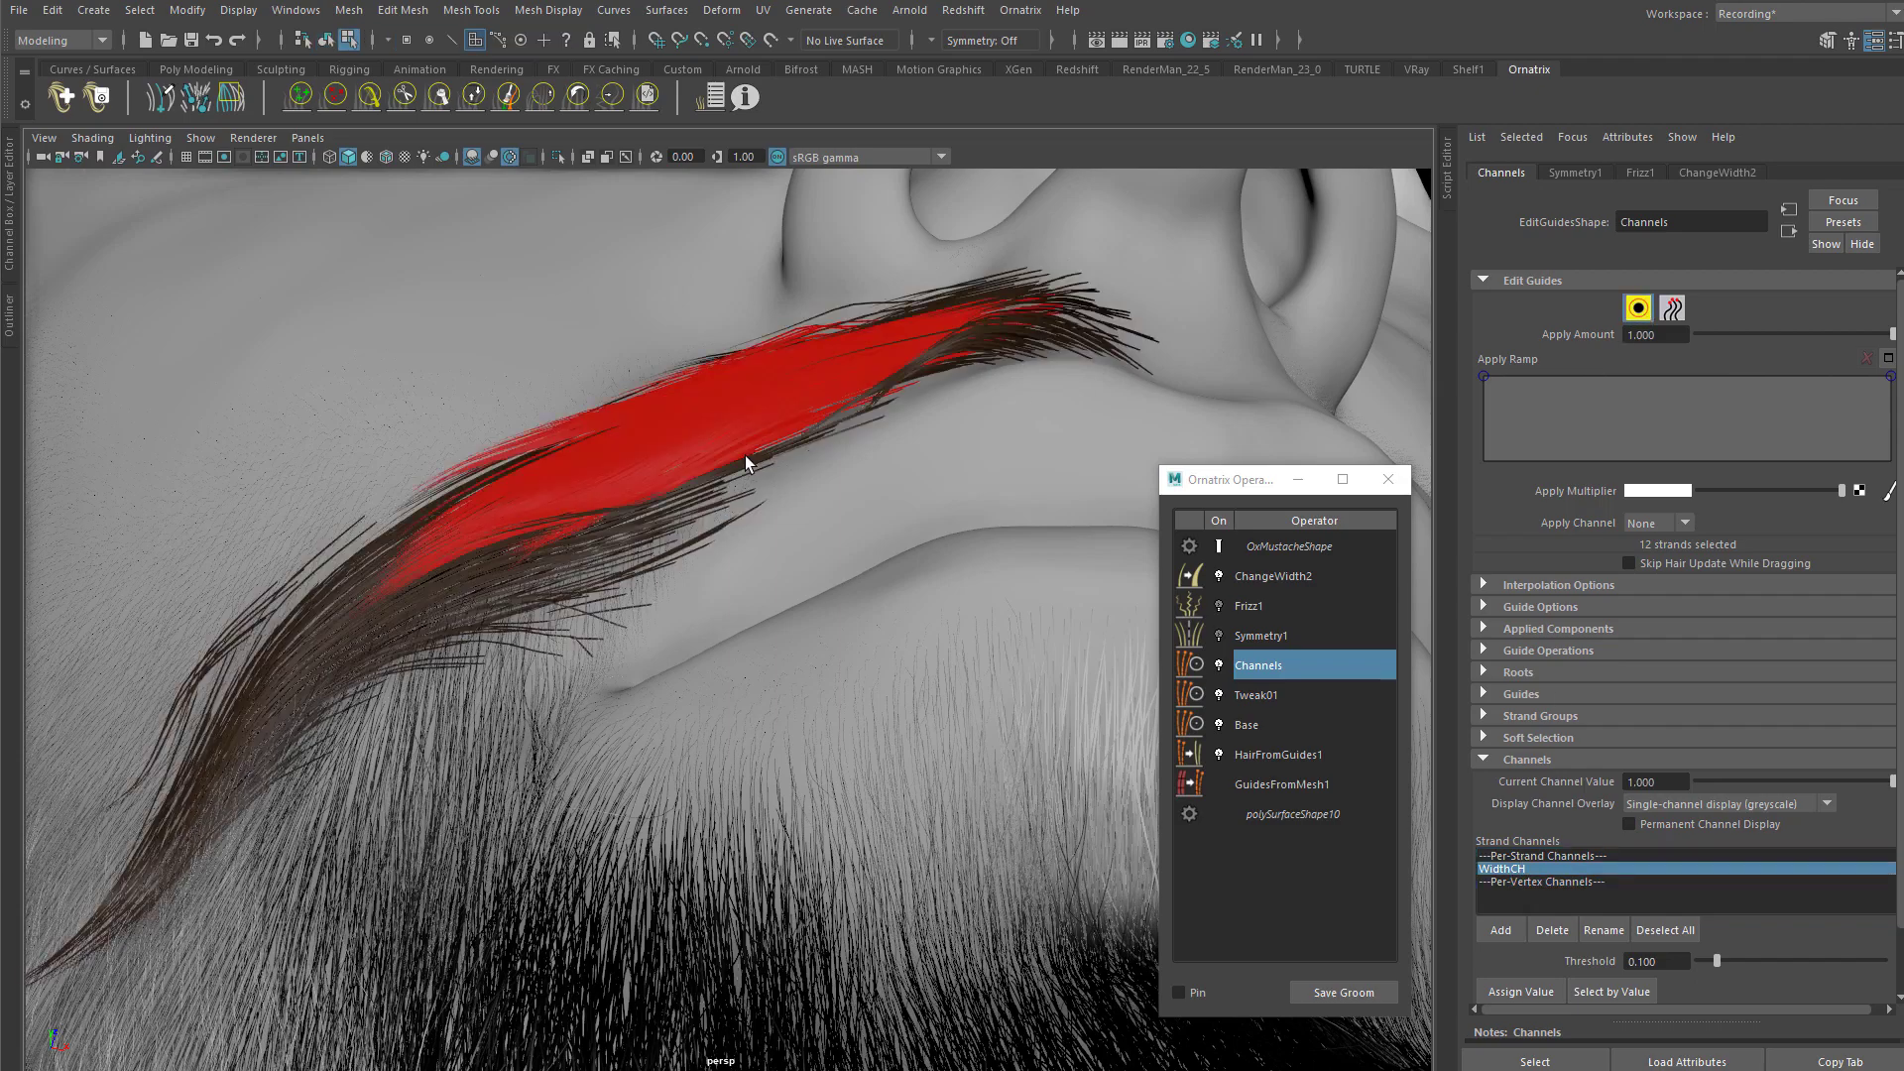
pyautogui.click(1641, 308)
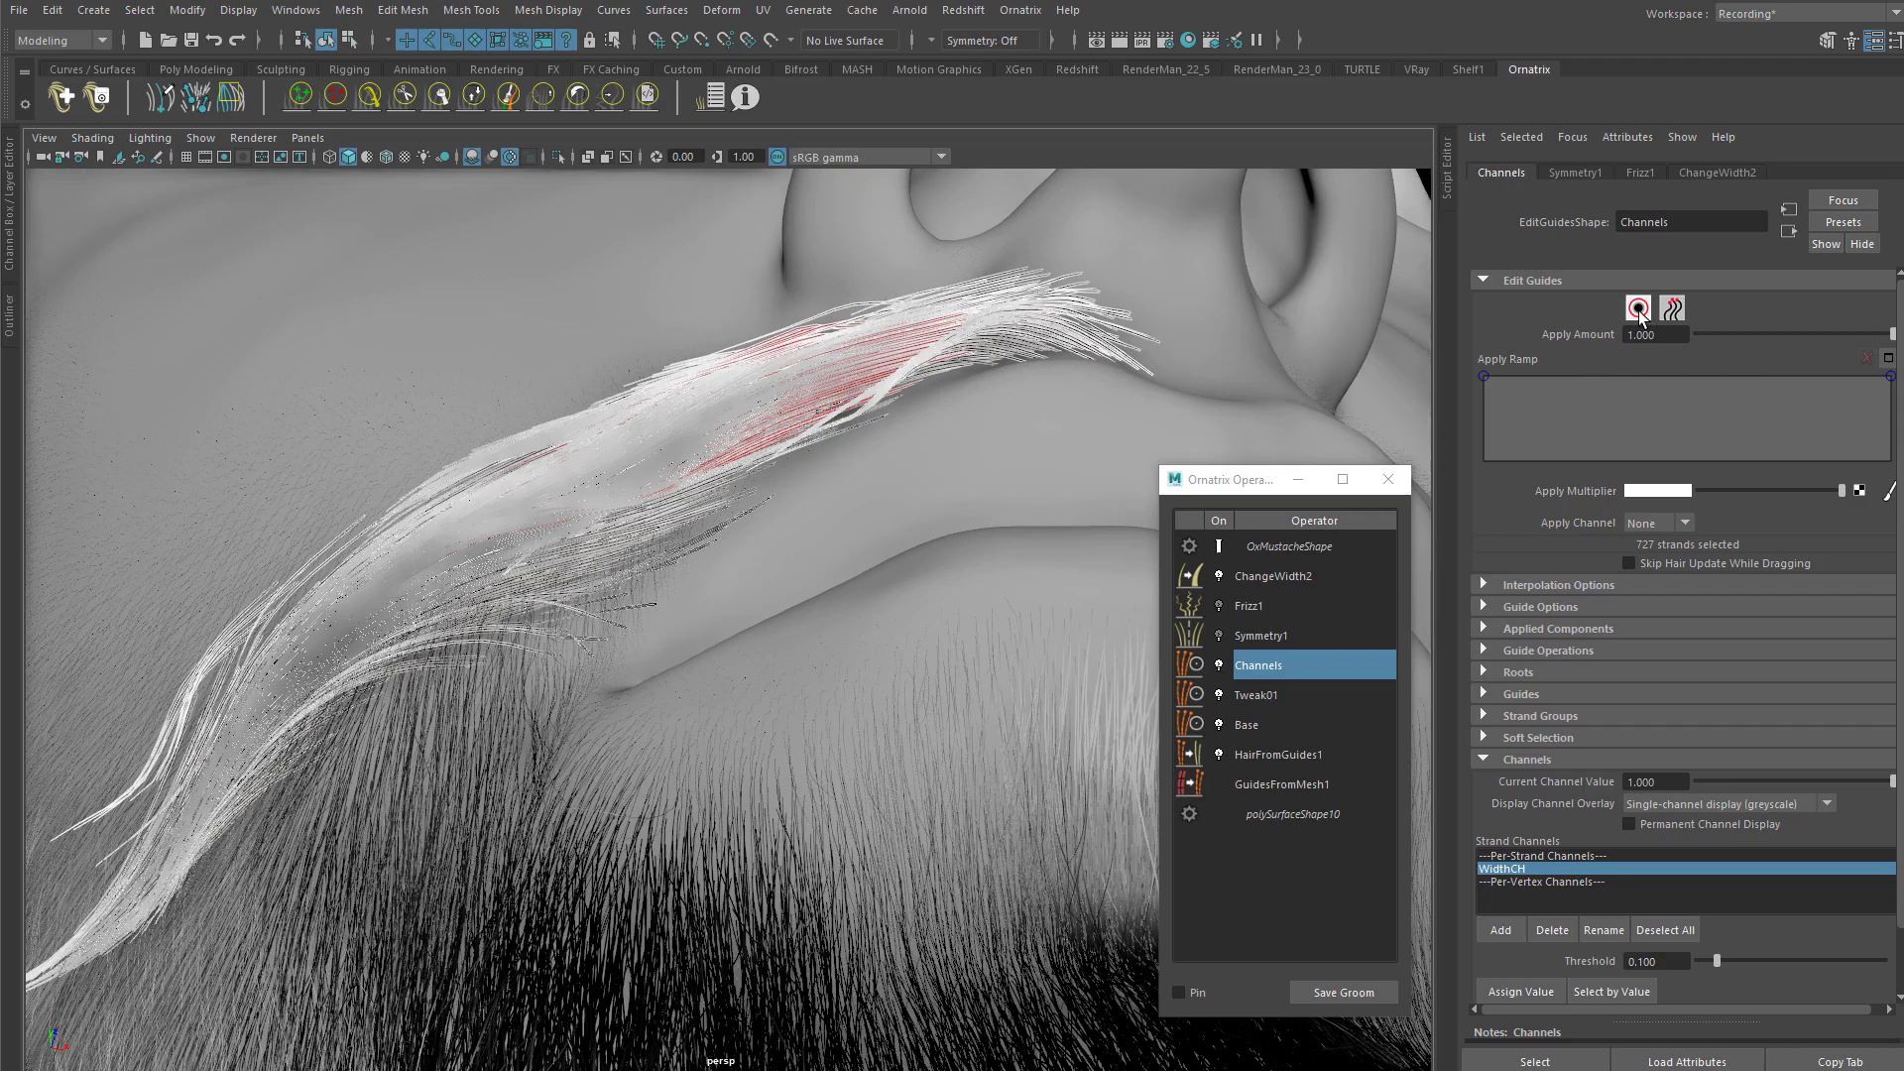
pyautogui.keyDown('alt'); pyautogui.moveTo(1001, 575); pyautogui.dragTo(895, 638); pyautogui.keyUp('alt')
pyautogui.keyDown('alt'); pyautogui.moveTo(943, 466); pyautogui.dragTo(661, 433); pyautogui.keyUp('alt')
pyautogui.keyDown('alt'); pyautogui.moveTo(660, 434); pyautogui.dragTo(984, 575, button='right'); pyautogui.keyUp('alt')
pyautogui.keyDown('alt'); pyautogui.moveTo(885, 504); pyautogui.dragTo(978, 528, button='right'); pyautogui.keyUp('alt')
pyautogui.keyDown('alt'); pyautogui.moveTo(978, 528); pyautogui.dragTo(952, 548); pyautogui.keyUp('alt')
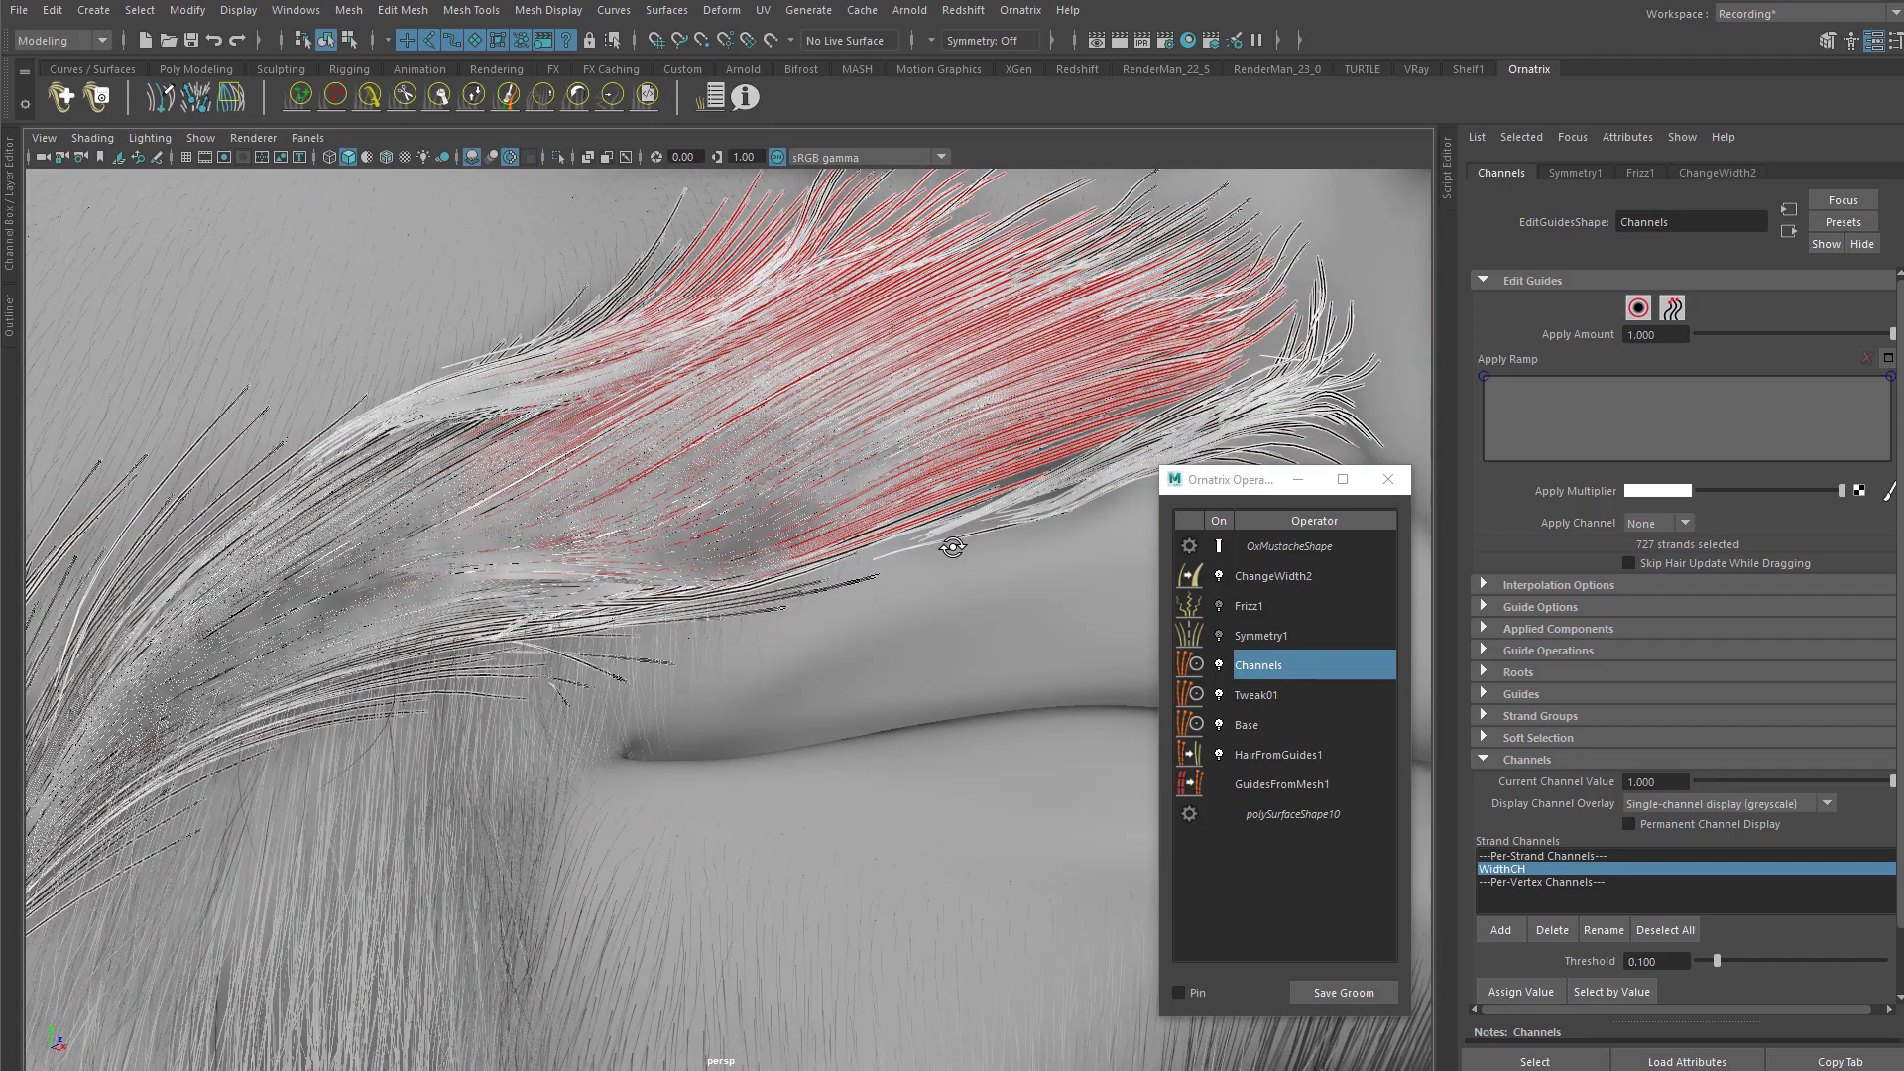
# Step: Set the width channel of the ChangeWidth2 operator to WidthCH and inspect the effect on the mustache
pyautogui.click(1317, 632)
pyautogui.click(1258, 603)
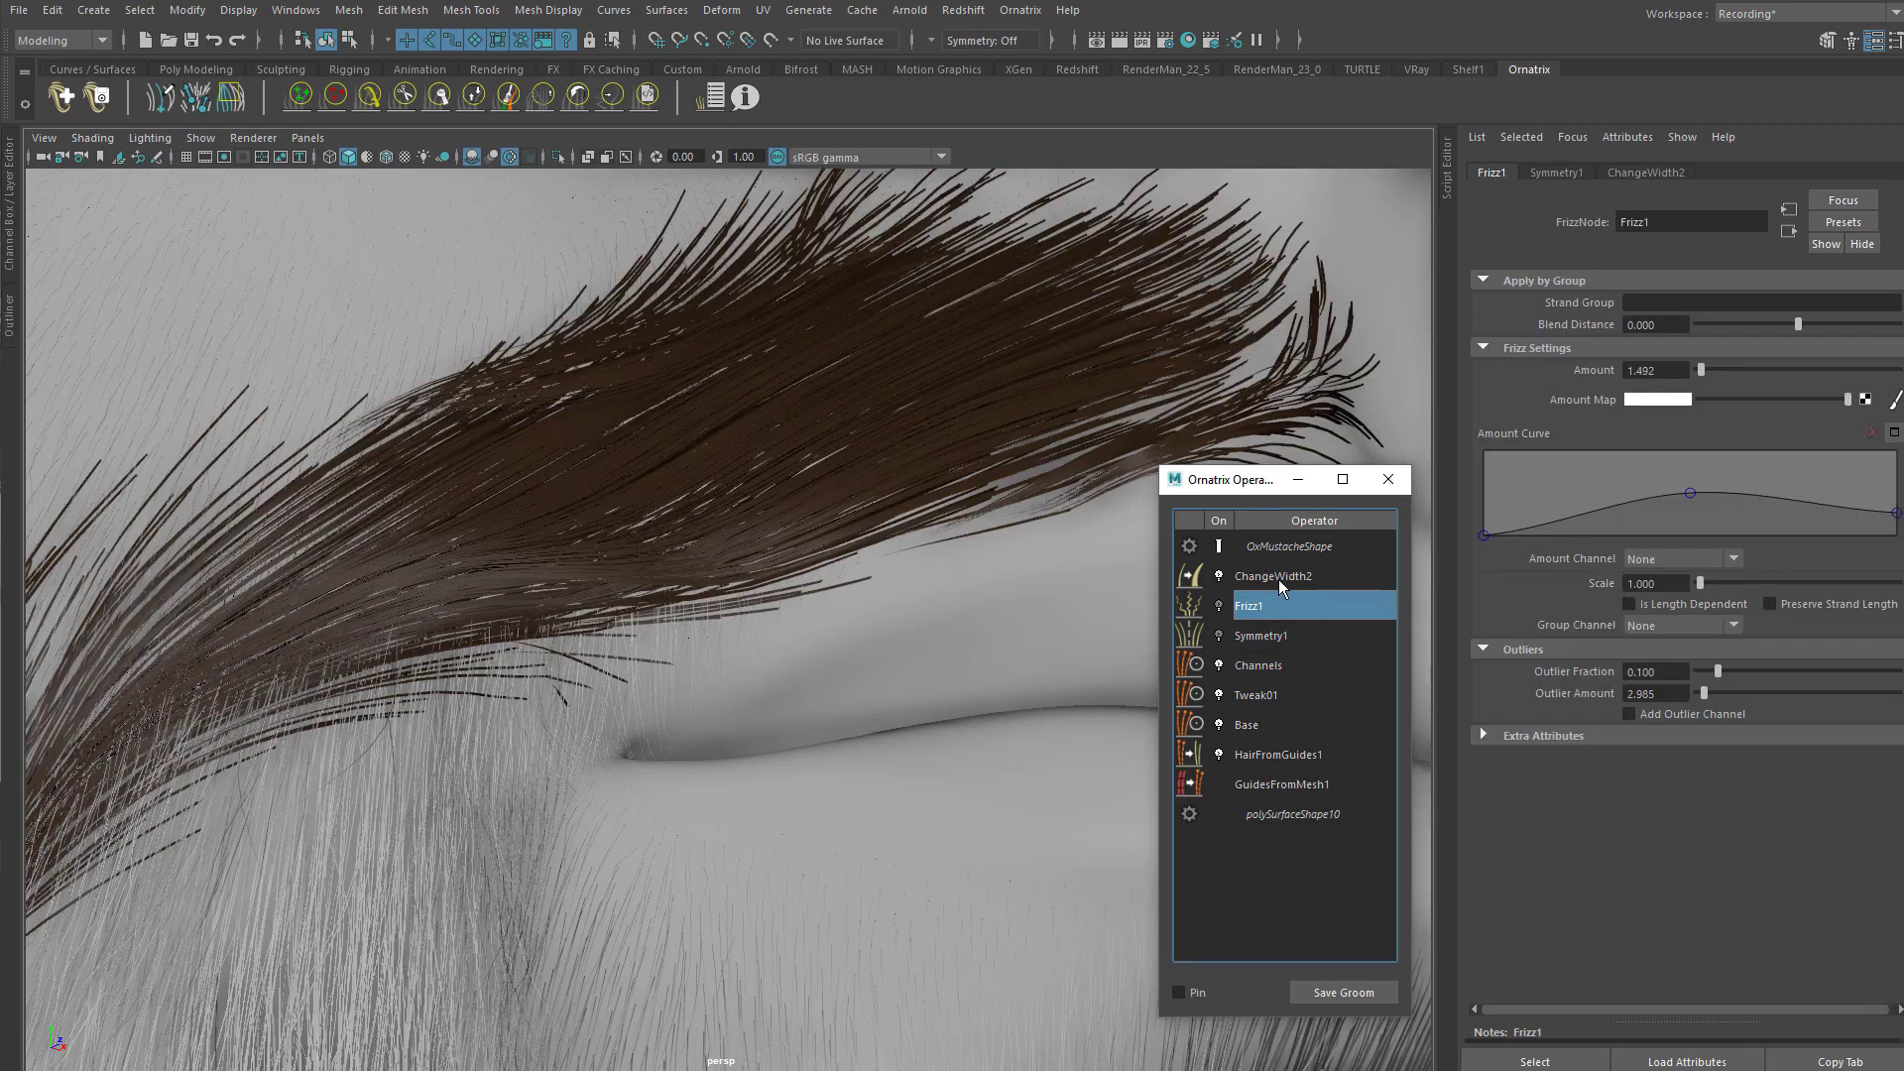
pyautogui.click(1282, 577)
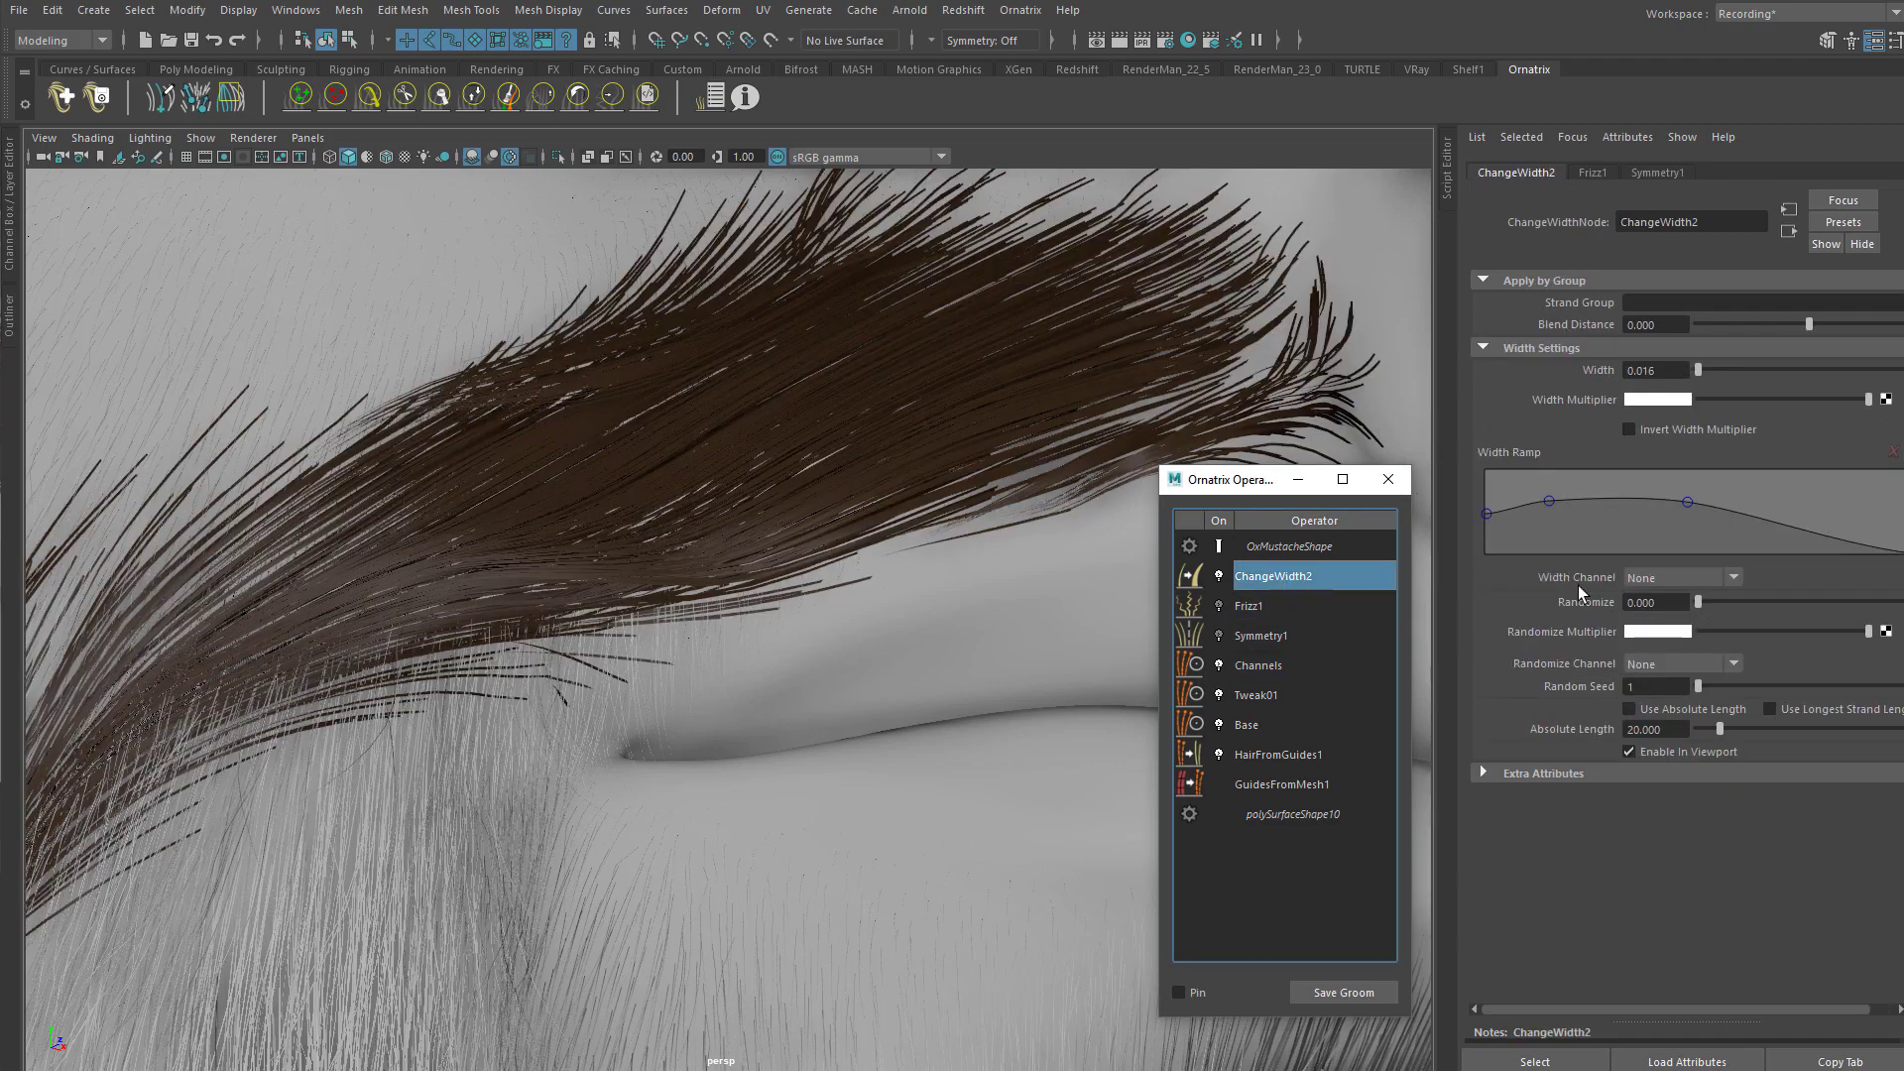
pyautogui.click(1656, 581)
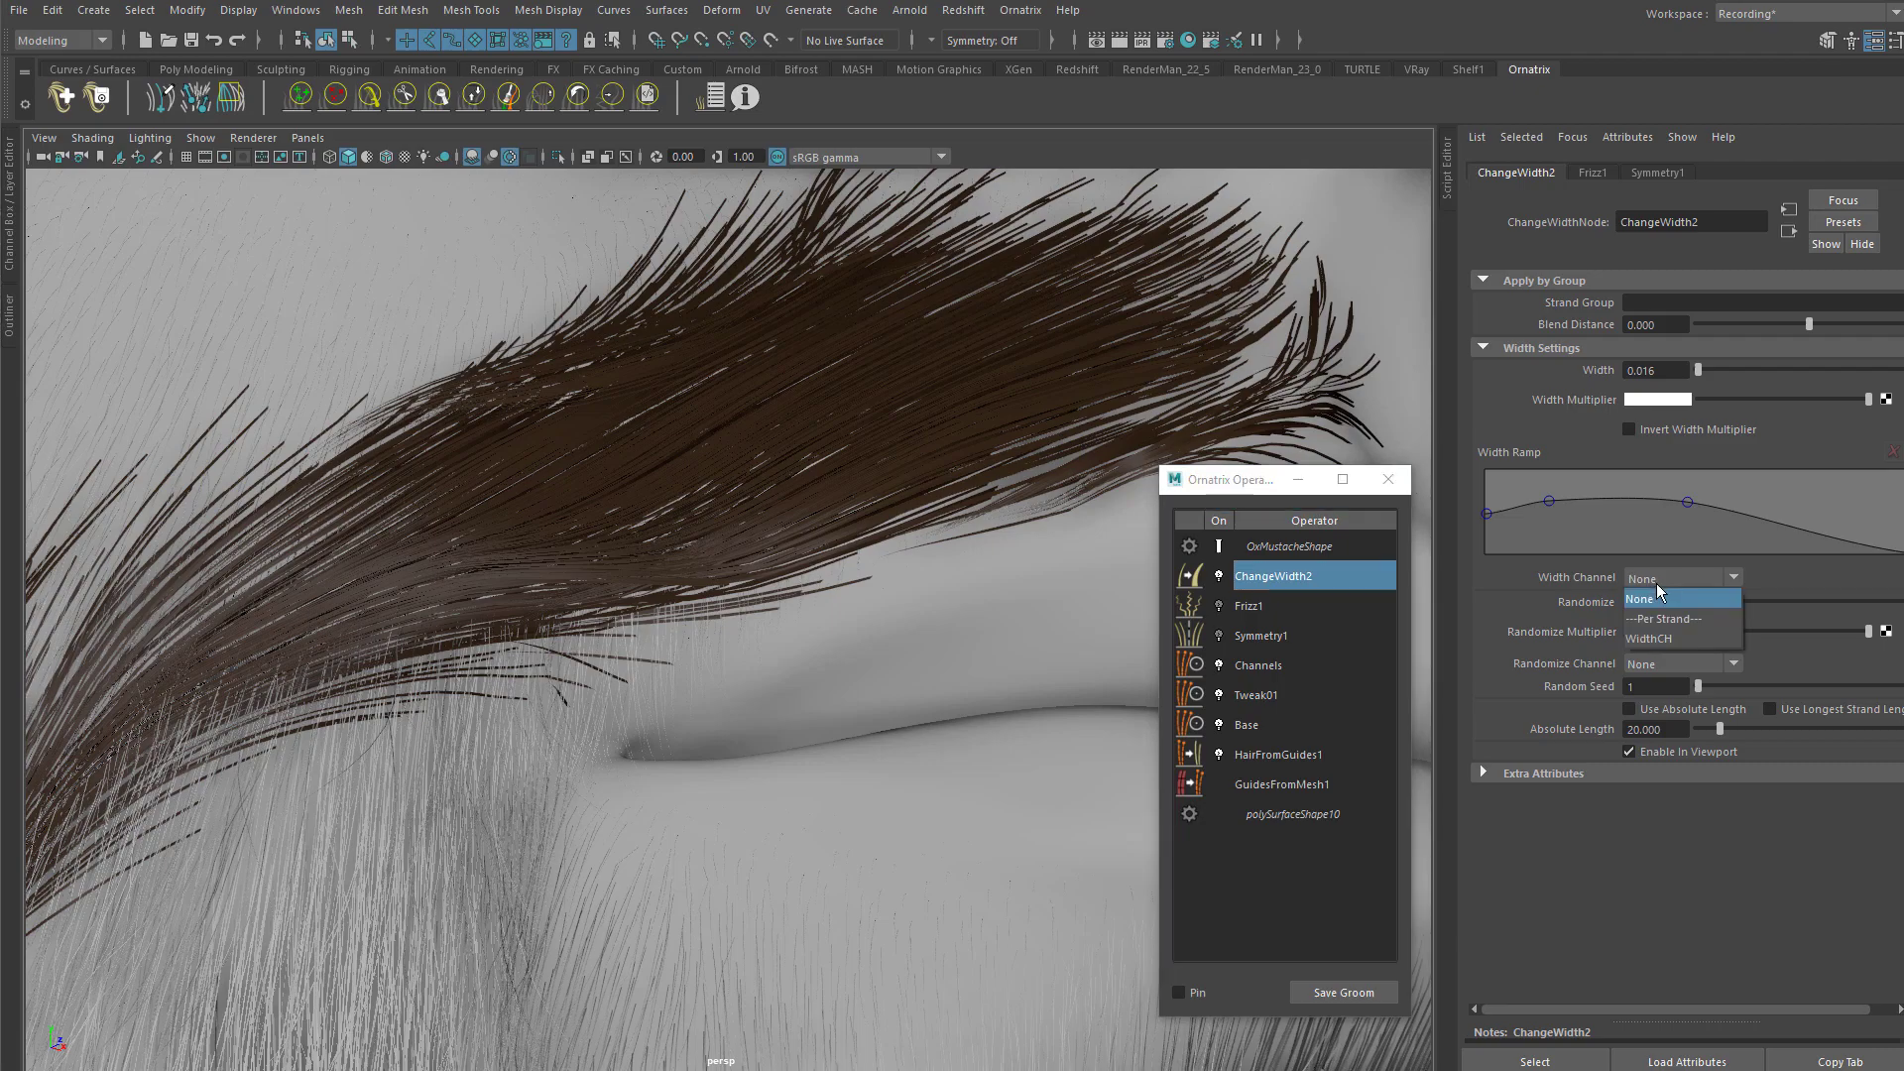
pyautogui.click(1656, 639)
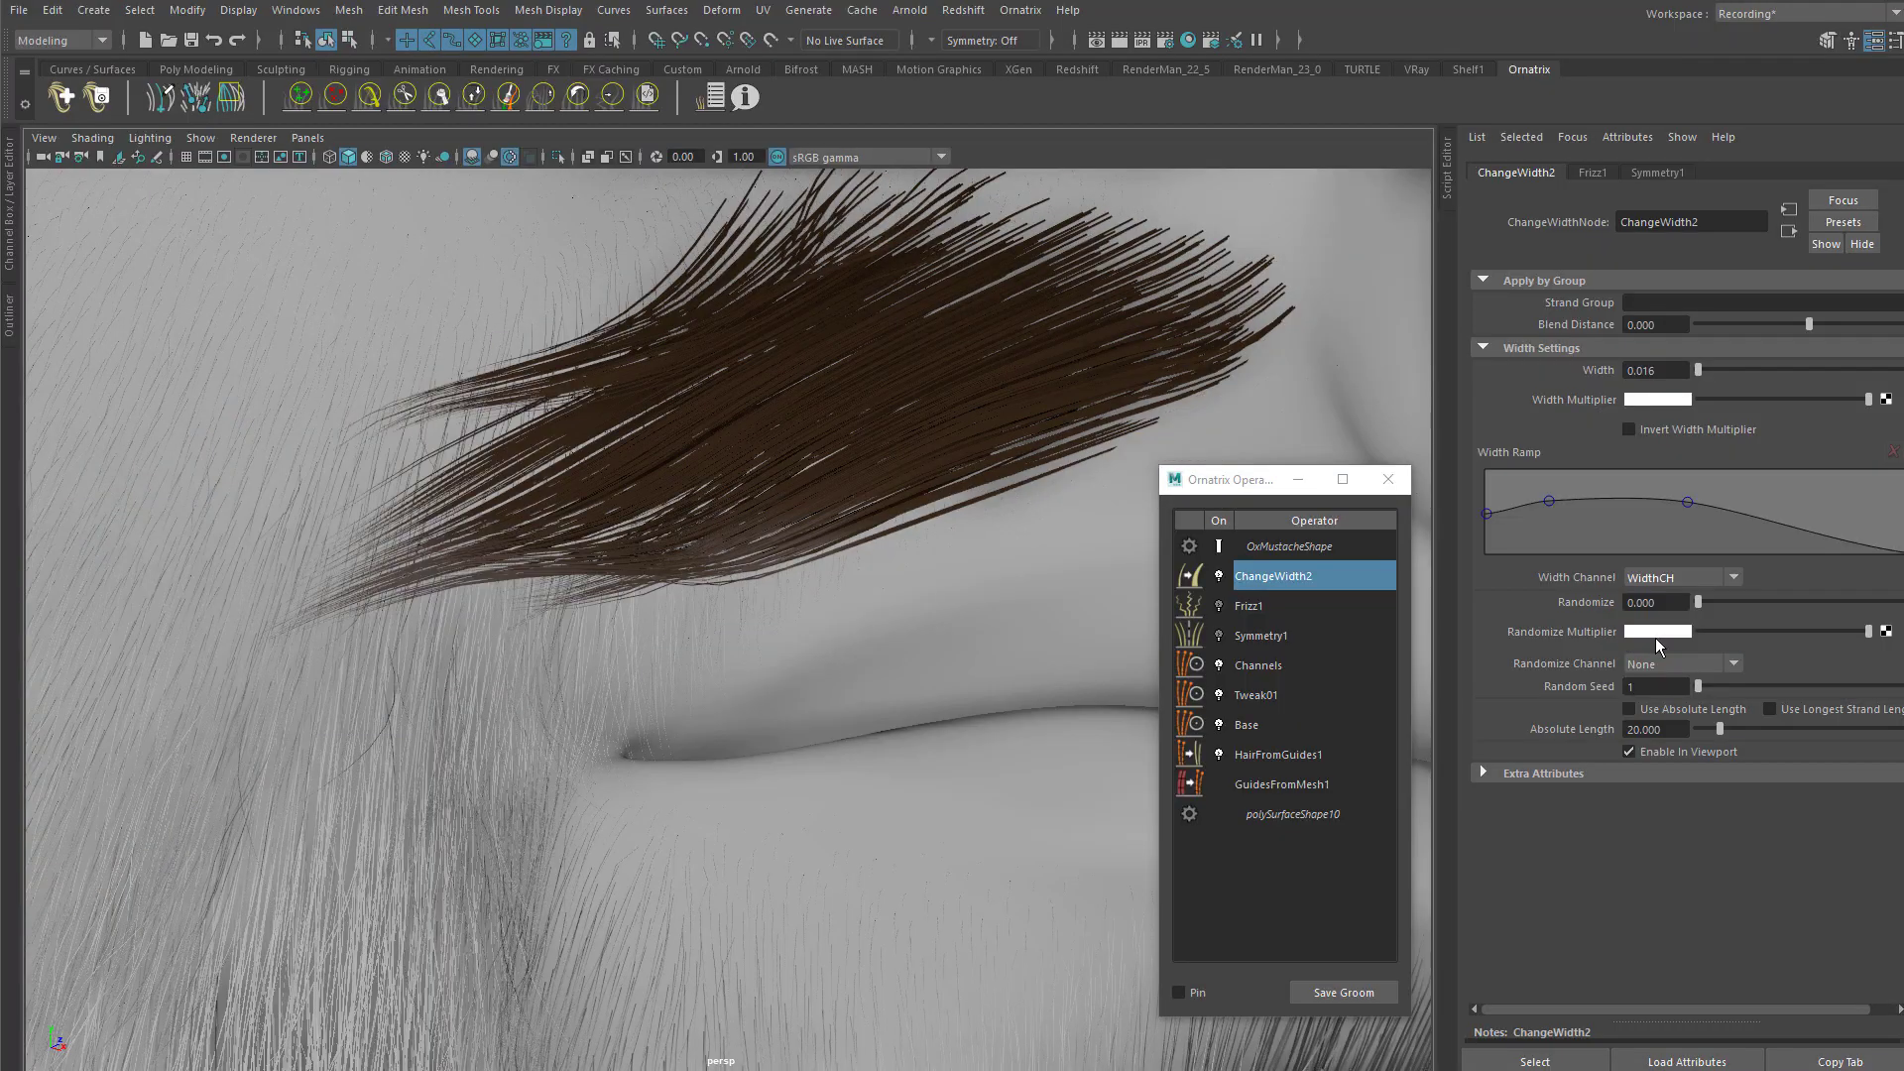
pyautogui.keyDown('alt'); pyautogui.moveTo(870, 523); pyautogui.dragTo(843, 496); pyautogui.keyUp('alt')
# Step: Return to the Channels operator, enable its strand selection mode and delete the WidthCH channel
pyautogui.click(1280, 635)
pyautogui.click(1259, 665)
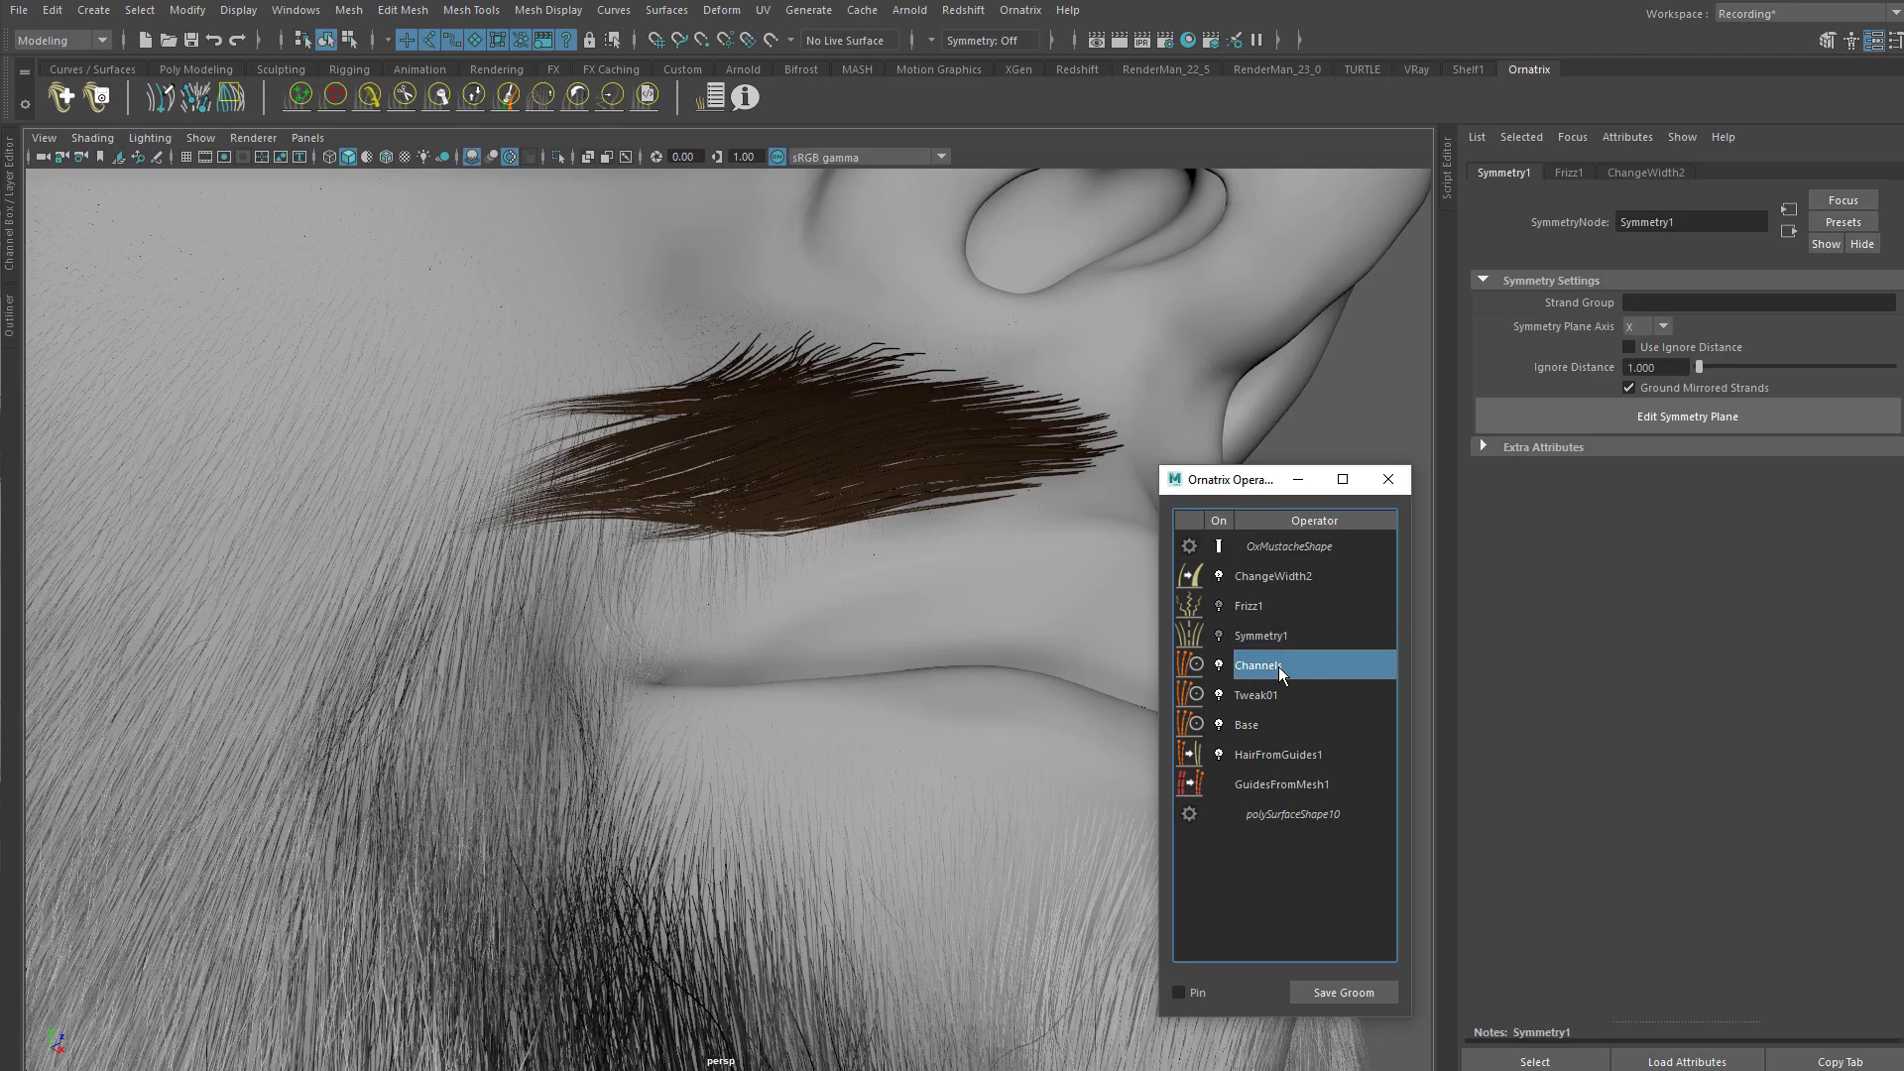
pyautogui.scroll(-2, 1555, 829)
pyautogui.scroll(-1, 1555, 830)
pyautogui.moveTo(873, 505)
pyautogui.keyDown('alt'); pyautogui.mouseDown()
pyautogui.moveTo(868, 450)
pyautogui.moveTo(863, 539)
pyautogui.moveTo(935, 506)
pyautogui.mouseUp(); pyautogui.keyUp('alt')
pyautogui.scroll(2, 1559, 680)
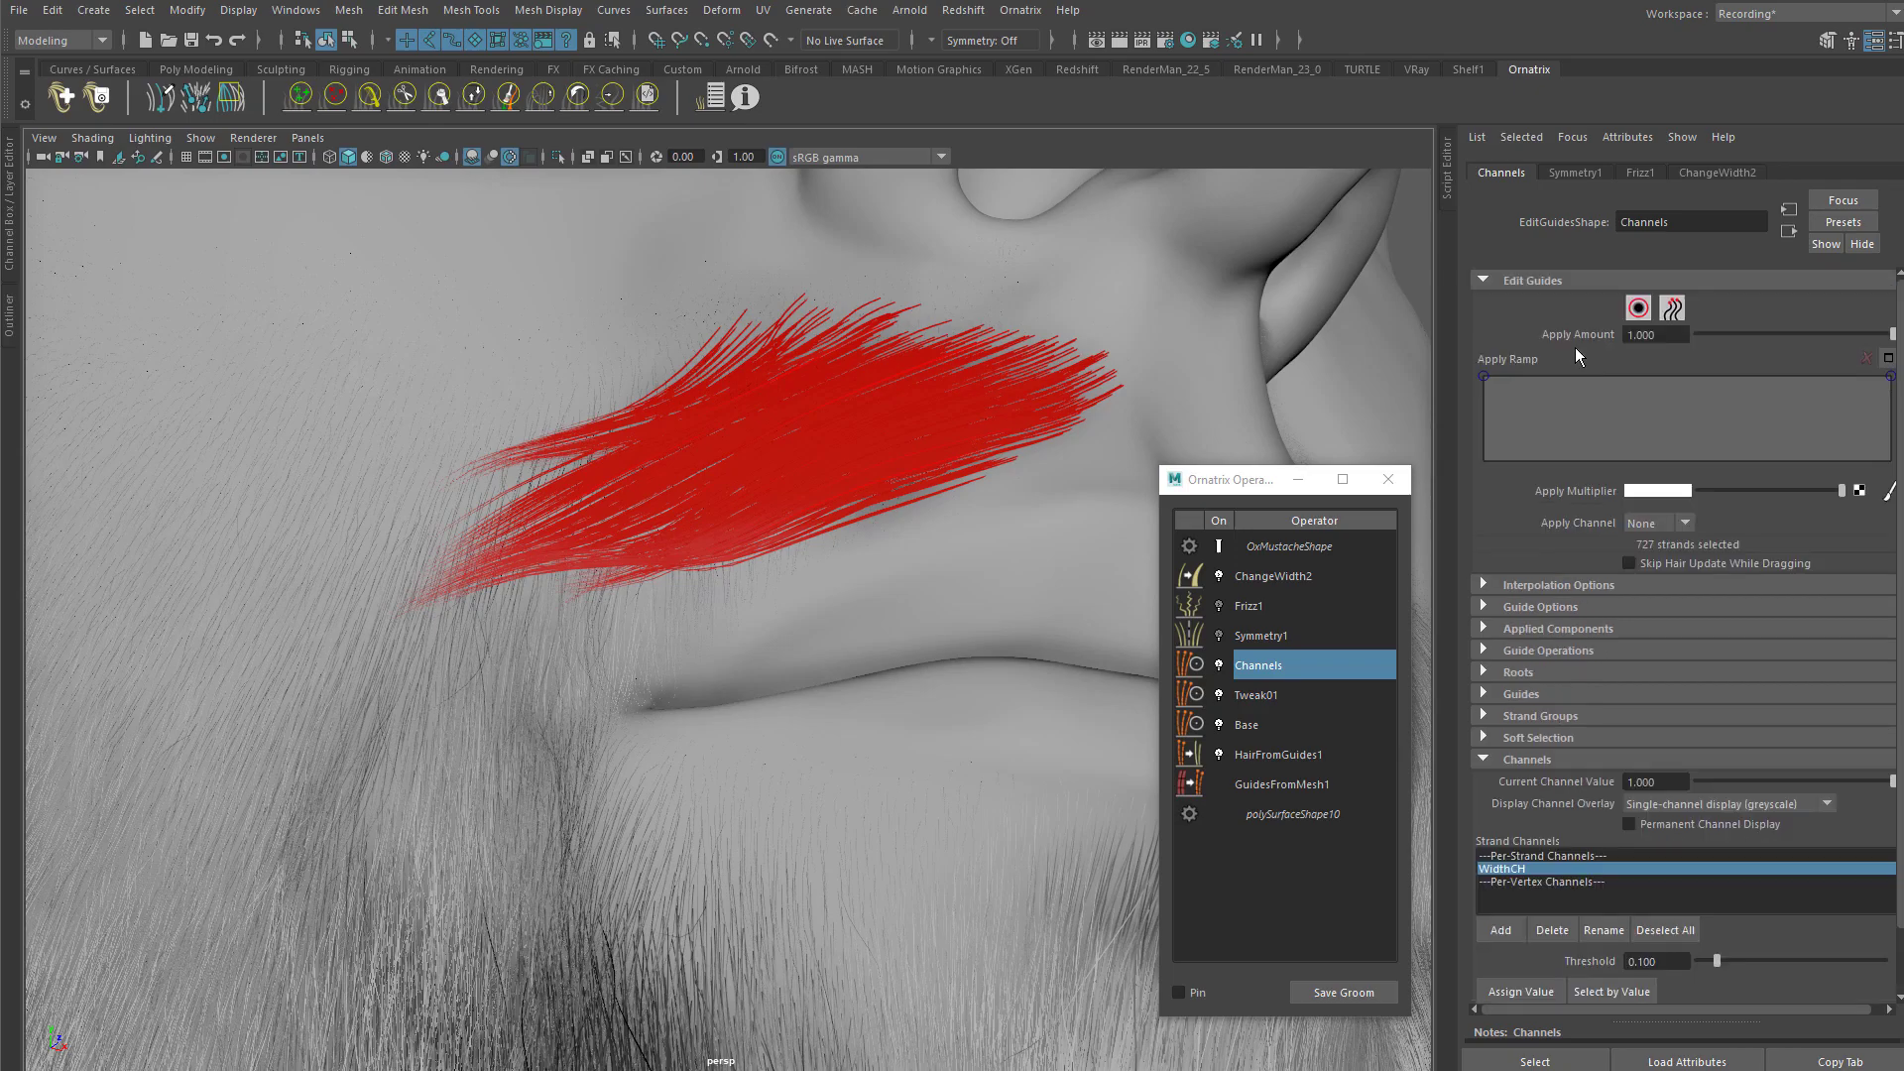
pyautogui.click(1639, 309)
pyautogui.click(1543, 873)
pyautogui.click(1520, 881)
pyautogui.click(1527, 869)
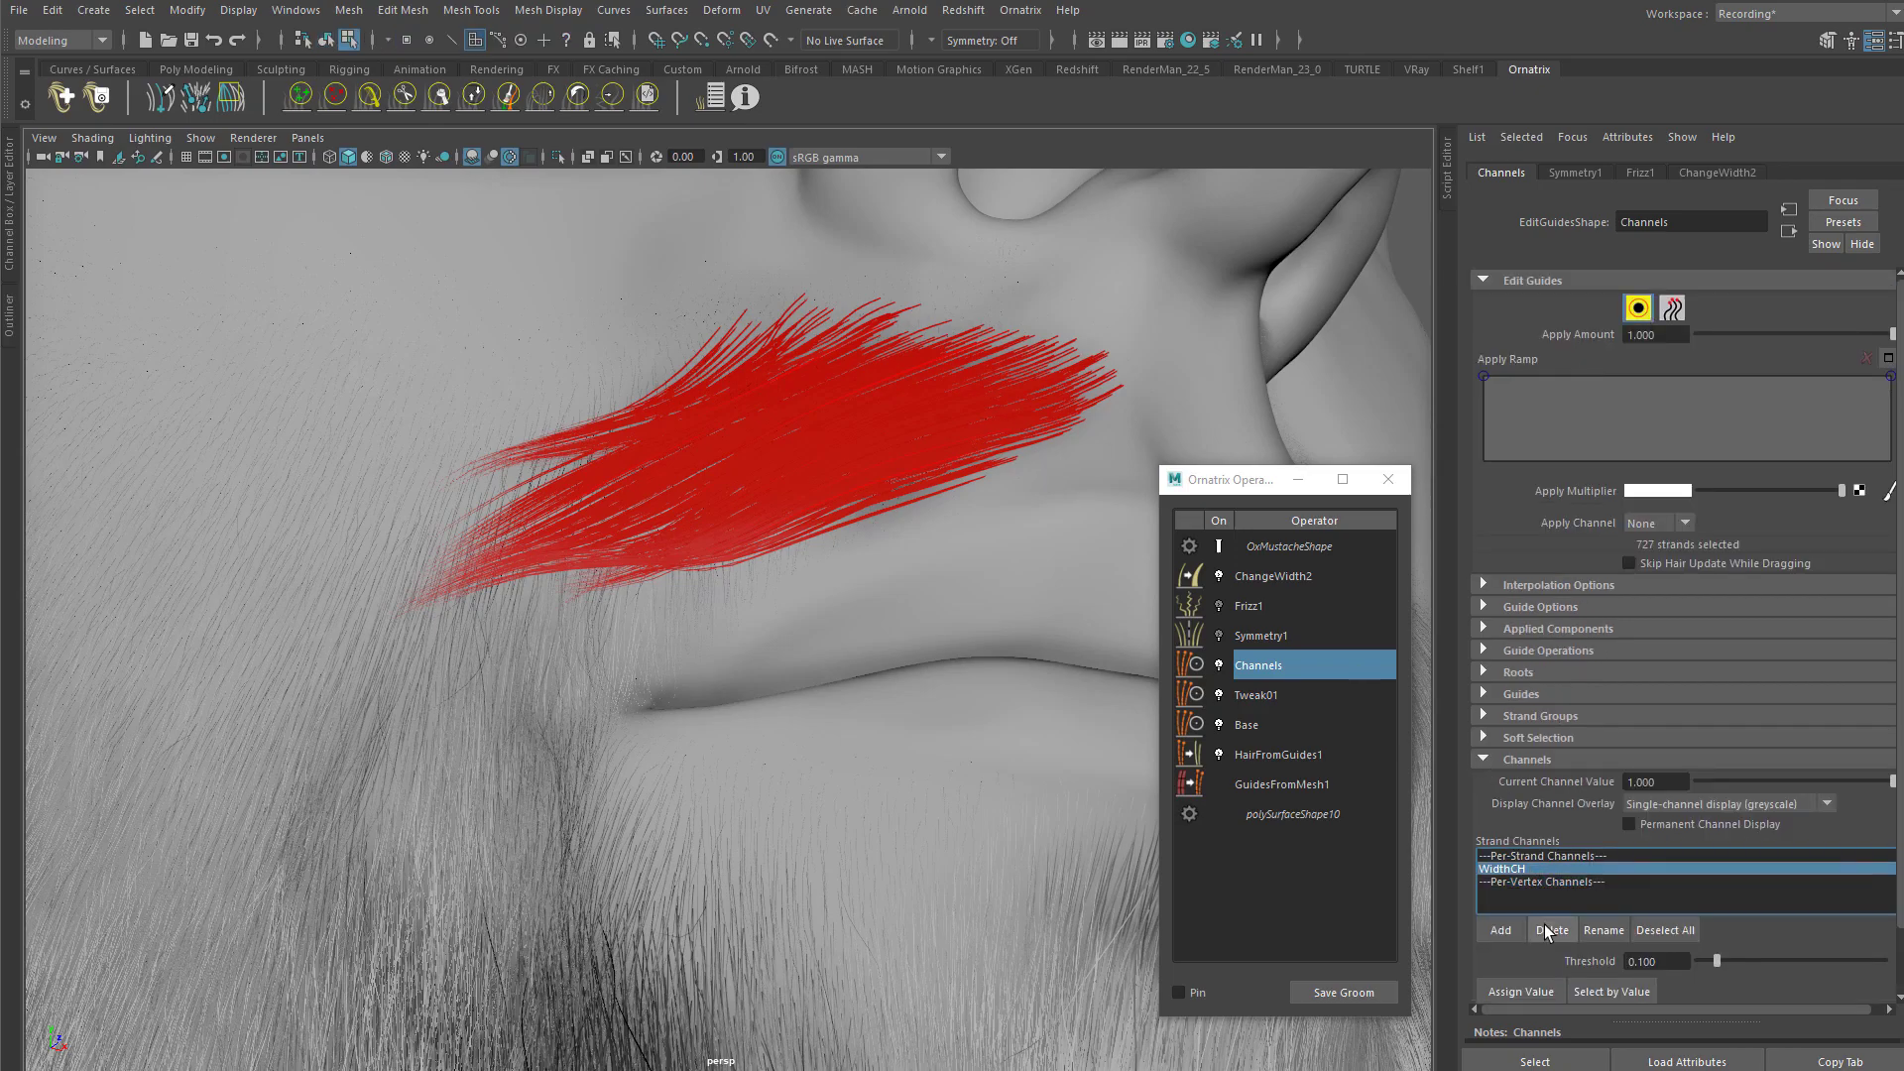
pyautogui.click(1552, 929)
# Step: Add a new per-strand channel named Width to the Channels operator and select it
pyautogui.click(1538, 867)
pyautogui.click(1544, 859)
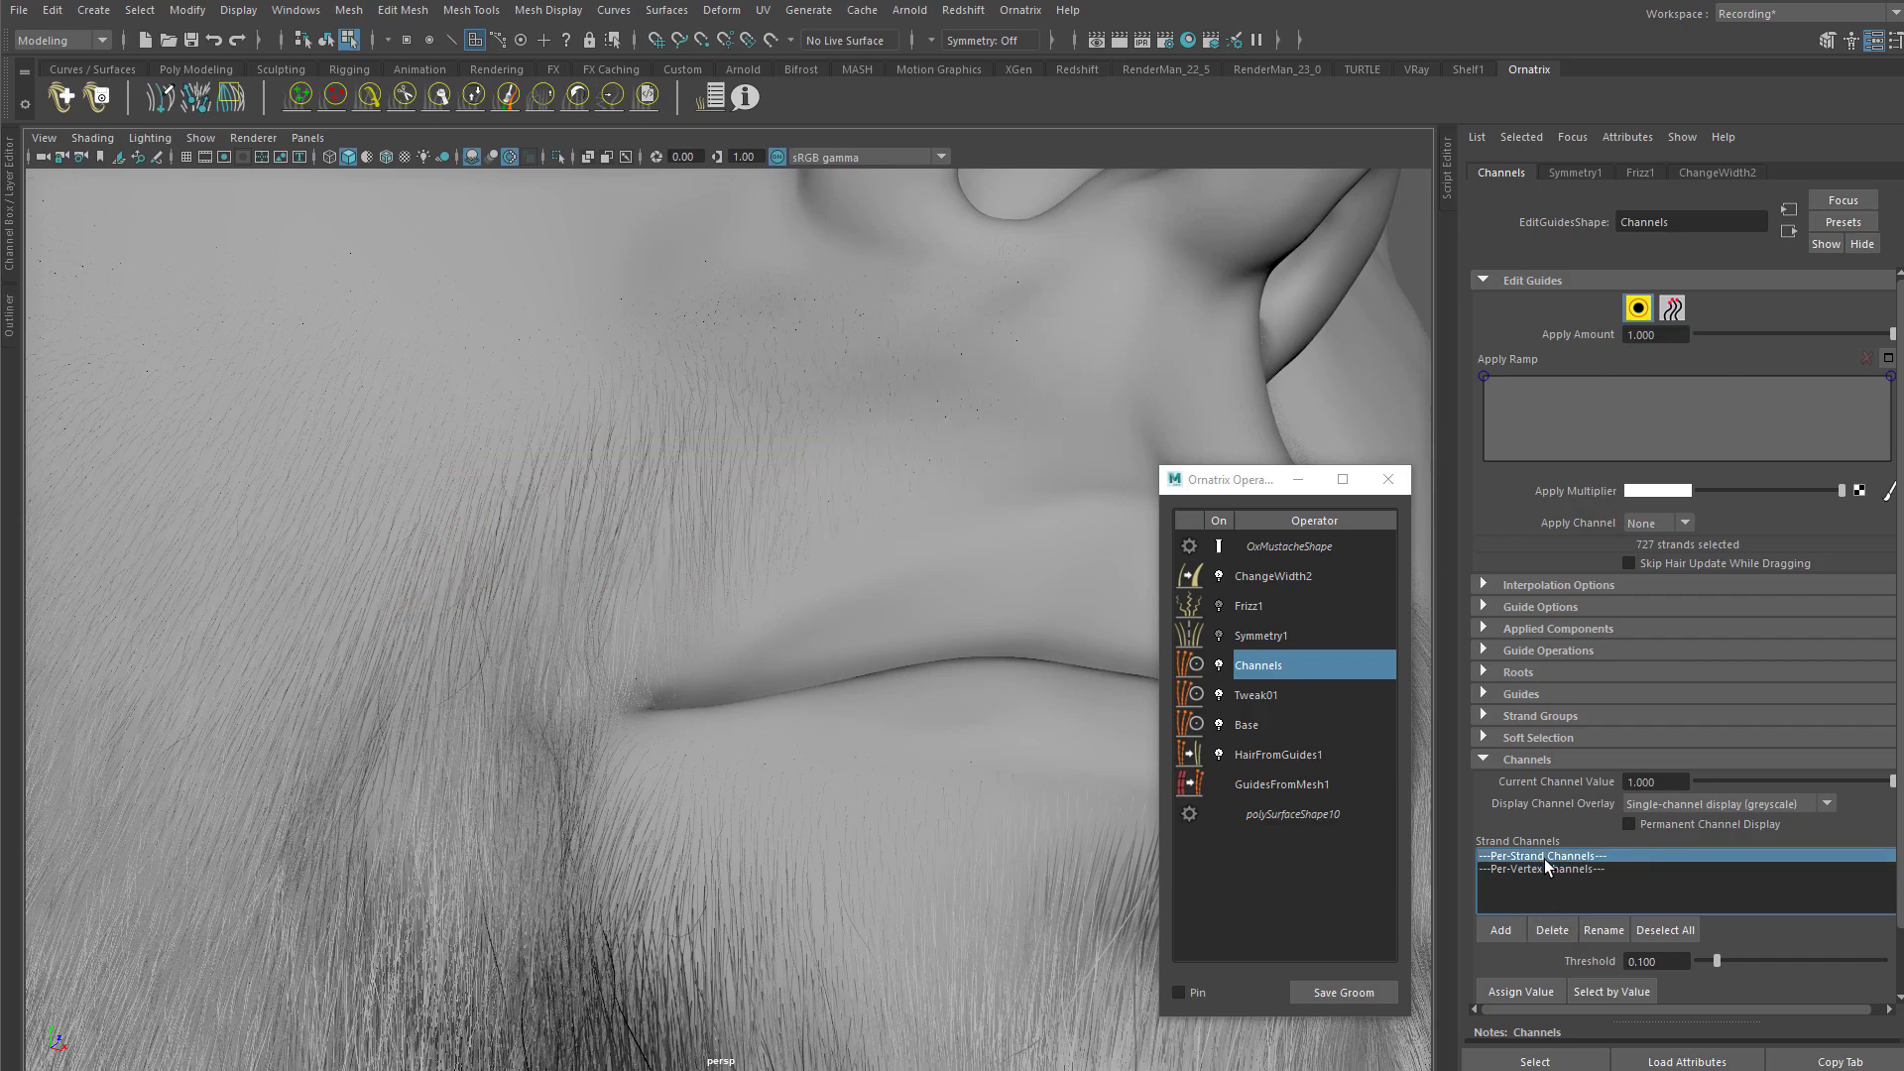
pyautogui.click(1501, 930)
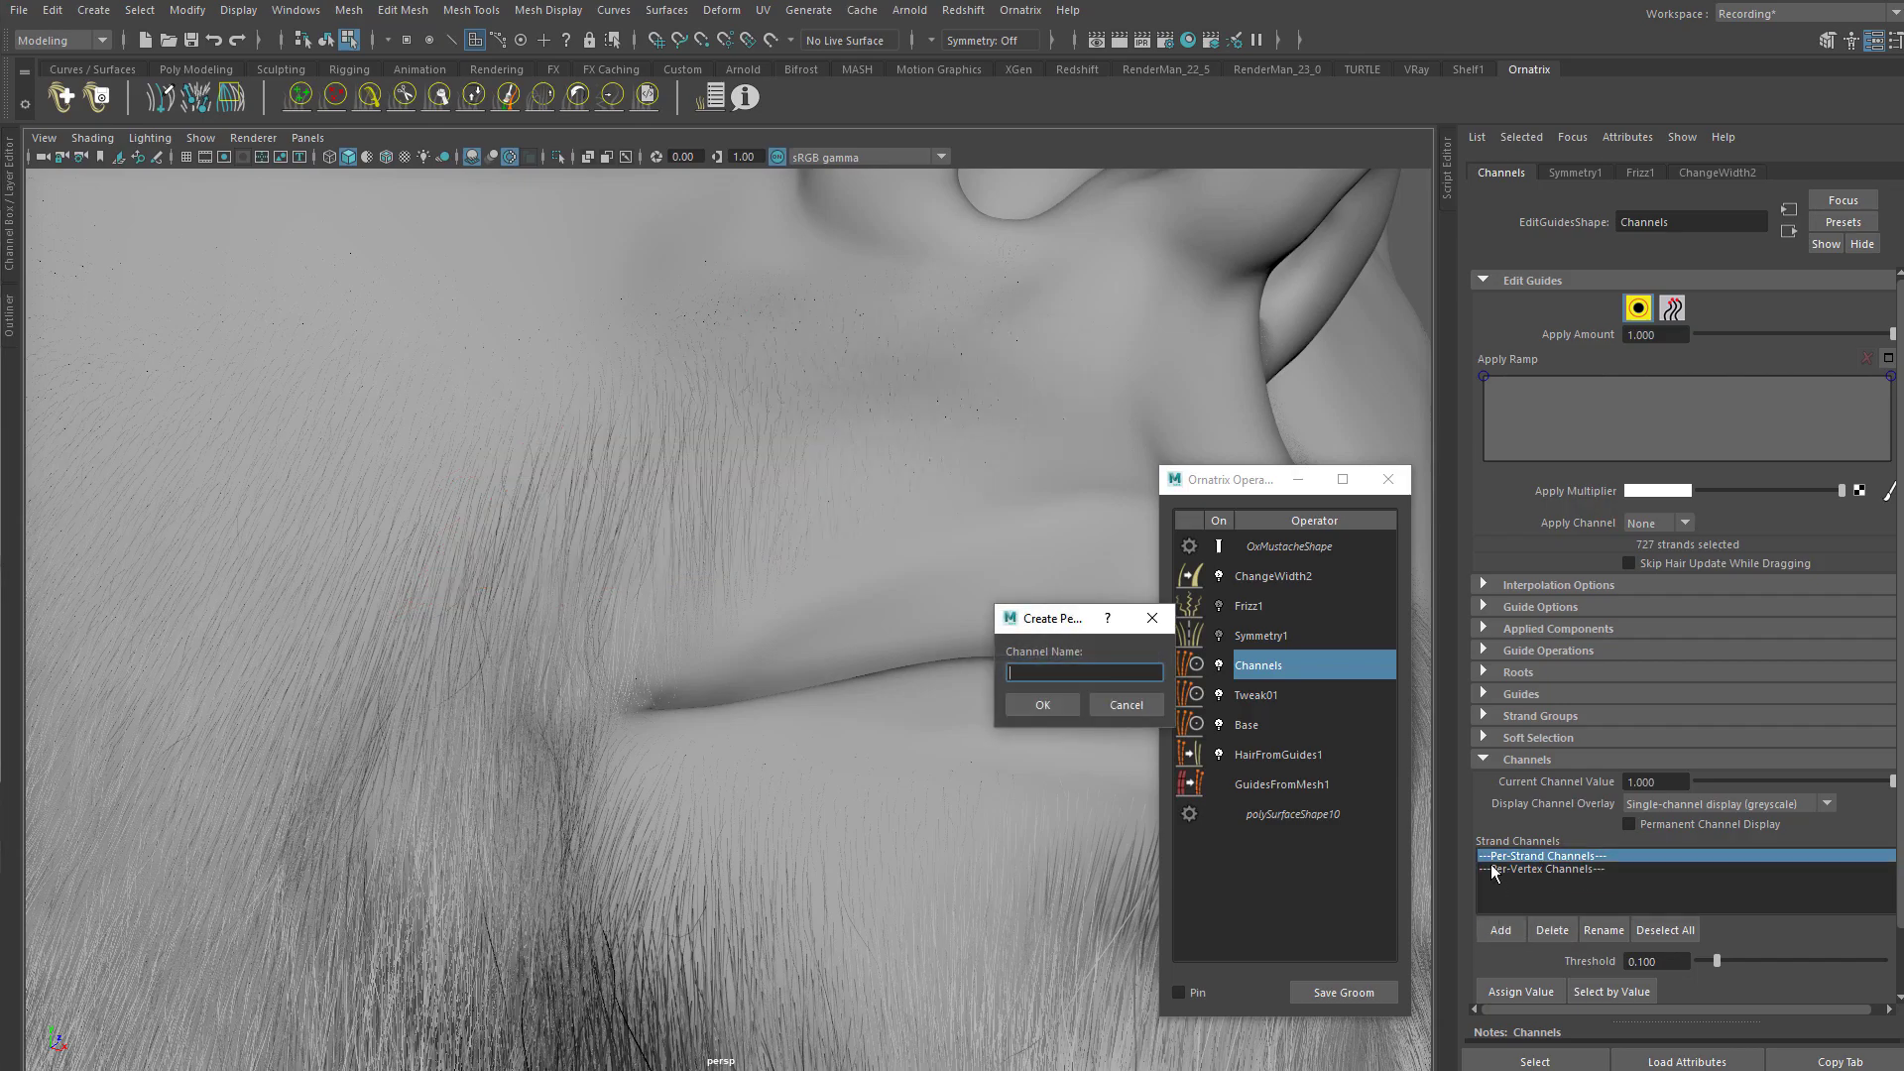
pyautogui.write('Width')
pyautogui.click(1041, 705)
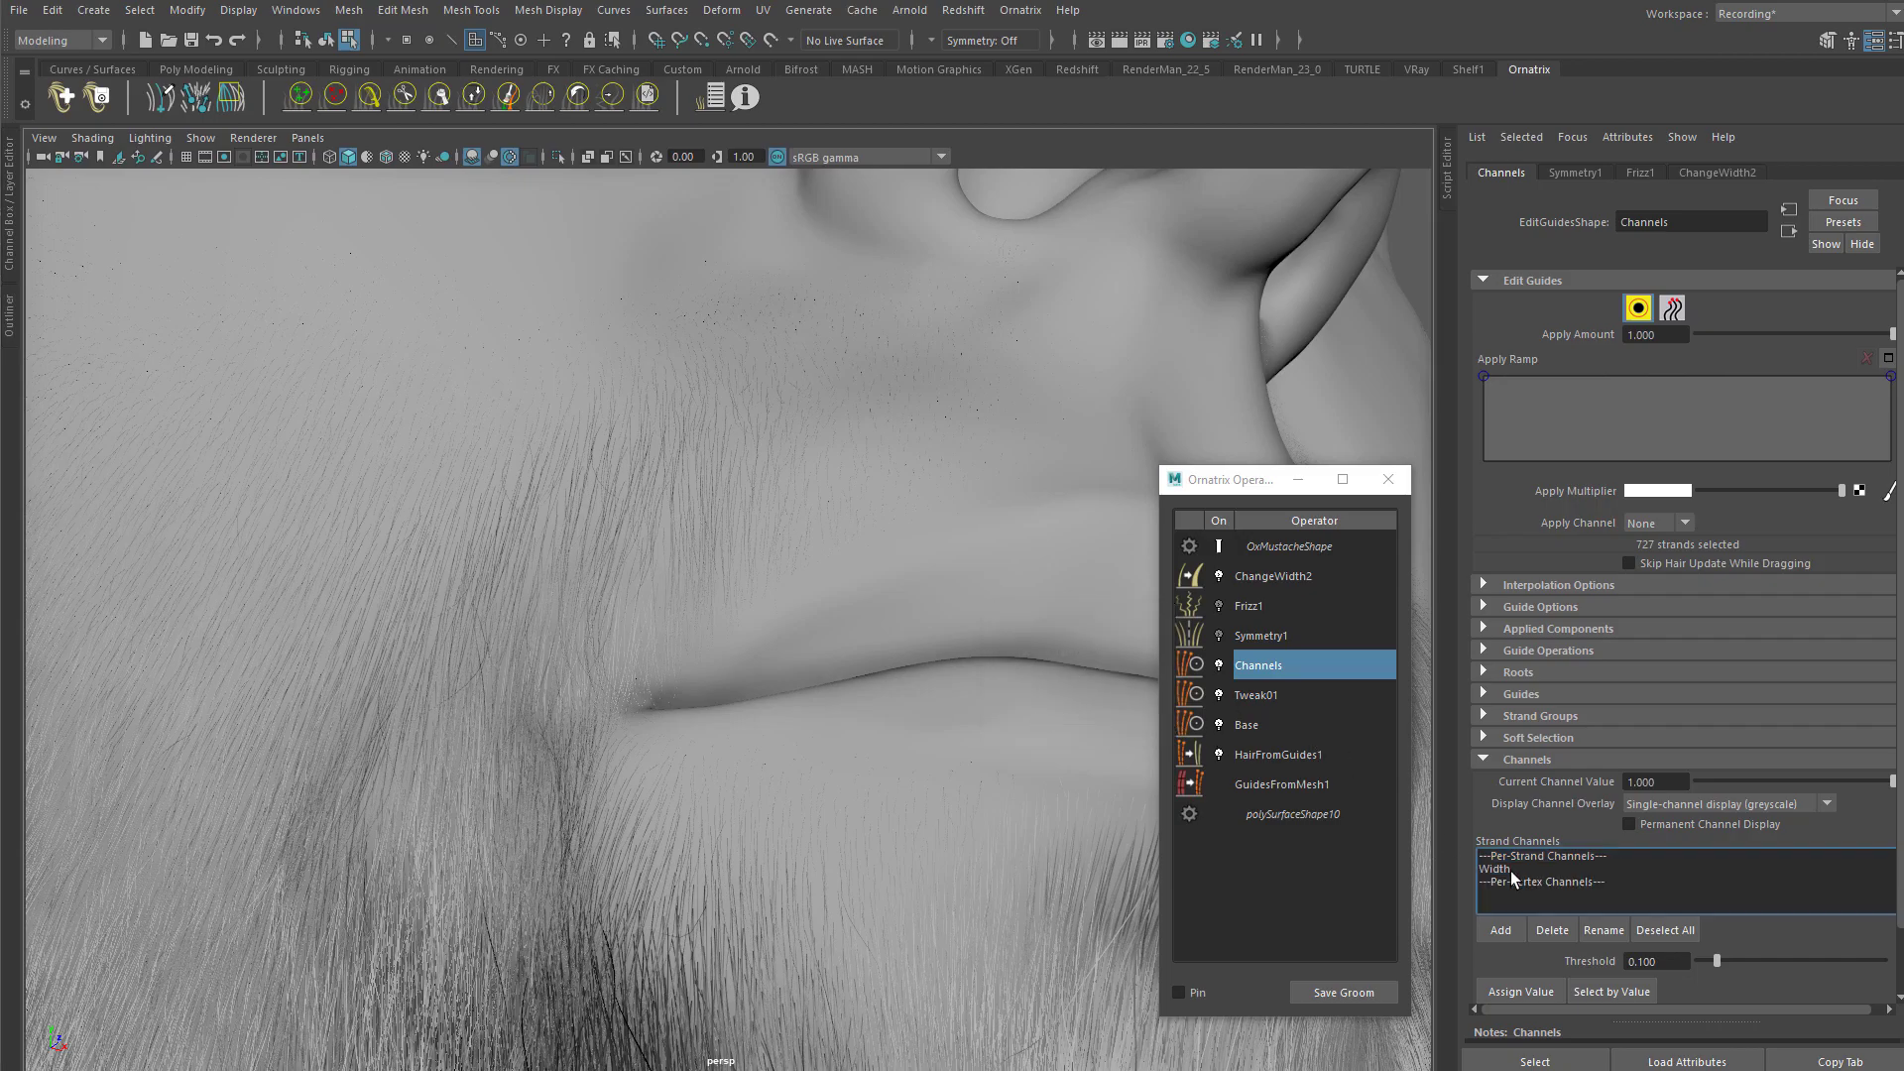
pyautogui.click(1510, 871)
pyautogui.keyDown('alt'); pyautogui.moveTo(952, 585); pyautogui.dragTo(894, 539); pyautogui.keyUp('alt')
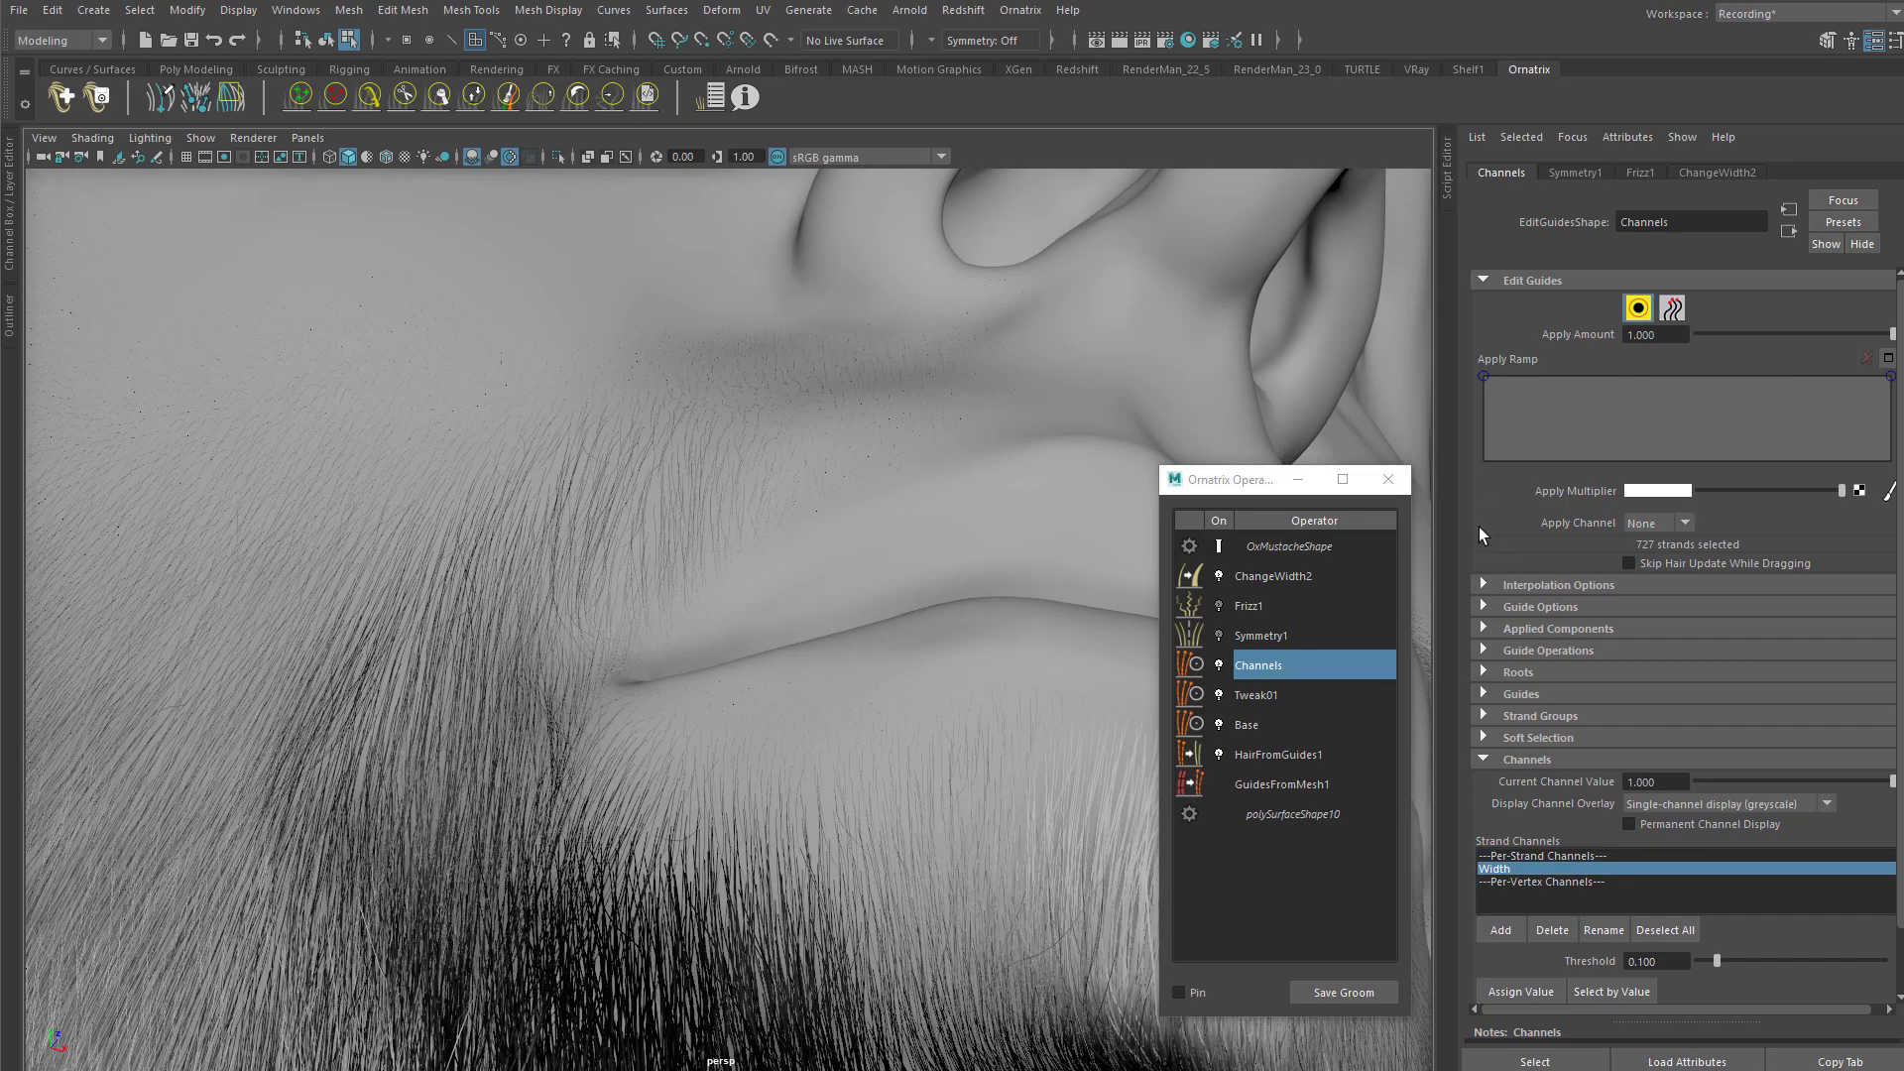
pyautogui.moveTo(1900, 414)
pyautogui.mouseDown()
pyautogui.moveTo(1900, 478)
pyautogui.moveTo(1900, 415)
pyautogui.mouseUp()
# Step: Reset the width channel of the ChangeWidth2 operator to None
pyautogui.click(1261, 636)
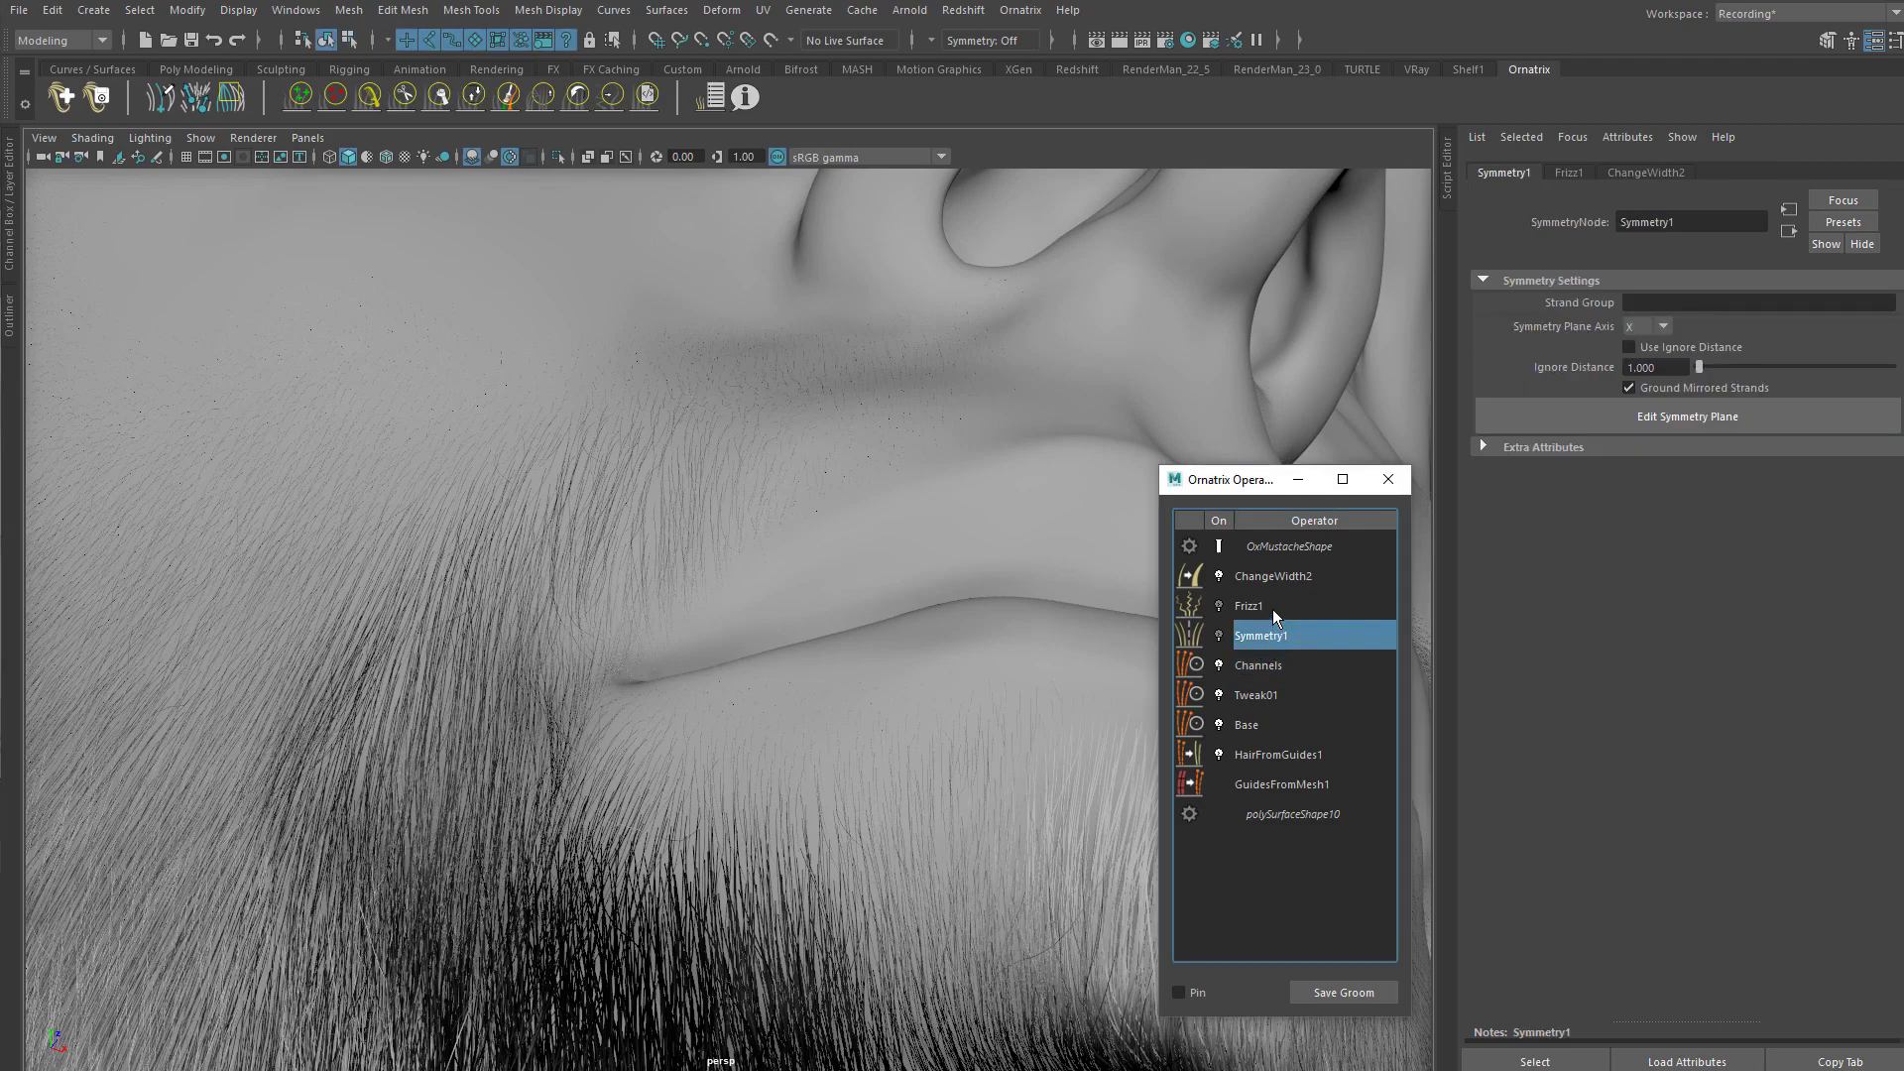
pyautogui.click(1269, 607)
pyautogui.click(1272, 577)
pyautogui.click(1680, 575)
pyautogui.click(1641, 599)
# Step: Try Width as the width channel in ChangeWidth2 and set it back to None
pyautogui.click(1668, 576)
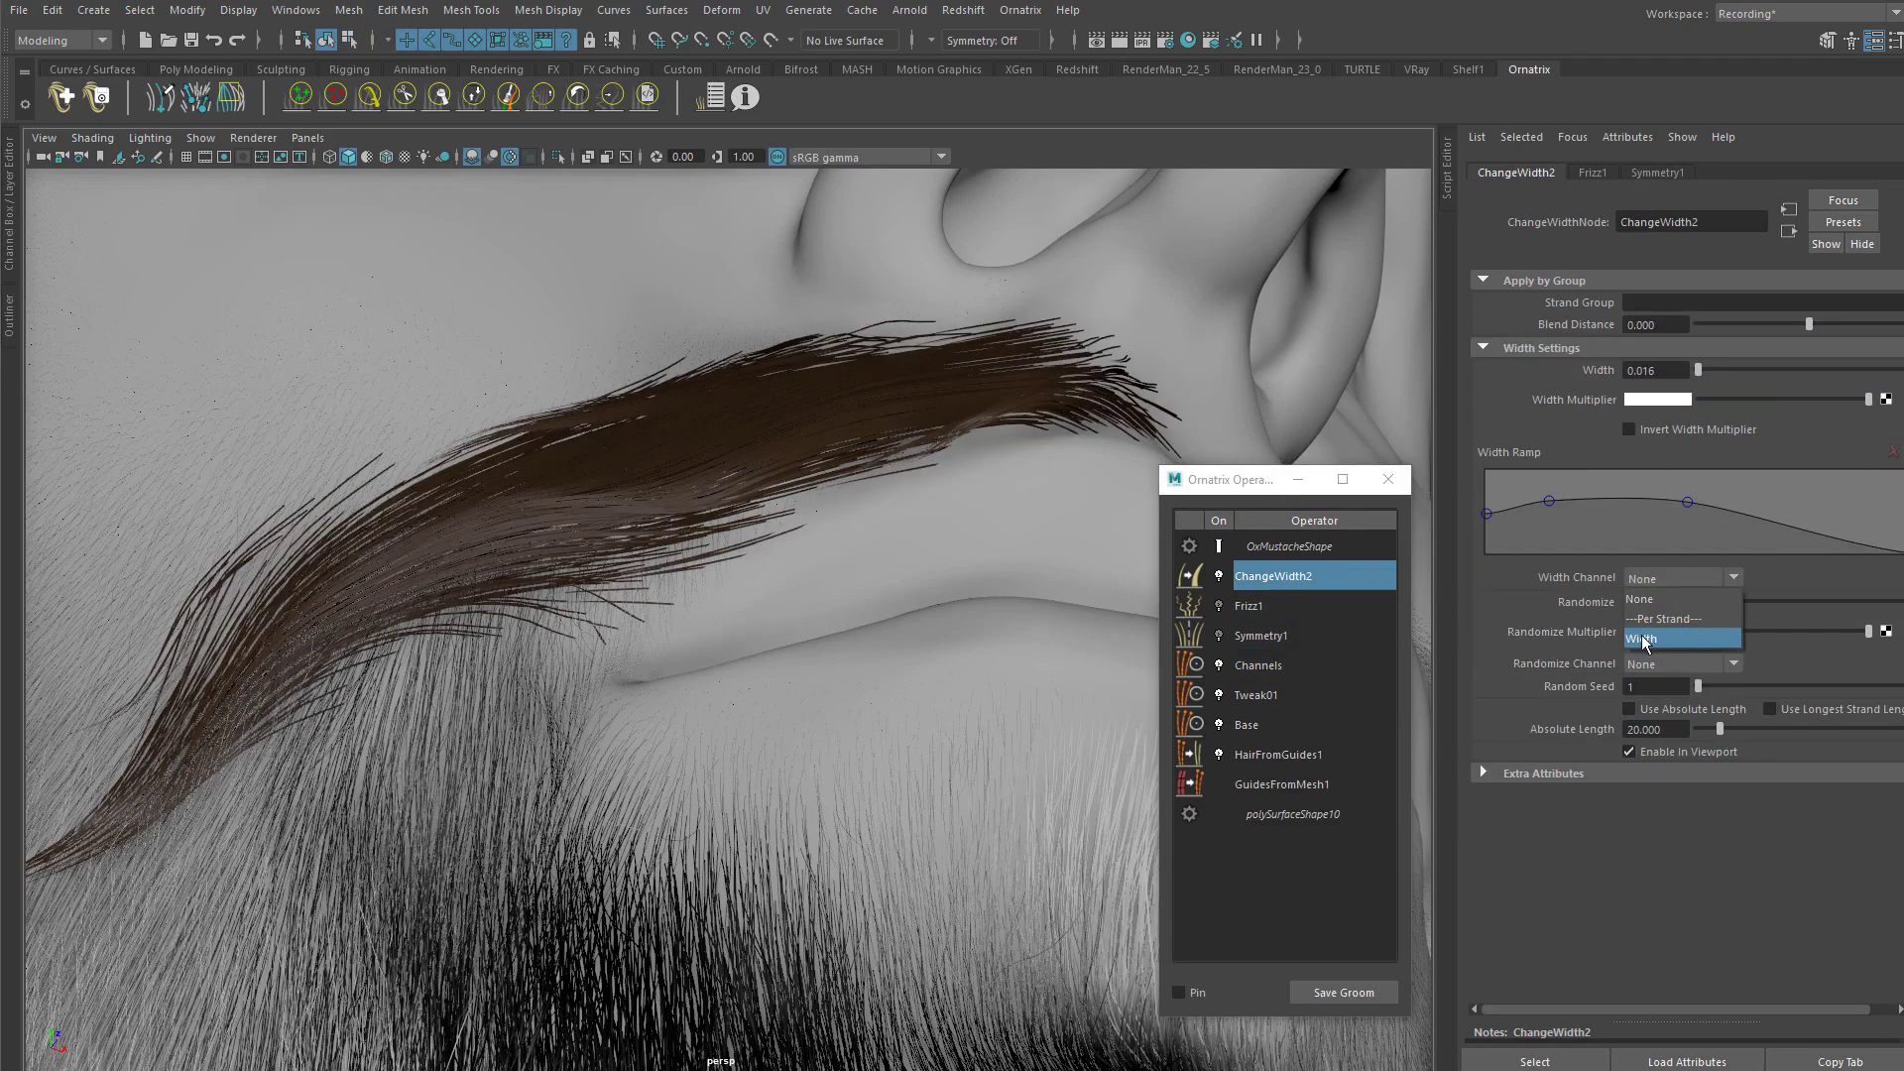
pyautogui.click(1644, 639)
pyautogui.click(1676, 577)
pyautogui.click(1646, 598)
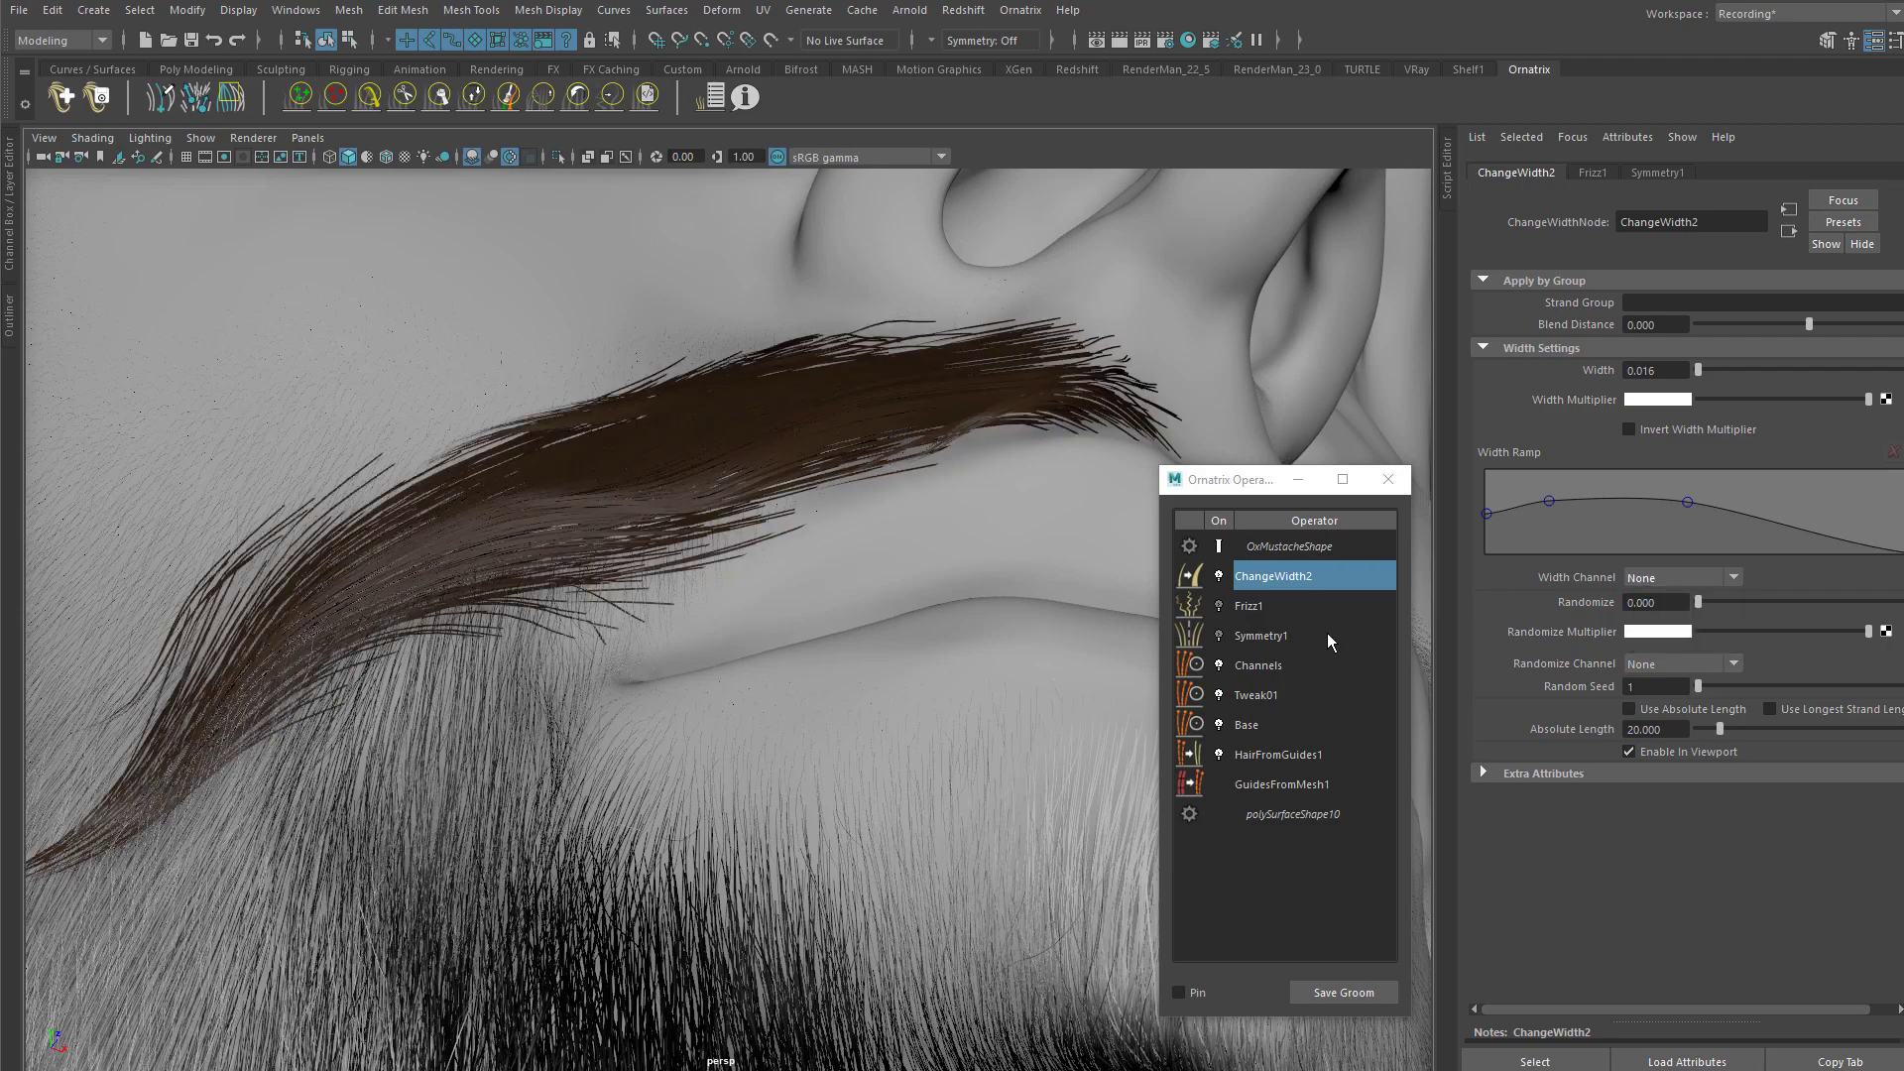
# Step: Reselect the mustache hair and its Channels operator, framing the mustache closely from the side
pyautogui.click(1260, 665)
pyautogui.keyDown('alt'); pyautogui.moveTo(1028, 580); pyautogui.dragTo(537, 479); pyautogui.keyUp('alt')
pyautogui.keyDown('alt'); pyautogui.moveTo(536, 479); pyautogui.dragTo(354, 362, button='right'); pyautogui.keyUp('alt')
pyautogui.moveTo(354, 362); pyautogui.dragTo(732, 740)
pyautogui.click(723, 573)
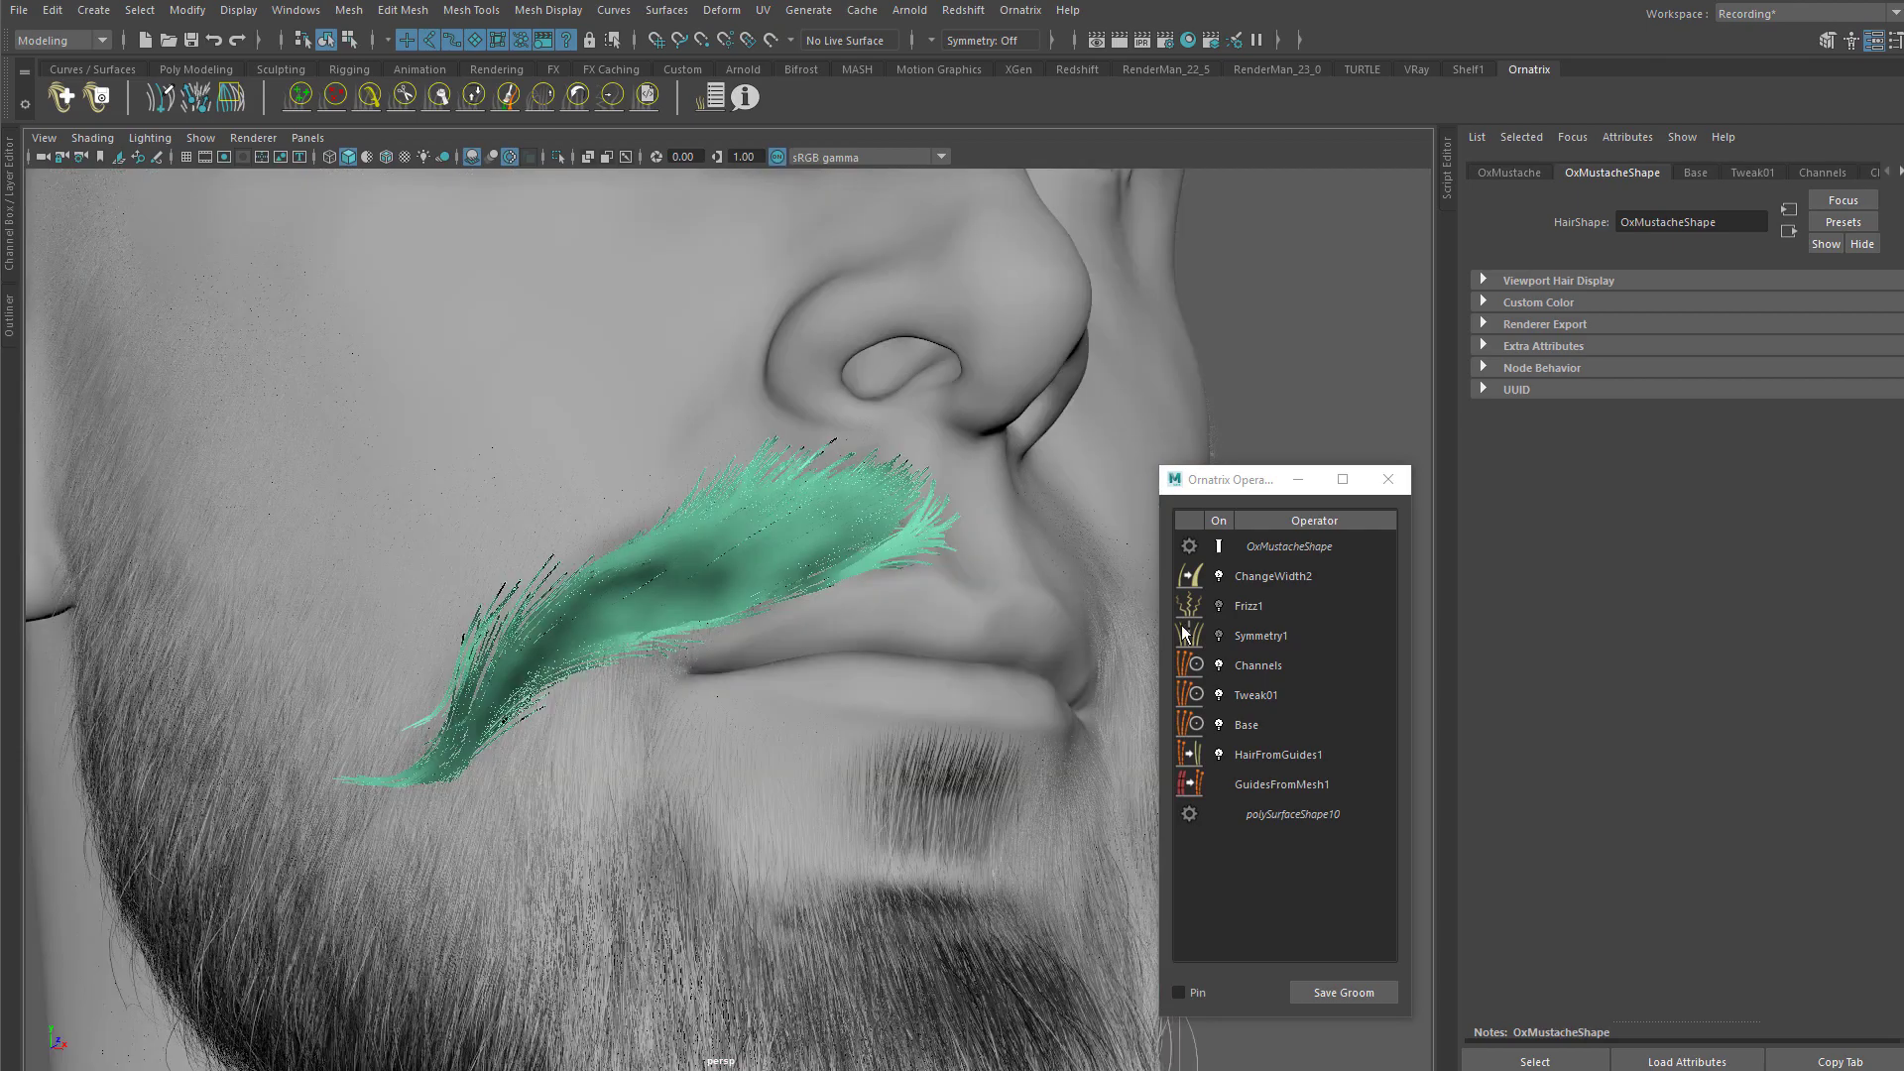
pyautogui.click(1277, 666)
pyautogui.keyDown('alt'); pyautogui.moveTo(905, 424); pyautogui.dragTo(845, 443); pyautogui.keyUp('alt')
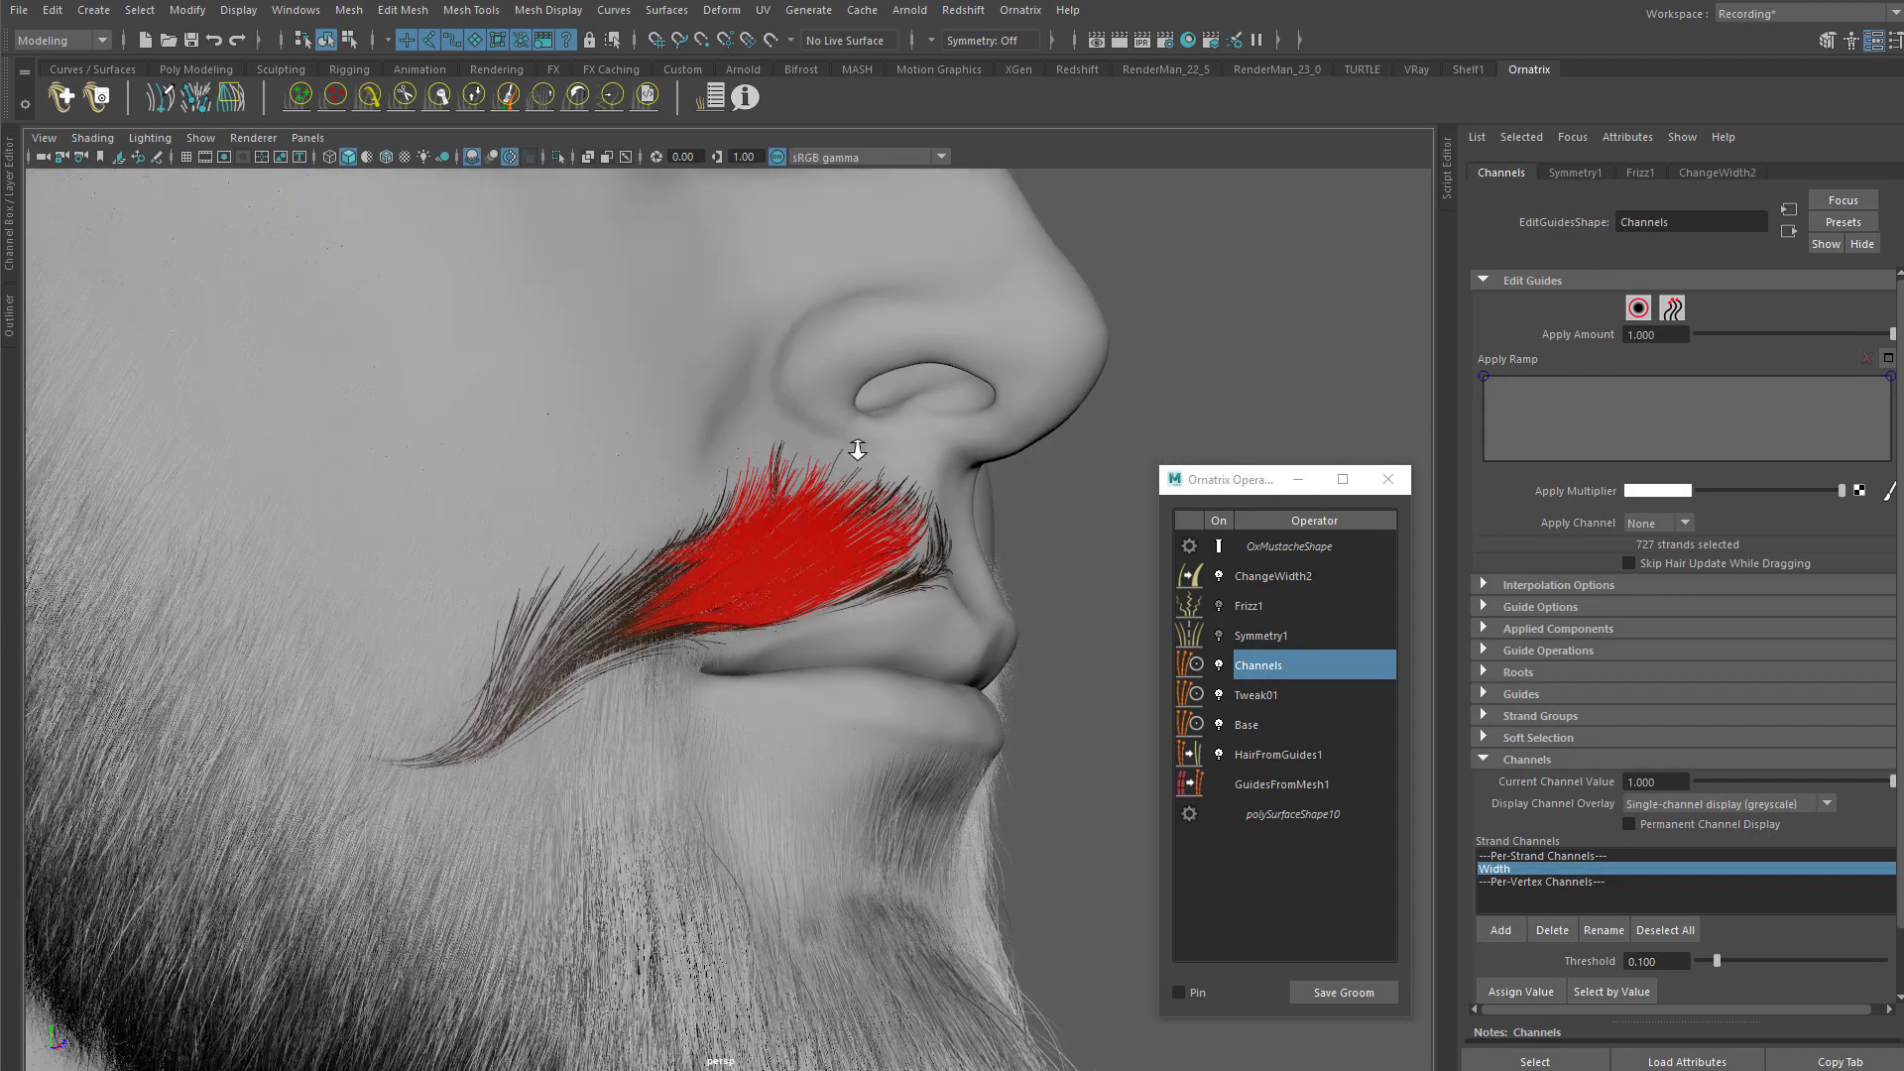
pyautogui.keyDown('alt'); pyautogui.moveTo(846, 443); pyautogui.dragTo(879, 523, button='right'); pyautogui.keyUp('alt')
pyautogui.keyDown('alt'); pyautogui.moveTo(880, 523); pyautogui.dragTo(966, 522); pyautogui.keyUp('alt')
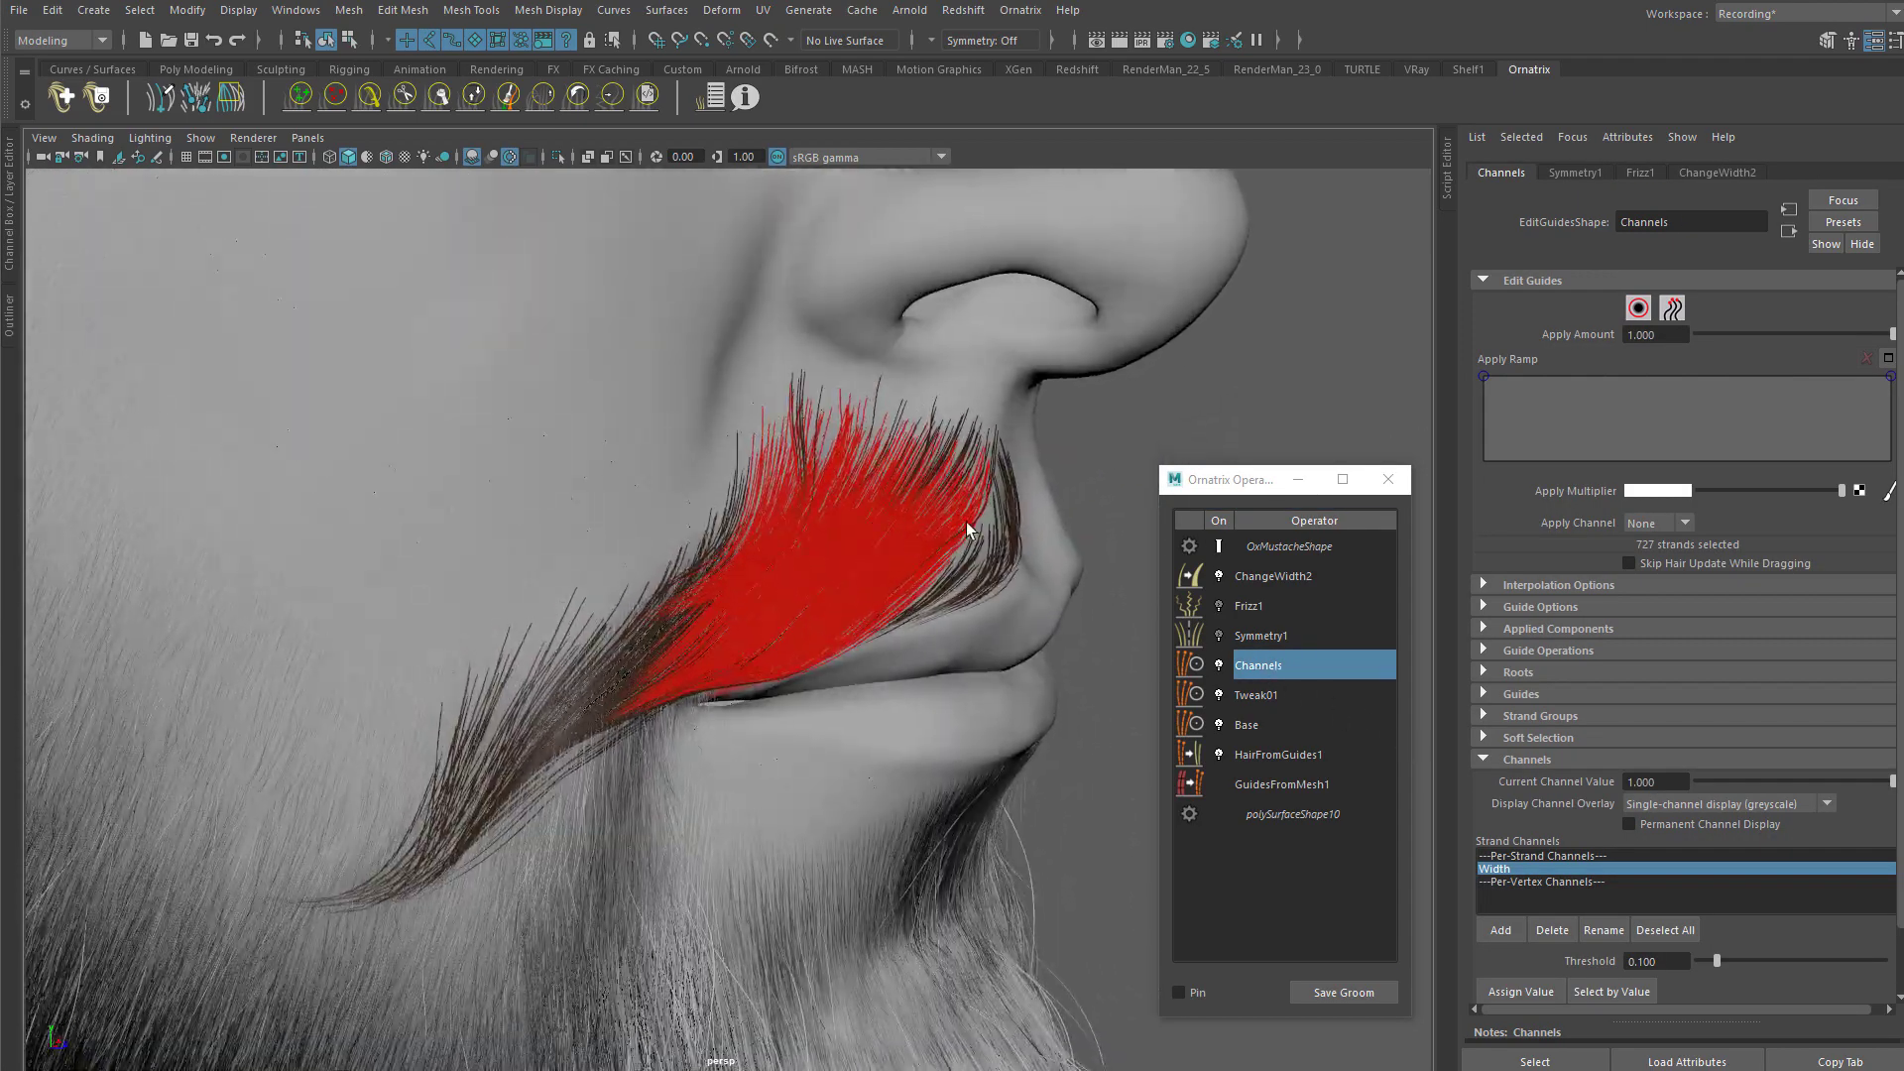
# Step: Clear the strand selection in strand selection mode and reselect the Width channel of the Channels operator
pyautogui.click(496, 109)
pyautogui.moveTo(768, 493)
pyautogui.keyDown('alt'); pyautogui.mouseDown()
pyautogui.moveTo(790, 525)
pyautogui.moveTo(765, 498)
pyautogui.mouseUp(); pyautogui.keyUp('alt')
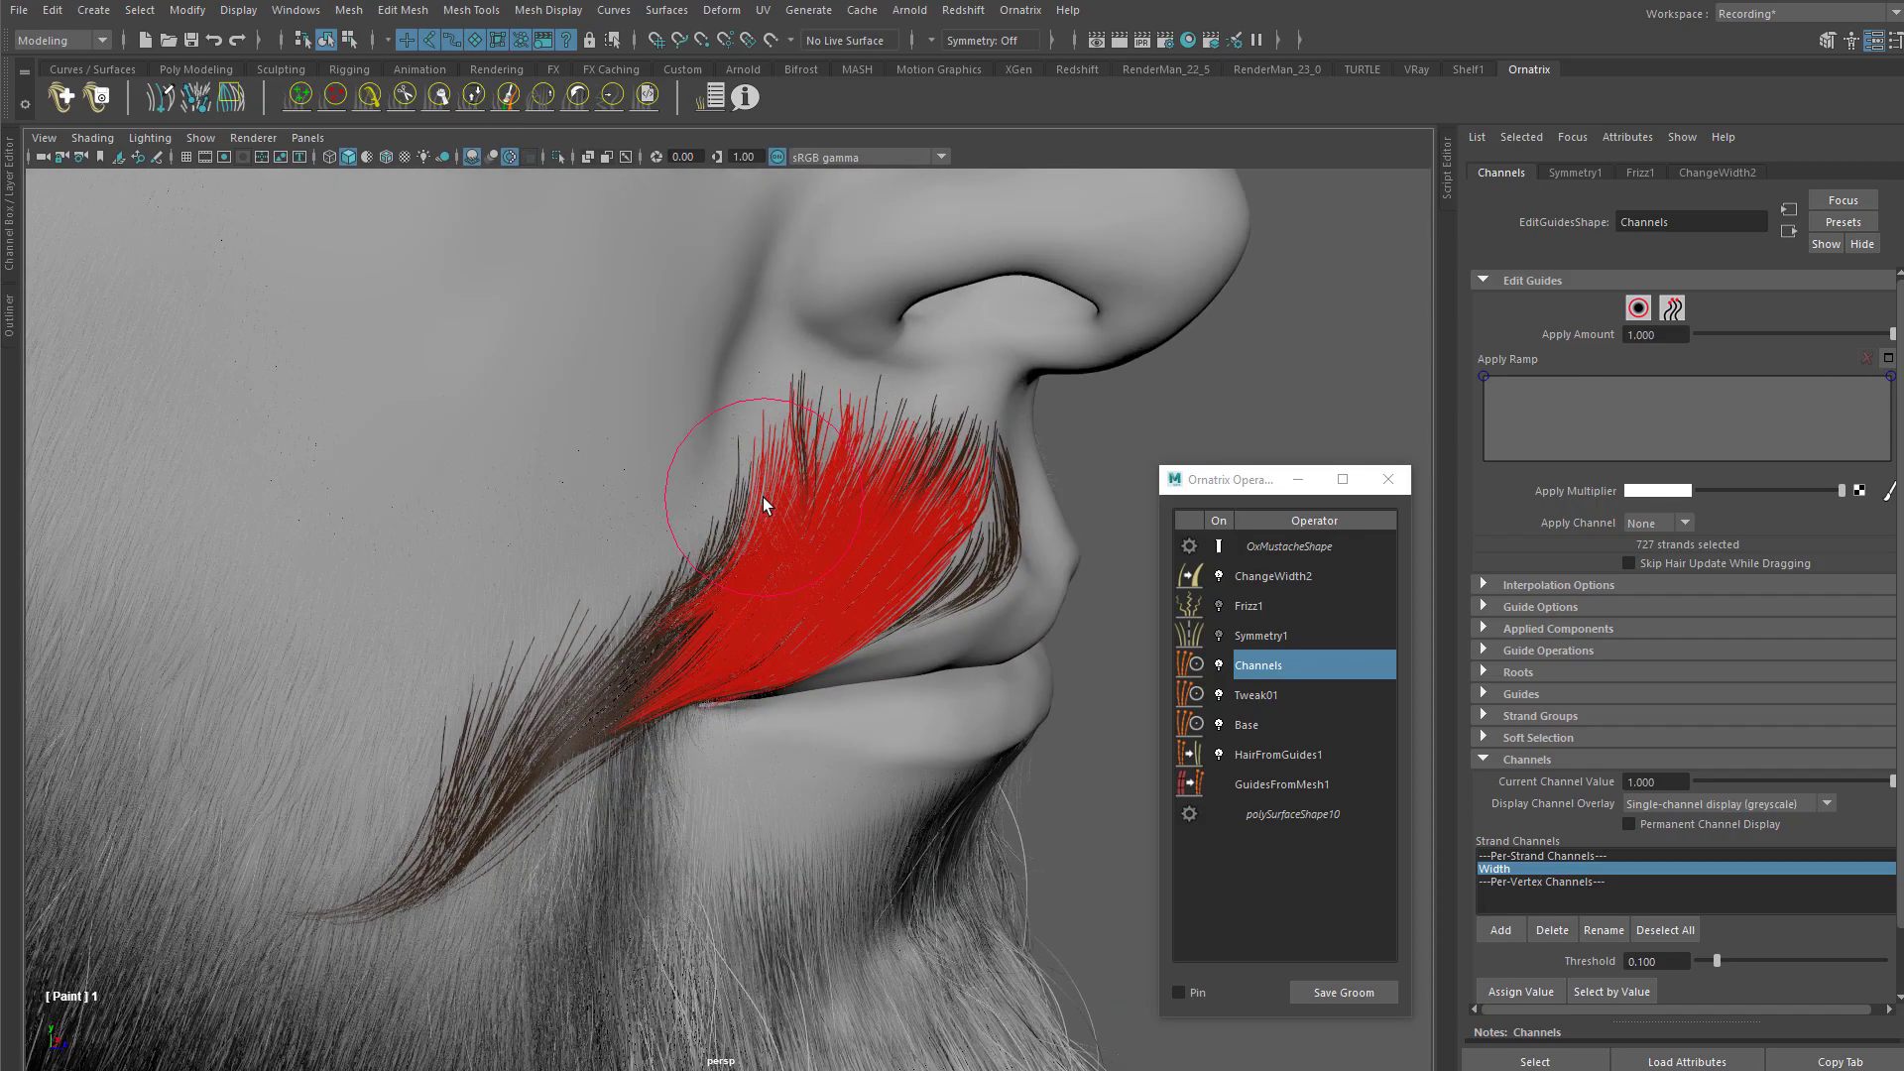
pyautogui.click(1631, 308)
pyautogui.click(1244, 421)
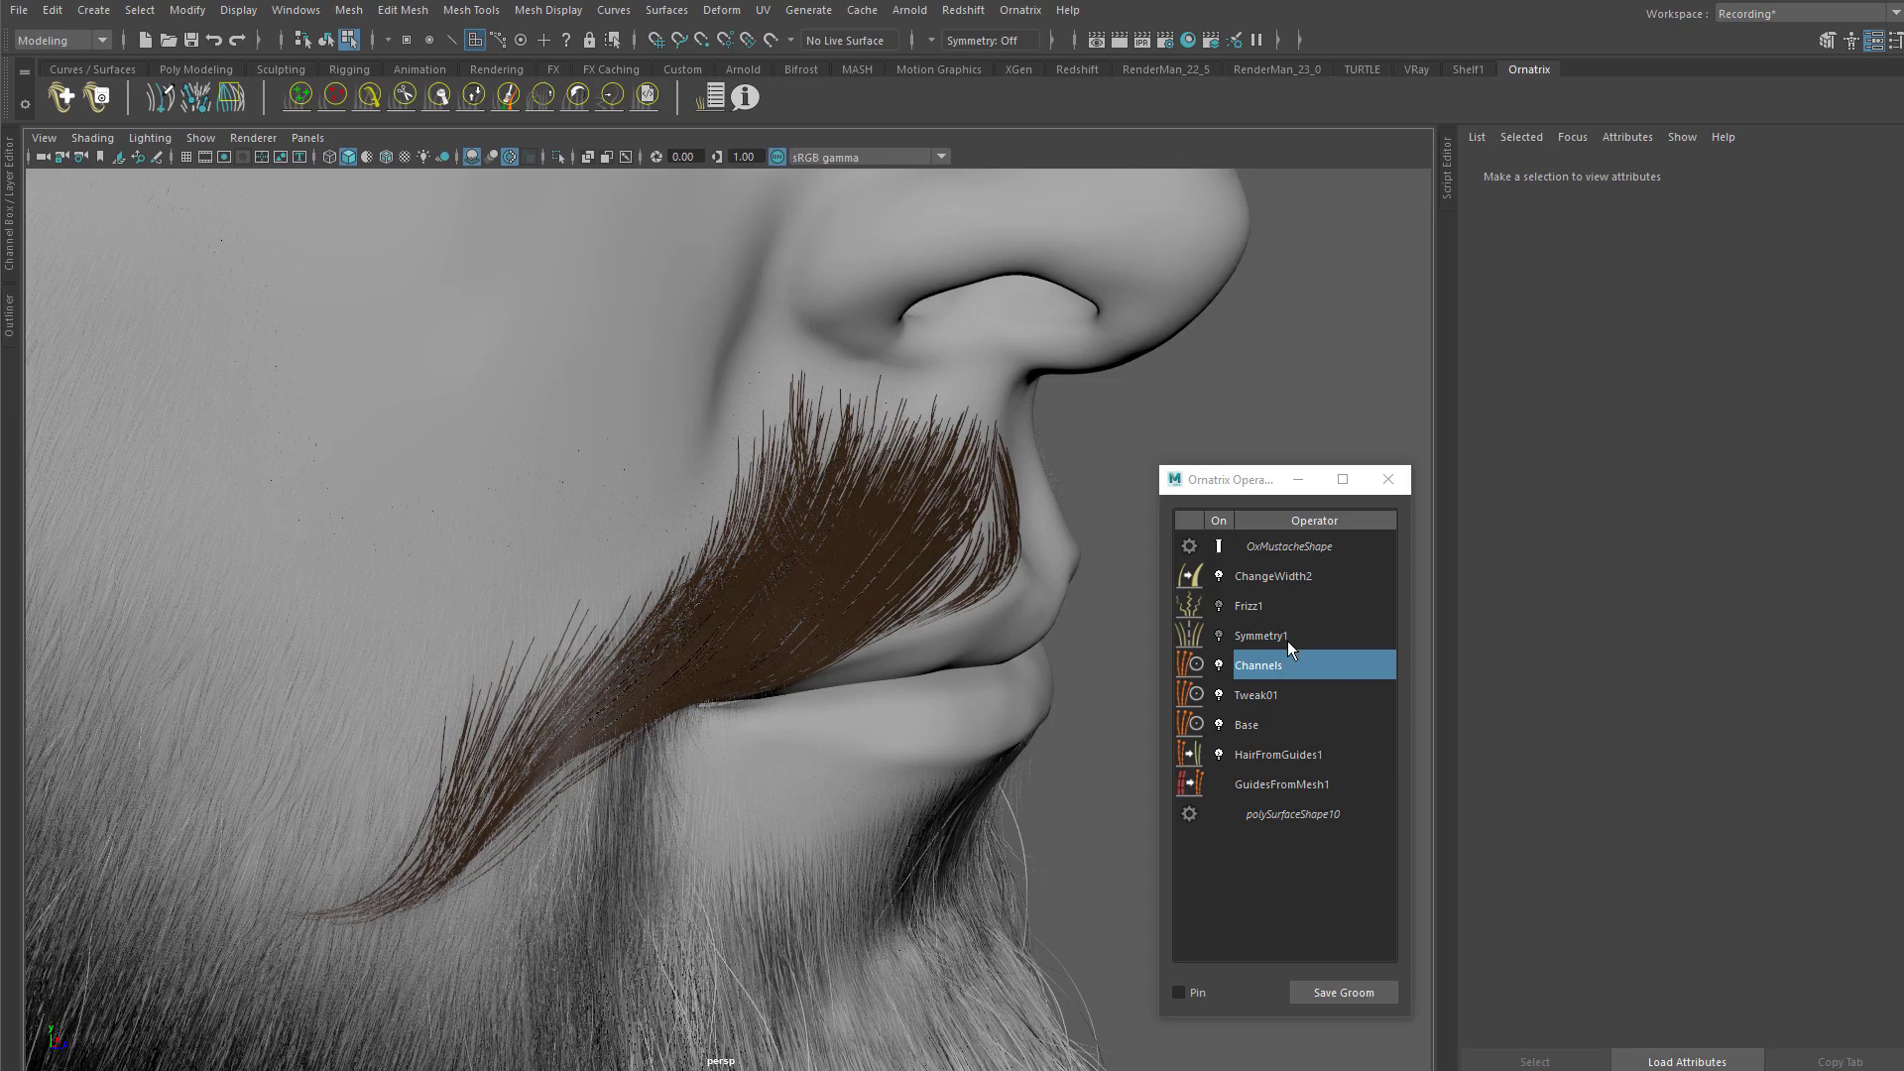
pyautogui.click(1277, 662)
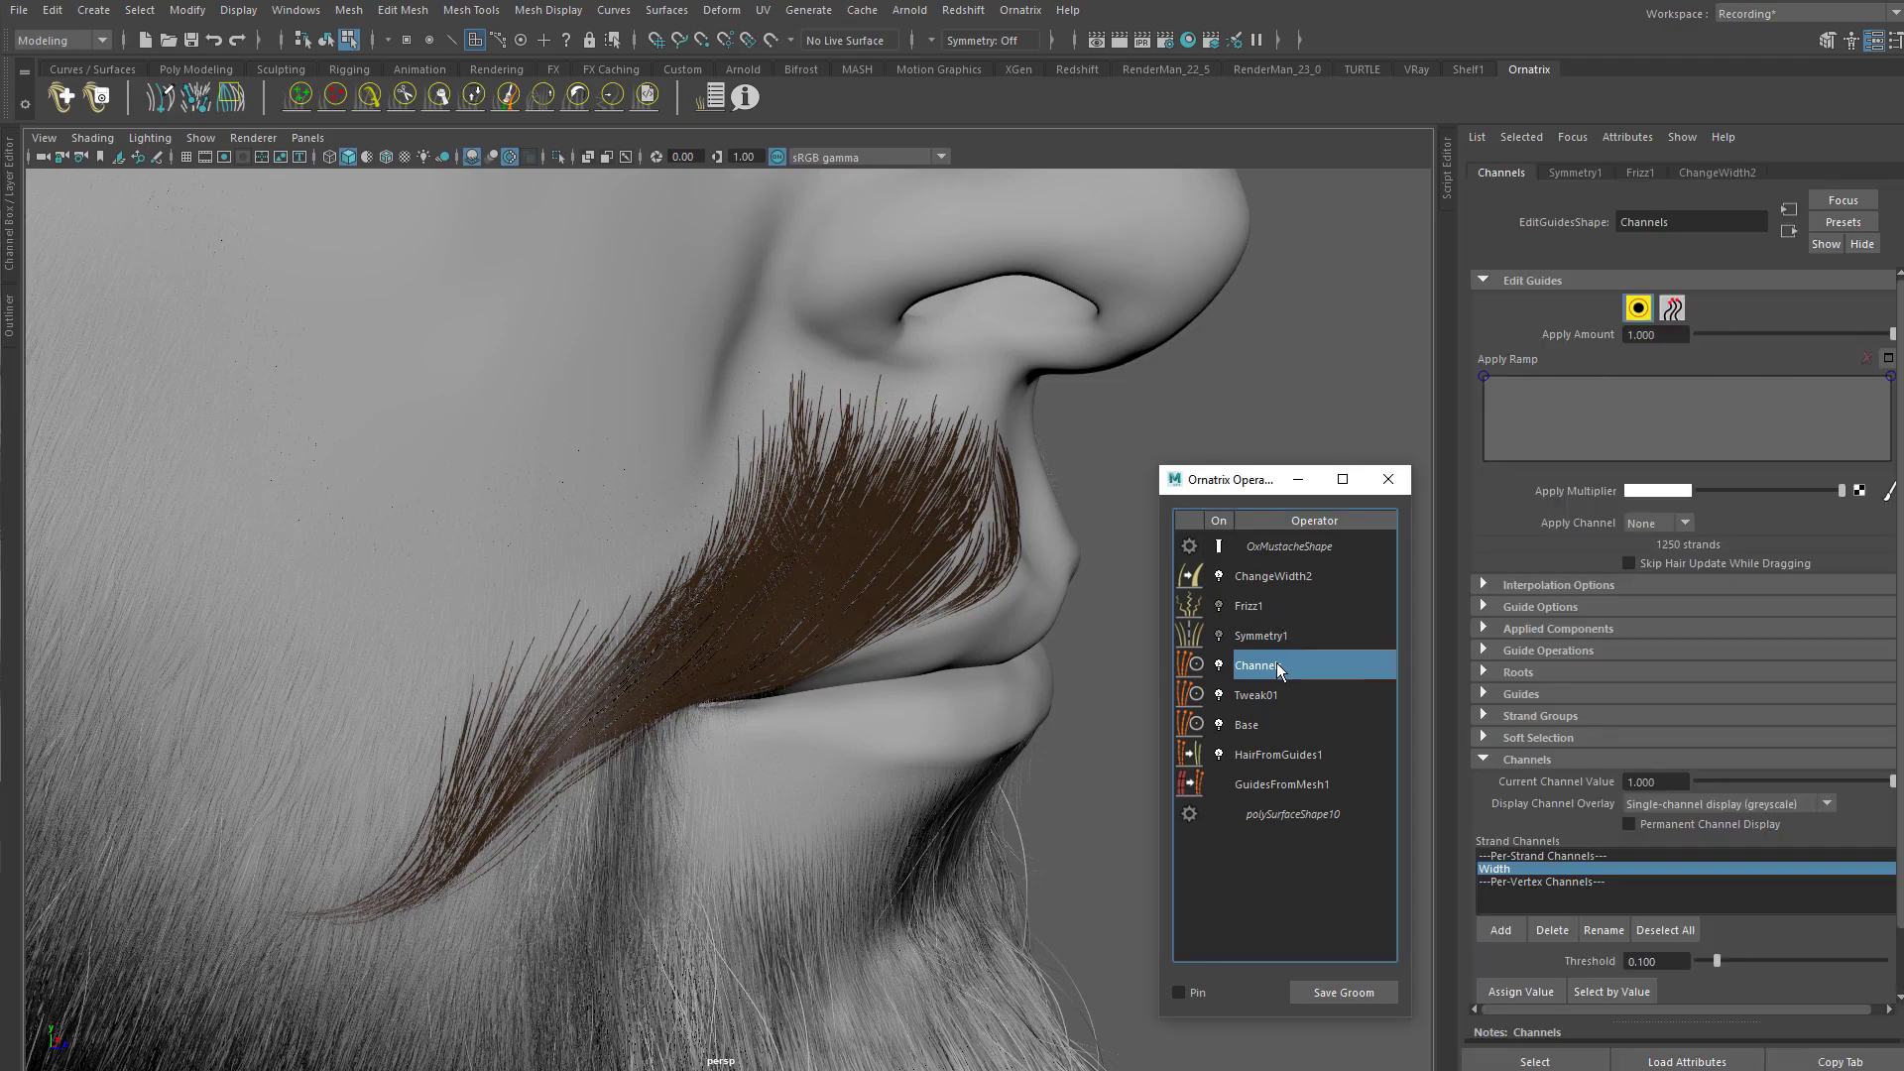
pyautogui.click(1506, 866)
# Step: Activate the Ornatrix Paint Brush tool and turn off strand selection mode to inspect the Width overlay on the mustache
pyautogui.click(509, 98)
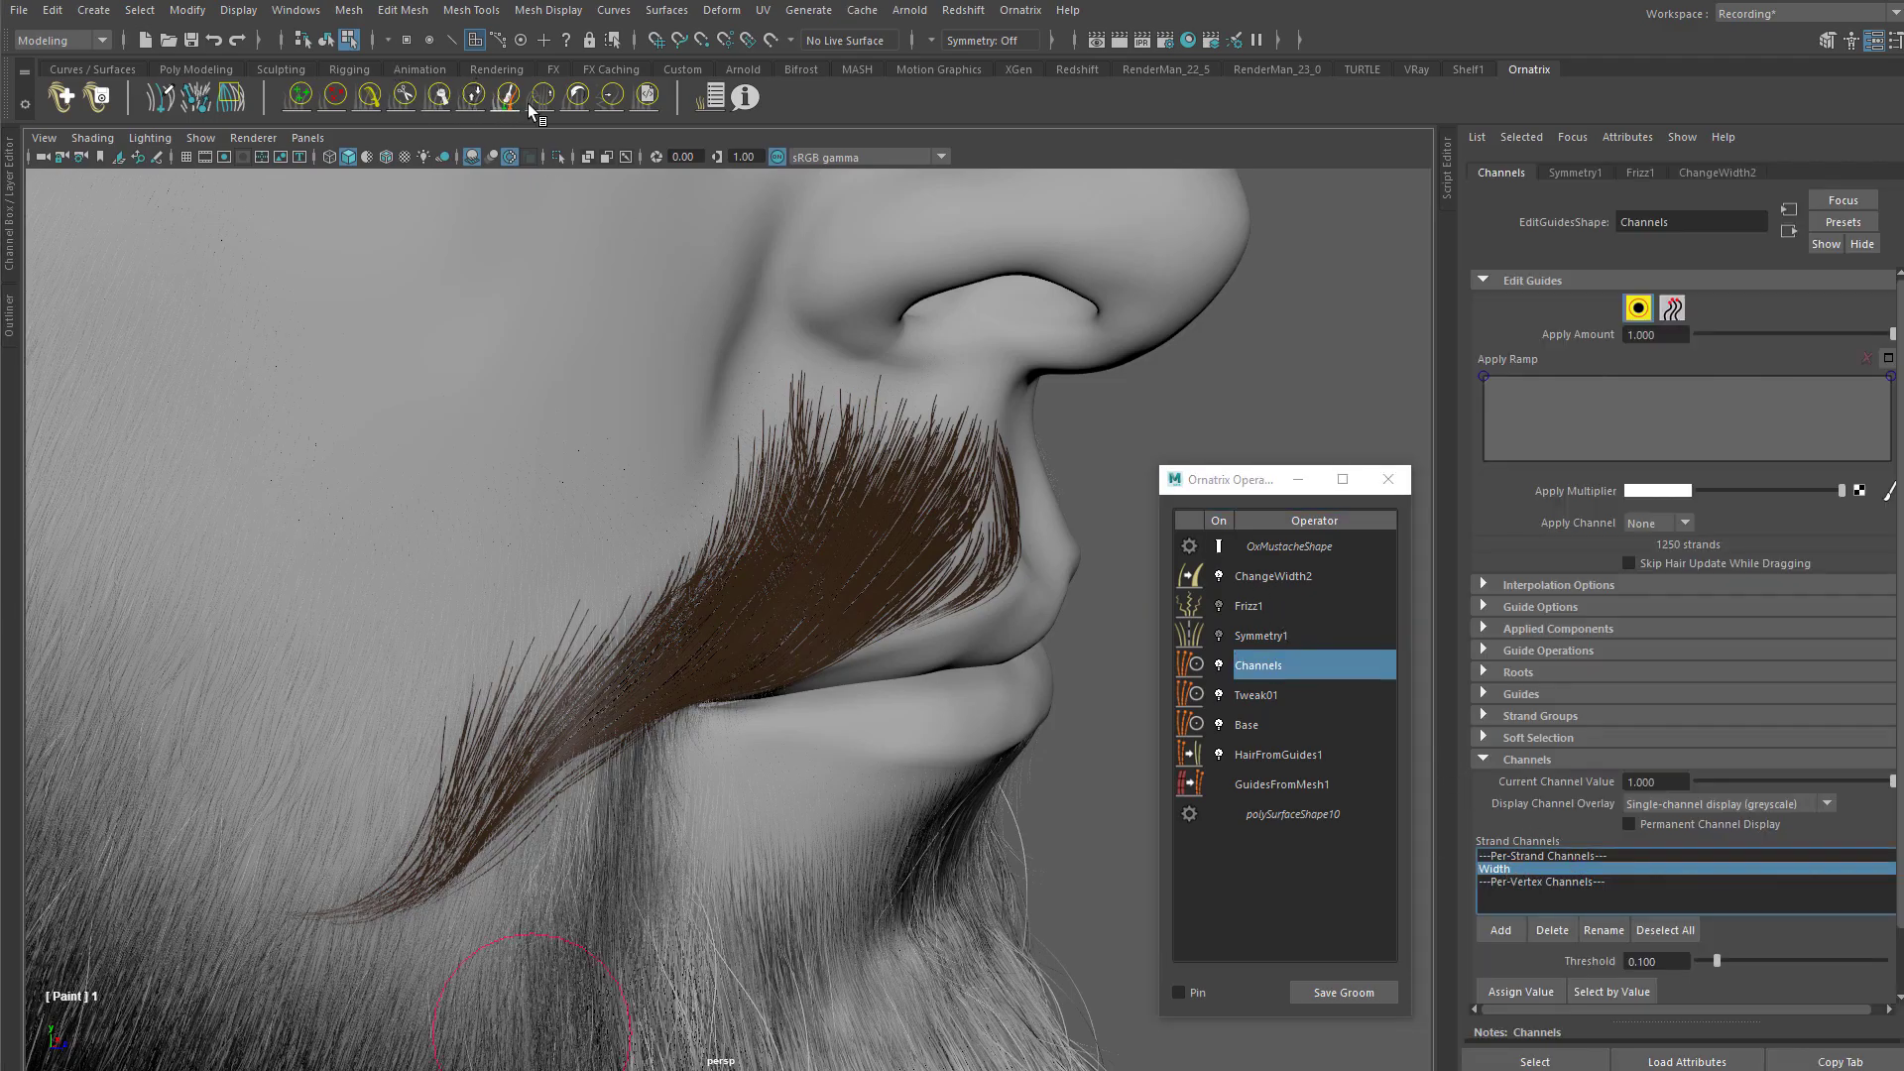
pyautogui.keyDown('alt'); pyautogui.moveTo(888, 535); pyautogui.dragTo(854, 578); pyautogui.keyUp('alt')
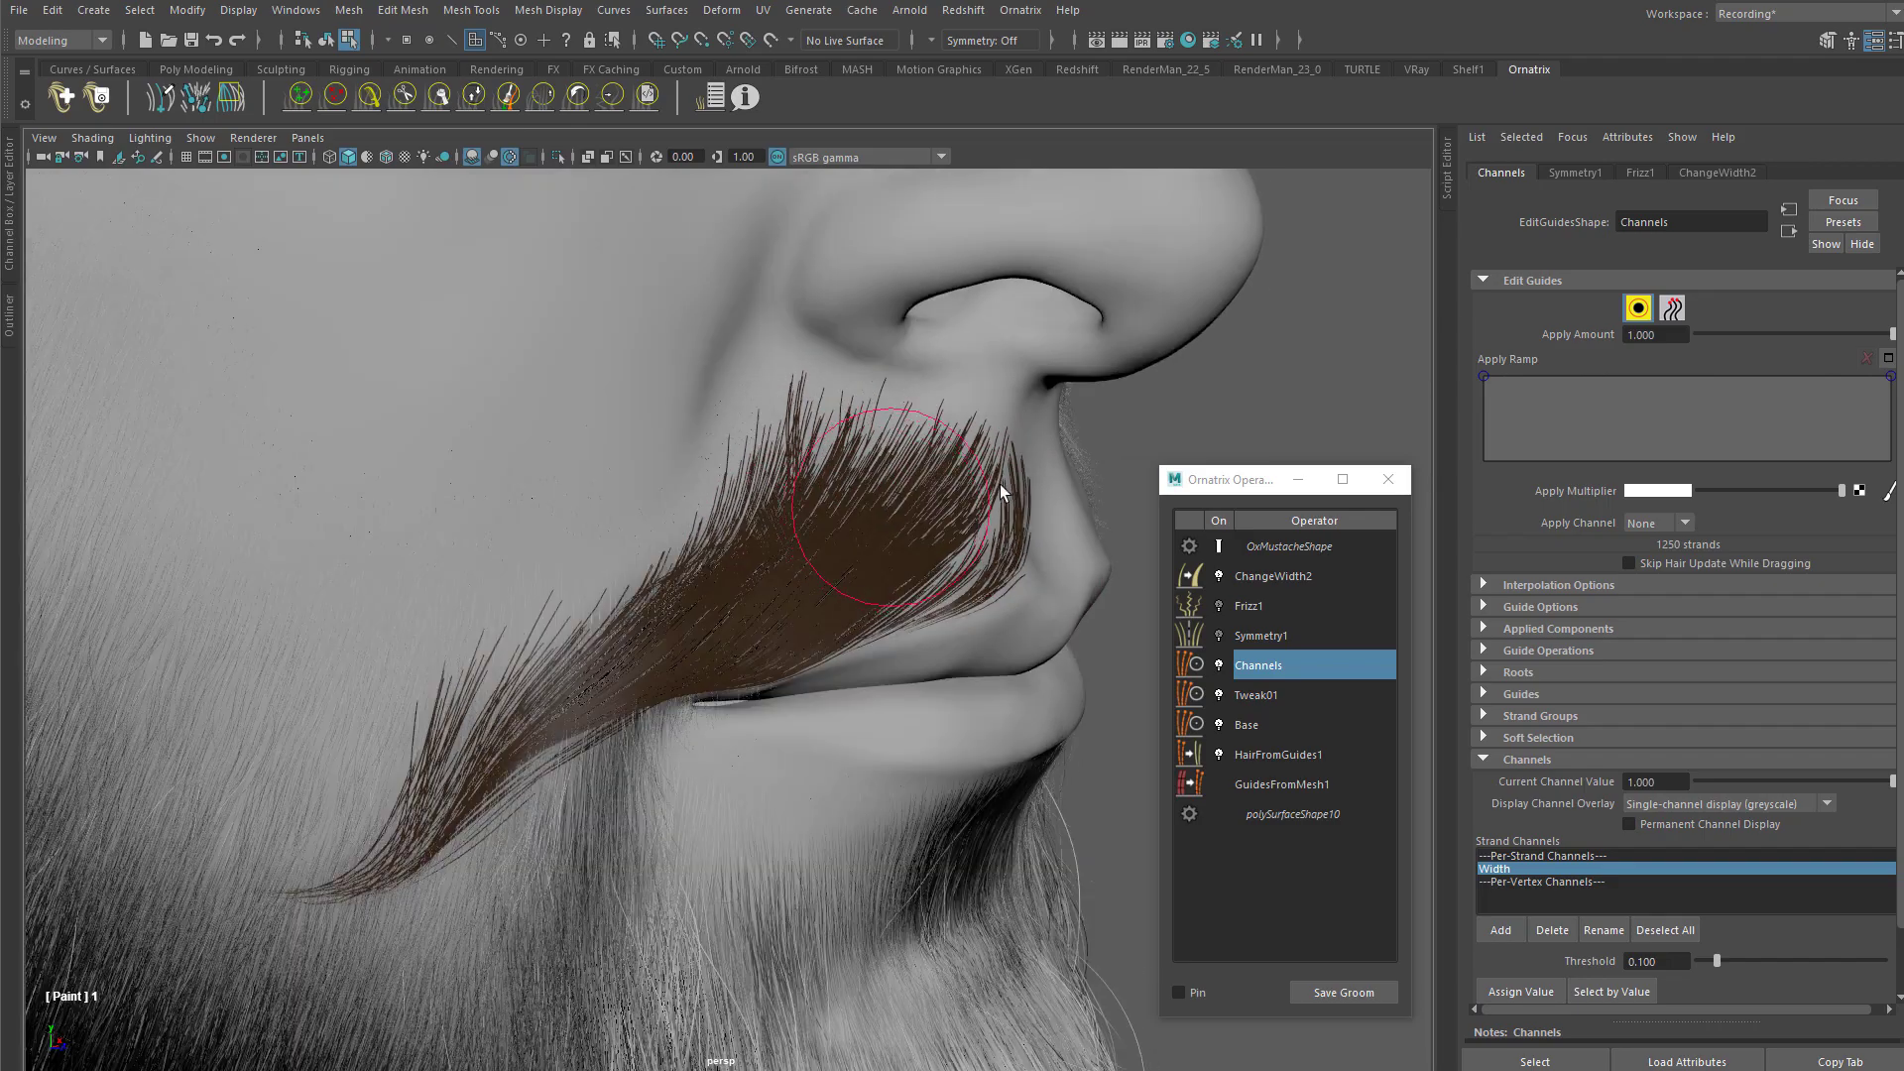
pyautogui.click(1643, 306)
pyautogui.keyDown('alt'); pyautogui.moveTo(980, 459); pyautogui.dragTo(905, 544); pyautogui.keyUp('alt')
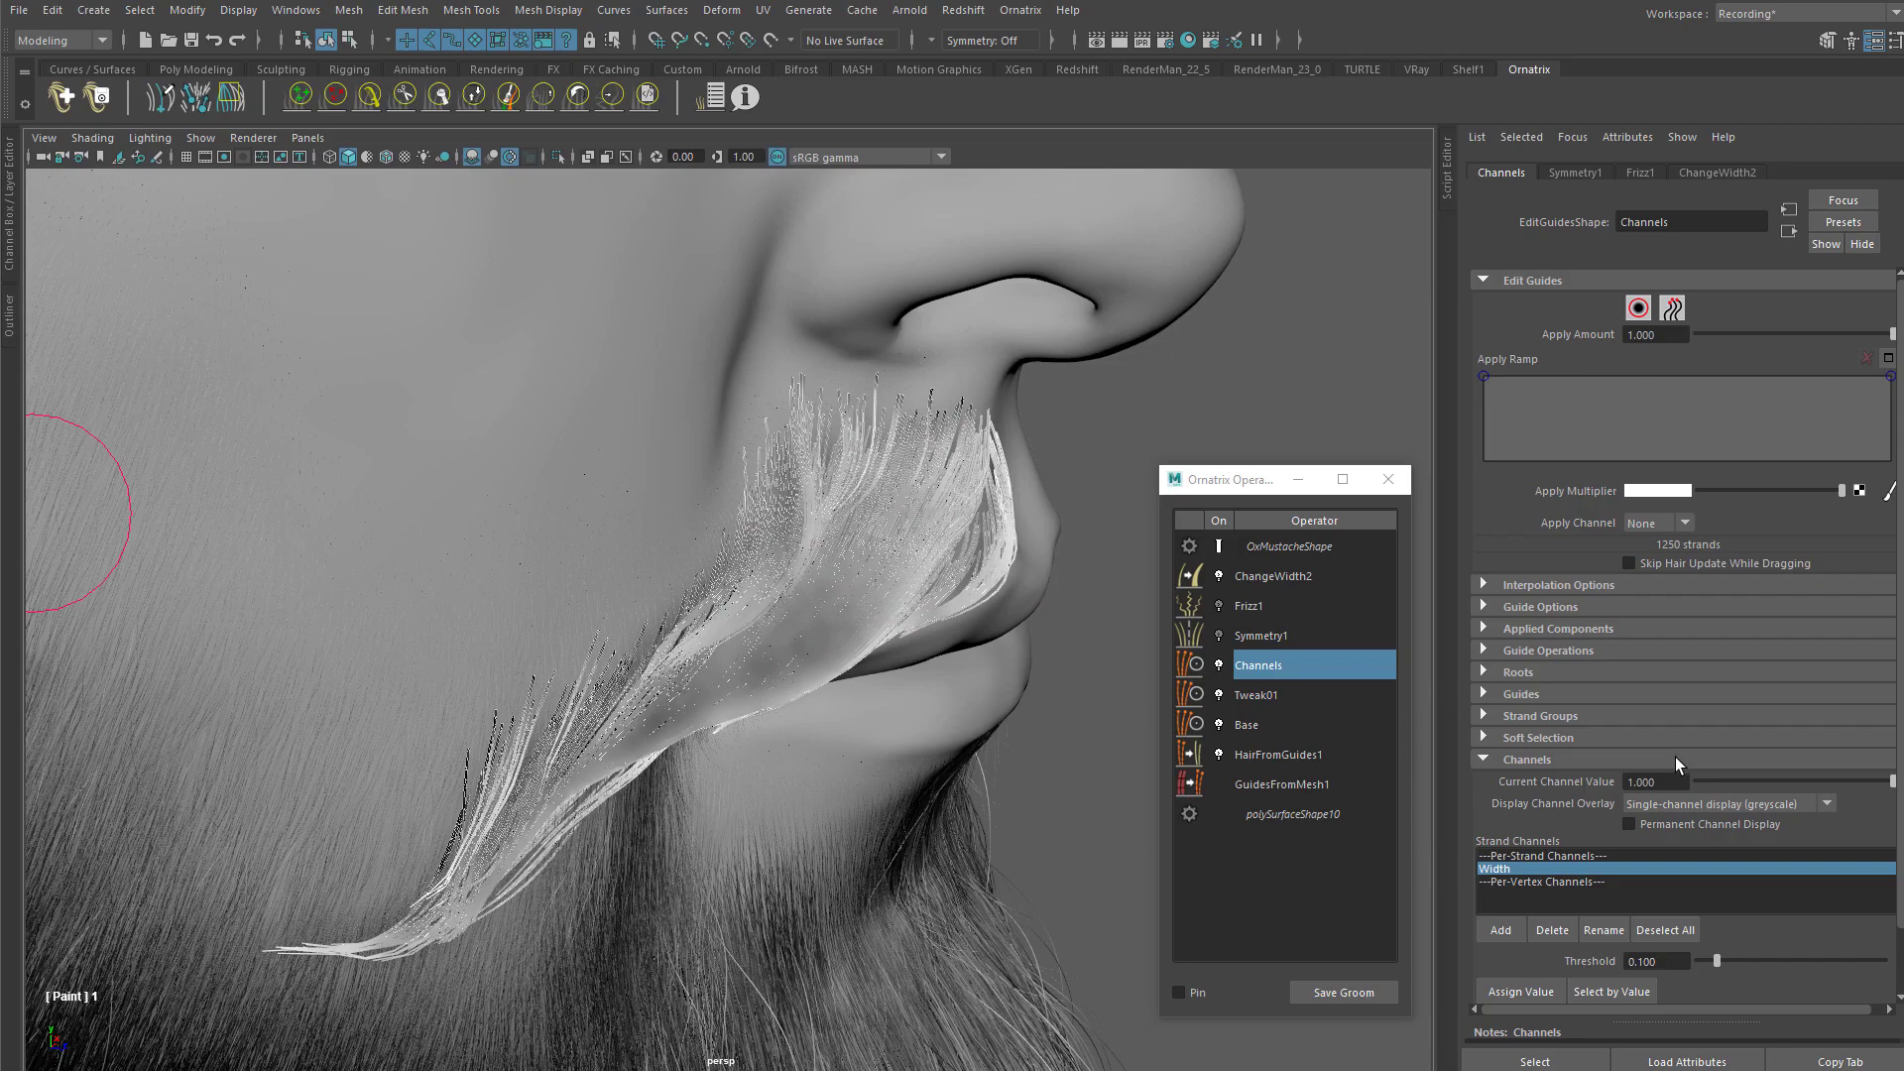
pyautogui.moveTo(869, 467)
pyautogui.keyDown('alt'); pyautogui.mouseDown()
pyautogui.moveTo(935, 497)
pyautogui.moveTo(925, 482)
pyautogui.mouseUp(); pyautogui.keyUp('alt')
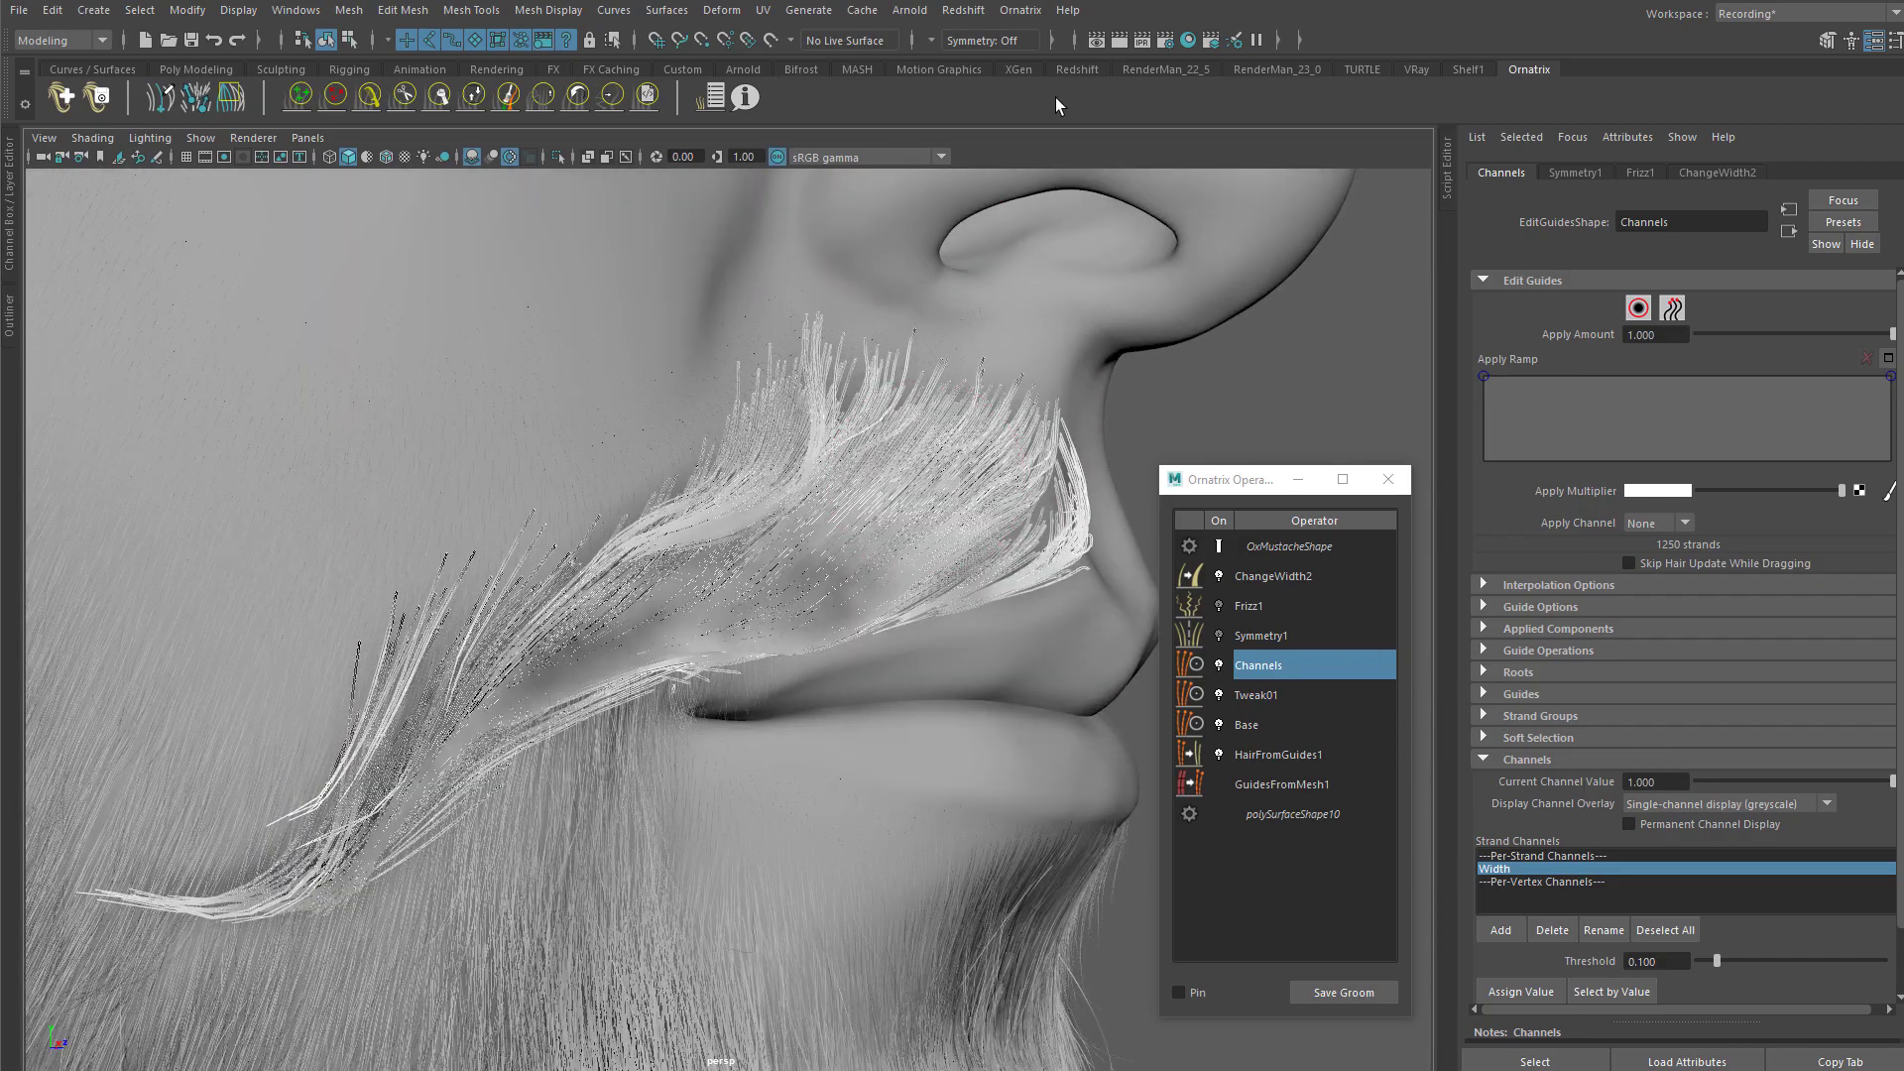
# Step: Open the paint brush's tool settings, choose black as the paint color and move the settings window clear of the mustache
pyautogui.click(1895, 40)
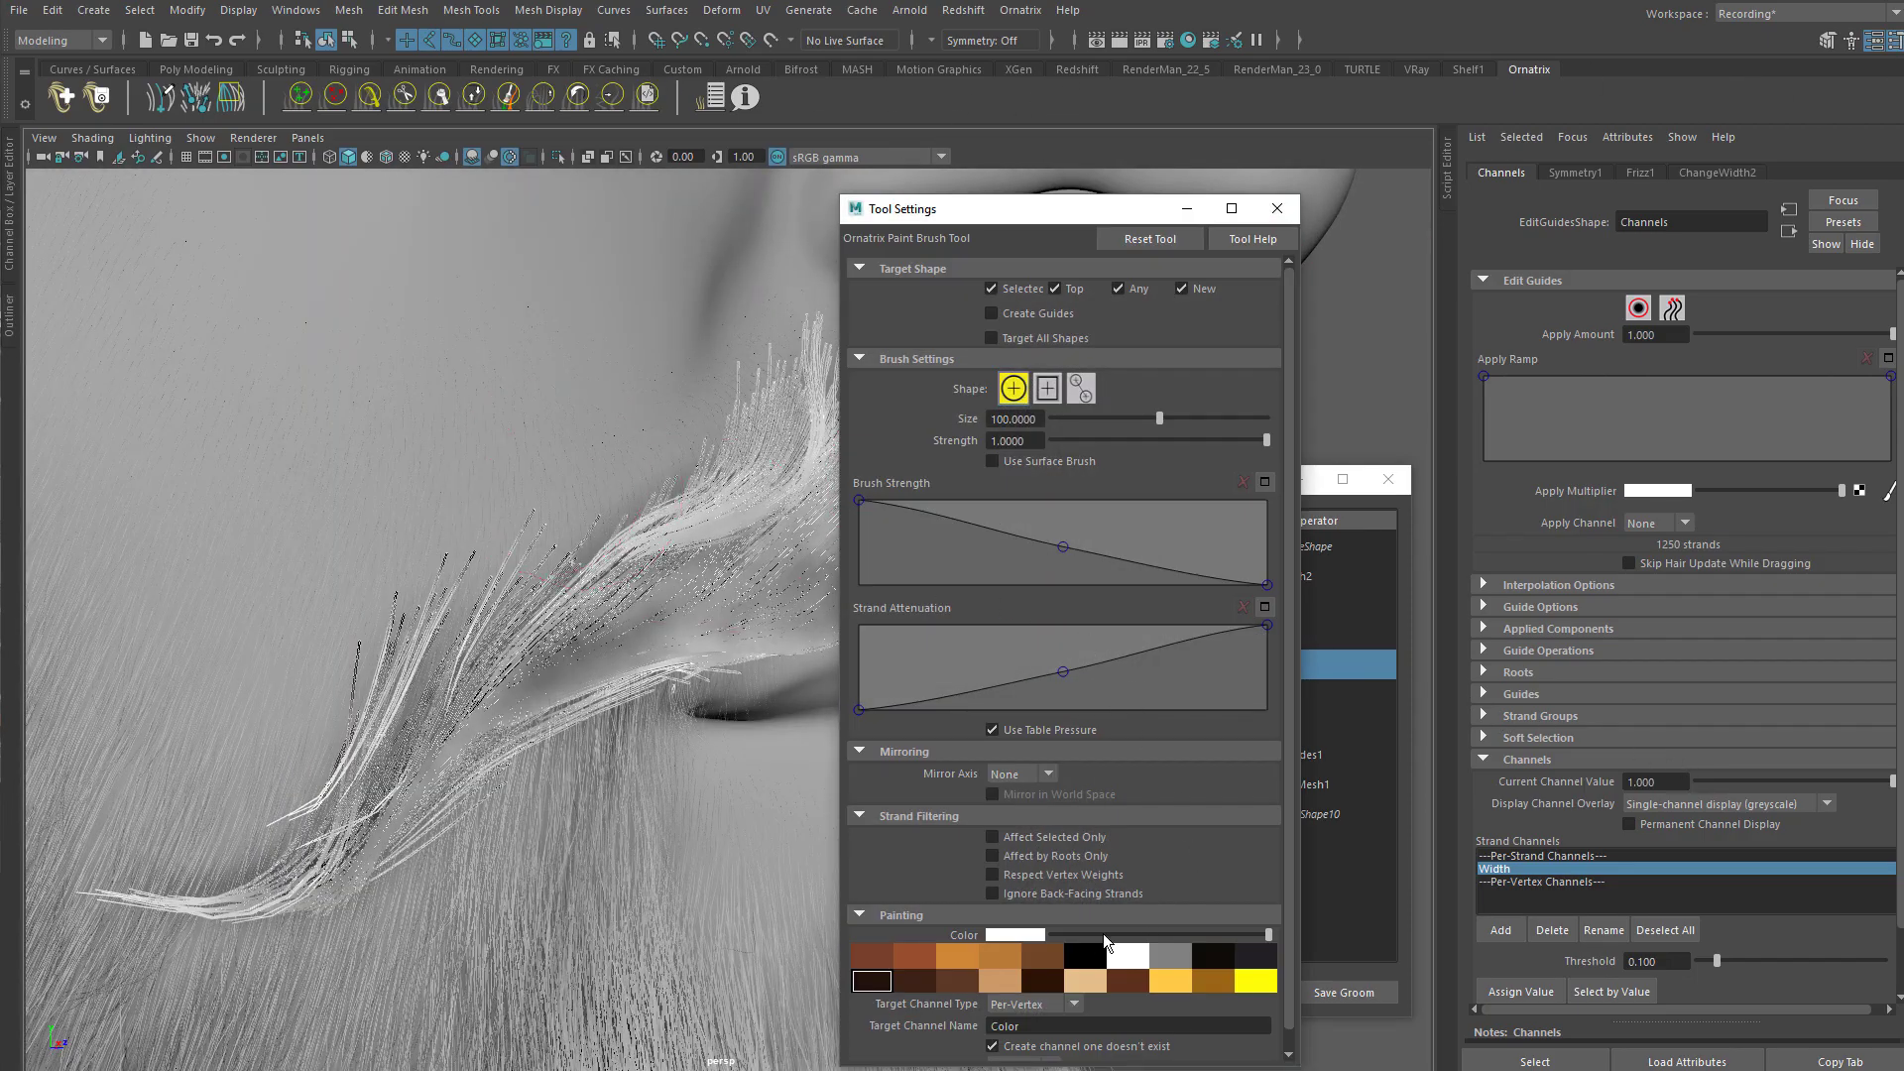
pyautogui.click(1088, 957)
pyautogui.moveTo(1049, 211); pyautogui.dragTo(233, 189)
pyautogui.keyDown('alt'); pyautogui.moveTo(867, 603); pyautogui.dragTo(922, 515); pyautogui.keyUp('alt')
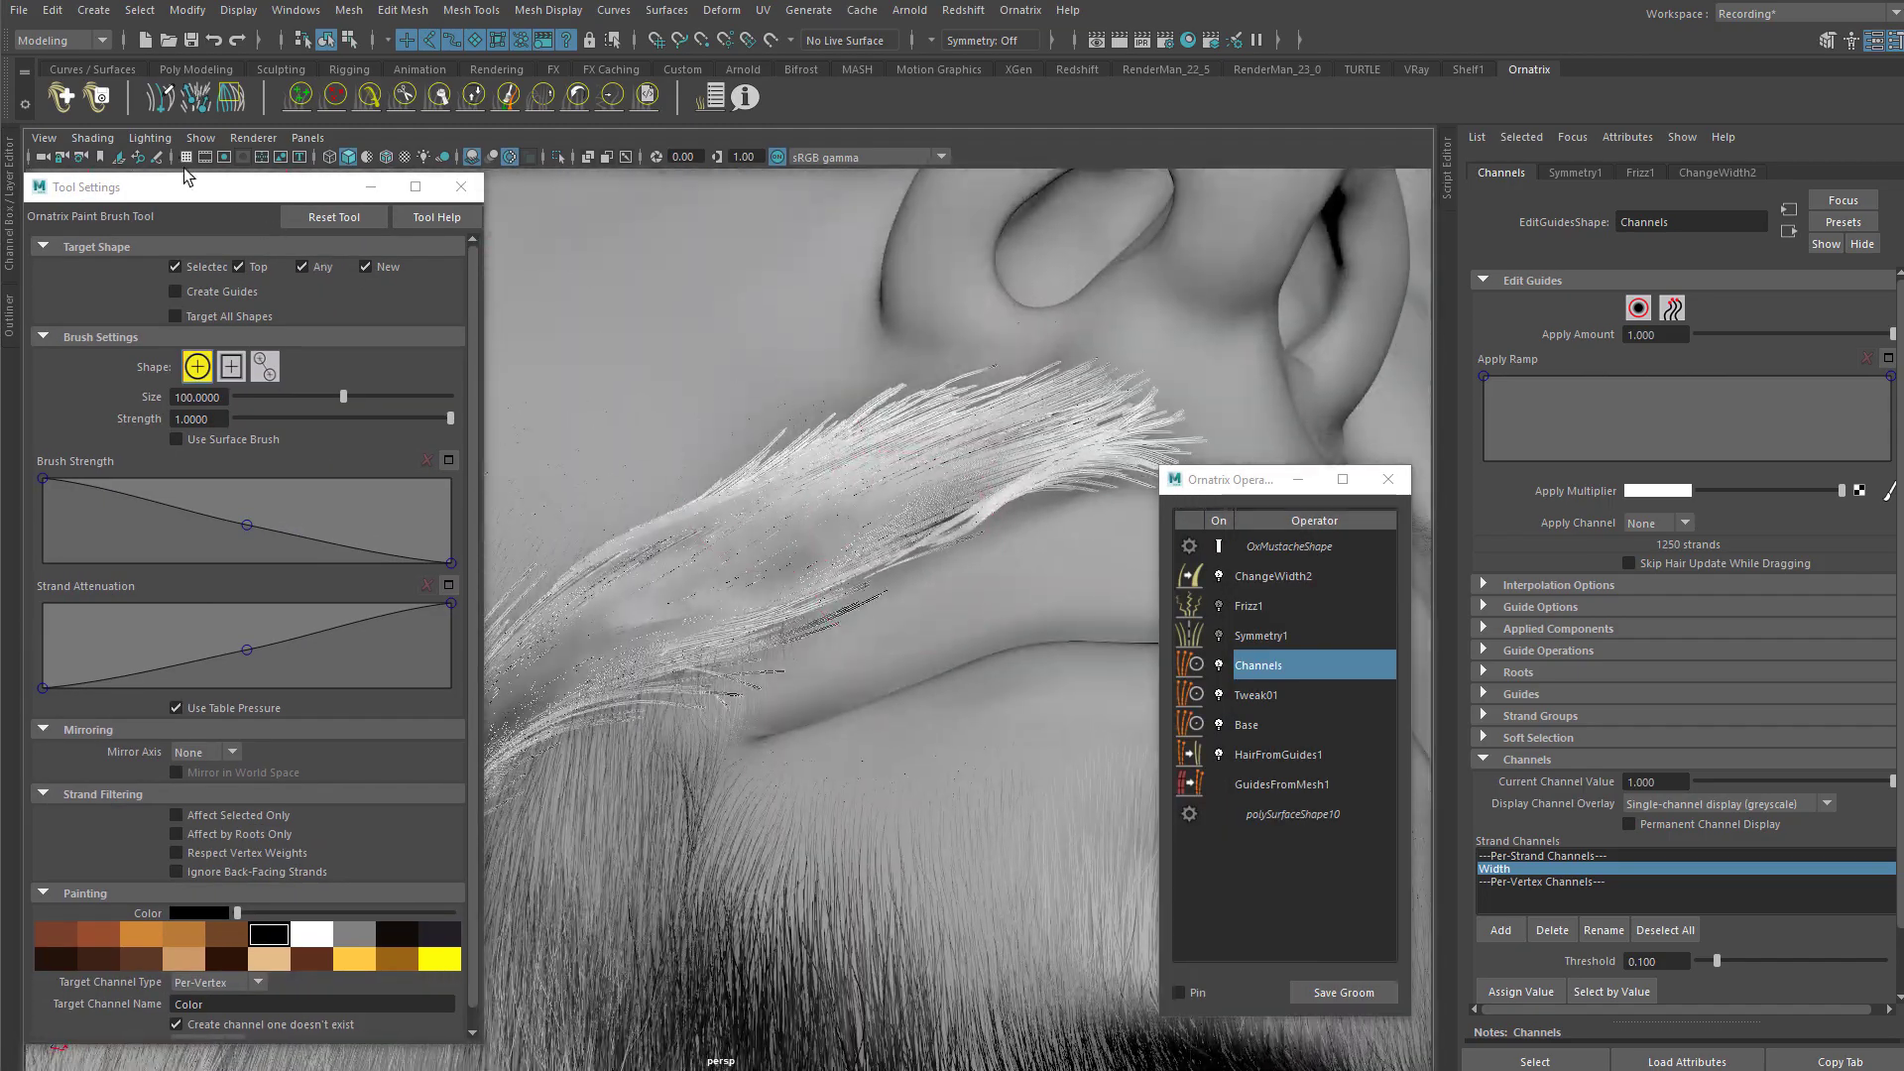
pyautogui.moveTo(179, 196); pyautogui.dragTo(141, 187)
pyautogui.keyDown('alt'); pyautogui.moveTo(752, 476); pyautogui.dragTo(926, 447); pyautogui.keyUp('alt')
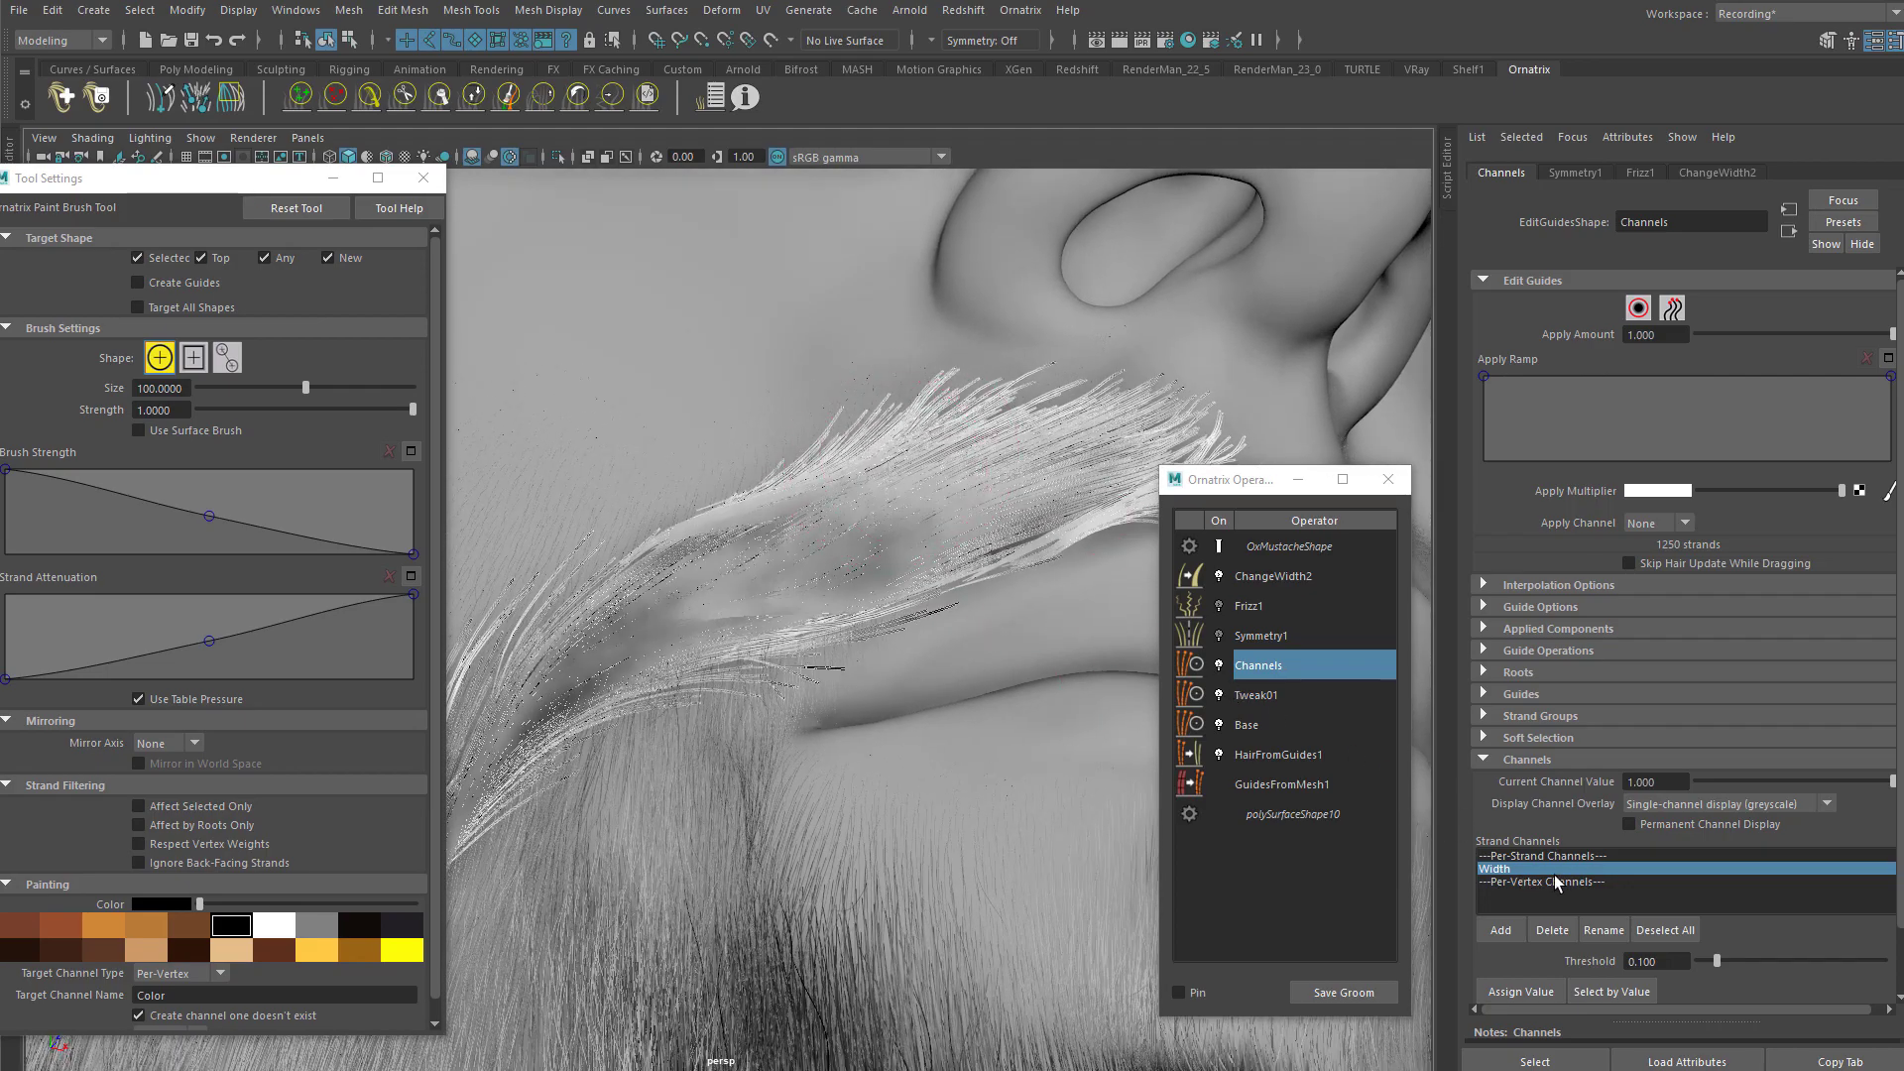
# Step: Select a few mustache strands in strand selection mode and reactivate the Ornatrix Paint Brush tool
pyautogui.click(1641, 310)
pyautogui.click(954, 474)
pyautogui.keyDown('alt'); pyautogui.moveTo(973, 478); pyautogui.dragTo(1062, 532); pyautogui.keyUp('alt')
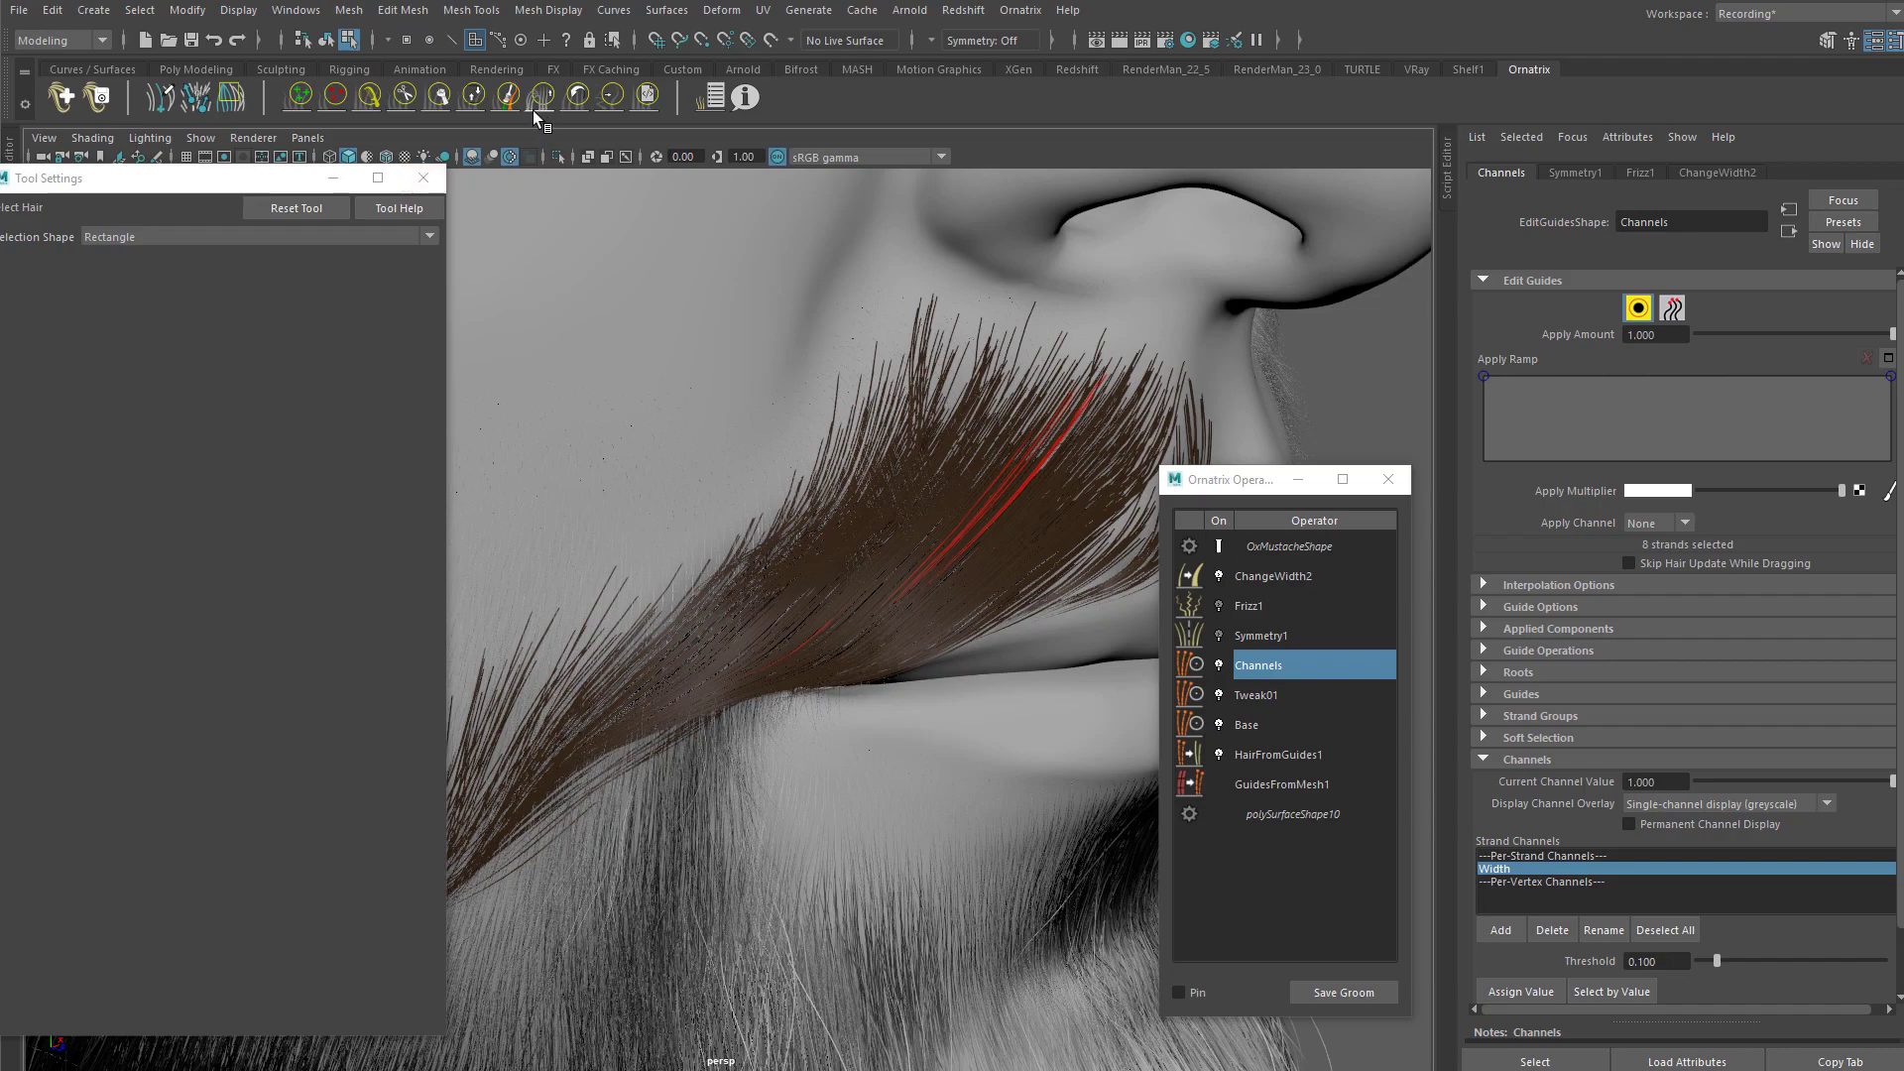
pyautogui.click(508, 97)
pyautogui.scroll(-1, 74, 841)
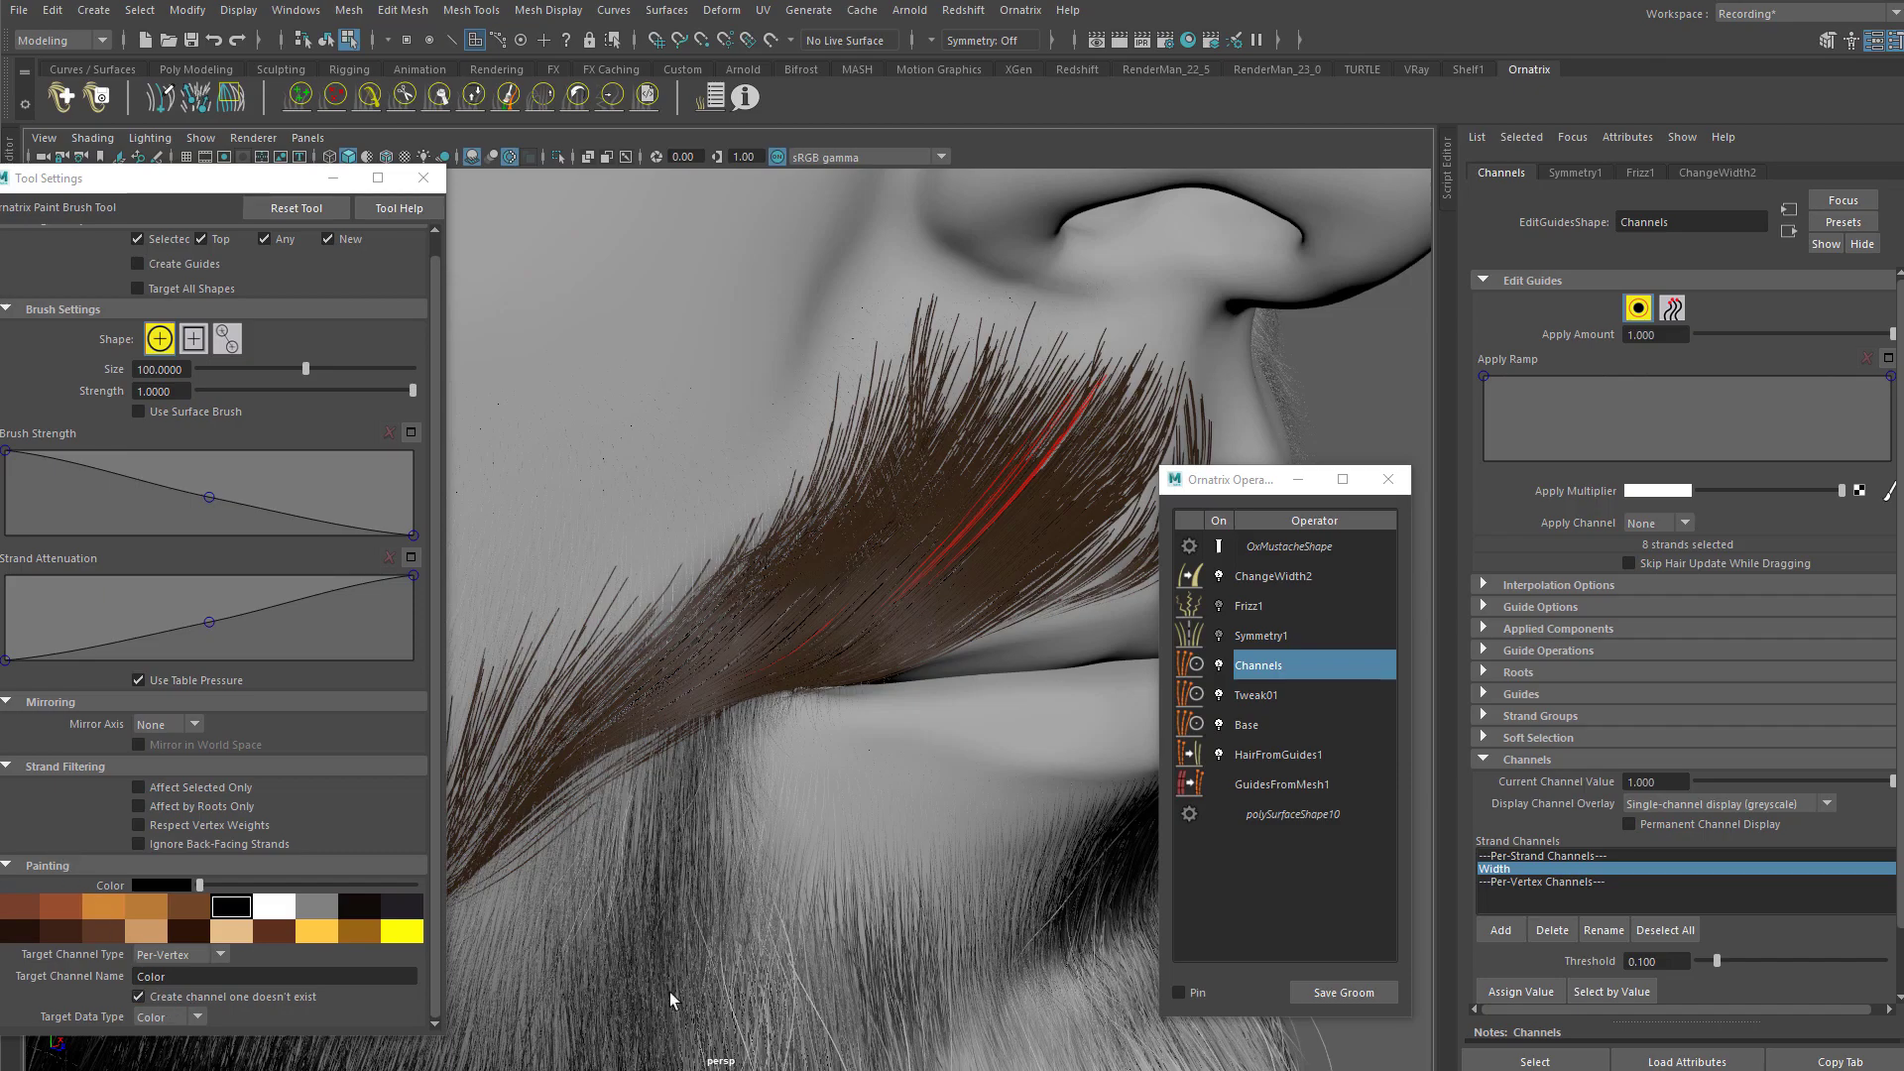
# Step: Set the paint brush's target channel name to Width, copied from the strand channel, and disable automatic creation of missing channels
pyautogui.click(1604, 929)
pyautogui.hotkey('ctrl', 'c')
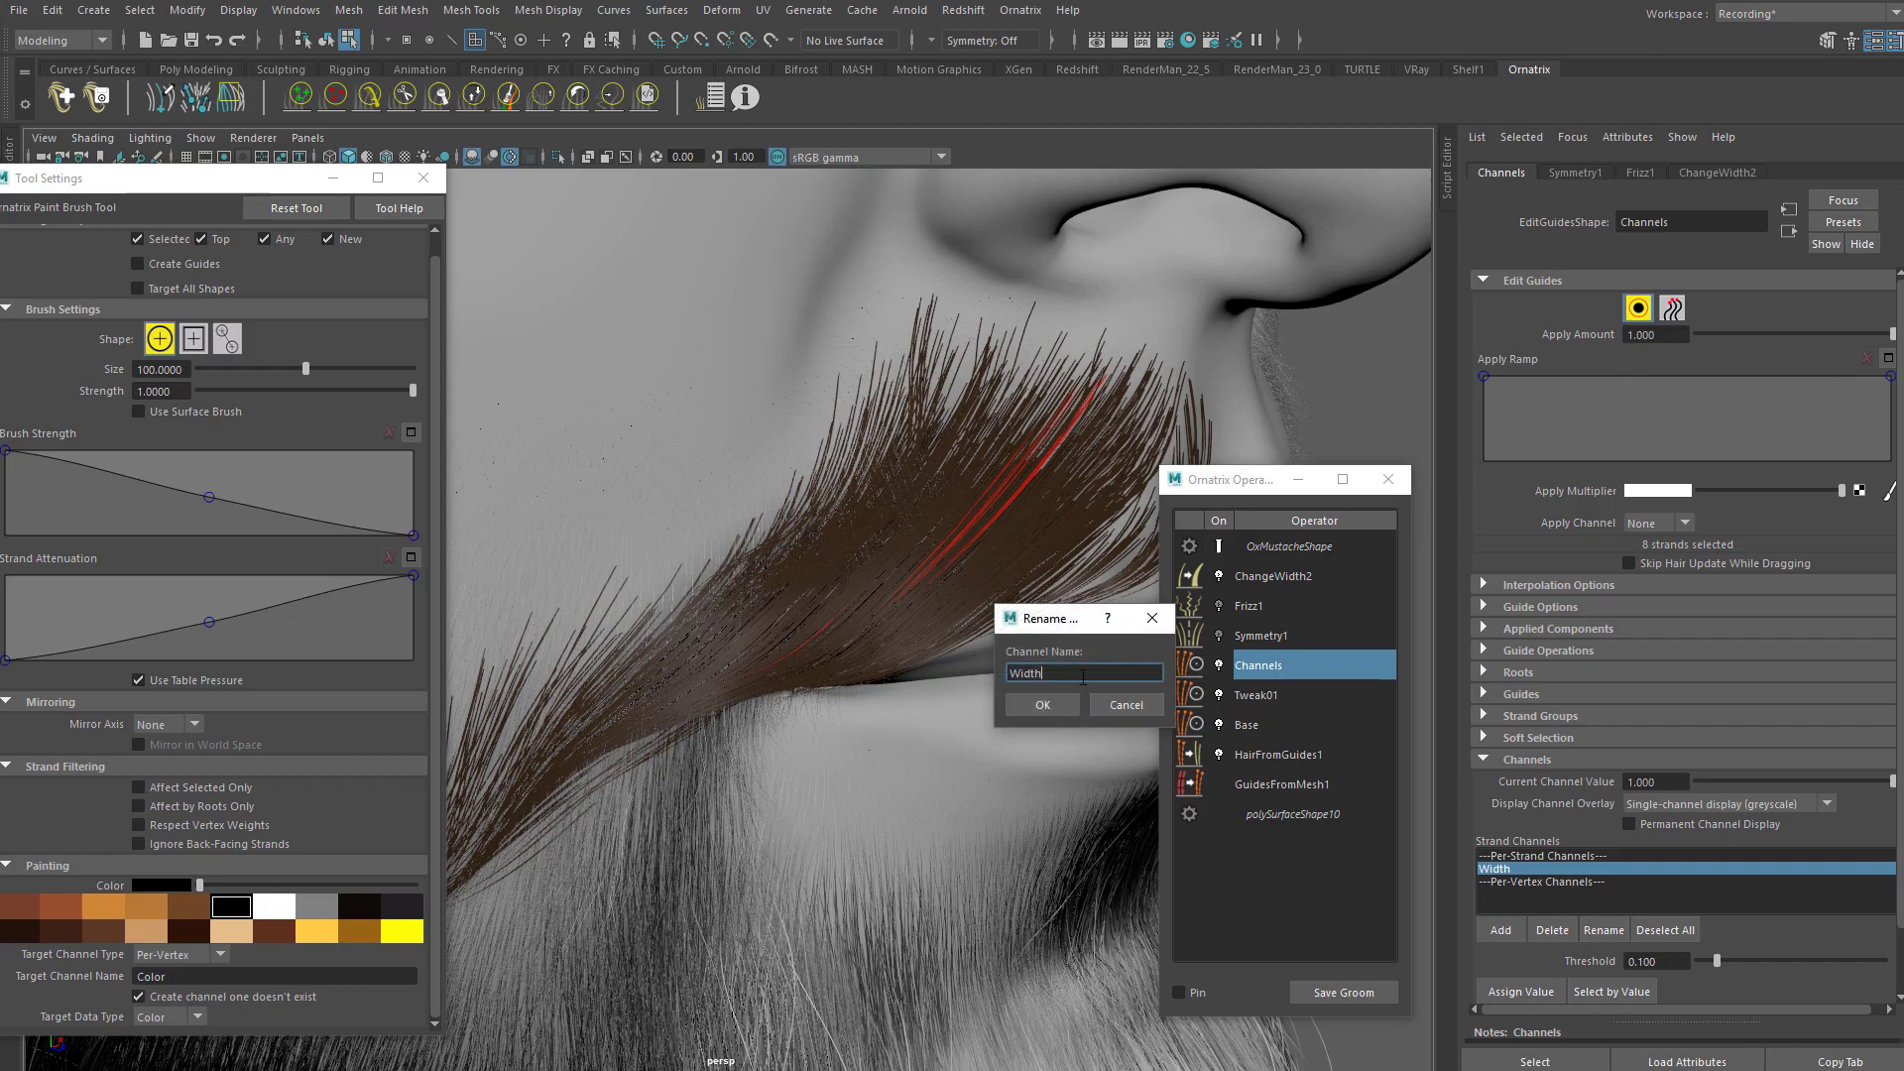
pyautogui.press('Escape')
pyautogui.moveTo(190, 976); pyautogui.dragTo(47, 975)
pyautogui.hotkey('ctrl', 'v')
pyautogui.press('Return')
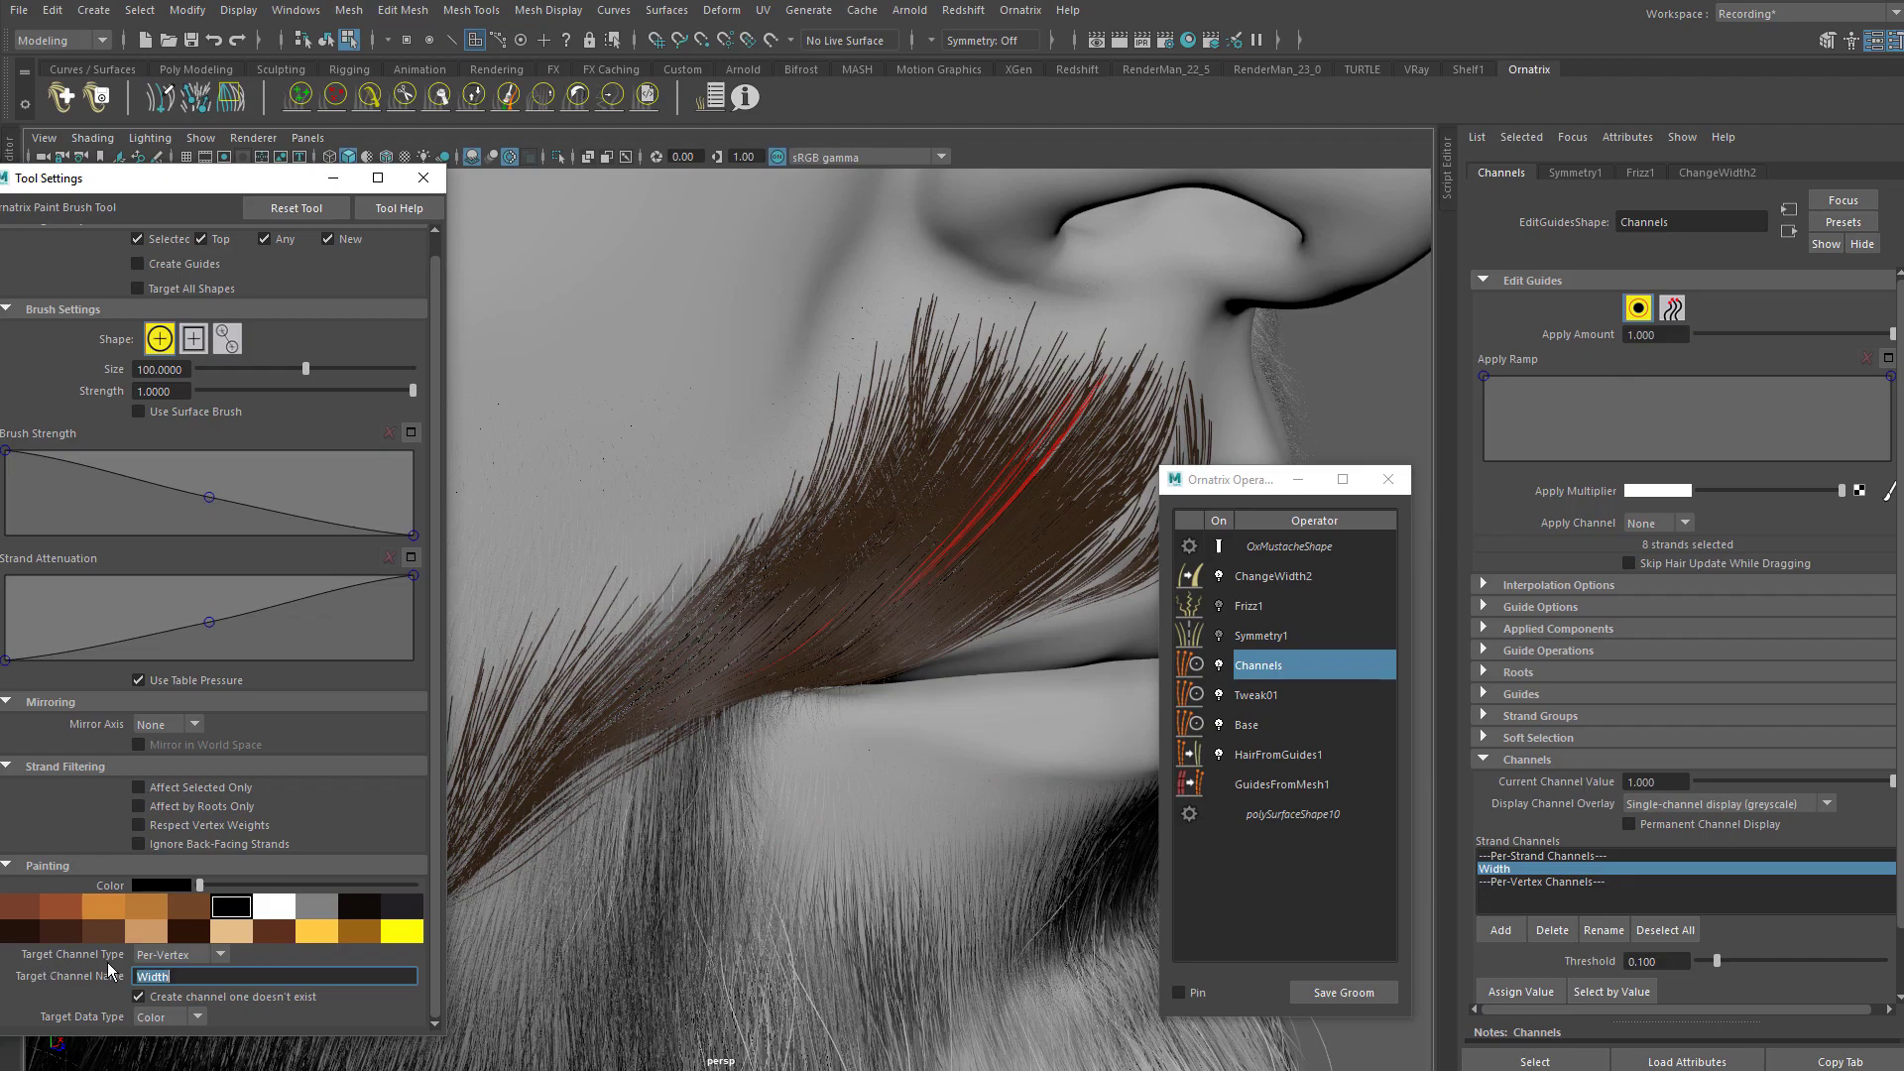
pyautogui.click(192, 997)
pyautogui.keyDown('alt'); pyautogui.moveTo(734, 514); pyautogui.dragTo(743, 525); pyautogui.keyUp('alt')
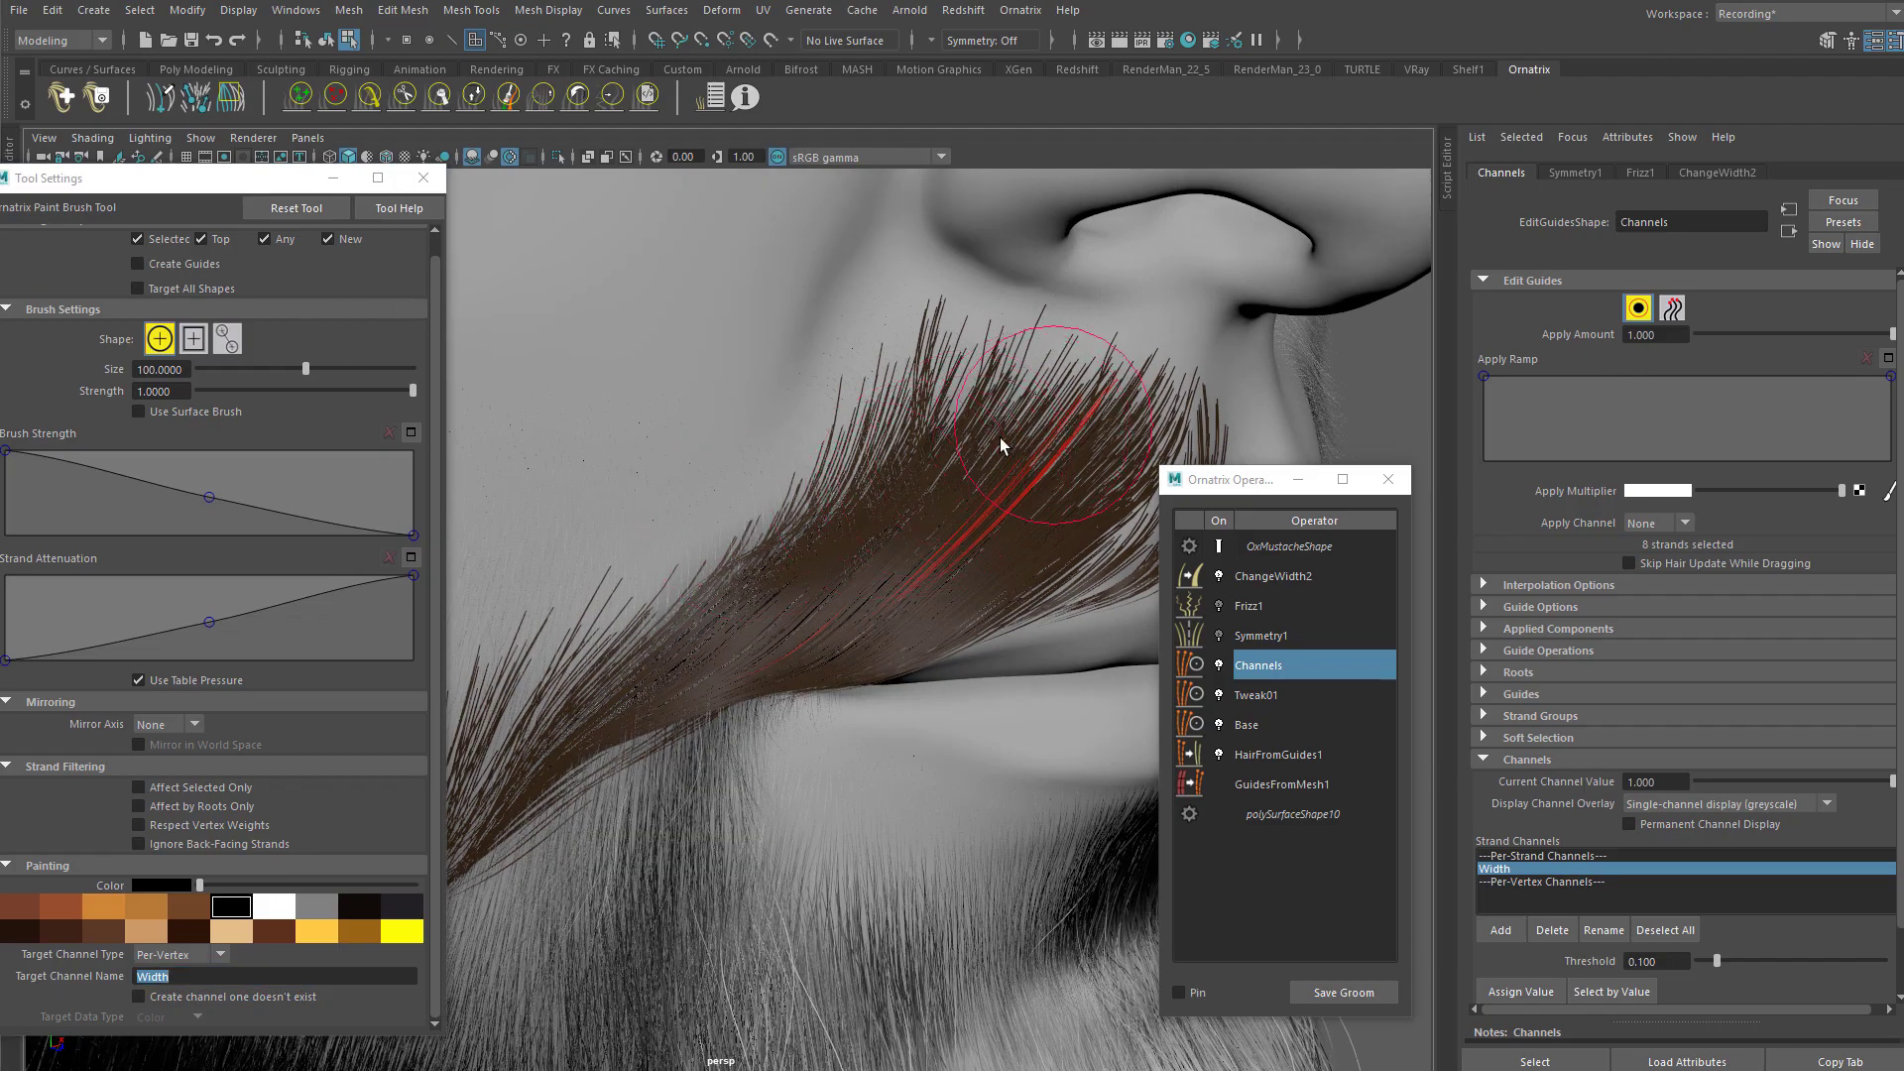
# Step: Turn off strand selection mode, swap the paint brush for the Select tool and deselect the mustache groom
pyautogui.click(1640, 314)
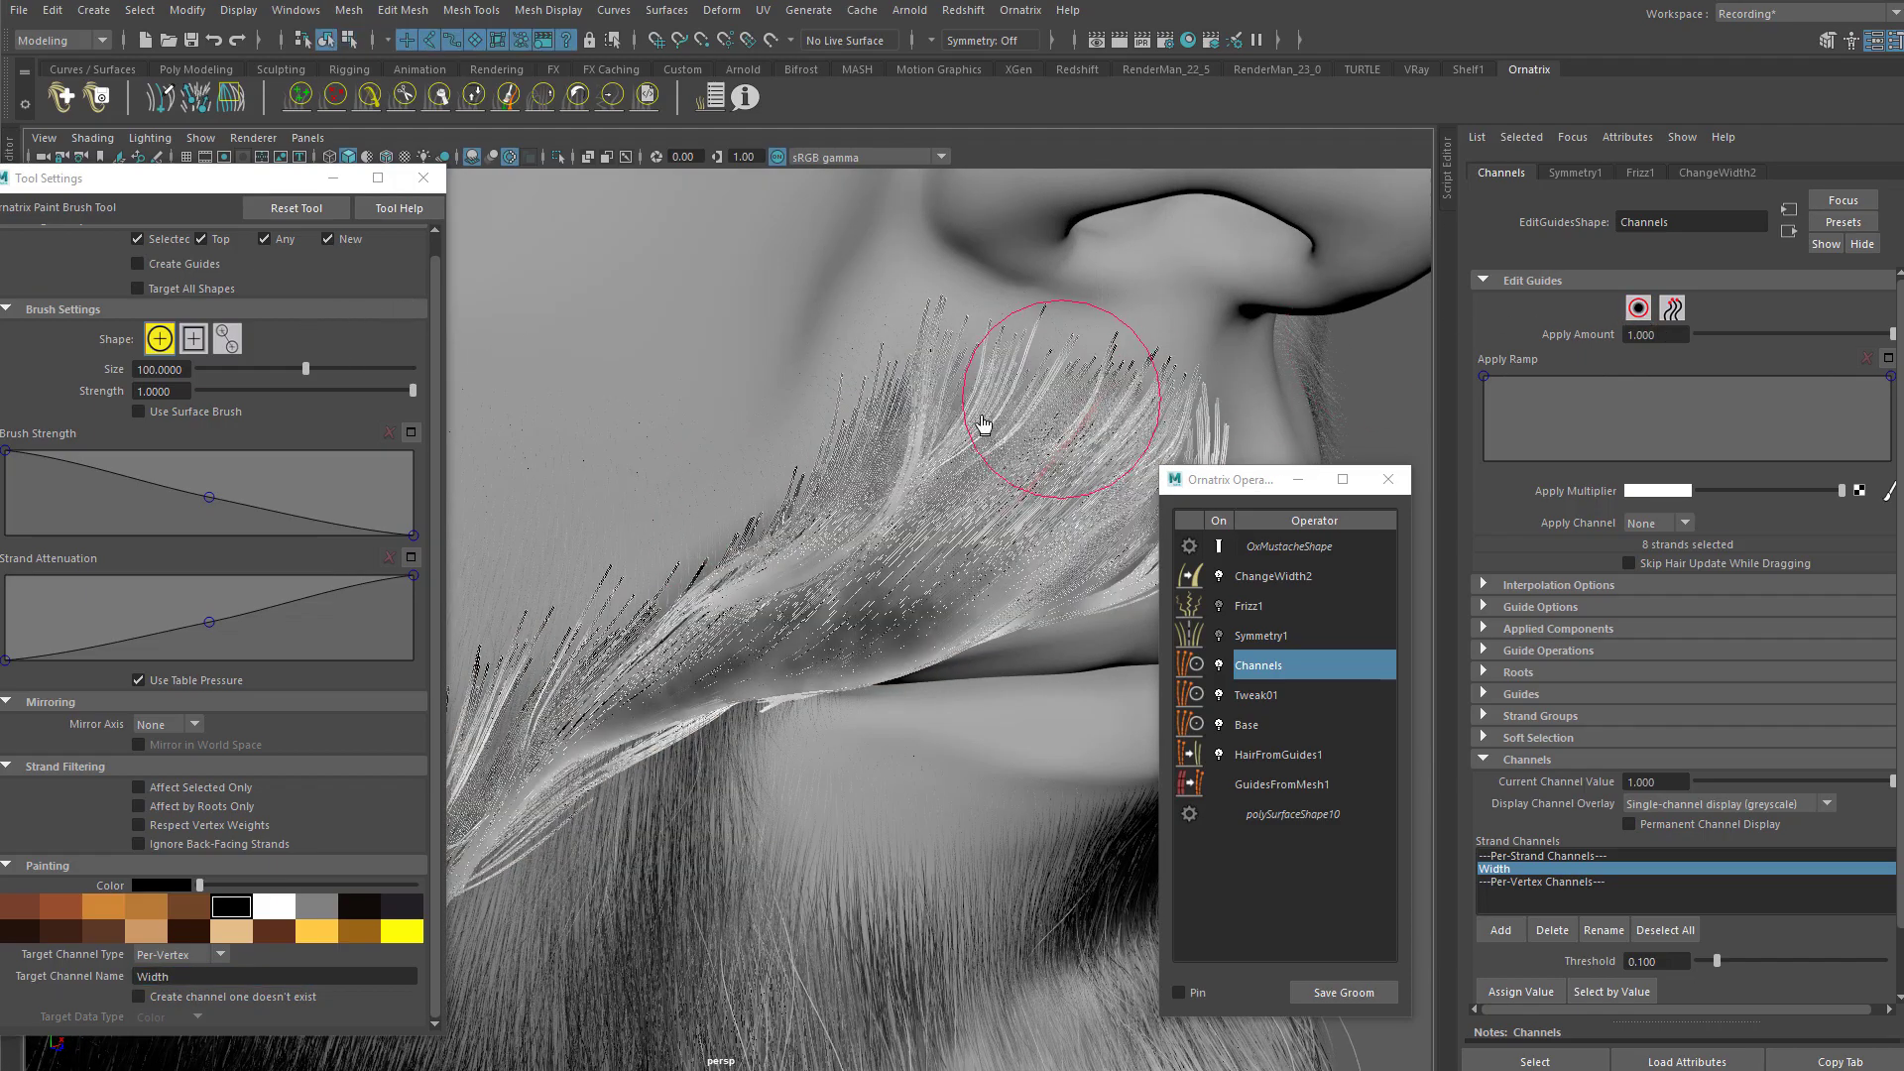
pyautogui.keyDown('alt'); pyautogui.moveTo(1003, 450); pyautogui.dragTo(1014, 497); pyautogui.keyUp('alt')
pyautogui.keyDown('alt'); pyautogui.moveTo(1014, 496); pyautogui.dragTo(952, 473, button='middle'); pyautogui.keyUp('alt')
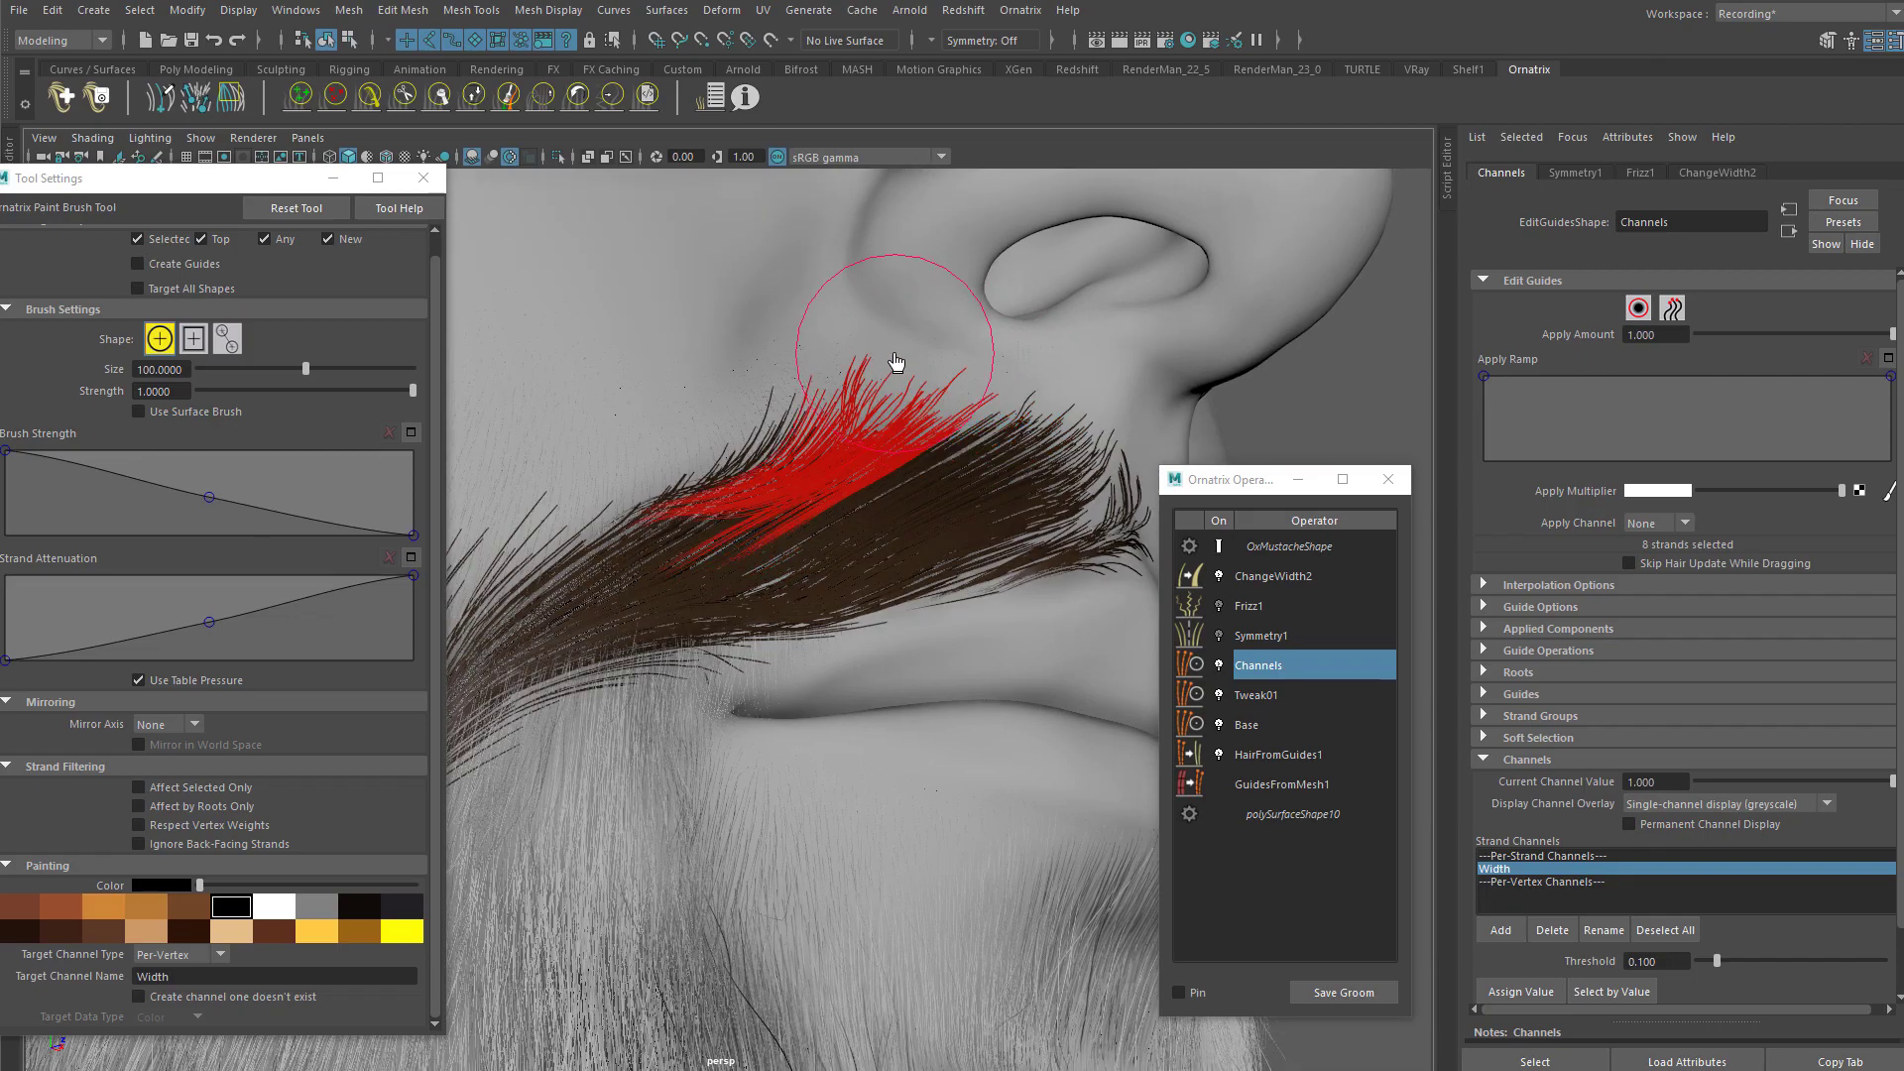
pyautogui.press('q')
pyautogui.moveTo(998, 340)
pyautogui.keyDown('alt'); pyautogui.mouseDown()
pyautogui.moveTo(1294, 346)
pyautogui.moveTo(1212, 409)
pyautogui.mouseUp(); pyautogui.keyUp('alt')
pyautogui.click(1212, 408)
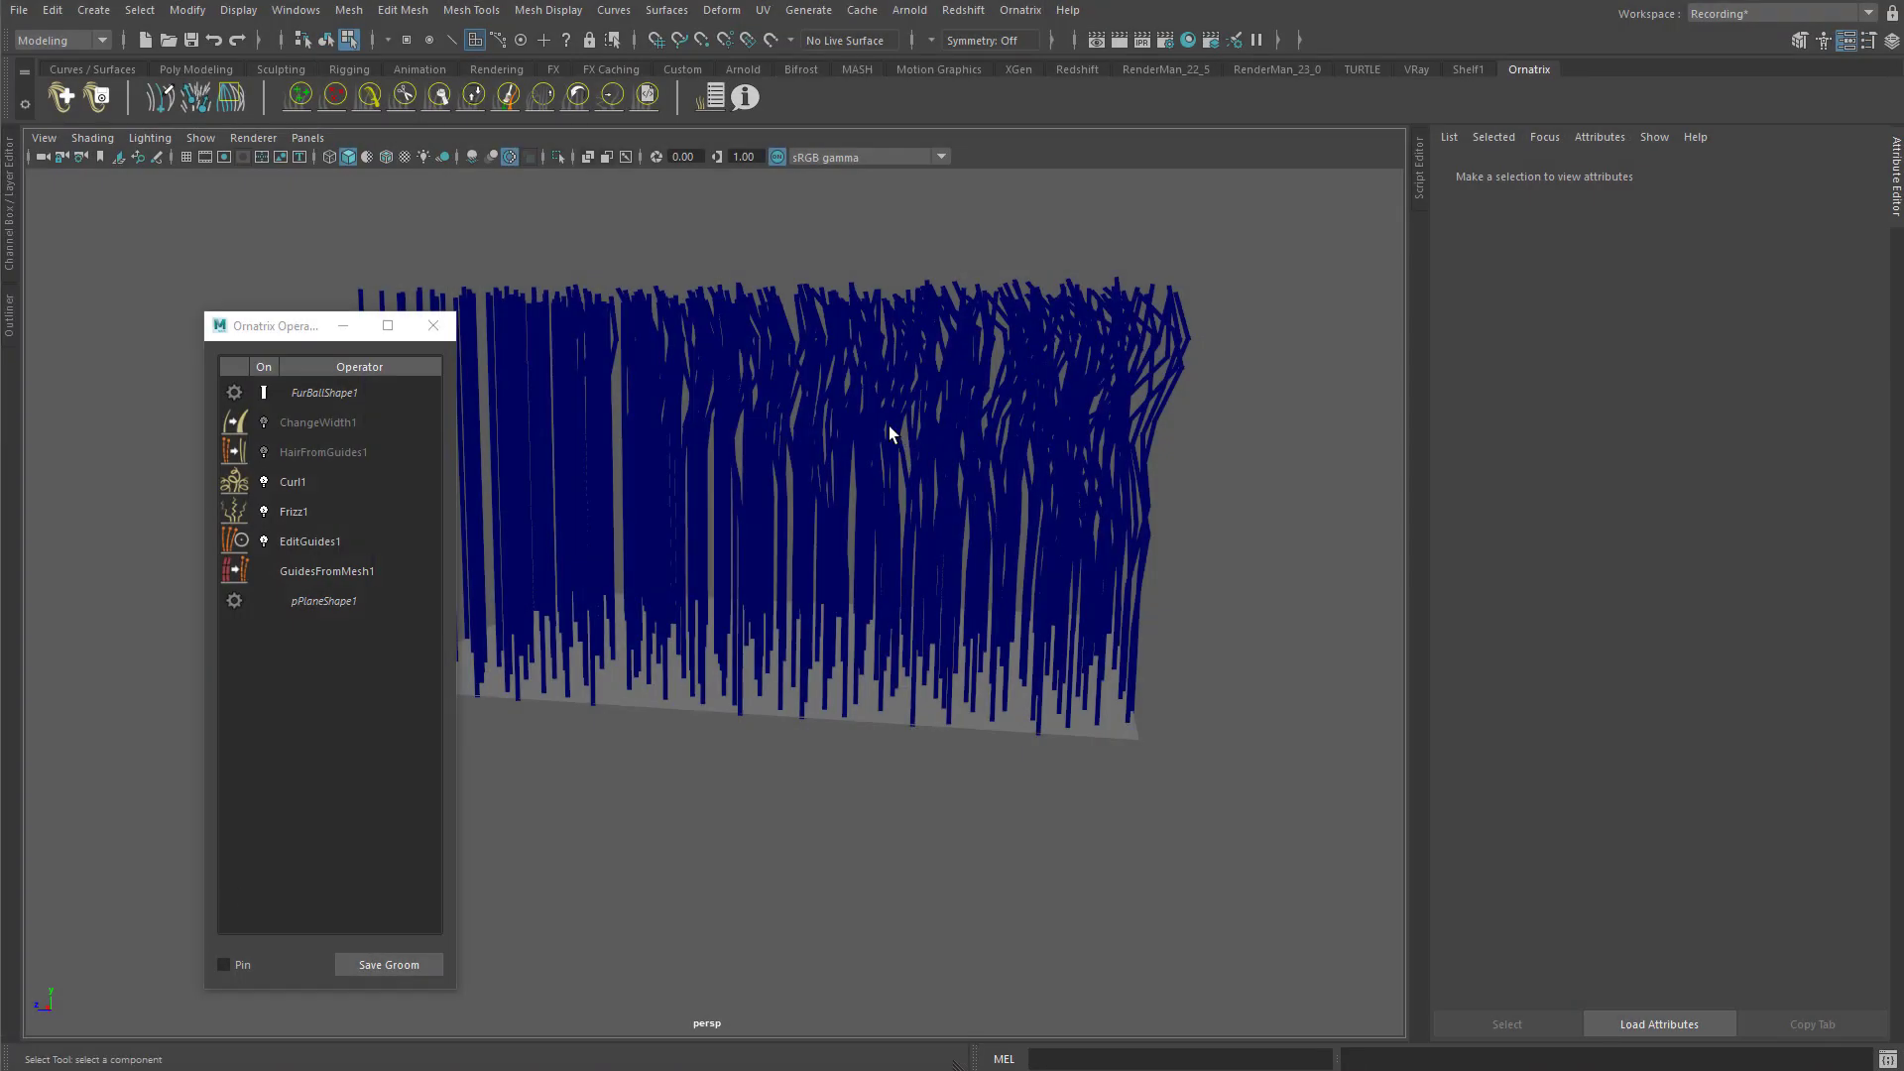
pyautogui.moveTo(889, 430)
pyautogui.keyDown('alt'); pyautogui.mouseDown()
pyautogui.moveTo(854, 322)
pyautogui.moveTo(878, 422)
pyautogui.mouseUp(); pyautogui.keyUp('alt')
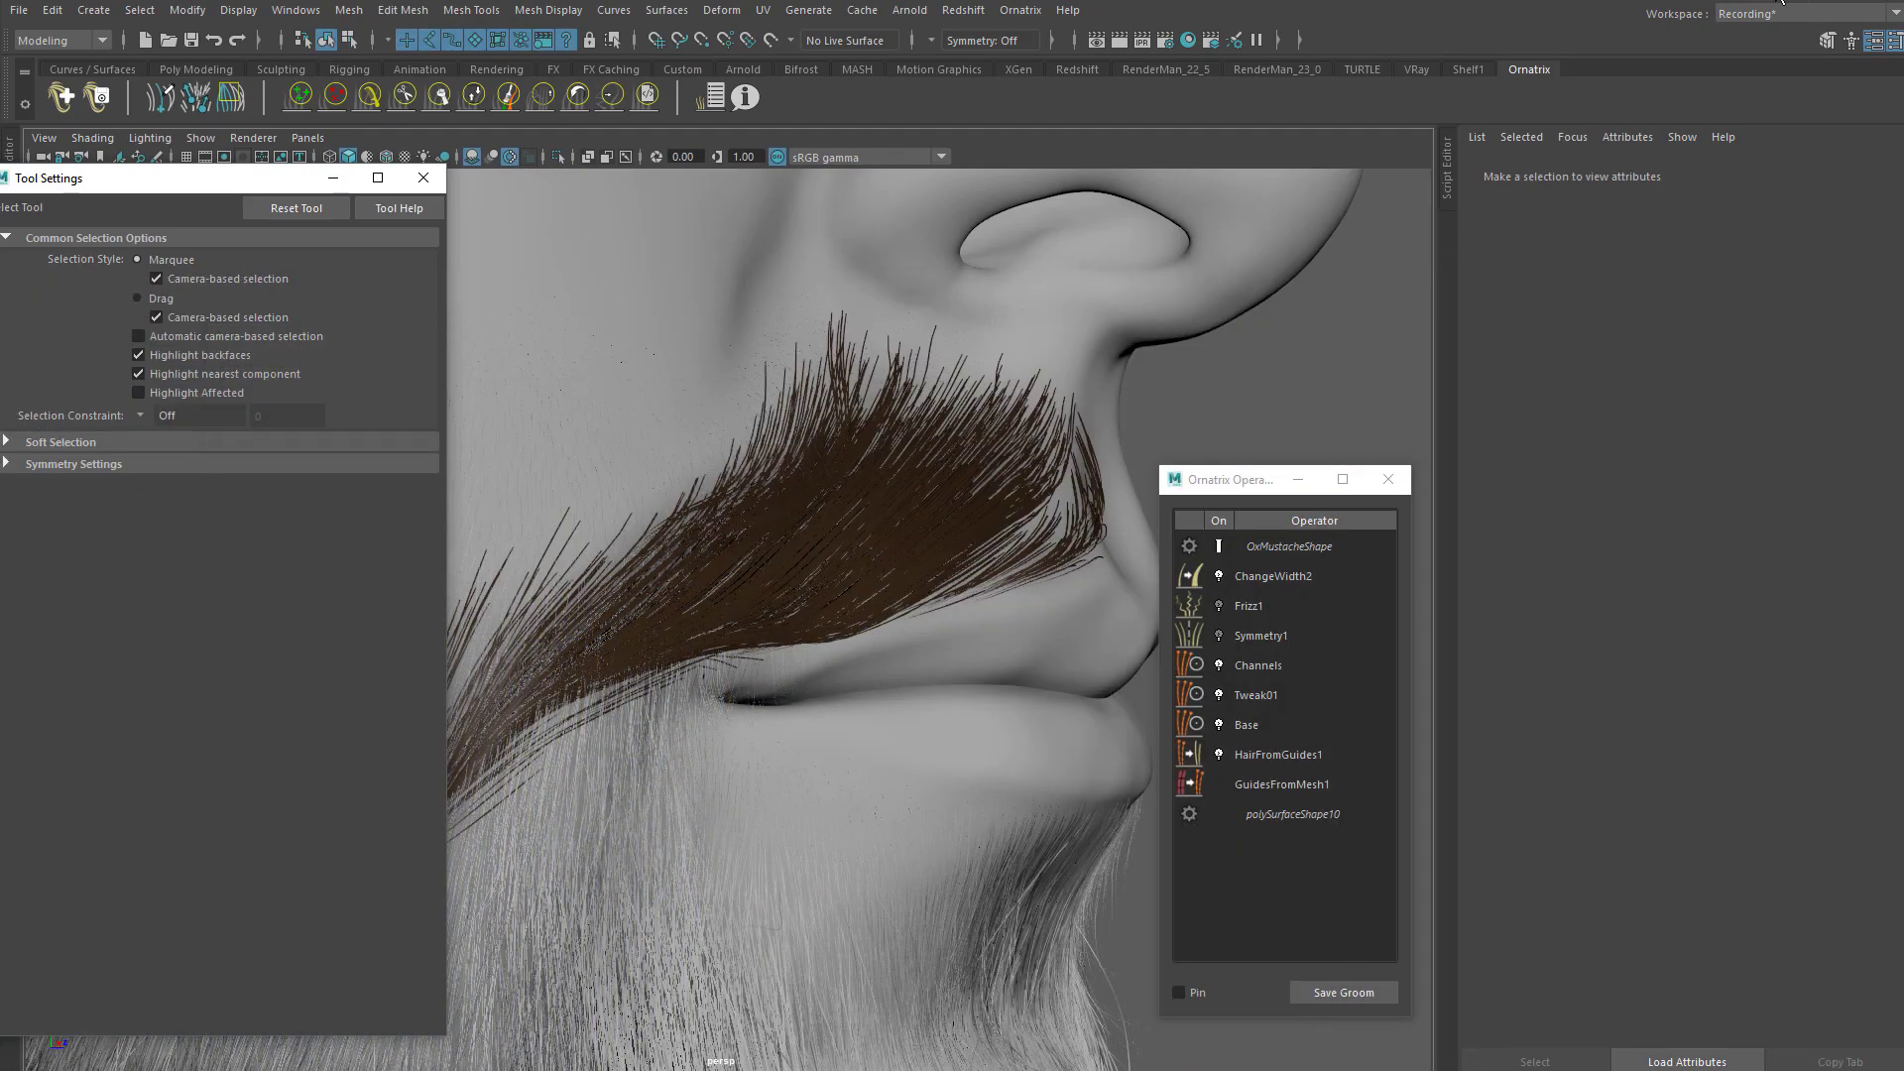
# Step: Re-enable the Symmetry1 and Frizz1 operators in the mustache's operator stack
pyautogui.keyDown('alt'); pyautogui.moveTo(958, 420); pyautogui.dragTo(819, 394); pyautogui.keyUp('alt')
pyautogui.keyDown('alt'); pyautogui.moveTo(819, 395); pyautogui.dragTo(895, 486, button='right'); pyautogui.keyUp('alt')
pyautogui.keyDown('alt'); pyautogui.moveTo(894, 486); pyautogui.dragTo(866, 507); pyautogui.keyUp('alt')
pyautogui.click(1292, 637)
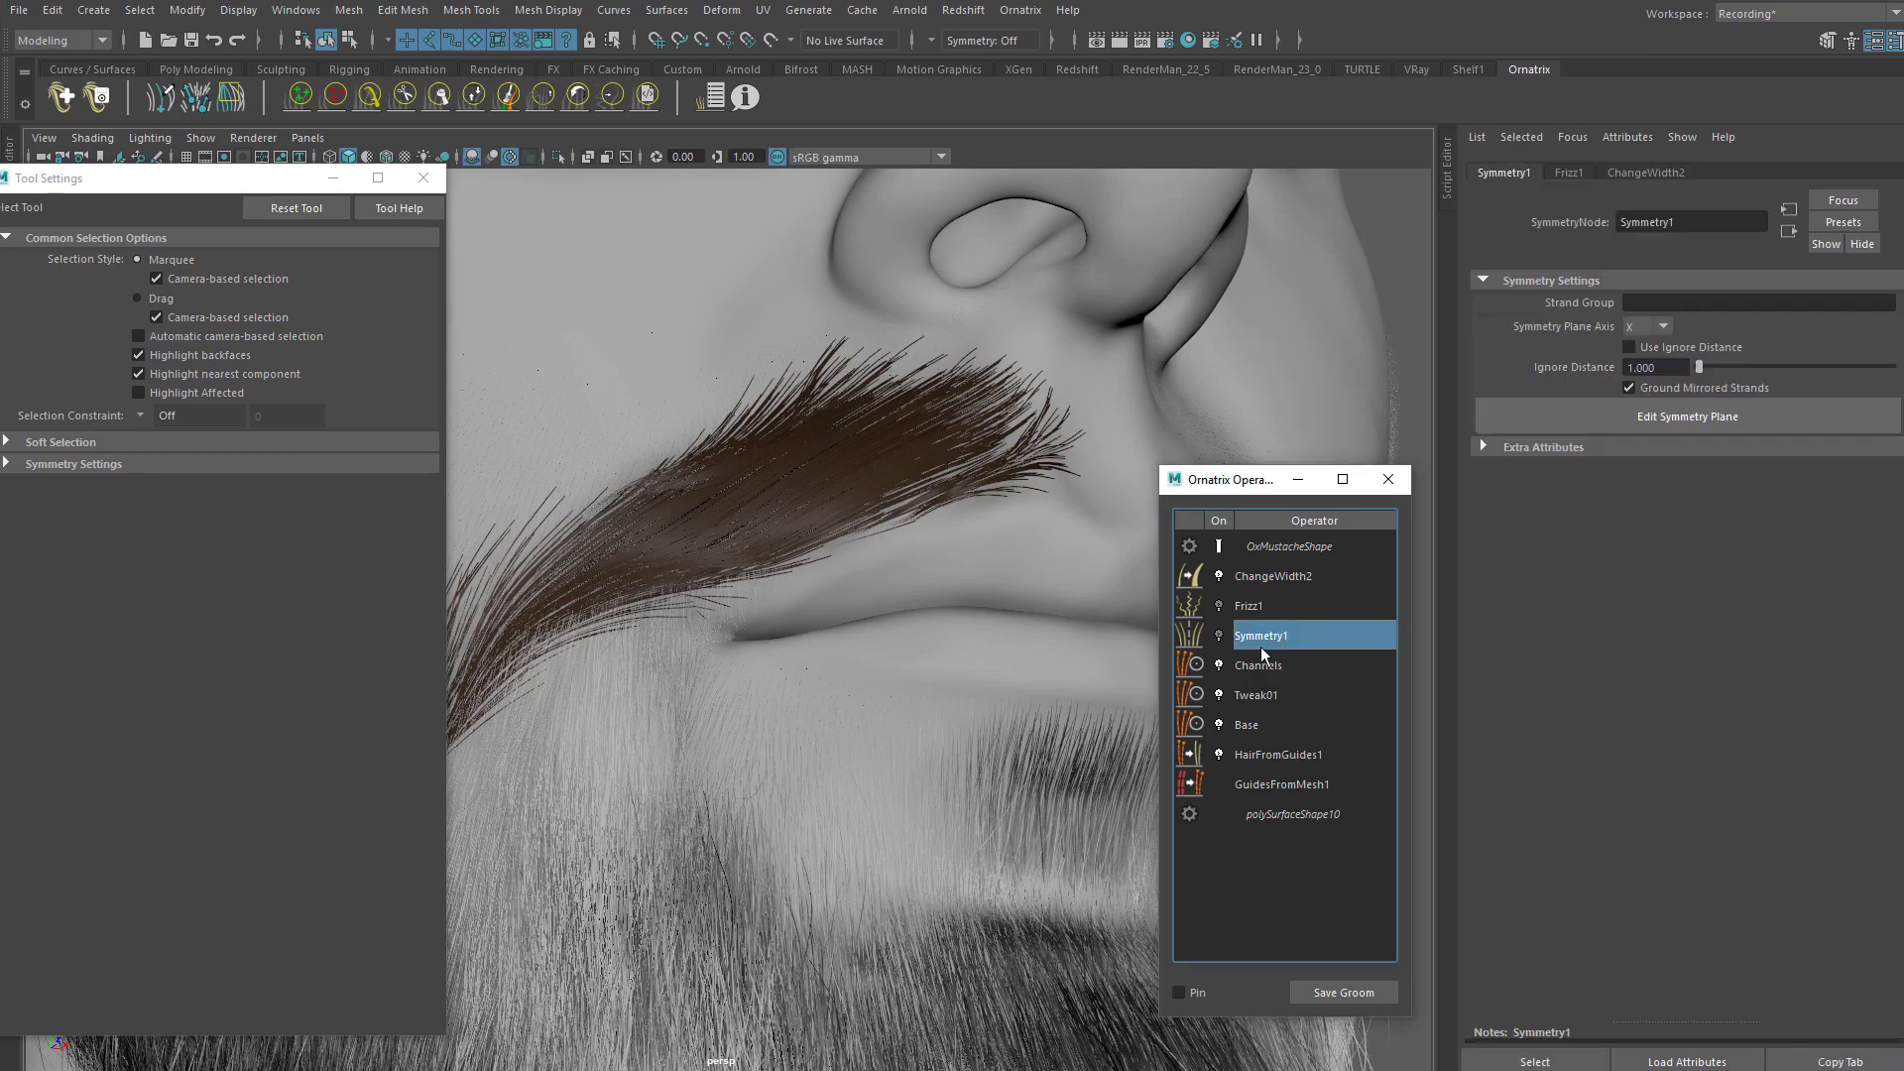
pyautogui.click(1220, 636)
pyautogui.click(1220, 606)
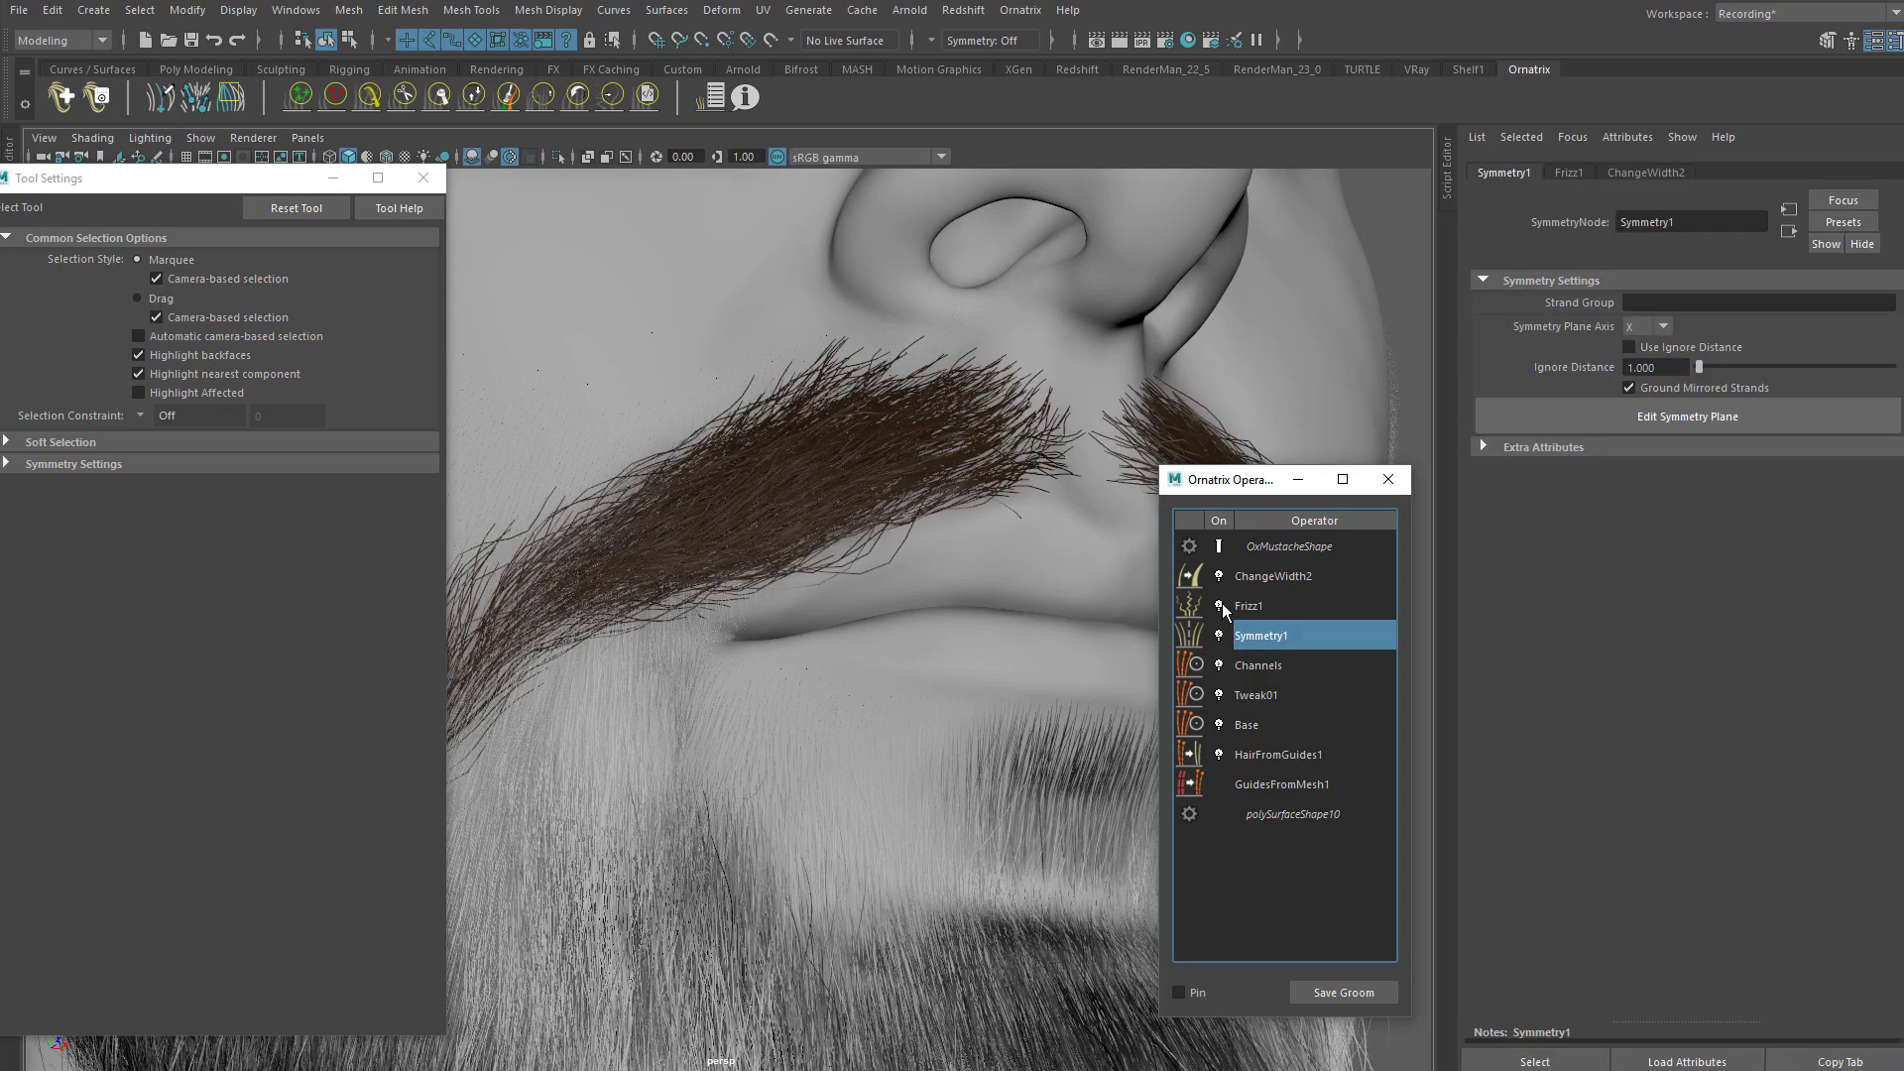
# Step: Set the Scale of the mustache's Frizz1 operator to 0.8 and check the strands up close
pyautogui.click(1259, 607)
pyautogui.keyDown('alt'); pyautogui.moveTo(895, 550); pyautogui.dragTo(918, 515); pyautogui.keyUp('alt')
pyautogui.keyDown('alt'); pyautogui.moveTo(918, 515); pyautogui.dragTo(1013, 534, button='right'); pyautogui.keyUp('alt')
pyautogui.keyDown('alt'); pyautogui.moveTo(1013, 542); pyautogui.dragTo(837, 519); pyautogui.keyUp('alt')
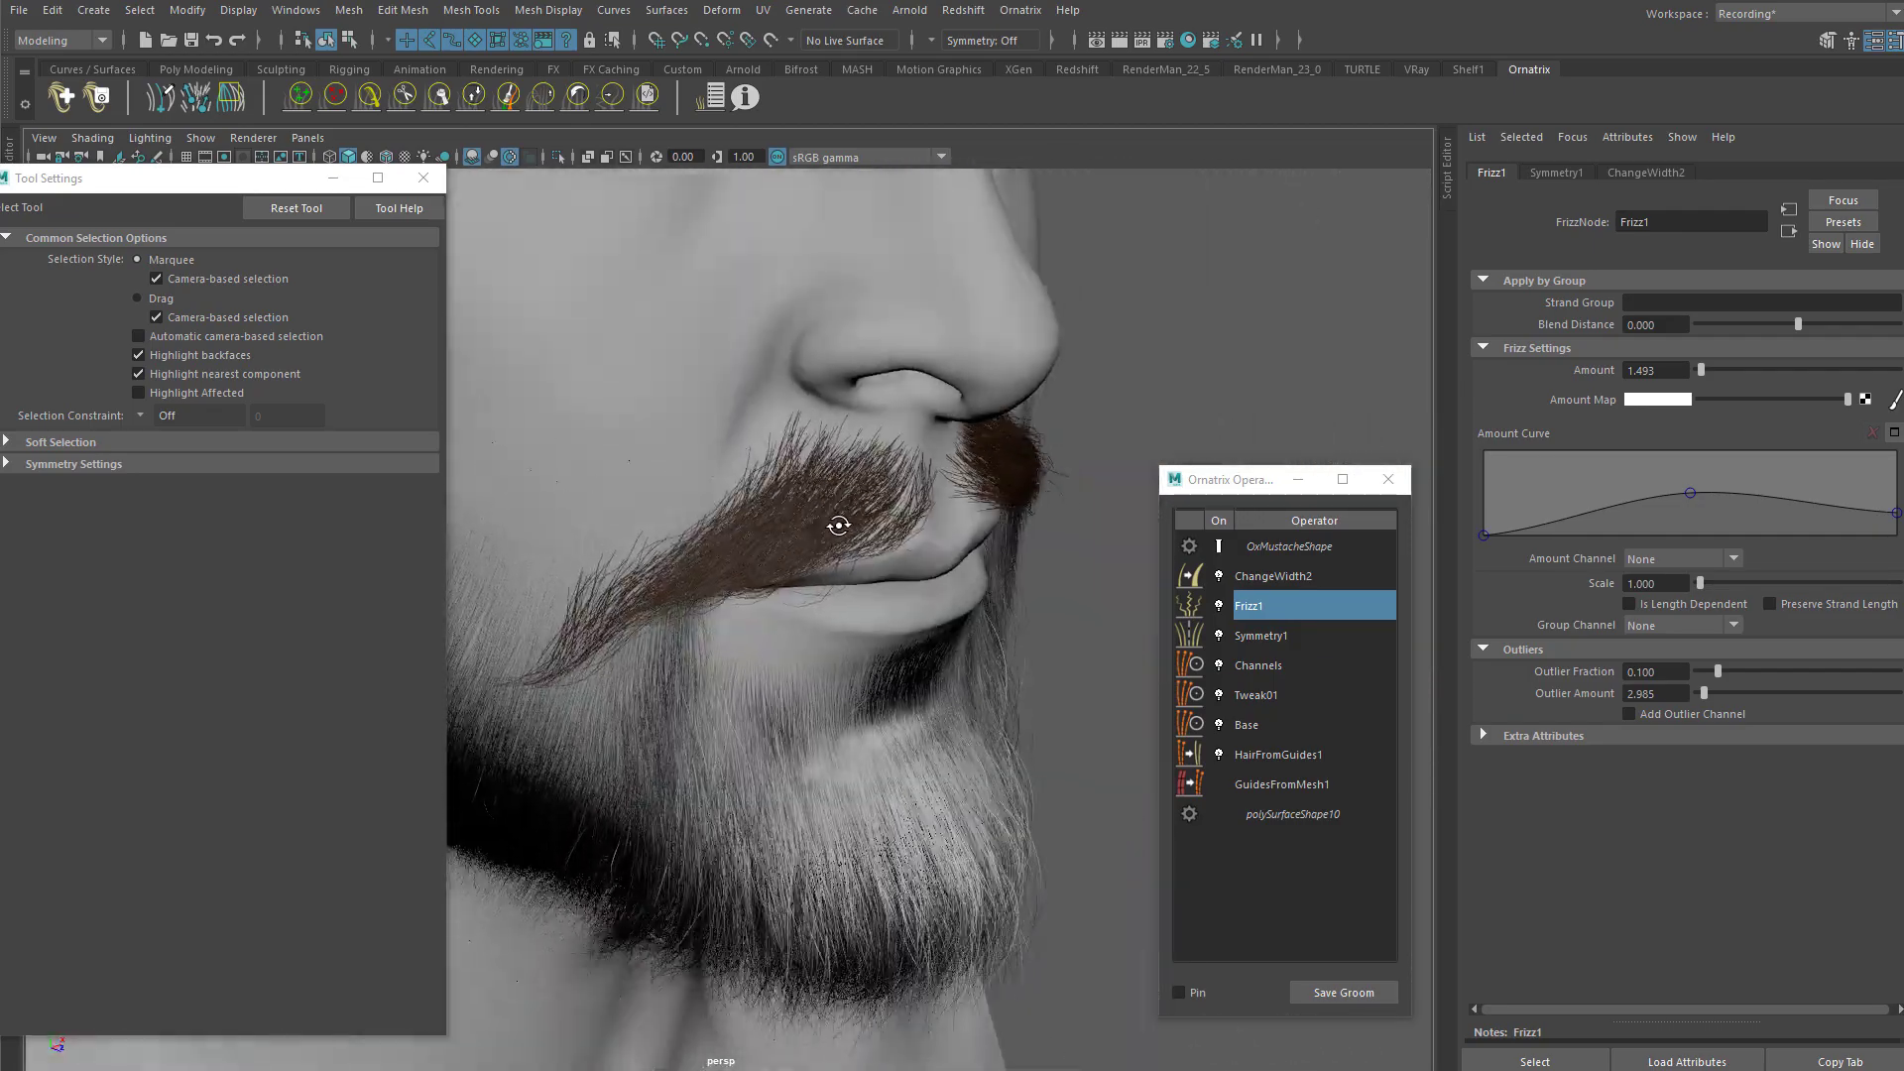
pyautogui.keyDown('alt'); pyautogui.moveTo(837, 519); pyautogui.dragTo(938, 468, button='right'); pyautogui.keyUp('alt')
pyautogui.keyDown('alt'); pyautogui.moveTo(937, 468); pyautogui.dragTo(1486, 480); pyautogui.keyUp('alt')
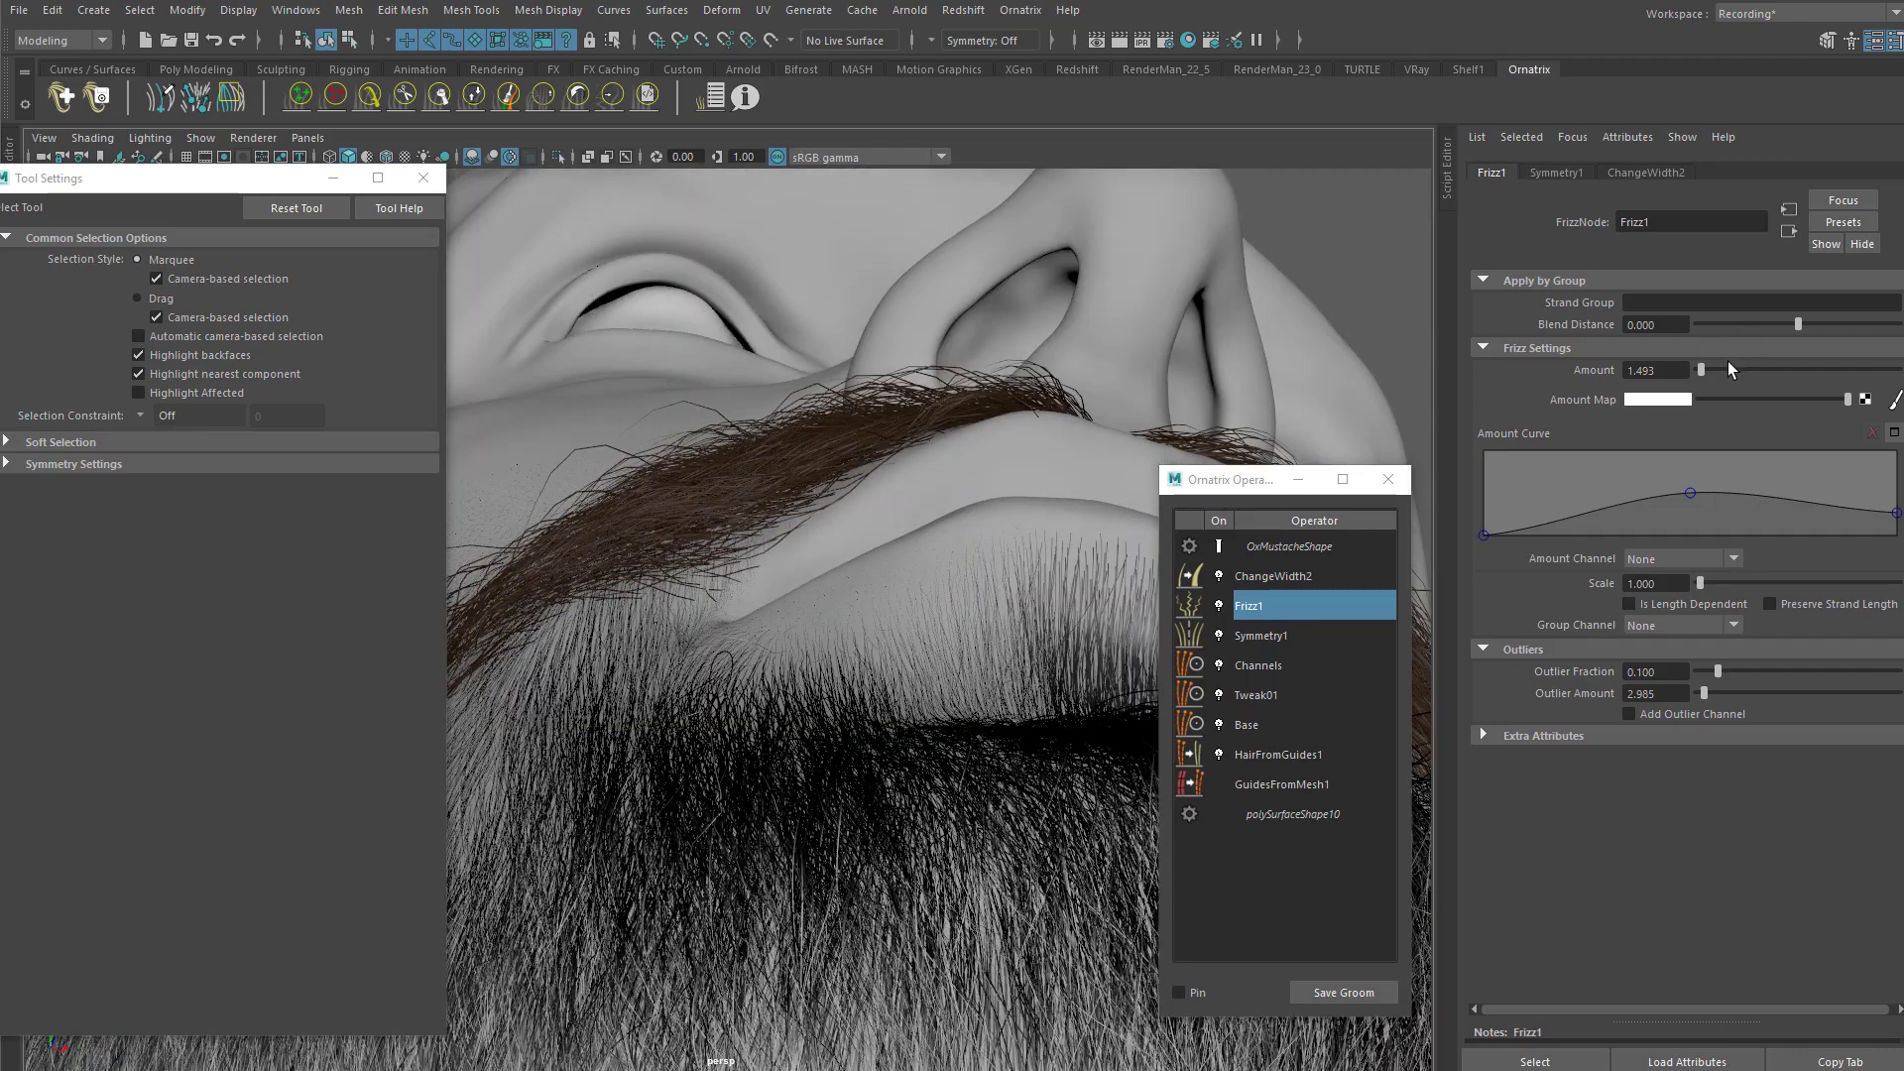
pyautogui.moveTo(1683, 584); pyautogui.dragTo(1531, 579)
pyautogui.write('0.8')
pyautogui.press('Return')
pyautogui.keyDown('alt'); pyautogui.moveTo(839, 362); pyautogui.dragTo(843, 628); pyautogui.keyUp('alt')
pyautogui.keyDown('alt'); pyautogui.moveTo(917, 443); pyautogui.dragTo(990, 498); pyautogui.keyUp('alt')
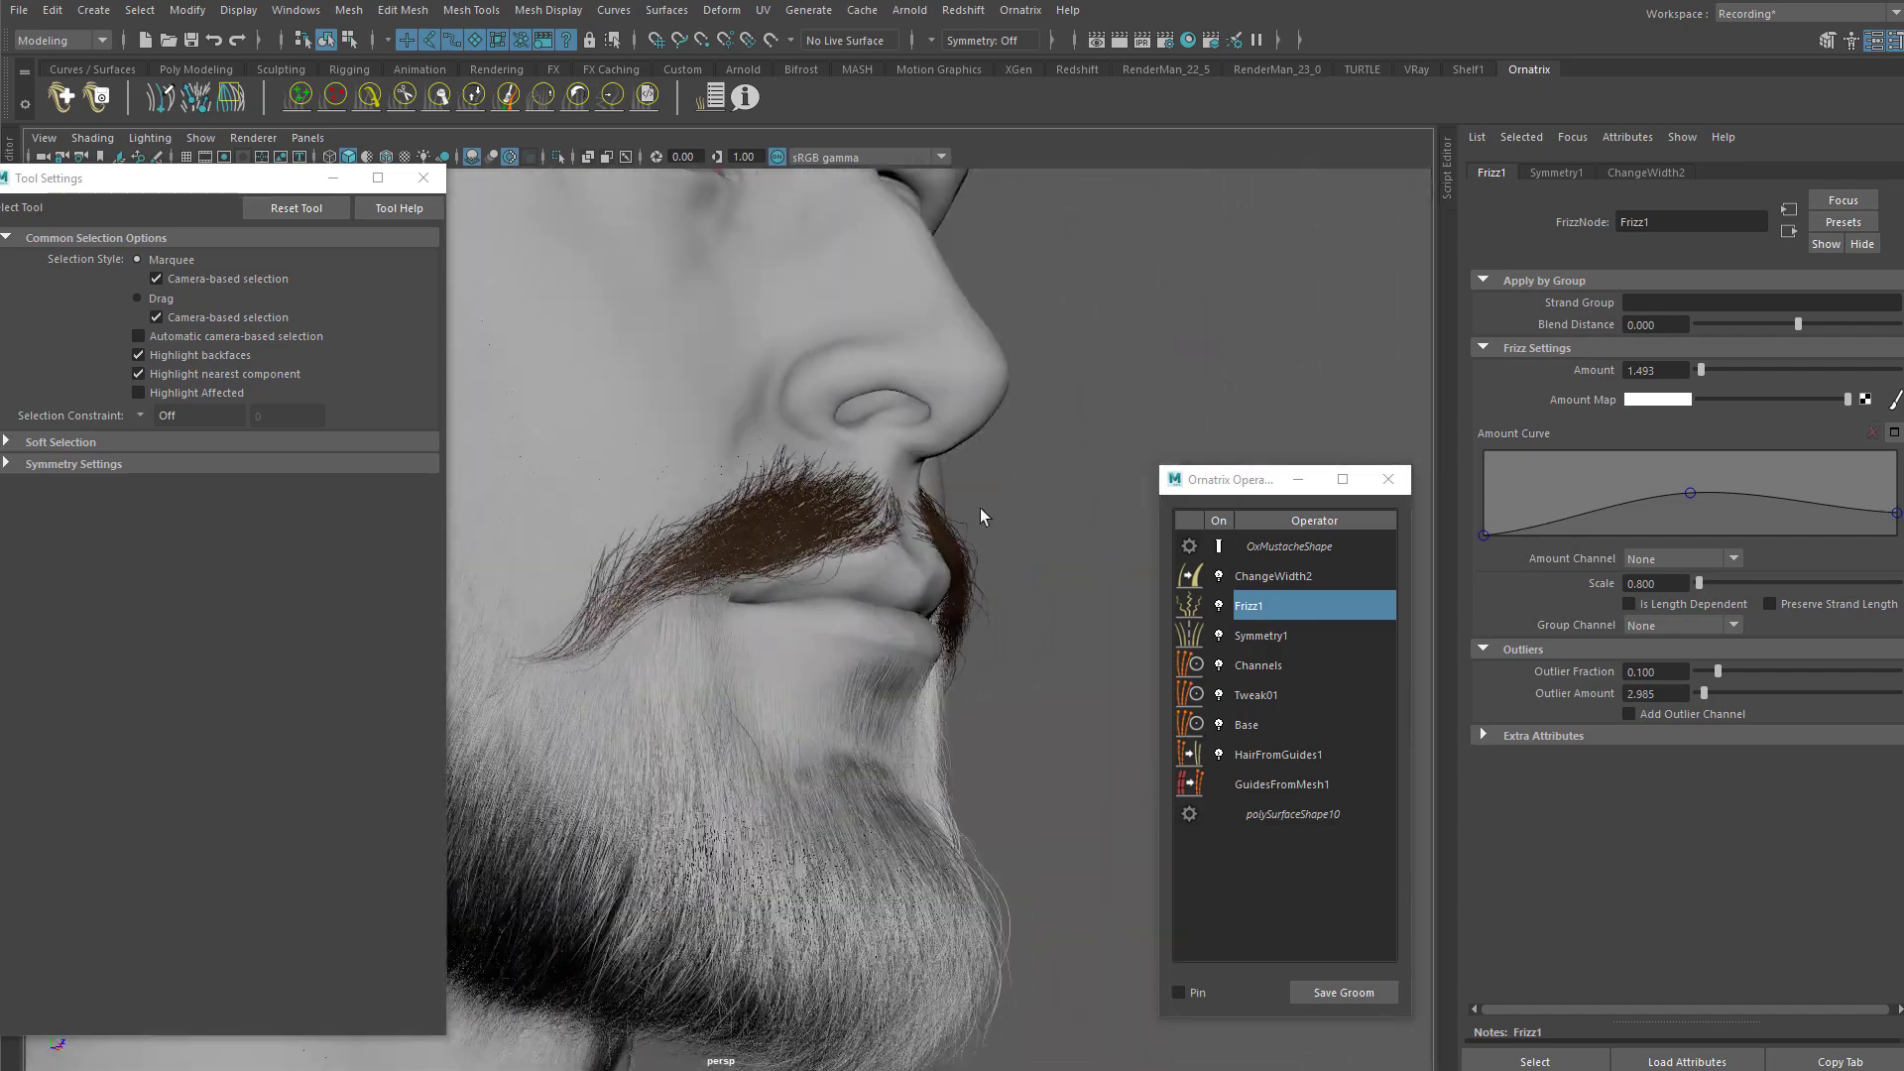
# Step: Assign the existing hairTubeShader1 material to the mustache groom and clear the selection
pyautogui.click(960, 551)
pyautogui.moveTo(960, 551); pyautogui.dragTo(1161, 1028, button='right')
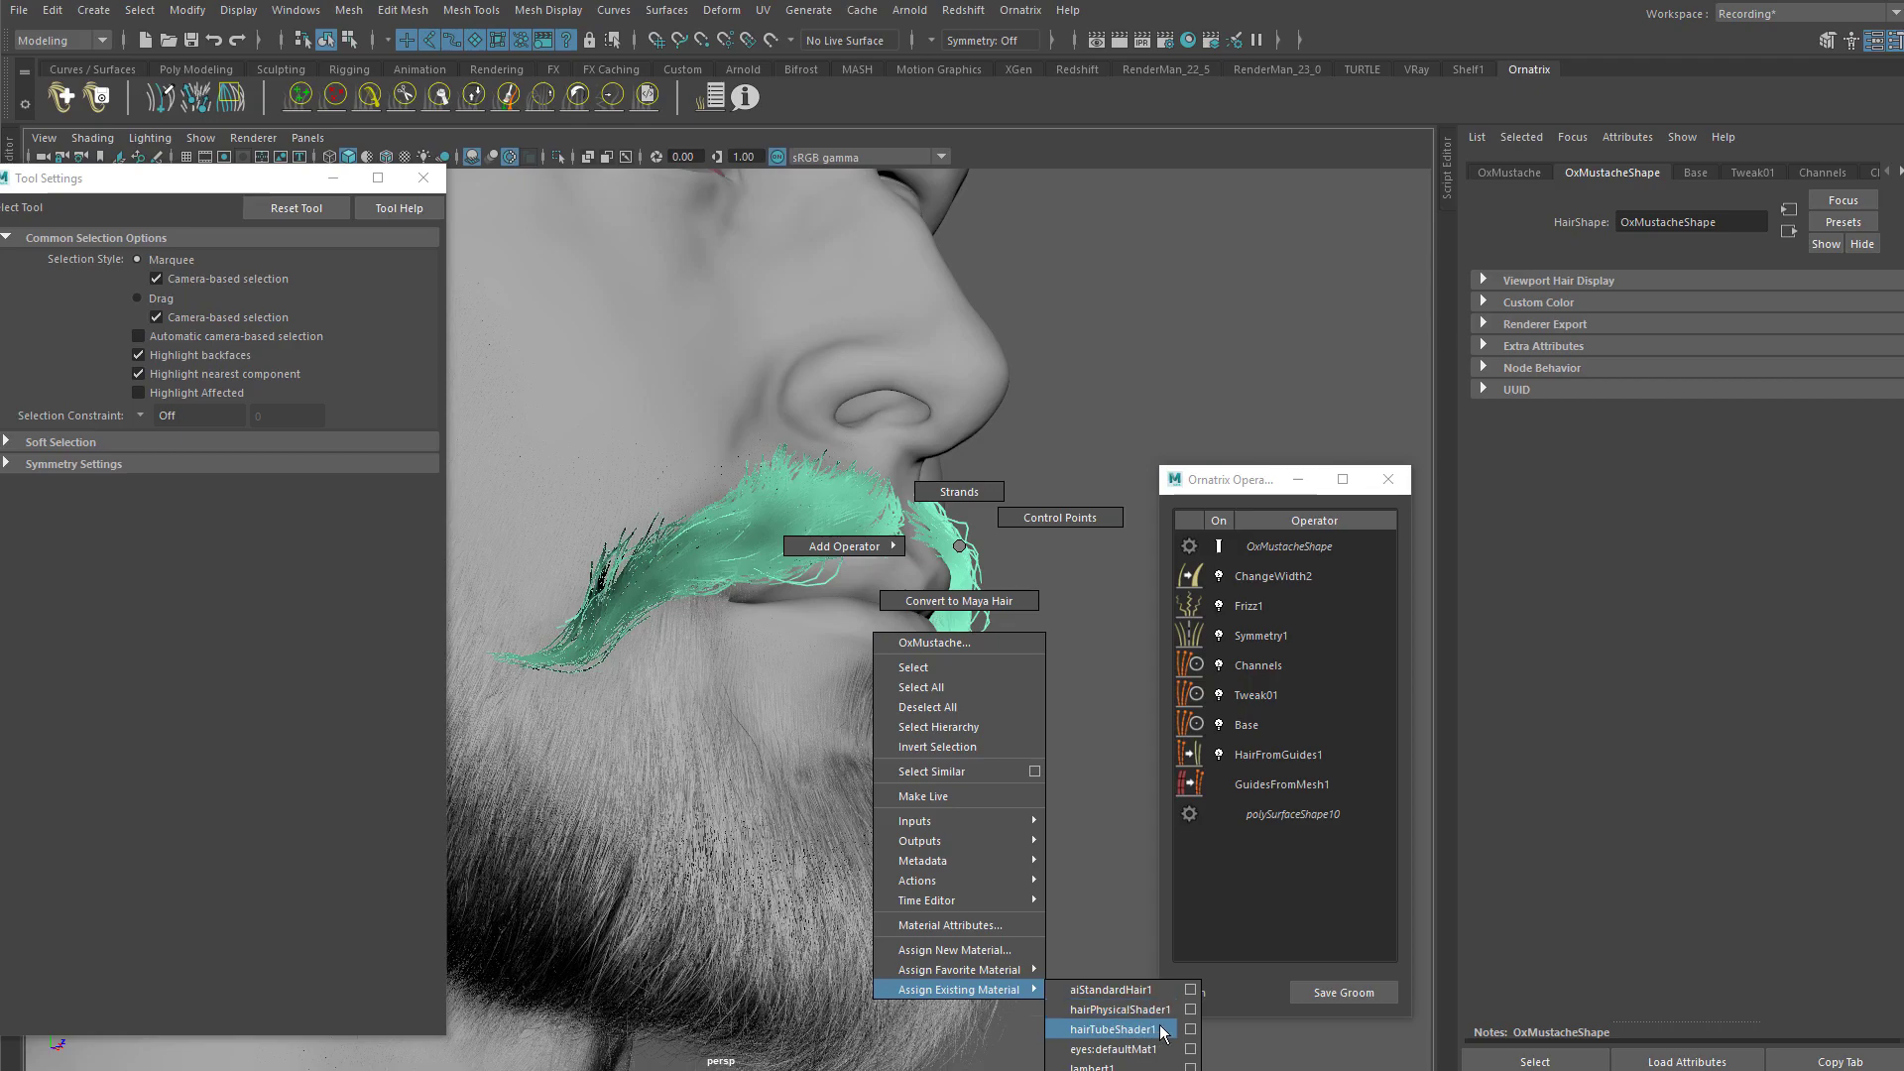
pyautogui.moveTo(1161, 1032); pyautogui.dragTo(1141, 1034, button='right')
pyautogui.click(1024, 486)
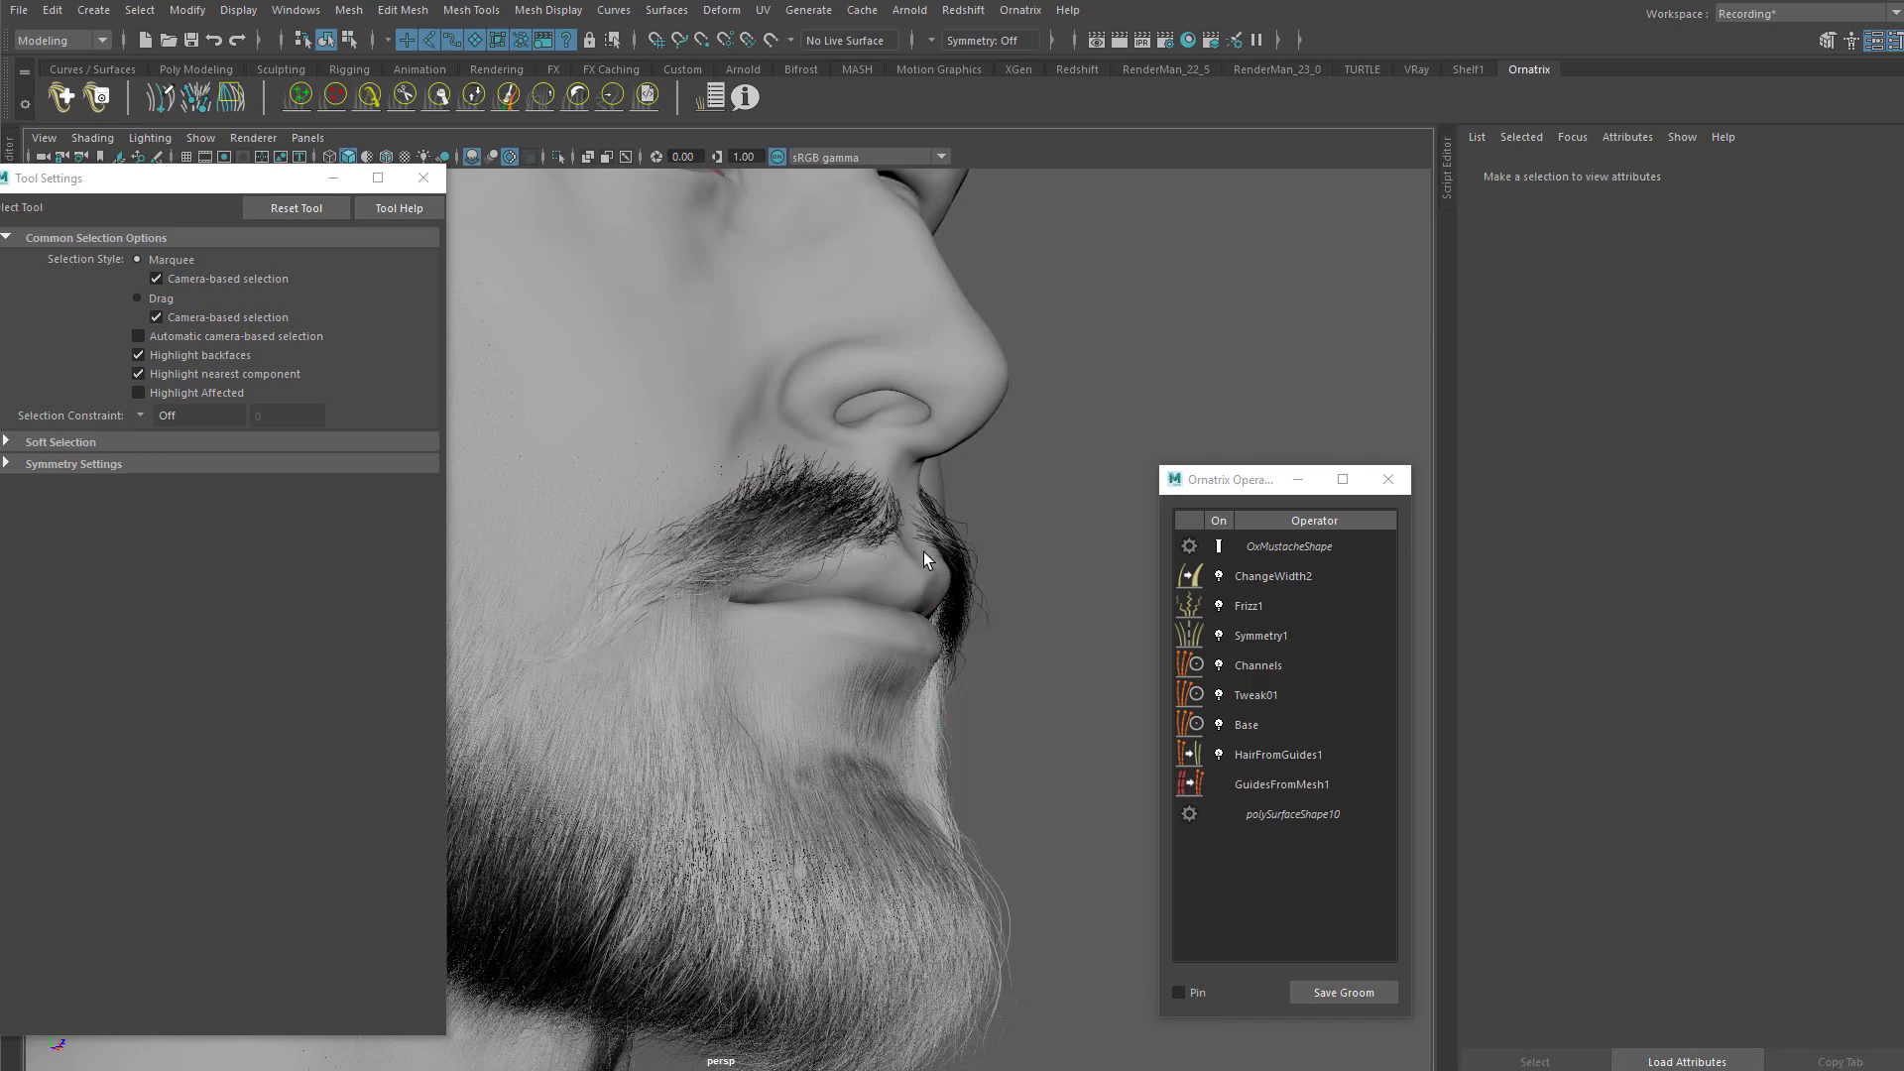
# Step: Examine the beard and mustache on the face from the front, below and side
pyautogui.keyDown('alt'); pyautogui.moveTo(932, 549); pyautogui.dragTo(768, 586); pyautogui.keyUp('alt')
pyautogui.keyDown('alt'); pyautogui.moveTo(768, 586); pyautogui.dragTo(651, 411, button='right'); pyautogui.keyUp('alt')
pyautogui.moveTo(684, 515)
pyautogui.keyDown('alt'); pyautogui.mouseDown()
pyautogui.moveTo(705, 446)
pyautogui.moveTo(695, 511)
pyautogui.mouseUp(); pyautogui.keyUp('alt')
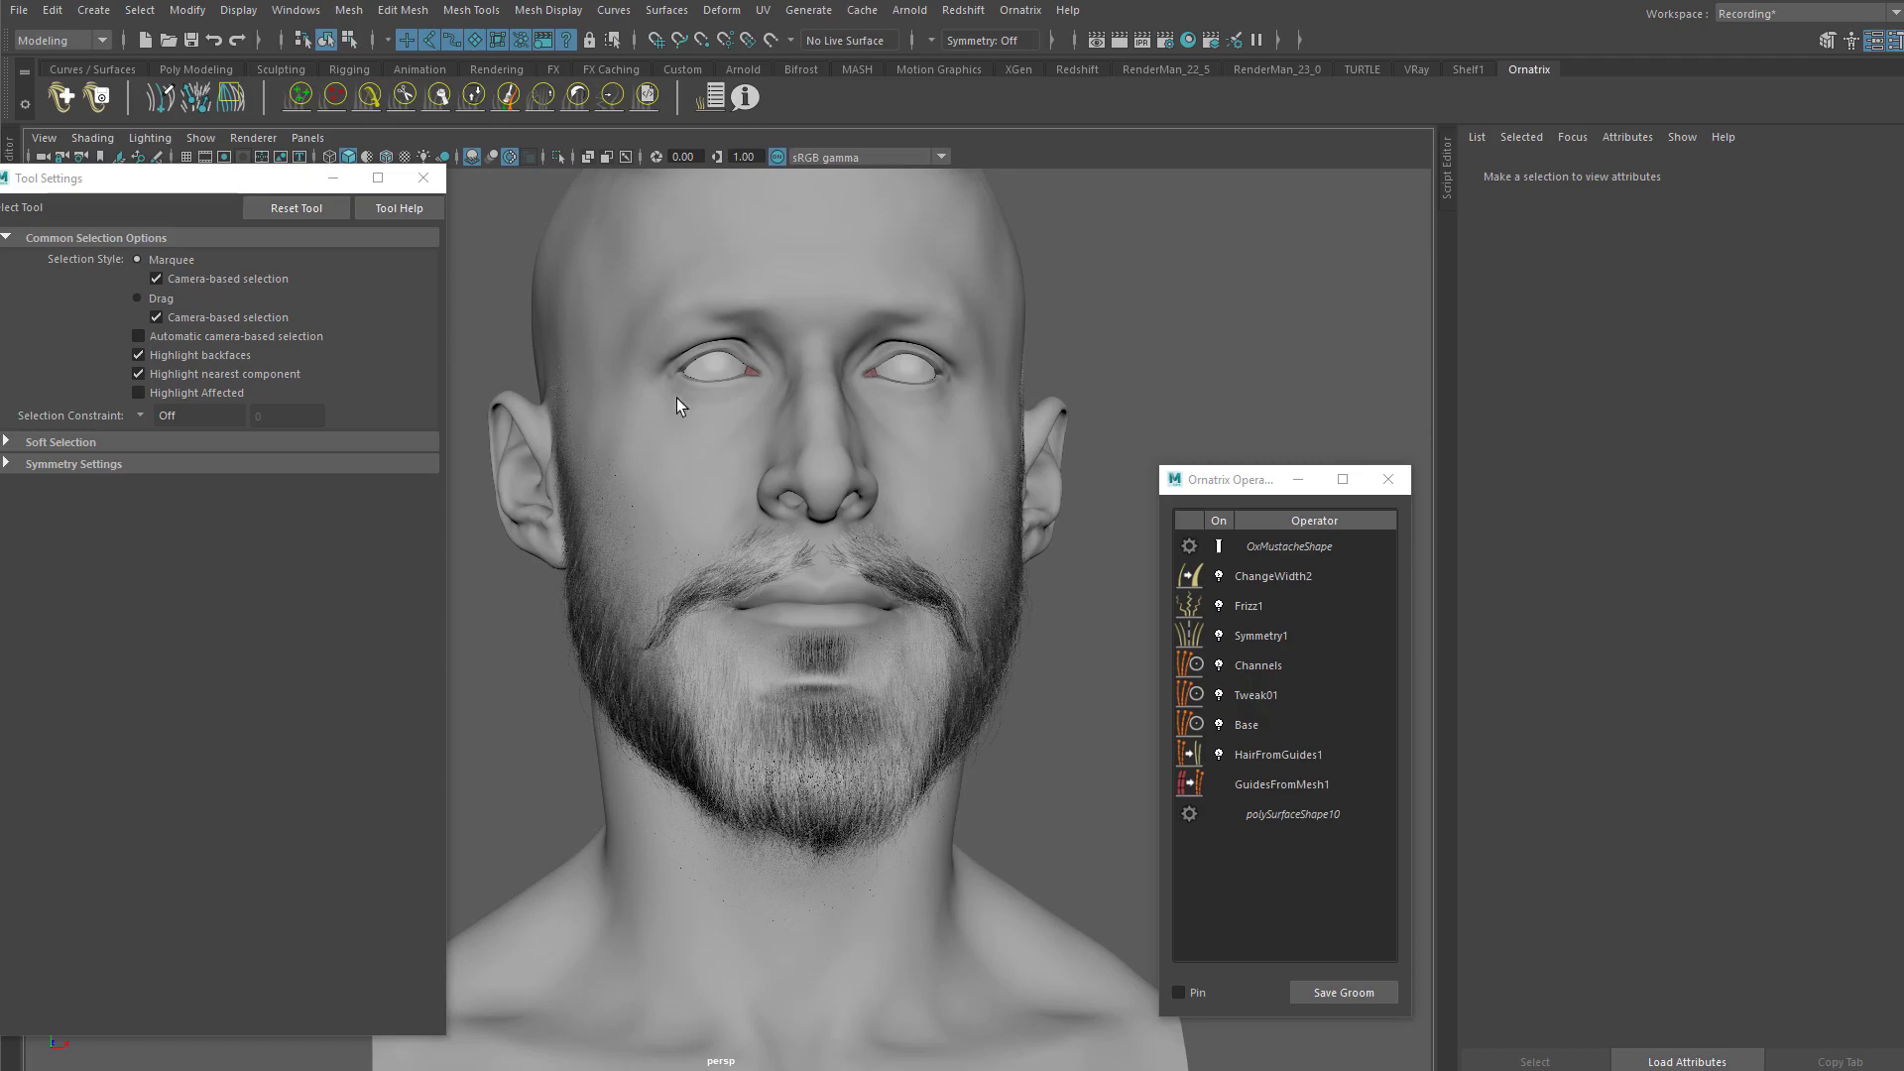
pyautogui.keyDown('alt'); pyautogui.moveTo(679, 406); pyautogui.dragTo(850, 366, button='right'); pyautogui.keyUp('alt')
pyautogui.keyDown('alt'); pyautogui.moveTo(850, 366); pyautogui.dragTo(863, 605, button='middle'); pyautogui.keyUp('alt')
pyautogui.moveTo(862, 605)
pyautogui.keyDown('alt'); pyautogui.mouseDown()
pyautogui.moveTo(770, 553)
pyautogui.moveTo(851, 570)
pyautogui.mouseUp(); pyautogui.keyUp('alt')
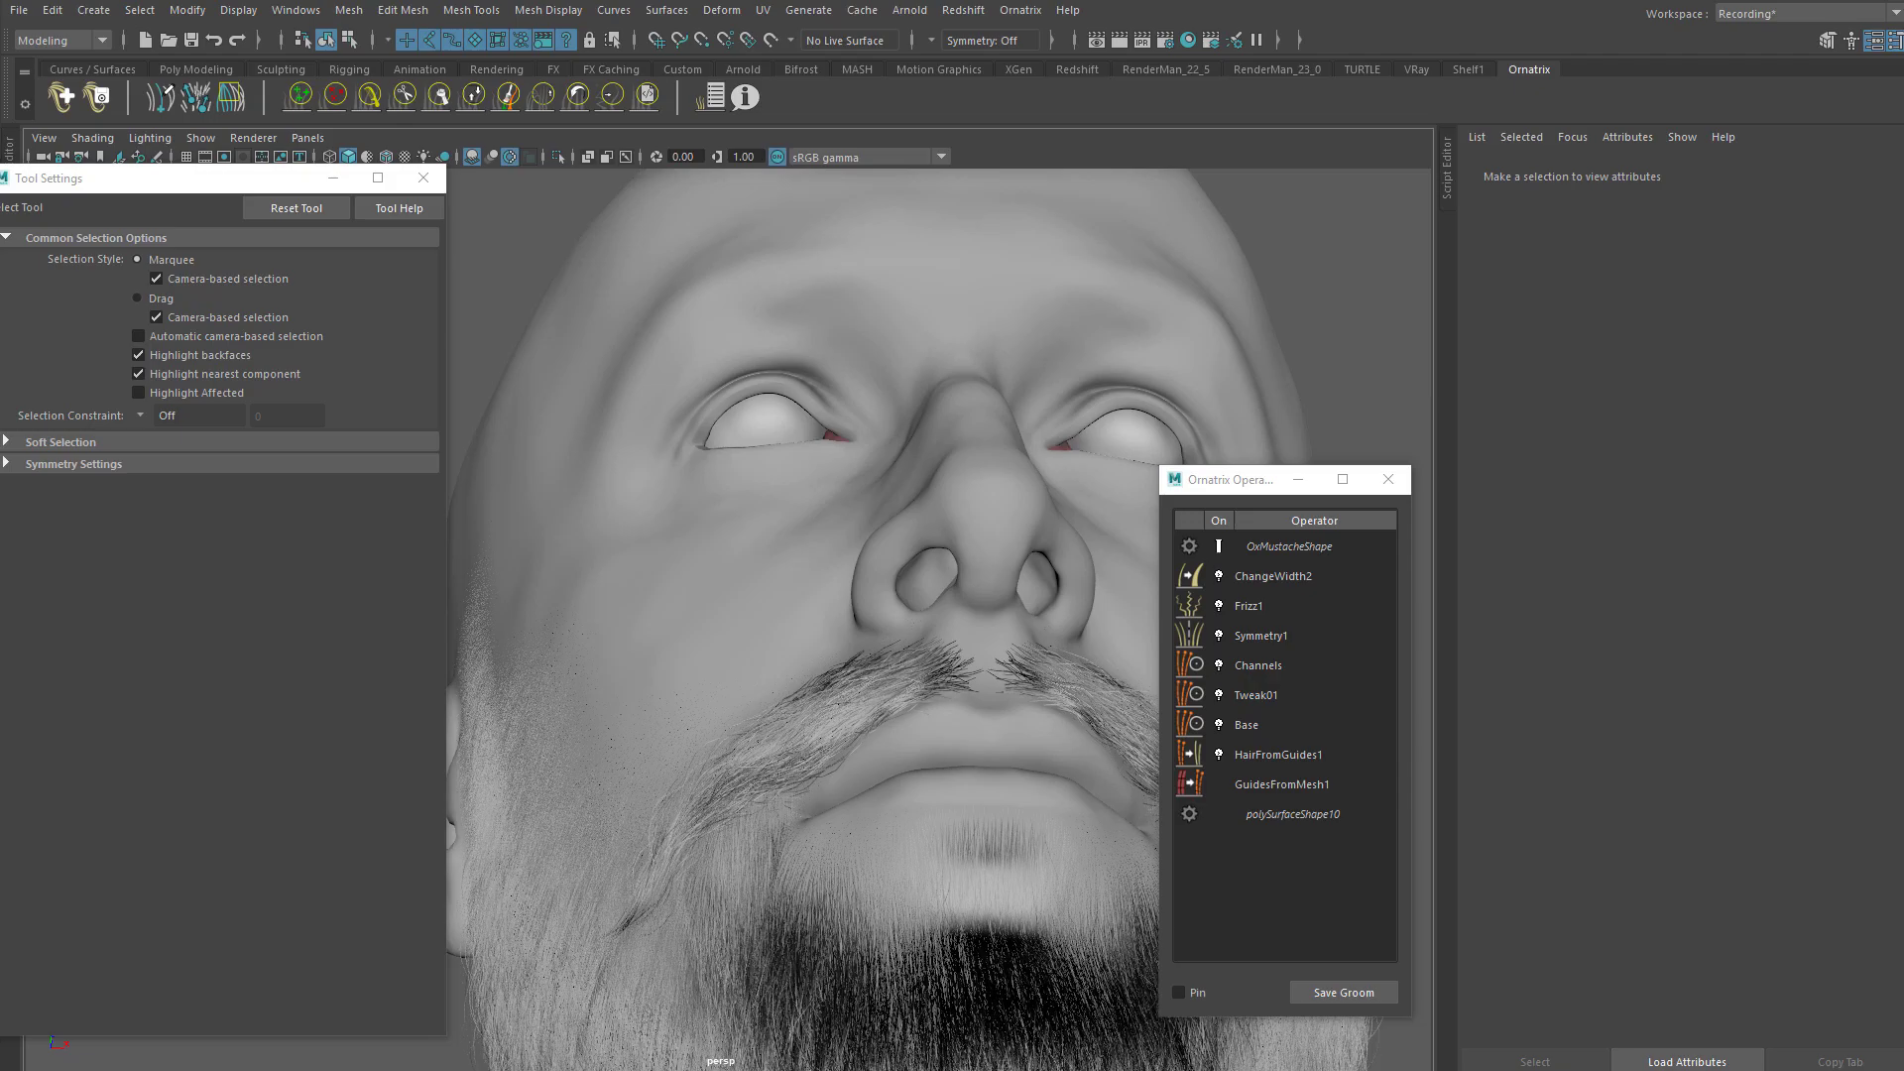
pyautogui.keyDown('alt'); pyautogui.moveTo(735, 515); pyautogui.dragTo(1071, 496); pyautogui.keyUp('alt')
# Step: Select the polySurfaceShape10 base mesh, clear the floating windows from the face and add the Fur Ball groom preset to the mesh
pyautogui.click(1274, 813)
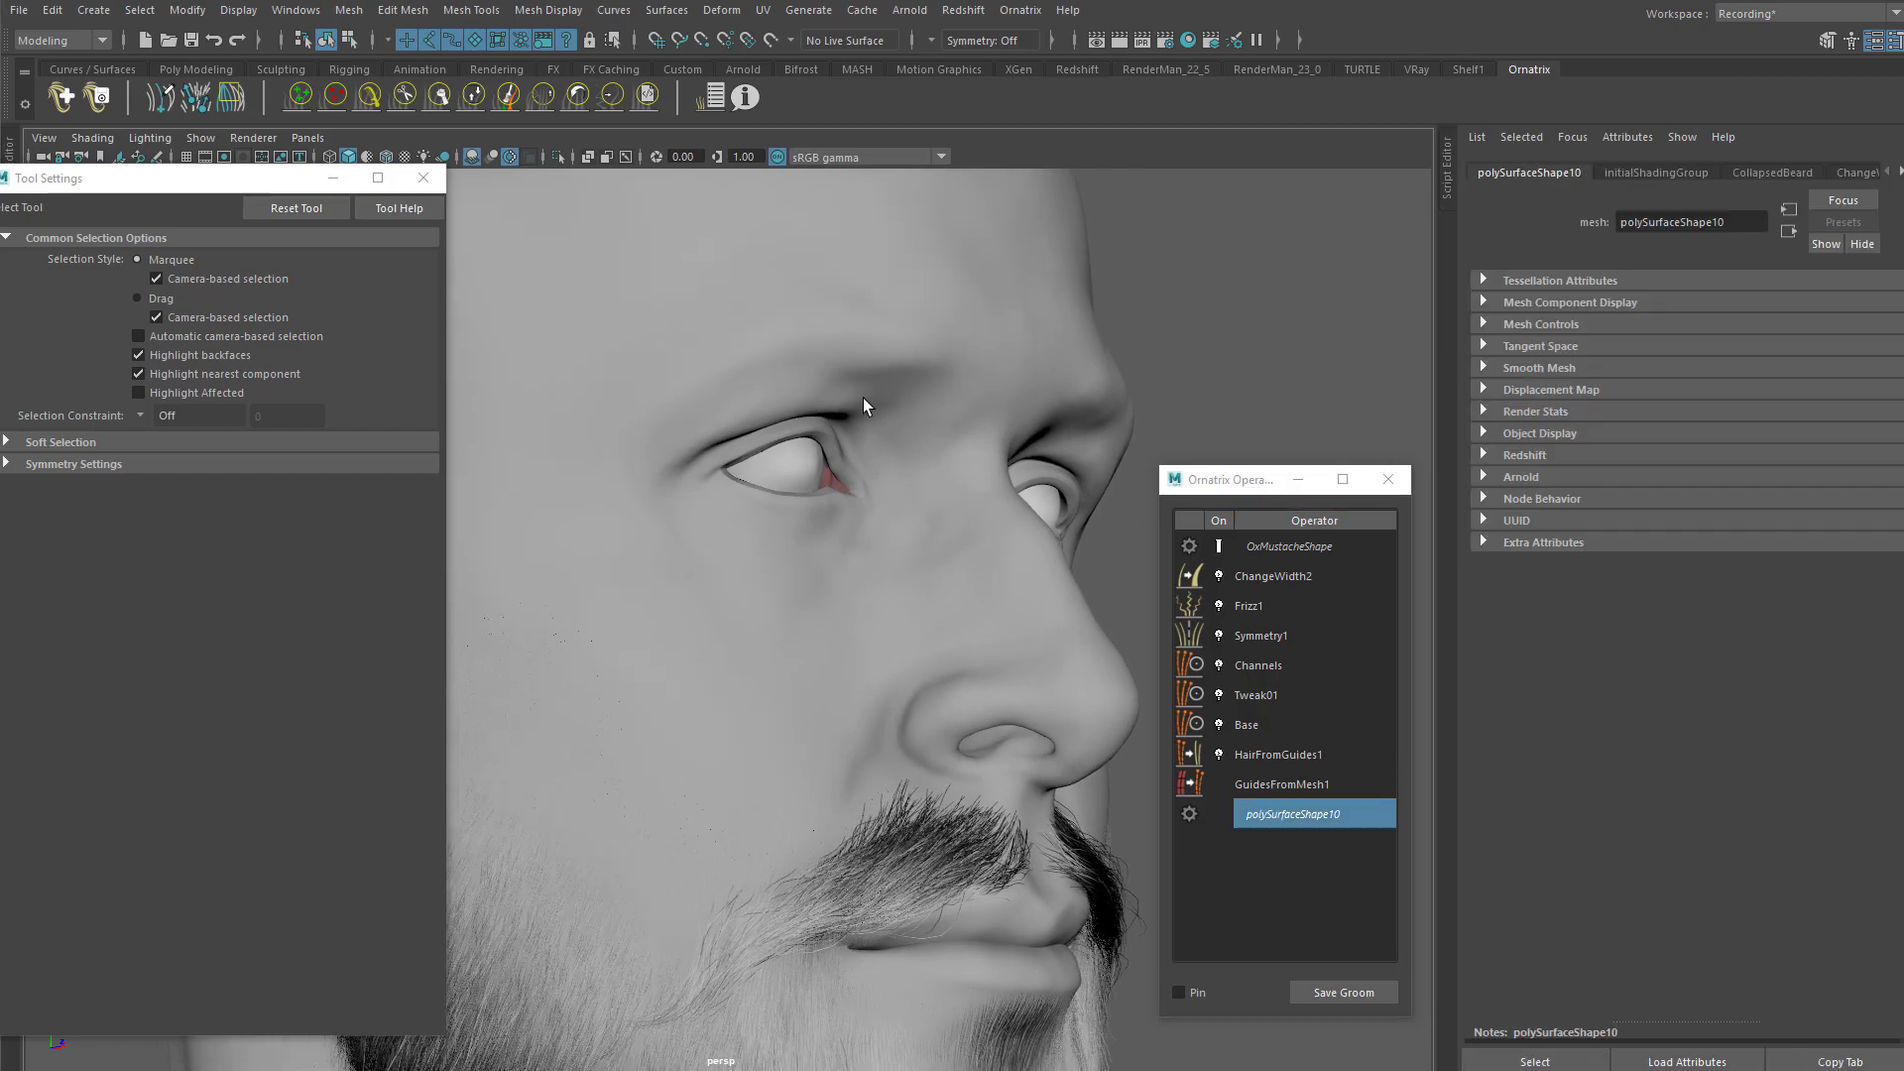
pyautogui.keyDown('alt'); pyautogui.moveTo(863, 399); pyautogui.dragTo(498, 333); pyautogui.keyUp('alt')
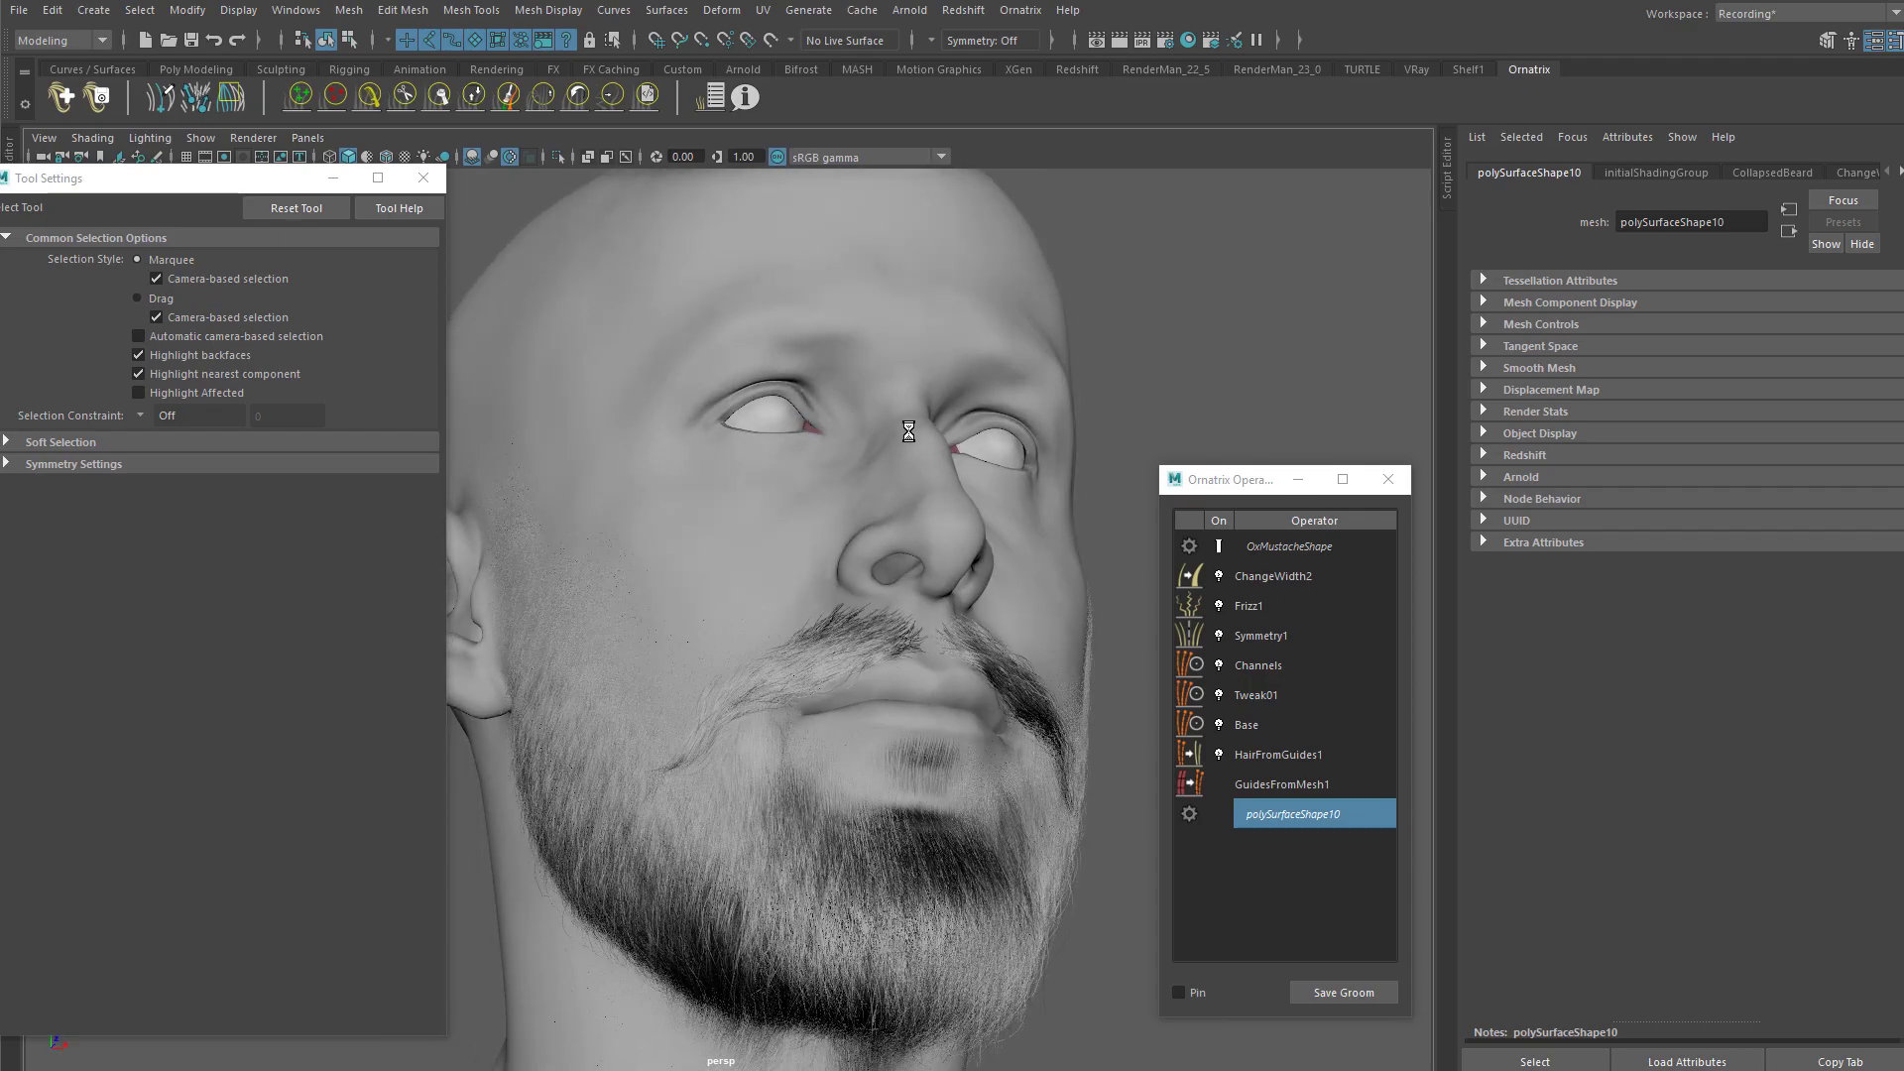
pyautogui.keyDown('alt'); pyautogui.moveTo(905, 424); pyautogui.dragTo(916, 480, button='middle'); pyautogui.keyUp('alt')
pyautogui.keyDown('alt'); pyautogui.moveTo(918, 479); pyautogui.dragTo(896, 429); pyautogui.keyUp('alt')
pyautogui.keyDown('alt'); pyautogui.moveTo(897, 429); pyautogui.dragTo(952, 493, button='right'); pyautogui.keyUp('alt')
pyautogui.keyDown('alt'); pyautogui.moveTo(952, 493); pyautogui.dragTo(1101, 592); pyautogui.keyUp('alt')
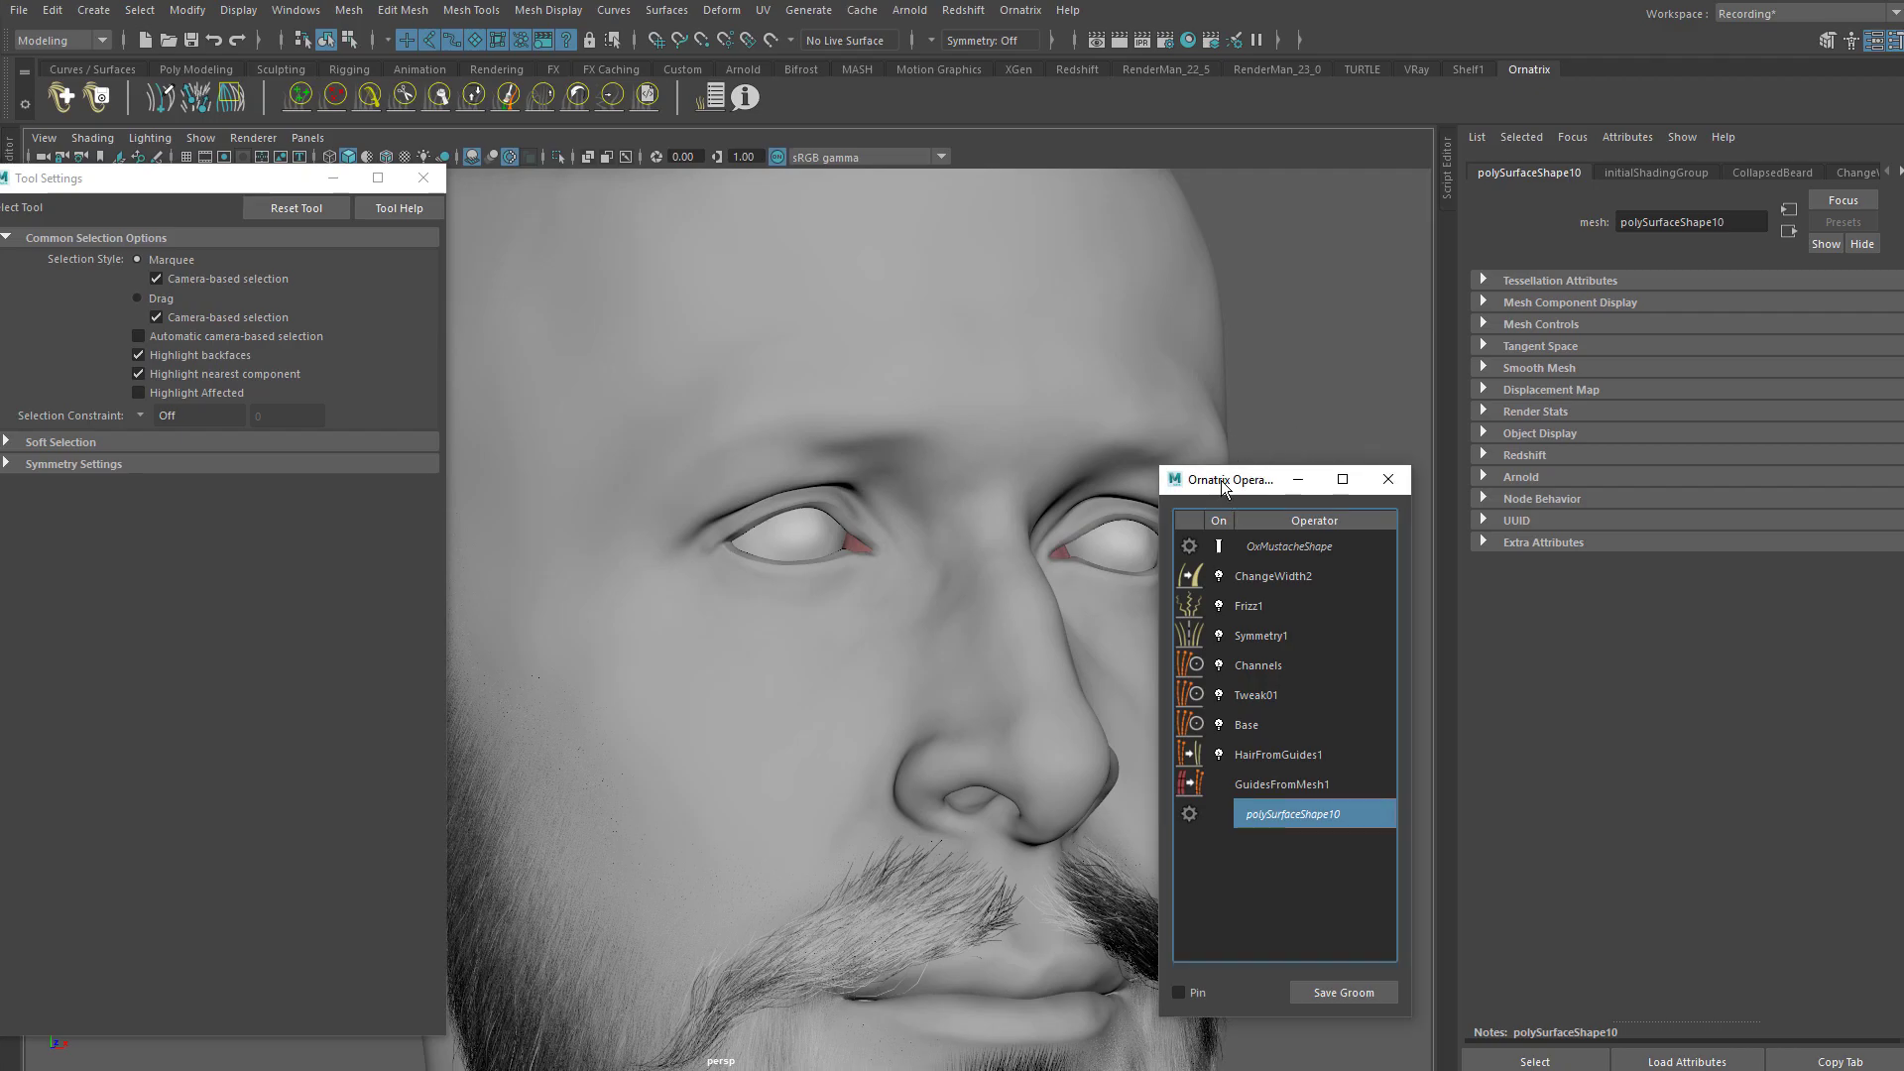
pyautogui.moveTo(1222, 480); pyautogui.dragTo(1309, 476)
pyautogui.keyDown('alt'); pyautogui.moveTo(1061, 443); pyautogui.dragTo(734, 426, button='right'); pyautogui.keyUp('alt')
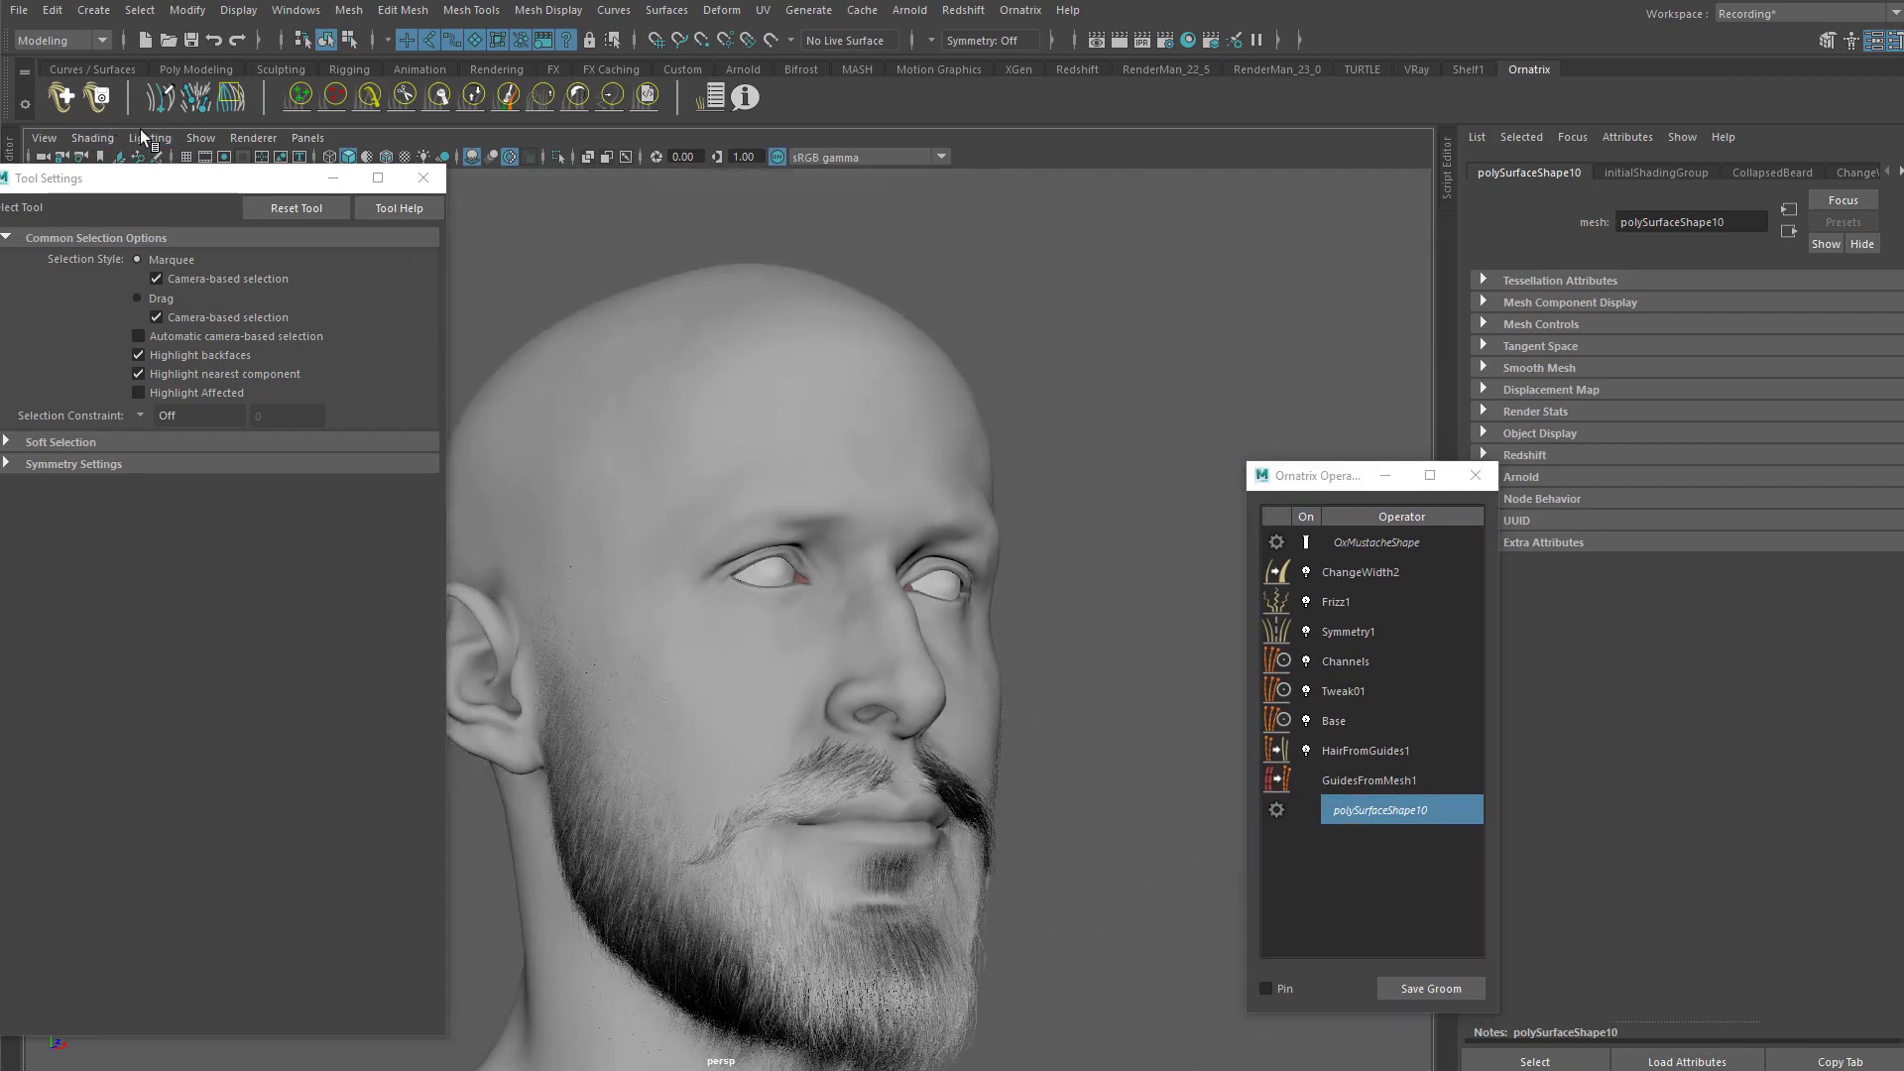
pyautogui.click(423, 177)
pyautogui.click(61, 96)
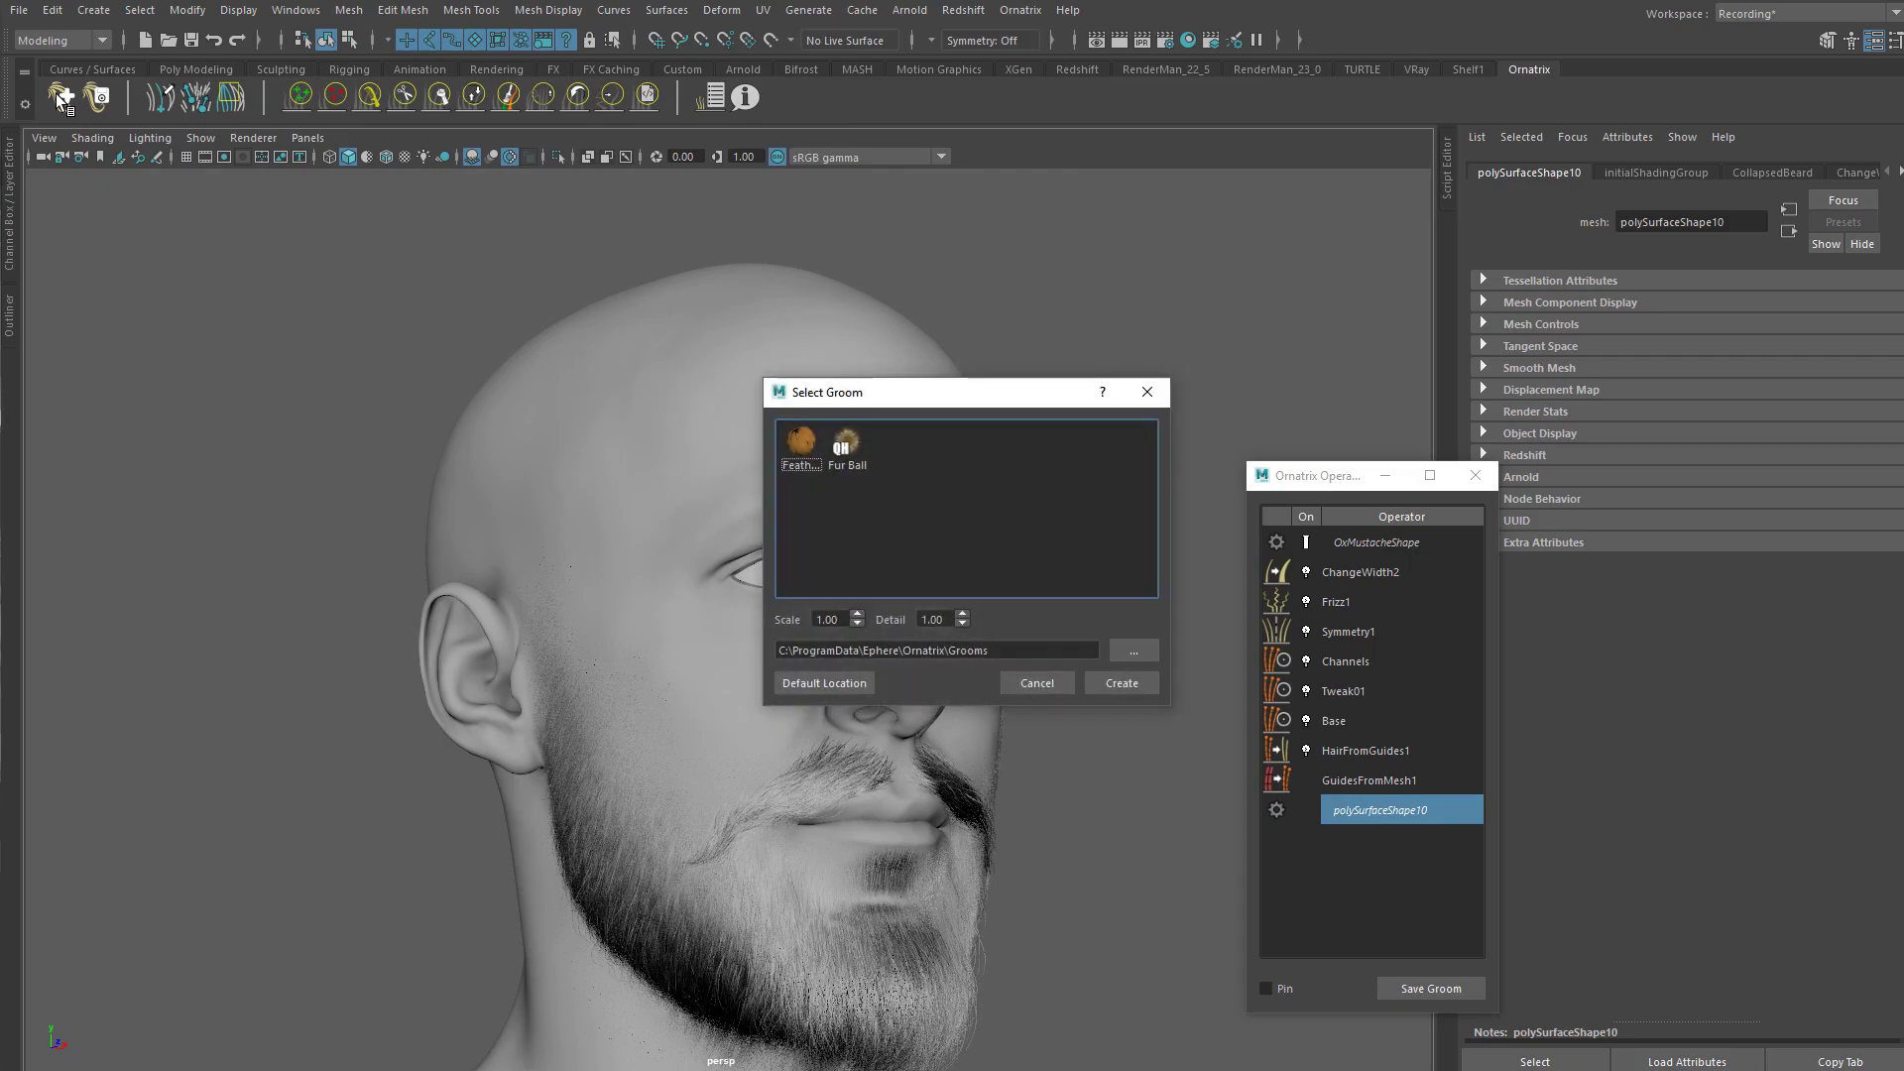
pyautogui.doubleClick(836, 452)
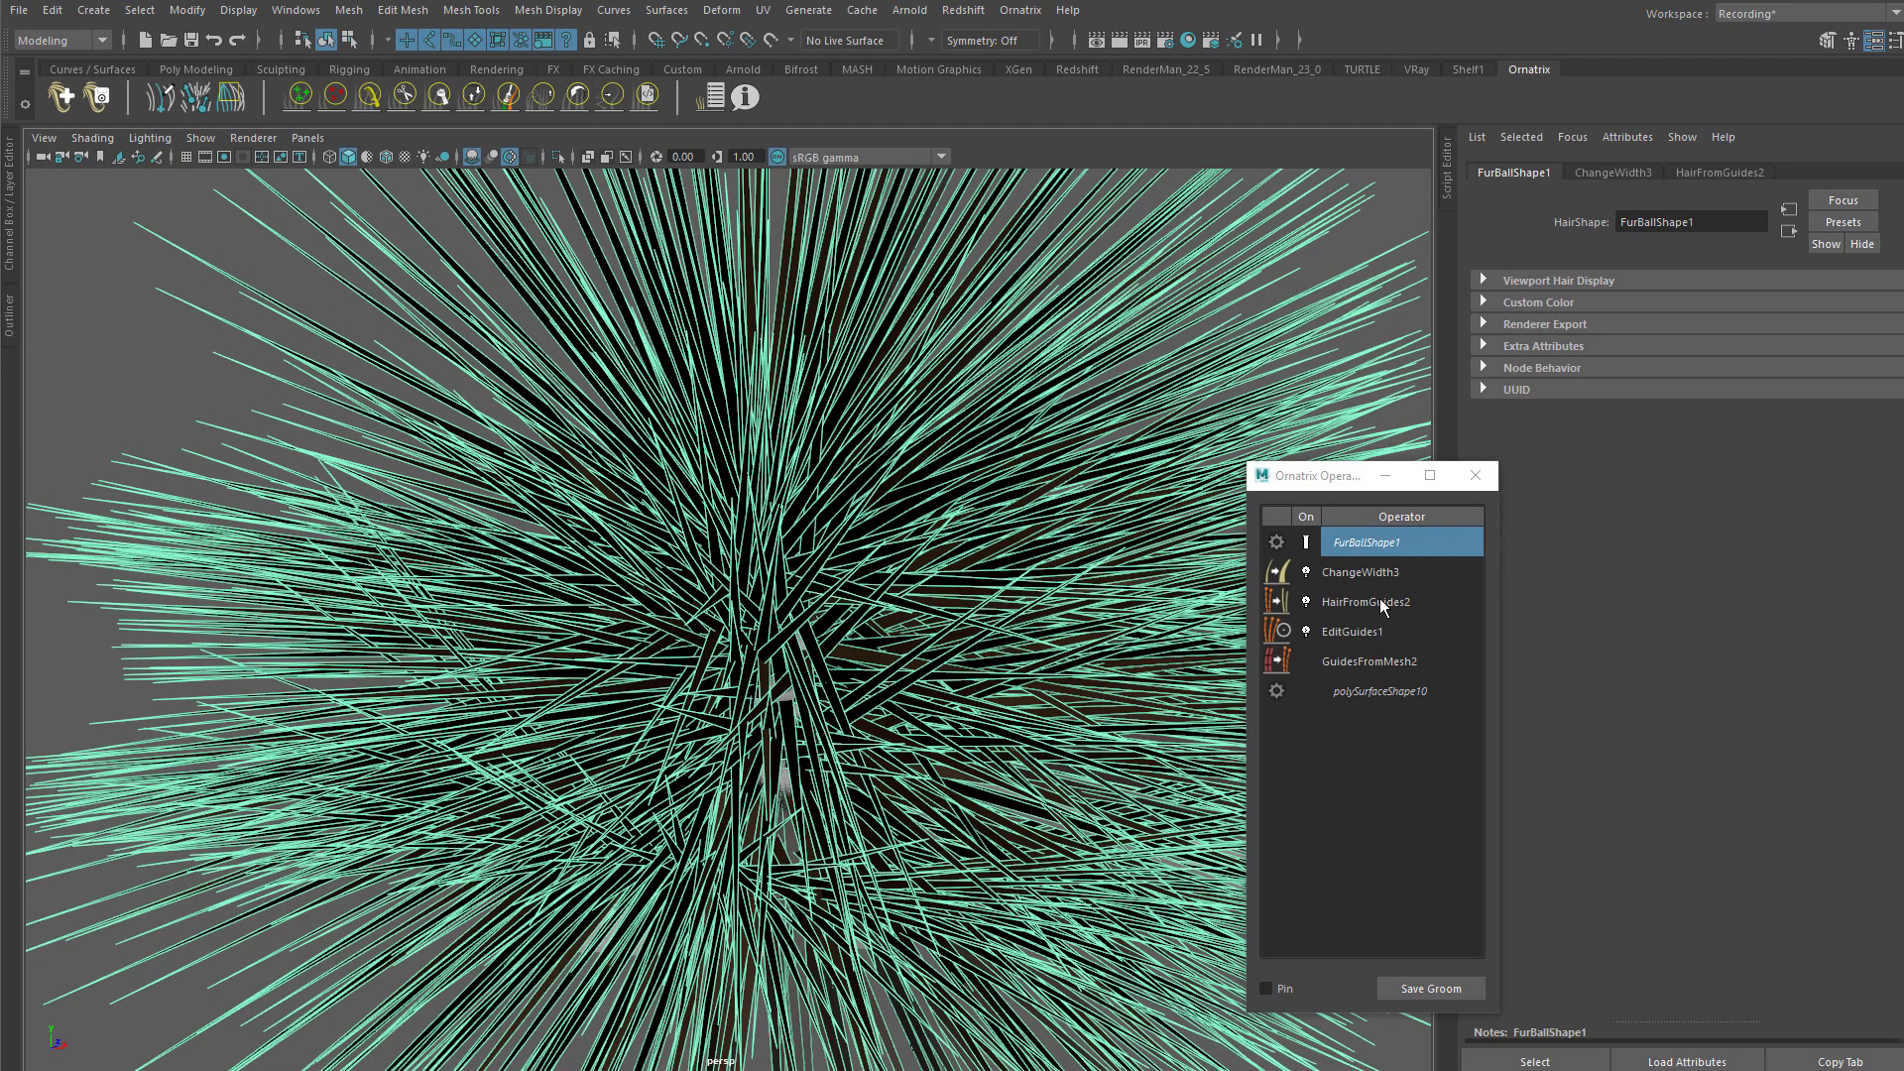
# Step: Move the EditGuides1 operator above HairFromGuides2 in the new groom's operator stack
pyautogui.click(1369, 633)
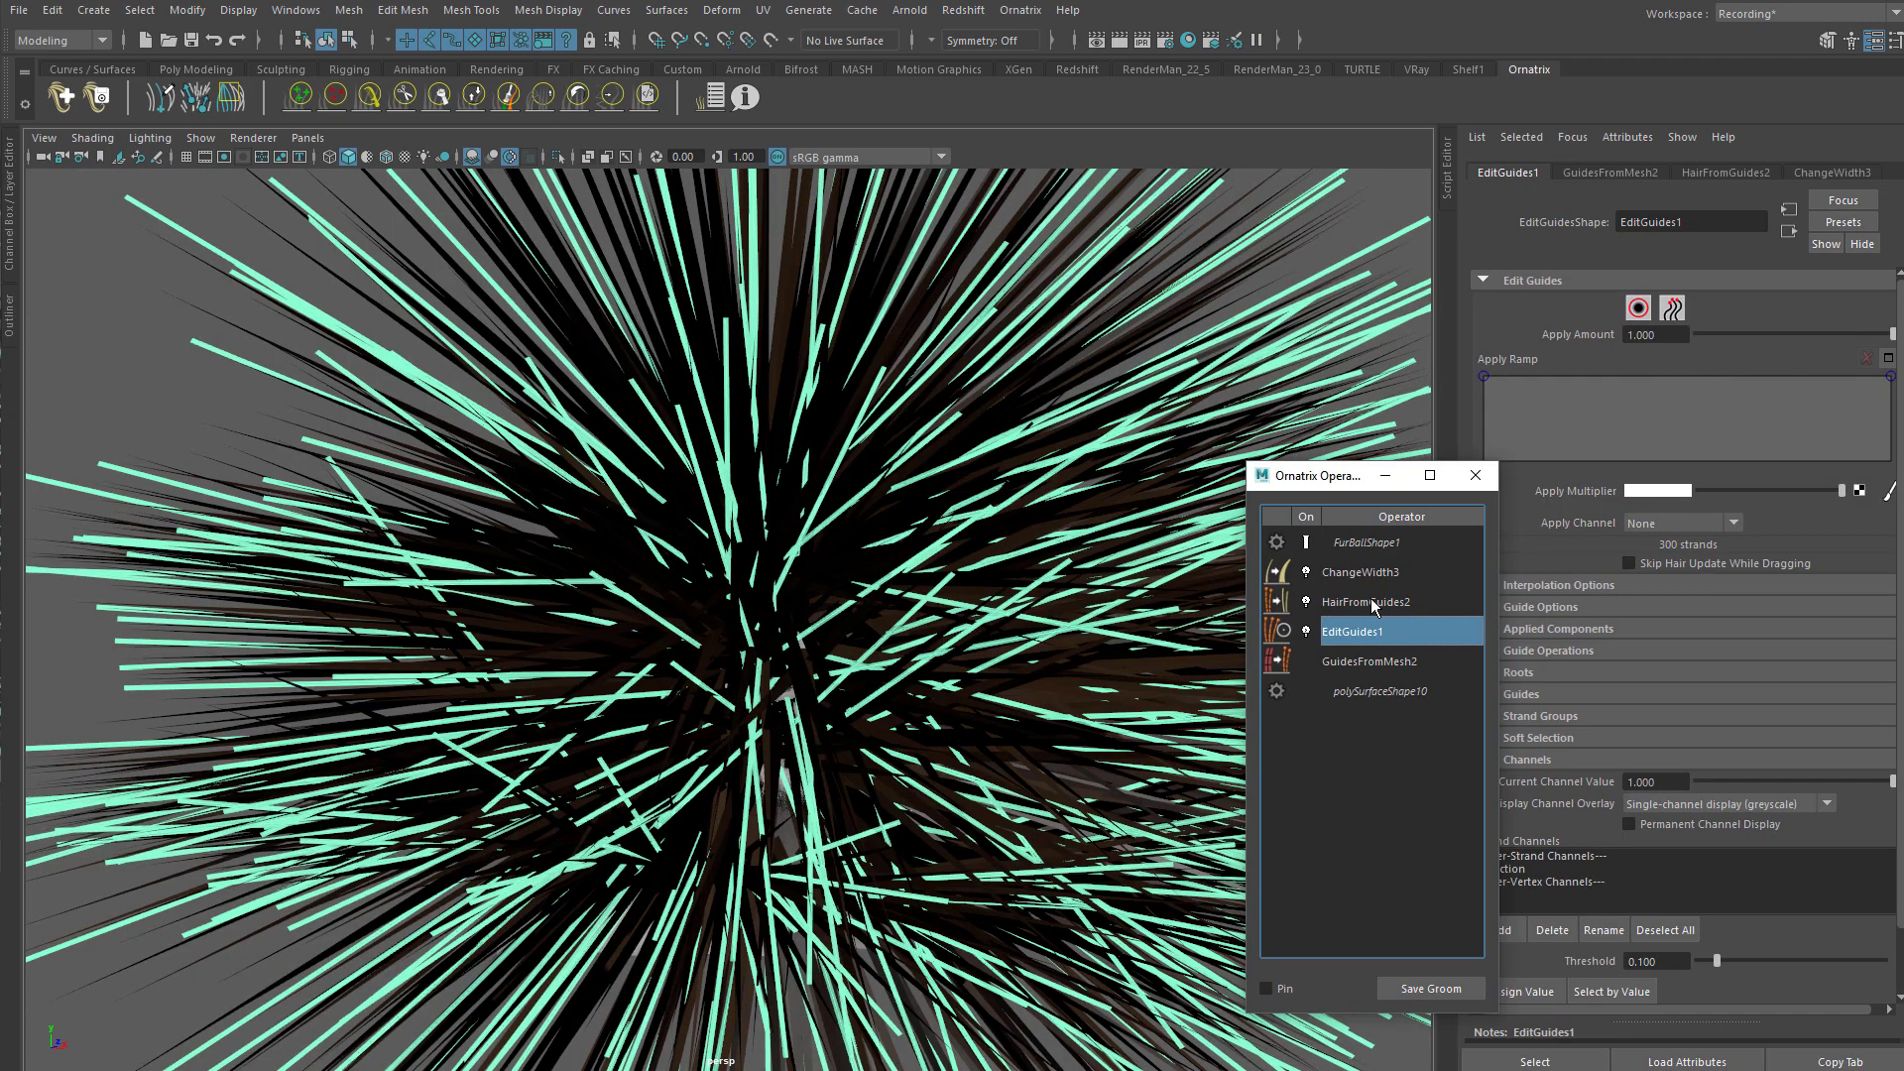
pyautogui.keyDown('ctrl'); pyautogui.click(1374, 604); pyautogui.keyUp('ctrl')
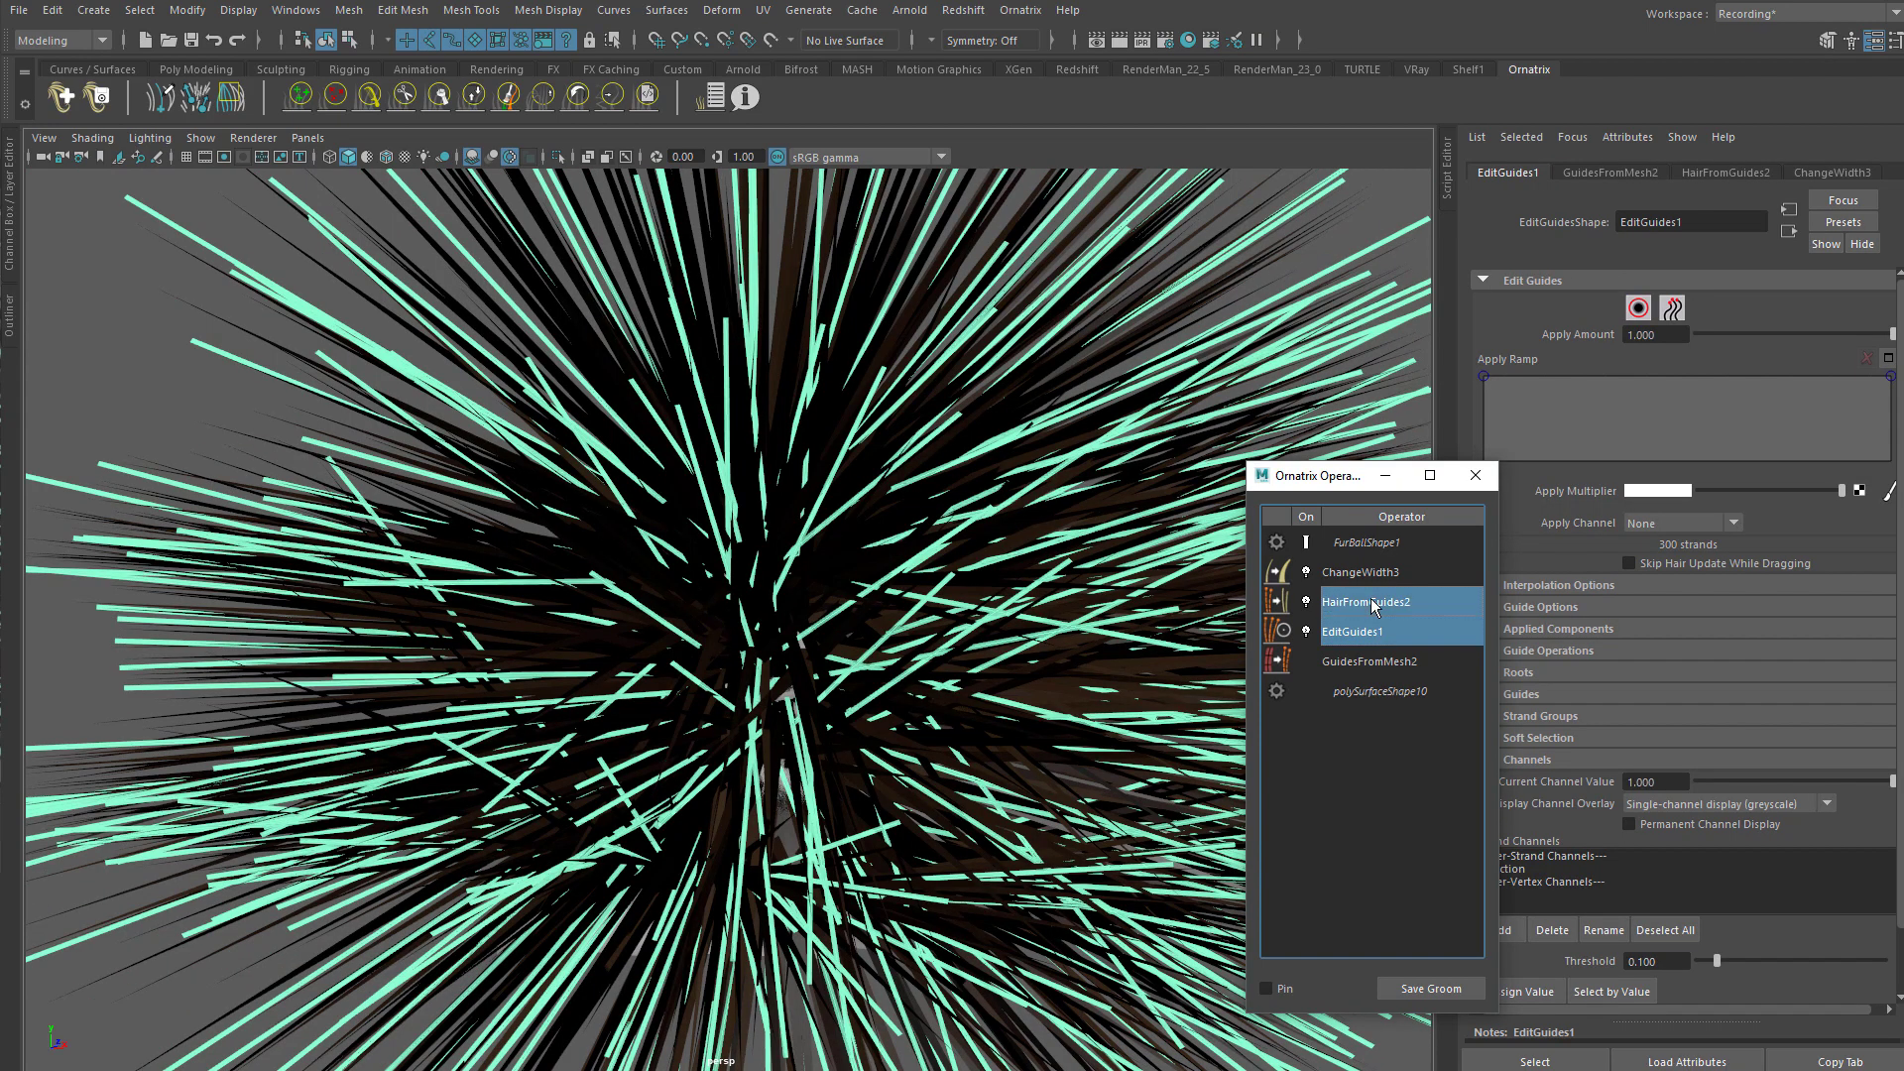
pyautogui.doubleClick(1377, 635)
pyautogui.click(1371, 607)
pyautogui.click(1369, 626)
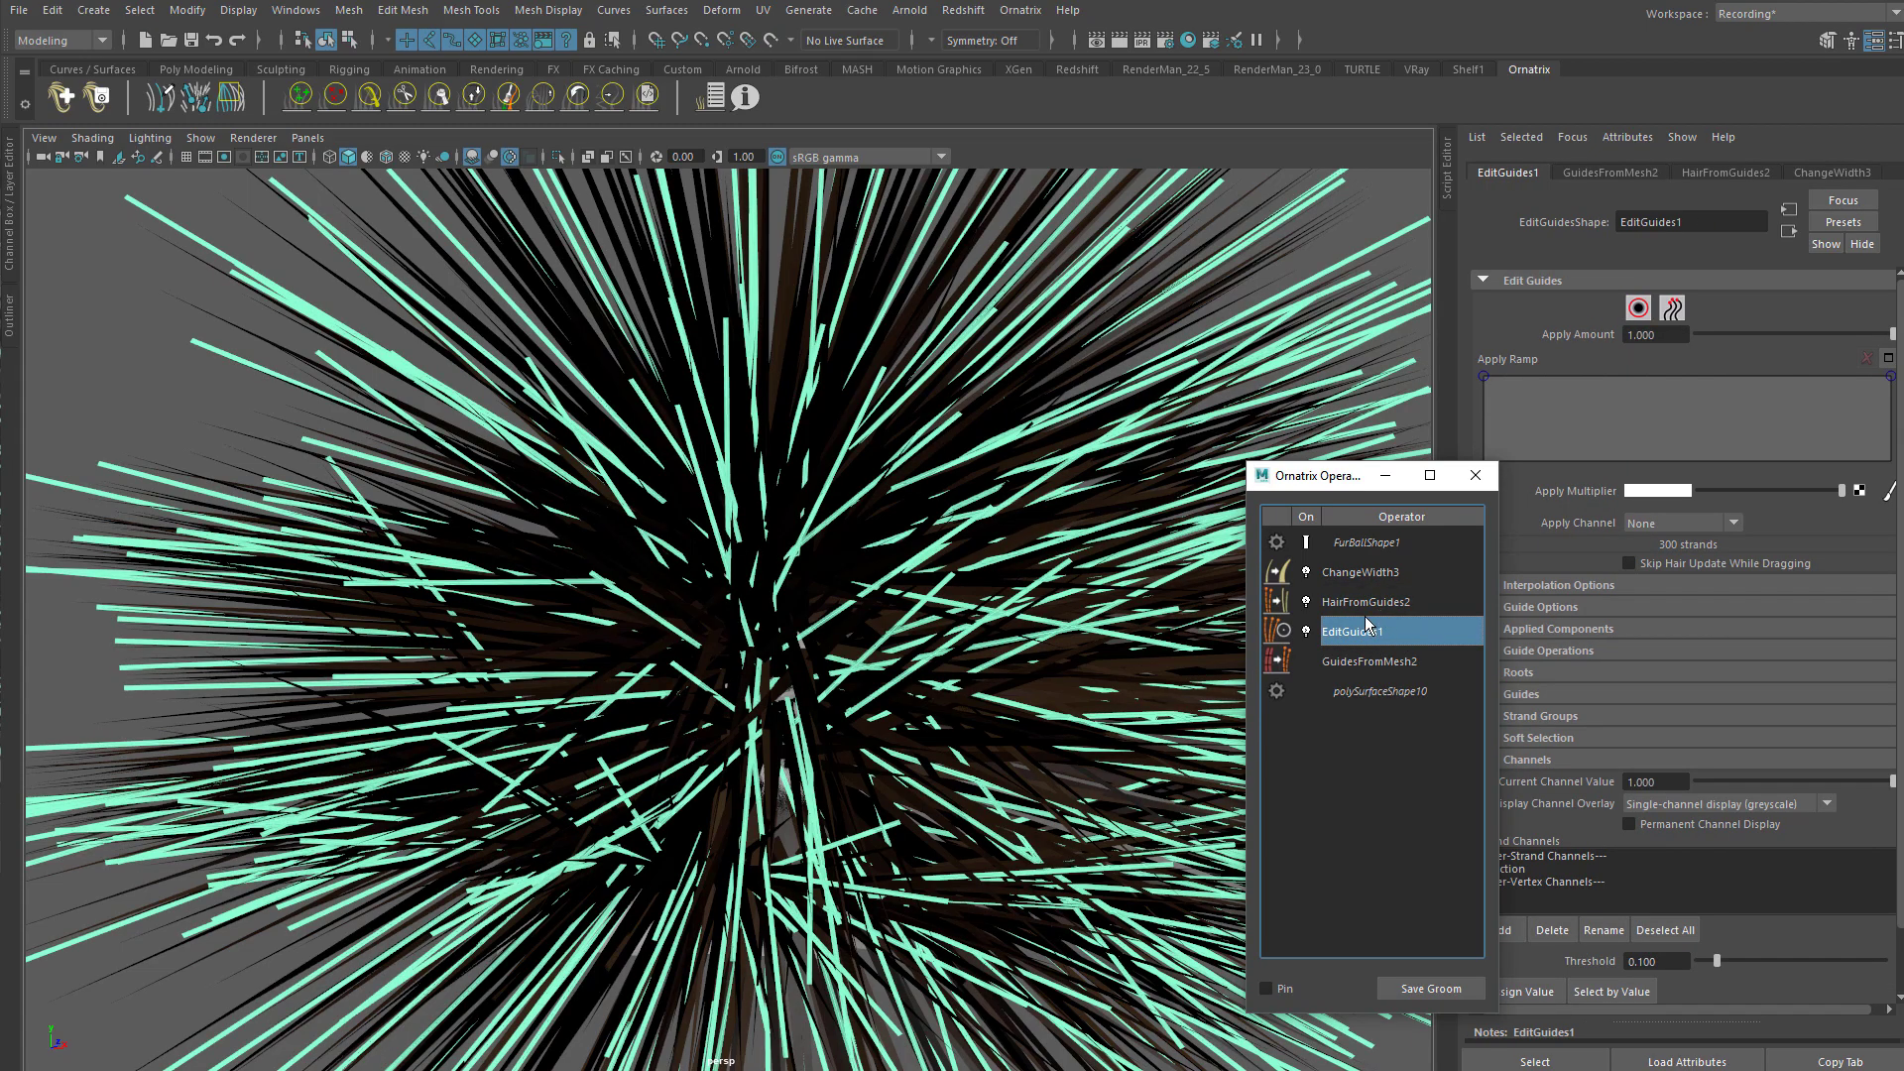
pyautogui.moveTo(1355, 633); pyautogui.dragTo(1365, 614)
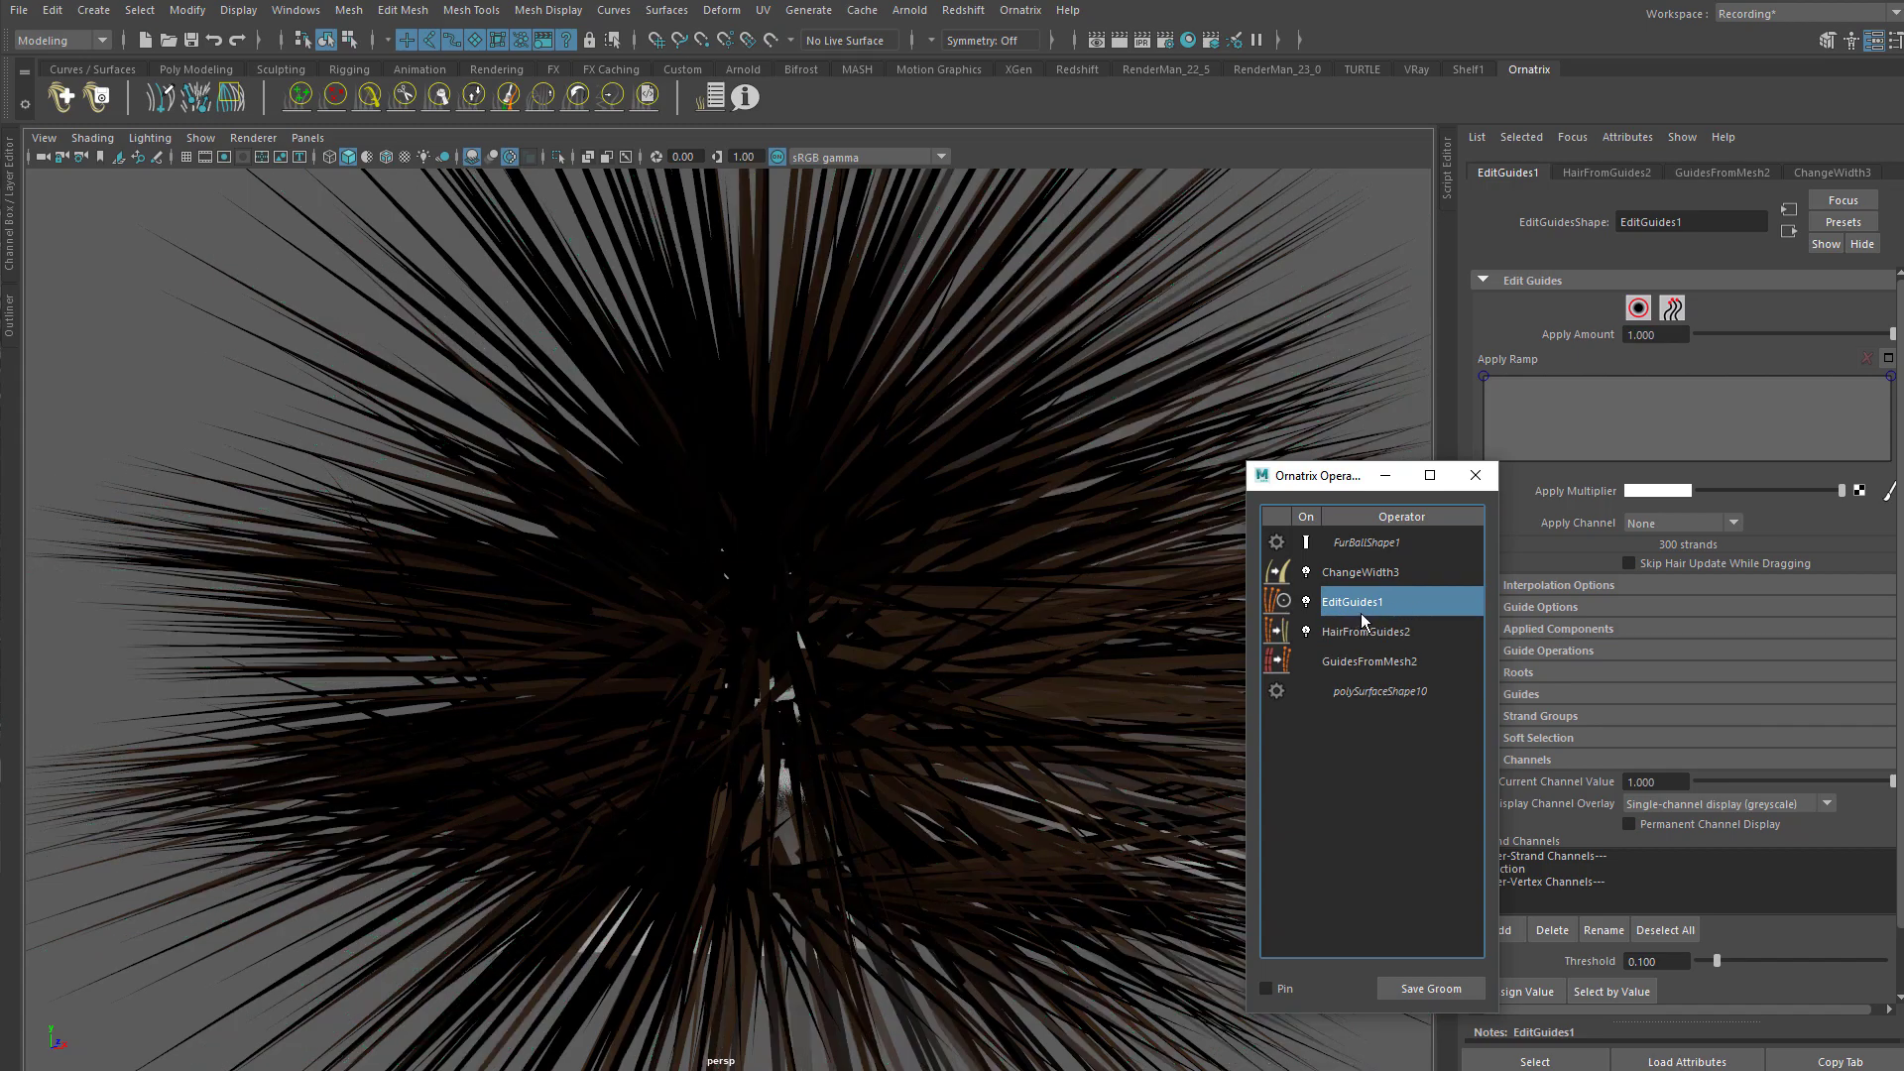
# Step: Set the GuidesFromMesh2 count to 0, and in HairFromGuides2 the render count to 1 and viewport count fraction to 0
pyautogui.click(1373, 634)
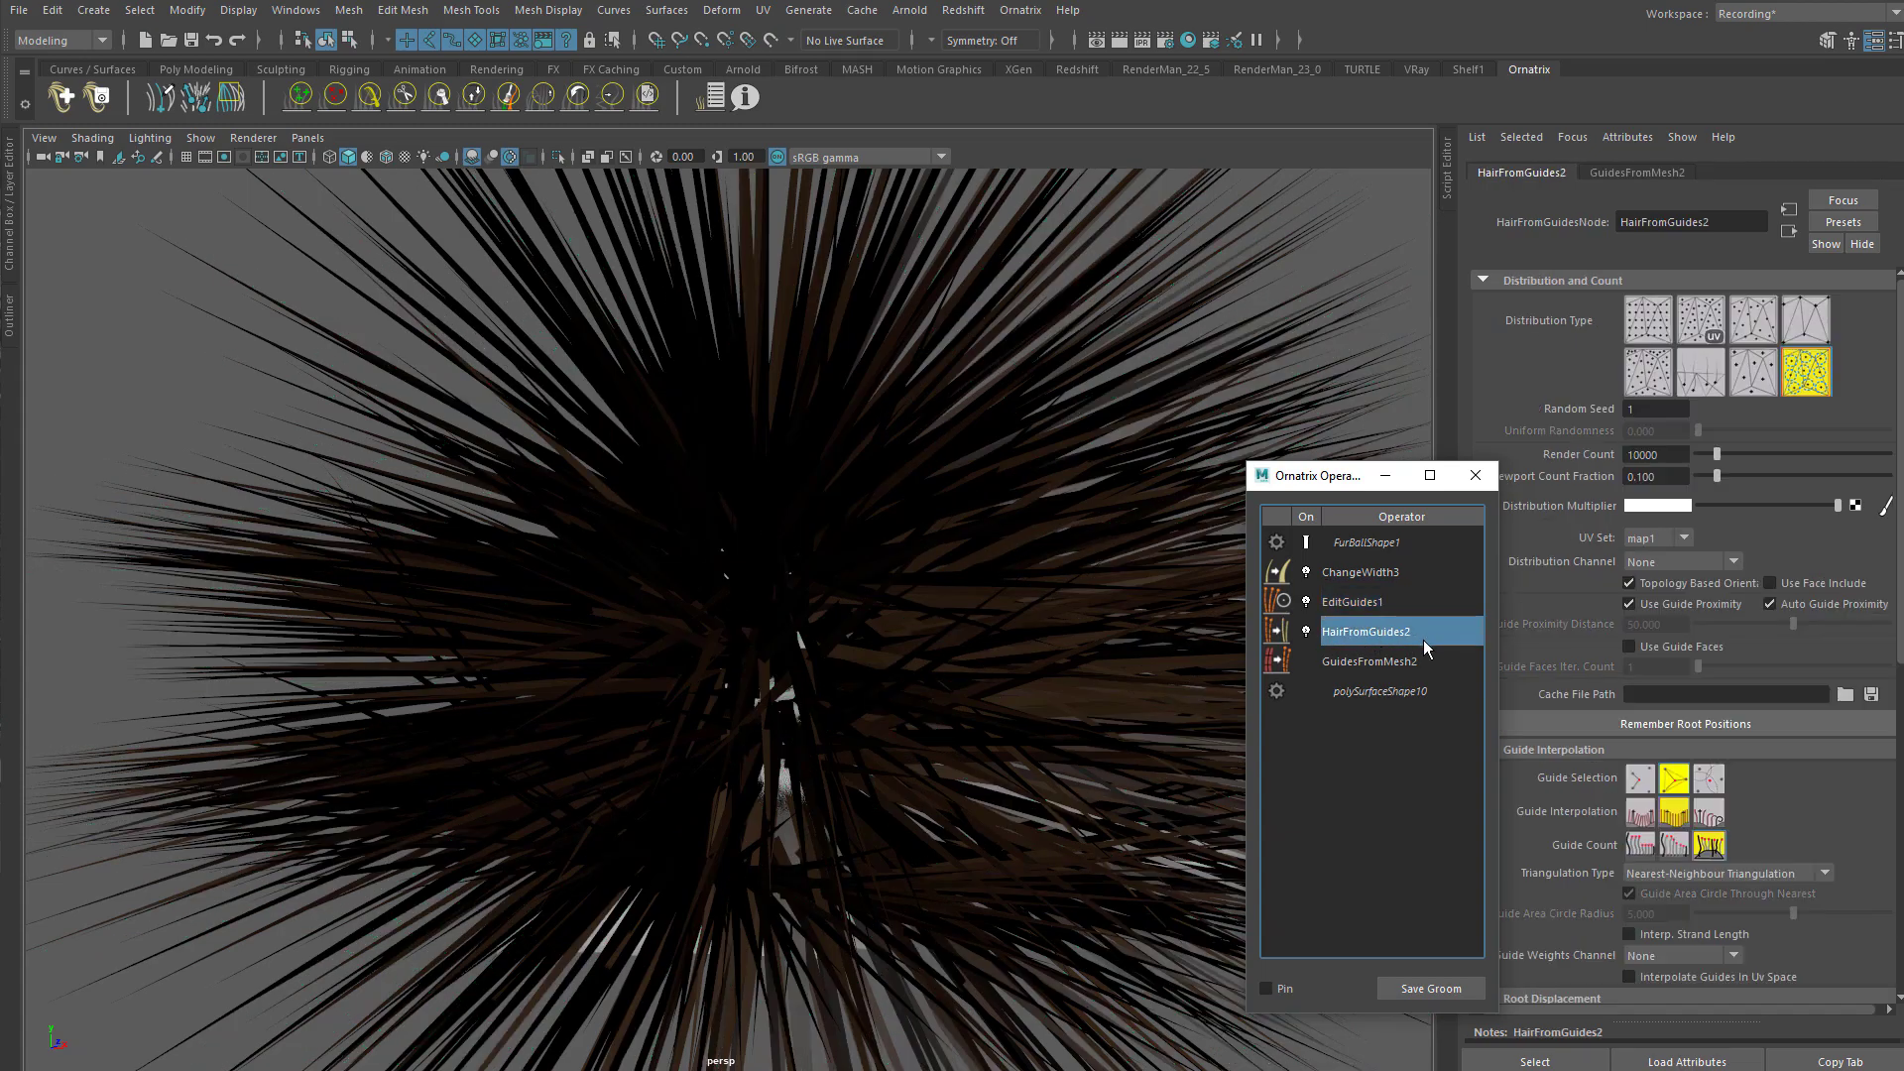
pyautogui.click(1366, 659)
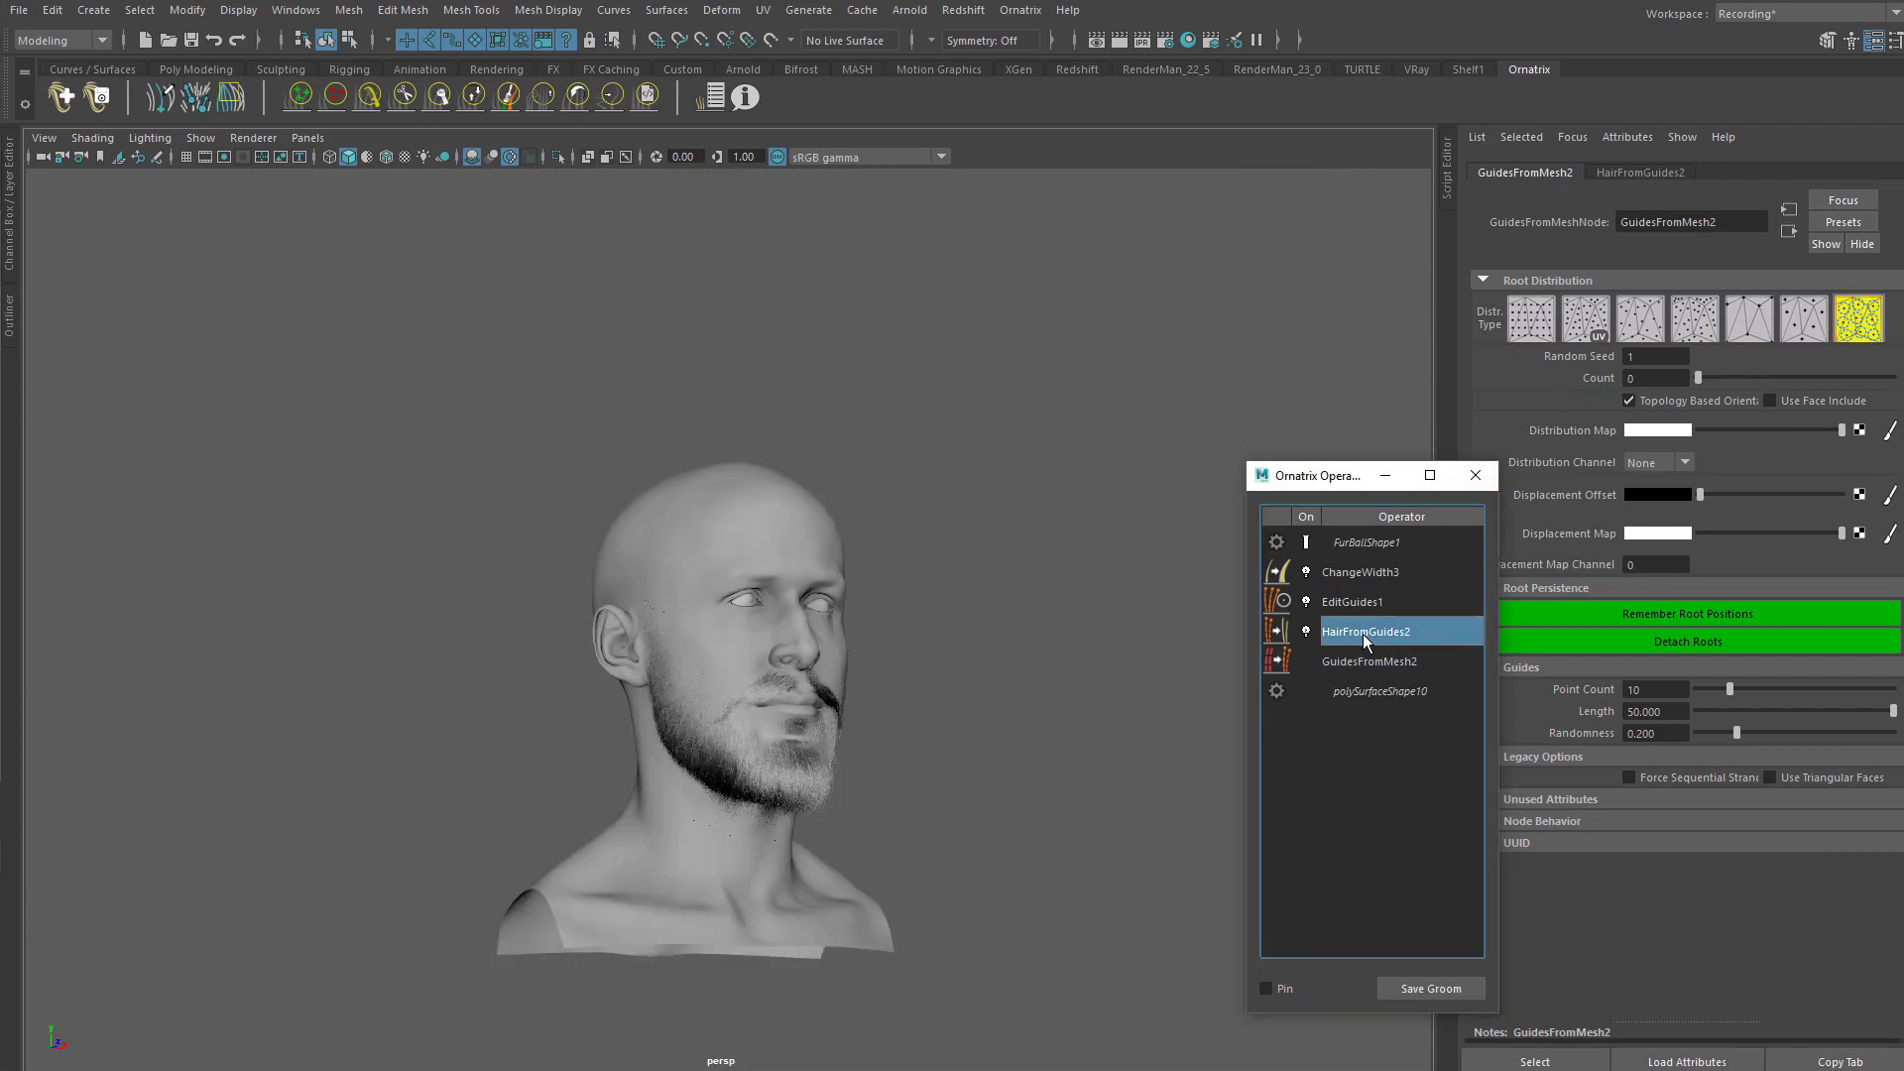
pyautogui.click(1363, 633)
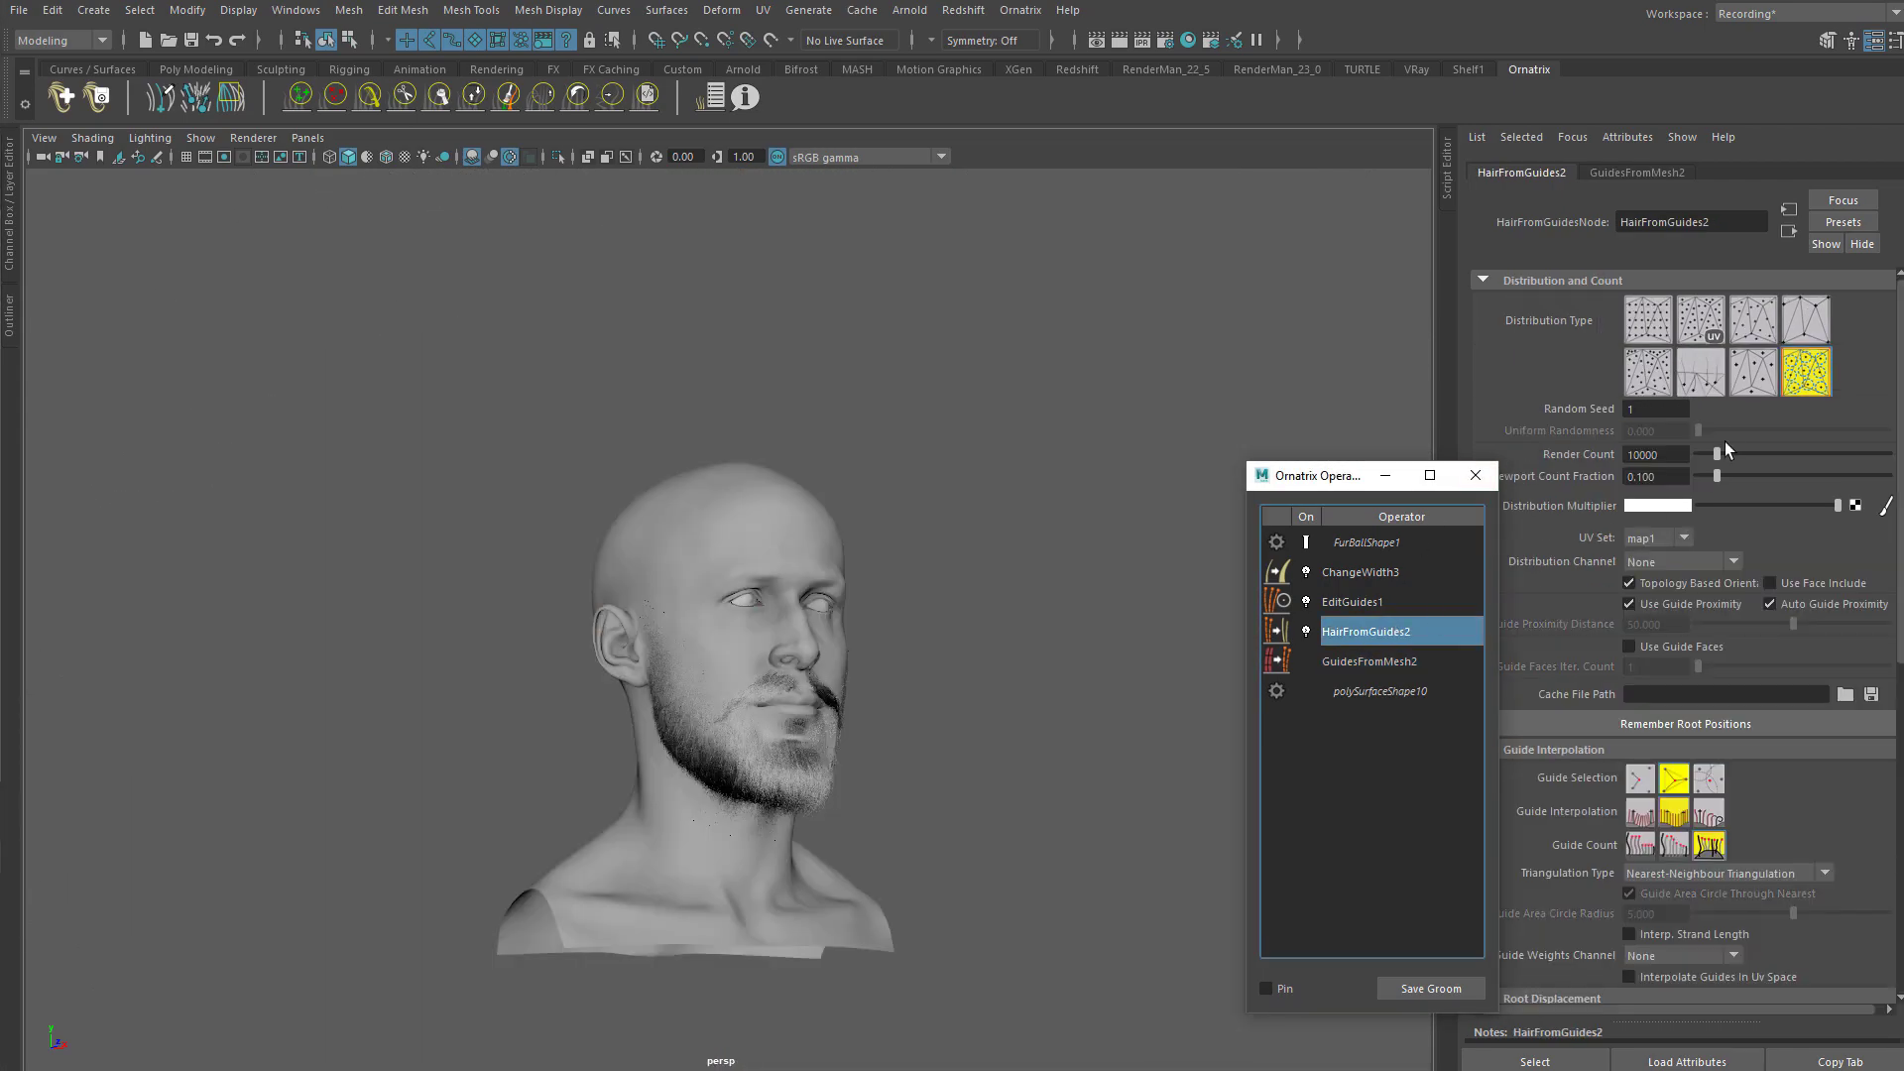
pyautogui.moveTo(1708, 477); pyautogui.dragTo(1578, 466)
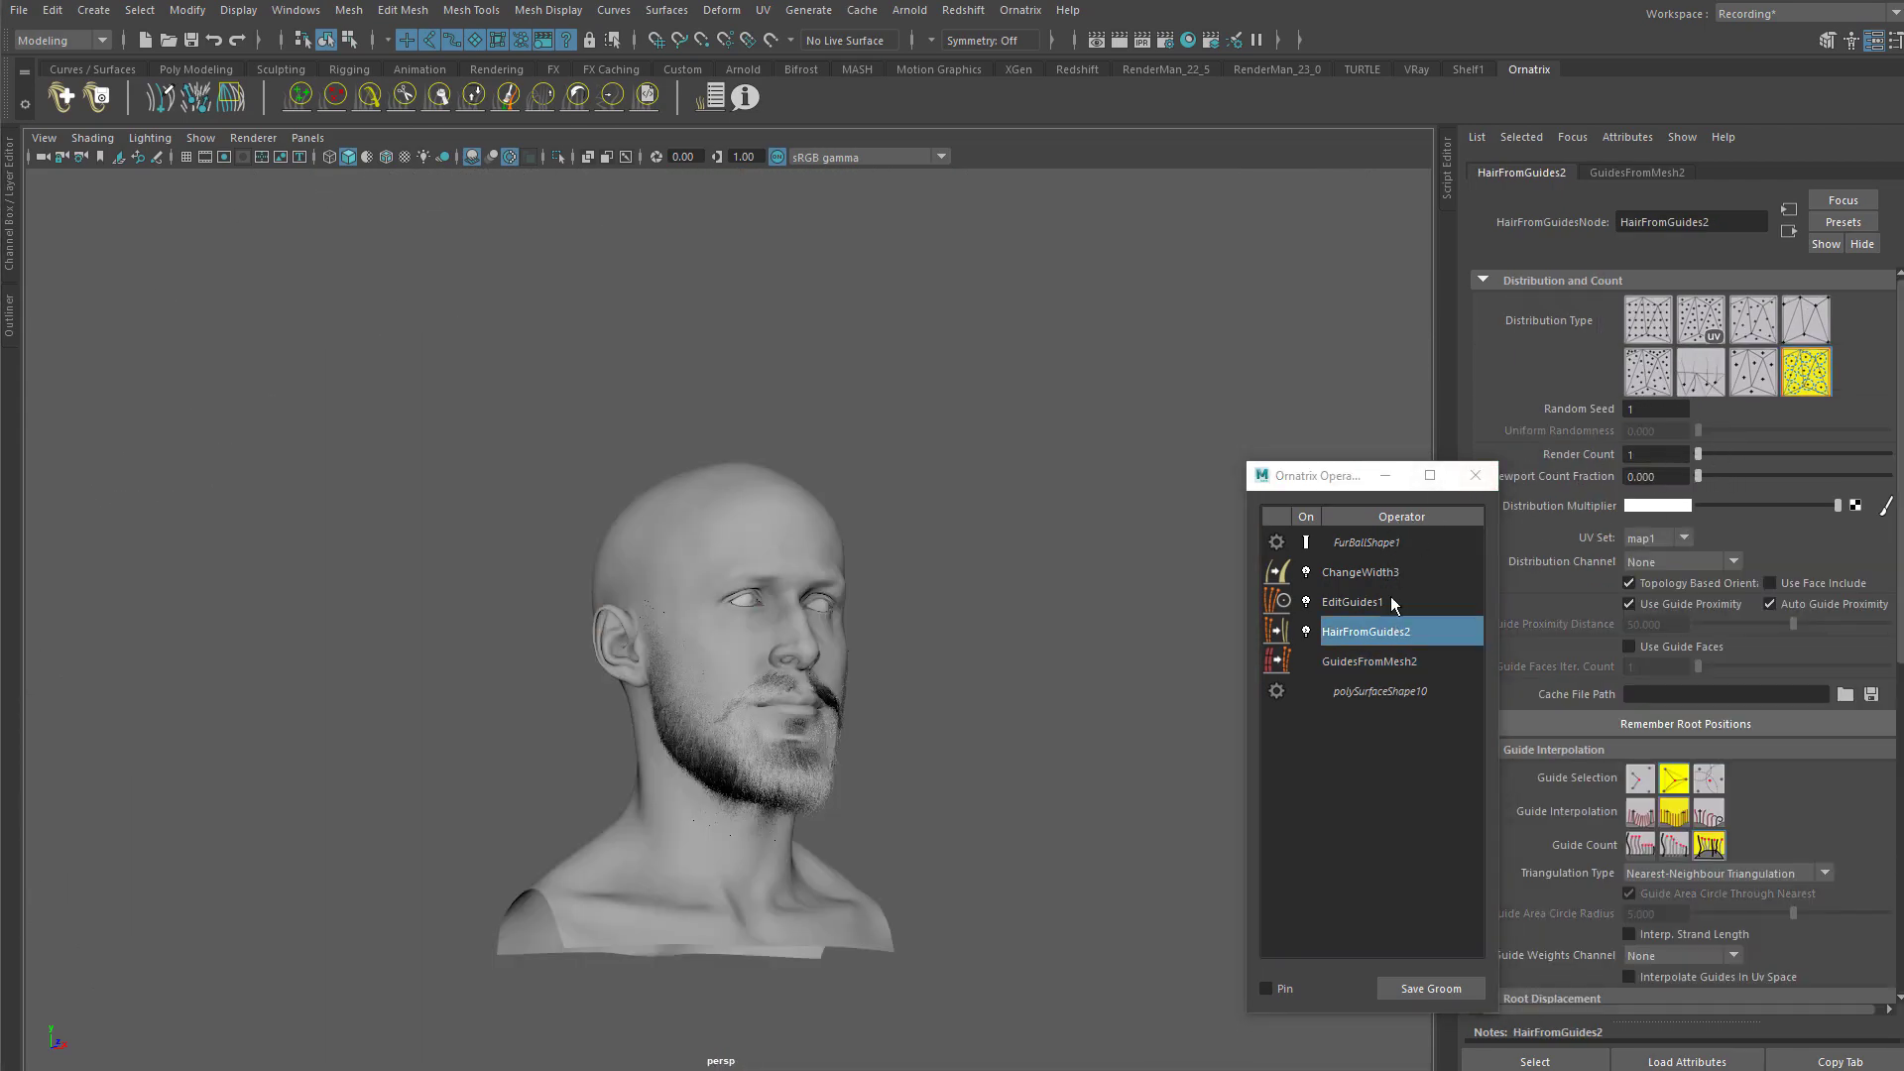
# Step: Rename the new groom's EditGuides1 operator to Base
pyautogui.click(1384, 609)
pyautogui.keyDown('alt'); pyautogui.moveTo(922, 625); pyautogui.dragTo(1130, 632, button='right'); pyautogui.keyUp('alt')
pyautogui.keyDown('alt'); pyautogui.moveTo(981, 516); pyautogui.dragTo(743, 493); pyautogui.keyUp('alt')
pyautogui.keyDown('alt'); pyautogui.moveTo(744, 493); pyautogui.dragTo(954, 573, button='right'); pyautogui.keyUp('alt')
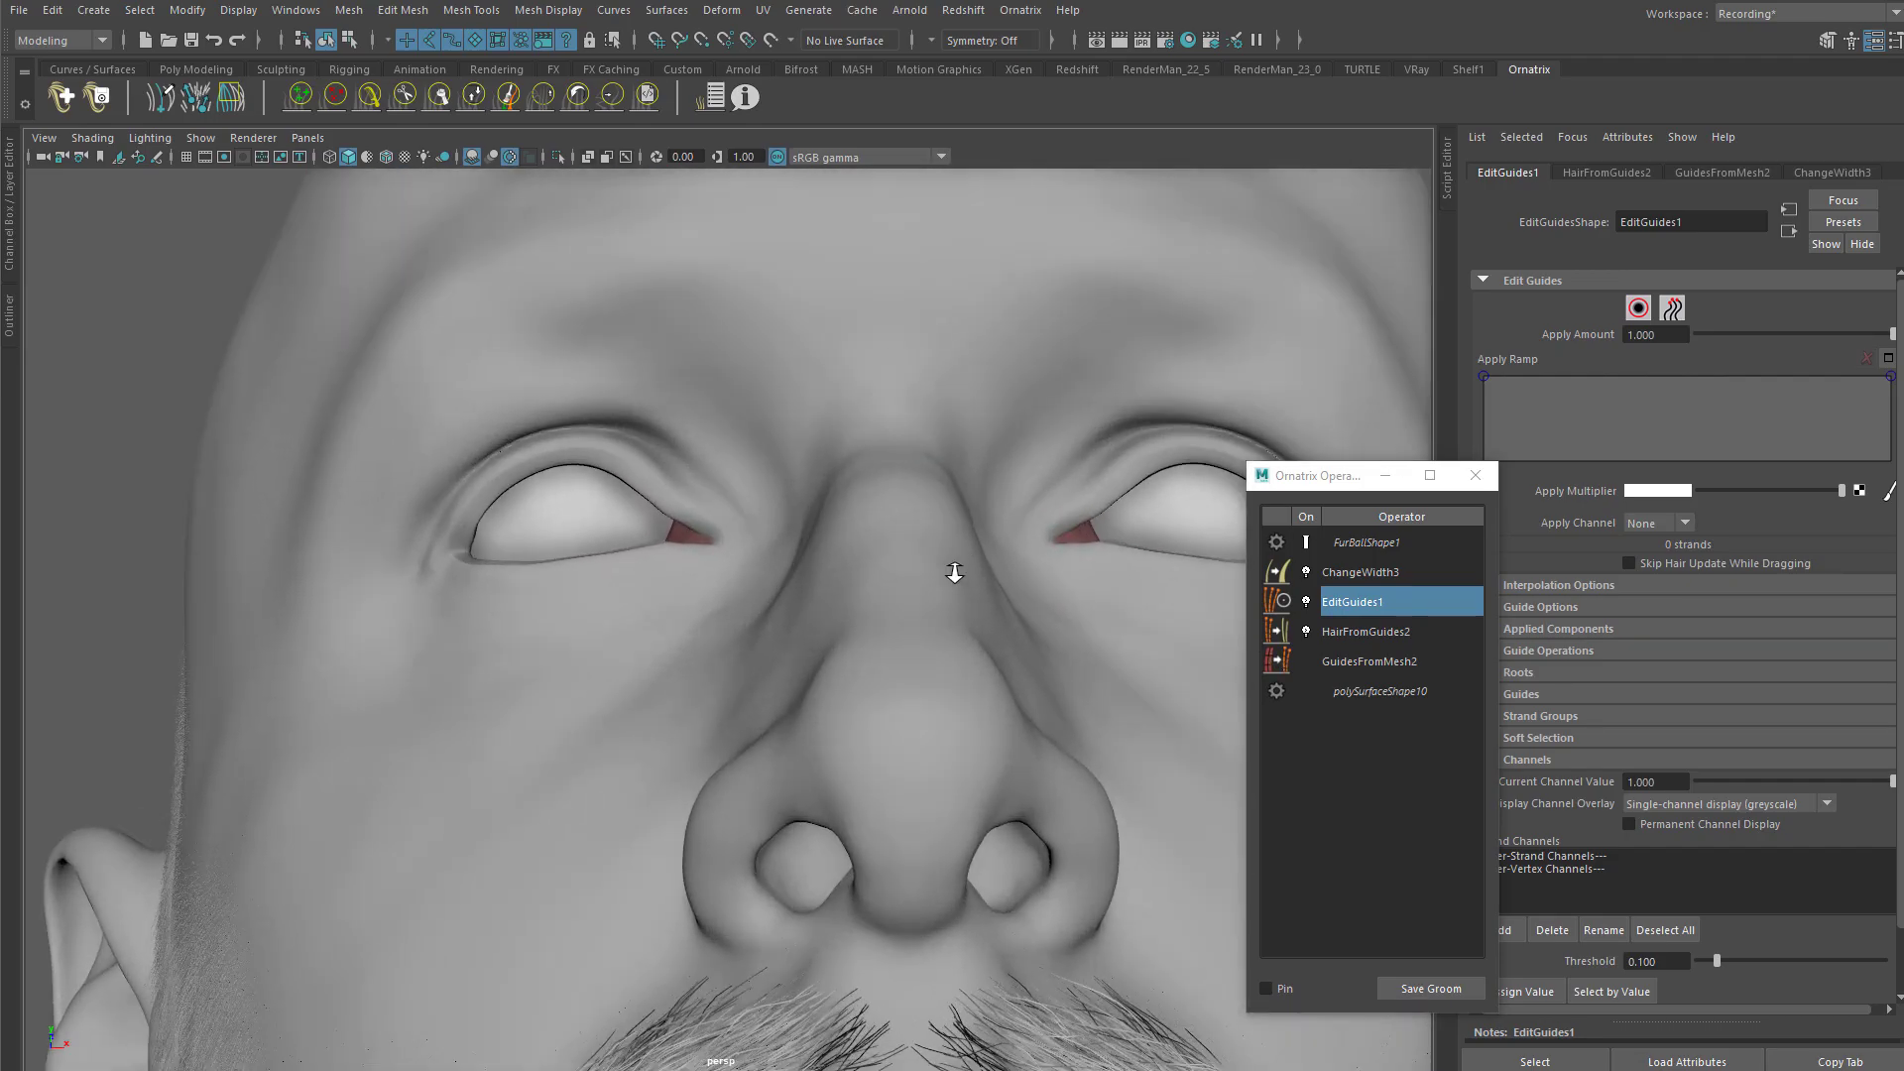
pyautogui.keyDown('alt'); pyautogui.moveTo(869, 581); pyautogui.dragTo(860, 632, button='middle'); pyautogui.keyUp('alt')
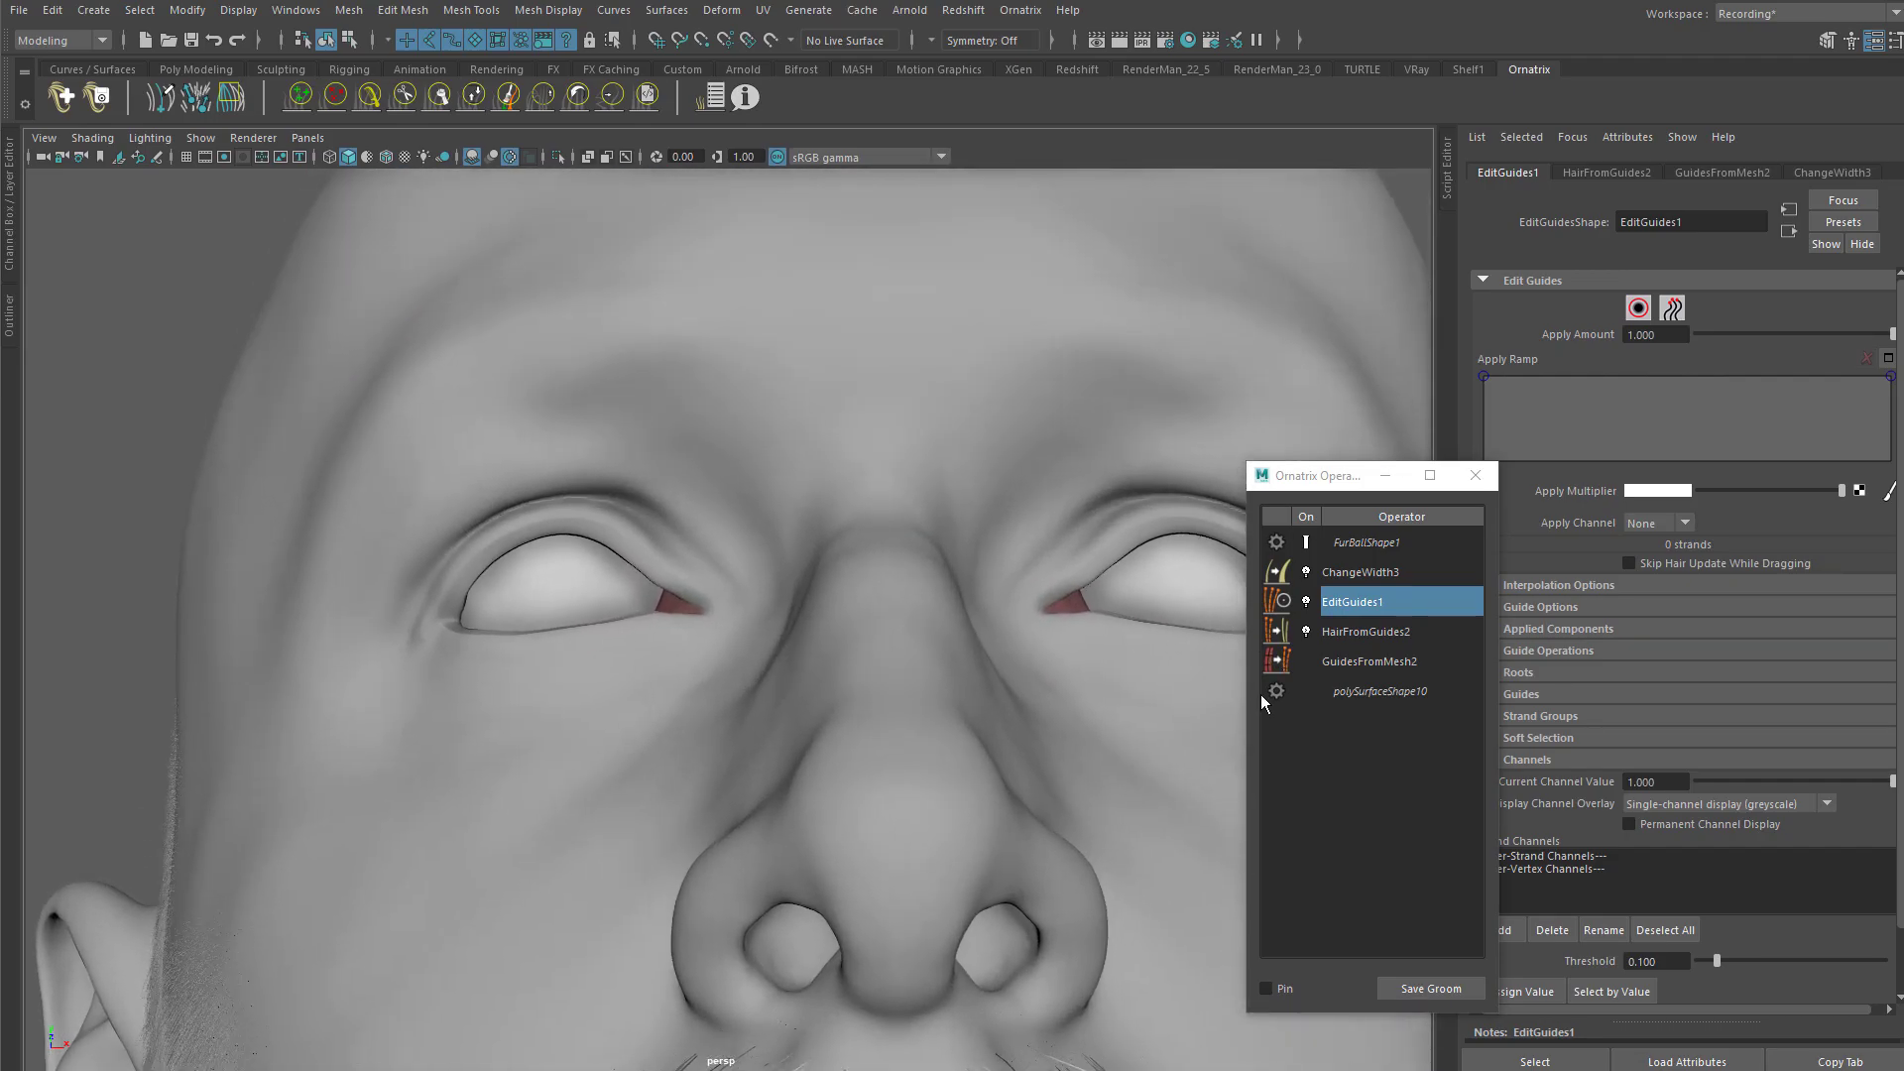
pyautogui.doubleClick(1381, 601)
pyautogui.write('Base')
pyautogui.press('Return')
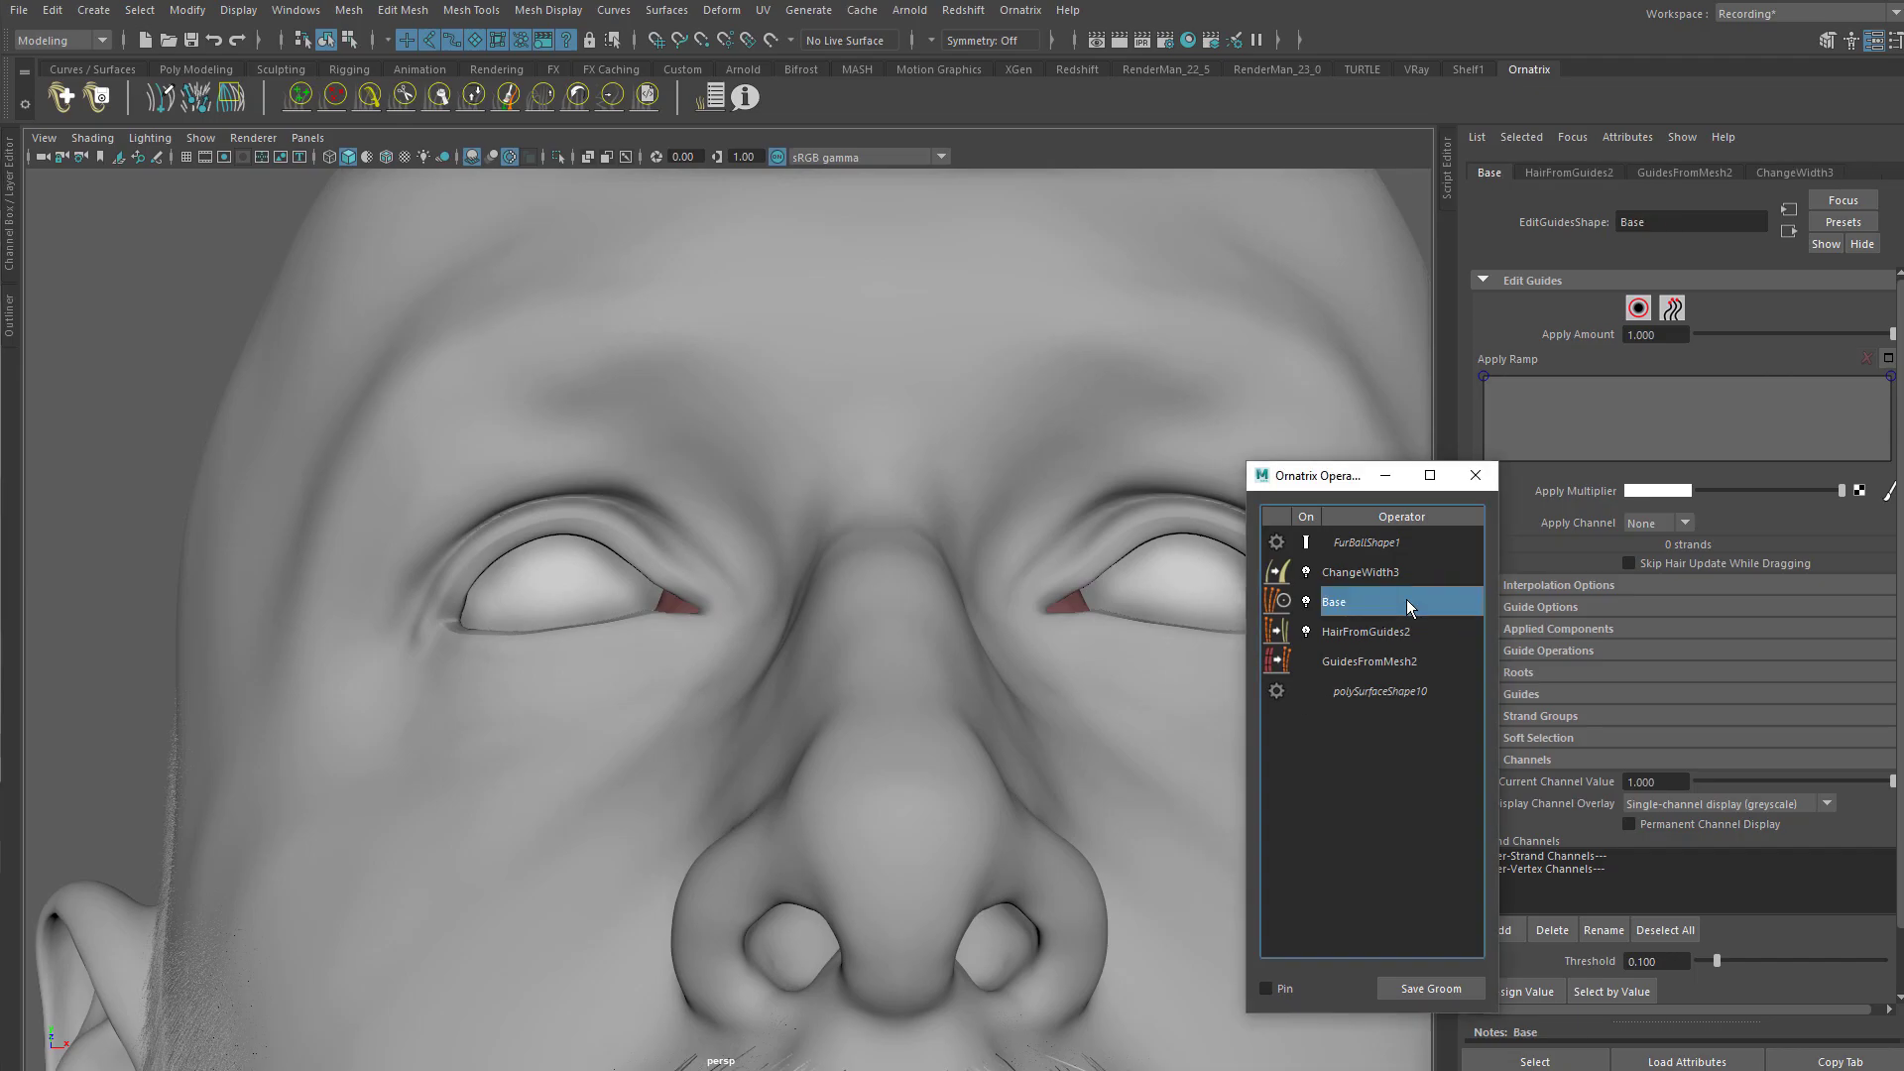
# Step: Rename the FurBallShape1 hair shape to OxEyebrowsShape
pyautogui.doubleClick(1395, 542)
pyautogui.write('OxE')
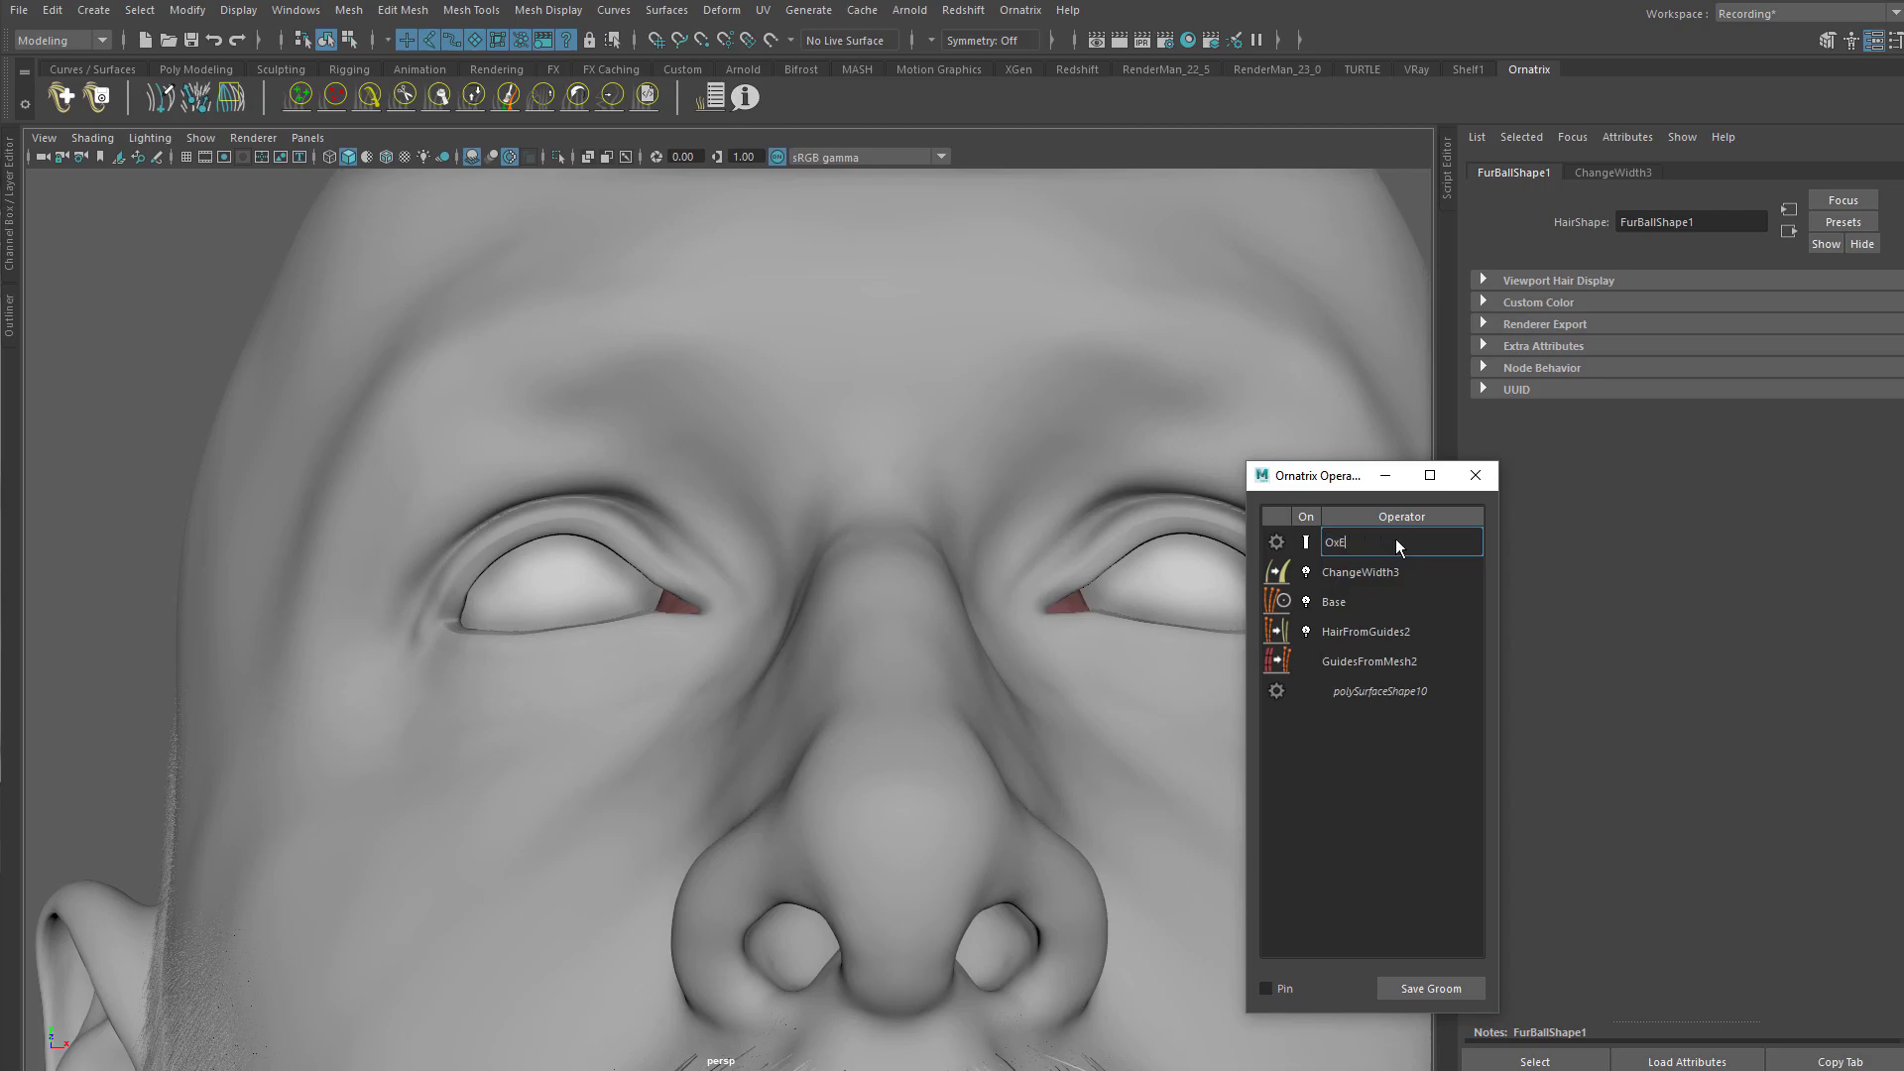
pyautogui.write('yebrowsShape')
pyautogui.press('Return')
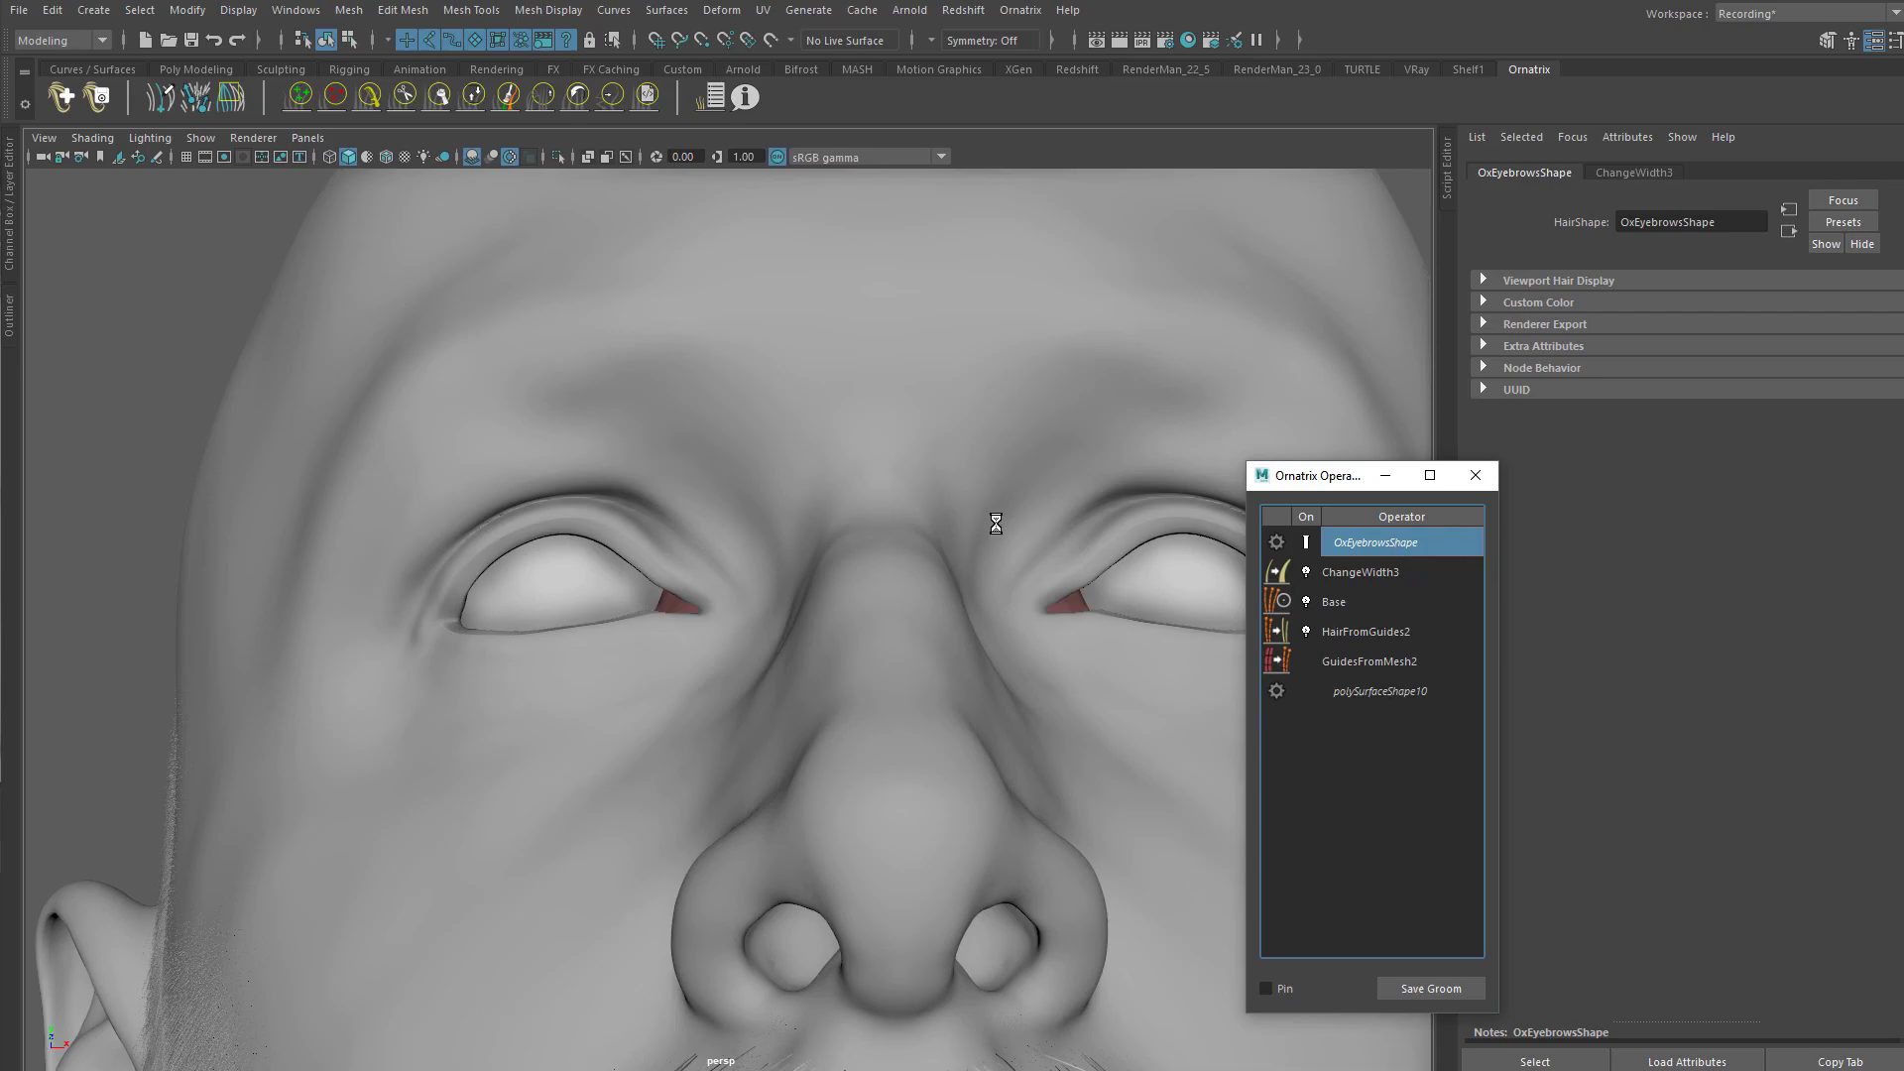
# Step: Frame the eyebrow area, activate the Ornatrix Create Brush tool and open its tool settings fully in view
pyautogui.scroll(-4, 581, 444)
pyautogui.keyDown('alt'); pyautogui.moveTo(595, 437); pyautogui.dragTo(659, 330); pyautogui.keyUp('alt')
pyautogui.scroll(4, 794, 425)
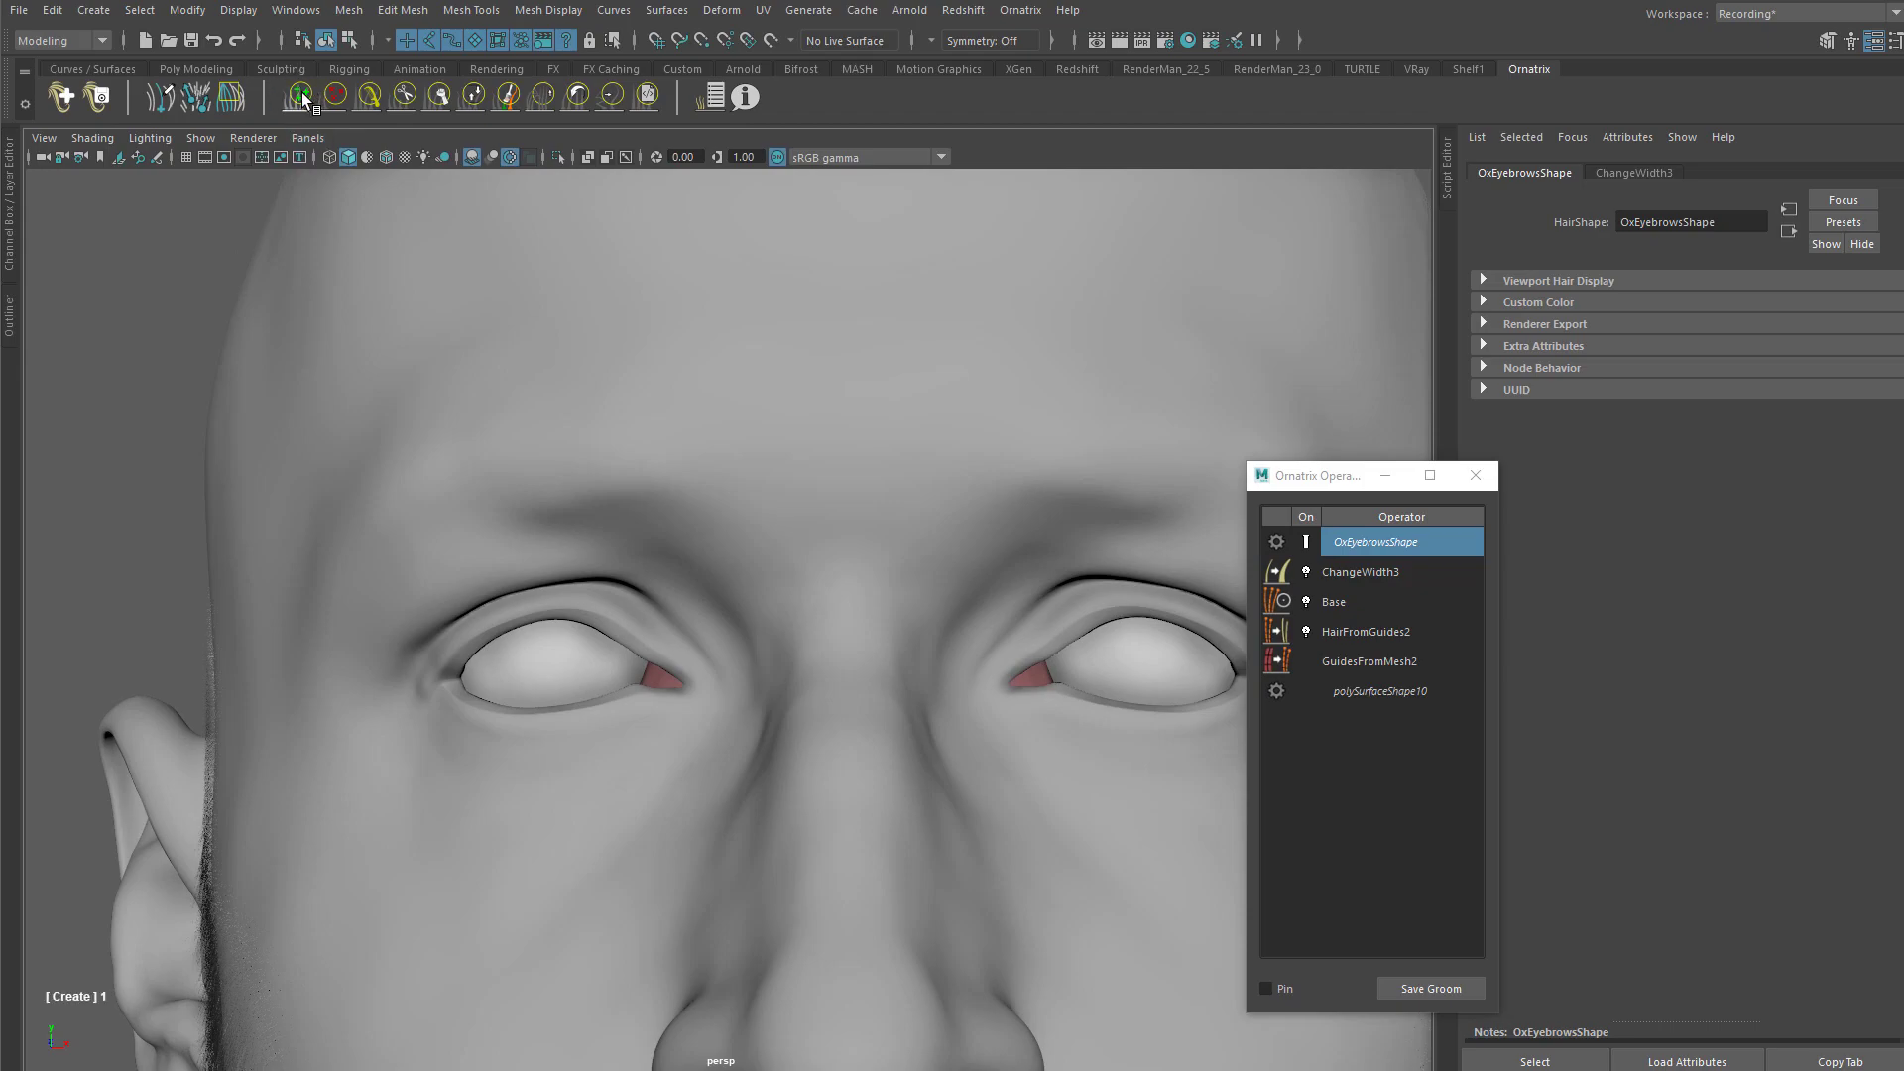
pyautogui.click(1897, 42)
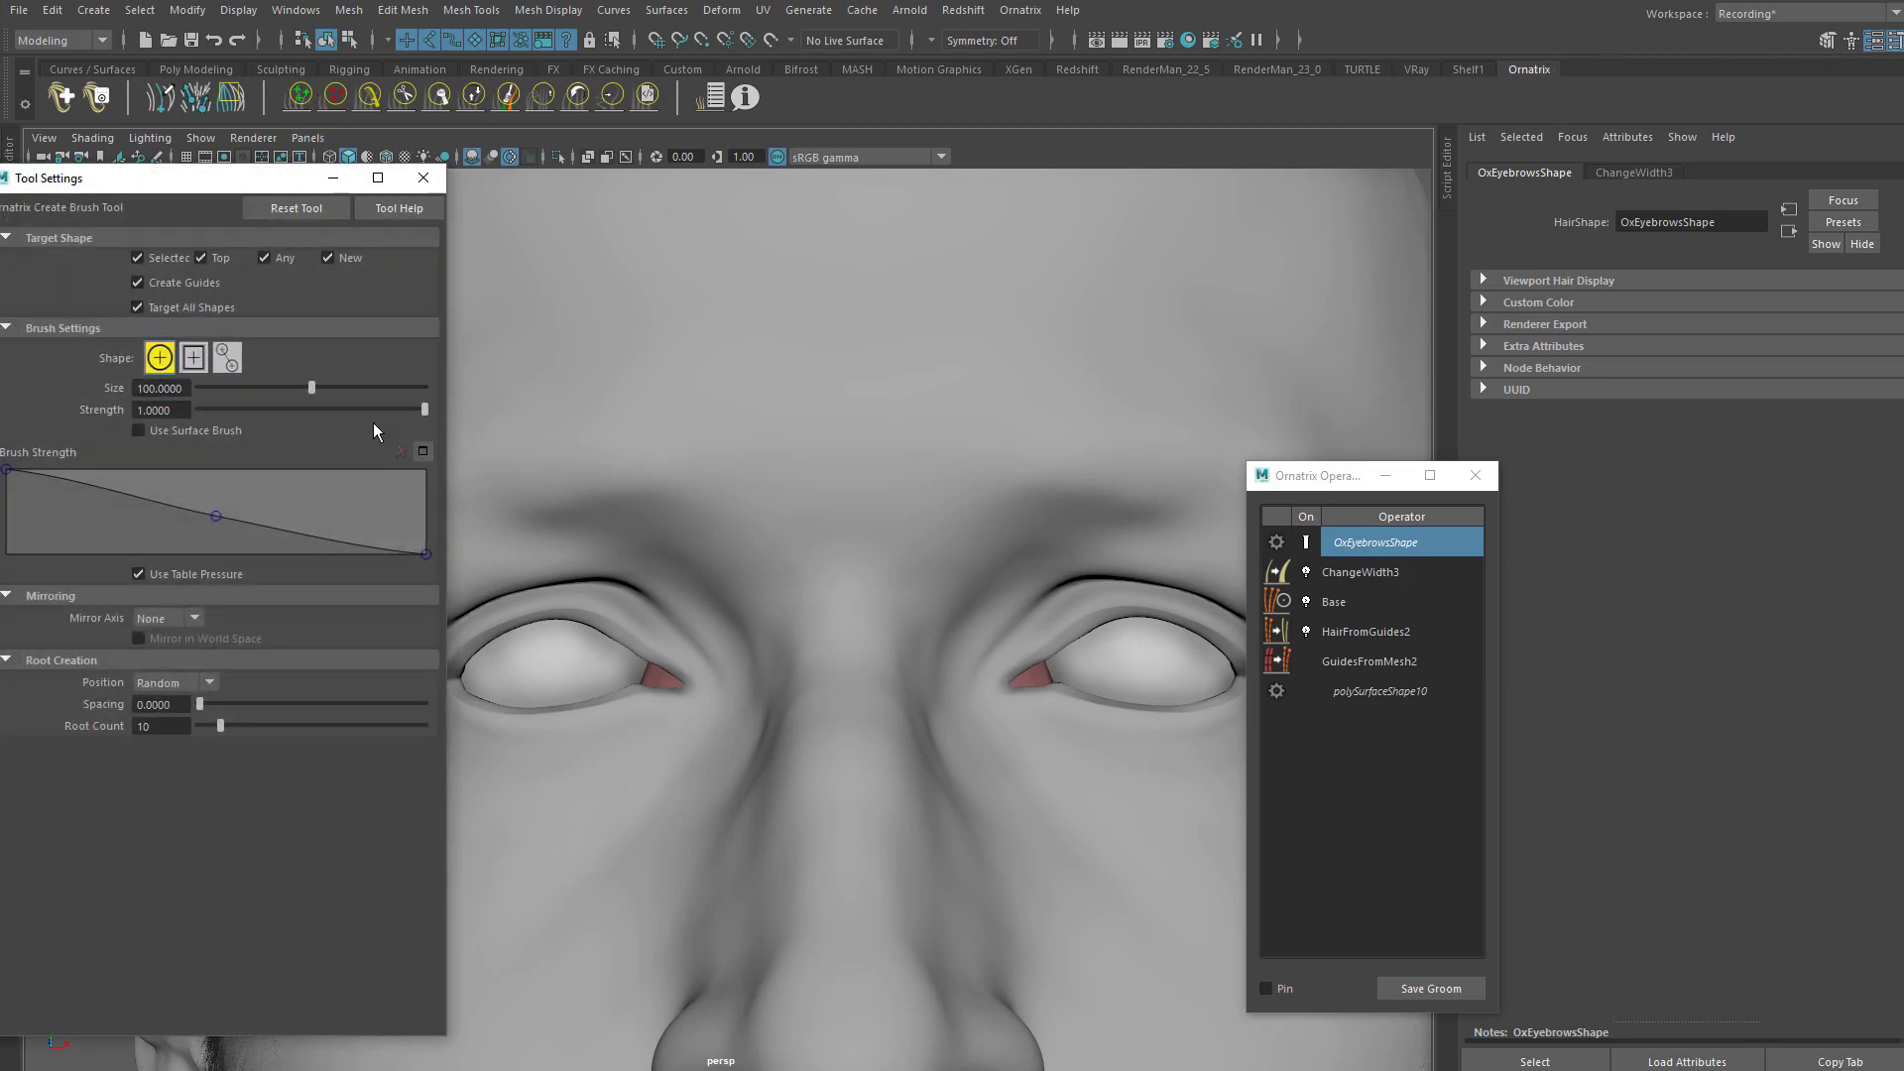
pyautogui.moveTo(116, 187); pyautogui.dragTo(208, 219)
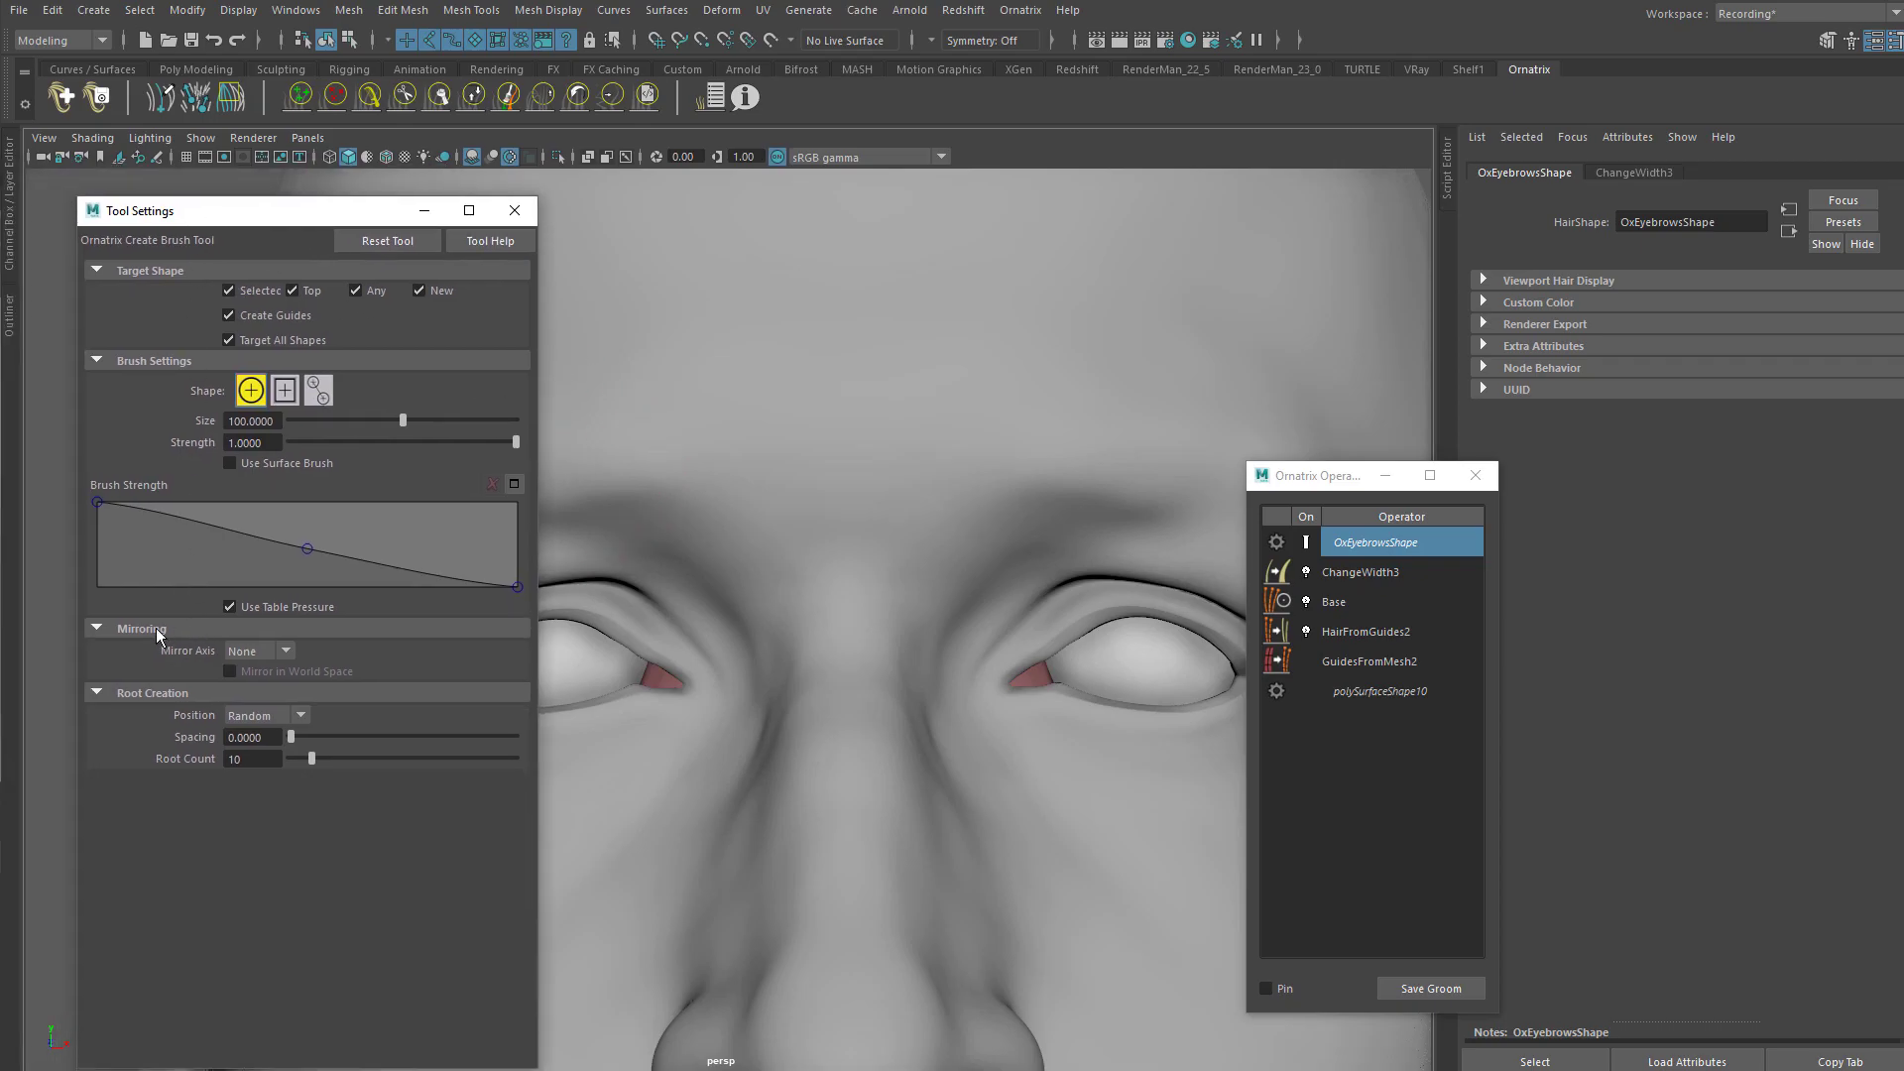
# Step: Set the Create Brush mirror axis to X and reduce the brush size to 86
pyautogui.click(258, 652)
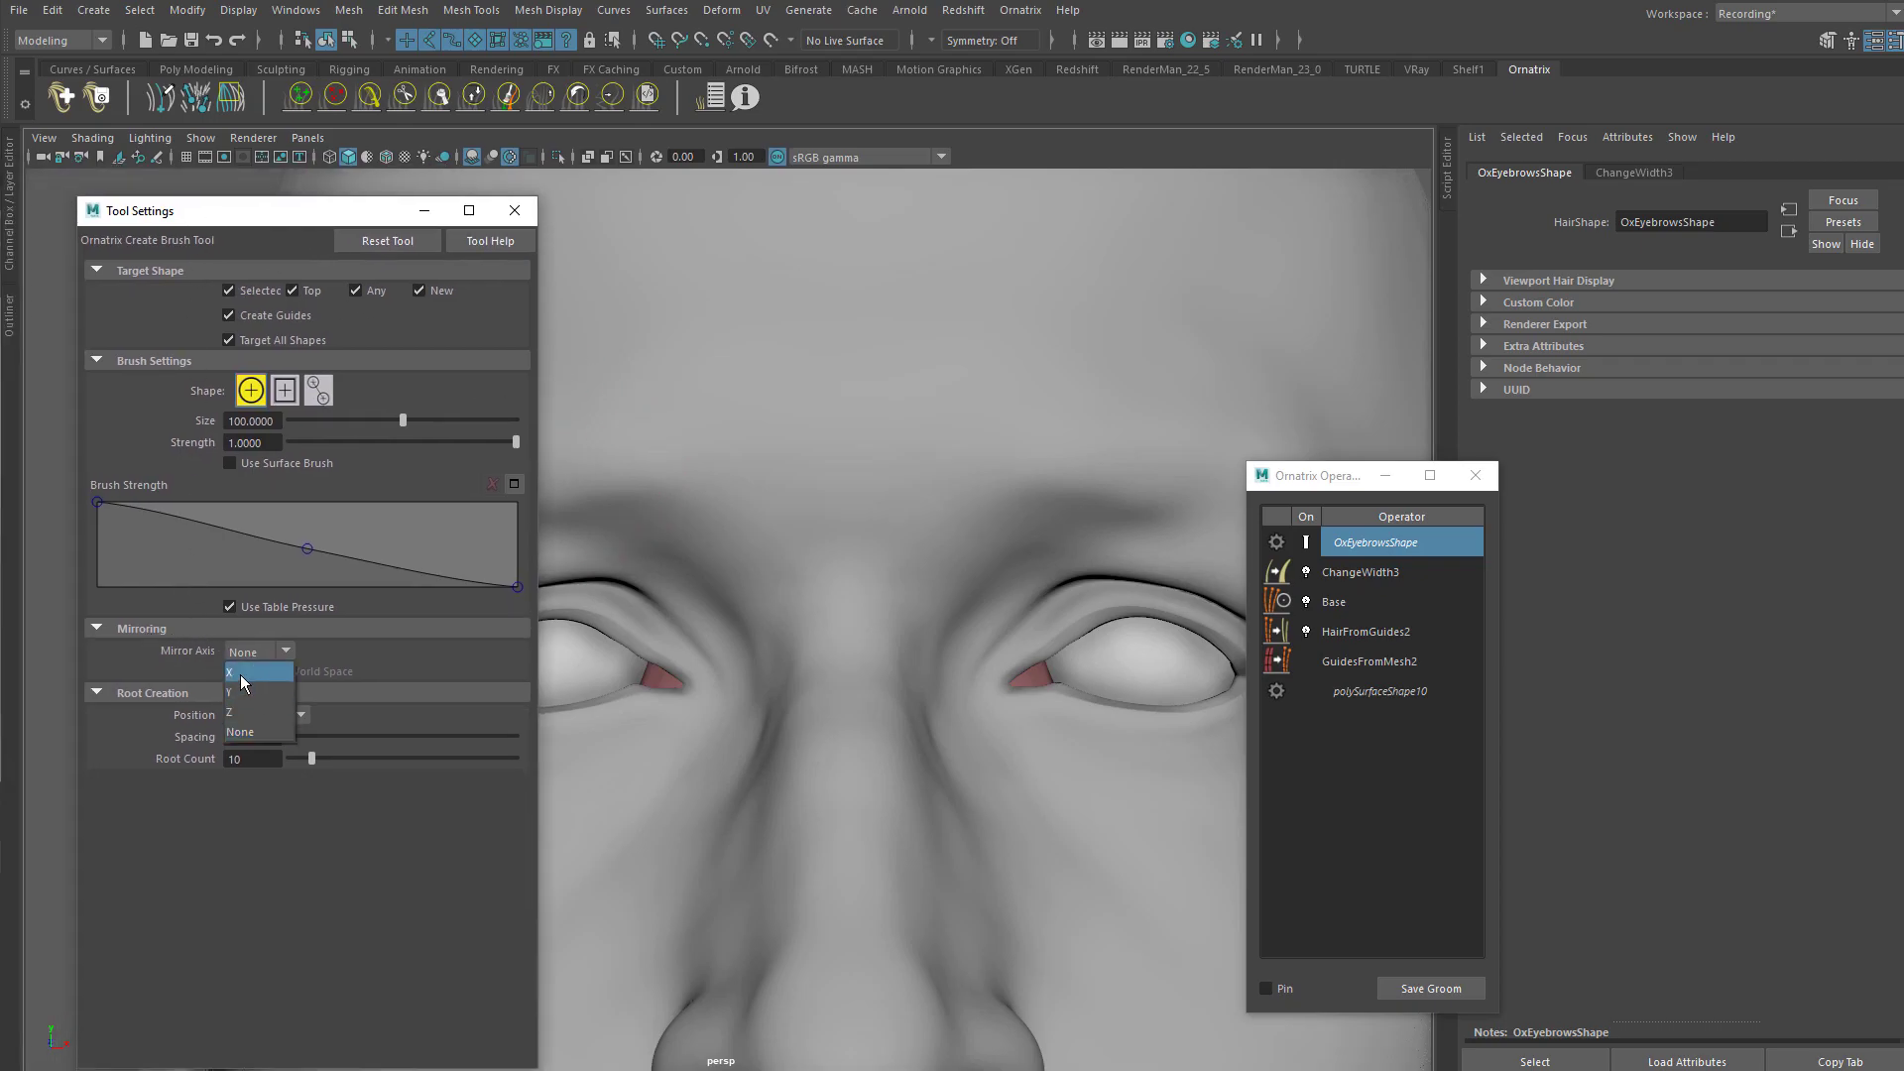
pyautogui.click(242, 674)
pyautogui.scroll(-2, 685, 357)
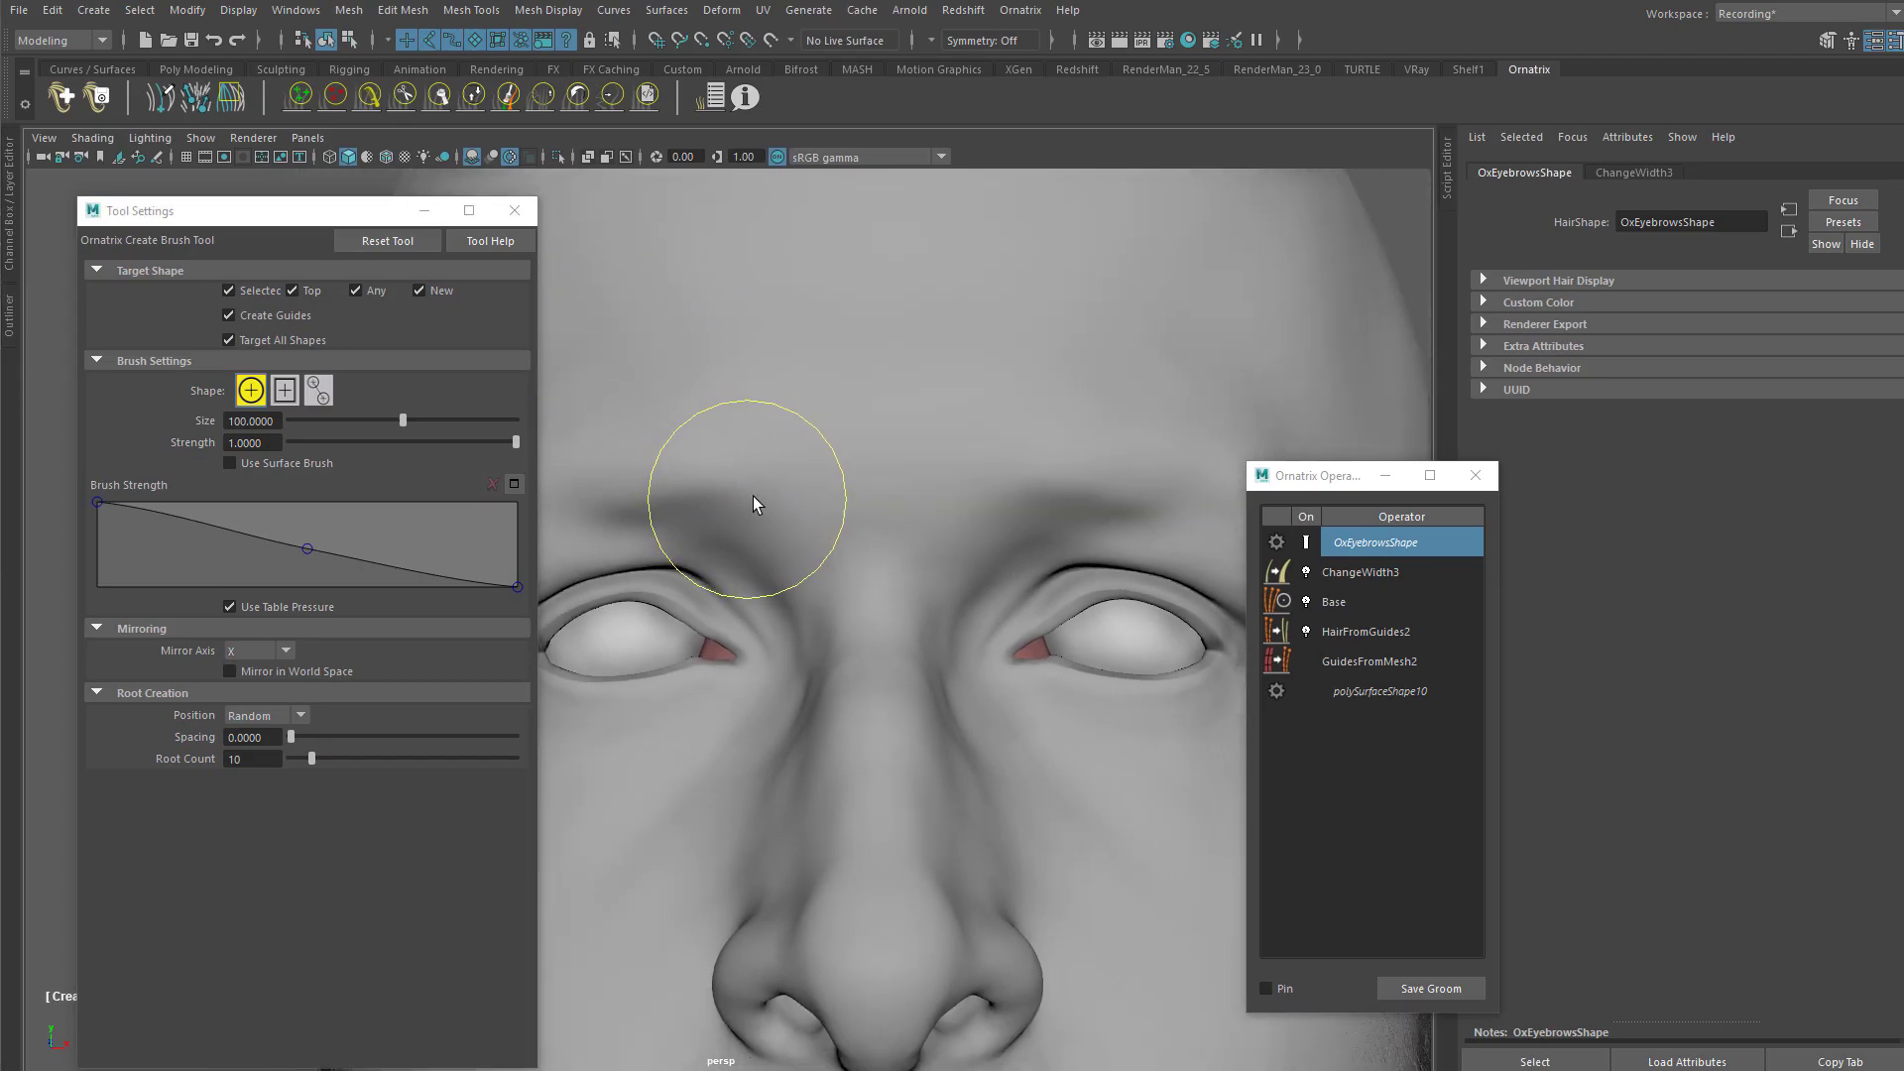
pyautogui.moveTo(817, 508); pyautogui.dragTo(807, 503, button='middle')
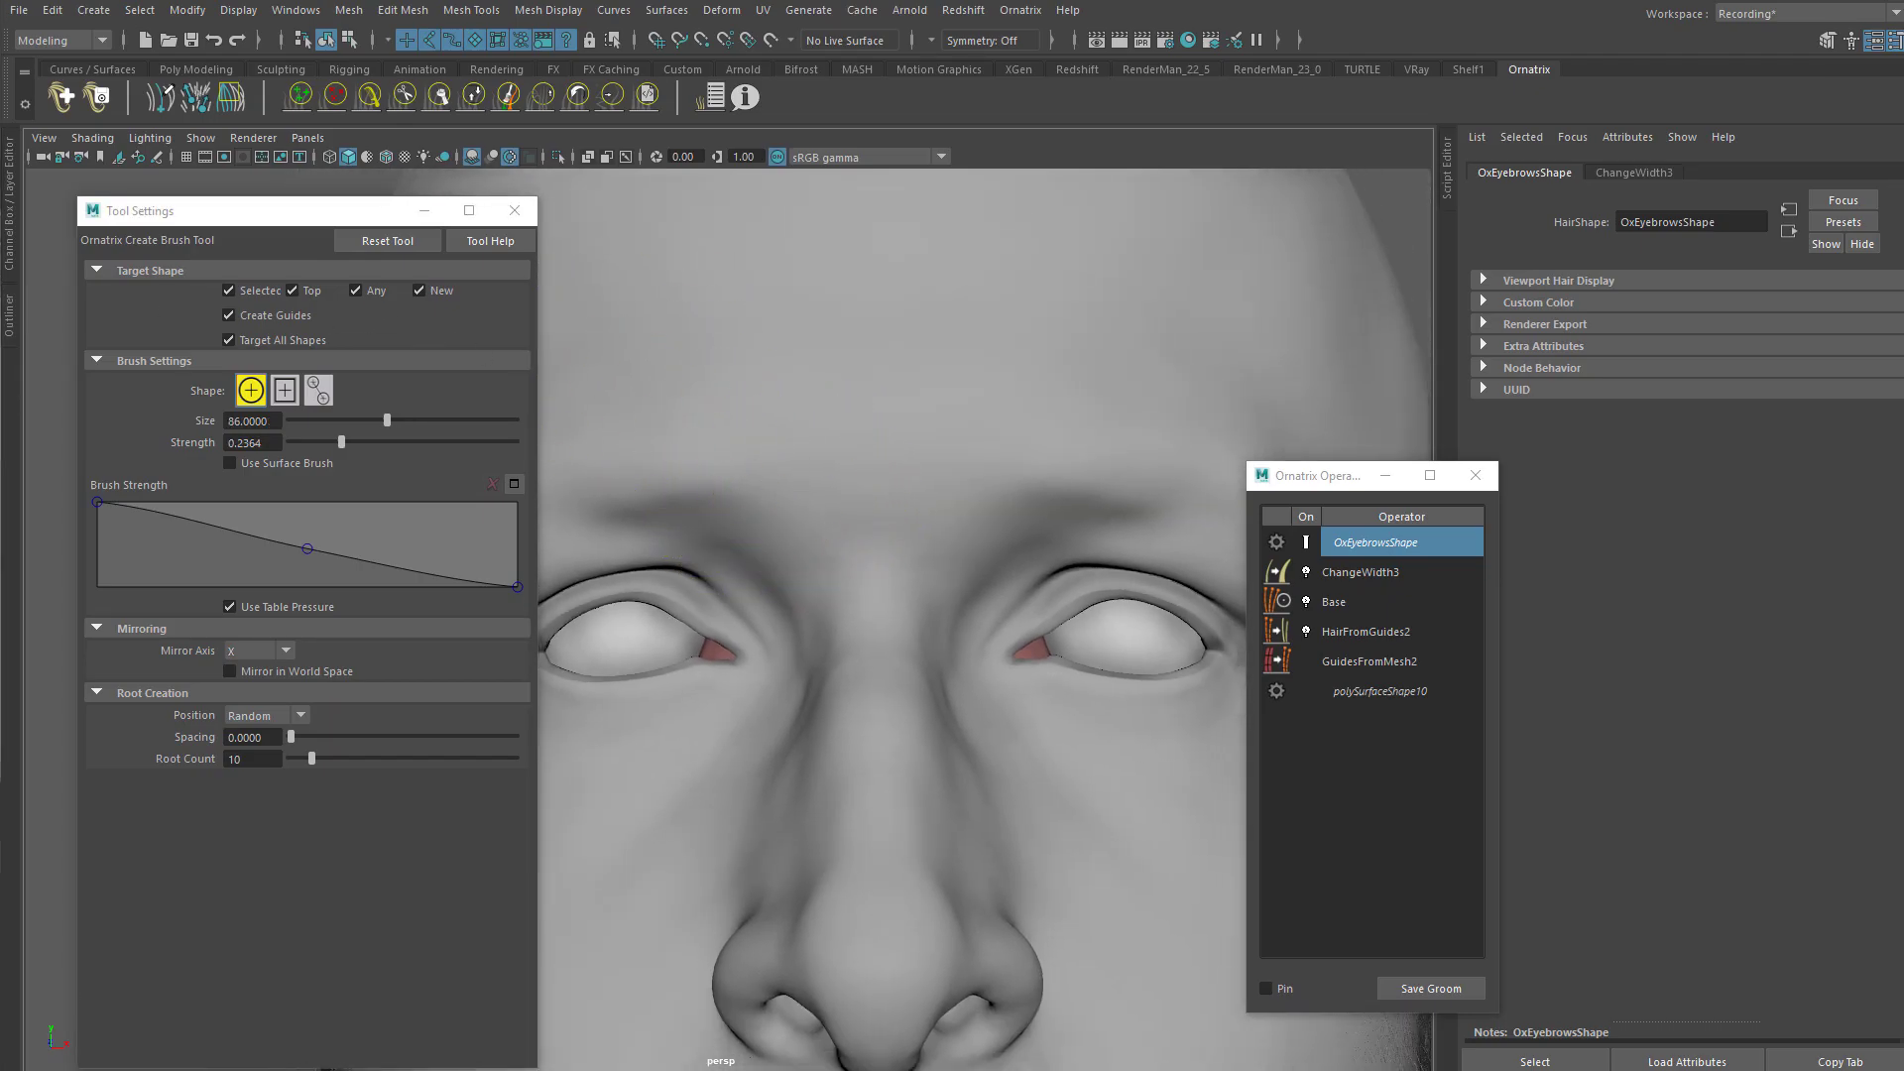
pyautogui.hotkey('alt', 'Tab')
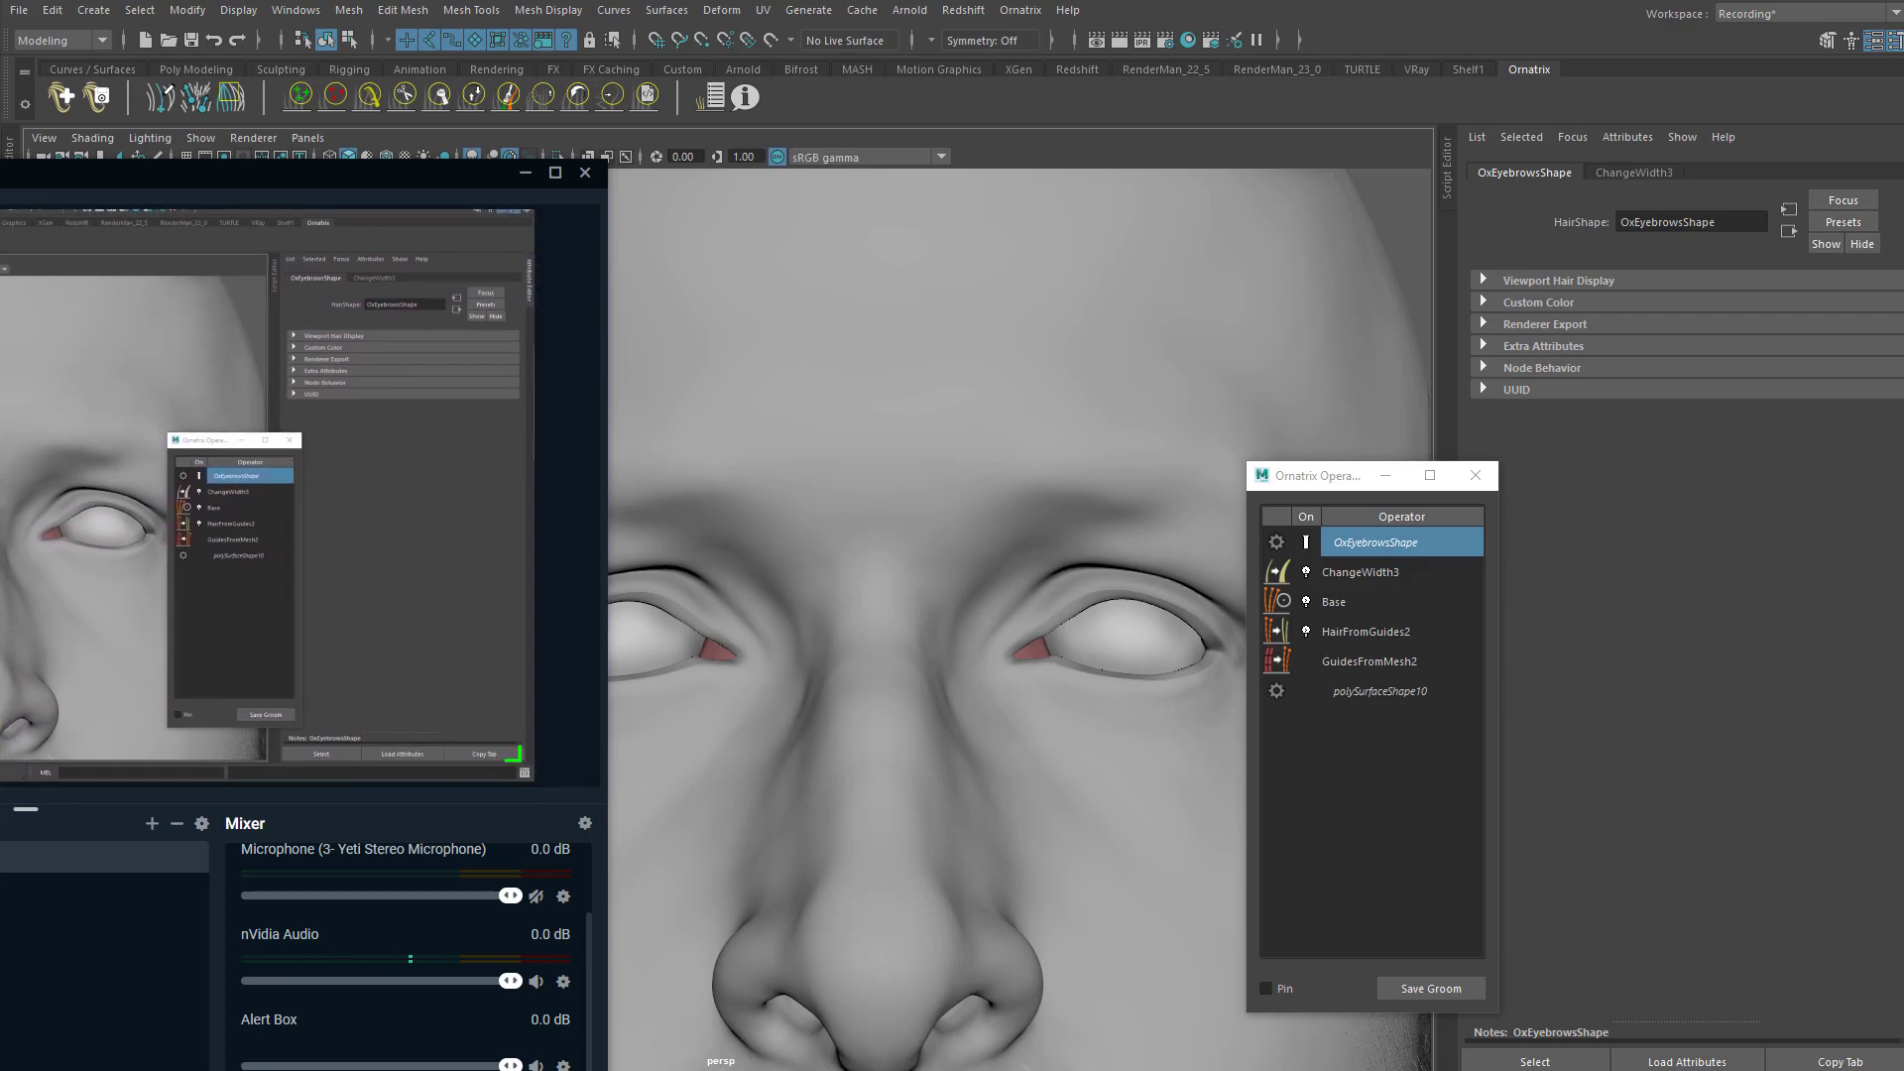
pyautogui.moveTo(2, 173); pyautogui.dragTo(86, 103)
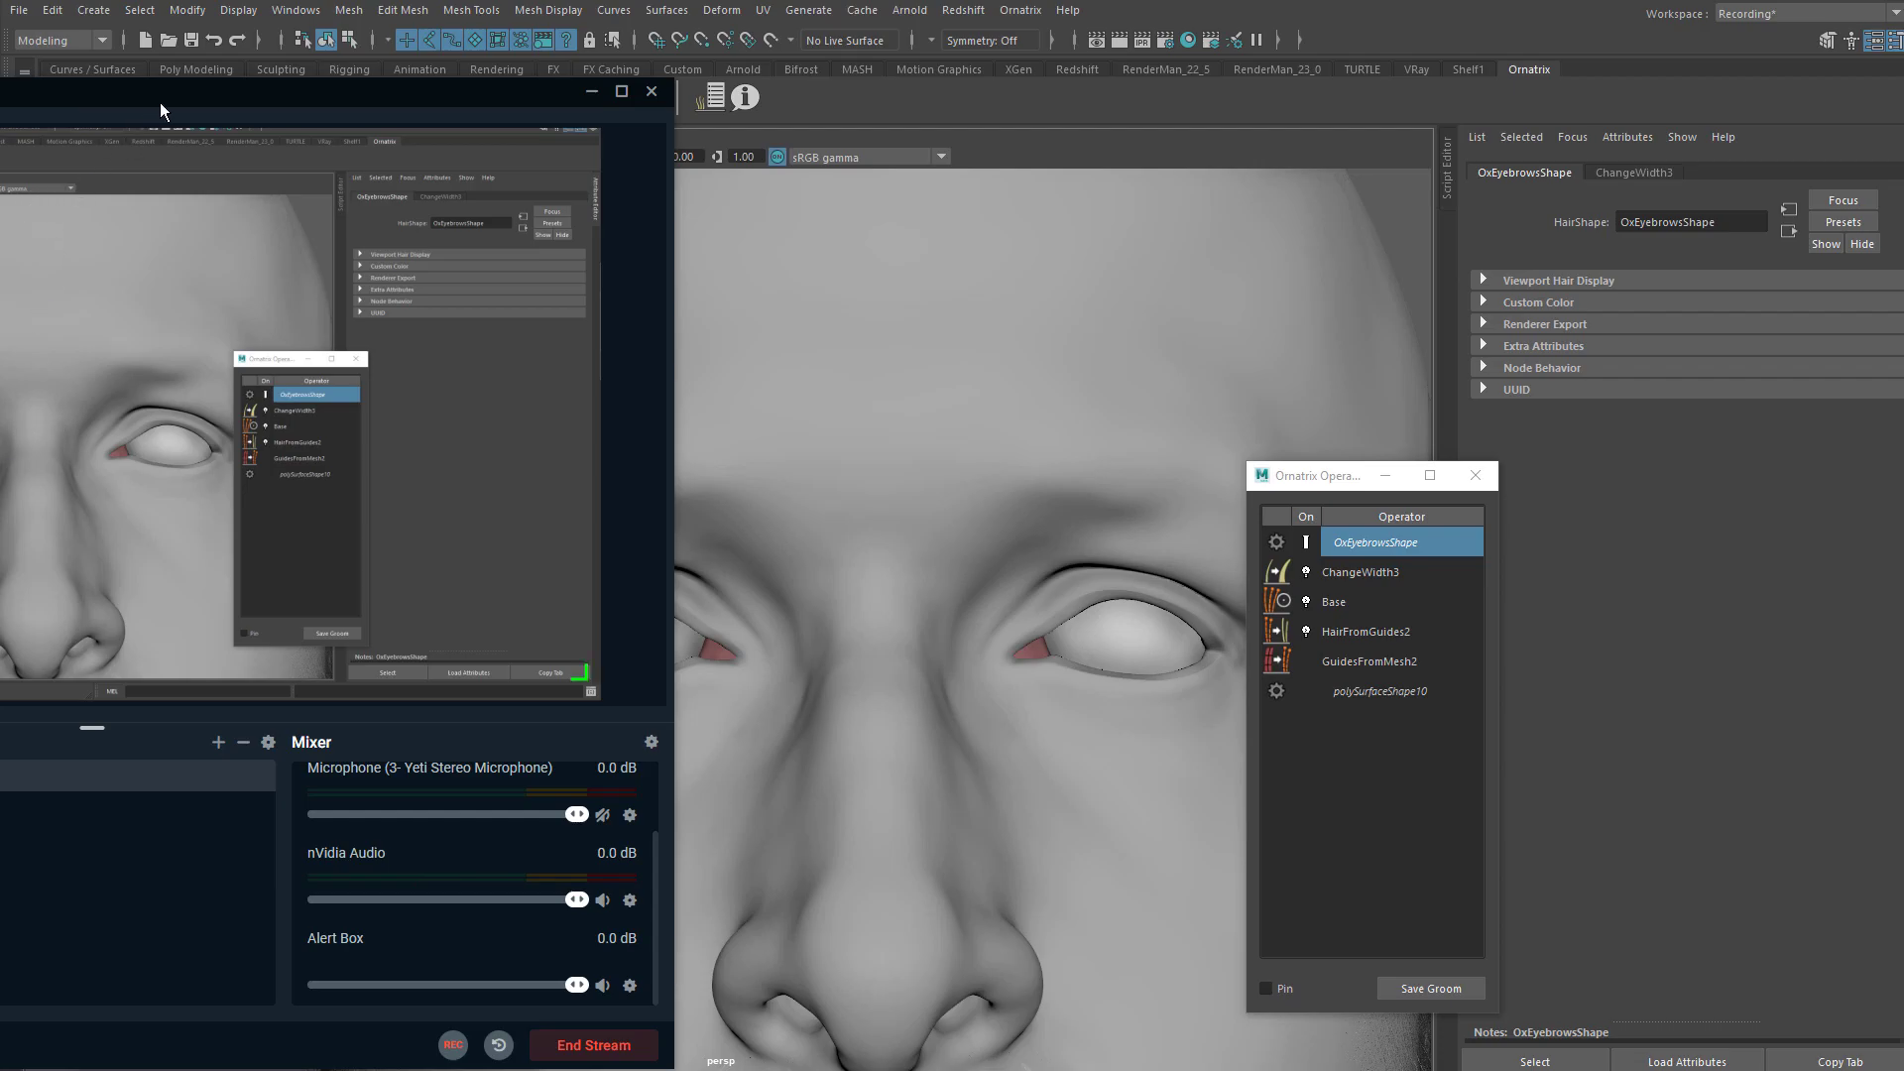
pyautogui.moveTo(141, 103); pyautogui.dragTo(842, 101)
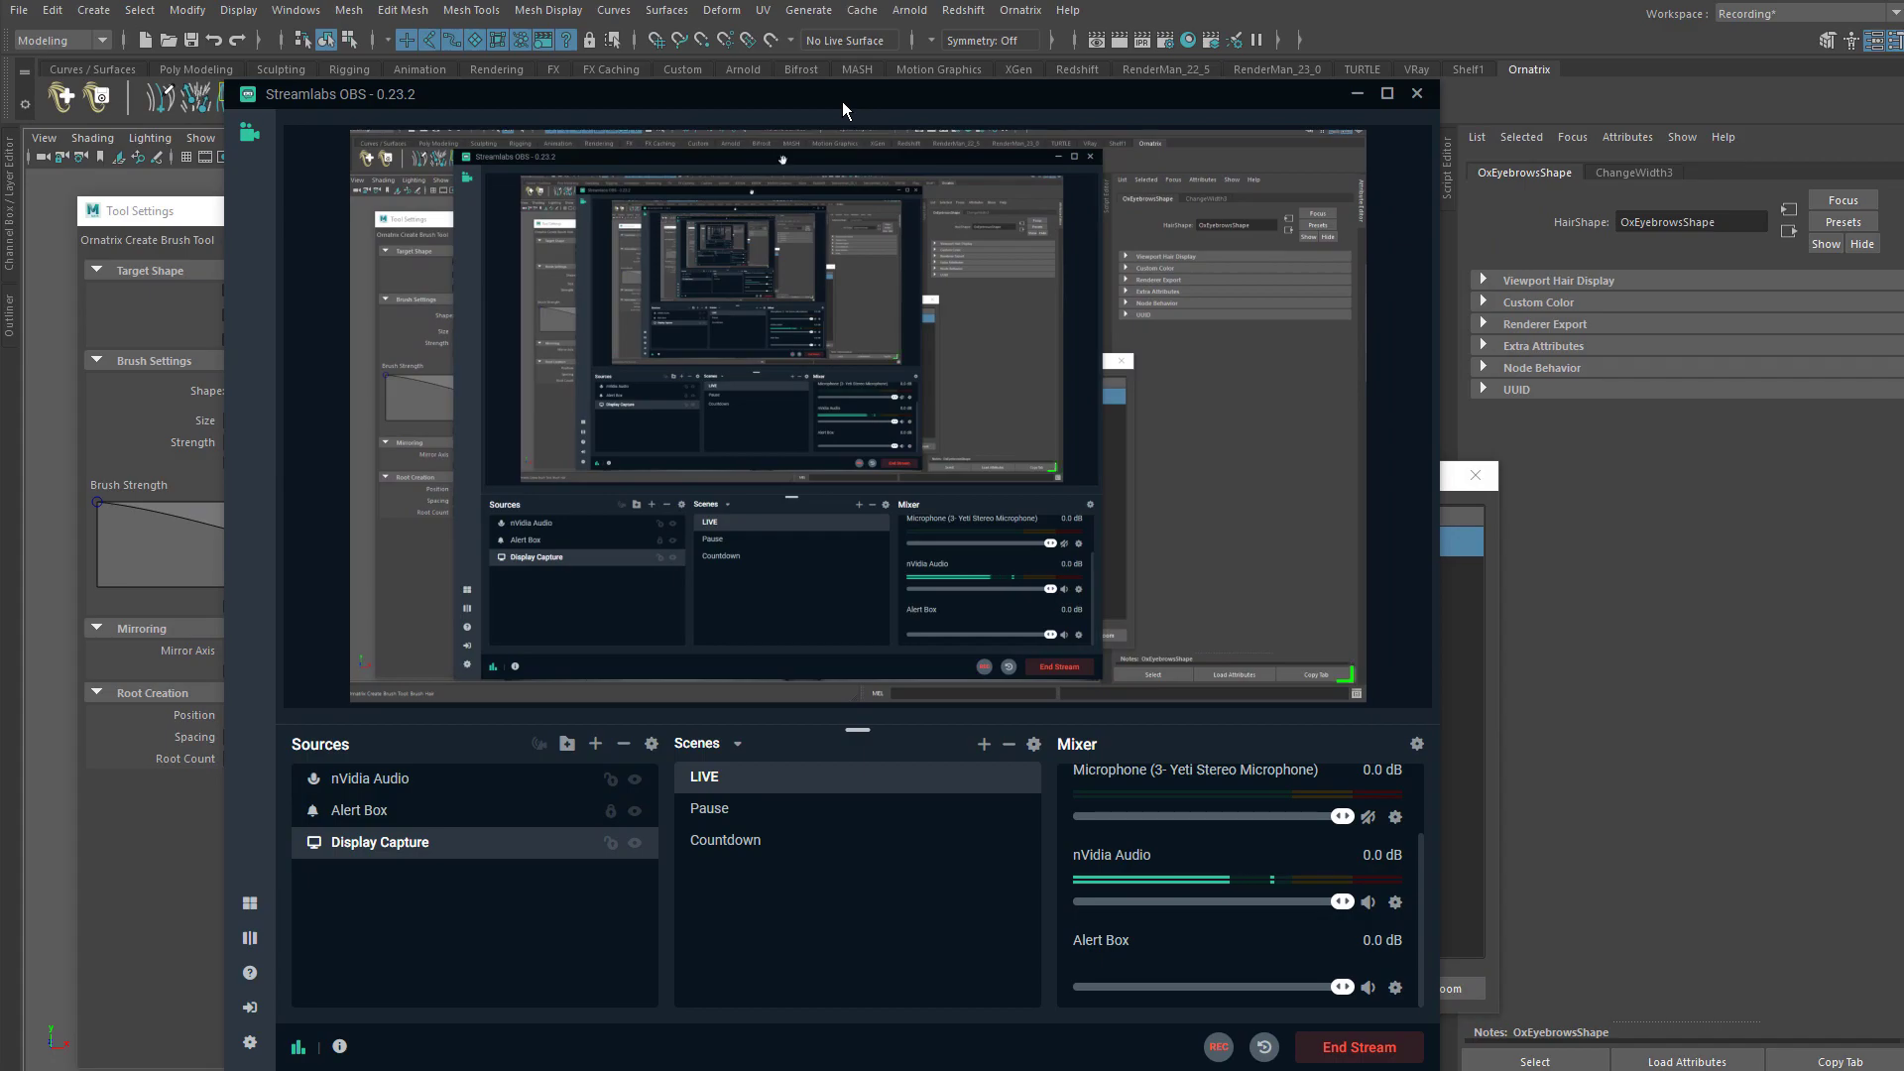
pyautogui.hotkey('alt', 'Tab')
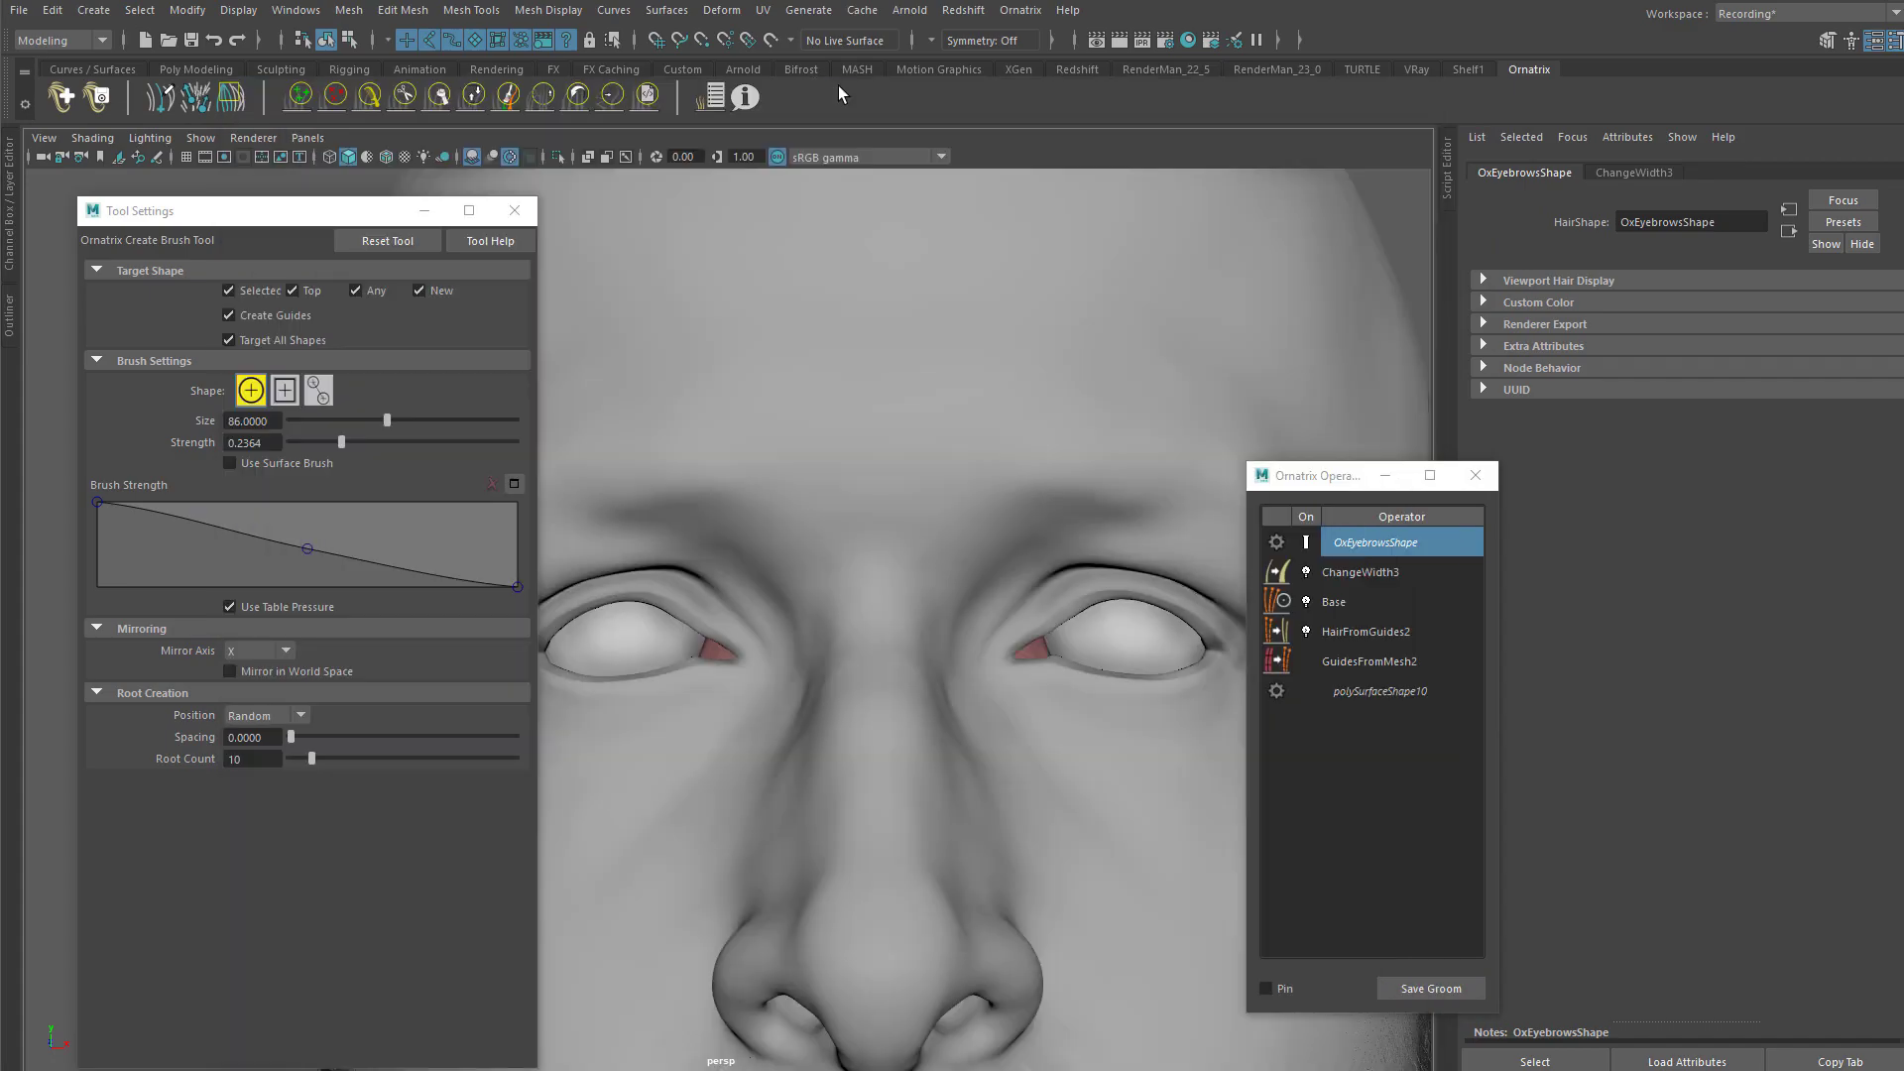
pyautogui.hotkey('alt', 'Tab')
pyautogui.click(894, 470)
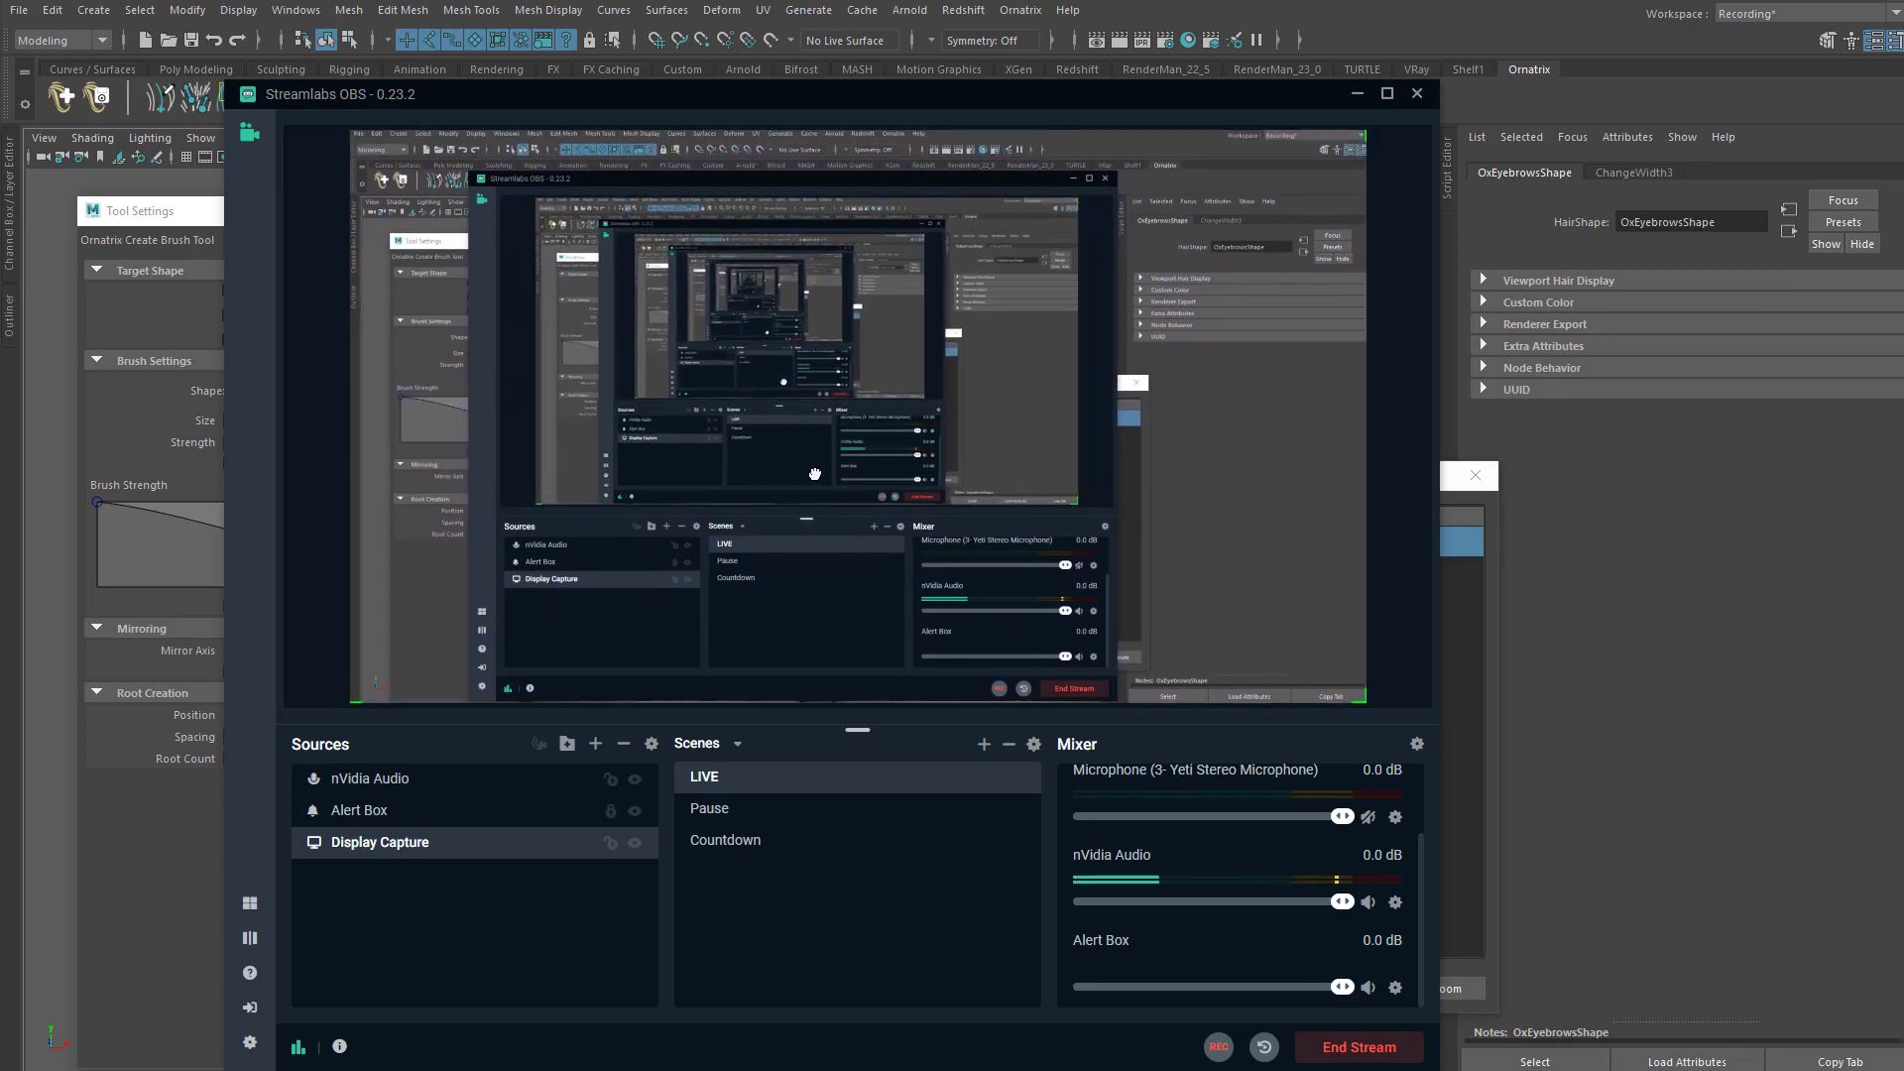
pyautogui.moveTo(711, 100); pyautogui.dragTo(0, 110)
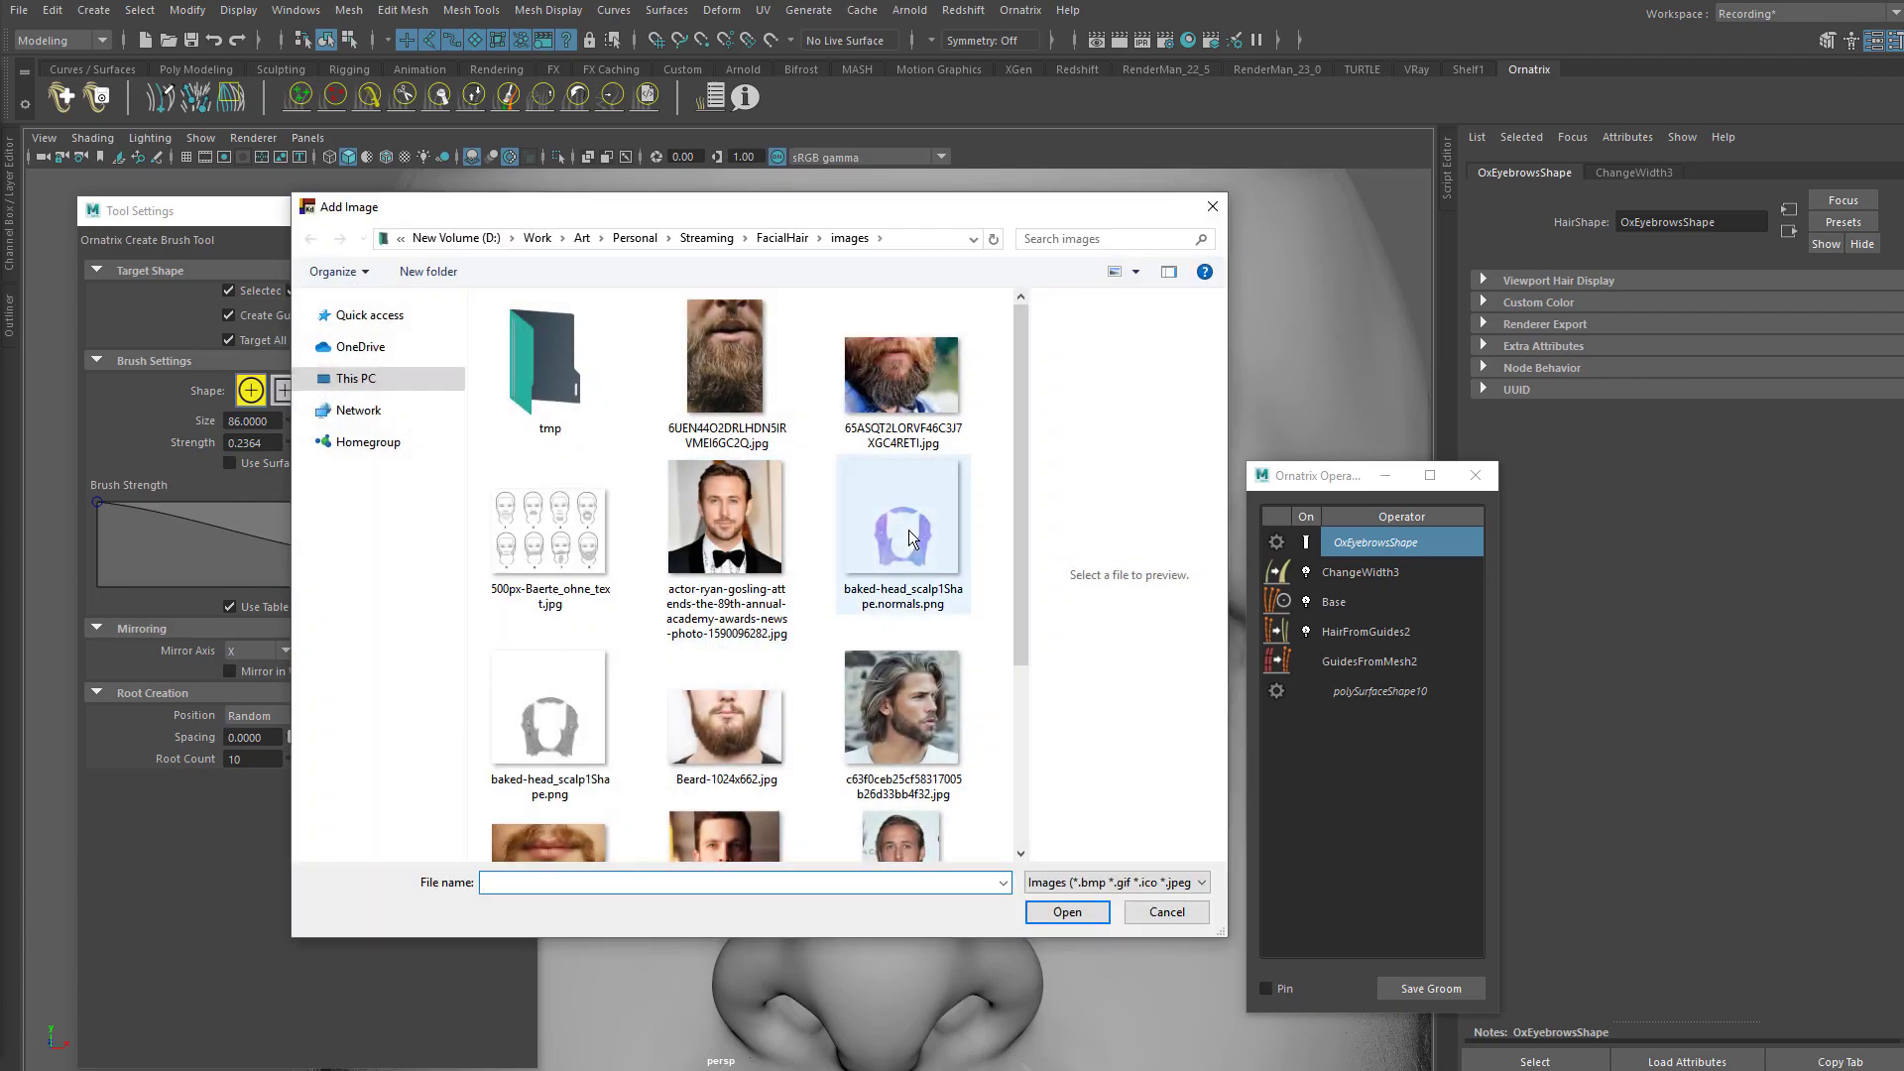
# Step: Add the actor-ryan-gosling-attends and ryangosling-scaled-696x1029.jpg photos from the FacialHair images folder as eyebrow references
pyautogui.moveTo(1025, 434); pyautogui.dragTo(1015, 549)
pyautogui.click(728, 353)
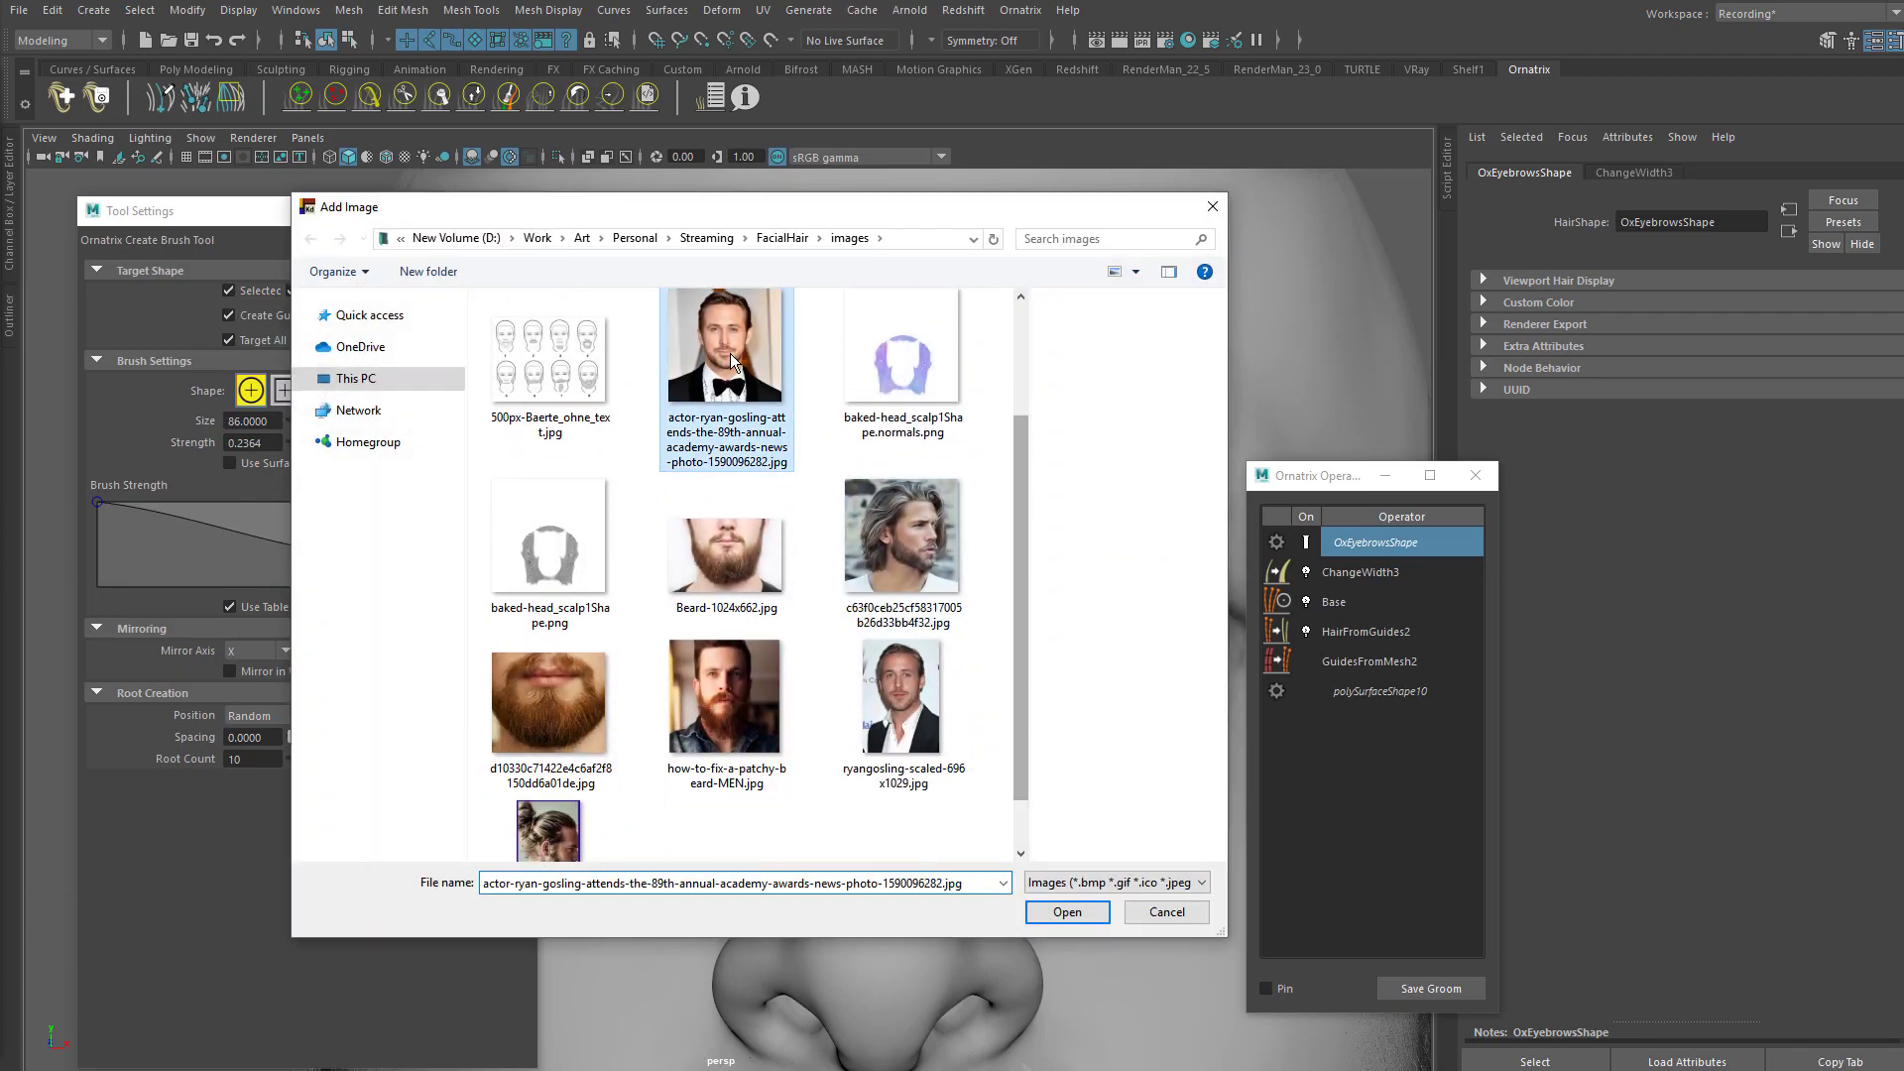
pyautogui.scroll(-1, 1025, 597)
pyautogui.keyDown('ctrl'); pyautogui.click(924, 631); pyautogui.keyUp('ctrl')
pyautogui.click(1058, 911)
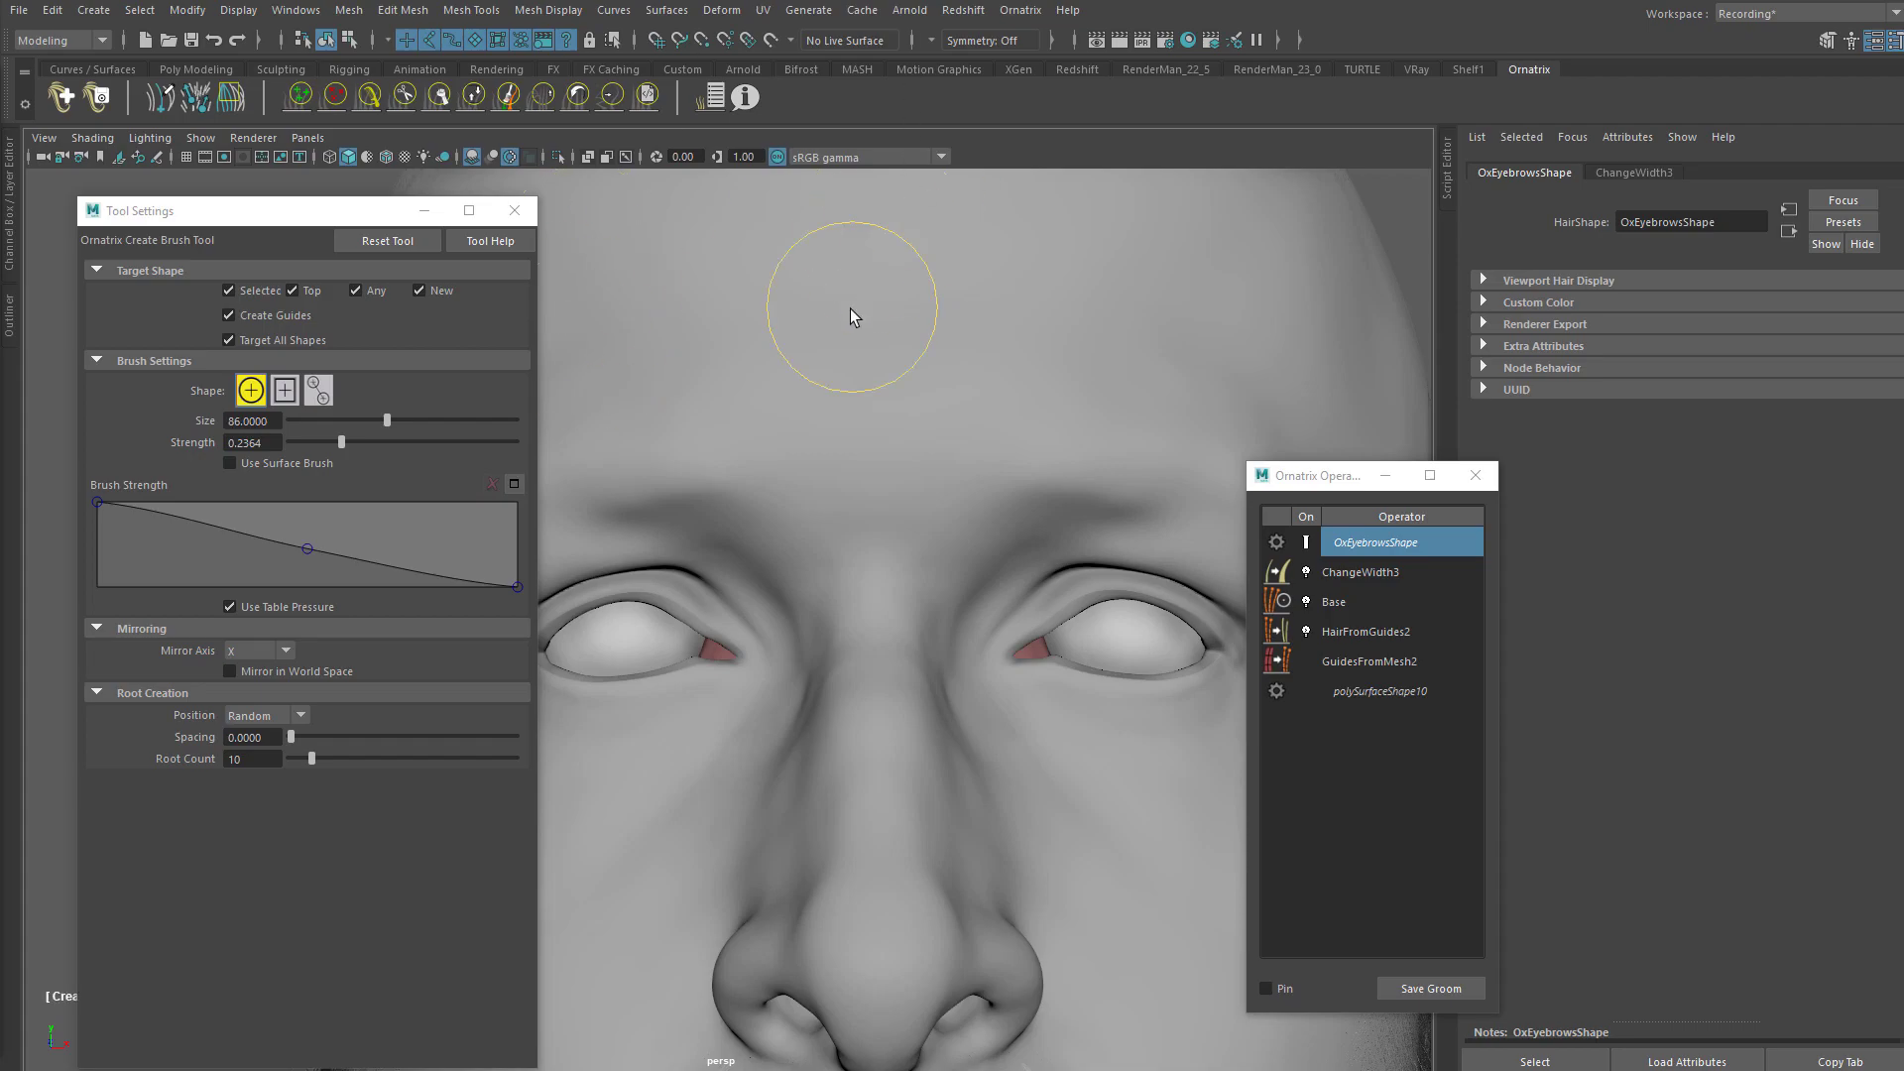
# Step: Make the Base operator active and paint strands along both brow ridges with the Create Brush, mirrored across X
pyautogui.keyDown('alt'); pyautogui.moveTo(908, 482); pyautogui.dragTo(1070, 397, button='middle'); pyautogui.keyUp('alt')
pyautogui.keyDown('alt'); pyautogui.moveTo(997, 485); pyautogui.dragTo(990, 444, button='middle'); pyautogui.keyUp('alt')
pyautogui.click(1354, 574)
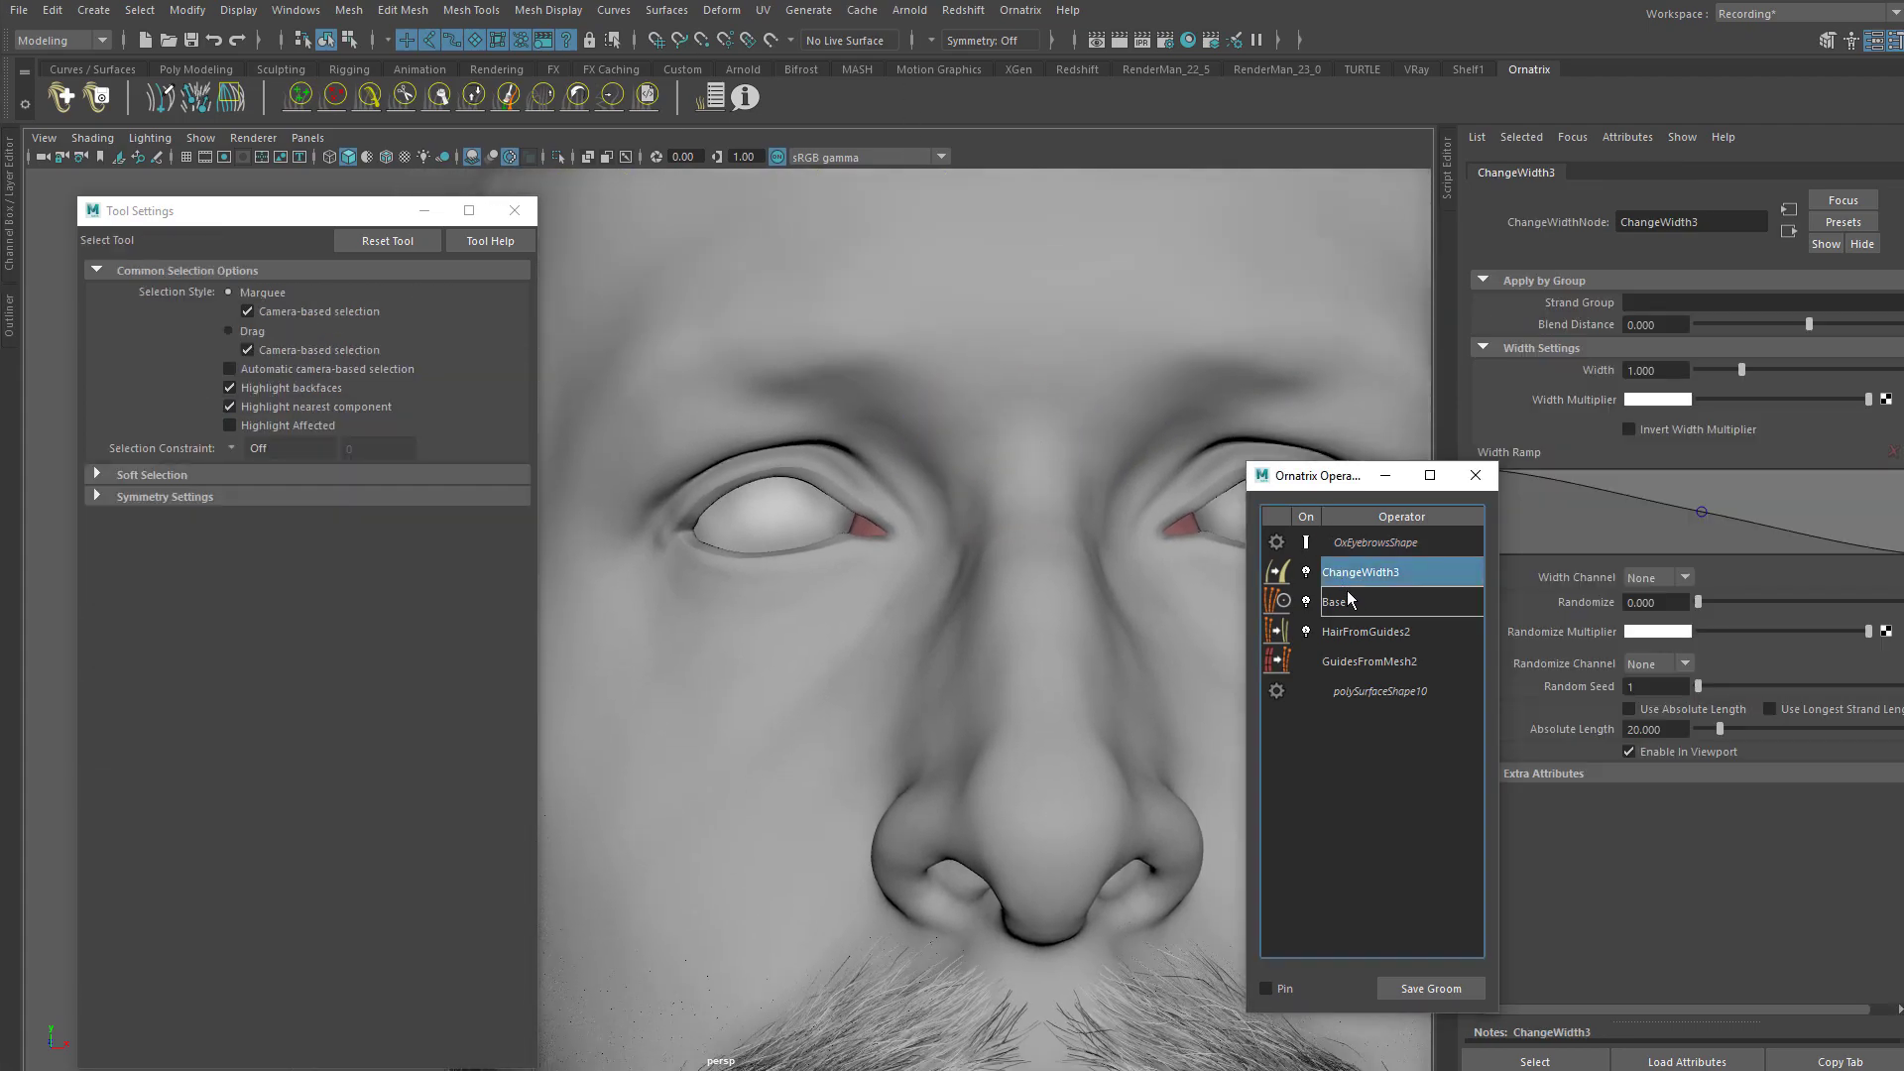
pyautogui.click(1344, 599)
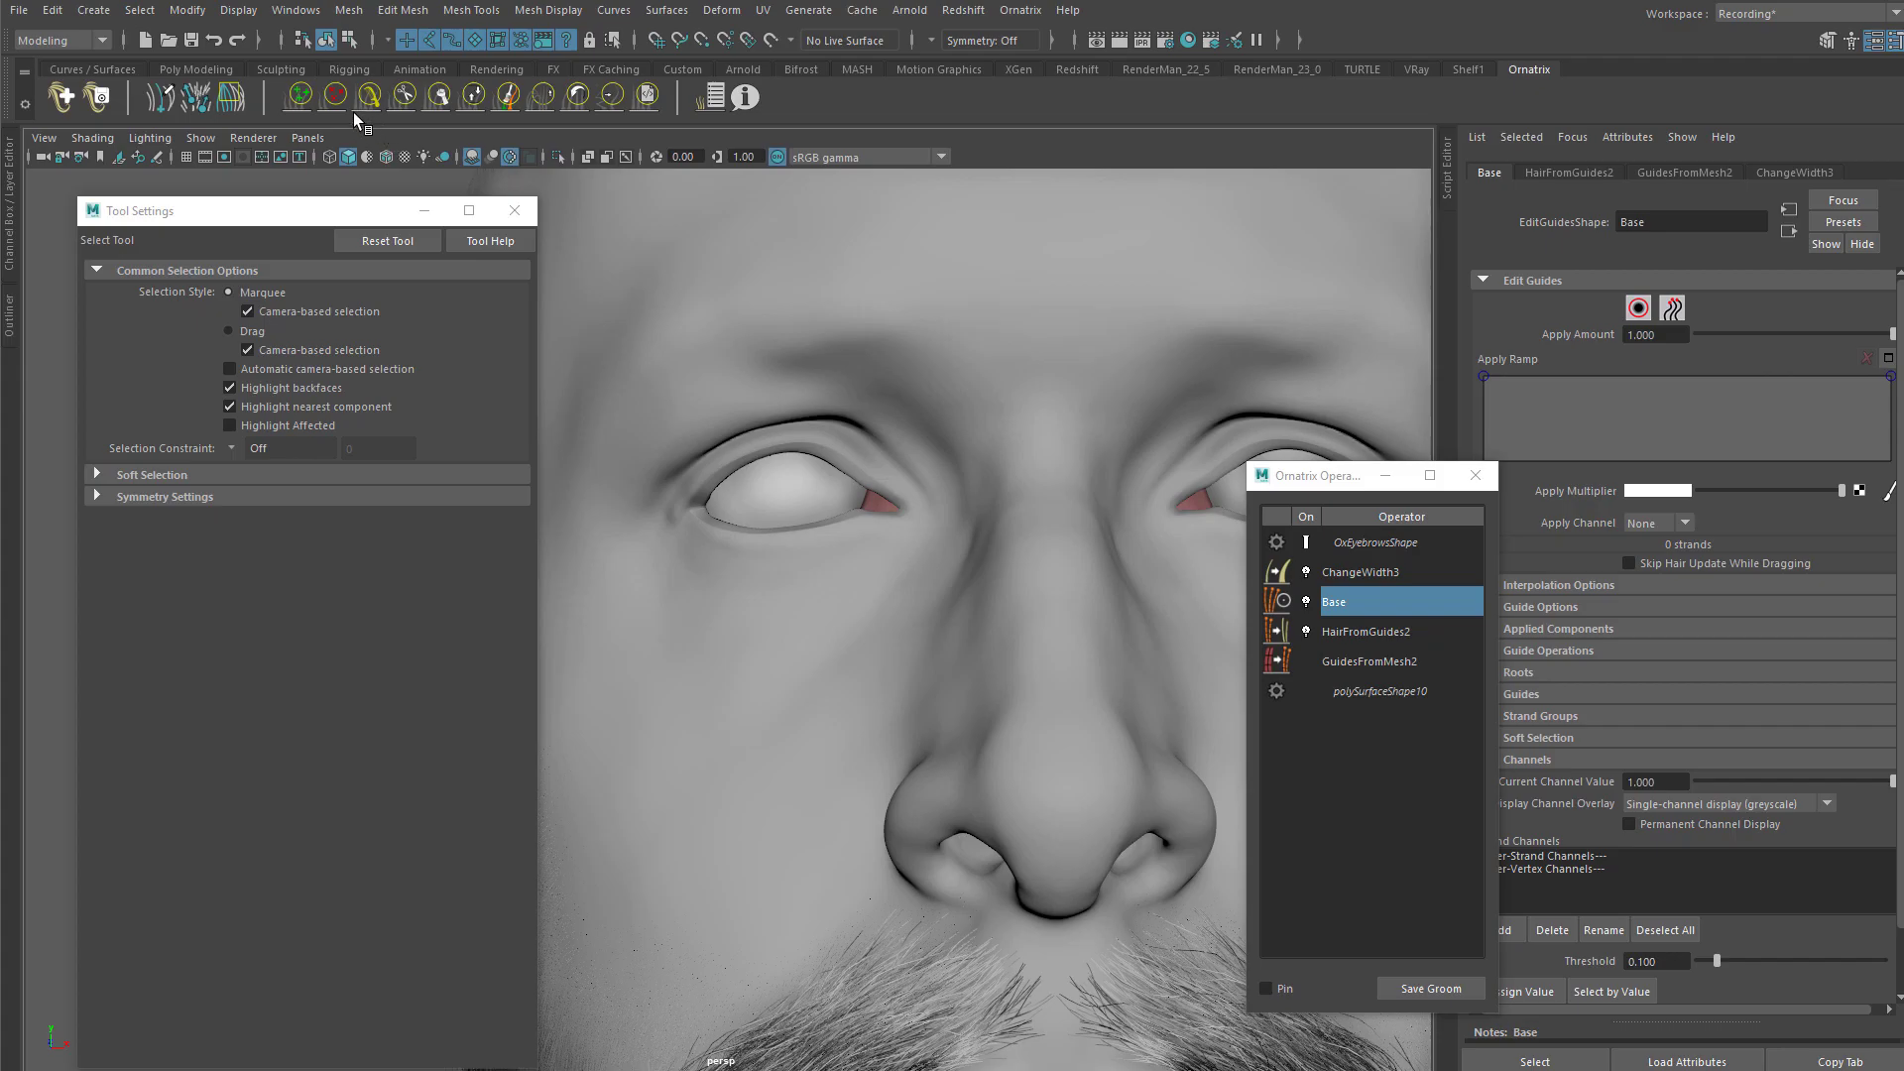
pyautogui.click(299, 95)
pyautogui.keyDown('alt'); pyautogui.moveTo(717, 379); pyautogui.dragTo(786, 497, button='right'); pyautogui.keyUp('alt')
pyautogui.keyDown('alt'); pyautogui.moveTo(786, 497); pyautogui.dragTo(757, 585, button='middle'); pyautogui.keyUp('alt')
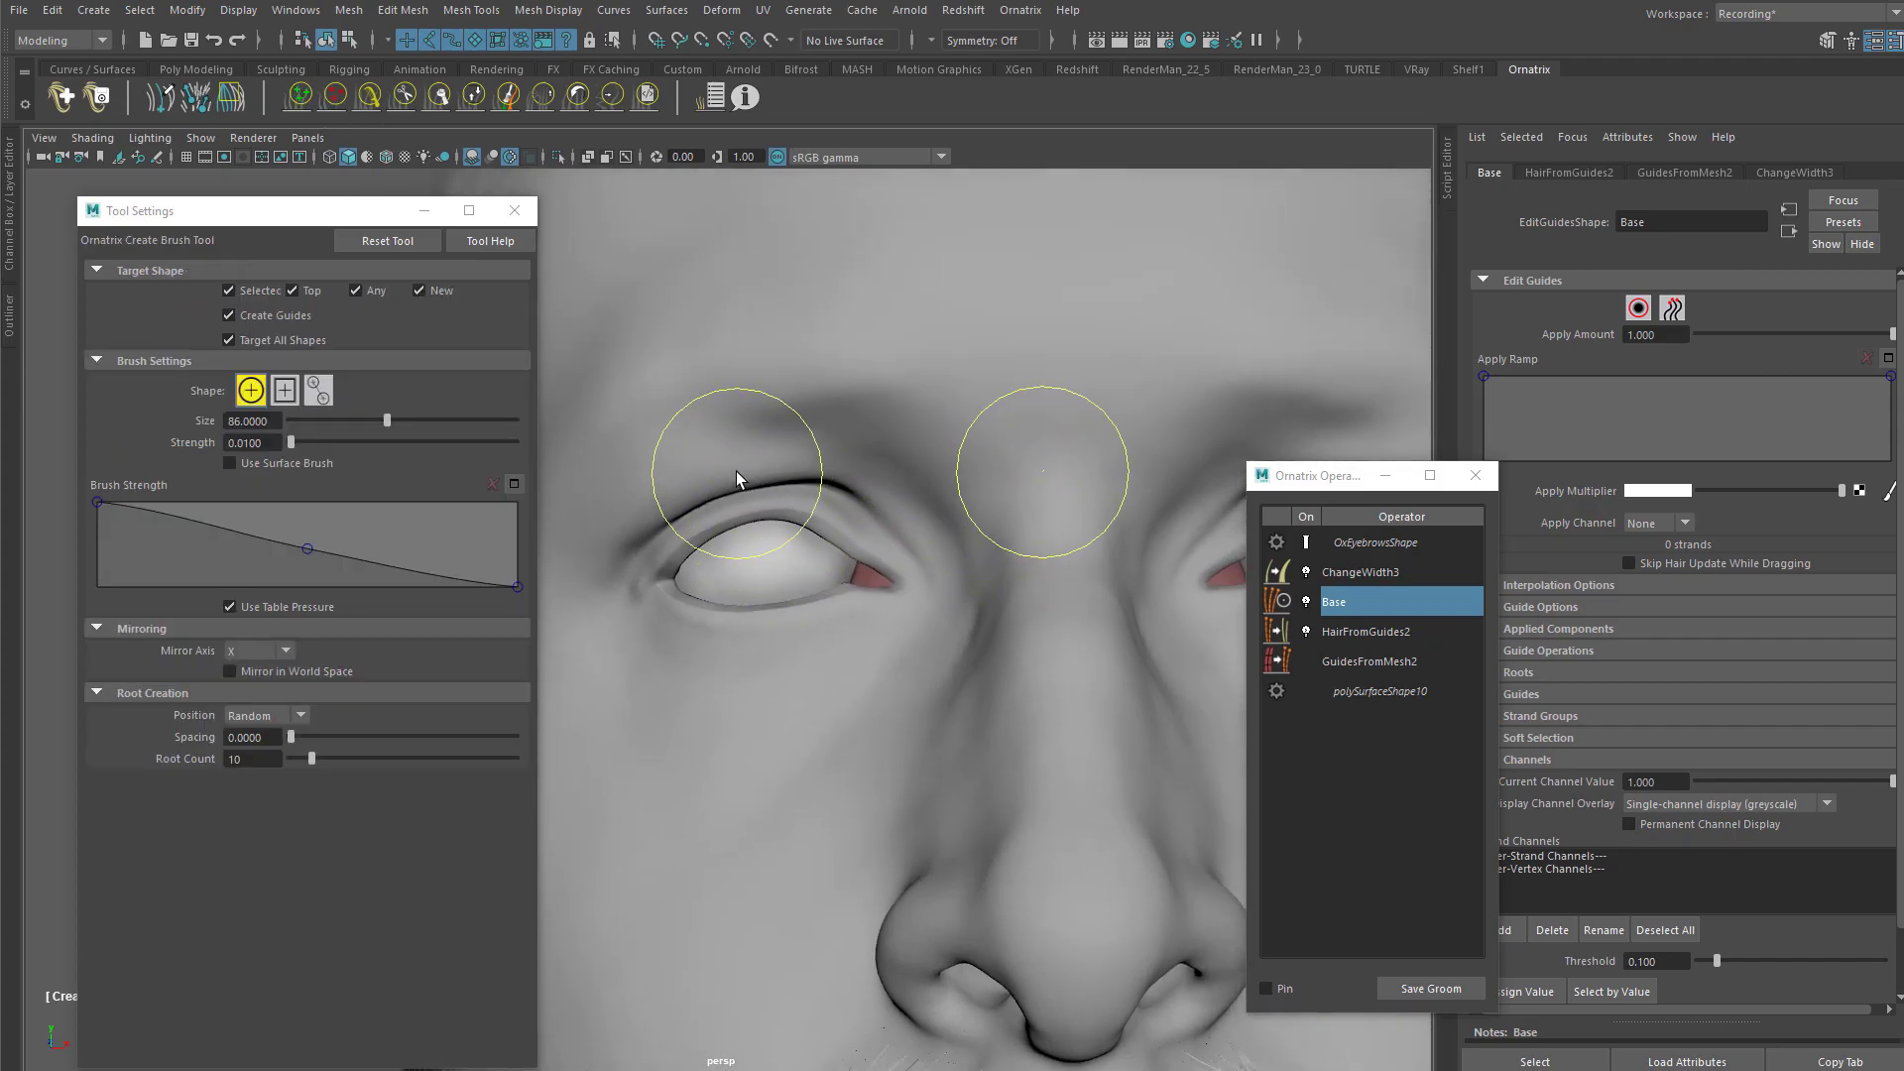
pyautogui.moveTo(783, 449)
pyautogui.mouseDown()
pyautogui.moveTo(710, 446)
pyautogui.moveTo(881, 426)
pyautogui.moveTo(754, 397)
pyautogui.moveTo(823, 416)
pyautogui.moveTo(825, 297)
pyautogui.moveTo(867, 403)
pyautogui.moveTo(837, 413)
pyautogui.moveTo(889, 387)
pyautogui.moveTo(820, 437)
pyautogui.moveTo(990, 474)
pyautogui.moveTo(926, 459)
pyautogui.mouseUp()
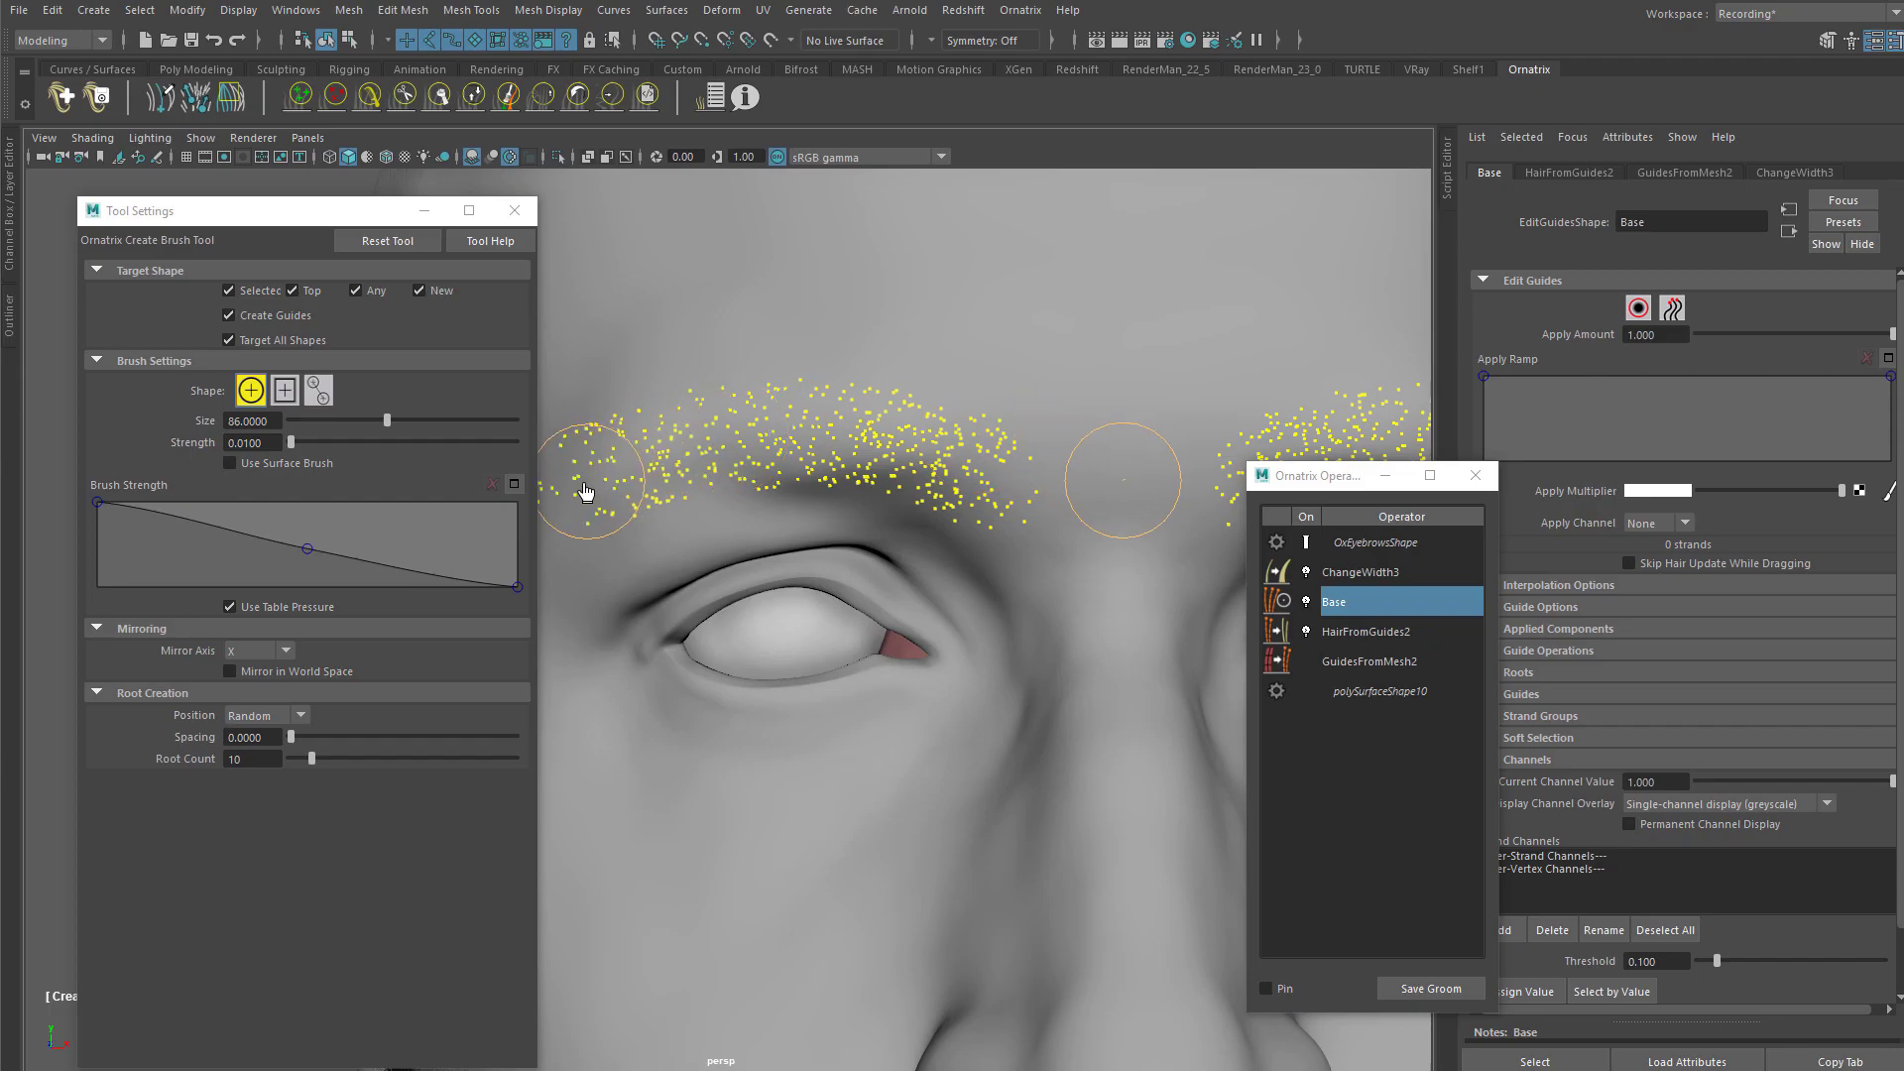
# Step: Set the Base operator's created strand length to 1 in its guide options
pyautogui.keyDown('alt'); pyautogui.moveTo(953, 447); pyautogui.dragTo(635, 347, button='right'); pyautogui.keyUp('alt')
pyautogui.keyDown('alt'); pyautogui.moveTo(876, 414); pyautogui.dragTo(598, 321, button='right'); pyautogui.keyUp('alt')
pyautogui.keyDown('alt'); pyautogui.moveTo(897, 518); pyautogui.dragTo(1066, 448); pyautogui.keyUp('alt')
pyautogui.moveTo(1365, 480); pyautogui.dragTo(1269, 448)
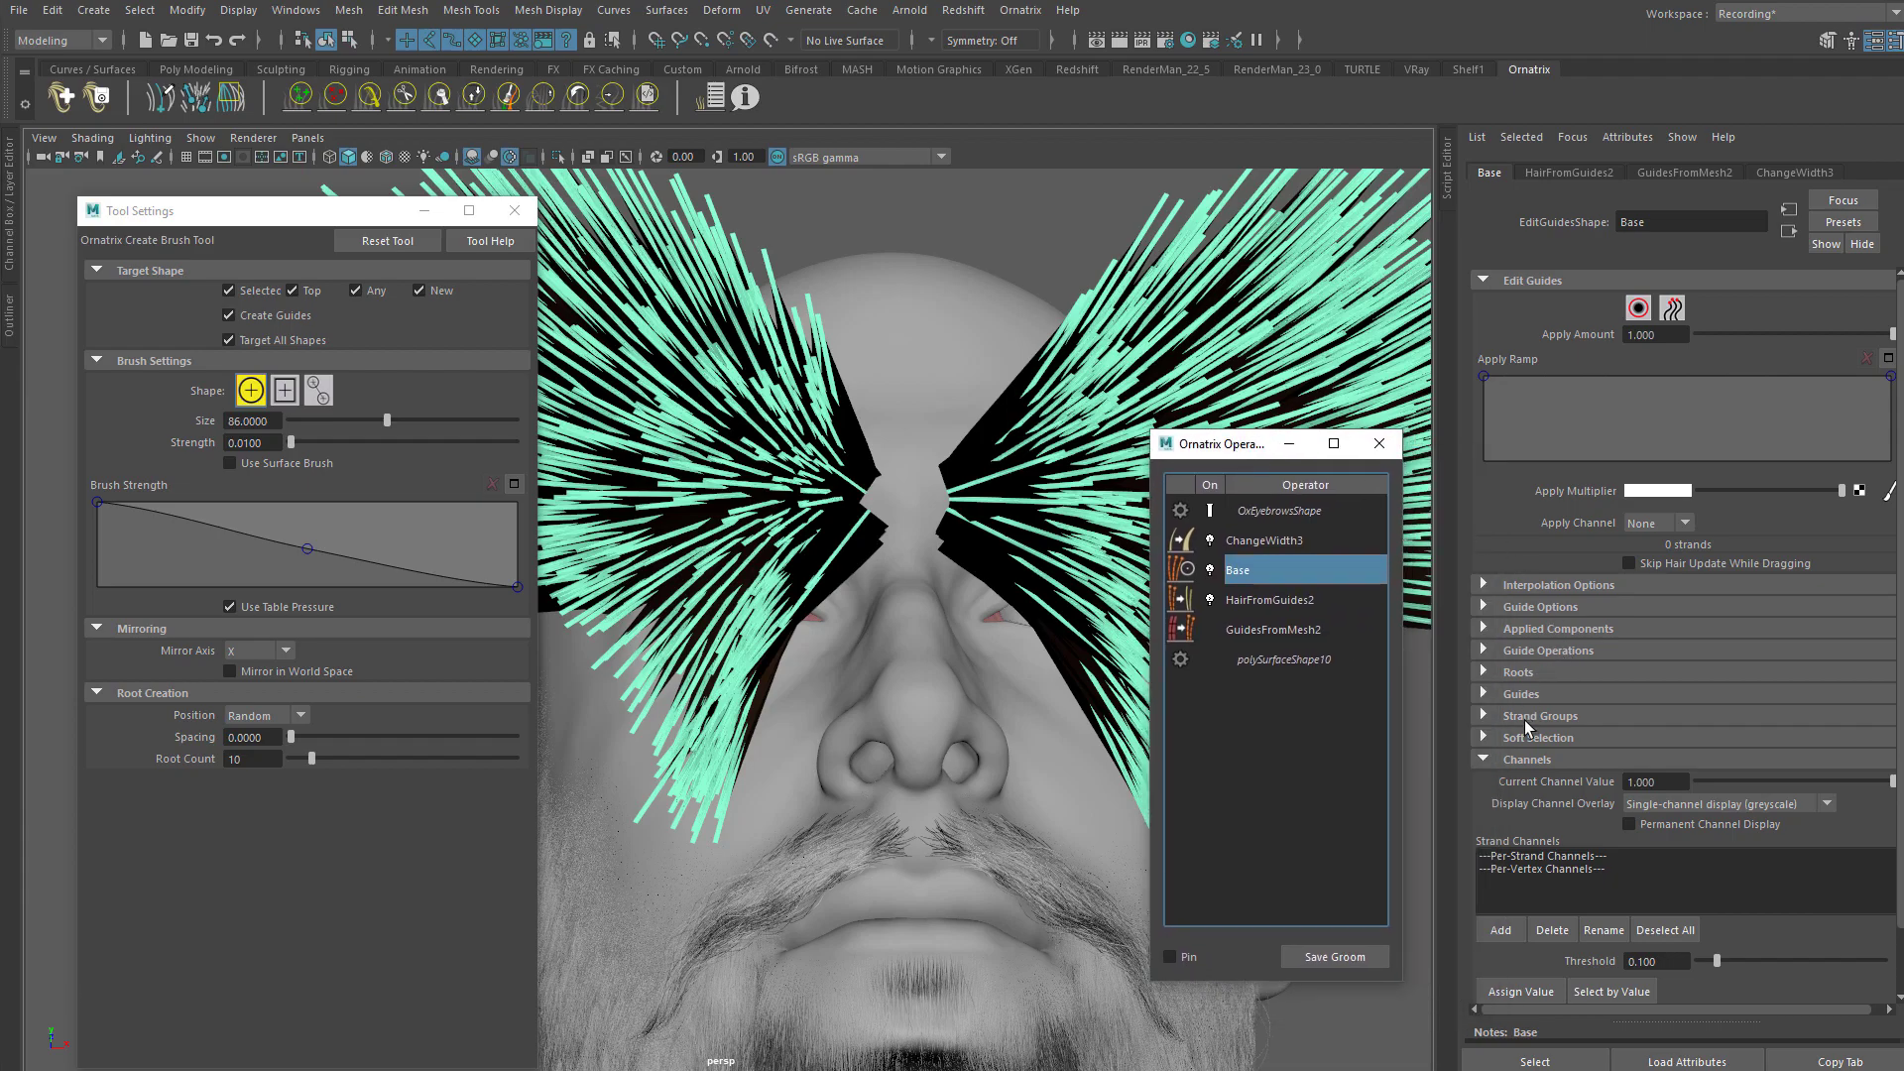
pyautogui.click(1526, 762)
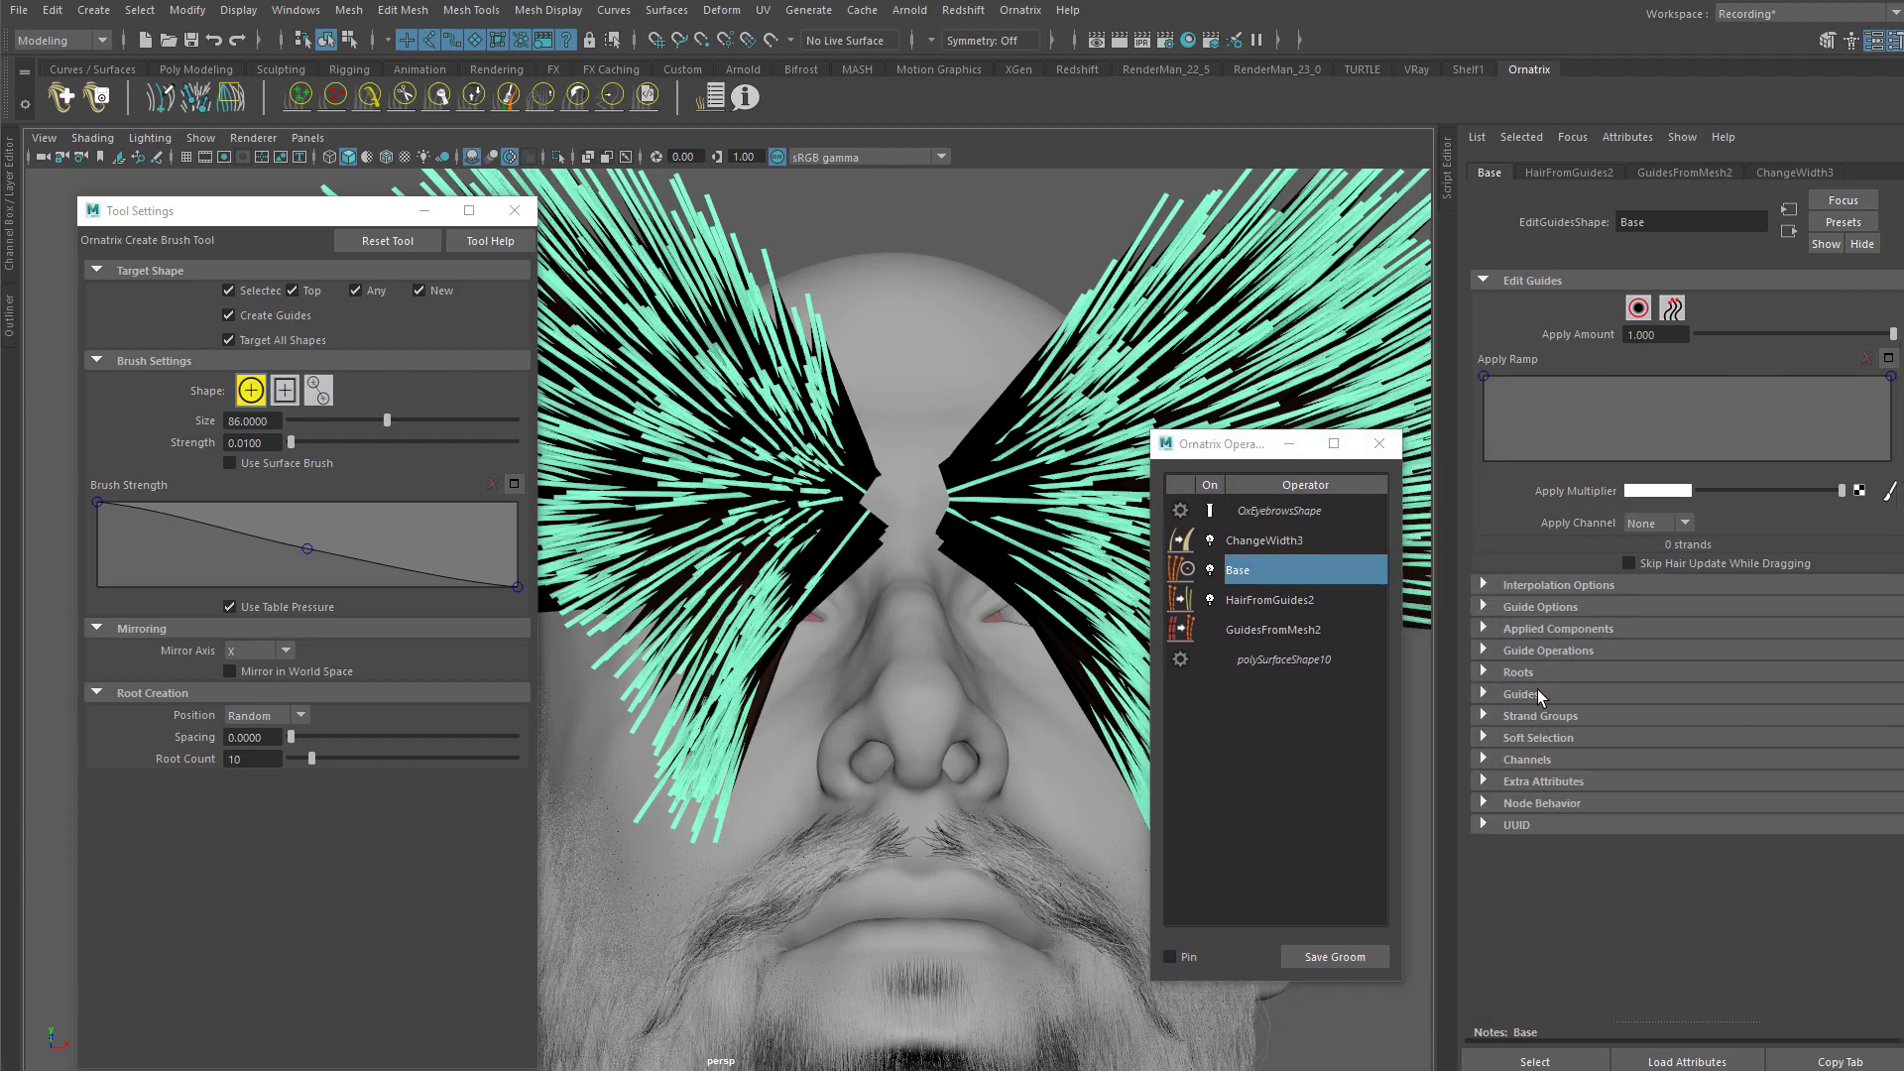
pyautogui.click(1541, 608)
pyautogui.moveTo(1711, 635); pyautogui.dragTo(1701, 635)
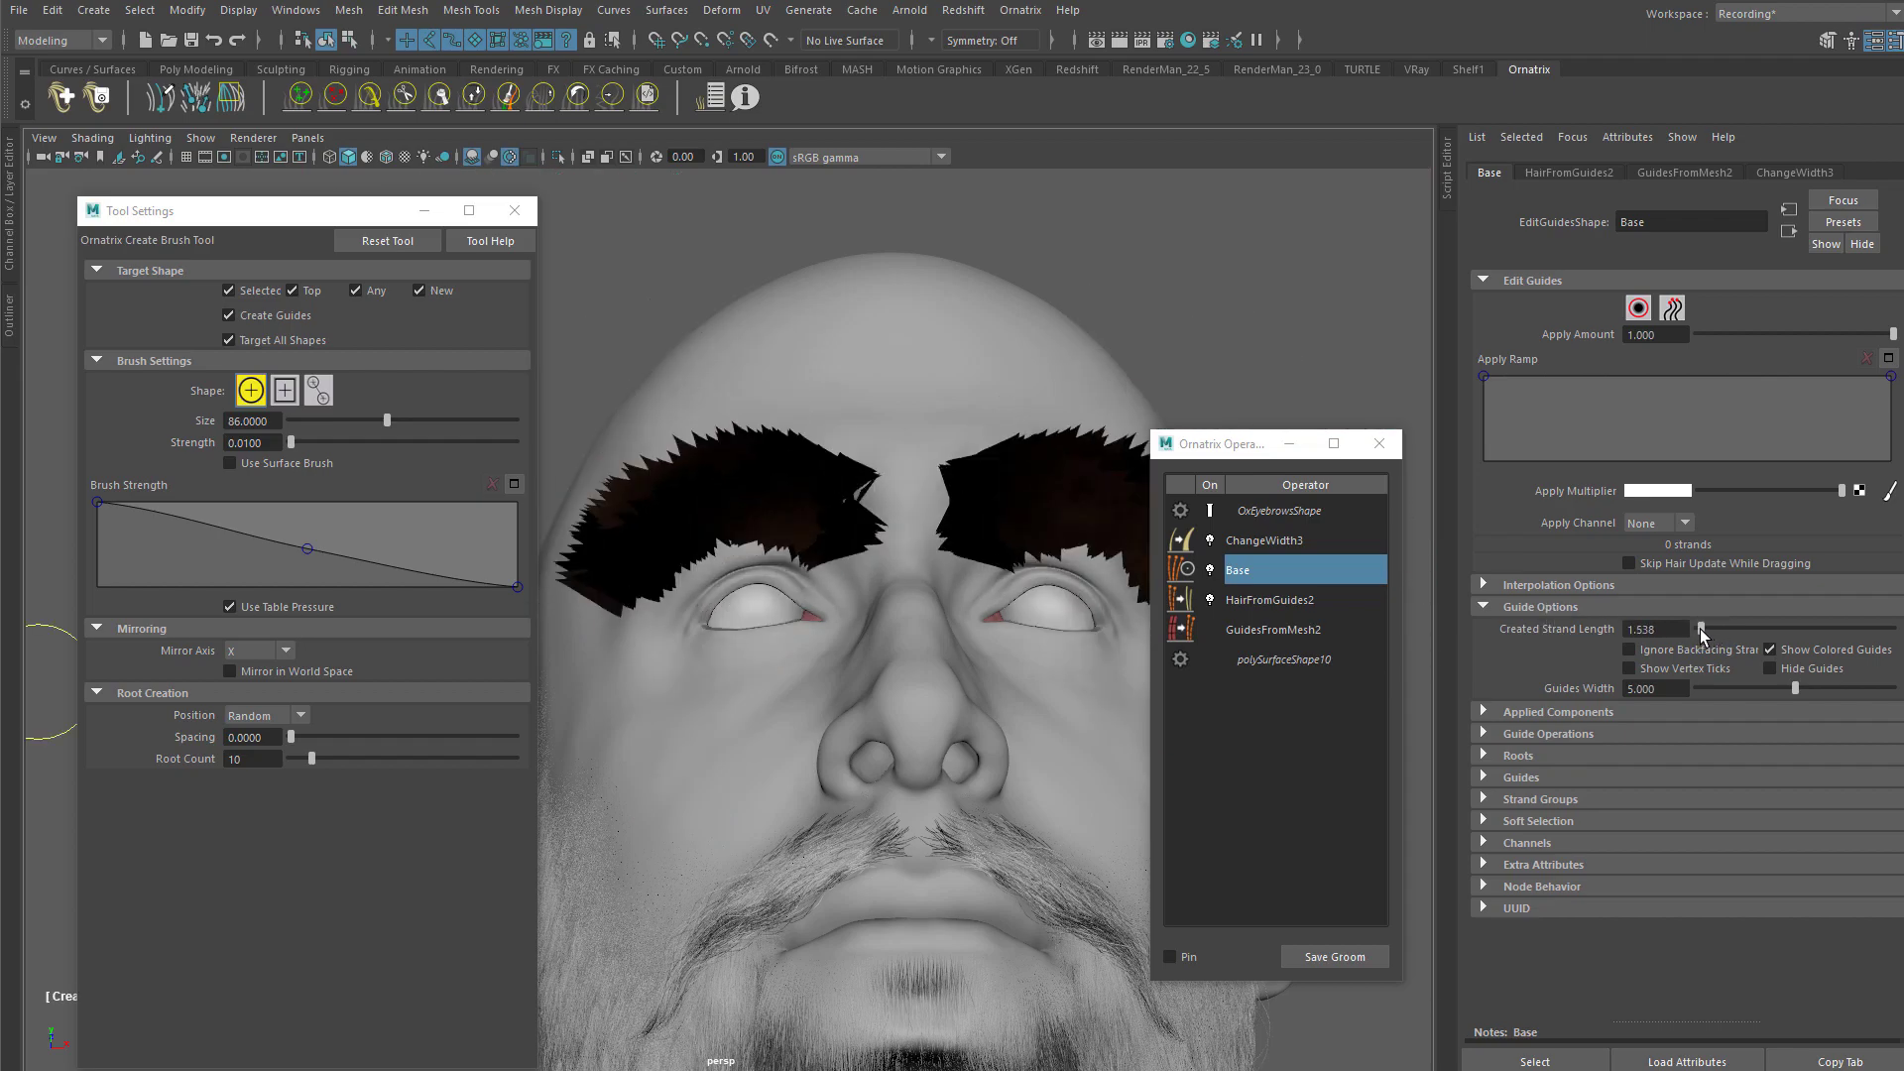
pyautogui.write('1')
pyautogui.press('Return')
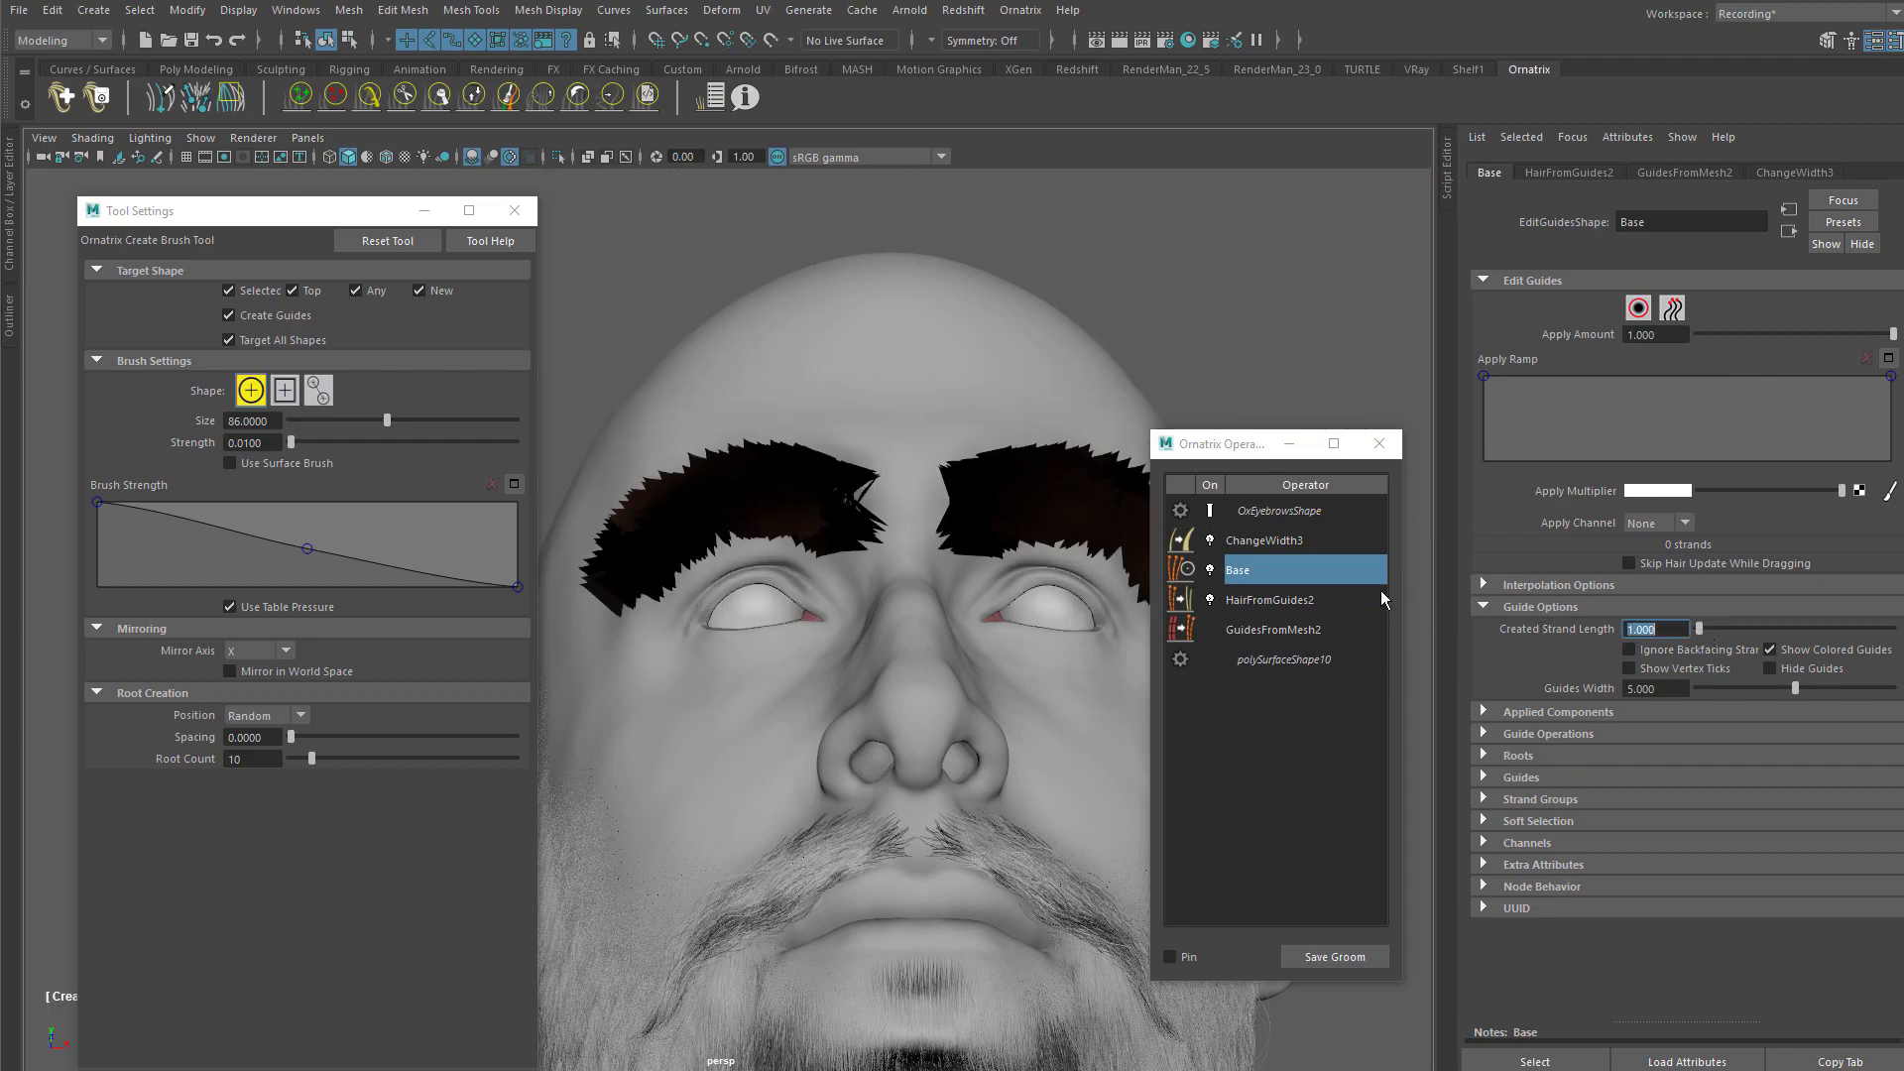
# Step: Set the width of the ChangeWidth3 operator to 0.01
pyautogui.keyDown('alt'); pyautogui.moveTo(872, 502); pyautogui.dragTo(882, 561); pyautogui.keyUp('alt')
pyautogui.click(1280, 541)
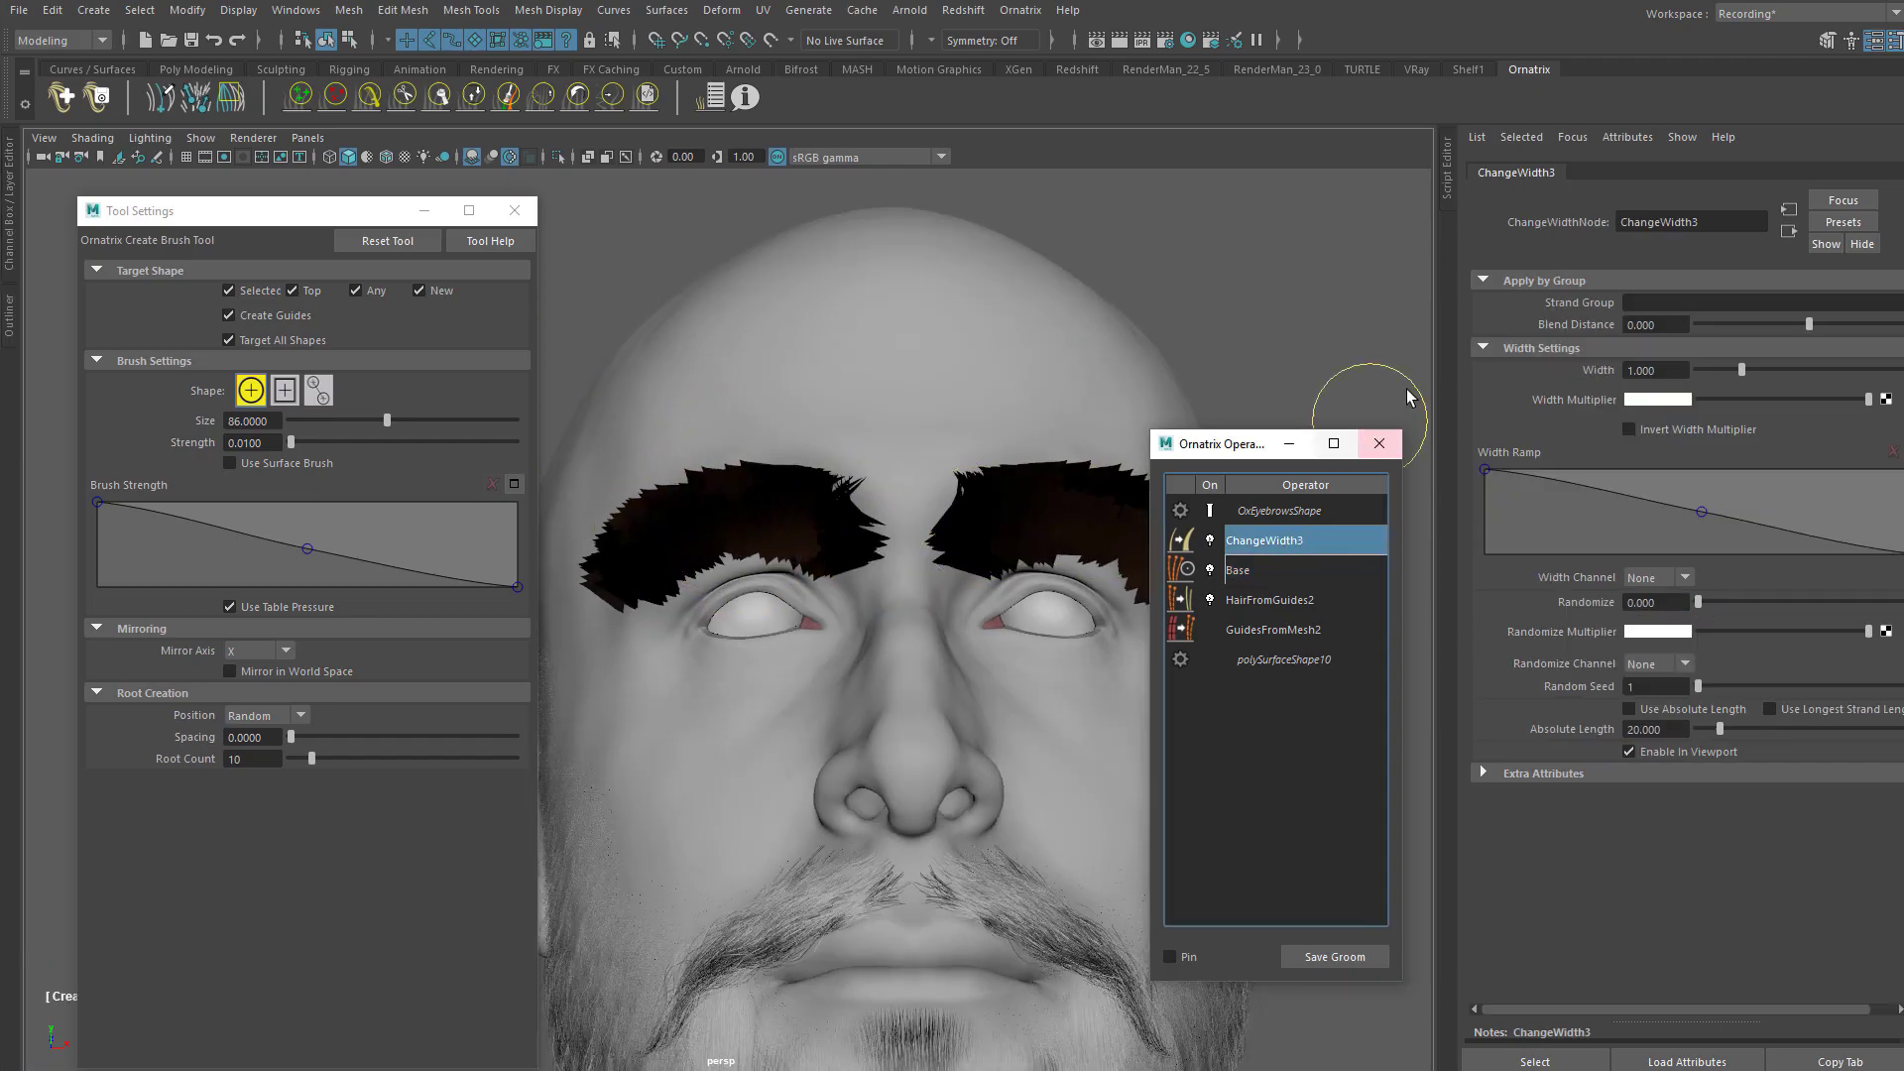
pyautogui.moveTo(1741, 369); pyautogui.dragTo(1698, 369)
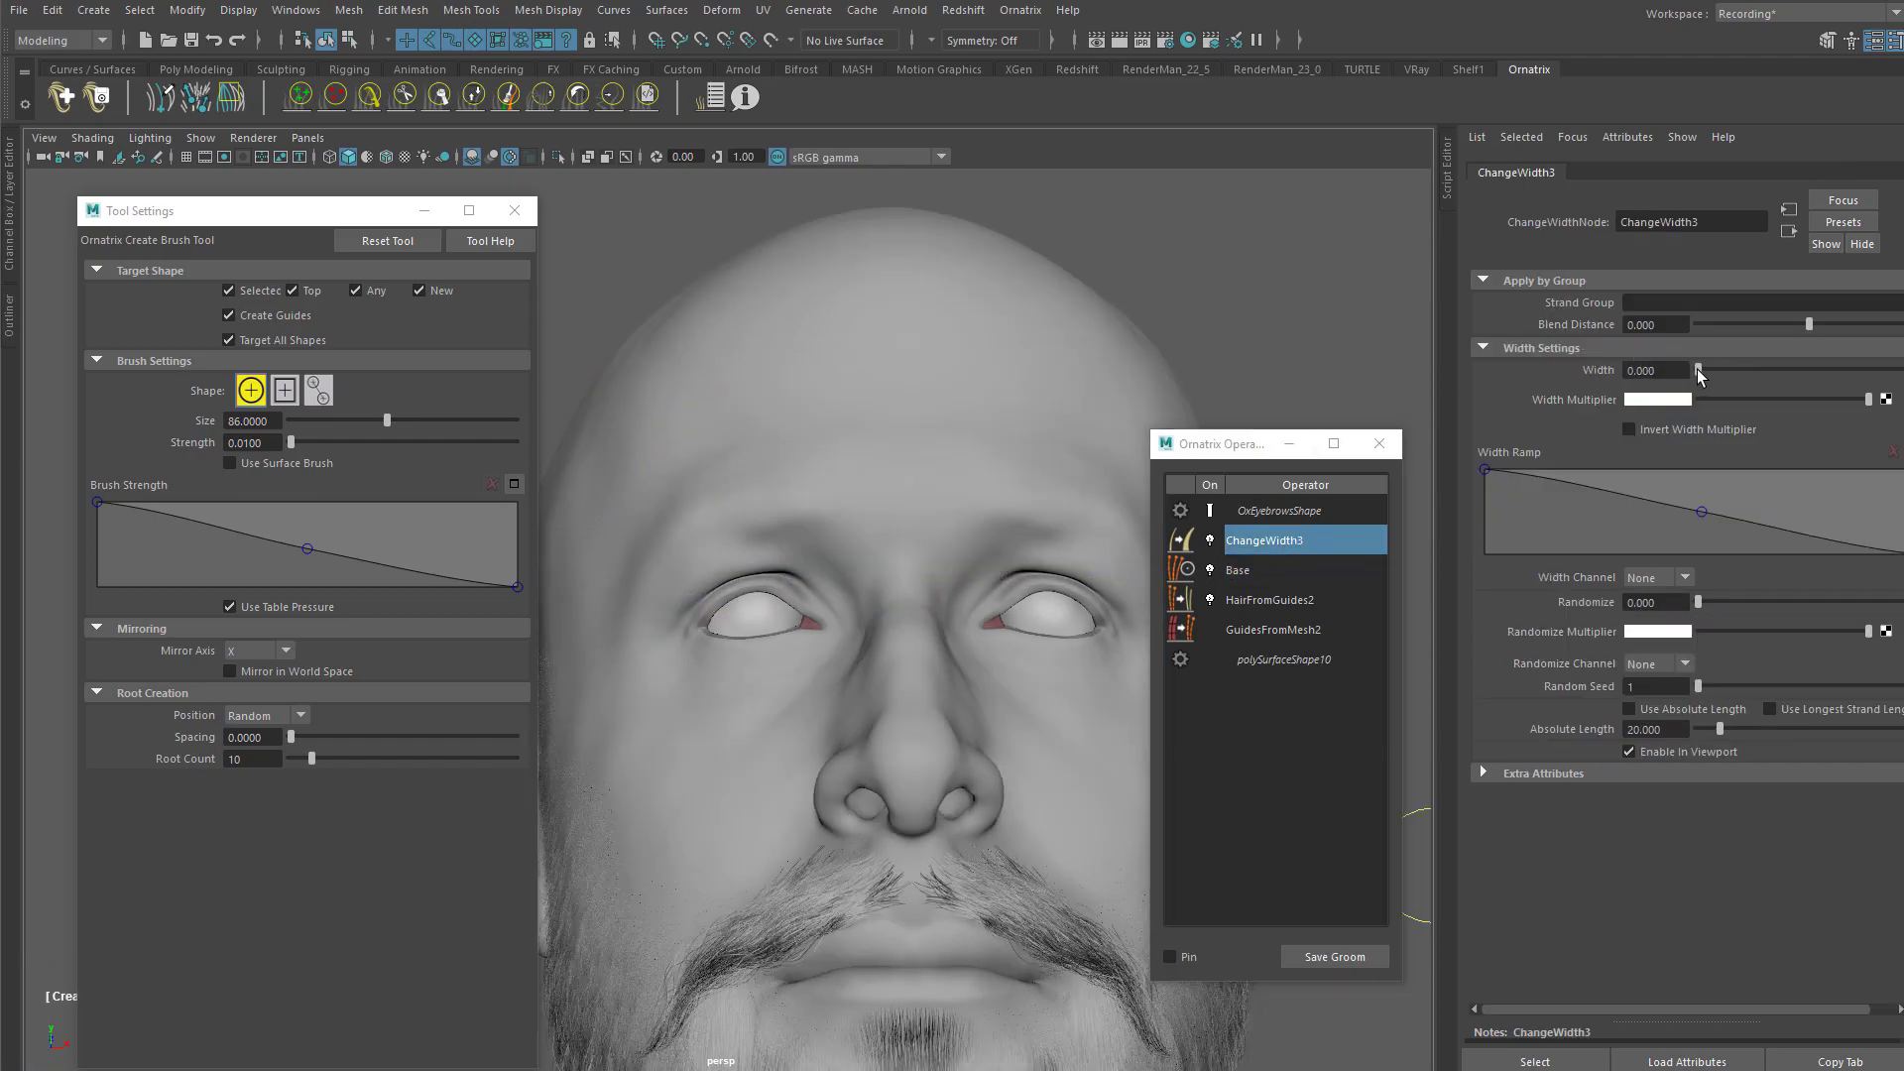
pyautogui.write('0.01')
pyautogui.press('Return')
# Step: Activate the Comb Brush, set its mirror axis to X and comb the eyebrow strands
pyautogui.keyDown('alt'); pyautogui.moveTo(843, 408); pyautogui.dragTo(1203, 514, button='right'); pyautogui.keyUp('alt')
pyautogui.keyDown('alt'); pyautogui.moveTo(992, 495); pyautogui.dragTo(731, 417); pyautogui.keyUp('alt')
pyautogui.keyDown('alt'); pyautogui.moveTo(731, 416); pyautogui.dragTo(956, 499, button='right'); pyautogui.keyUp('alt')
pyautogui.moveTo(956, 499)
pyautogui.keyDown('alt'); pyautogui.mouseDown()
pyautogui.moveTo(837, 467)
pyautogui.moveTo(918, 444)
pyautogui.moveTo(874, 446)
pyautogui.mouseUp(); pyautogui.keyUp('alt')
pyautogui.click(364, 99)
pyautogui.keyDown('alt'); pyautogui.moveTo(875, 447); pyautogui.dragTo(850, 413, button='middle'); pyautogui.keyUp('alt')
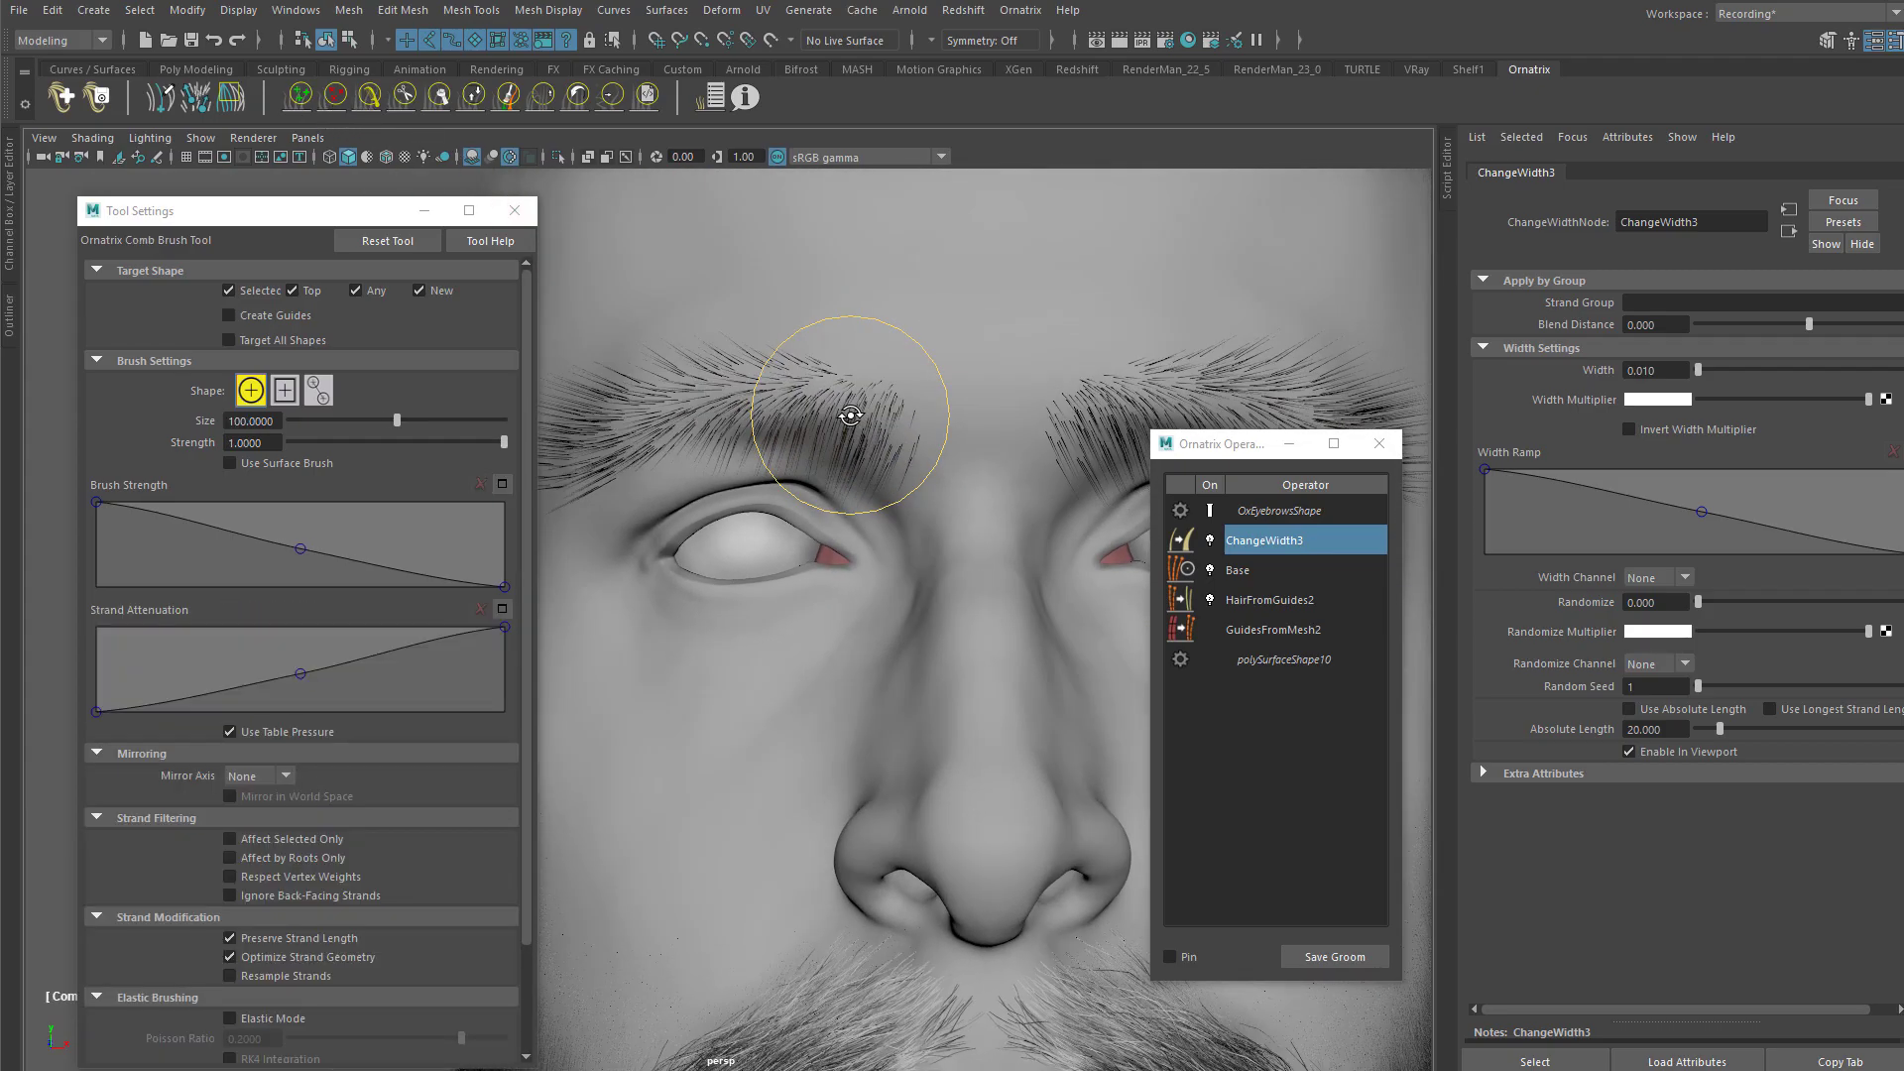
pyautogui.click(256, 775)
pyautogui.click(259, 789)
pyautogui.scroll(2, 992, 368)
pyautogui.moveTo(889, 298); pyautogui.dragTo(871, 323)
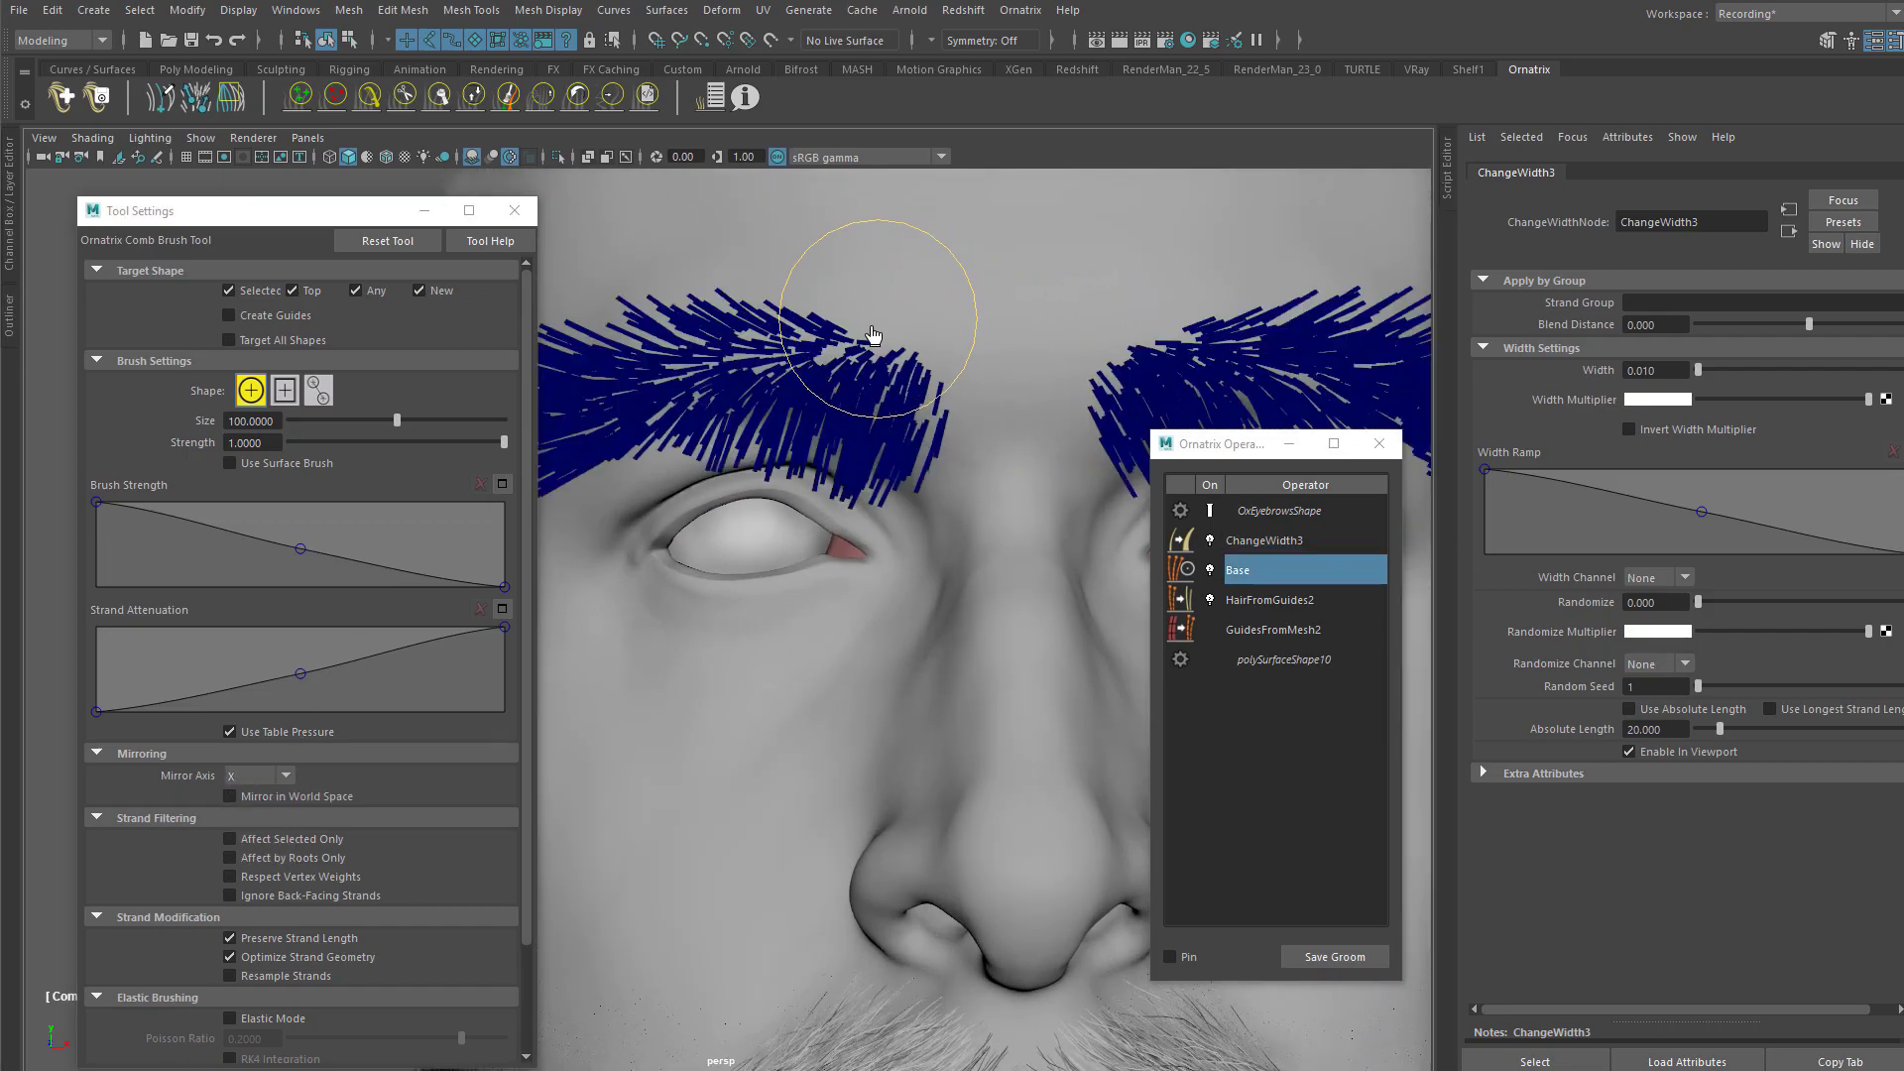
# Step: Set the Comb Brush mirror axis back to X and check the eyebrow guides from the side and front
pyautogui.moveTo(876, 419)
pyautogui.keyDown('alt'); pyautogui.mouseDown()
pyautogui.moveTo(922, 604)
pyautogui.moveTo(859, 591)
pyautogui.moveTo(887, 504)
pyautogui.mouseUp(); pyautogui.keyUp('alt')
pyautogui.moveTo(926, 409)
pyautogui.keyDown('alt'); pyautogui.mouseDown()
pyautogui.moveTo(841, 408)
pyautogui.moveTo(927, 472)
pyautogui.moveTo(903, 500)
pyautogui.moveTo(867, 493)
pyautogui.moveTo(769, 539)
pyautogui.moveTo(837, 420)
pyautogui.moveTo(874, 414)
pyautogui.moveTo(635, 615)
pyautogui.mouseUp(); pyautogui.keyUp('alt')
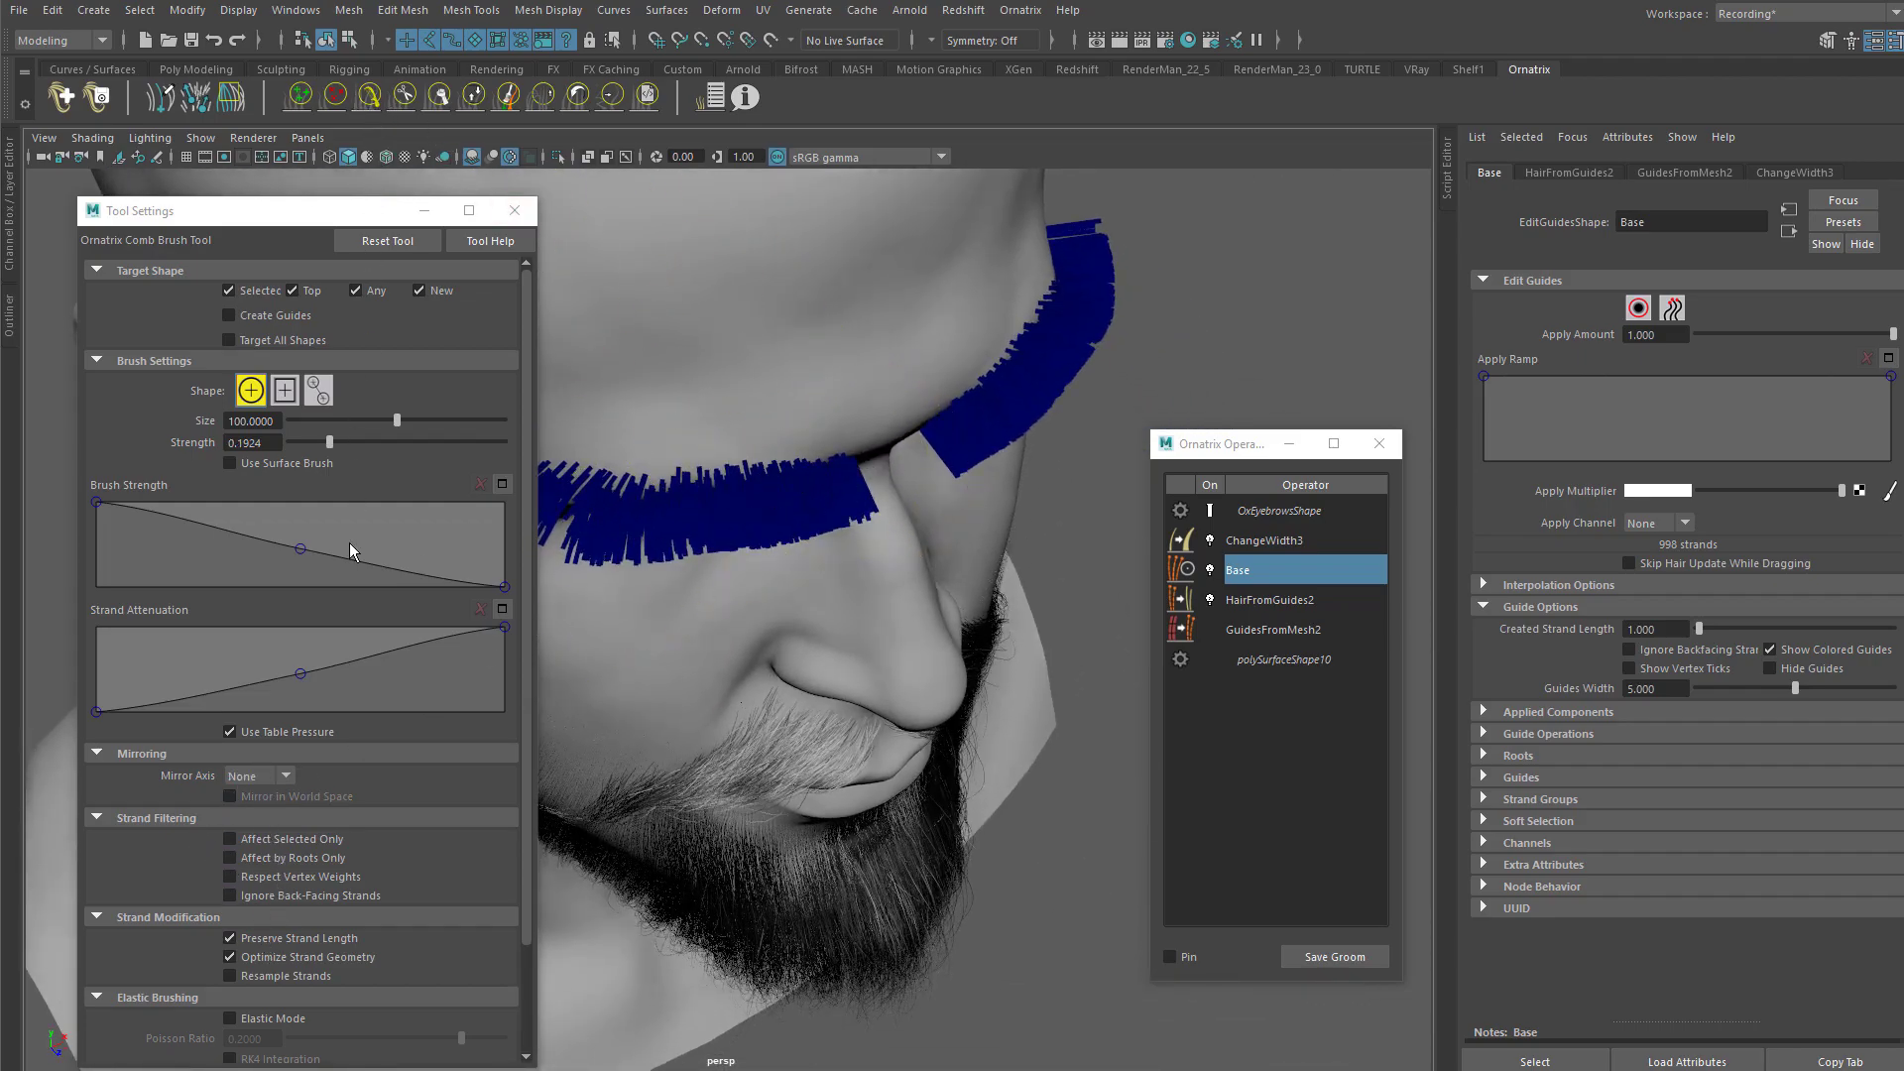
pyautogui.click(243, 777)
pyautogui.click(252, 791)
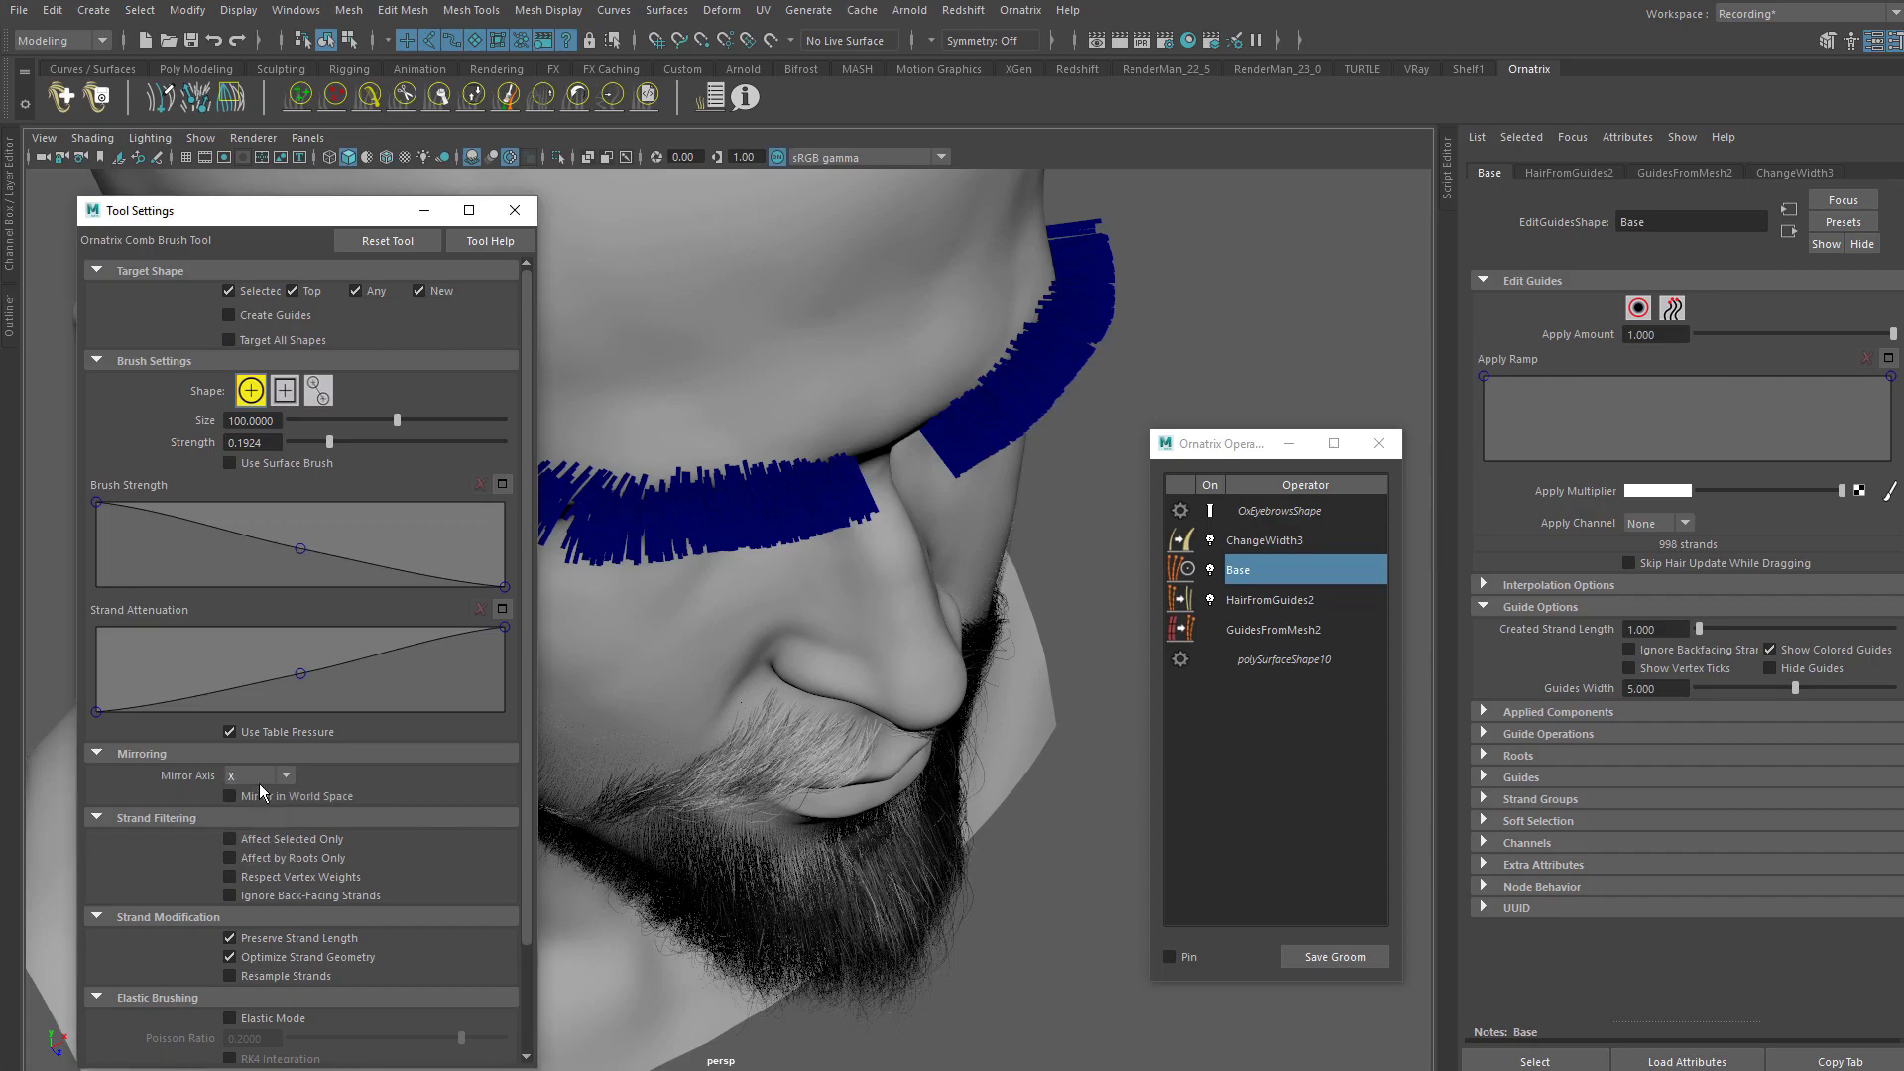
pyautogui.keyDown('alt'); pyautogui.moveTo(718, 489); pyautogui.dragTo(924, 426, button='right'); pyautogui.keyUp('alt')
pyautogui.keyDown('alt'); pyautogui.moveTo(924, 426); pyautogui.dragTo(897, 497); pyautogui.keyUp('alt')
pyautogui.keyDown('alt'); pyautogui.moveTo(899, 512); pyautogui.dragTo(908, 531, button='middle'); pyautogui.keyUp('alt')
pyautogui.keyDown('alt'); pyautogui.moveTo(907, 530); pyautogui.dragTo(825, 438); pyautogui.keyUp('alt')
# Step: Switch between the Ornatrix brushes, return to the Comb Brush and set its mirror axis to X again
pyautogui.click(342, 91)
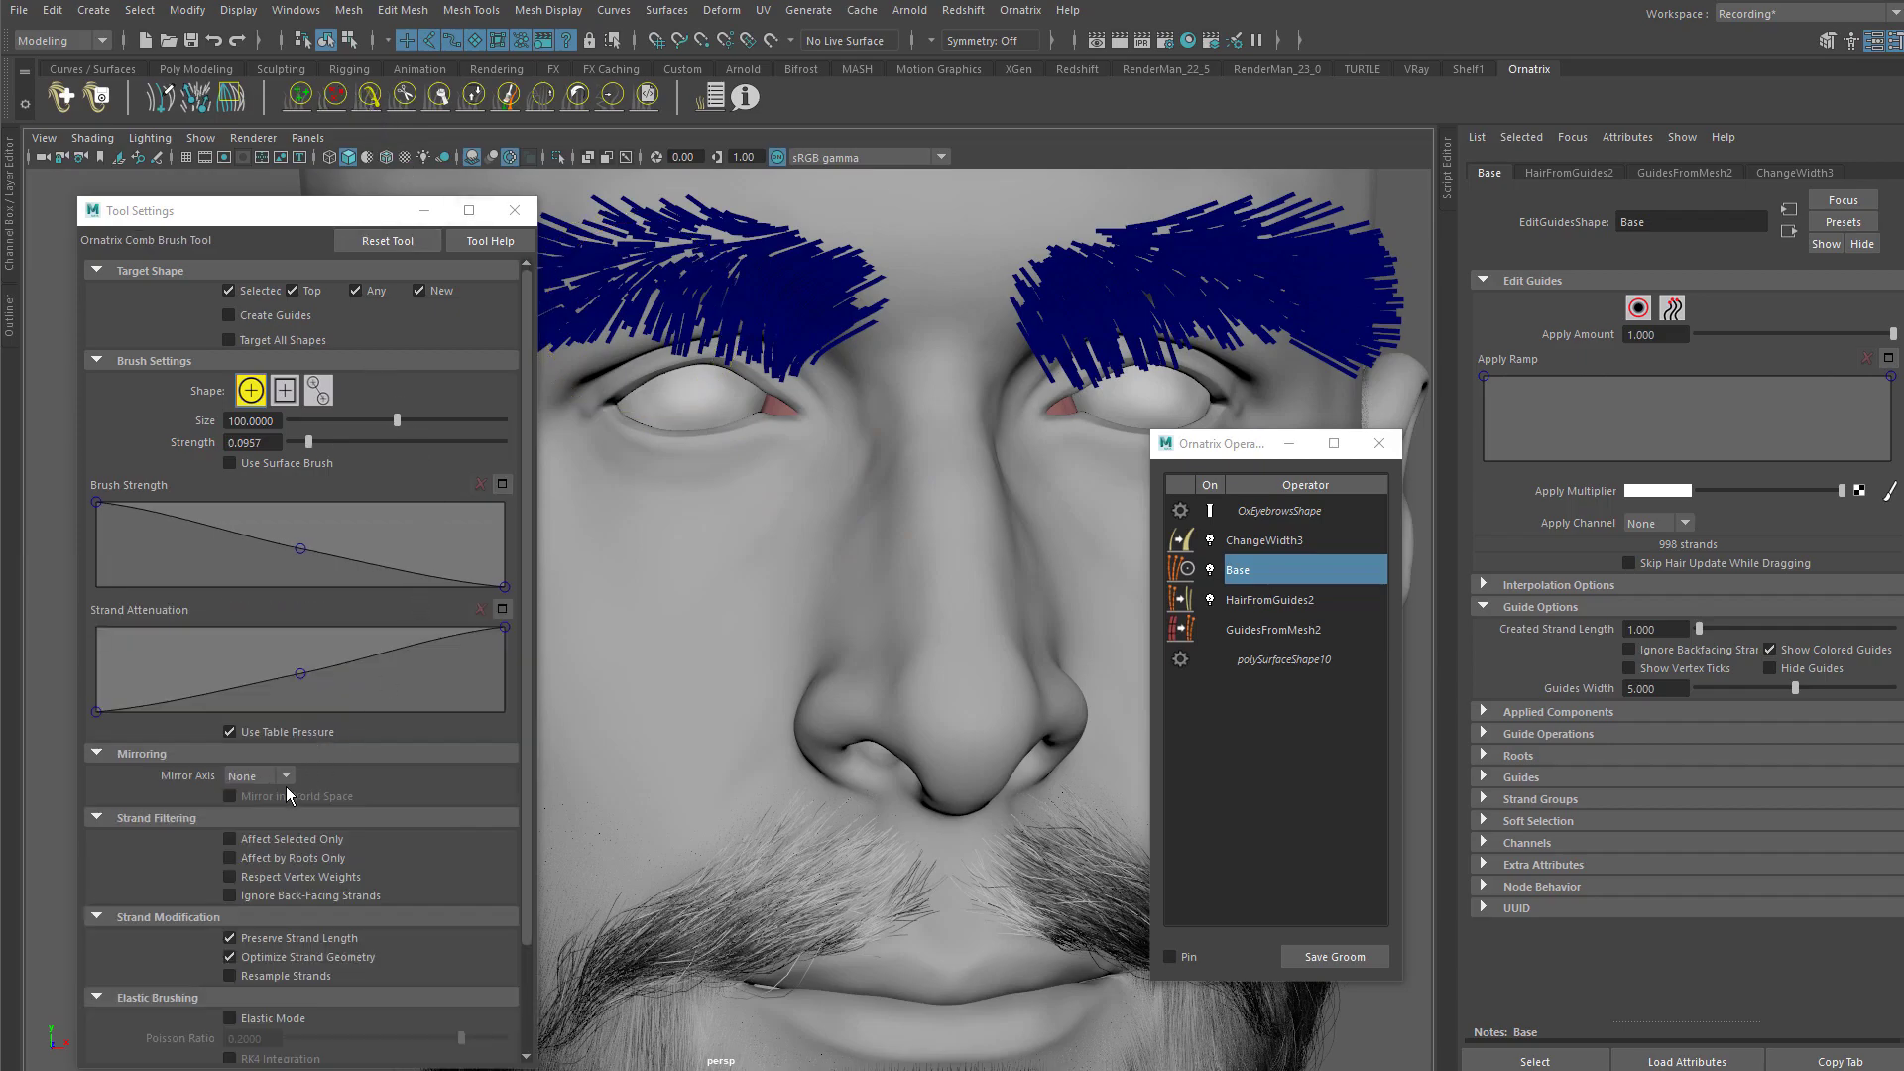
pyautogui.click(342, 106)
pyautogui.click(372, 97)
pyautogui.click(322, 100)
pyautogui.click(364, 104)
pyautogui.click(303, 92)
pyautogui.click(369, 100)
pyautogui.click(246, 799)
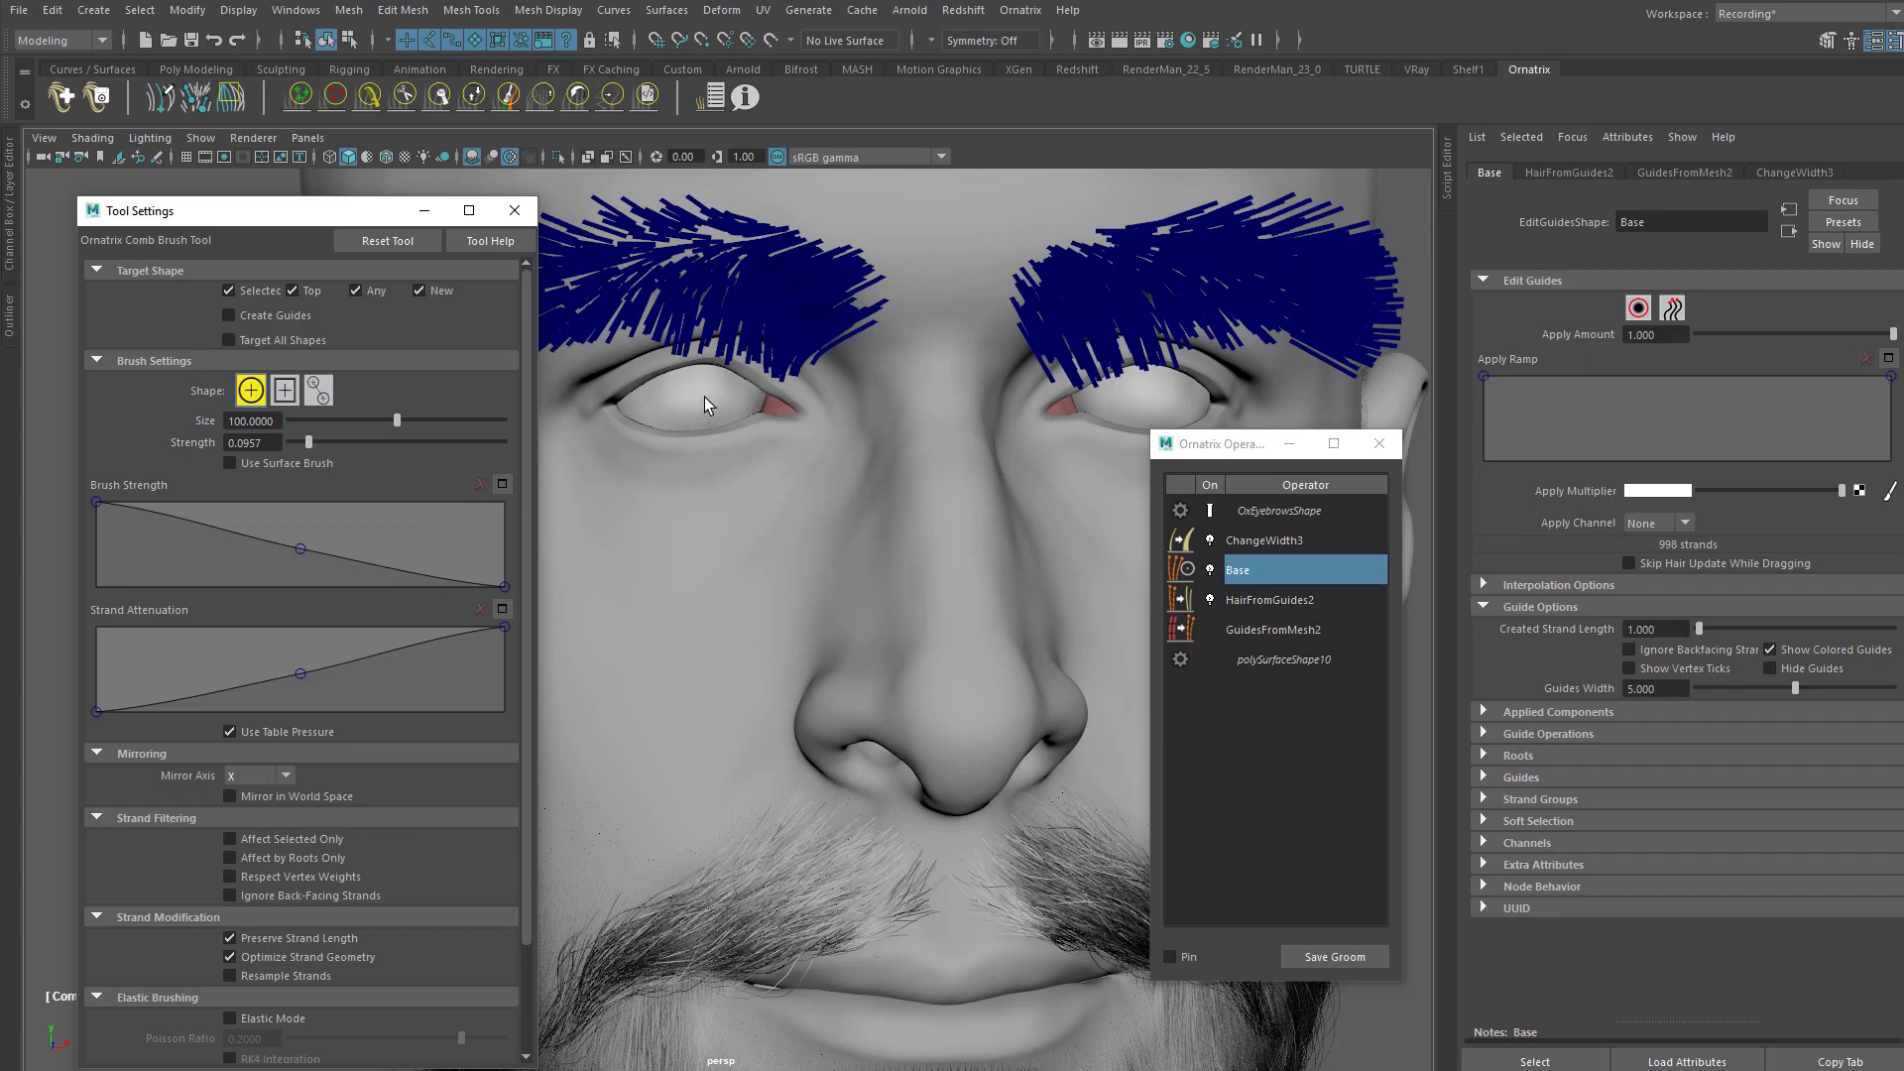
pyautogui.keyDown('alt'); pyautogui.moveTo(684, 407); pyautogui.dragTo(812, 459); pyautogui.keyUp('alt')
pyautogui.keyDown('alt'); pyautogui.moveTo(813, 459); pyautogui.dragTo(833, 476, button='middle'); pyautogui.keyUp('alt')
pyautogui.keyDown('alt'); pyautogui.moveTo(833, 476); pyautogui.dragTo(847, 345); pyautogui.keyUp('alt')
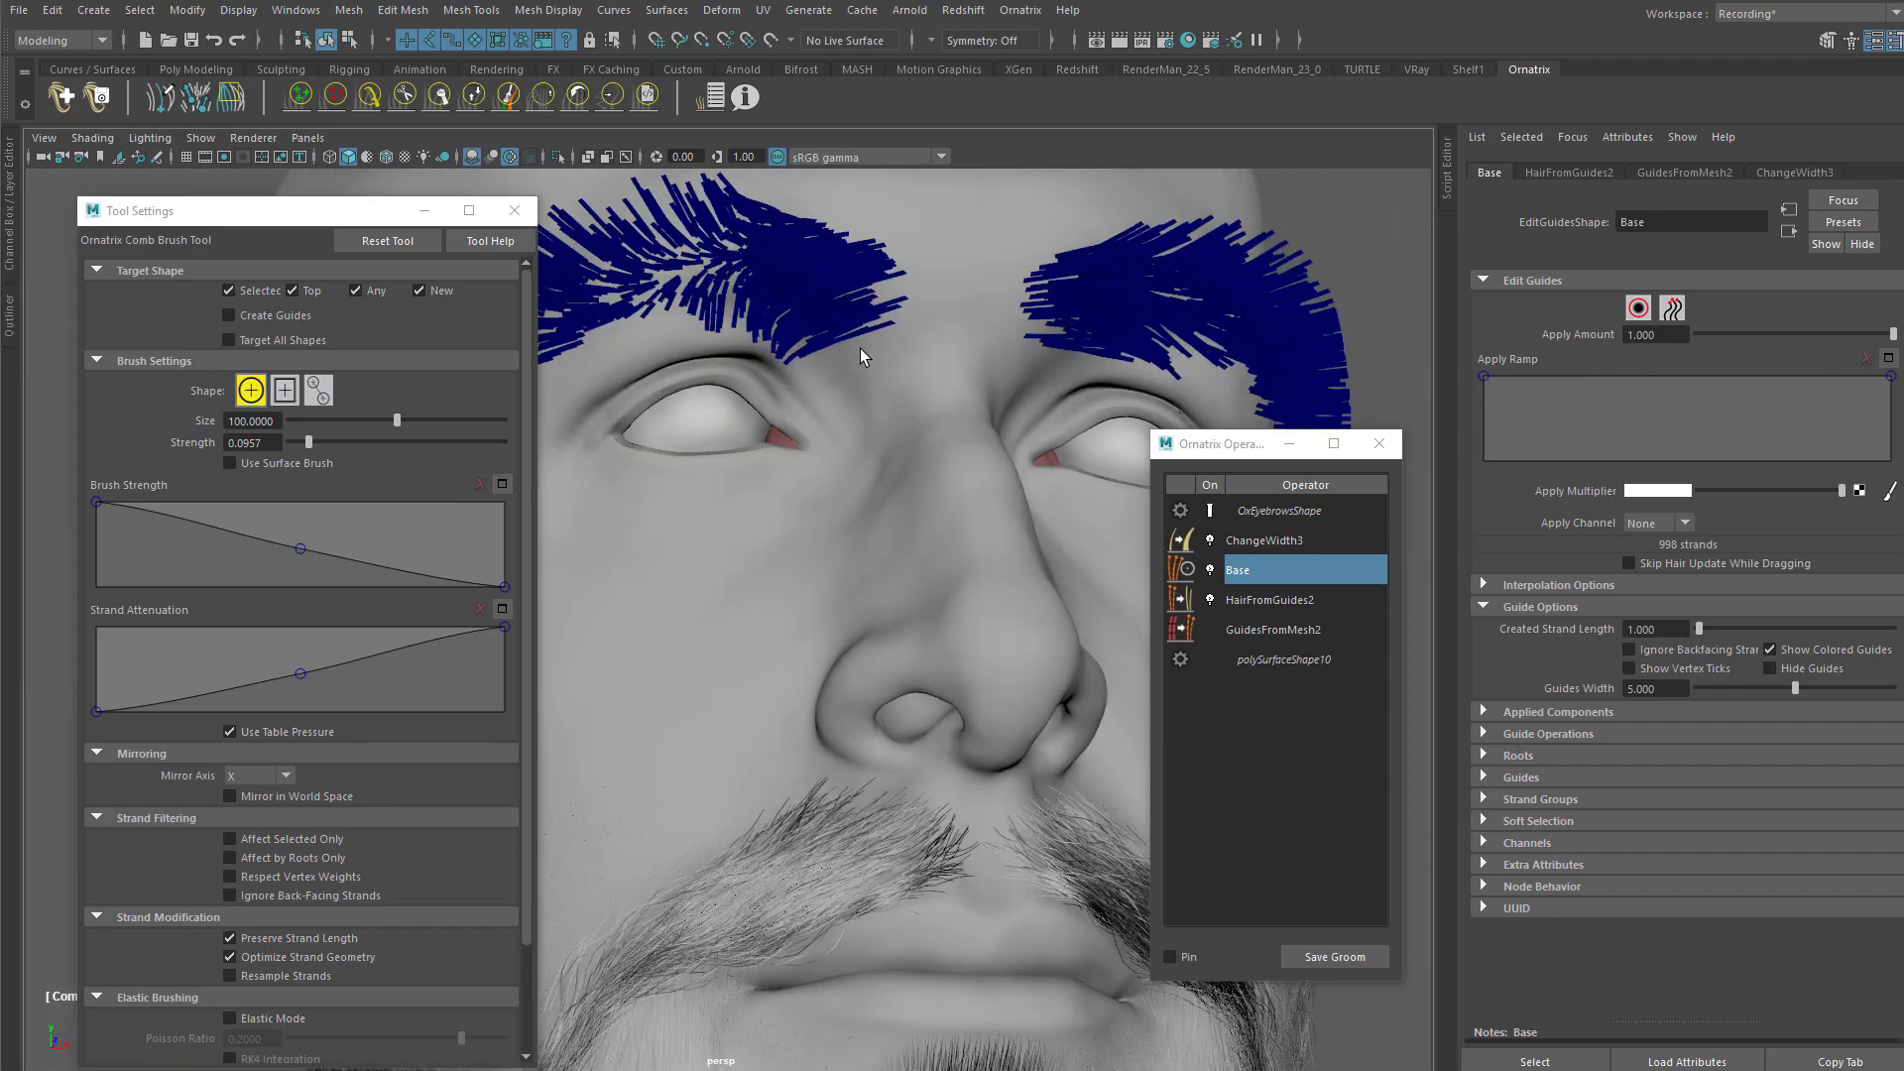
pyautogui.keyDown('alt'); pyautogui.moveTo(847, 345); pyautogui.dragTo(813, 367, button='right'); pyautogui.keyUp('alt')
pyautogui.keyDown('alt'); pyautogui.moveTo(833, 387); pyautogui.dragTo(846, 476, button='middle'); pyautogui.keyUp('alt')
pyautogui.keyDown('alt'); pyautogui.moveTo(846, 476); pyautogui.dragTo(760, 485); pyautogui.keyUp('alt')
# Step: Select all strands of the character's left eyebrow in the Base operator and delete them
pyautogui.press('q')
pyautogui.keyDown('alt'); pyautogui.moveTo(936, 465); pyautogui.dragTo(956, 475, button='middle'); pyautogui.keyUp('alt')
pyautogui.keyDown('alt'); pyautogui.moveTo(956, 475); pyautogui.dragTo(1125, 421, button='right'); pyautogui.keyUp('alt')
pyautogui.click(1638, 308)
pyautogui.keyDown('alt'); pyautogui.moveTo(1073, 385); pyautogui.dragTo(910, 382, button='middle'); pyautogui.keyUp('alt')
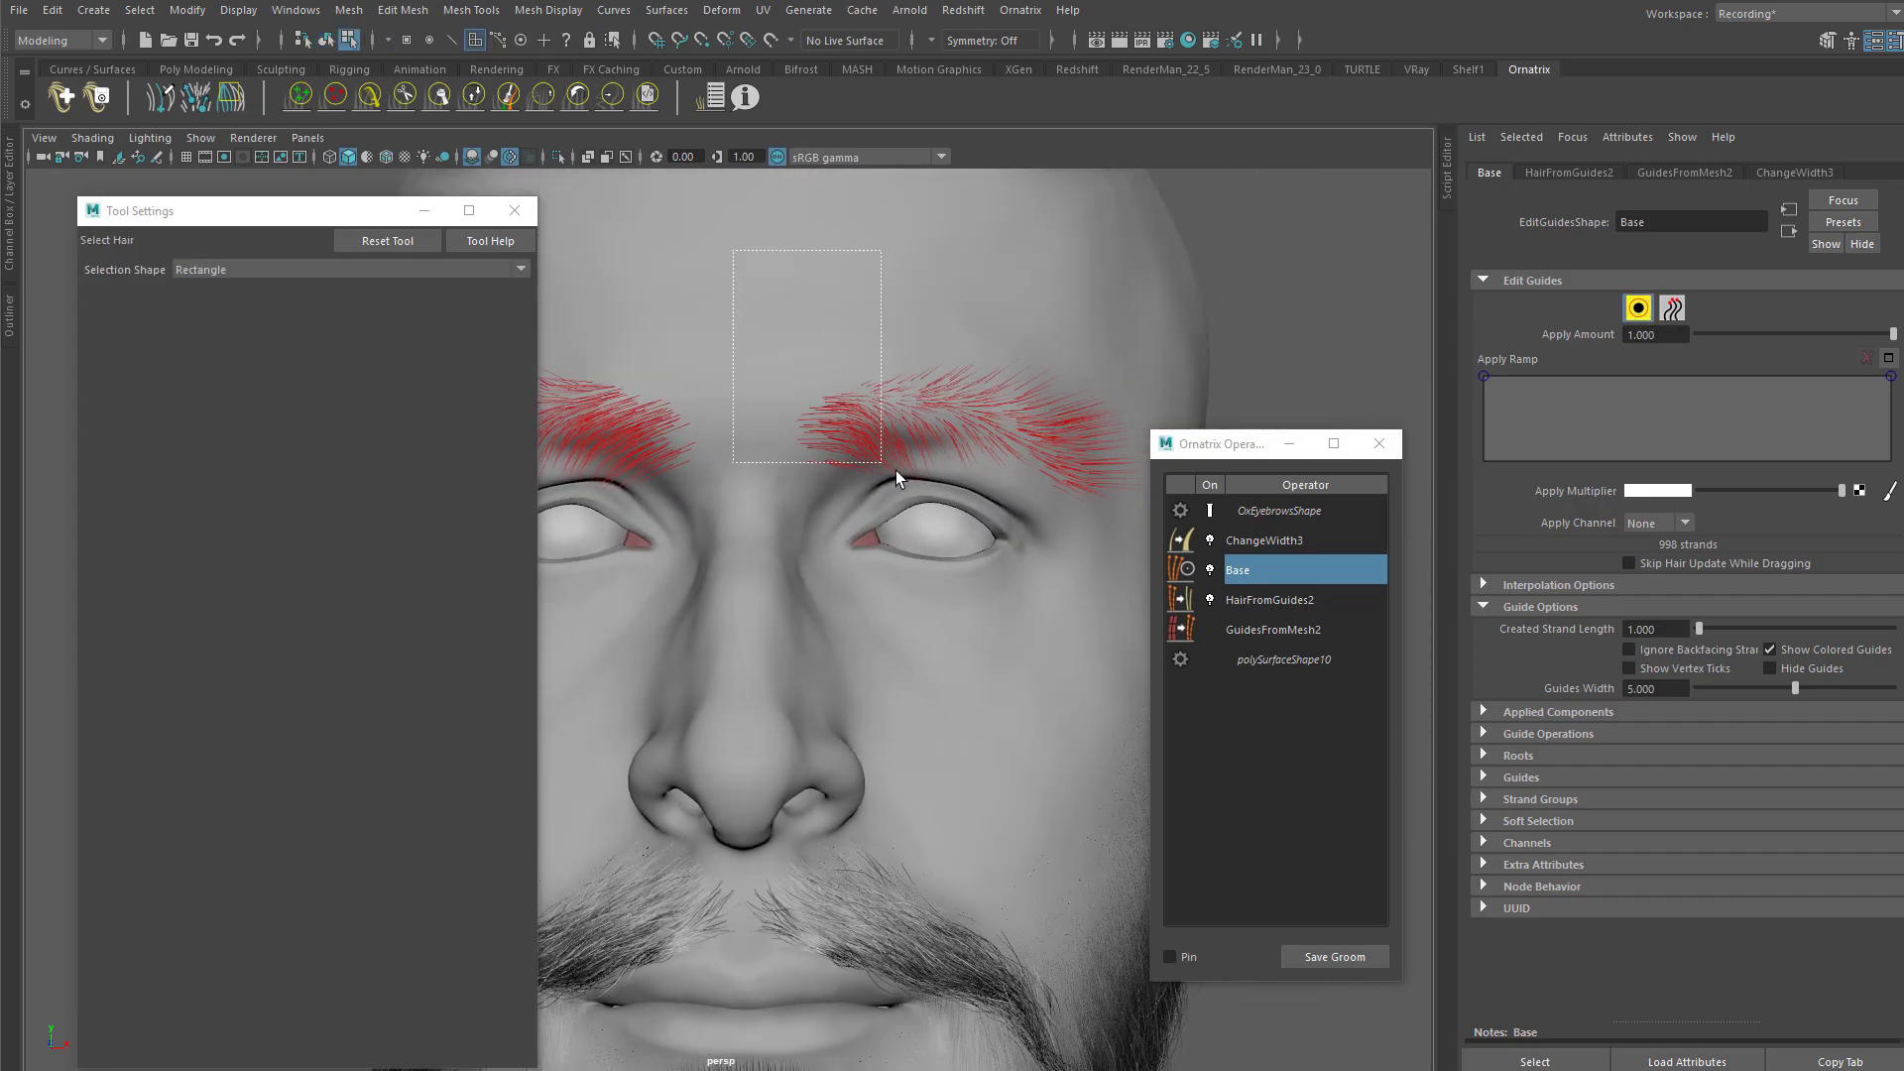
pyautogui.moveTo(1231, 574); pyautogui.dragTo(1230, 572)
pyautogui.keyDown('alt'); pyautogui.moveTo(901, 459); pyautogui.dragTo(964, 437); pyautogui.keyUp('alt')
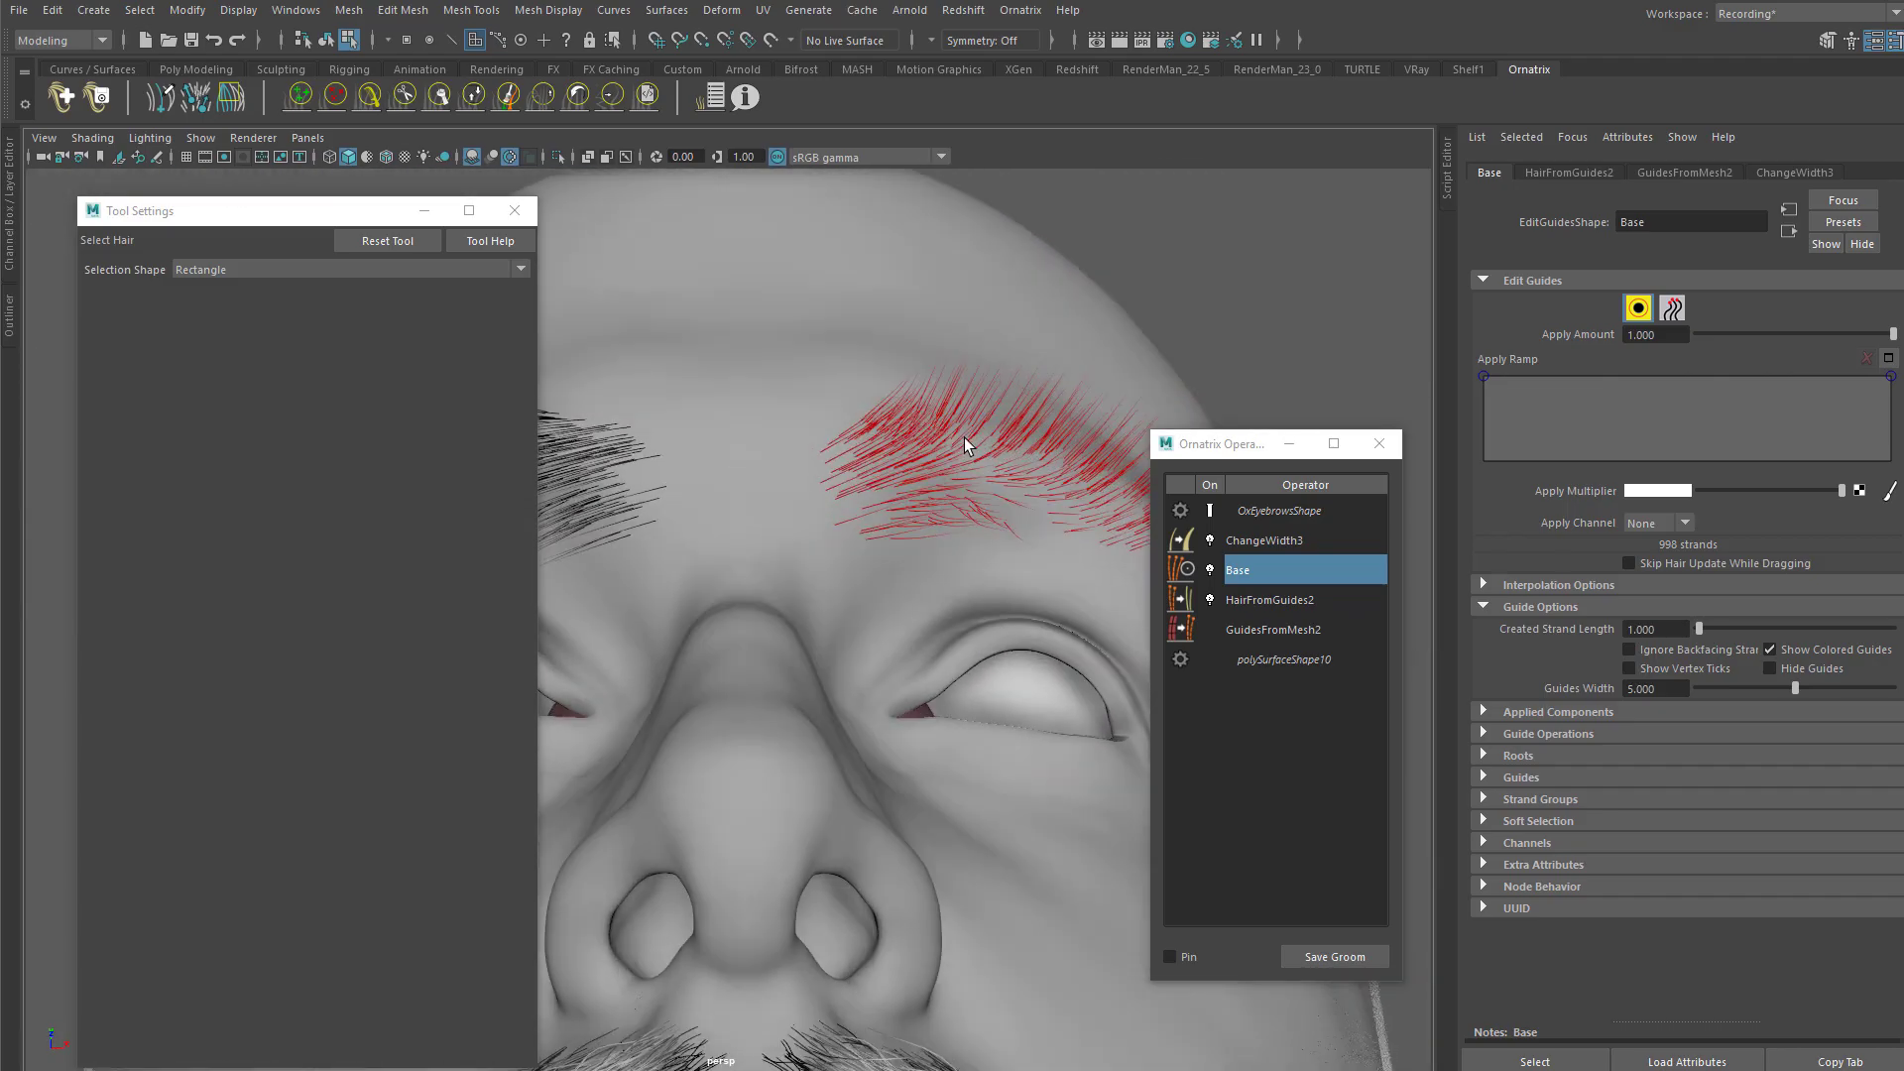
pyautogui.click(1547, 585)
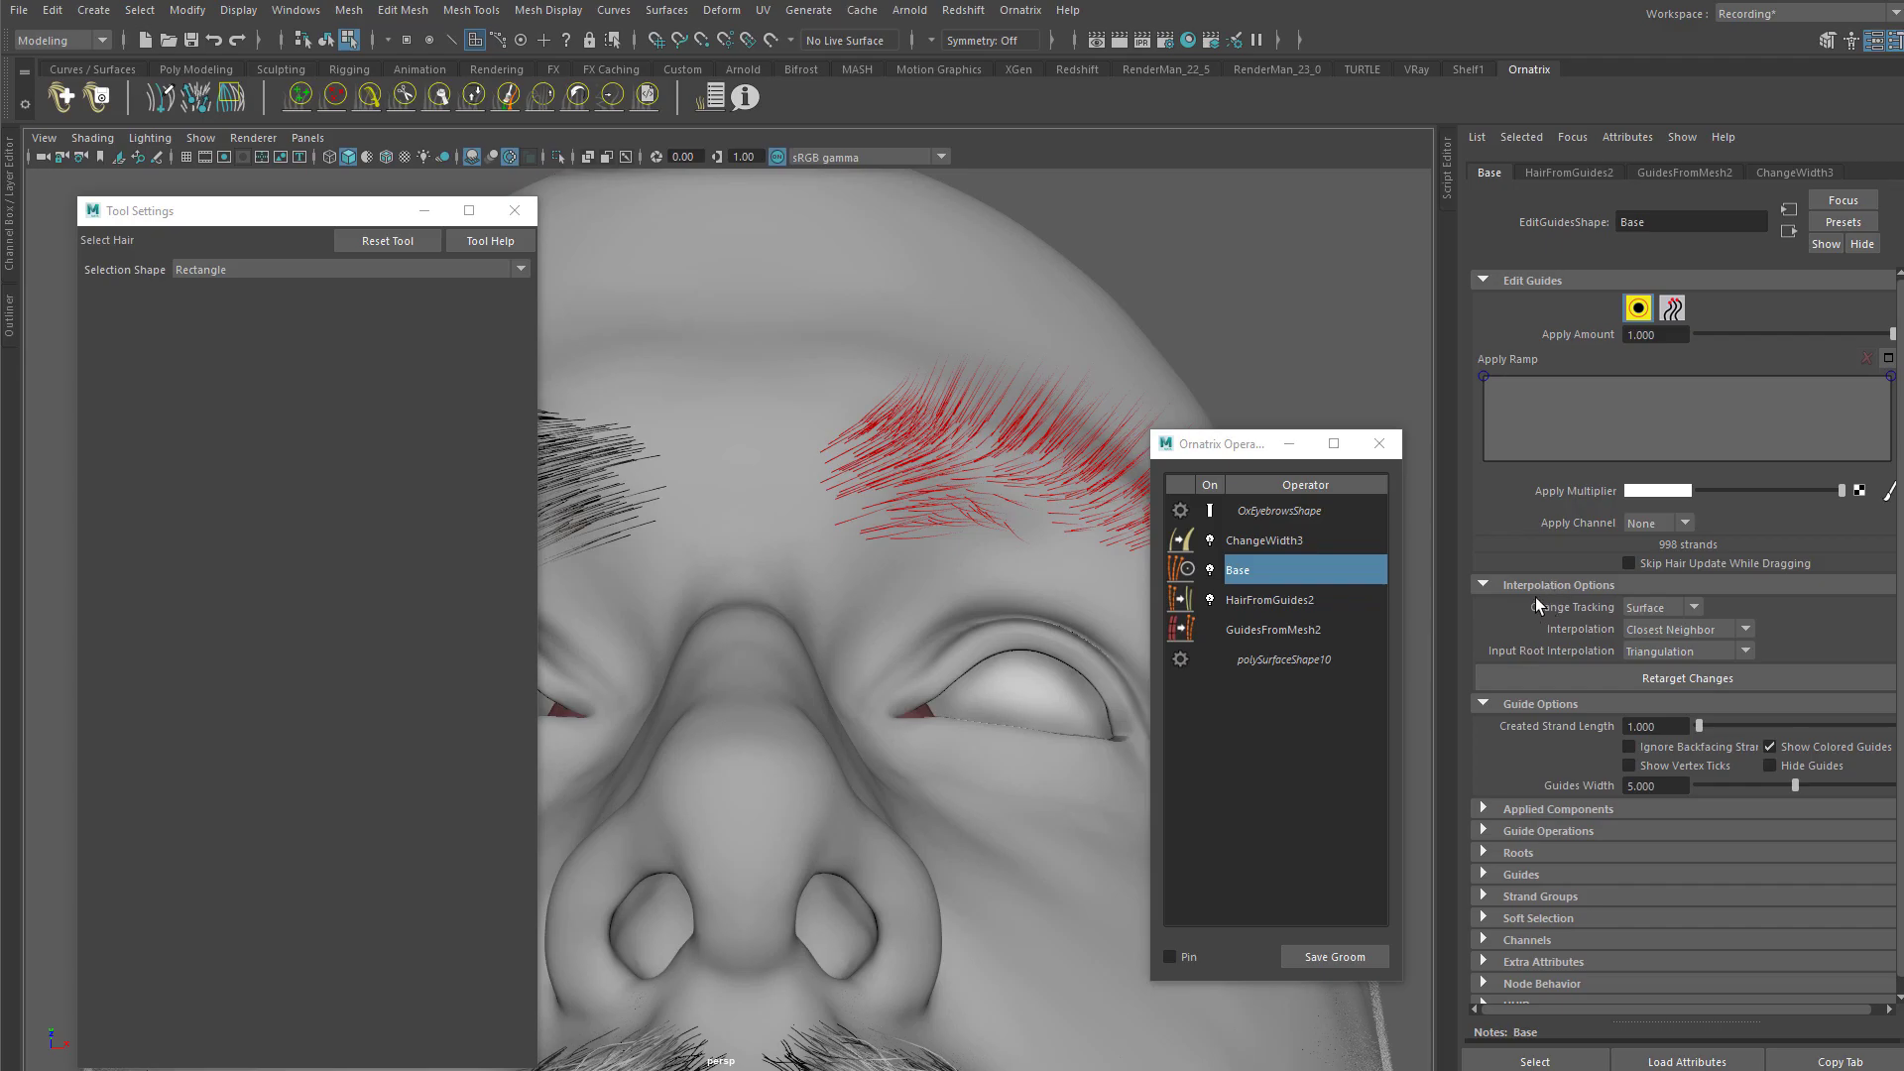
pyautogui.click(1535, 587)
pyautogui.click(1525, 756)
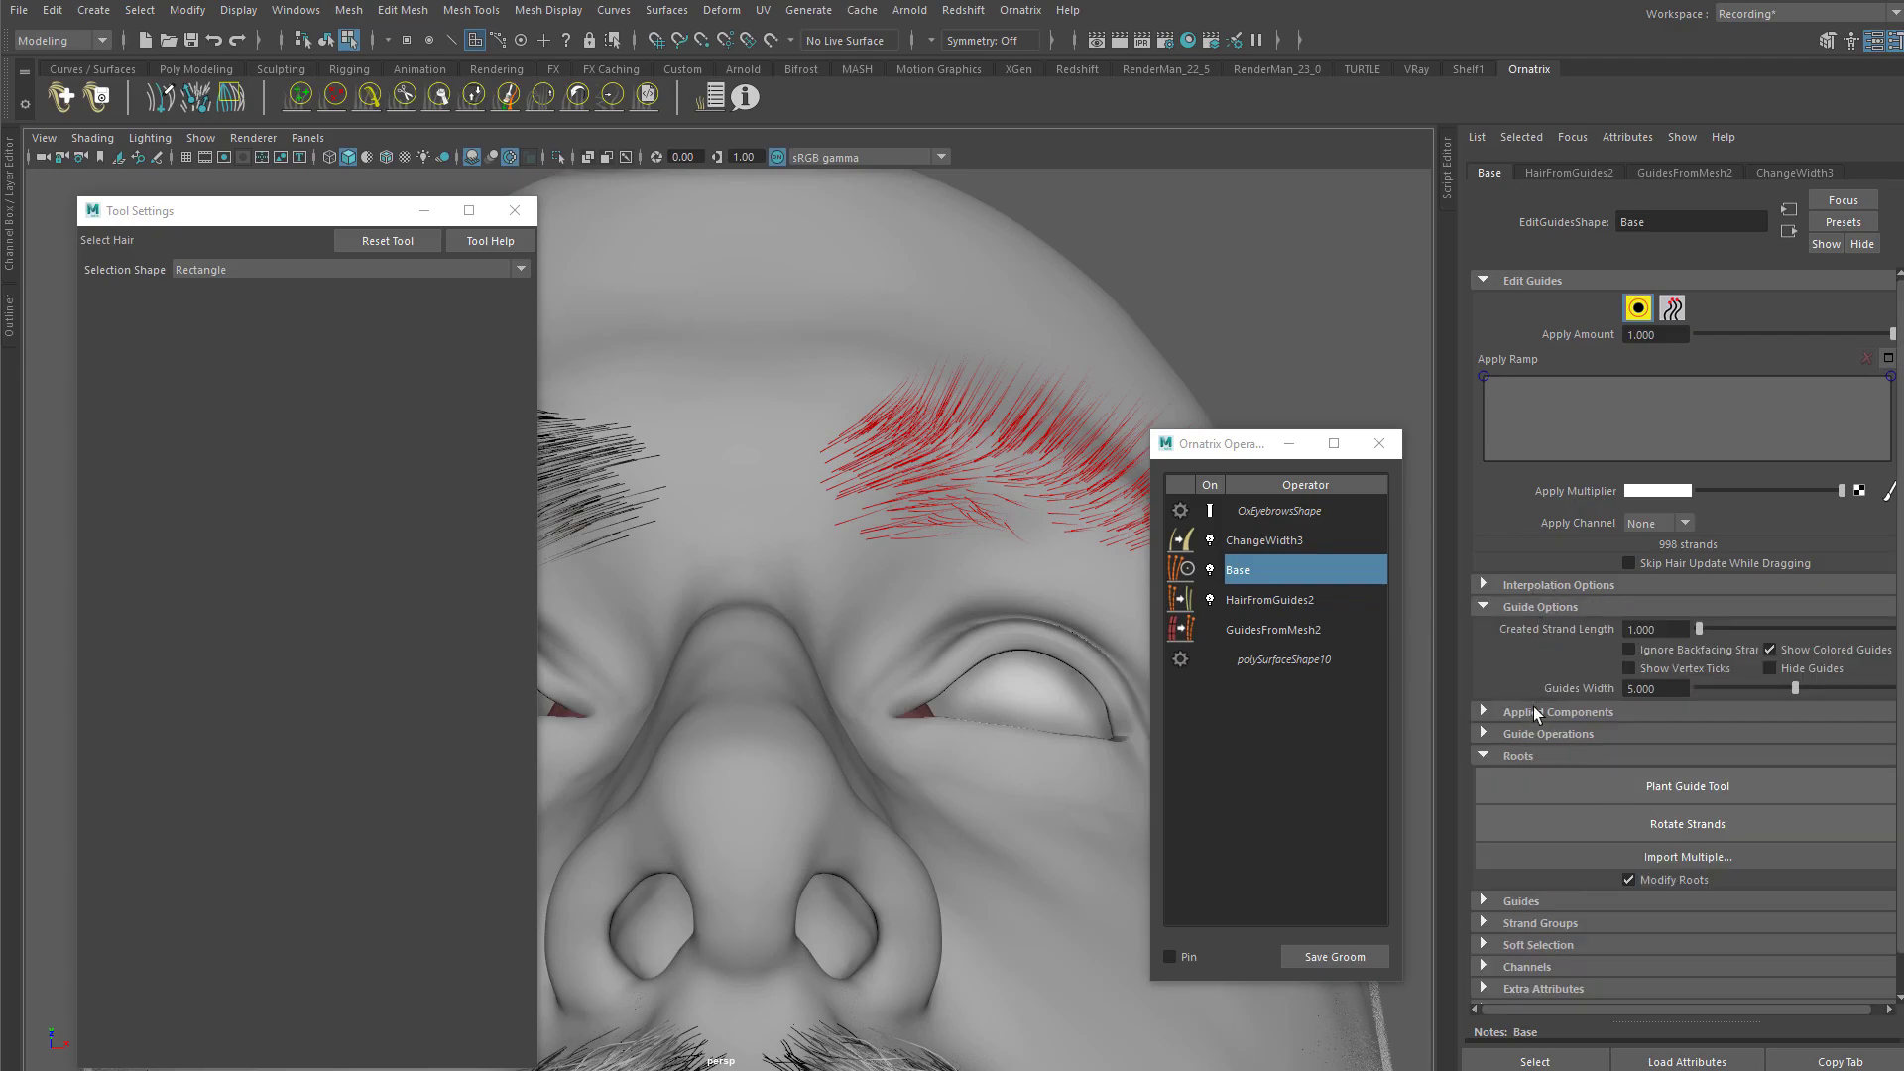
pyautogui.click(1527, 750)
pyautogui.click(1539, 735)
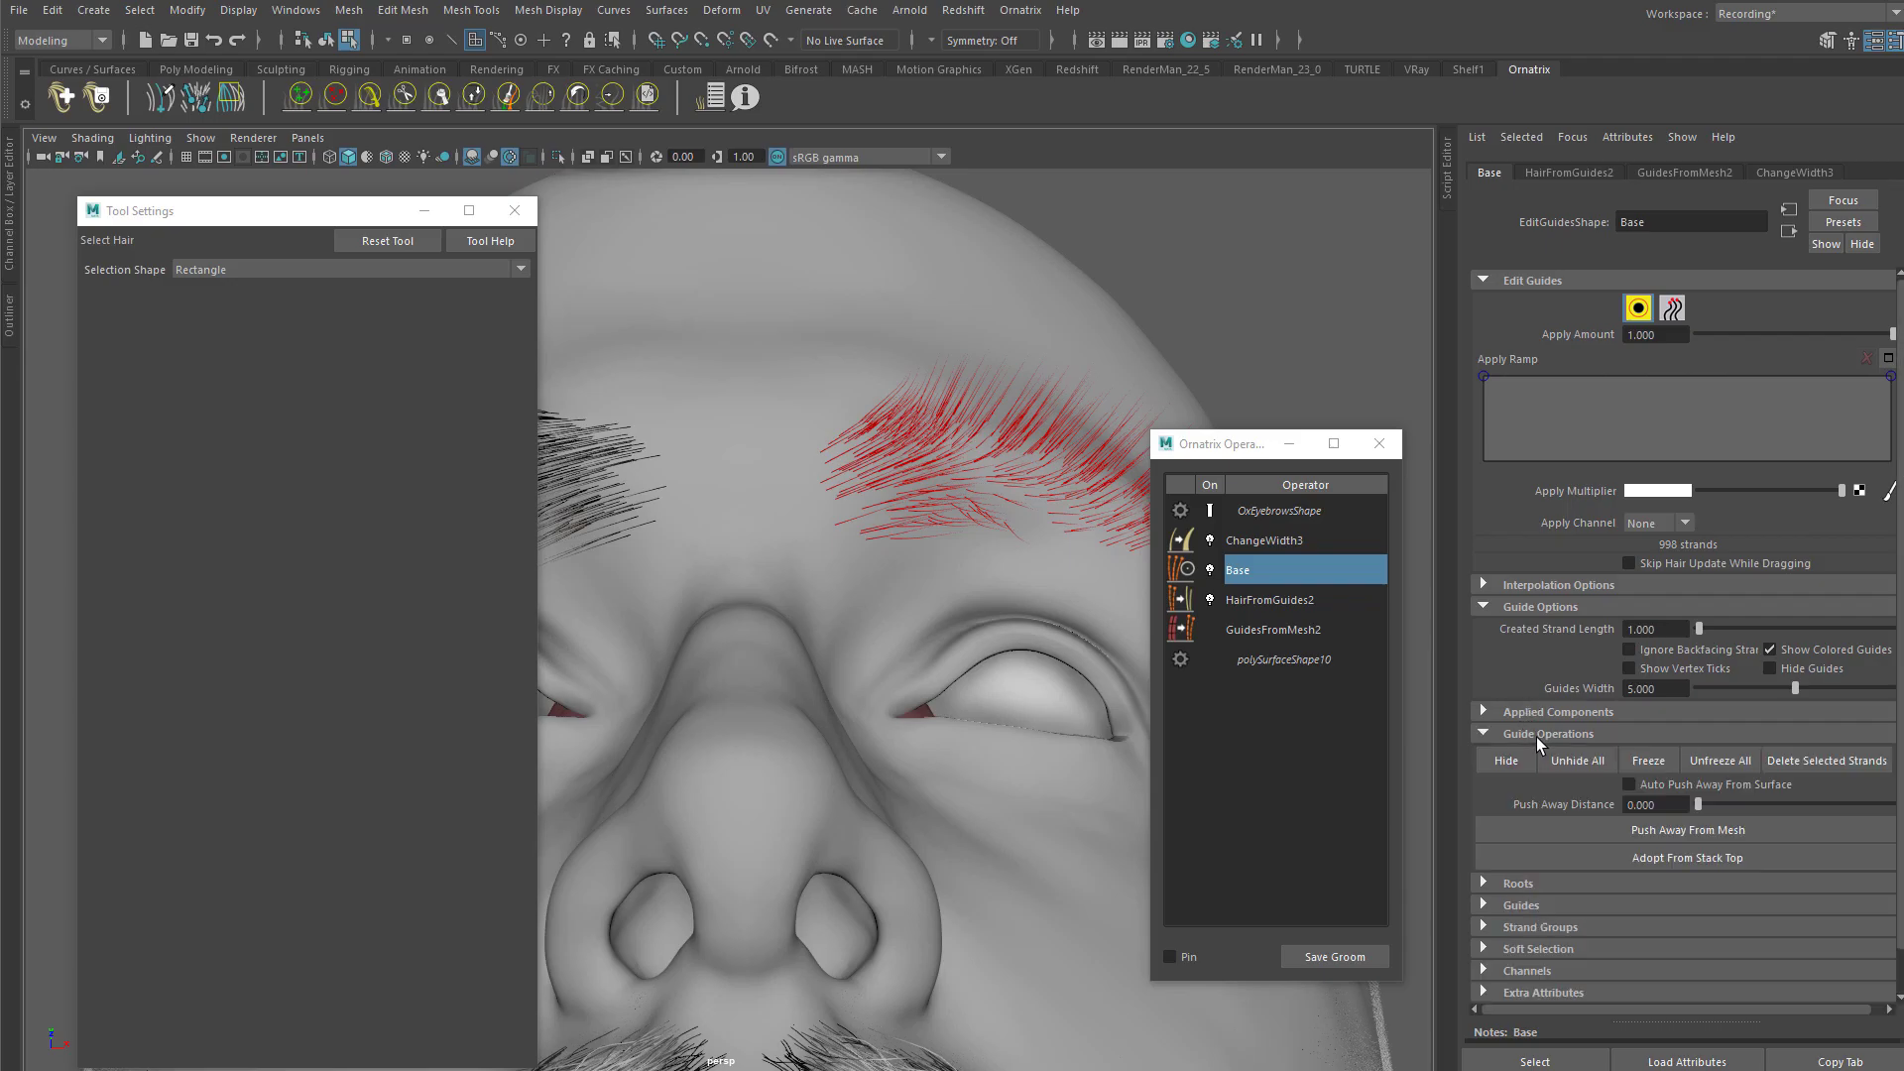
pyautogui.click(1805, 761)
pyautogui.keyDown('alt'); pyautogui.moveTo(723, 523); pyautogui.dragTo(965, 441); pyautogui.keyUp('alt')
# Step: Add a Strand Symmetry operator above the Base operator of the OxEyebrowsShape groom to mirror the remaining eyebrow
pyautogui.click(1190, 577)
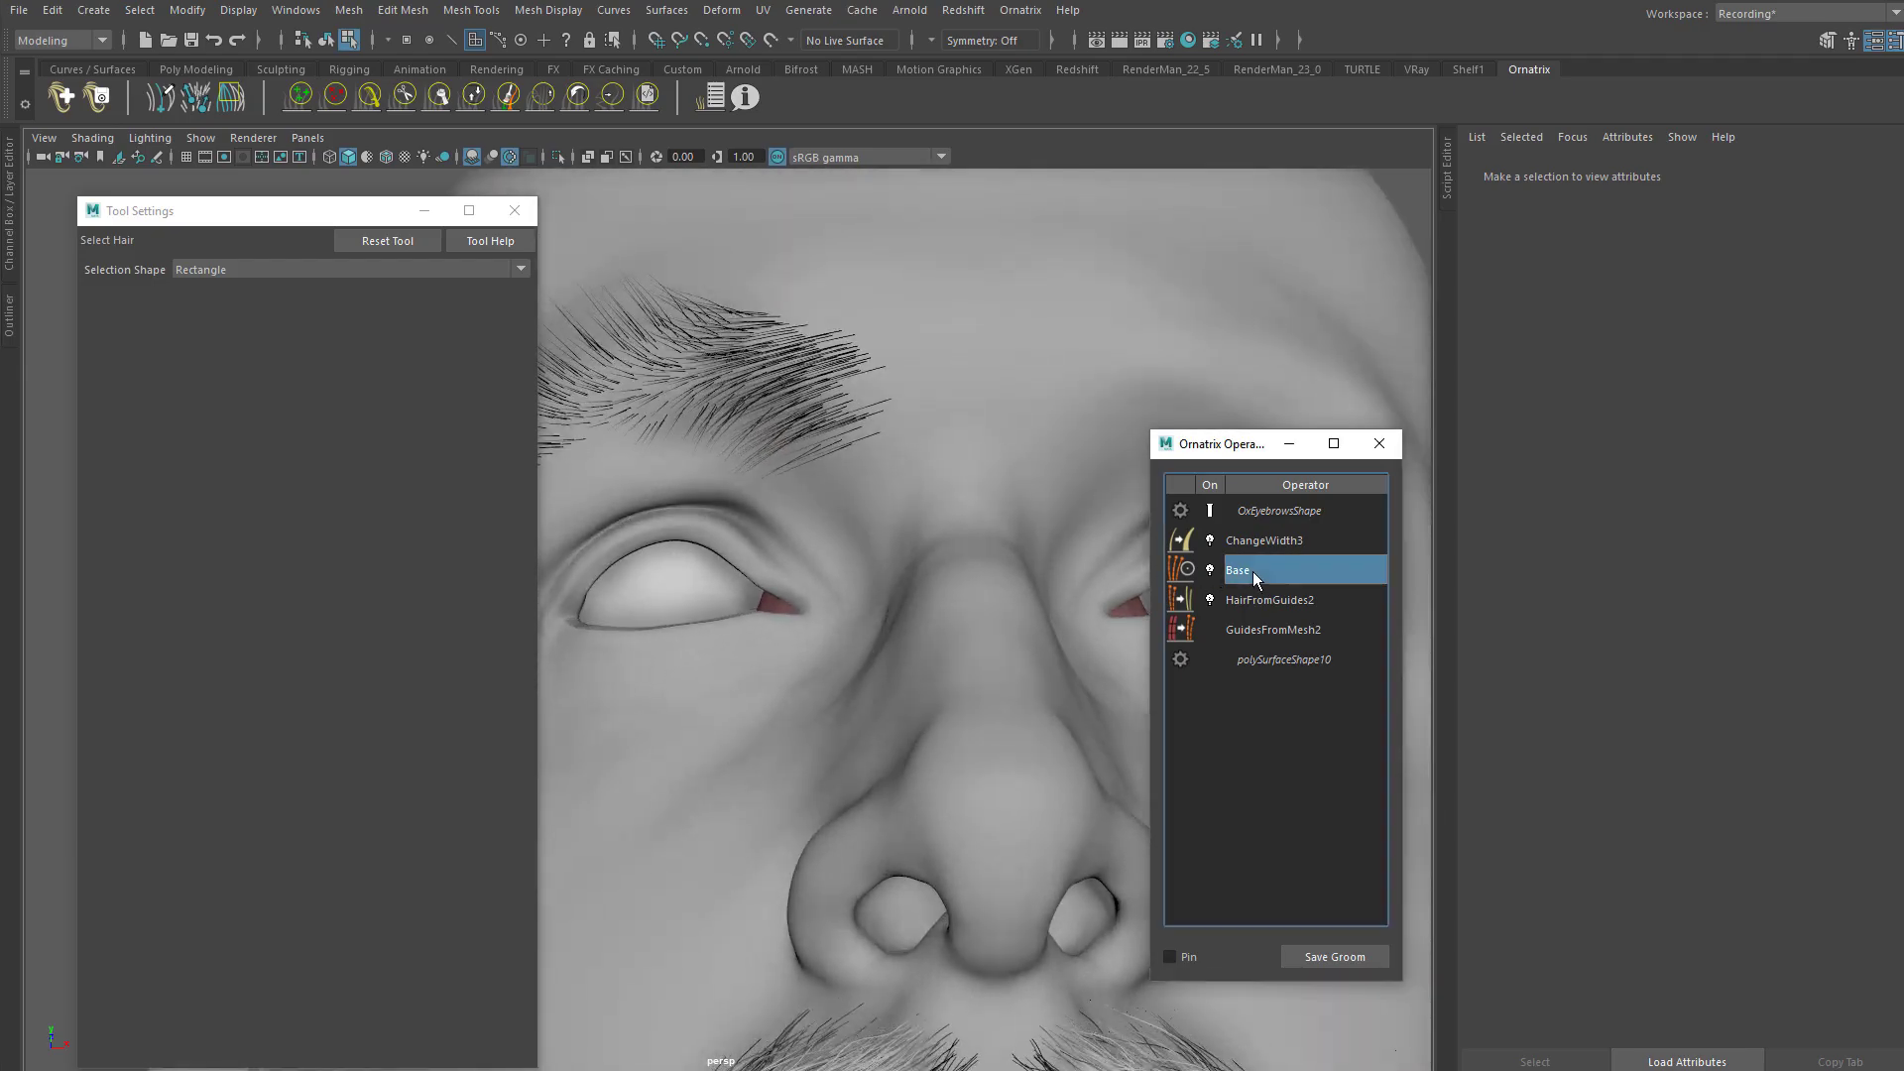
pyautogui.click(1020, 10)
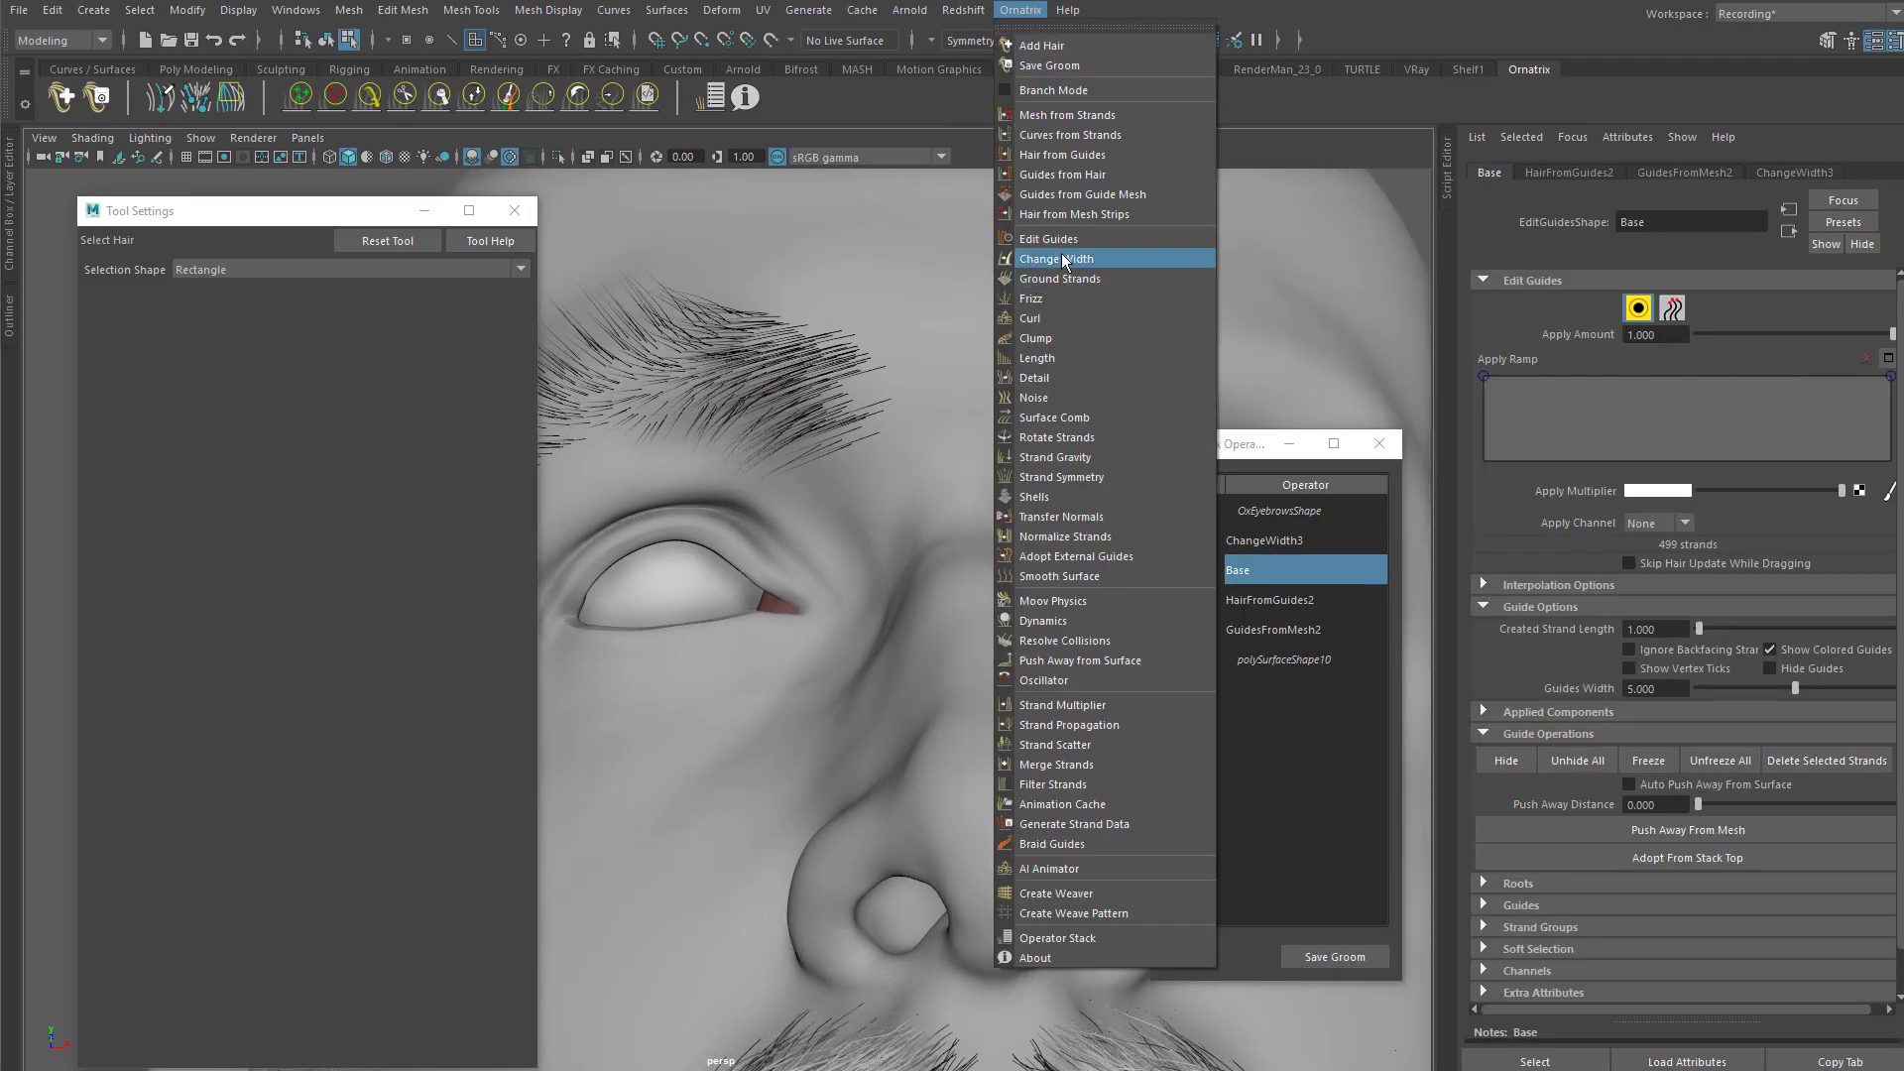
pyautogui.click(1085, 476)
pyautogui.scroll(-5, 970, 391)
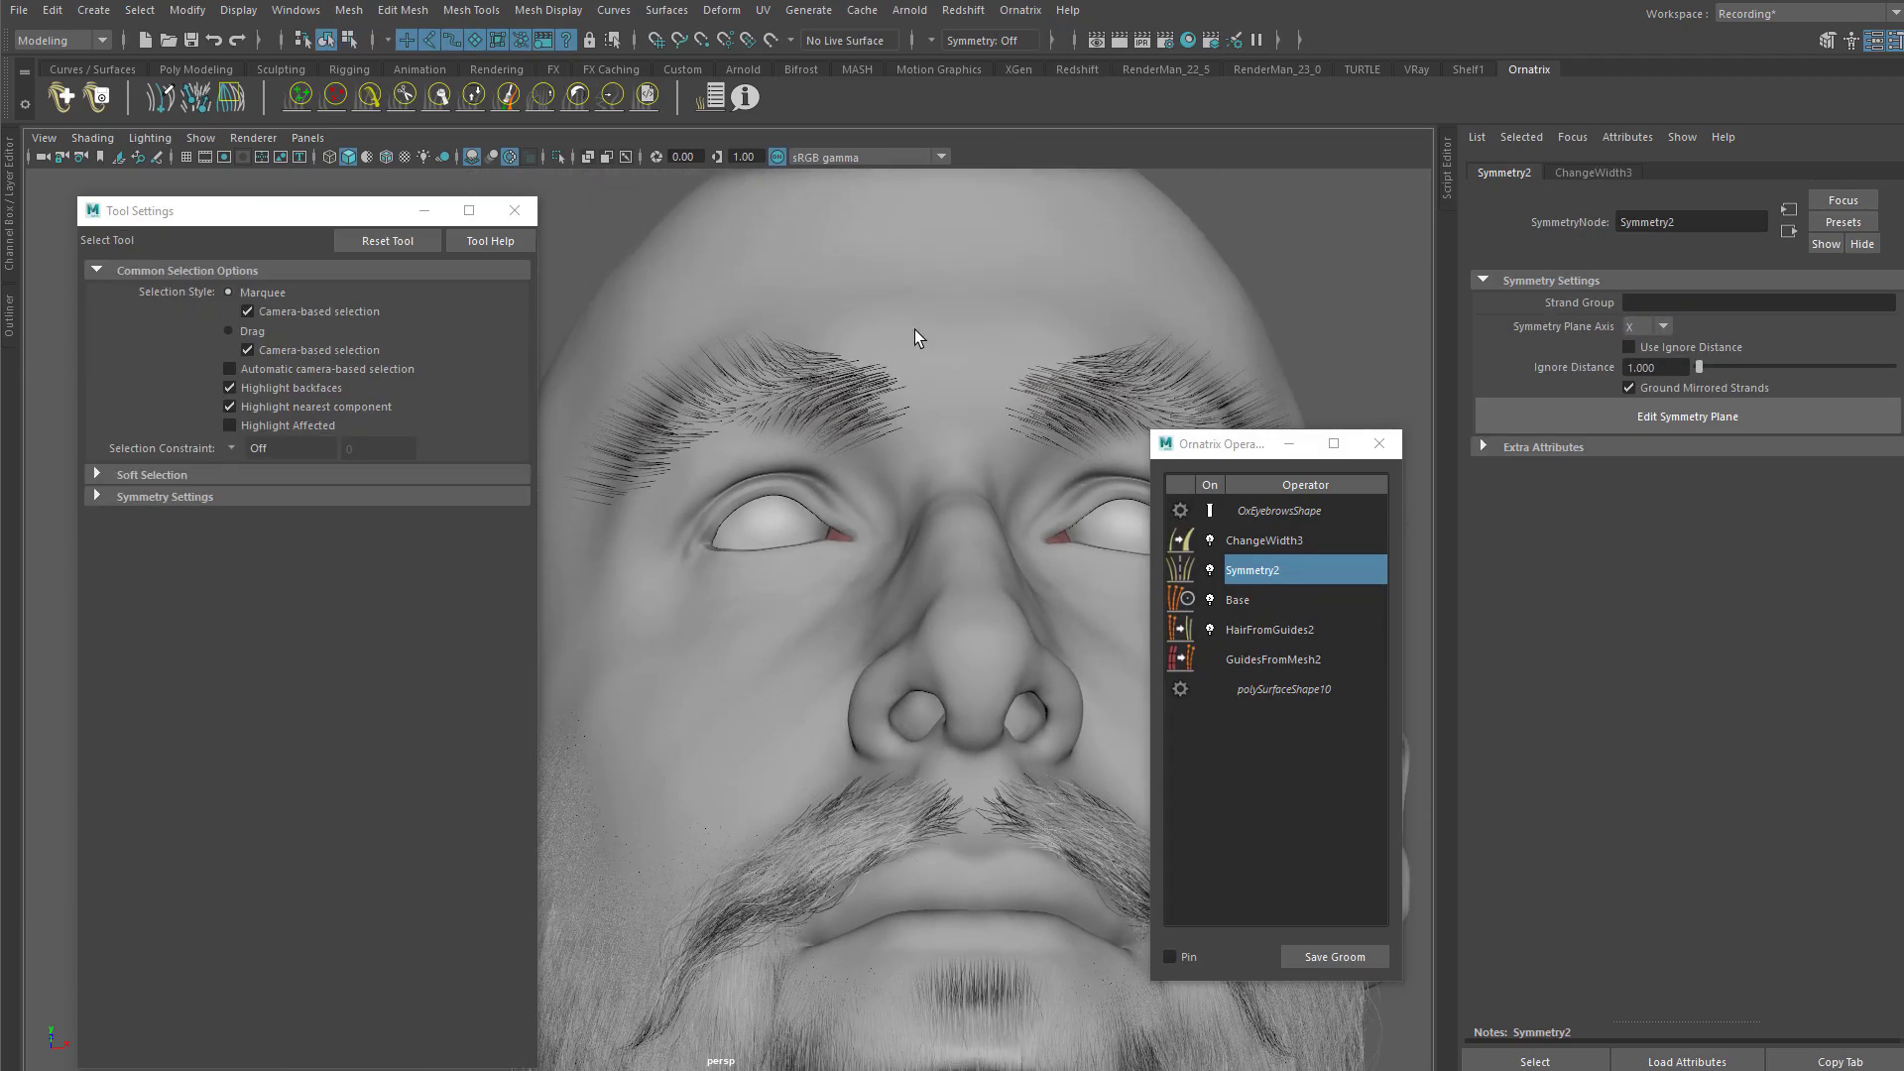
pyautogui.keyDown('alt'); pyautogui.moveTo(864, 314); pyautogui.dragTo(956, 383, button='middle'); pyautogui.keyUp('alt')
pyautogui.scroll(4, 956, 383)
# Step: Select the Base operator again and activate the Comb Brush for the guides of the character's right eyebrow
pyautogui.click(1256, 597)
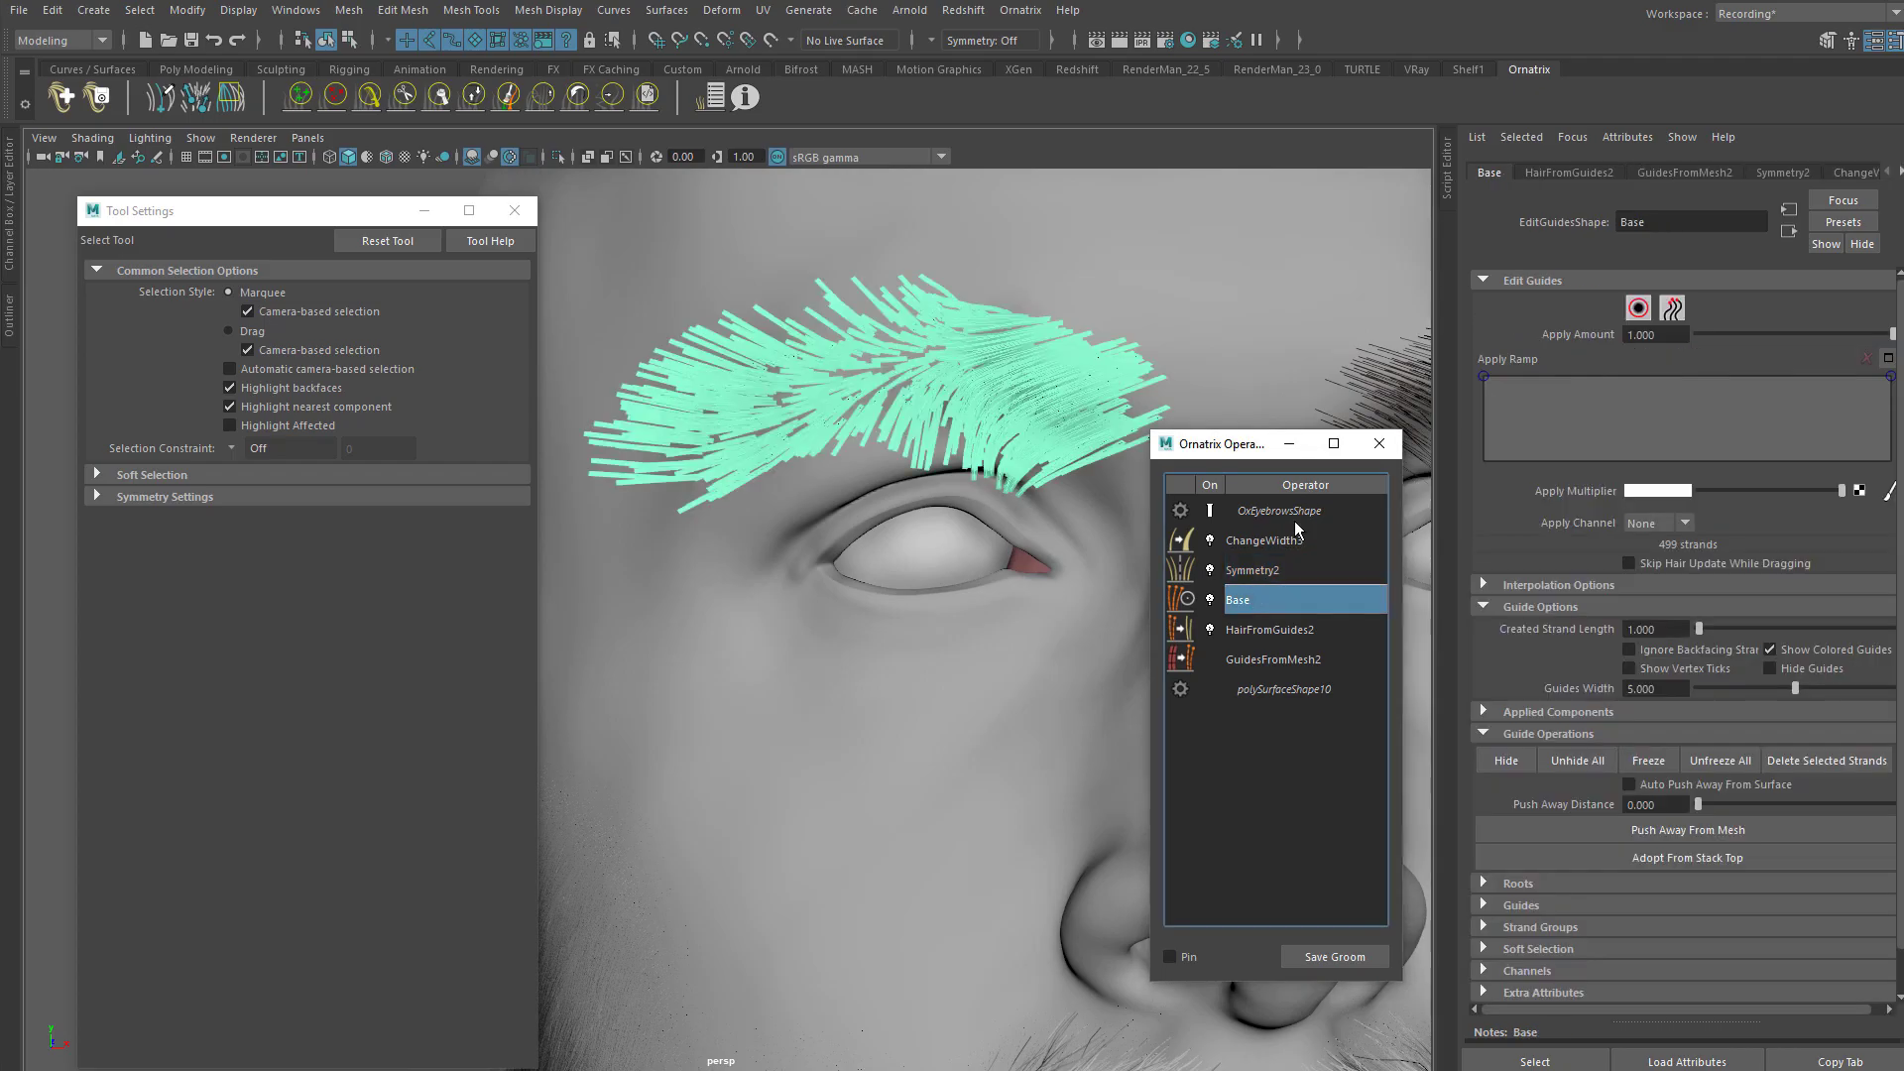
pyautogui.moveTo(1231, 451); pyautogui.dragTo(1264, 496)
pyautogui.scroll(-2, 765, 340)
pyautogui.keyDown('alt'); pyautogui.moveTo(890, 390); pyautogui.dragTo(854, 340, button='middle'); pyautogui.keyUp('alt')
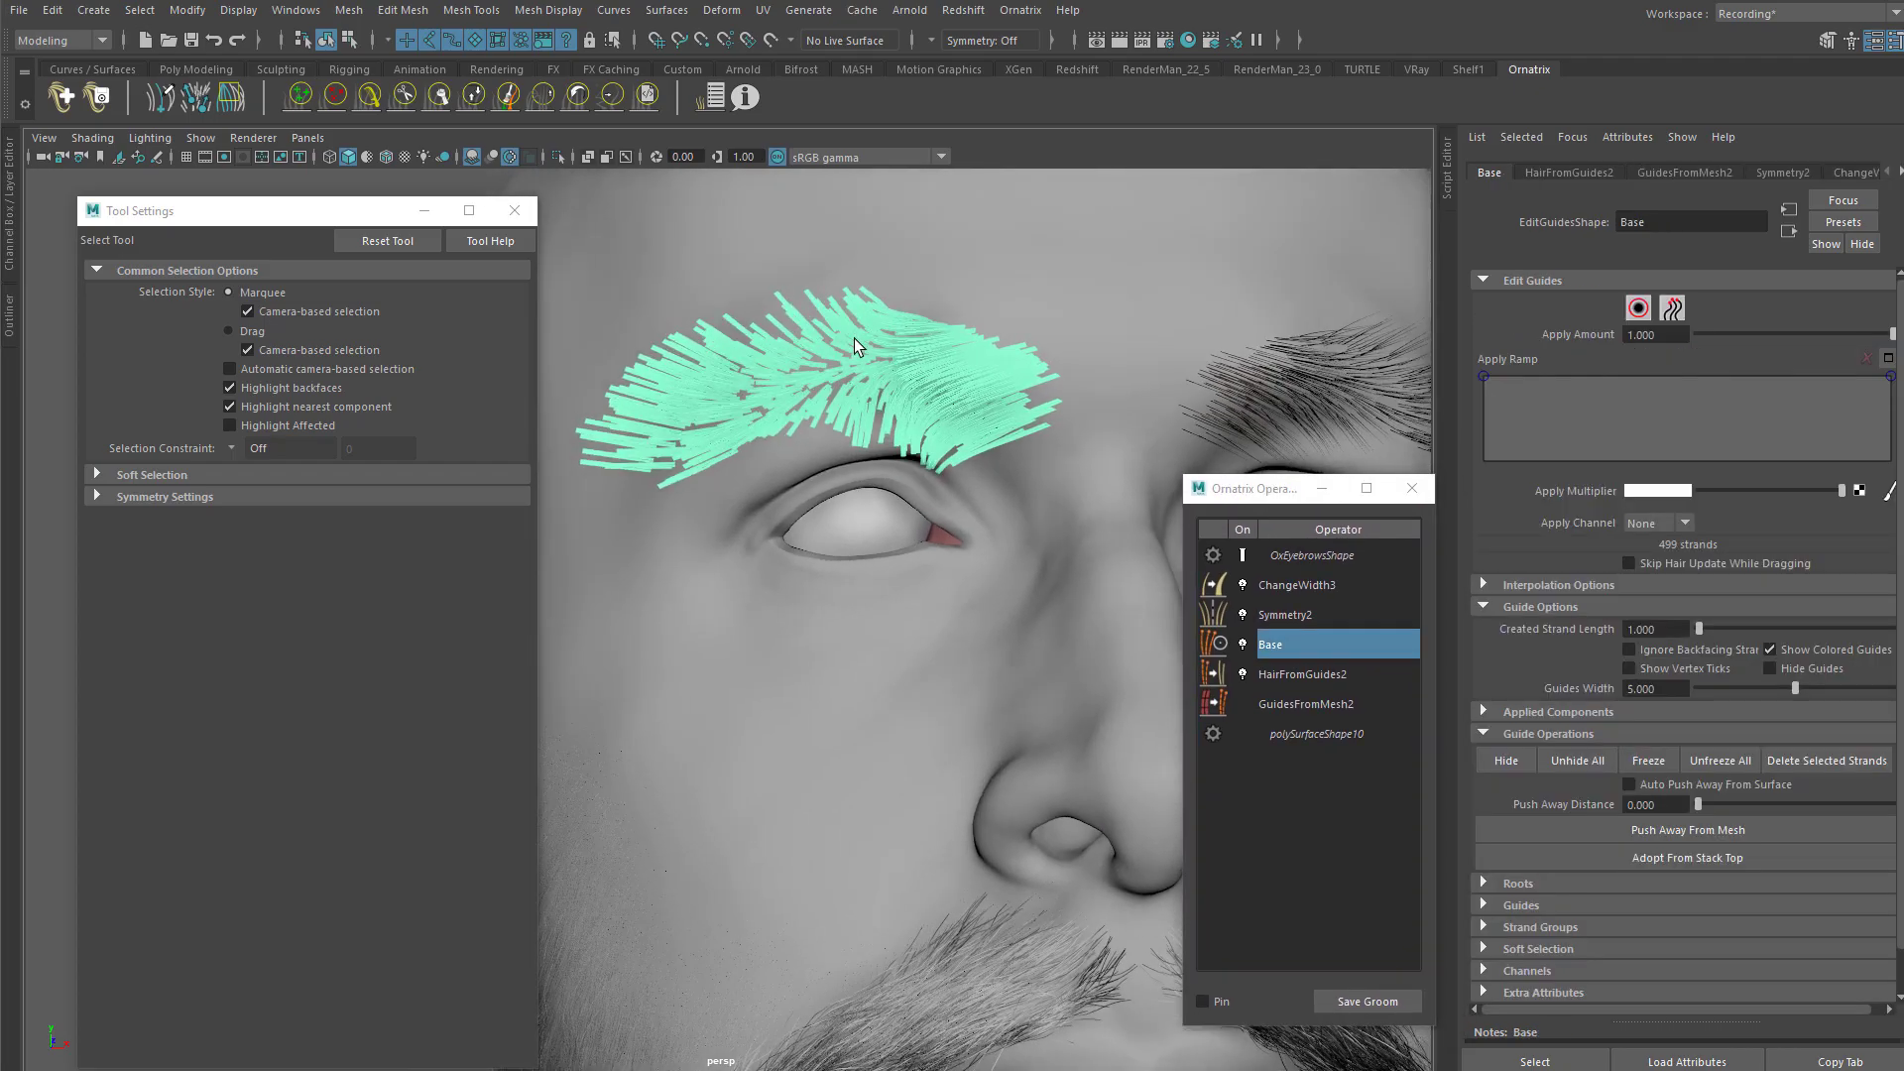
pyautogui.click(383, 107)
pyautogui.keyDown('alt'); pyautogui.moveTo(772, 441); pyautogui.dragTo(1193, 359); pyautogui.keyUp('alt')
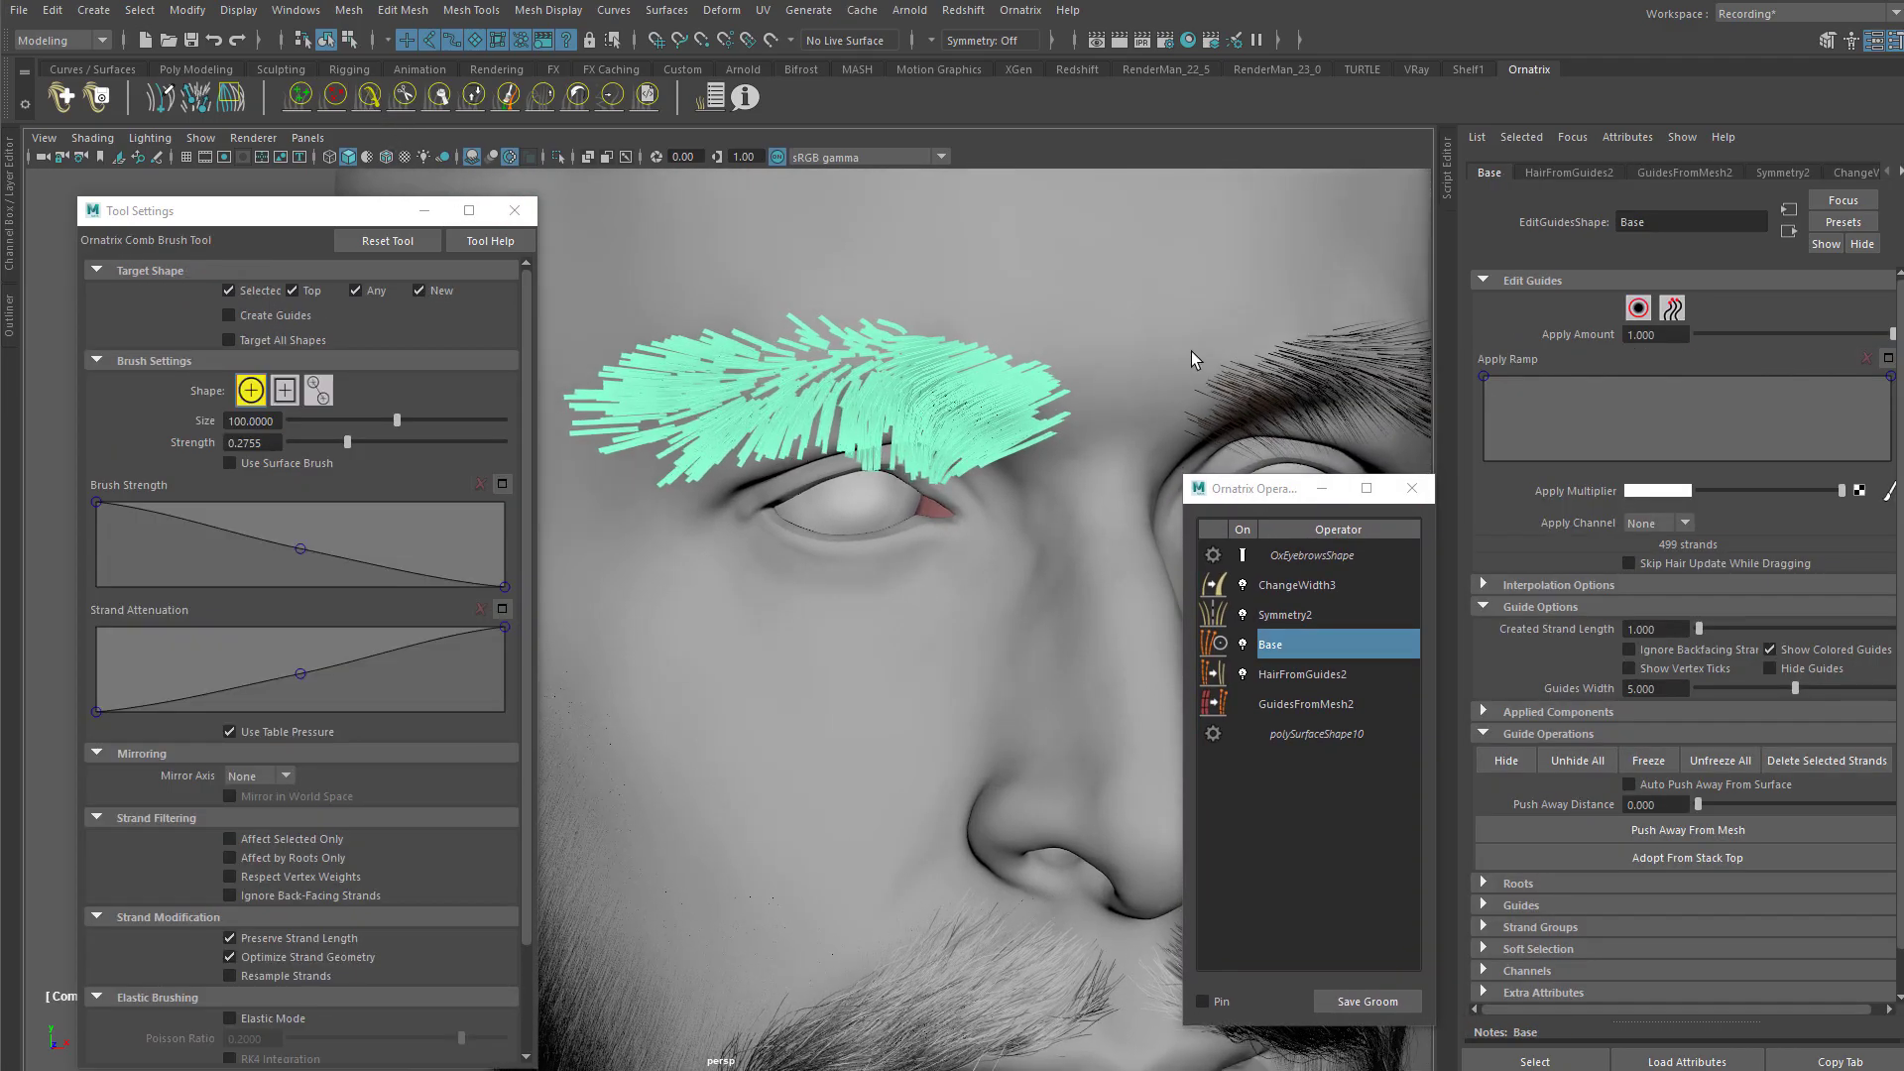
pyautogui.keyDown('alt'); pyautogui.moveTo(905, 417); pyautogui.dragTo(942, 462); pyautogui.keyUp('alt')
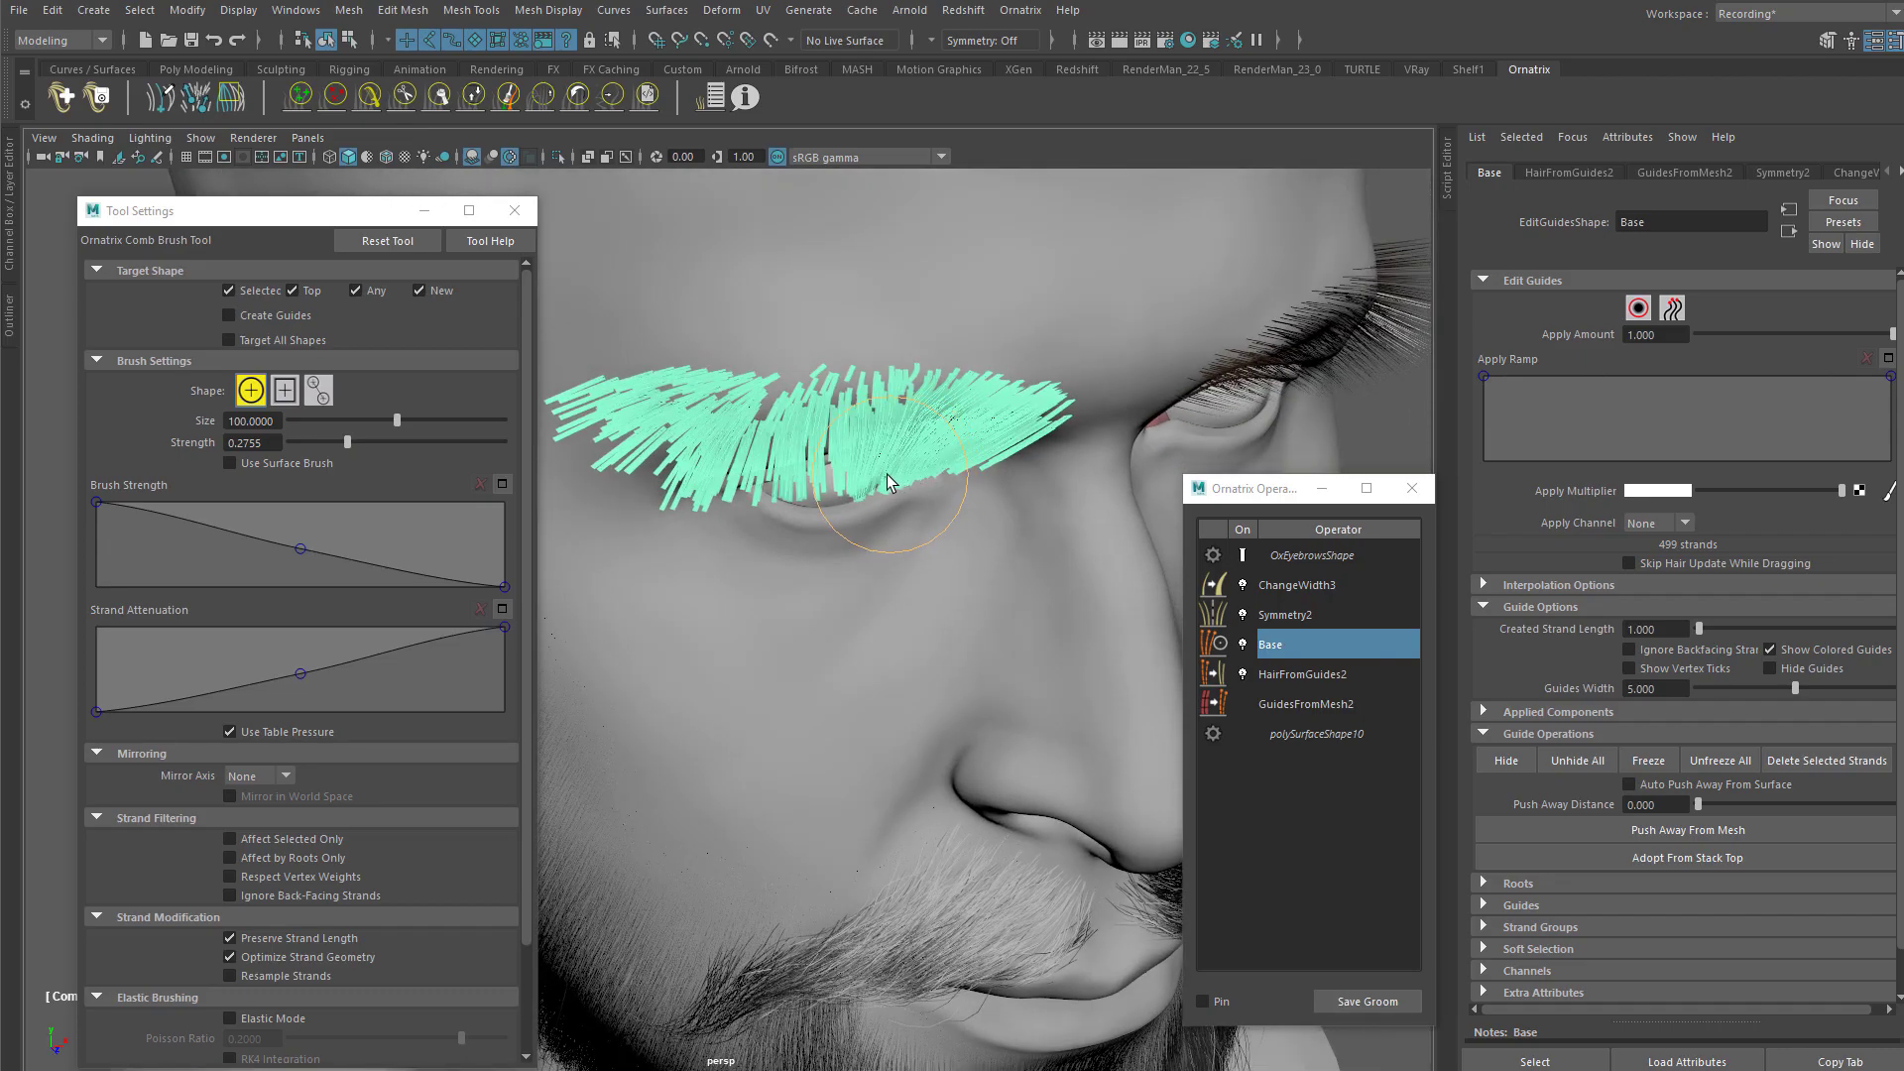
pyautogui.keyDown('alt'); pyautogui.moveTo(871, 420); pyautogui.dragTo(923, 490); pyautogui.keyUp('alt')
pyautogui.press('super+Tab')
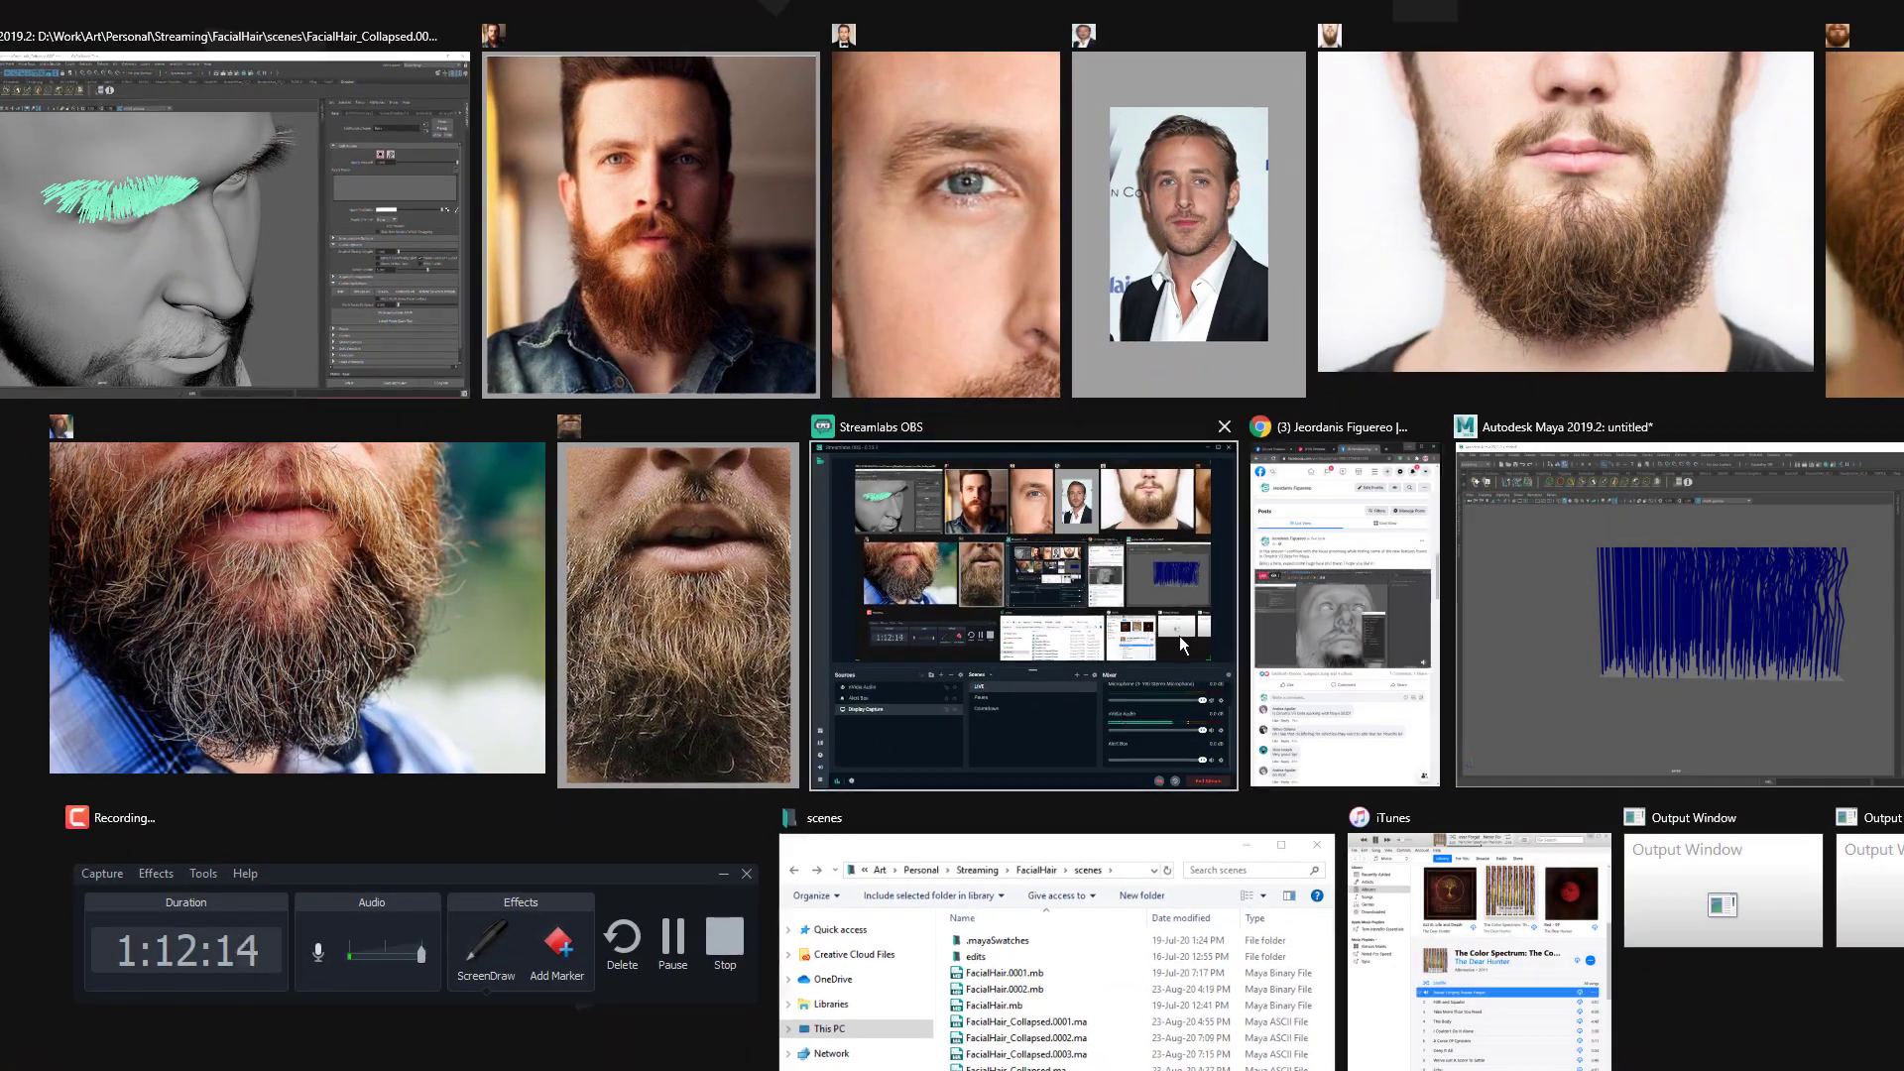
pyautogui.click(1343, 639)
# Step: Comb the right eyebrow's strands flatter along the brow with brush size 94 and strength 0.2545
pyautogui.keyDown('alt'); pyautogui.moveTo(927, 536); pyautogui.dragTo(900, 543); pyautogui.keyUp('alt')
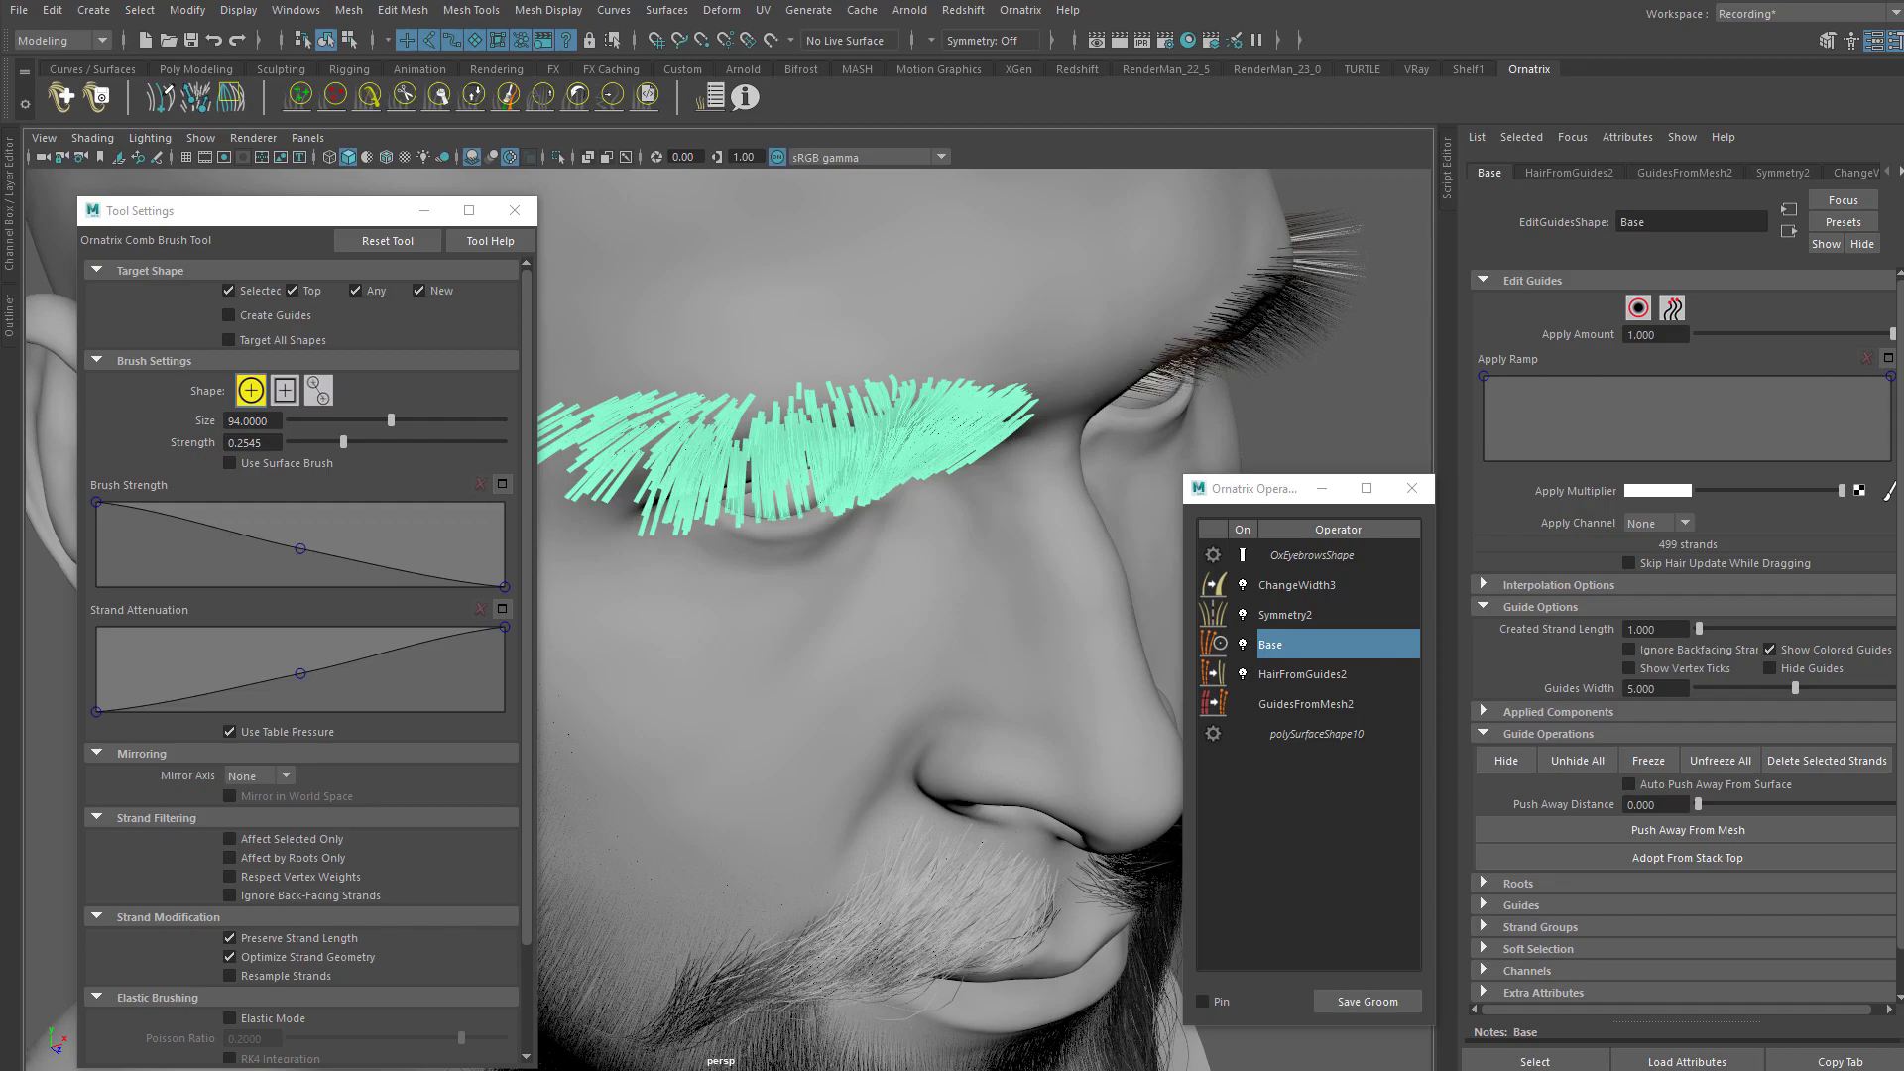
pyautogui.moveTo(742, 480)
pyautogui.keyDown('alt'); pyautogui.mouseDown()
pyautogui.moveTo(973, 518)
pyautogui.moveTo(890, 616)
pyautogui.moveTo(922, 553)
pyautogui.mouseUp(); pyautogui.keyUp('alt')
pyautogui.moveTo(709, 619)
pyautogui.mouseDown()
pyautogui.moveTo(743, 575)
pyautogui.moveTo(952, 556)
pyautogui.moveTo(981, 534)
pyautogui.mouseUp()
pyautogui.moveTo(888, 588); pyautogui.dragTo(802, 635)
pyautogui.moveTo(849, 519); pyautogui.dragTo(695, 647)
pyautogui.moveTo(778, 545)
pyautogui.keyDown('alt'); pyautogui.mouseDown()
pyautogui.moveTo(645, 447)
pyautogui.moveTo(685, 496)
pyautogui.mouseUp(); pyautogui.keyUp('alt')
pyautogui.keyDown('alt'); pyautogui.moveTo(857, 451); pyautogui.dragTo(779, 460, button='middle'); pyautogui.keyUp('alt')
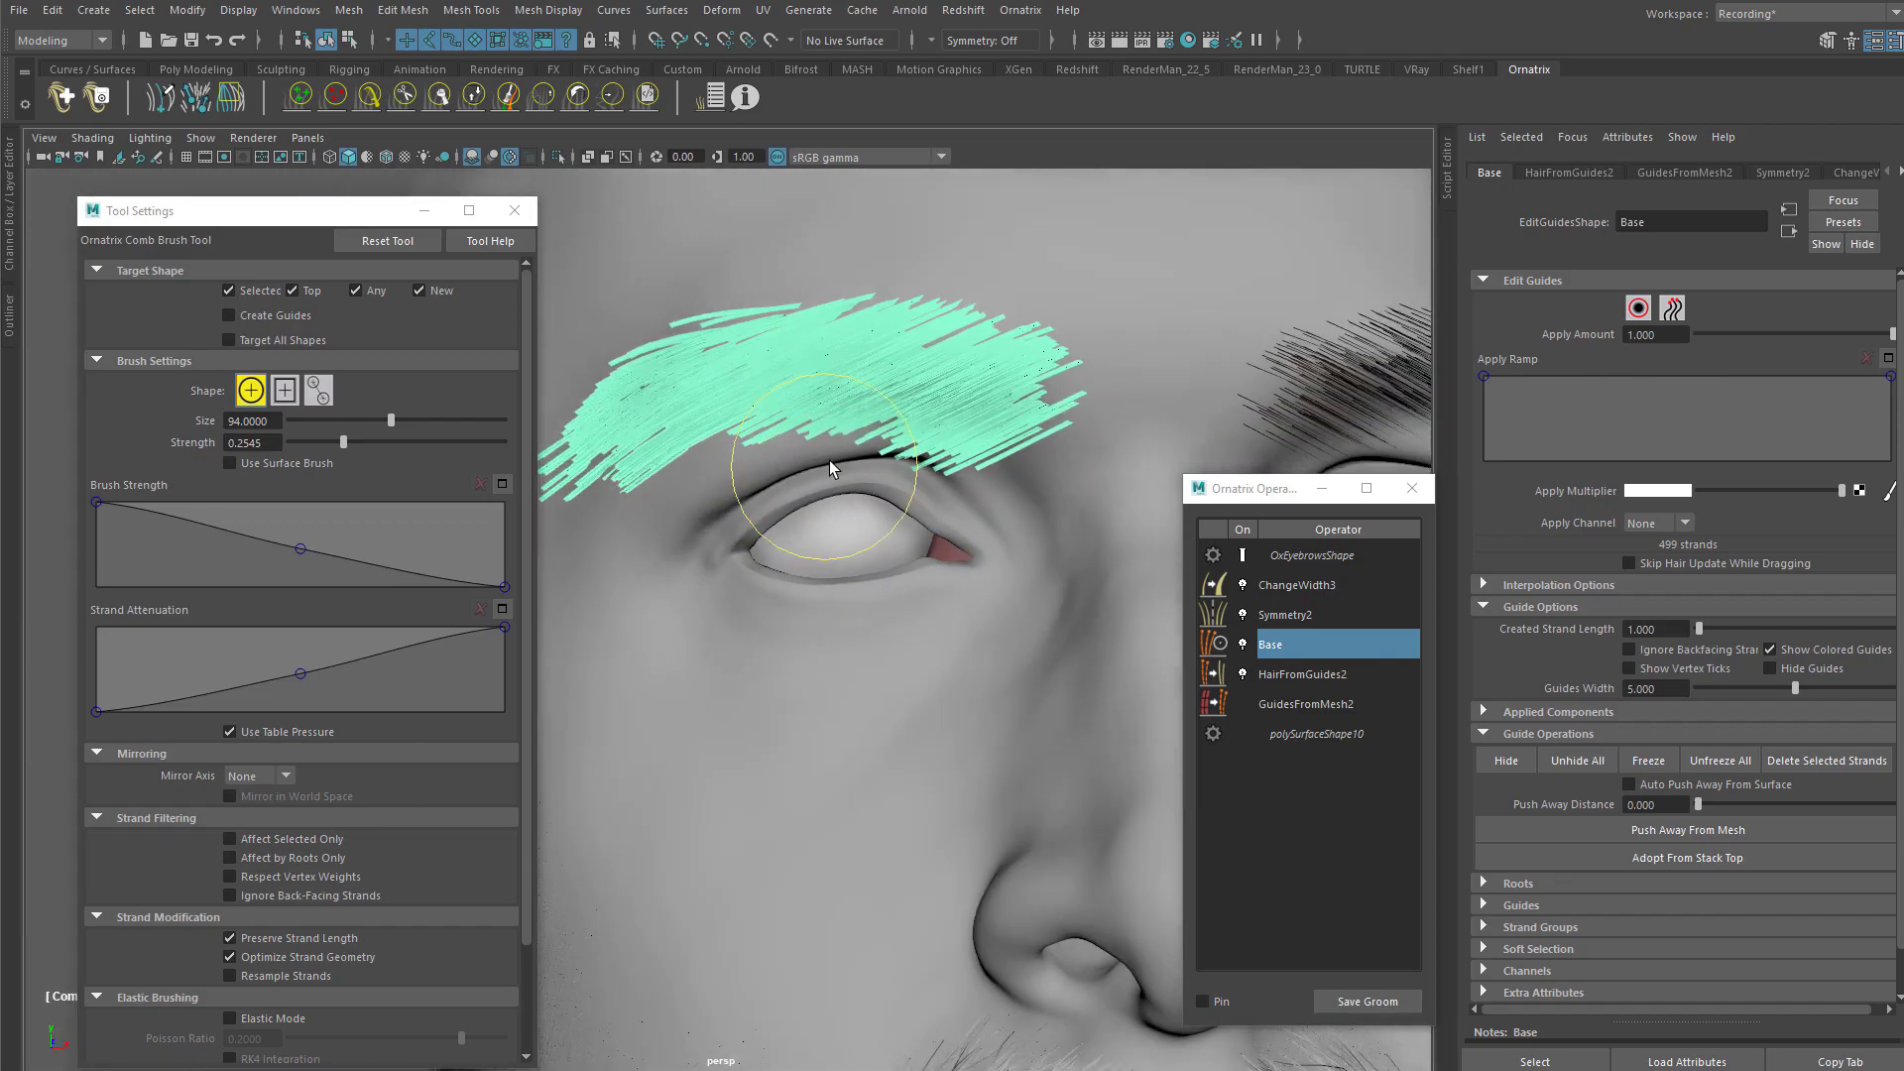
pyautogui.keyDown('alt'); pyautogui.moveTo(818, 472); pyautogui.dragTo(833, 498); pyautogui.keyUp('alt')
pyautogui.moveTo(954, 492)
pyautogui.mouseDown()
pyautogui.moveTo(832, 439)
pyautogui.moveTo(906, 502)
pyautogui.moveTo(833, 519)
pyautogui.mouseUp()
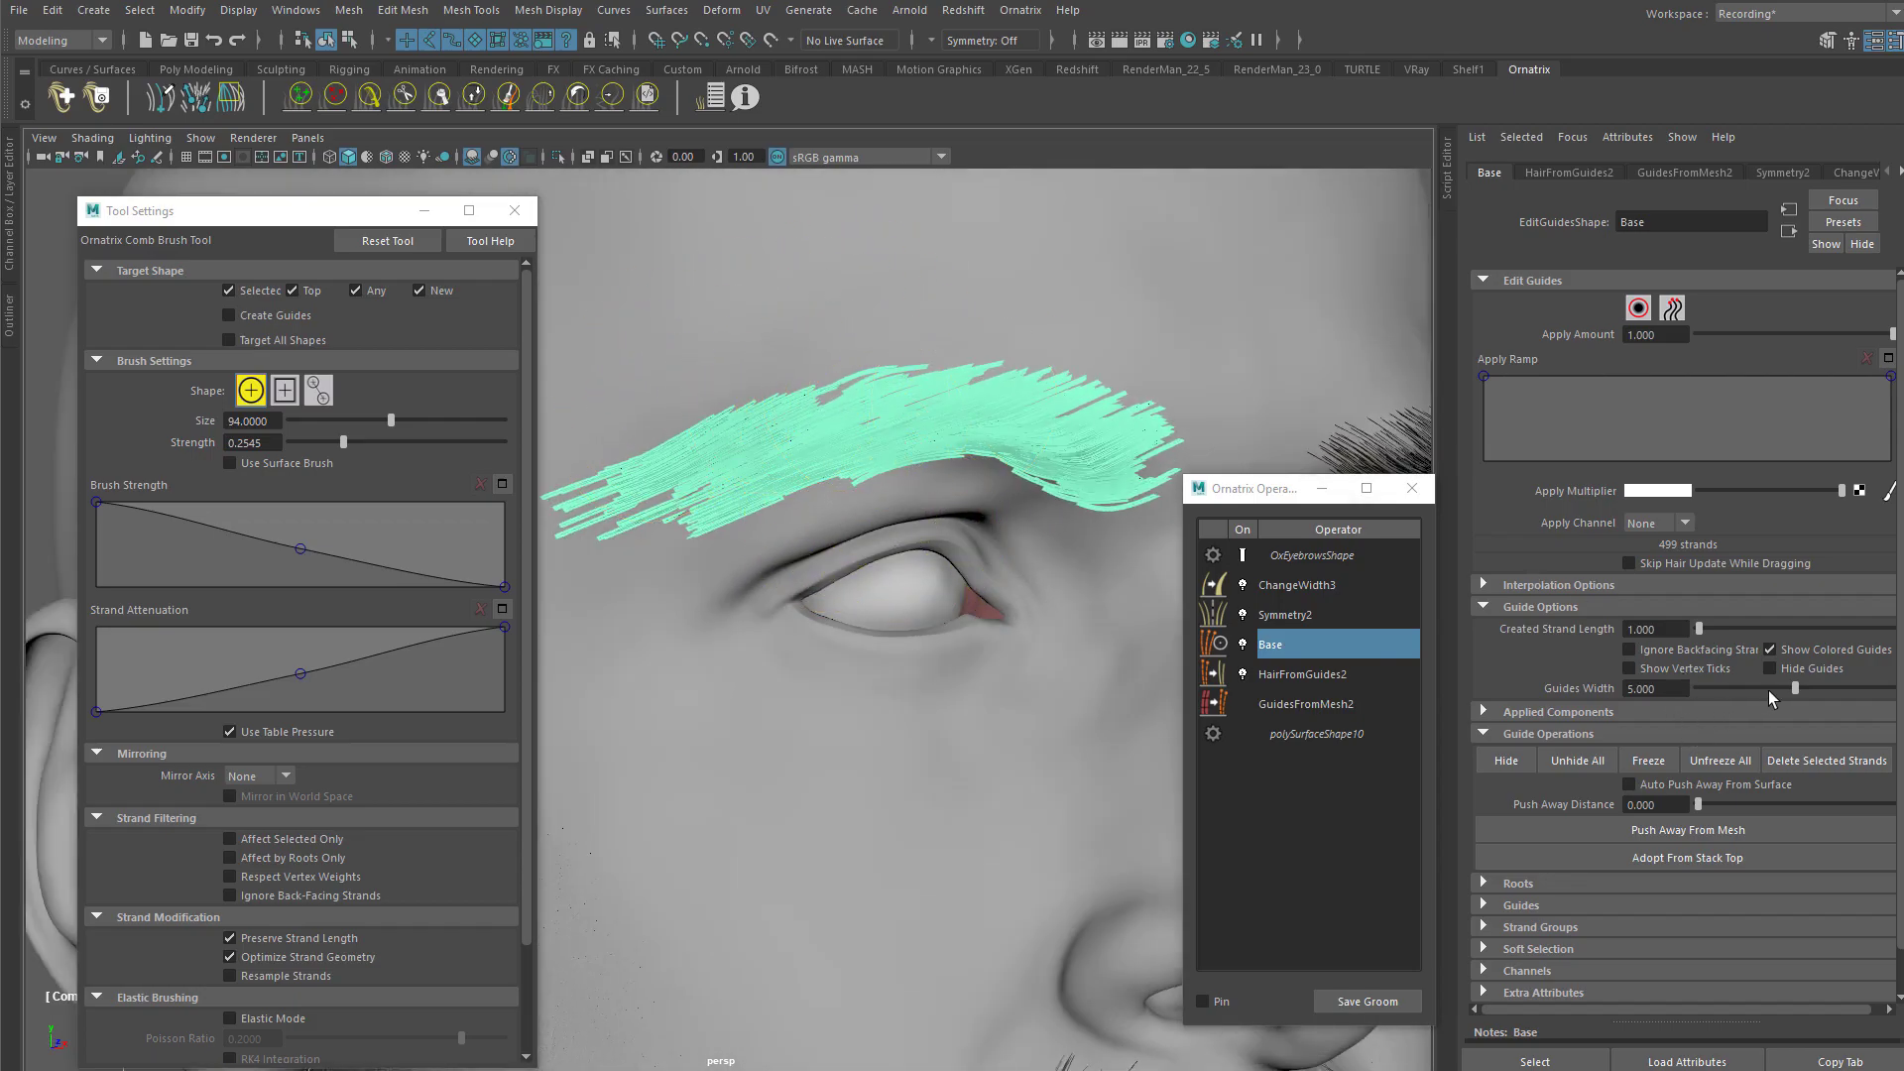
# Step: Set the Guides Width of the Base operator to 0 and check the strands at the eyebrow's outer tail
pyautogui.moveTo(1793, 688); pyautogui.dragTo(1684, 696)
pyautogui.keyDown('alt'); pyautogui.moveTo(814, 518); pyautogui.dragTo(874, 516); pyautogui.keyUp('alt')
pyautogui.keyDown('alt'); pyautogui.moveTo(1026, 476); pyautogui.dragTo(970, 479); pyautogui.keyUp('alt')
pyautogui.moveTo(728, 500)
pyautogui.keyDown('alt'); pyautogui.mouseDown()
pyautogui.moveTo(889, 485)
pyautogui.moveTo(834, 507)
pyautogui.moveTo(854, 357)
pyautogui.mouseUp(); pyautogui.keyUp('alt')
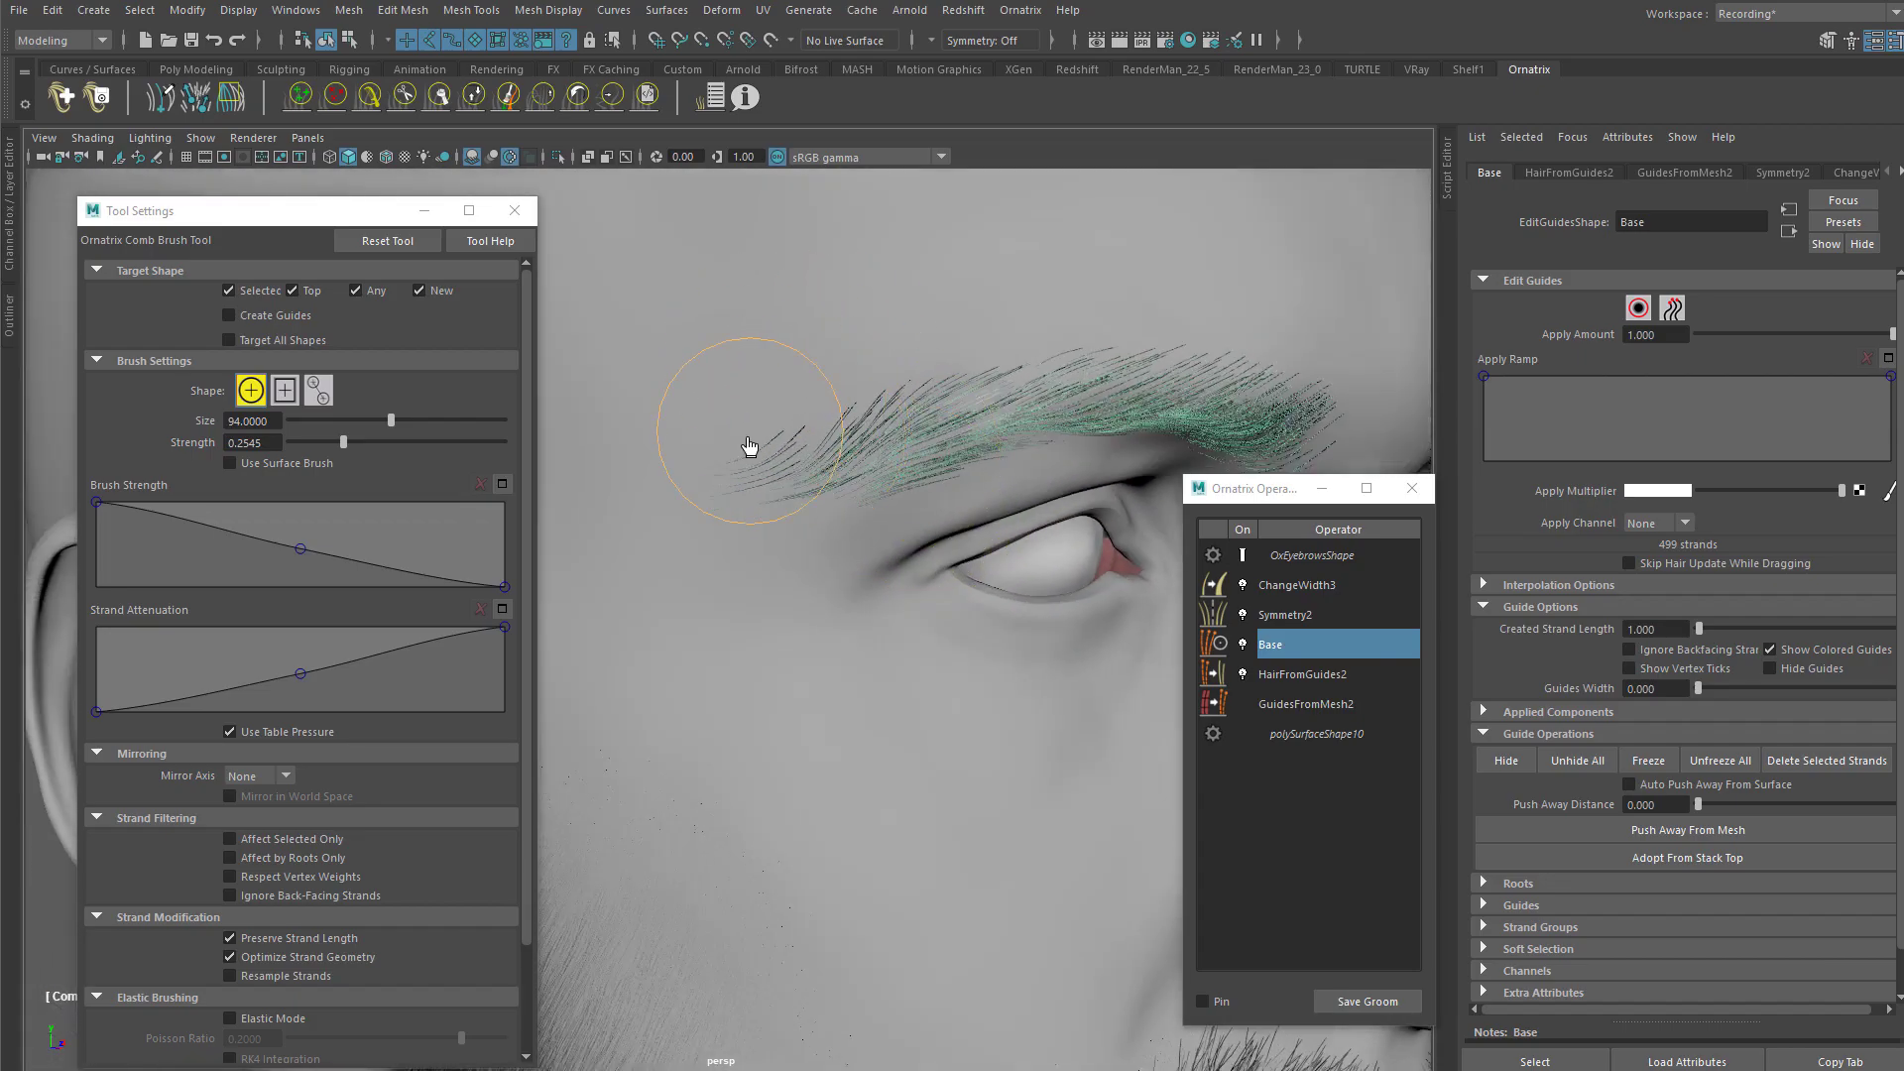
pyautogui.keyDown('alt'); pyautogui.moveTo(930, 539); pyautogui.dragTo(940, 577); pyautogui.keyUp('alt')
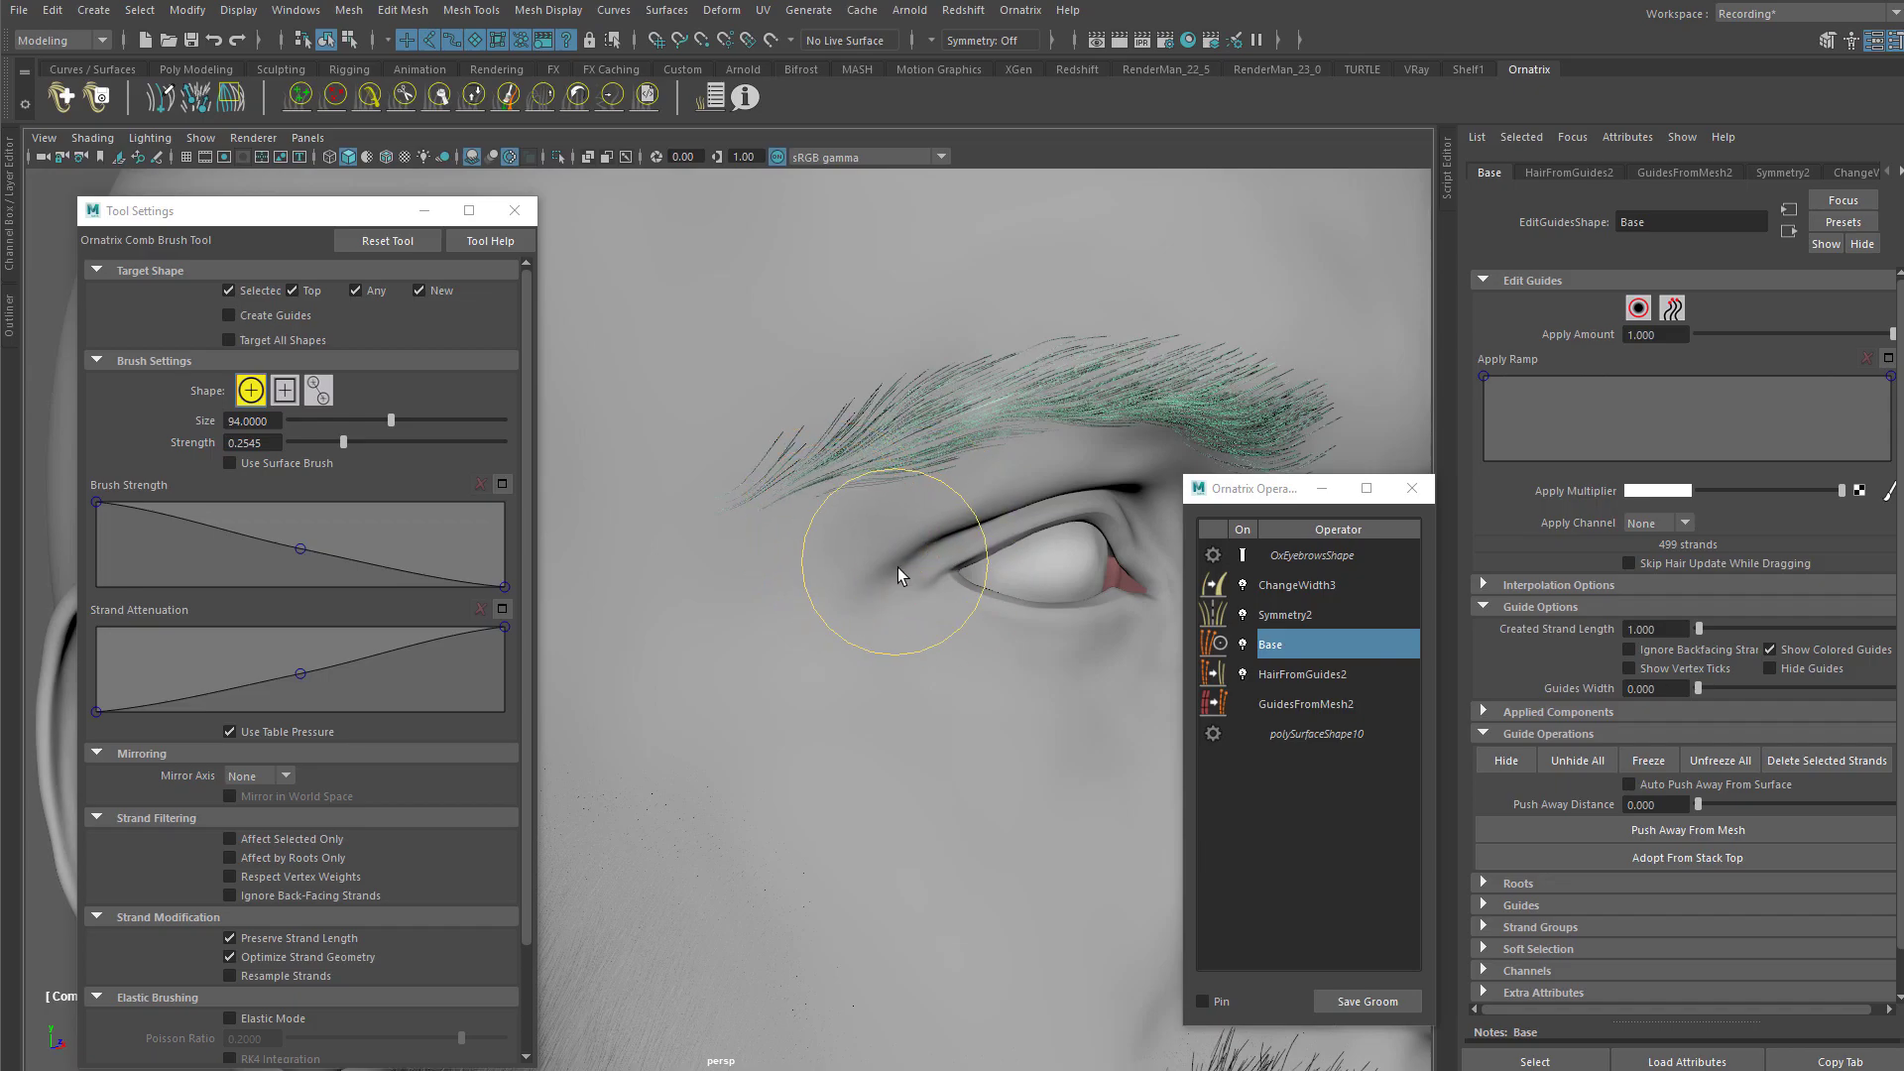
# Step: Refine the strands along the middle and tail of the right eyebrow with a larger Comb Brush
pyautogui.keyDown('alt'); pyautogui.moveTo(750, 382); pyautogui.dragTo(680, 459); pyautogui.keyUp('alt')
pyautogui.keyDown('alt'); pyautogui.moveTo(681, 459); pyautogui.dragTo(1092, 383, button='right'); pyautogui.keyUp('alt')
pyautogui.keyDown('alt'); pyautogui.moveTo(1092, 383); pyautogui.dragTo(968, 468); pyautogui.keyUp('alt')
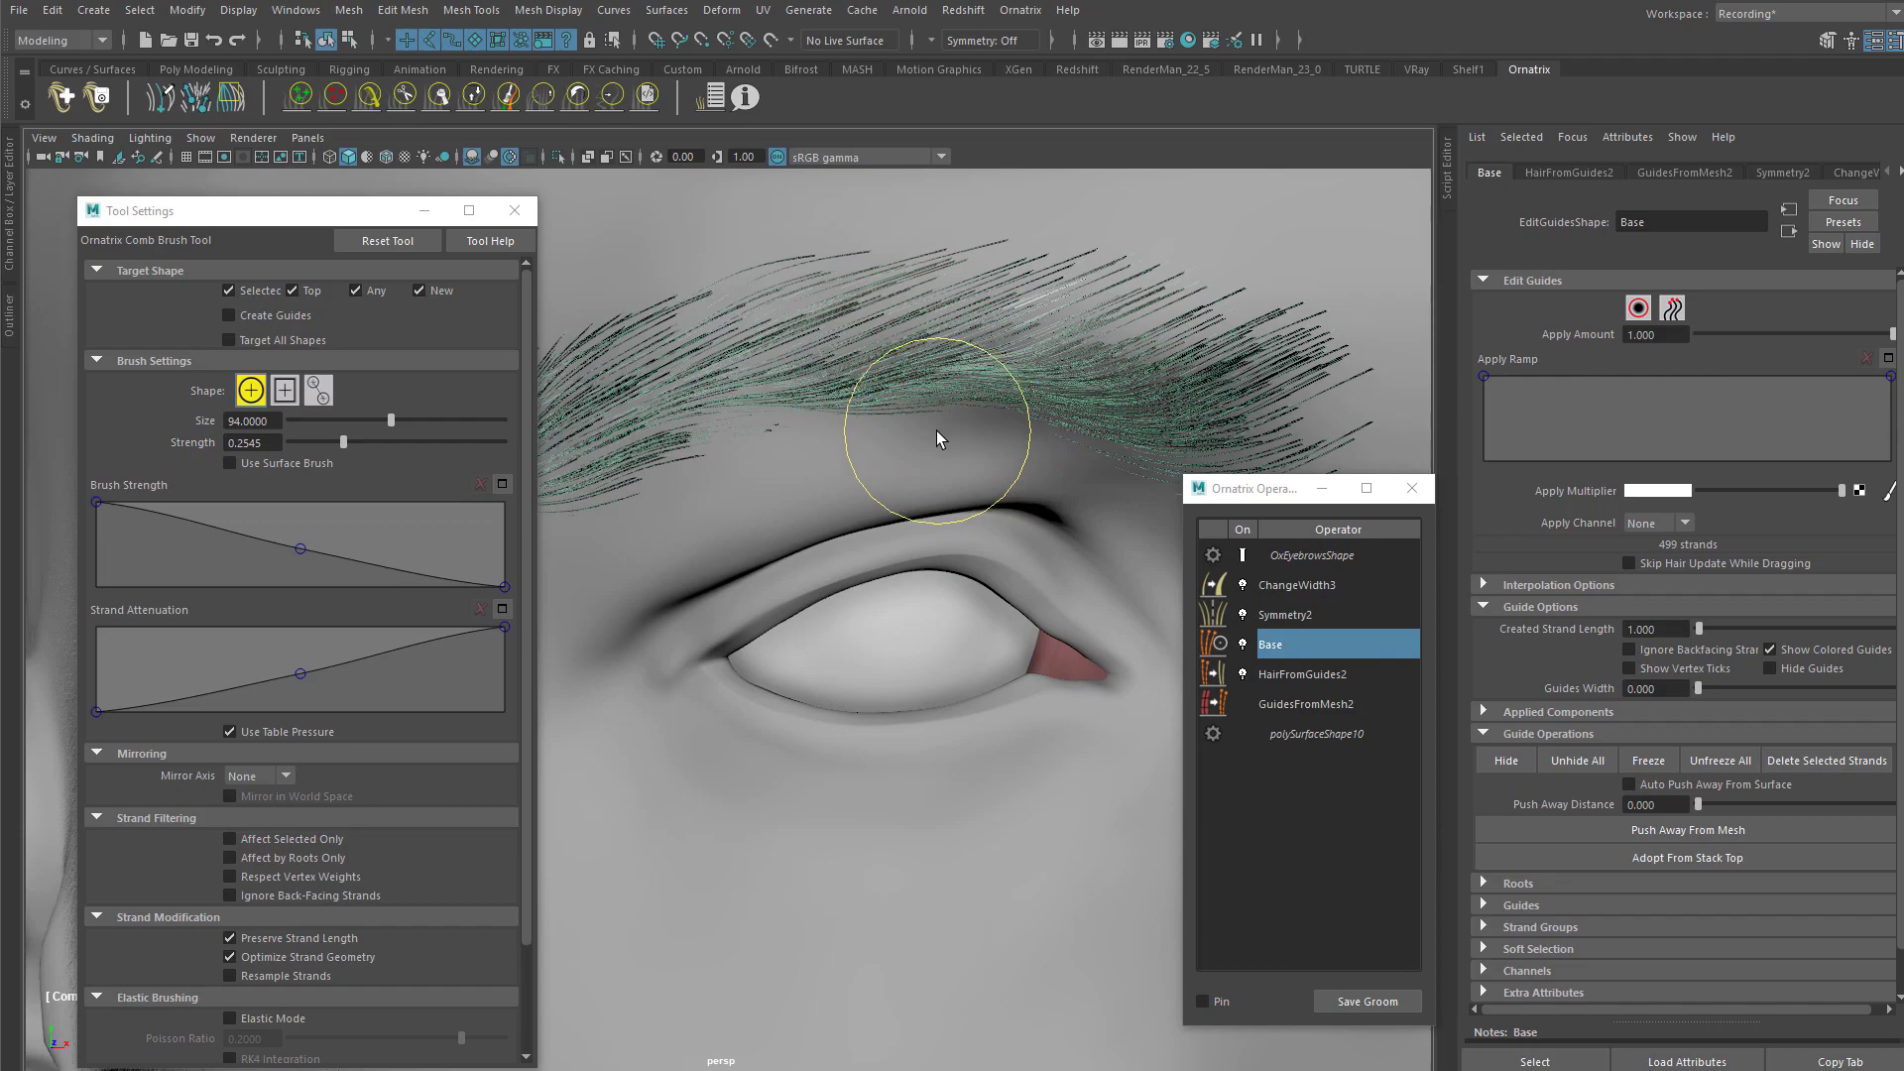
pyautogui.moveTo(1037, 415)
pyautogui.keyDown('alt'); pyautogui.mouseDown()
pyautogui.moveTo(920, 451)
pyautogui.moveTo(998, 387)
pyautogui.mouseUp(); pyautogui.keyUp('alt')
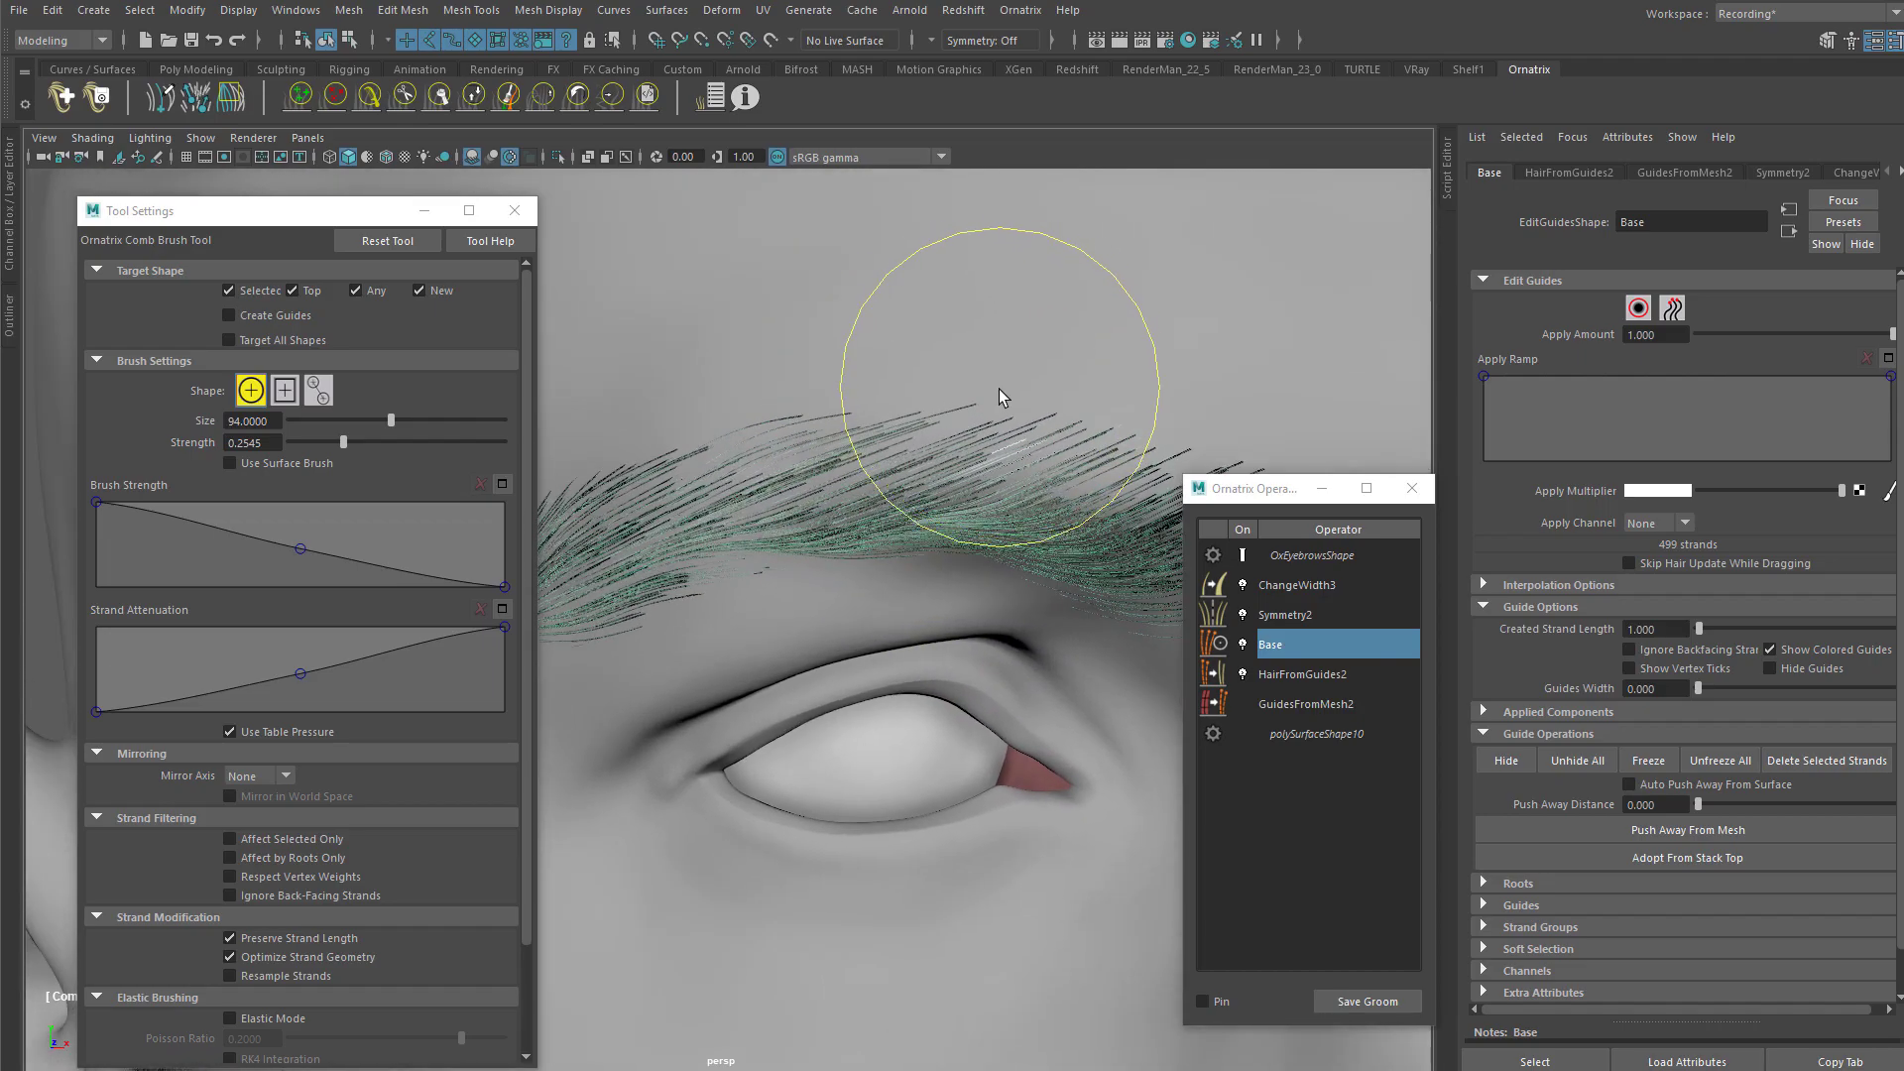
pyautogui.keyDown('alt'); pyautogui.moveTo(841, 347); pyautogui.dragTo(984, 299); pyautogui.keyUp('alt')
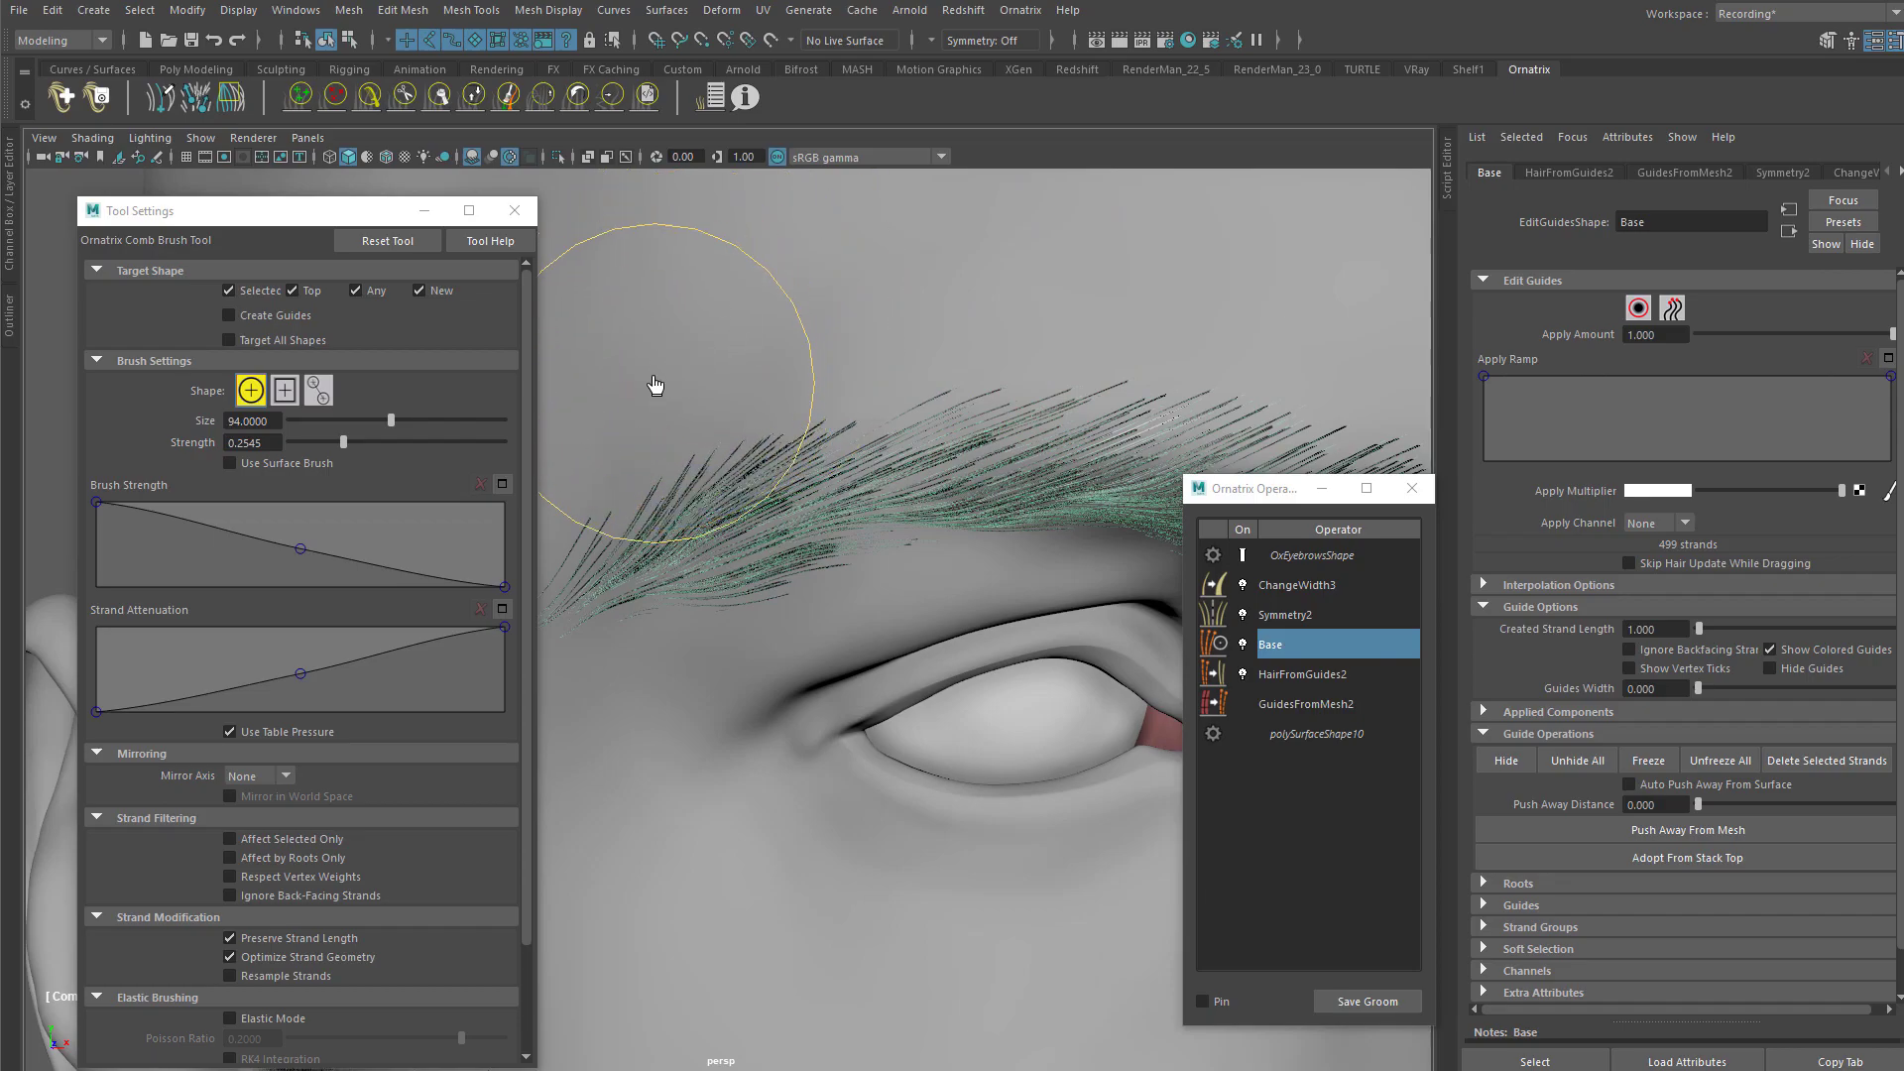
pyautogui.keyDown('alt'); pyautogui.moveTo(937, 471); pyautogui.dragTo(866, 425); pyautogui.keyUp('alt')
pyautogui.moveTo(721, 445)
pyautogui.keyDown('alt'); pyautogui.mouseDown()
pyautogui.moveTo(835, 444)
pyautogui.moveTo(813, 505)
pyautogui.moveTo(825, 419)
pyautogui.moveTo(914, 548)
pyautogui.mouseUp(); pyautogui.keyUp('alt')
pyautogui.keyDown('alt'); pyautogui.moveTo(817, 490); pyautogui.dragTo(837, 390); pyautogui.keyUp('alt')
# Step: Move the Tool Settings window aside and examine how the combed eyebrow strands lie, viewed from the side, below, above and front
pyautogui.moveTo(288, 211); pyautogui.dragTo(252, 201)
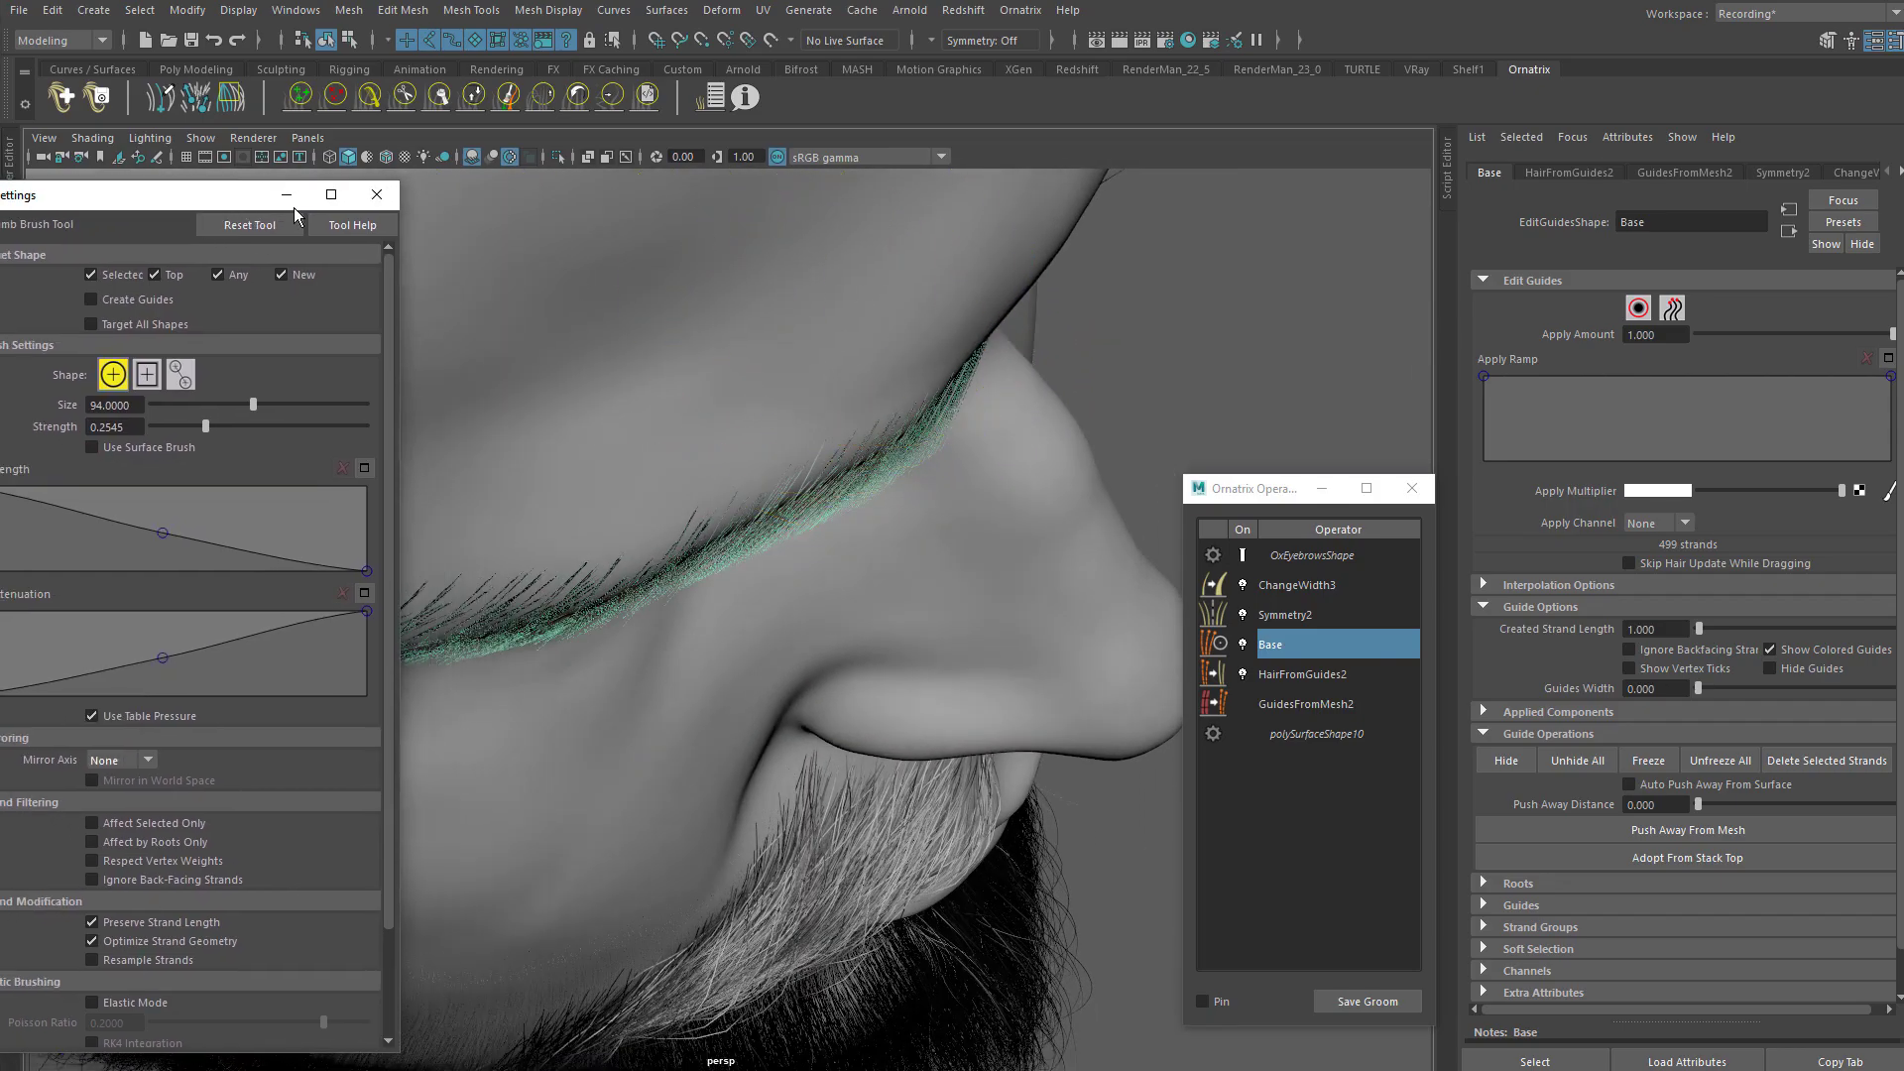
pyautogui.keyDown('alt'); pyautogui.moveTo(990, 408); pyautogui.dragTo(1050, 425, button='right'); pyautogui.keyUp('alt')
pyautogui.moveTo(1031, 455)
pyautogui.keyDown('alt'); pyautogui.mouseDown(button='middle')
pyautogui.moveTo(960, 436)
pyautogui.moveTo(972, 446)
pyautogui.mouseUp(button='middle'); pyautogui.keyUp('alt')
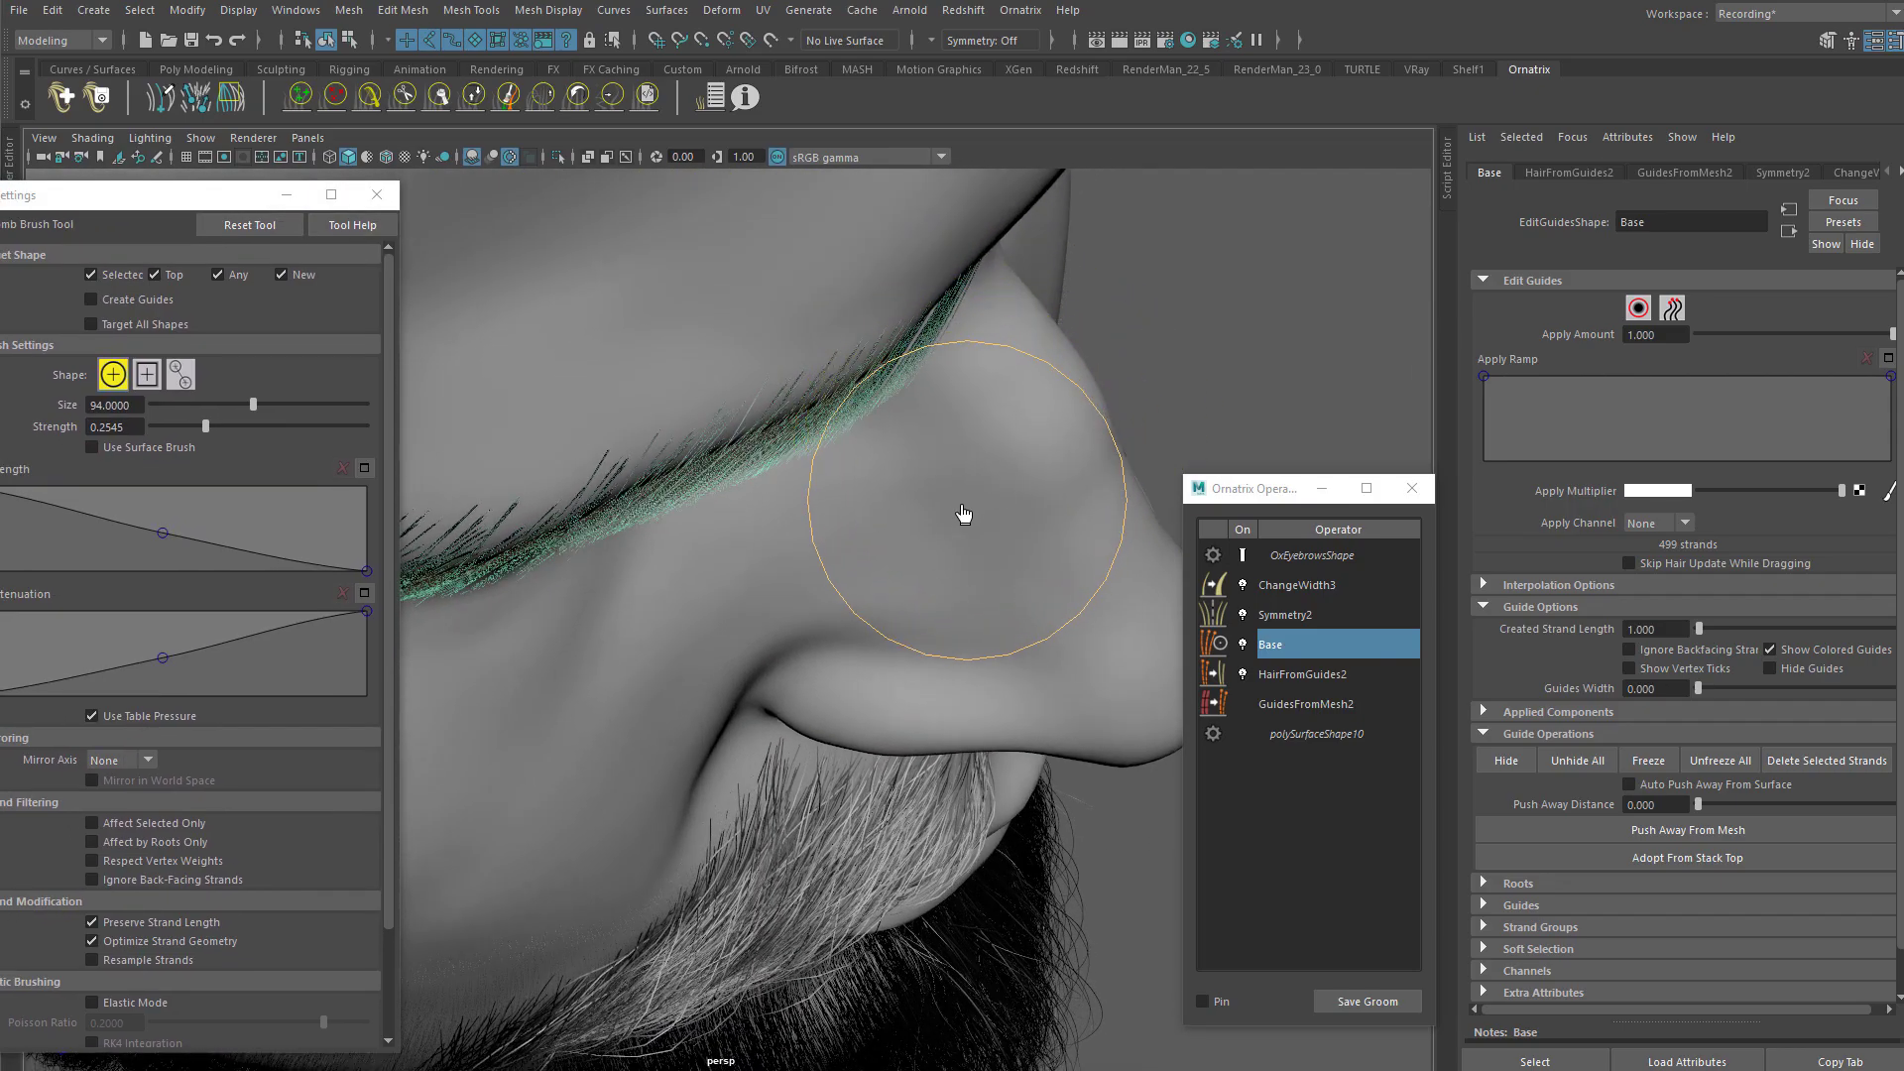
pyautogui.keyDown('alt'); pyautogui.moveTo(893, 425); pyautogui.dragTo(1001, 337, button='middle'); pyautogui.keyUp('alt')
pyautogui.keyDown('alt'); pyautogui.moveTo(795, 474); pyautogui.dragTo(904, 387, button='middle'); pyautogui.keyUp('alt')
pyautogui.moveTo(925, 444)
pyautogui.keyDown('alt'); pyautogui.mouseDown()
pyautogui.moveTo(910, 500)
pyautogui.moveTo(932, 438)
pyautogui.mouseUp(); pyautogui.keyUp('alt')
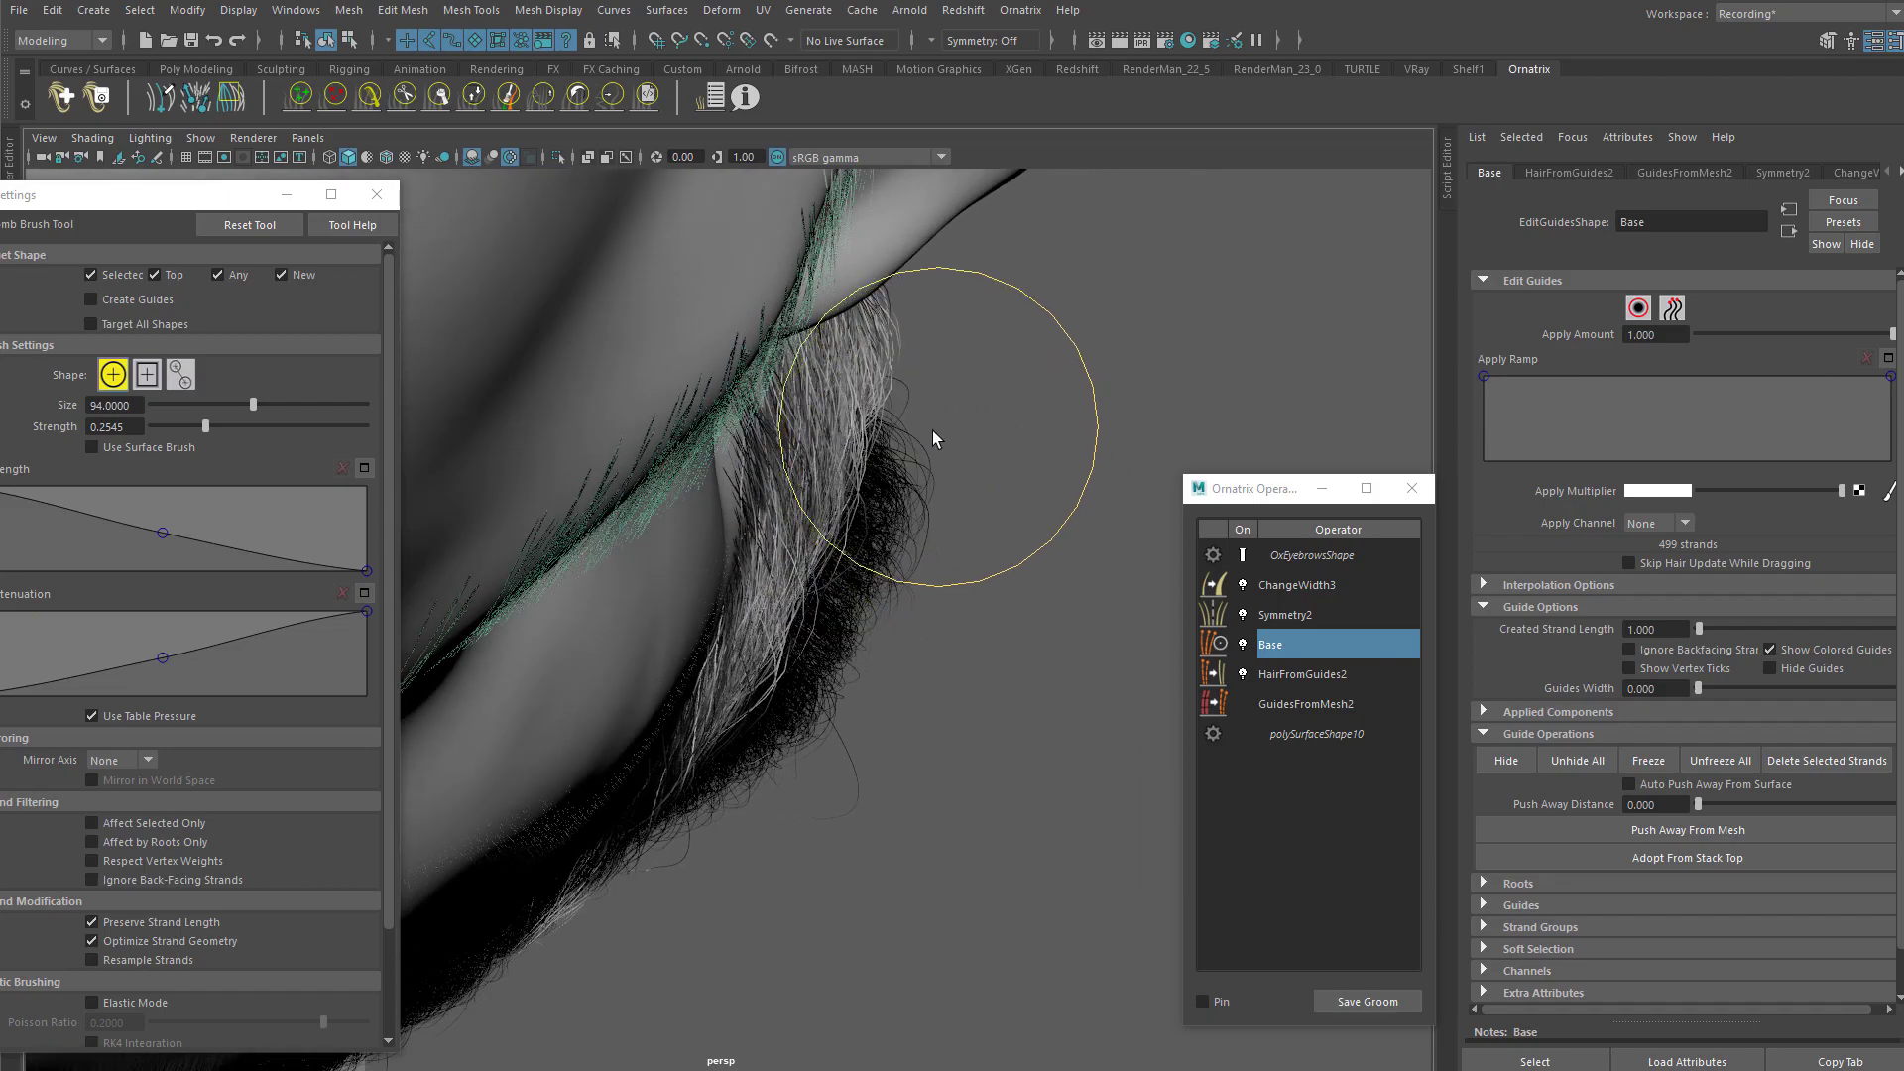
pyautogui.moveTo(727, 616)
pyautogui.keyDown('alt'); pyautogui.mouseDown()
pyautogui.moveTo(904, 479)
pyautogui.moveTo(892, 531)
pyautogui.mouseUp(); pyautogui.keyUp('alt')
pyautogui.moveTo(720, 632)
pyautogui.keyDown('alt'); pyautogui.mouseDown()
pyautogui.moveTo(795, 629)
pyautogui.moveTo(807, 655)
pyautogui.mouseUp(); pyautogui.keyUp('alt')
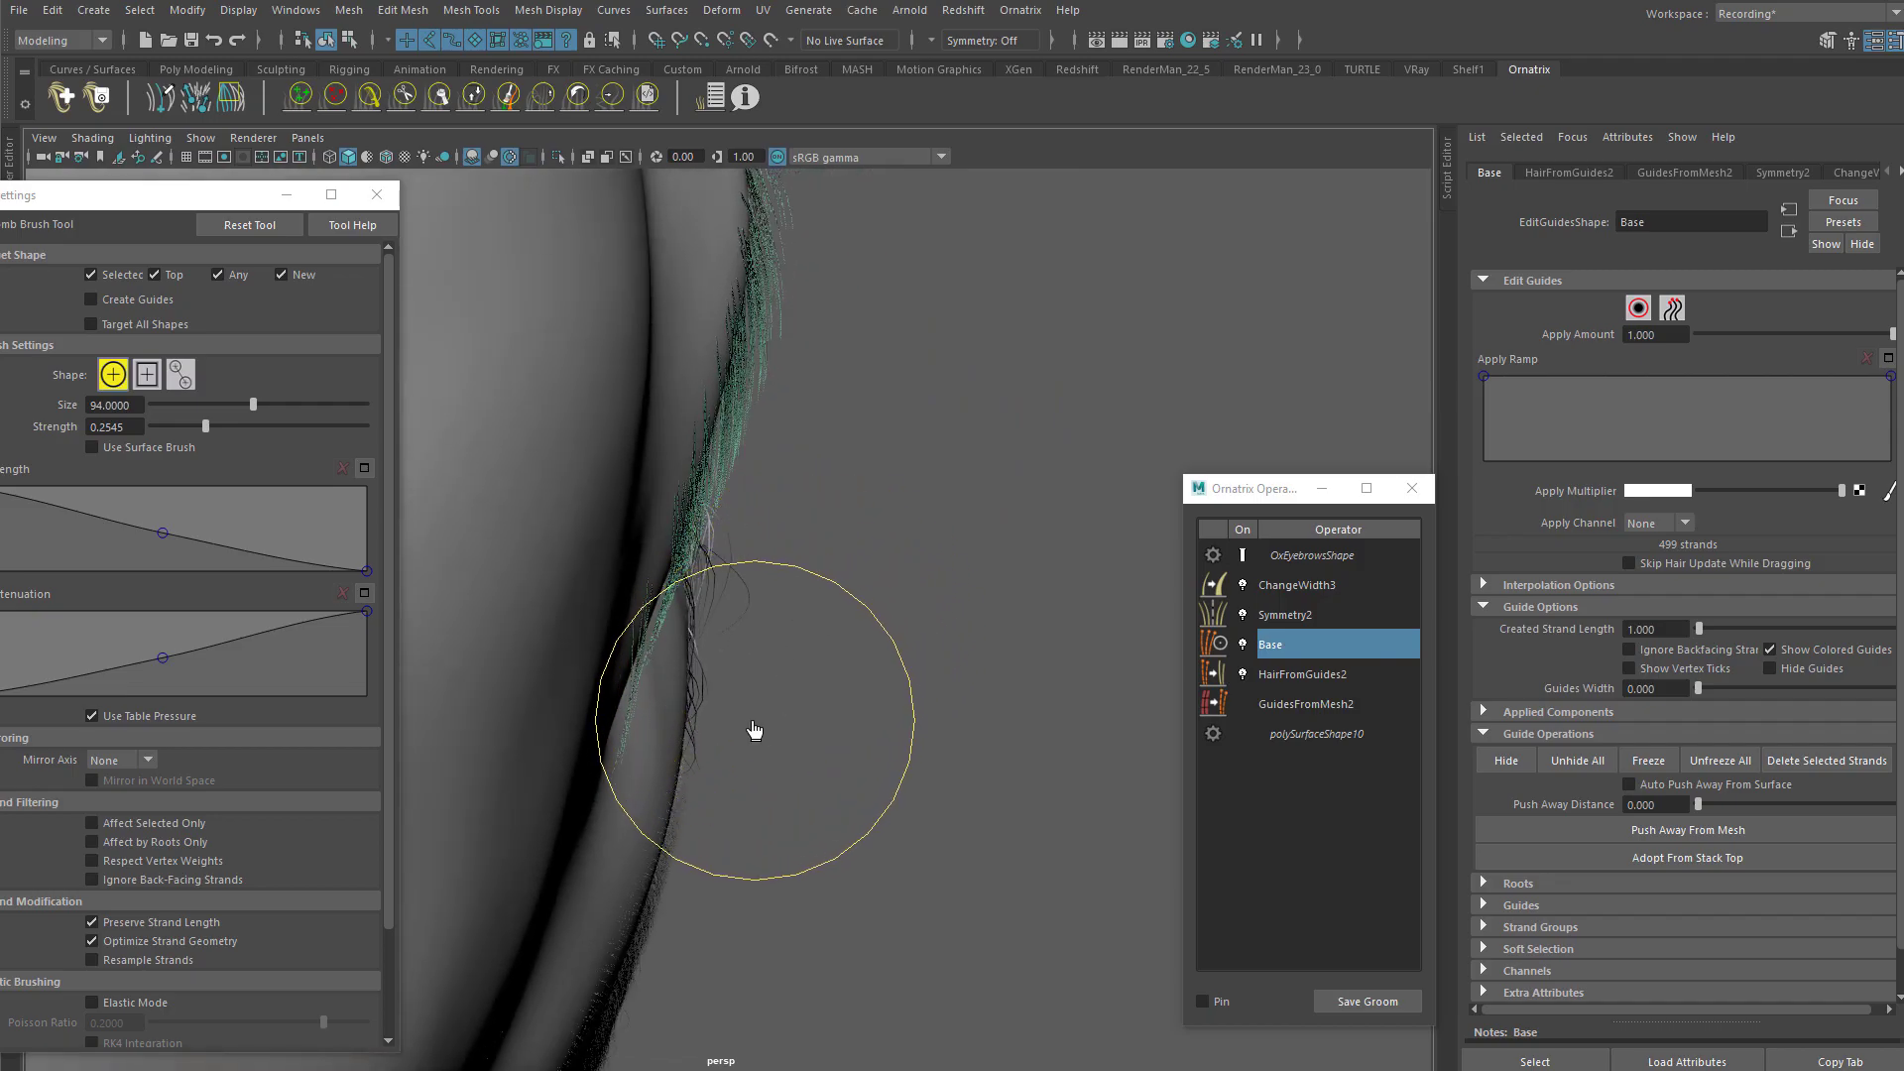
pyautogui.moveTo(672, 783)
pyautogui.keyDown('alt'); pyautogui.mouseDown()
pyautogui.moveTo(604, 659)
pyautogui.moveTo(575, 412)
pyautogui.moveTo(701, 480)
pyautogui.moveTo(750, 424)
pyautogui.mouseUp(); pyautogui.keyUp('alt')
pyautogui.keyDown('alt'); pyautogui.moveTo(926, 530); pyautogui.dragTo(755, 408); pyautogui.keyUp('alt')
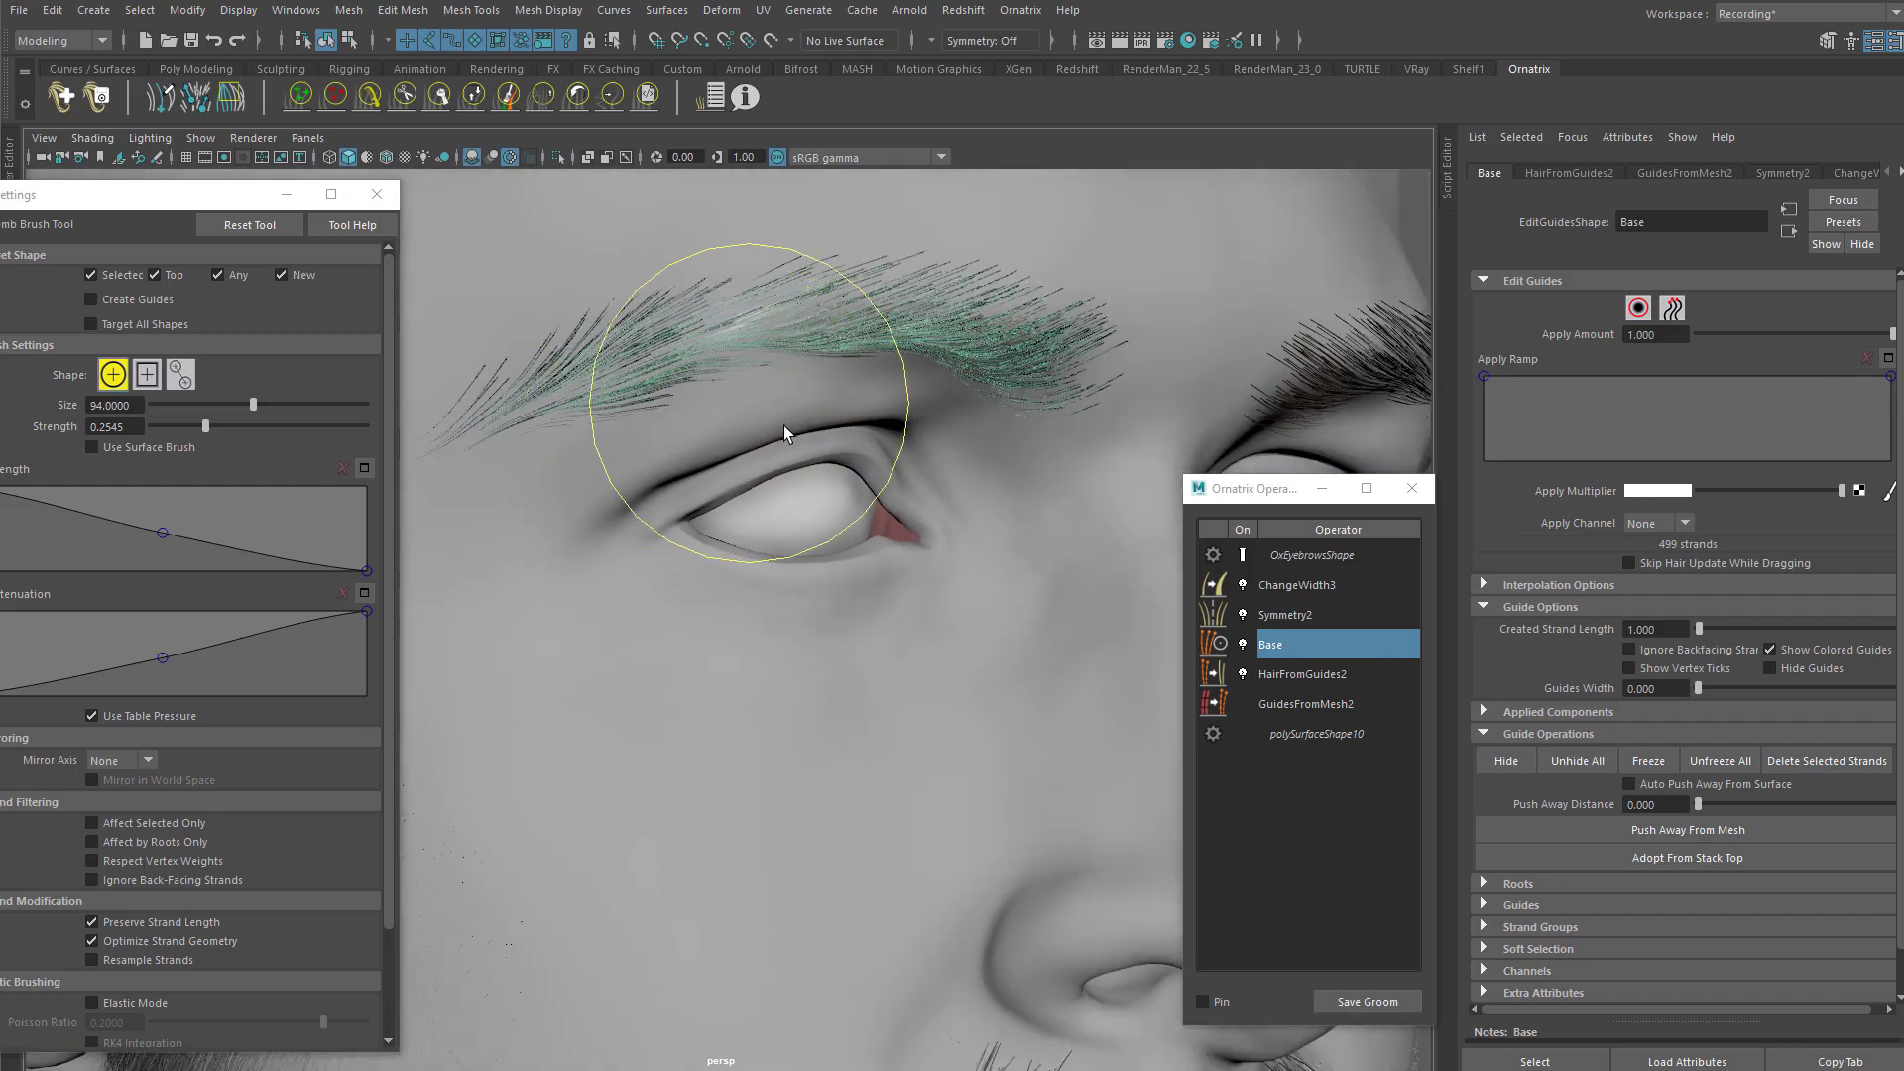
pyautogui.keyDown('alt'); pyautogui.moveTo(756, 407); pyautogui.dragTo(699, 488, button='right'); pyautogui.keyUp('alt')
pyautogui.keyDown('alt'); pyautogui.moveTo(608, 482); pyautogui.dragTo(871, 552); pyautogui.keyUp('alt')
pyautogui.keyDown('alt'); pyautogui.moveTo(871, 552); pyautogui.dragTo(809, 509, button='middle'); pyautogui.keyUp('alt')
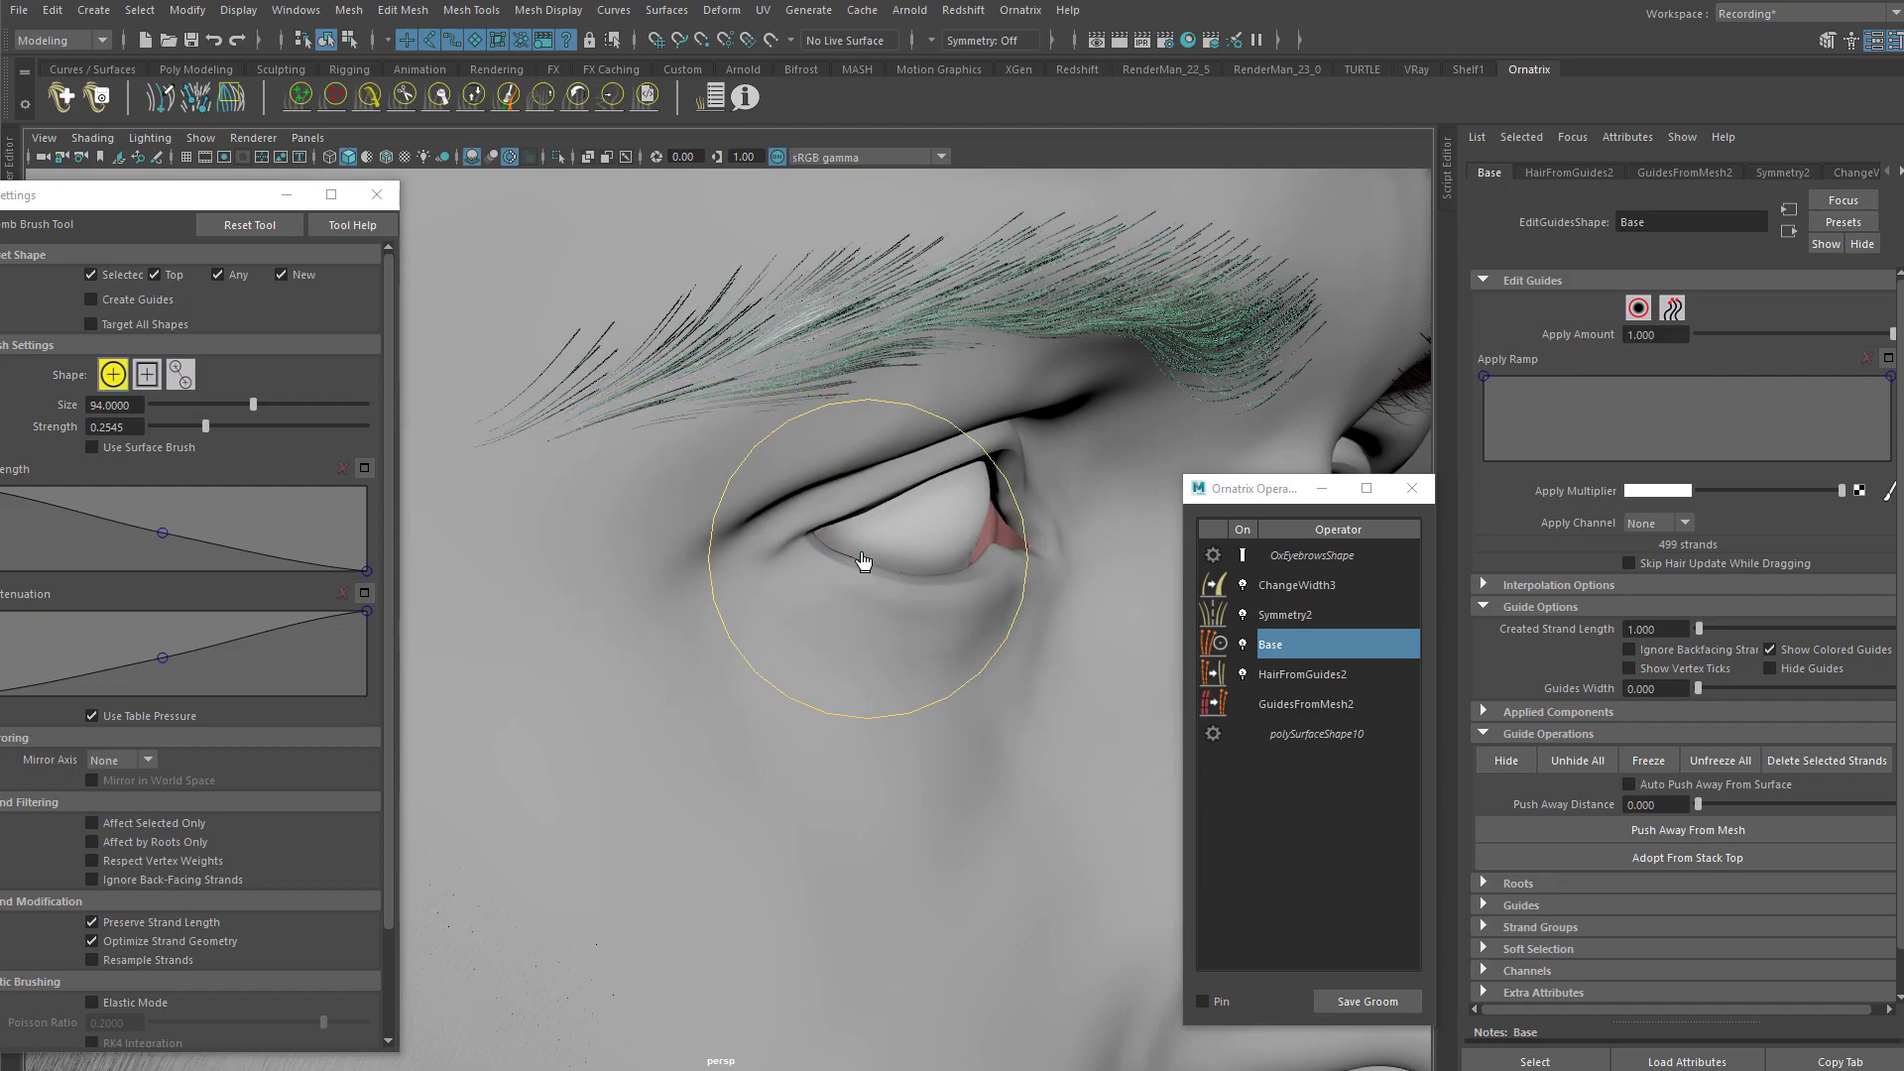
pyautogui.moveTo(865, 493)
pyautogui.keyDown('alt'); pyautogui.mouseDown()
pyautogui.moveTo(799, 480)
pyautogui.moveTo(1132, 464)
pyautogui.moveTo(859, 366)
pyautogui.moveTo(1042, 344)
pyautogui.moveTo(969, 396)
pyautogui.mouseUp(); pyautogui.keyUp('alt')
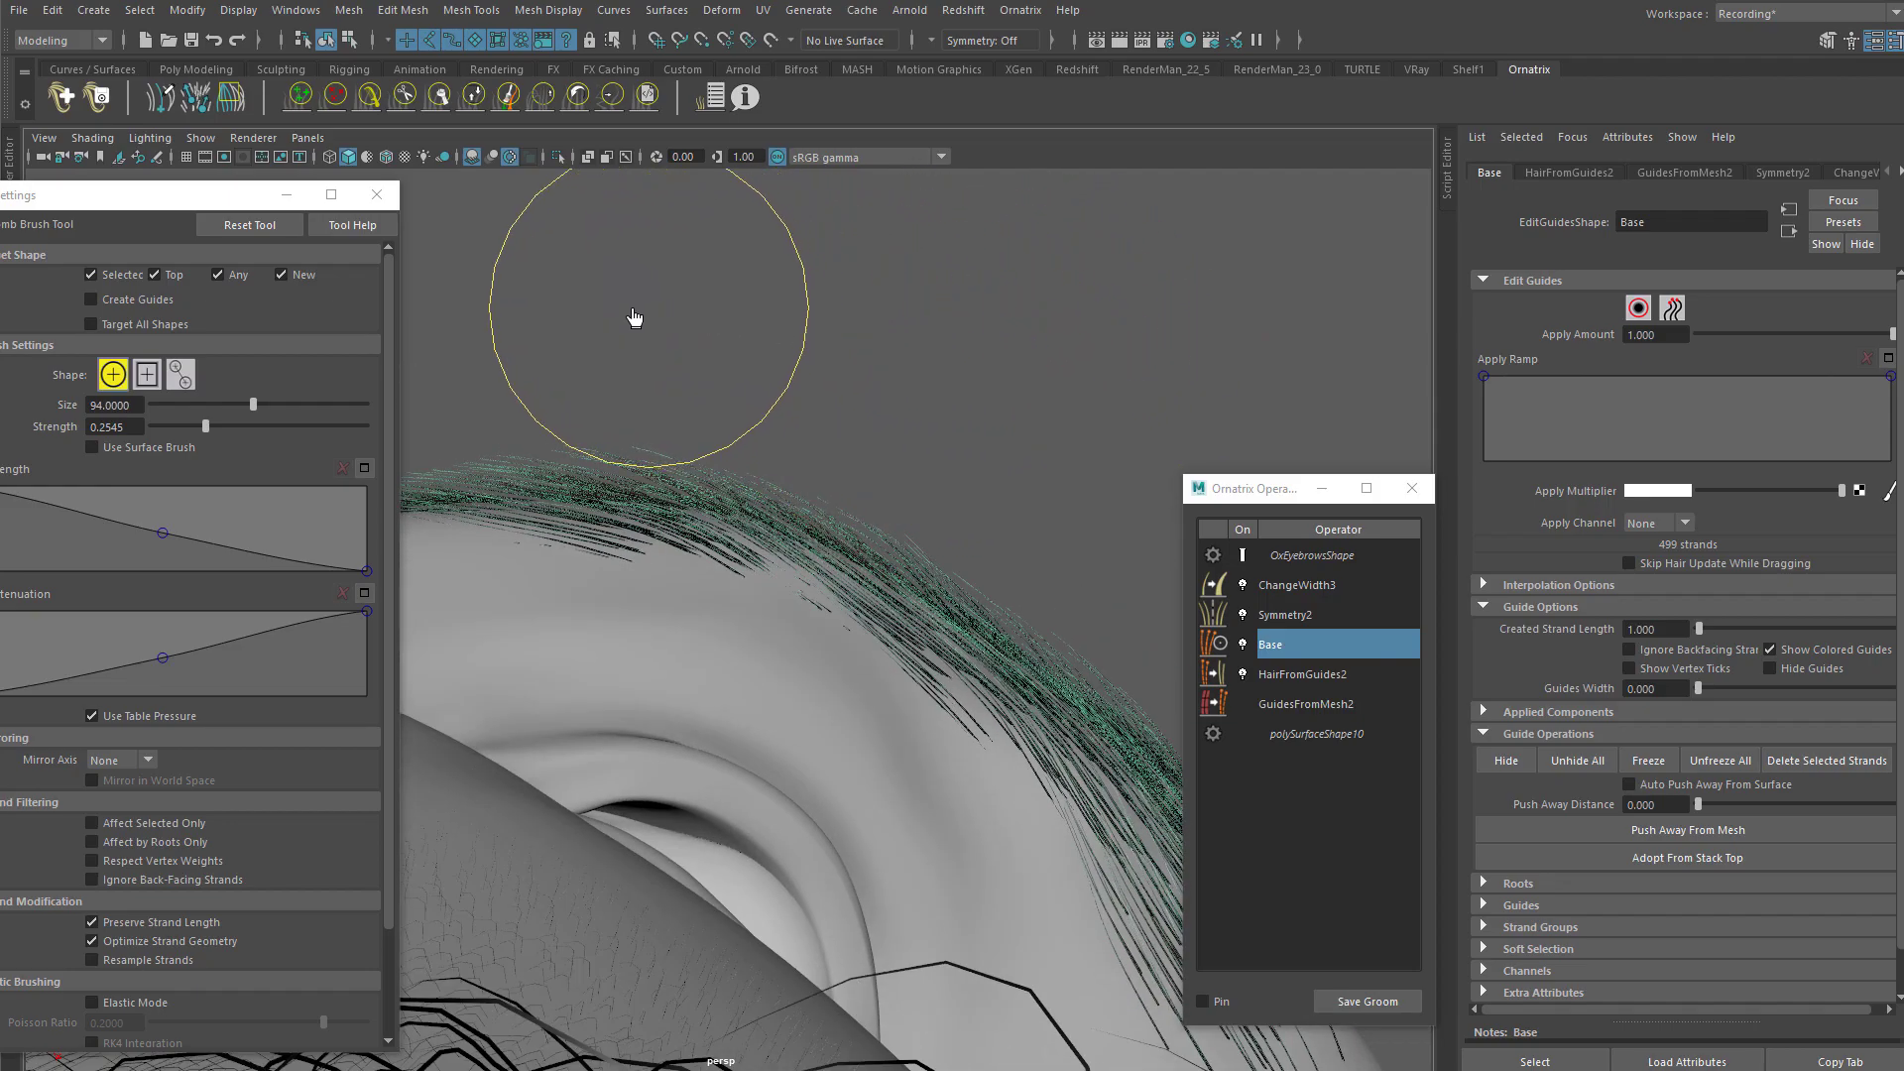
pyautogui.moveTo(616, 324)
pyautogui.keyDown('alt'); pyautogui.mouseDown()
pyautogui.moveTo(658, 328)
pyautogui.moveTo(813, 461)
pyautogui.moveTo(731, 509)
pyautogui.moveTo(731, 425)
pyautogui.moveTo(539, 391)
pyautogui.moveTo(755, 544)
pyautogui.moveTo(693, 565)
pyautogui.moveTo(658, 608)
pyautogui.moveTo(661, 390)
pyautogui.mouseUp(); pyautogui.keyUp('alt')
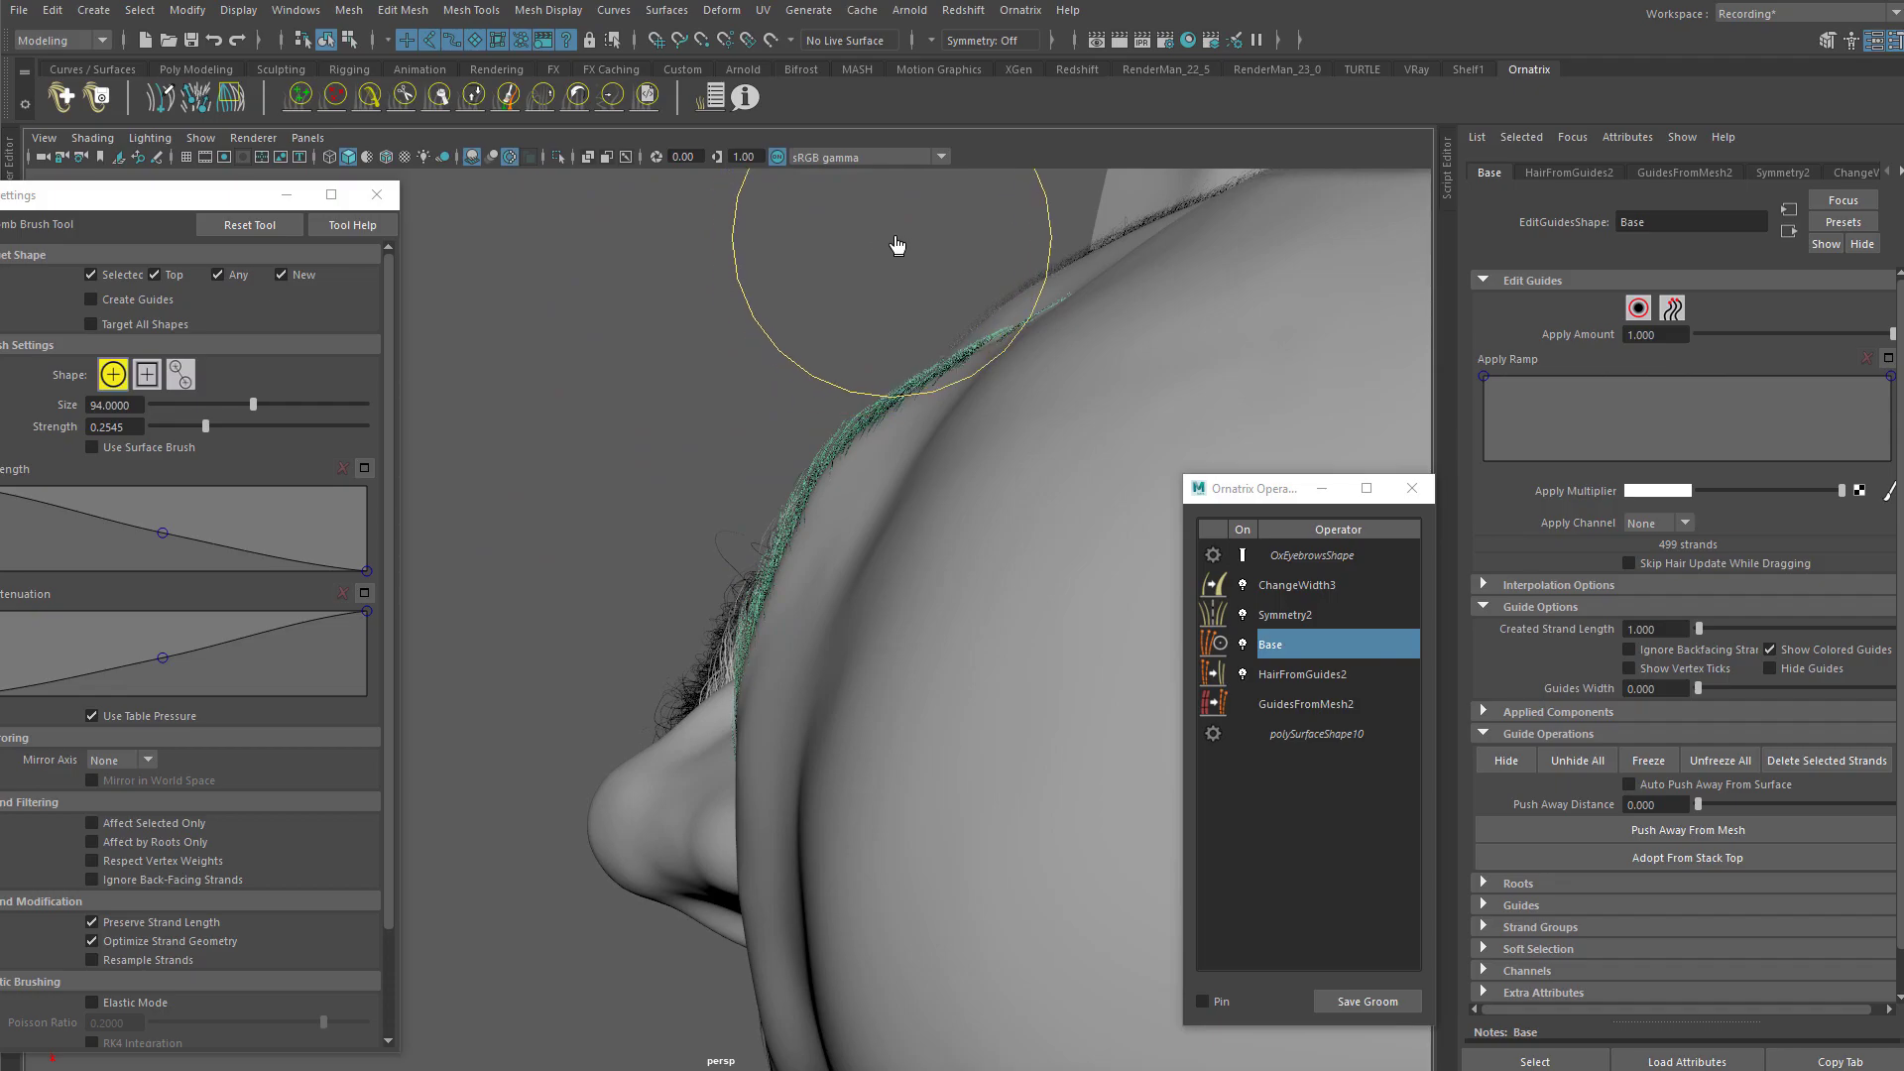
pyautogui.keyDown('alt'); pyautogui.moveTo(872, 223); pyautogui.dragTo(837, 447); pyautogui.keyUp('alt')
pyautogui.keyDown('alt'); pyautogui.moveTo(838, 448); pyautogui.dragTo(489, 319, button='right'); pyautogui.keyUp('alt')
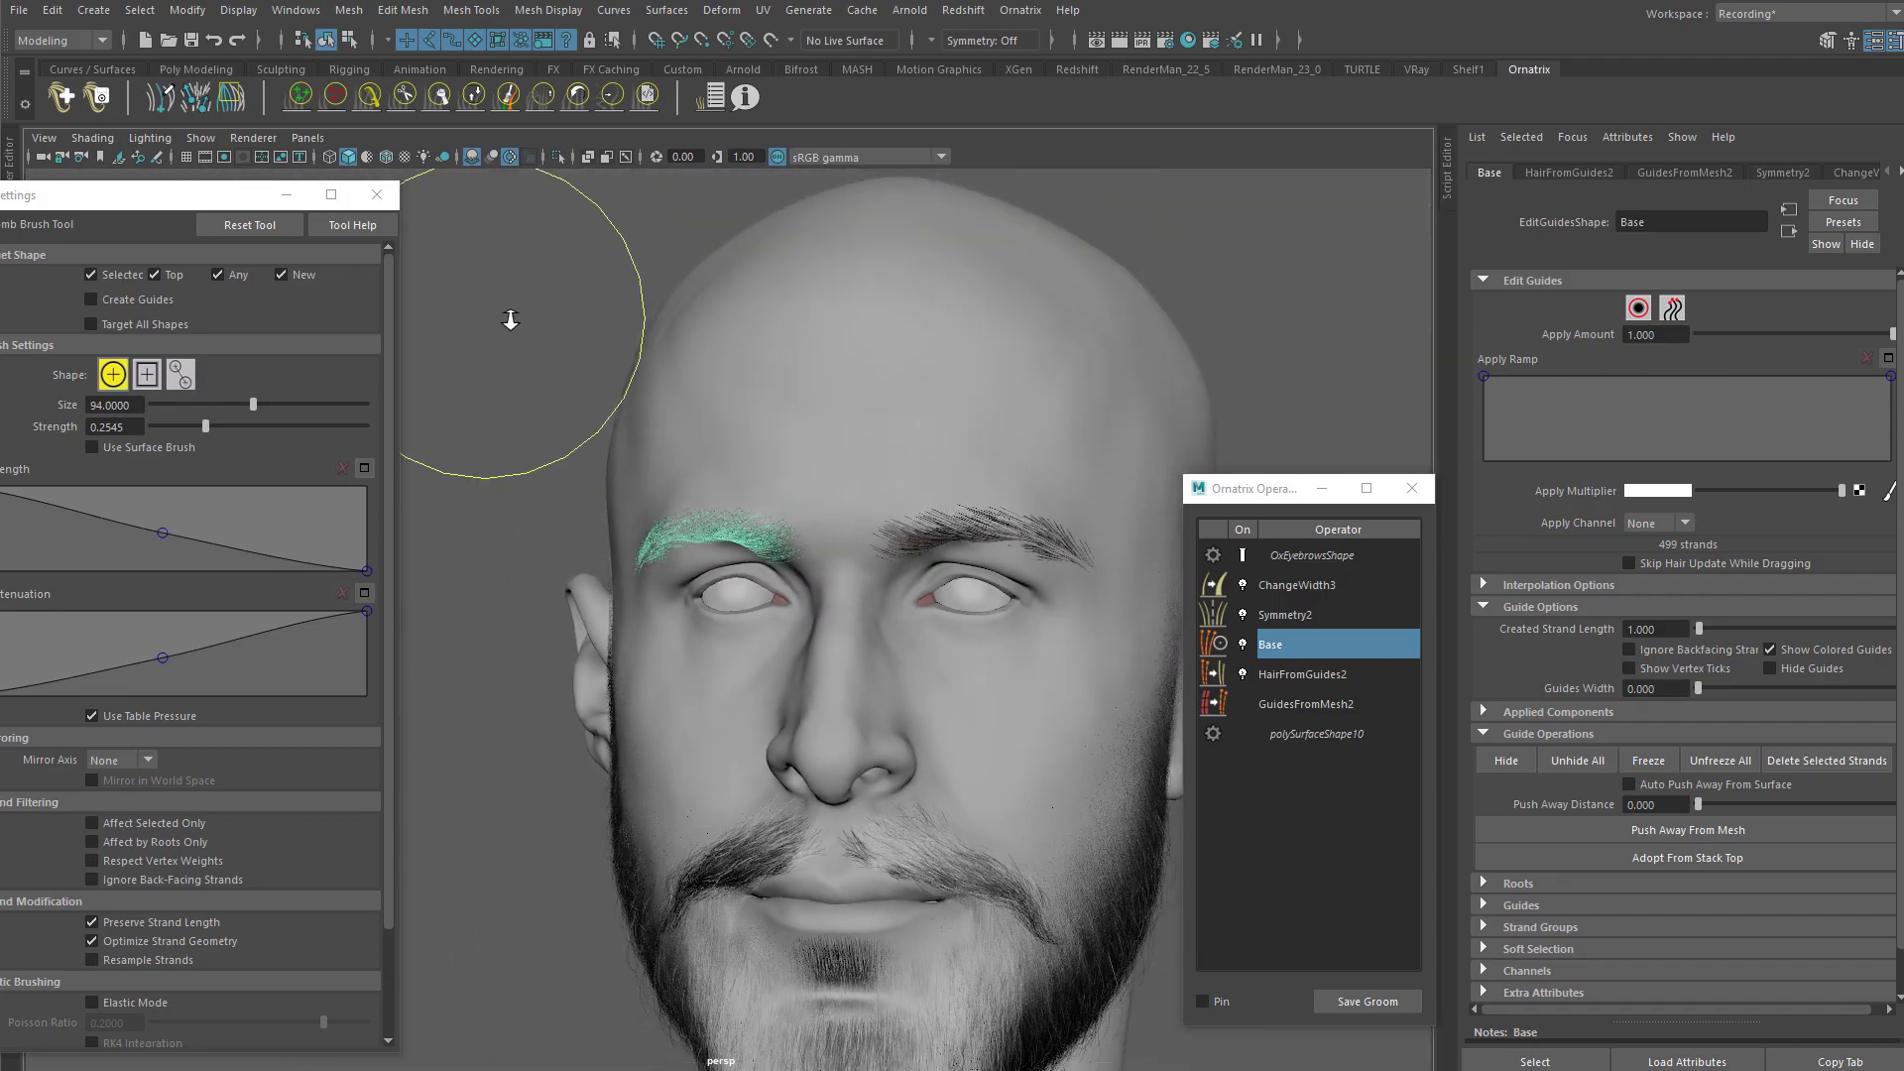
# Step: Switch to the Select tool, deselect the groom and compare both mirrored eyebrows on the whole face and close up
pyautogui.scroll(2, 833, 445)
pyautogui.press('q')
pyautogui.click(1252, 375)
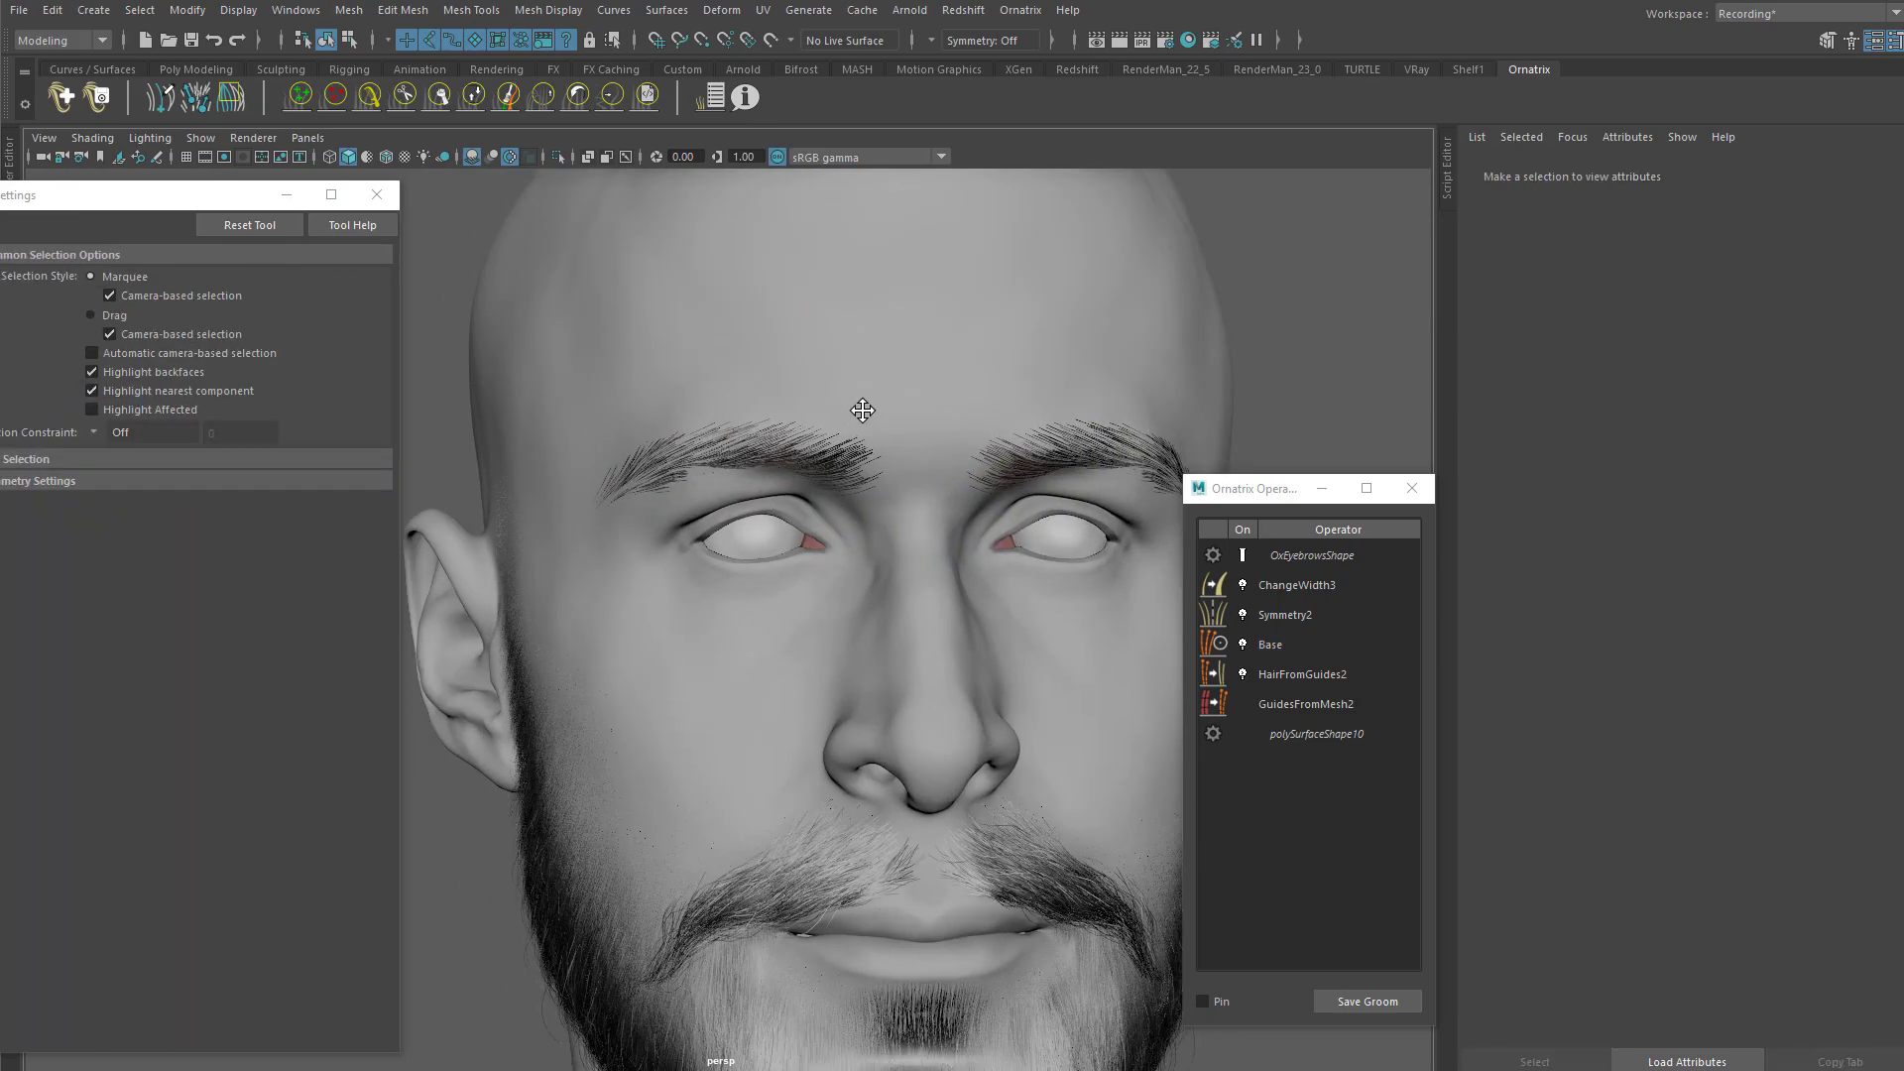
pyautogui.scroll(-5, 842, 426)
pyautogui.scroll(6, 939, 391)
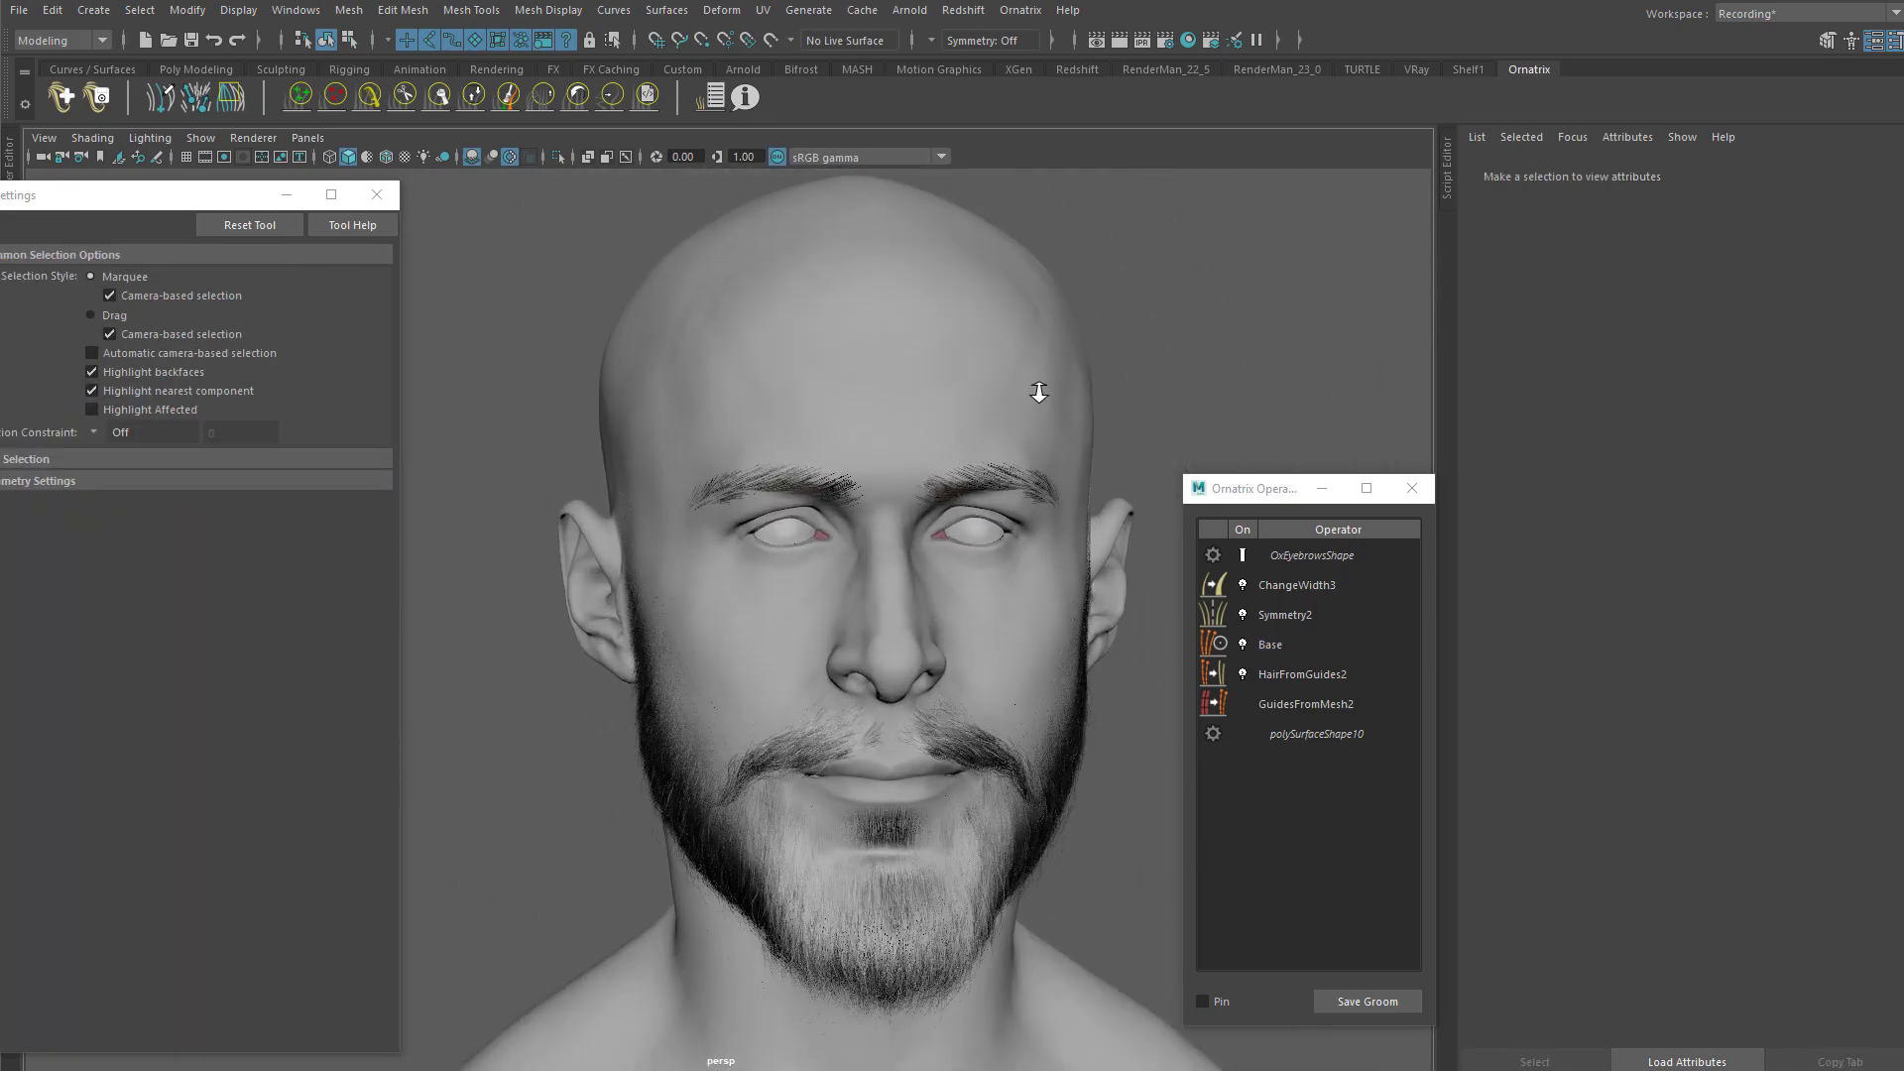
pyautogui.keyDown('alt'); pyautogui.moveTo(922, 467); pyautogui.dragTo(883, 458); pyautogui.keyUp('alt')
pyautogui.keyDown('alt'); pyautogui.moveTo(883, 458); pyautogui.dragTo(595, 538, button='middle'); pyautogui.keyUp('alt')
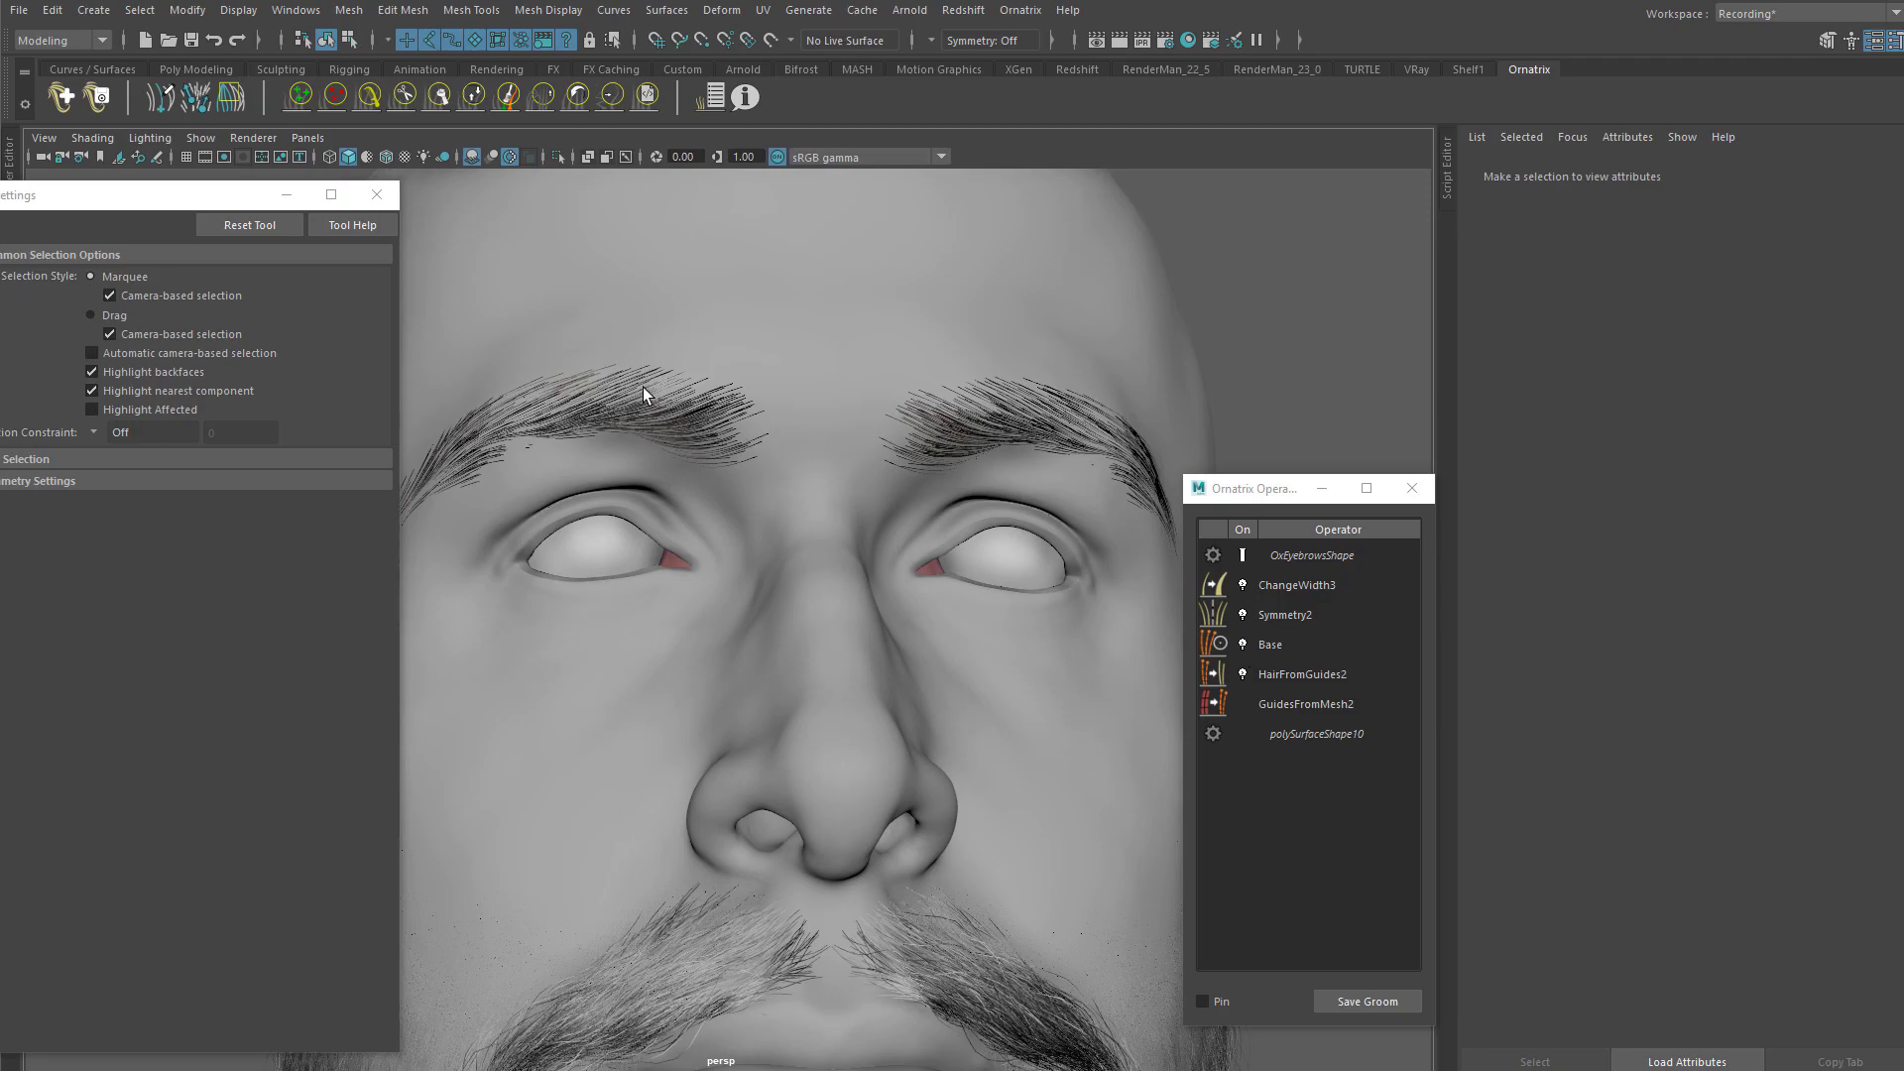
pyautogui.keyDown('alt'); pyautogui.moveTo(646, 394); pyautogui.dragTo(1114, 458, button='right'); pyautogui.keyUp('alt')
# Step: Lower the root point of the ChangeWidth3 Width Ramp to about 0.28 to thin the eyebrow hairs at their base
pyautogui.click(1272, 644)
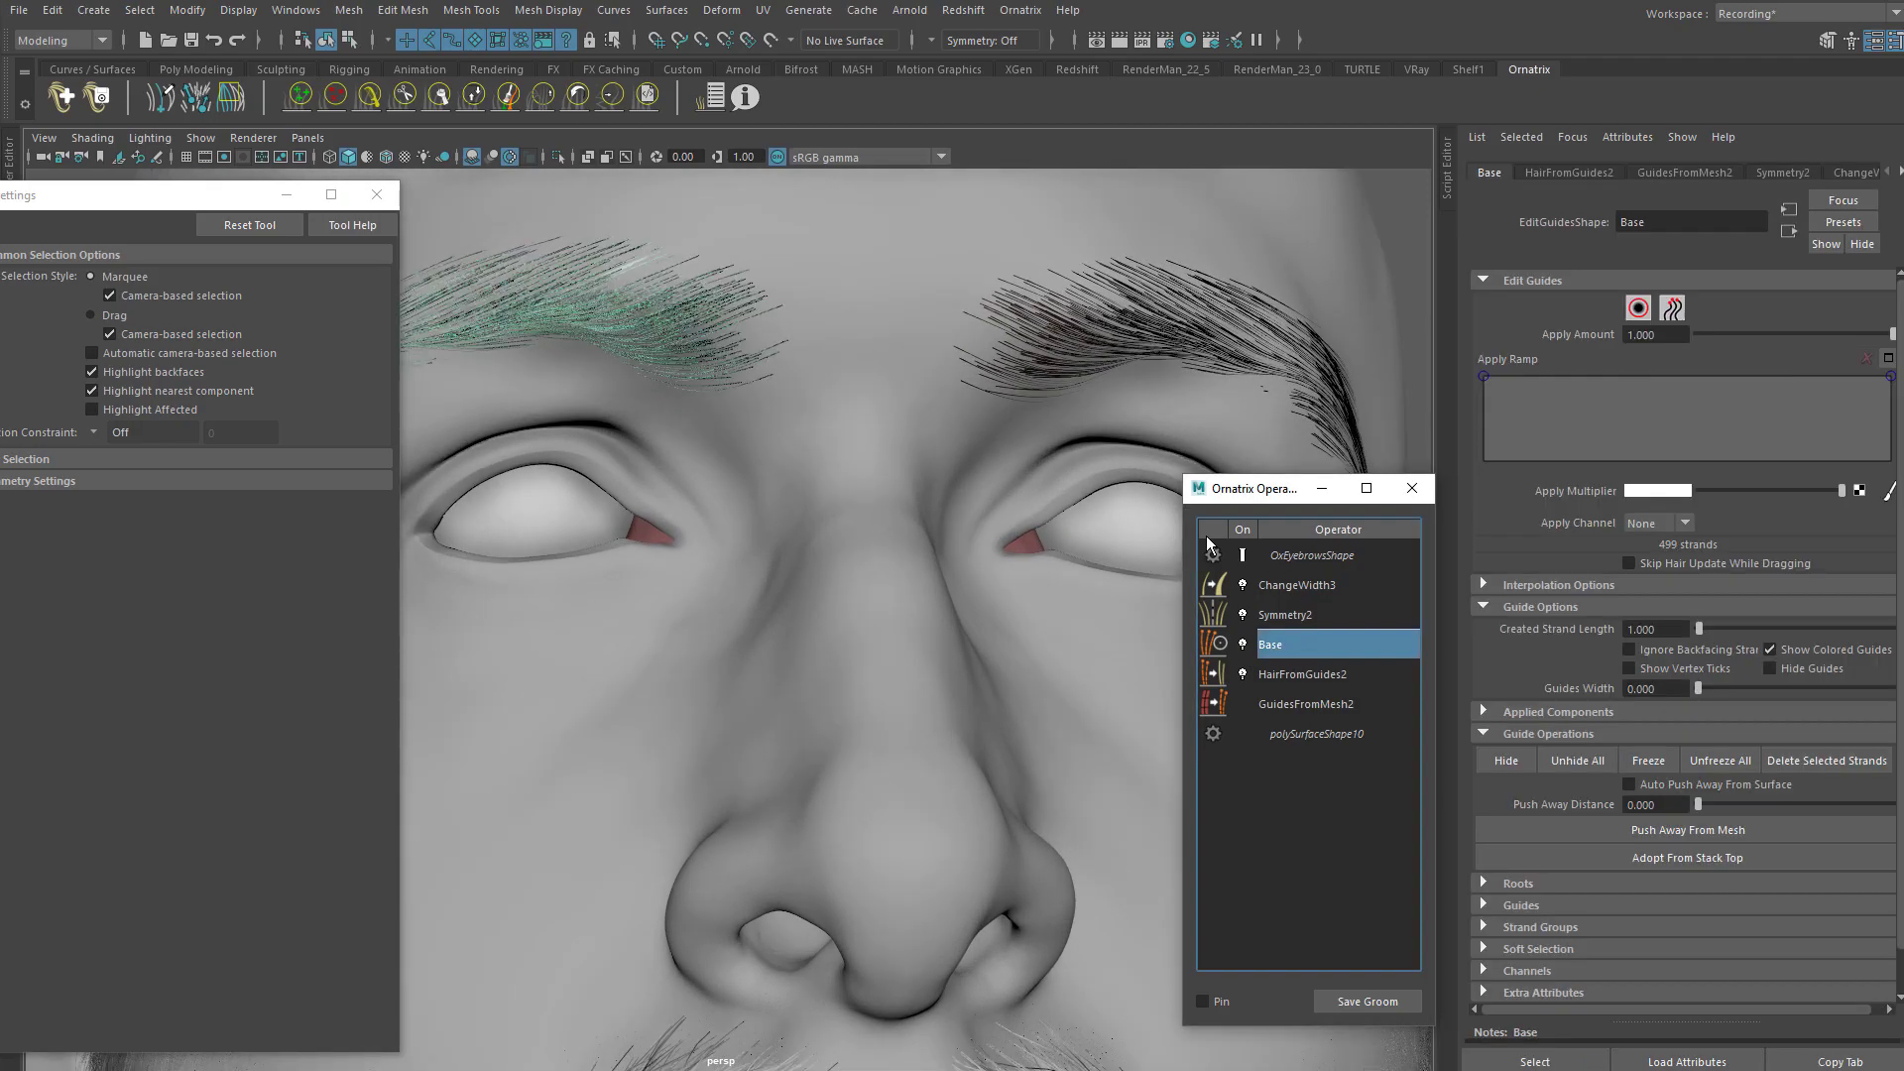
pyautogui.keyDown('alt'); pyautogui.moveTo(819, 496); pyautogui.dragTo(1049, 484); pyautogui.keyUp('alt')
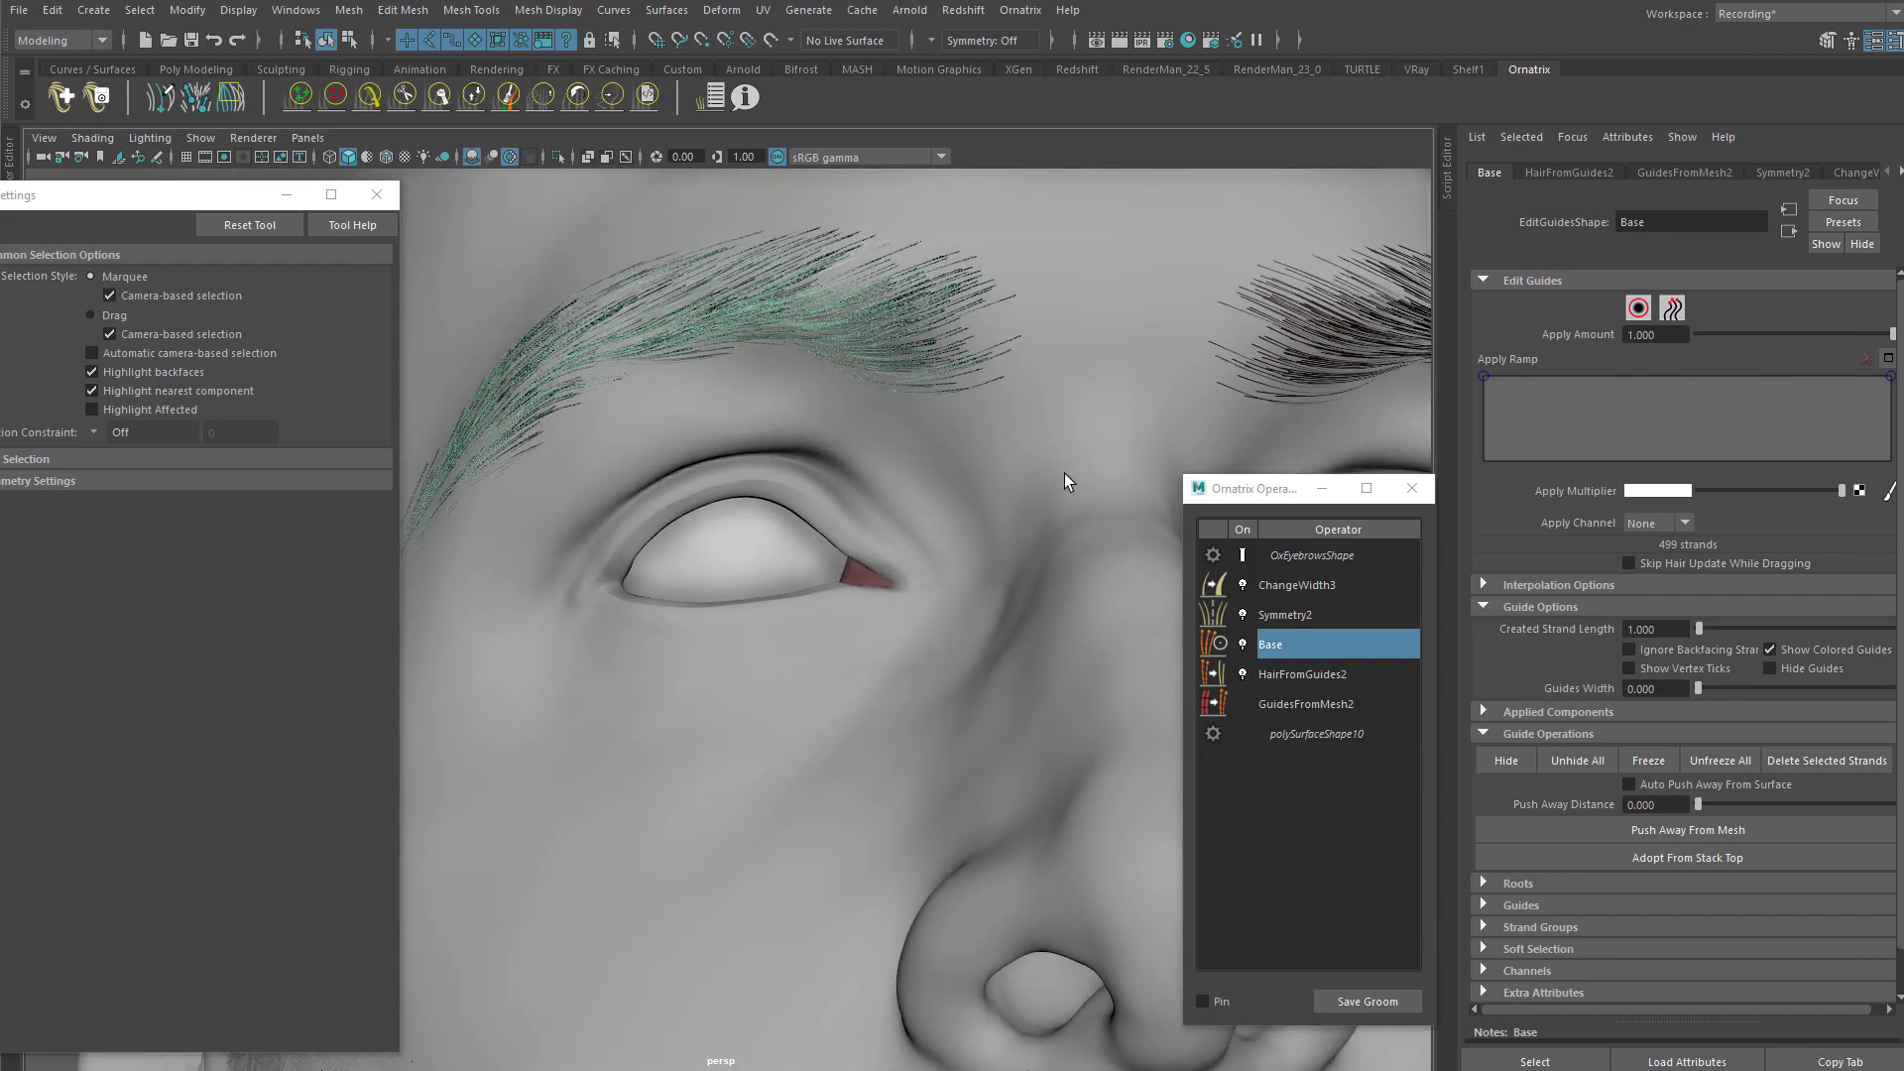
pyautogui.click(1297, 585)
pyautogui.keyDown('alt'); pyautogui.moveTo(897, 500); pyautogui.dragTo(977, 477); pyautogui.keyUp('alt')
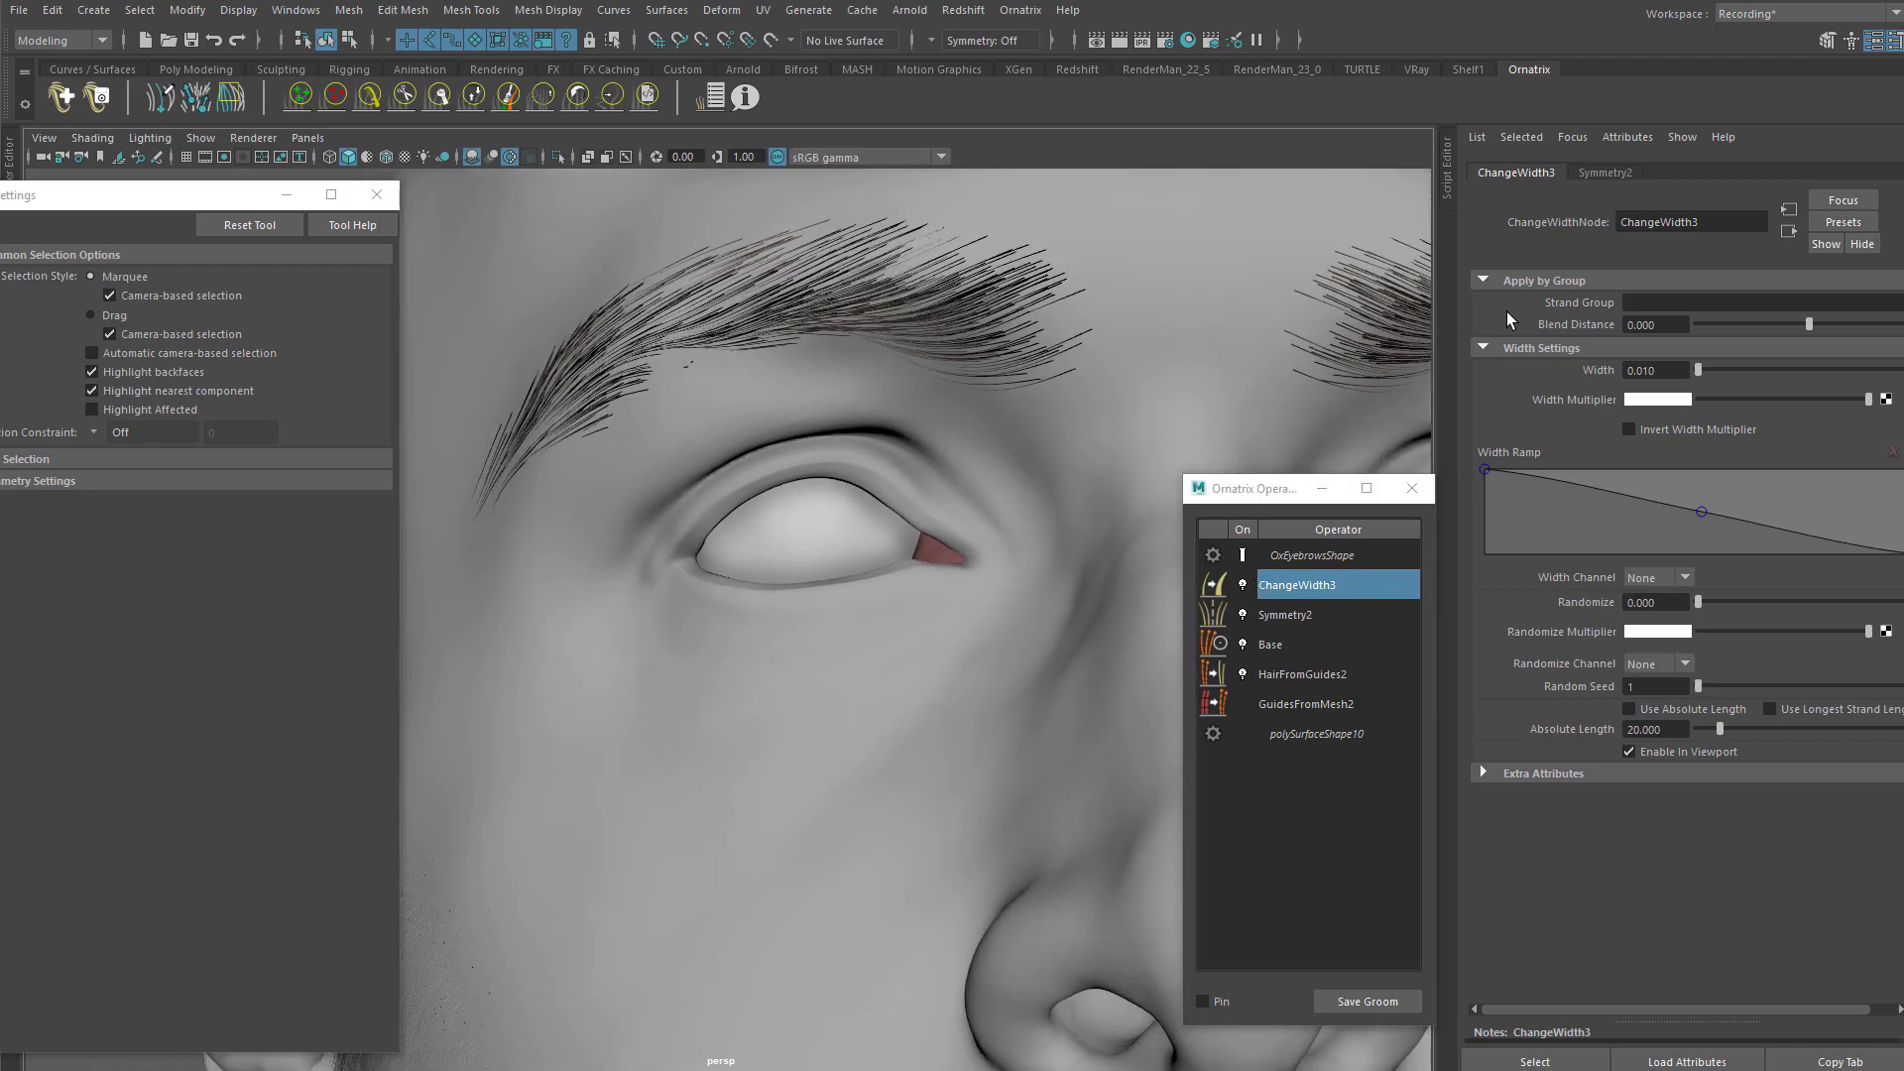
pyautogui.moveTo(1482, 470); pyautogui.dragTo(1466, 543)
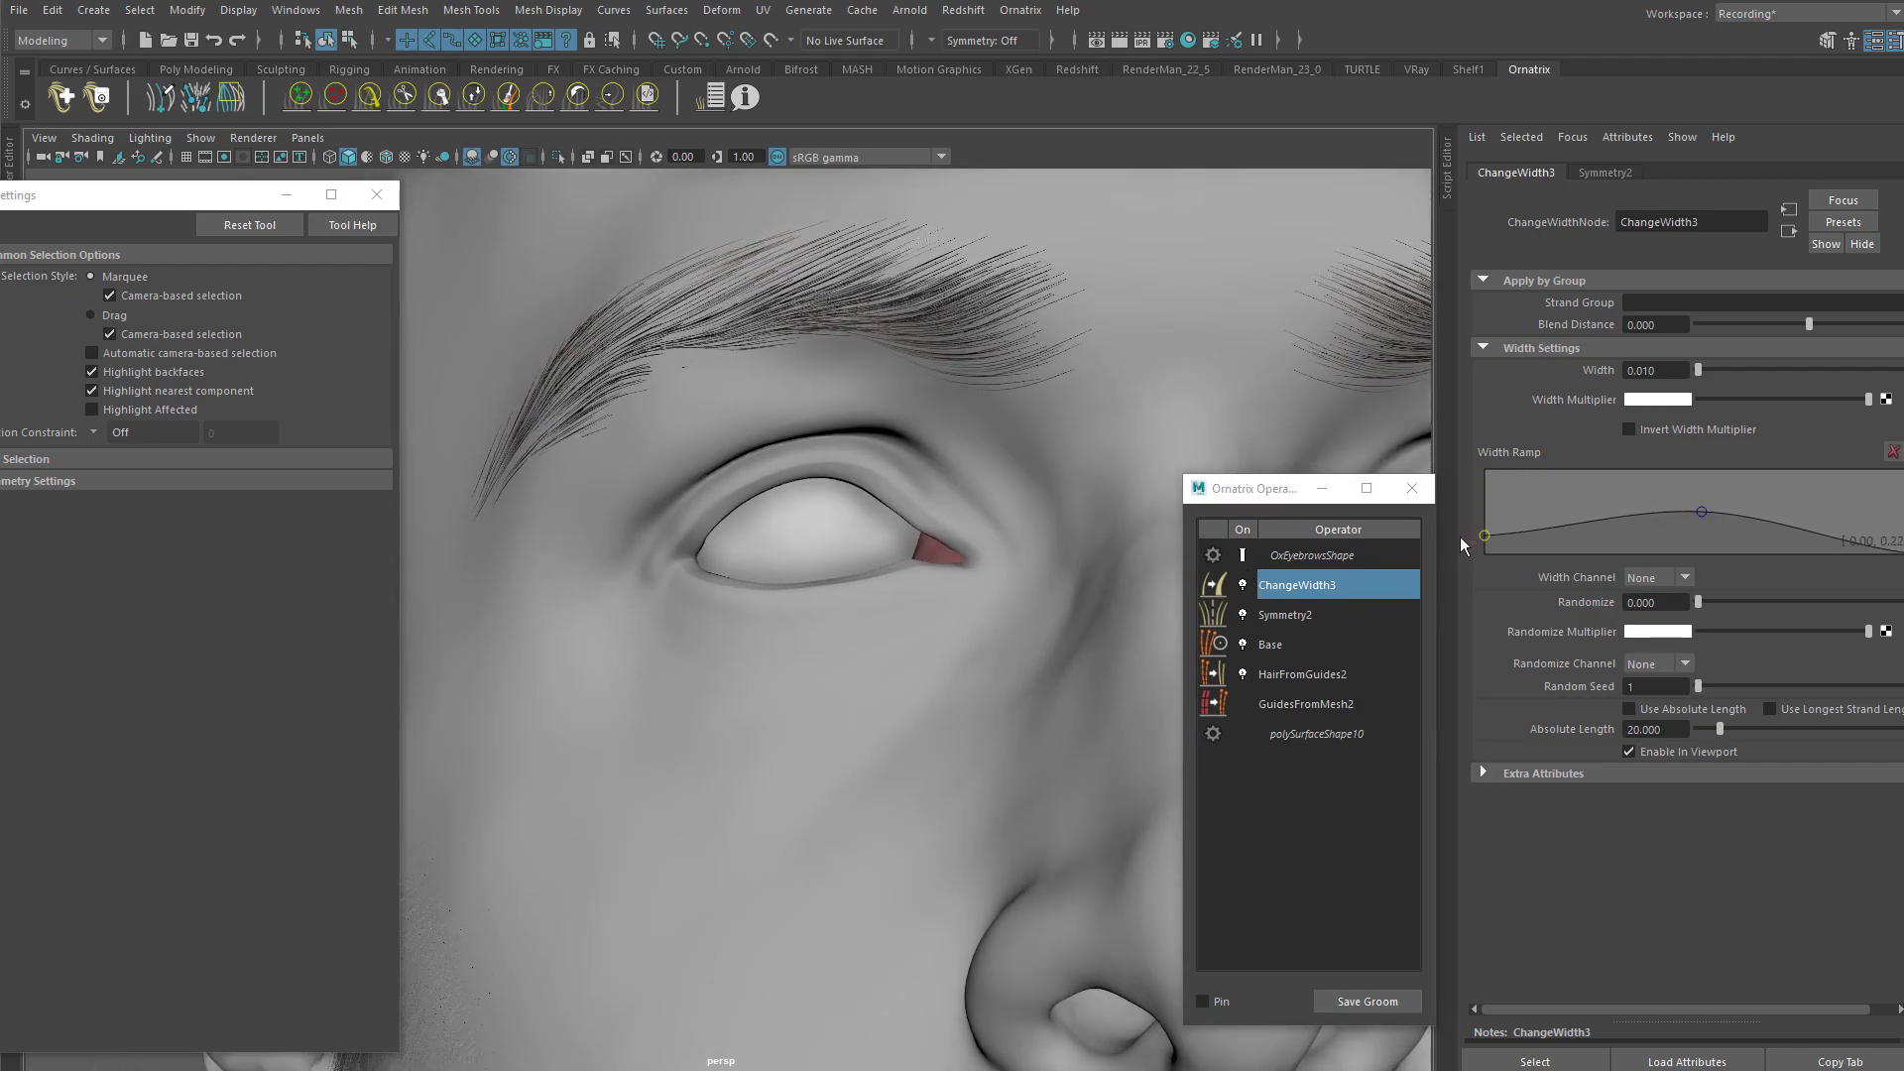
pyautogui.moveTo(1456, 536); pyautogui.dragTo(1454, 532)
# Step: Examine the thinned eyebrow hairs on both sides of the face from several angles and distances
pyautogui.keyDown('alt'); pyautogui.moveTo(853, 365); pyautogui.dragTo(440, 308, button='right'); pyautogui.keyUp('alt')
pyautogui.keyDown('alt'); pyautogui.moveTo(793, 543); pyautogui.dragTo(803, 496); pyautogui.keyUp('alt')
pyautogui.keyDown('alt'); pyautogui.moveTo(823, 491); pyautogui.dragTo(1045, 438, button='right'); pyautogui.keyUp('alt')
pyautogui.keyDown('alt'); pyautogui.moveTo(1045, 439); pyautogui.dragTo(1009, 469); pyautogui.keyUp('alt')
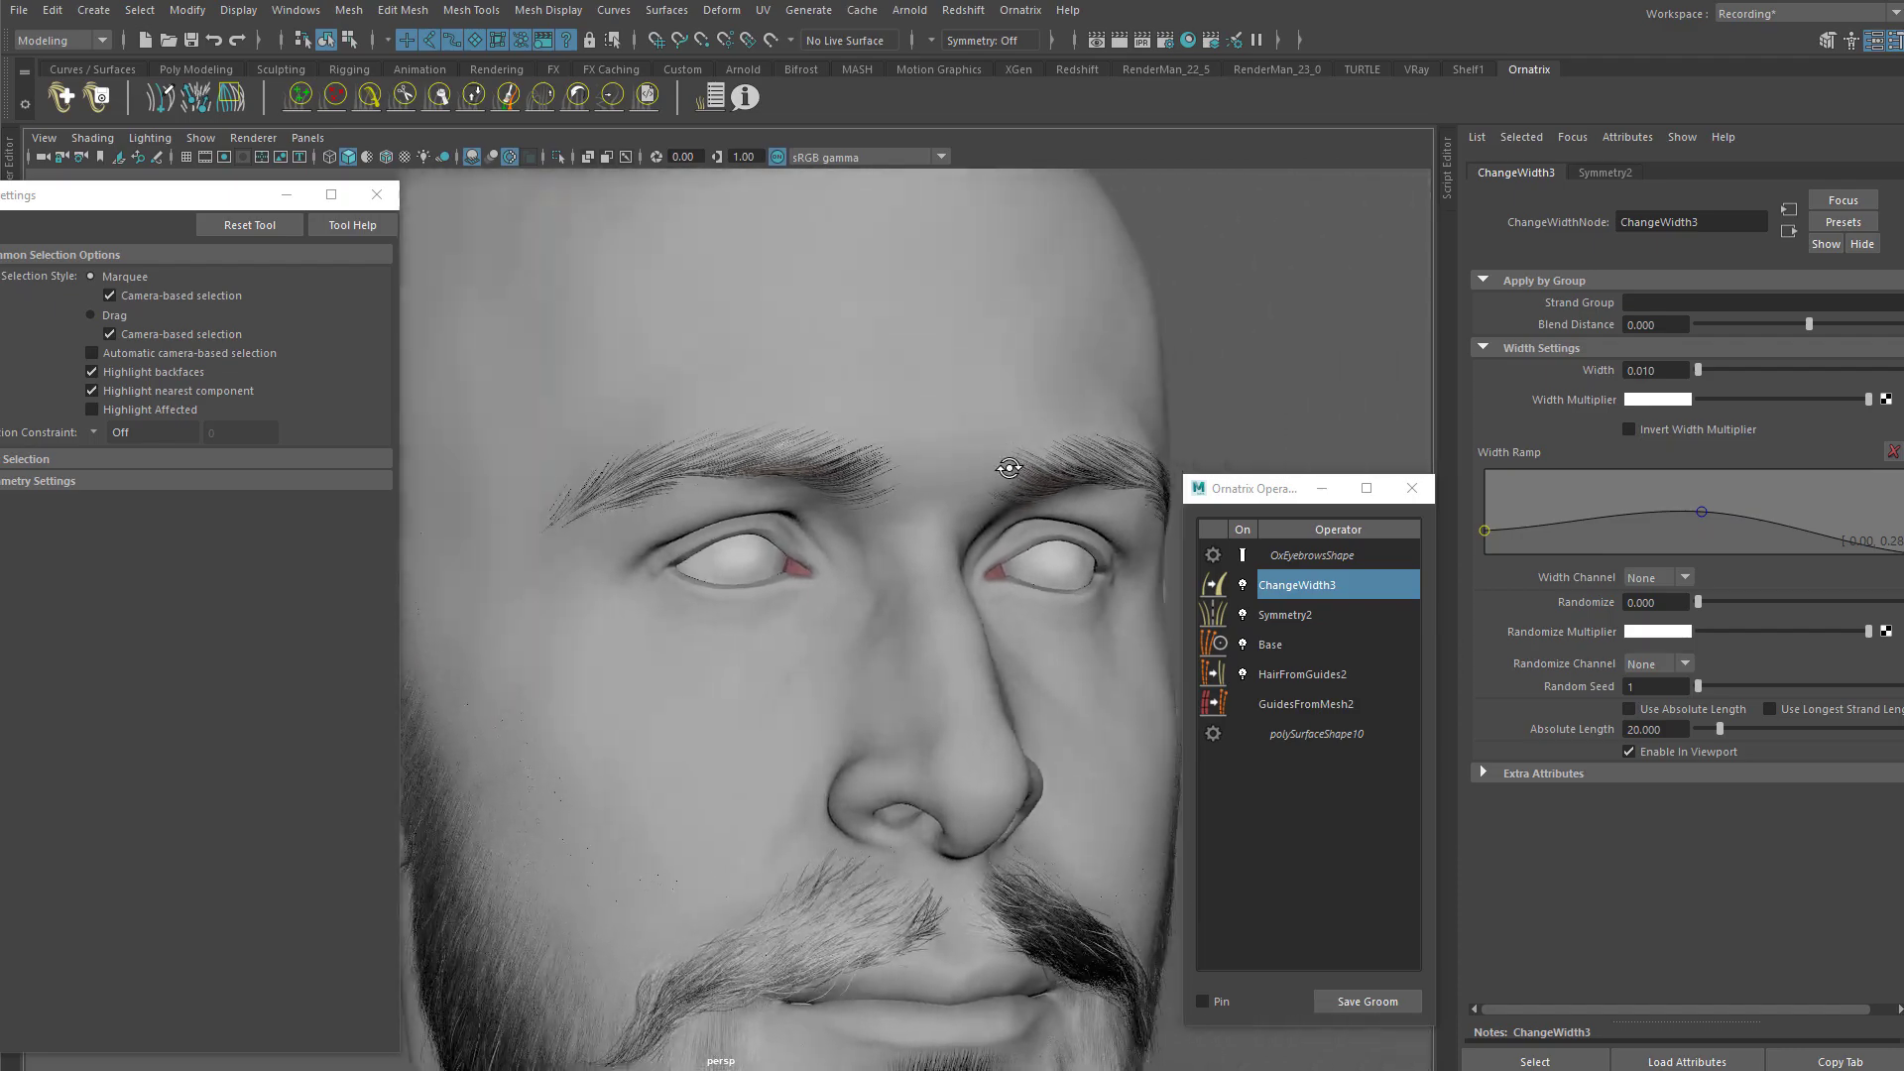
pyautogui.keyDown('alt'); pyautogui.moveTo(912, 458); pyautogui.dragTo(1015, 429, button='right'); pyautogui.keyUp('alt')
pyautogui.keyDown('alt'); pyautogui.moveTo(1016, 429); pyautogui.dragTo(770, 391); pyautogui.keyUp('alt')
pyautogui.keyDown('alt'); pyautogui.moveTo(770, 391); pyautogui.dragTo(658, 370, button='right'); pyautogui.keyUp('alt')
pyautogui.keyDown('alt'); pyautogui.moveTo(659, 370); pyautogui.dragTo(833, 567); pyautogui.keyUp('alt')
pyautogui.keyDown('alt'); pyautogui.moveTo(861, 498); pyautogui.dragTo(823, 411, button='right'); pyautogui.keyUp('alt')
pyautogui.keyDown('alt'); pyautogui.moveTo(824, 412); pyautogui.dragTo(766, 320, button='middle'); pyautogui.keyUp('alt')
pyautogui.keyDown('alt'); pyautogui.moveTo(767, 320); pyautogui.dragTo(765, 366); pyautogui.keyUp('alt')
pyautogui.keyDown('alt'); pyautogui.moveTo(766, 366); pyautogui.dragTo(865, 462, button='middle'); pyautogui.keyUp('alt')
pyautogui.keyDown('alt'); pyautogui.moveTo(865, 462); pyautogui.dragTo(939, 353, button='right'); pyautogui.keyUp('alt')
pyautogui.keyDown('alt'); pyautogui.moveTo(939, 353); pyautogui.dragTo(855, 523, button='middle'); pyautogui.keyUp('alt')
pyautogui.keyDown('alt'); pyautogui.moveTo(855, 523); pyautogui.dragTo(1032, 455, button='right'); pyautogui.keyUp('alt')
pyautogui.keyDown('alt'); pyautogui.moveTo(1032, 455); pyautogui.dragTo(944, 510); pyautogui.keyUp('alt')
pyautogui.keyDown('alt'); pyautogui.moveTo(944, 509); pyautogui.dragTo(1039, 595, button='middle'); pyautogui.keyUp('alt')
# Step: Add a new Edit Guides operator directly above the Base operator, below Symmetry2
pyautogui.click(1279, 644)
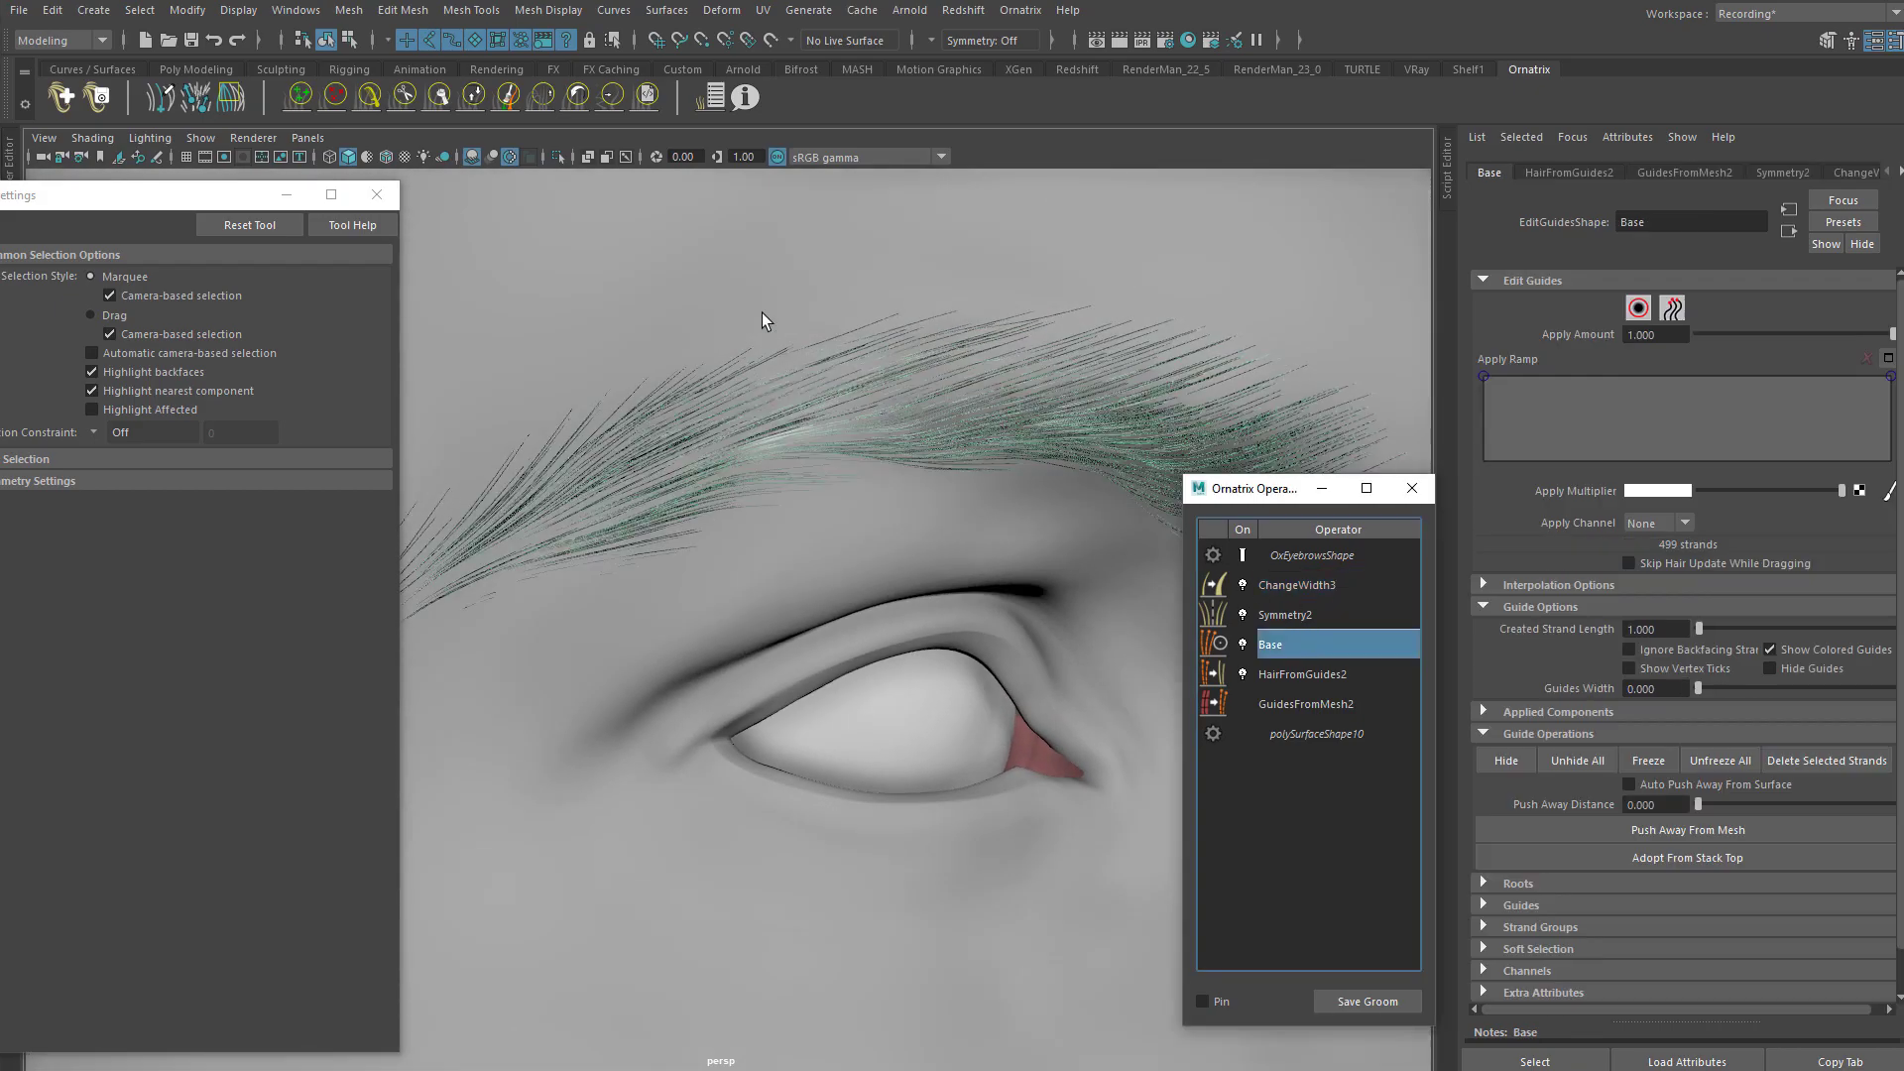
pyautogui.click(1020, 10)
pyautogui.click(1058, 248)
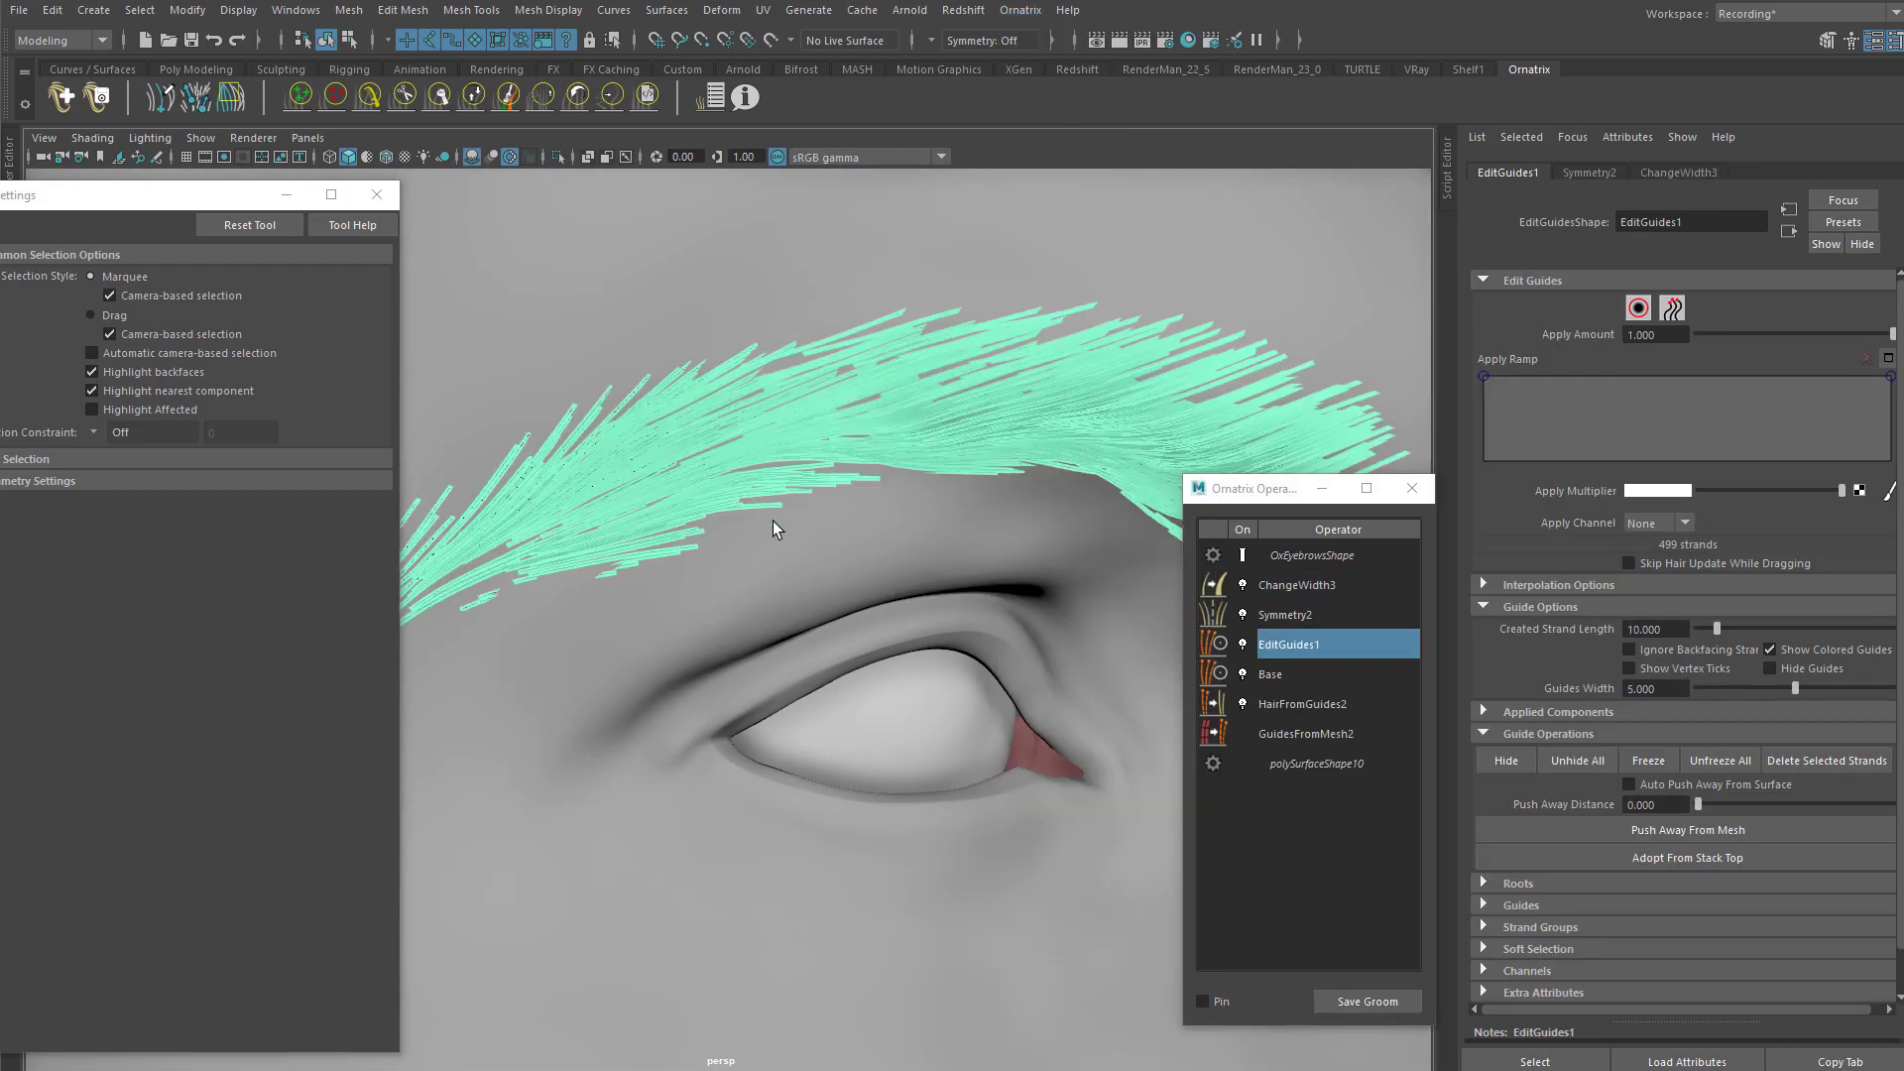
# Step: Rename the new Edit Guides operator above Base to Tweak01
pyautogui.keyDown('alt'); pyautogui.moveTo(782, 502); pyautogui.dragTo(843, 476); pyautogui.keyUp('alt')
pyautogui.doubleClick(1301, 646)
pyautogui.write('Tweak0')
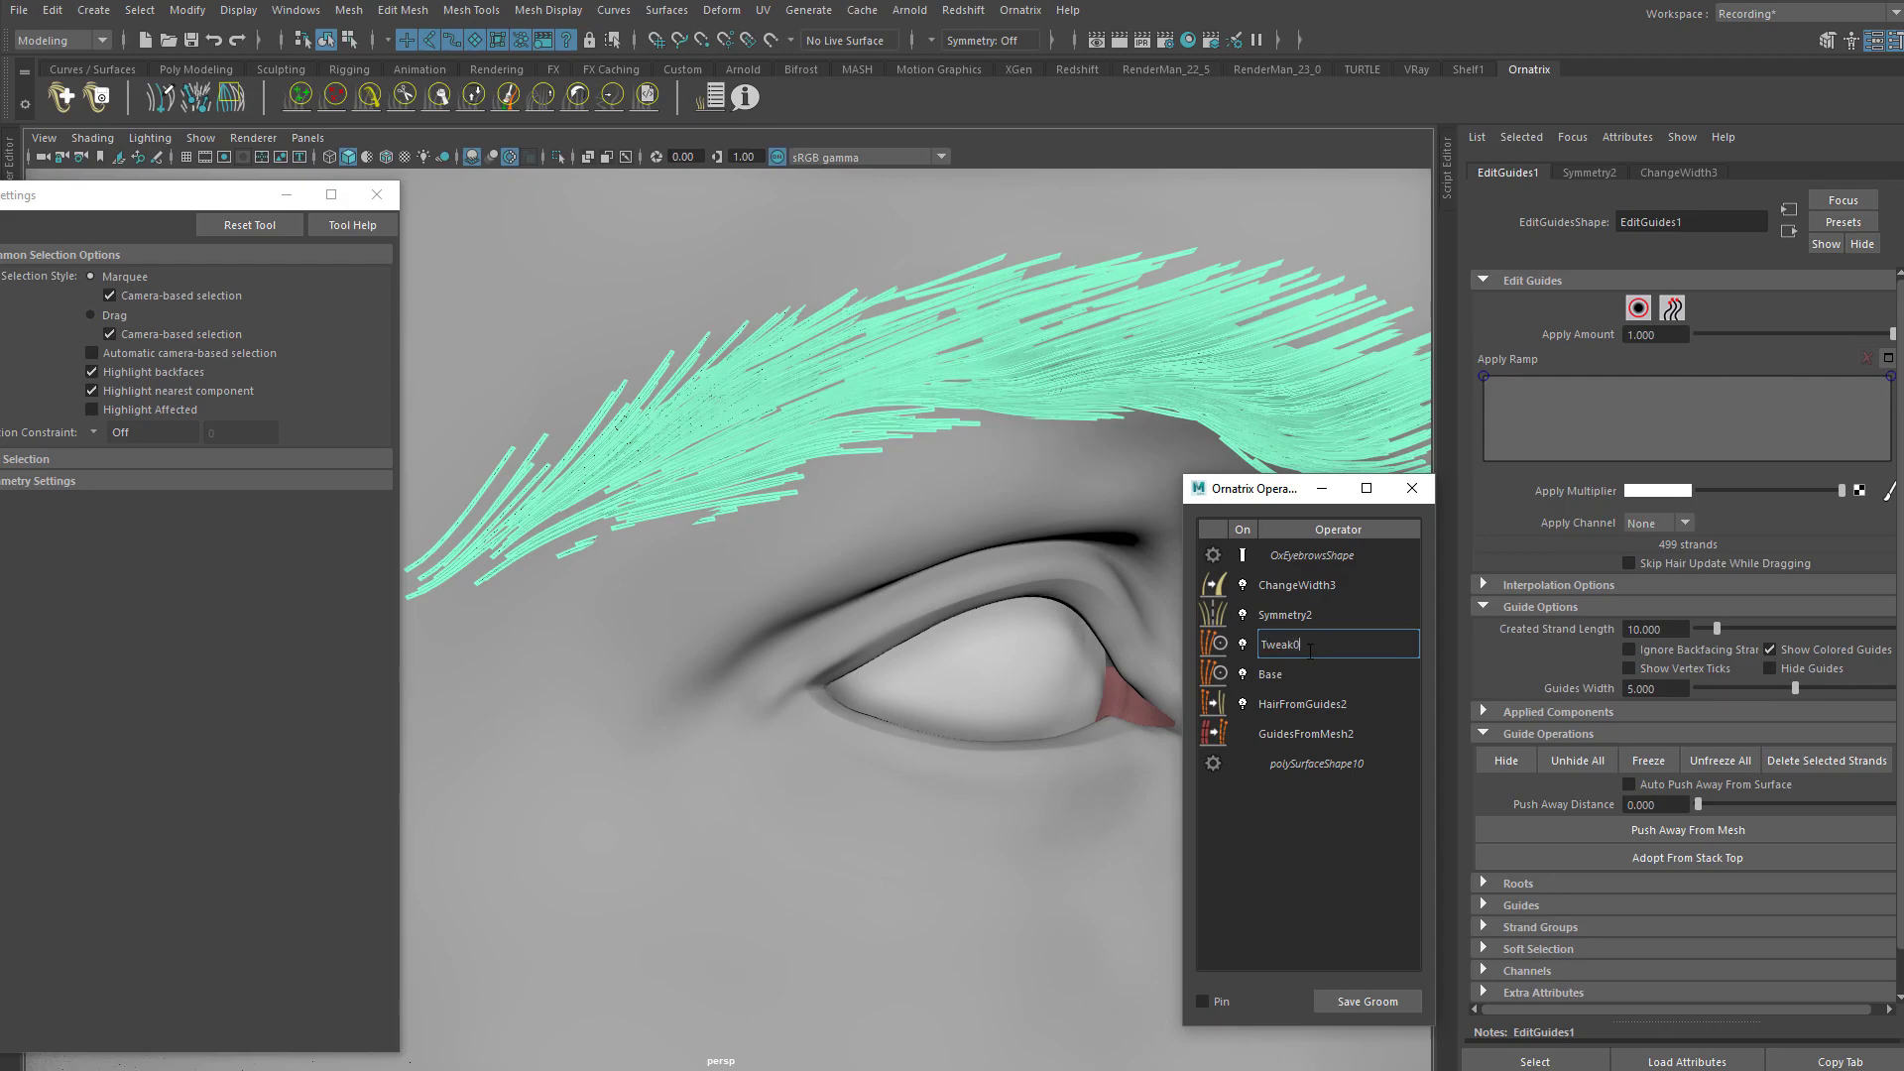
pyautogui.write('2')
pyautogui.press('Return')
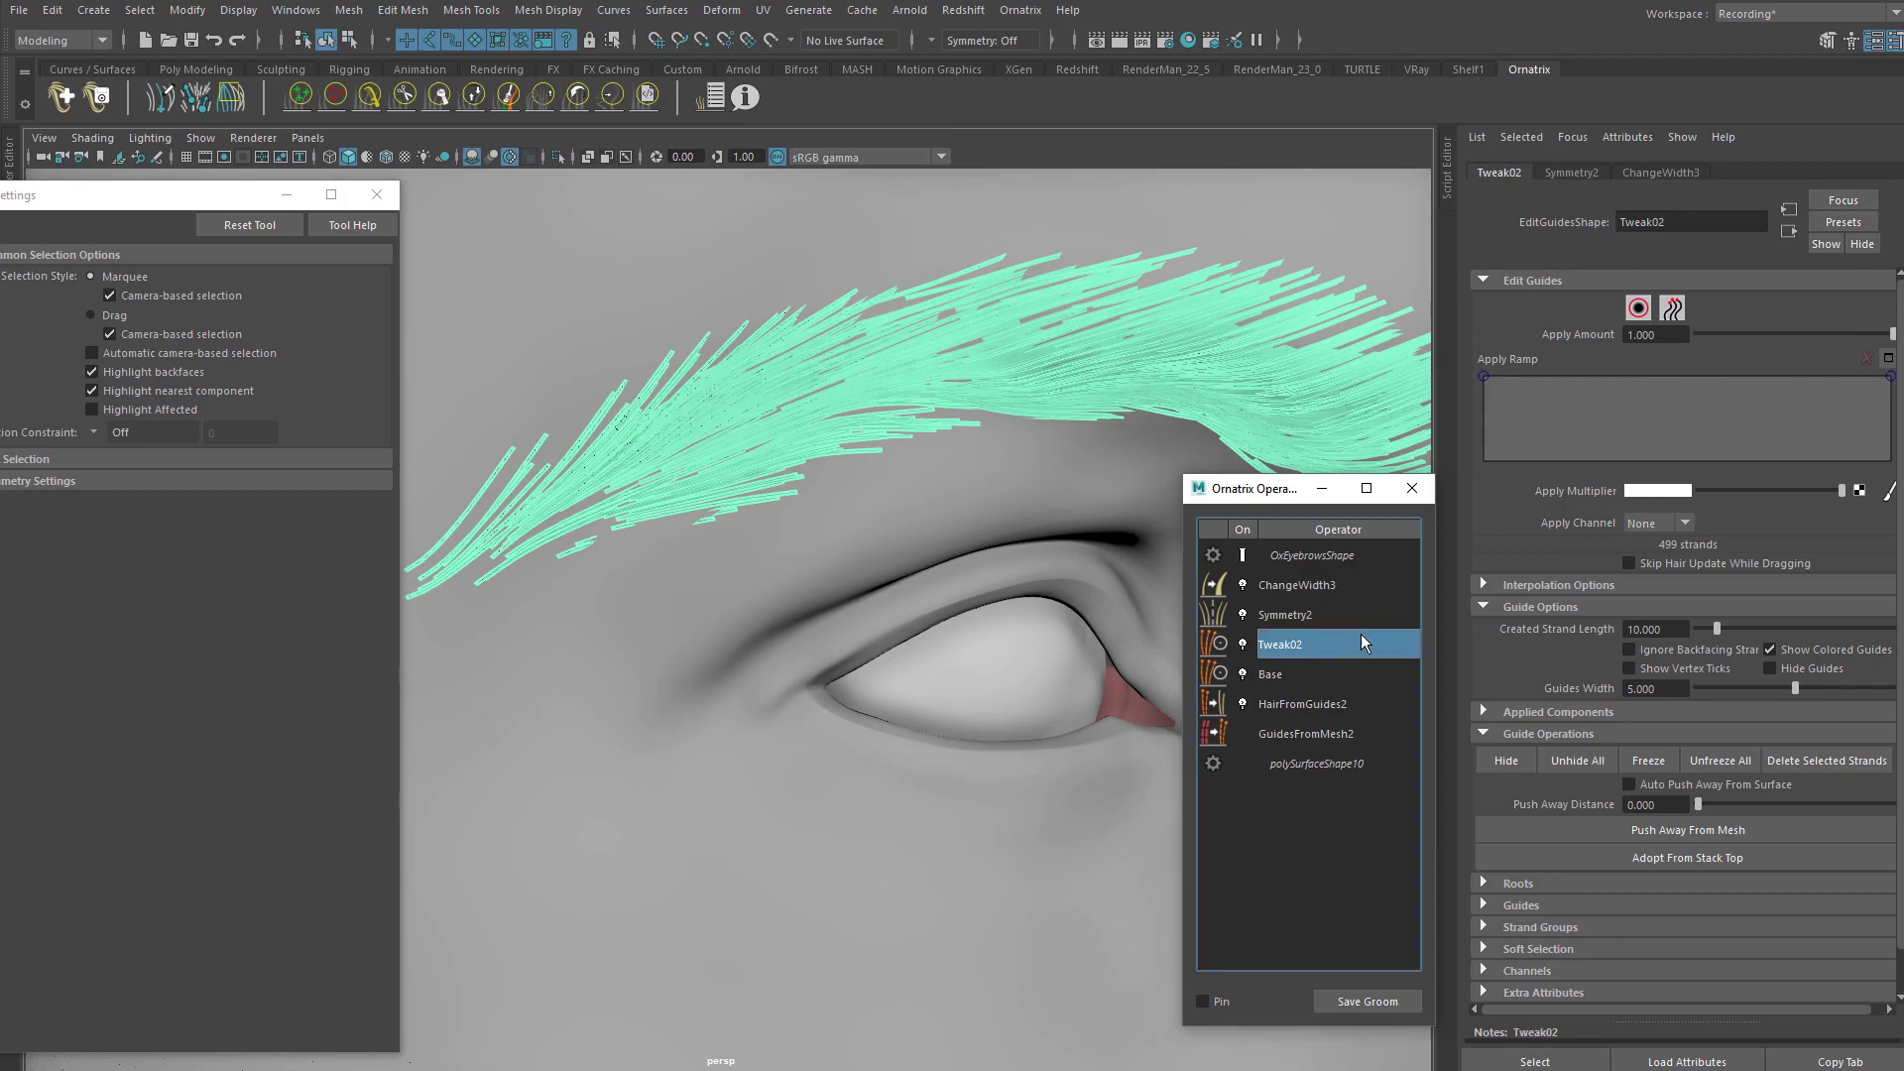
pyautogui.doubleClick(1319, 643)
pyautogui.hotkey('shift', 'Left')
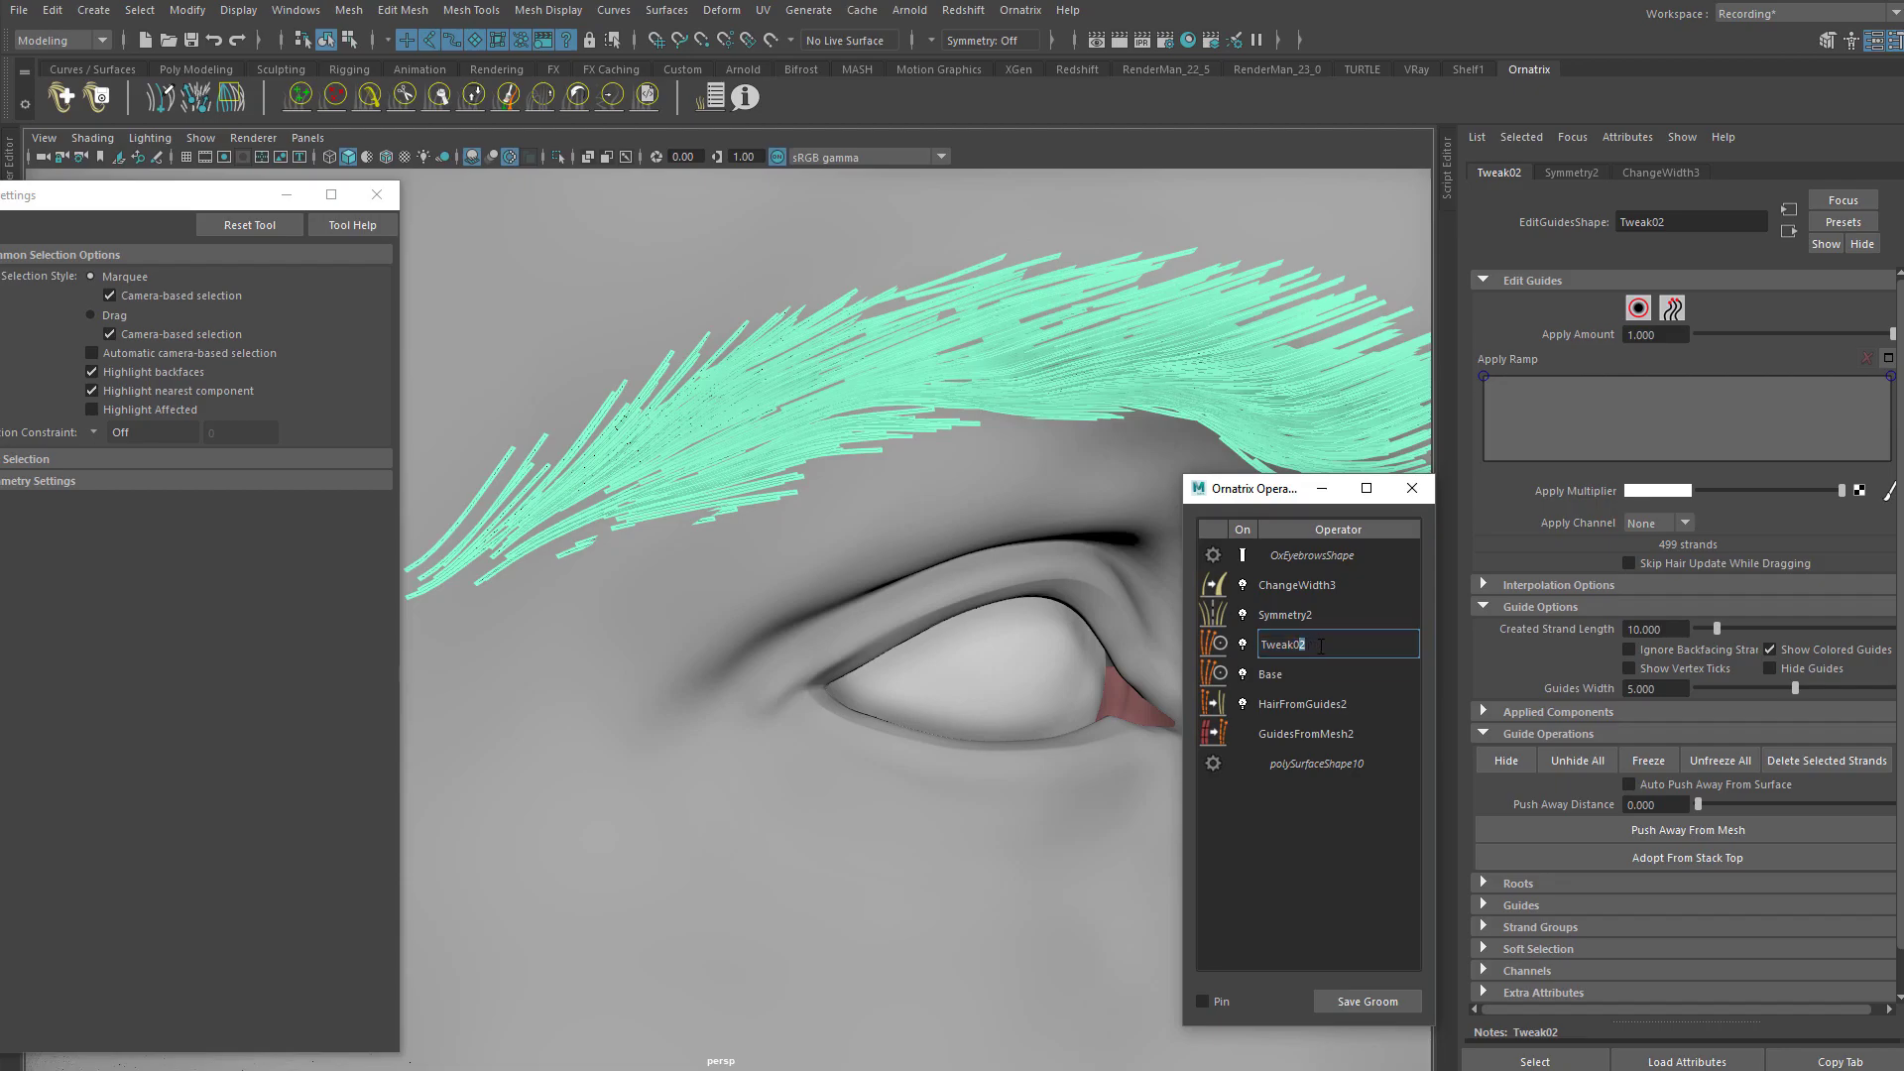
pyautogui.press('Return')
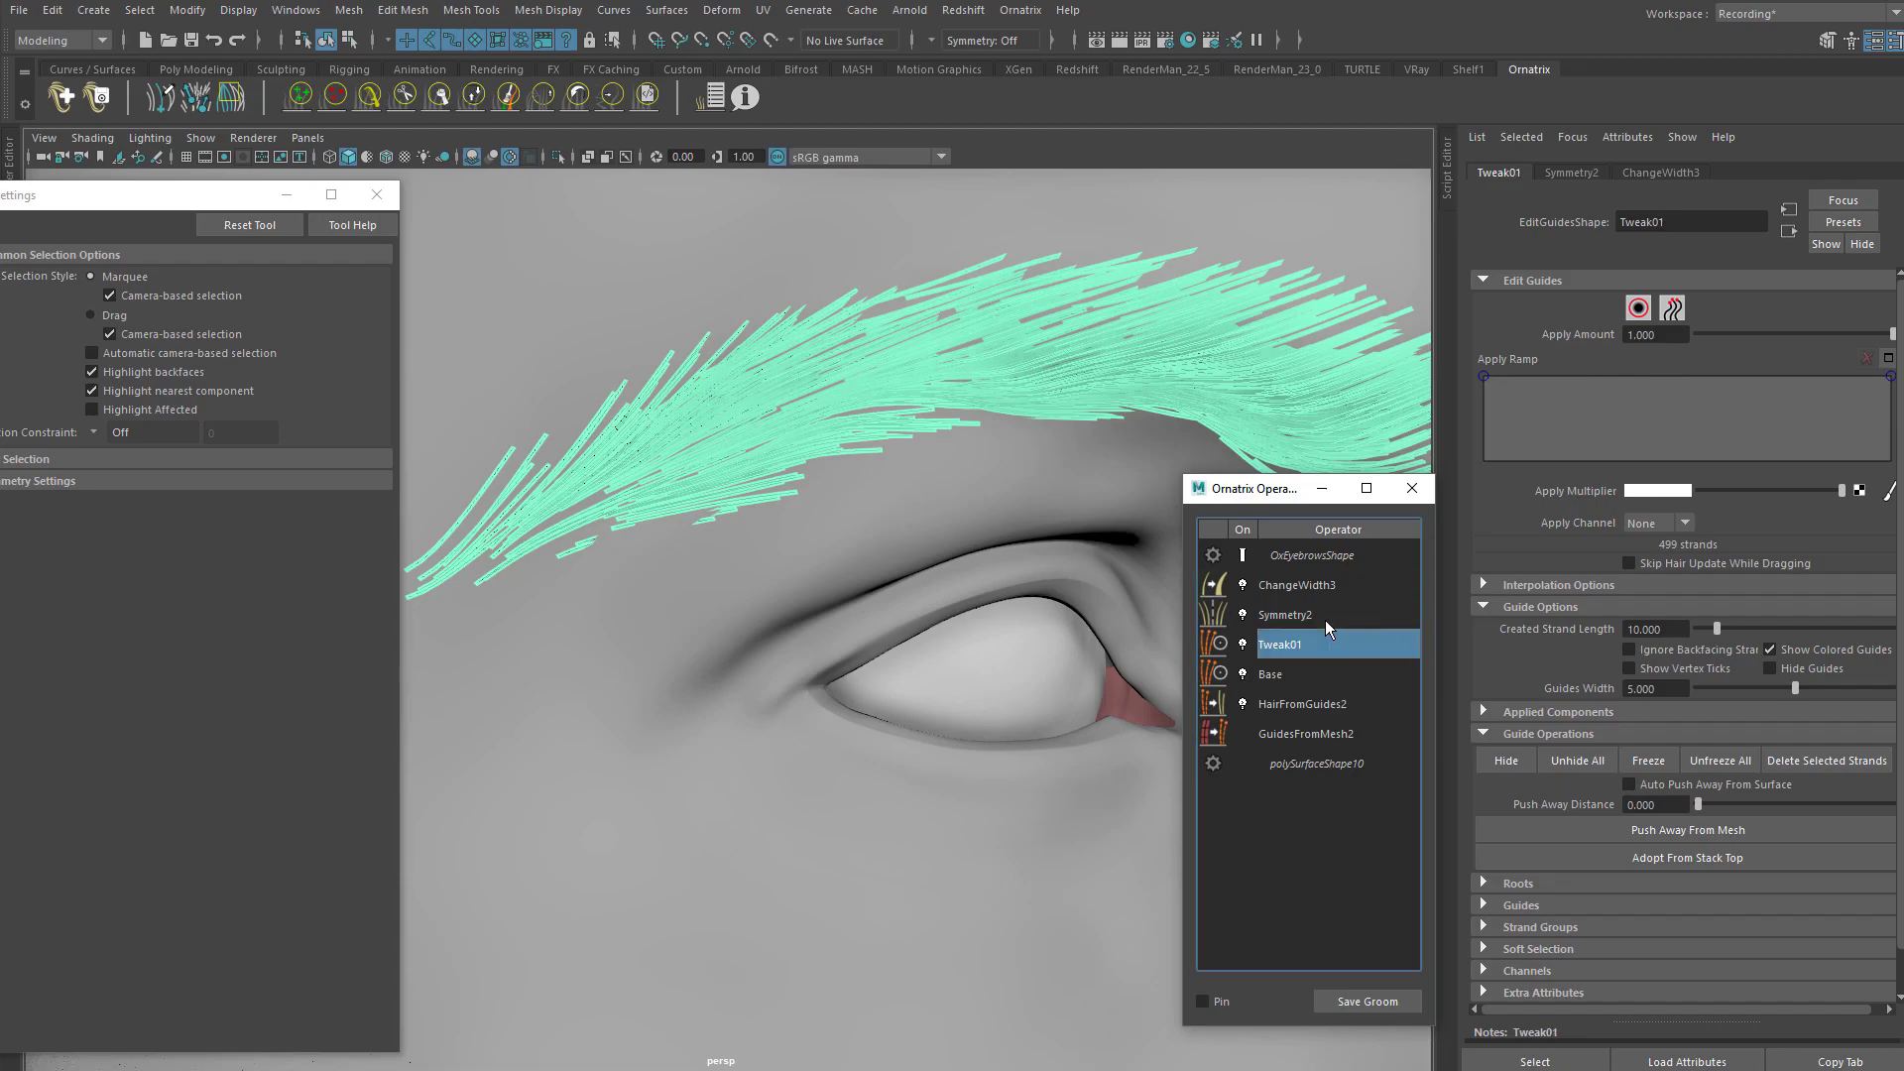
# Step: Set the Guides Width of the Tweak01 operator to 0 so the eyebrow guides display thinly
pyautogui.scroll(-2, 1290, 426)
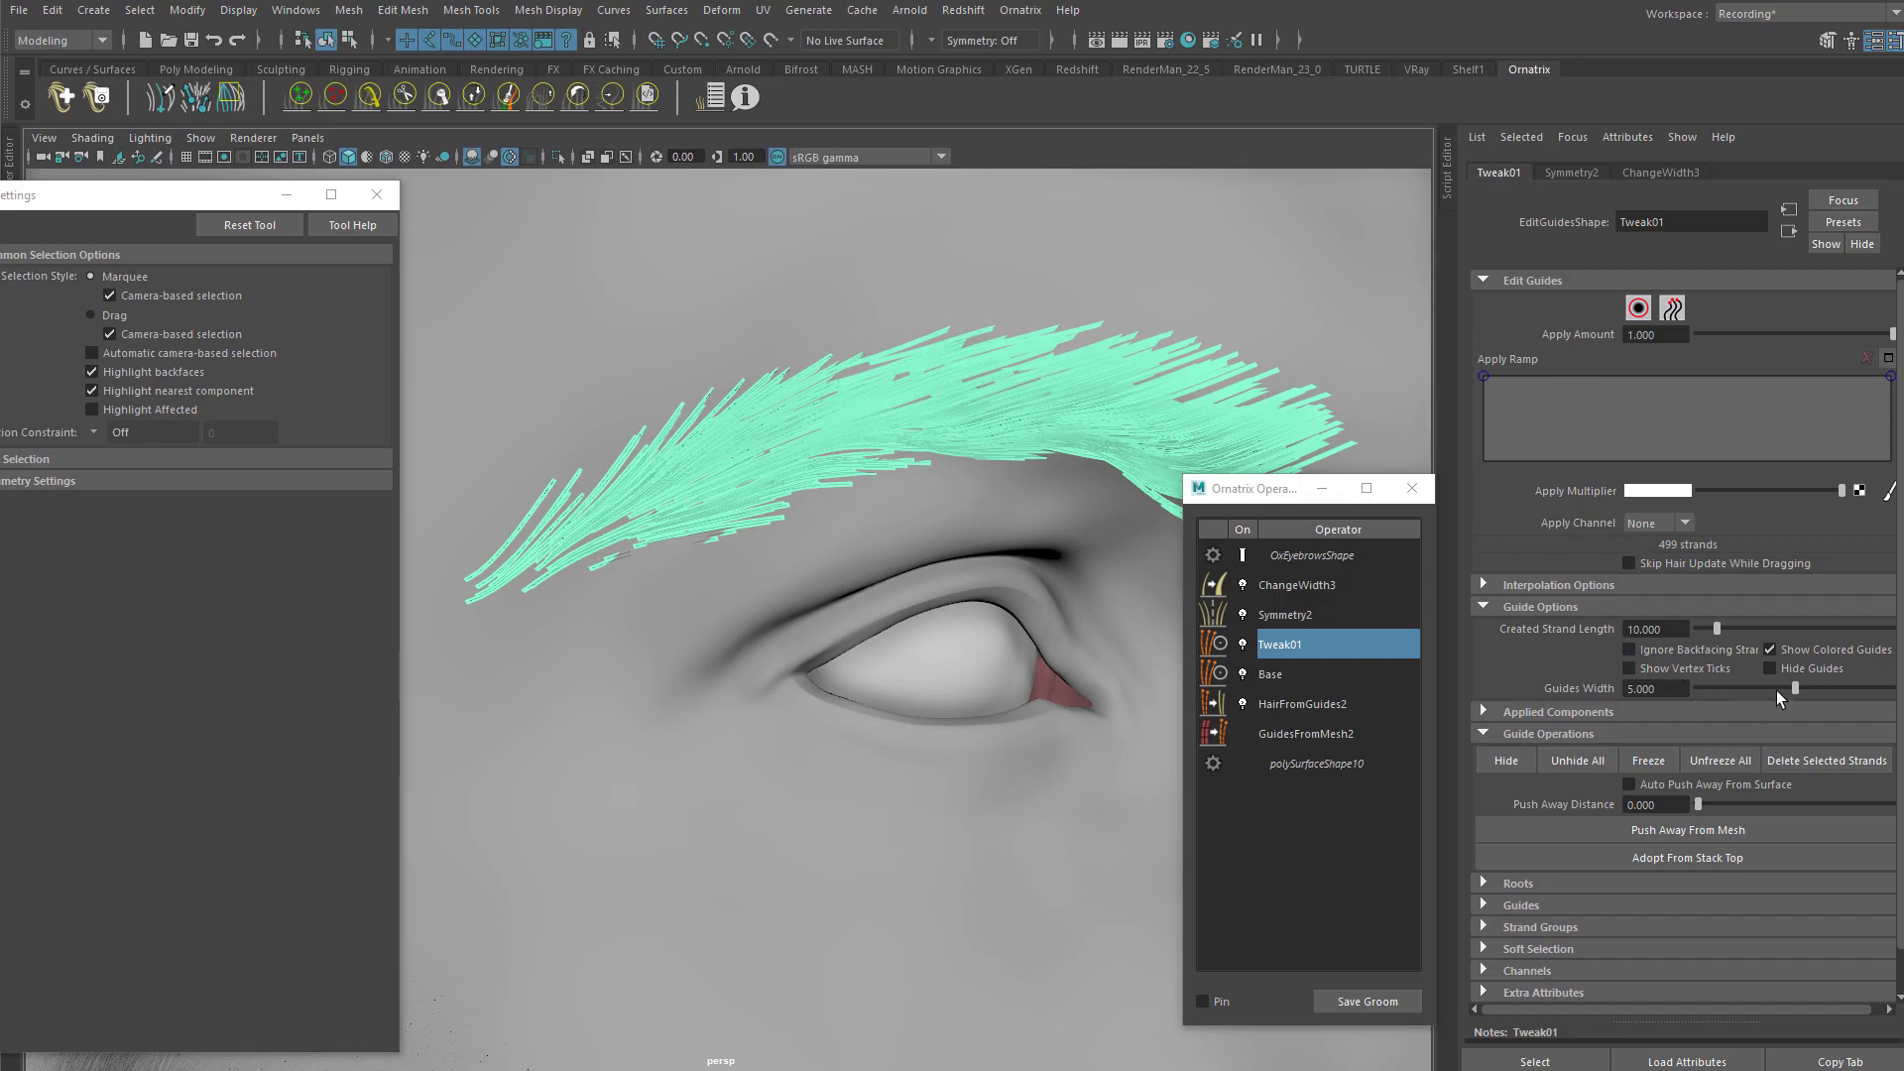
pyautogui.moveTo(1787, 687); pyautogui.dragTo(1682, 693)
pyautogui.keyDown('alt'); pyautogui.moveTo(883, 363); pyautogui.dragTo(850, 423); pyautogui.keyUp('alt')
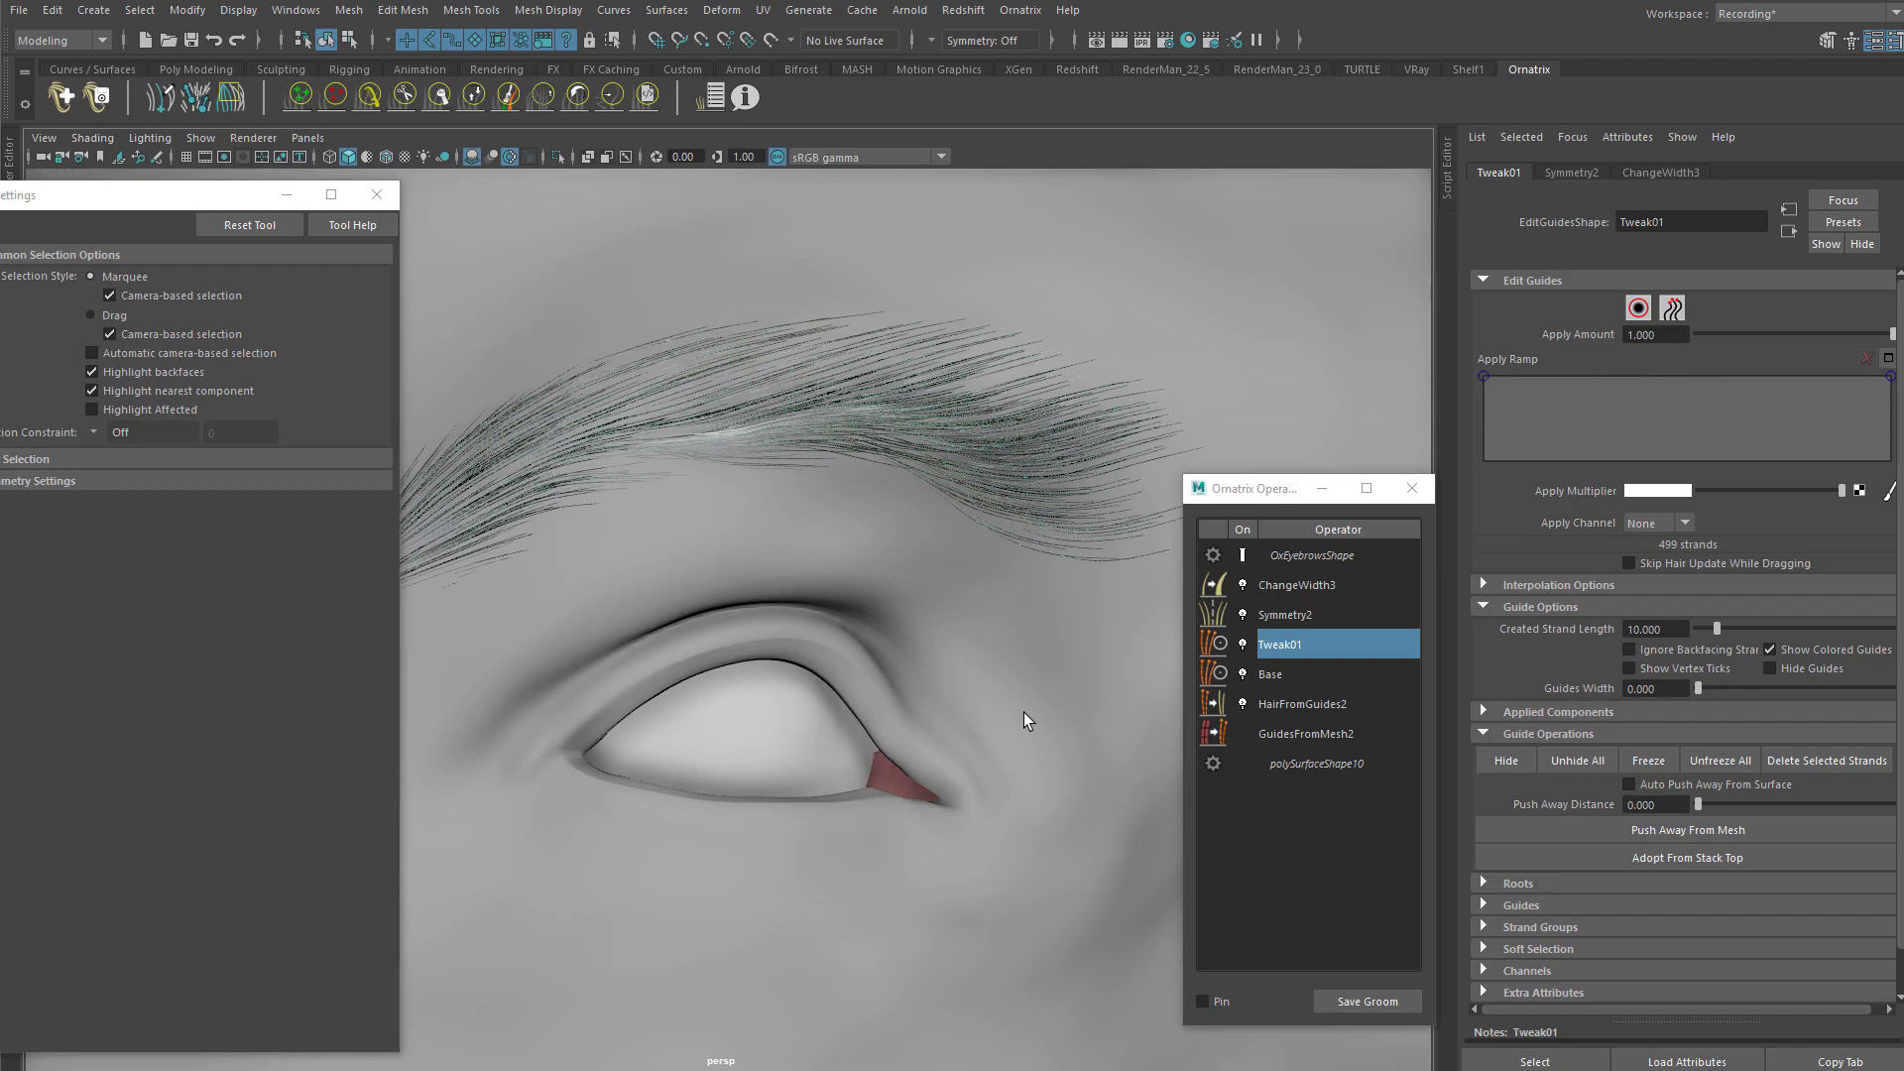
# Step: Select the mustache groom and activate its Channels operator to view its guides
pyautogui.keyDown('alt'); pyautogui.moveTo(994, 675); pyautogui.dragTo(692, 704, button='right'); pyautogui.keyUp('alt')
pyautogui.keyDown('alt'); pyautogui.moveTo(692, 704); pyautogui.dragTo(790, 518, button='middle'); pyautogui.keyUp('alt')
pyautogui.keyDown('alt'); pyautogui.moveTo(791, 518); pyautogui.dragTo(1055, 704, button='right'); pyautogui.keyUp('alt')
pyautogui.keyDown('alt'); pyautogui.moveTo(1055, 704); pyautogui.dragTo(938, 490); pyautogui.keyUp('alt')
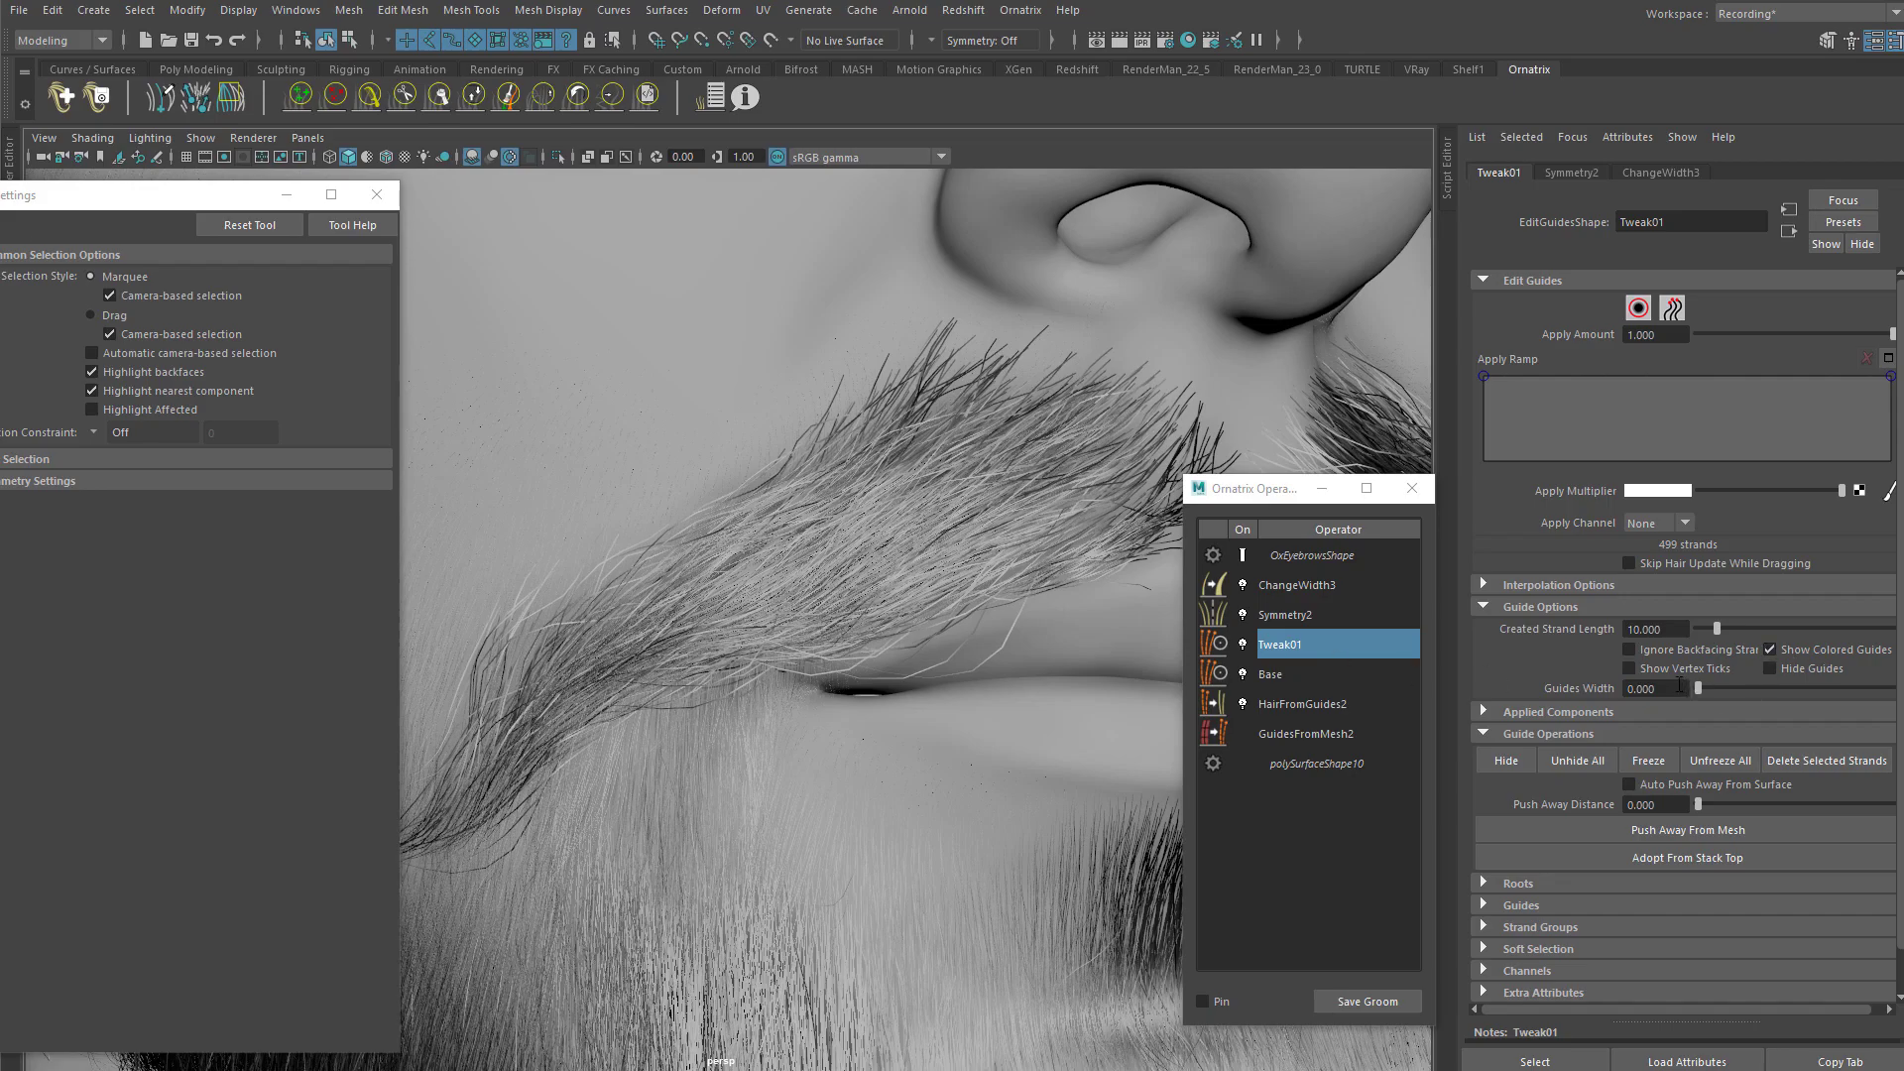
pyautogui.click(942, 530)
pyautogui.click(1285, 675)
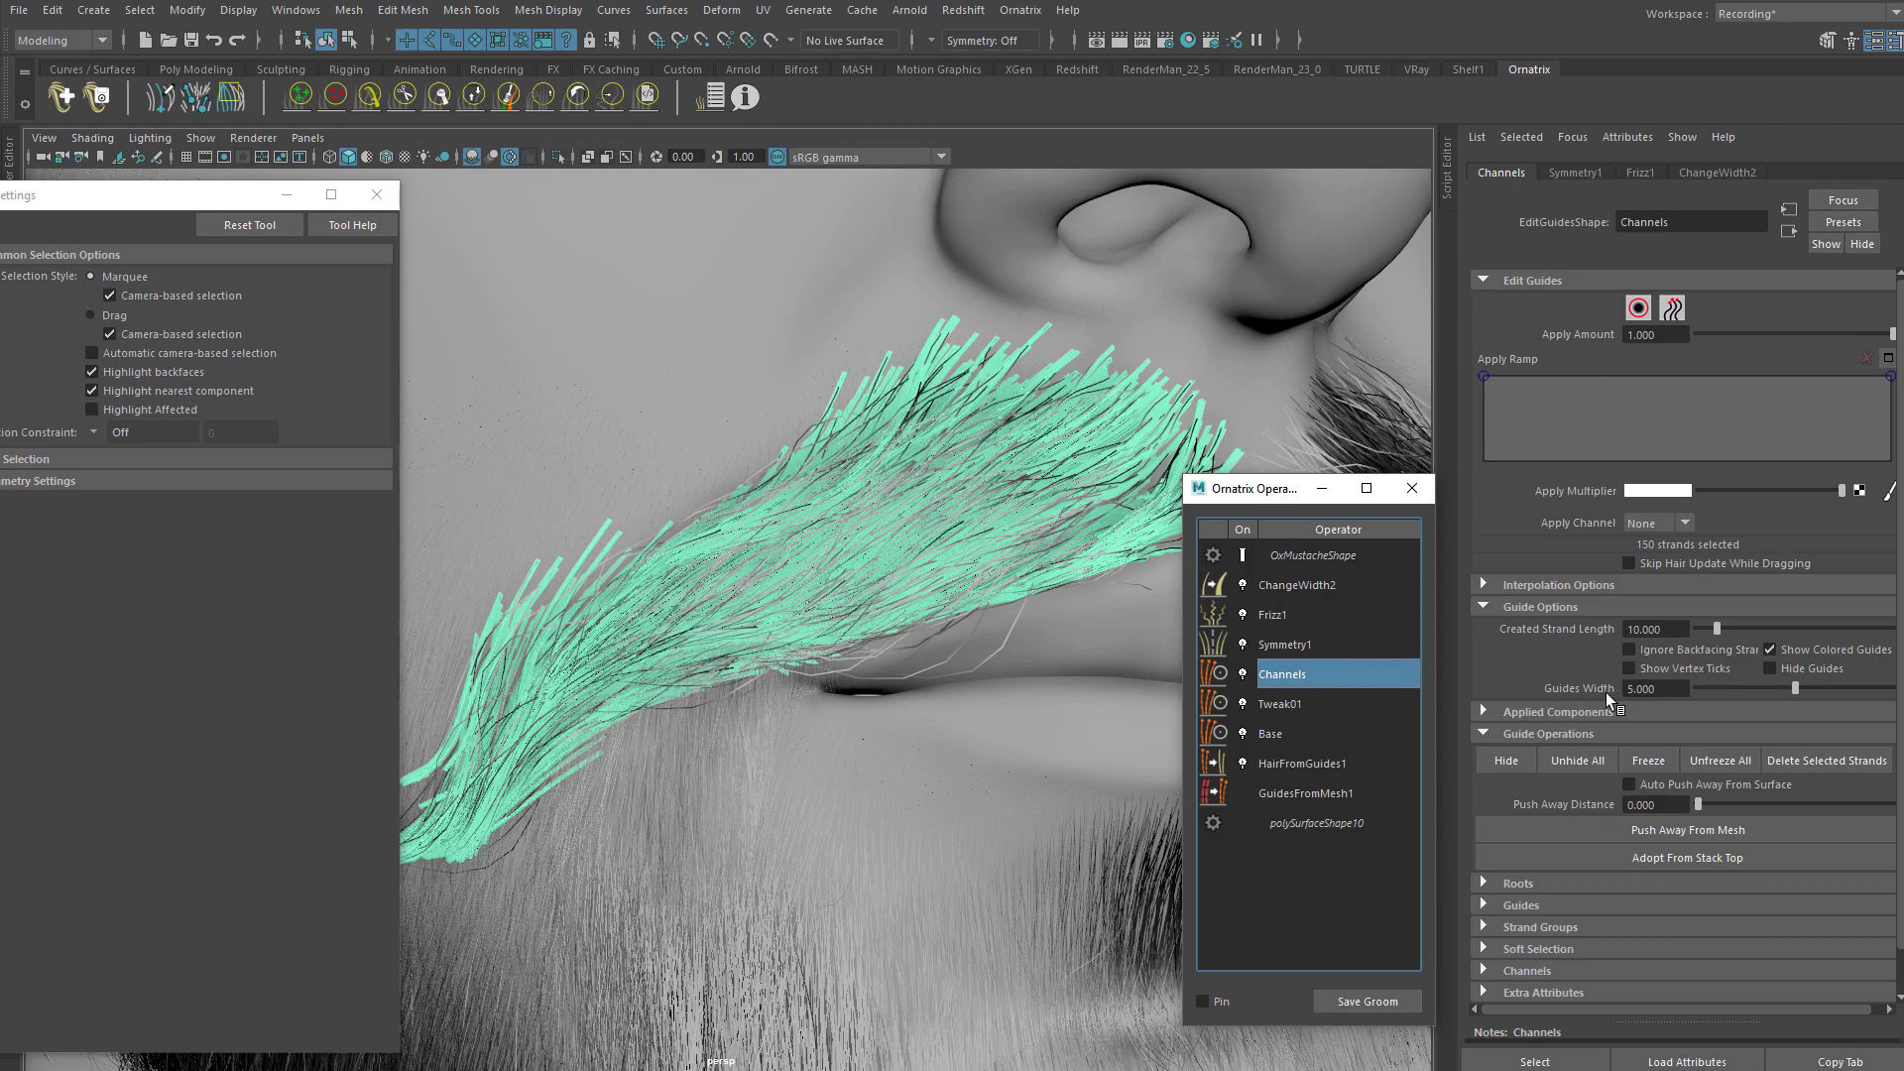
# Step: Reselect the eyebrow groom and activate its Tweak01 operator for guide editing
pyautogui.keyDown('alt'); pyautogui.moveTo(918, 489); pyautogui.dragTo(641, 385, button='right'); pyautogui.keyUp('alt')
pyautogui.keyDown('alt'); pyautogui.moveTo(735, 408); pyautogui.dragTo(859, 569, button='middle'); pyautogui.keyUp('alt')
pyautogui.click(871, 553)
pyautogui.keyDown('alt'); pyautogui.moveTo(823, 516); pyautogui.dragTo(1091, 575, button='right'); pyautogui.keyUp('alt')
pyautogui.click(1279, 643)
pyautogui.keyDown('alt'); pyautogui.moveTo(1027, 583); pyautogui.dragTo(980, 558); pyautogui.keyUp('alt')
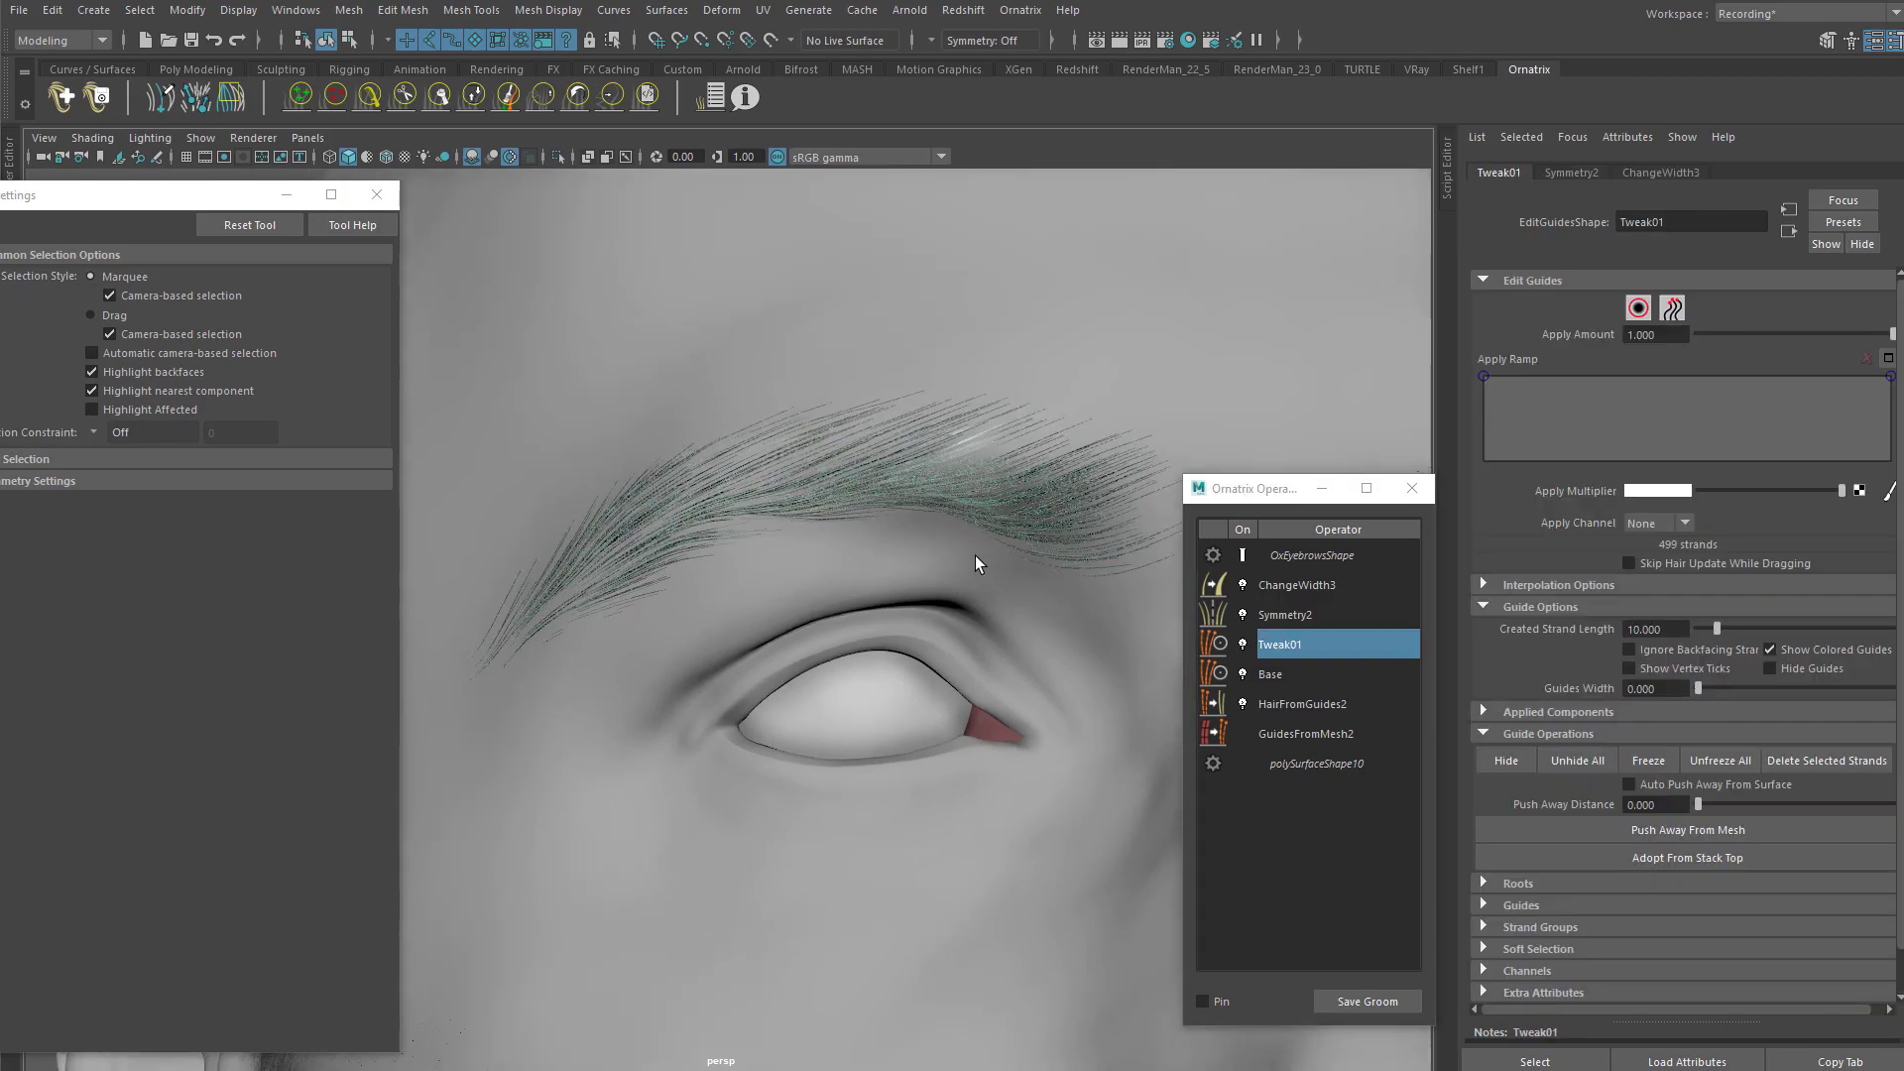
pyautogui.keyDown('alt'); pyautogui.moveTo(980, 557); pyautogui.dragTo(1229, 425, button='right'); pyautogui.keyUp('alt')
pyautogui.keyDown('alt'); pyautogui.moveTo(893, 585); pyautogui.dragTo(774, 576); pyautogui.keyUp('alt')
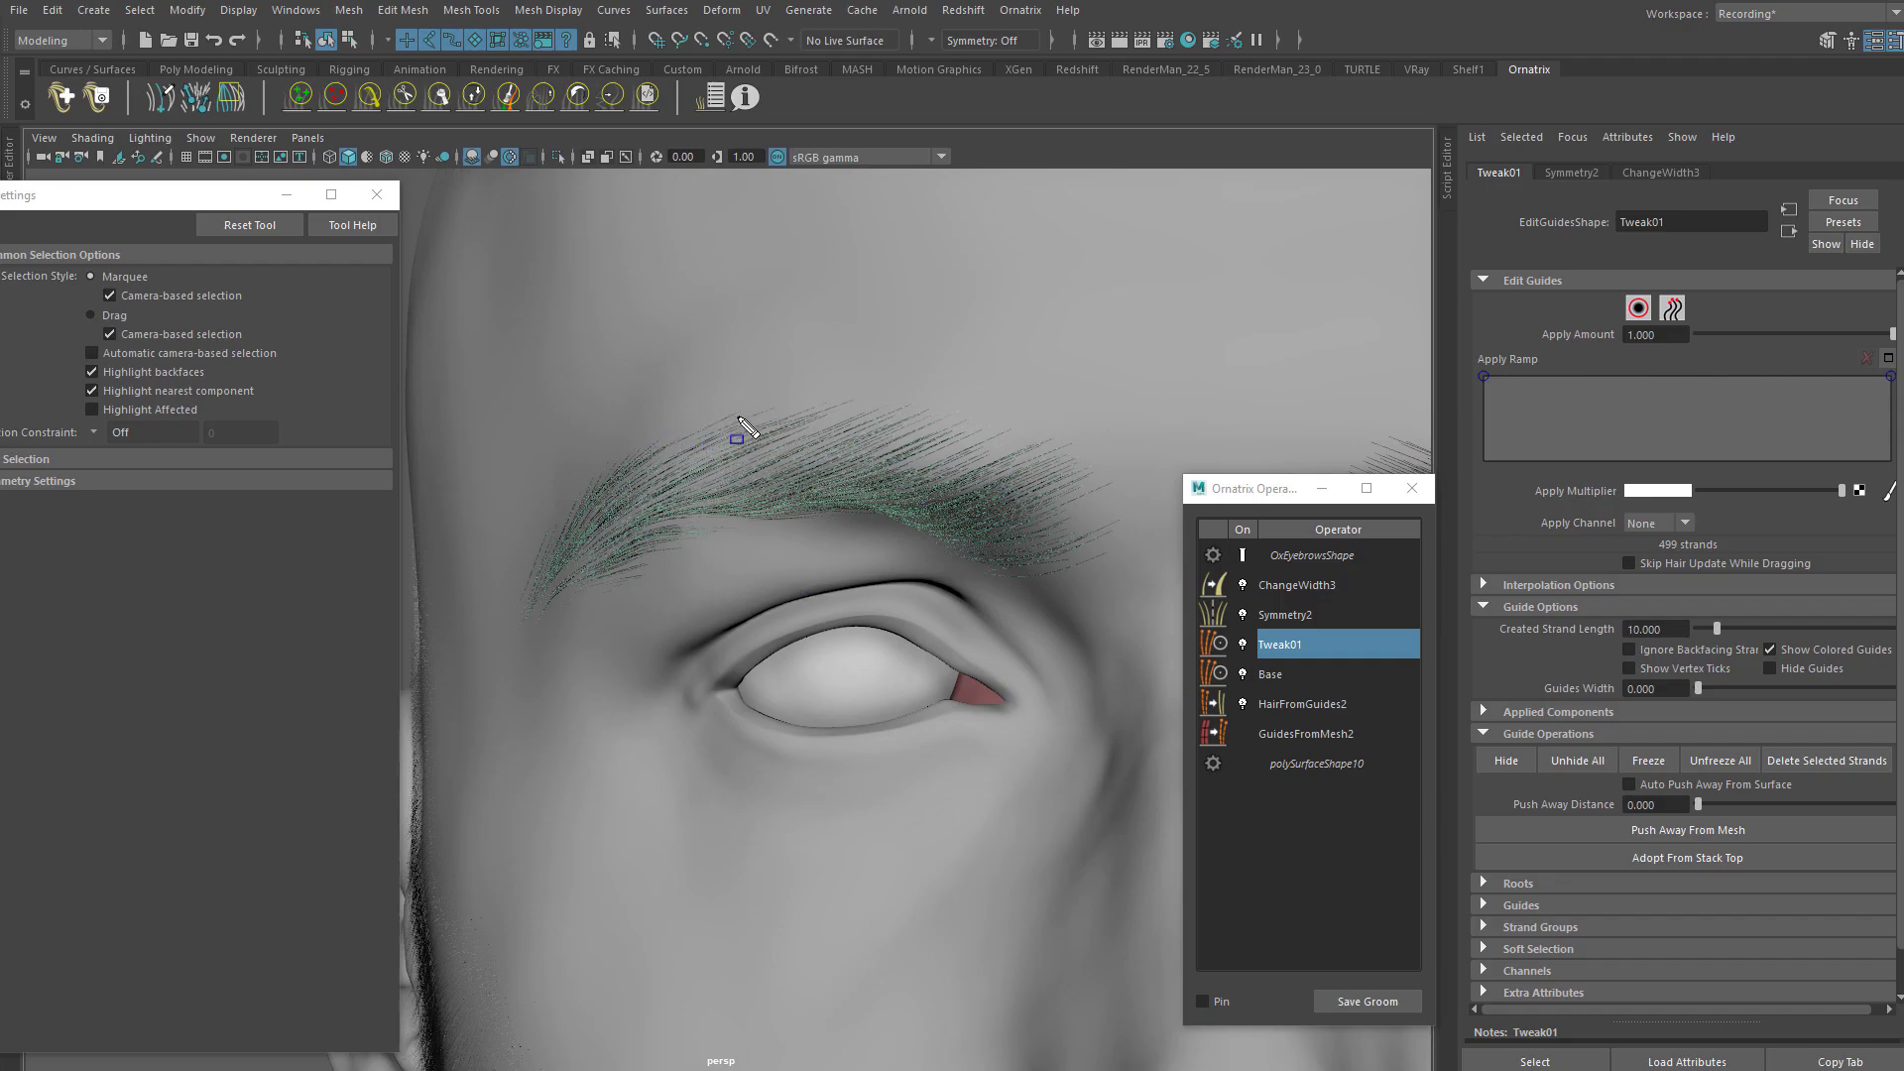
pyautogui.moveTo(727, 411); pyautogui.dragTo(611, 434)
pyautogui.moveTo(732, 417)
pyautogui.mouseDown()
pyautogui.moveTo(663, 424)
pyautogui.moveTo(563, 512)
pyautogui.mouseUp()
pyautogui.moveTo(756, 518)
pyautogui.mouseDown()
pyautogui.moveTo(649, 556)
pyautogui.moveTo(571, 620)
pyautogui.moveTo(556, 668)
pyautogui.mouseUp()
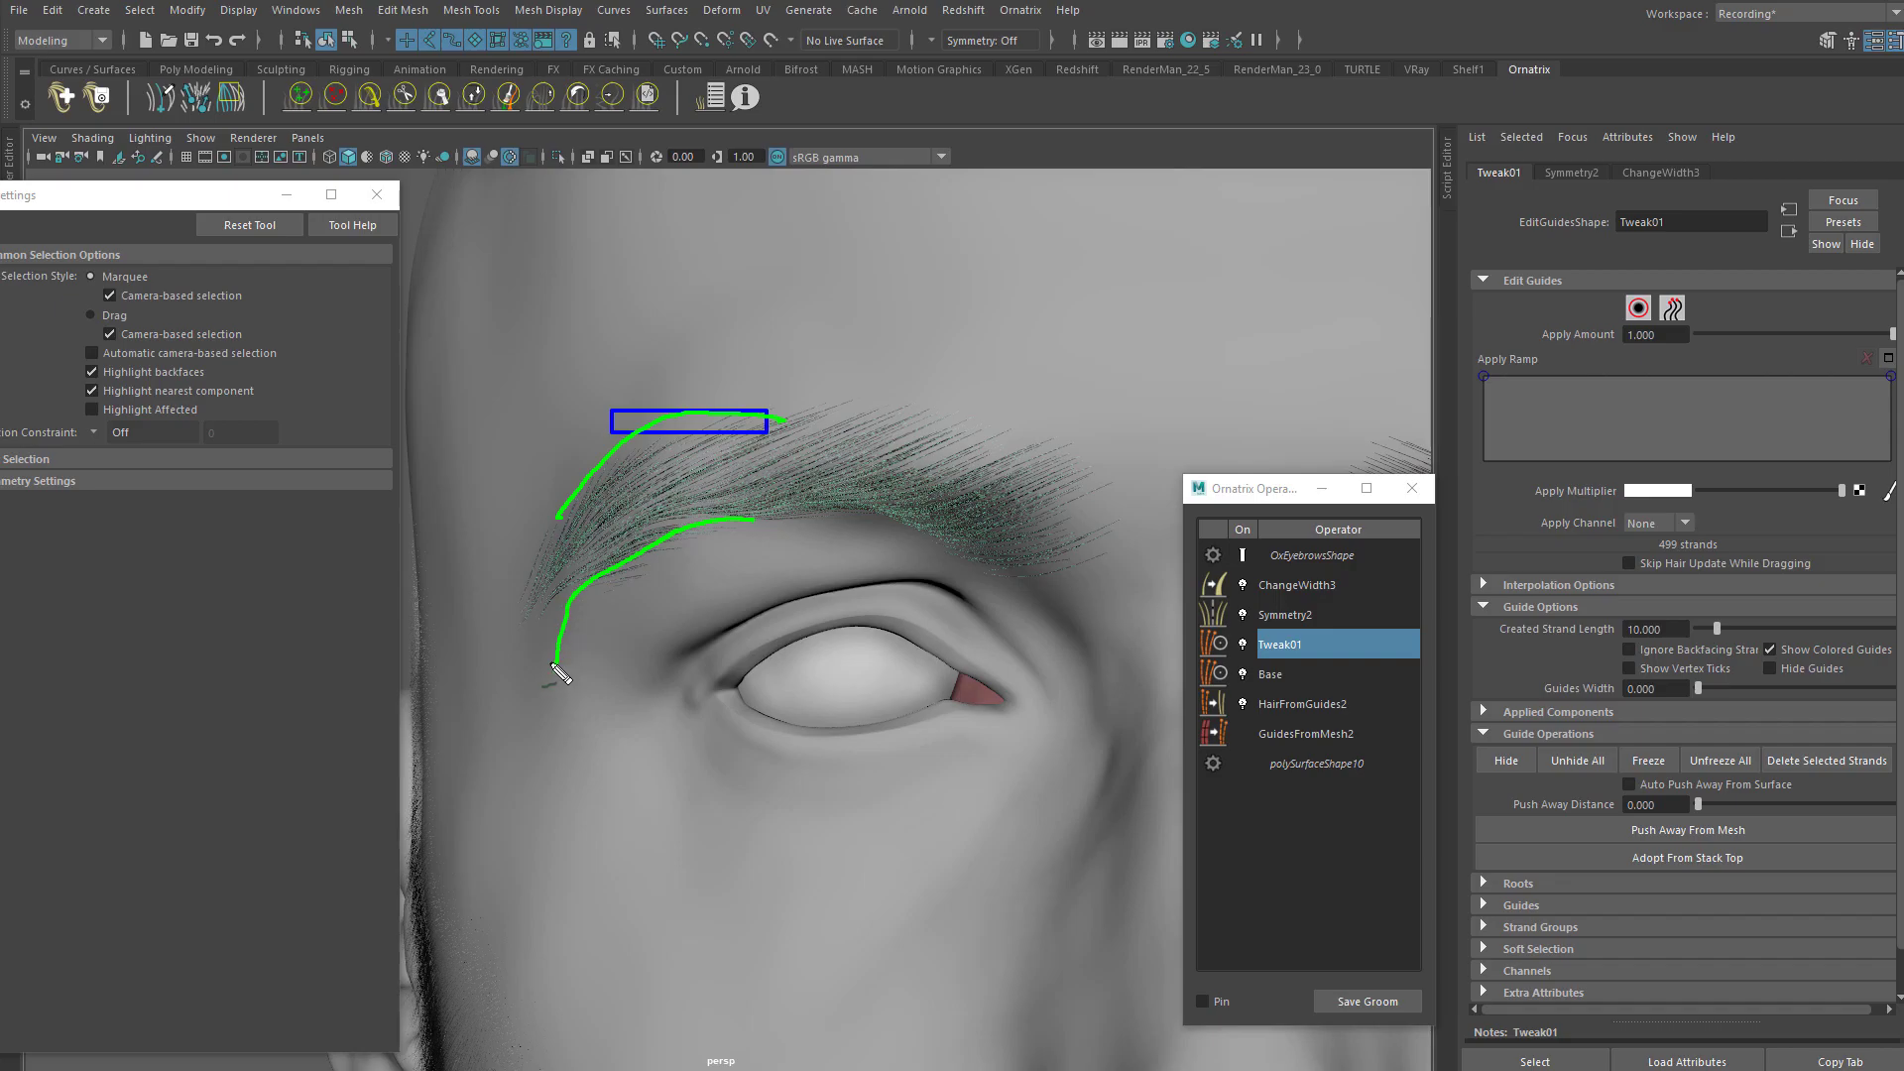
pyautogui.moveTo(542, 579); pyautogui.dragTo(540, 653)
pyautogui.press('Escape')
# Step: Try to add guides to the upper outer eyebrow with the Create brush, using random positions and a root count of 10
pyautogui.keyDown('alt'); pyautogui.moveTo(827, 555); pyautogui.dragTo(907, 575); pyautogui.keyUp('alt')
pyautogui.keyDown('alt'); pyautogui.moveTo(785, 522); pyautogui.dragTo(928, 476, button='right'); pyautogui.keyUp('alt')
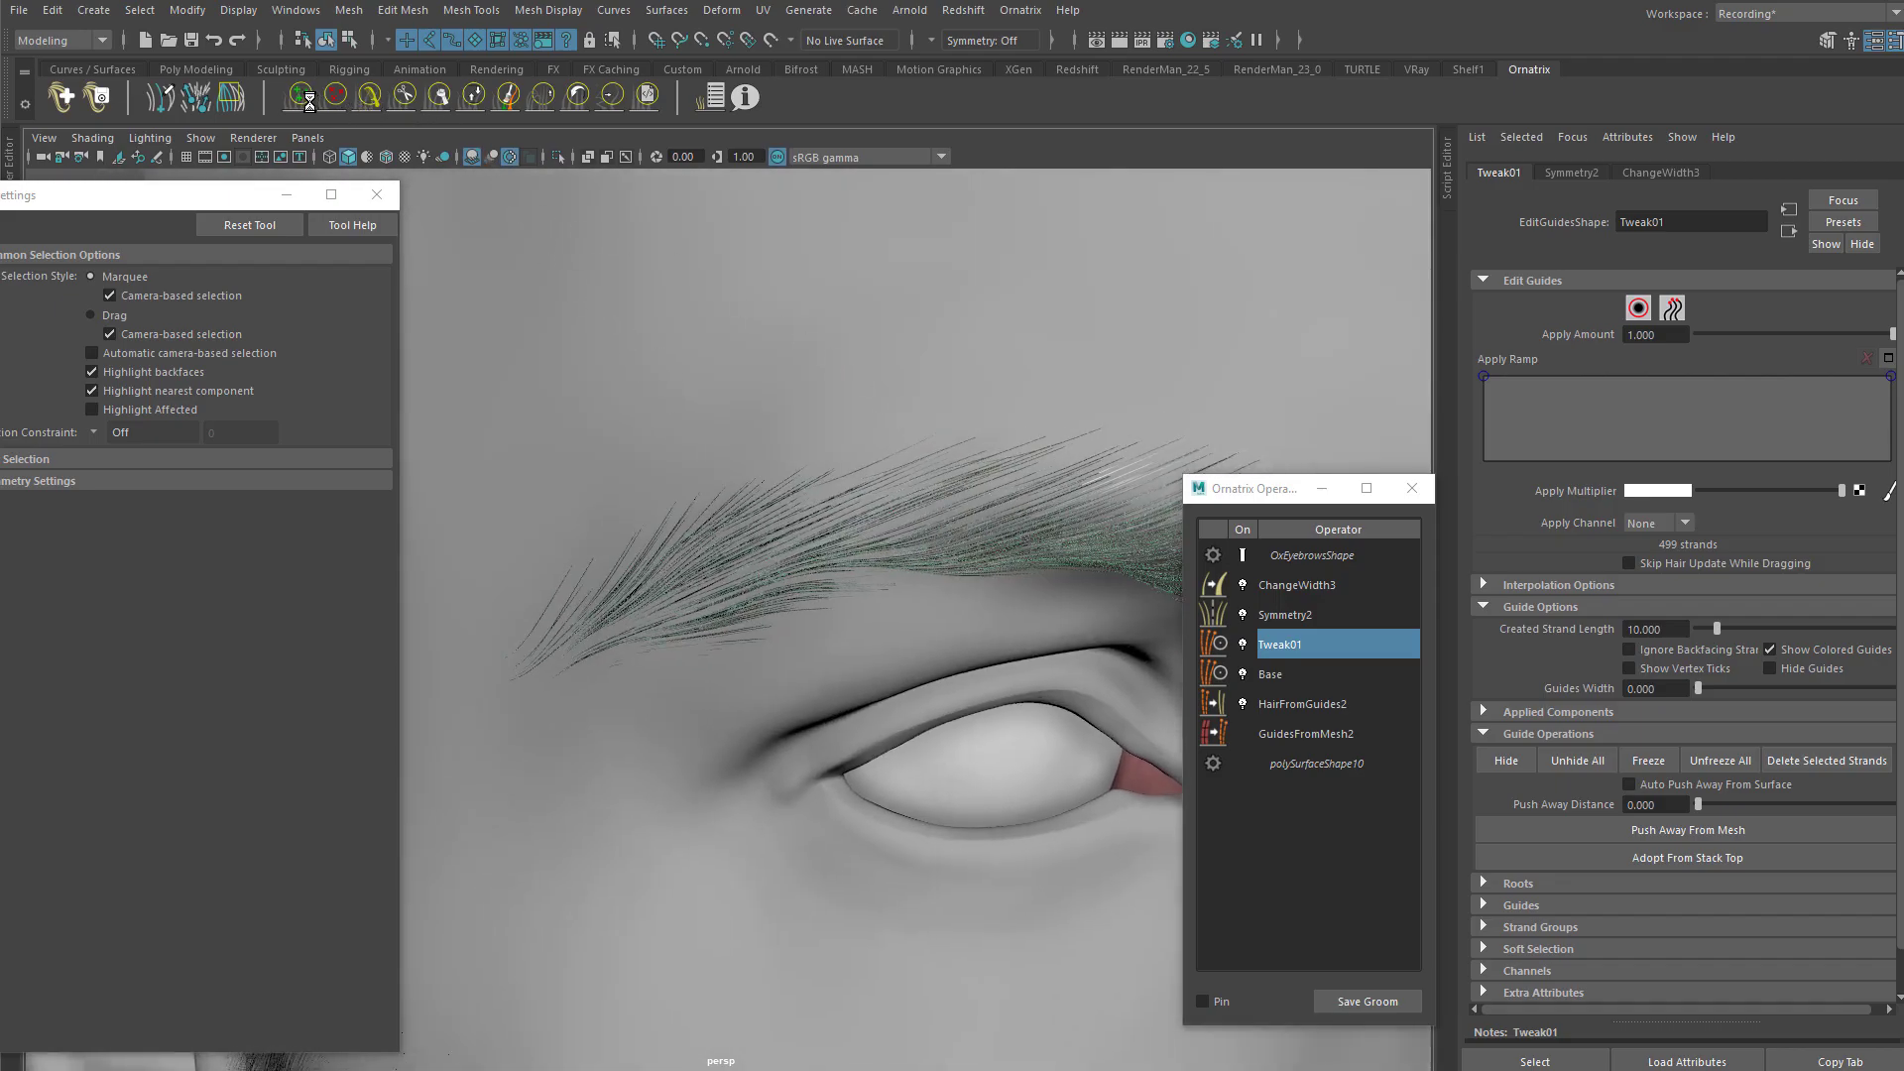
pyautogui.moveTo(748, 507)
pyautogui.keyDown('alt'); pyautogui.mouseDown()
pyautogui.moveTo(788, 516)
pyautogui.moveTo(701, 537)
pyautogui.mouseUp(); pyautogui.keyUp('alt')
pyautogui.keyDown('alt'); pyautogui.moveTo(700, 537); pyautogui.dragTo(846, 515, button='right'); pyautogui.keyUp('alt')
pyautogui.moveTo(846, 514)
pyautogui.keyDown('alt'); pyautogui.mouseDown()
pyautogui.moveTo(757, 497)
pyautogui.moveTo(686, 537)
pyautogui.moveTo(766, 519)
pyautogui.moveTo(731, 502)
pyautogui.moveTo(860, 514)
pyautogui.mouseUp(); pyautogui.keyUp('alt')
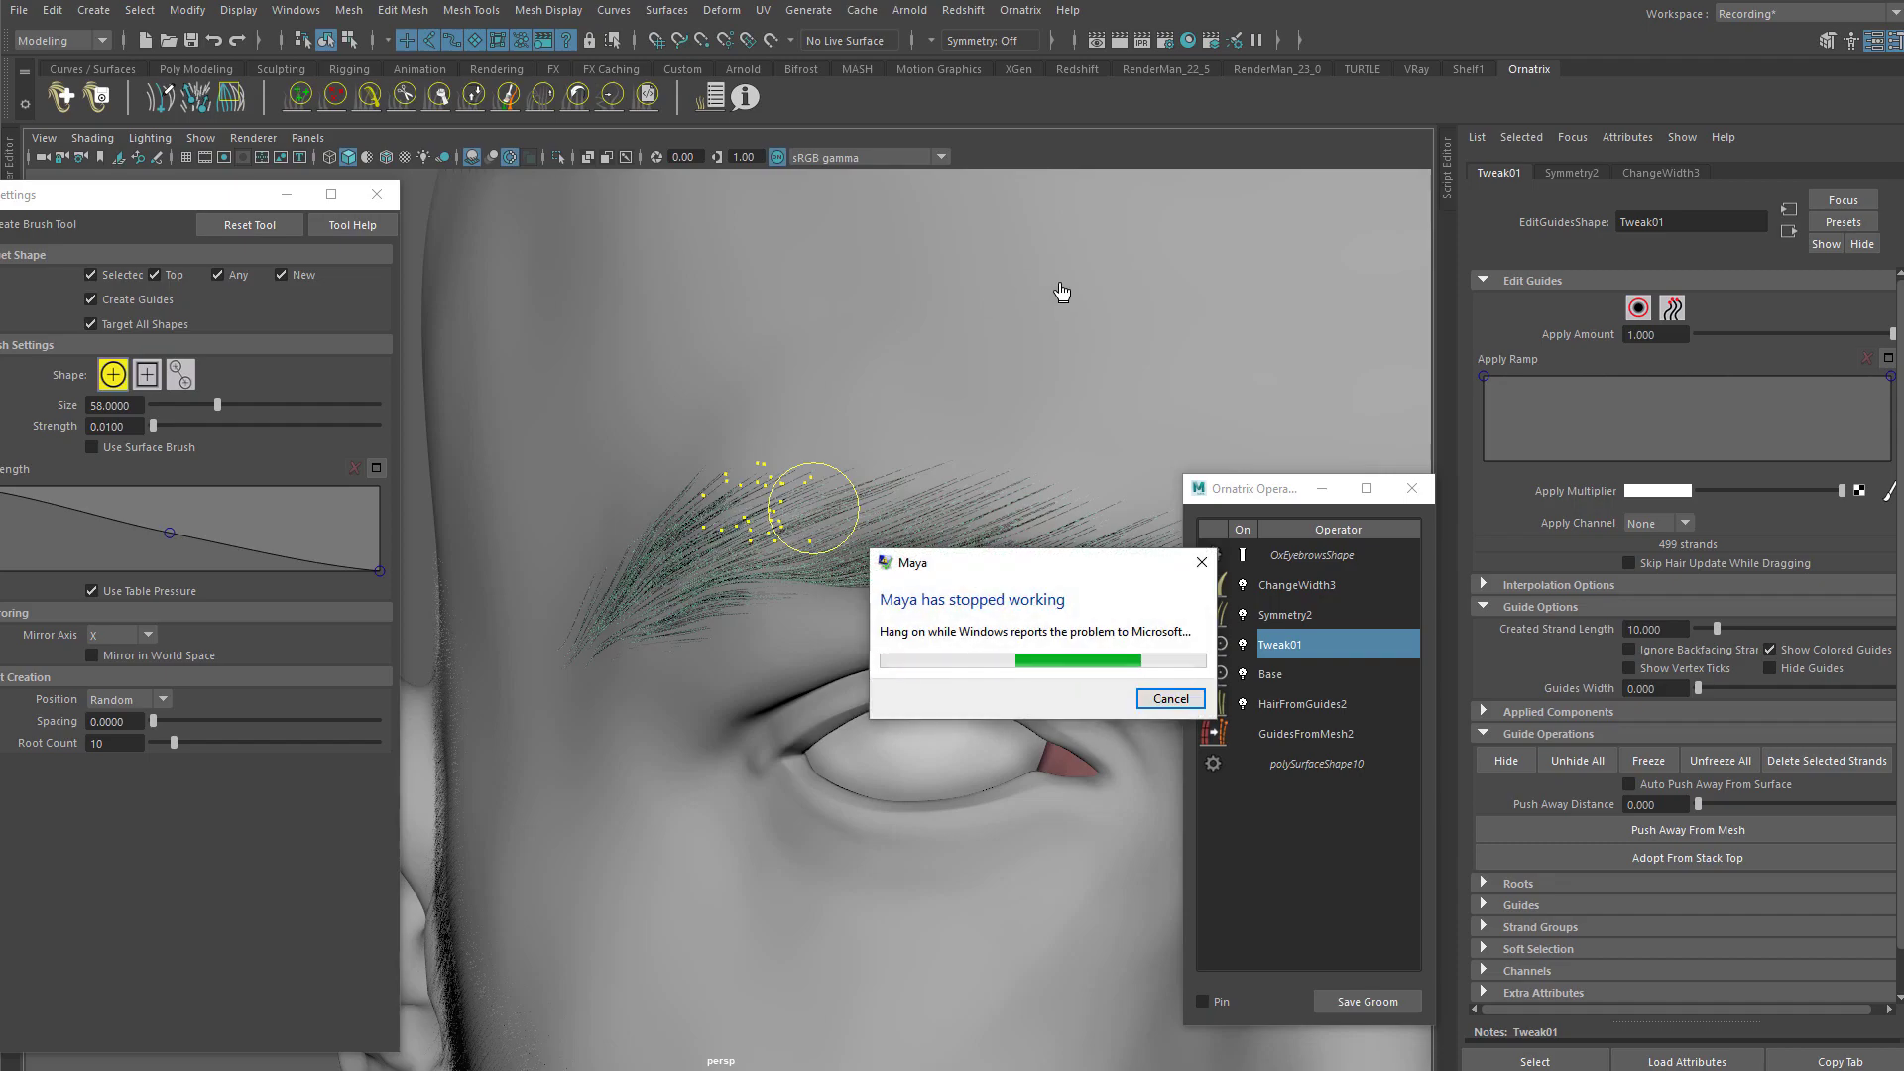
pyautogui.click(1146, 699)
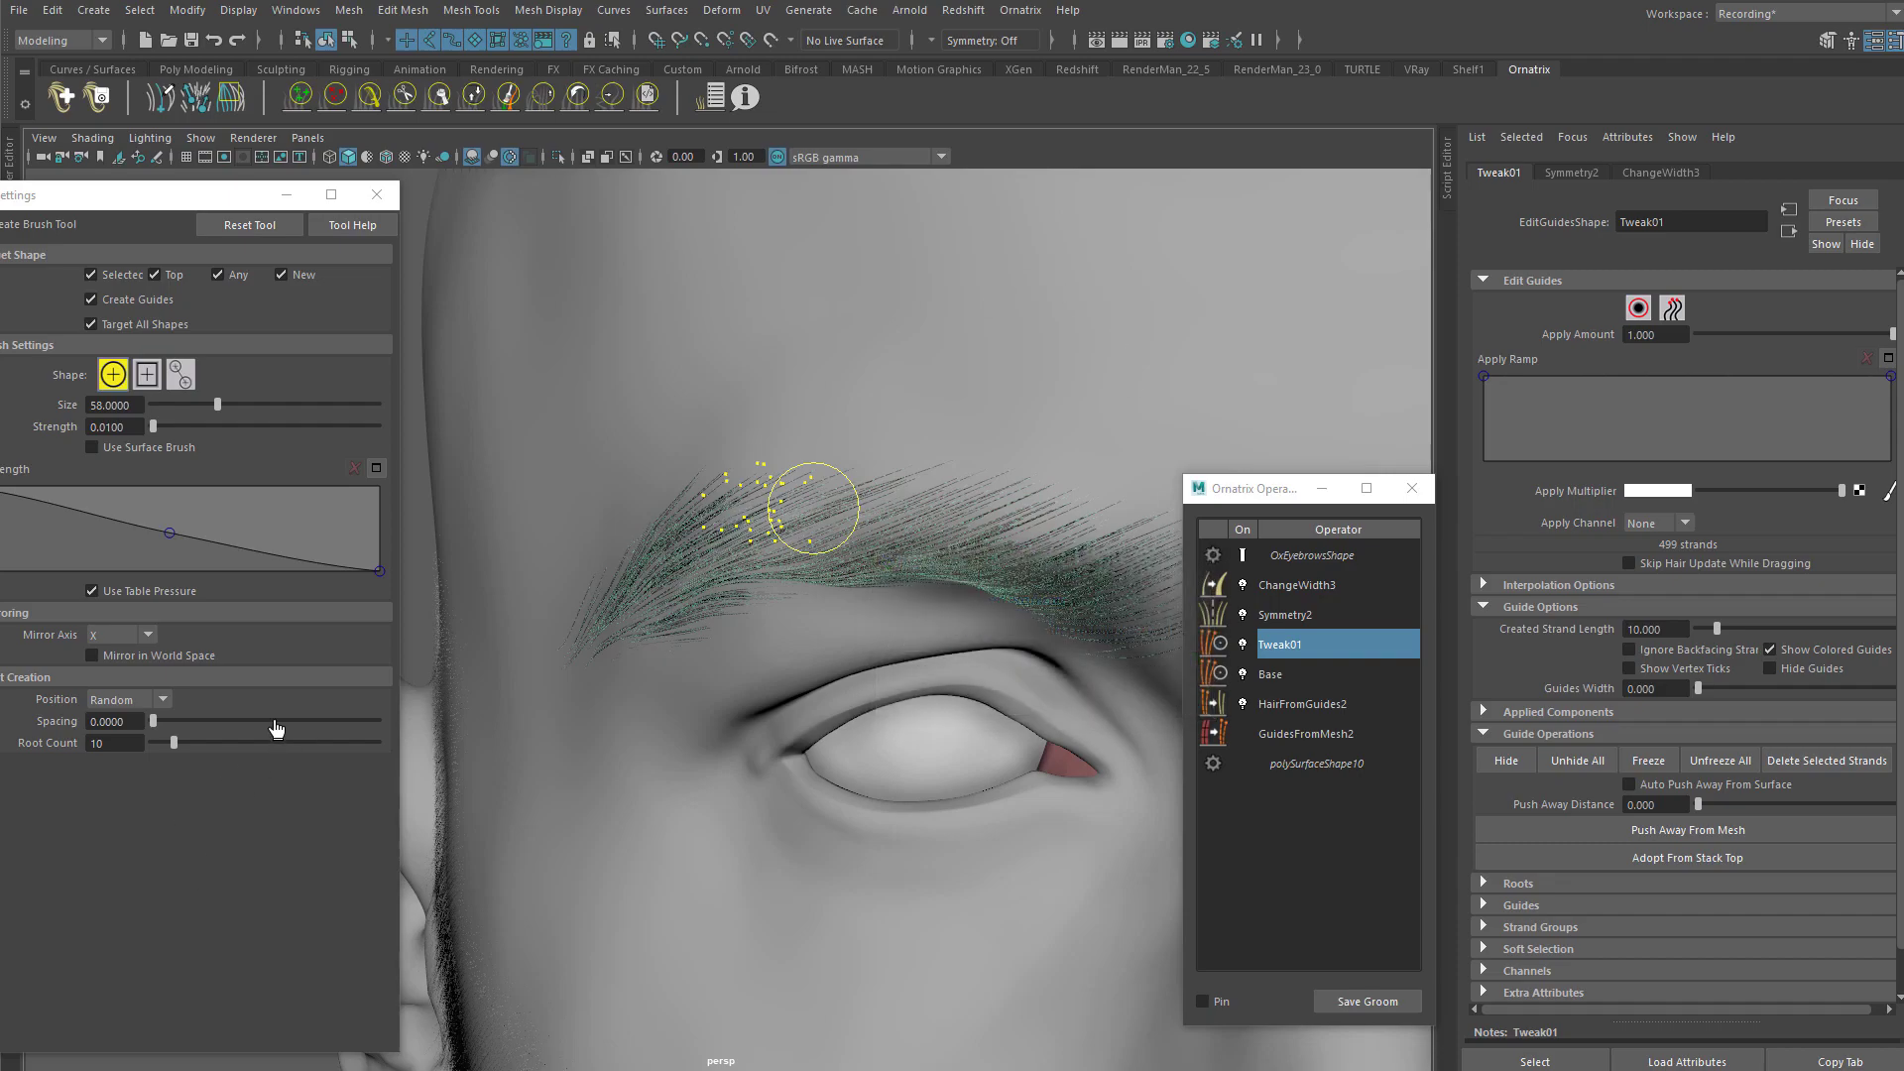
# Step: Relaunch Maya and open FacialHair_Collapsed.0003.ma, discarding the untitled scene
pyautogui.press('super')
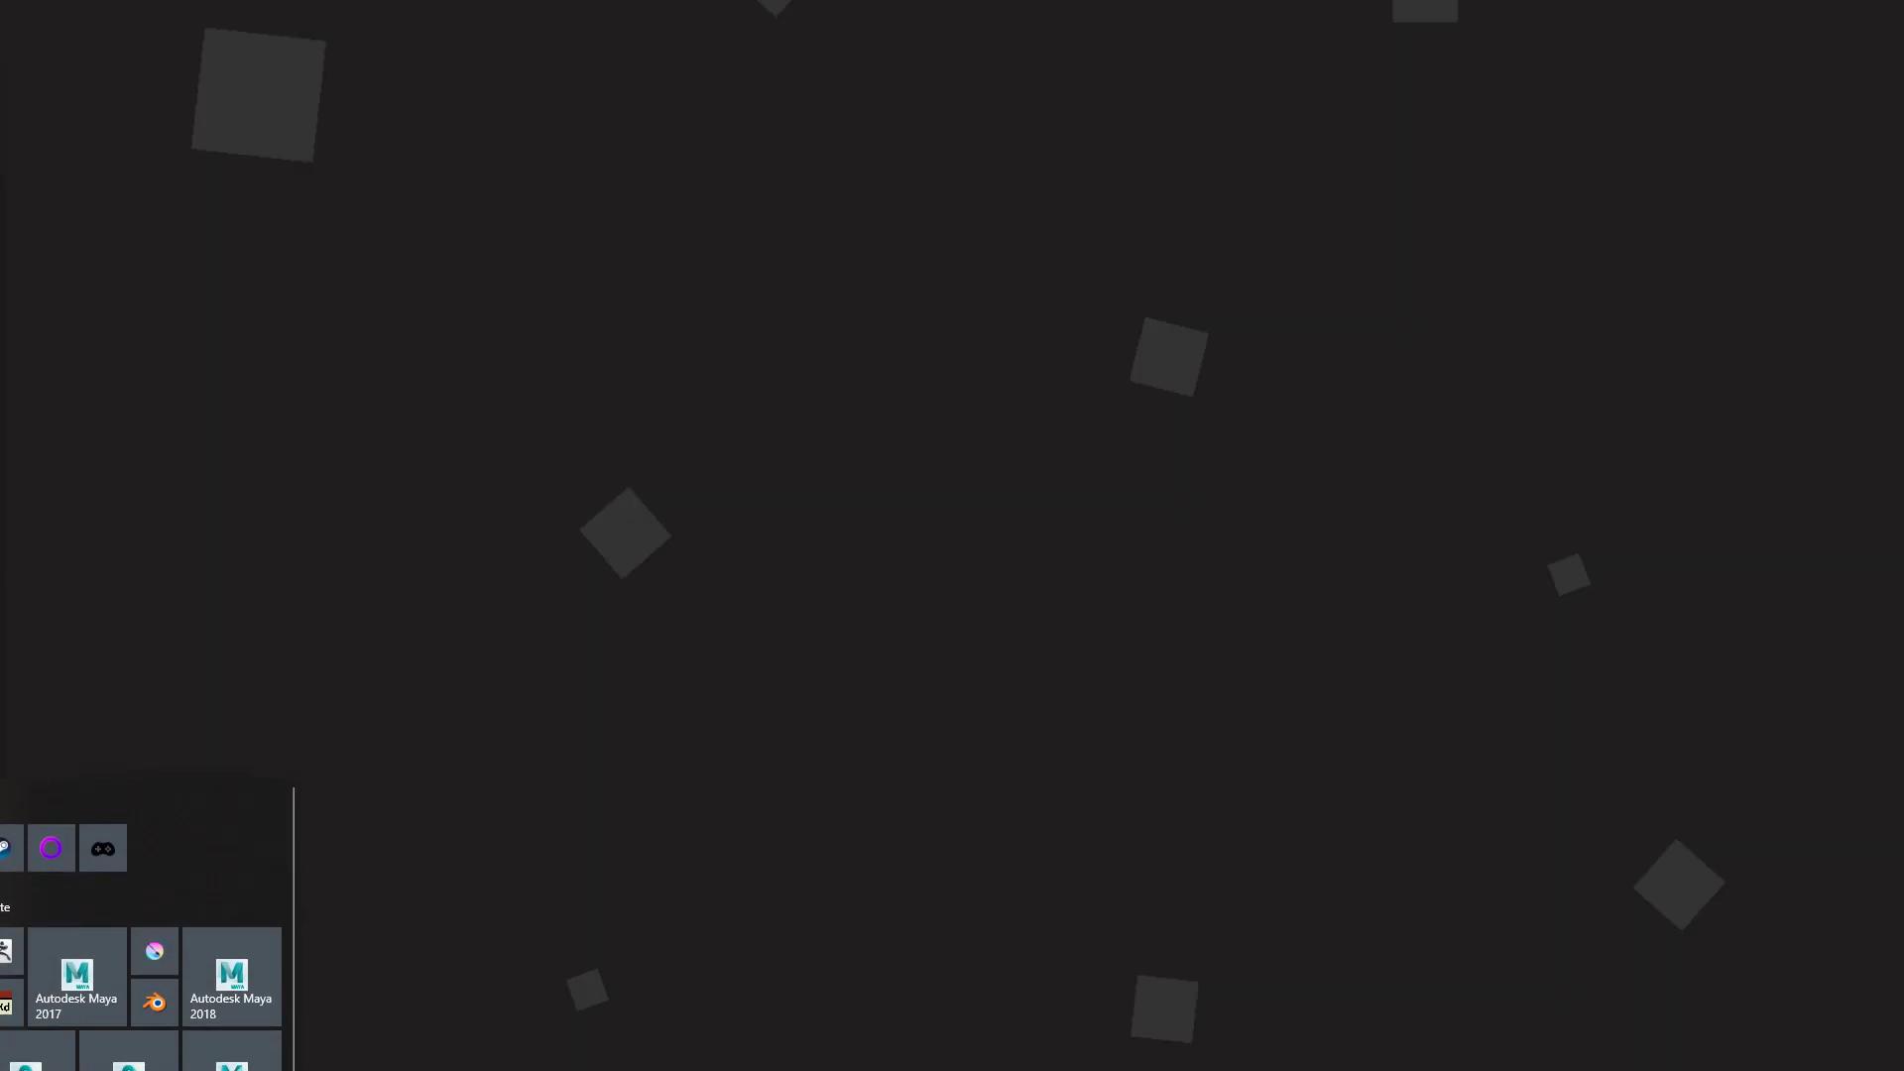
pyautogui.press('super')
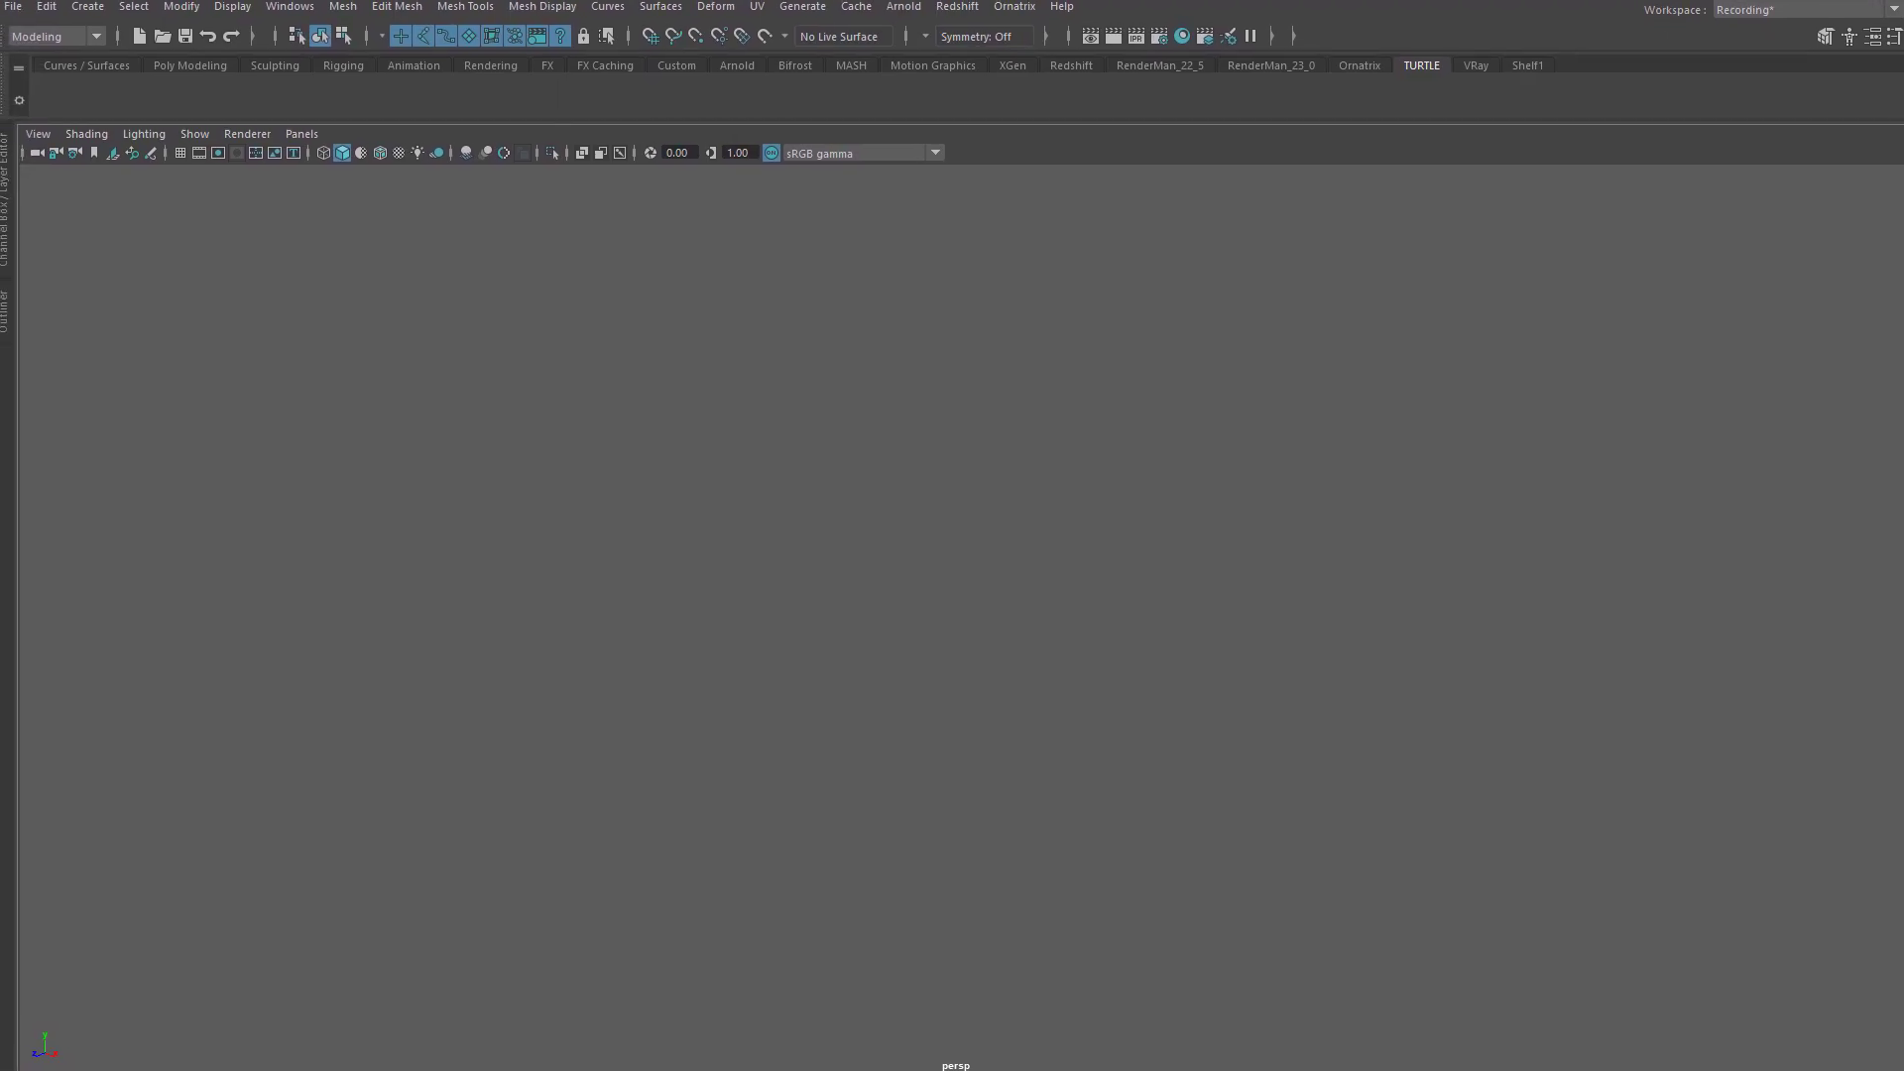
pyautogui.click(13, 6)
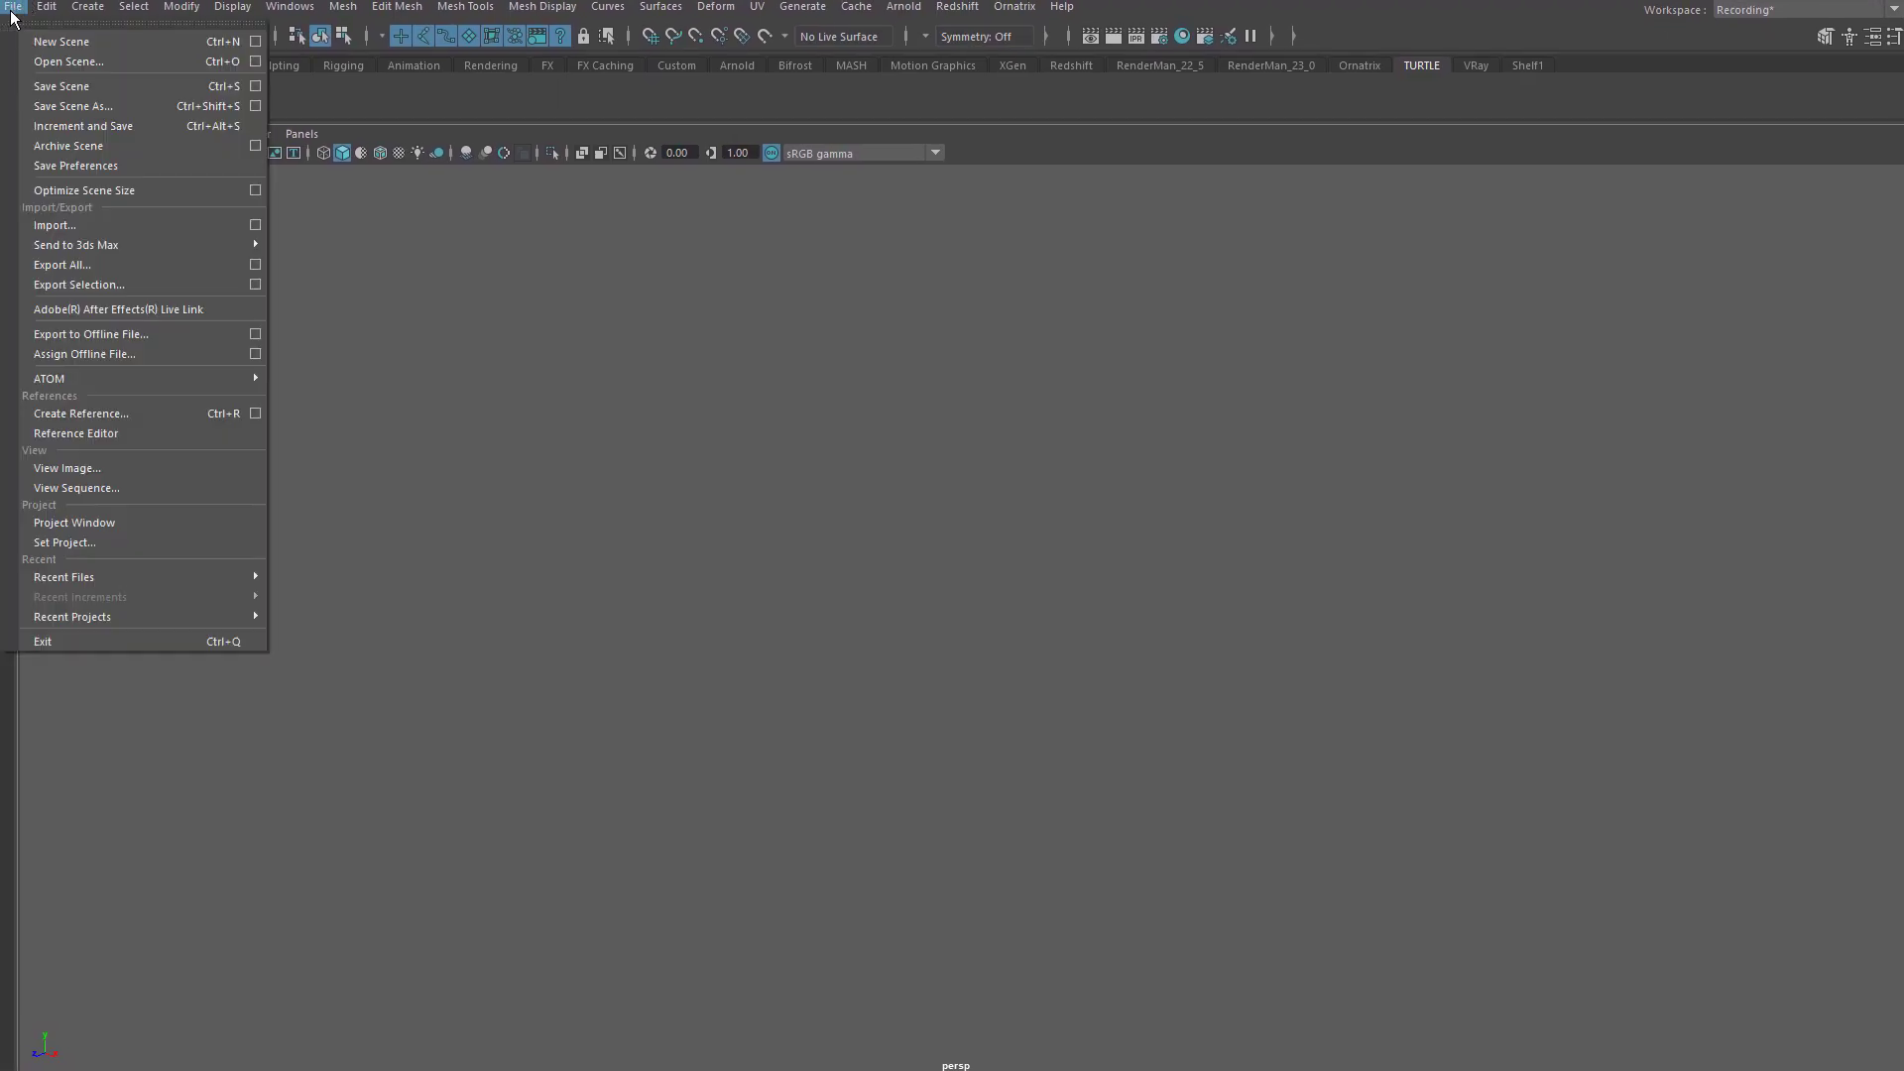
pyautogui.click(70, 62)
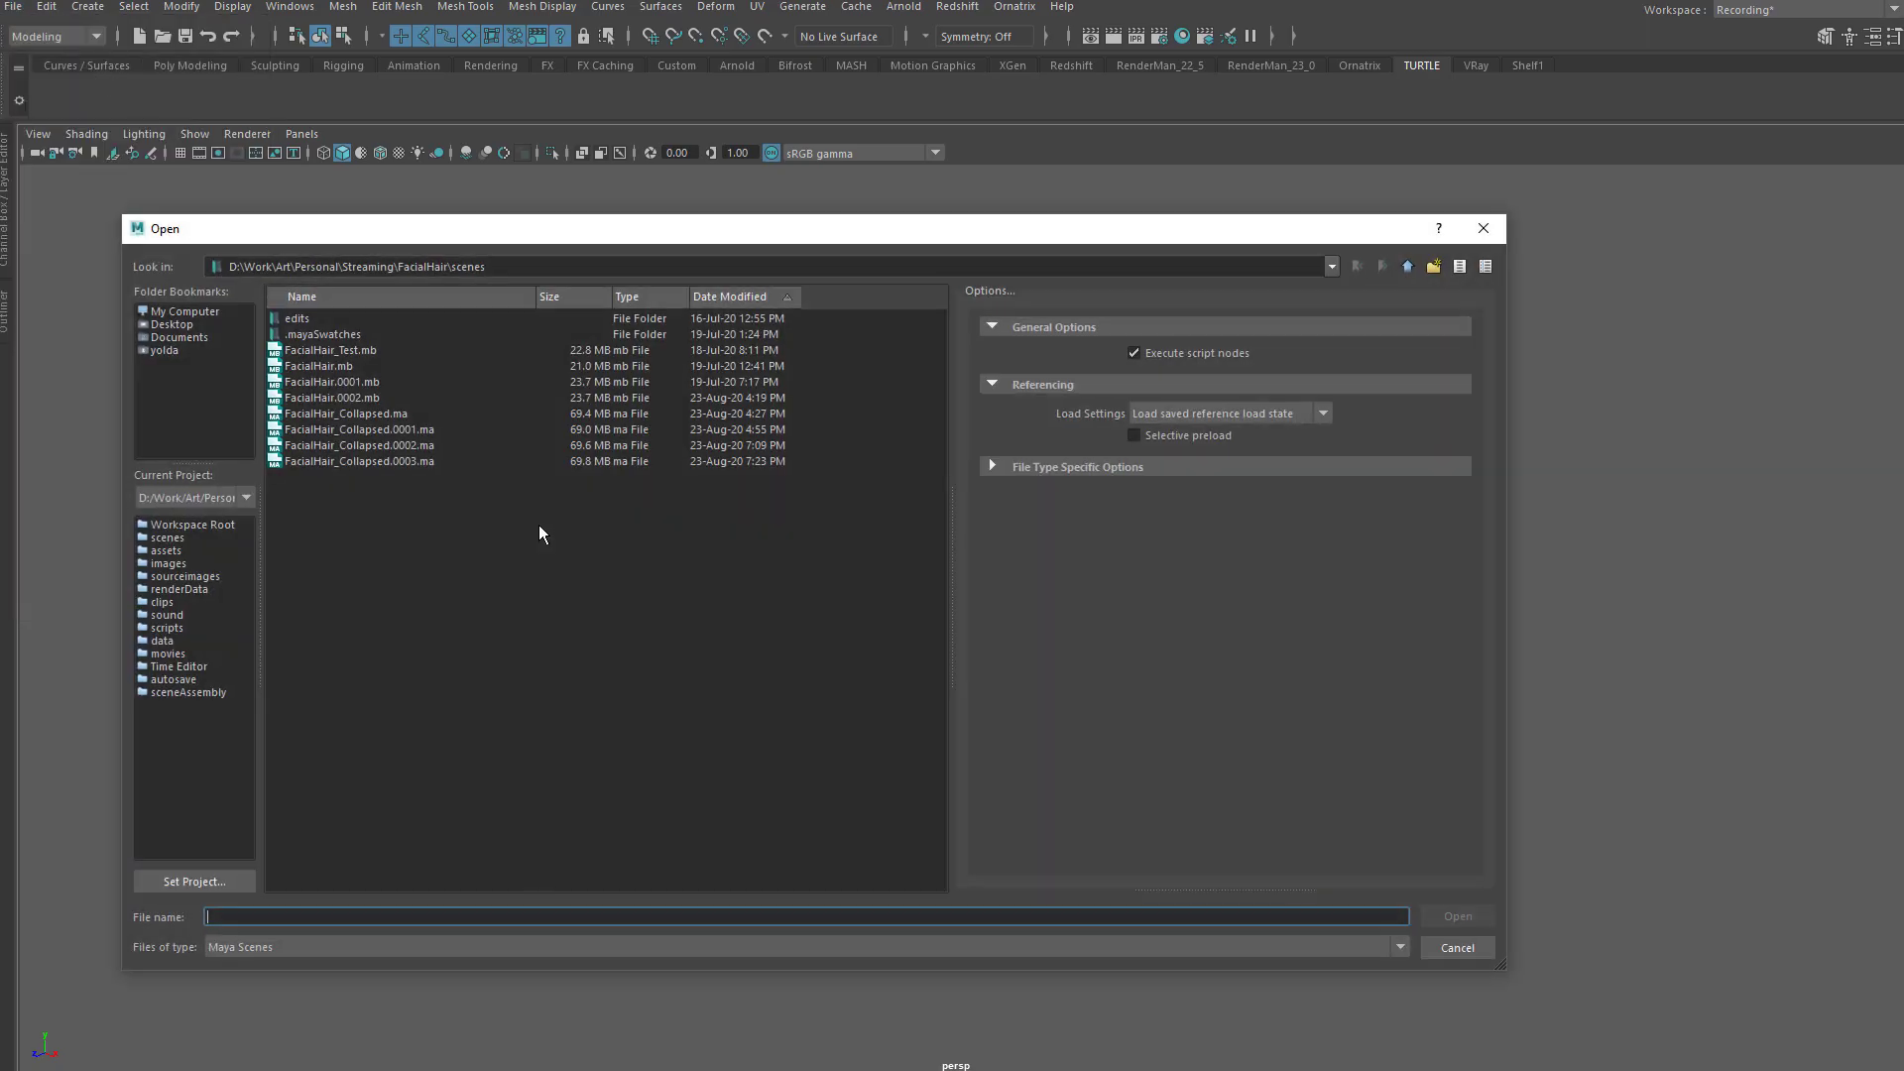
pyautogui.click(388, 459)
pyautogui.click(1458, 918)
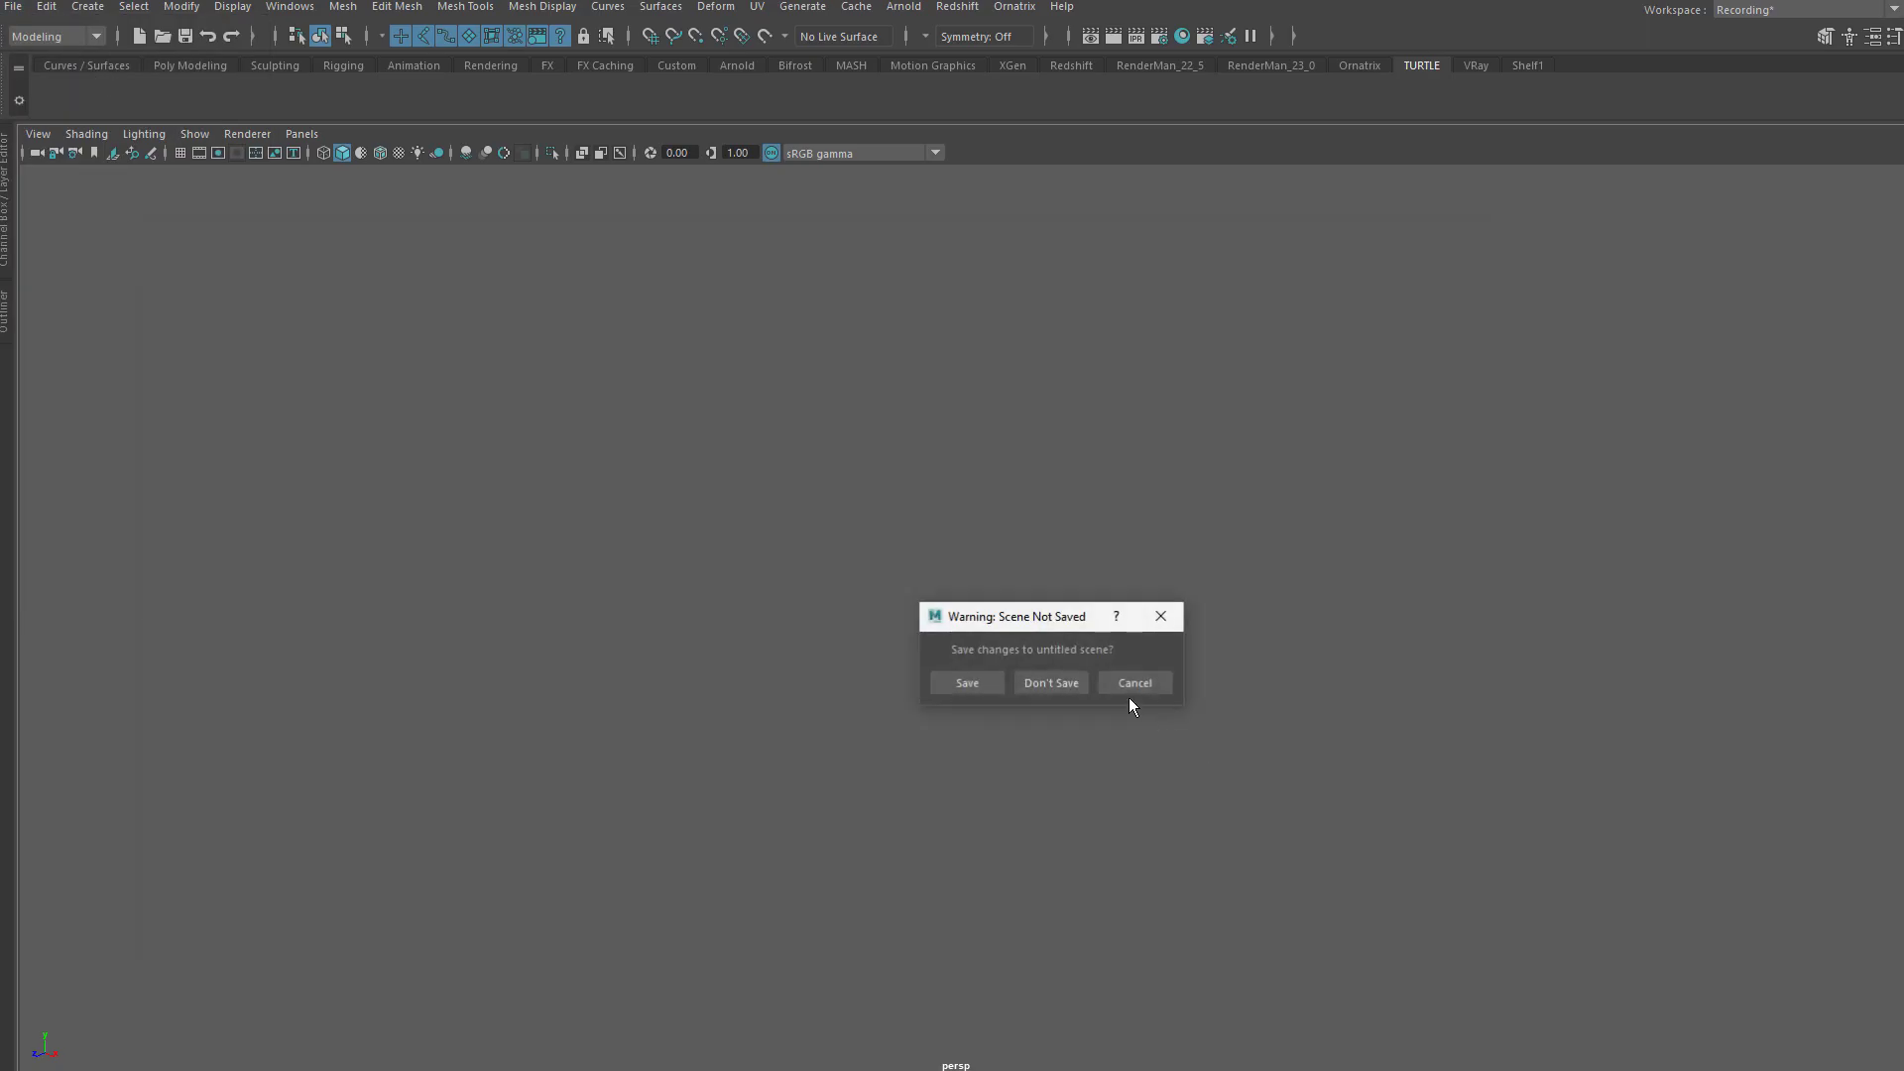
pyautogui.click(1039, 683)
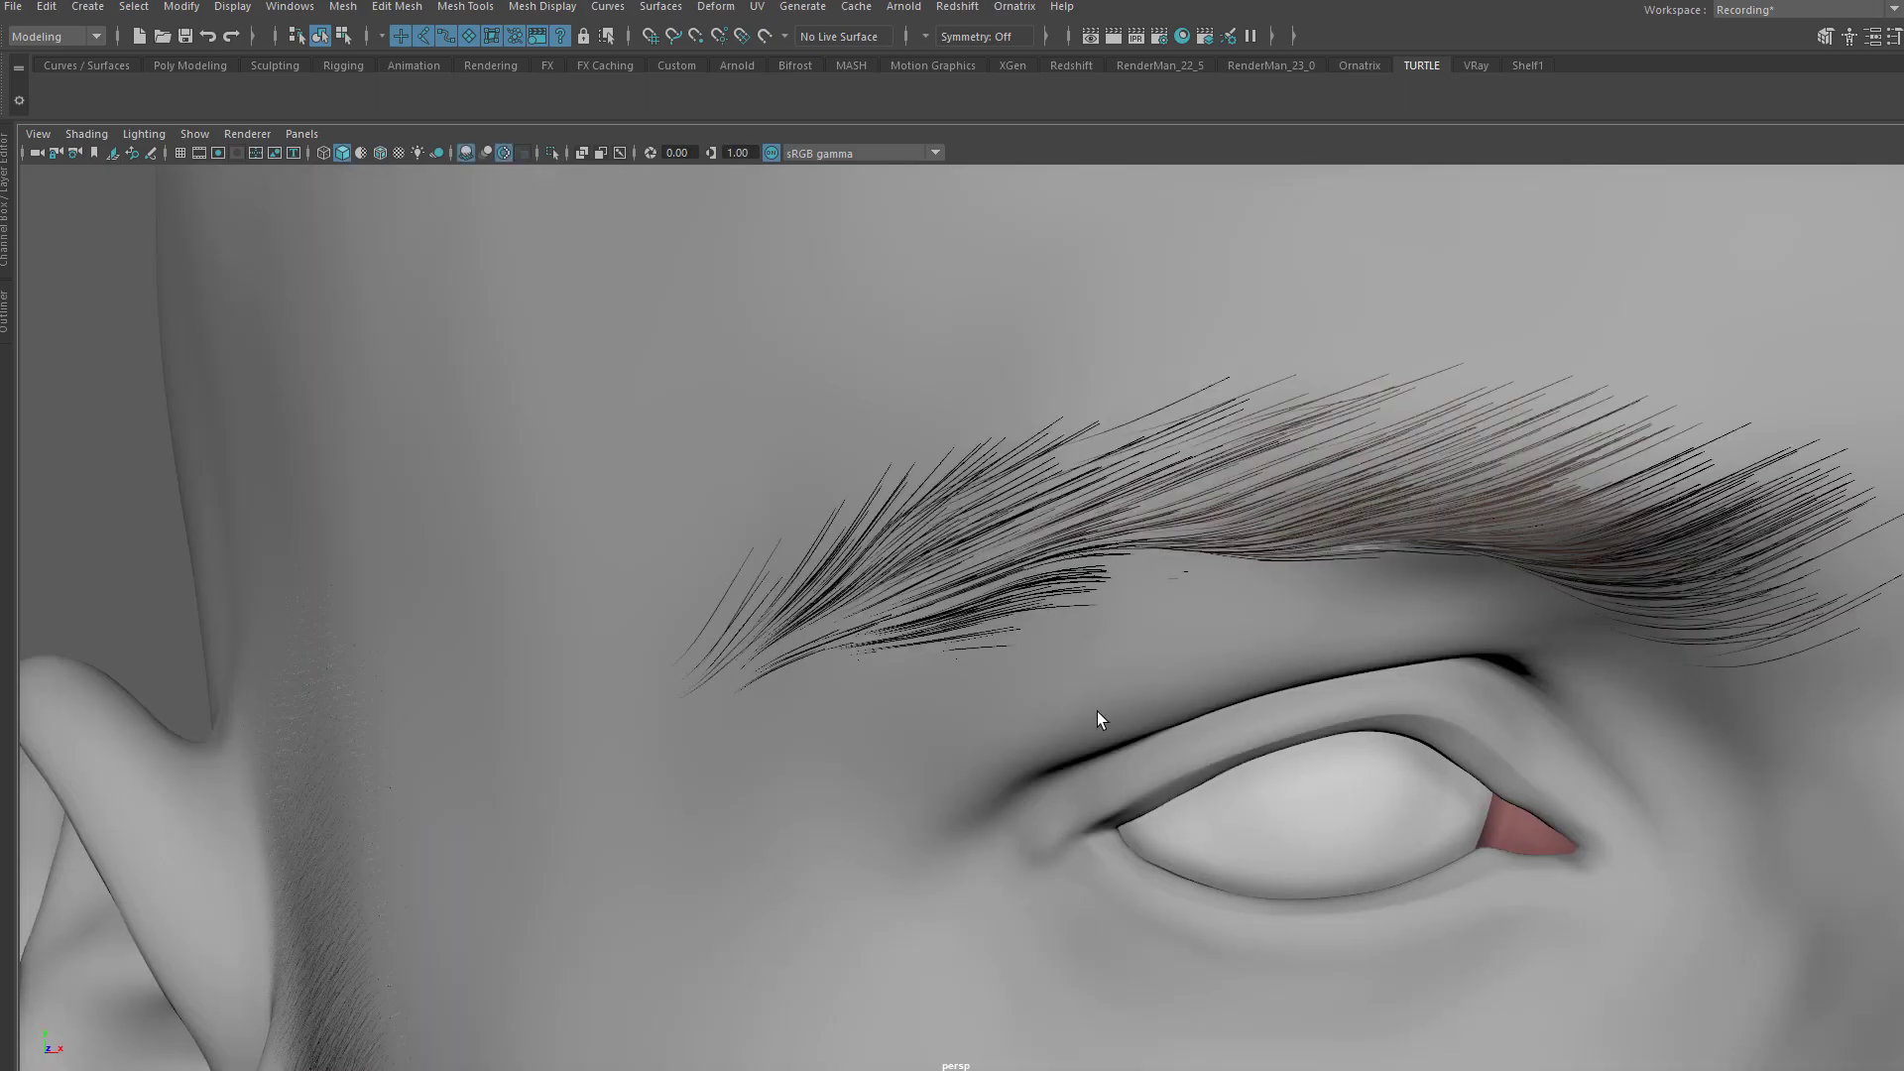
# Step: Select the eyebrow groom and bring up the Ornatrix shelf tools
pyautogui.keyDown('alt'); pyautogui.moveTo(1069, 487); pyautogui.dragTo(999, 463); pyautogui.keyUp('alt')
pyautogui.click(1083, 373)
pyautogui.keyDown('alt'); pyautogui.moveTo(1083, 373); pyautogui.dragTo(983, 346, button='right'); pyautogui.keyUp('alt')
pyautogui.keyDown('alt'); pyautogui.moveTo(983, 346); pyautogui.dragTo(1111, 367); pyautogui.keyUp('alt')
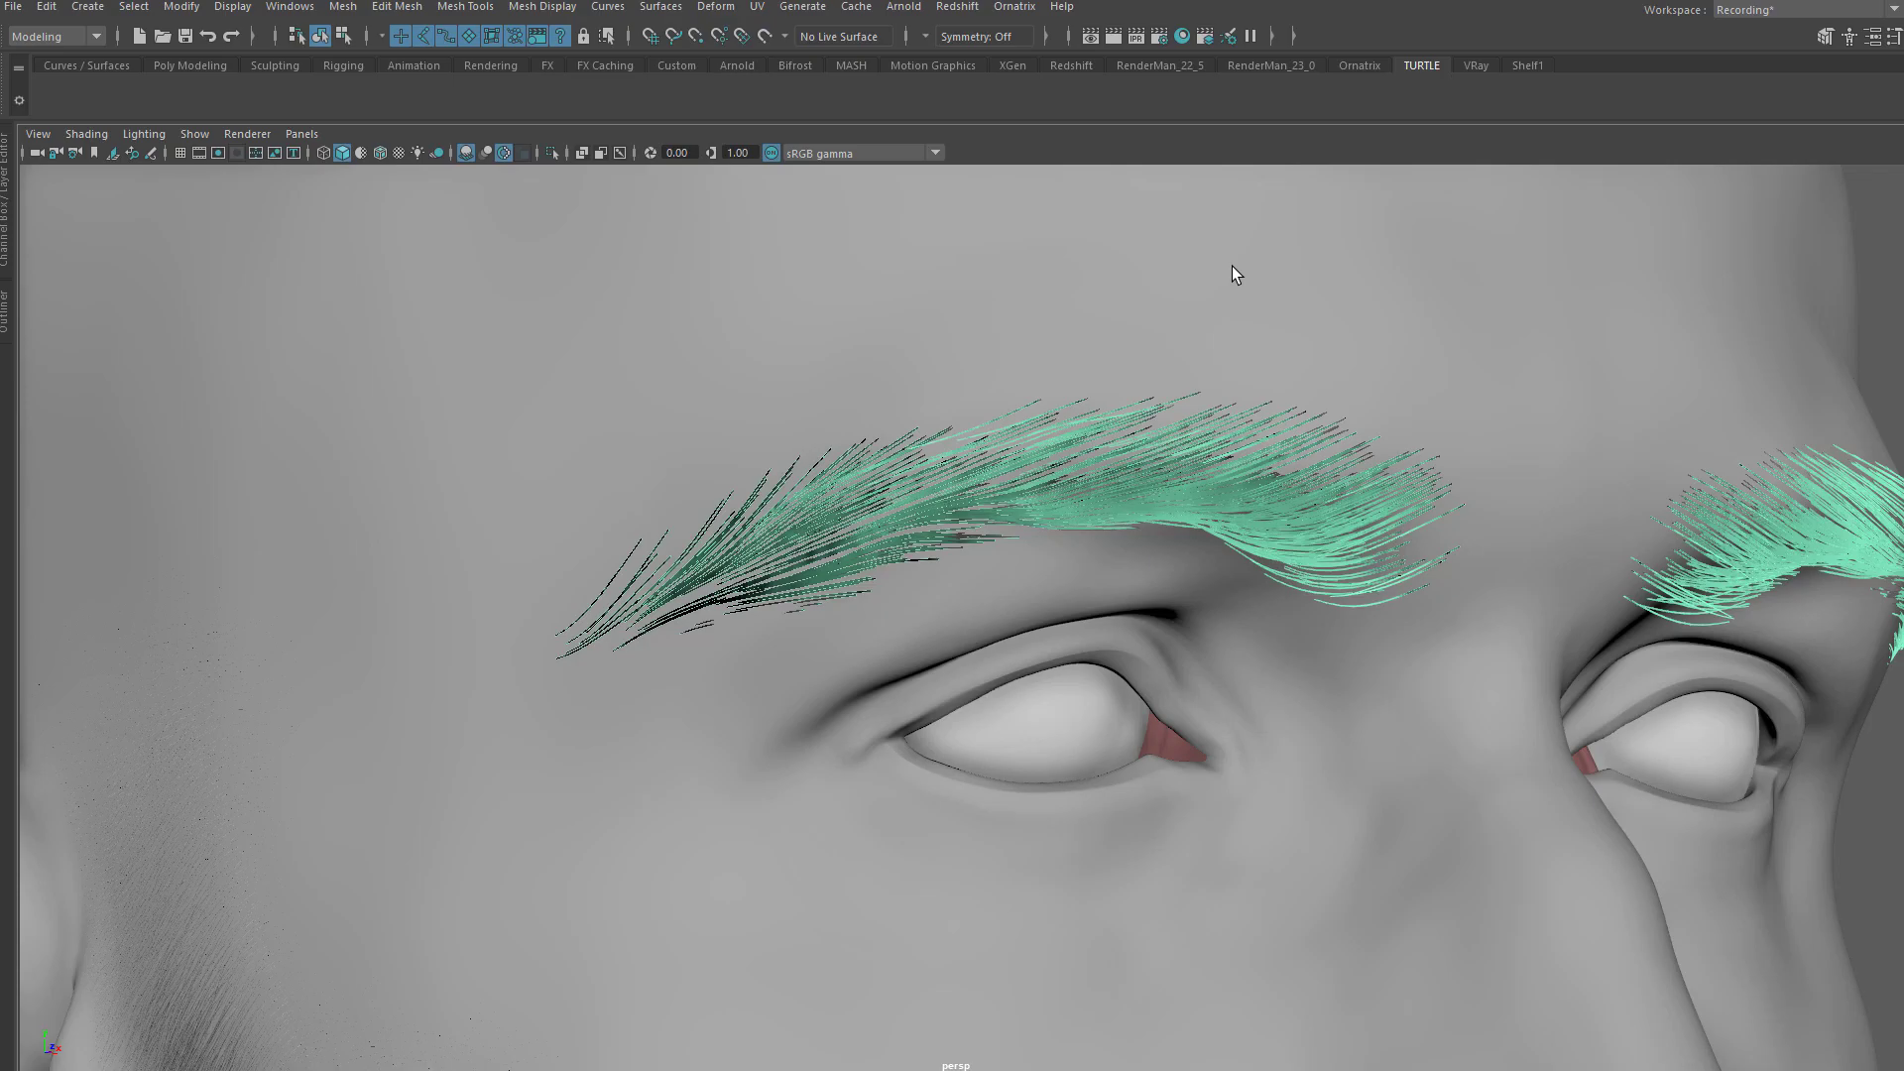
pyautogui.click(1371, 65)
pyautogui.click(1517, 66)
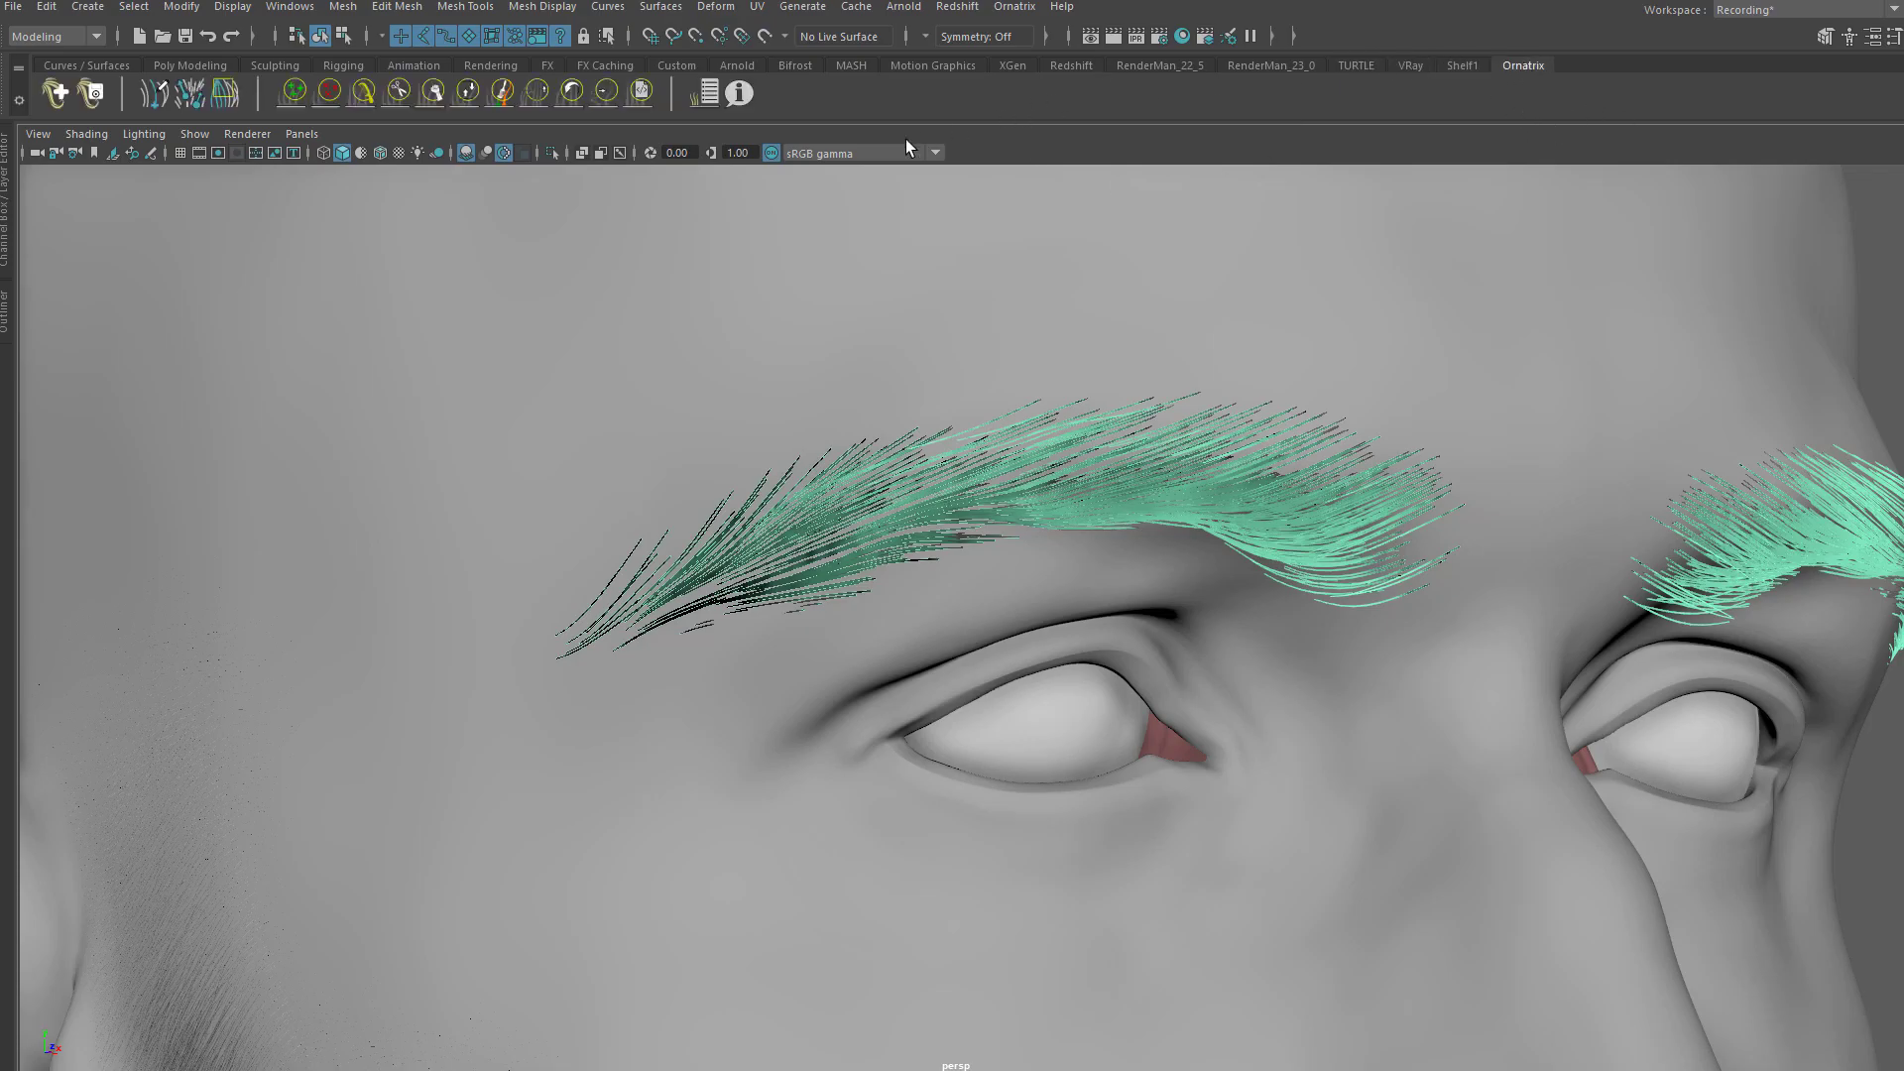
# Step: Open the Ornatrix operator stack beside the face and activate the Tweak01 operator
pyautogui.click(688, 96)
pyautogui.moveTo(99, 134); pyautogui.dragTo(1735, 284)
pyautogui.keyDown('alt'); pyautogui.moveTo(1071, 395); pyautogui.dragTo(1017, 495); pyautogui.keyUp('alt')
pyautogui.click(1741, 403)
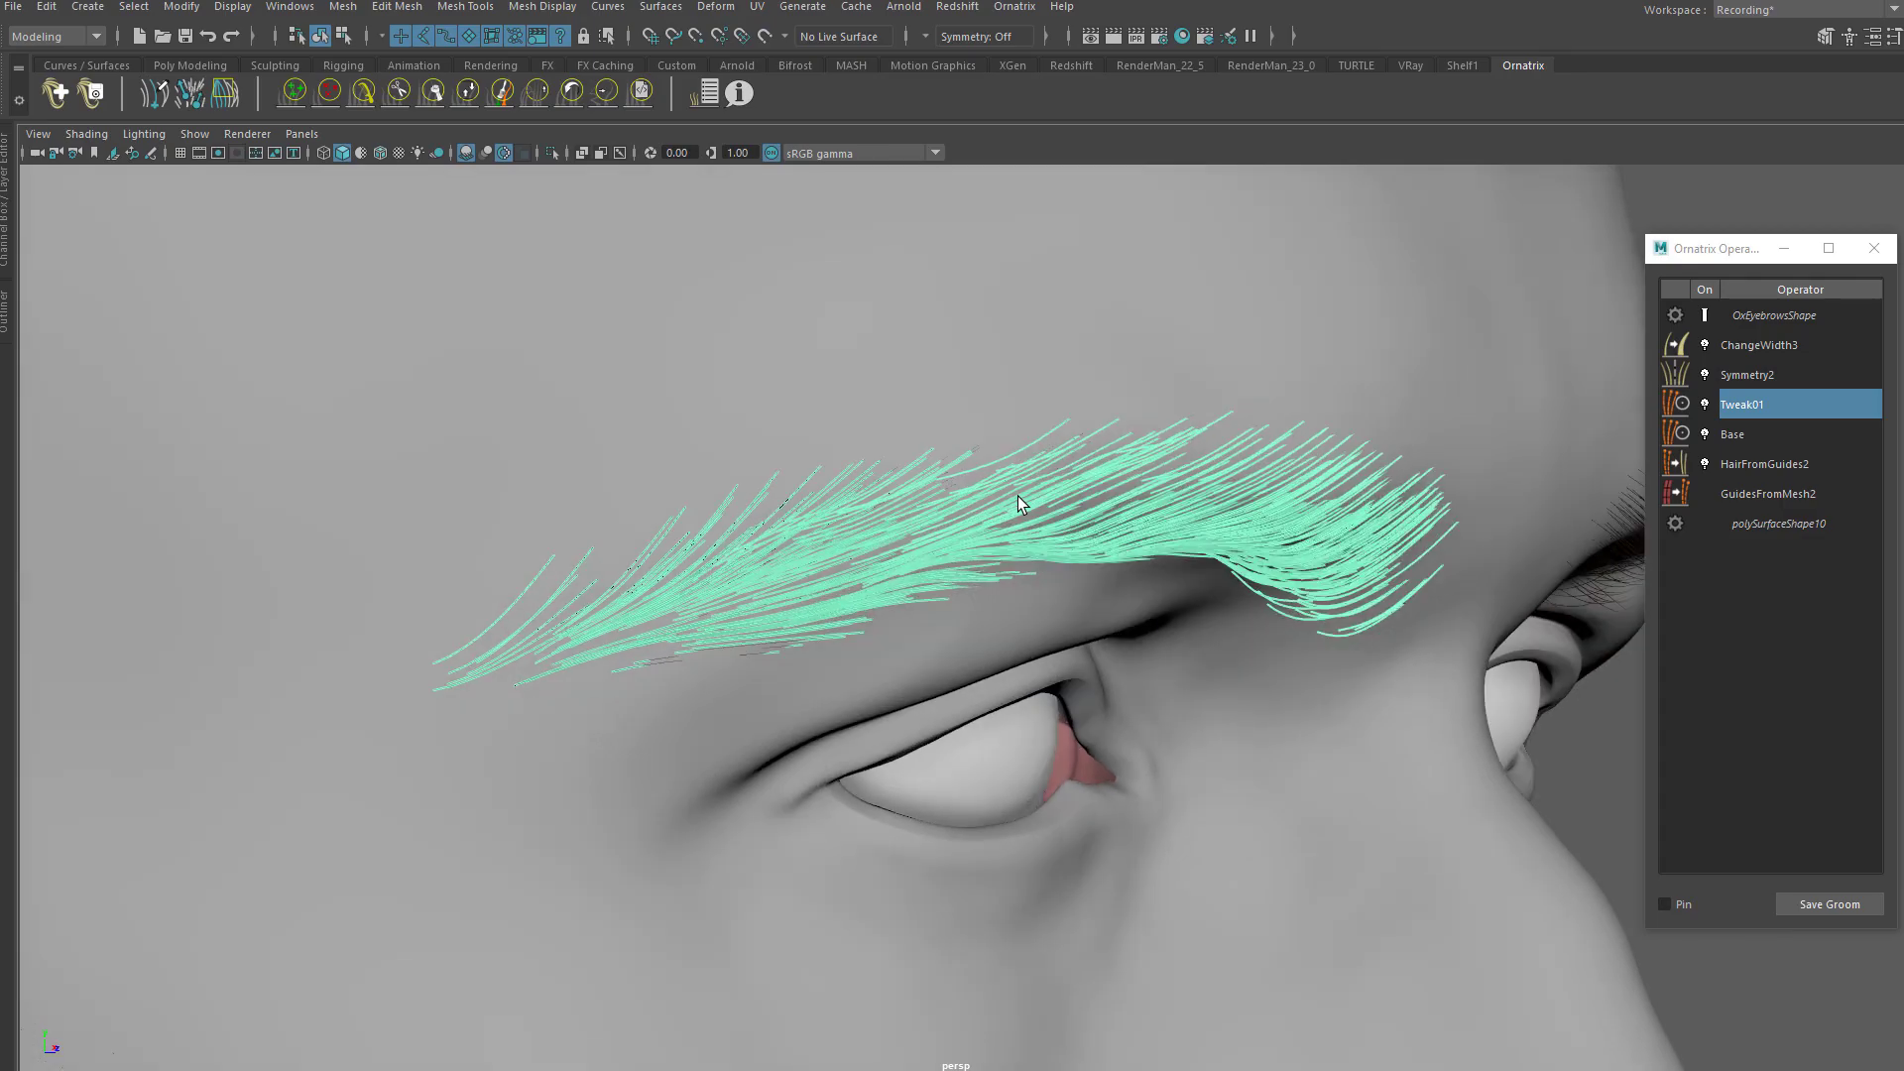
# Step: Try to paint extra guides along the outer half of the eyebrow with the Create brush, then close the crashed program
pyautogui.keyDown('alt'); pyautogui.moveTo(680, 769); pyautogui.dragTo(585, 675); pyautogui.keyUp('alt')
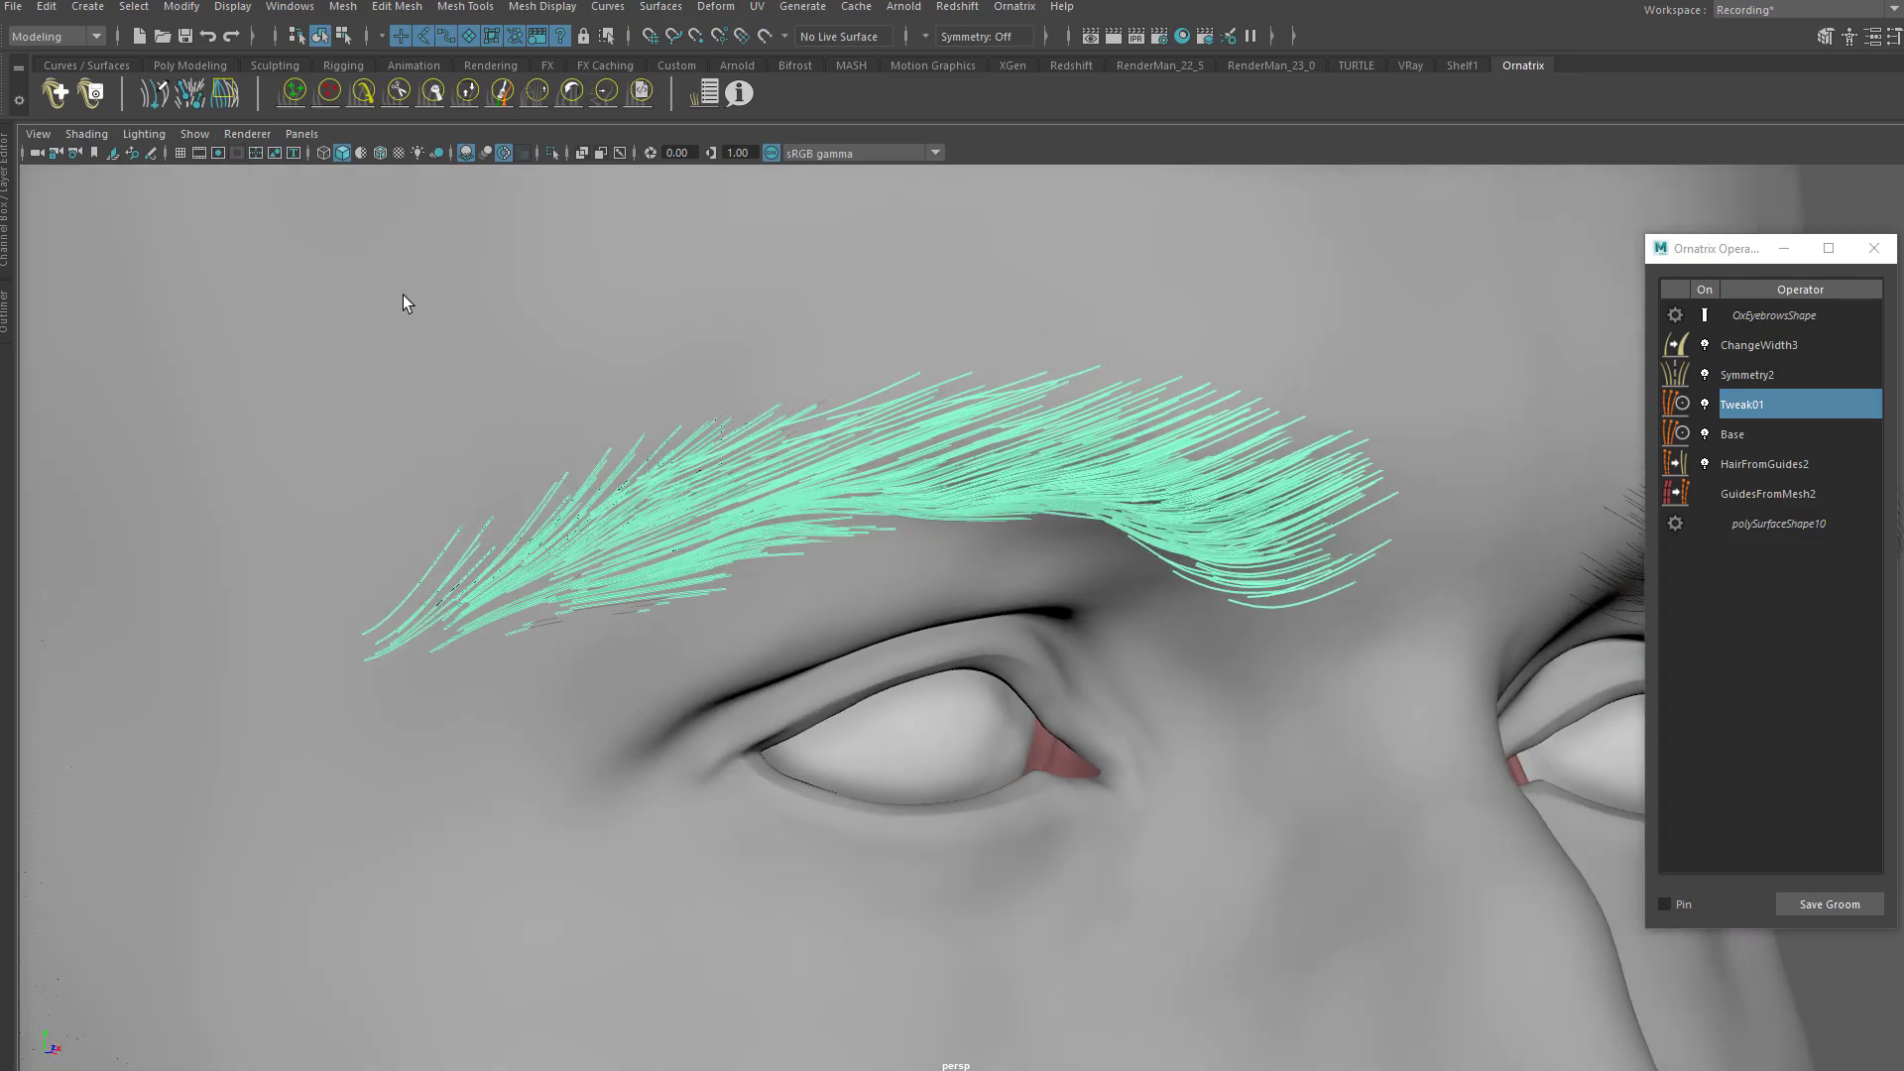
pyautogui.click(294, 92)
pyautogui.keyDown('alt'); pyautogui.moveTo(638, 460); pyautogui.dragTo(611, 464, button='middle'); pyautogui.keyUp('alt')
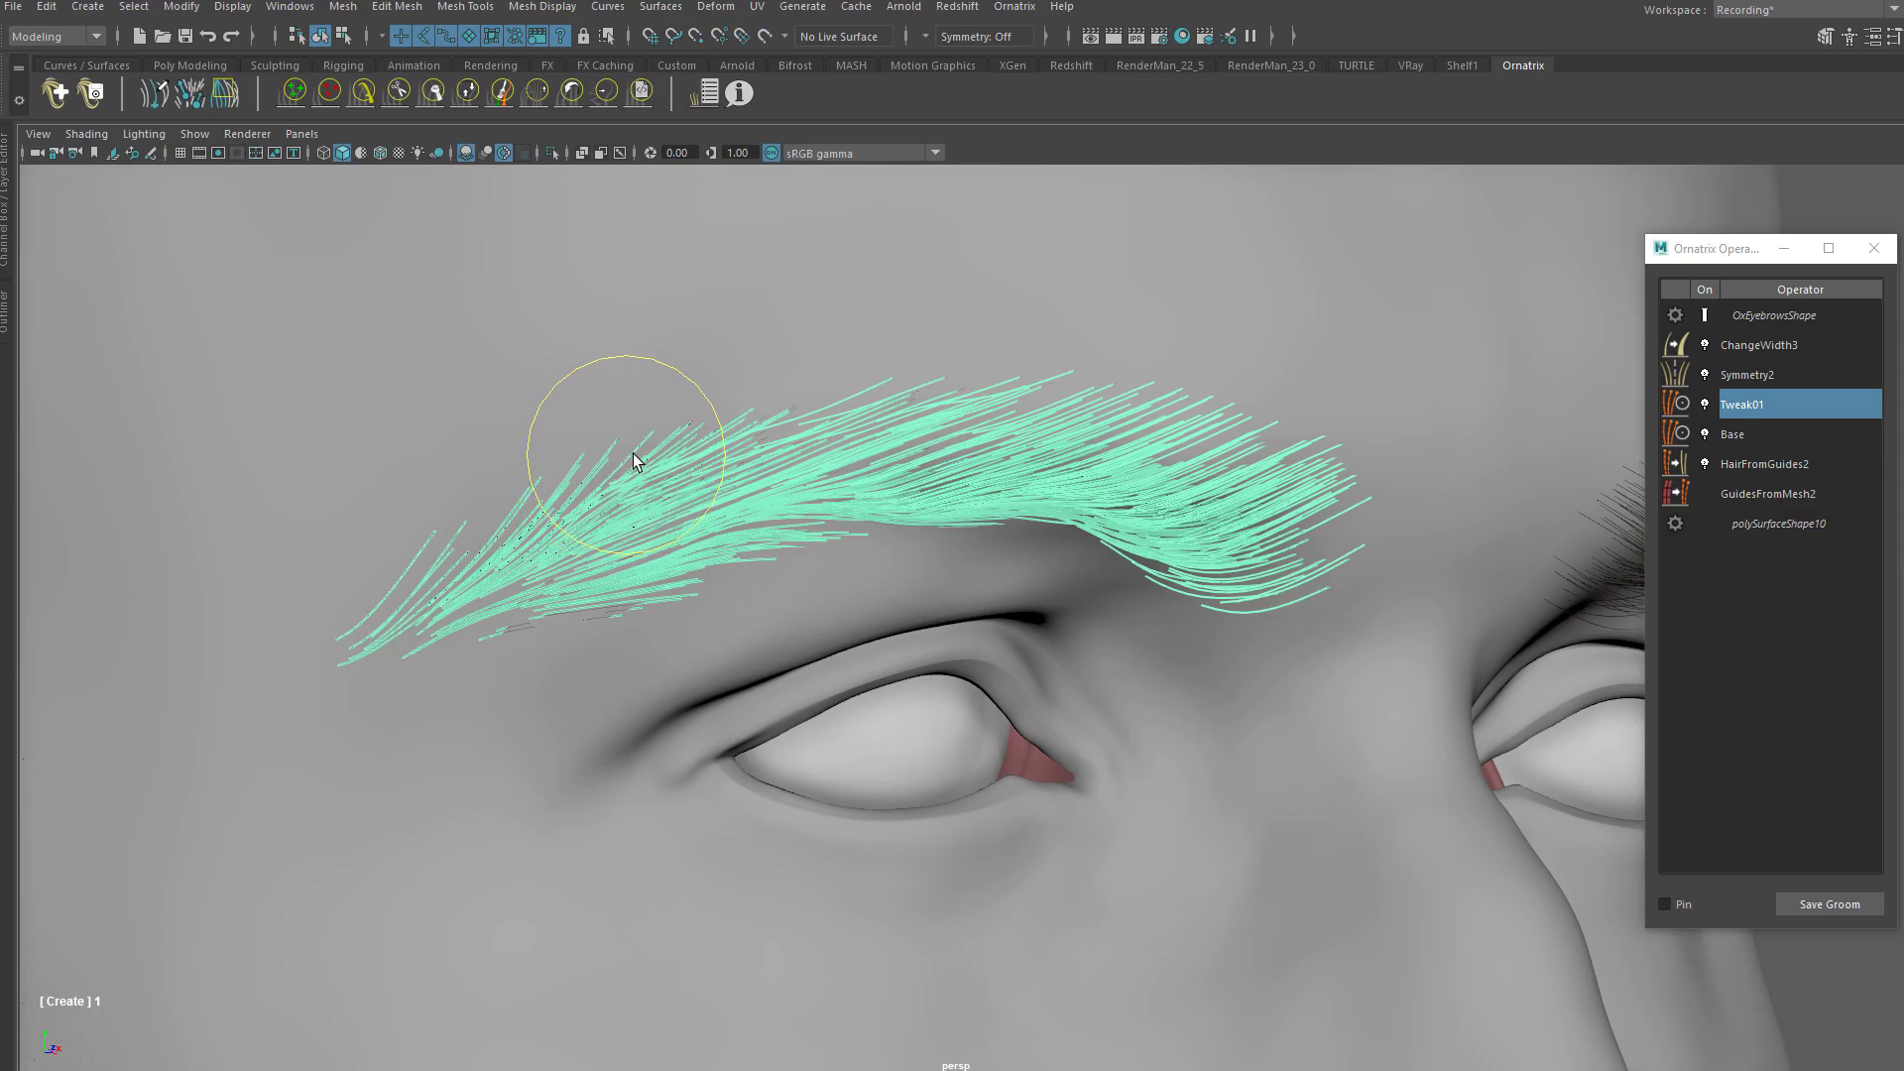
pyautogui.moveTo(742, 452)
pyautogui.keyDown('alt'); pyautogui.mouseDown()
pyautogui.moveTo(629, 426)
pyautogui.moveTo(577, 494)
pyautogui.moveTo(850, 425)
pyautogui.moveTo(852, 508)
pyautogui.mouseUp(); pyautogui.keyUp('alt')
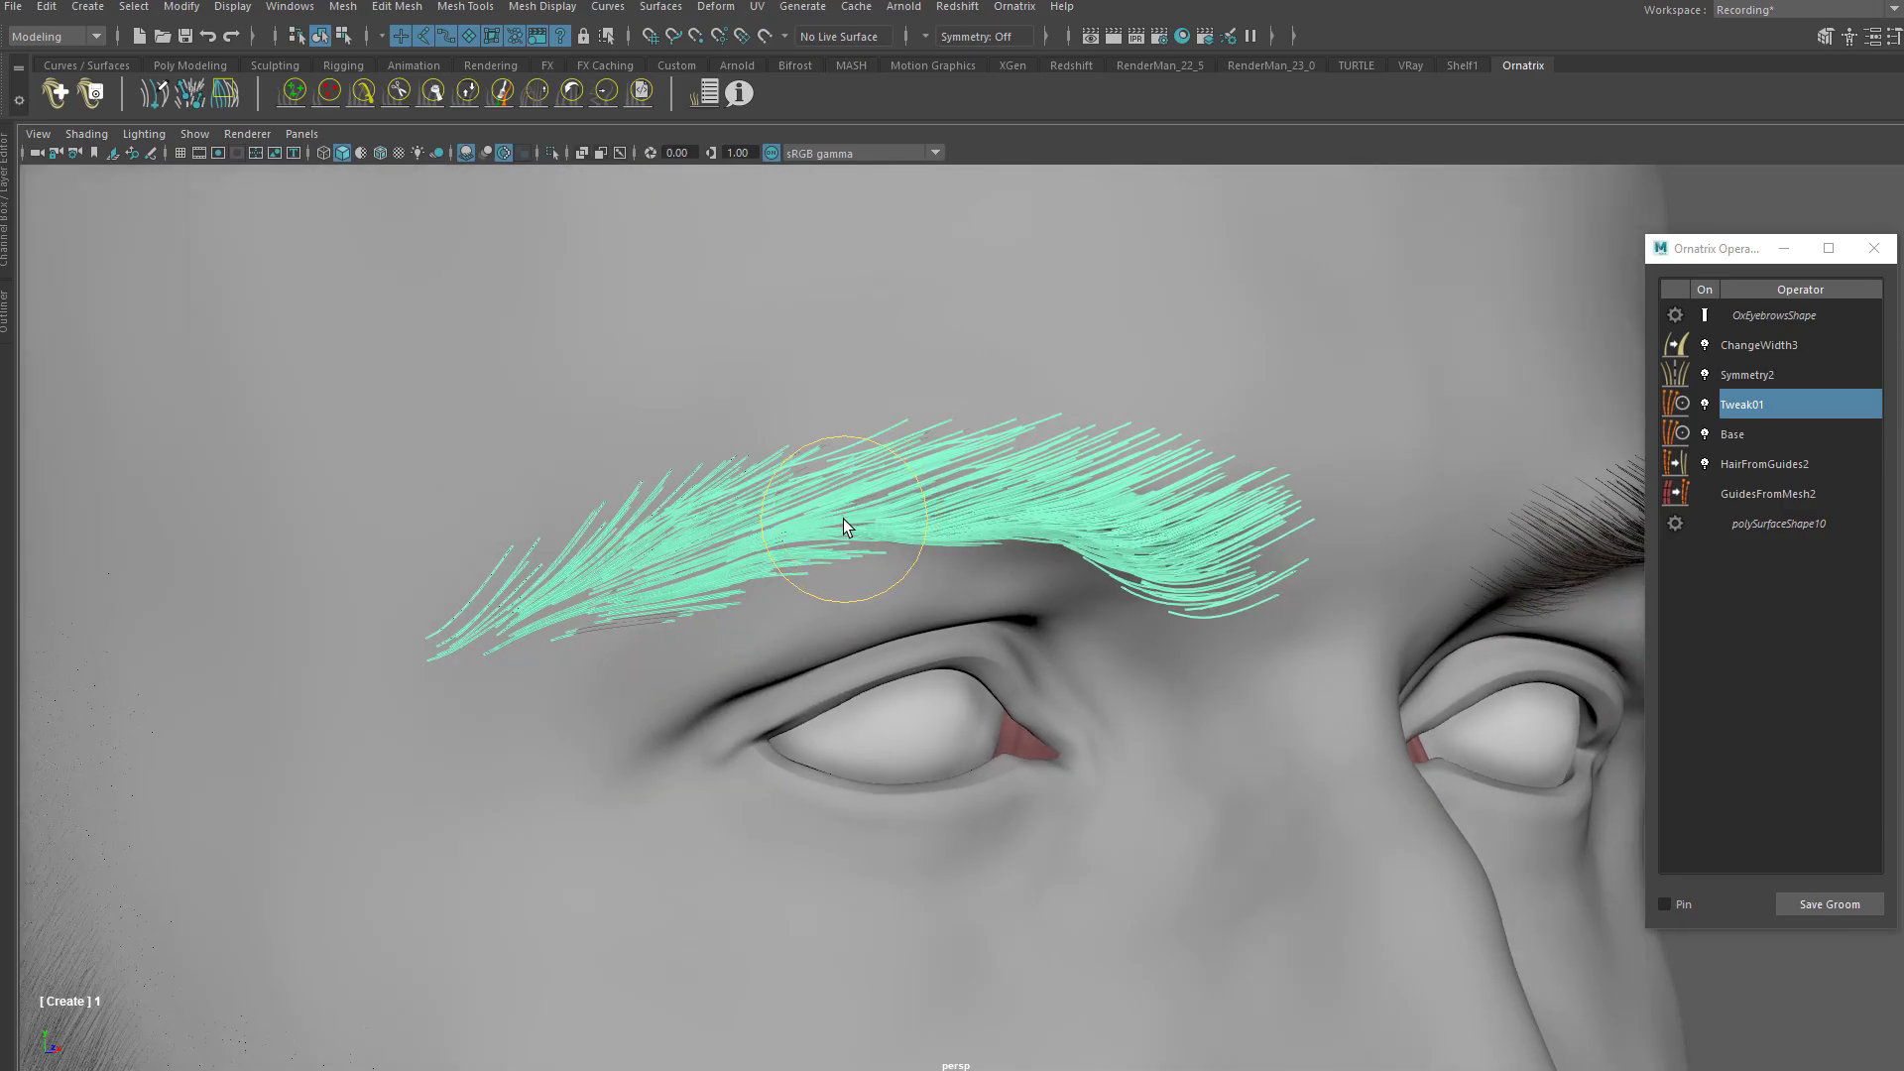
pyautogui.moveTo(849, 438); pyautogui.dragTo(687, 512)
pyautogui.moveTo(866, 488)
pyautogui.keyDown('alt'); pyautogui.mouseDown()
pyautogui.moveTo(734, 469)
pyautogui.moveTo(807, 476)
pyautogui.moveTo(769, 463)
pyautogui.mouseUp(); pyautogui.keyUp('alt')
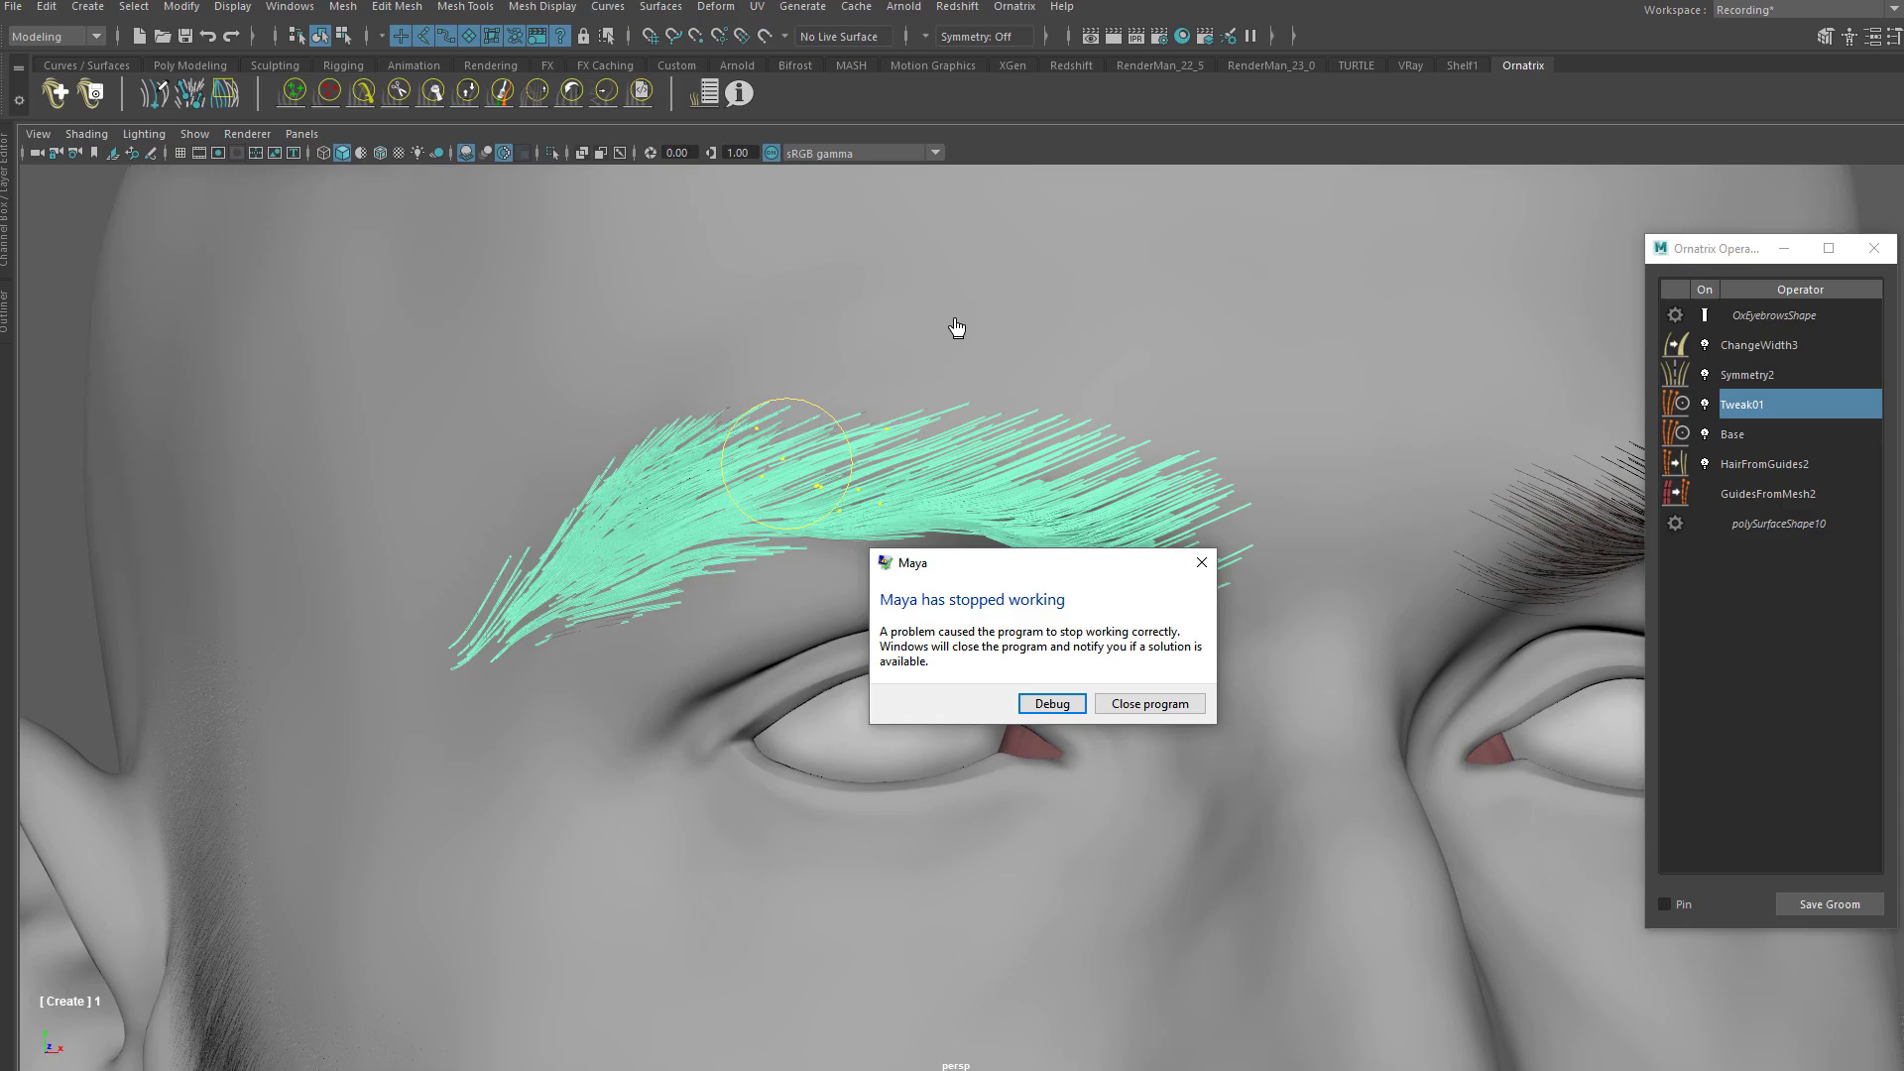
pyautogui.click(1178, 705)
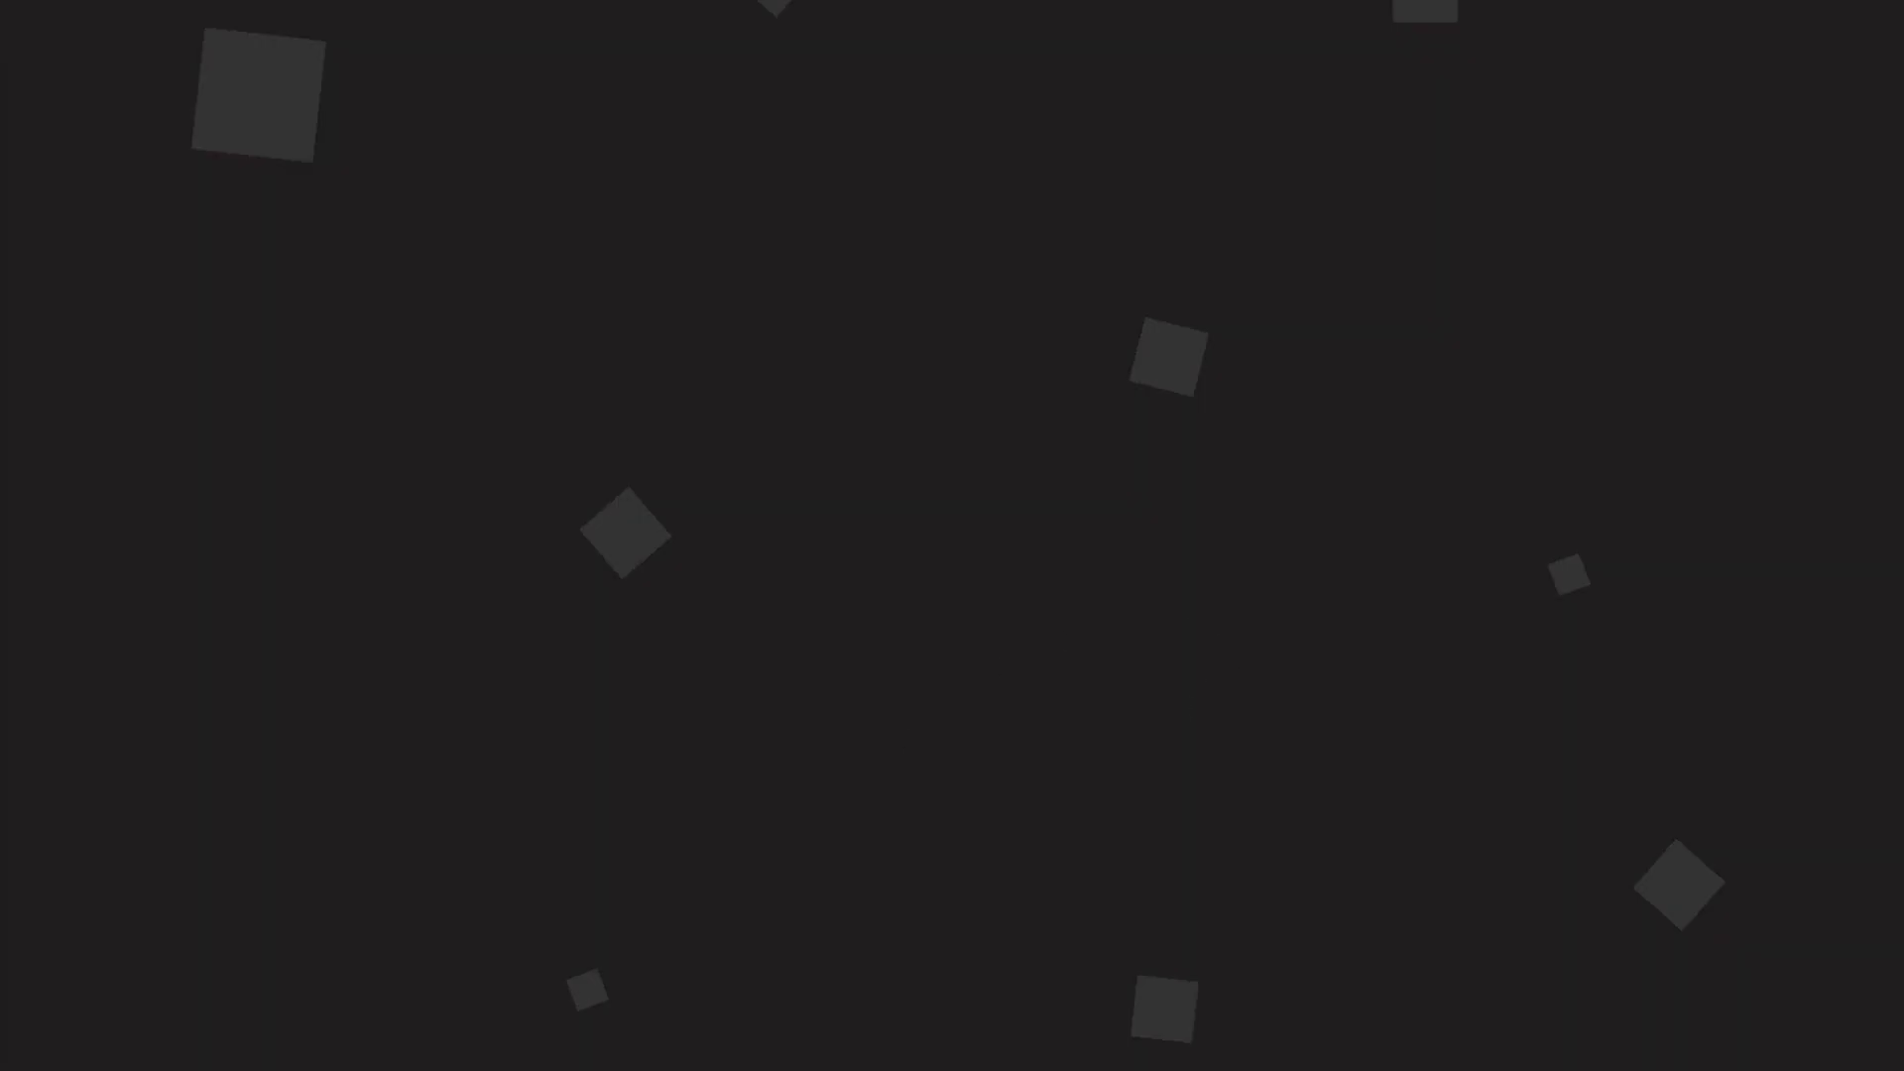
# Step: Start Maya again and reload the FacialHair_Collapsed.0003.ma scene without saving the untitled one
pyautogui.press('super')
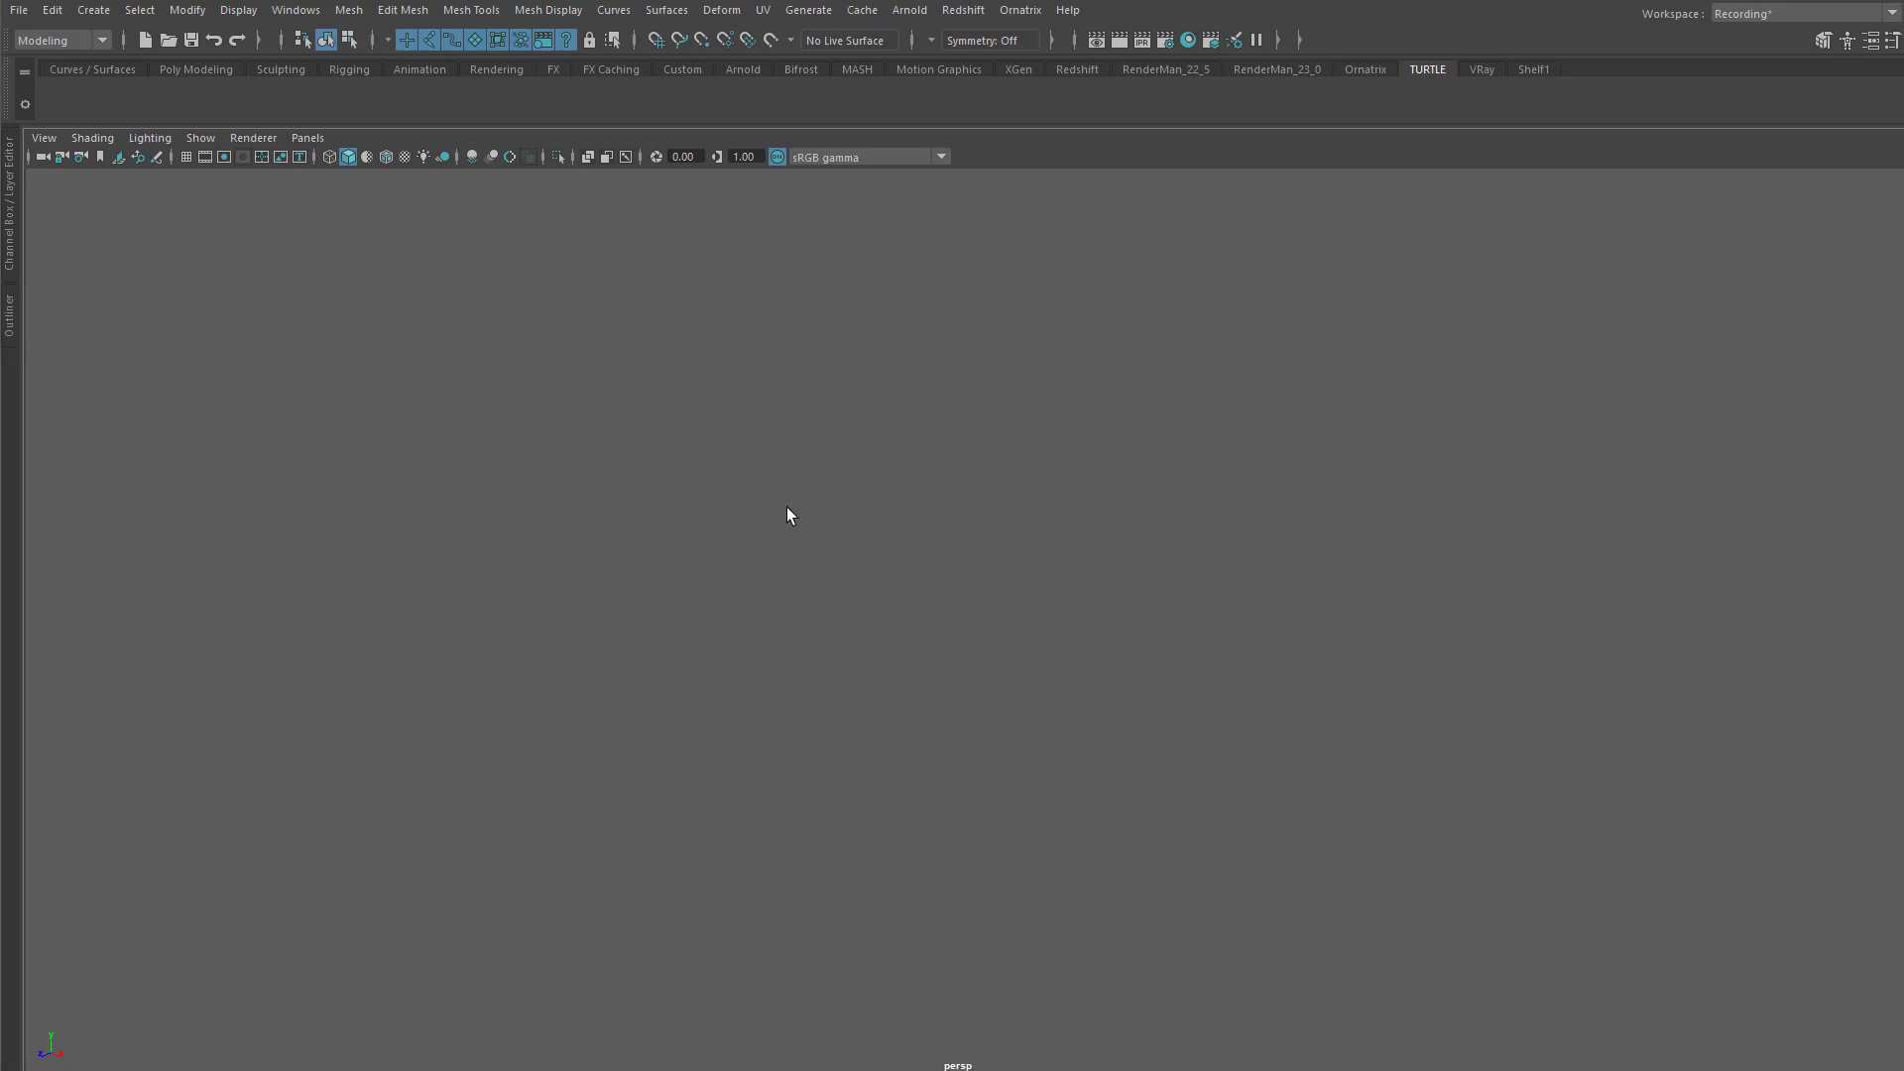
pyautogui.click(19, 10)
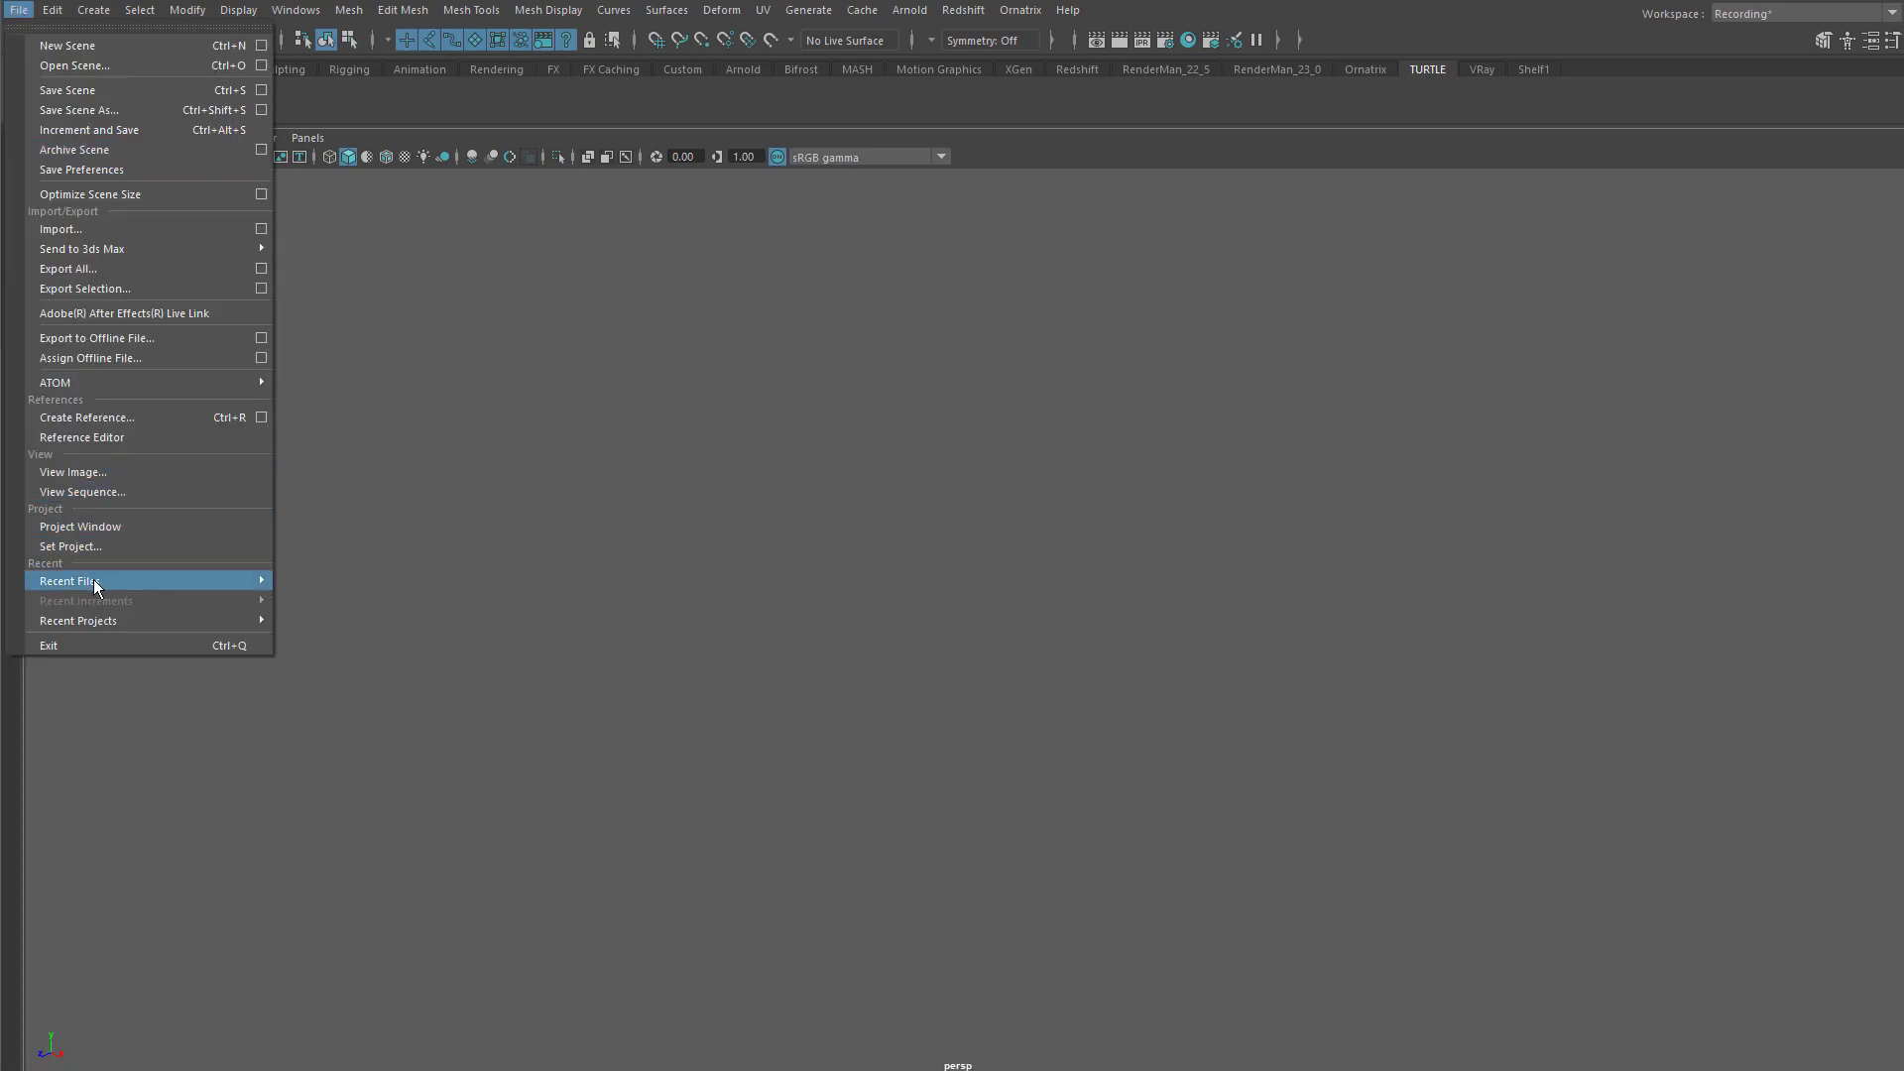
pyautogui.click(92, 65)
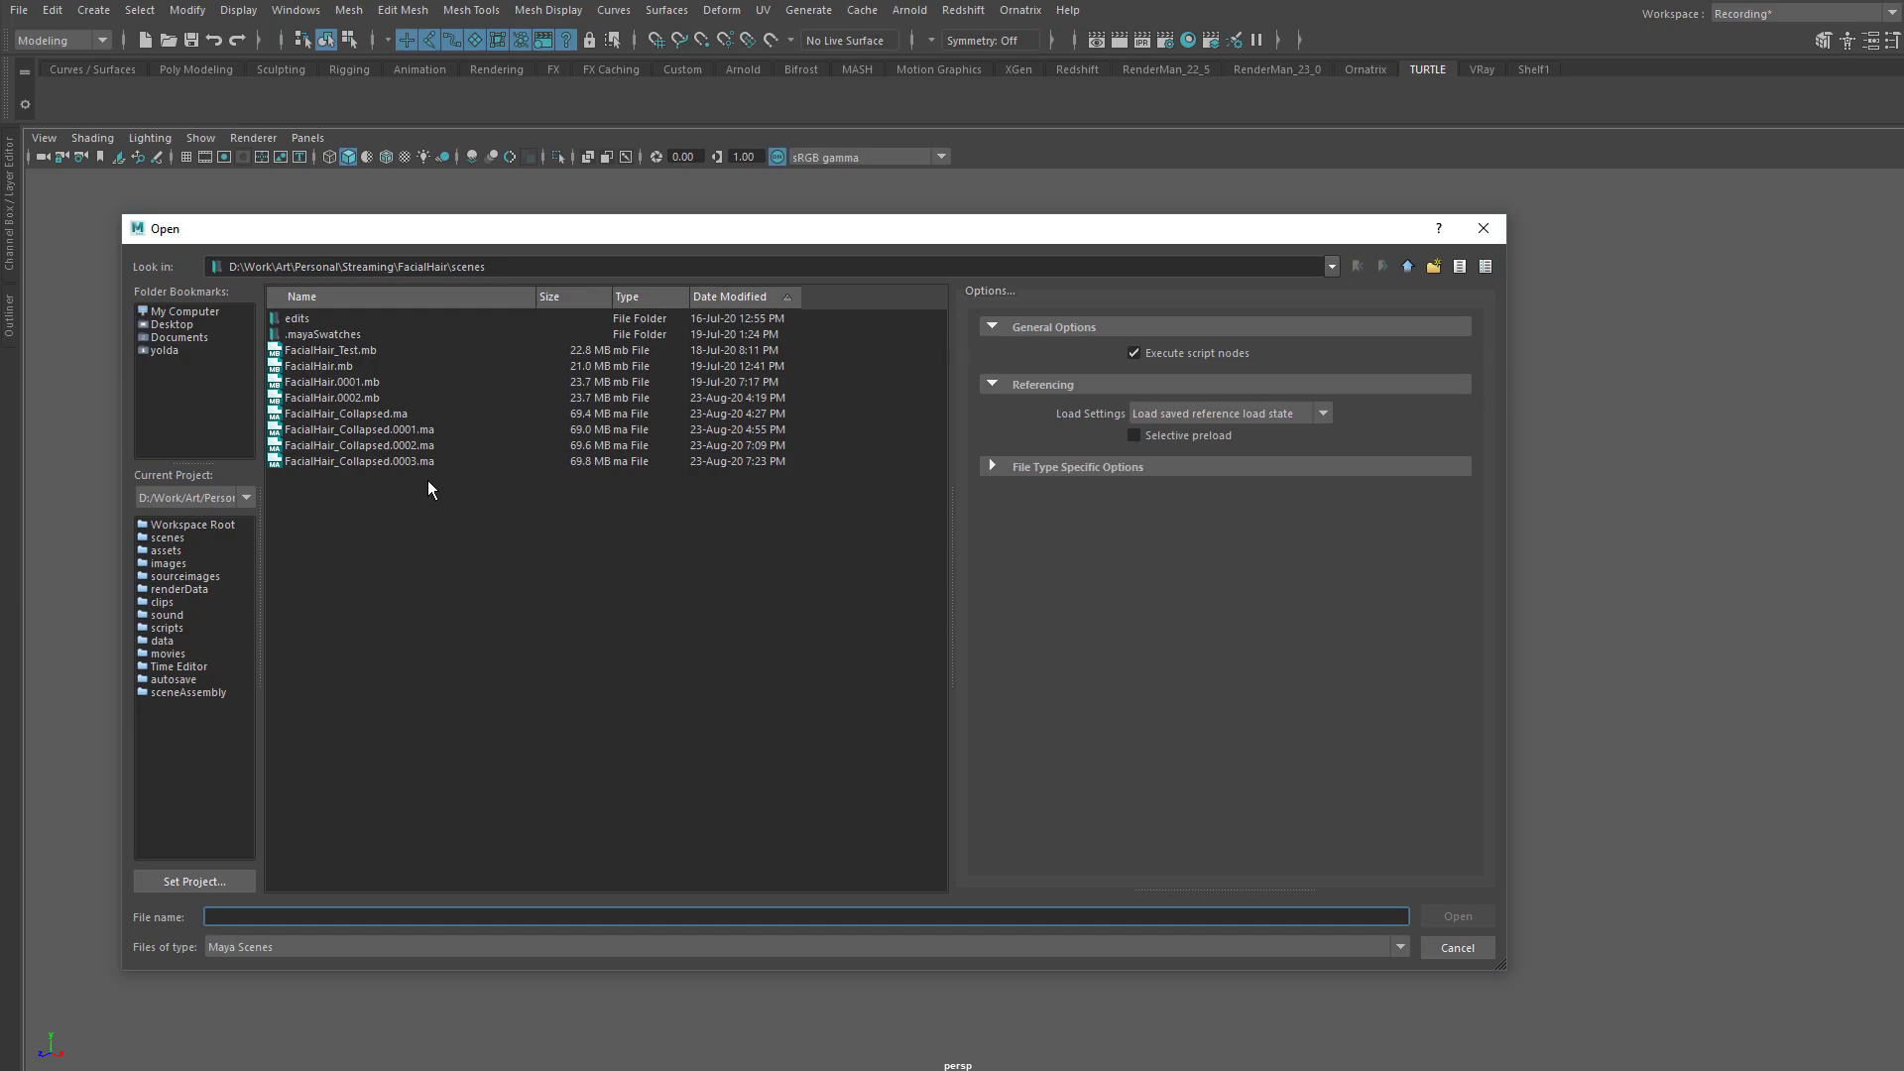
pyautogui.click(390, 463)
pyautogui.click(1458, 915)
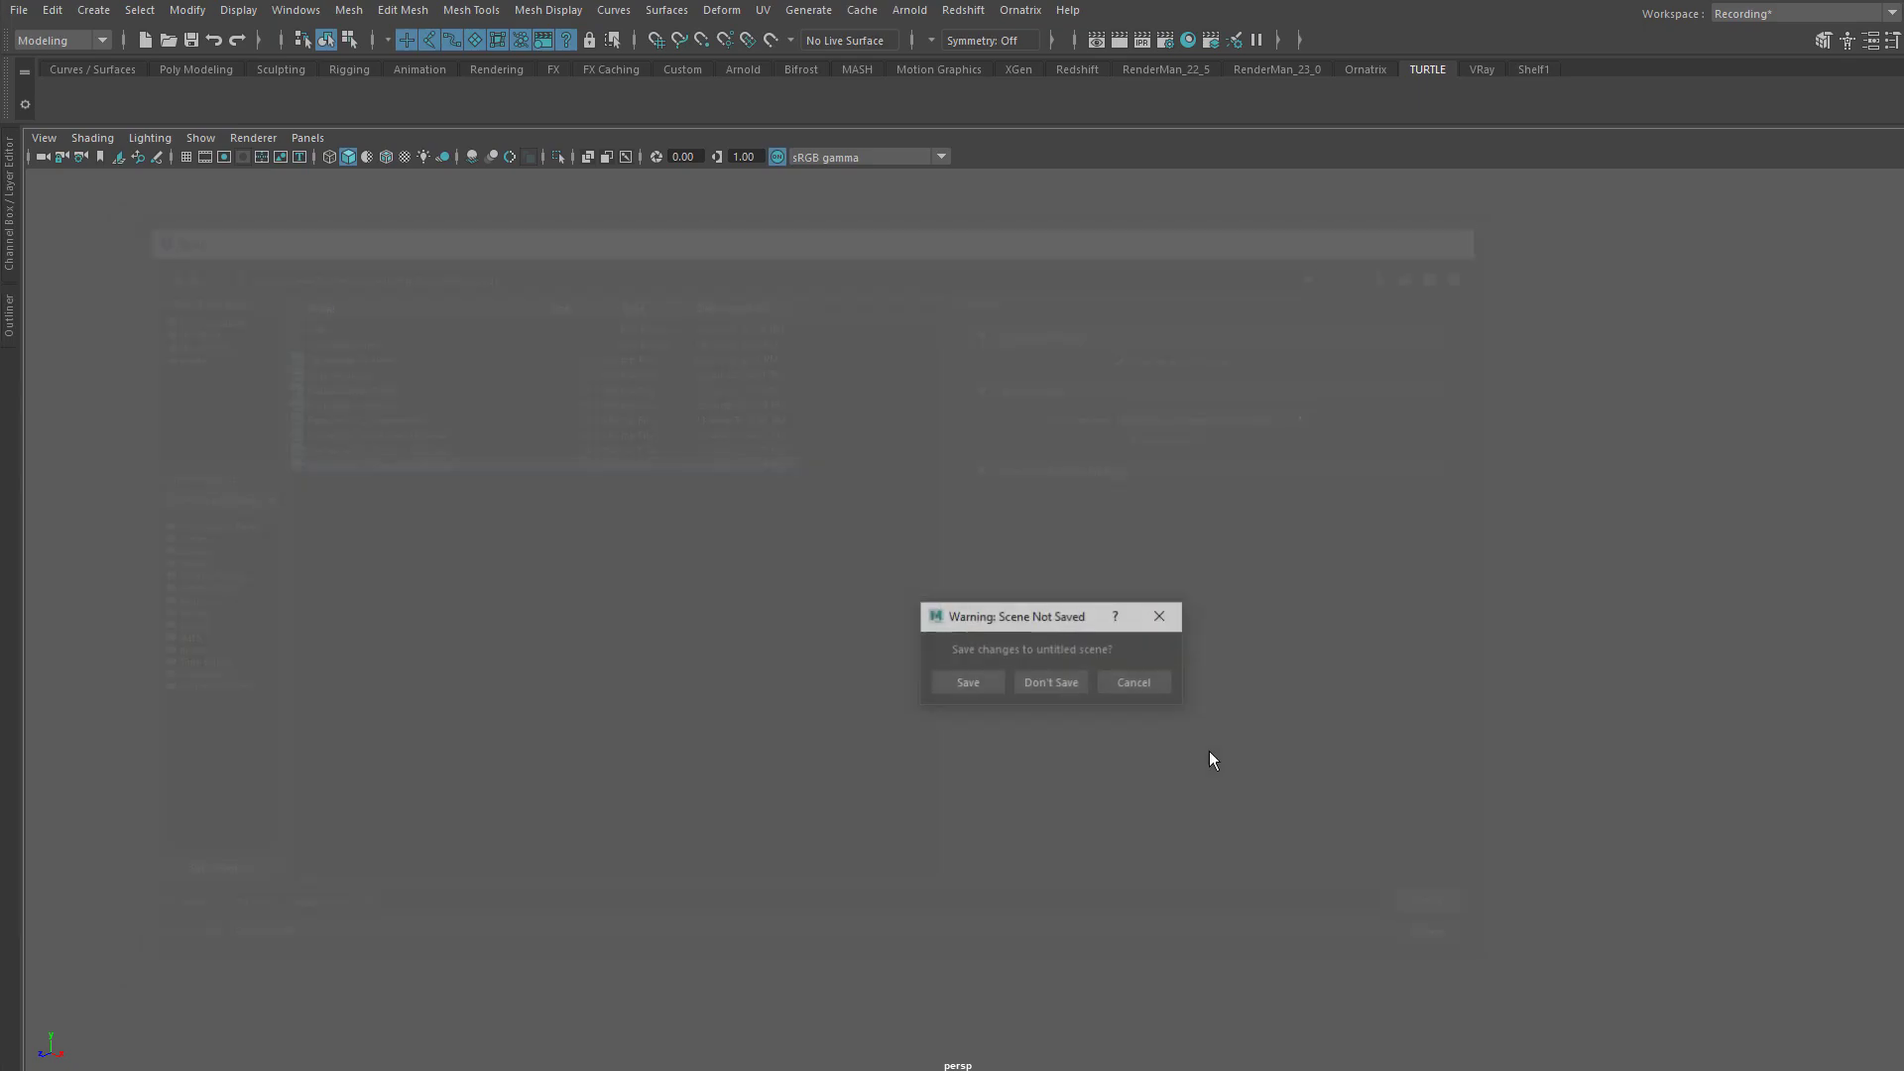
pyautogui.click(1066, 683)
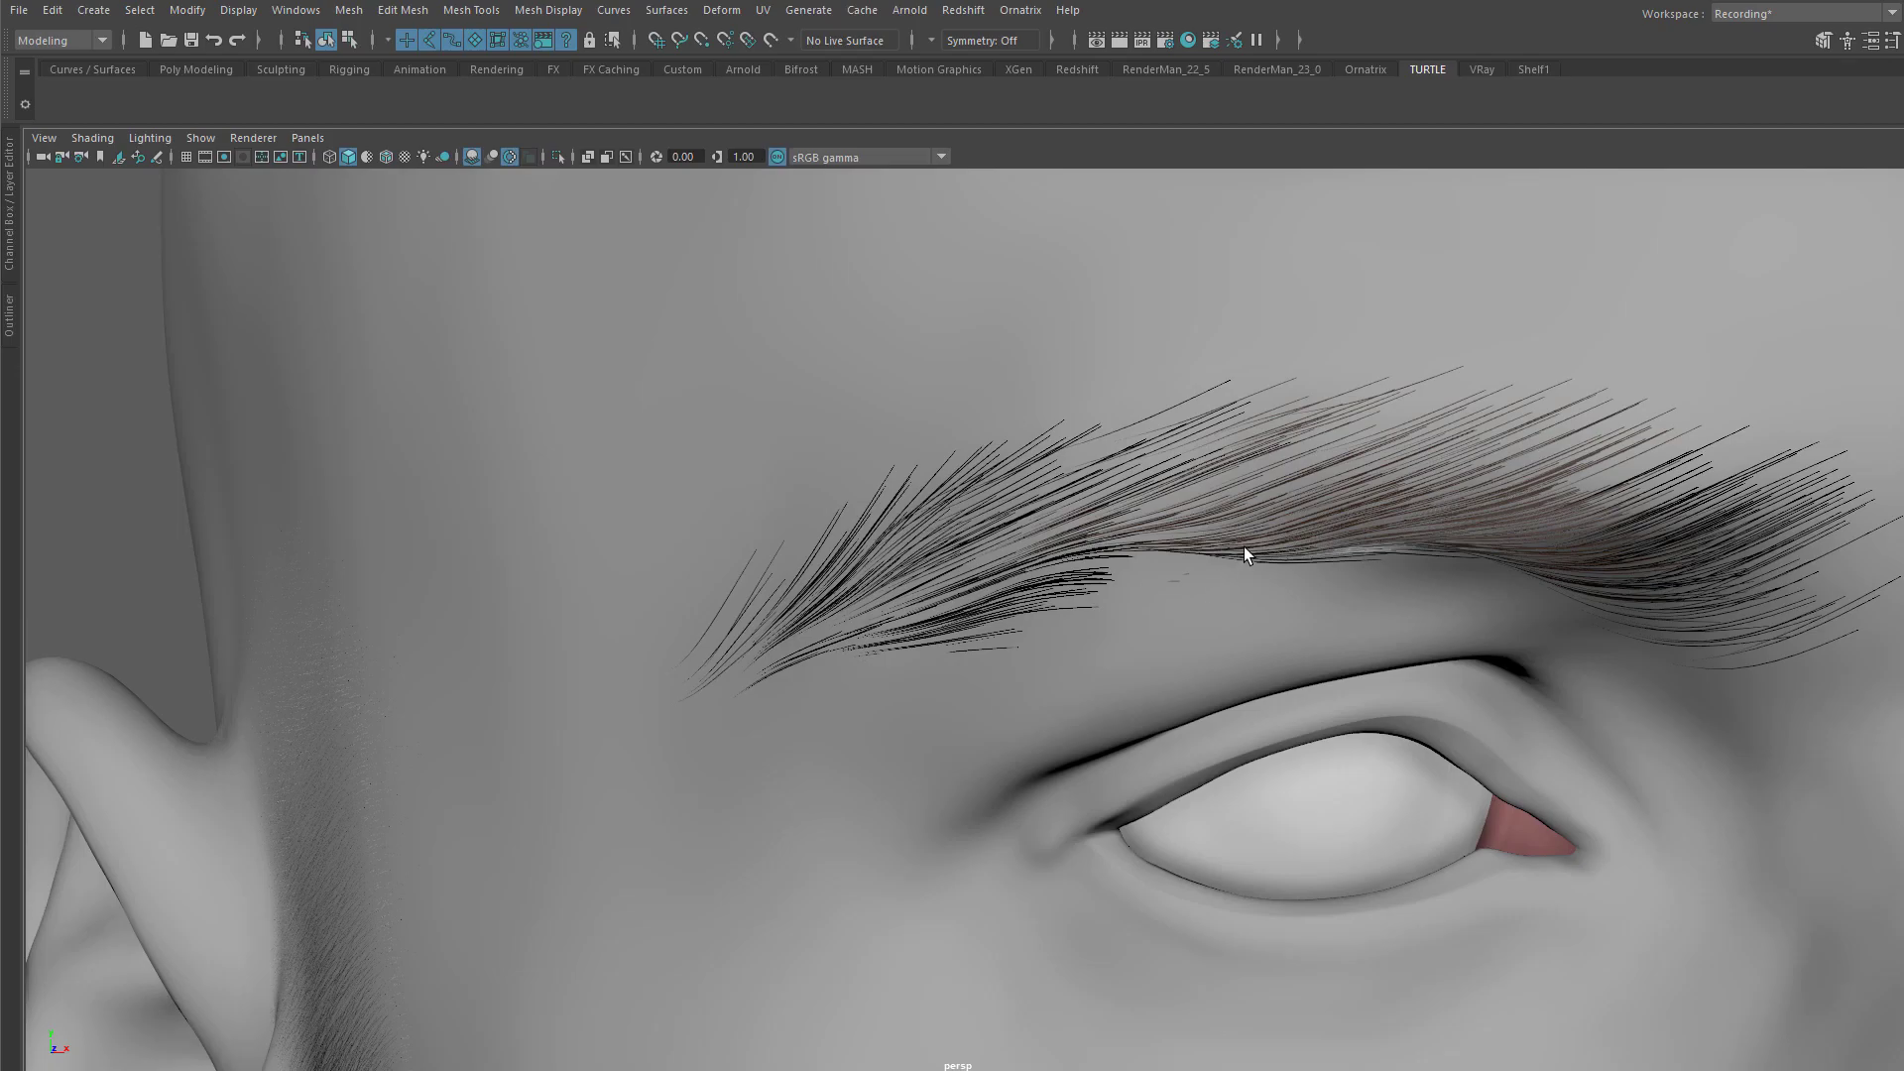
# Step: Examine the eyebrows together with the mustache and beard on the whole face from the front
pyautogui.keyDown('alt'); pyautogui.moveTo(1244, 549); pyautogui.dragTo(799, 450, button='right'); pyautogui.keyUp('alt')
pyautogui.keyDown('alt'); pyautogui.moveTo(1061, 526); pyautogui.dragTo(1148, 577); pyautogui.keyUp('alt')
pyautogui.keyDown('alt'); pyautogui.moveTo(1198, 553); pyautogui.dragTo(1011, 552, button='right'); pyautogui.keyUp('alt')
pyautogui.keyDown('alt'); pyautogui.moveTo(1012, 552); pyautogui.dragTo(995, 591); pyautogui.keyUp('alt')
pyautogui.keyDown('alt'); pyautogui.moveTo(1139, 642); pyautogui.dragTo(1089, 624, button='middle'); pyautogui.keyUp('alt')
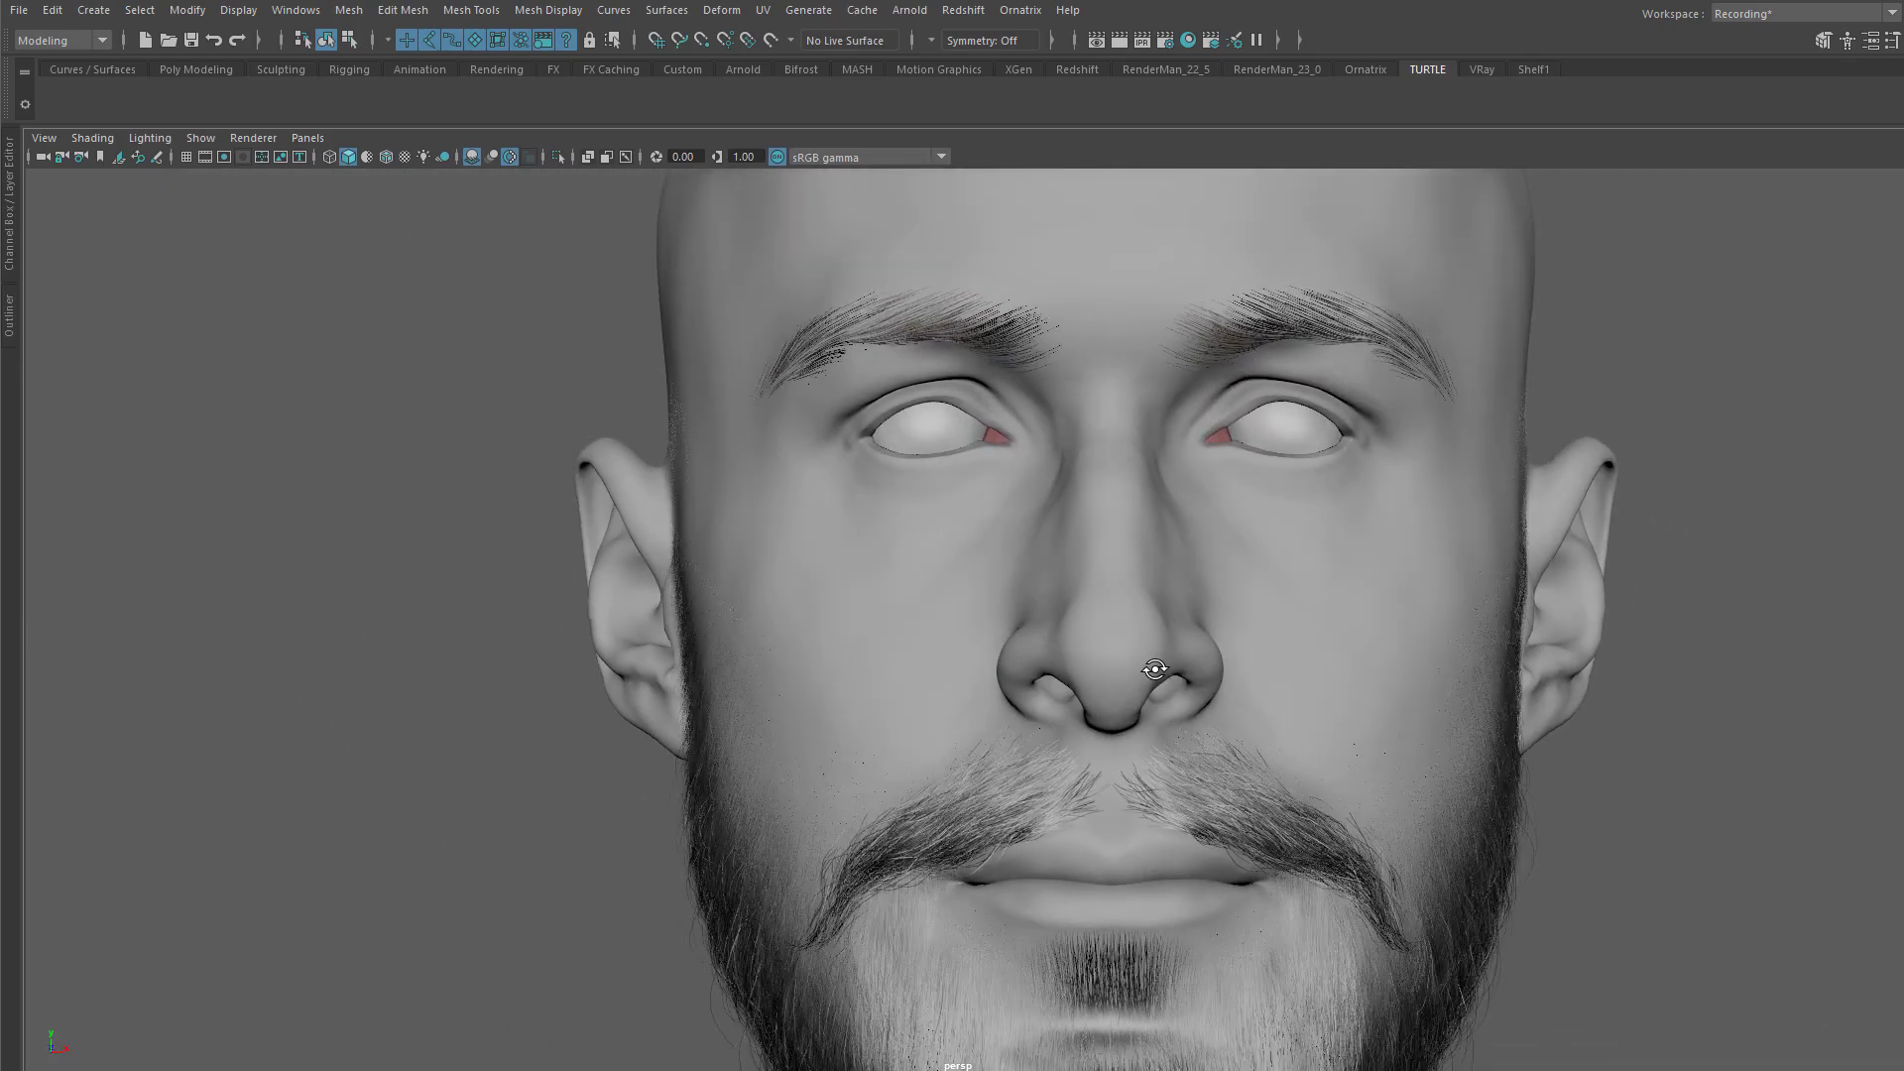
pyautogui.keyDown('alt'); pyautogui.moveTo(1089, 624); pyautogui.dragTo(994, 605, button='right'); pyautogui.keyUp('alt')
pyautogui.keyDown('alt'); pyautogui.moveTo(993, 605); pyautogui.dragTo(942, 559, button='middle'); pyautogui.keyUp('alt')
pyautogui.keyDown('alt'); pyautogui.moveTo(942, 560); pyautogui.dragTo(891, 542, button='right'); pyautogui.keyUp('alt')
pyautogui.keyDown('alt'); pyautogui.moveTo(890, 540); pyautogui.dragTo(901, 562); pyautogui.keyUp('alt')
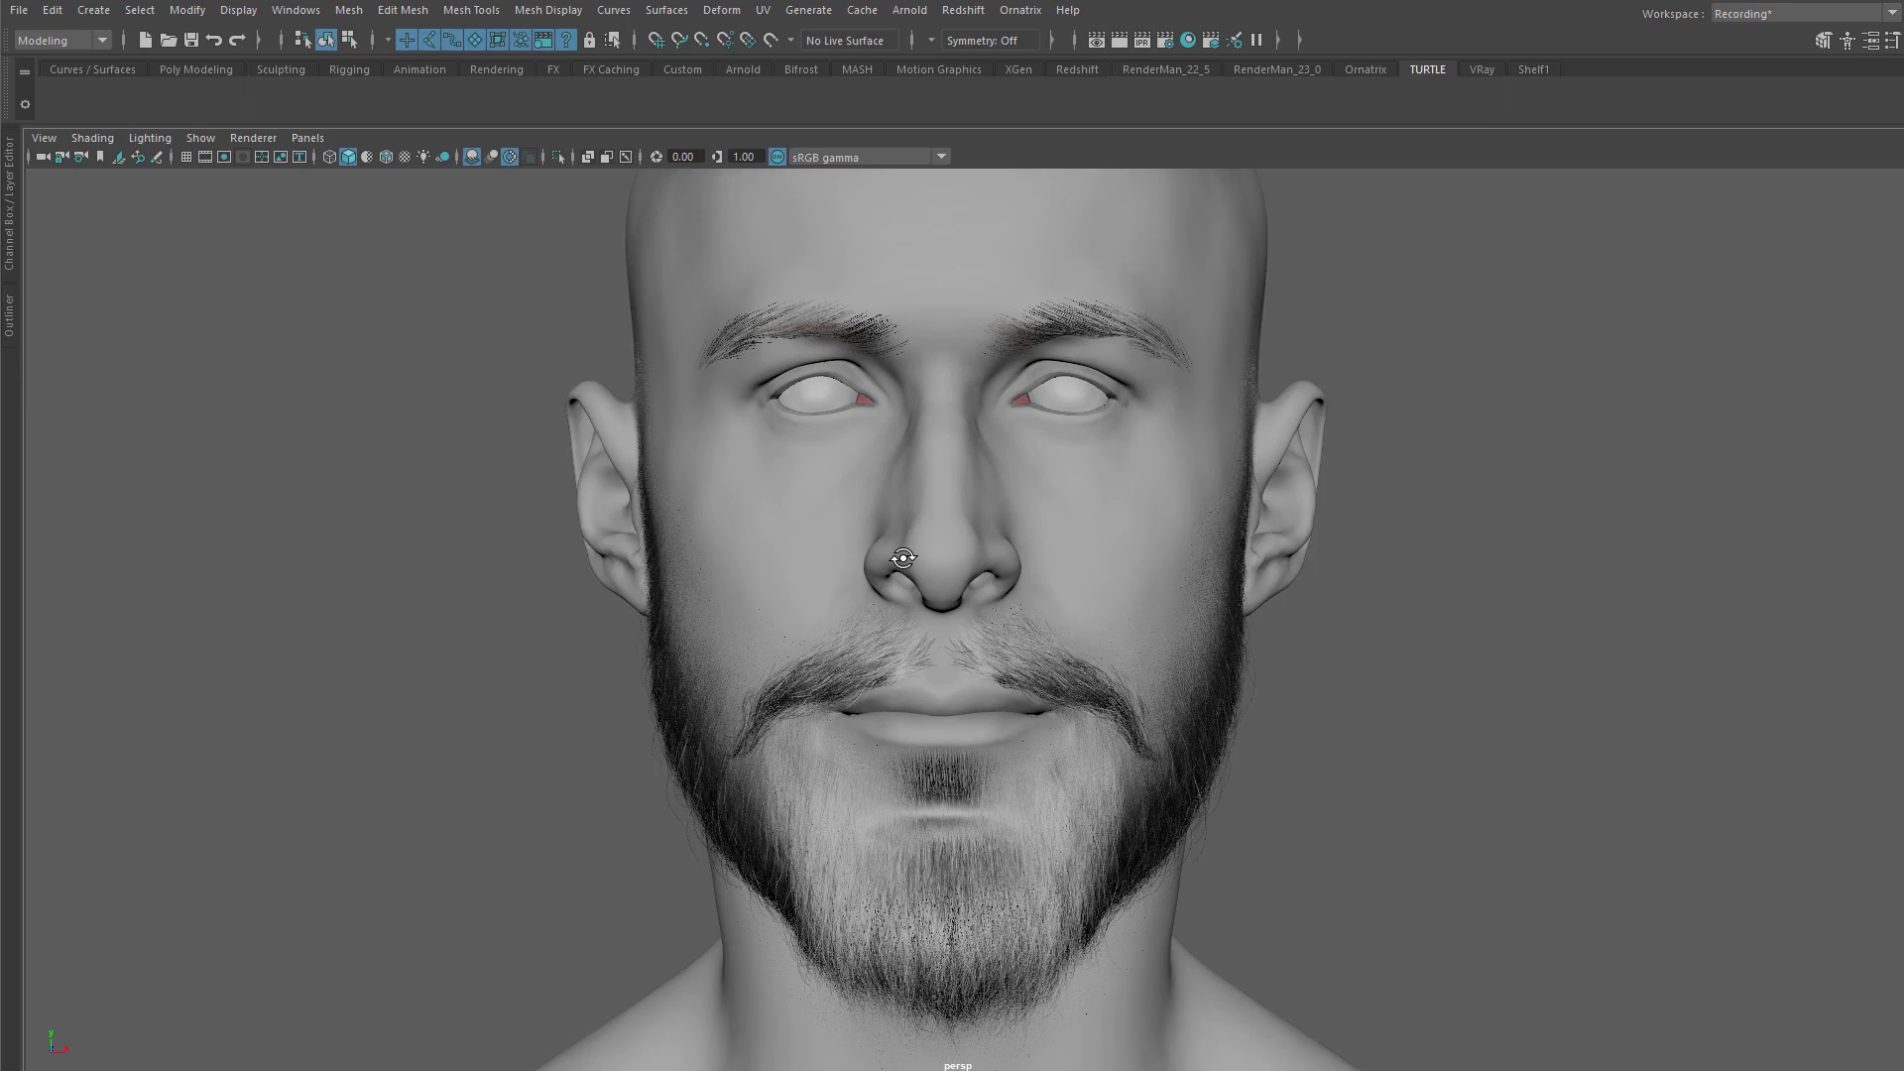
pyautogui.keyDown('alt'); pyautogui.moveTo(778, 493); pyautogui.dragTo(953, 443); pyautogui.keyUp('alt')
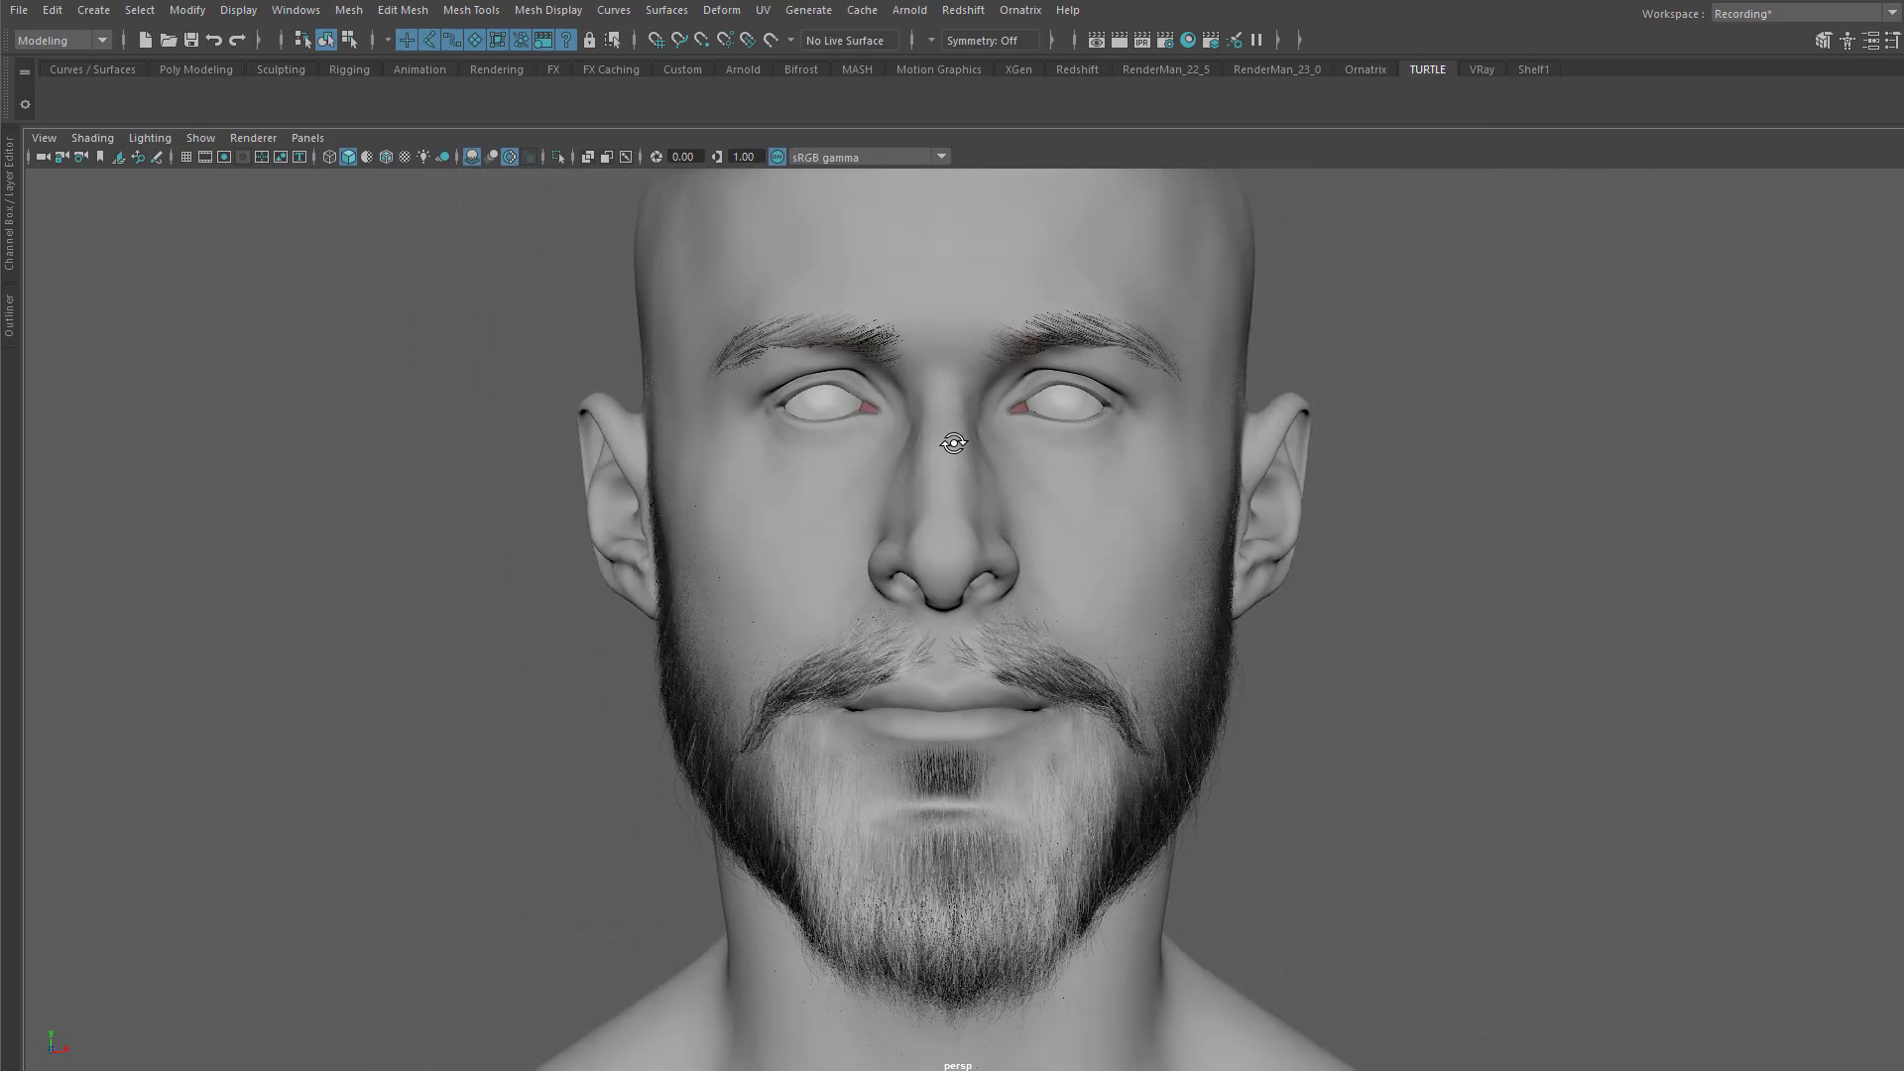